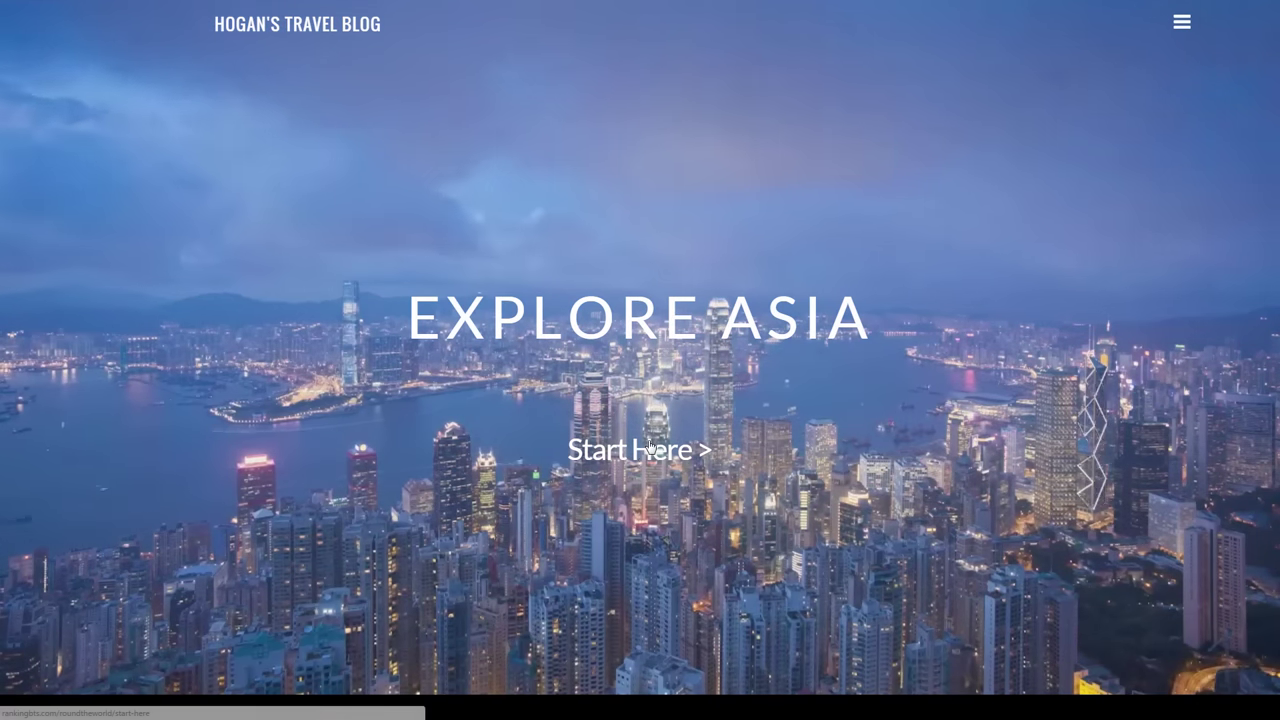
Open the travel blog's Start Here page, scroll the Blog page and open its hamburger menu.
left_click(650, 446)
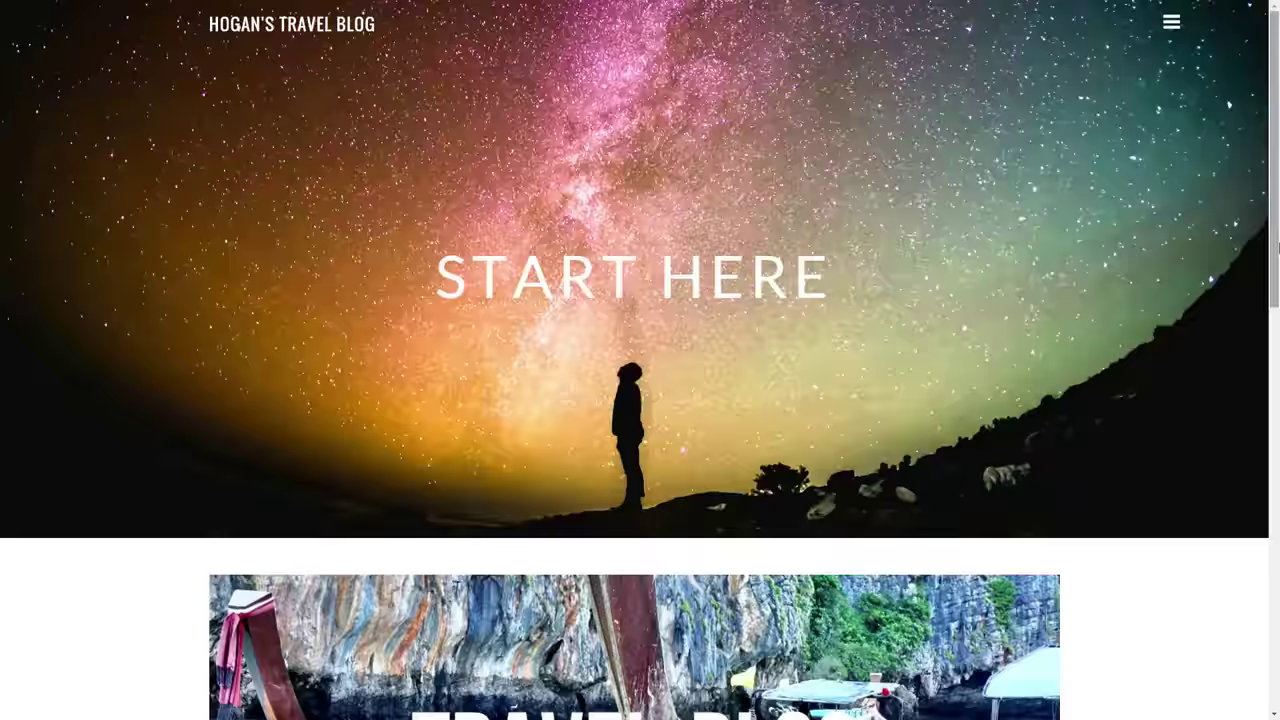
scroll(1277, 248, "down", 5)
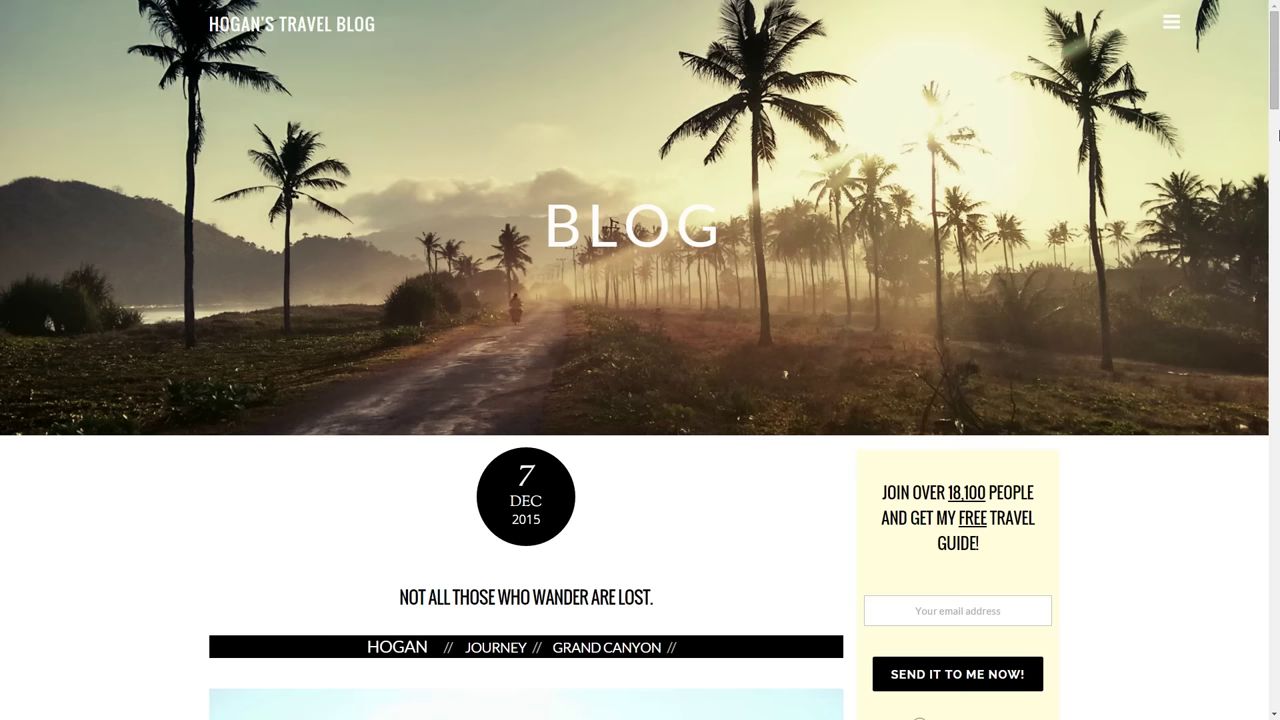
left_click_drag(1277, 95, 1271, 156)
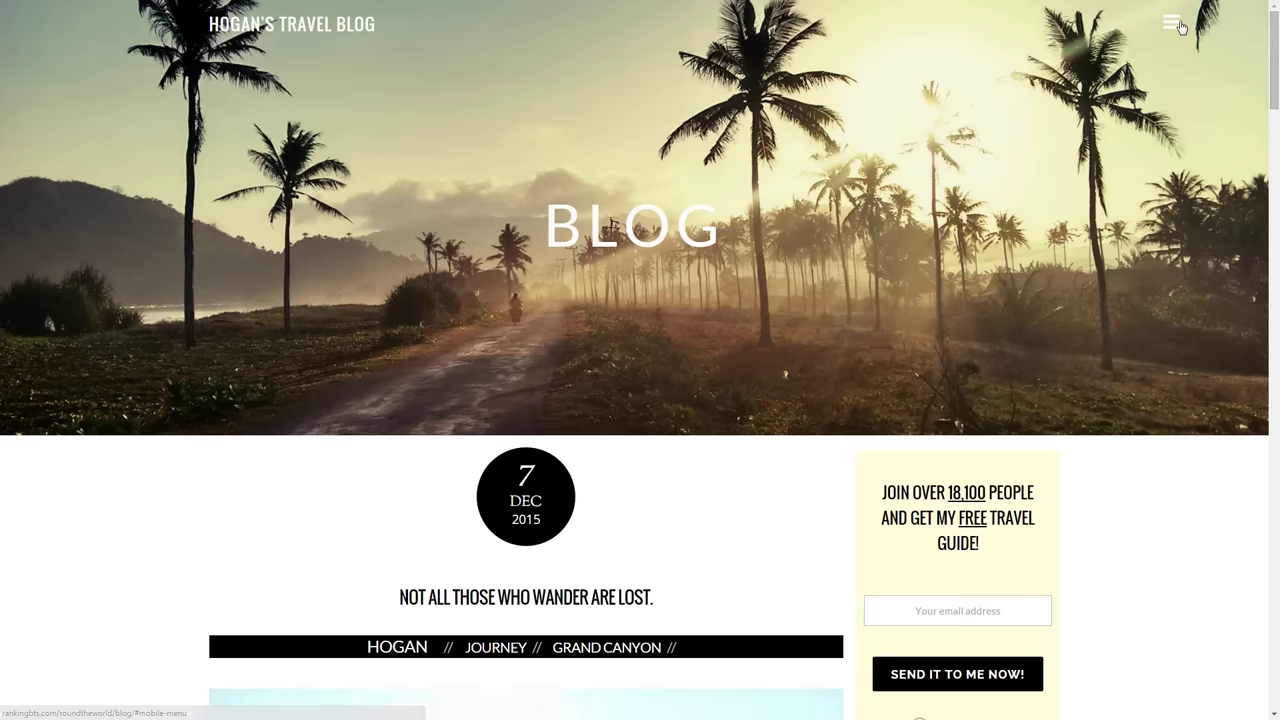
left_click(1171, 21)
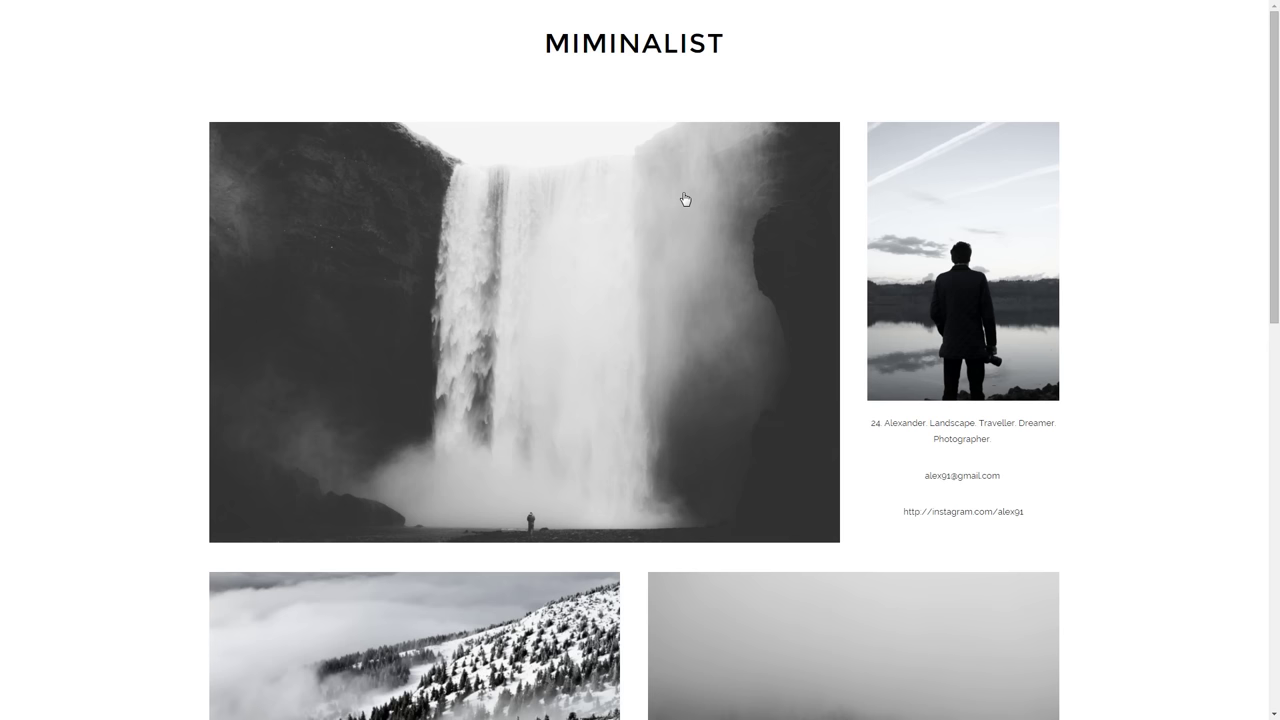
View the food site's waterfall photo in the lightbox, close it and scroll down the gallery.
left_click(685, 199)
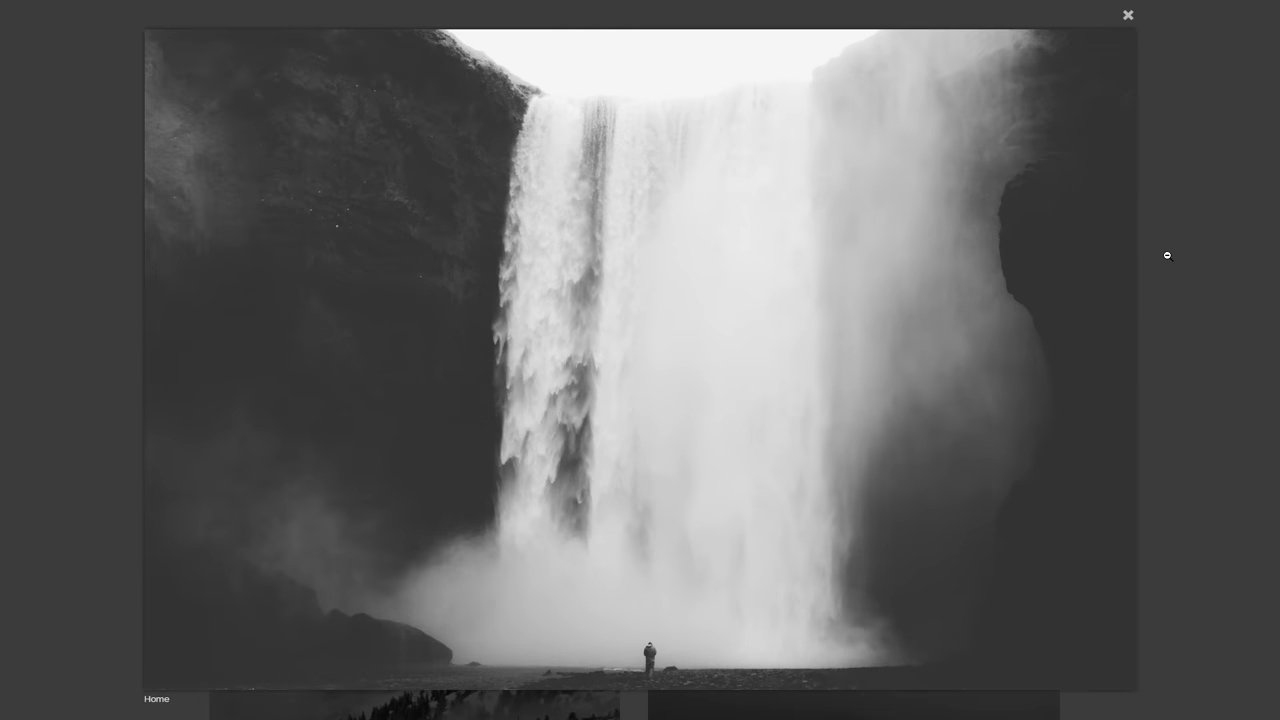
left_click(1168, 253)
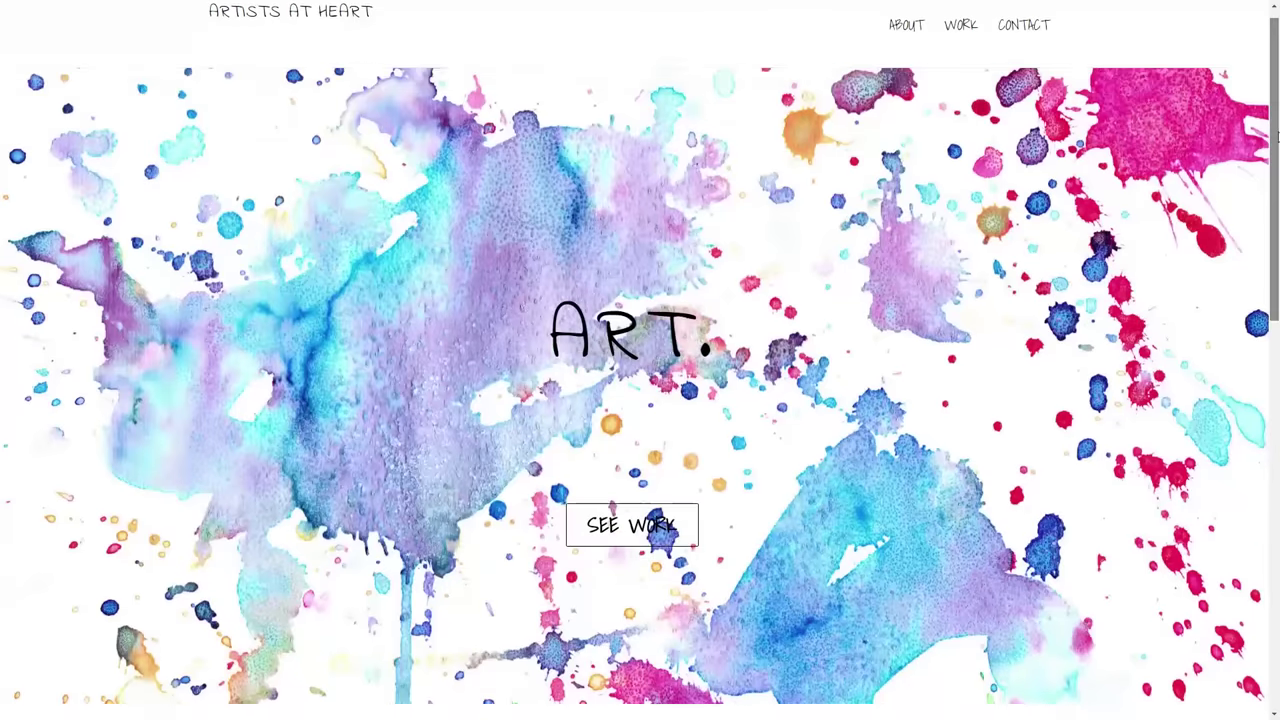
left_click_drag(1277, 137, 1278, 546)
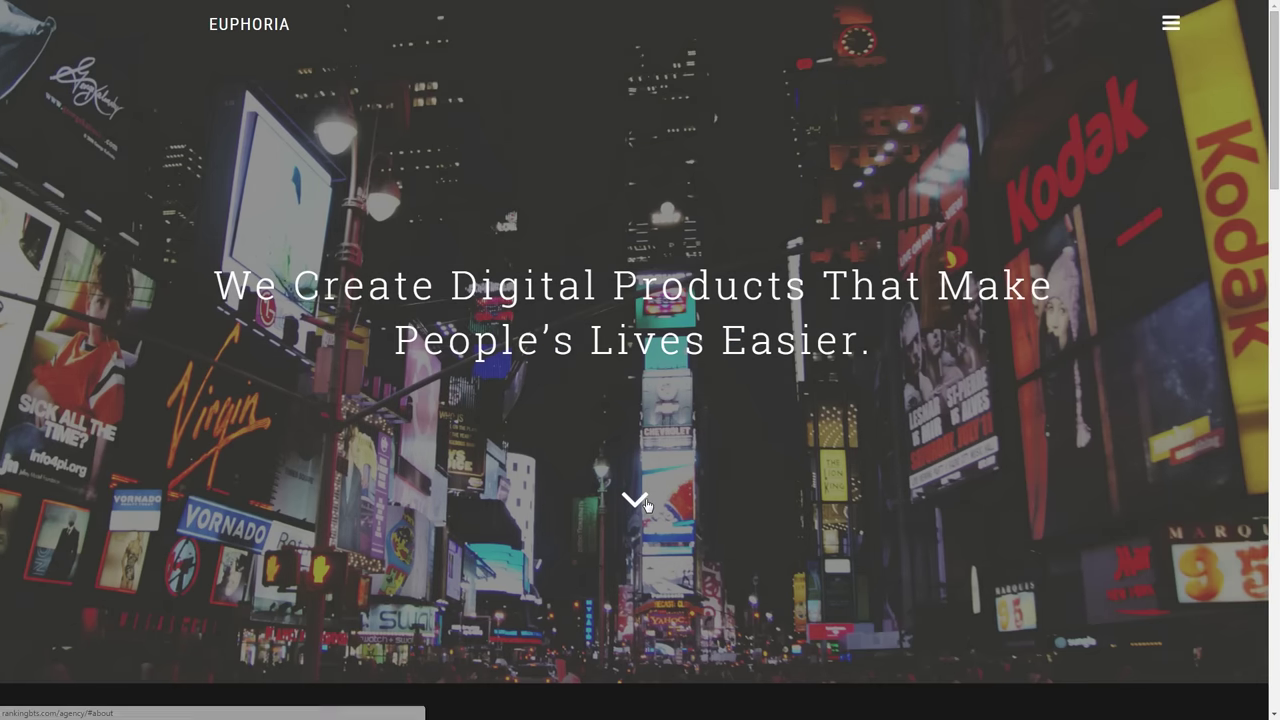
On the Euphoria site, jump to What we love, open the more page and the WHO AM I. section.
left_click(636, 500)
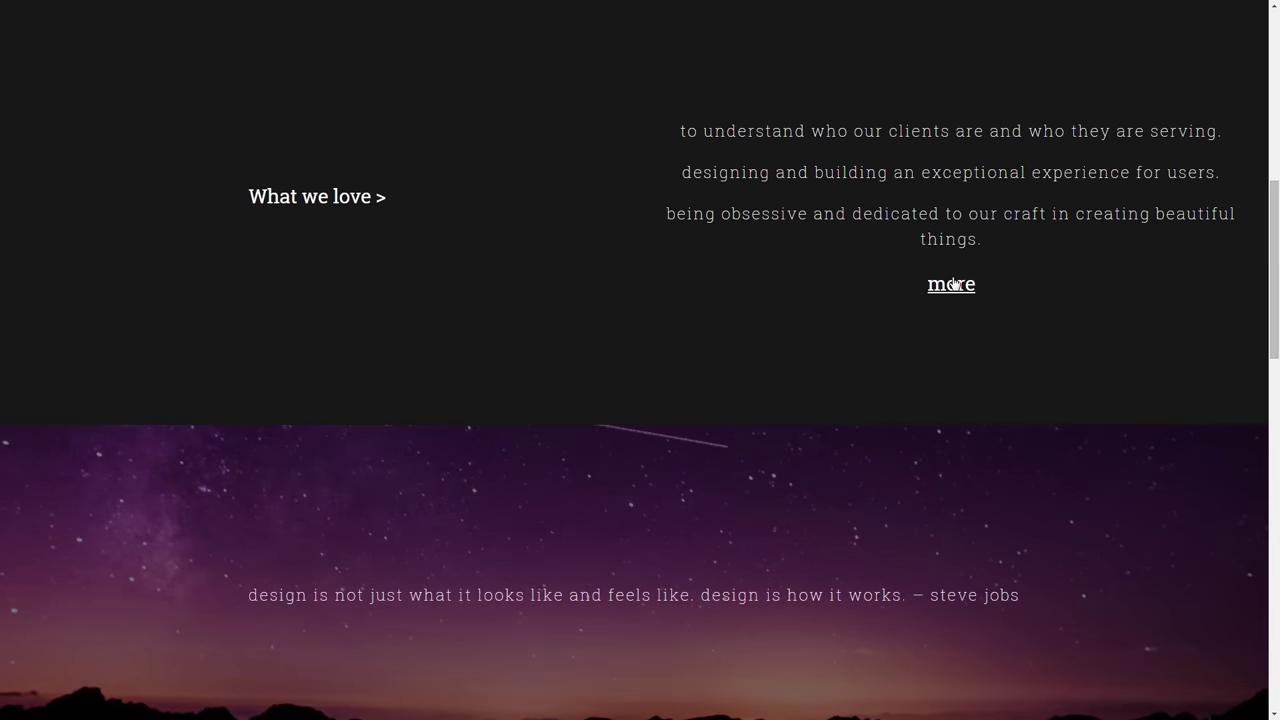
left_click(953, 284)
left_click(643, 205)
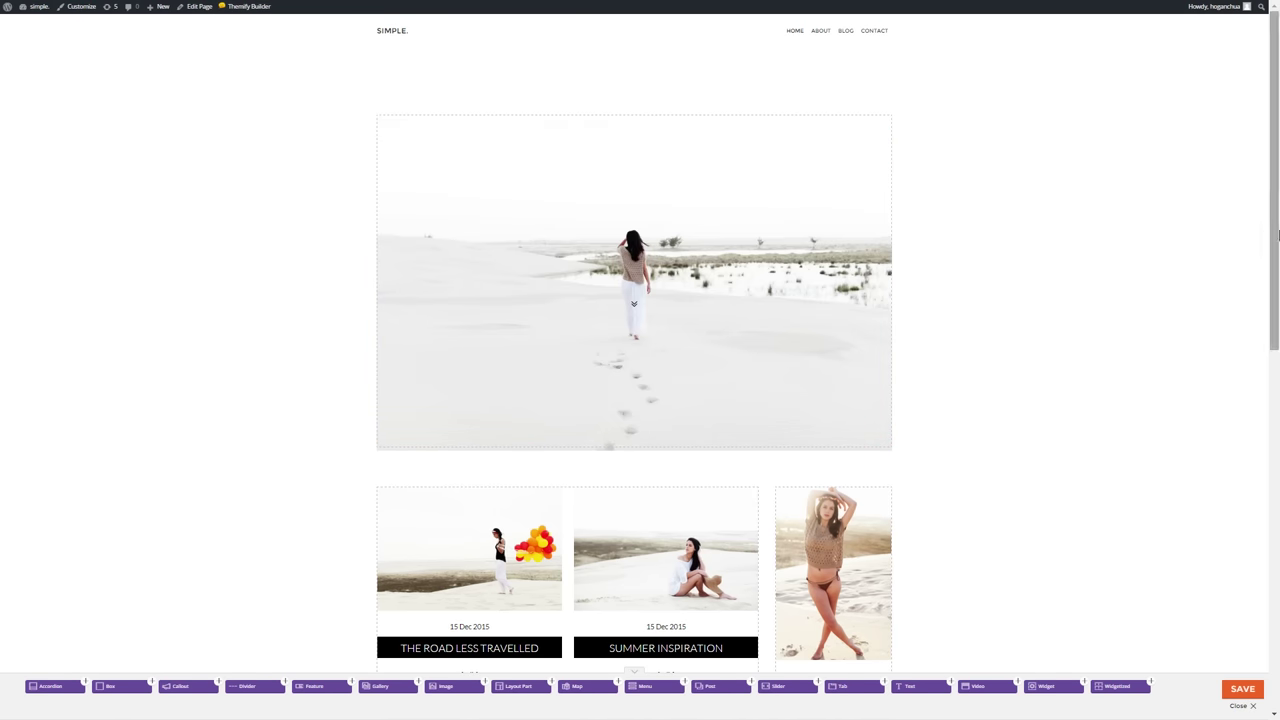
Move the social-icons module into the left posts column and delete it.
left_click_drag(1277, 234, 1238, 343)
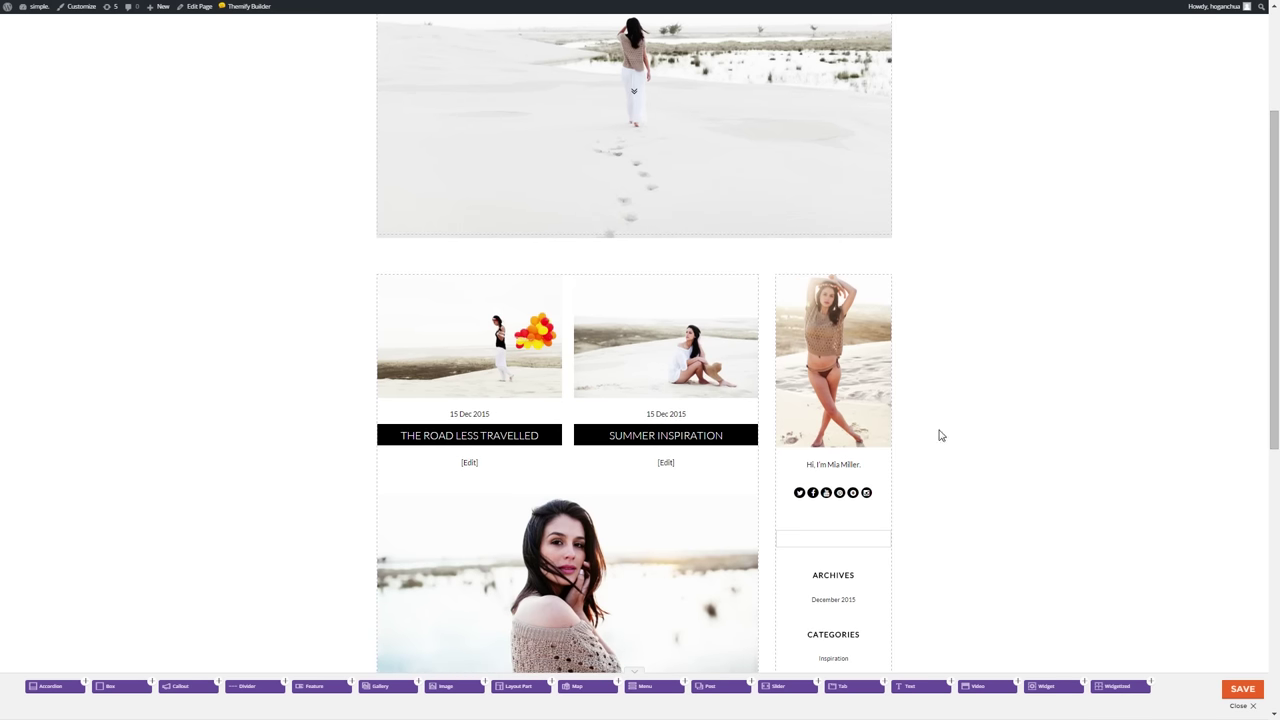
mouse_move(840, 494)
left_click_drag(840, 494, 560, 500)
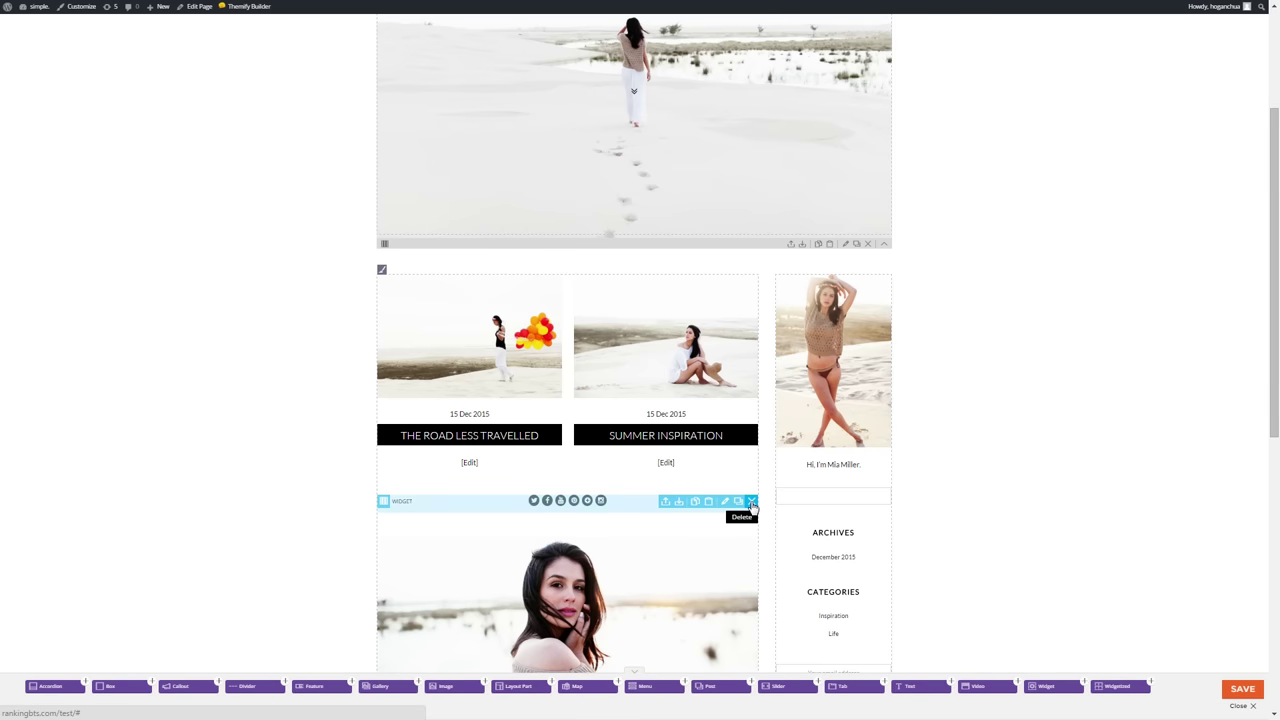
left_click(752, 503)
left_click(665, 73)
Paste the copied module over the two-post Post module and confirm the overwrite.
mouse_move(884, 454)
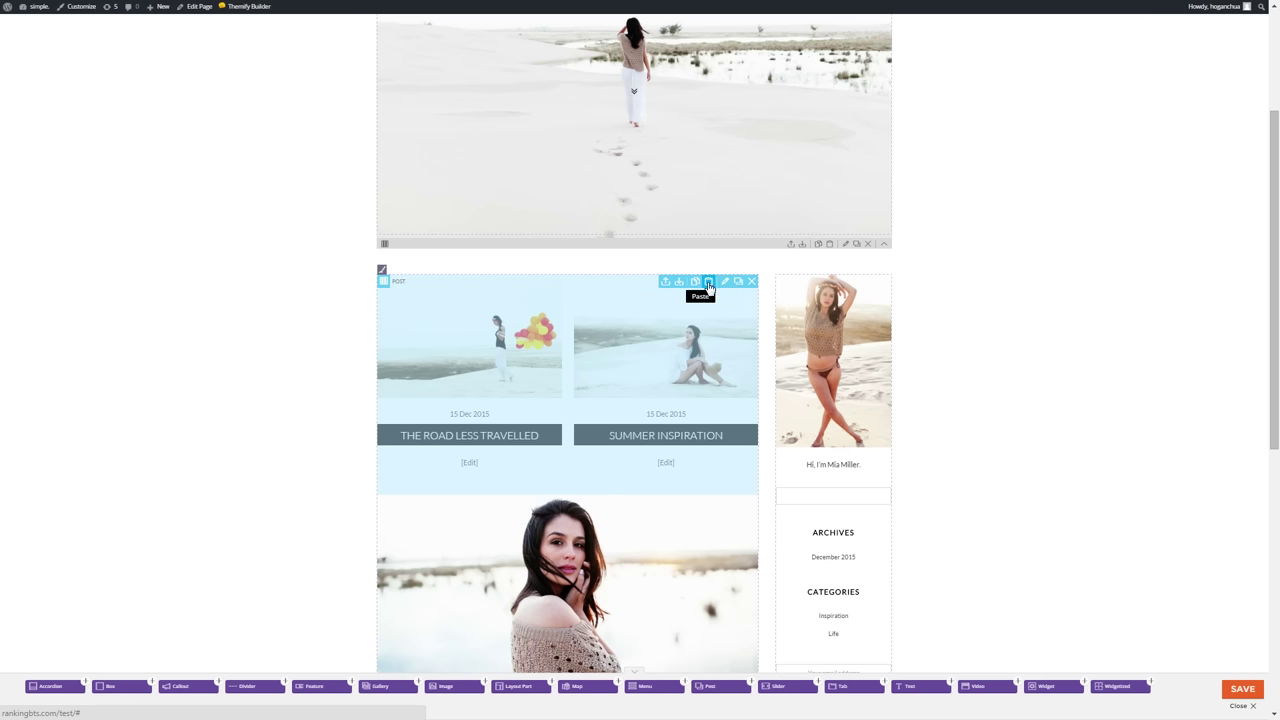
left_click(708, 282)
left_click(665, 92)
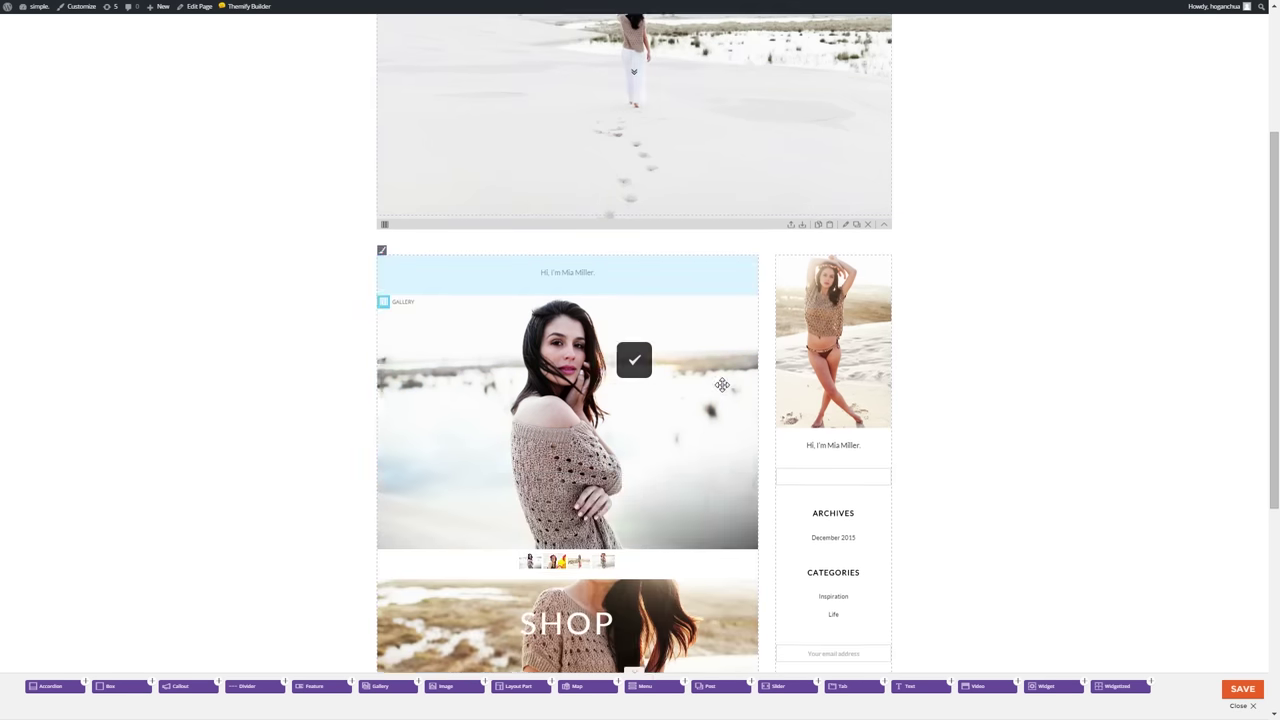
scroll(723, 389, "down", 2)
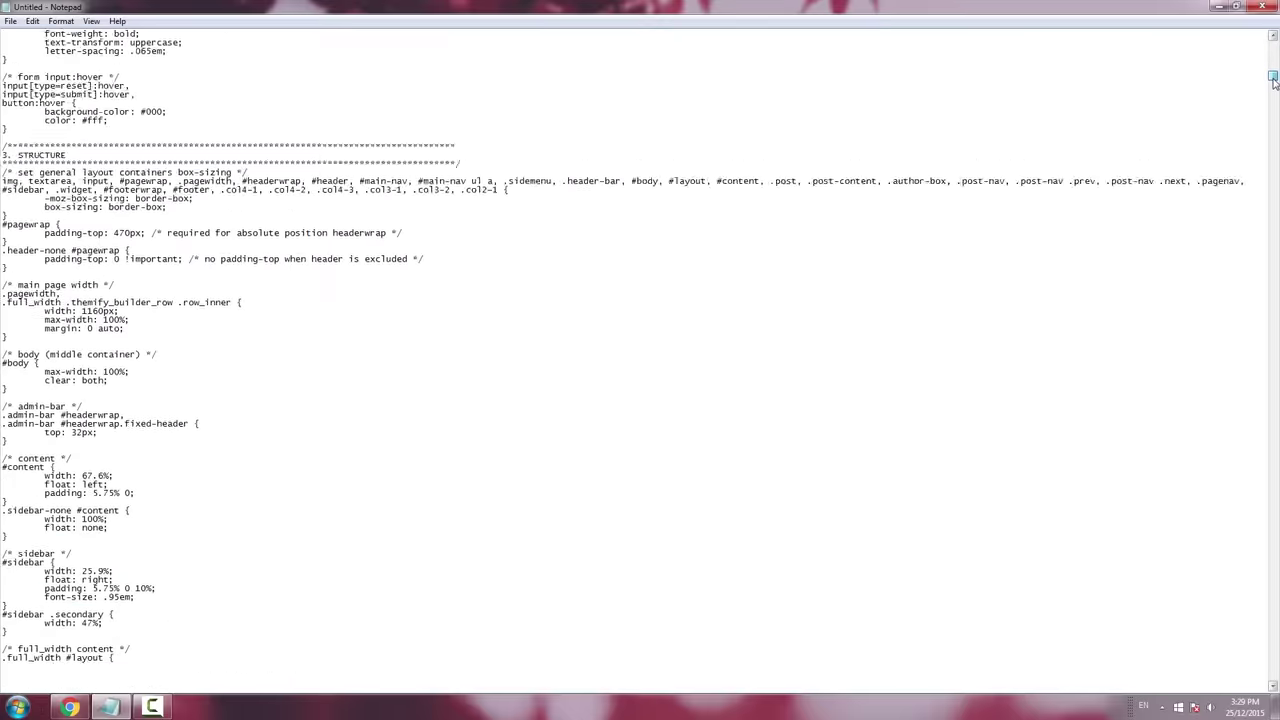
Scroll through the Forbes site and follow the HTML/CSS YouTube tutorial.
left_click_drag(1273, 250, 1273, 448)
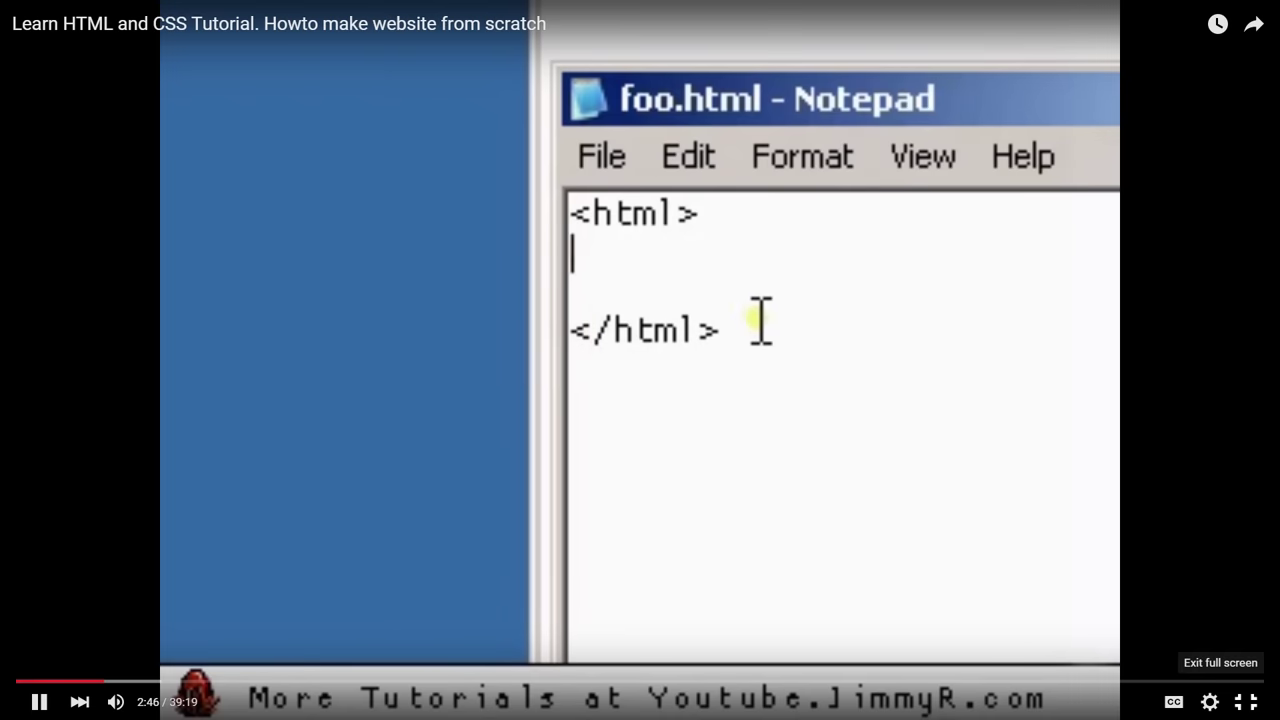
type(">")
key("Return")
type("<")
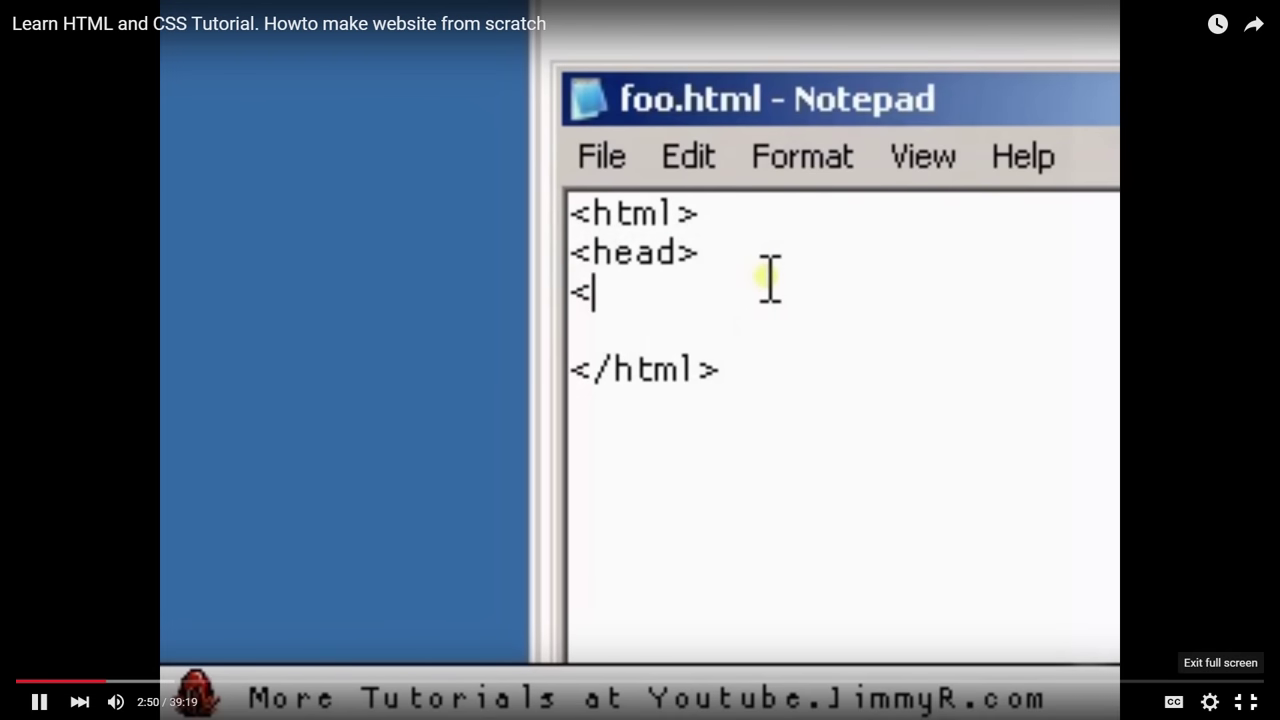
key("Return")
left_click_drag(720, 332, 549, 260)
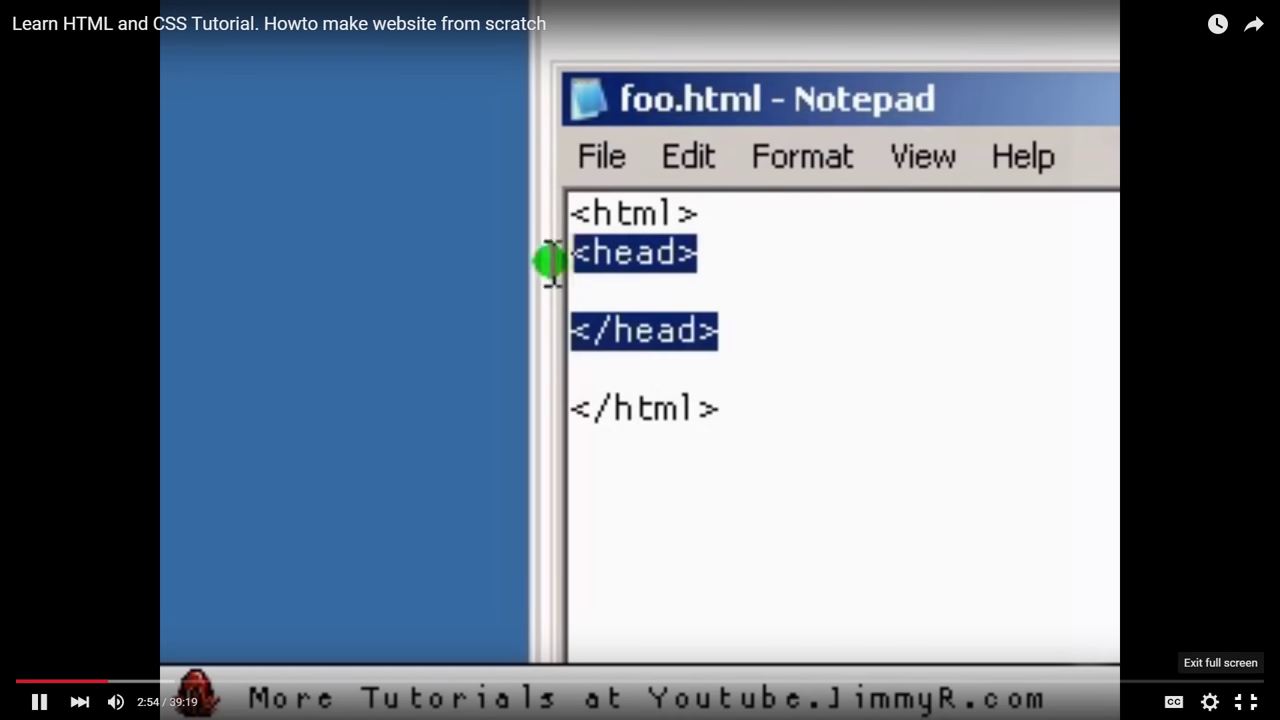
Open the Summer Inspiration post on the simple demo site and scroll through it.
left_click(707, 293)
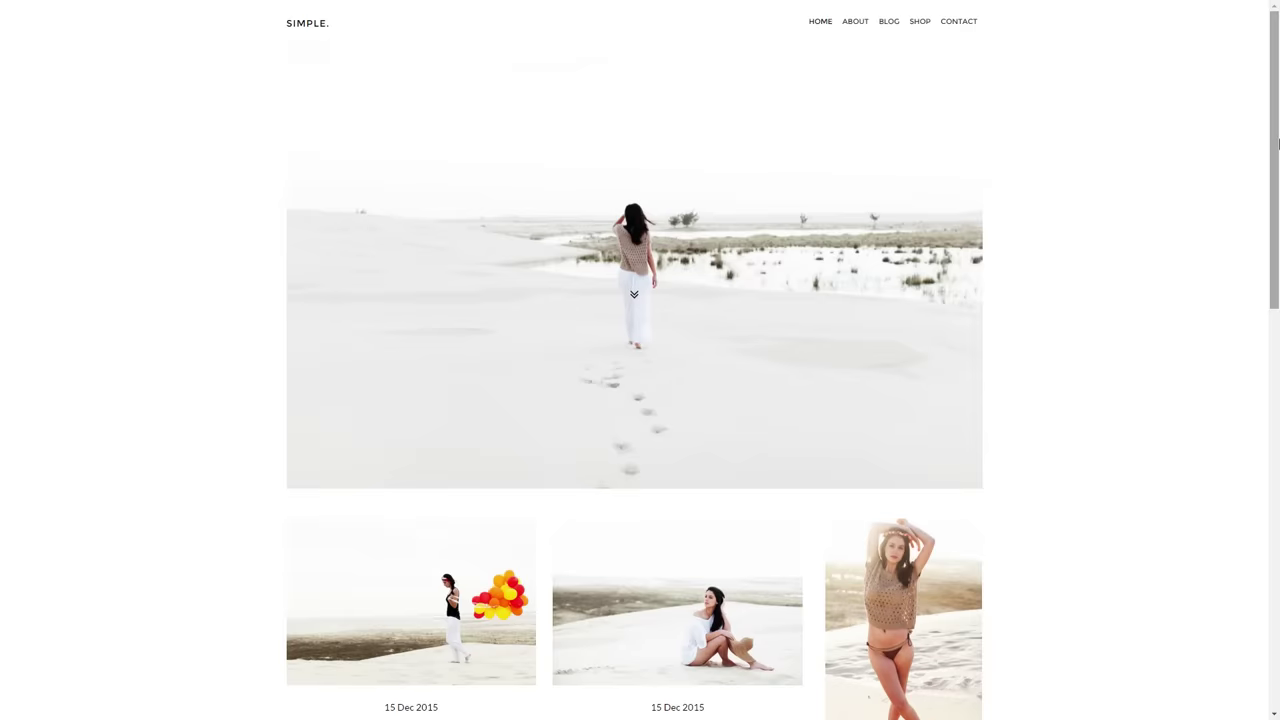
scroll(640, 360, "down", 15)
scroll(1278, 578, "up", 15)
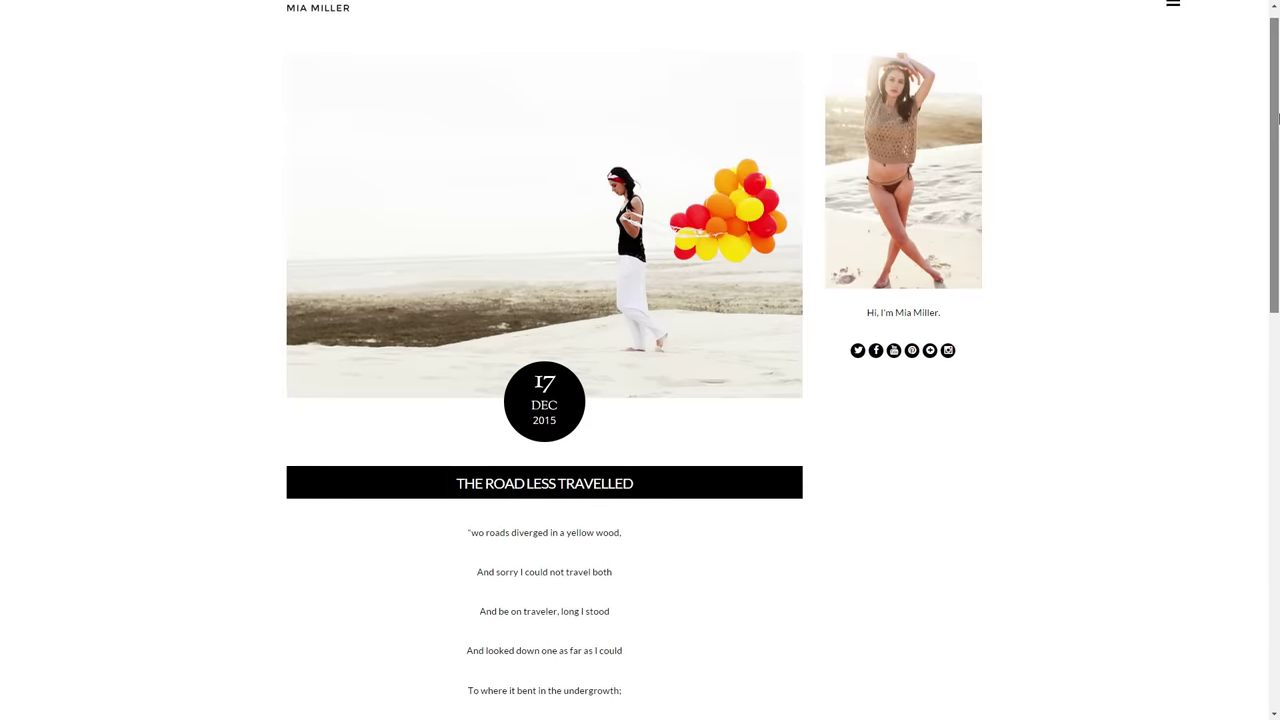
scroll(1278, 285, "down", 5)
left_click_drag(1278, 285, 1278, 90)
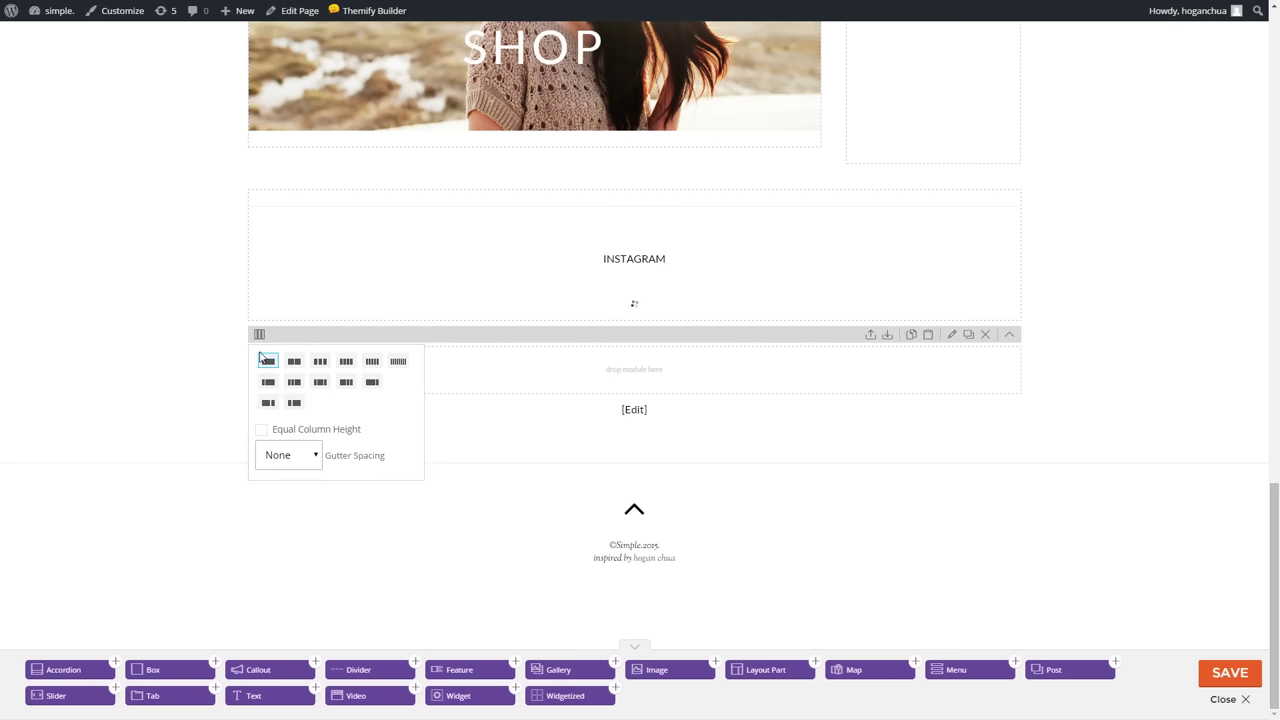
Change the empty row under INSTAGRAM to two, then three columns, and open its gutter spacing choices.
left_click(294, 360)
mouse_move(268, 380)
left_click(320, 378)
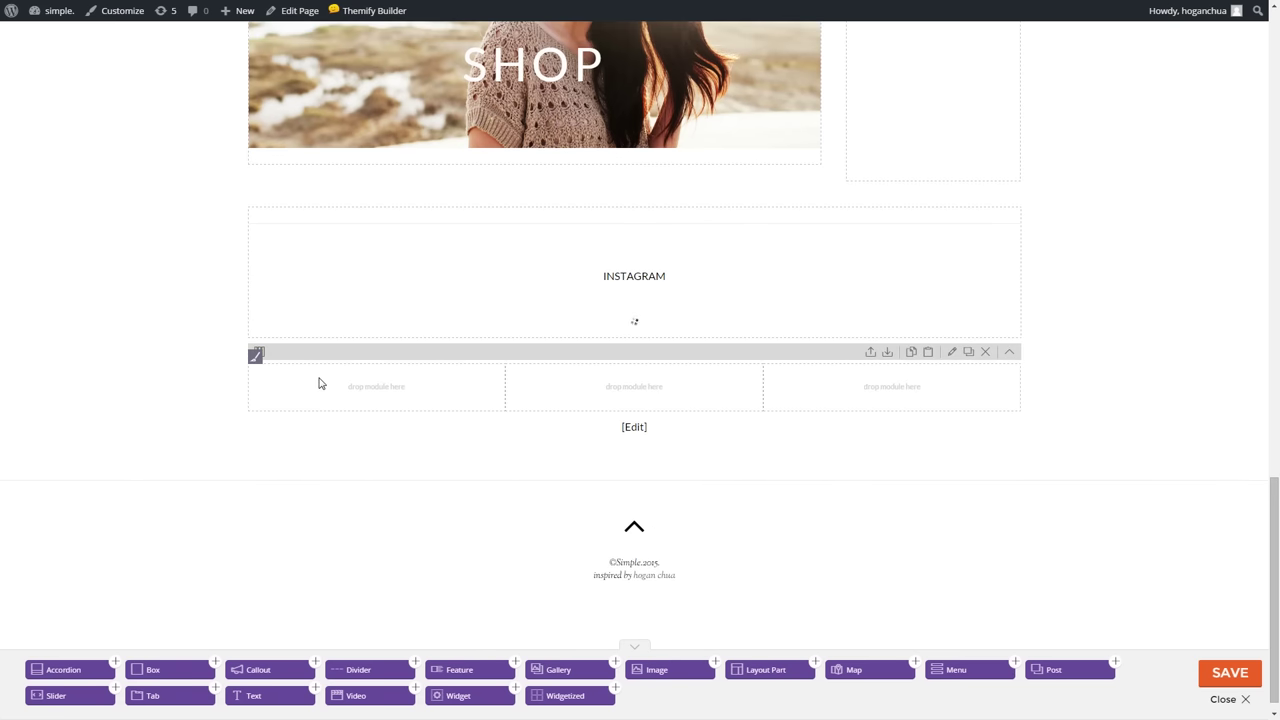
mouse_move(257, 355)
left_click(288, 472)
Set the gutter spacing to Narrow and split the next empty row into two columns.
left_click(285, 507)
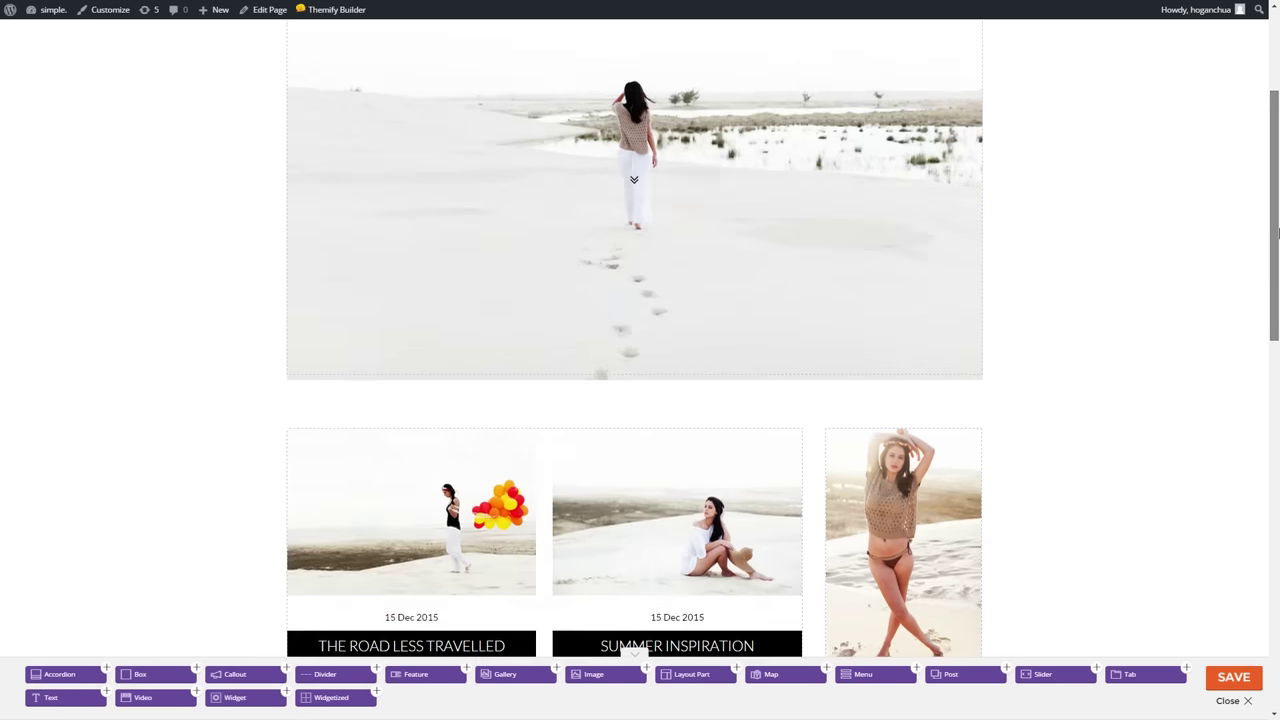
scroll(790, 497, "down", 10)
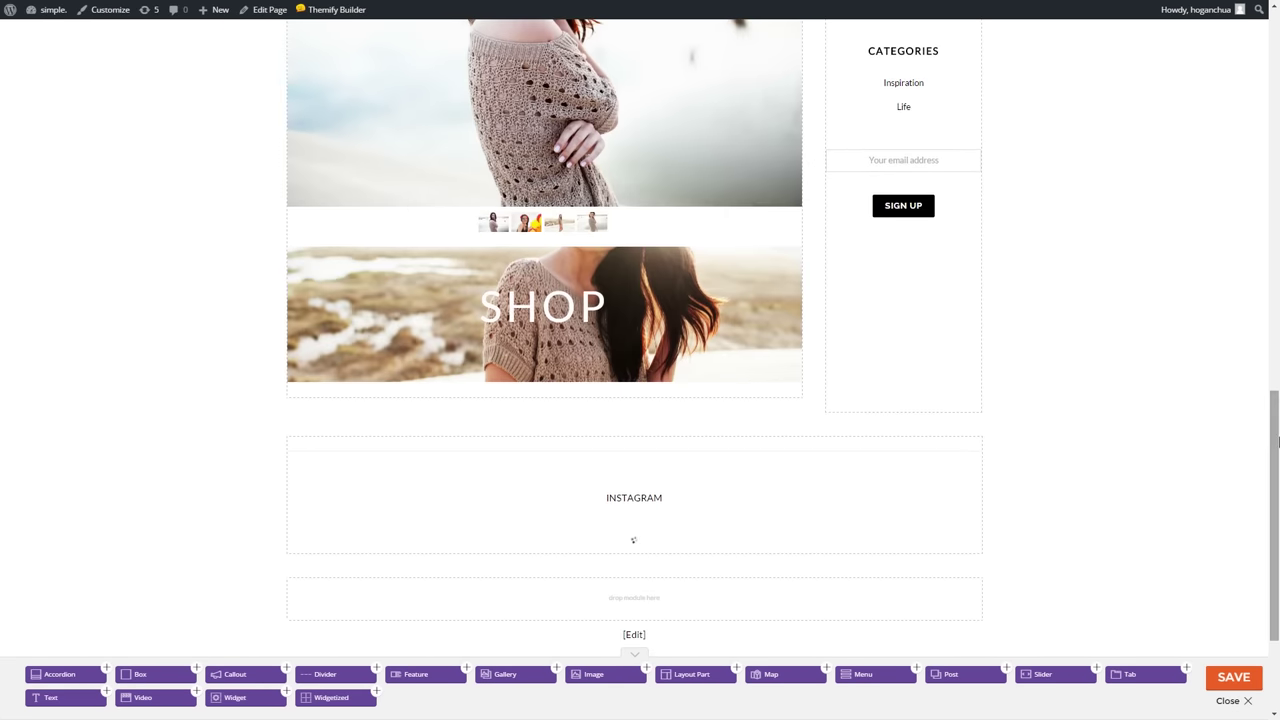
scroll(1026, 486, "down", 2)
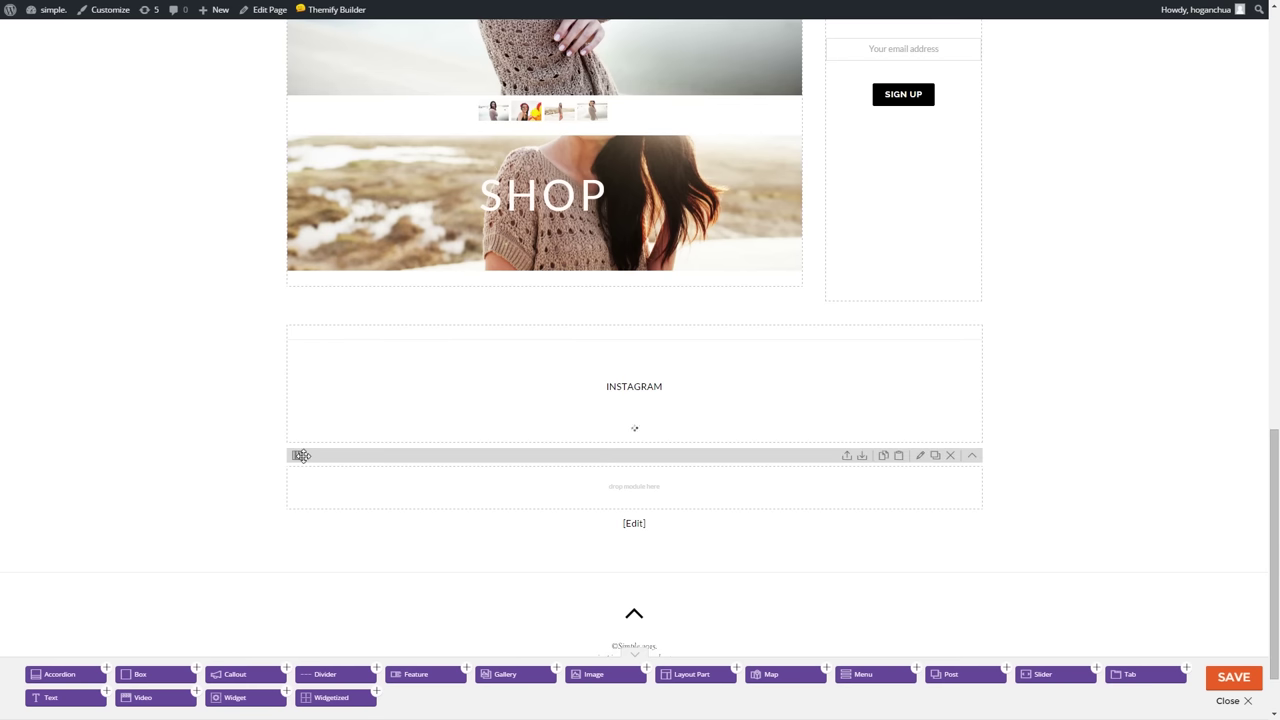
mouse_move(301, 456)
left_click(331, 479)
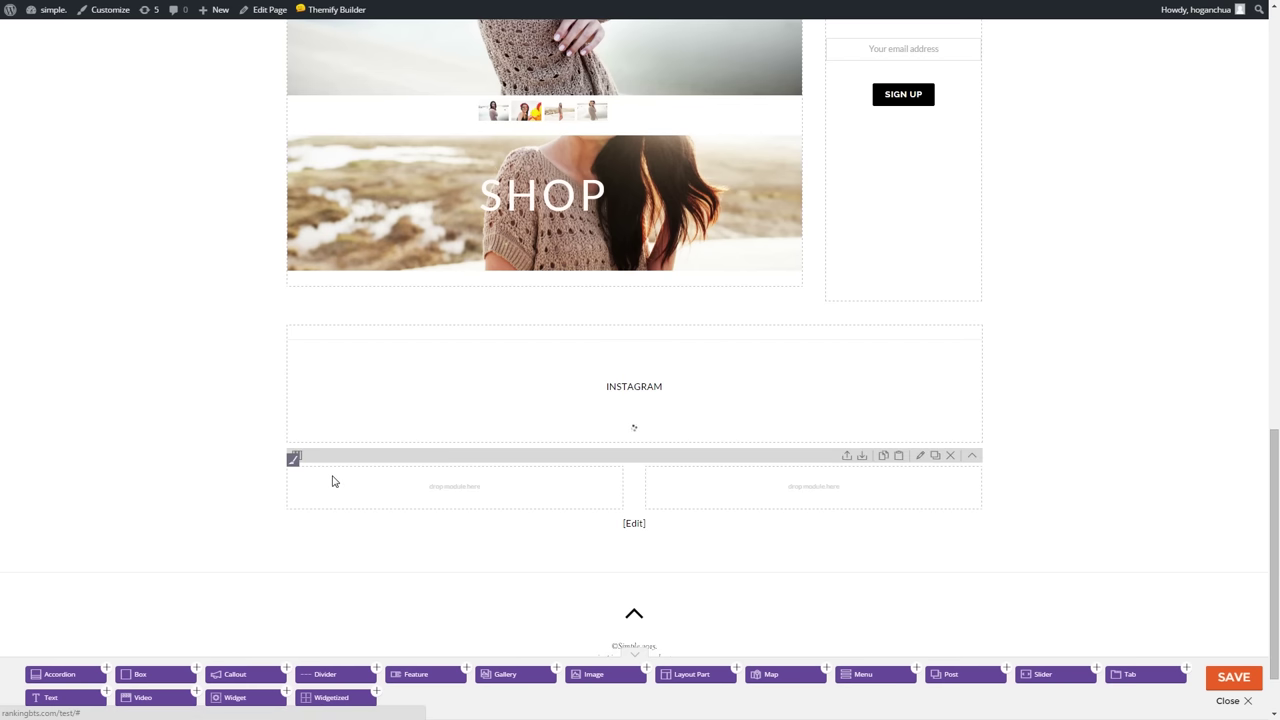
scroll(423, 487, "down", 1)
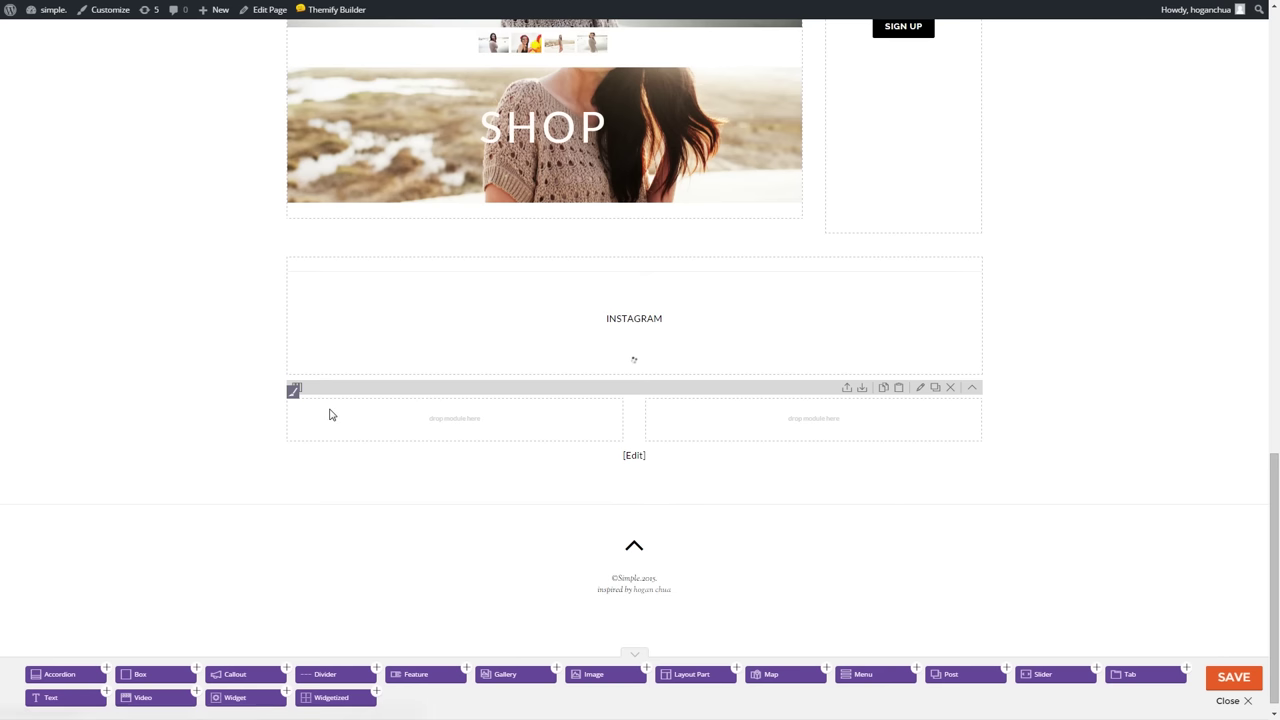
Add a 'Summer' text module to the left column, styled in Chango, 40 px, centred.
left_click_drag(58, 700, 463, 433)
type("Summer")
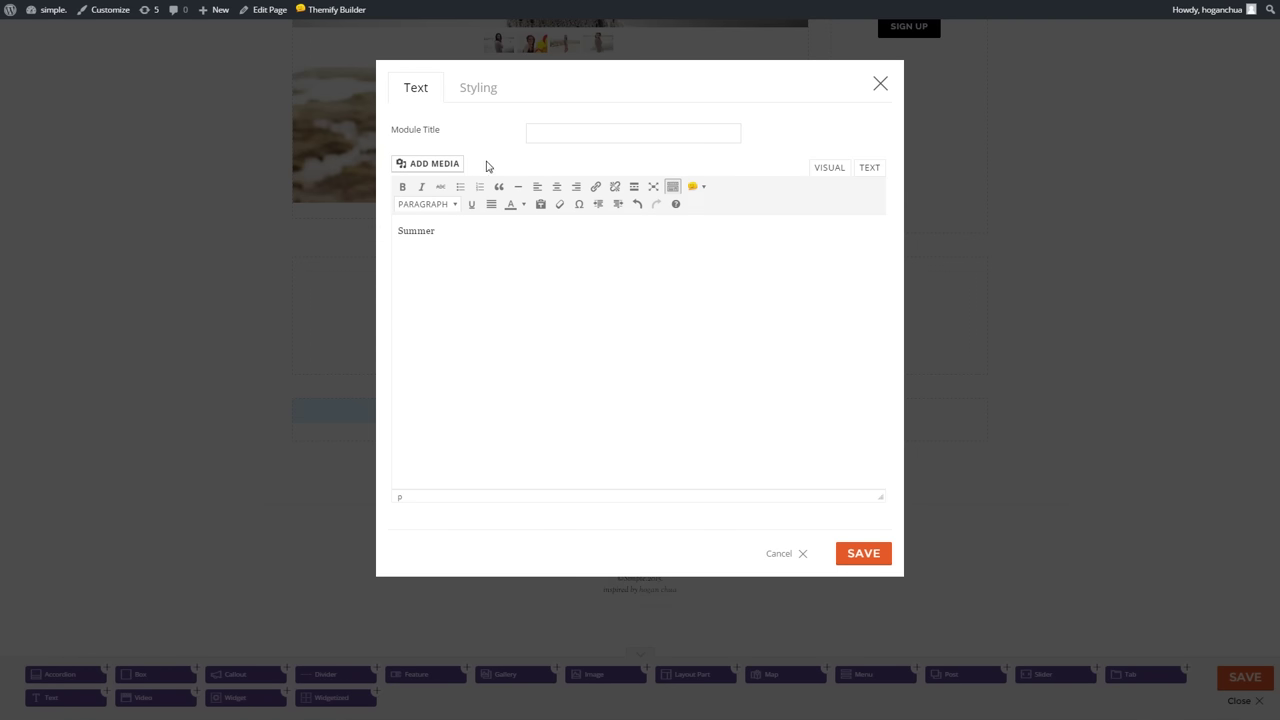
left_click(478, 87)
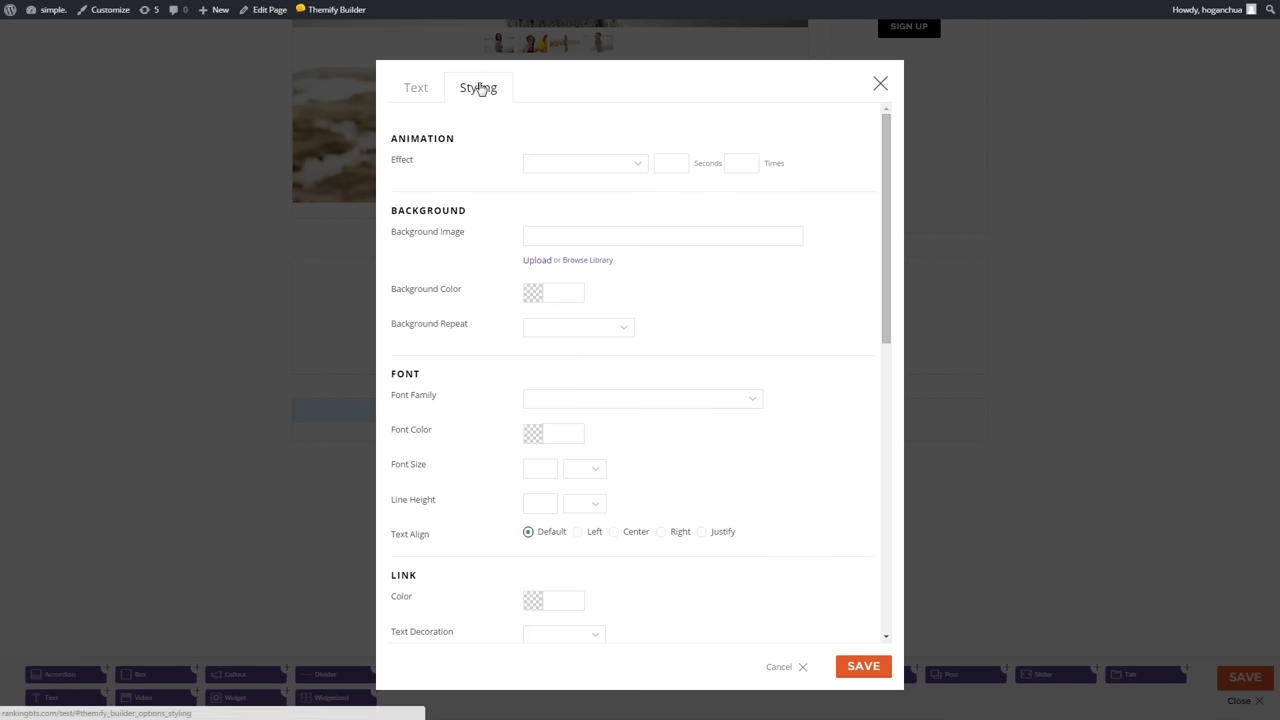
left_click(585, 468)
left_click(640, 398)
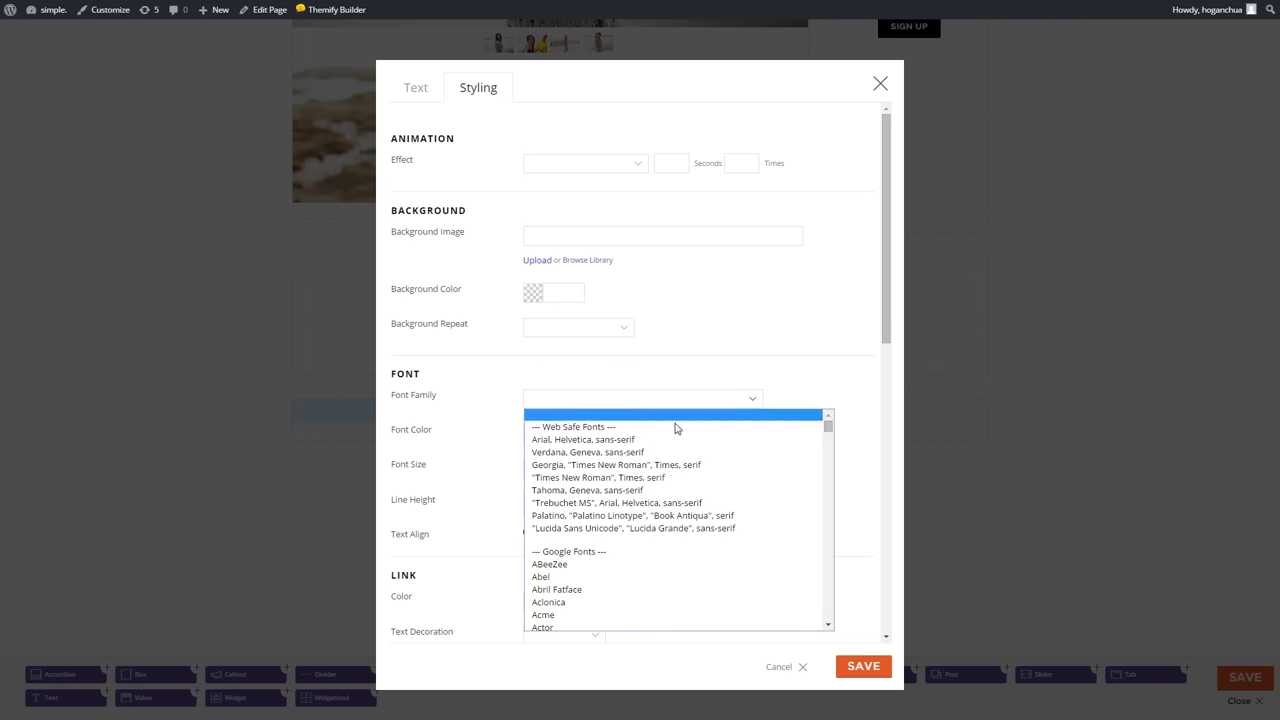
left_click_drag(828, 422, 822, 490)
scroll(822, 490, "up", 10)
scroll(700, 517, "up", 12)
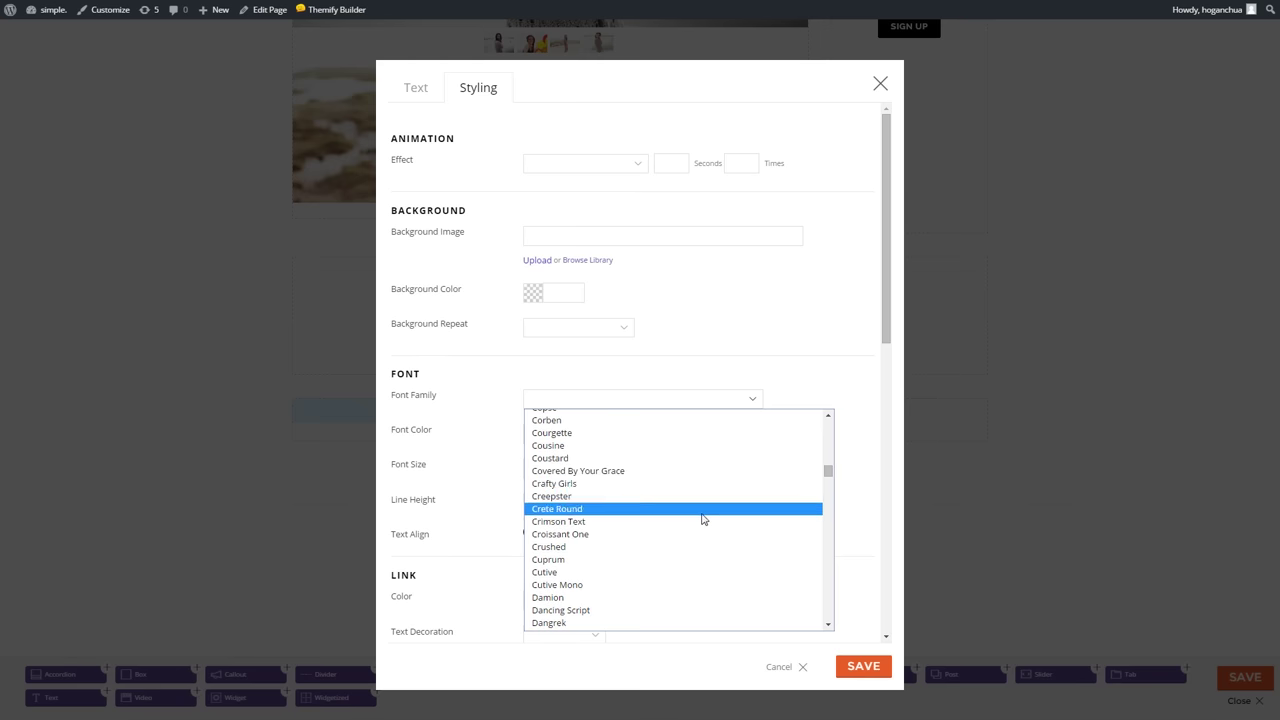
left_click(647, 466)
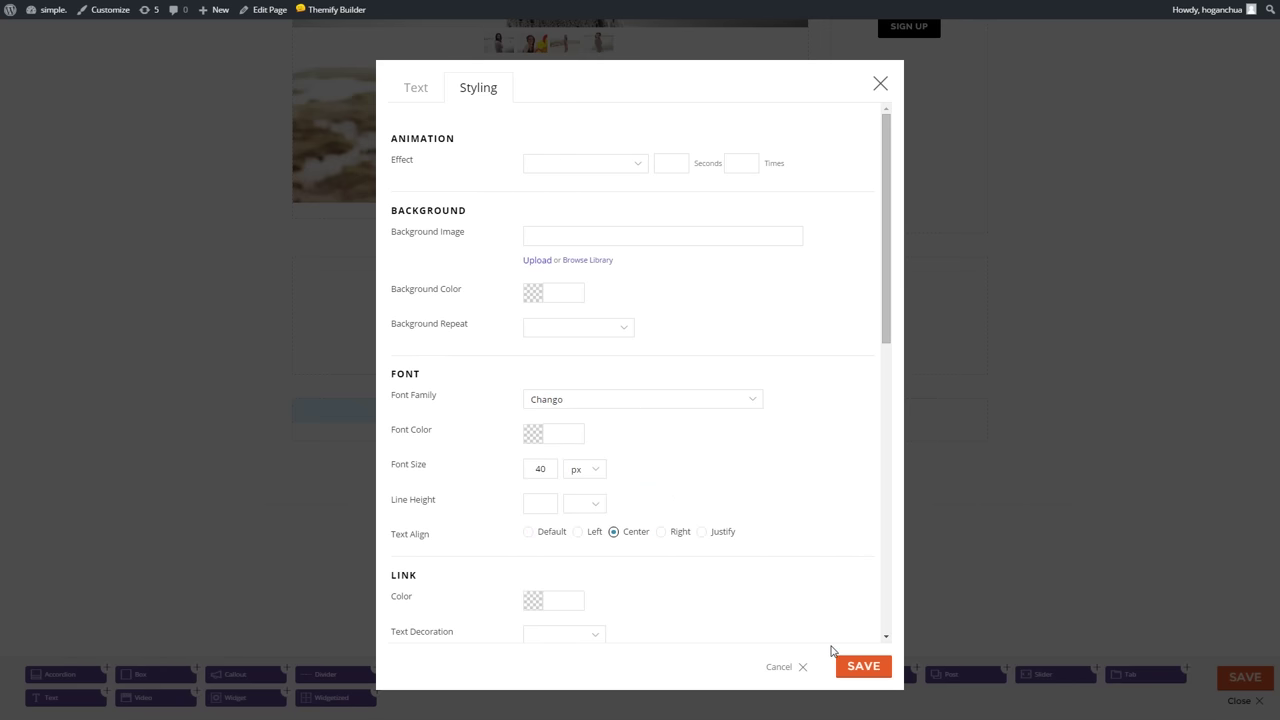
left_click(848, 664)
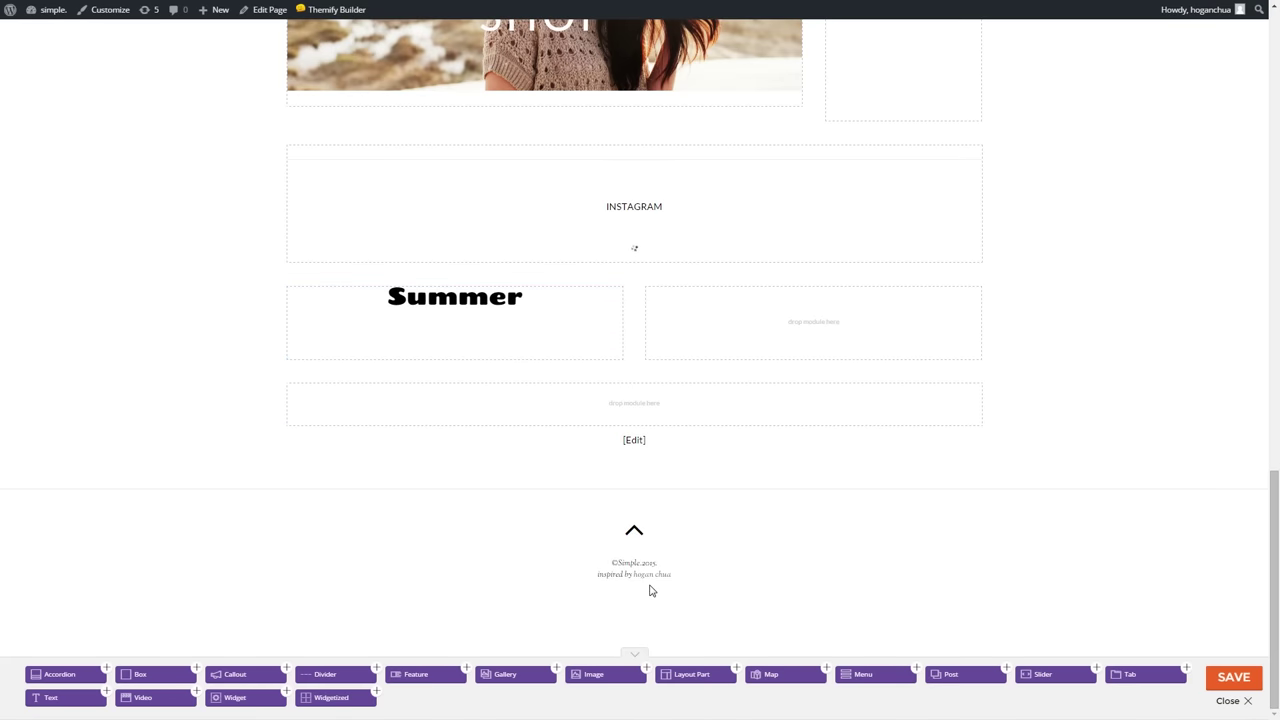
Add an Image module to the Summer column using the third media library image.
left_click_drag(598, 673, 471, 371)
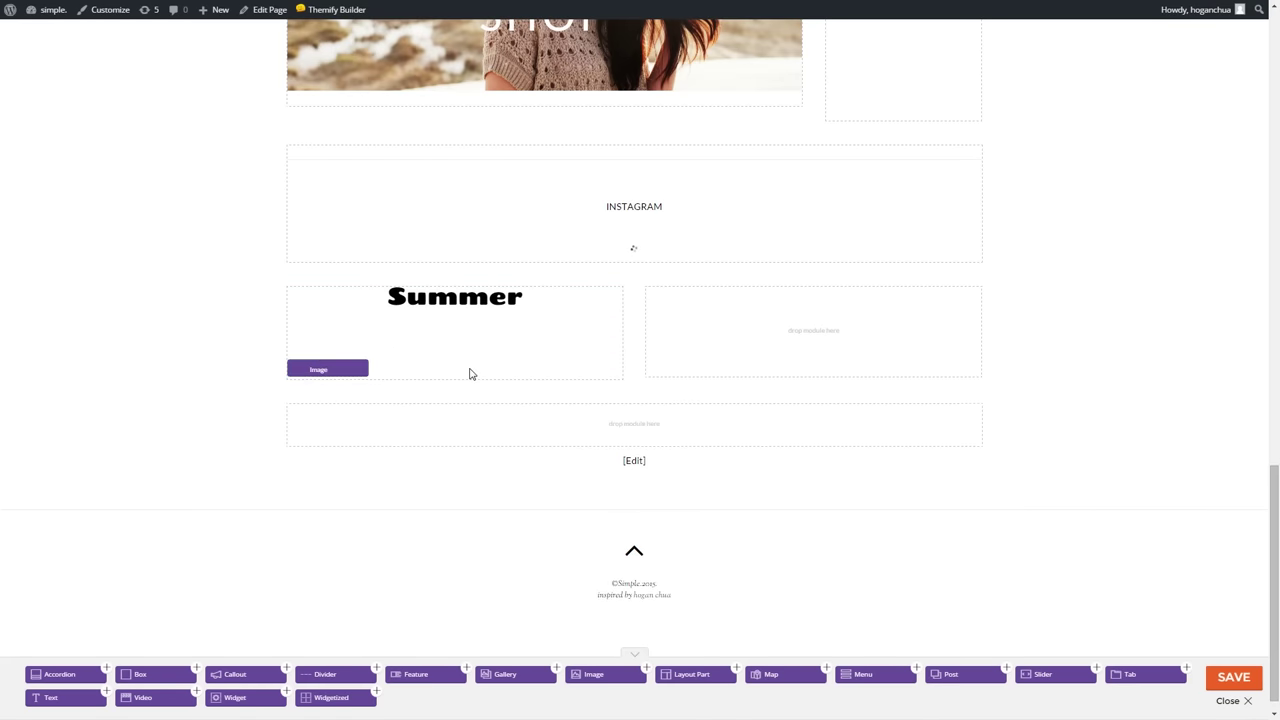
left_click(583, 229)
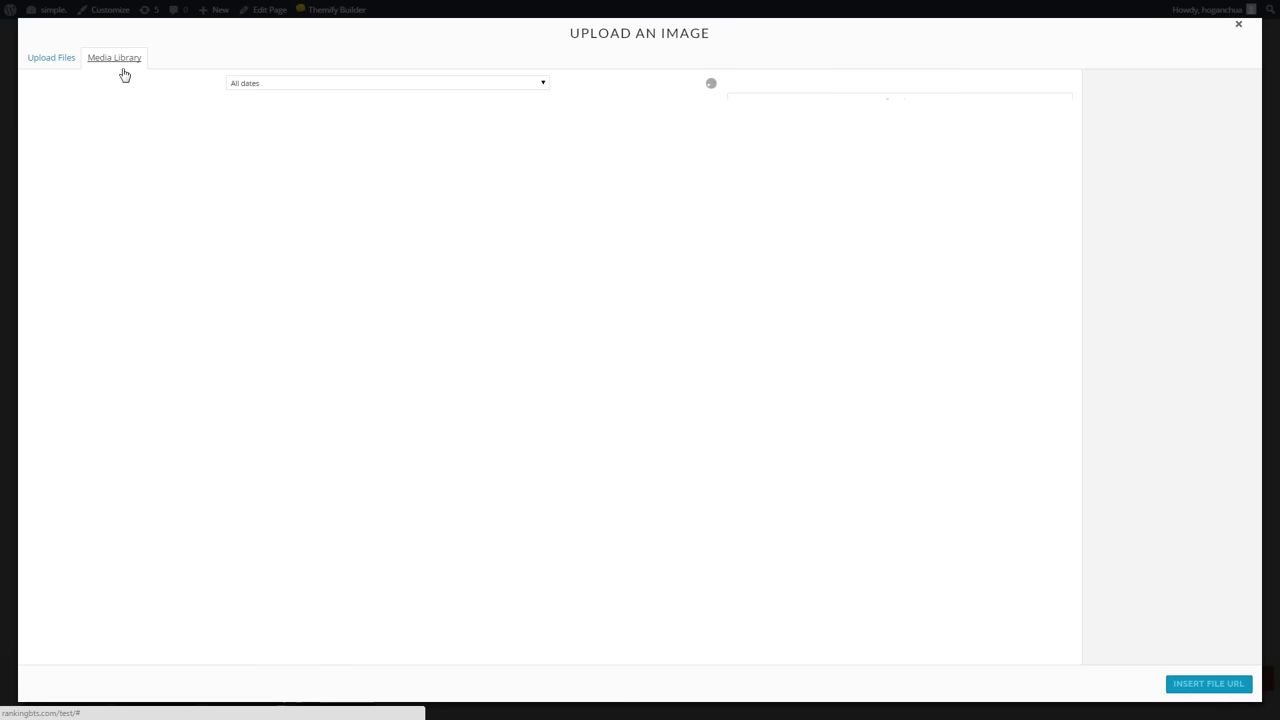
left_click(242, 143)
left_click(1207, 684)
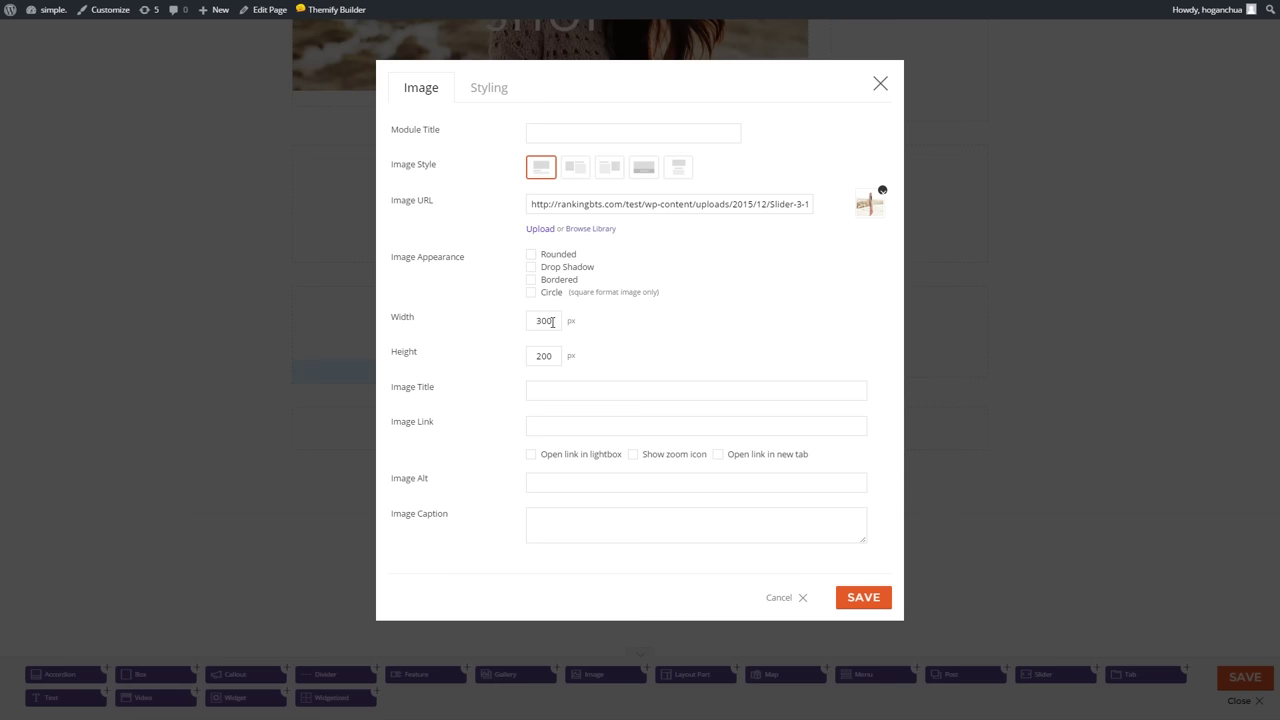
key("Return")
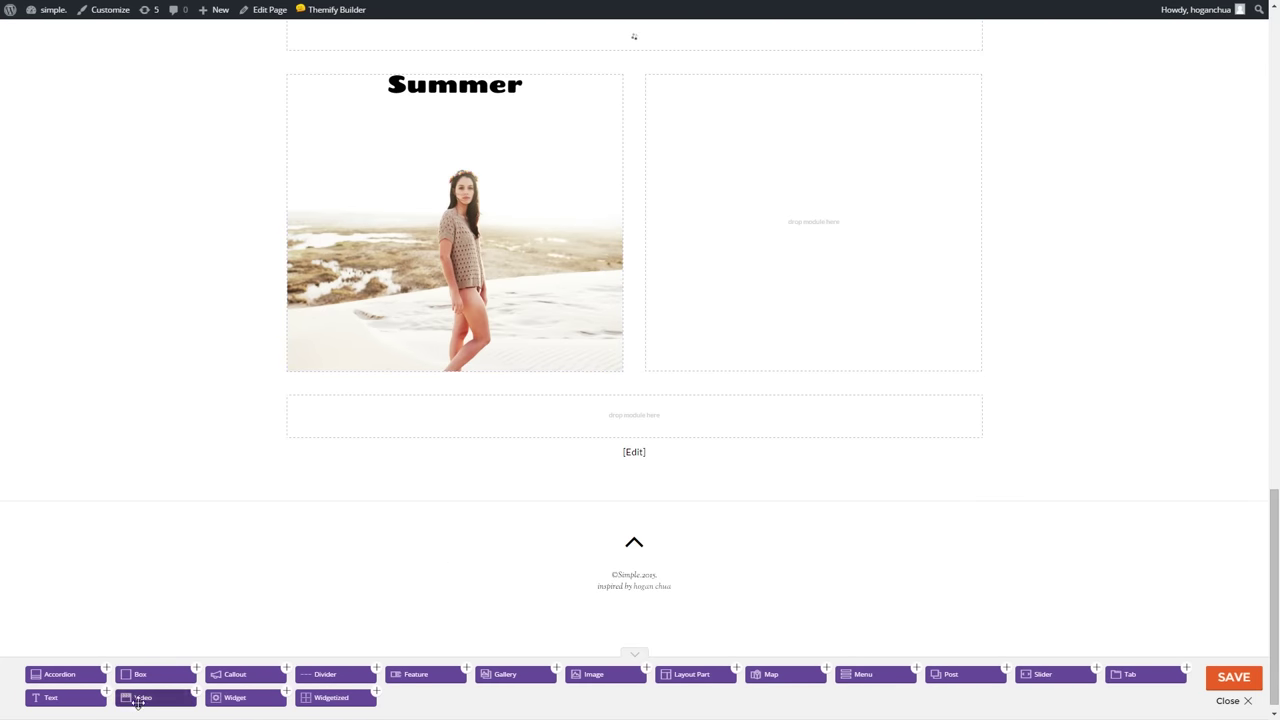
Add a Video module to the right column with the pasted YouTube link.
left_click_drag(138, 700, 811, 237)
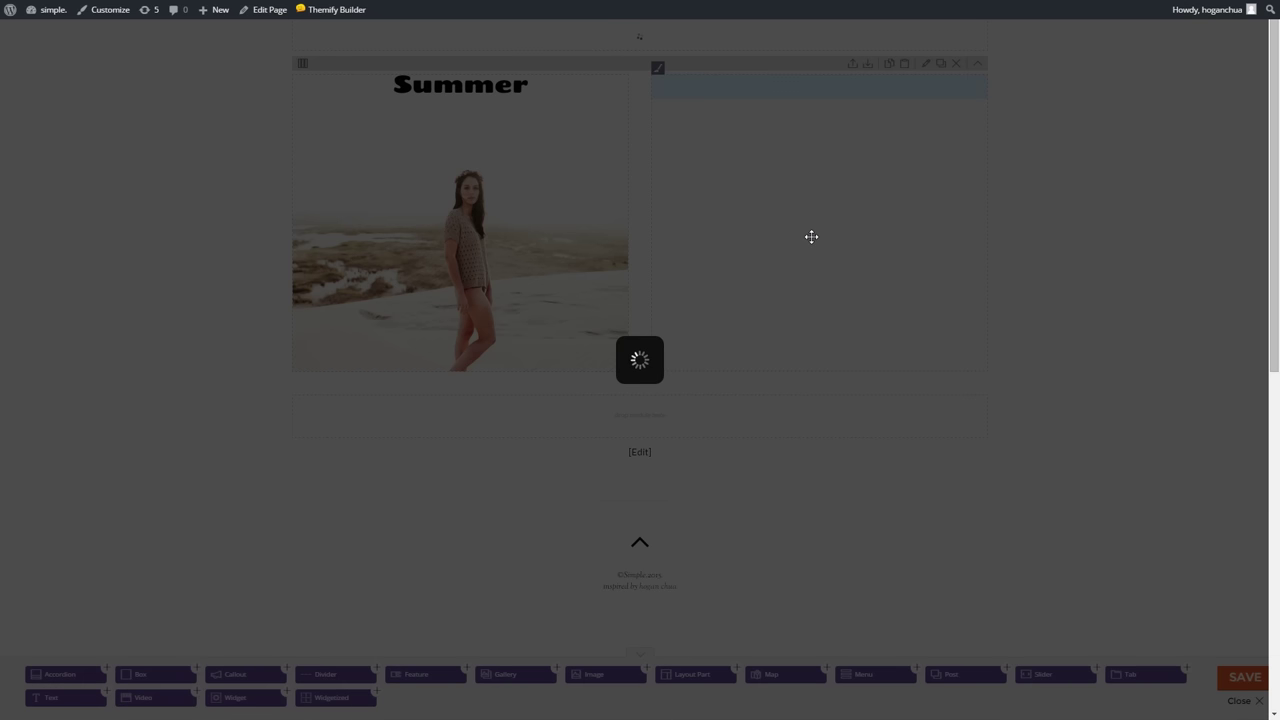
left_click(630, 204)
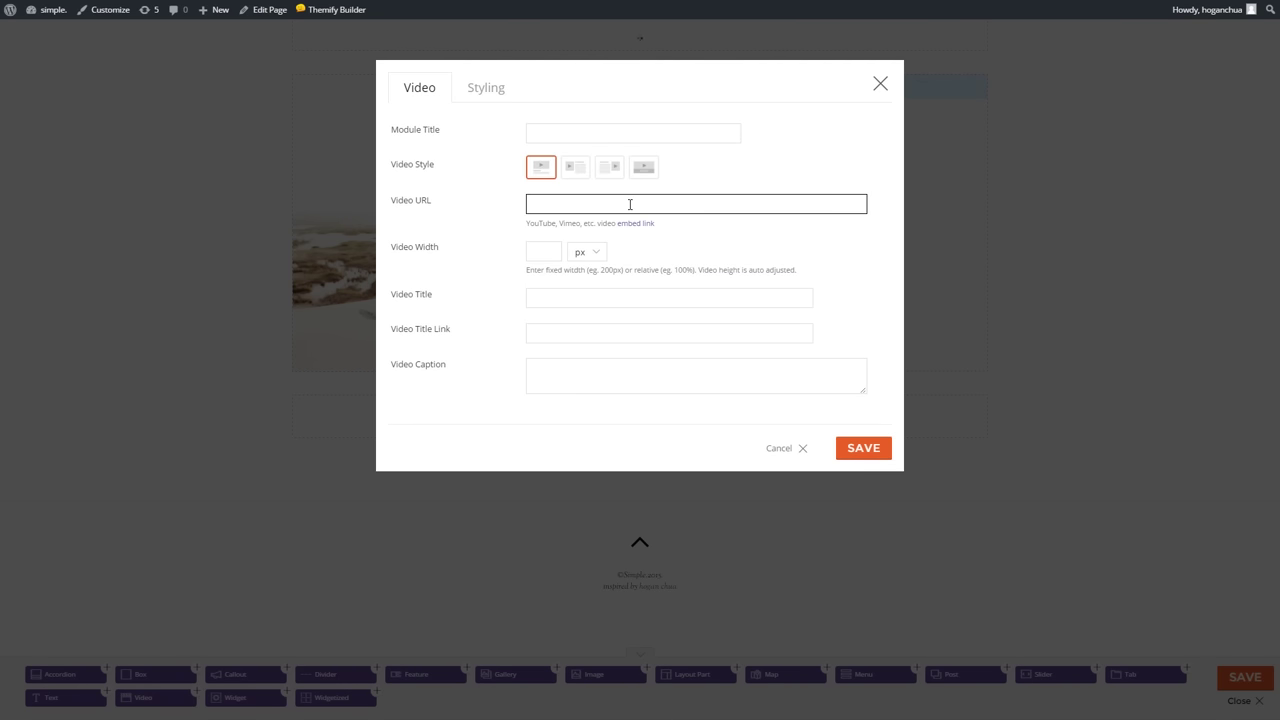
type("https://www.youtube.com/watch?v=uOHDkIxyu2A")
left_click(855, 448)
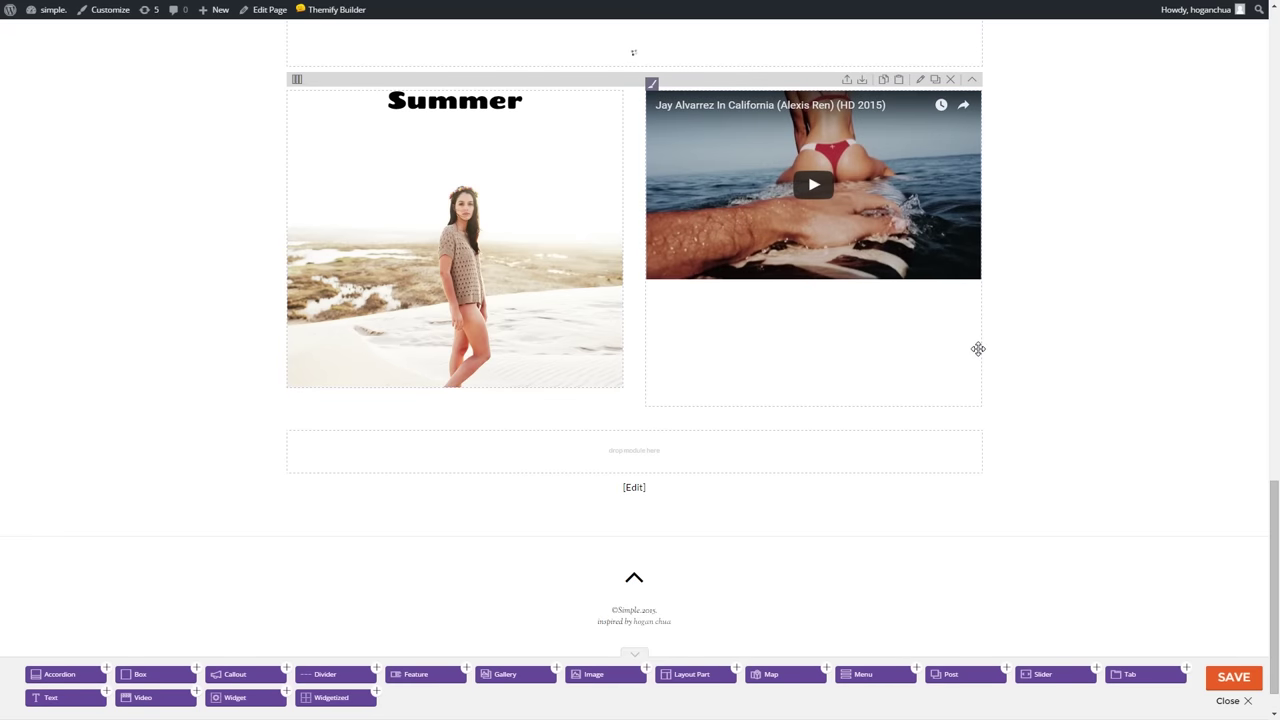
Add a Slider module below the video with post Display set to None.
left_click_drag(50, 697, 841, 322)
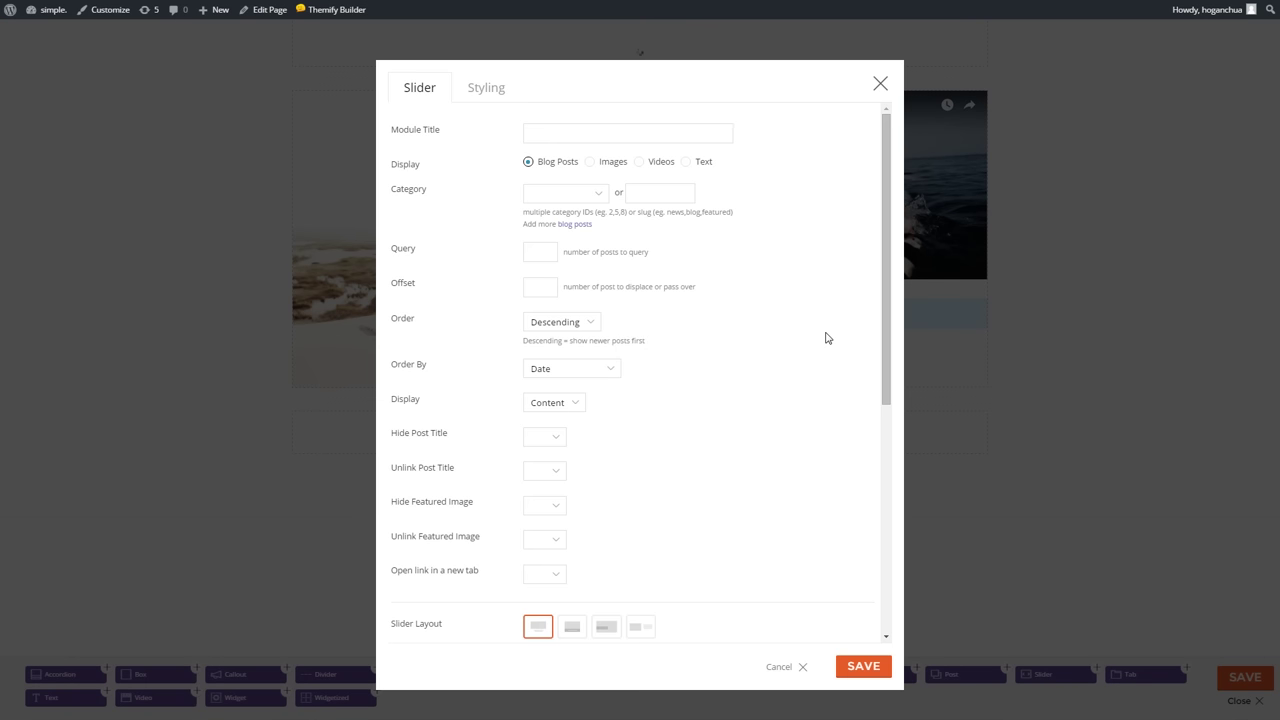
left_click(582, 404)
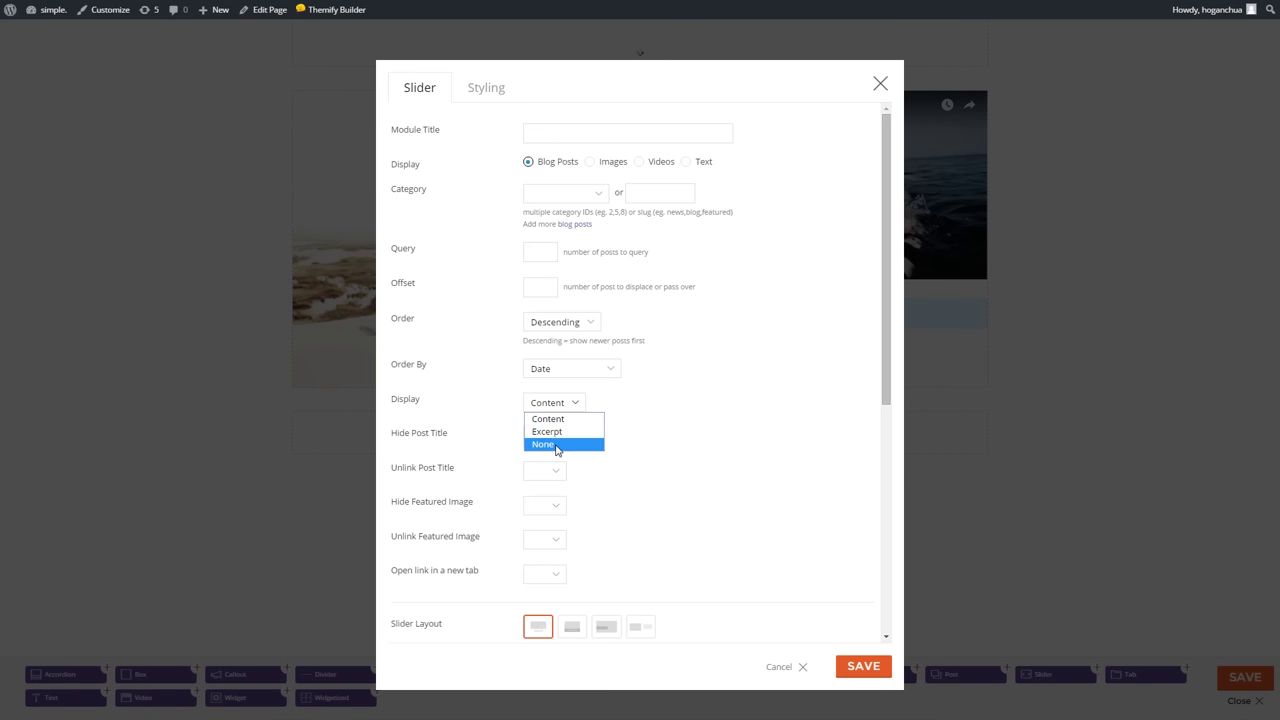
left_click(557, 446)
left_click(862, 666)
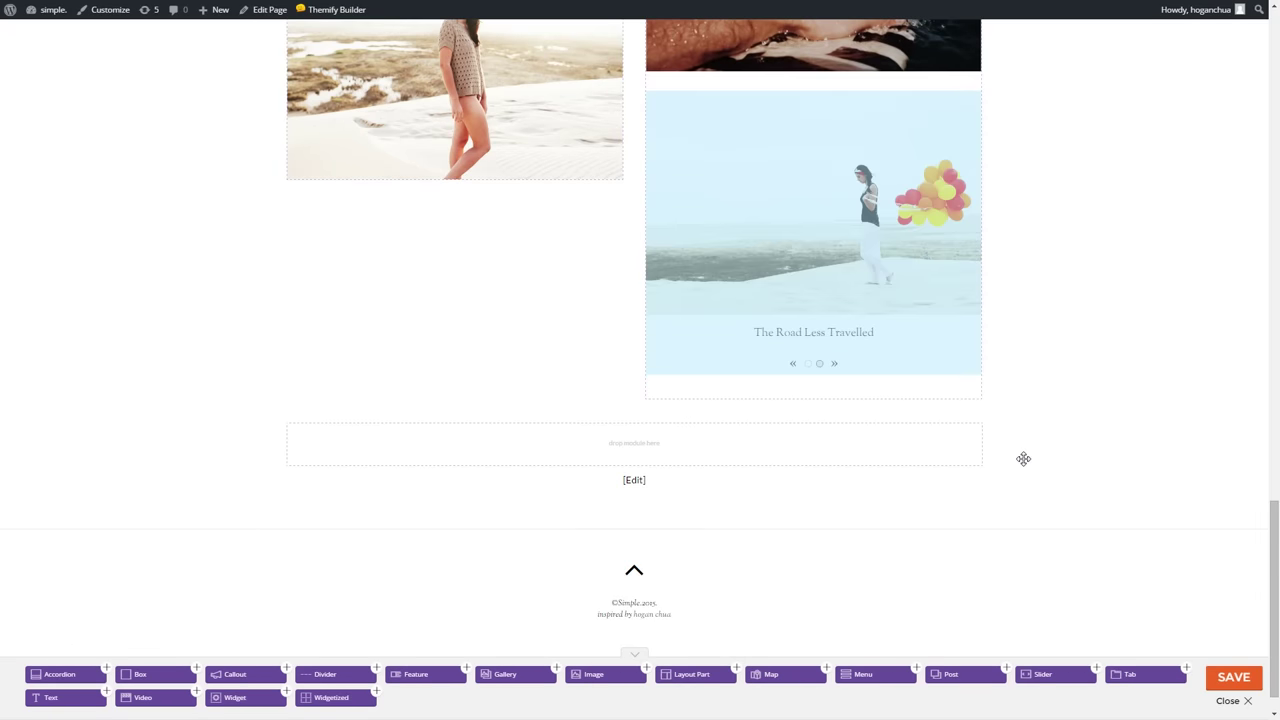
Add a Map module under the Summer photo with the address New York.
left_click_drag(771, 674, 480, 327)
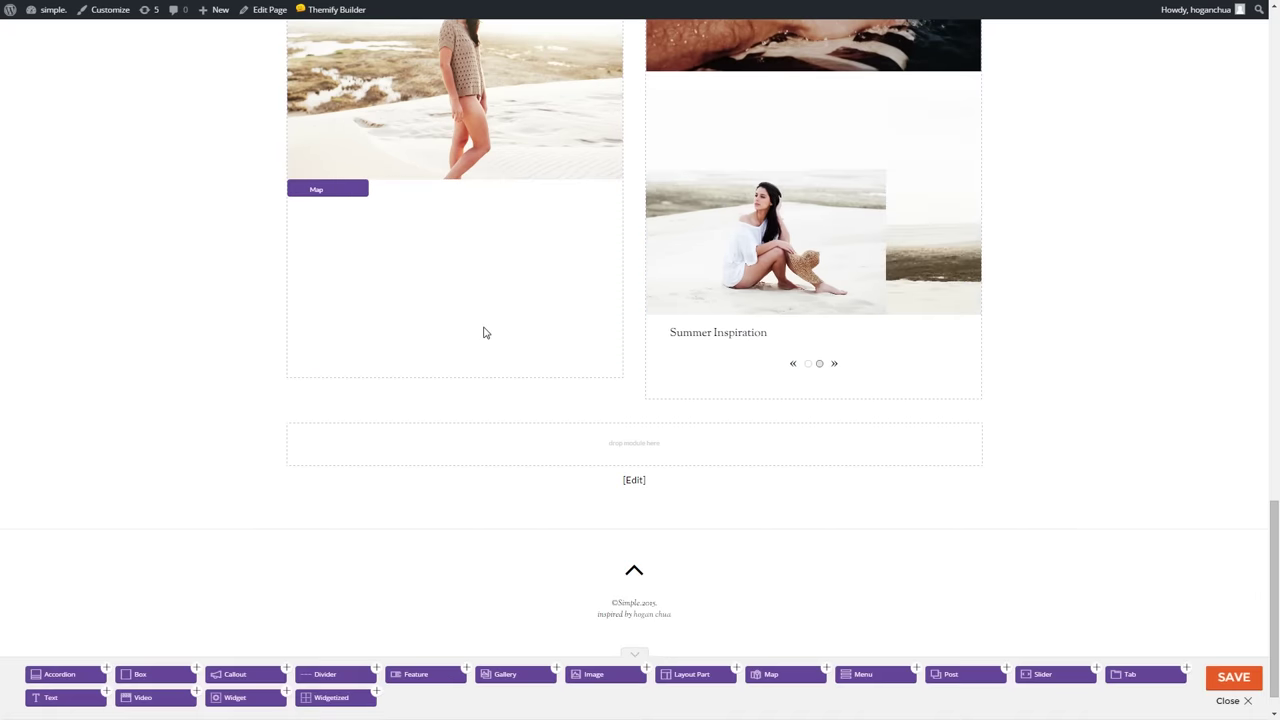
left_click(567, 201)
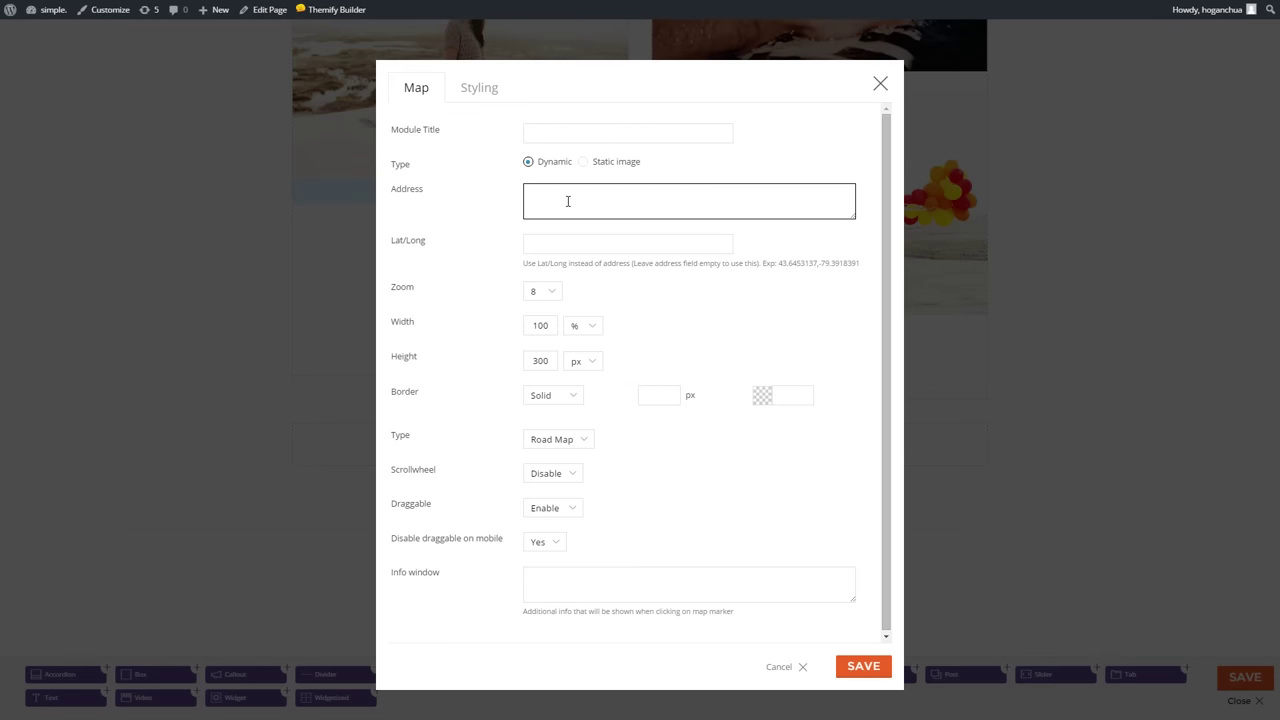
type("New York")
left_click(855, 666)
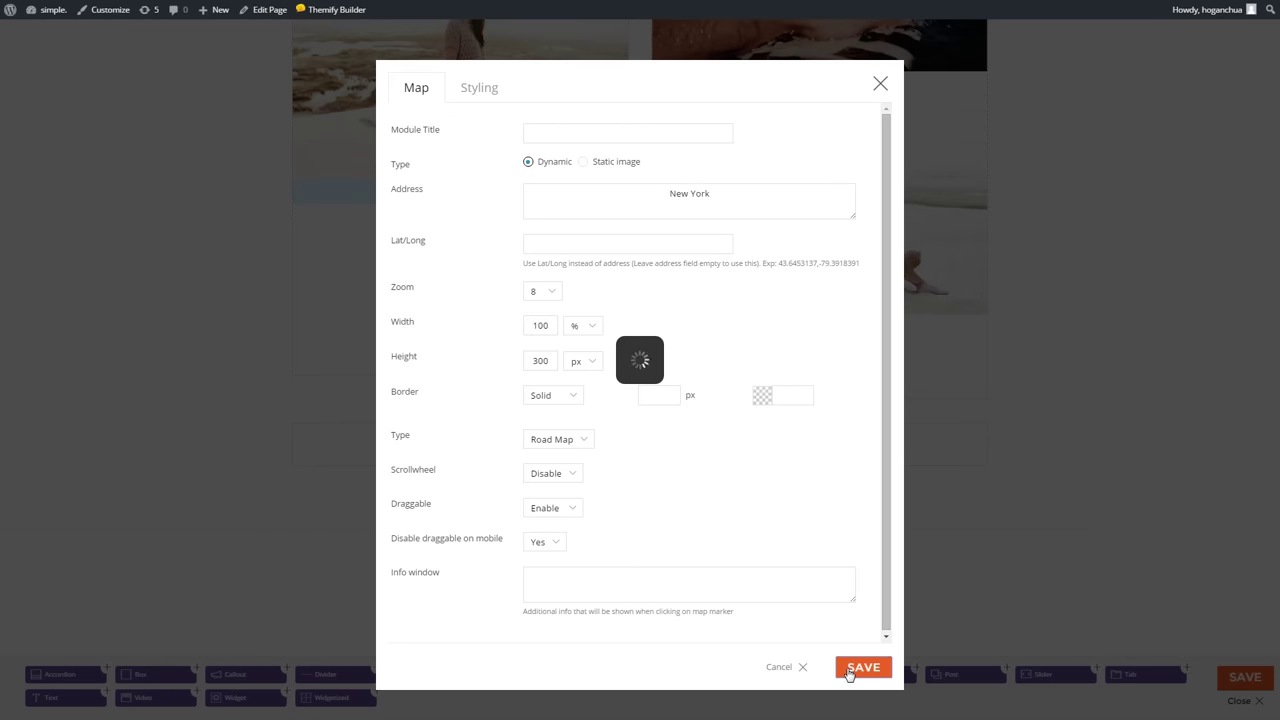
scroll(1203, 657, "up", 3)
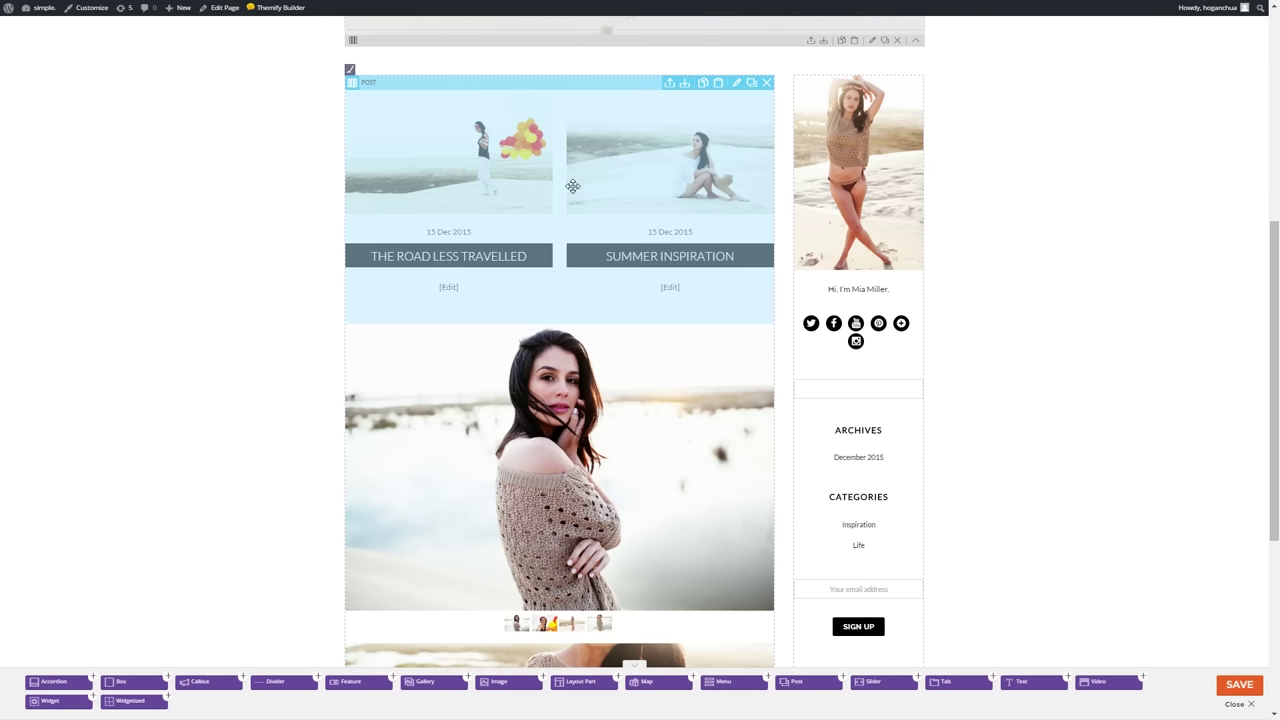
Switch the Post module to the first post layout and save it.
double_click(567, 188)
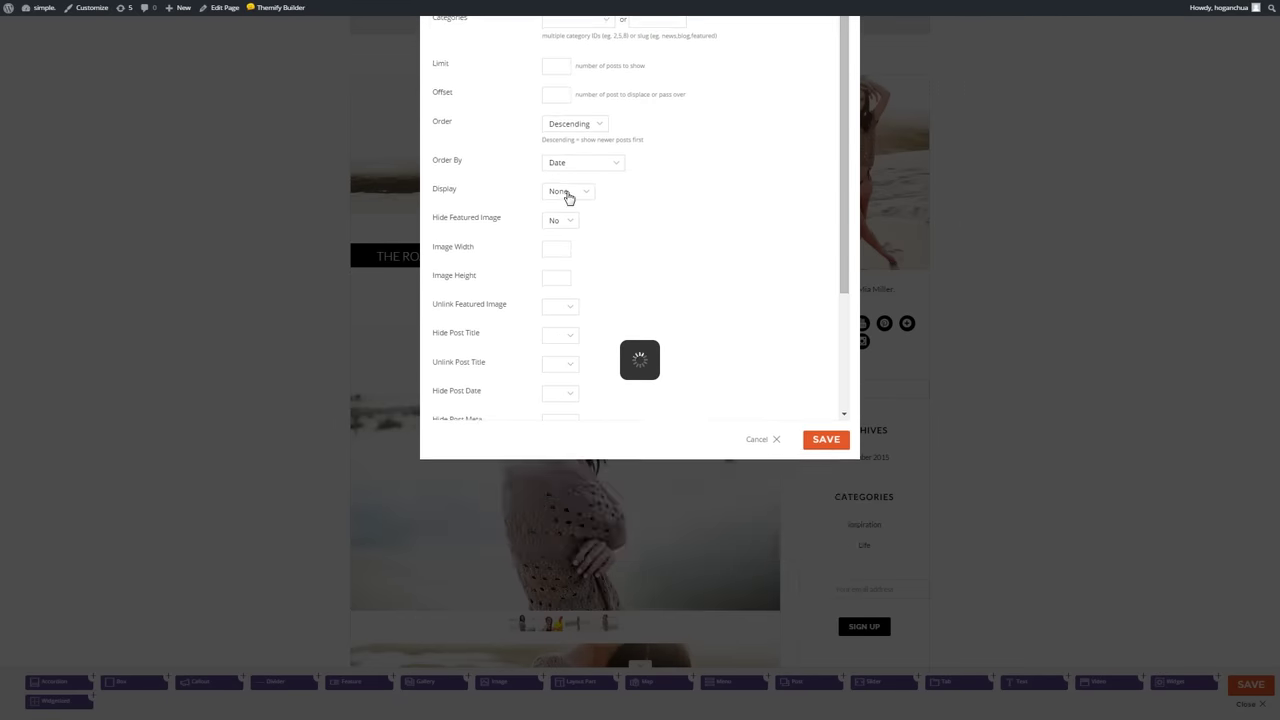
left_click(556, 142)
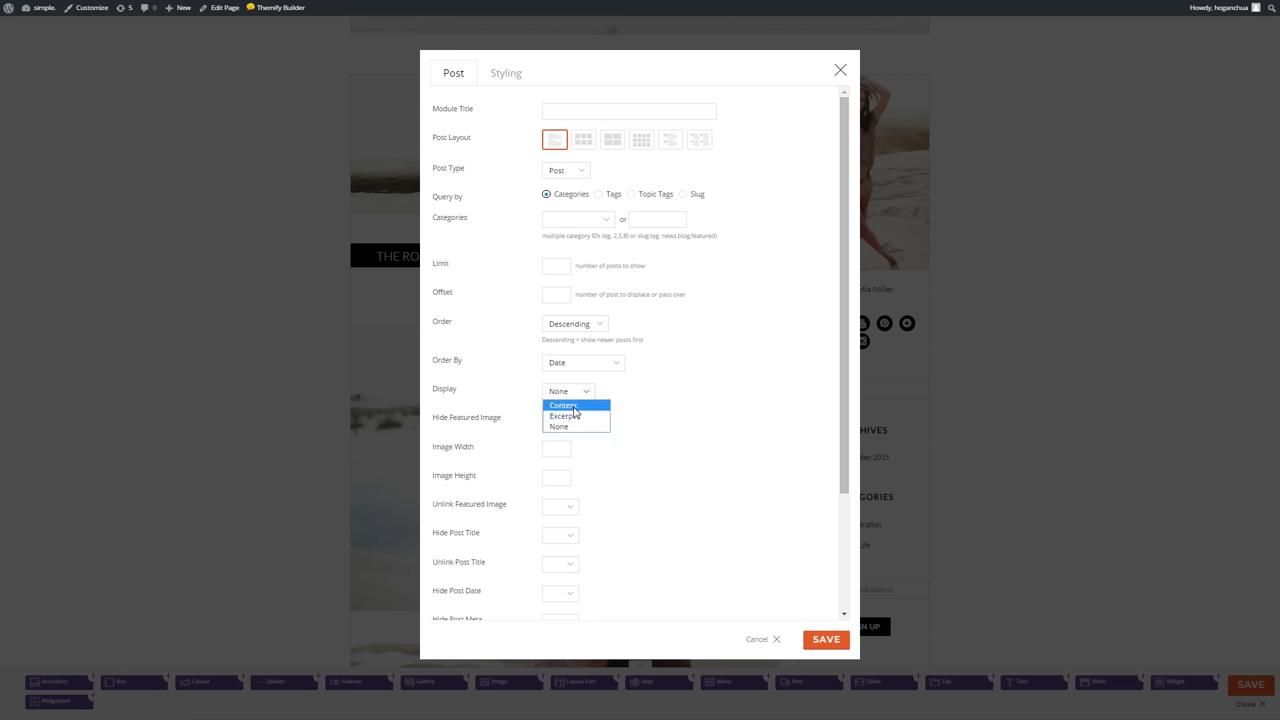
left_click(826, 641)
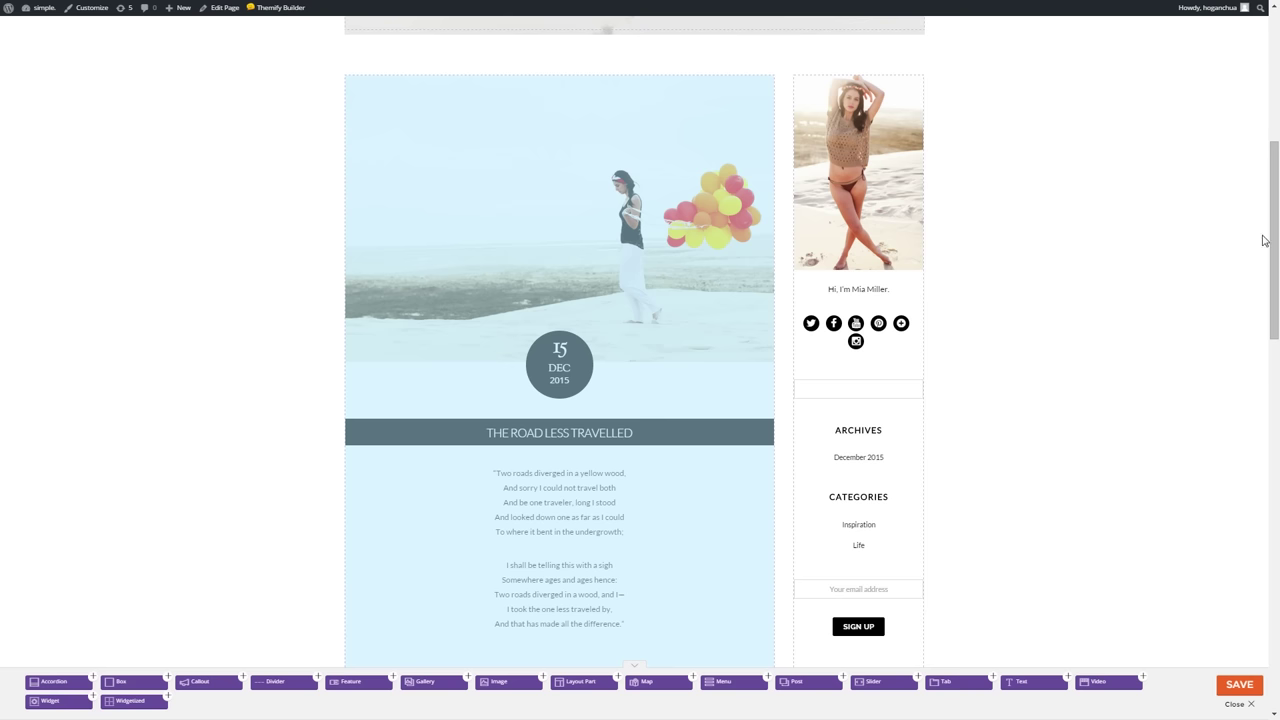
left_click_drag(1263, 240, 1252, 279)
Change the Post module to a two-column grid layout, save, and reopen its settings.
double_click(612, 389)
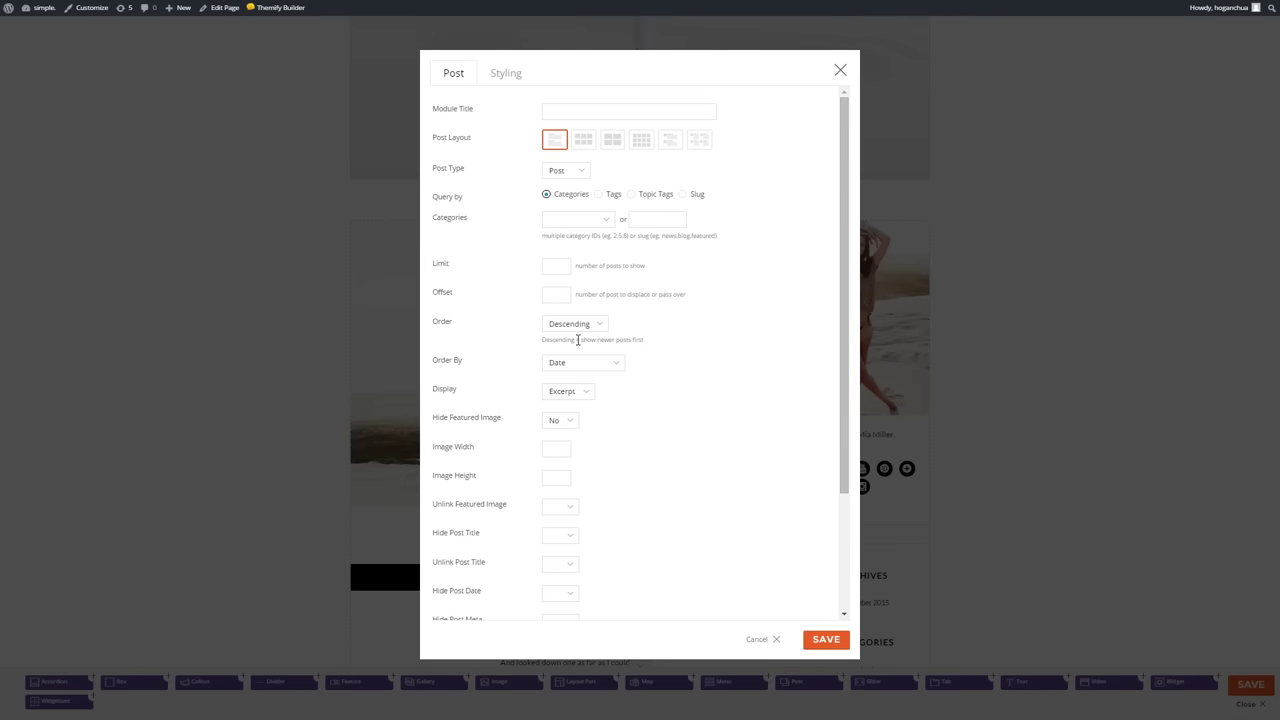
left_click(583, 139)
left_click(824, 639)
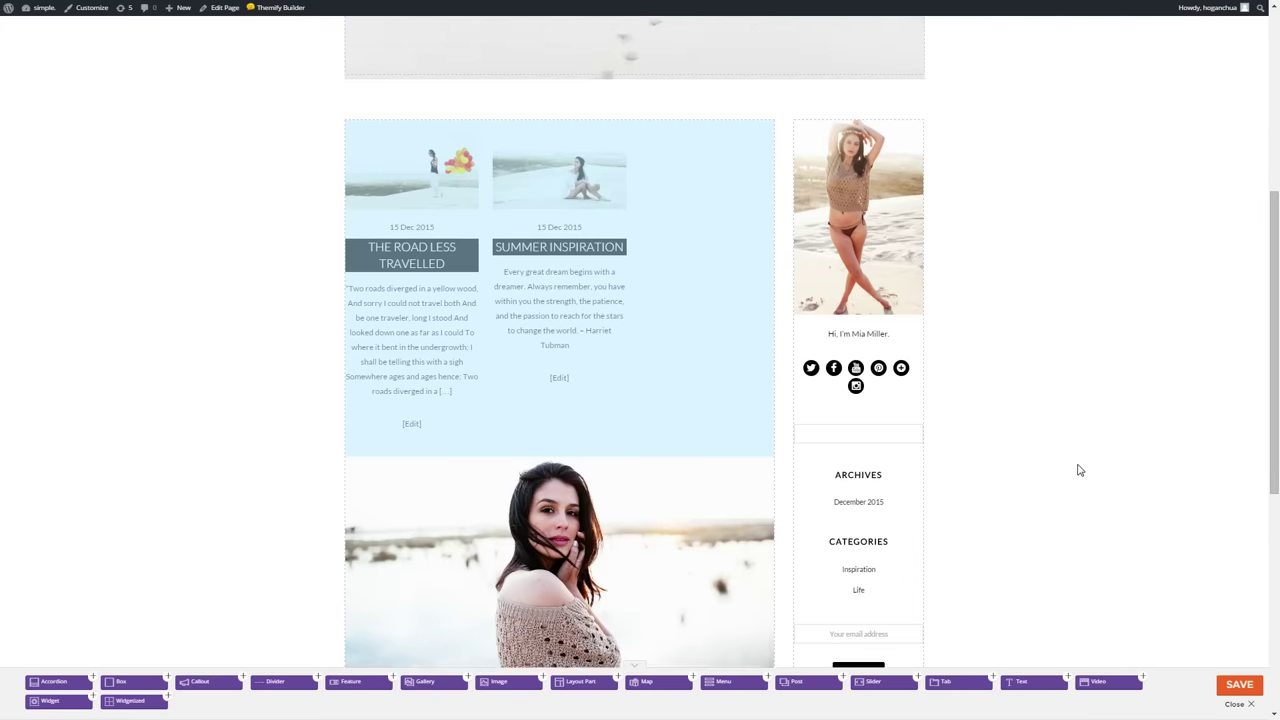
double_click(683, 230)
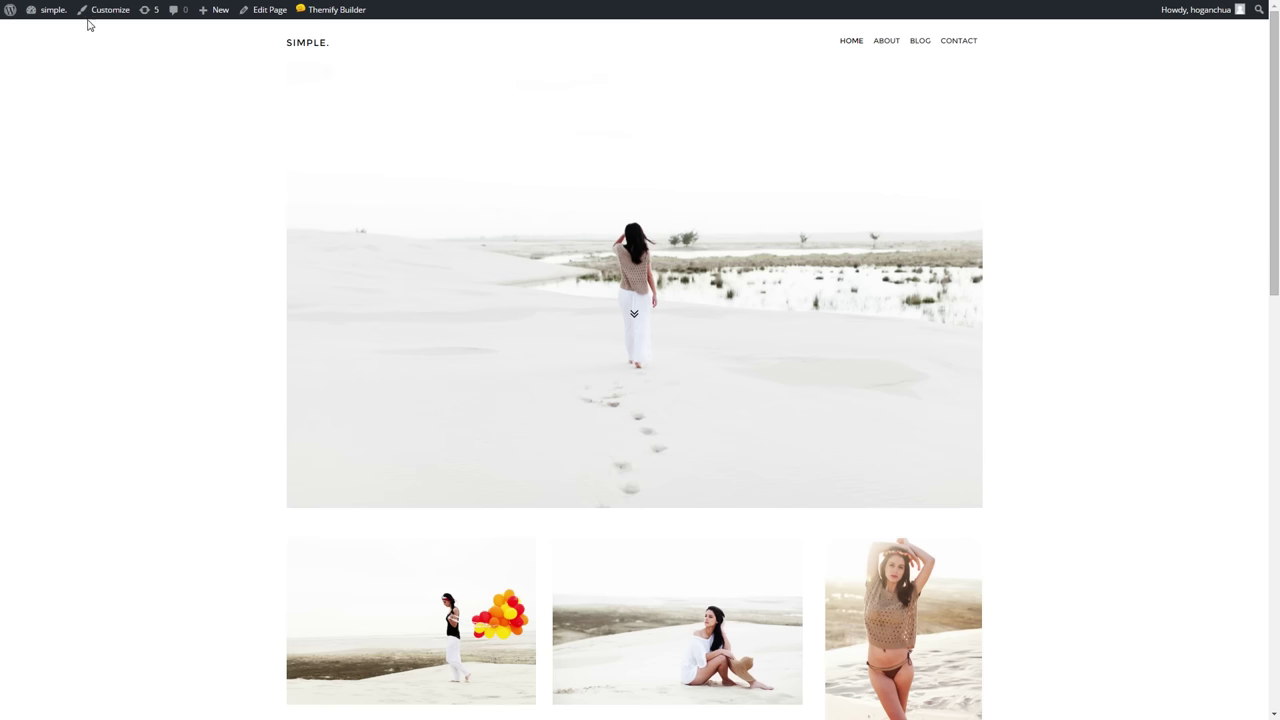
From the dashboard, start a new post titled Summer Diaries.
mouse_move(62, 18)
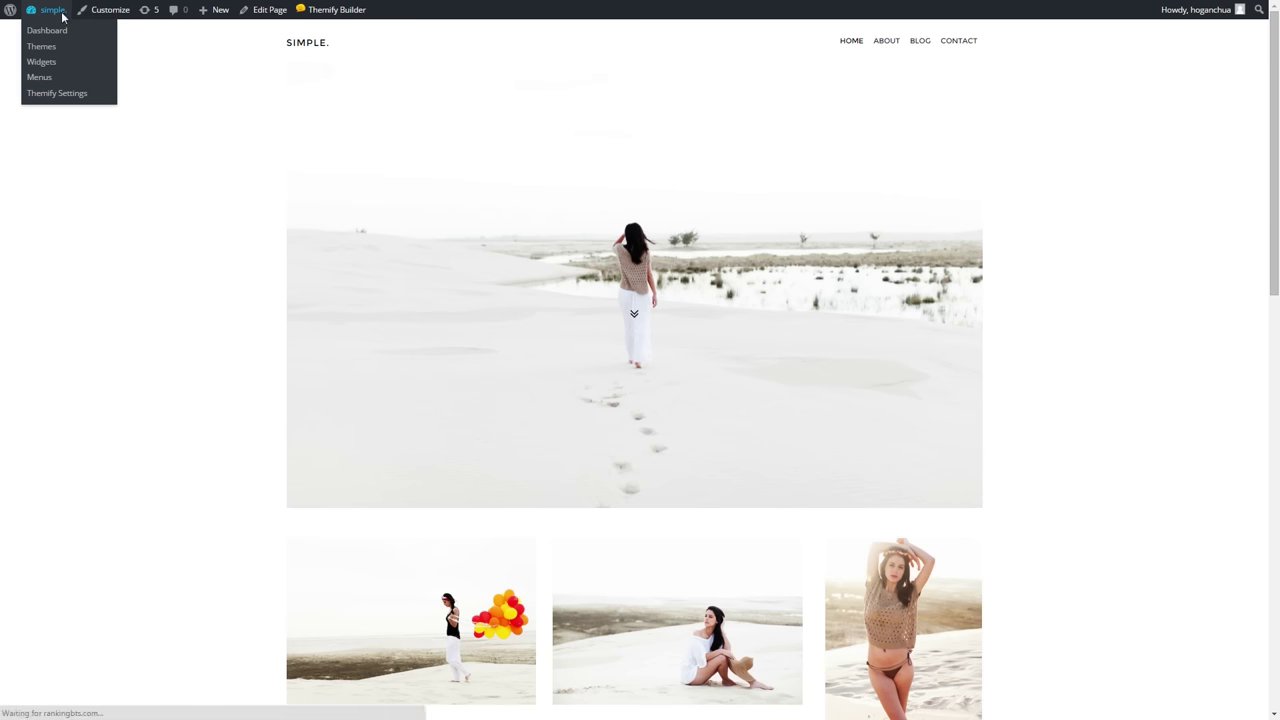
left_click(62, 18)
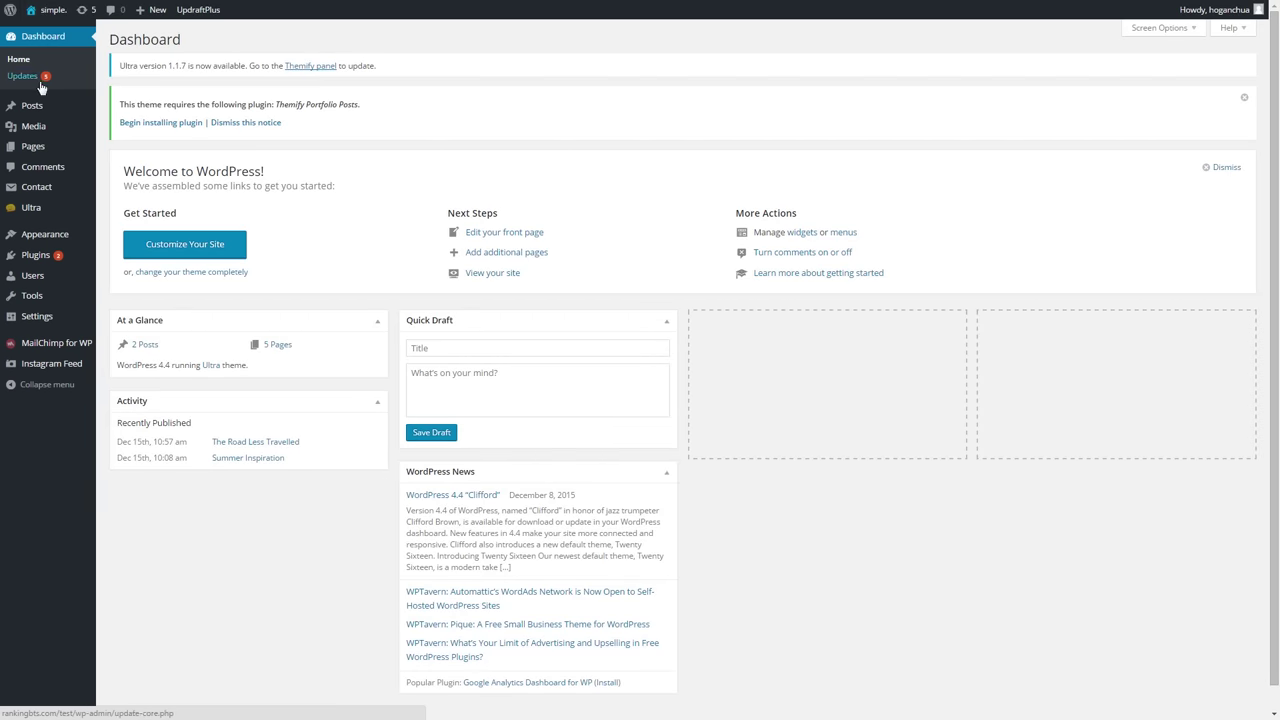
mouse_move(30, 113)
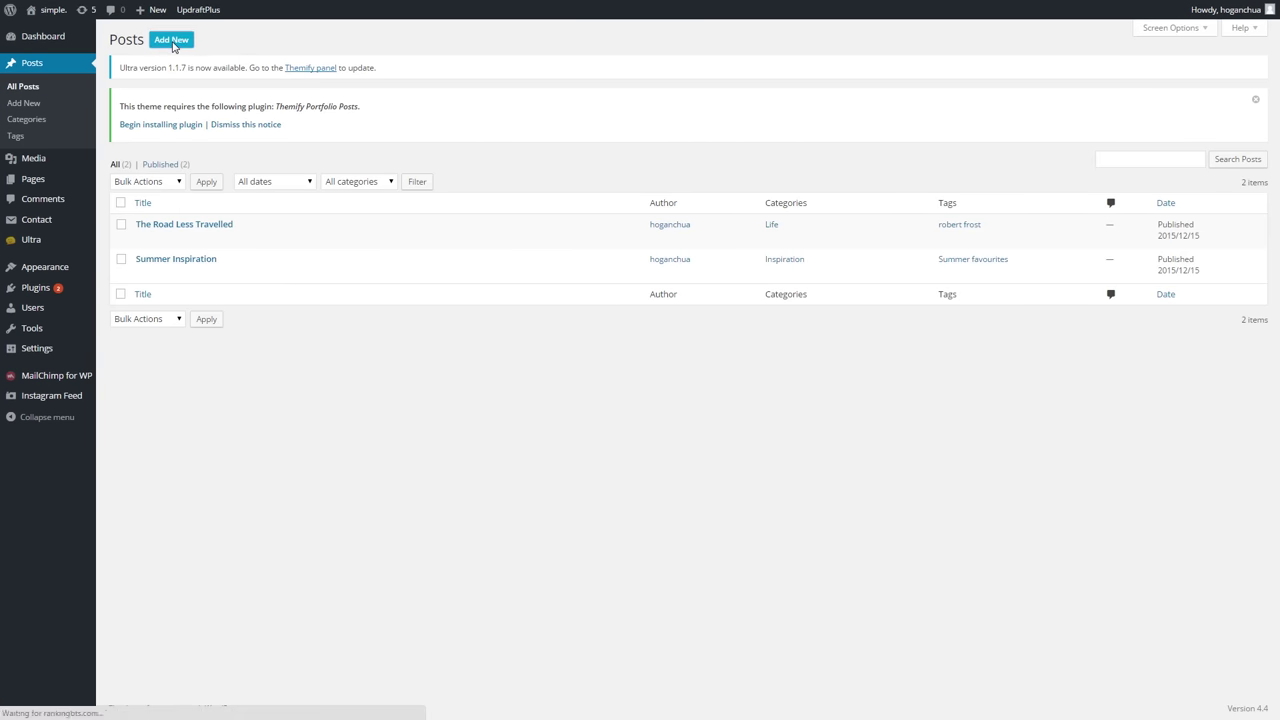
left_click(173, 45)
type("Summer Diaries")
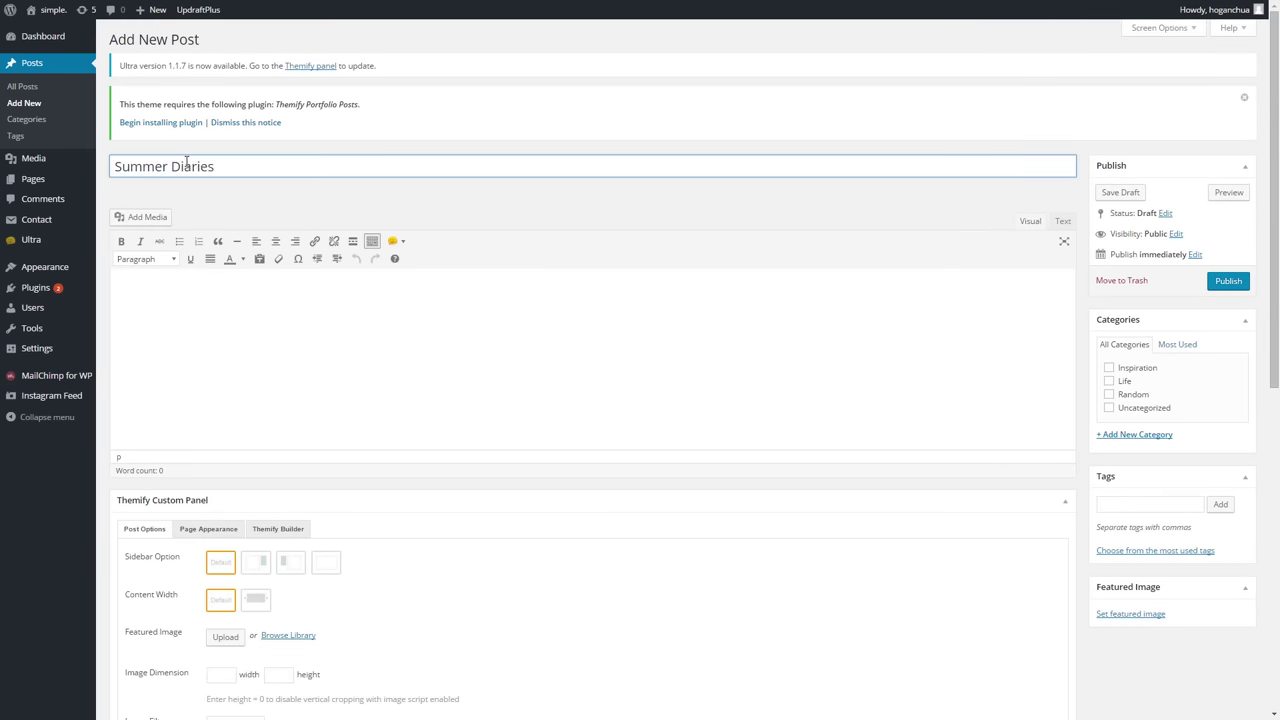
Insert the fourth library image into the post body and centre-align all content.
left_click(208, 300)
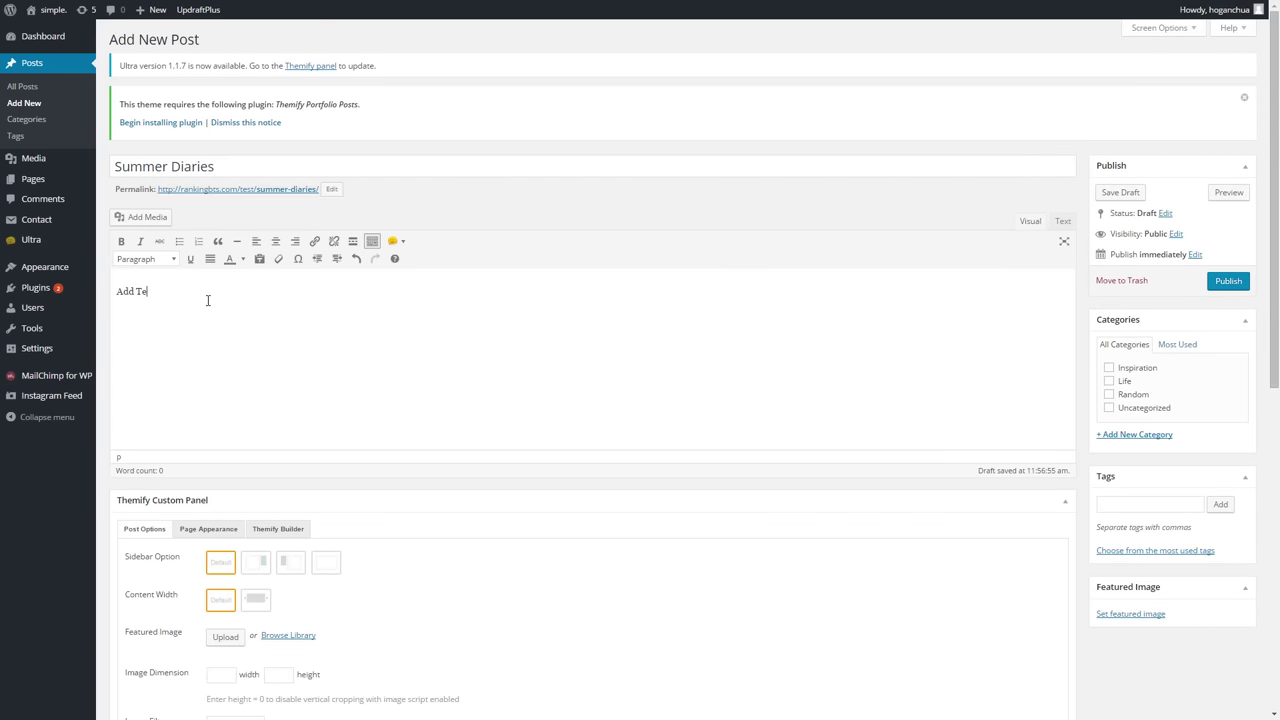
left_click(155, 217)
left_click(460, 142)
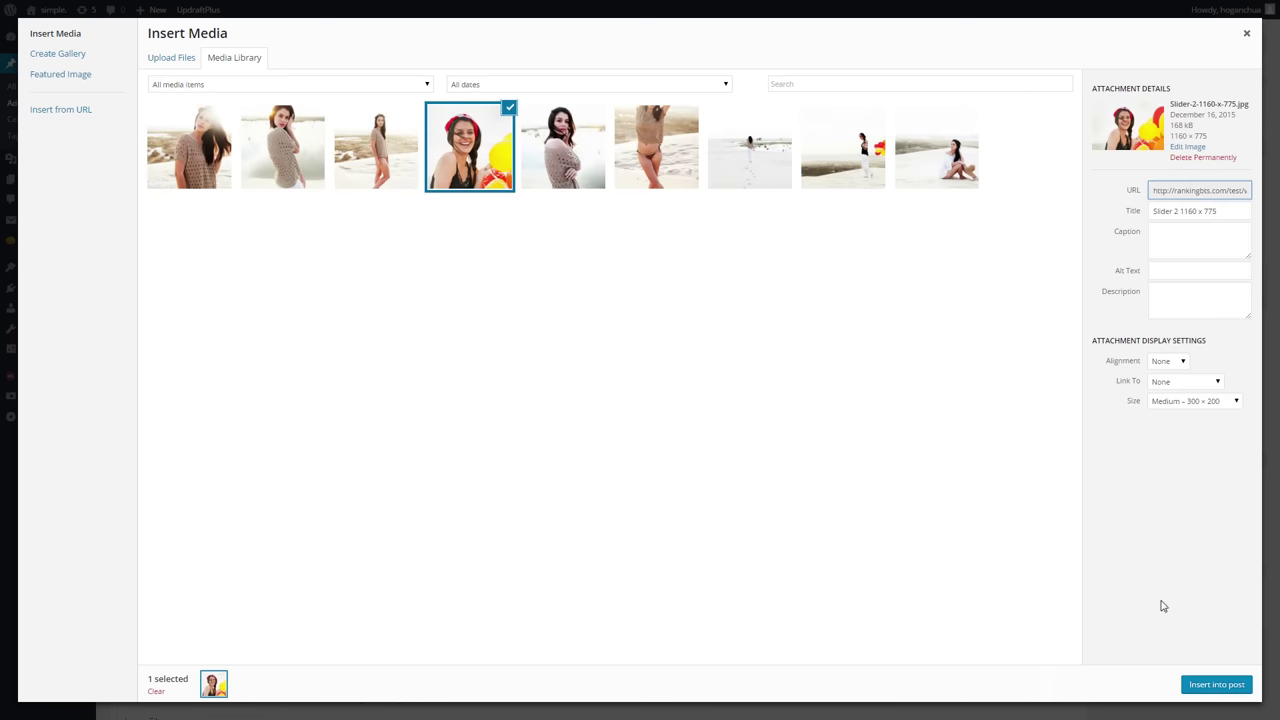
left_click(1216, 684)
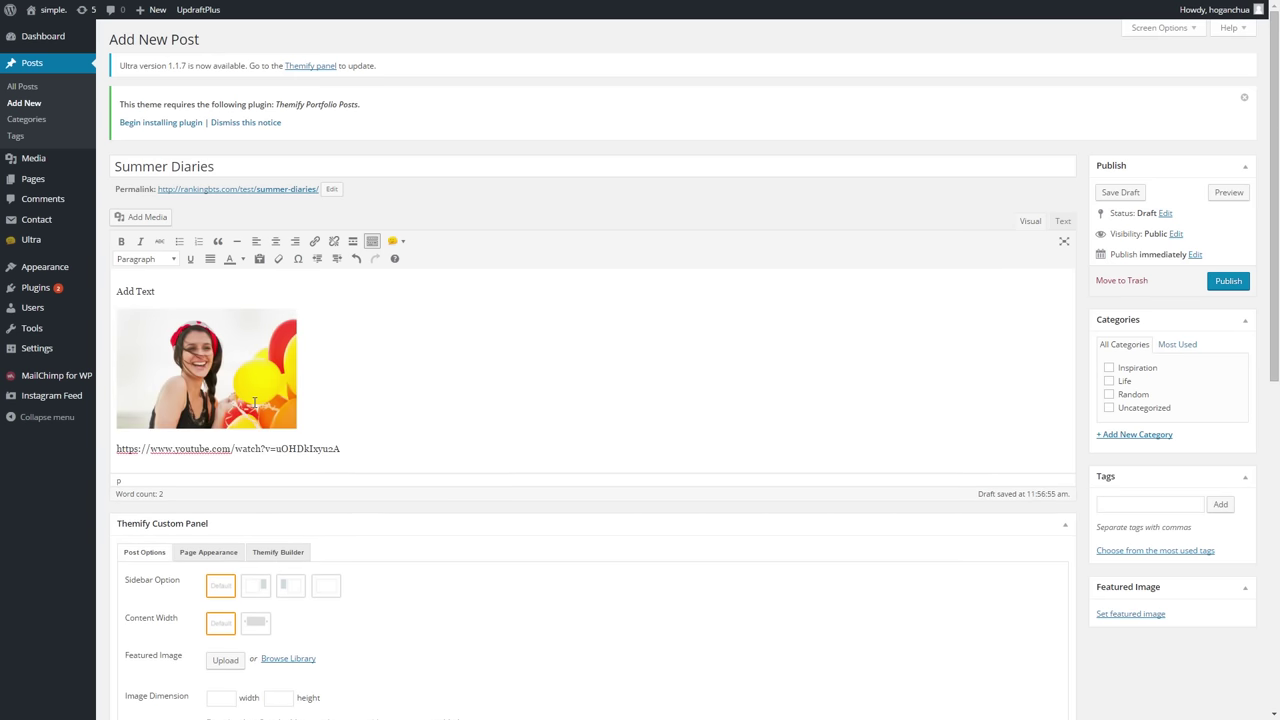
key("ctrl+a")
key("alt+shift+c")
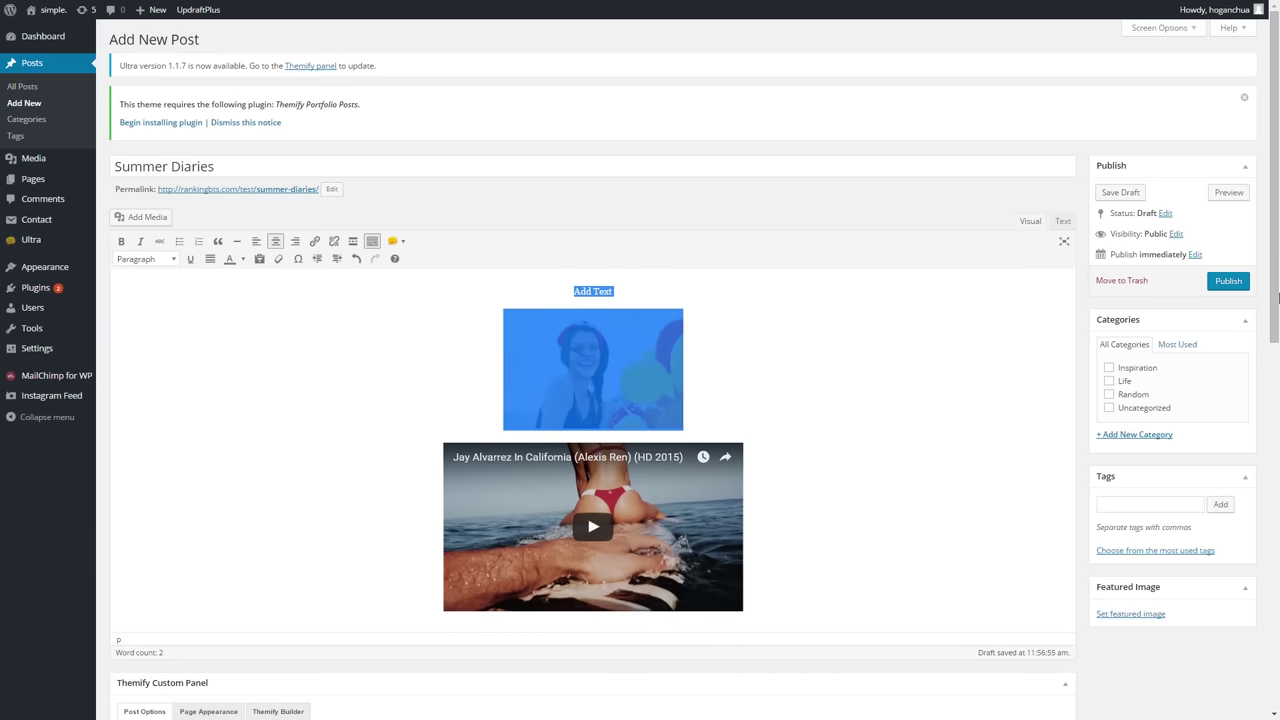
File the post under Random, tag it Summer diaries, add a featured image, publish and view it.
left_click(1110, 395)
scroll(1167, 352, "down", 1)
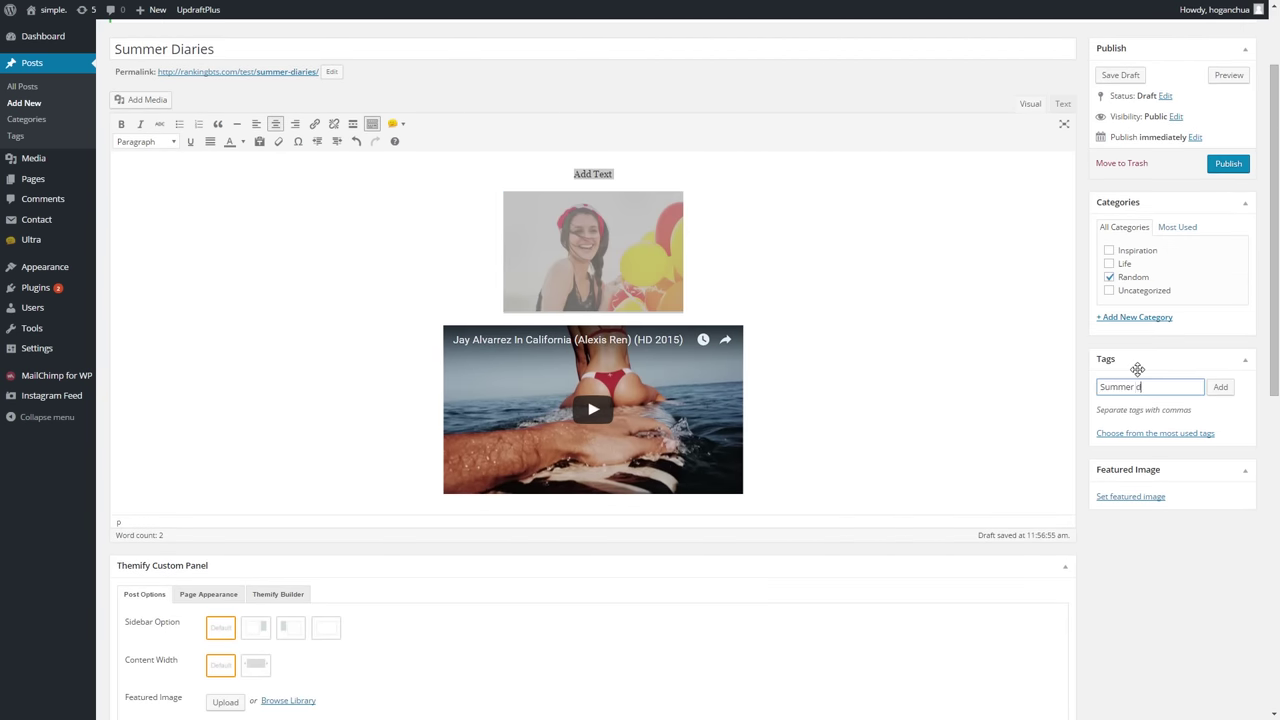
left_click(1220, 387)
left_click(1140, 511)
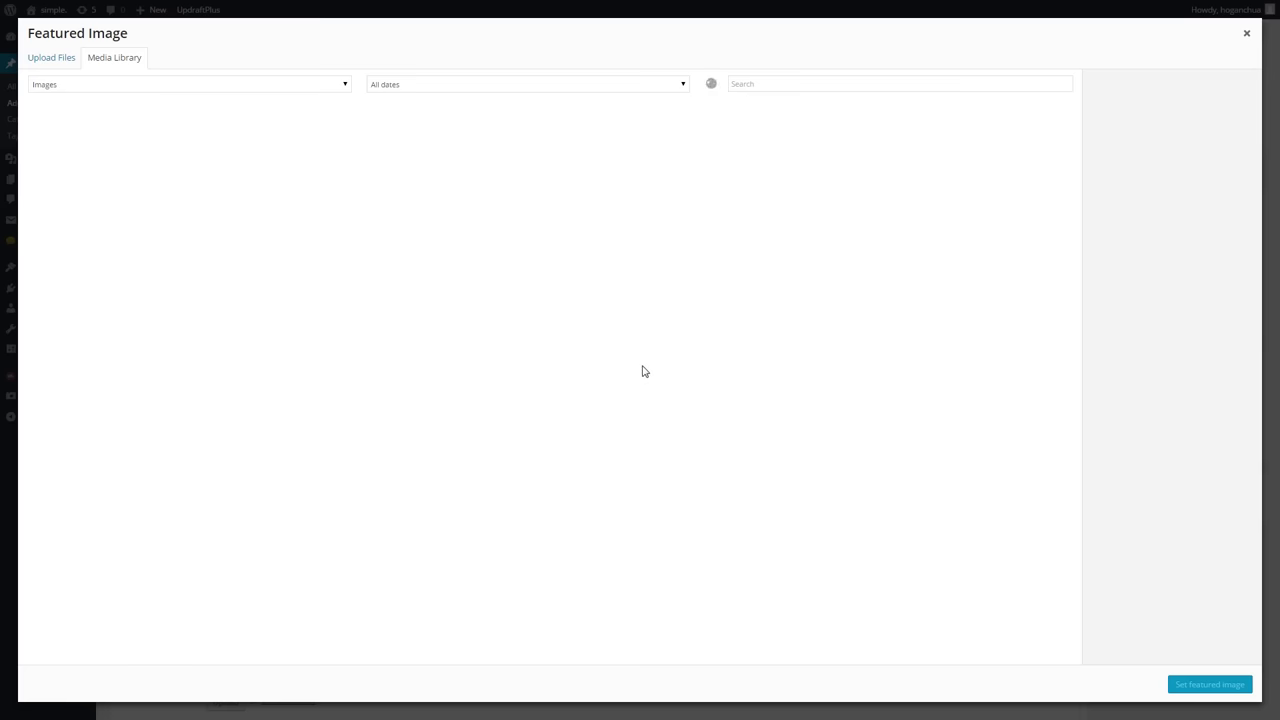
key("Escape")
left_click(1229, 166)
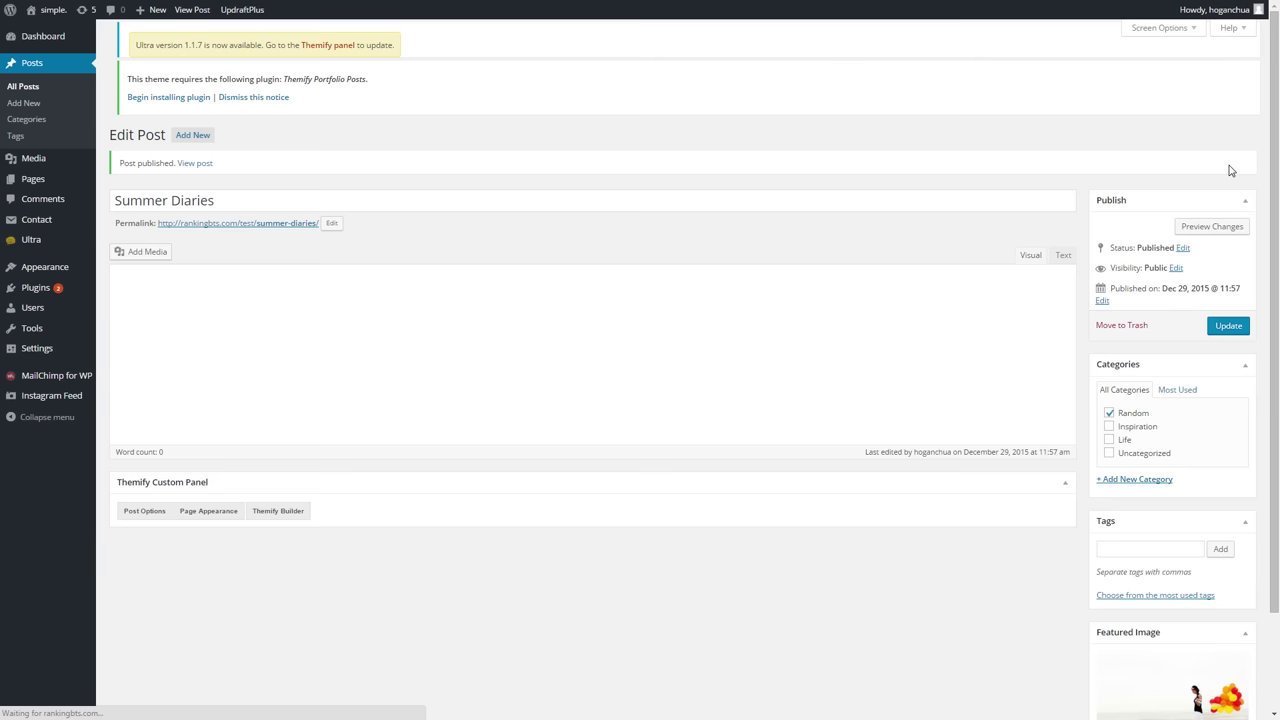
left_click(190, 165)
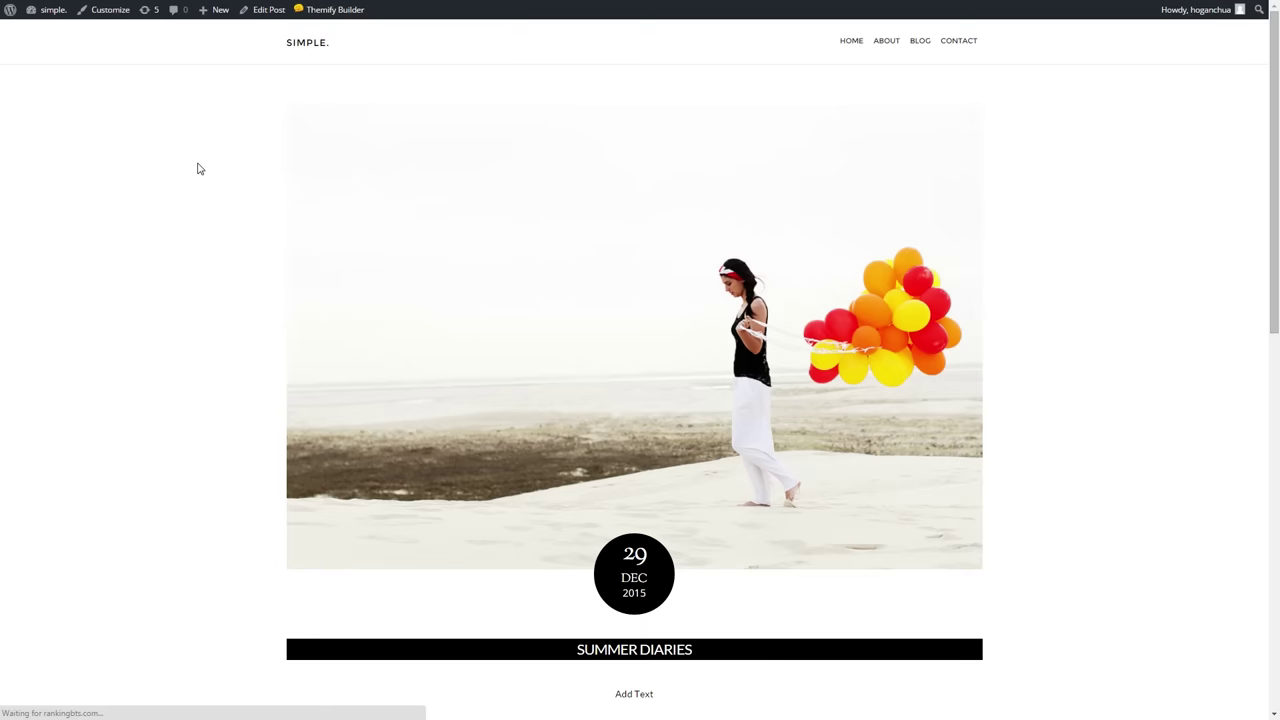
left_click_drag(1277, 90, 1277, 180)
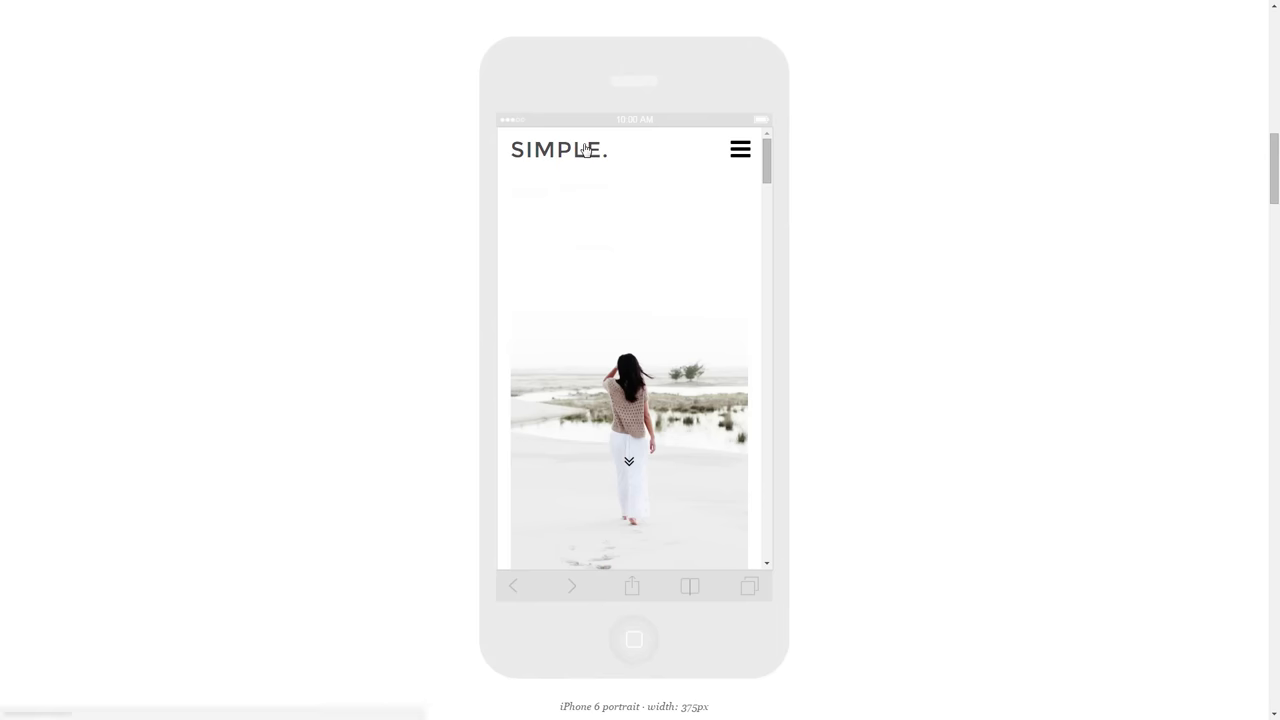
In the iPhone 6 mockup, toggle the menu, open a post, return home via the SIMPLE. logo.
left_click(740, 148)
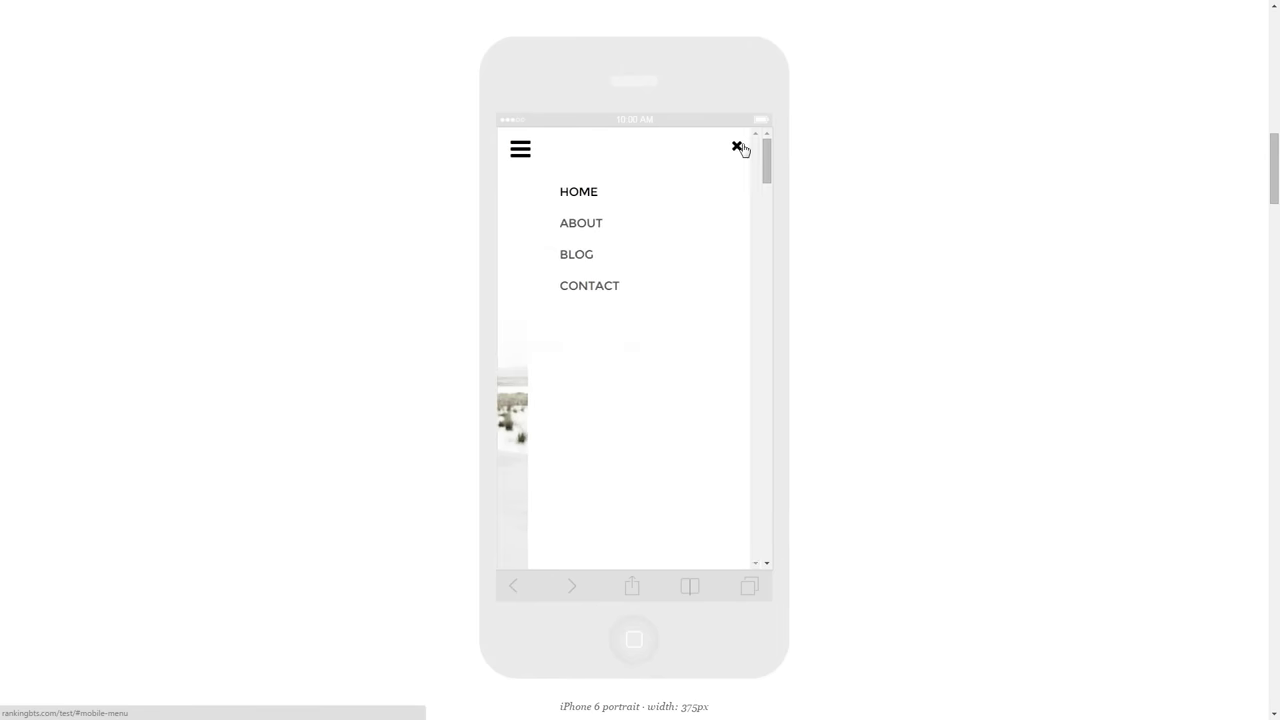
left_click(738, 148)
scroll(660, 300, "down", 5)
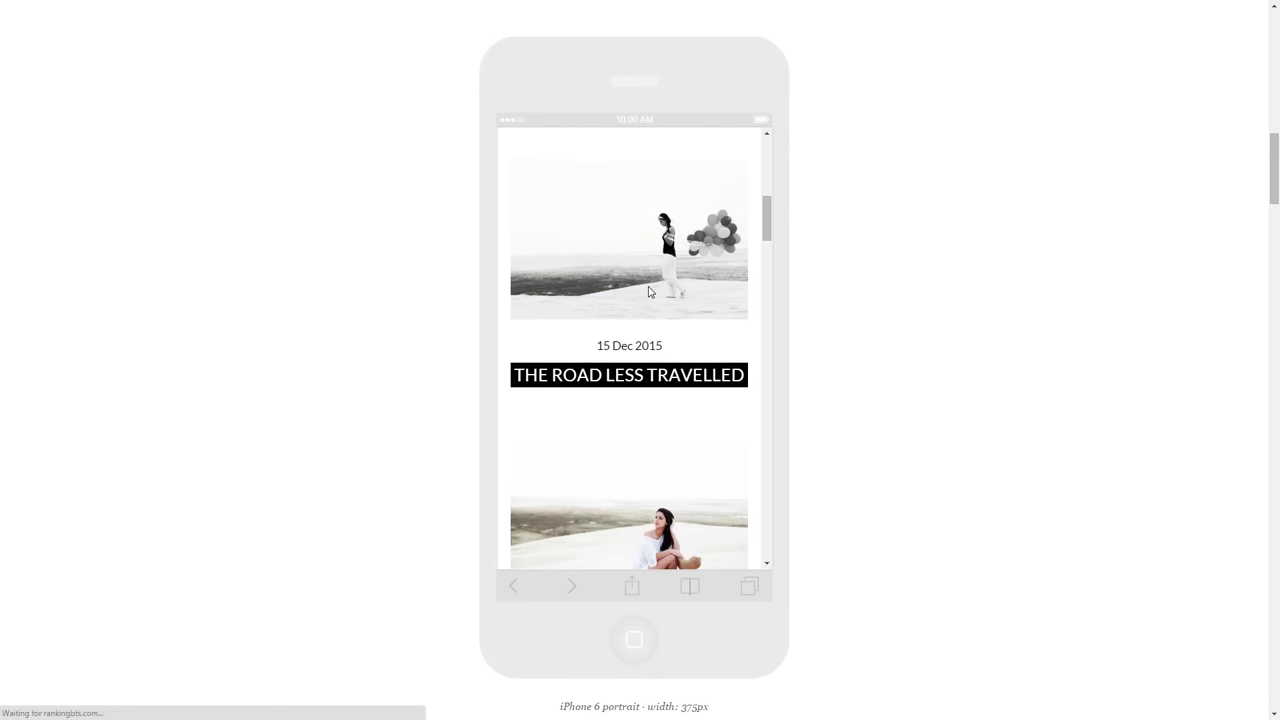
left_click_drag(769, 229, 592, 155)
left_click(592, 155)
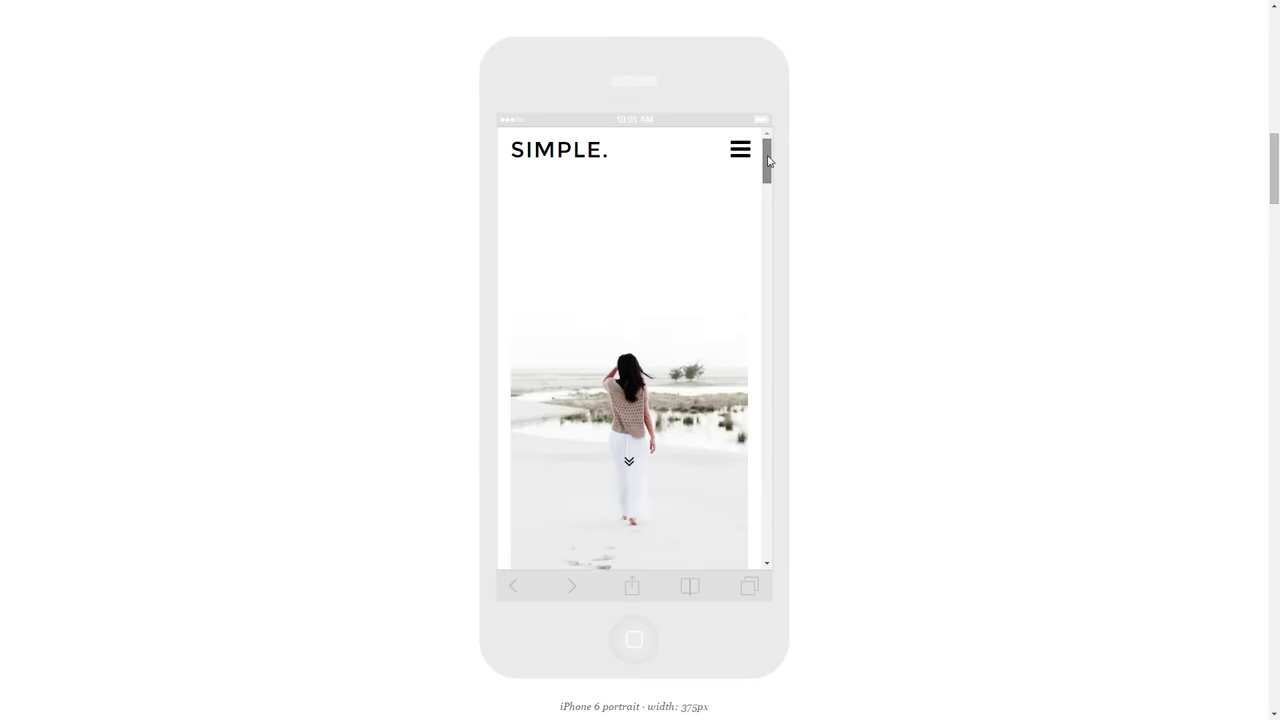
left_click_drag(767, 157, 755, 545)
scroll(754, 294, "down", 2)
View the cart holding Explore China and proceed to checkout.
left_click(630, 455)
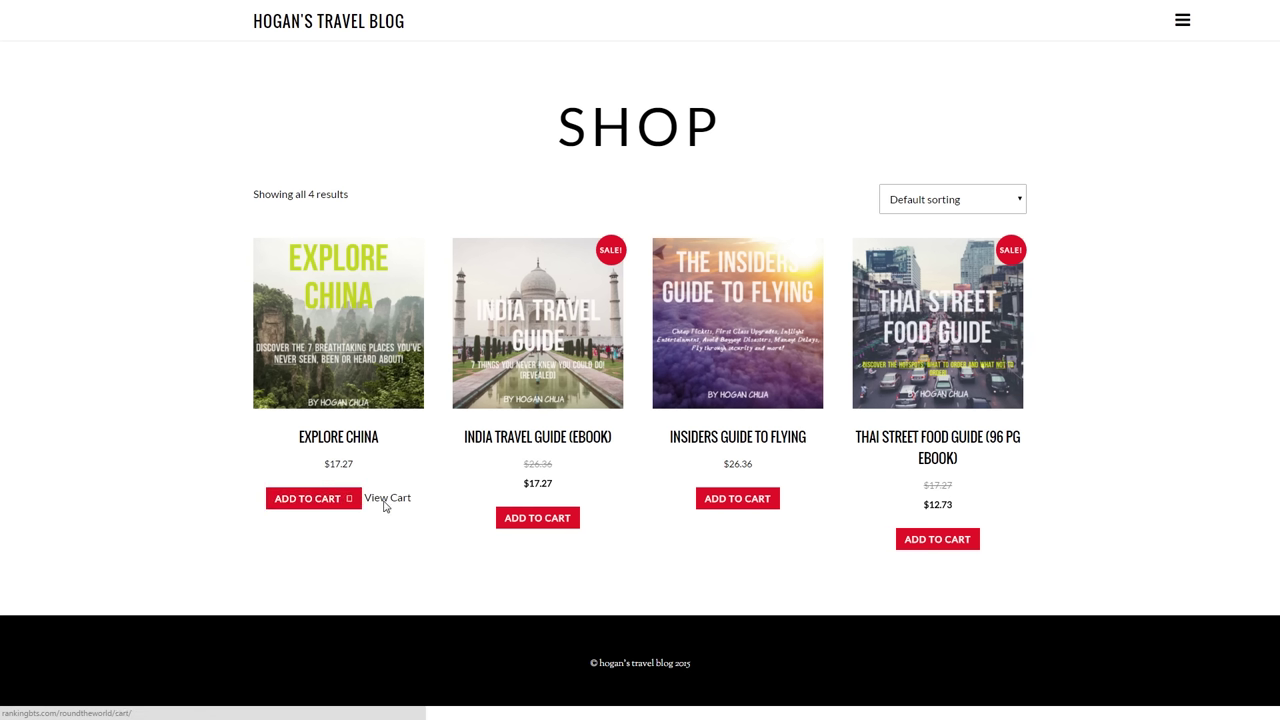
left_click(386, 498)
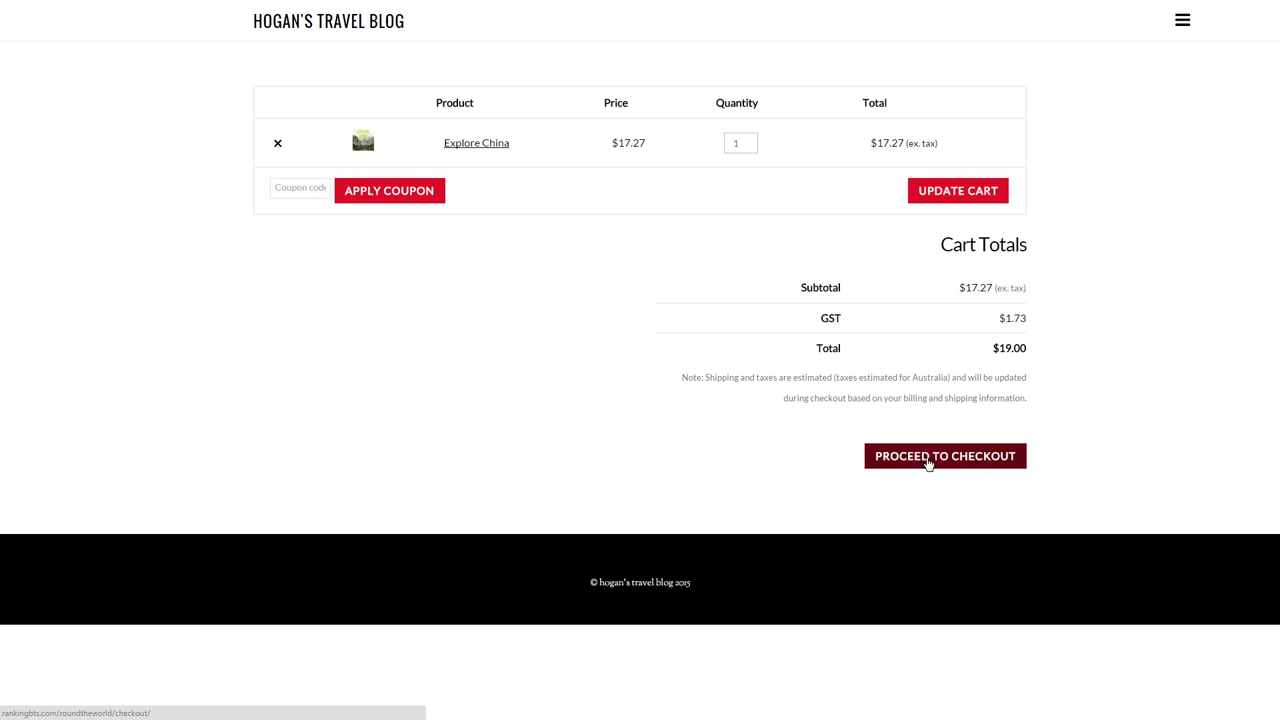
left_click(928, 462)
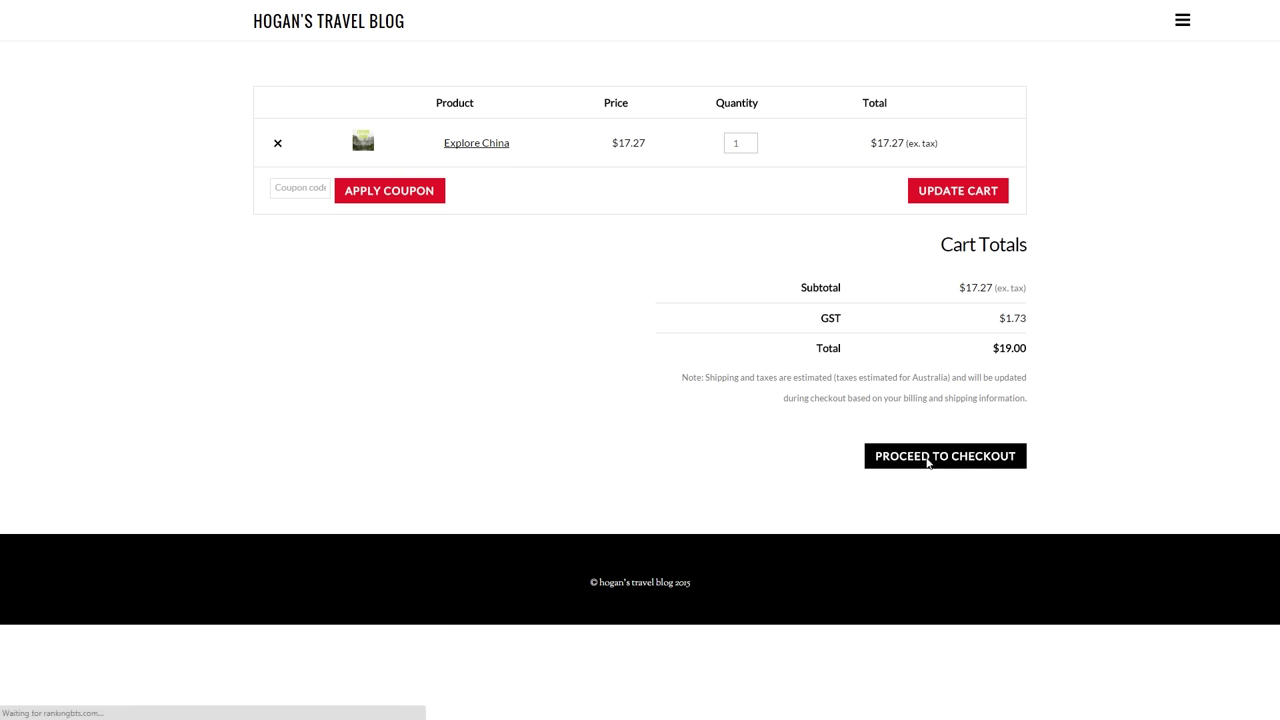
scroll(1277, 148, "down", 4)
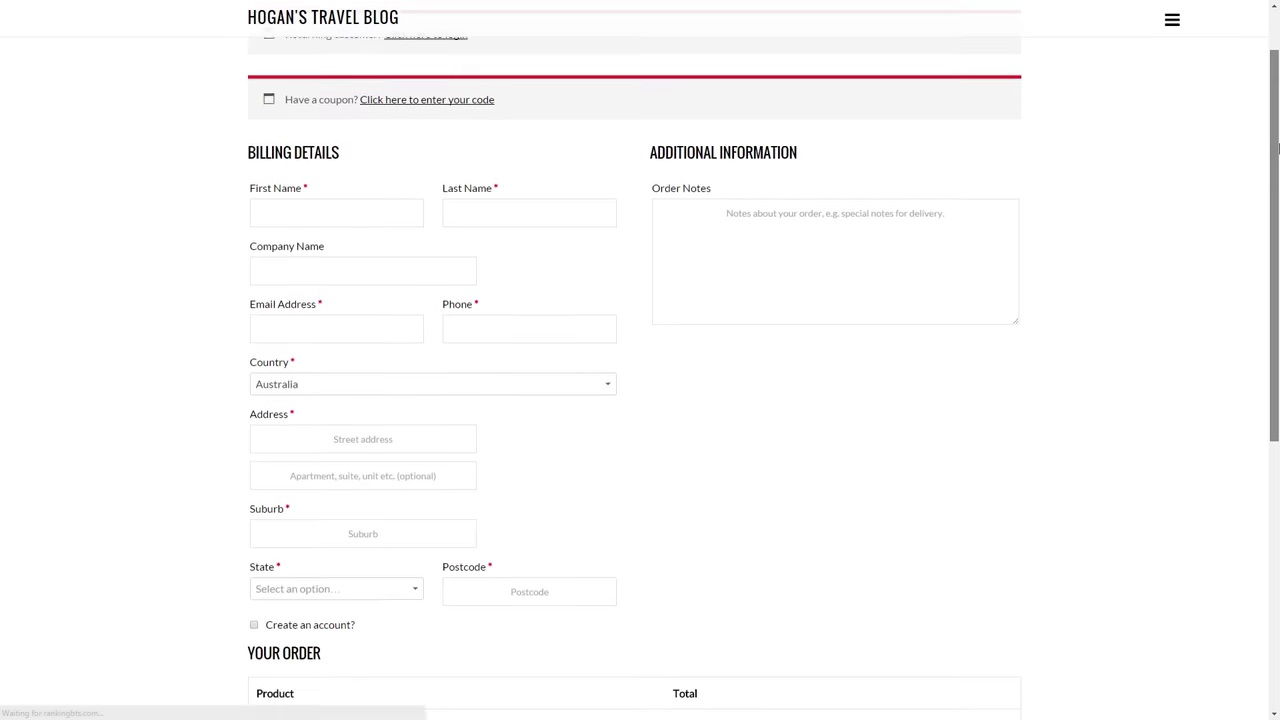
left_click_drag(1277, 148, 1277, 62)
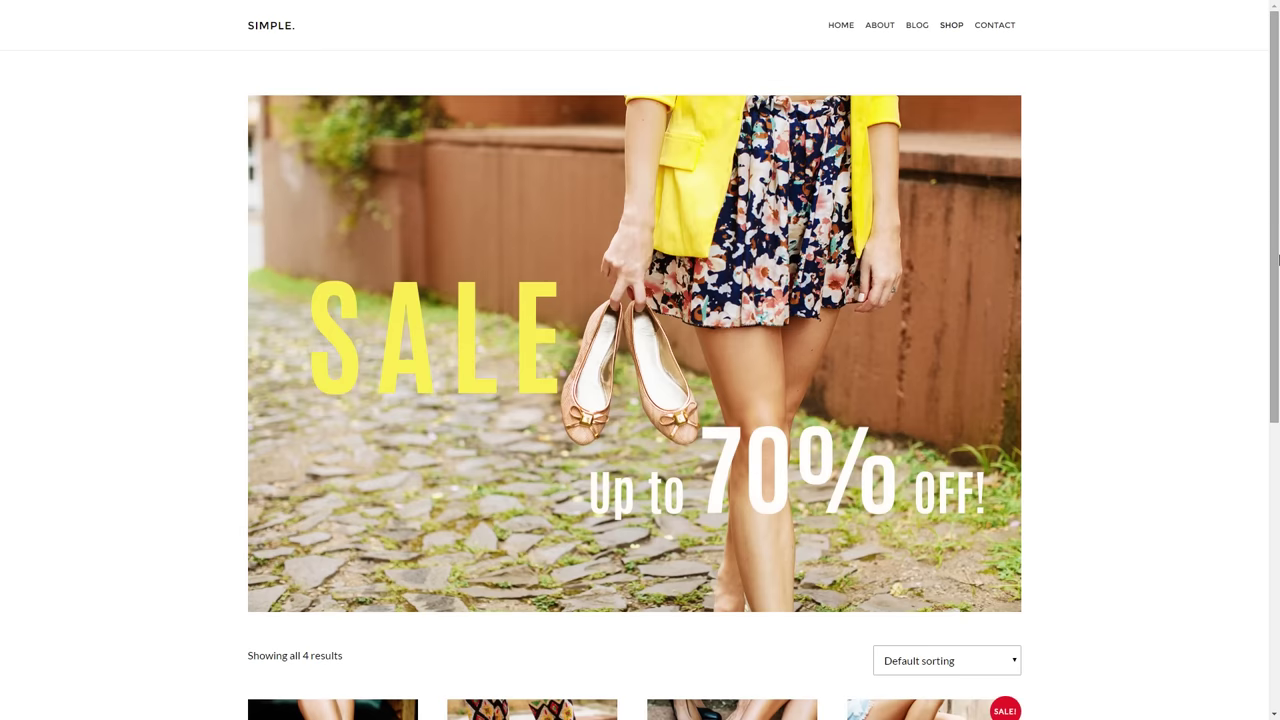
scroll(1278, 260, "down", 4)
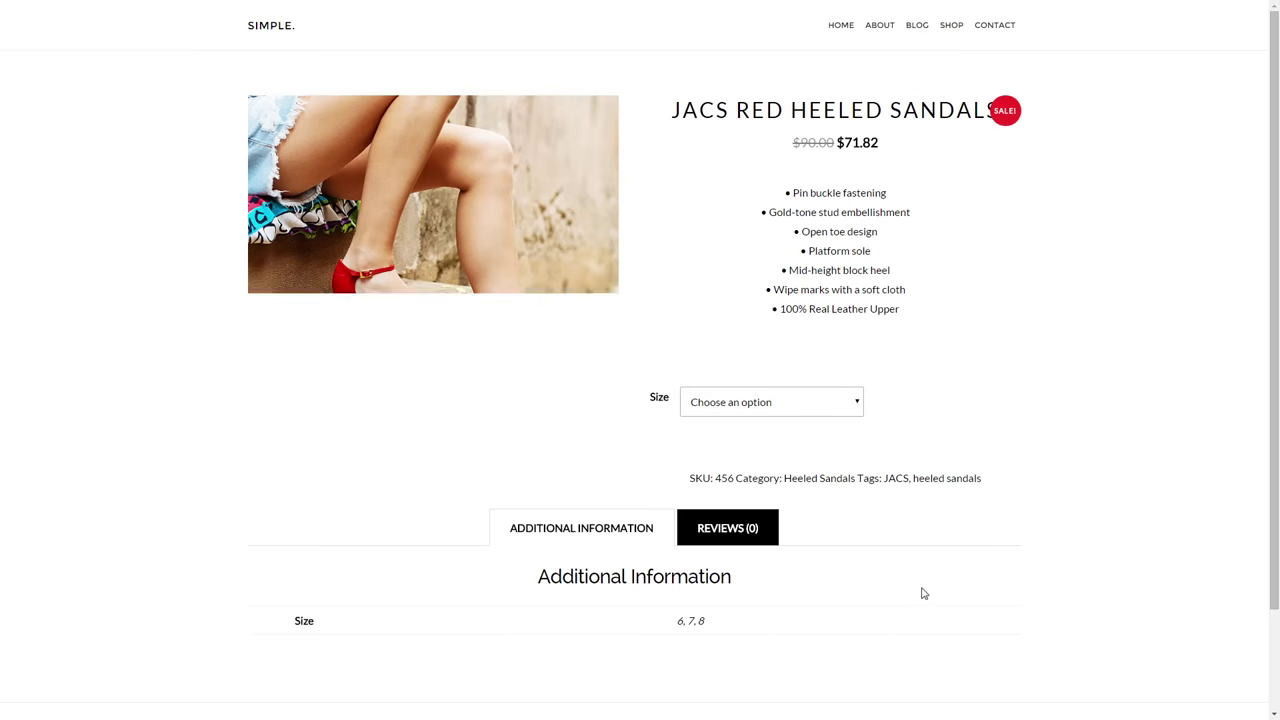
Add JACS Red Heeled Sandals in size 6 to the cart and proceed to checkout.
left_click(843, 403)
left_click(737, 437)
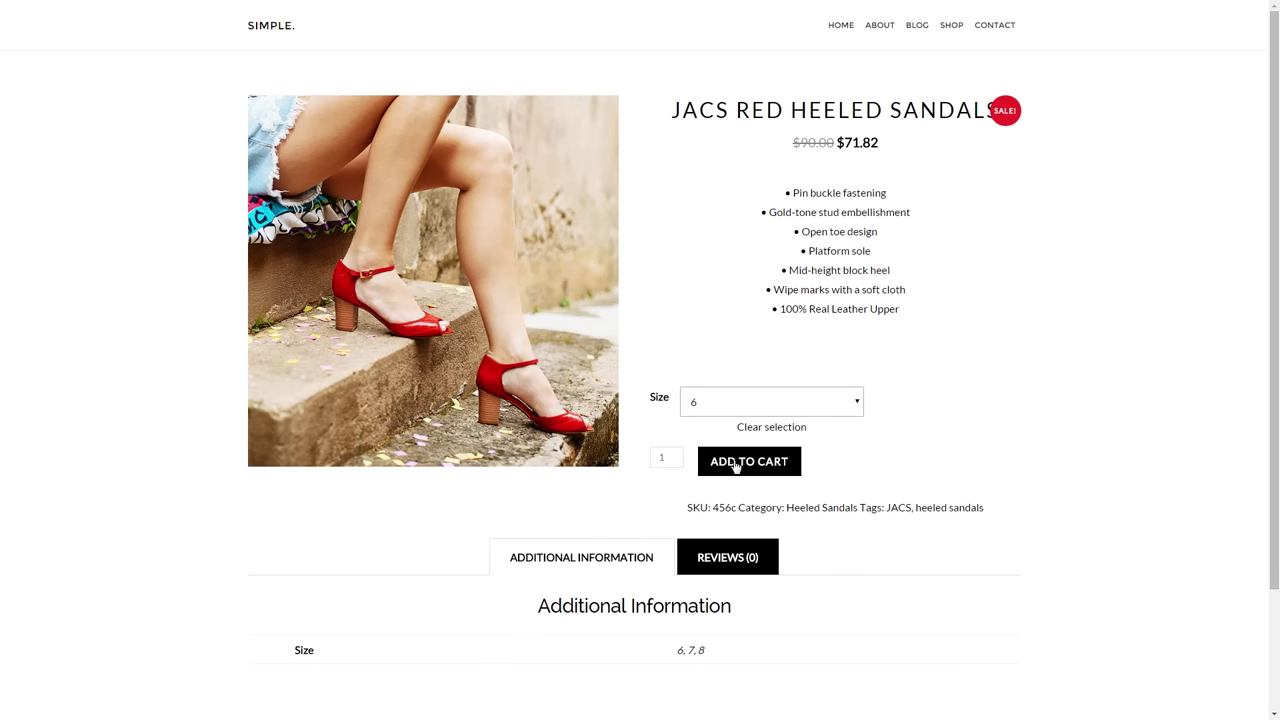
left_click(737, 462)
left_click(950, 133)
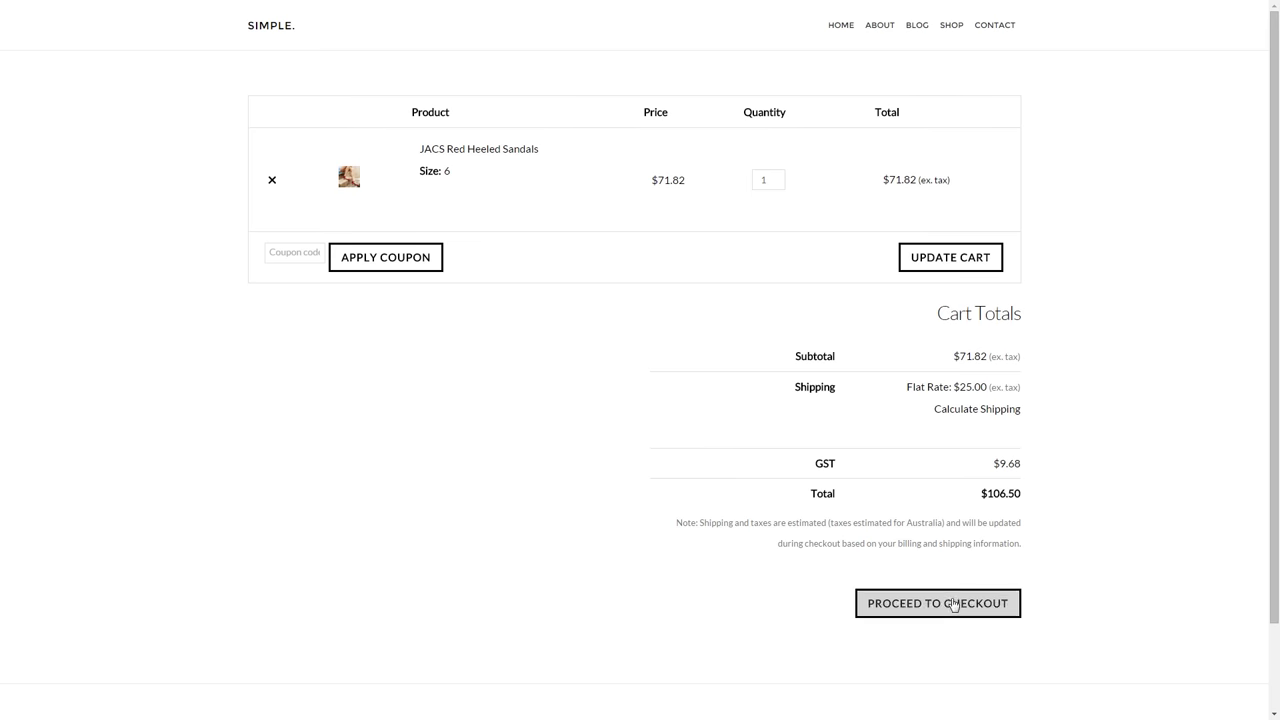
left_click(951, 603)
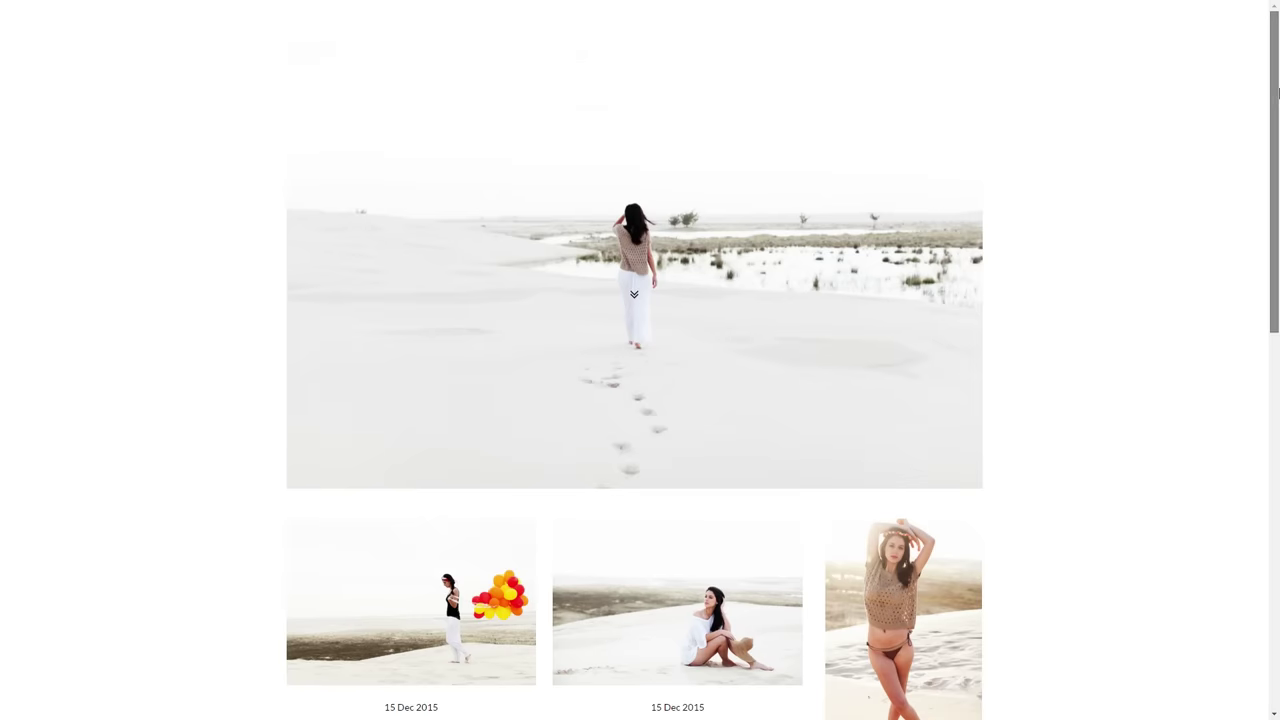
left_click_drag(1277, 92, 1275, 404)
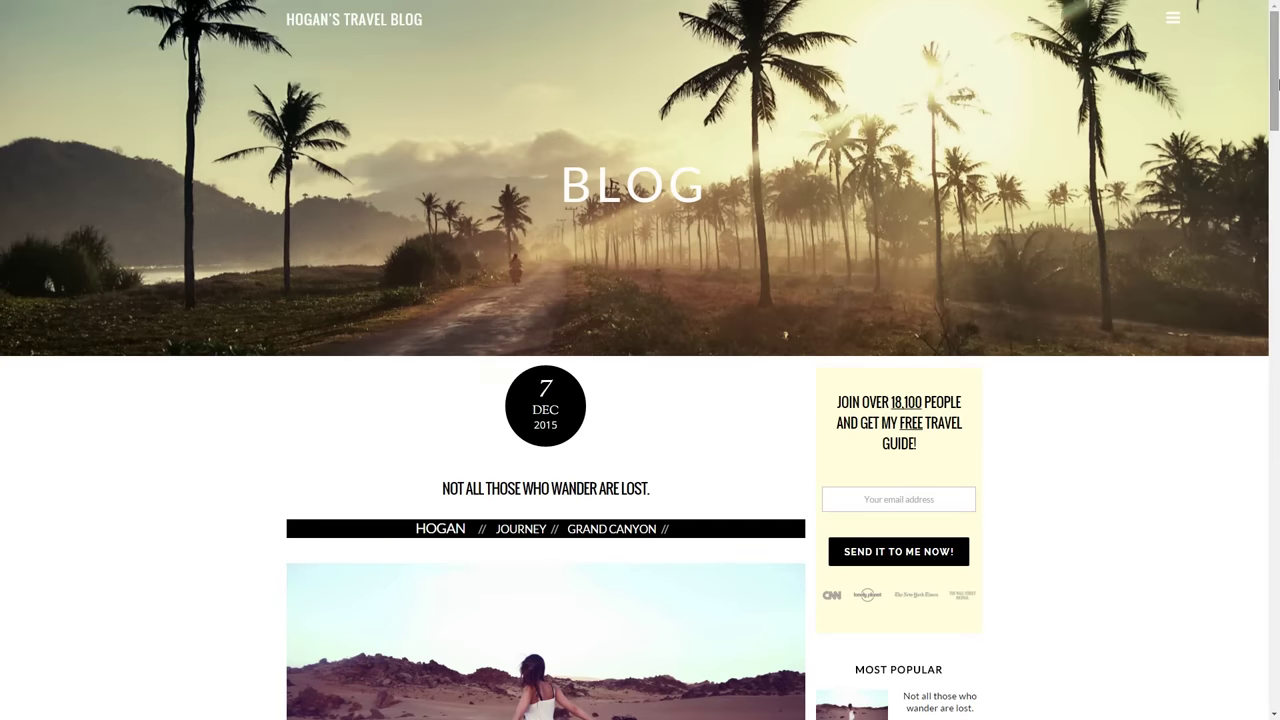
On the 'Not all those who wander are lost' post, choose London, 30 December and 12:00 pm.
left_click_drag(1276, 70, 1276, 158)
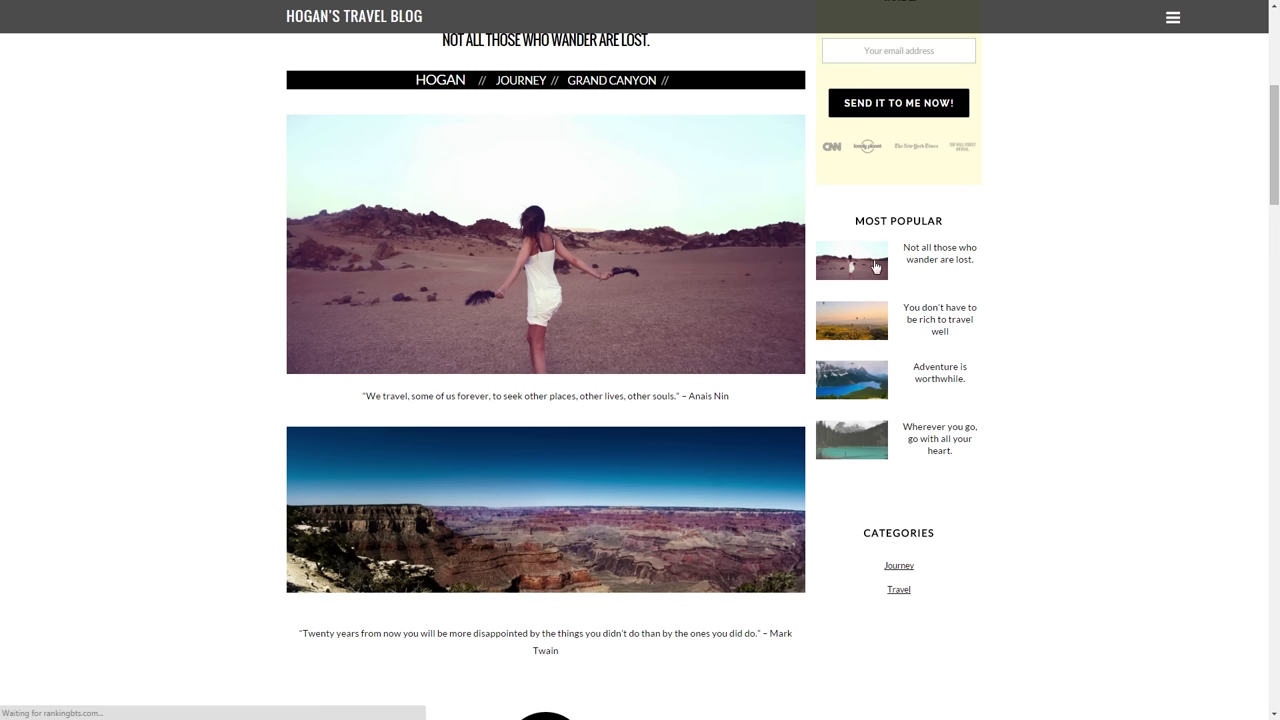
left_click(880, 272)
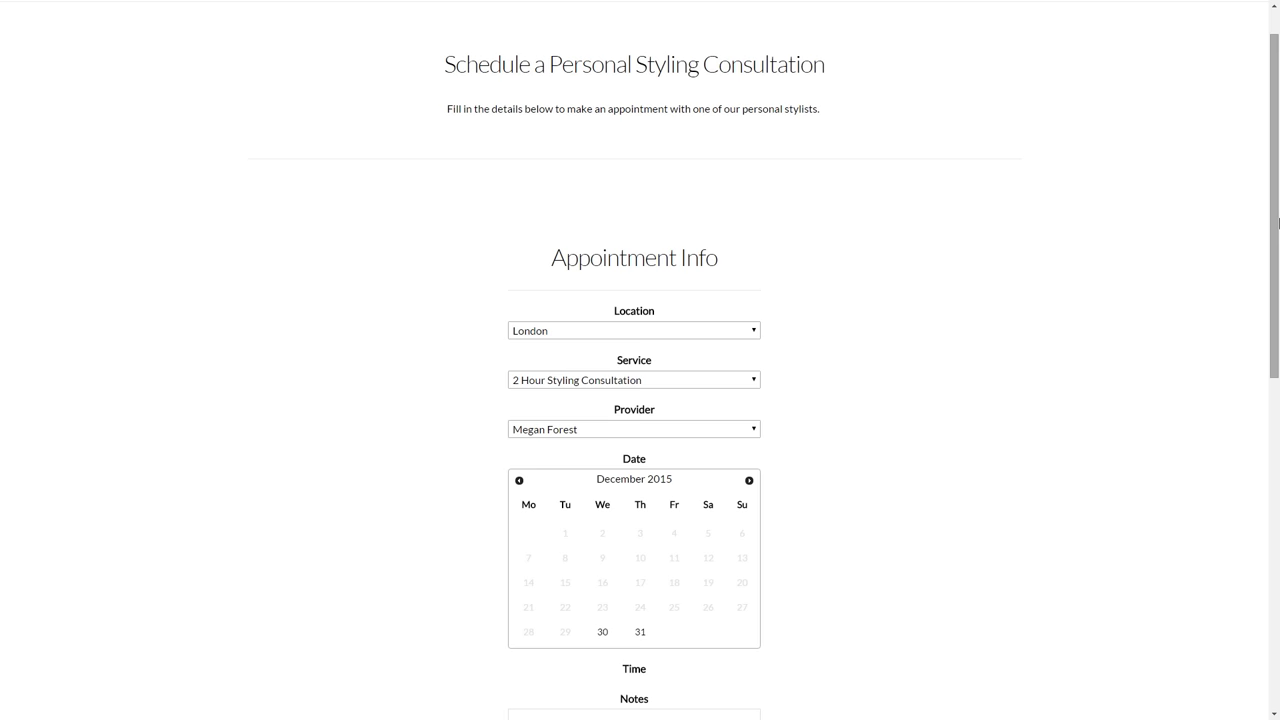
left_click(700, 331)
left_click(779, 325)
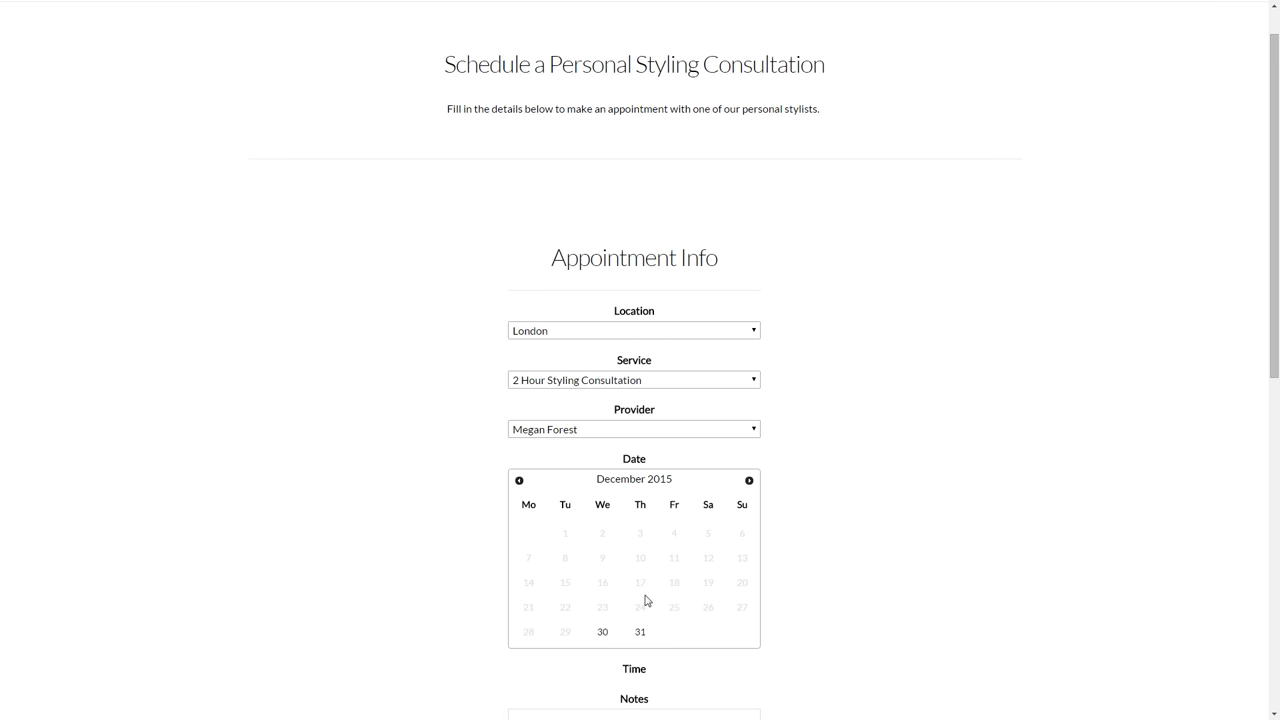
left_click(602, 631)
scroll(1227, 300, "down", 4)
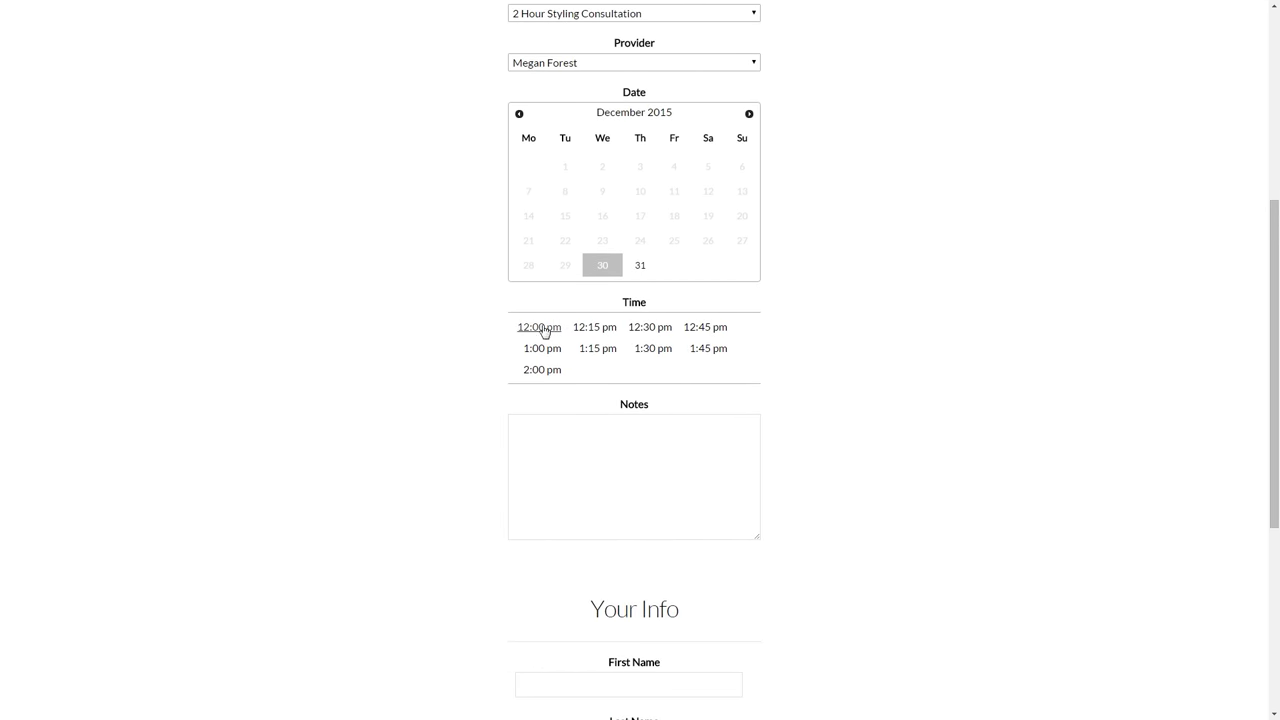
left_click(540, 327)
scroll(1263, 434, "down", 3)
Fill in the visitor's name, e-mail and phone number, then submit the booking.
left_click(591, 369)
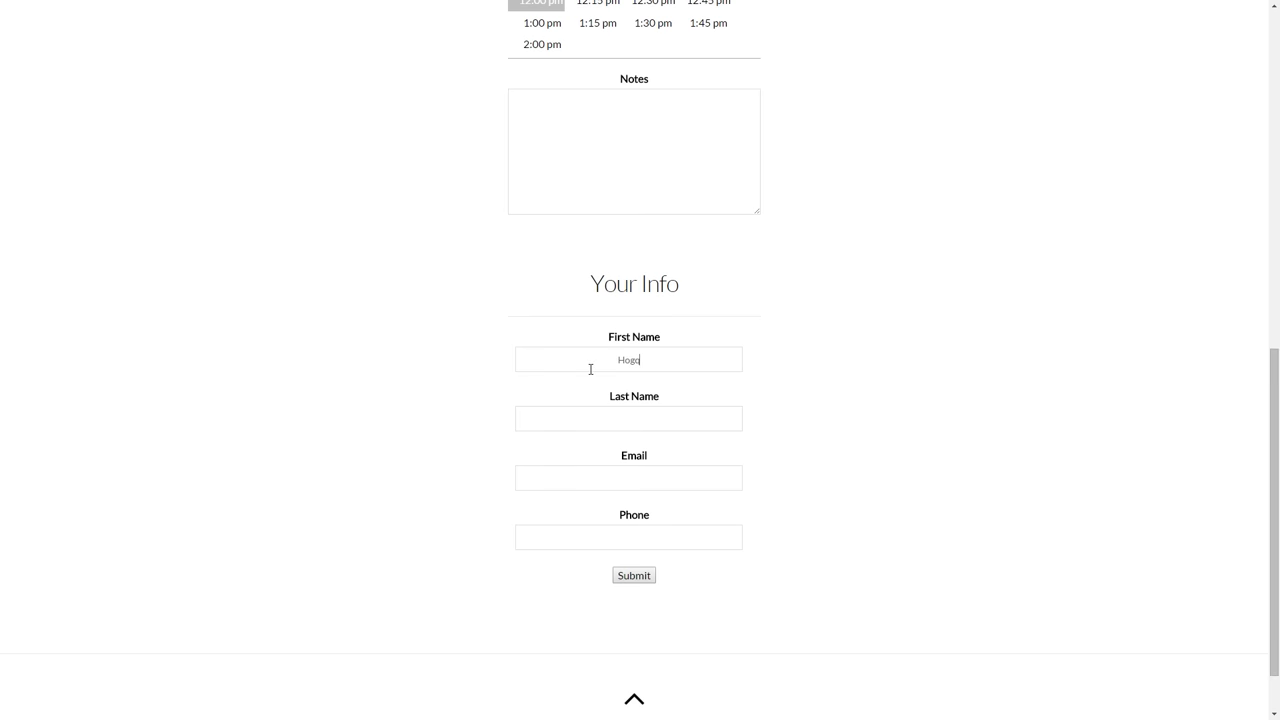
key("Down")
key("Tab")
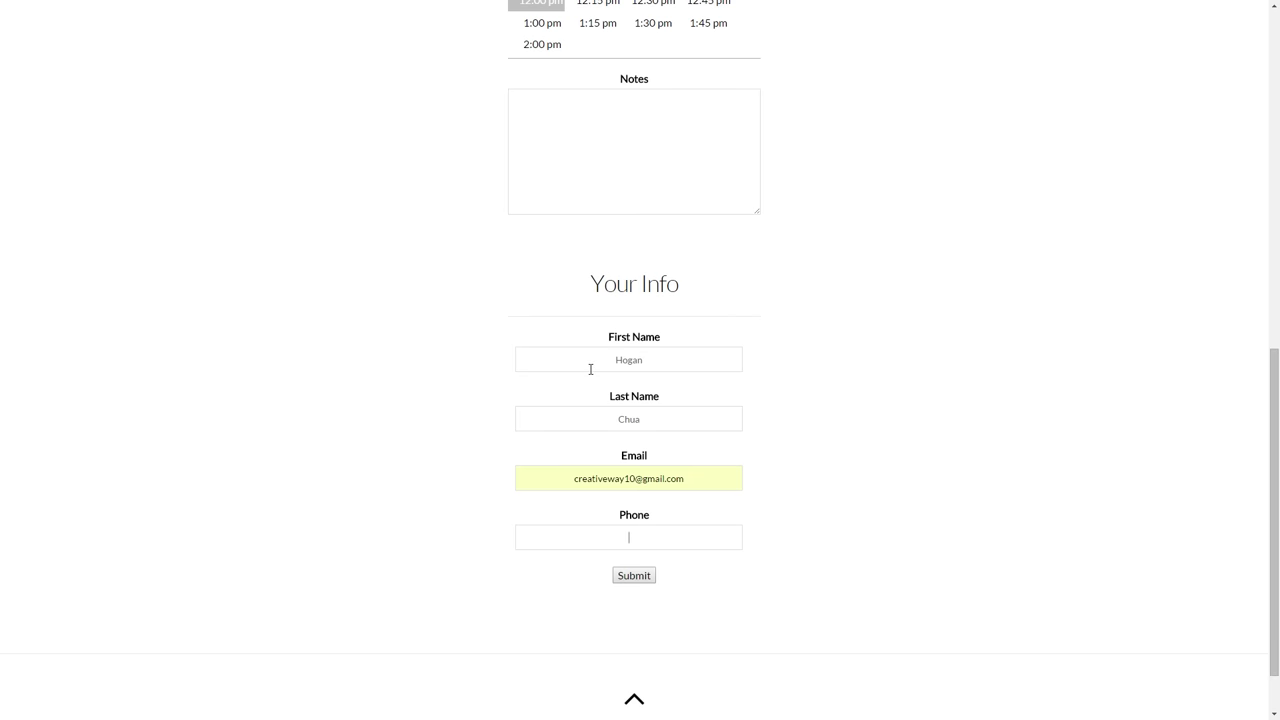
key("Down")
key("Return")
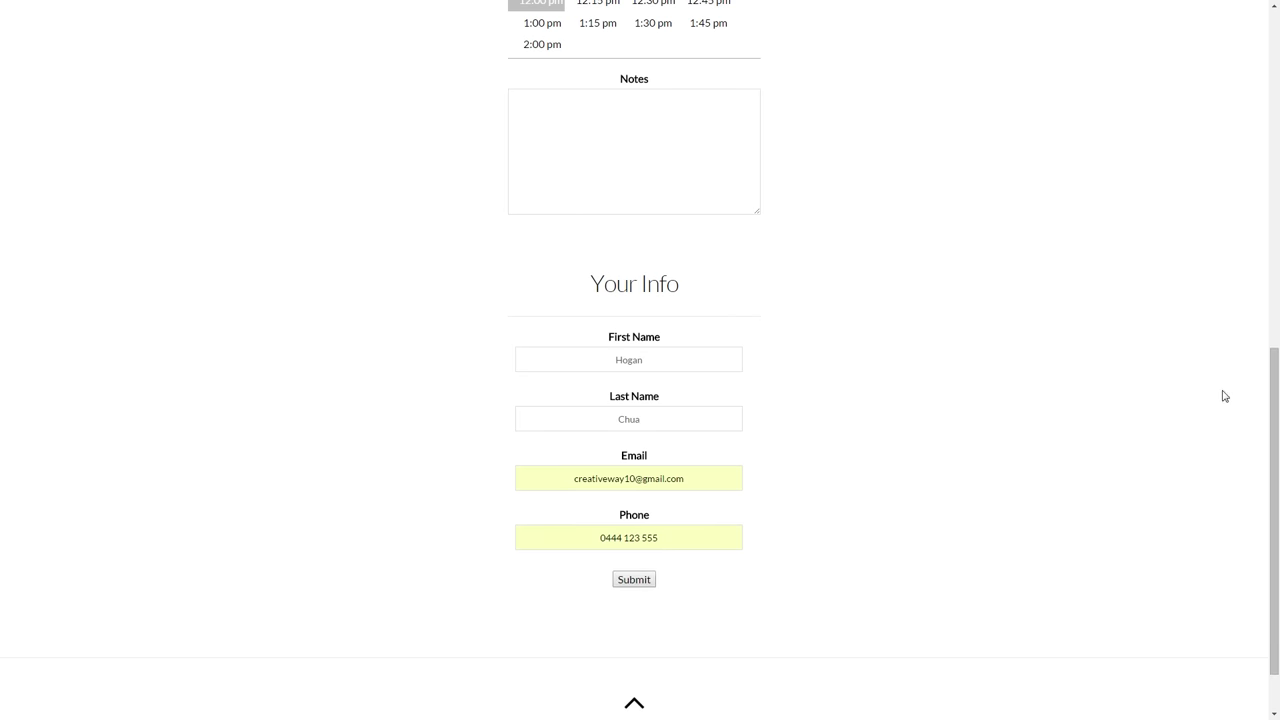
key("Return")
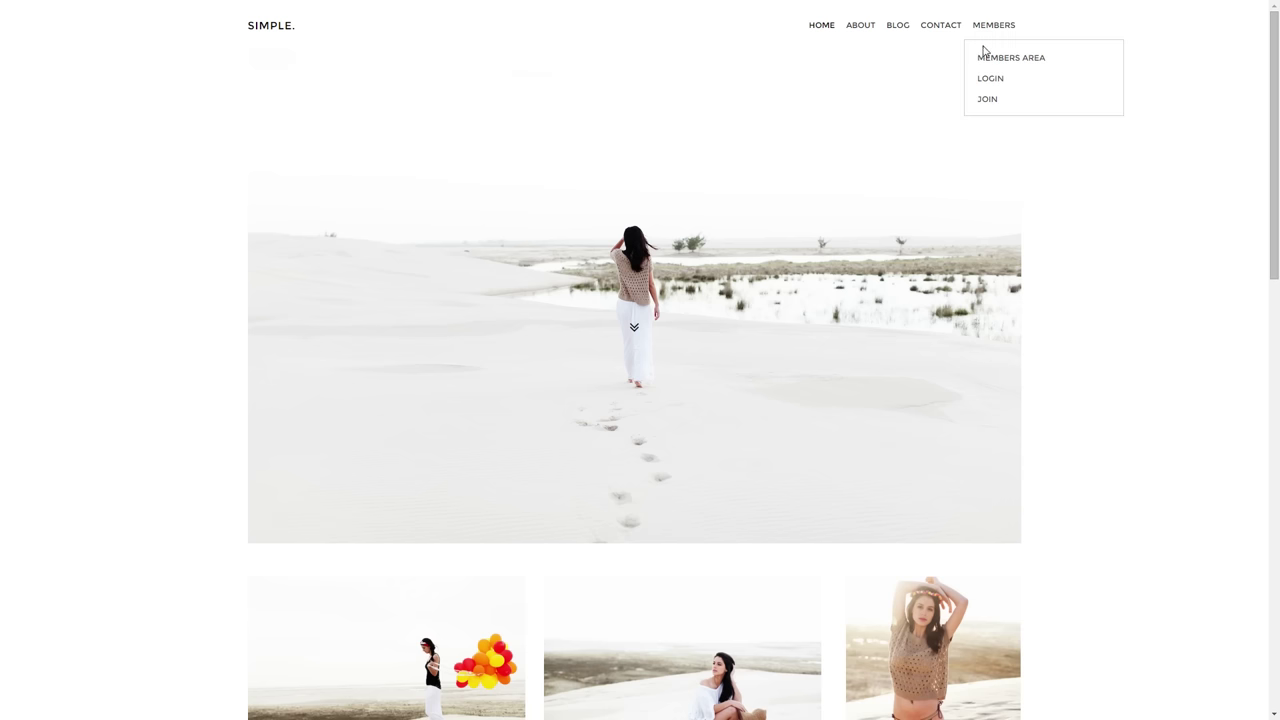
Log in through Members > Login, scroll through the Forums list, and open an Instagram feed photo.
left_click(1076, 77)
left_click(688, 110)
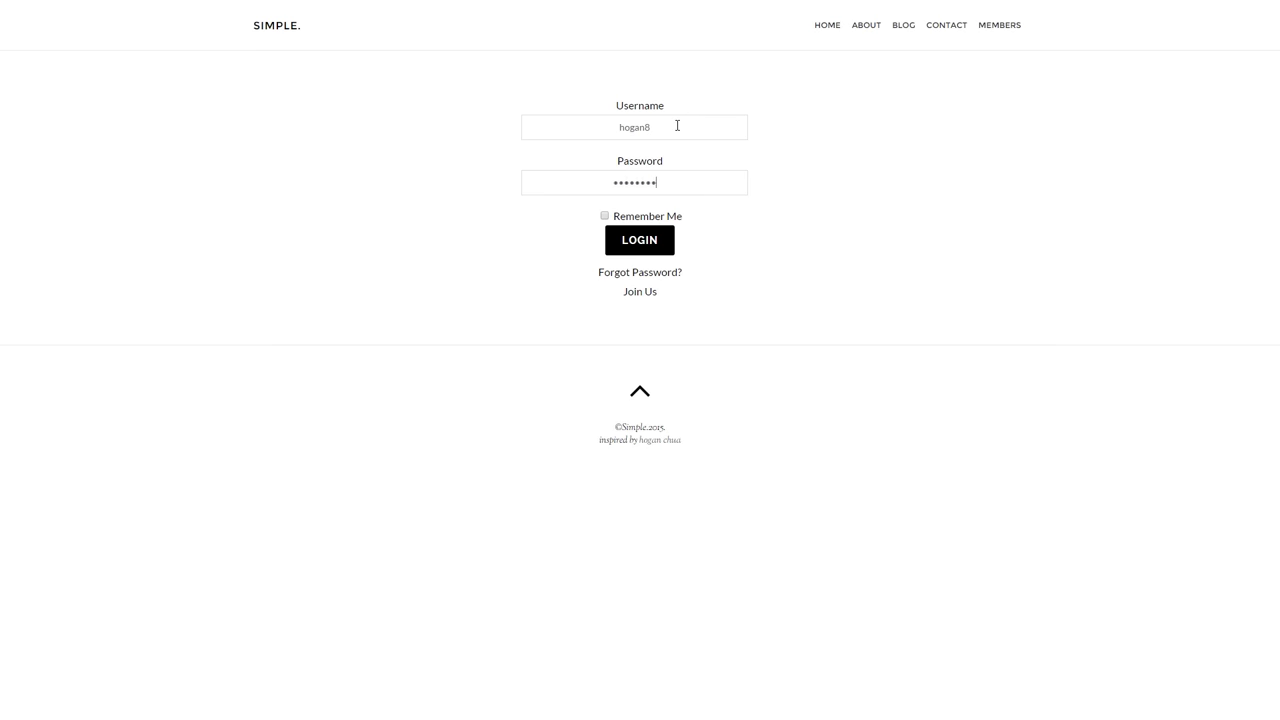
left_click(641, 250)
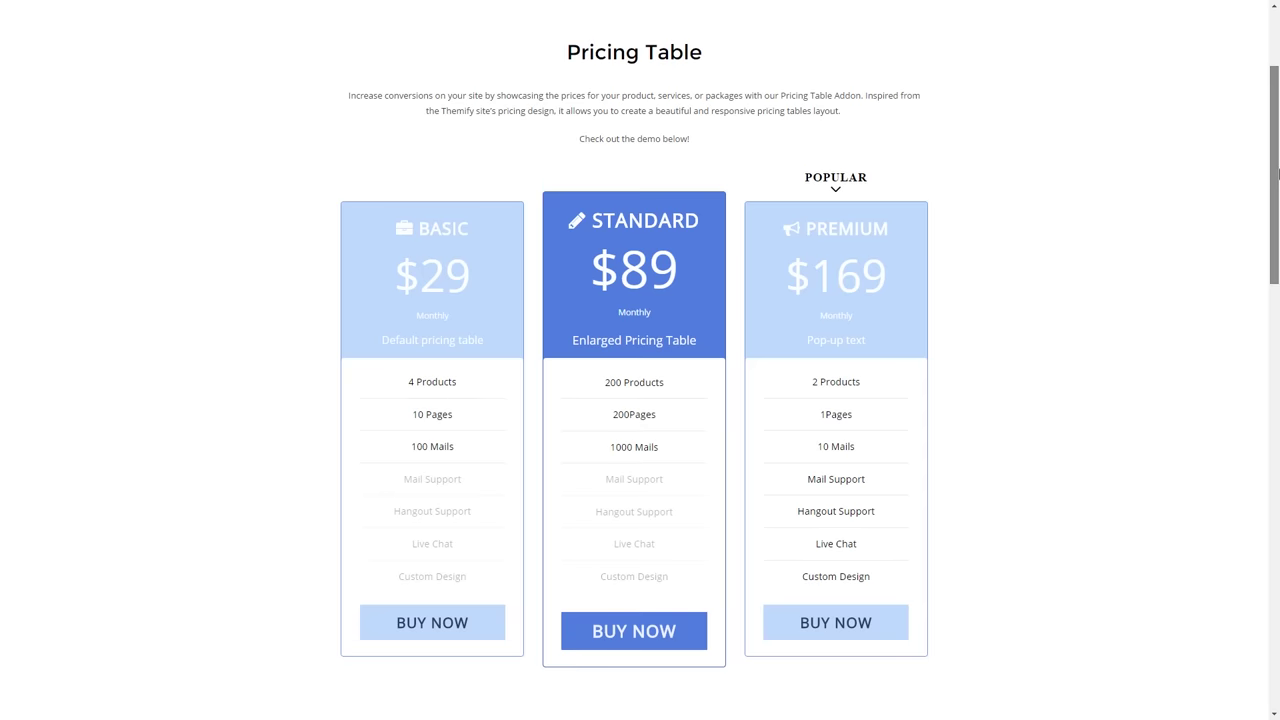
left_click_drag(1277, 175, 1277, 615)
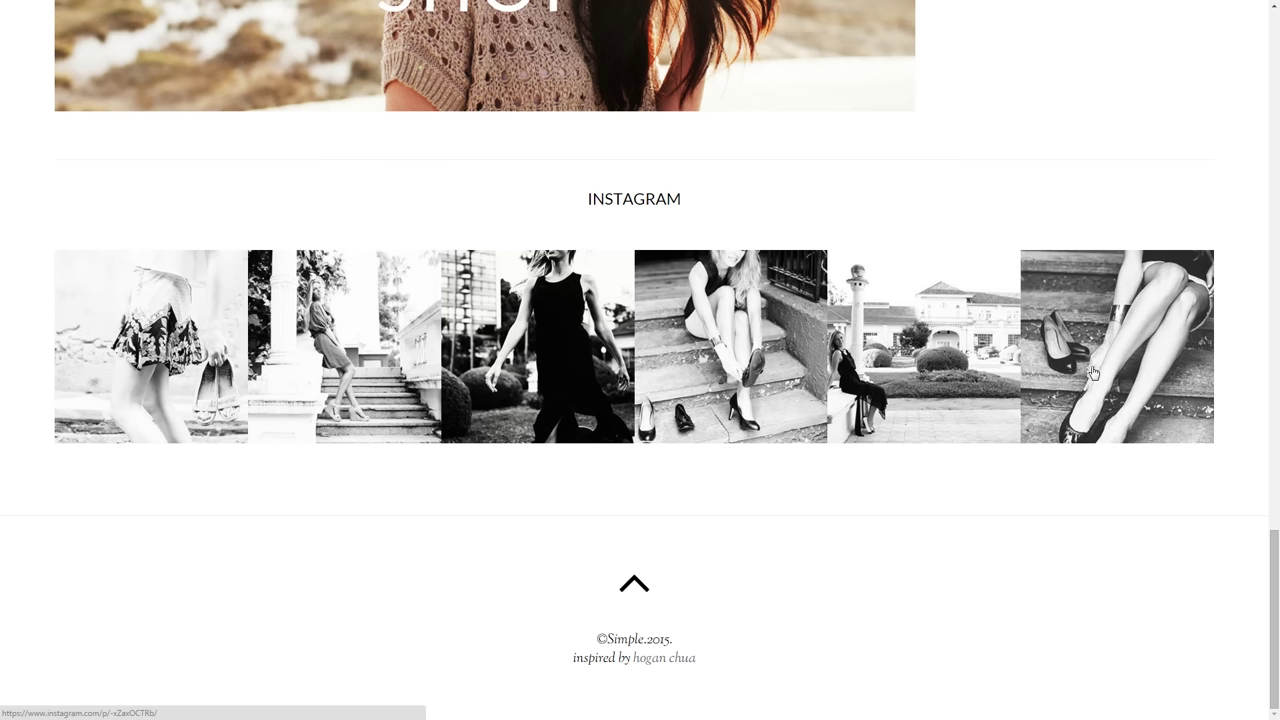
left_click(786, 360)
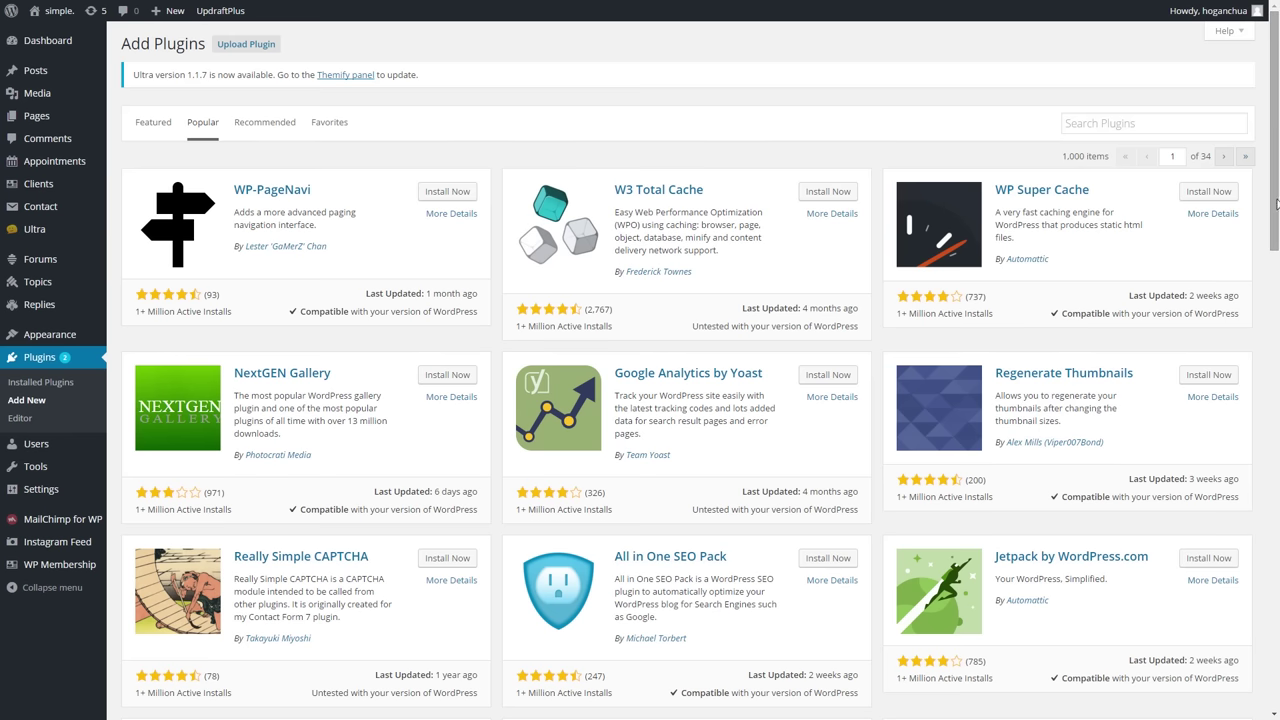
Browse the popular plugins list through to its next page.
left_click_drag(1276, 204, 1266, 650)
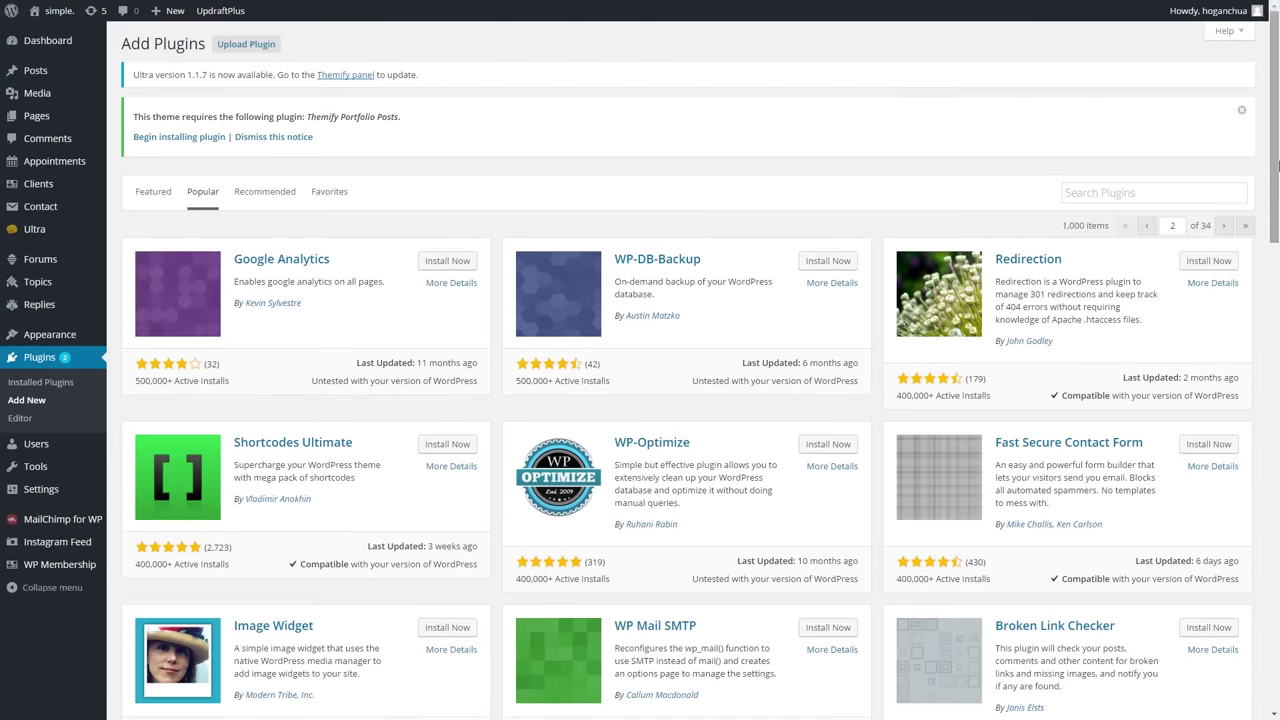
left_click_drag(1276, 185, 1276, 650)
left_click(1224, 666)
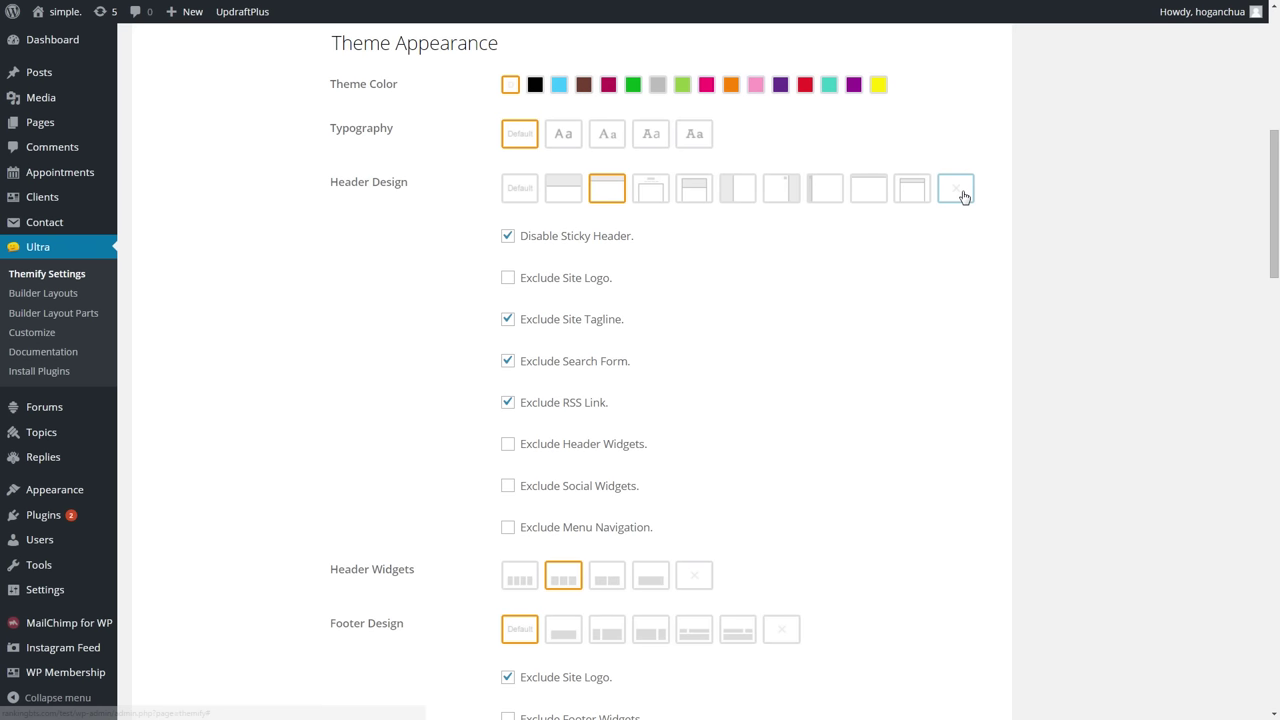
Set the Ultra Header Design and Footer Design to none and save the theme settings.
left_click(956, 189)
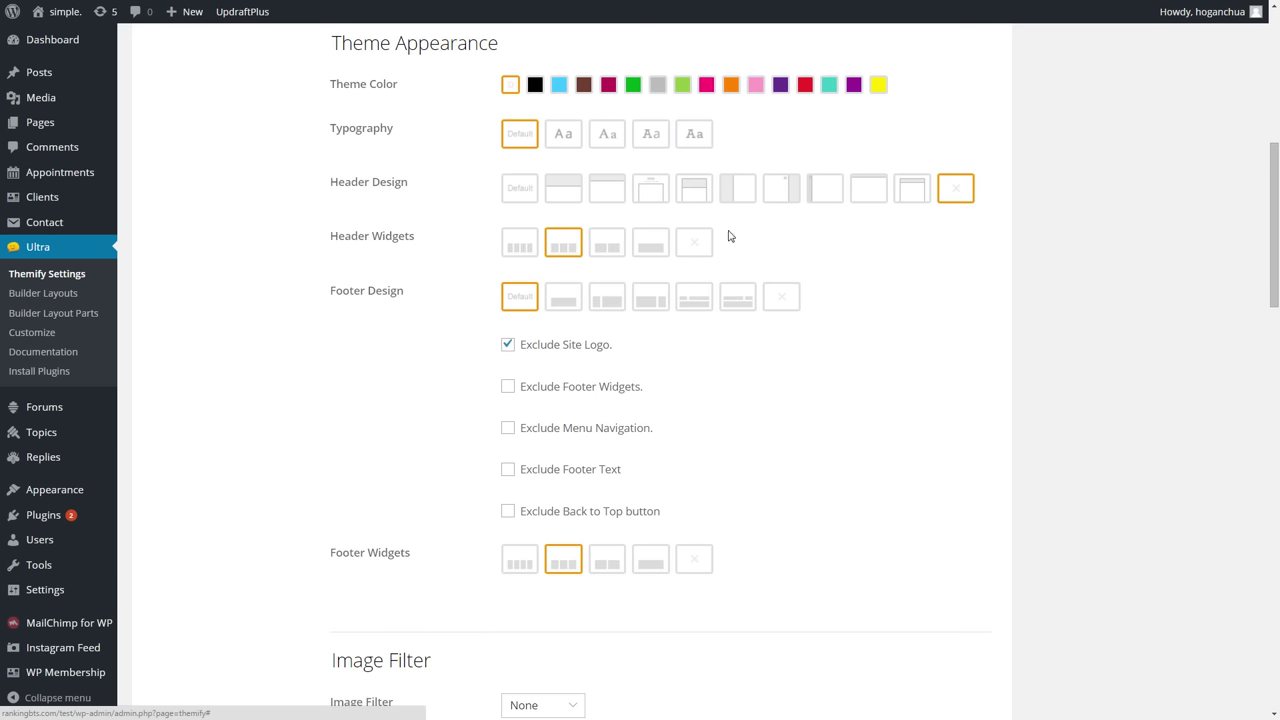
left_click(781, 296)
scroll(800, 400, "down", 20)
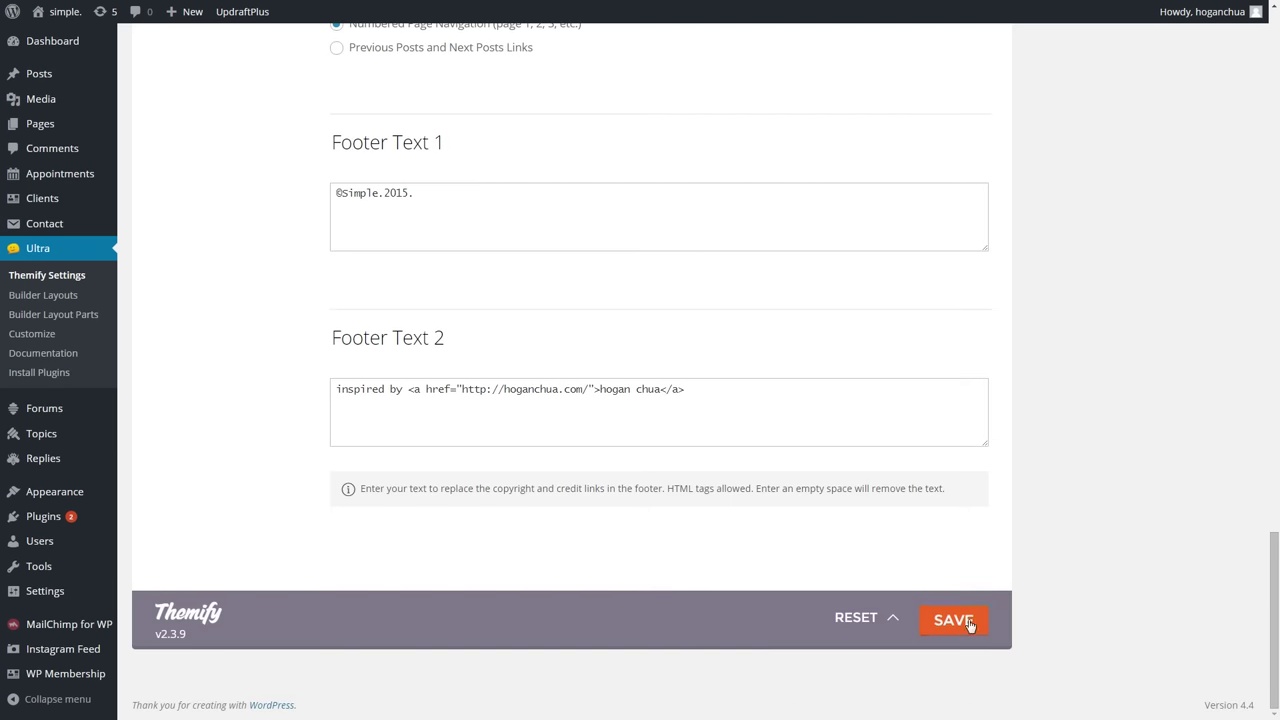
left_click(960, 620)
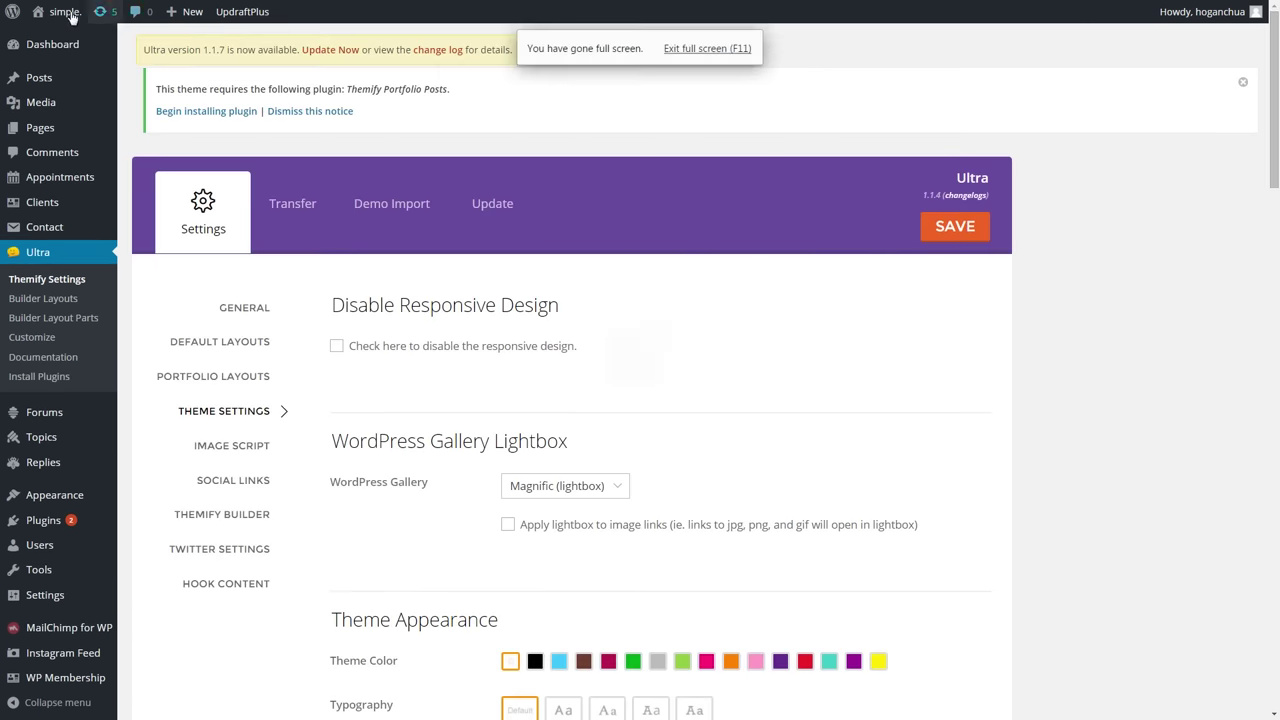
Open the live SIMPLE. home page from the admin bar and scroll through it.
left_click(50, 37)
scroll(640, 400, "down", 20)
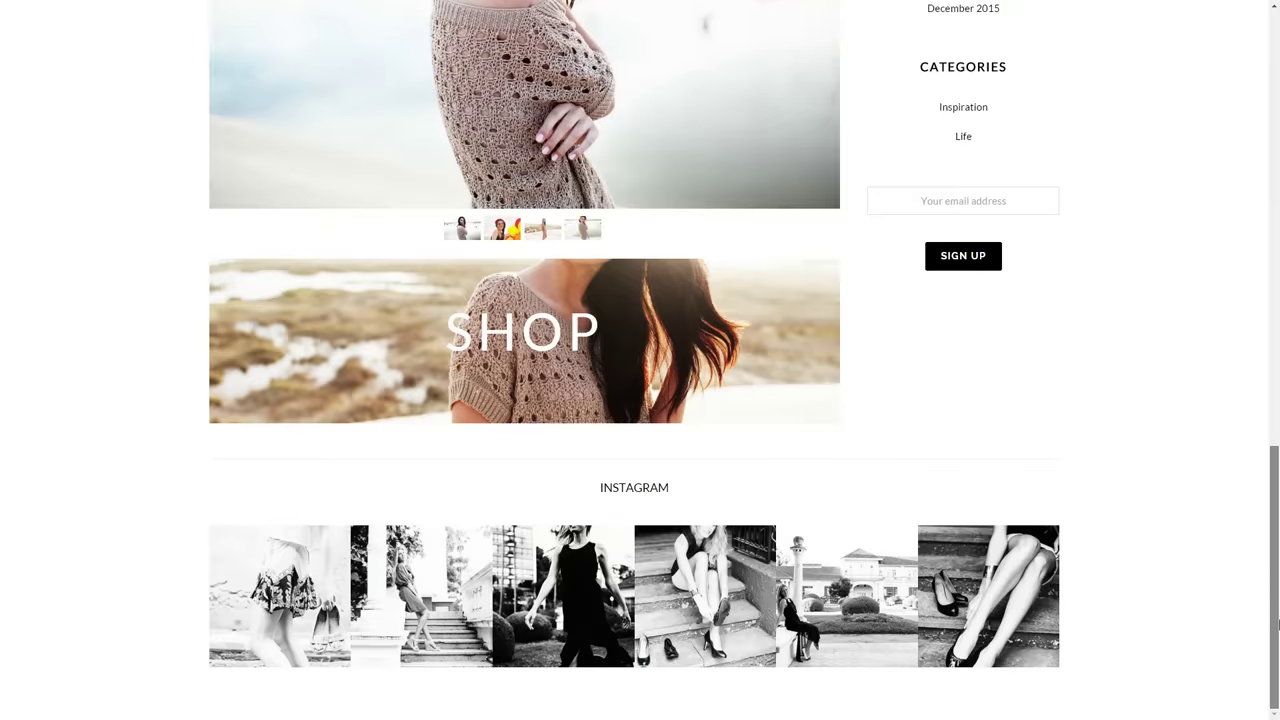
scroll(640, 400, "up", 20)
left_click_drag(1277, 186, 1278, 33)
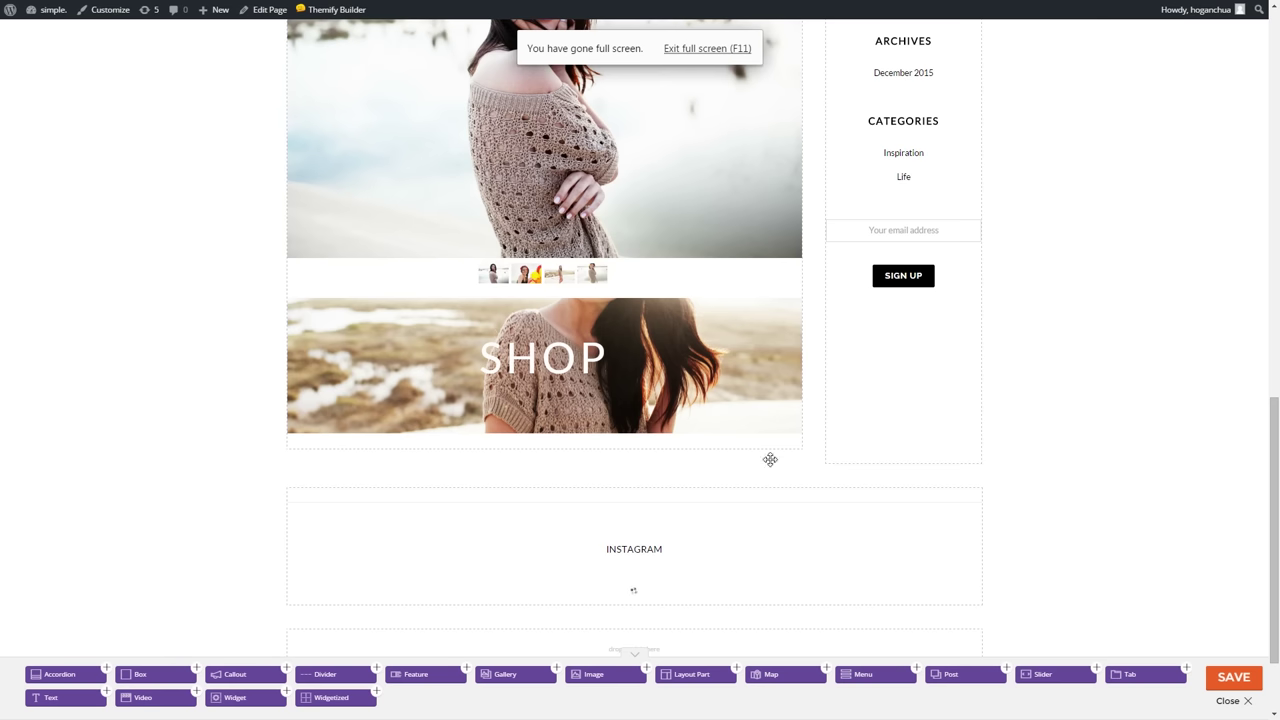
Add a Zara-logo Image module below SIGN UP with no height, linking in a new tab.
left_click_drag(594, 674, 911, 370)
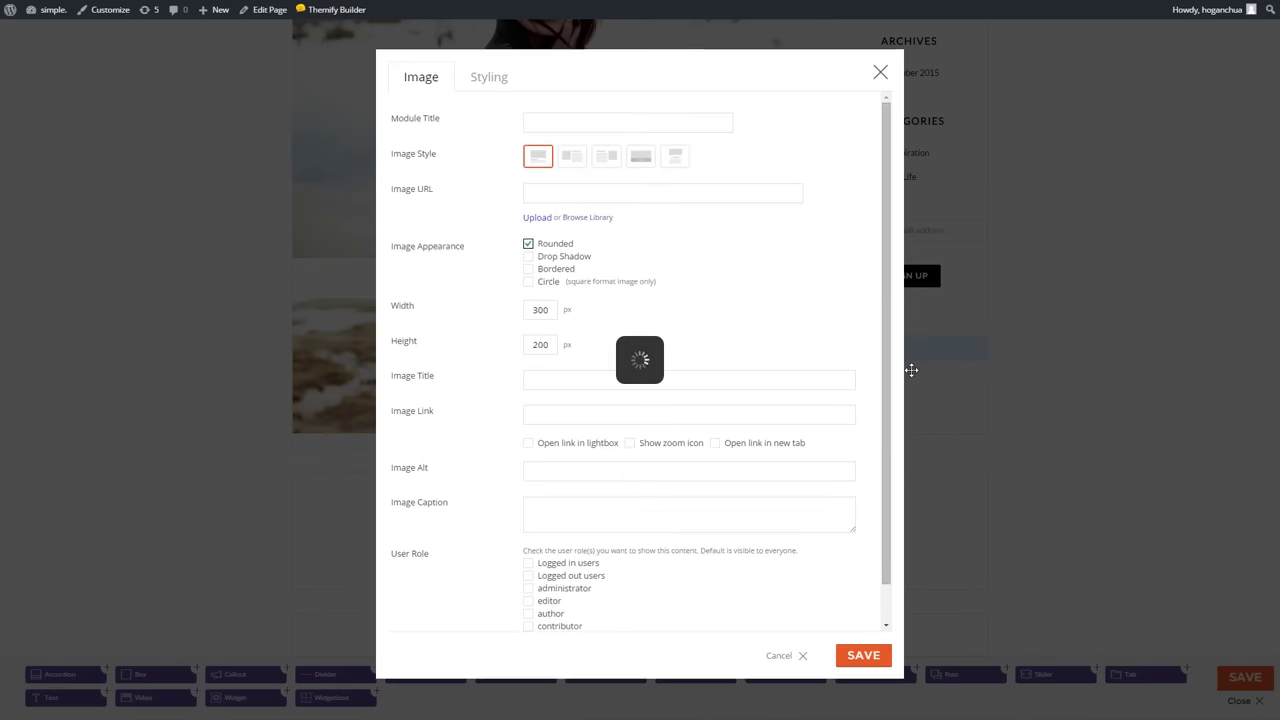
left_click(623, 226)
left_click(80, 140)
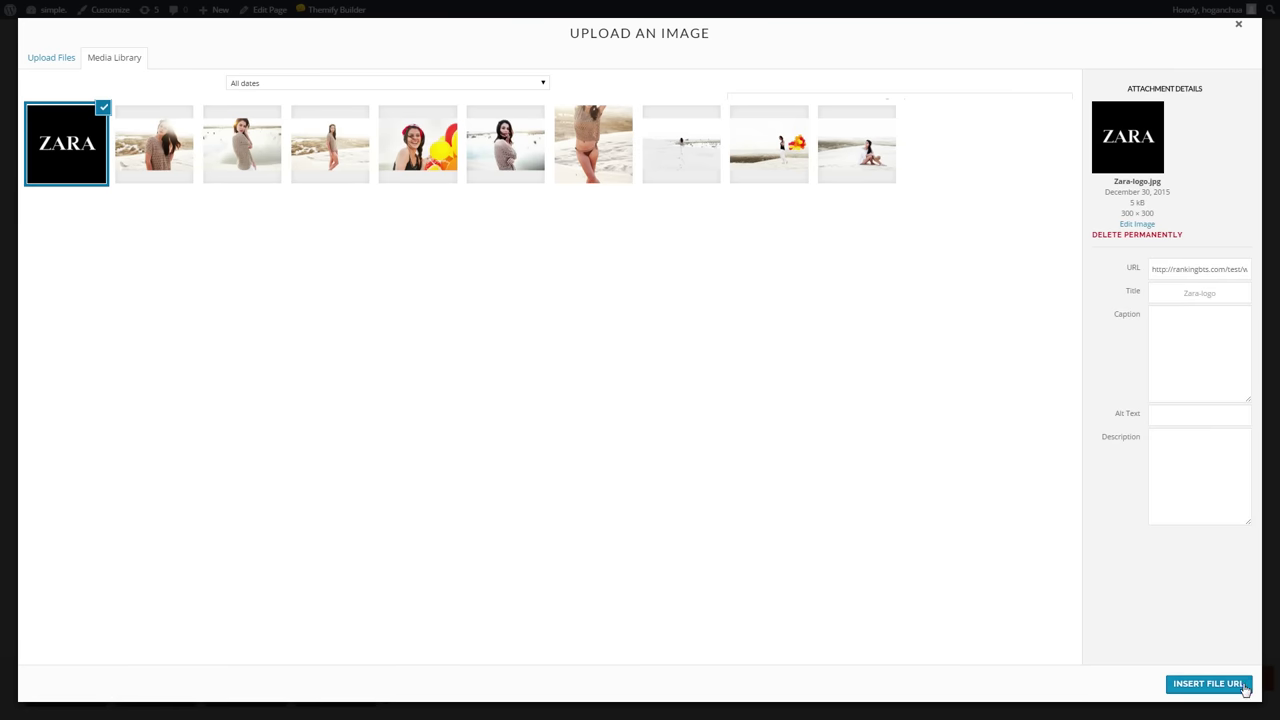
left_click(1208, 684)
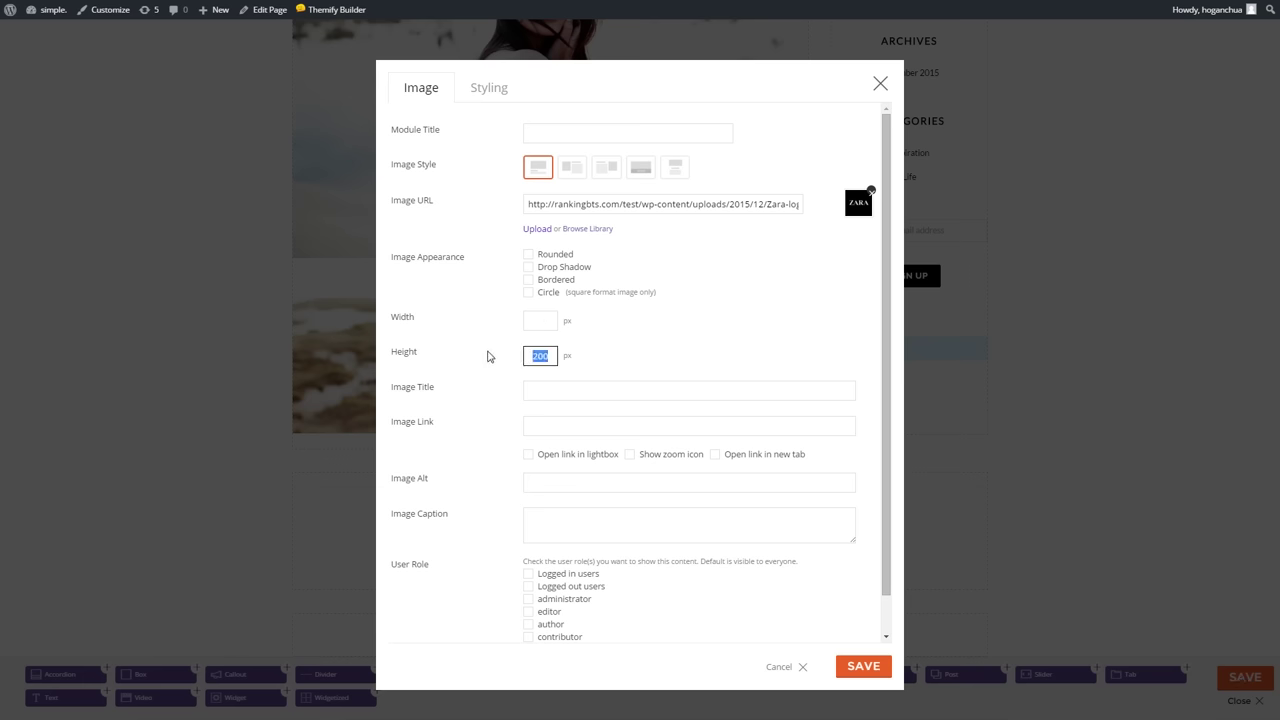
key("BackSpace")
left_click(577, 426)
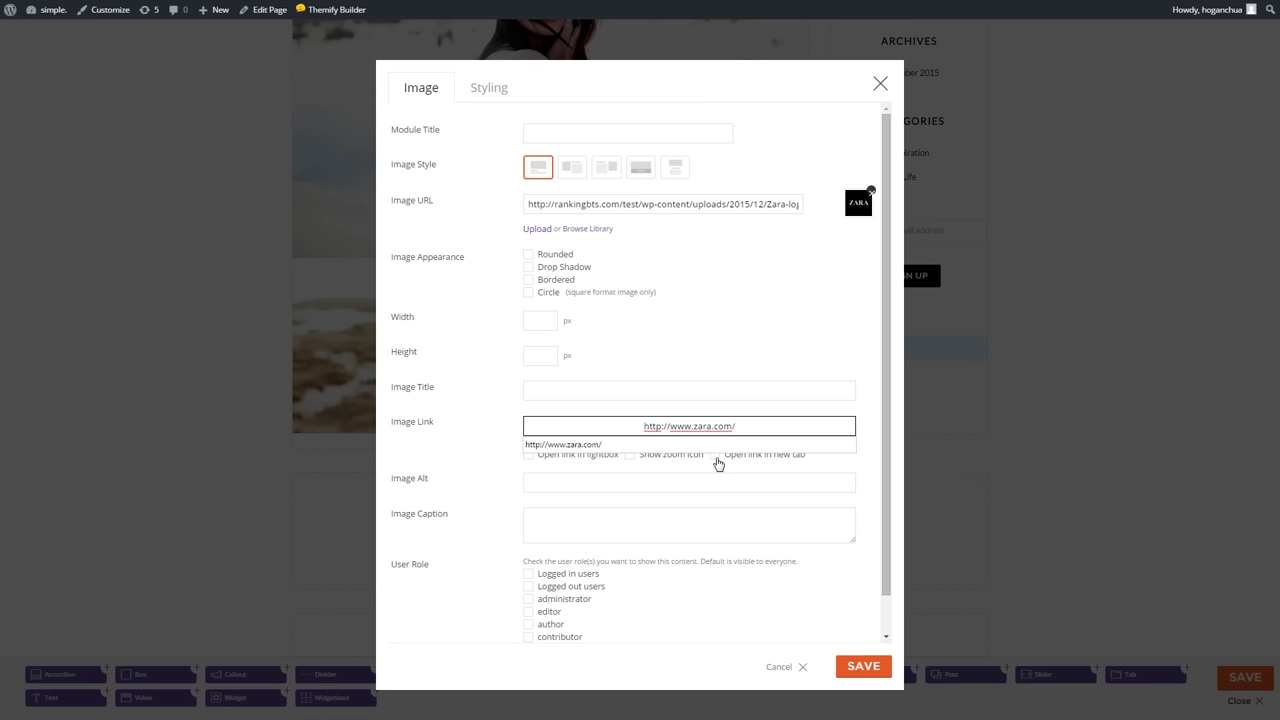
left_click(715, 455)
left_click(865, 667)
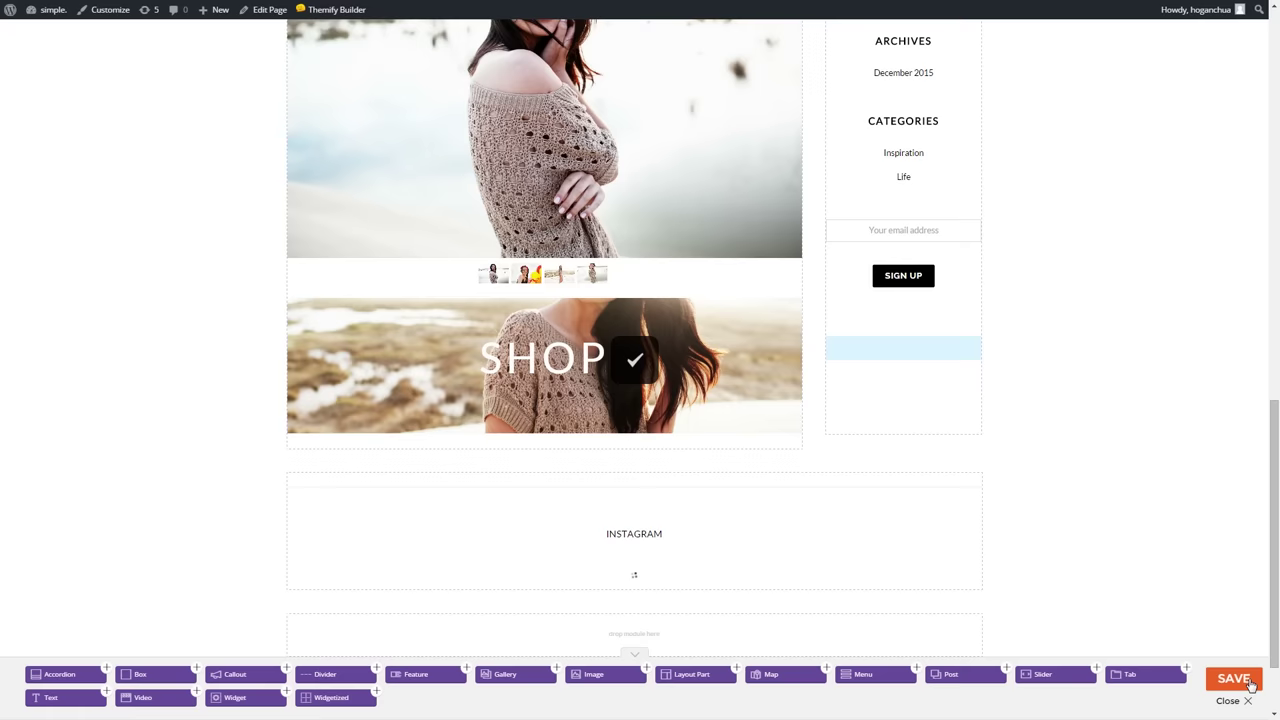
Save the layout, close the builder, and test the ZARA image link.
scroll(1250, 685, "down", 2)
left_click(1246, 684)
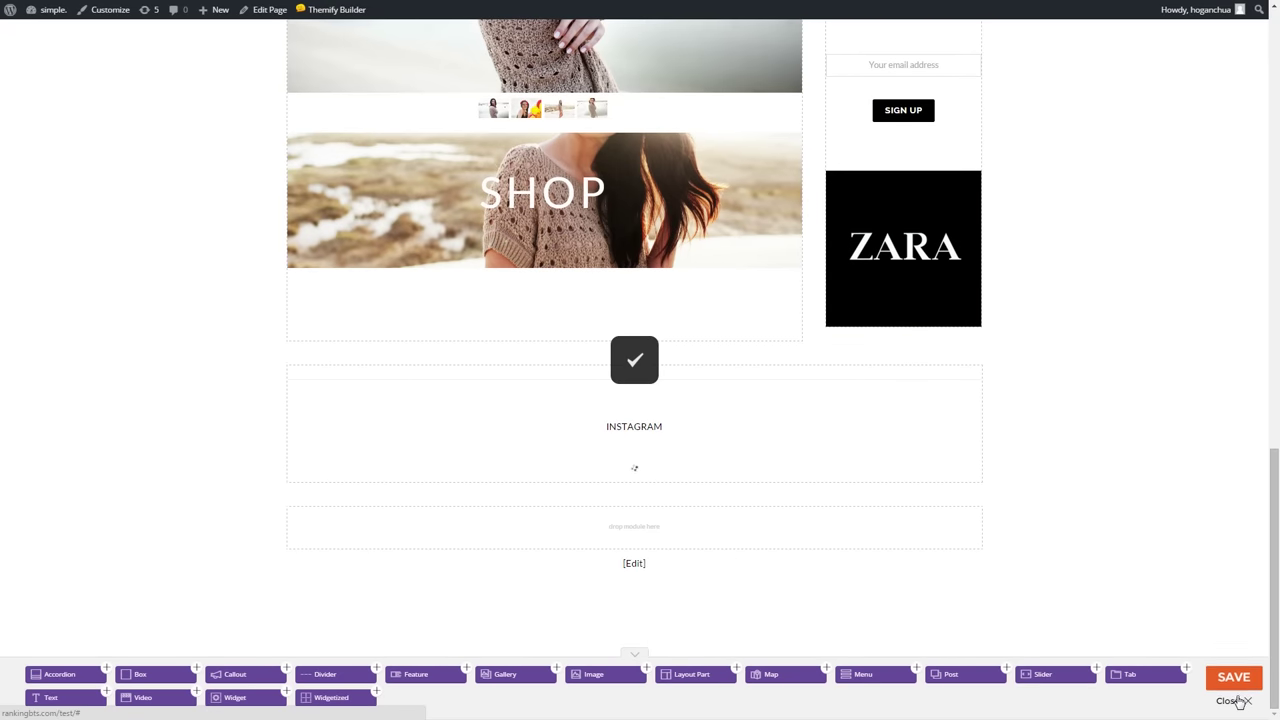
left_click(1237, 700)
left_click(929, 472)
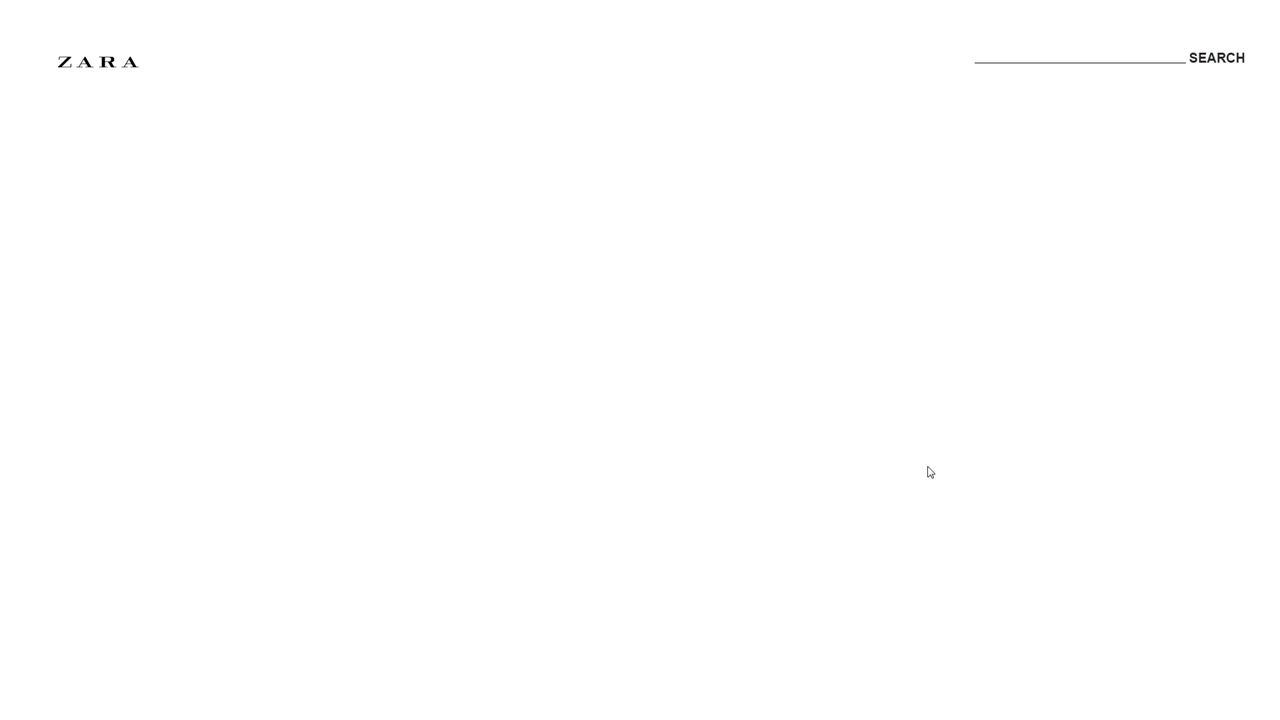
Search Google for 'how to tie a tie' via the 'how to' suggestion.
scroll(971, 460, "down", 3)
scroll(1278, 338, "down", 5)
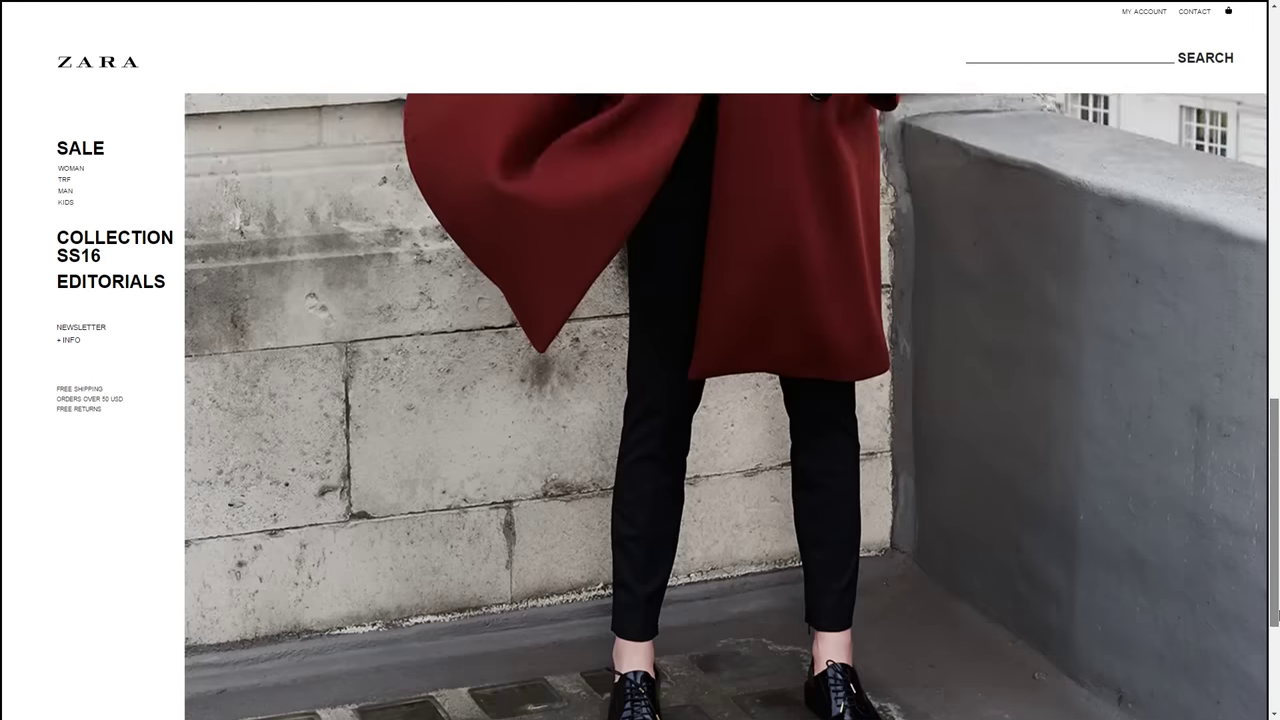
scroll(1278, 143, "up", 8)
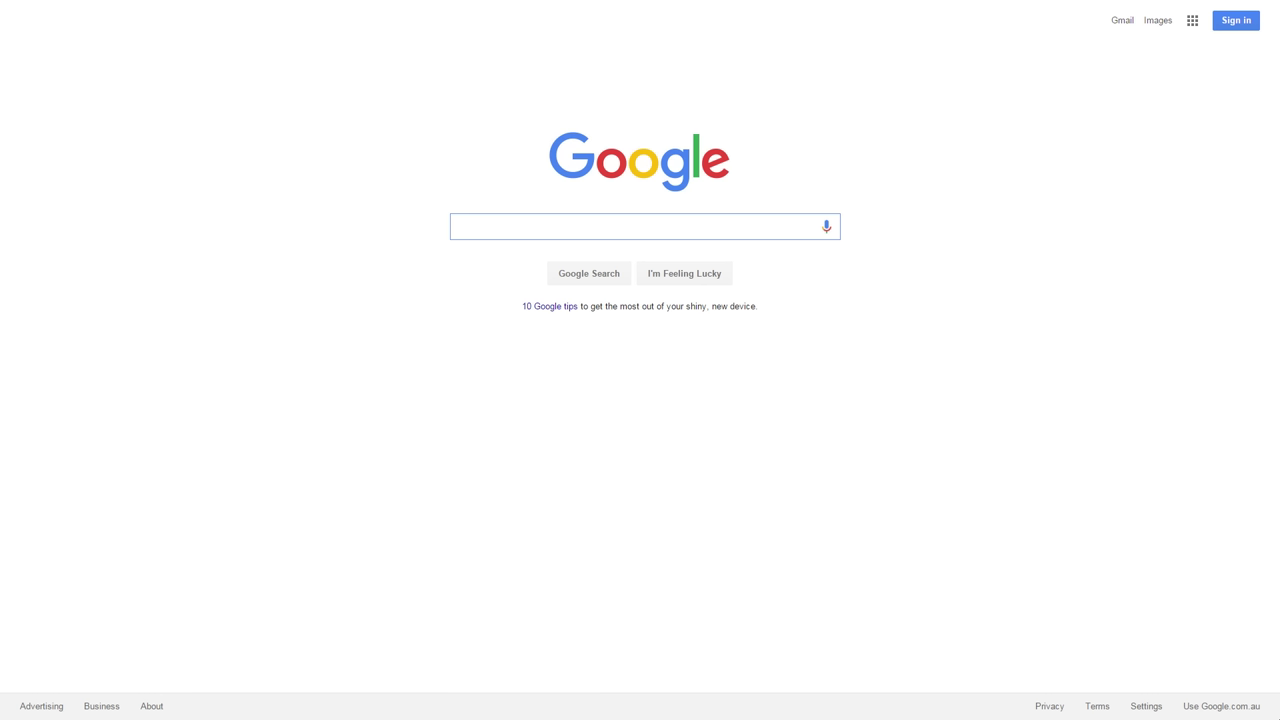
type("how t")
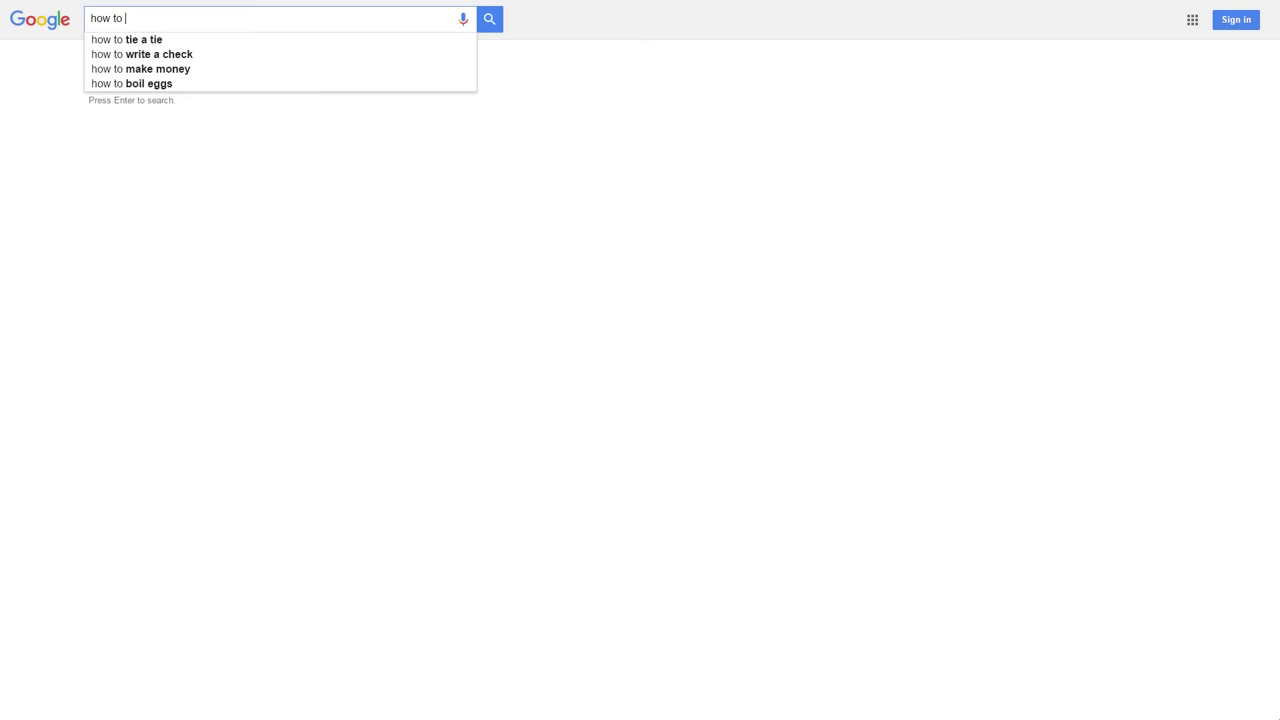
type("o")
key("Down")
key("Return")
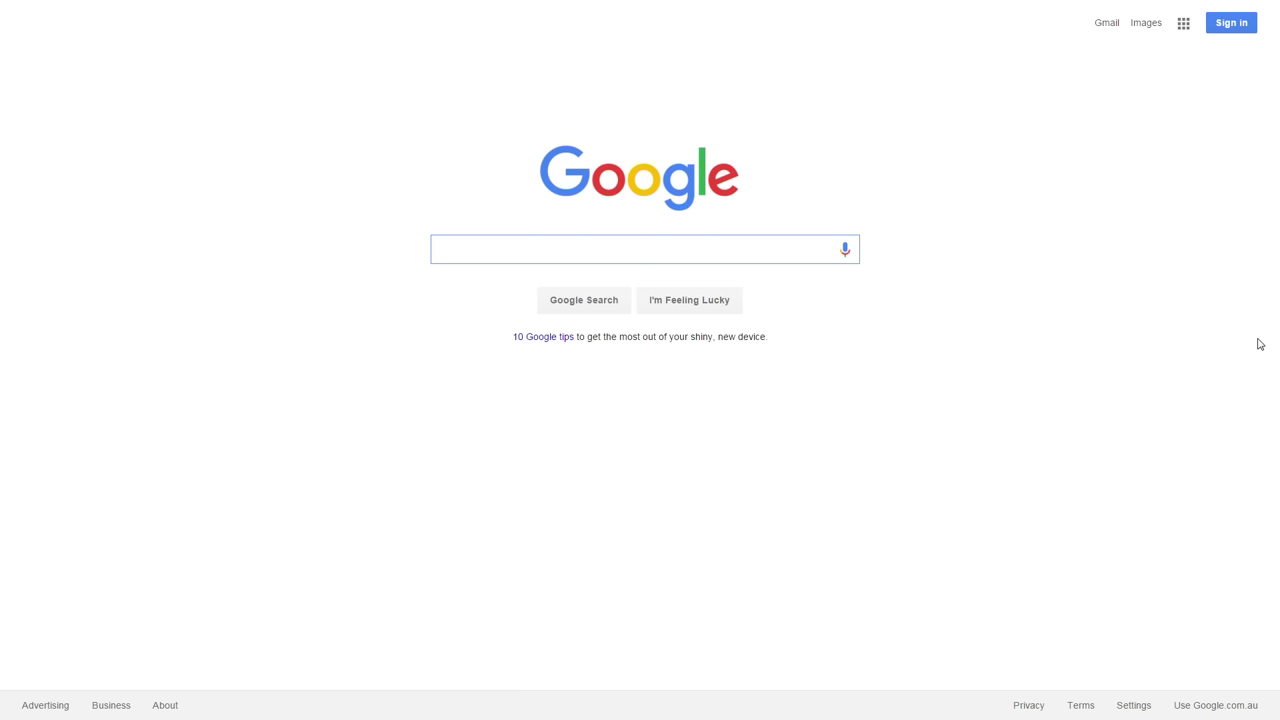
Search 'food blogs' and open the iamafoodblog.com result.
type("f")
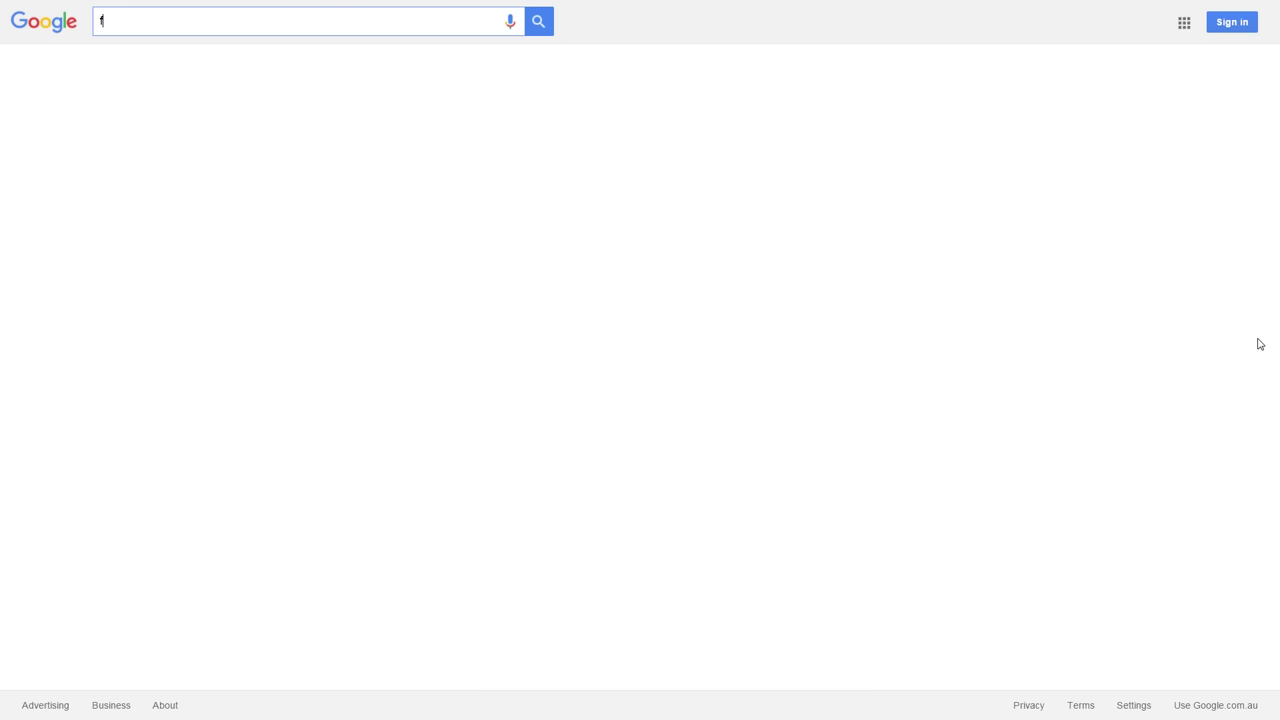
type("ood blogs")
key("Return")
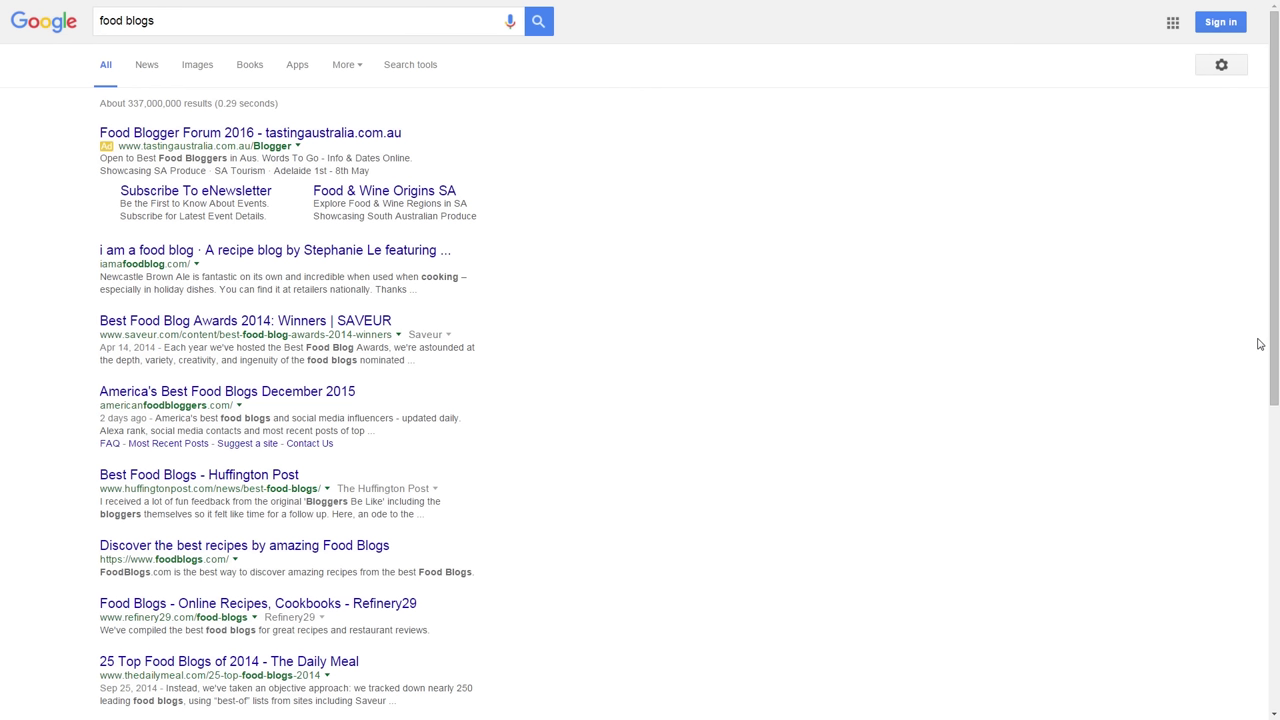
left_click(341, 258)
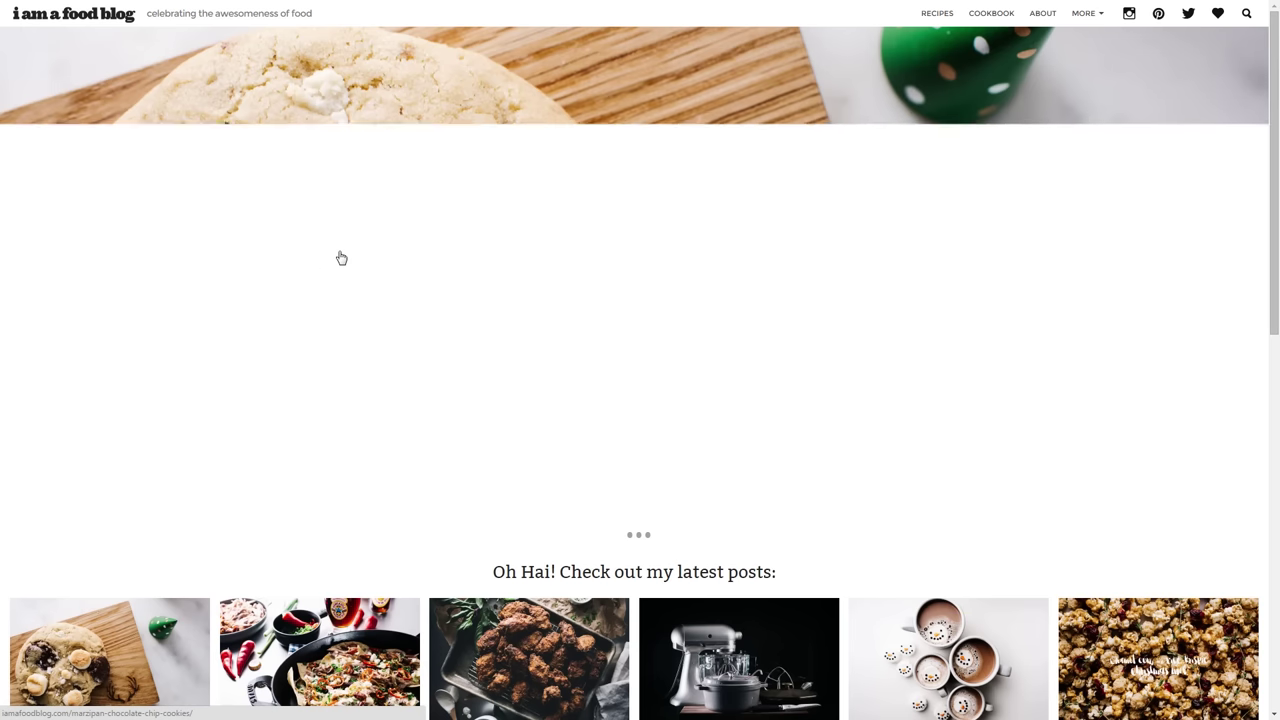
left_click_drag(1278, 240, 1277, 180)
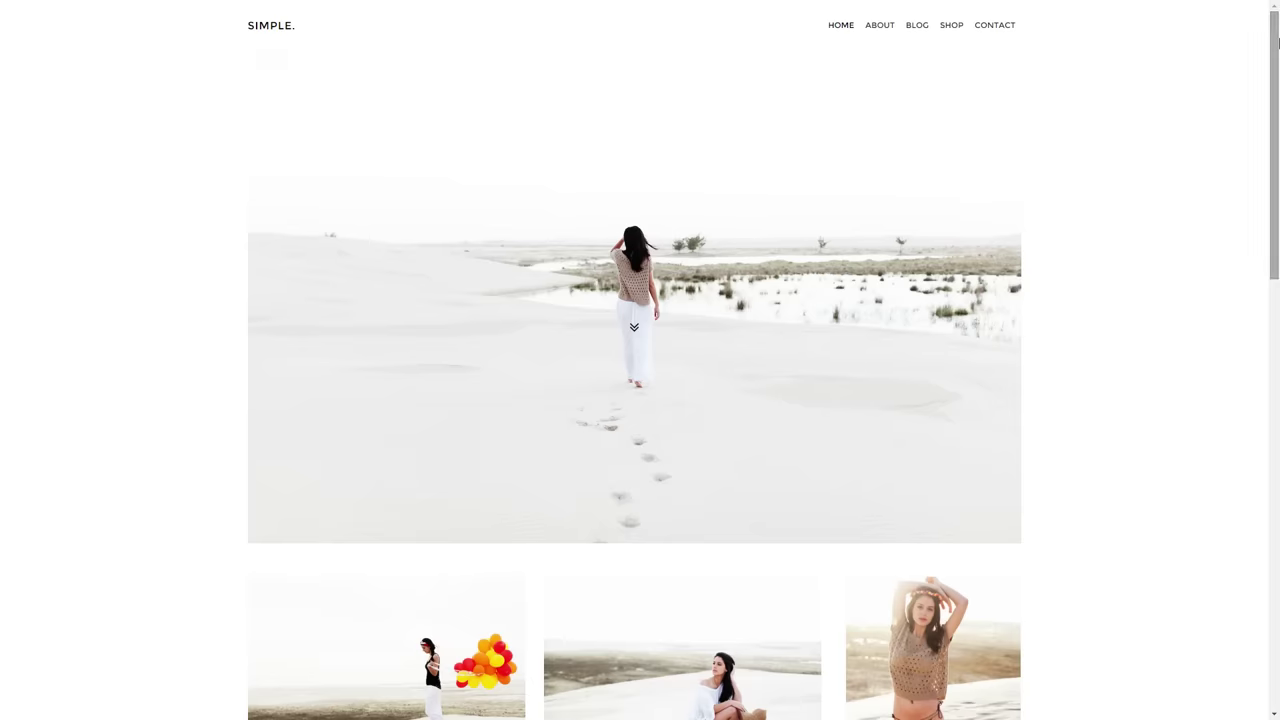
left_click_drag(1278, 50, 1085, 58)
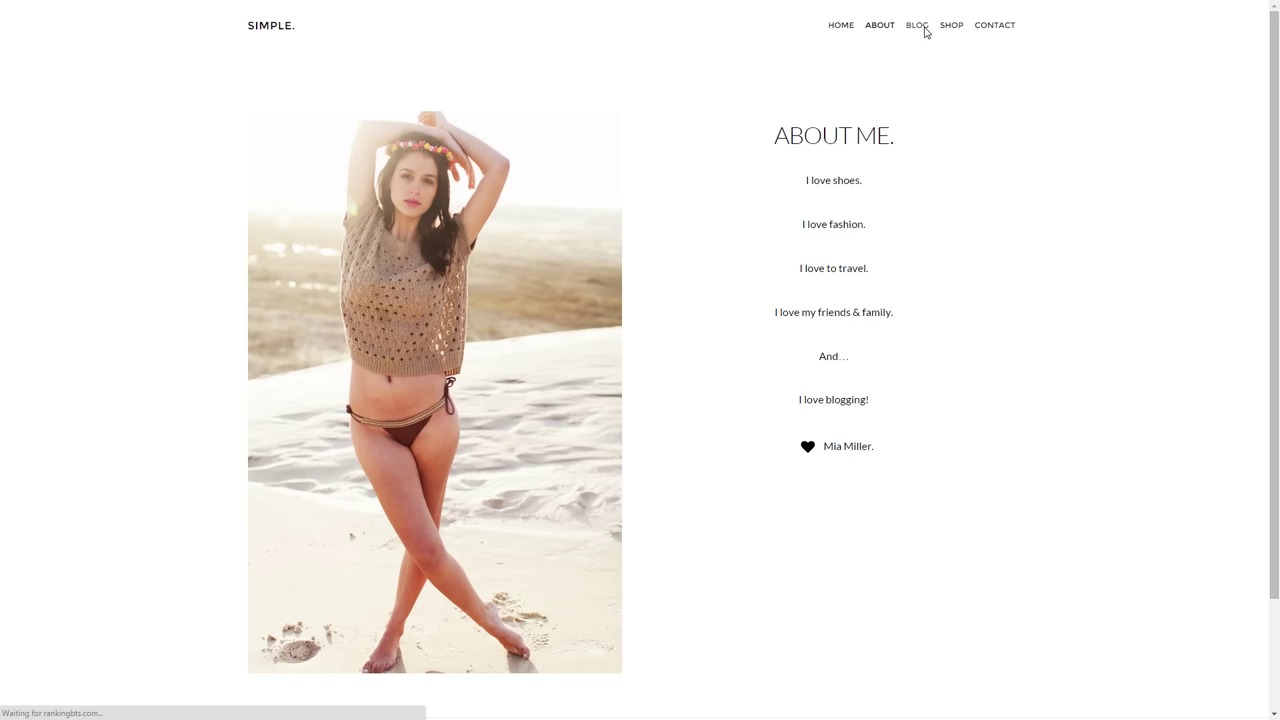
Visit Blog and Contact, toggle the 'where am I' section, and edit the sidebar greeting text.
left_click(926, 28)
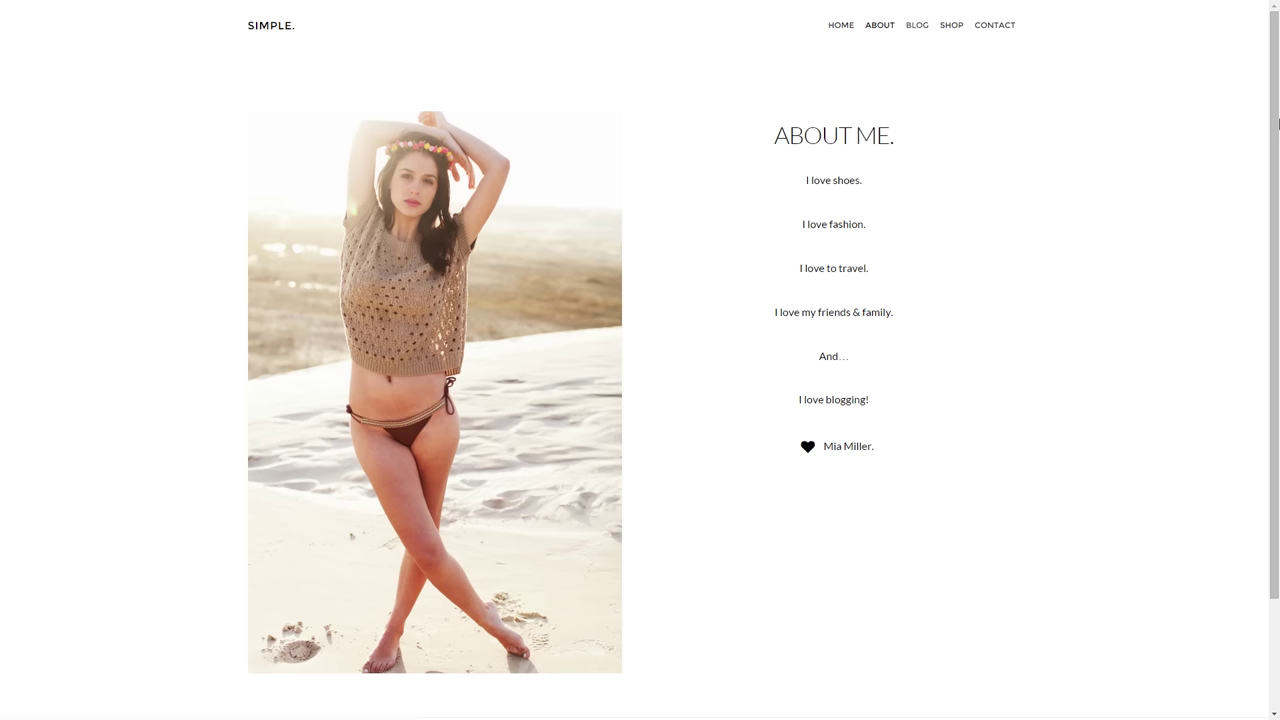
mouse_move(1276, 93)
left_mouse_down()
mouse_move(1276, 450)
mouse_move(1277, 93)
left_mouse_up()
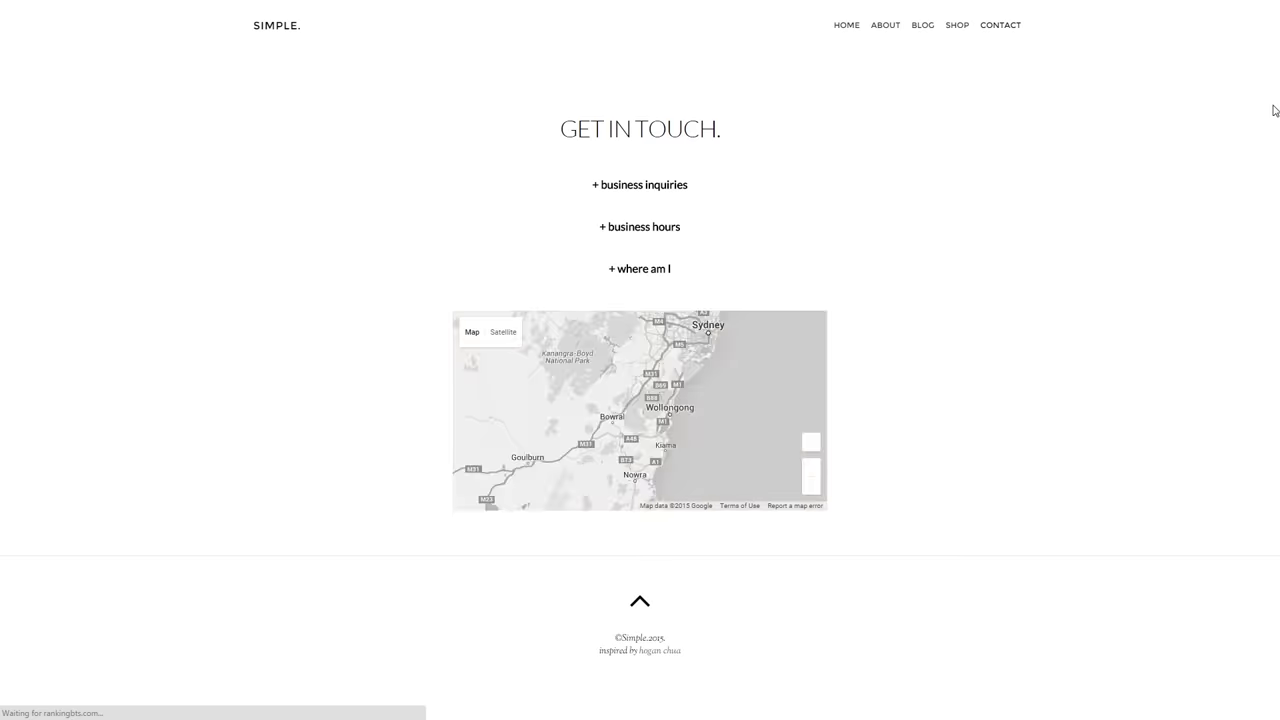
left_click(657, 187)
left_click(645, 268)
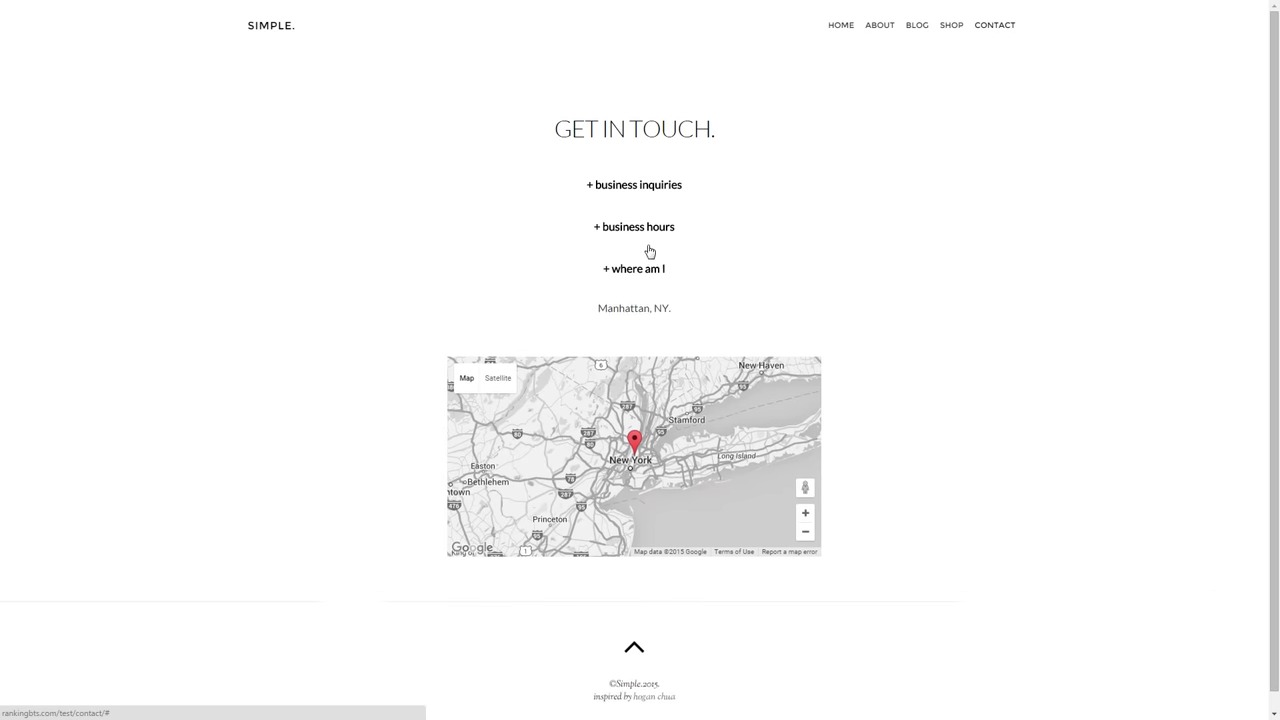
left_click(646, 272)
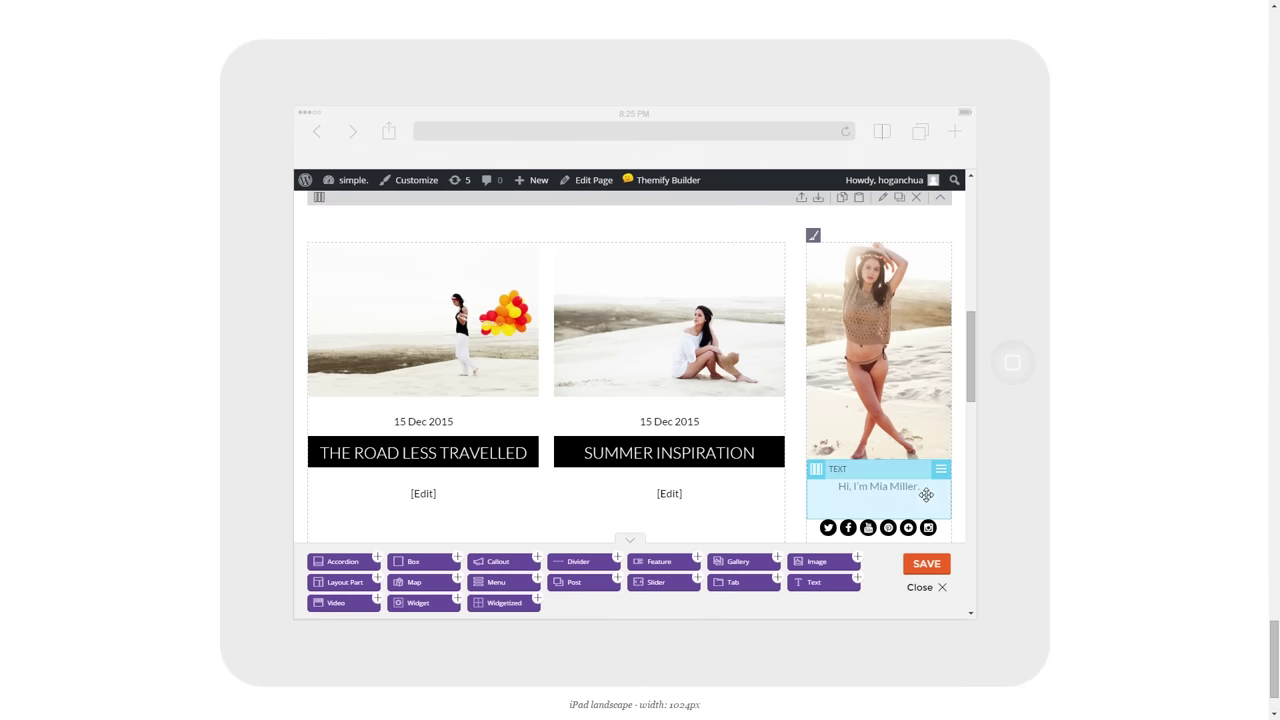
left_click(918, 491)
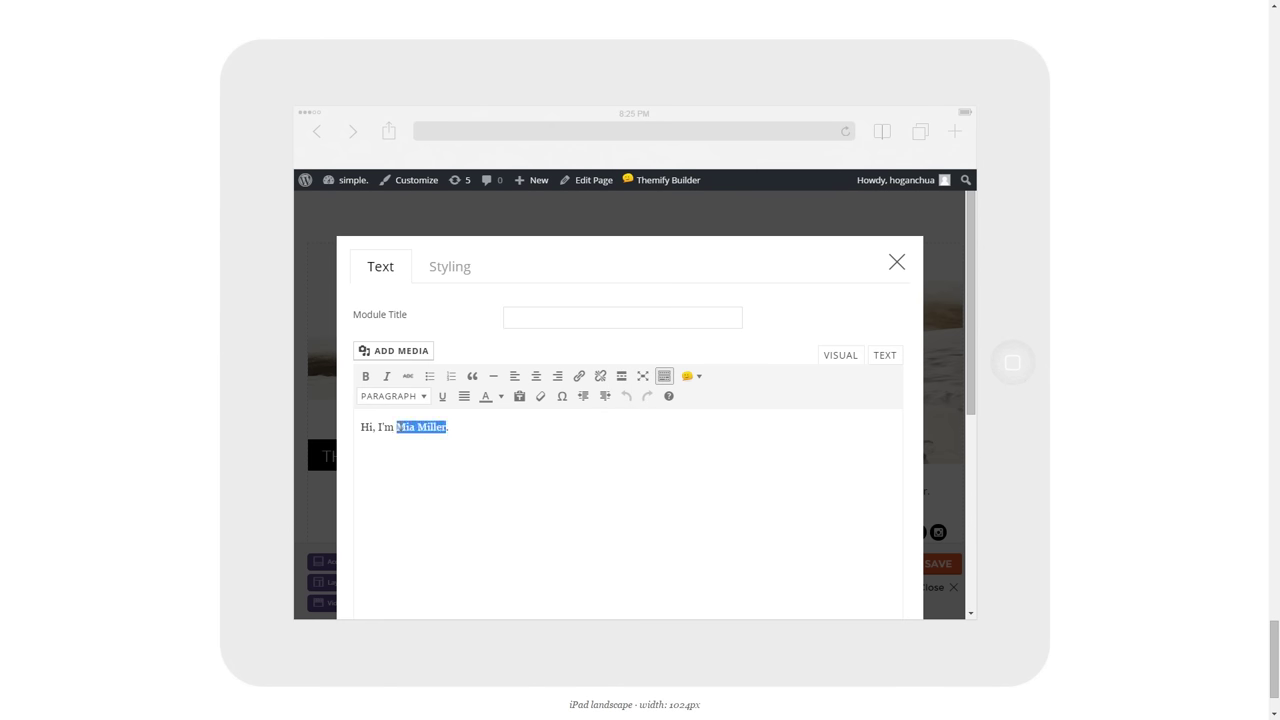
scroll(518, 384, "down", 5)
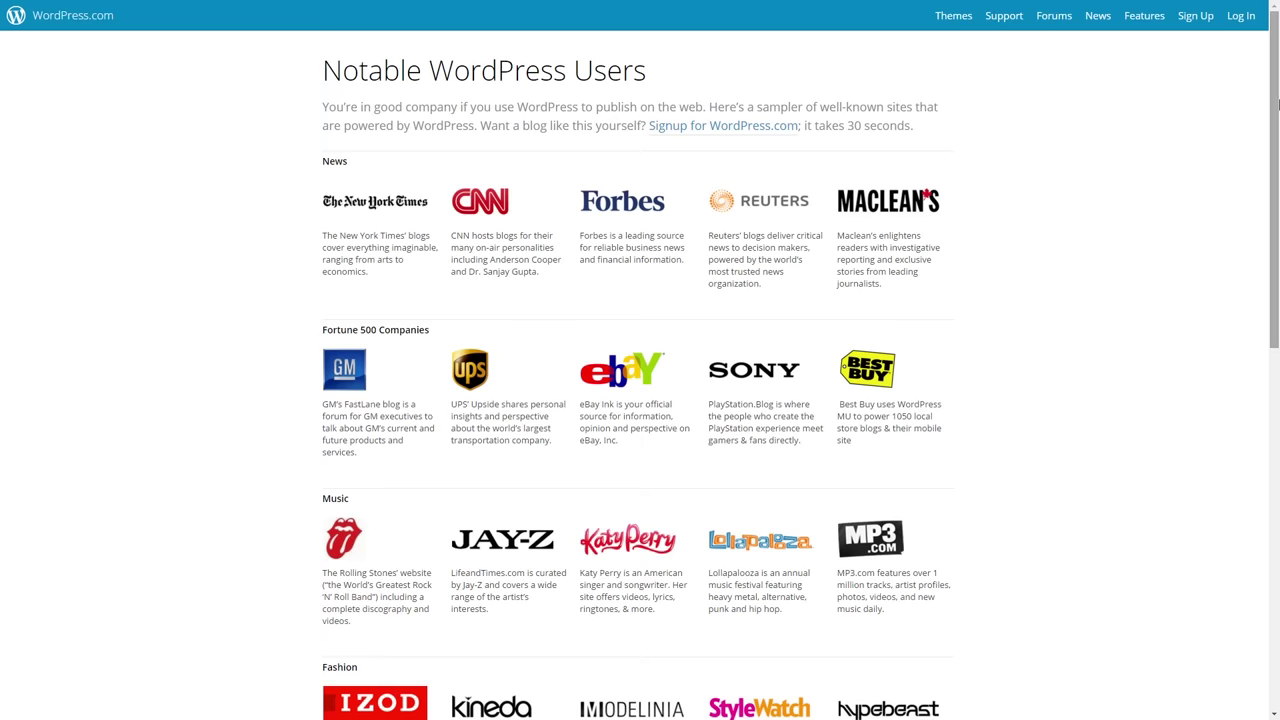
Scroll down the Notable WordPress Users list.
left_click_drag(1277, 104, 1277, 476)
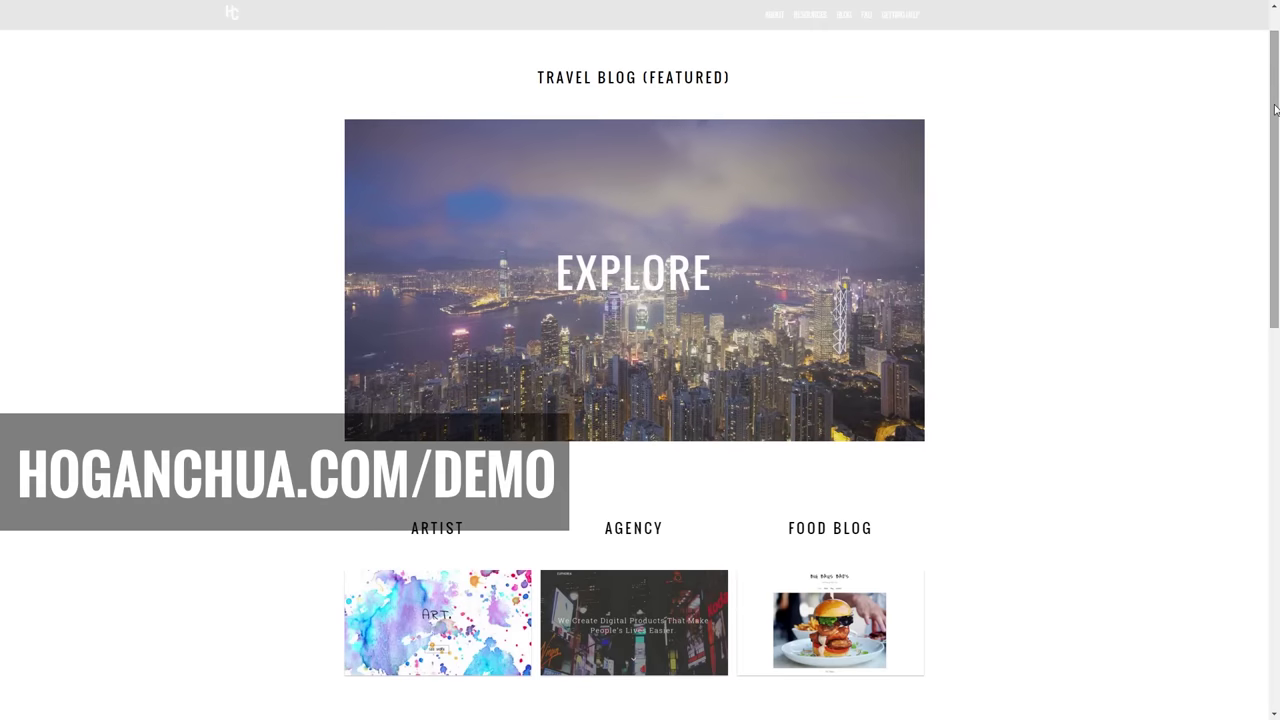
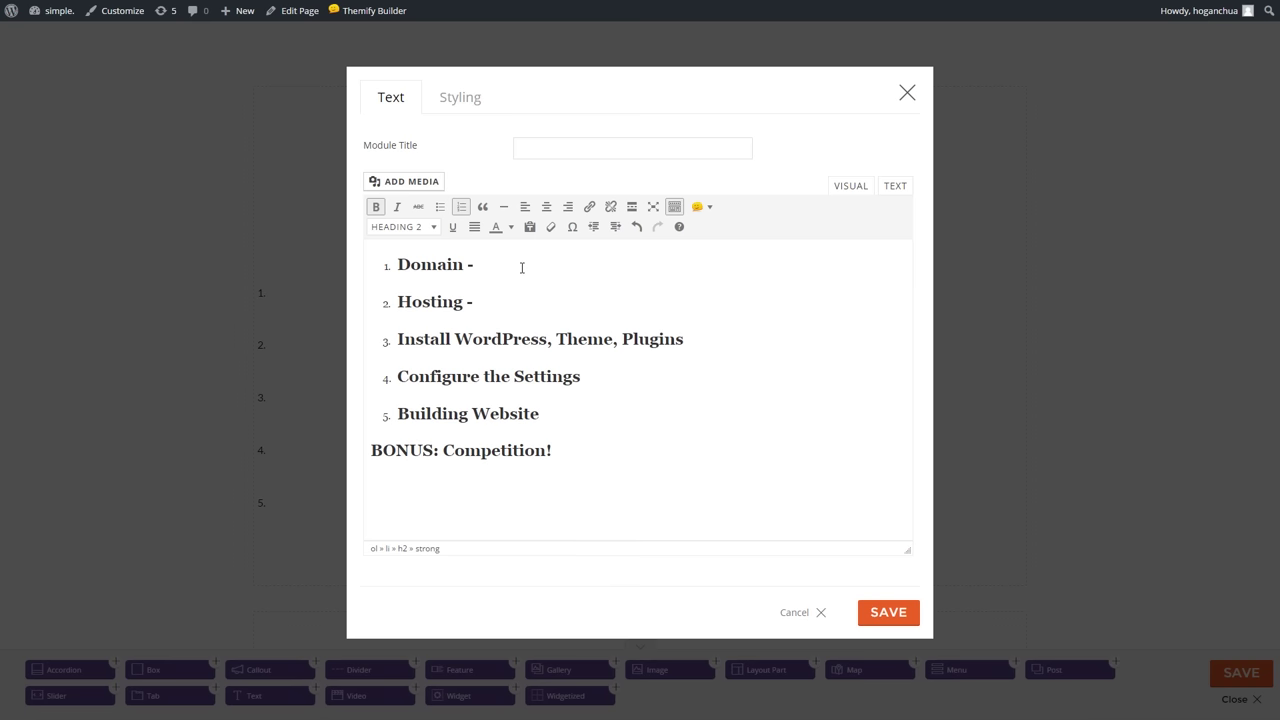
Enter '$13/year' for Domain and '$12/month - 1 Cent Per Month' for Hosting in the text module.
type("$13/year")
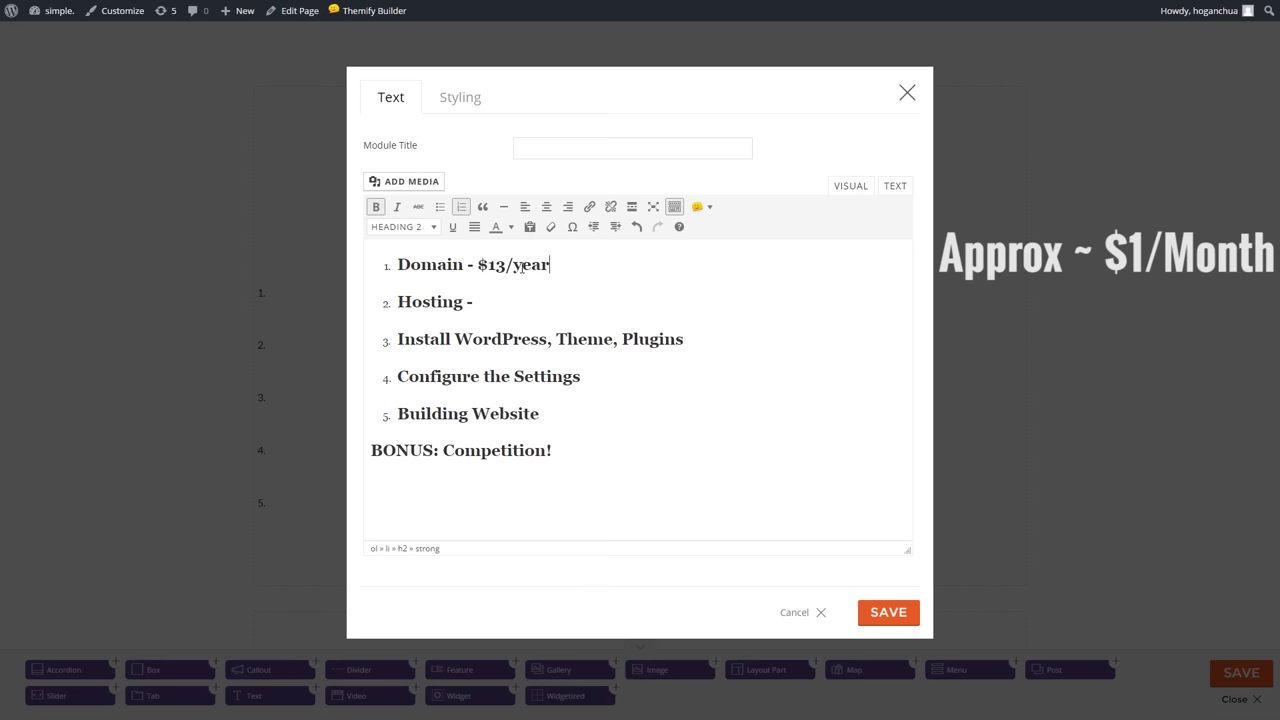
left_click(511, 302)
type("$12/month")
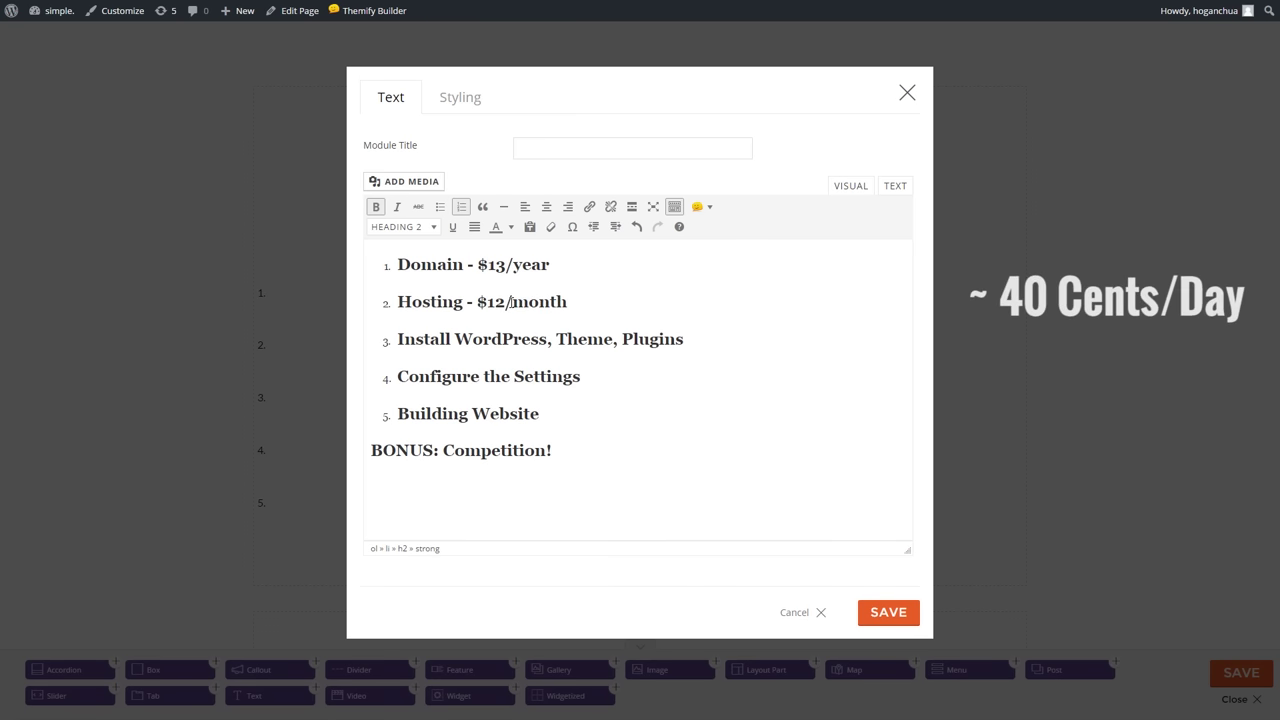
type(" - ")
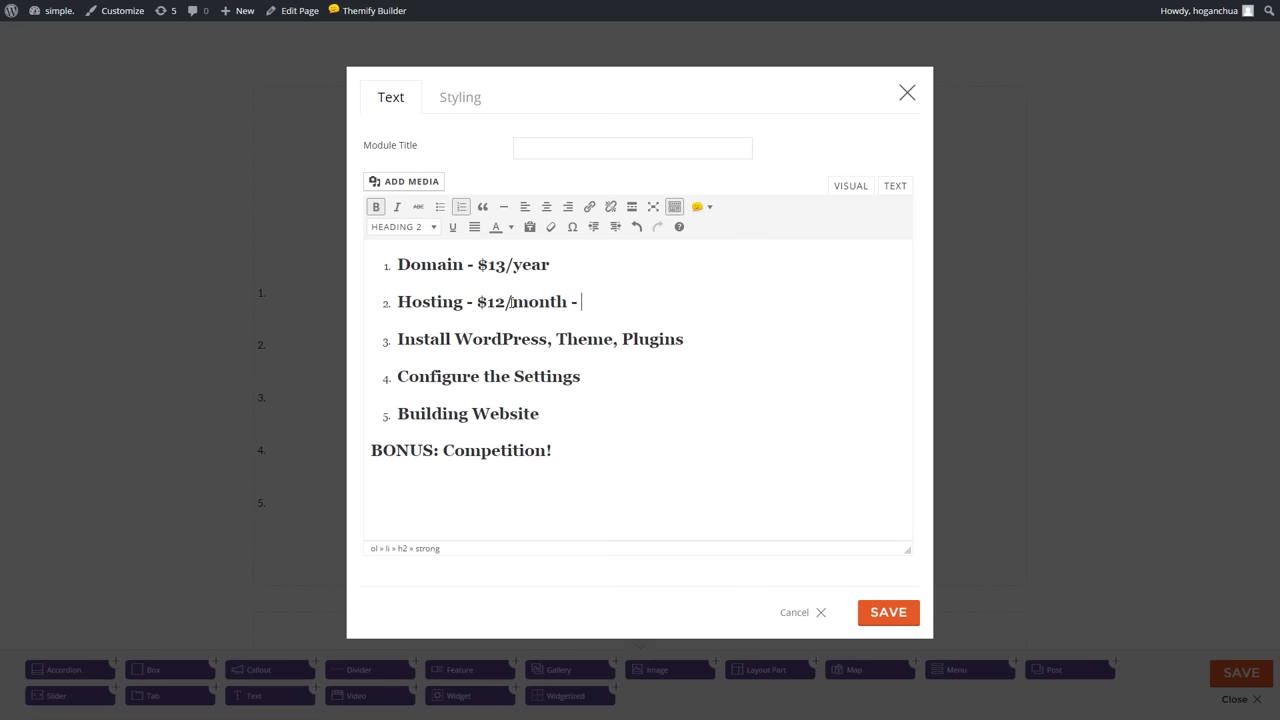
type("1 Cent Per month")
key("BackSpace")
key("BackSpace")
key("BackSpace")
key("BackSpace")
key("BackSpace")
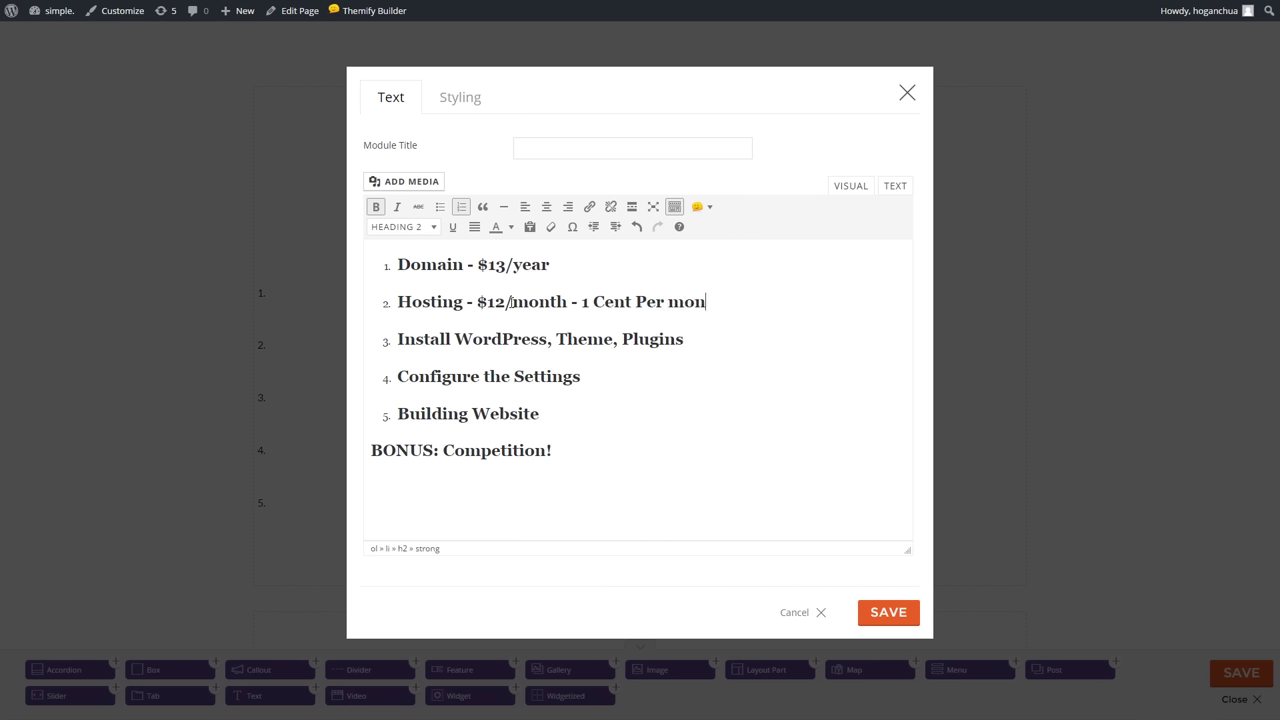
type("Month")
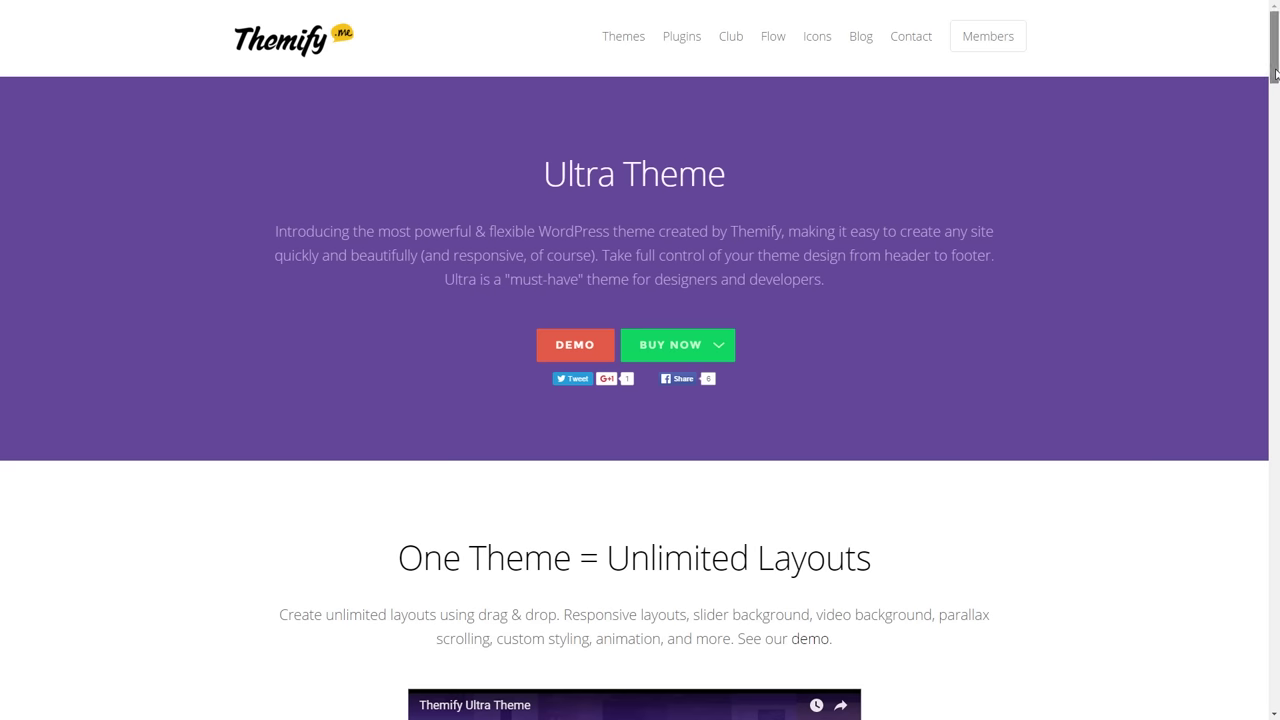
Scroll down through the Ultra Theme product page, then return to the top.
left_click_drag(1276, 74, 1276, 652)
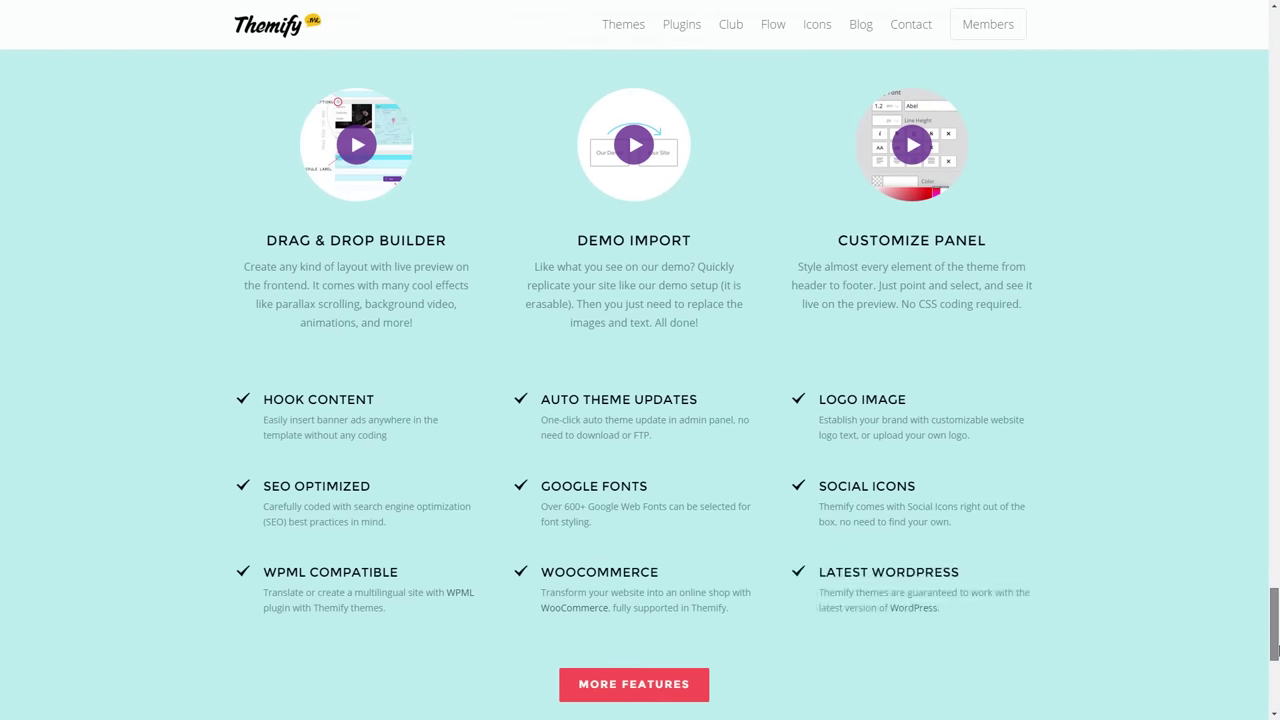
left_click_drag(1276, 652, 1276, 675)
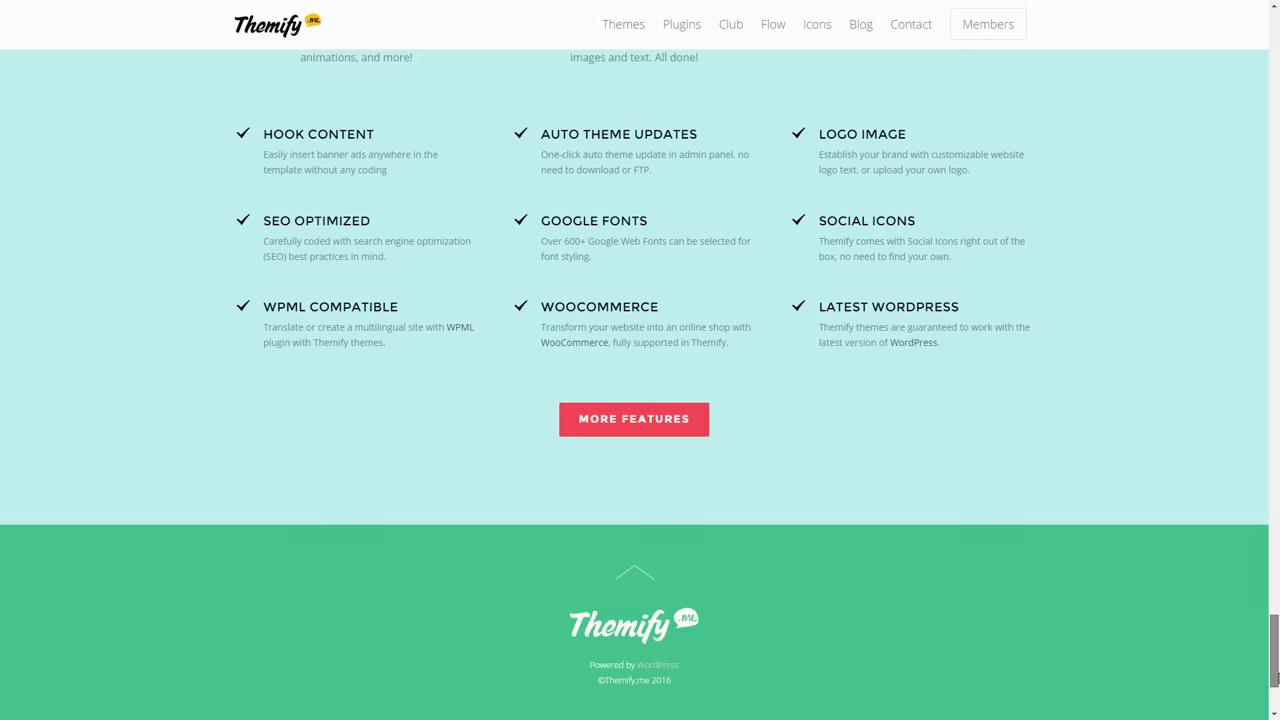
left_click(647, 578)
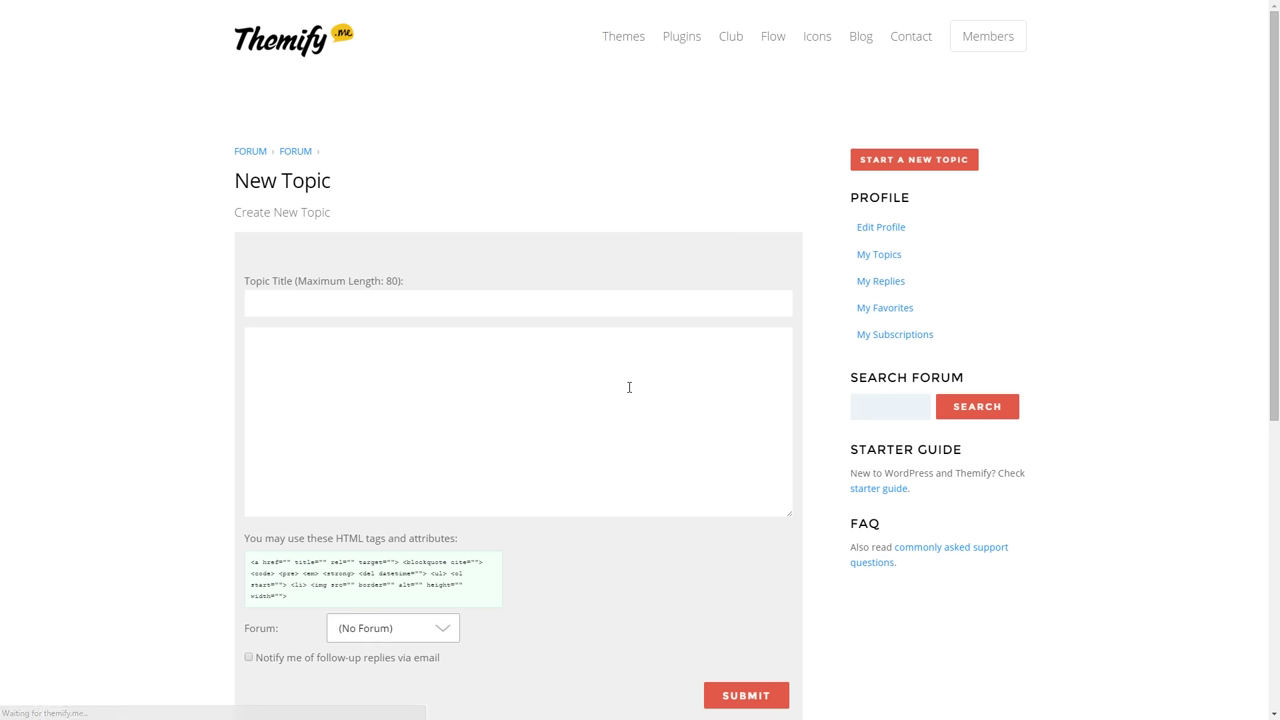
Title the topic 'menu bar' and ask 'how can i change the layout of the menu bar? thank you!'.
type("menu bar")
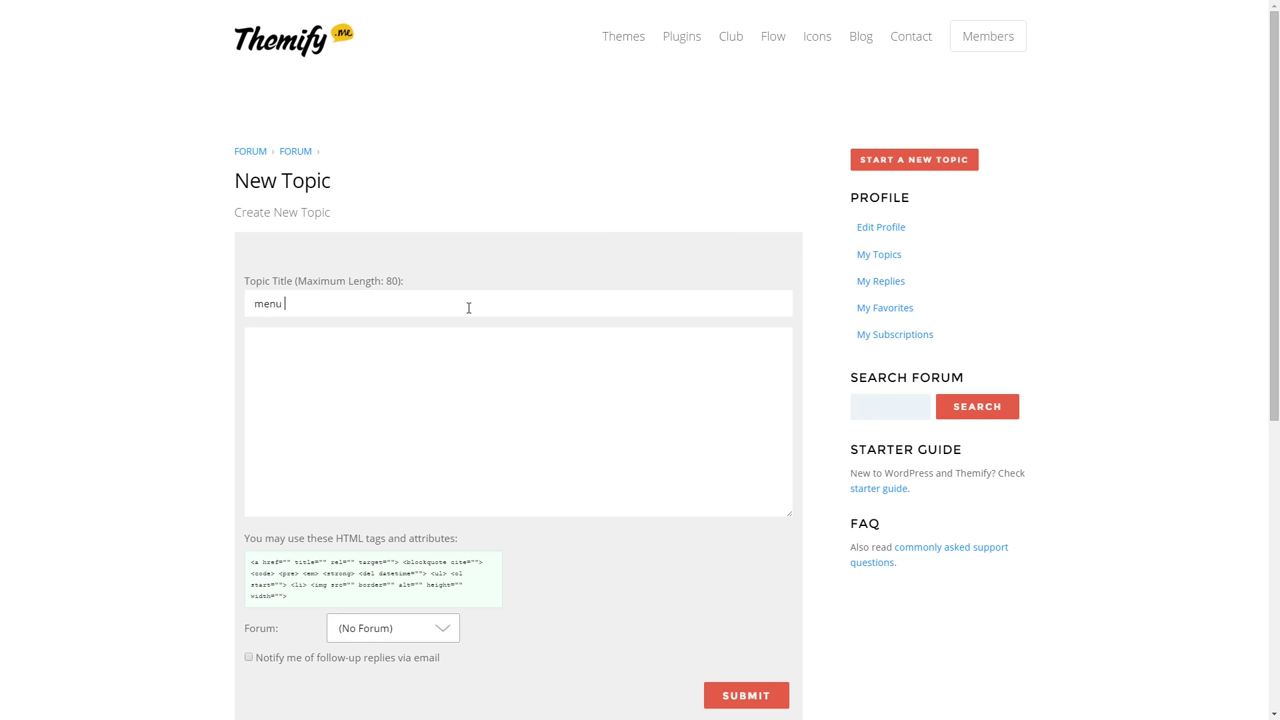
key("Tab")
type("how can i cah")
key("BackSpace")
key("BackSpace")
type("hange the layout of")
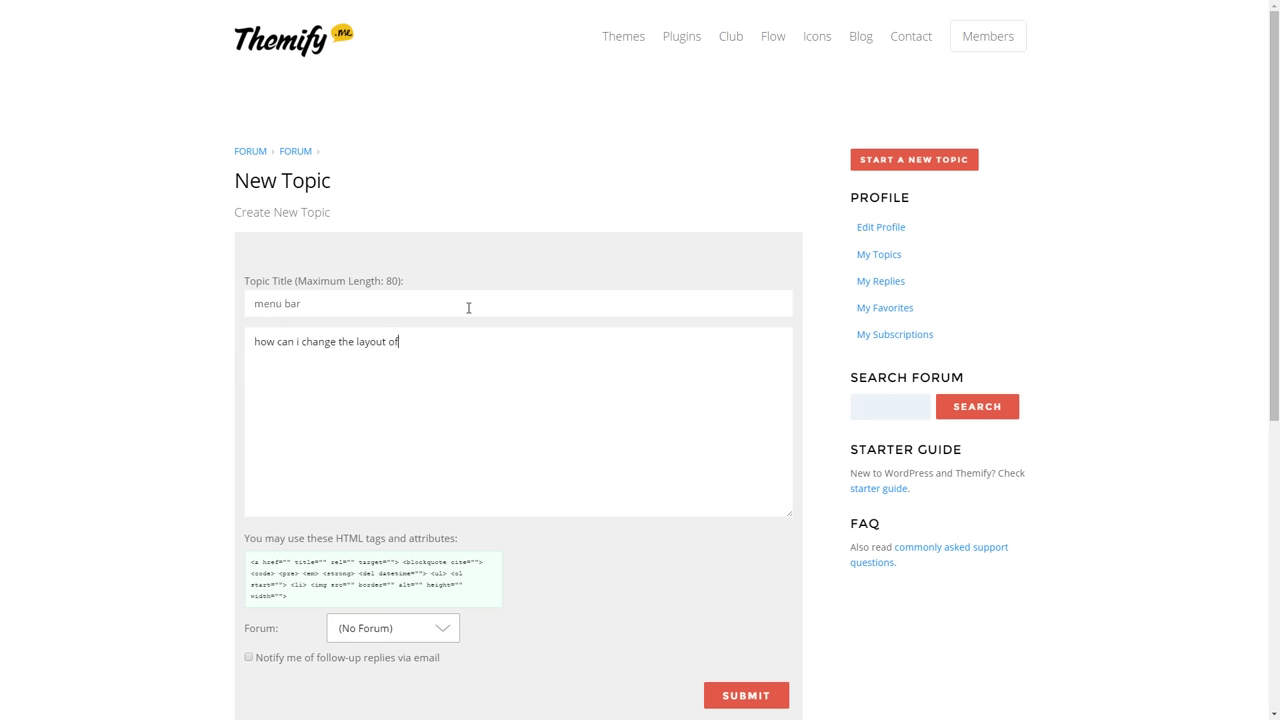
type(" the menu bar?")
key("Return")
type("thank you!")
File the topic under the Ultra forum and turn on email notification of follow-up replies.
left_click(430, 628)
scroll(420, 450, "down", 8)
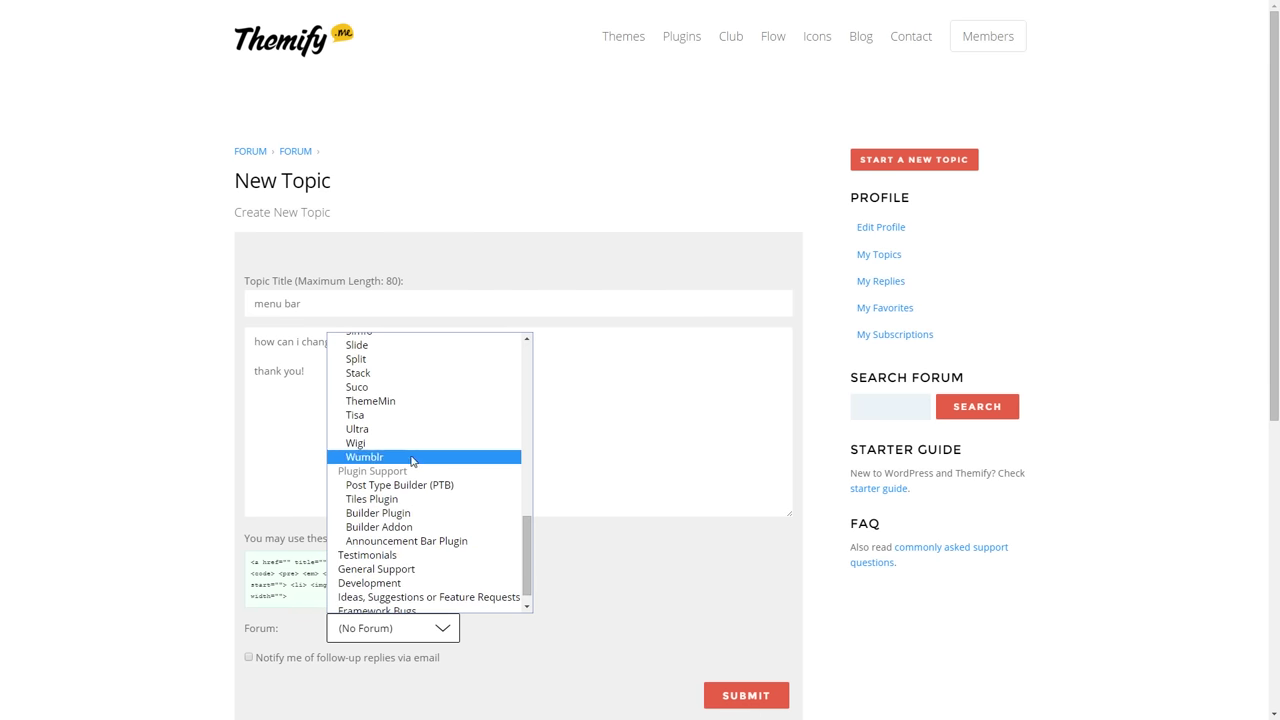
left_click(415, 431)
left_click(248, 657)
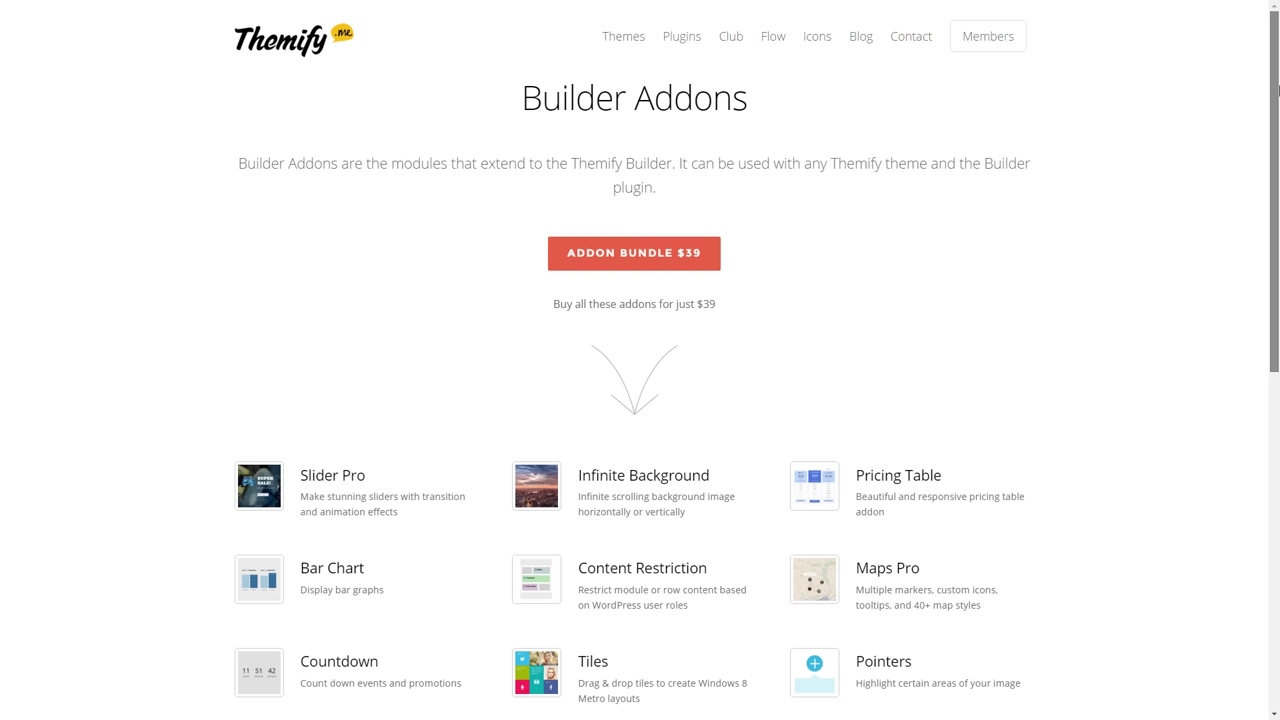
left_click_drag(1277, 91, 1277, 213)
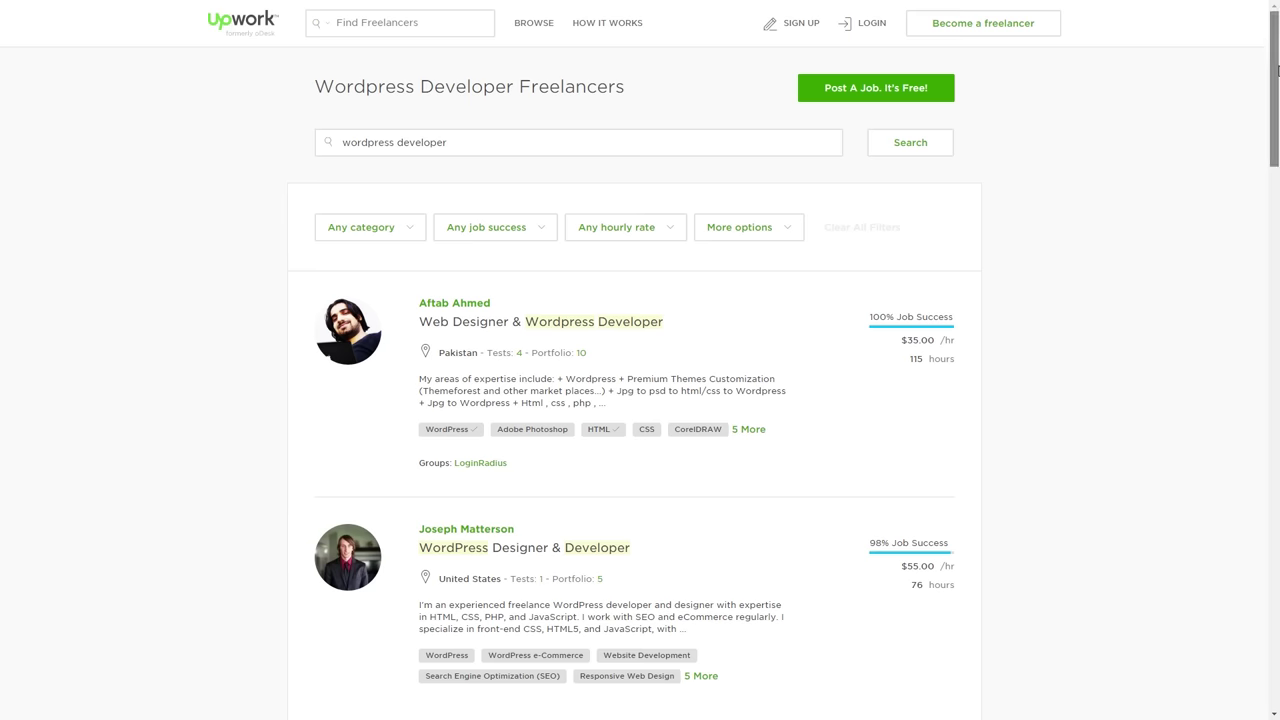
left_click_drag(1277, 70, 1277, 523)
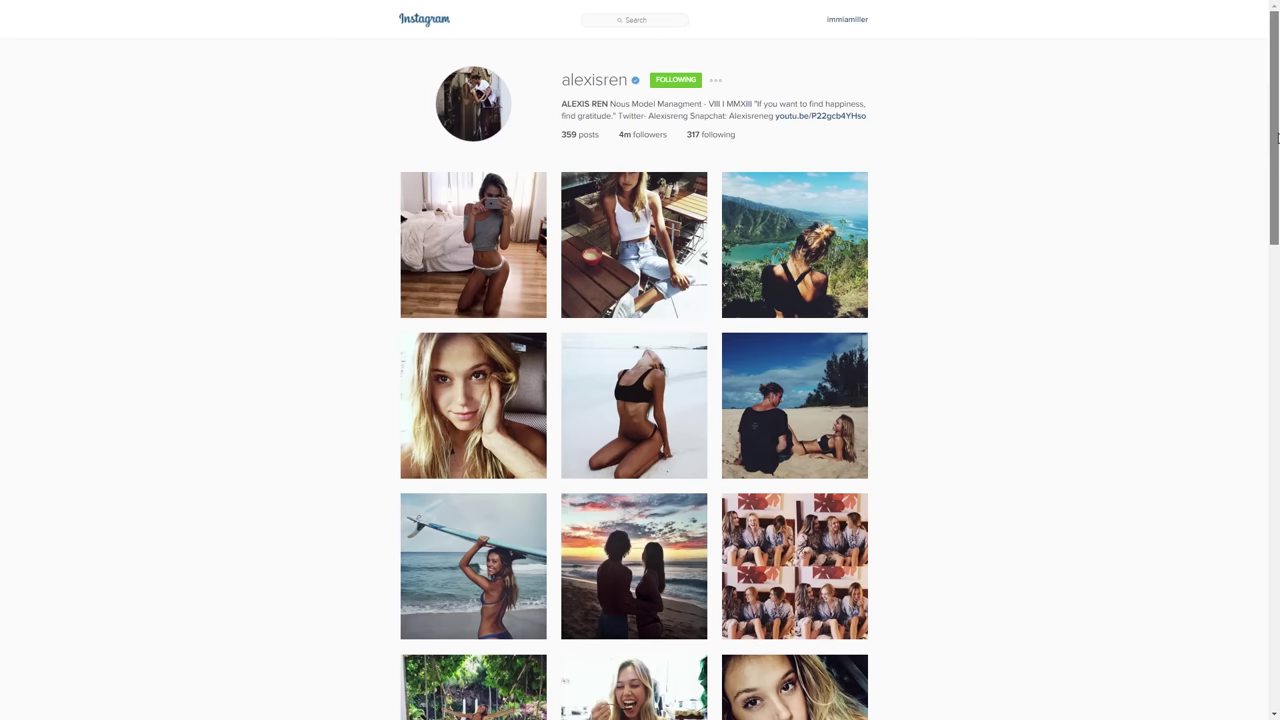
scroll(1277, 173, "down", 2)
Scroll down through the Instagram profile's photo grid.
left_click_drag(1277, 278, 1277, 662)
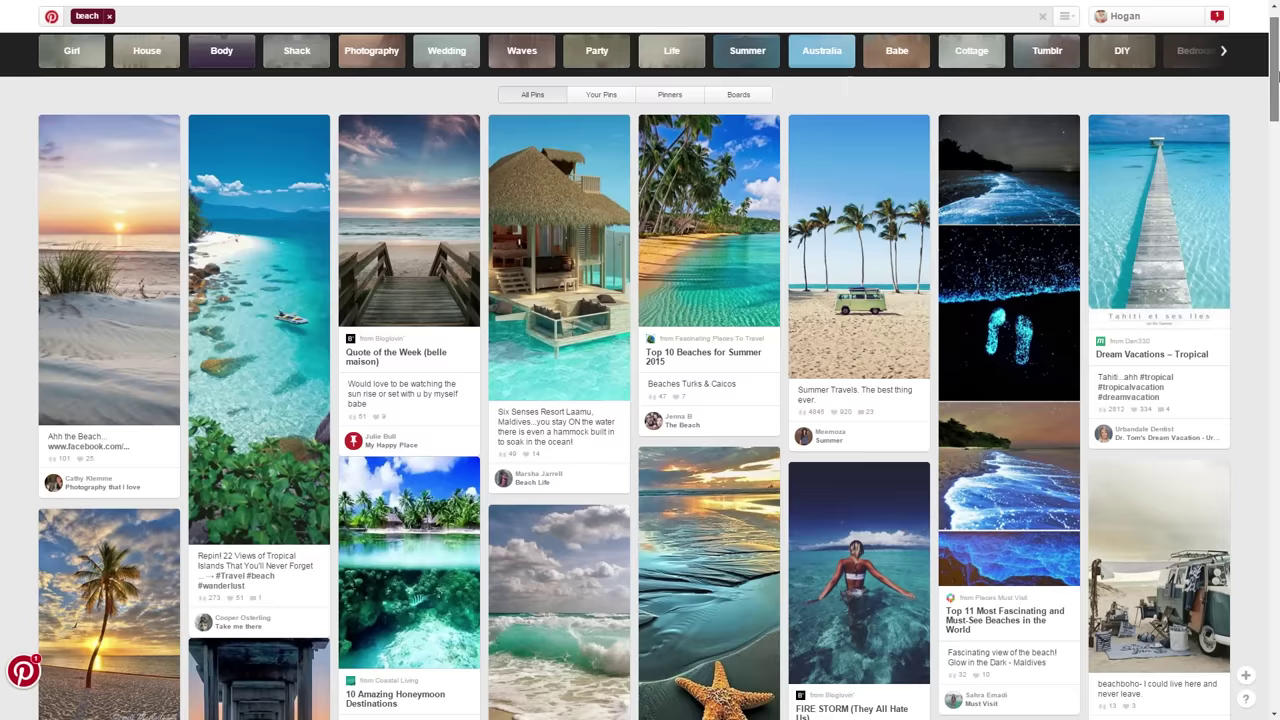
scroll(1277, 88, "down", 2)
left_click_drag(1277, 88, 1277, 355)
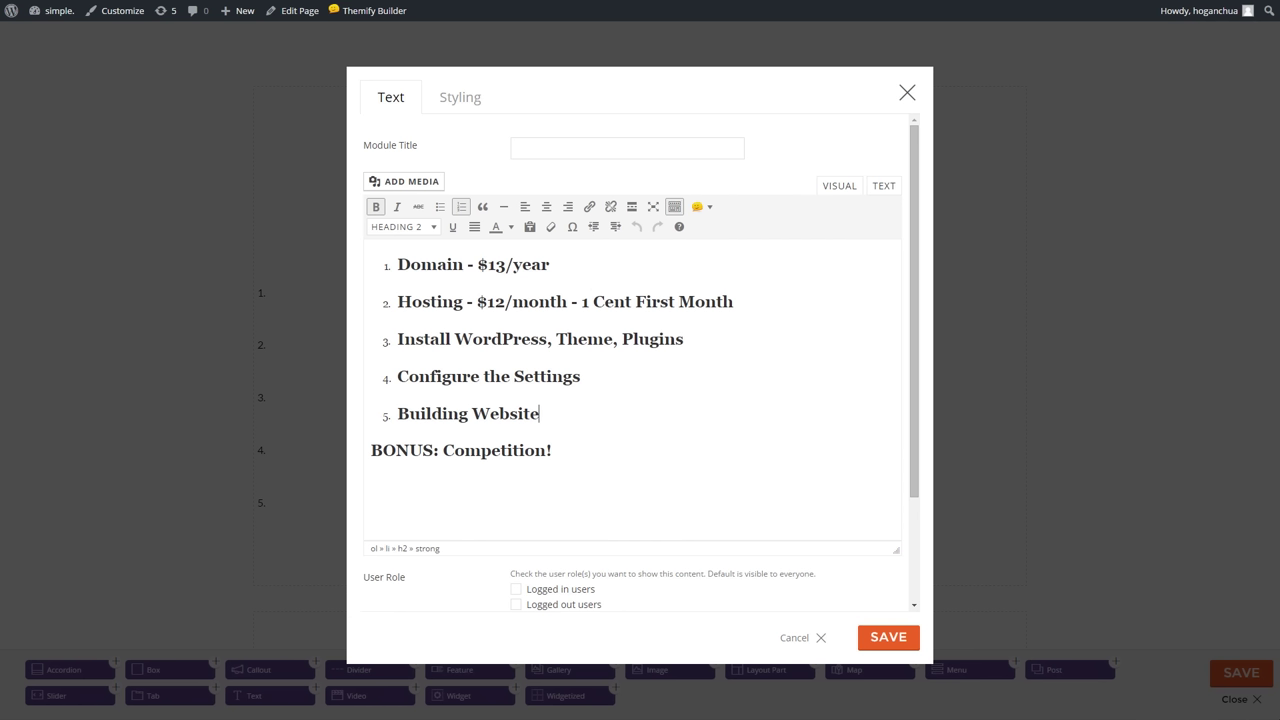
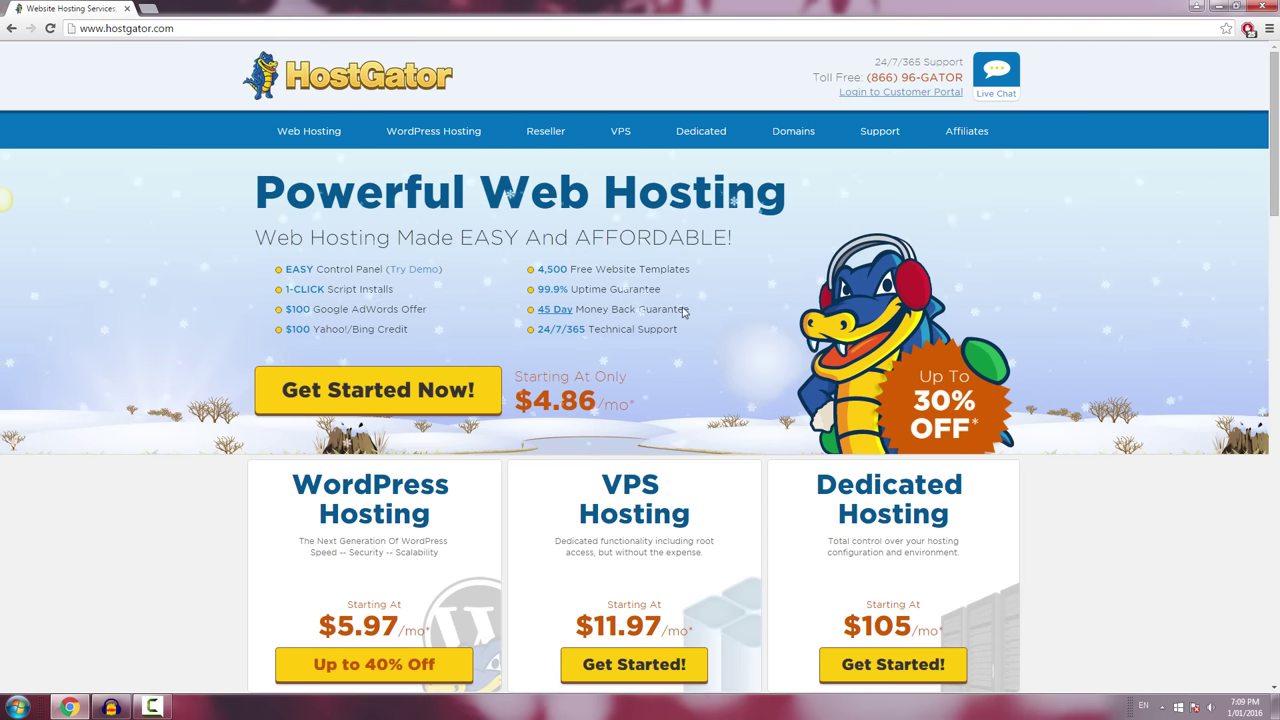
Choose the Baby shared hosting plan at up to 30% off to begin an order.
left_click(470, 388)
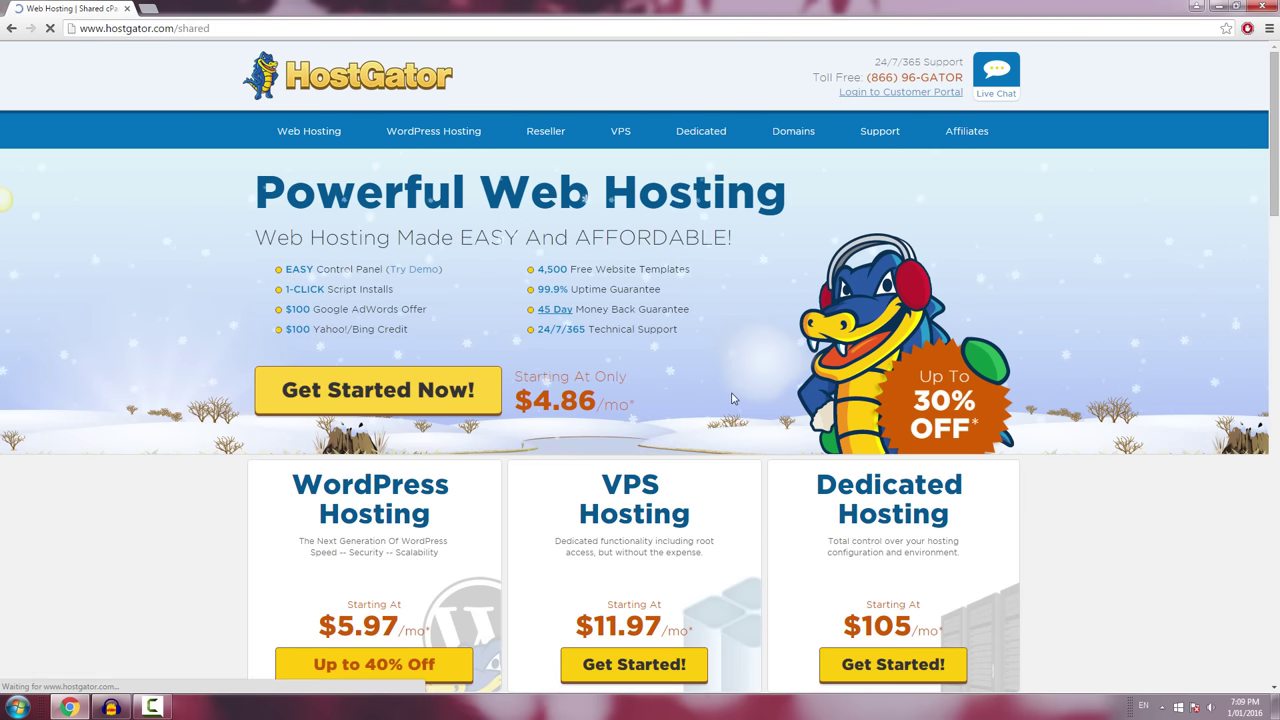
scroll(1275, 136, "down", 2)
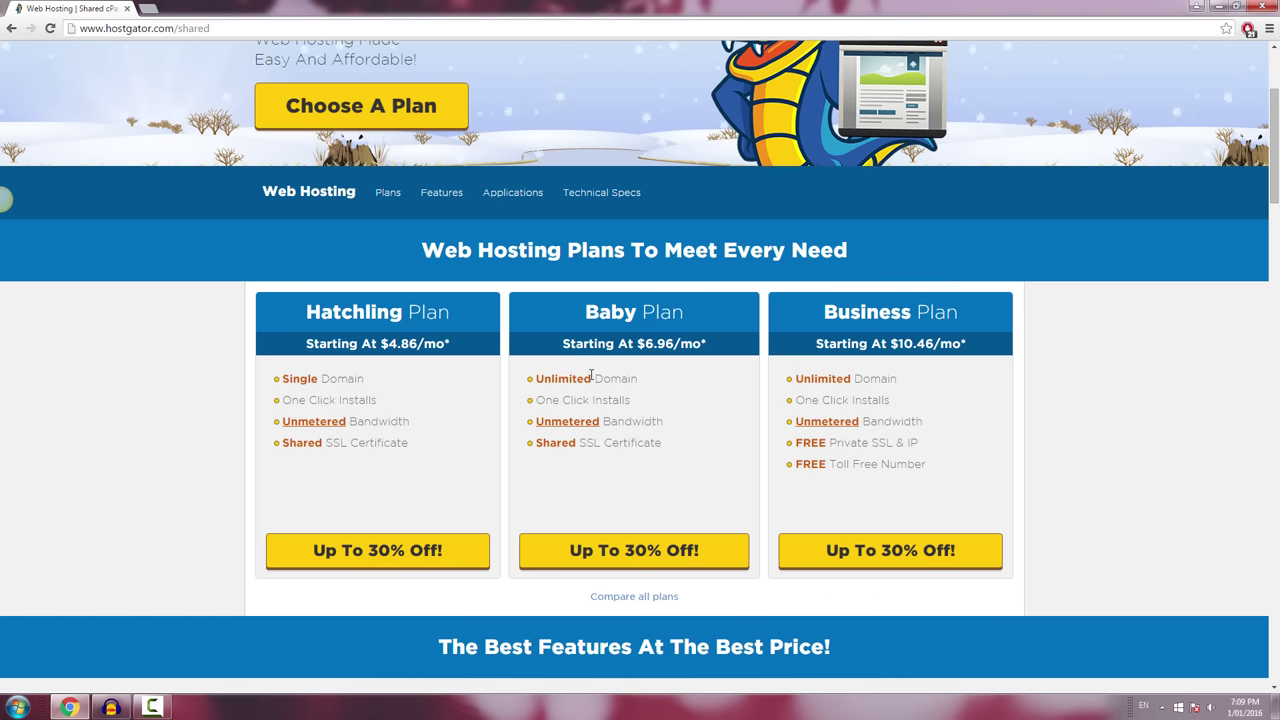
left_click(630, 551)
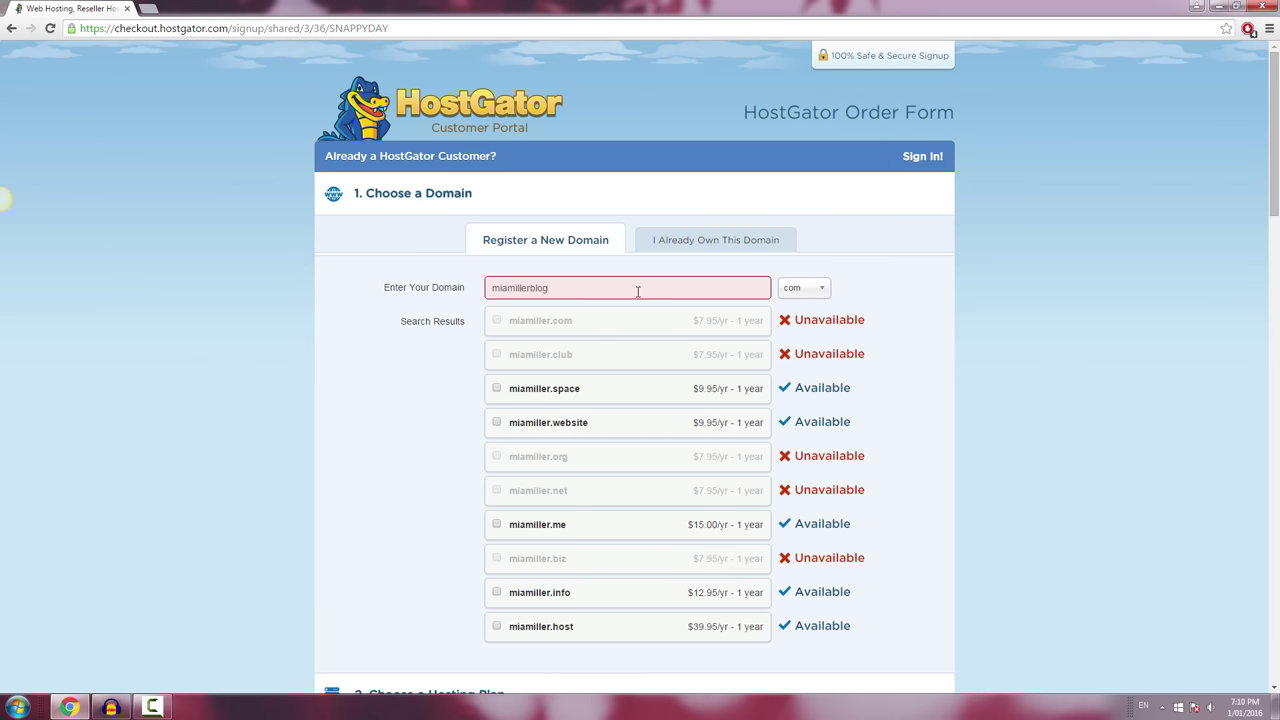
Search for the blog's .com domain and decline domain privacy protection.
left_click(902, 298)
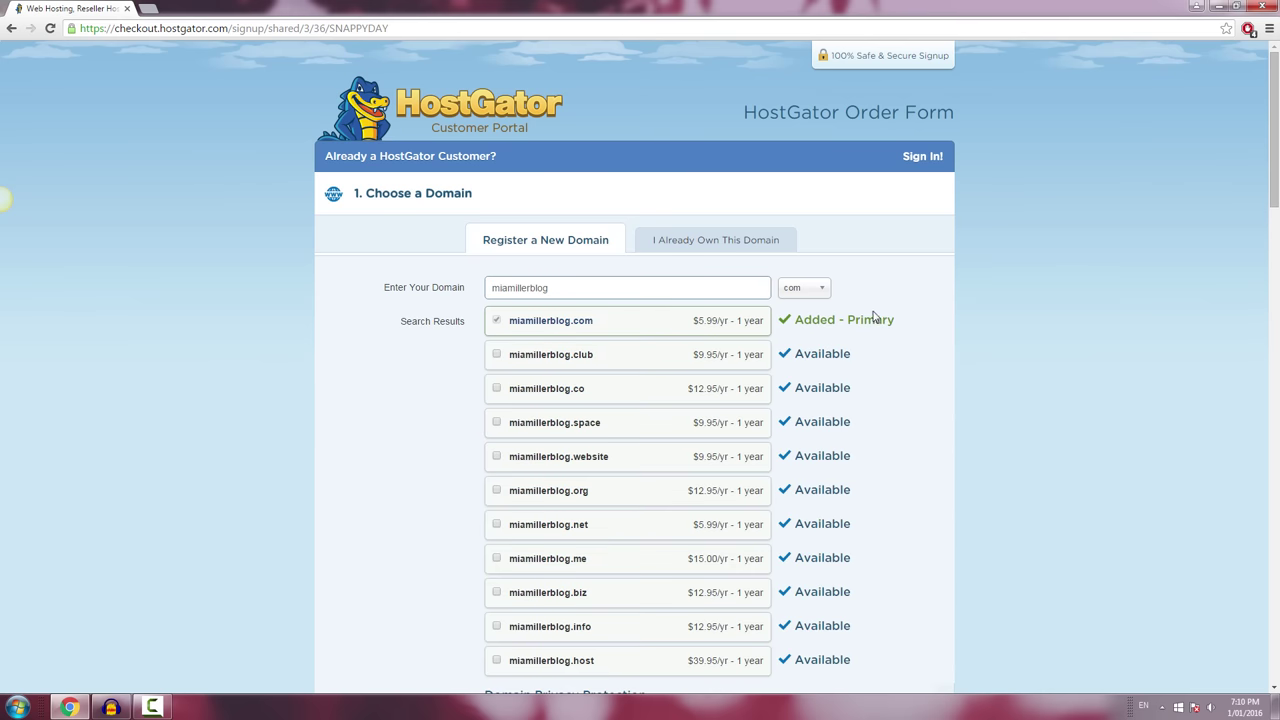
scroll(873, 317, "down", 3)
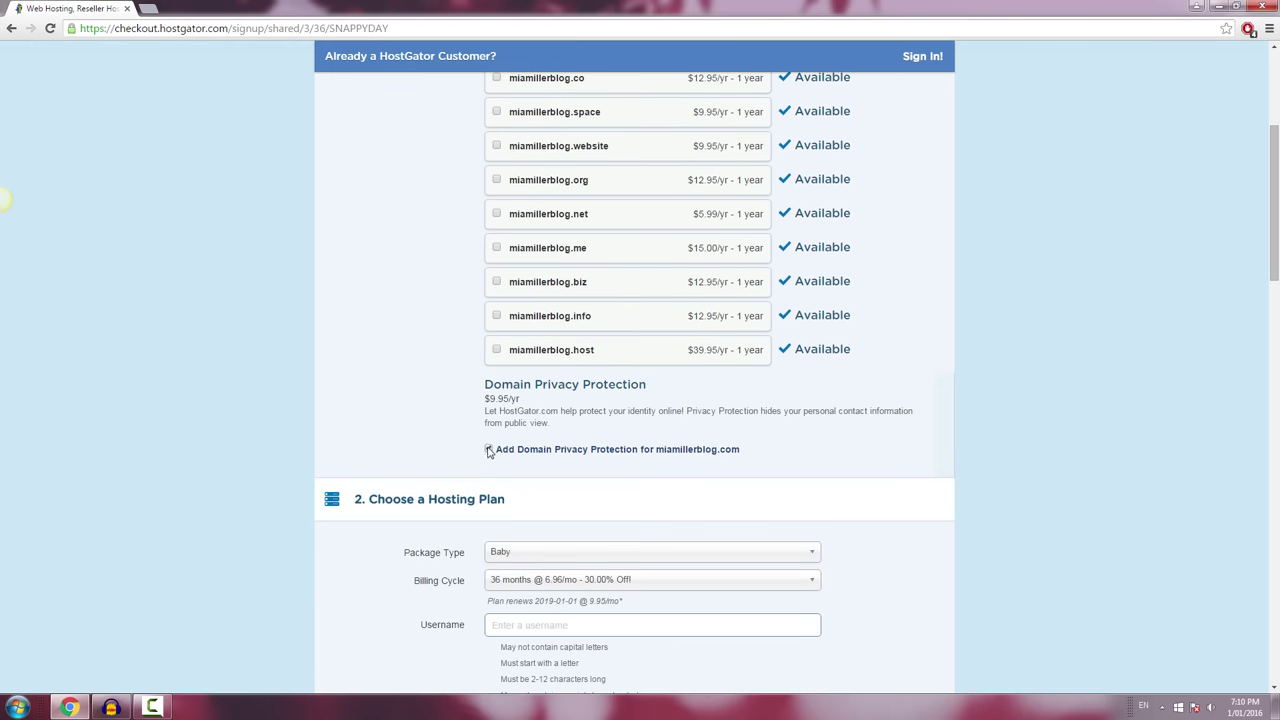
left_click(489, 450)
Keep Baby as the package type and set a 1-month billing cycle.
scroll(558, 425, "down", 1)
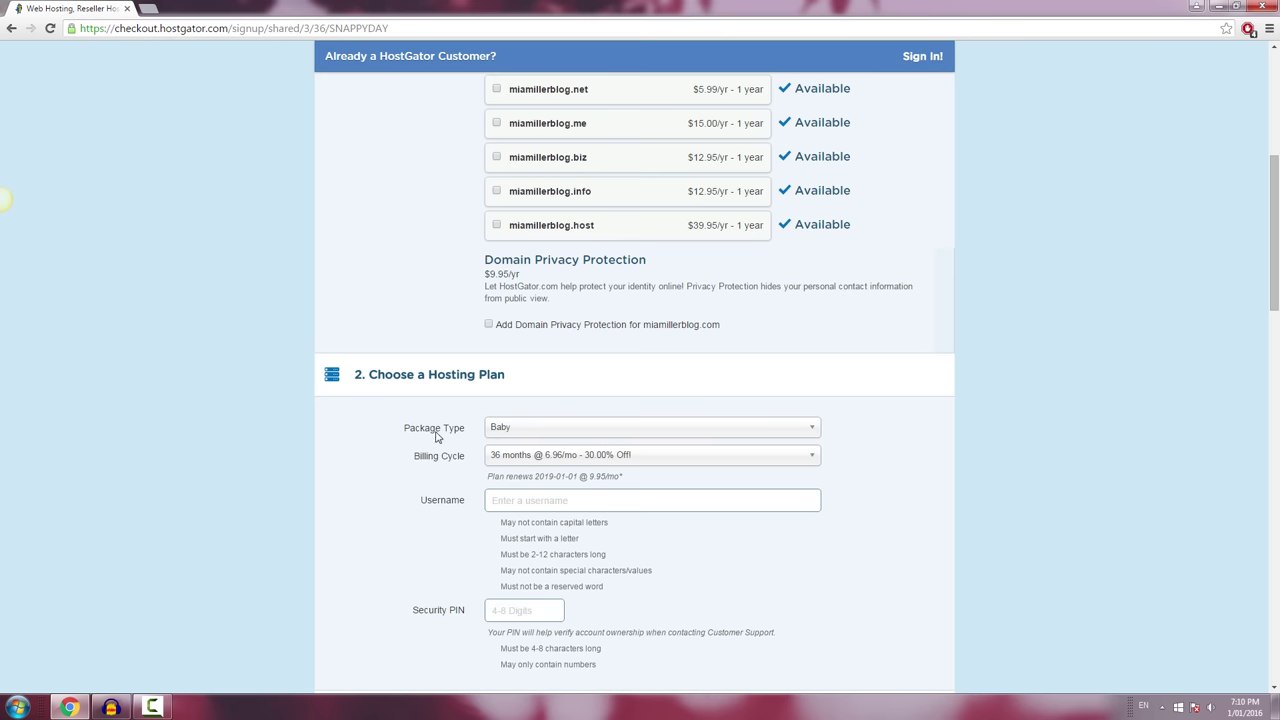
left_click(531, 428)
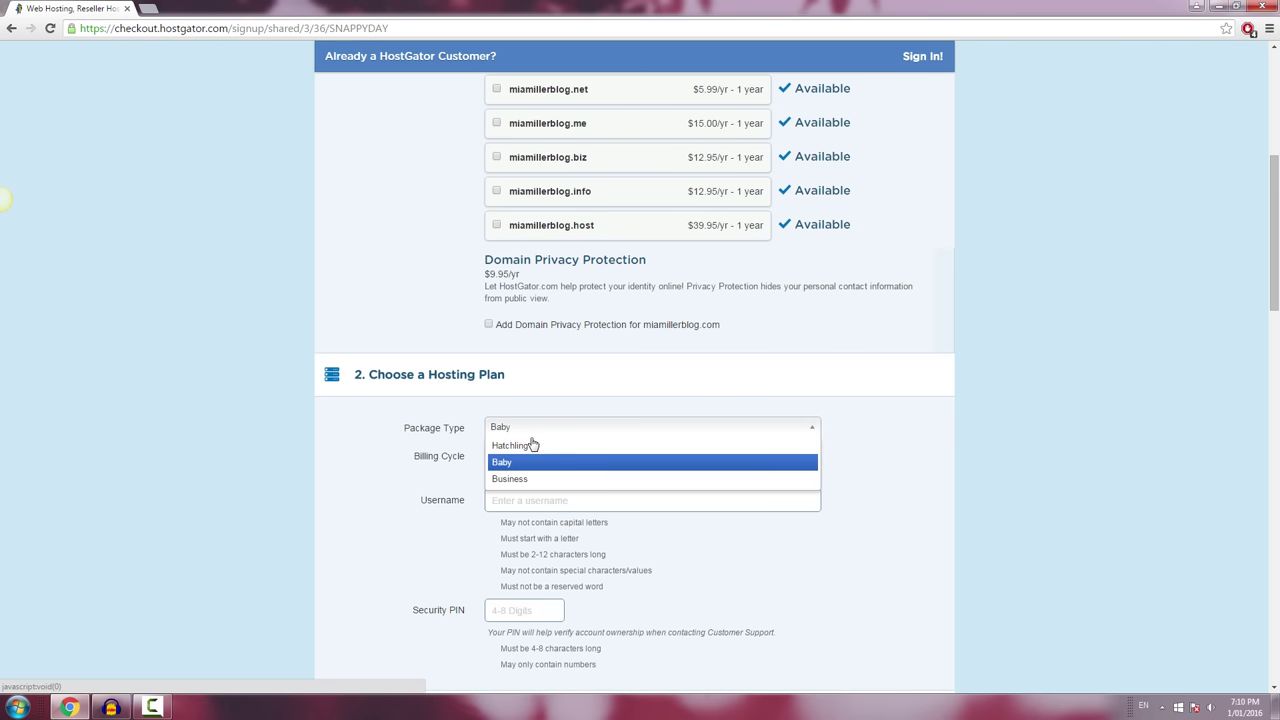
left_click(515, 463)
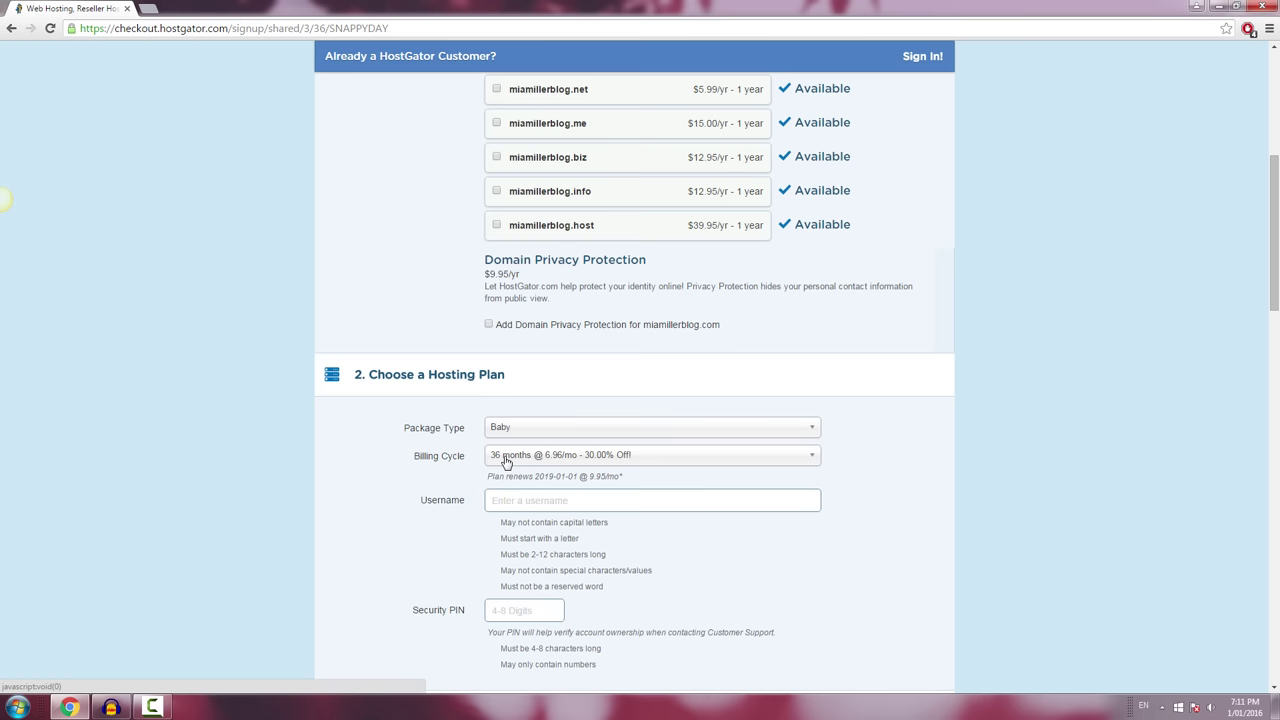
left_click(510, 458)
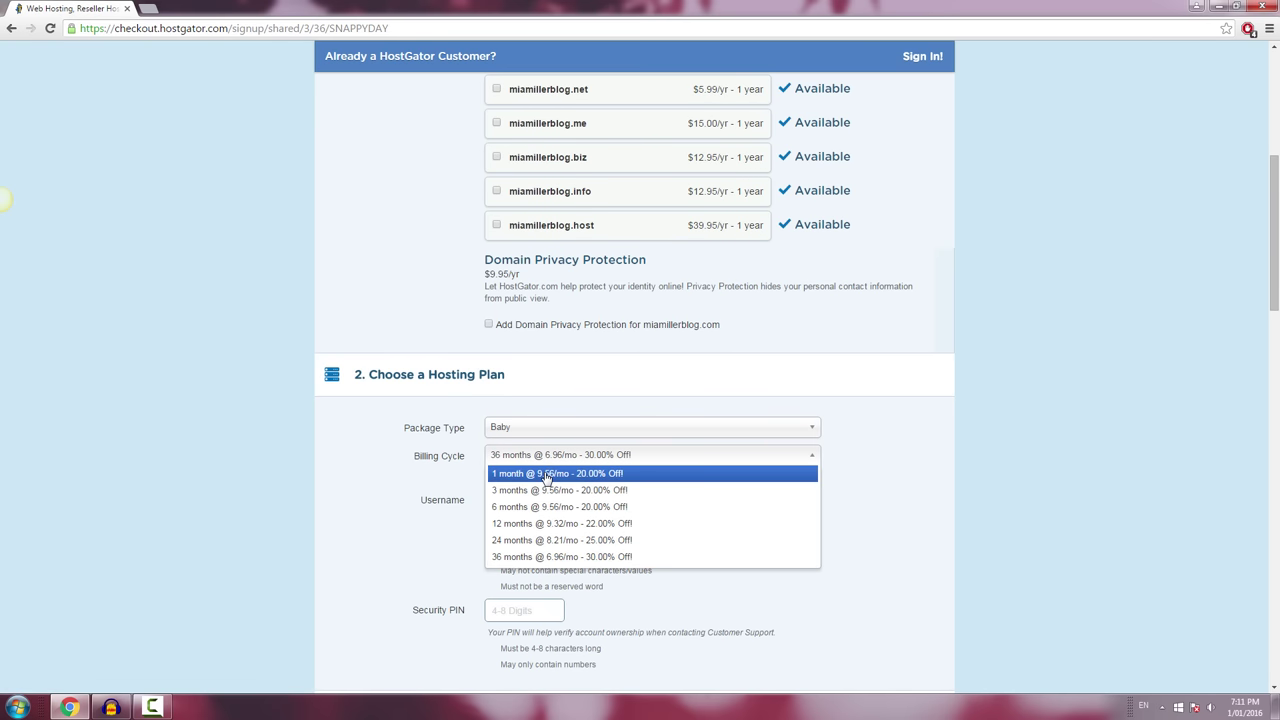
left_click(563, 475)
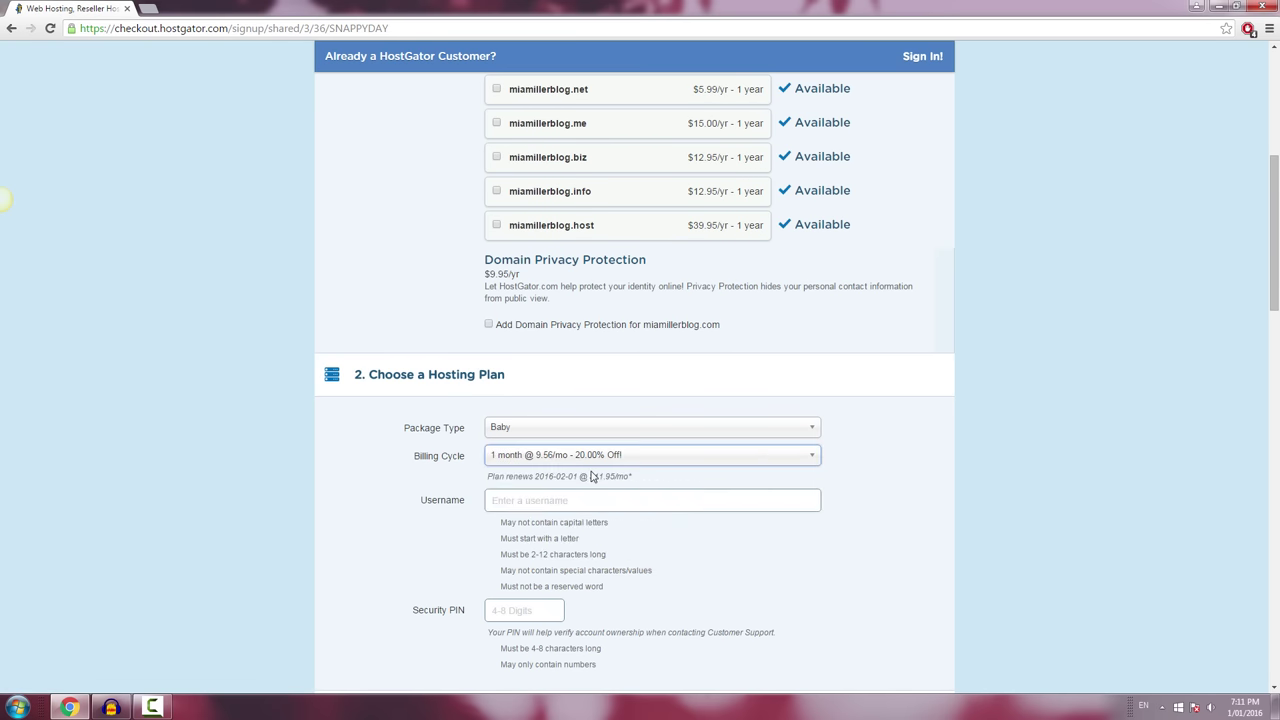
Enter the account username for the hosting account.
left_click(514, 502)
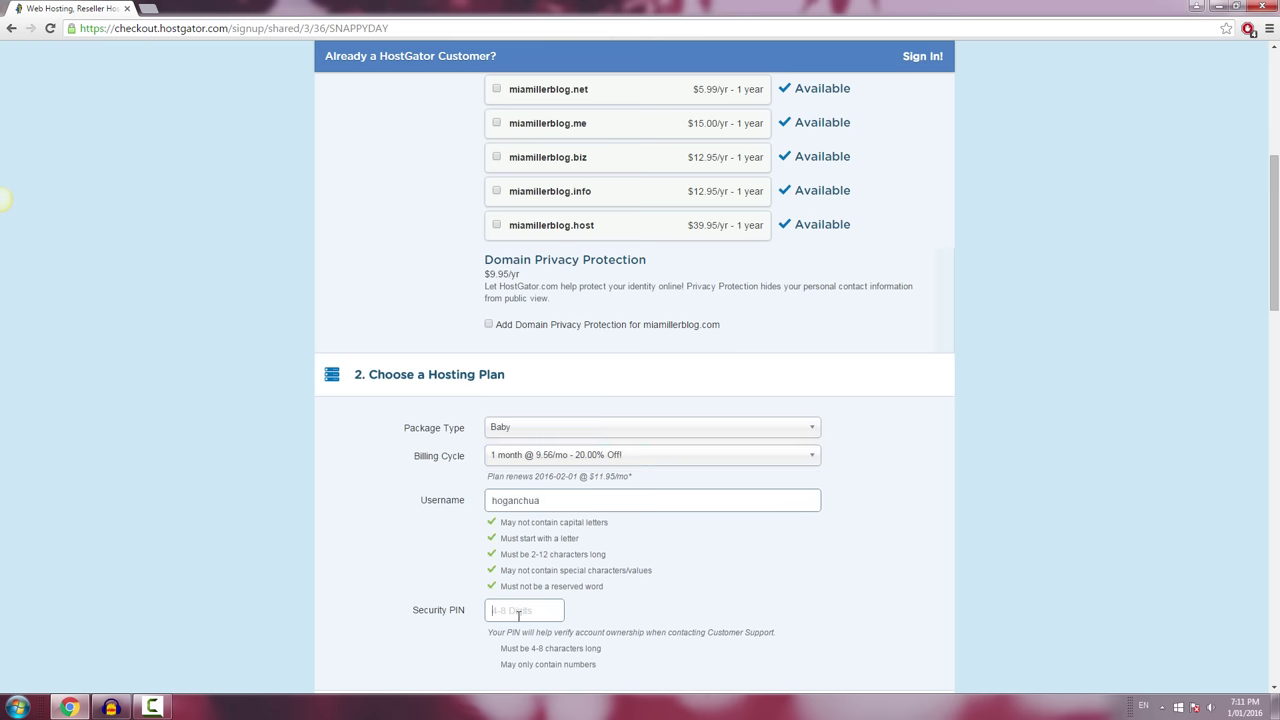
type("1111")
scroll(686, 582, "down", 4)
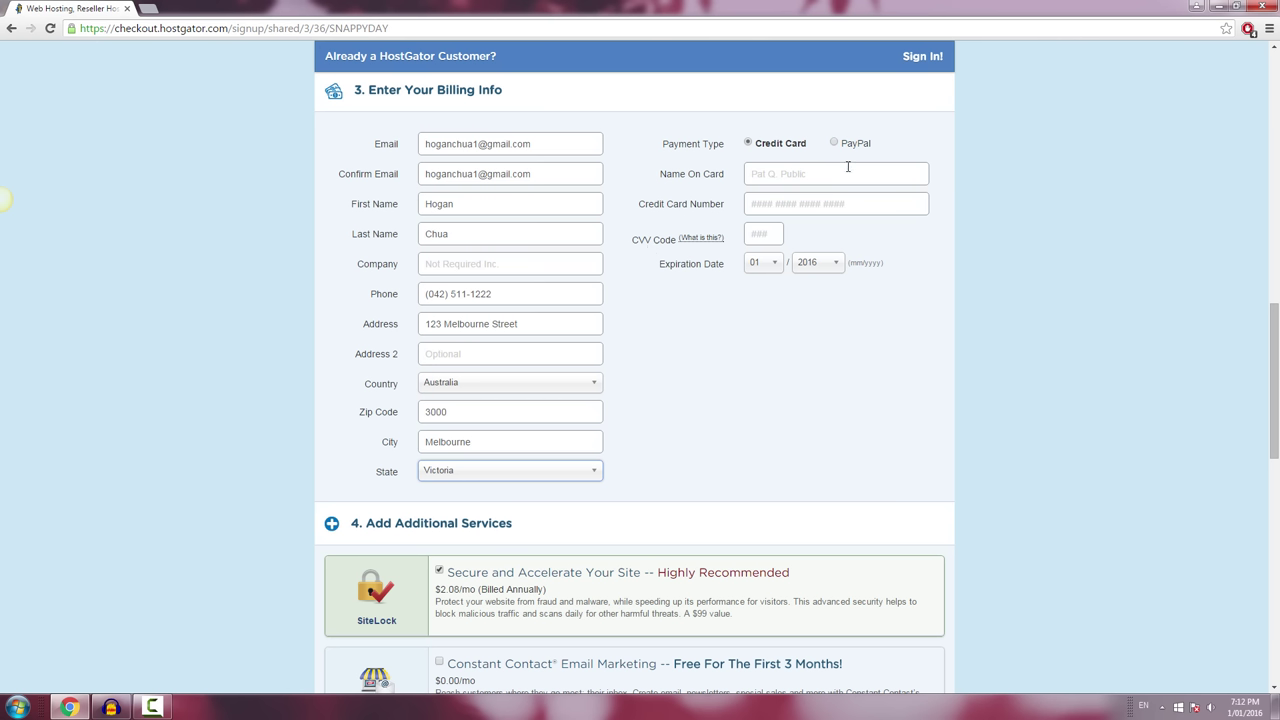
Fill in the card details with a 2018 expiry year, then choose PayPal as payment method.
left_click(830, 181)
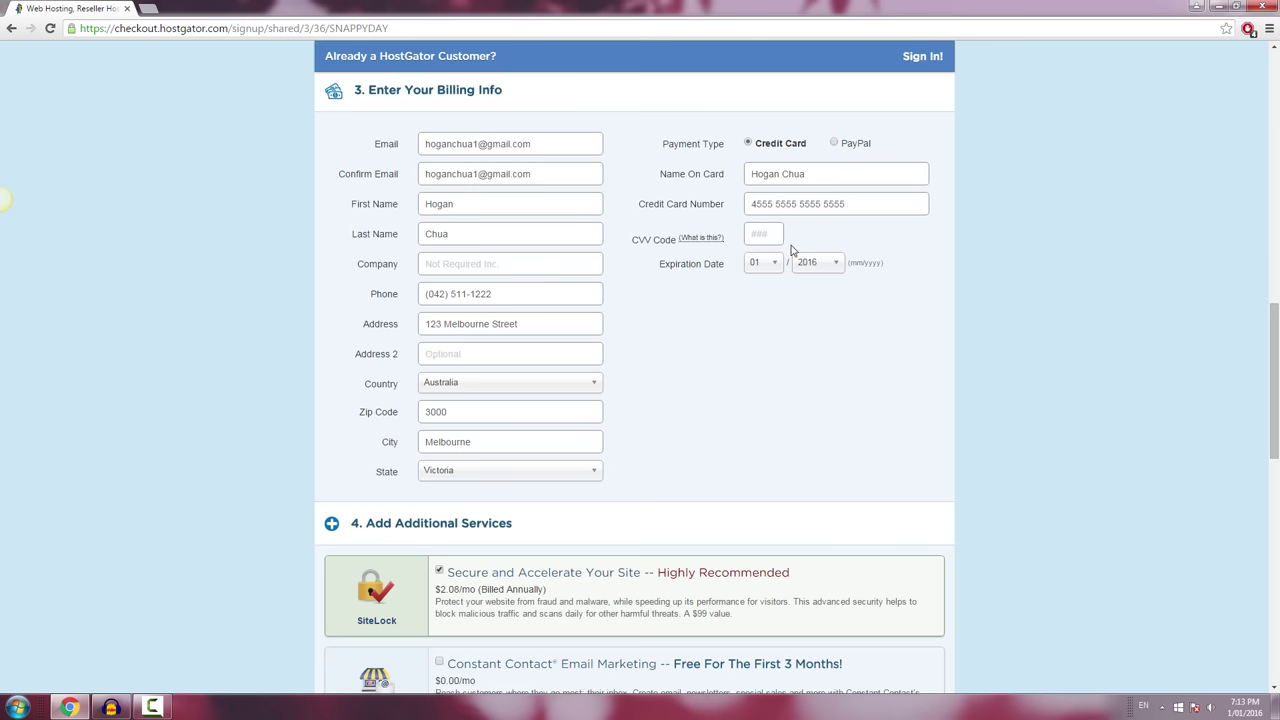
left_click(684, 240)
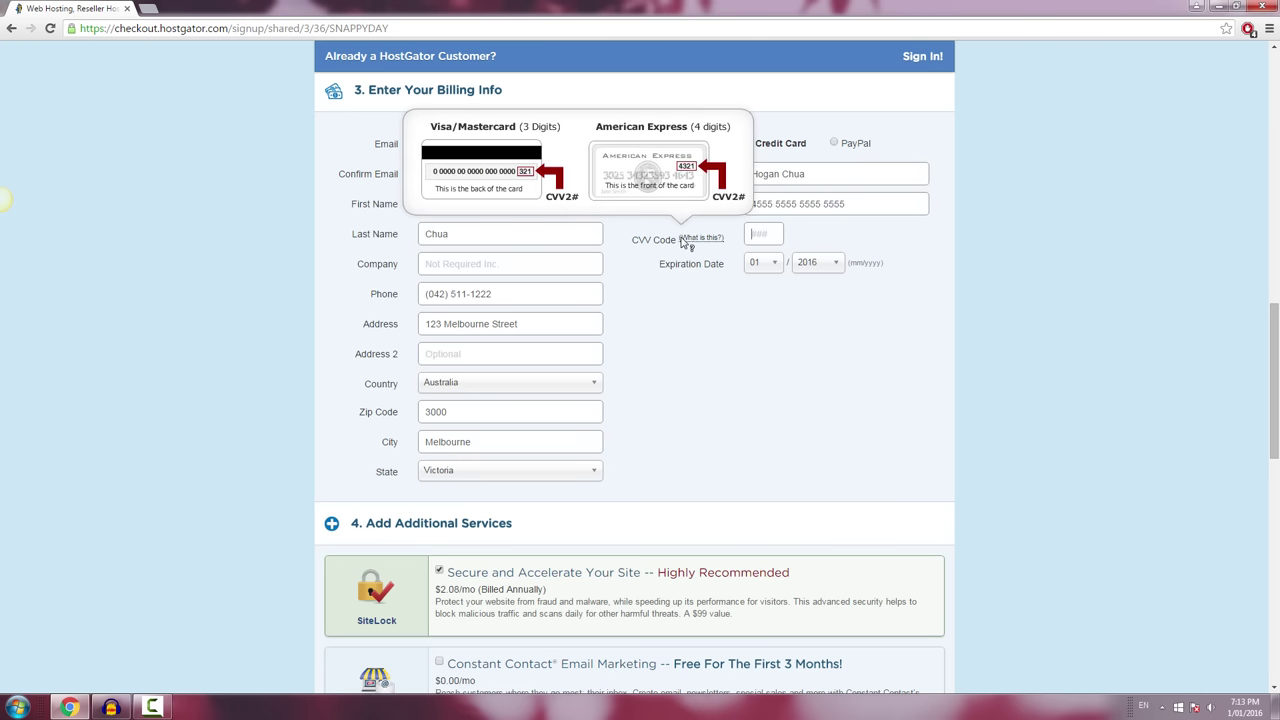
type("123")
left_click(820, 262)
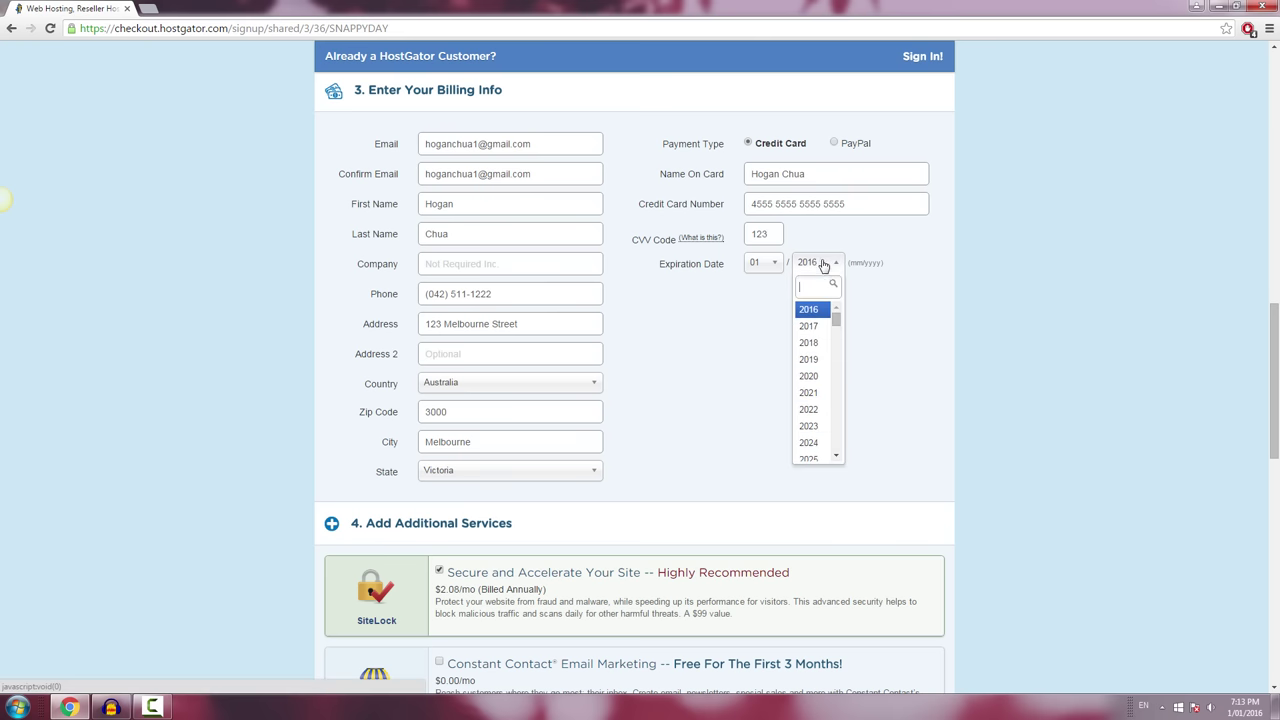
left_click(809, 338)
scroll(885, 234, "up", 1)
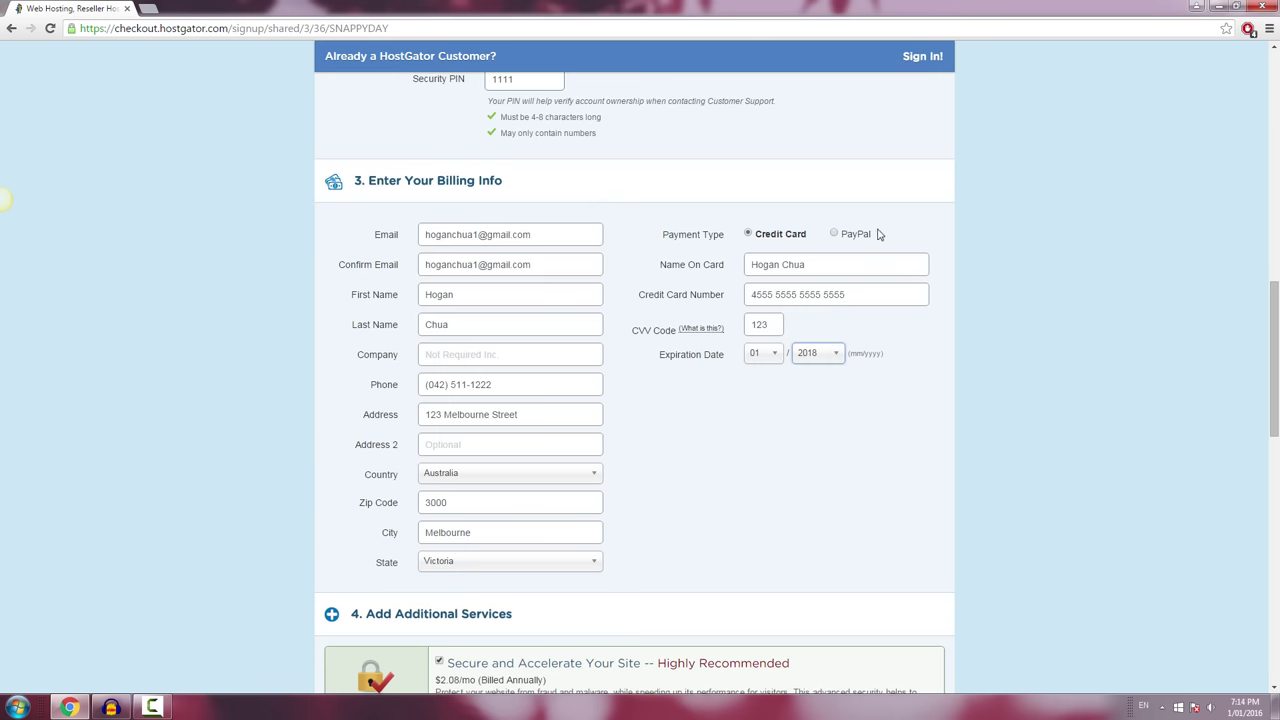
left_click(833, 234)
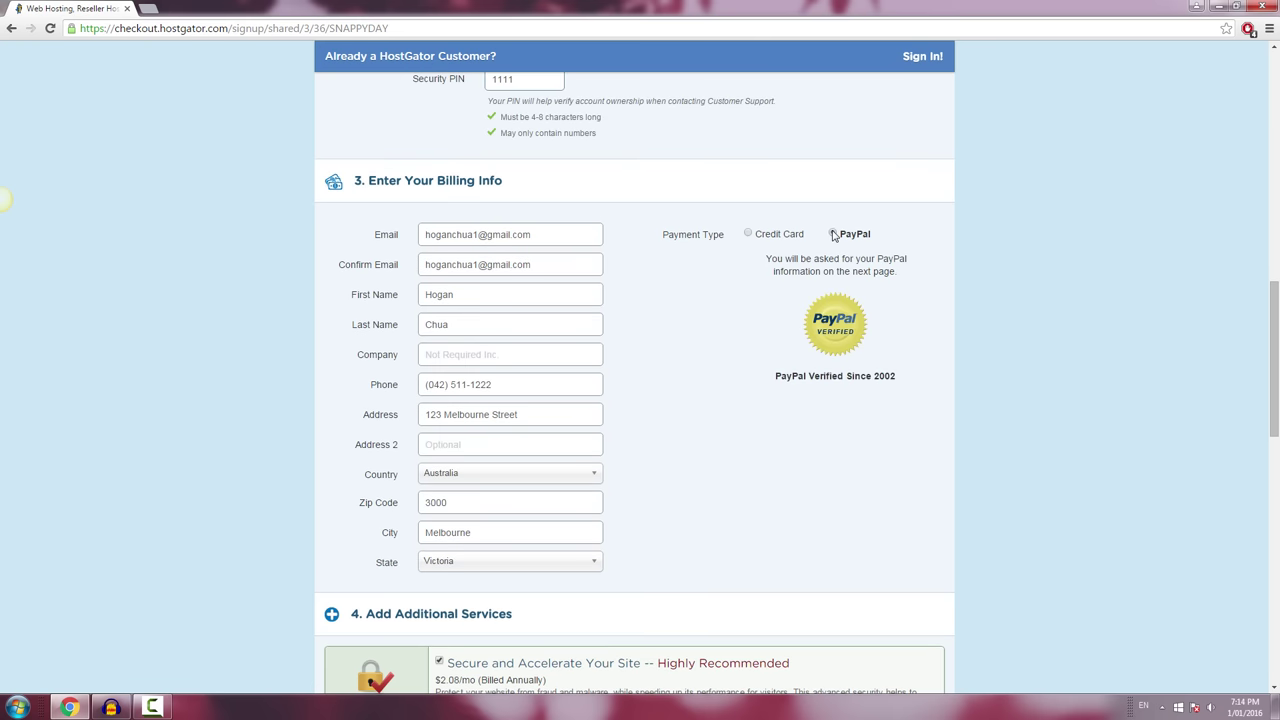
left_click_drag(1271, 316, 1271, 449)
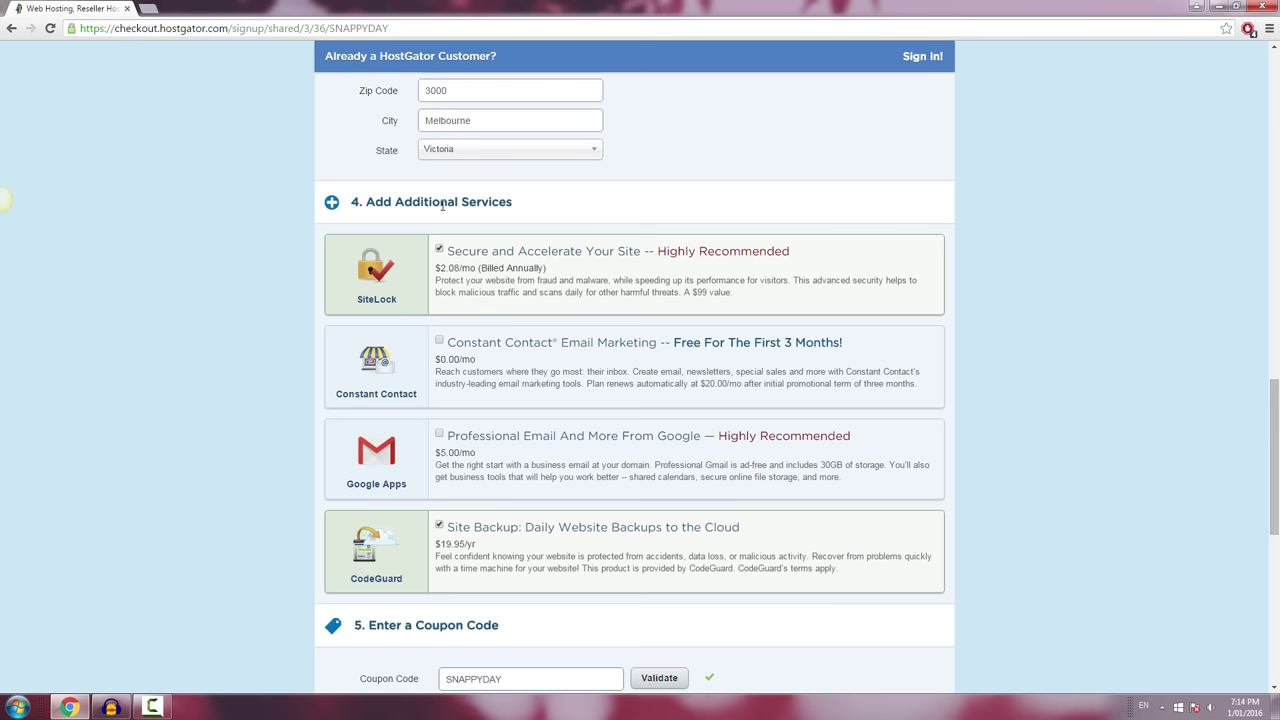
Remove the SiteLock and CodeGuard Site Backup add-ons from the order.
left_click(439, 251)
left_click(439, 525)
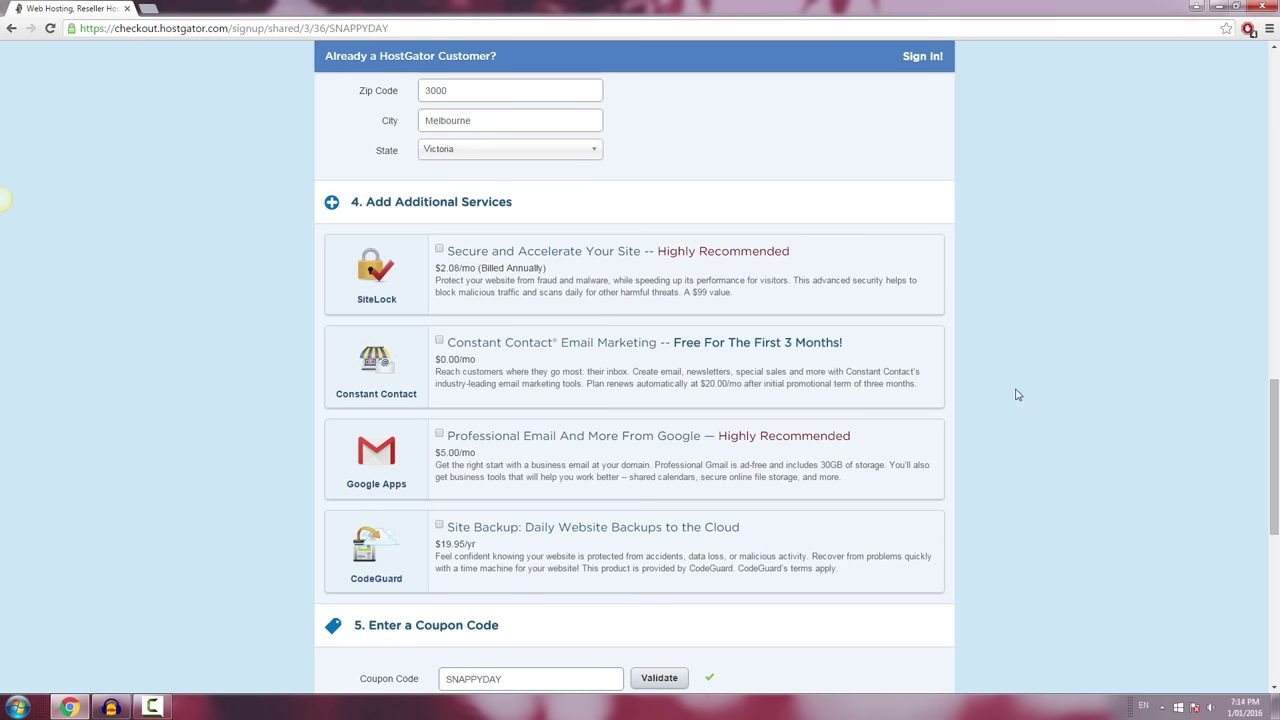
left_click_drag(1273, 403, 1262, 478)
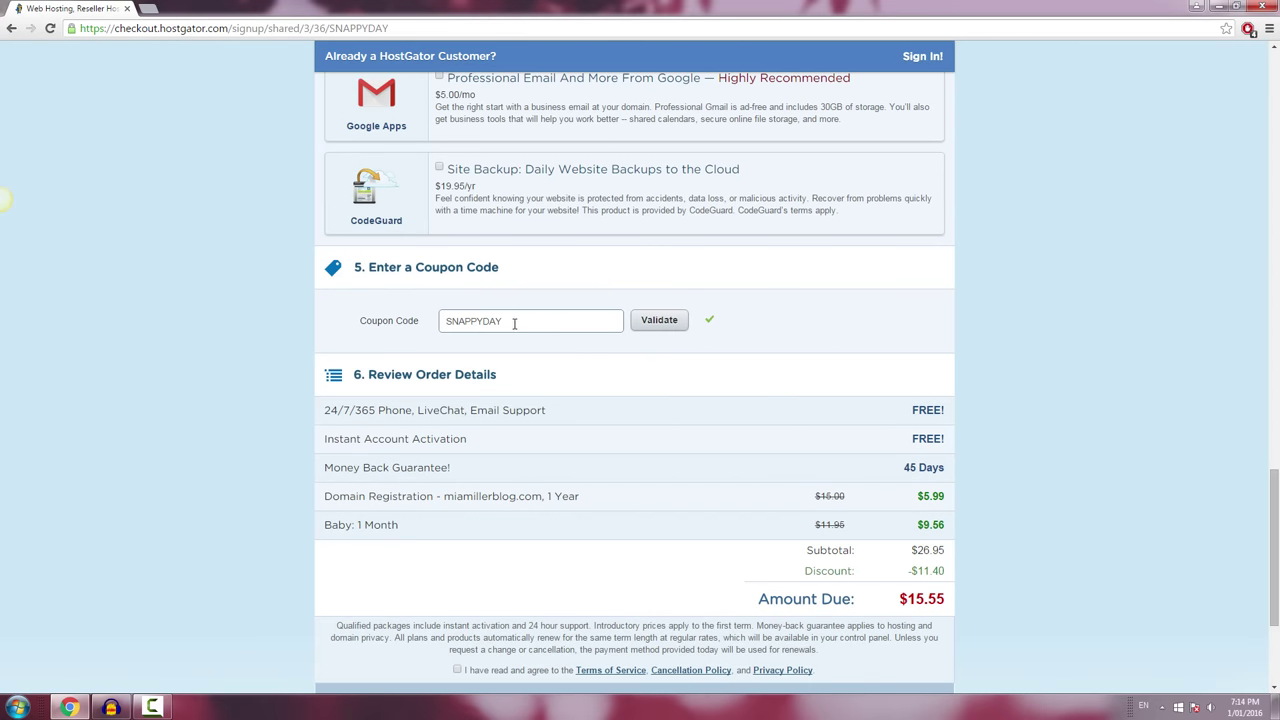
Replace the SNAPPYDAY coupon with the new code and validate it, making the total $12.96.
left_click_drag(520, 322, 415, 326)
type("hogan1cent")
left_click(656, 322)
scroll(1150, 408, "down", 1)
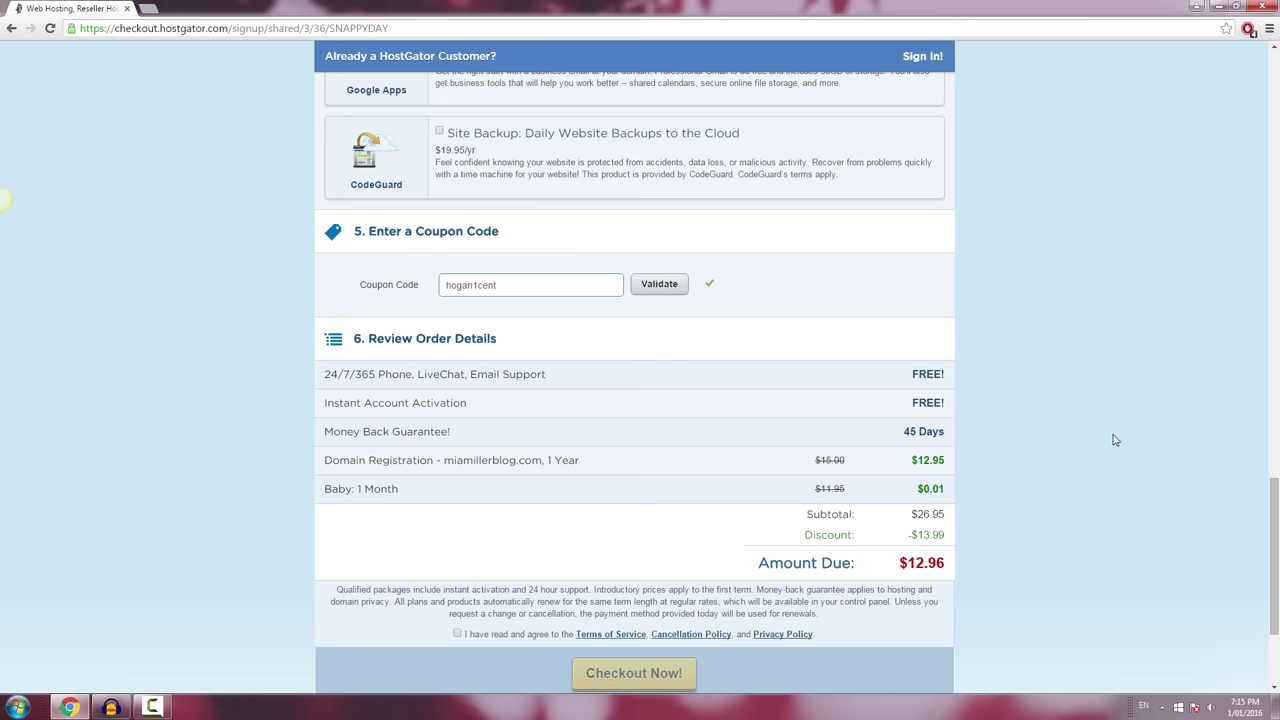
Agree to the Terms of Service and complete the hosting order checkout.
left_click_drag(1276, 512, 1276, 542)
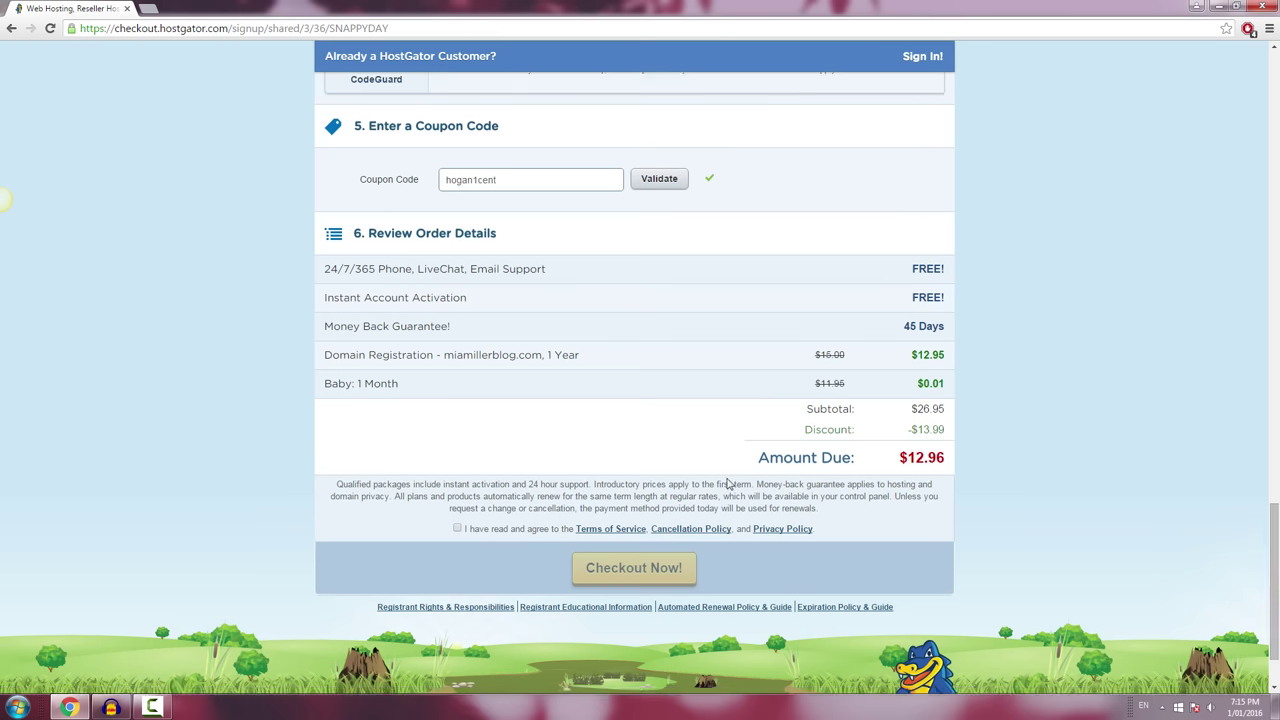
left_click(458, 528)
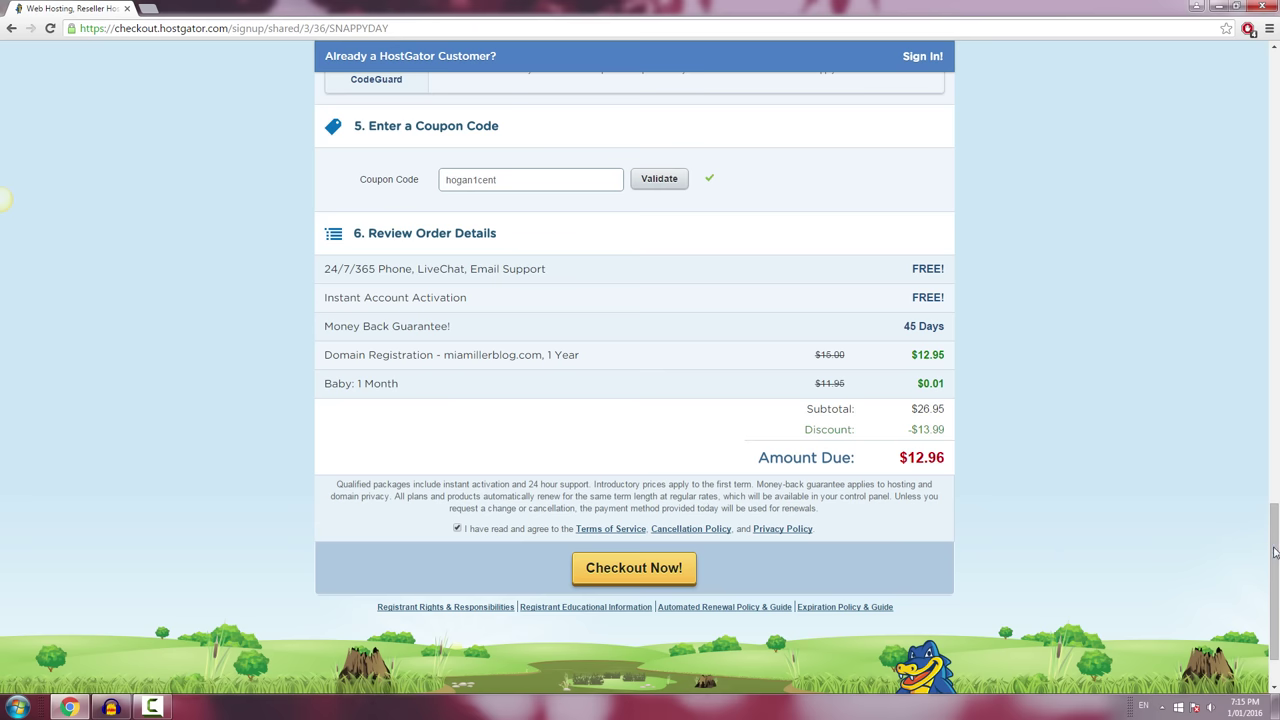
left_click_drag(1275, 553, 1258, 286)
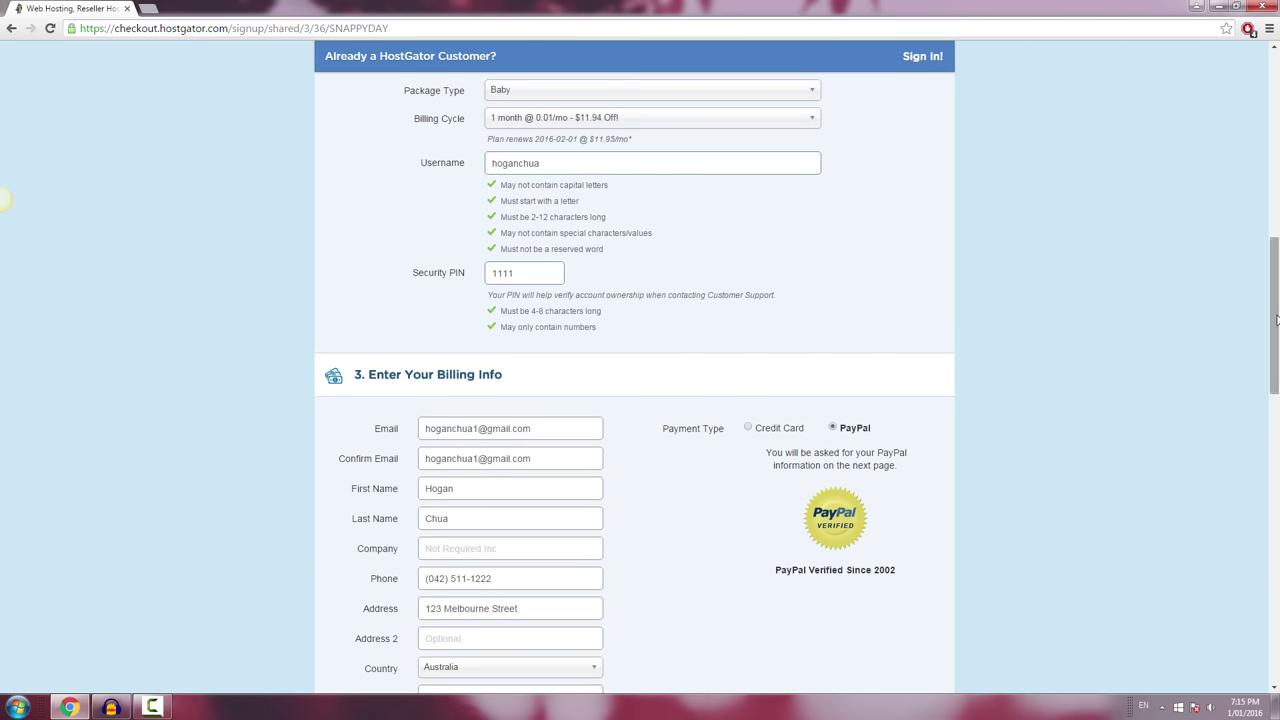
left_click_drag(1274, 342, 990, 595)
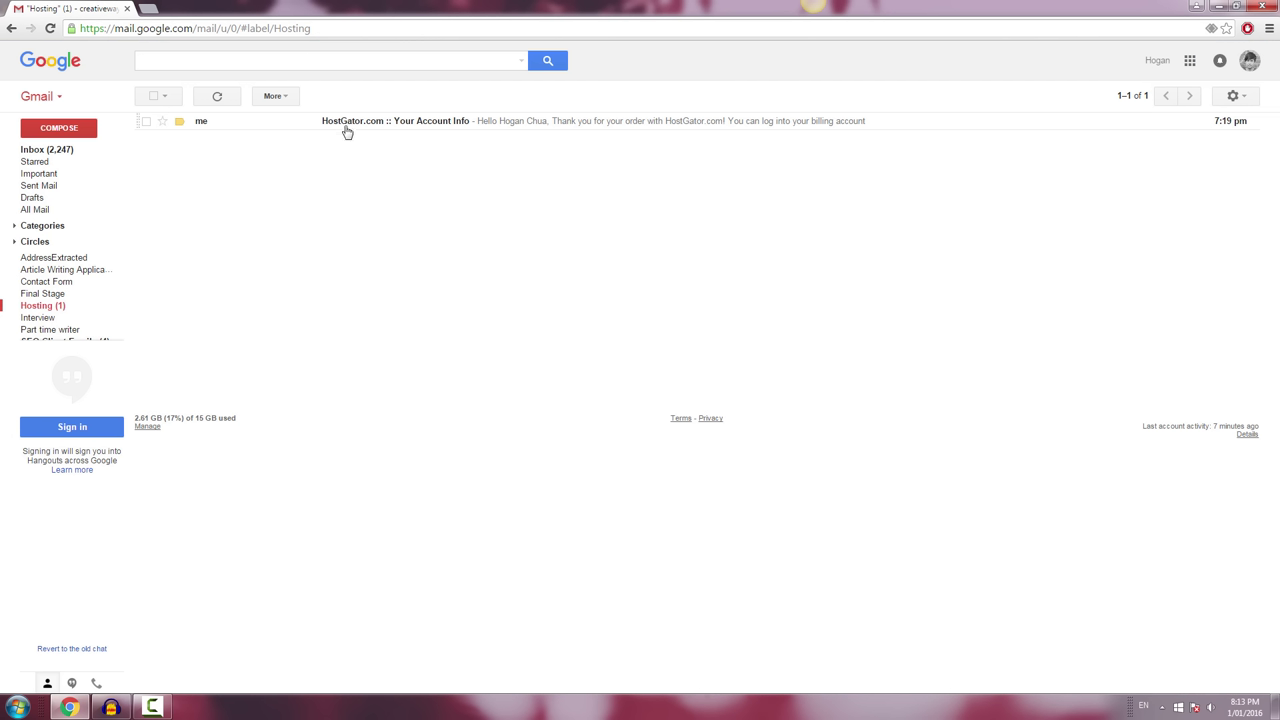
Open the HostGator account info email and load its Control Panel link in a new cPanel tab.
left_click(206, 126)
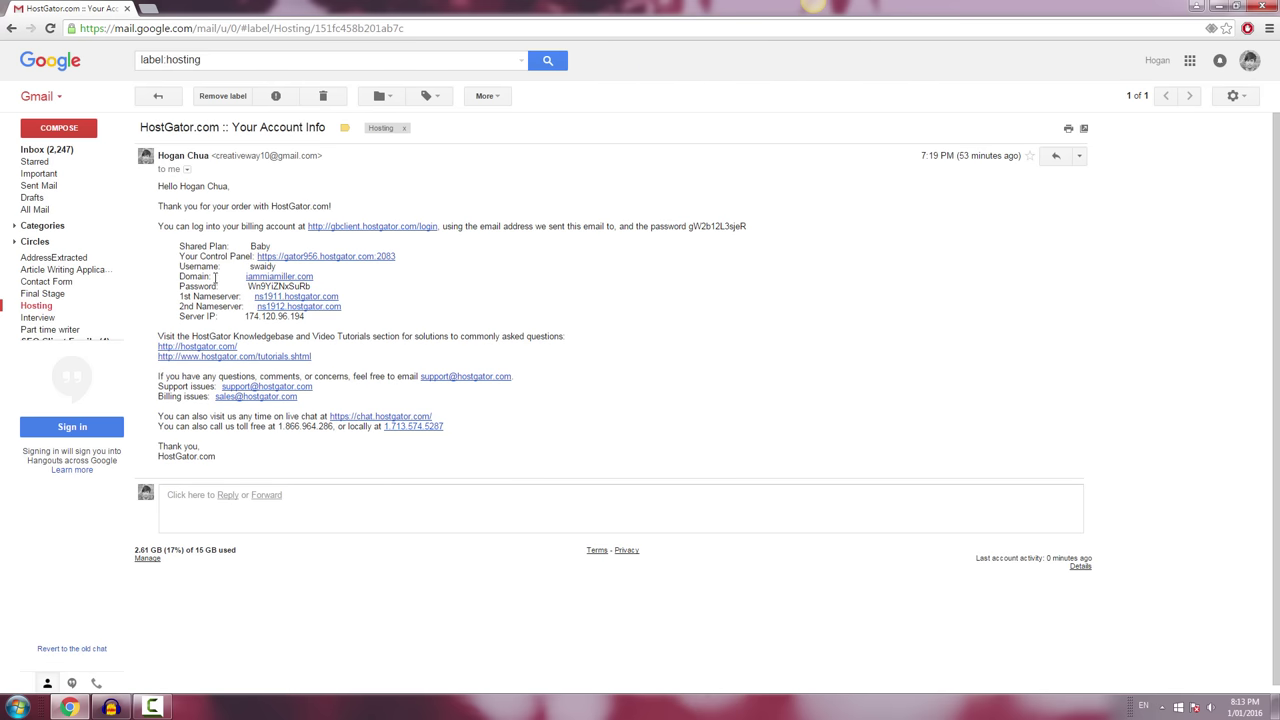
left_click(310, 258)
key("ctrl+1")
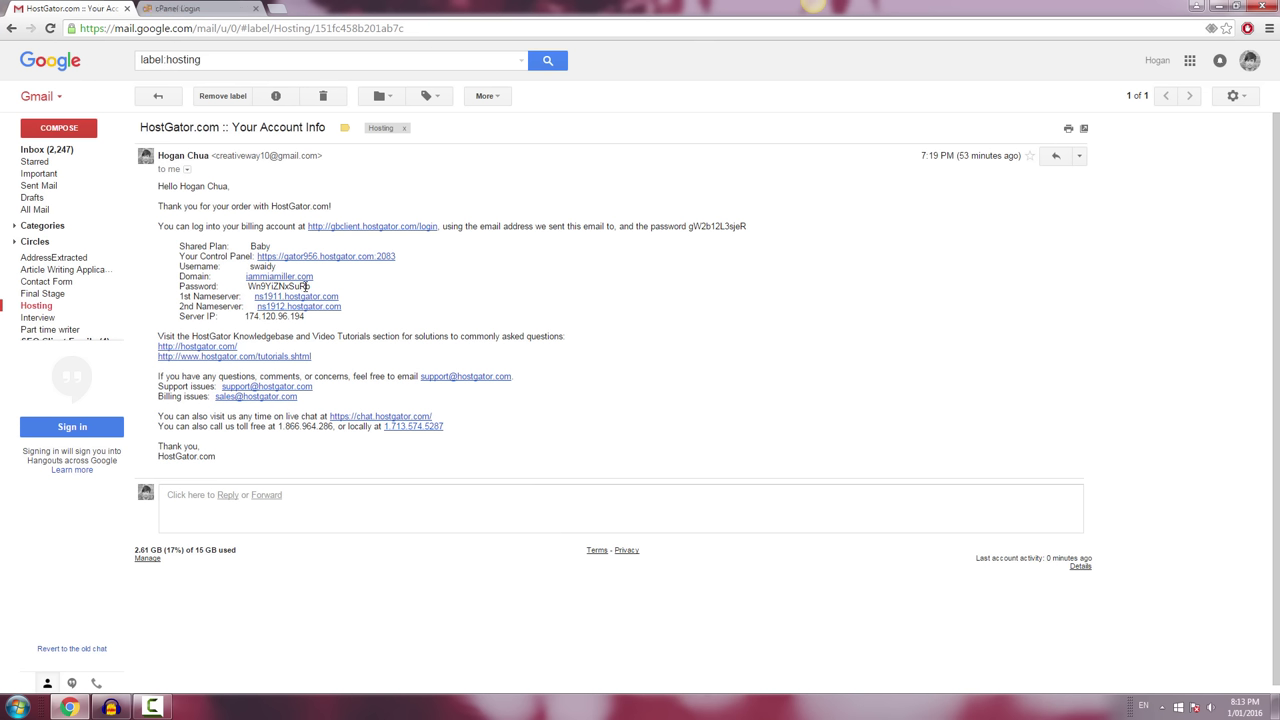
left_click(177, 8)
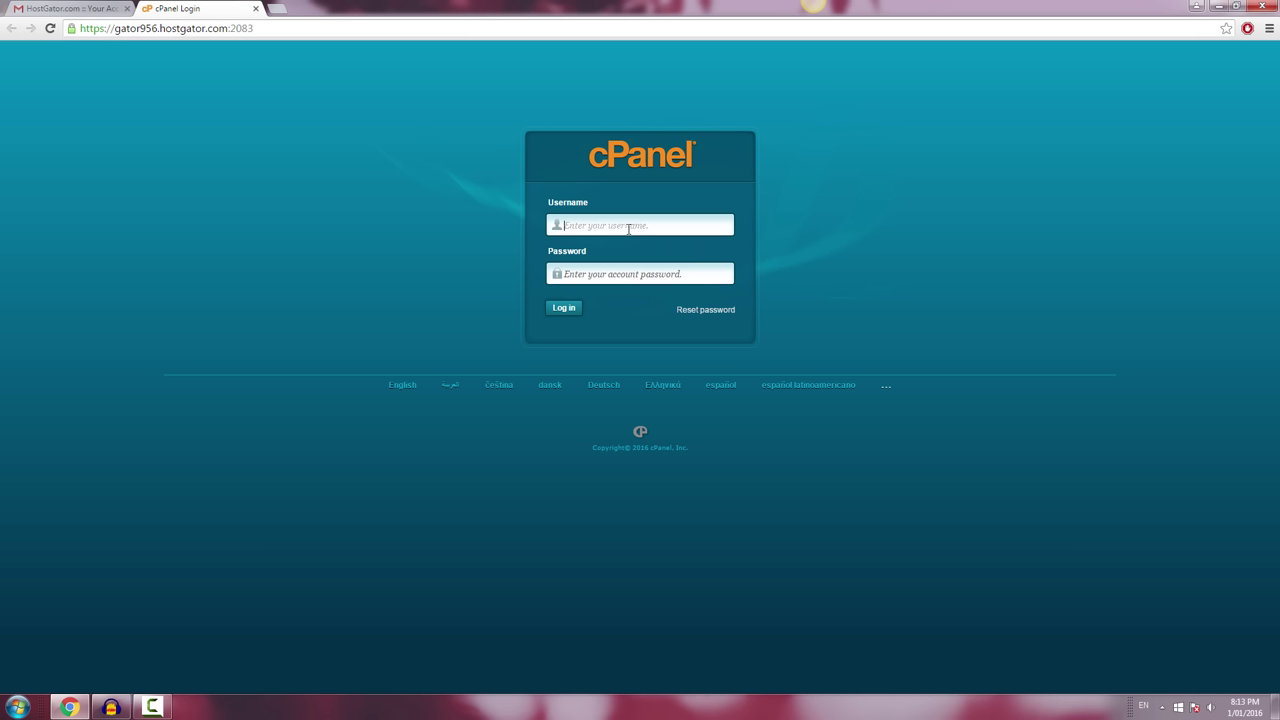
Log in to cPanel with the hosting account username and password from the email.
type("swaidy")
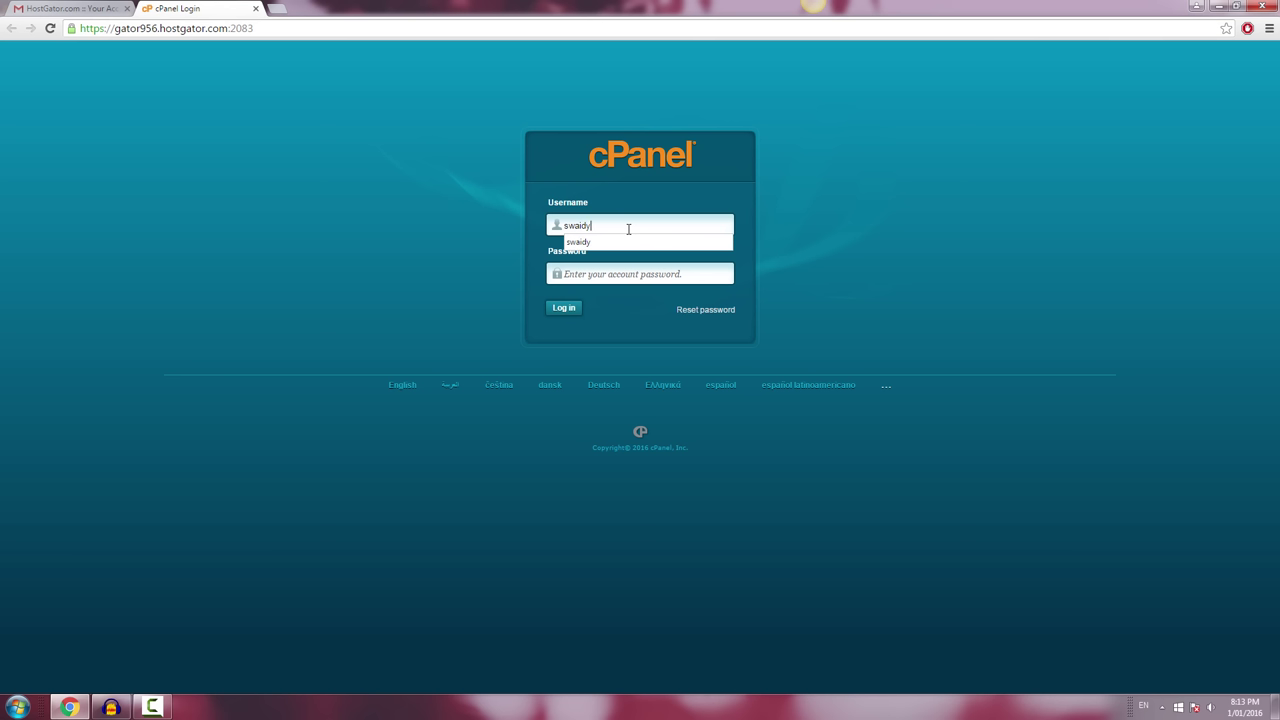
key("Tab")
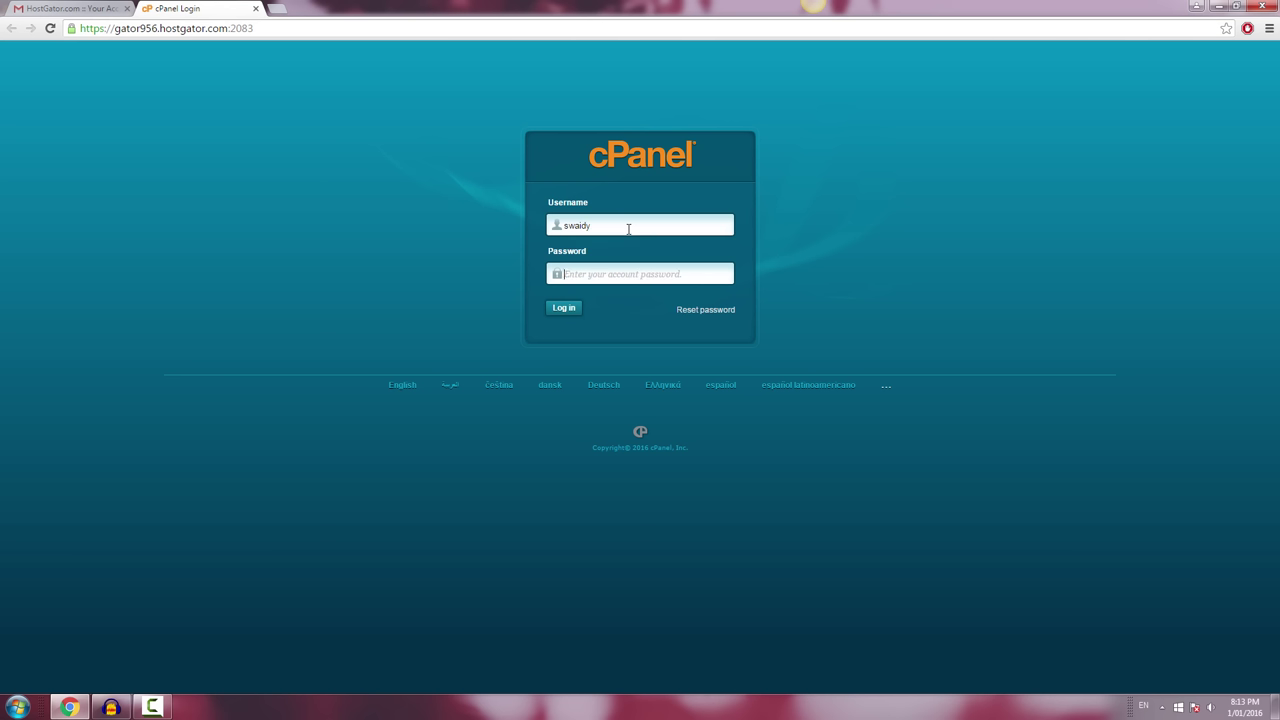
type("********")
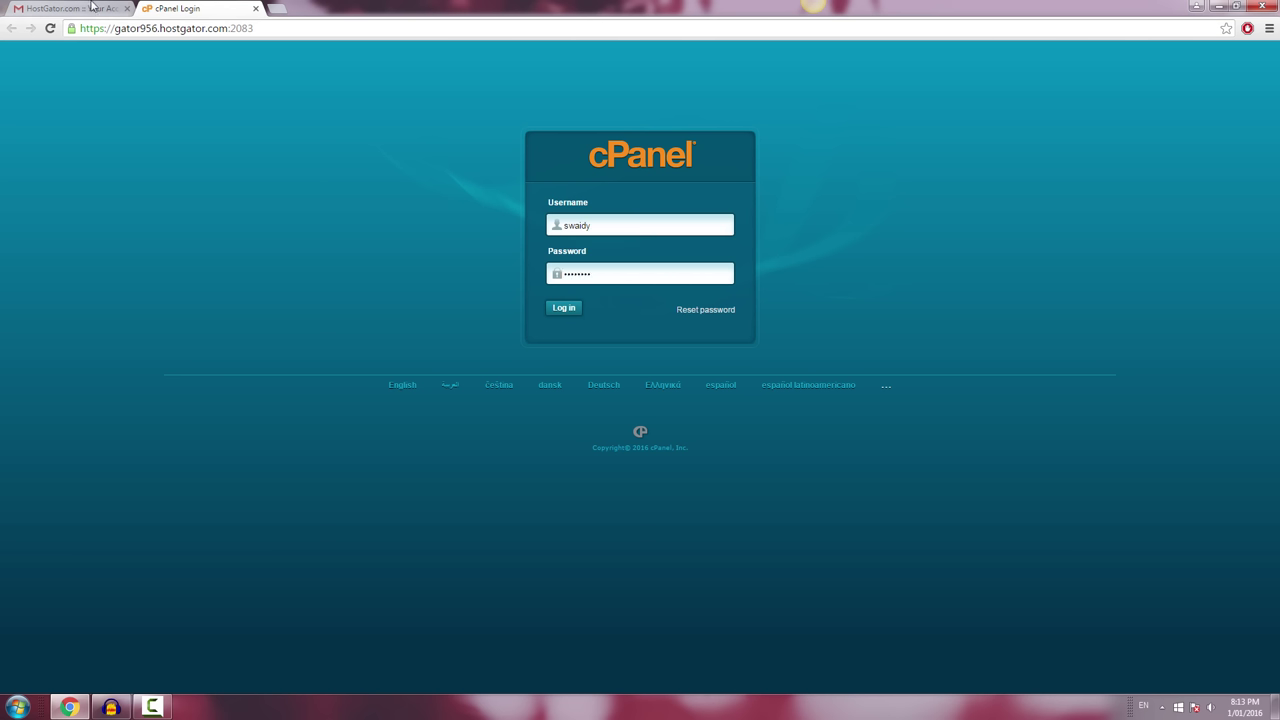
left_click(80, 8)
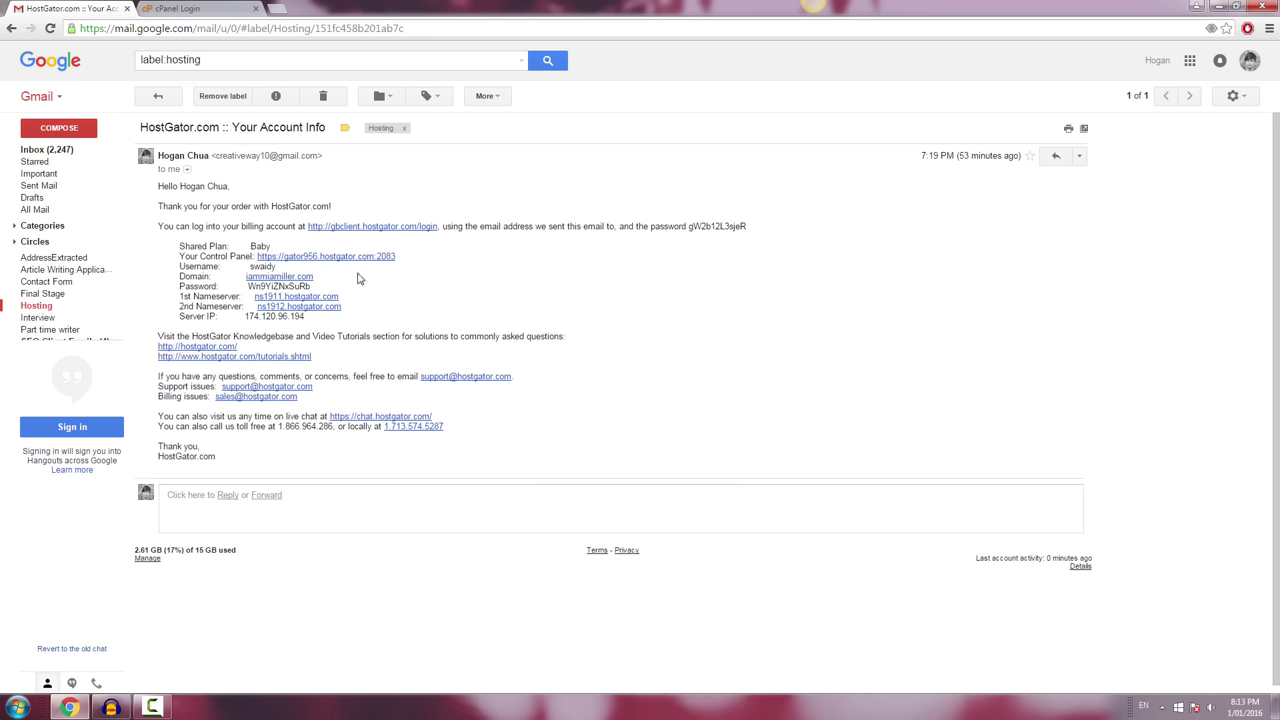
left_click(185, 8)
left_click(566, 308)
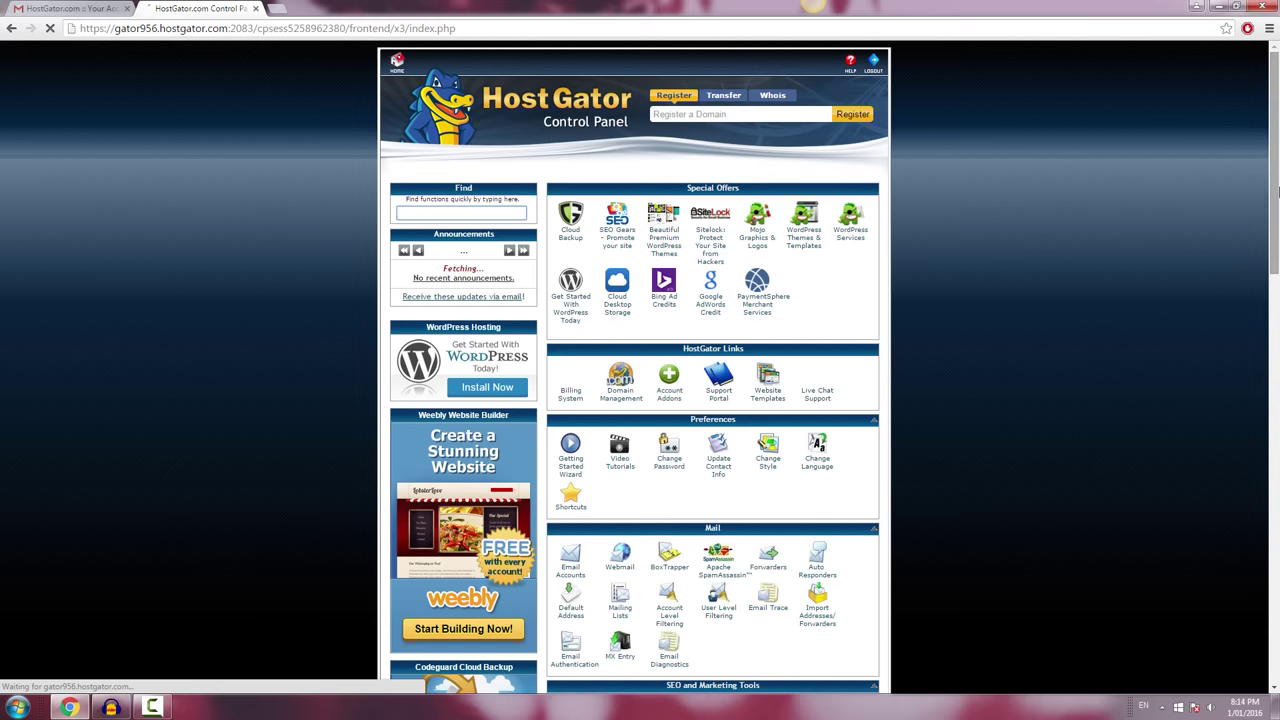
Dismiss the Kabbage promotion, close the Gmail tab and scroll down to the Software section.
left_click_drag(1273, 262, 1273, 510)
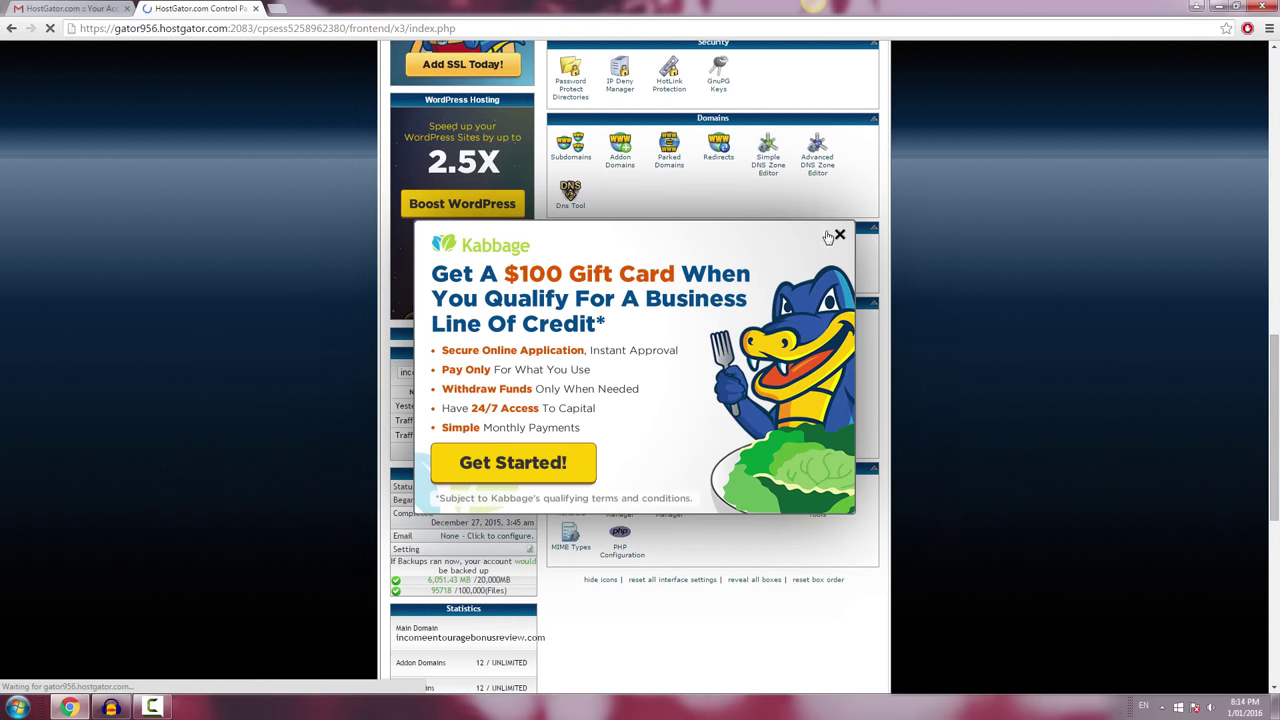
left_click(839, 236)
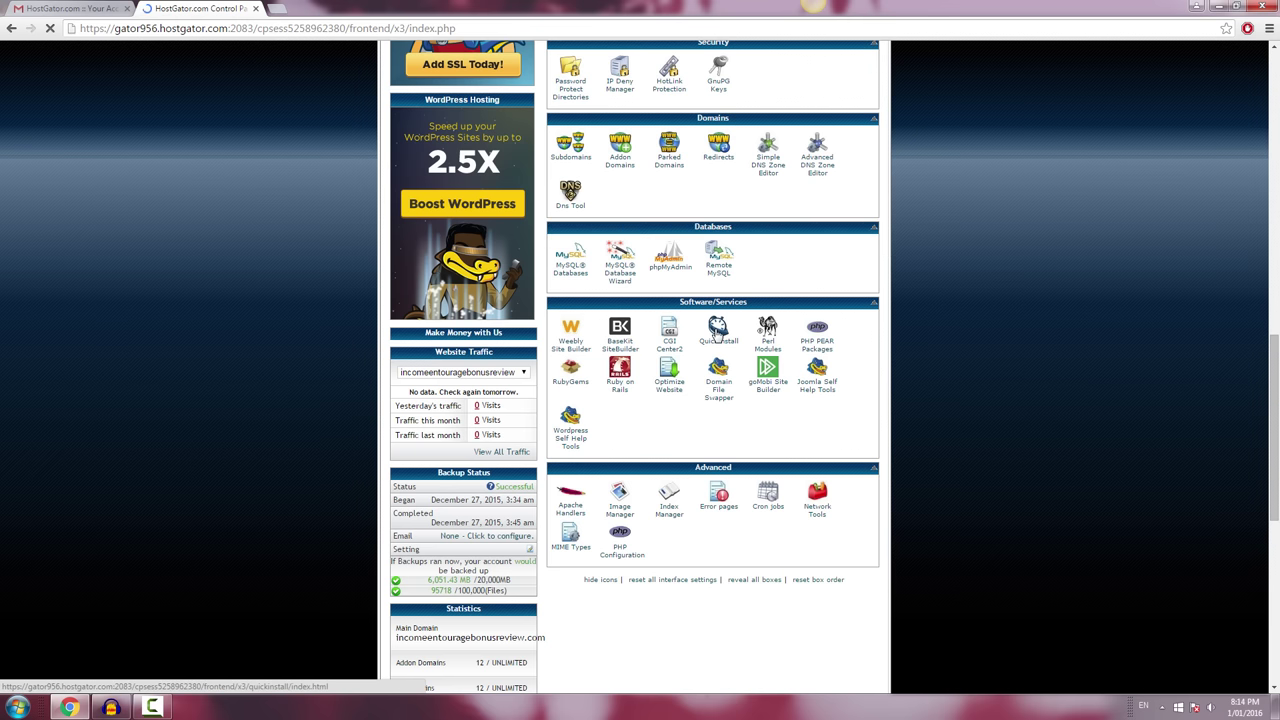
left_click(127, 10)
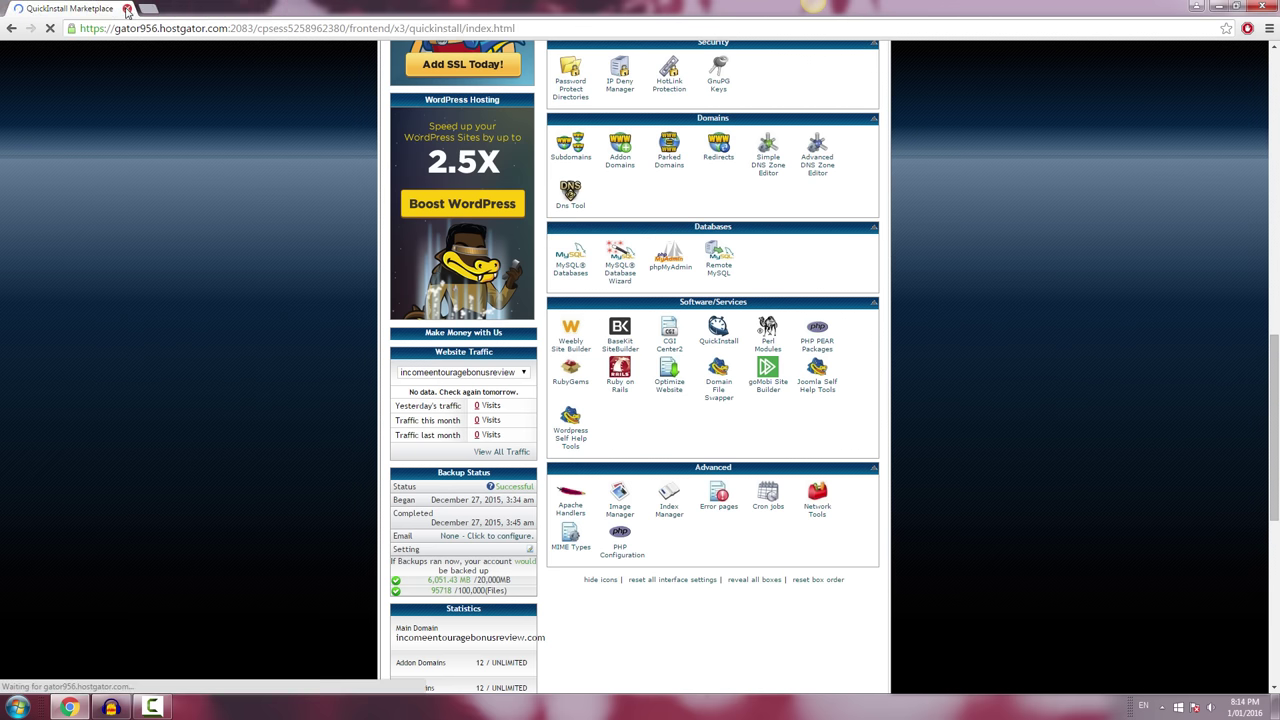
scroll(1272, 150, "down", 1)
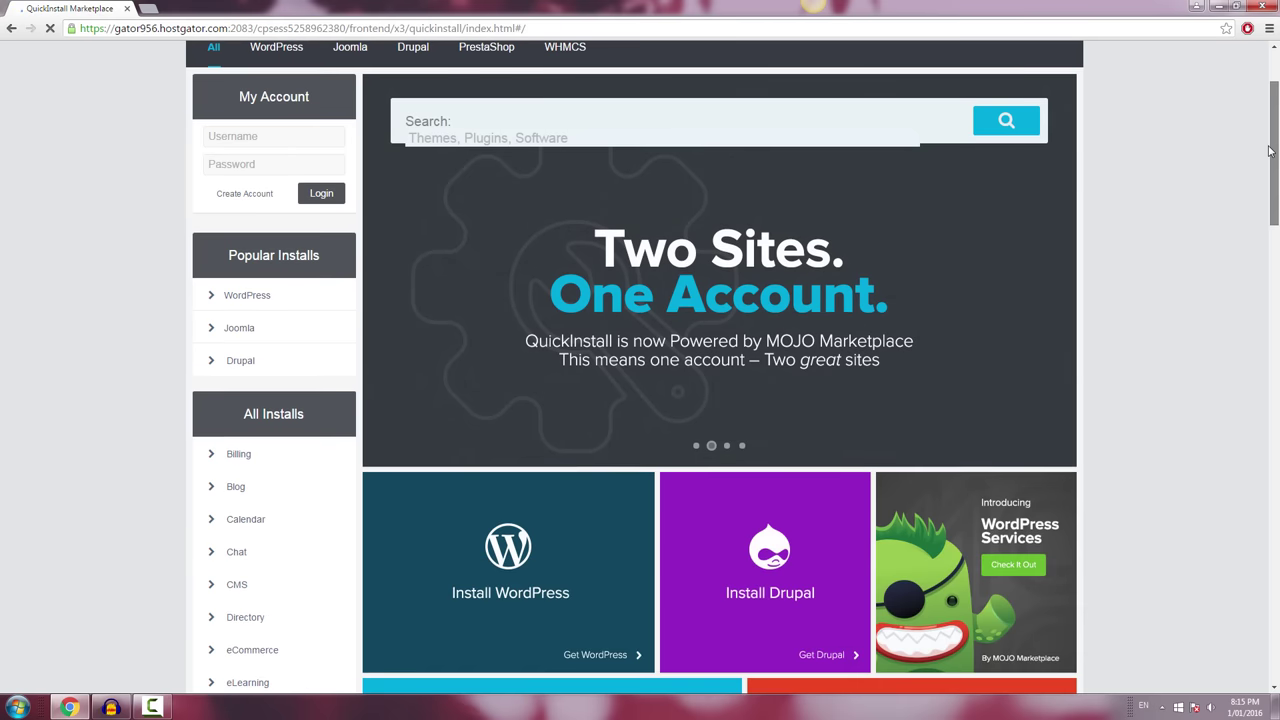
Open the free WordPress installer and choose the hosting domain to install on.
left_click(510, 506)
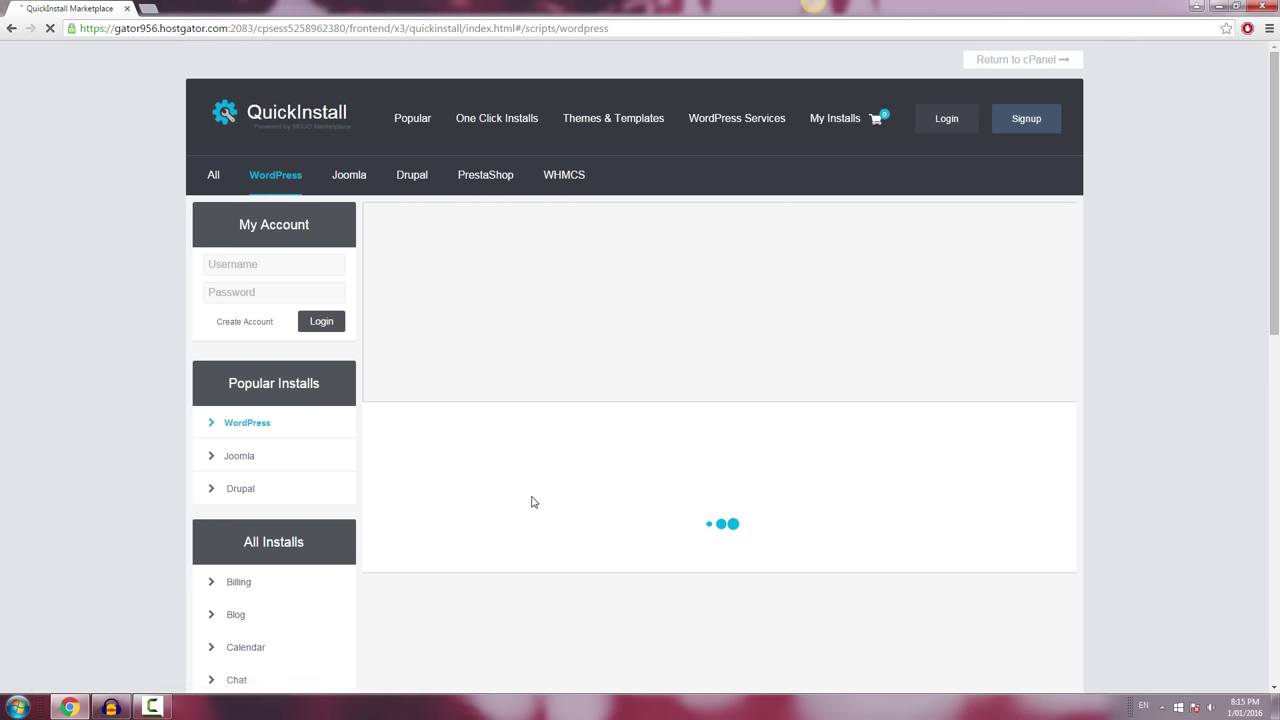
scroll(530, 502, "down", 5)
left_click(955, 206)
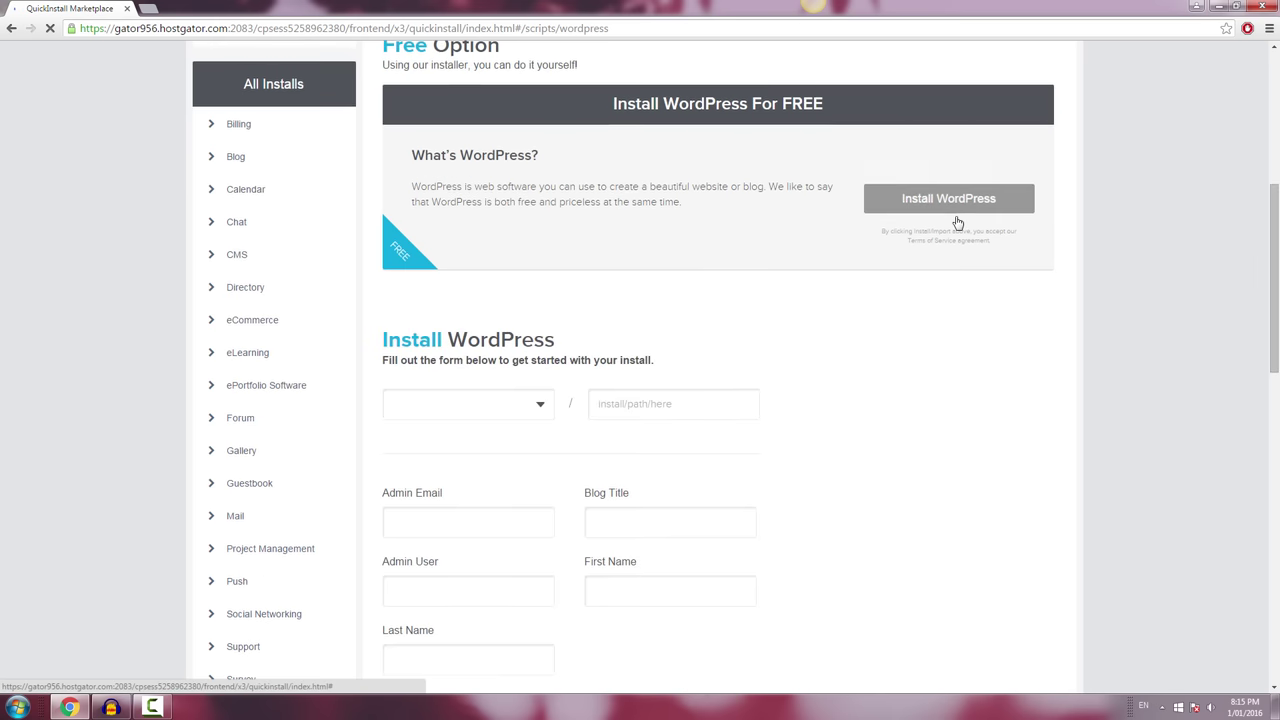
left_click(530, 215)
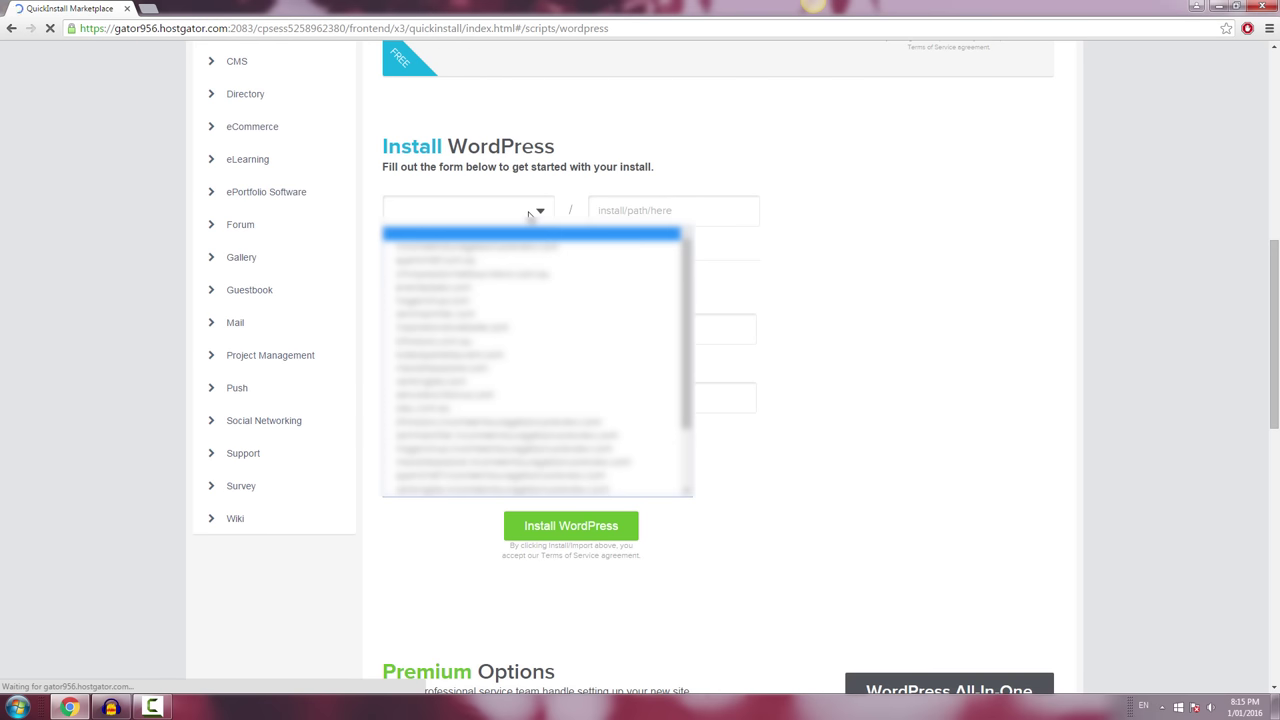
left_click(477, 316)
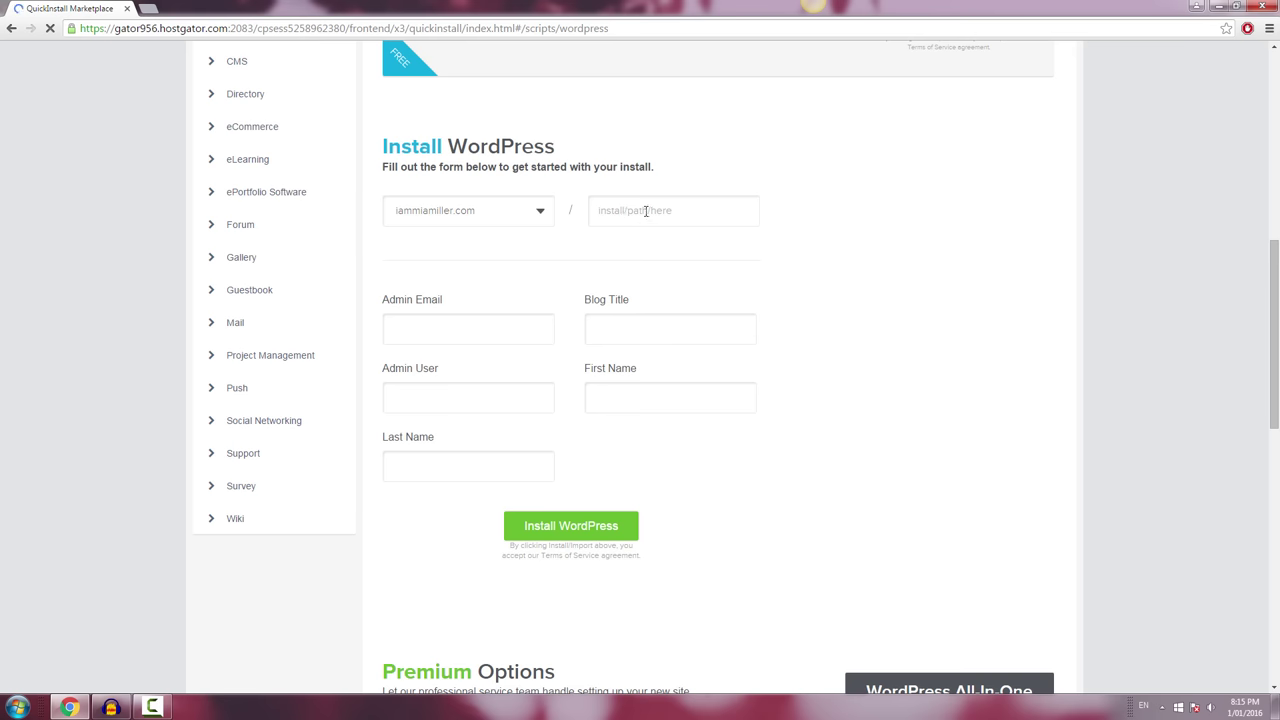
Enter the admin email and the blog title 'simple'.
left_click(460, 328)
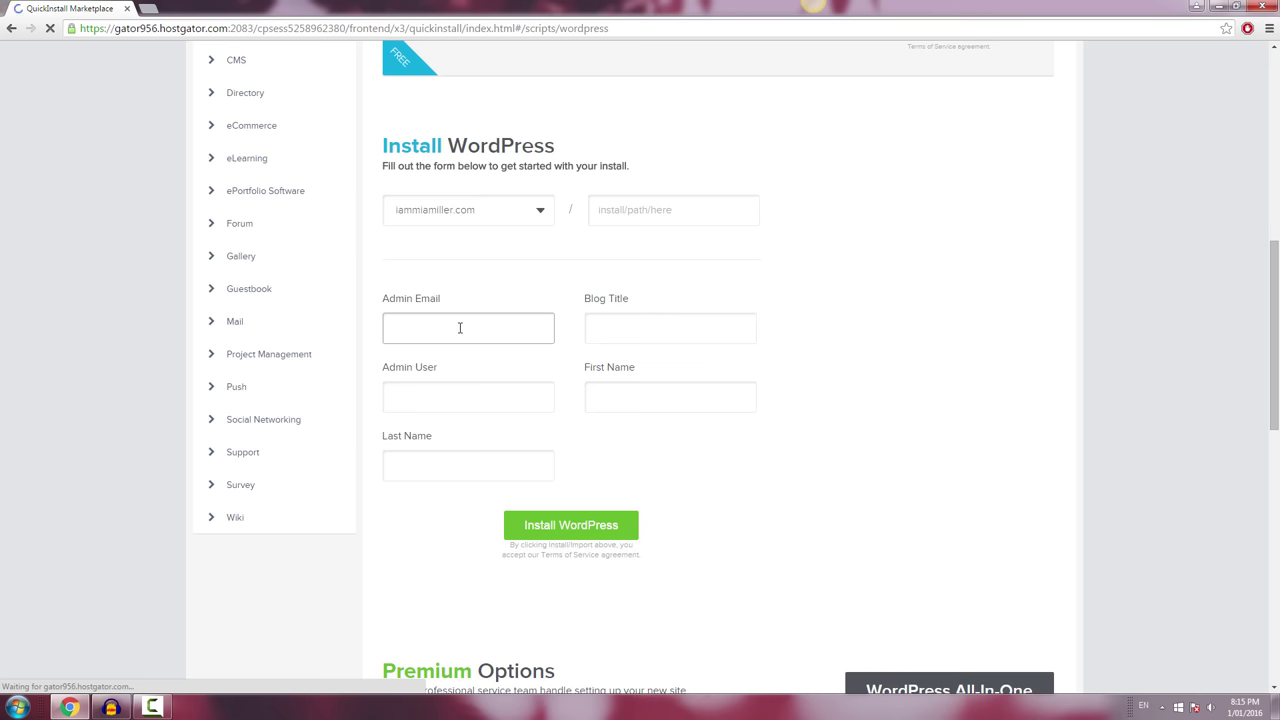
type("crea")
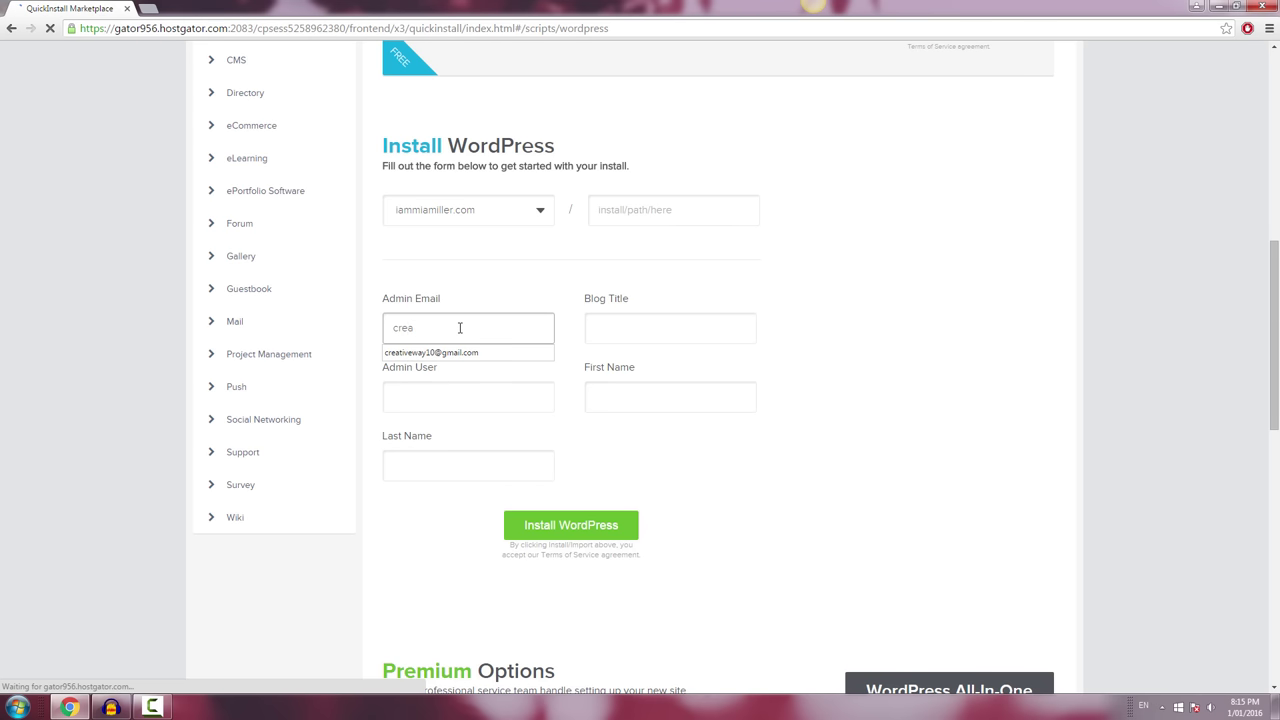
key("Down")
key("Return")
key("Tab")
type("s")
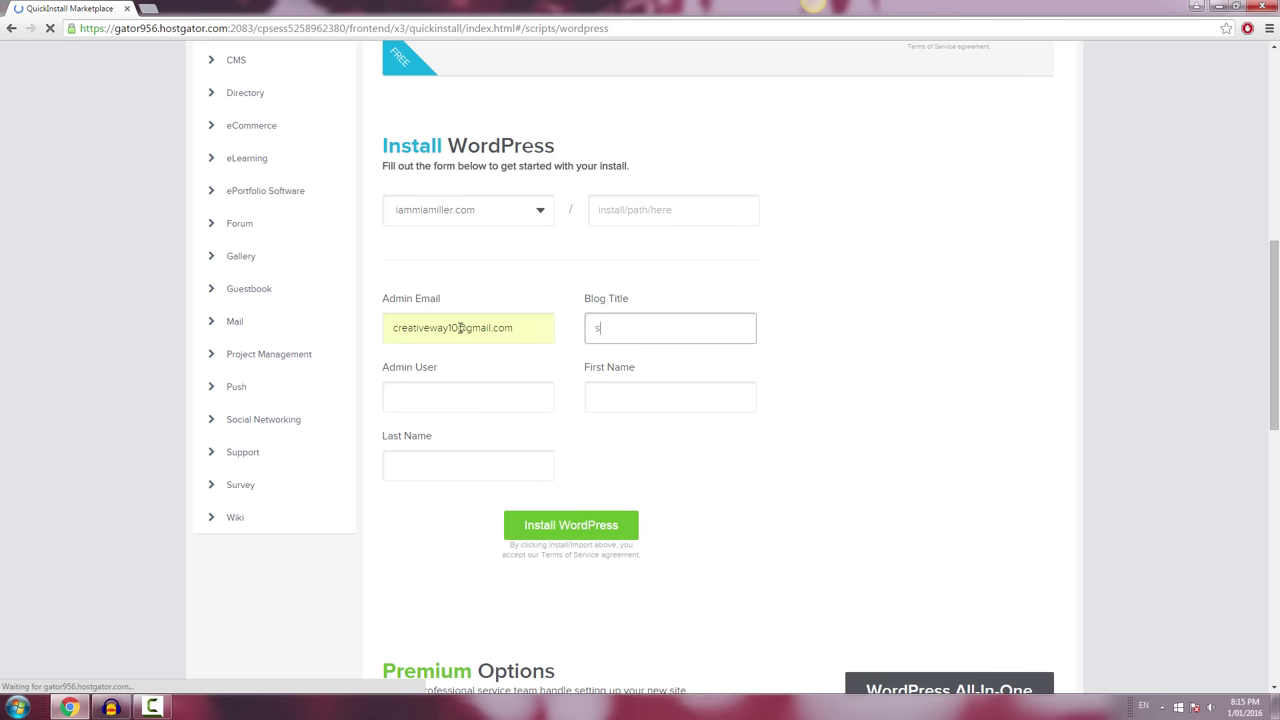
type("imple")
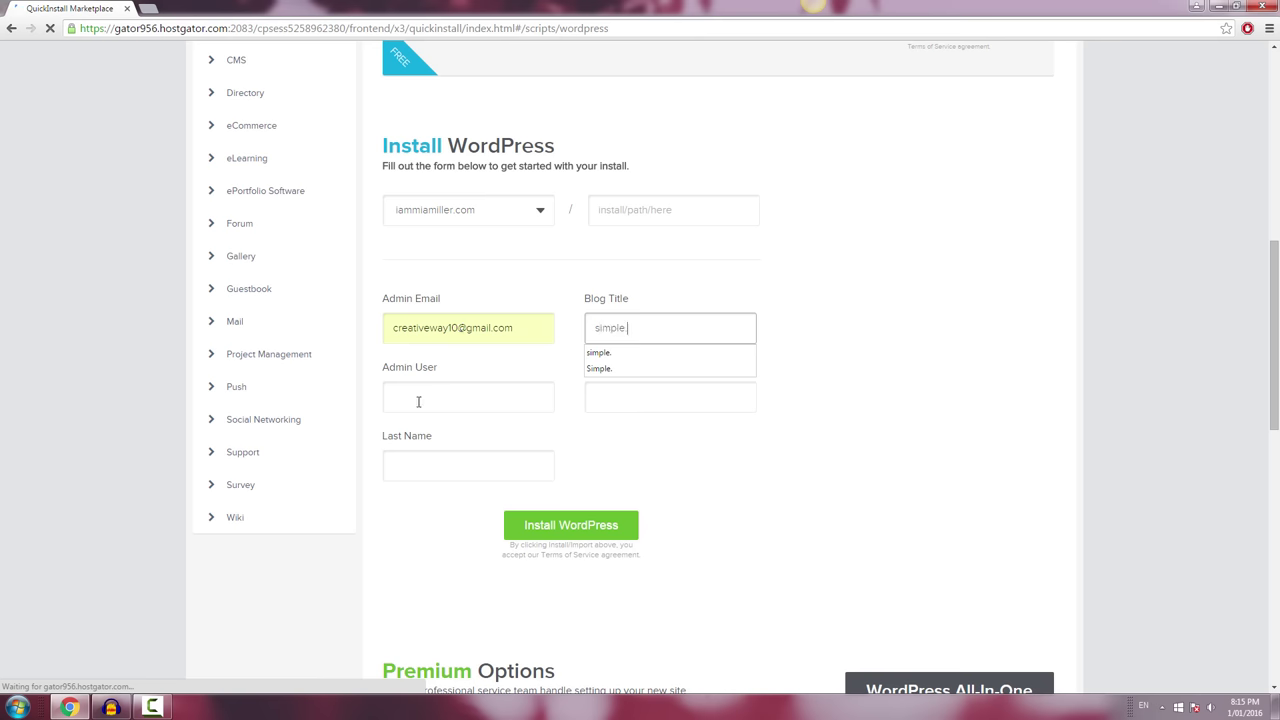
Fill in the admin username, first and last name, and start the WordPress install.
left_click(424, 400)
type("hoganchua")
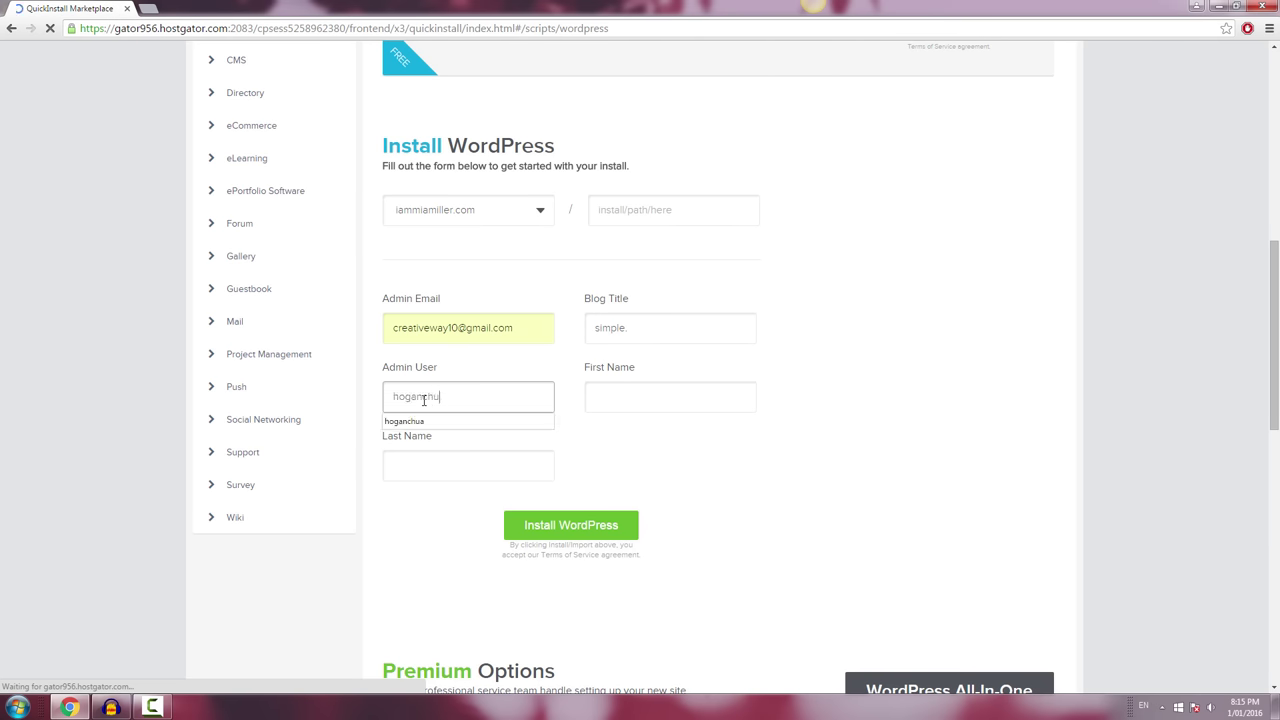
key("Tab")
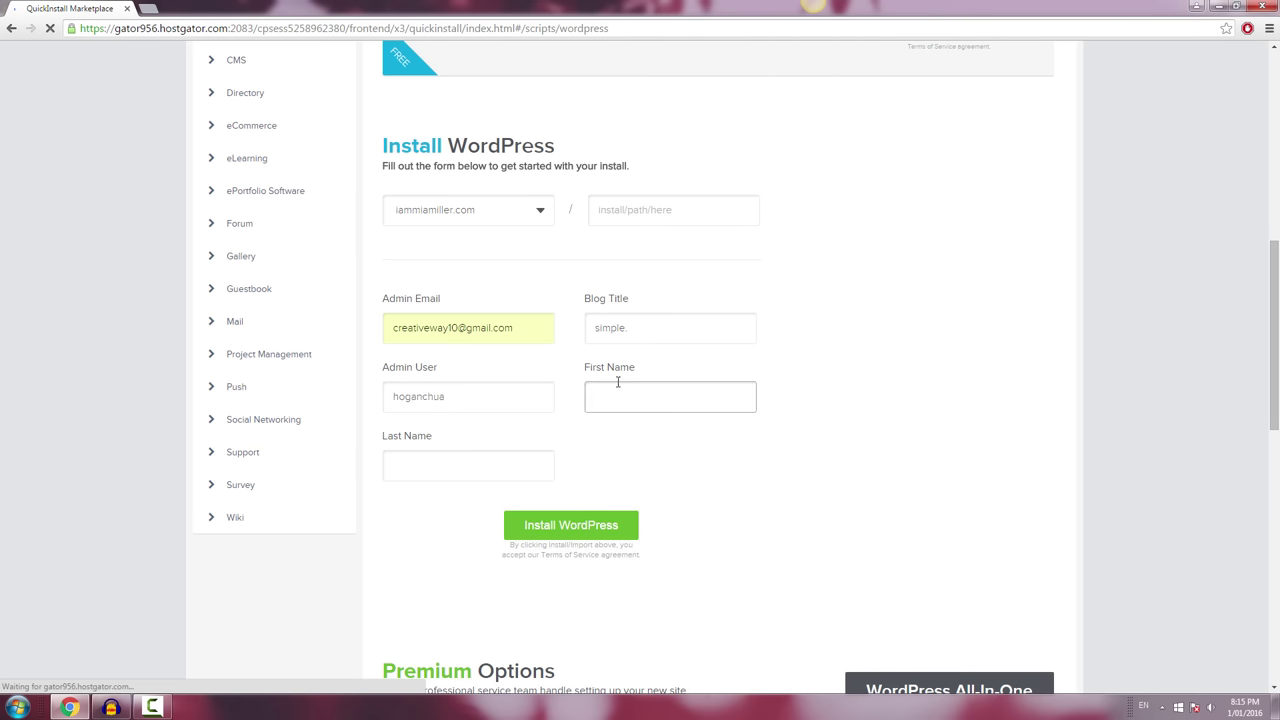
type("Hogan")
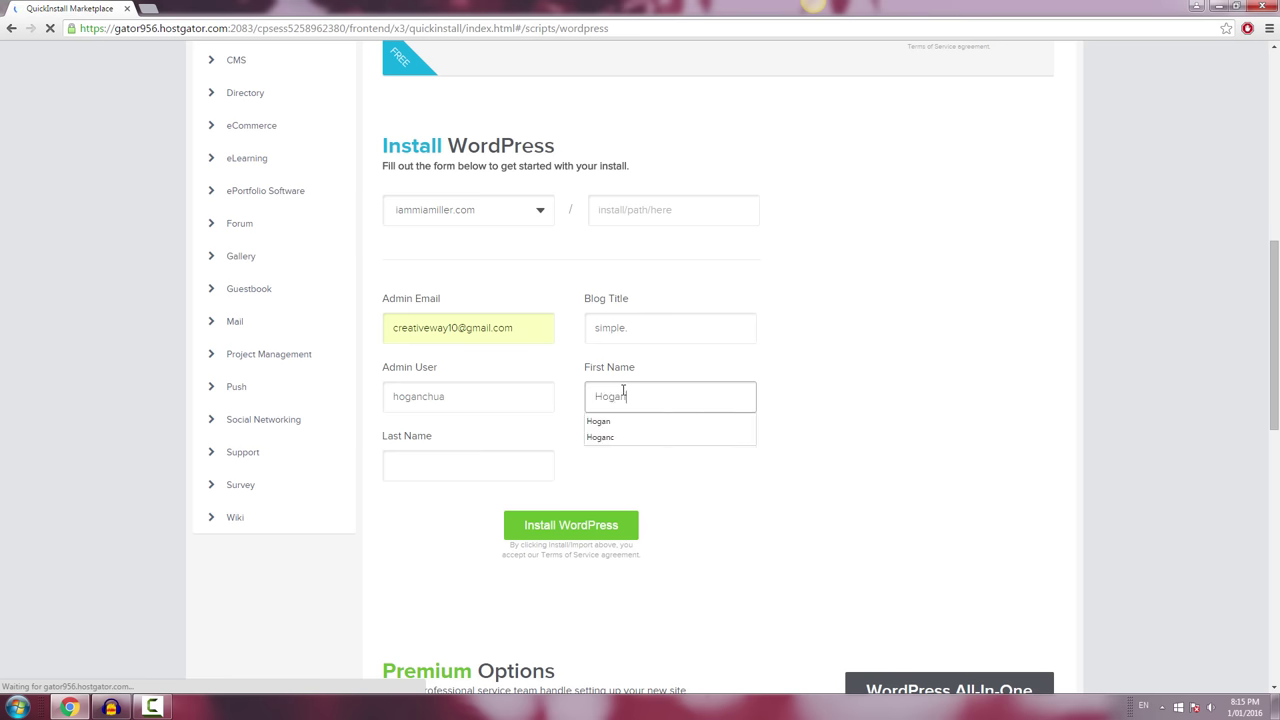
key("Tab")
type("Chua")
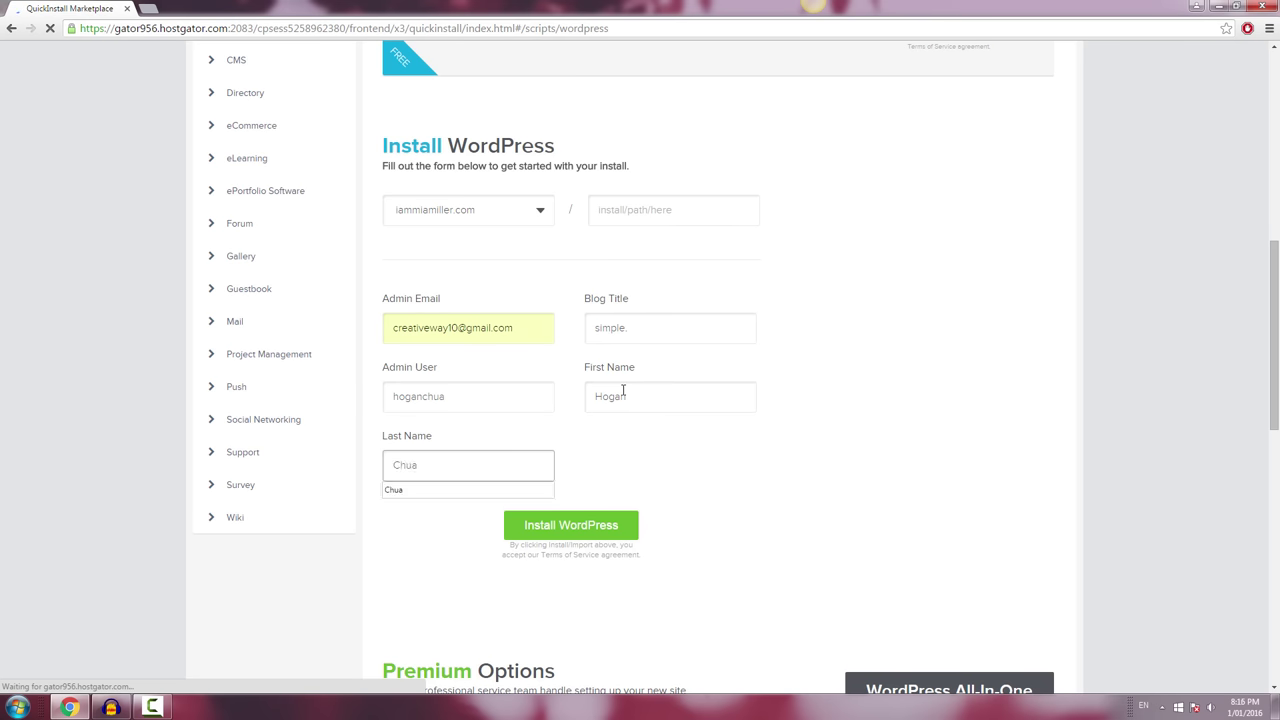
key("Escape")
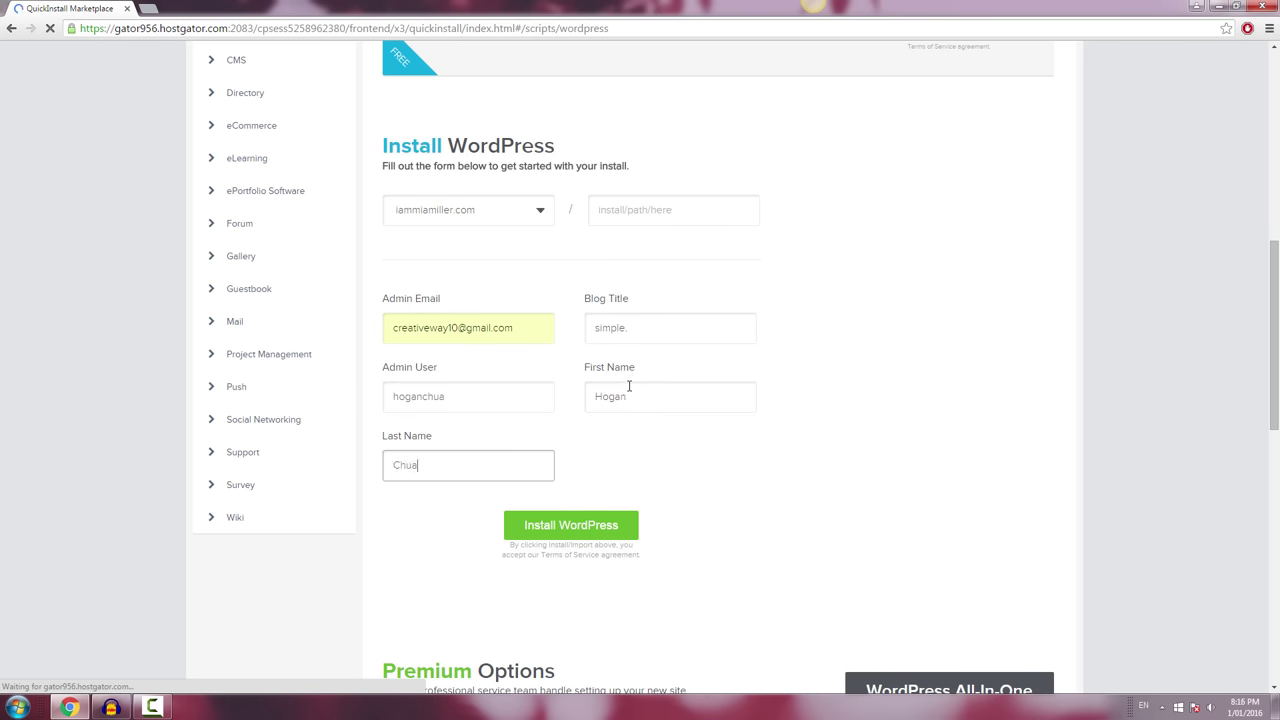
left_click(571, 524)
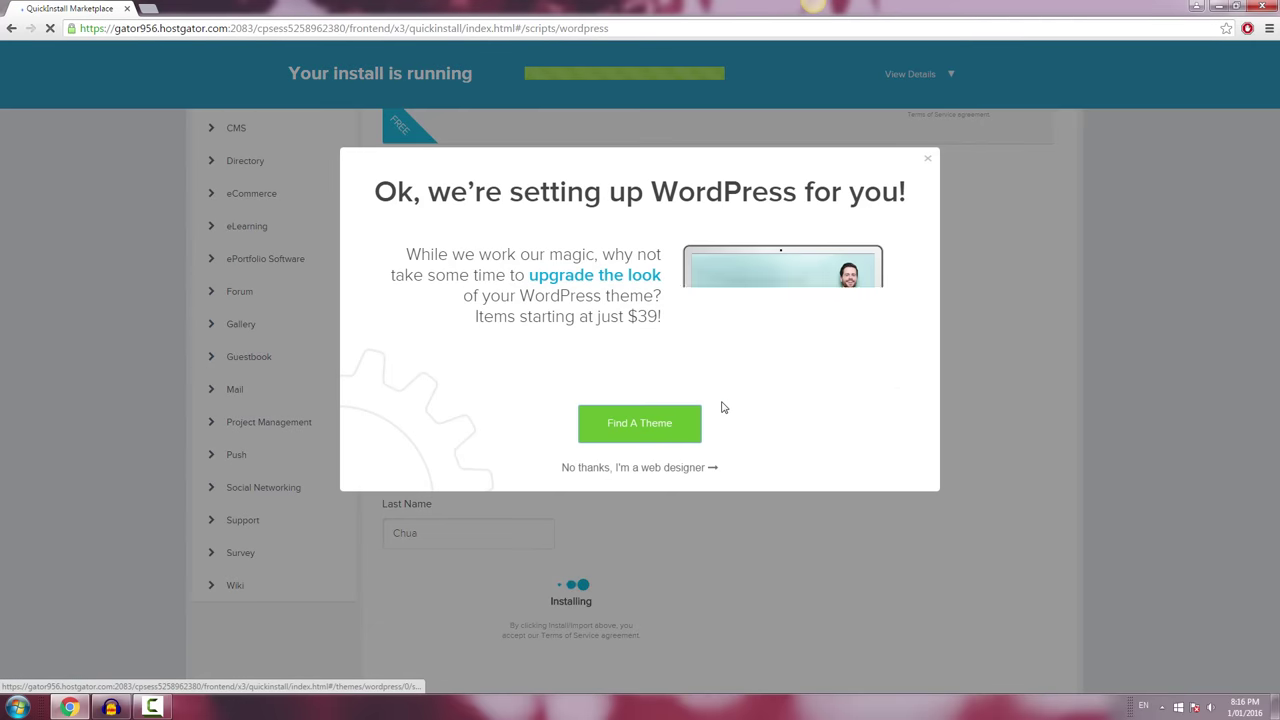
Decline the theme offer and reveal the finished install's login credentials.
left_click(576, 467)
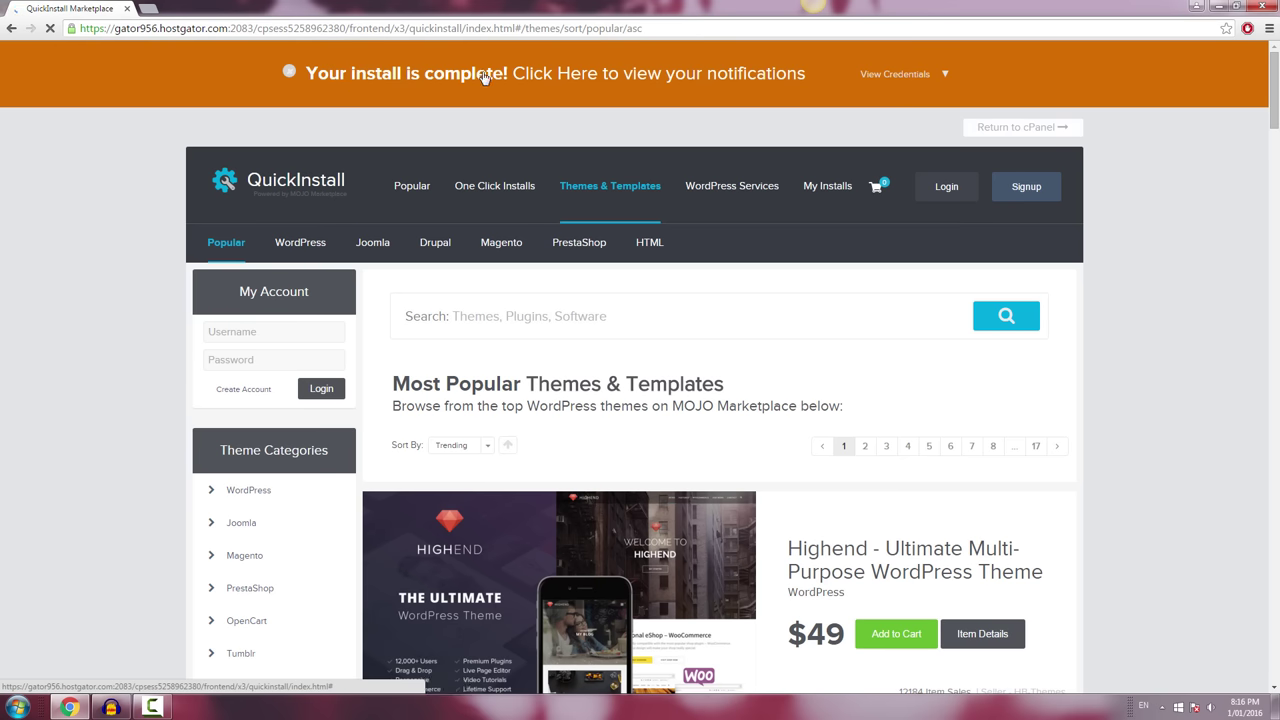
left_click(944, 74)
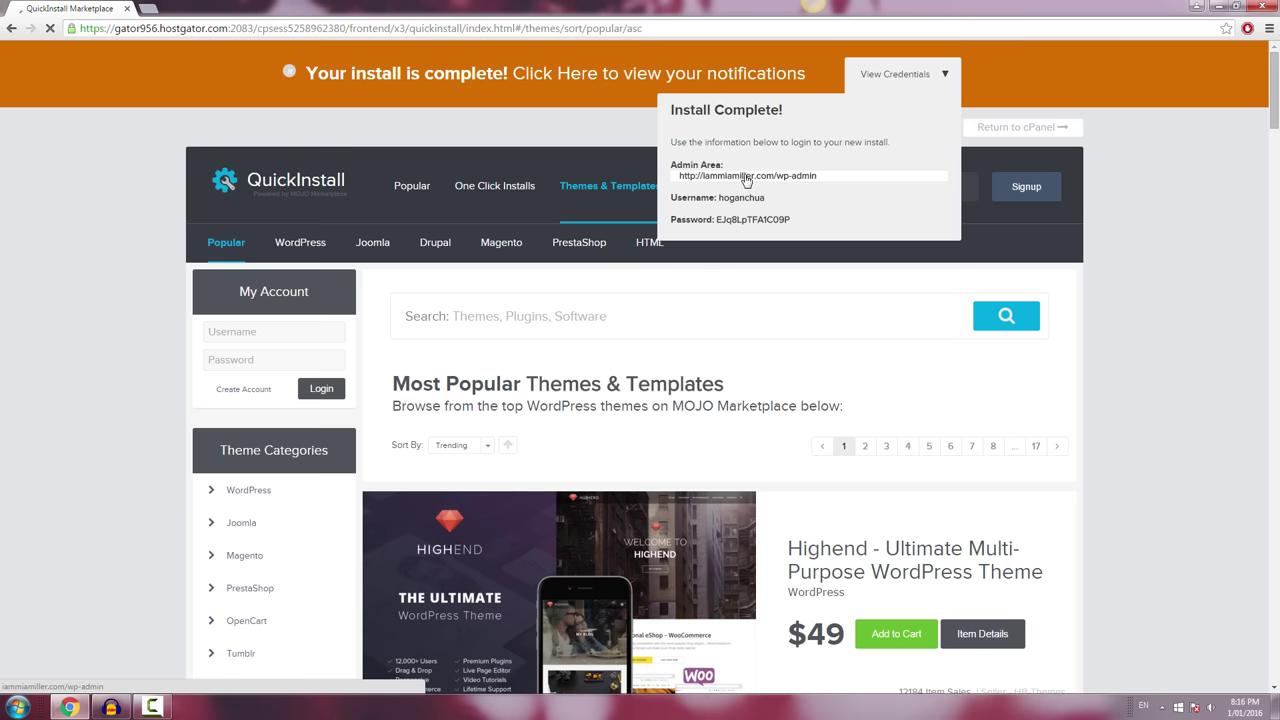
Copy the admin username from the QuickInstall credentials into the WordPress login form's Username field.
left_click(733, 181)
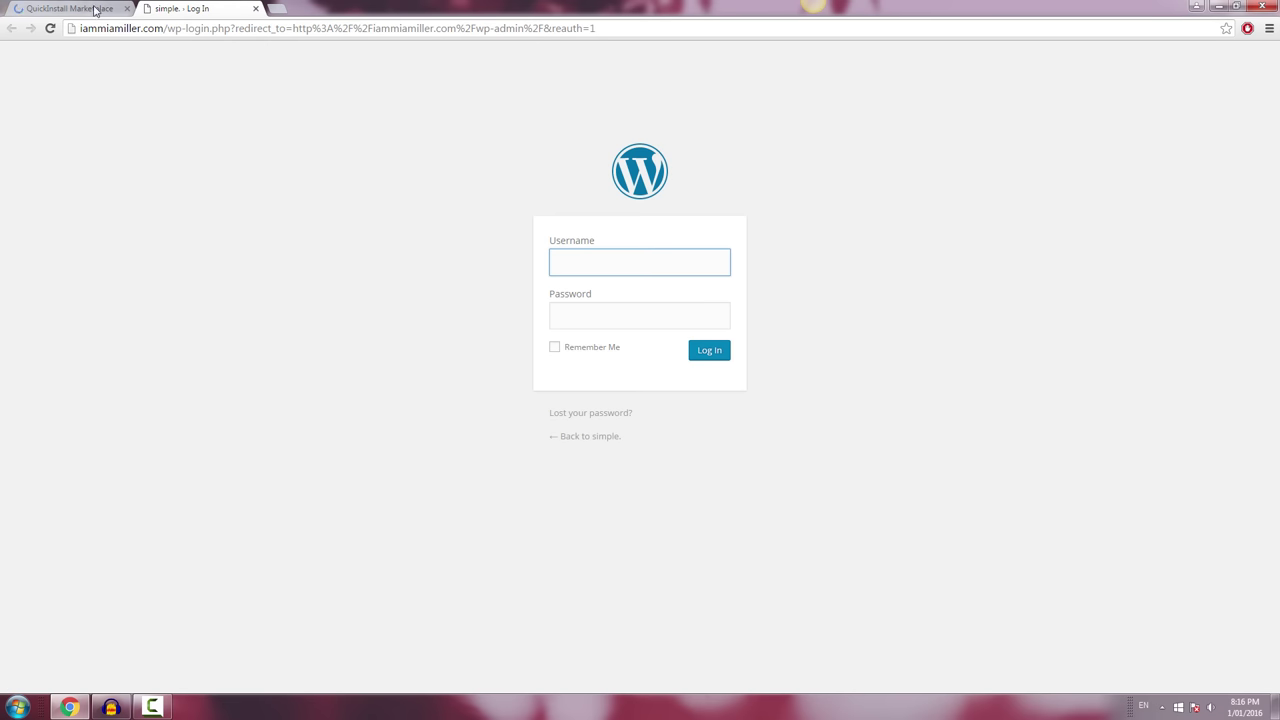
left_click(91, 10)
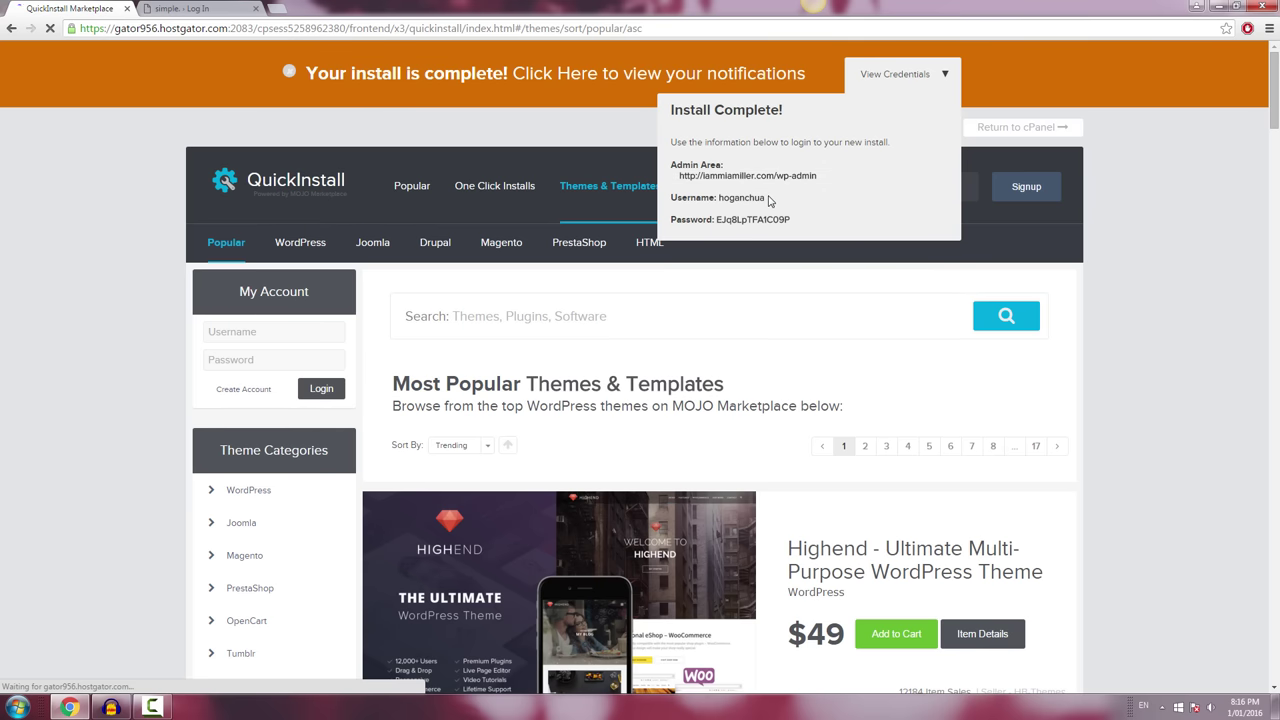
left_click(240, 9)
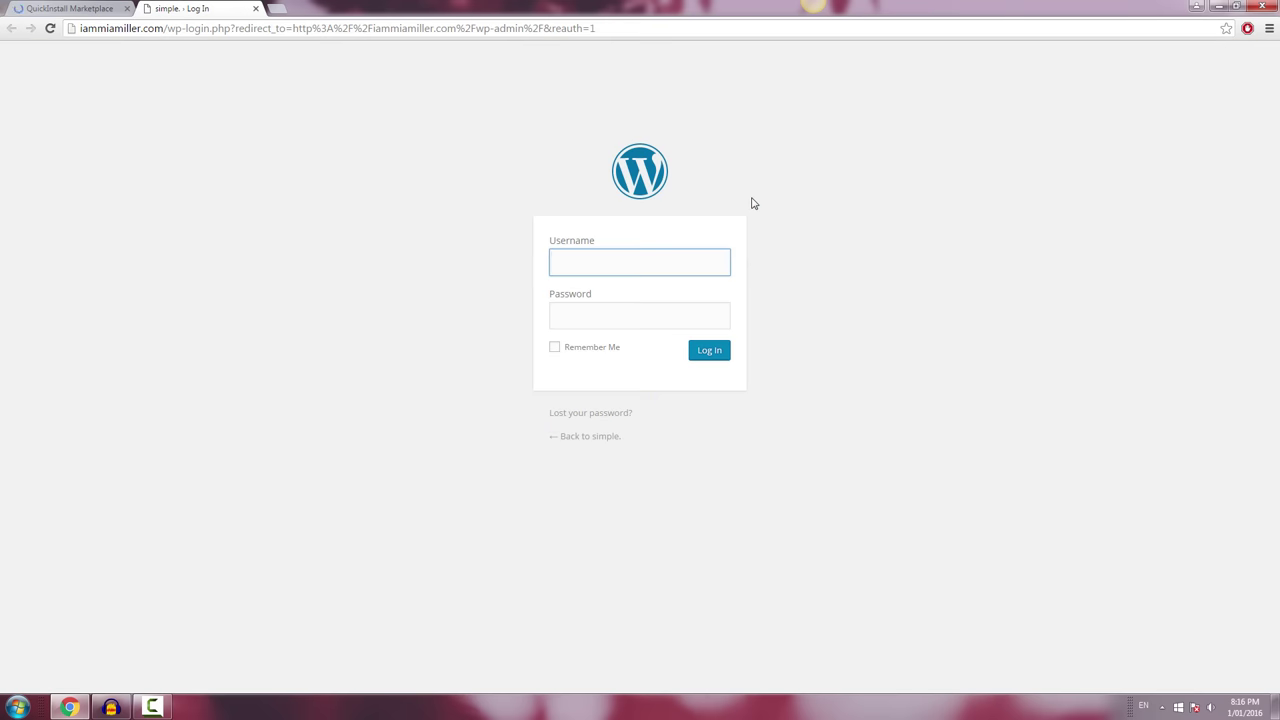
left_click(102, 12)
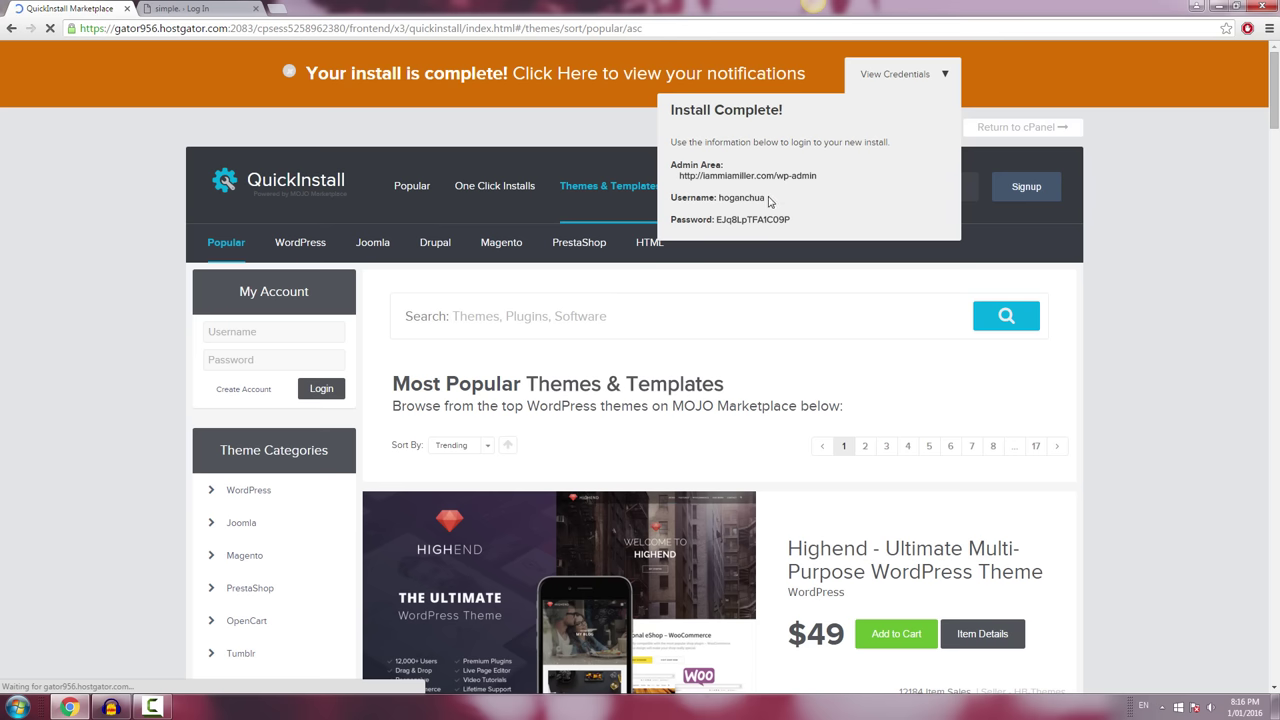
left_click_drag(768, 200, 718, 199)
right_click(720, 198)
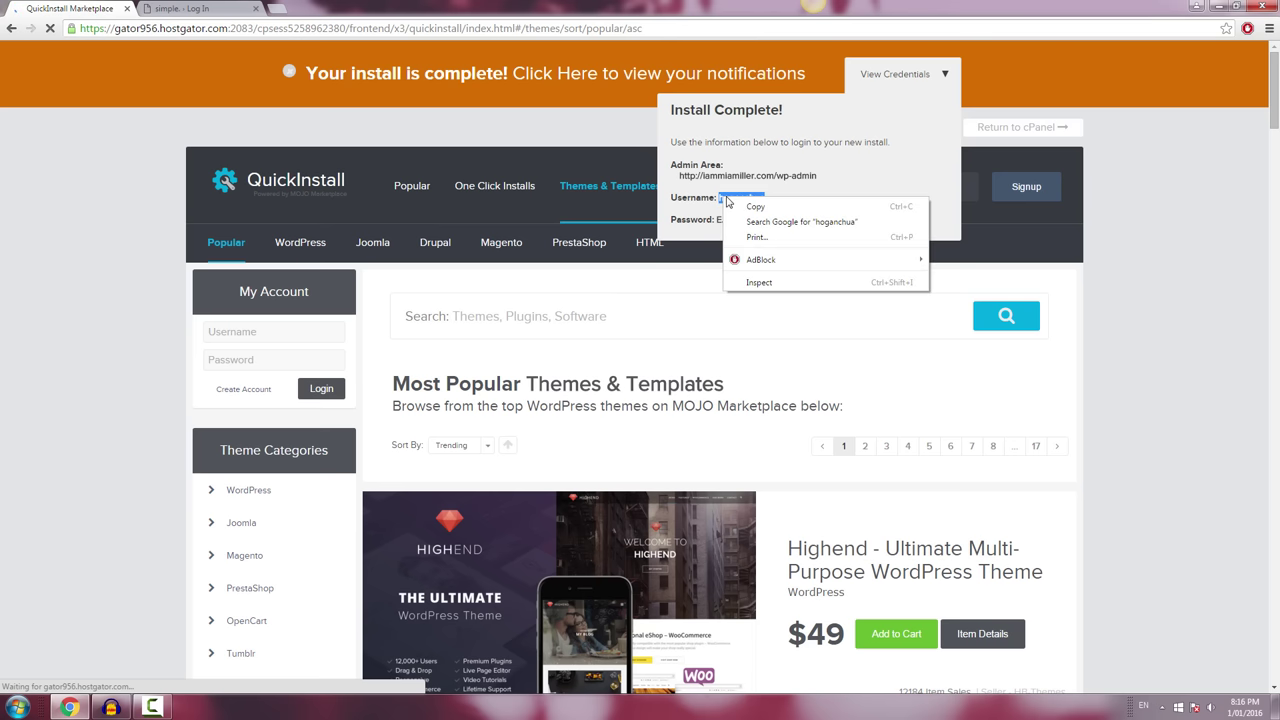
left_click(745, 204)
left_click(185, 7)
right_click(646, 268)
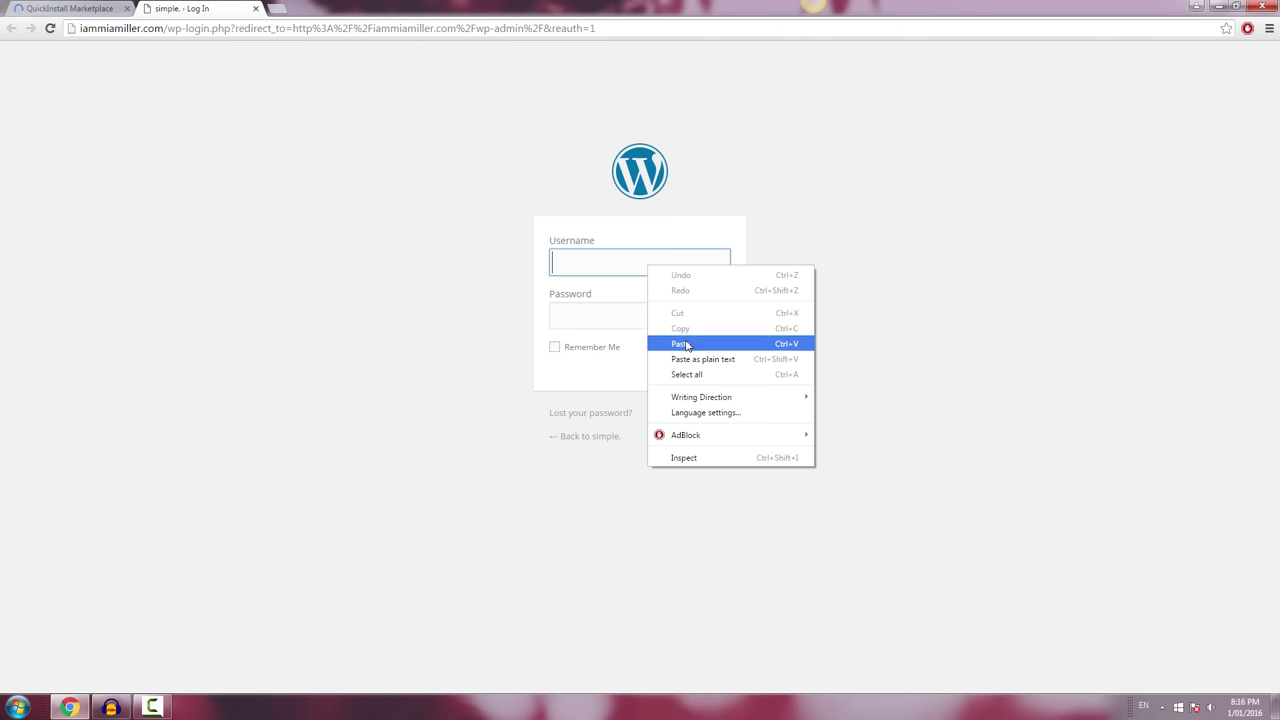
left_click(686, 343)
Paste the generated admin password as plain text and log in to the dashboard.
left_click(620, 314)
left_click(100, 10)
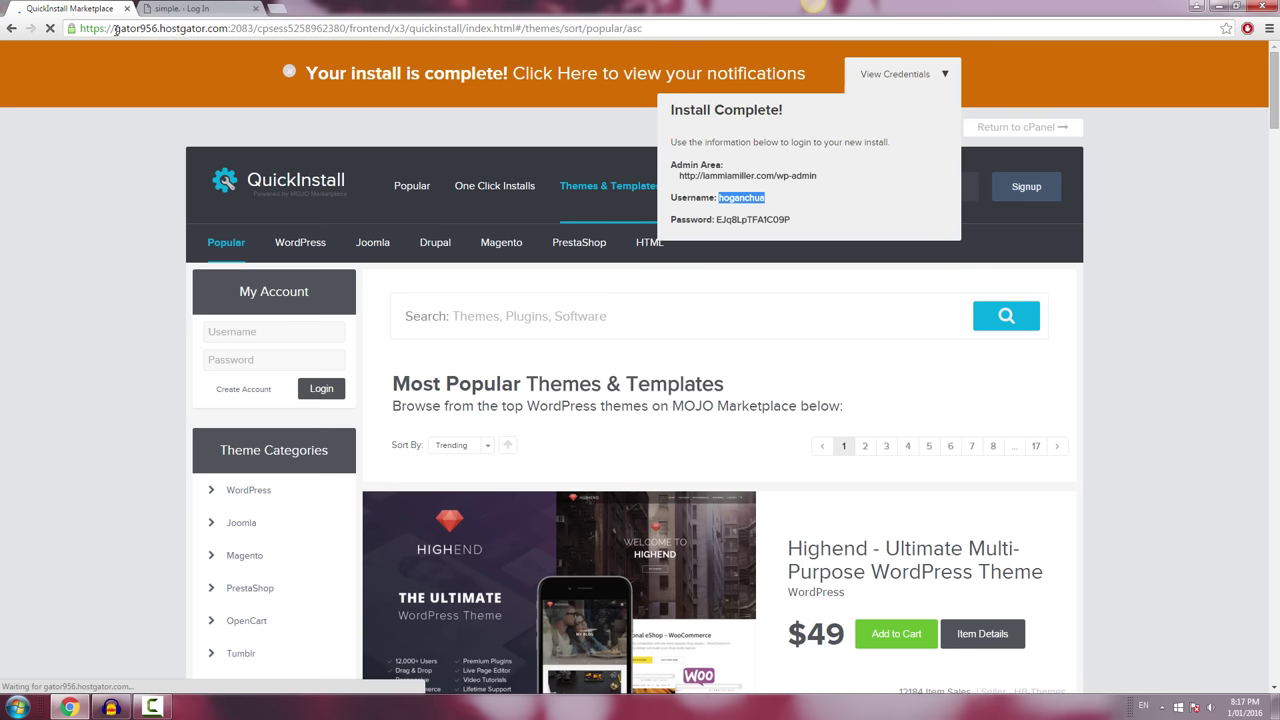
left_click_drag(793, 221, 720, 229)
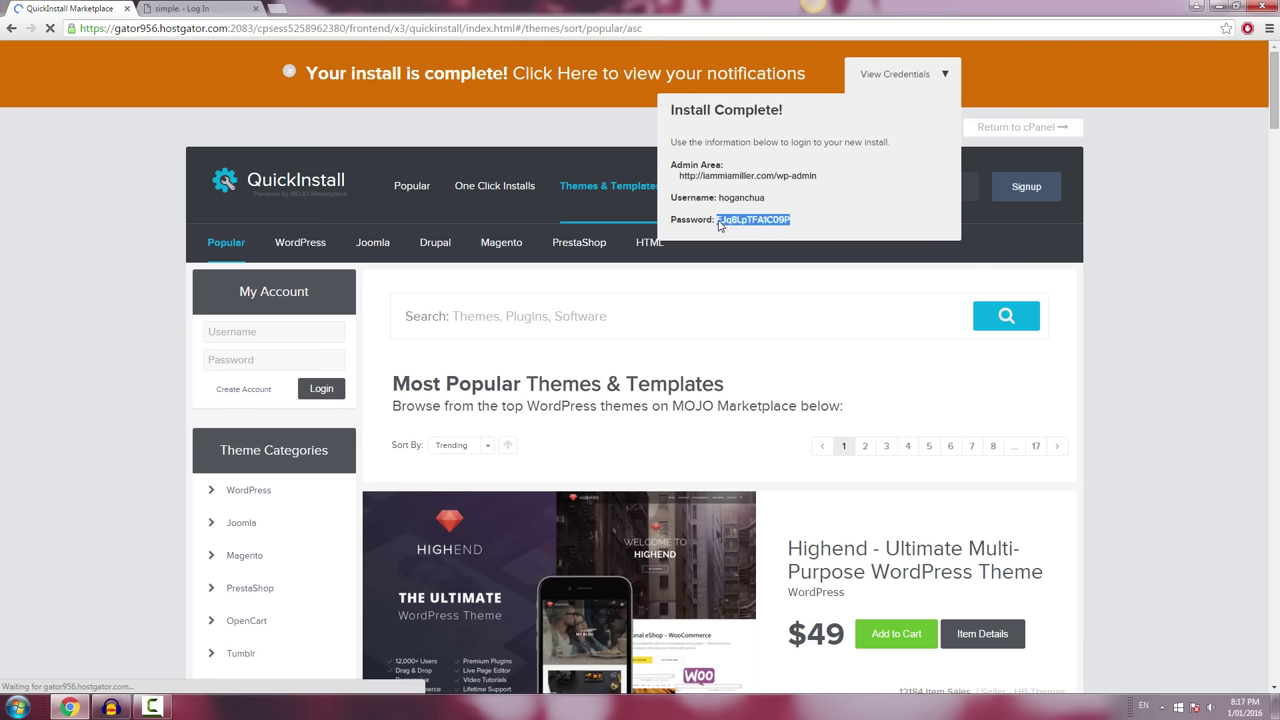
right_click(720, 222)
left_click(733, 229)
left_click(228, 6)
right_click(629, 317)
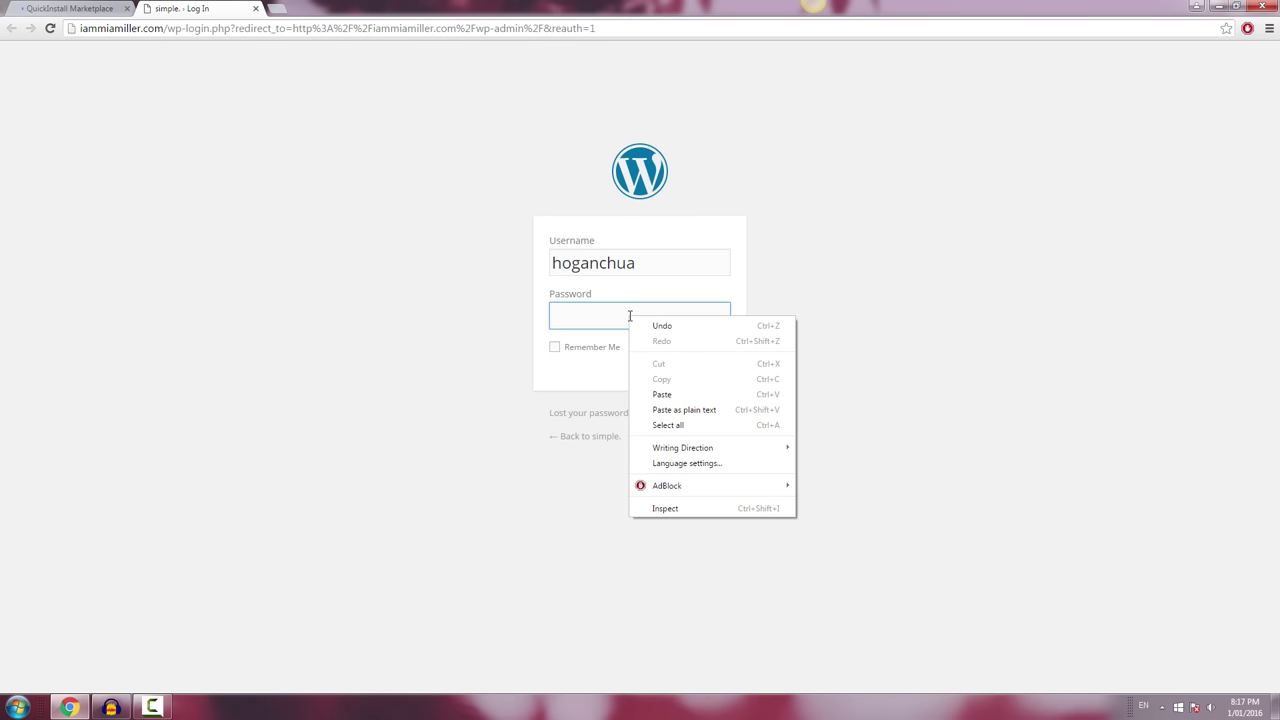
left_click(693, 410)
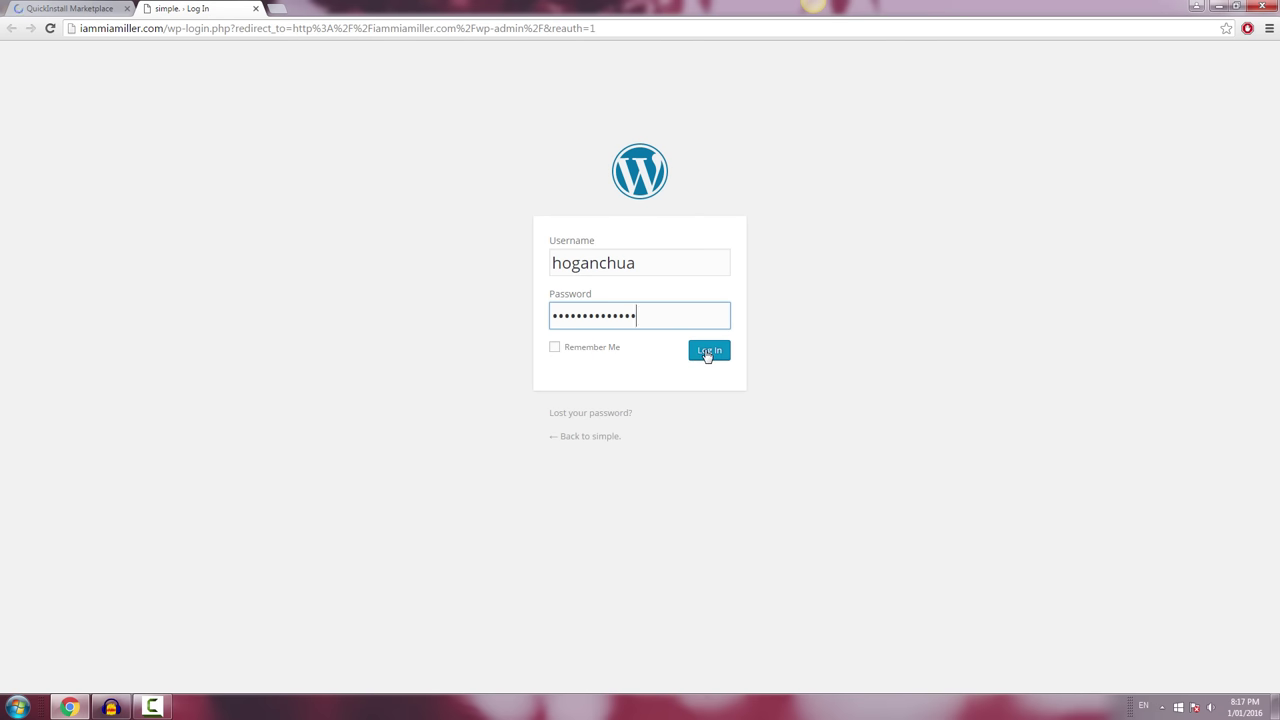
left_click(707, 352)
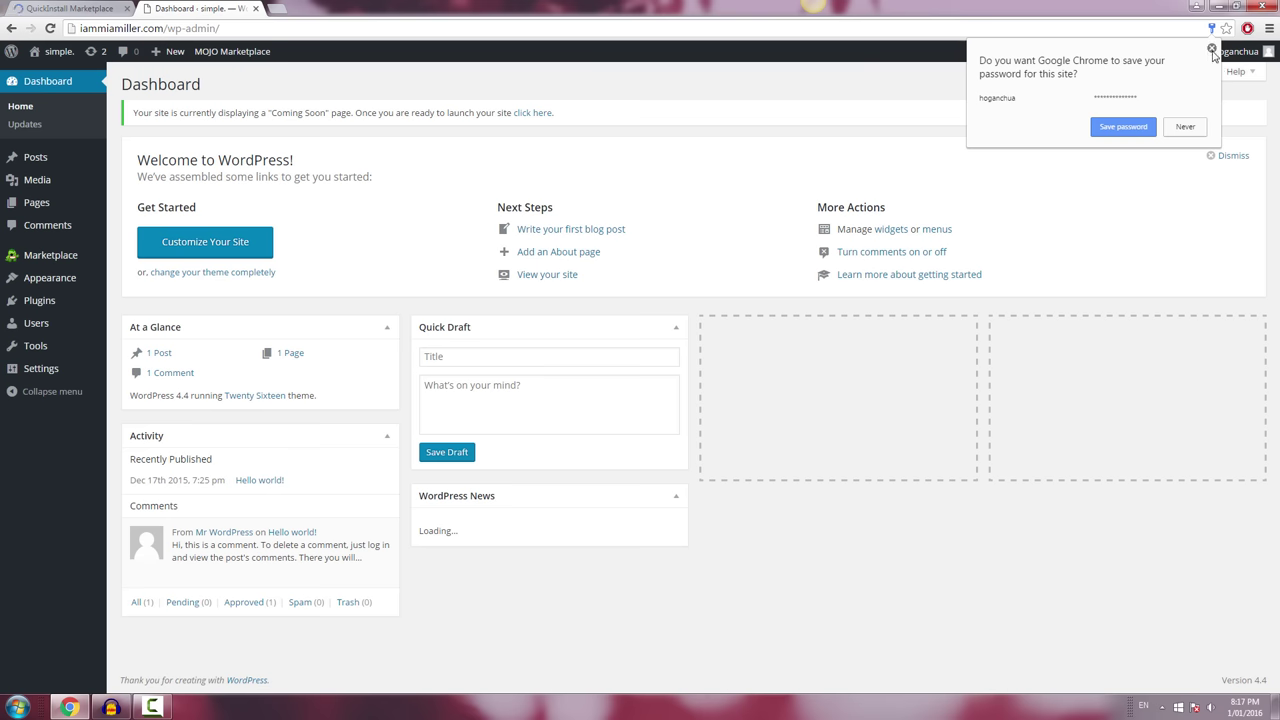
Dismiss Chrome's save-password bubble and go to Users > All Users.
left_click(1212, 50)
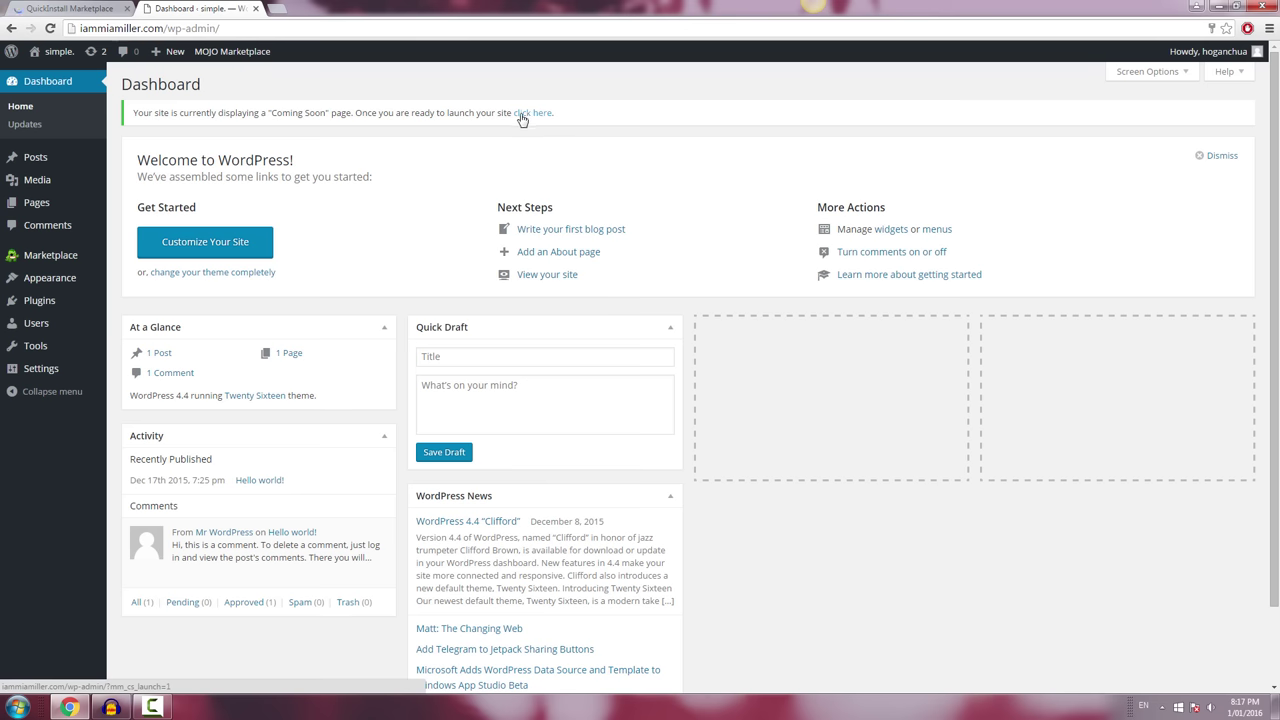
mouse_move(55, 328)
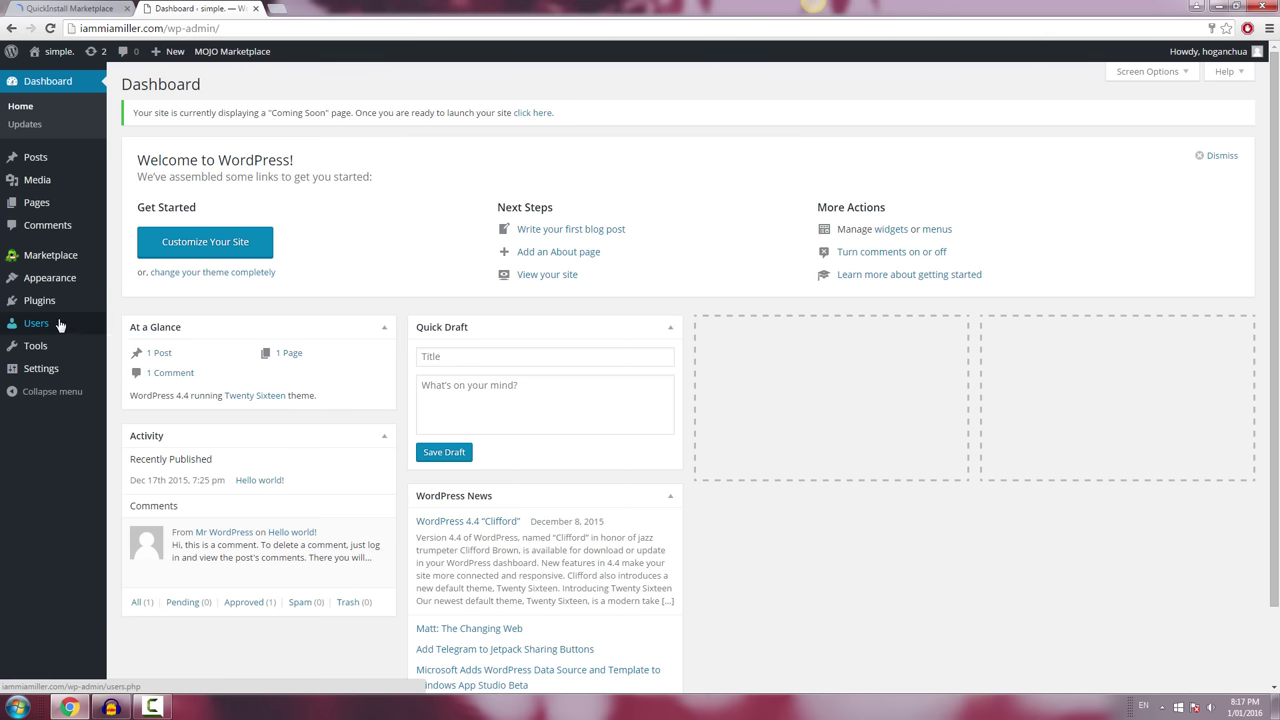
left_click(132, 325)
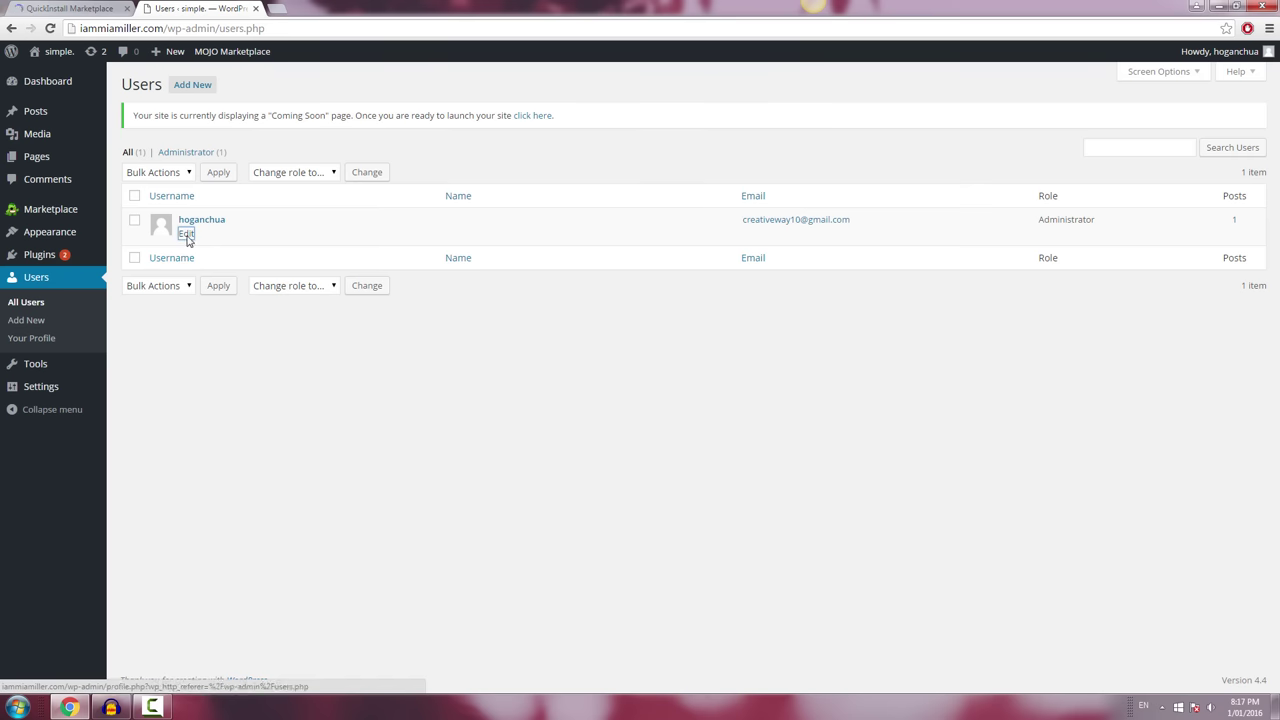
Replace the administrator's generated password with a typed weak one, confirm weak use, and update the profile.
left_click(187, 235)
scroll(517, 309, "down", 2)
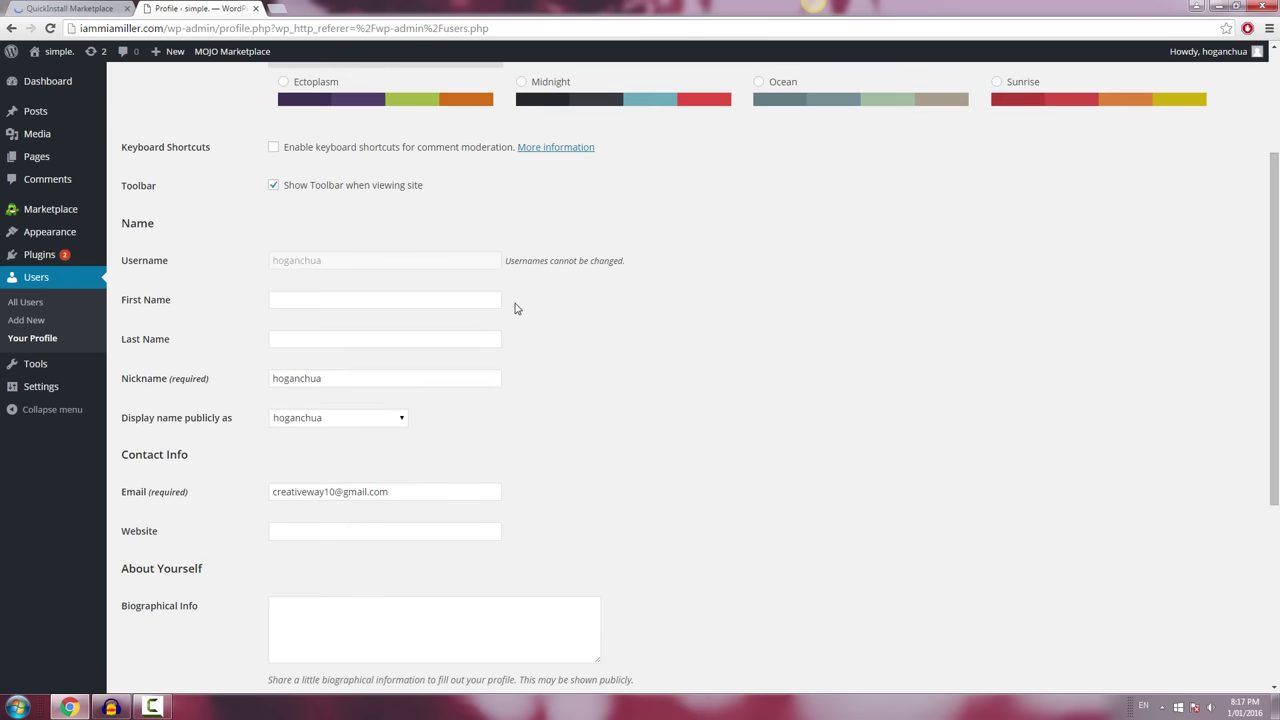
scroll(517, 309, "down", 3)
left_click(325, 524)
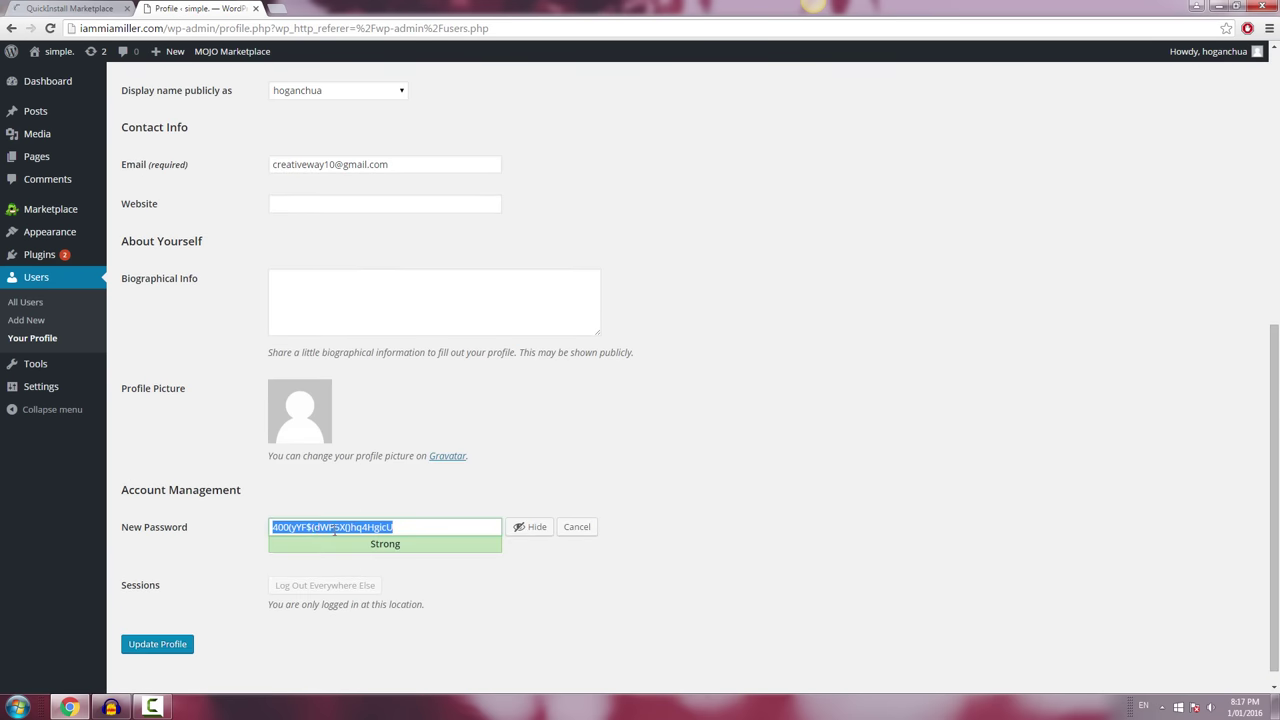
key("BackSpace")
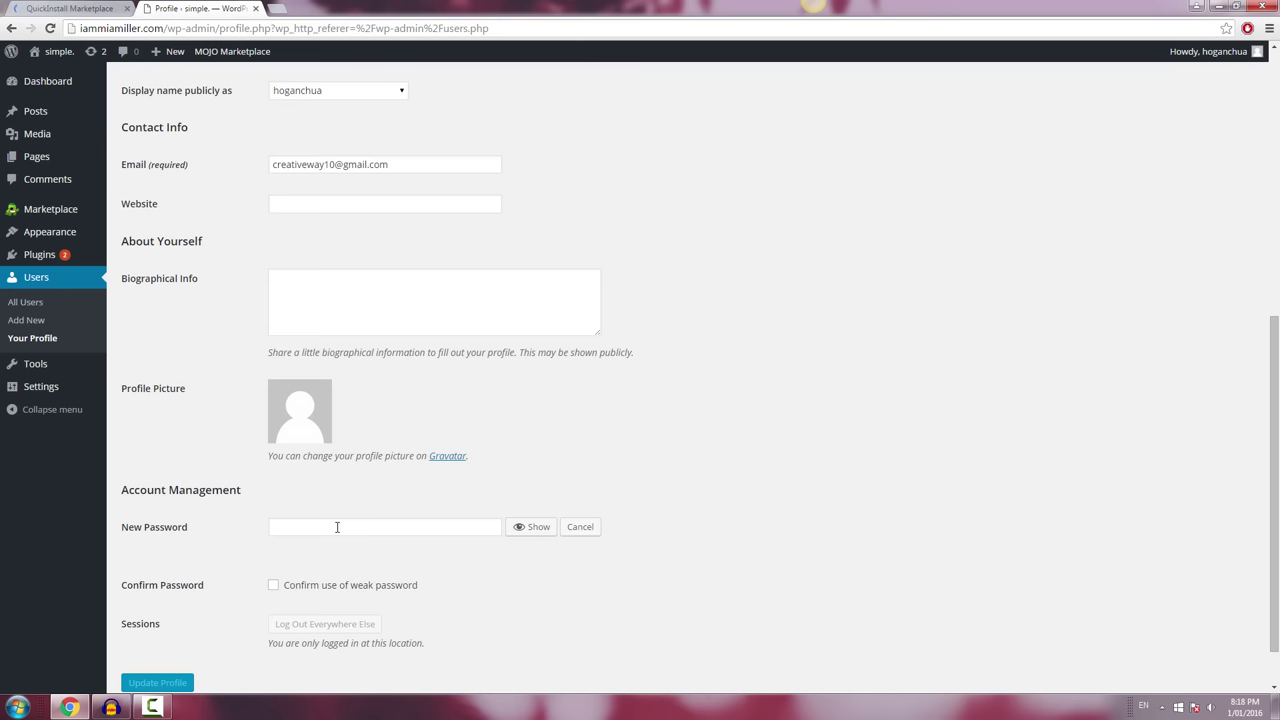
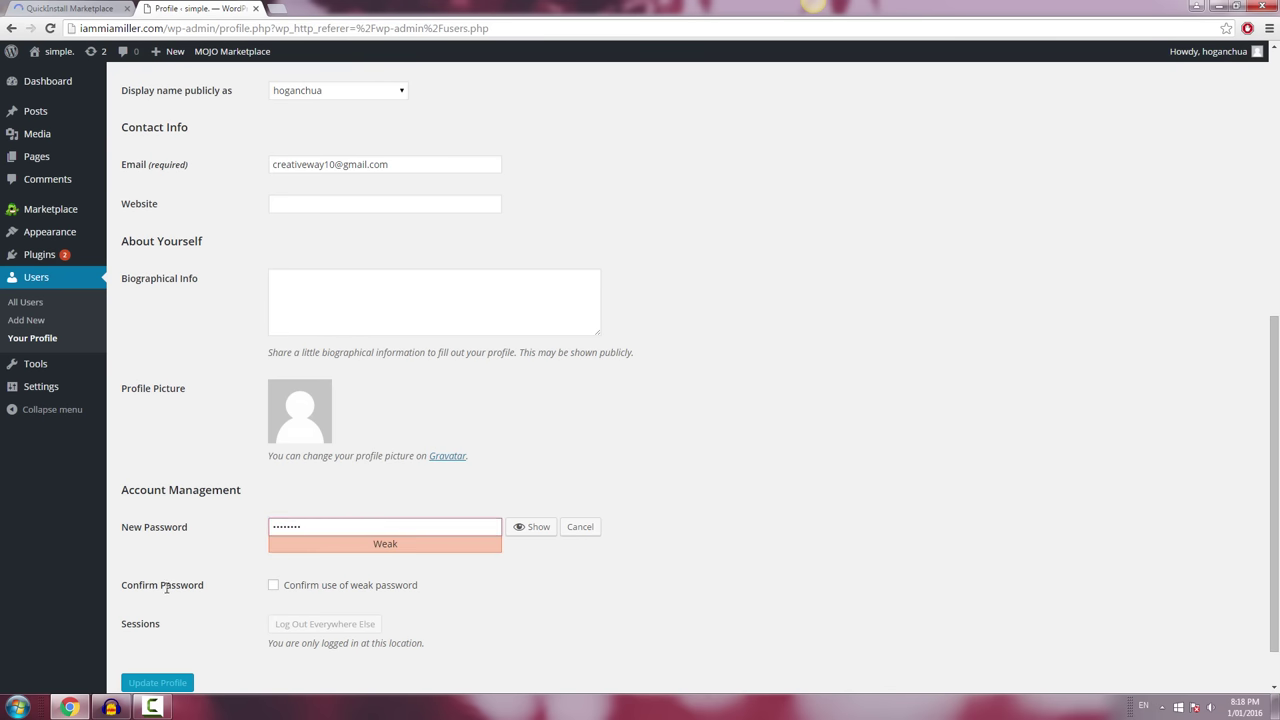
left_click(273, 585)
scroll(212, 622, "down", 1)
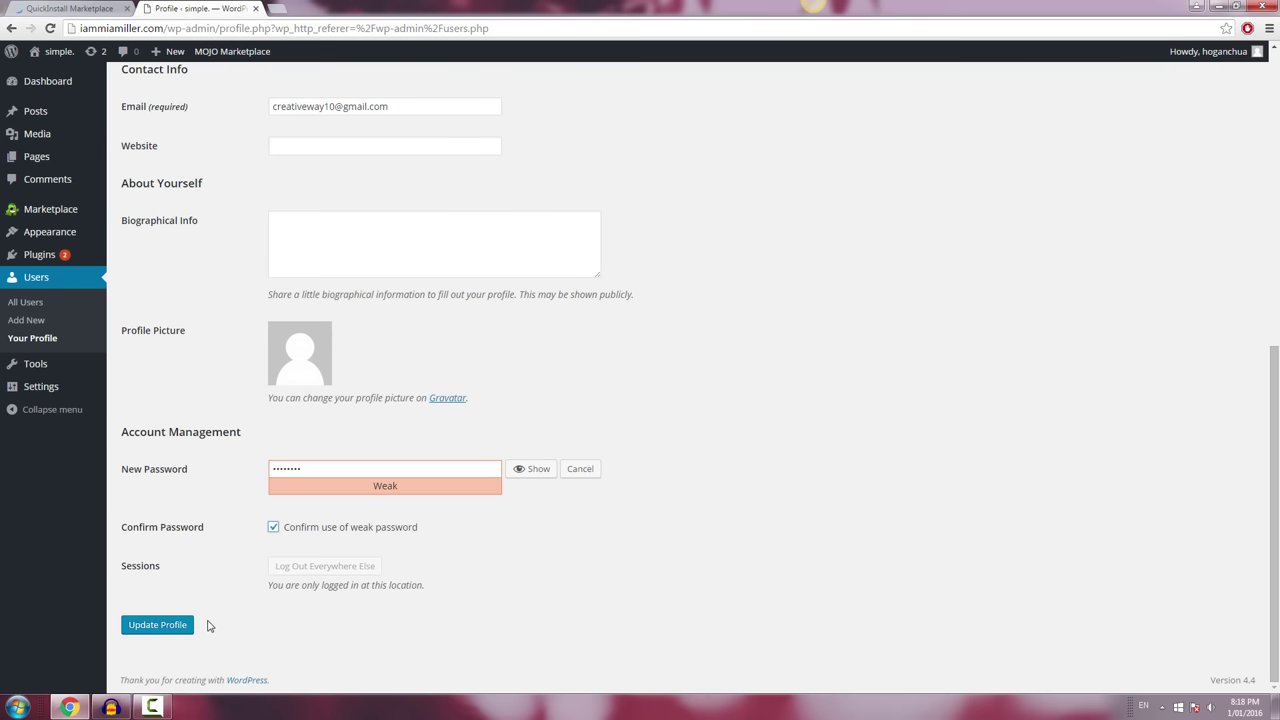
left_click(167, 628)
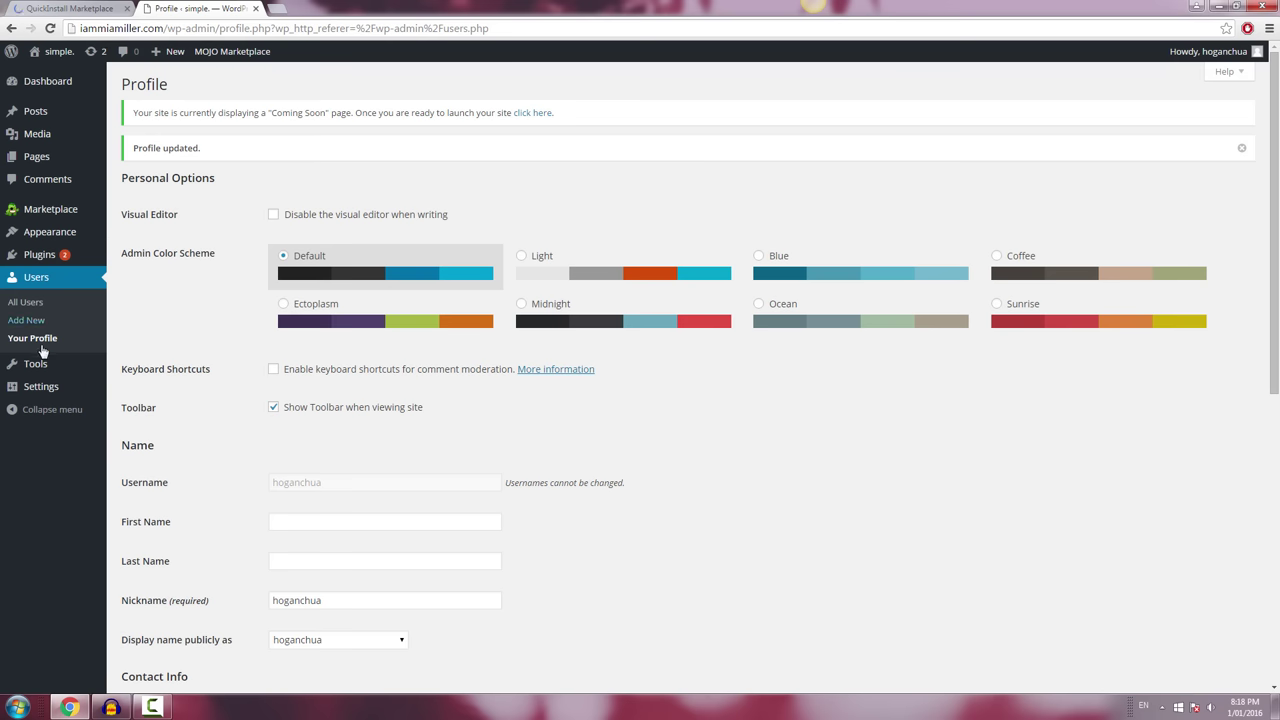
Select Post name under Settings > Permalinks, save the change, then go to the Plugins page.
mouse_move(32, 390)
left_click(137, 480)
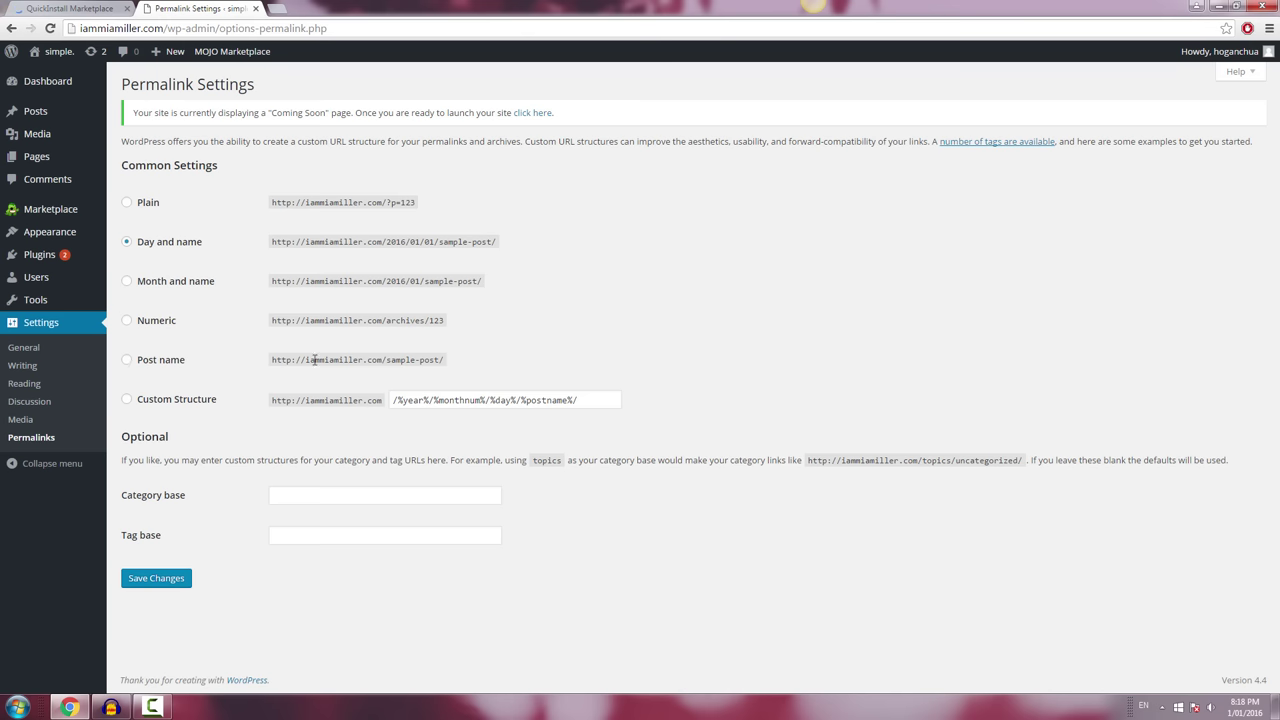
left_click(127, 361)
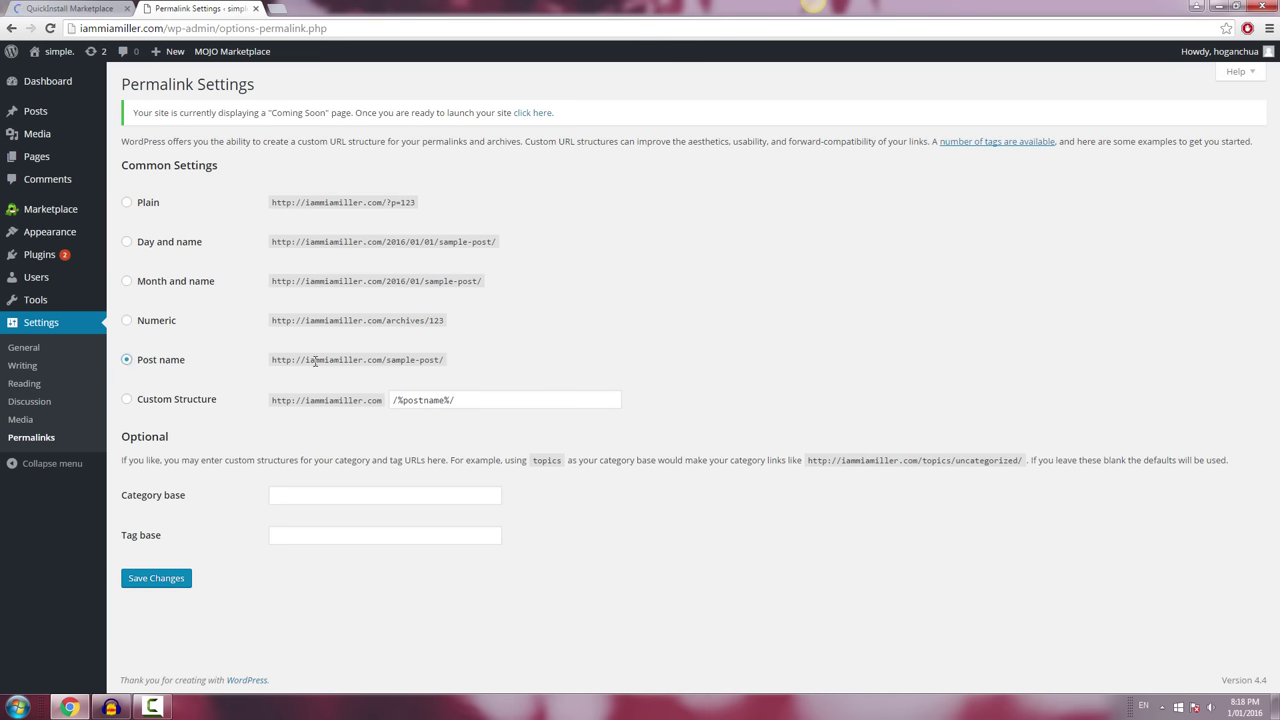
mouse_move(34, 116)
mouse_move(416, 202)
left_mouse_down()
mouse_move(276, 202)
mouse_move(397, 202)
left_mouse_up()
left_click(411, 205)
left_click(139, 574)
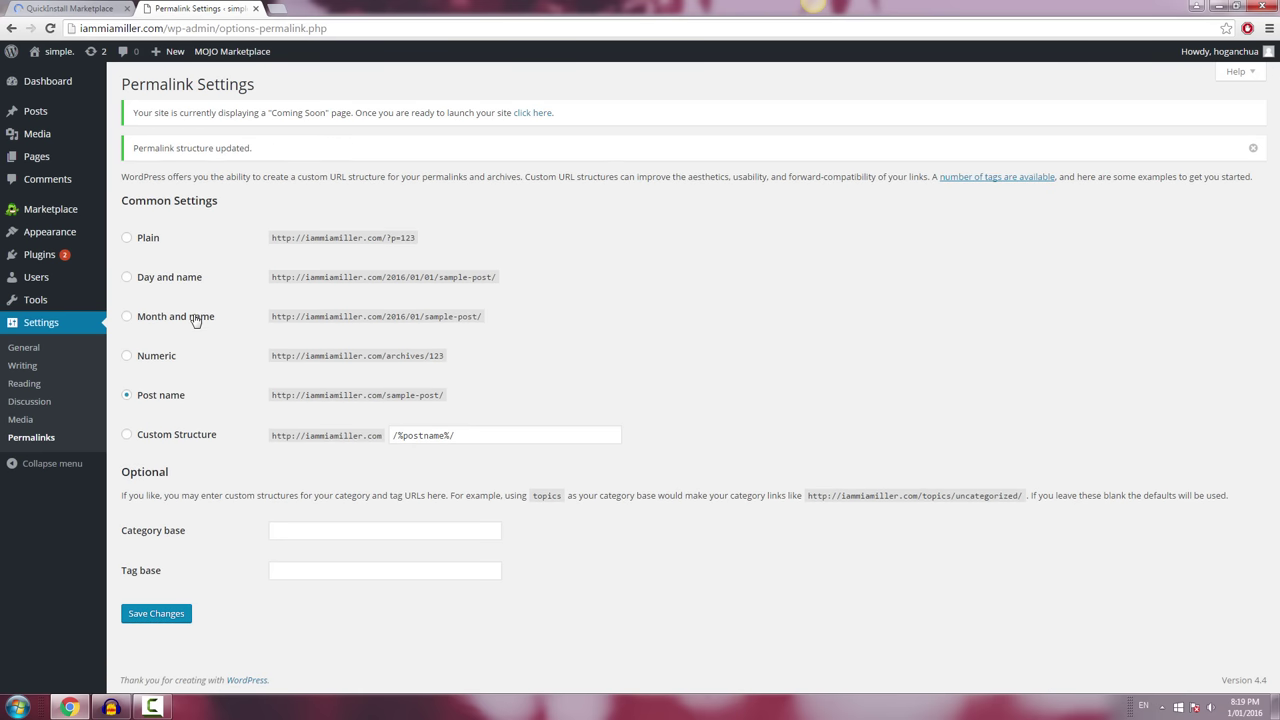
left_click(35, 258)
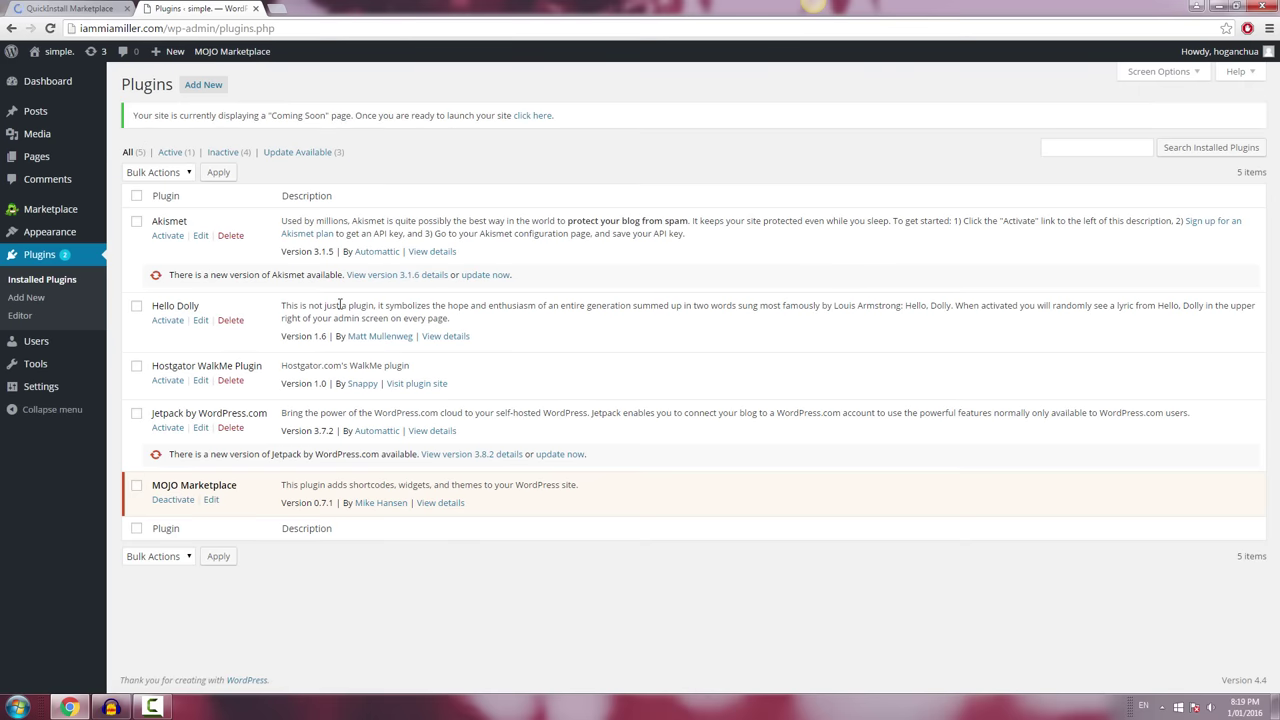
Select all five plugins and bulk-deactivate them.
left_click(136, 195)
left_click(158, 172)
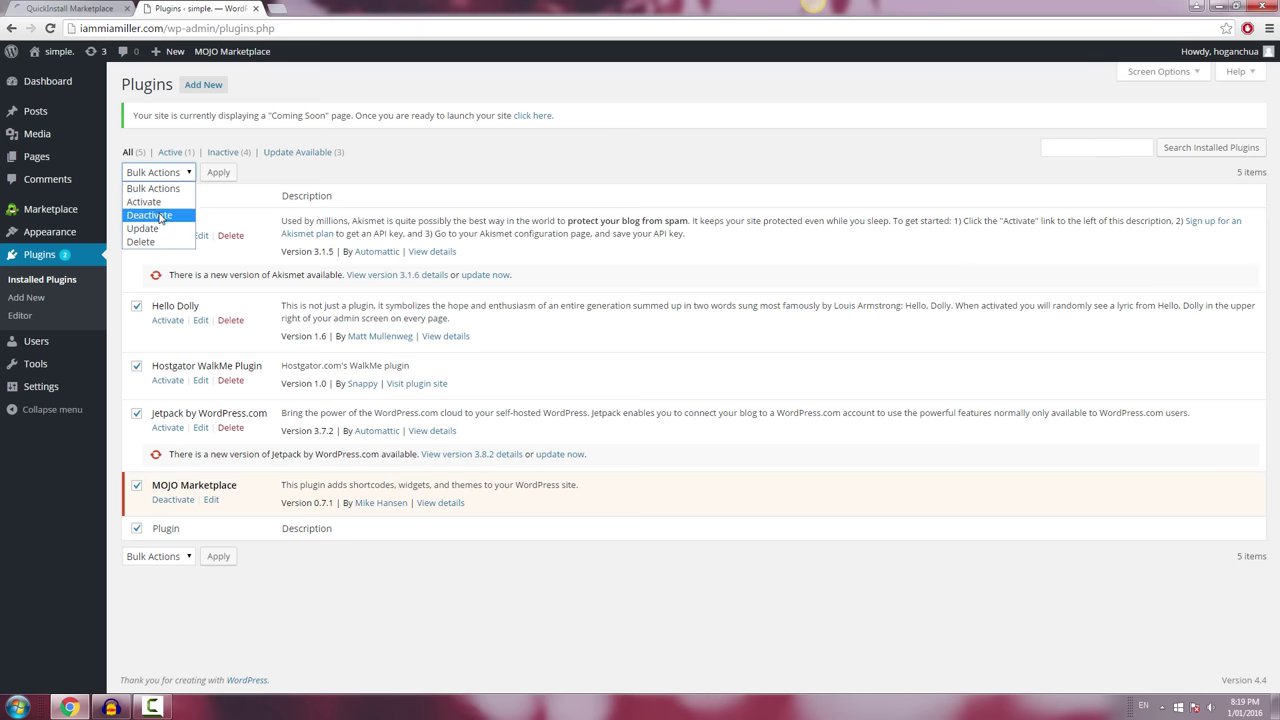
left_click(158, 215)
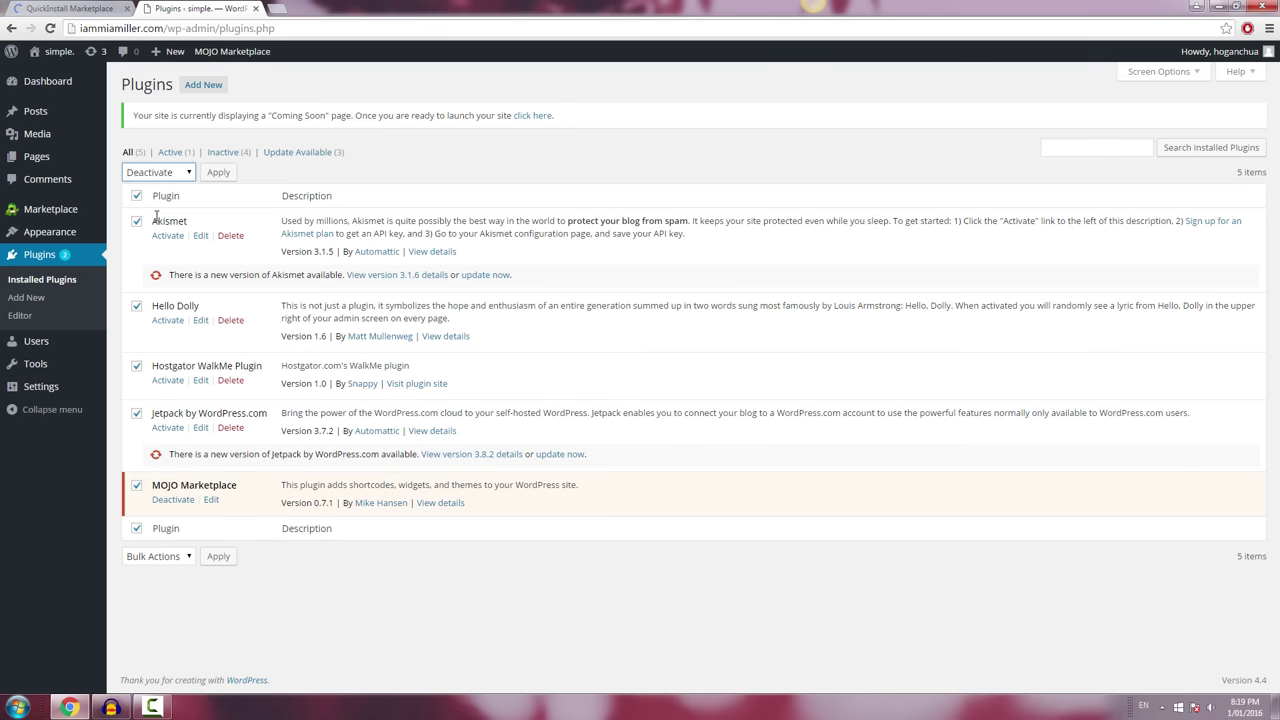
left_click(212, 172)
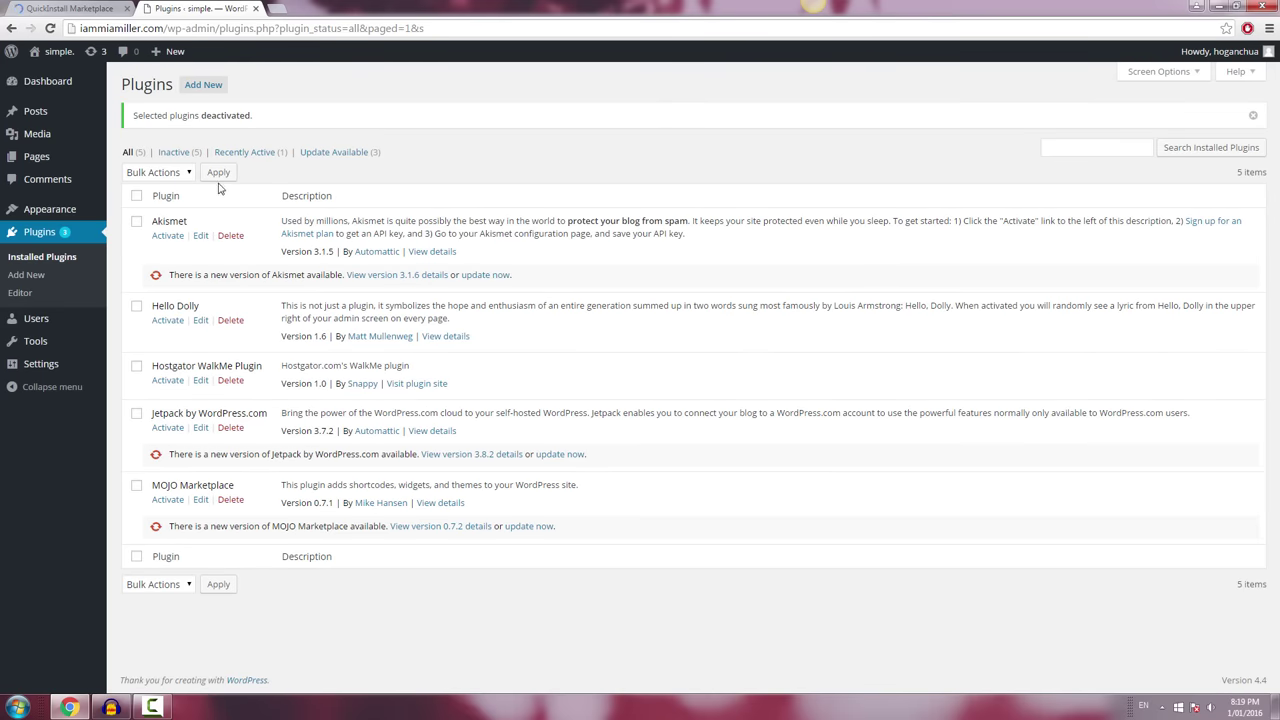
Select all plugins again and bulk-delete them, confirming removal of files and data.
left_click(138, 197)
left_click(160, 174)
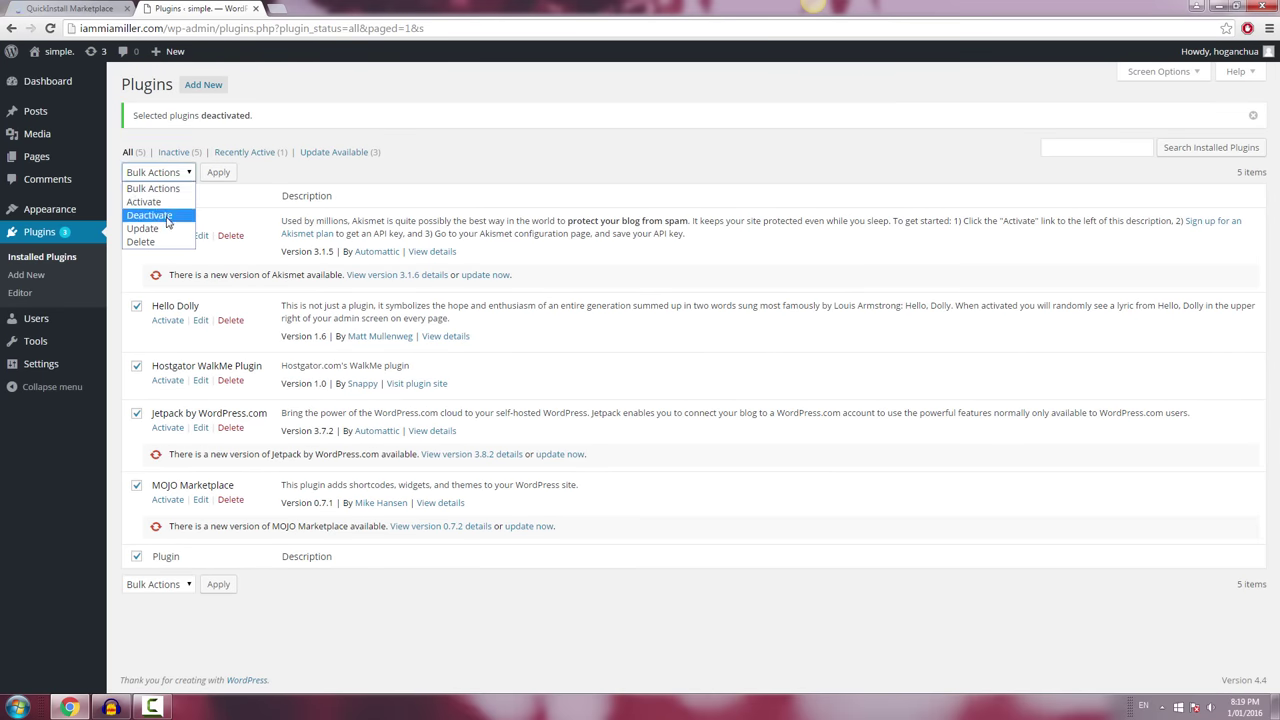
left_click(152, 242)
left_click(214, 176)
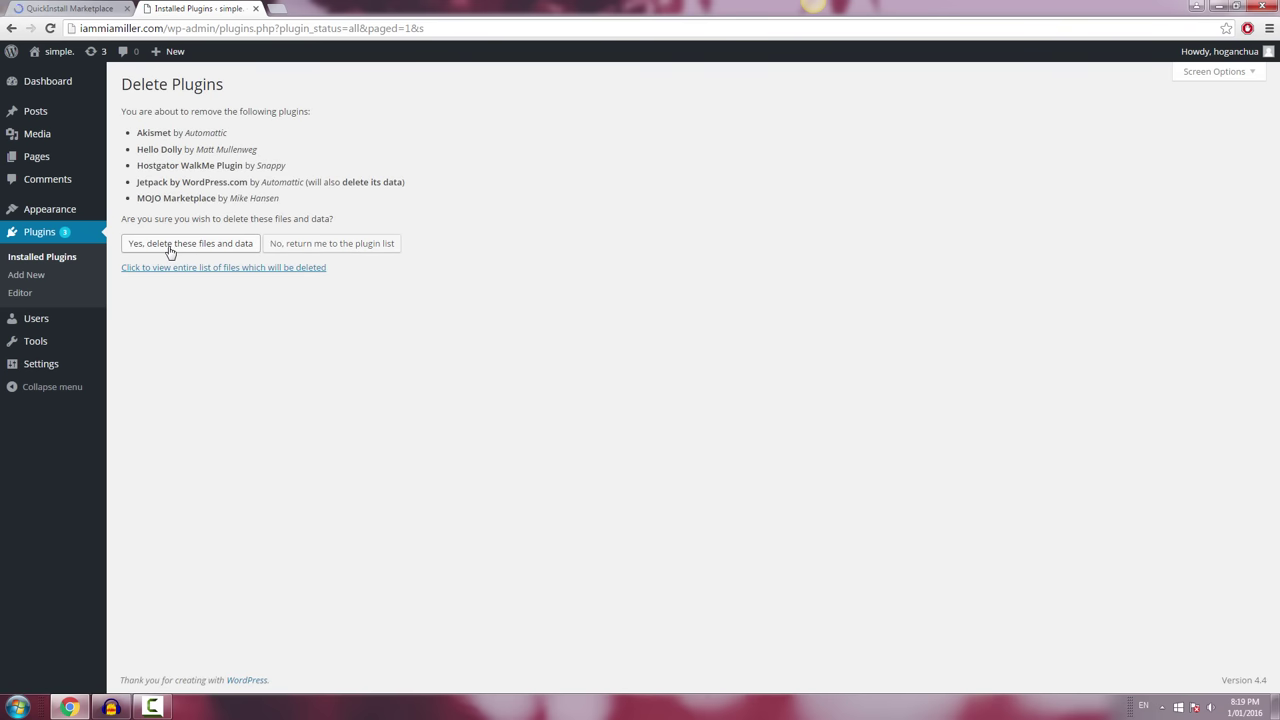
left_click(170, 248)
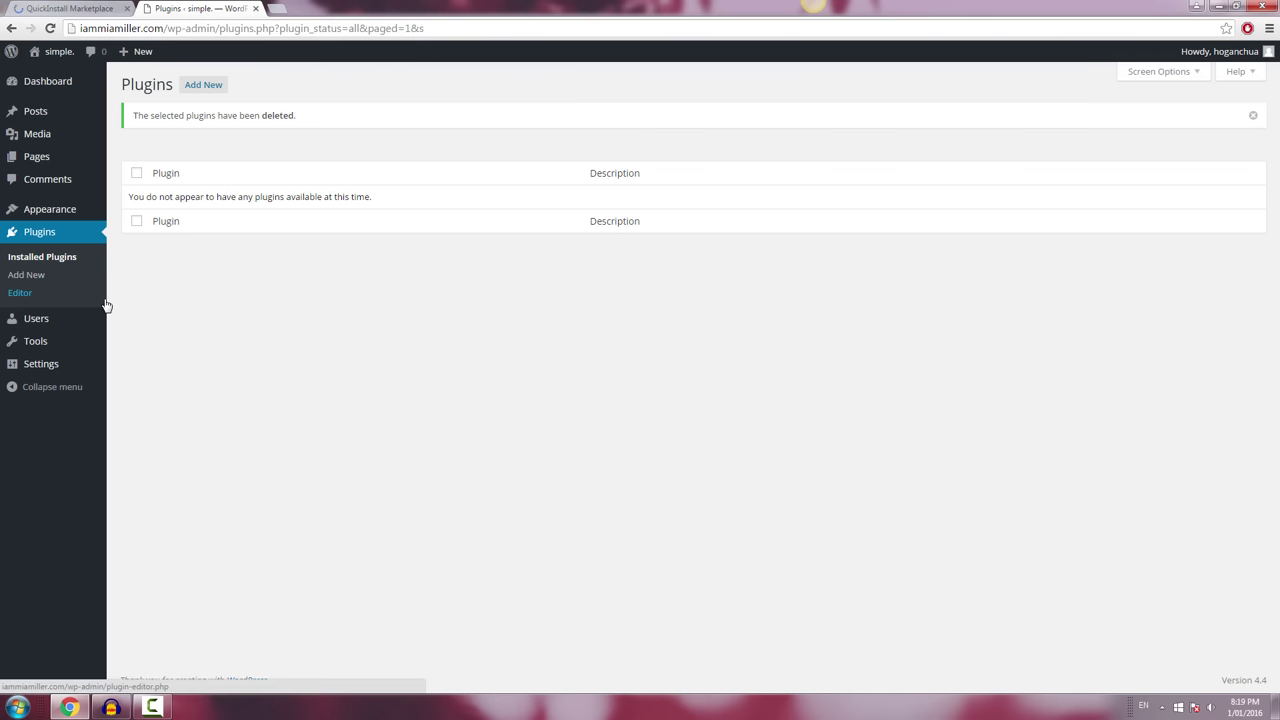
Trash the Sample Page and permanently delete it from the pages Trash.
left_click(33, 160)
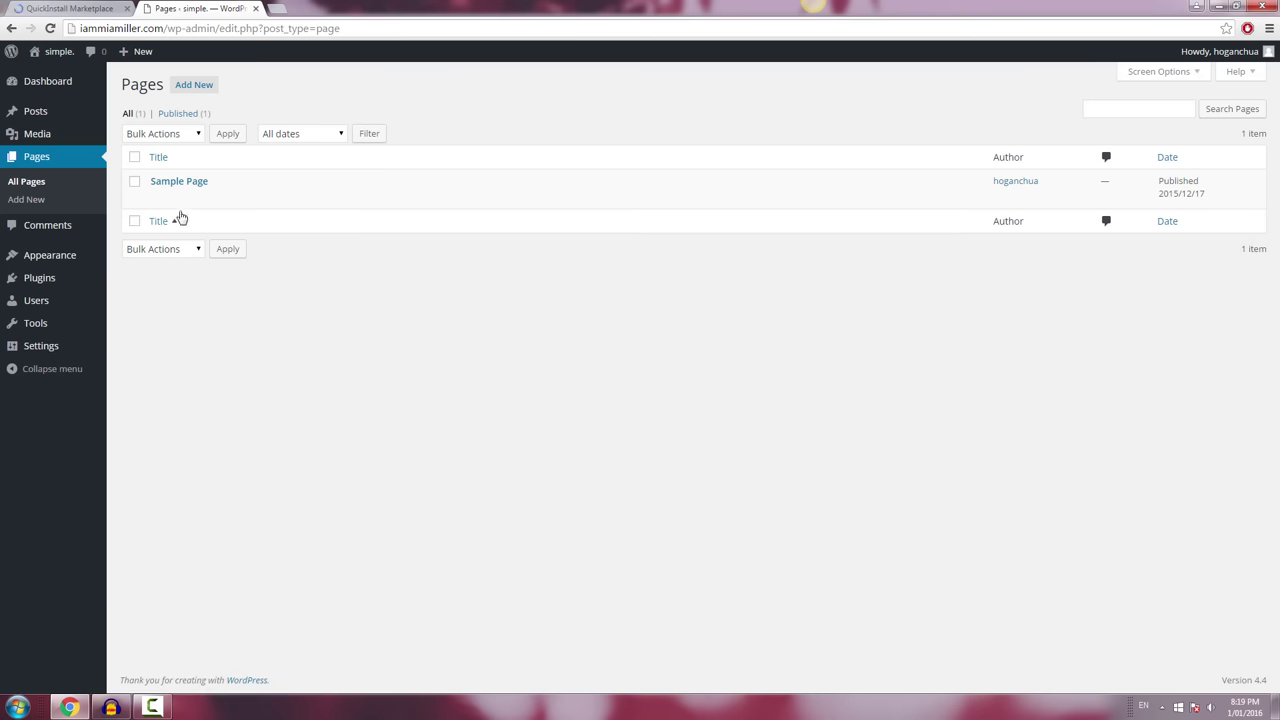
mouse_move(164, 193)
left_click(236, 197)
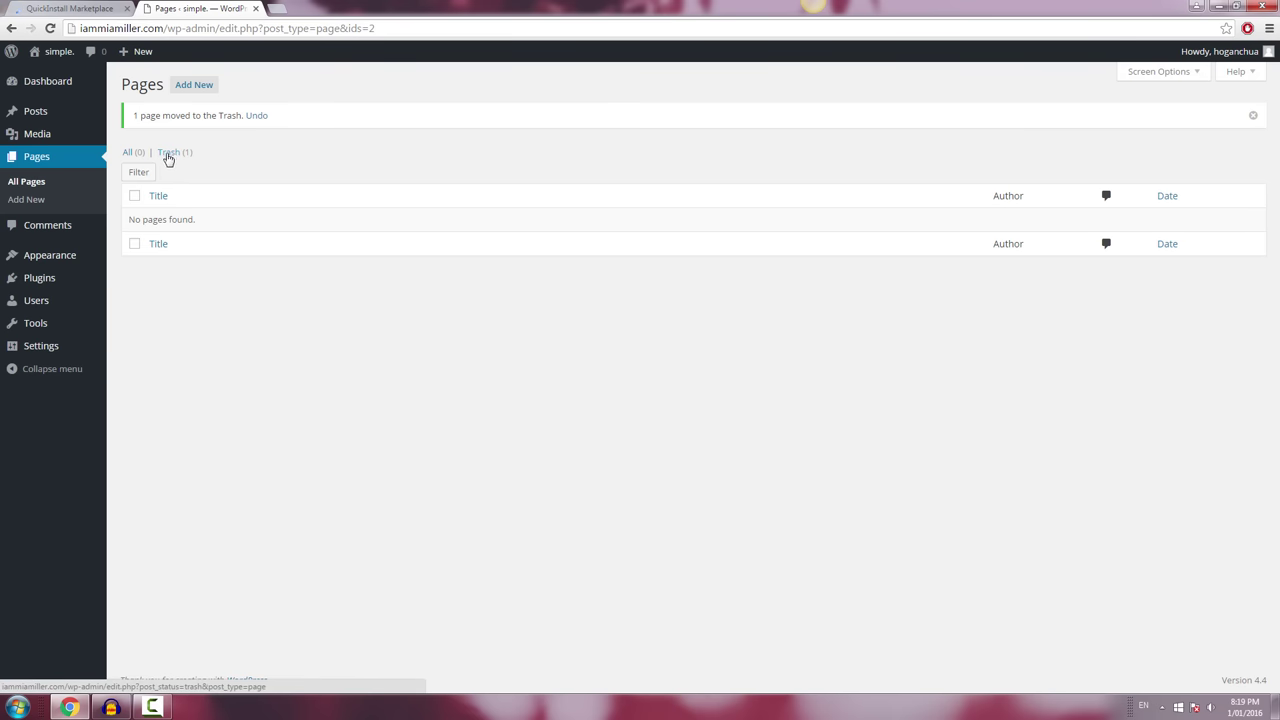
left_click(168, 156)
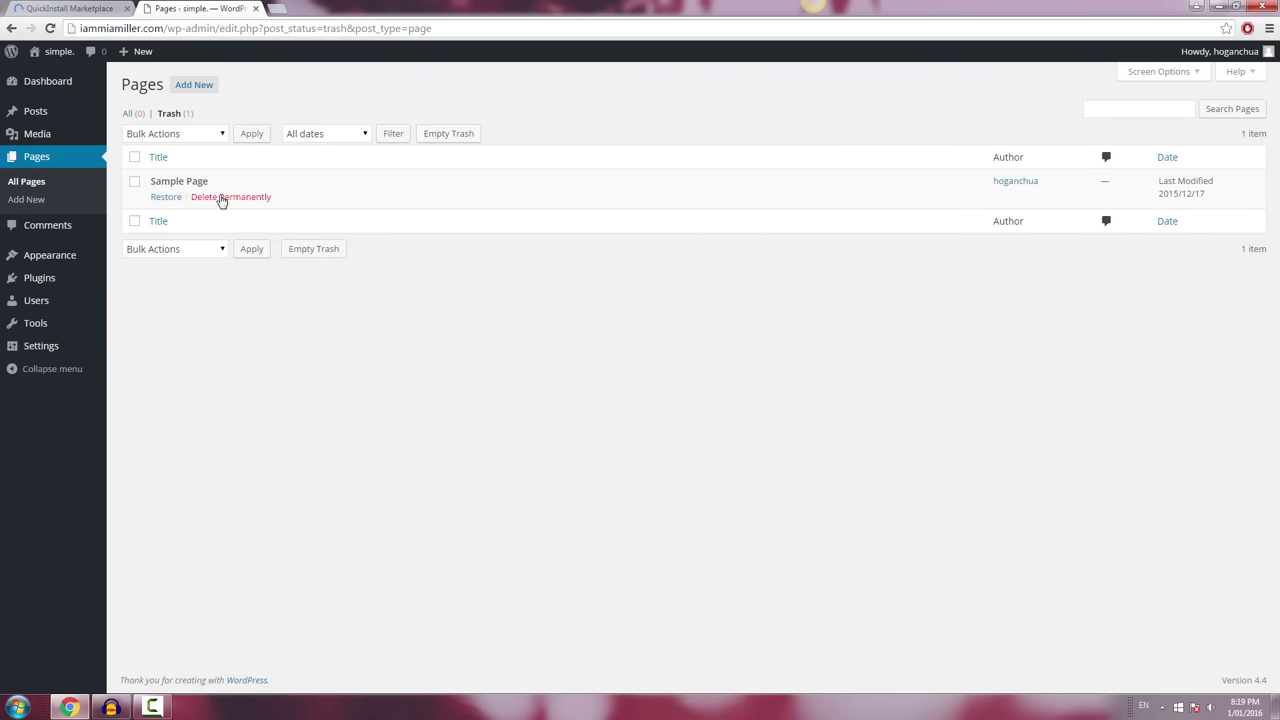
left_click(229, 197)
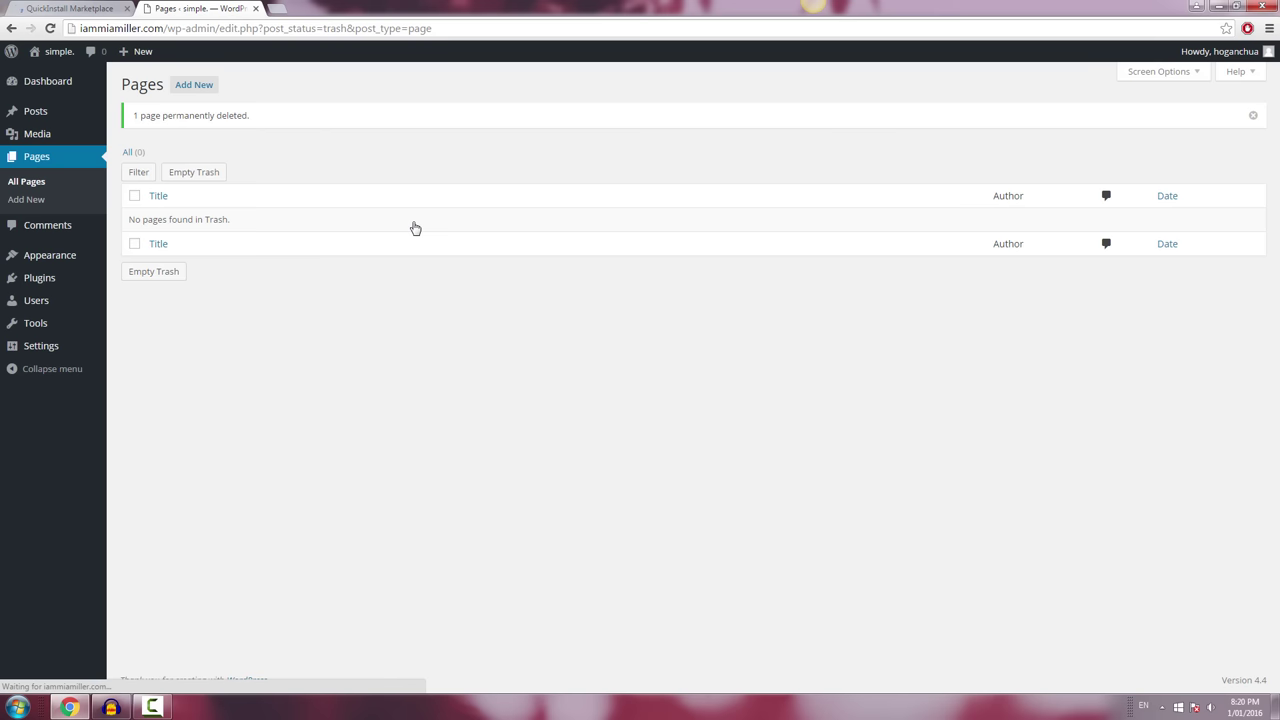
Trash the Hello world! post, delete it permanently, and view the site's front end.
left_click(38, 112)
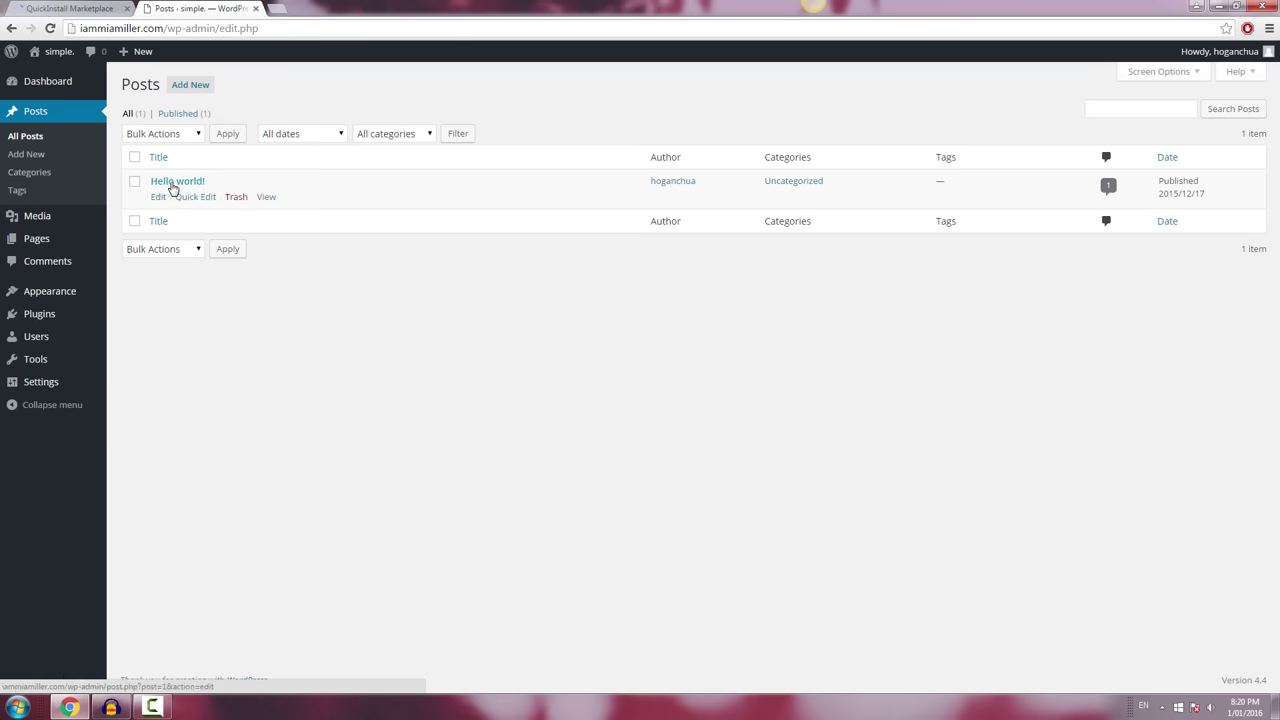
left_click(237, 197)
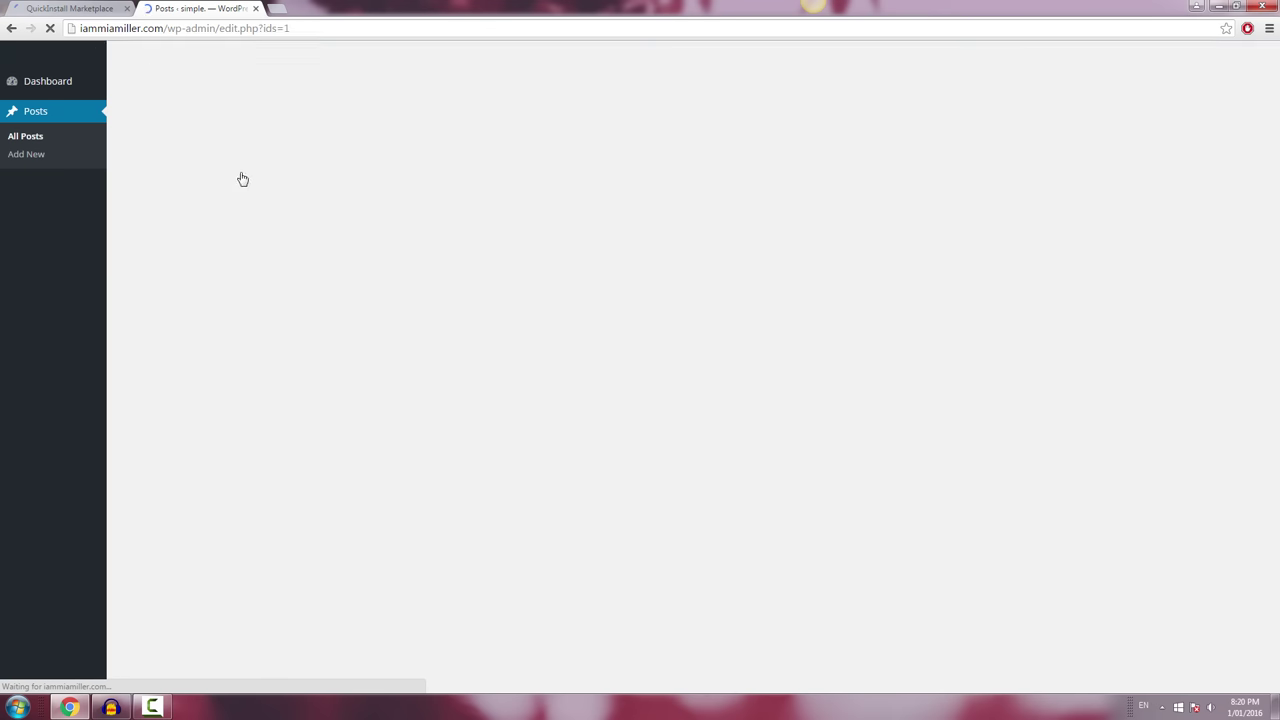
left_click(191, 154)
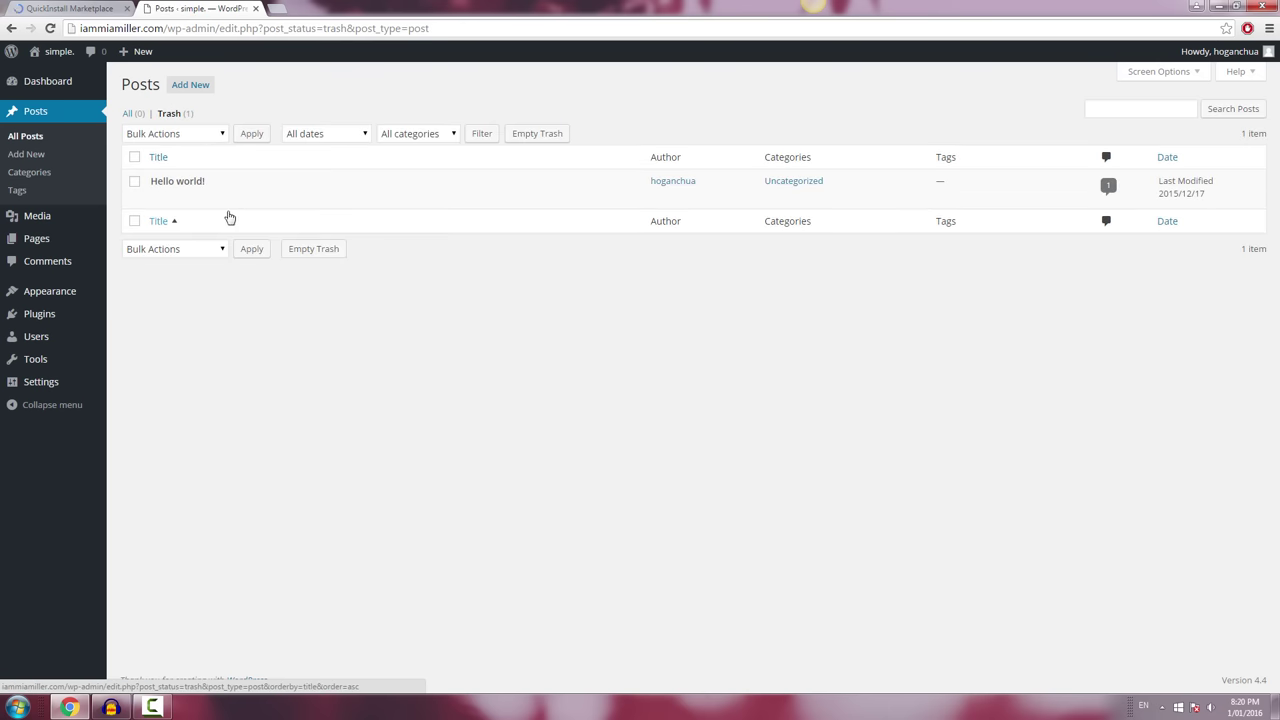
left_click(215, 200)
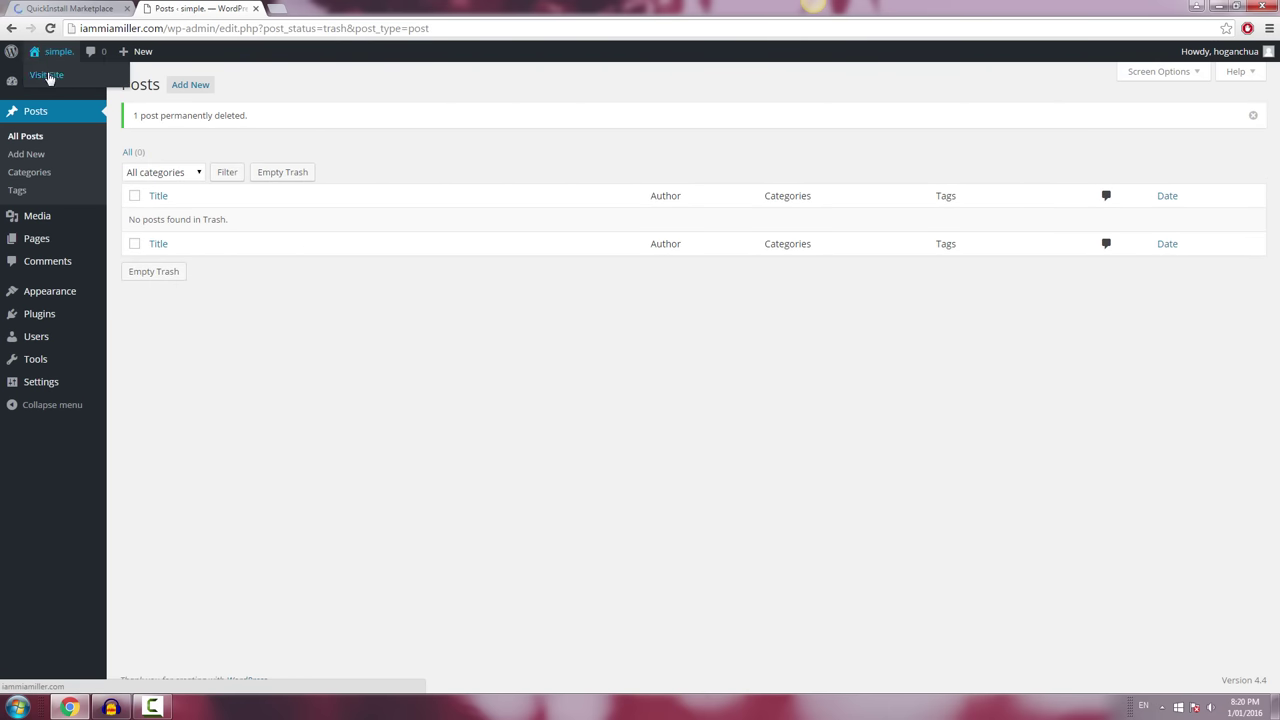
left_click(47, 76)
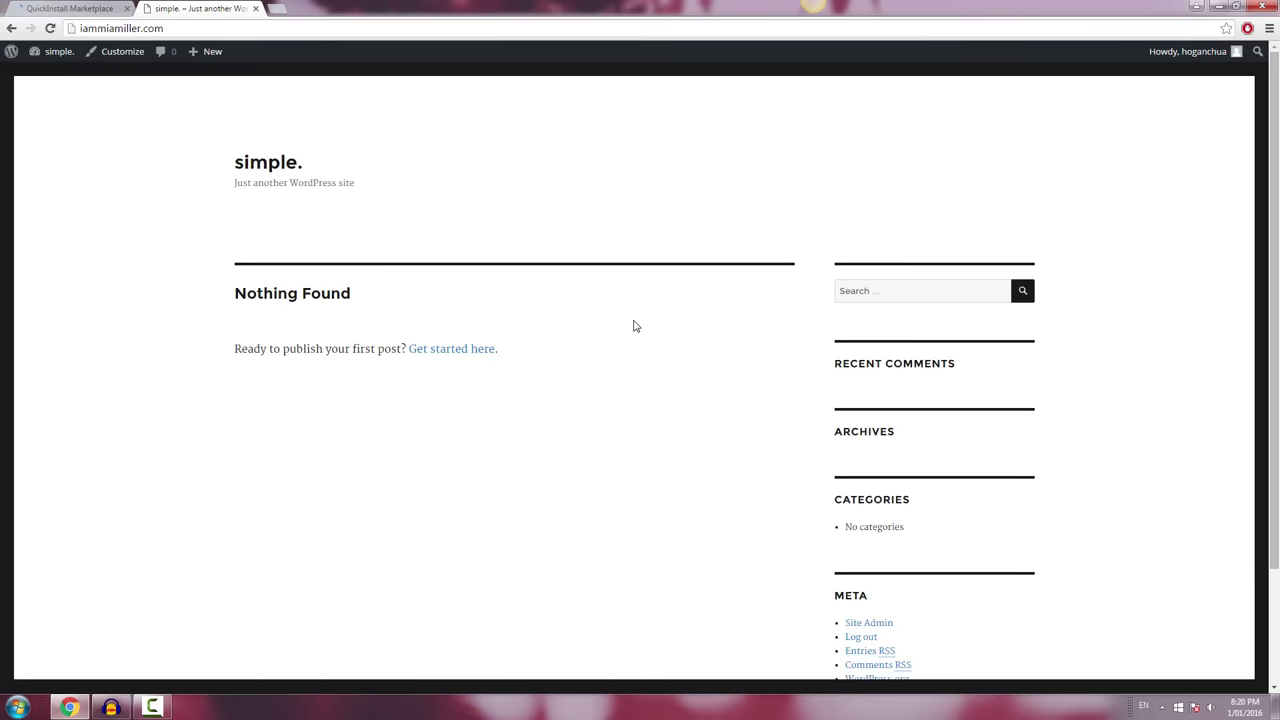
Scroll the empty Nothing Found front page, then return via the admin bar to the Dashboard.
scroll(1250, 300, "down", 2)
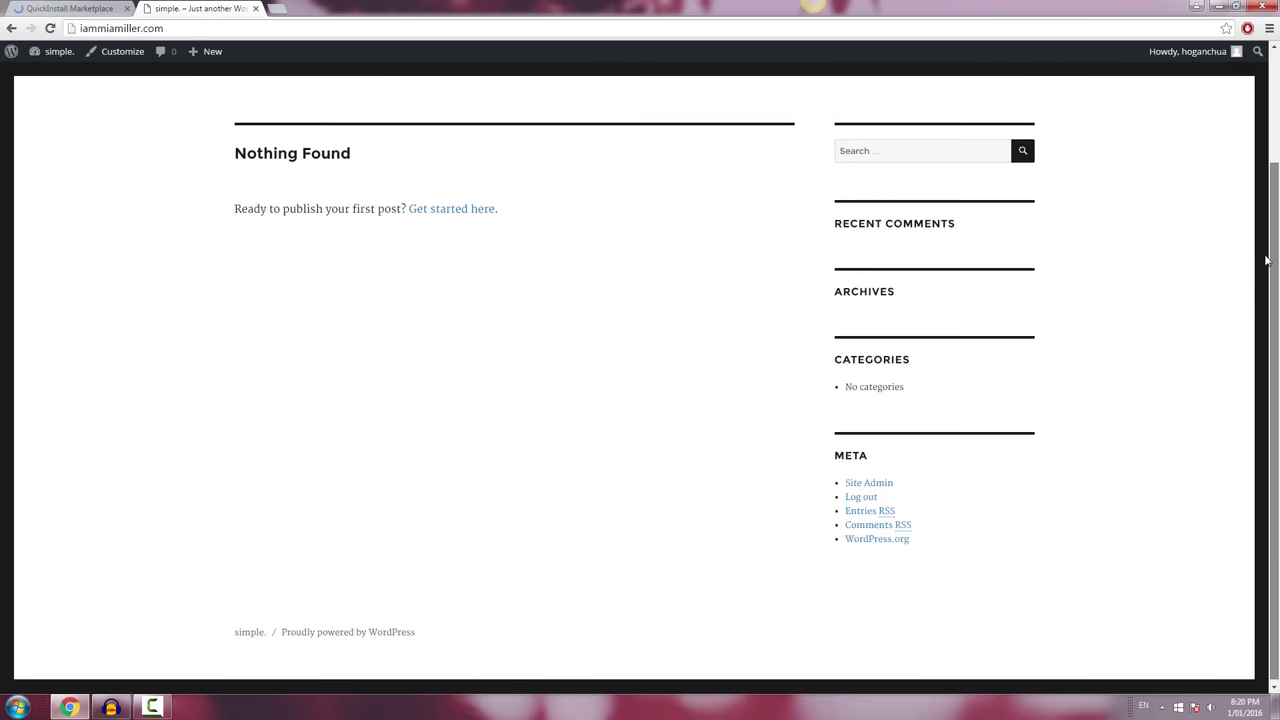
scroll(1250, 160, "up", 2)
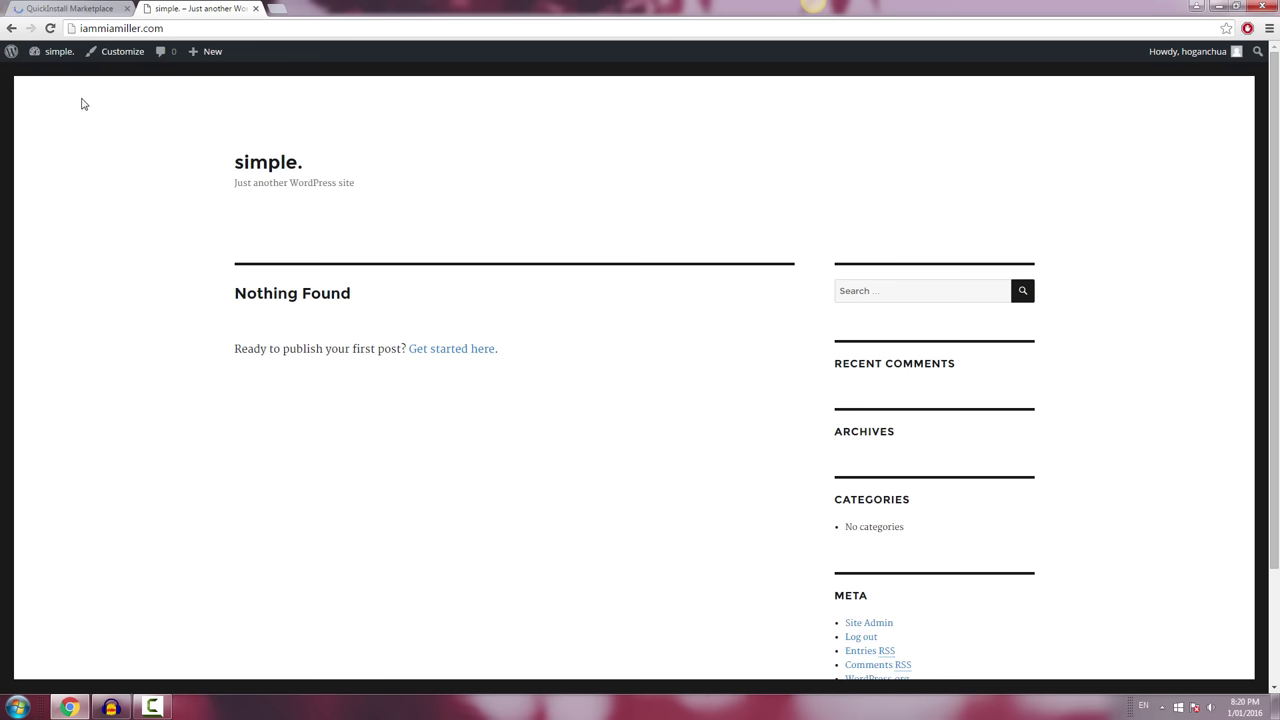
mouse_move(63, 61)
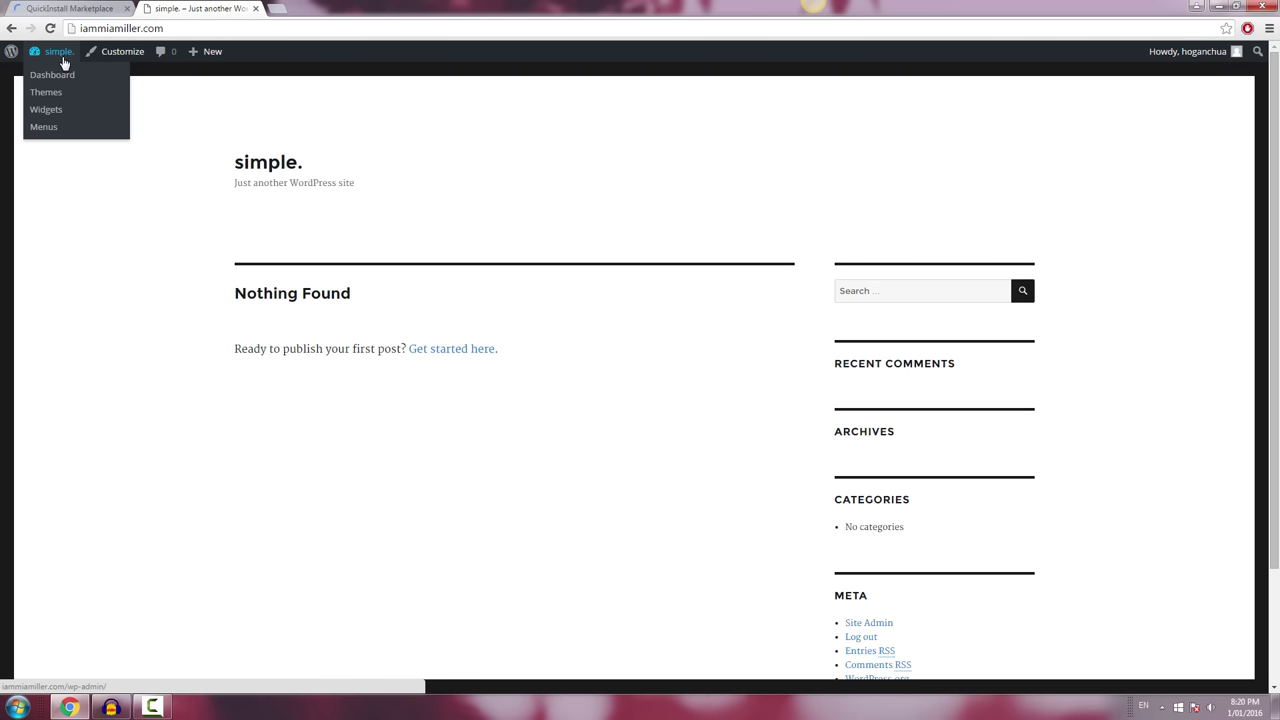
left_click(51, 79)
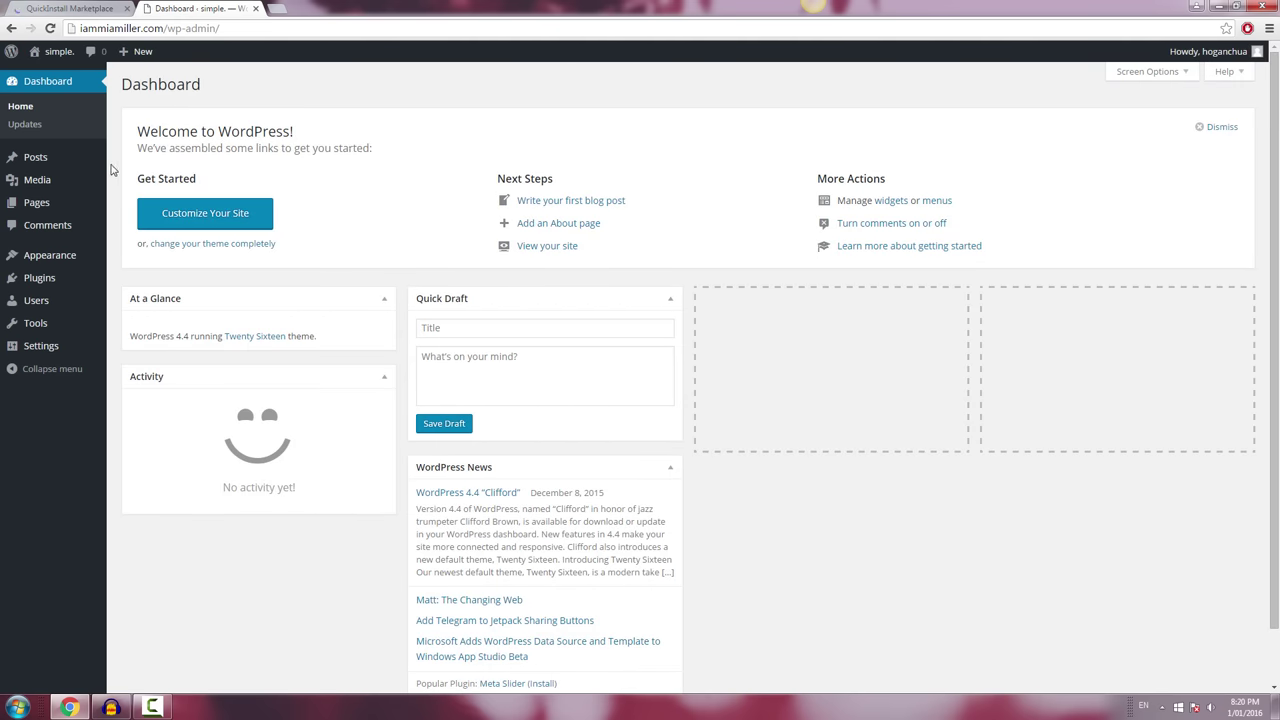
mouse_move(95, 187)
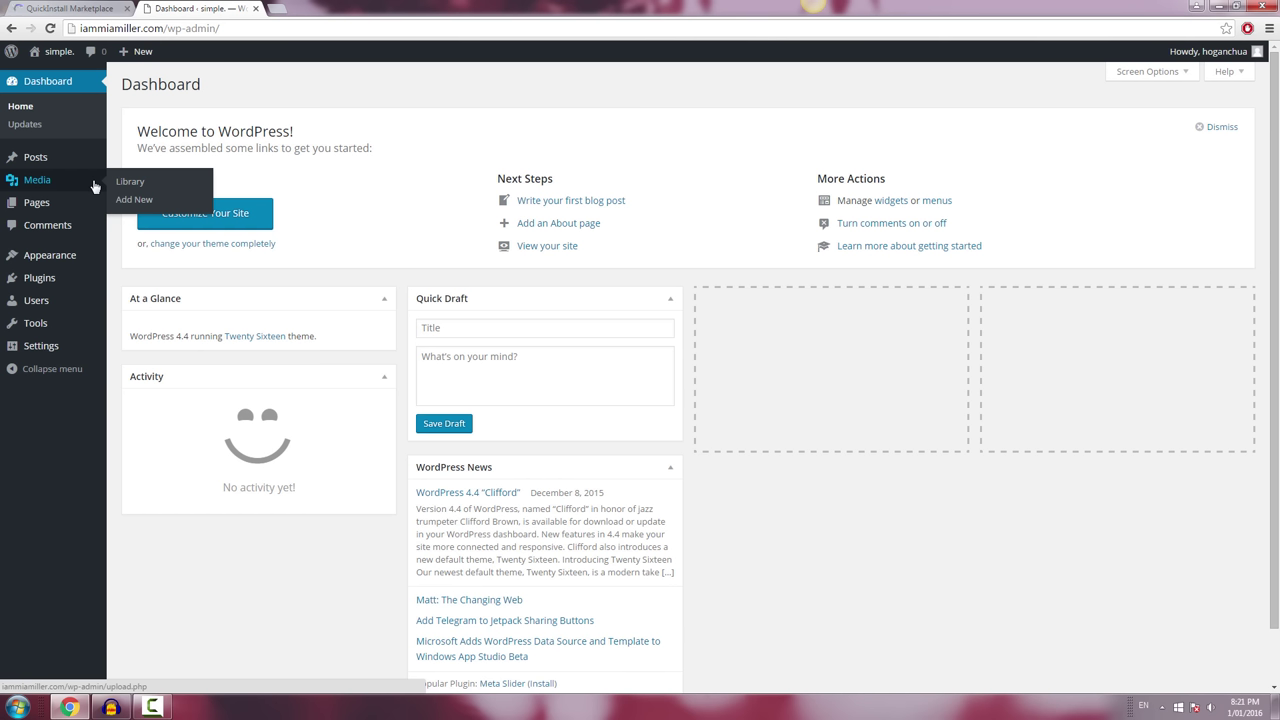
In a new tab, go to hoganchua.com and open the How to Make a Blog post from BLOG.
left_click(279, 9)
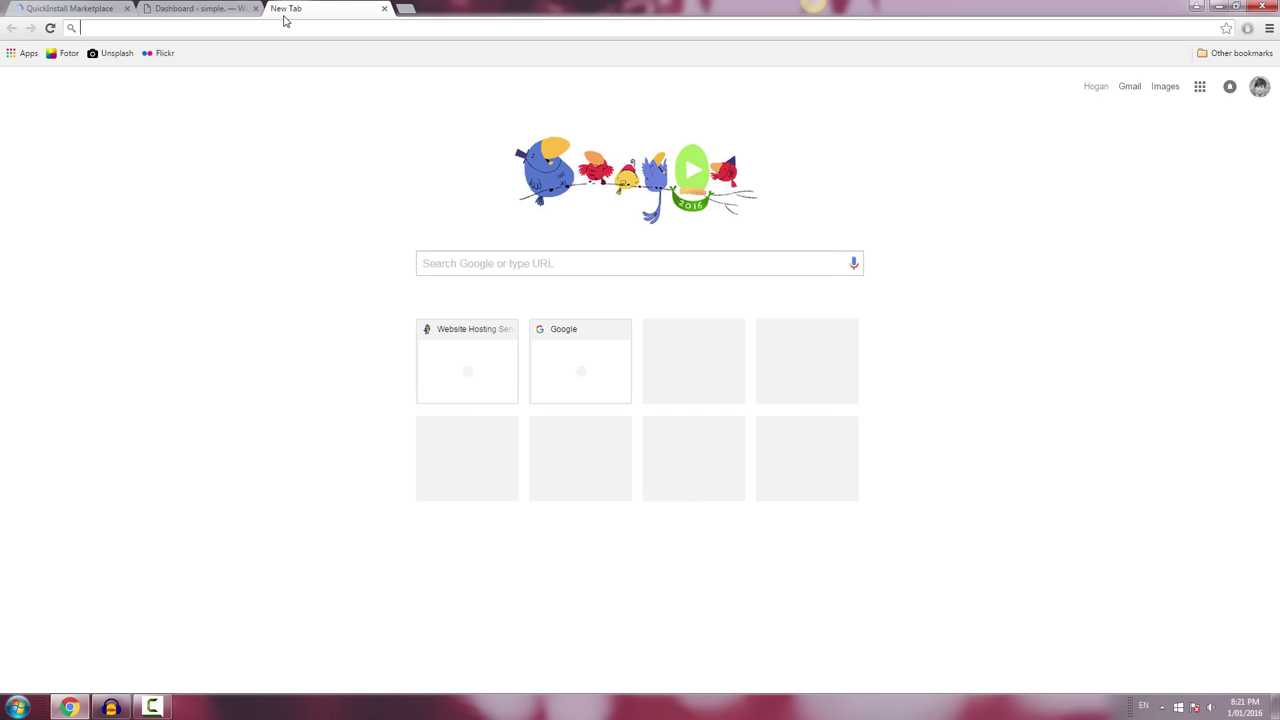
type("hoganchua.ciom")
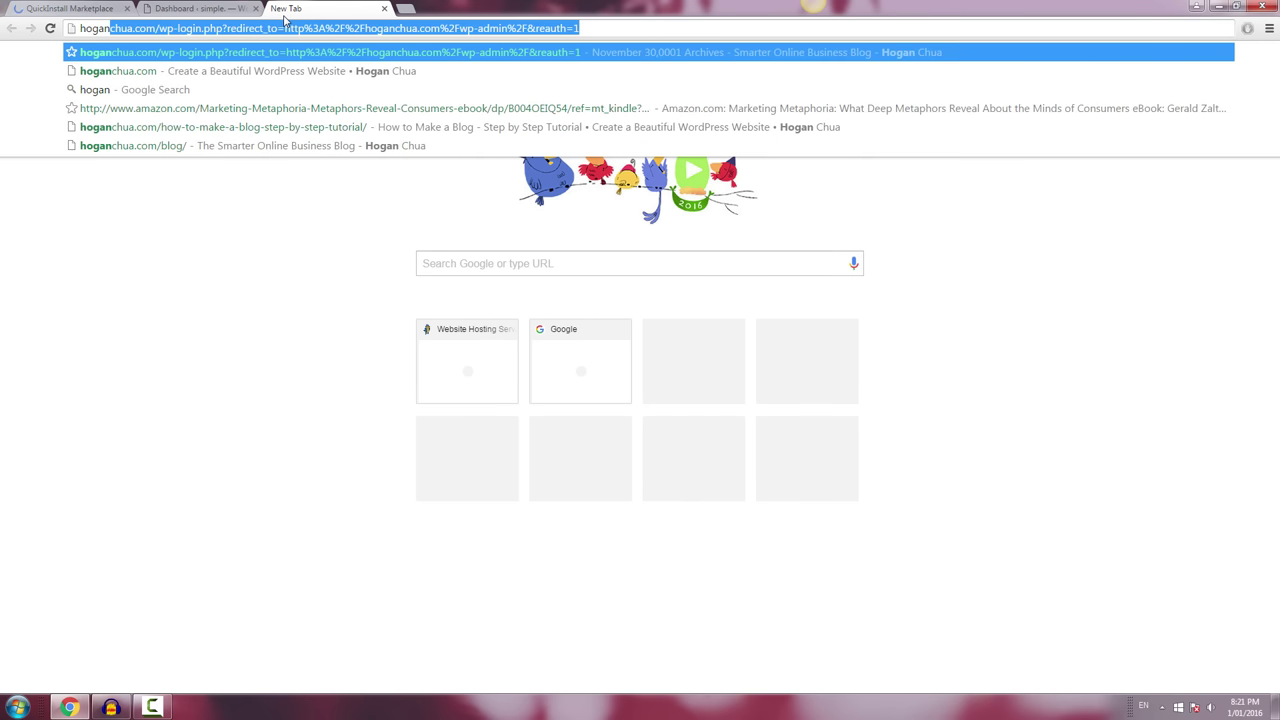
key("BackSpace")
key("BackSpace")
key("BackSpace")
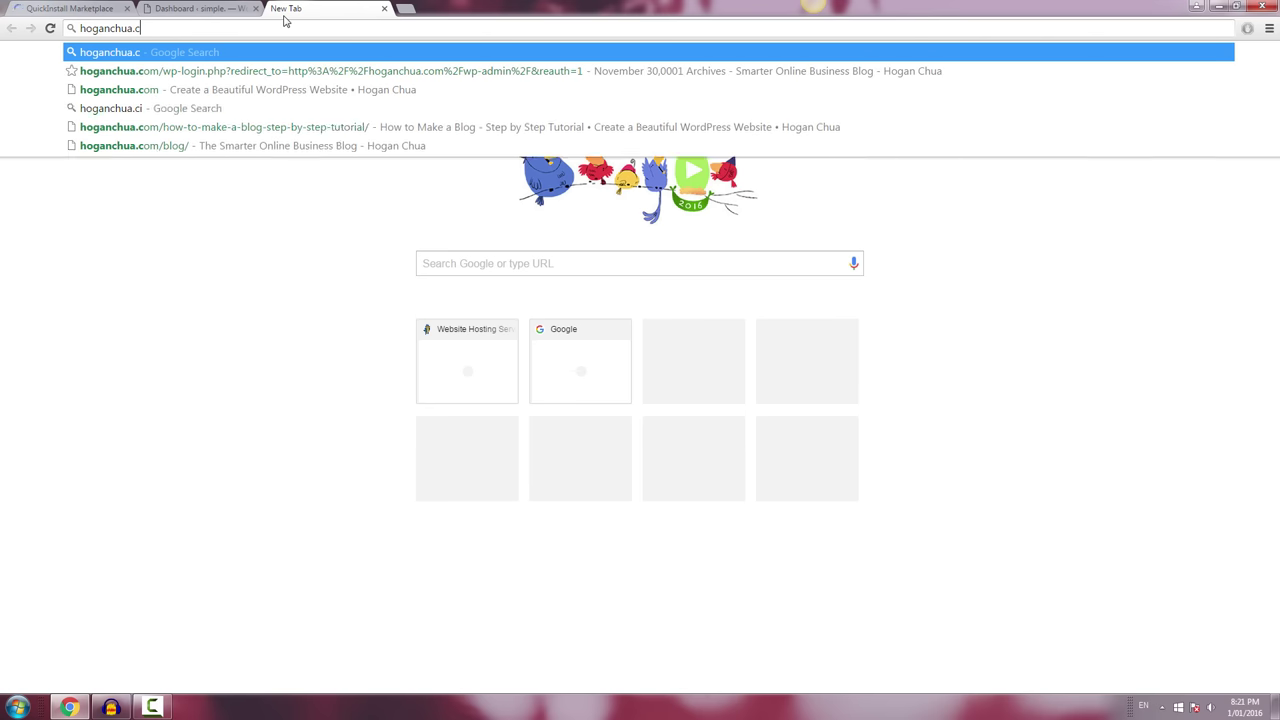
type("om")
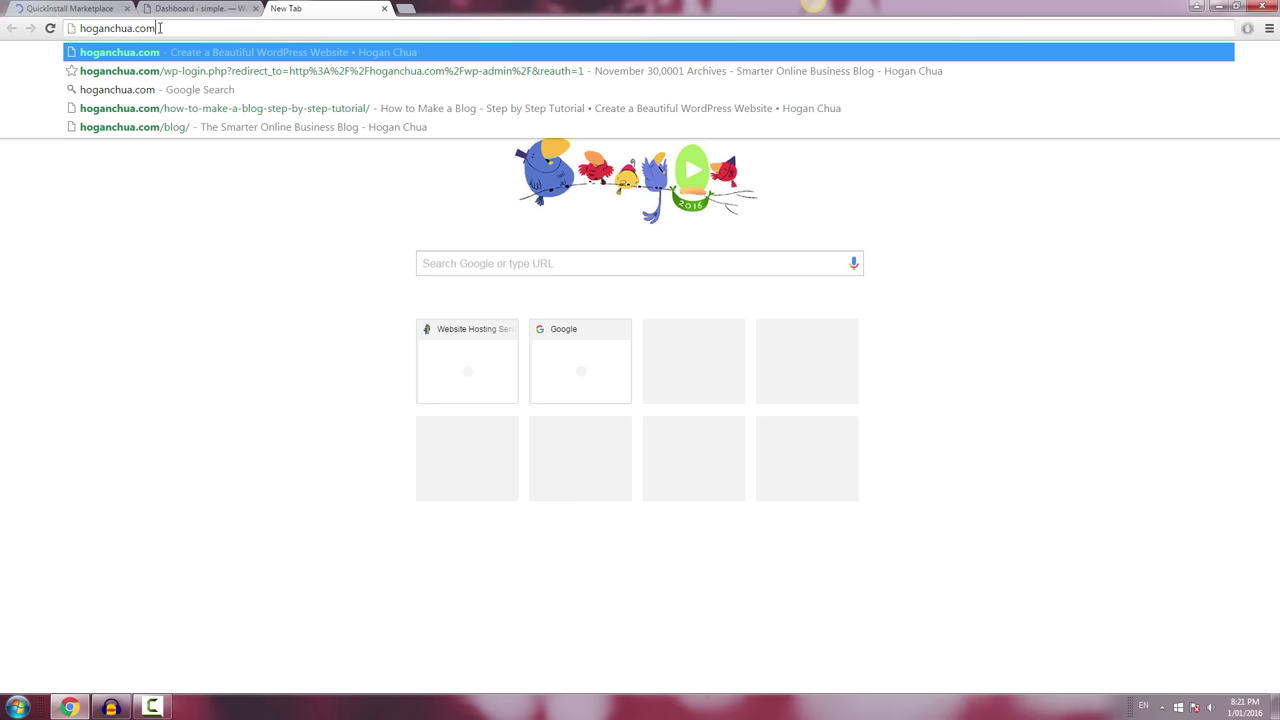
key("Return")
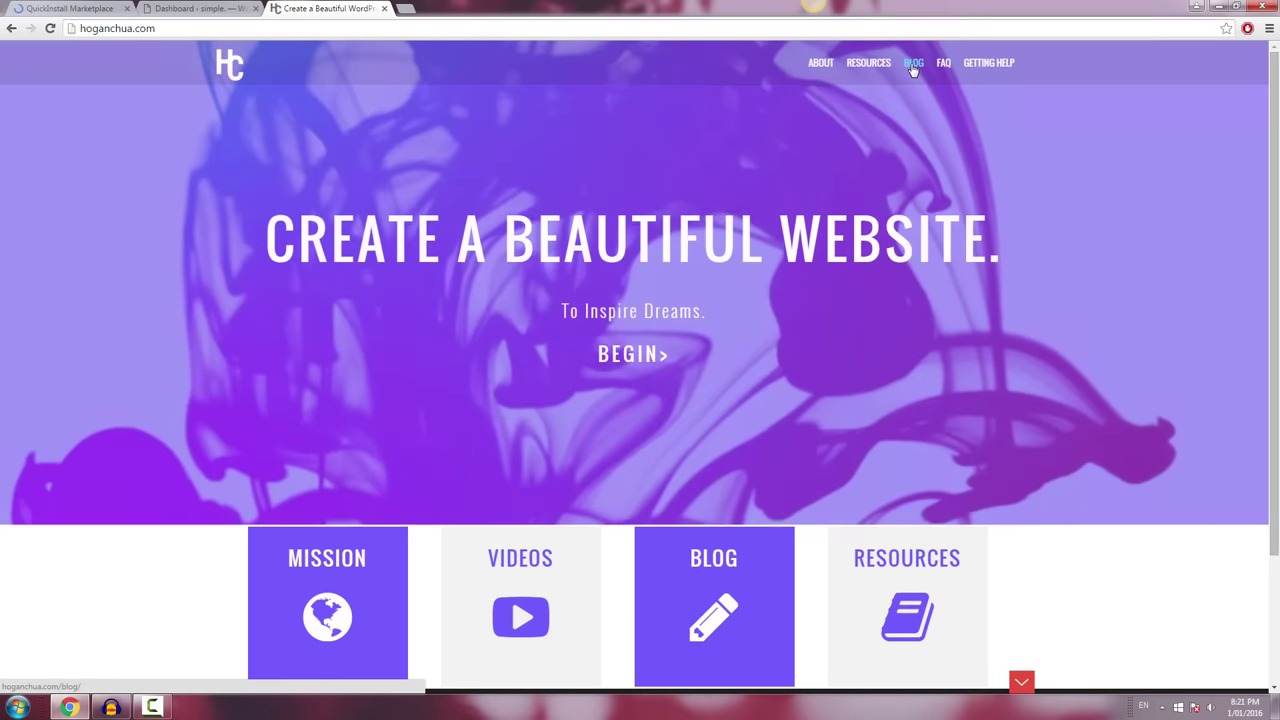
left_click(913, 64)
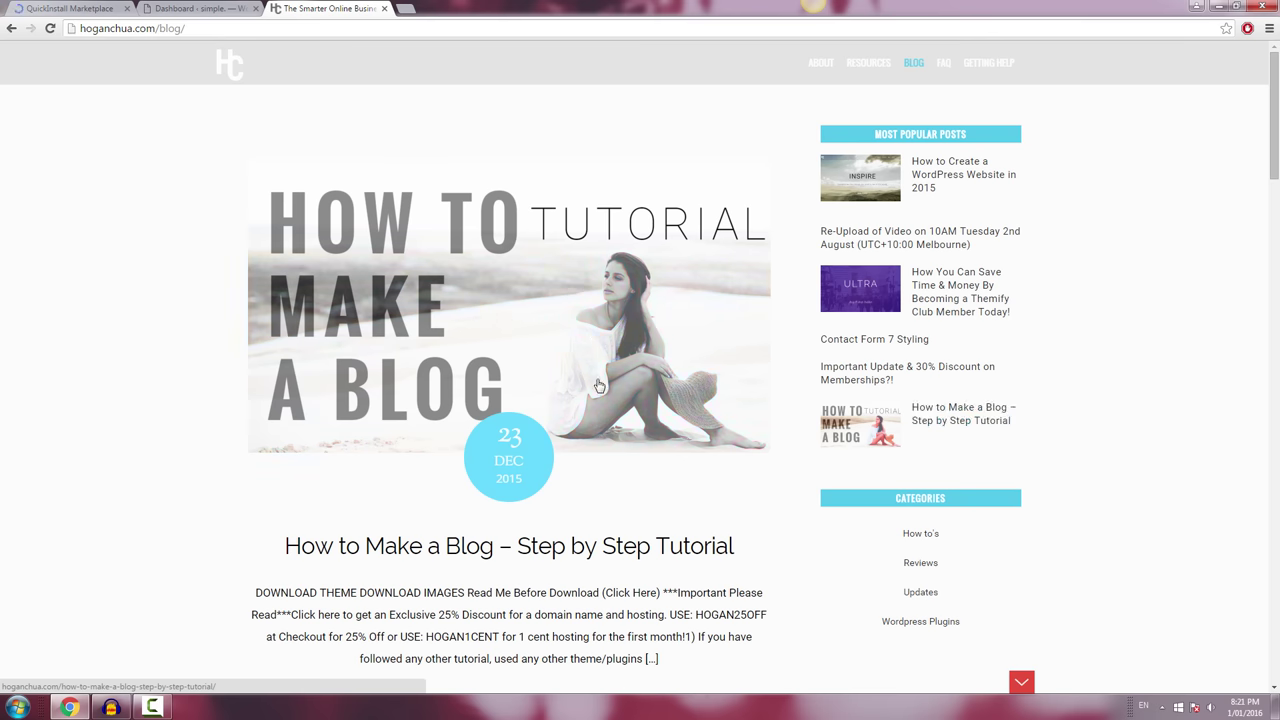
left_click(585, 339)
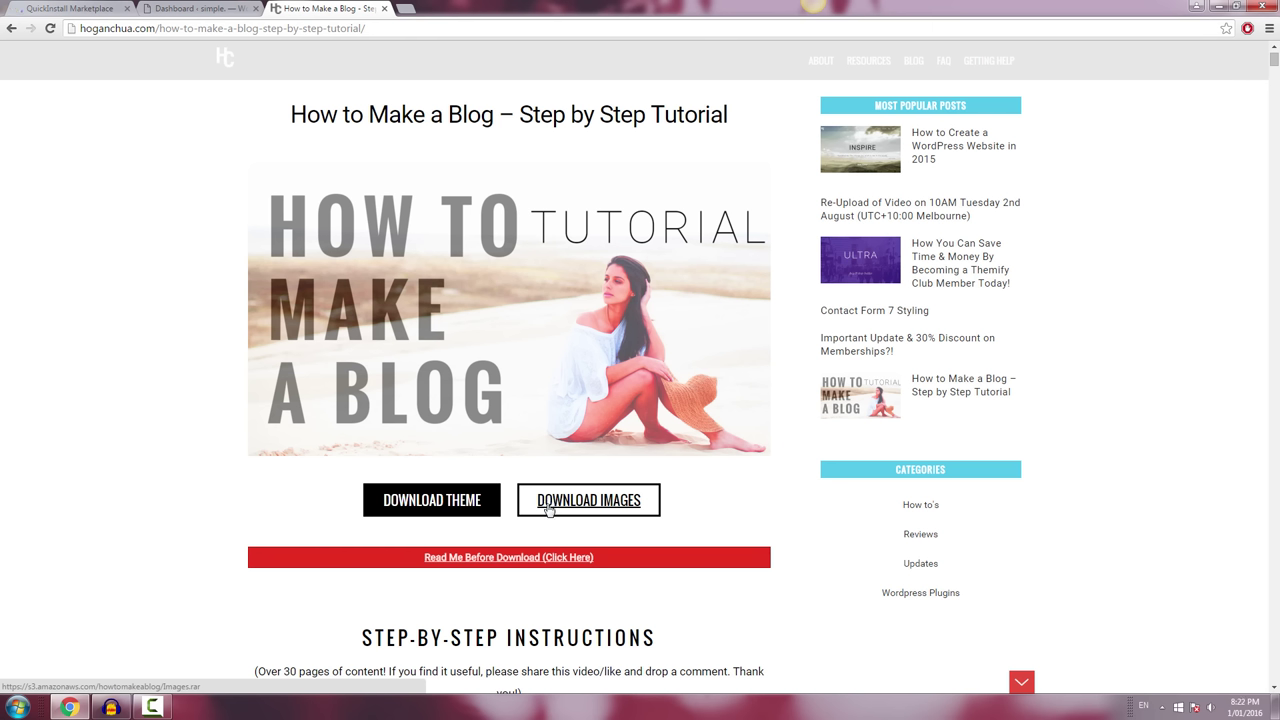
Download the Themify Ultra theme zip and the Images archive to the desktop.
left_click(440, 508)
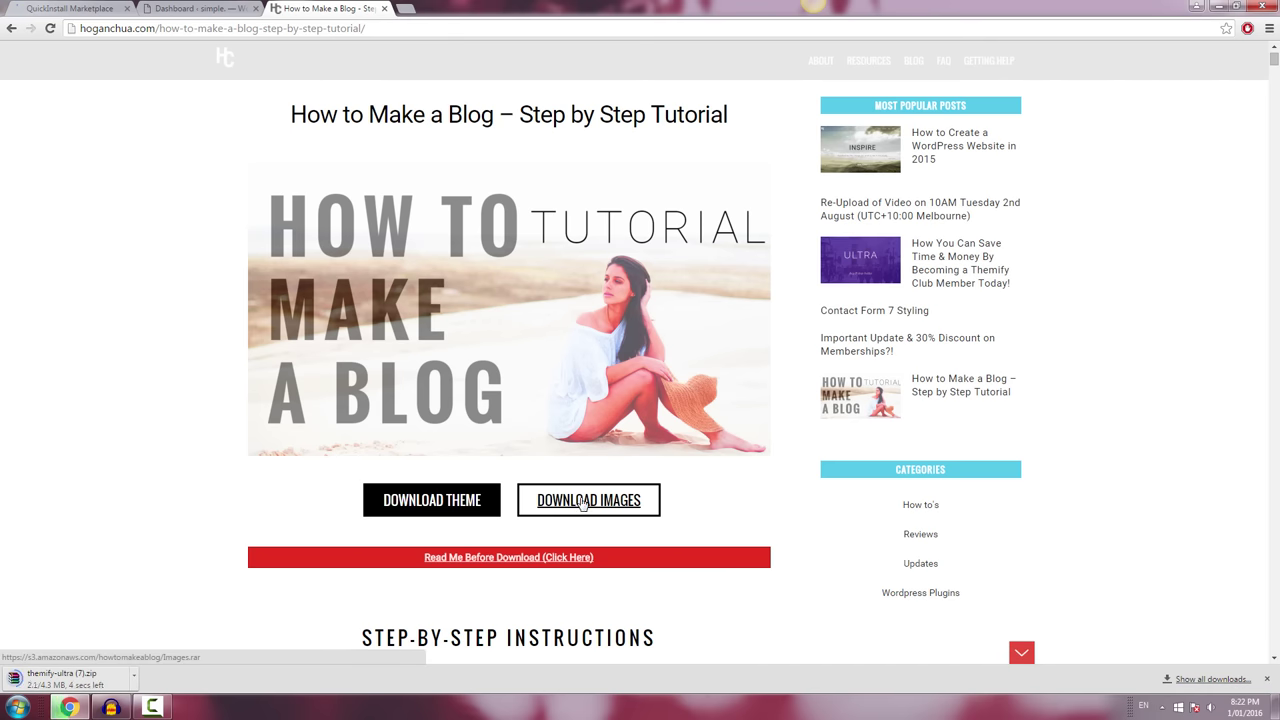
left_click(582, 503)
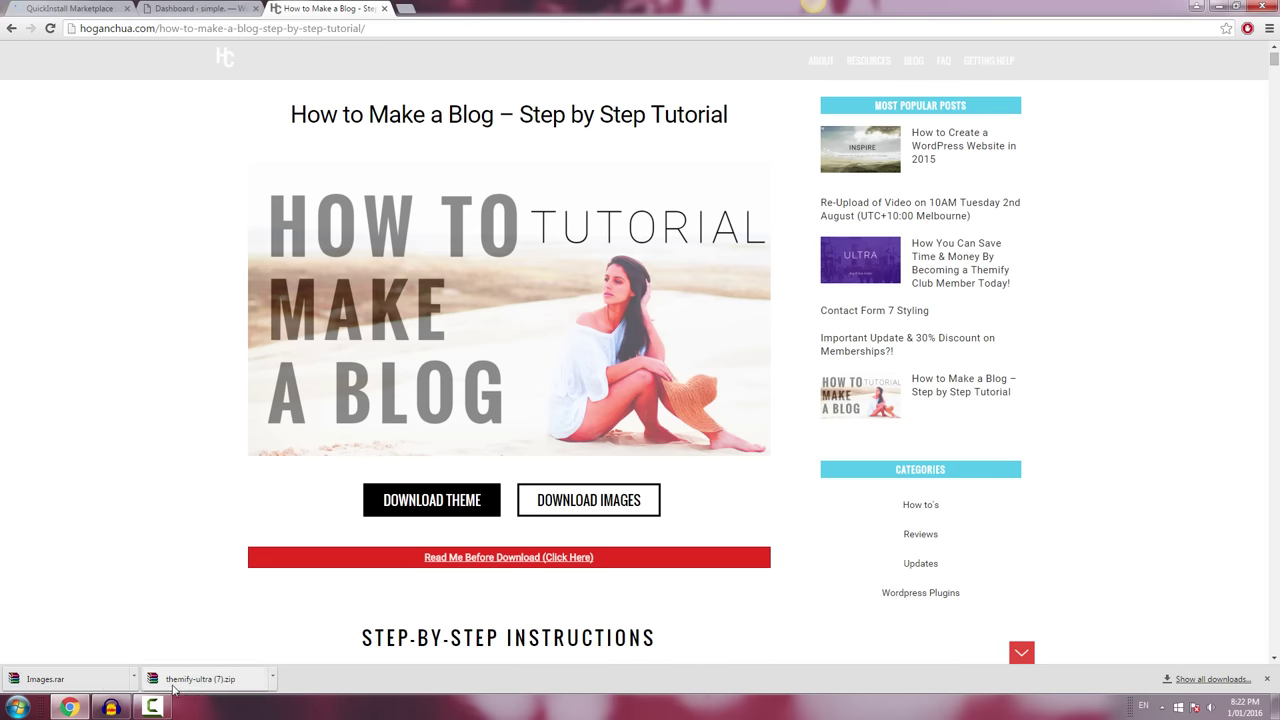
right_click(241, 706)
left_click(278, 647)
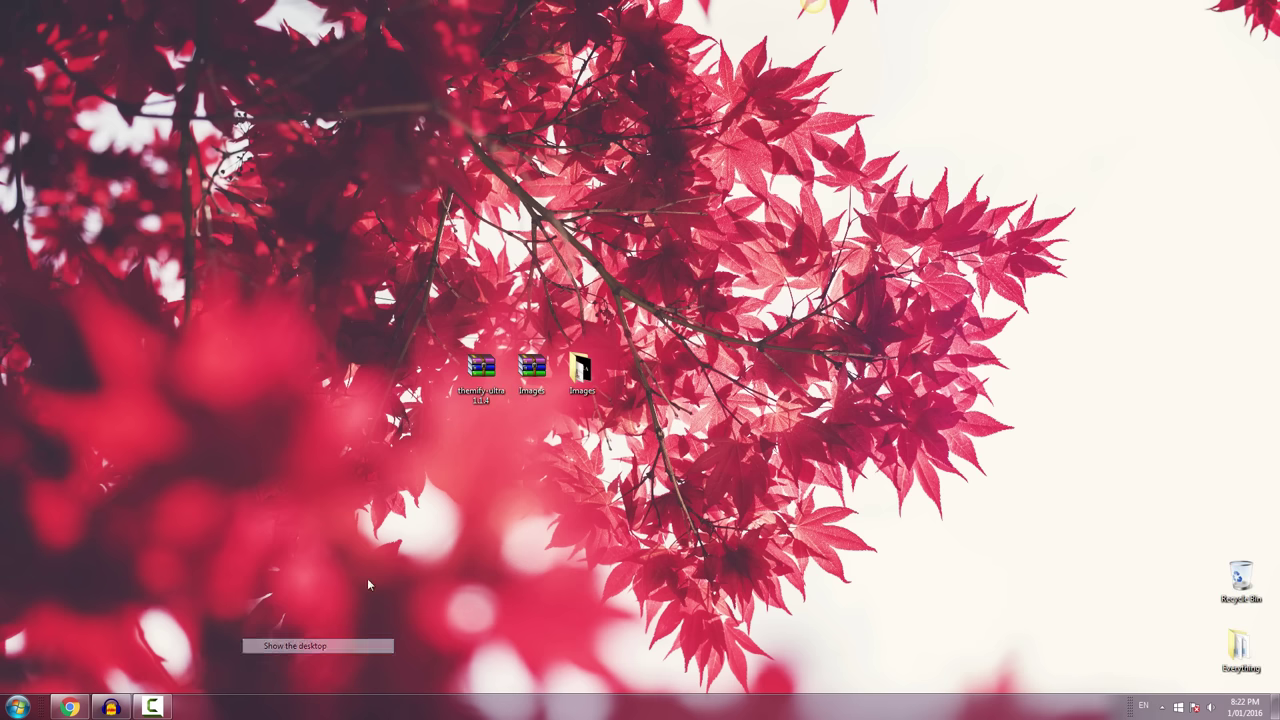
left_click(462, 390)
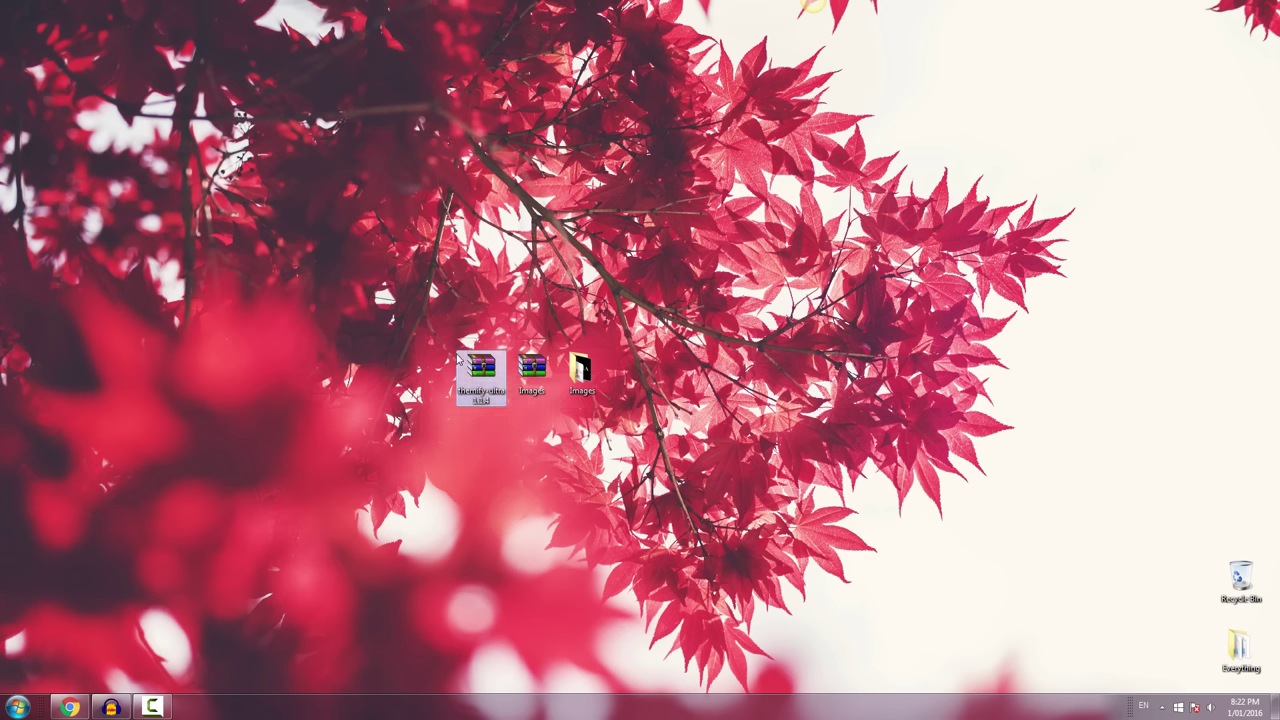
right_click(574, 382)
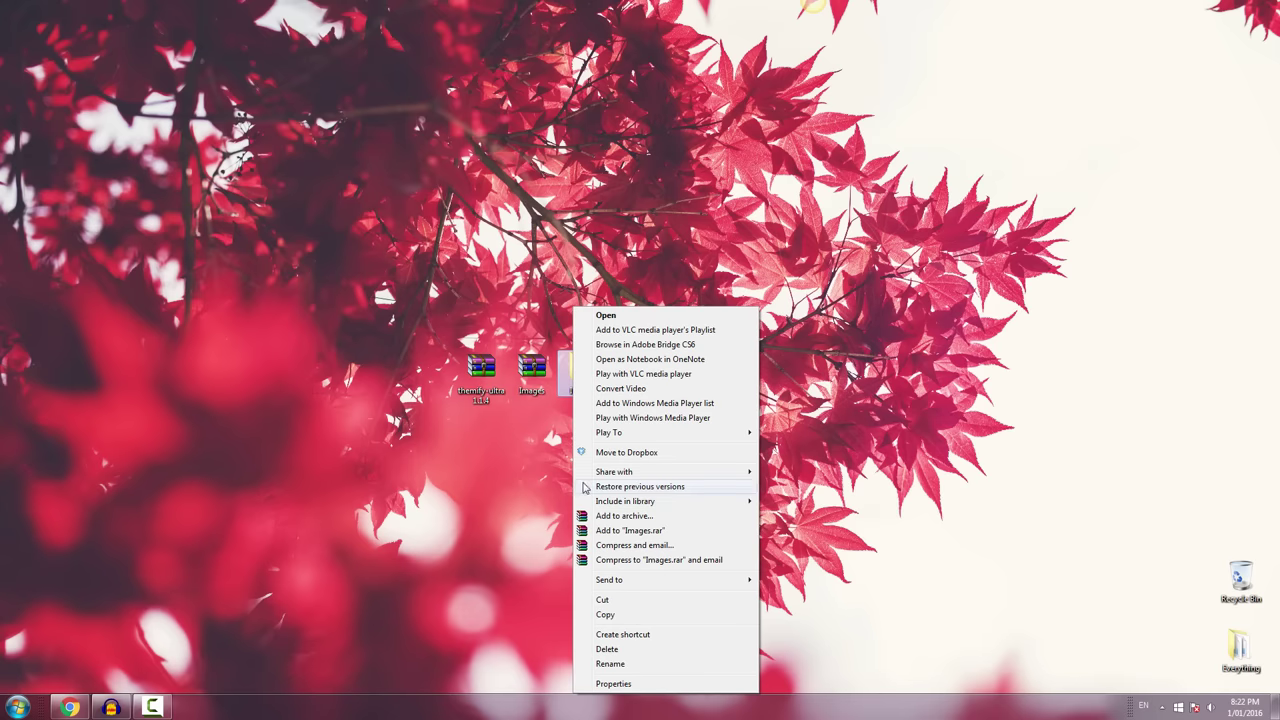
left_click(510, 432)
left_click_drag(453, 328, 501, 408)
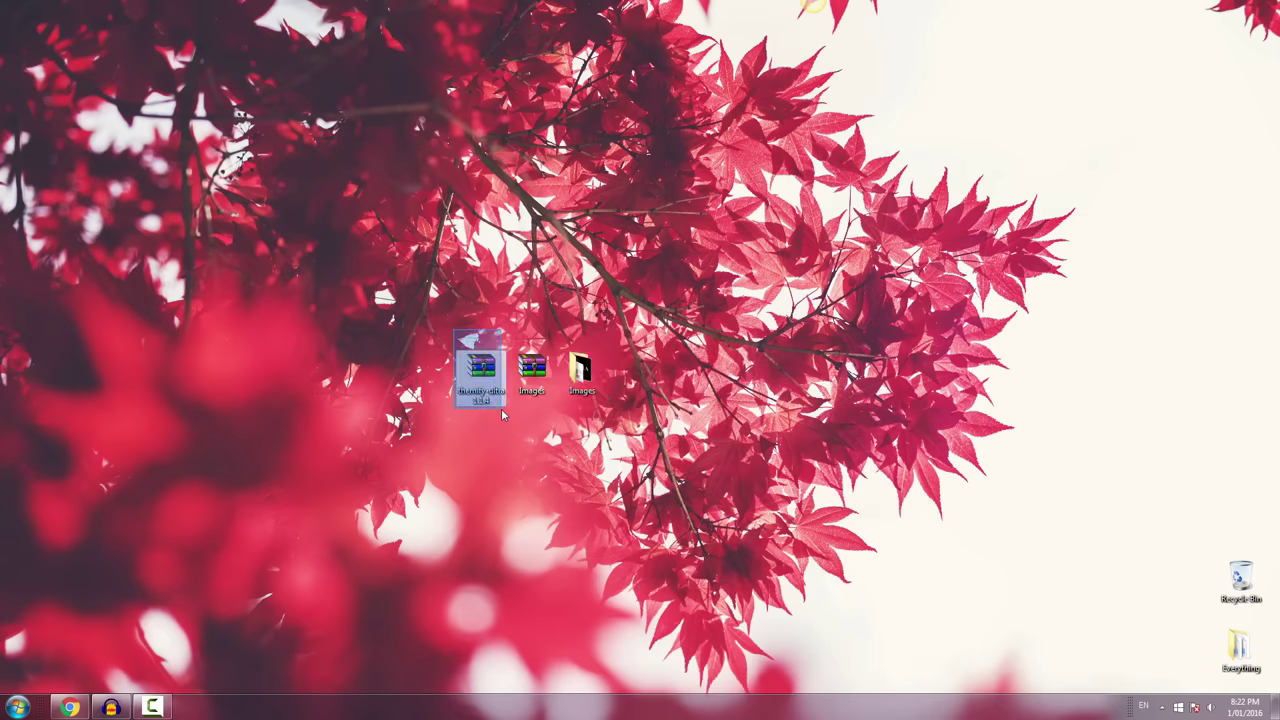
left_click(433, 355)
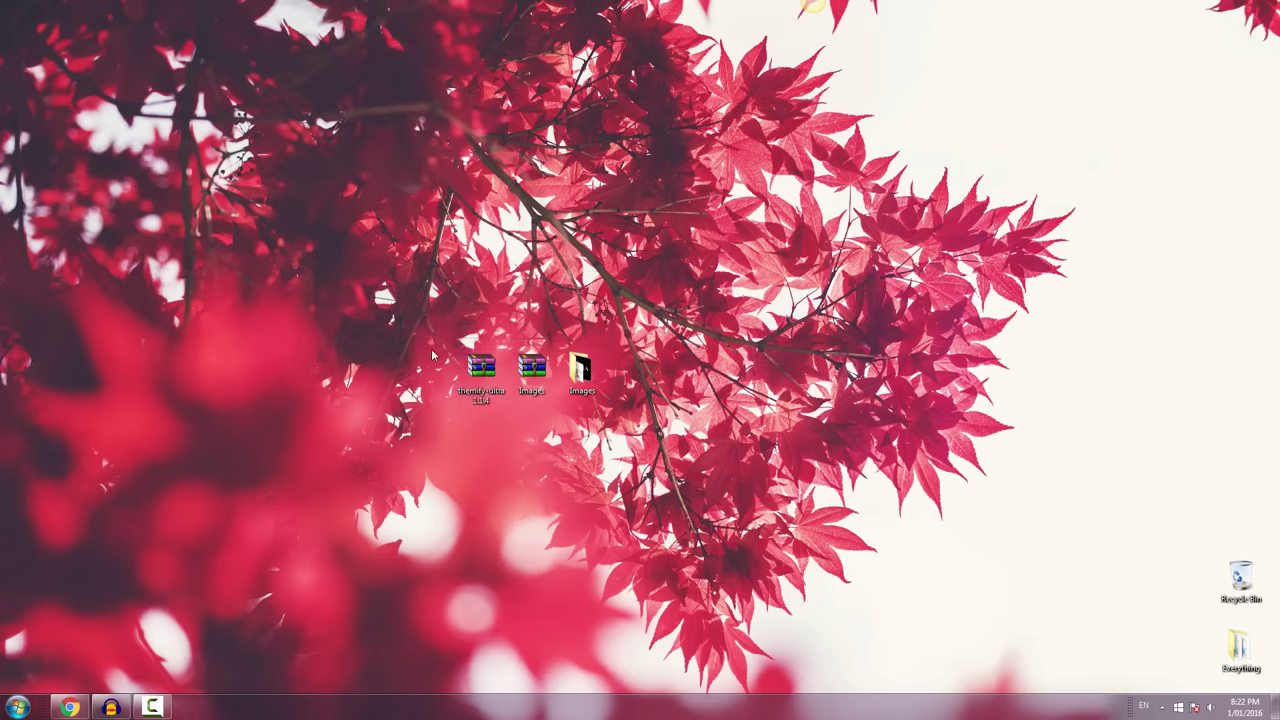
left_click(80, 708)
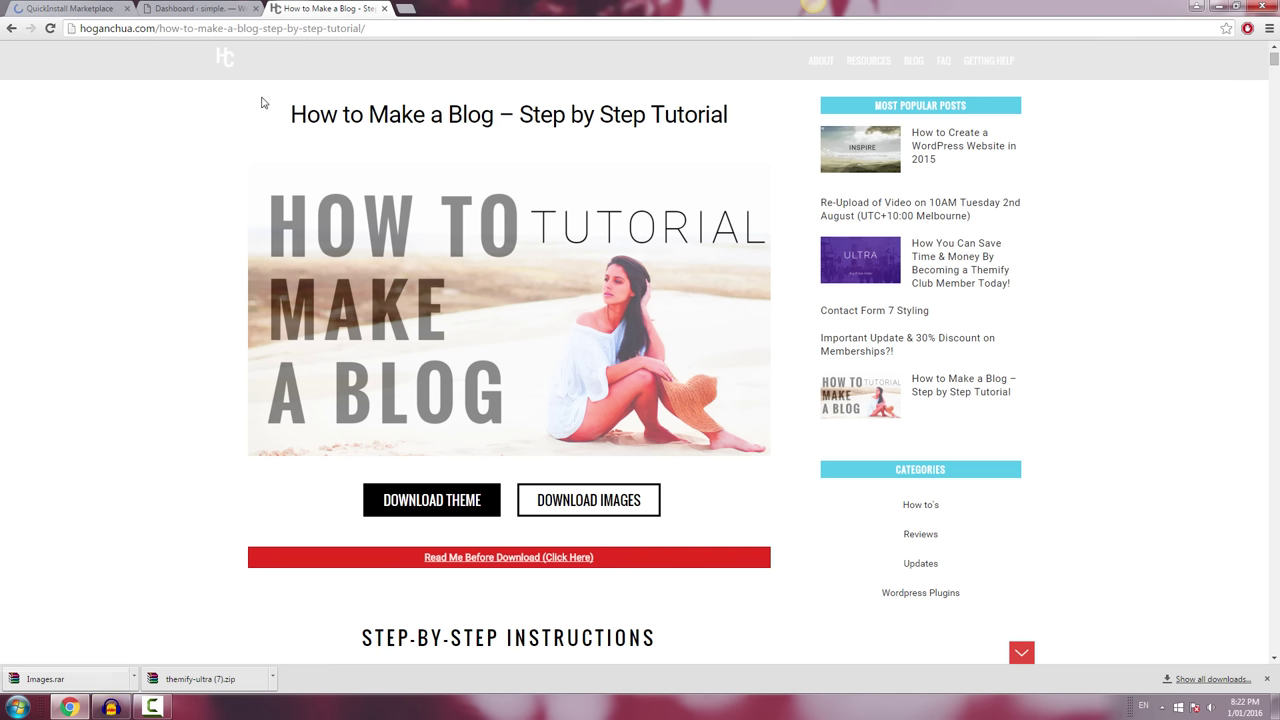
Upload themify-ultra 1.1.4.zip from the Desktop via Appearance > Themes > Add New and install it.
left_click(193, 9)
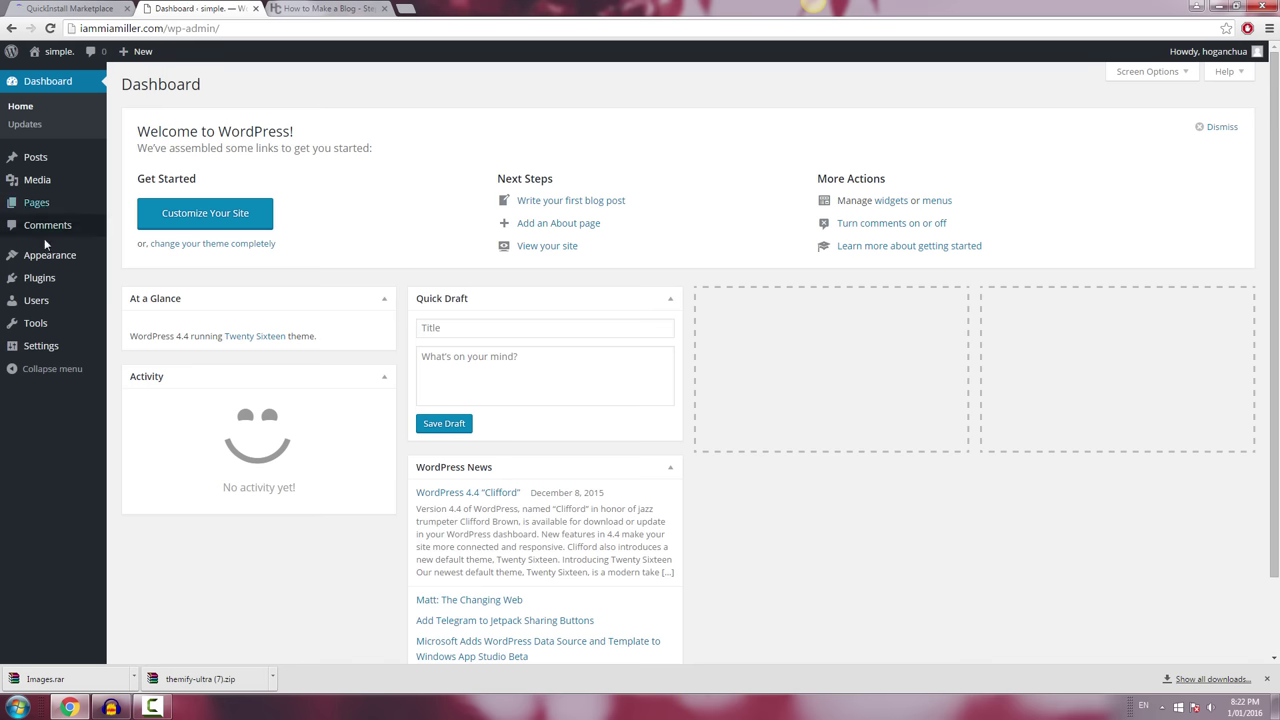
mouse_move(43, 259)
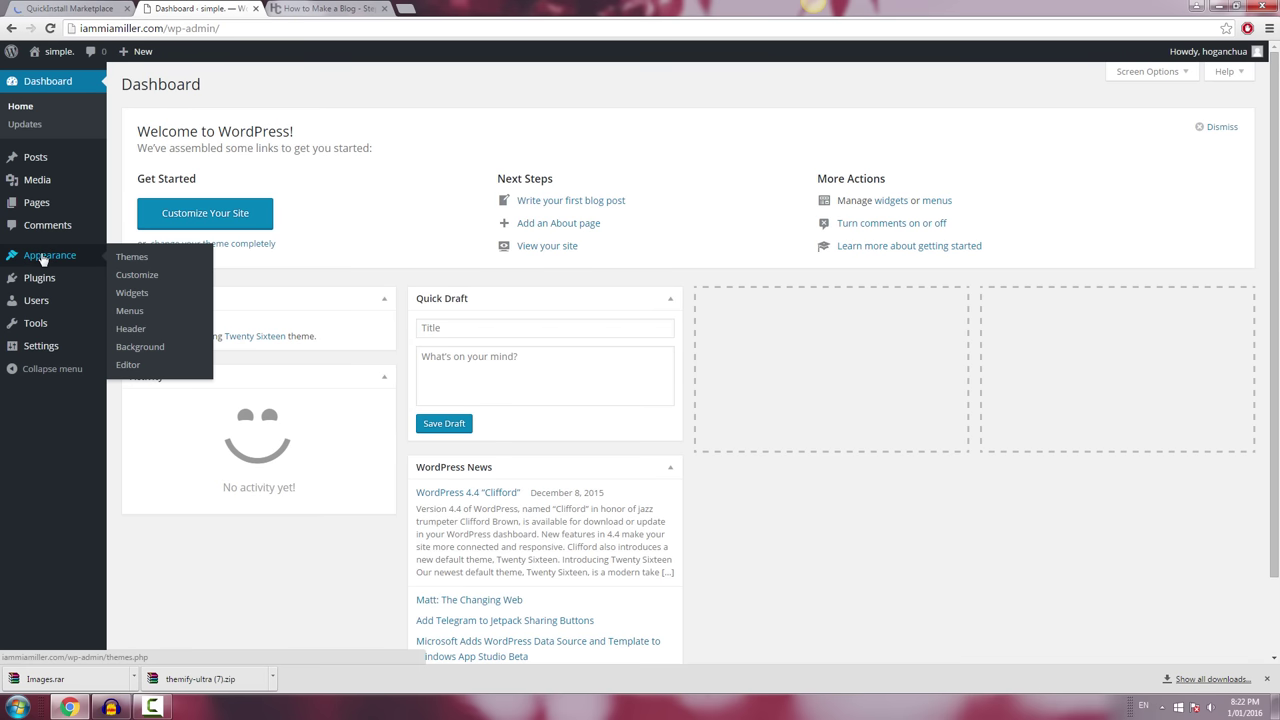
left_click(133, 260)
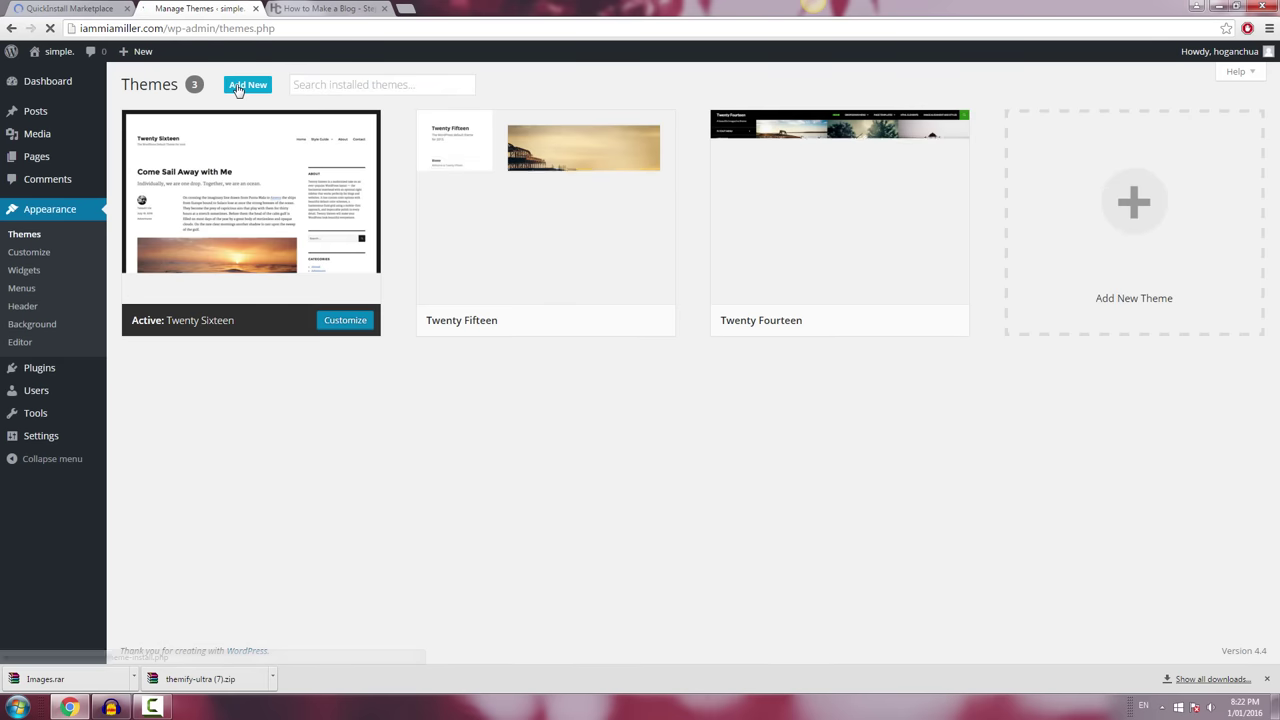
left_click(247, 85)
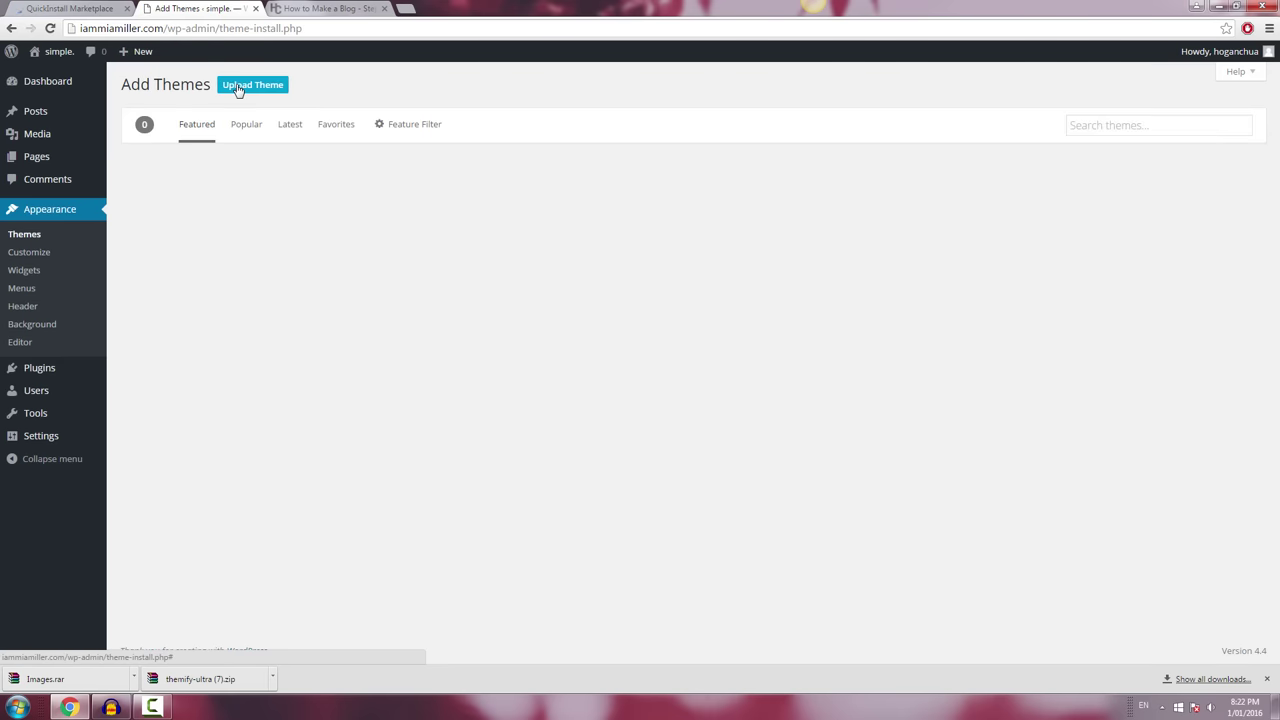
left_click(247, 85)
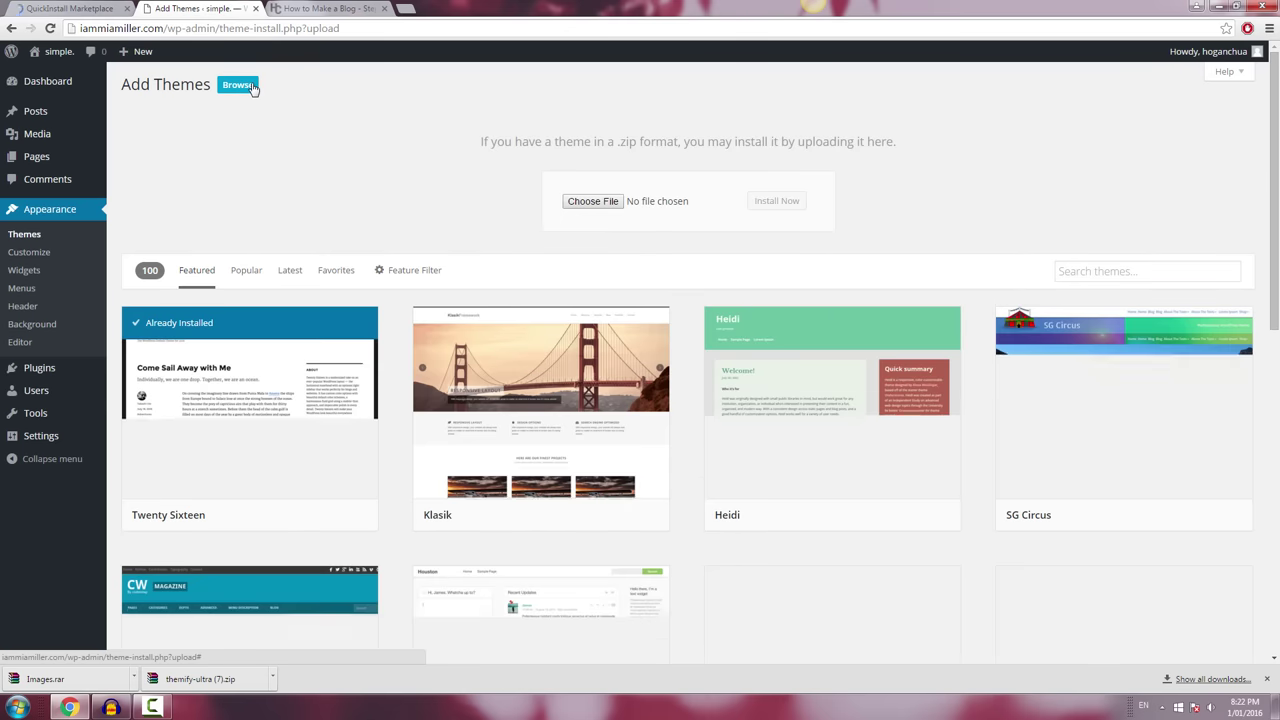
left_click(592, 201)
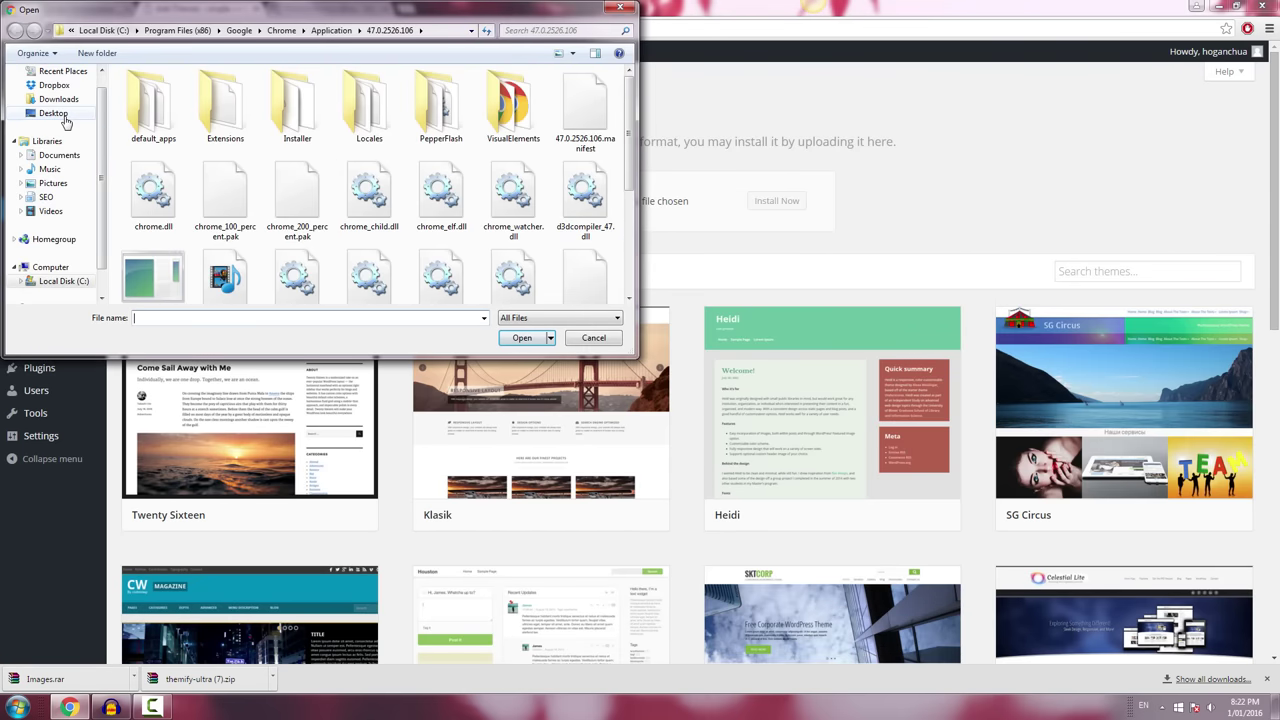
left_click(64, 118)
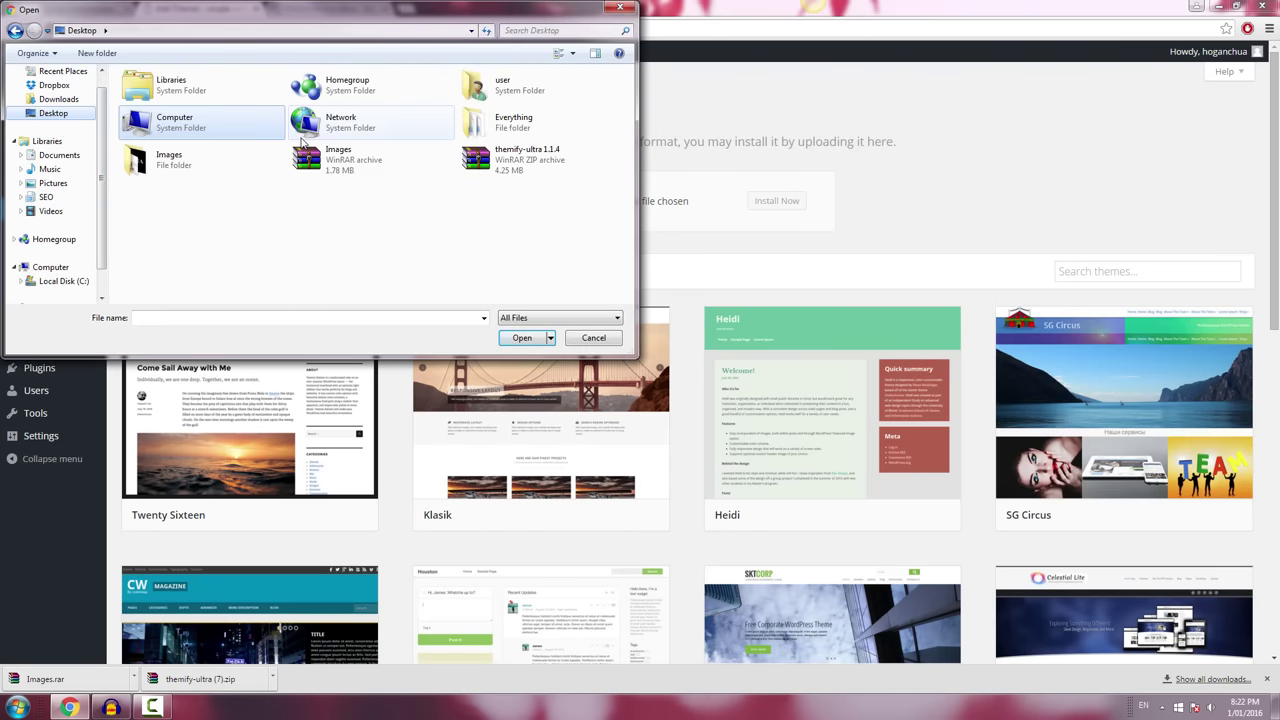
left_click(530, 172)
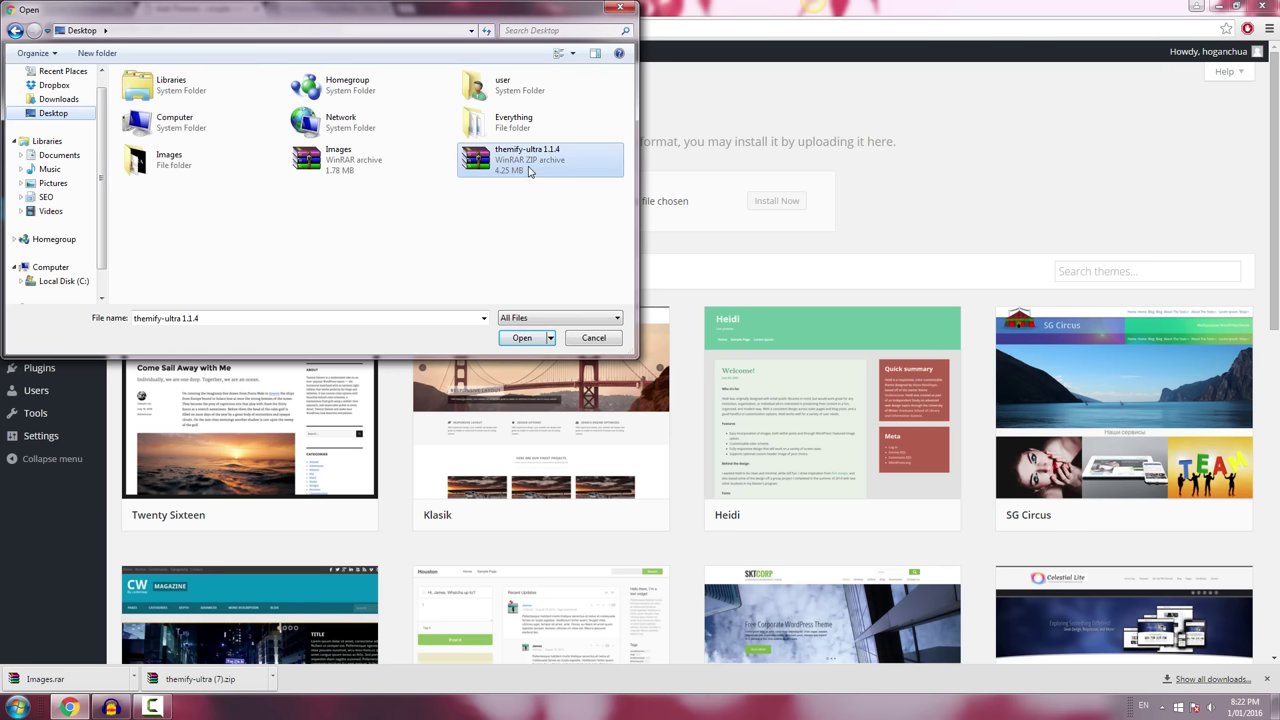
left_click(525, 340)
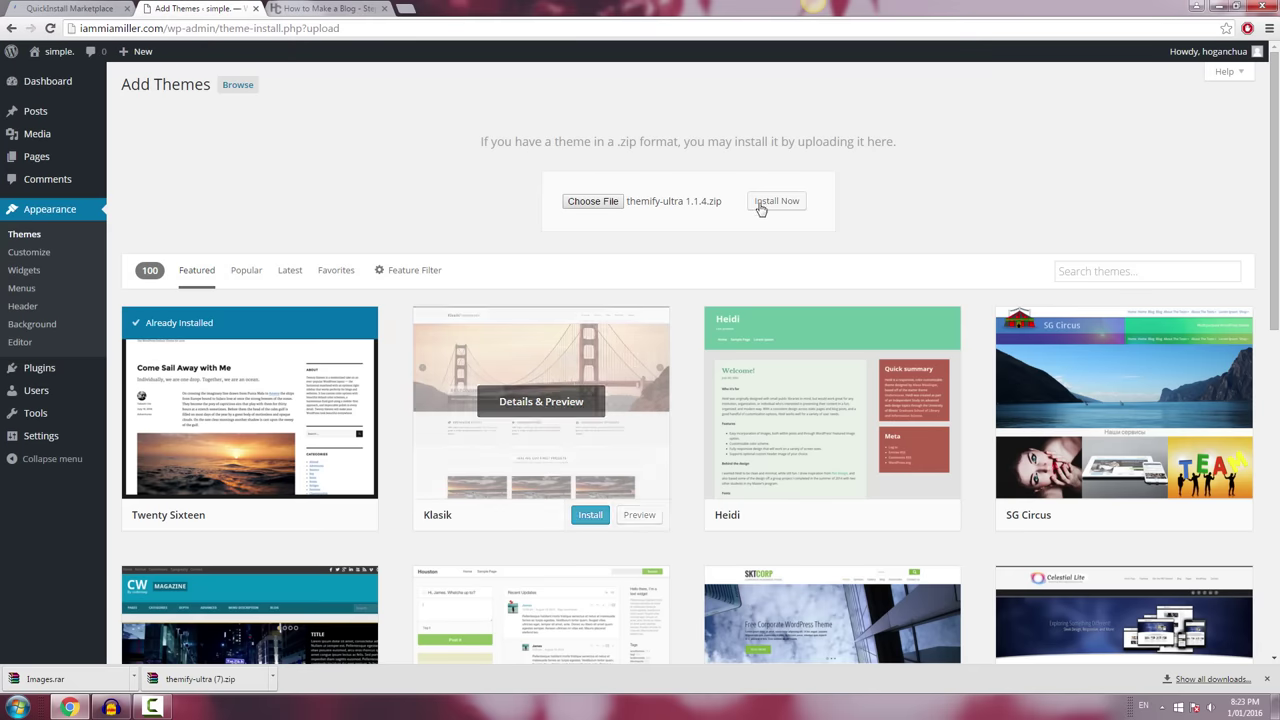
left_click(764, 205)
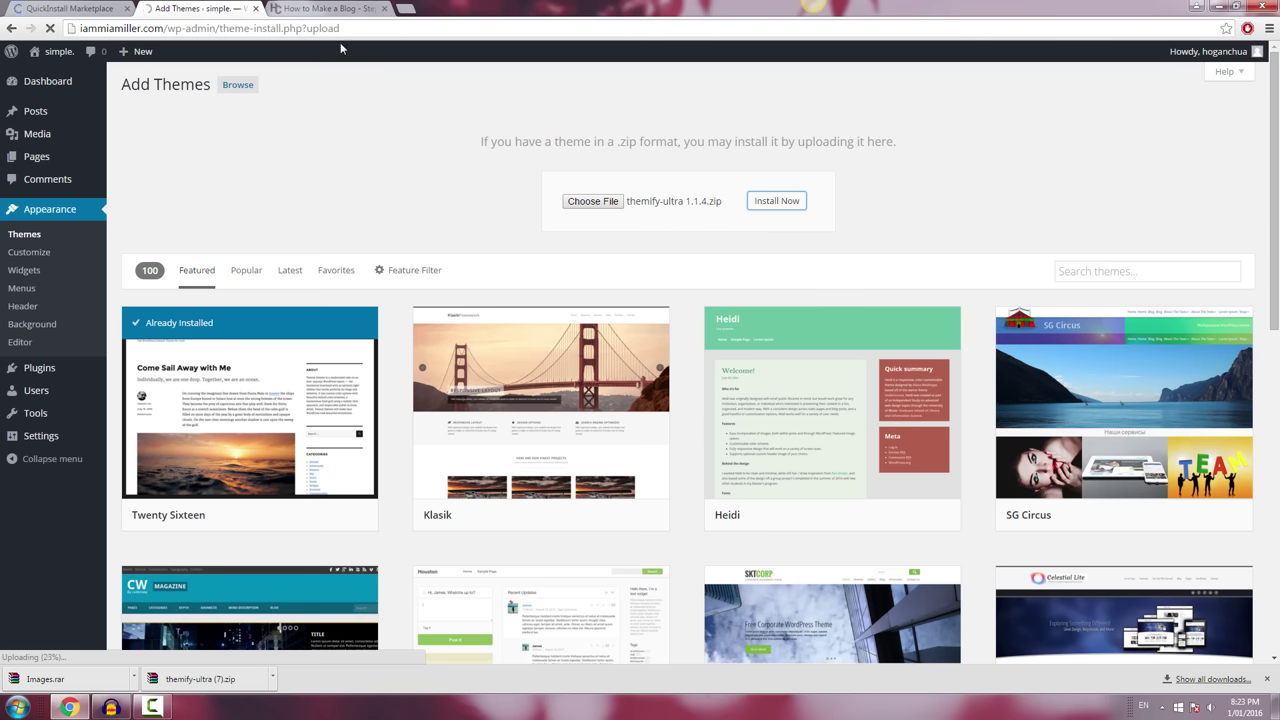
Read the hoganchua.com FAQ answer on the upload_max_filesize error, then the Mac and Localhost answers.
left_click(330, 9)
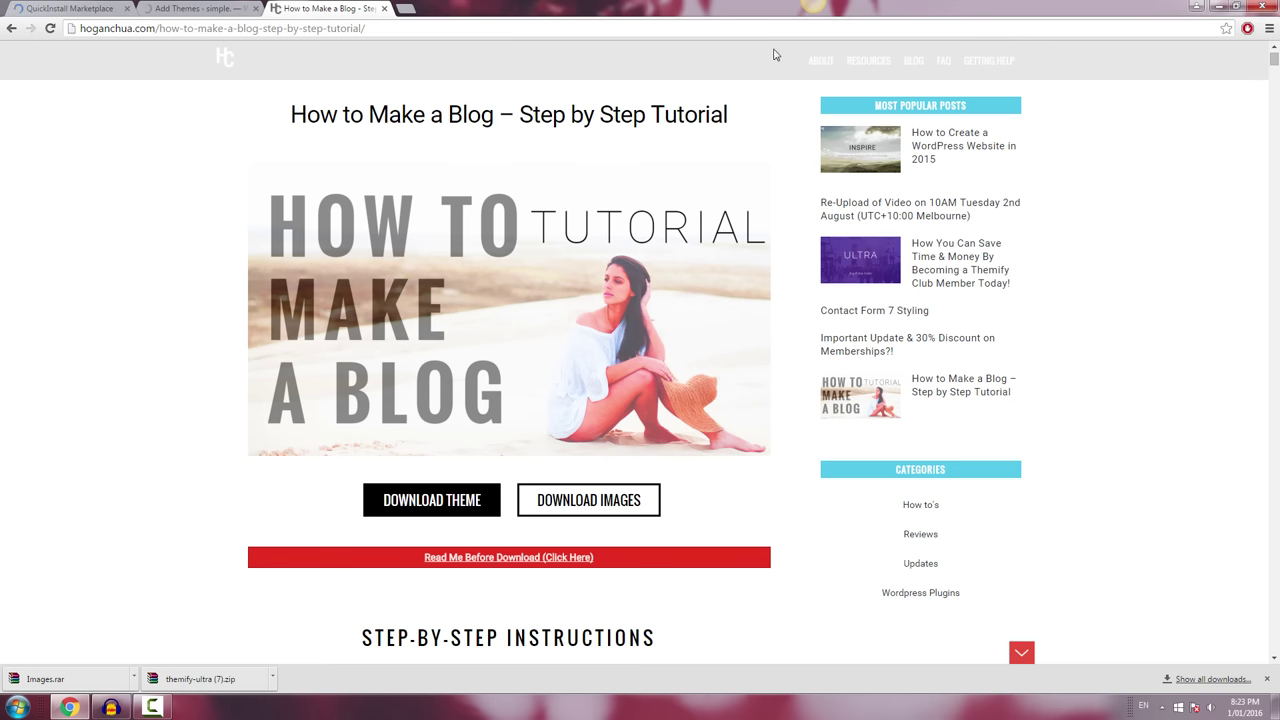
left_click(948, 66)
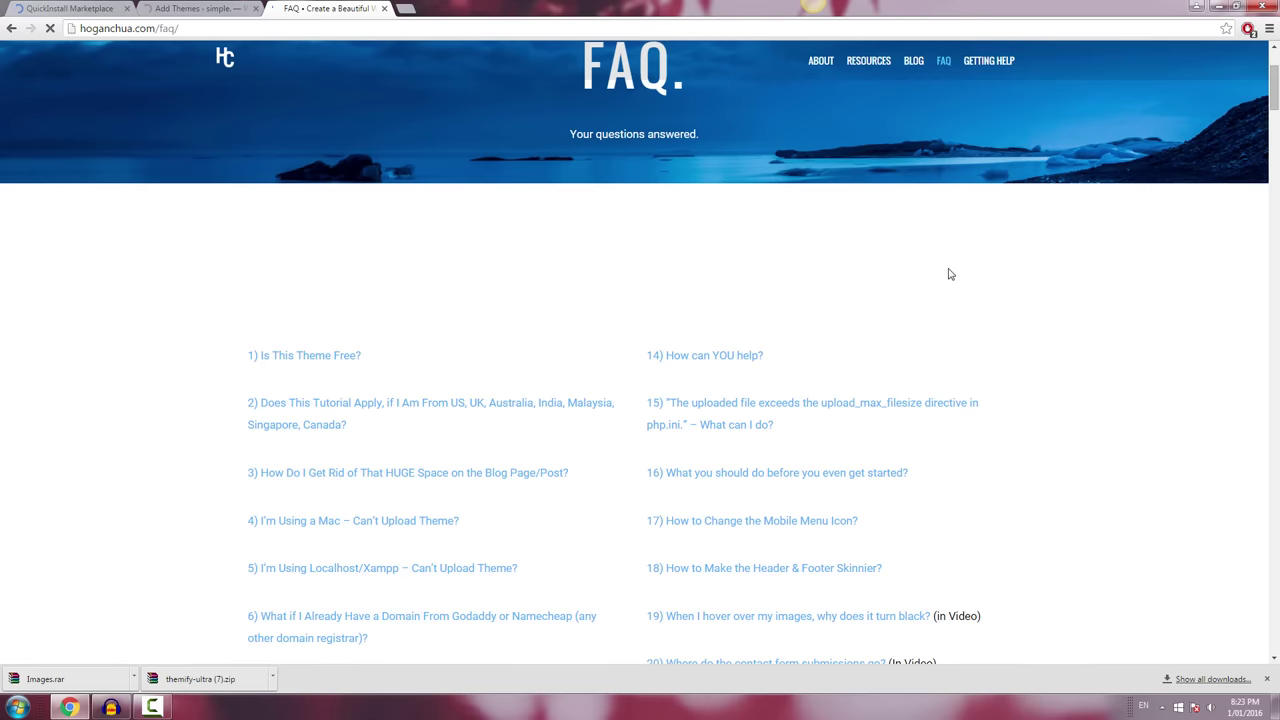
scroll(760, 335, "down", 1)
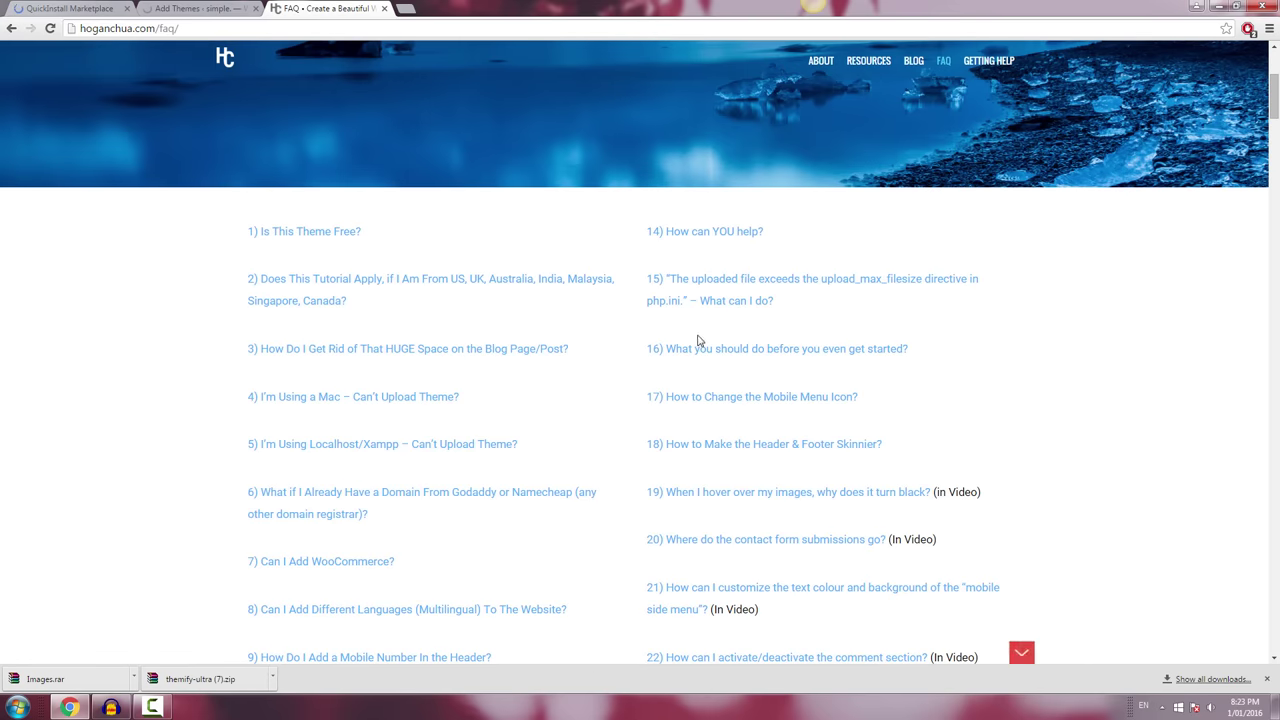
left_click(713, 287)
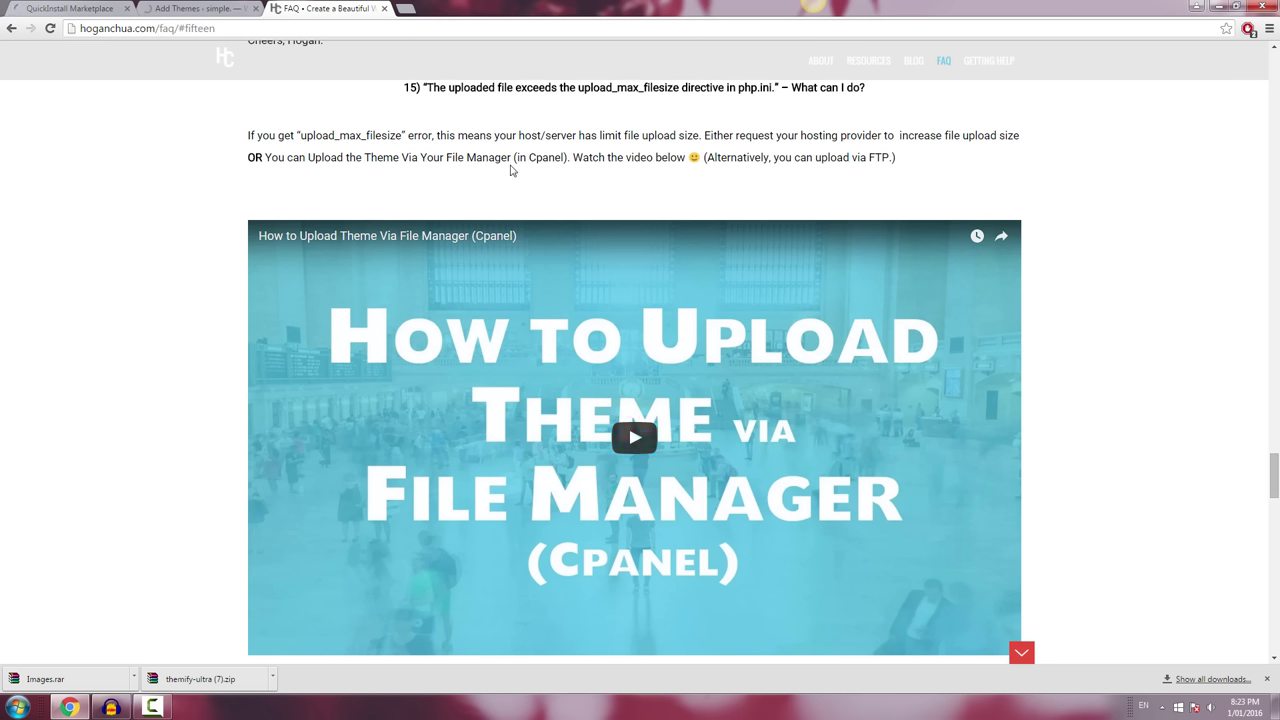
scroll(733, 199, "down", 1)
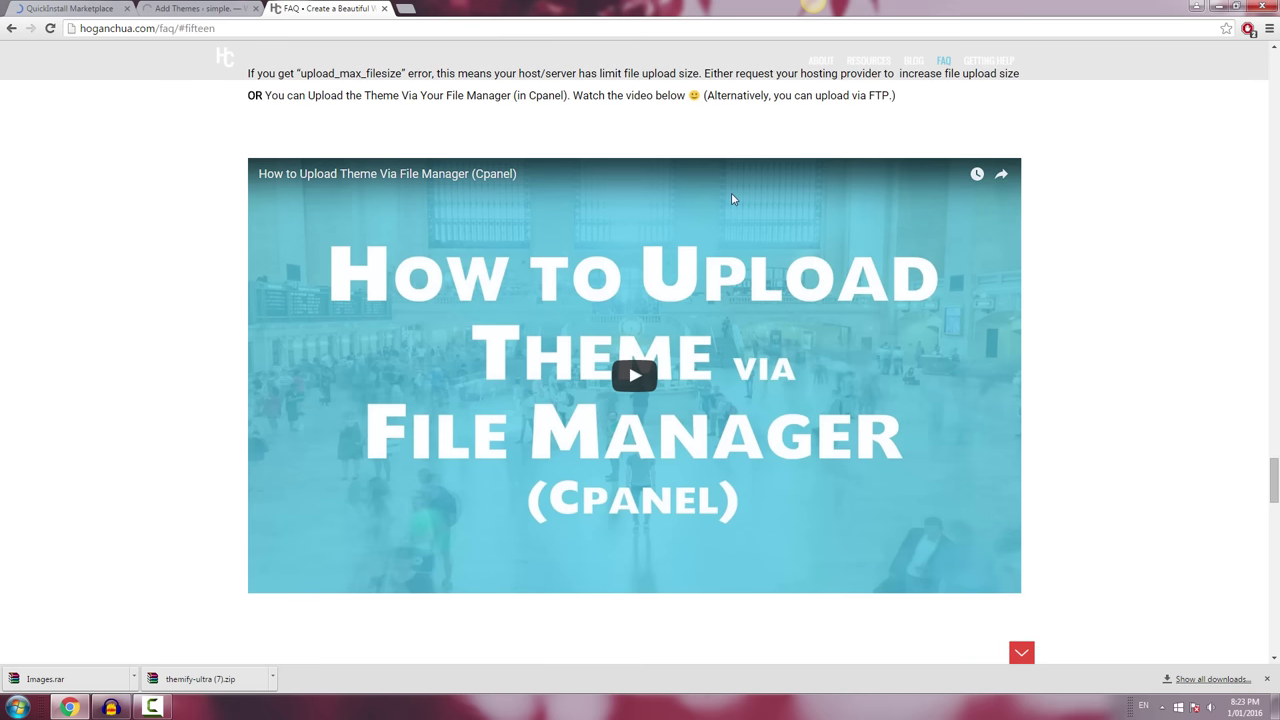
scroll(731, 199, "down", 2)
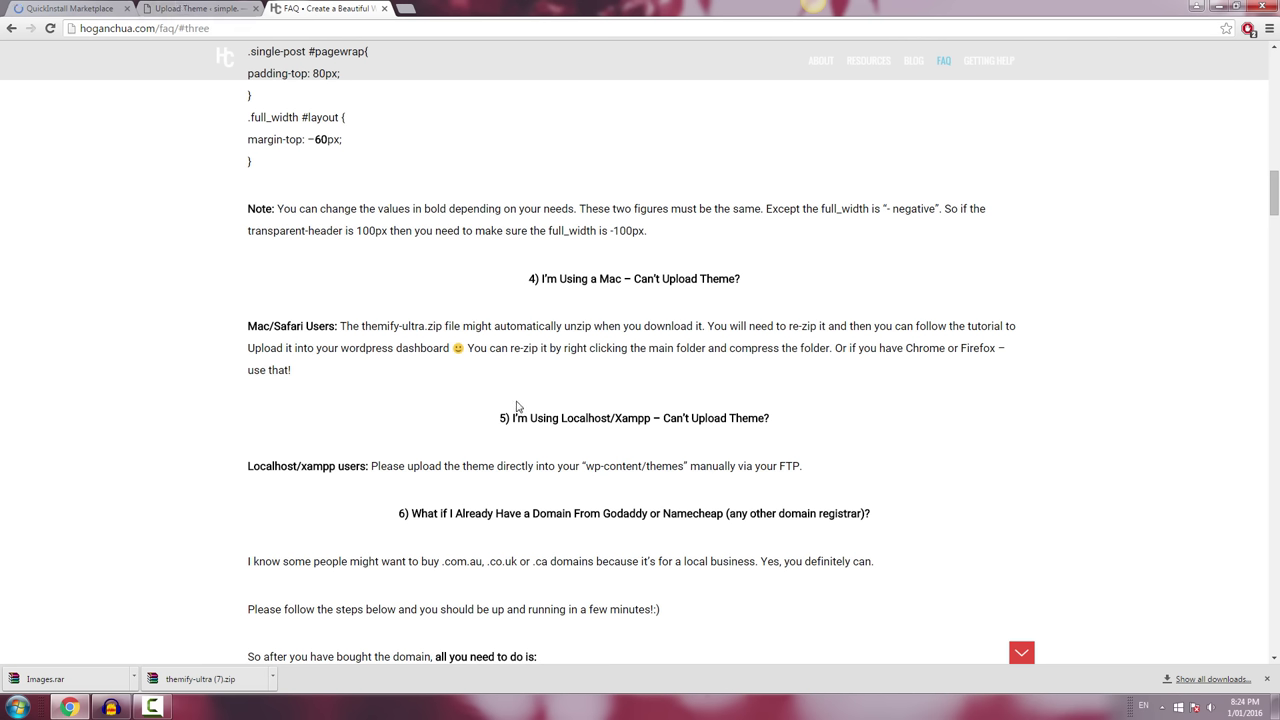
Activate the Themify Ultra theme, skip the demo content import and dismiss the required-plugin notice.
left_click(229, 8)
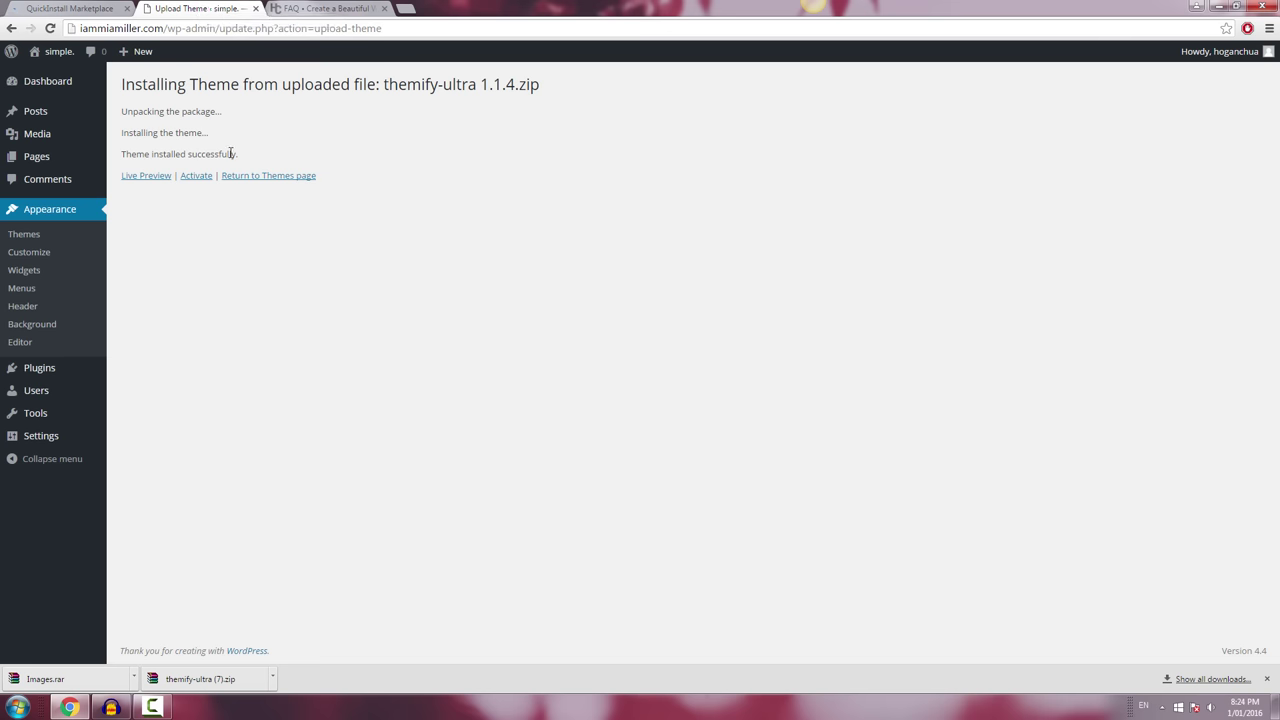
left_click(195, 176)
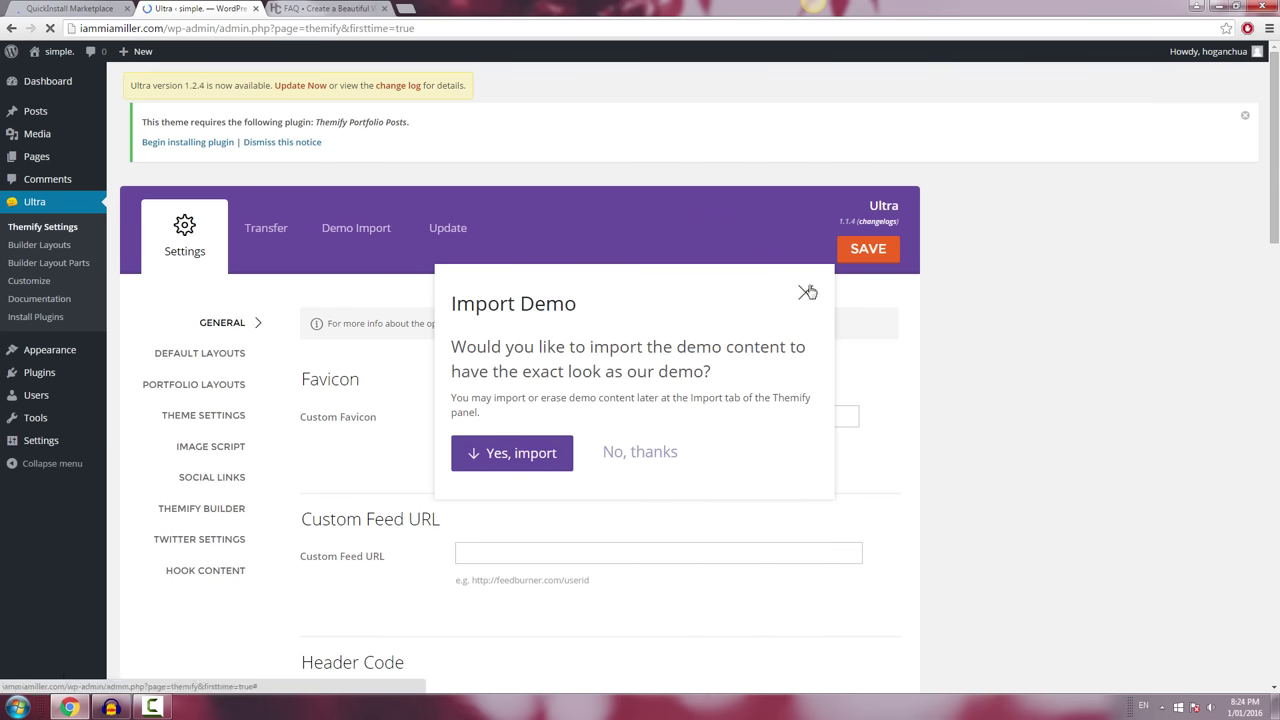
mouse_move(71, 97)
key("Escape")
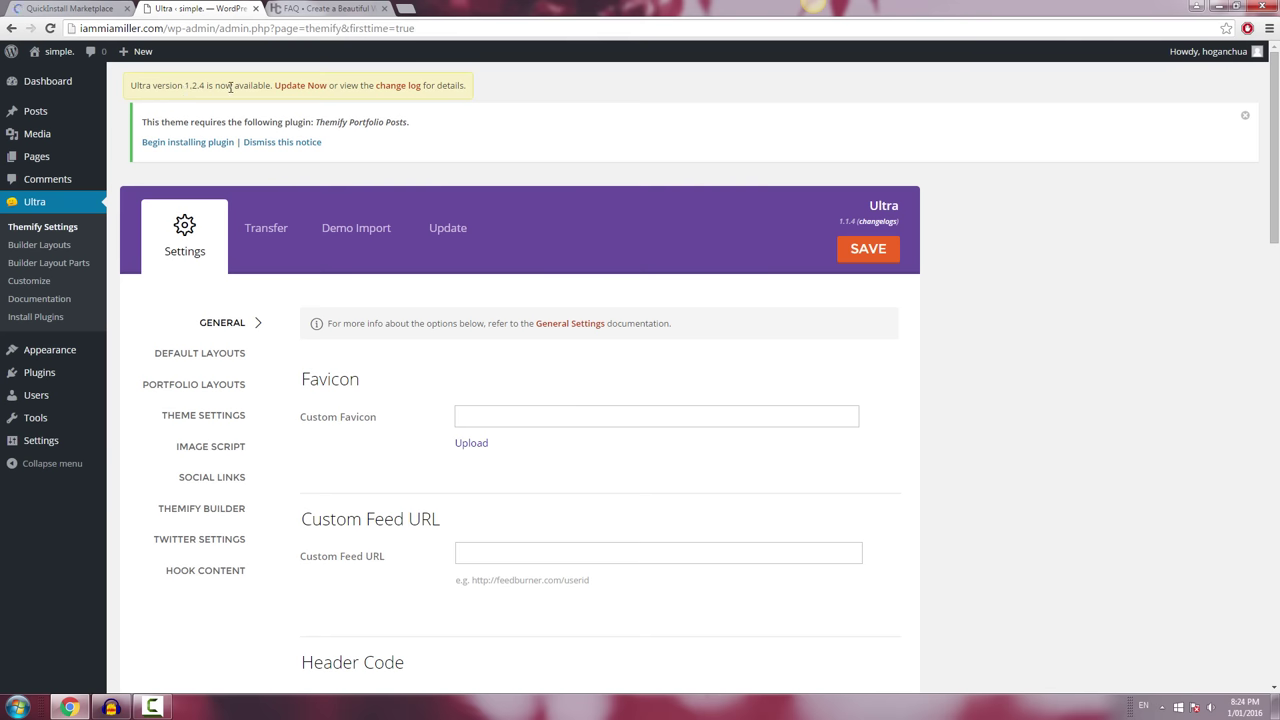
left_click(1245, 115)
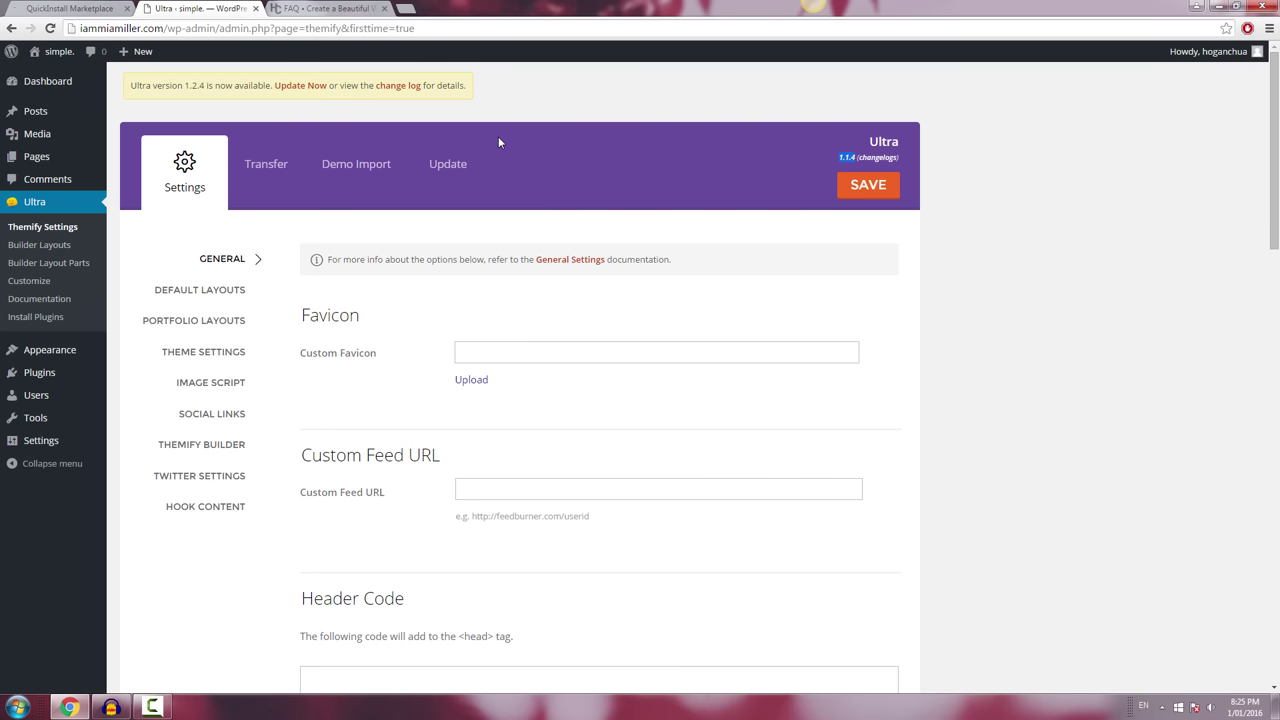
left_click(305, 86)
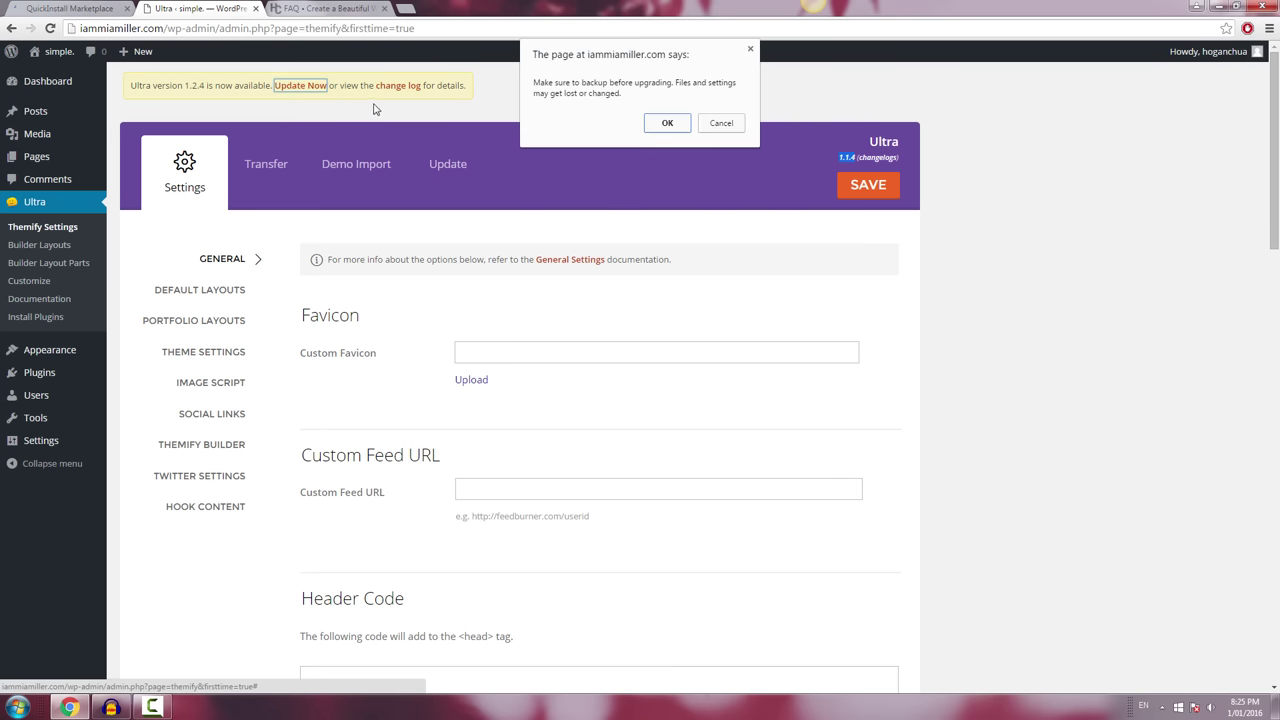
left_click(666, 124)
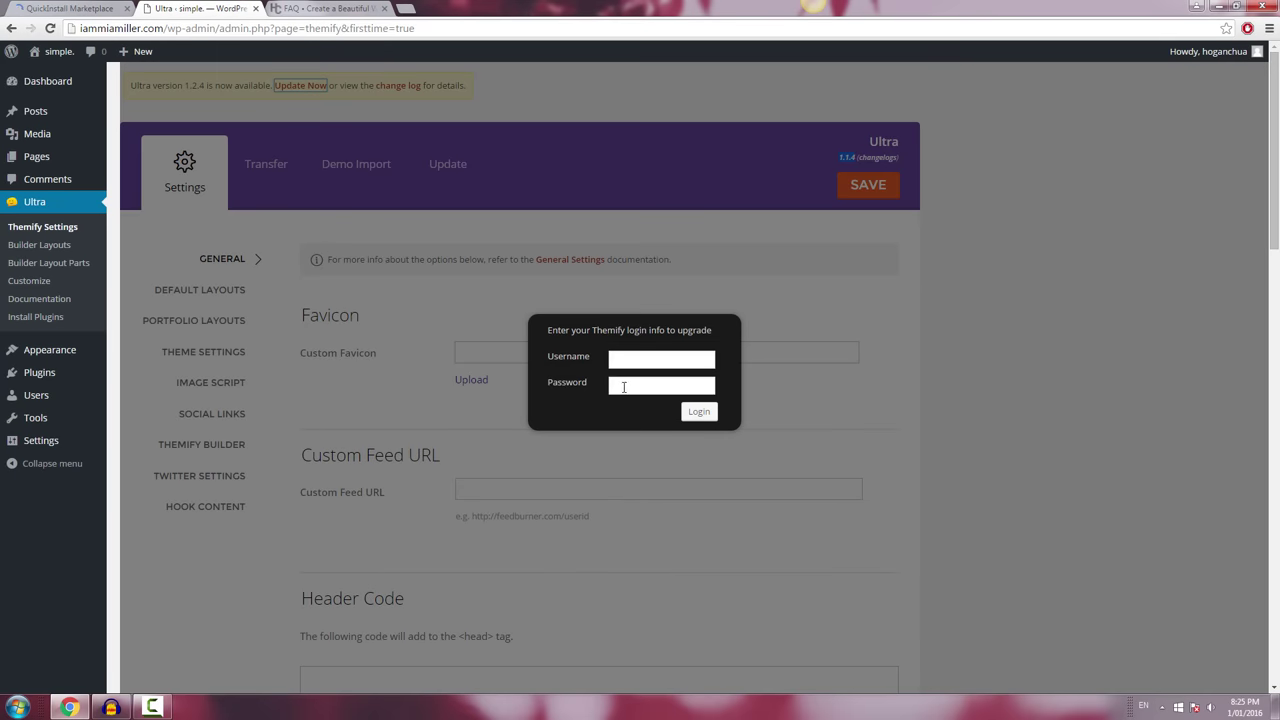
left_click(547, 293)
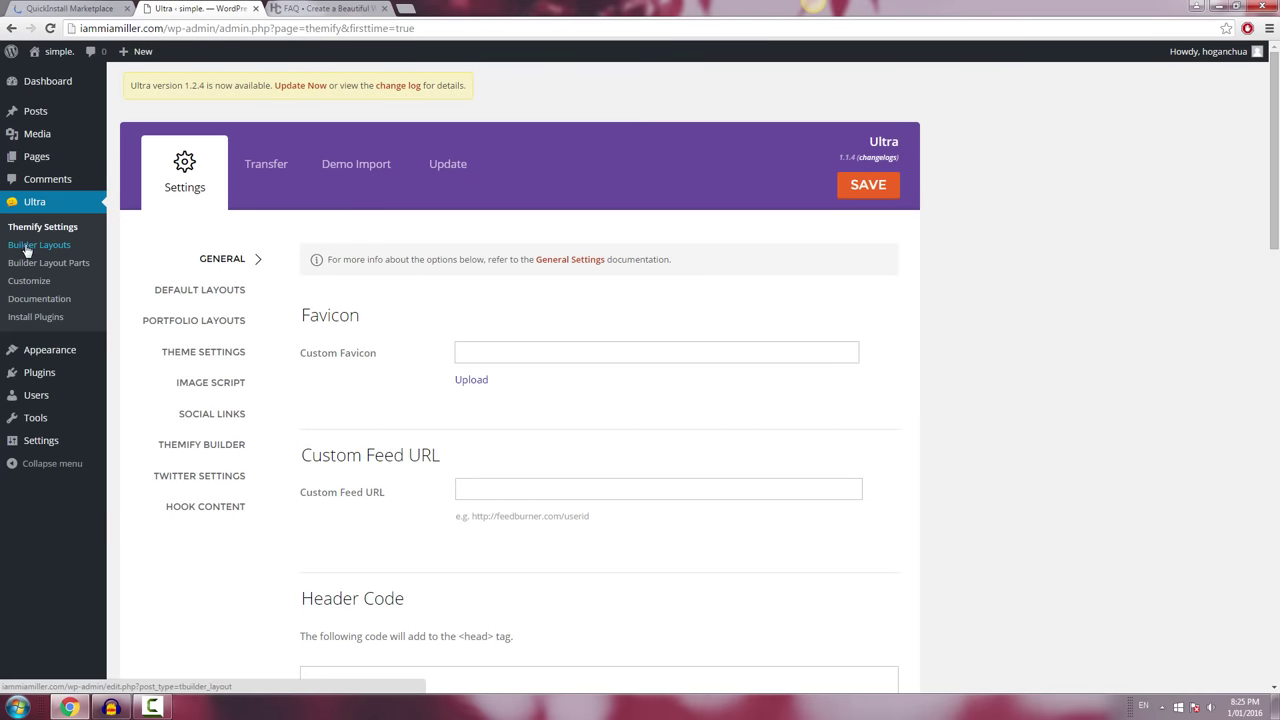
mouse_move(40, 372)
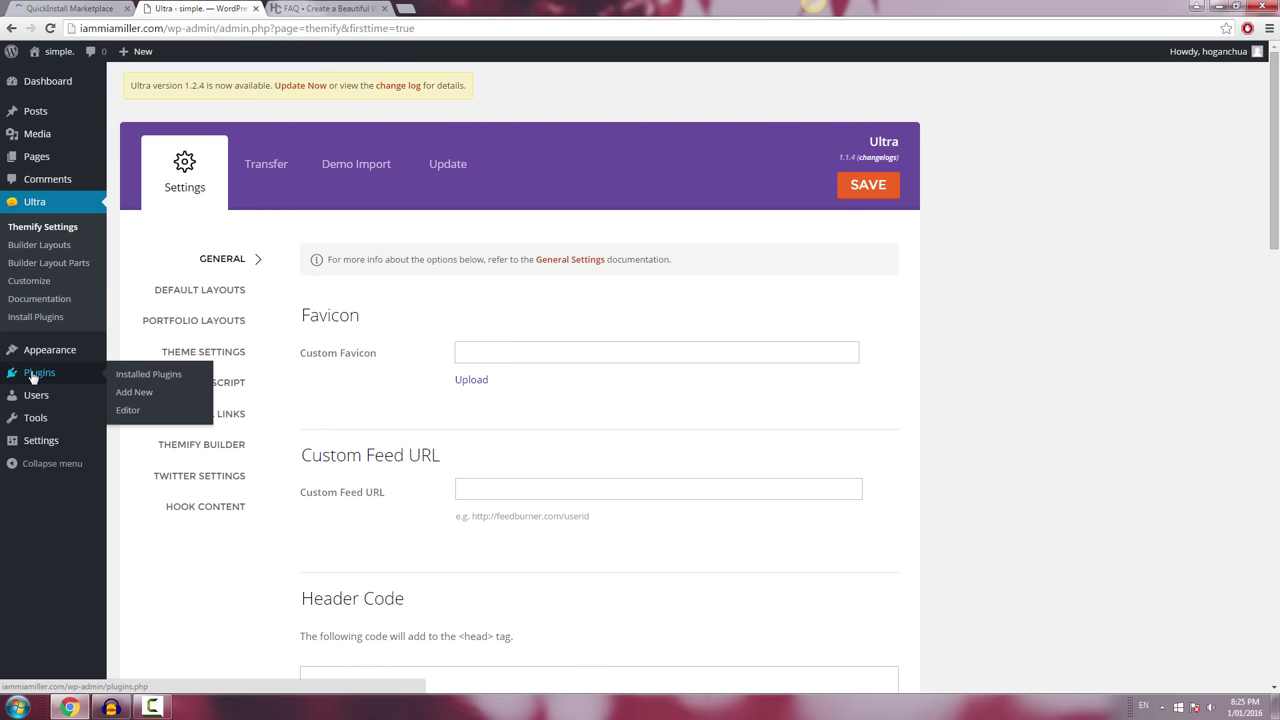
Search the plugin directory for 'instagram feed', then install and activate Instagram Feed.
left_click(140, 394)
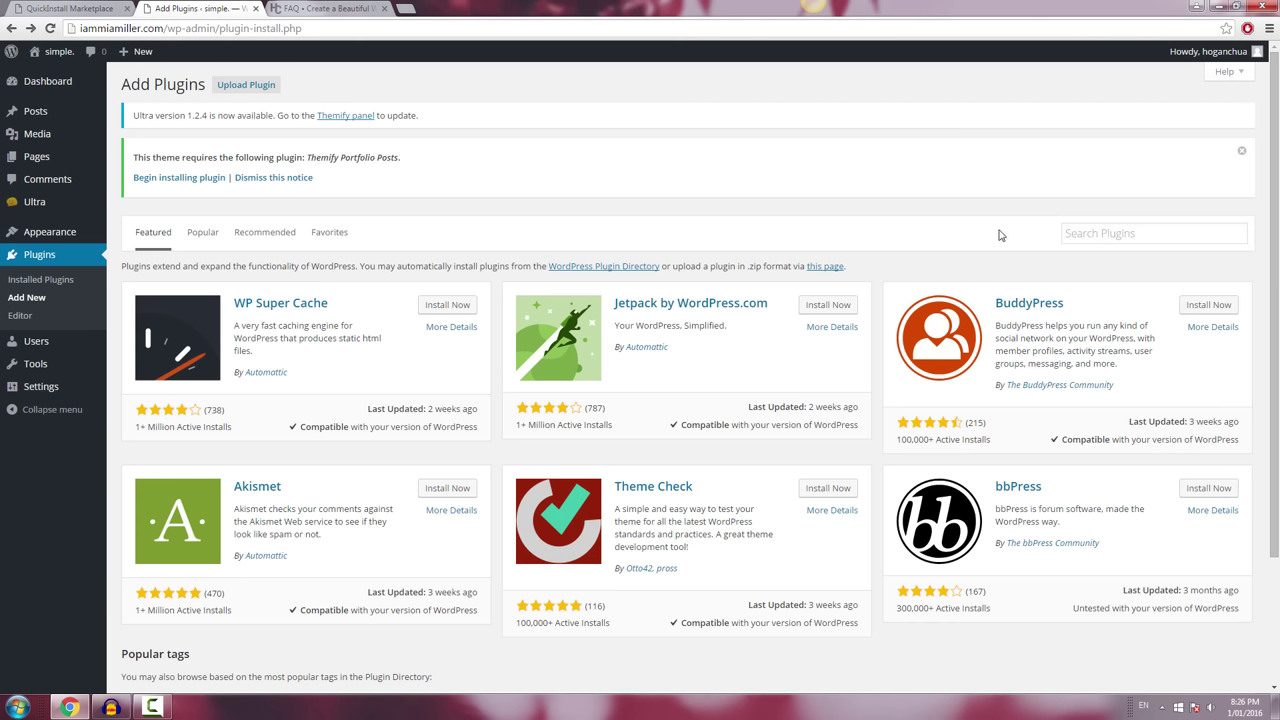
left_click(1087, 232)
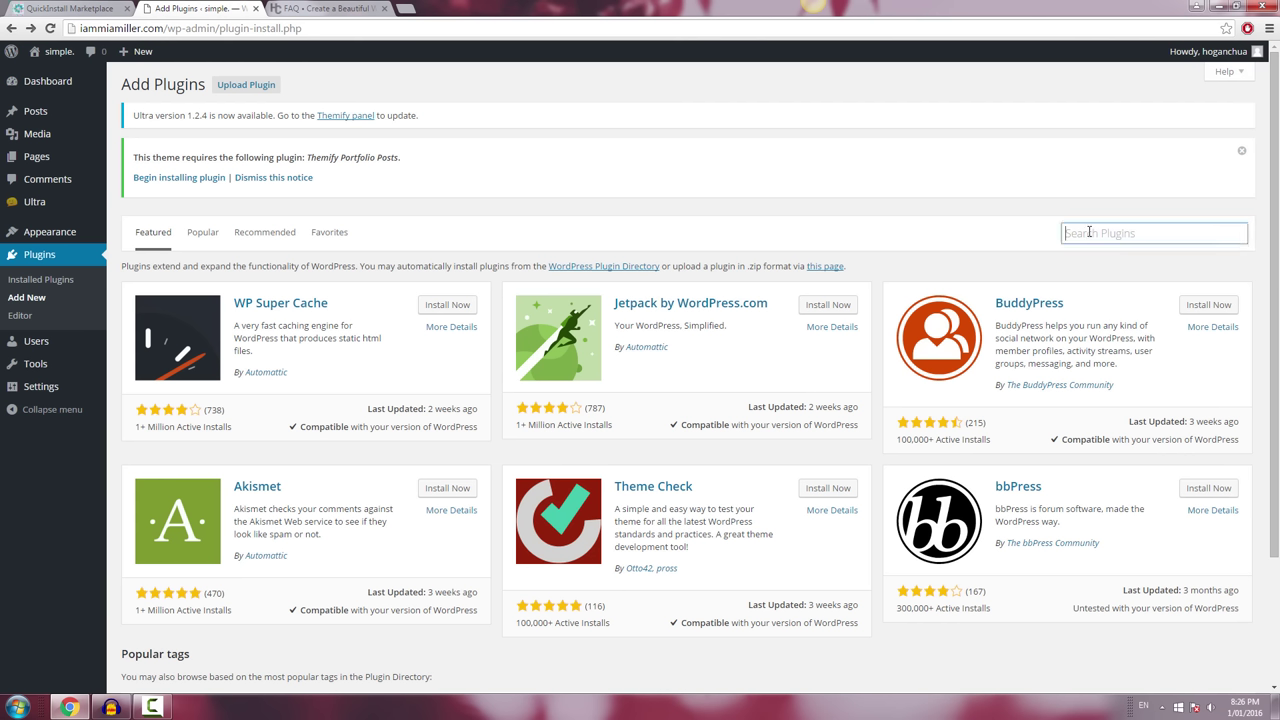
left_click(1089, 232)
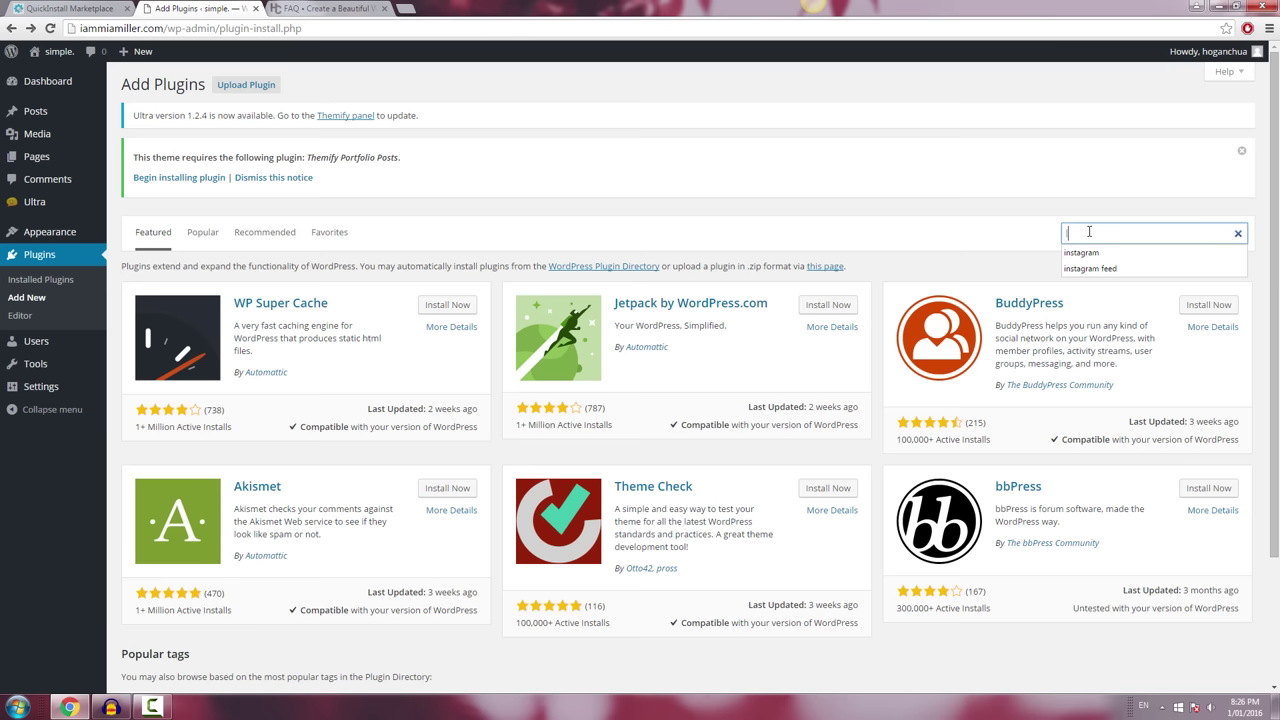
key("Down")
key("Down")
left_click(1105, 268)
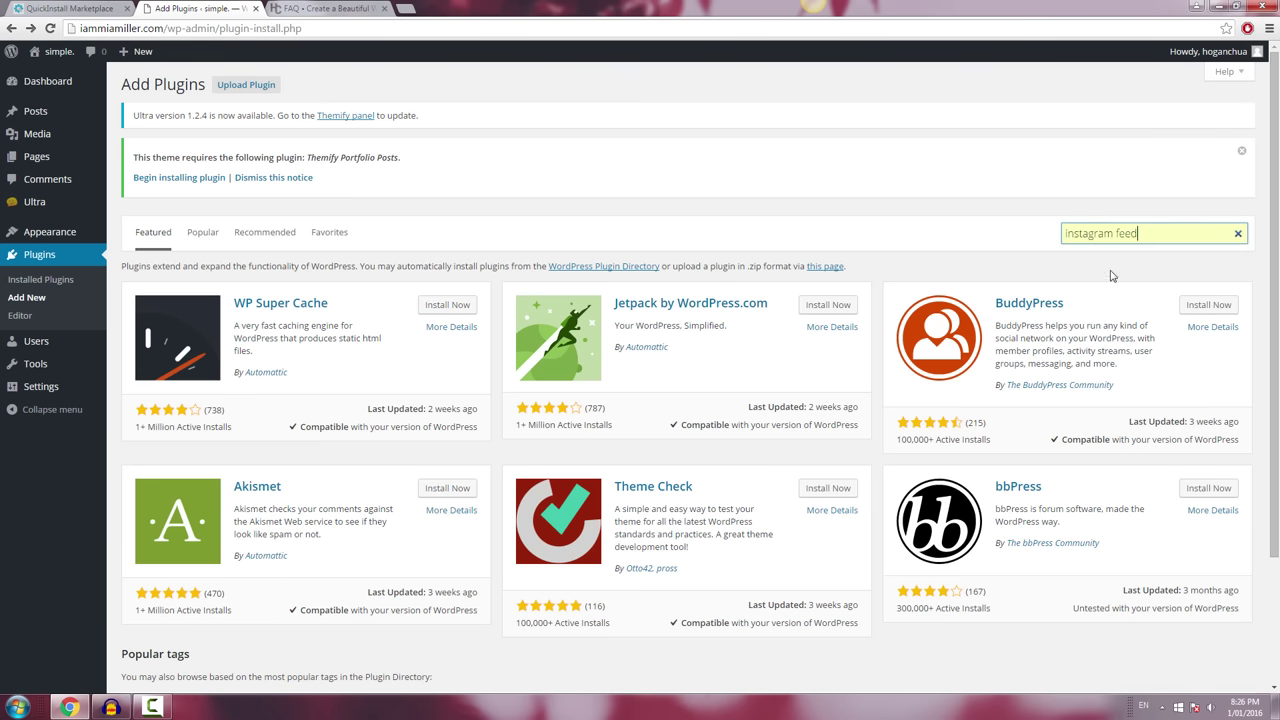
key("Return")
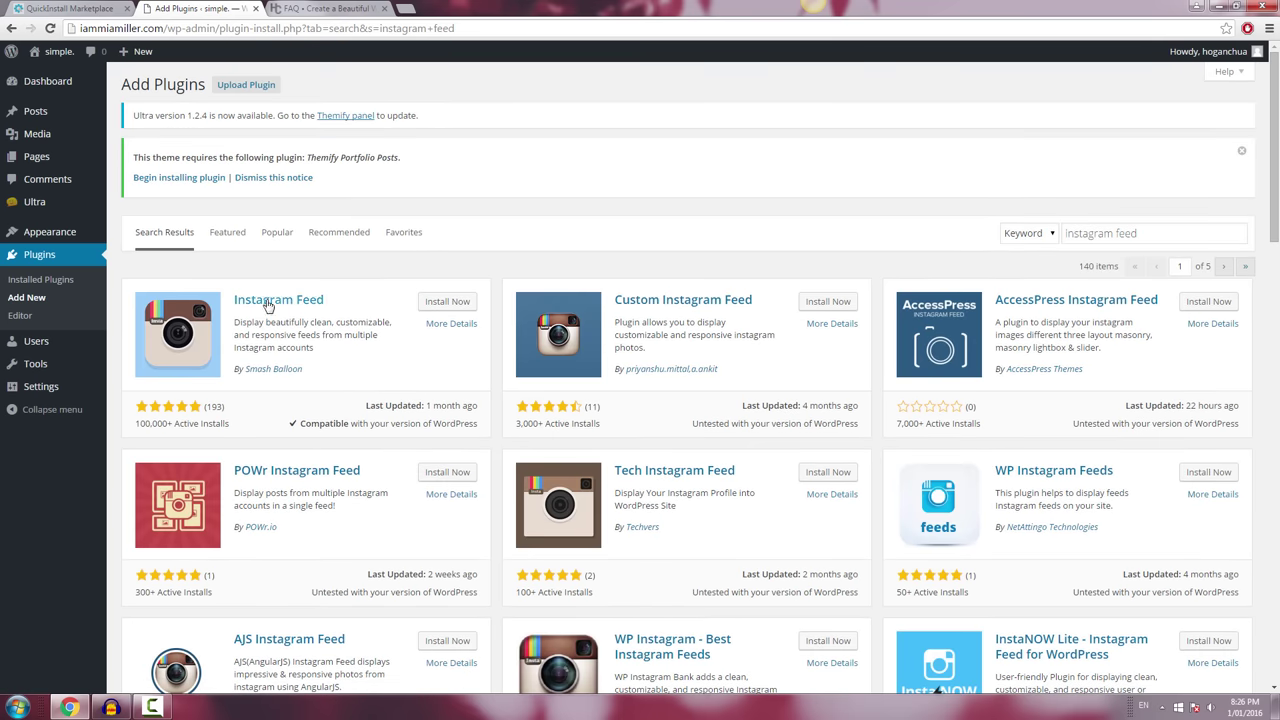
left_click(438, 303)
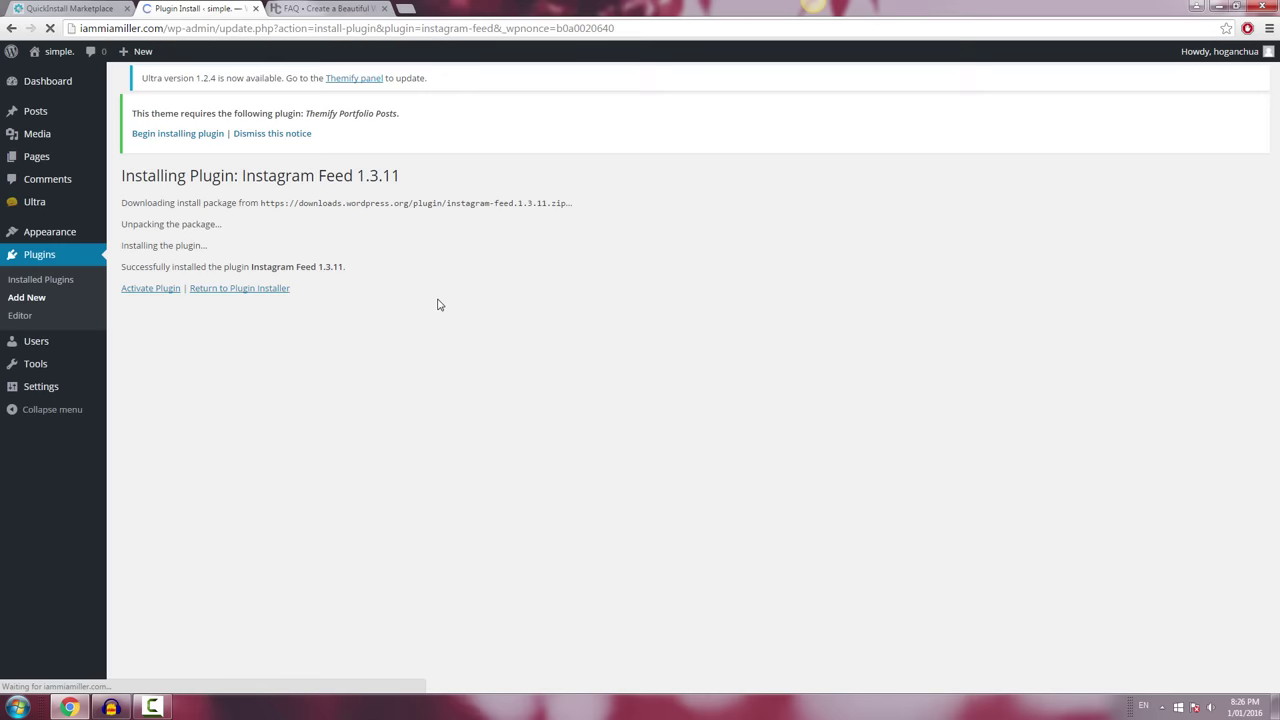
left_click(141, 290)
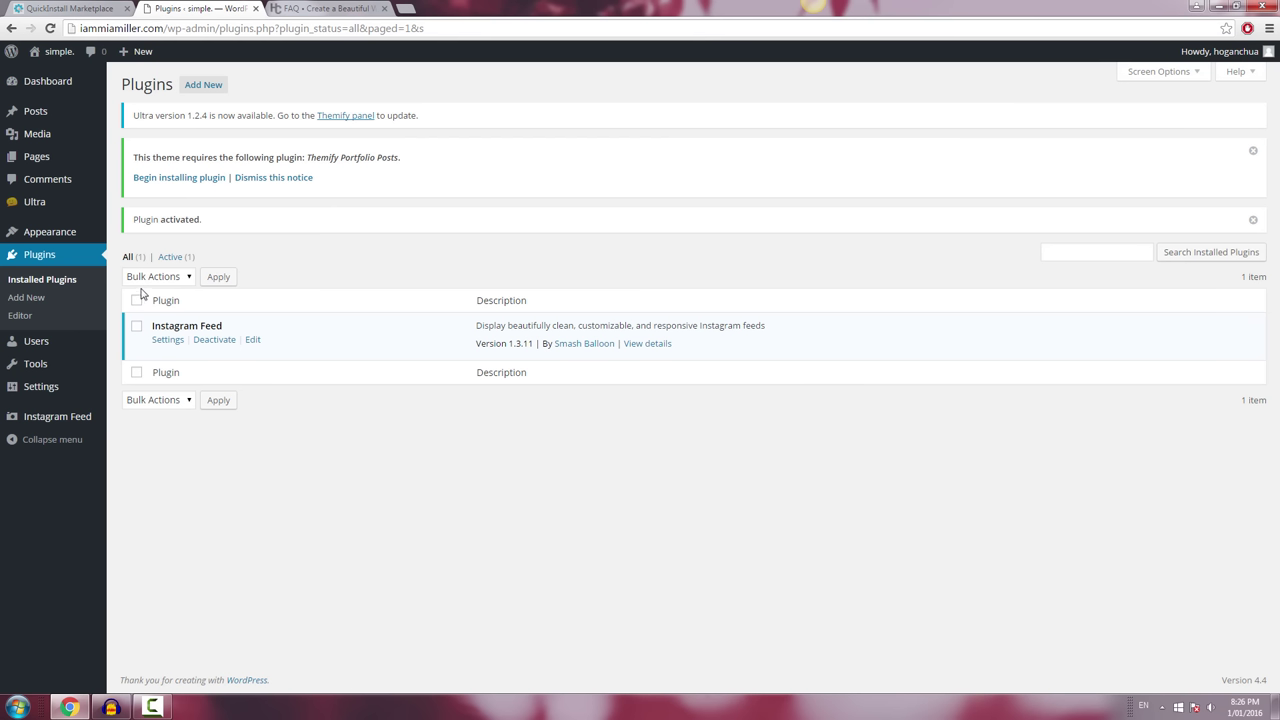
left_click(203, 84)
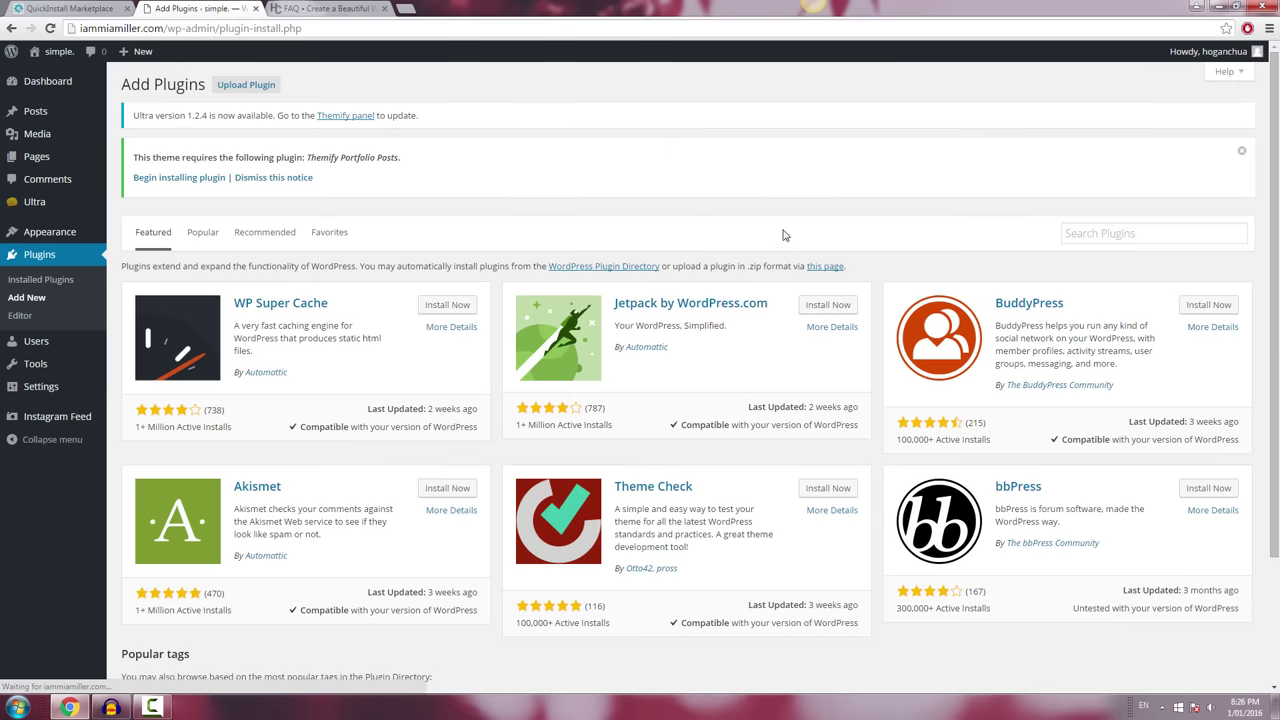
Search for 'Mailchimp for WP', then install and activate MailChimp for WordPress.
left_click(1111, 234)
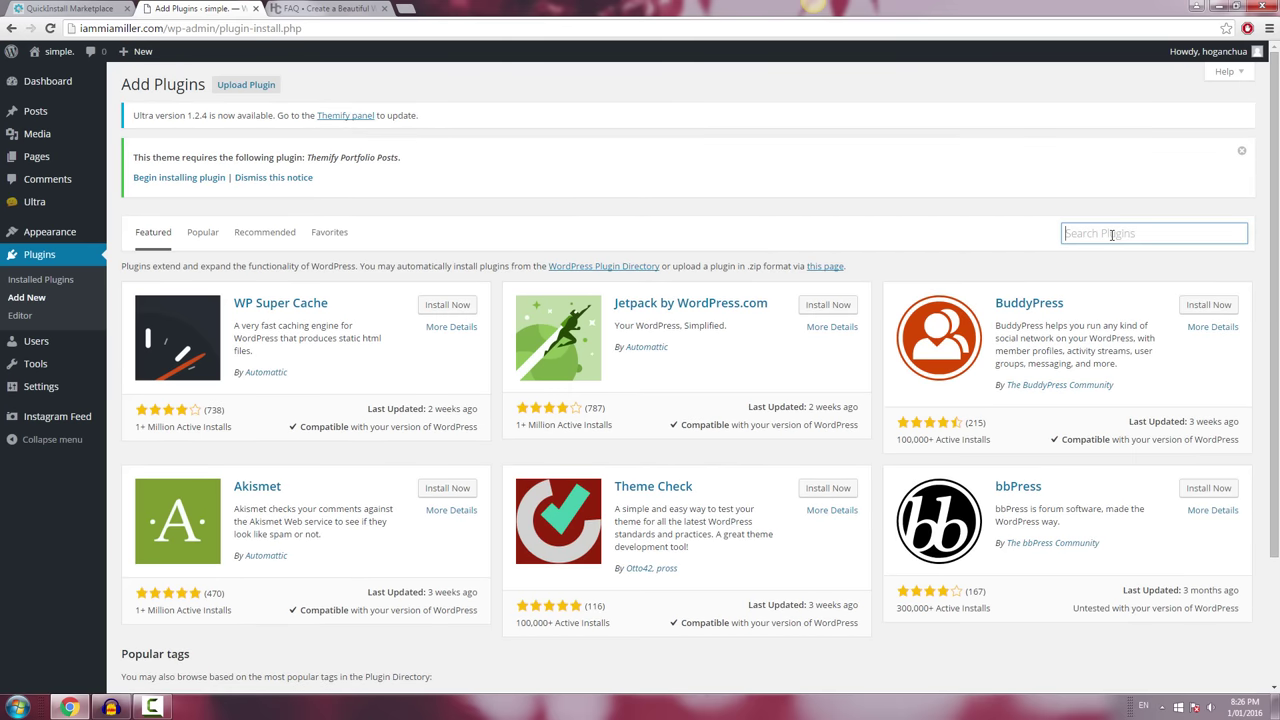
type("Mail")
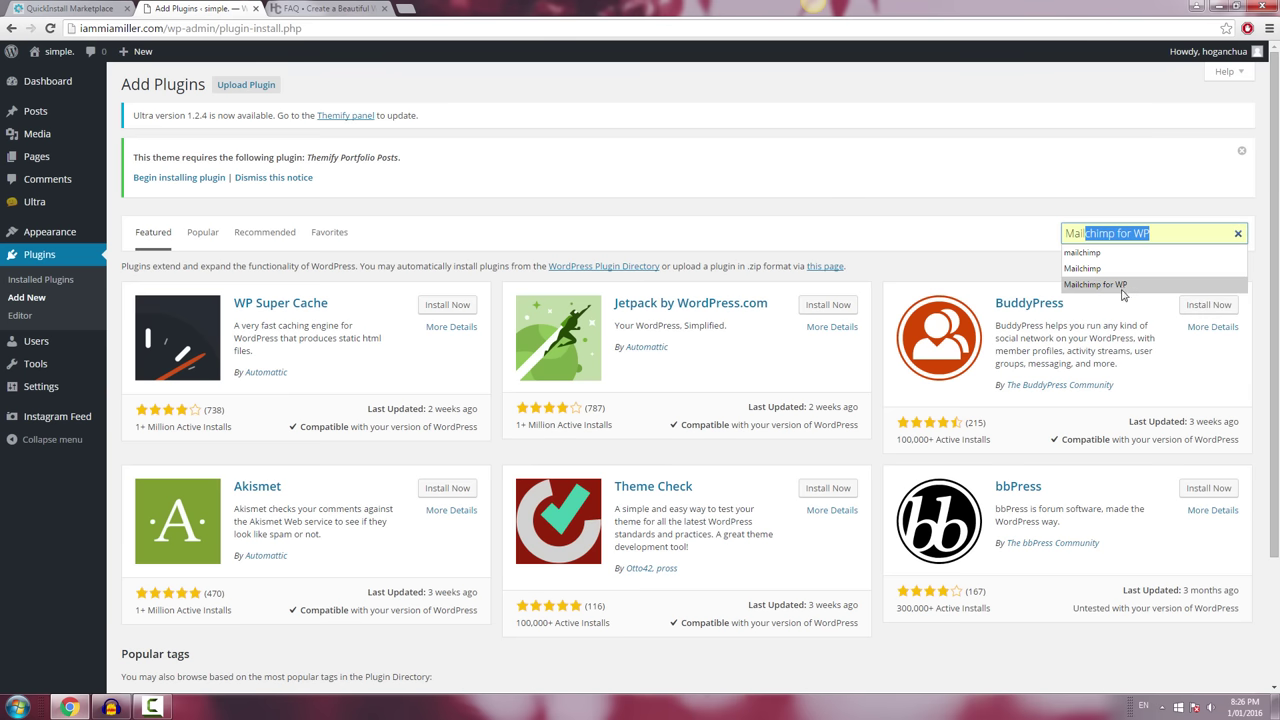
left_click(1121, 285)
key("Return")
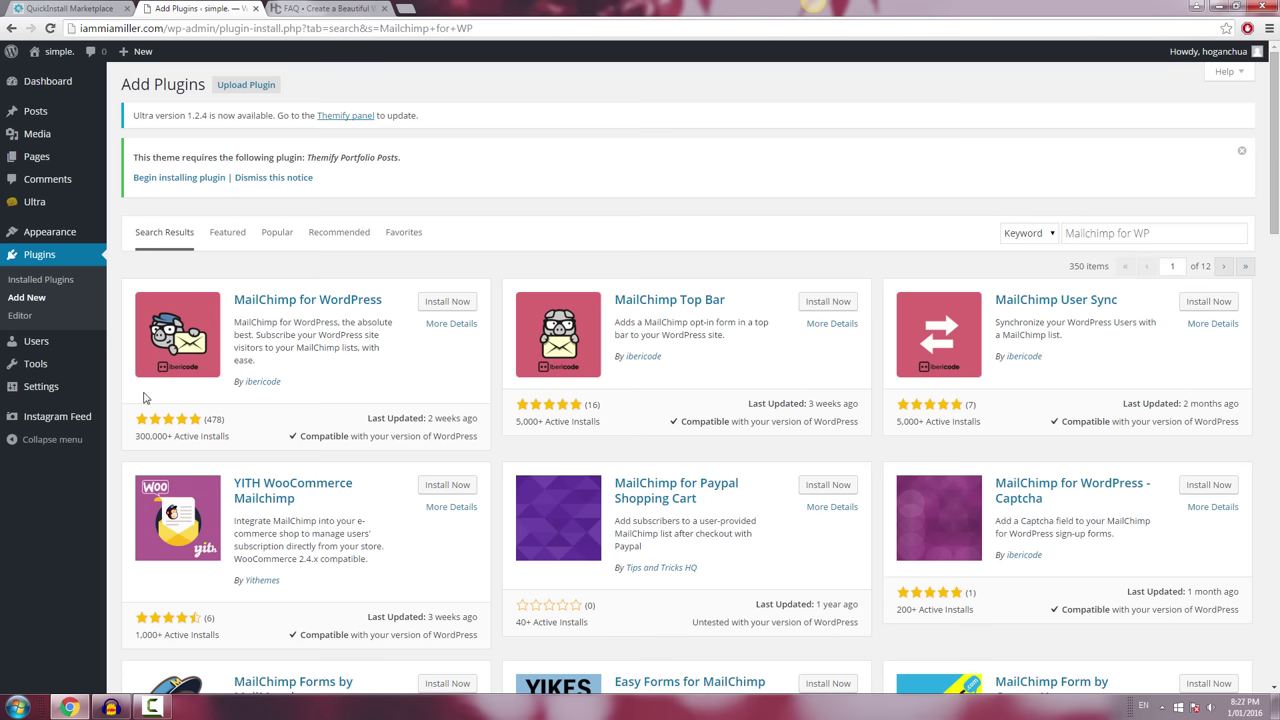
left_click(447, 302)
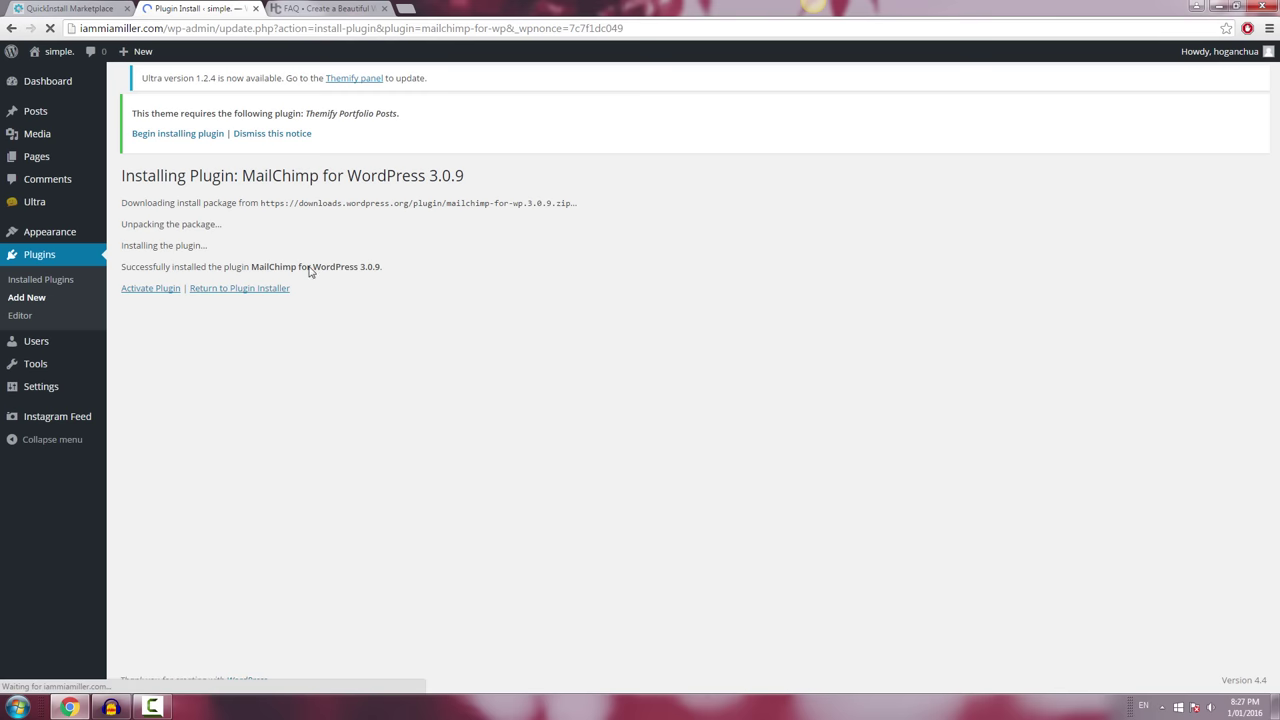
left_click(140, 296)
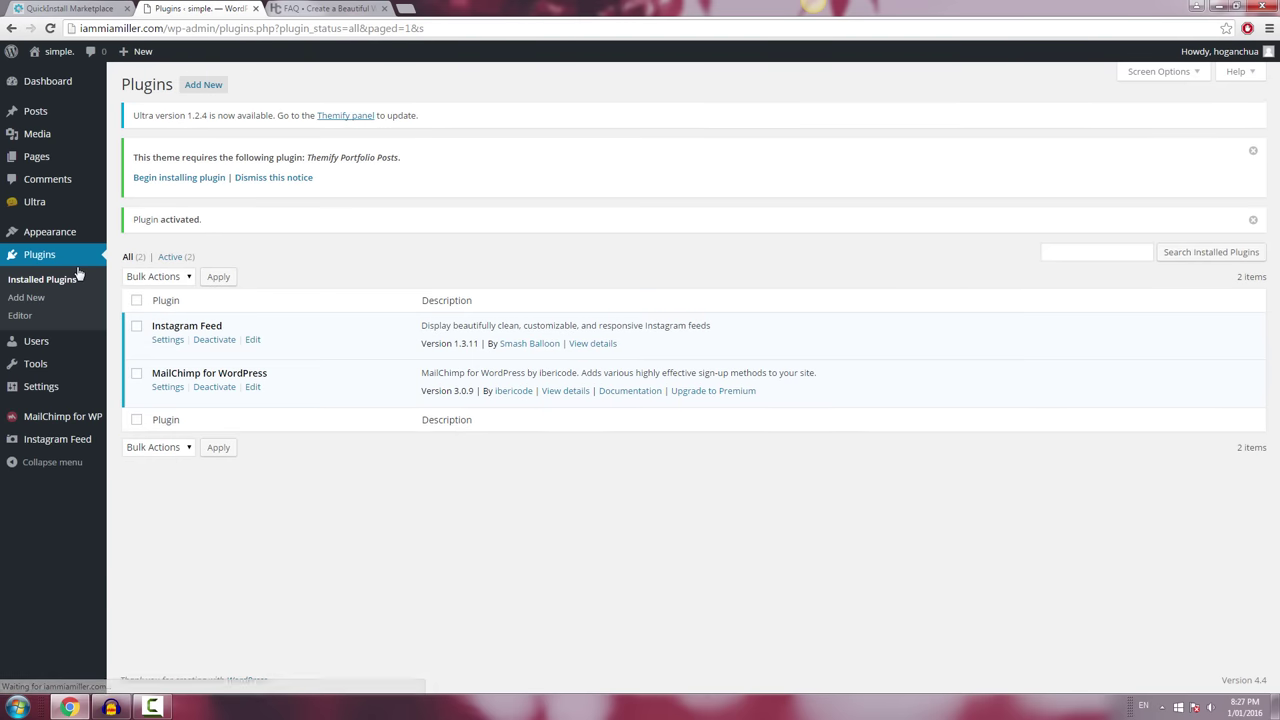
Search for 'easy google fonts', then install and activate Easy Google Fonts.
left_click(201, 84)
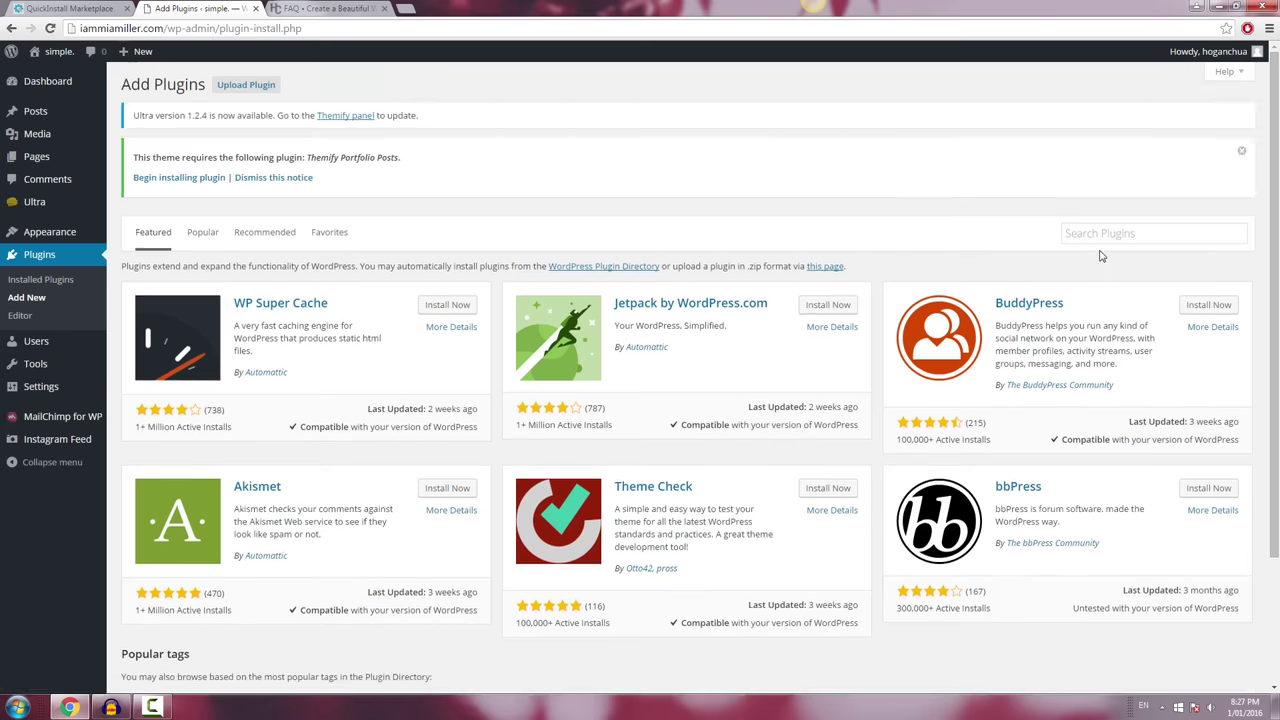
left_click(1108, 234)
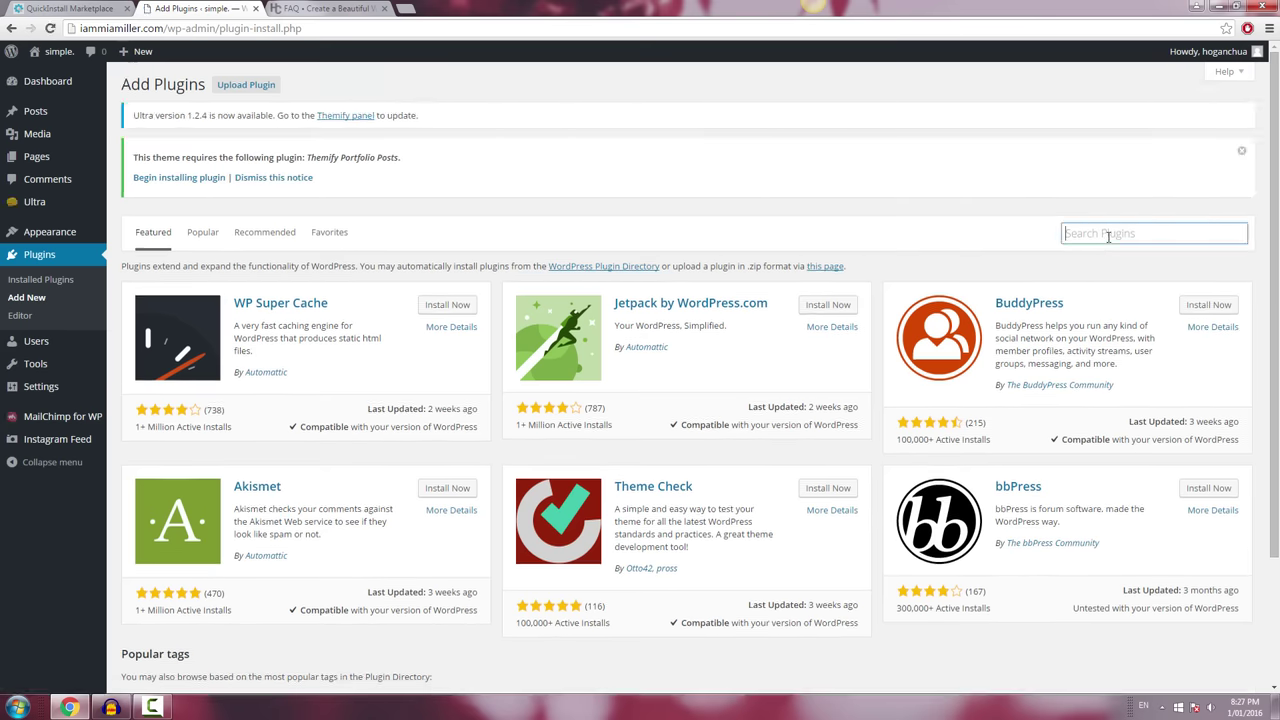
type("Easy")
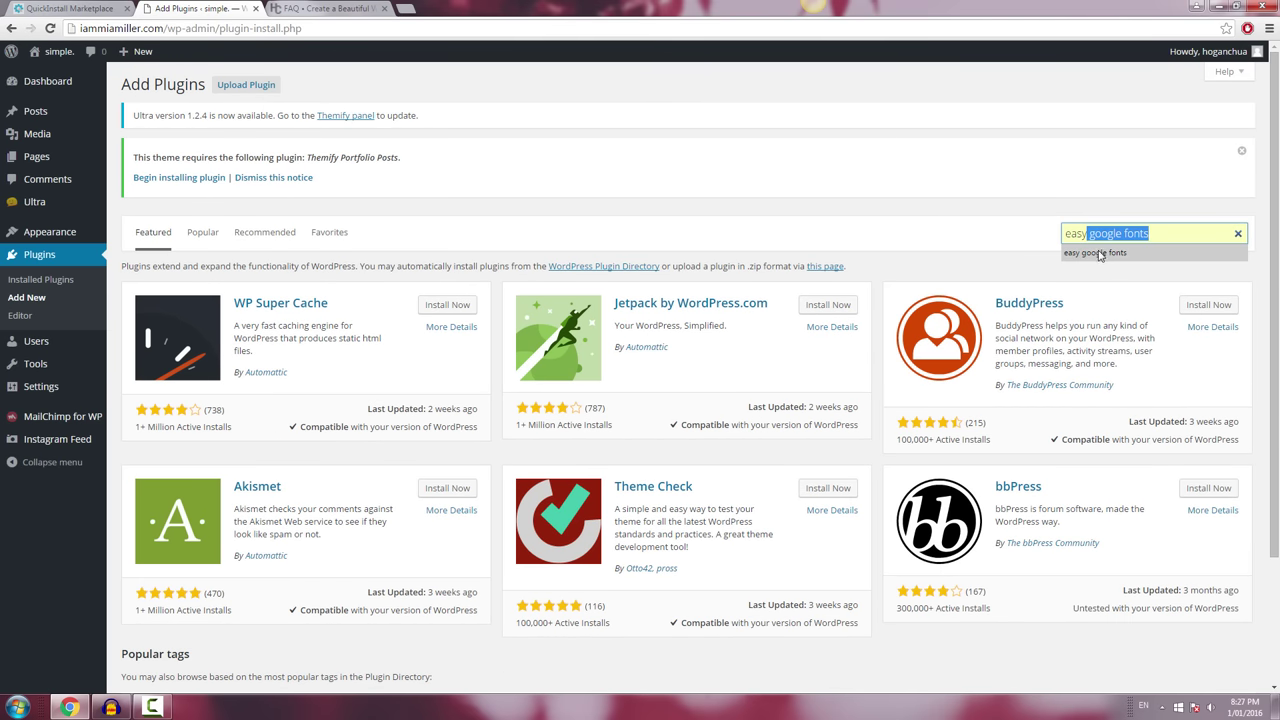
left_click(1100, 252)
key("Return")
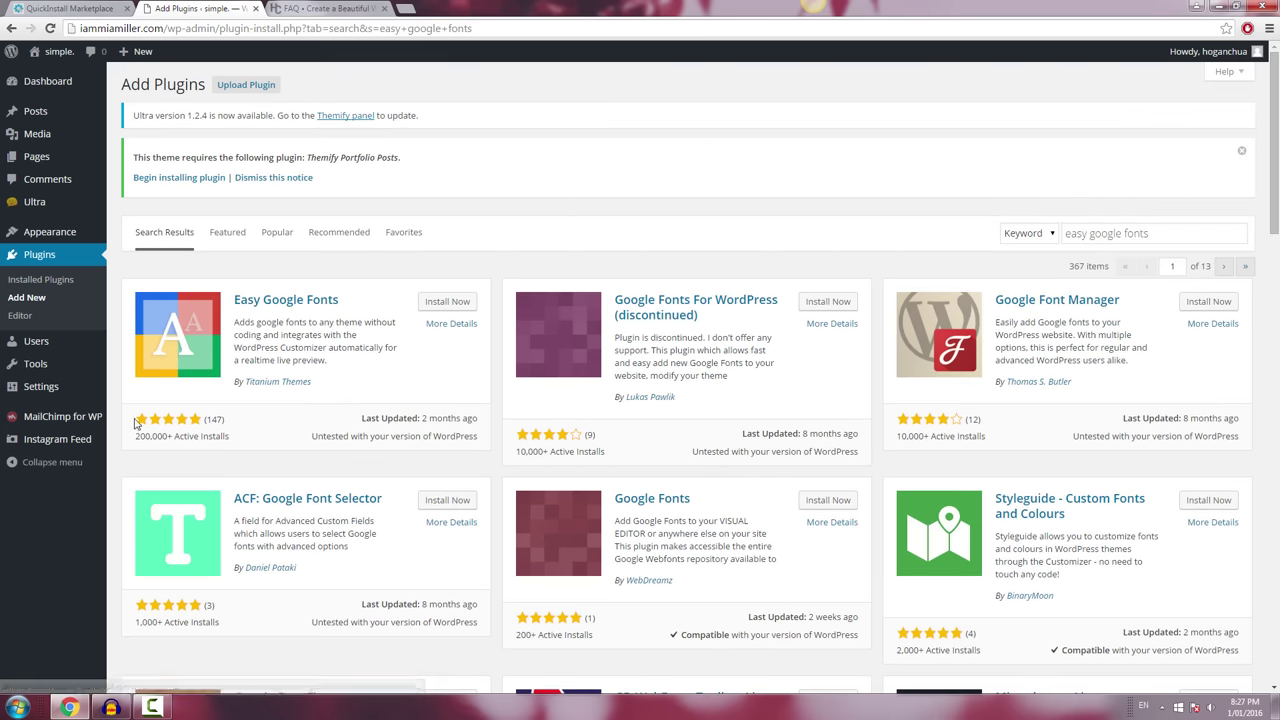
left_click(447, 301)
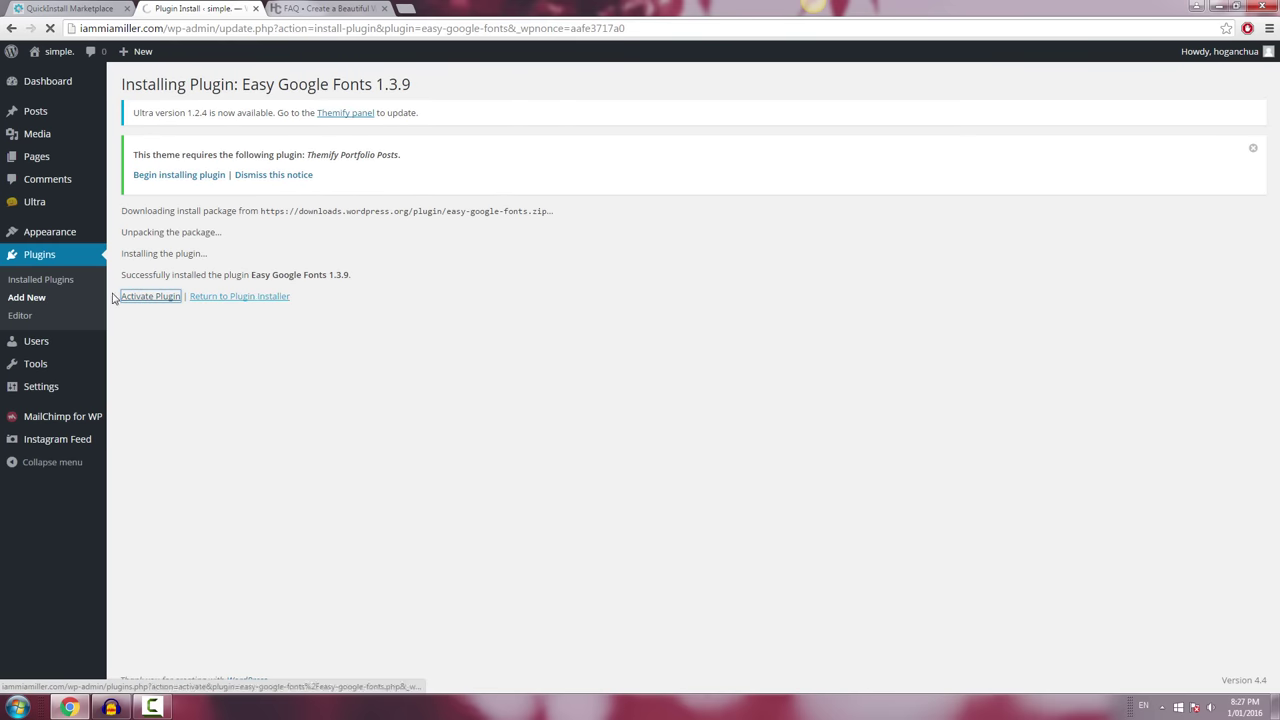
left_click(35, 298)
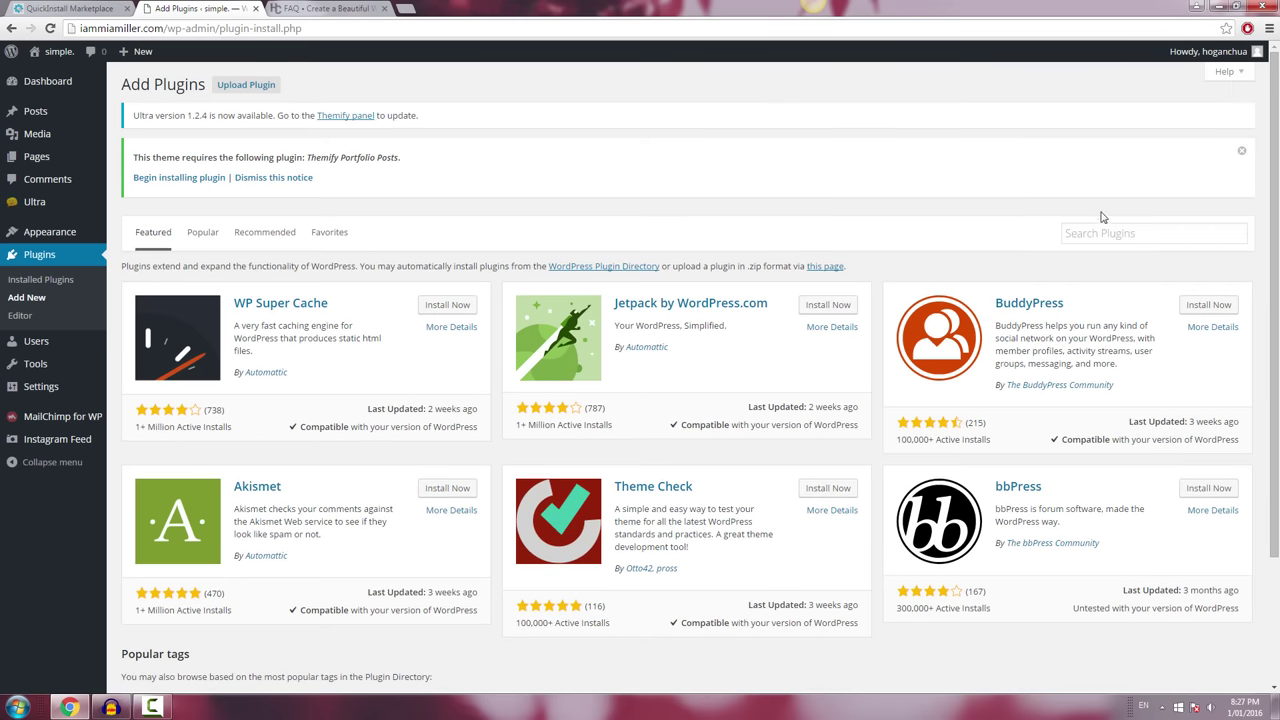
Search for 'contact form 7', then install and activate Contact Form 7.
left_click(1094, 232)
type("Con")
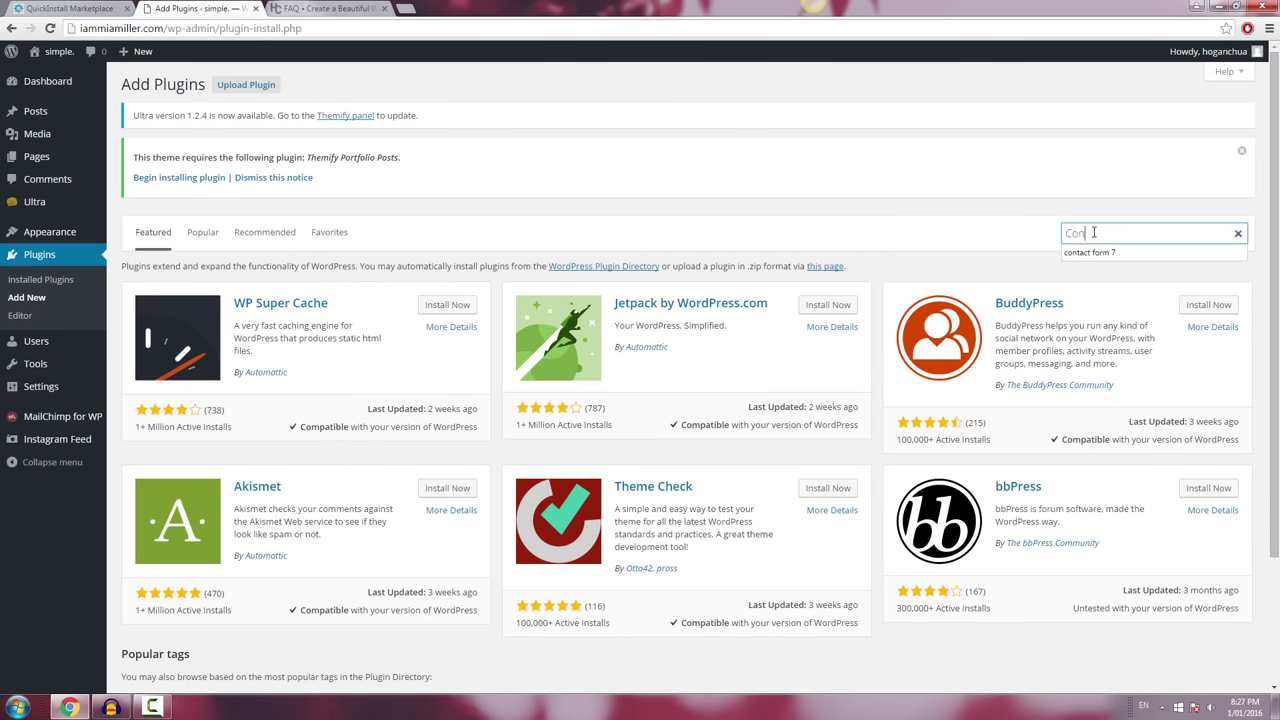
type("tact")
left_click(1095, 252)
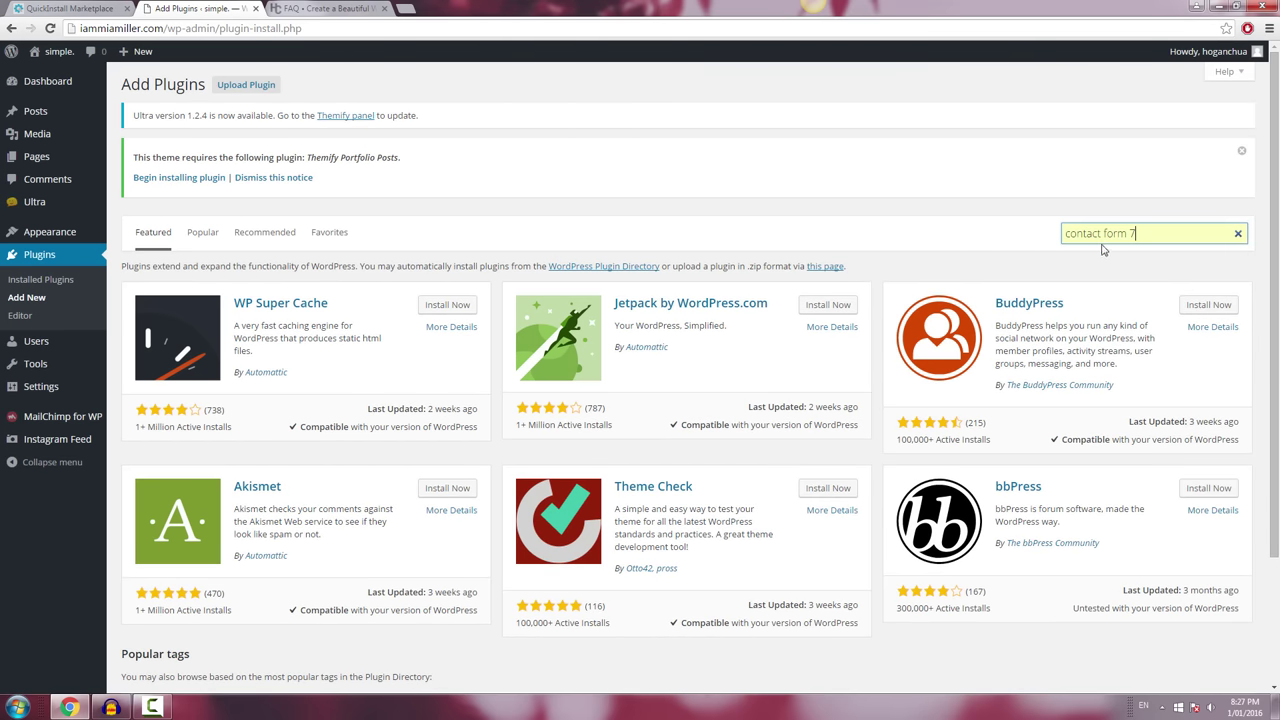
key("Return")
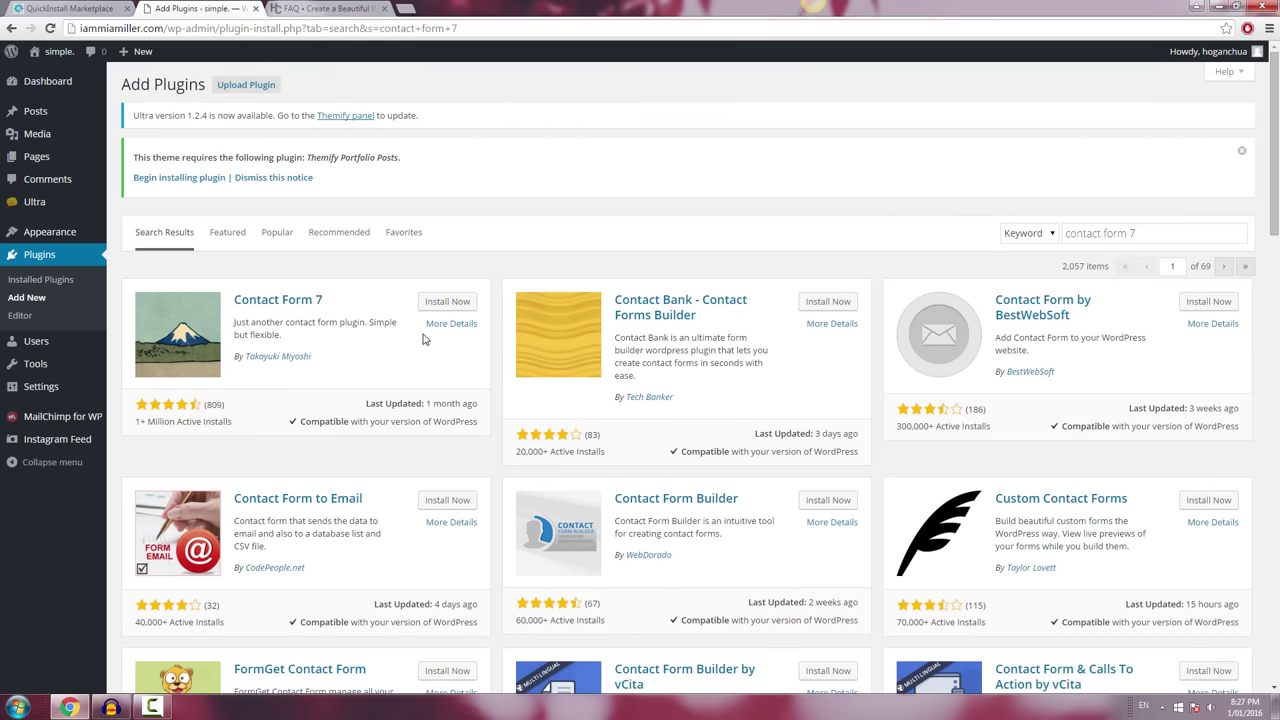
left_click(446, 301)
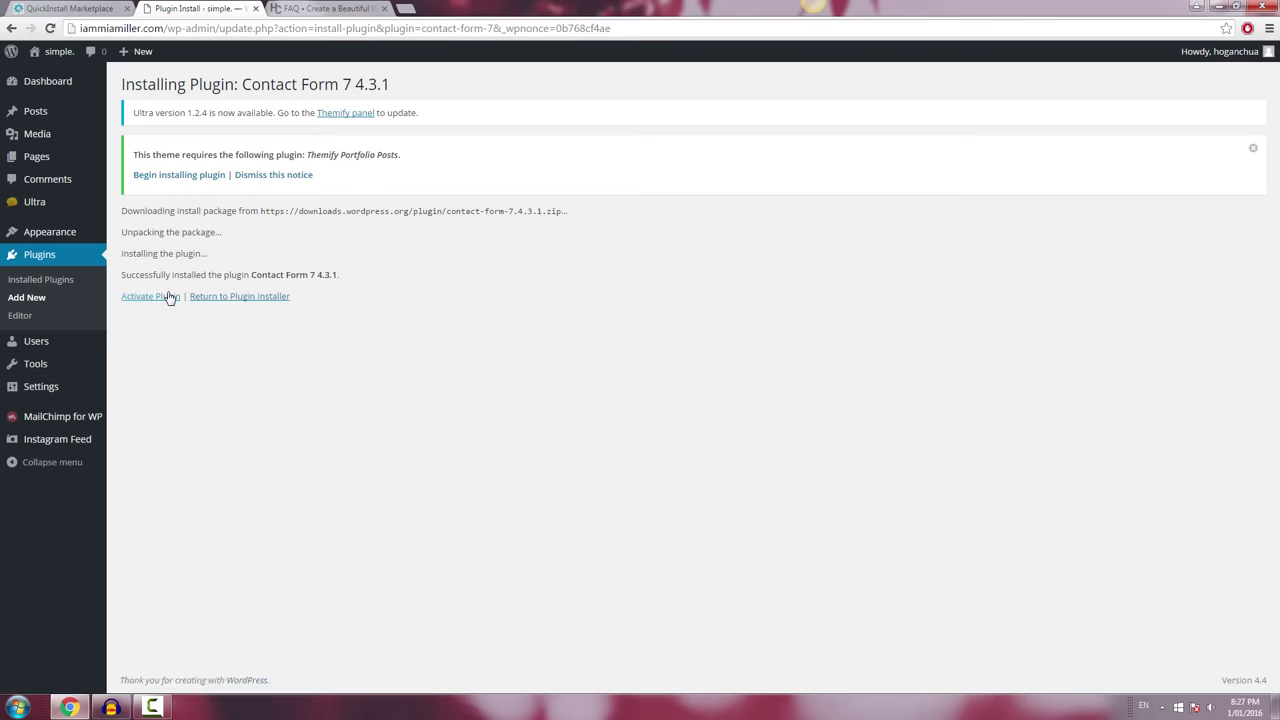
left_click(143, 298)
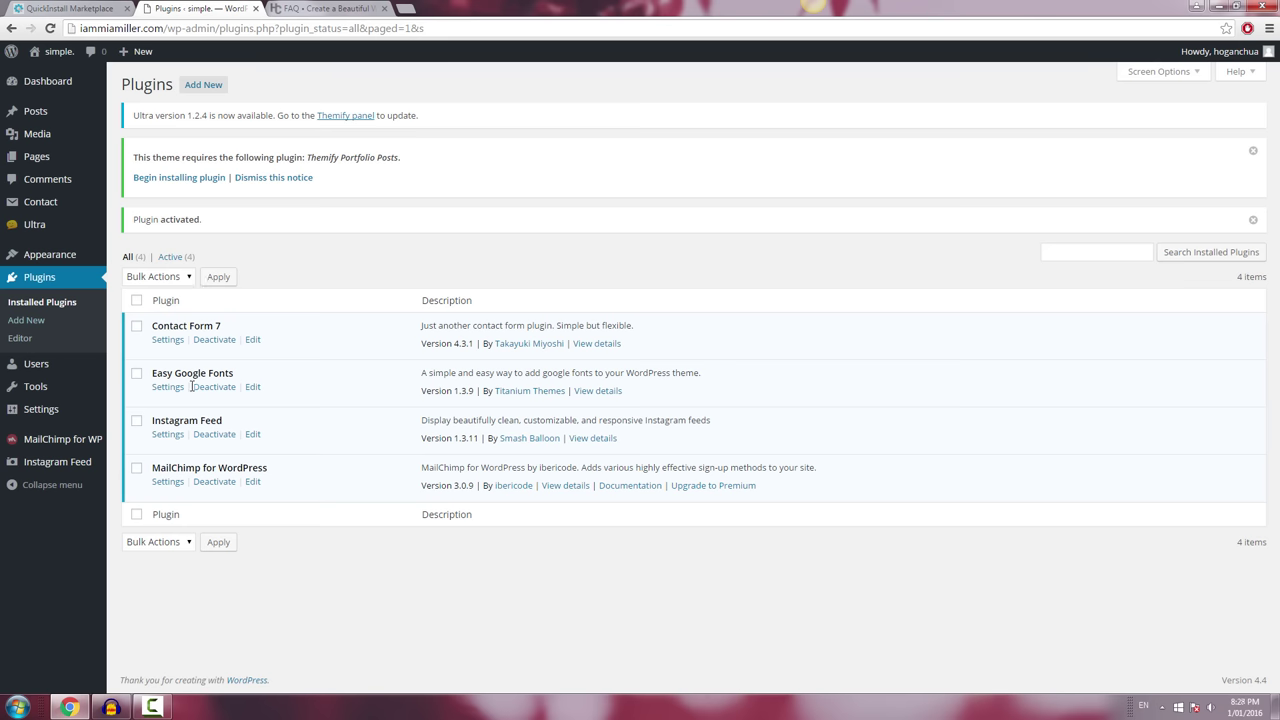
Go to the MailChimp for WP General Settings page and close the Themify Portfolio Posts notice.
mouse_move(54, 442)
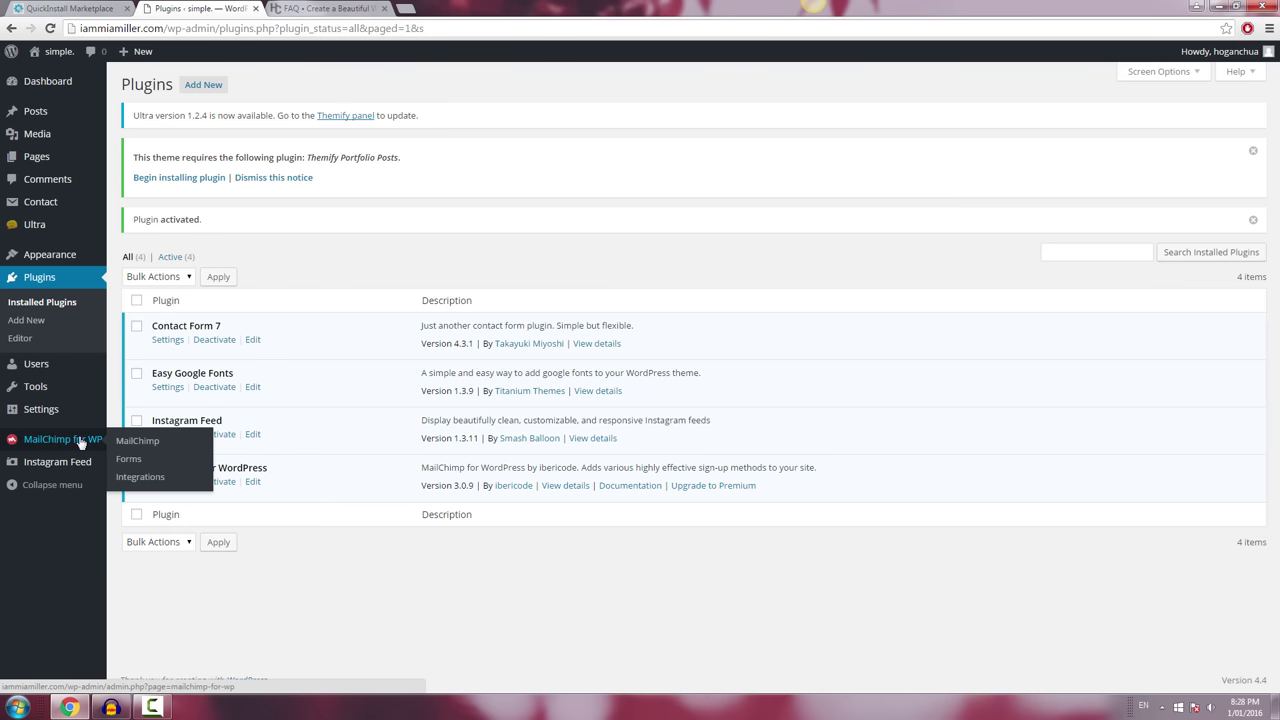
left_click(135, 441)
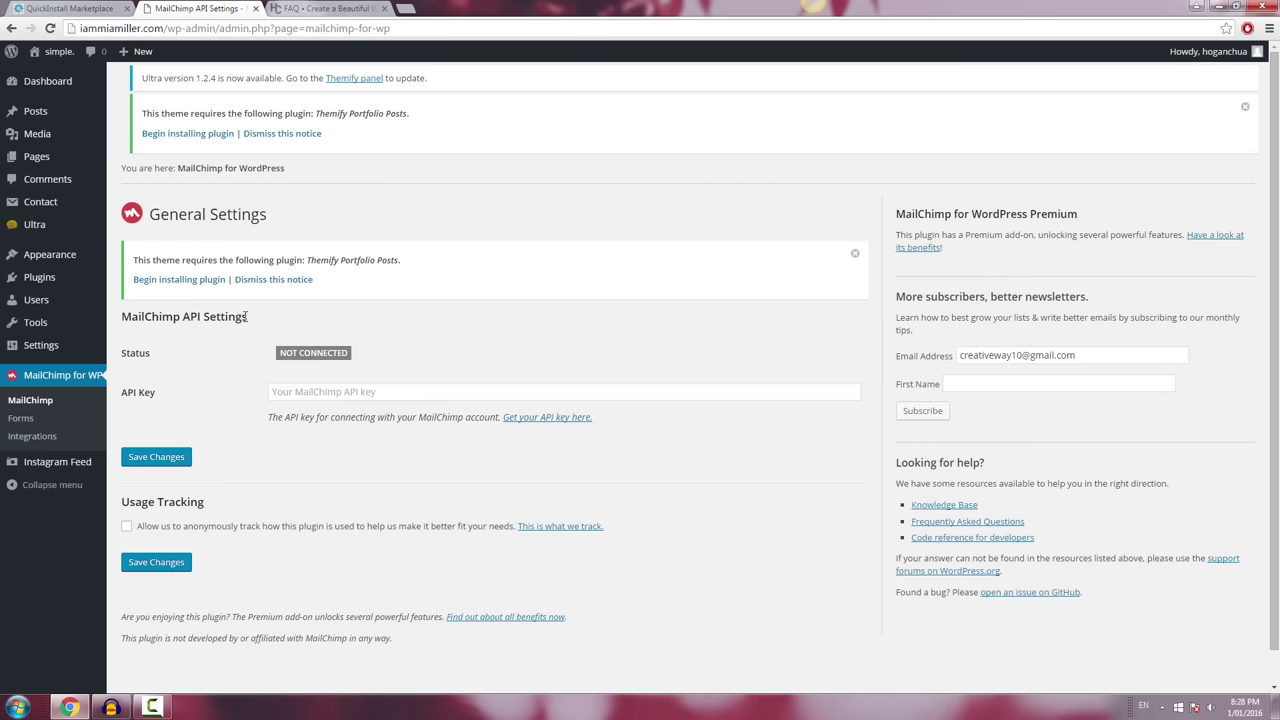
left_click_drag(183, 316, 199, 317)
left_click(268, 393)
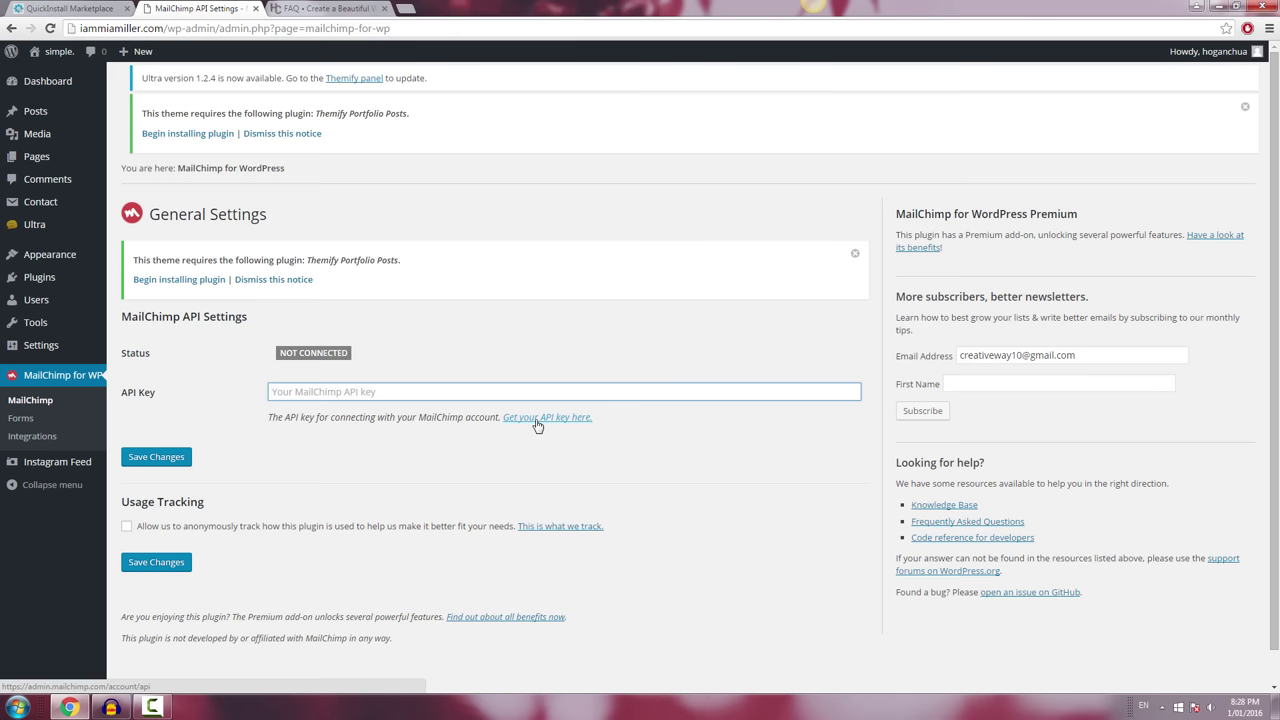
left_click(855, 253)
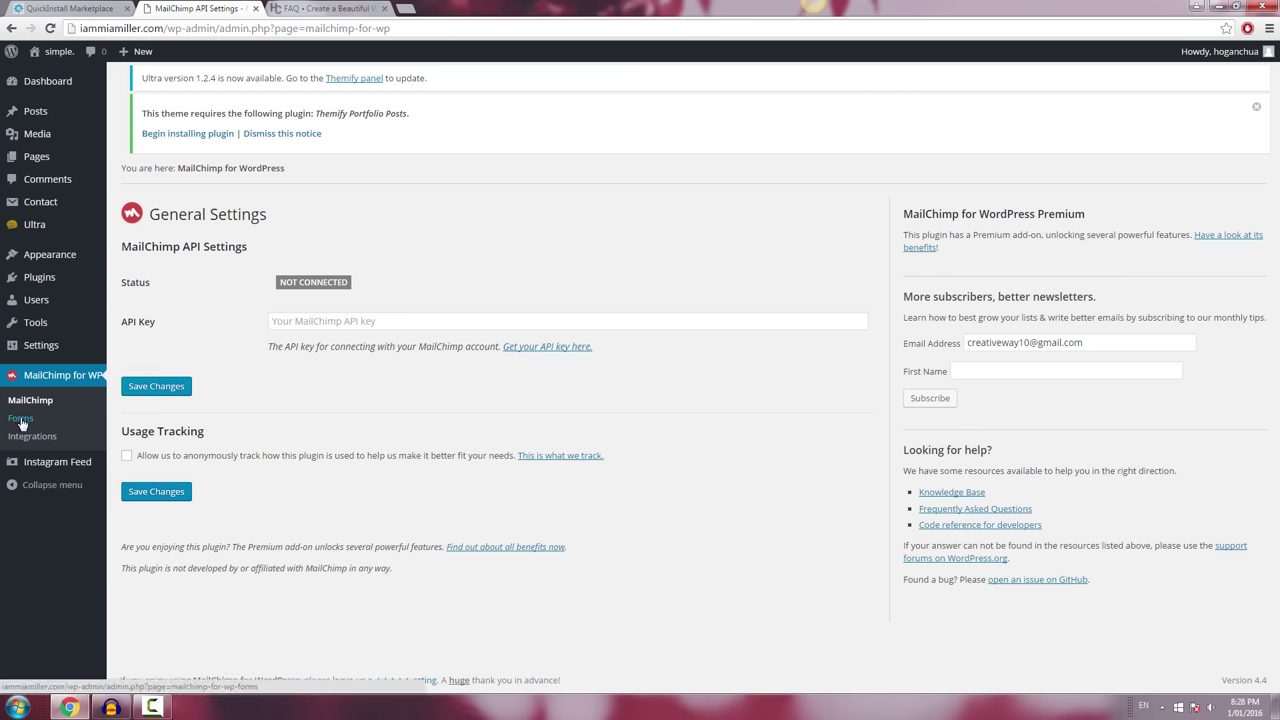
Create a new MailChimp sign-up form named 'Form 1'.
left_click(21, 421)
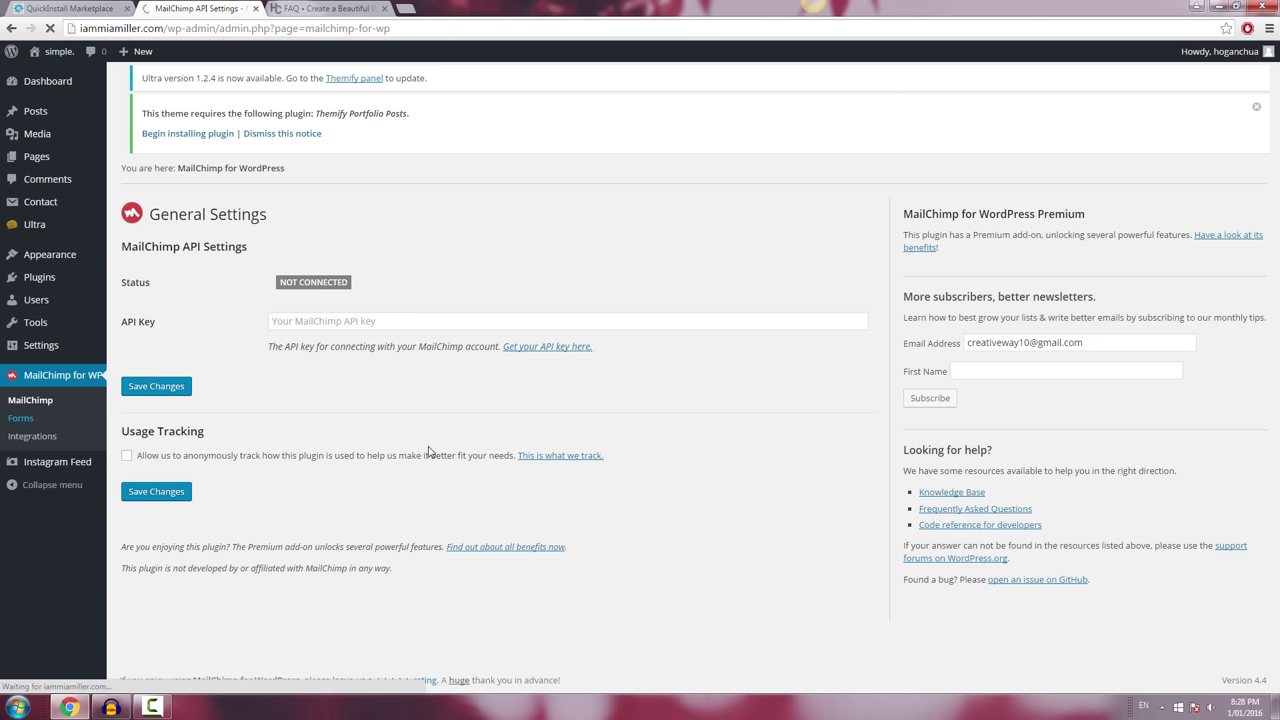
left_click(250, 241)
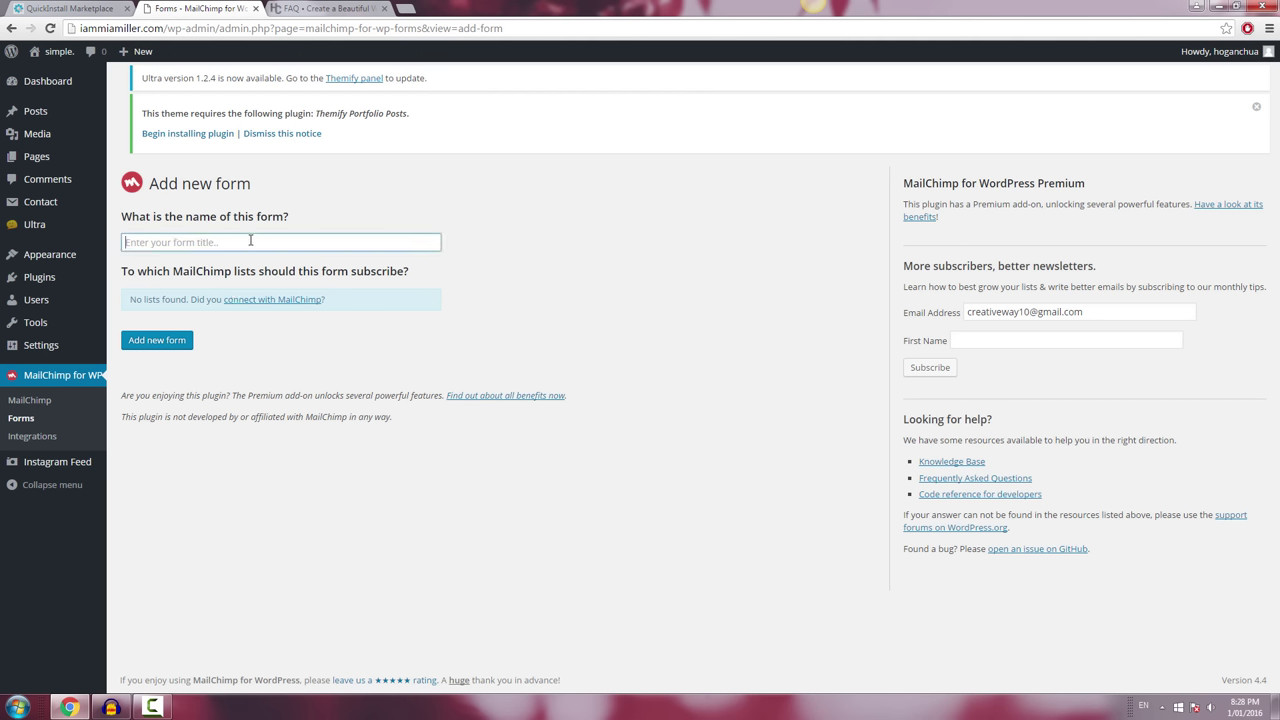
type("Form 1")
left_click(150, 345)
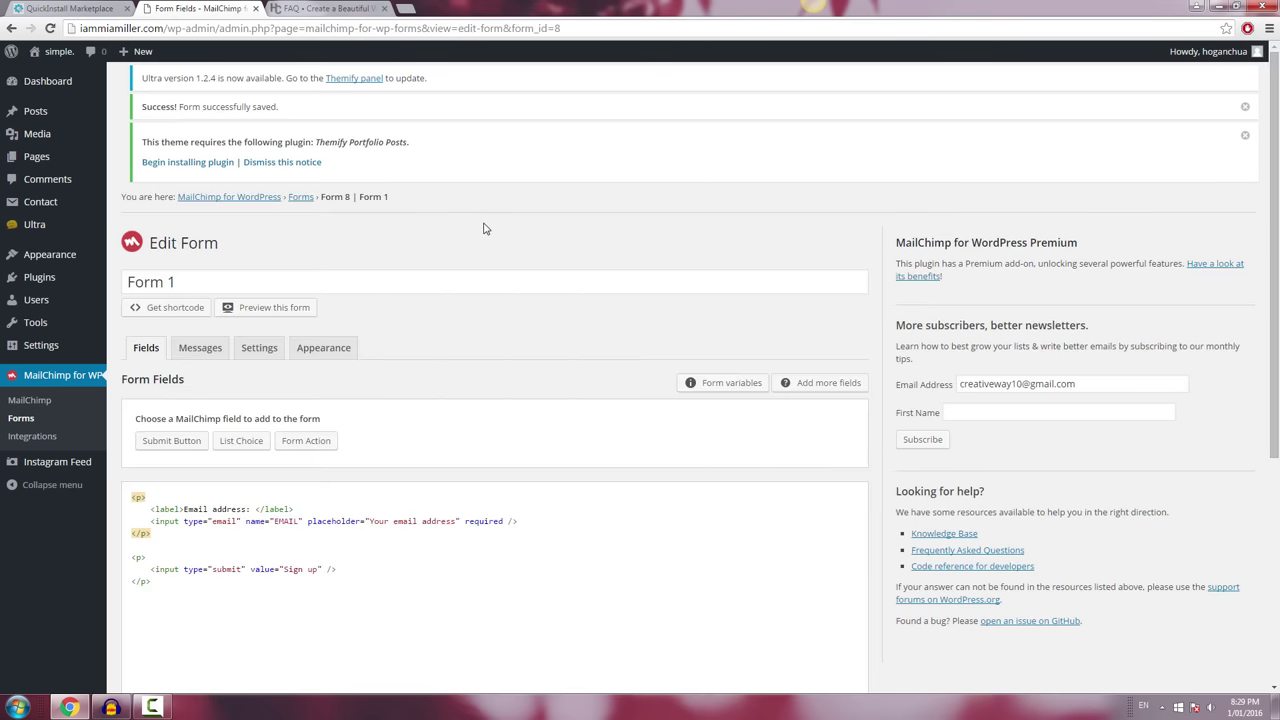
Preview Form 1, close the FAQ and QuickInstall tabs, and mark the 'Email address:' label.
left_click(251, 314)
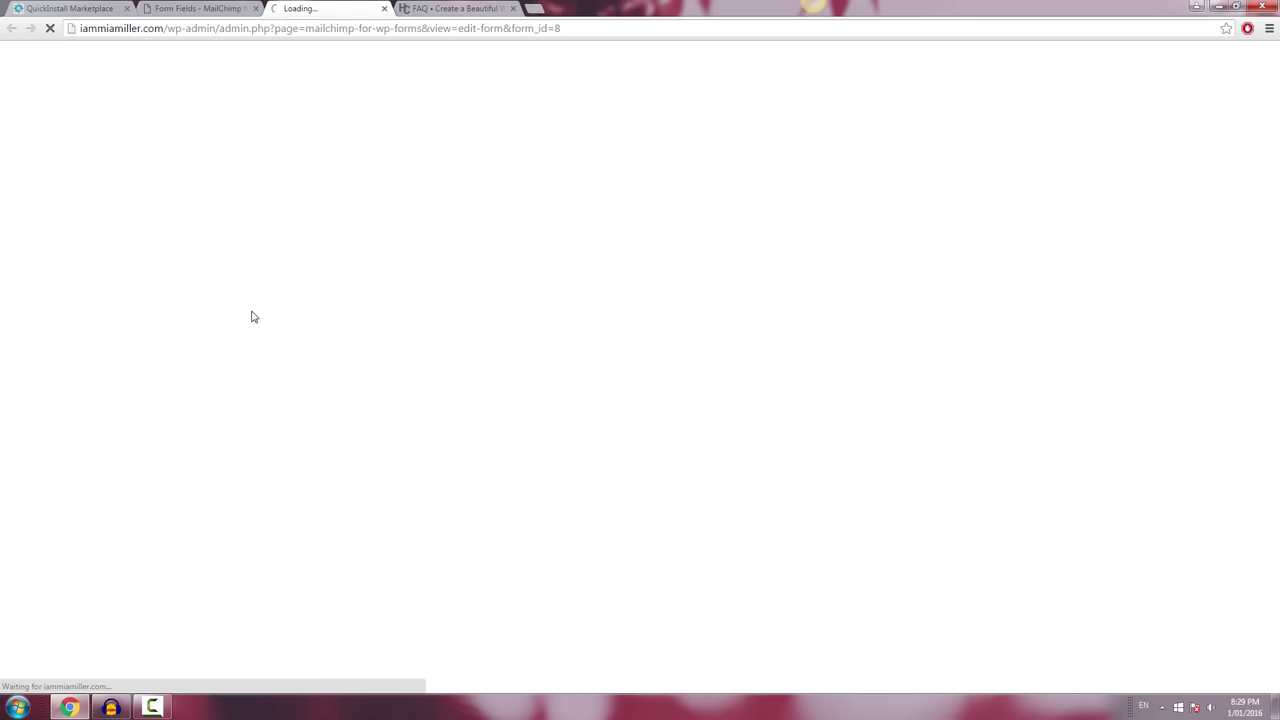
left_click(513, 8)
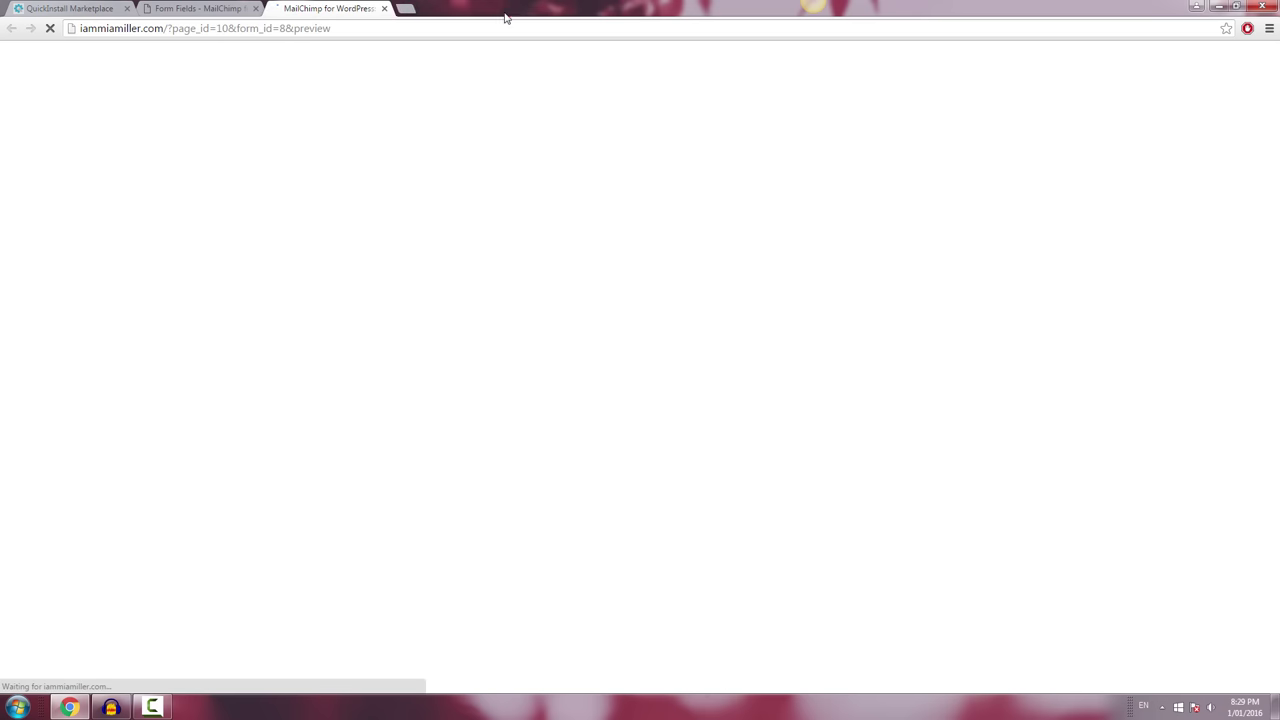
left_click(126, 8)
left_click_drag(1272, 180, 1272, 215)
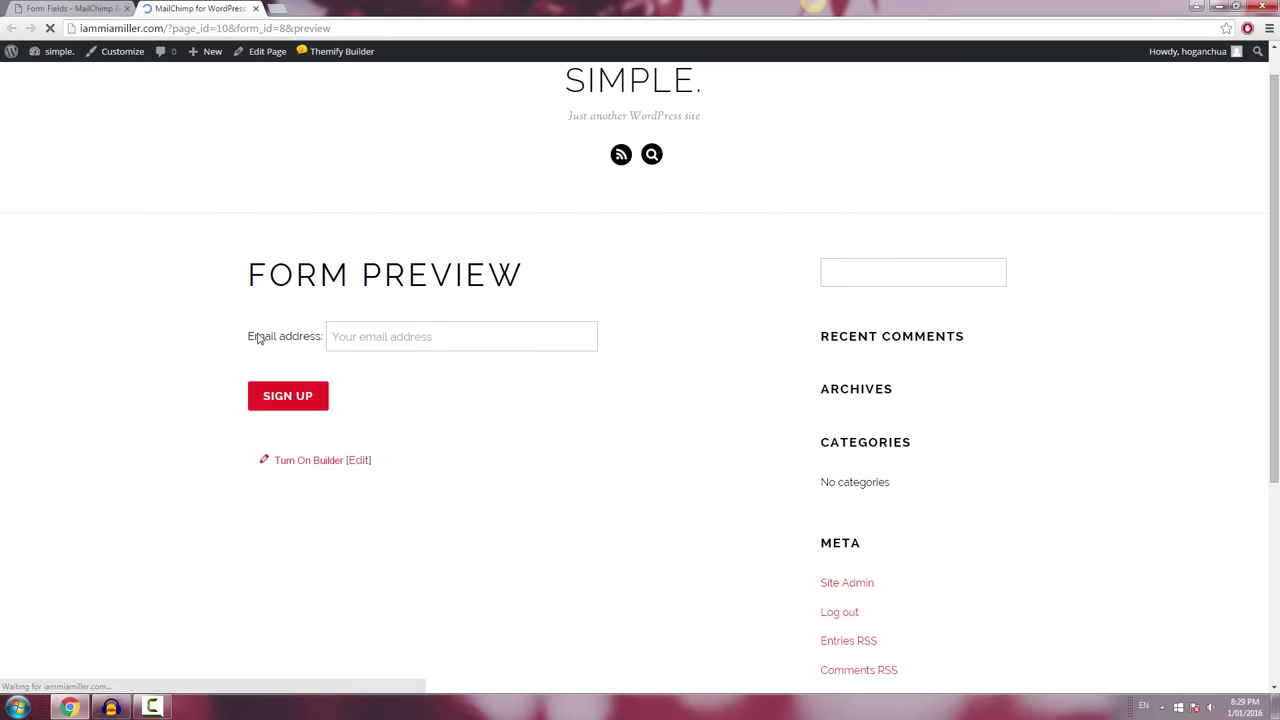
left_click_drag(247, 337, 306, 338)
left_click_drag(321, 340, 323, 341)
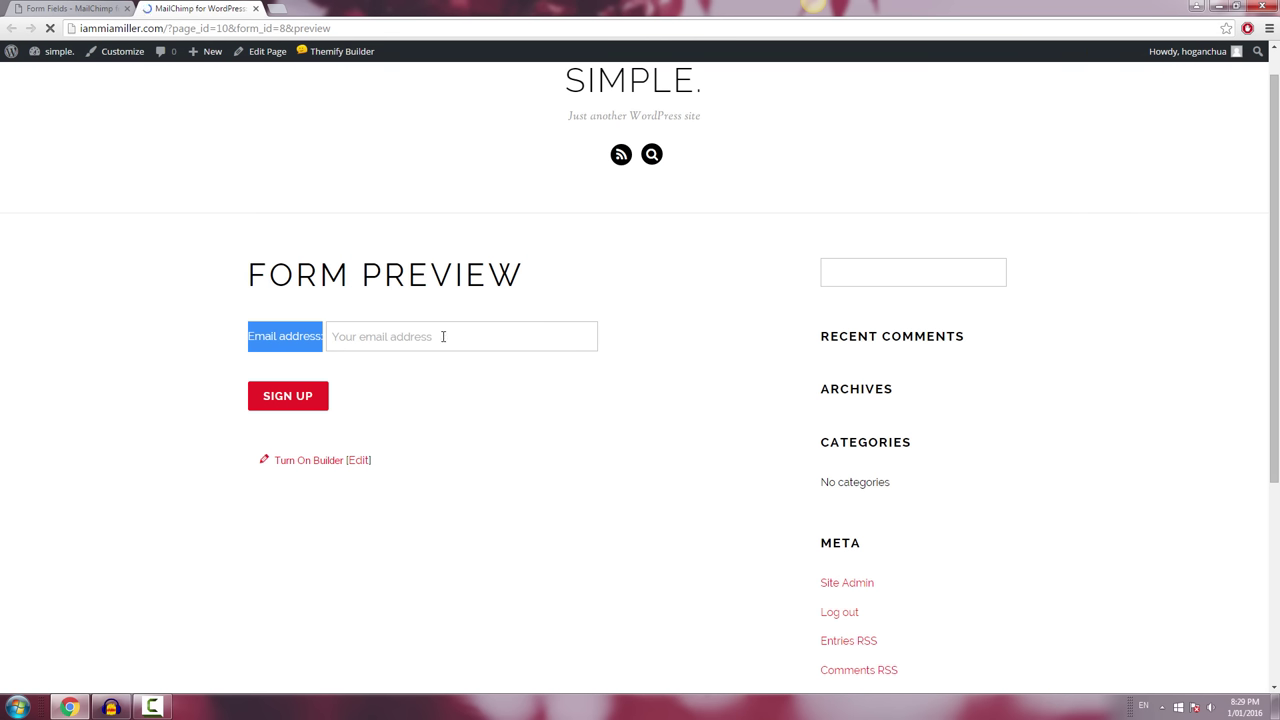
Delete the Email address <label> line from the form's field code and save the form.
key("ctrl+shift+Tab")
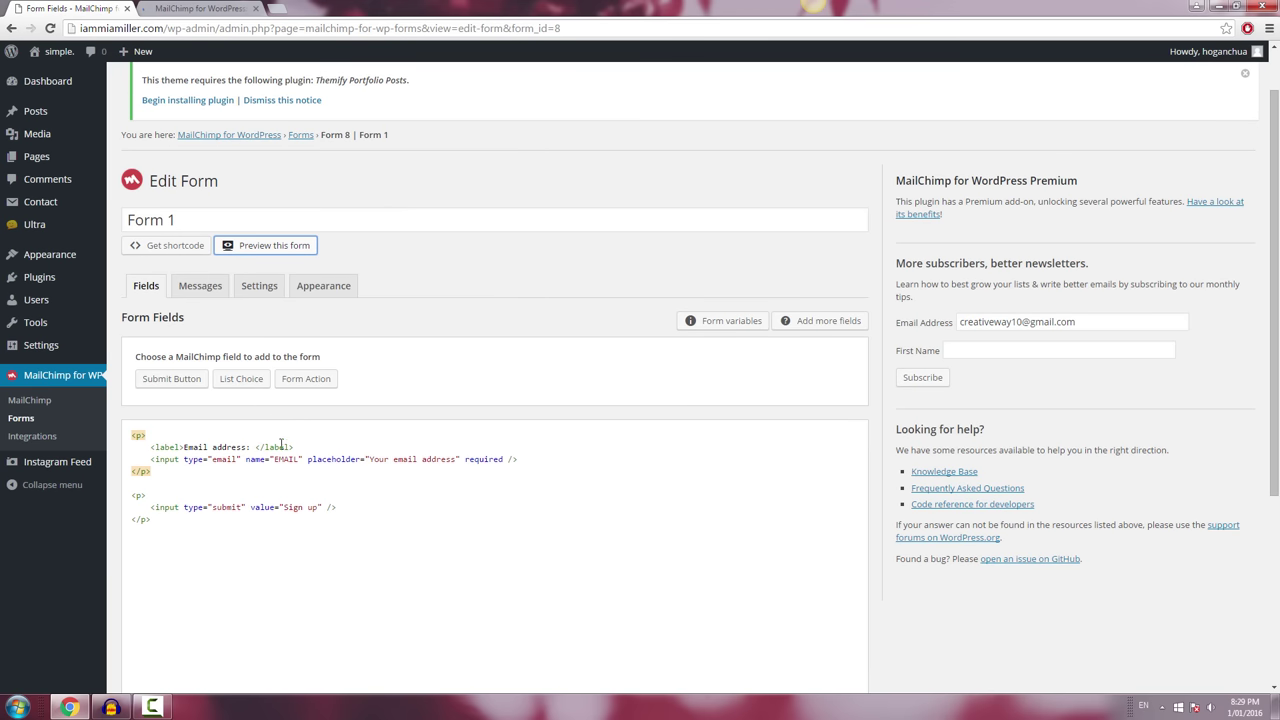
left_click_drag(296, 447, 150, 447)
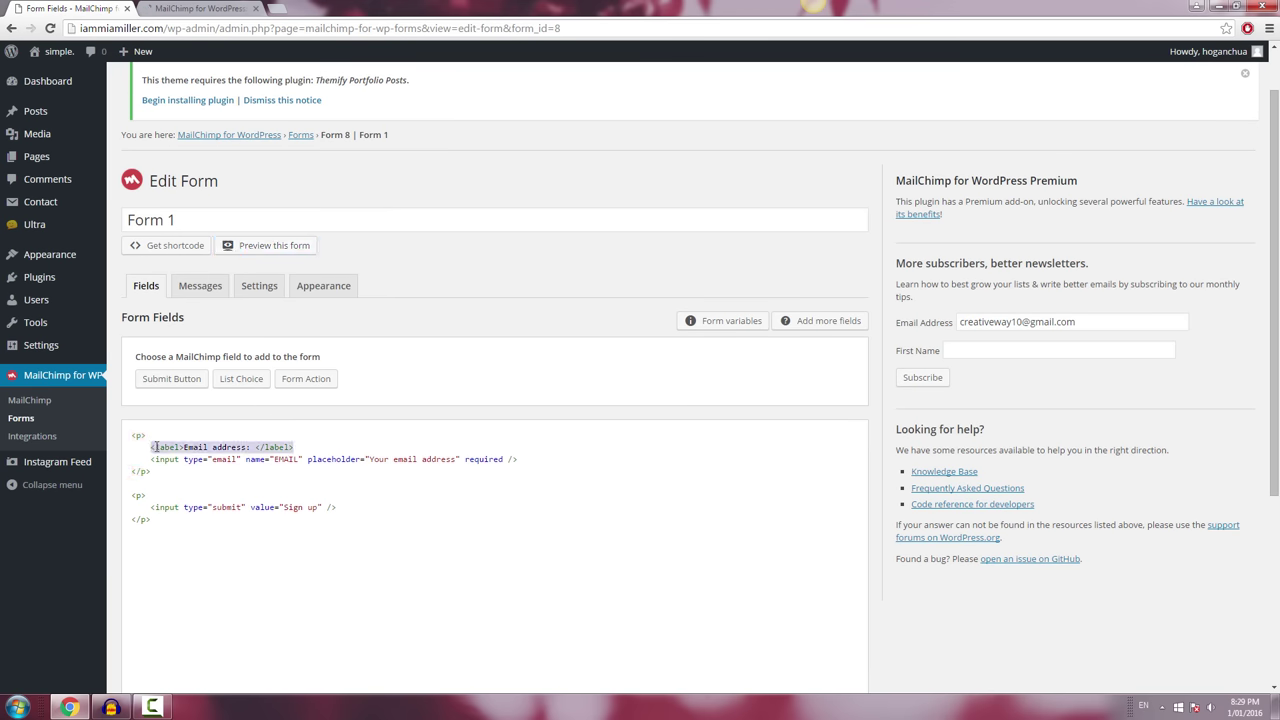
key("BackSpace")
left_click(151, 458)
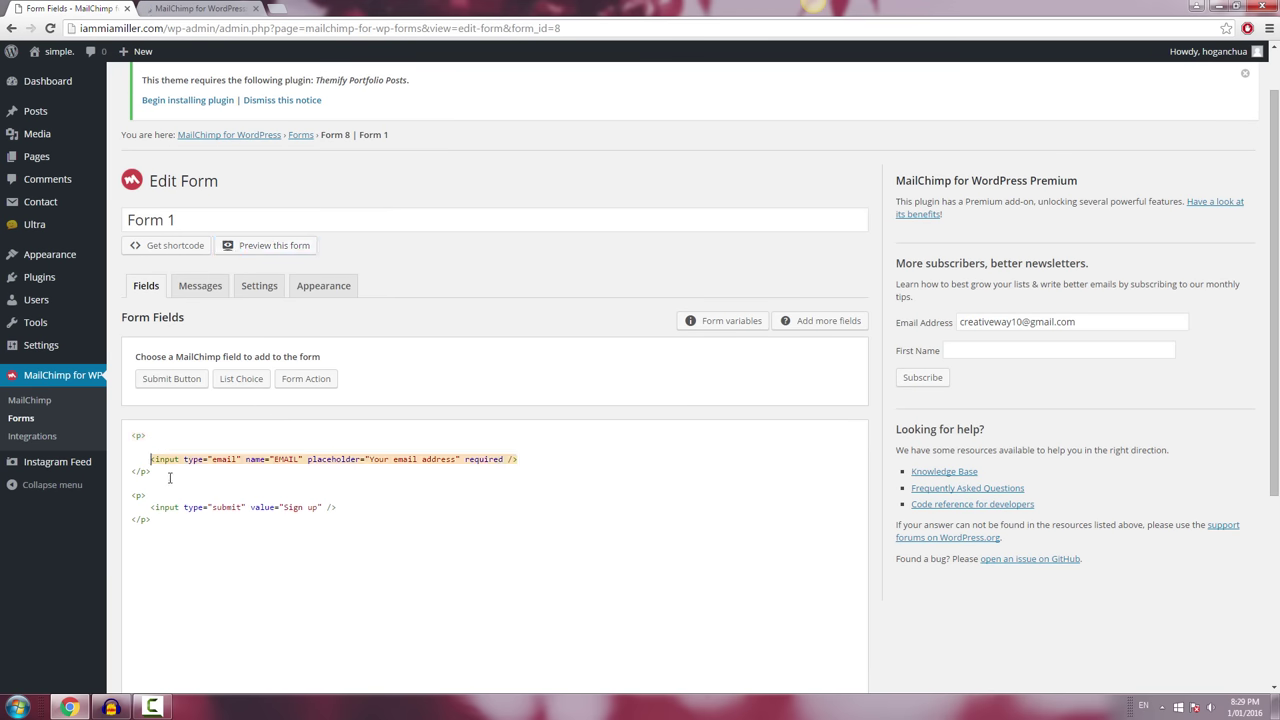
key("BackSpace")
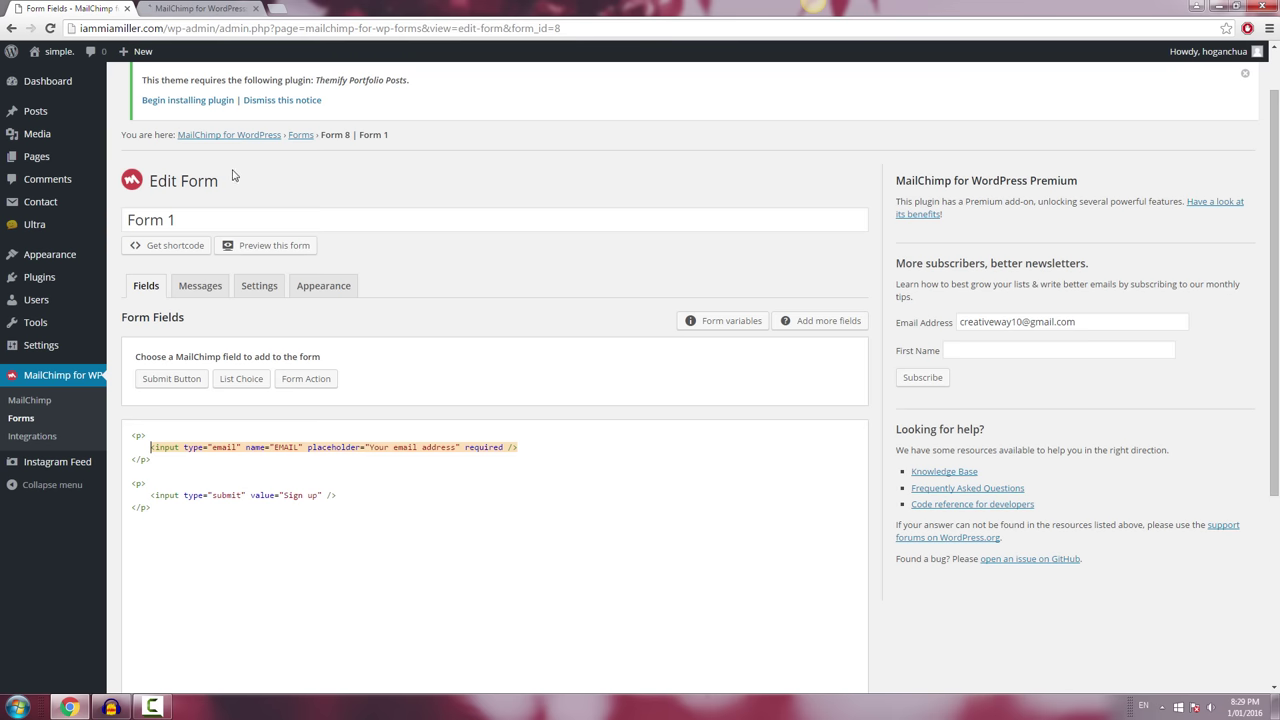
scroll(988, 282, "down", 3)
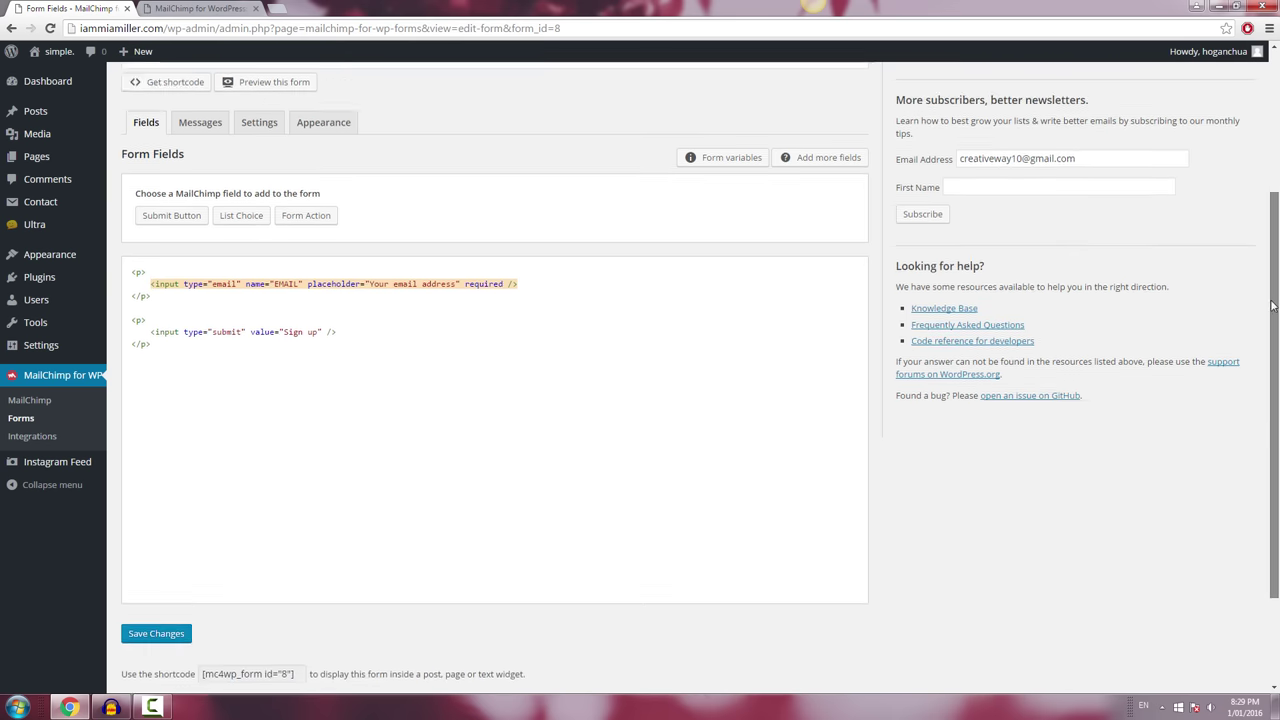
left_click(155, 551)
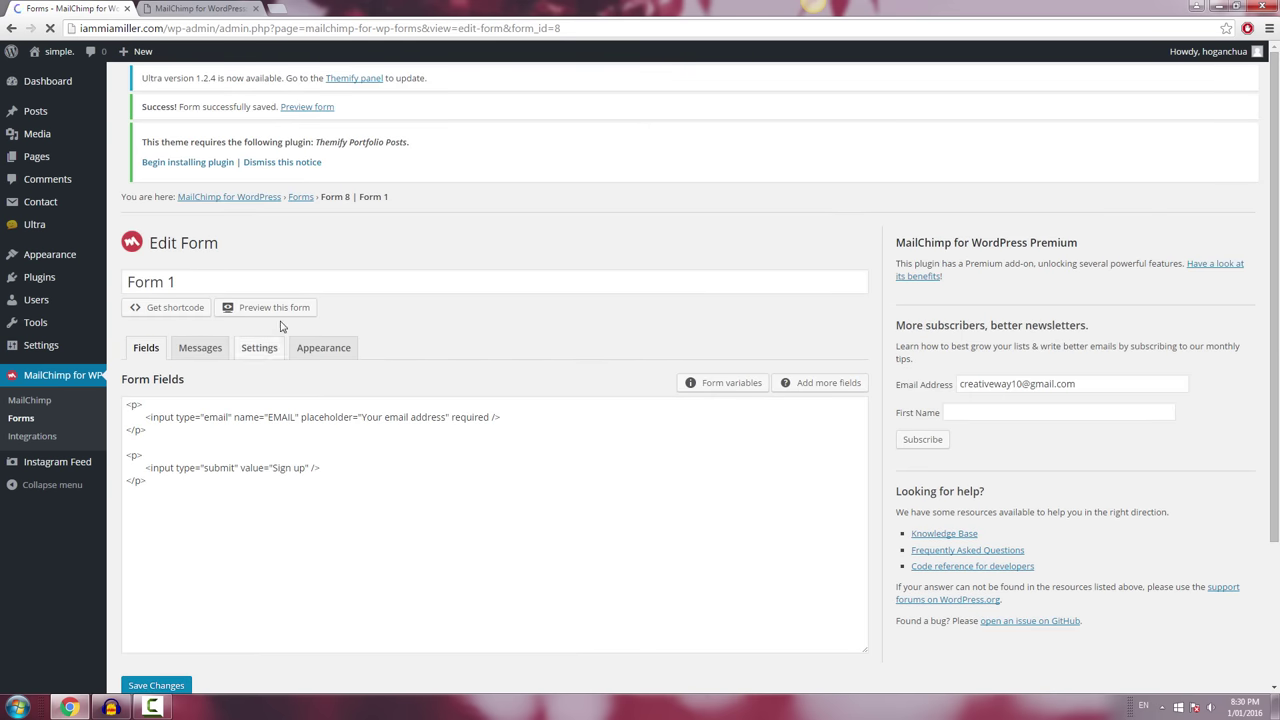
Preview the updated form and review its Messages, Settings and Appearance tabs.
left_click(284, 313)
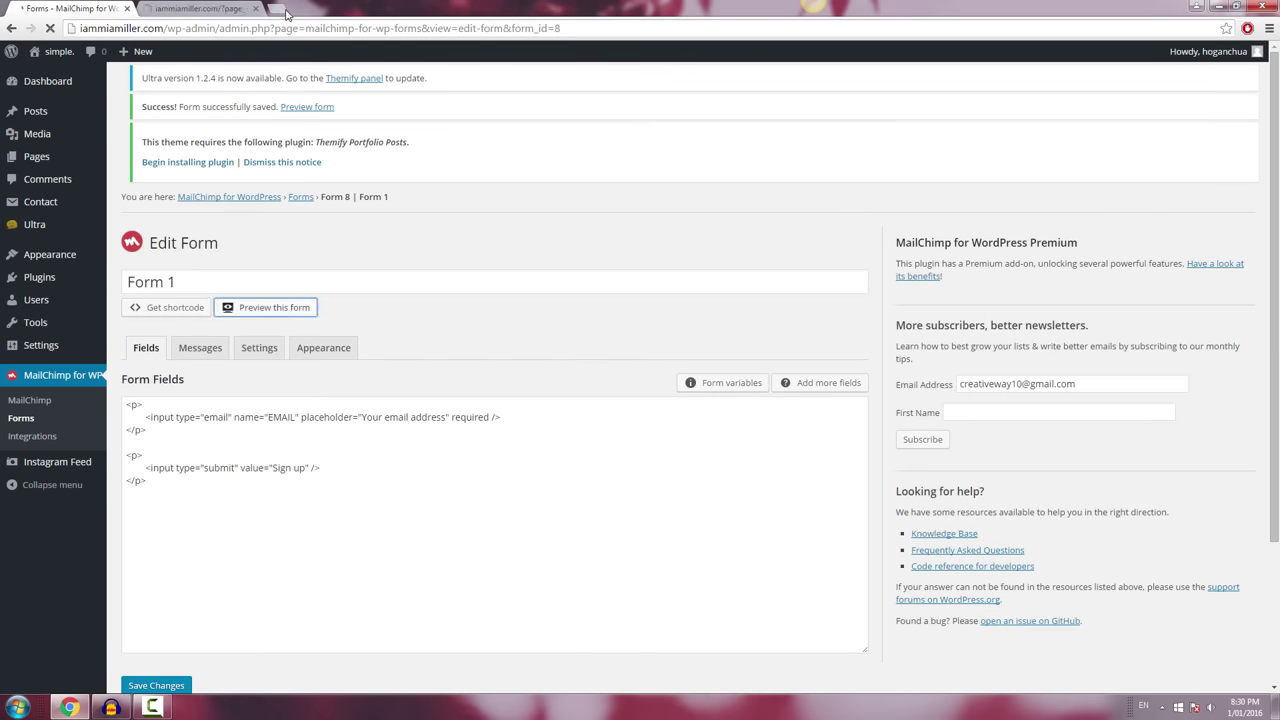
left_click(200, 8)
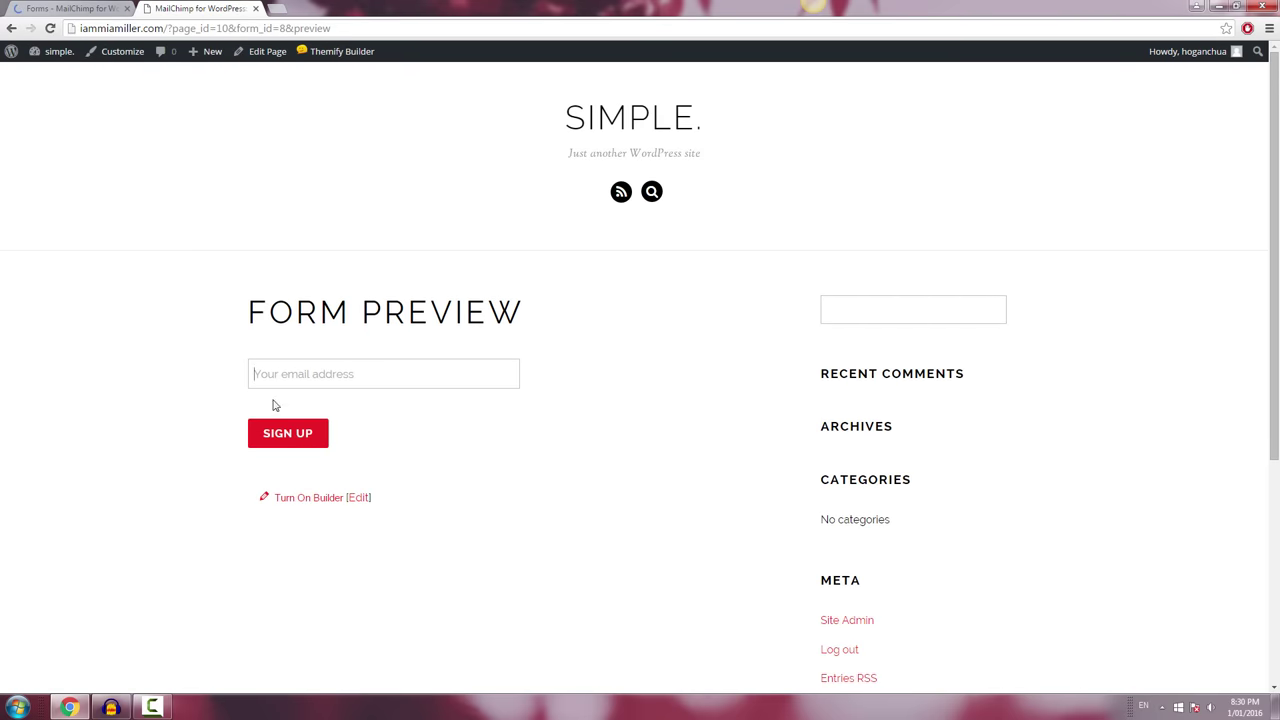
left_click(70, 8)
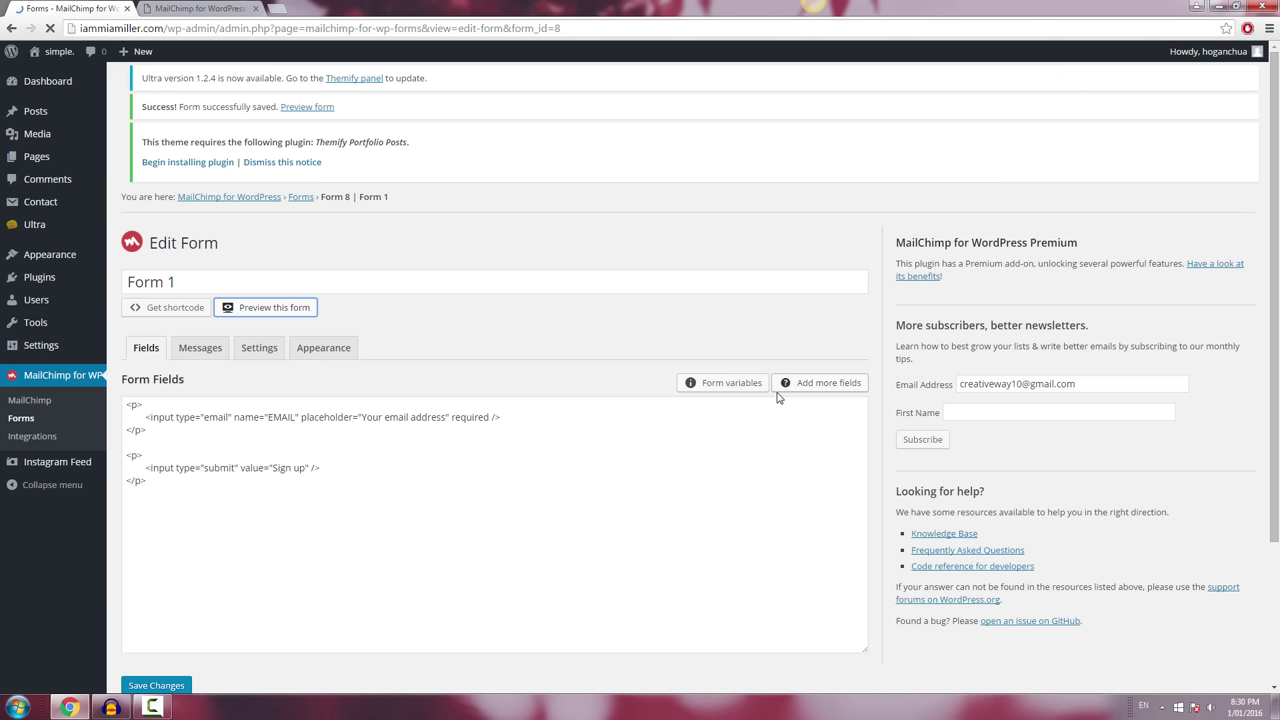
left_click(192, 356)
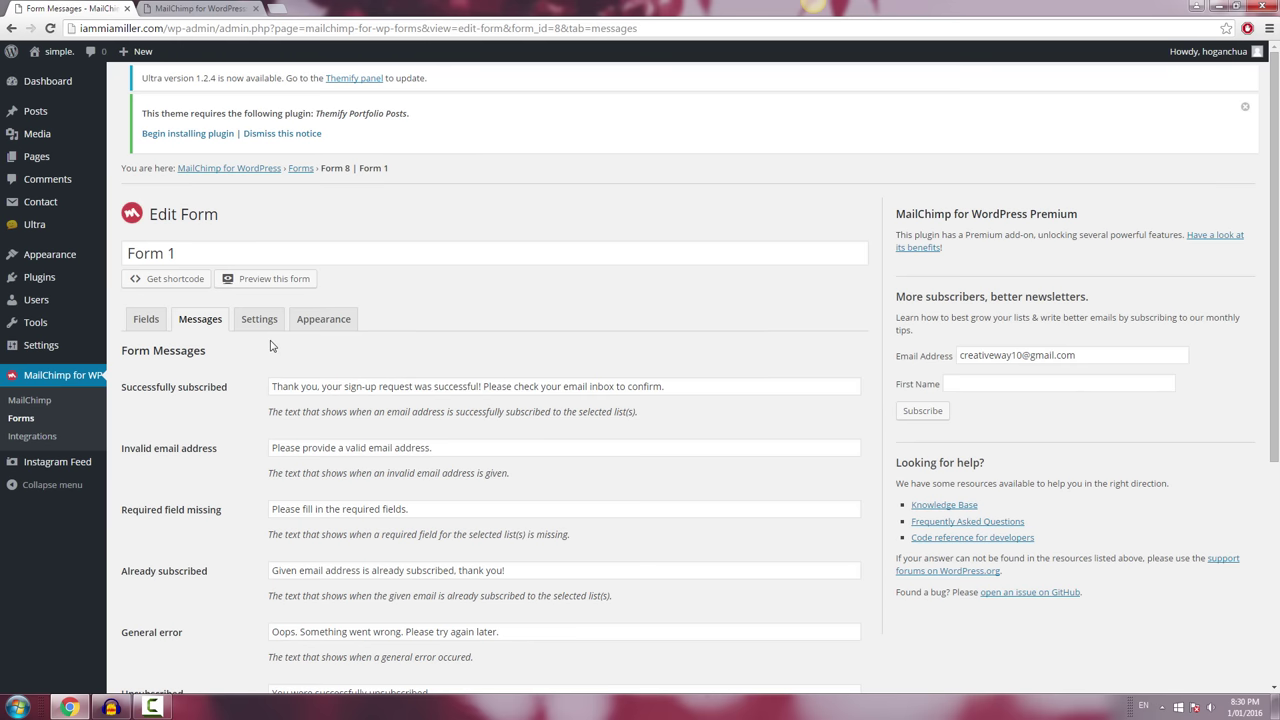
scroll(227, 340, "down", 2)
left_click(257, 200)
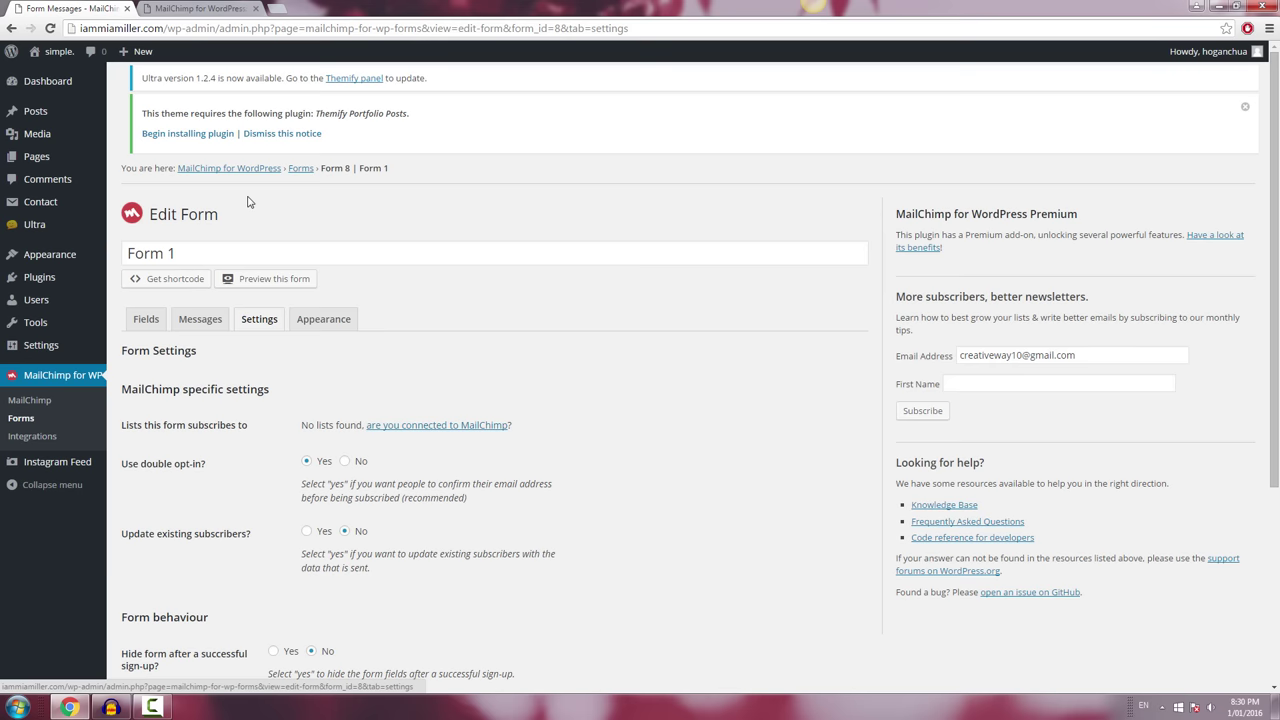
scroll(333, 343, "down", 2)
scroll(330, 340, "up", 4)
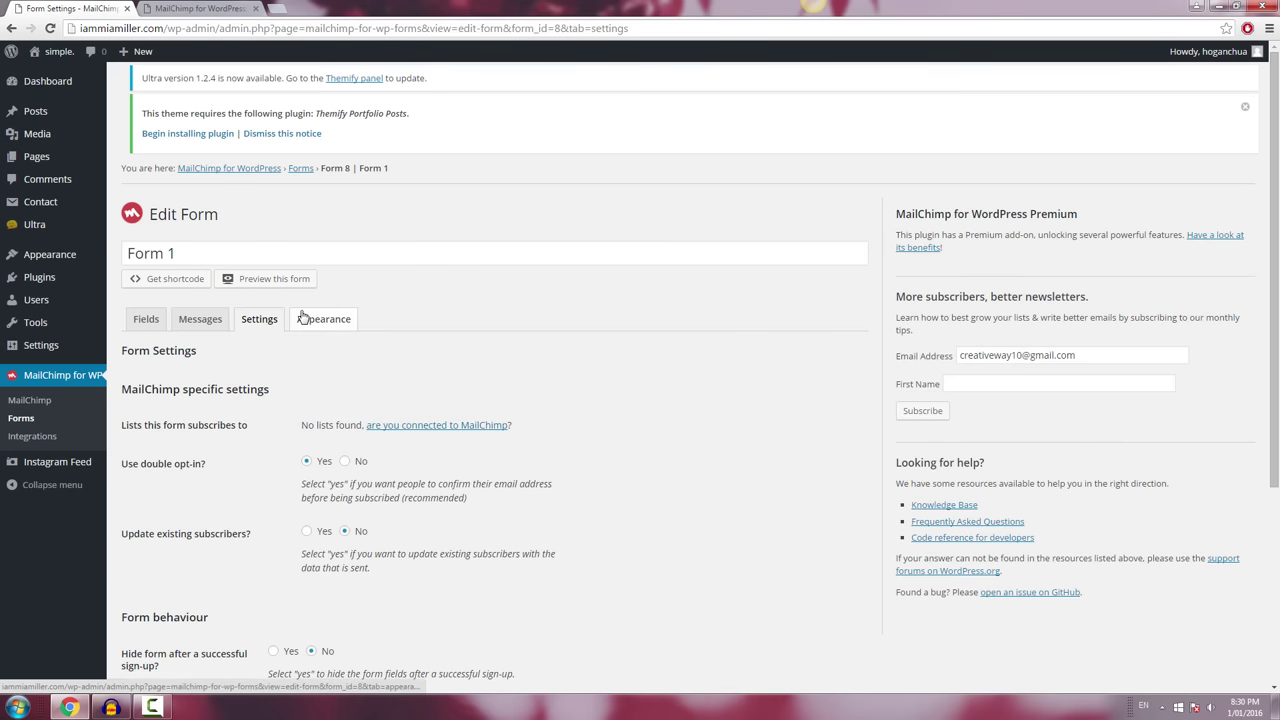
left_click(312, 319)
left_click(142, 325)
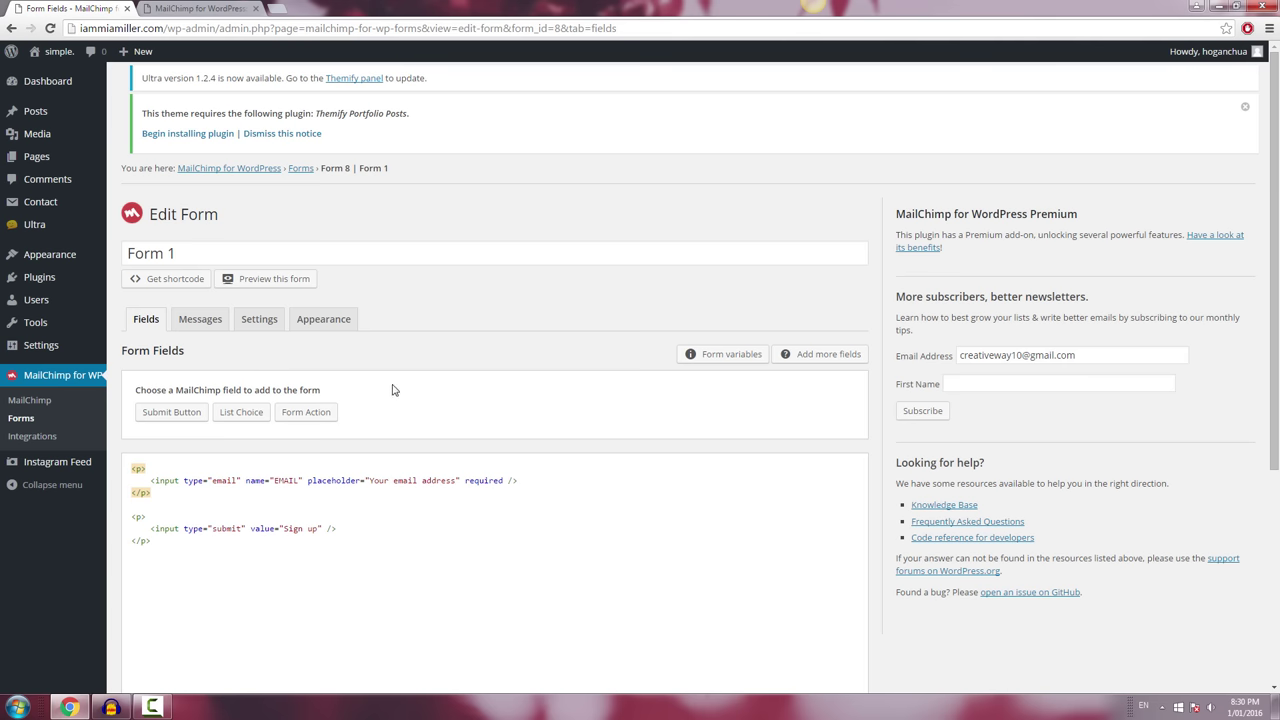
Select Form 1's shortcode on its MailChimp edit page, then go to Instagram Feed's settings.
left_click(58, 461)
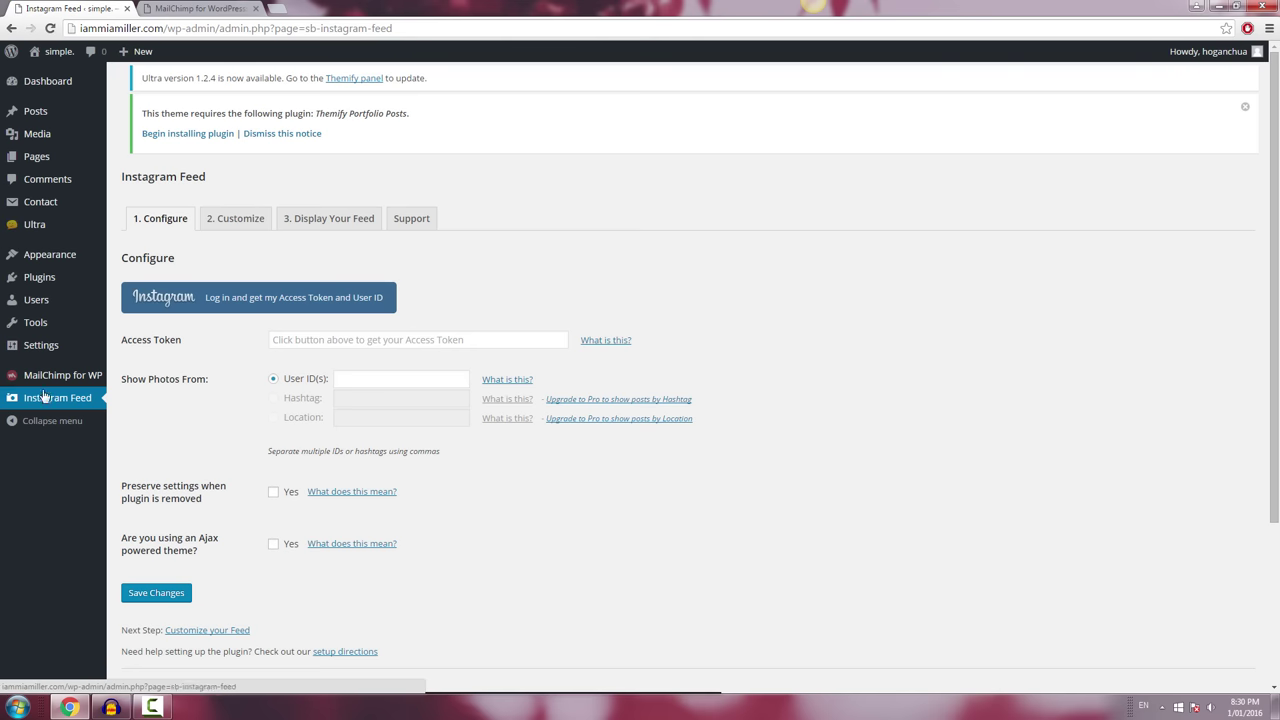
left_click(55, 378)
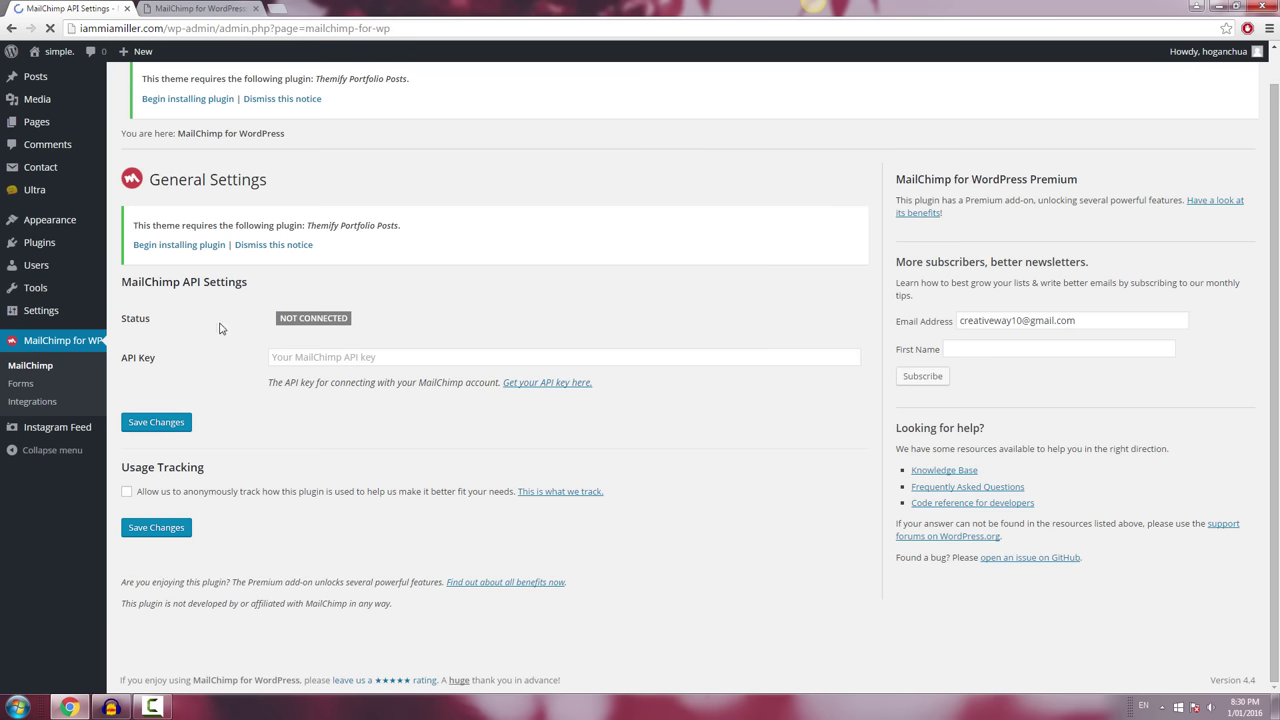
left_click(22, 419)
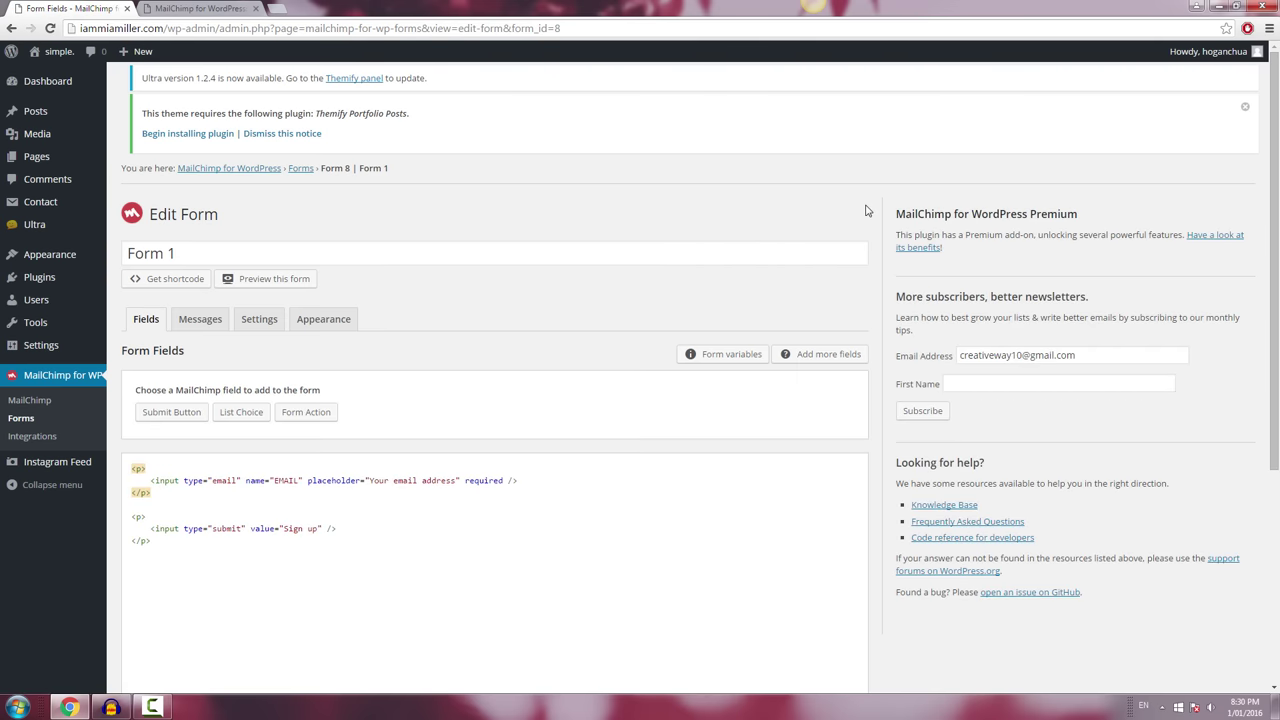
left_click_drag(1275, 240, 1275, 420)
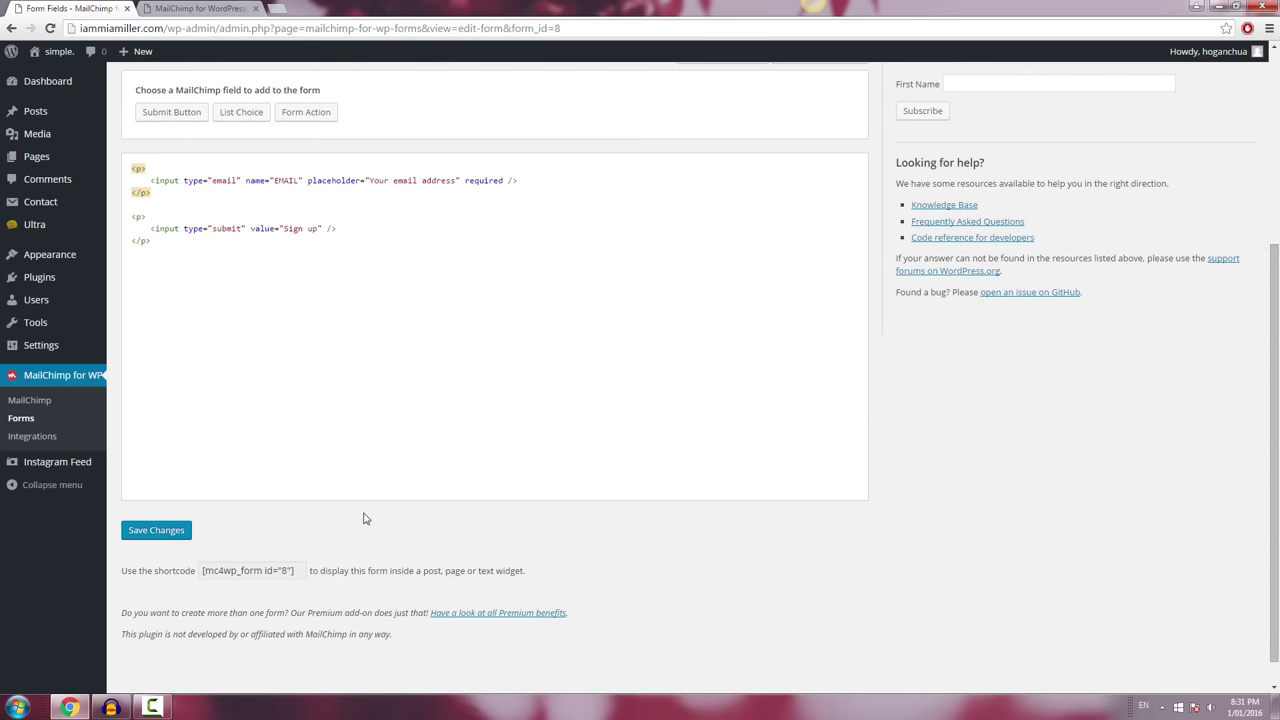
left_click(265, 572)
left_click(42, 470)
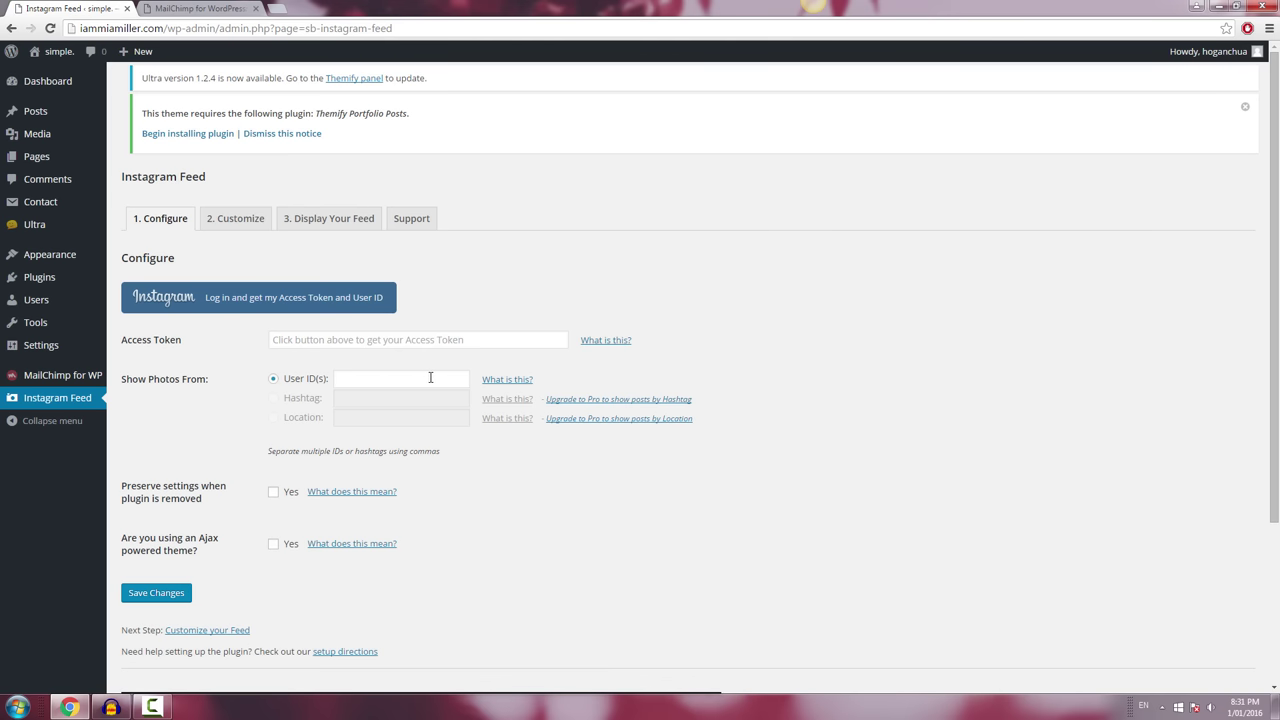
Log in to Instagram and paste the generated access token into the Access Token field.
left_click(278, 311)
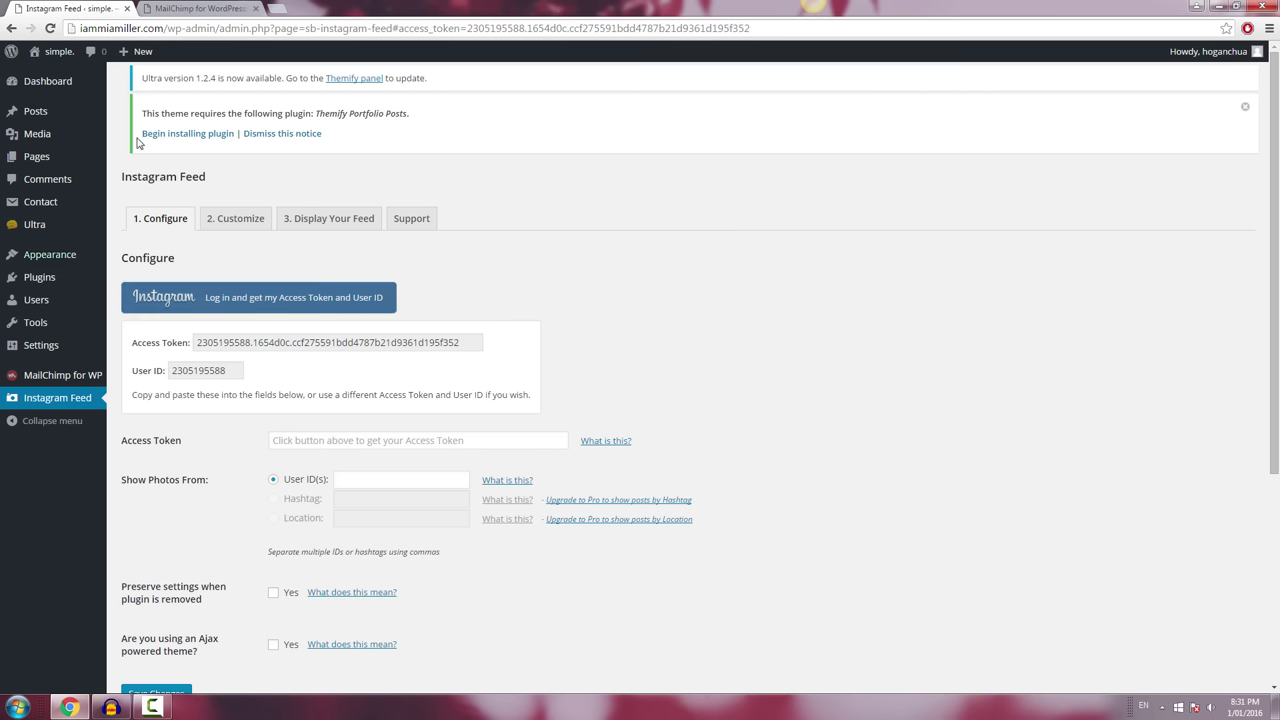
left_click_drag(210, 180, 120, 176)
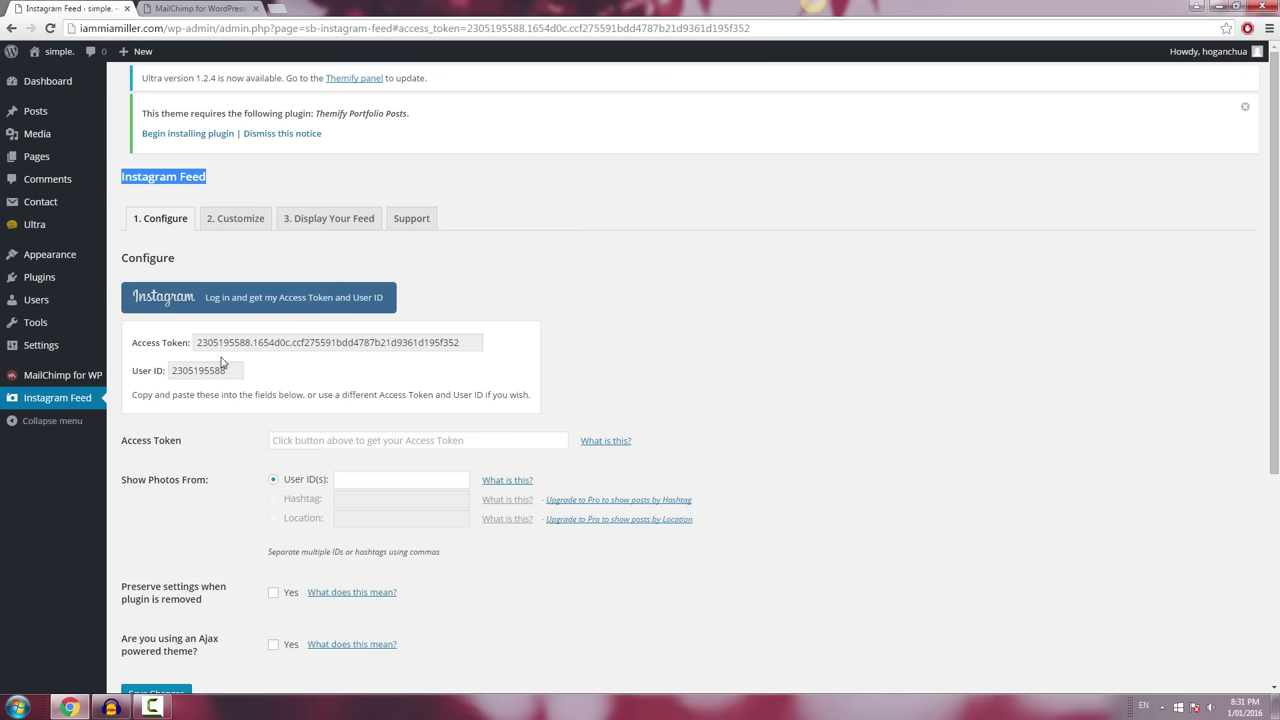
left_click(295, 345)
right_click(314, 347)
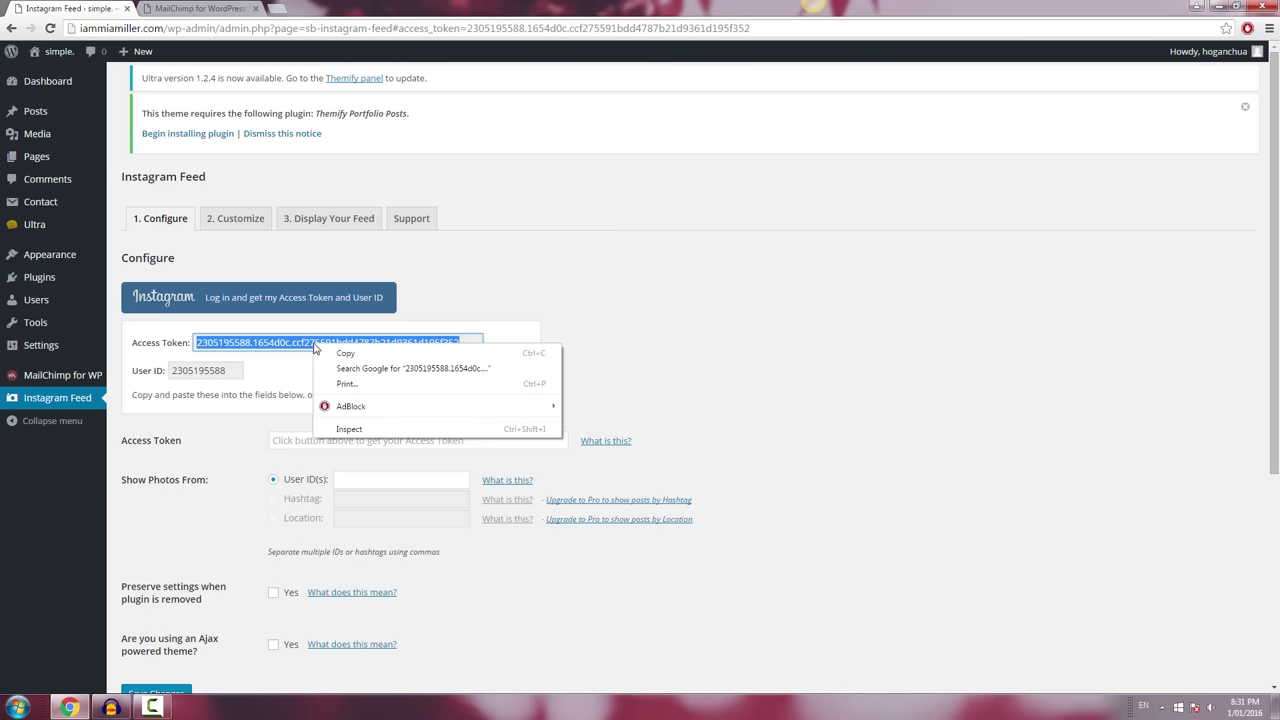
left_click(328, 355)
right_click(360, 448)
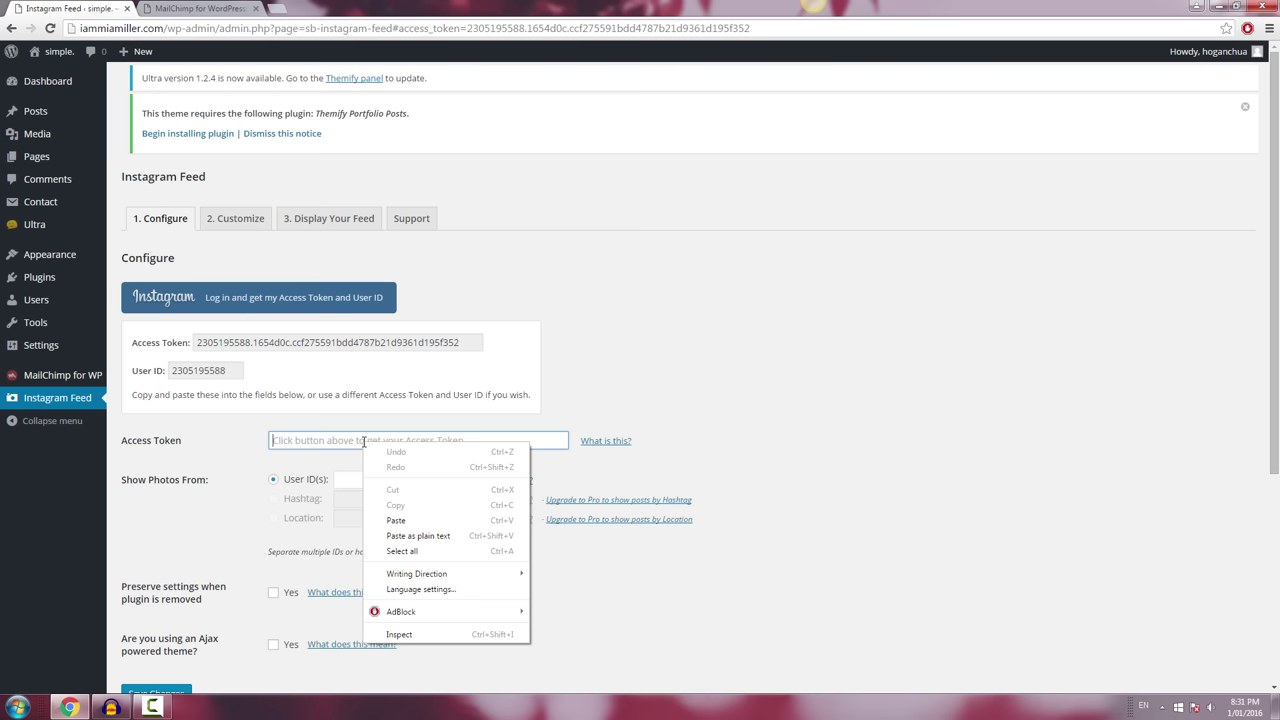
left_click(406, 536)
Paste the generated user ID into the User ID(s) field and save the settings.
left_click(229, 372)
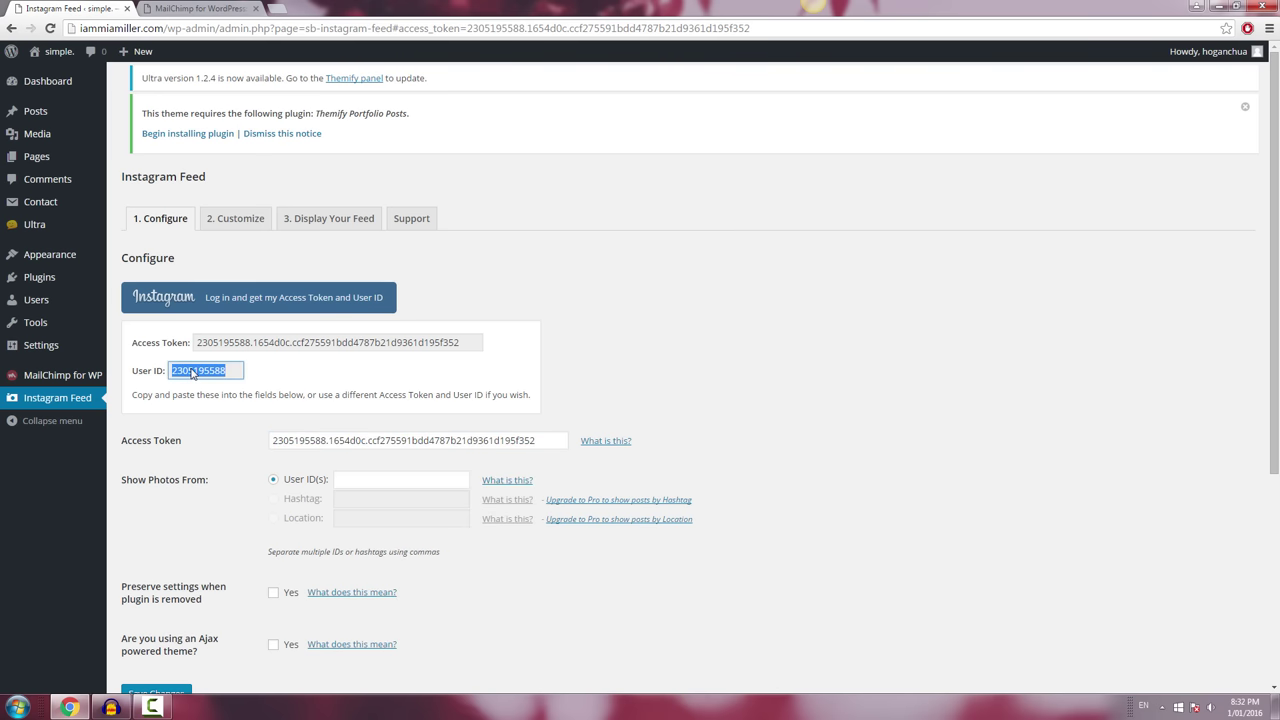
right_click(193, 373)
left_click(212, 381)
left_click(338, 477)
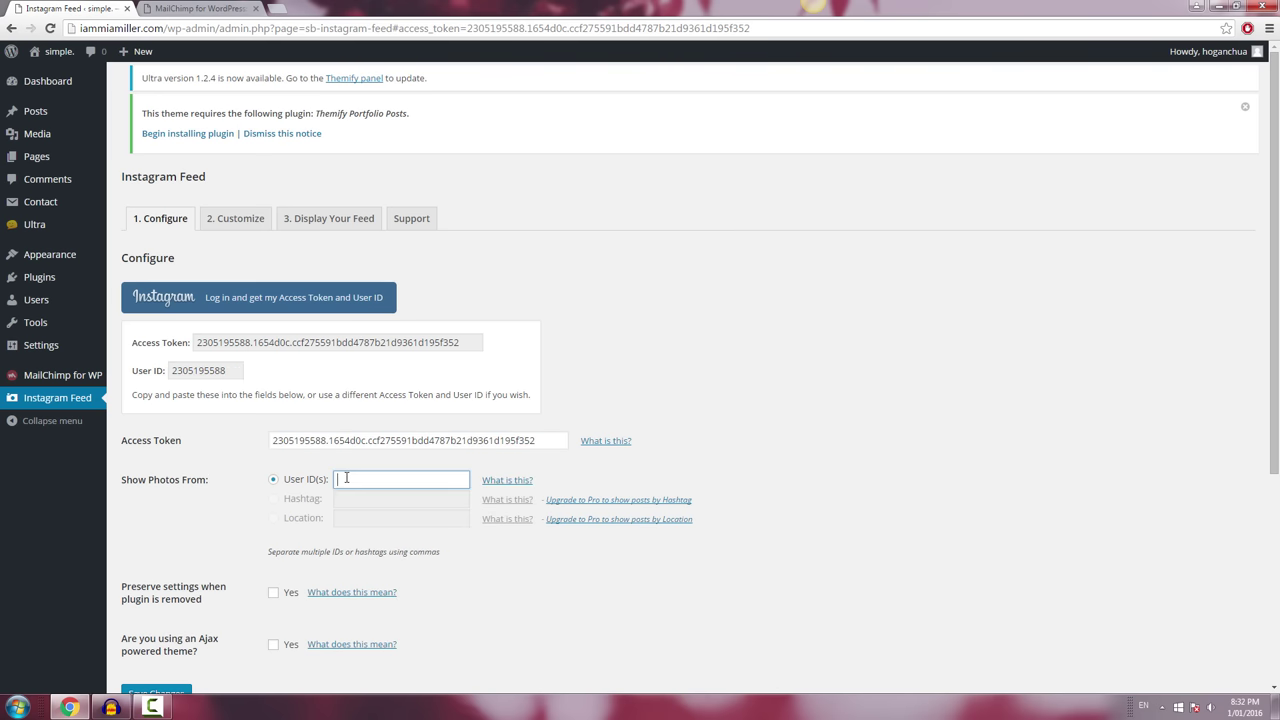
right_click(343, 478)
left_click(414, 575)
scroll(558, 477, "down", 2)
left_click(166, 511)
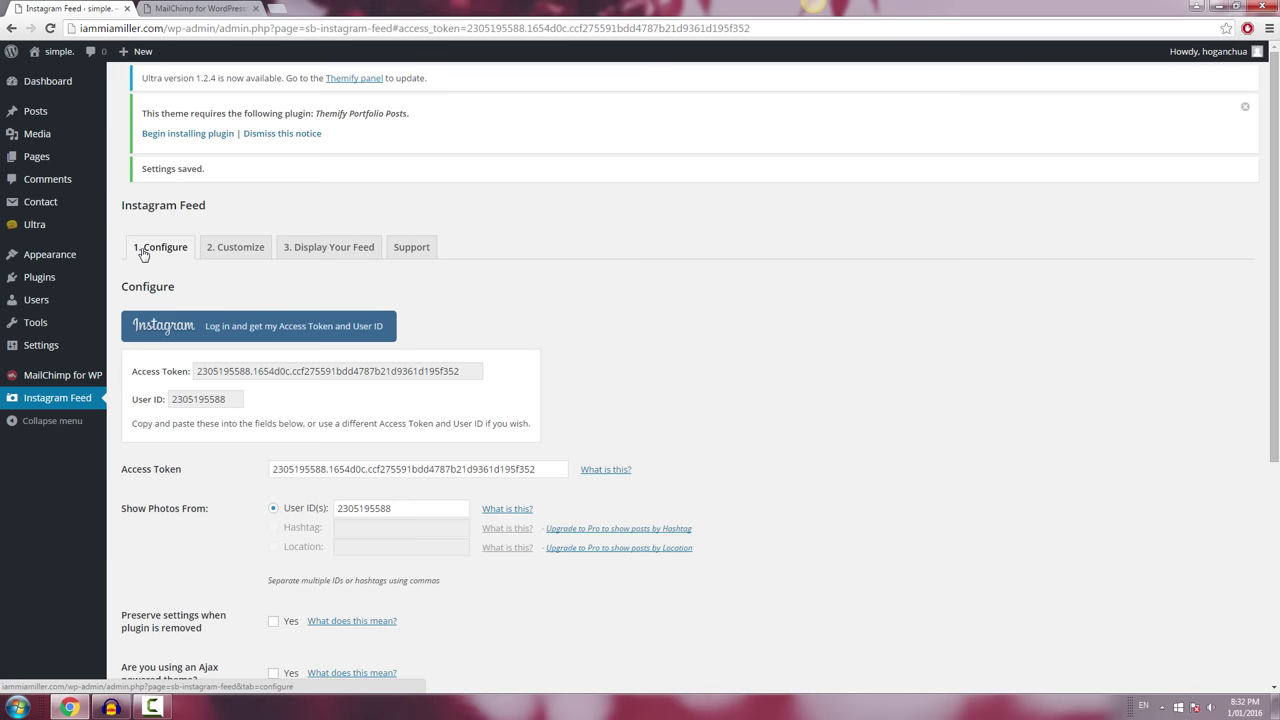
On the Customize tab, set 6 photos, 6 columns and 0 image padding, then save.
left_click(238, 252)
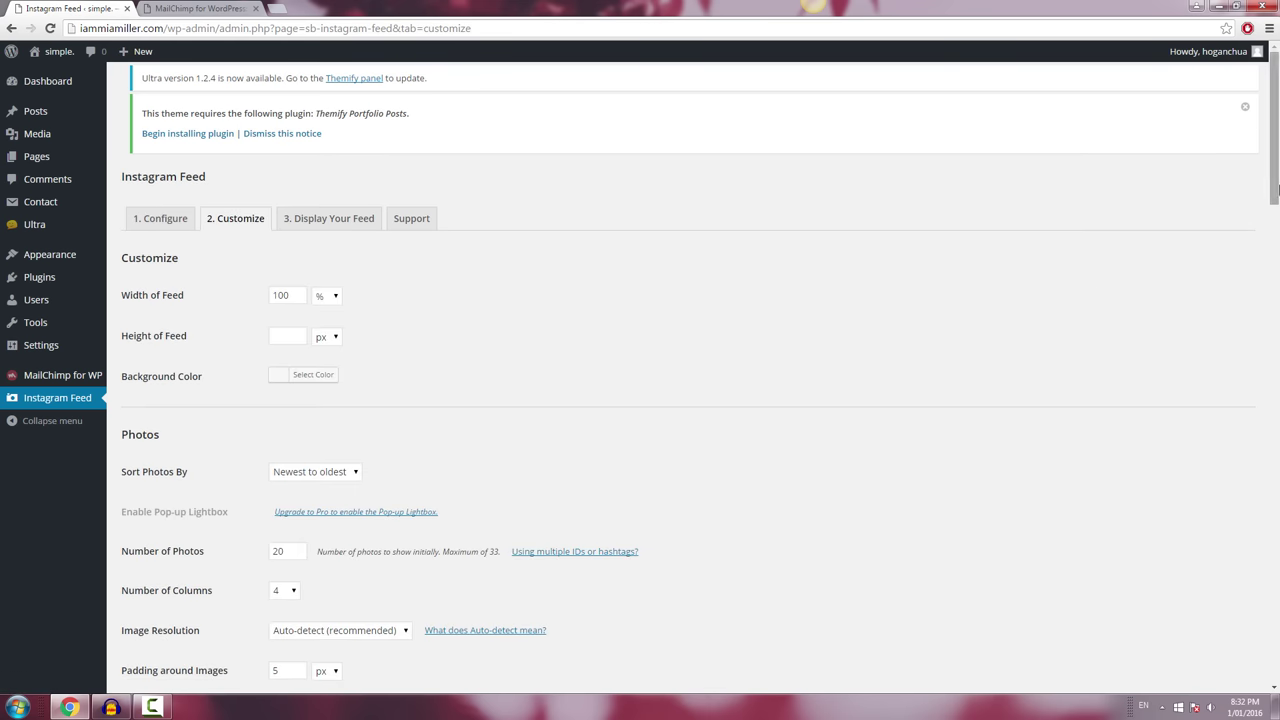
left_click_drag(1272, 195, 1272, 243)
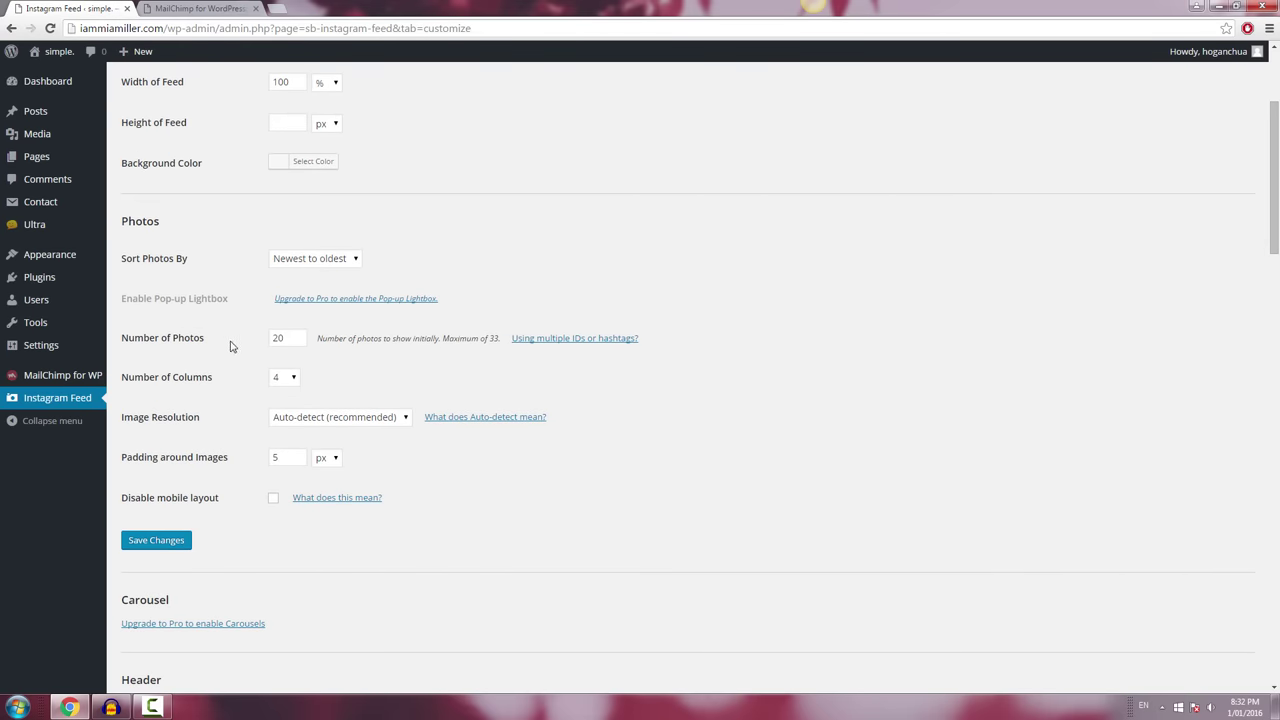
left_click_drag(289, 337, 248, 339)
type("6")
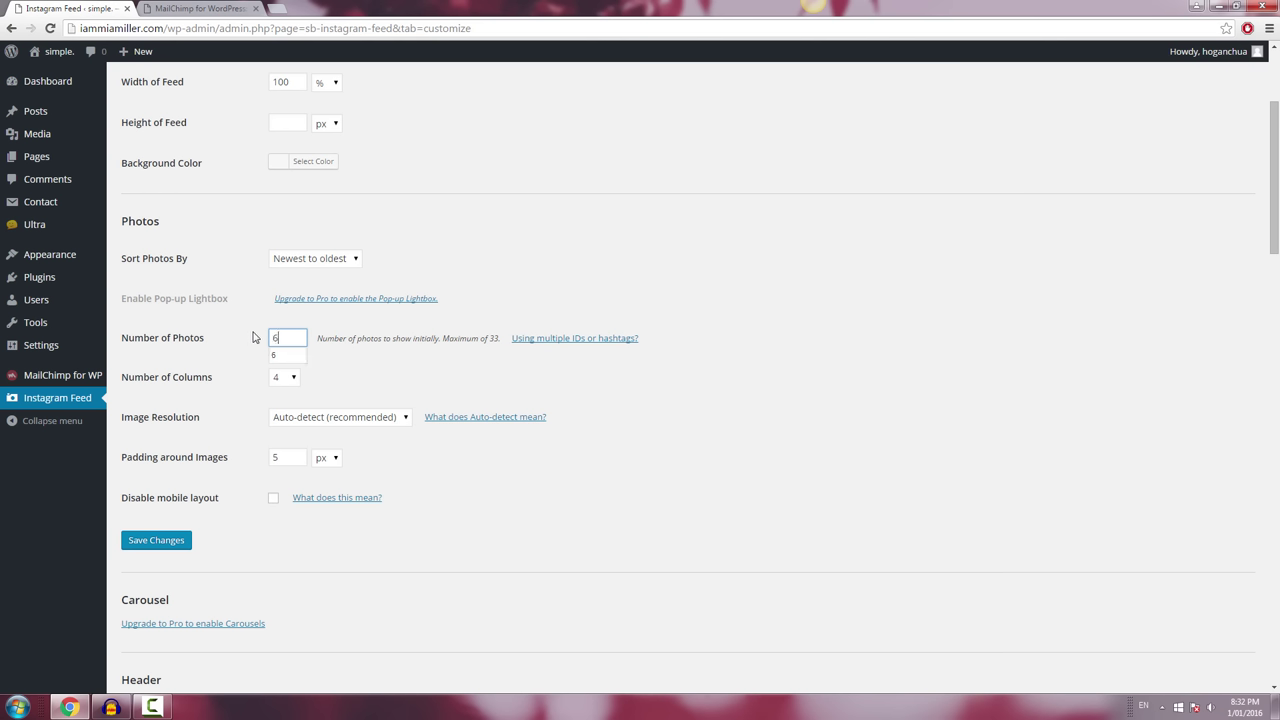
left_click(297, 355)
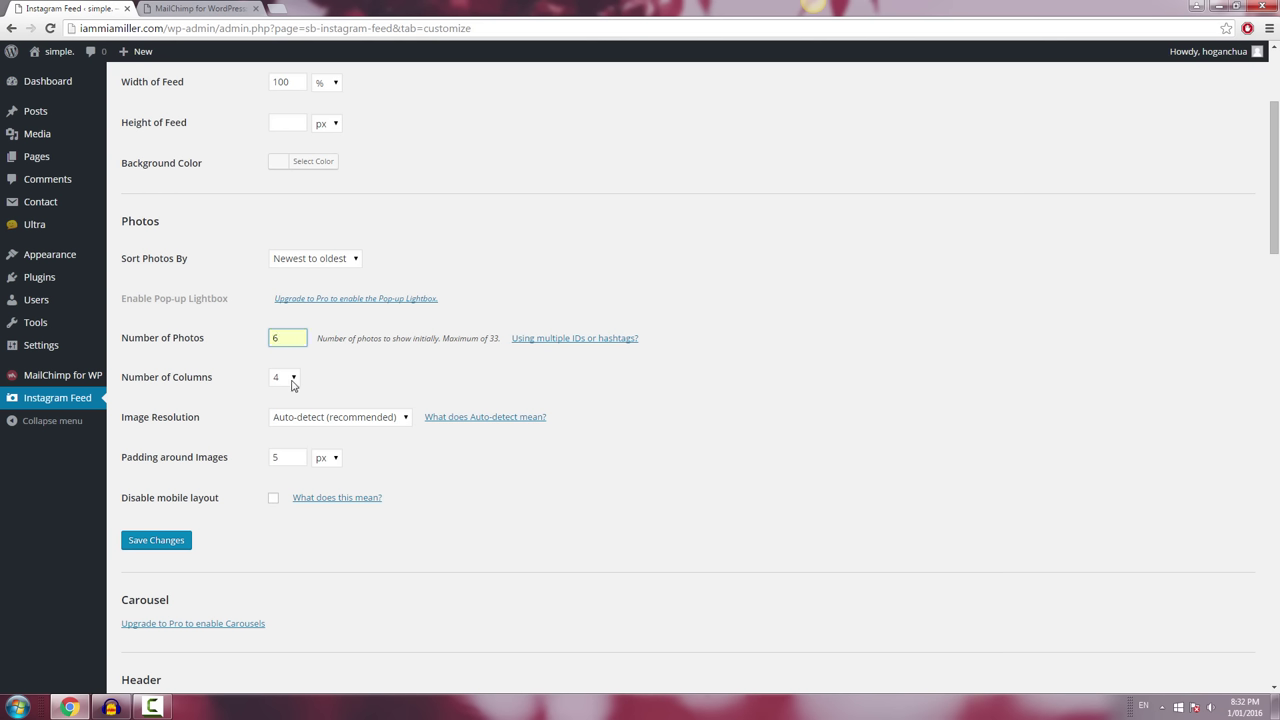
left_click(292, 379)
key("Escape")
double_click(284, 457)
type("0")
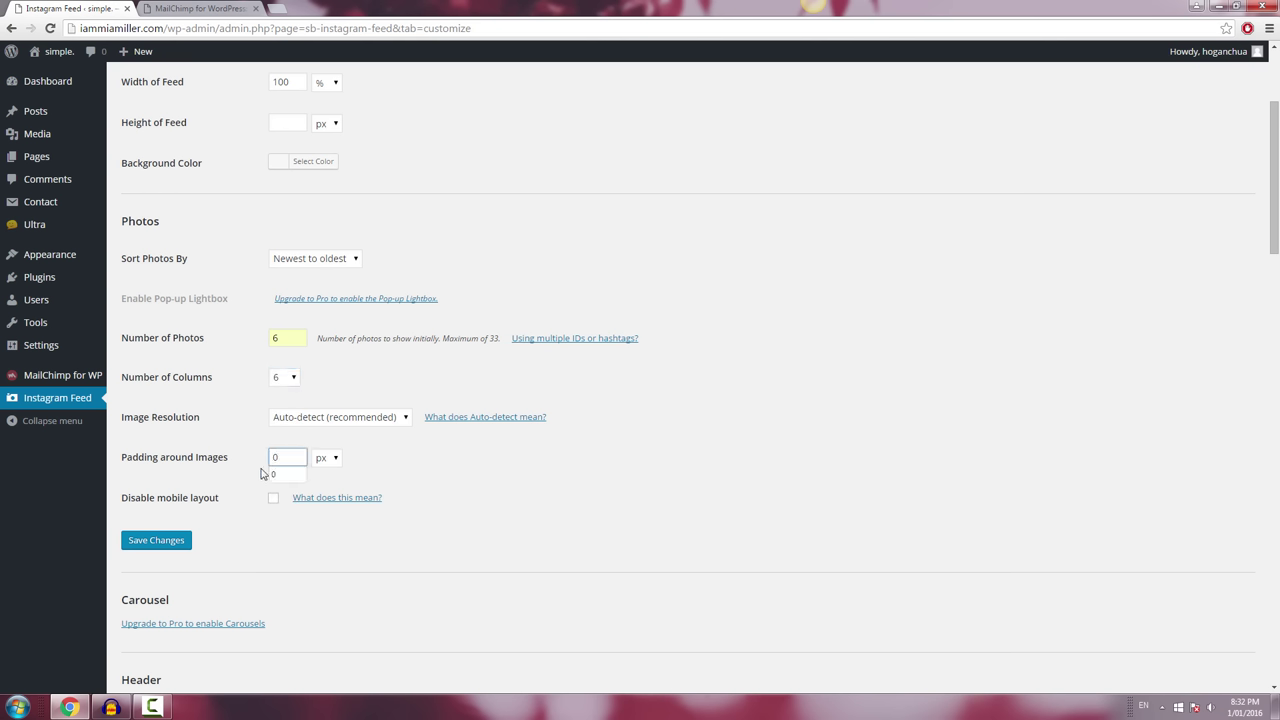
left_click(276, 478)
left_click(166, 541)
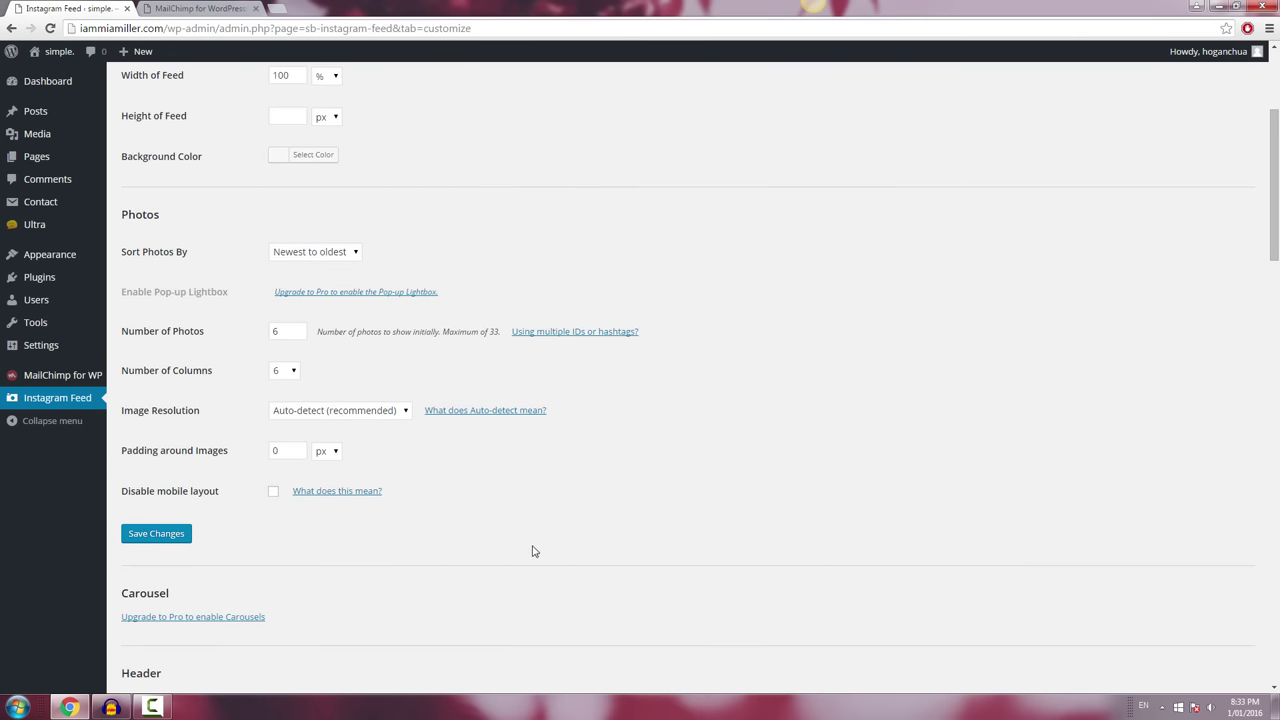
Turn off the Load More and Follow buttons and save the Customize settings.
scroll(533, 551, "down", 3)
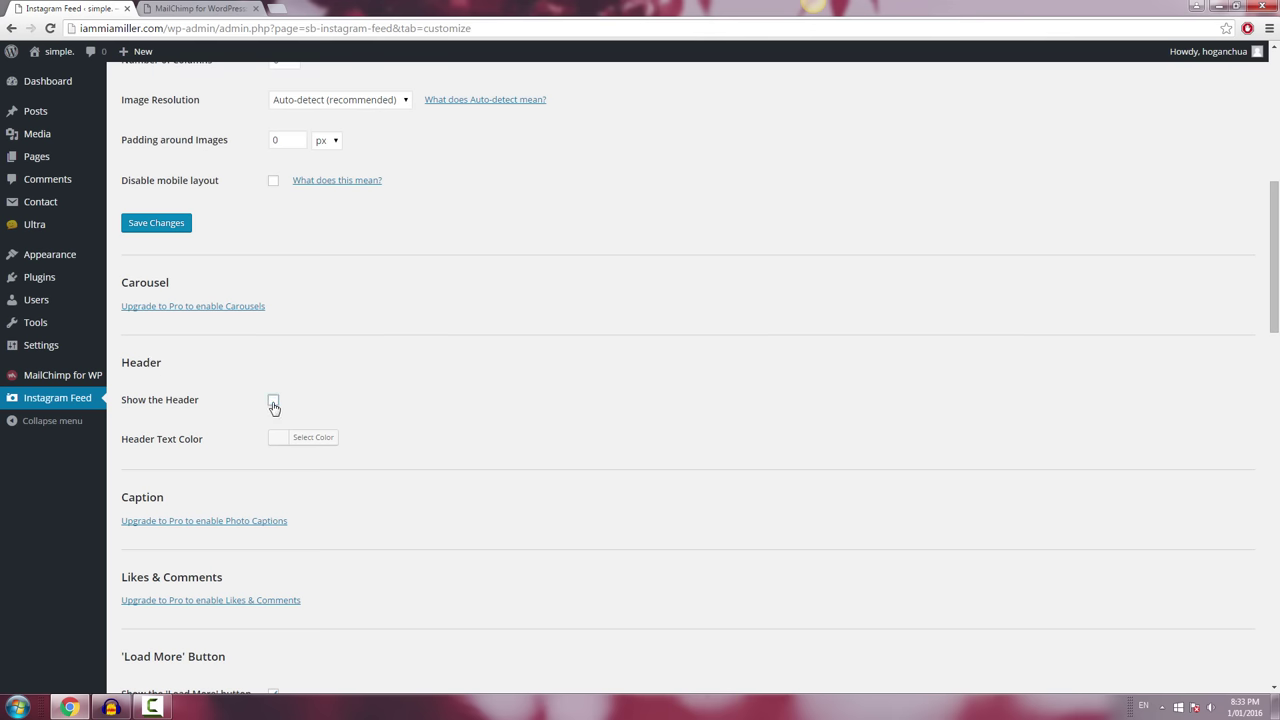
scroll(251, 429, "down", 2)
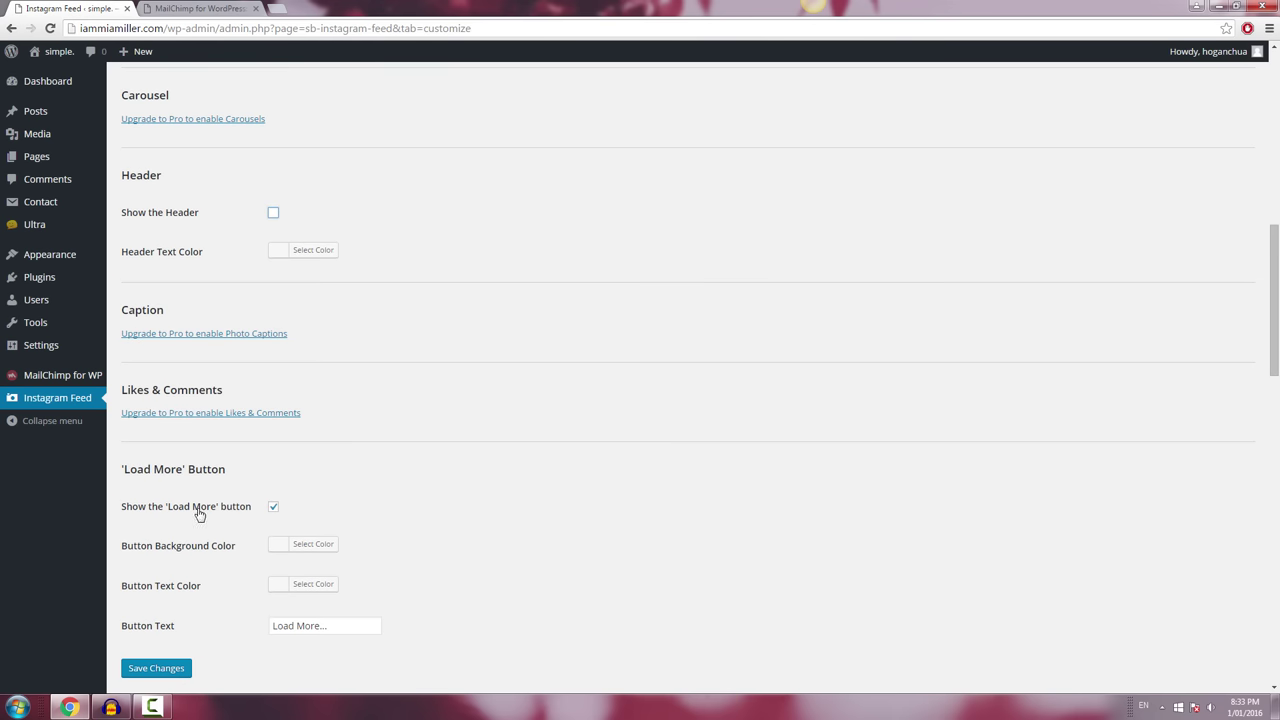
left_click(273, 510)
scroll(285, 455, "down", 2)
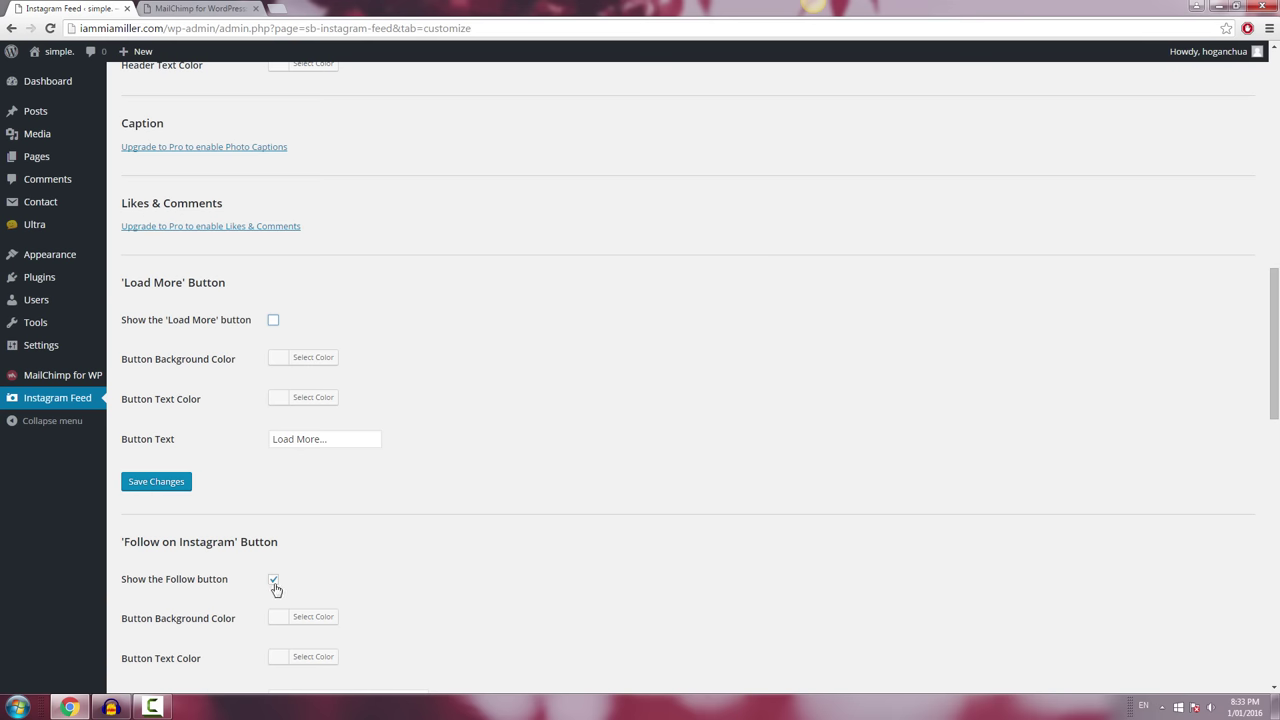
scroll(509, 478, "down", 3)
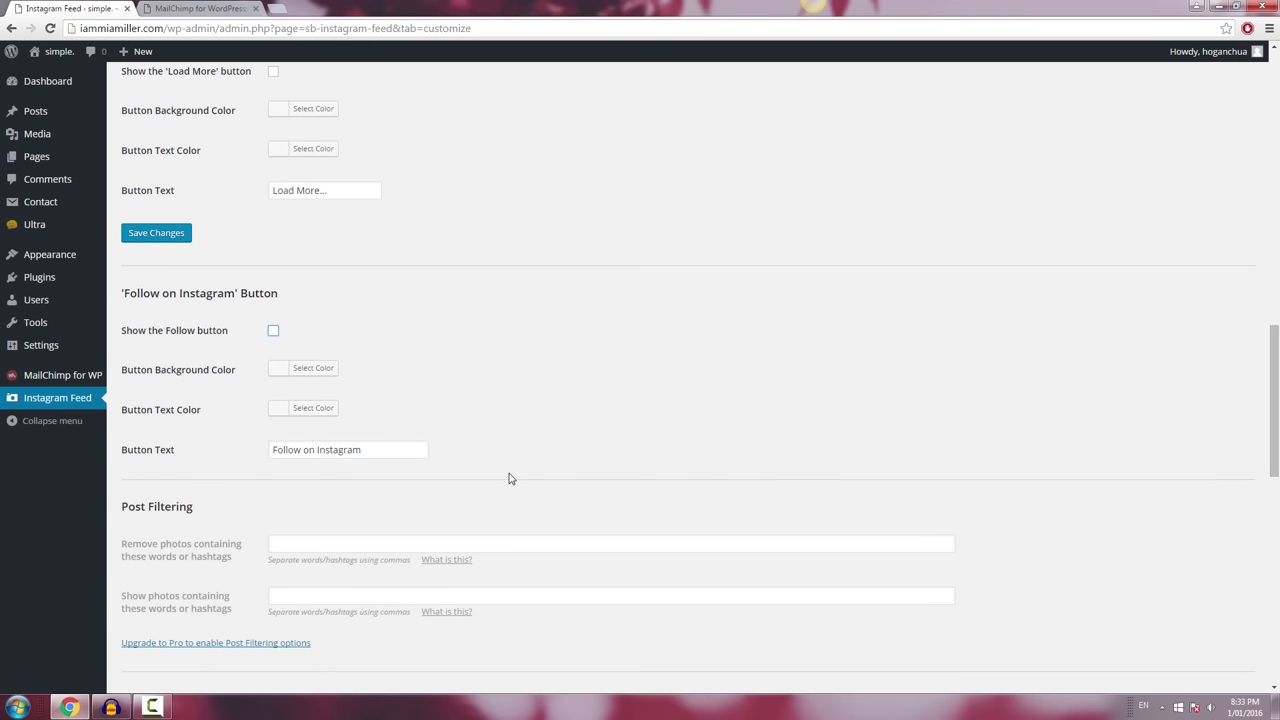
scroll(509, 478, "down", 7)
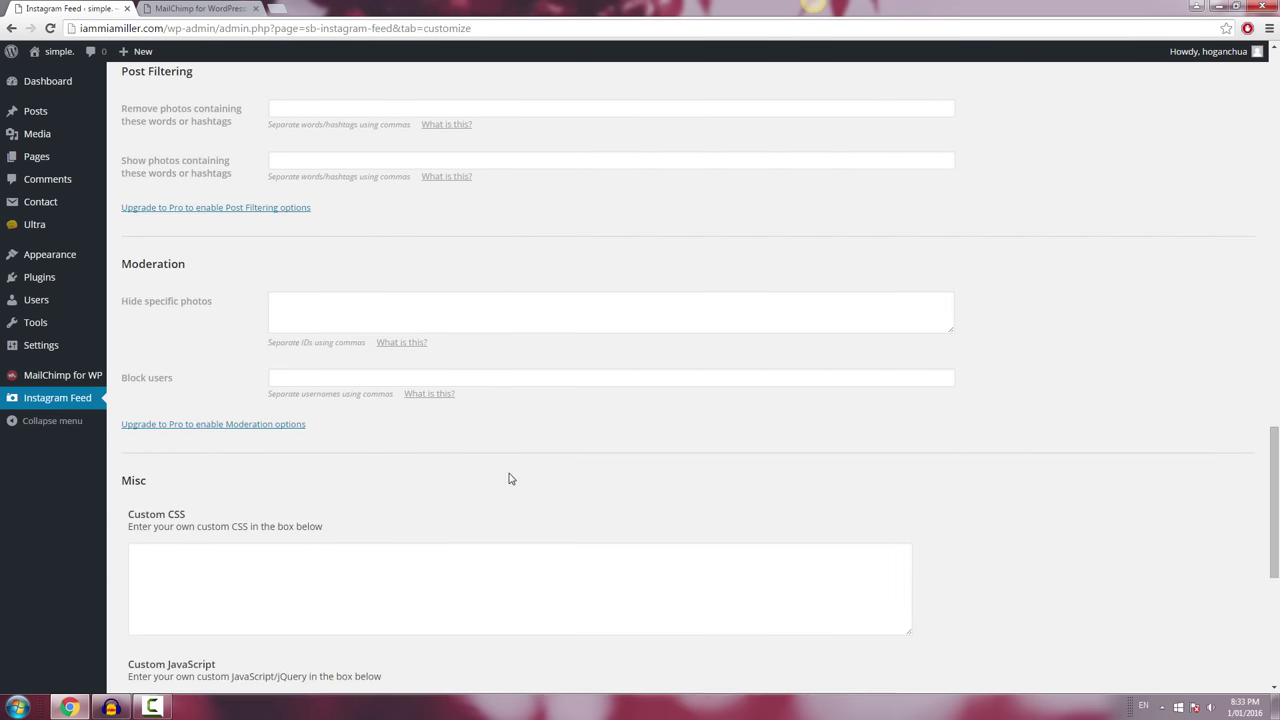
scroll(509, 473, "down", 1)
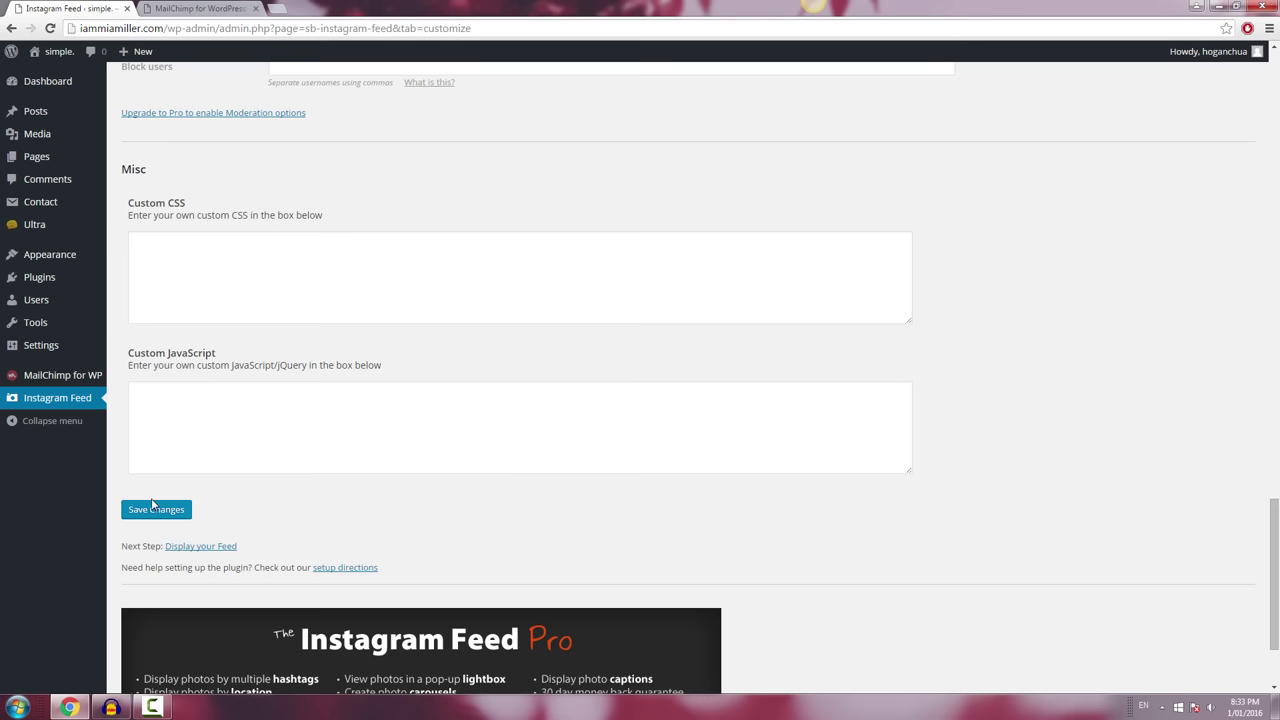
left_click(151, 514)
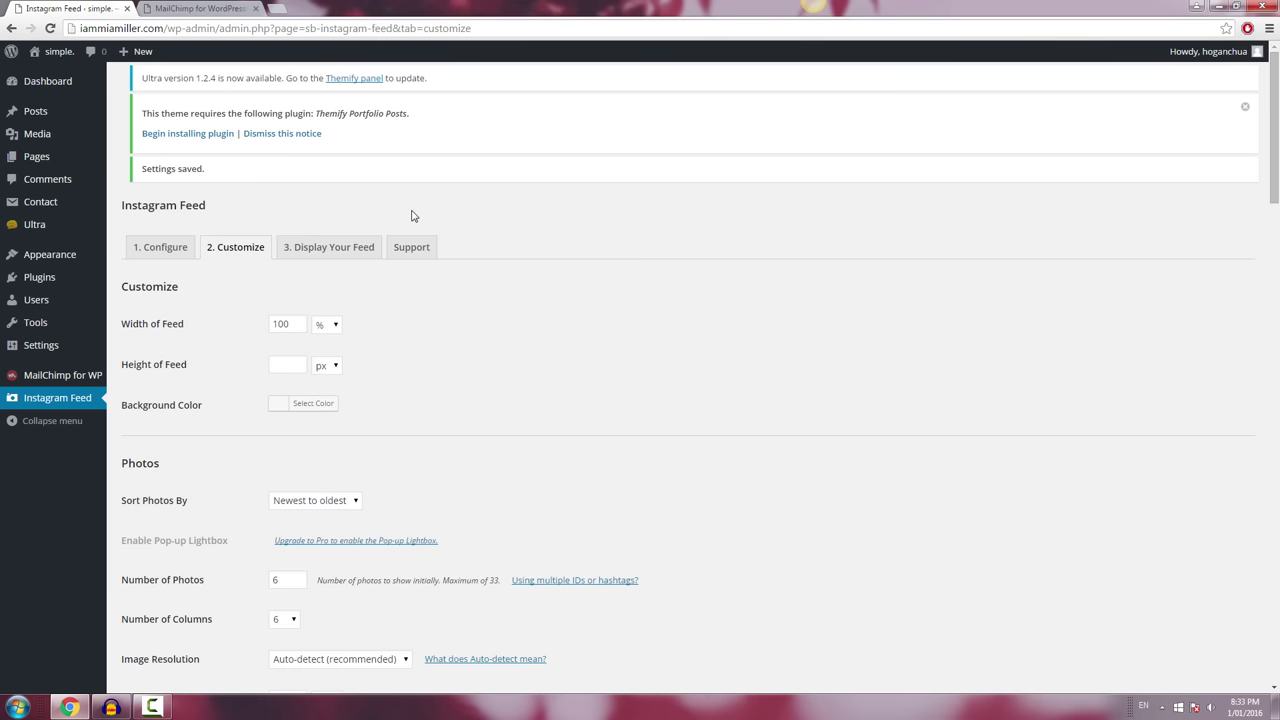
Copy the [instagram-feed] shortcode from the '3. Display Your Feed' tab.
left_click(297, 255)
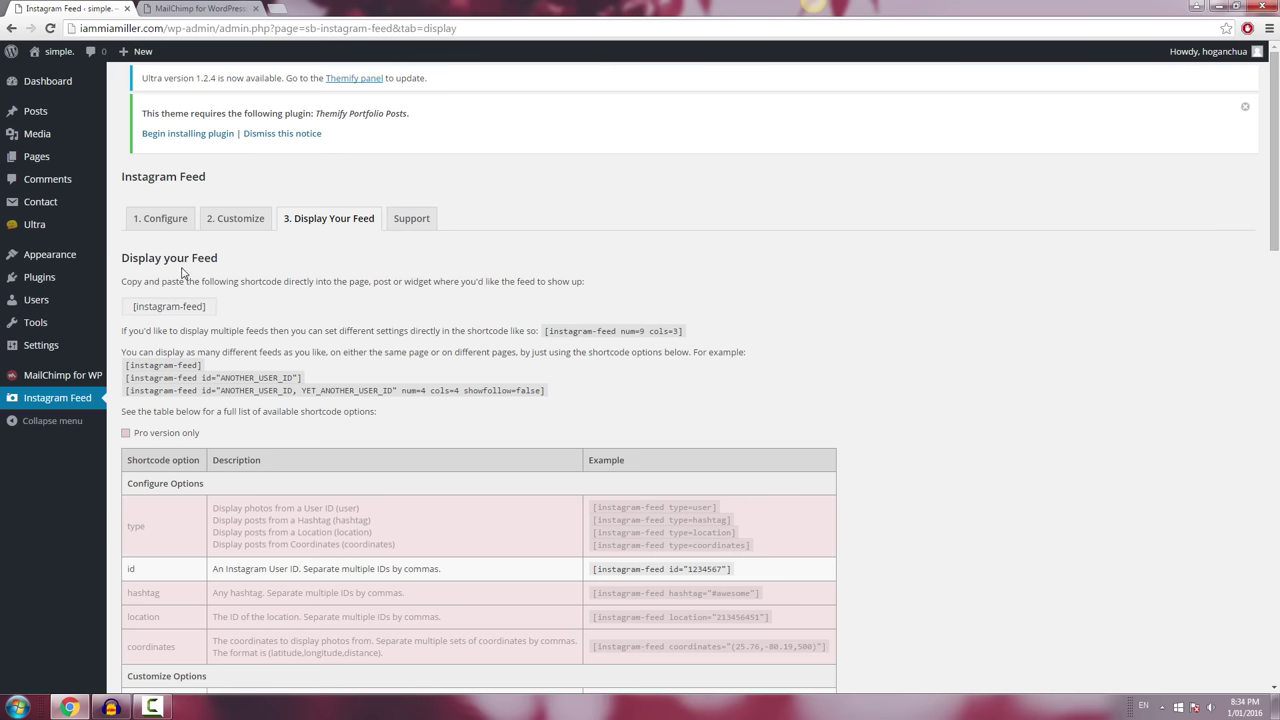
left_click(175, 308)
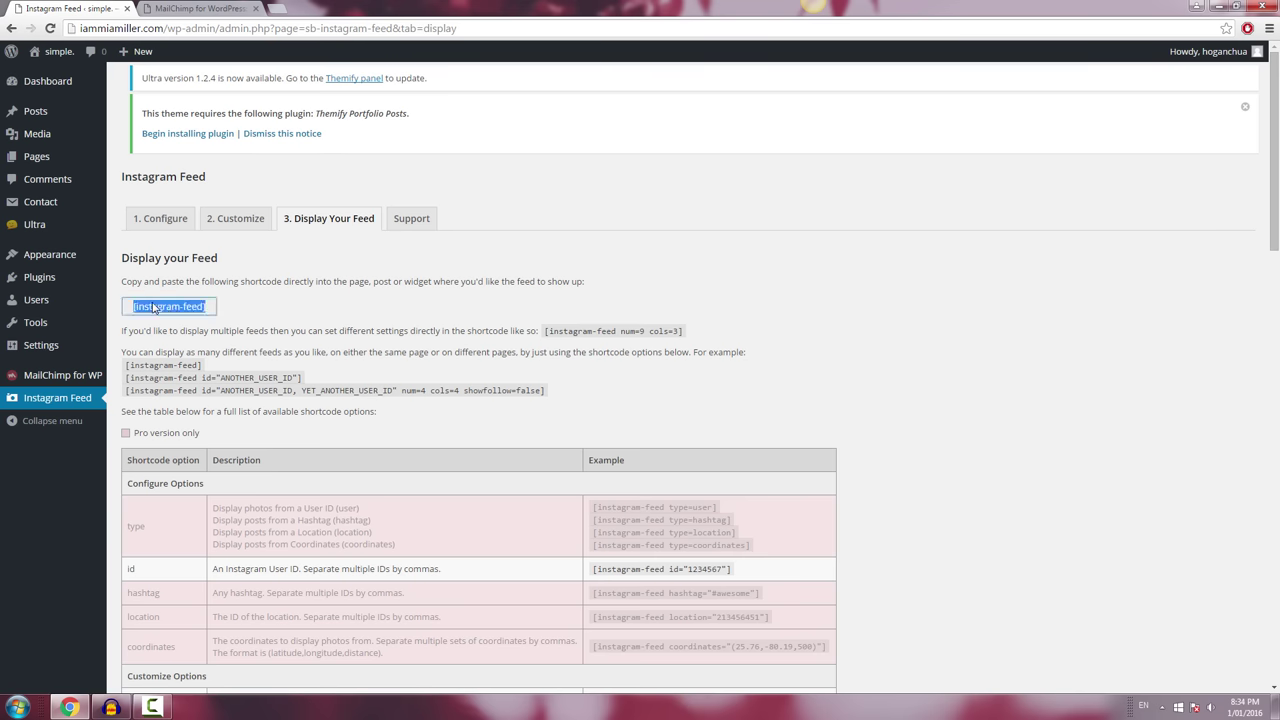
right_click(155, 308)
left_click(170, 318)
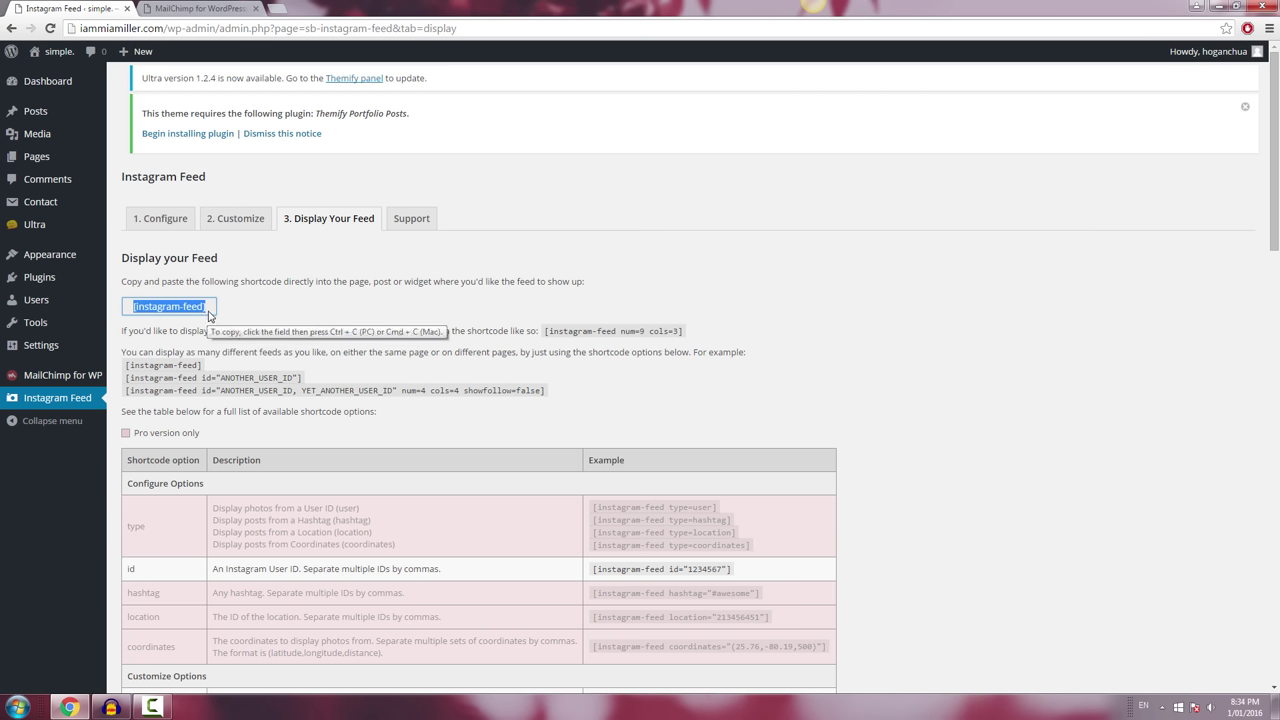
mouse_move(45, 264)
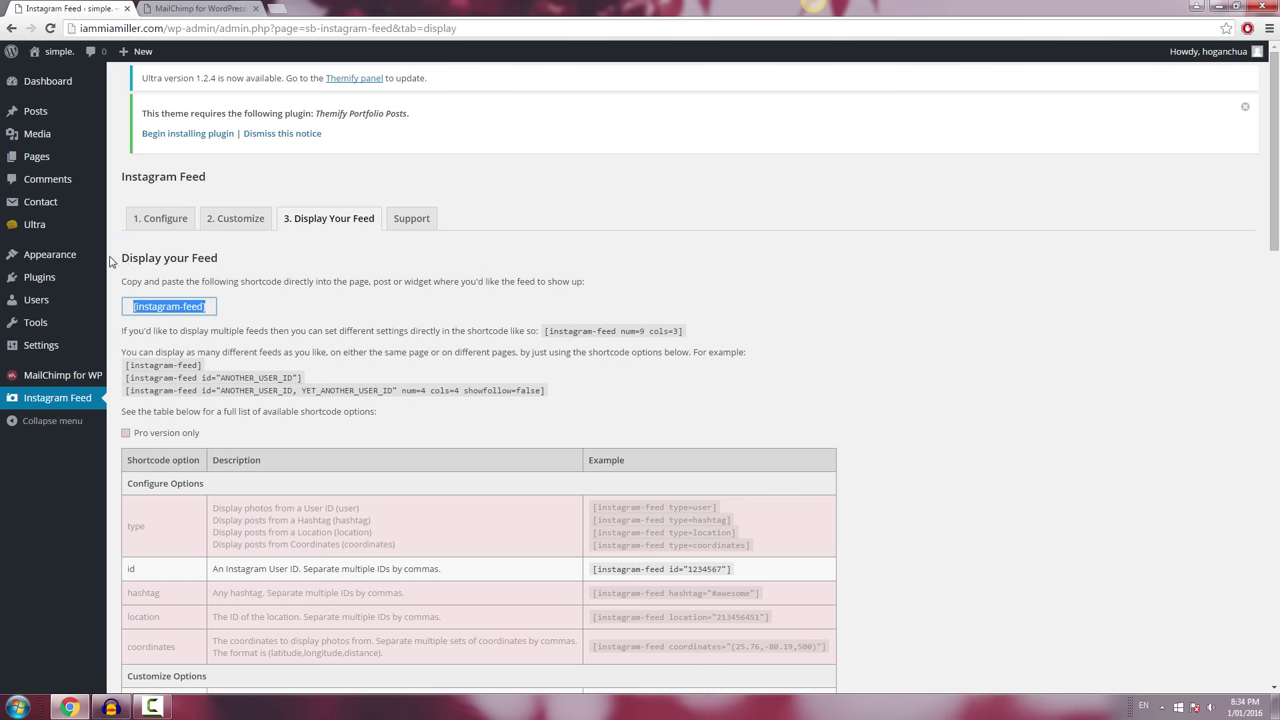
mouse_move(50, 228)
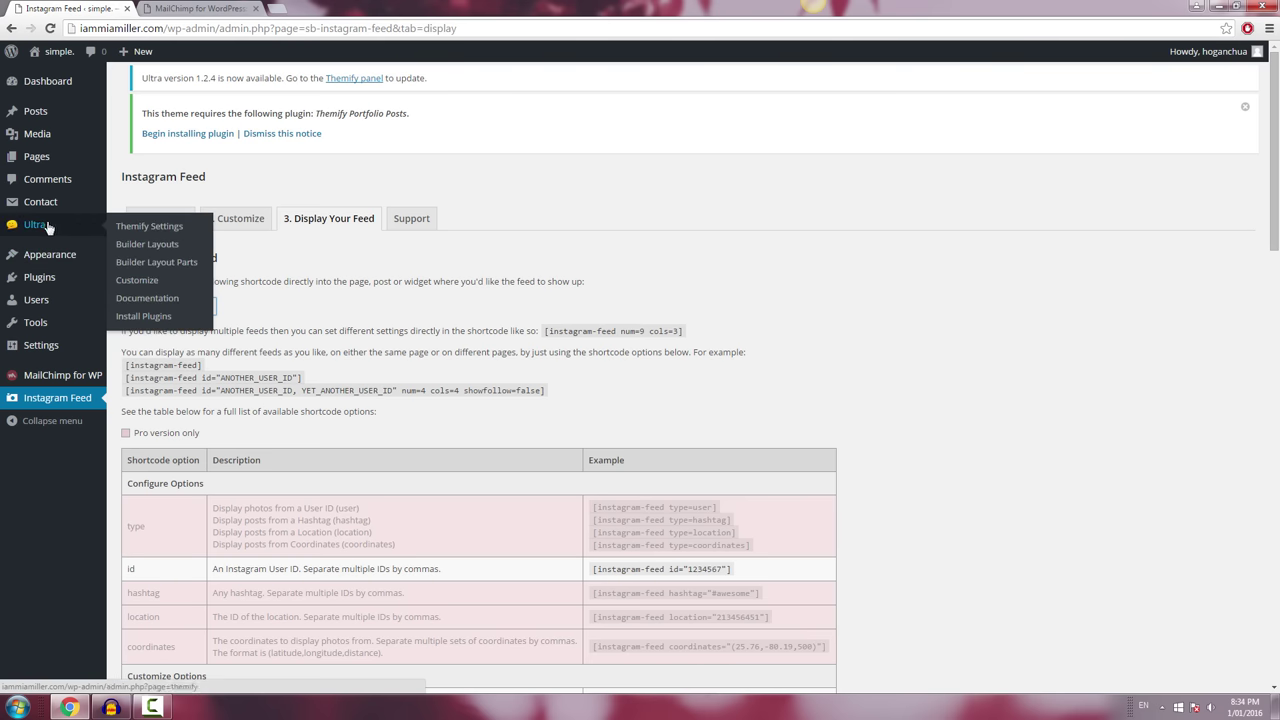
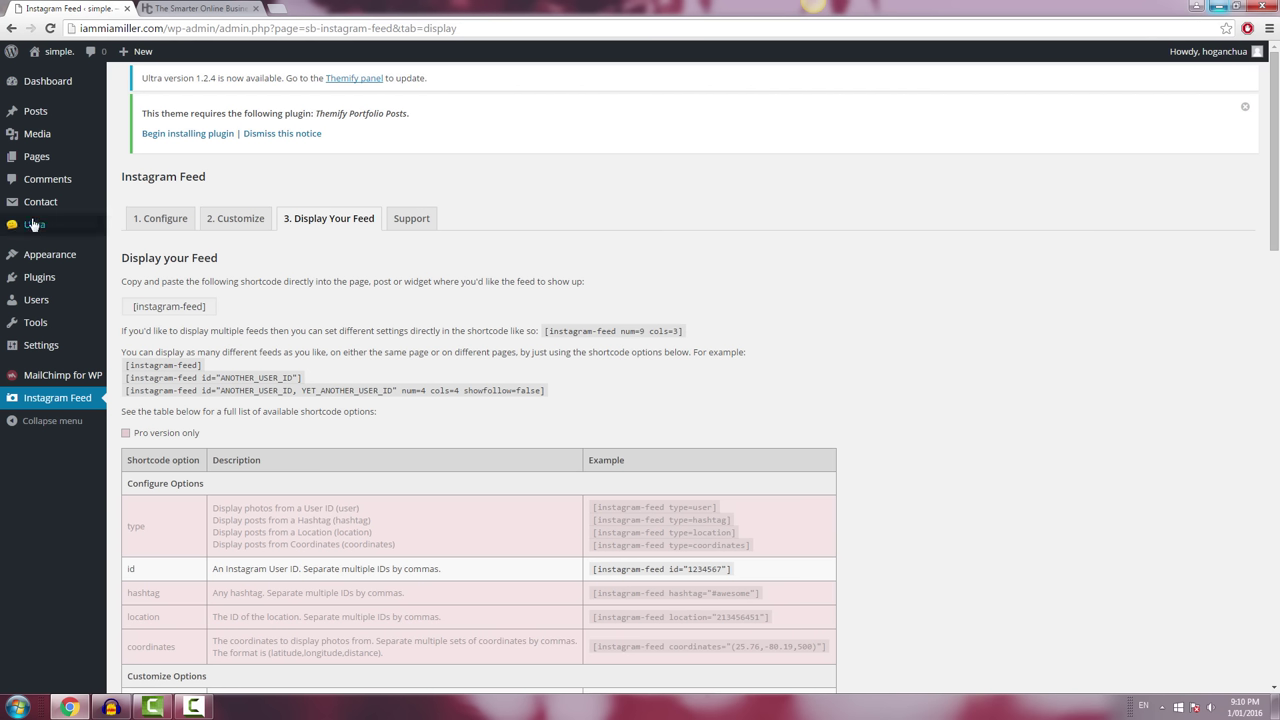
Create and publish the pages titled Home and About.
mouse_move(31, 162)
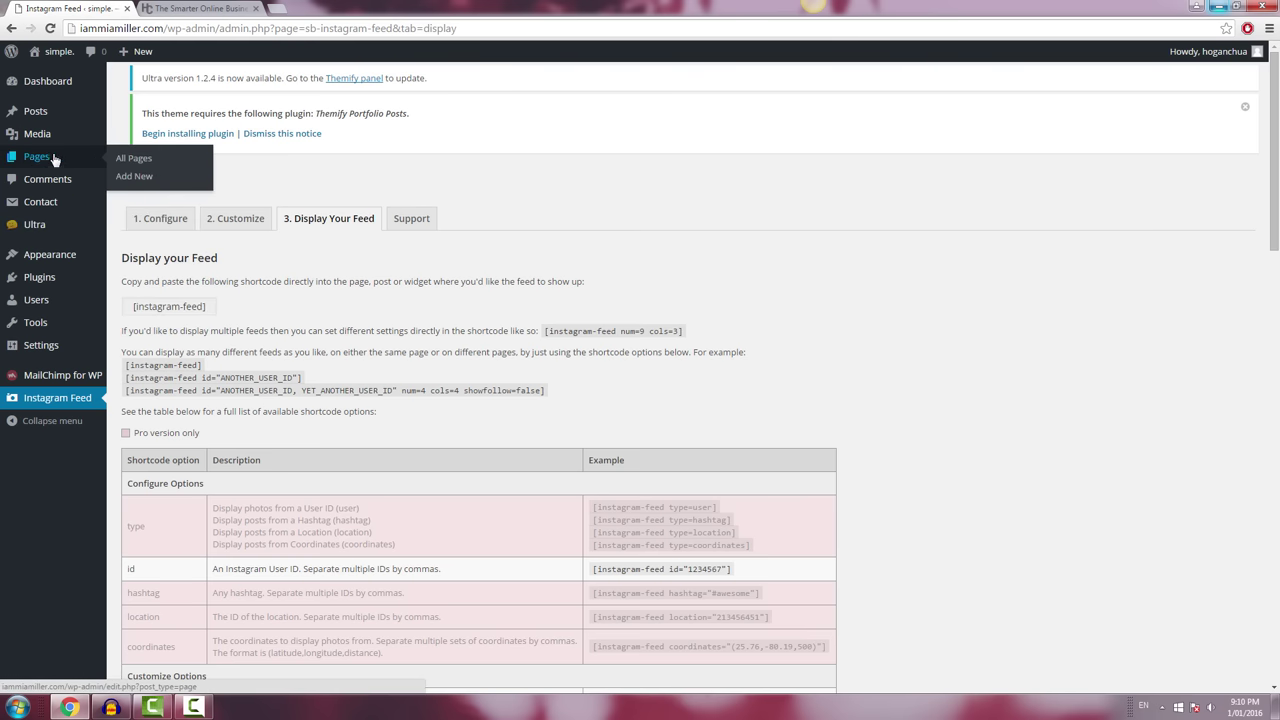
left_click(47, 160)
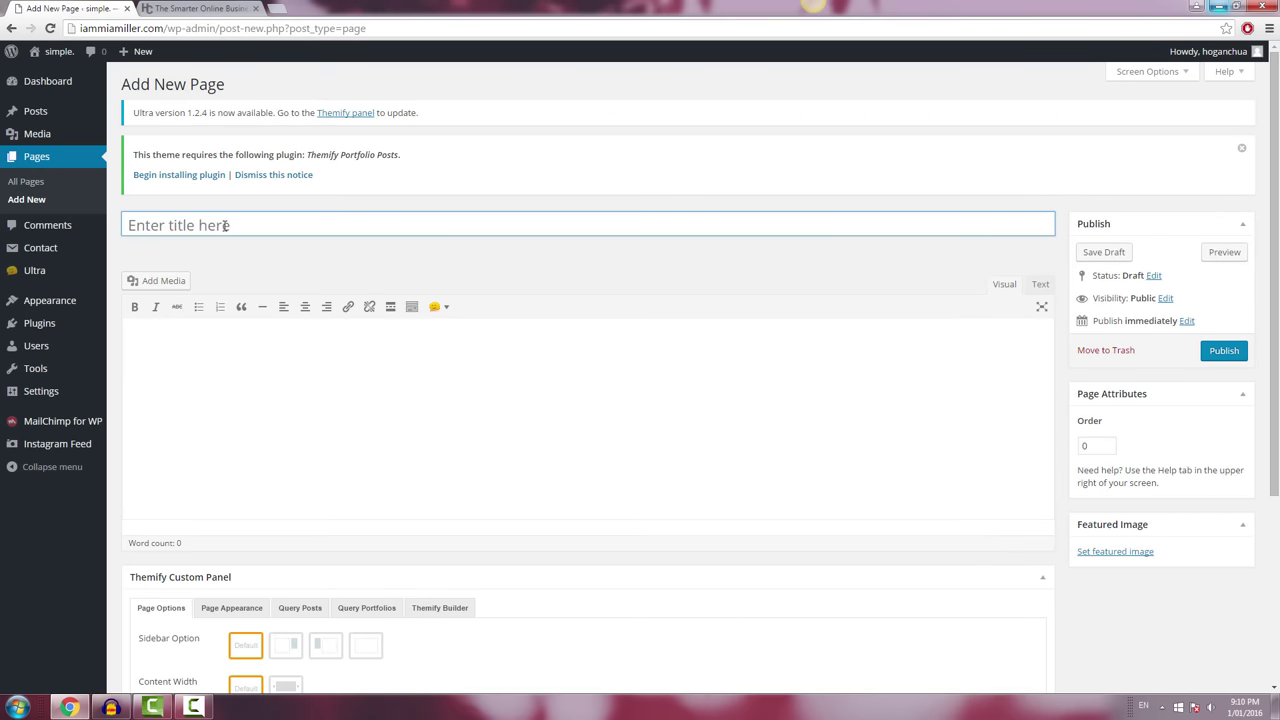
type("Home")
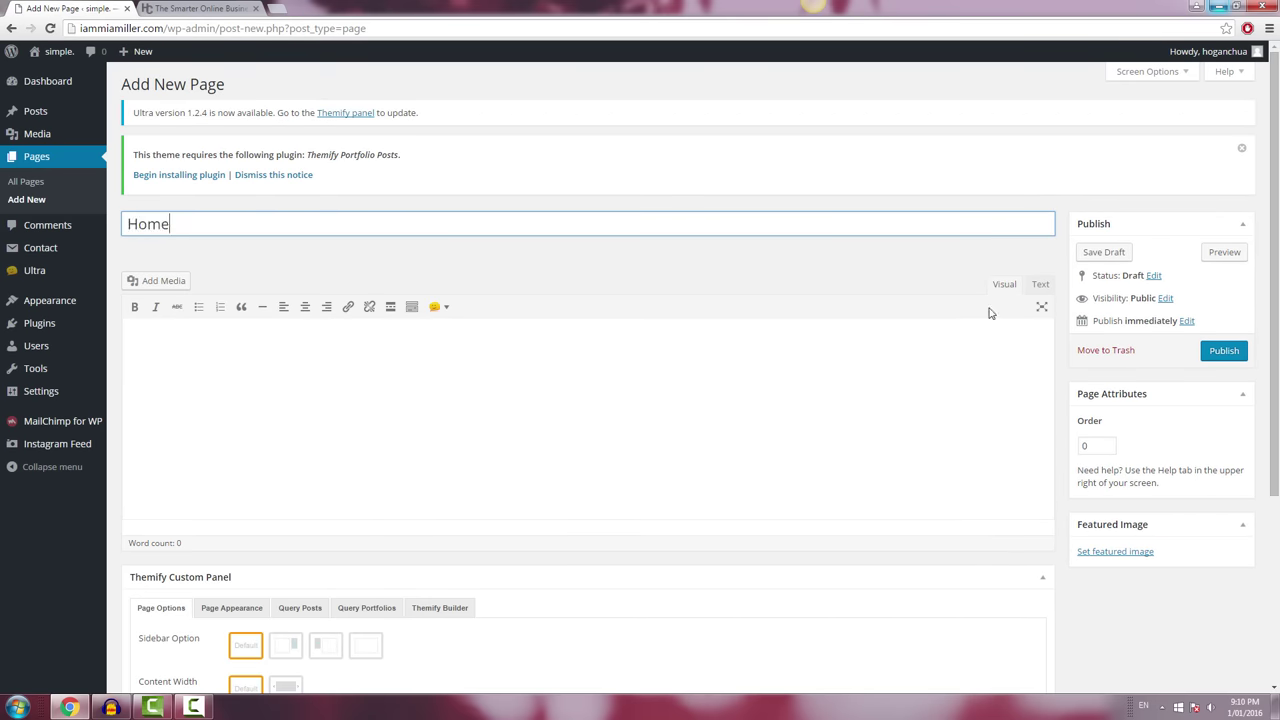
left_click(1215, 356)
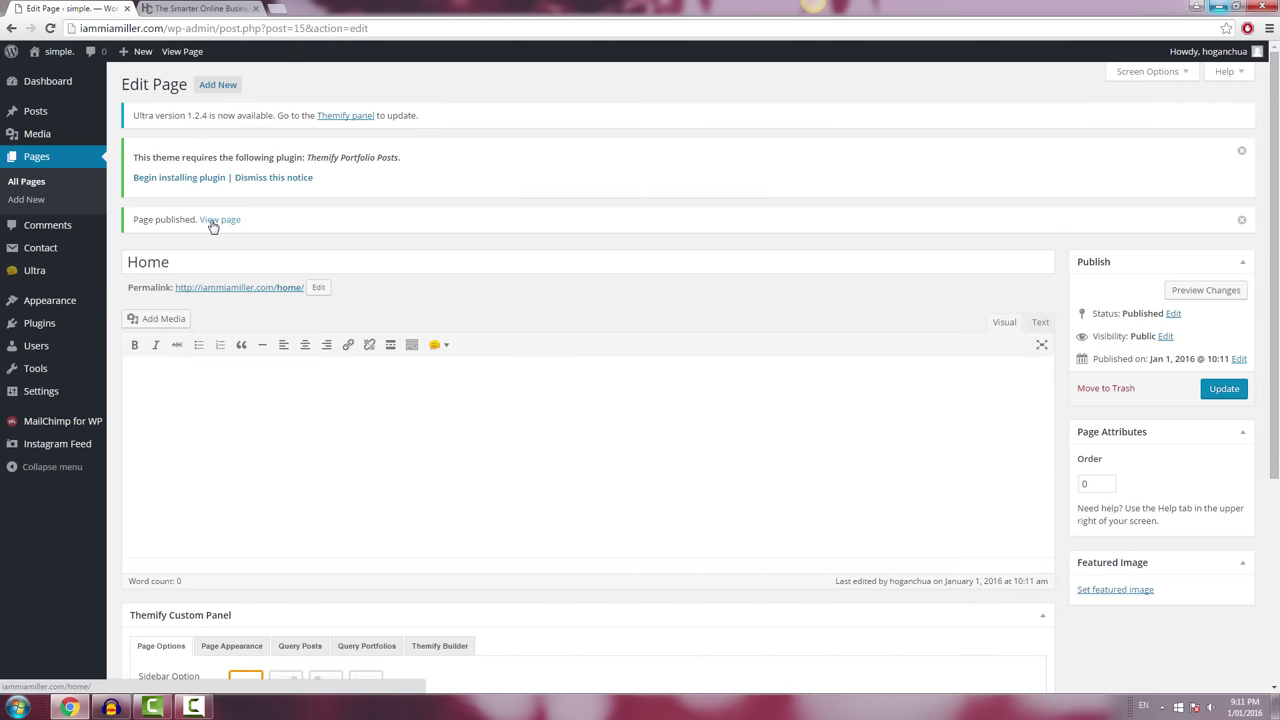
left_click(218, 85)
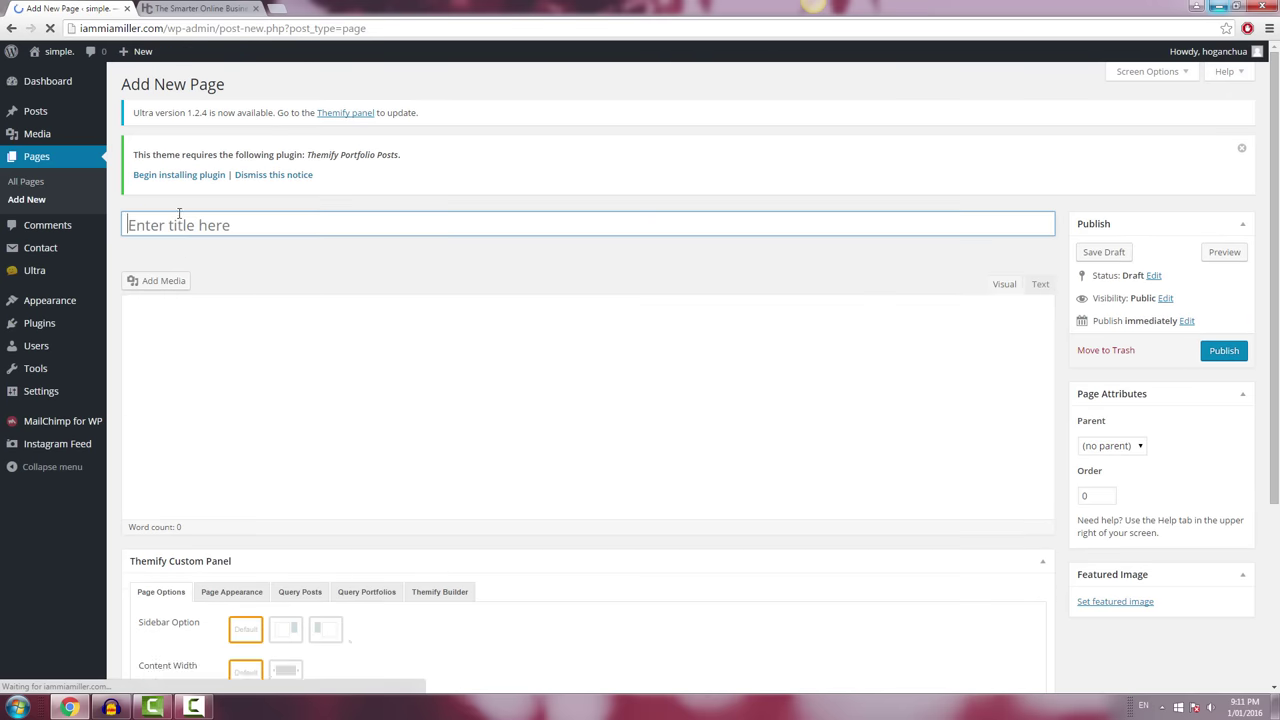
left_click(181, 221)
type("A")
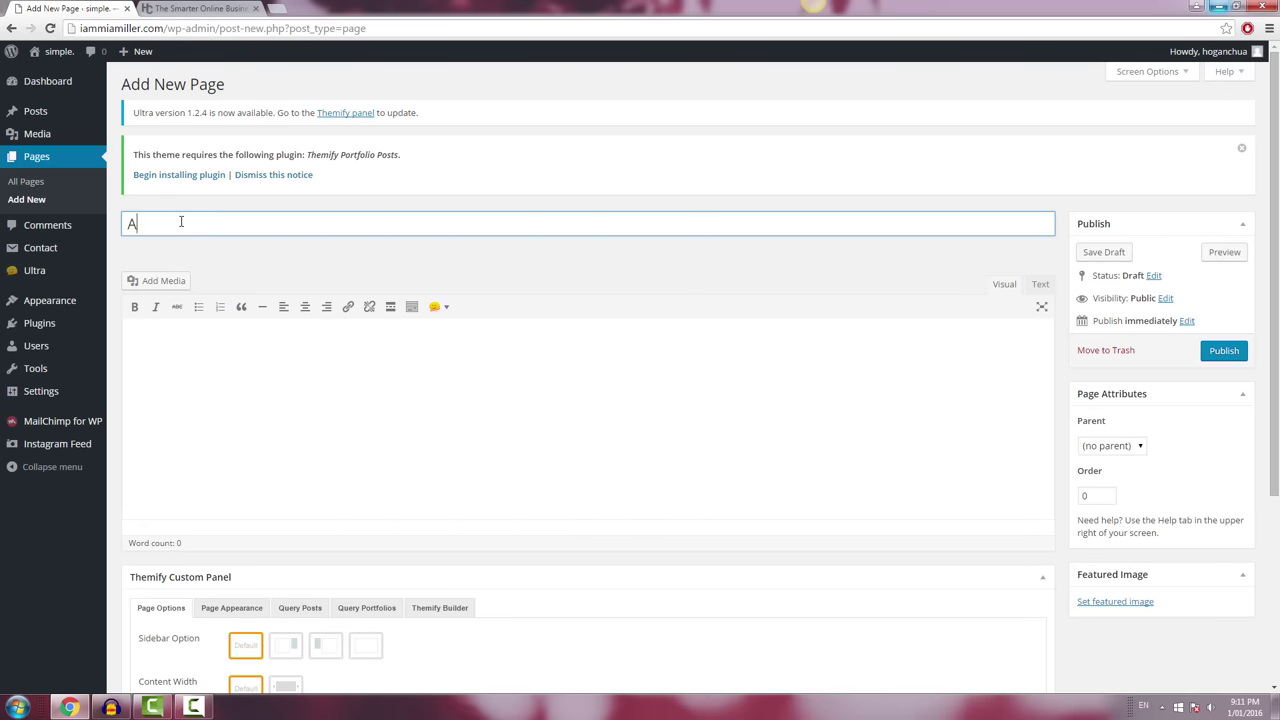
type("bout")
left_click(1224, 350)
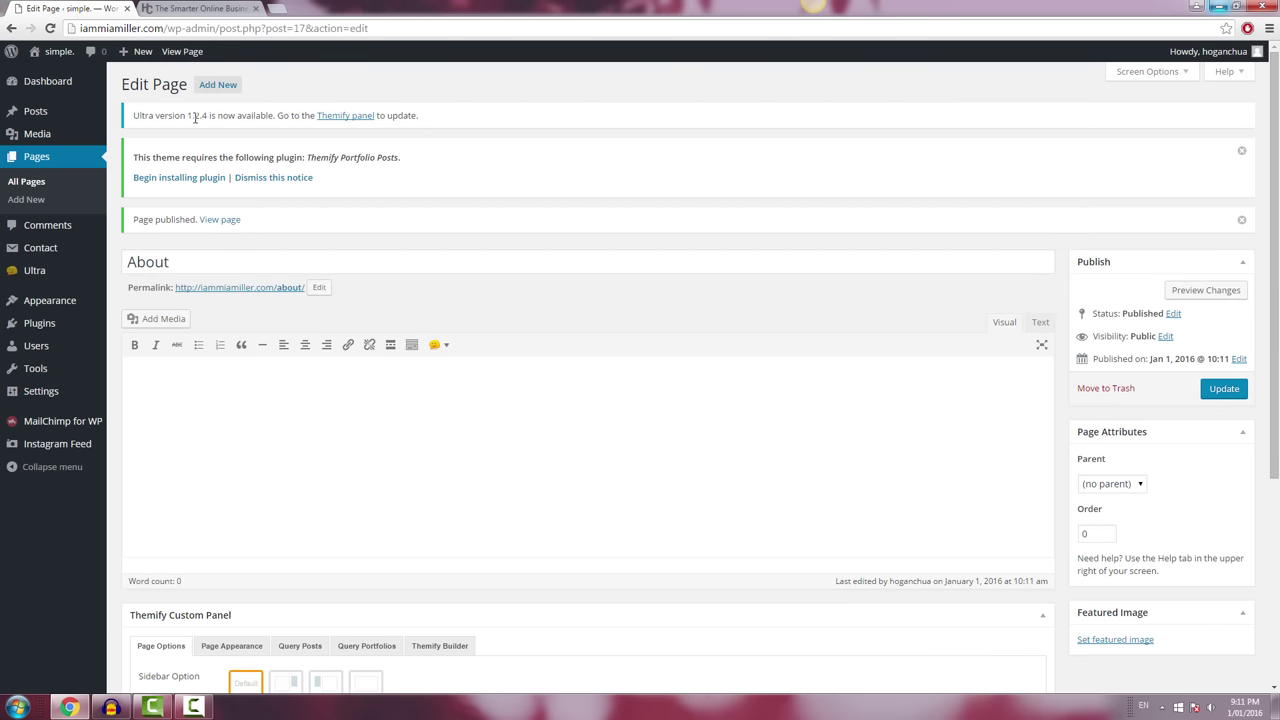
Create and publish two more pages titled Contact and Blog.
left_click(217, 84)
type("Contact")
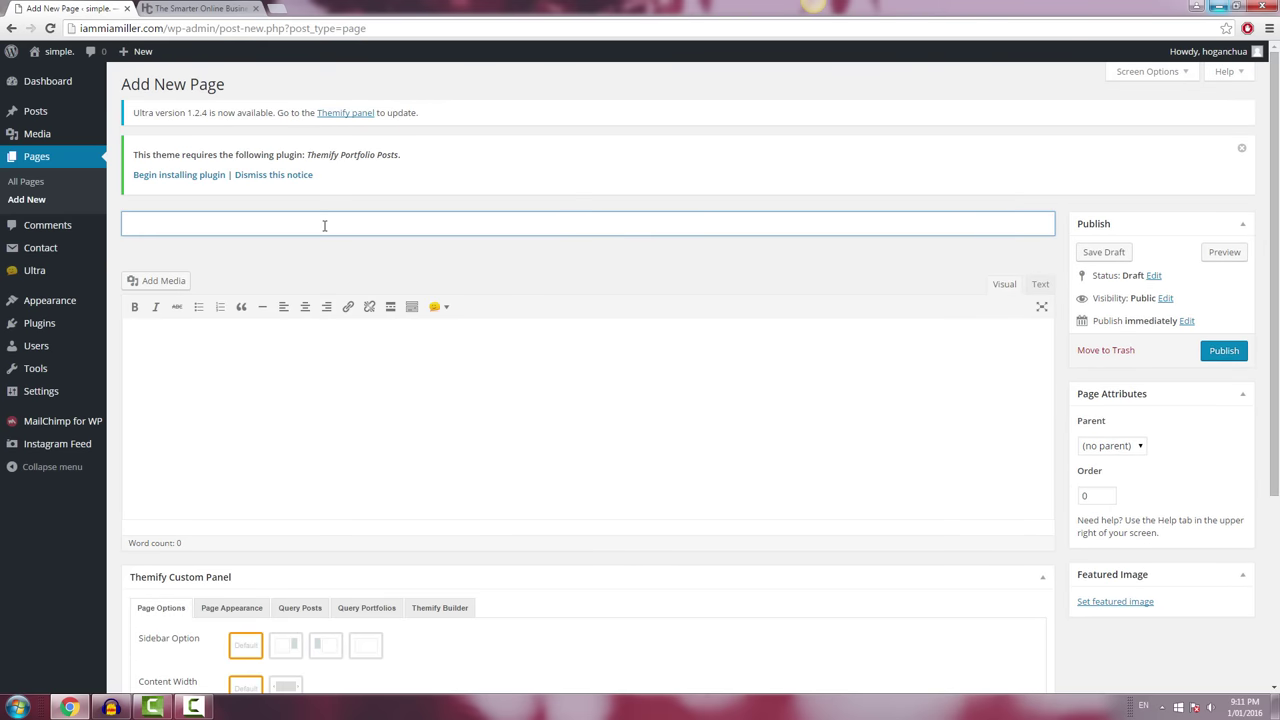
left_click(1223, 350)
left_click(219, 86)
type("Blog")
left_click(1223, 350)
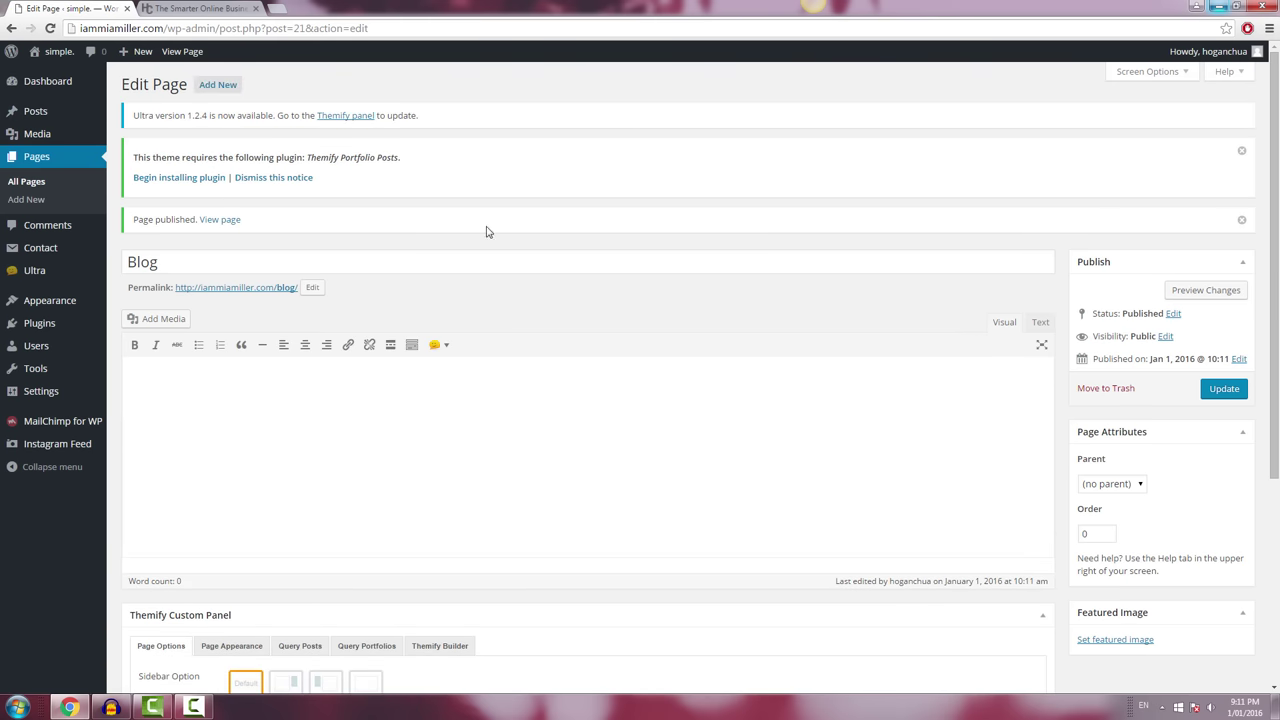
View the live site to check the new pages in its menu, then return to the Dashboard.
left_click(55, 51)
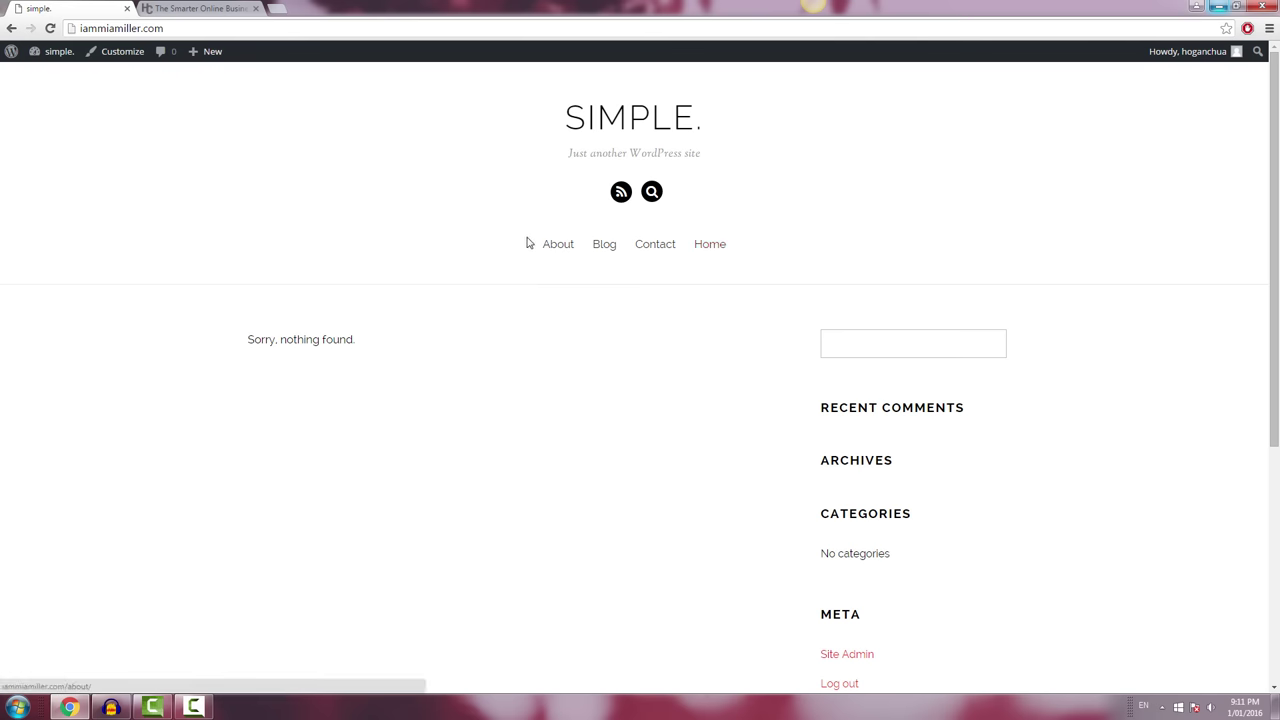
mouse_move(45, 52)
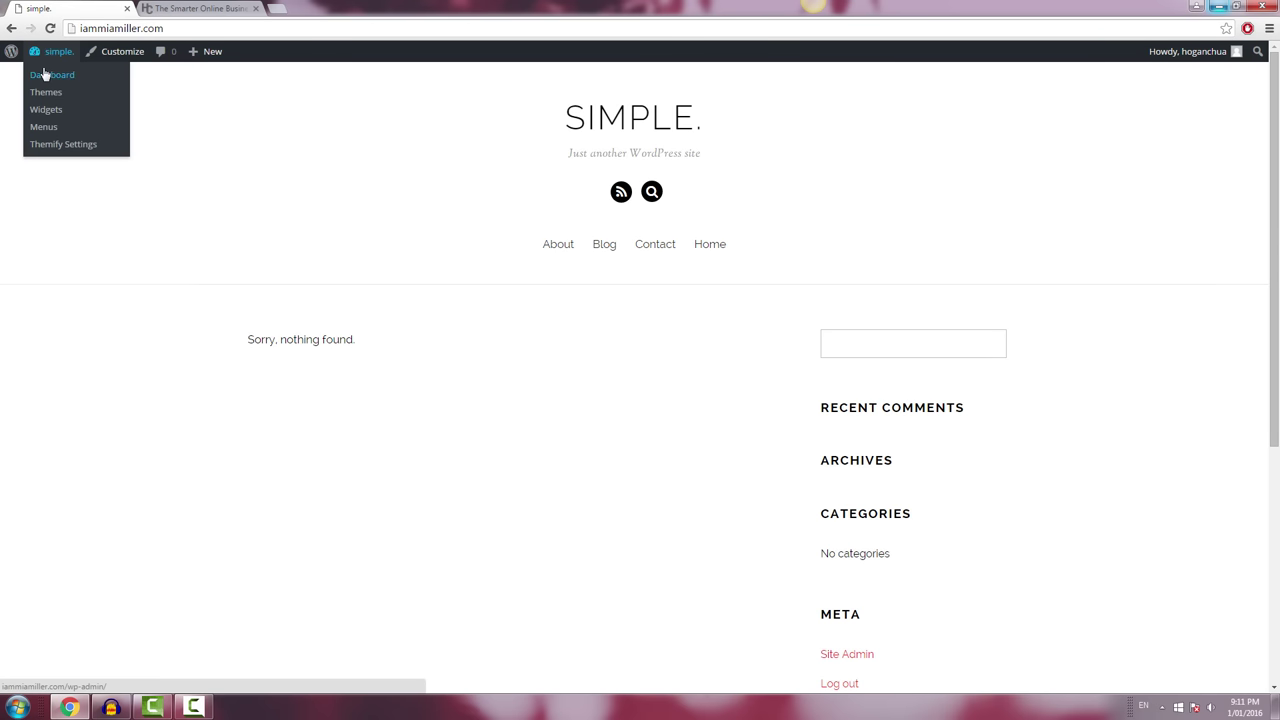
left_click(42, 79)
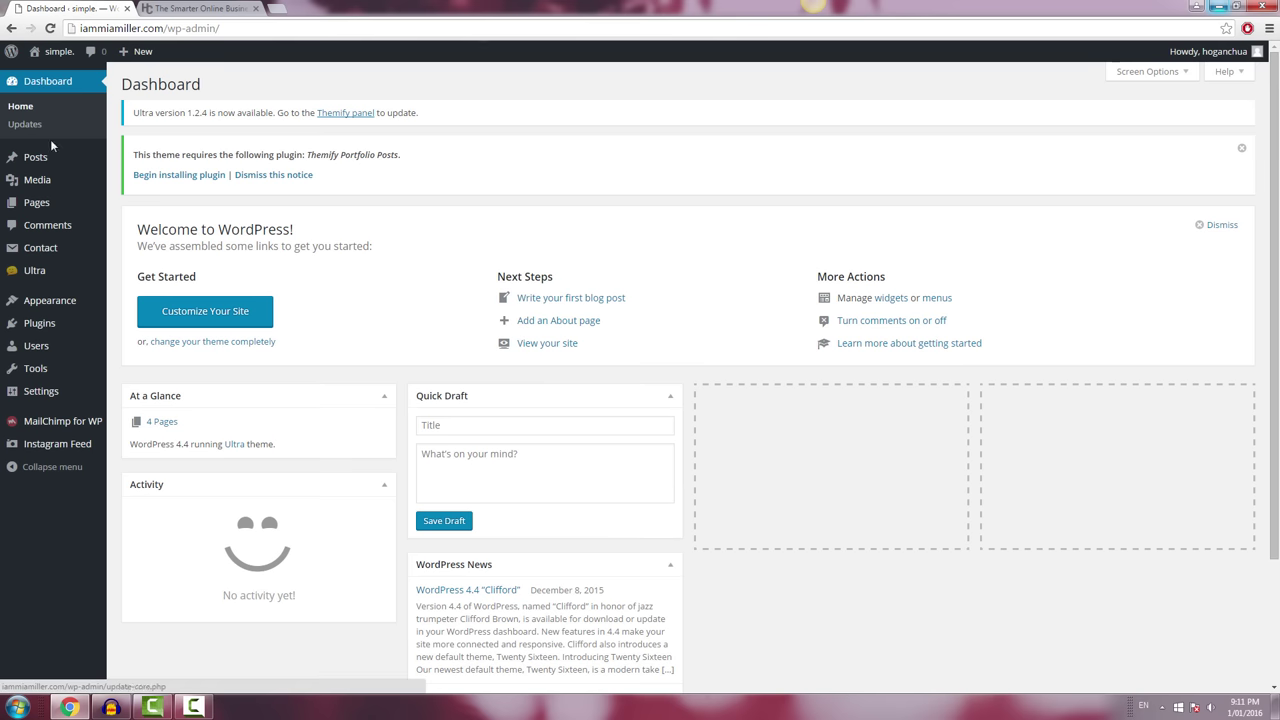
Start a blank new post and bring up the hoganchua.com tutorial tab.
mouse_move(45, 180)
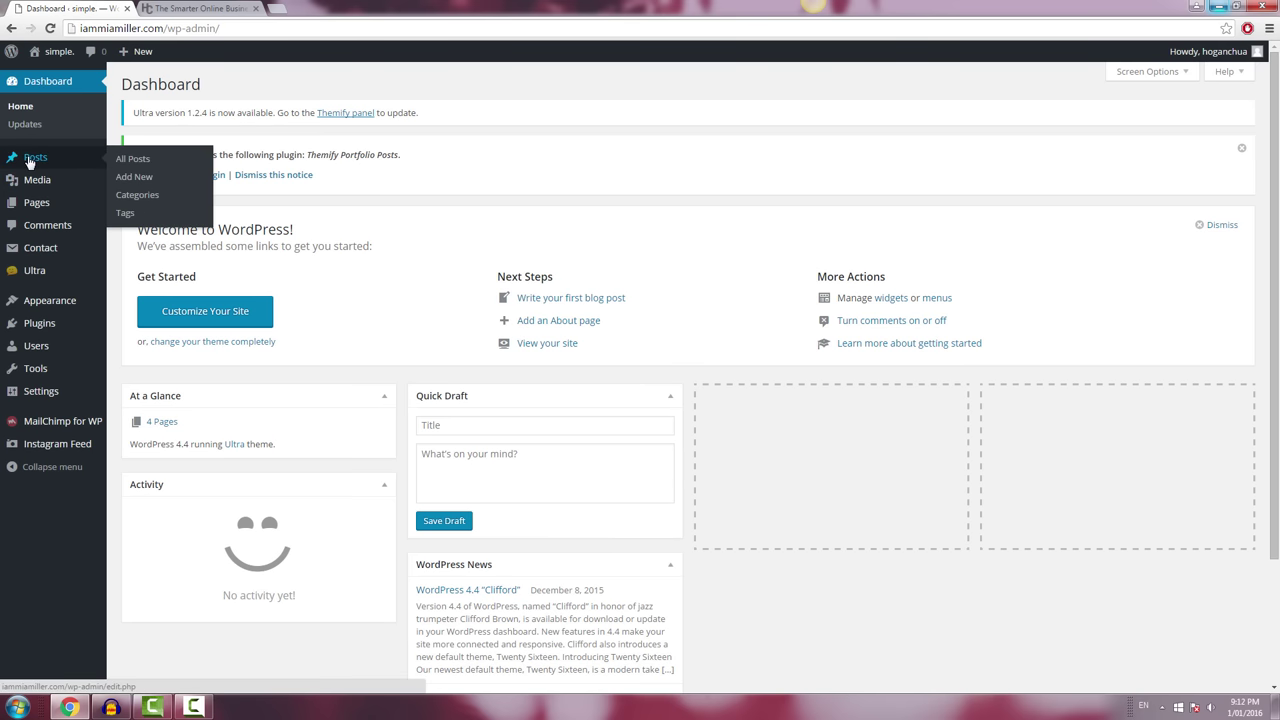
left_click(132, 159)
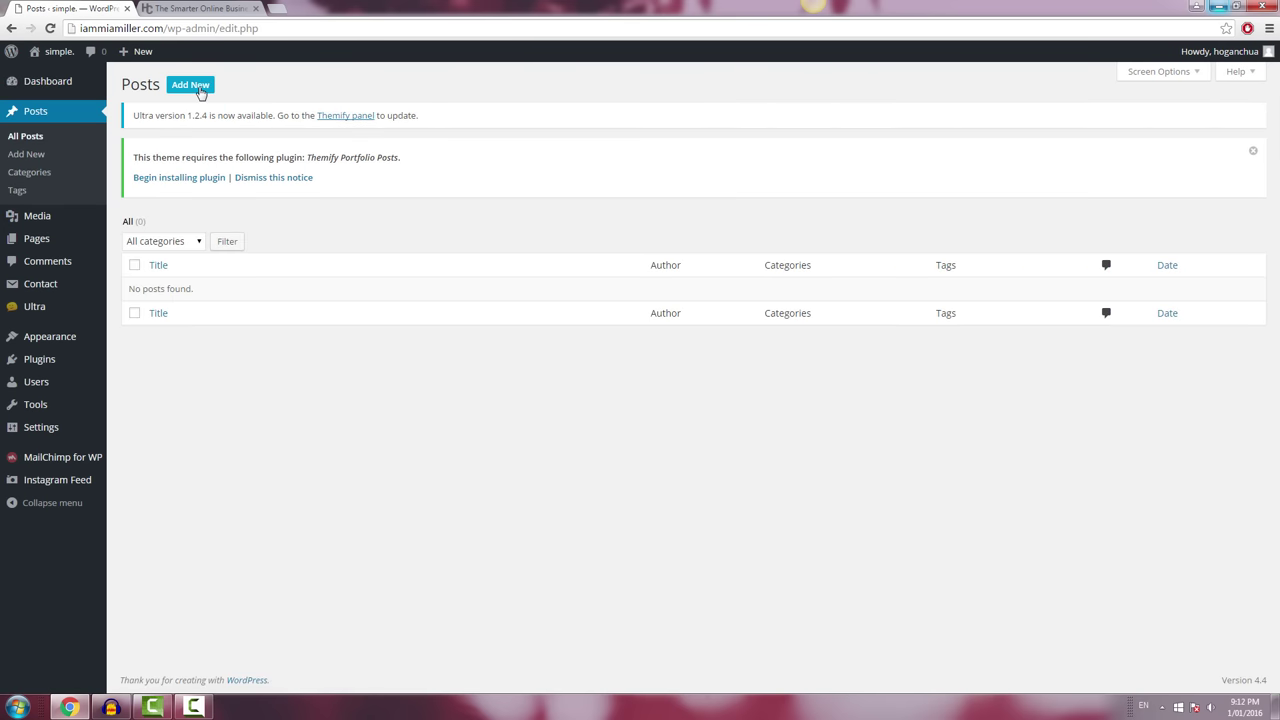
left_click(199, 87)
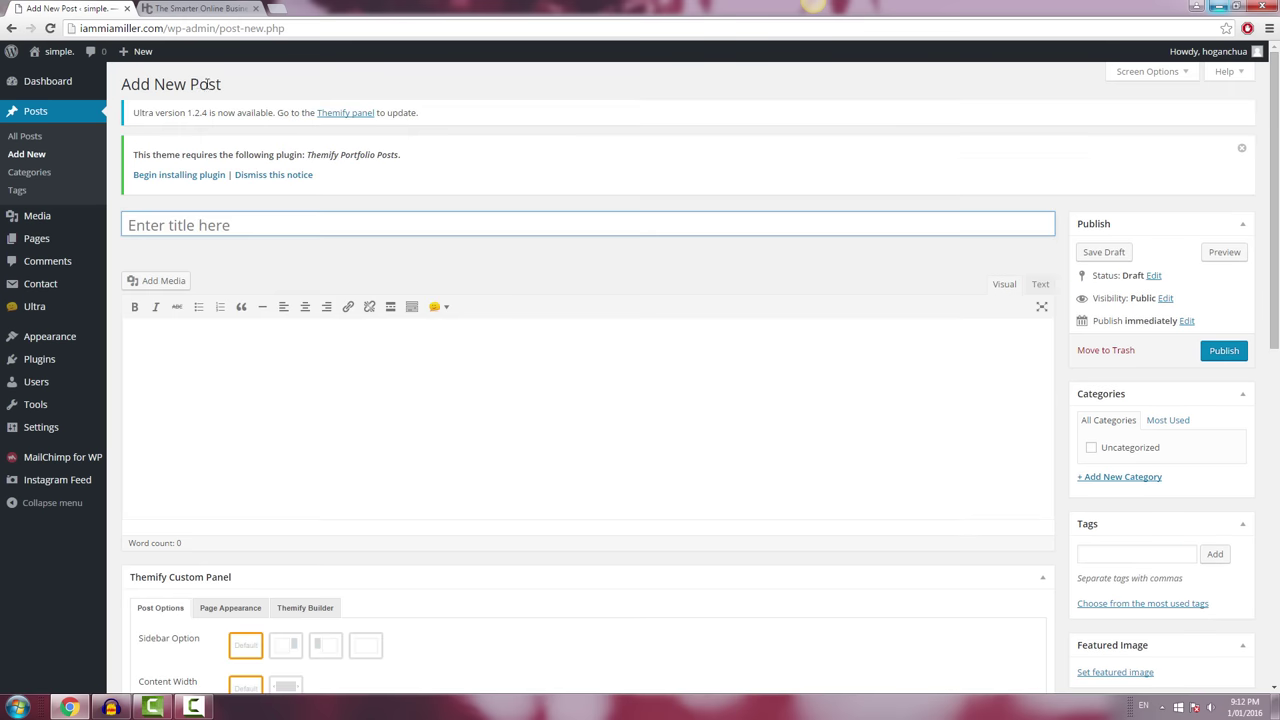
left_click(195, 8)
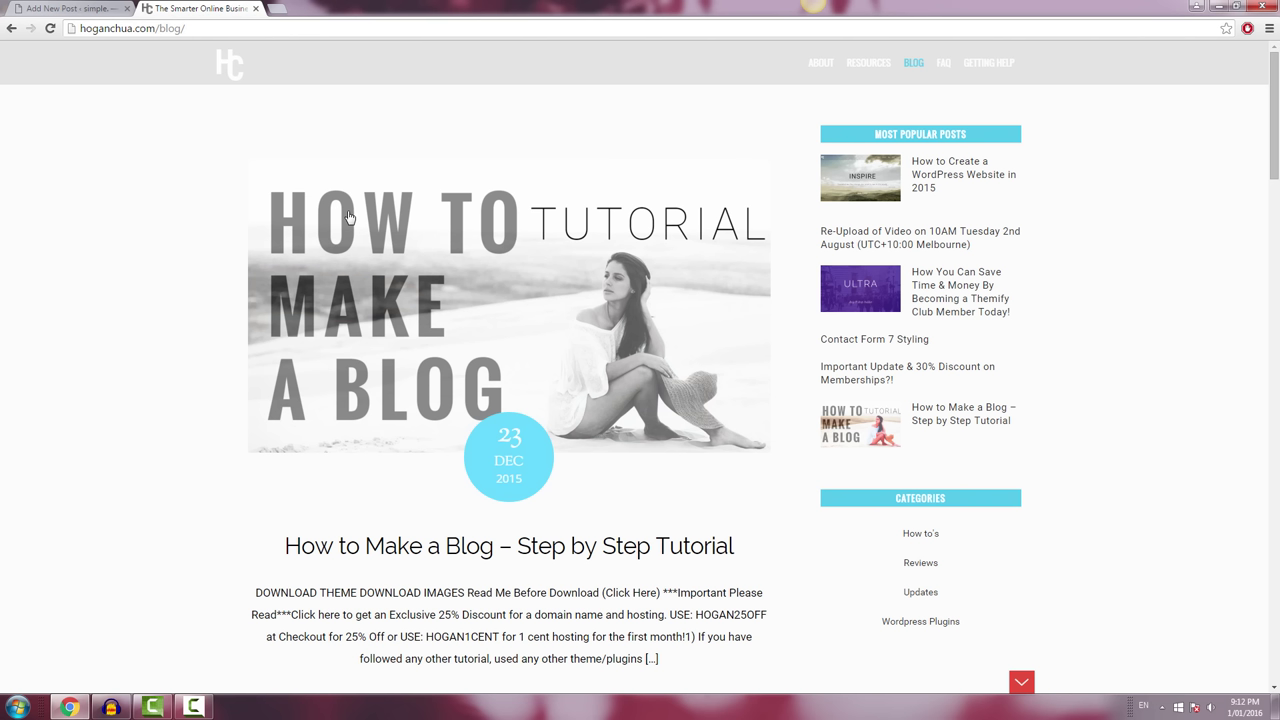
Open the How to Make a Blog tutorial at its Adding Blog Posts section.
left_click(405, 272)
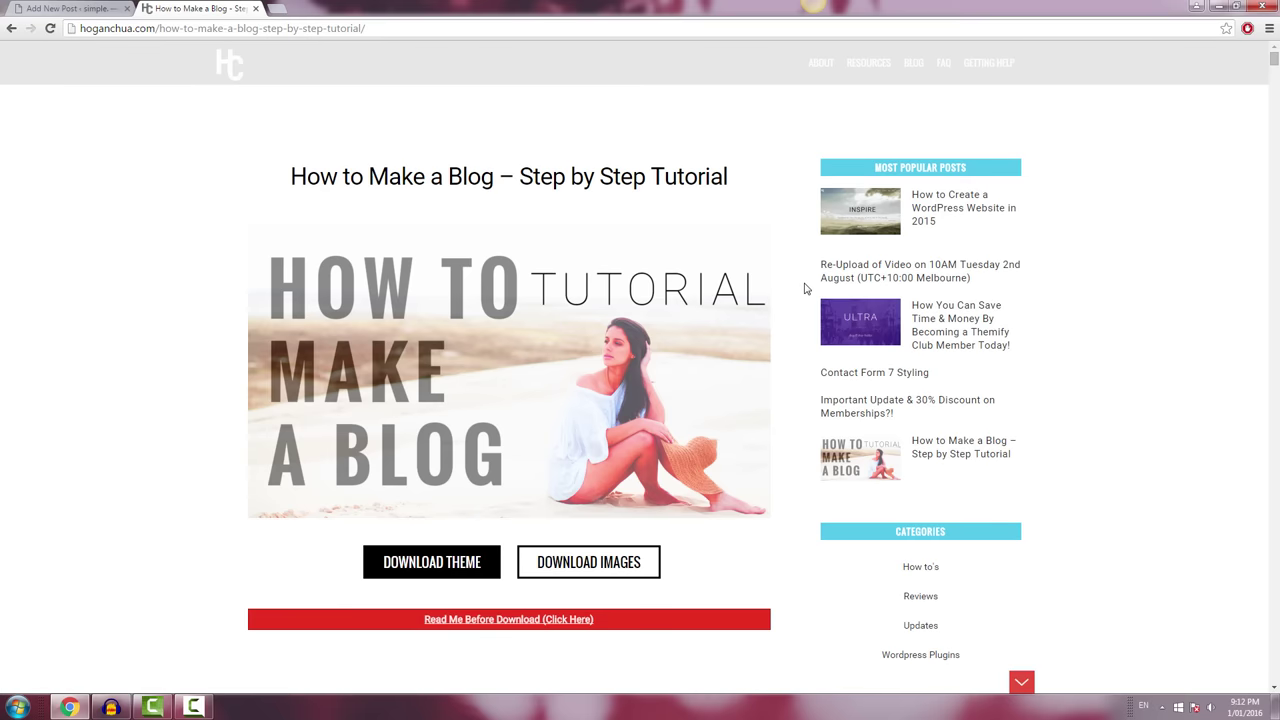
scroll(805, 283, "down", 5)
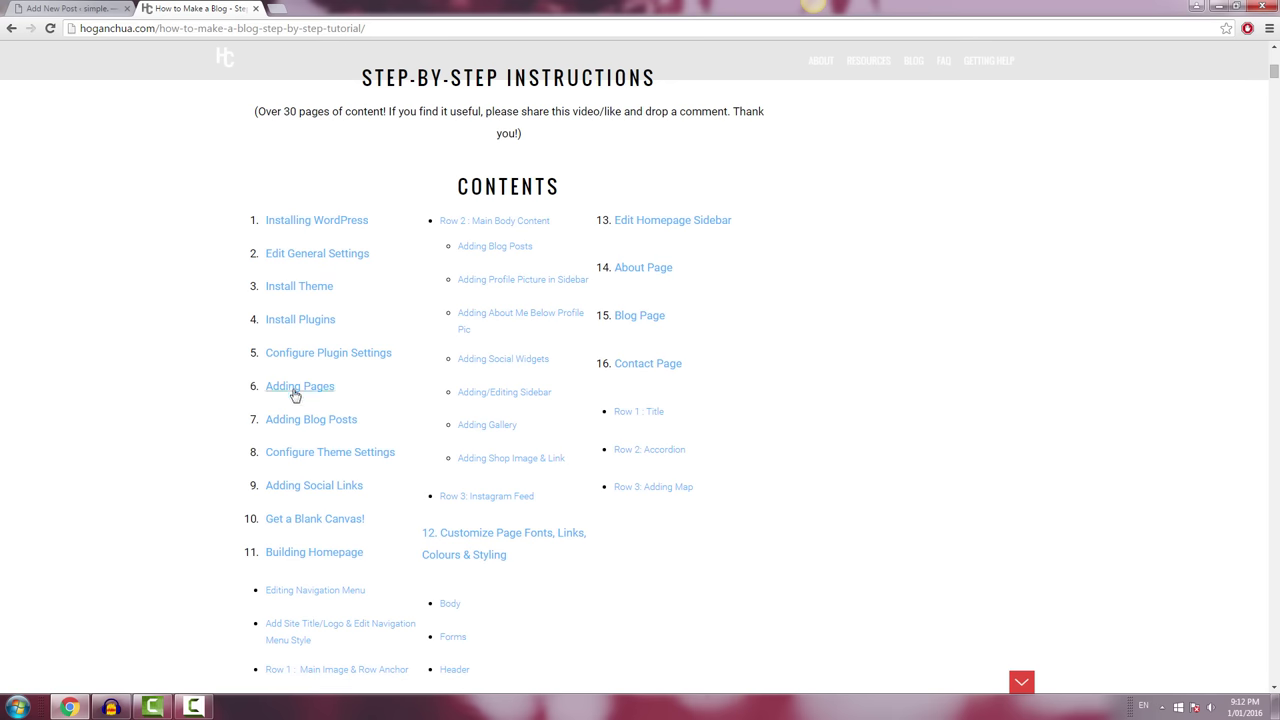
left_click(292, 421)
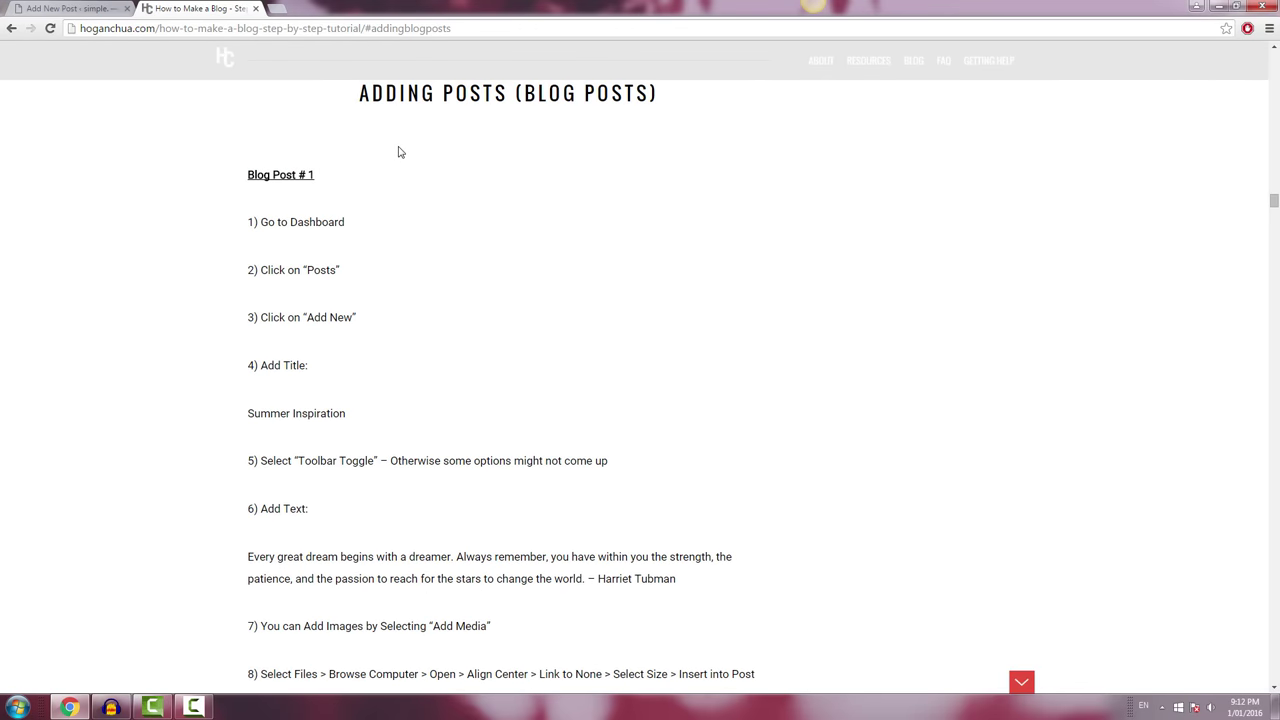
scroll(403, 175, "down", 1)
scroll(340, 311, "up", 1)
scroll(343, 295, "down", 1)
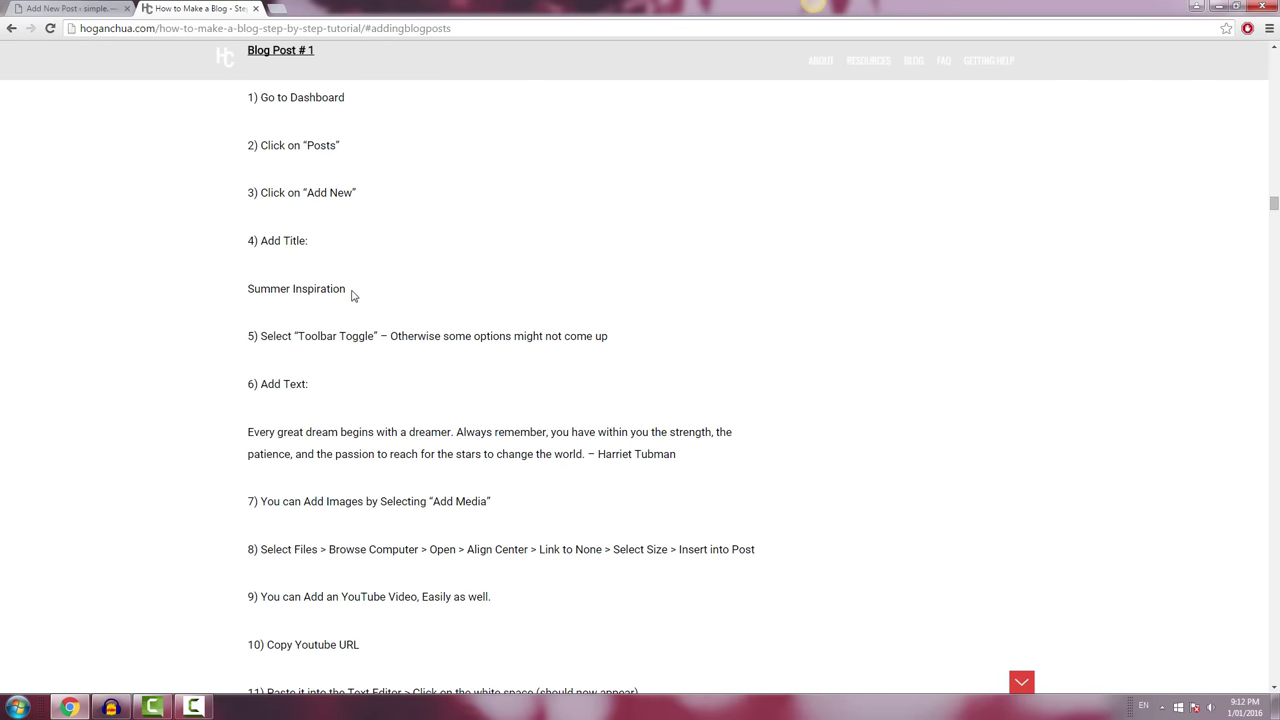
Copy 'Summer Inspiration' from the tutorial and paste it as the post title.
left_click_drag(352, 295, 246, 288)
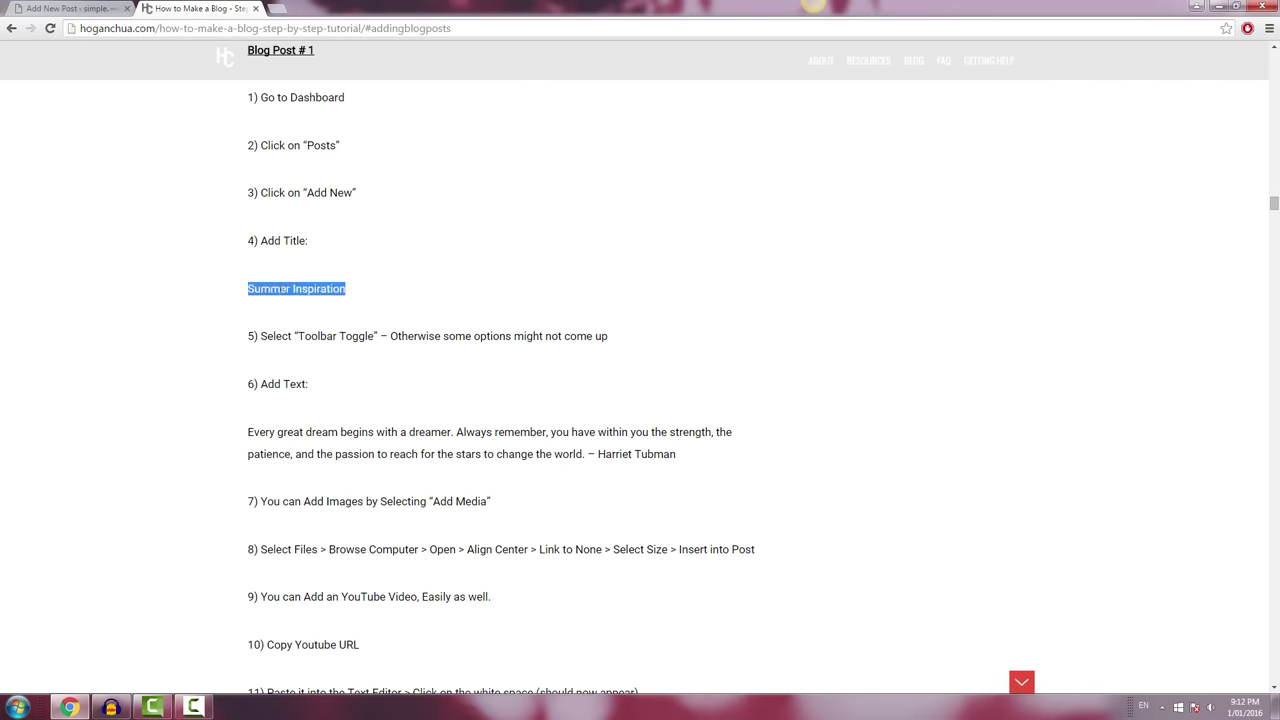
right_click(274, 287)
left_click(293, 300)
left_click(70, 8)
right_click(205, 229)
left_click(244, 317)
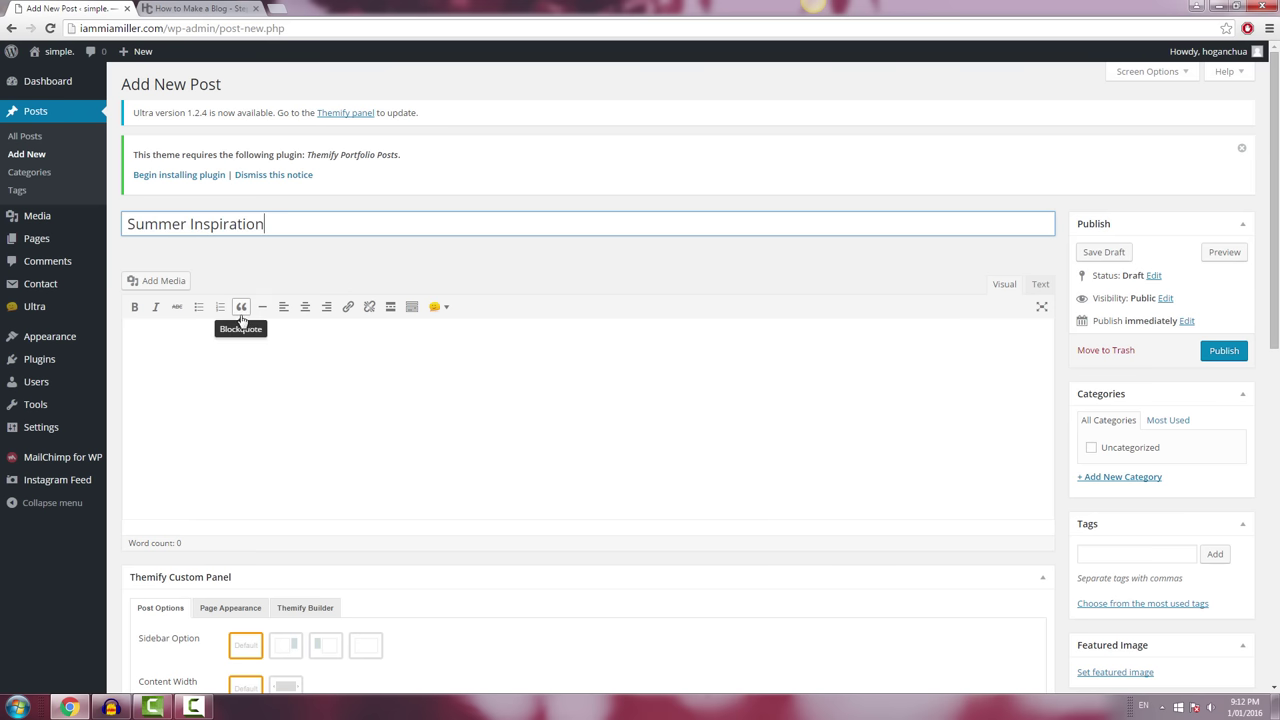
left_click(167, 331)
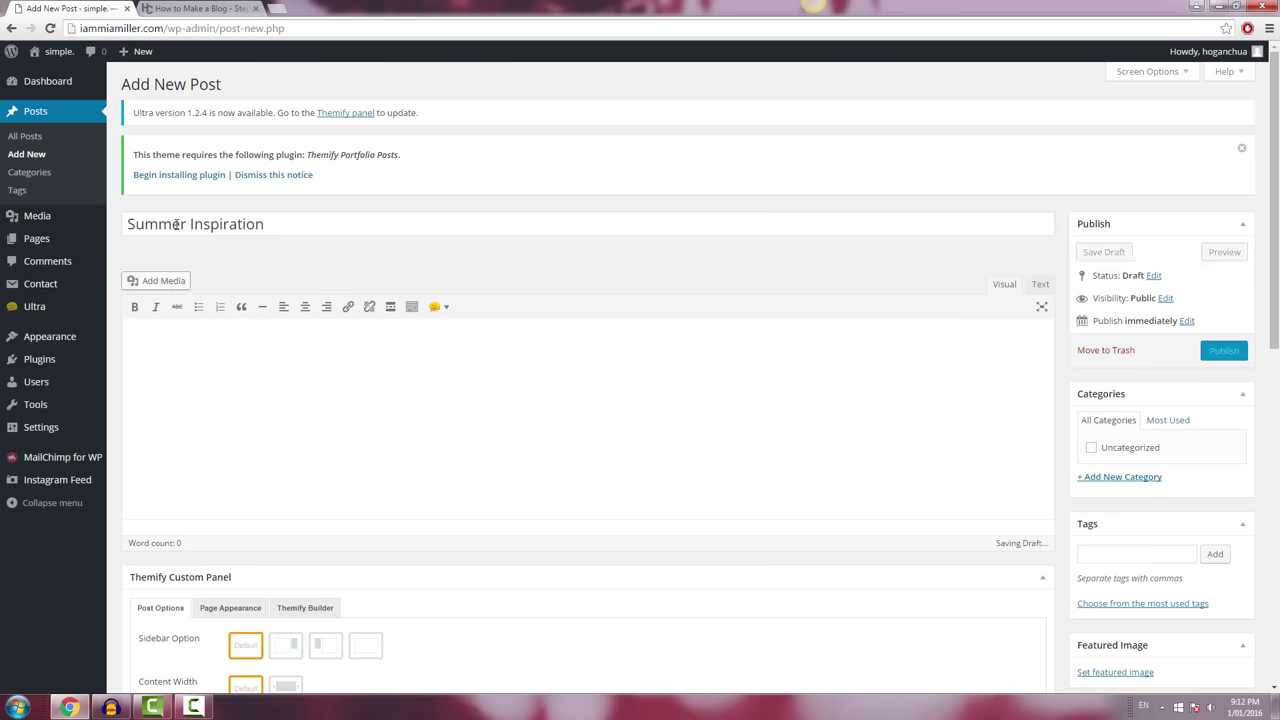
Copy the tutorial's sample Harriet Tubman quote for pasting into the post body.
left_click(200, 8)
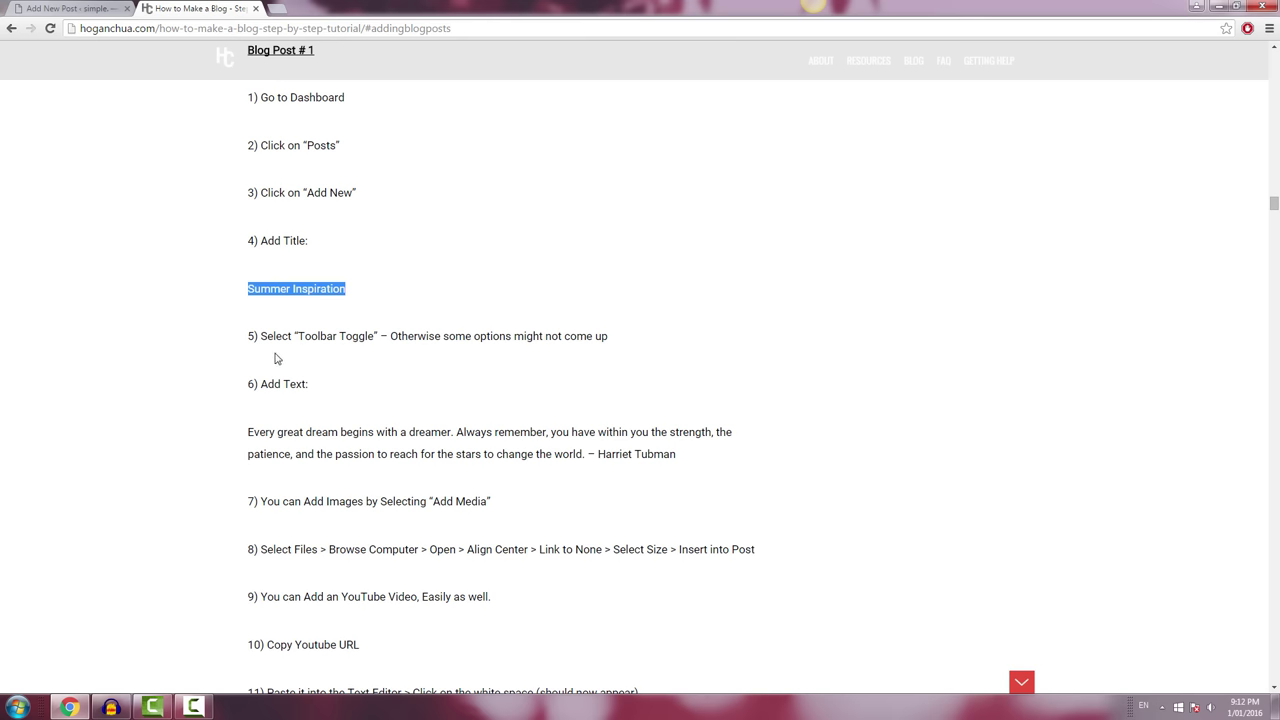
left_click_drag(249, 370, 677, 397)
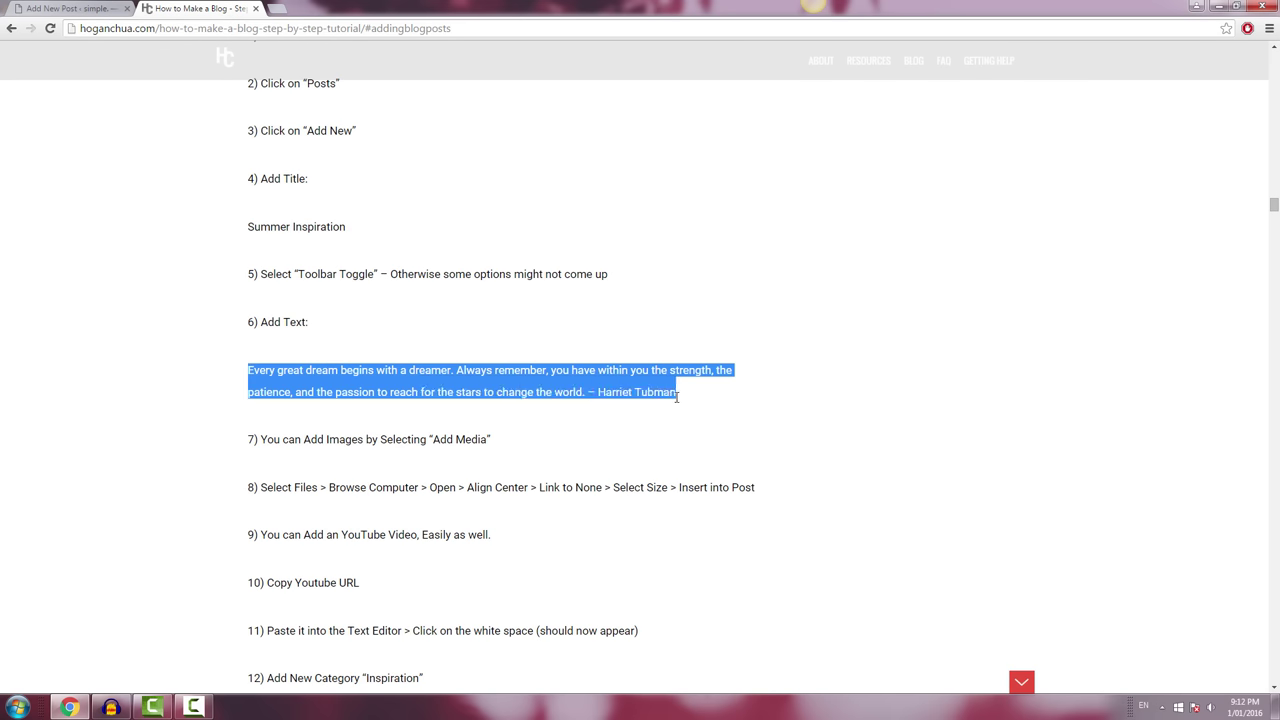
right_click(481, 388)
left_click(500, 386)
left_click(62, 8)
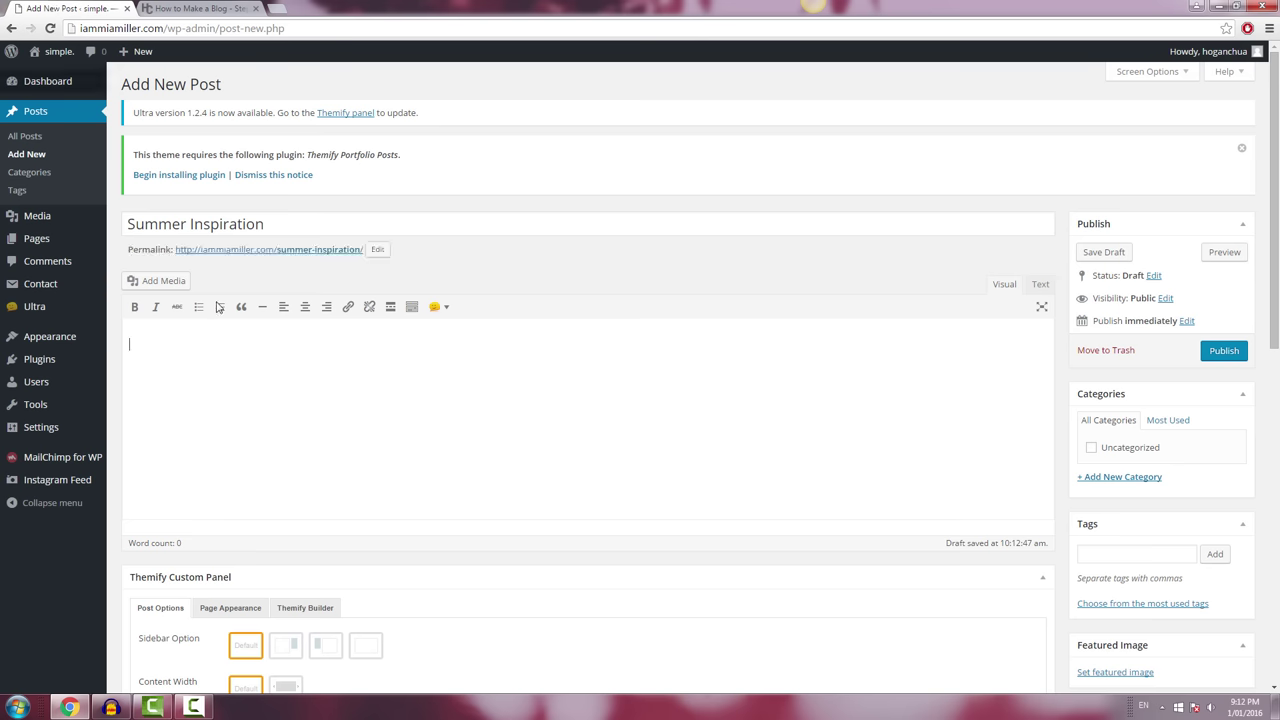
right_click(135, 338)
left_click(170, 434)
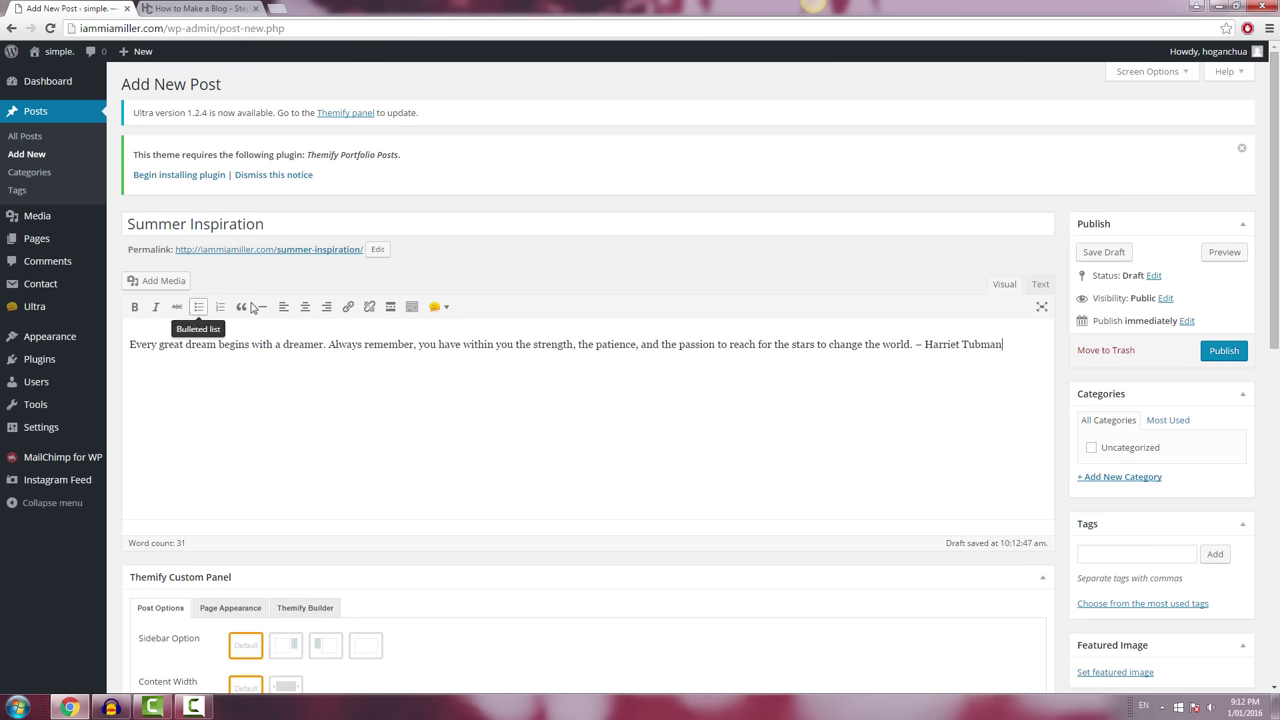
left_click(412, 307)
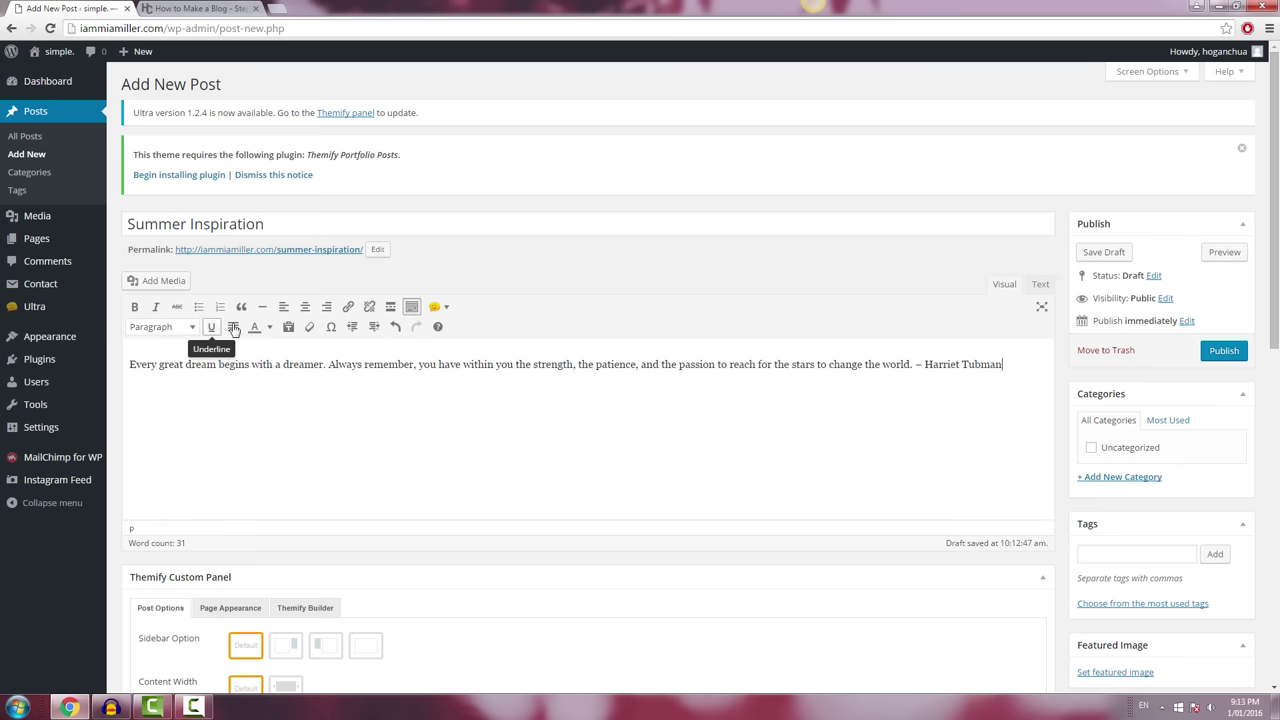
left_click(412, 307)
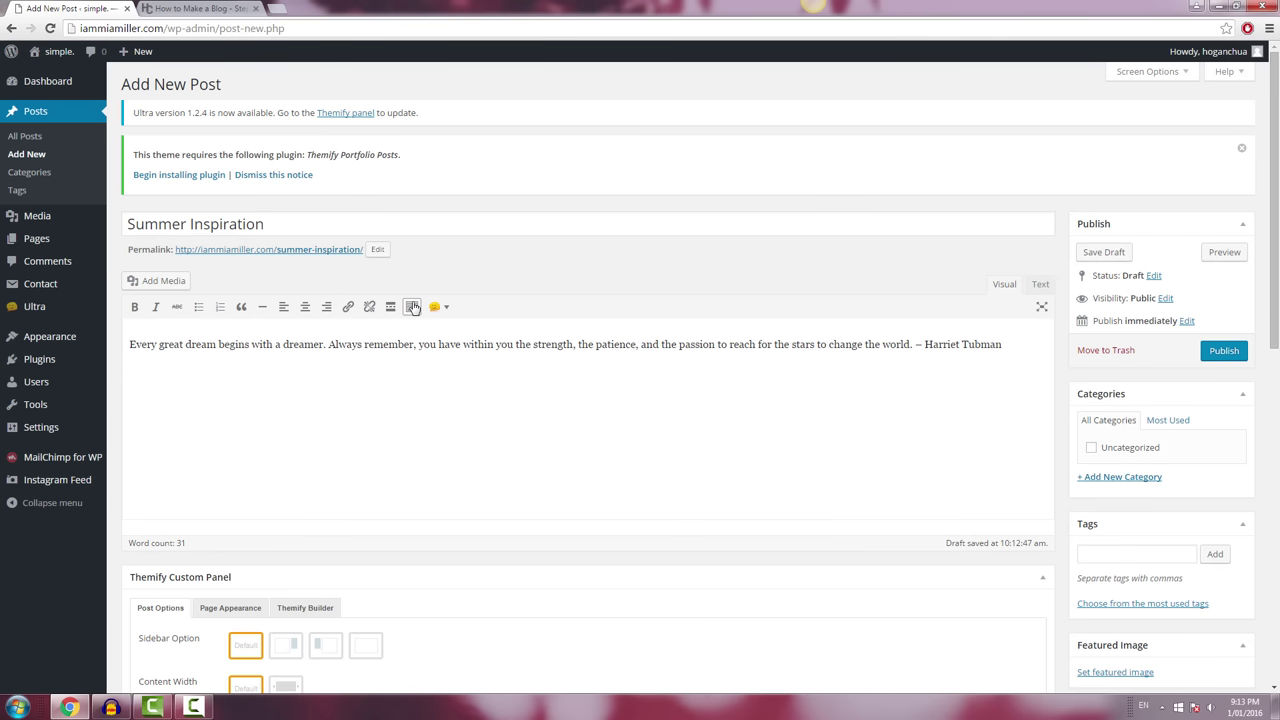
left_click(413, 308)
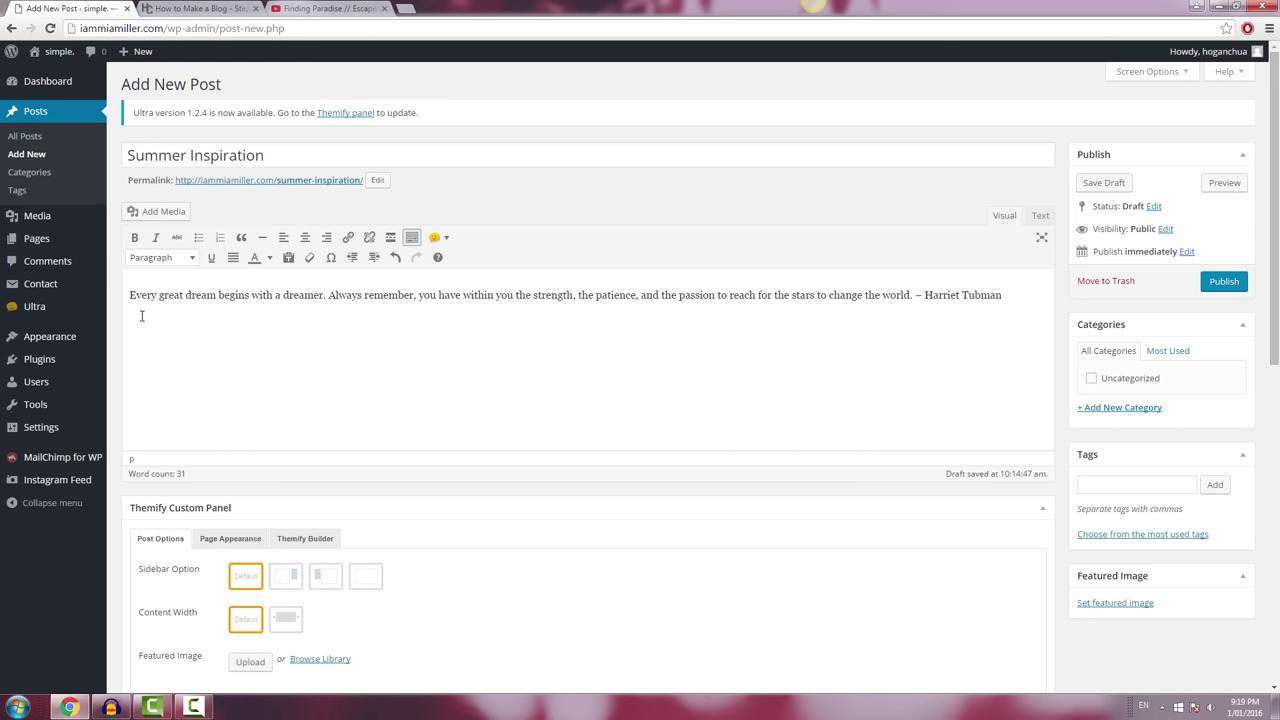
Upload the Blog Post 1 image through Add Media.
left_click(146, 214)
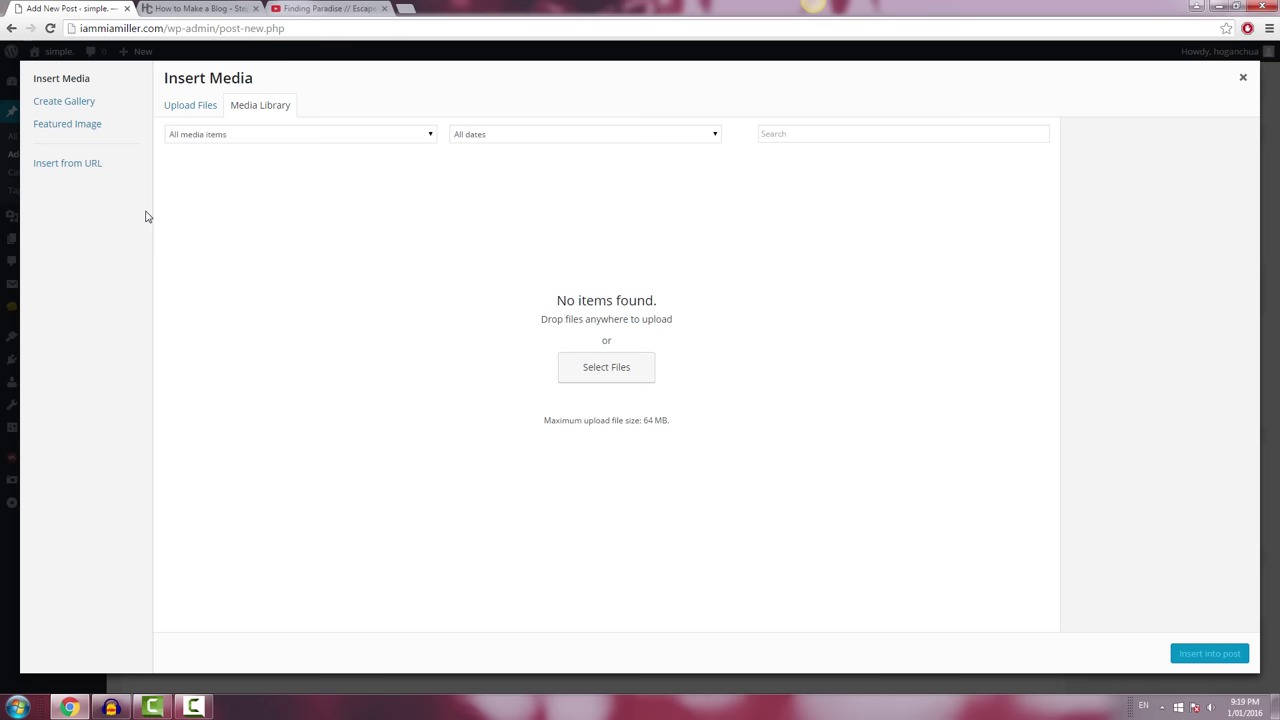
left_click(194, 112)
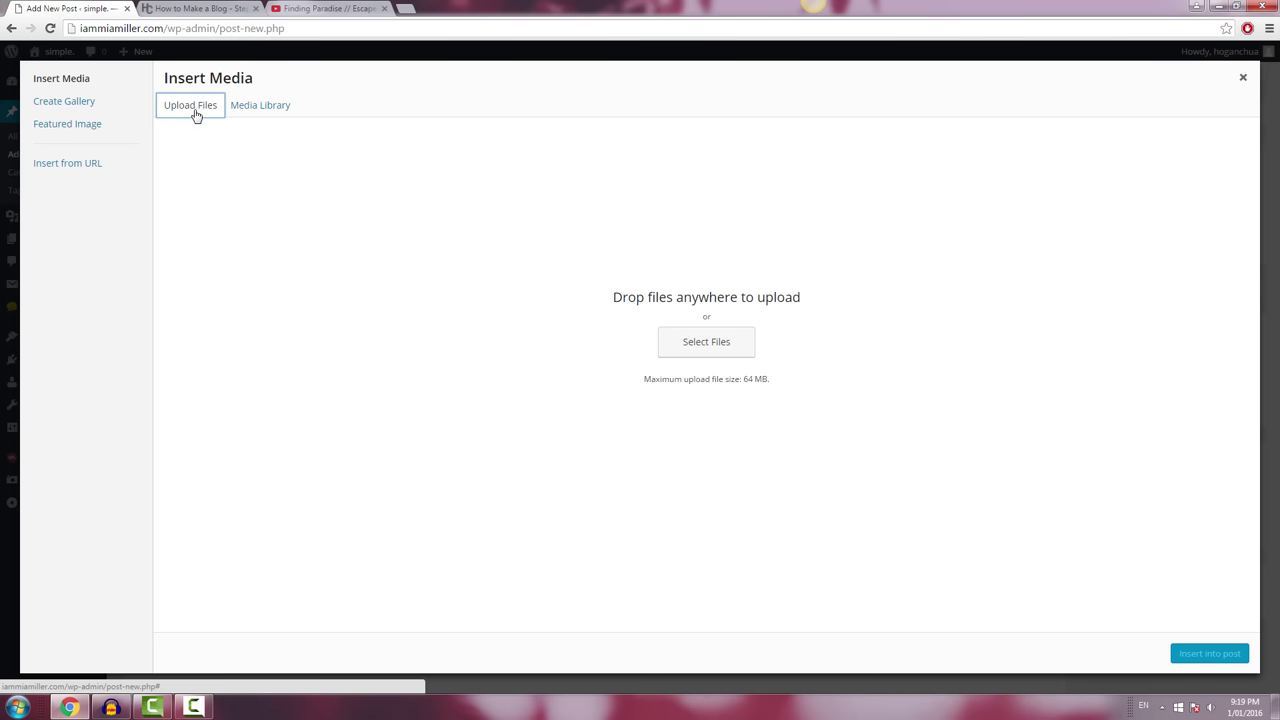
left_click(688, 352)
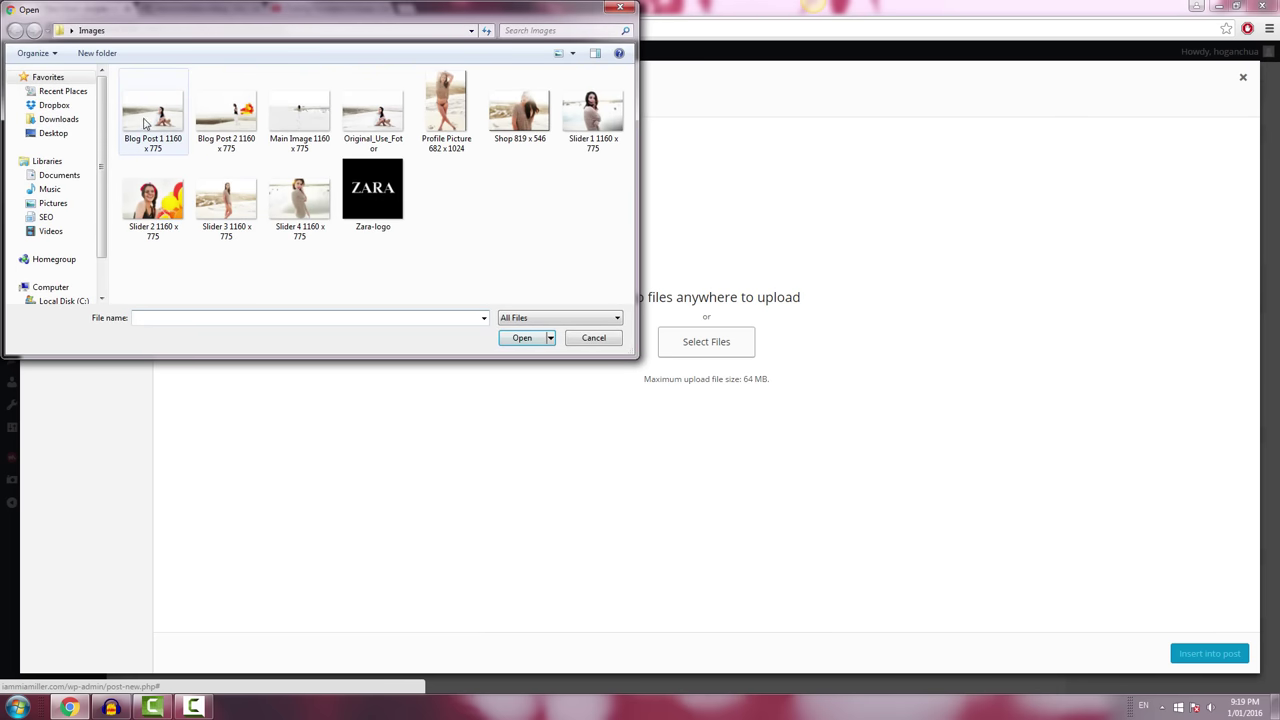
left_click(145, 122)
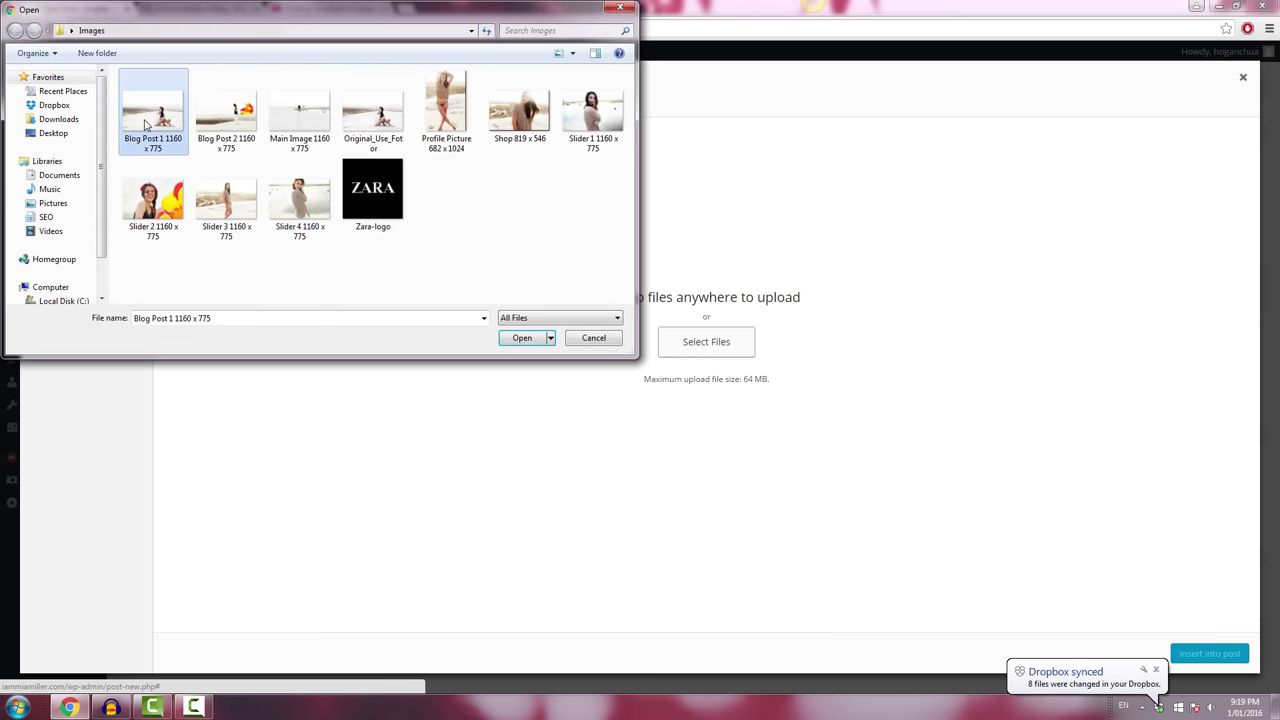
left_click(522, 338)
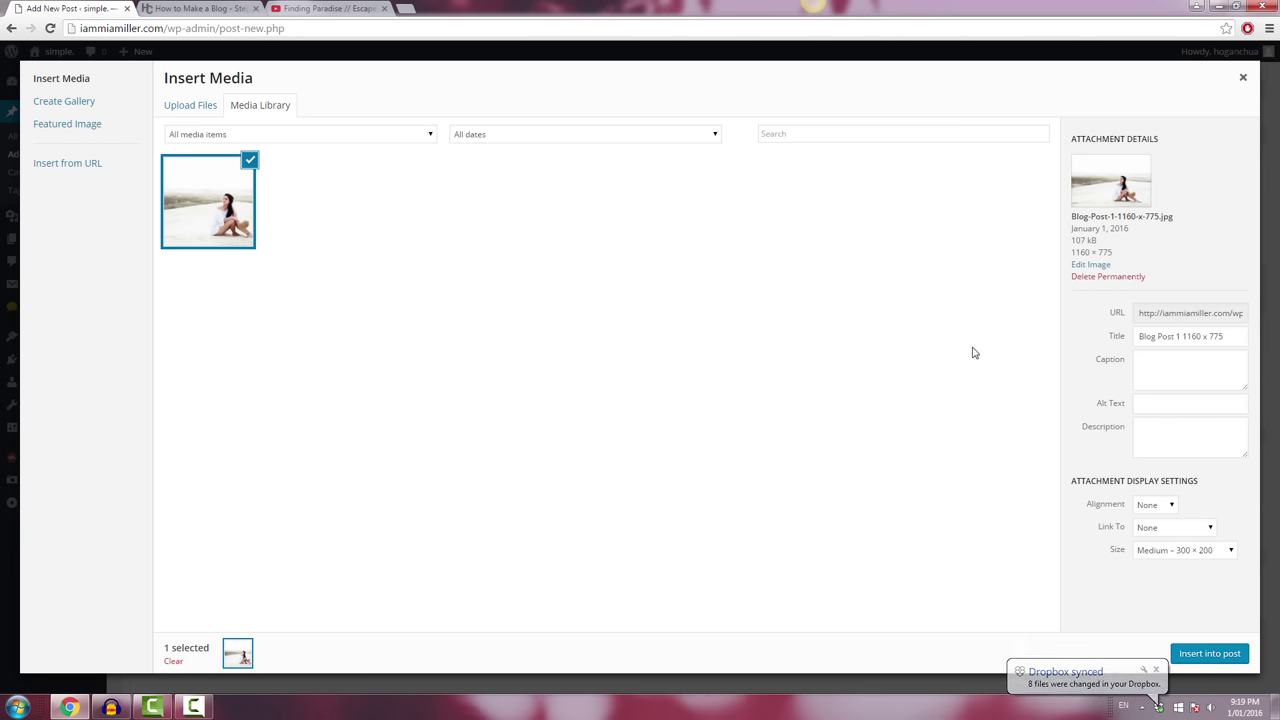
Insert the image into the post centred, unlinked, at Large size.
left_click(1161, 508)
left_click(1147, 532)
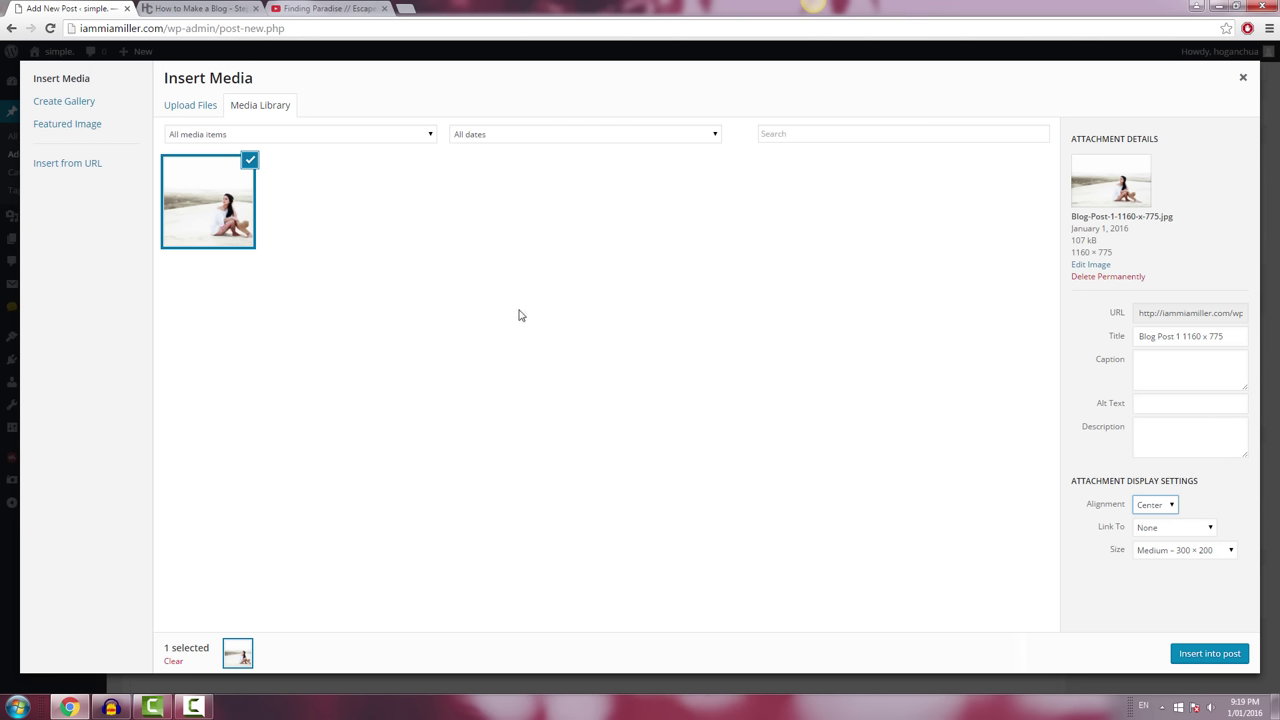
left_click(1150, 530)
left_click(1152, 543)
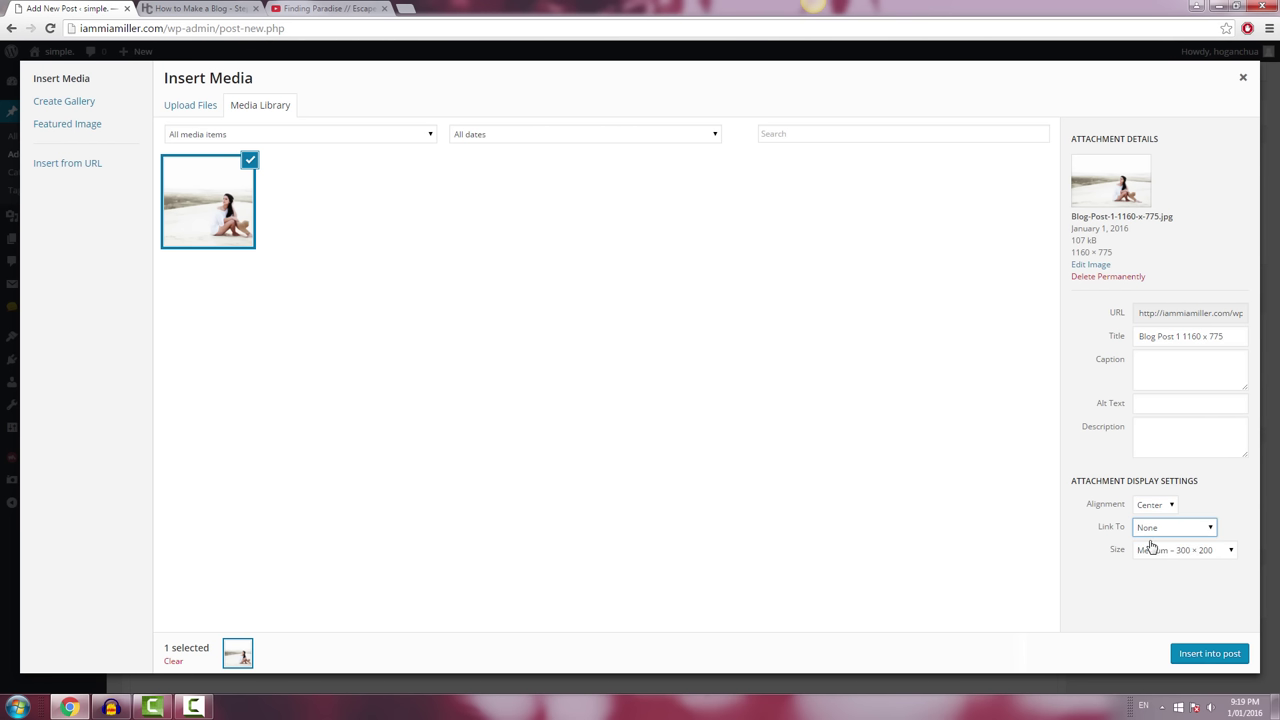
left_click(1181, 551)
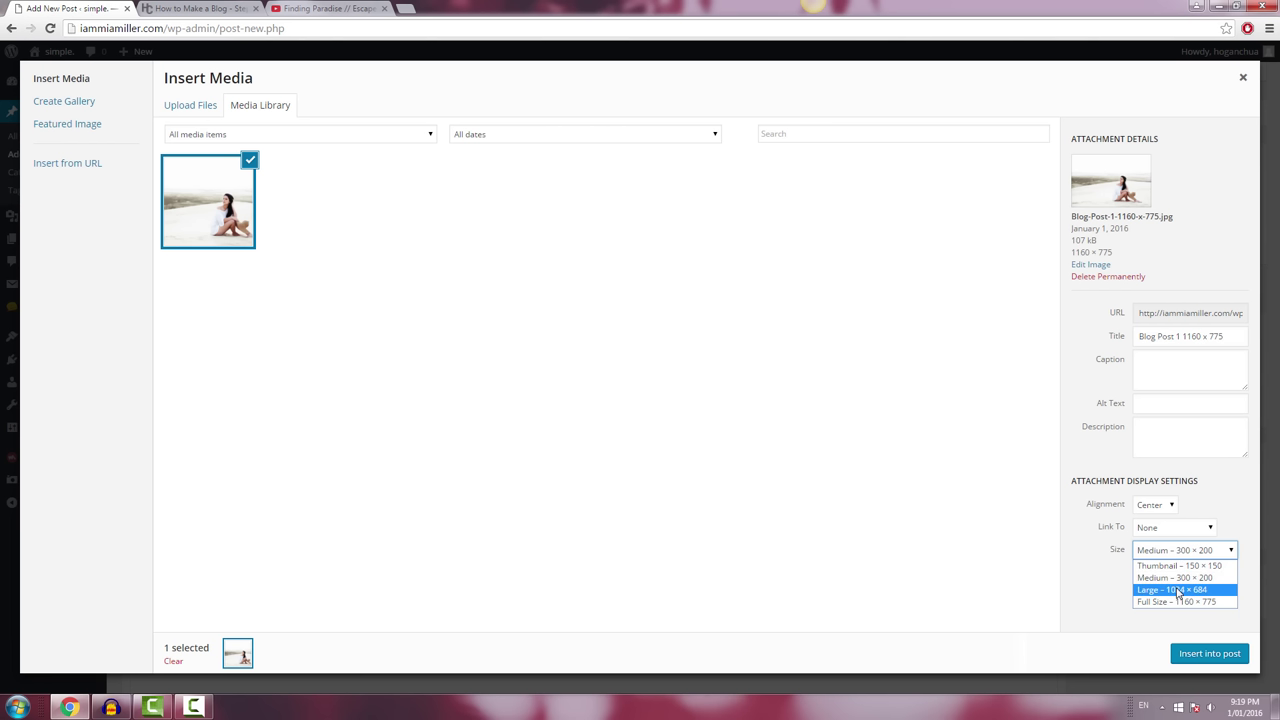
left_click(1178, 590)
left_click(1200, 652)
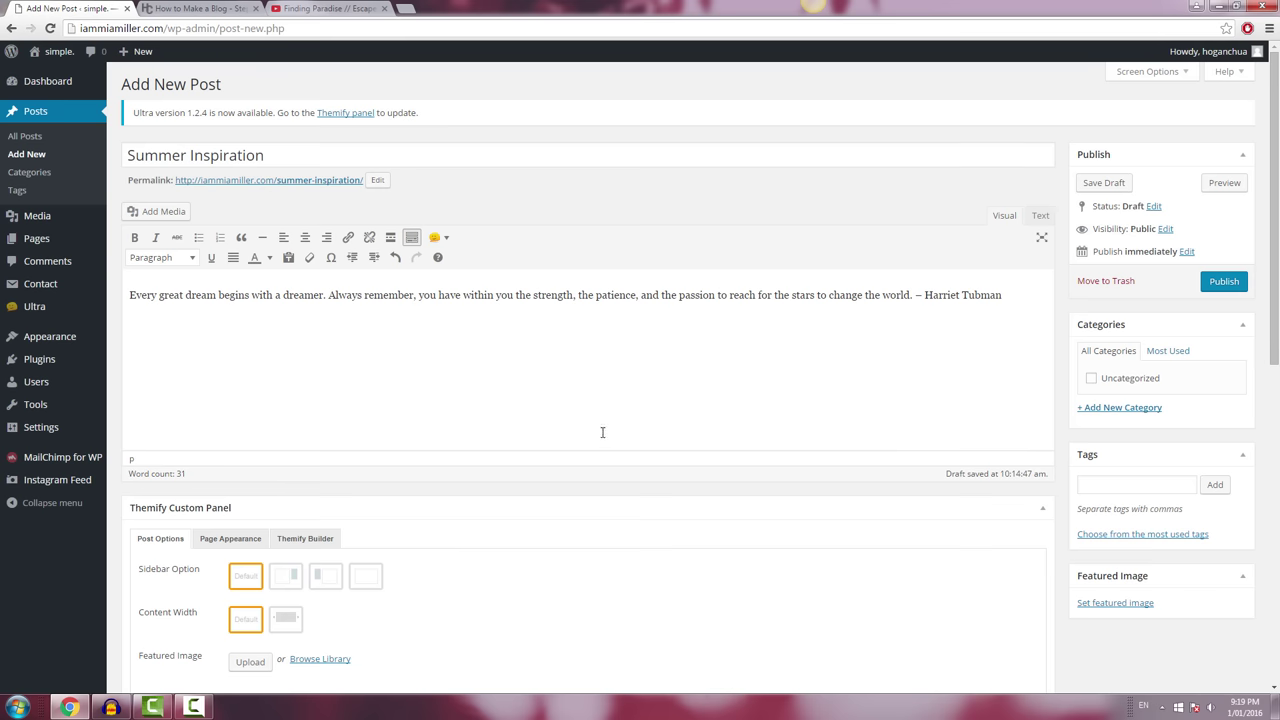
Add an empty paragraph below the image and bring up the Finding Paradise YouTube video.
scroll(655, 353, "down", 5)
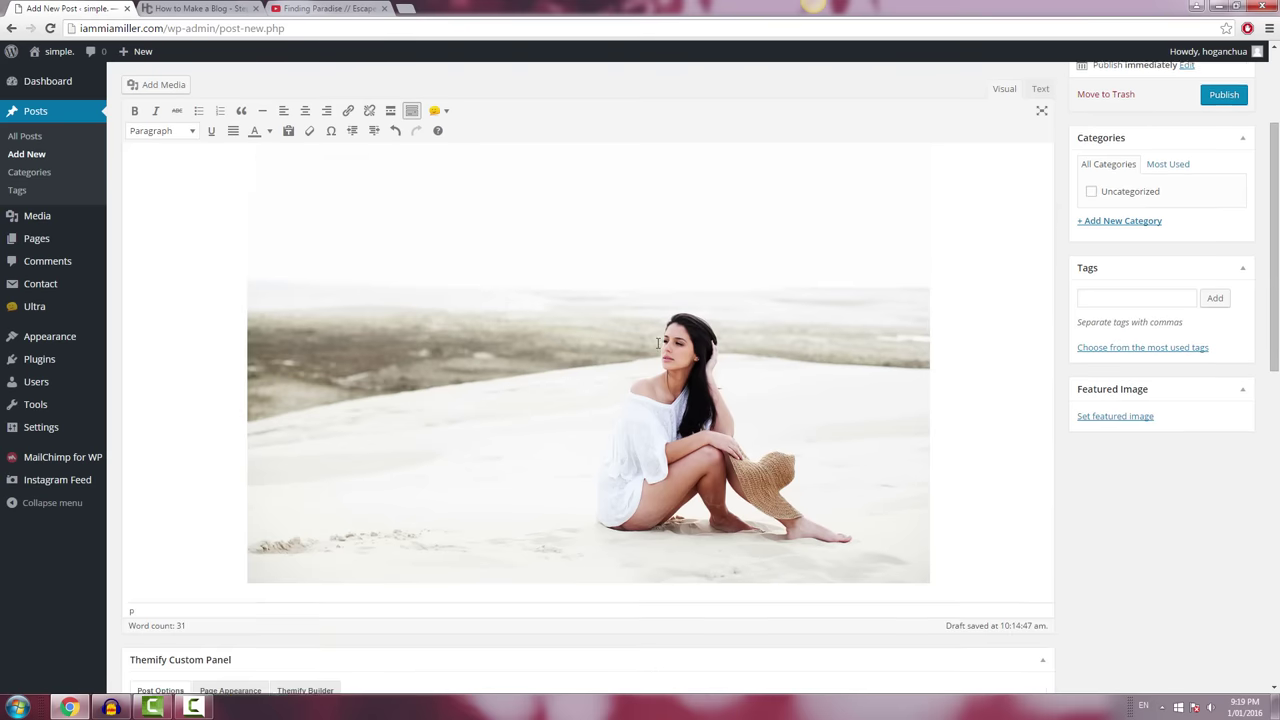
key("Return")
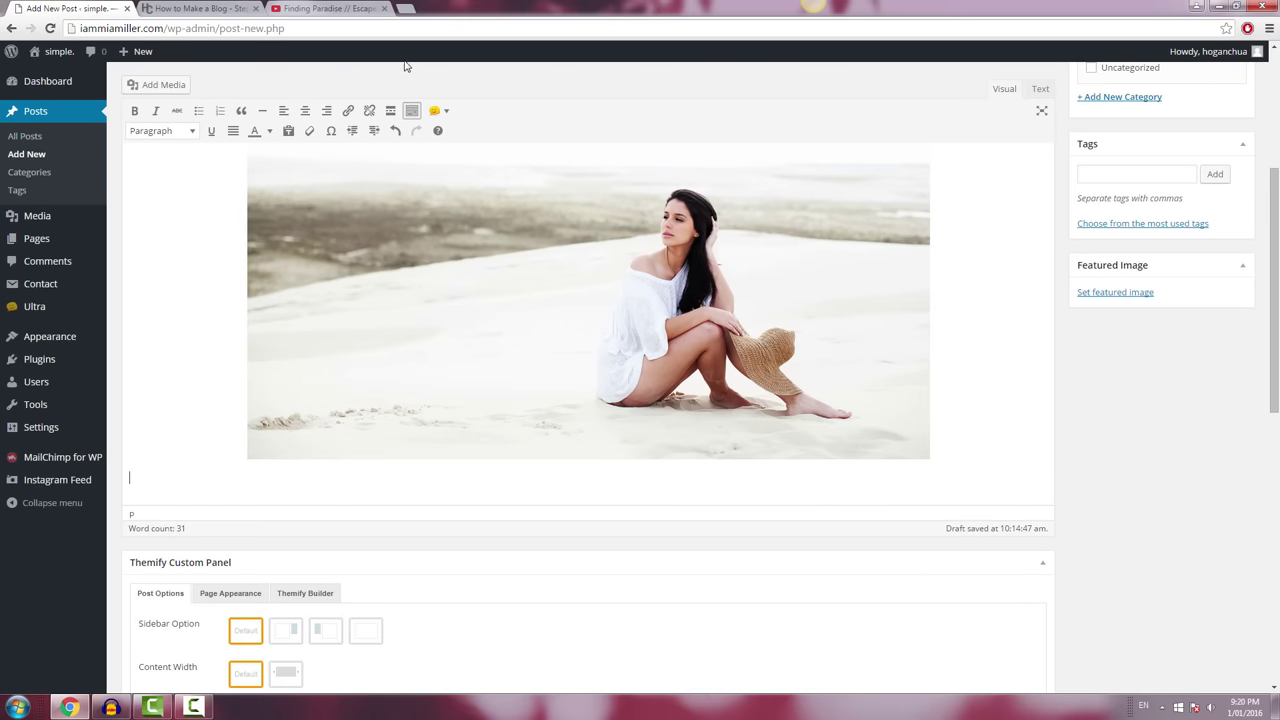
left_click(348, 10)
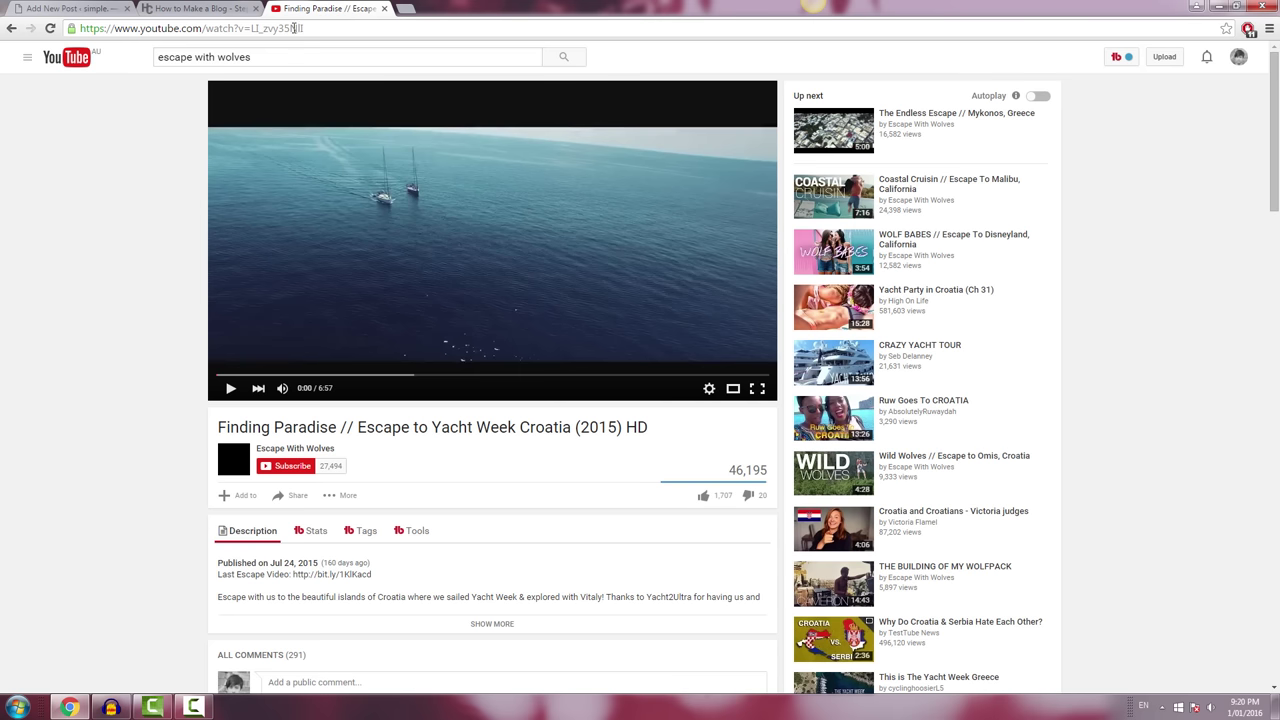
Embed the Finding Paradise video by pasting its YouTube URL below the photo.
right_click(186, 28)
left_click(222, 77)
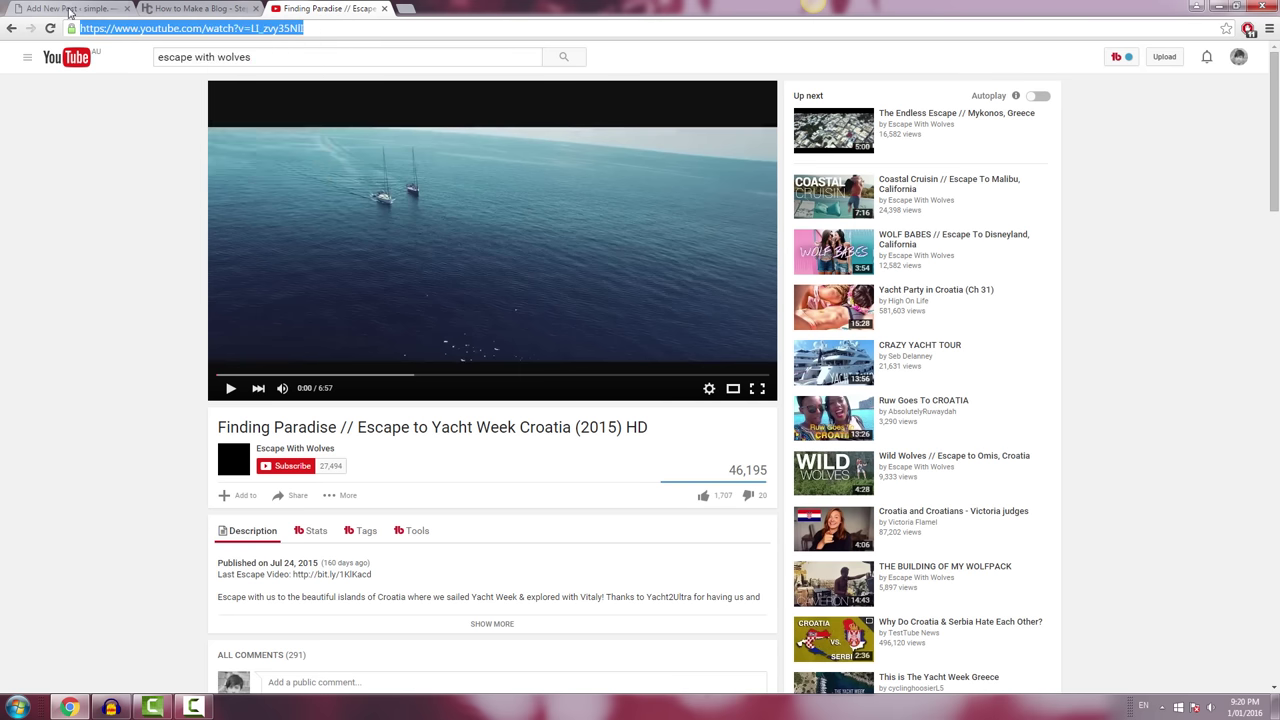
left_click(70, 10)
right_click(131, 479)
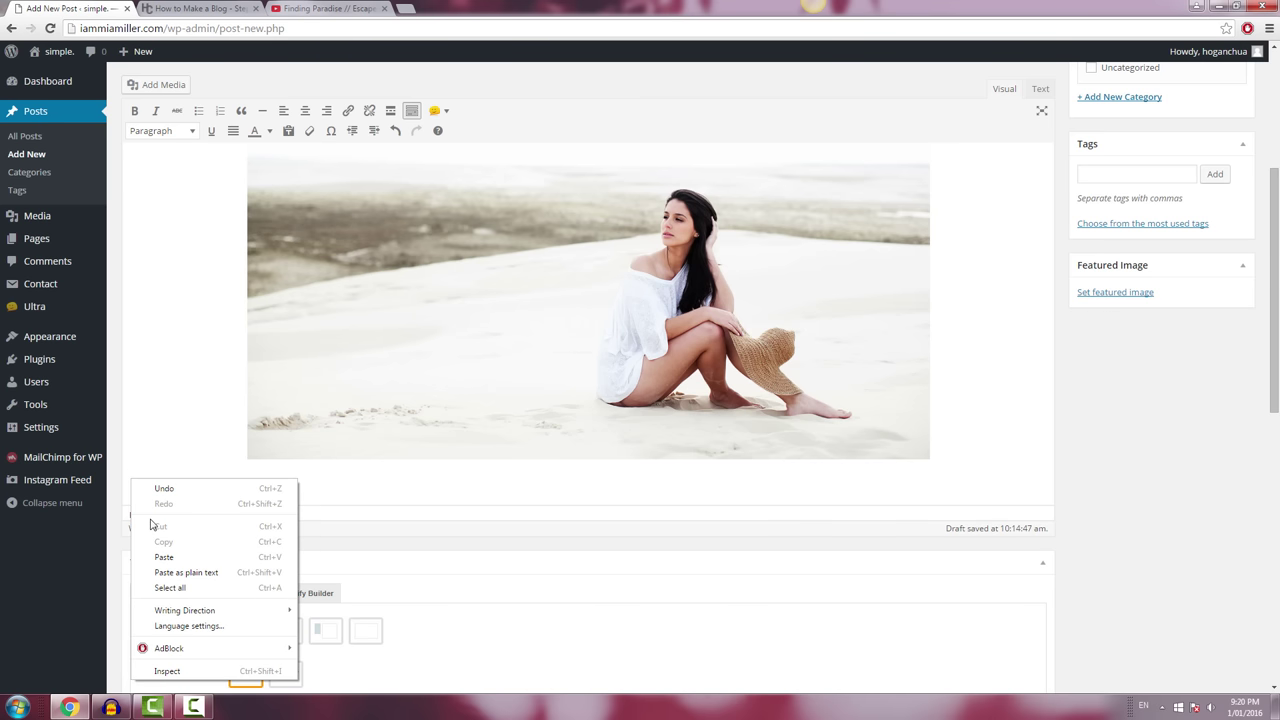
left_click(166, 571)
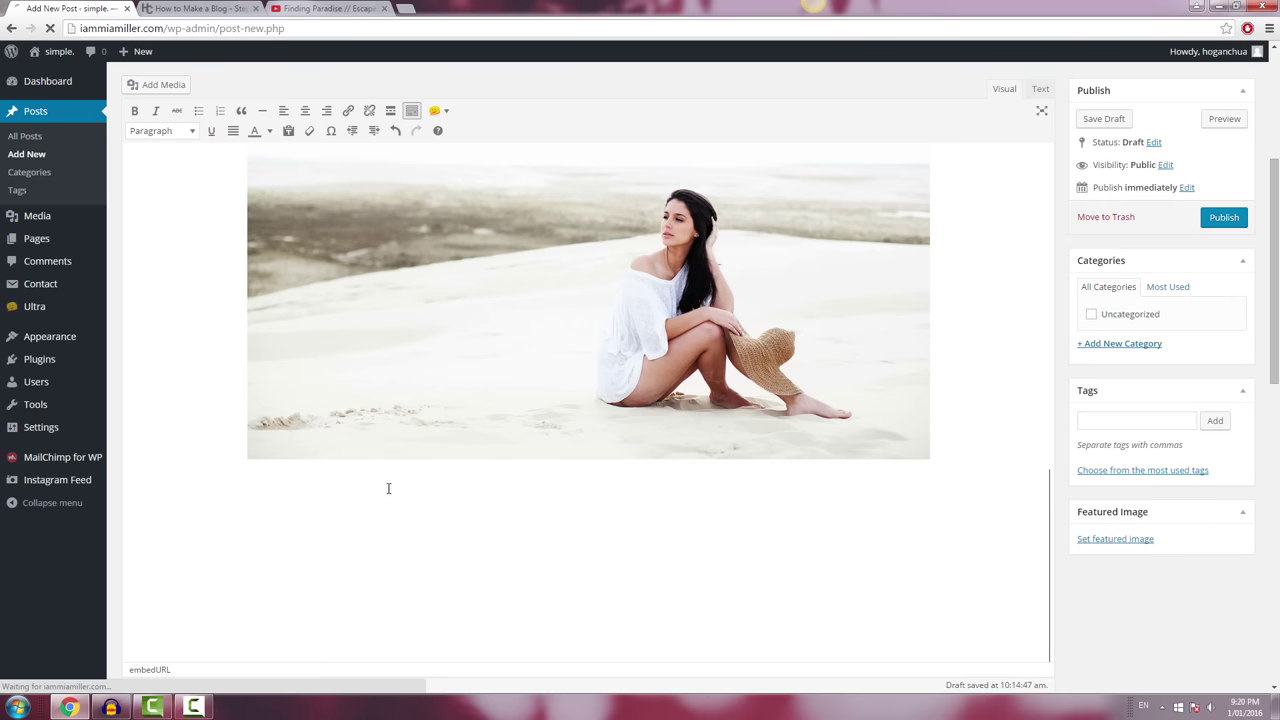
scroll(394, 401, "up", 3)
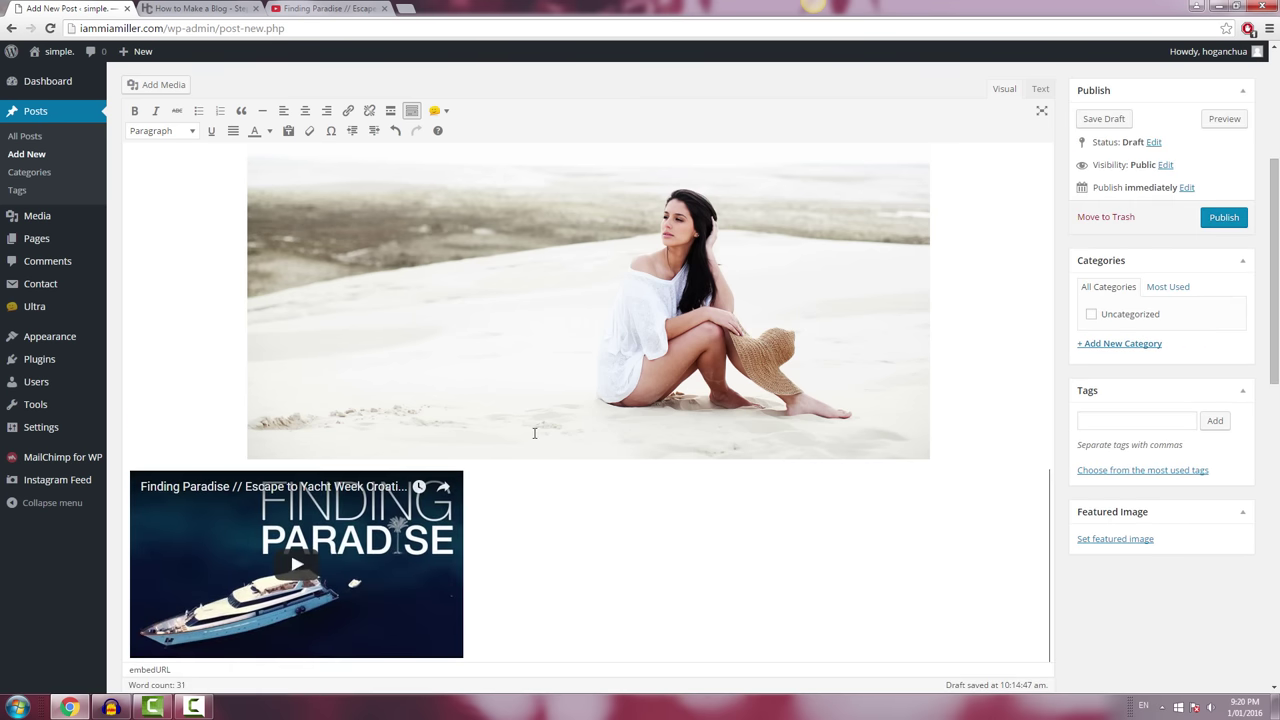
scroll(380, 401, "down", 2)
Remove the embedded Finding Paradise video from the post.
left_click(369, 401)
scroll(369, 401, "up", 1)
scroll(369, 401, "up", 2)
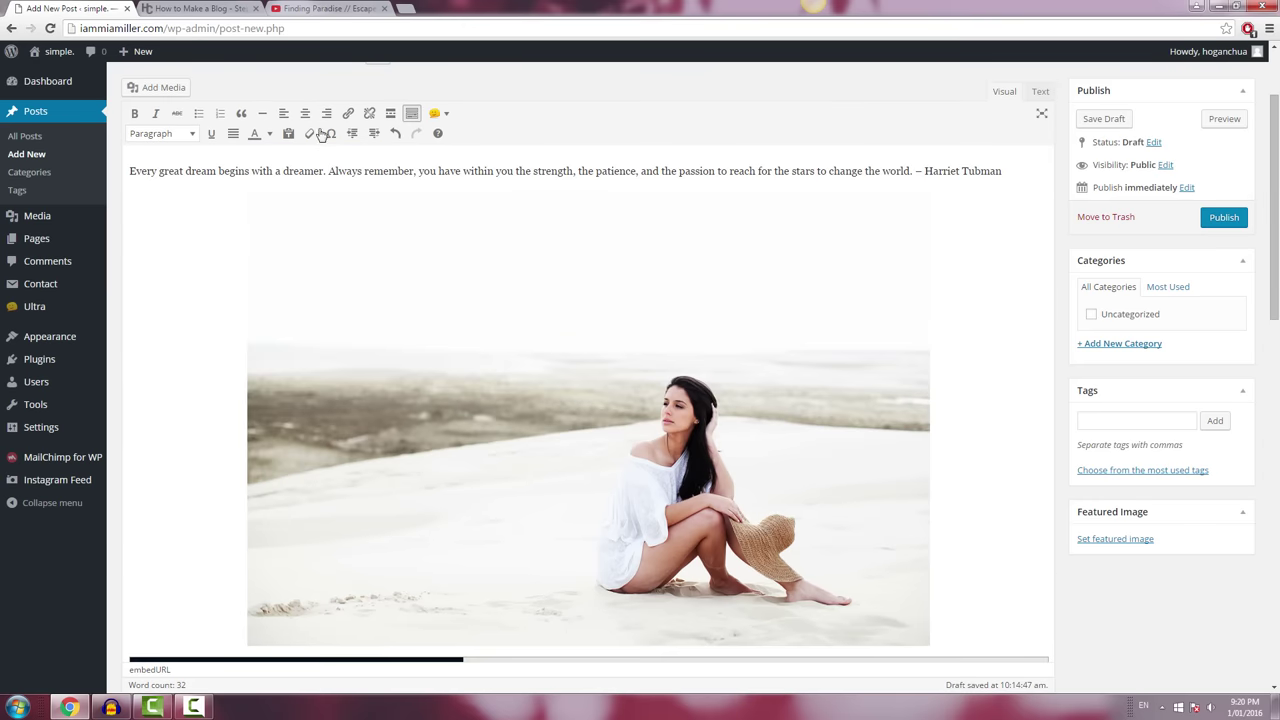
left_click(358, 506)
scroll(358, 506, "down", 1)
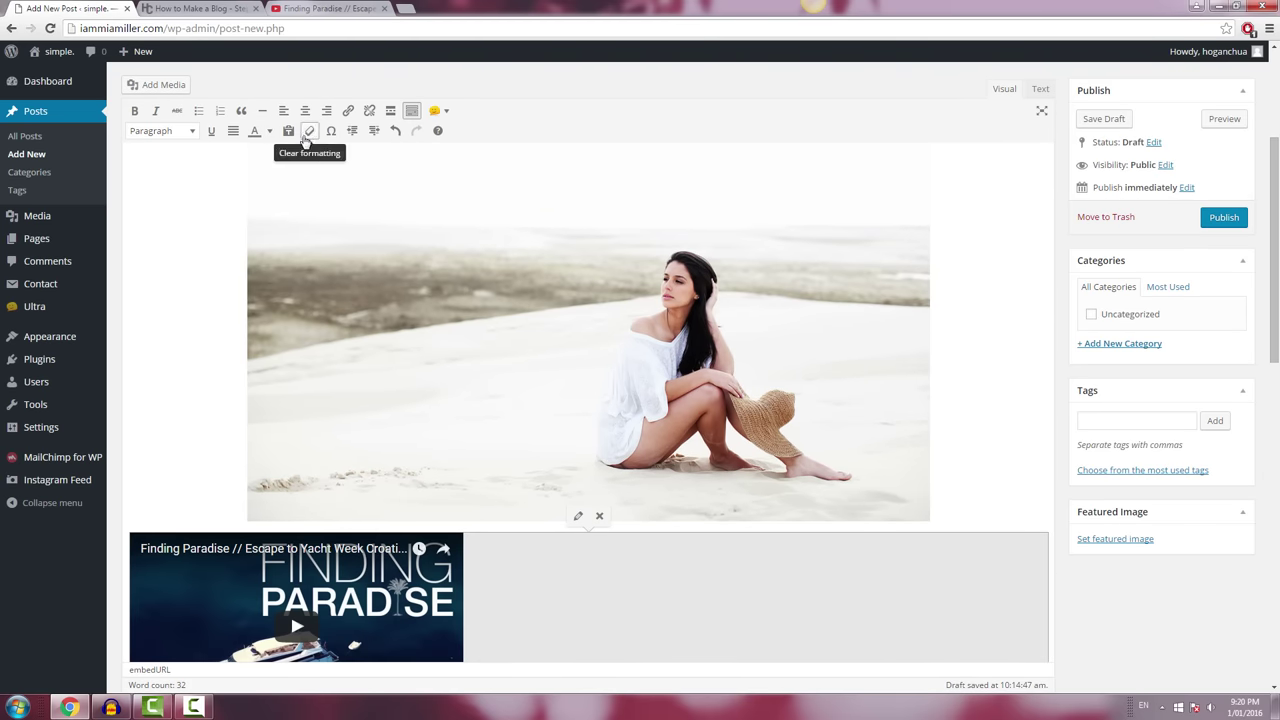
scroll(1278, 284, "down", 3)
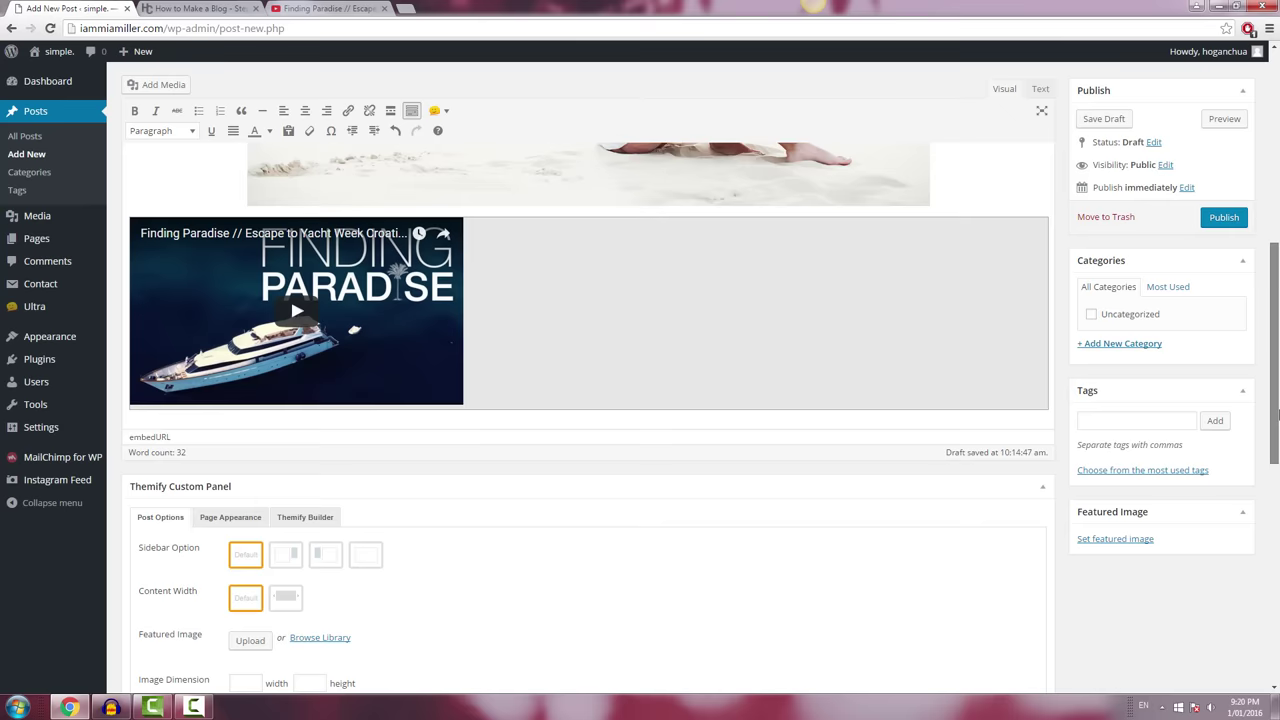
scroll(1278, 284, "up", 3)
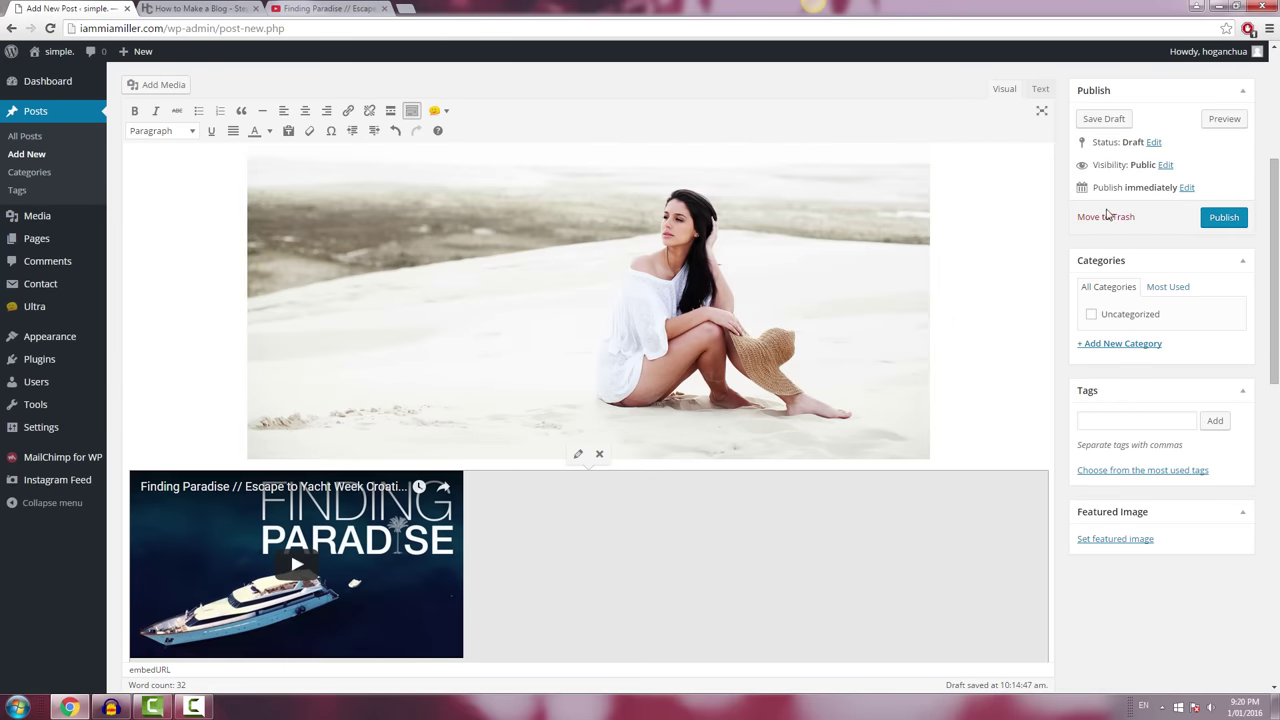
scroll(780, 252, "up", 1)
scroll(777, 314, "down", 1)
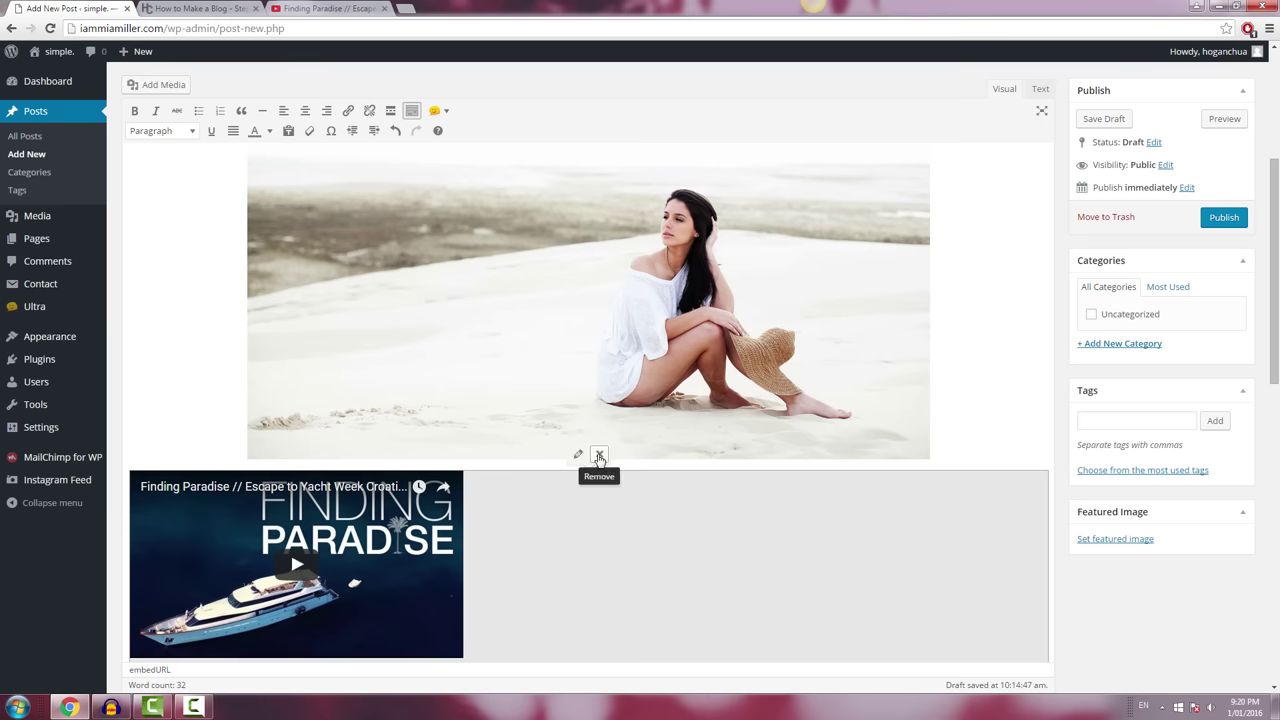
left_click(600, 456)
Delete the beach photo, leaving only the Harriet Tubman quote.
scroll(680, 403, "up", 3)
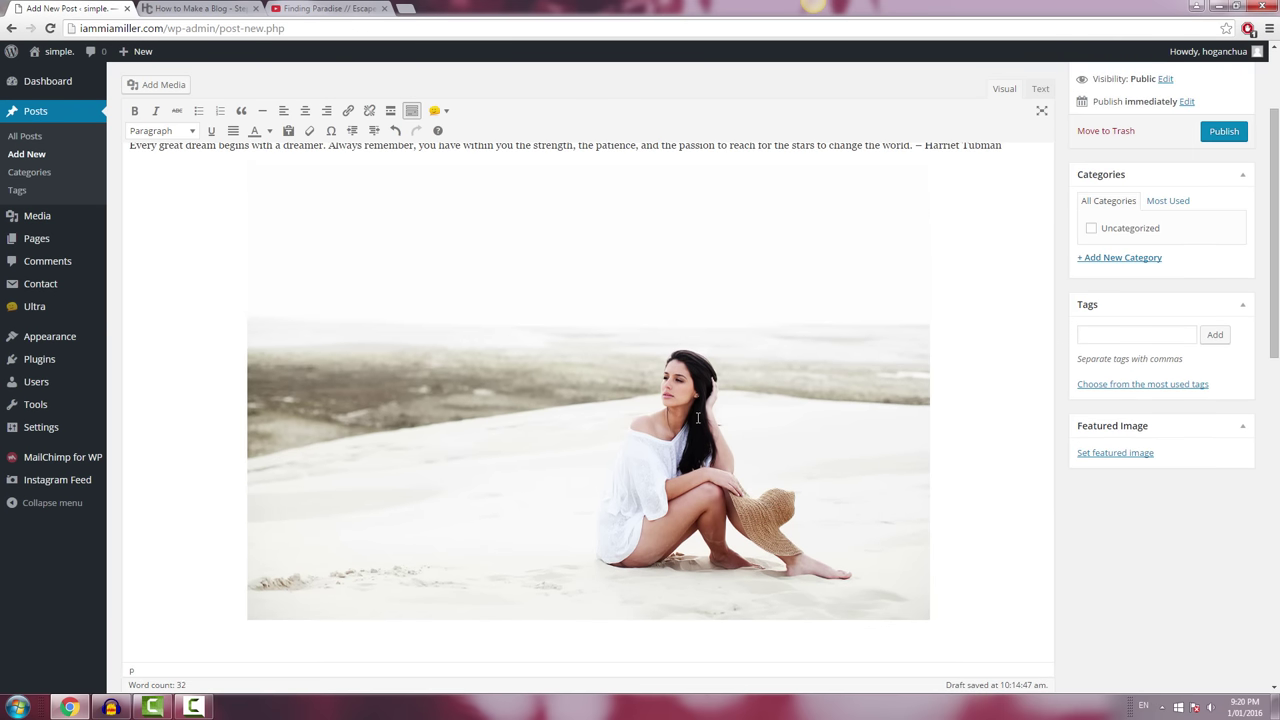
left_click(698, 418)
scroll(693, 326, "up", 1)
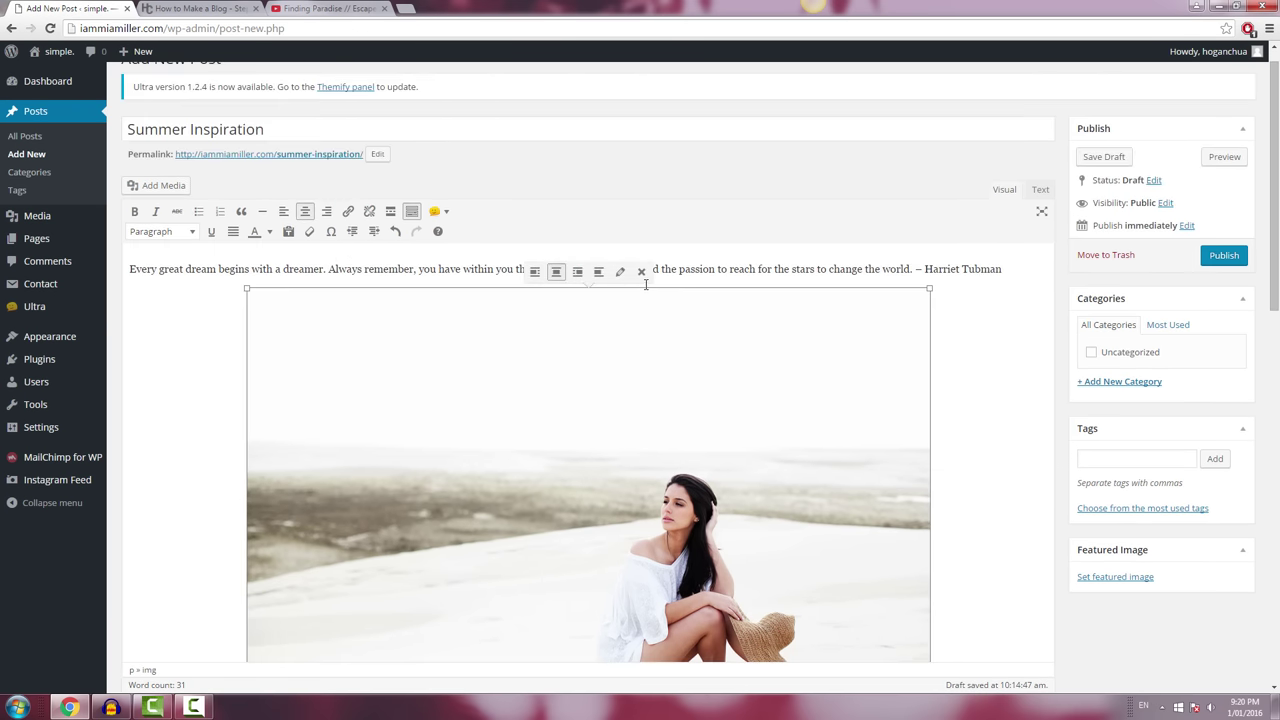
left_click(641, 272)
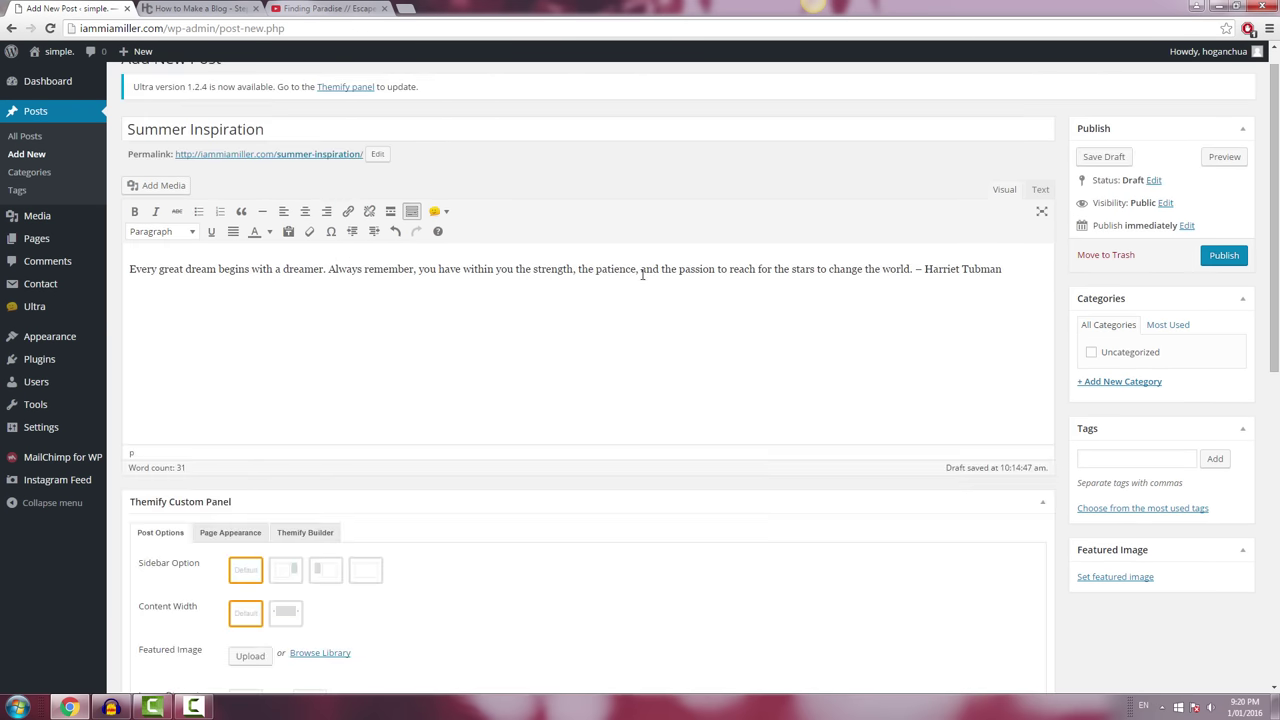
left_click(205, 300)
Create a new Inspiration category for the post.
left_click(1110, 386)
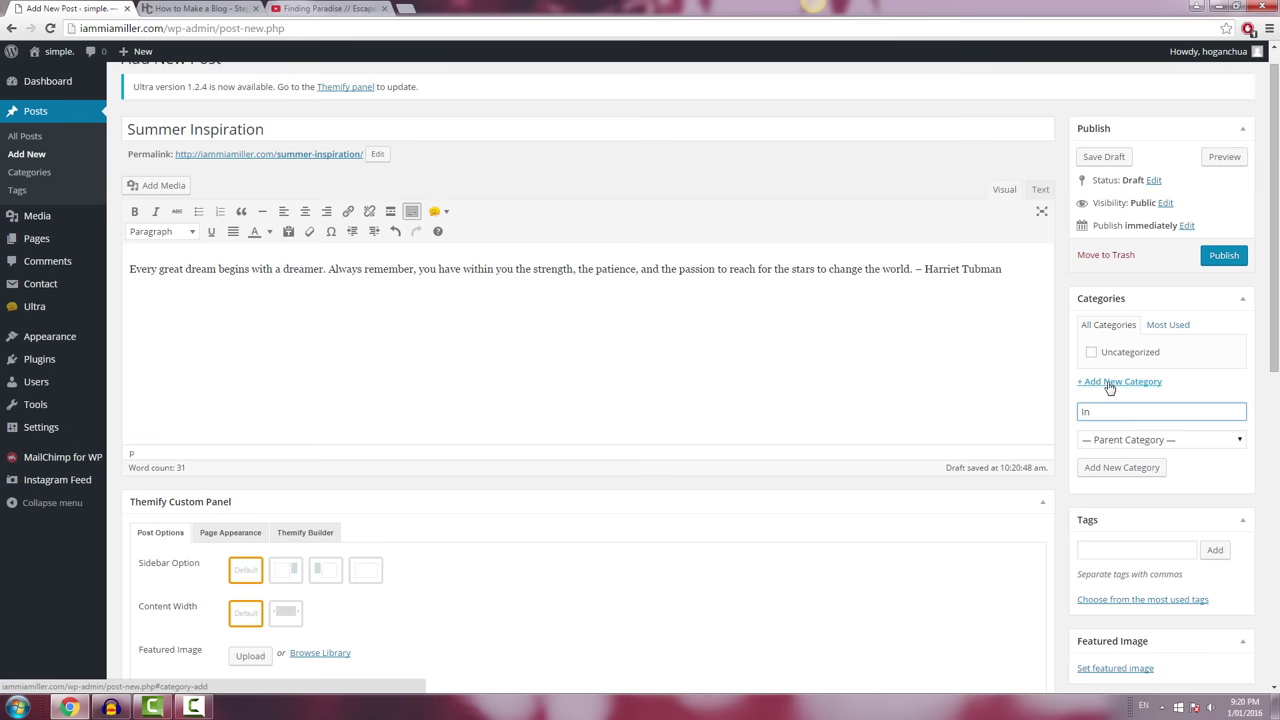
type("Inspiration")
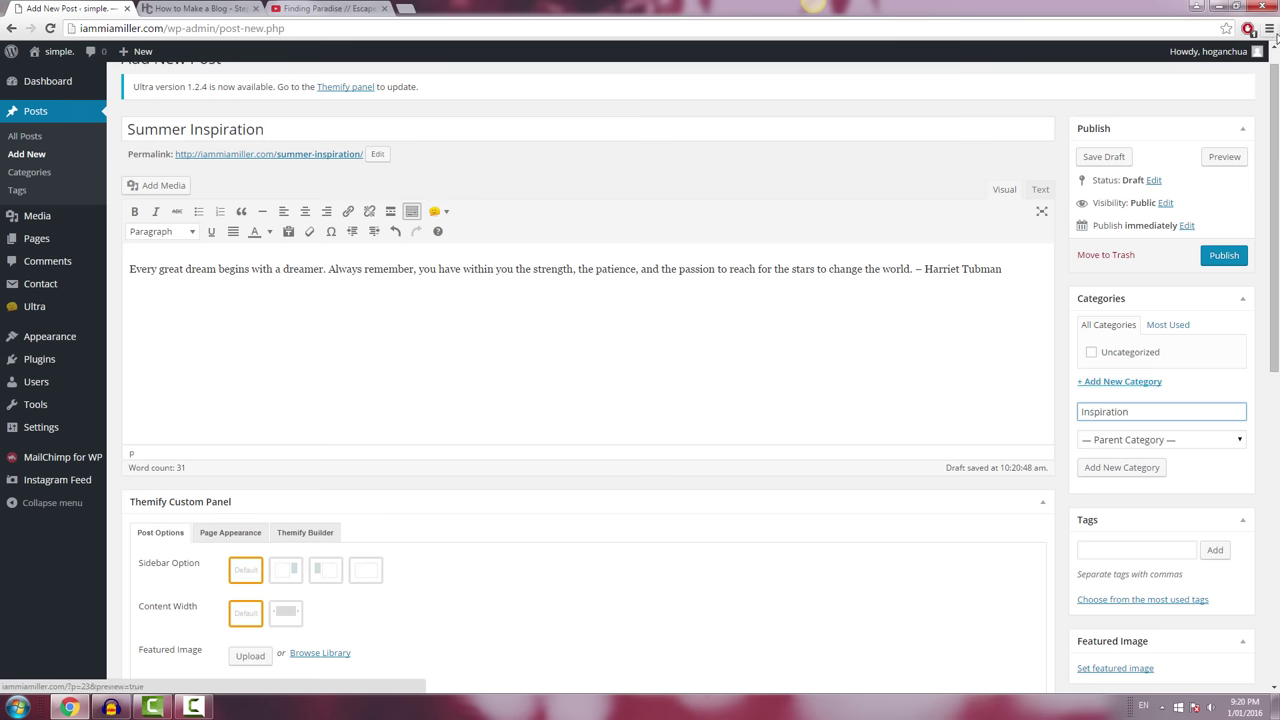
left_click(1126, 470)
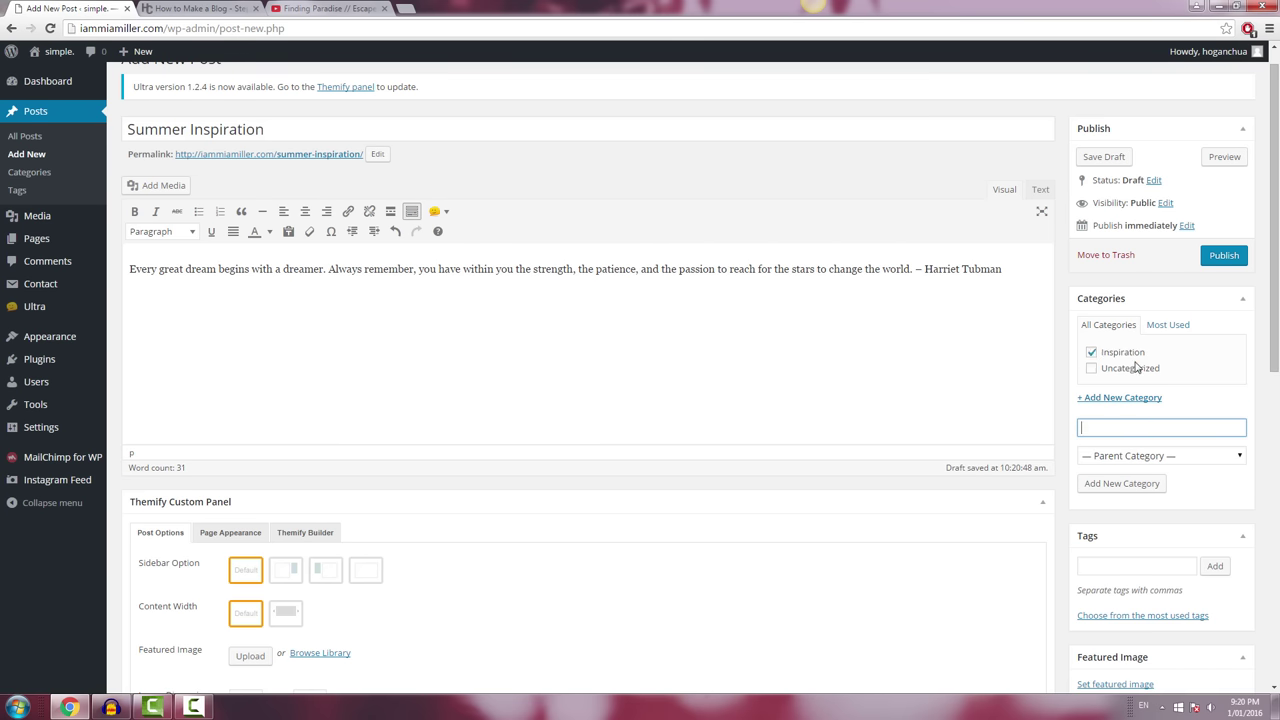
scroll(1135, 395, "down", 1)
Add the tag Summer Favourites to the post.
left_click(1133, 443)
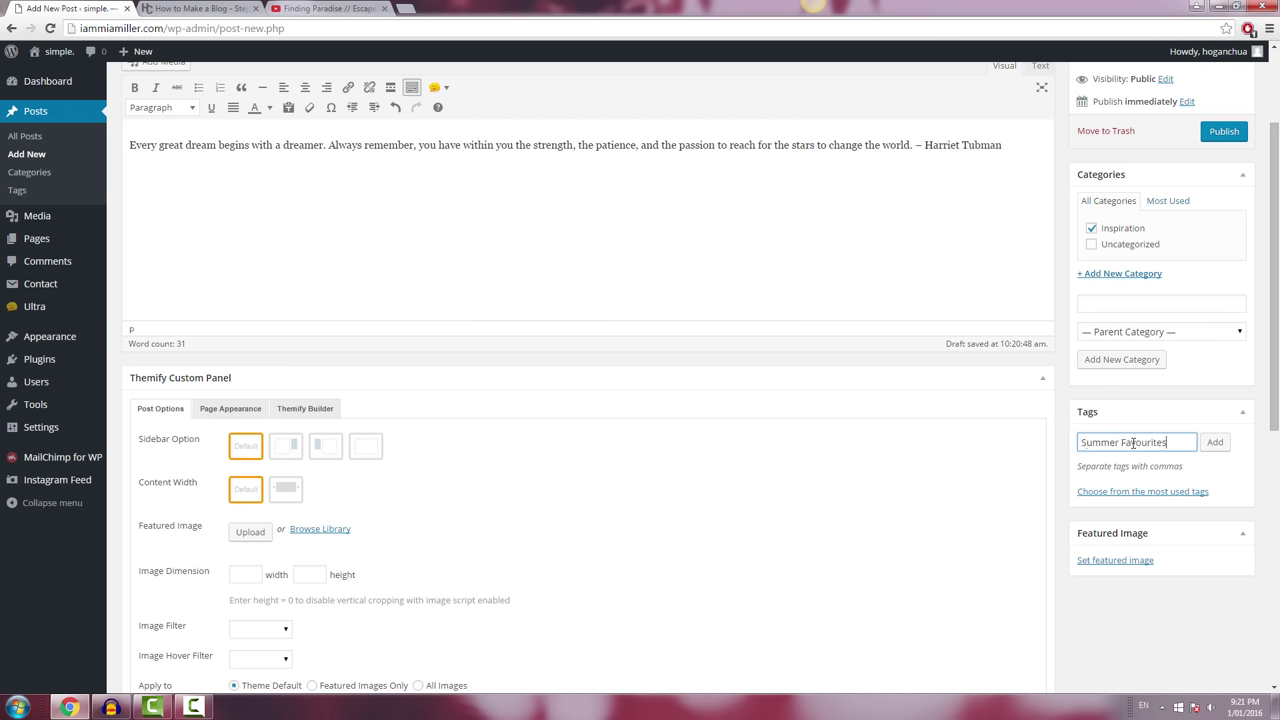
left_click(1214, 443)
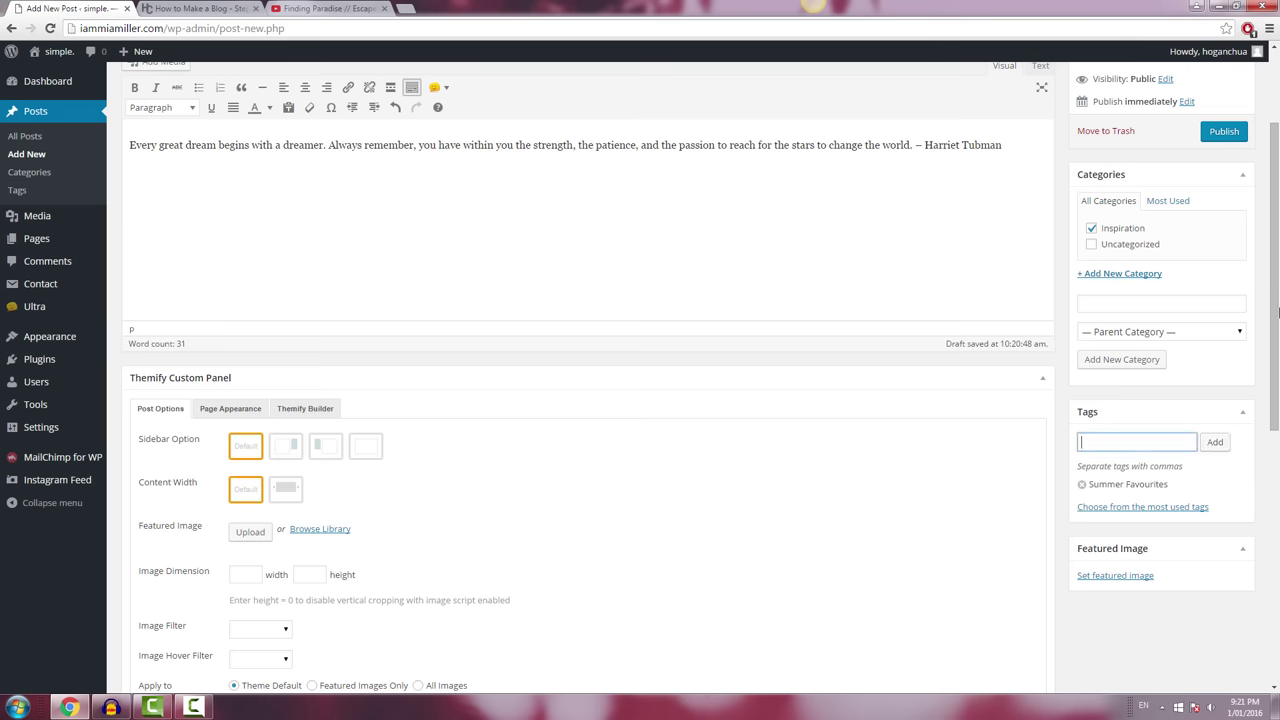
left_click_drag(1277, 292, 1278, 314)
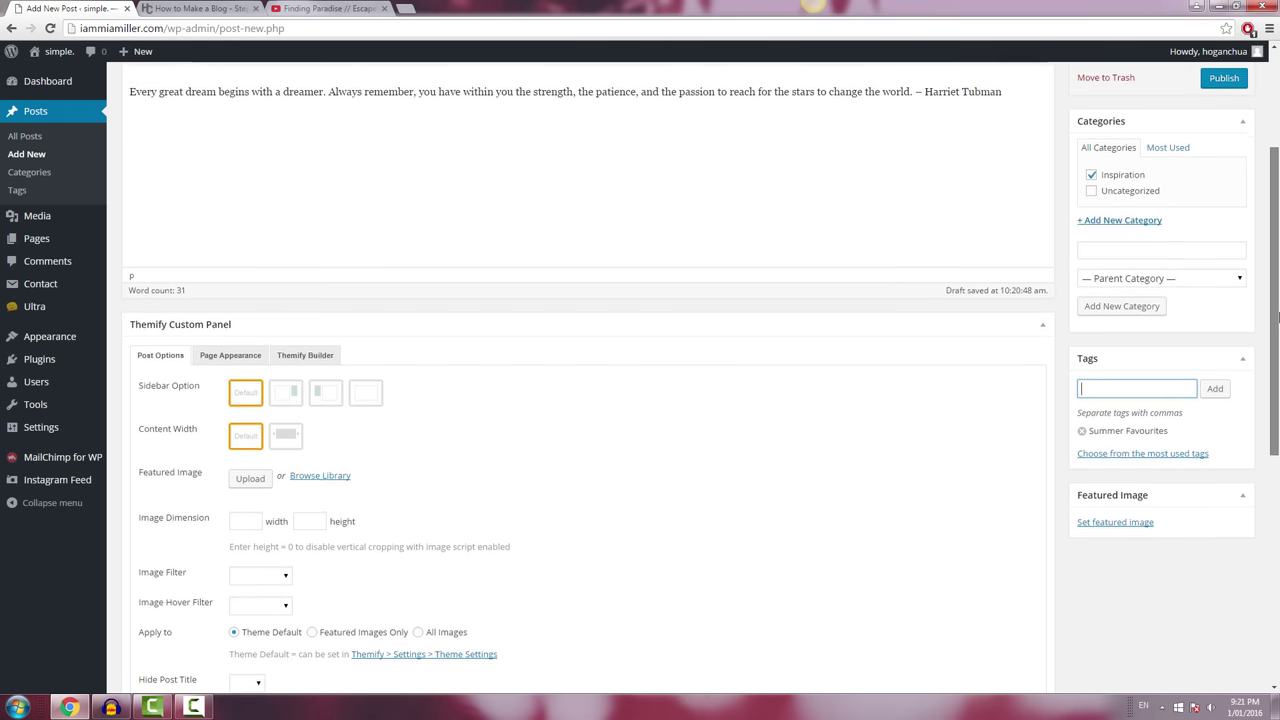
Choose Blog-Post-1-1160-x-775.jpg from the Media Library as the featured image.
left_click(1112, 524)
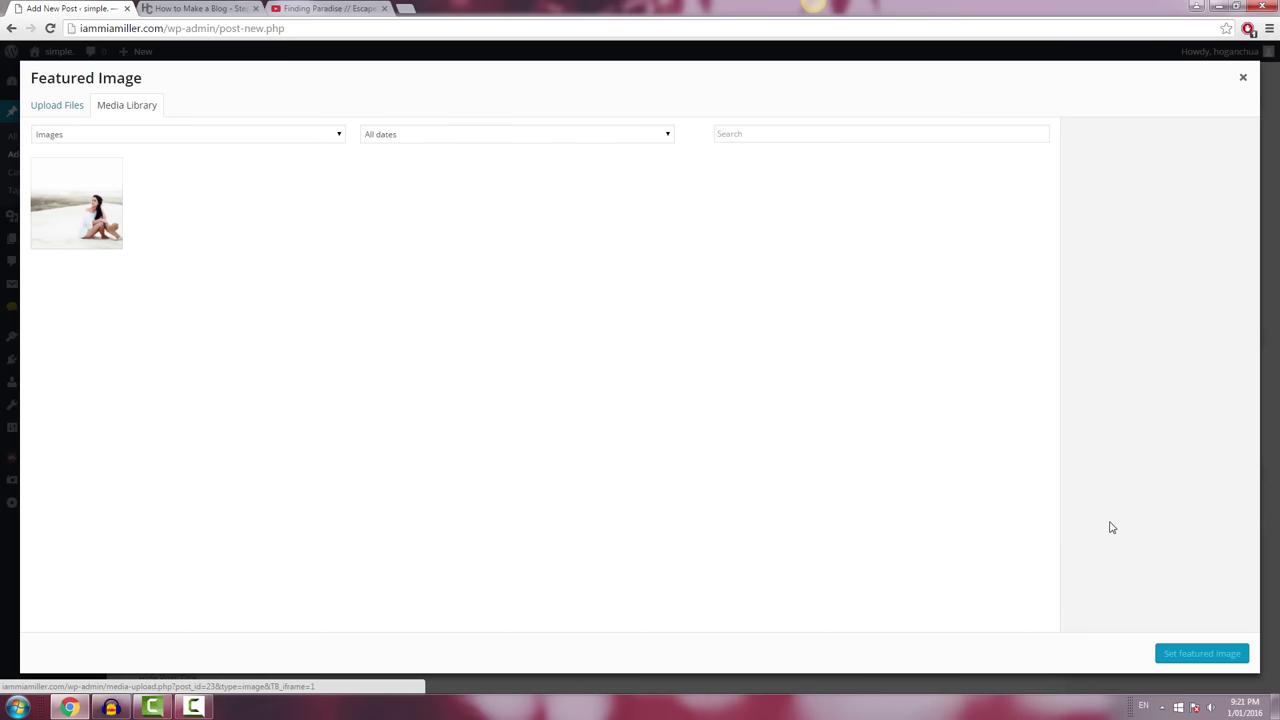
left_click(51, 200)
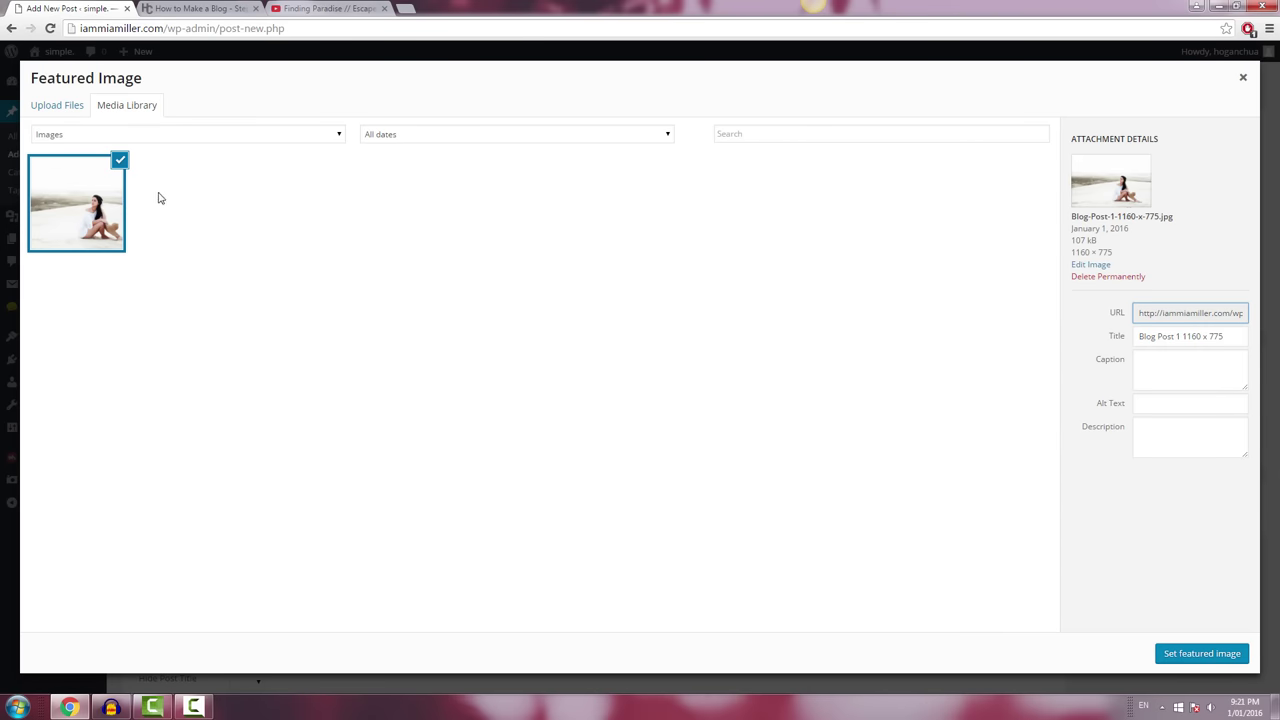
left_click_drag(1073, 216, 1117, 214)
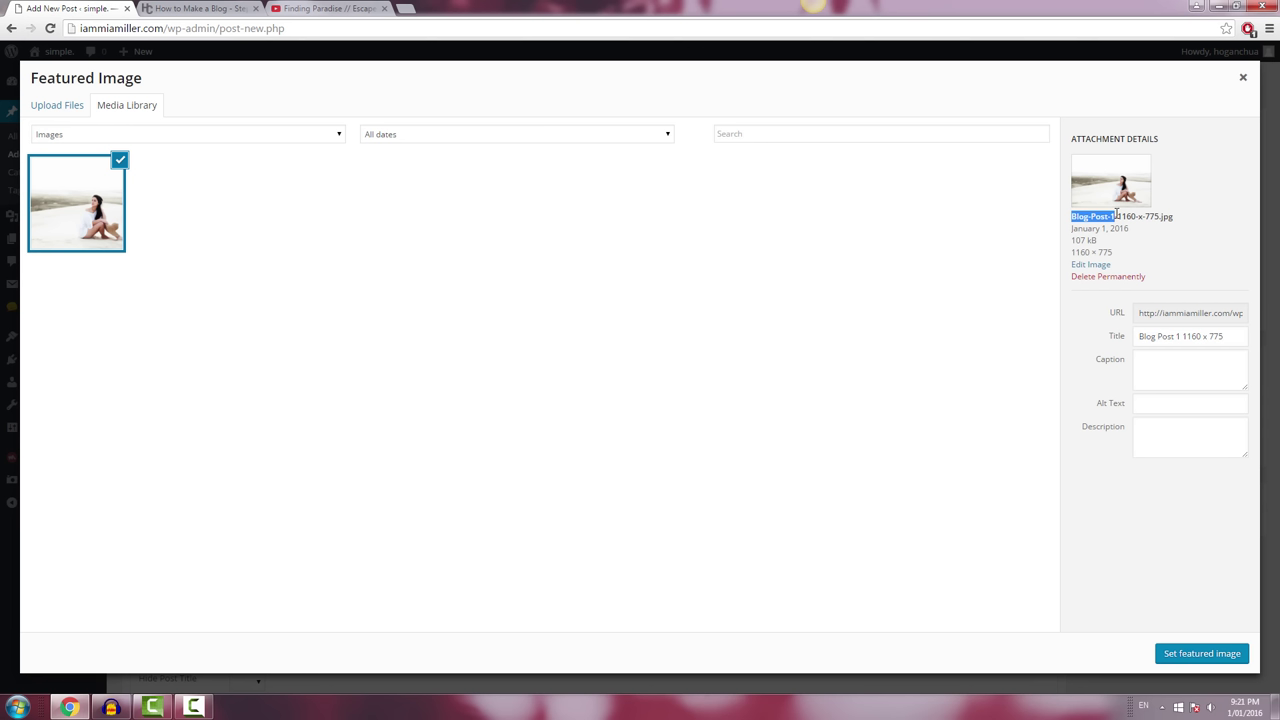
left_click(1188, 655)
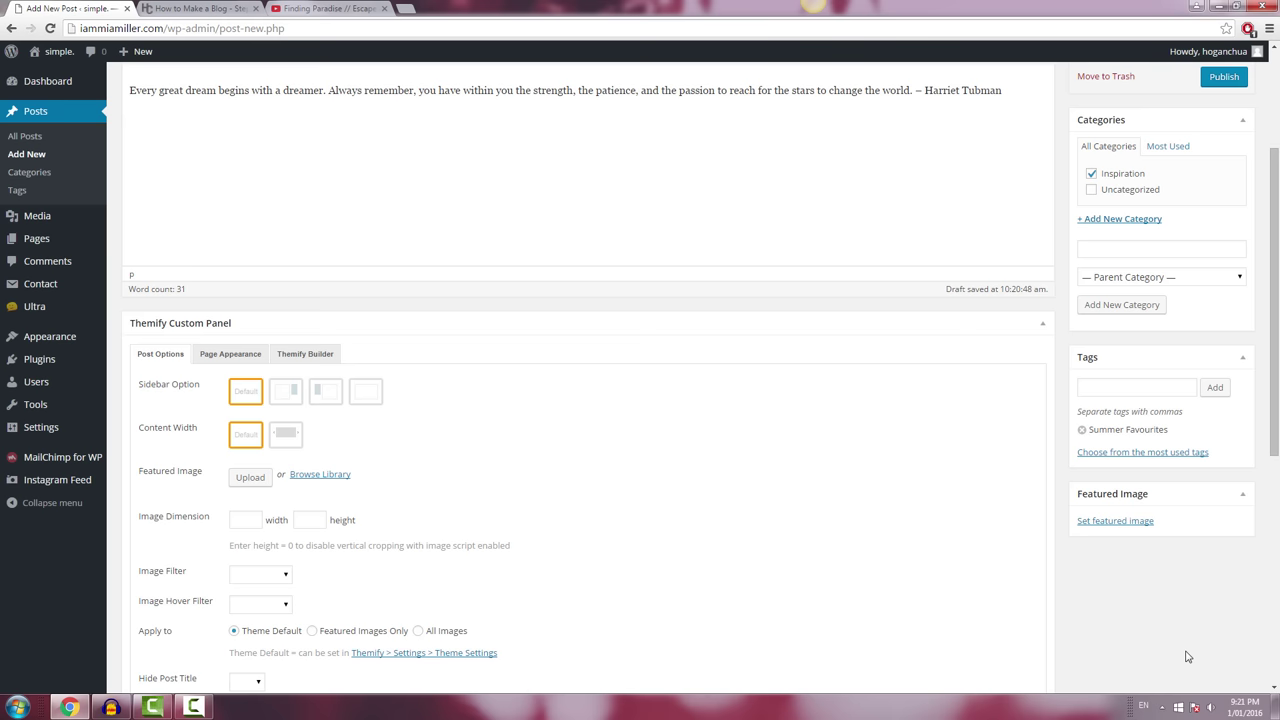
left_click_drag(1277, 425, 1278, 308)
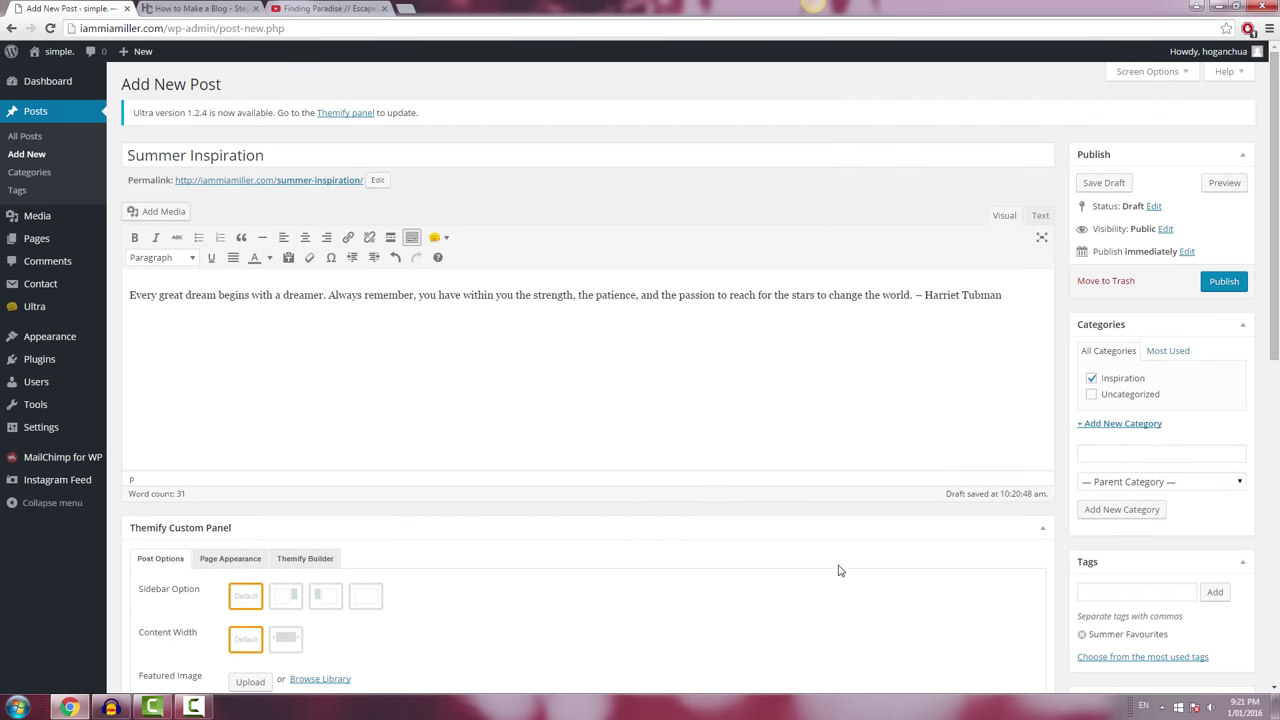
Publish Summer Inspiration and scroll through the live post with its beach featured image.
left_click(1226, 283)
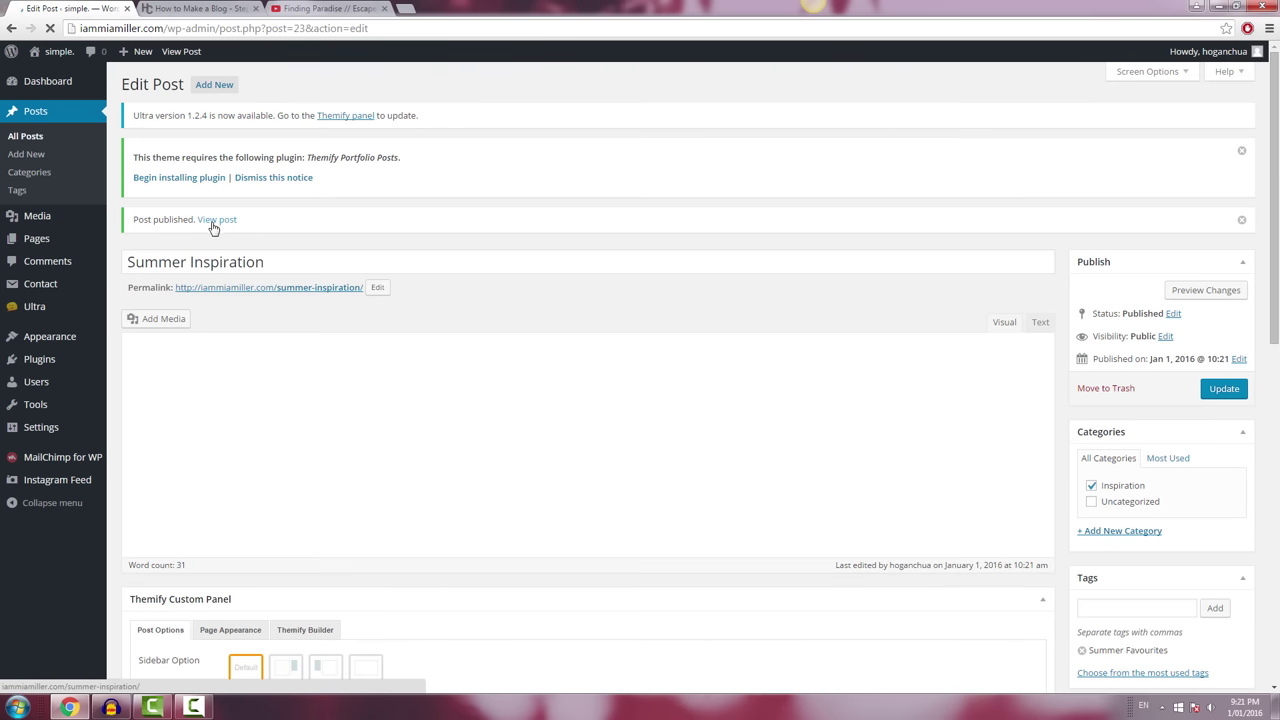
left_click(215, 222)
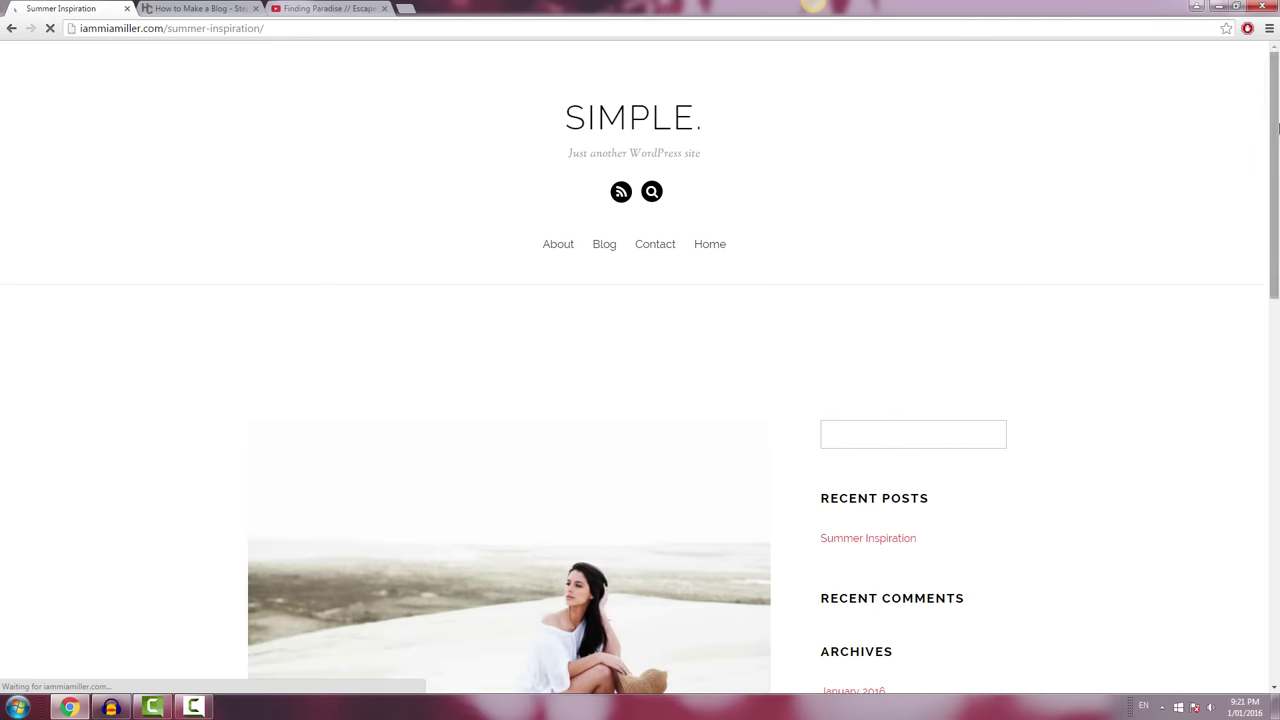
left_click_drag(1276, 127, 1277, 270)
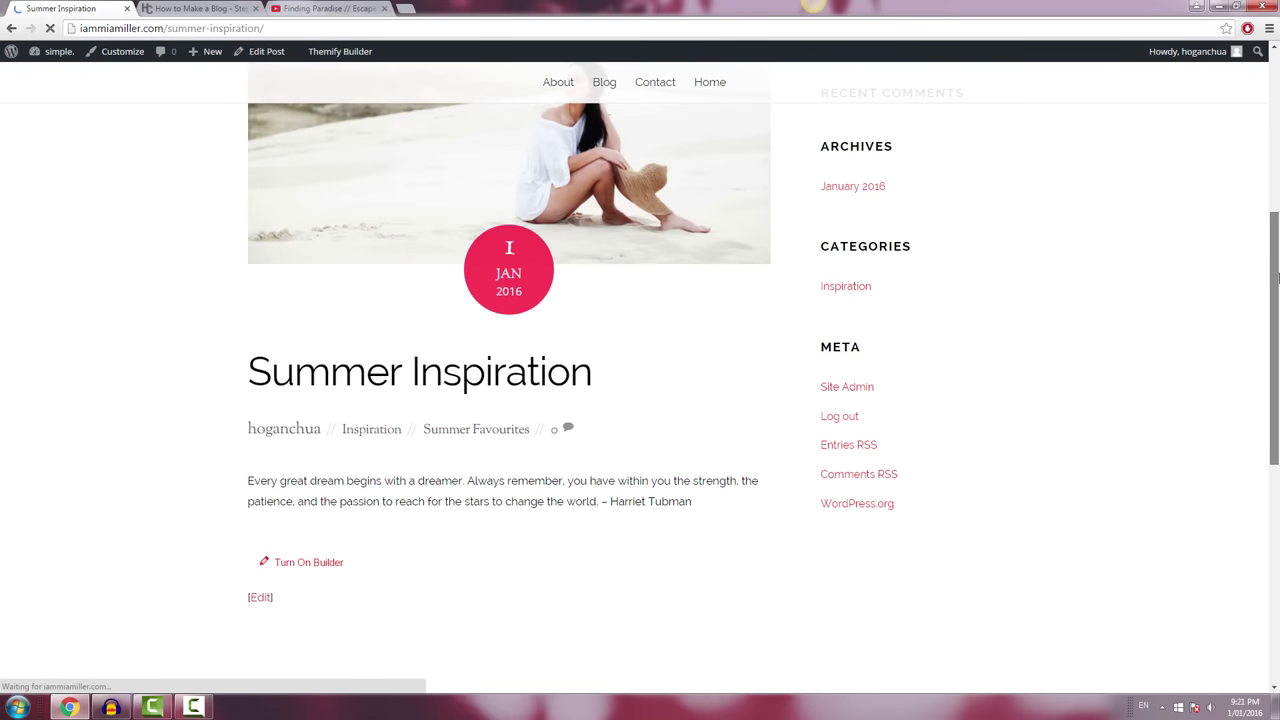
left_click_drag(1277, 277, 1277, 90)
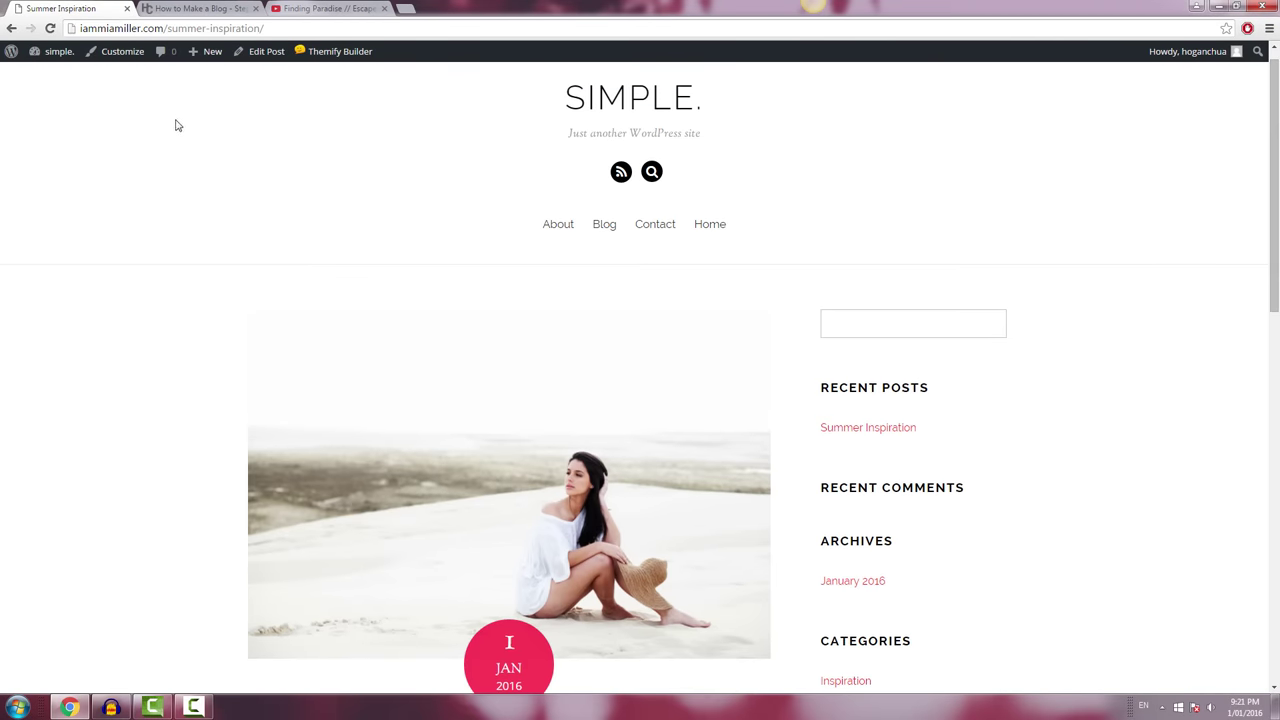
mouse_move(207, 57)
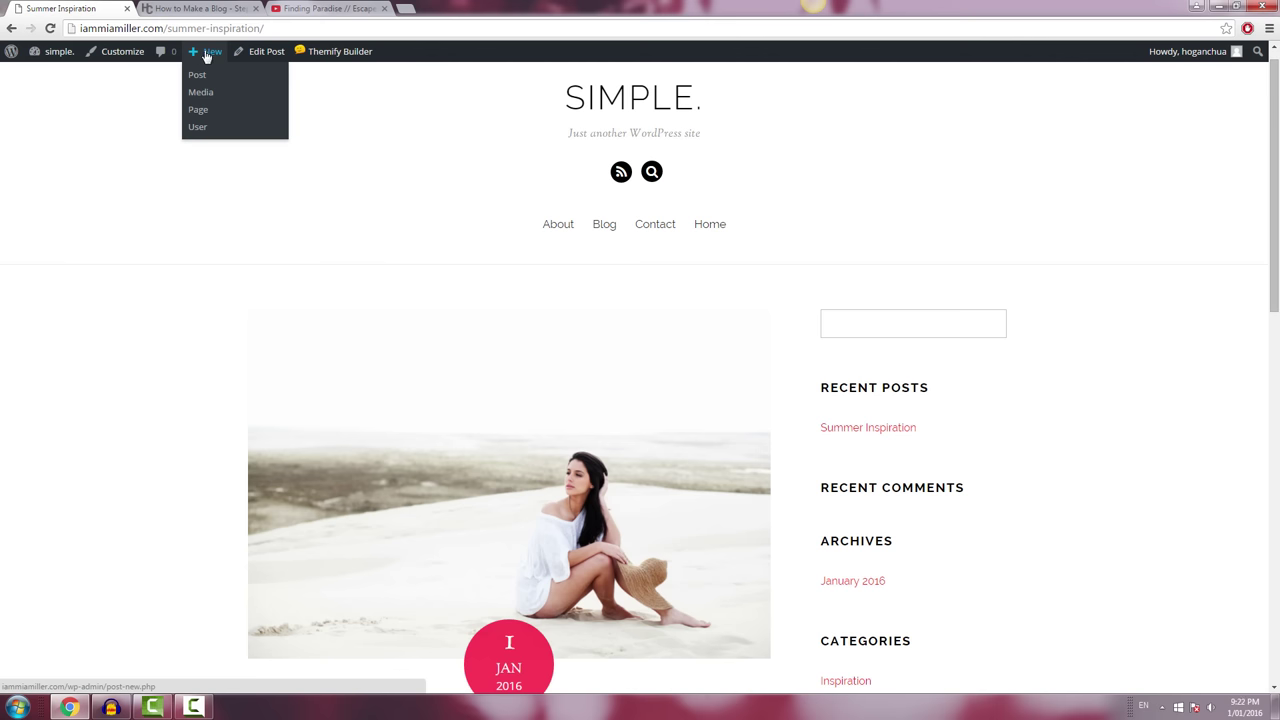
mouse_move(54, 58)
Start a new post and copy the Blog Post # 2 title 'The Road Less Travelled' from the tutorial.
left_click(204, 79)
left_click(200, 8)
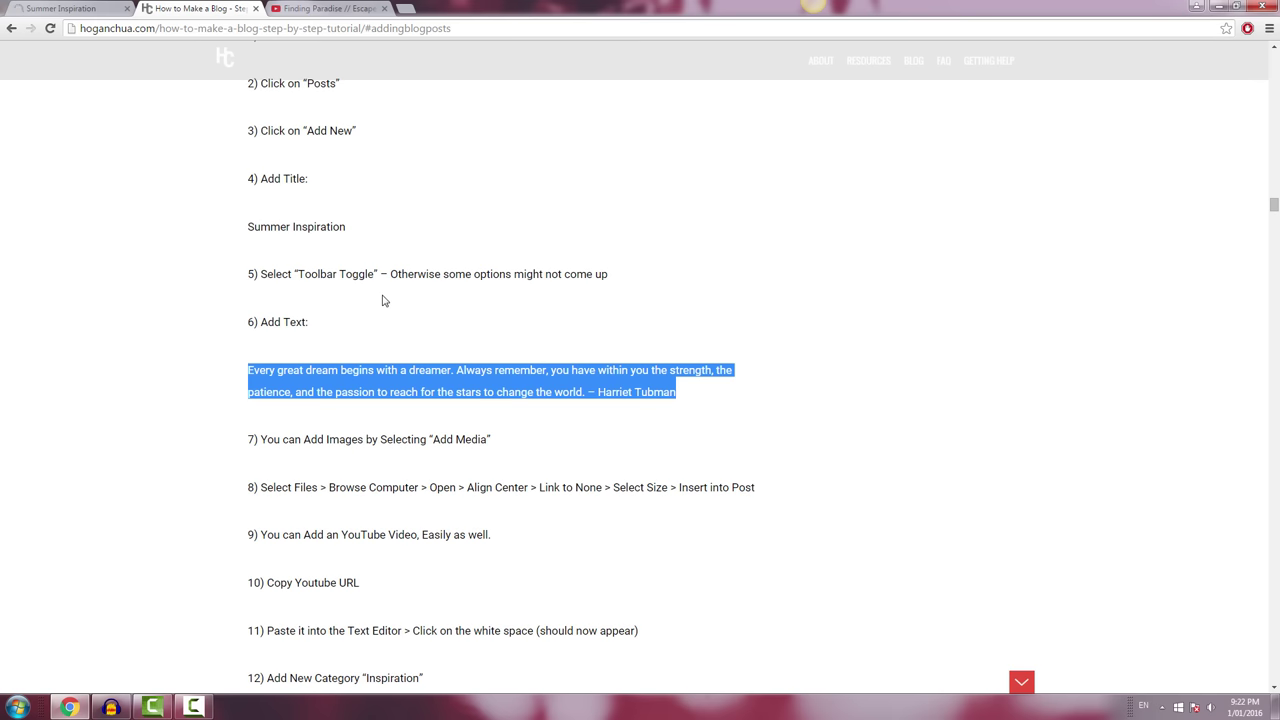
scroll(383, 300, "down", 3)
scroll(383, 300, "down", 6)
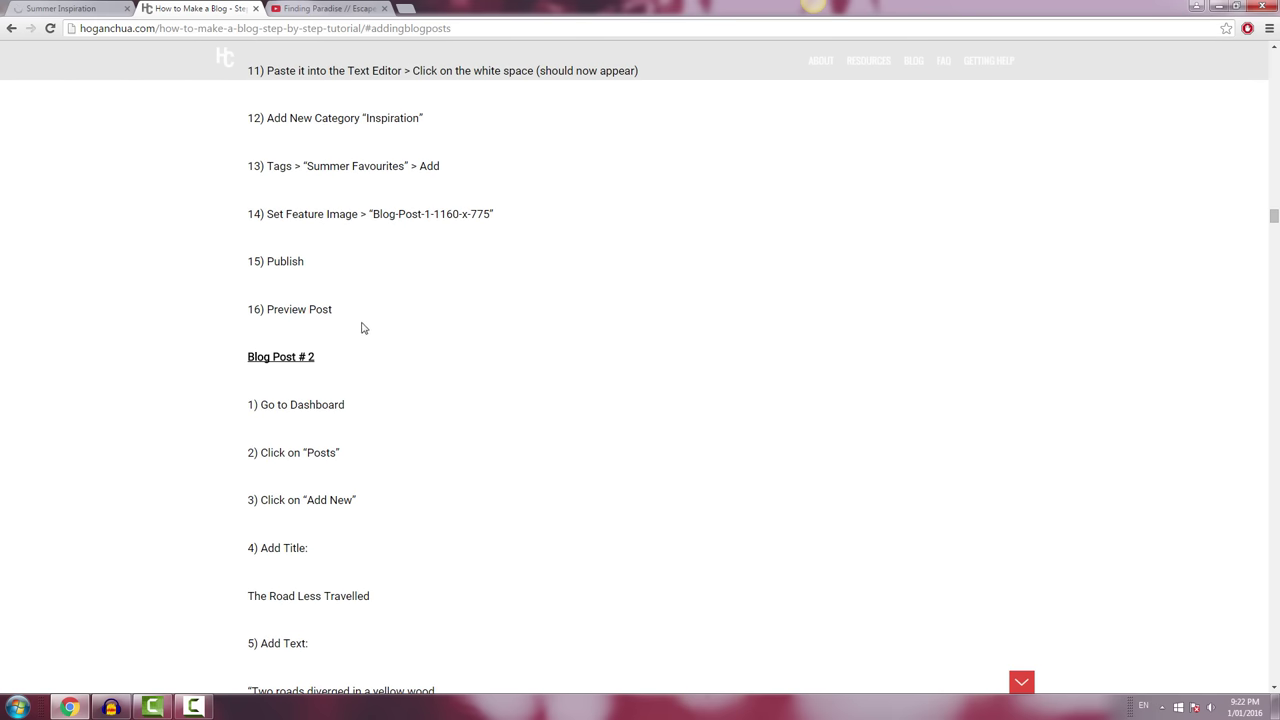
left_click_drag(376, 412, 247, 410)
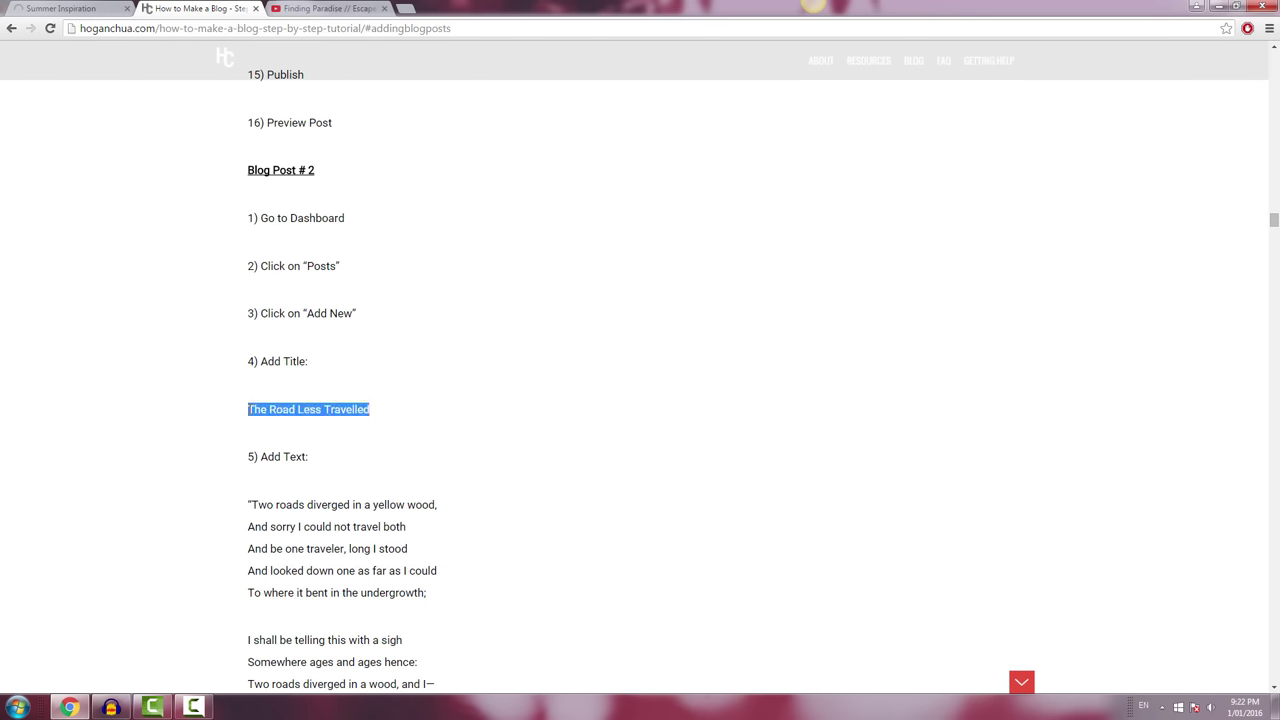
right_click(262, 402)
left_click(285, 413)
left_click(57, 6)
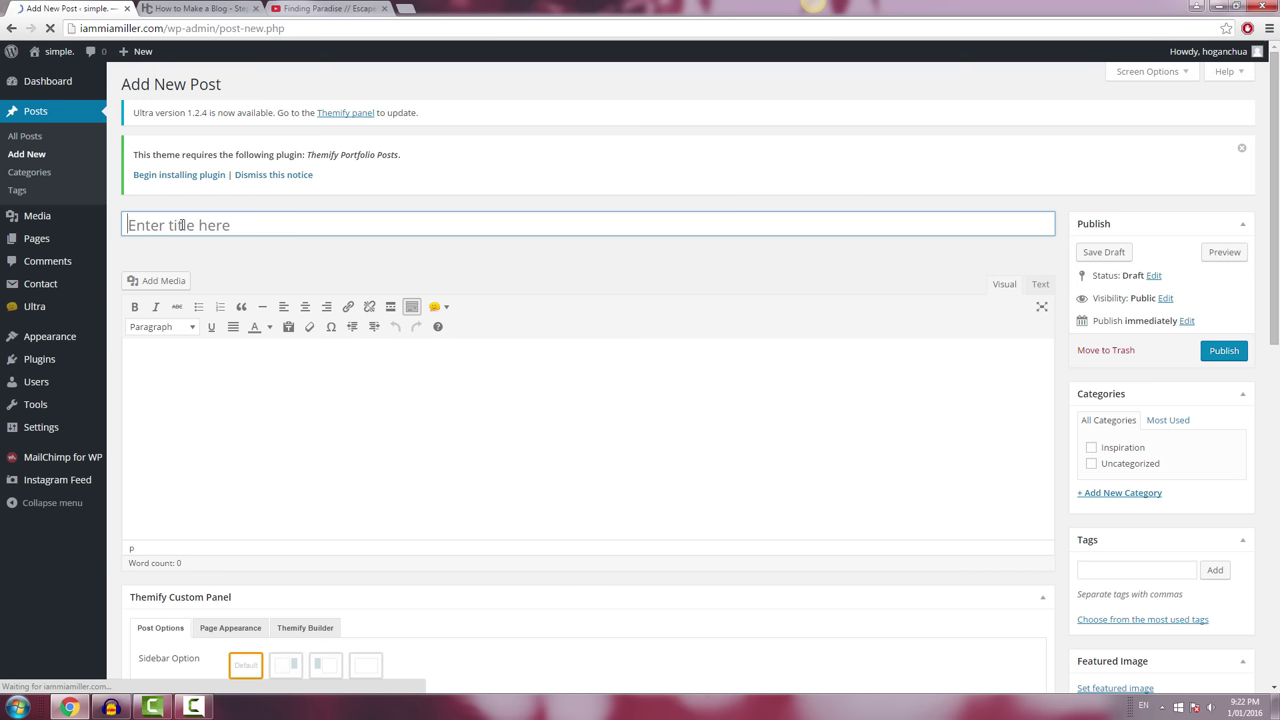
Paste 'The Road Less Travelled' as plain text into the new post's title field.
right_click(181, 226)
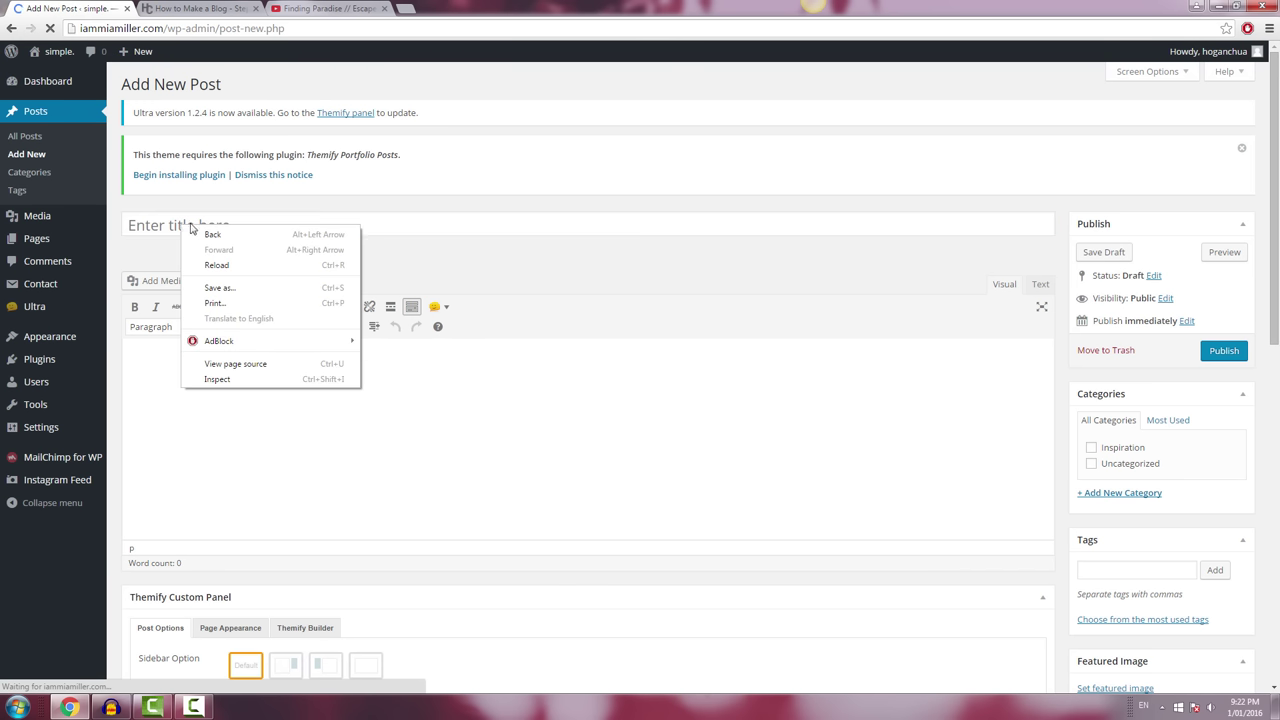
left_click(163, 232)
right_click(138, 224)
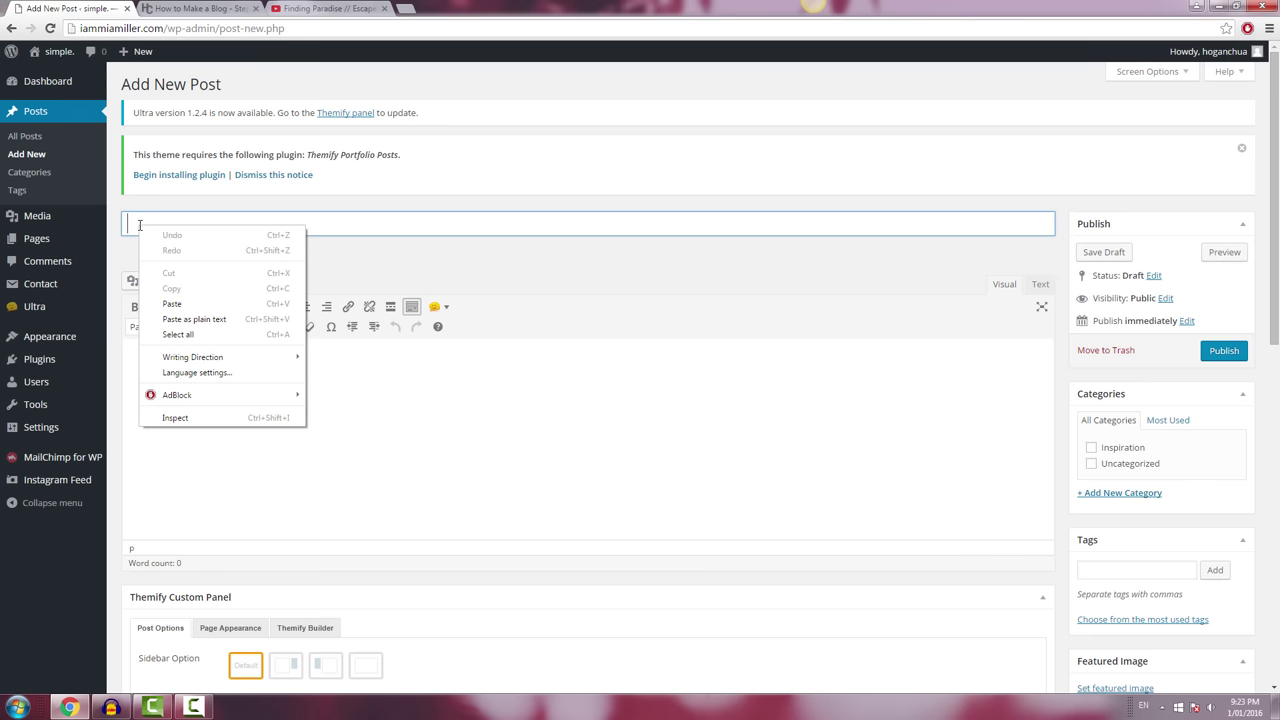
left_click(173, 318)
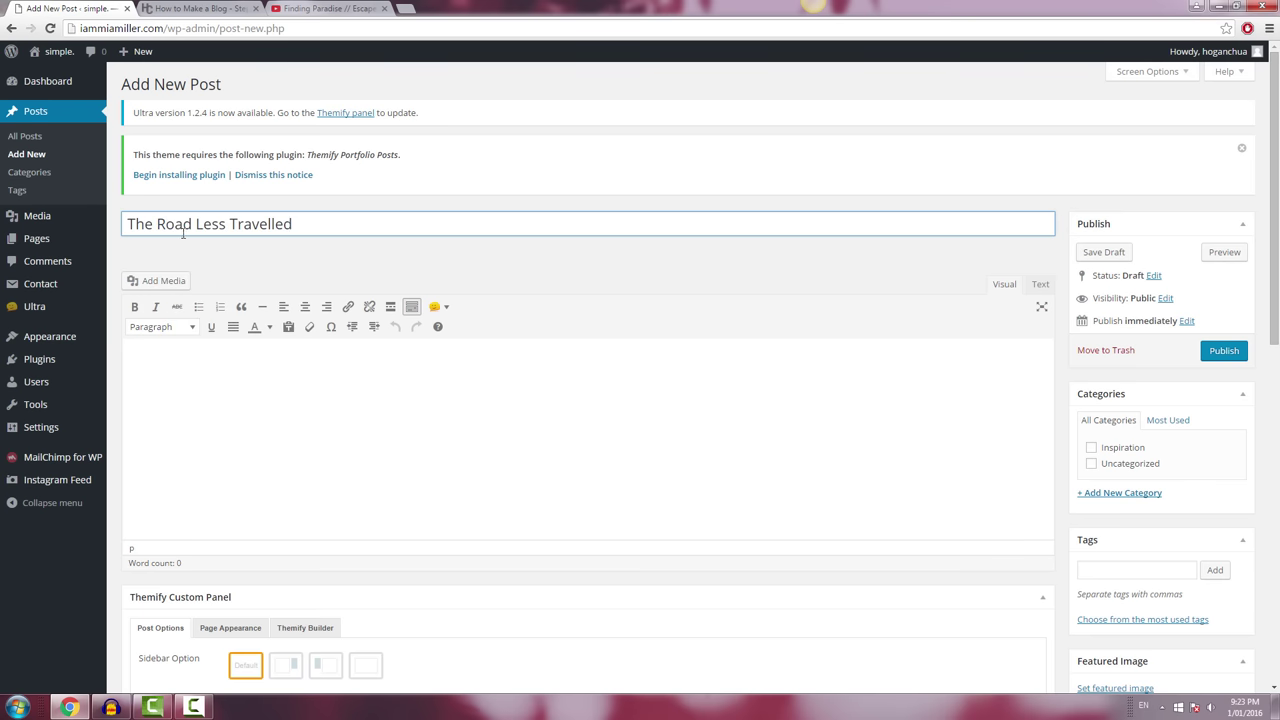
left_click(141, 356)
Copy the whole Robert Frost poem from the tutorial page.
left_click(213, 8)
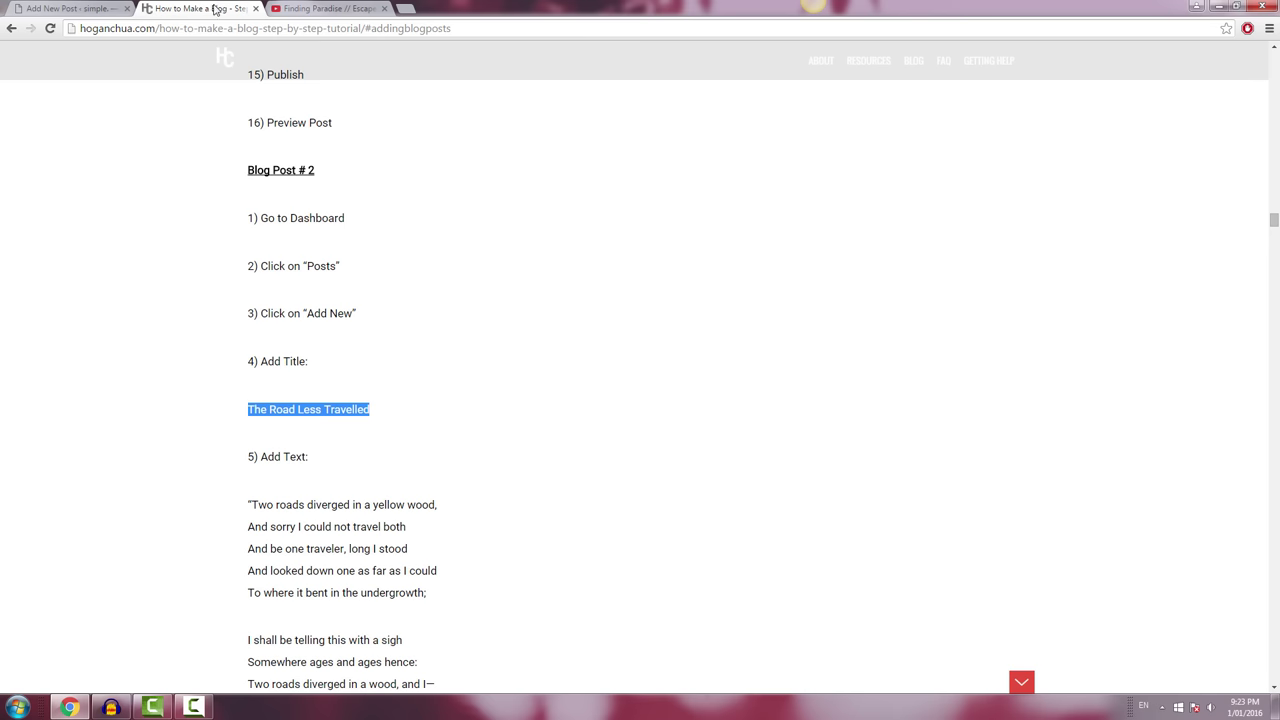
left_click(322, 392)
scroll(335, 358, "down", 3)
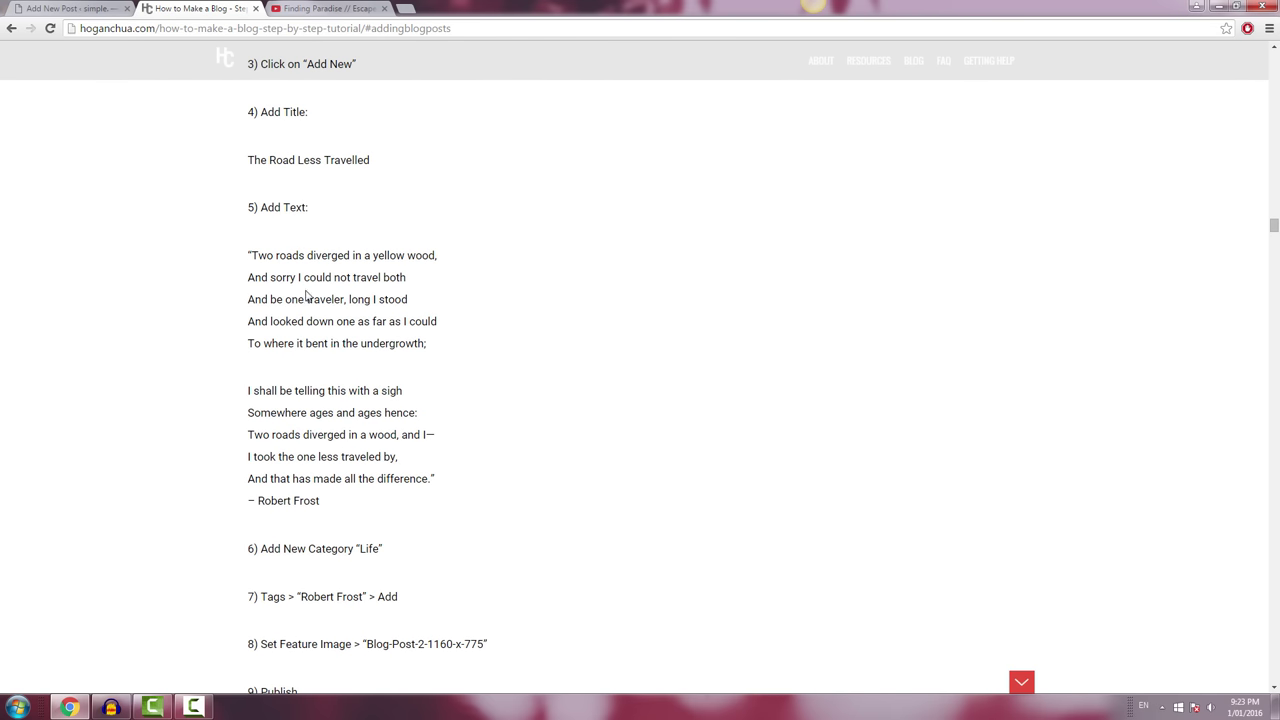
left_click_drag(252, 256, 462, 500)
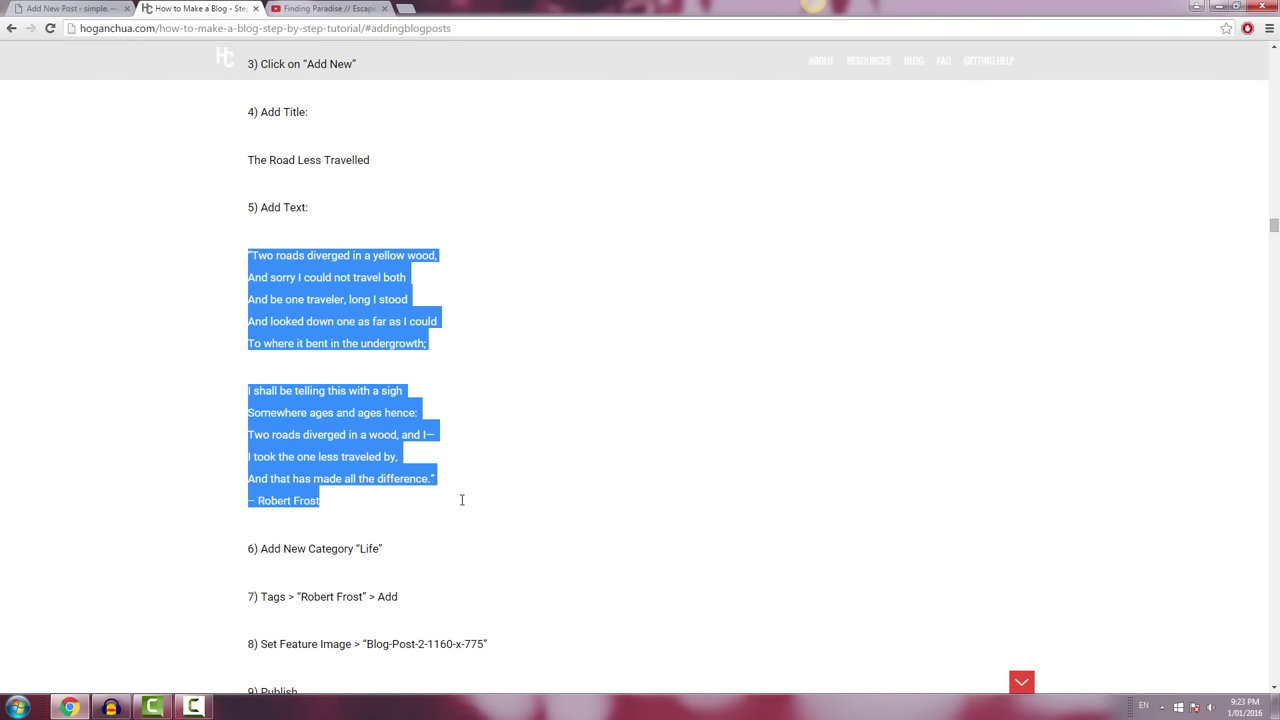
right_click(336, 432)
left_click(358, 440)
Paste the poem as plain text into the post body and put '– Robert Frost' on its own line.
key("ctrl+1")
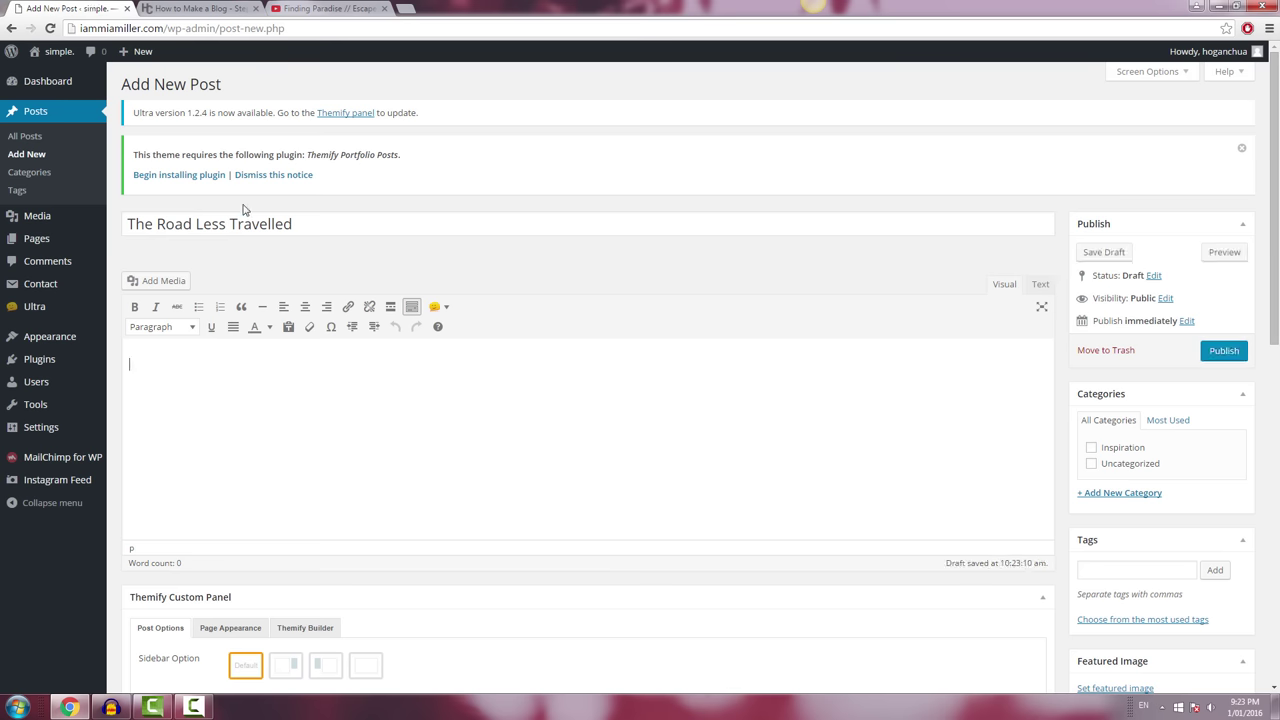
right_click(130, 360)
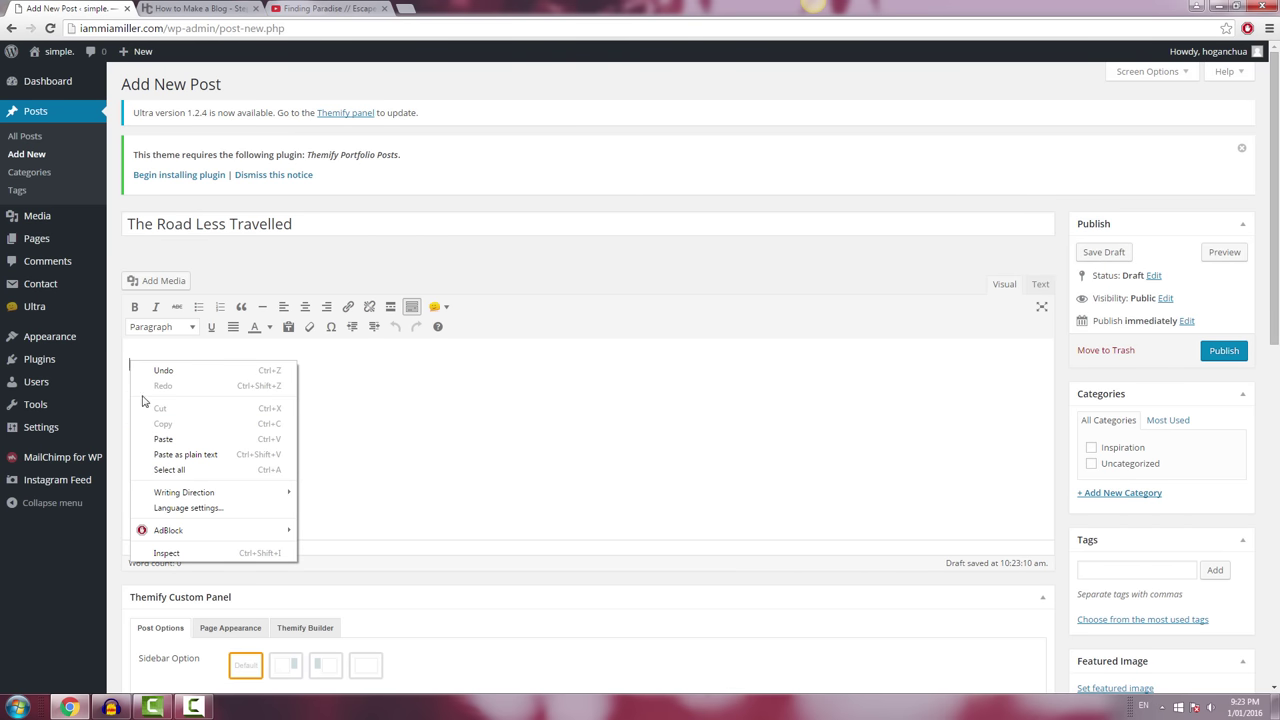
left_click(135, 360)
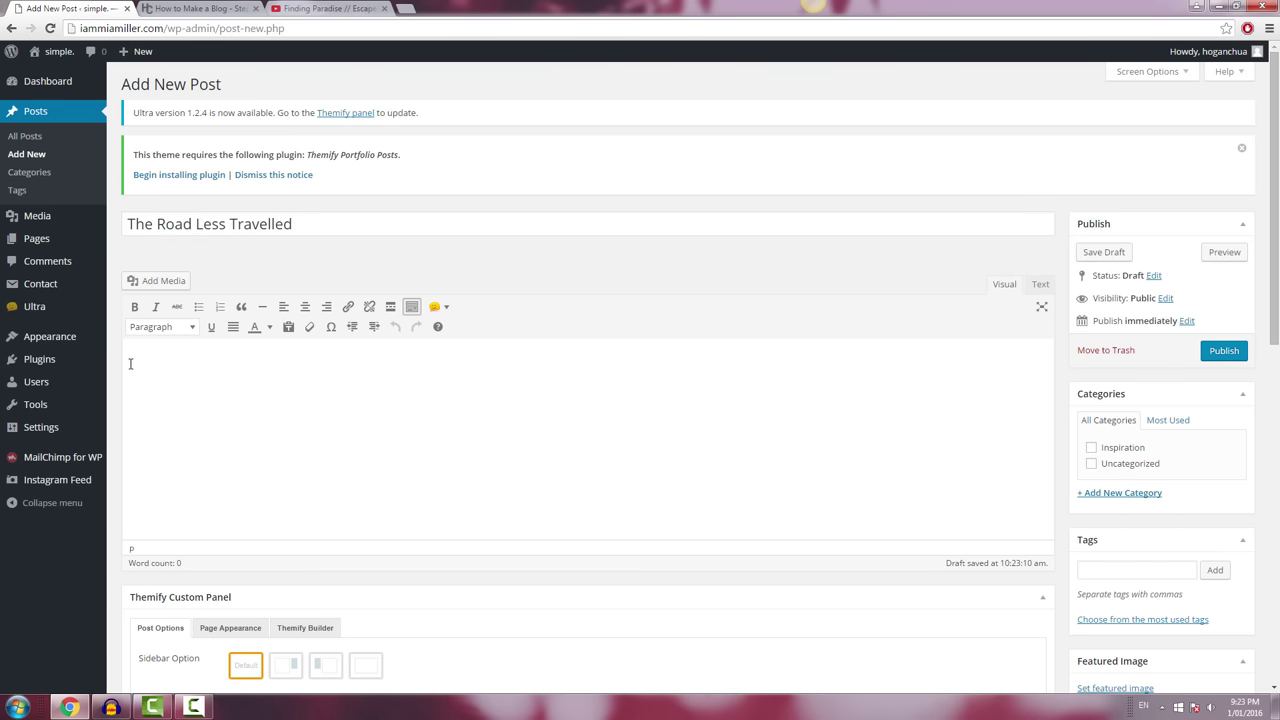
right_click(130, 363)
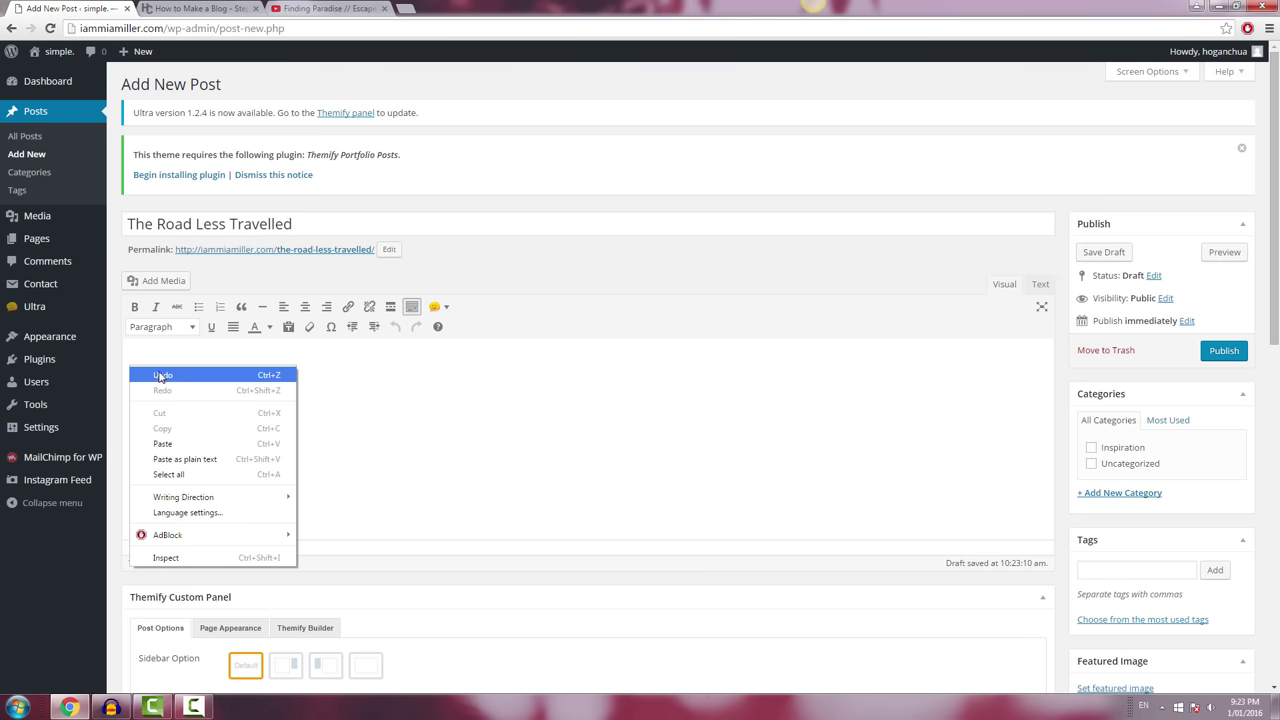
left_click(166, 359)
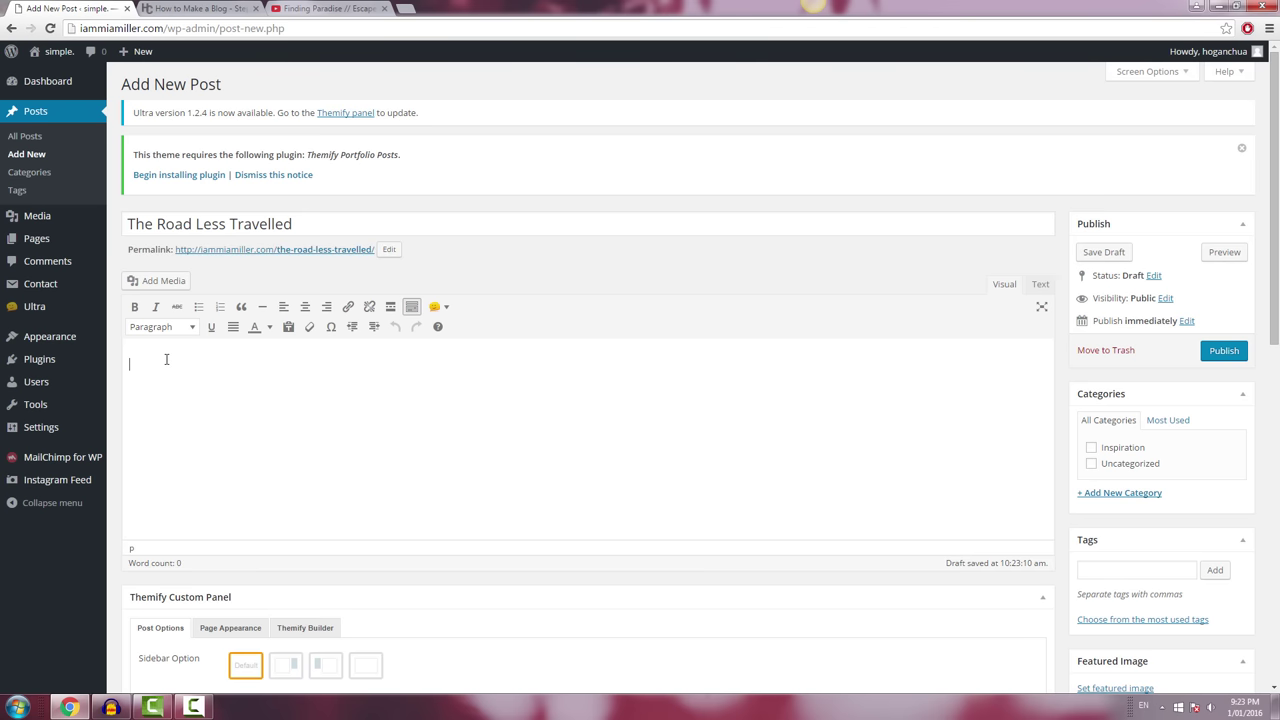
right_click(380, 471)
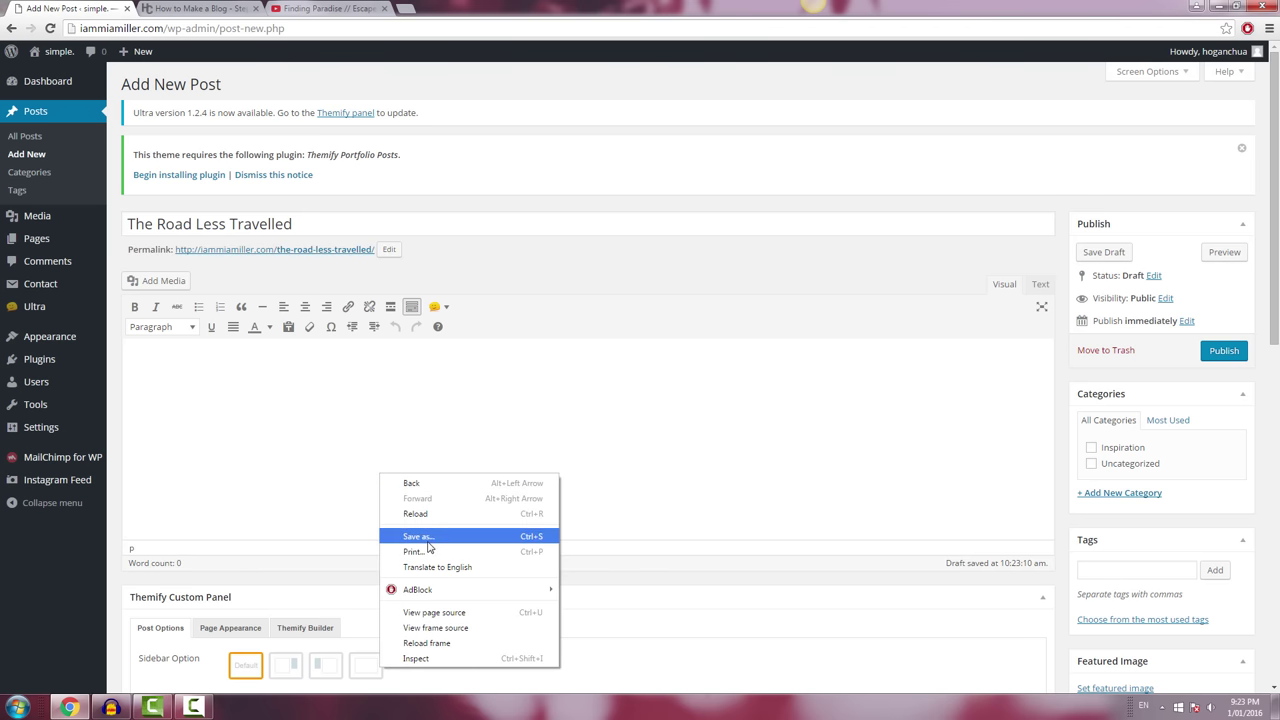
left_click(130, 363)
right_click(130, 363)
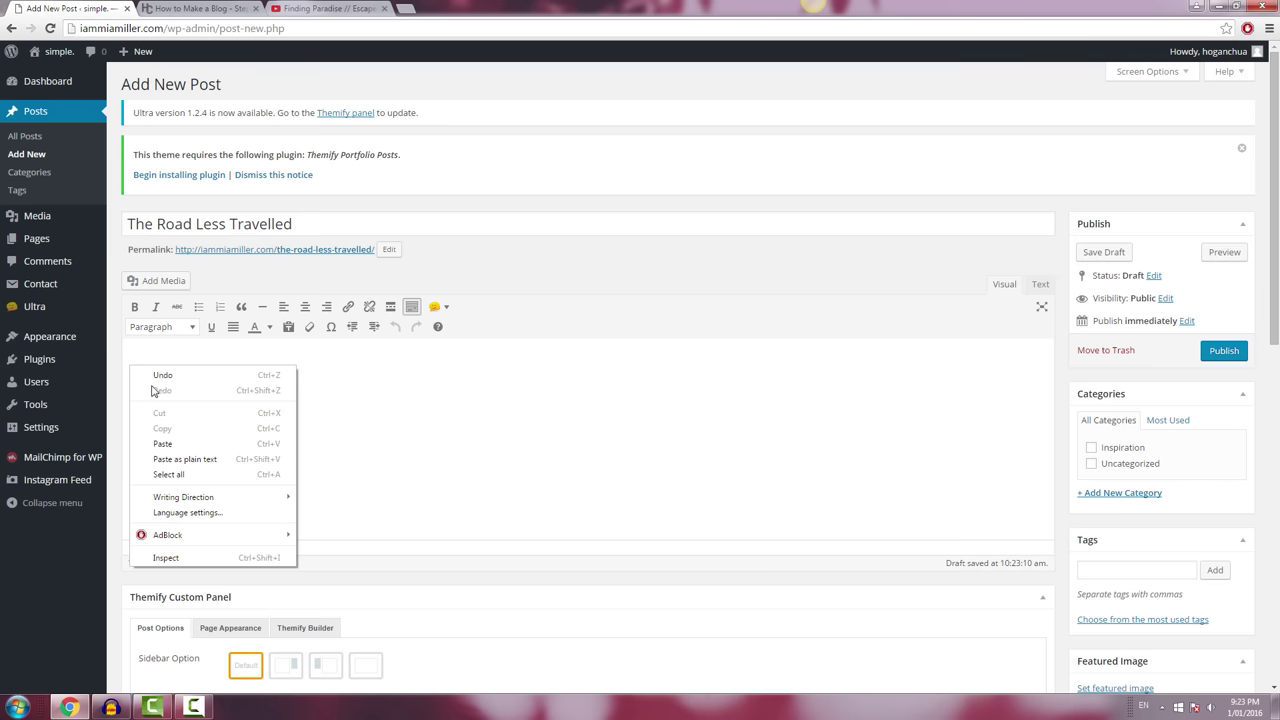
left_click(172, 459)
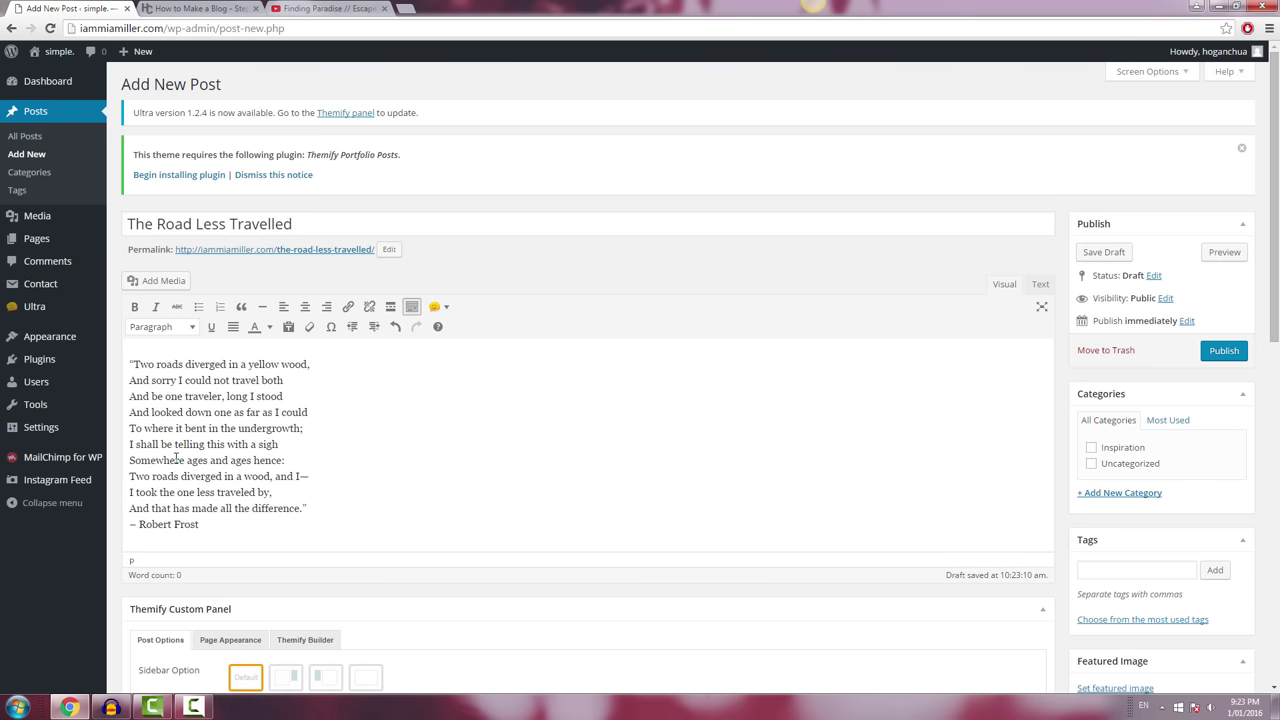
key("Return")
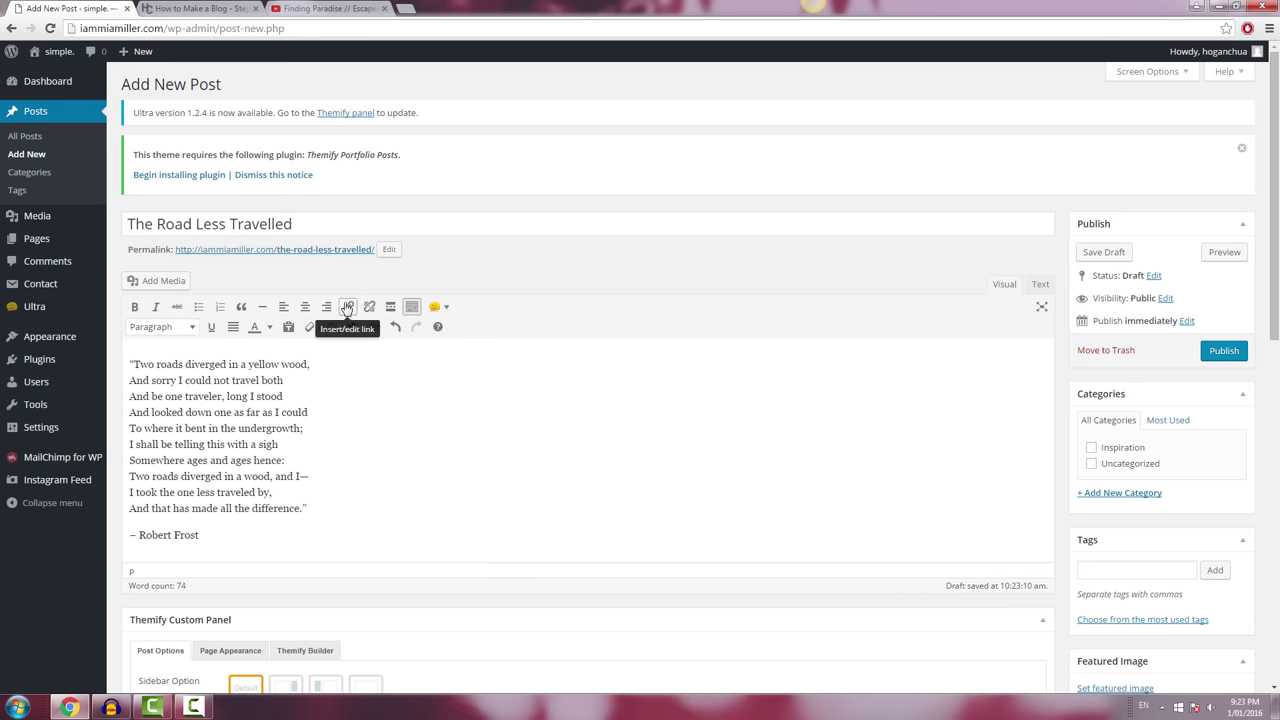
left_click_drag(157, 366, 184, 366)
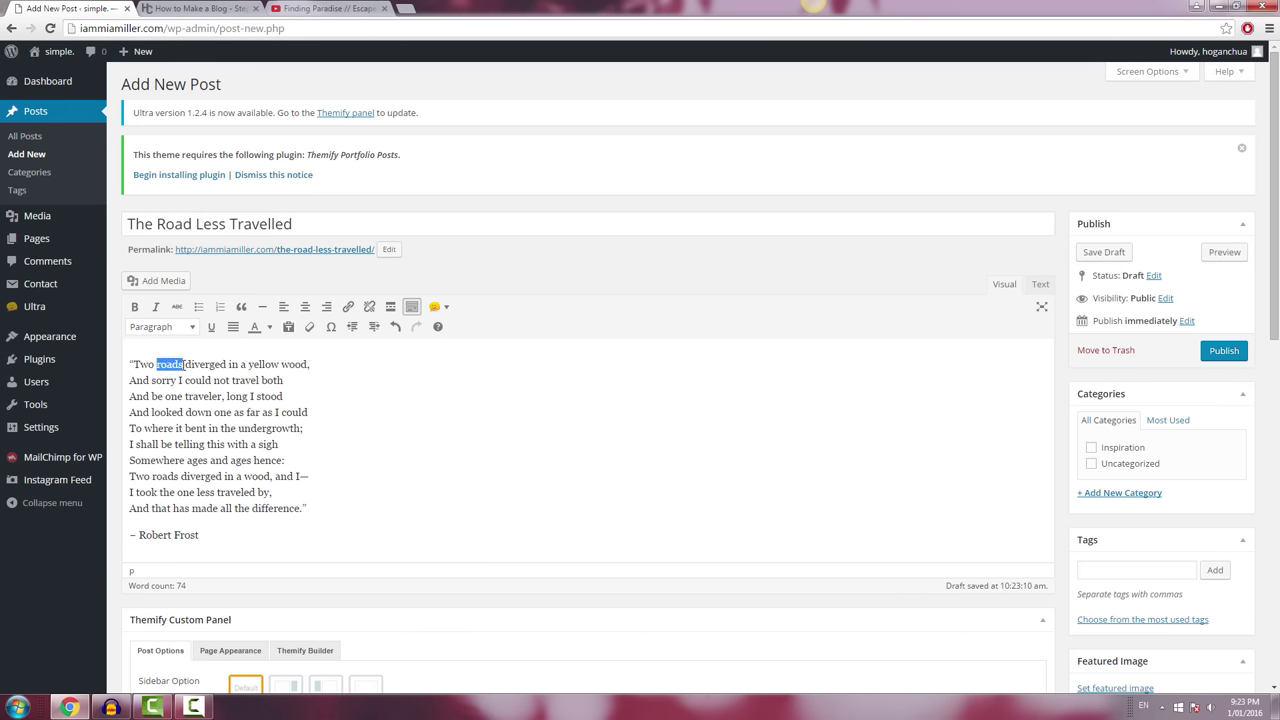
left_click(350, 308)
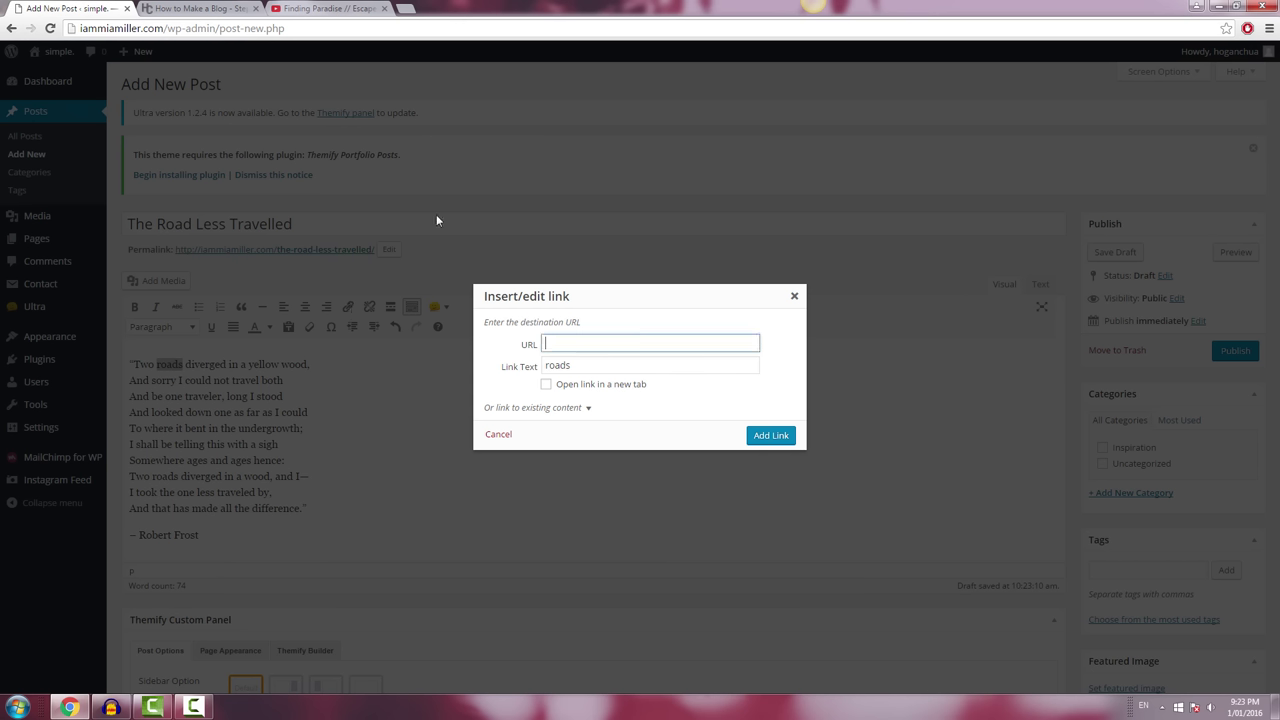
left_click(320, 8)
right_click(190, 27)
left_click(200, 78)
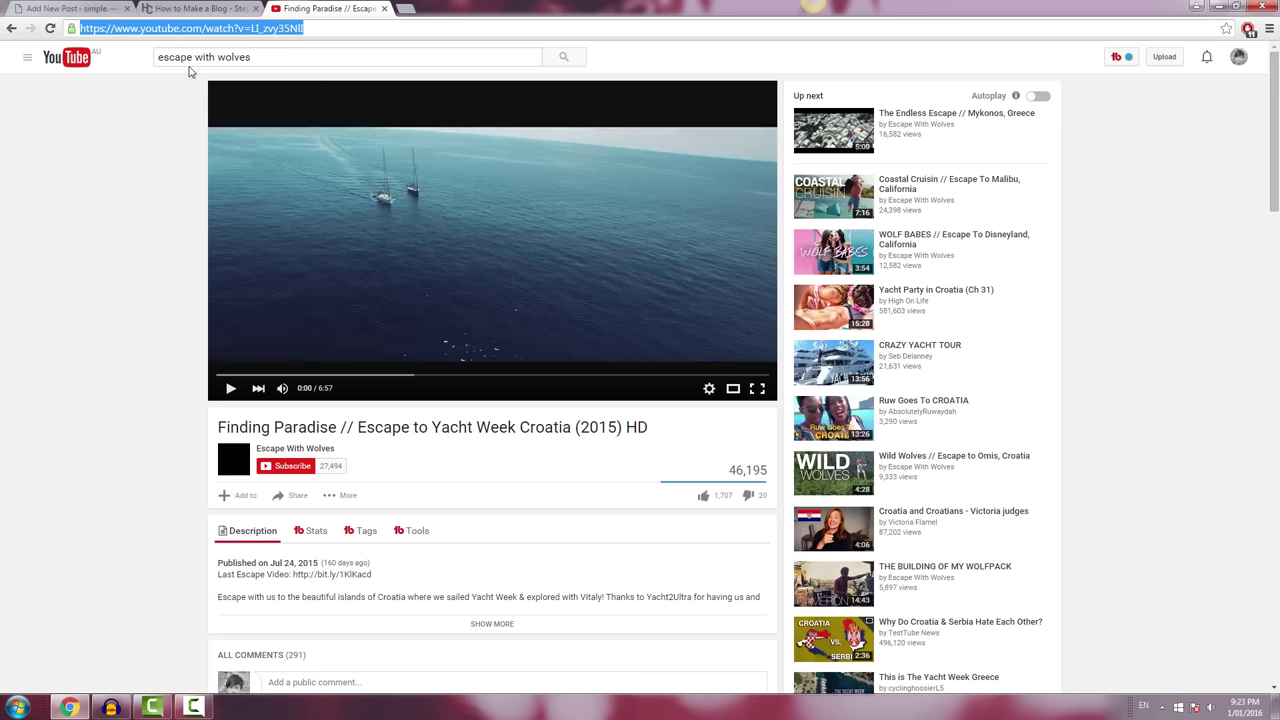
left_click(103, 12)
right_click(557, 340)
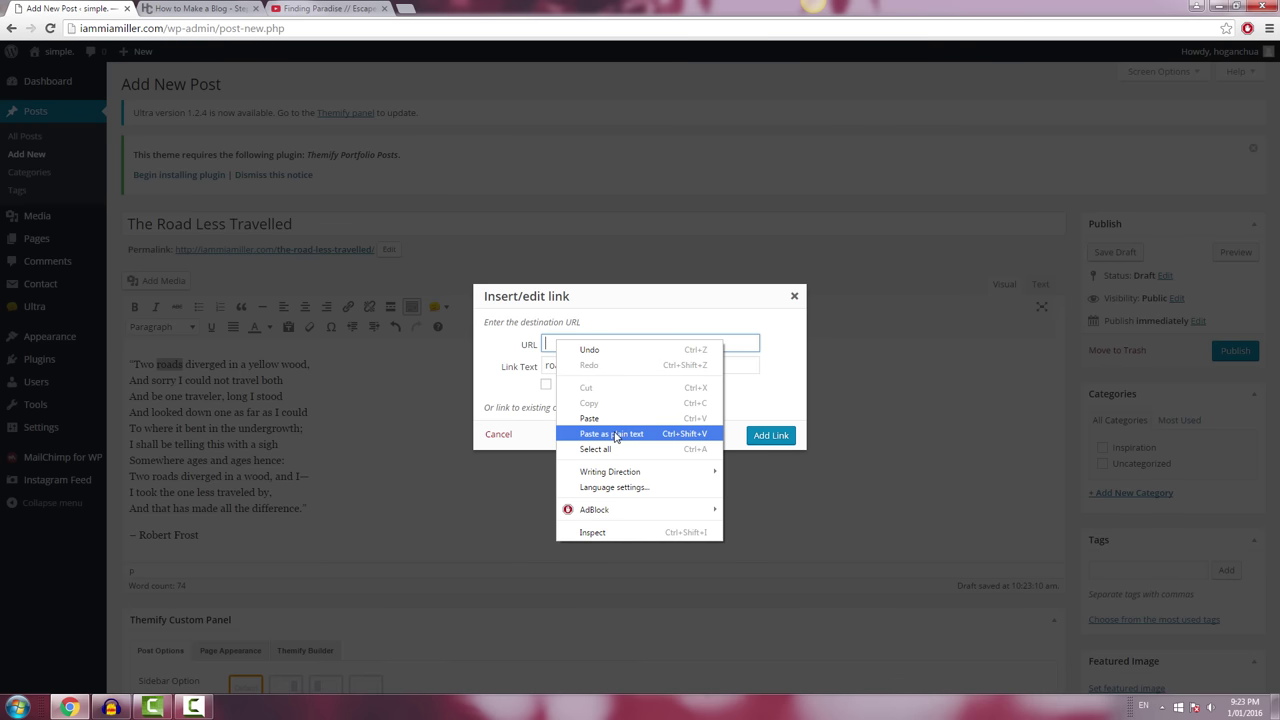
left_click(612, 432)
left_click(771, 436)
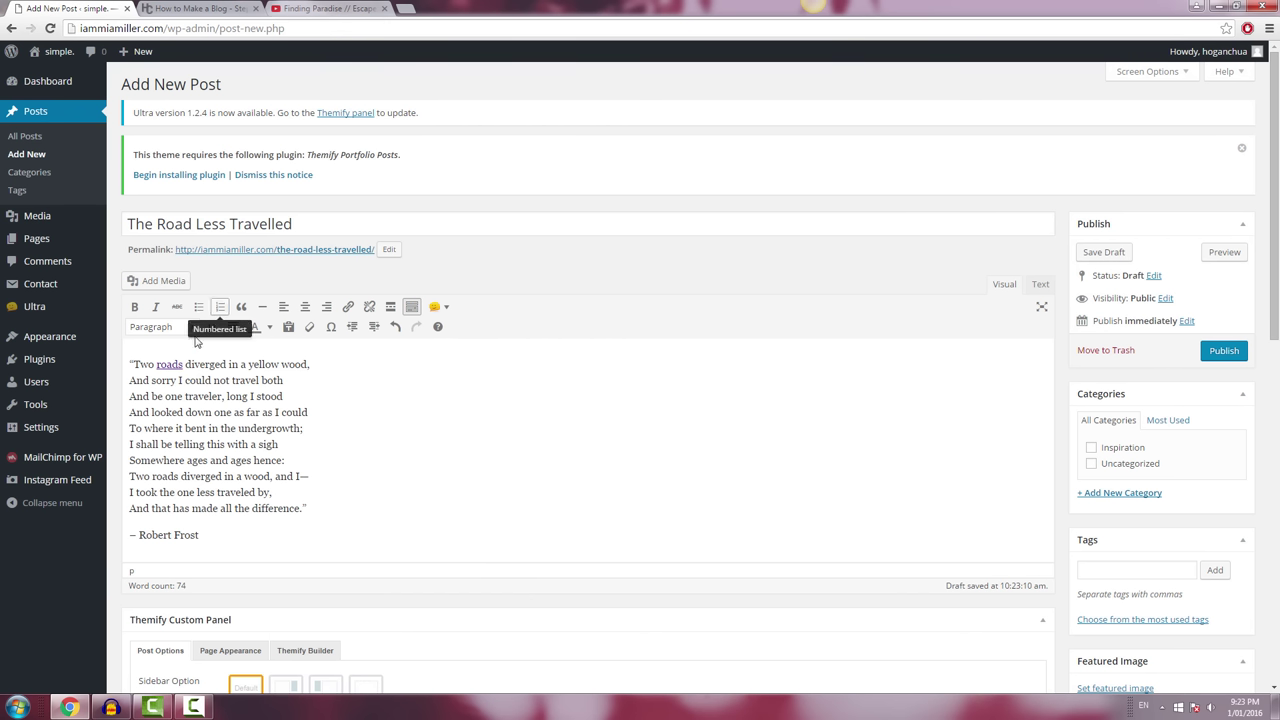
double_click(178, 364)
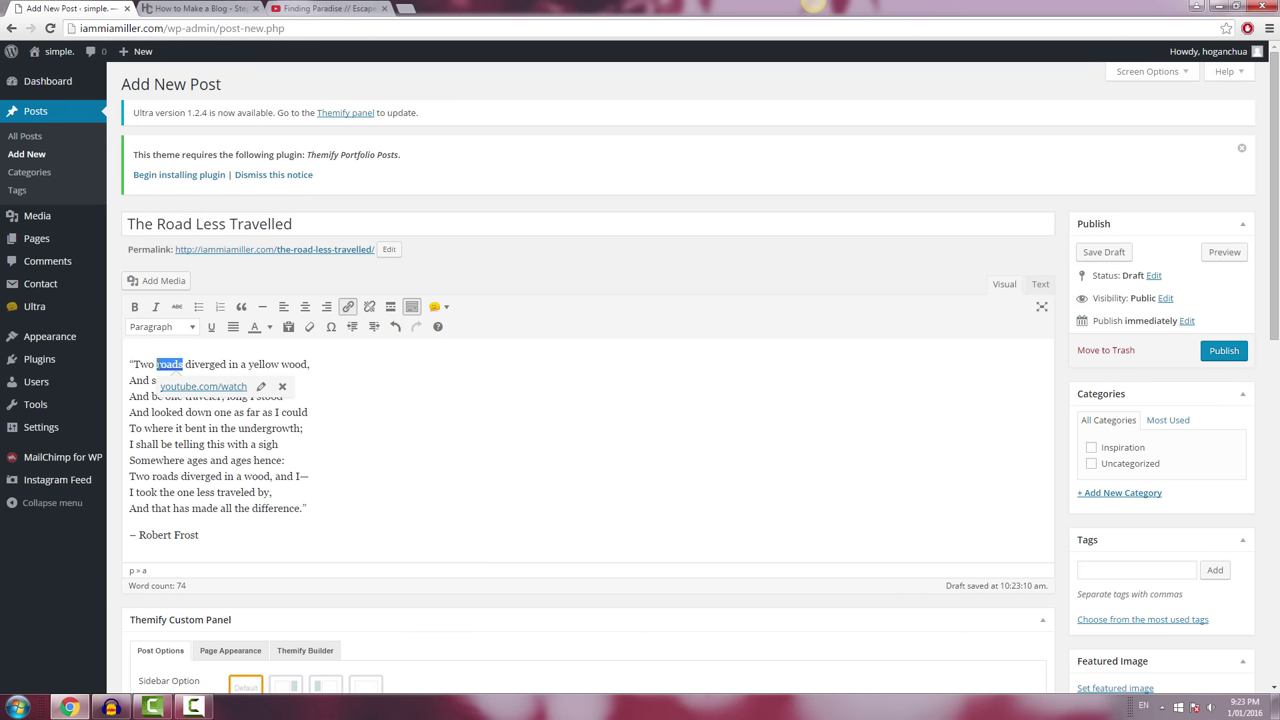
left_click(369, 307)
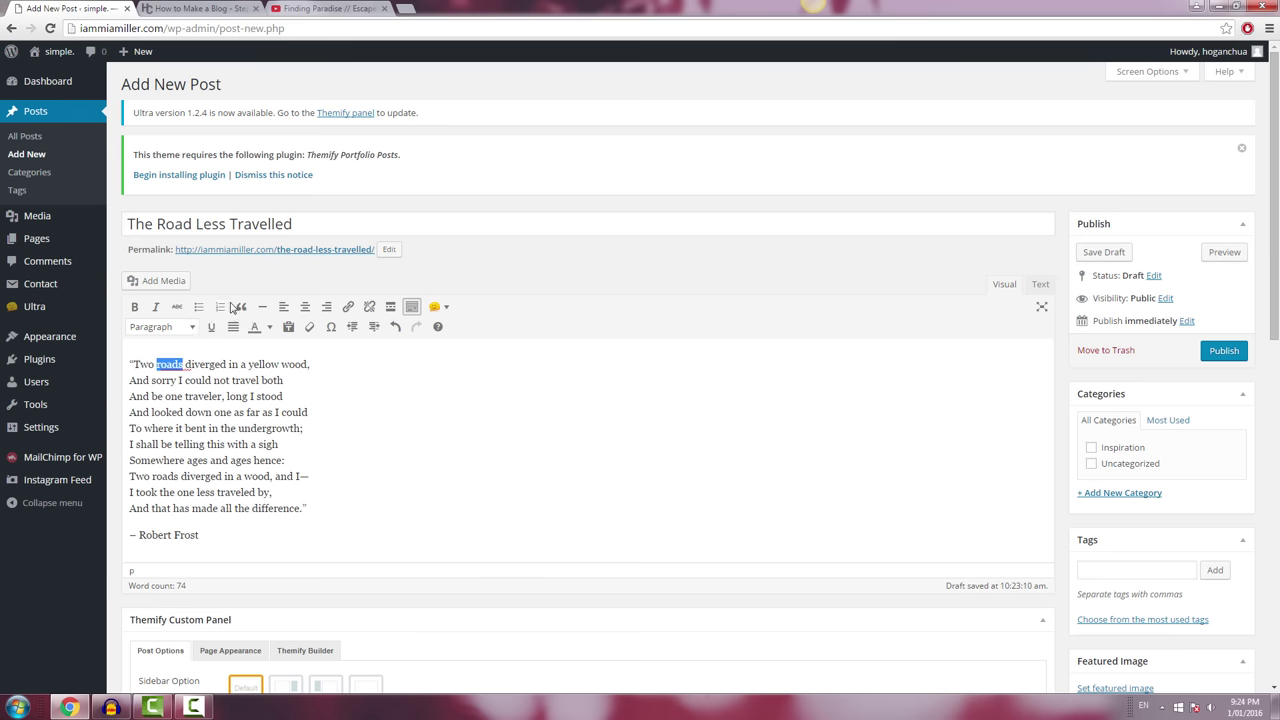
left_click(269, 328)
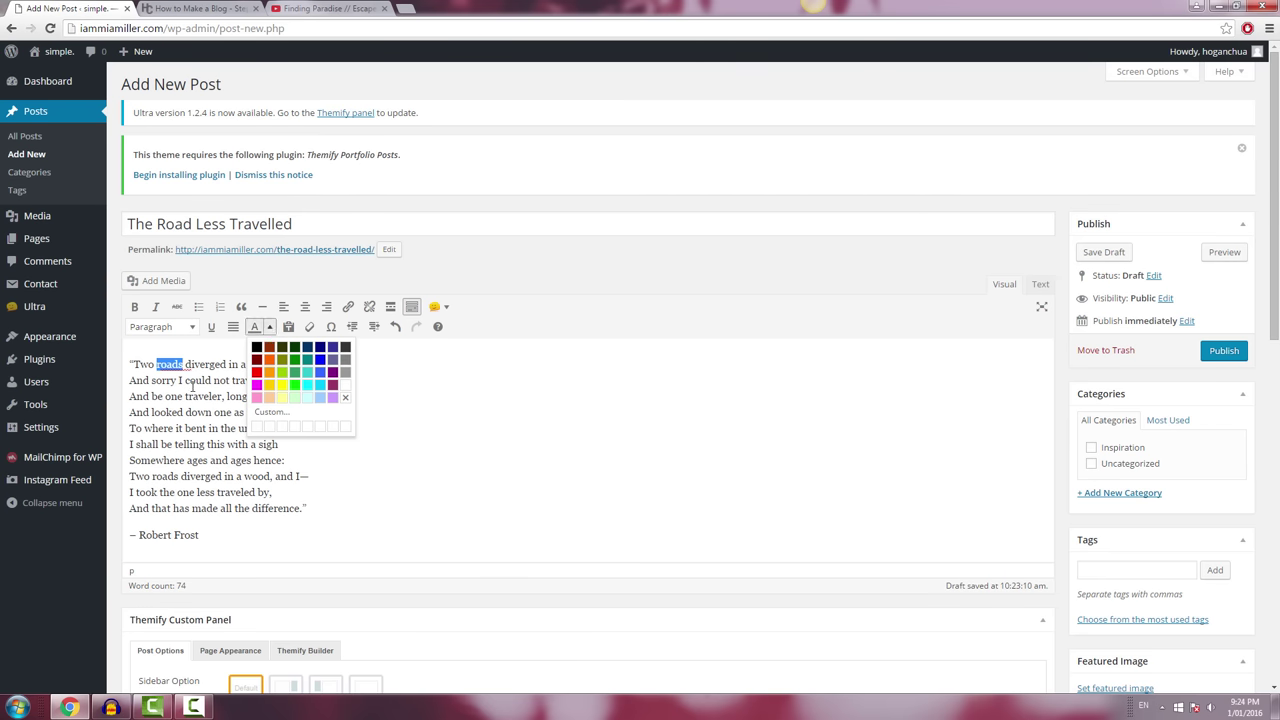
left_click(189, 387)
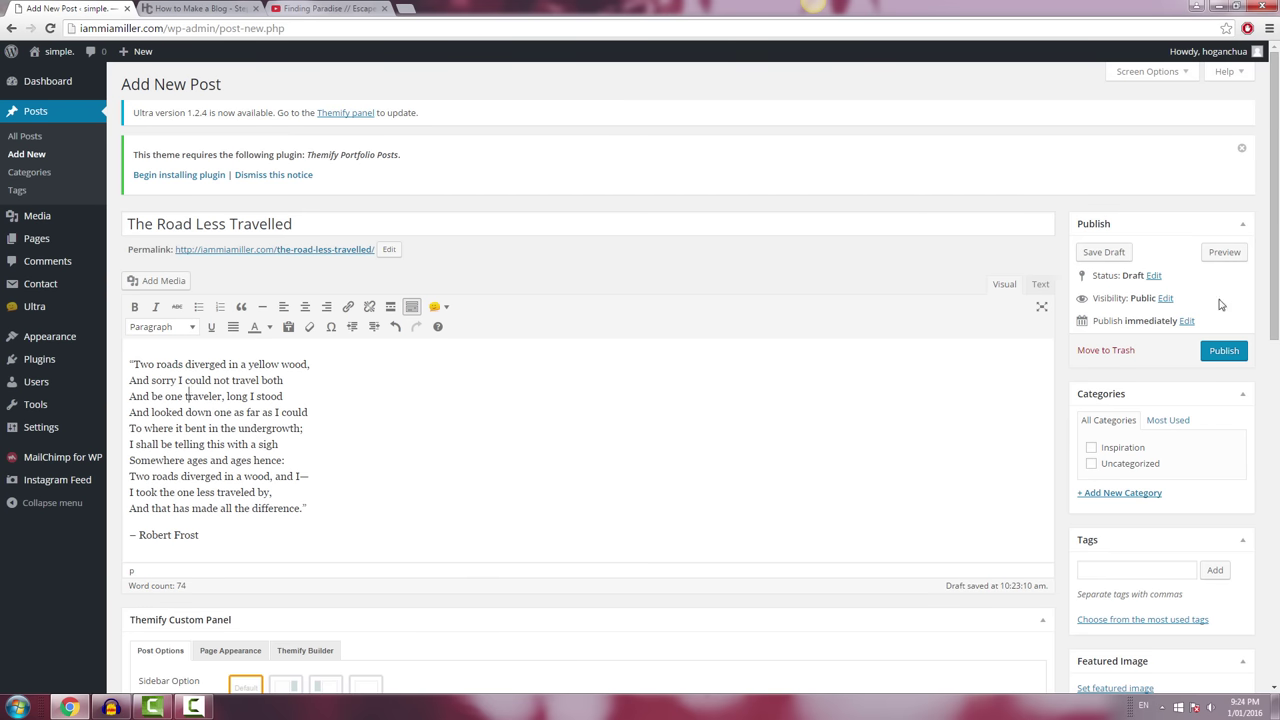
scroll(1220, 303, "down", 2)
Add a new 'Life' category and the tag 'Robert Frost' to the post.
left_click(1149, 366)
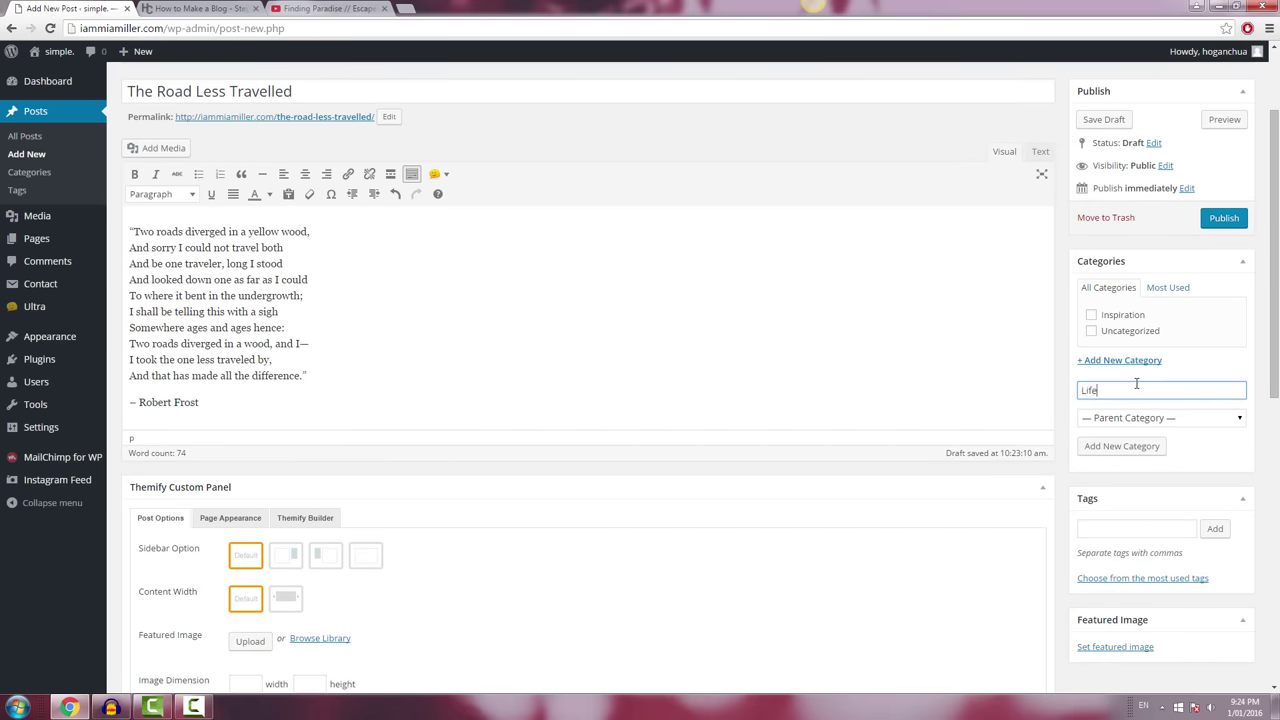
left_click(1136, 446)
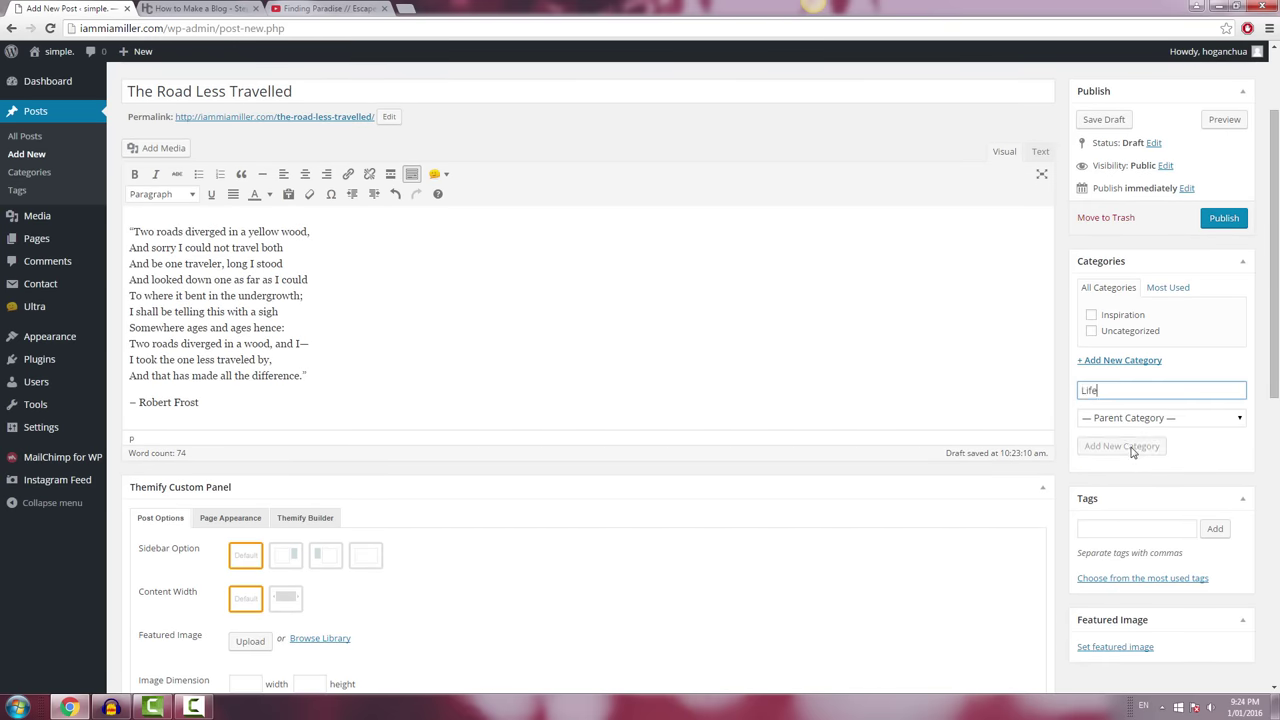
left_click(1123, 530)
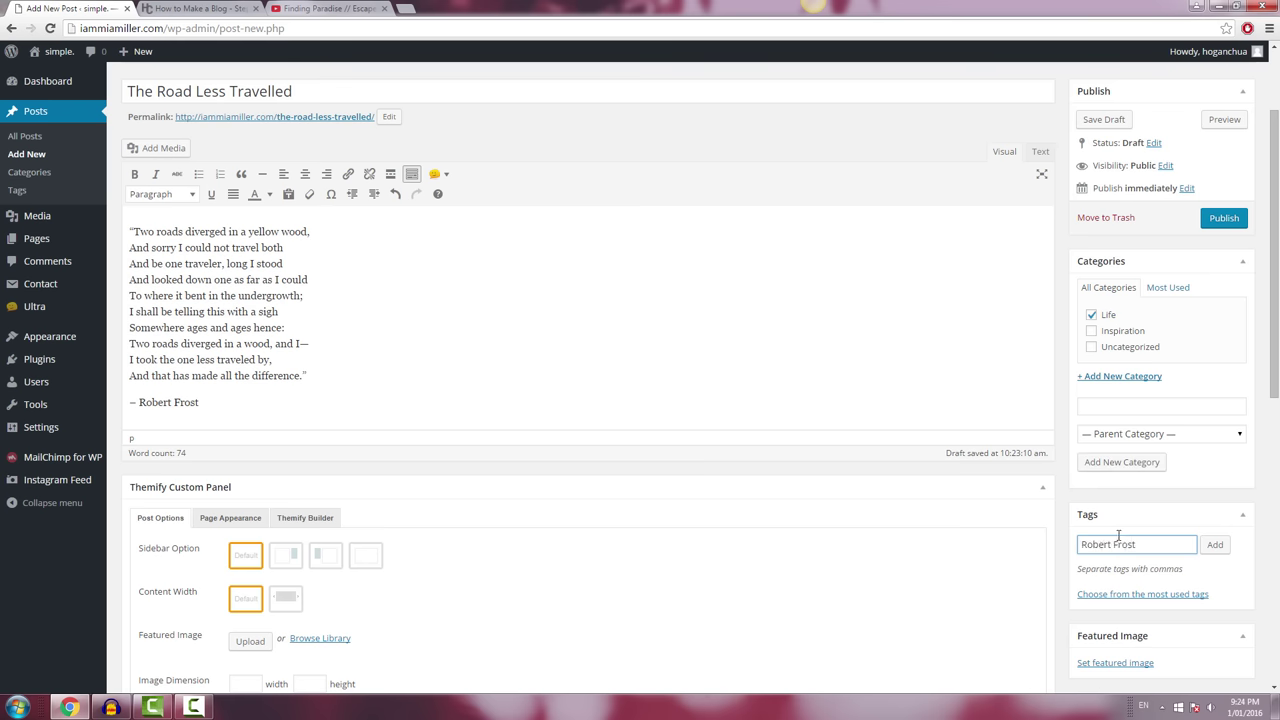
left_click(1214, 548)
scroll(1216, 561, "down", 1)
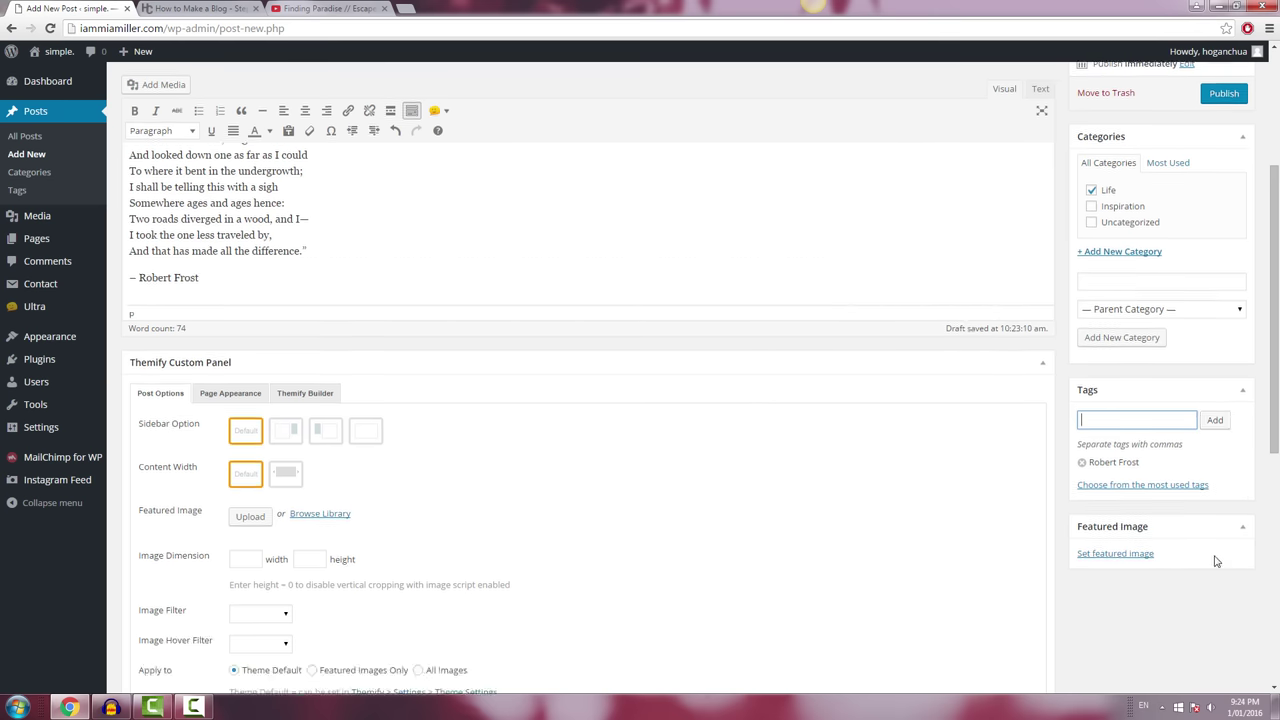
Upload 'Blog Post 2 1160 x 775' and set it as the featured image.
left_click(1116, 555)
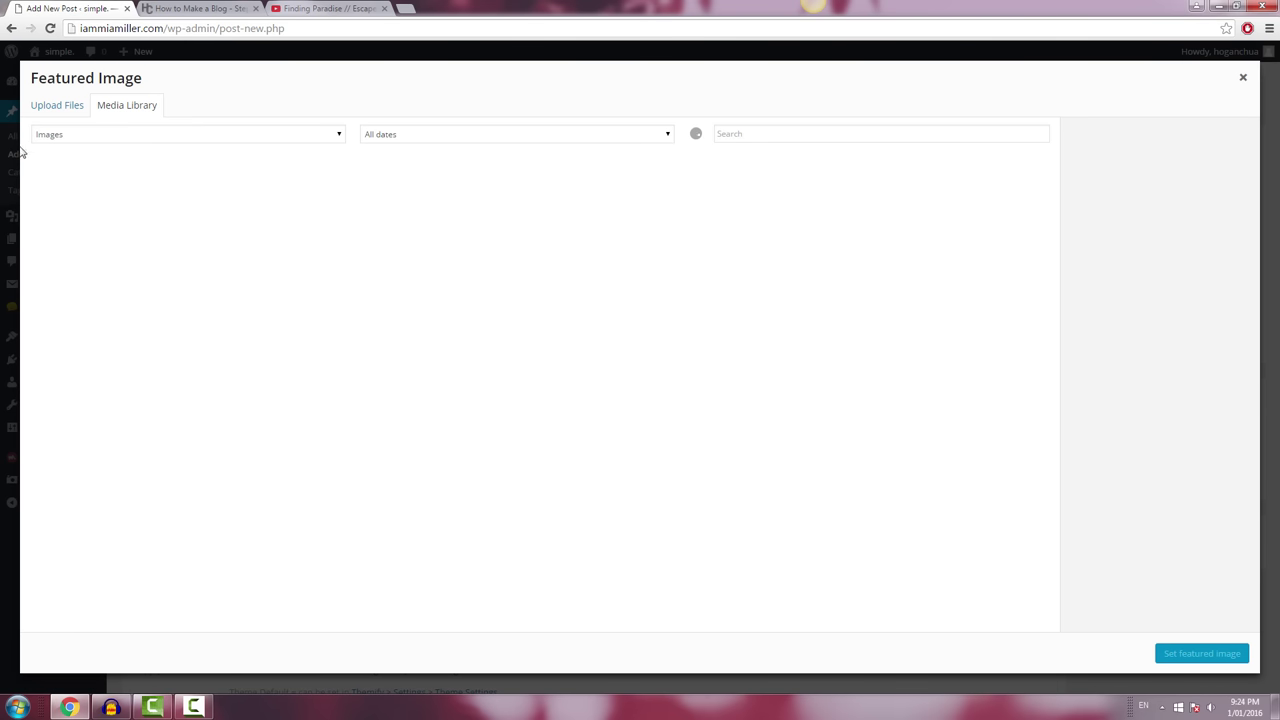
left_click(60, 108)
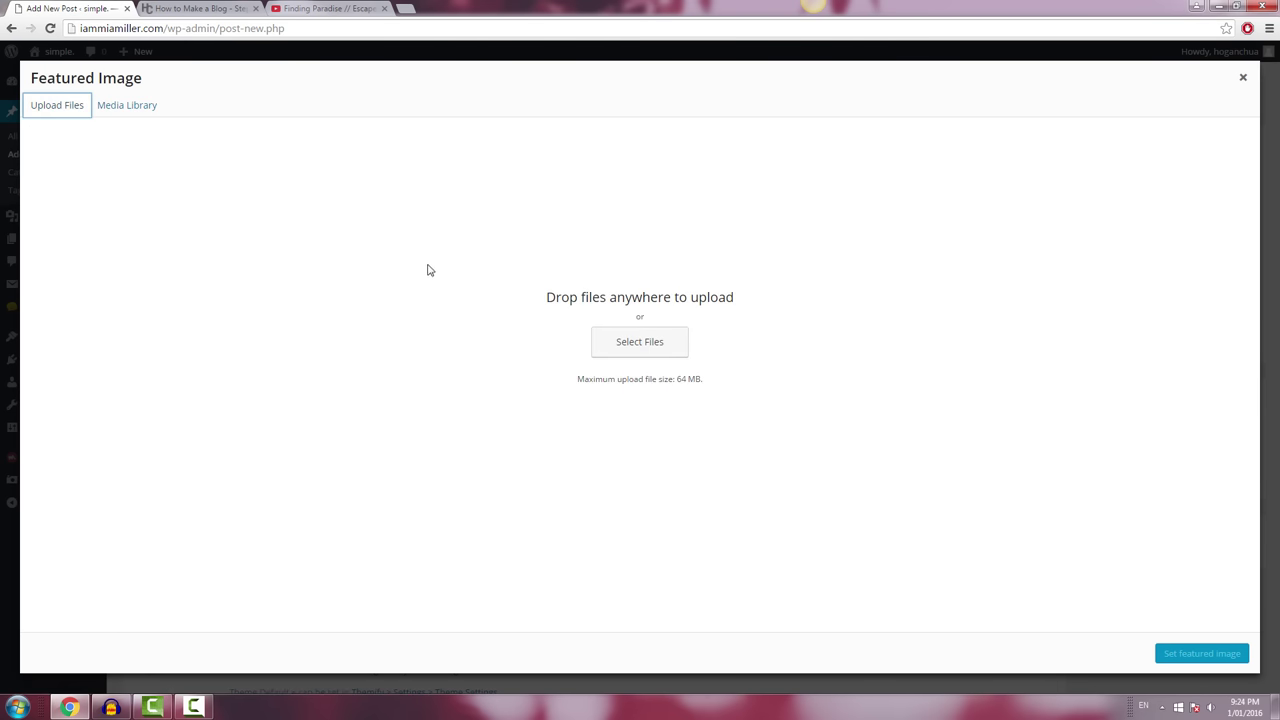
left_click(630, 345)
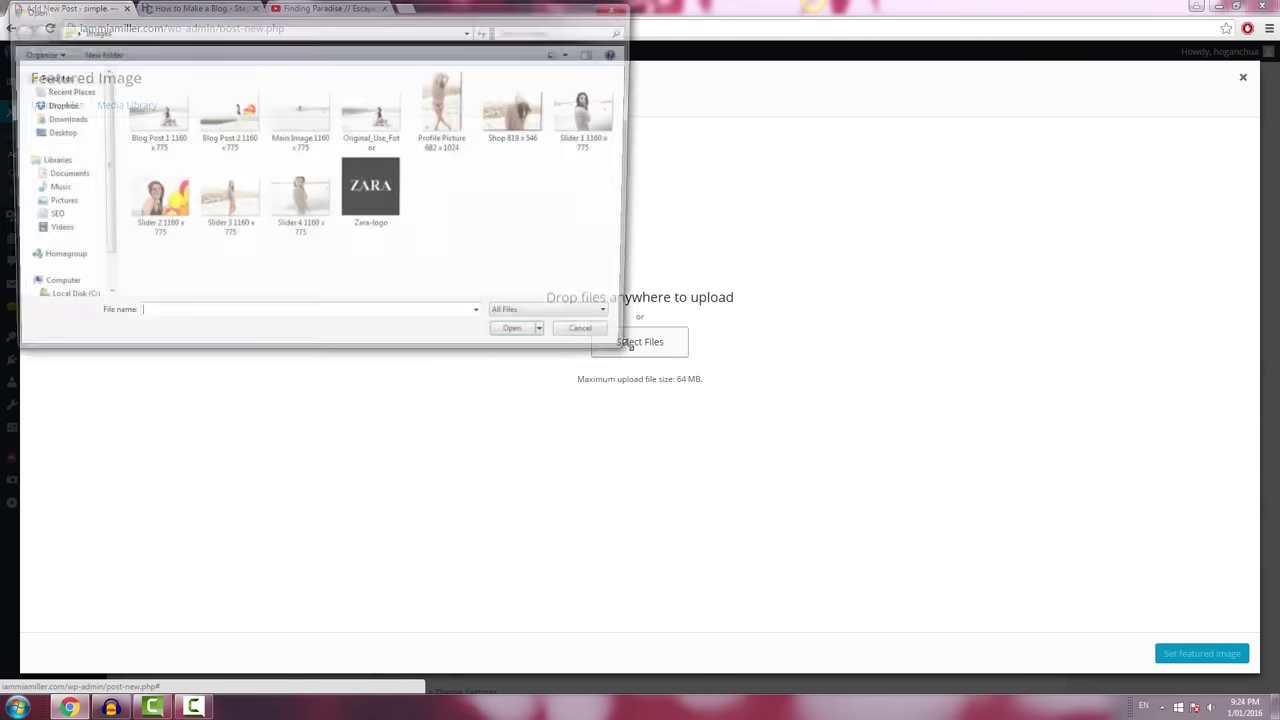
left_click(224, 118)
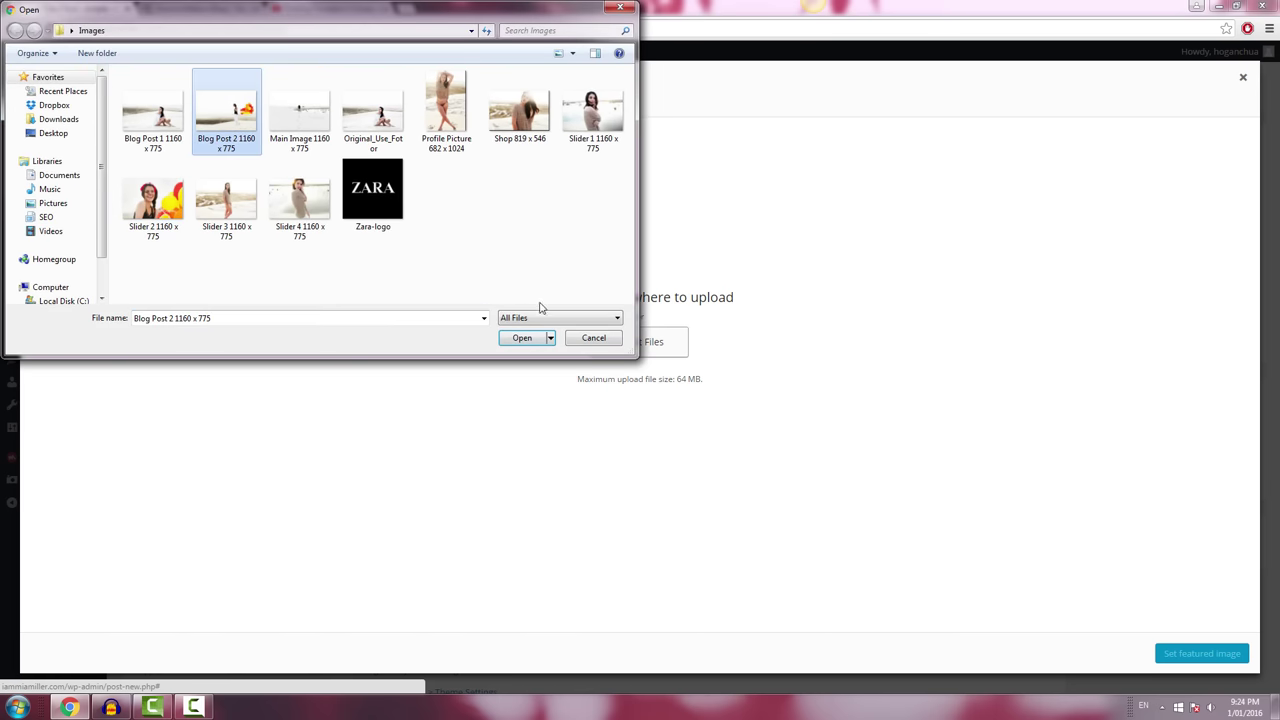
left_click(522, 338)
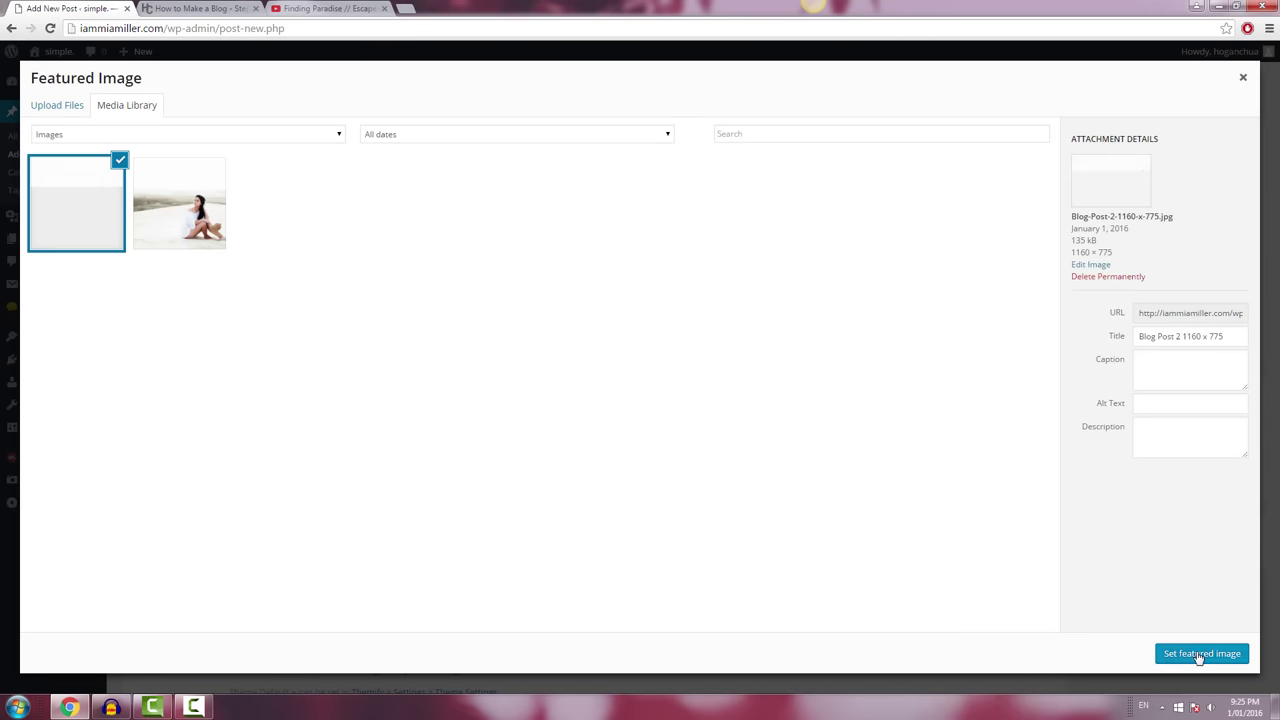
left_click(1199, 654)
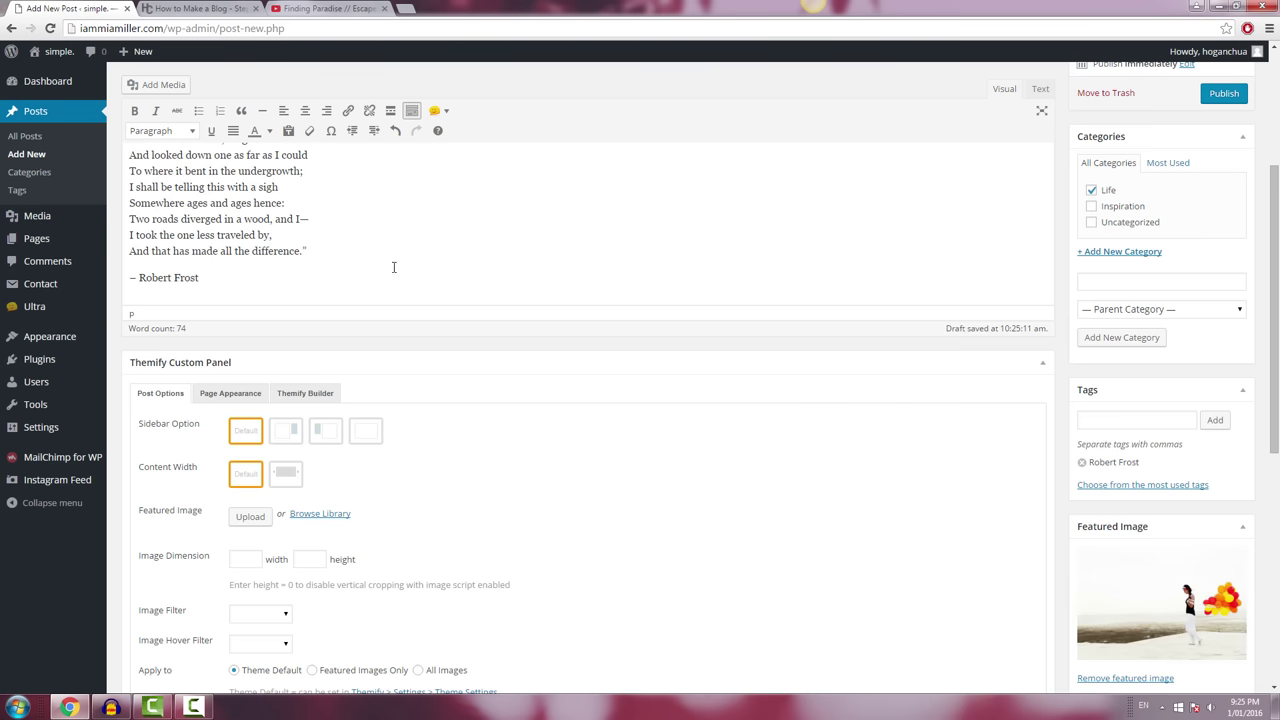
left_click_drag(1273, 348, 1276, 112)
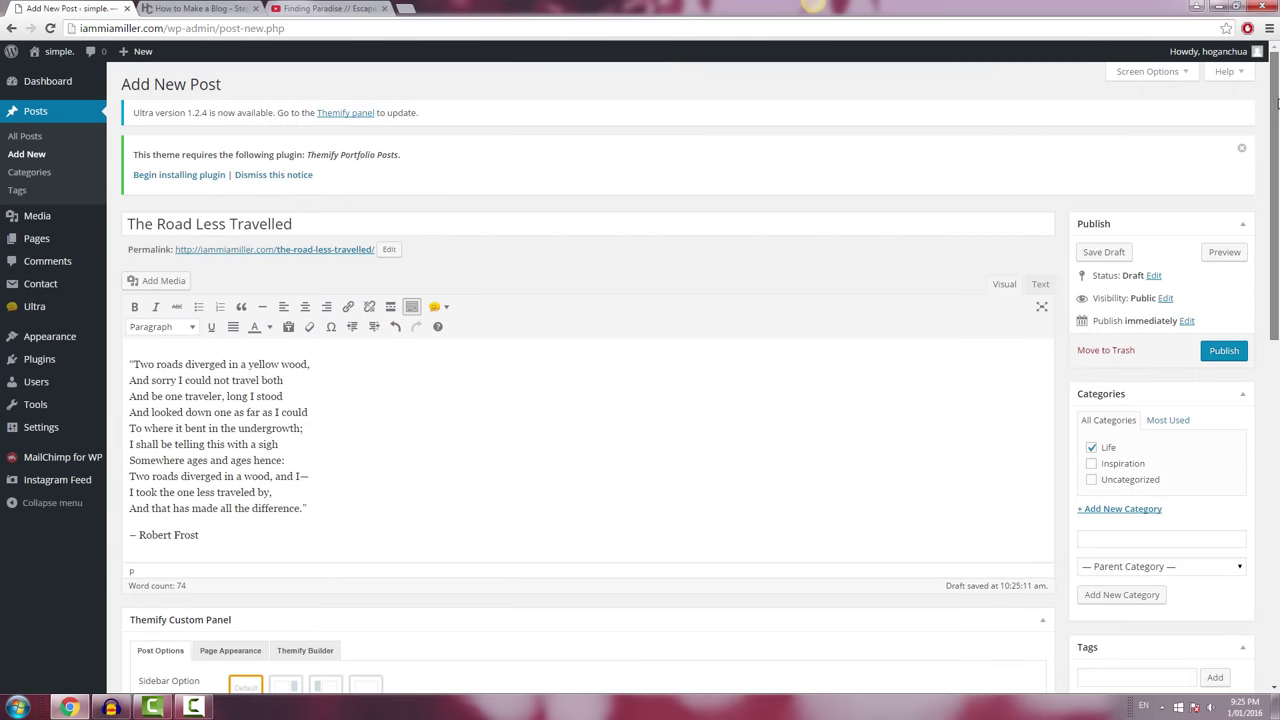
Dismiss the theme plugin notice and show the Discussion box via Screen Options.
left_click(1241, 148)
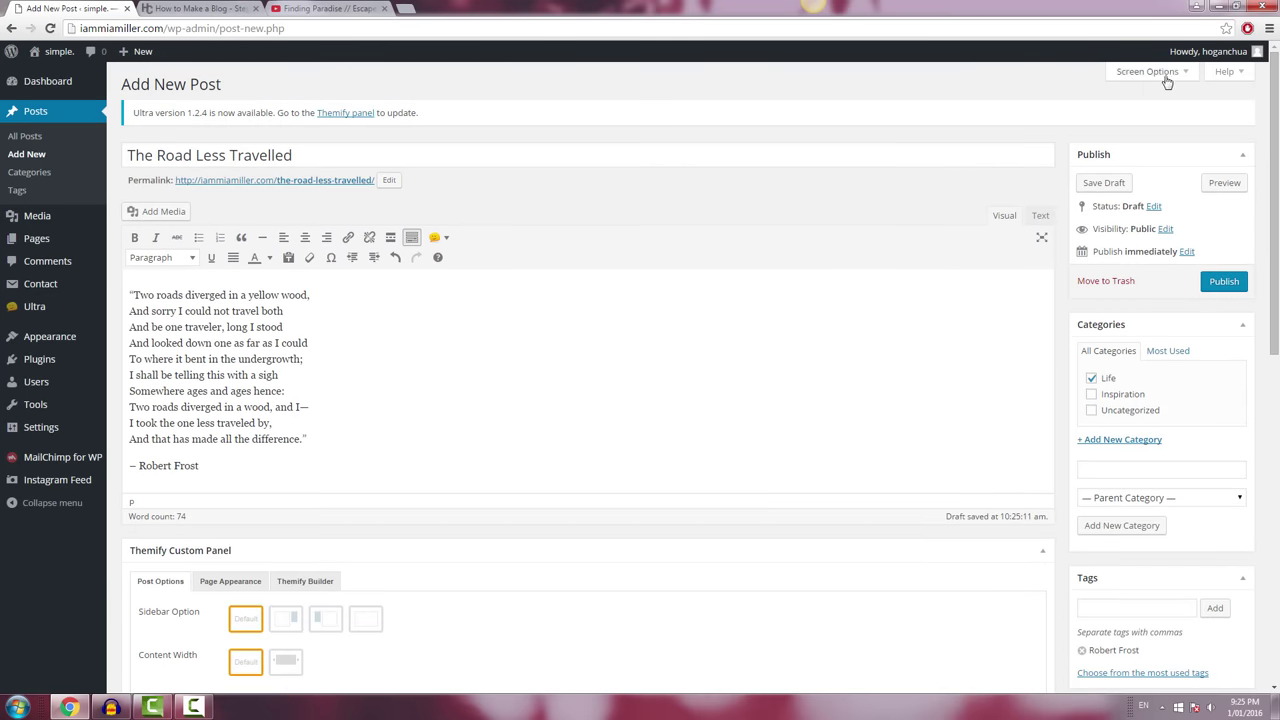
left_click(1184, 77)
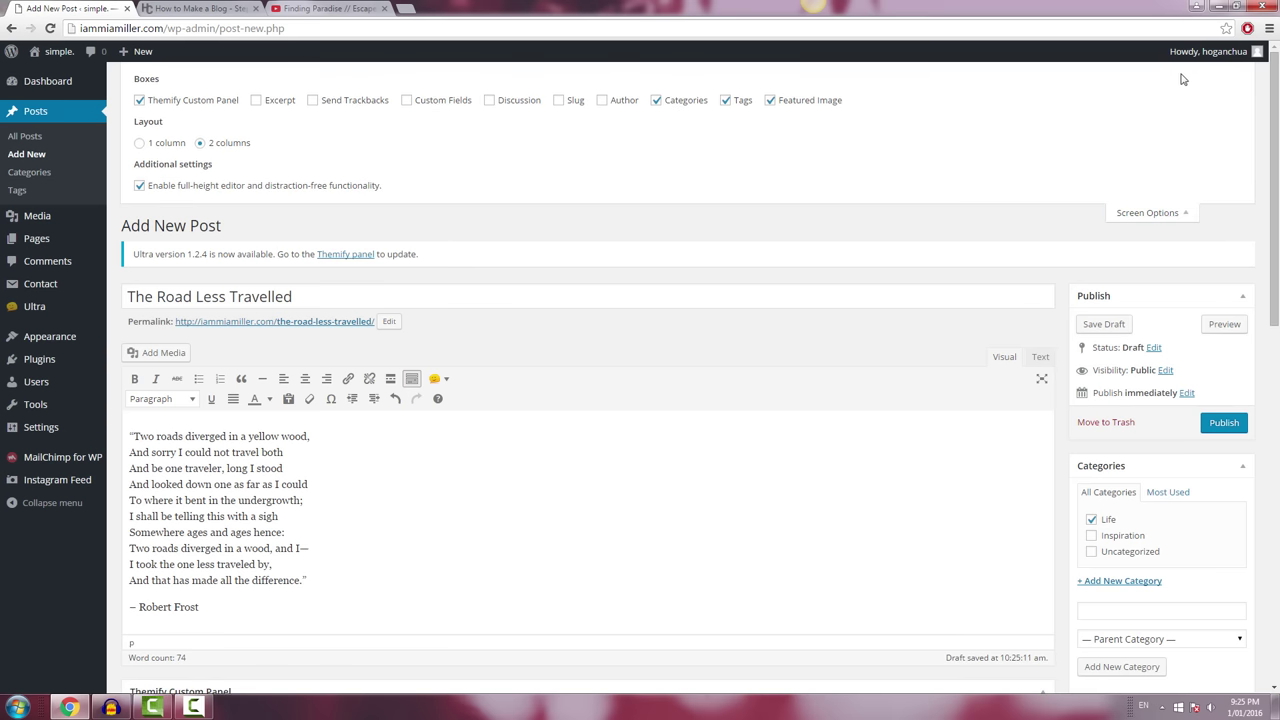
left_click(492, 104)
Publish the post 'The Road Less Travelled'.
left_click_drag(1276, 157, 1276, 517)
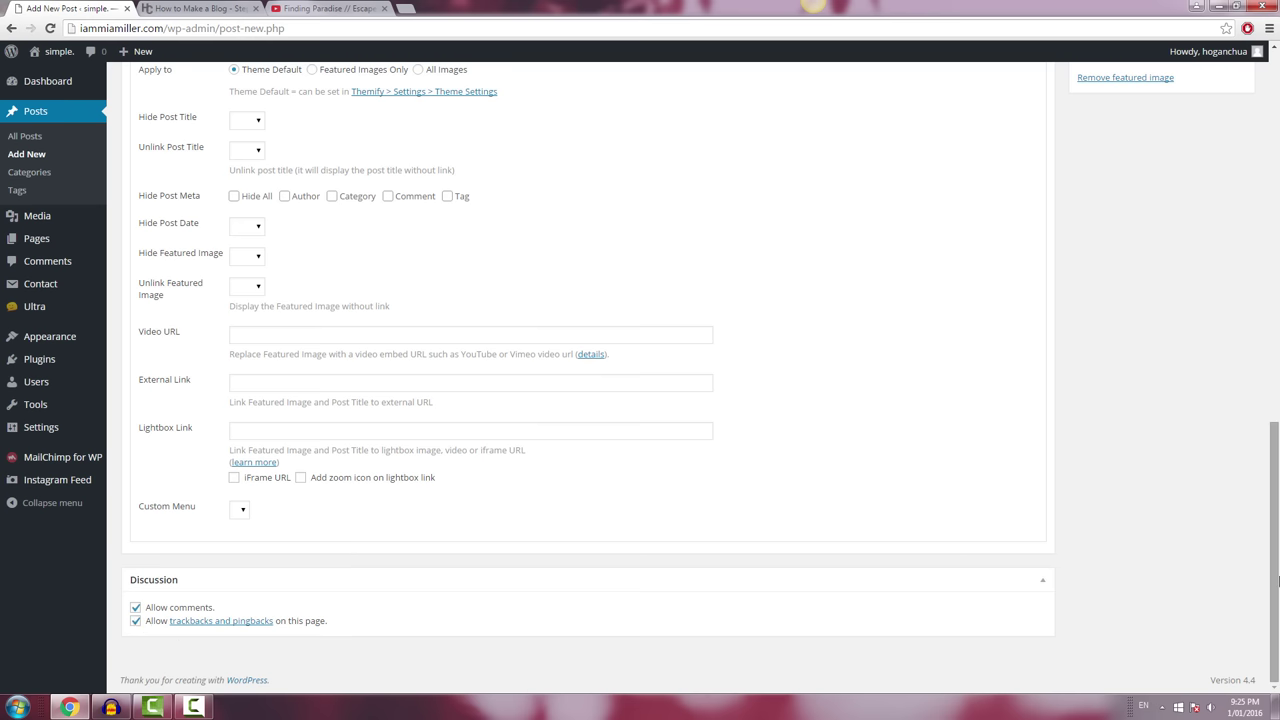
left_click_drag(1275, 560, 1277, 195)
left_click(1222, 423)
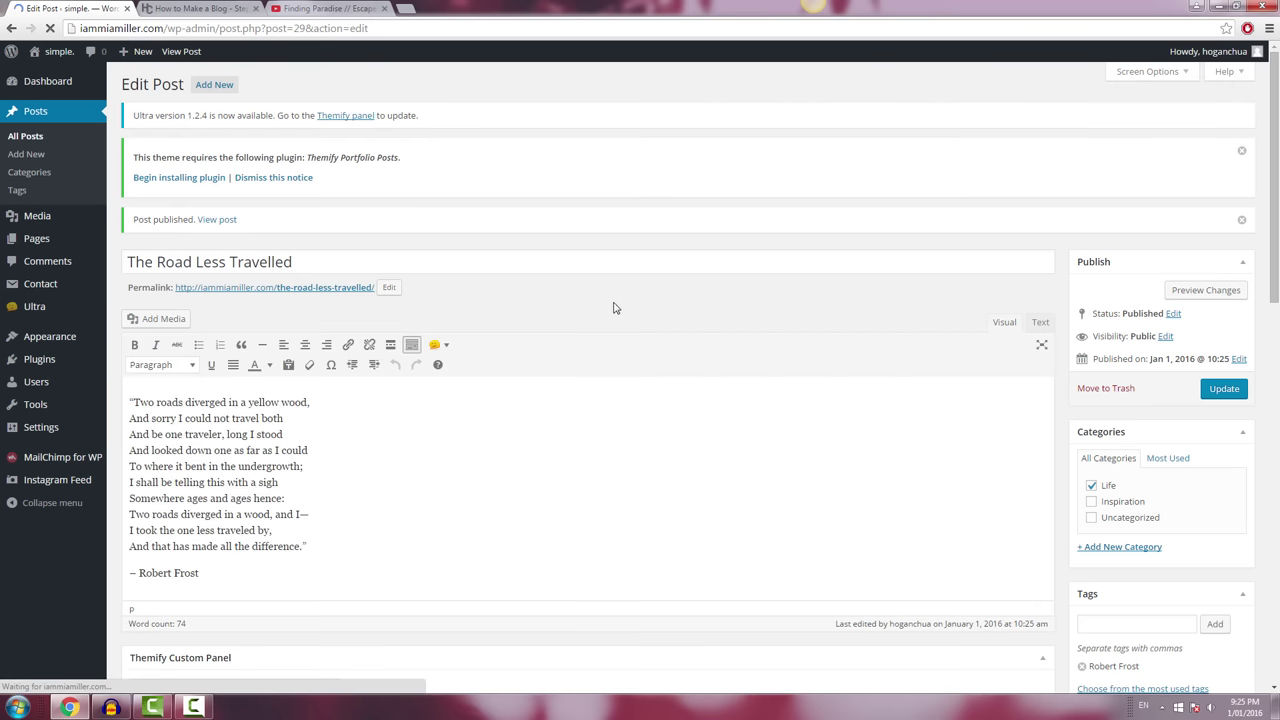
View 'The Road Less Travelled' on the live site and scroll through it.
left_click(209, 220)
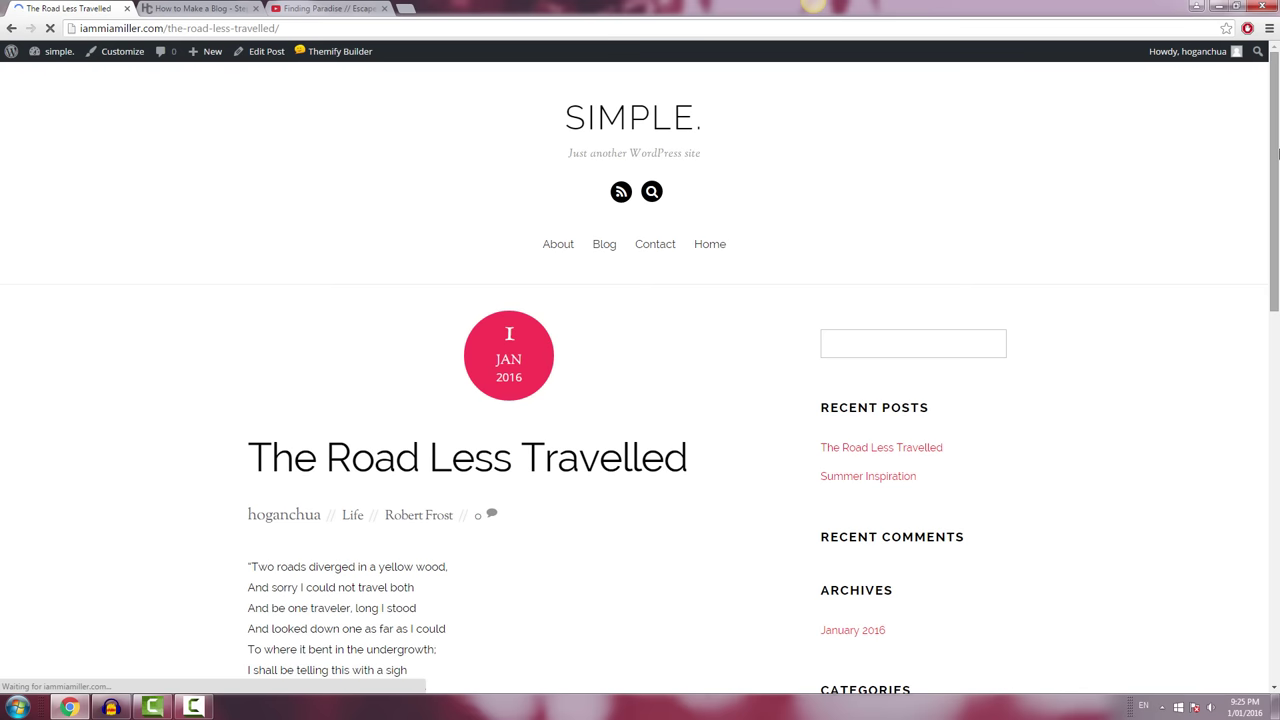
left_click_drag(1277, 158, 1260, 531)
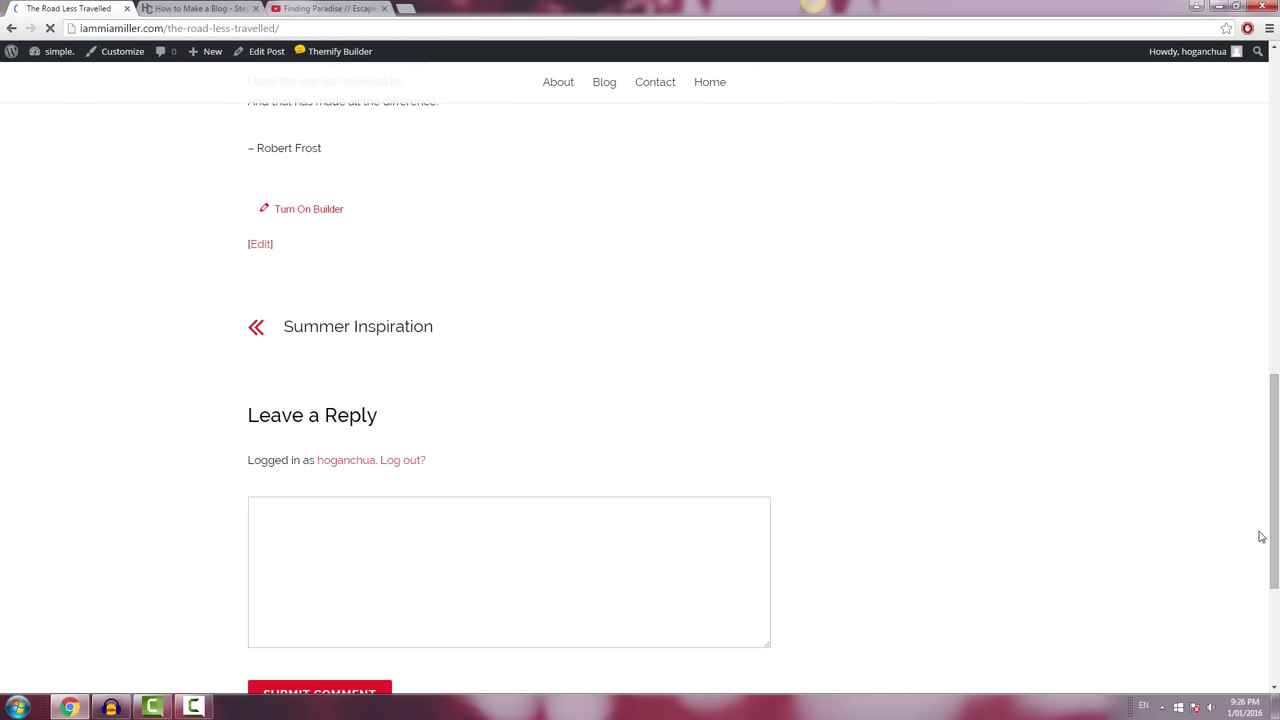
scroll(679, 498, "down", 1)
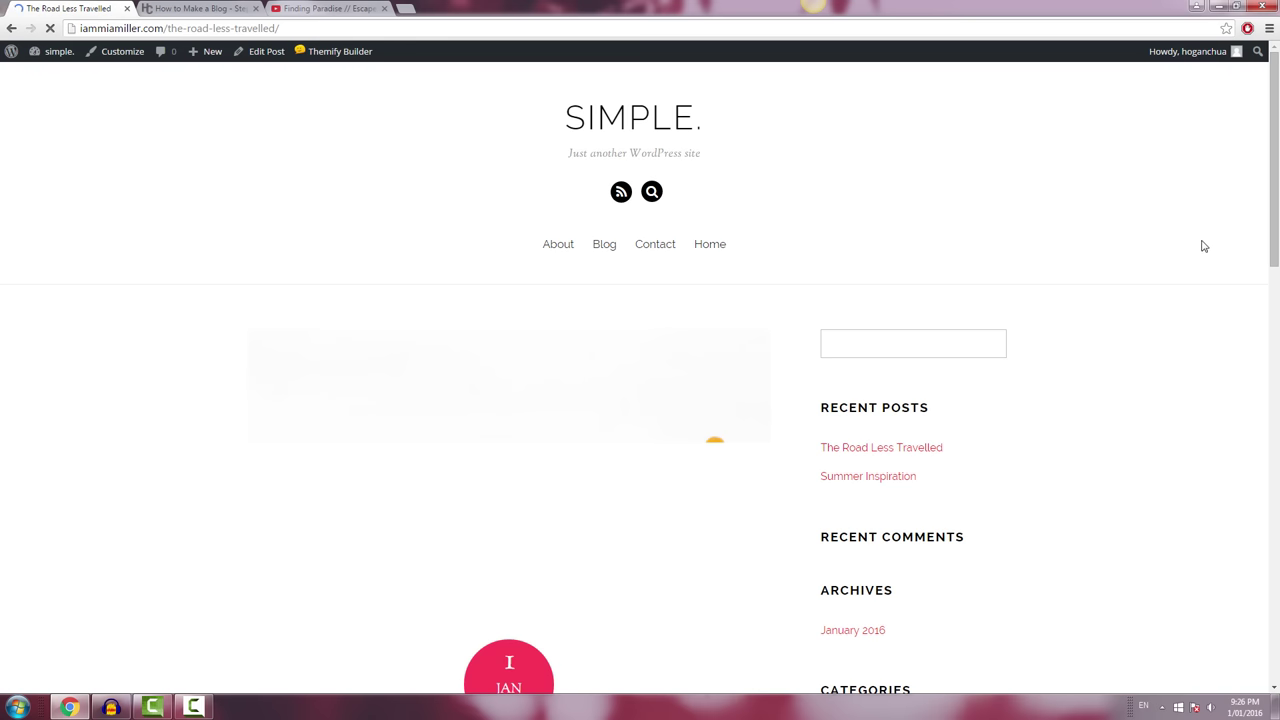
mouse_move(44, 55)
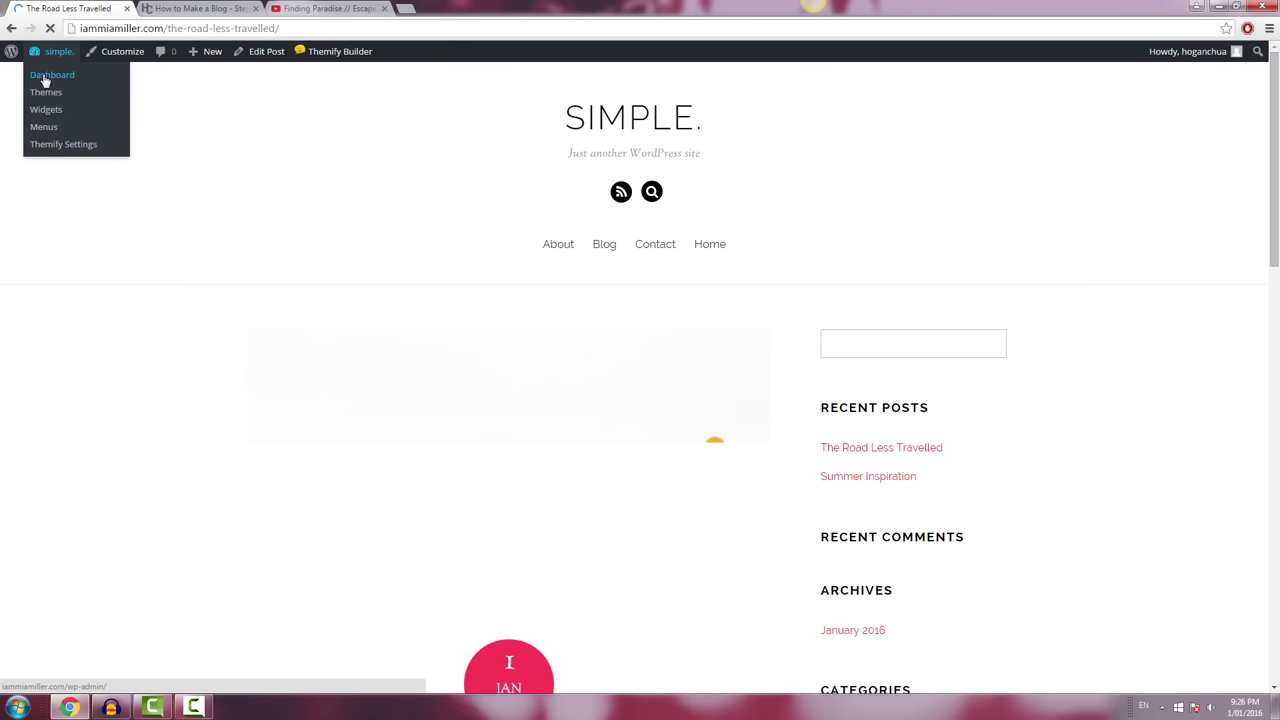
Return to the Dashboard and open Ultra's Themify Settings page.
left_click(44, 77)
mouse_move(22, 277)
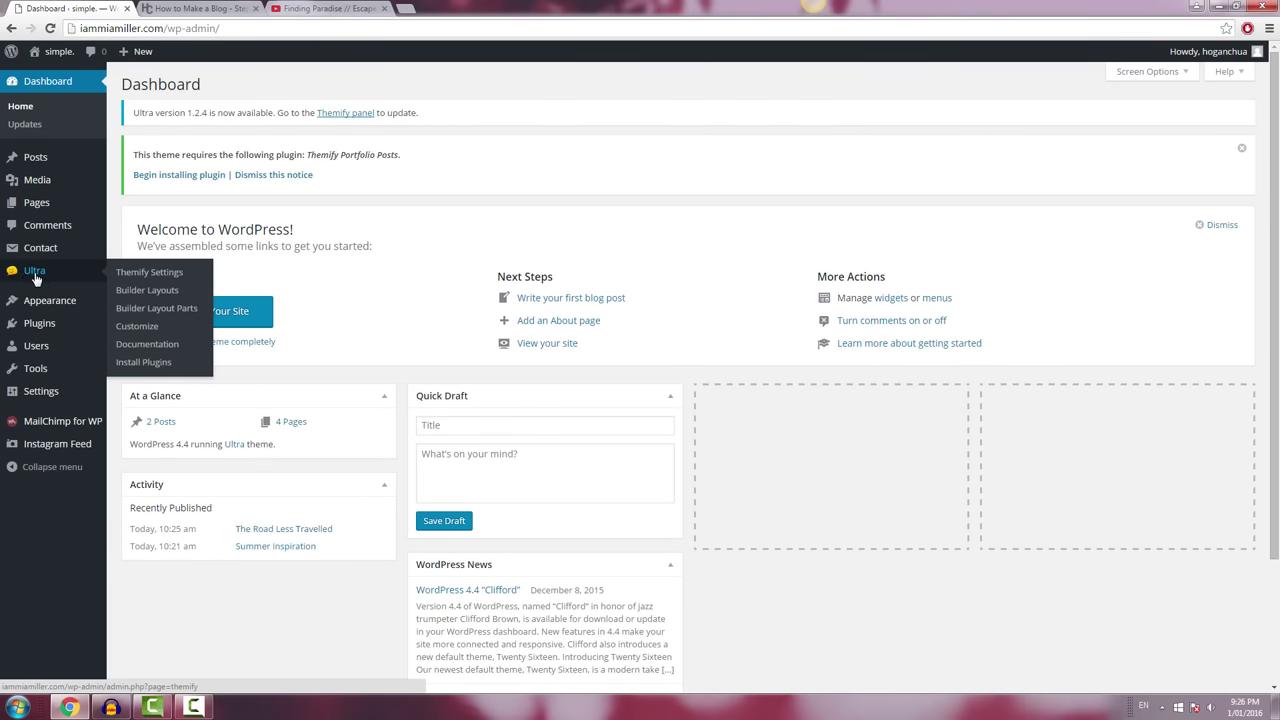
left_click(145, 273)
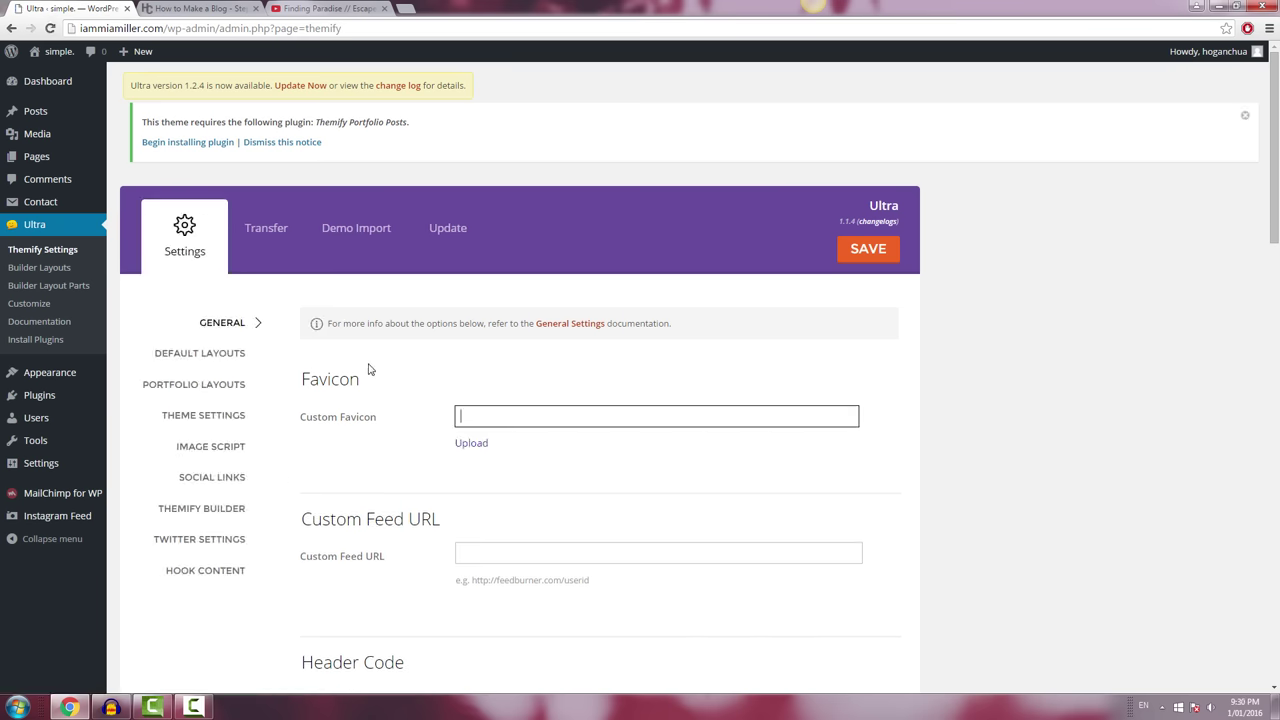
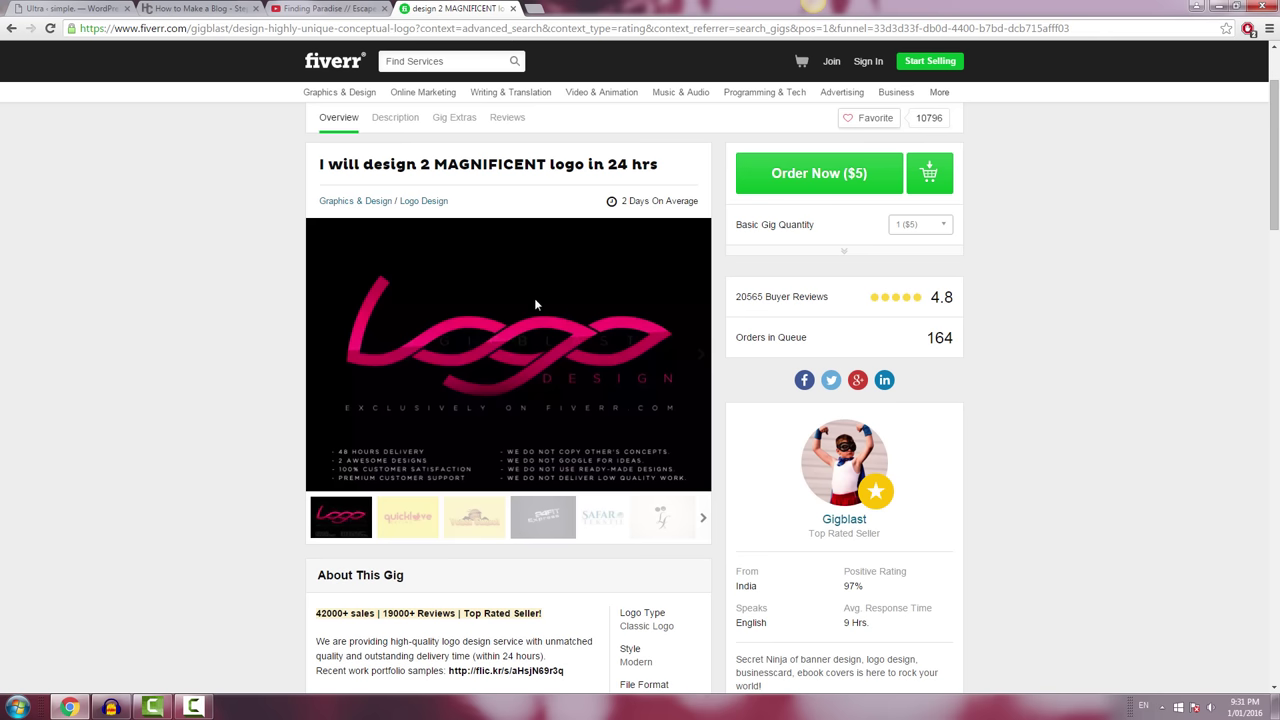
Highlight the PNG formats line, then start and cancel a Custom Favicon upload in Themify settings.
scroll(547, 400, "down", 2)
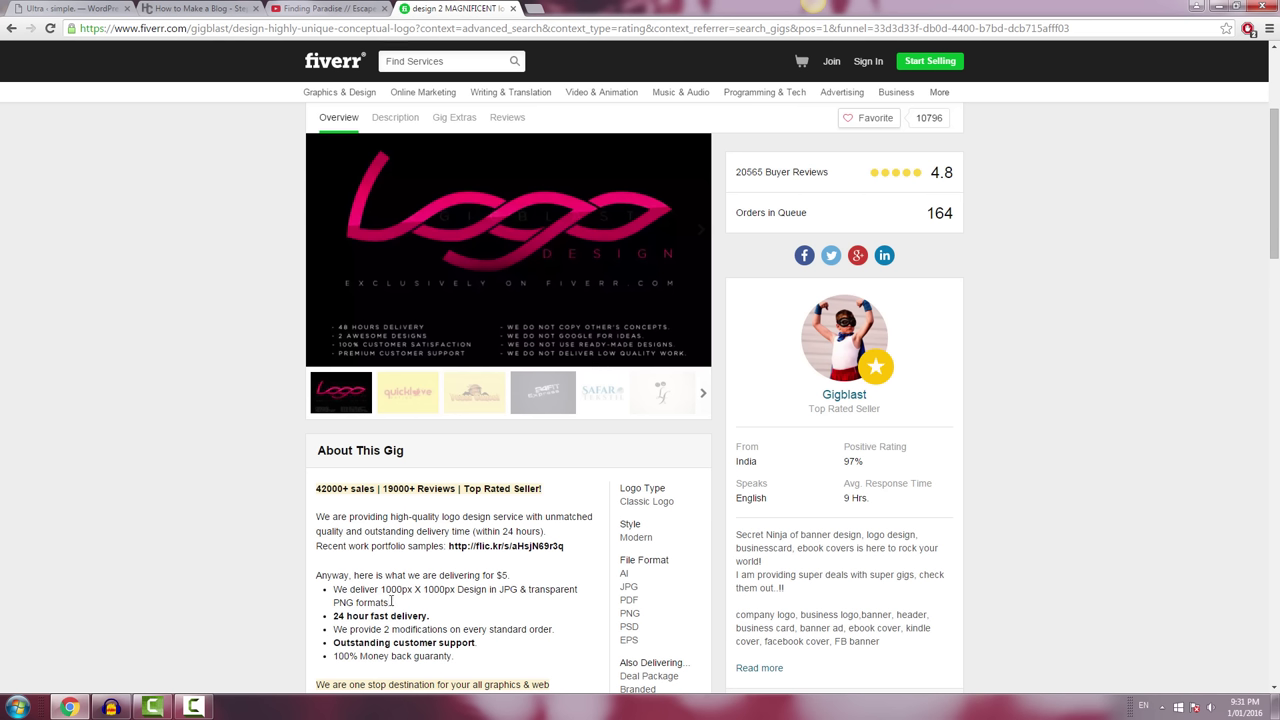
left_click_drag(391, 601, 335, 601)
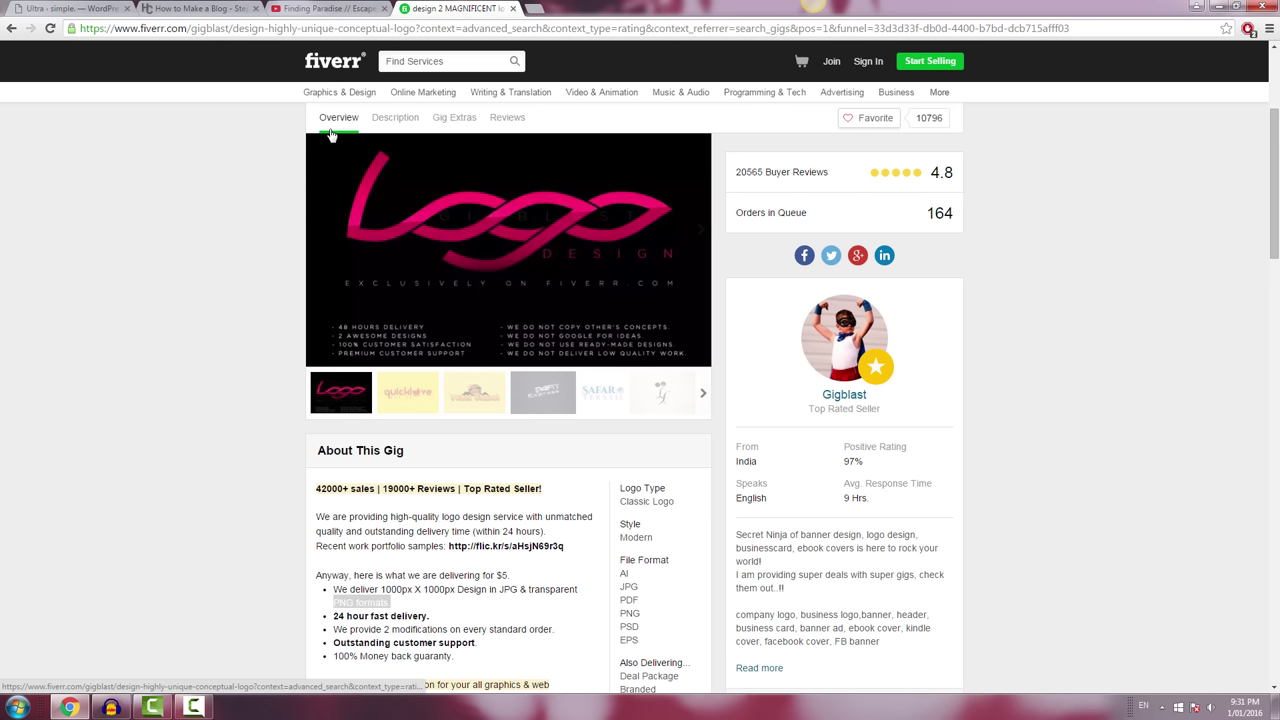
left_click(80, 9)
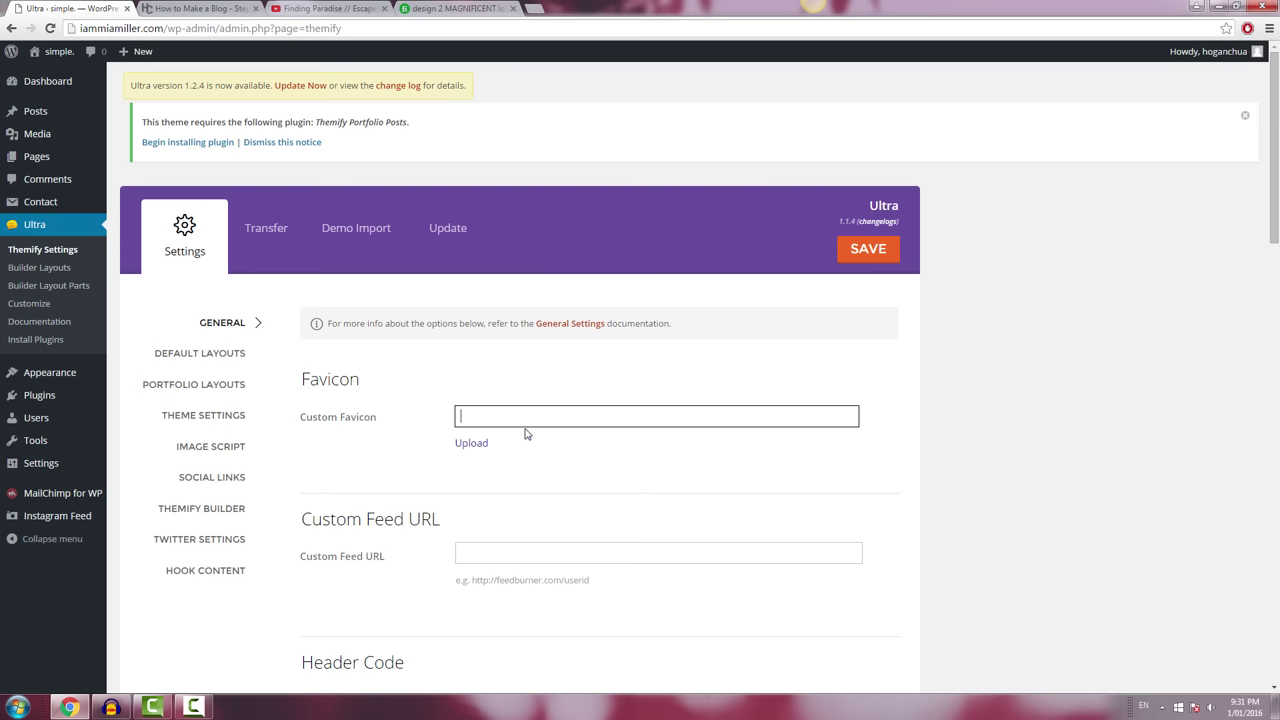
left_click(469, 445)
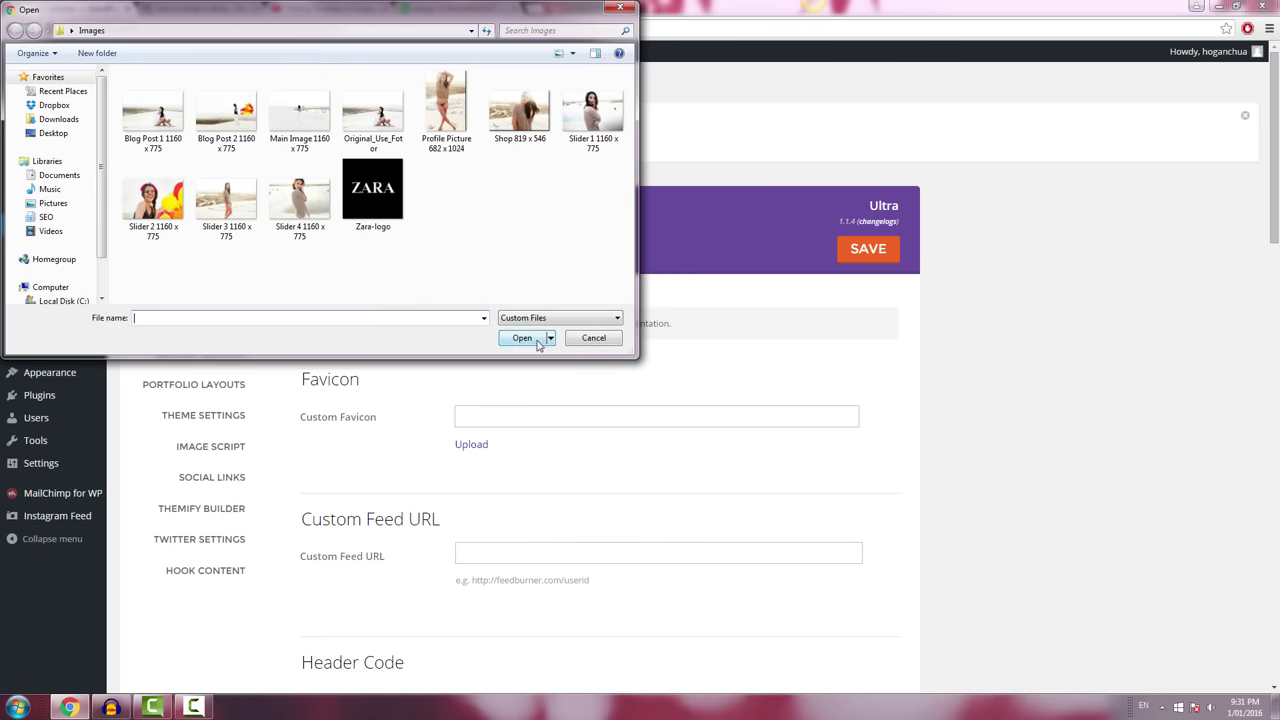
left_click(593, 338)
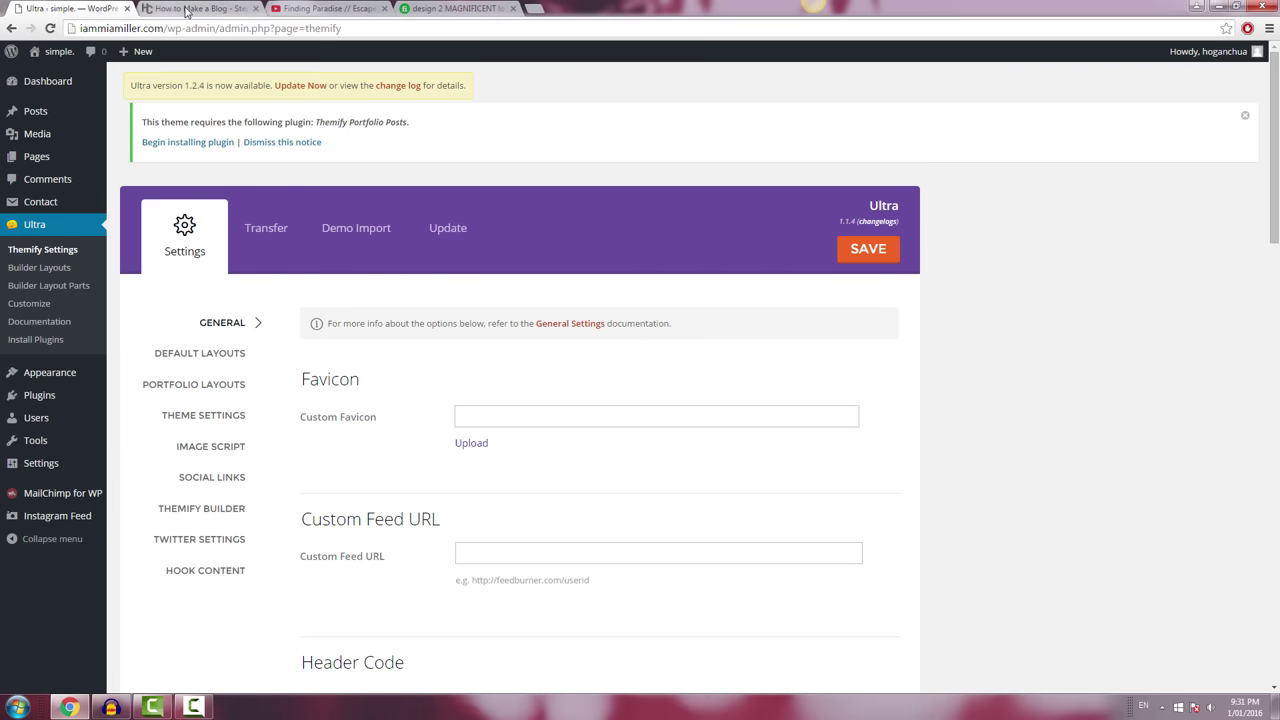
Open Resources > Ultimate Website Resources on the tutorial site alongside the Fiverr gig.
left_click(200, 8)
mouse_move(865, 62)
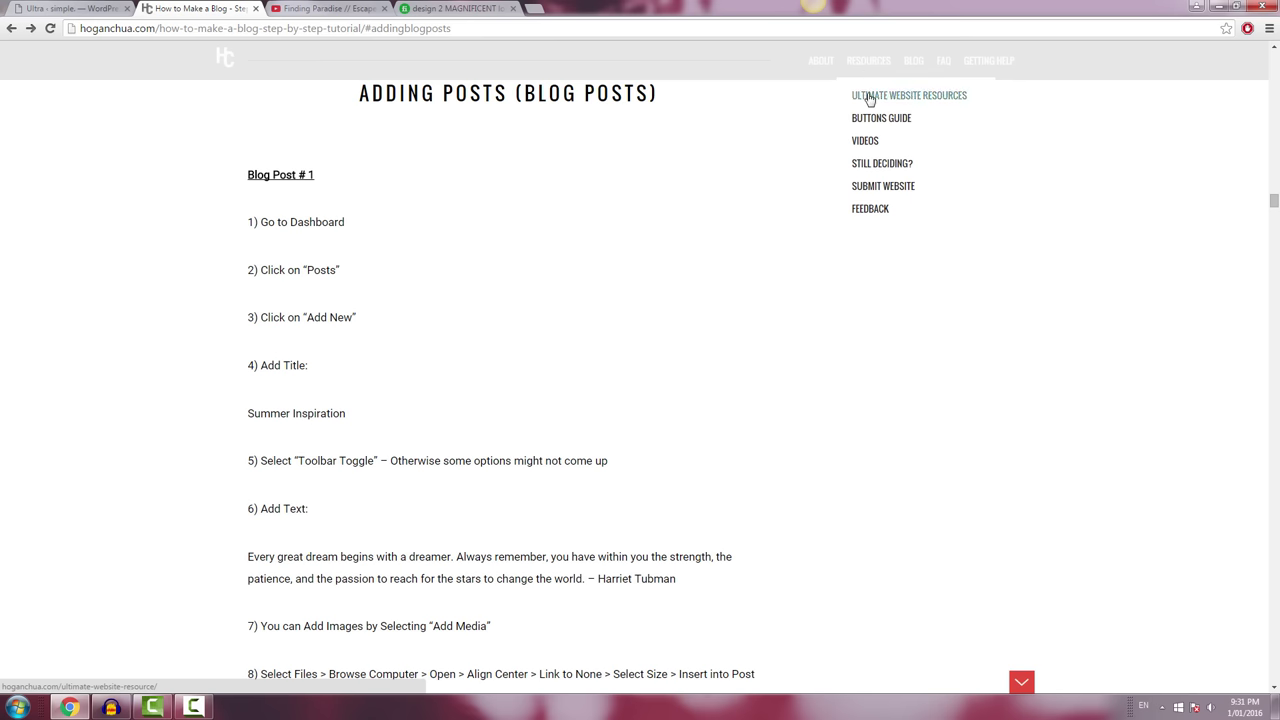
left_click(868, 97)
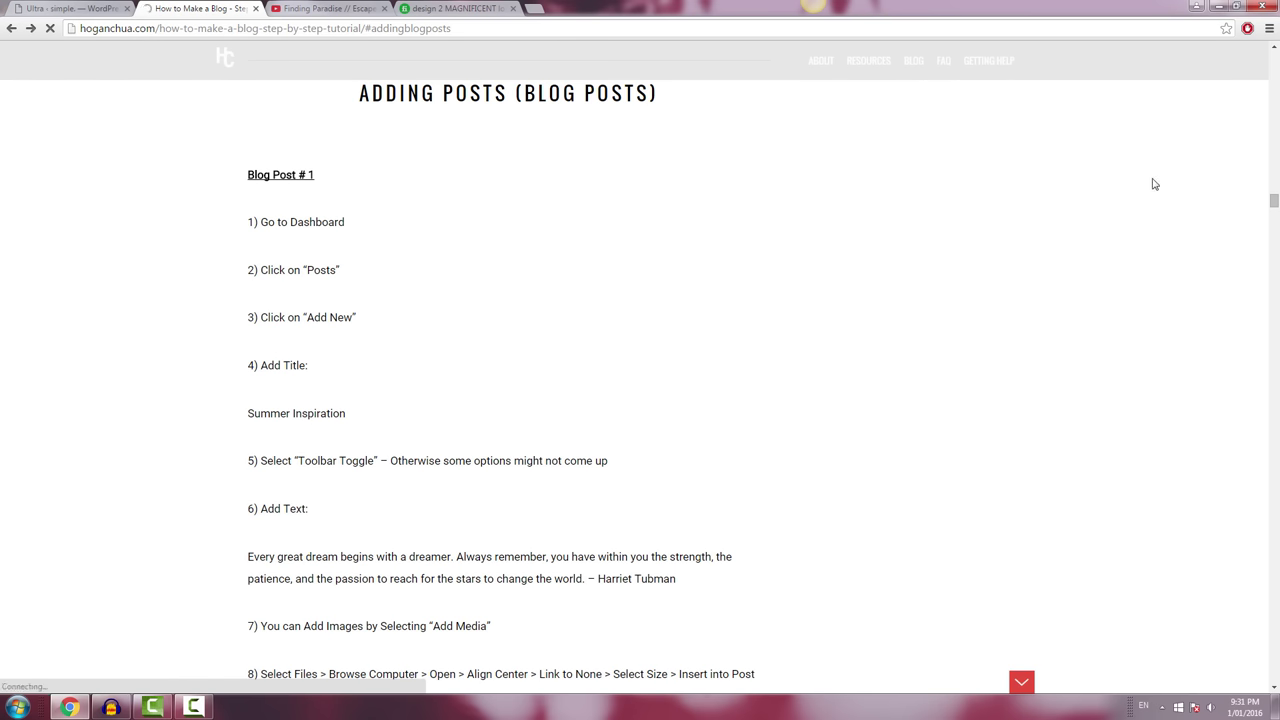
left_click(455, 8)
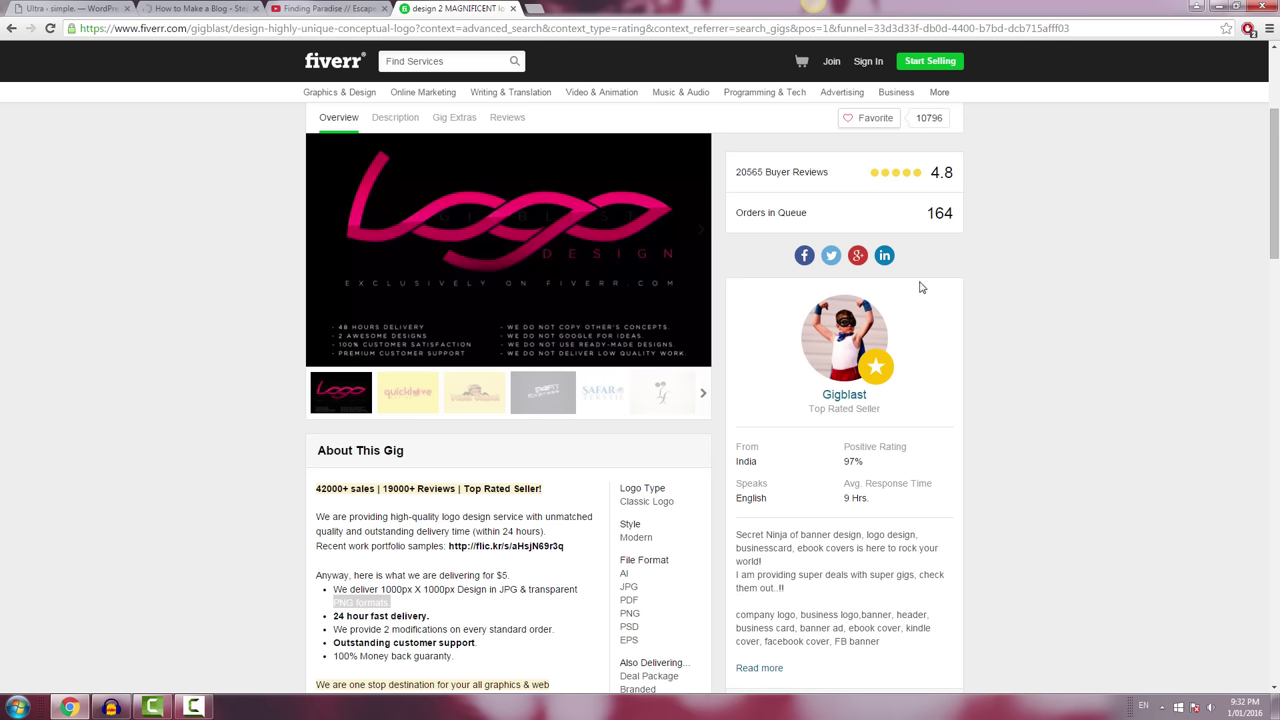
left_click(205, 9)
scroll(1260, 364, "down", 15)
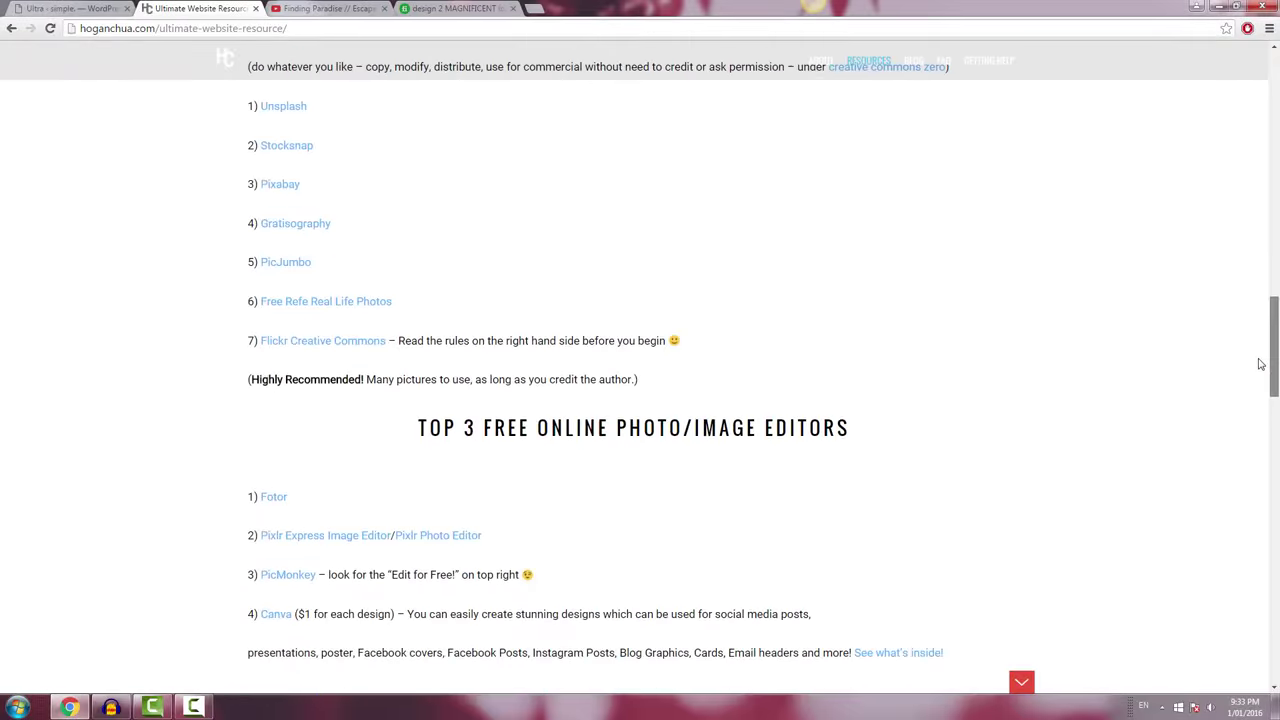
Highlight the Fiverr discount code under Logo Design and follow the '99 Designs' link.
scroll(1262, 380, "down", 8)
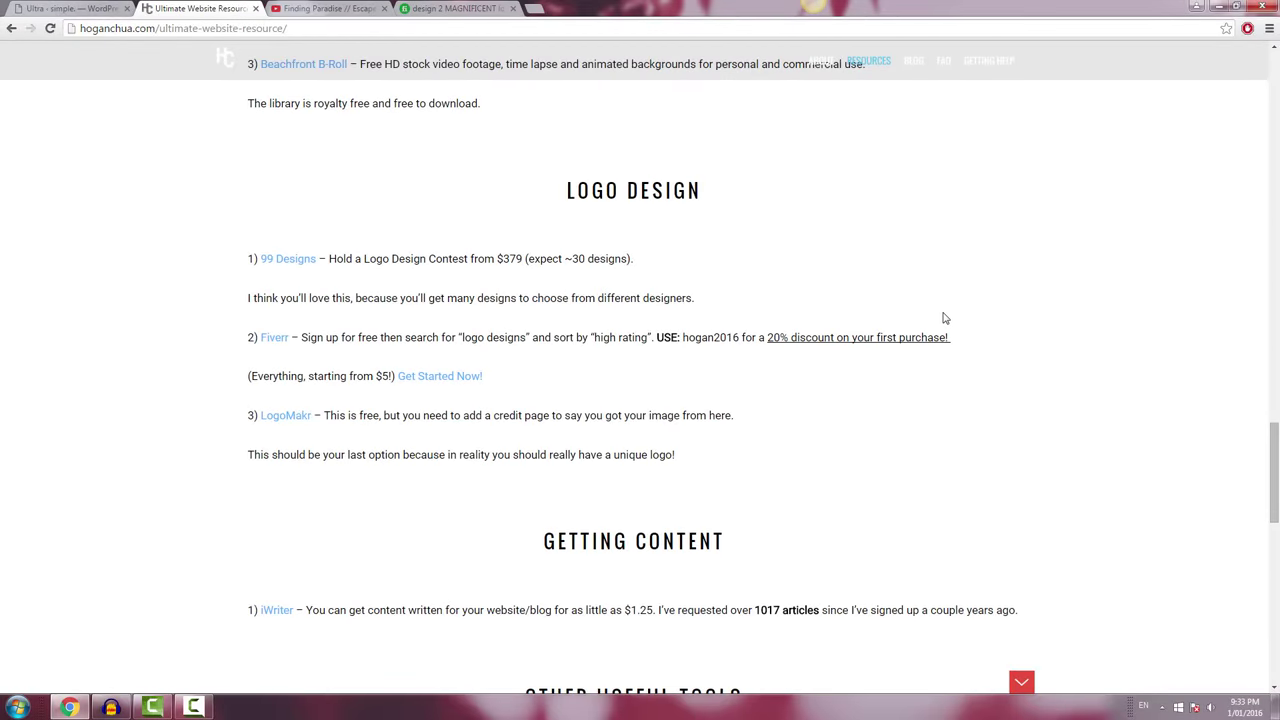
left_click_drag(737, 340, 681, 340)
left_click(283, 262)
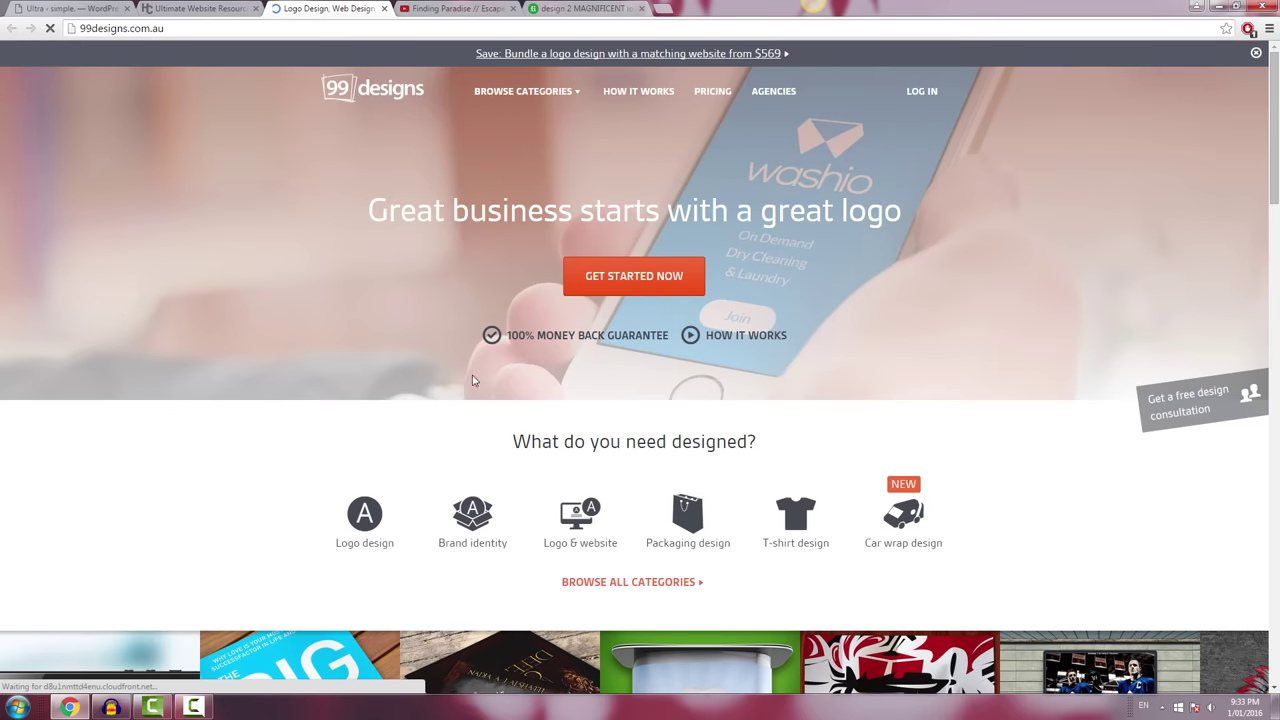
View the 'I want a good meaty design!!' contest under 99designs Logo design, then return to Themify settings.
left_click(367, 515)
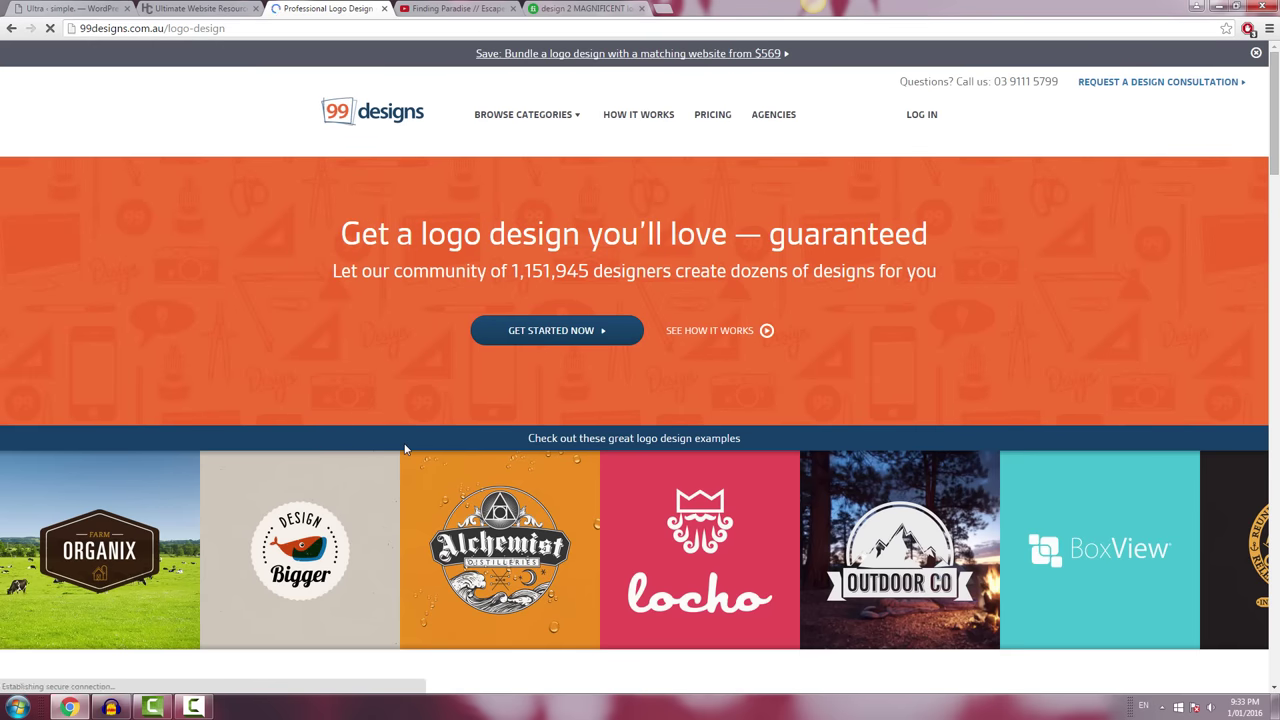
scroll(405, 448, "down", 6)
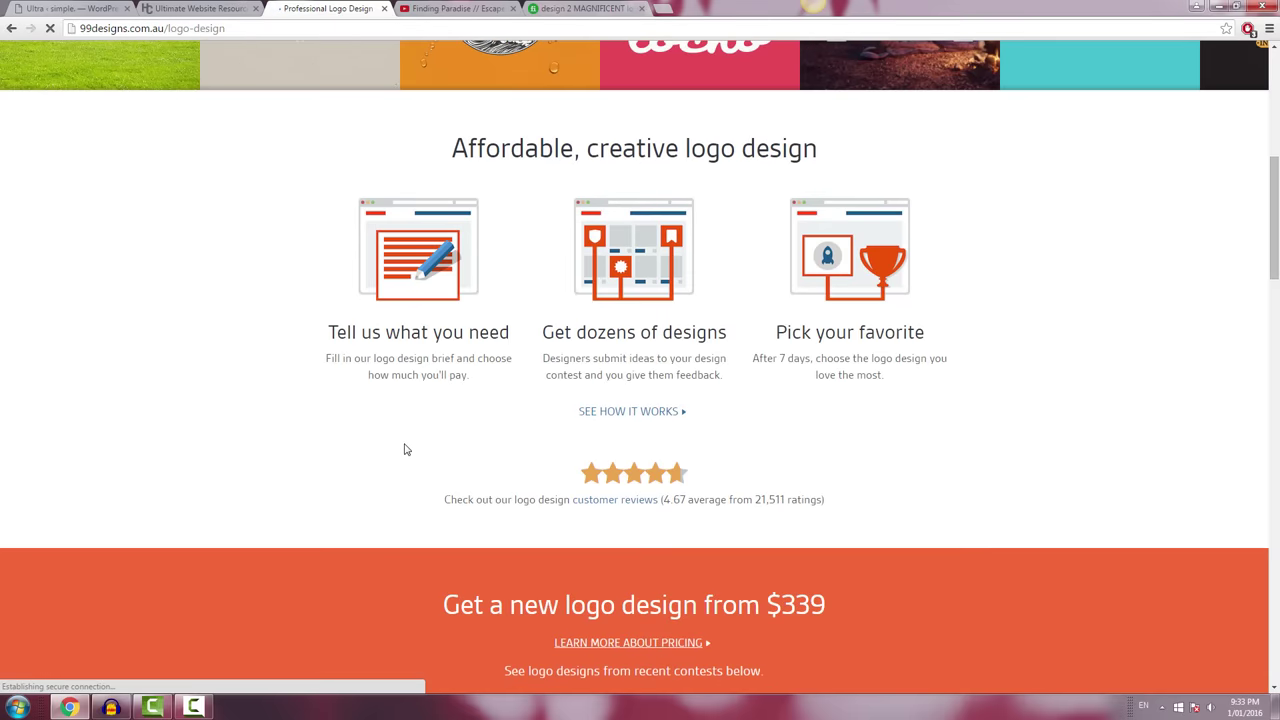
scroll(405, 449, "down", 2)
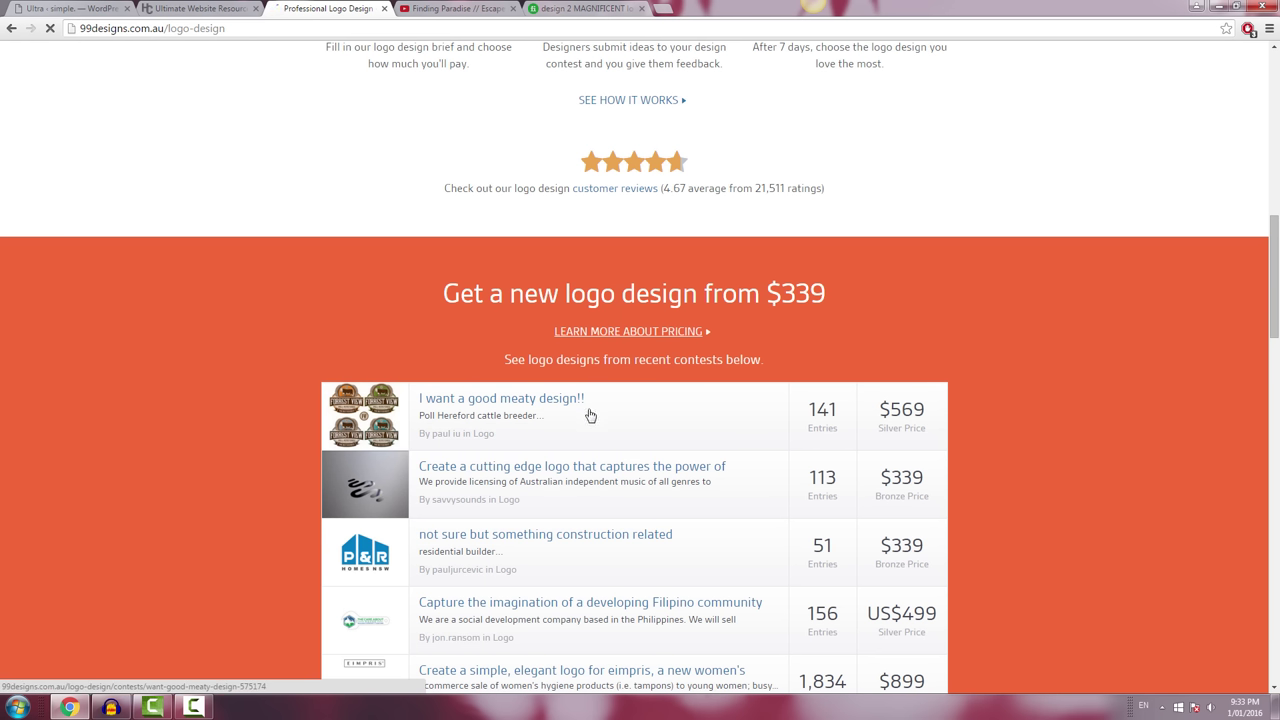
left_click(728, 431)
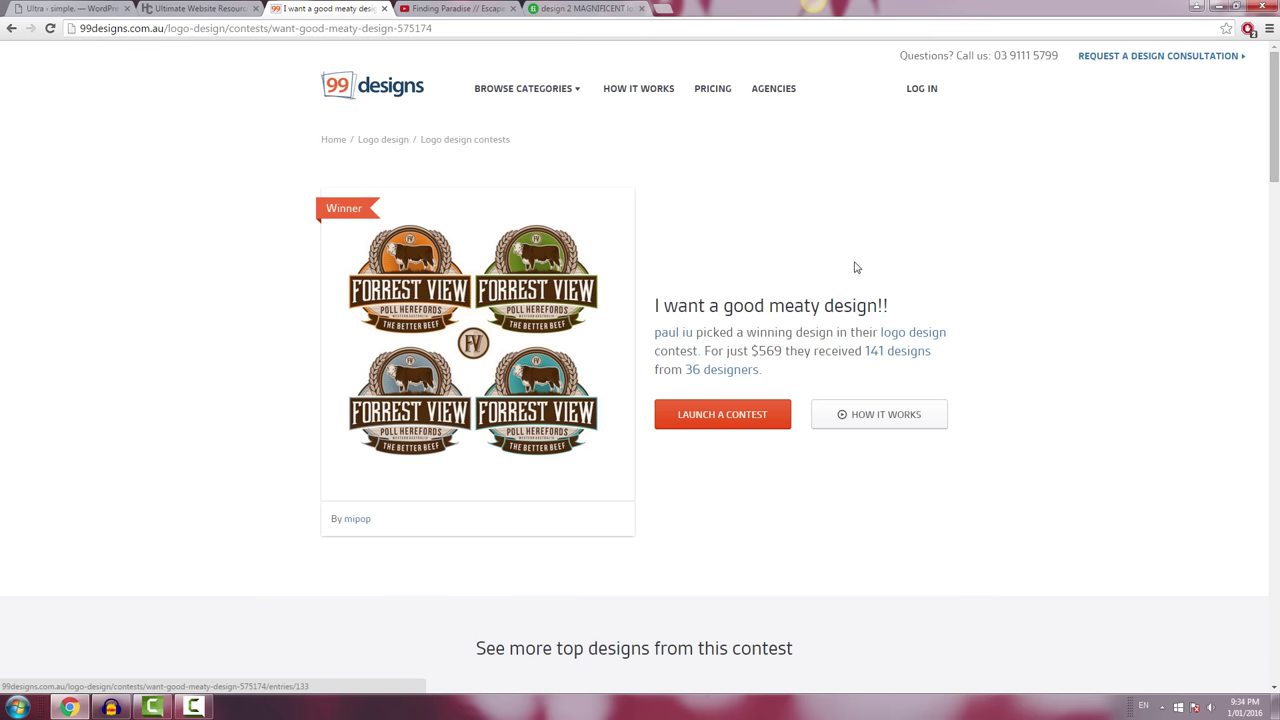
mouse_move(1274, 132)
left_mouse_down()
mouse_move(1274, 301)
mouse_move(1277, 137)
left_mouse_up()
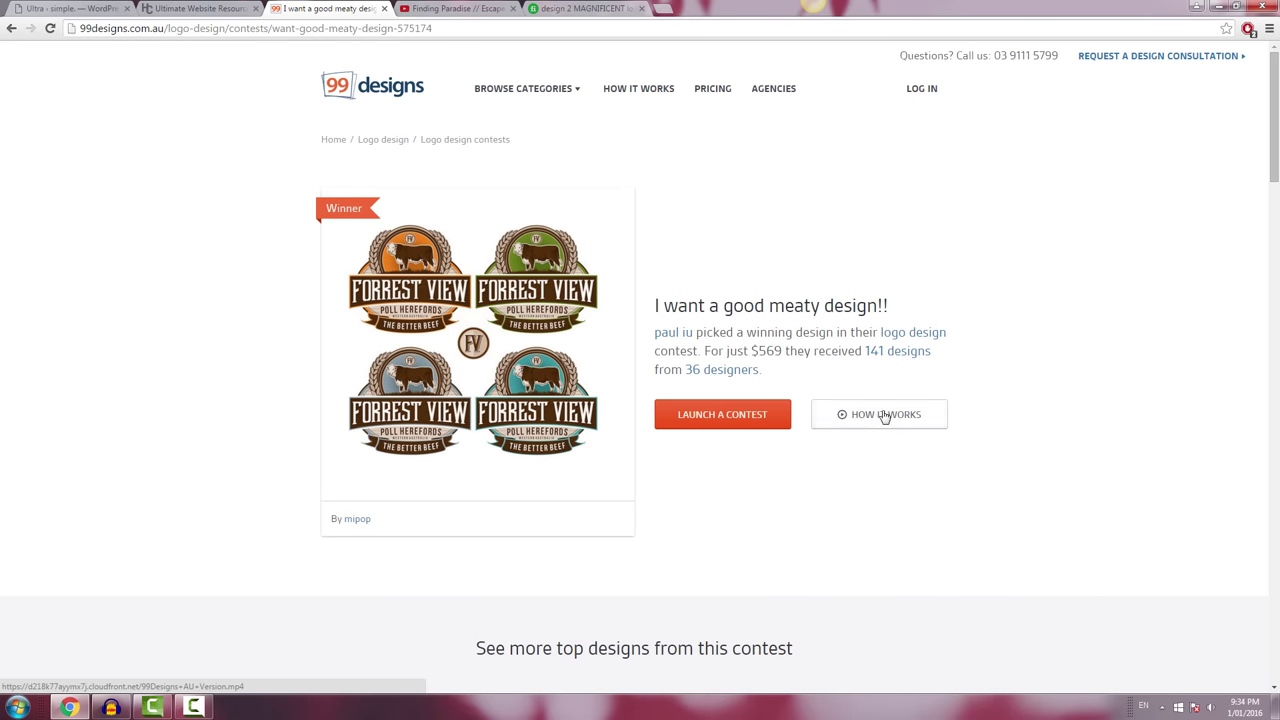
left_click(69, 12)
scroll(512, 293, "down", 2)
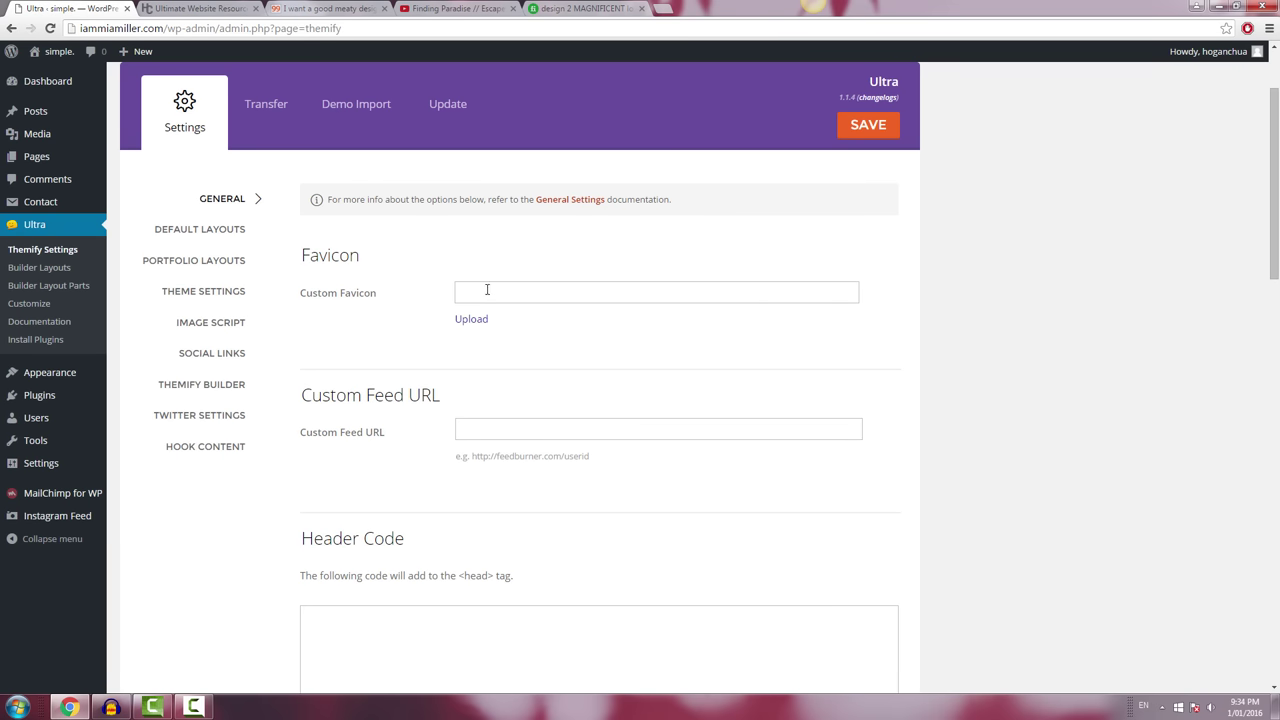
Scroll to the Footer Code field and highlight its help note.
scroll(487, 289, "down", 1)
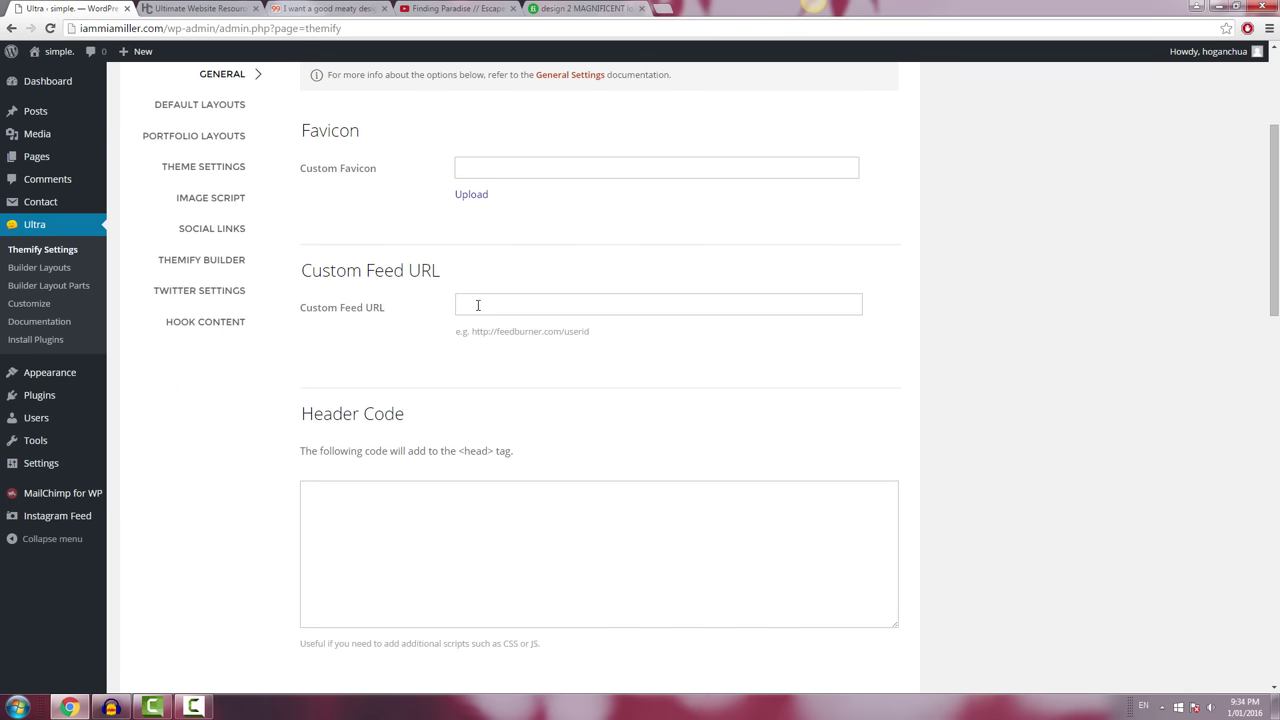
scroll(390, 397, "down", 1)
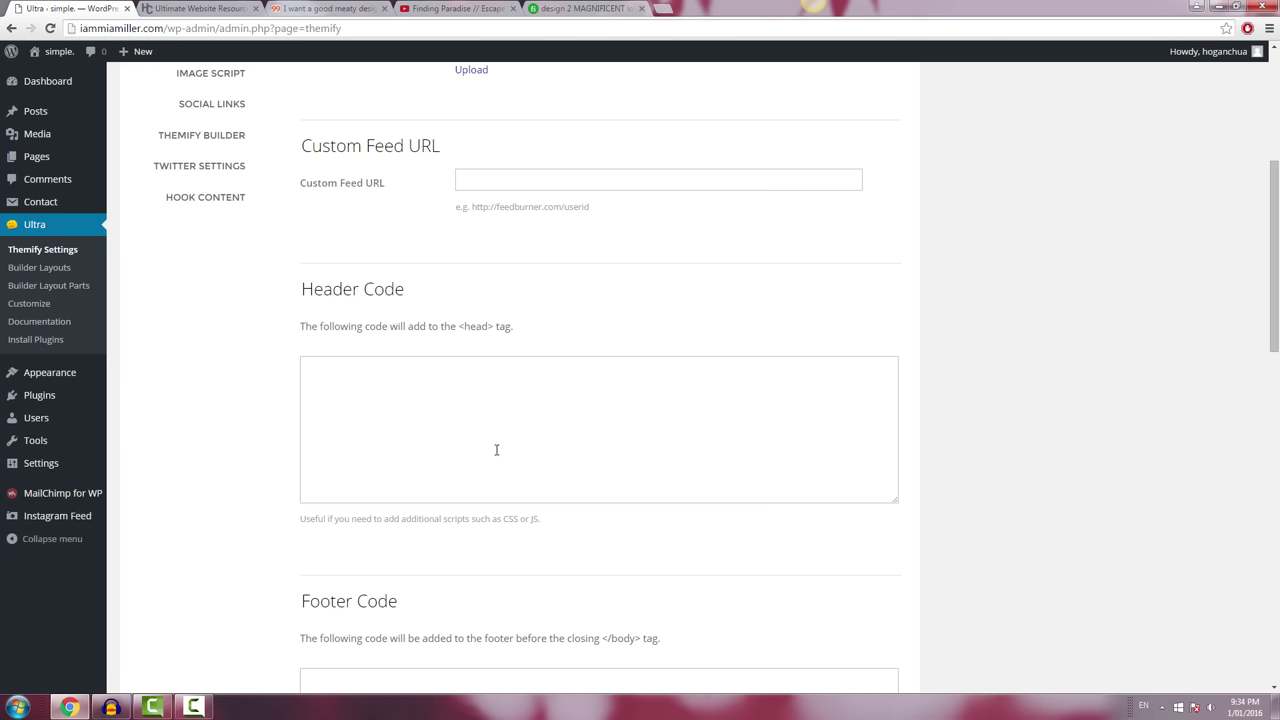
scroll(488, 421, "down", 2)
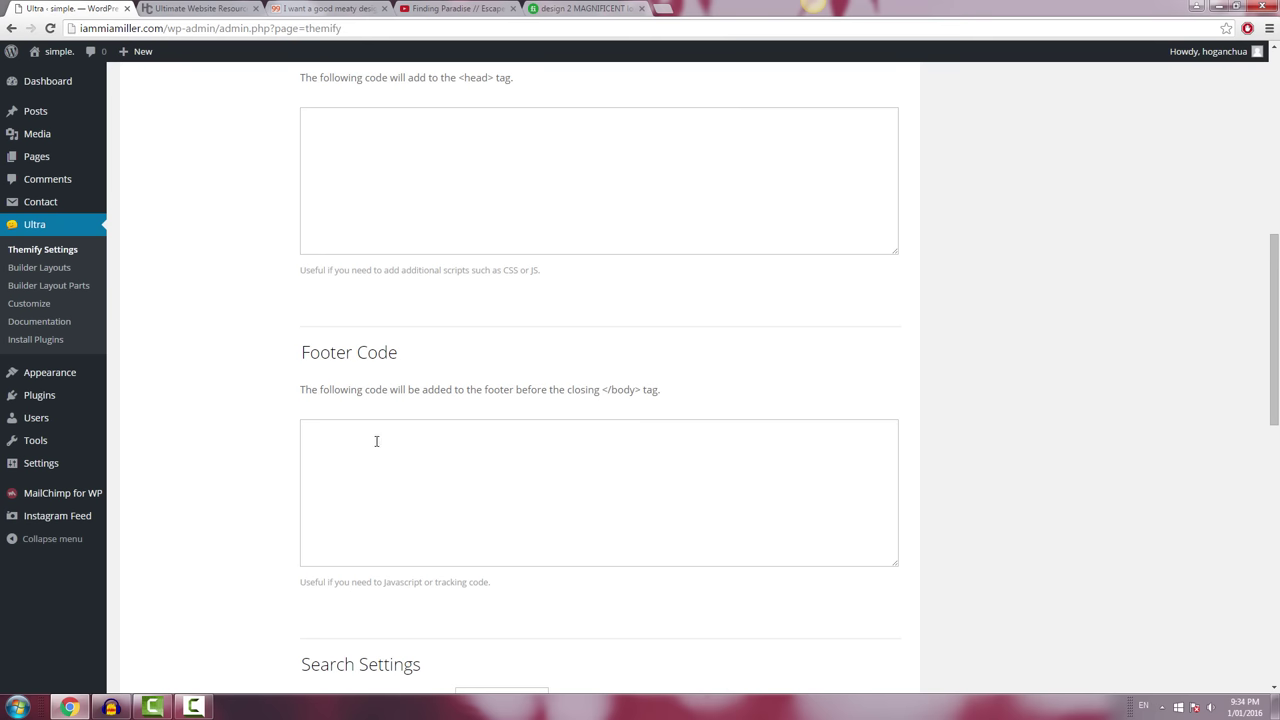
left_click(341, 441)
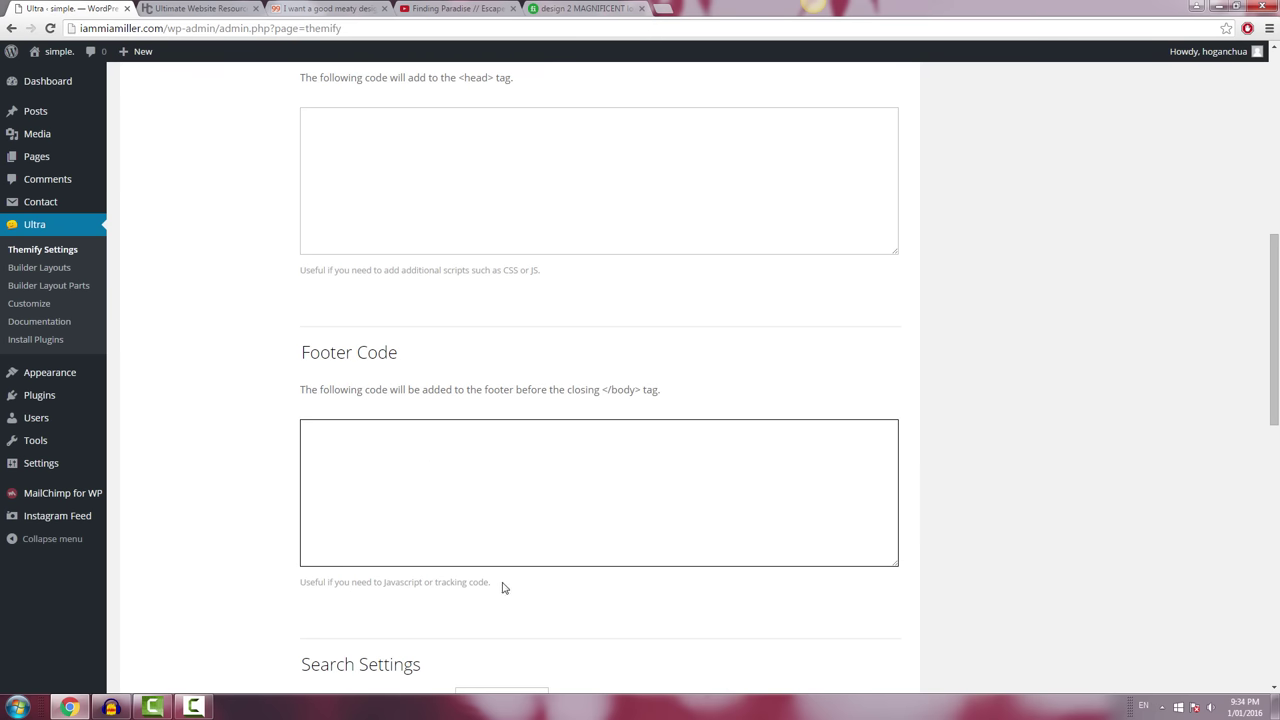
left_click_drag(510, 586, 298, 582)
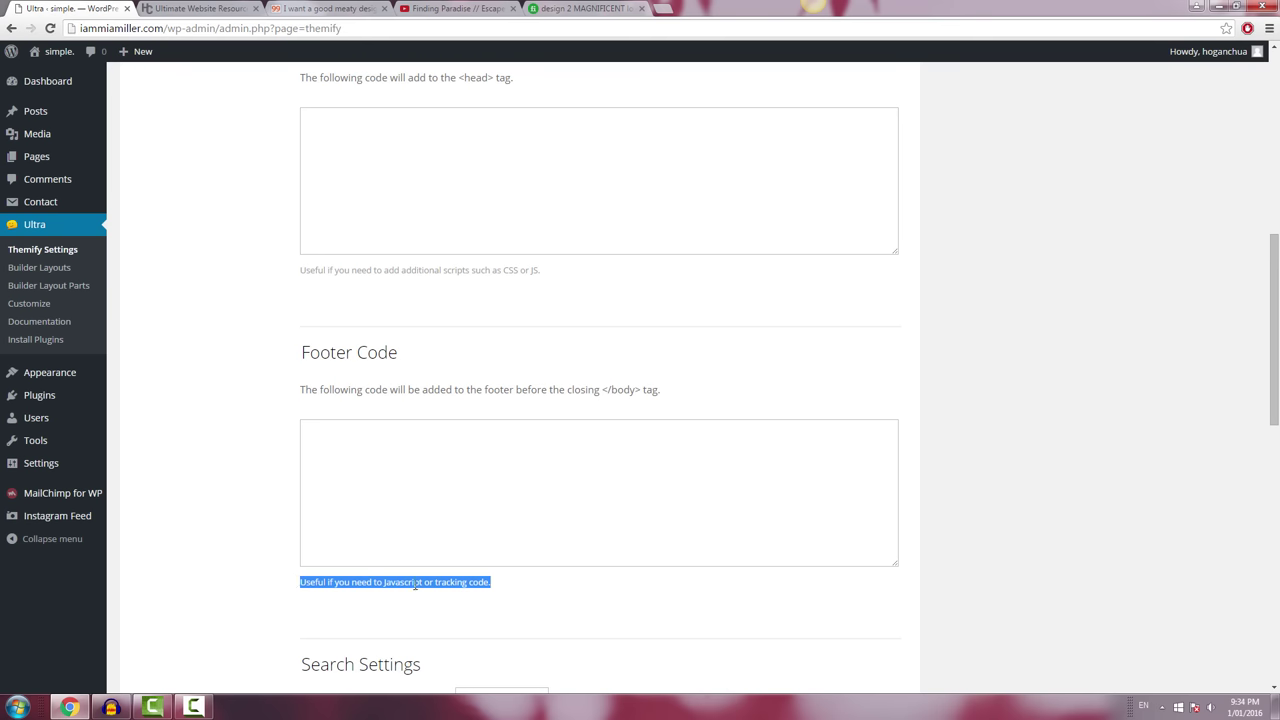
left_click(477, 512)
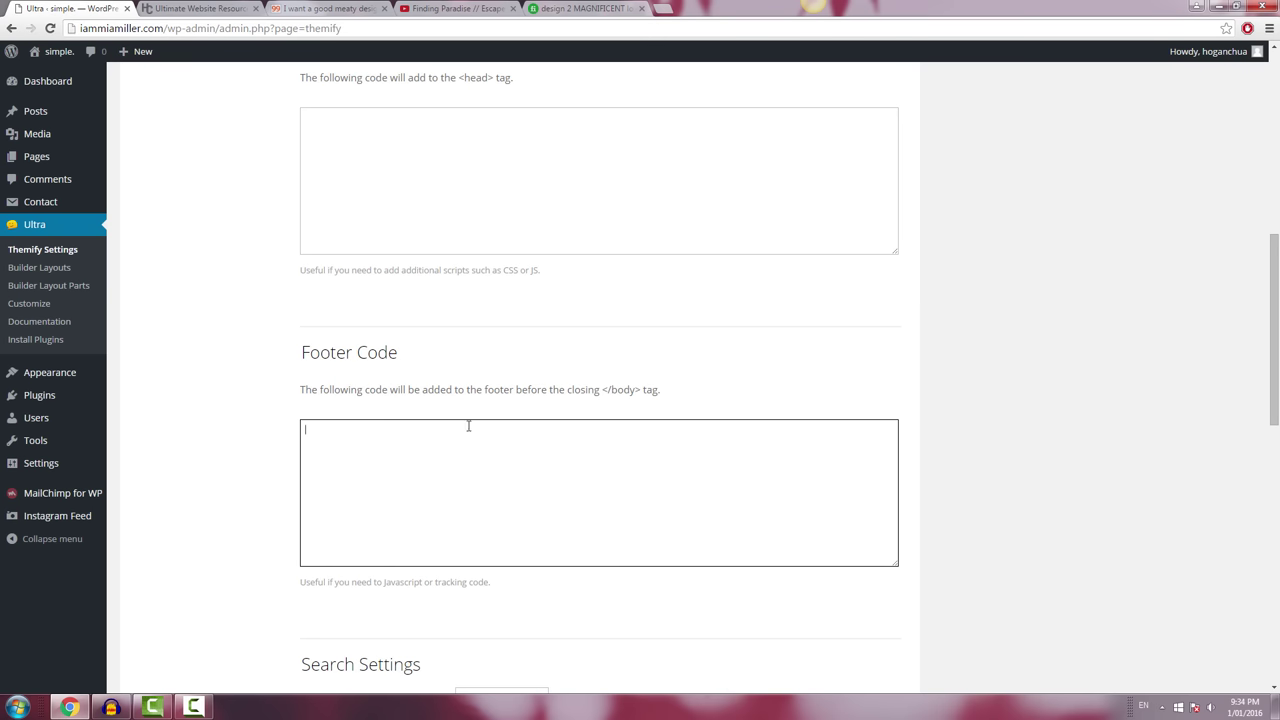
Choose 'Show all Google Fonts' and save the theme settings.
scroll(451, 447, "down", 3)
scroll(451, 452, "down", 3)
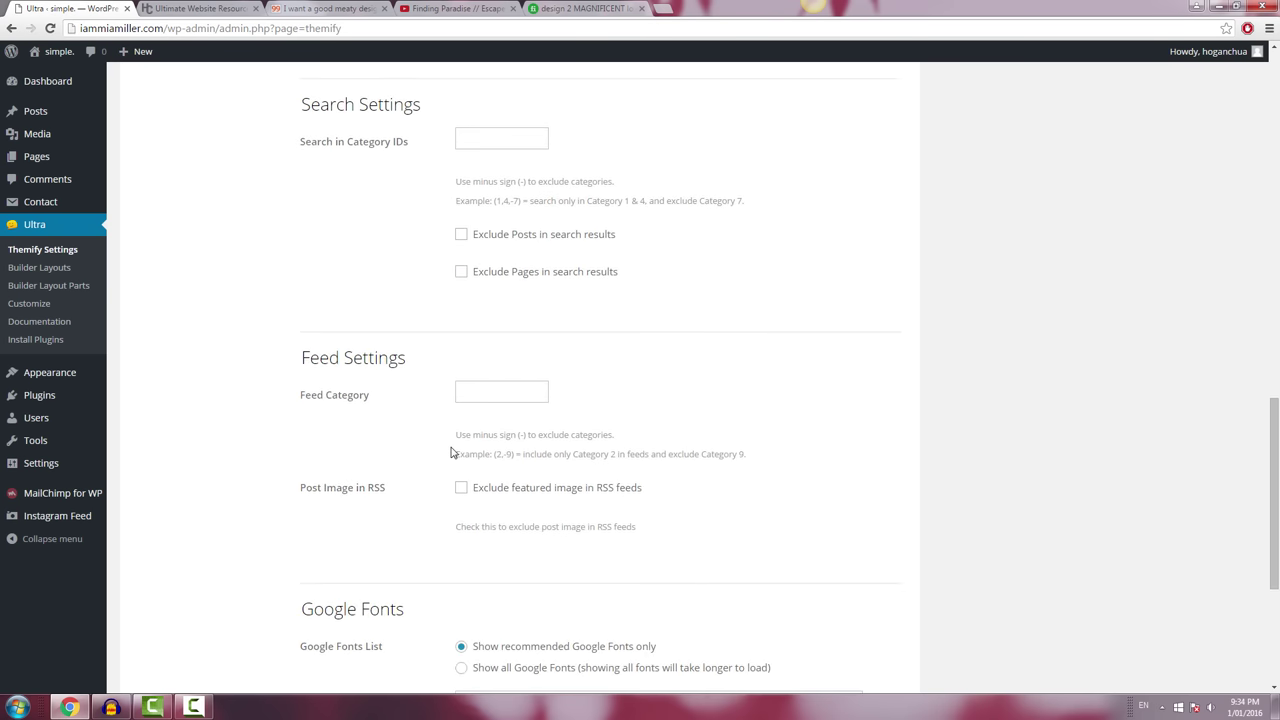
scroll(451, 452, "down", 3)
left_click_drag(405, 360, 300, 360)
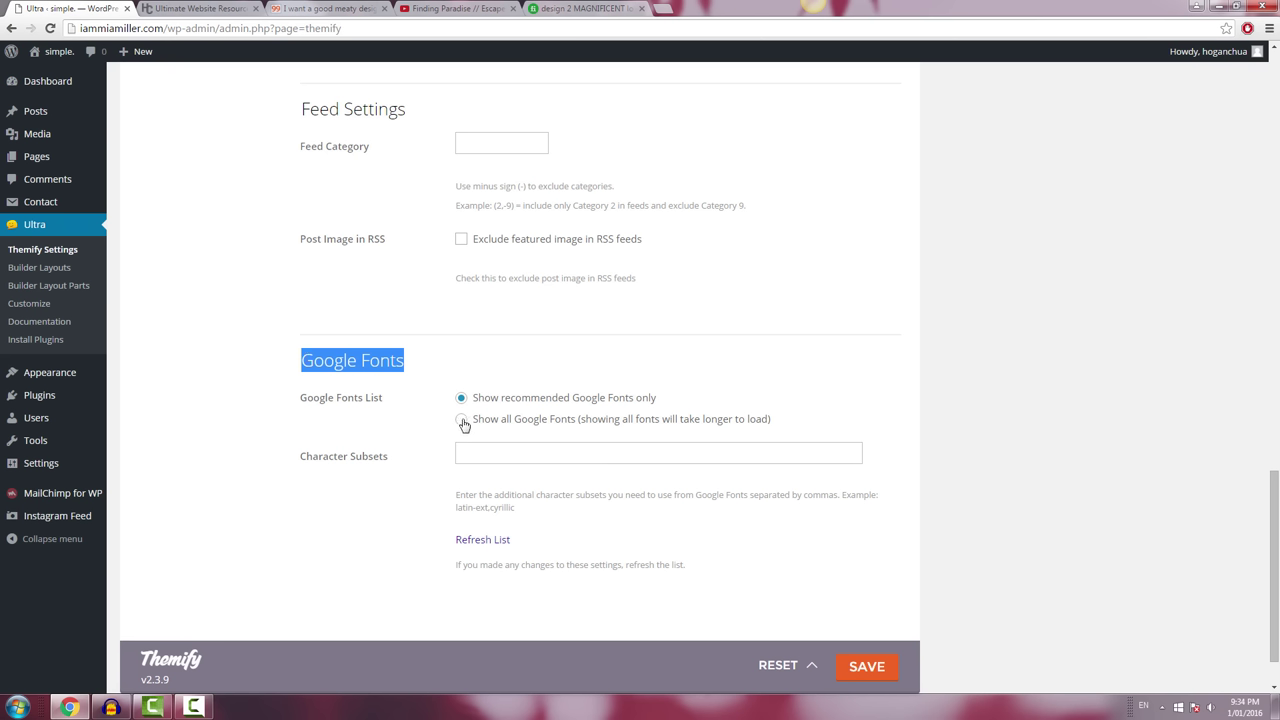
left_click(462, 421)
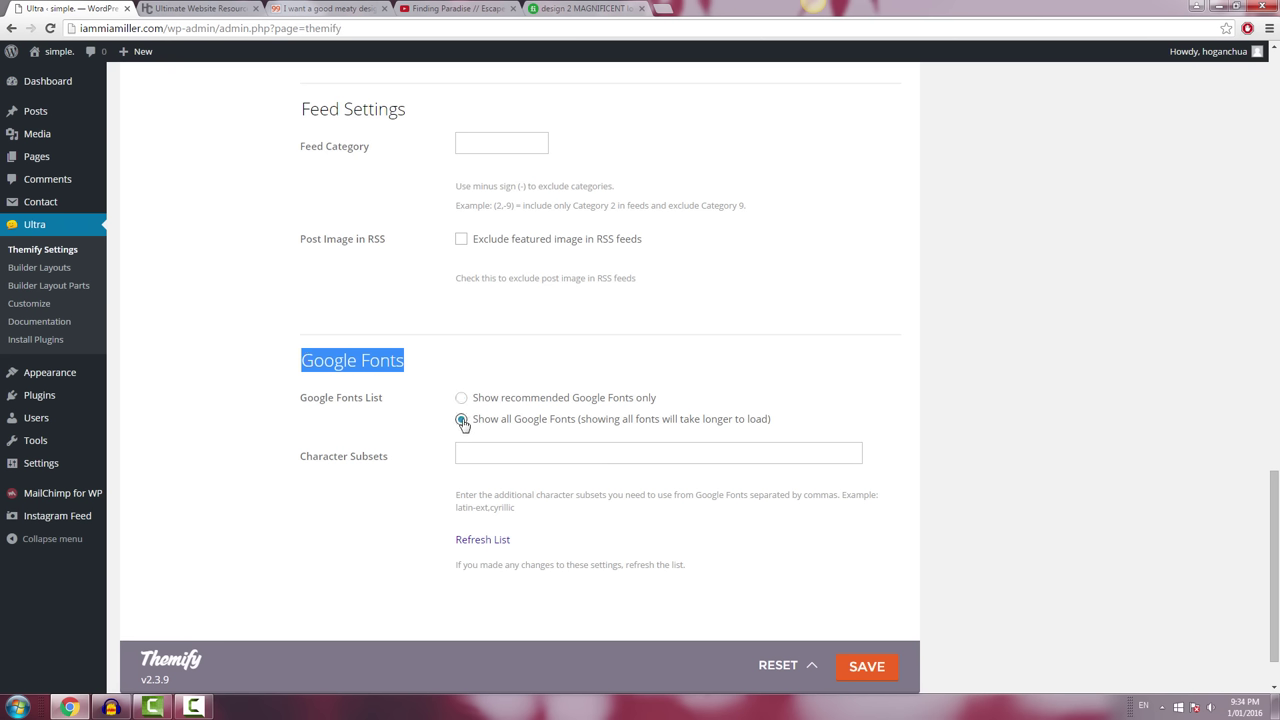
left_click(862, 668)
scroll(1244, 249, "up", 10)
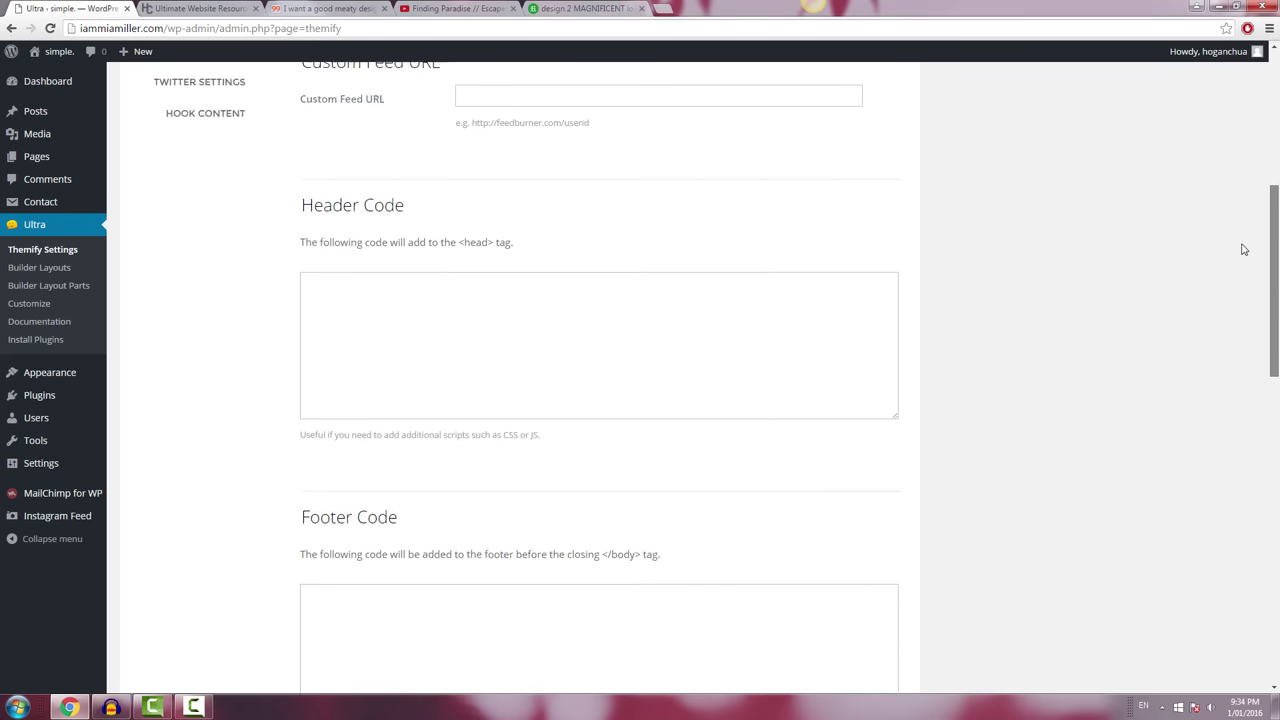
scroll(1244, 249, "up", 3)
Open Default Layouts and view the January 2016 archive on the live blog in a new tab.
left_click(205, 230)
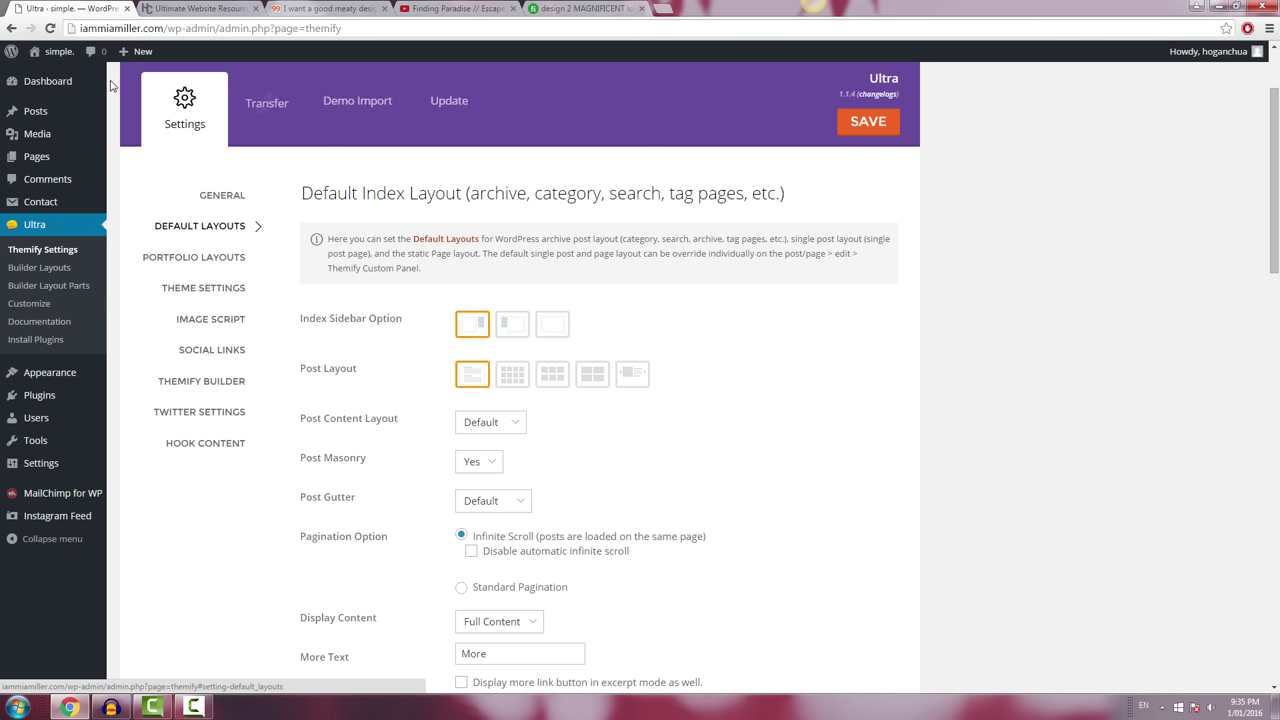
mouse_move(52, 51)
right_click(54, 78)
left_click(56, 80)
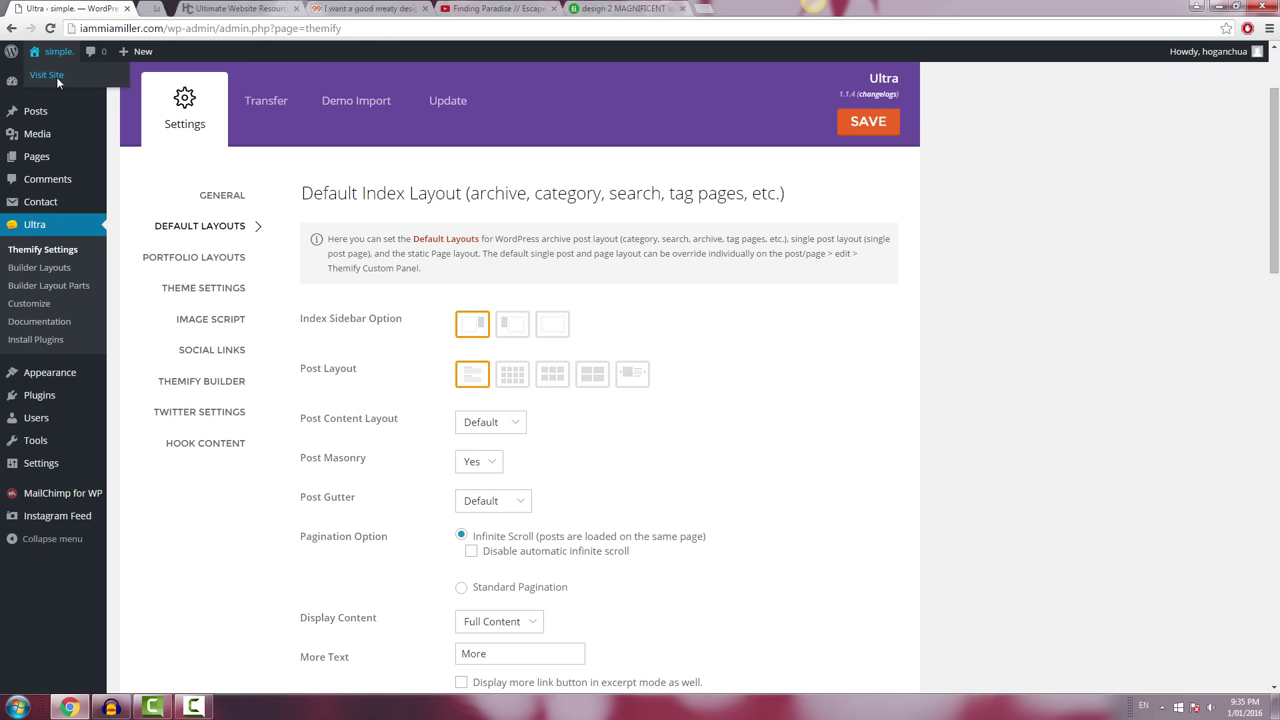
left_click(168, 14)
scroll(1275, 218, "down", 1)
scroll(1275, 218, "down", 2)
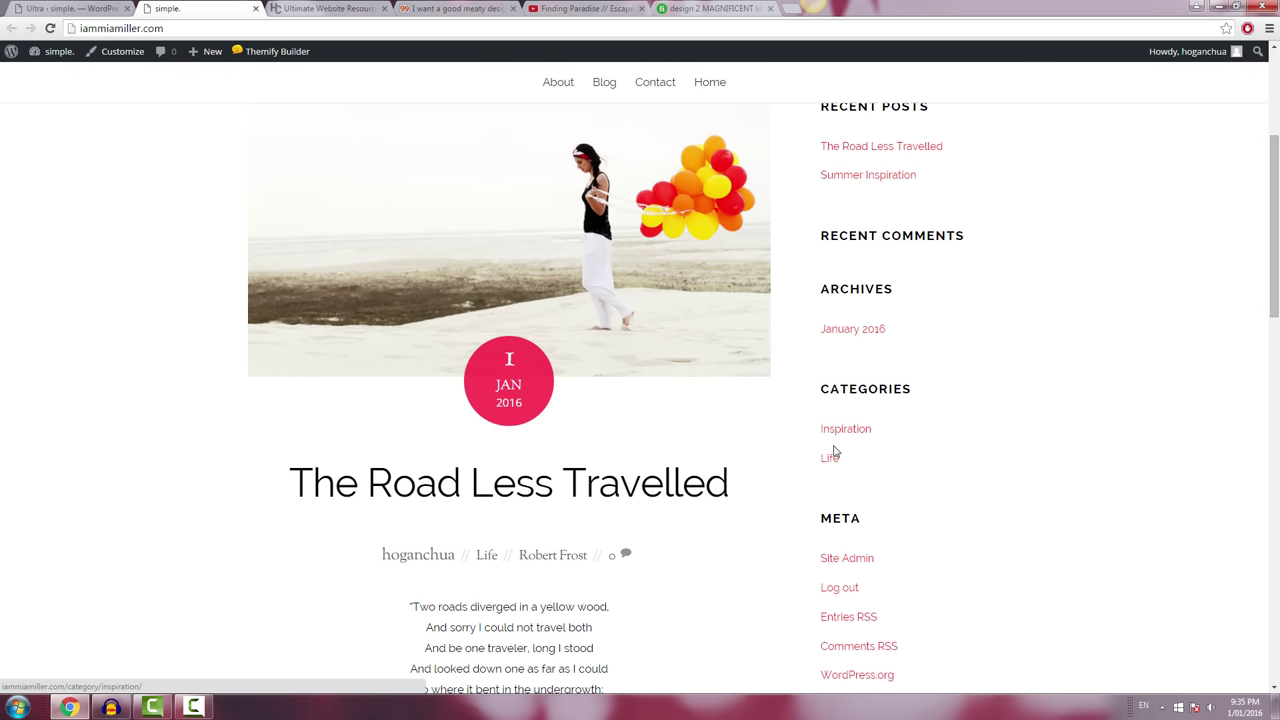
scroll(869, 265, "down", 1)
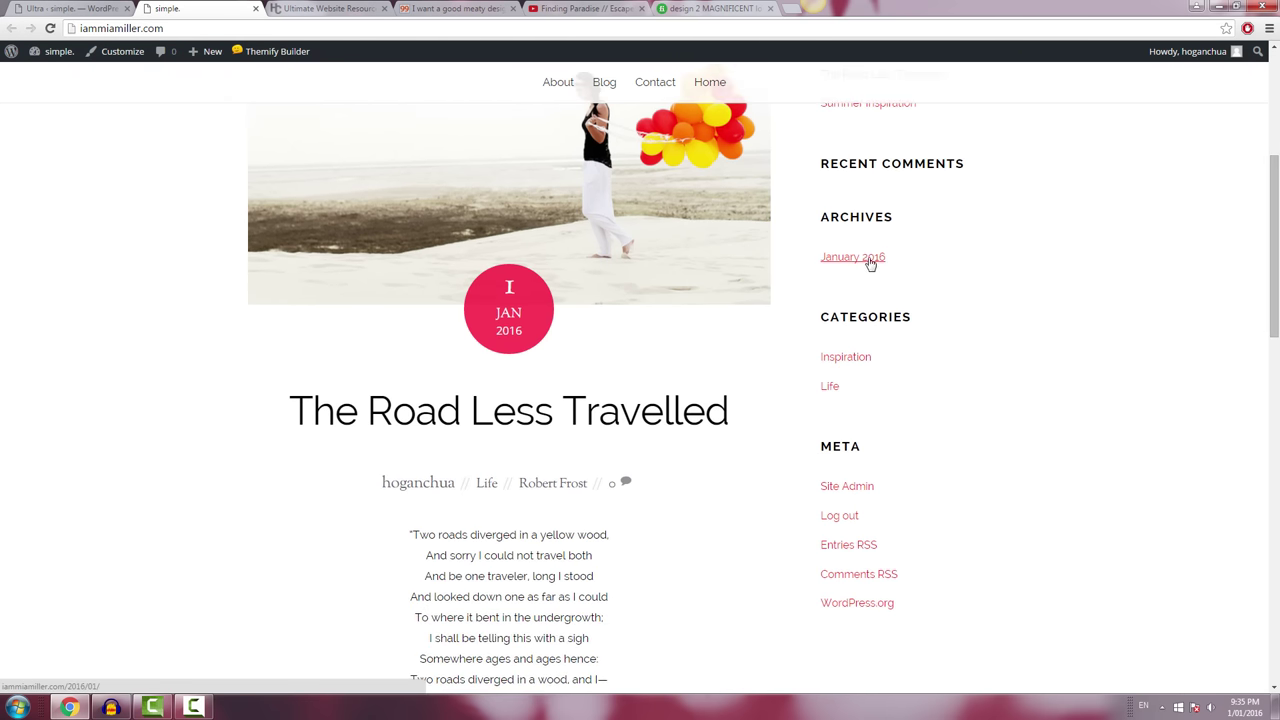
left_click(869, 260)
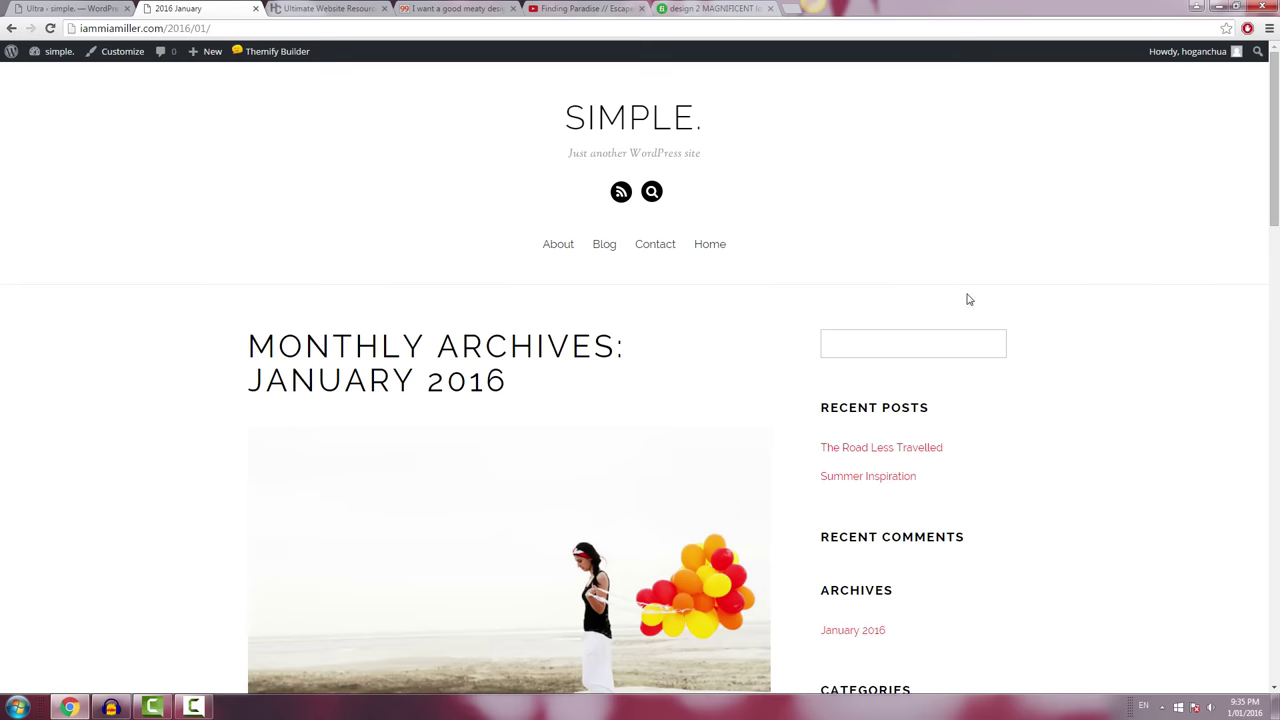
scroll(1275, 150, "down", 4)
scroll(1277, 201, "up", 1)
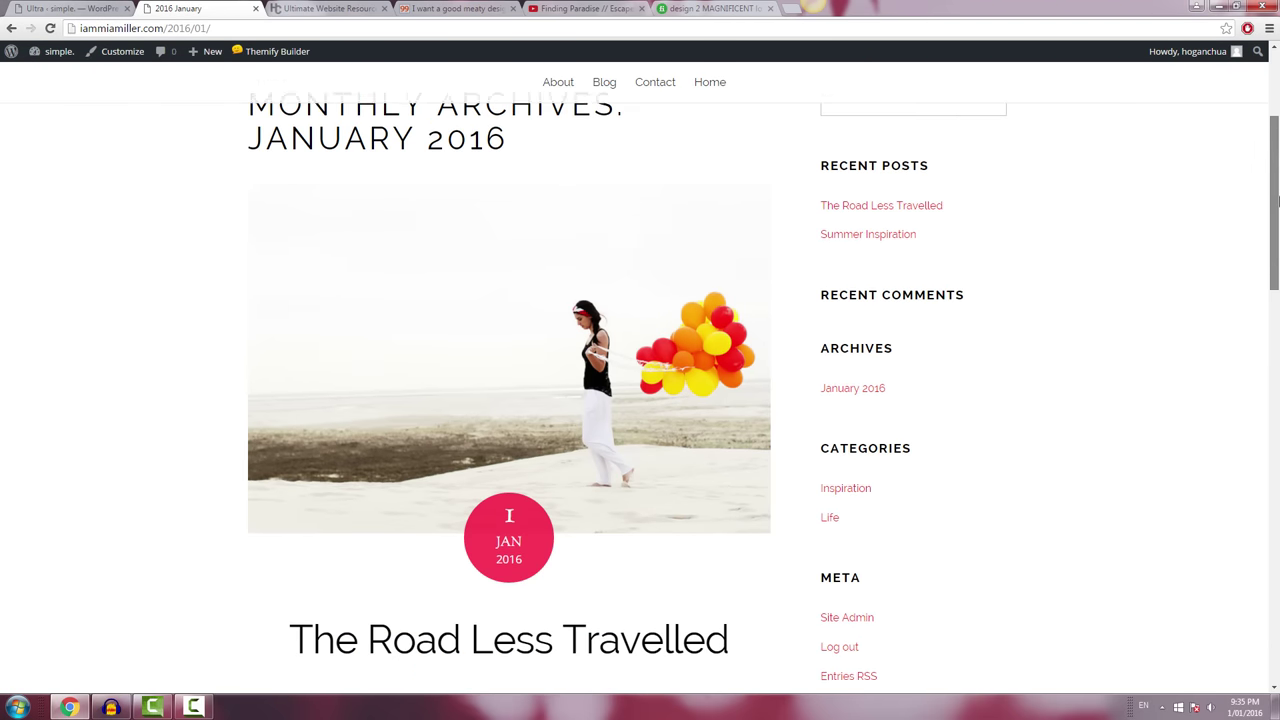
scroll(594, 340, "up", 1)
Set the Index Sidebar Option to No Sidebar, save, and reload the archive to check it.
left_click(75, 9)
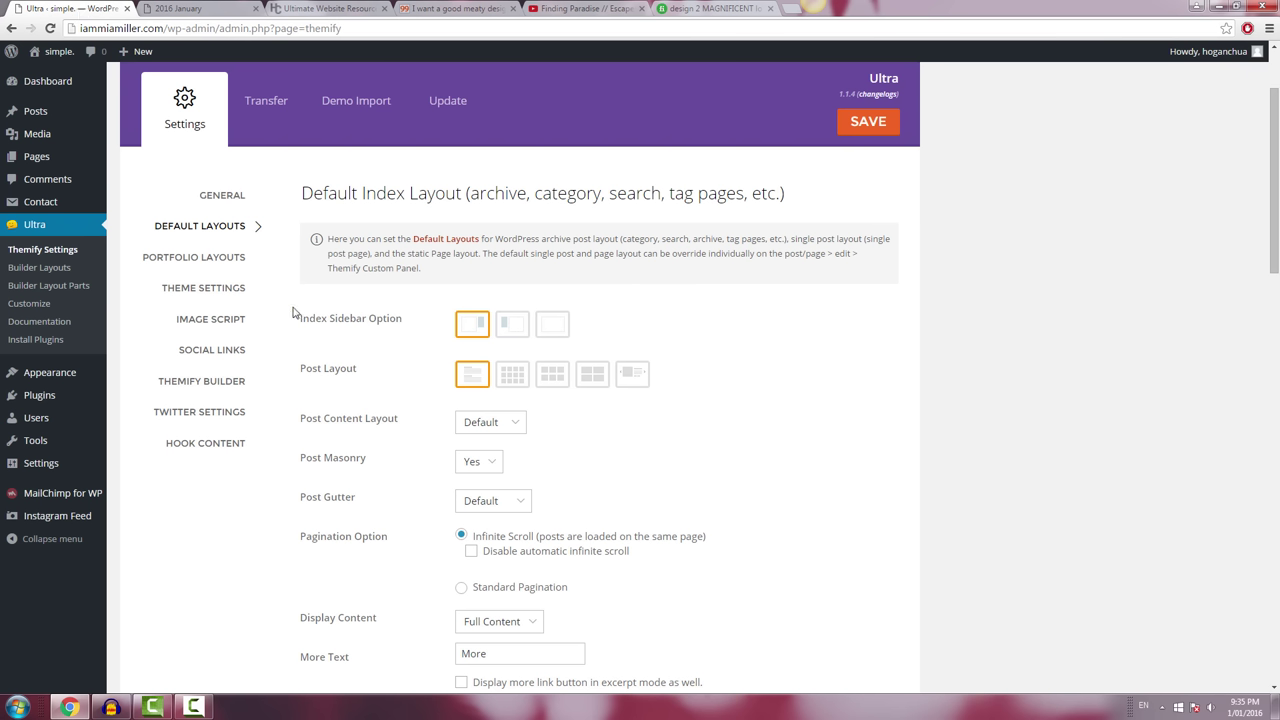
left_click(557, 330)
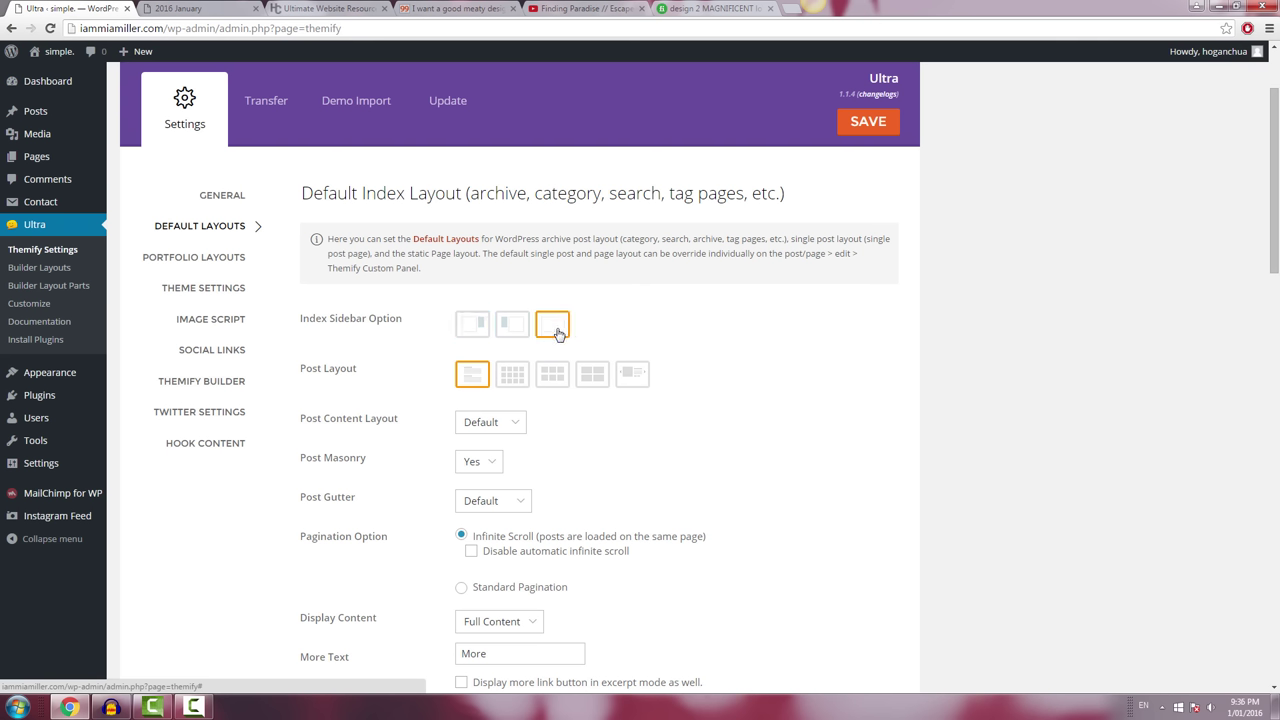
left_click(145, 8)
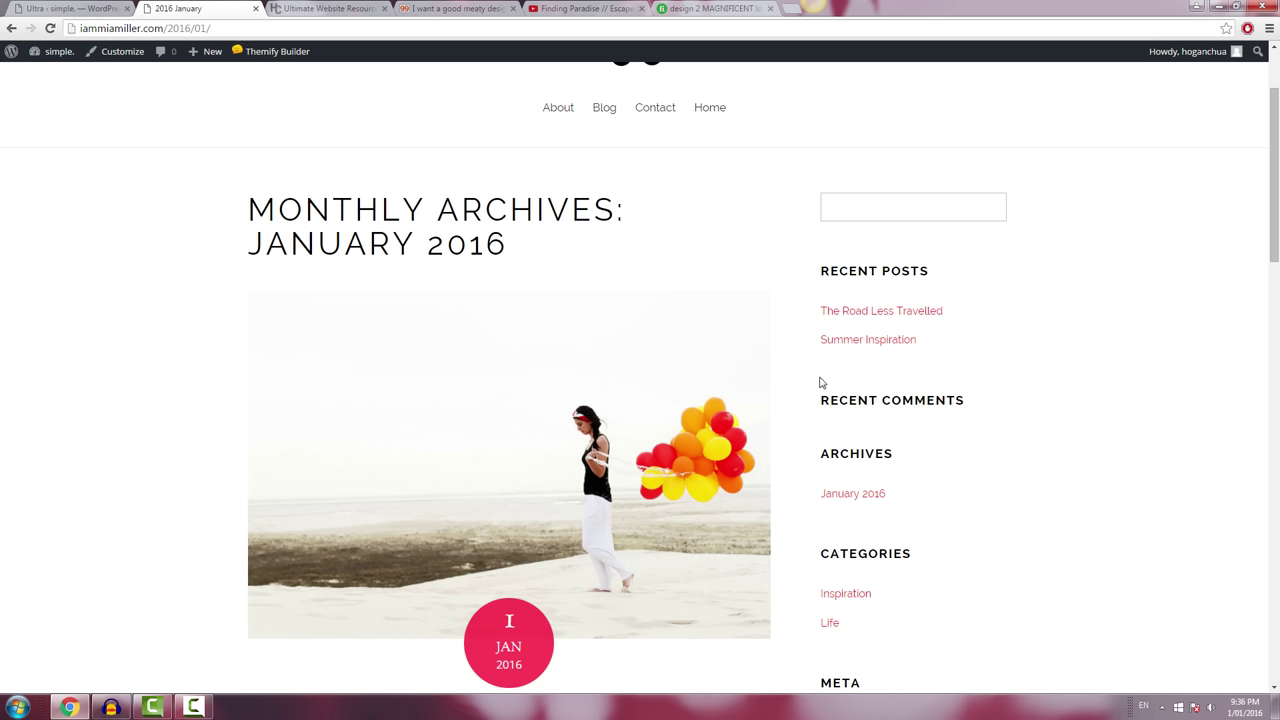
left_click(70, 8)
left_click(866, 126)
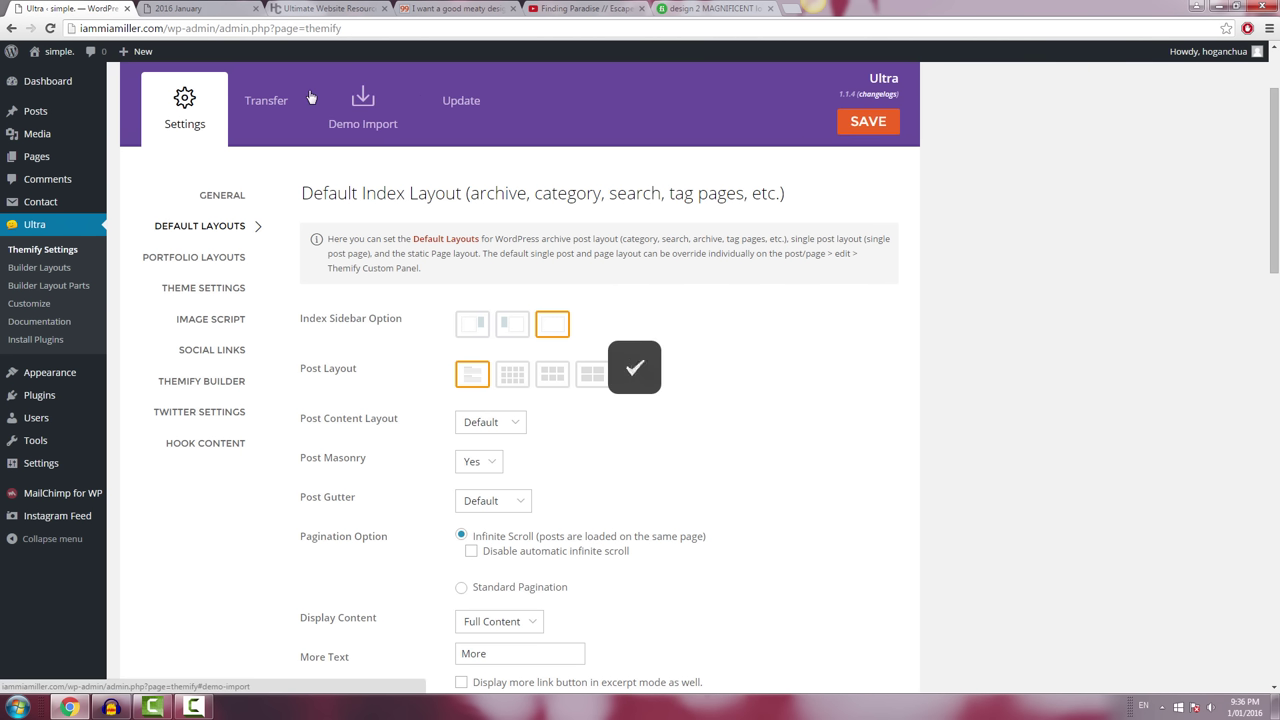
left_click(178, 9)
left_click(50, 28)
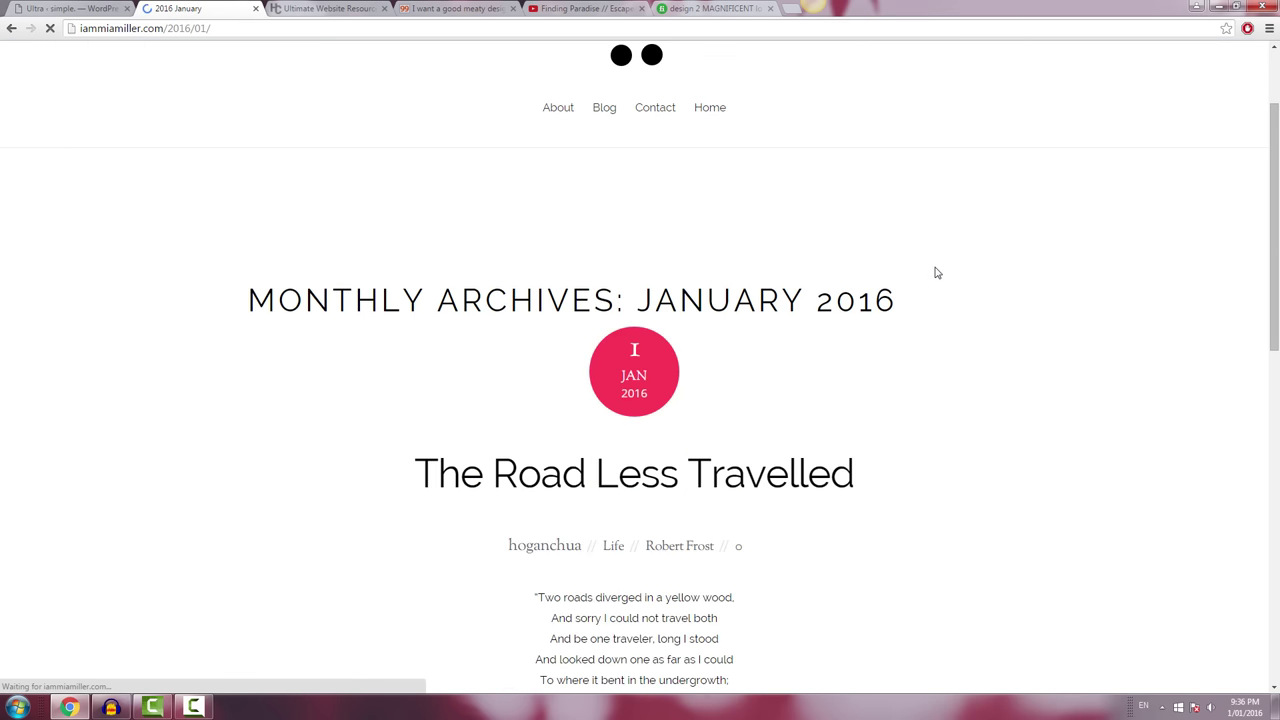
left_click_drag(1275, 237, 1275, 472)
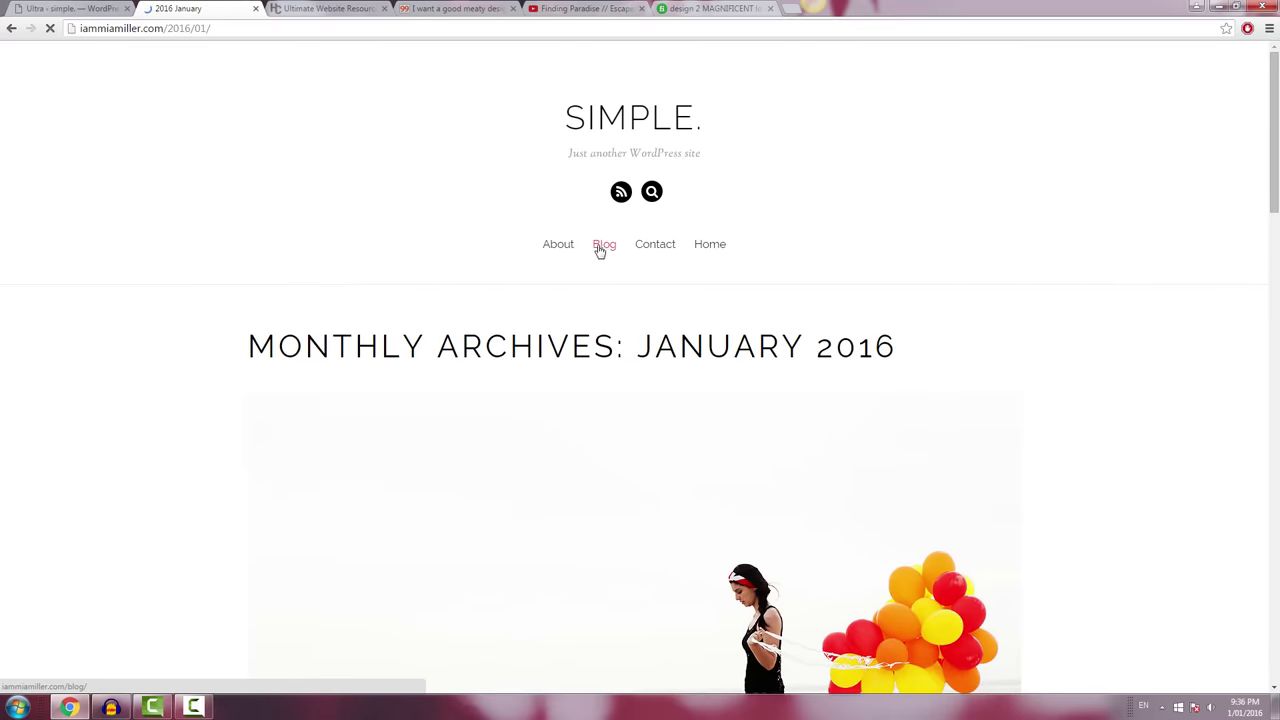
Compare the live Blog page, noting the index layout setting applies to archives.
left_click(604, 251)
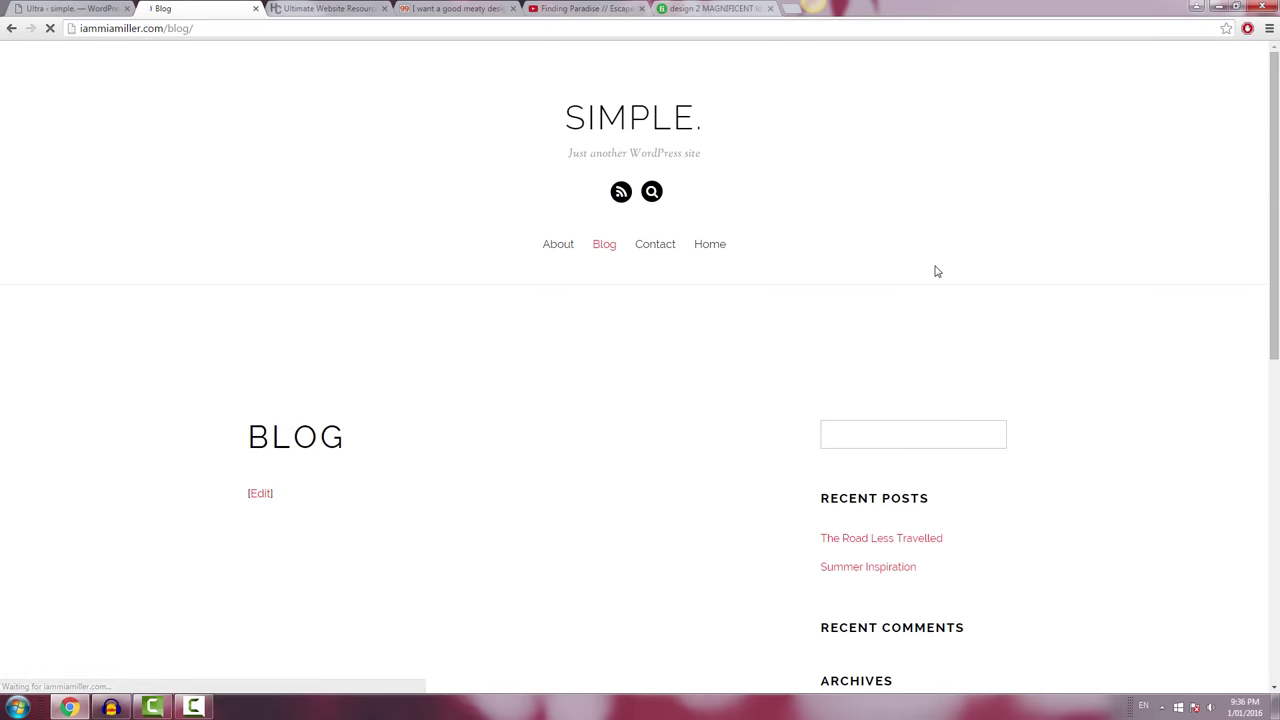
left_click_drag(1273, 237, 1273, 307)
key("ctrl+shift+Tab")
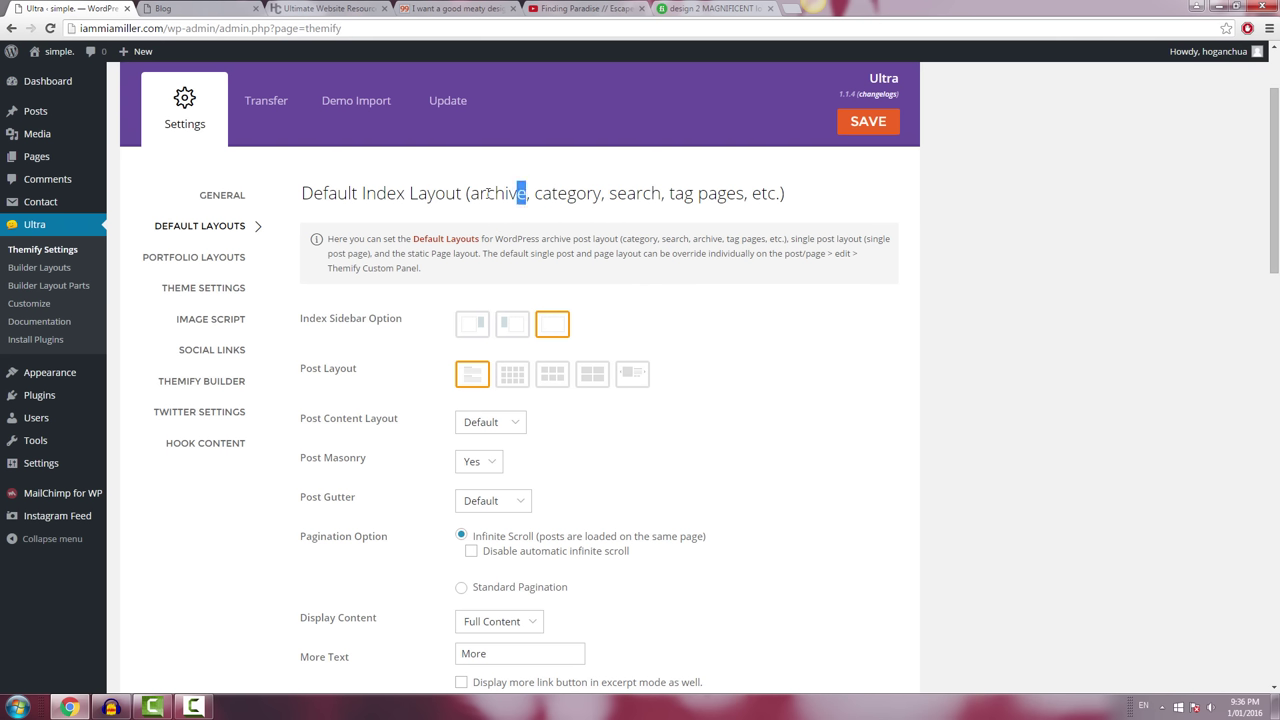
left_click_drag(526, 193, 480, 193)
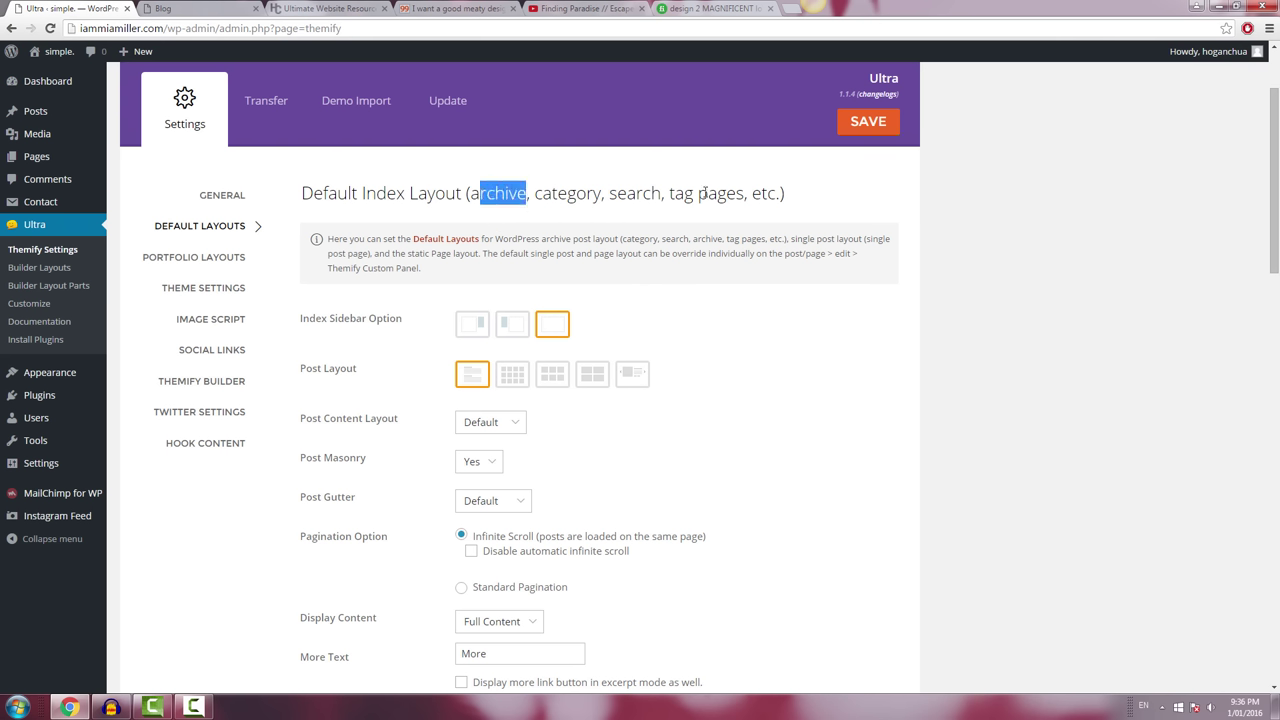
left_click(180, 8)
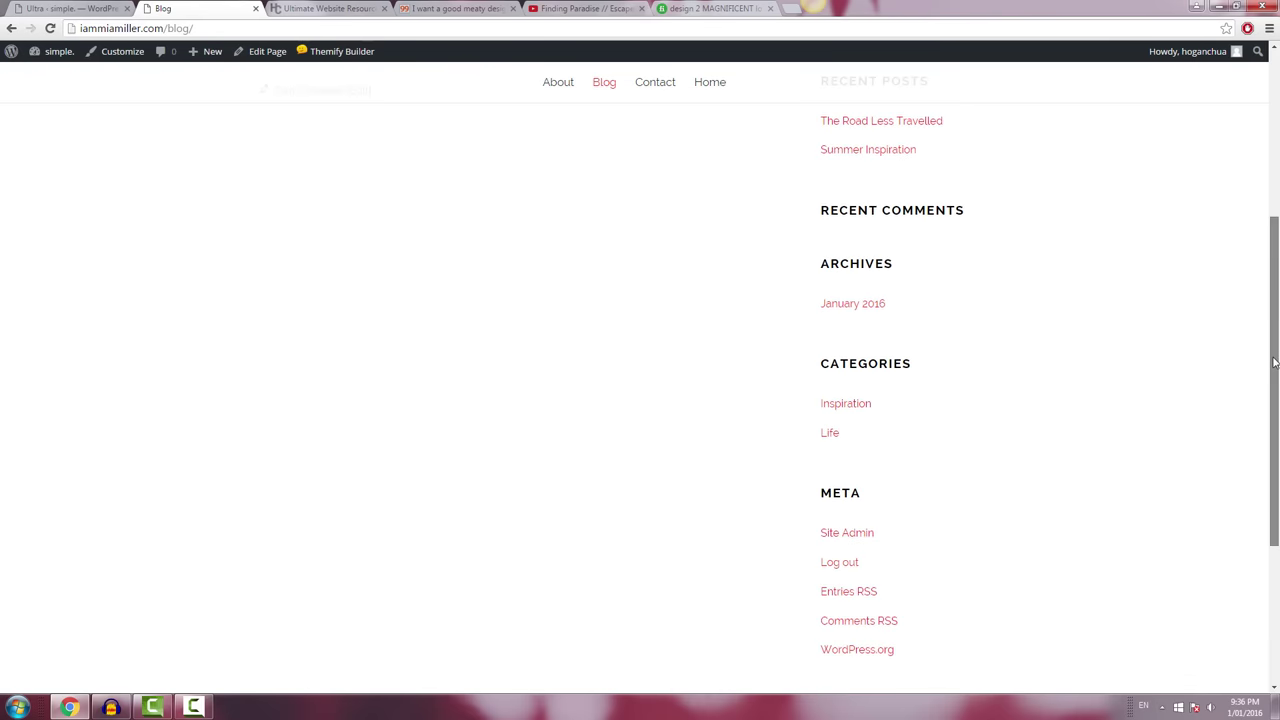
scroll(1179, 391, "down", 1)
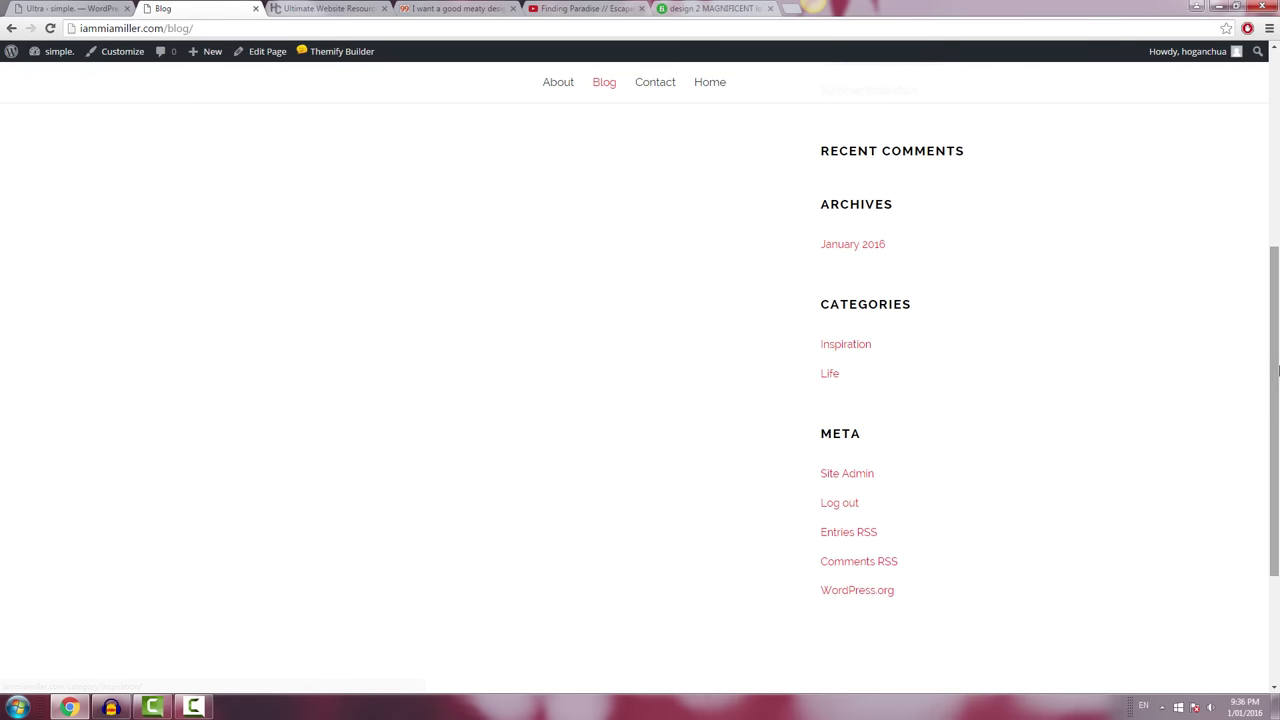
left_click_drag(1274, 411, 1267, 255)
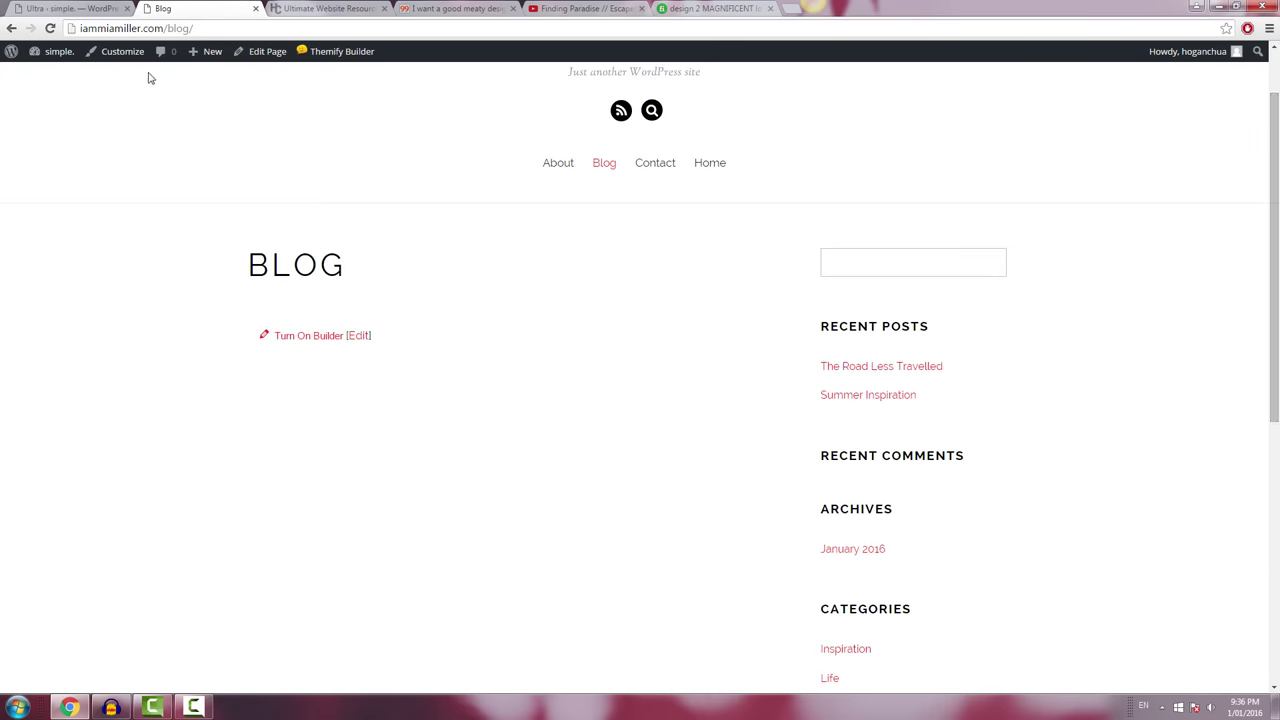
left_click(105, 8)
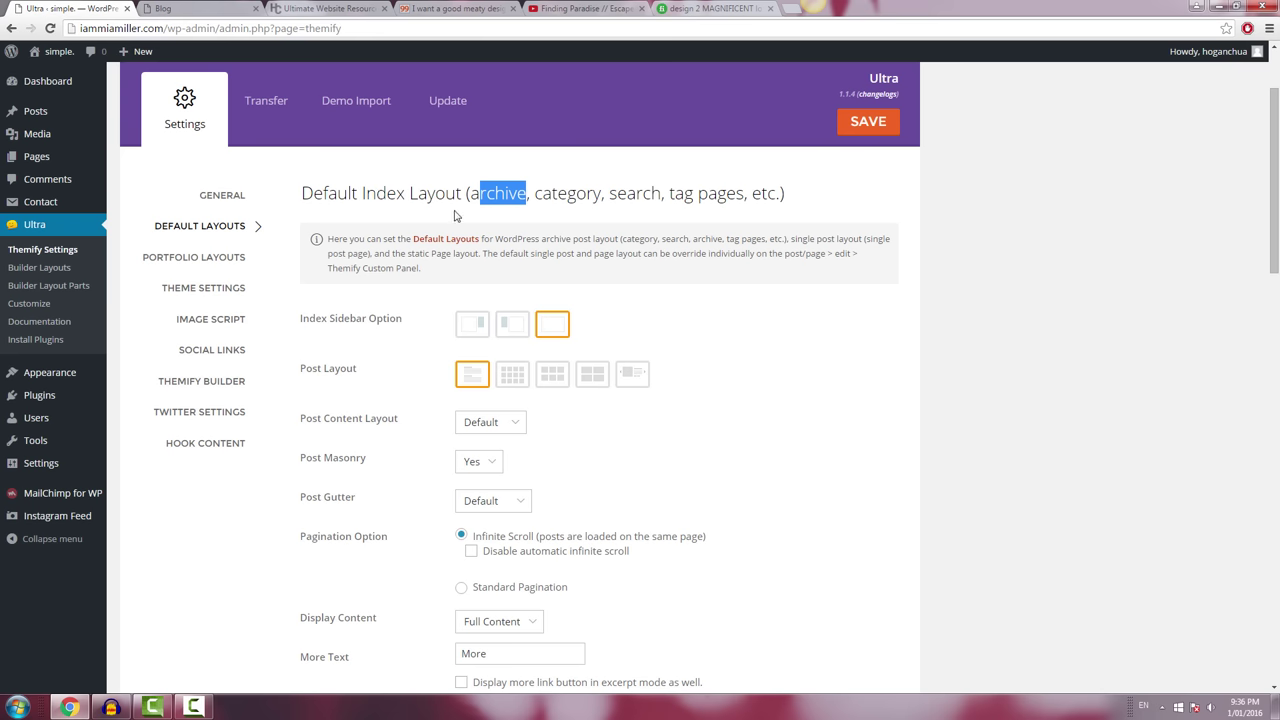
Switch archives back to Sidebar Right and hide Author, Category and Tag in post meta.
left_click(470, 327)
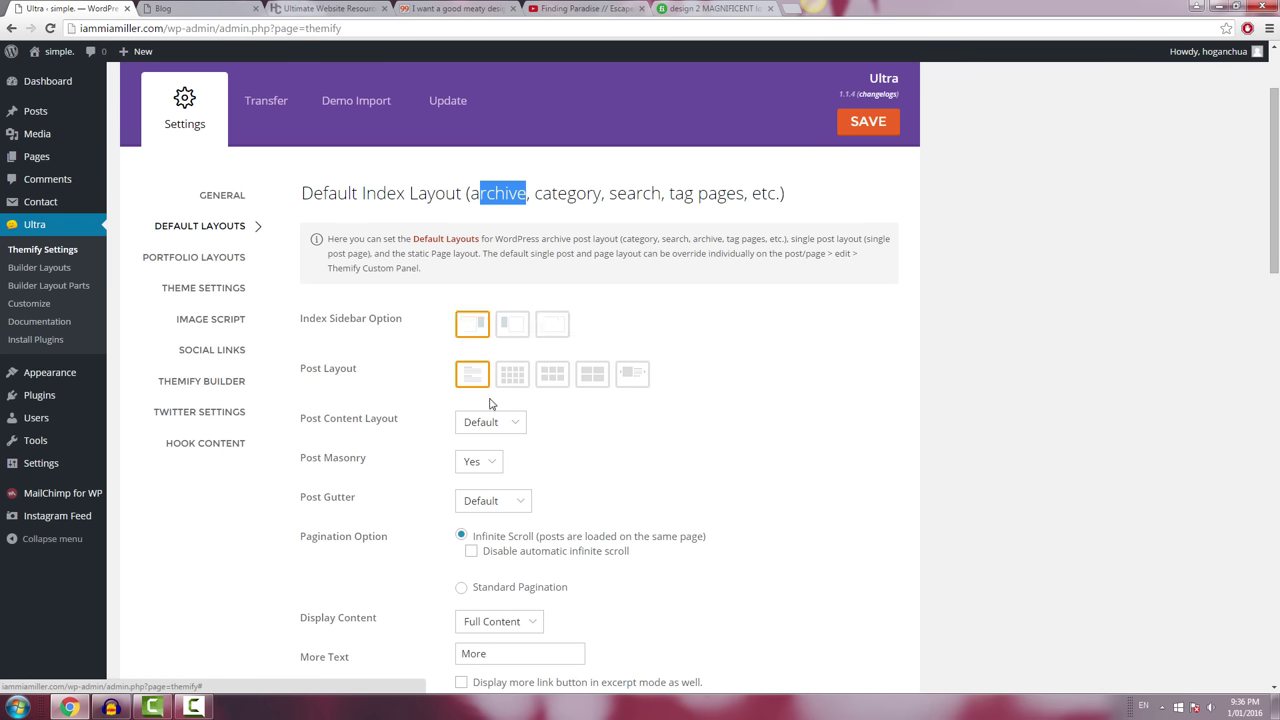
scroll(477, 397, "down", 3)
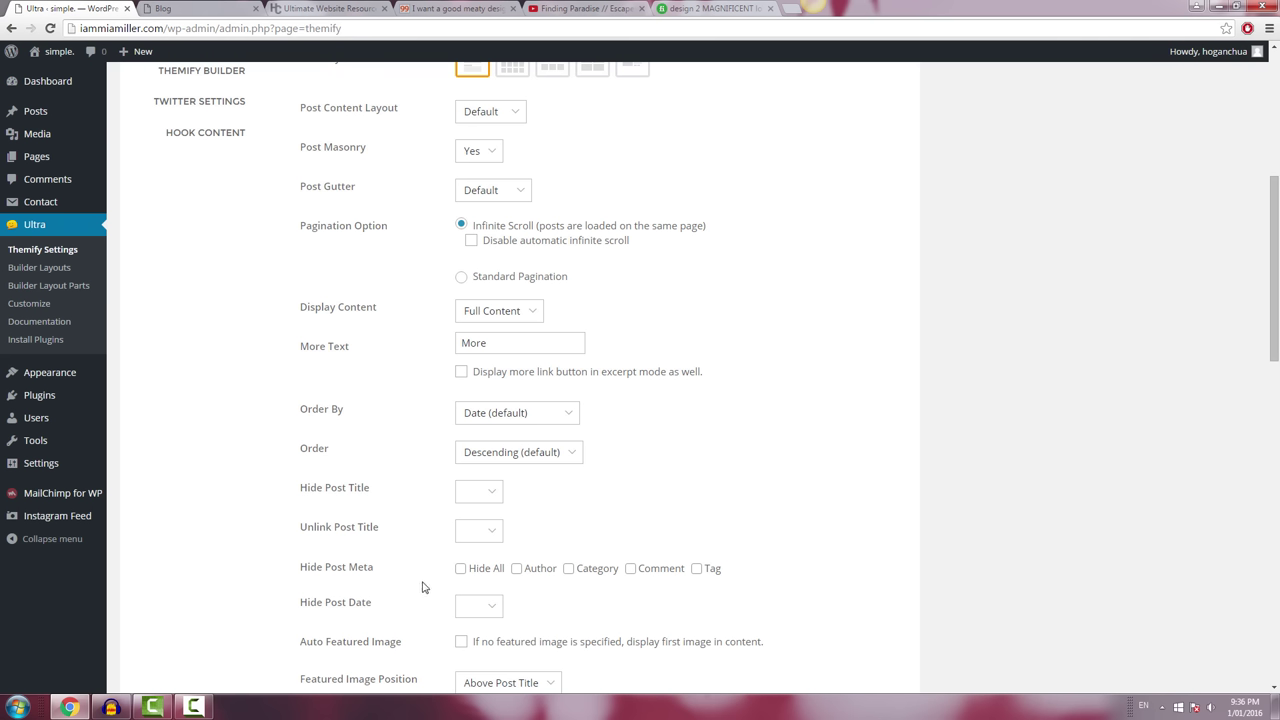
mouse_move(520, 568)
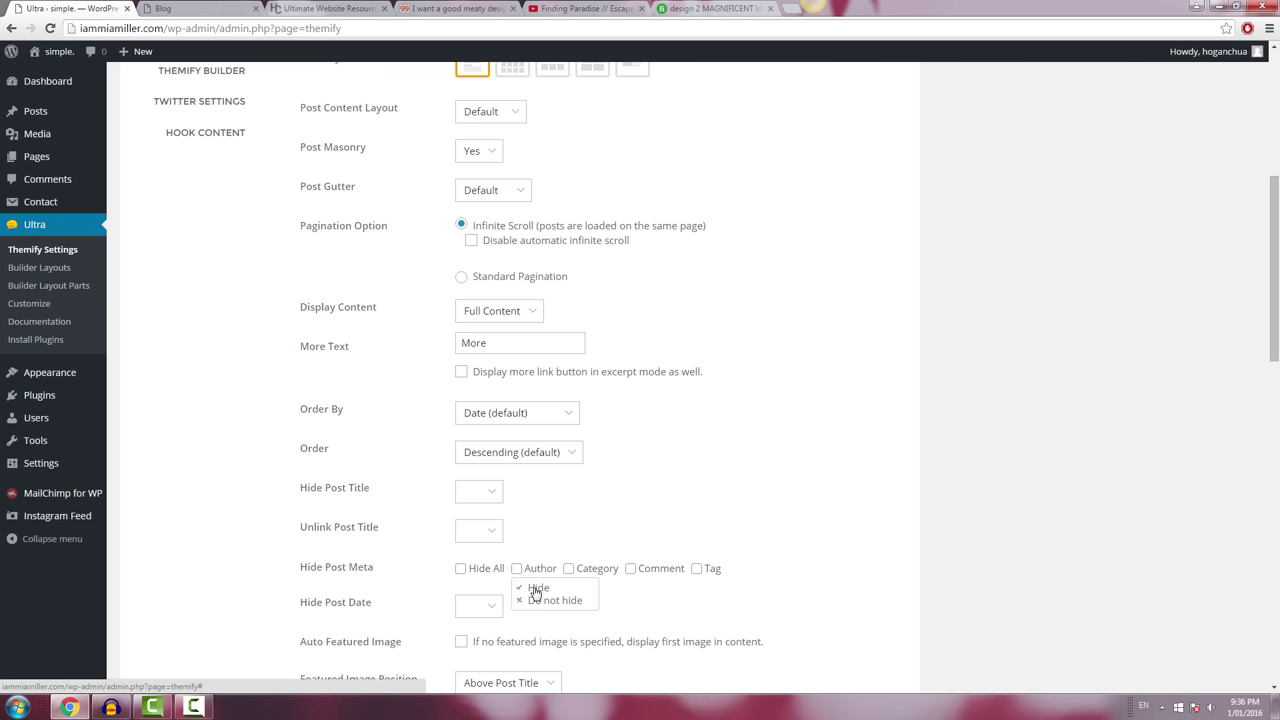
left_click(536, 589)
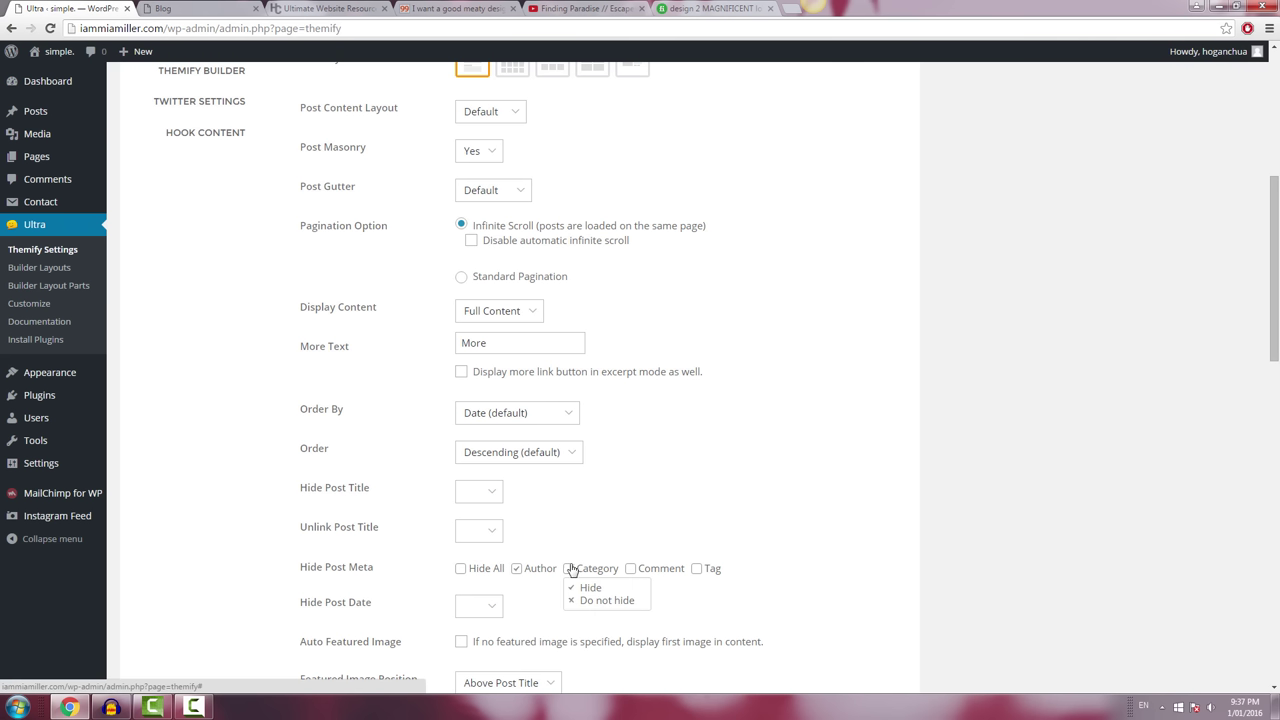
left_click(586, 588)
mouse_move(684, 576)
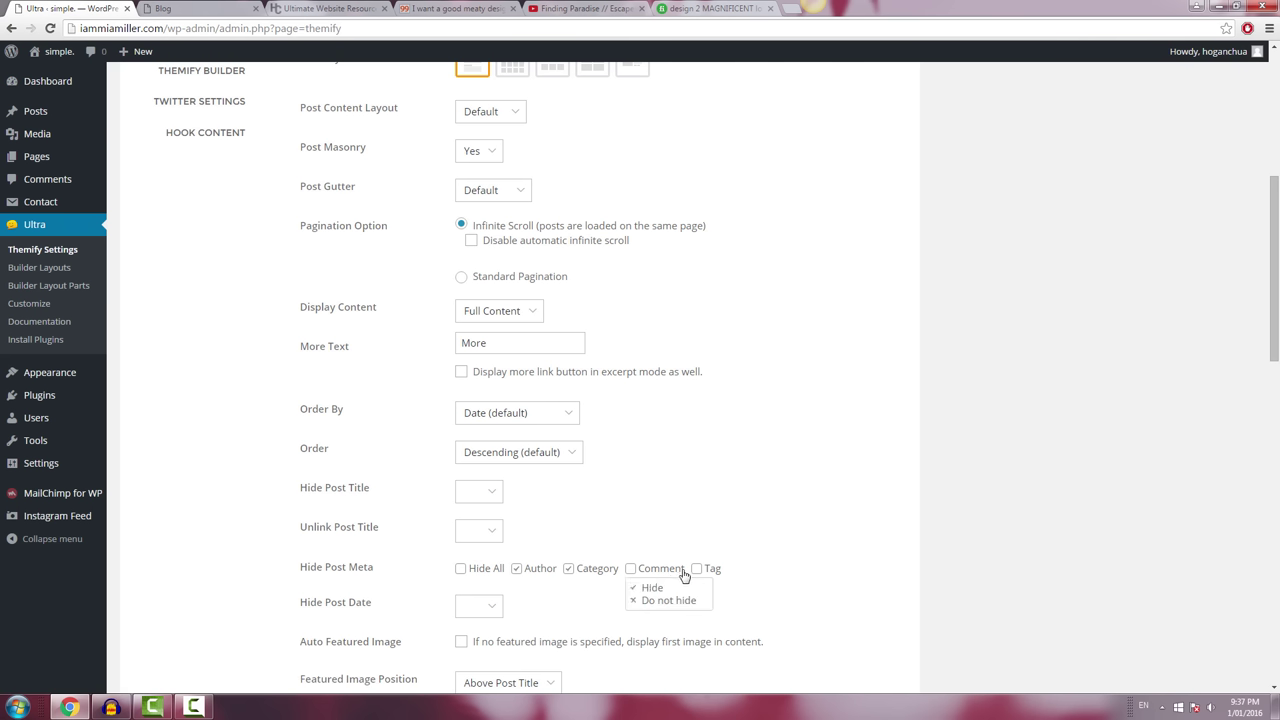
left_click(701, 588)
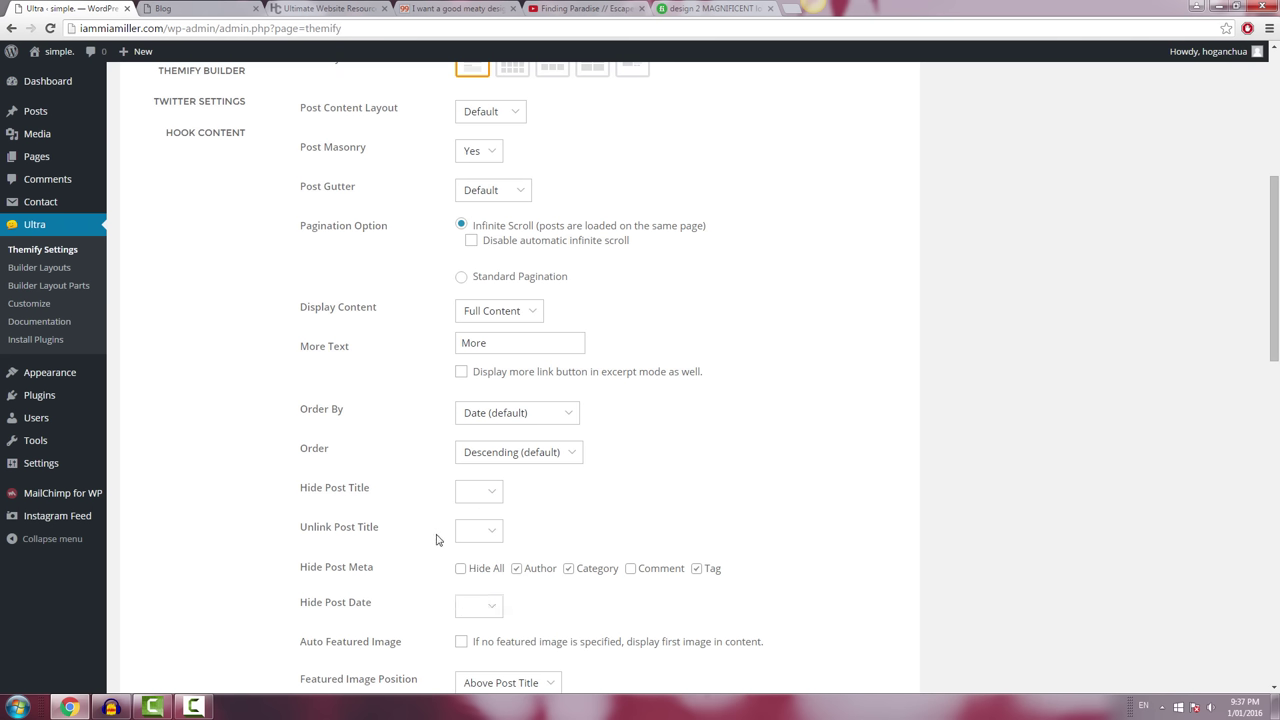
mouse_move(510, 570)
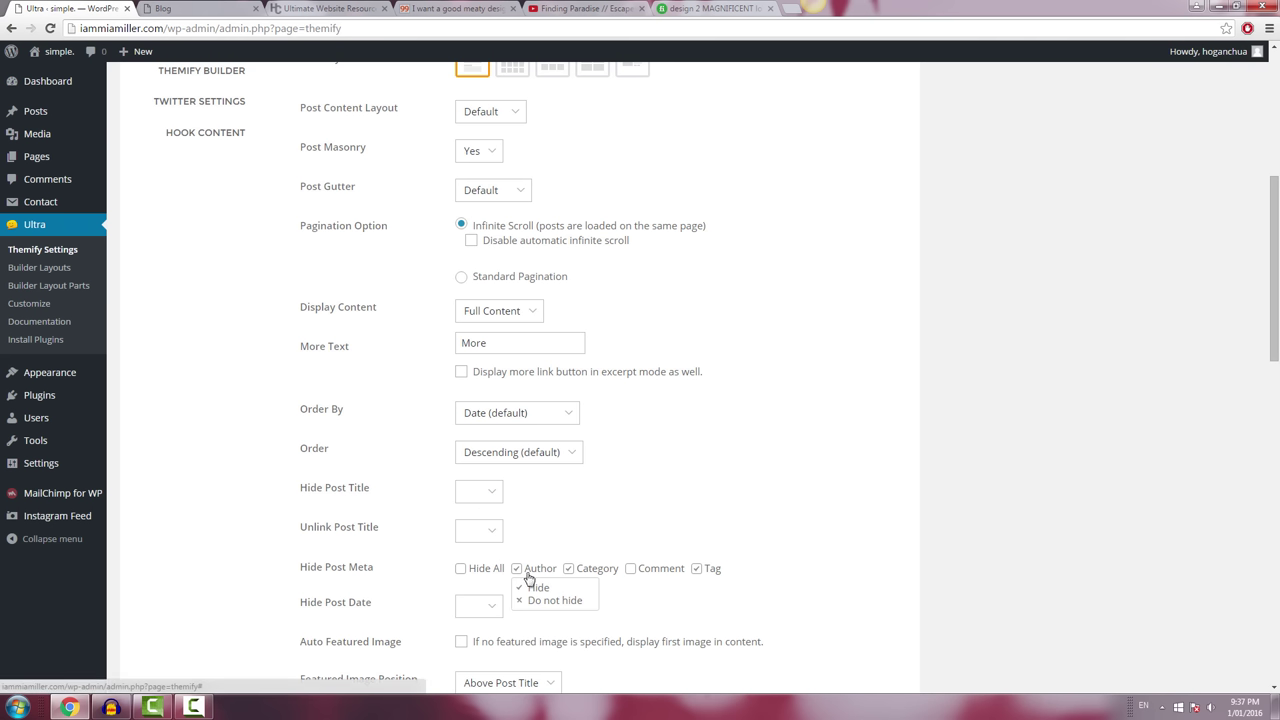
scroll(436, 544, "down", 1)
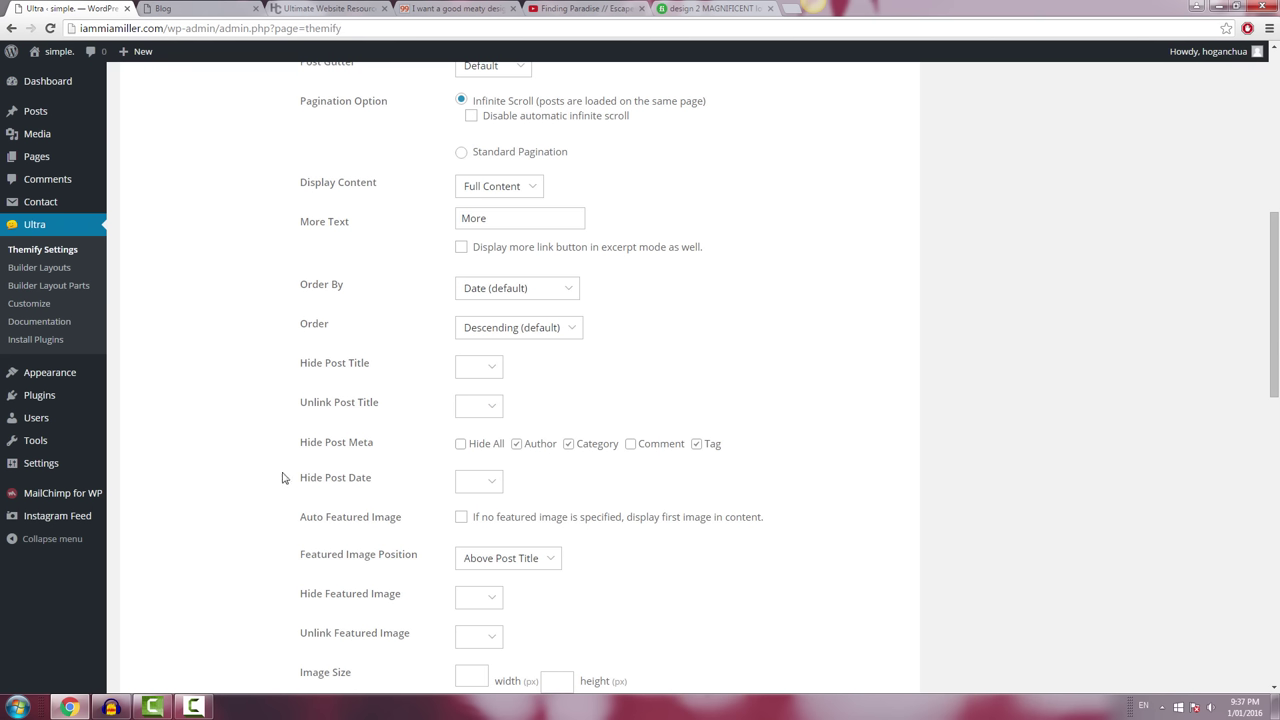
left_click(182, 8)
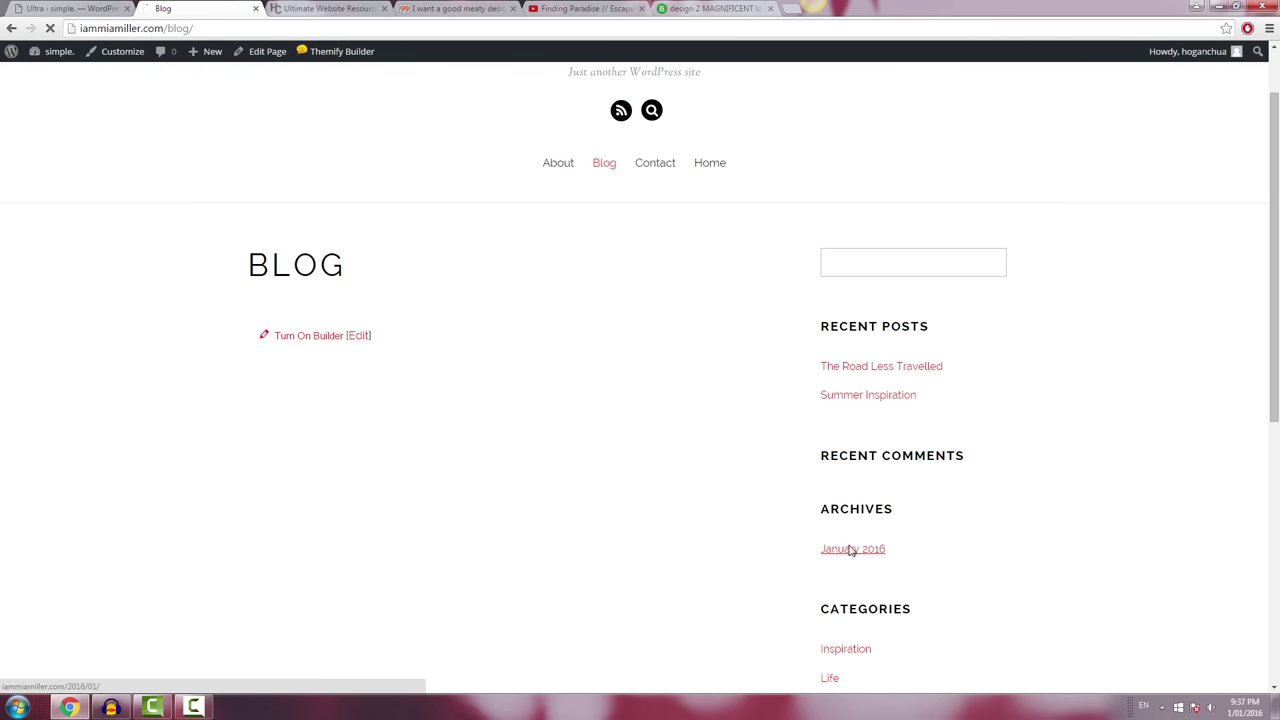
Check the January 2016 archive live, then hide the post date on archive pages.
left_click(363, 340)
scroll(606, 283, "down", 5)
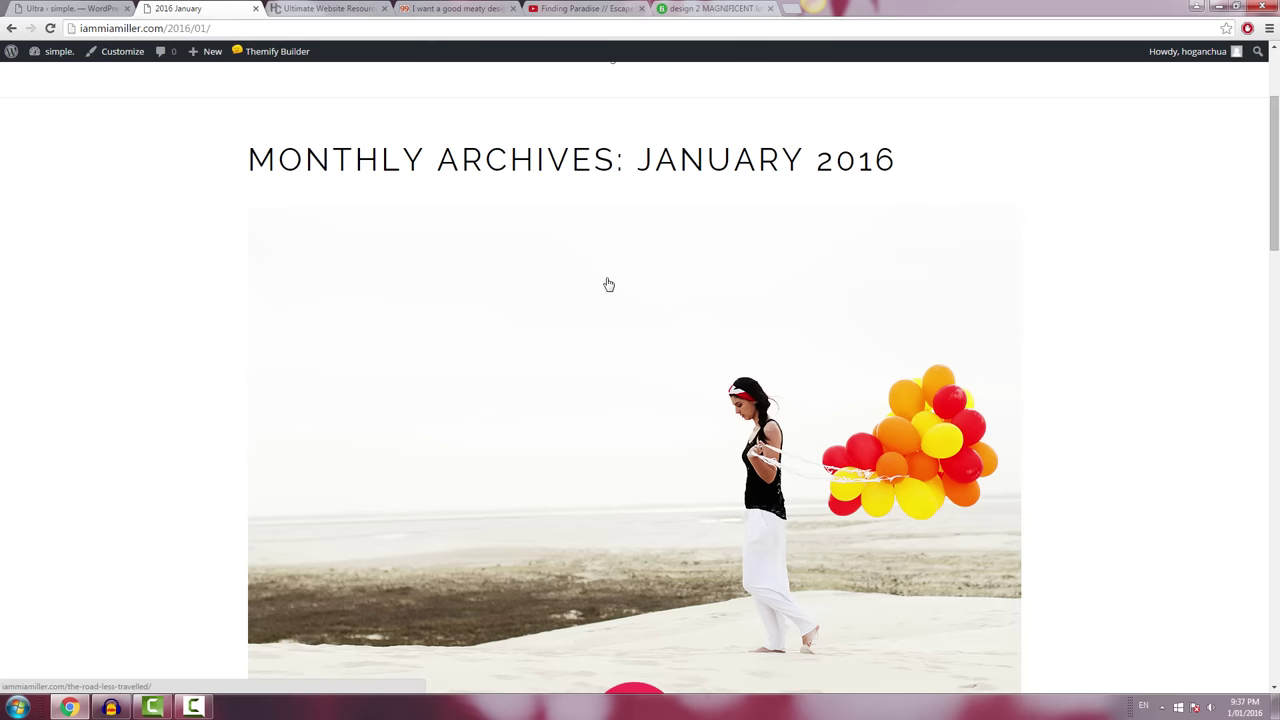
scroll(685, 311, "down", 2)
left_click(65, 8)
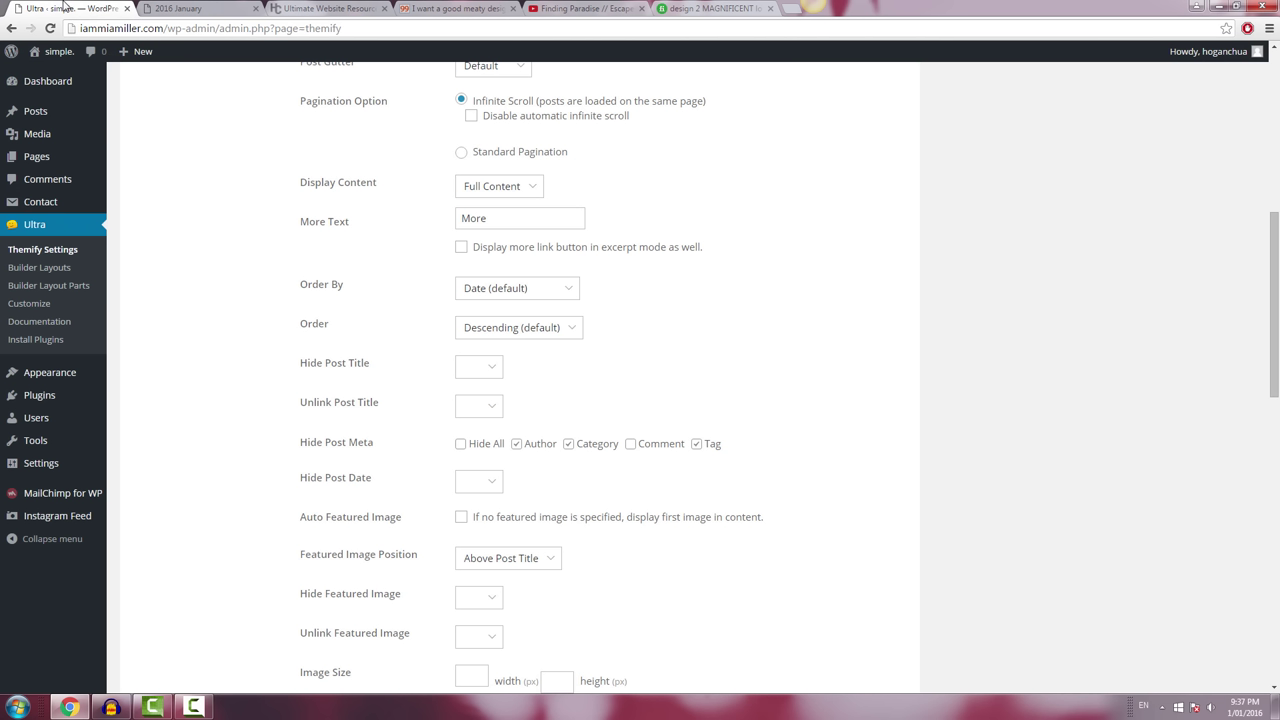
left_click(478, 484)
left_click(476, 519)
scroll(678, 413, "down", 1)
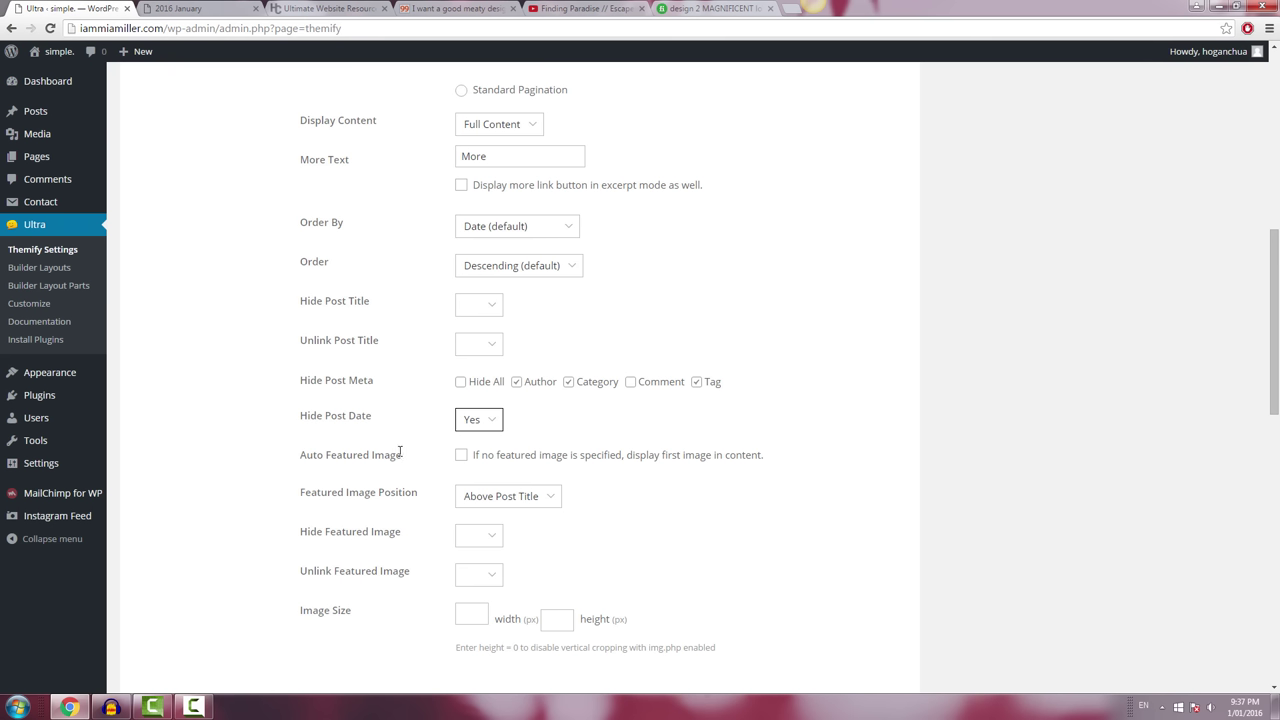
Recheck the archive and use the first content image as the featured image.
left_click(225, 8)
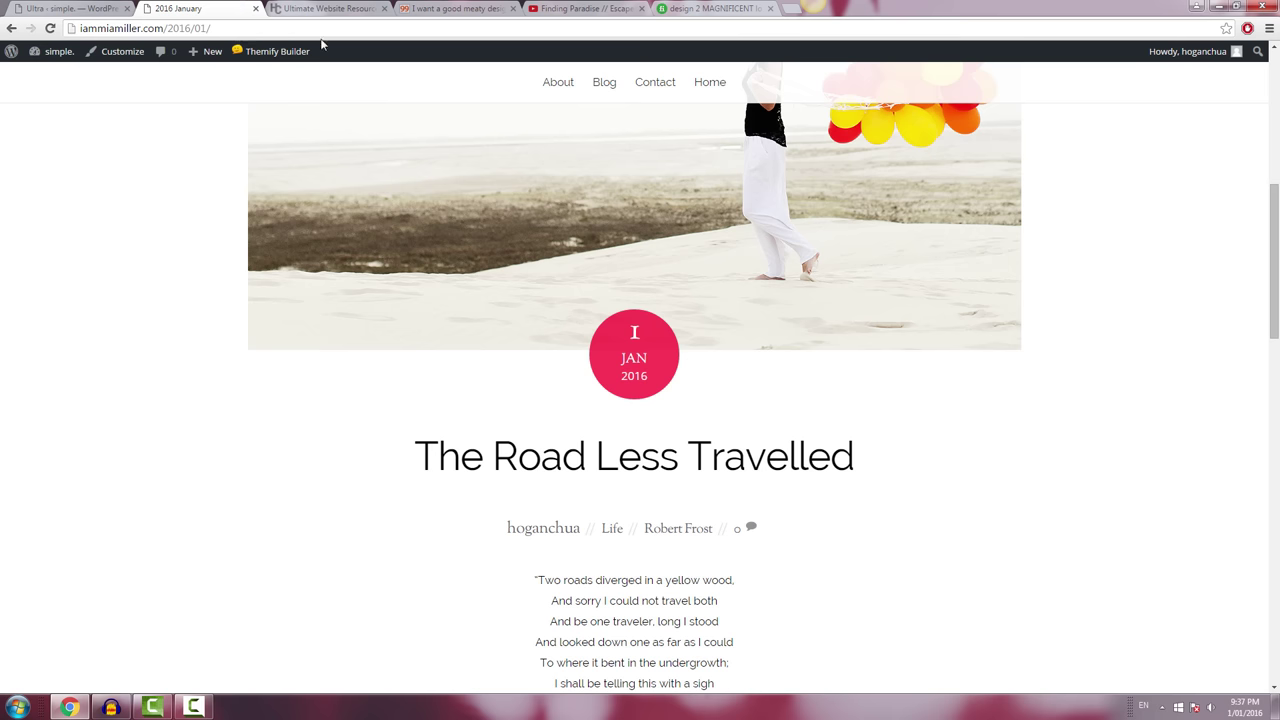
scroll(795, 483, "down", 3)
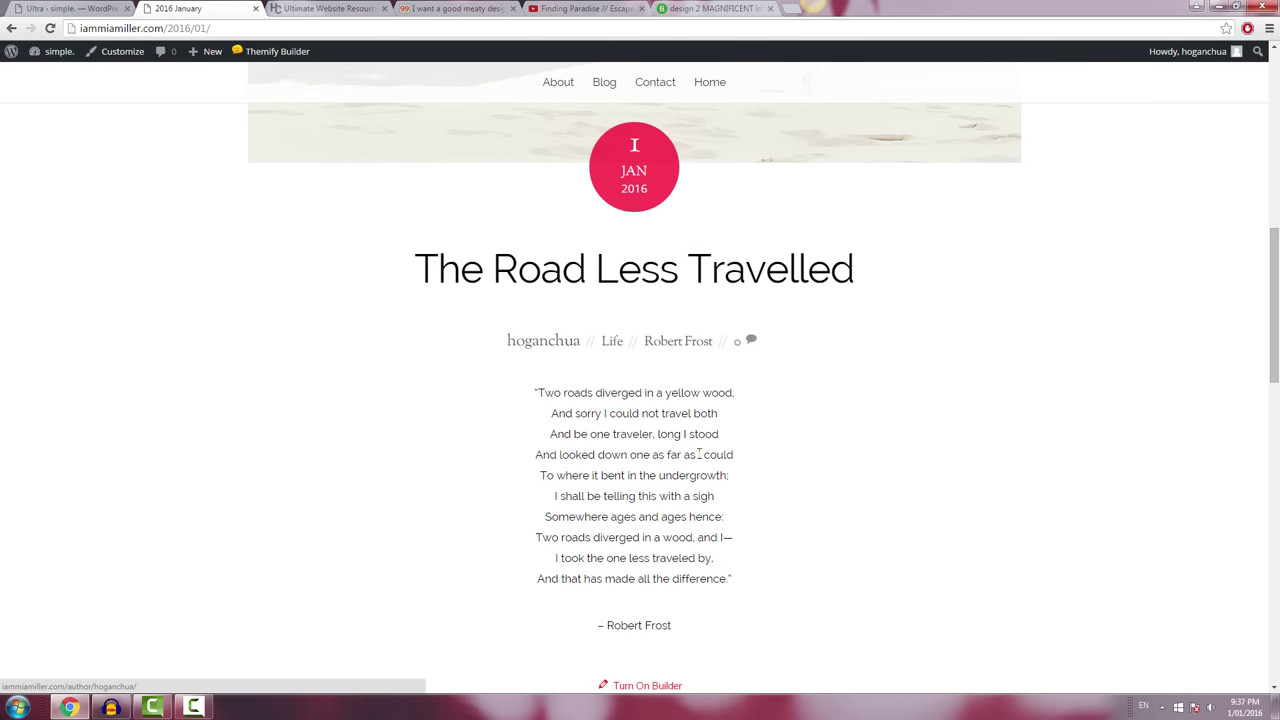
scroll(818, 467, "up", 1)
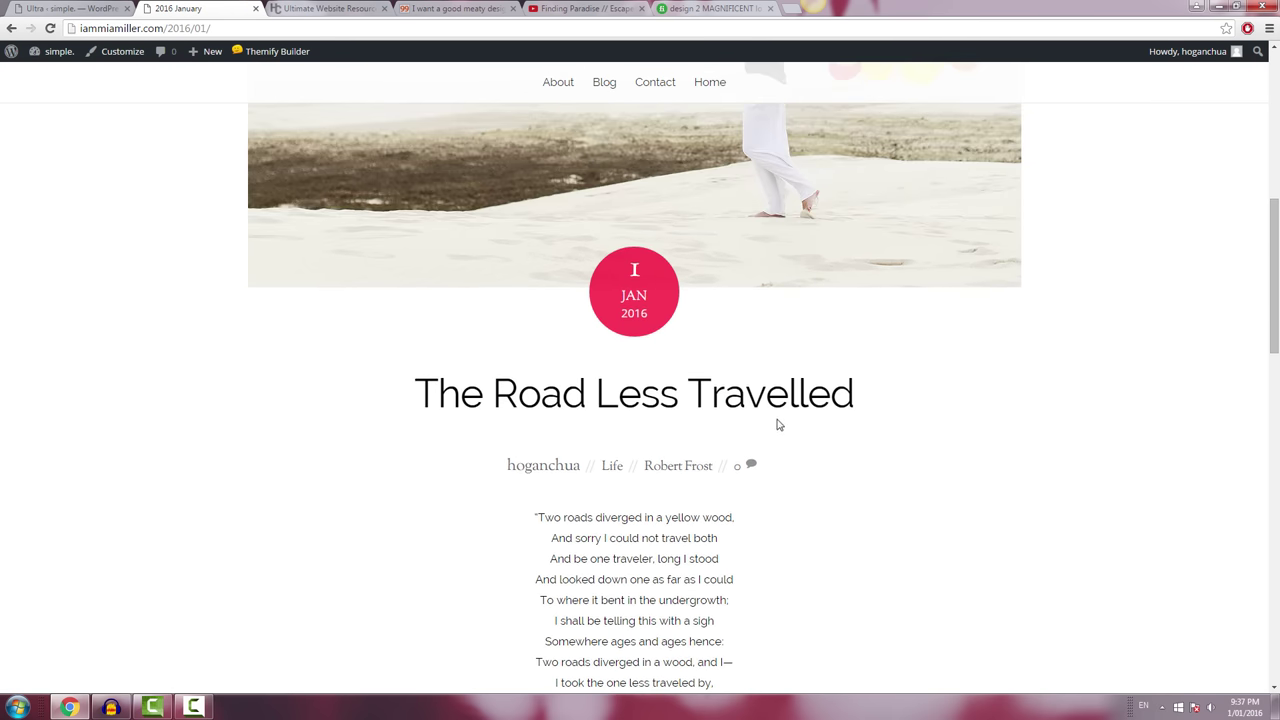
left_click(90, 9)
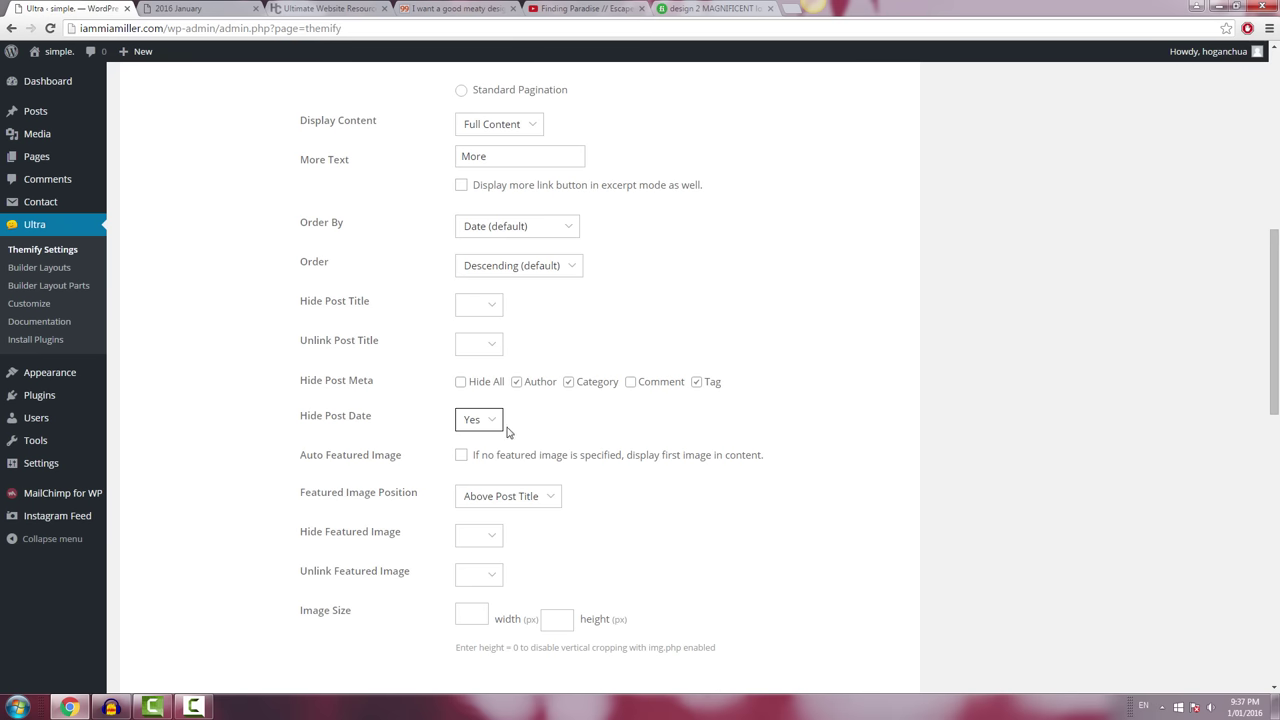
left_click(462, 457)
mouse_move(707, 388)
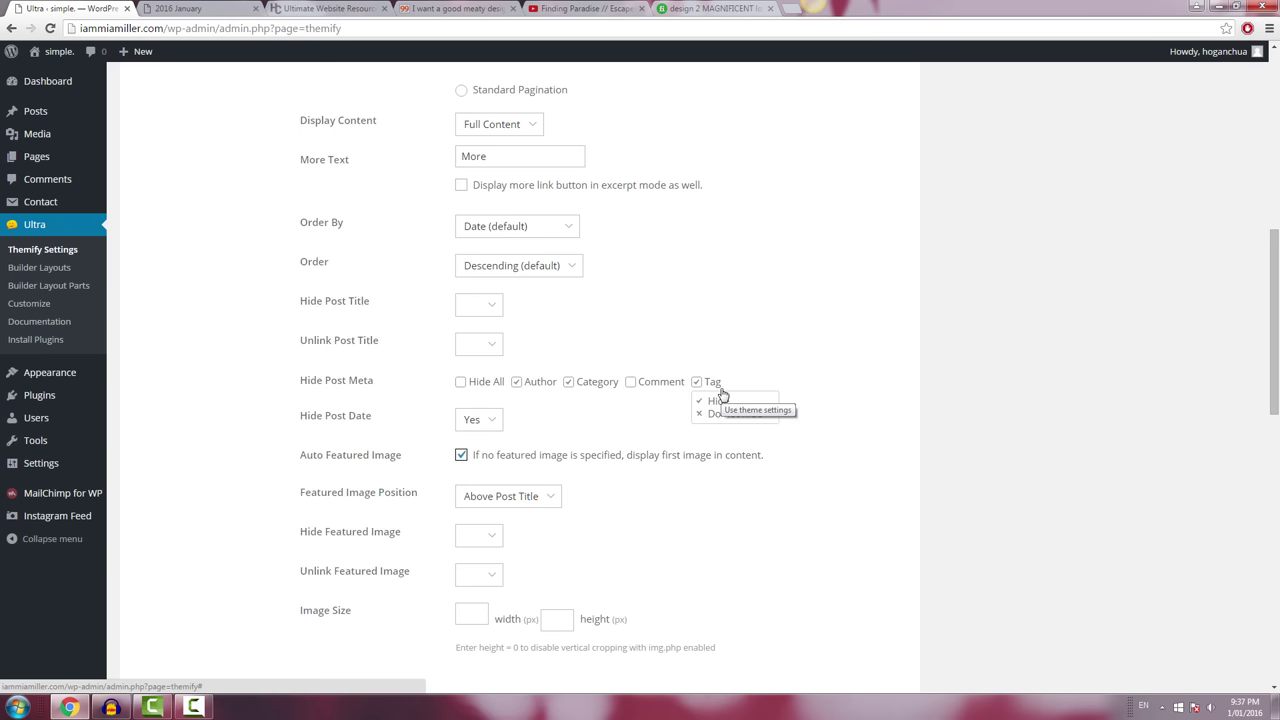
scroll(723, 392, "down", 3)
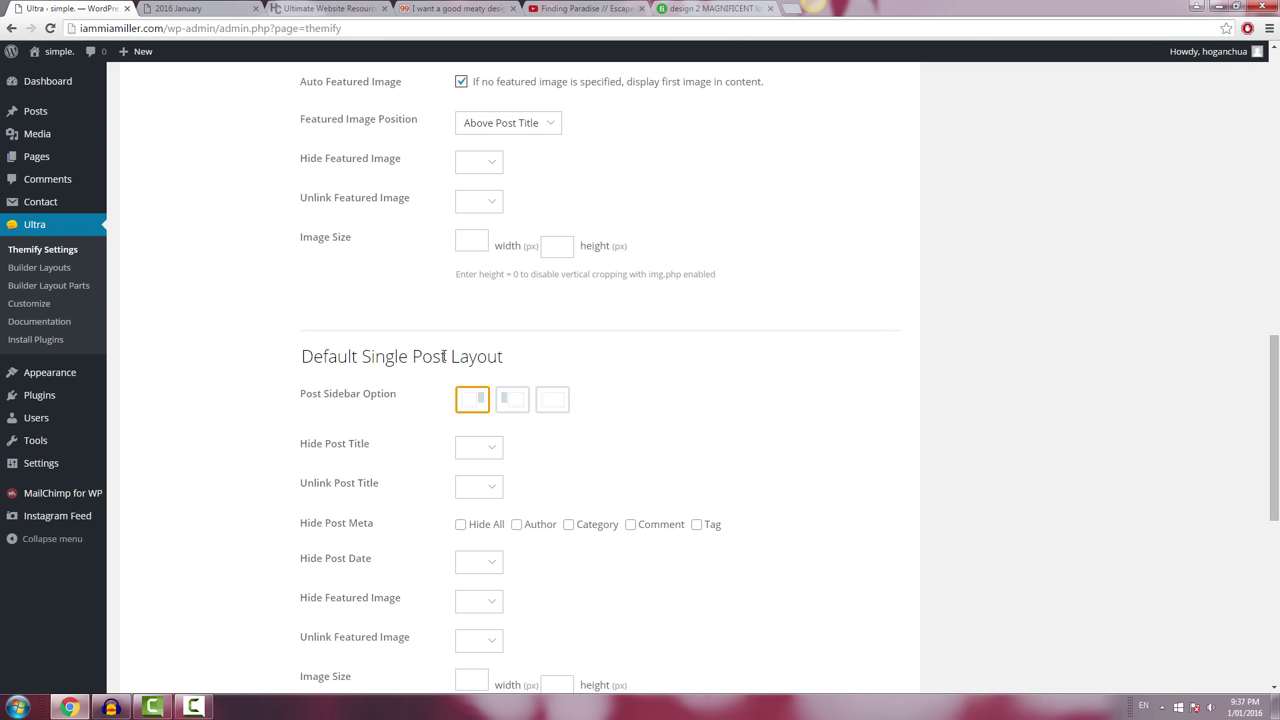
left_click_drag(444, 357, 375, 357)
Open The Road Less Travelled post from the live Blog page, then return to settings.
key("ctrl+Tab")
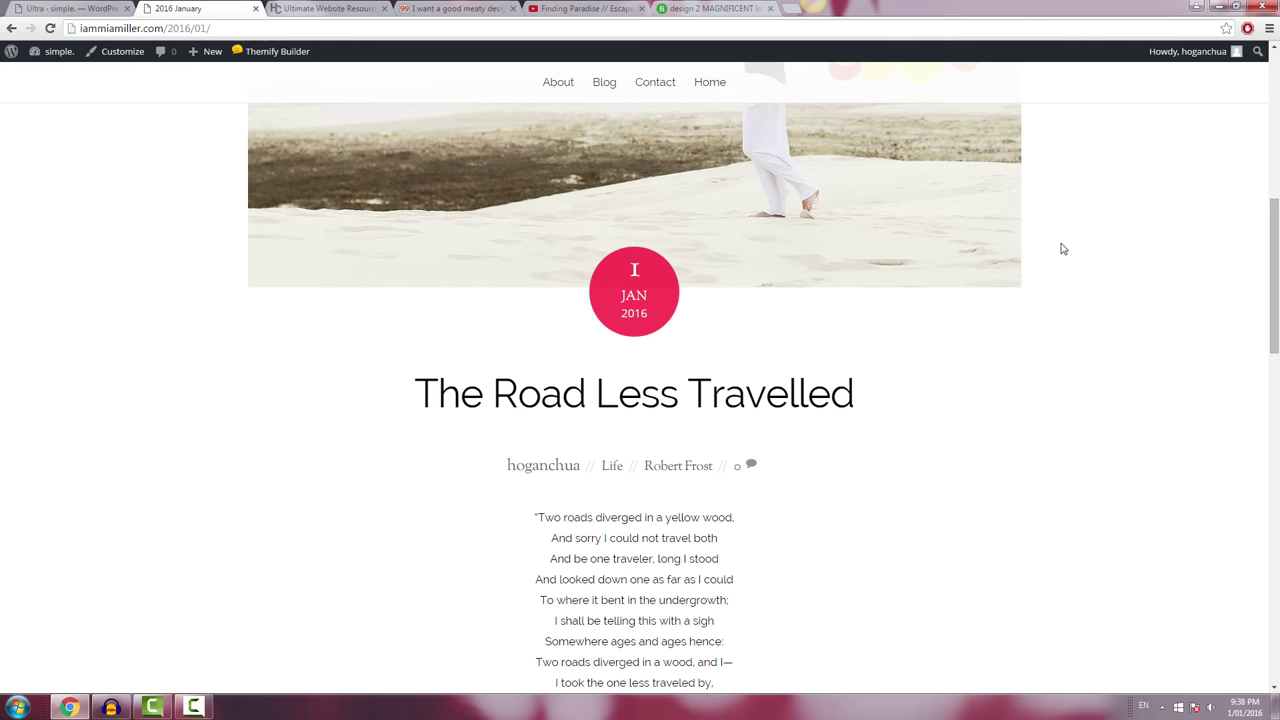
scroll(1258, 126, "up", 10)
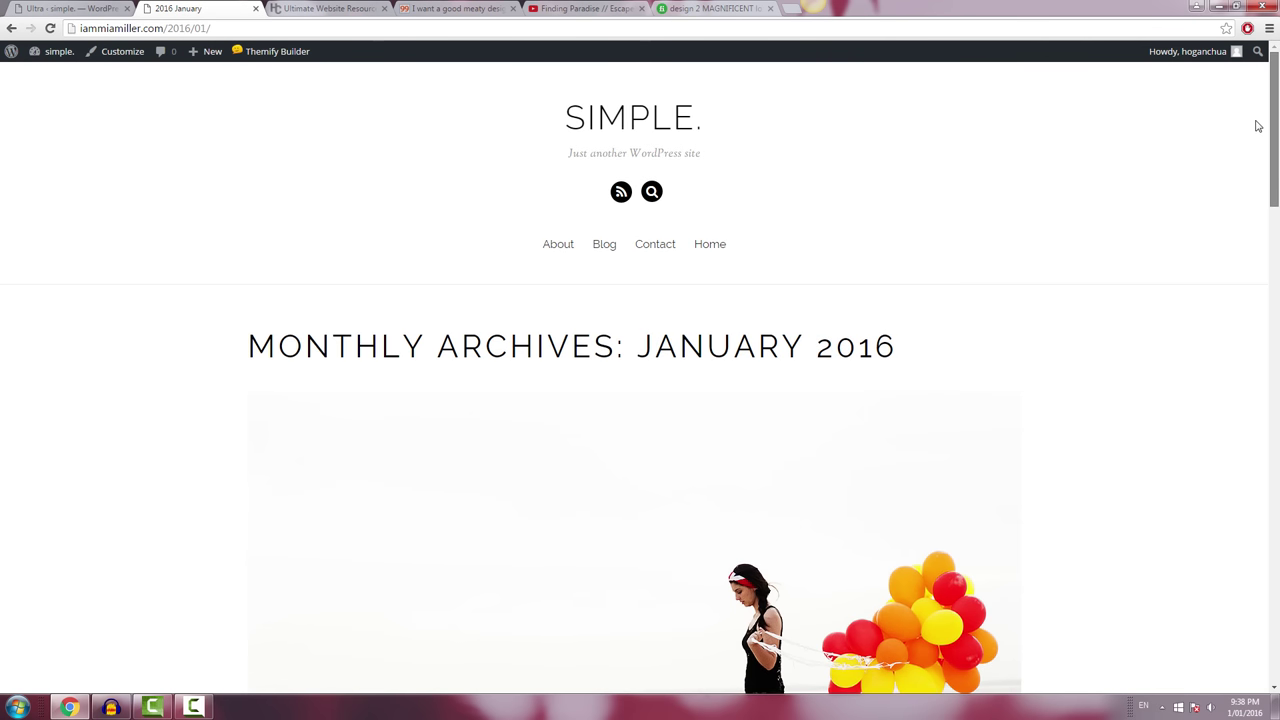
left_click(606, 246)
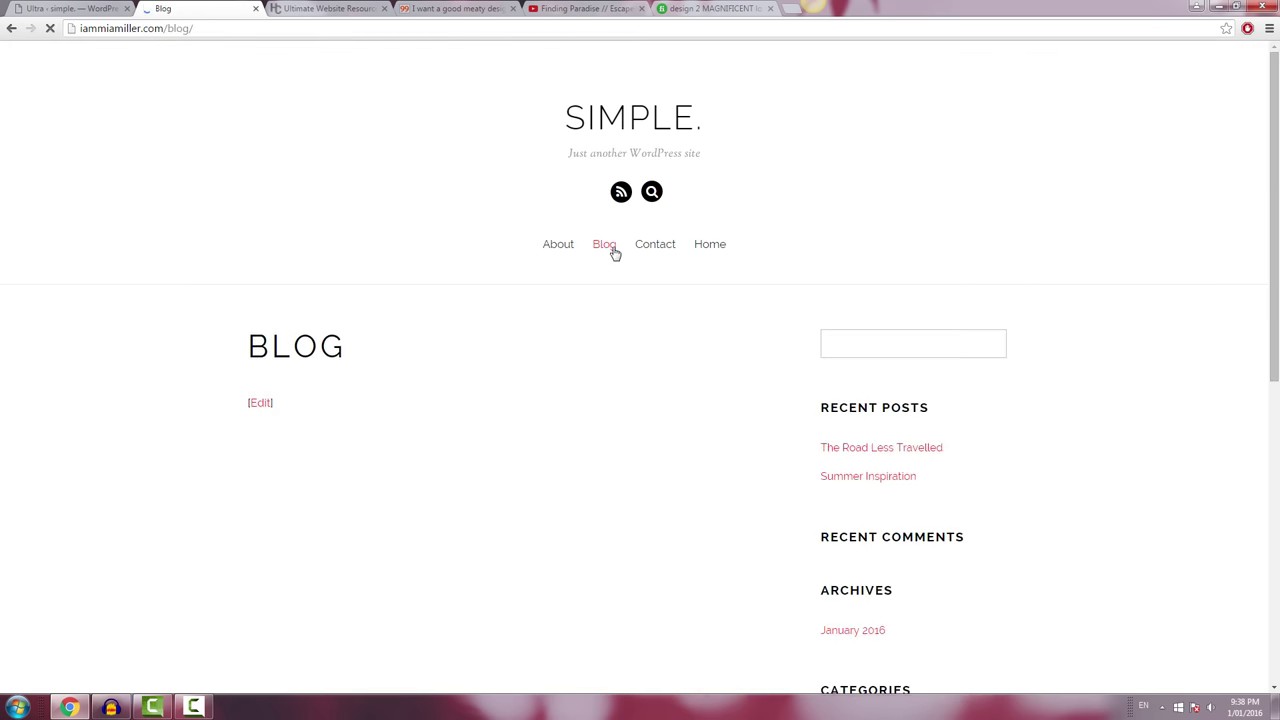
scroll(906, 352, "down", 1)
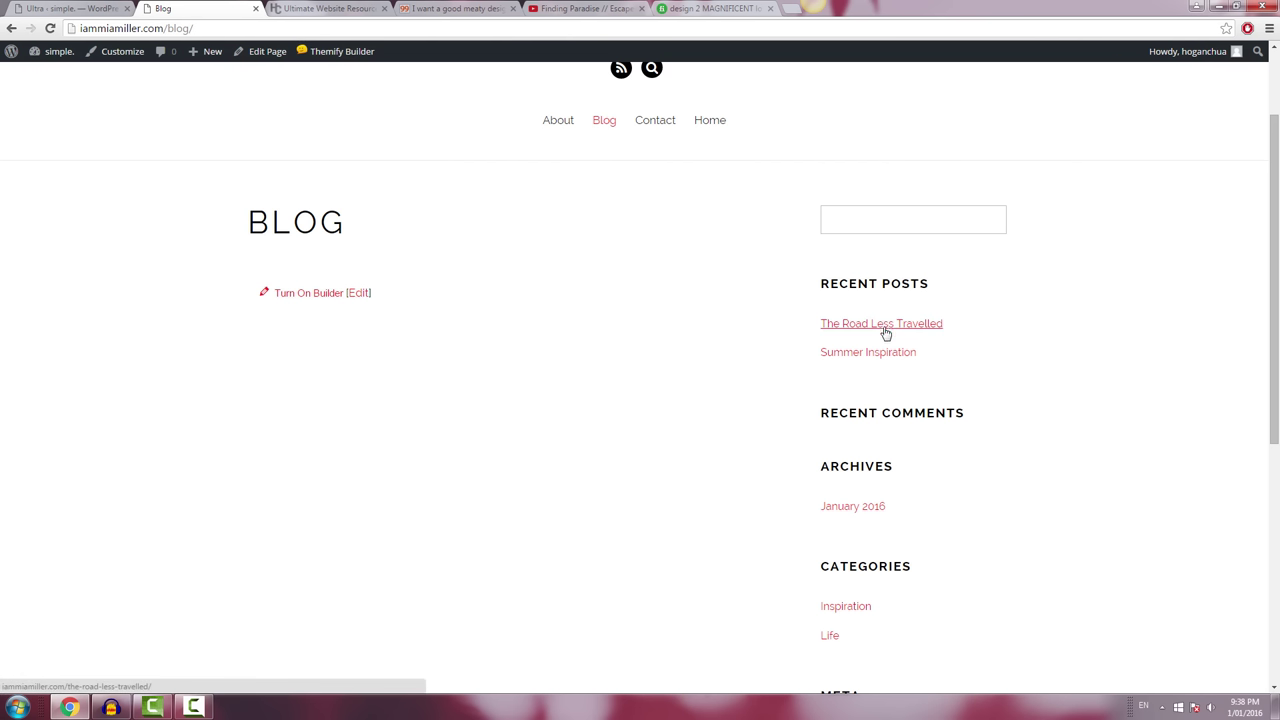
left_click(872, 326)
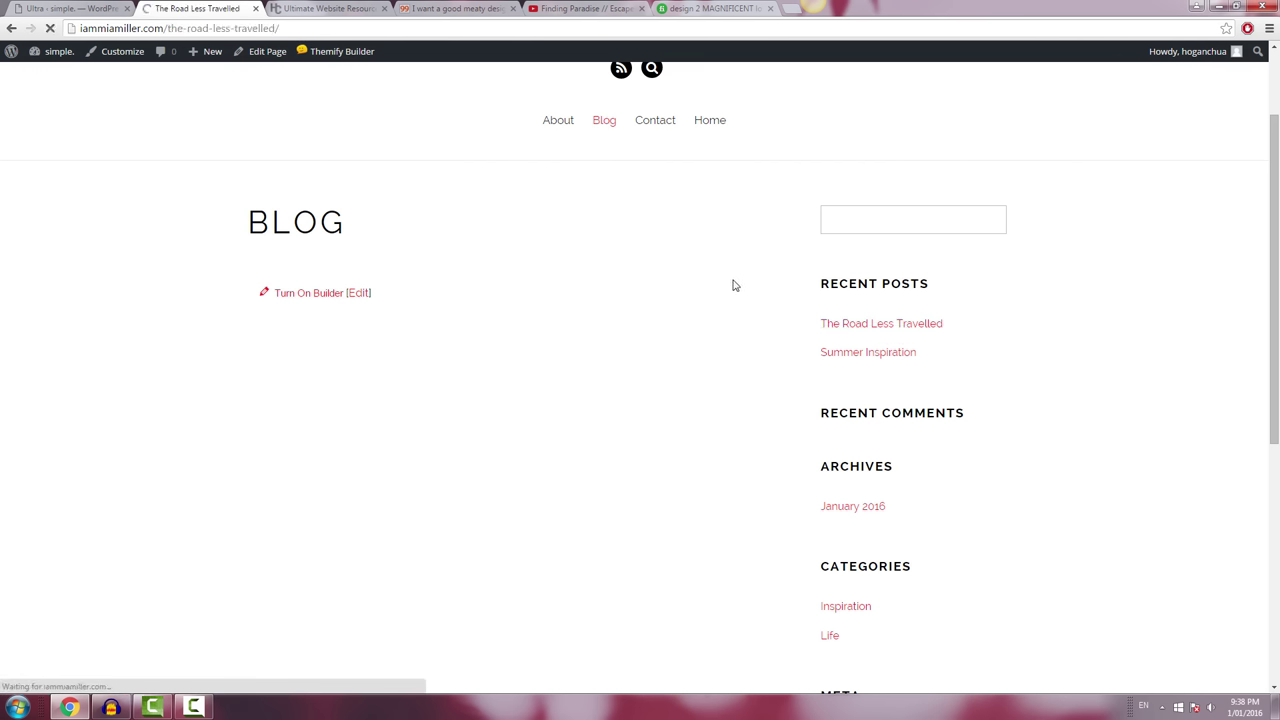
scroll(591, 282, "down", 2)
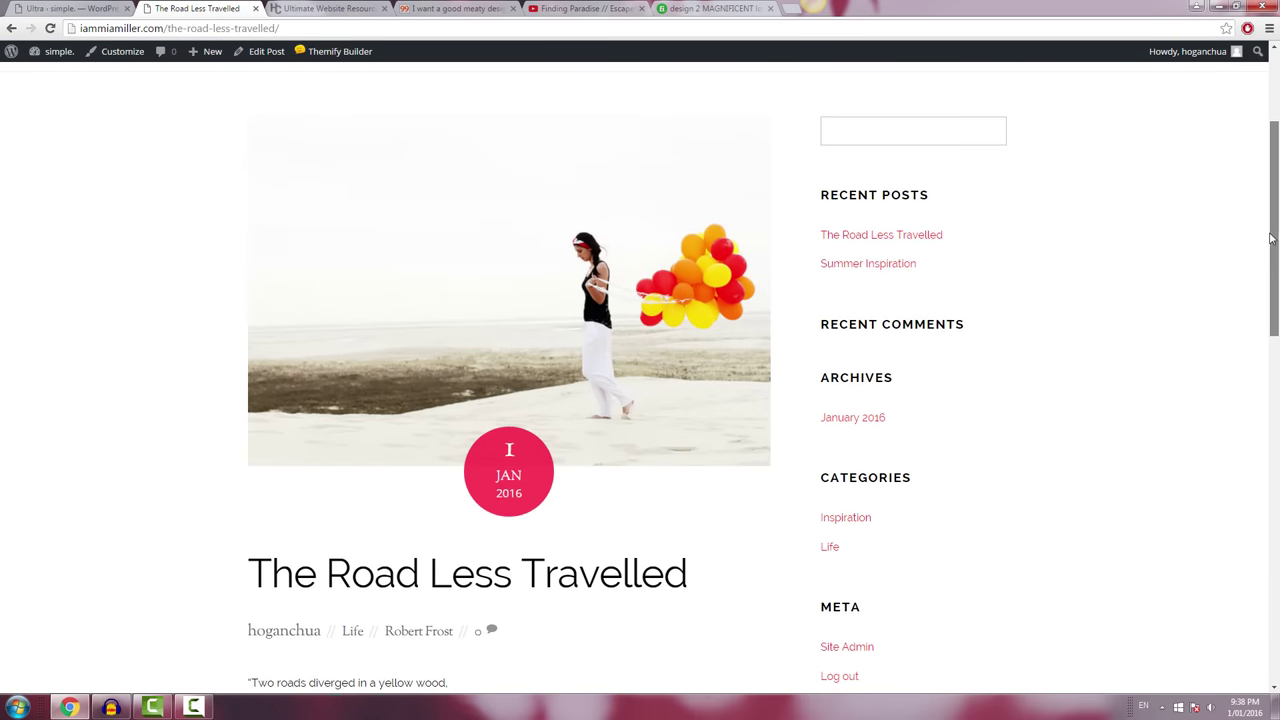
left_click(105, 12)
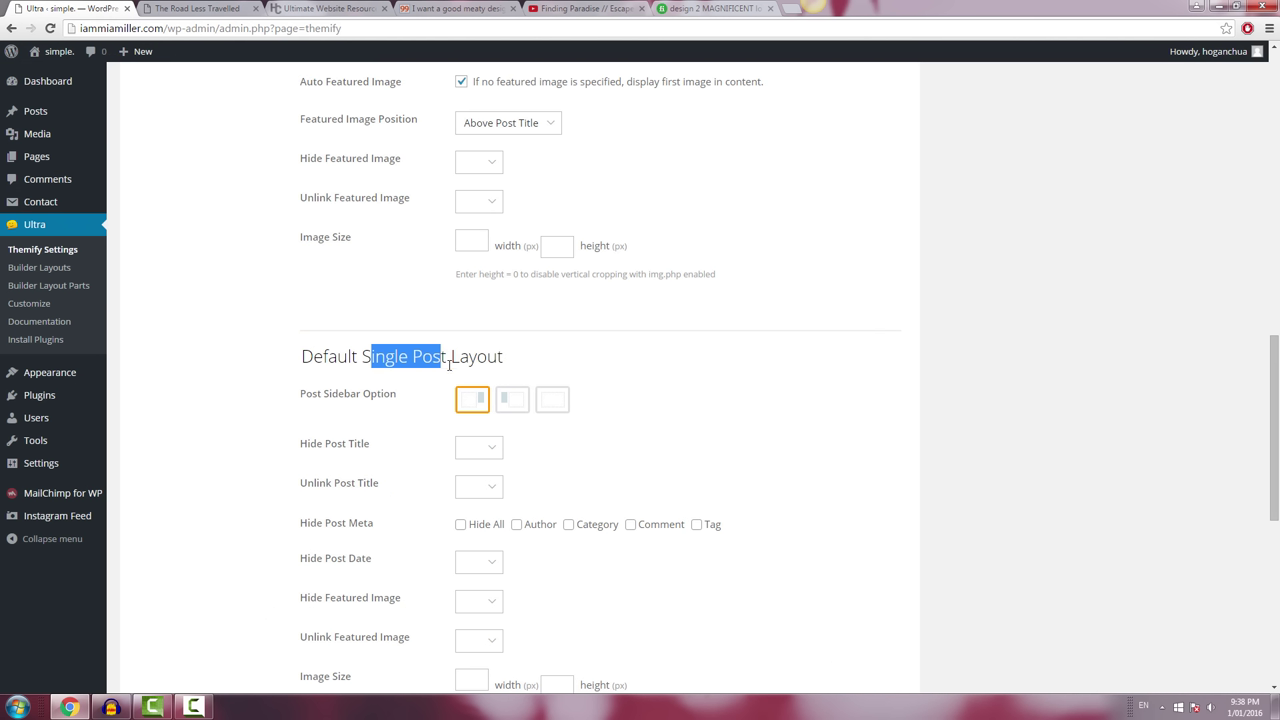
Compare The Road Less Travelled post with the Default Single Post Layout settings.
left_click(237, 8)
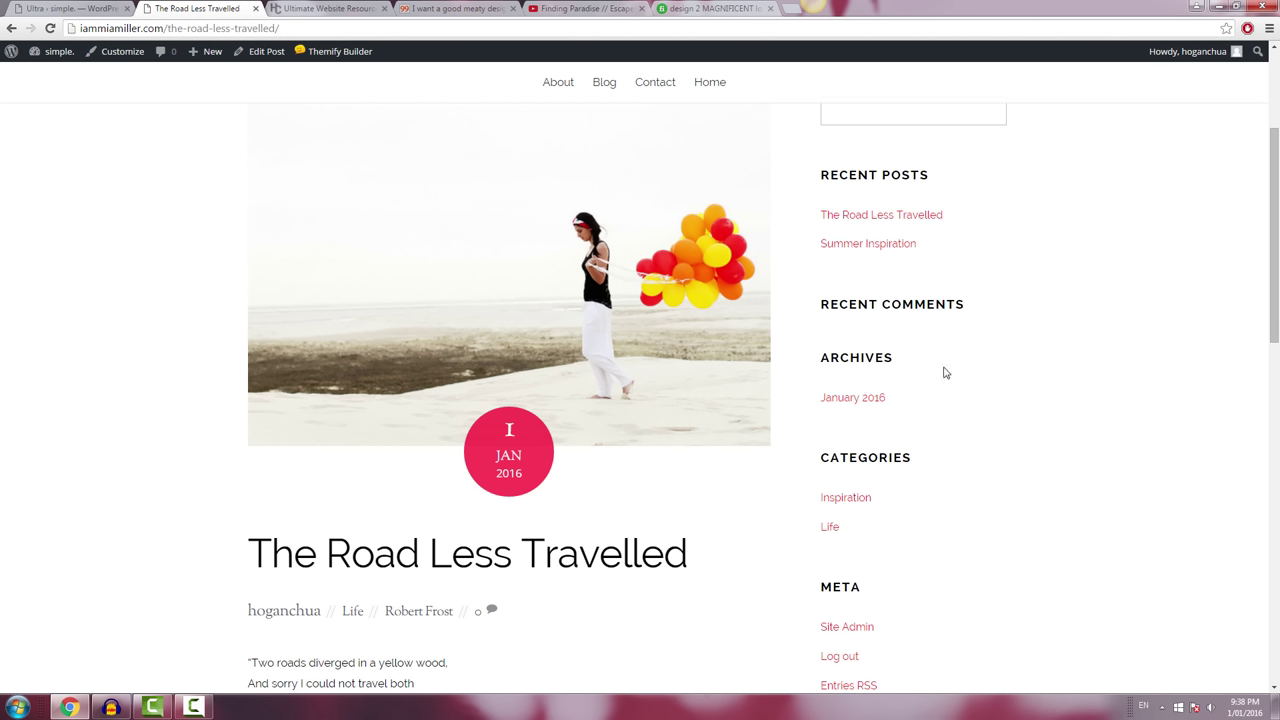
left_click(50, 6)
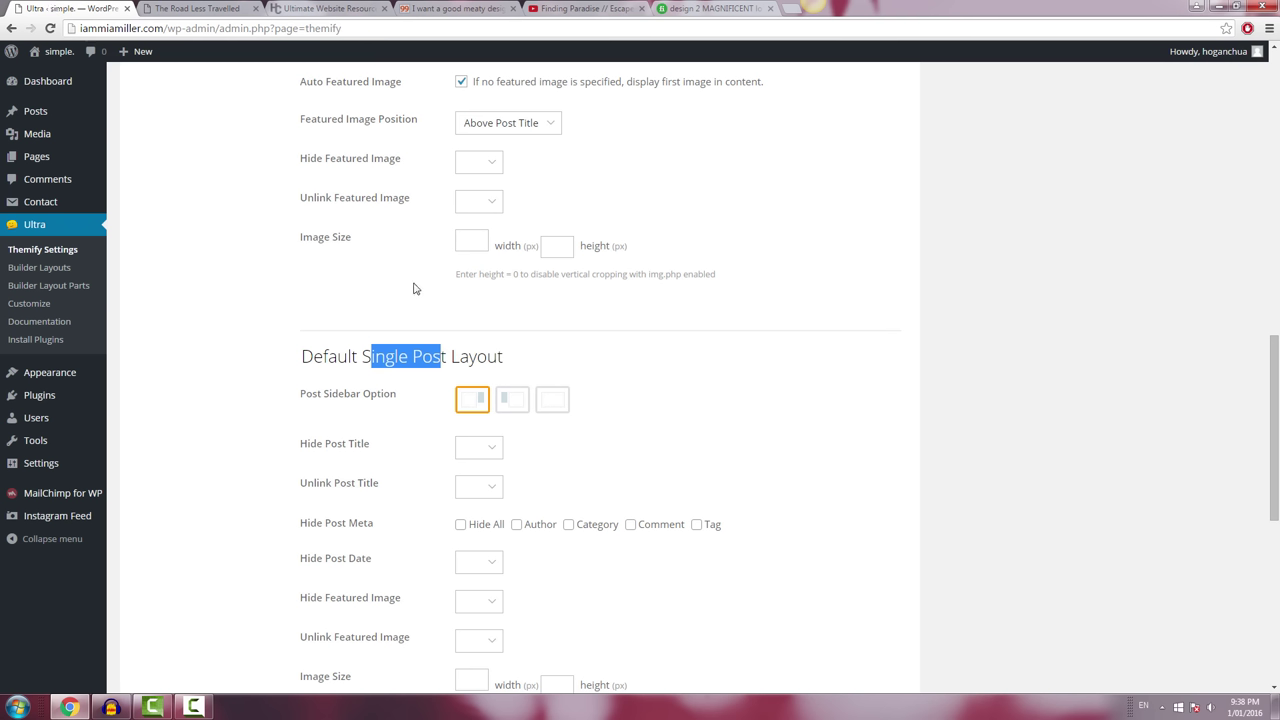
left_click(204, 7)
scroll(791, 286, "up", 3)
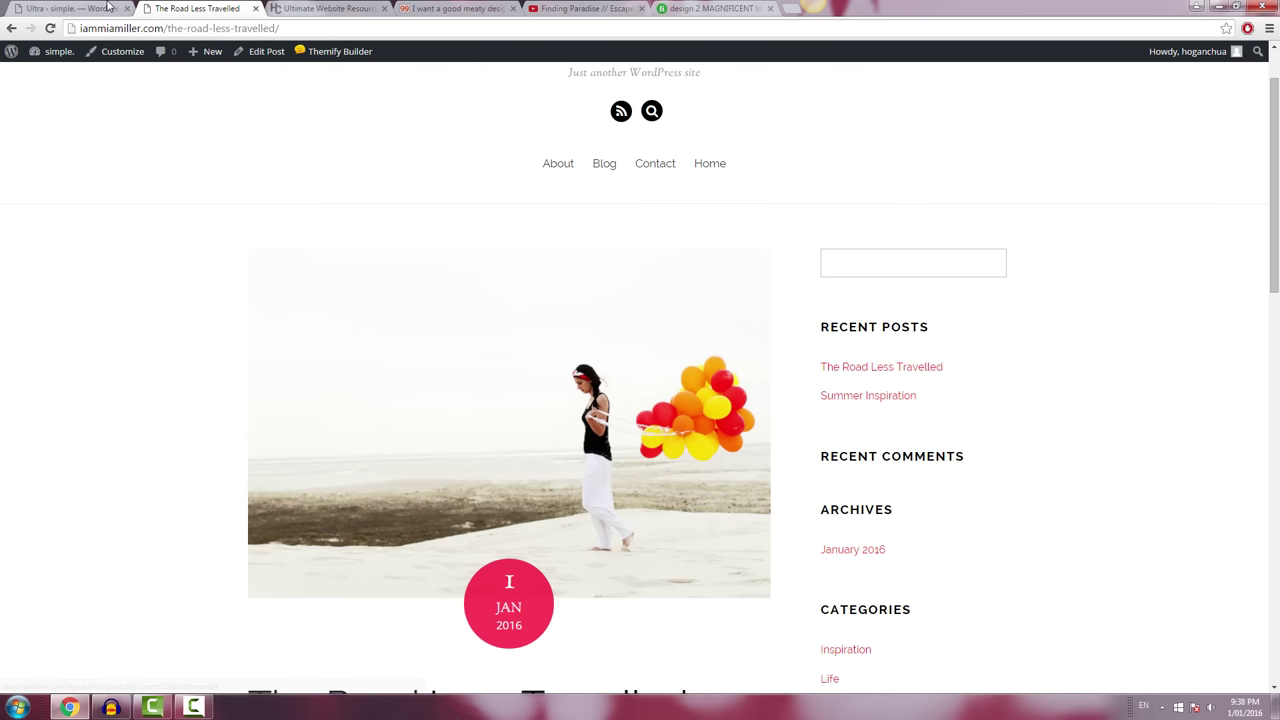
left_click(108, 6)
left_click(389, 366)
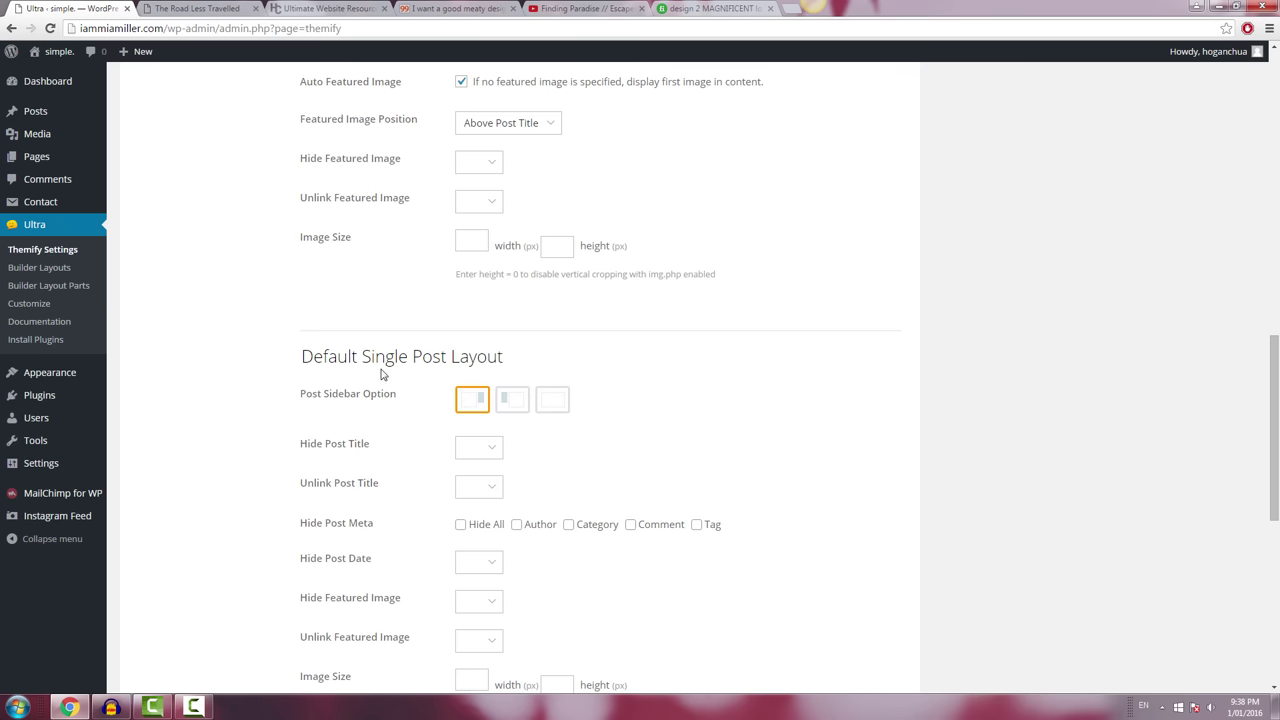
Give single posts a no-sidebar layout and set Author, Category and Tag meta to 'Do not hide'.
left_click(555, 400)
left_click_drag(1275, 410, 1271, 450)
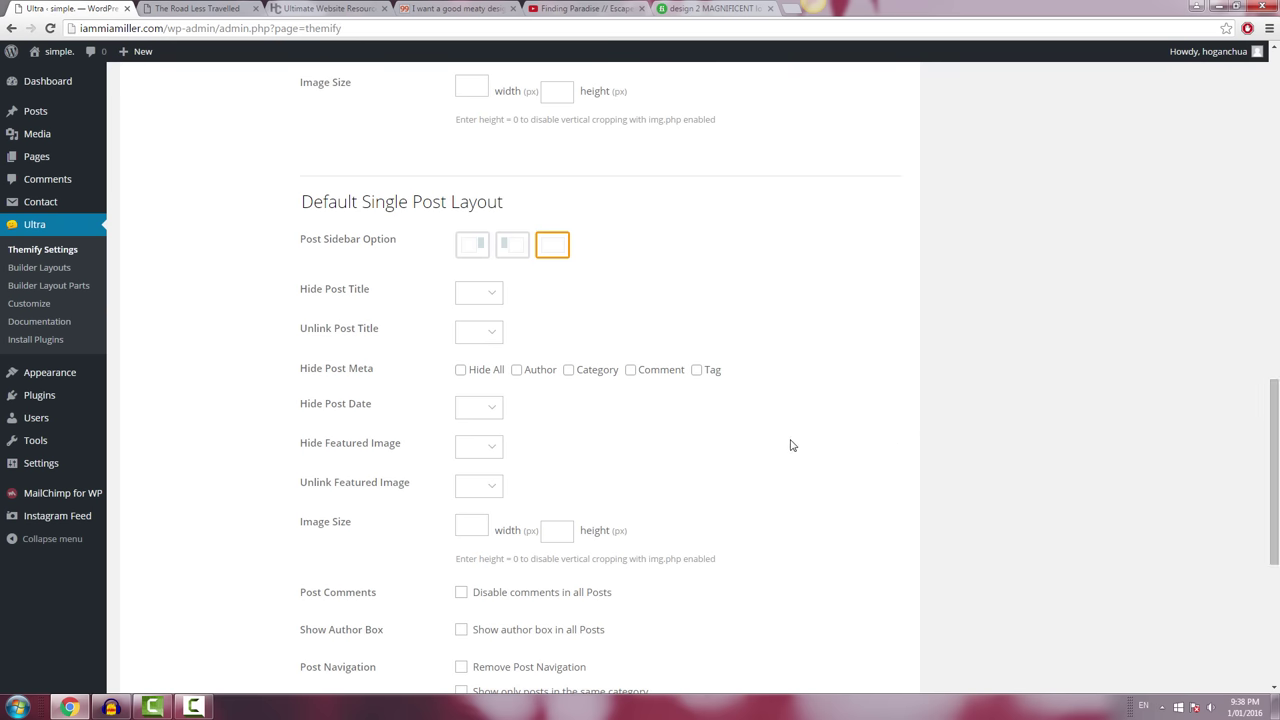
mouse_move(517, 374)
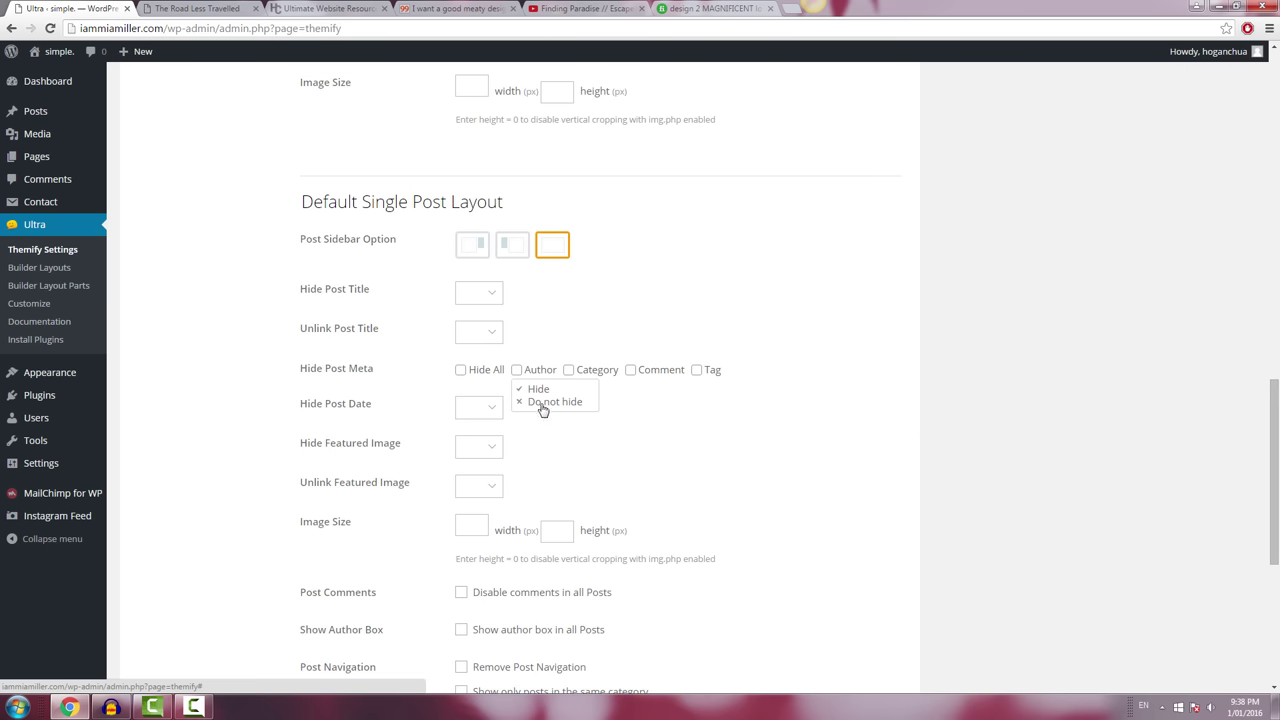
left_click(542, 402)
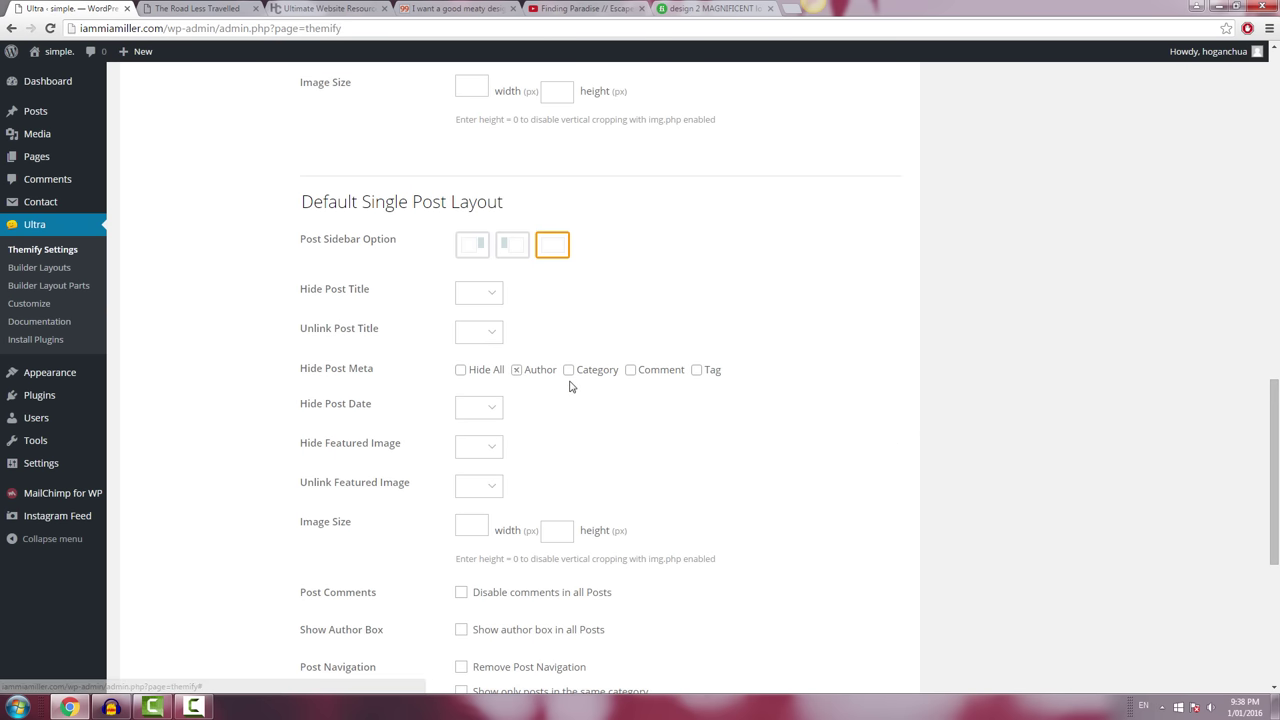
mouse_move(568, 374)
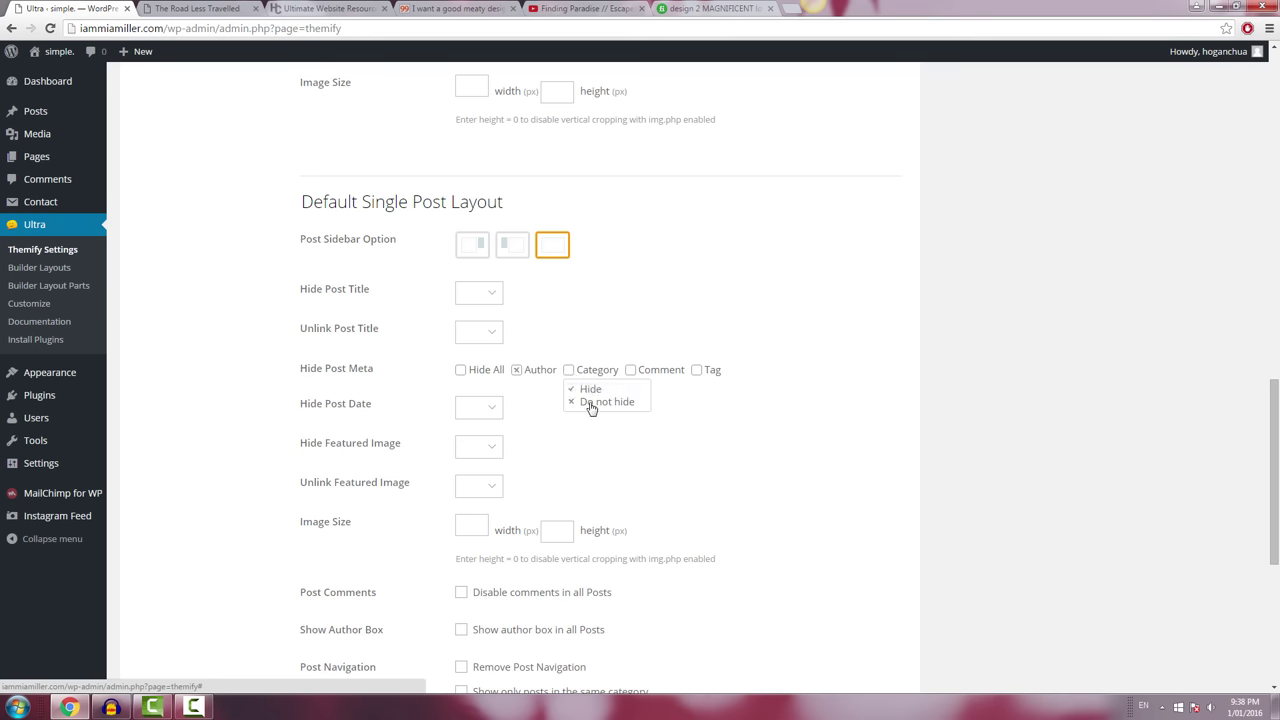
left_click(598, 402)
left_click(709, 402)
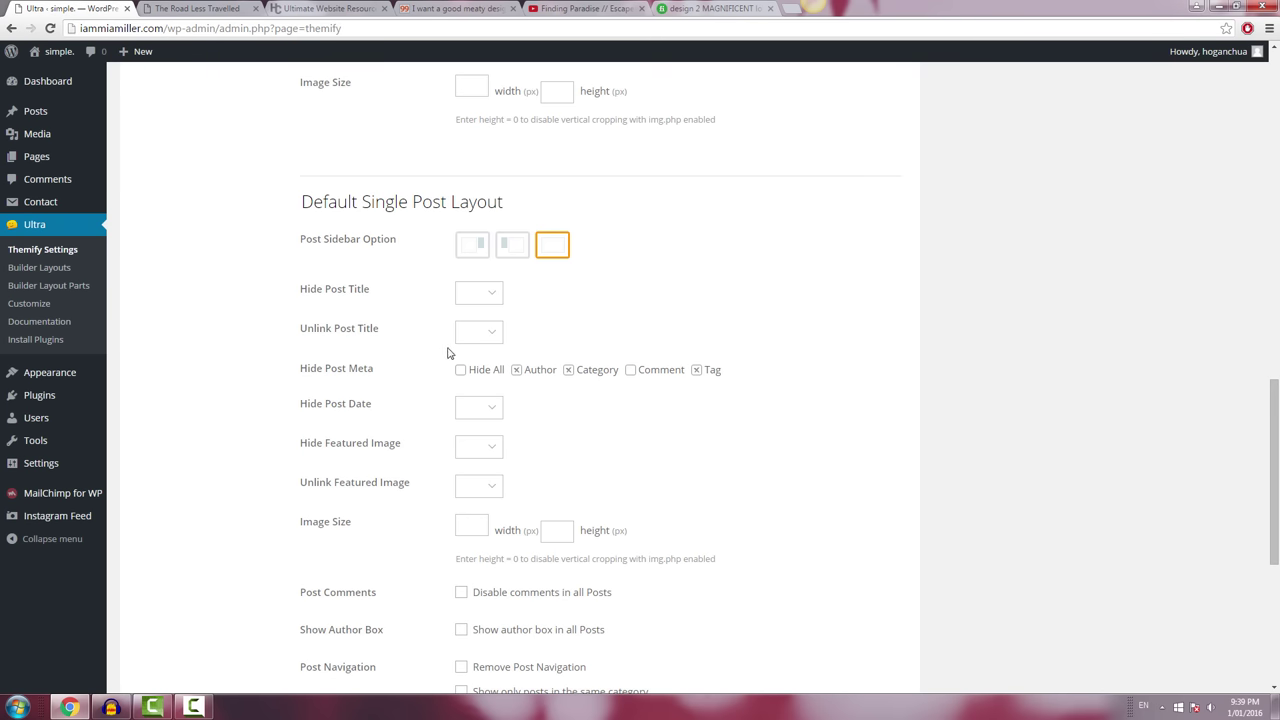
mouse_move(571, 374)
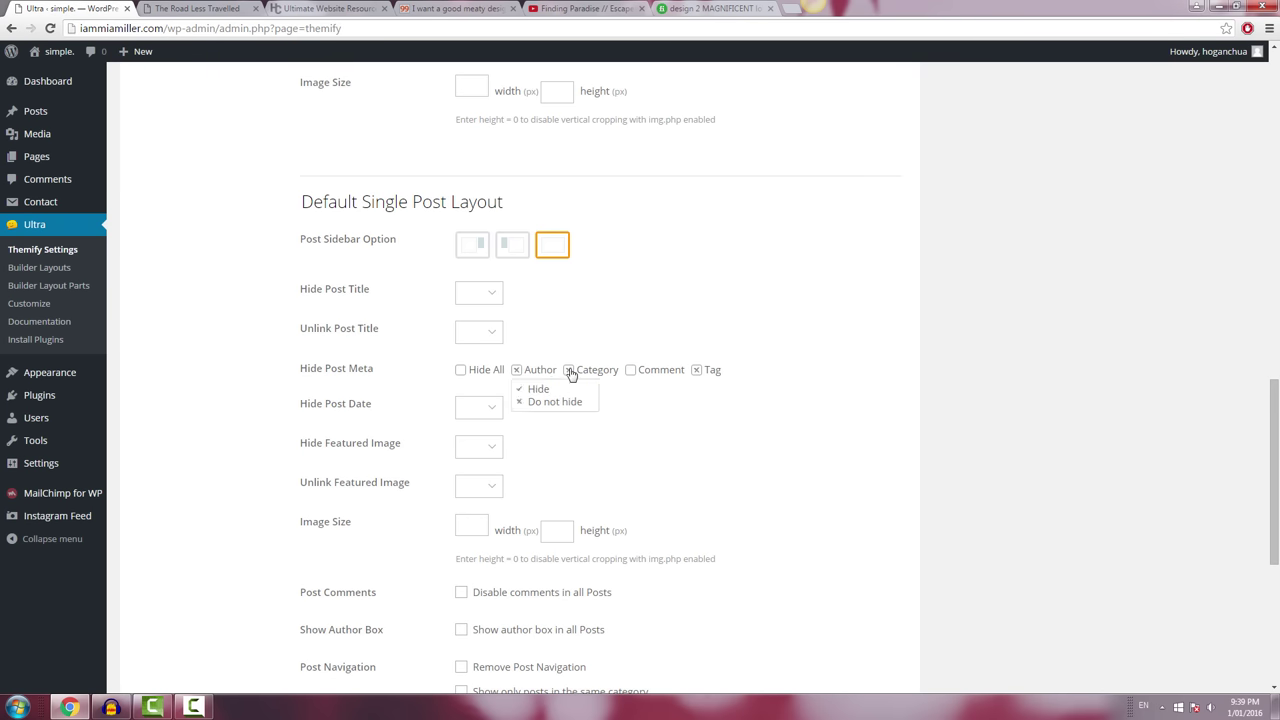
mouse_move(631, 371)
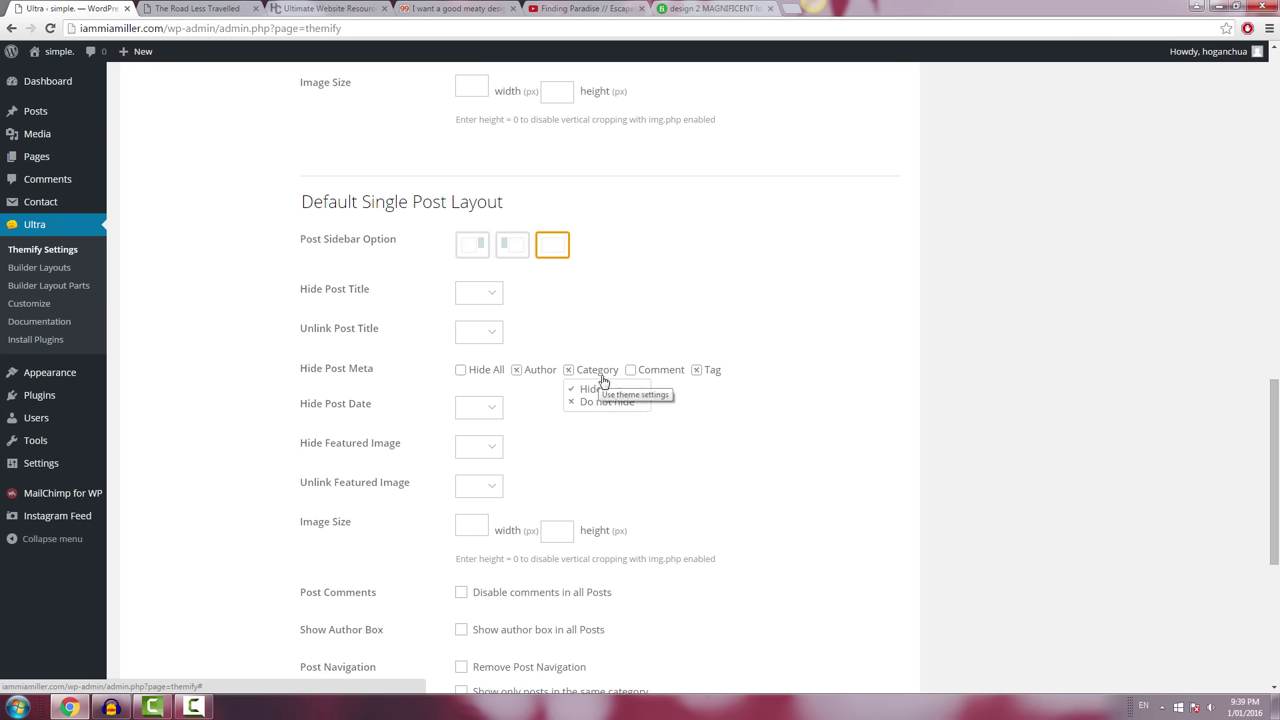
left_click(600, 401)
scroll(403, 457, "down", 2)
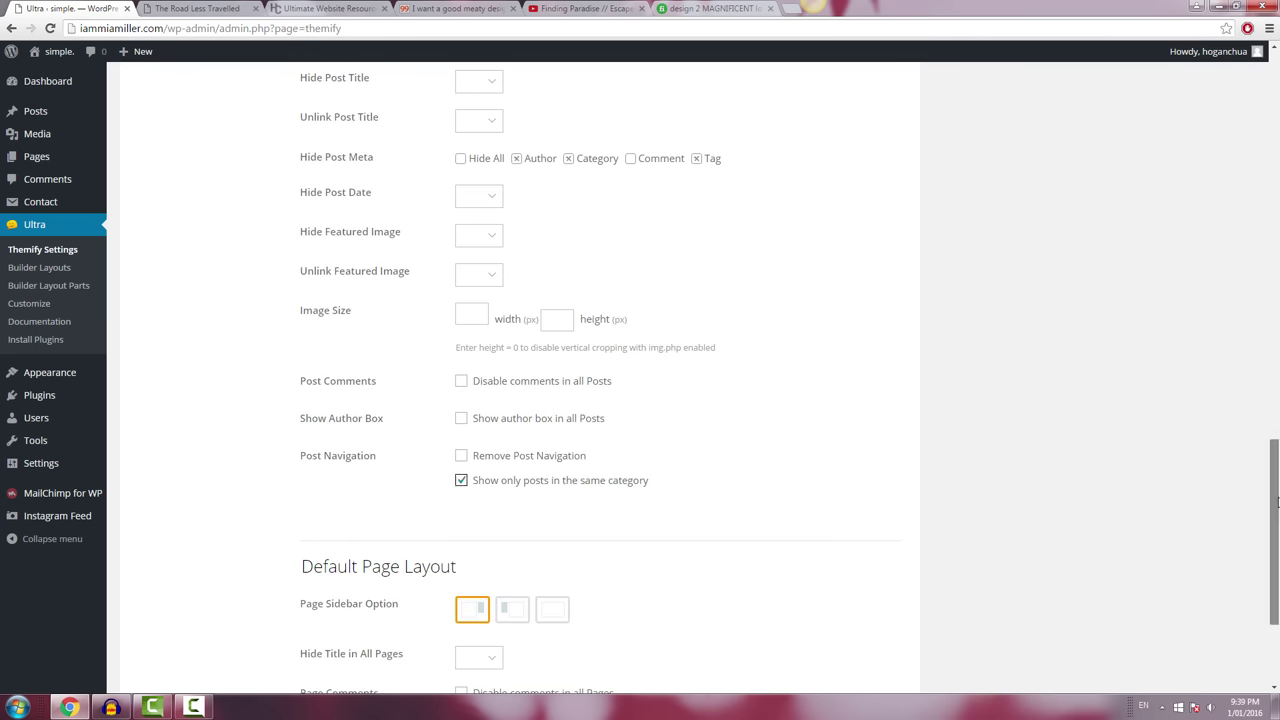
Highlight the Default Page Layout heading and view the live About page for comparison.
left_click_drag(1275, 490, 1275, 542)
left_click_drag(460, 390, 296, 390)
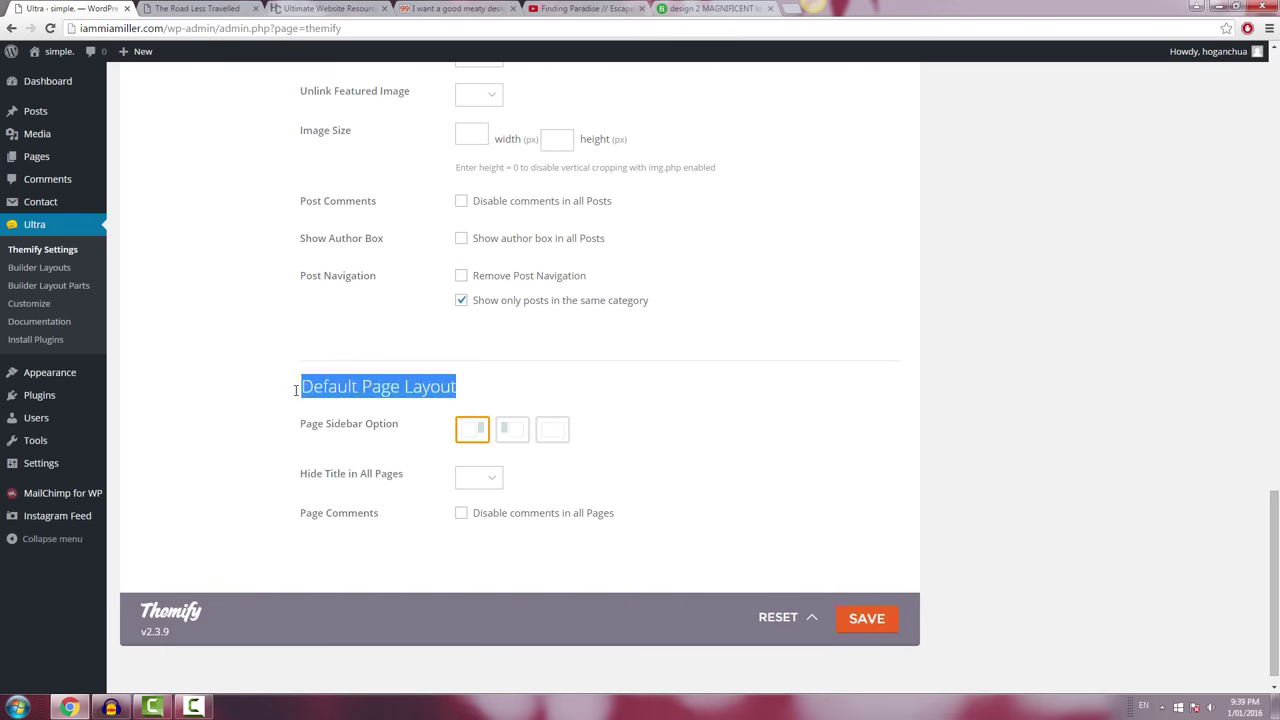
left_click(200, 8)
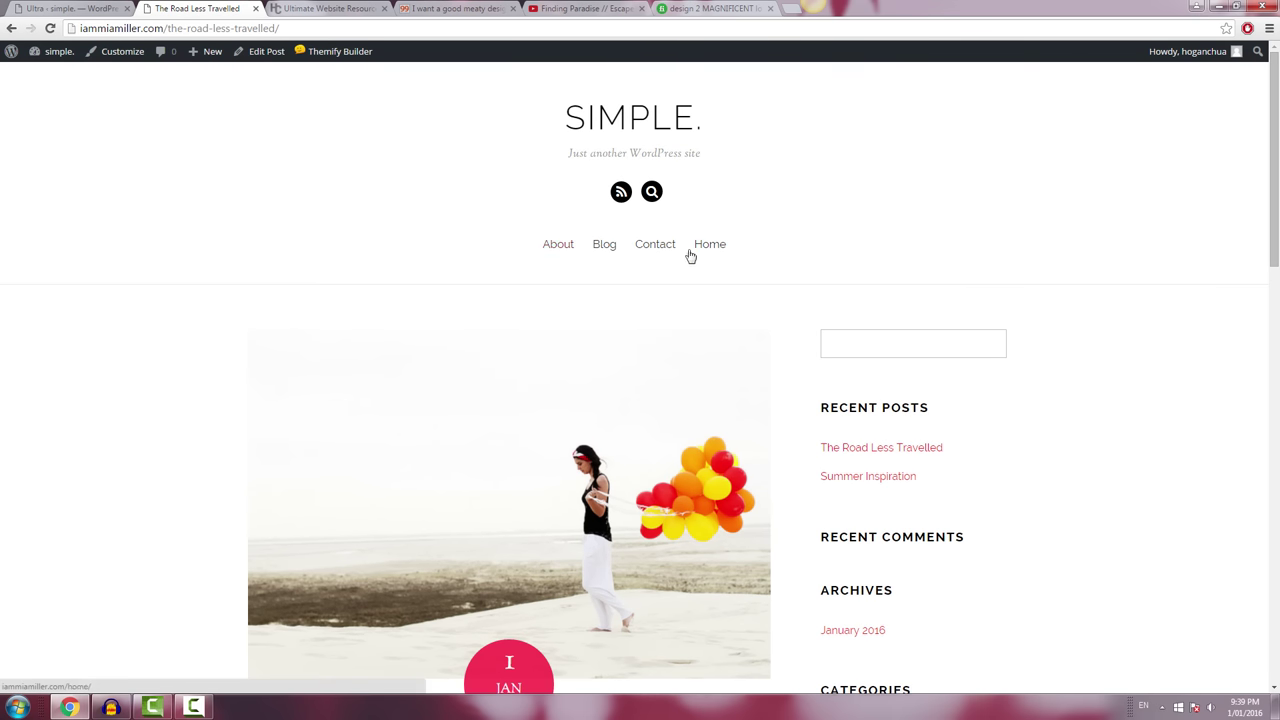
left_click(556, 247)
left_click_drag(1275, 293, 1275, 330)
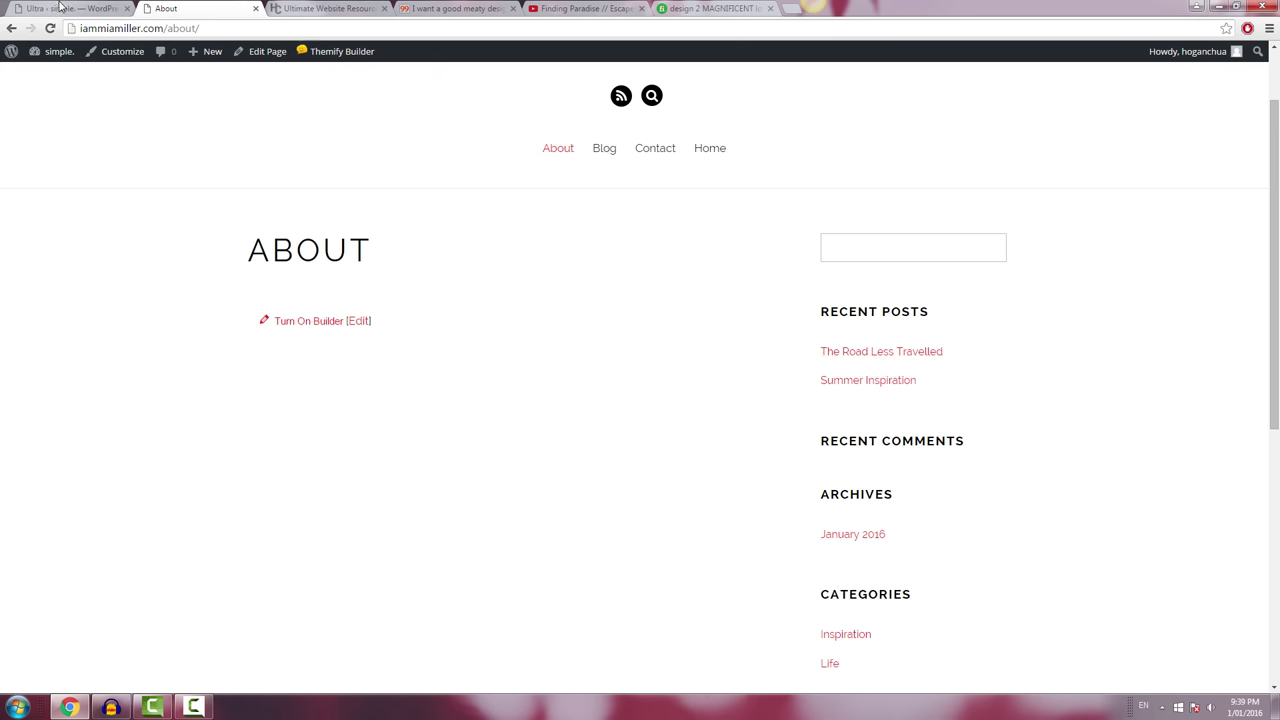
left_click(68, 9)
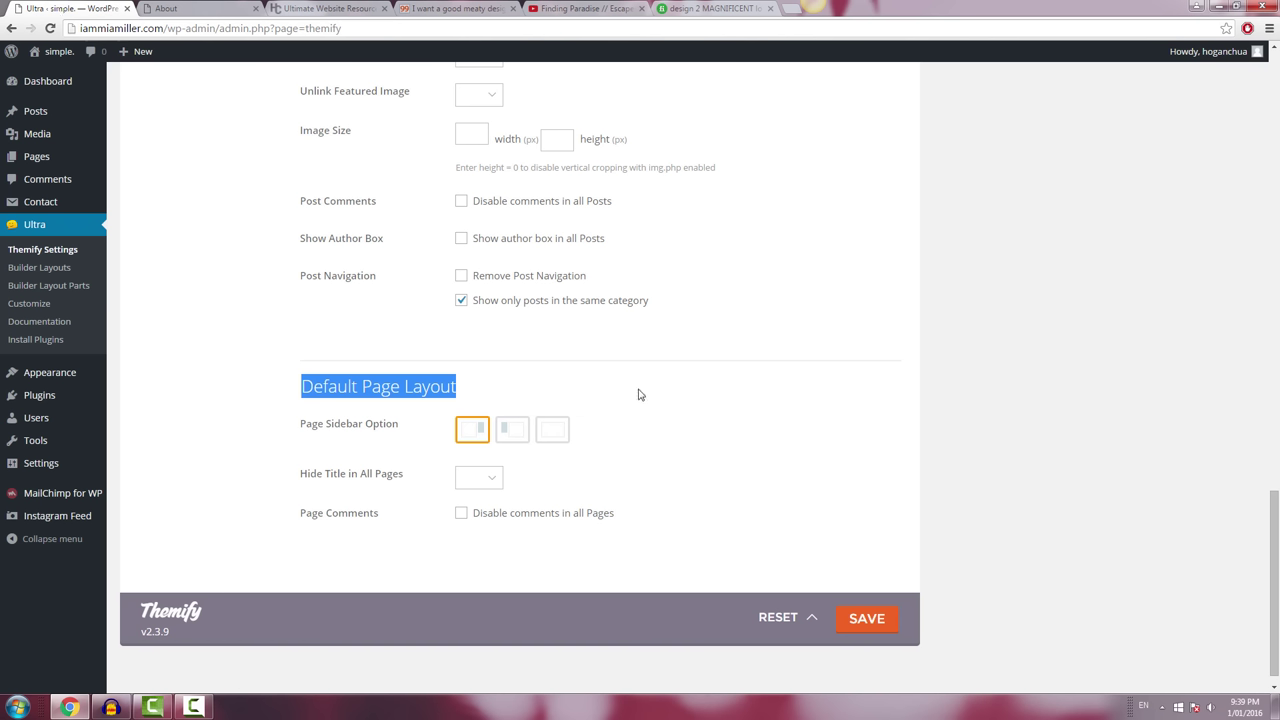
Set pages to no sidebar, hide titles on all pages, disable page comments, and save.
left_click(553, 434)
left_click(478, 478)
left_click(472, 511)
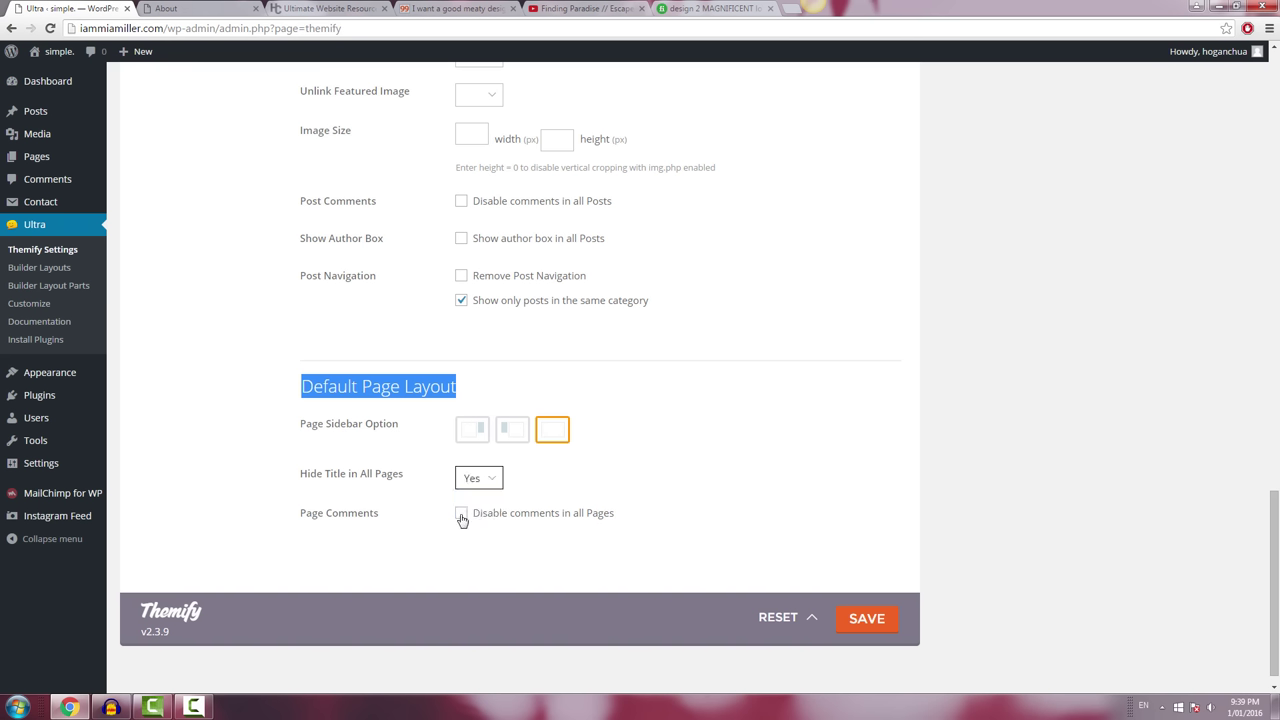
left_click(461, 515)
left_click(859, 619)
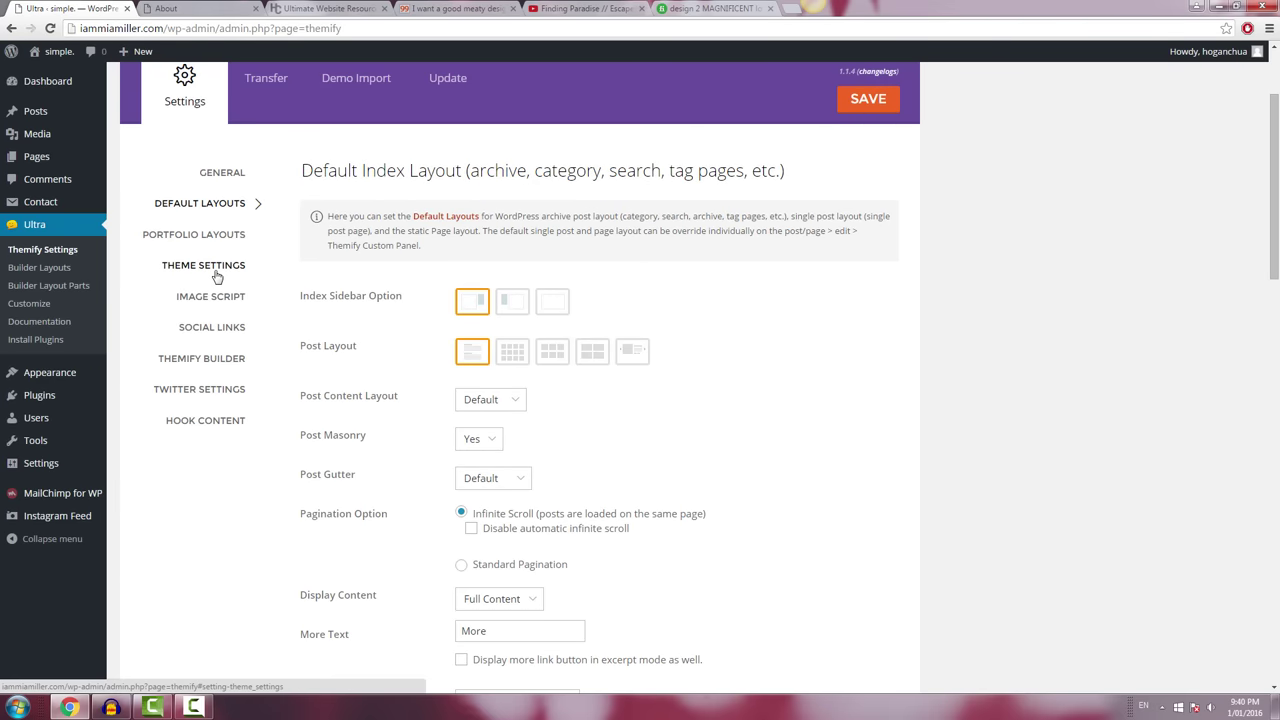
Open the Theme Settings section and highlight the Header Design label.
left_click(220, 271)
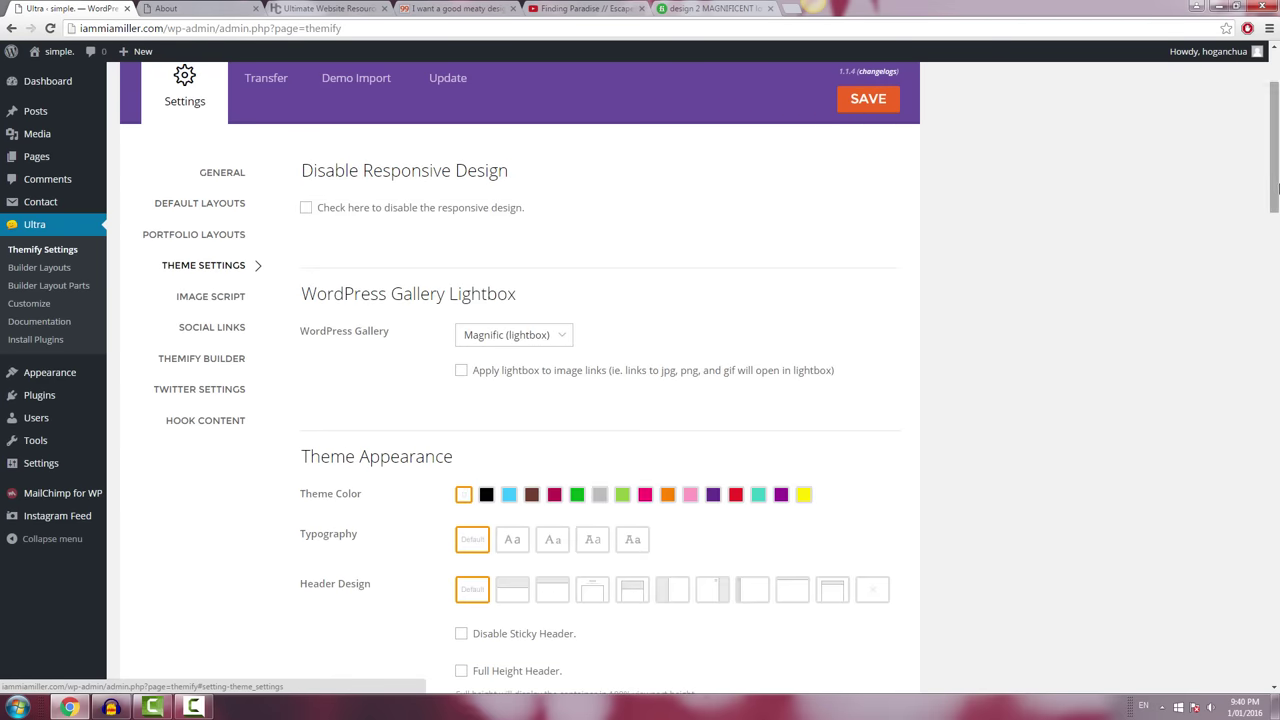
scroll(1267, 225, "down", 2)
scroll(1267, 225, "down", 1)
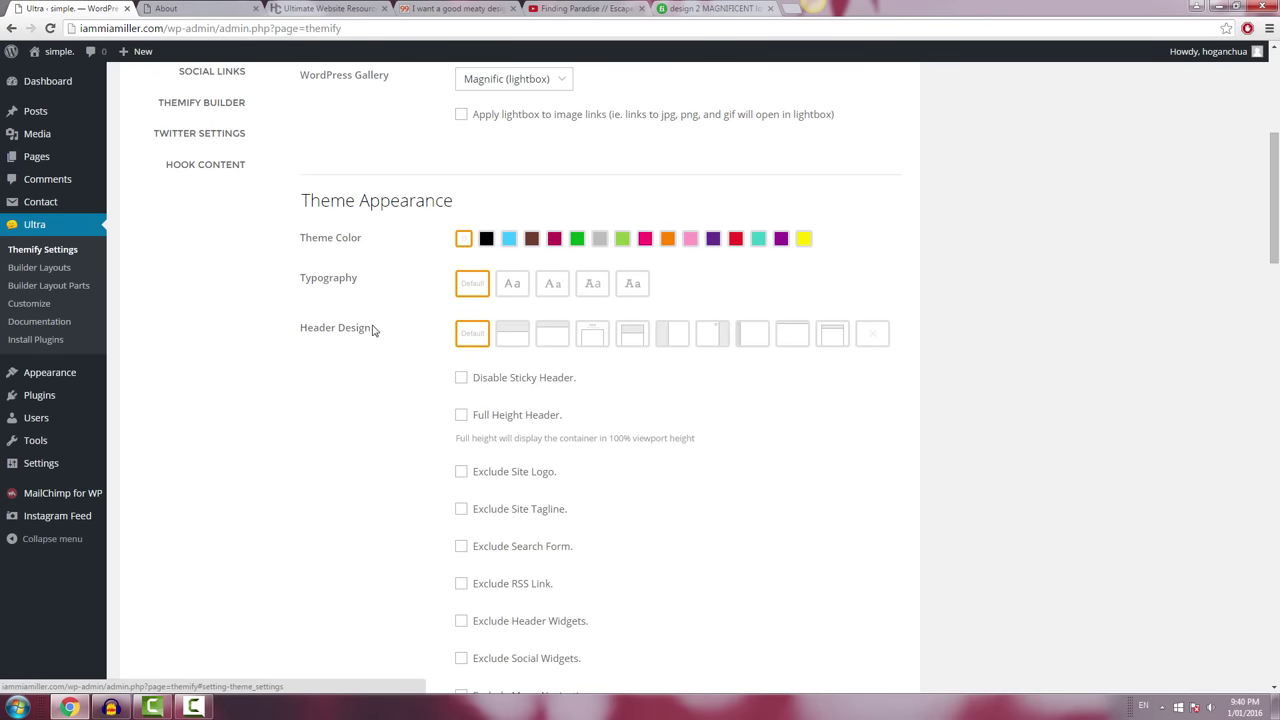
left_click_drag(373, 330, 300, 328)
left_click(324, 338)
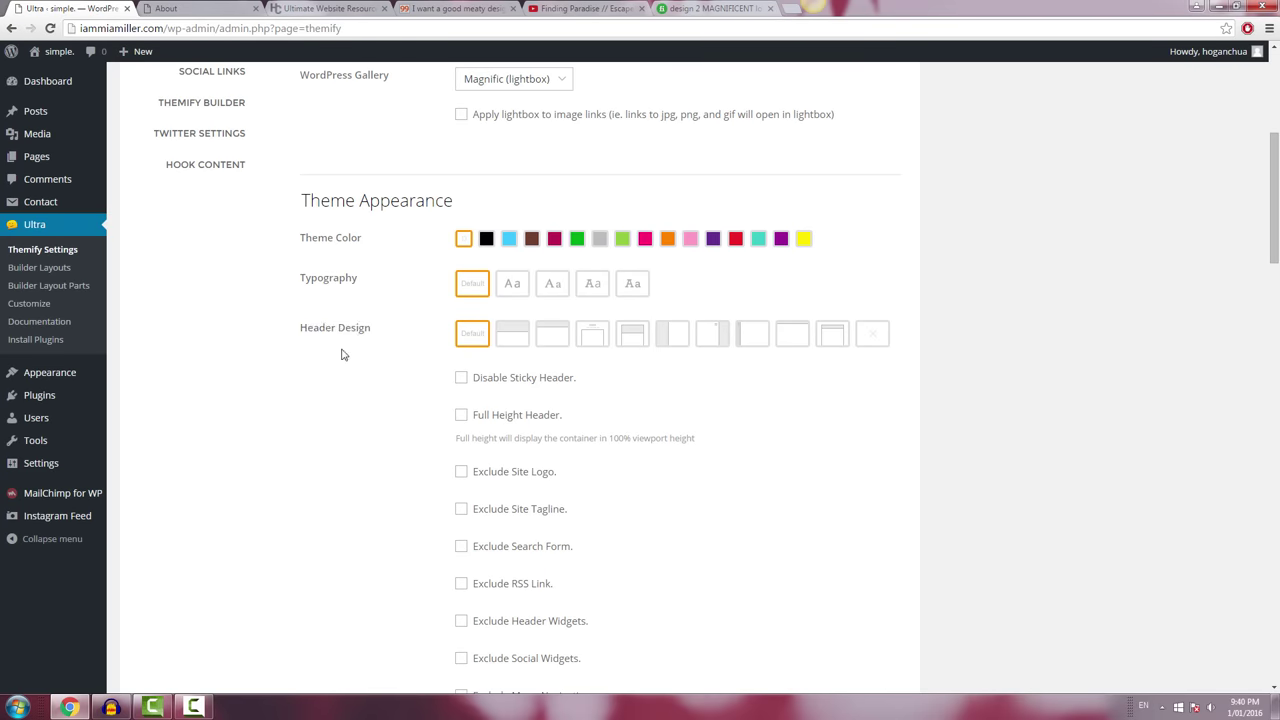
Review the live About page, then highlight the Theme Appearance heading in settings.
left_click(175, 8)
scroll(1148, 184, "up", 2)
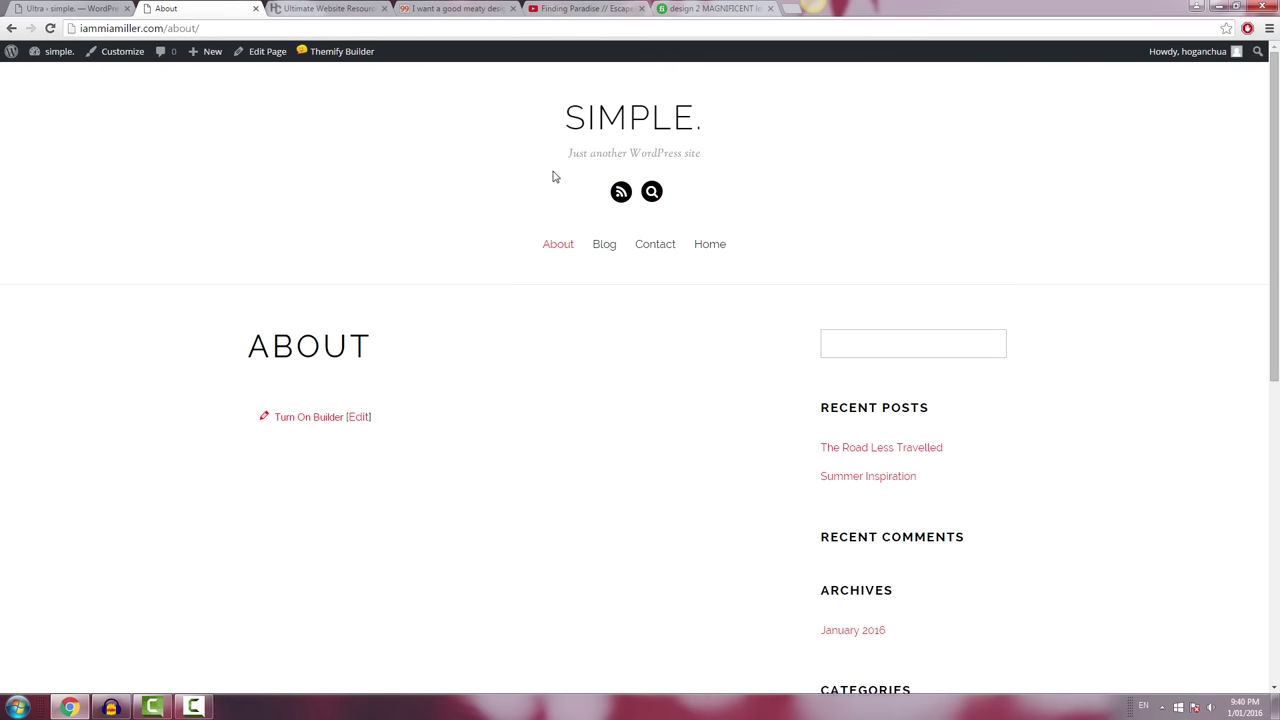
scroll(840, 167, "down", 6)
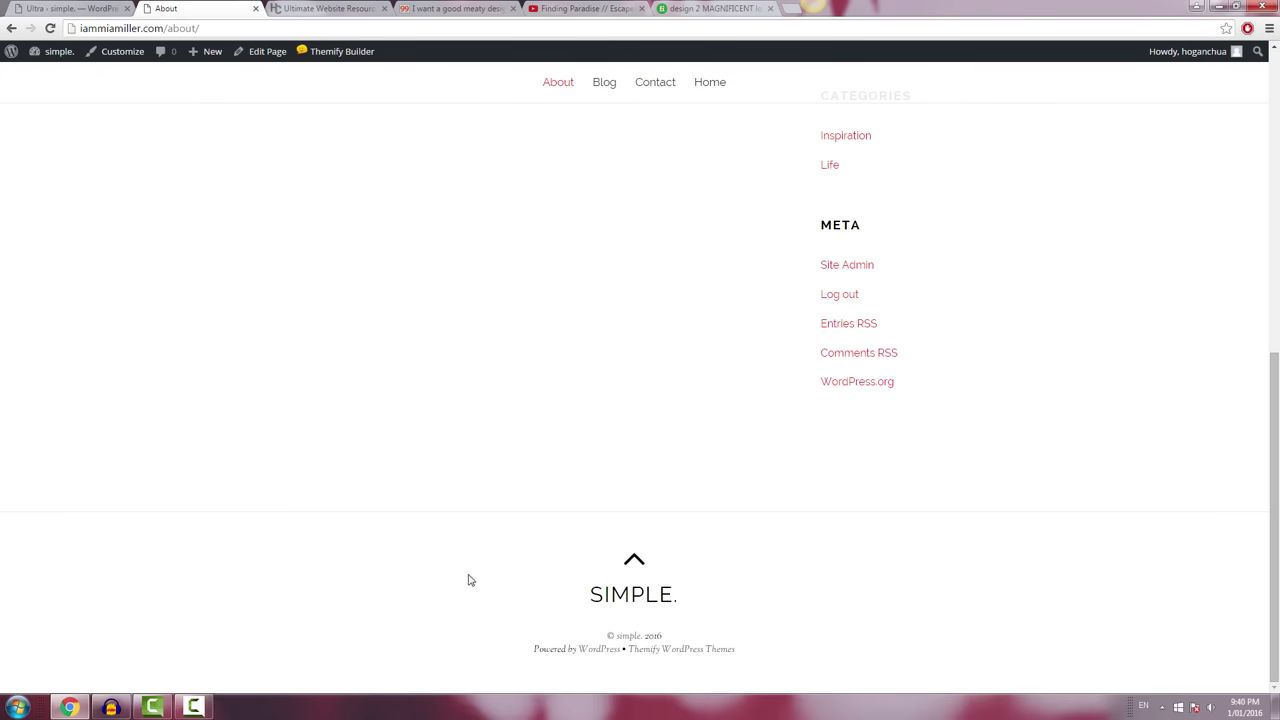
scroll(701, 618, "up", 6)
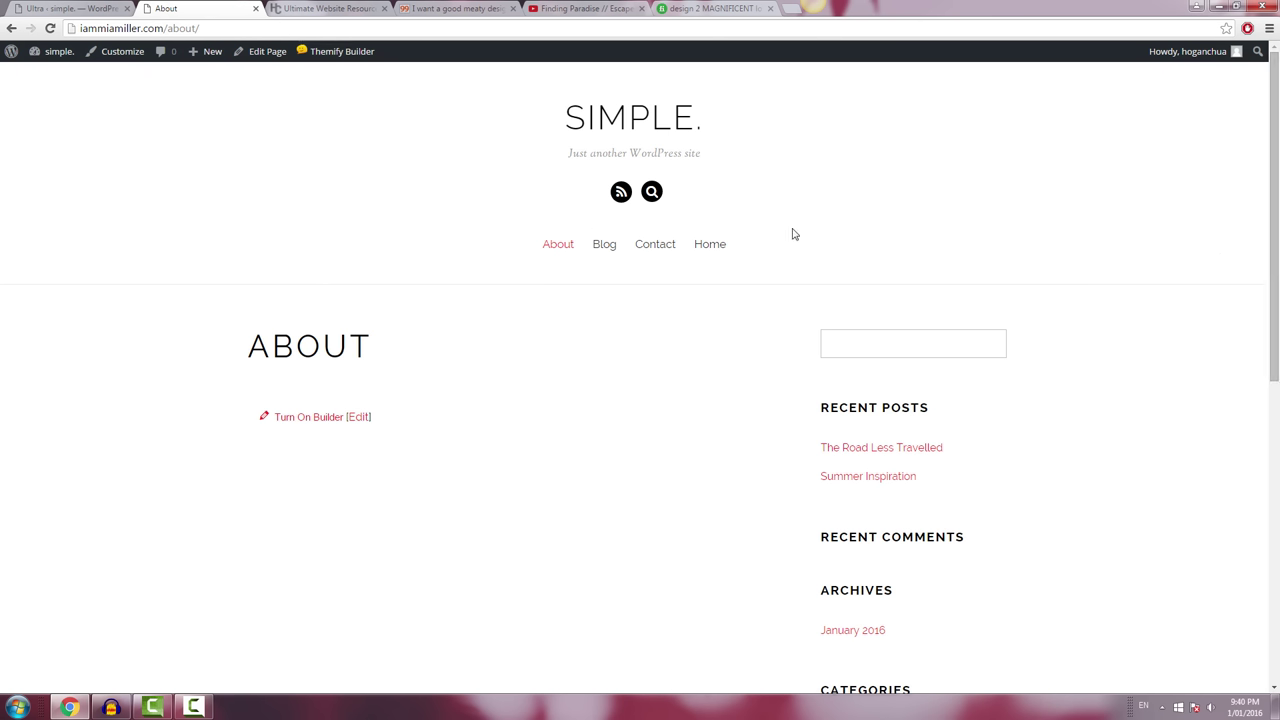
left_click(46, 8)
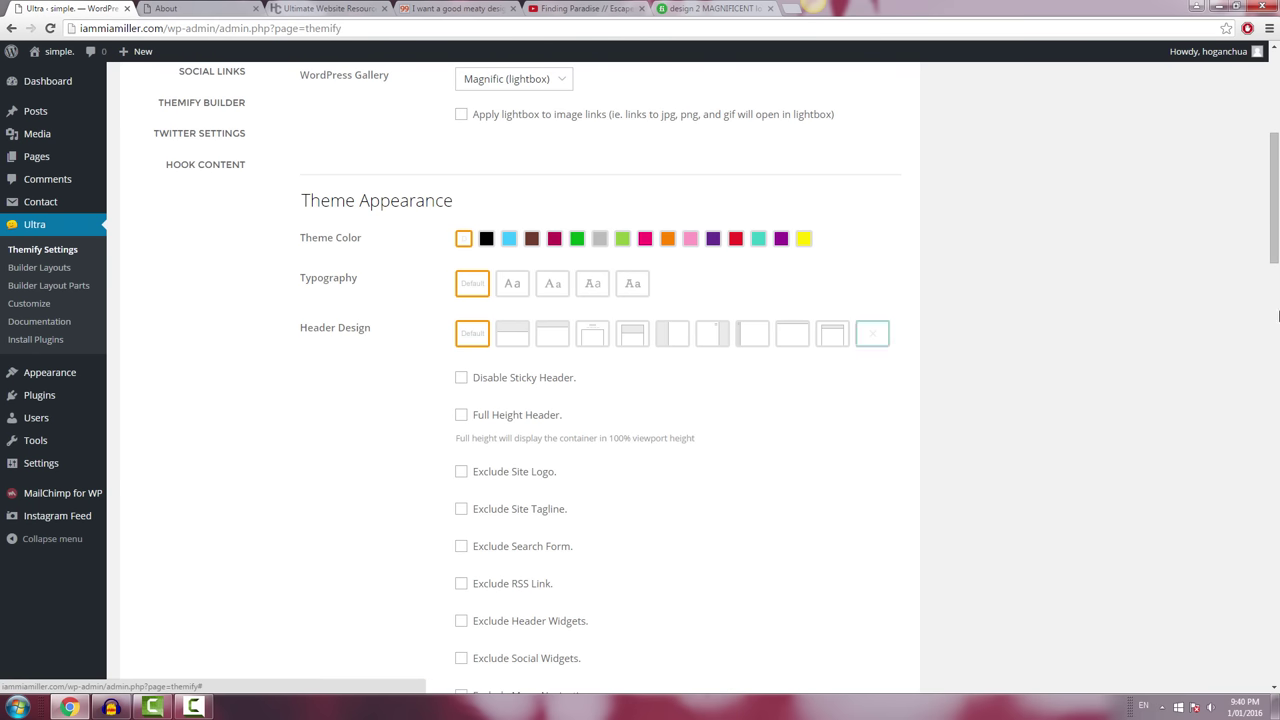
scroll(116, 255, "up", 2)
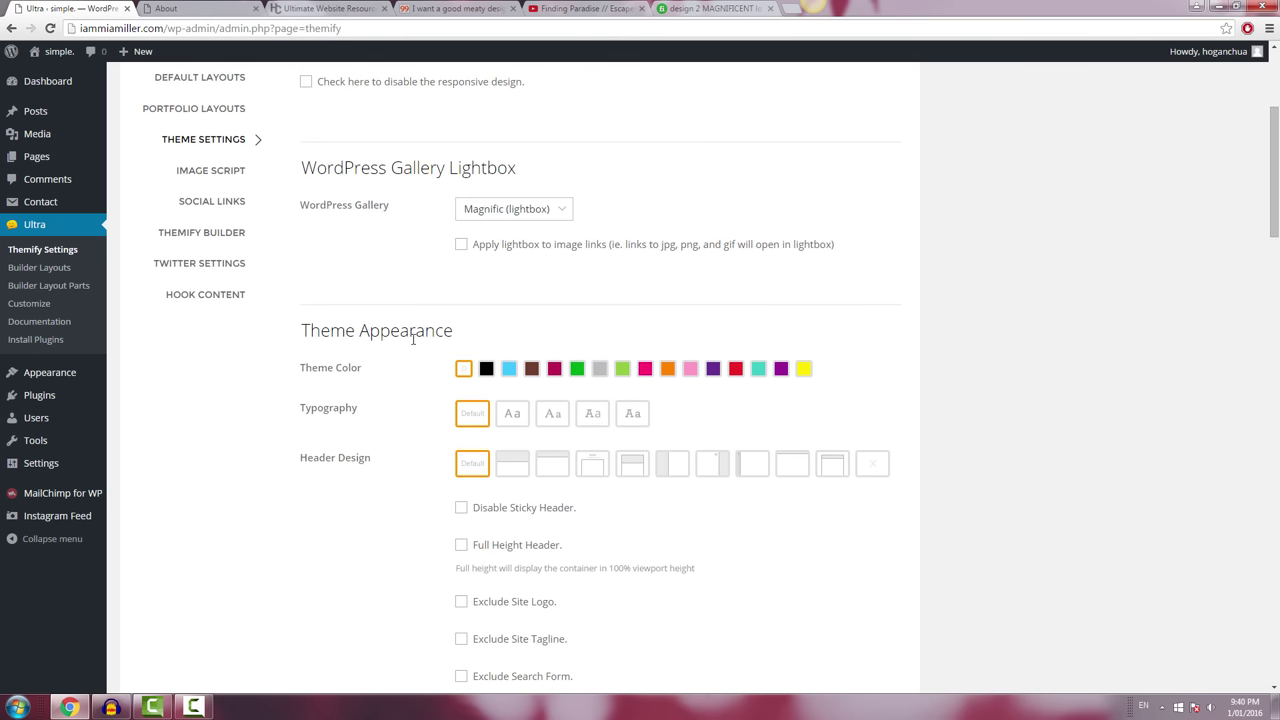
left_click_drag(453, 330, 300, 325)
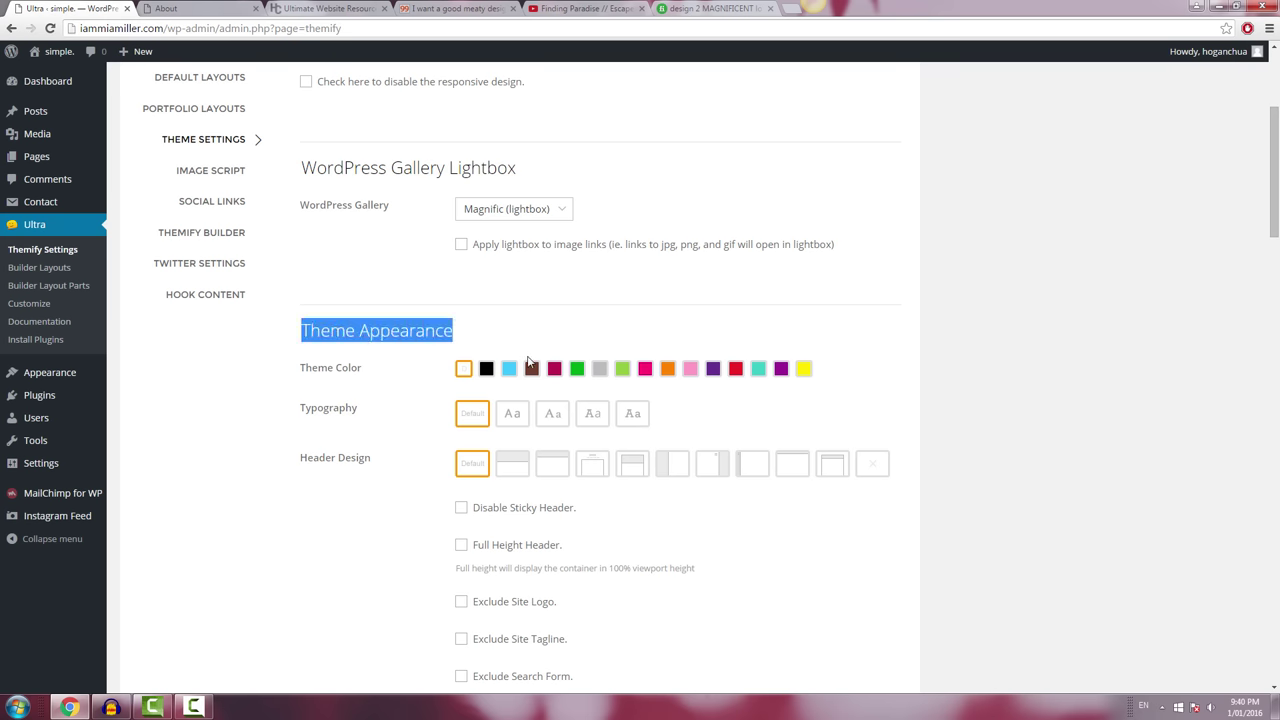
left_click(407, 472)
Choose the third header layout and exclude the site tagline.
left_click(544, 468)
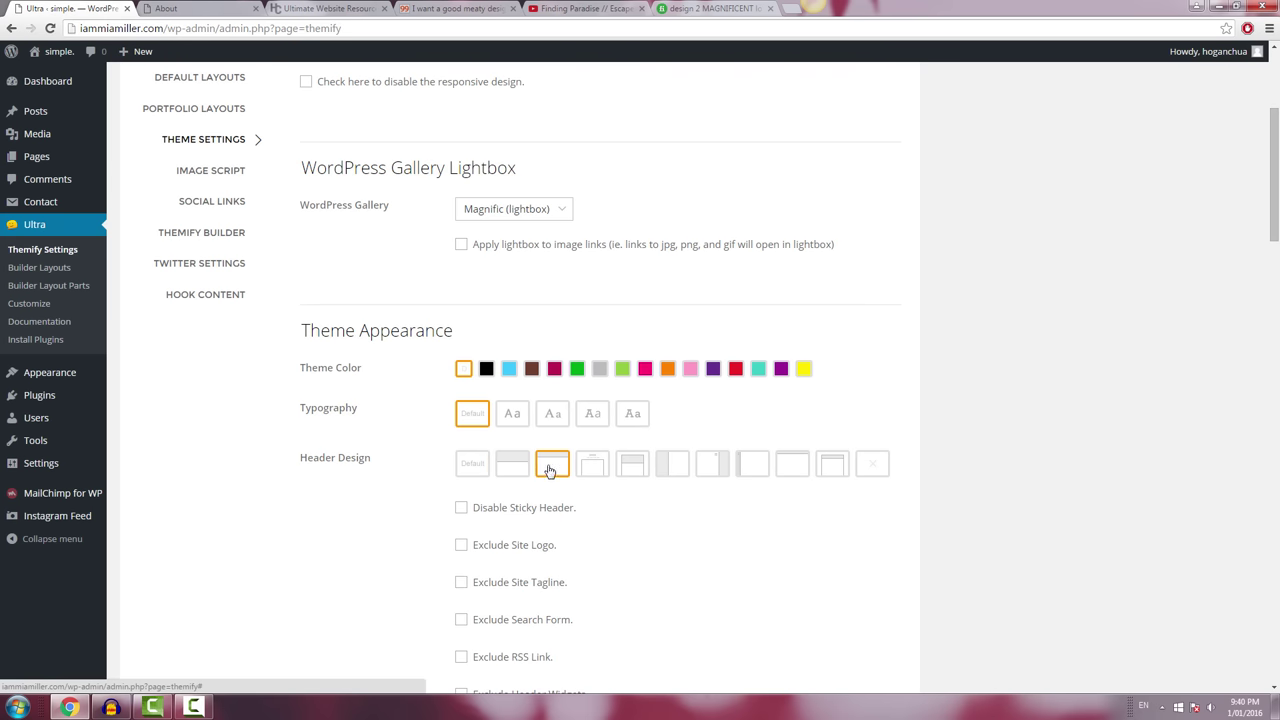
scroll(510, 469, "down", 1)
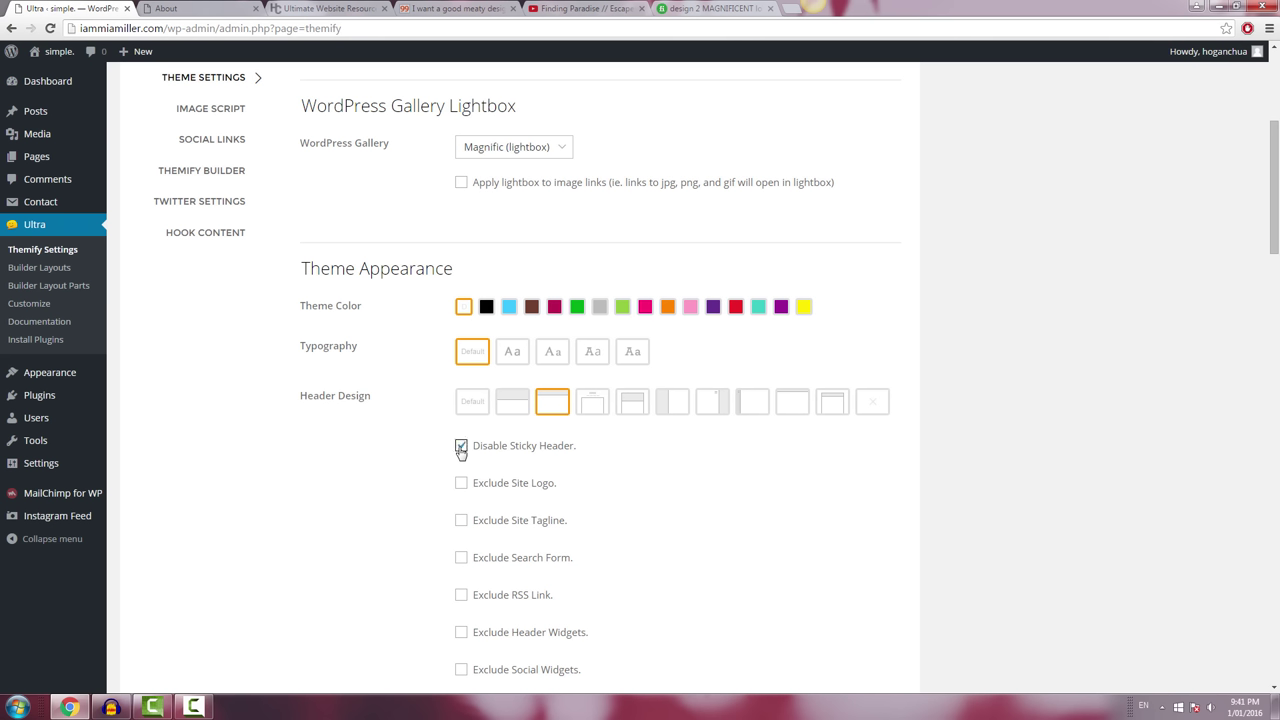
scroll(465, 457, "down", 1)
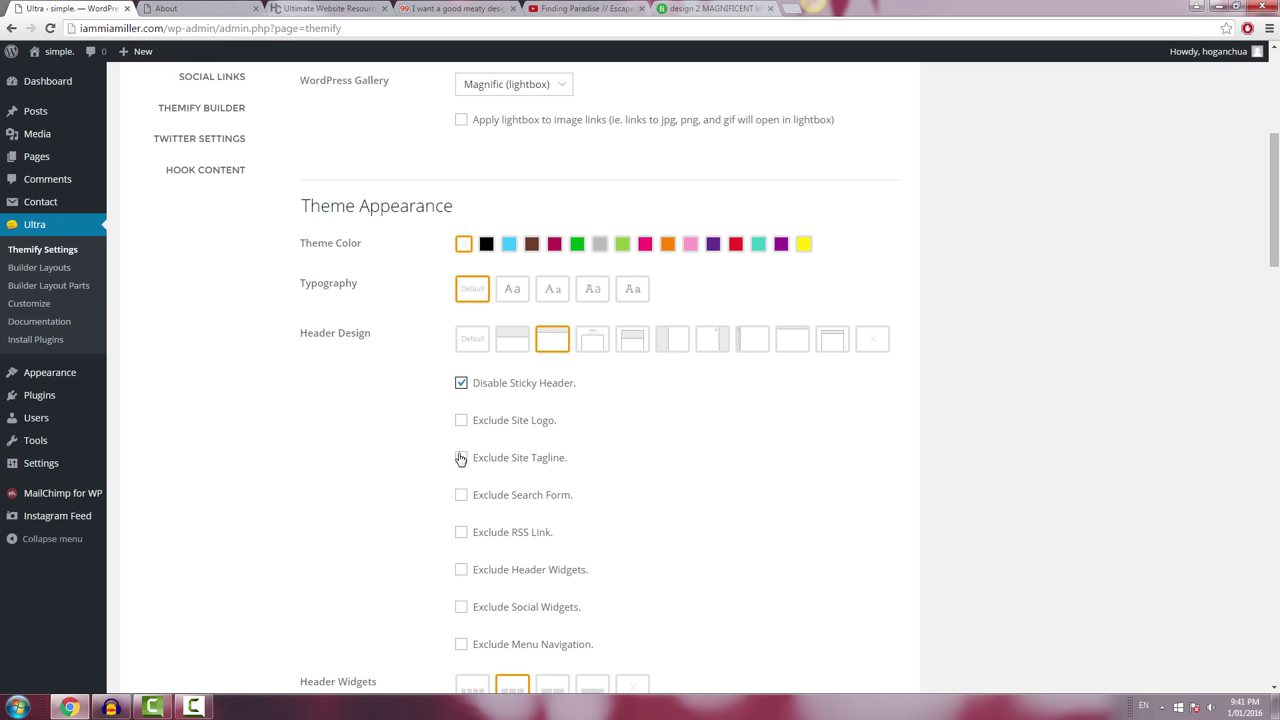
left_click(462, 460)
Exclude the header search form and RSS link, checking the live About page header between changes.
left_click(241, 10)
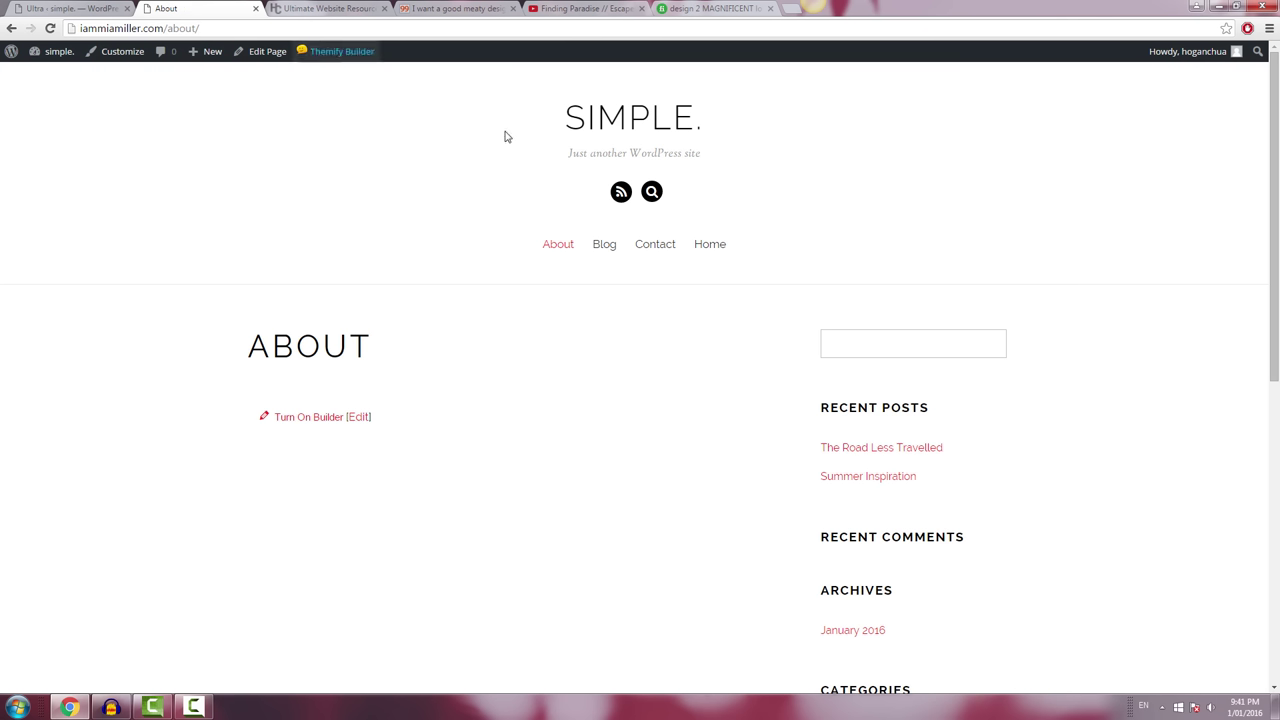
left_click(630, 193)
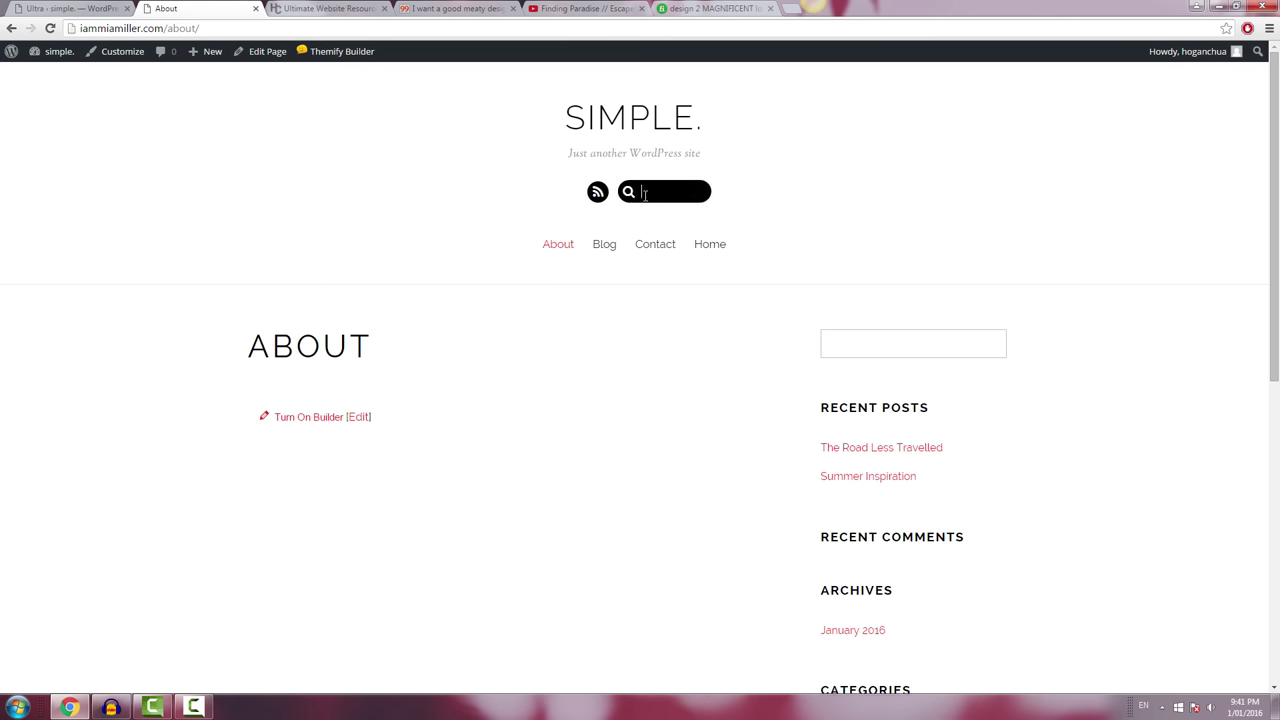
left_click(88, 8)
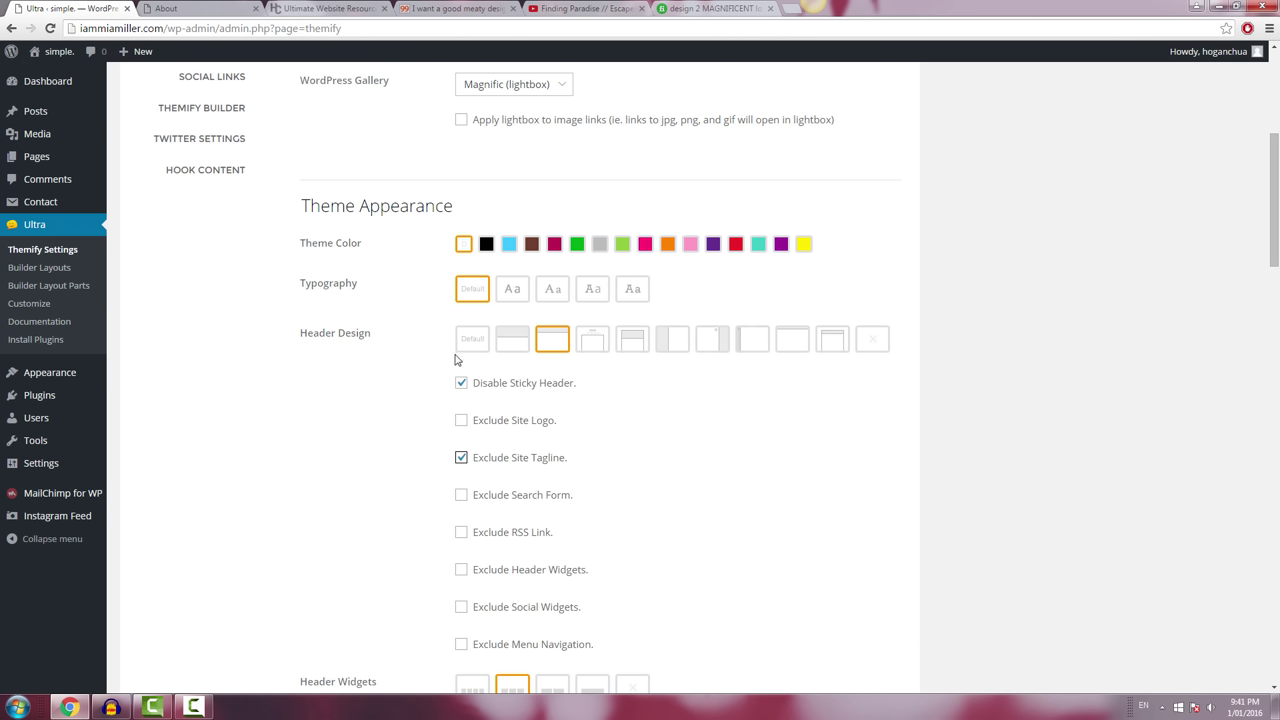
left_click(461, 495)
left_click(200, 9)
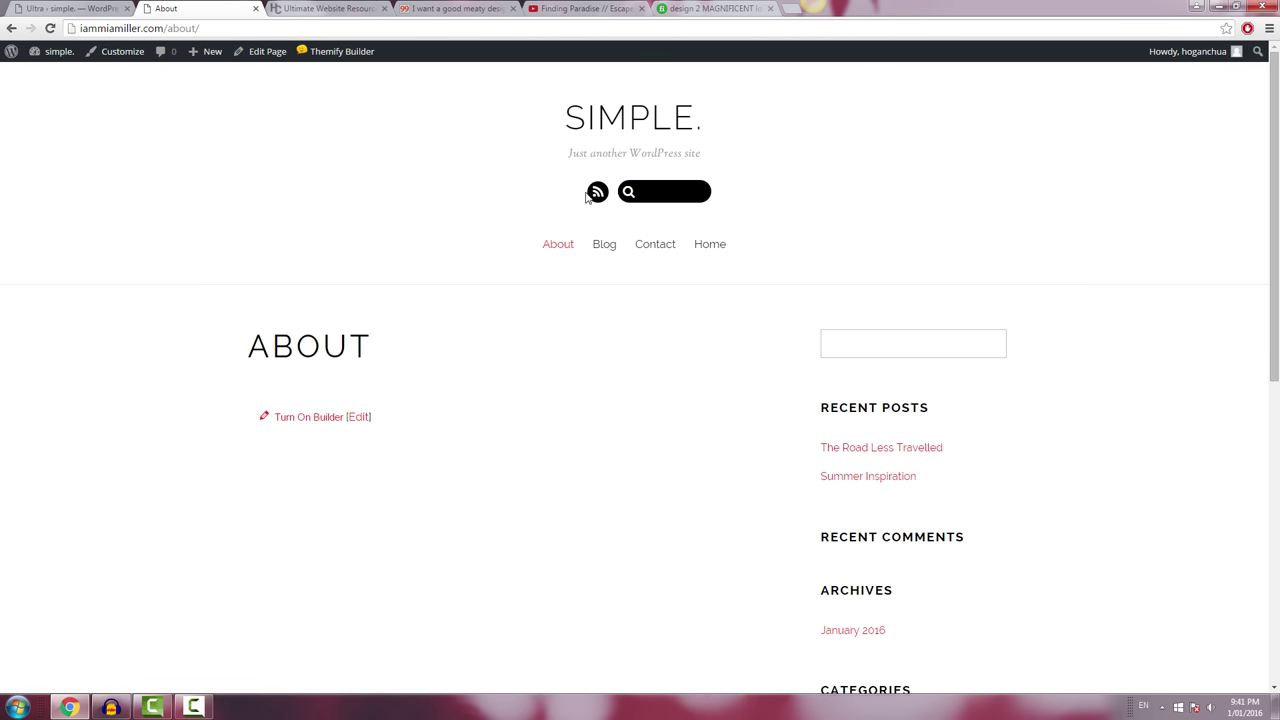
left_click(70, 8)
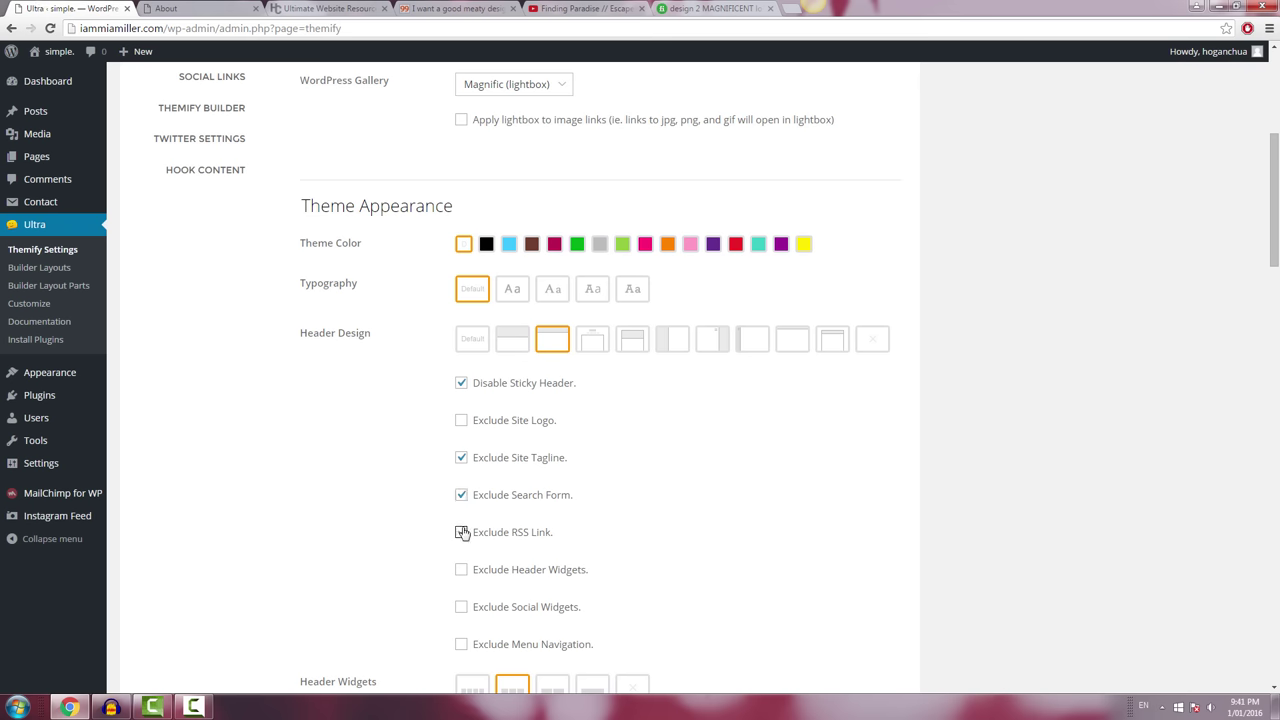
left_click(462, 533)
Exclude the site logo from the footer after previewing the live About page.
scroll(702, 510, "down", 3)
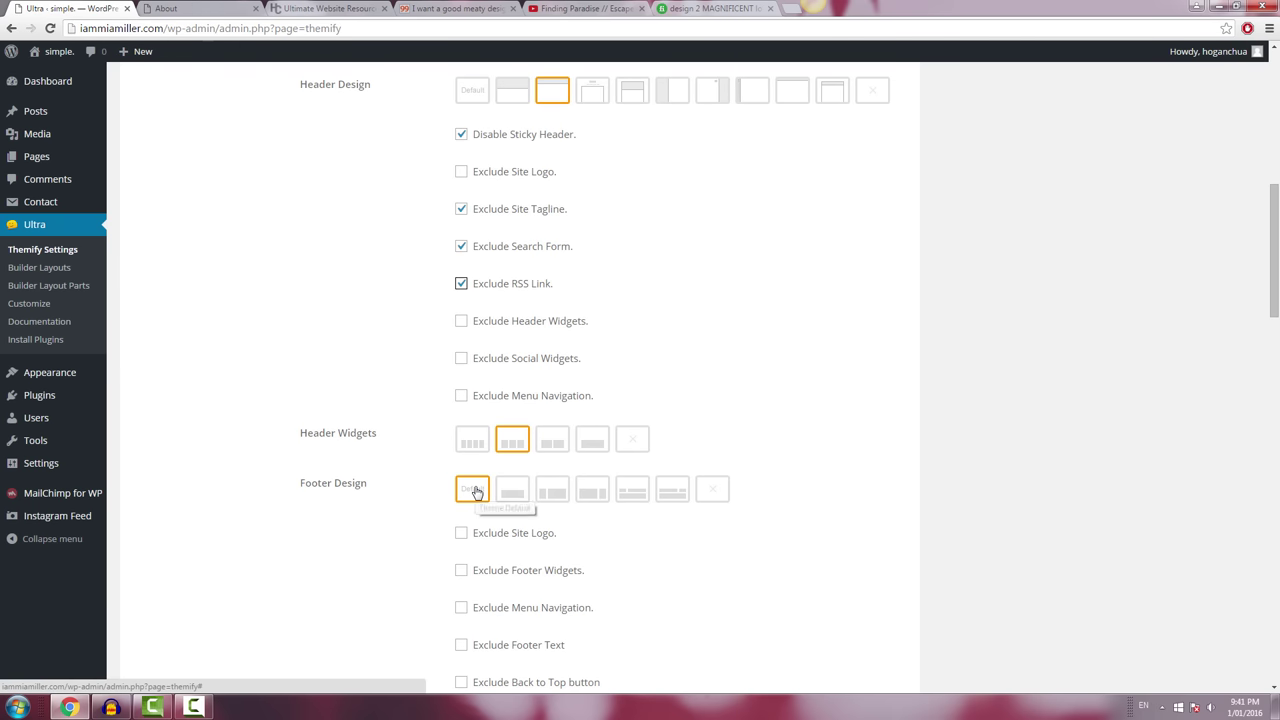
scroll(480, 492, "down", 1)
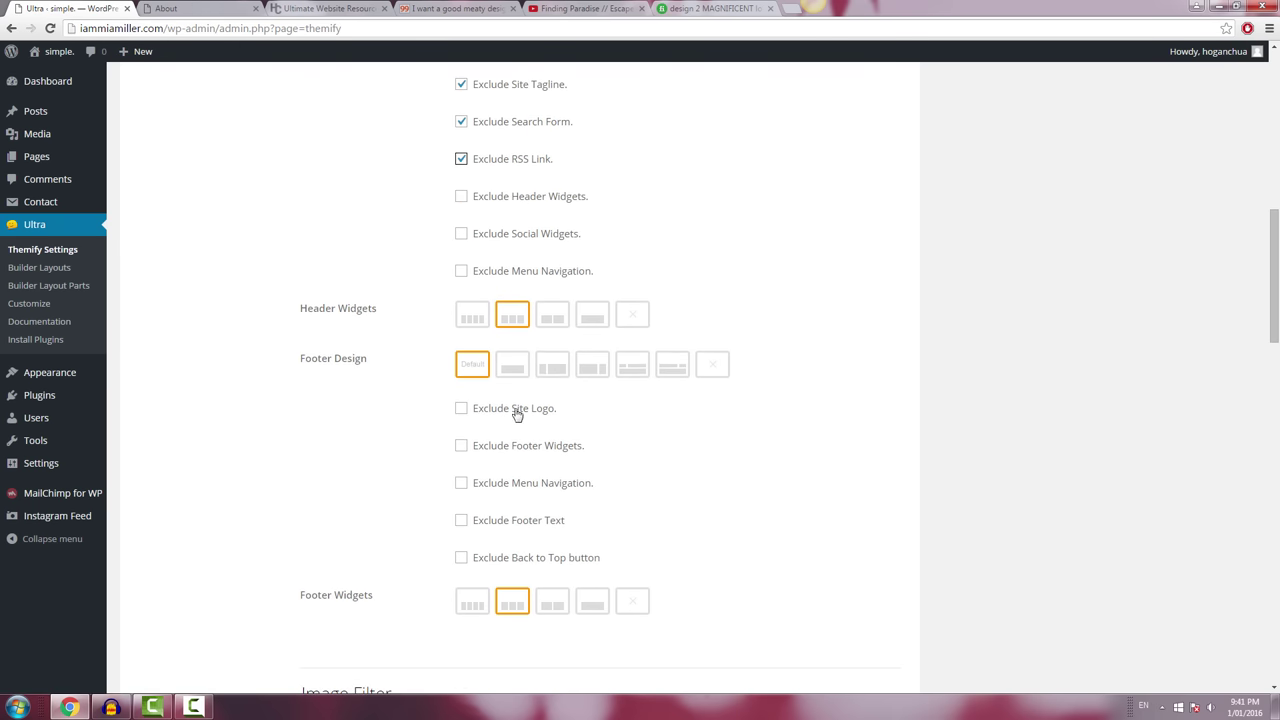
left_click(199, 8)
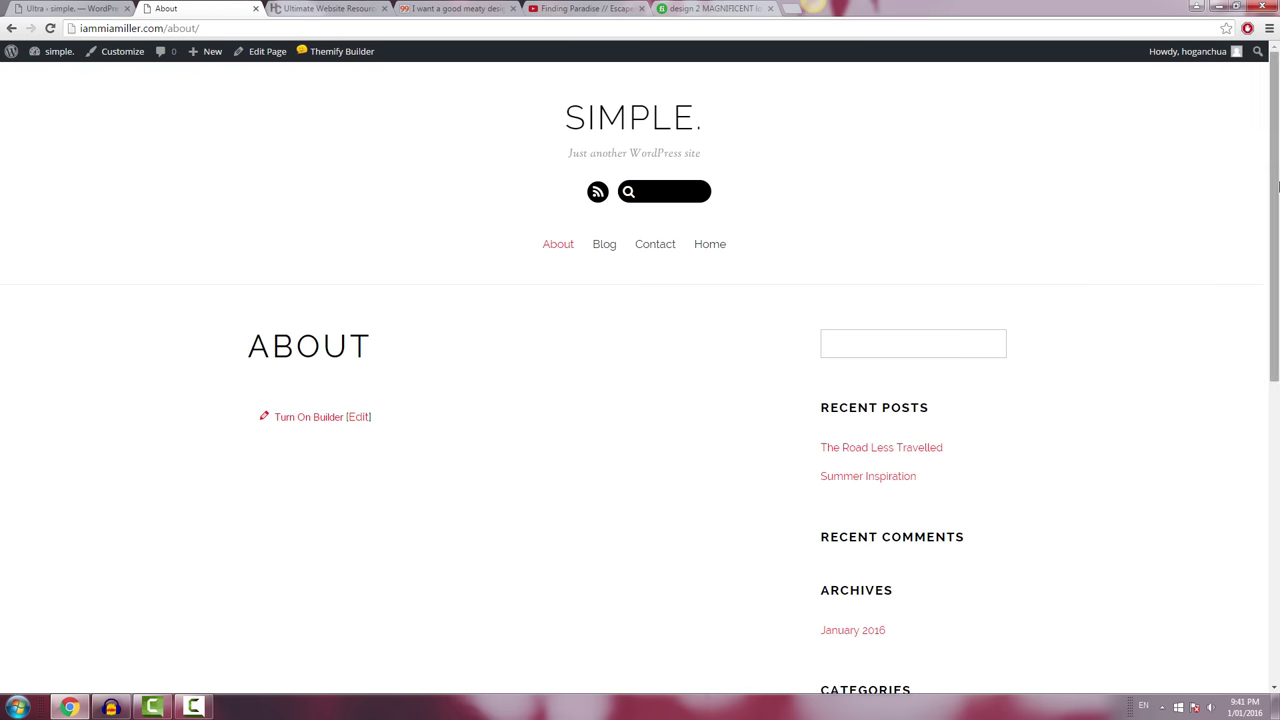
left_click_drag(1278, 186, 1276, 470)
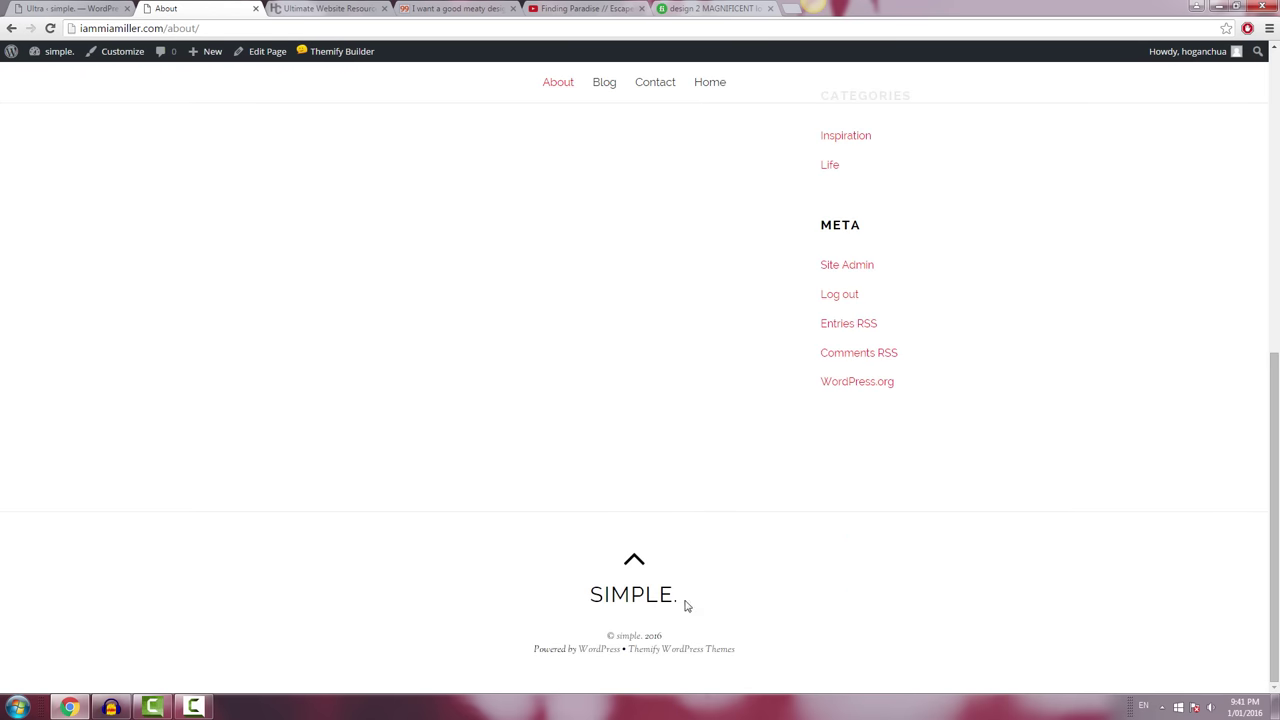
left_click(65, 12)
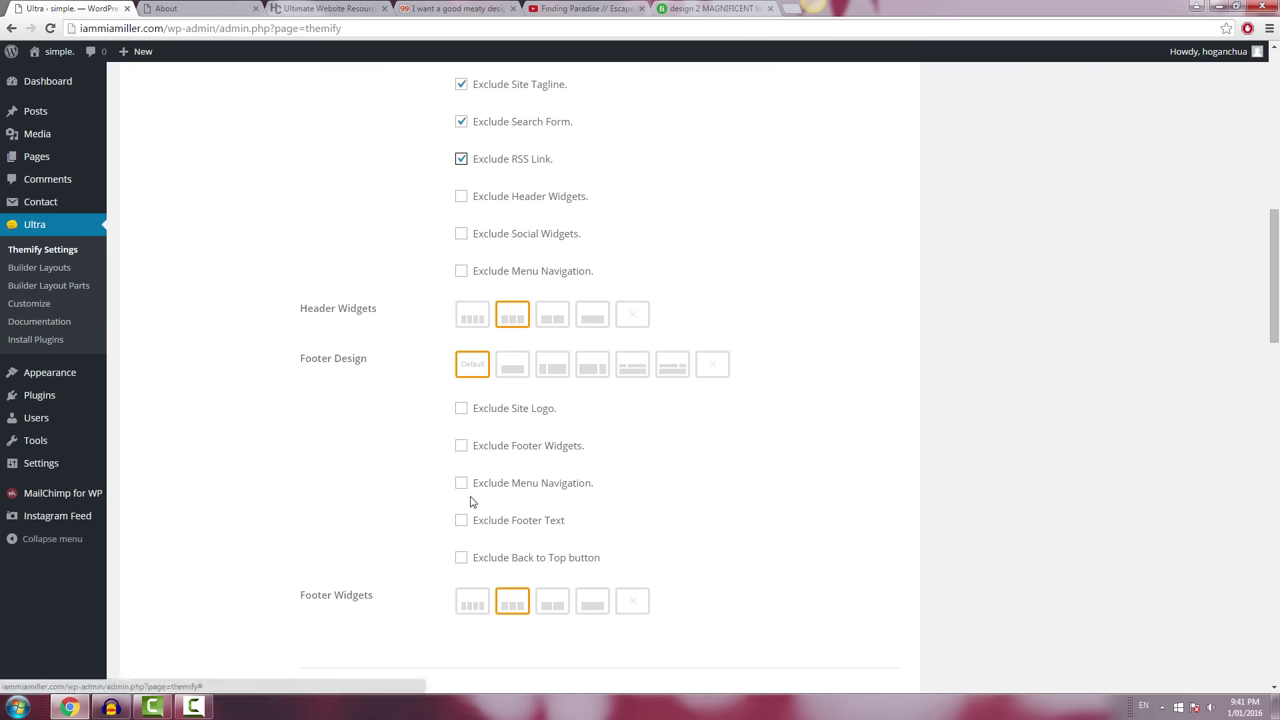
left_click(461, 408)
scroll(407, 297, "down", 4)
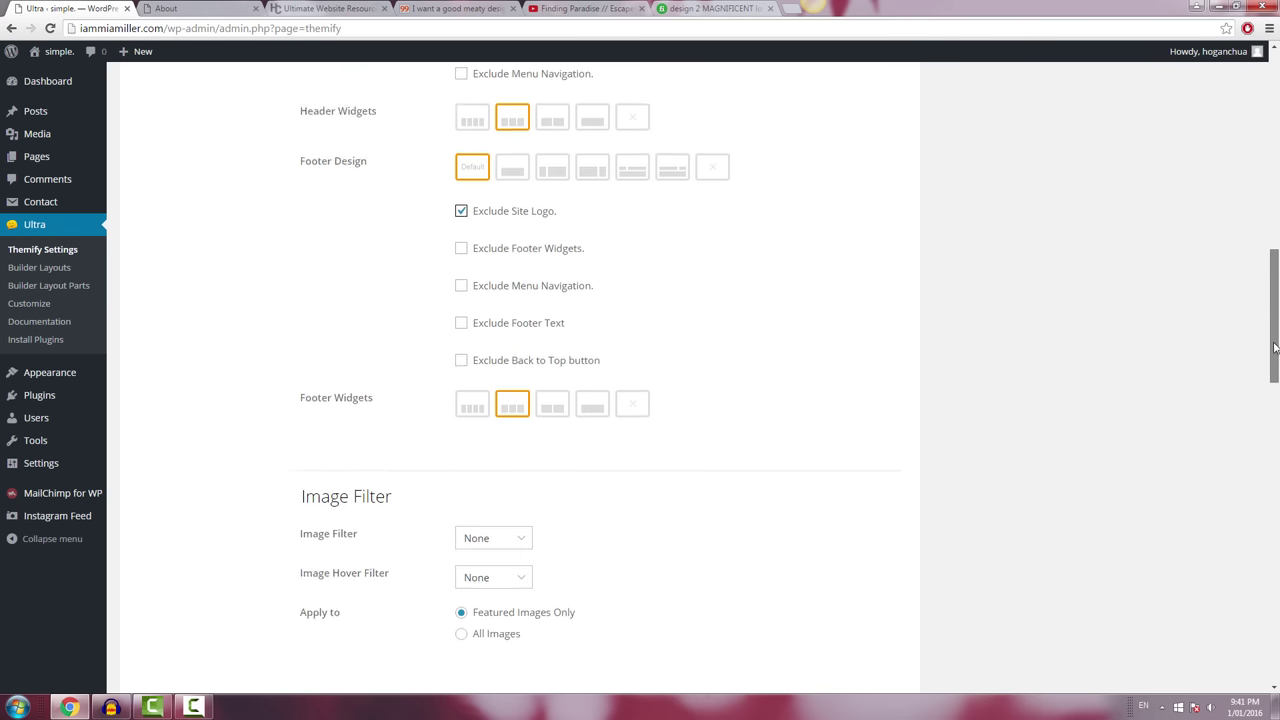
left_click_drag(407, 297, 288, 294)
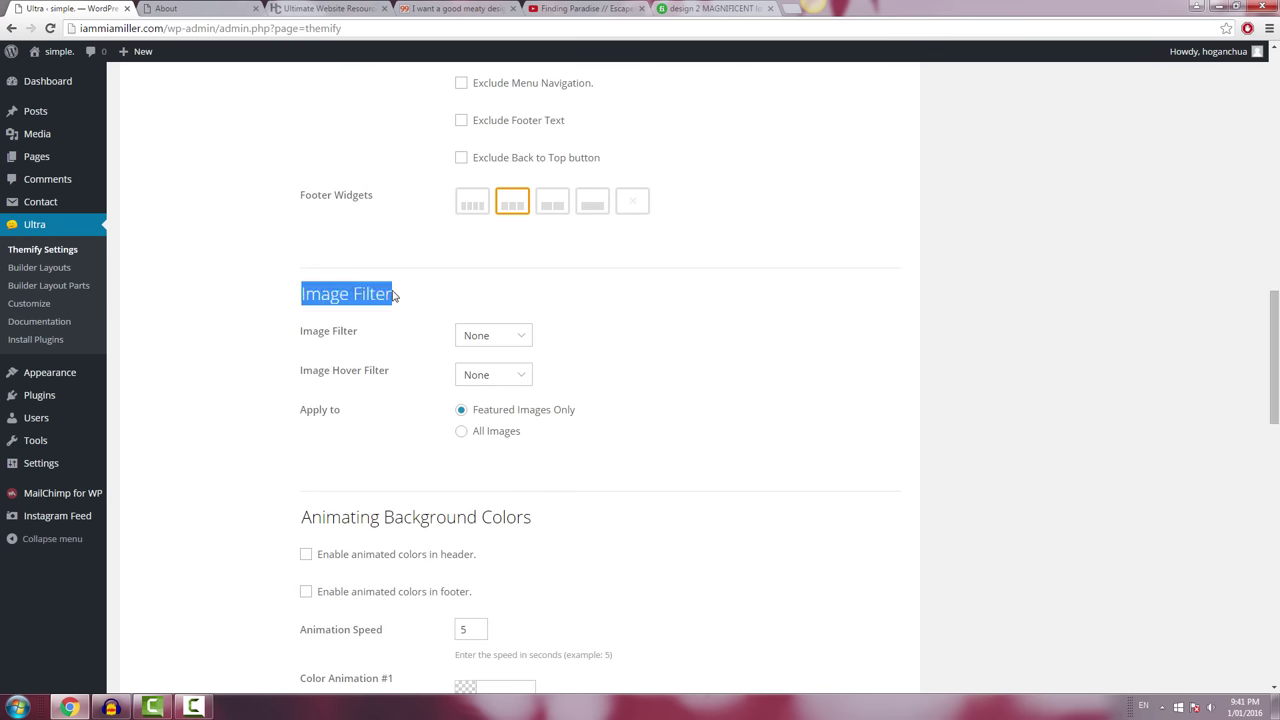
Set Image Filter to Grayscale and save the theme settings.
left_click(181, 8)
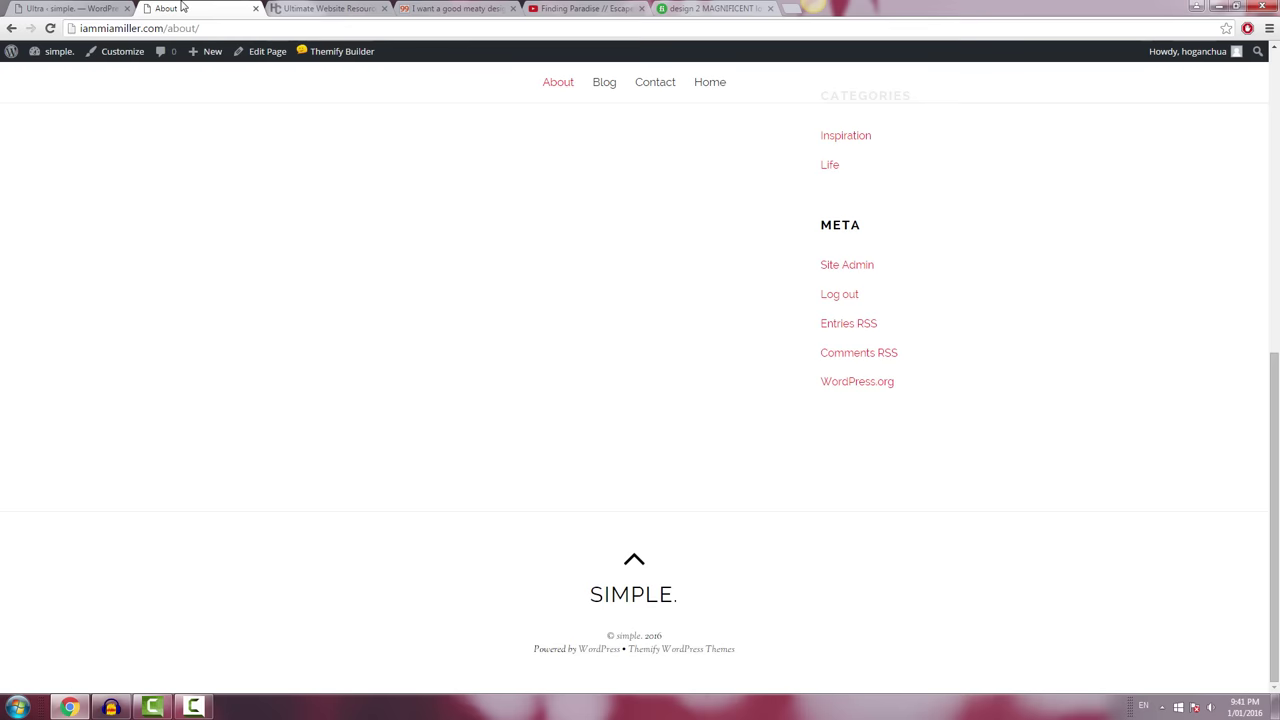
left_click(60, 8)
left_click(352, 334)
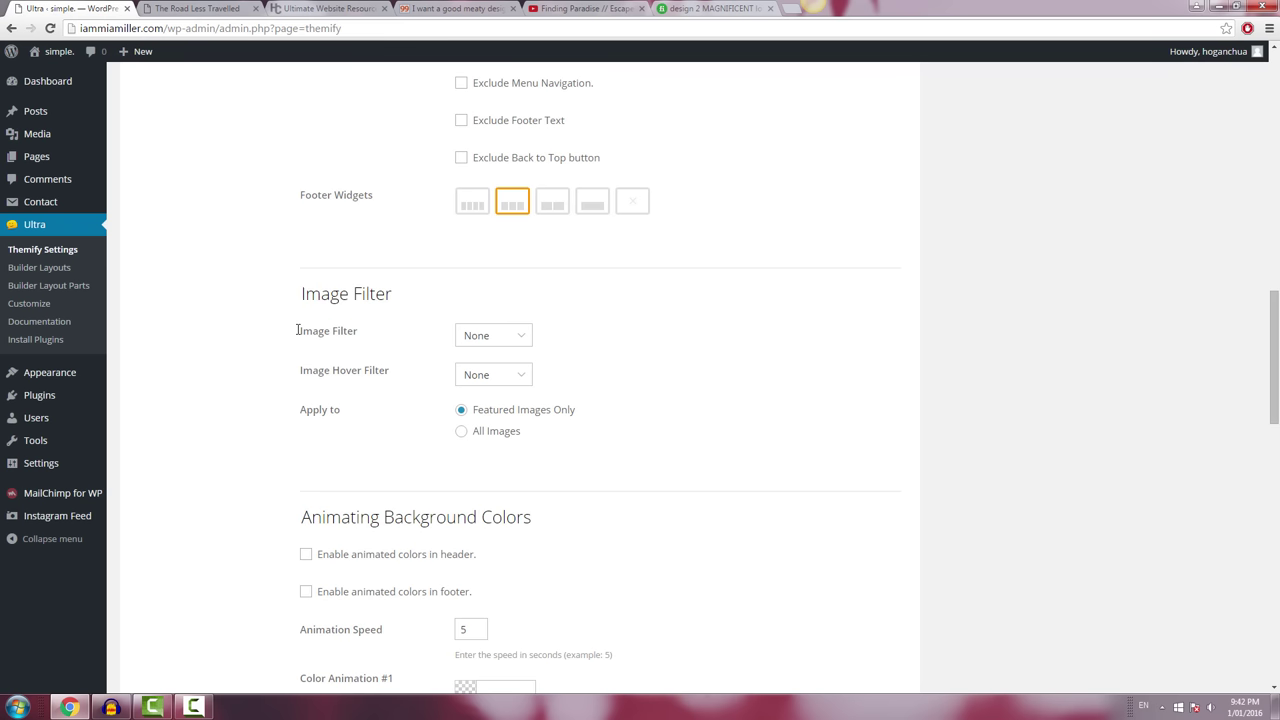
left_click(497, 338)
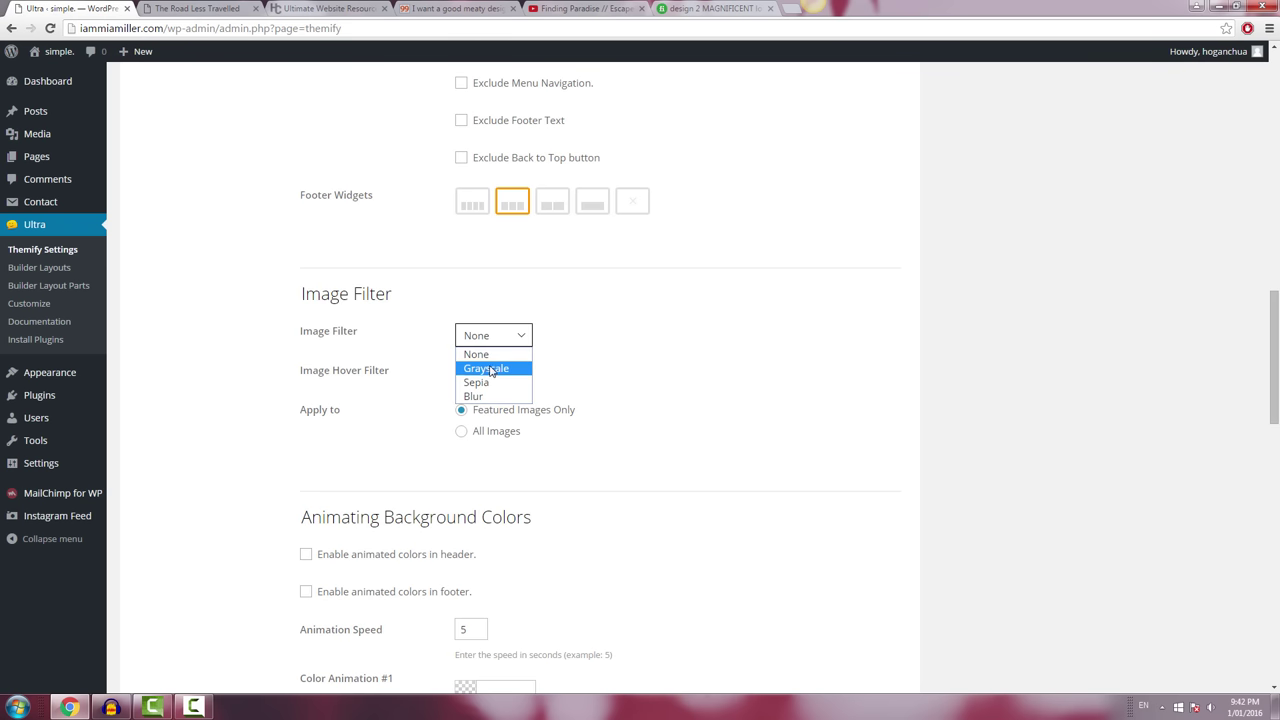
left_click(490, 373)
left_click_drag(1276, 347, 1276, 617)
left_click(866, 600)
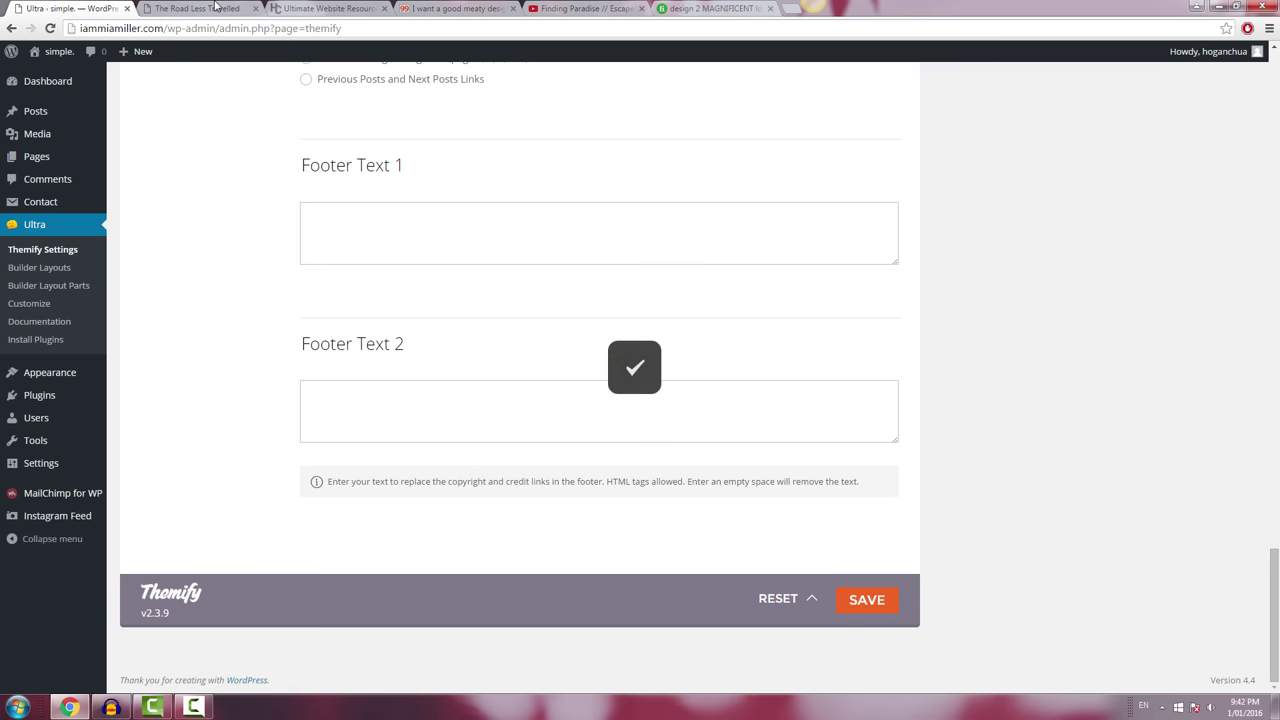
Reload the blog post to preview the grayscale images.
left_click(155, 12)
left_click(50, 28)
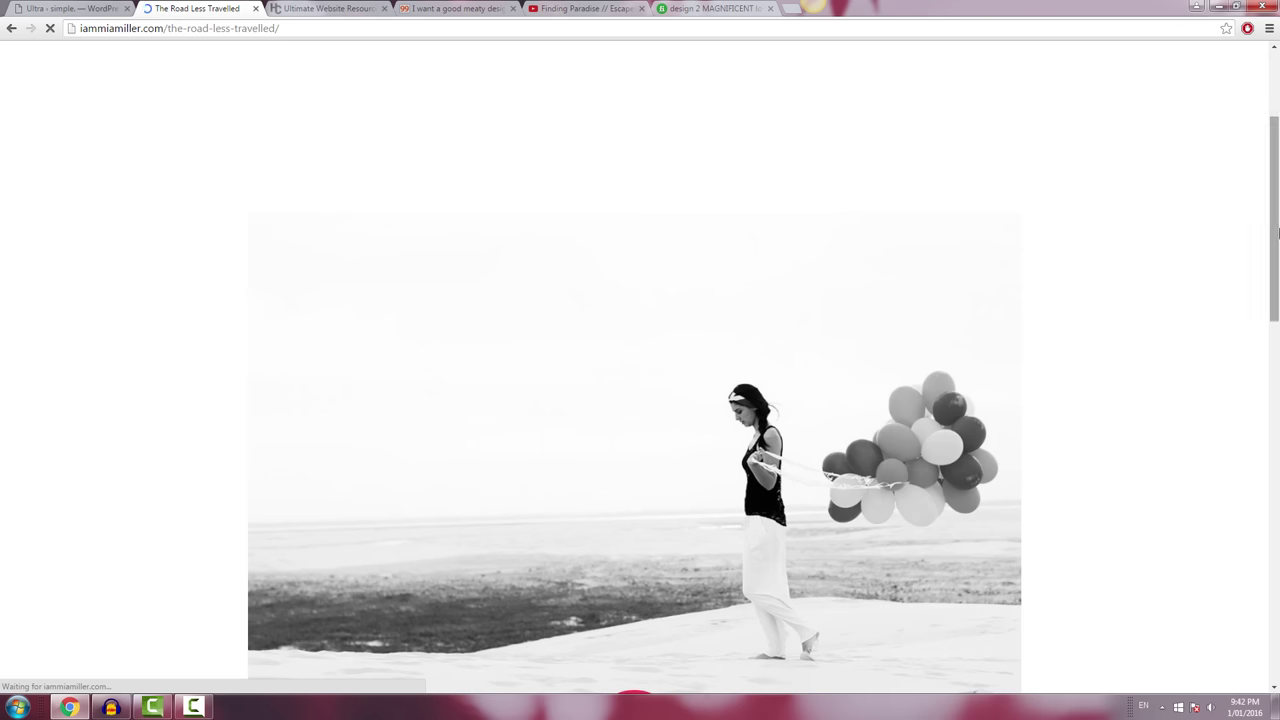
scroll(765, 317, "down", 3)
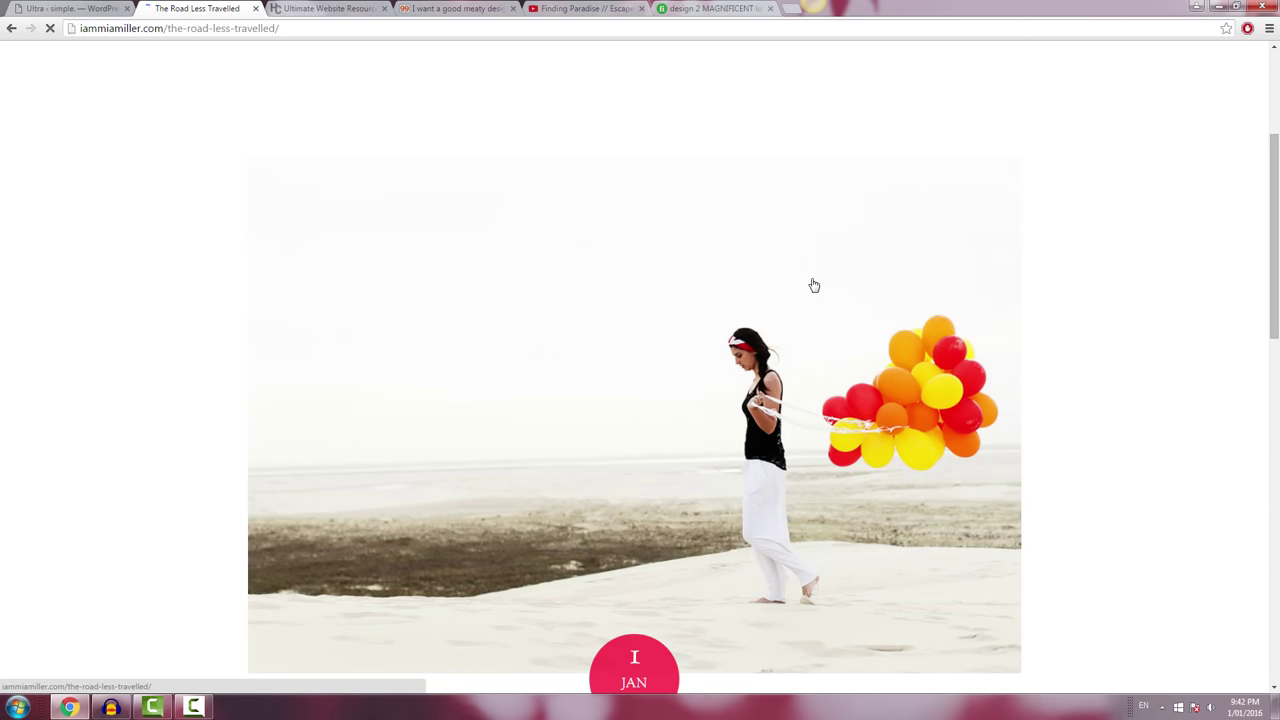
key("ctrl+shift+Tab")
Set Image Filter to None and Image Hover Filter to Grayscale, applied to All Images.
scroll(800, 330, "up", 1)
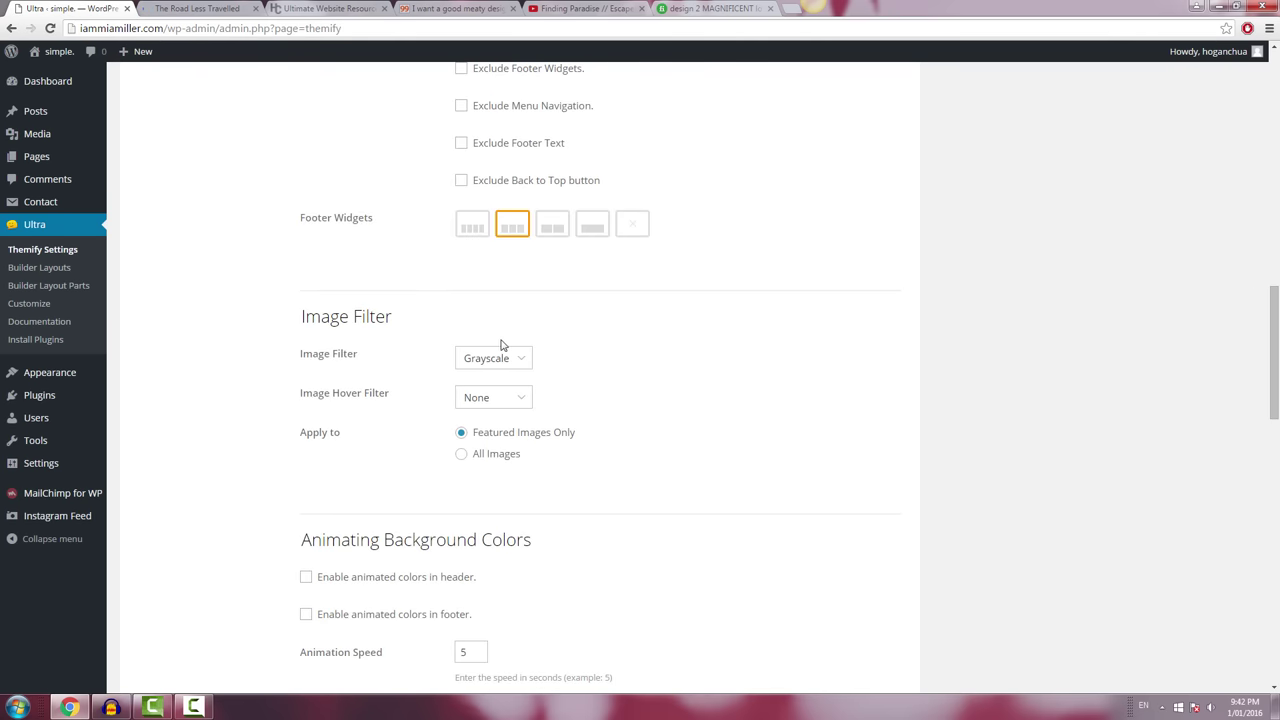
left_click(497, 358)
left_click(497, 378)
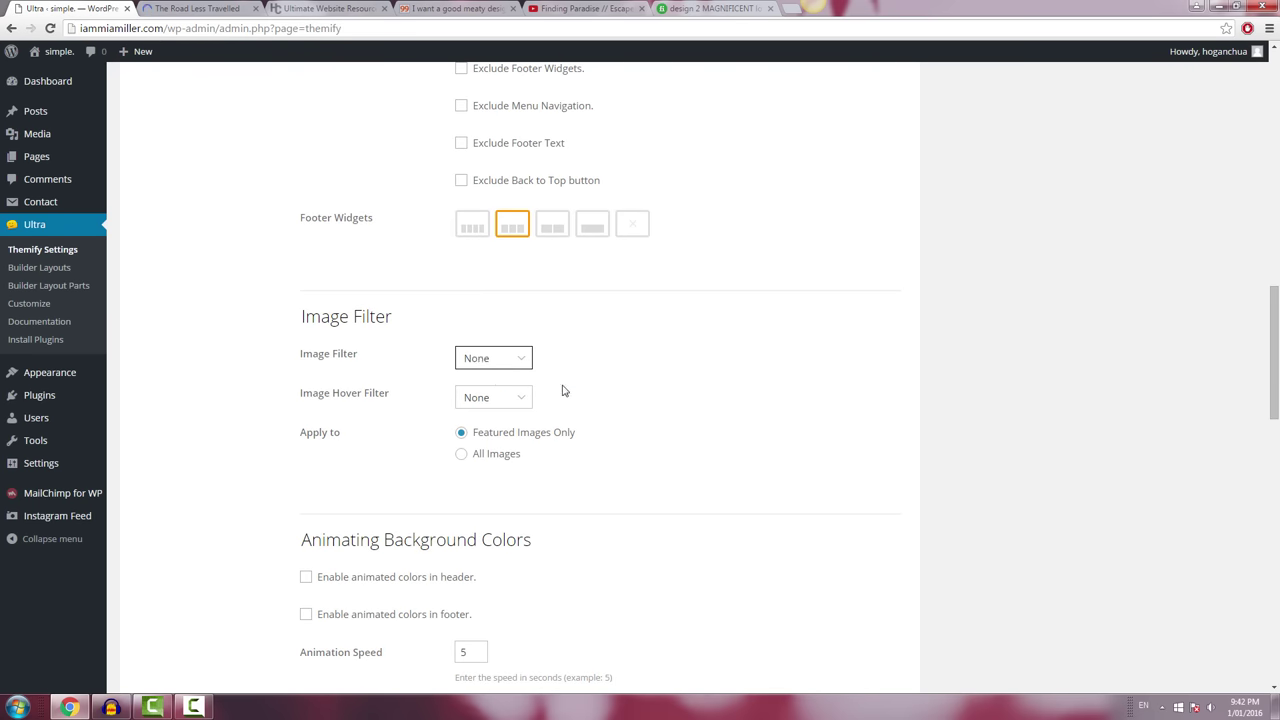
left_click(289, 390)
left_click(502, 400)
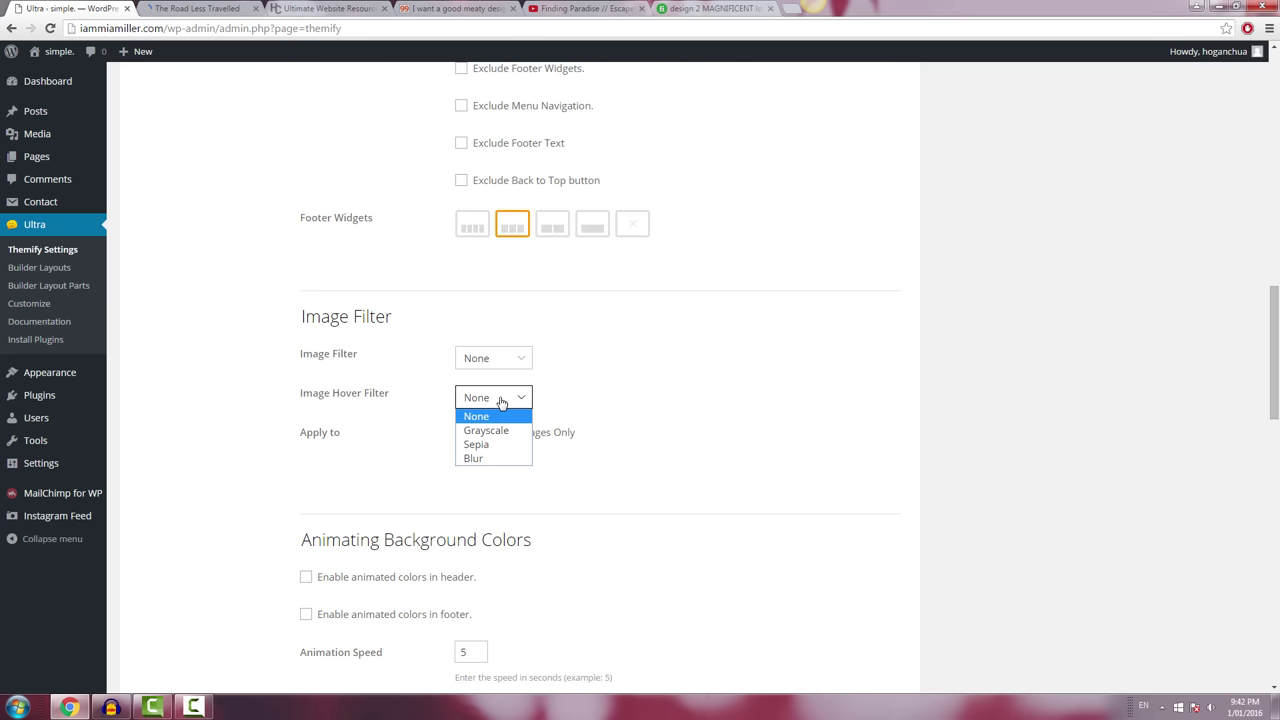
left_click(490, 431)
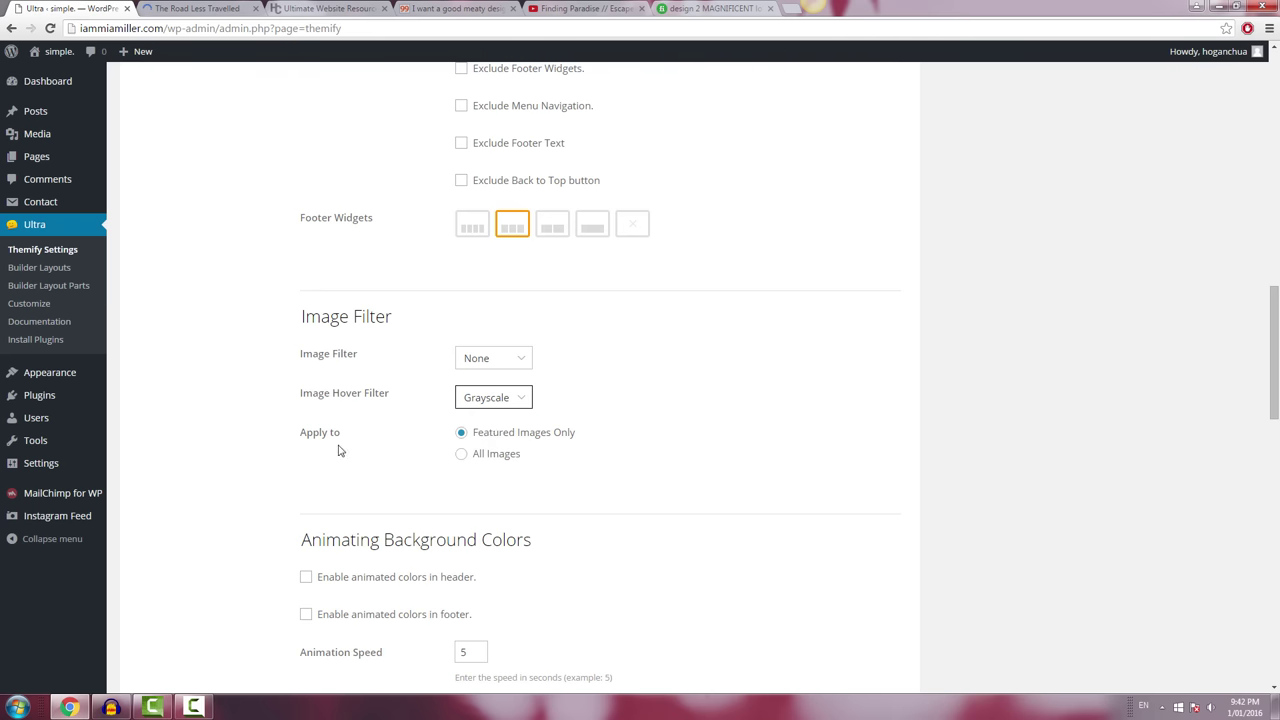
left_click(462, 455)
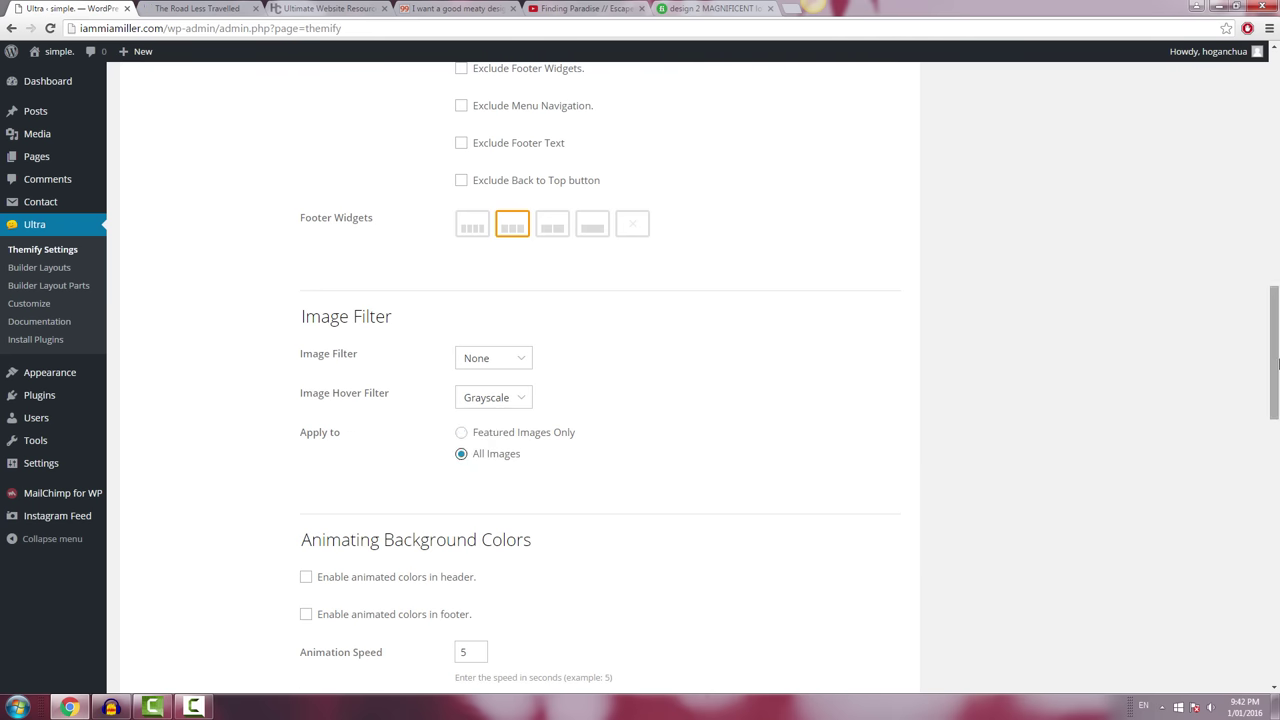
left_click_drag(1275, 378, 1273, 415)
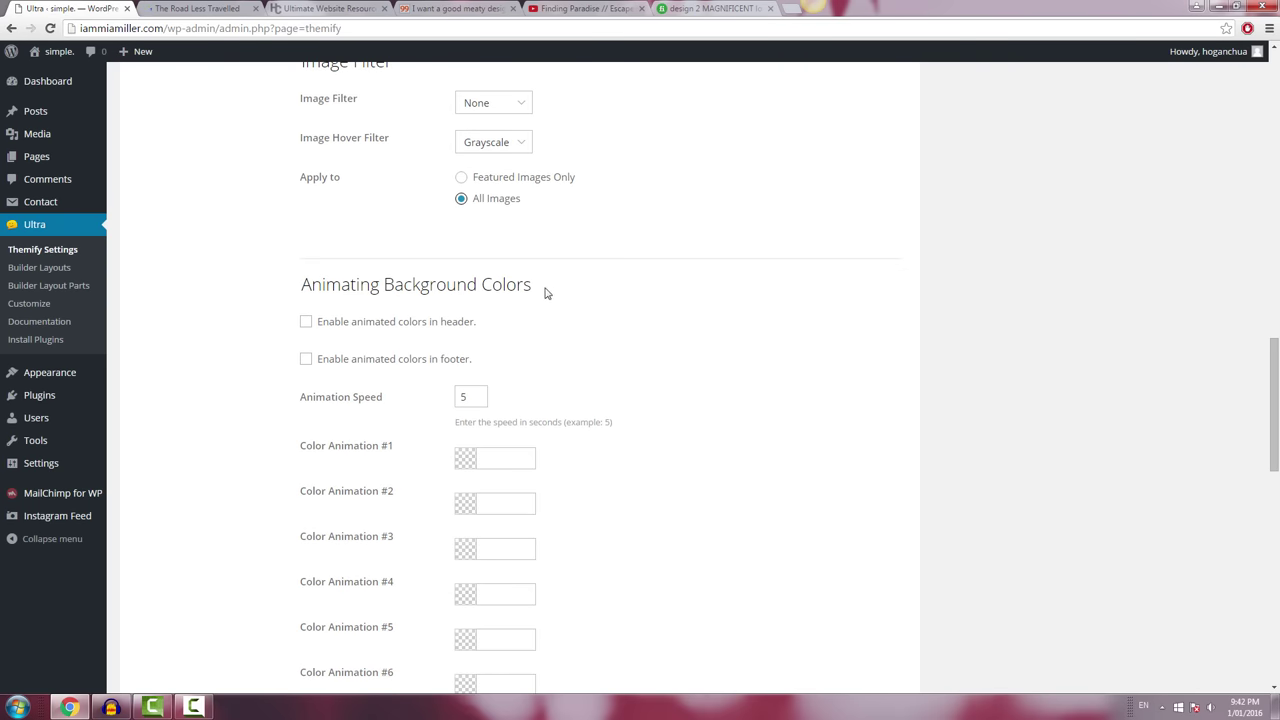
Enable animated colors in the footer, save, and reload the post to preview.
left_click(306, 358)
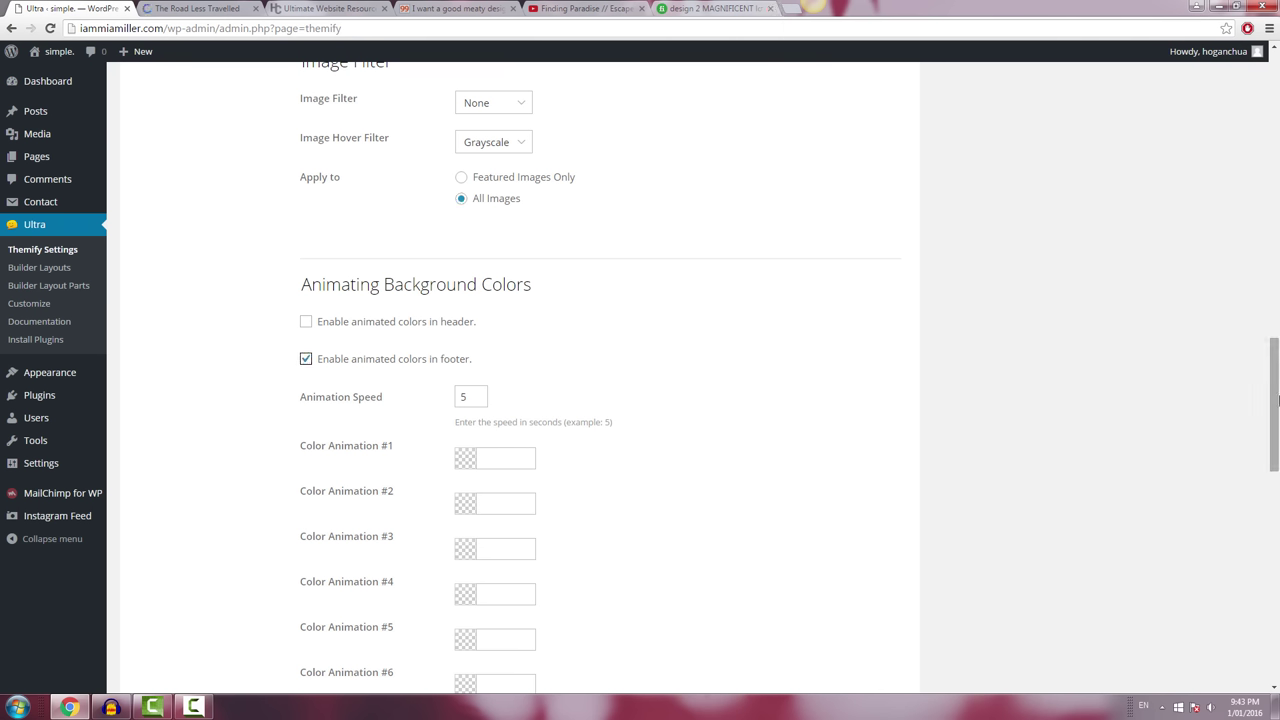
scroll(1251, 537, "down", 9)
scroll(892, 628, "down", 2)
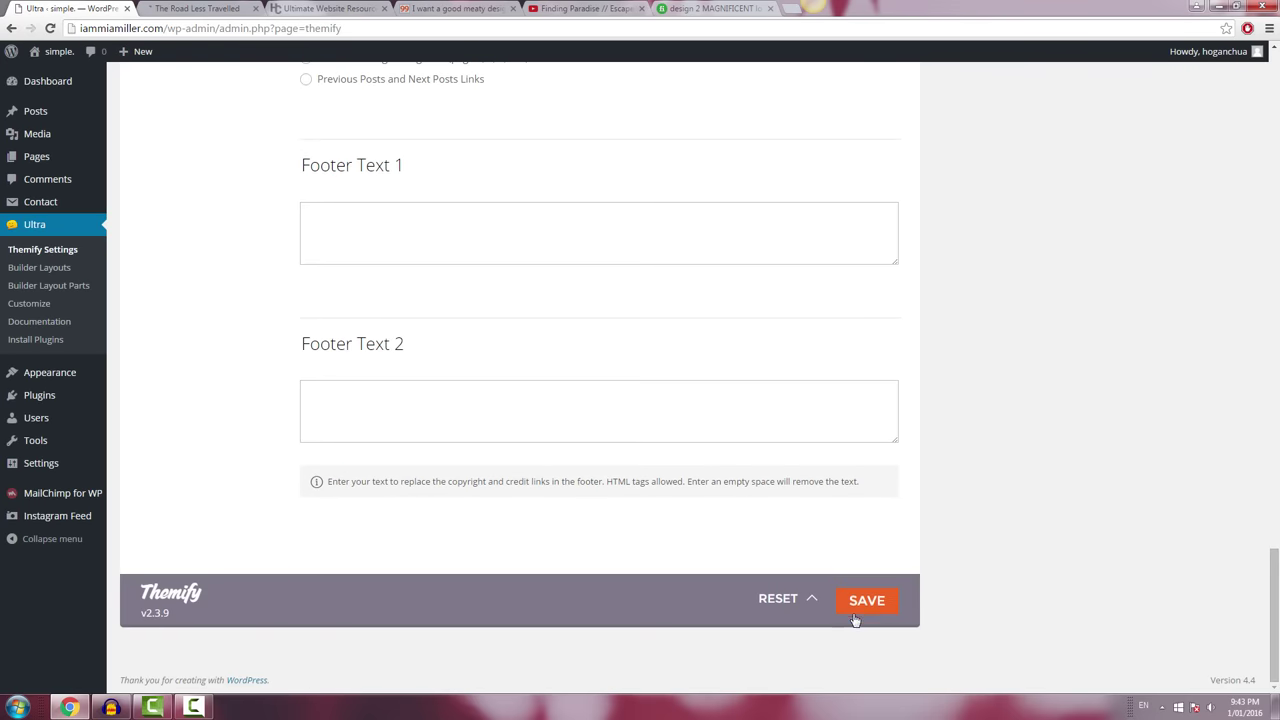
left_click(863, 603)
key("ctrl+Tab")
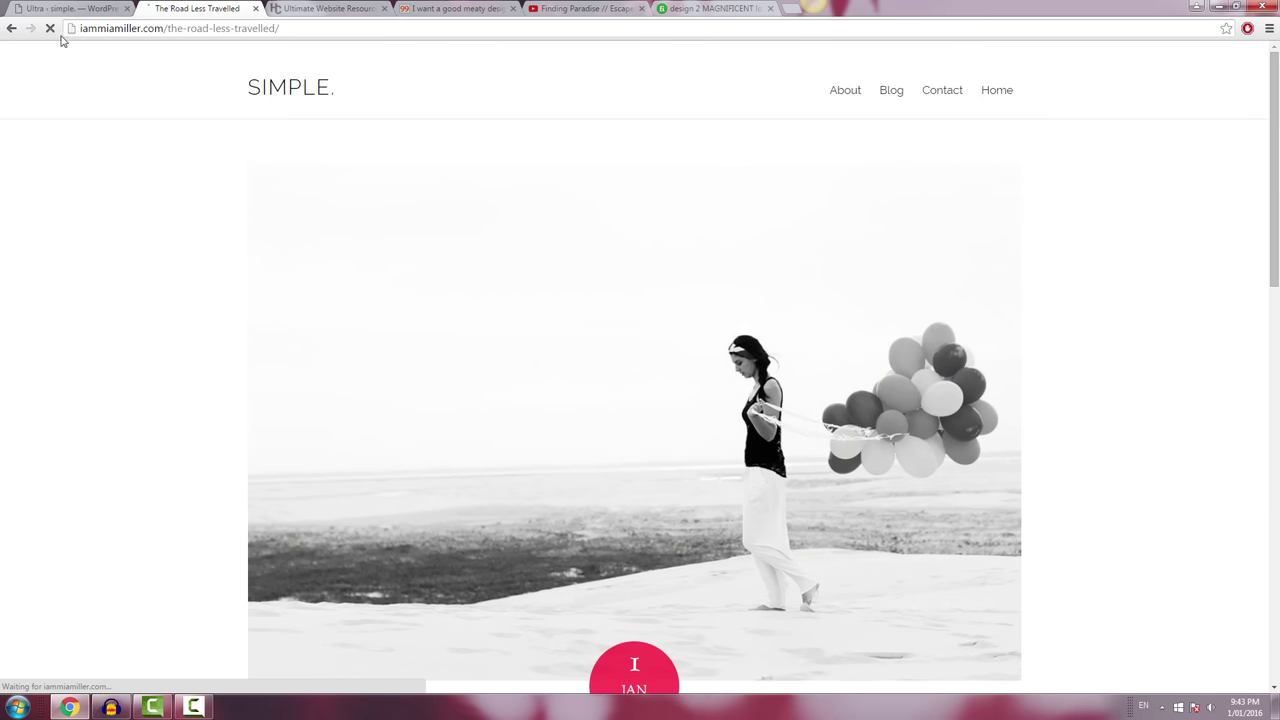
left_click(50, 29)
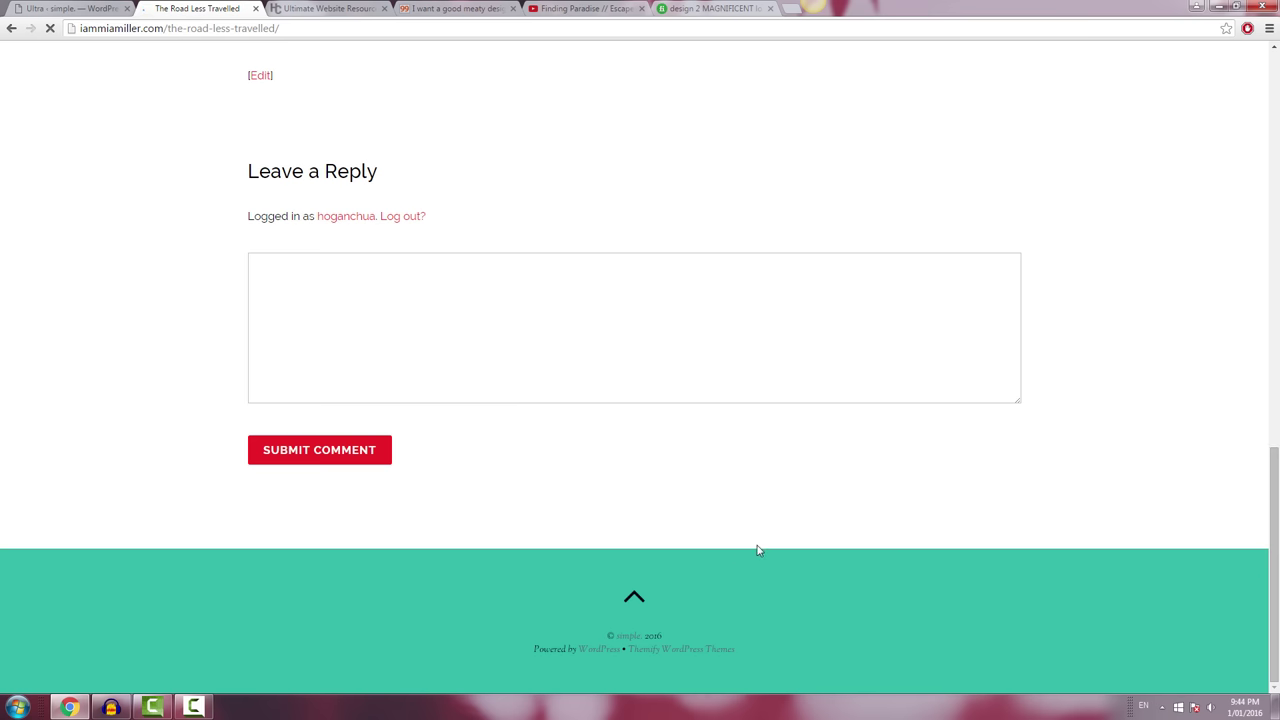
Try light pink ffb0b0 for Color Animation #1, then clear the value.
key("ctrl+shift+Tab")
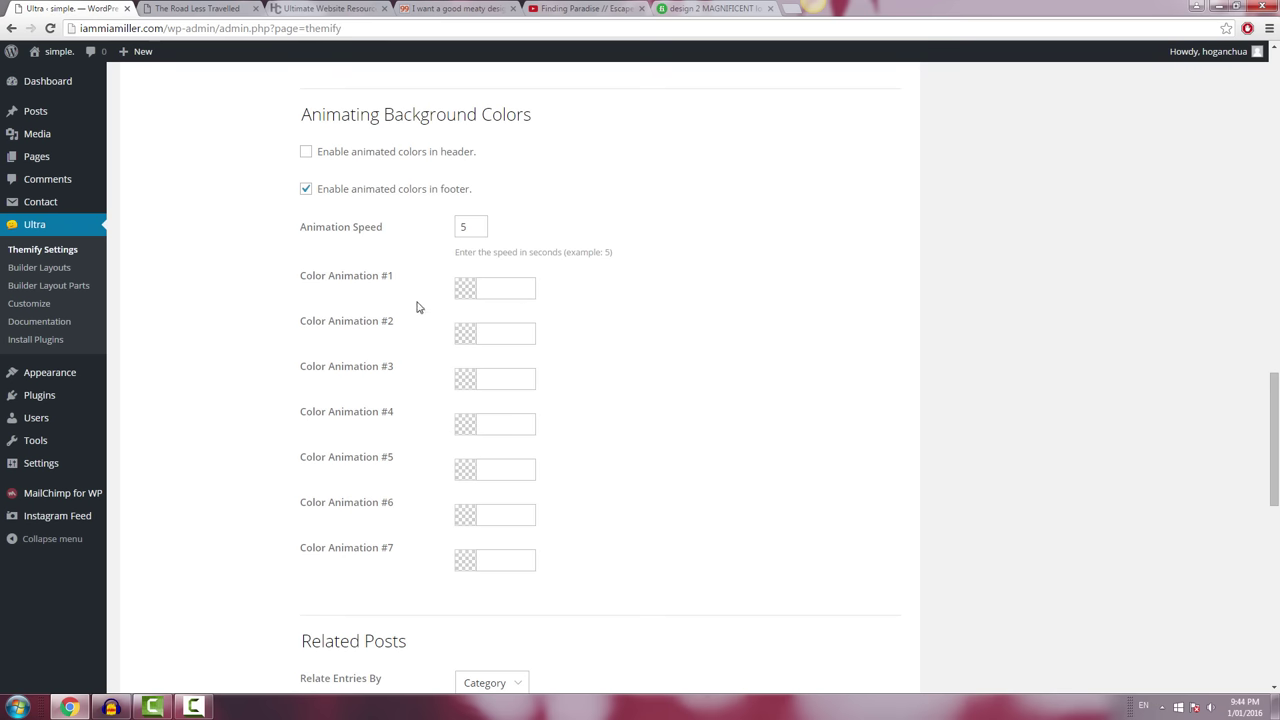
left_click(470, 291)
left_click(487, 303)
left_click_drag(508, 288, 457, 280)
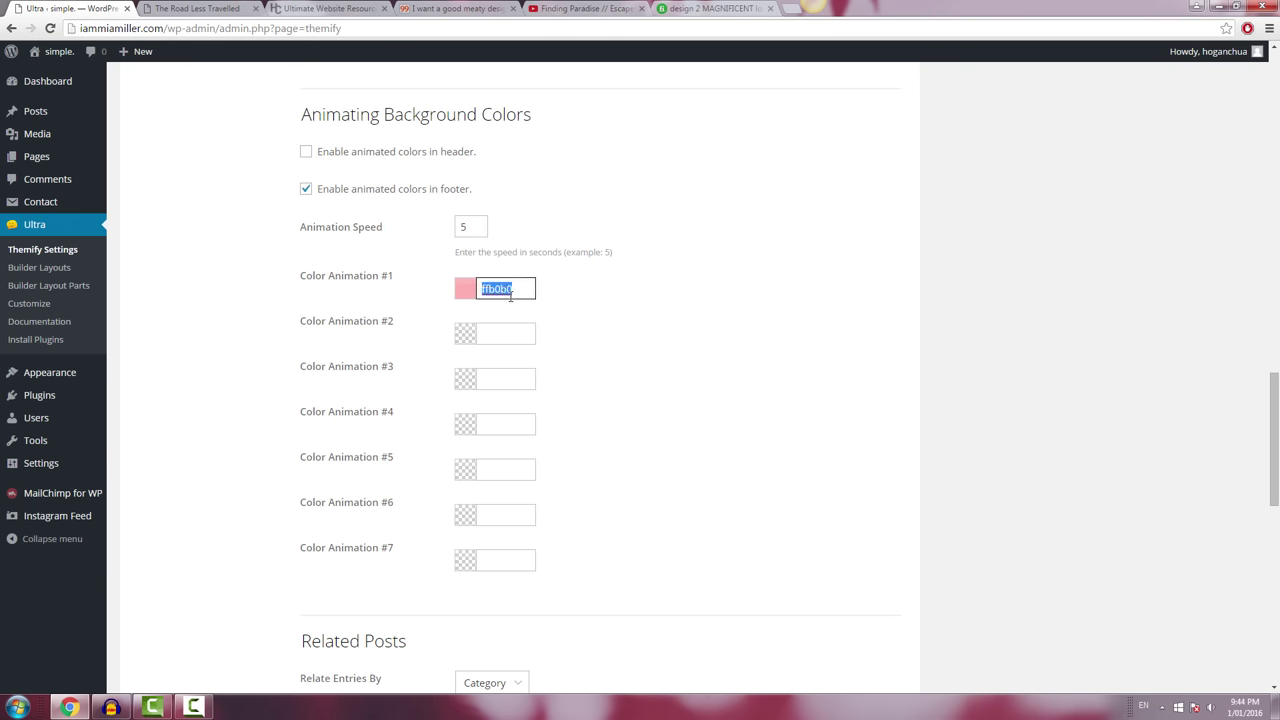
key("BackSpace")
scroll(434, 363, "down", 7)
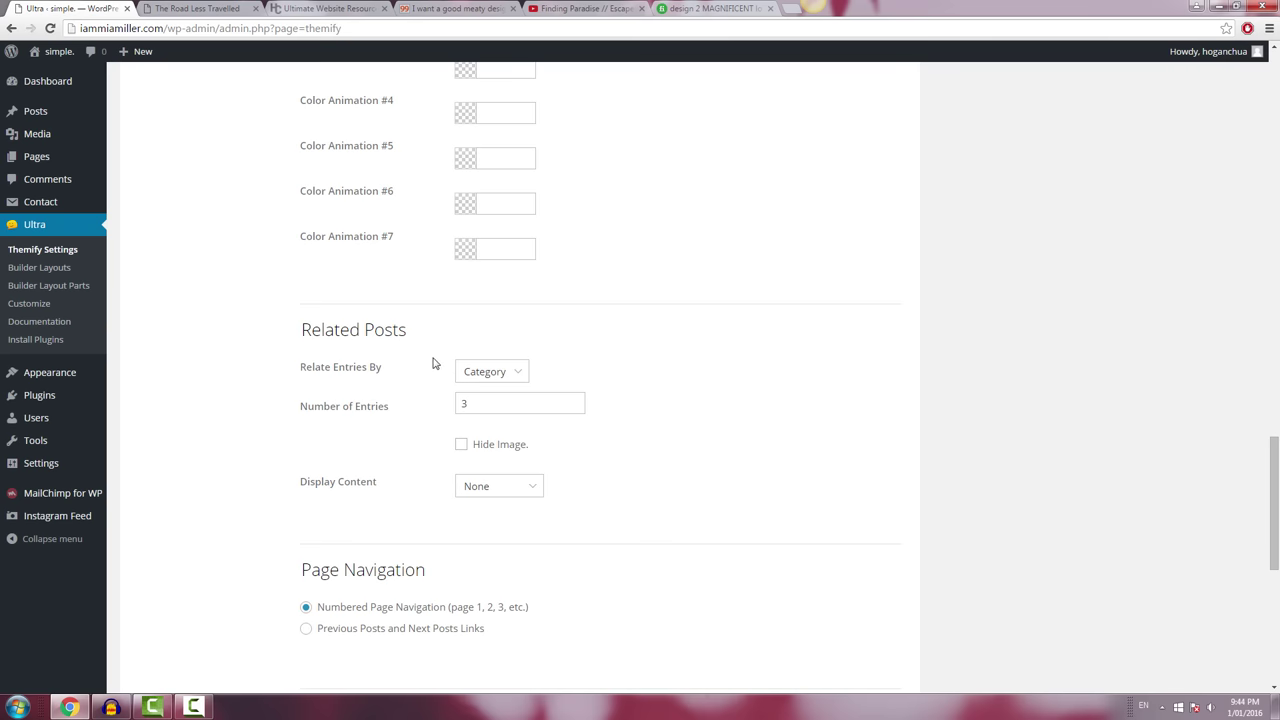
Compare the post's © simple. 2016 and Powered by footer lines with the Footer Text 1 and 2 fields.
left_click(194, 8)
scroll(640, 400, "down", 15)
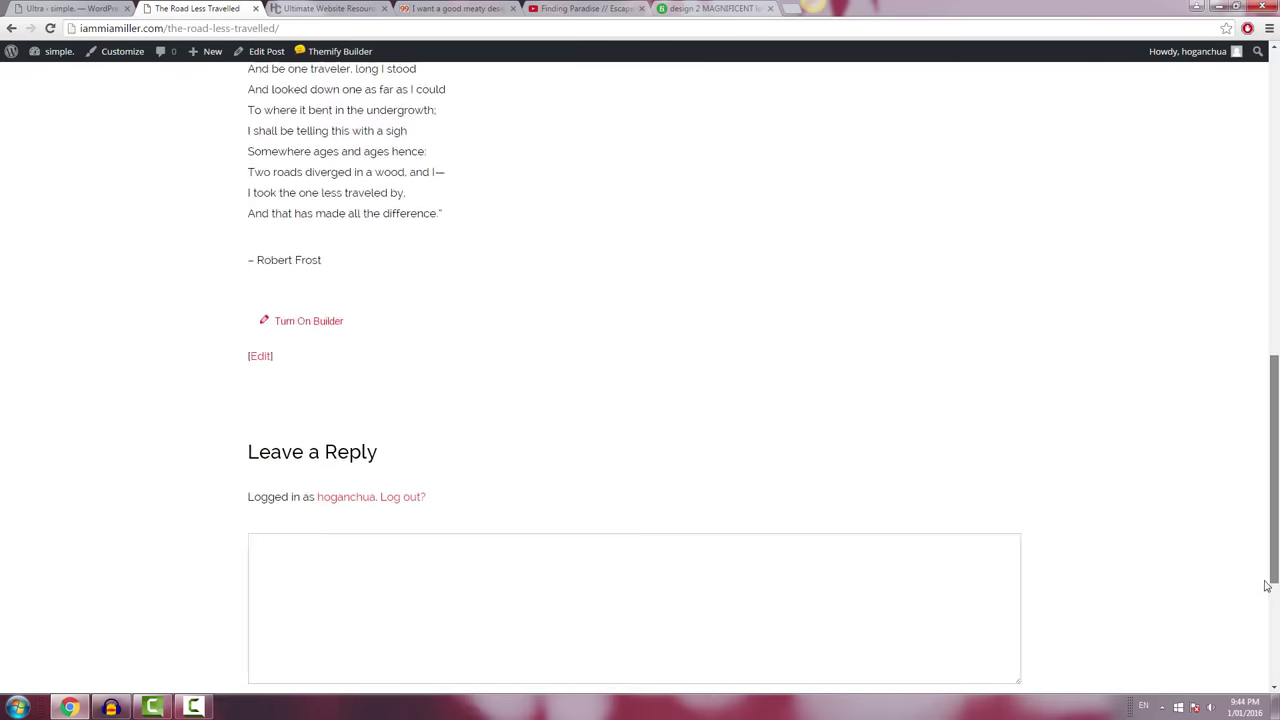
left_click_drag(678, 634, 604, 636)
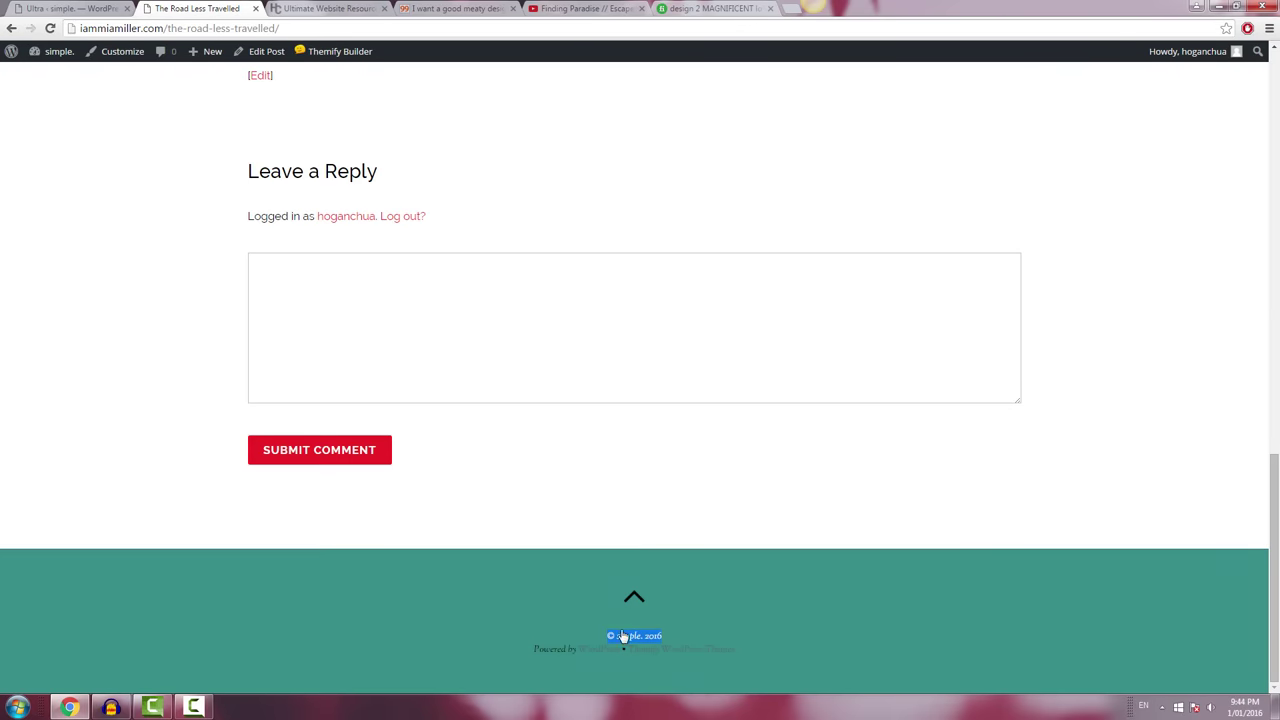
left_click_drag(736, 650, 534, 649)
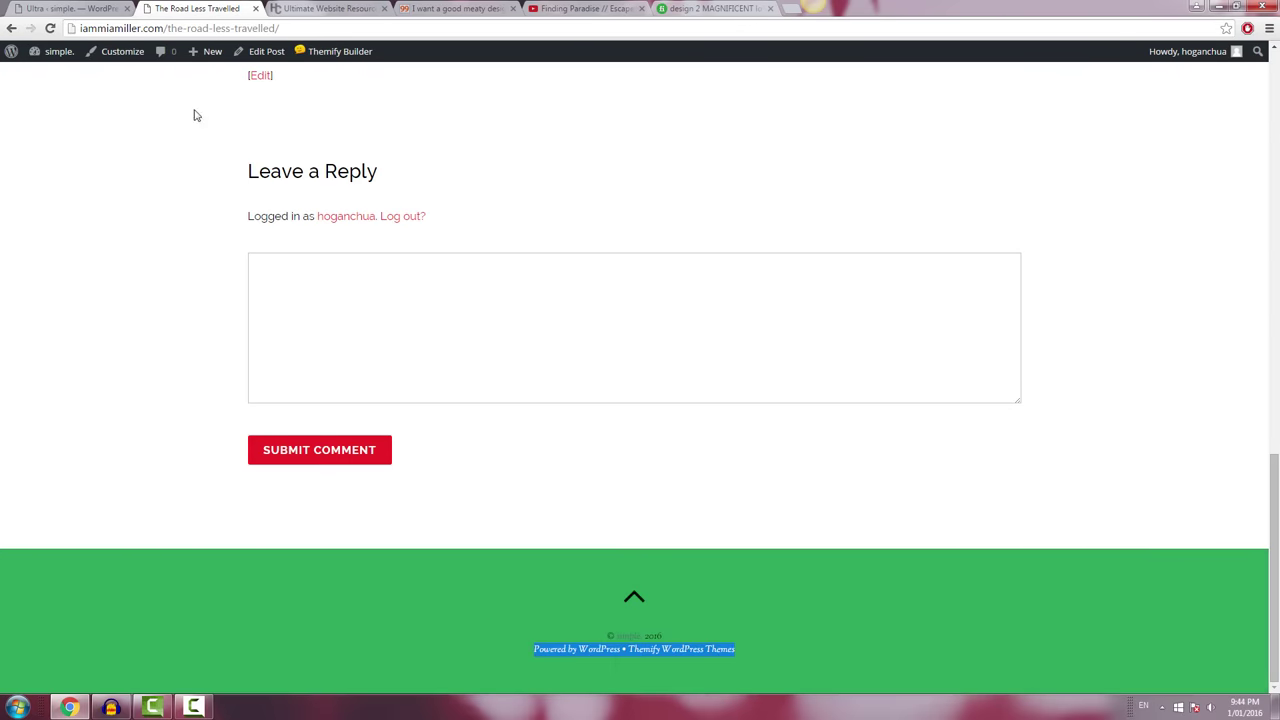
left_click(92, 8)
left_click(405, 401)
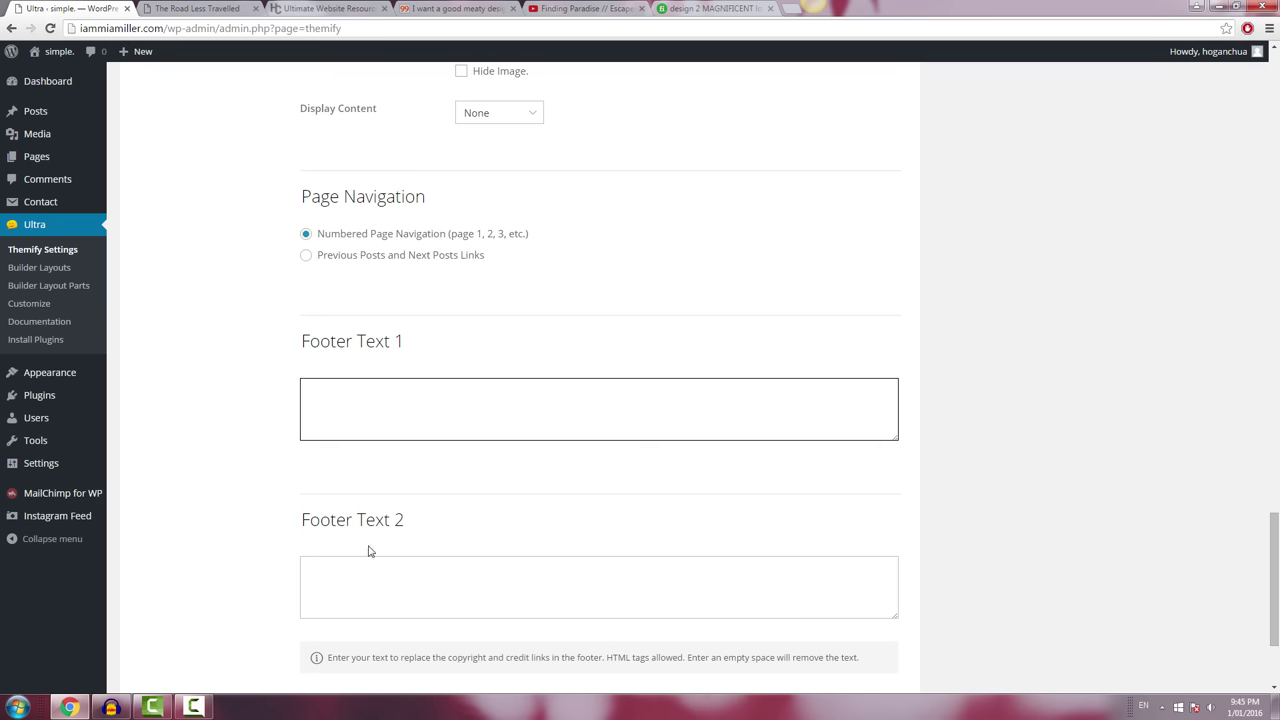
left_click(359, 577)
left_click(160, 8)
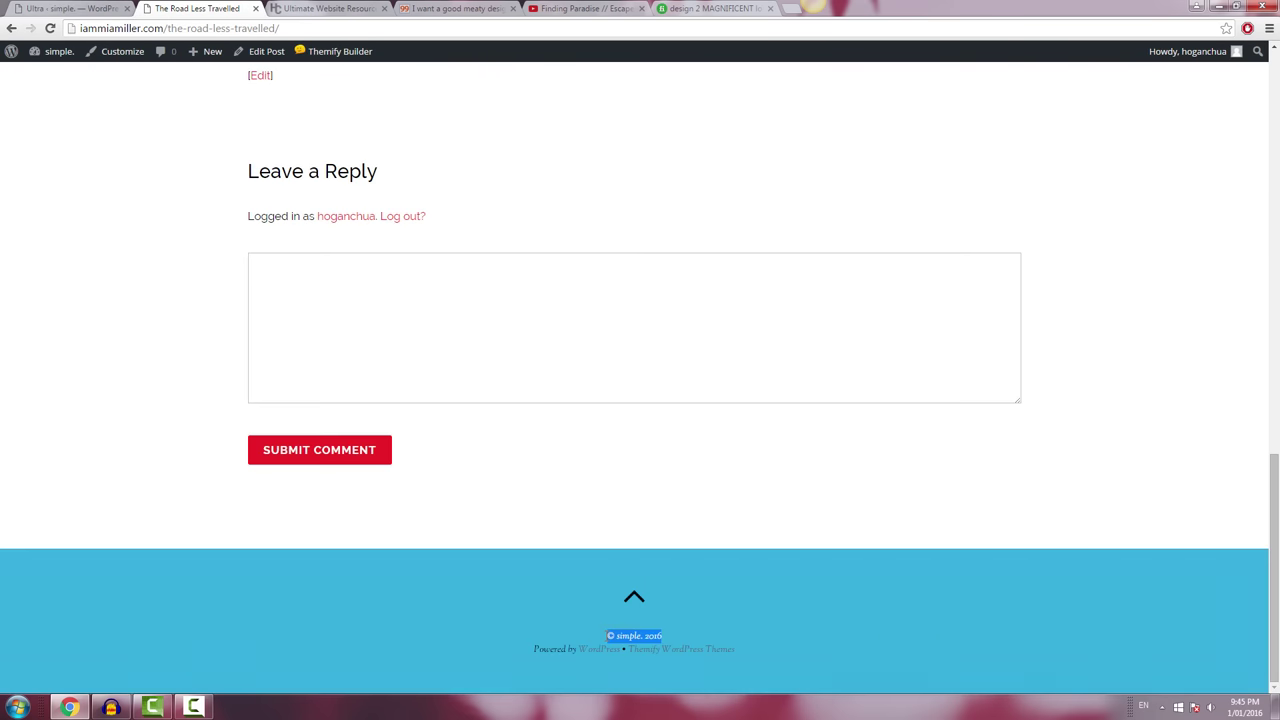
left_click(70, 8)
left_click(355, 397)
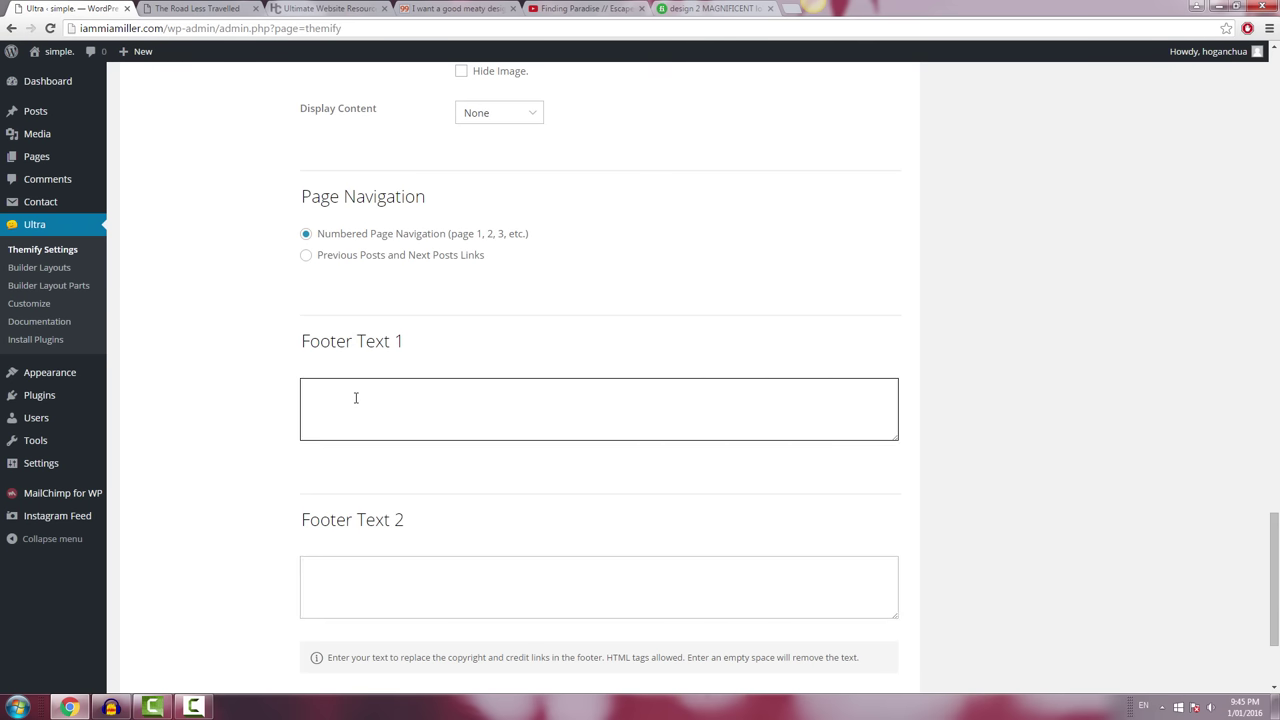
scroll(1277, 507, "down", 3)
Save the settings and reload the post to check the footer credit line.
left_click(866, 619)
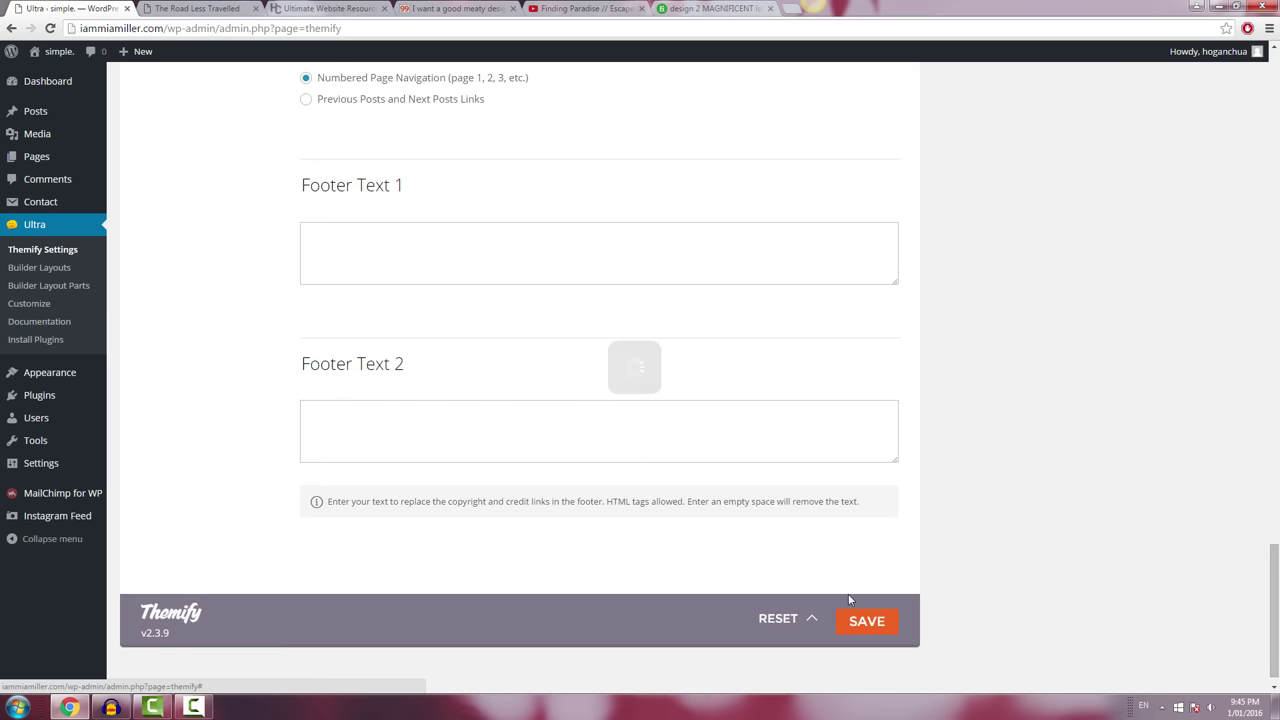
left_click(196, 10)
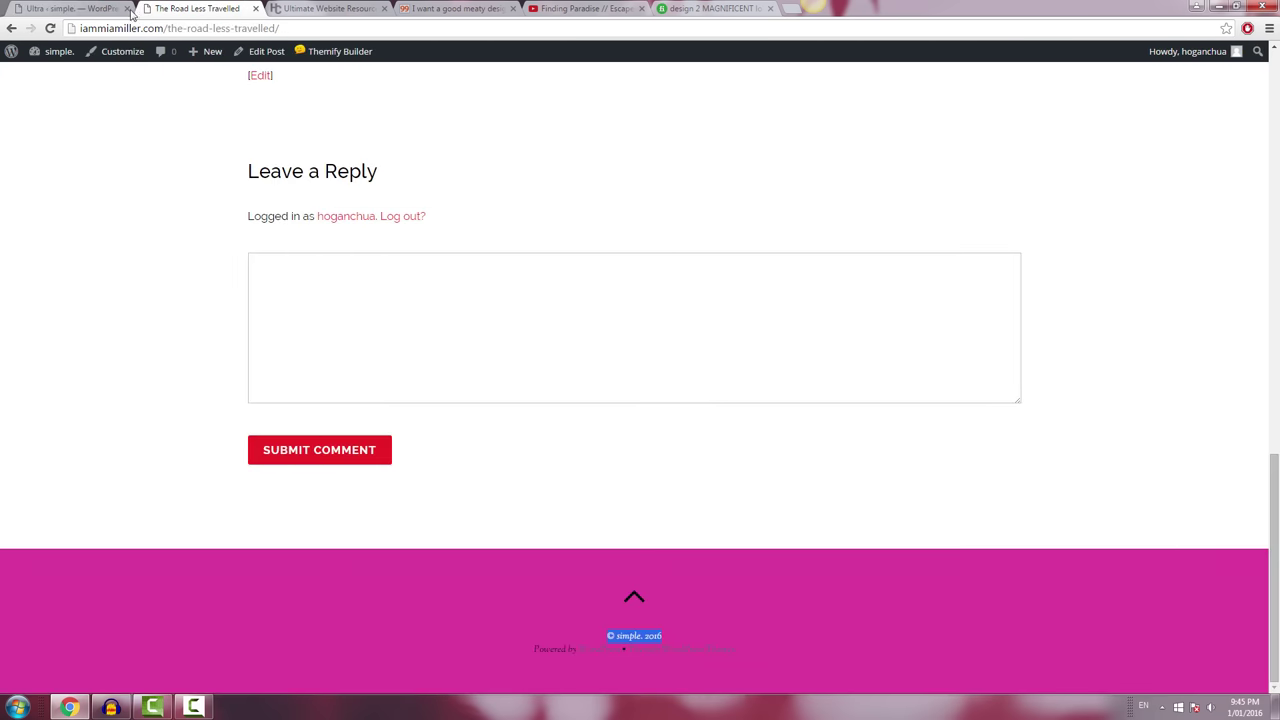
left_click(62, 7)
left_click(196, 8)
key("F5")
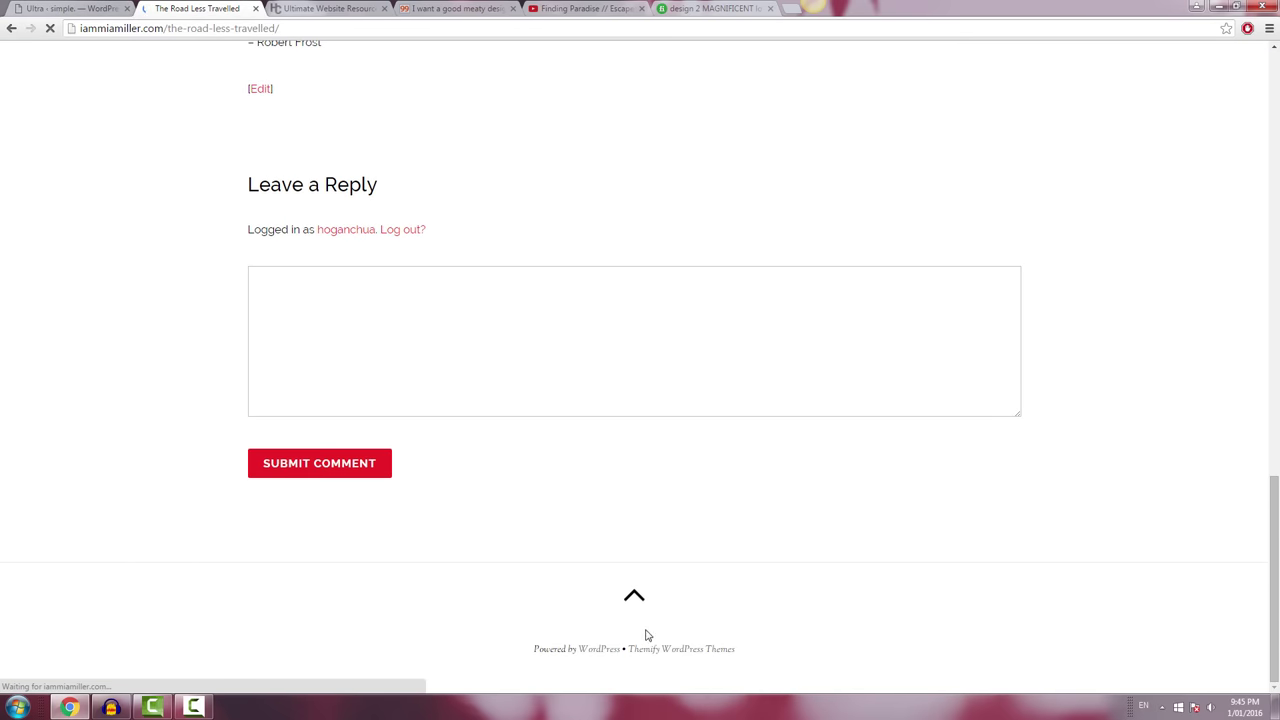
left_click_drag(697, 645, 578, 640)
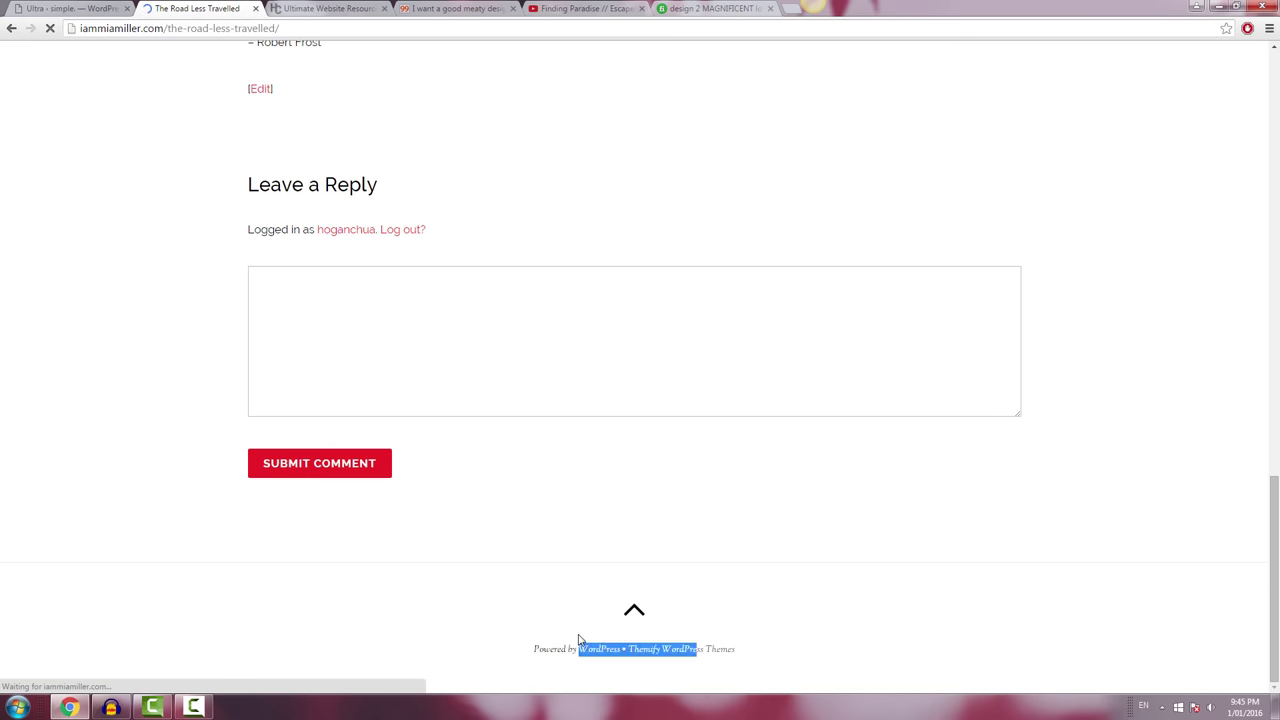
left_click(610, 640)
left_click(97, 8)
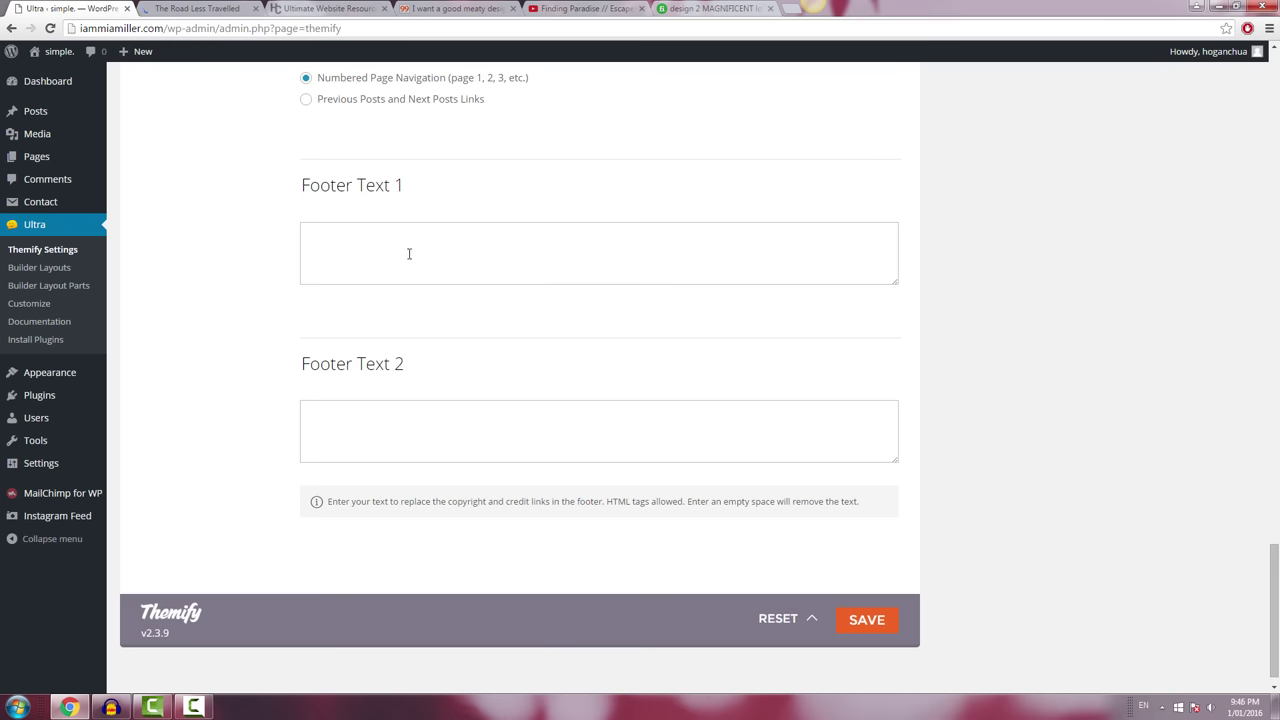
left_click(346, 224)
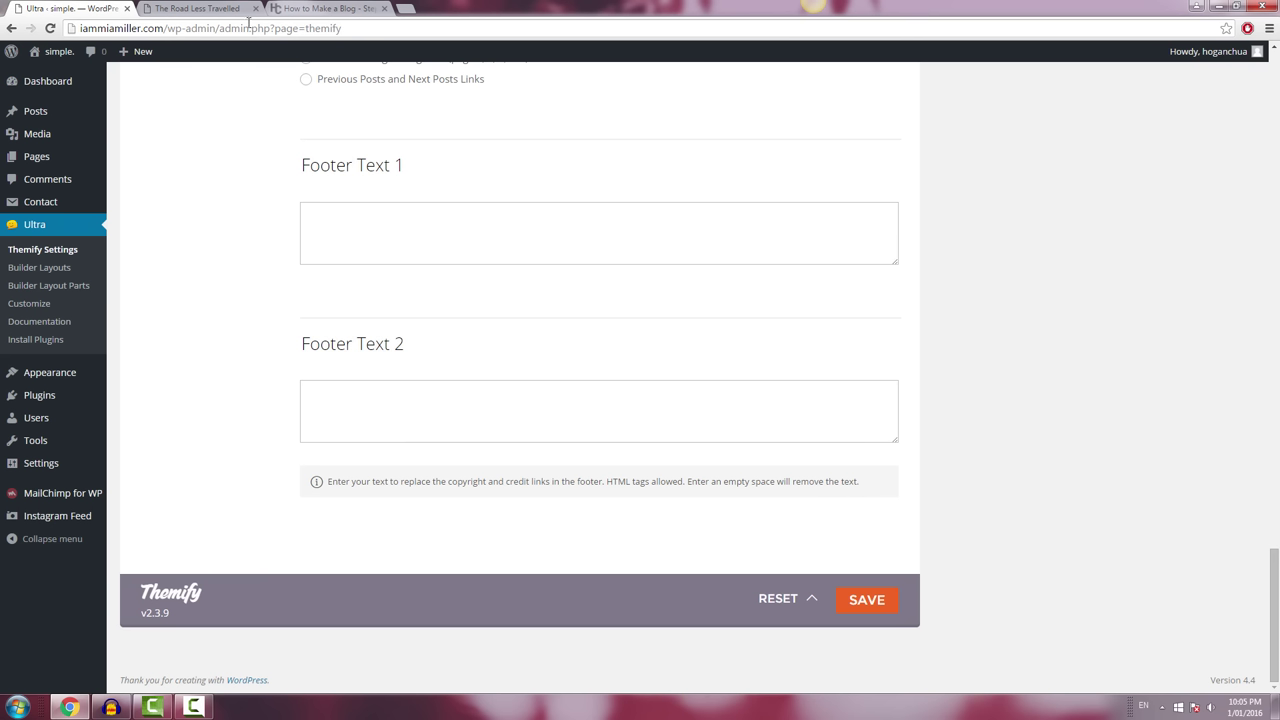
Open the How to Make a Blog tutorial at its Configure Theme Settings section.
left_click(318, 9)
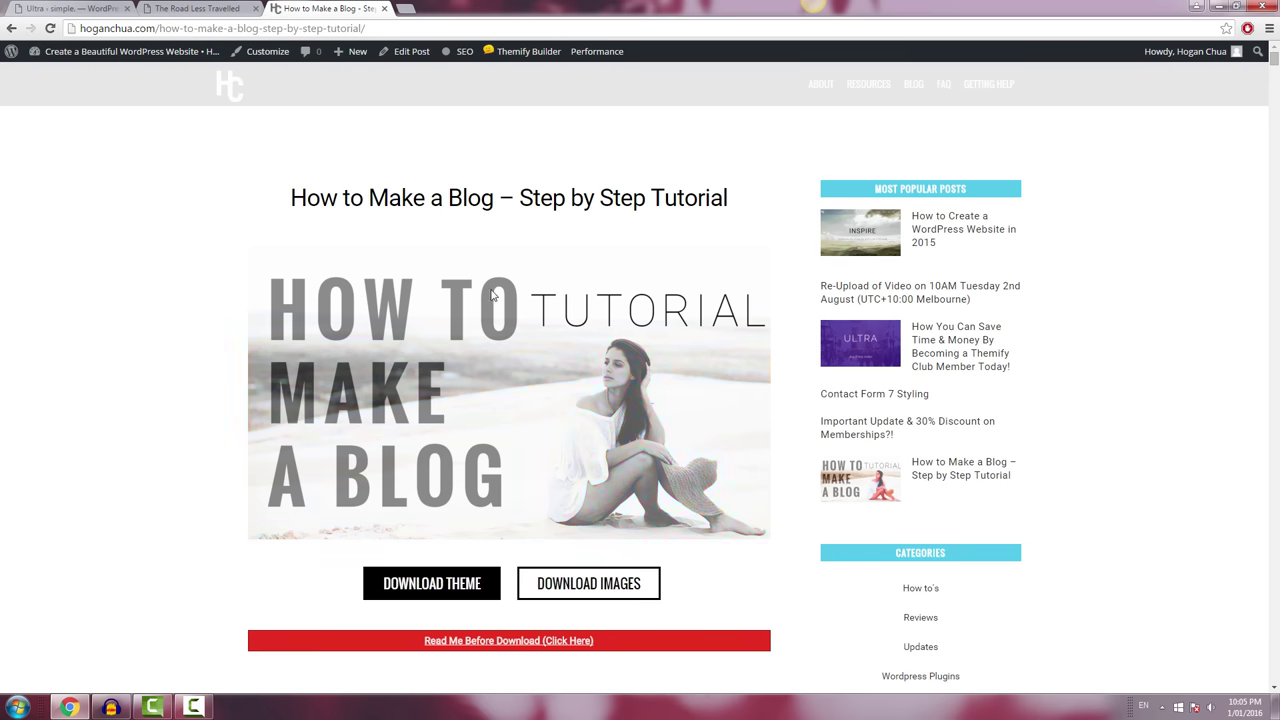
scroll(1106, 257, "down", 3)
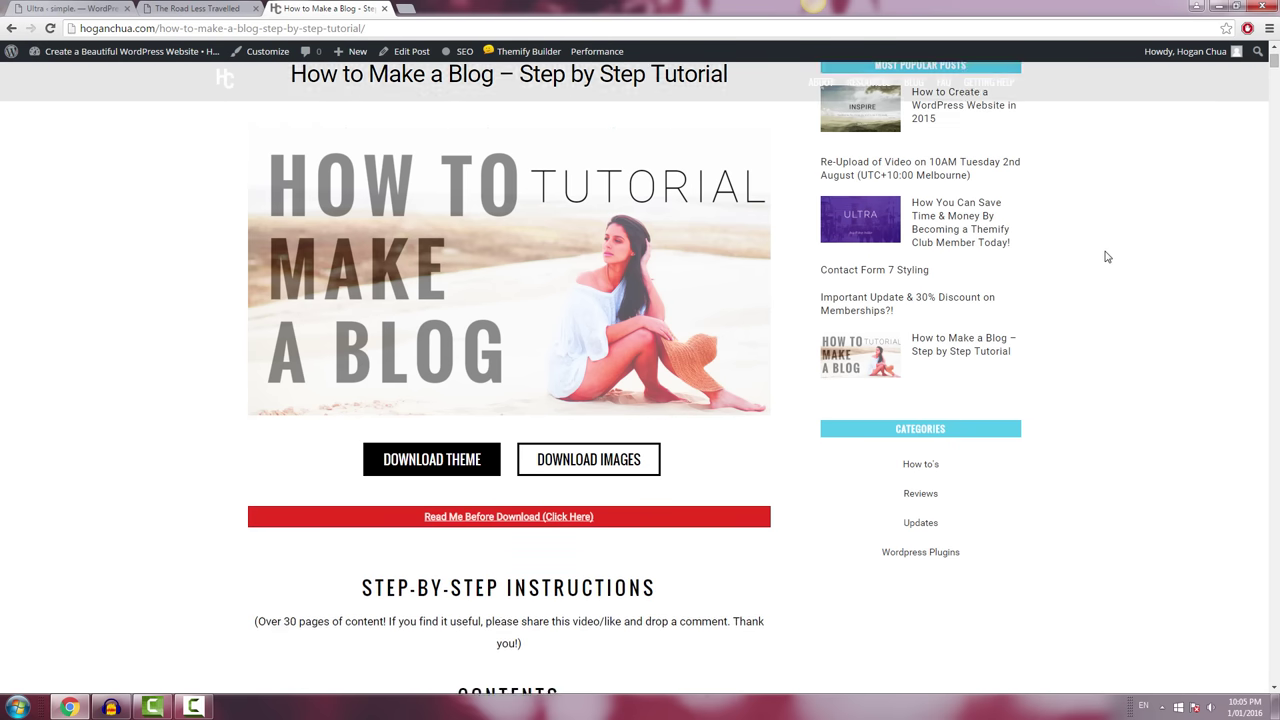
scroll(495, 303, "down", 4)
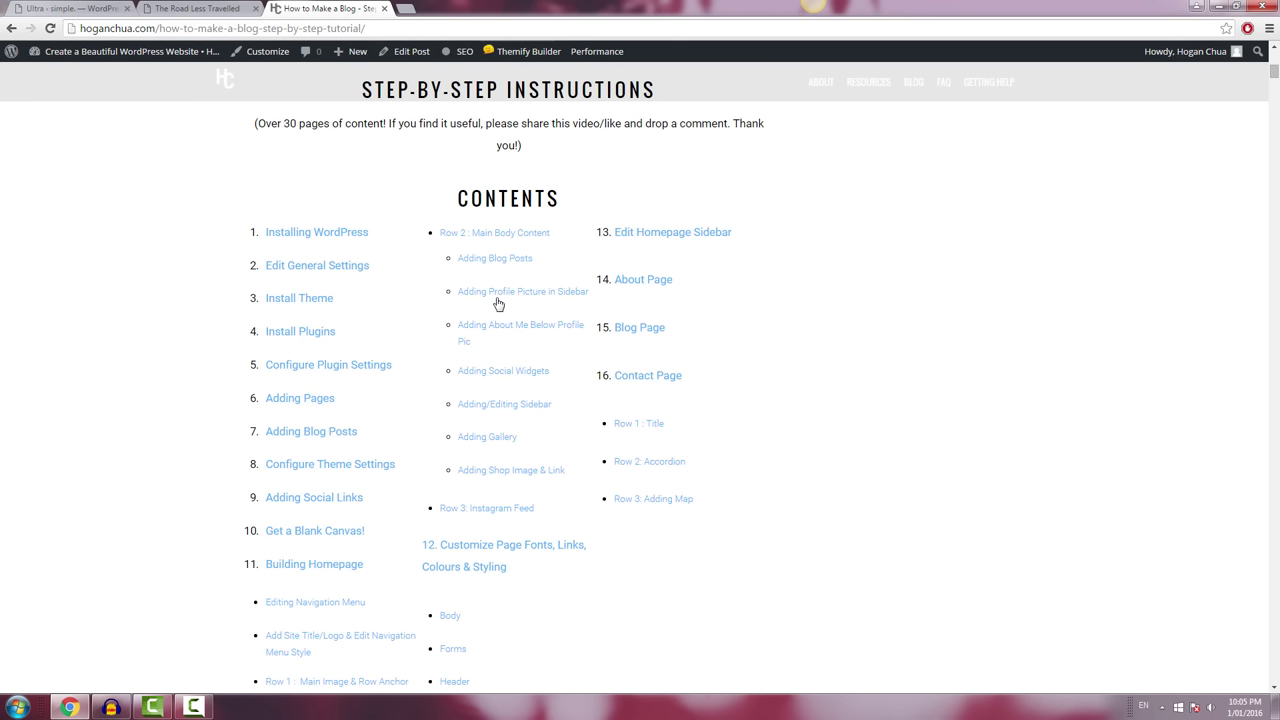
key("F5")
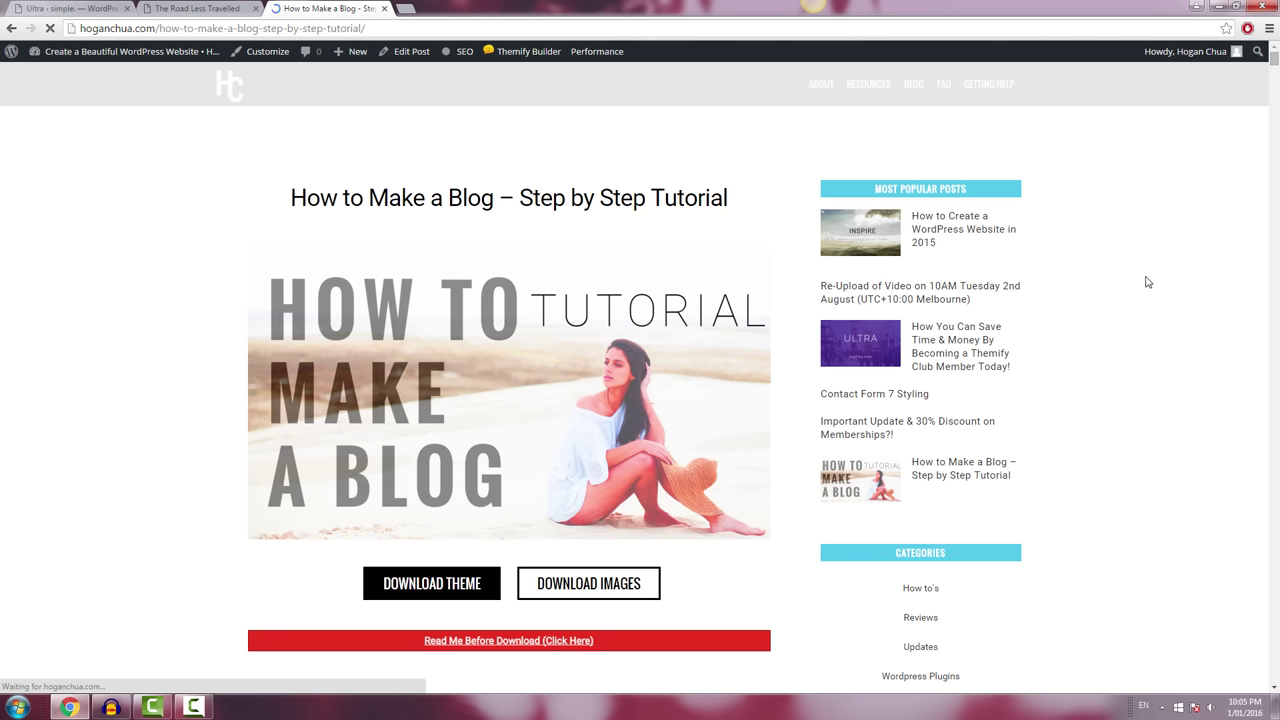
scroll(1148, 282, "down", 5)
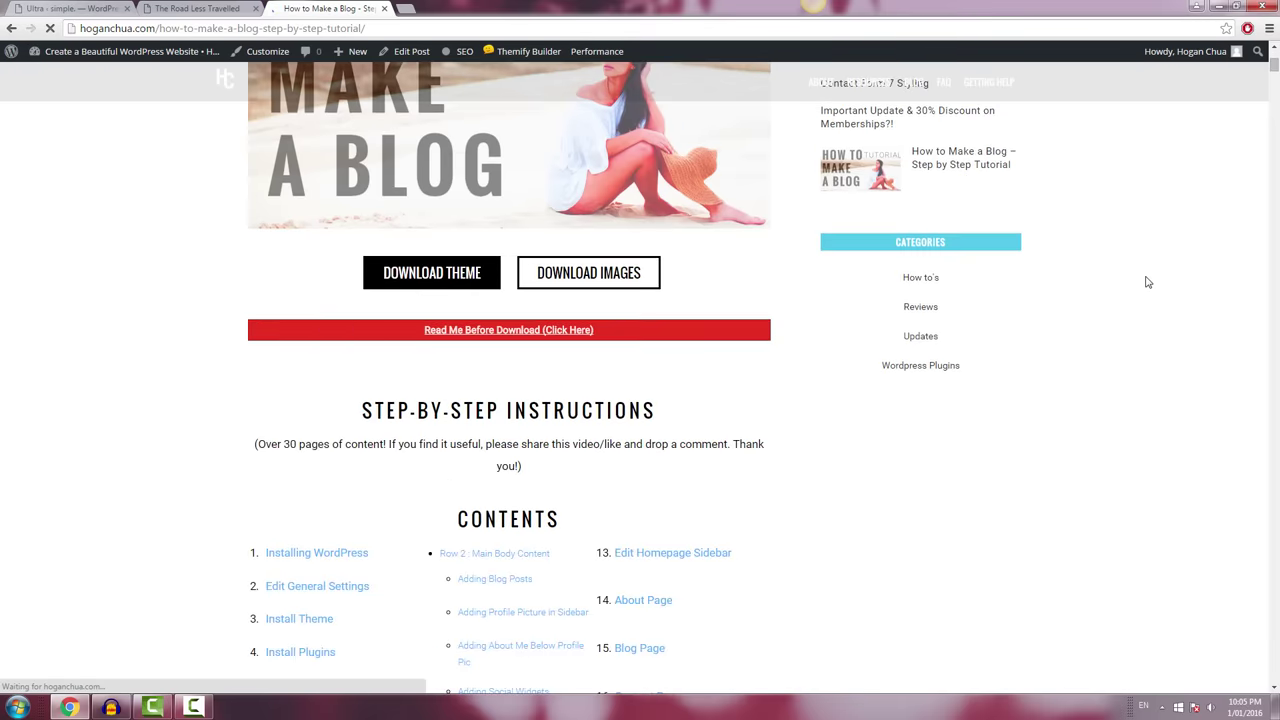
scroll(383, 431, "down", 1)
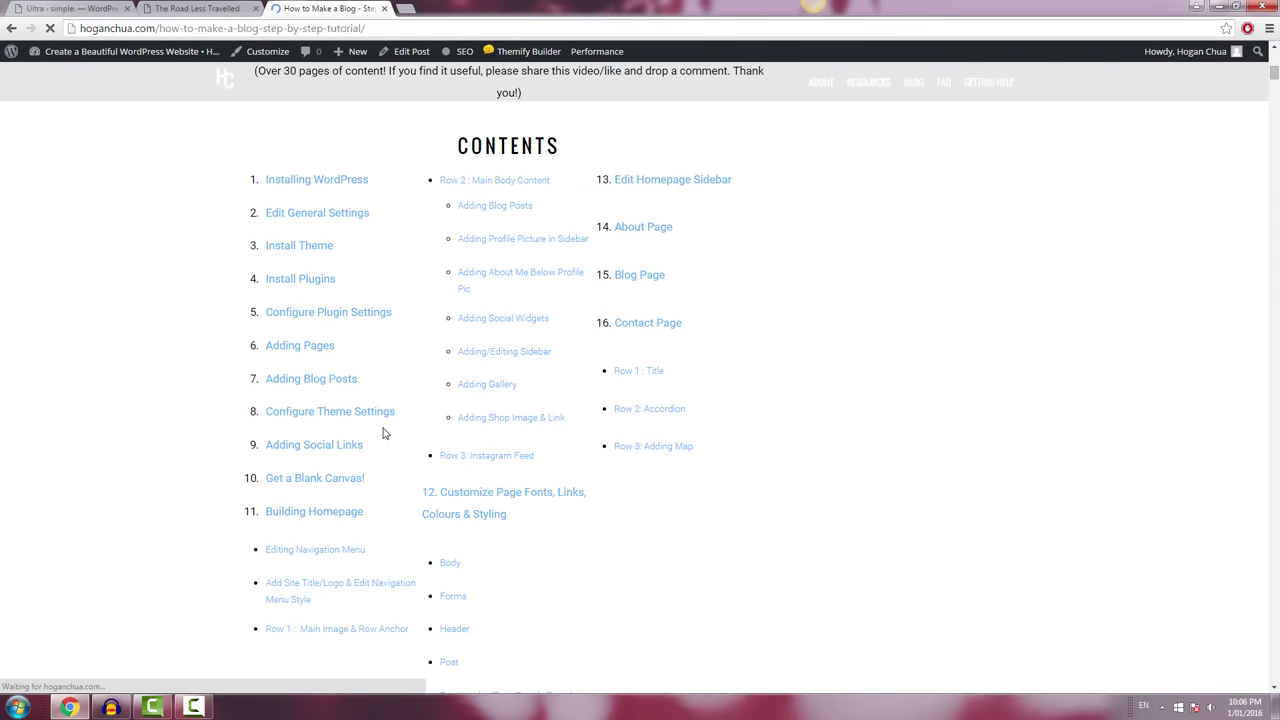
left_click(303, 418)
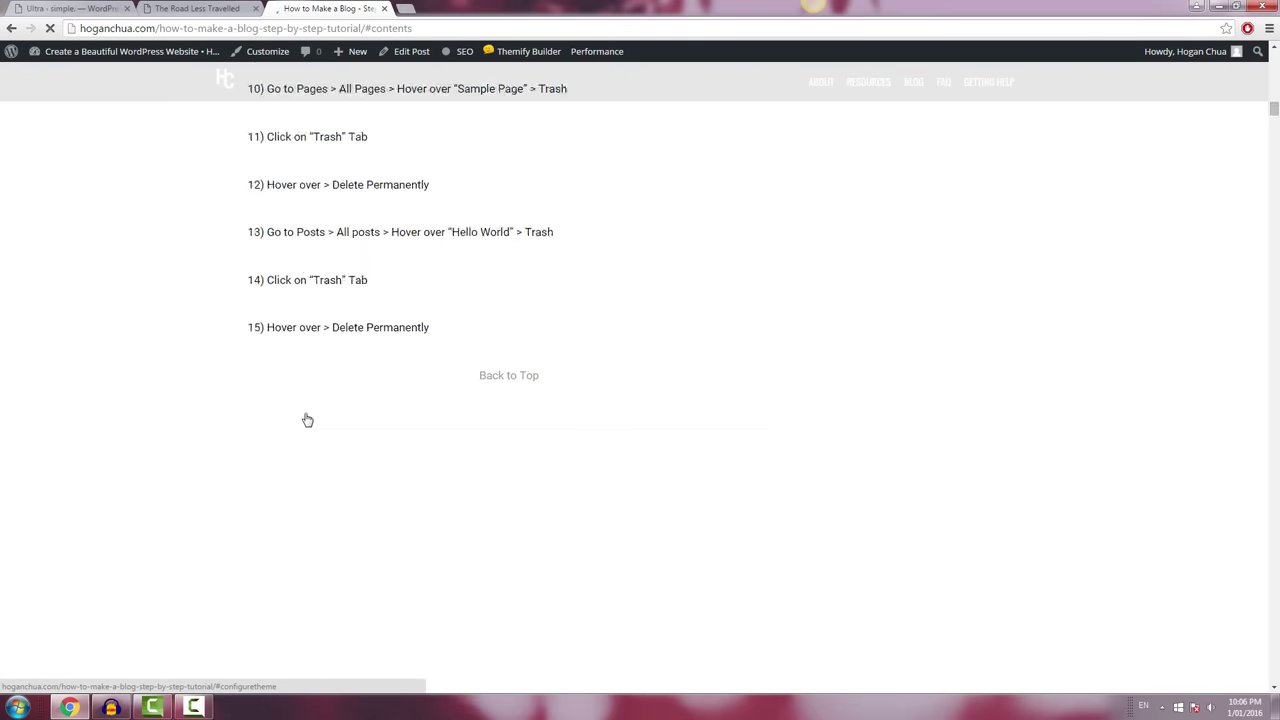
scroll(400, 450, "down", 11)
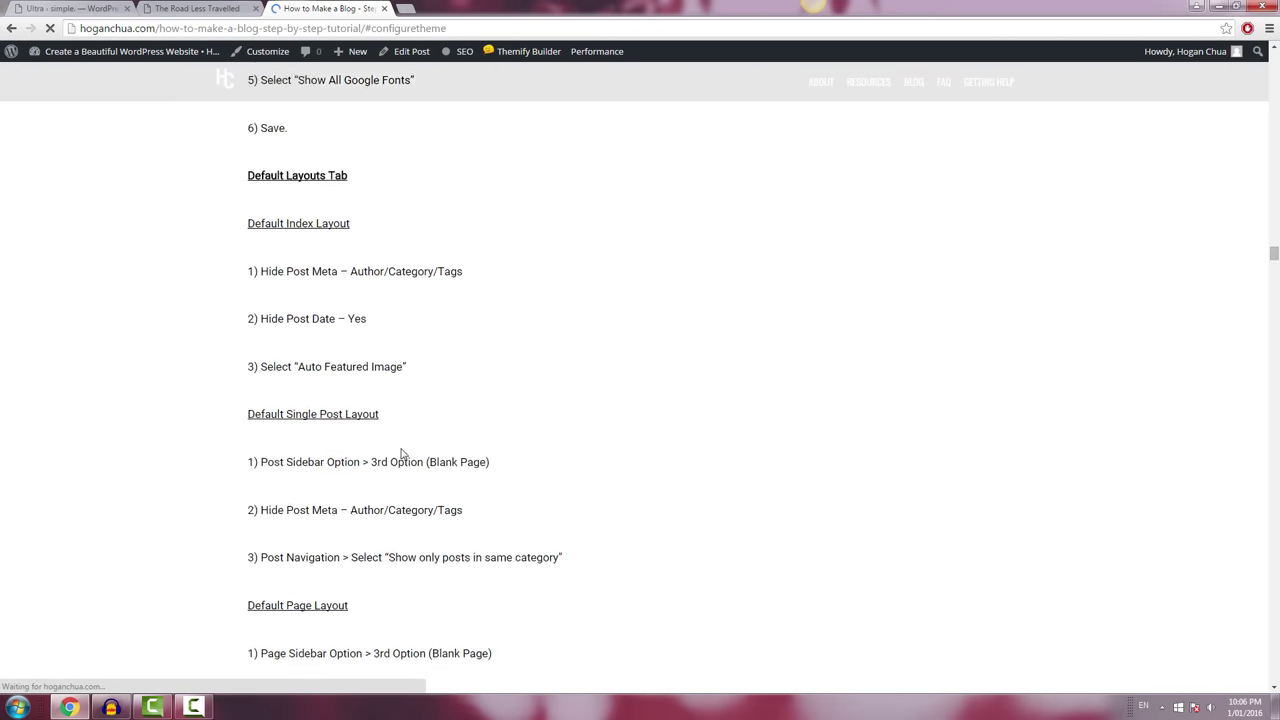
scroll(399, 430, "down", 4)
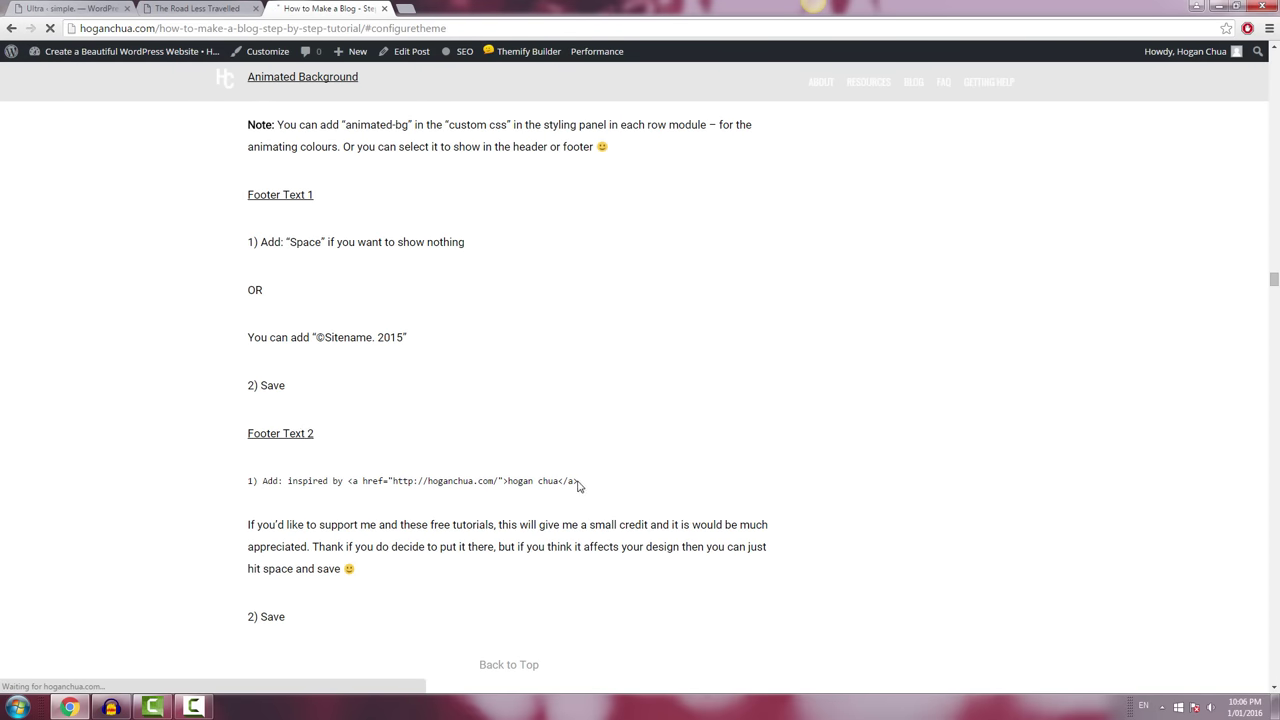
Copy the tutorial's Footer Text 2 credit-link code.
left_click_drag(580, 486, 289, 485)
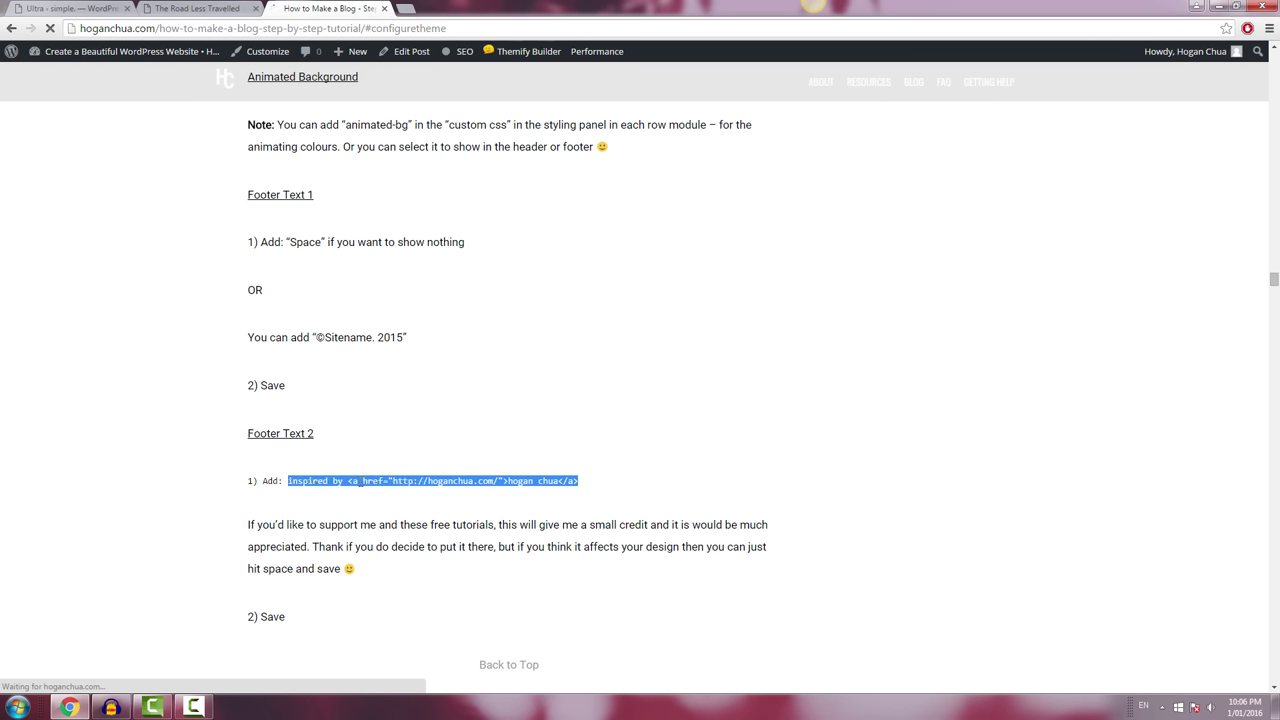
right_click(503, 480)
left_click(514, 491)
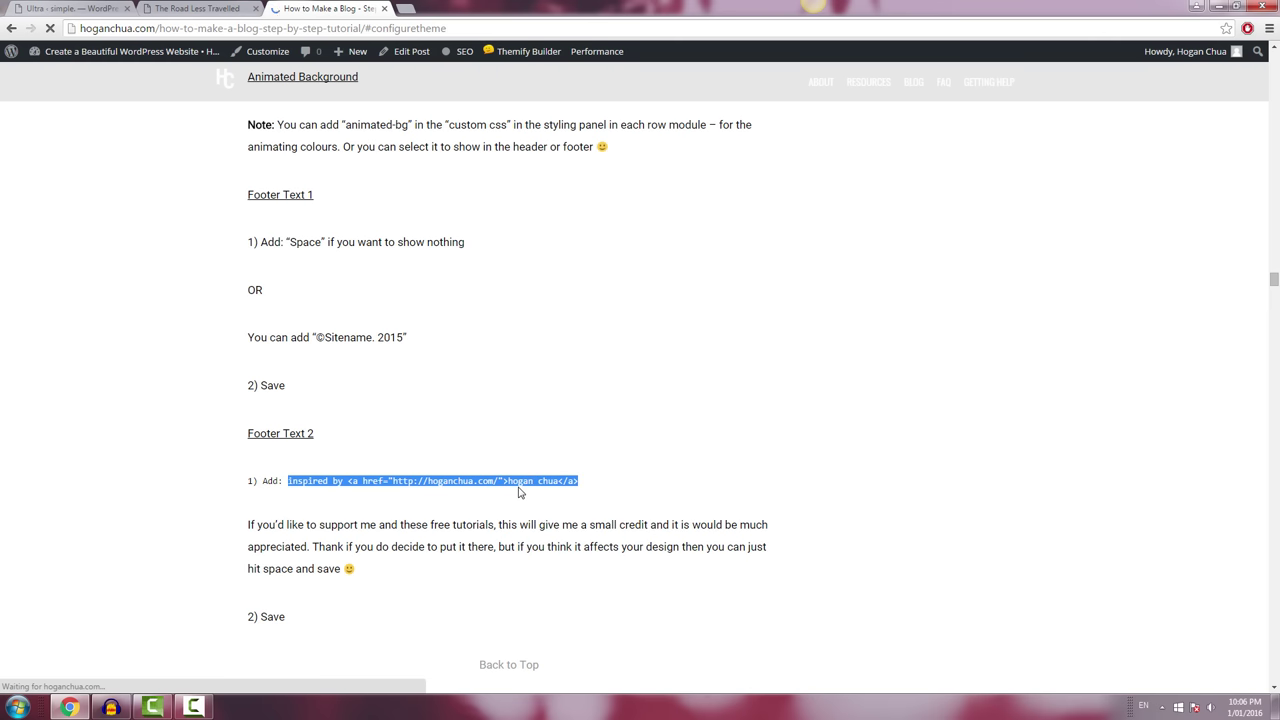
left_click(57, 12)
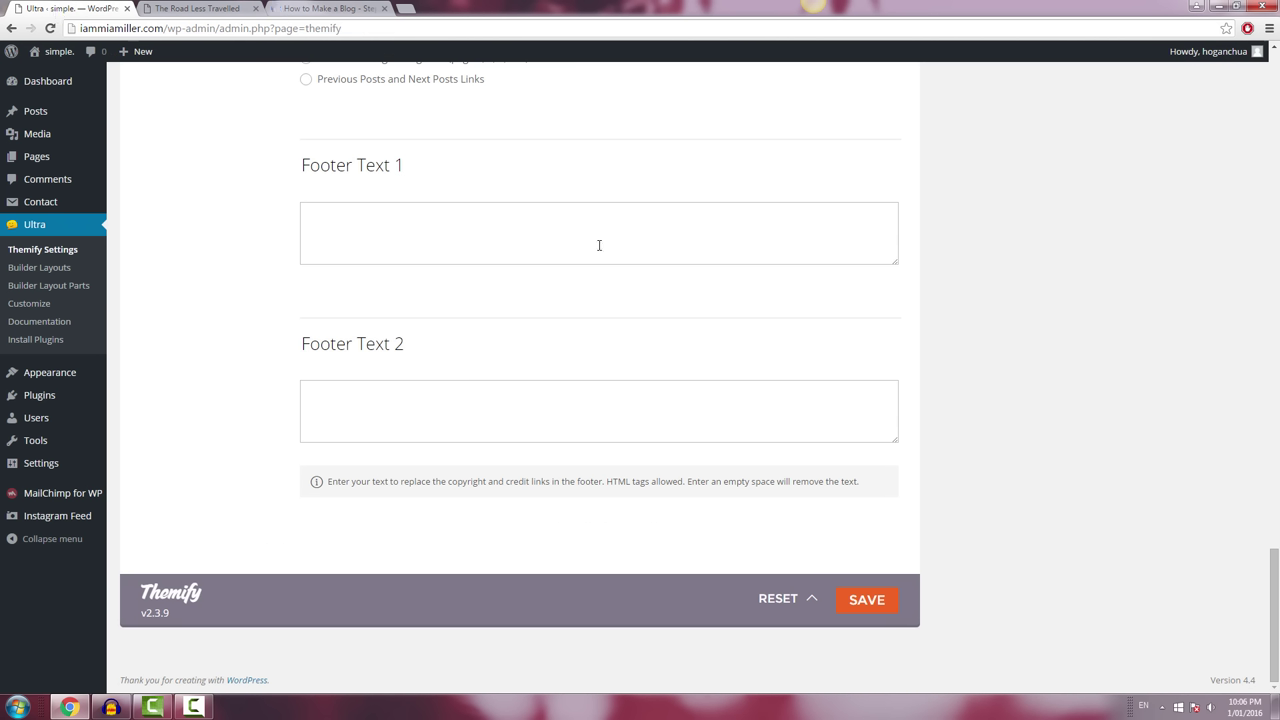
Paste the credit-link code as plain text into Footer Text 2 and save.
left_click(327, 392)
right_click(318, 390)
left_click(383, 483)
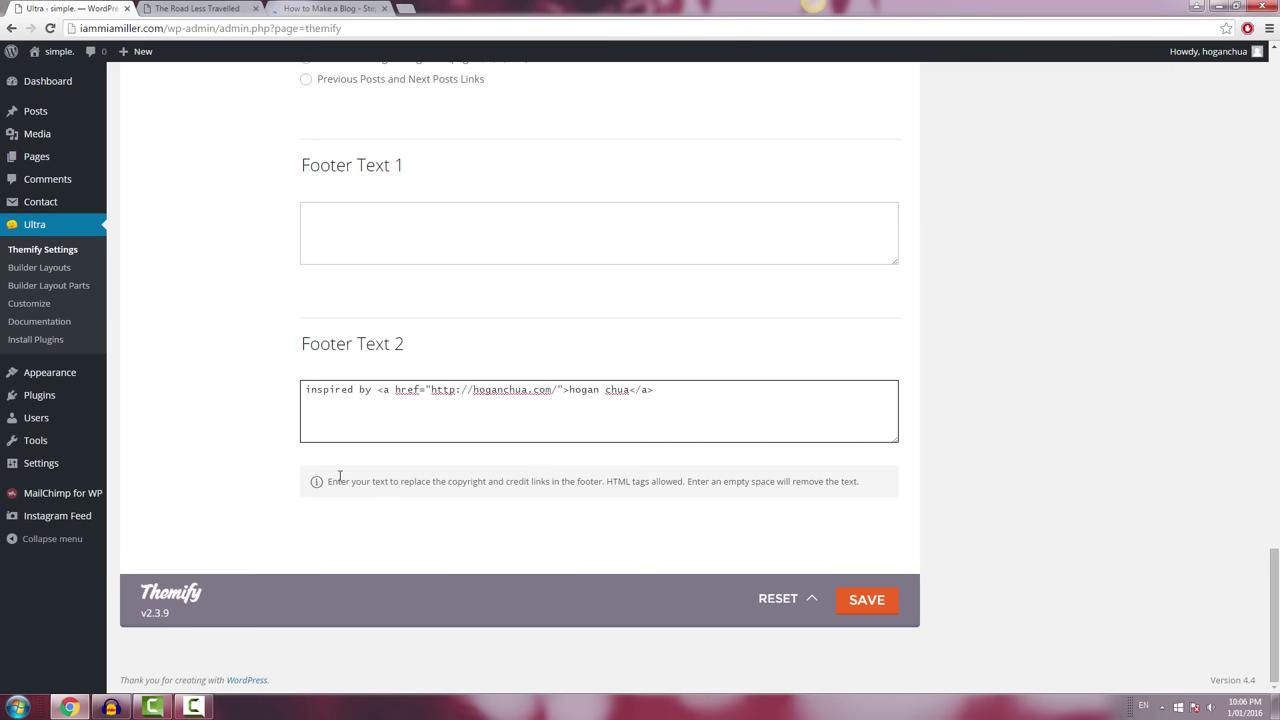
left_click(884, 602)
Reload the post to check the new footer credit, then return to the Ultra settings.
left_click(187, 9)
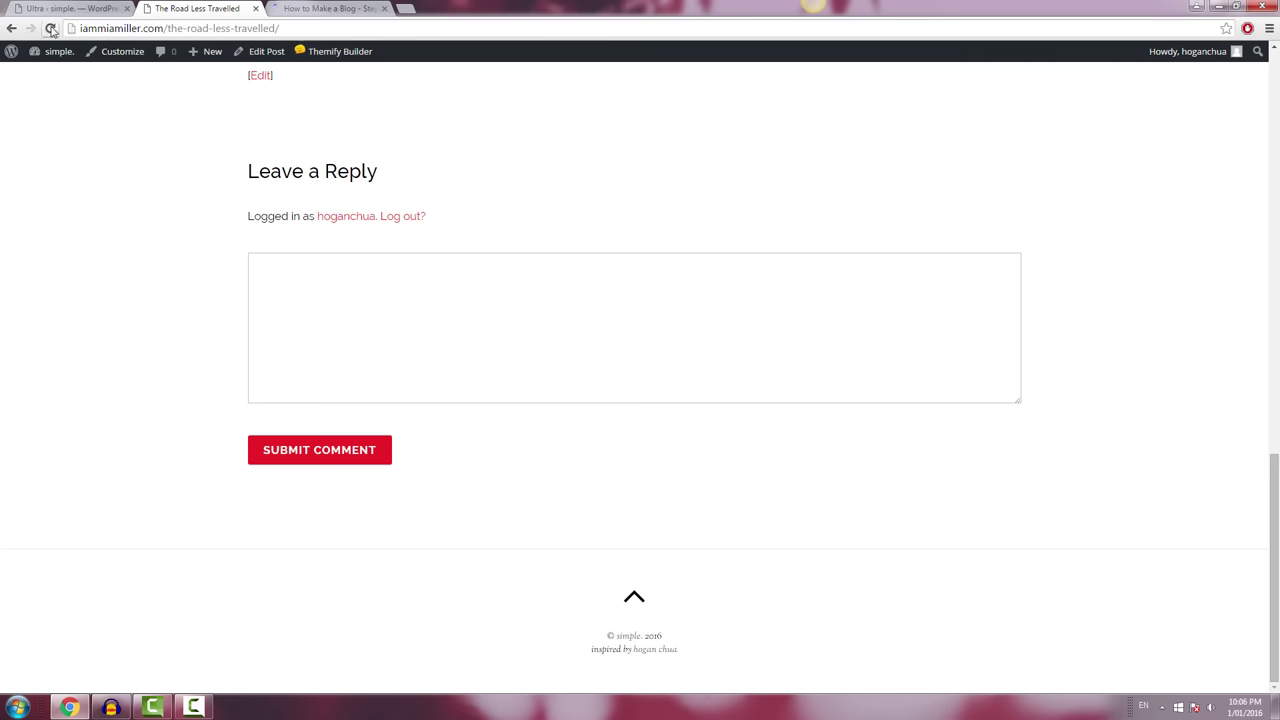
left_click(50, 28)
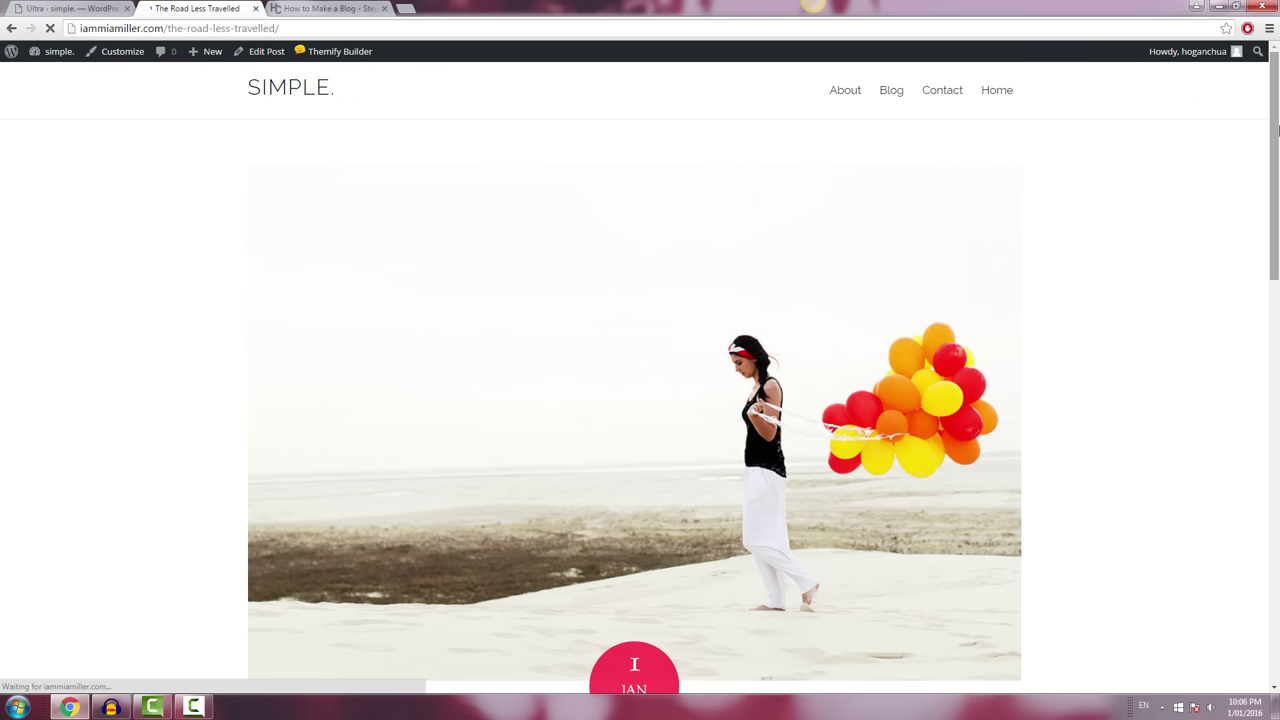
left_click_drag(1277, 114, 1262, 552)
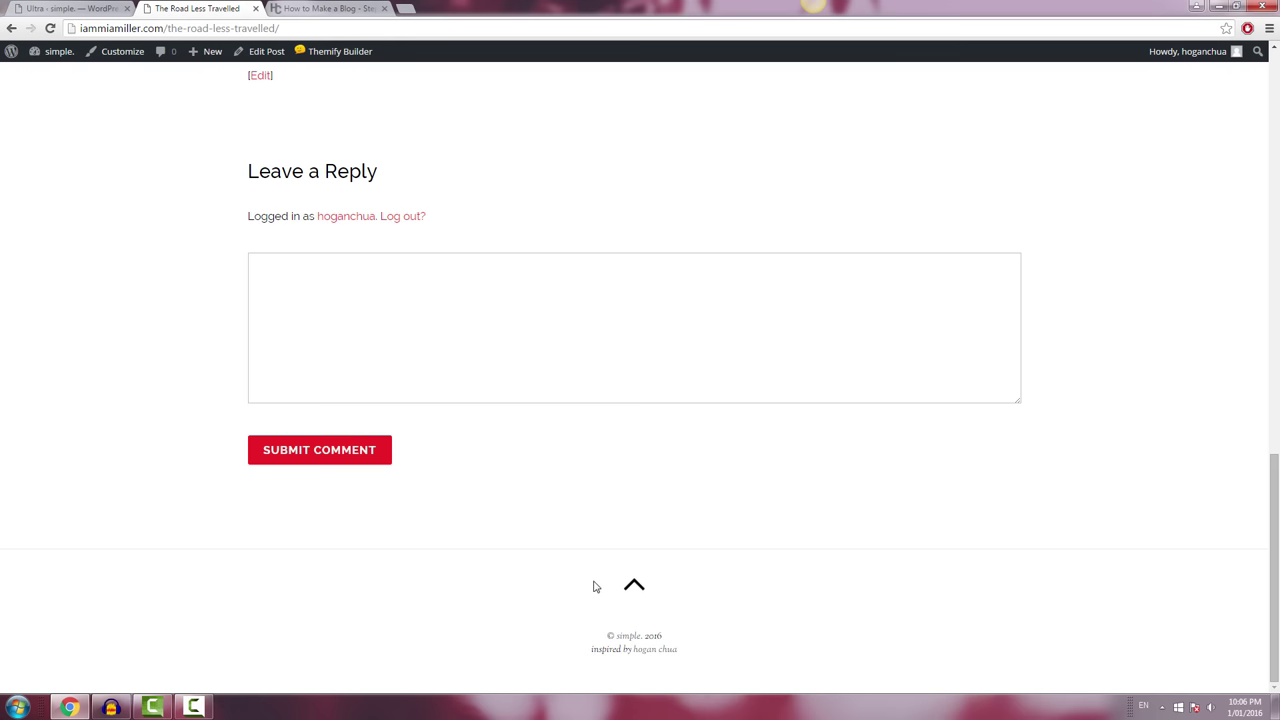
scroll(451, 223, "up", 1)
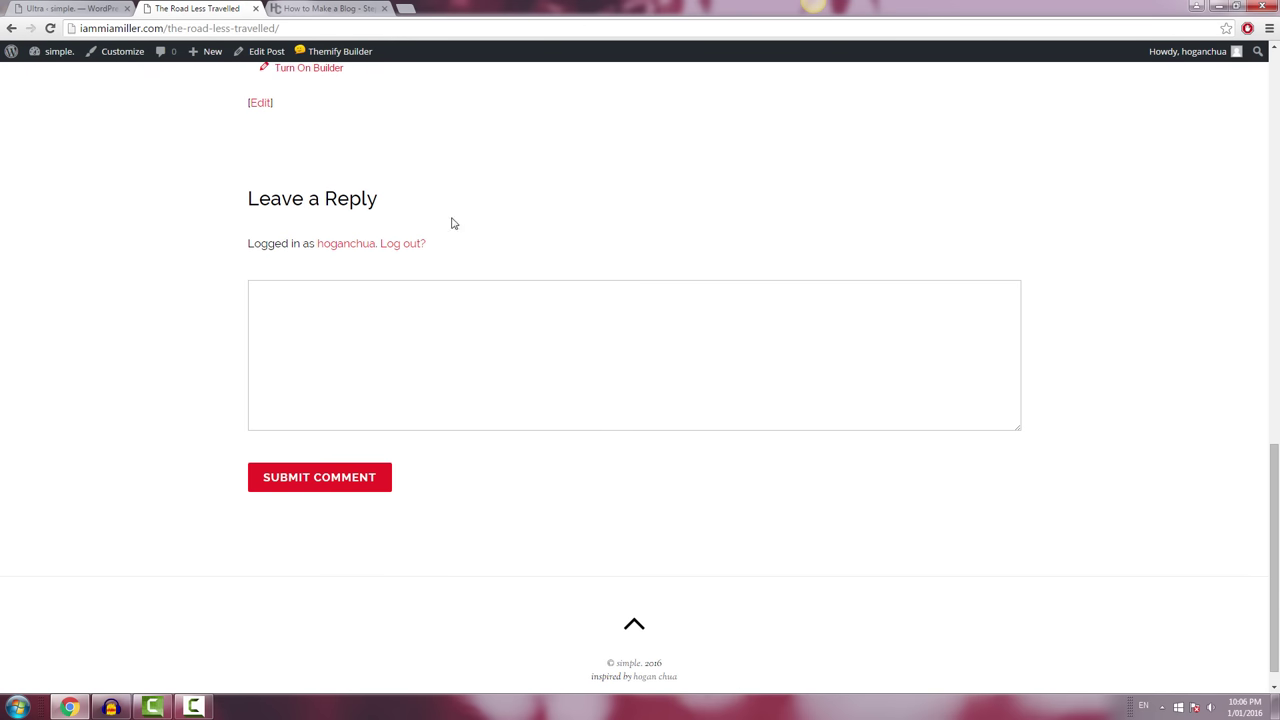
left_click(115, 7)
left_click_drag(1265, 603, 1246, 120)
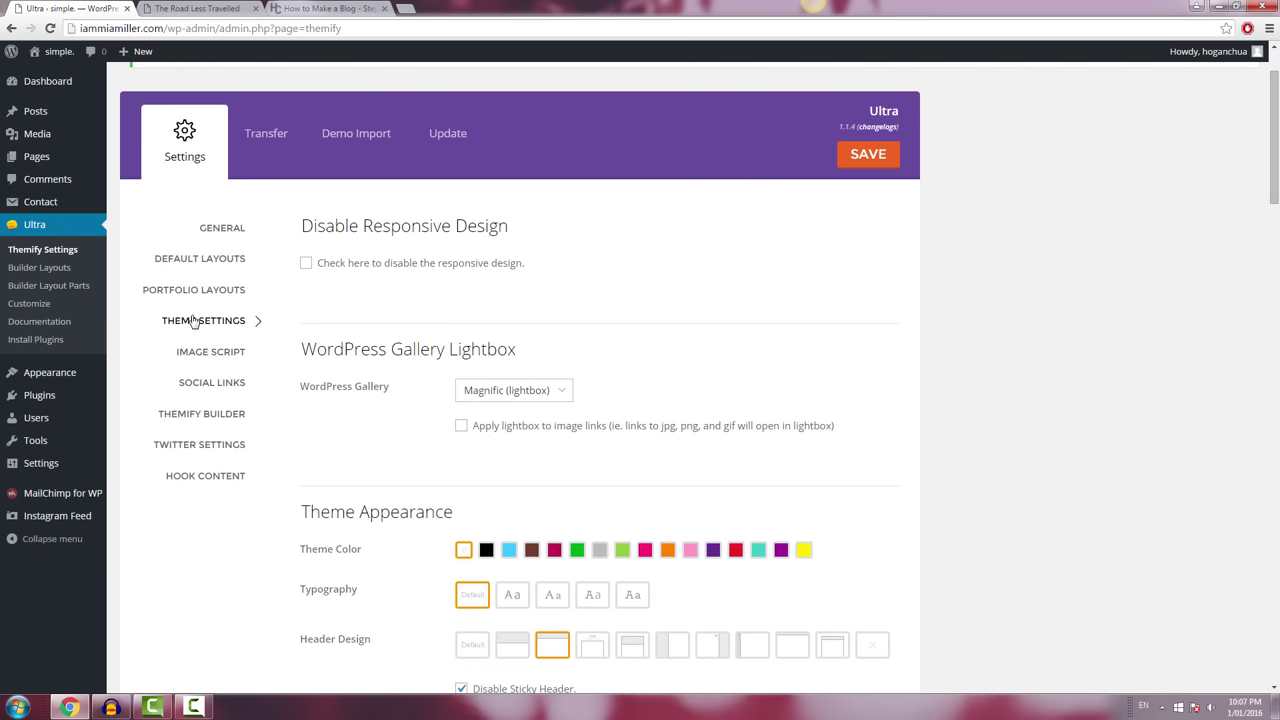
In Social Links, try Image then keep Icon Font, select the Twitter Link field, and switch to the tutorial.
left_click(197, 386)
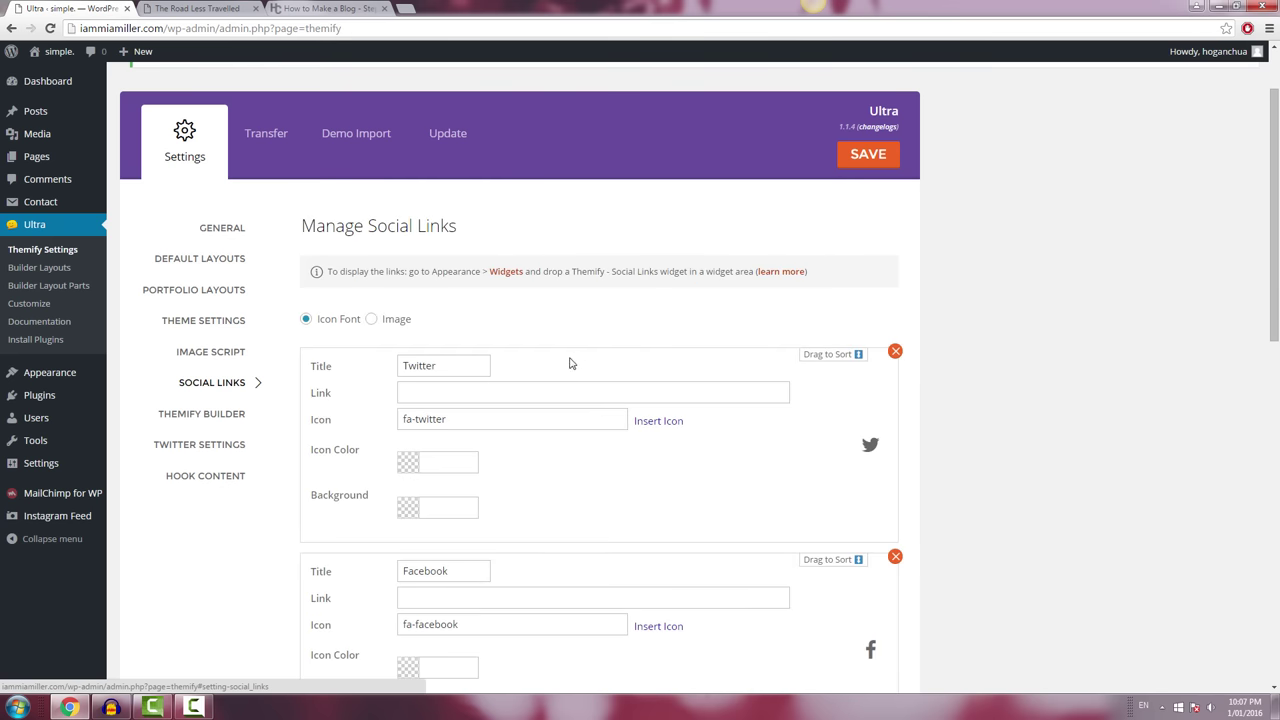
left_click(371, 320)
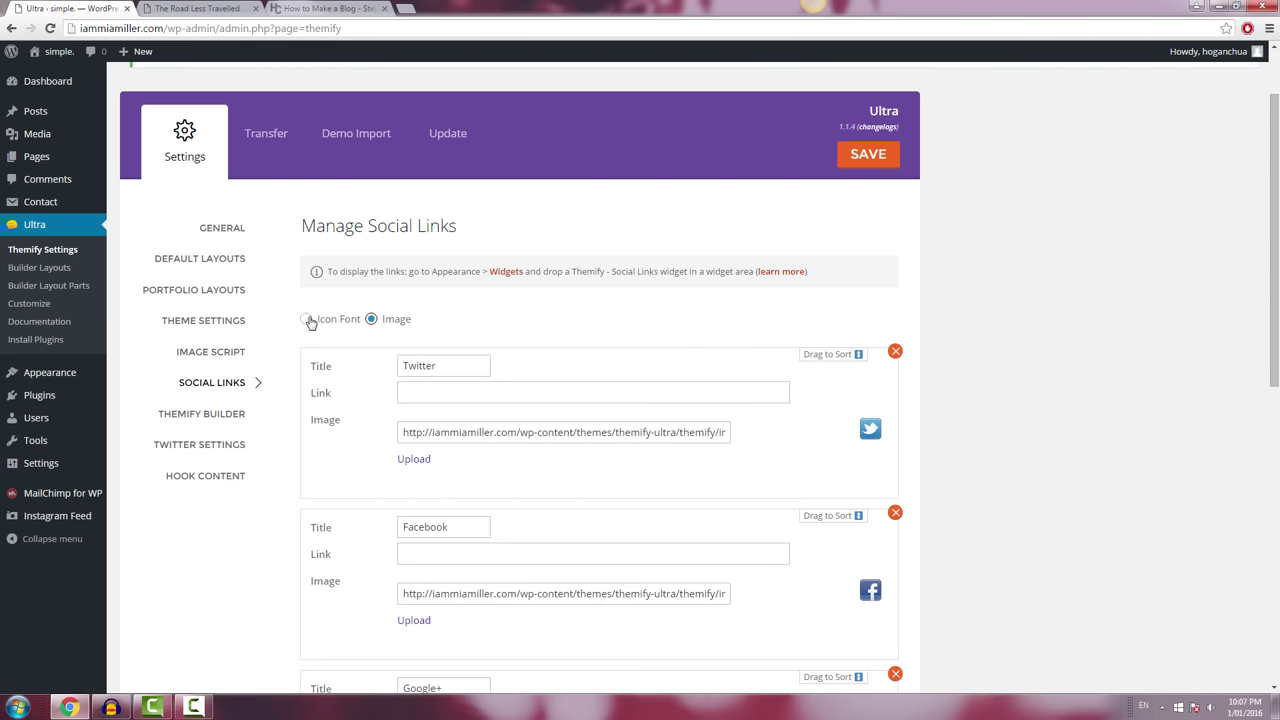
left_click(306, 319)
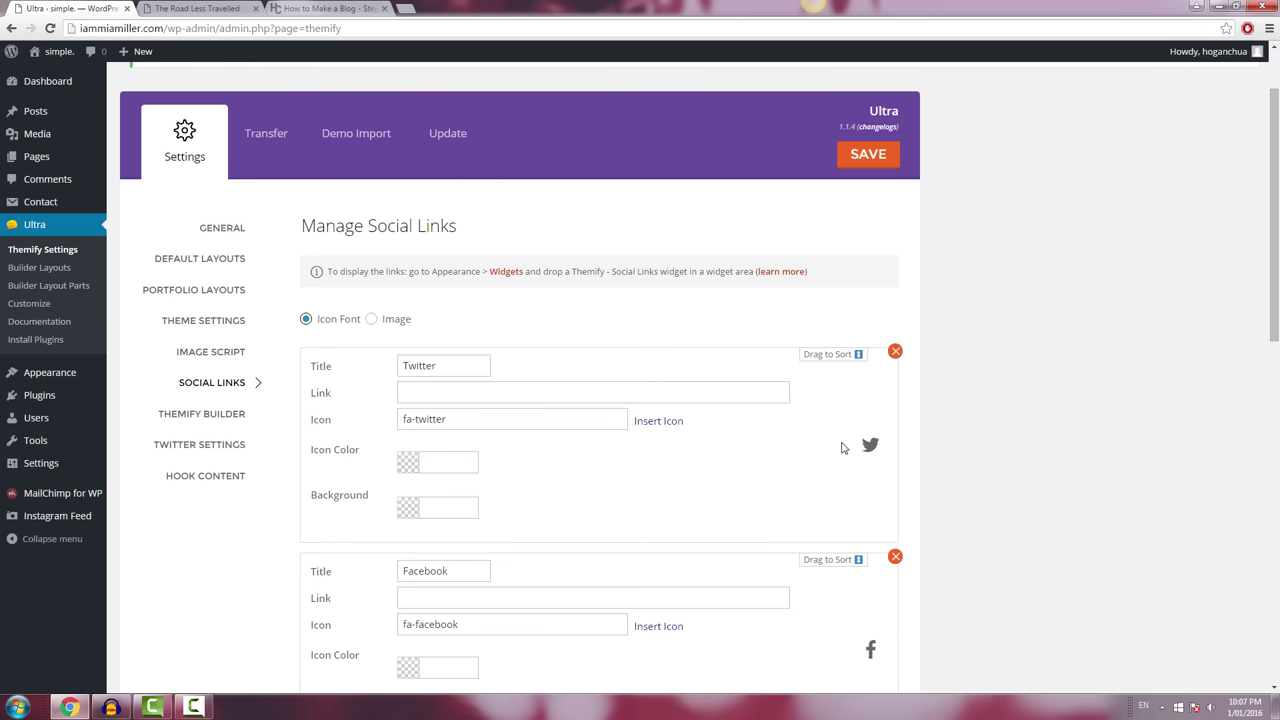
left_click(463, 389)
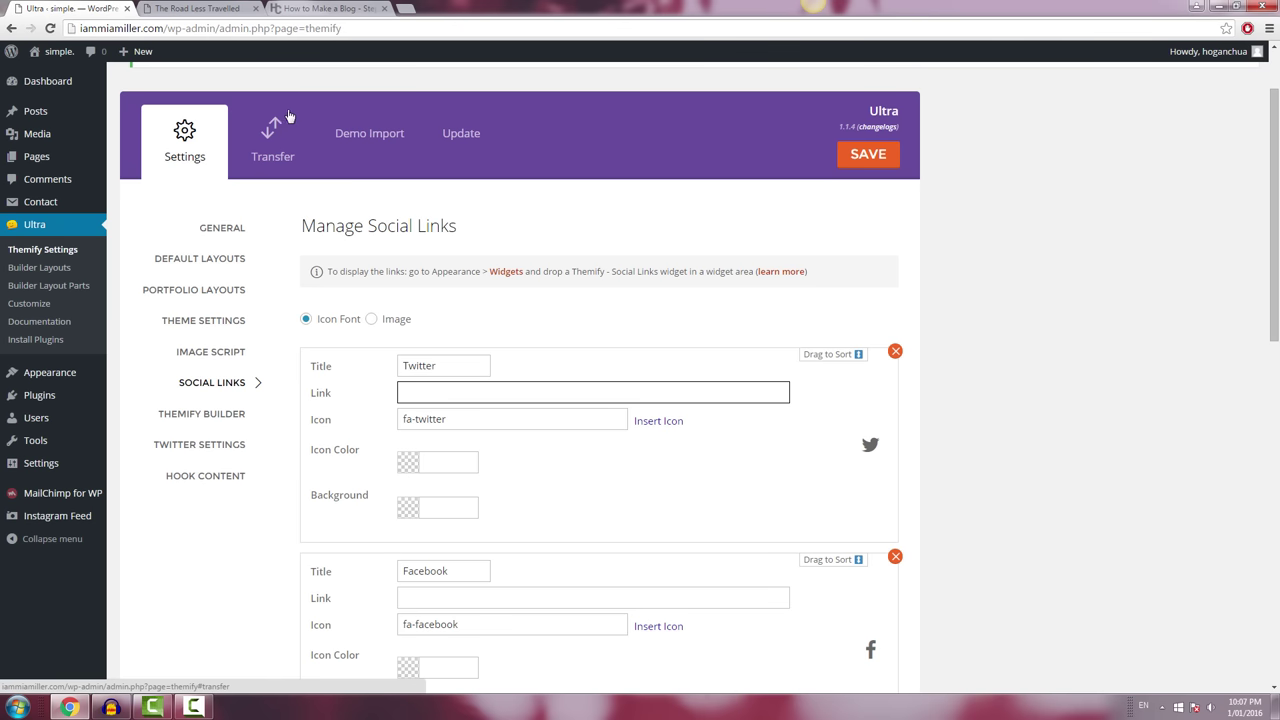
left_click(316, 7)
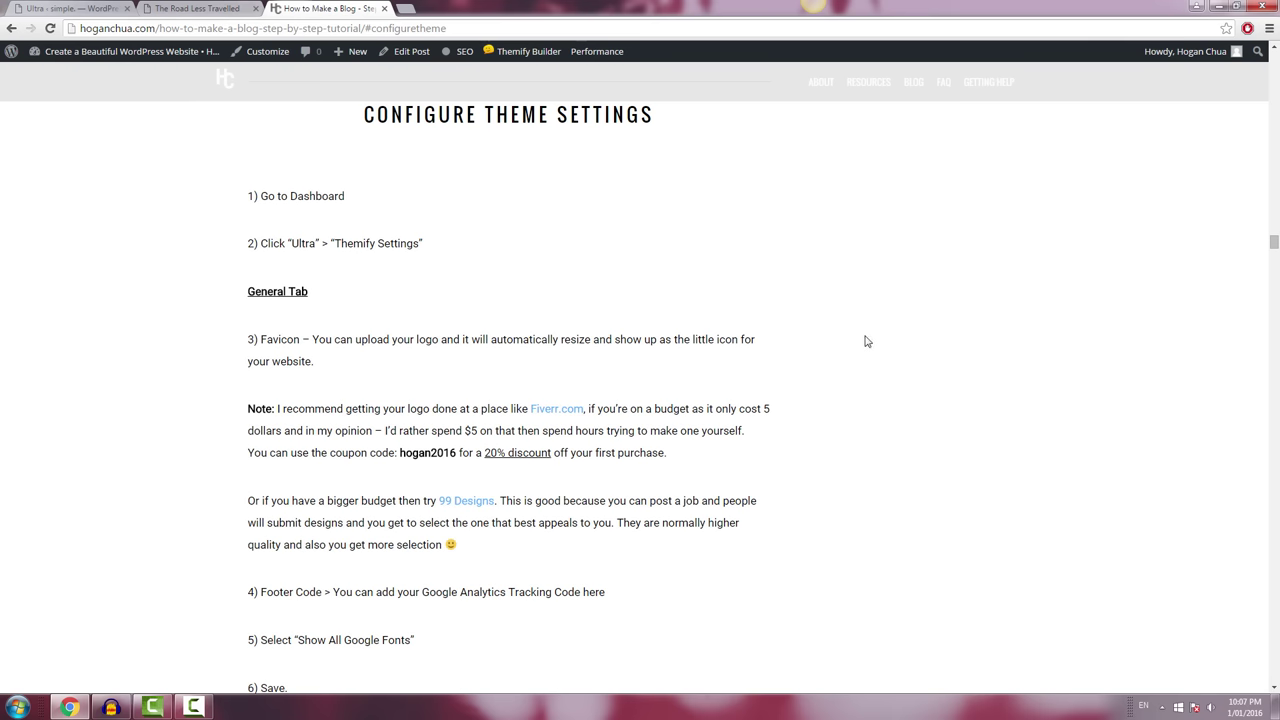
scroll(867, 341, "down", 15)
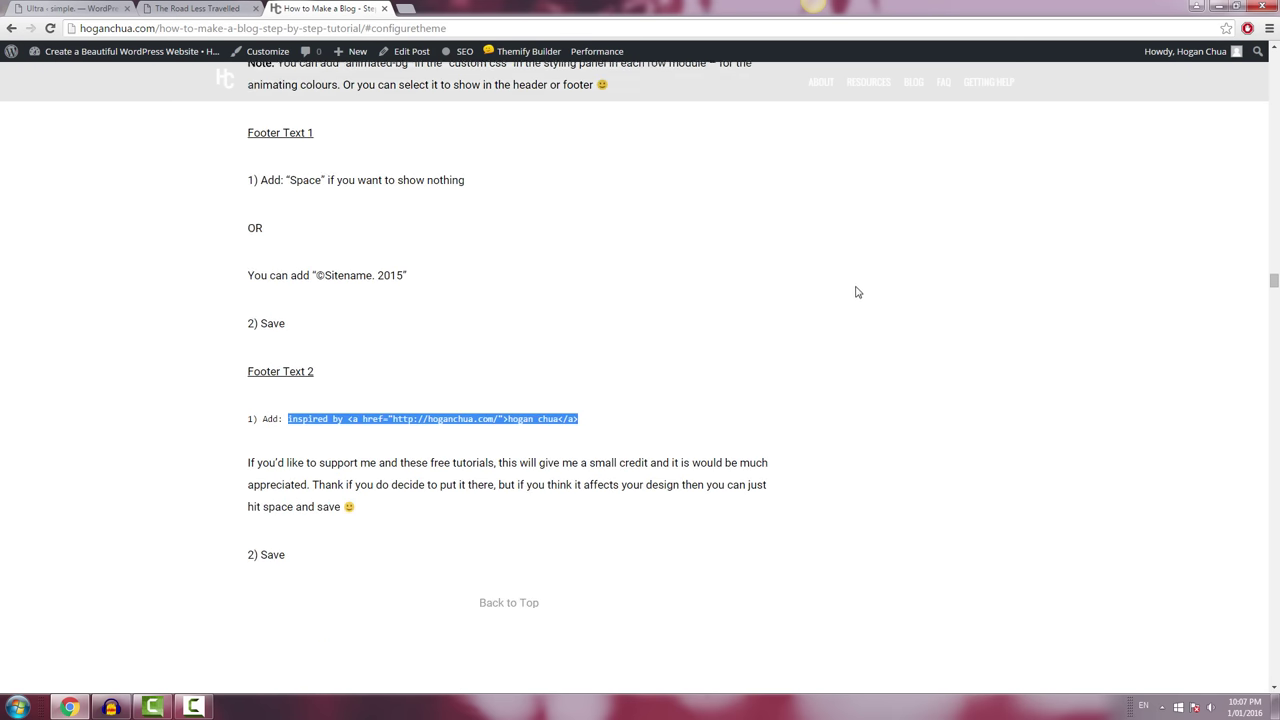
scroll(855, 292, "down", 5)
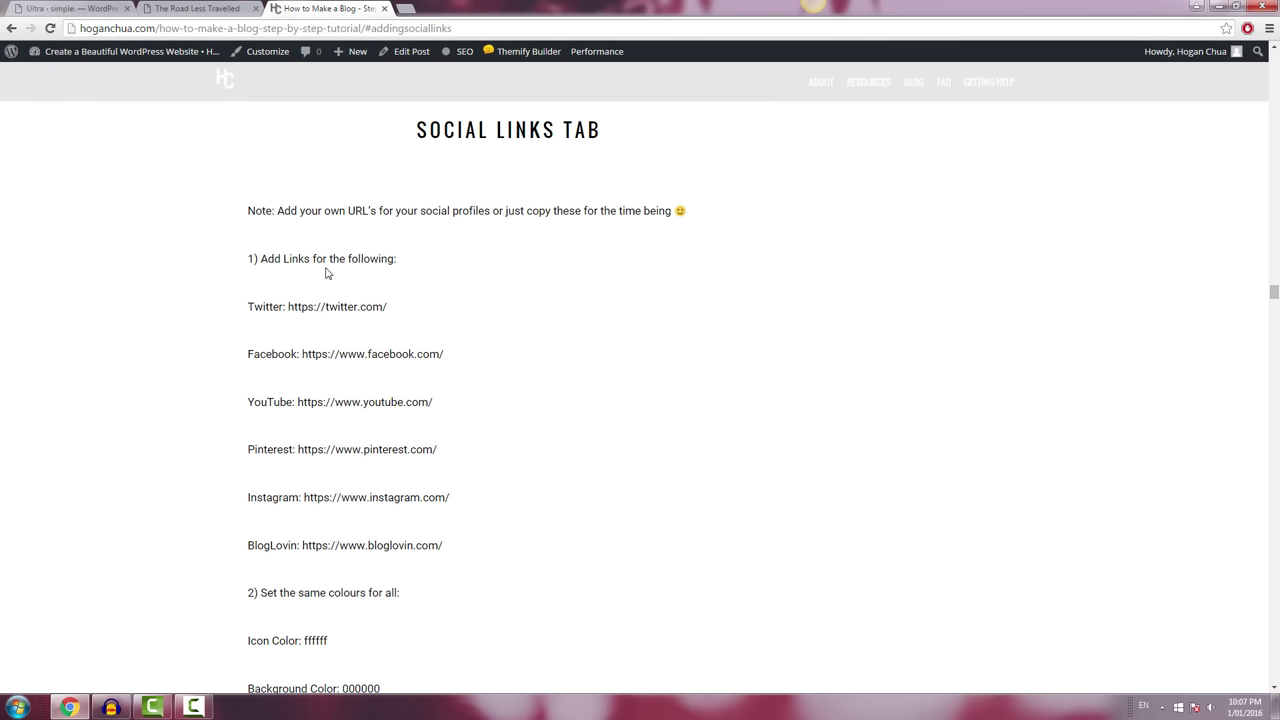
left_click_drag(406, 306, 298, 305)
right_click(300, 308)
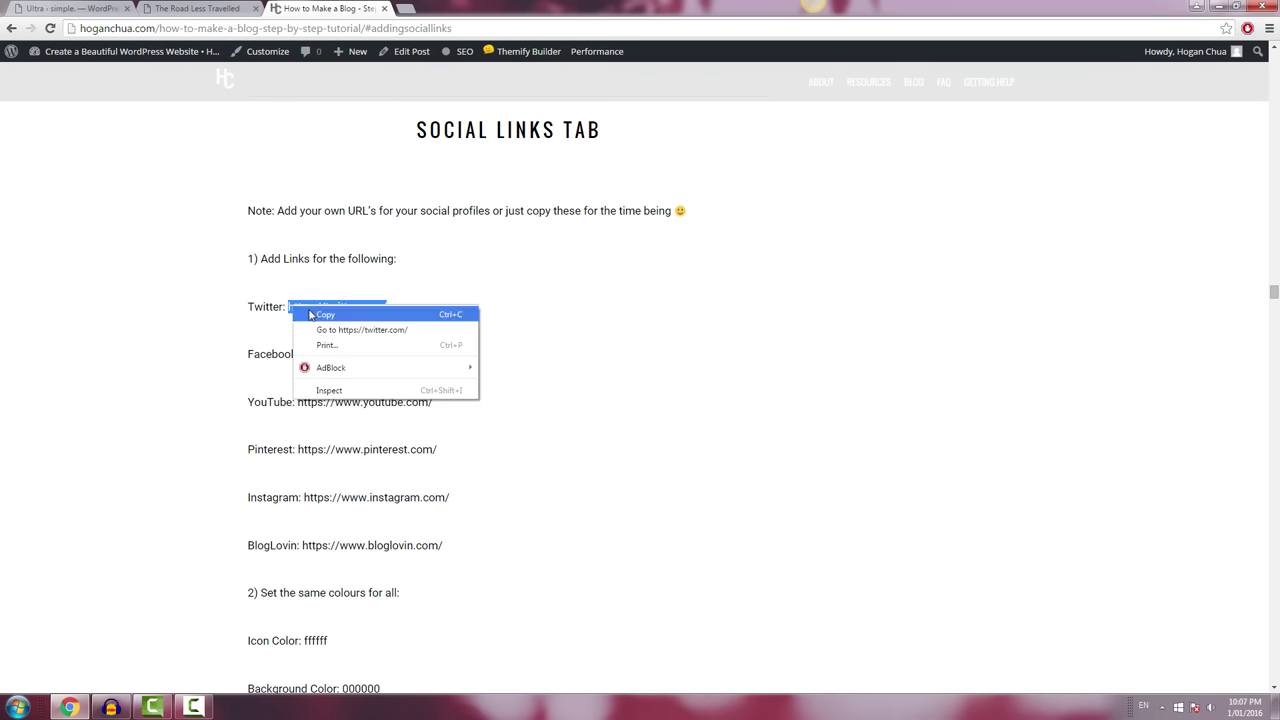
left_click(320, 314)
left_click(60, 8)
right_click(411, 388)
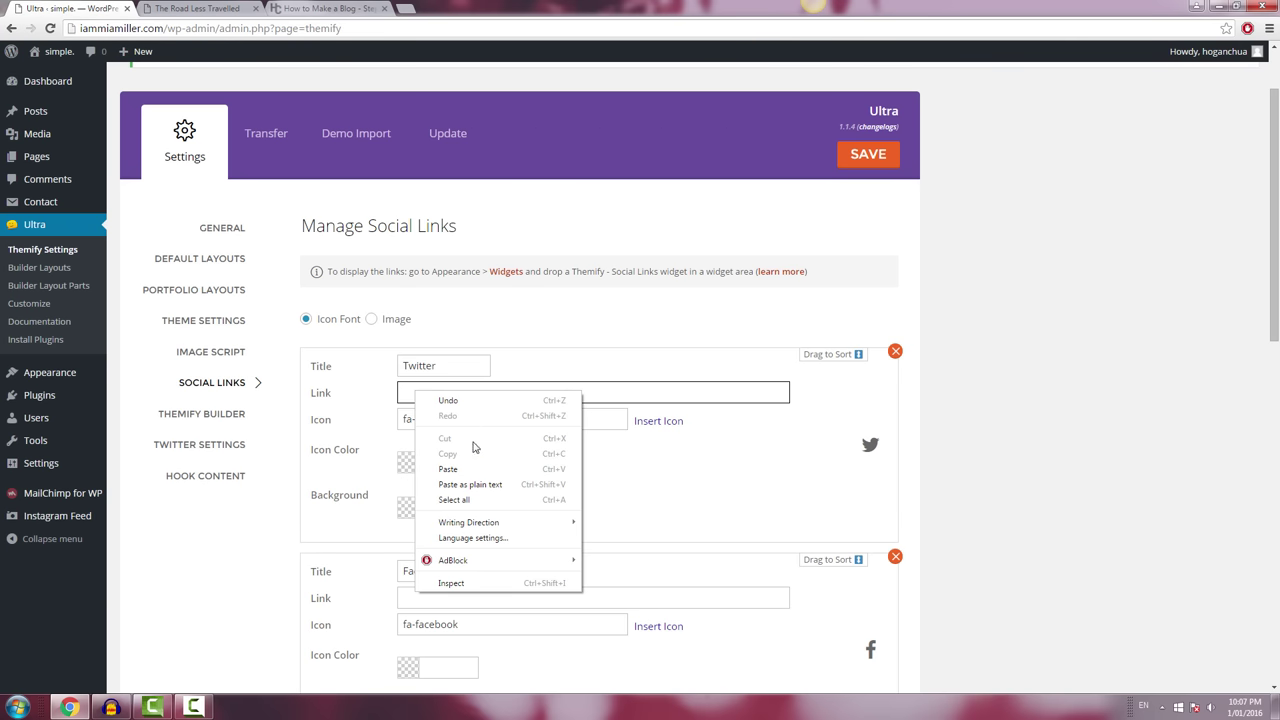
left_click(470, 484)
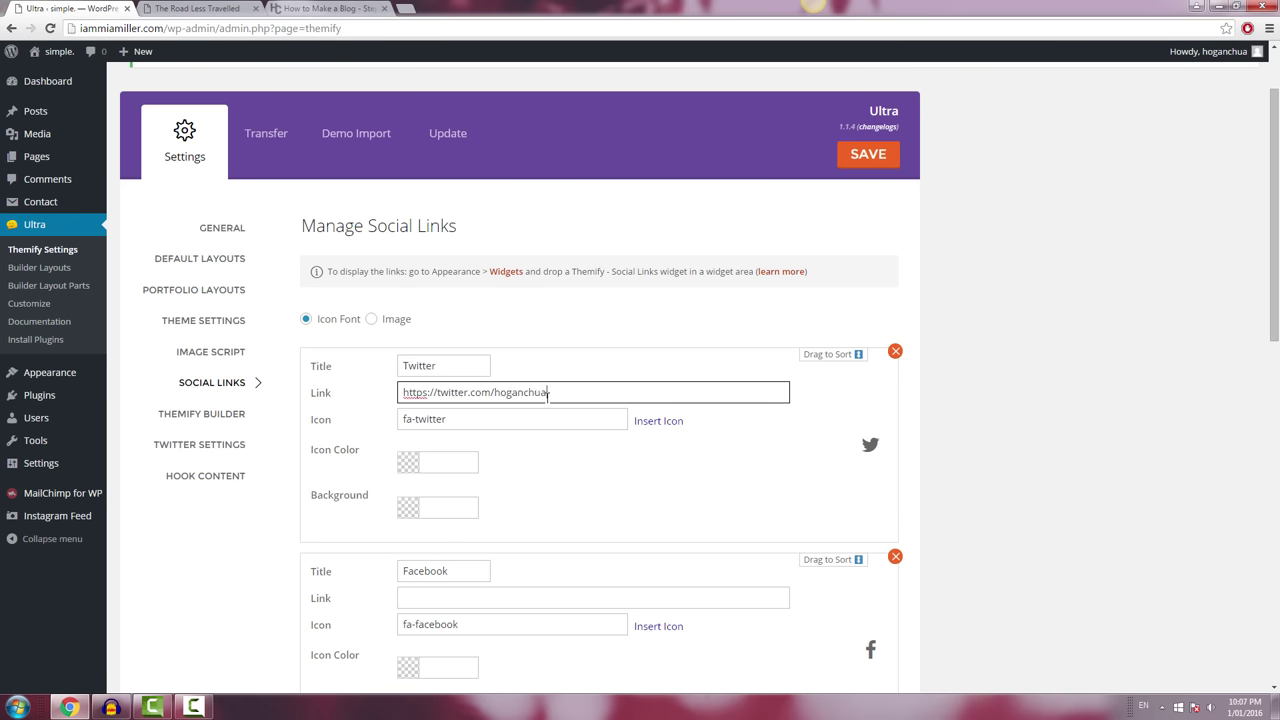
left_click_drag(556, 393, 490, 393)
key("BackSpace")
scroll(524, 440, "down", 1)
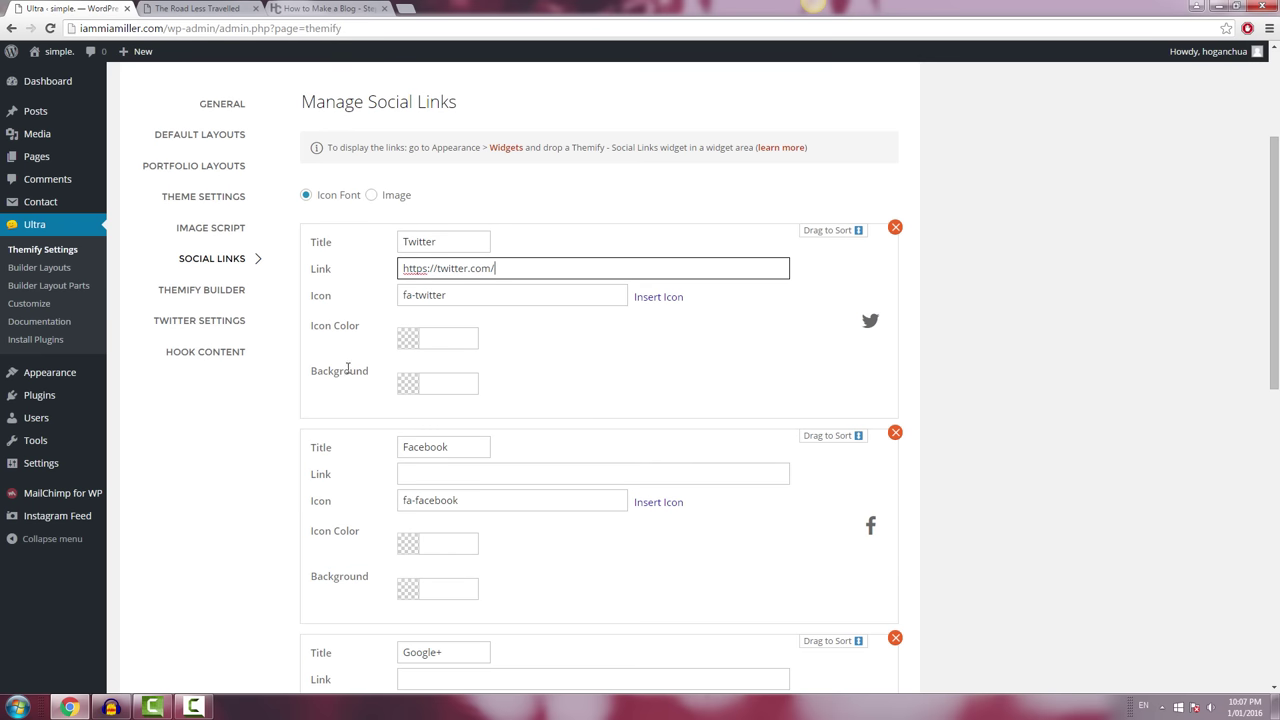
left_click(408, 341)
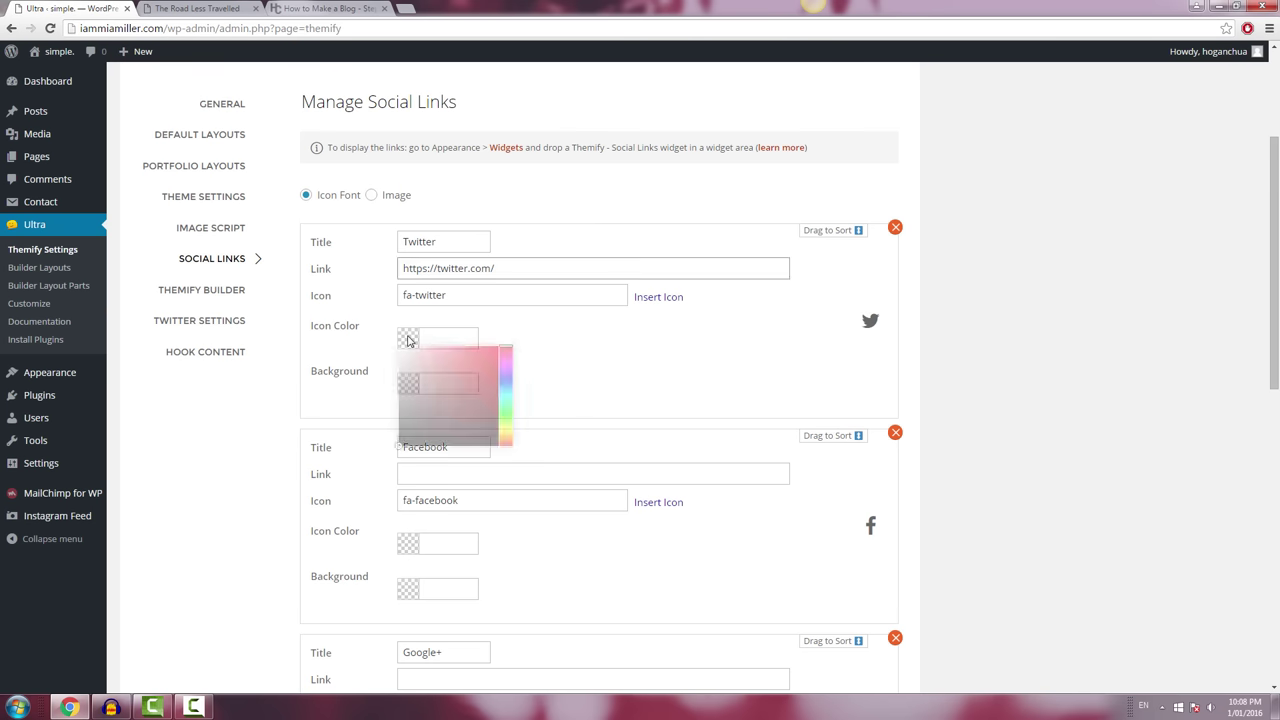
left_click(557, 333)
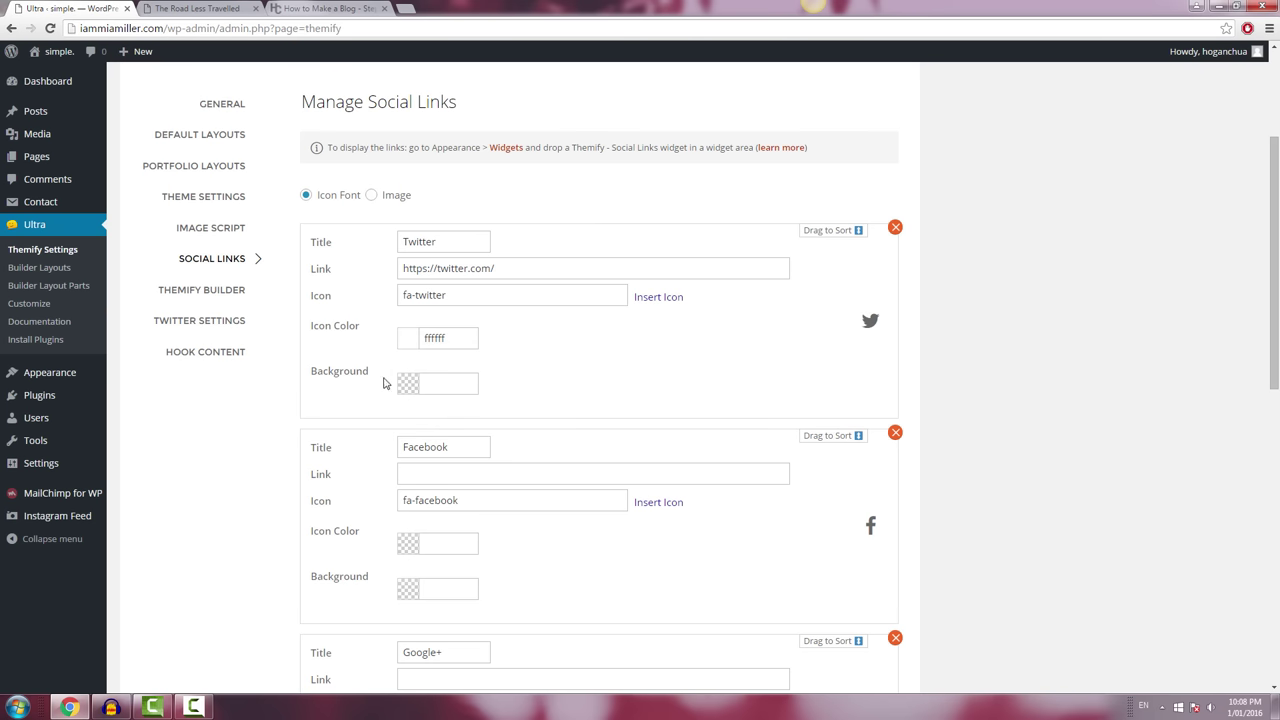
left_click(408, 384)
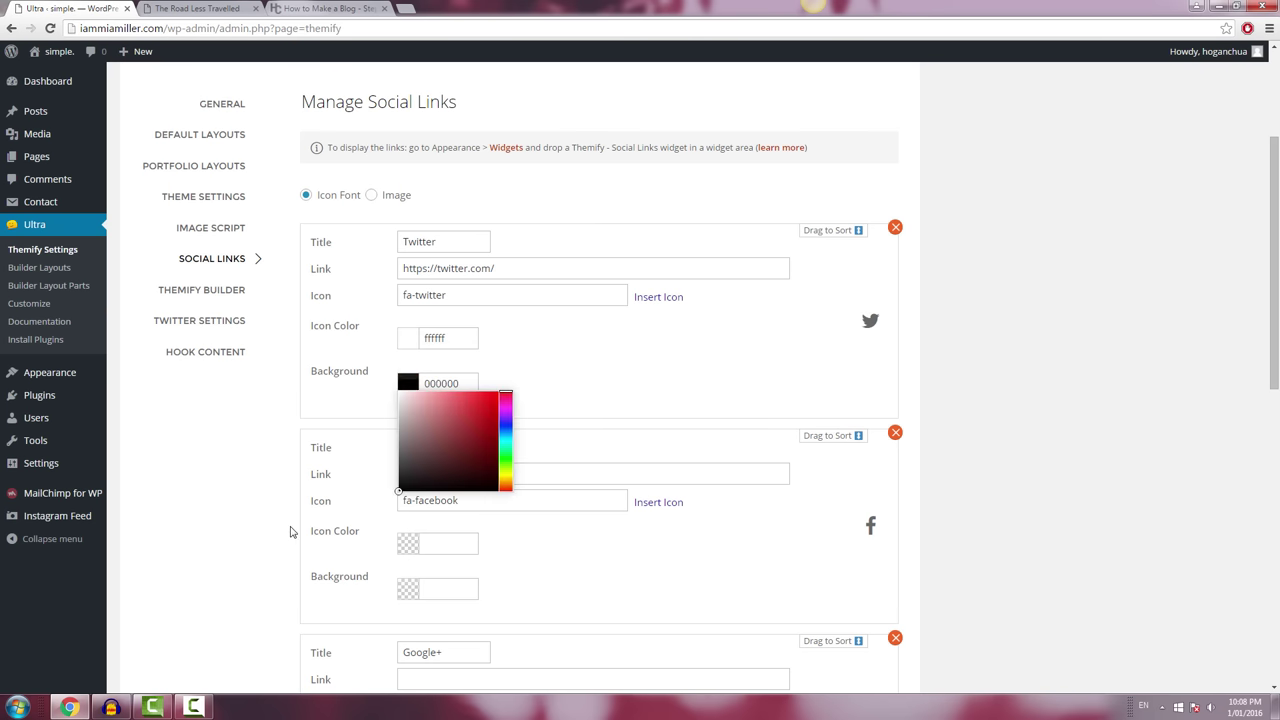
left_click(532, 371)
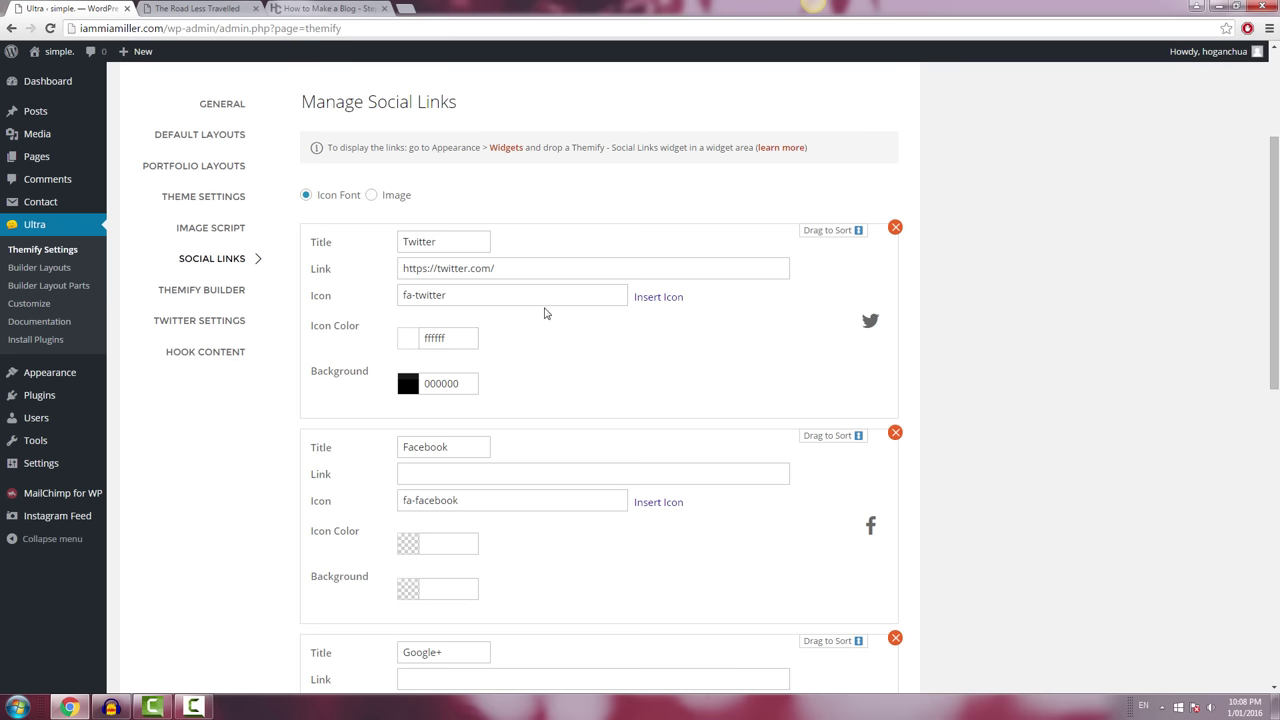
scroll(557, 423, "down", 1)
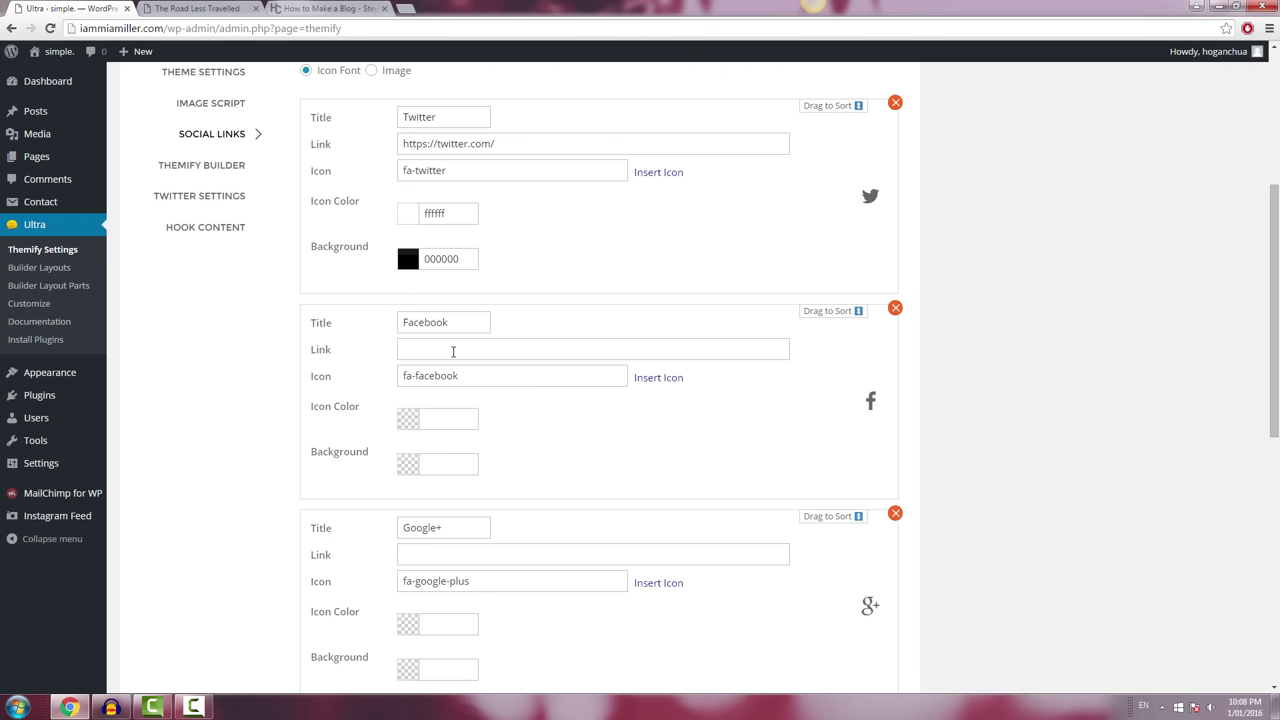
Copy the Facebook address from the tutorial into the Facebook link and make its icon white.
left_click(315, 8)
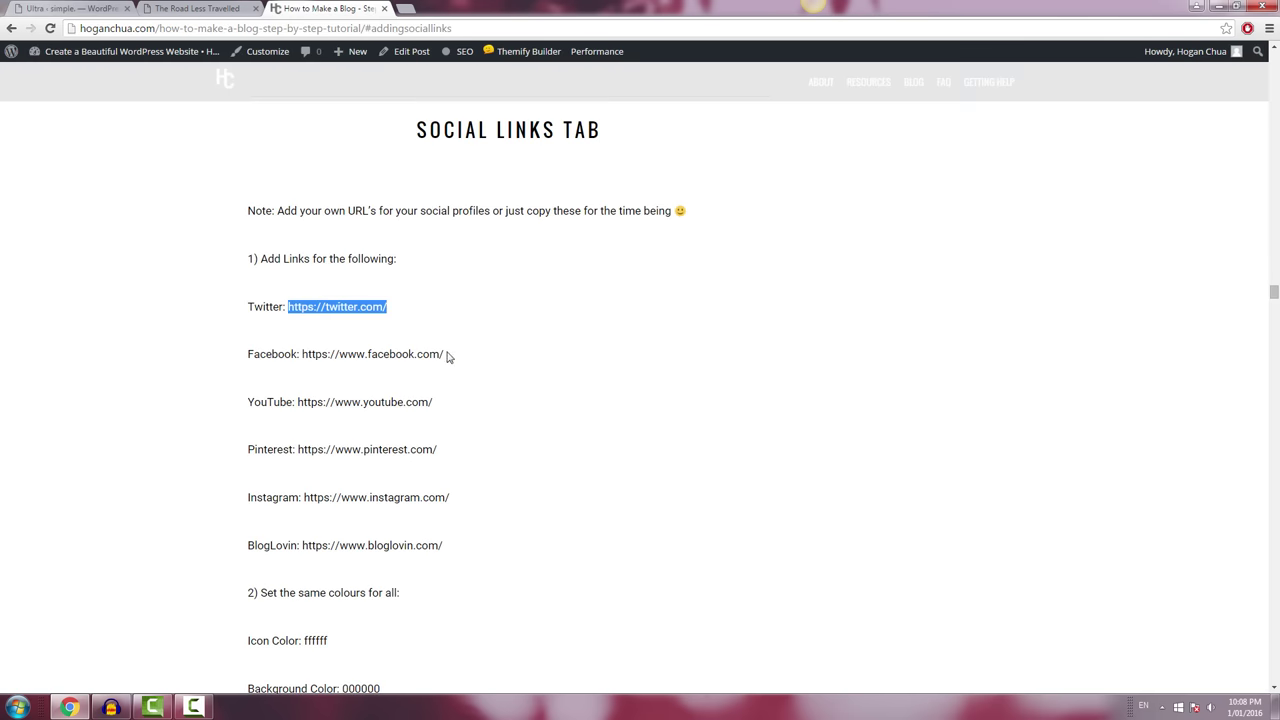
left_click_drag(445, 355, 309, 354)
right_click(310, 354)
left_click(385, 381)
left_click(85, 8)
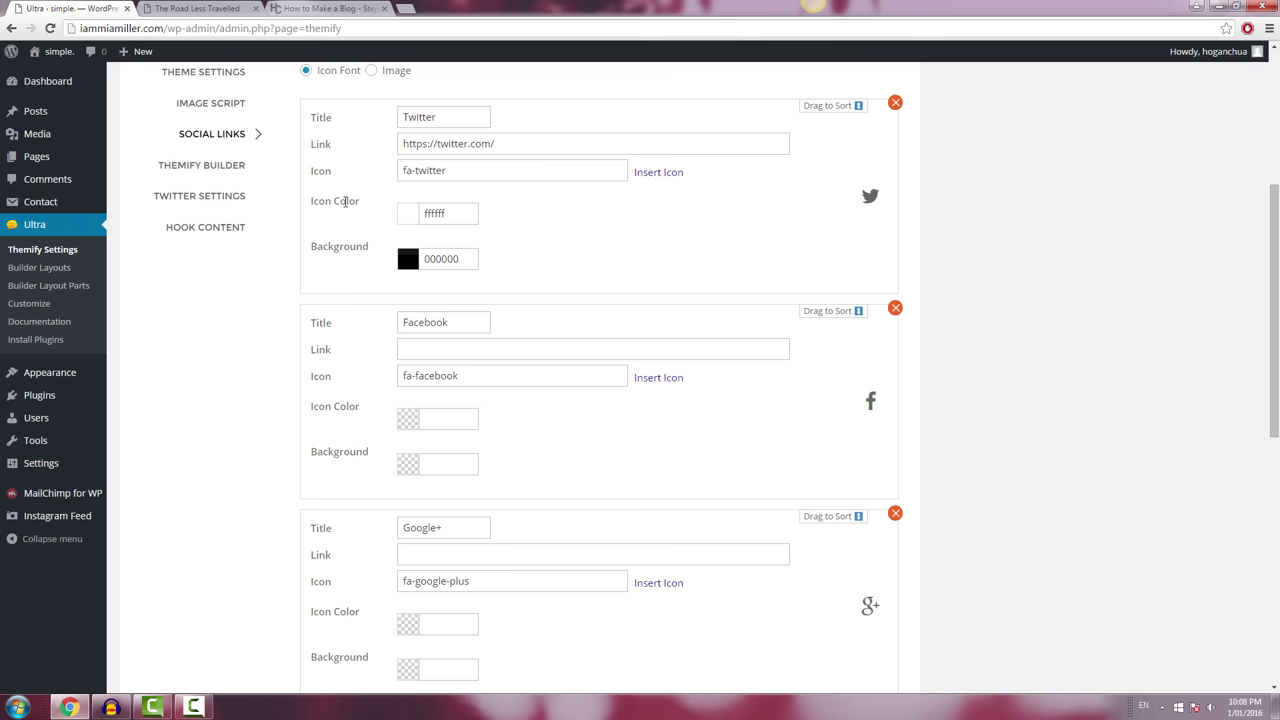
right_click(480, 350)
left_click(540, 443)
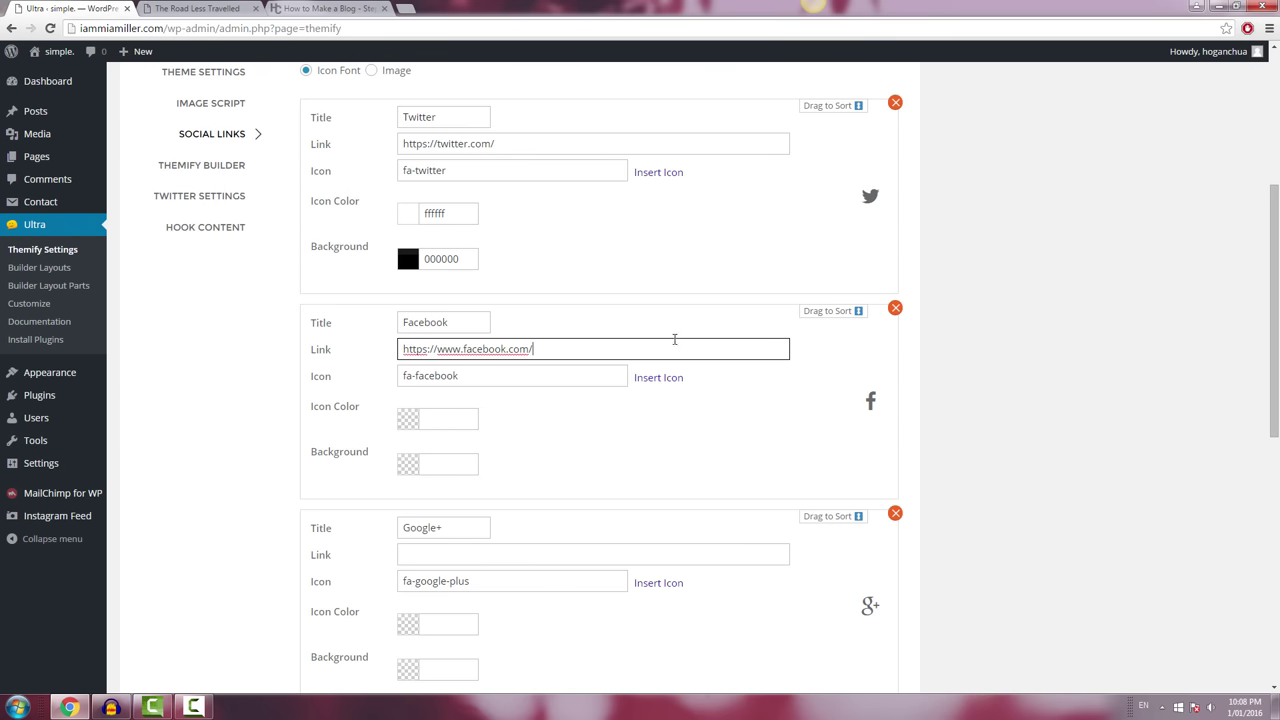
left_click(408, 419)
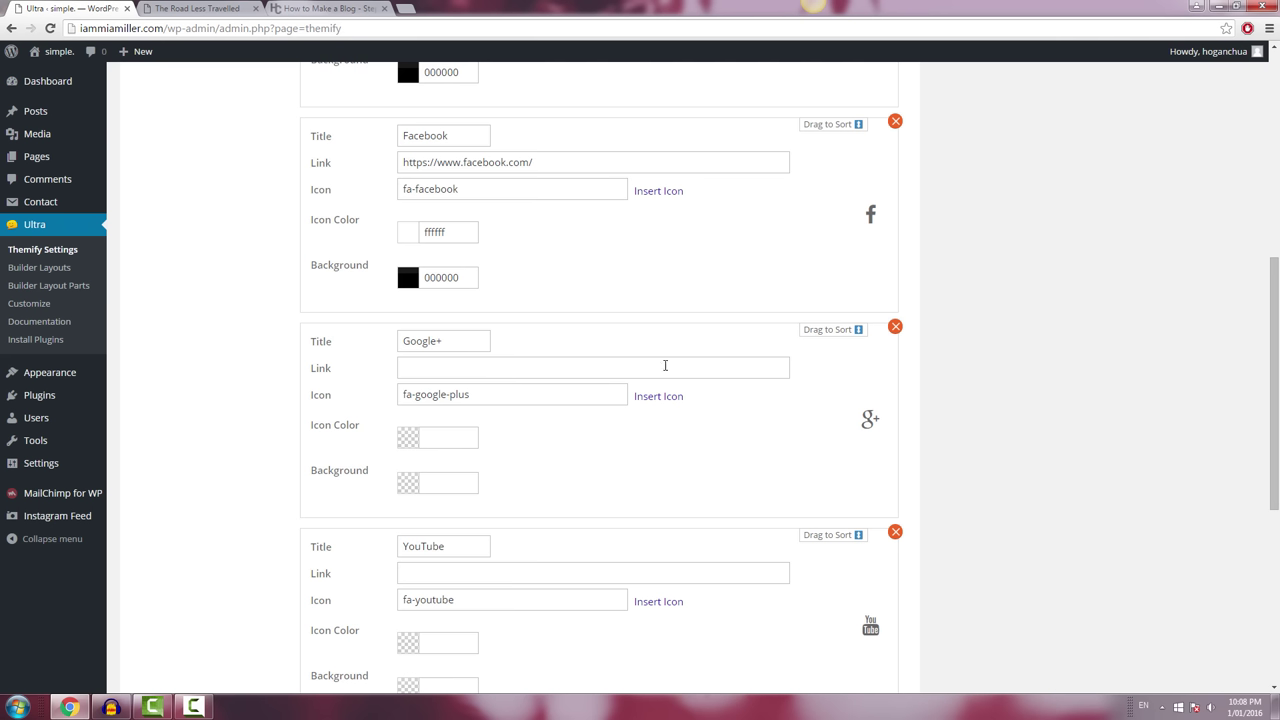
scroll(504, 360, "down", 3)
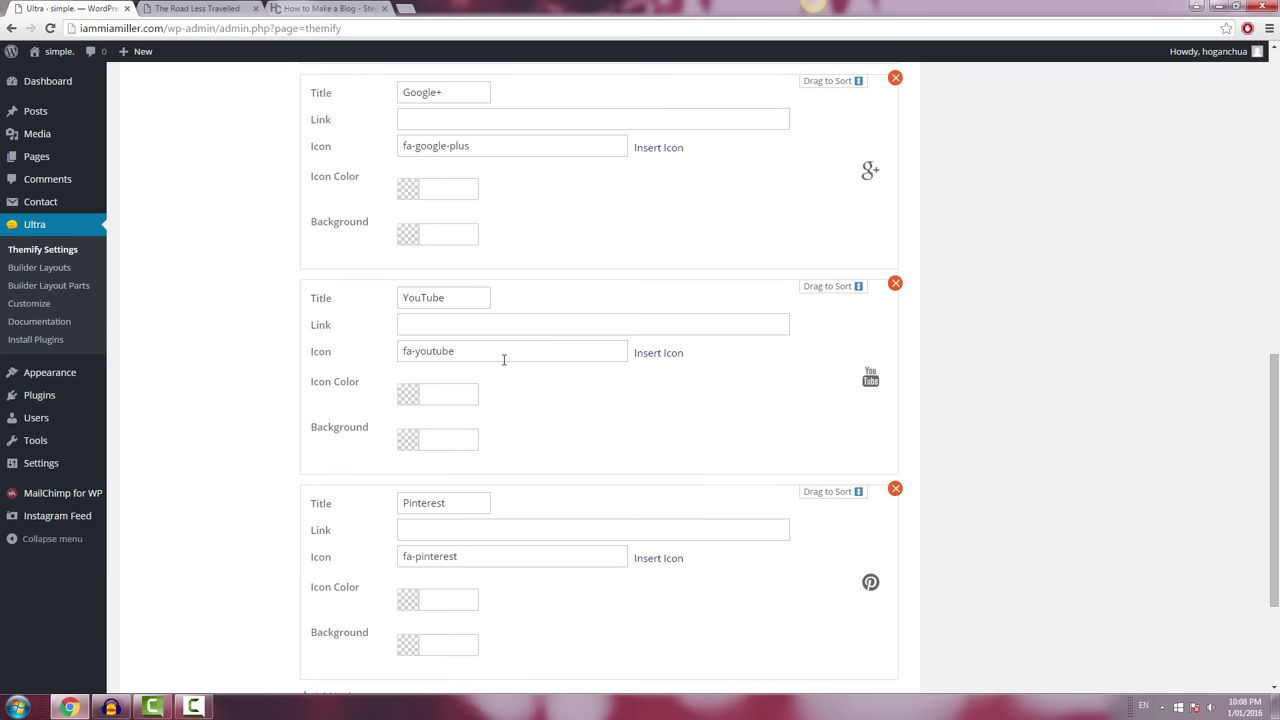
left_click(318, 10)
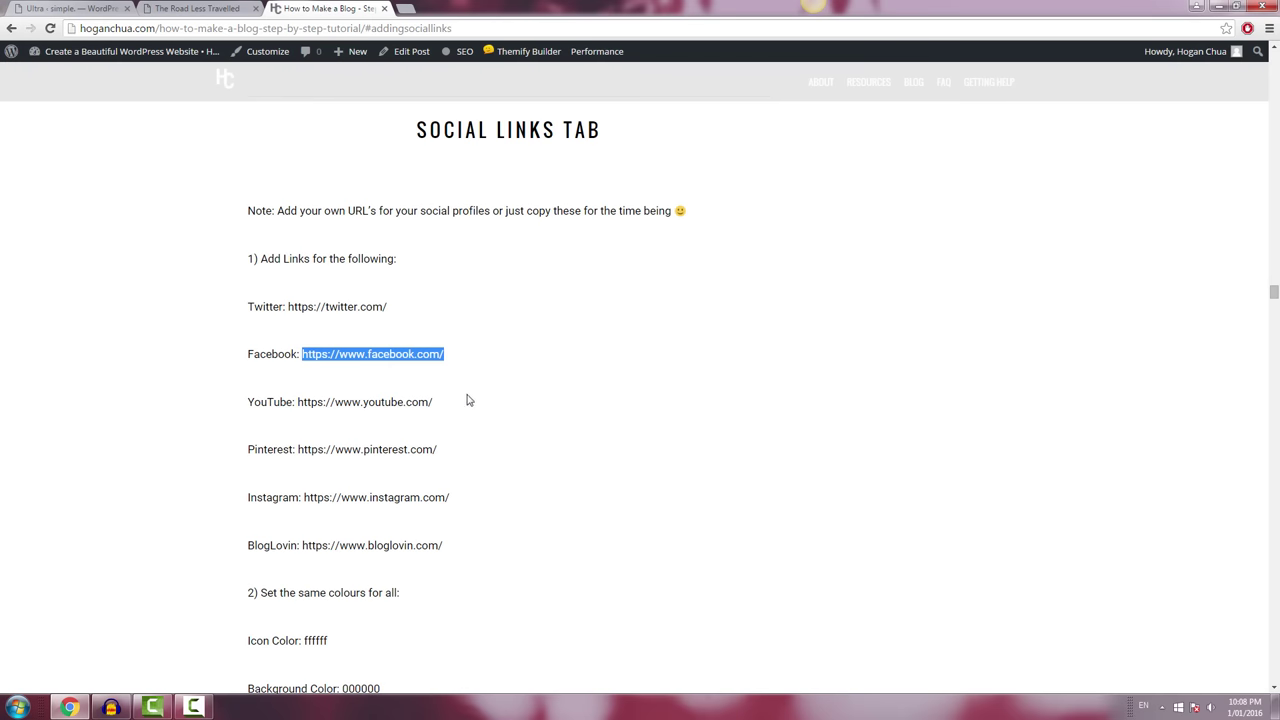
left_click_drag(440, 402, 297, 400)
right_click(298, 401)
left_click(330, 410)
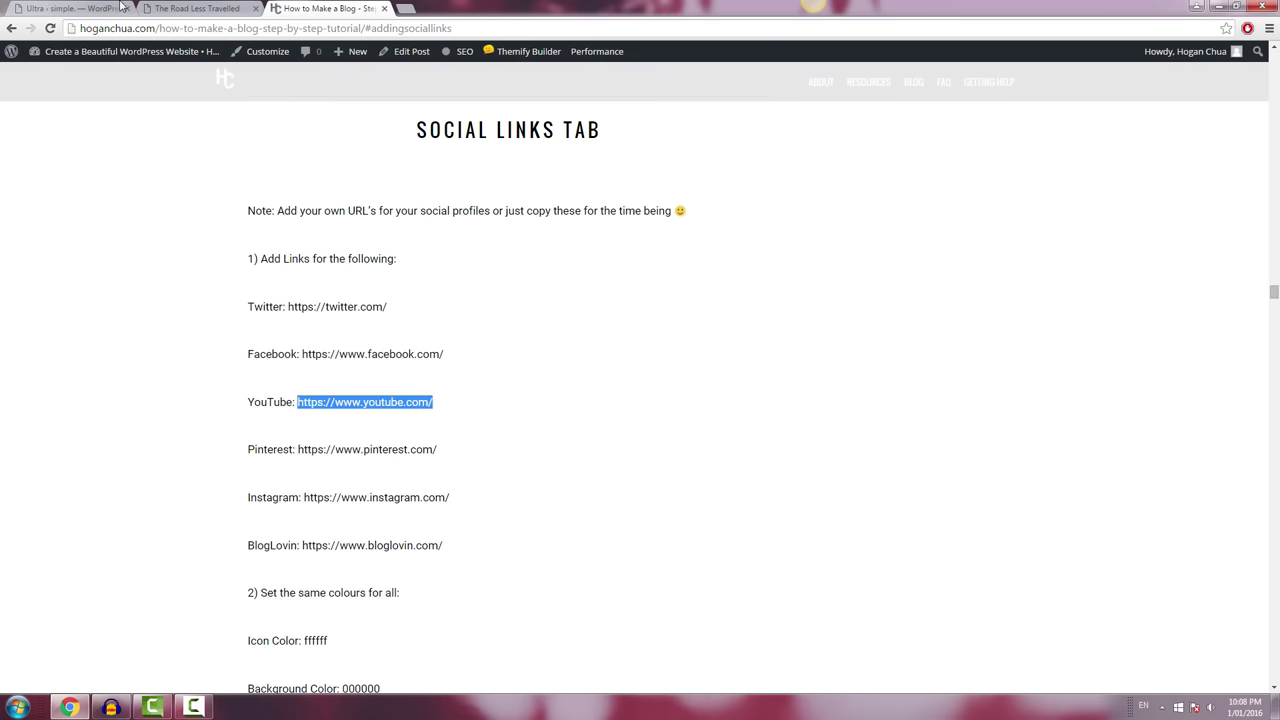
left_click(70, 8)
right_click(456, 326)
left_click(490, 417)
left_click(430, 394)
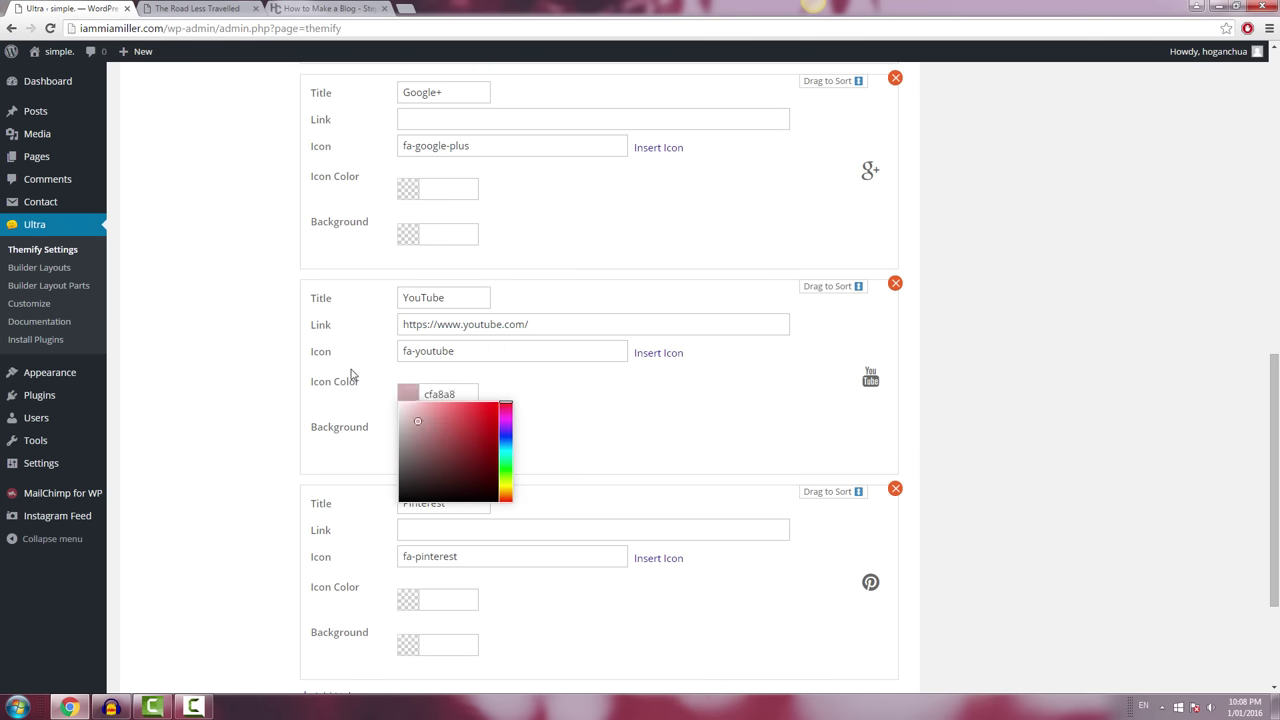
left_click(400, 403)
left_click(414, 440)
left_click(399, 546)
left_click(205, 585)
scroll(577, 437, "down", 2)
left_click(577, 405)
key("ctrl+v")
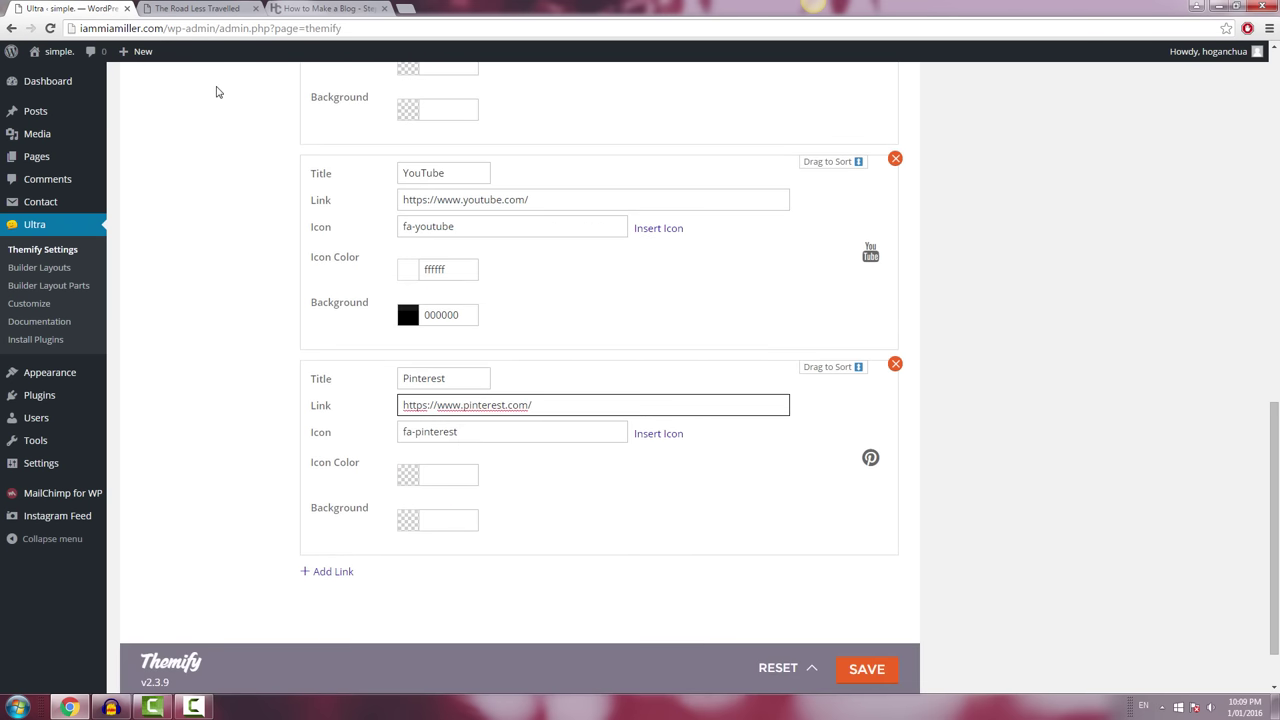
left_click_drag(1275, 450, 1275, 485)
left_click(331, 502)
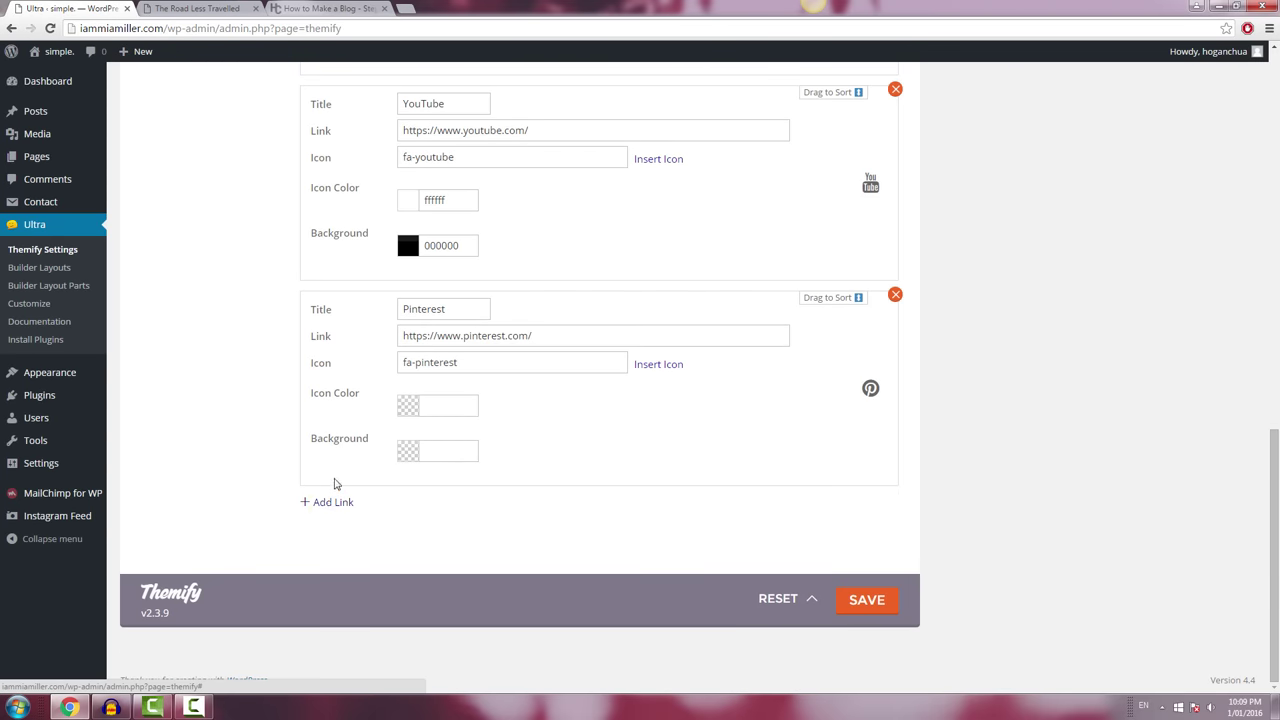
left_click(428, 513)
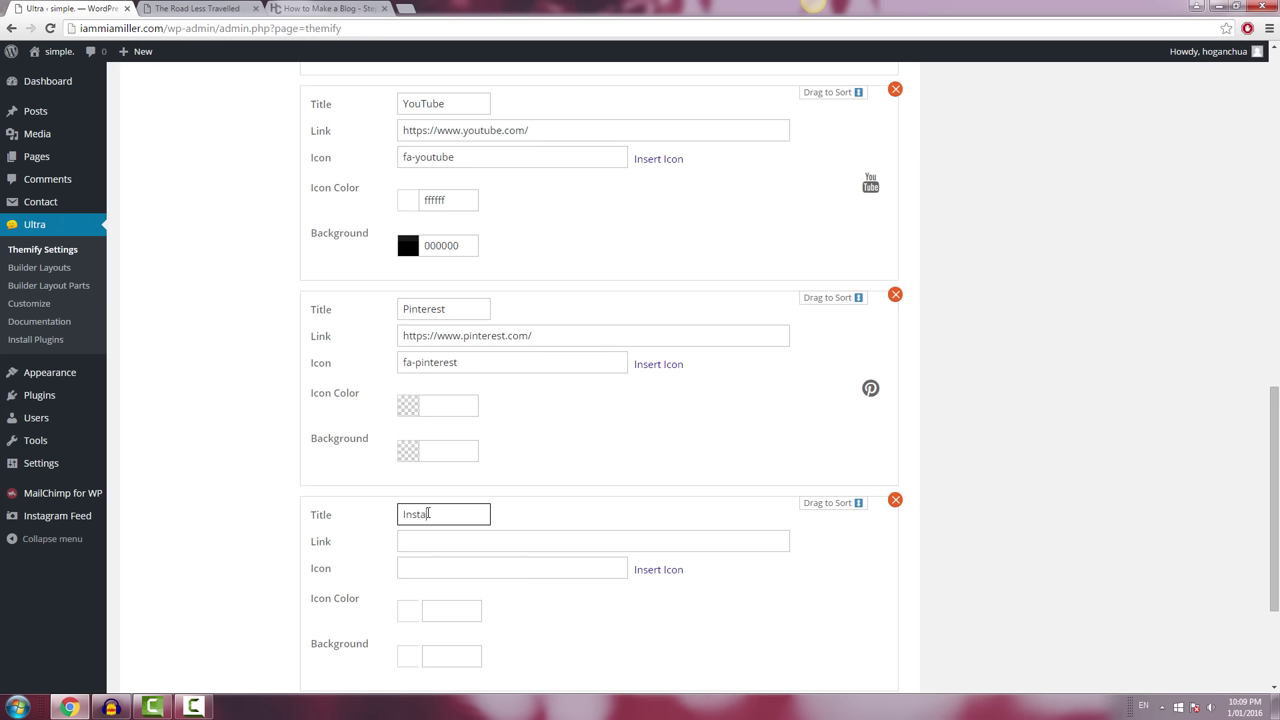
type("Instagram")
key("Tab")
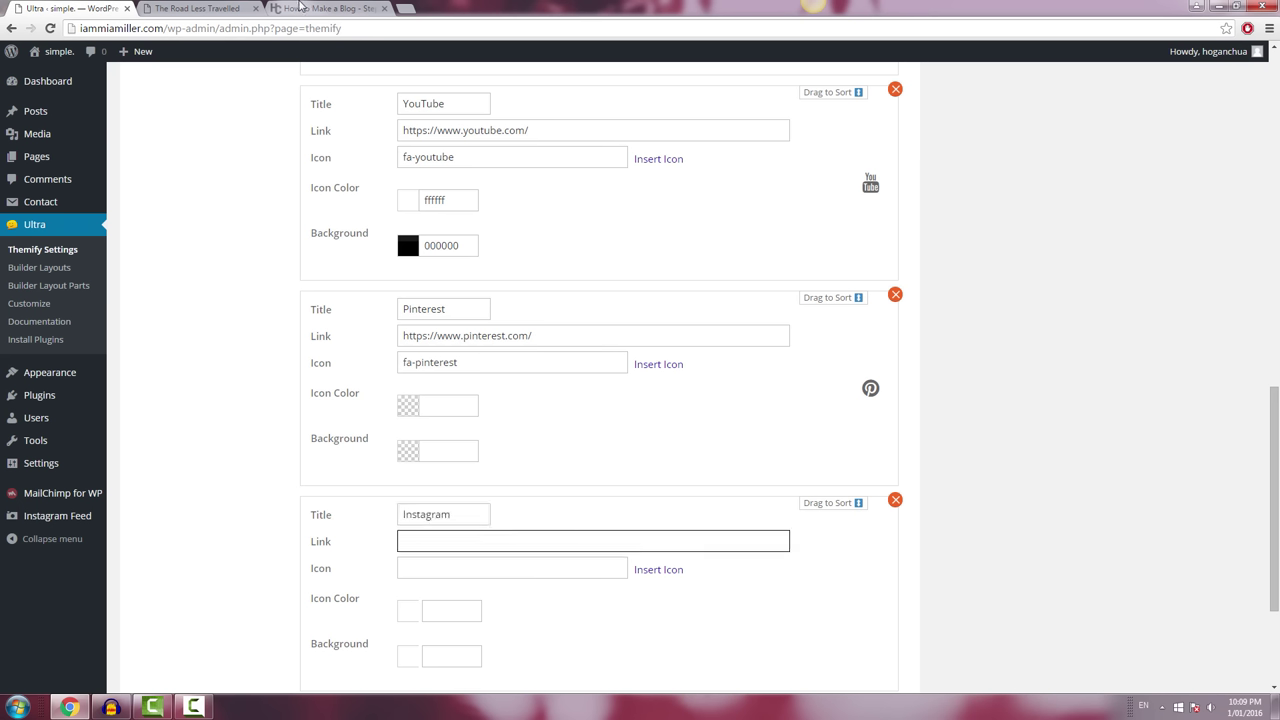
left_click(310, 9)
left_click_drag(450, 435, 303, 435)
right_click(315, 437)
left_click(345, 447)
left_click(65, 8)
right_click(448, 540)
left_click(495, 428)
Choose the instagram icon for the Instagram link.
scroll(428, 387, "down", 2)
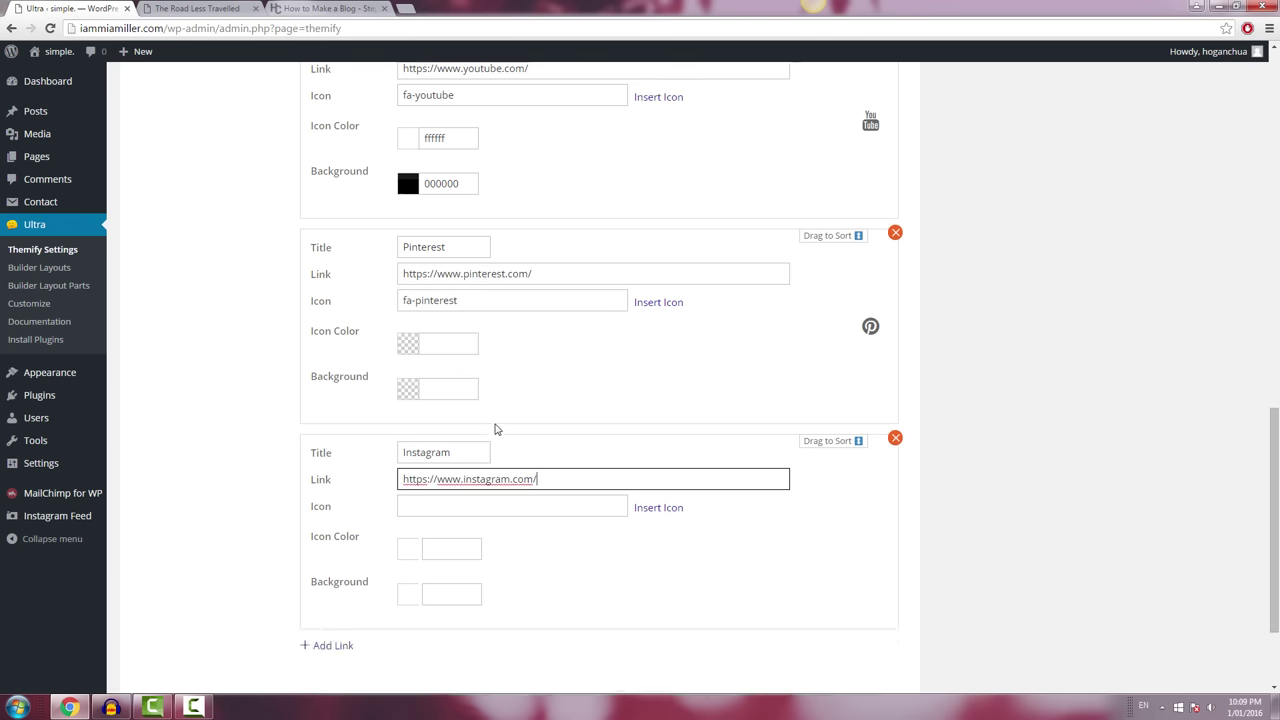
left_click(428, 387)
left_click(296, 380)
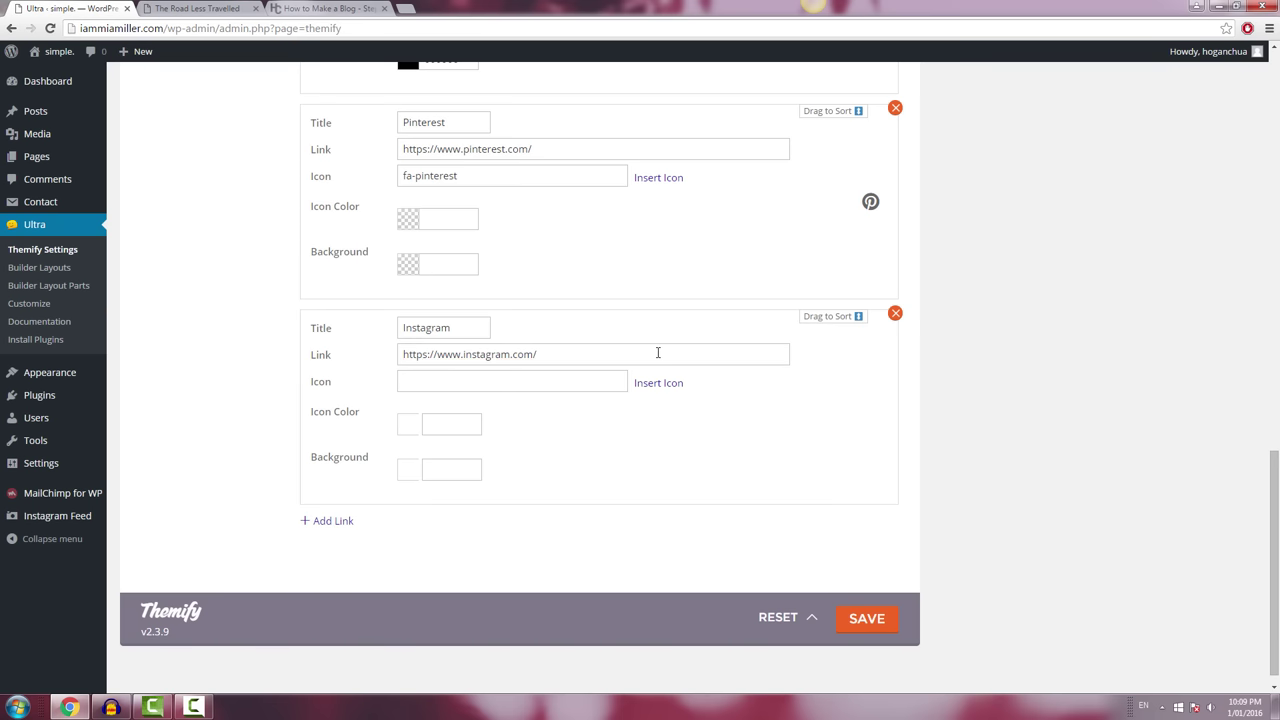
left_click(668, 390)
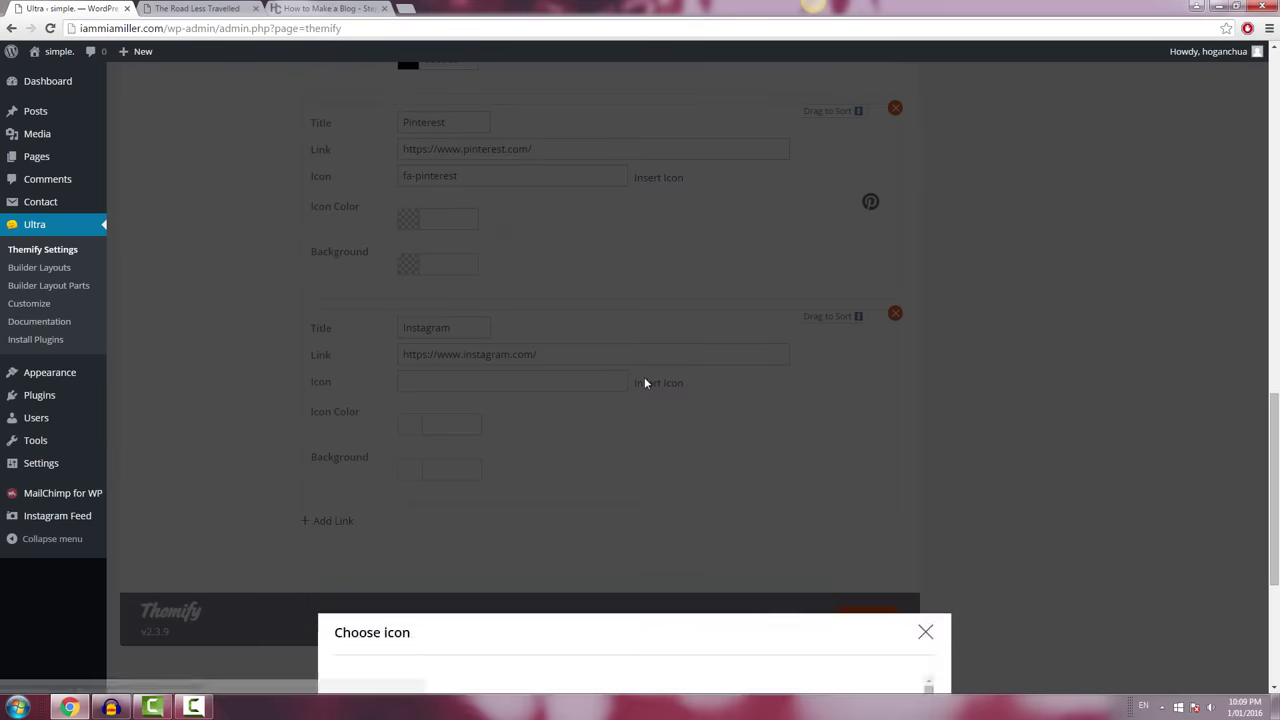
scroll(739, 281, "down", 15)
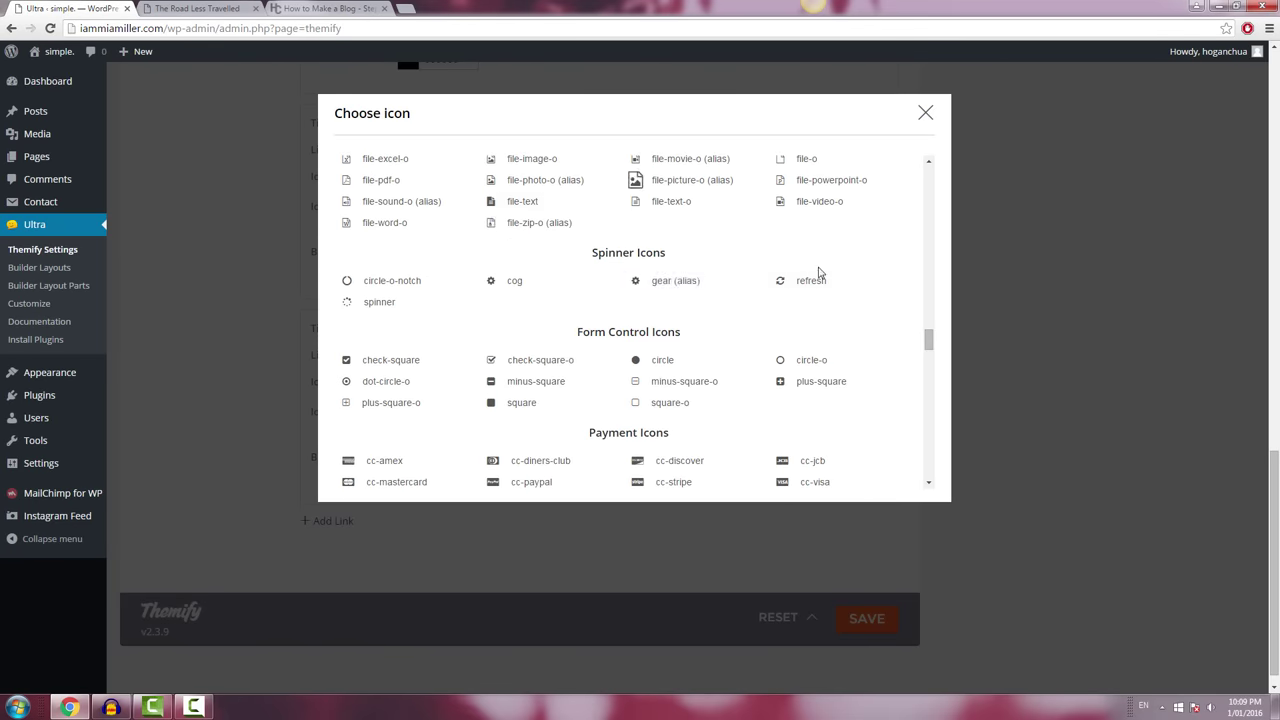
left_click_drag(926, 336, 928, 425)
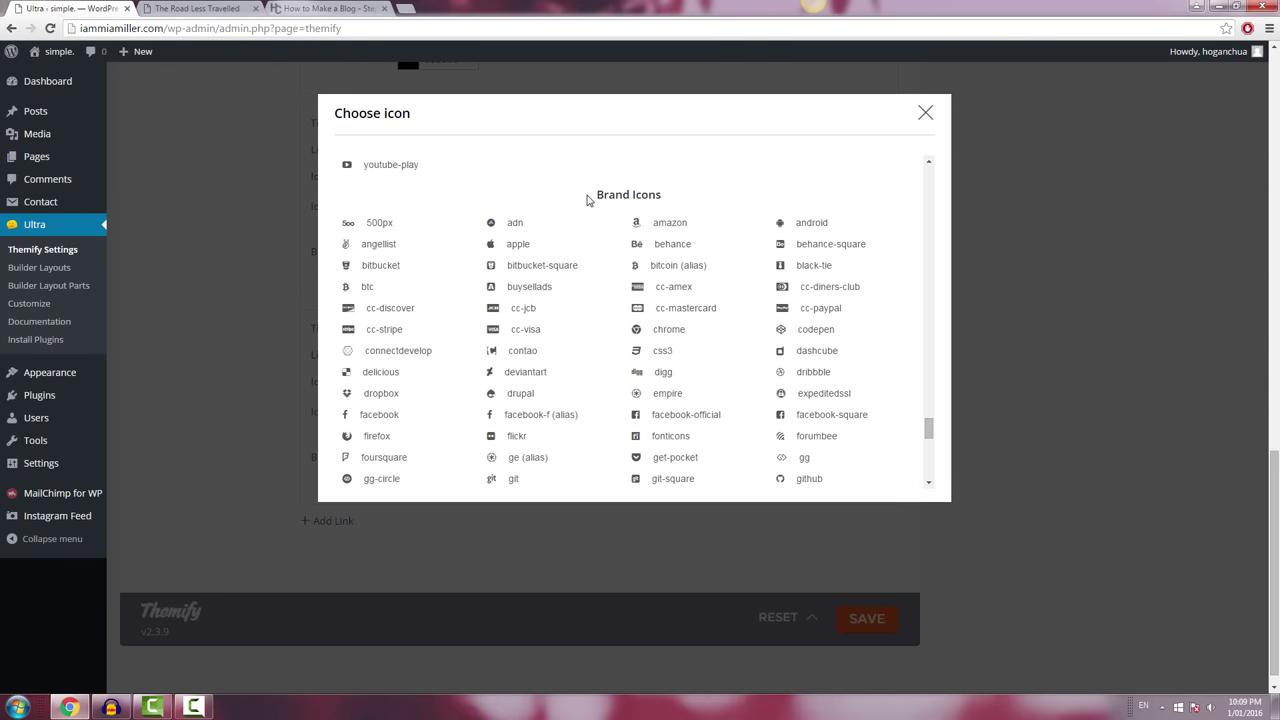
scroll(714, 310, "down", 1)
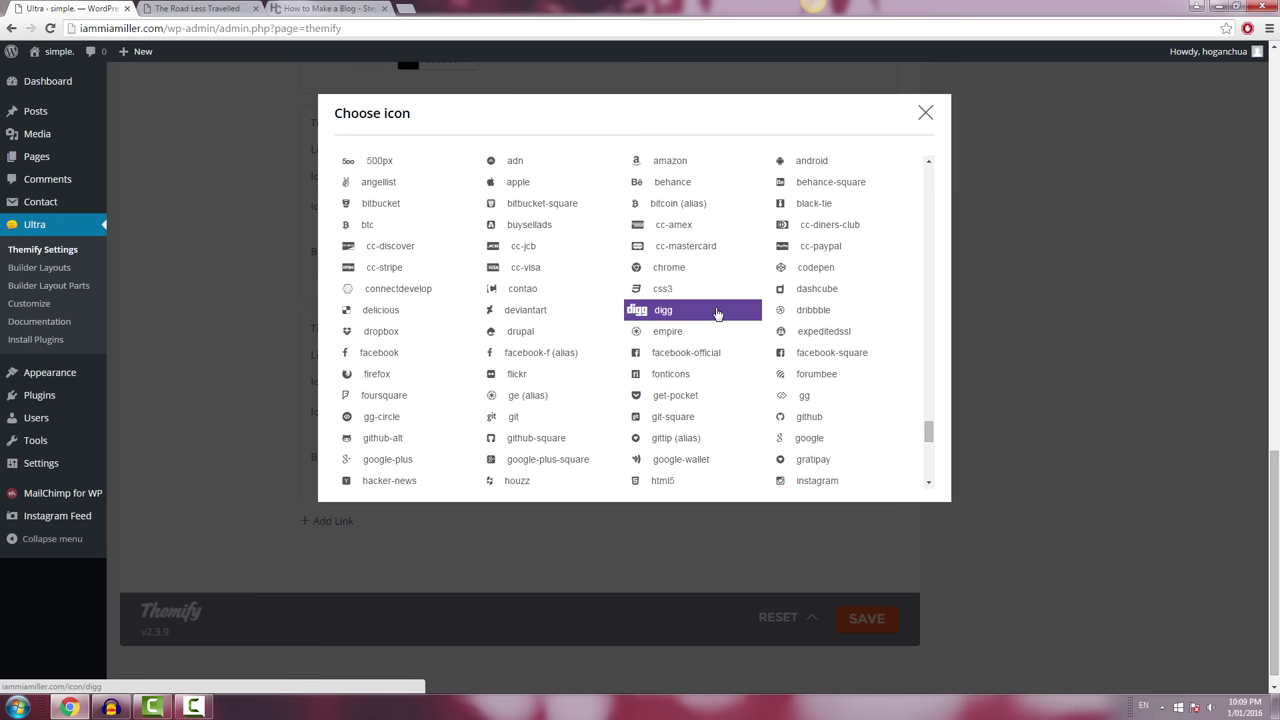
left_click(815, 481)
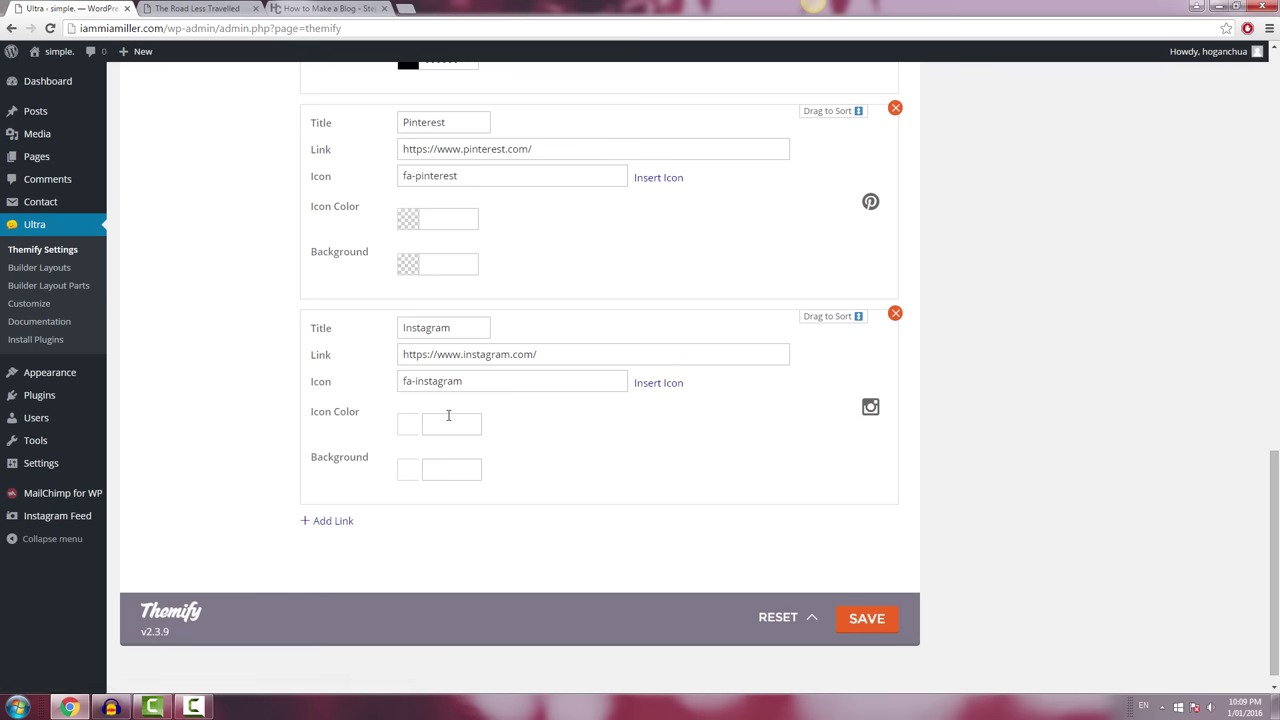
Give the Instagram link a white ffffff icon colour and black 000000 background.
left_click(401, 430)
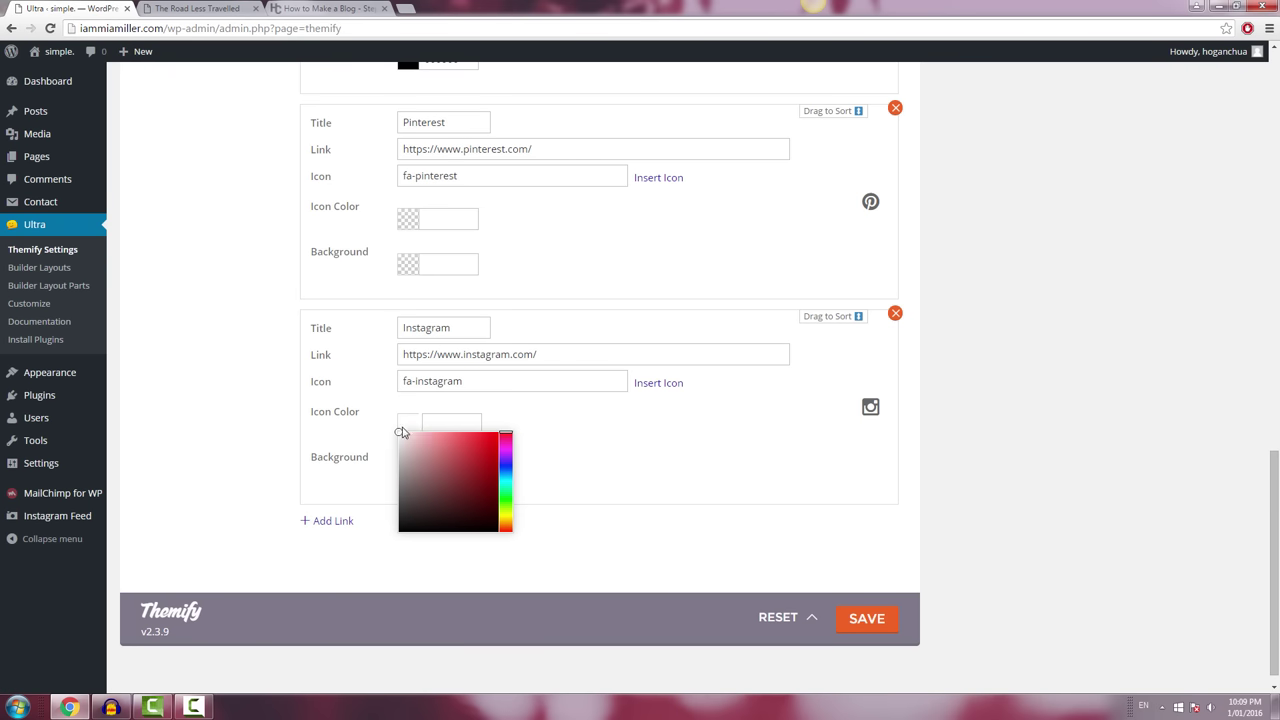
left_click(400, 434)
left_click(591, 440)
left_click(407, 469)
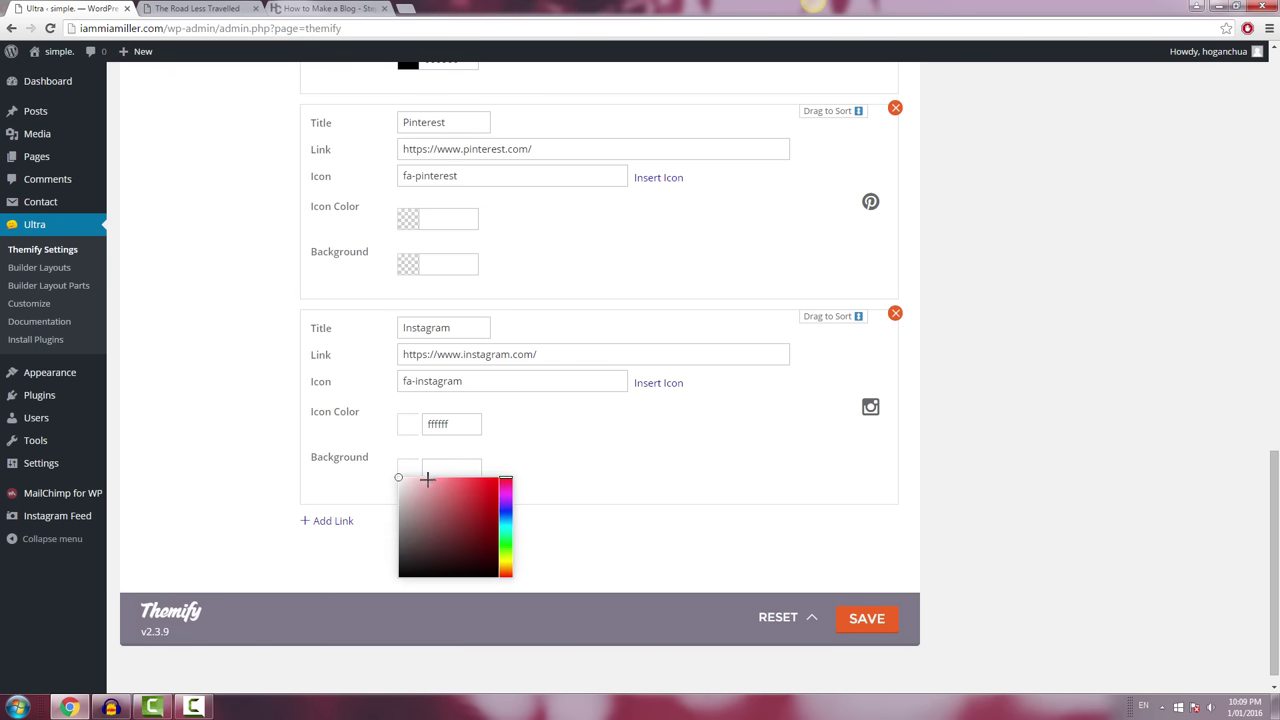
left_click(399, 576)
left_click(386, 552)
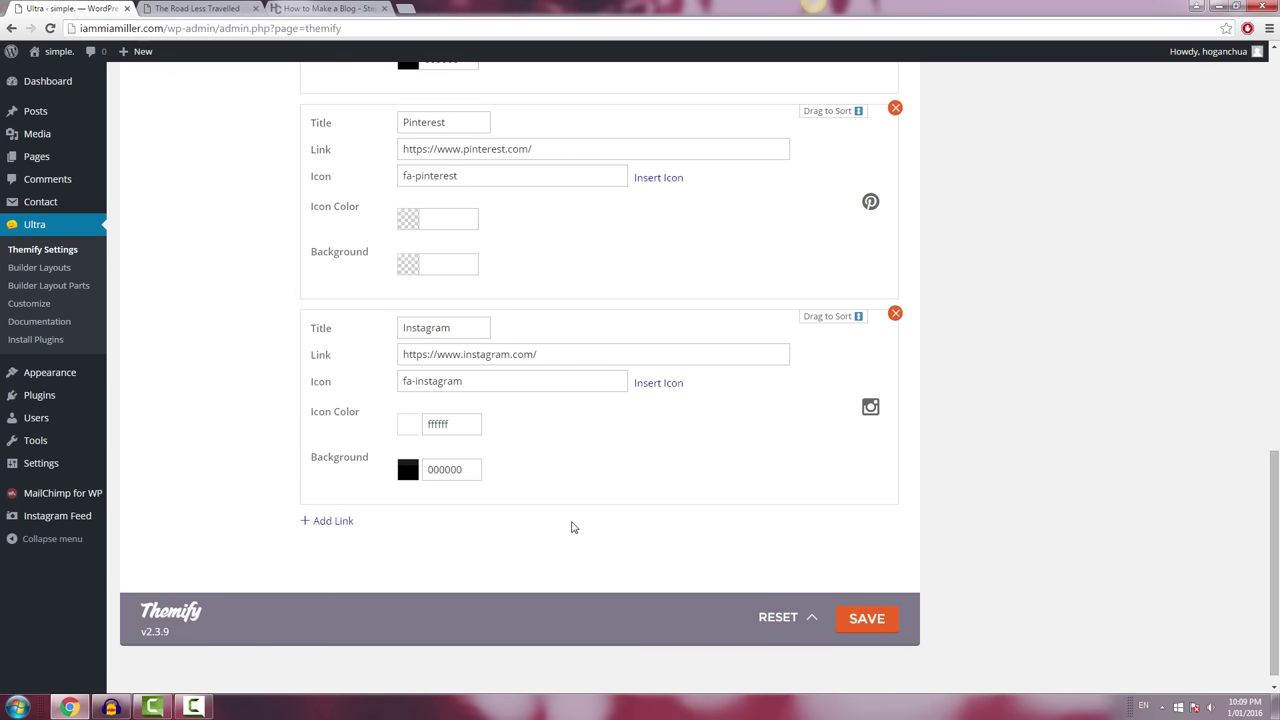
left_click(333, 522)
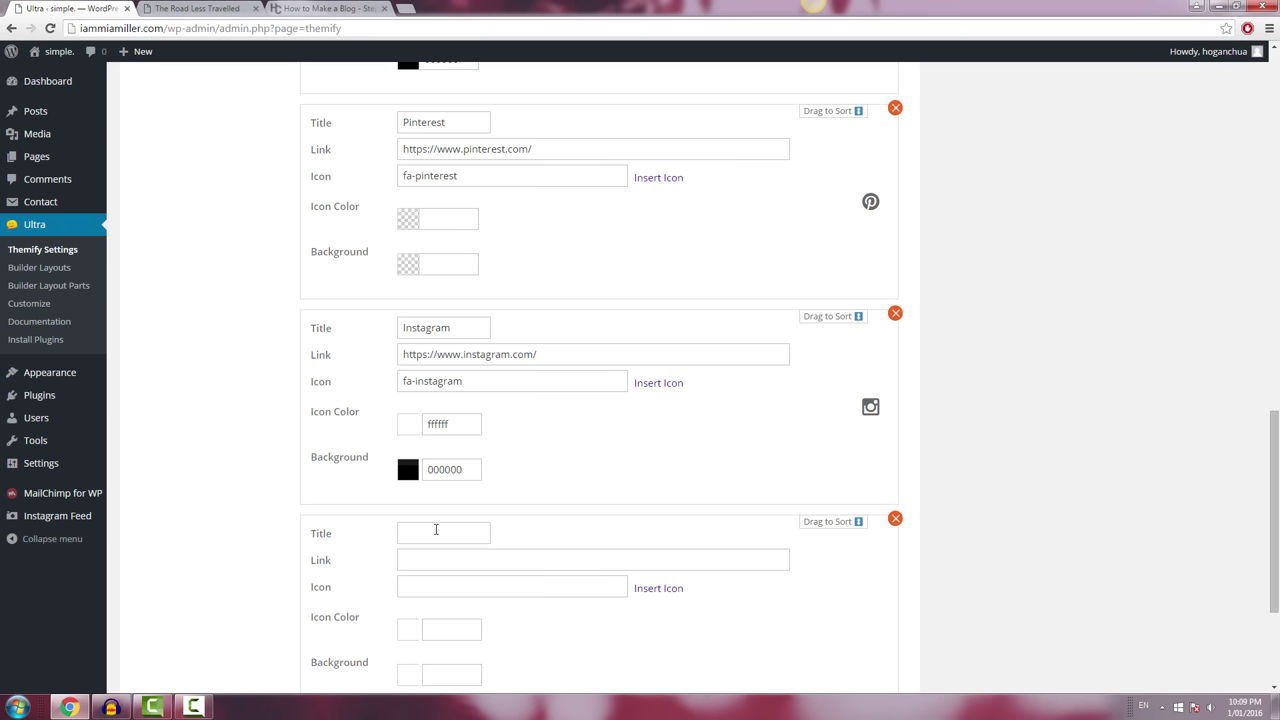
left_click(436, 529)
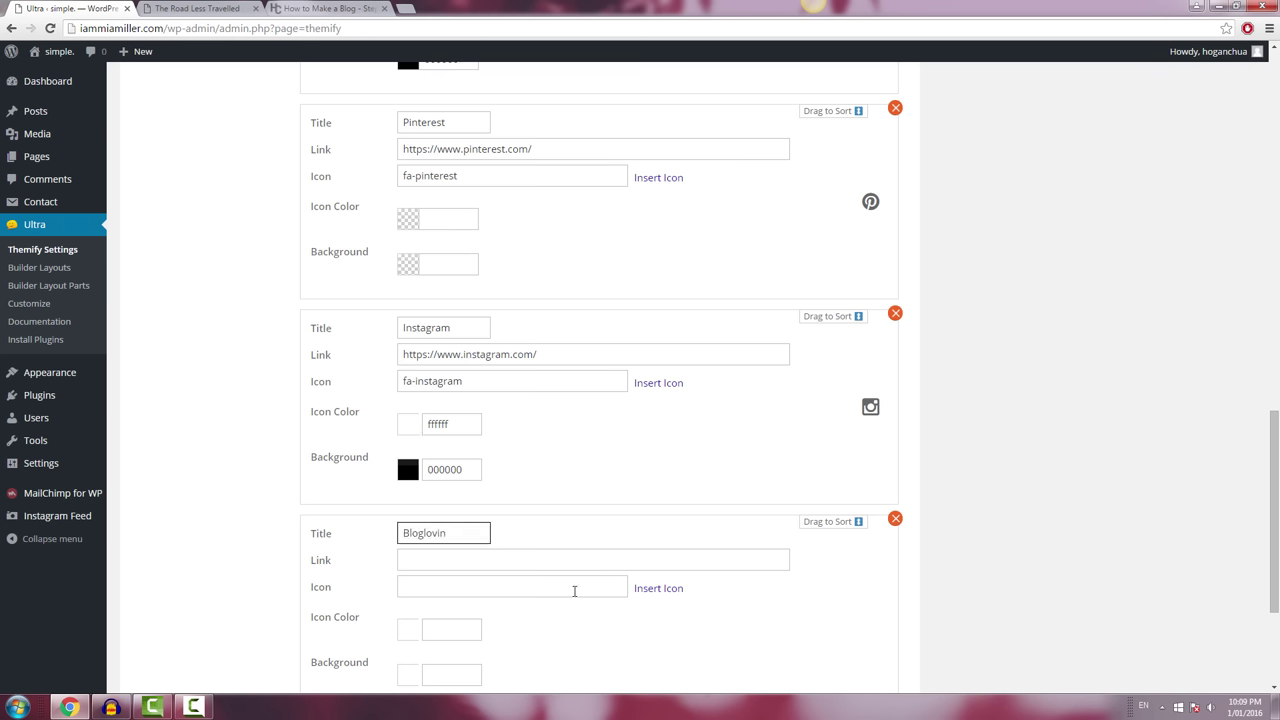
left_click(510, 564)
left_click(320, 8)
left_click_drag(443, 483, 316, 483)
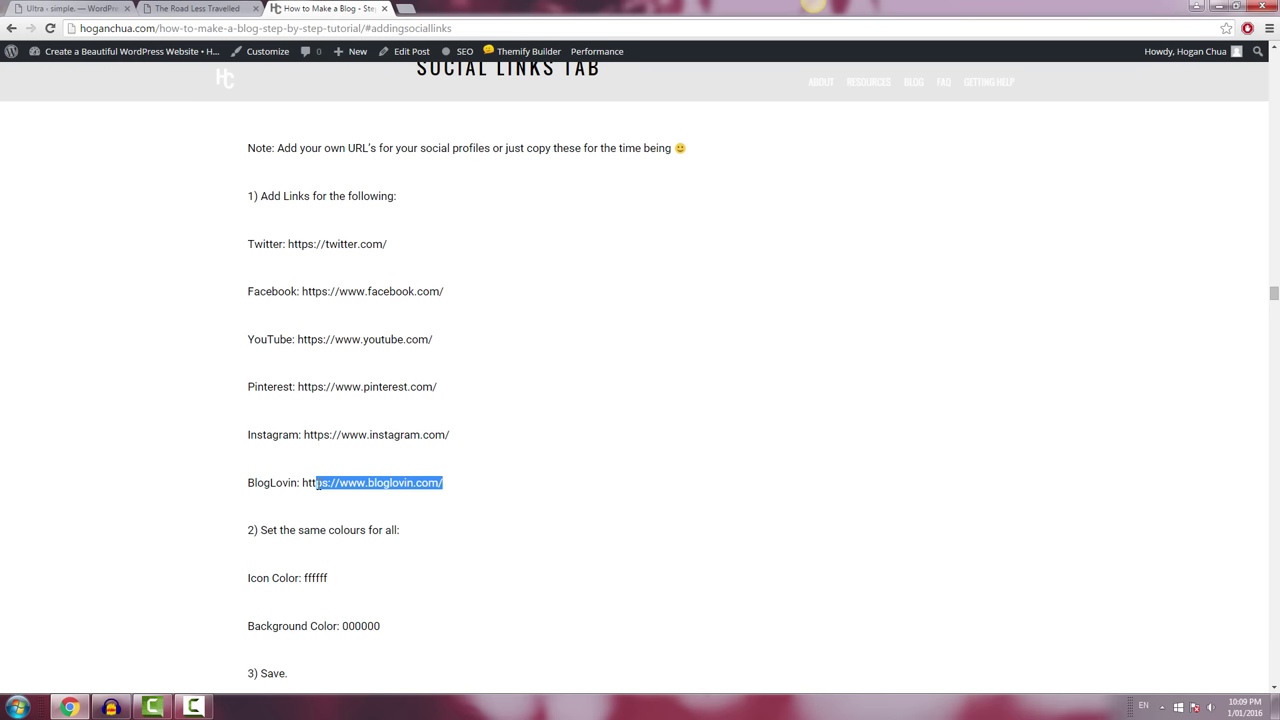
right_click(306, 484)
left_click(335, 494)
left_click(70, 8)
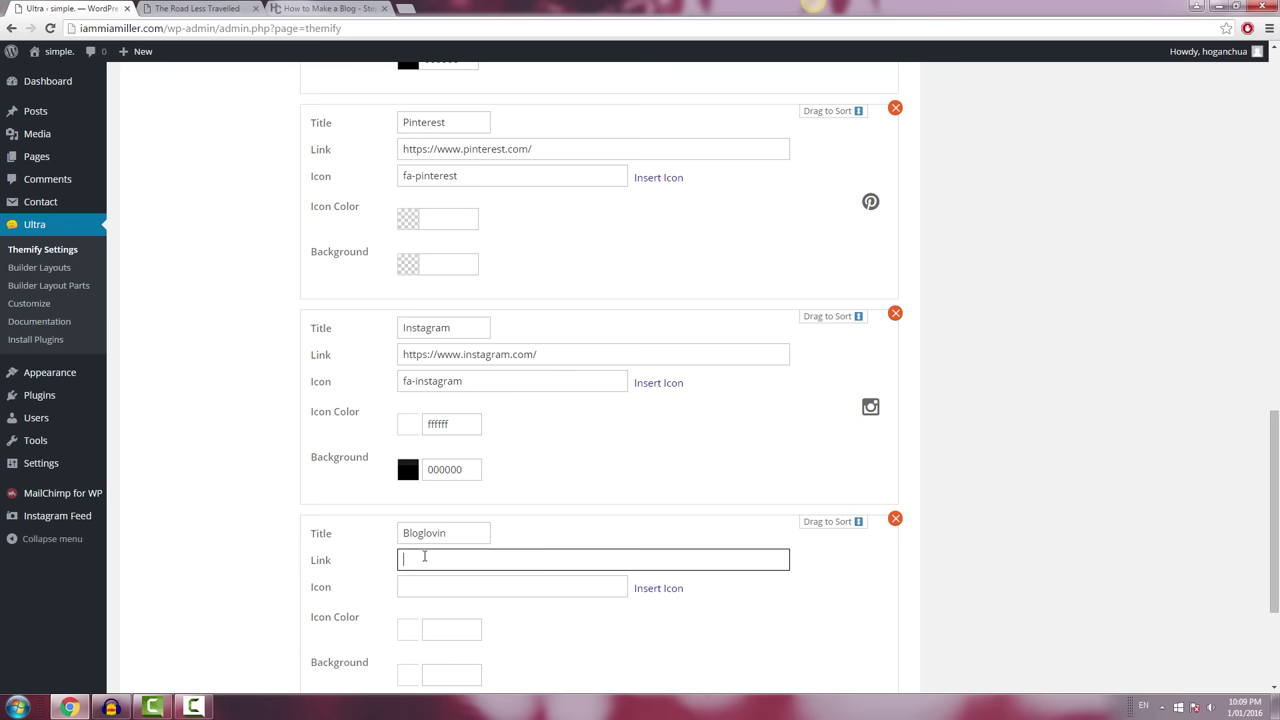
right_click(423, 560)
left_click(476, 454)
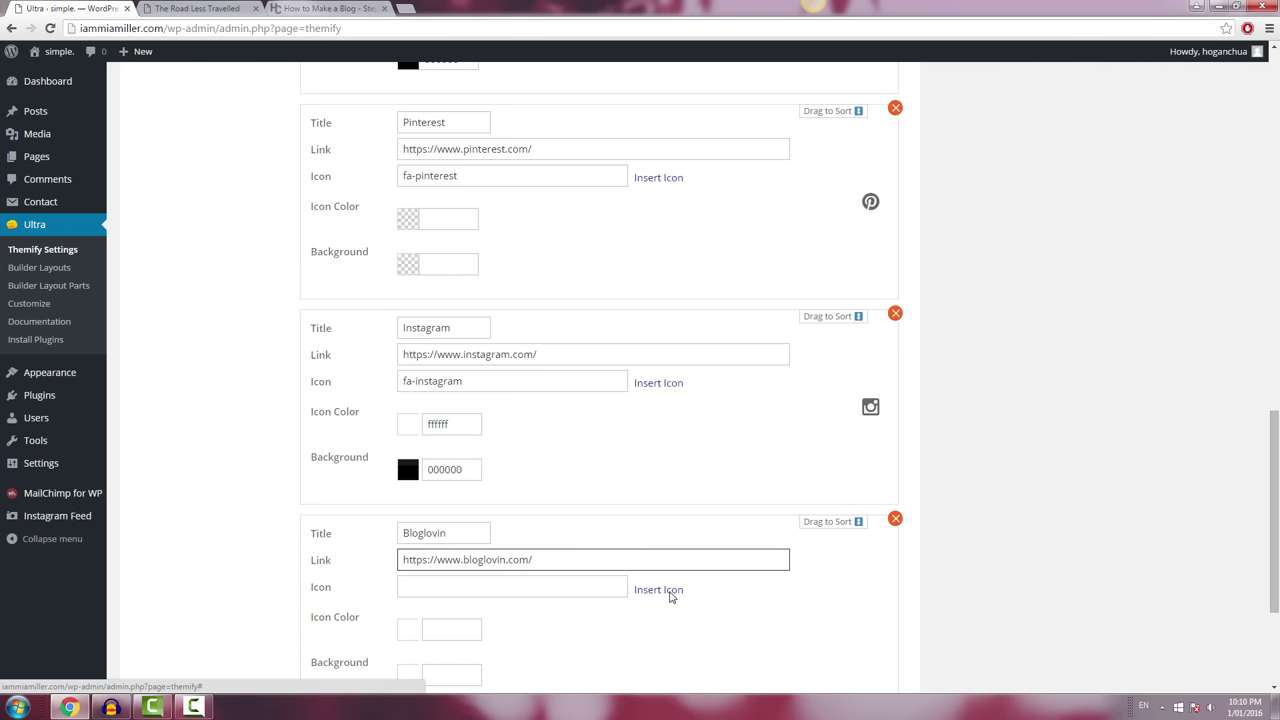
Choose the plus-circle icon for the Bloglovin link.
left_click(667, 592)
key("ctrl+1")
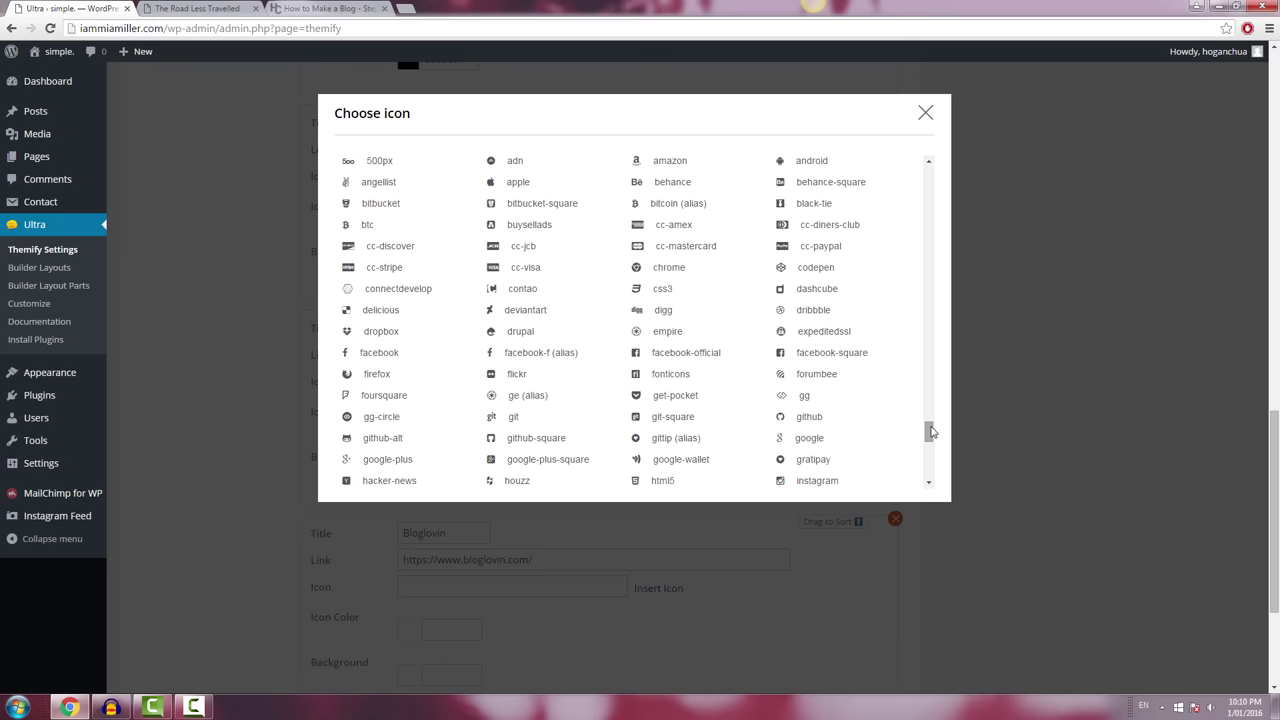
scroll(931, 434, "down", 1)
scroll(937, 420, "up", 3)
scroll(937, 418, "up", 2)
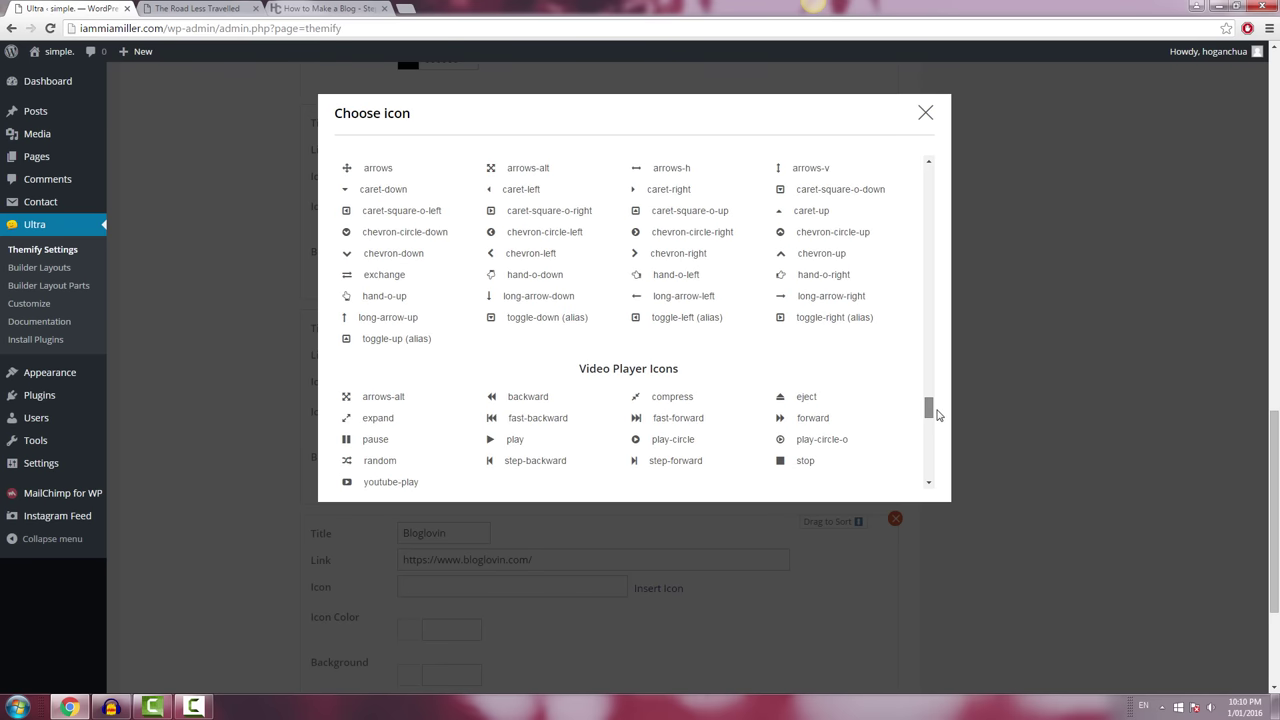
scroll(937, 414, "up", 10)
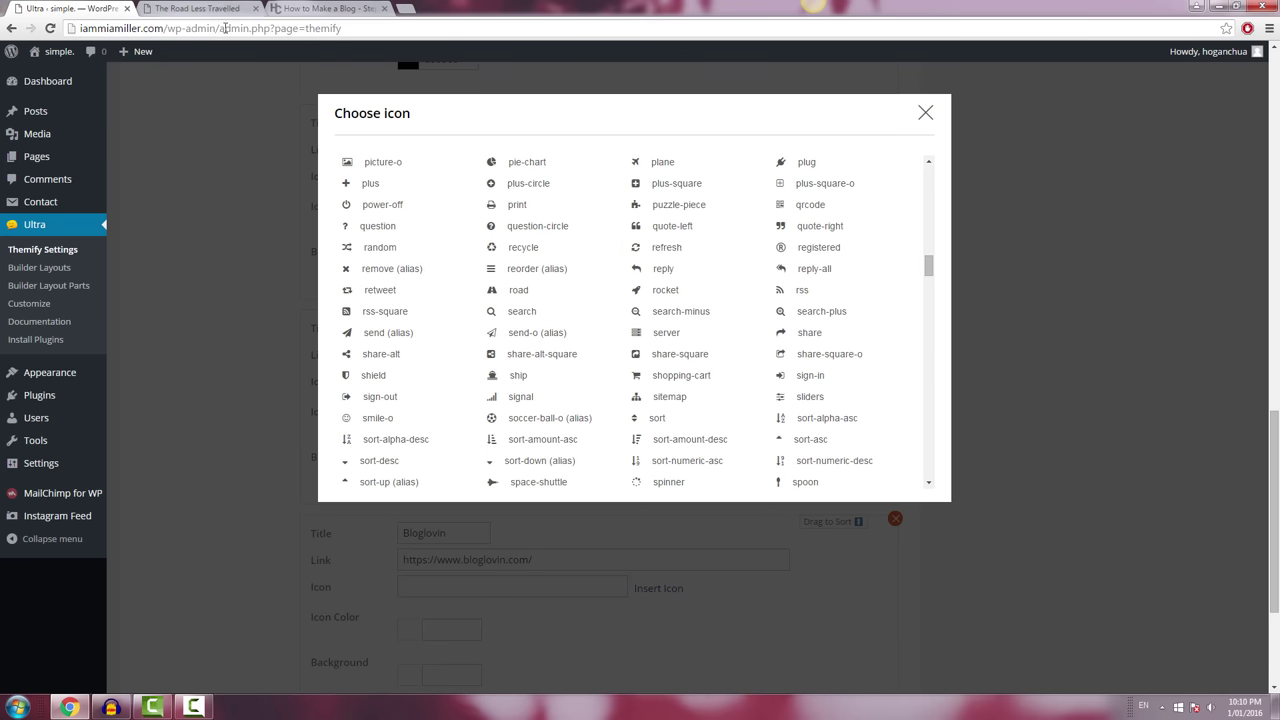
left_click(512, 186)
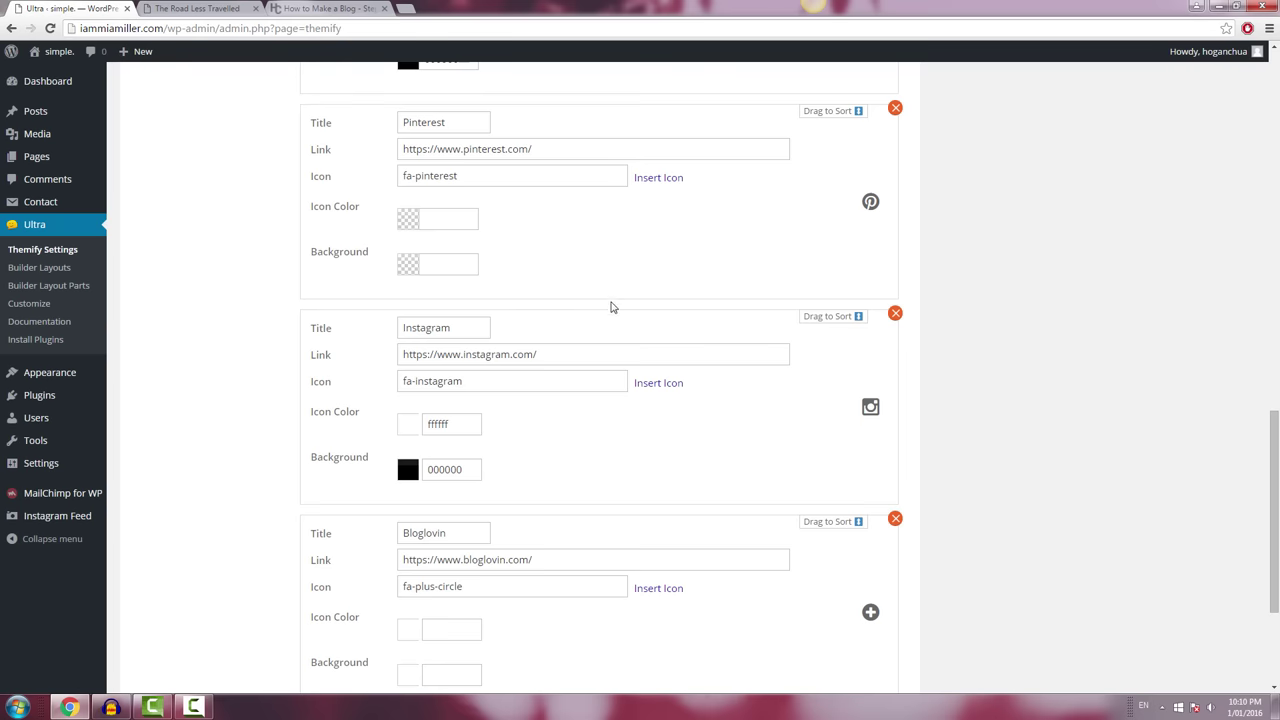
Colour the Bloglovin icon white ffffff on black 000000 and save the theme settings.
scroll(698, 346, "down", 2)
left_click(405, 447)
left_click(408, 452)
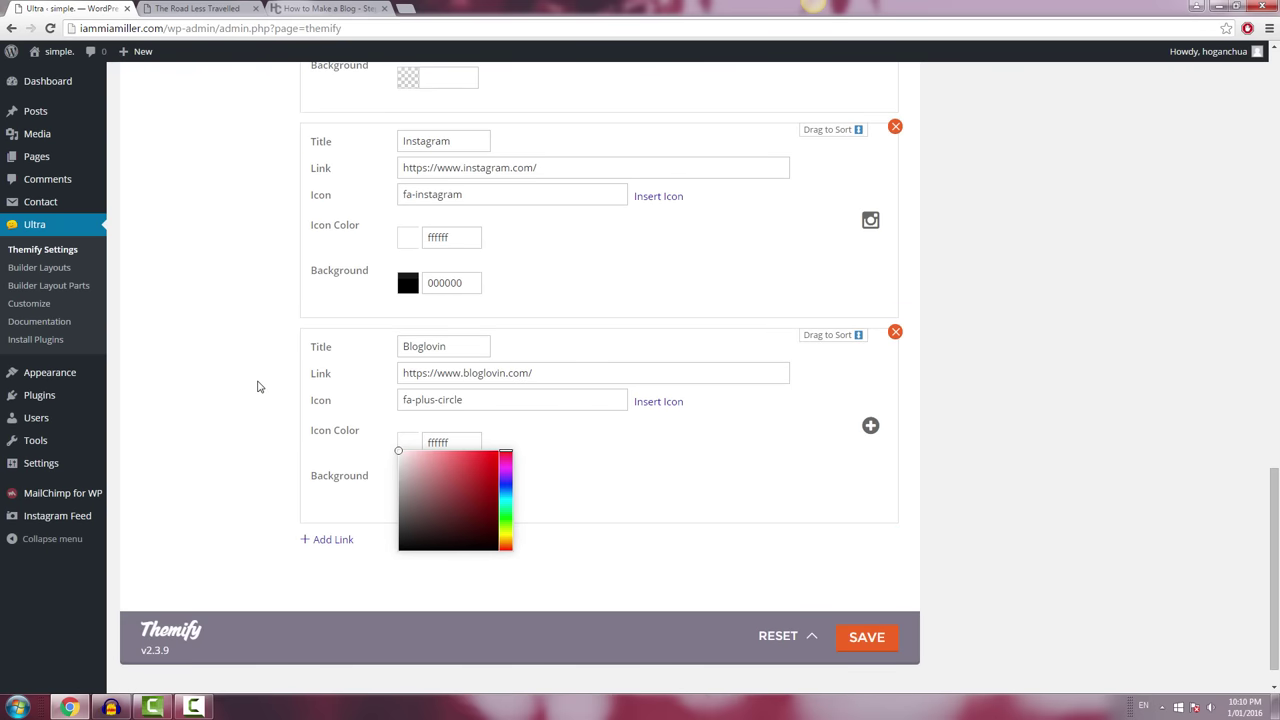
left_click(647, 445)
left_click(411, 495)
left_click(434, 586)
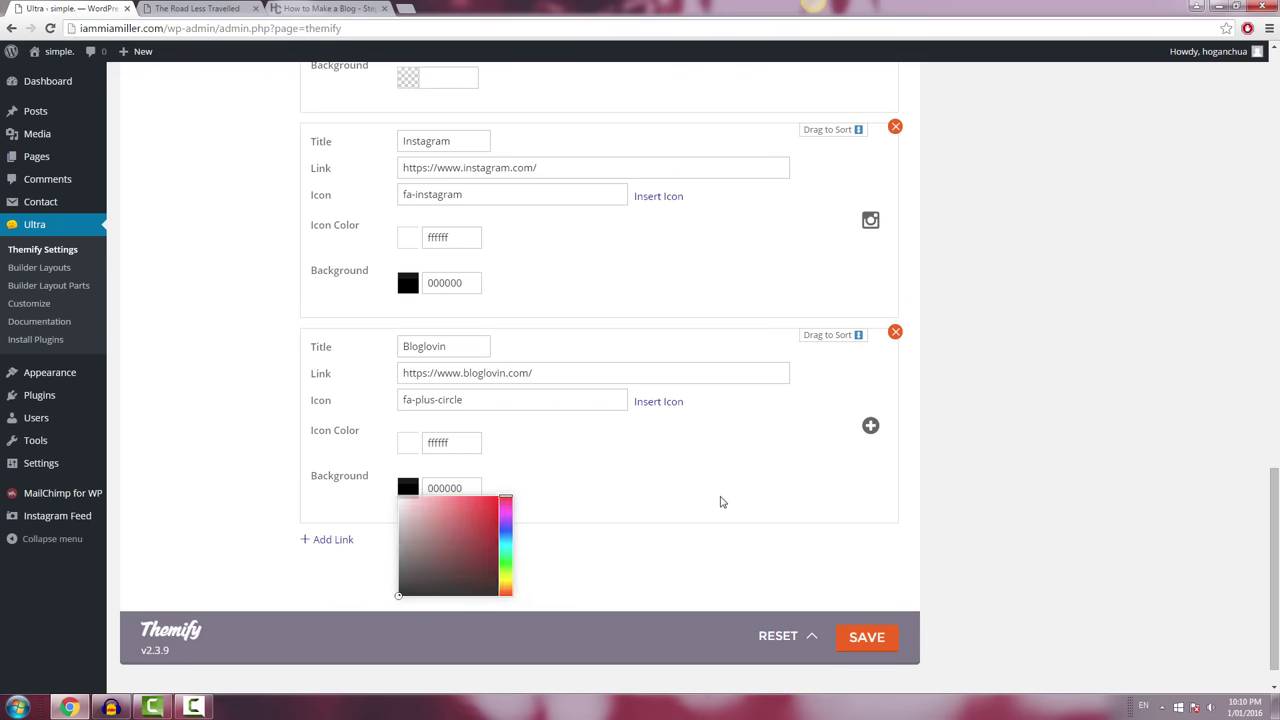
left_click_drag(1274, 560, 1278, 110)
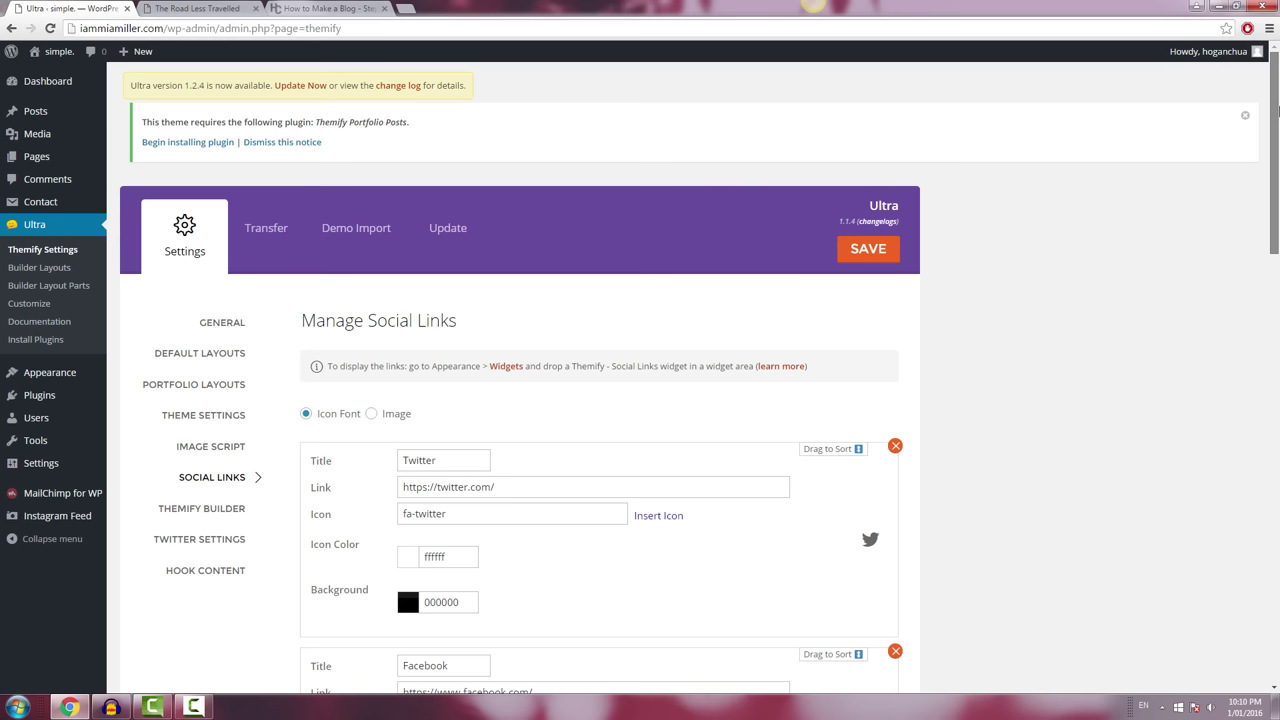
left_click(869, 252)
Visit the live site and open the Customizer's Static Front Page section.
mouse_move(55, 51)
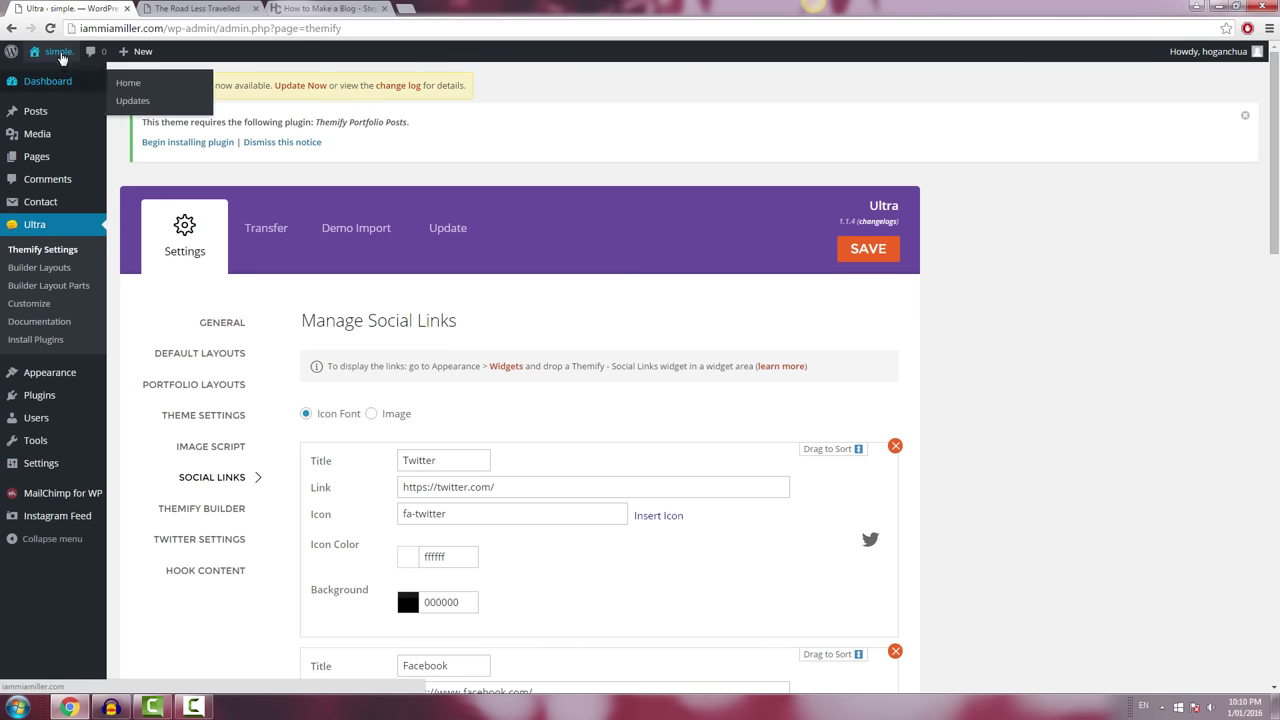
left_click(50, 76)
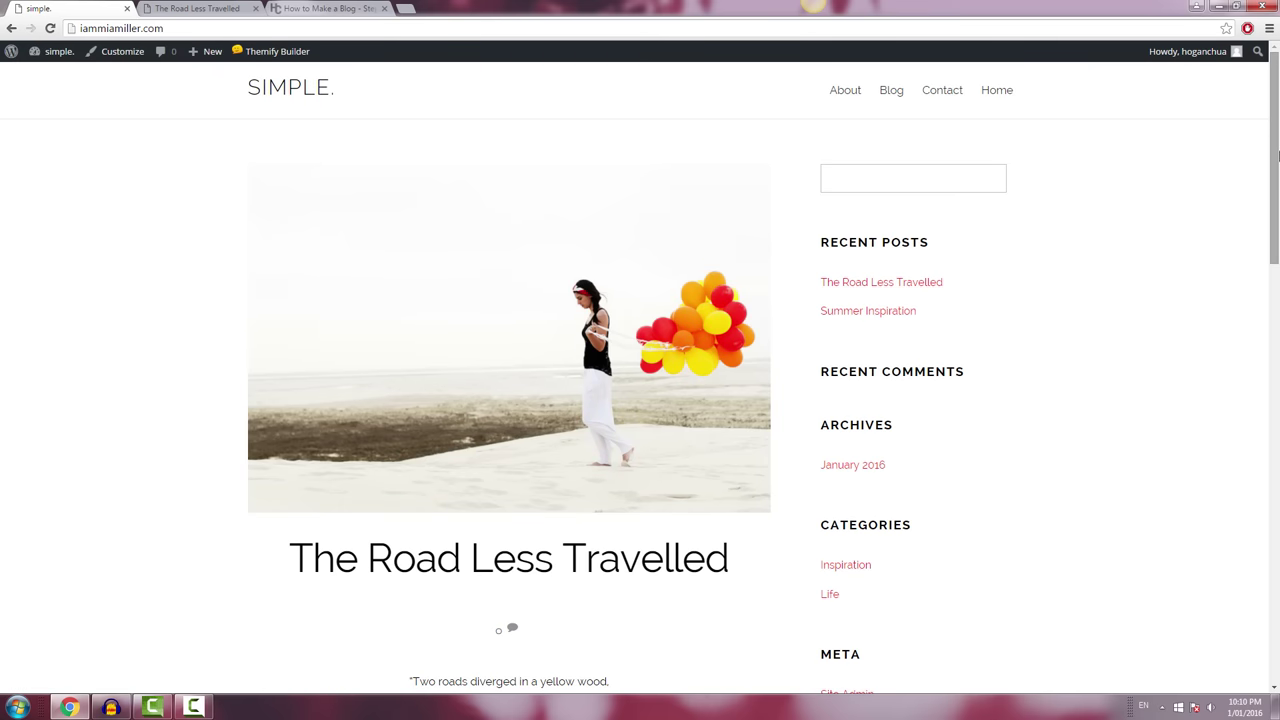
left_click_drag(1277, 150, 1270, 124)
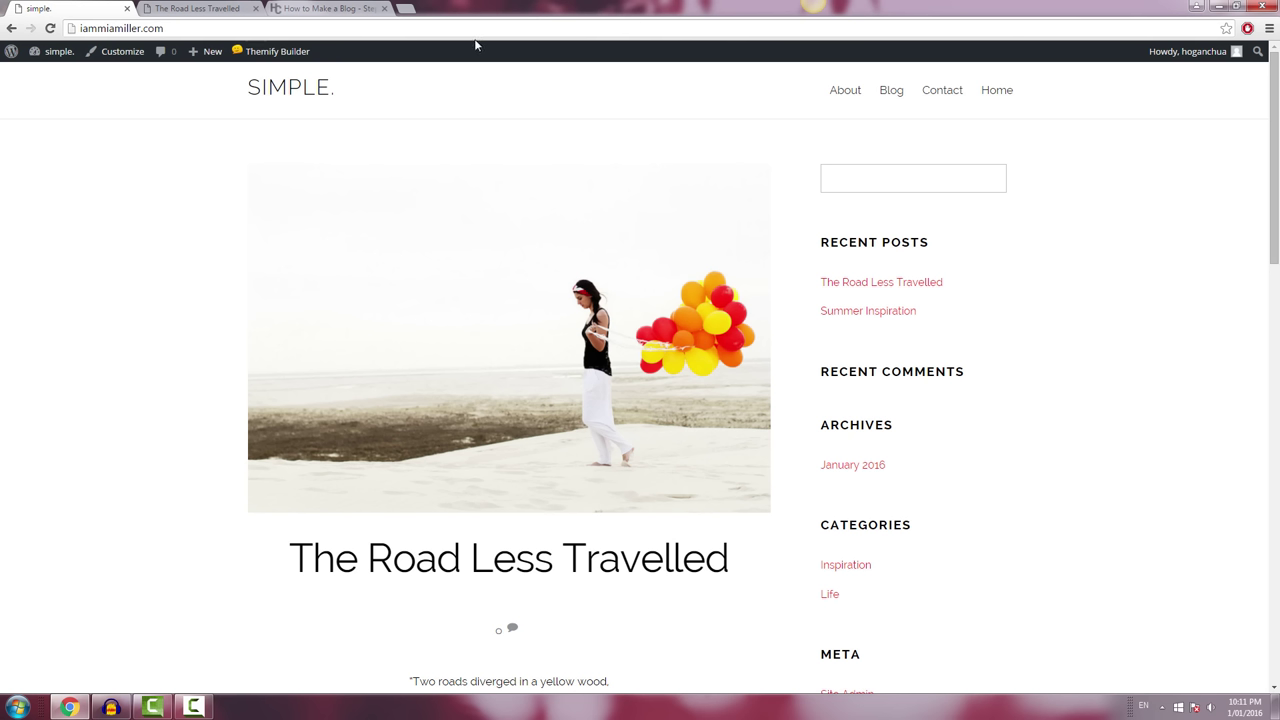
left_click(123, 51)
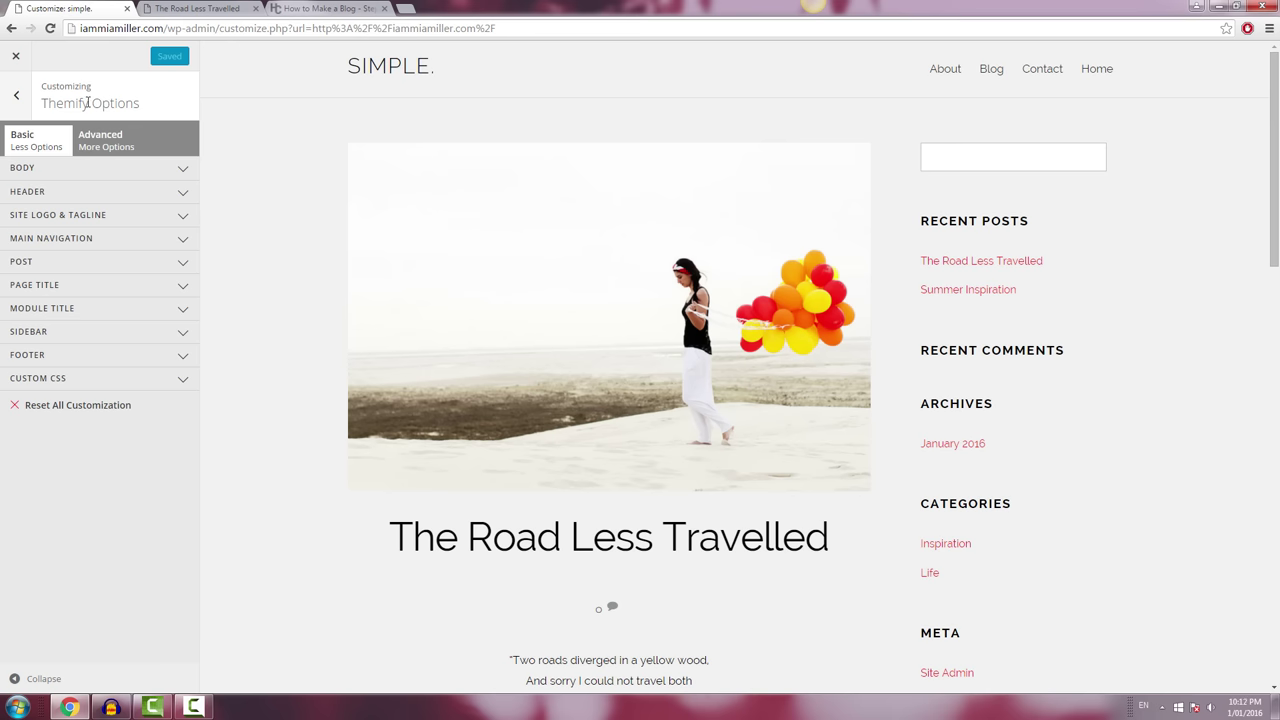
left_click(16, 95)
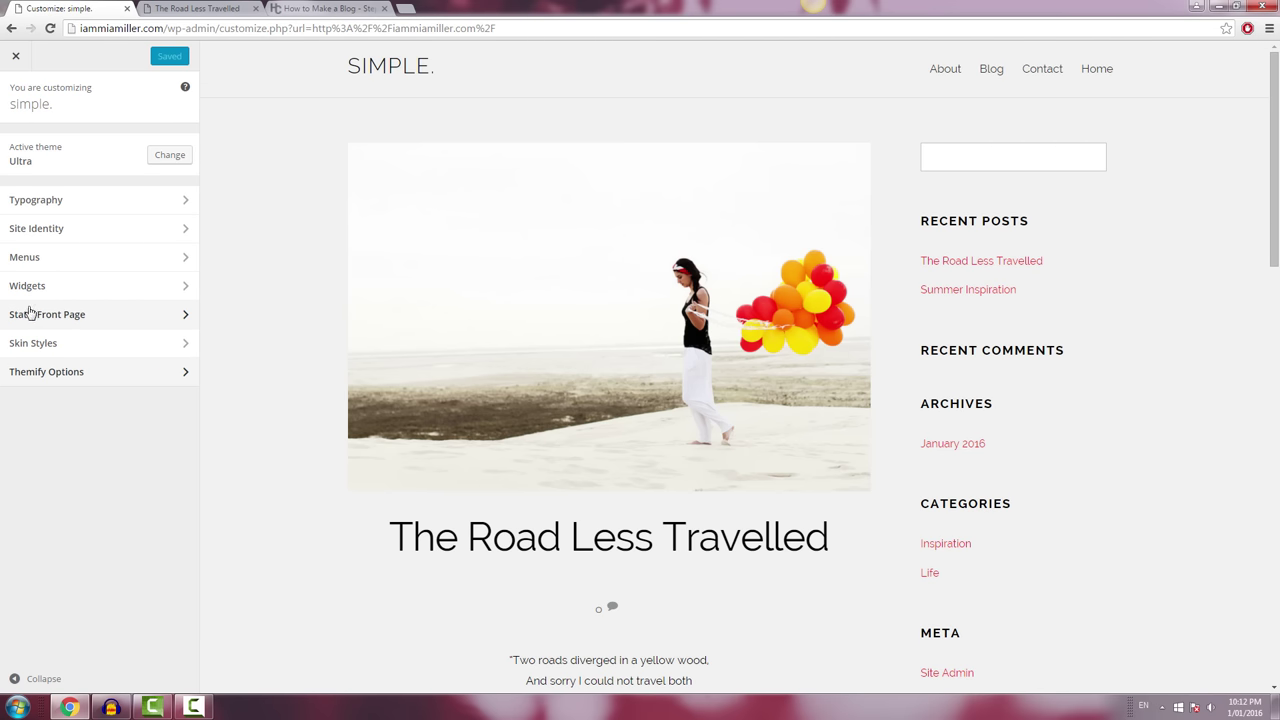
left_click(86, 315)
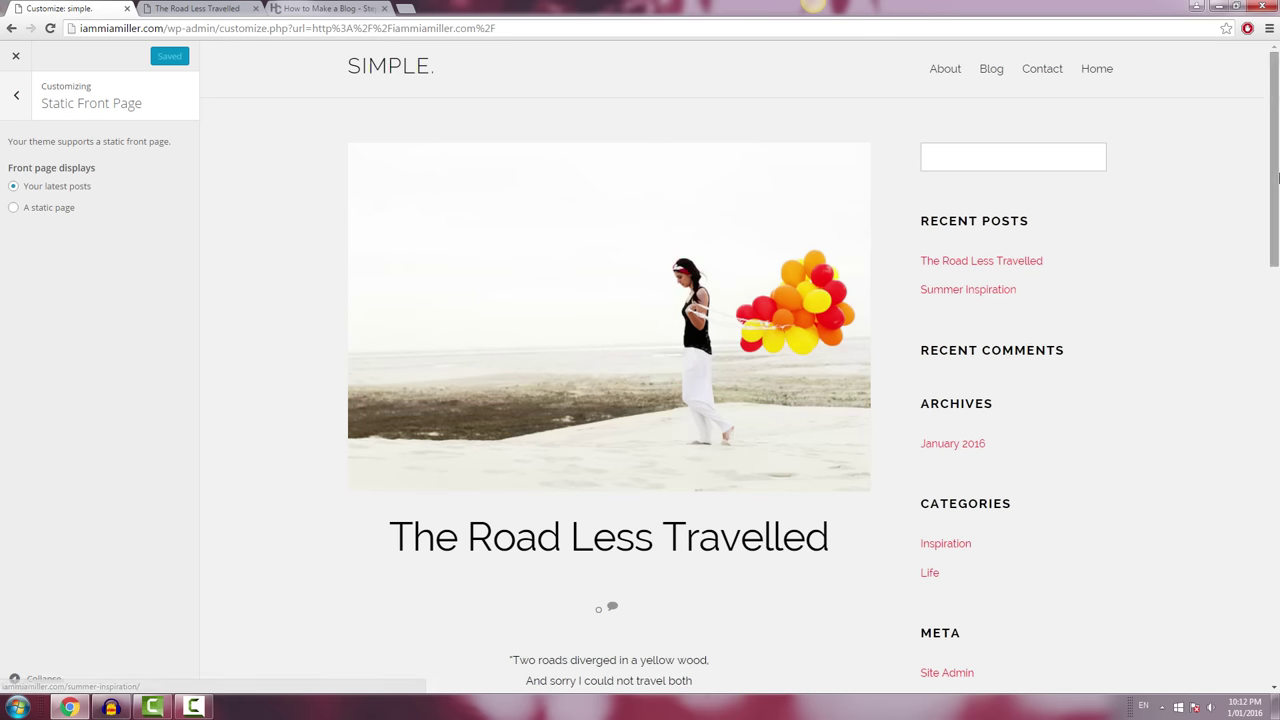
Set the front page to the static Home page, publish, and close the customizer.
left_click_drag(1278, 177, 1206, 157)
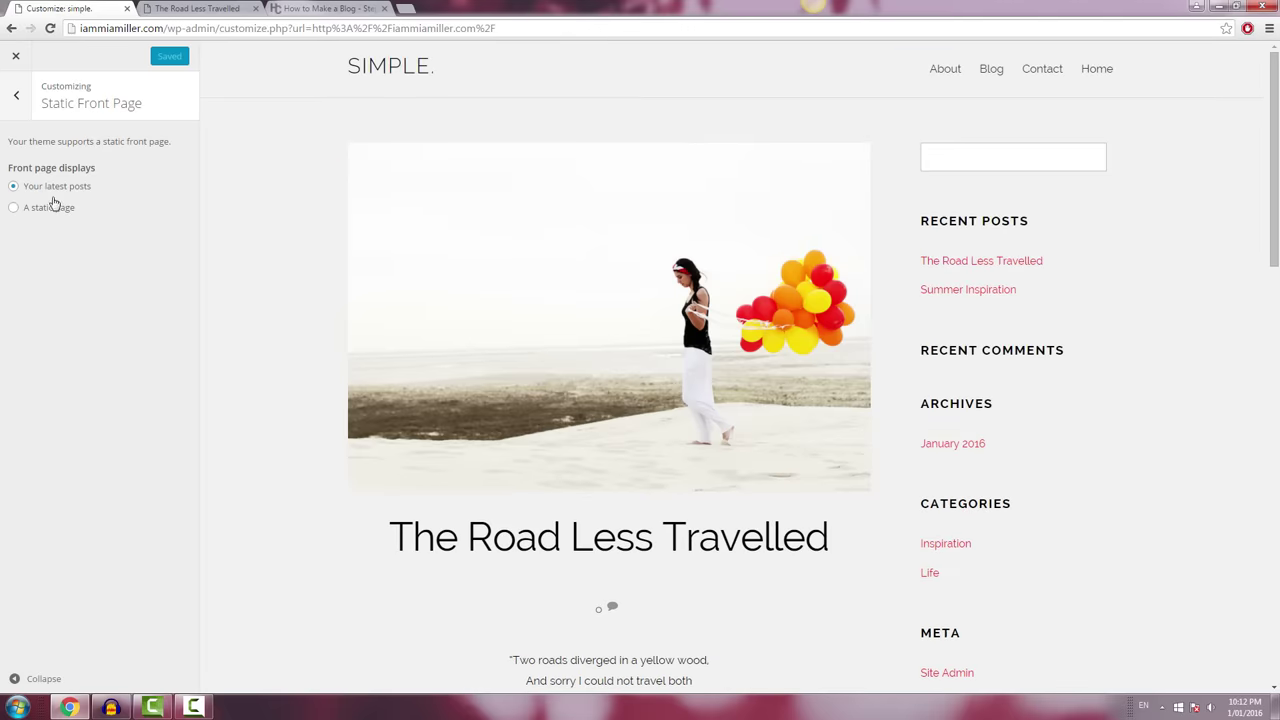
left_click_drag(1275, 224, 1262, 110)
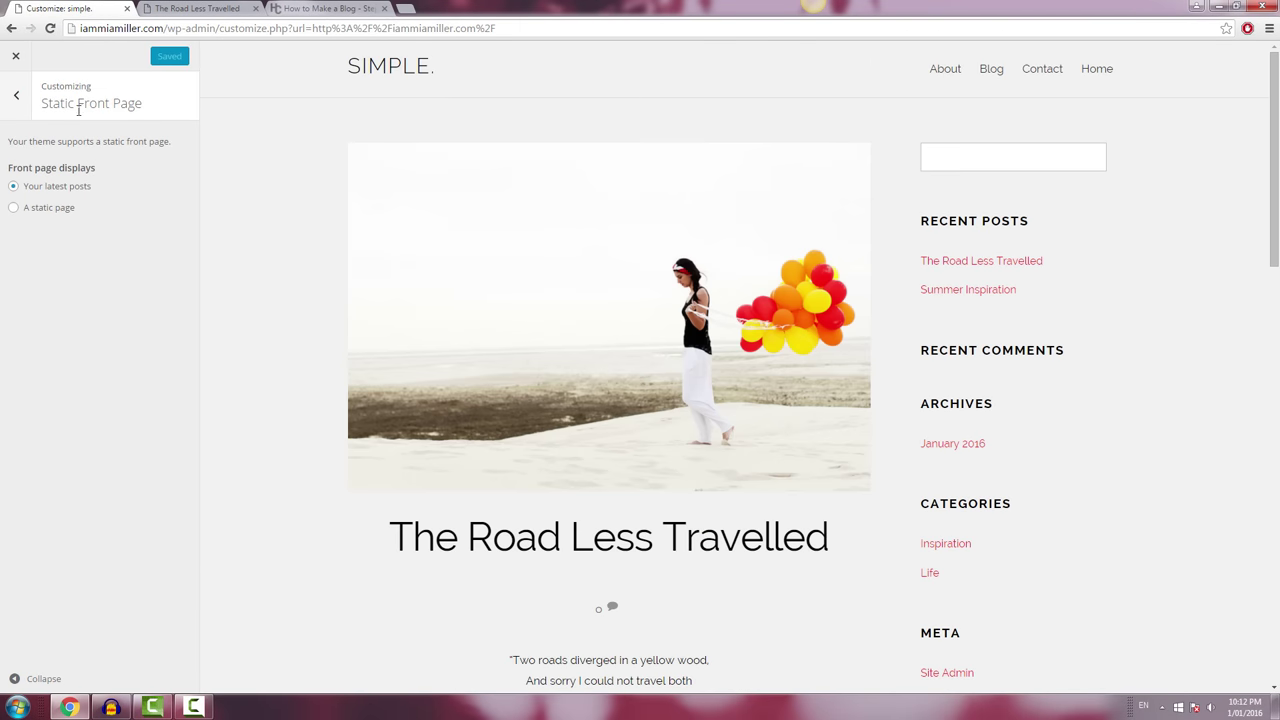
left_click(12, 209)
left_click(69, 266)
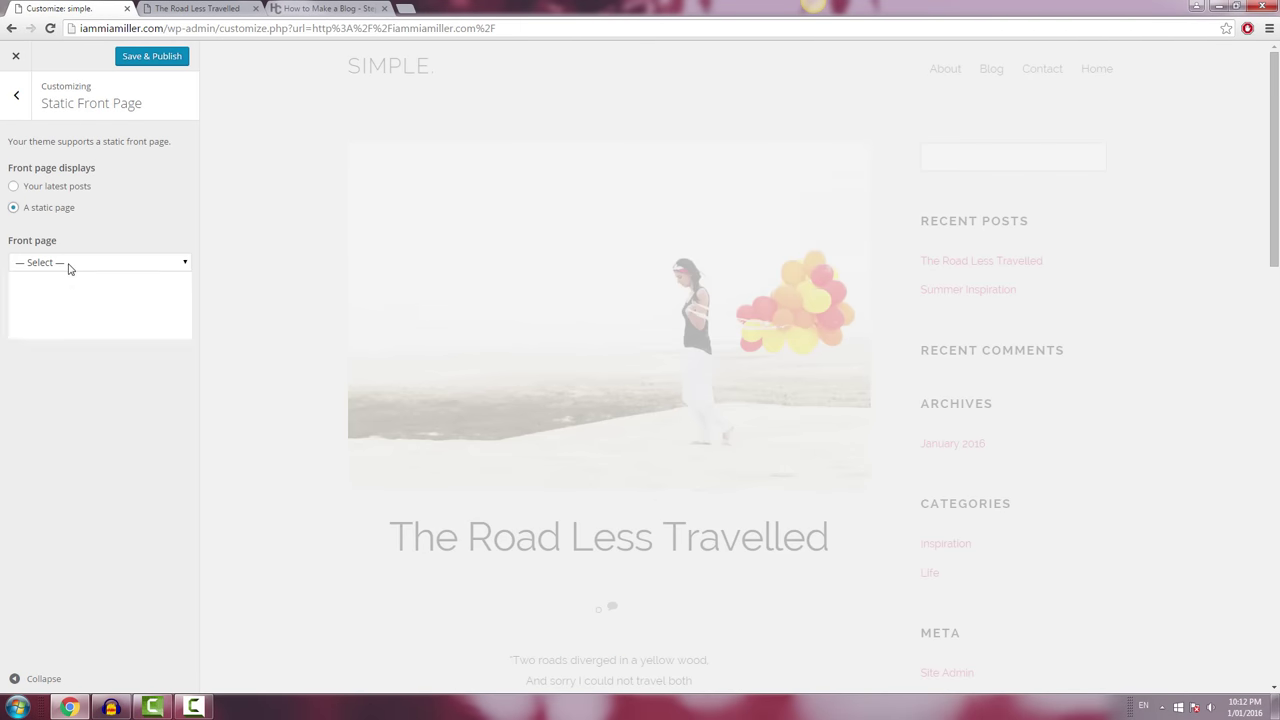
left_click(38, 332)
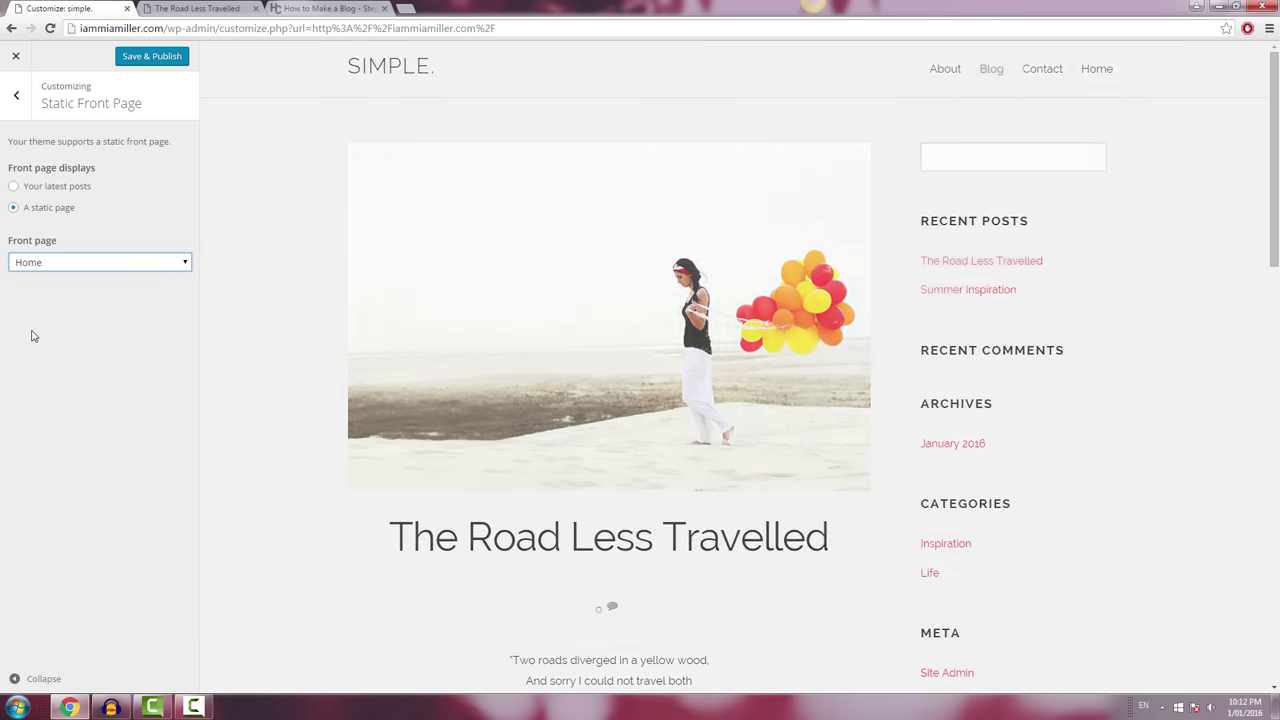
left_click(154, 60)
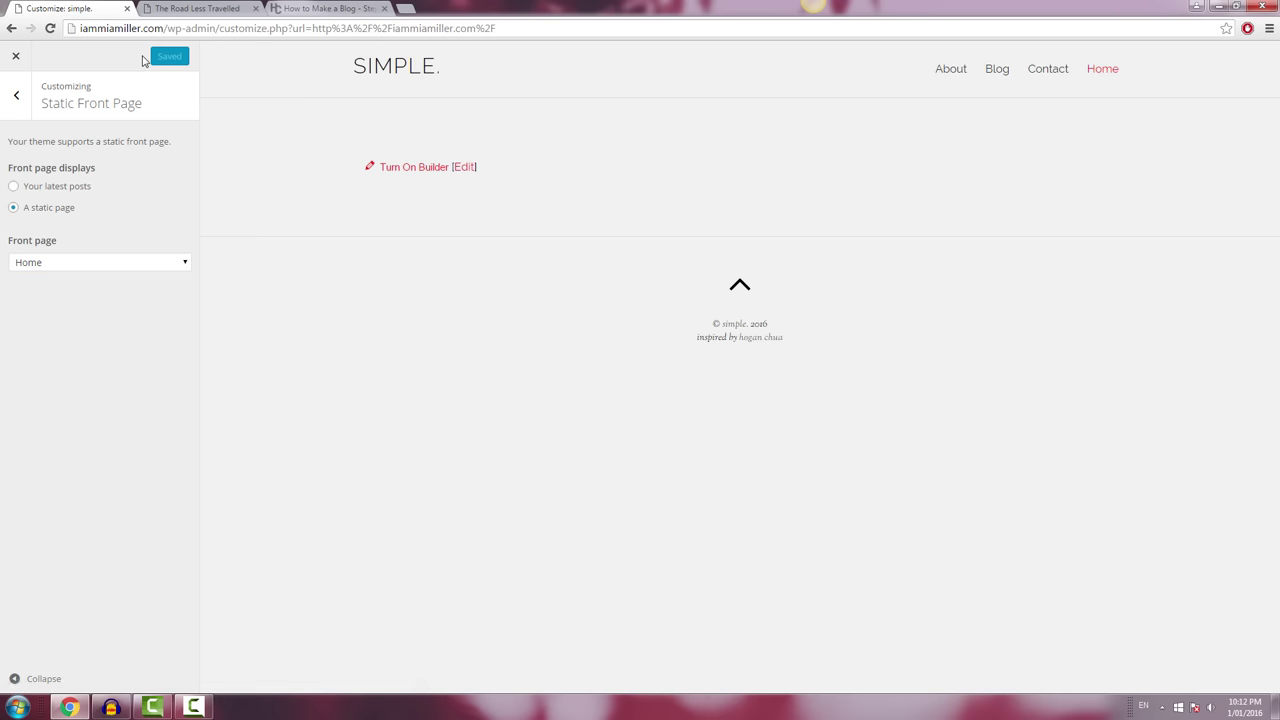
left_click(15, 56)
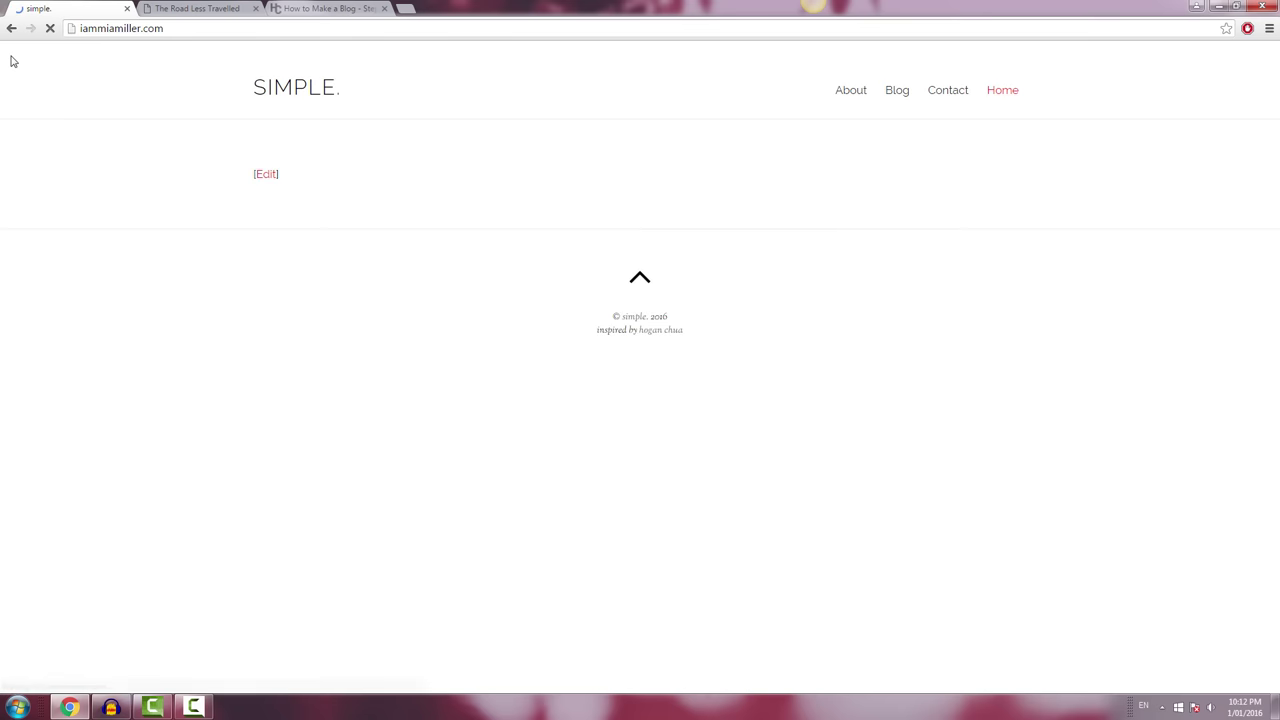
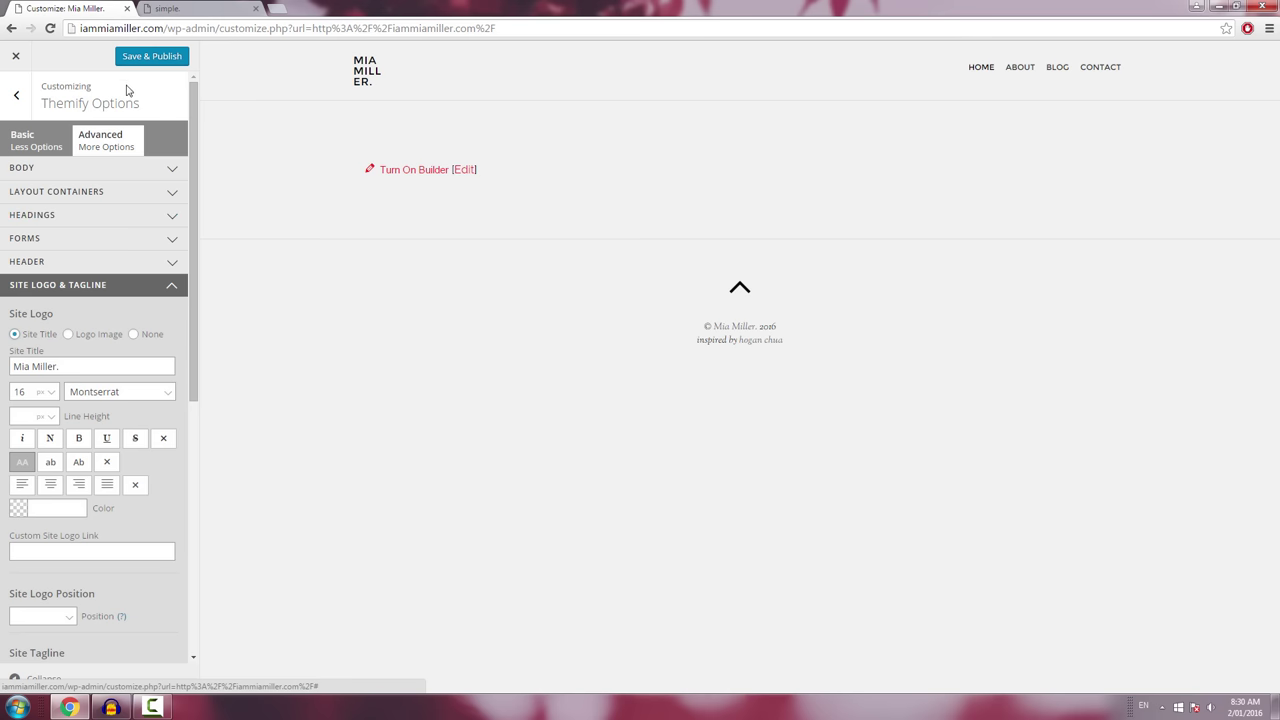
Publish the pending customizer changes, then reopen the customizer's Themify Options.
left_click(142, 62)
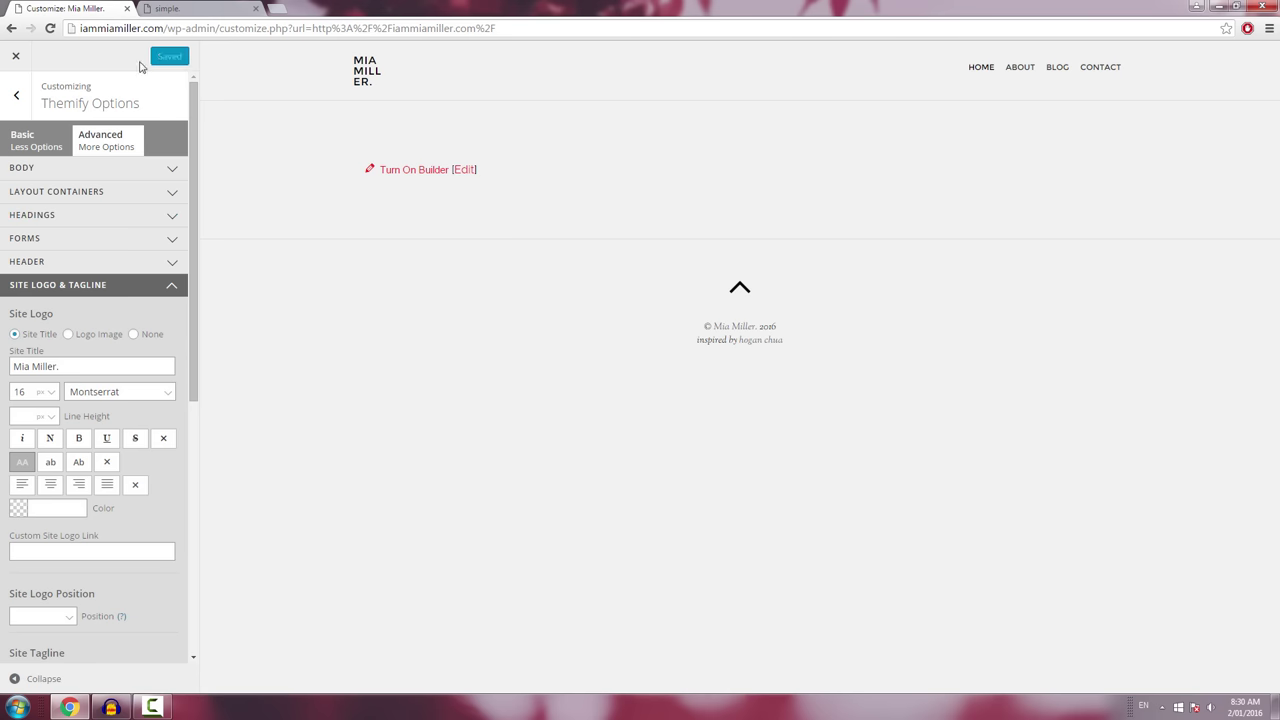
left_click(16, 56)
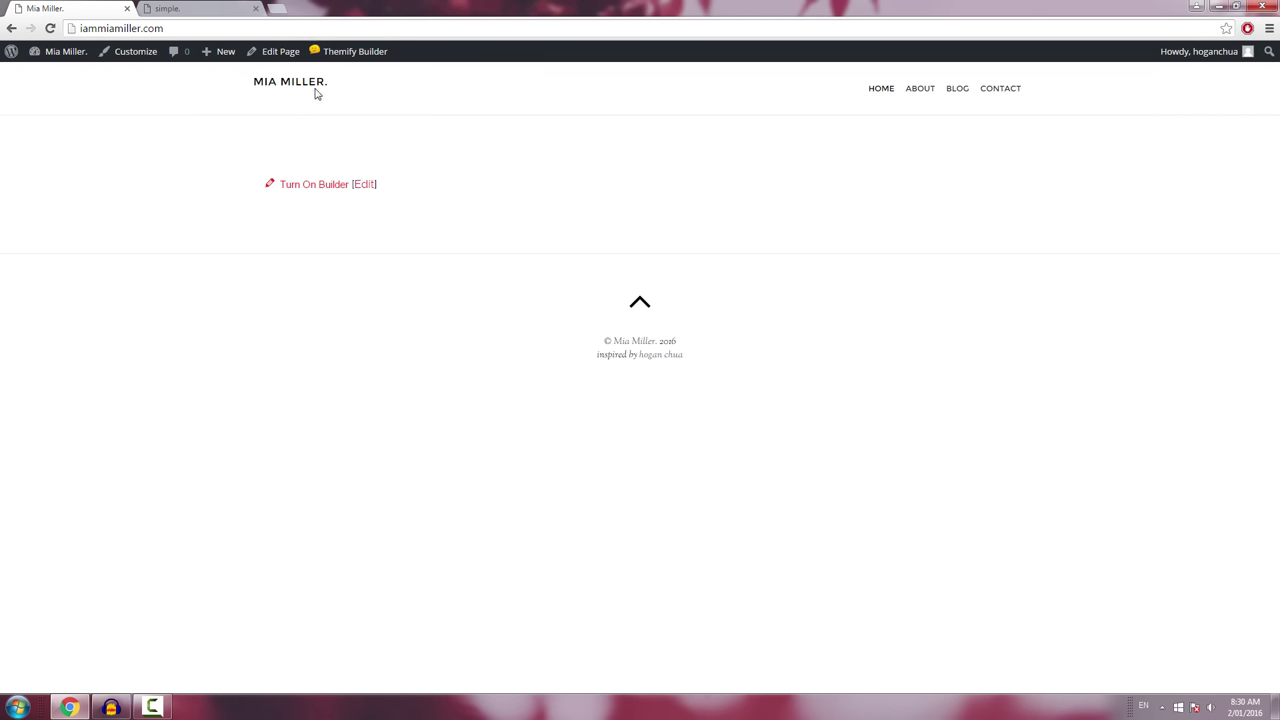
left_click(130, 54)
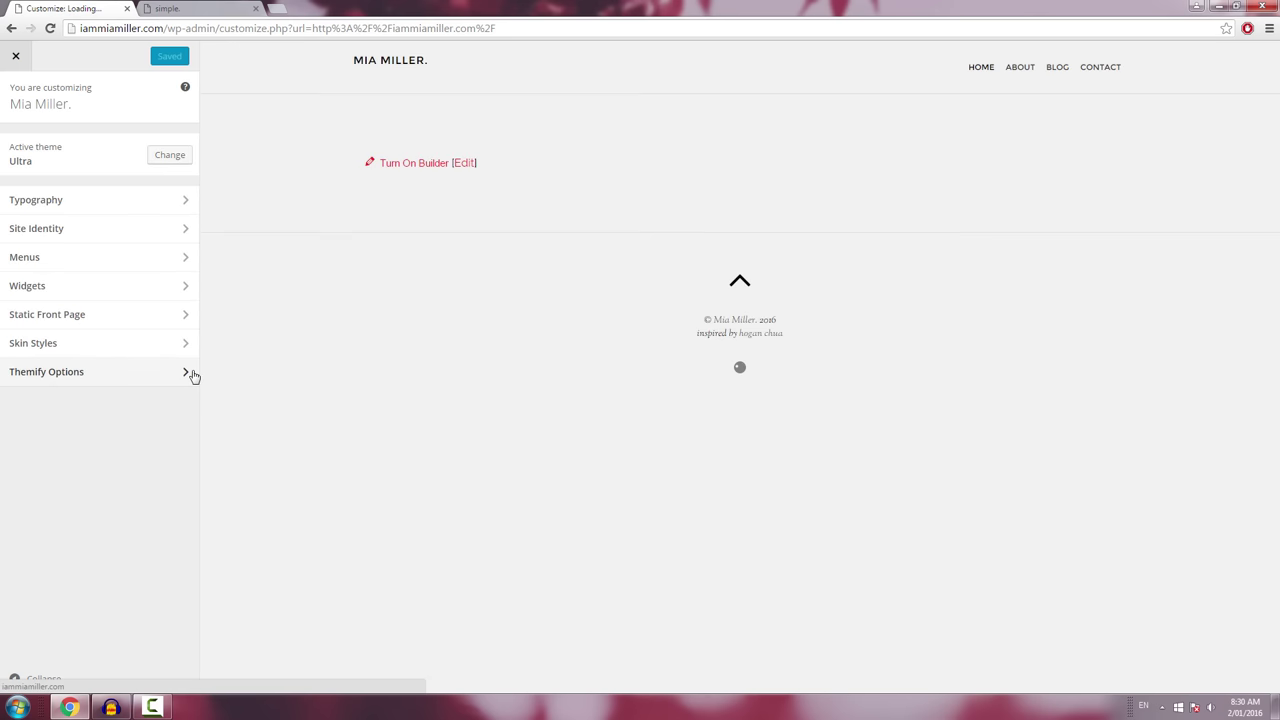
left_click(172, 380)
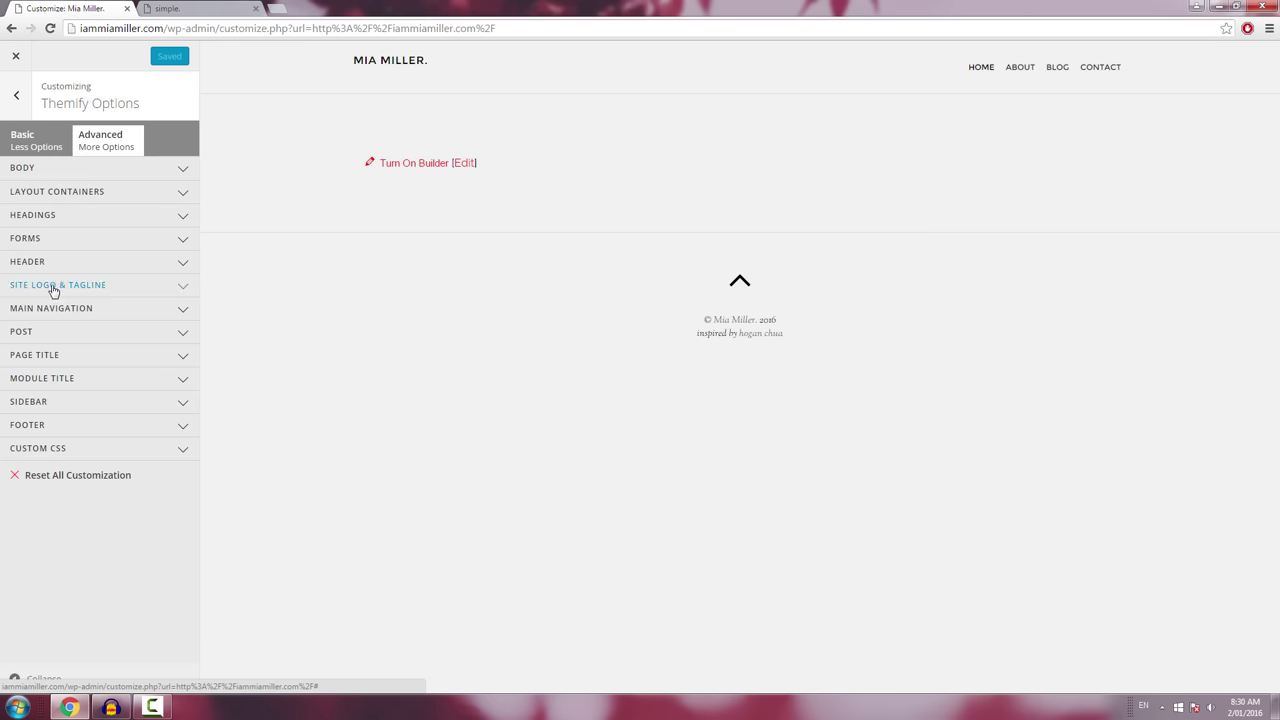
Set Site Logo Position to Relative with a 10 px top offset and publish.
left_click(51, 287)
scroll(57, 402, "down", 2)
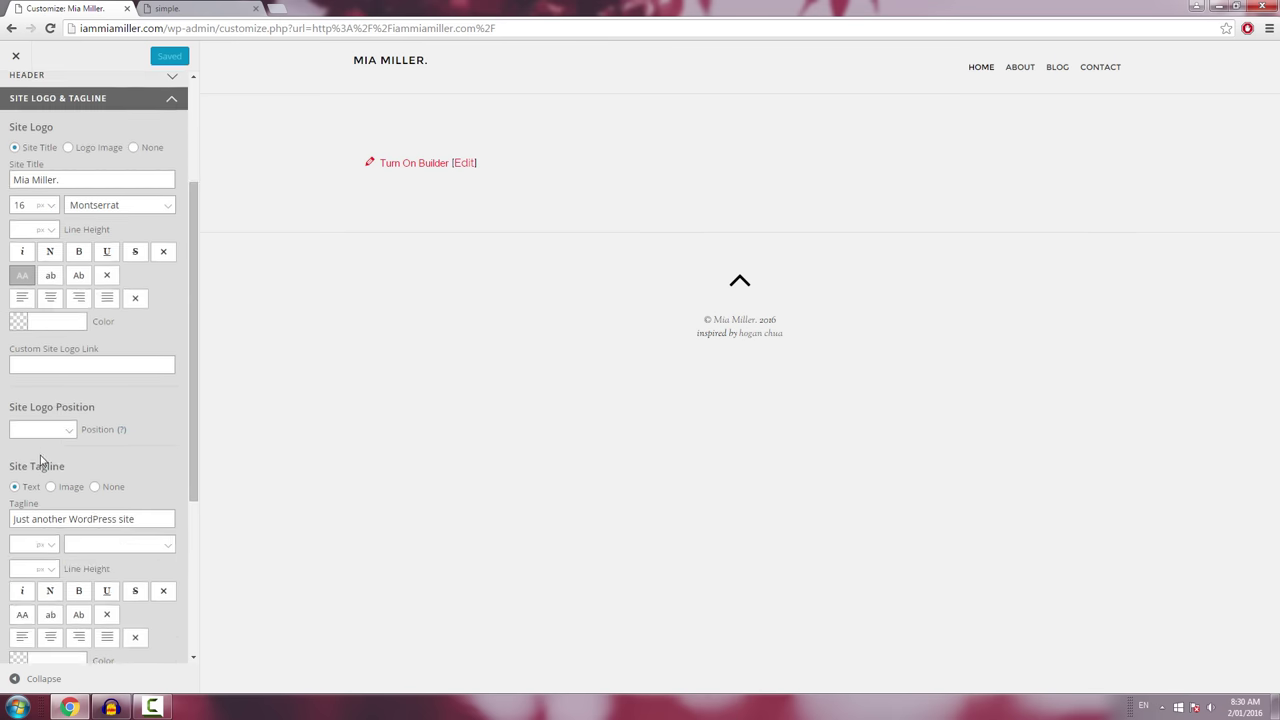
left_click(40, 430)
left_click(27, 485)
left_click(42, 430)
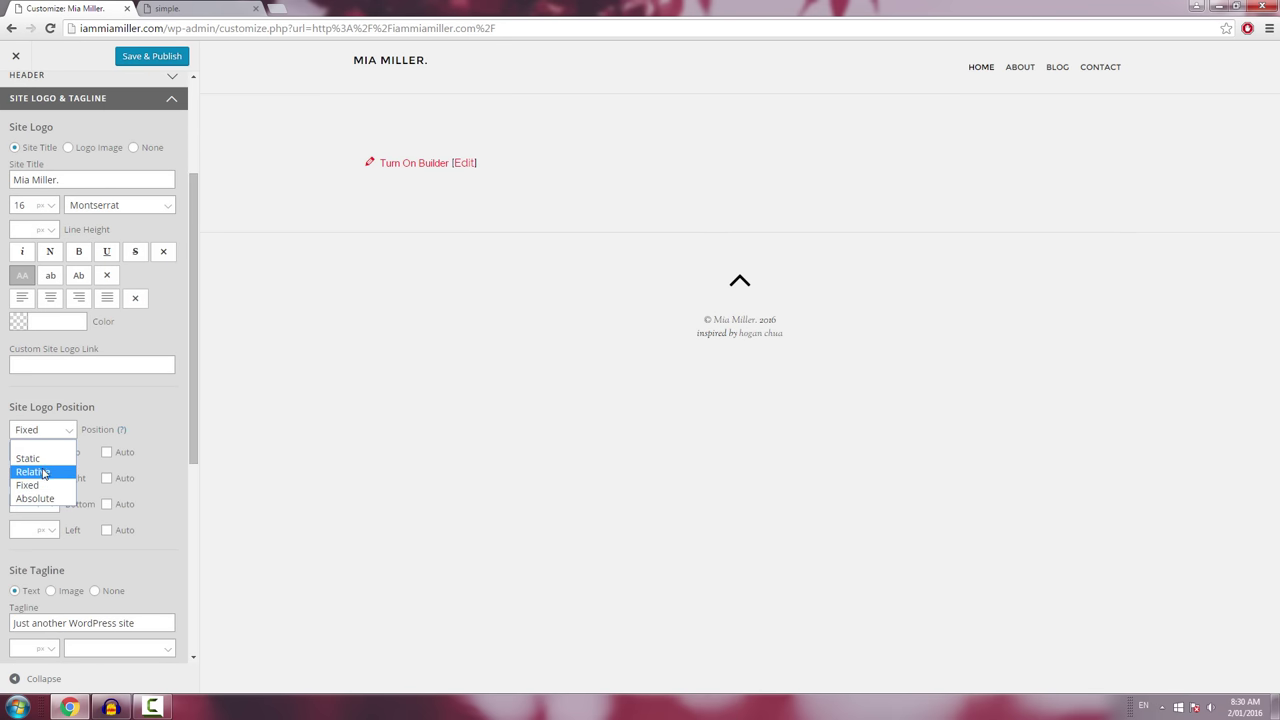
left_click(44, 473)
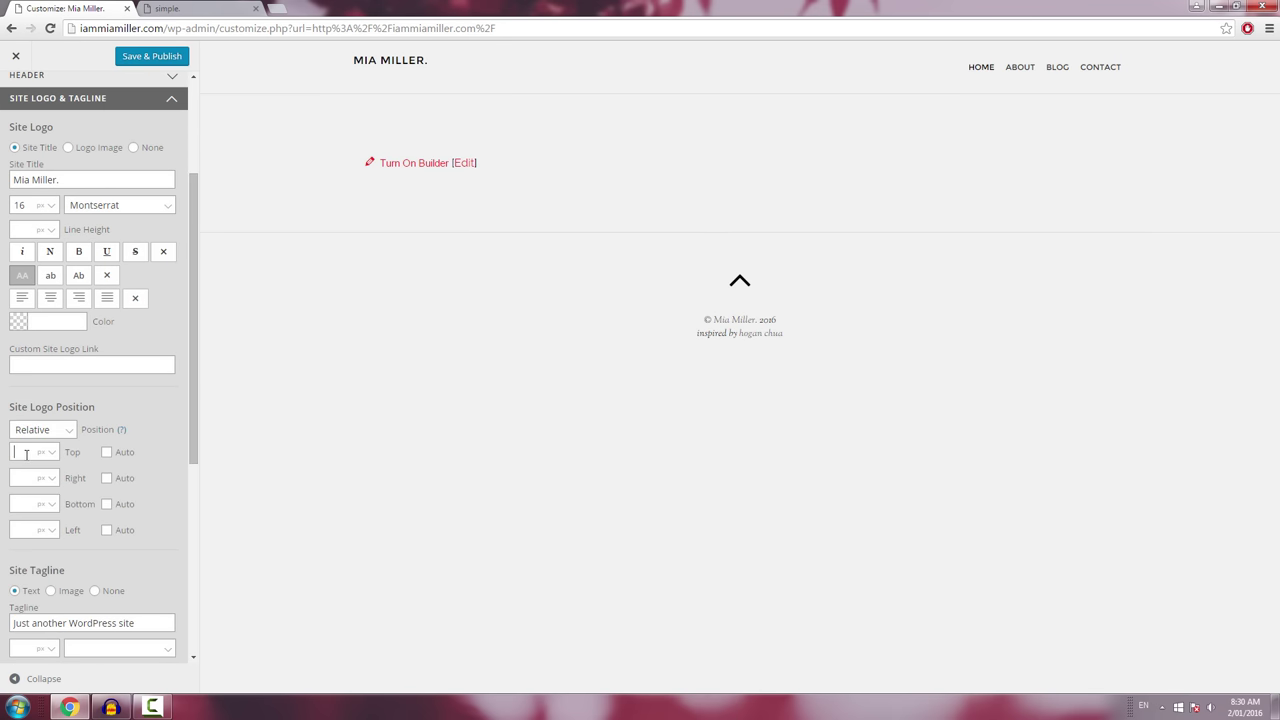
left_click(26, 453)
type("10")
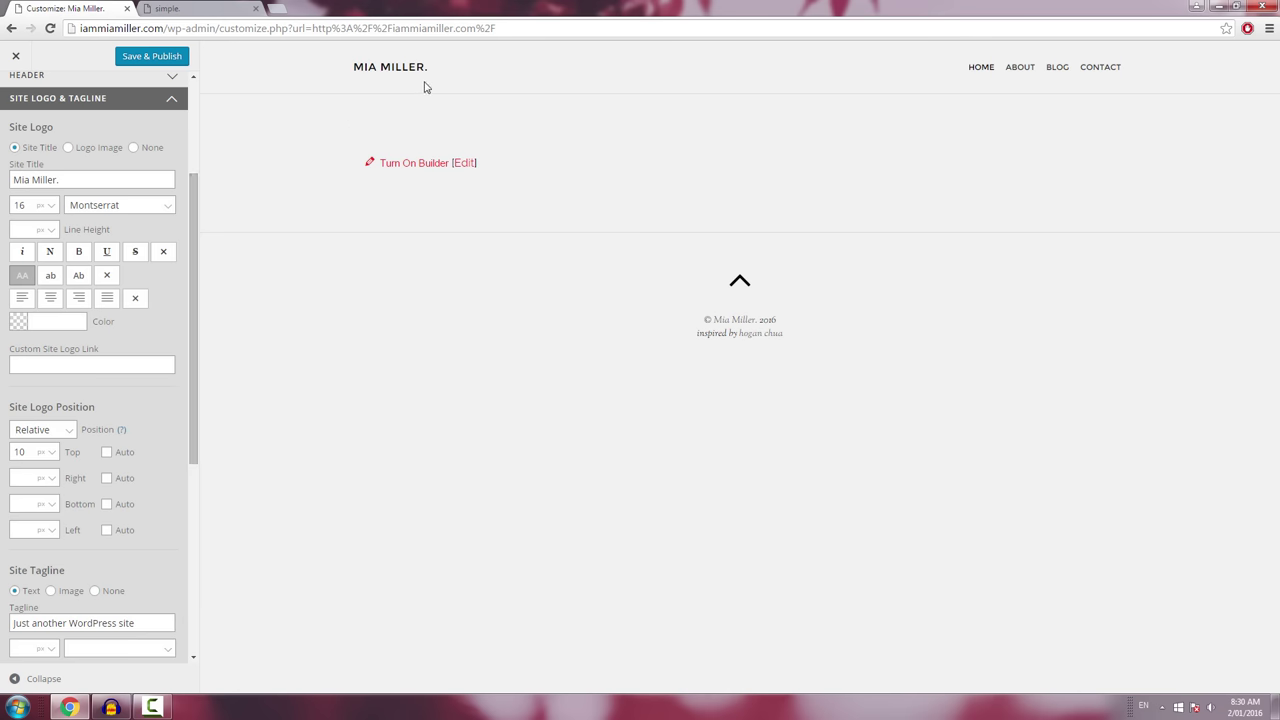
left_click(166, 57)
left_click(15, 56)
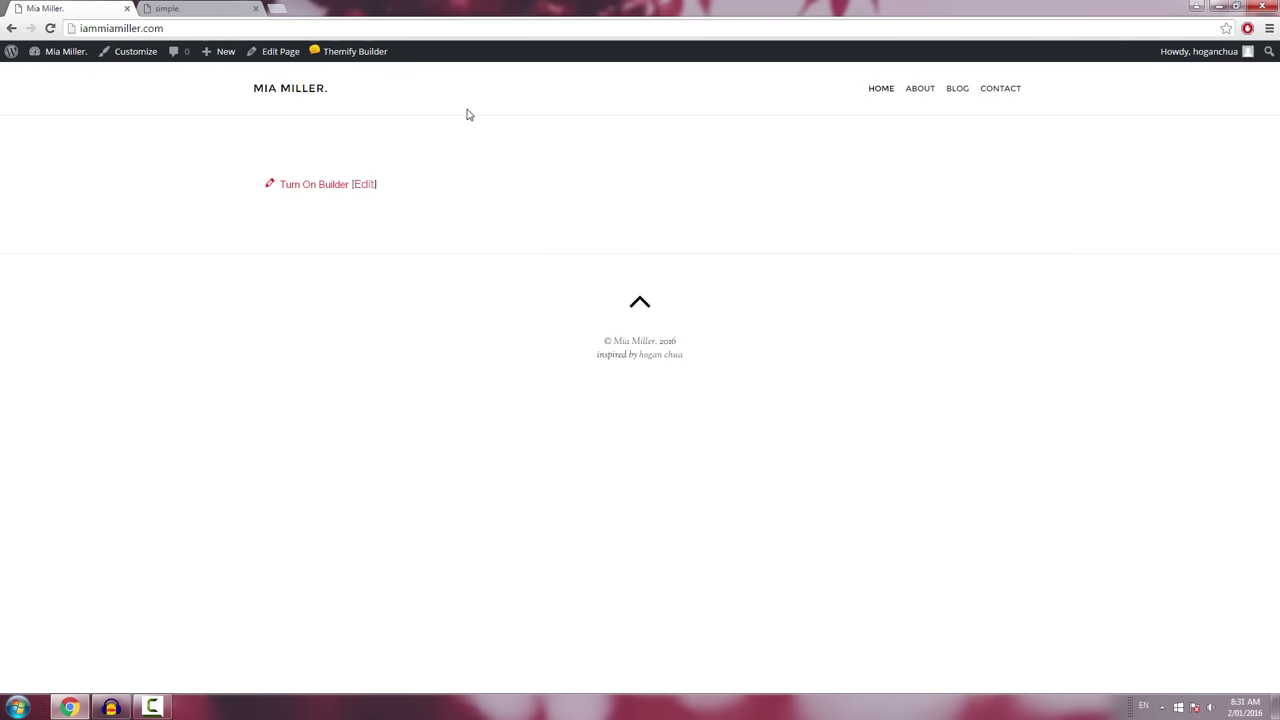
Turn on Themify Builder for the homepage and reveal the empty row's toolbar.
mouse_move(362, 51)
left_click(360, 74)
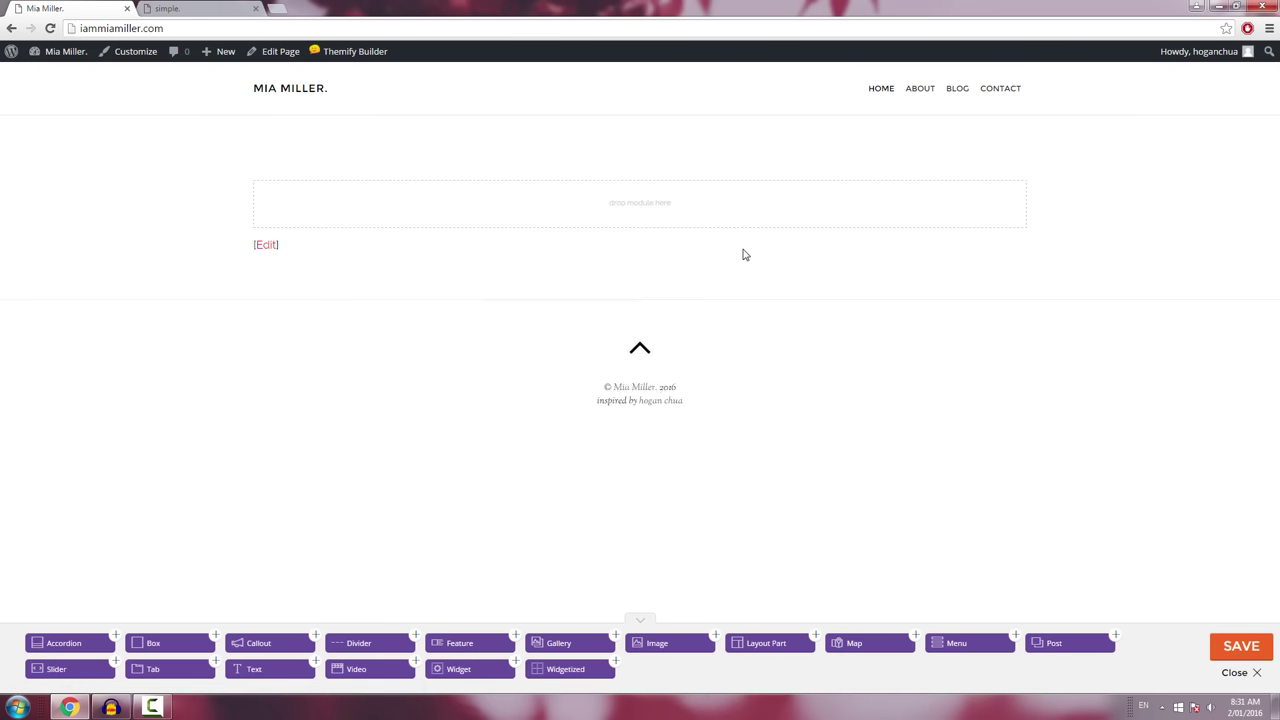
mouse_move(616, 202)
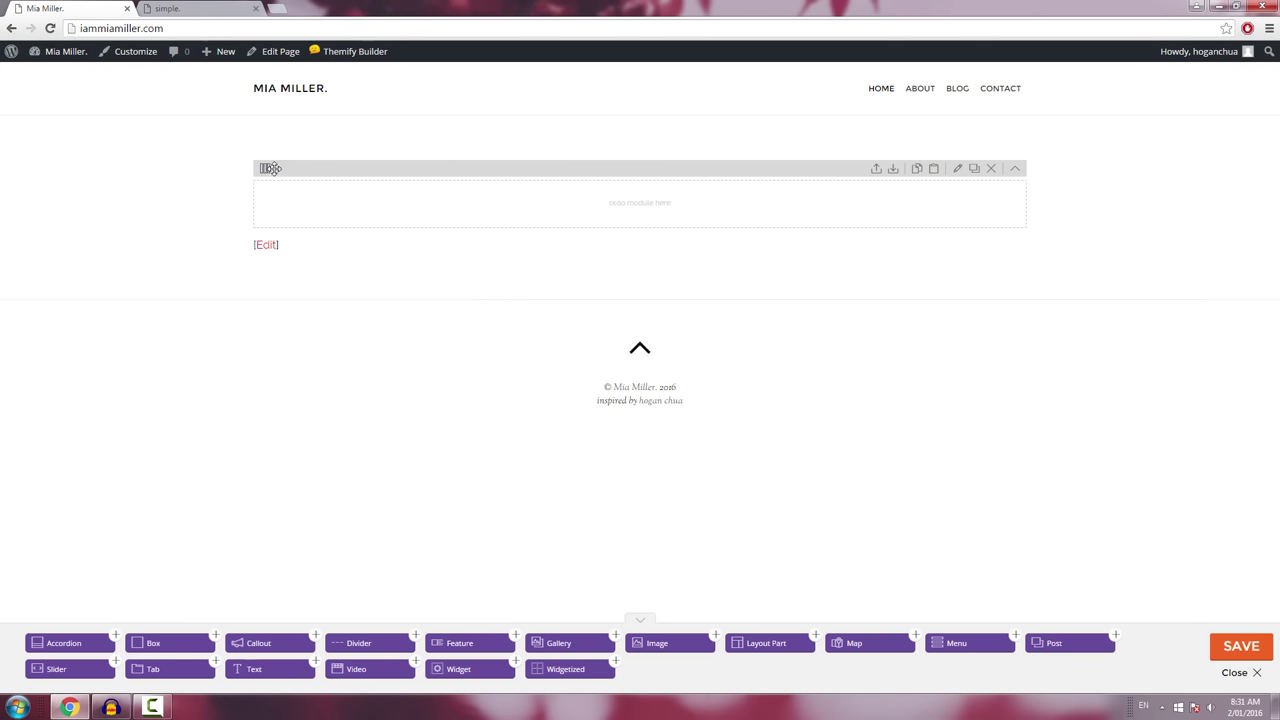
mouse_move(267, 172)
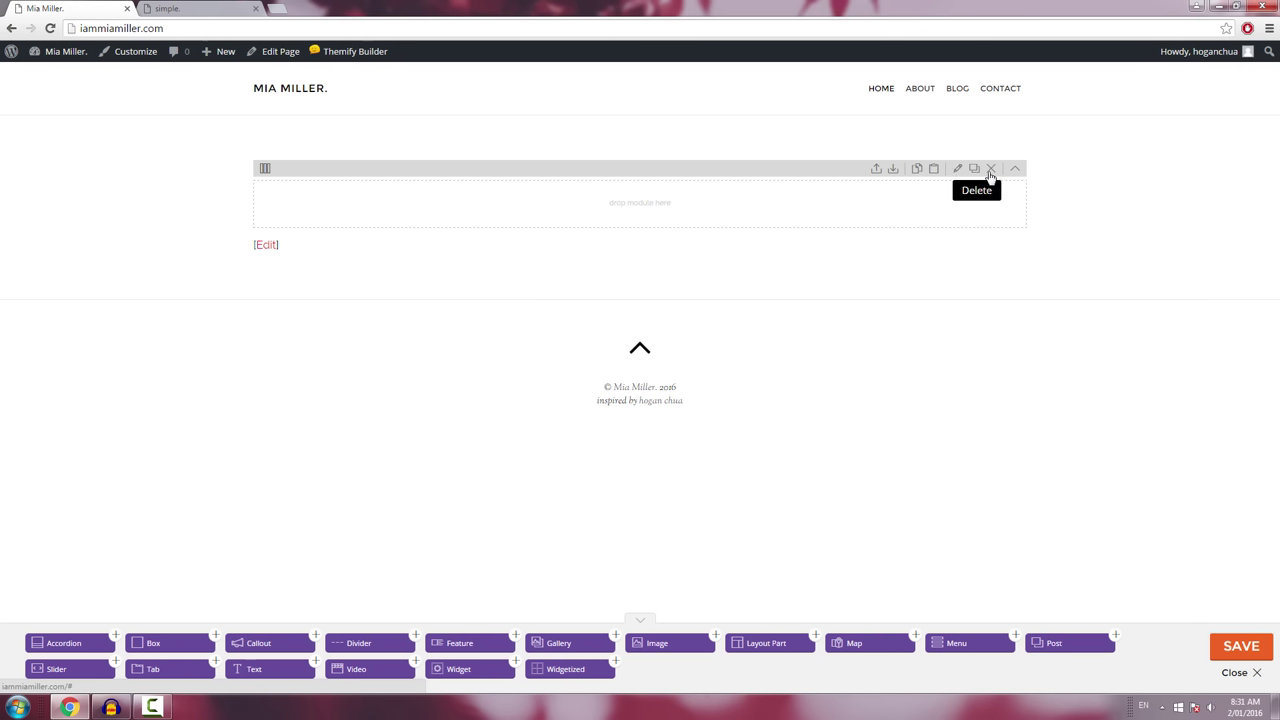
Upload the Main Image 1160 x 775 photo from Desktop/Images as the row background.
left_click(956, 169)
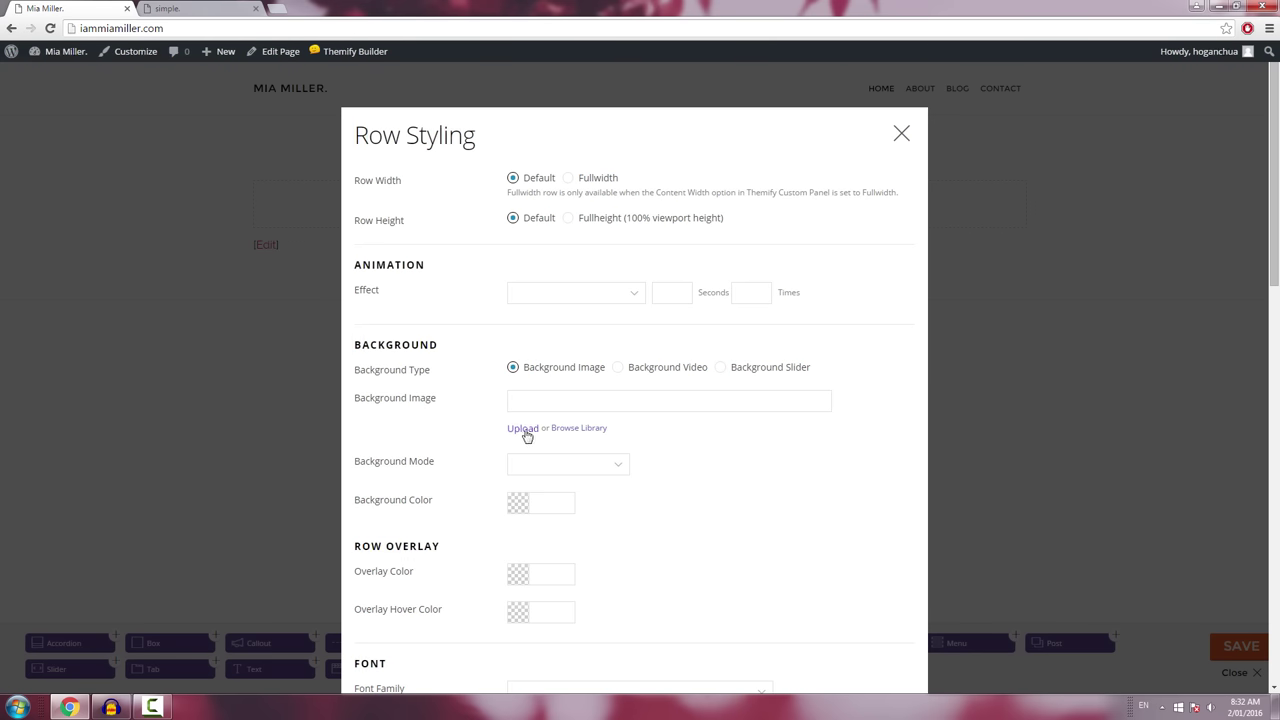
left_click(576, 430)
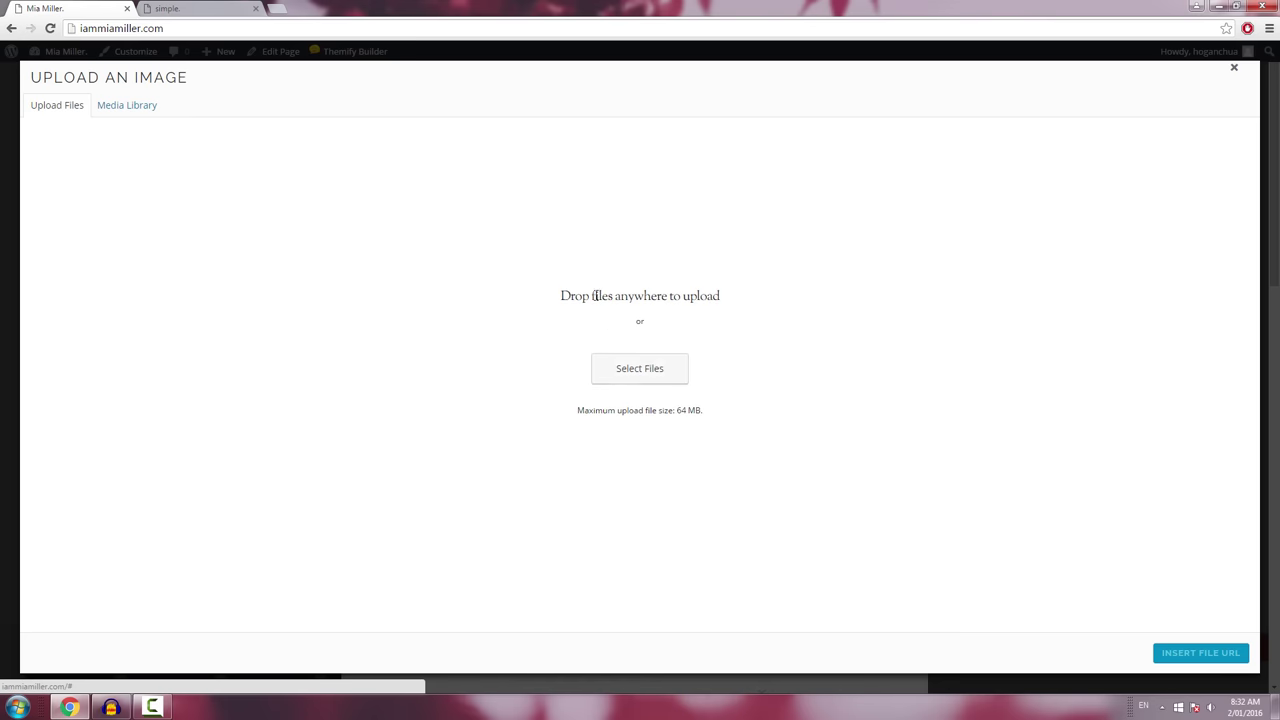
left_click(637, 370)
left_click(53, 113)
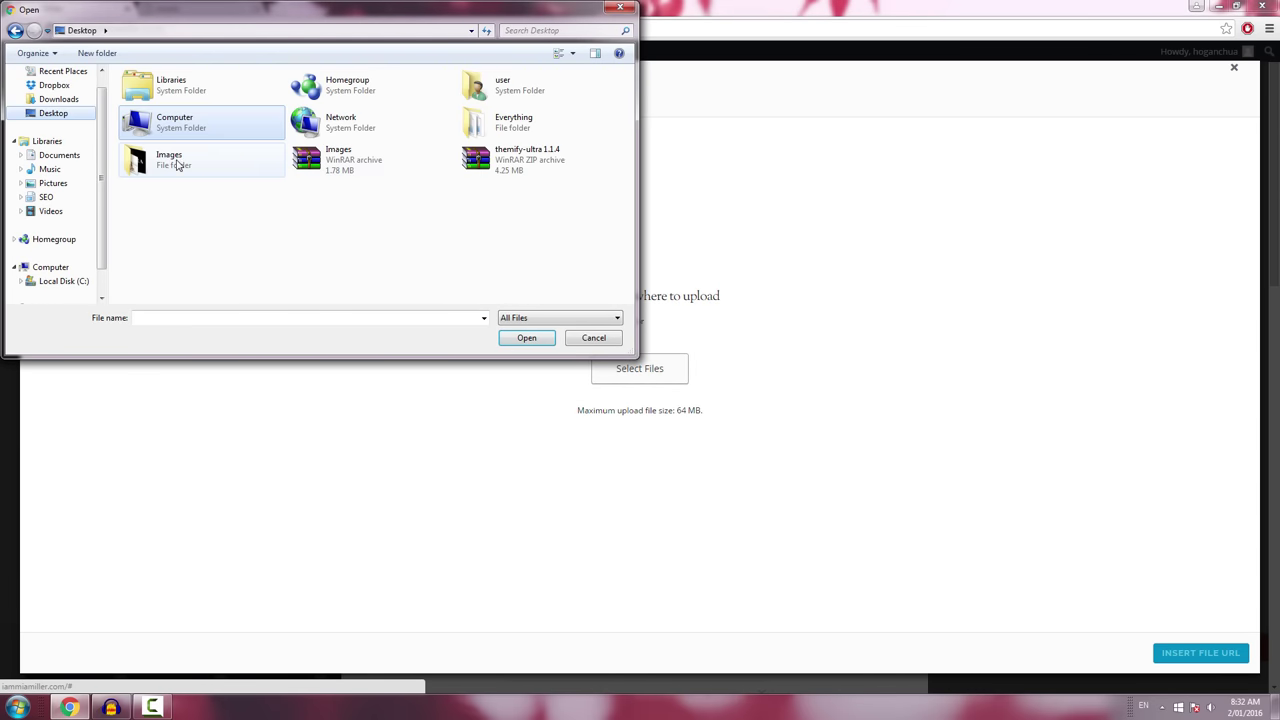
double_click(171, 164)
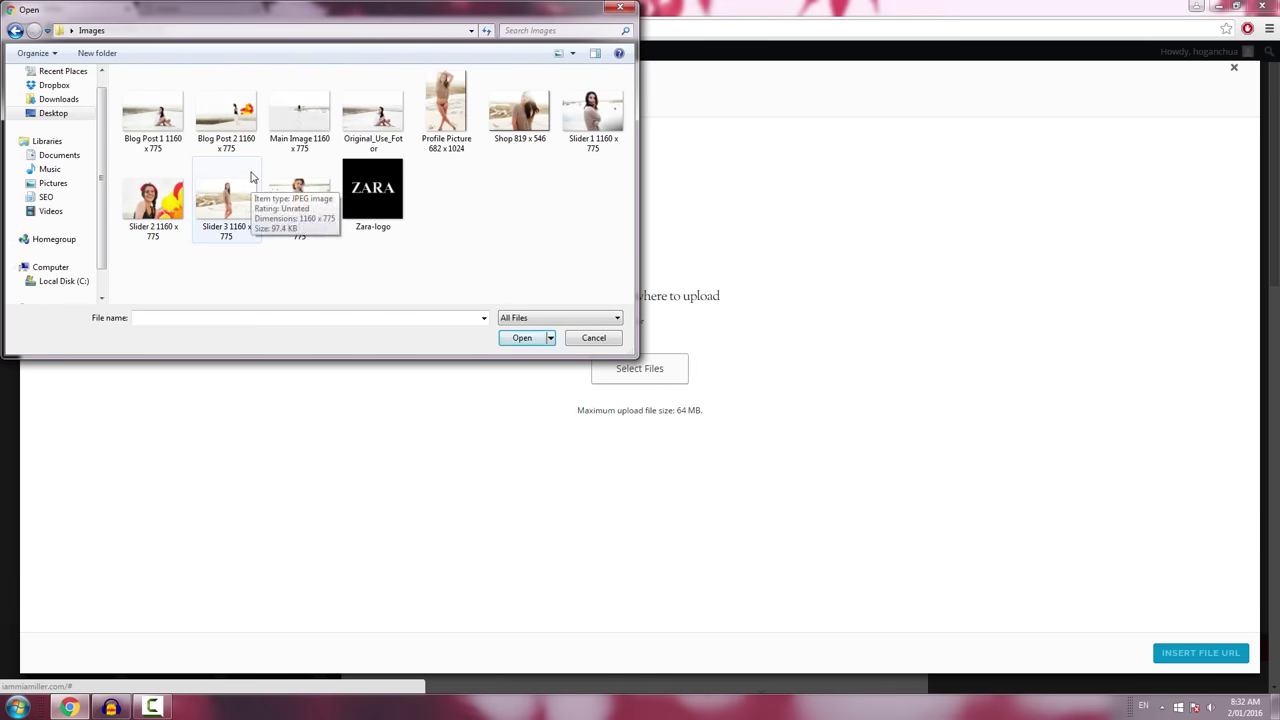
left_click(298, 135)
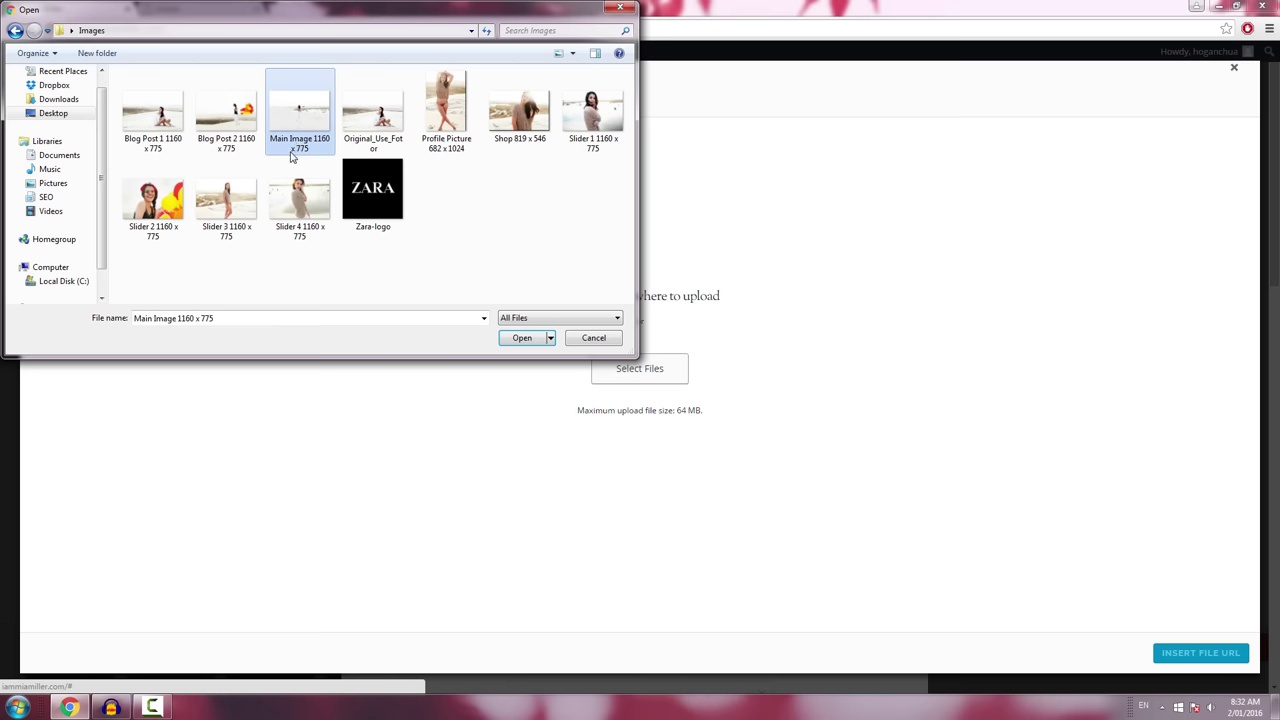
left_click(516, 340)
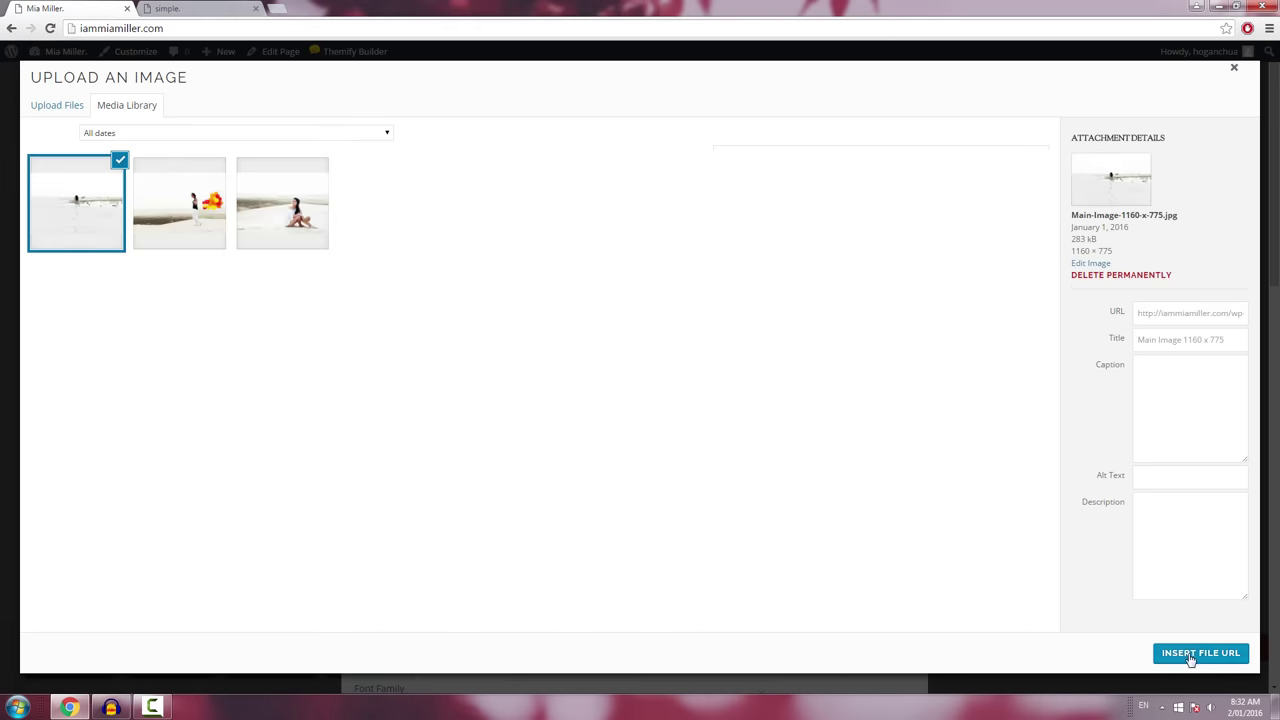
left_click(1190, 654)
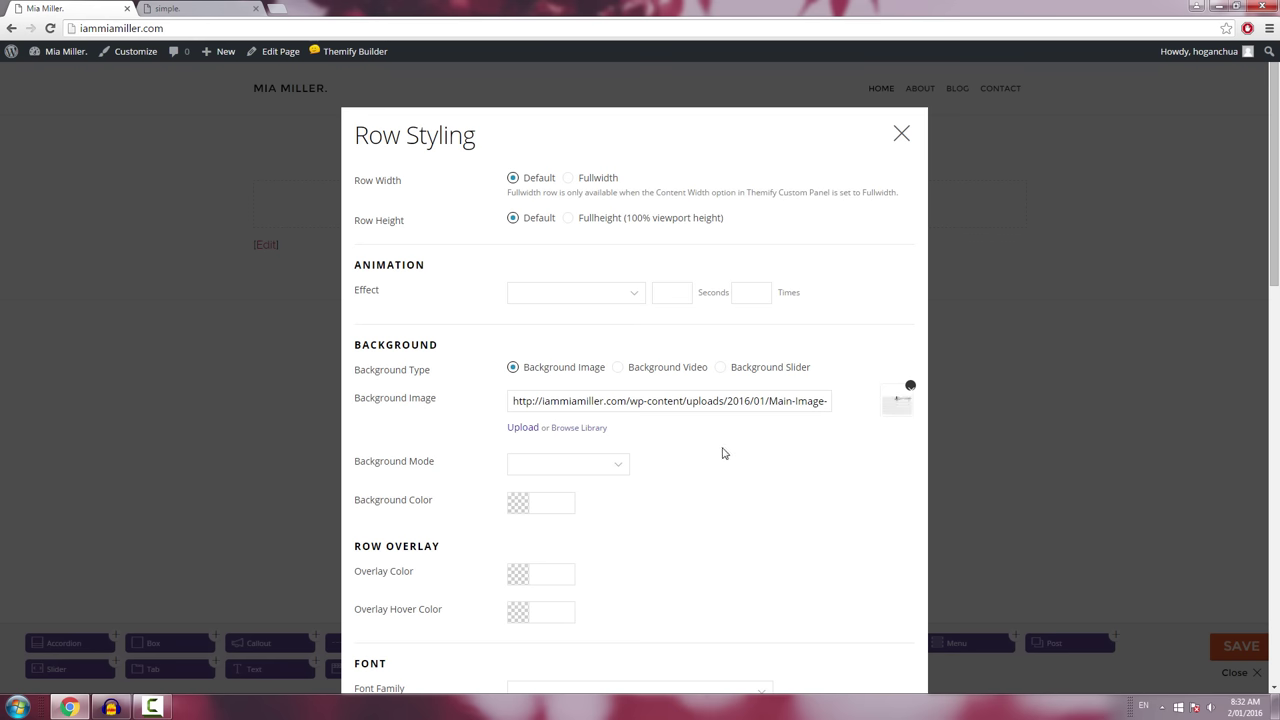
Set the row's Background Mode to Fullcover and save the row styling.
left_click(547, 466)
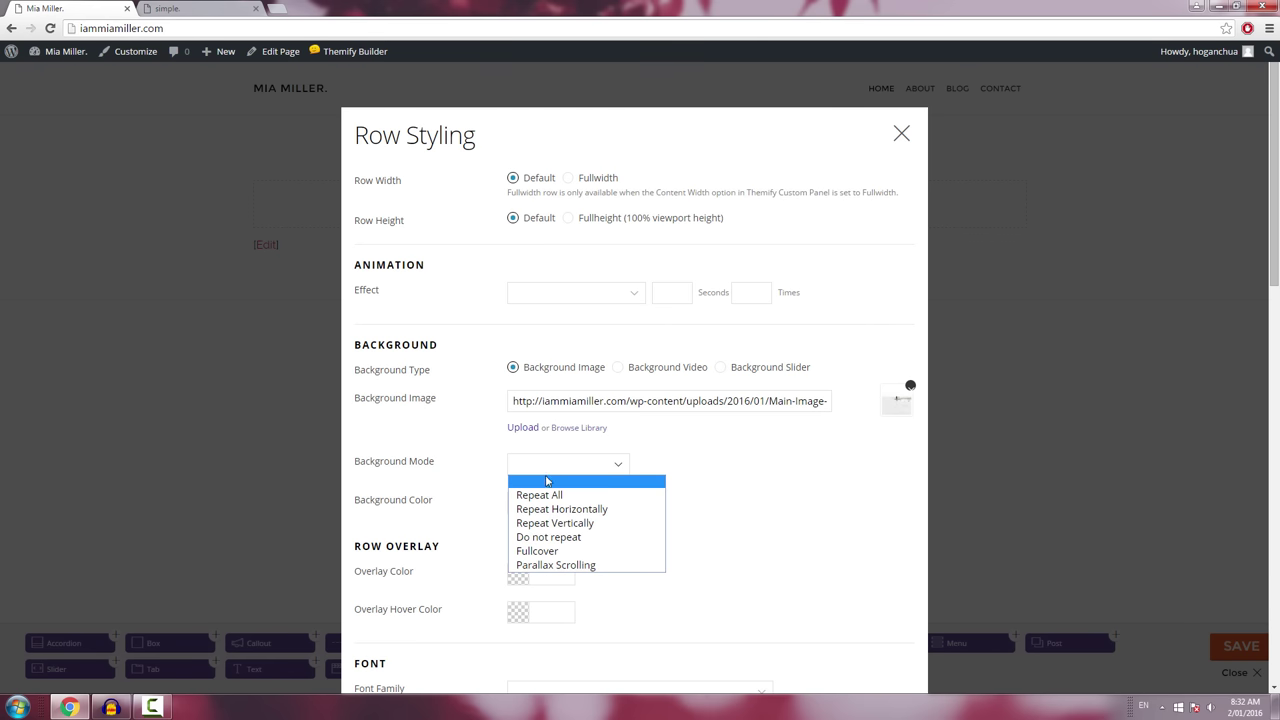
left_click(540, 552)
left_click(578, 466)
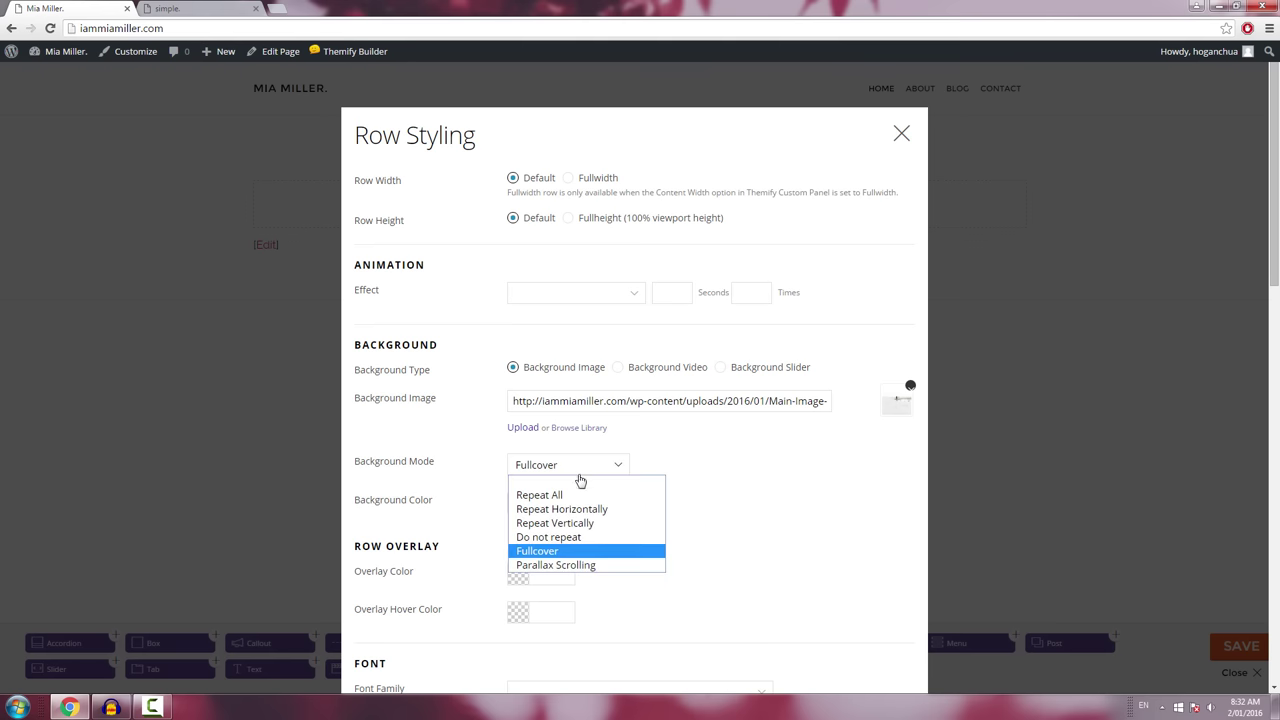
left_click(561, 552)
scroll(725, 437, "down", 5)
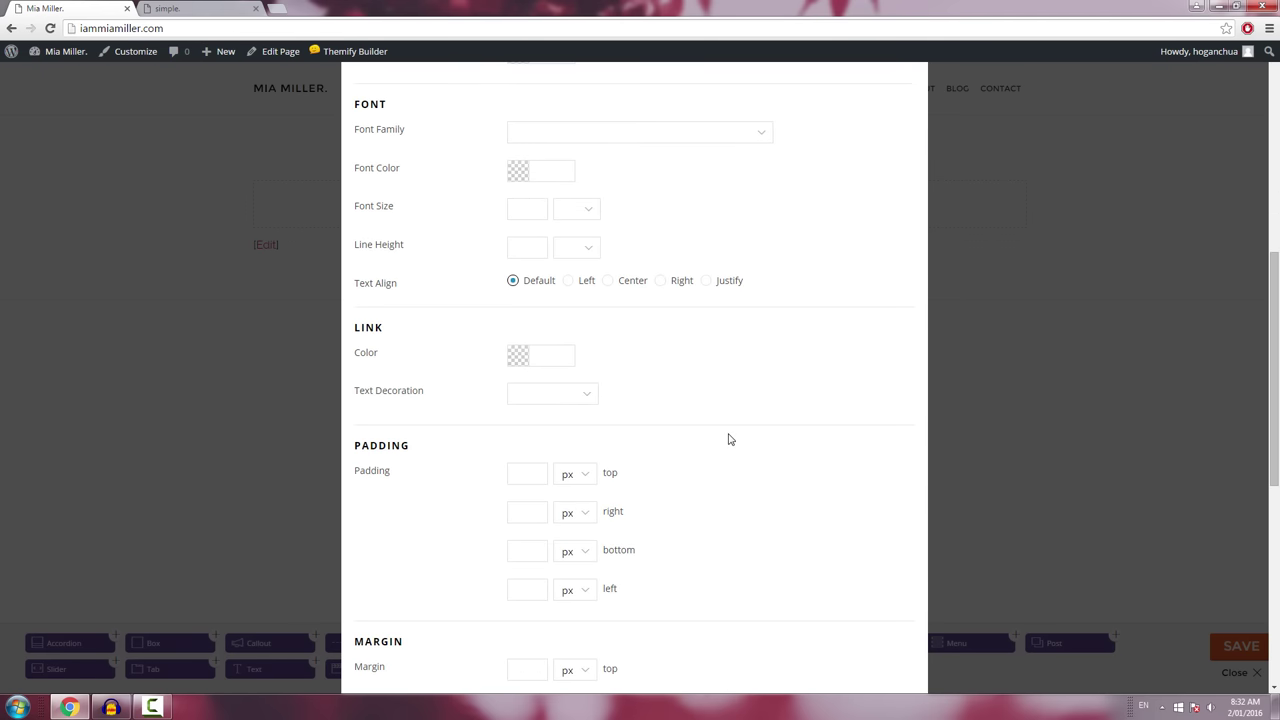
scroll(728, 439, "down", 5)
left_click(883, 669)
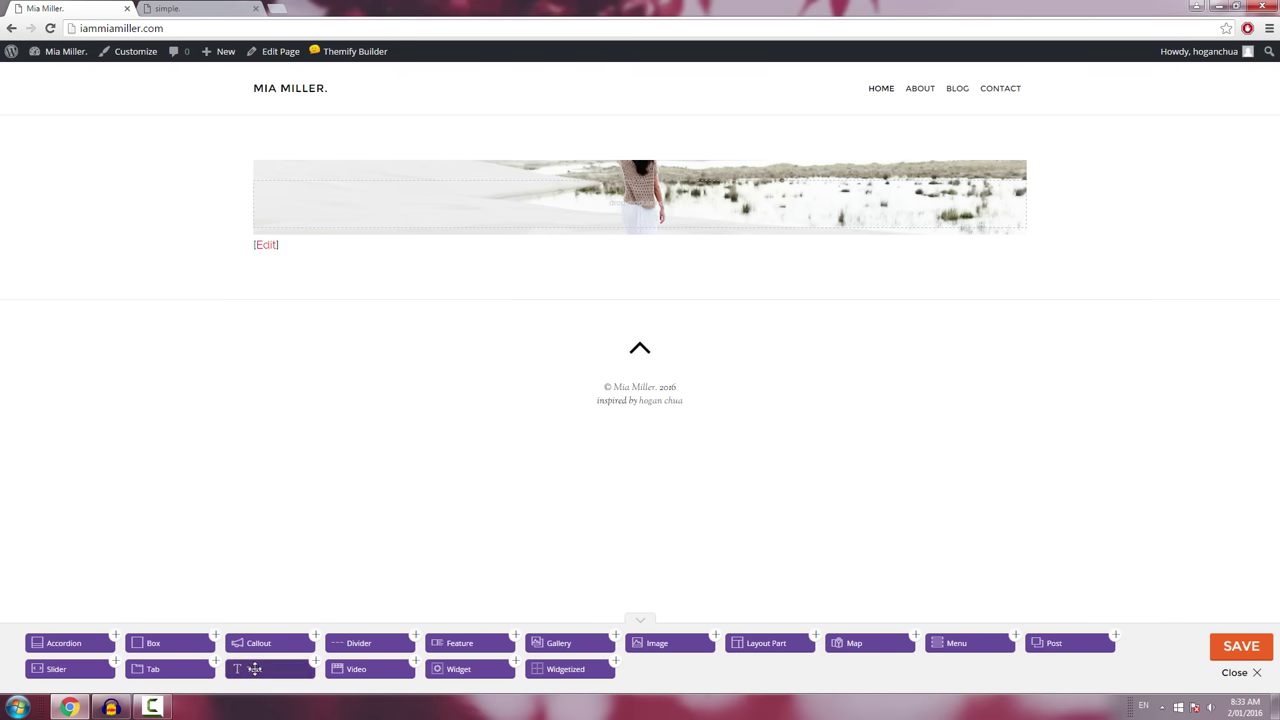
Drop a Text module into the banner row and start an icon shortcode.
left_click_drag(255, 669, 646, 212)
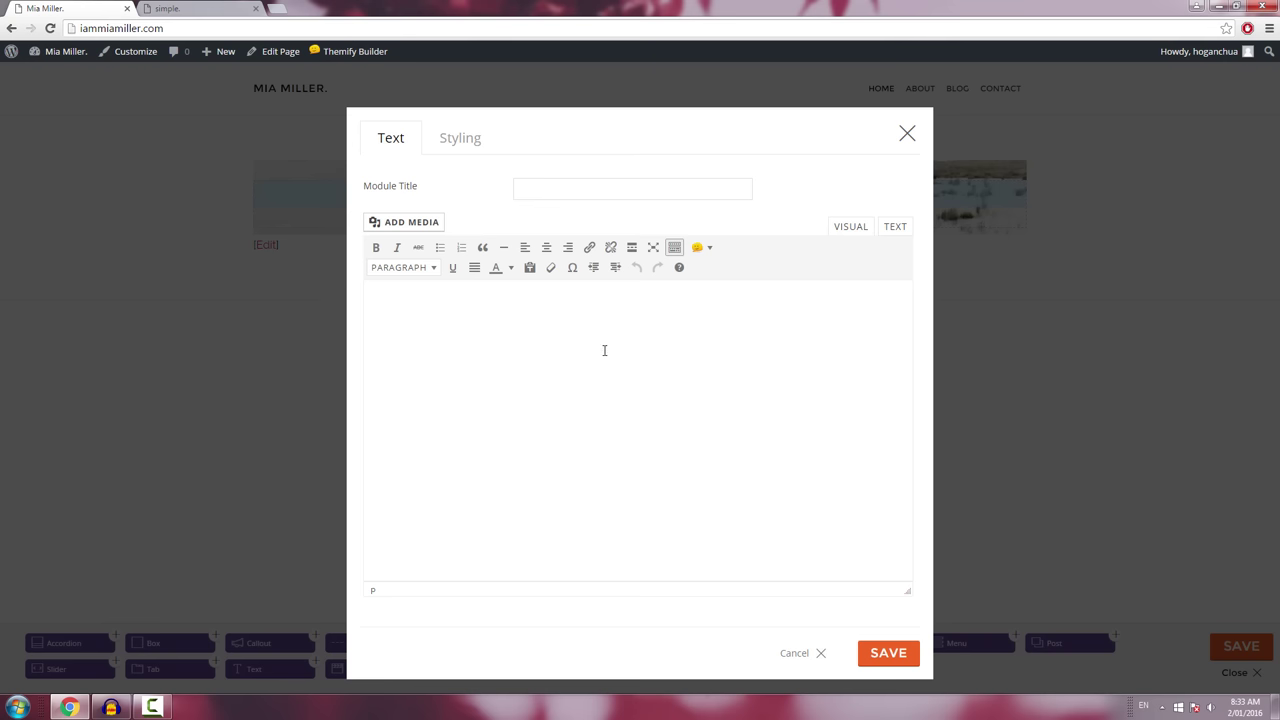
left_click(700, 247)
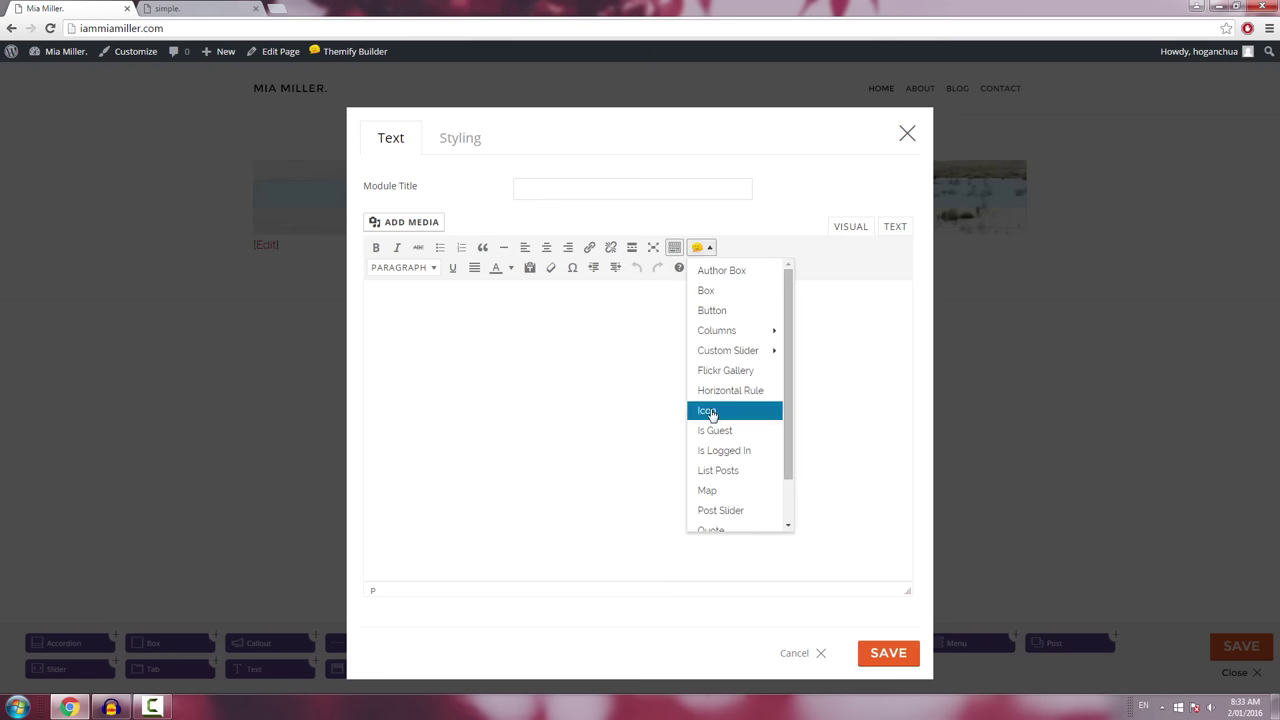
left_click(709, 411)
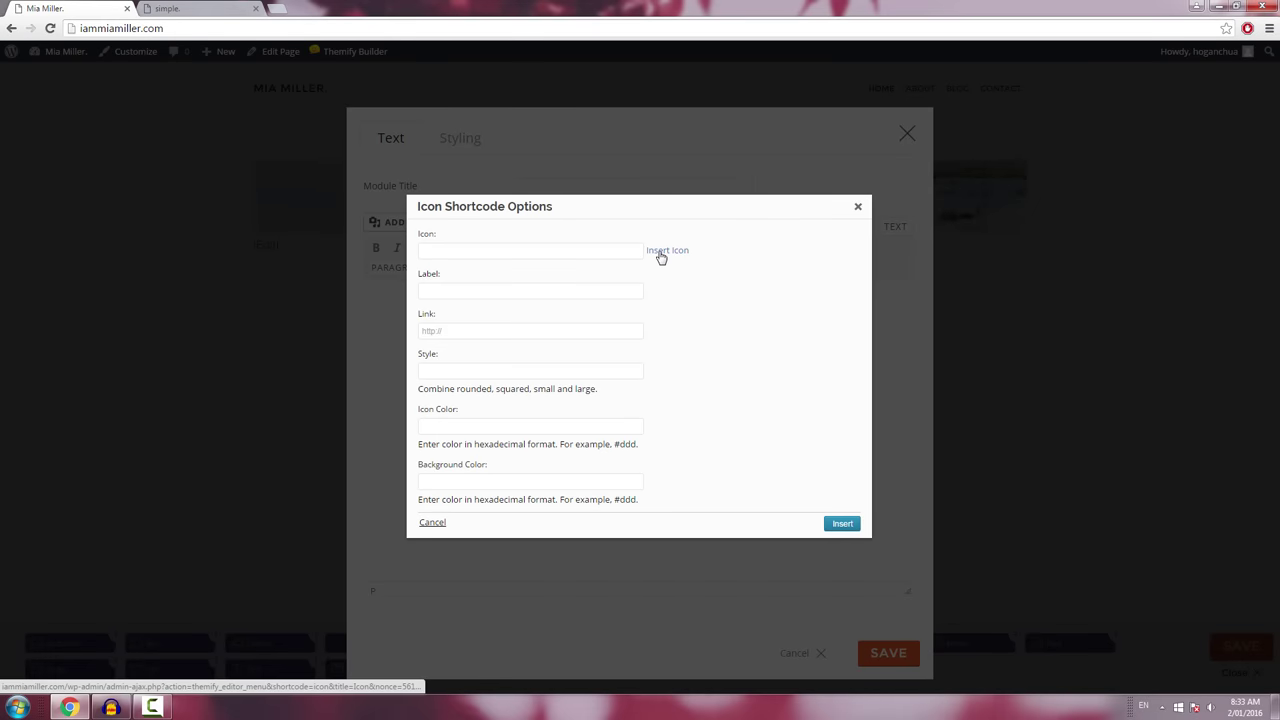
Pick the microphone-slash icon, then begin overwriting its name in the Icon field.
left_click(658, 255)
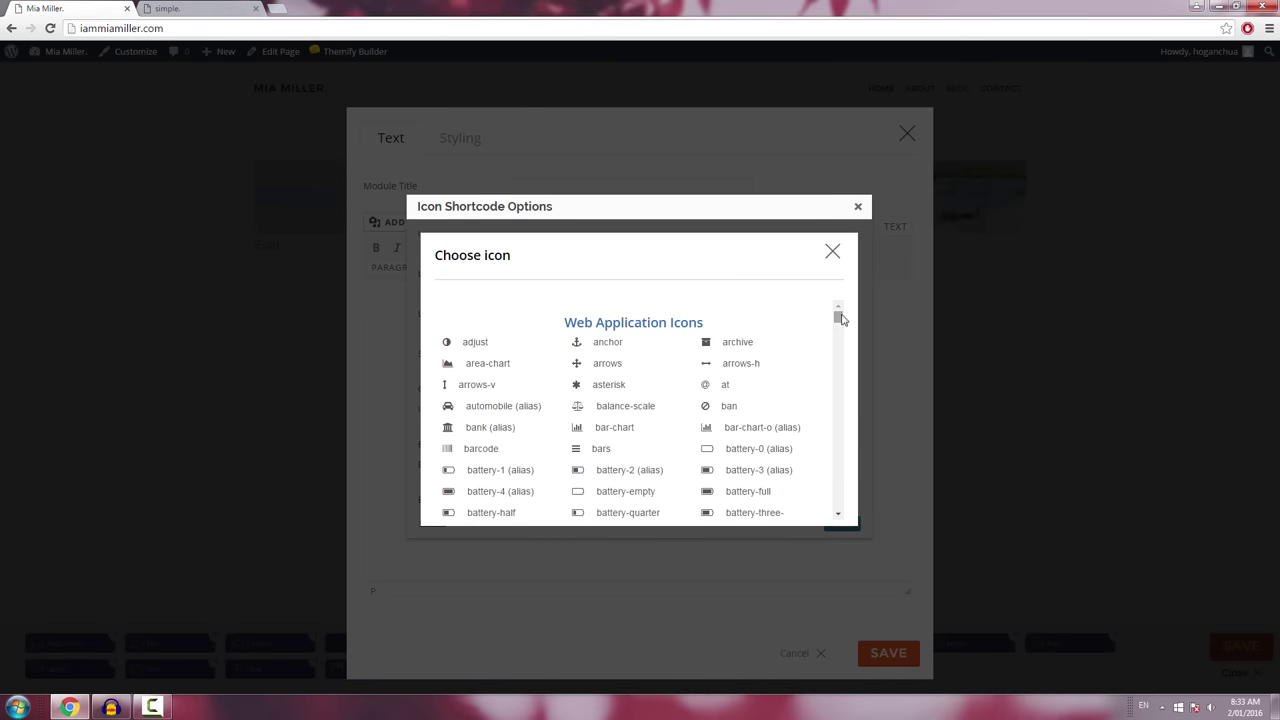
left_click_drag(841, 318, 837, 375)
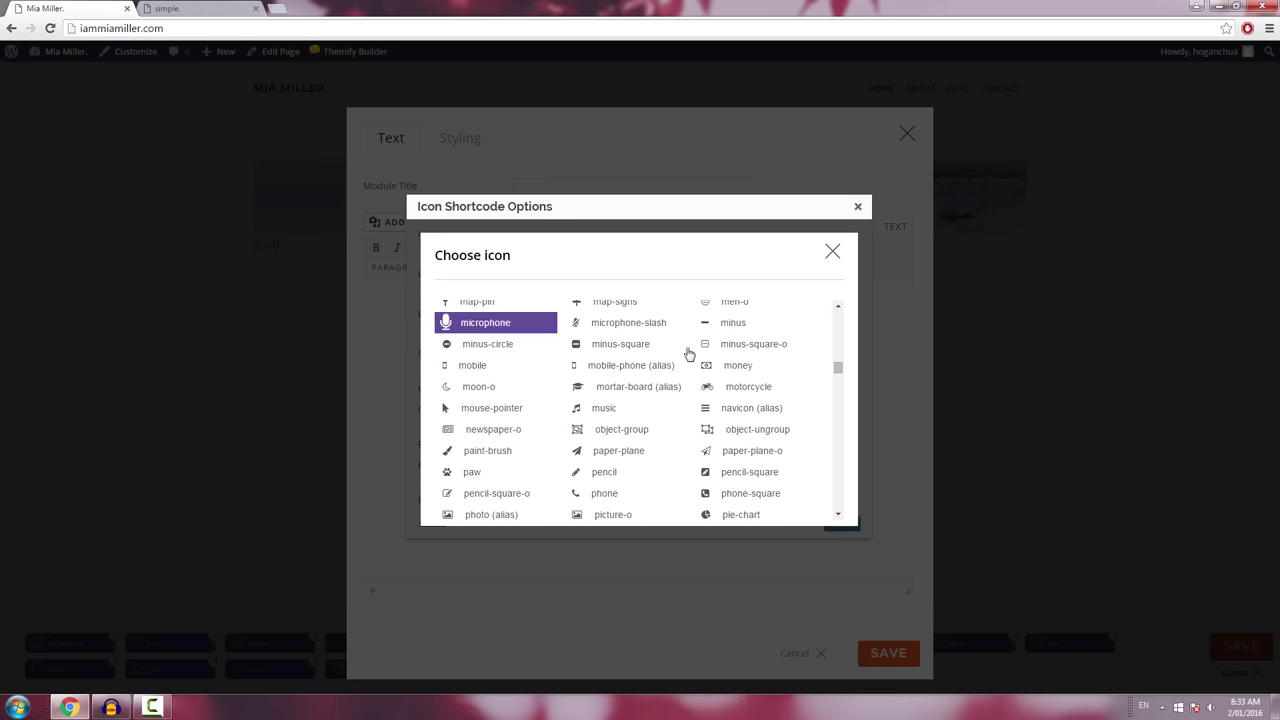
left_click(856, 214)
left_click(541, 252)
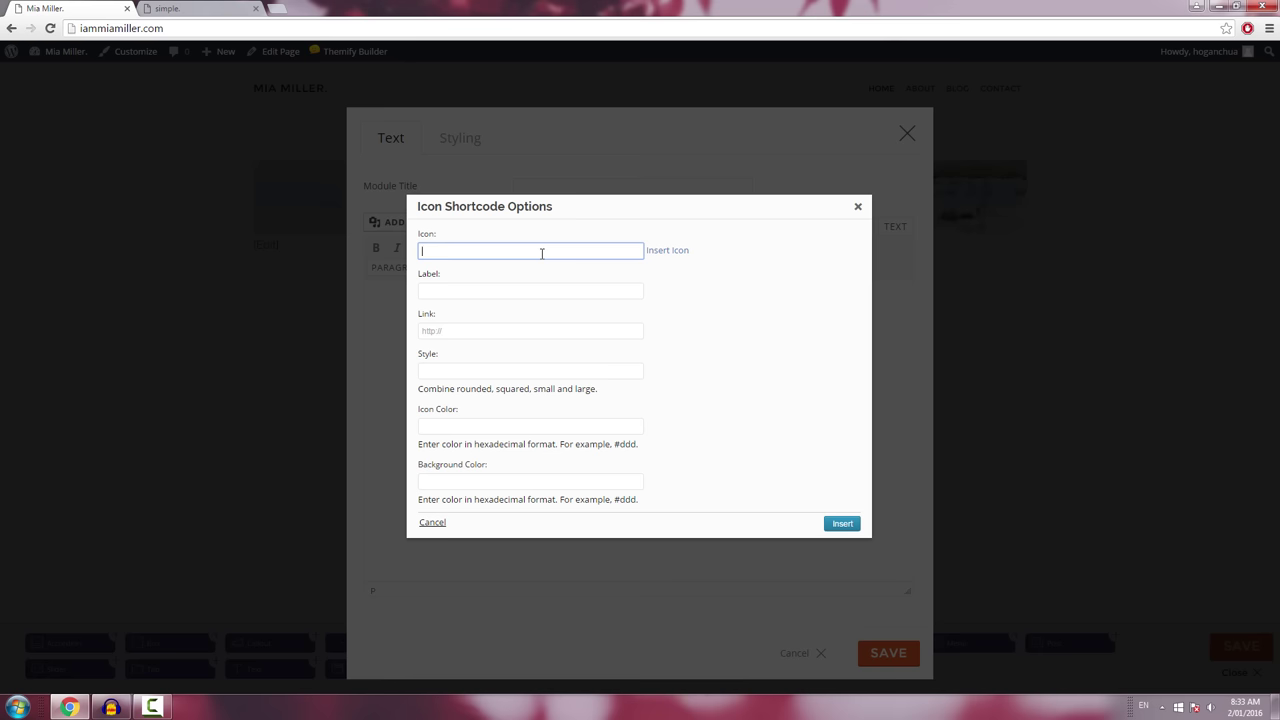
left_click(668, 254)
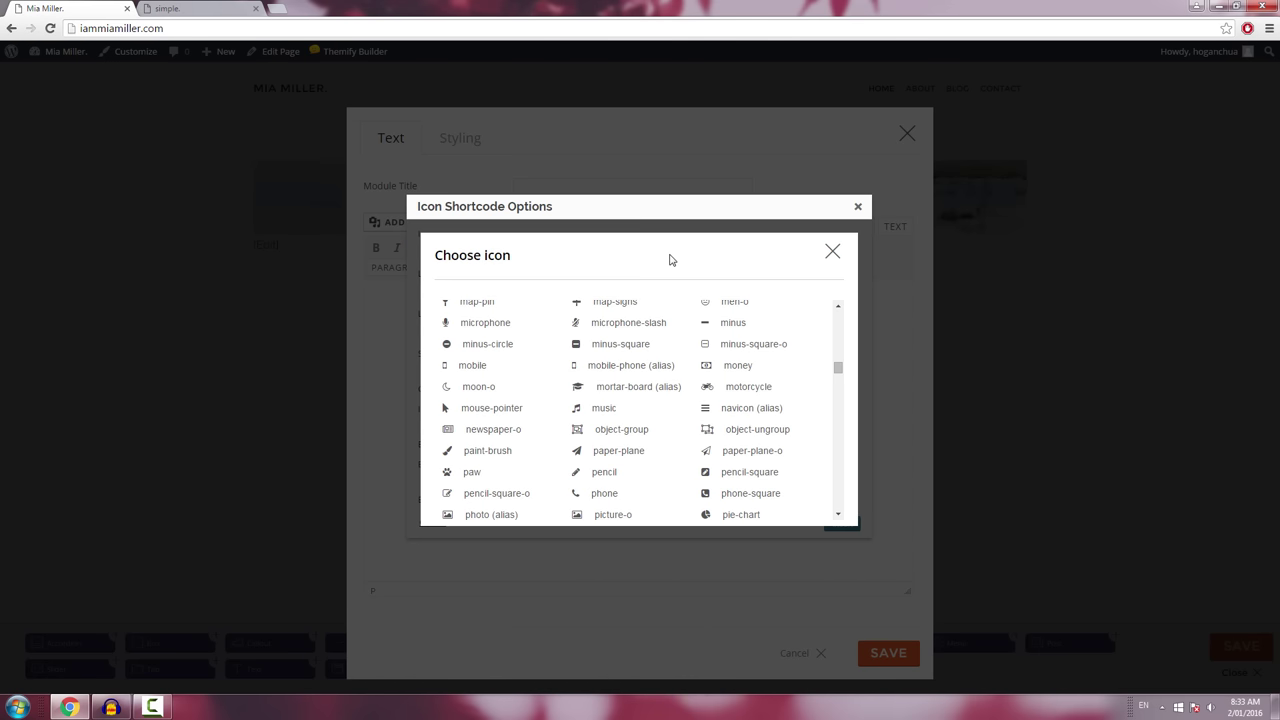
left_click(638, 326)
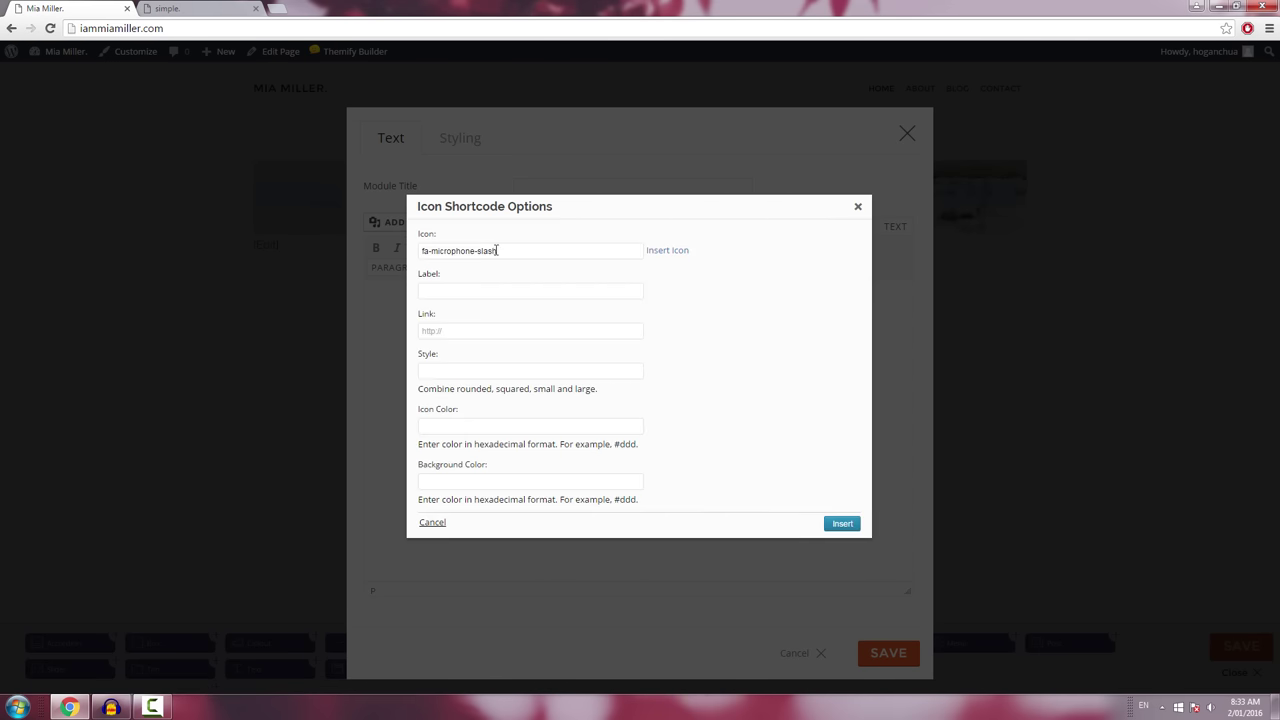
left_click_drag(521, 251, 434, 251)
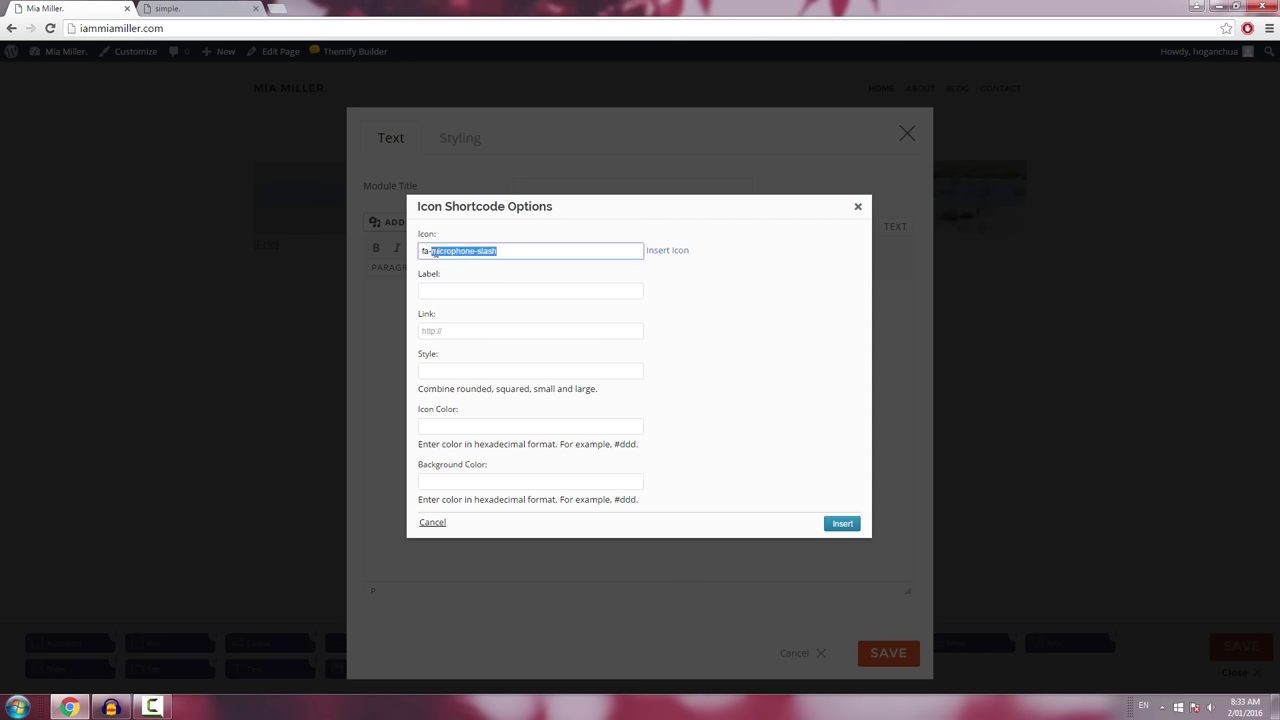
type("a-angle-double-down")
Link the icon to the site's homepage URL with #row2.
left_click(104, 28)
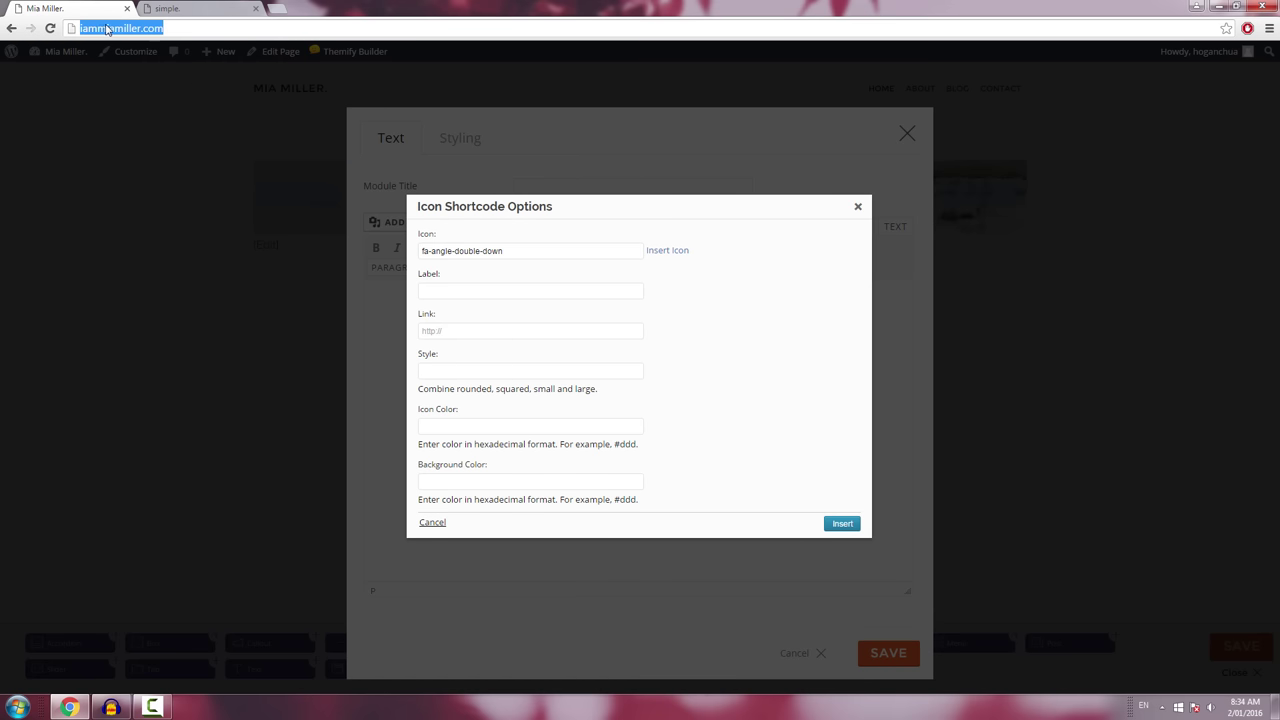
right_click(105, 31)
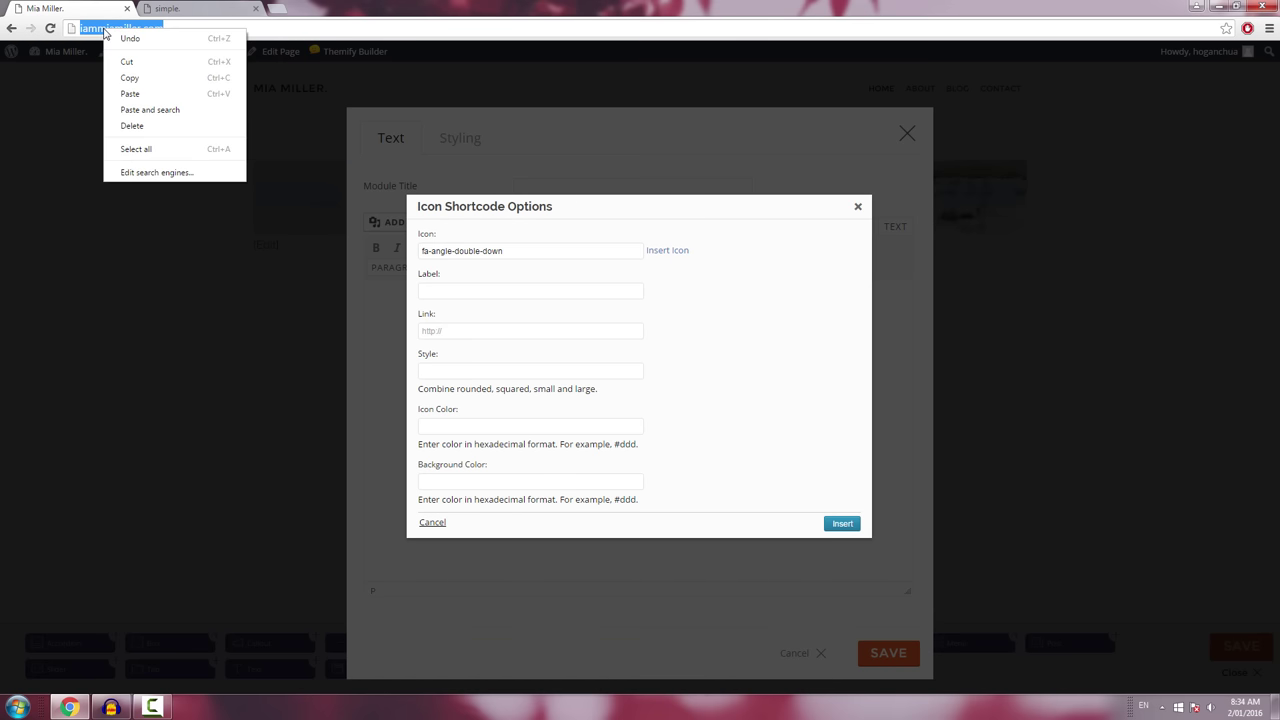
left_click(128, 77)
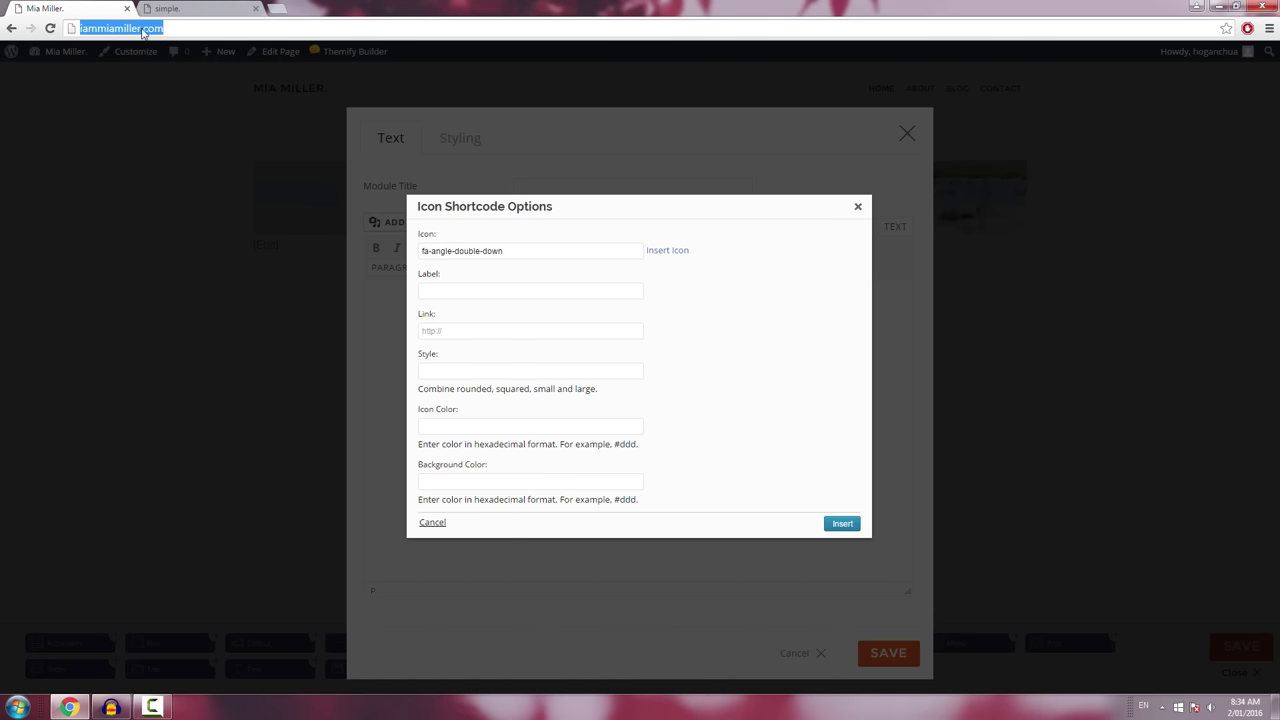
right_click(436, 330)
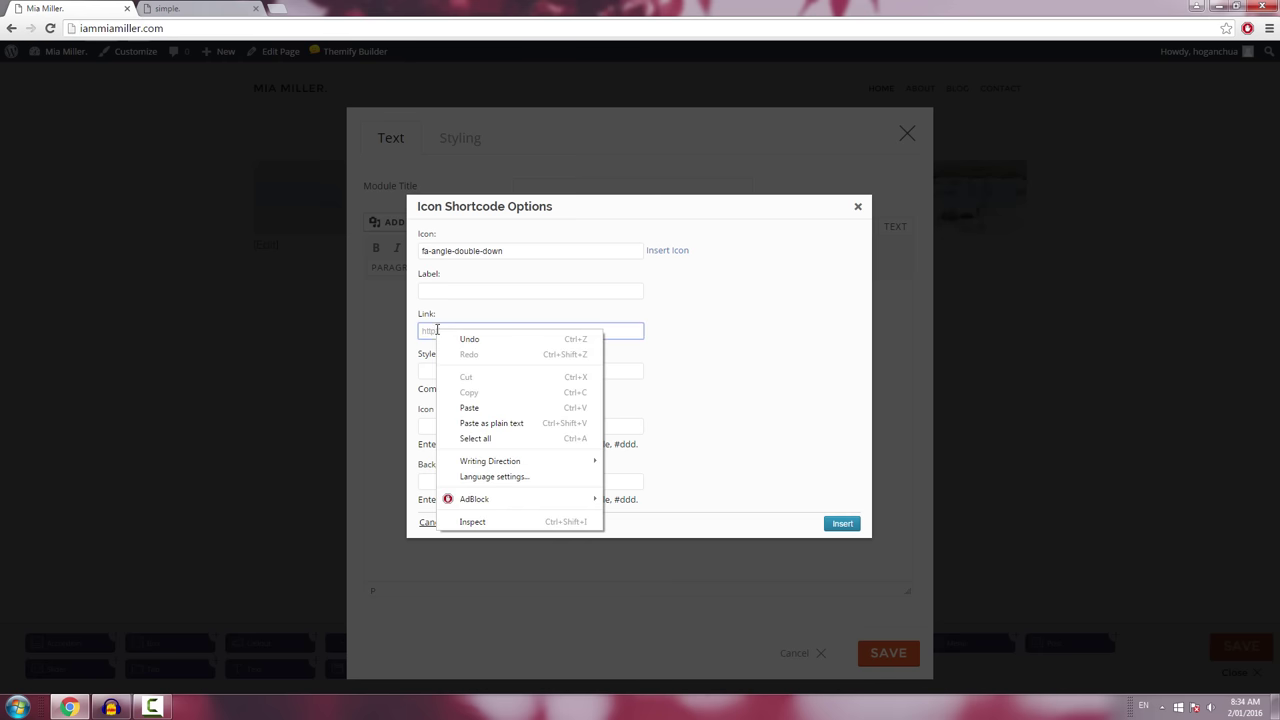
left_click(490, 423)
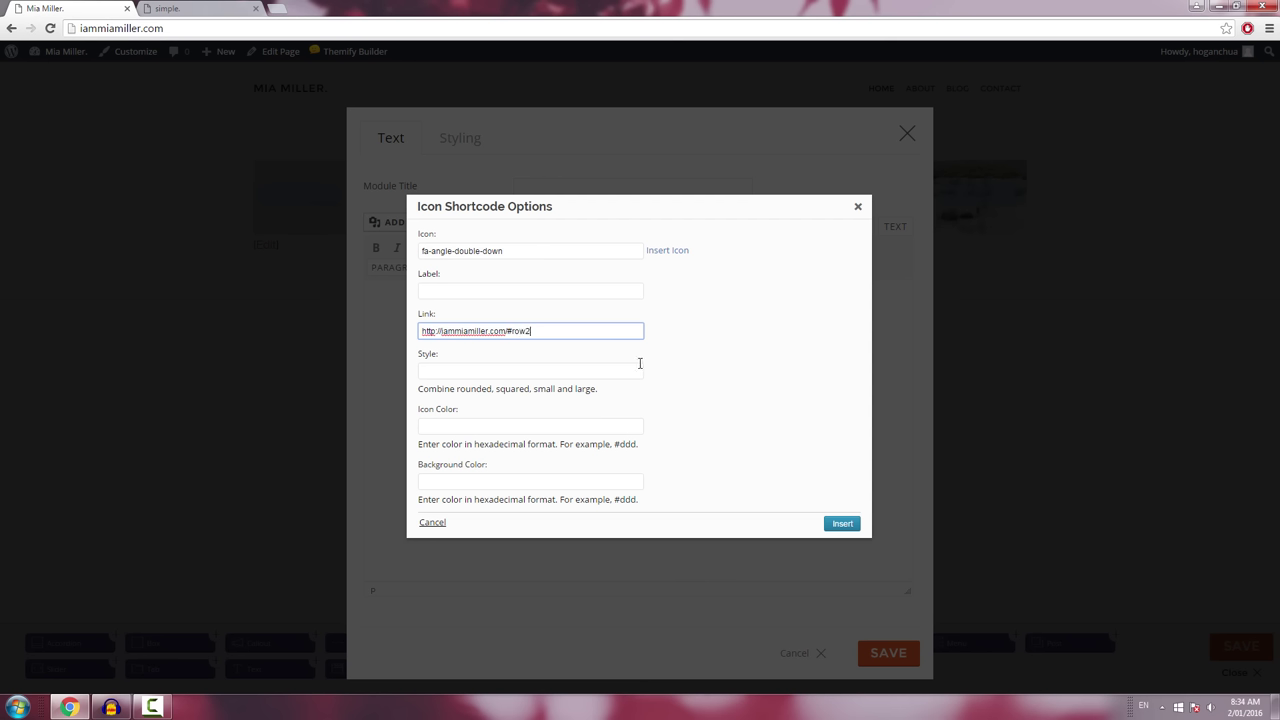
Set the icon style to large and its colour to #000000.
left_click(514, 375)
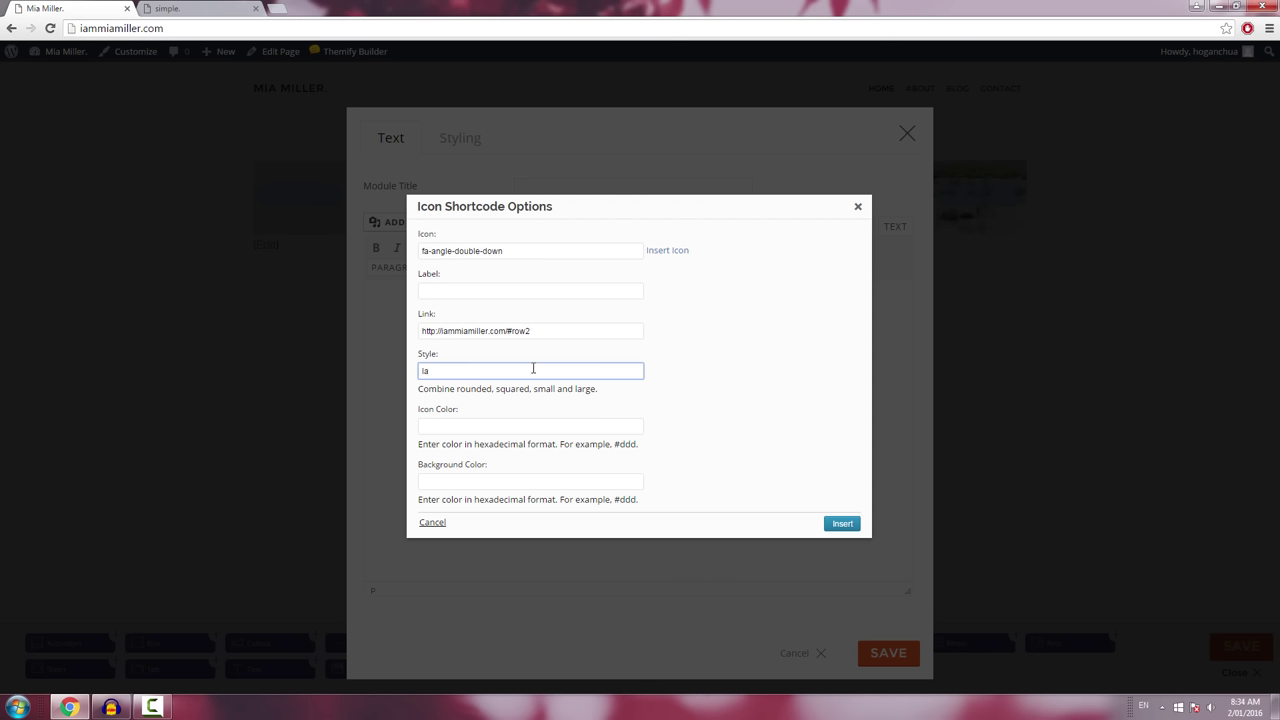
left_click(480, 427)
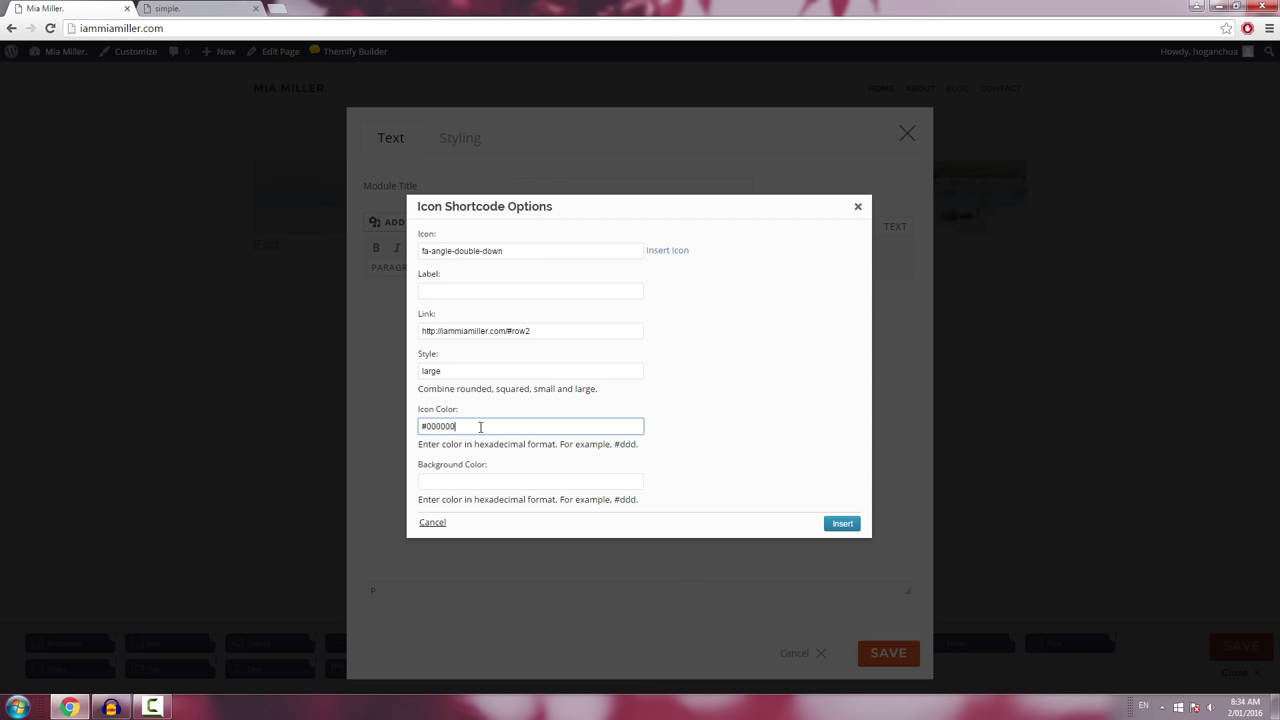
left_click(277, 9)
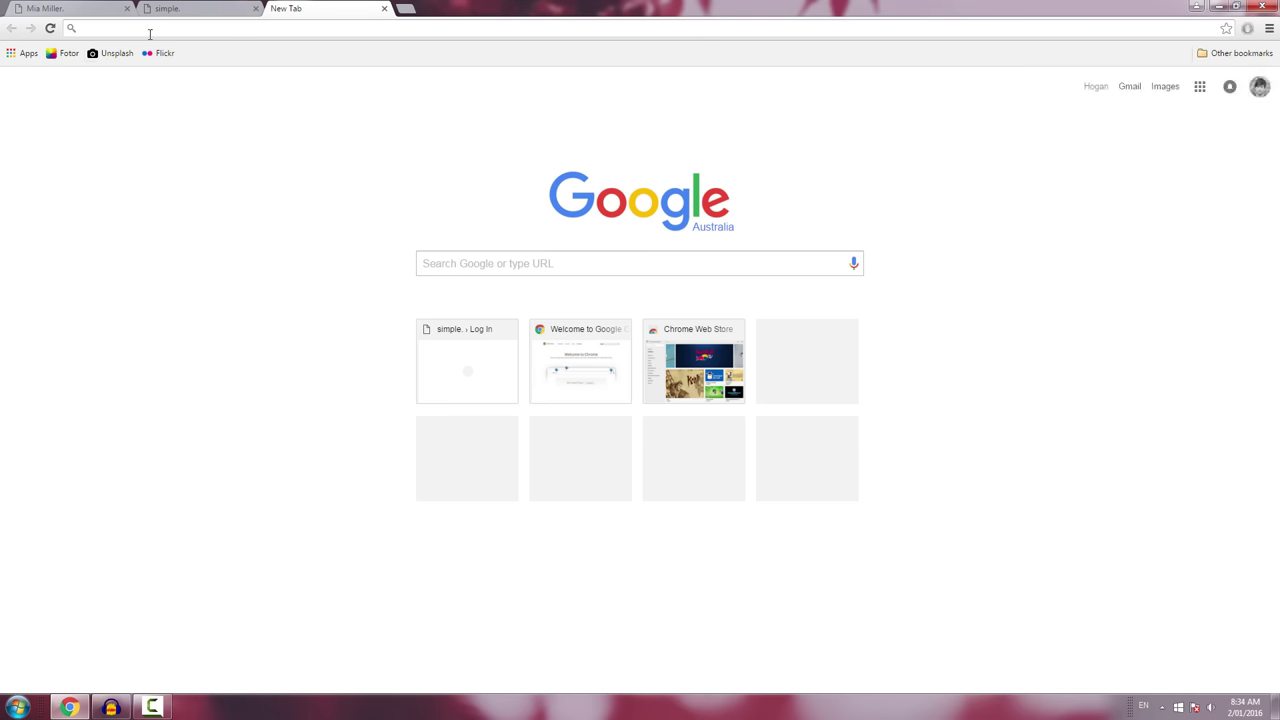
Search Google for 'color picker' and open ColorPicker.com.
type("color pi")
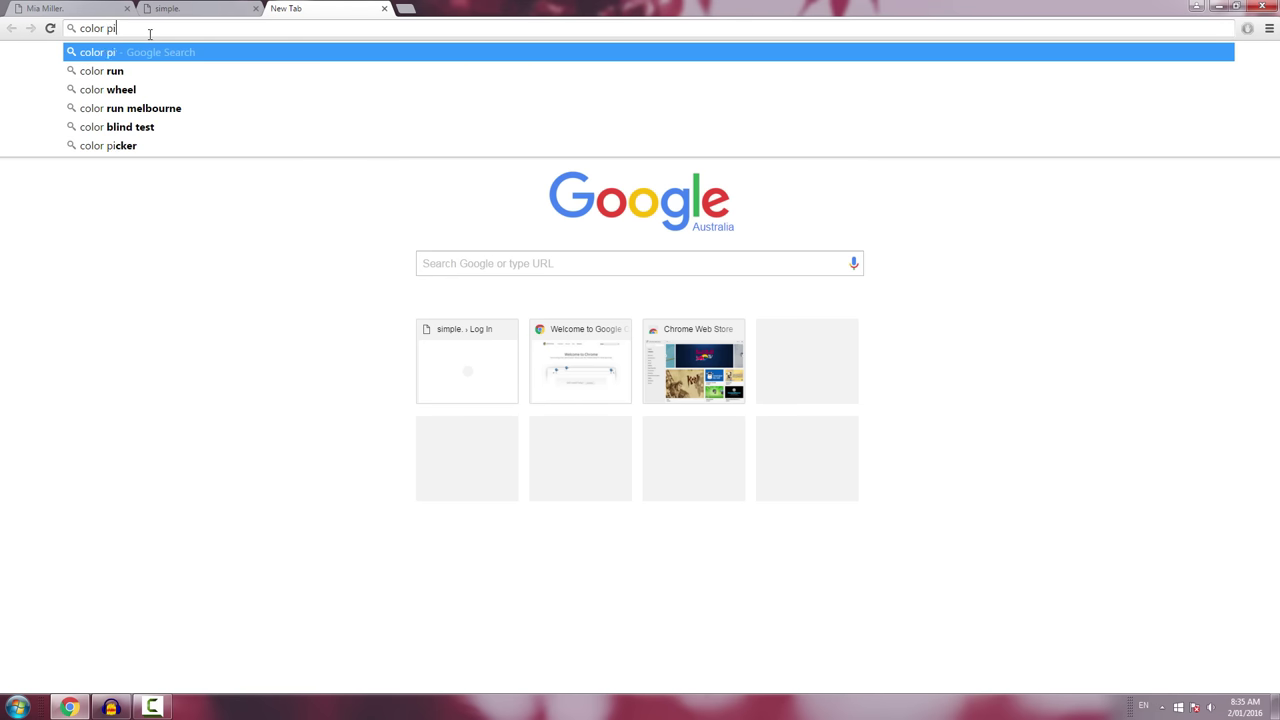
type("cker")
key("Return")
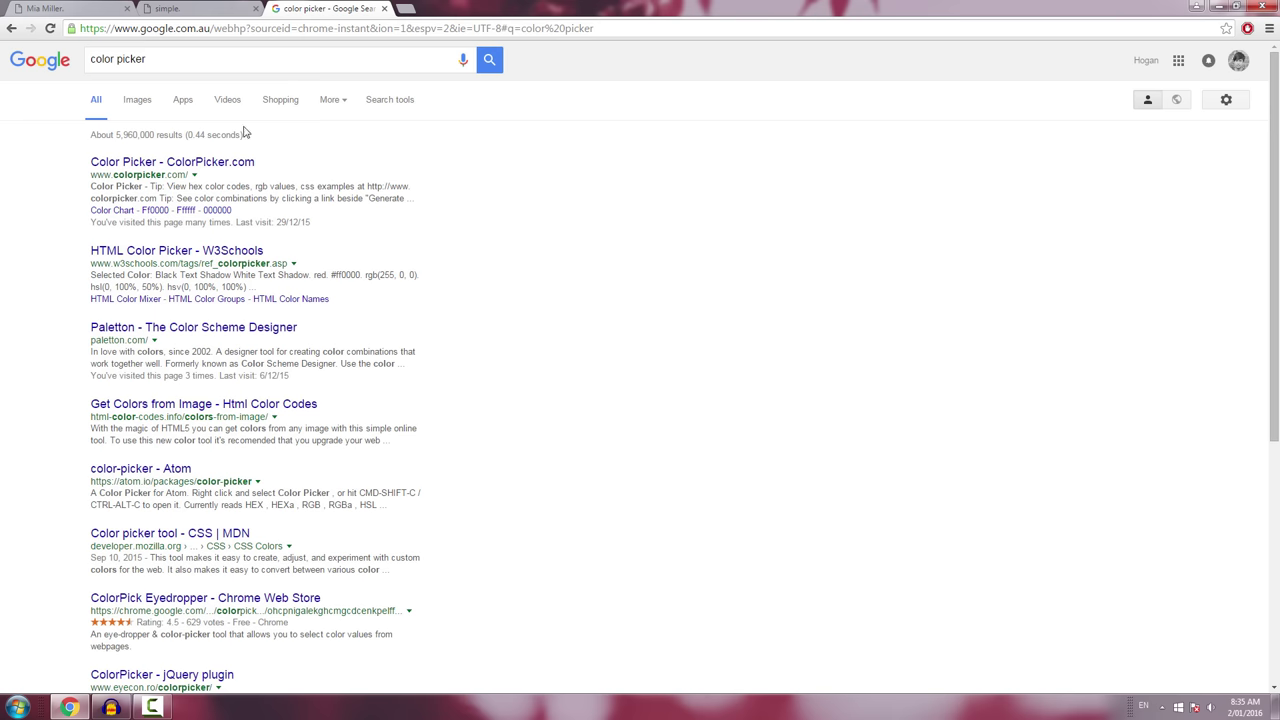
left_click(215, 165)
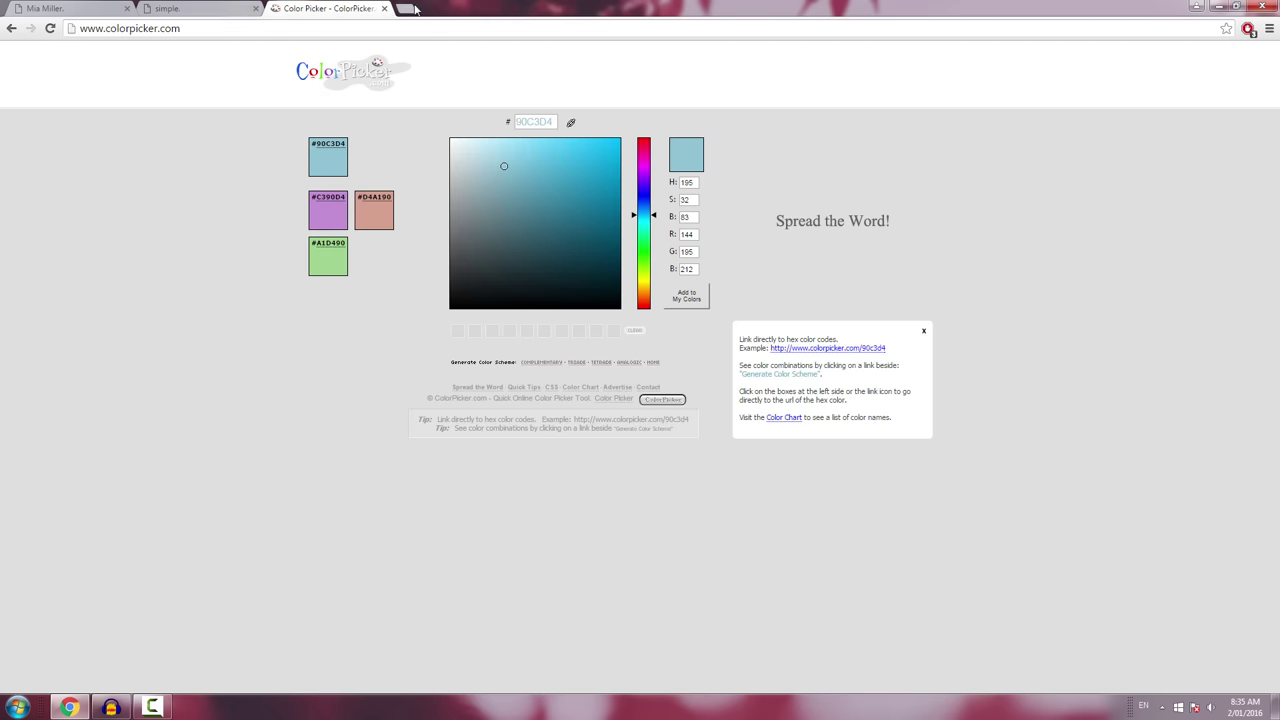
left_click(405, 9)
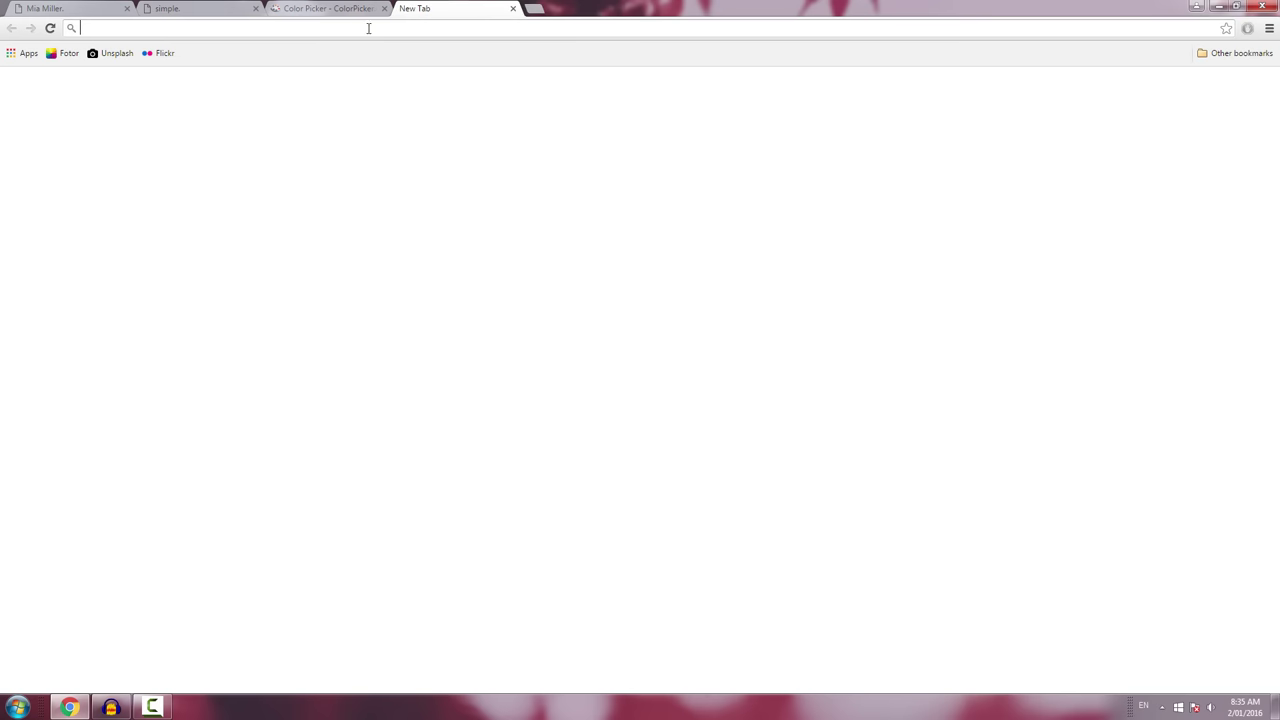
left_click(320, 9)
Pick pure black, copy its hex 000000, and return to the Mia Miller tab.
left_click(464, 221)
left_click(449, 248)
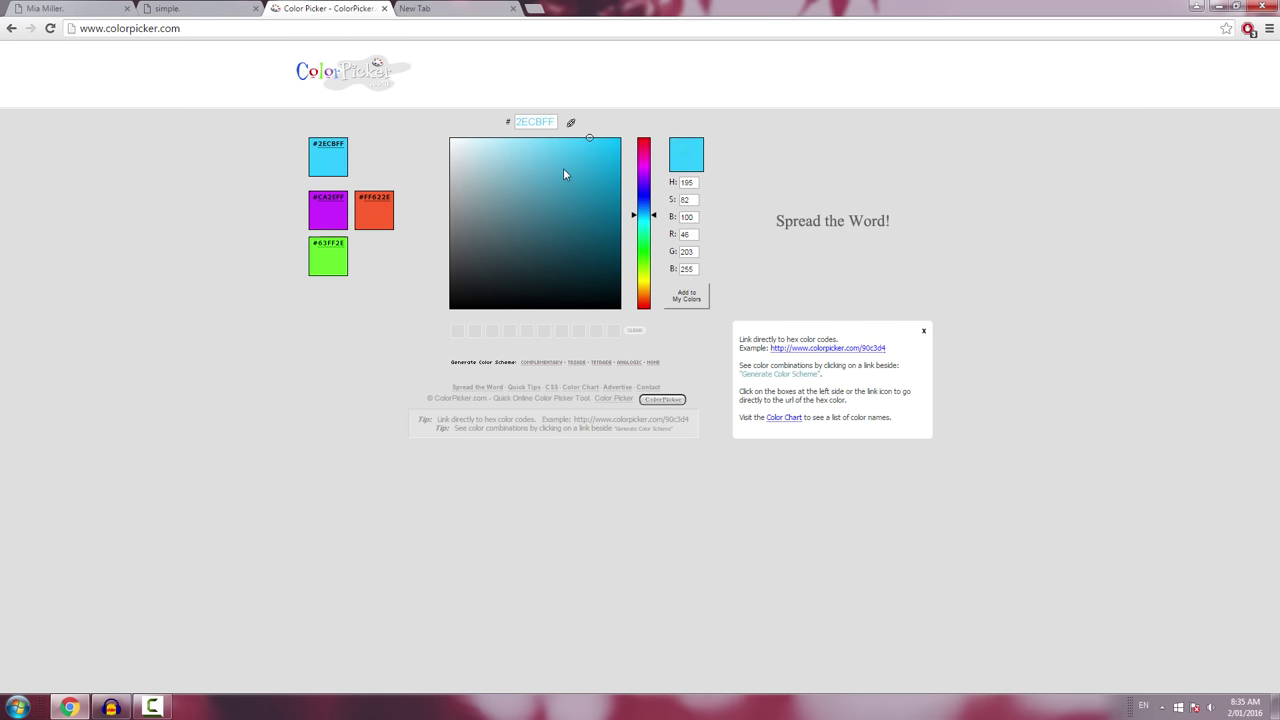
left_click_drag(504, 217, 329, 377)
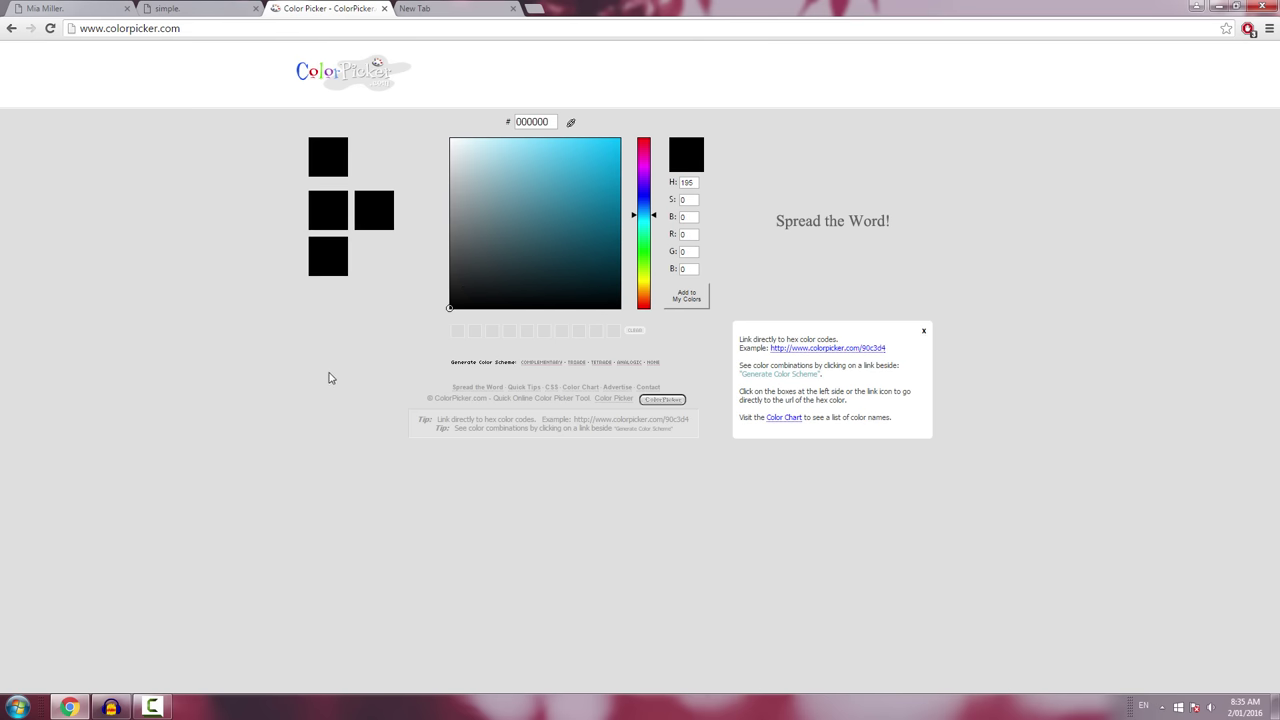
double_click(535, 121)
right_click(533, 121)
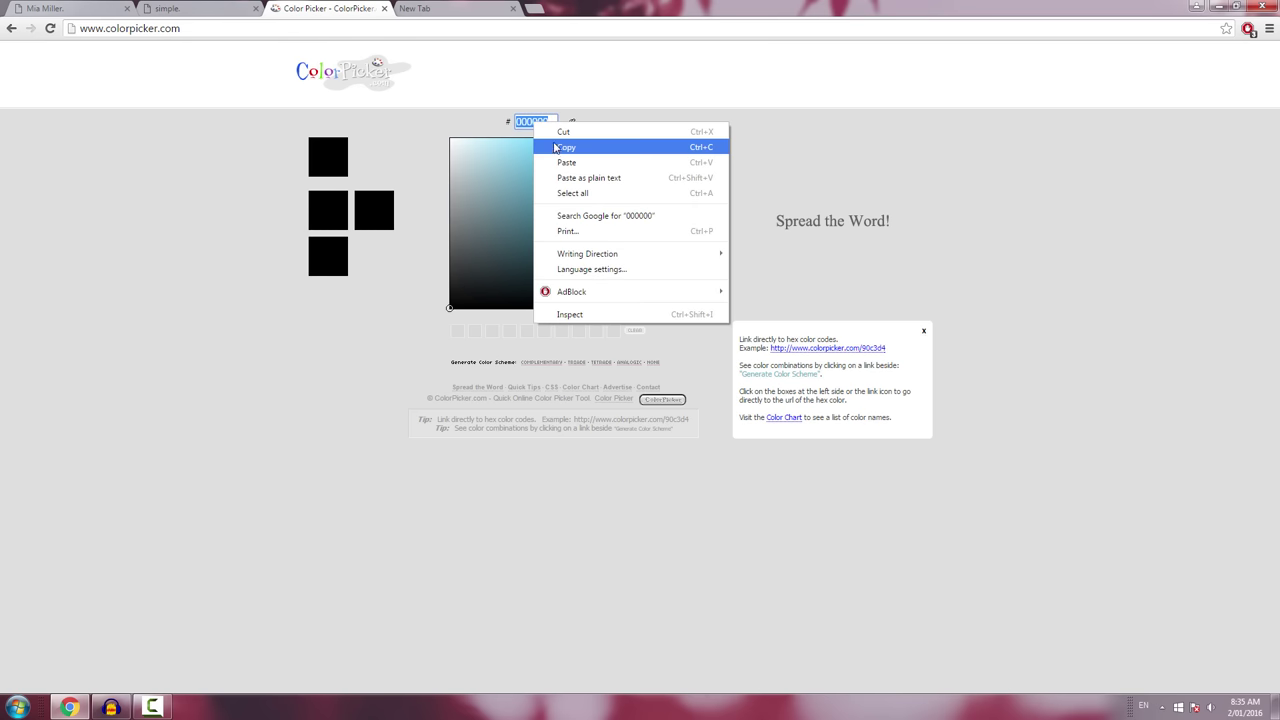
left_click(557, 147)
left_click(210, 7)
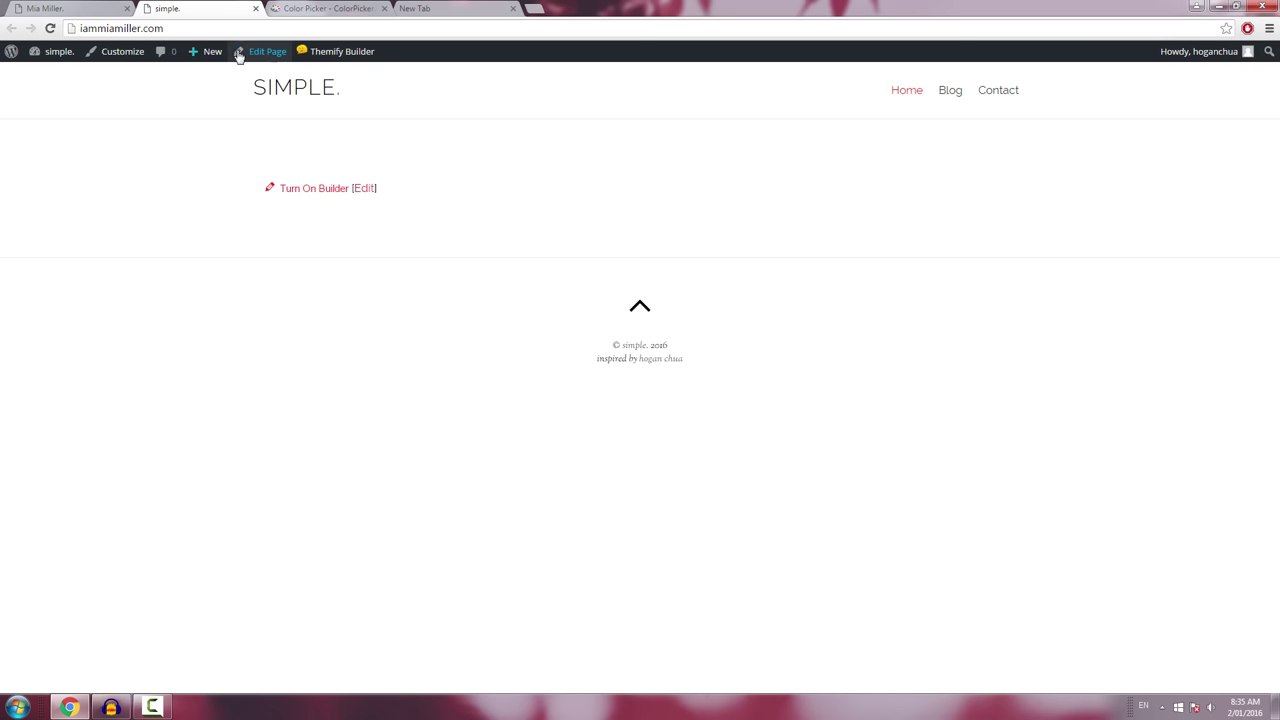
left_click(70, 8)
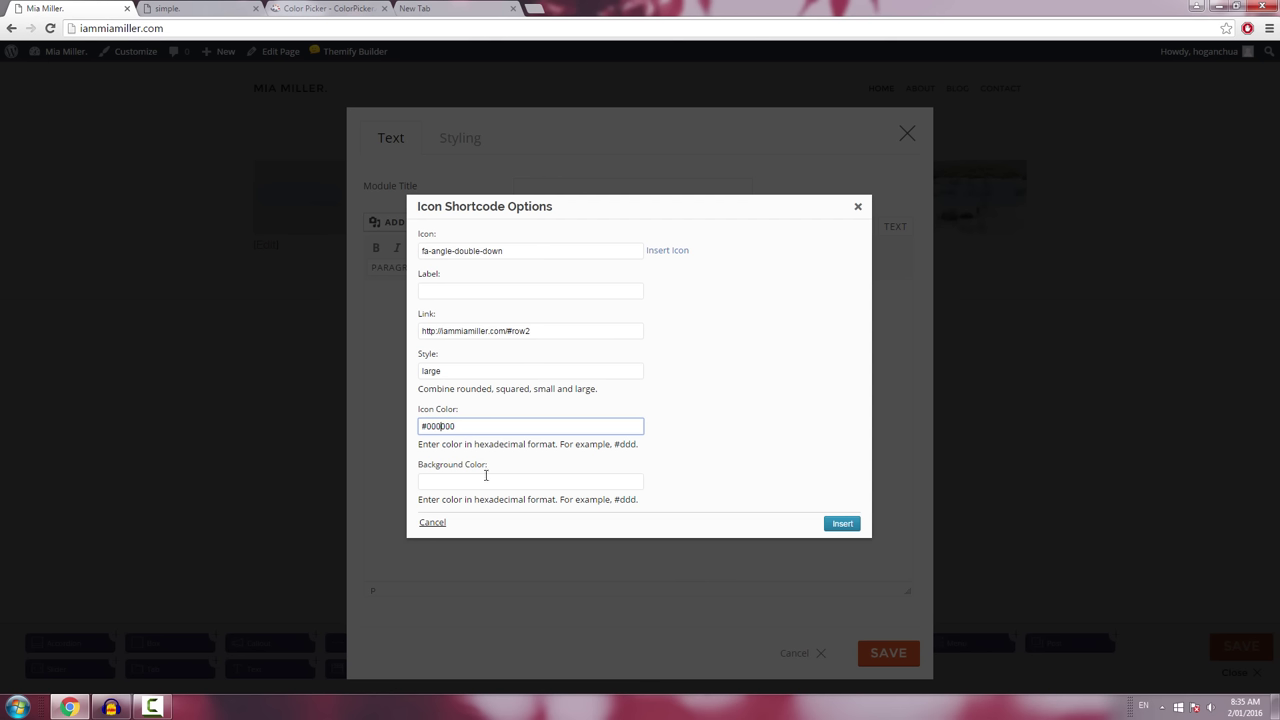
Insert the angle-double-down icon shortcode into the Text module.
left_click(853, 525)
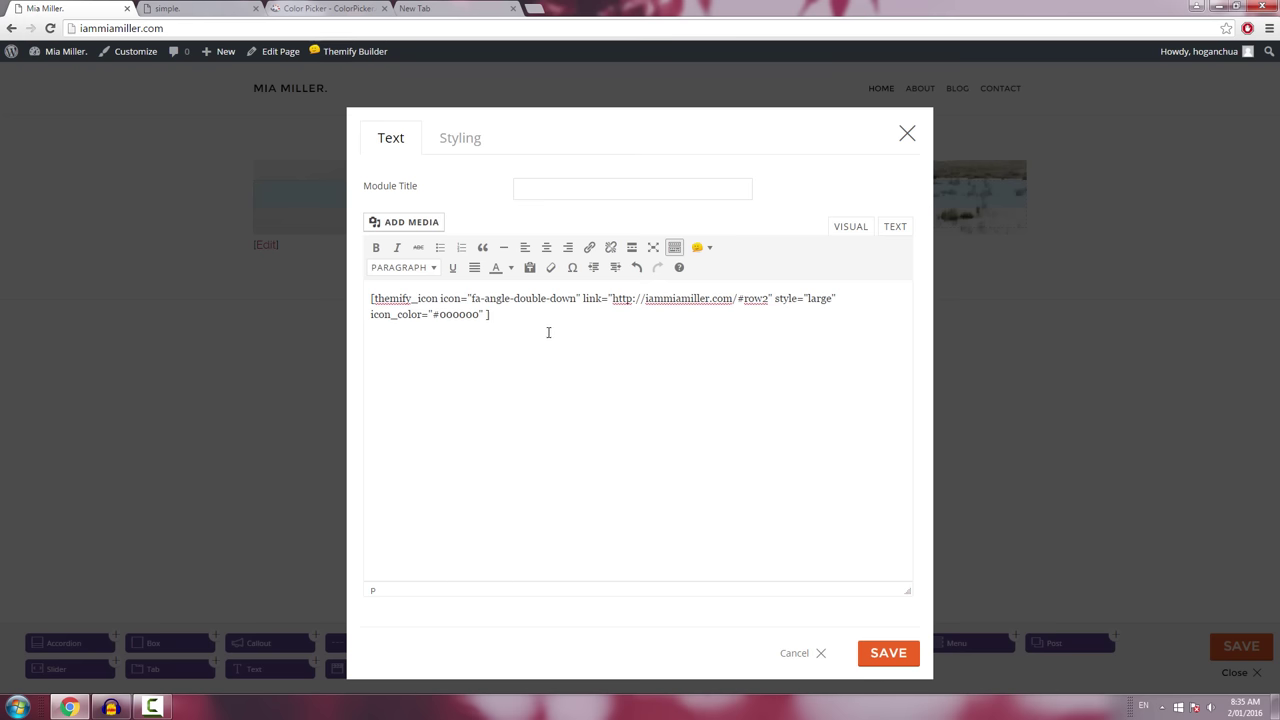
left_click(462, 147)
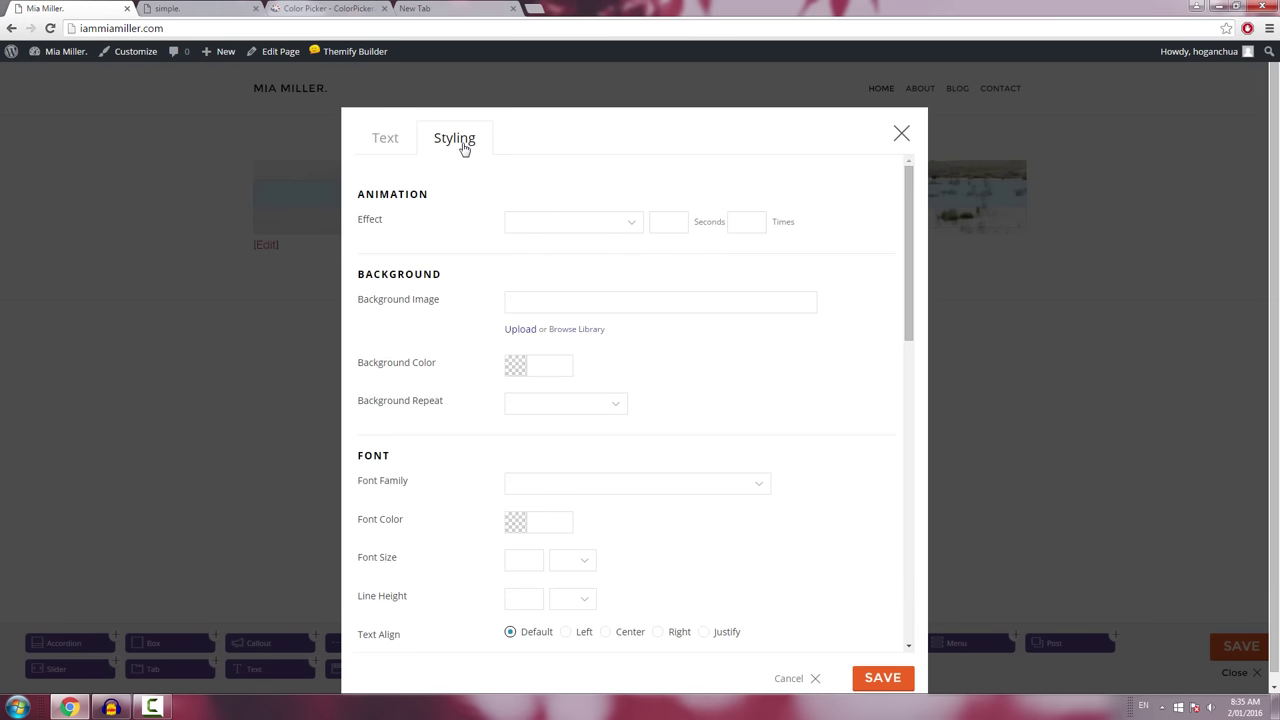
scroll(625, 425, "down", 2)
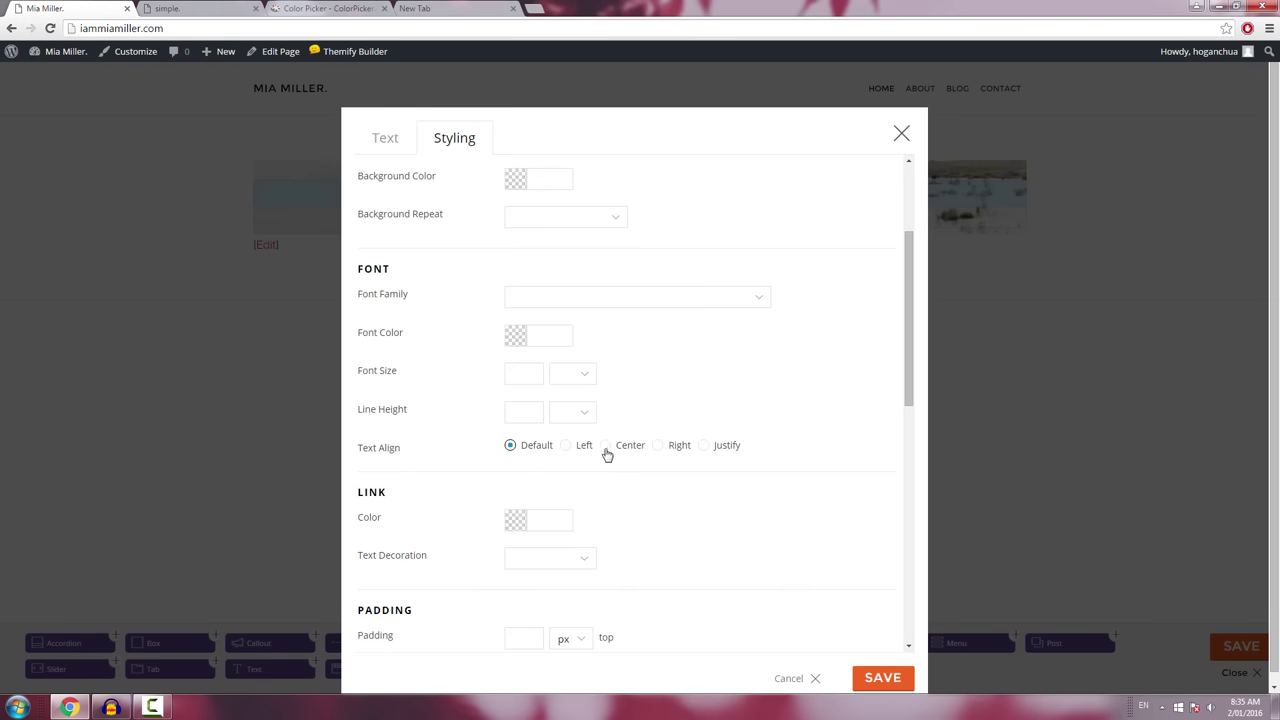
left_click(386, 148)
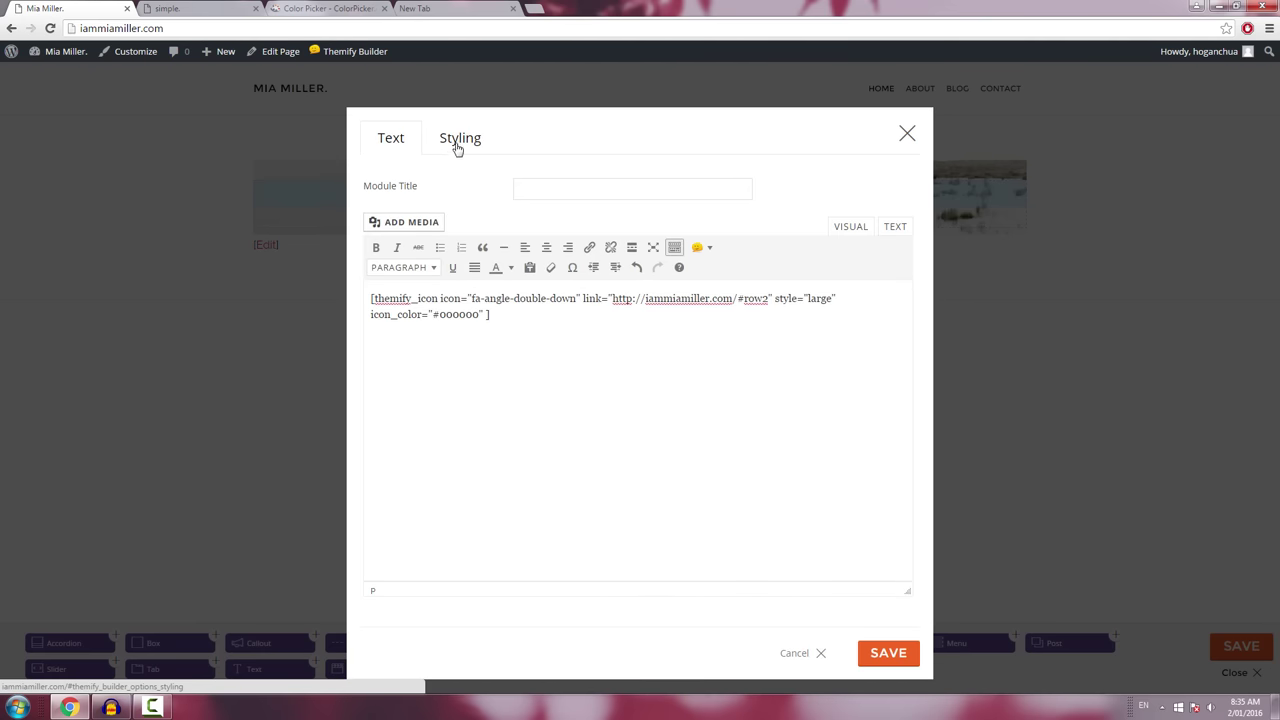
left_click_drag(523, 320, 351, 297)
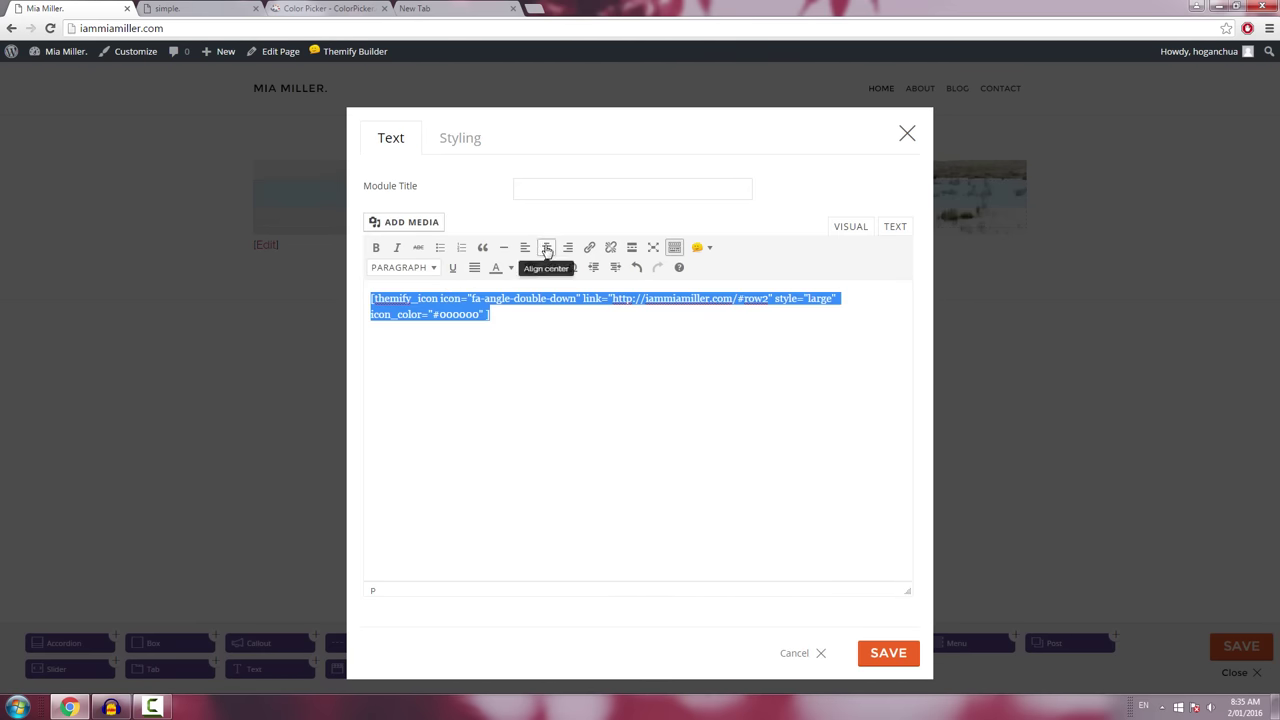
Set the module's Text Align to Center and save it.
left_click(460, 137)
scroll(583, 394, "down", 3)
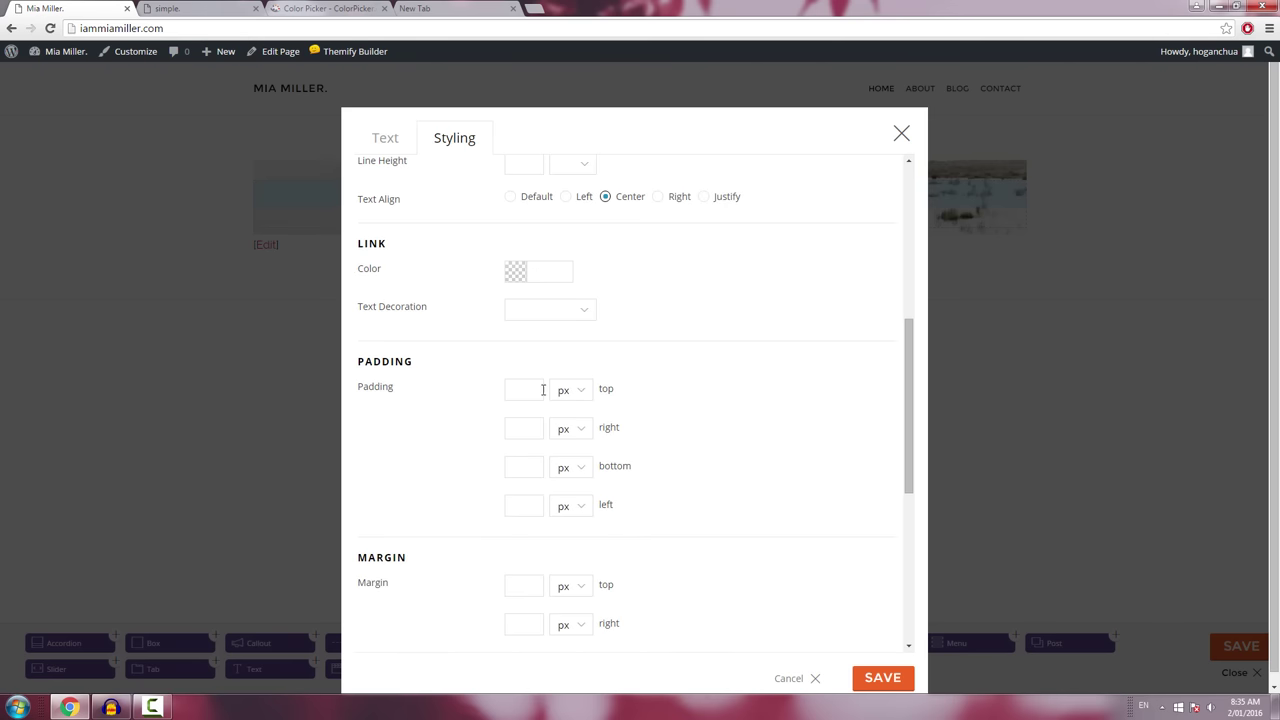
left_click(866, 688)
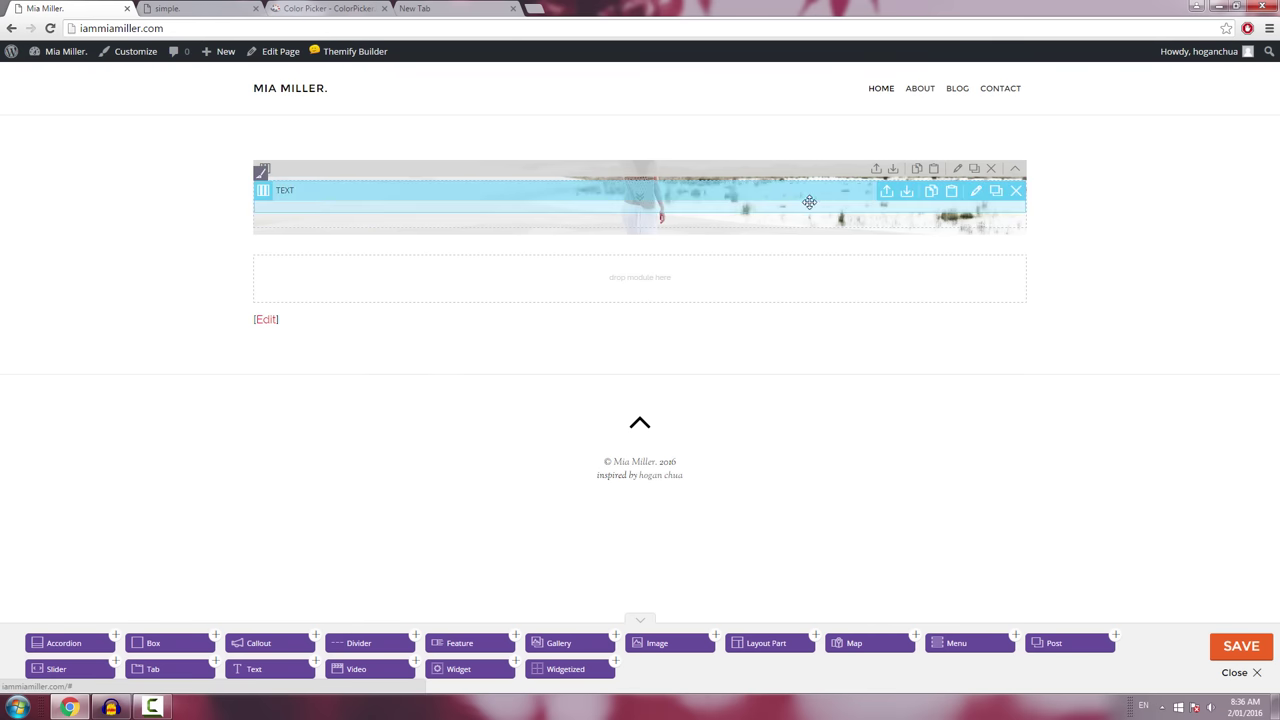
double_click(682, 228)
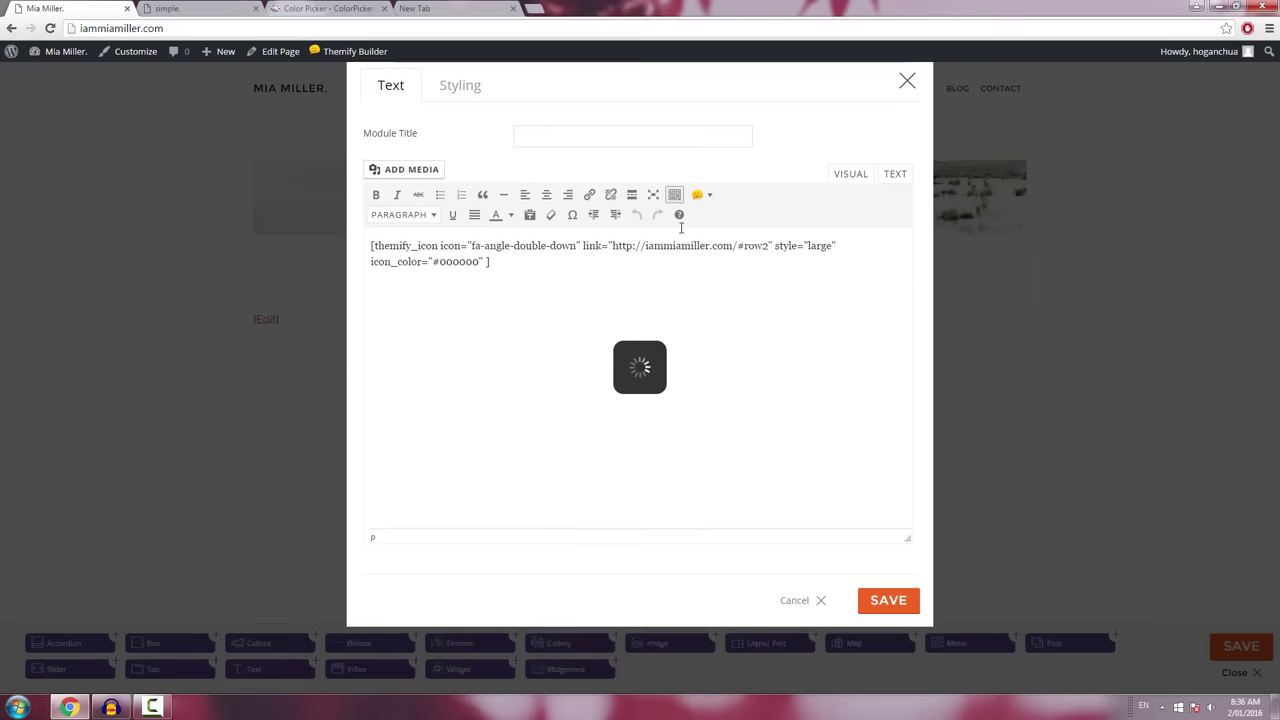
left_click(470, 143)
scroll(528, 394, "down", 4)
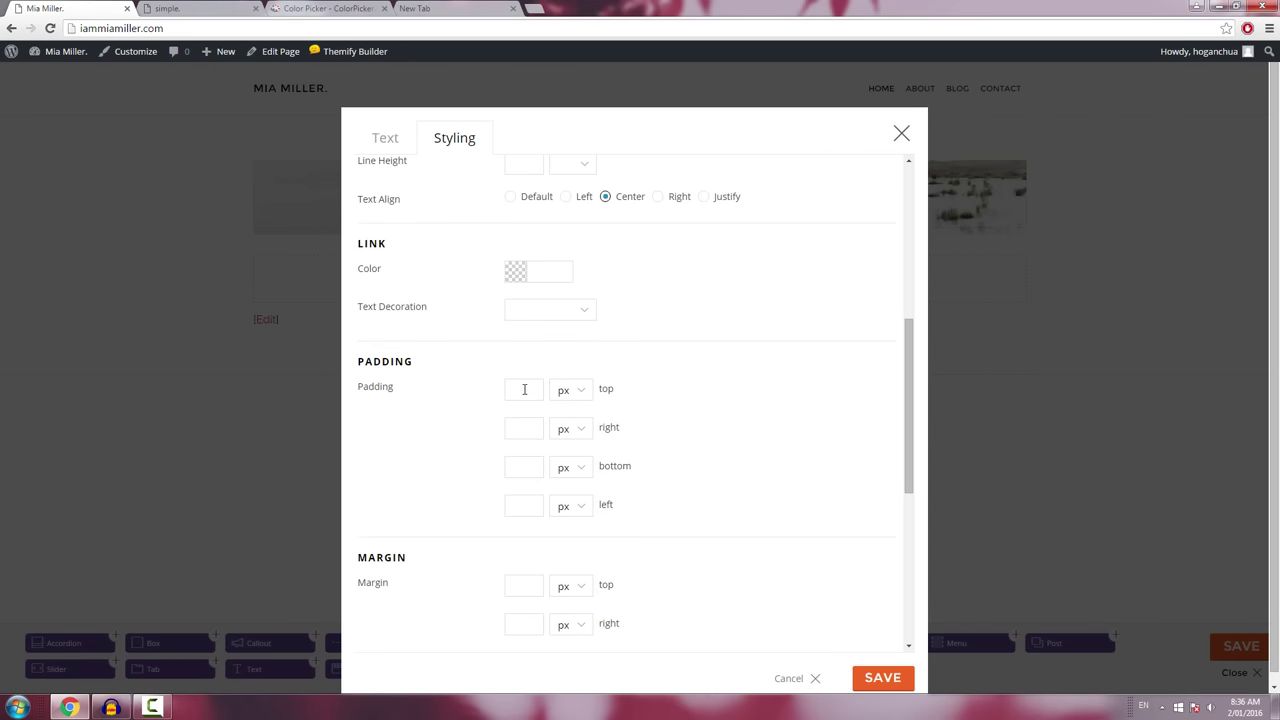
left_click(523, 389)
left_click(528, 465)
type("300")
left_click(882, 677)
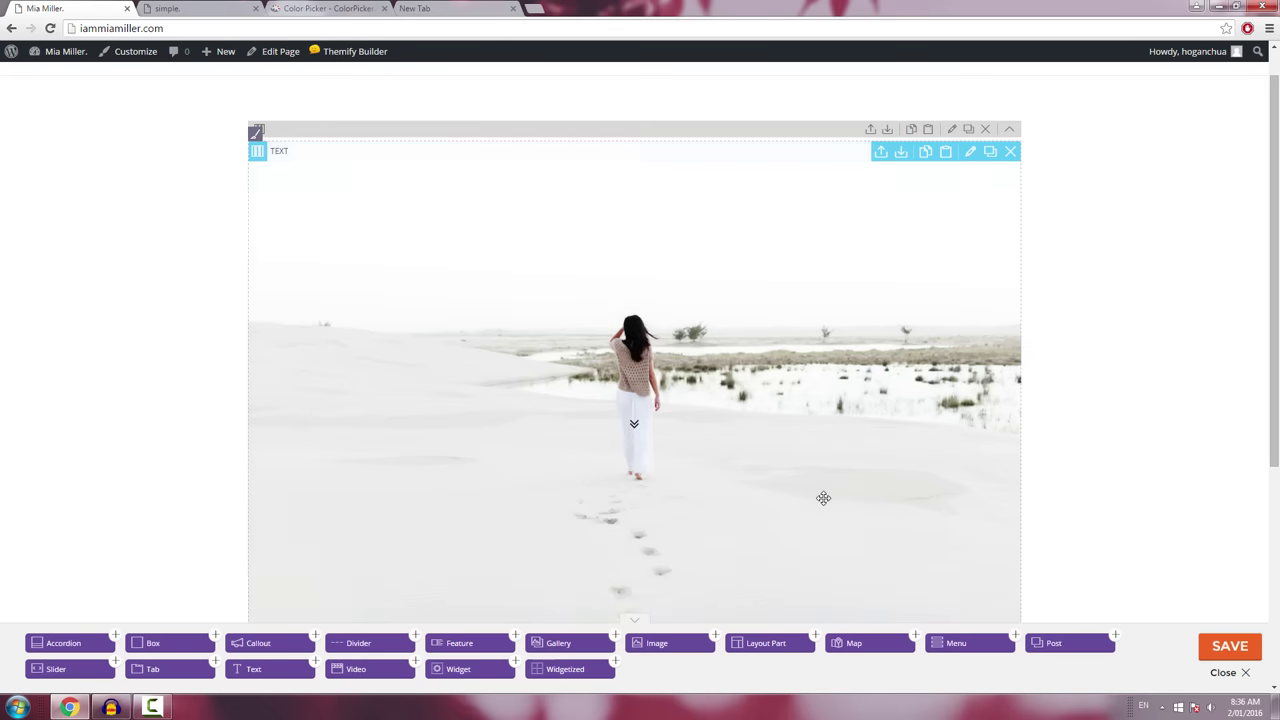
scroll(815, 497, "down", 1)
scroll(790, 497, "up", 2)
scroll(785, 496, "down", 2)
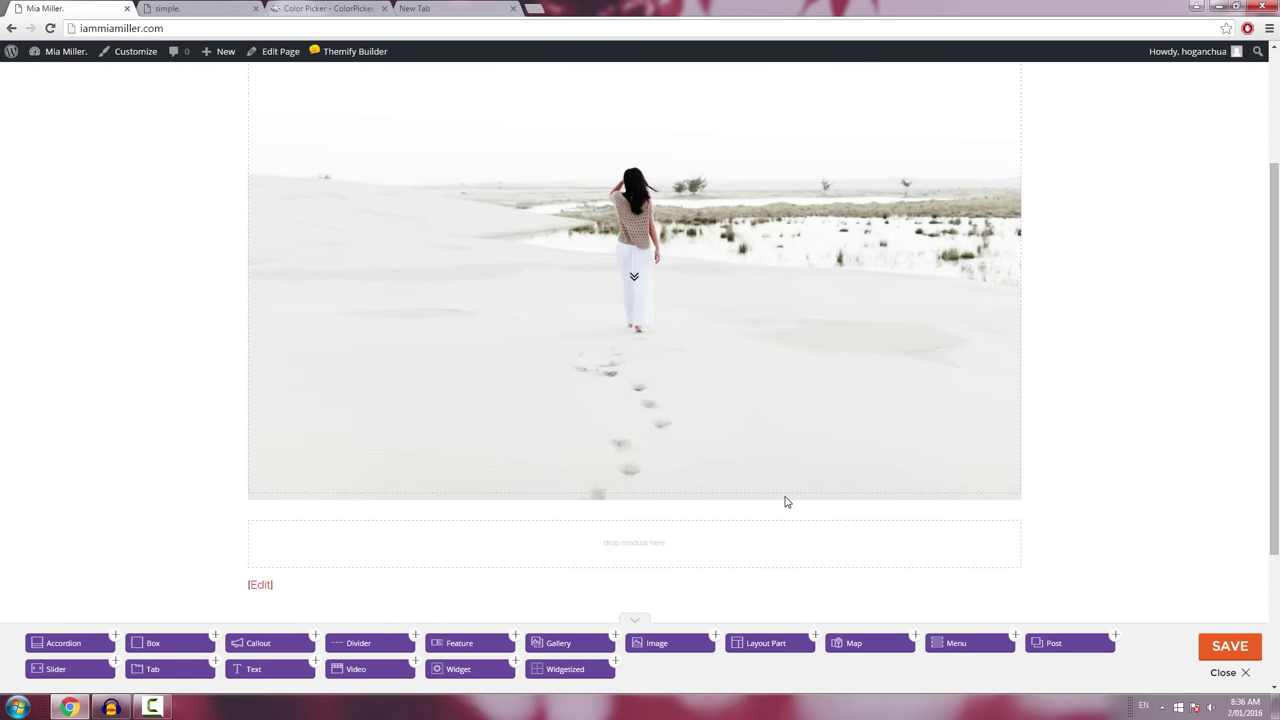
scroll(785, 500, "up", 1)
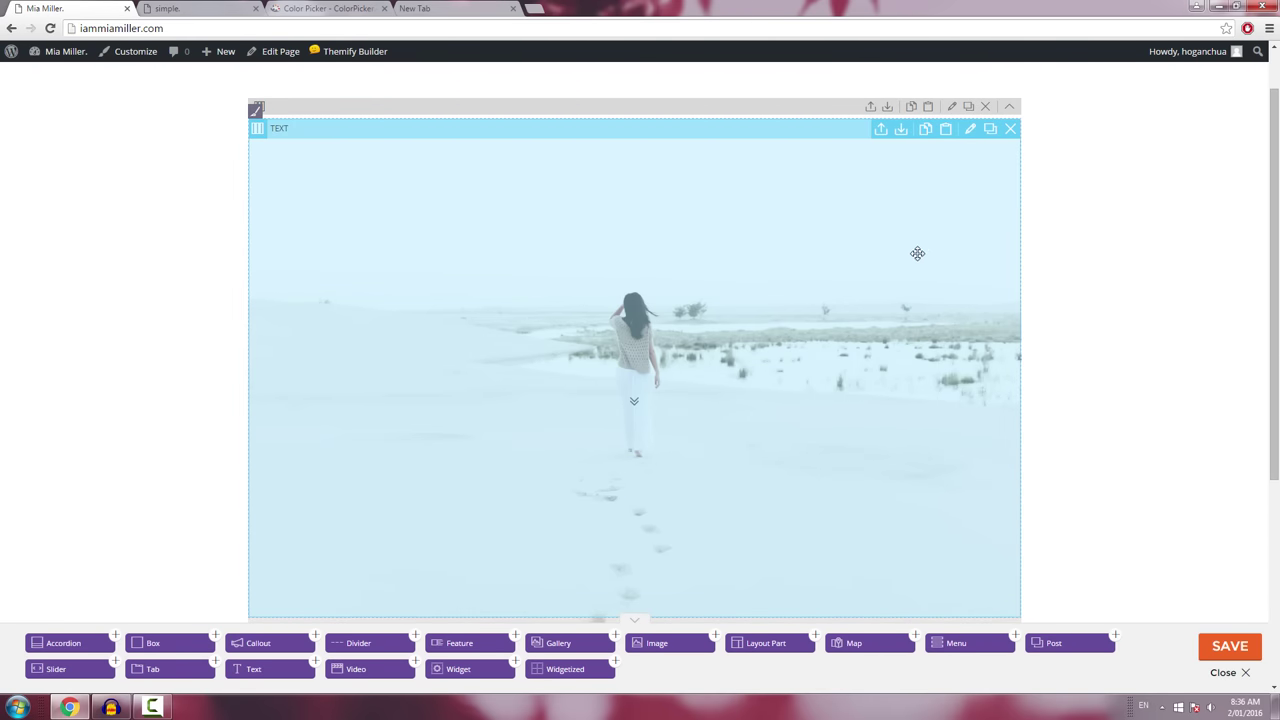
double_click(707, 196)
left_click(474, 140)
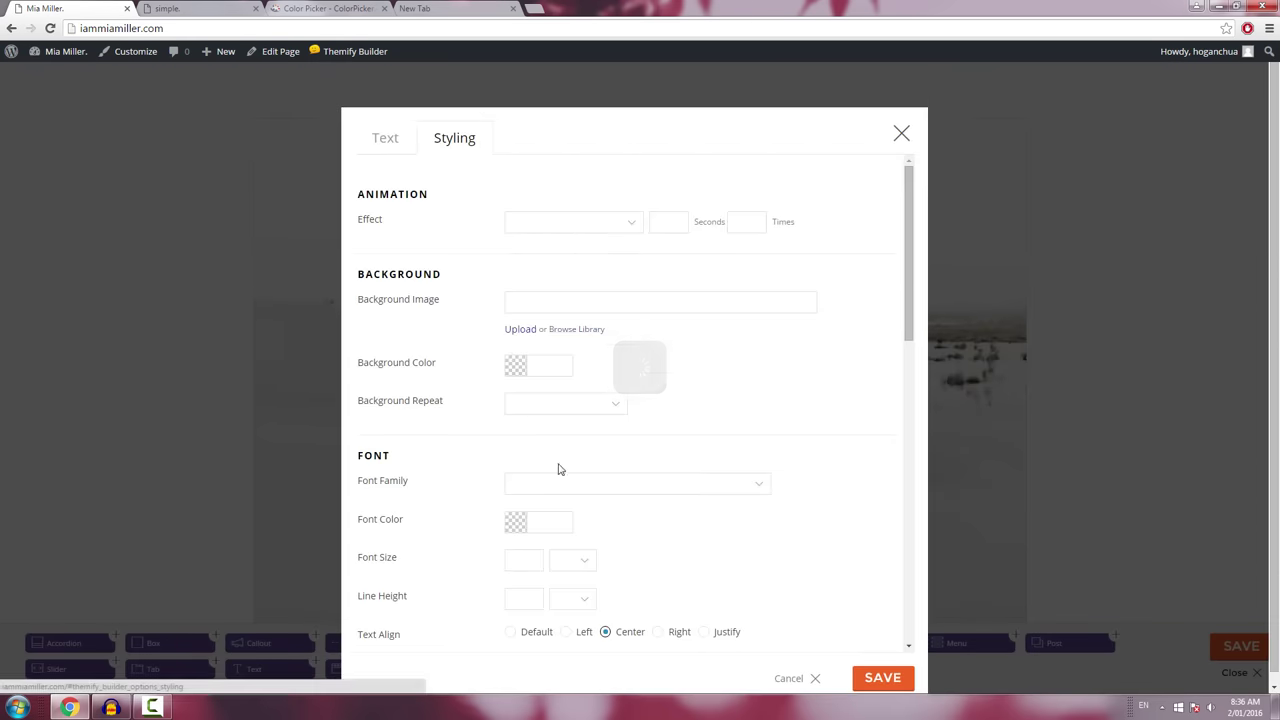
scroll(559, 469, "down", 4)
scroll(503, 389, "down", 1)
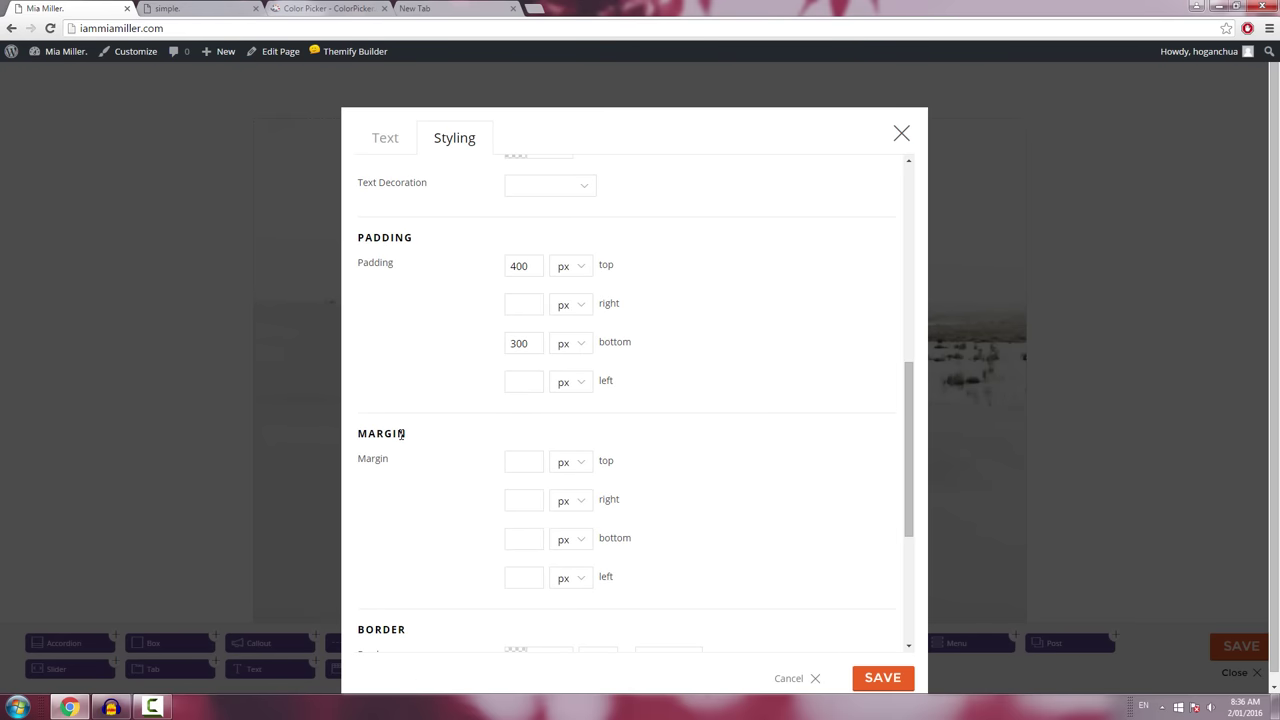
key("Escape")
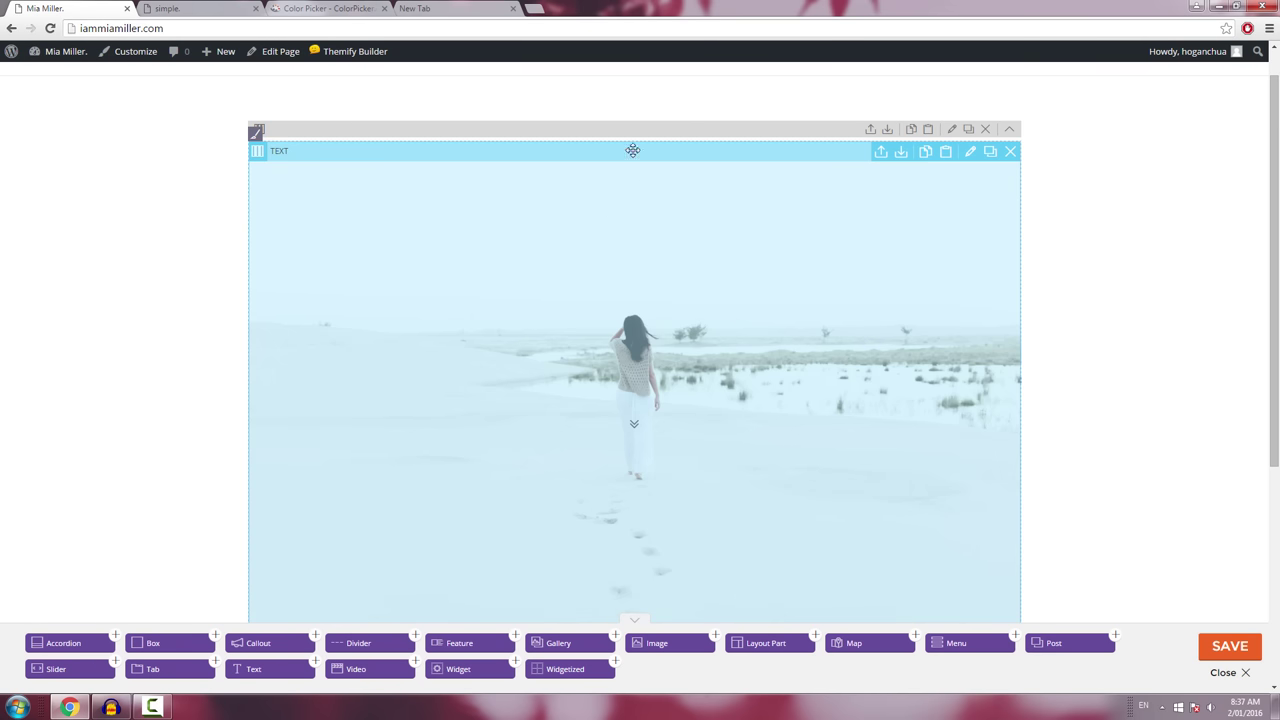
scroll(670, 300, "down", 1)
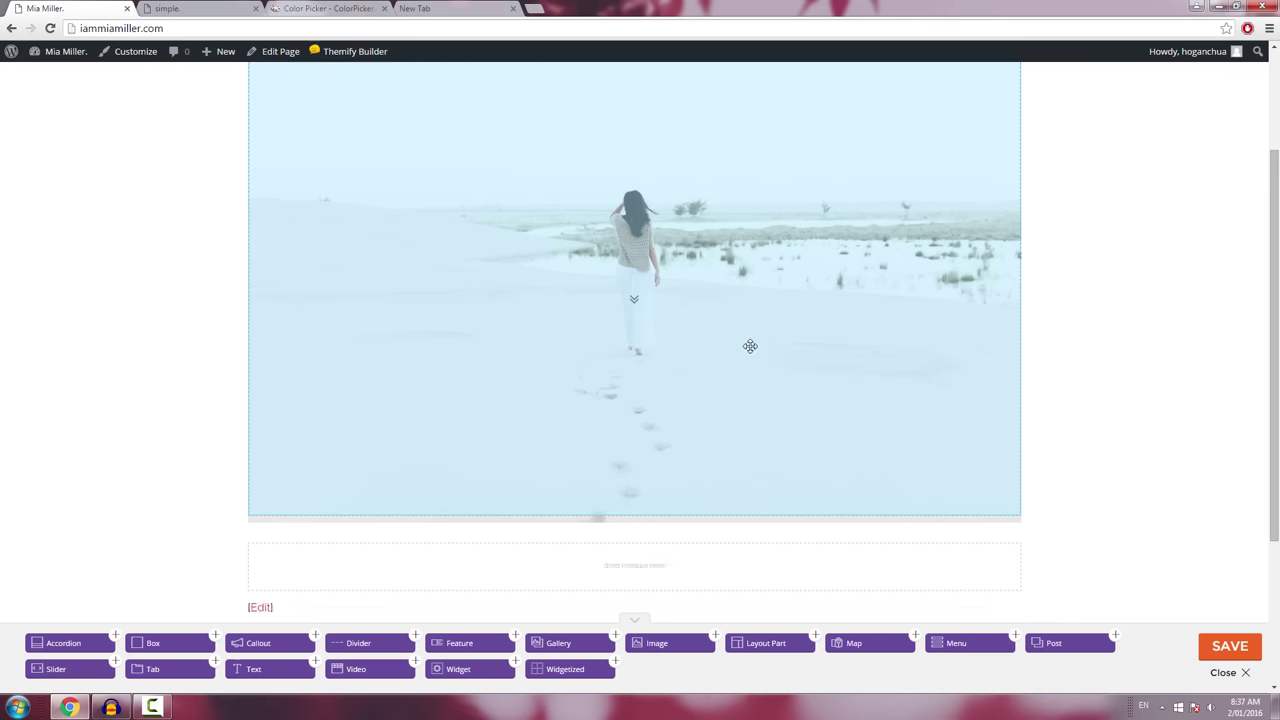
scroll(751, 346, "down", 1)
scroll(751, 346, "up", 2)
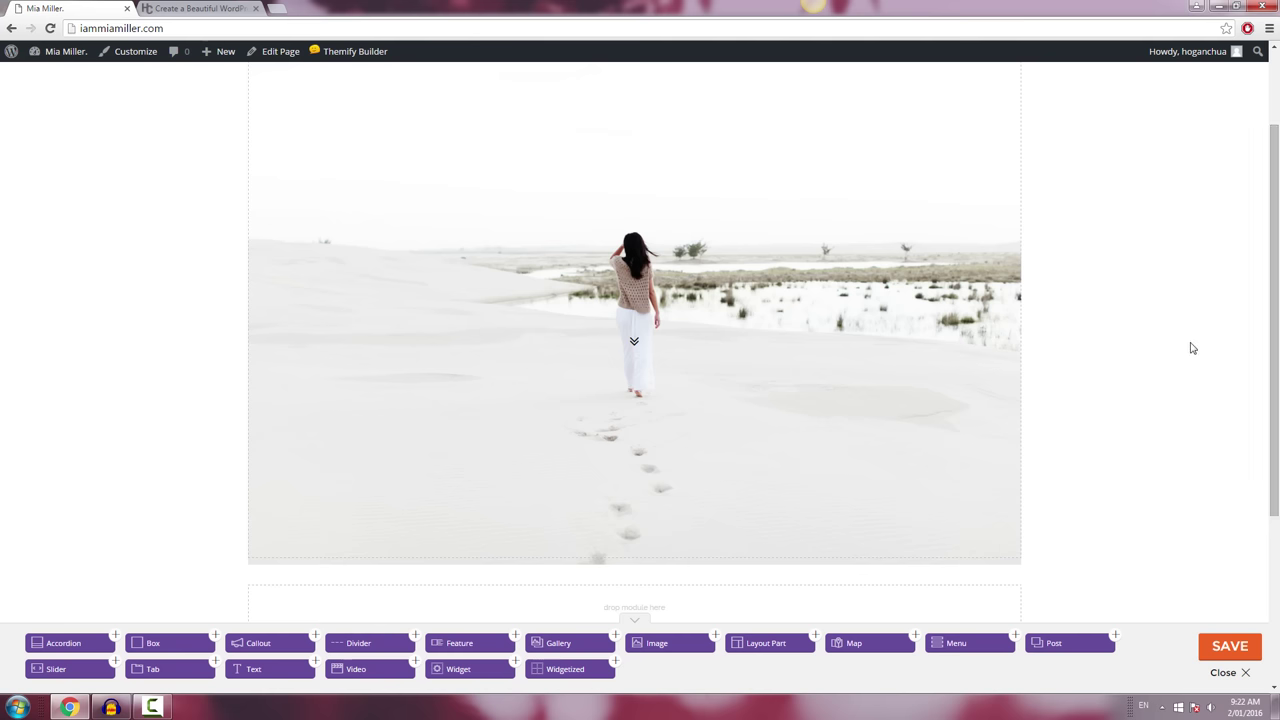
Open Unsplash from Top 7 Free Image Sites on hoganchua.com's Ultimate Website Resources page.
left_click(195, 8)
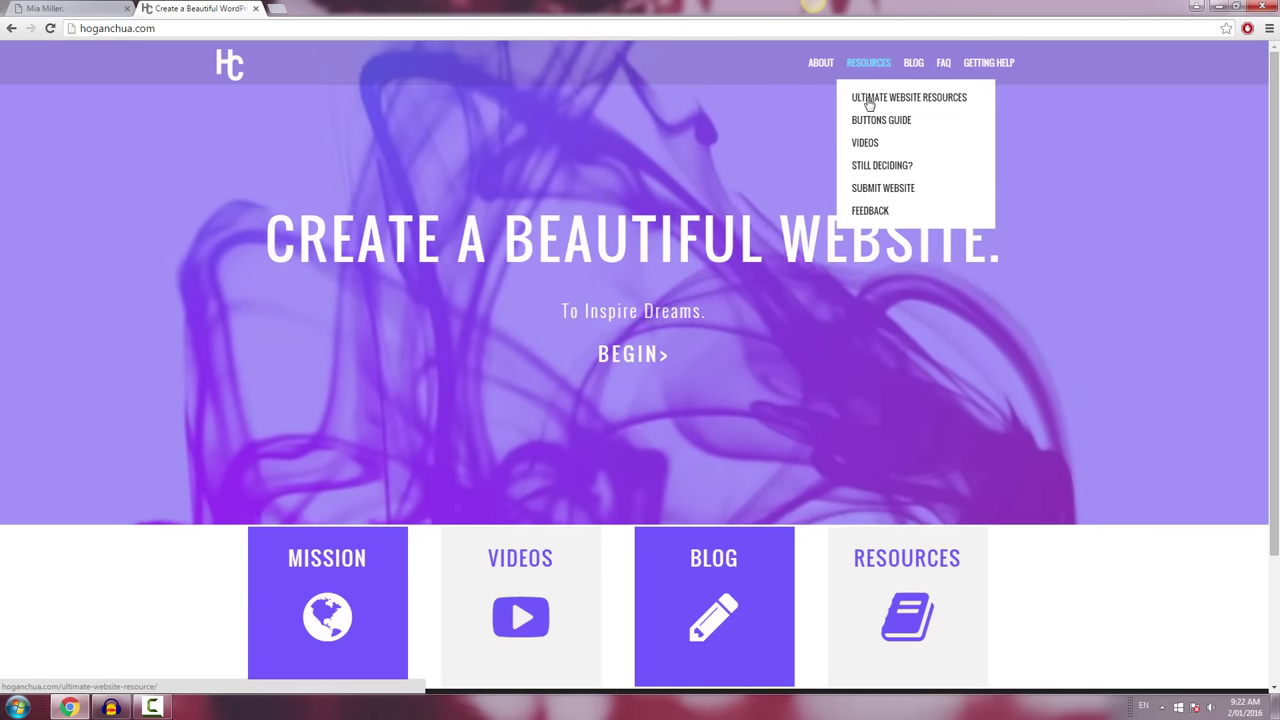
left_click(868, 97)
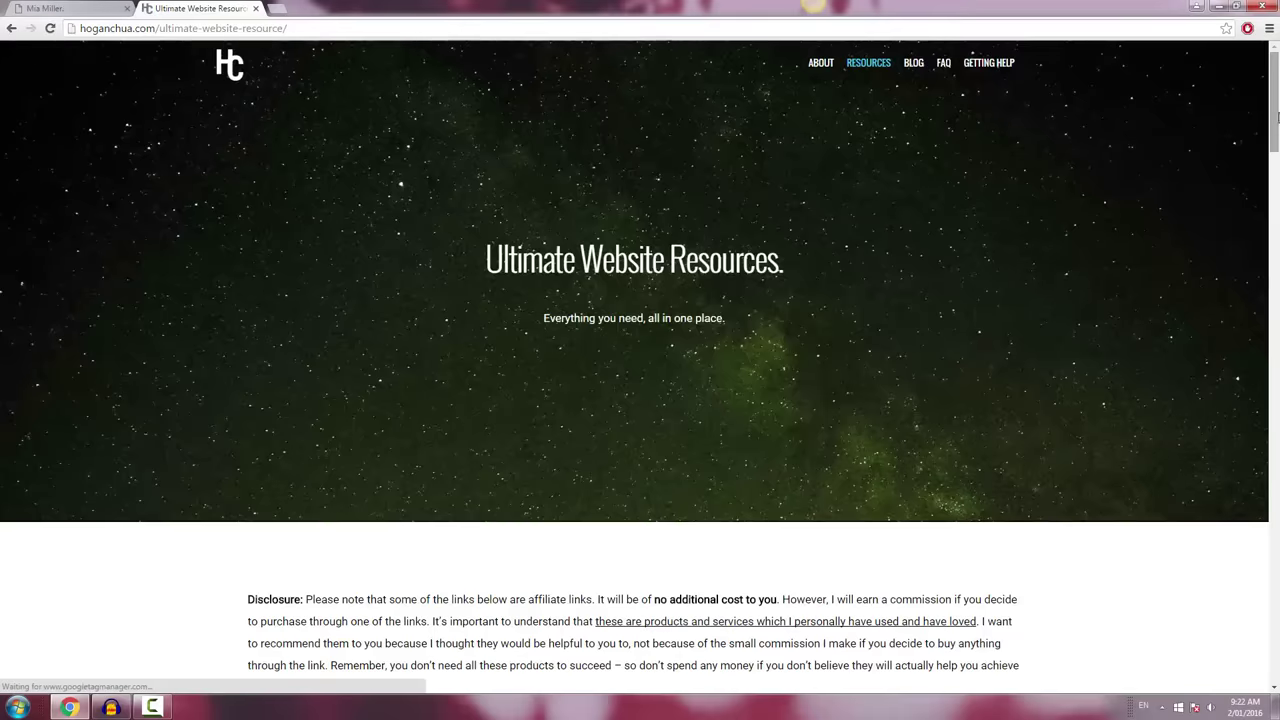
left_click_drag(1275, 110, 1276, 253)
scroll(564, 202, "down", 5)
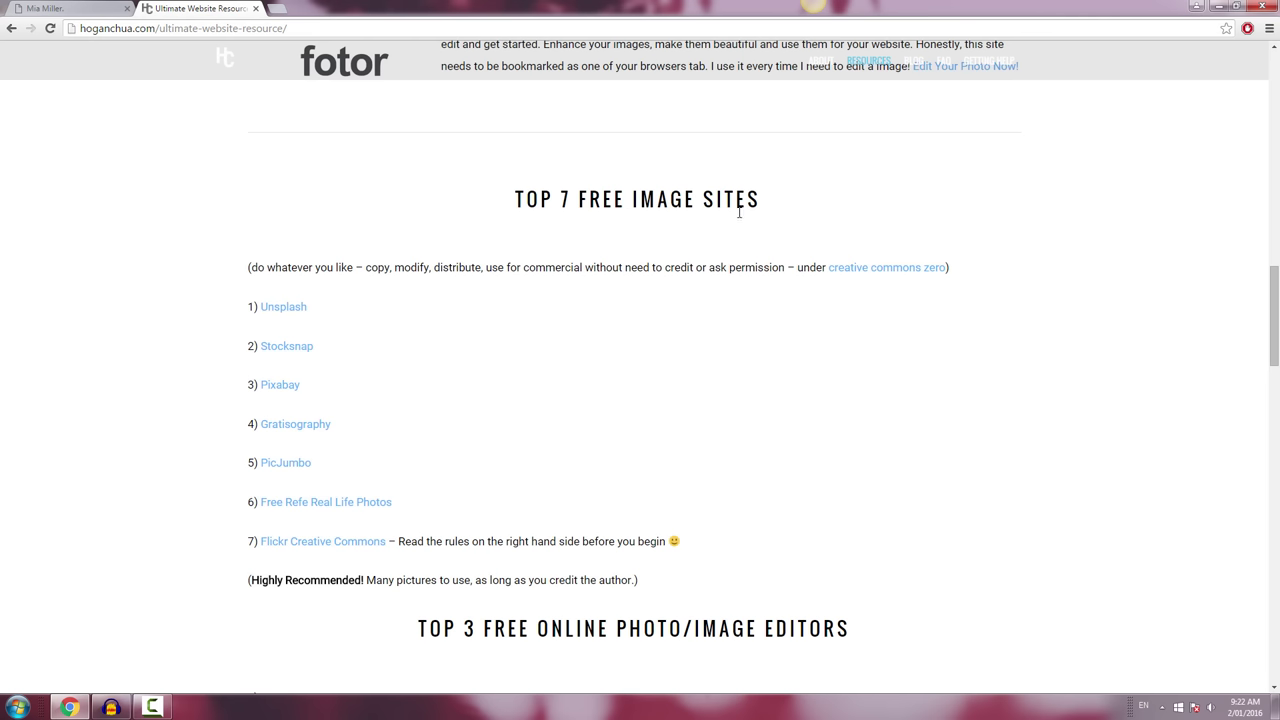
left_click(286, 316)
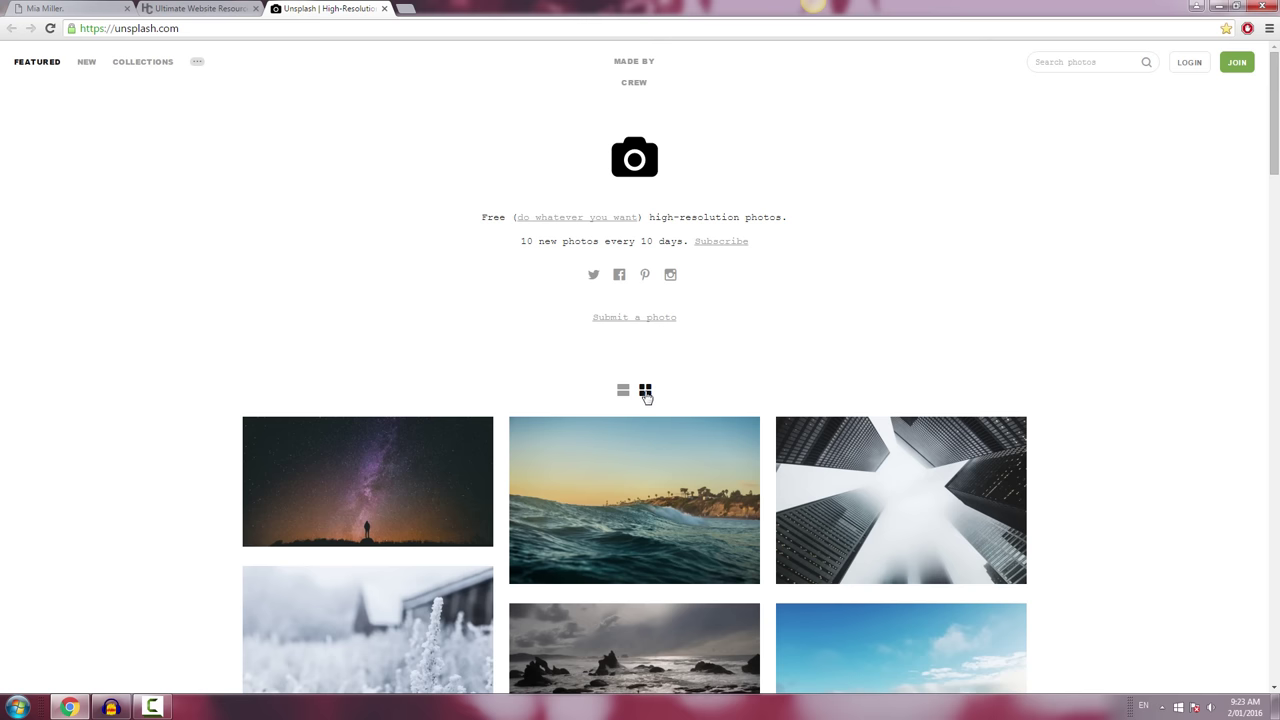
Search Unsplash for 'clouds' photos.
left_click(625, 396)
left_click(644, 392)
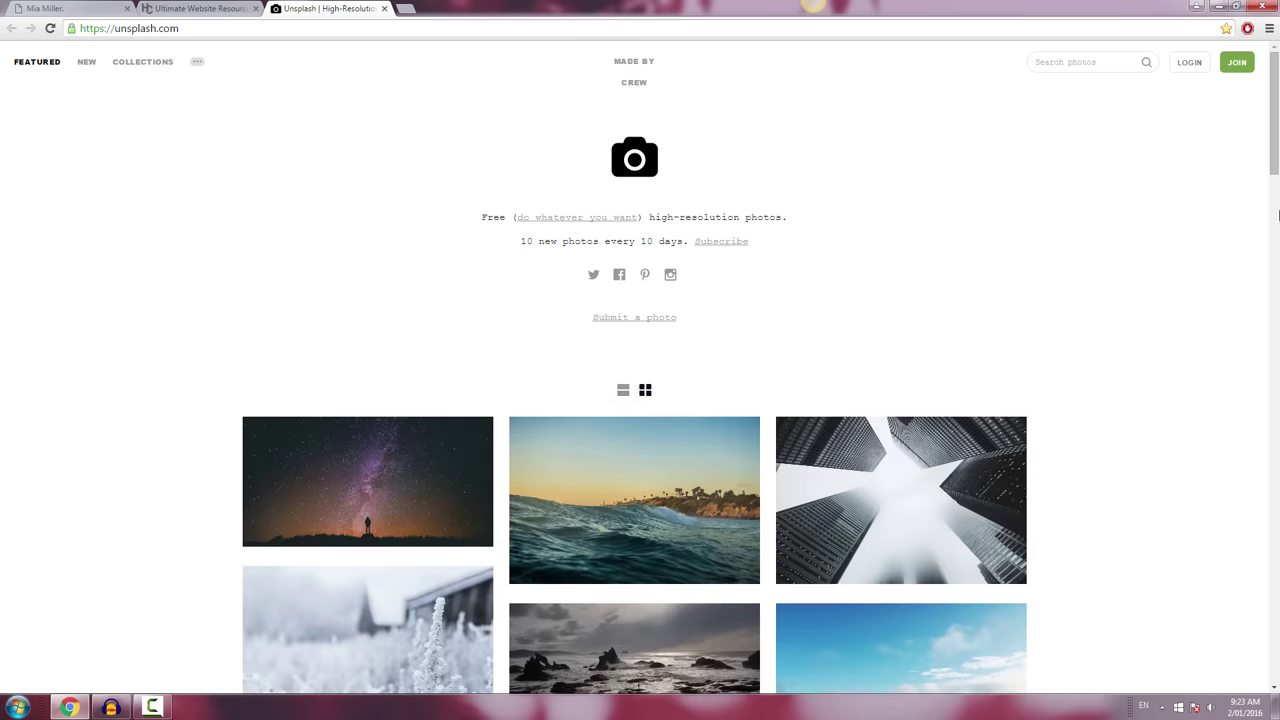
left_click_drag(1276, 172, 1266, 623)
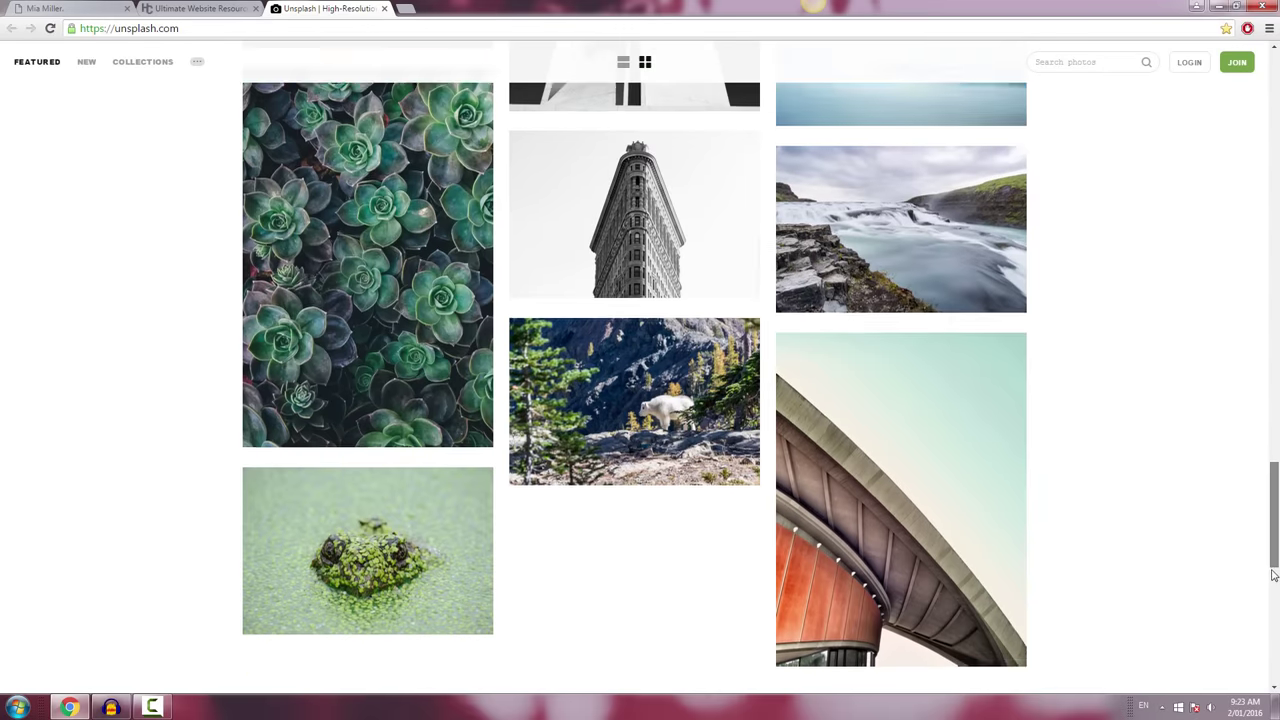
left_click_drag(1270, 470, 1273, 107)
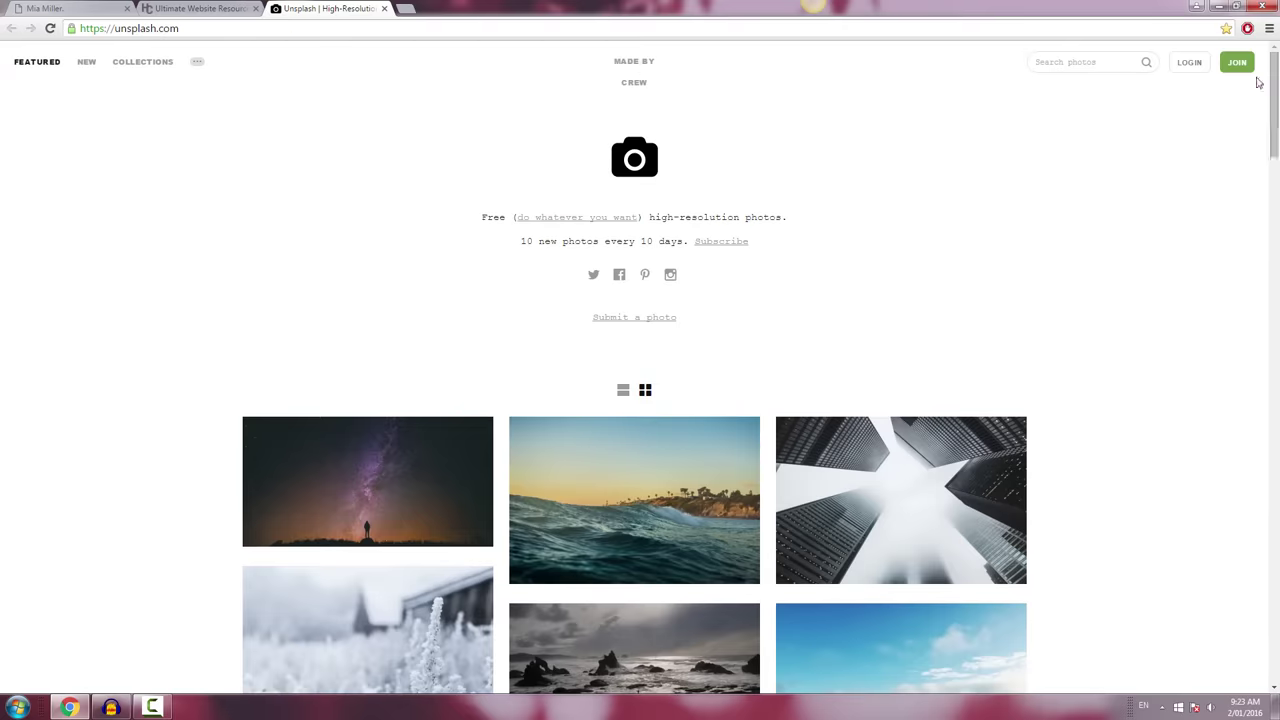
left_click(1080, 62)
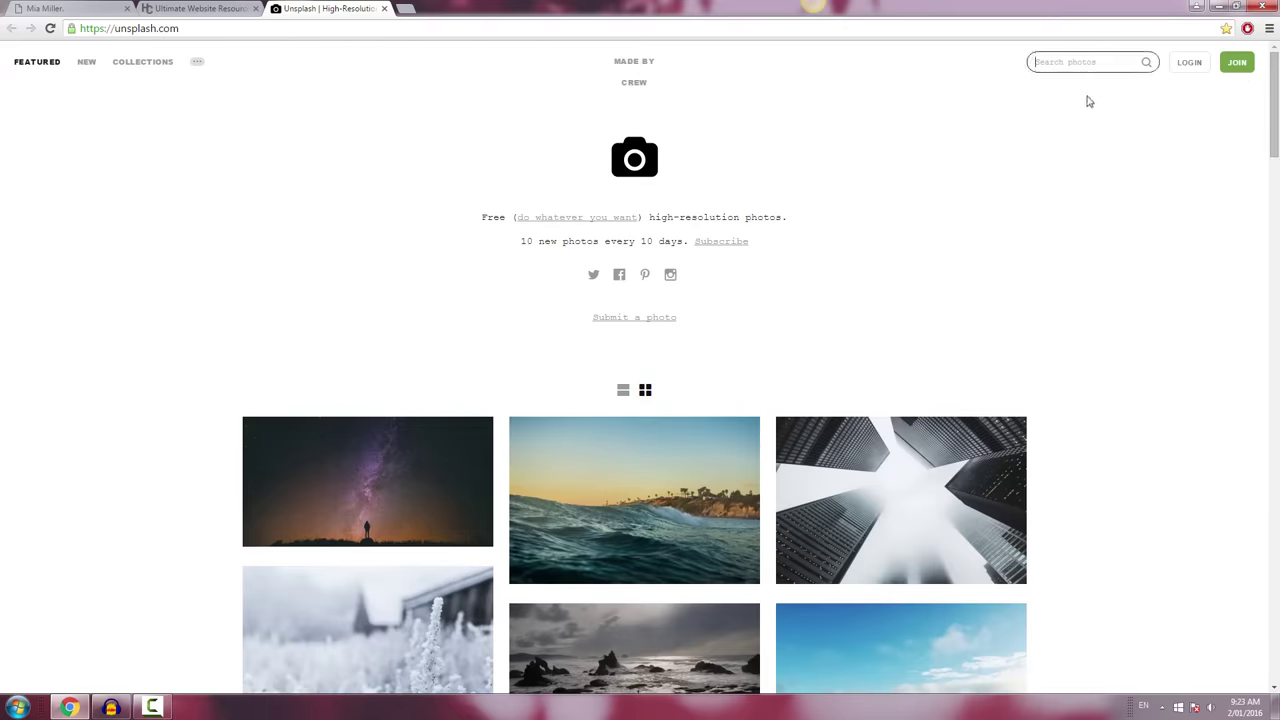
type("clouds")
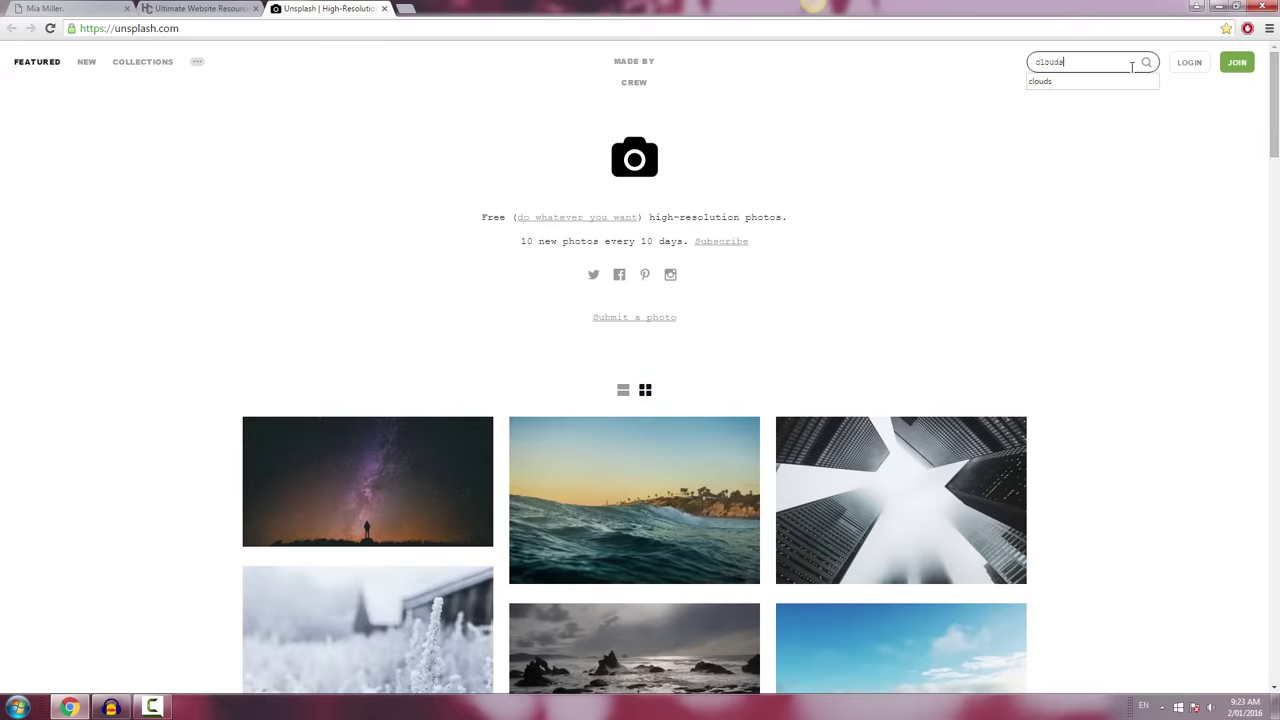
left_click(1147, 65)
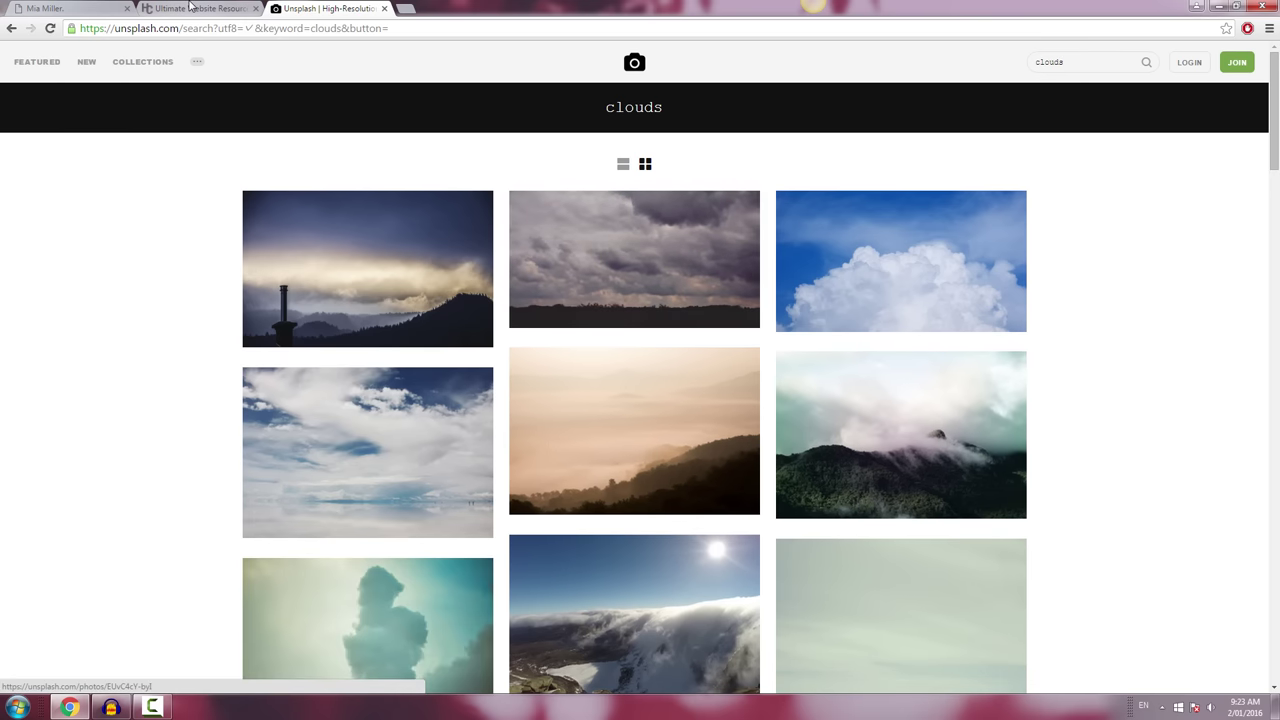
Open the Fotor site from the website resources page.
left_click(190, 7)
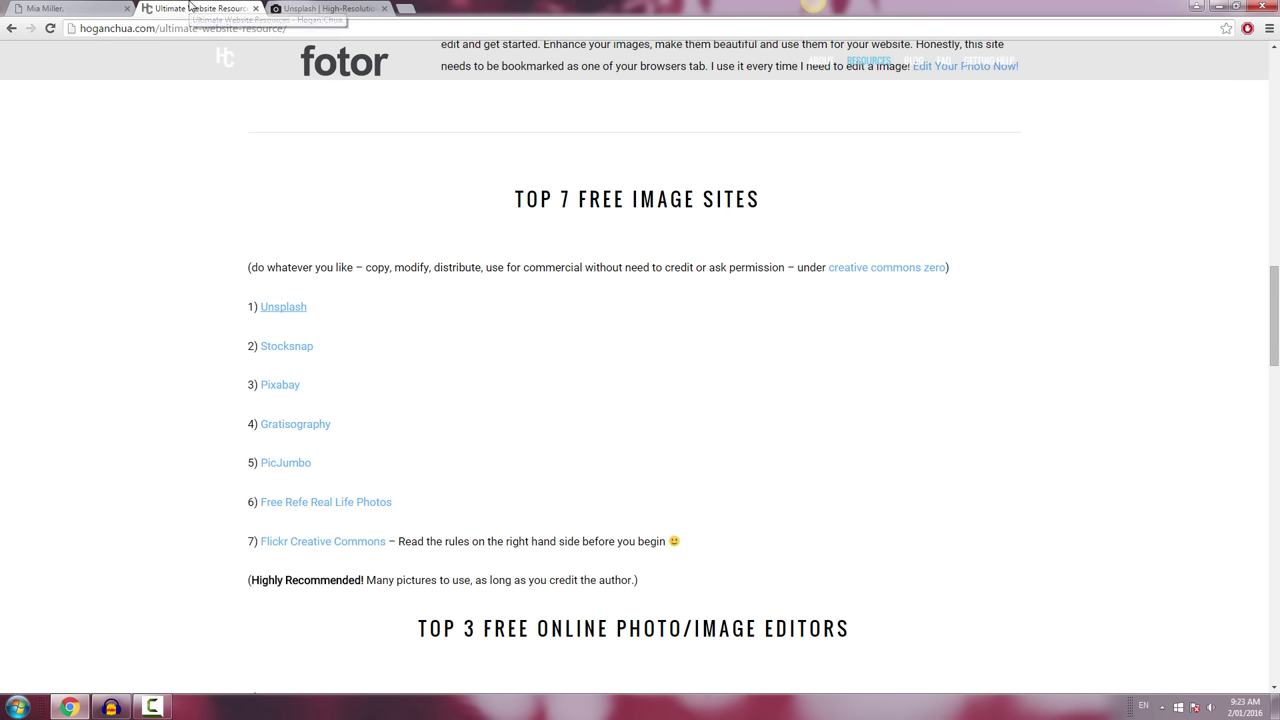
scroll(543, 270, "up", 3)
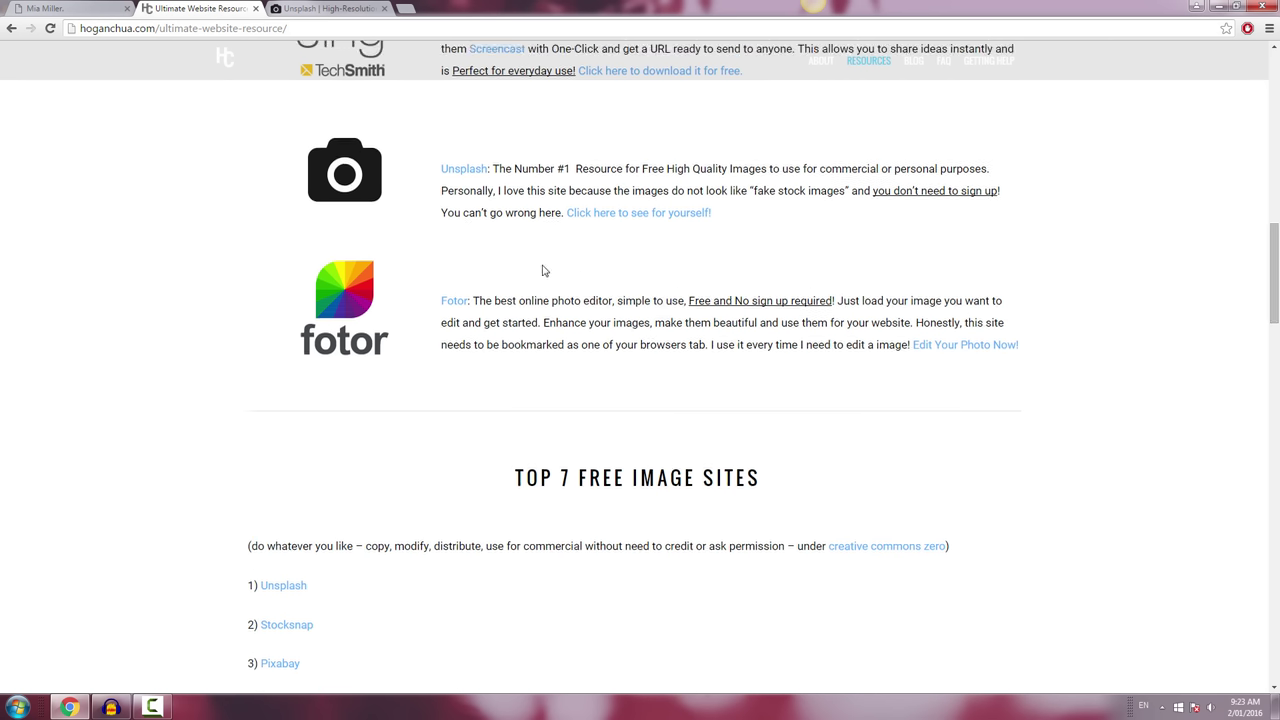
left_click(341, 297)
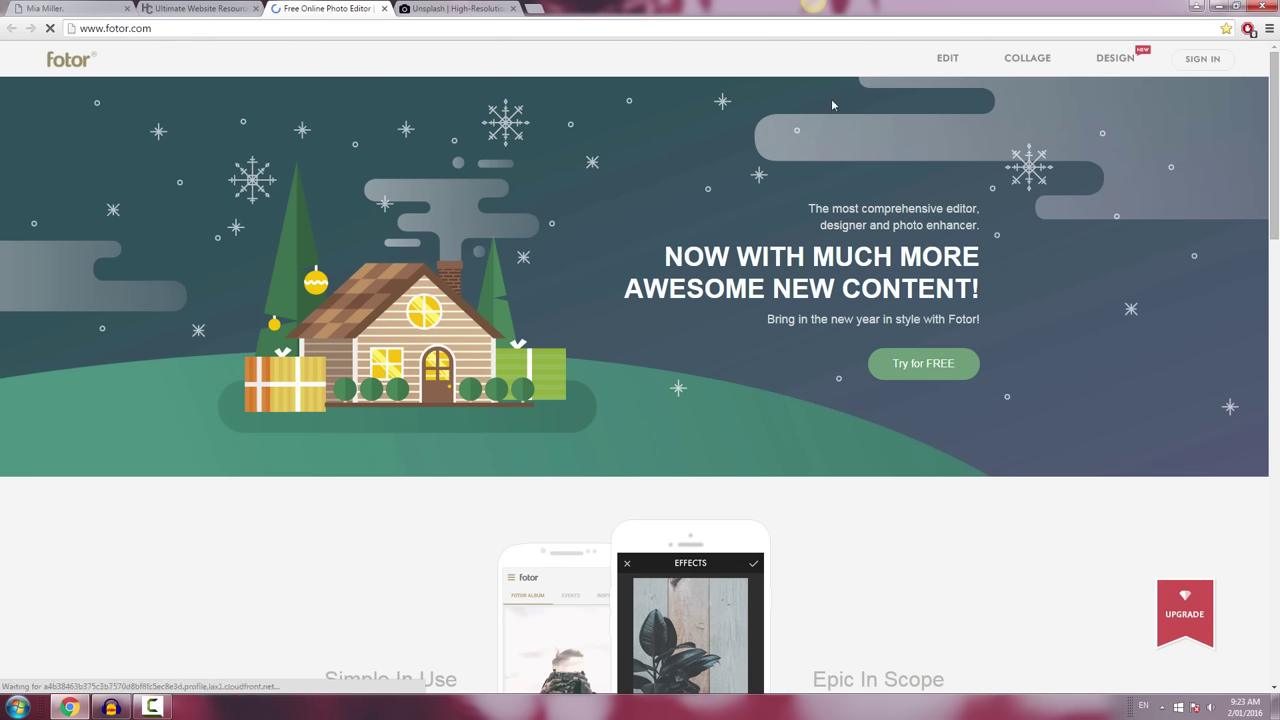
left_click(945, 58)
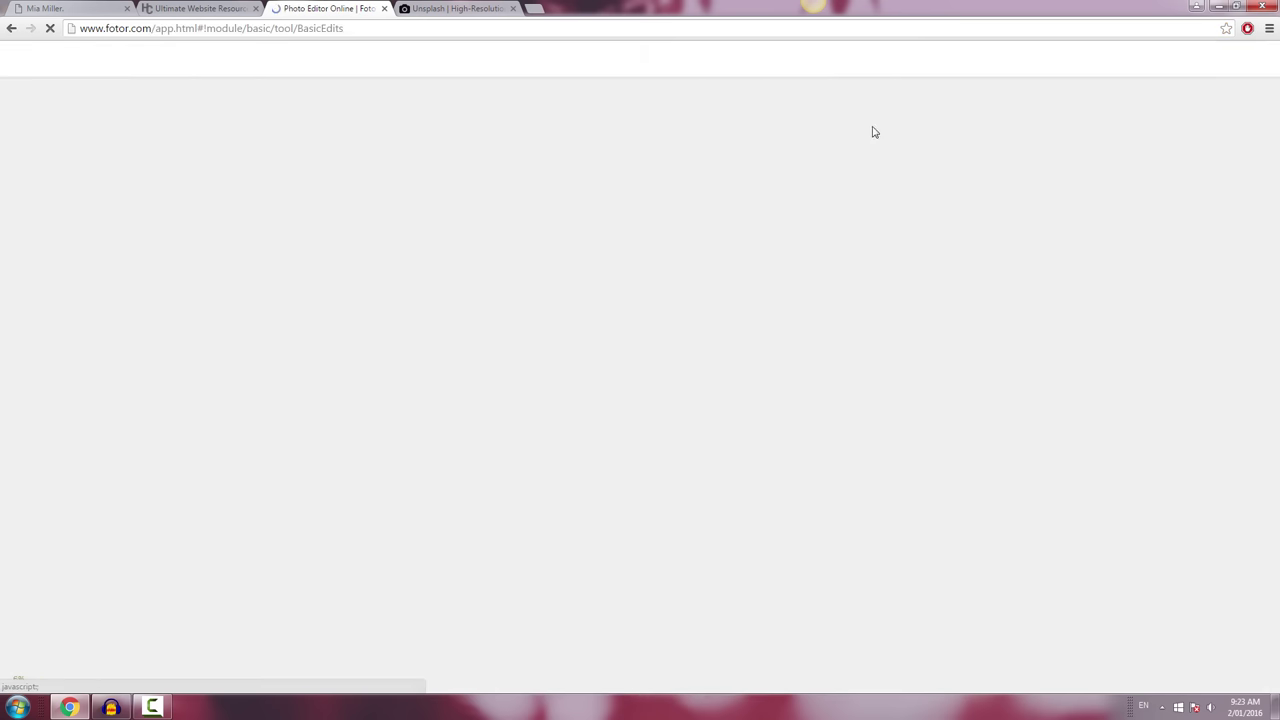
left_click(635, 94)
left_click(299, 110)
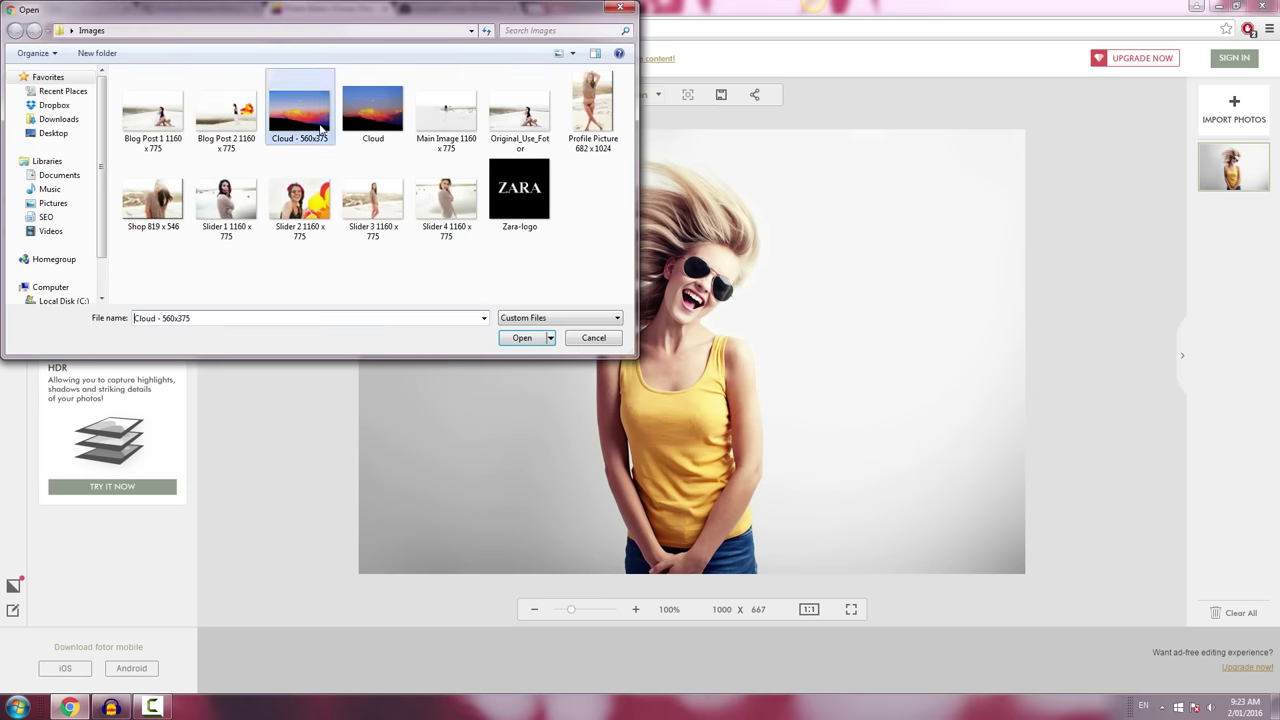
left_click(373, 110)
left_click(524, 339)
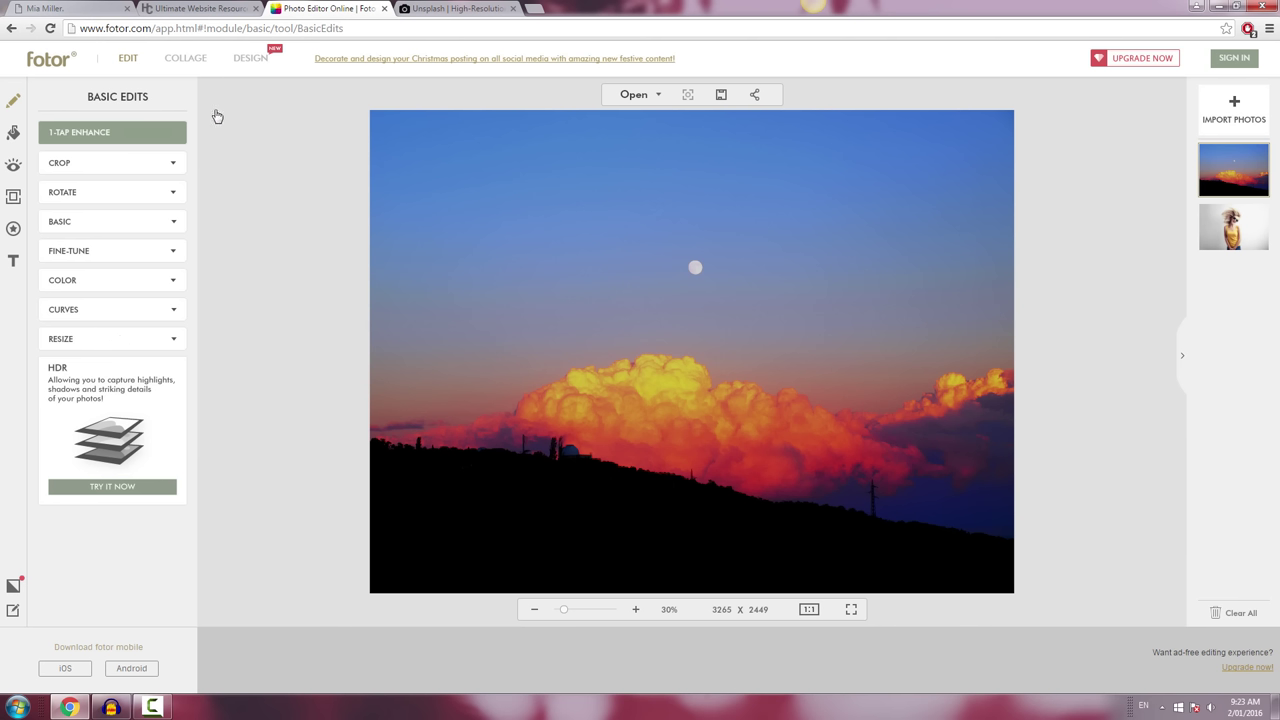
left_click(50, 9)
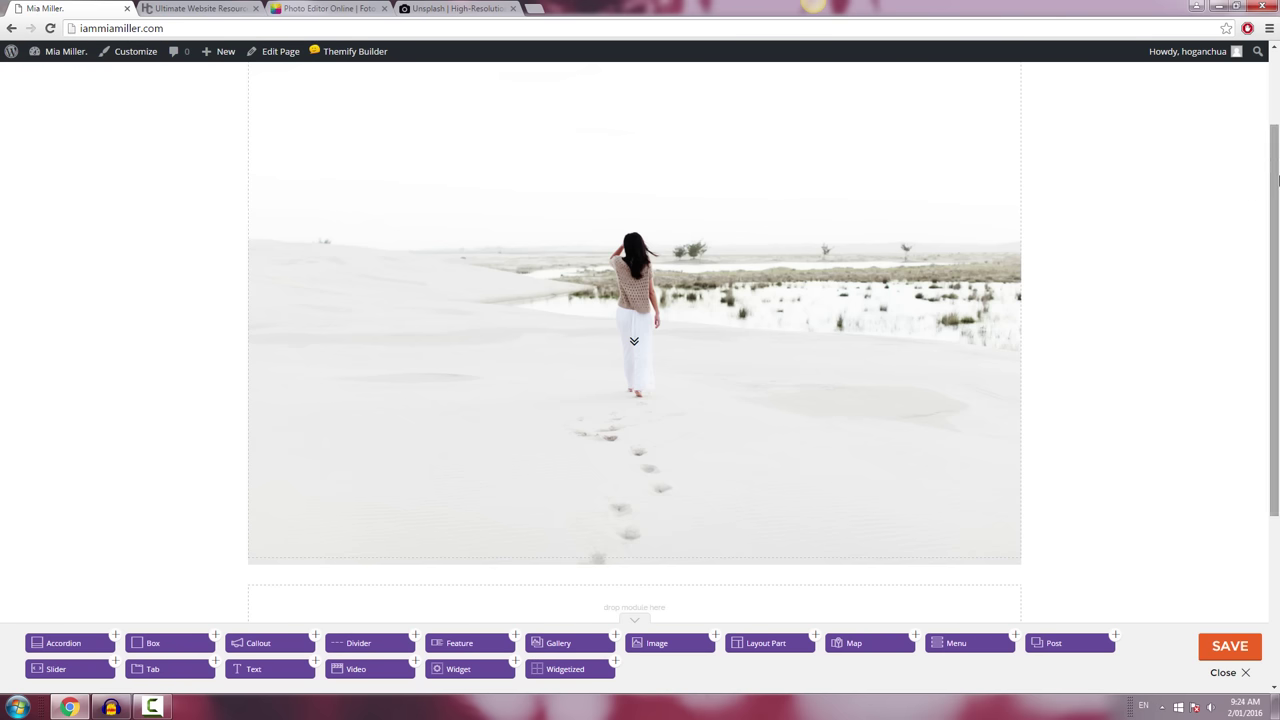
Go back to the resources page, open the Jing download page, then close it.
scroll(1109, 123, "up", 1)
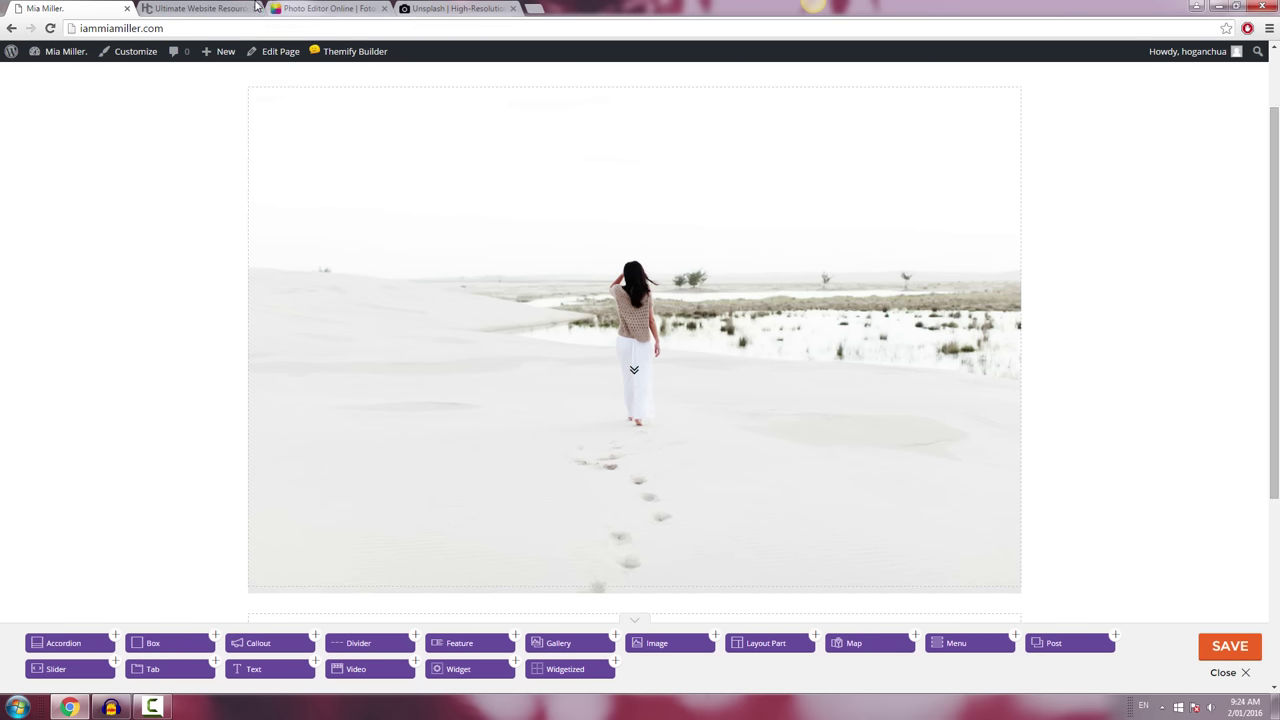
left_click(195, 8)
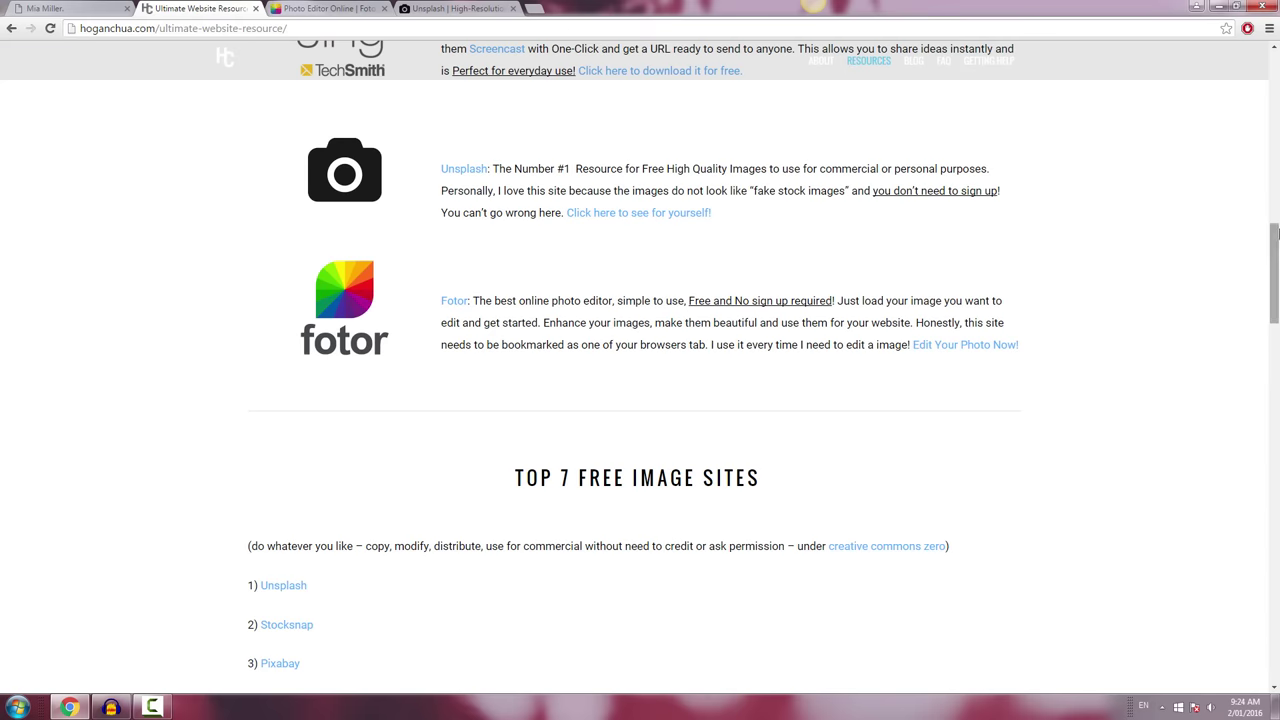
scroll(446, 376, "up", 4)
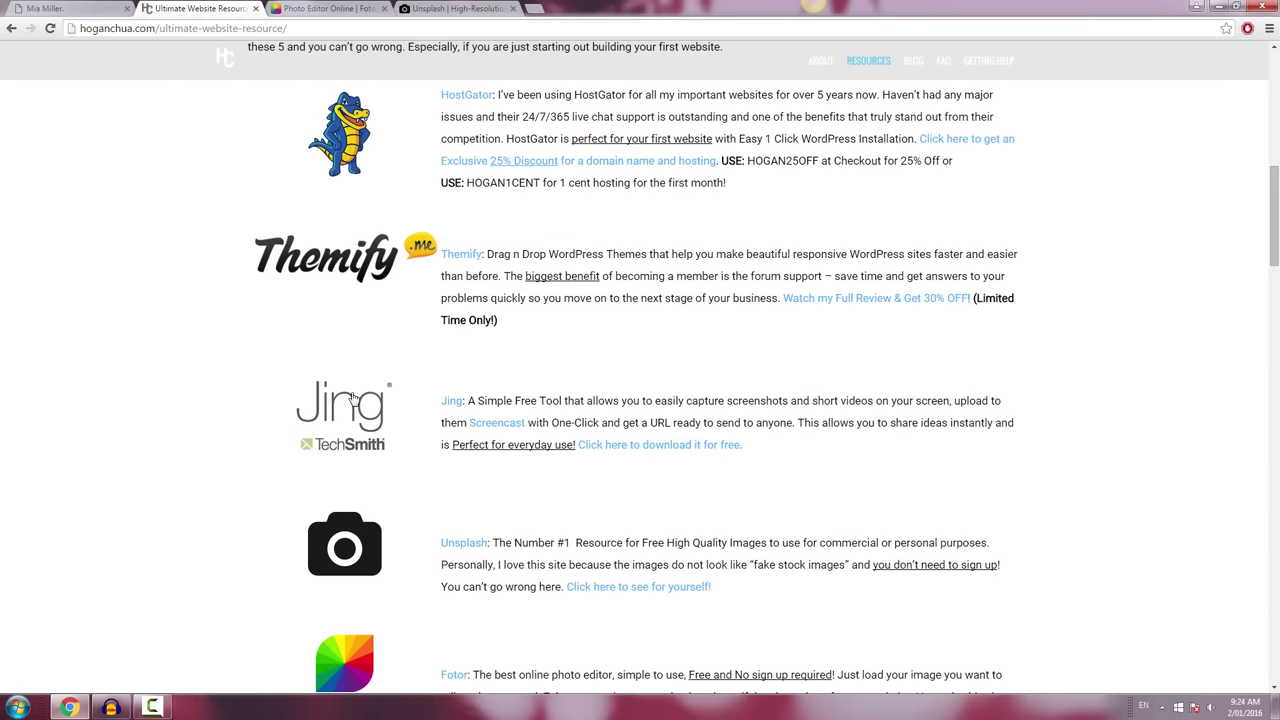
left_click(348, 414)
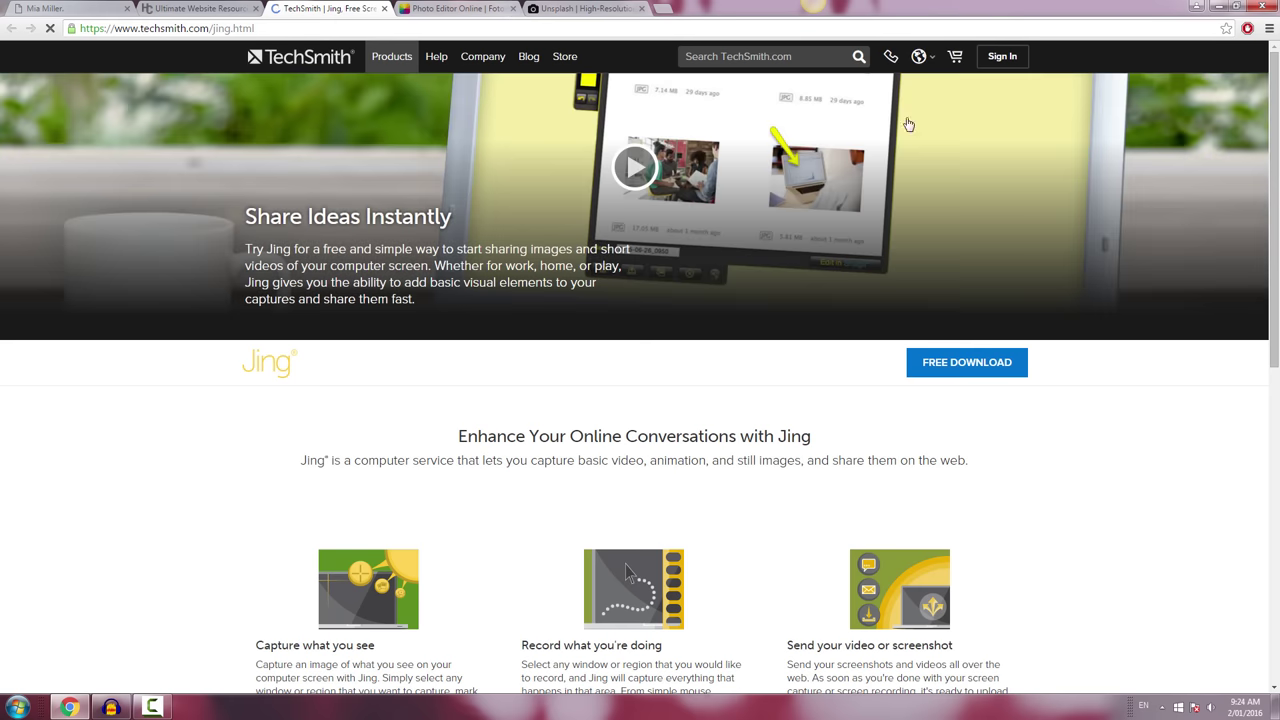
left_click(384, 8)
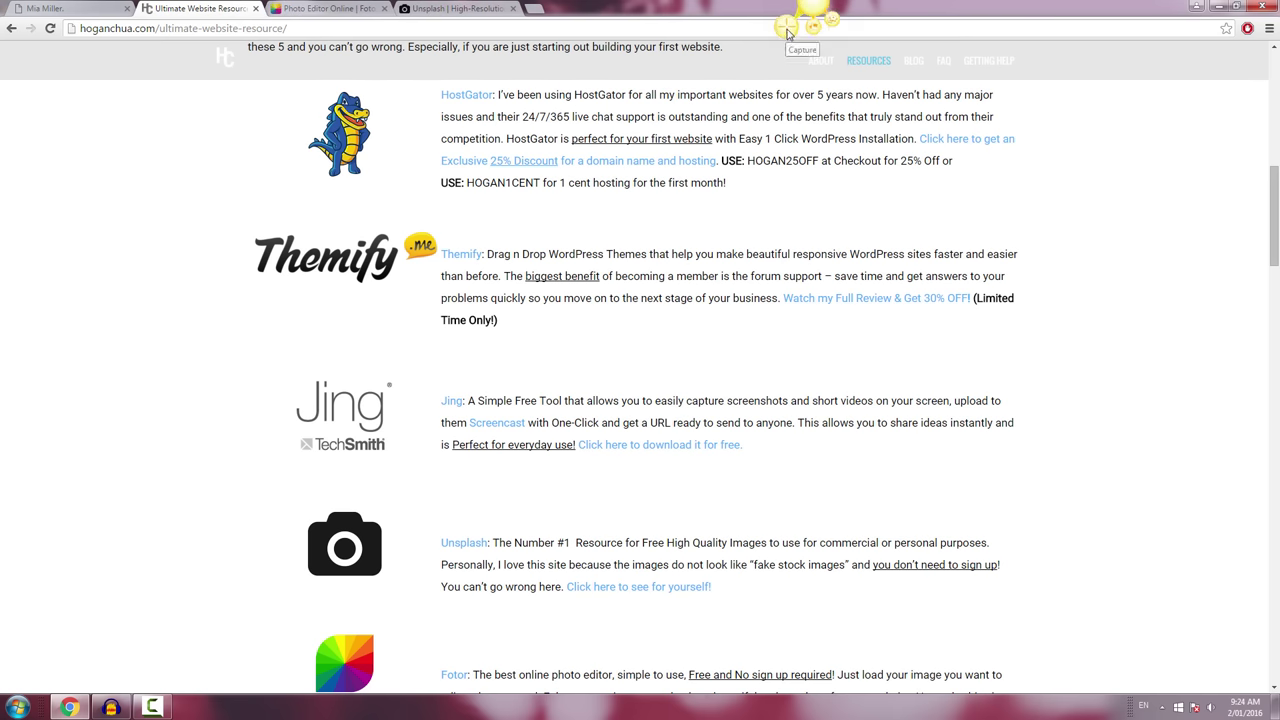
In Jing, mark a capture area over the top of the builder page's hero image, then cancel the capture.
left_click(790, 30)
key("Escape")
left_click(100, 10)
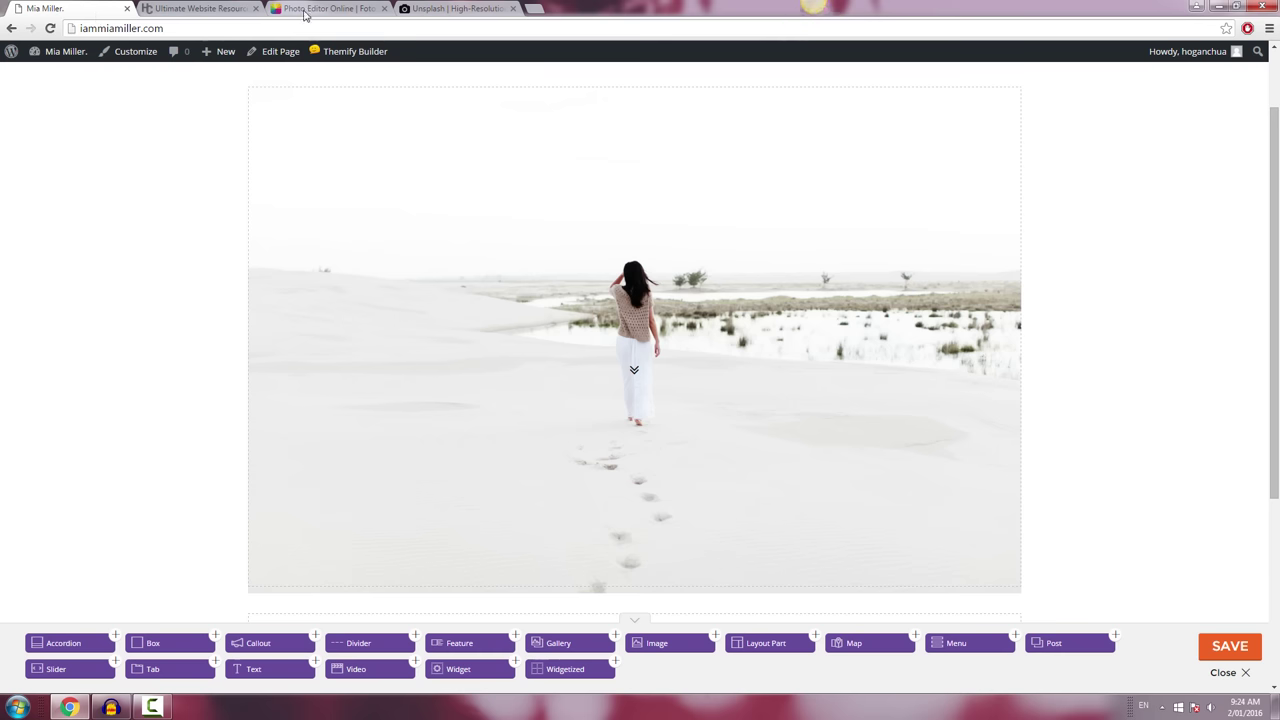
left_click(787, 27)
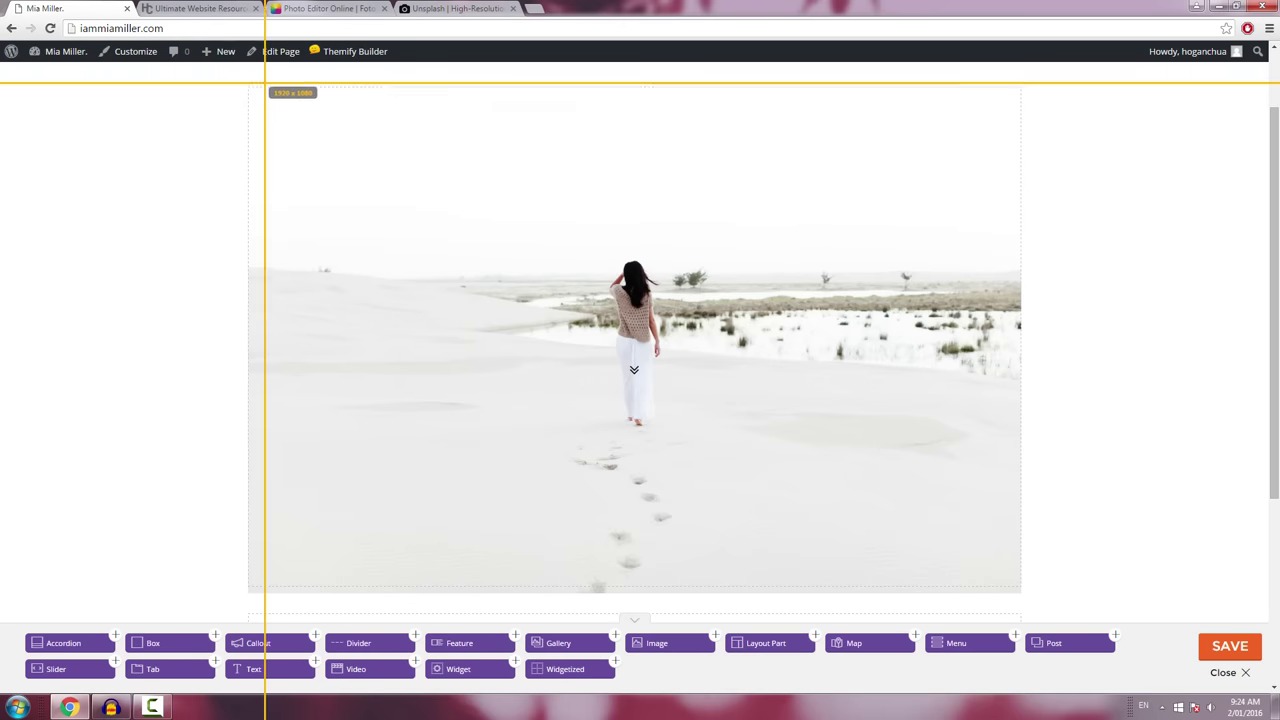
left_click_drag(247, 88, 1021, 593)
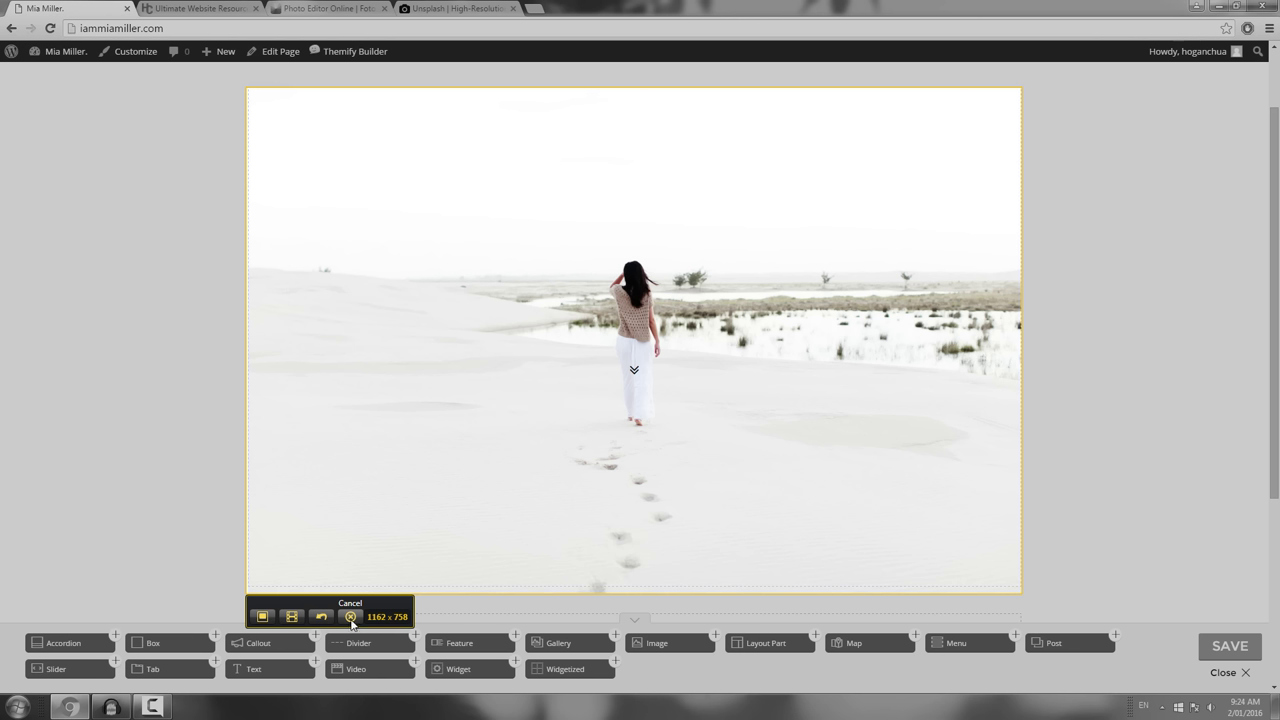
left_click(351, 617)
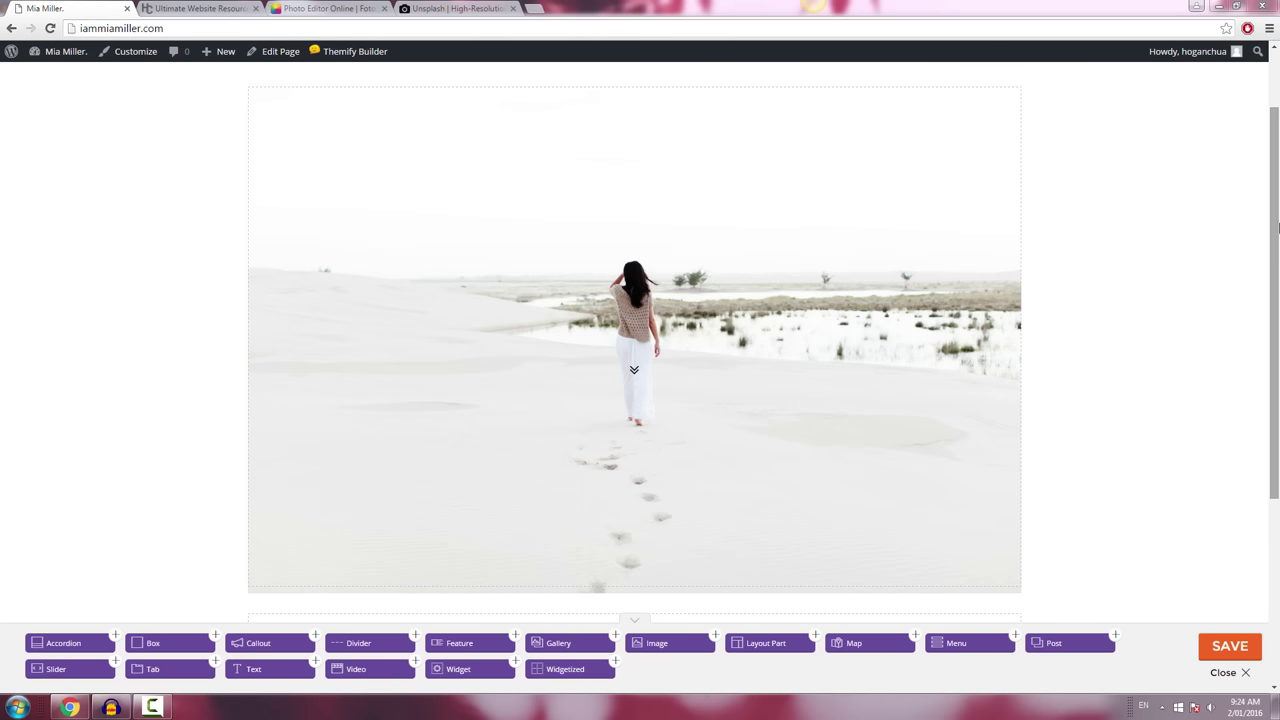
Set the Row Anchor of the row below the hero image to row2, then save the row and the page.
left_click_drag(1266, 248, 1256, 397)
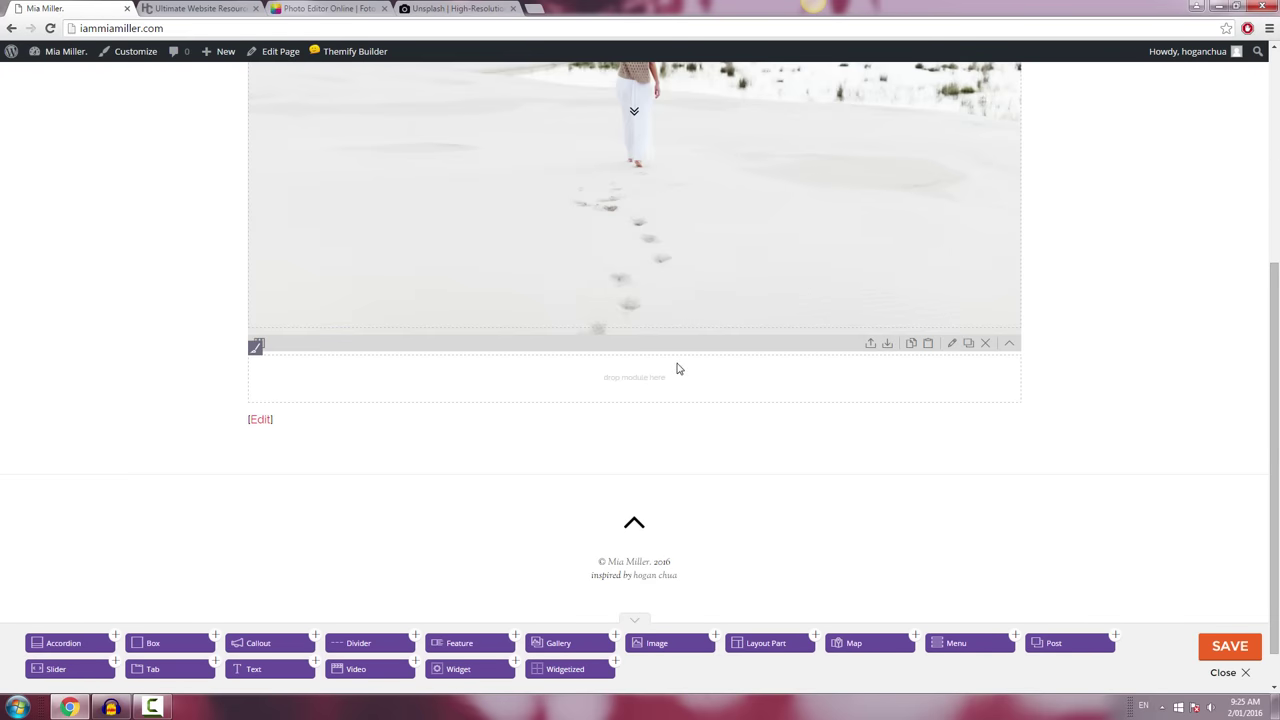
scroll(676, 369, "down", 1)
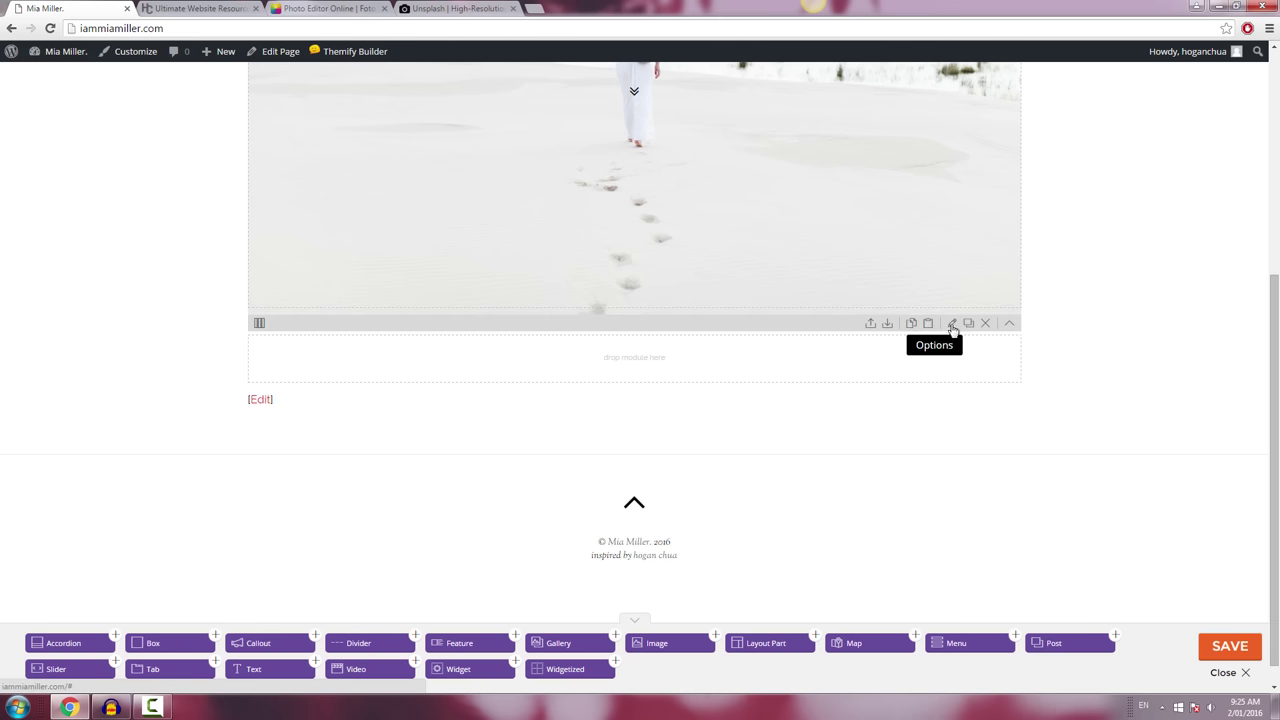
left_click(952, 326)
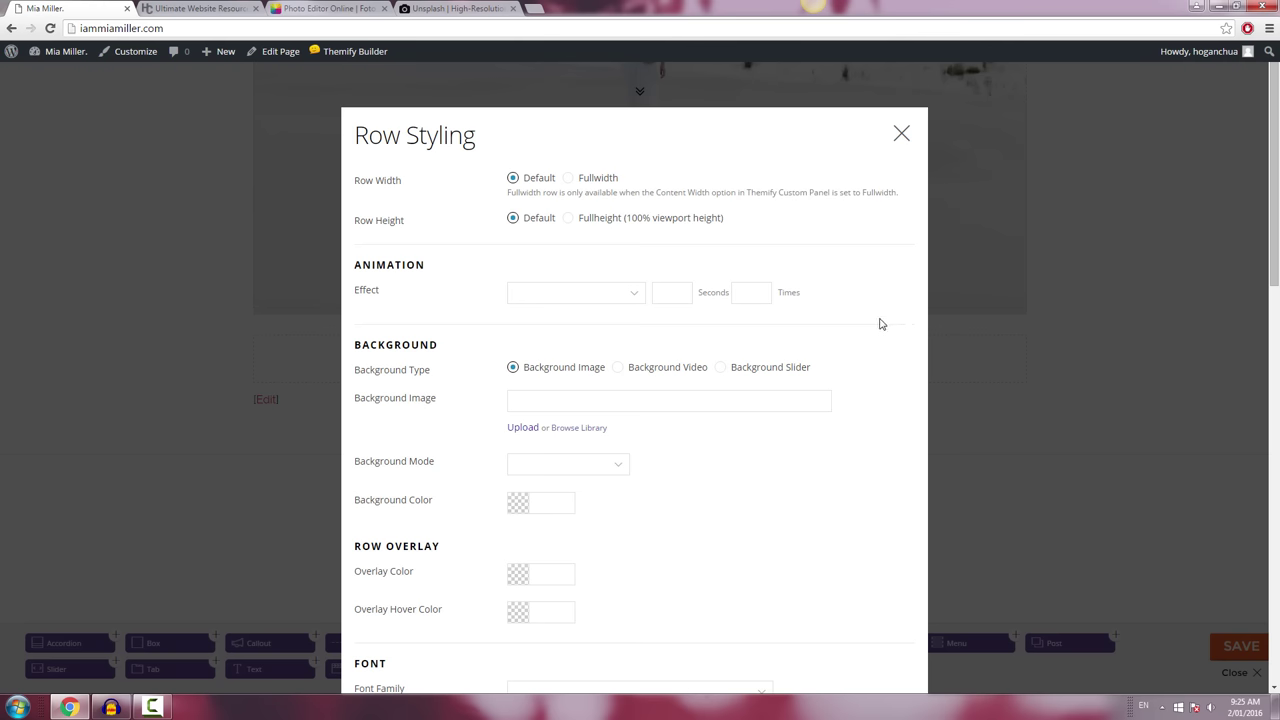
left_click(901, 133)
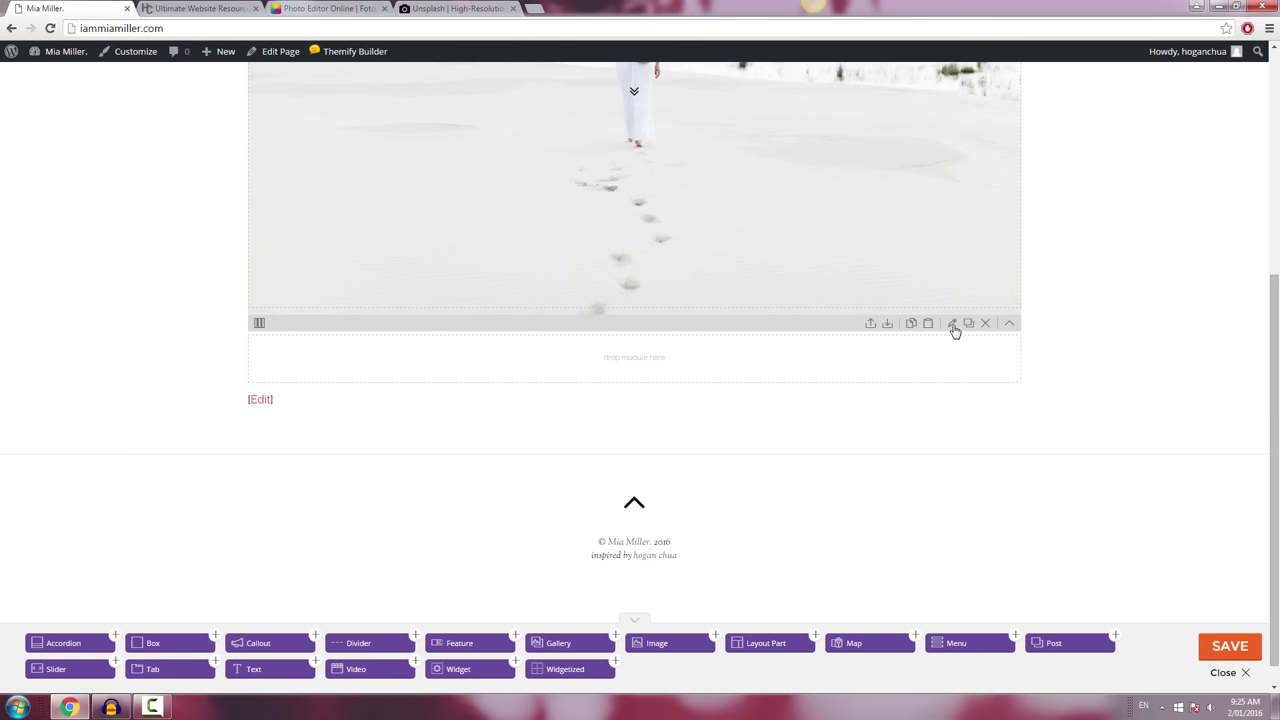
left_click(951, 328)
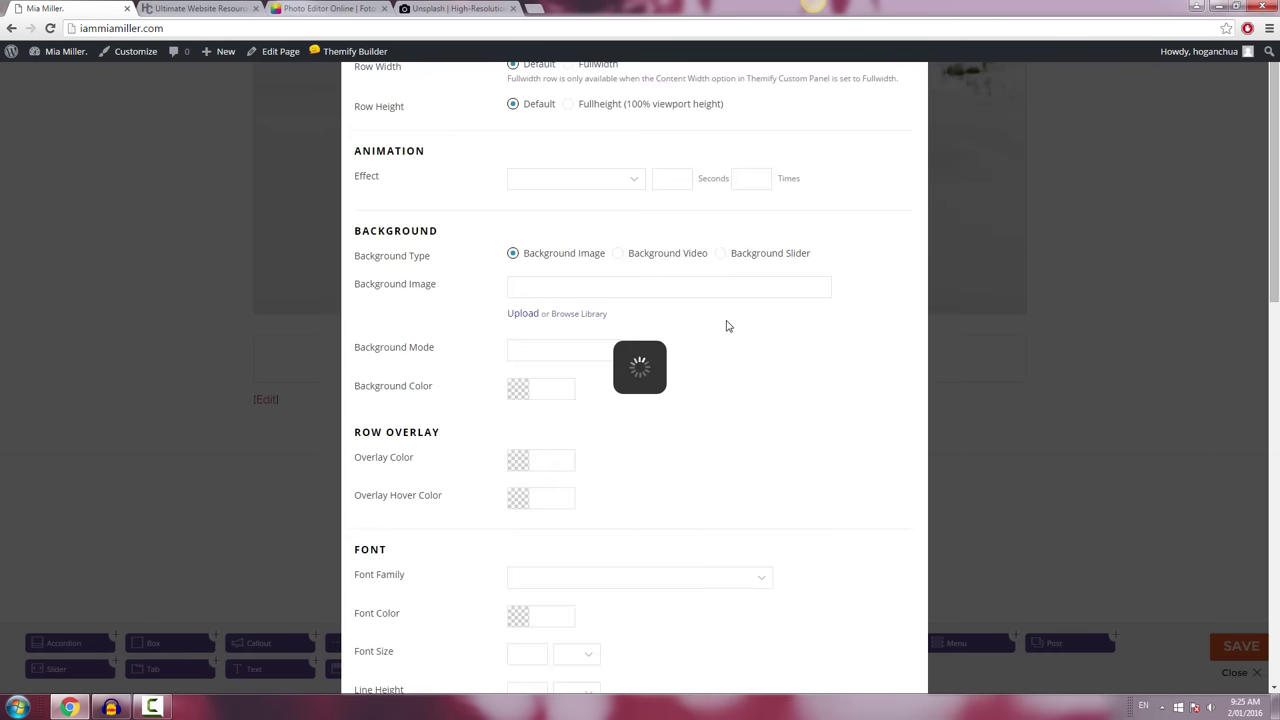
scroll(1147, 218, "down", 15)
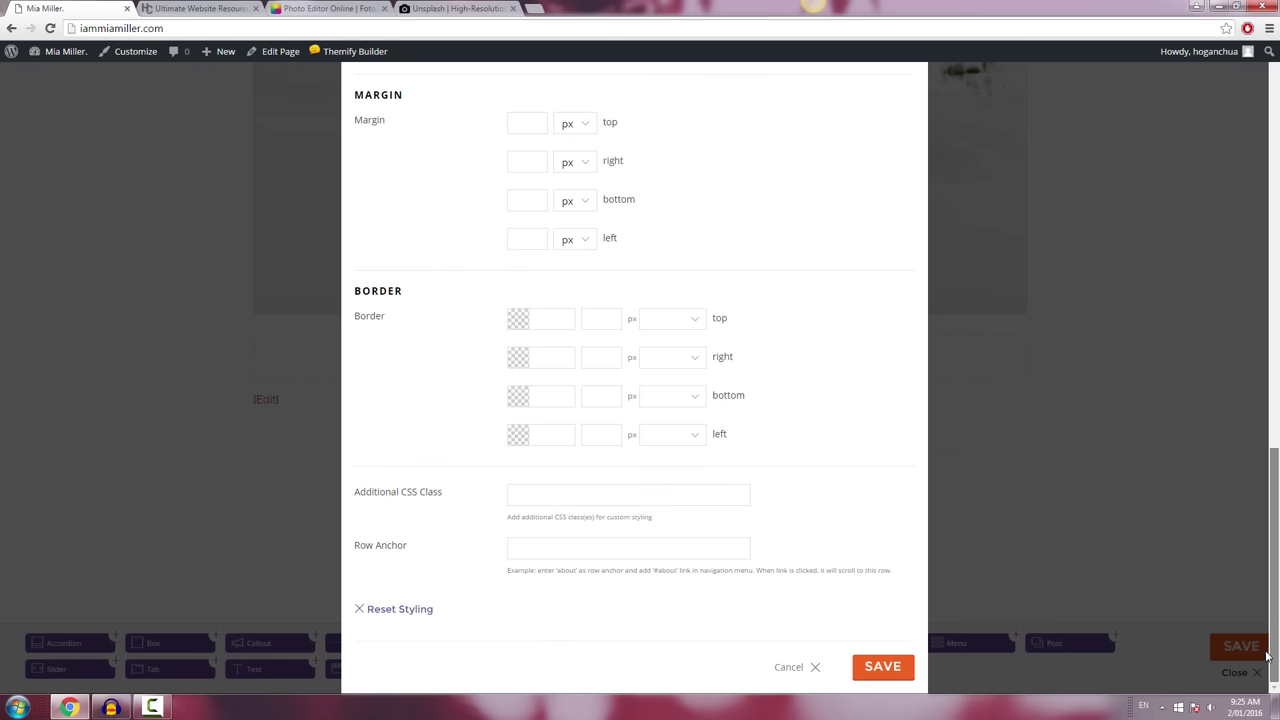
left_click_drag(412, 552, 354, 546)
left_click(545, 548)
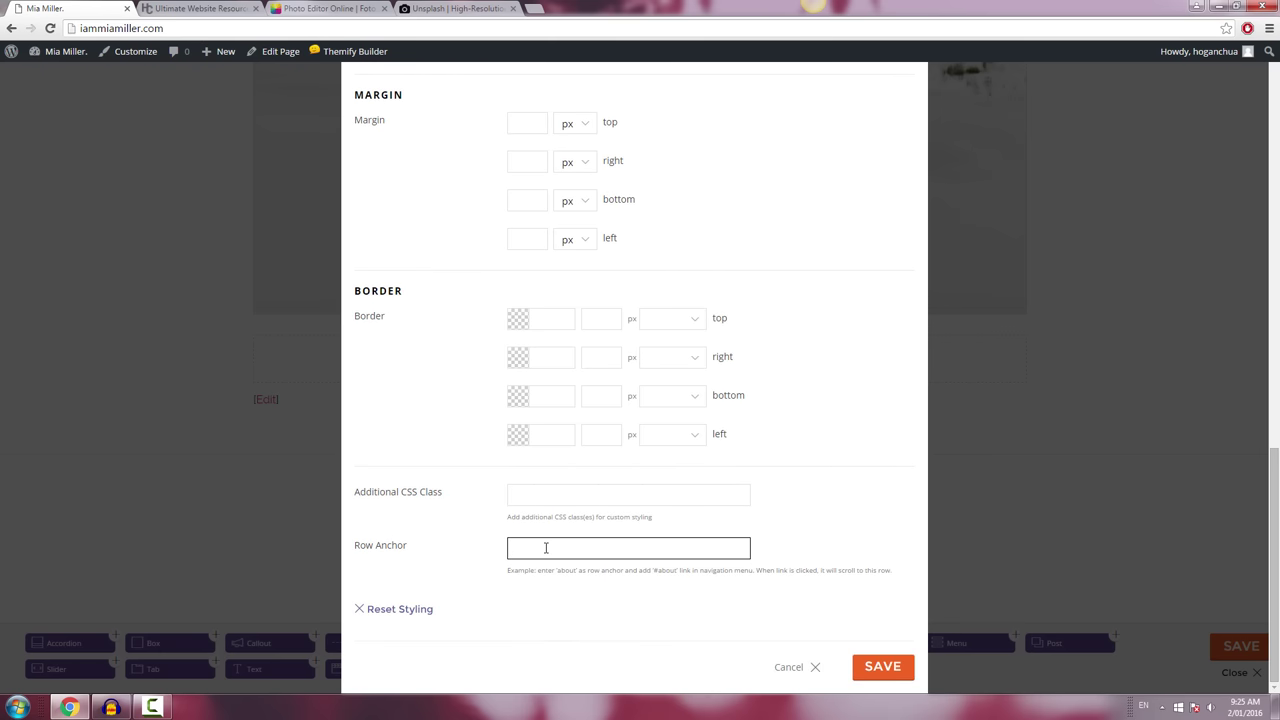
type("row2")
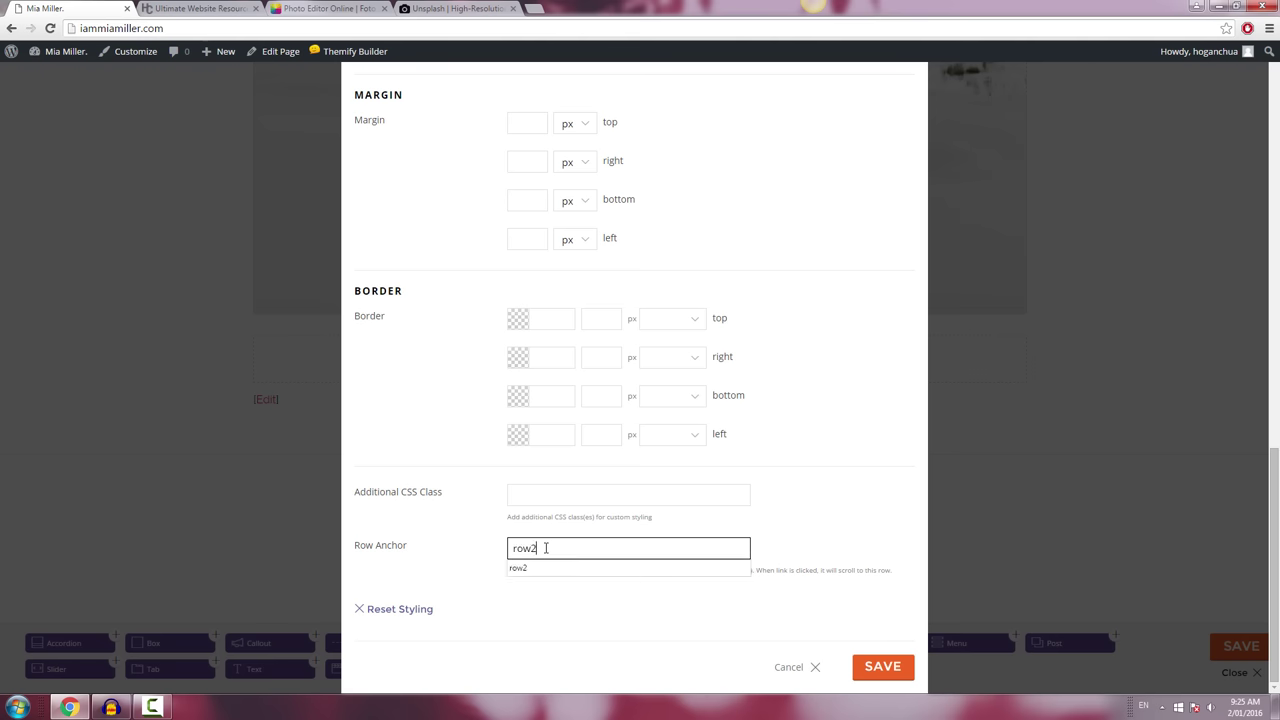
left_click(893, 666)
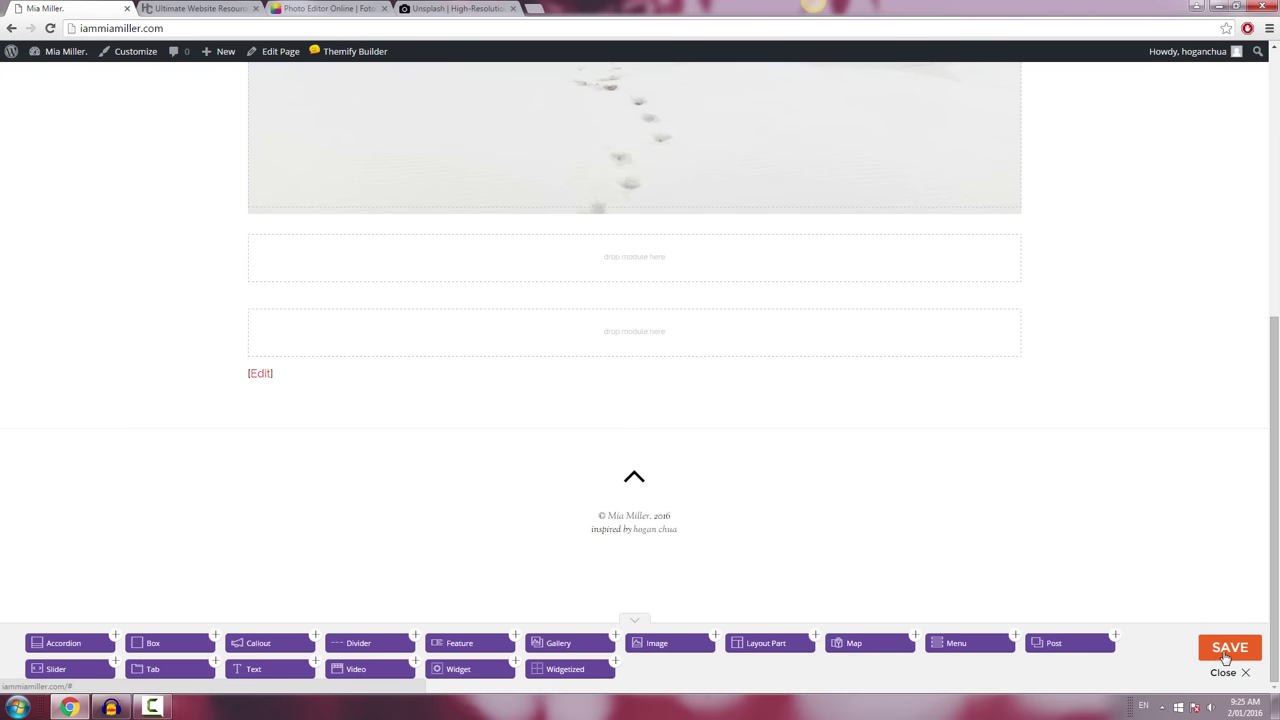
left_click(1221, 652)
Exit the builder, confirm the hero's down arrow jumps to #row2, and turn the builder back on.
left_click(1245, 673)
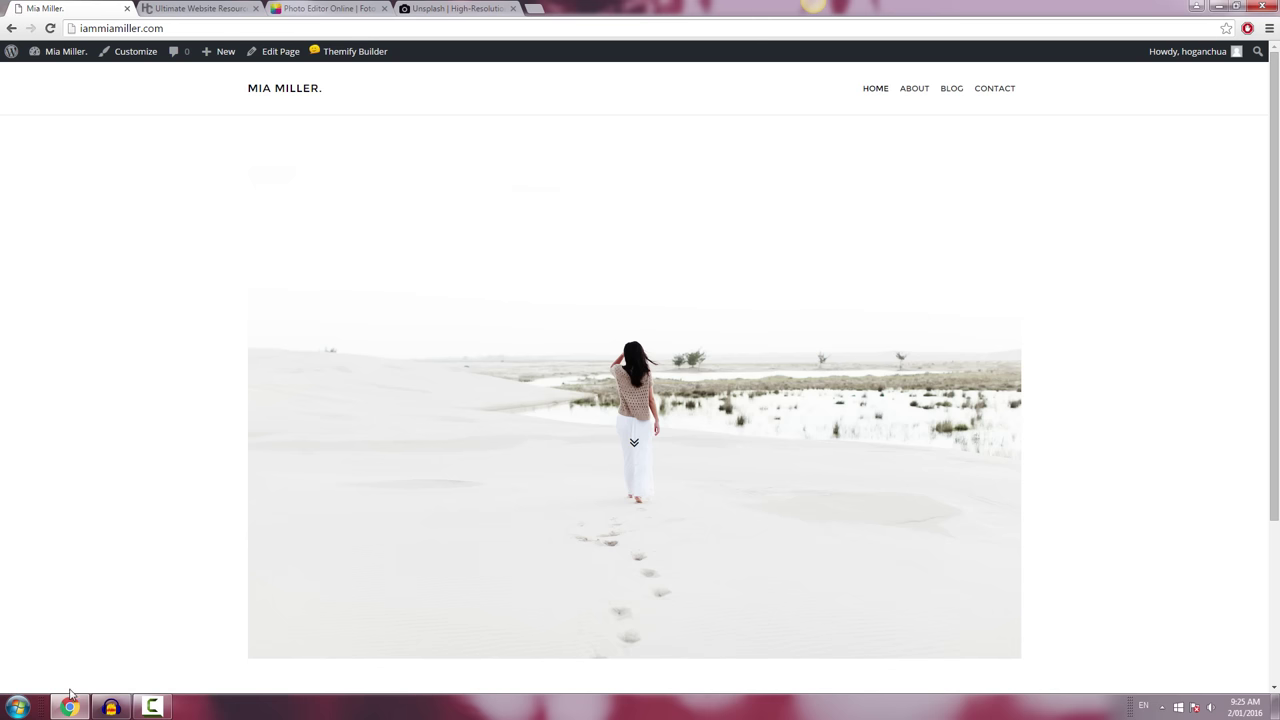
left_click(628, 448)
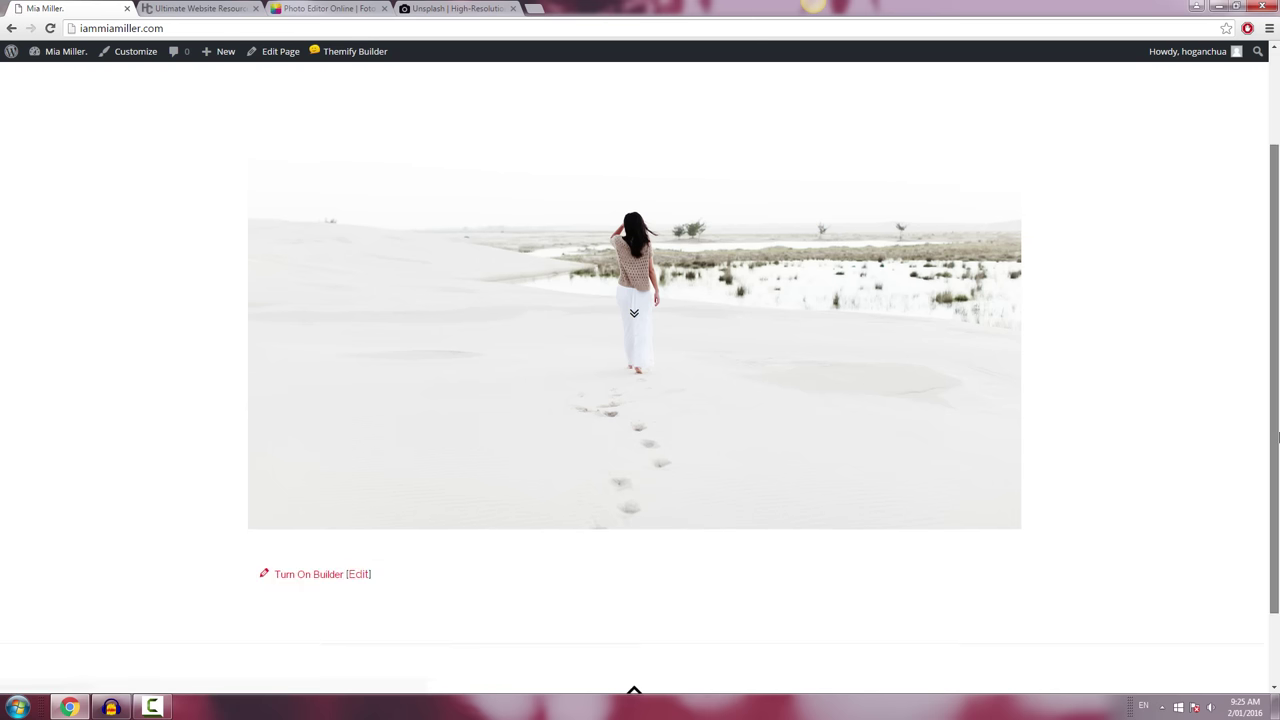
scroll(1257, 489, "up", 3)
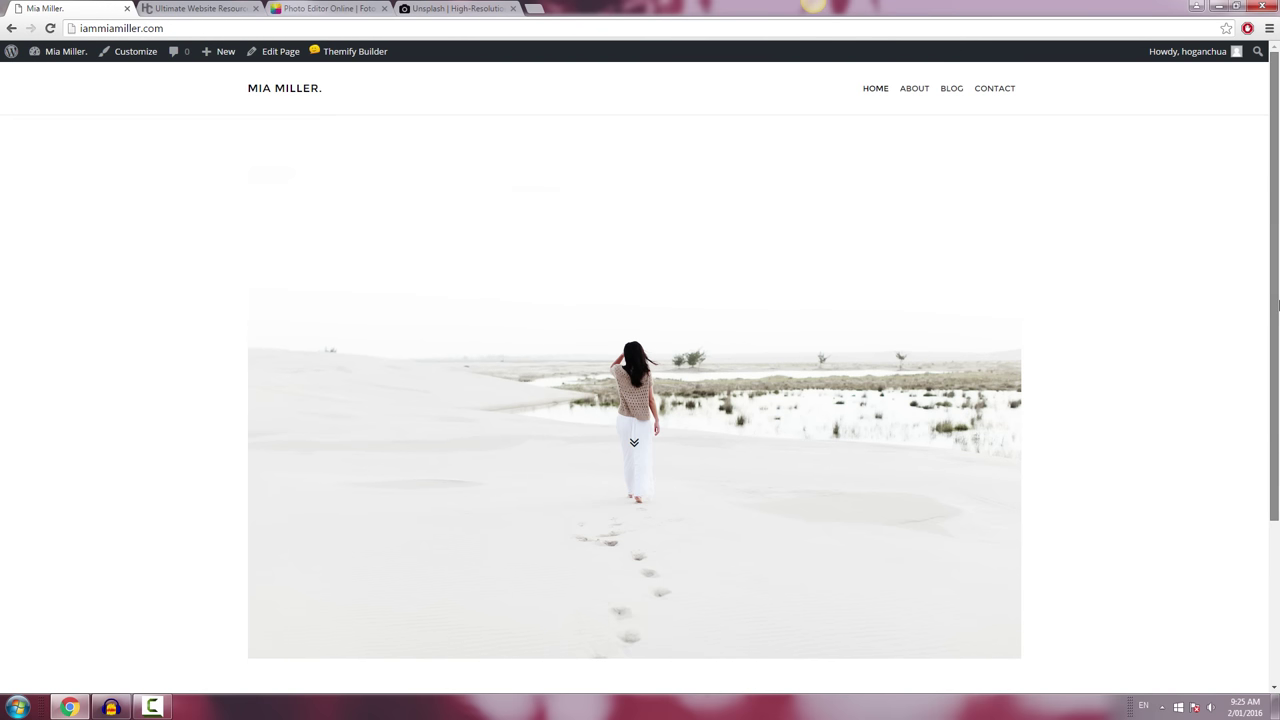
left_click(632, 448)
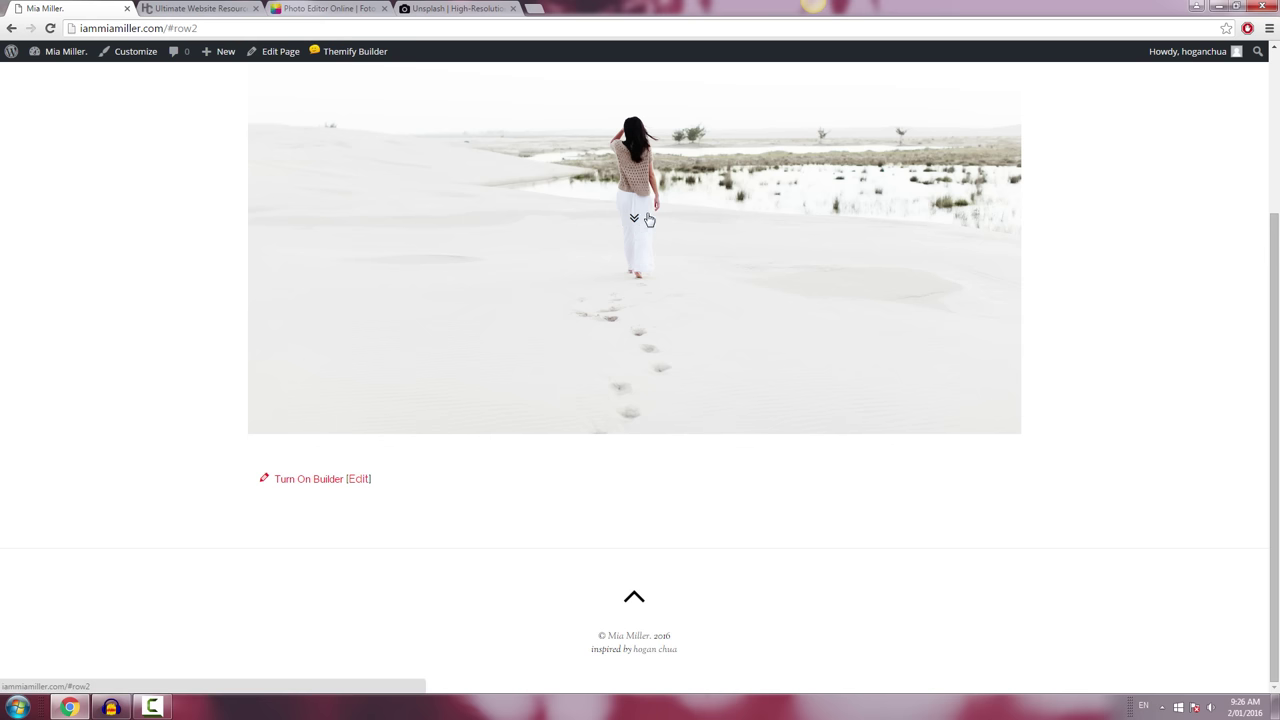
left_click(313, 482)
Split the row into 2/3 + 1/3 columns and drop a Post module into the left column.
mouse_move(264, 352)
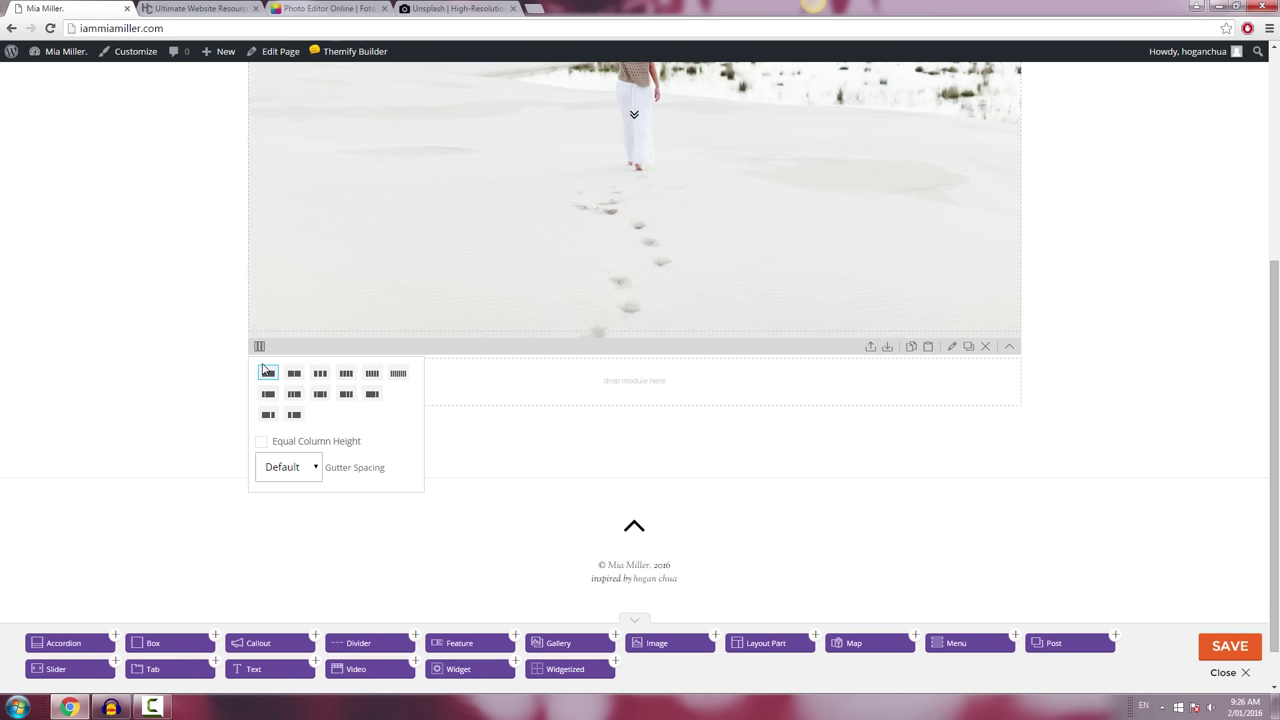
left_click(370, 395)
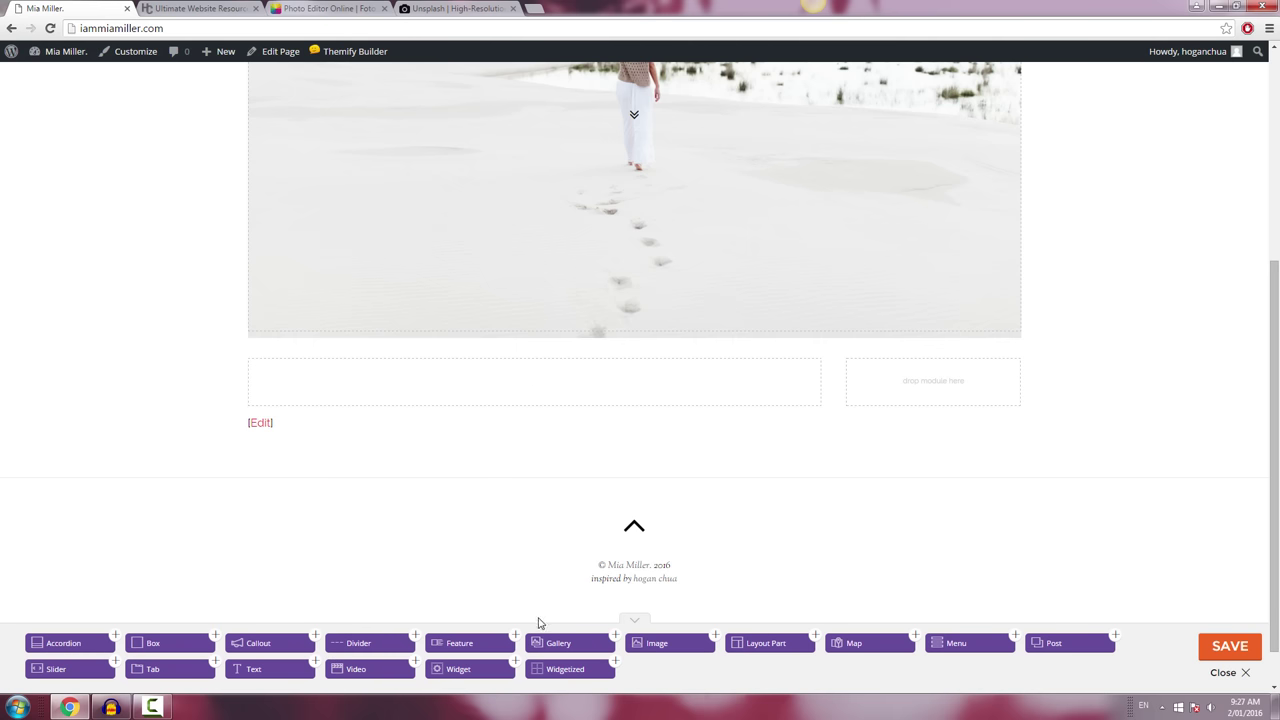
left_click_drag(1063, 643, 590, 401)
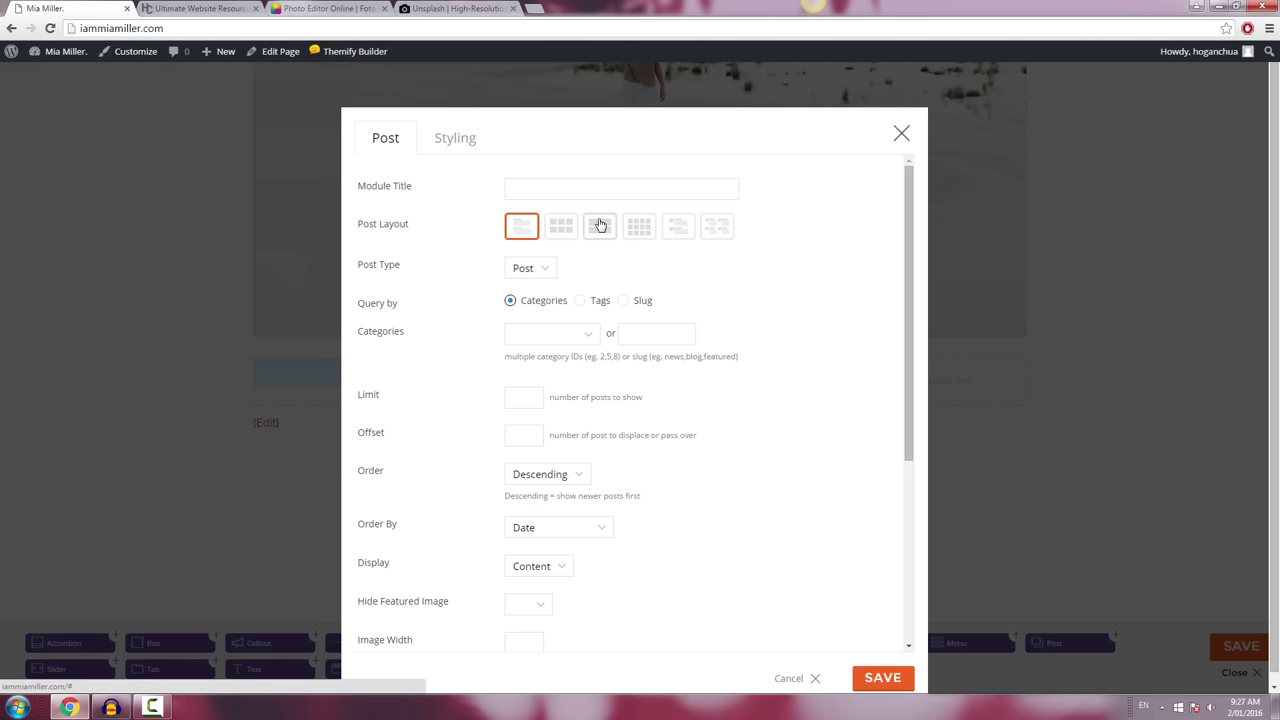
Give the Post module the 2-column grid layout with Display set to None, and save.
left_click(600, 235)
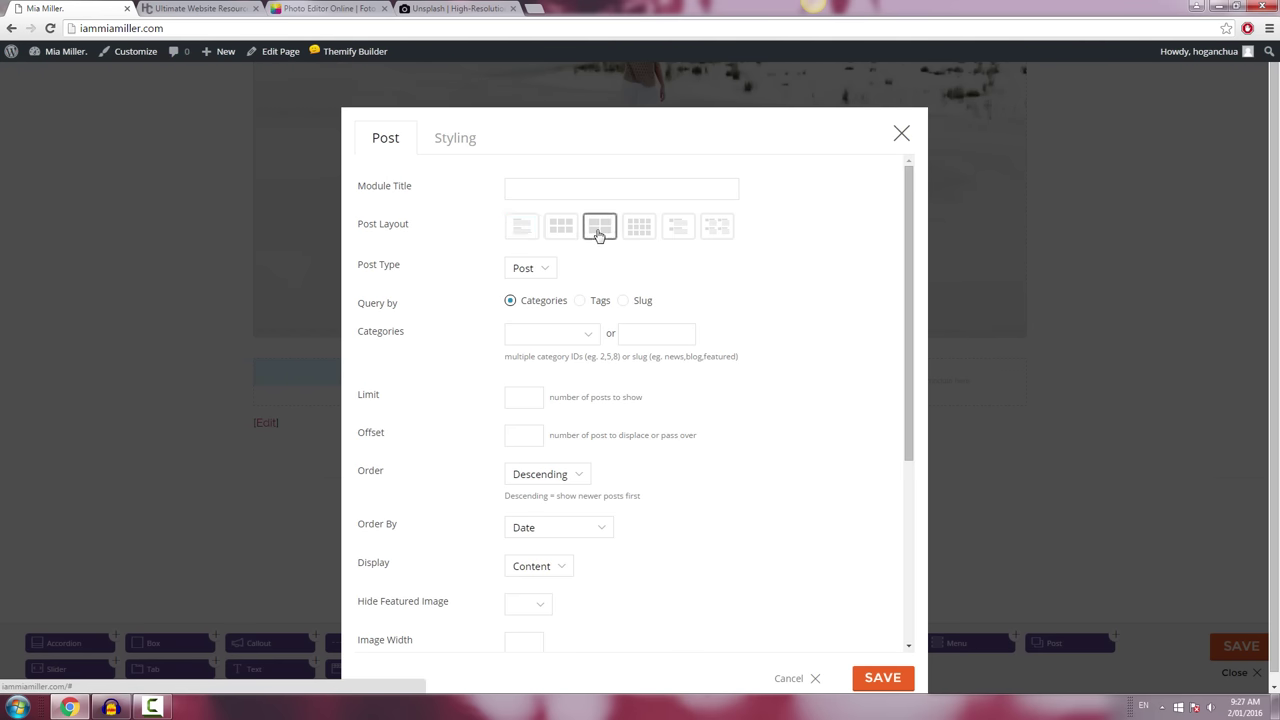
scroll(709, 324, "down", 1)
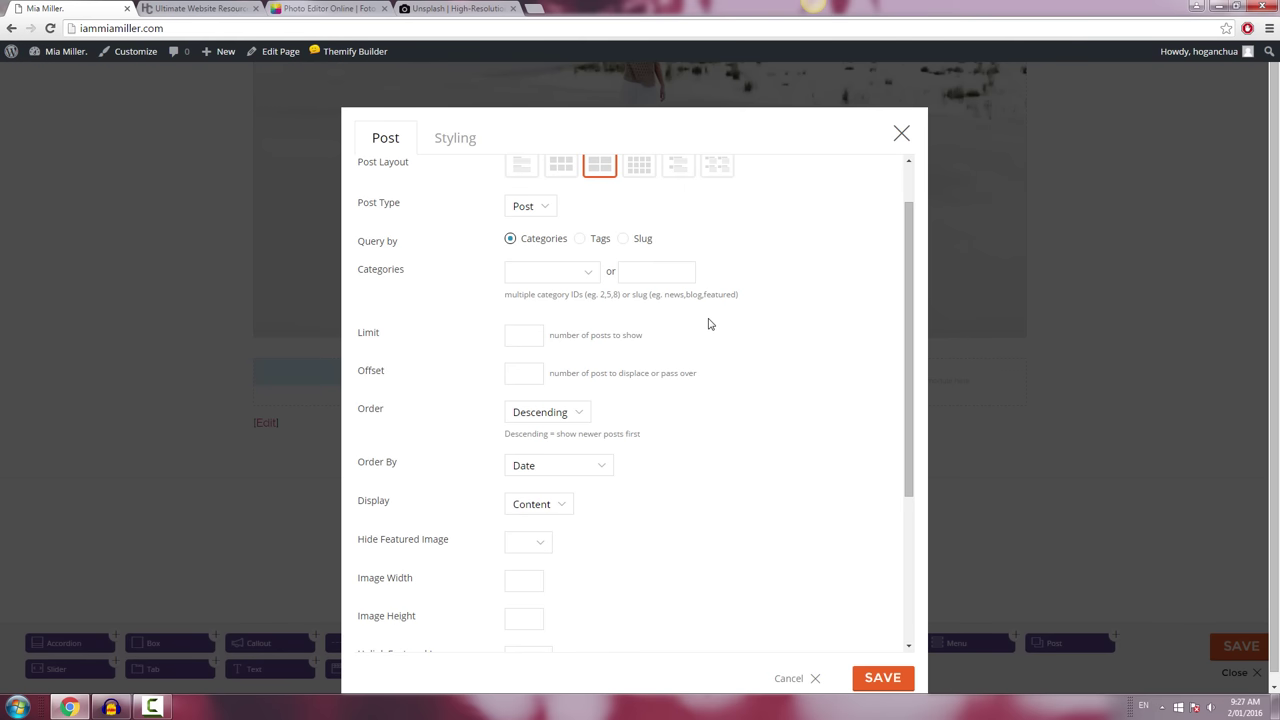
left_click(555, 504)
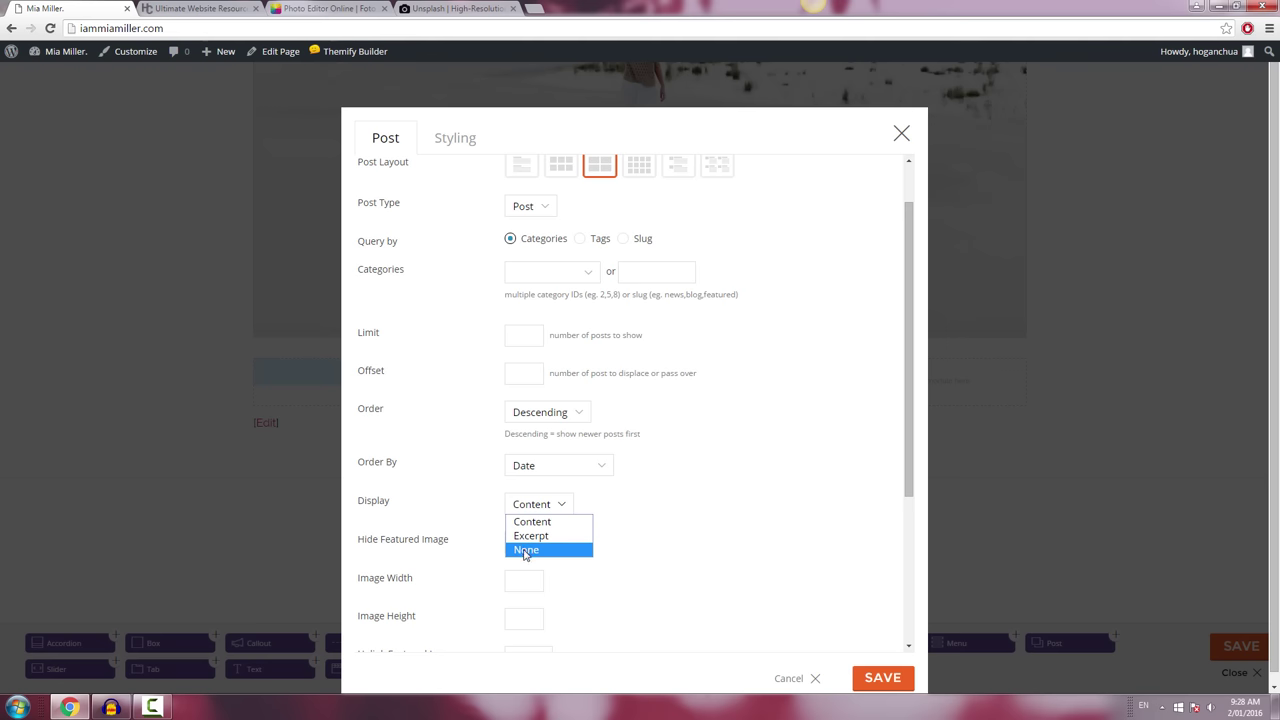
left_click(524, 550)
scroll(614, 537, "down", 5)
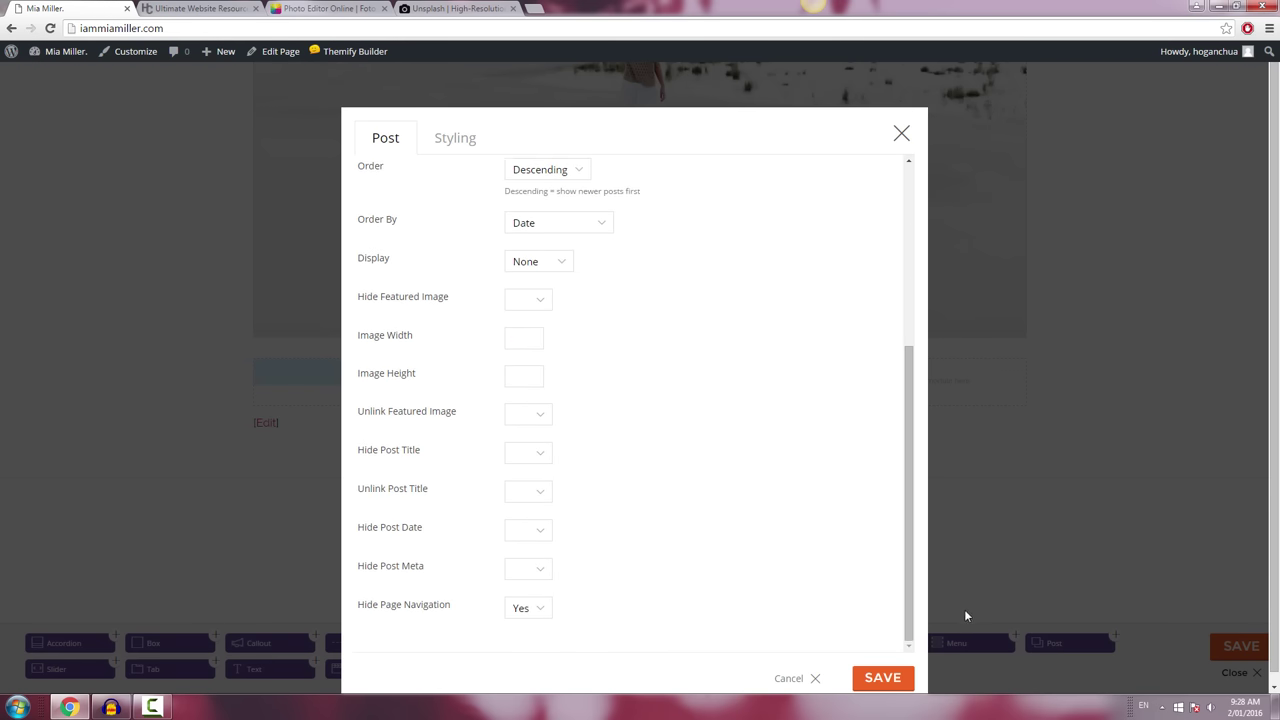
left_click(882, 679)
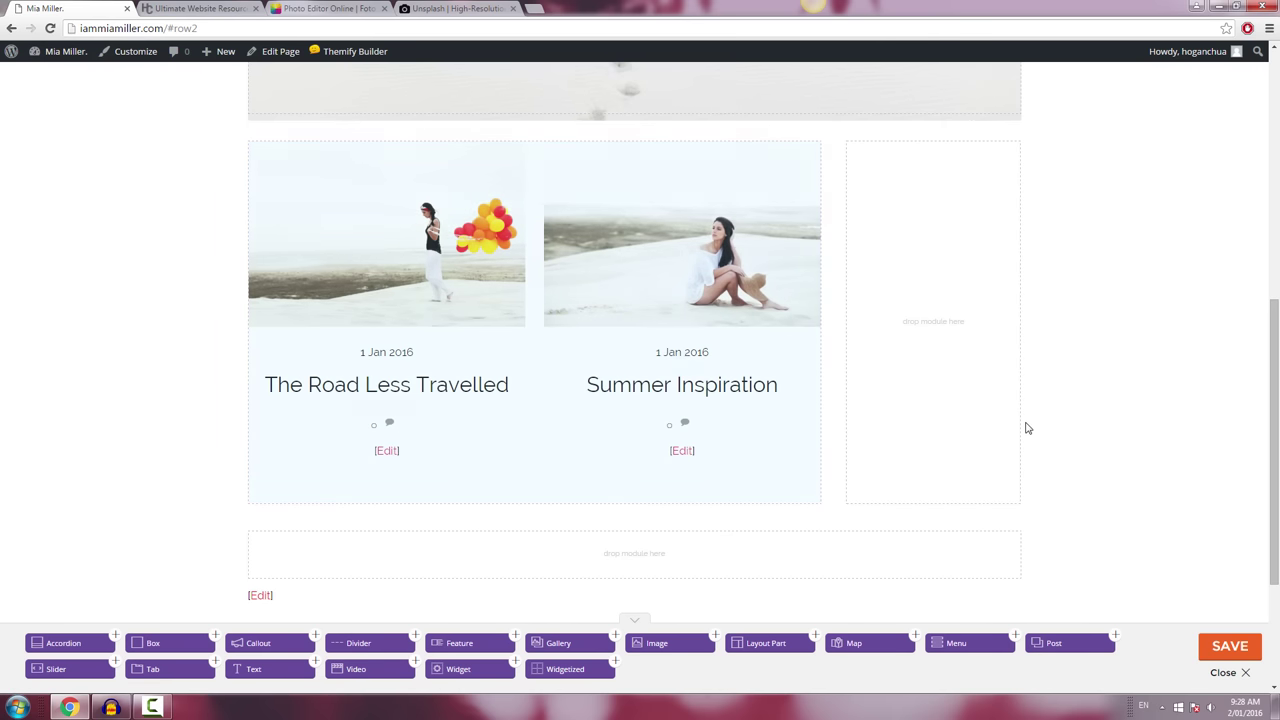
Set the Post module's Hide Post Meta to Yes so the cards show only image, date and title.
double_click(544, 228)
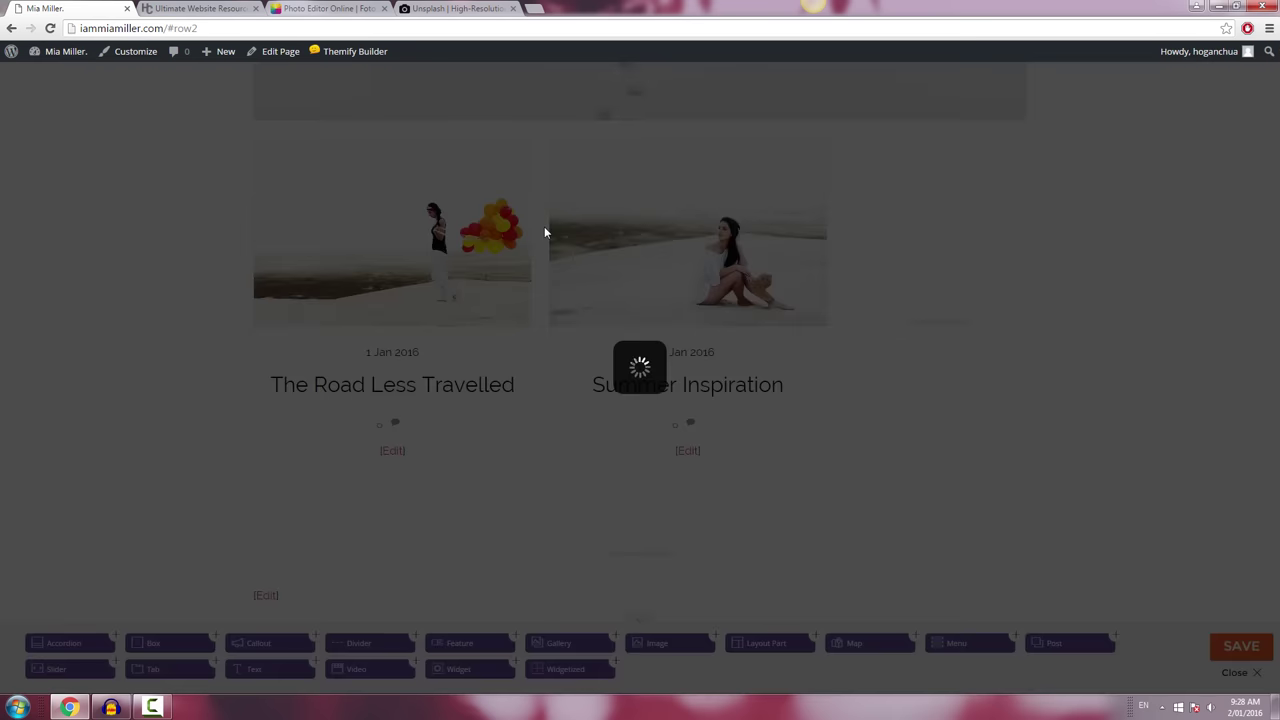
scroll(566, 243, "down", 3)
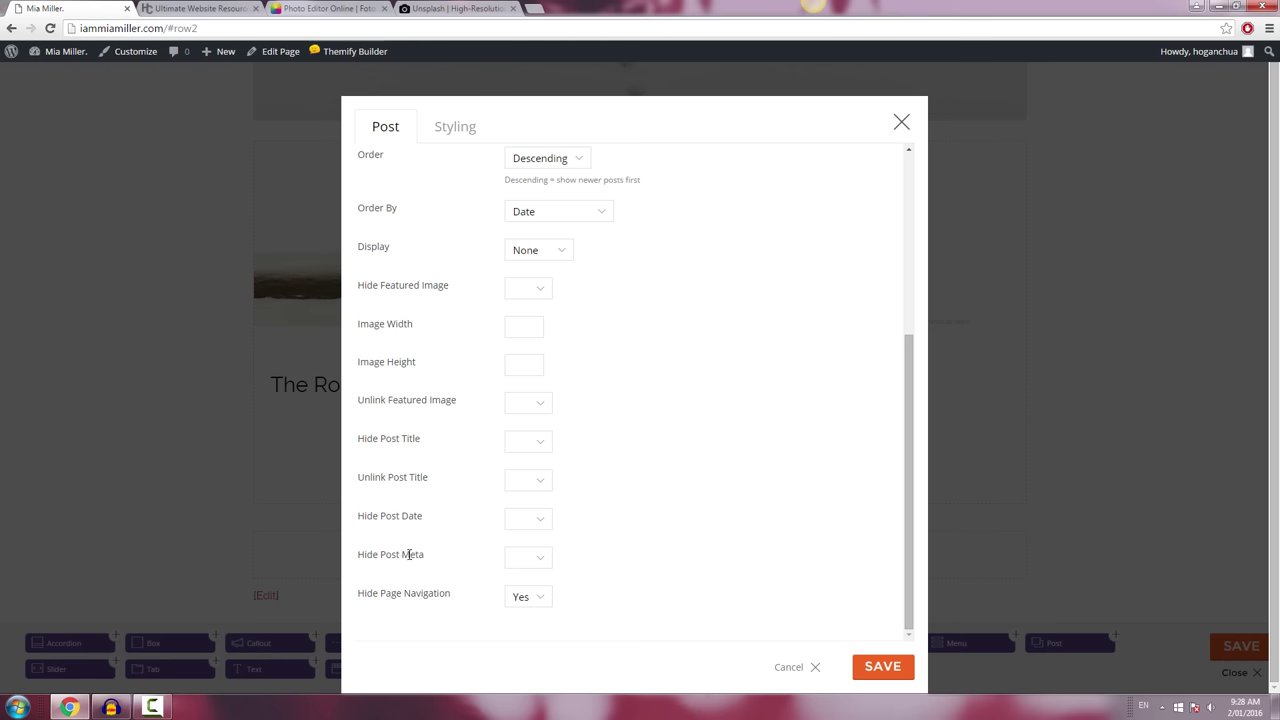
left_click(520, 566)
left_click(527, 588)
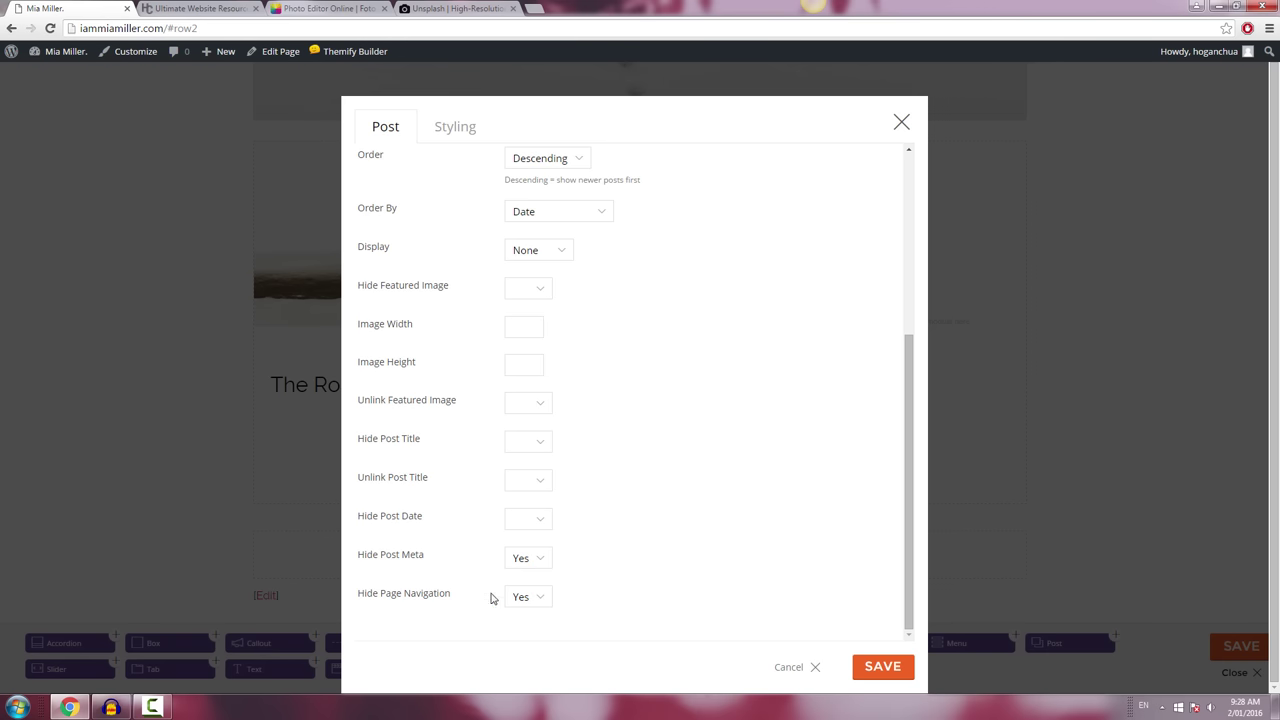
left_click(883, 666)
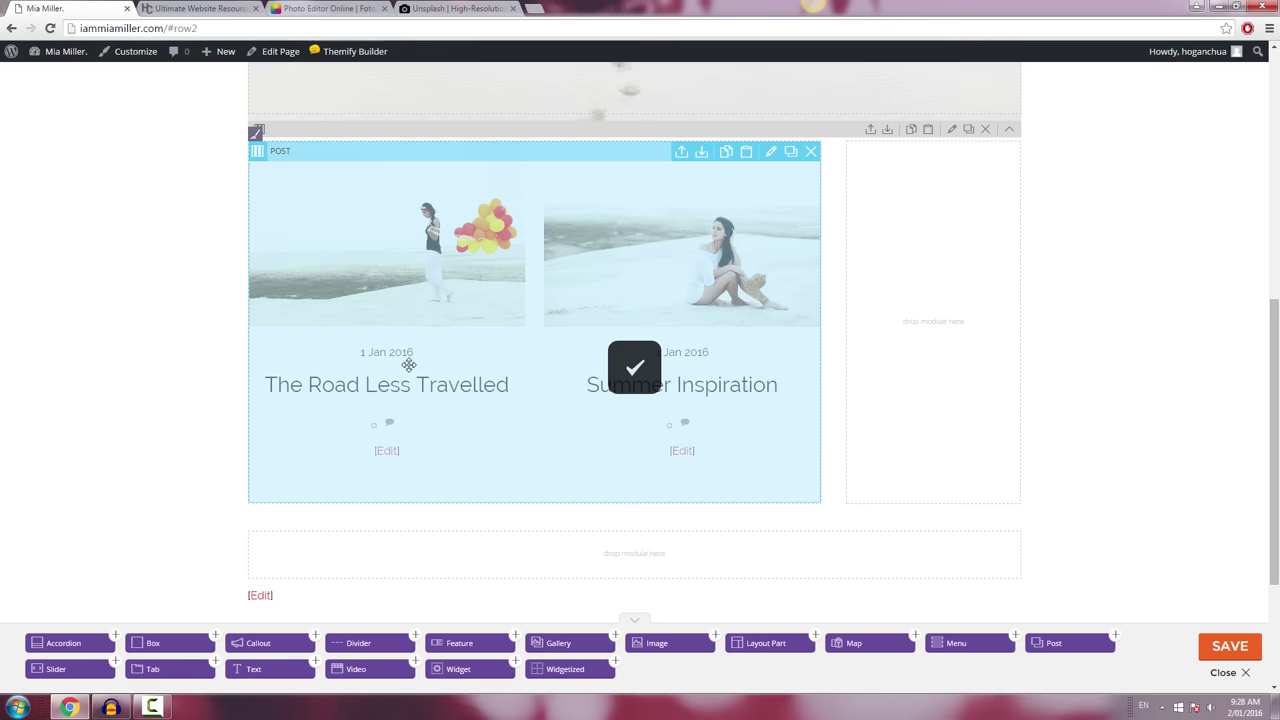
double_click(514, 403)
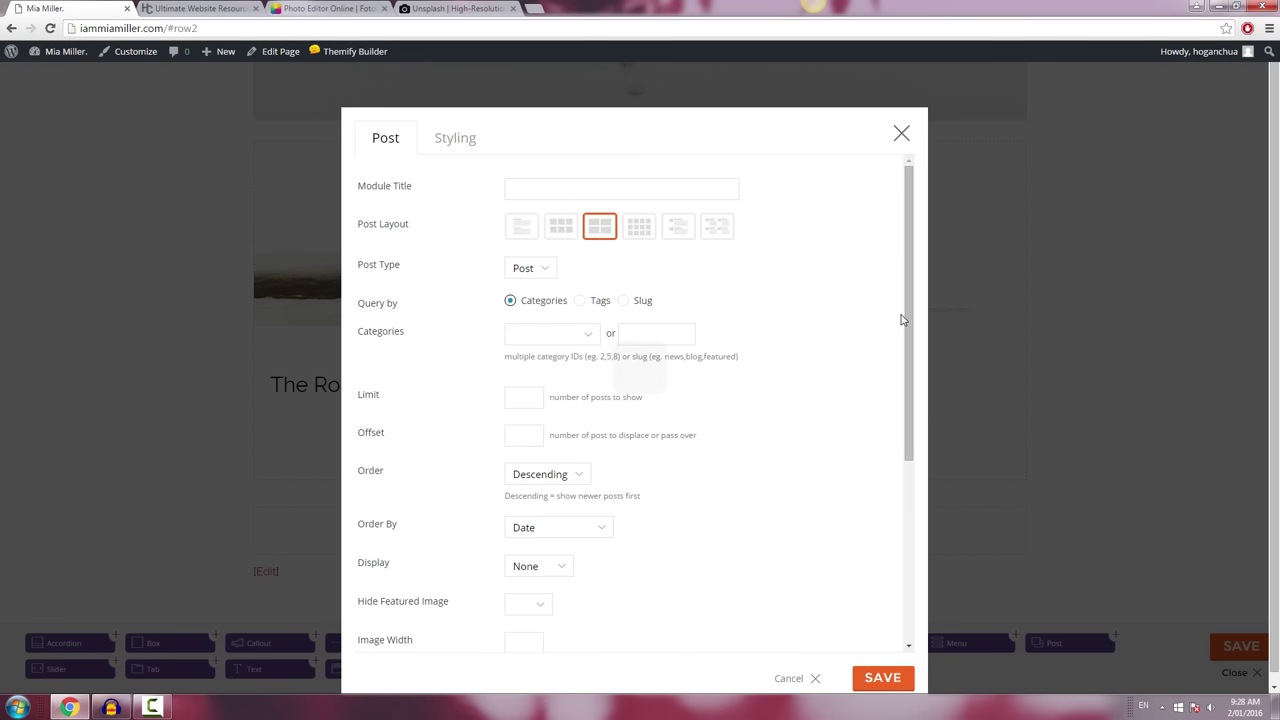
left_click_drag(905, 320, 930, 526)
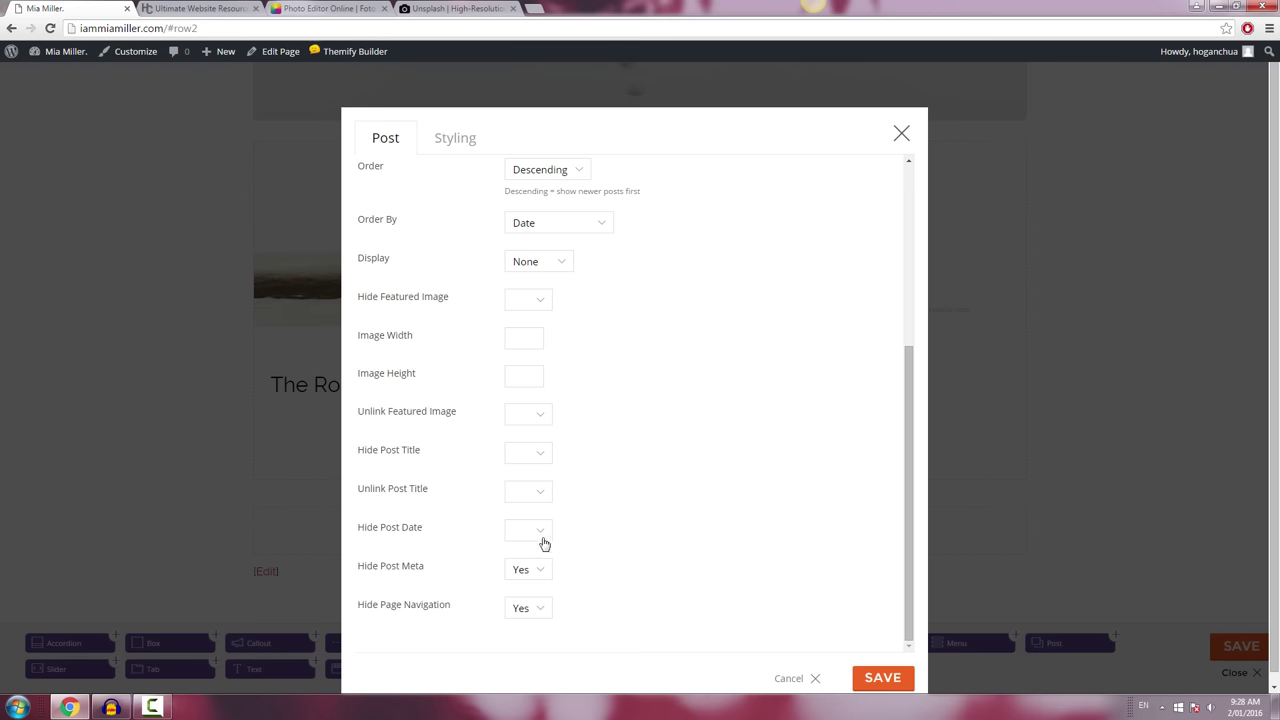
left_click(896, 679)
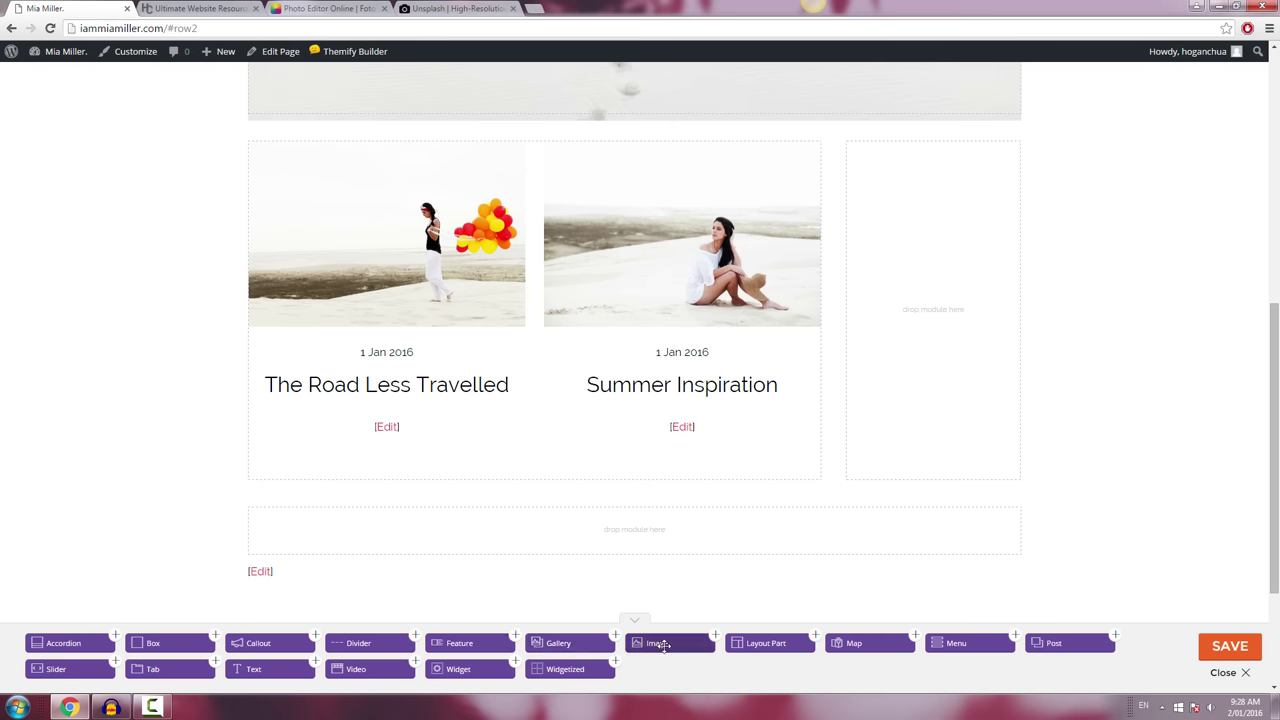
Add an Image module to the right column and upload and insert the Profile Picture file.
left_click_drag(663, 645, 923, 220)
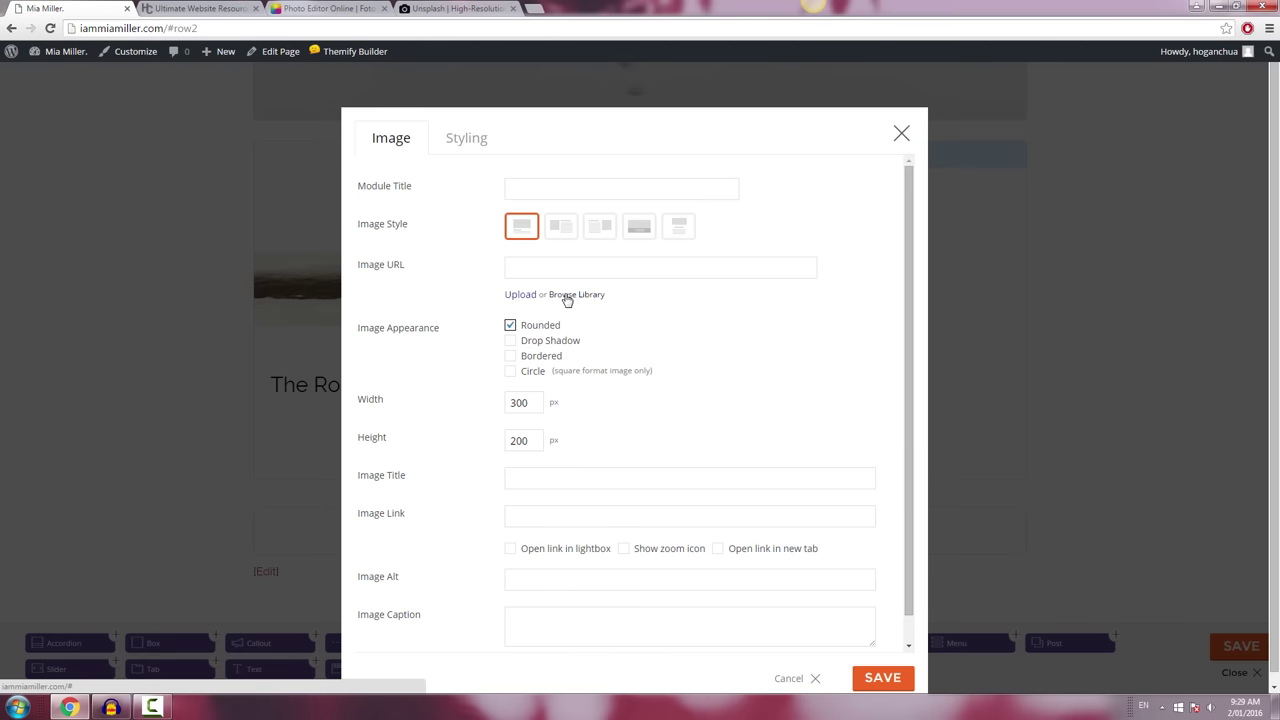
left_click(566, 294)
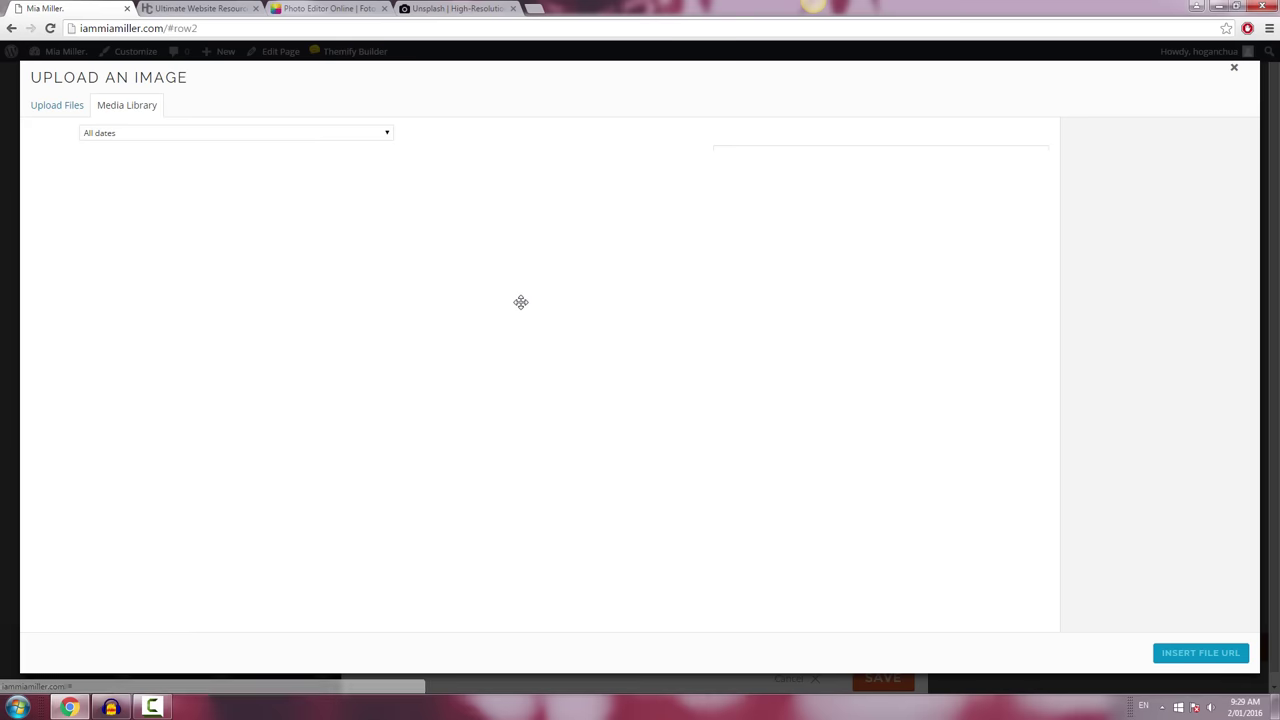
left_click(56, 107)
left_click(639, 370)
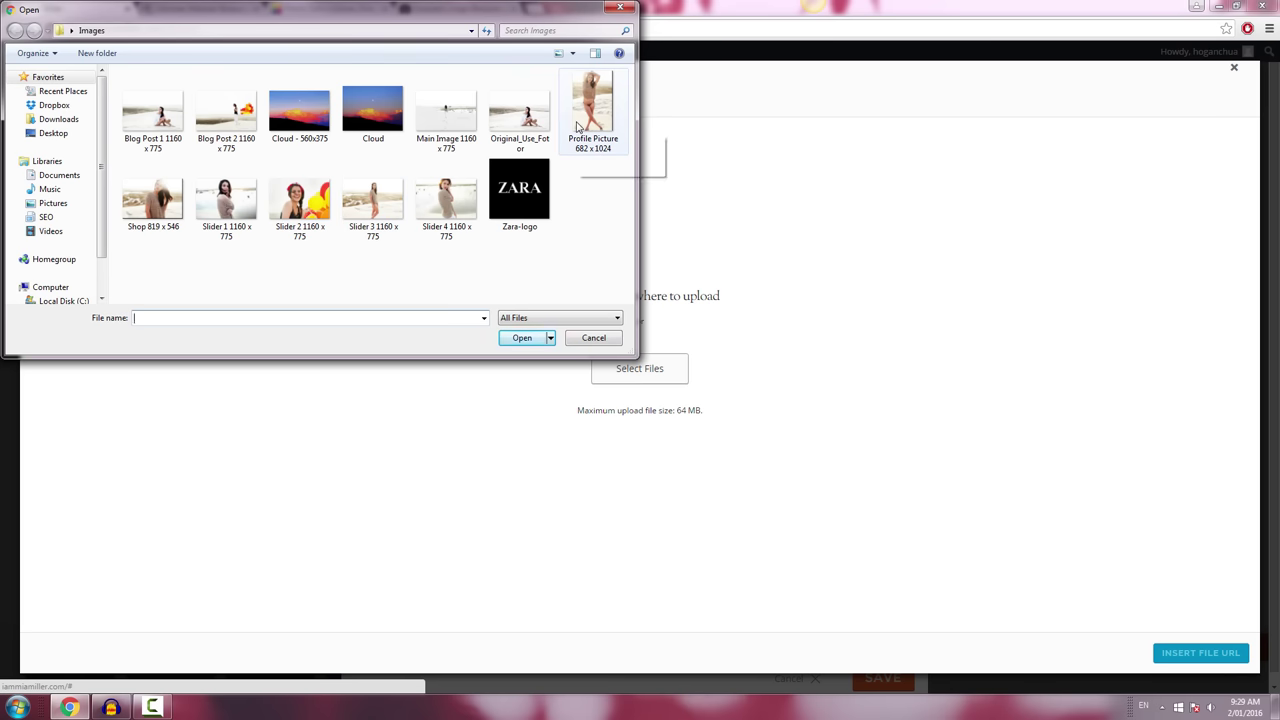
left_click(599, 143)
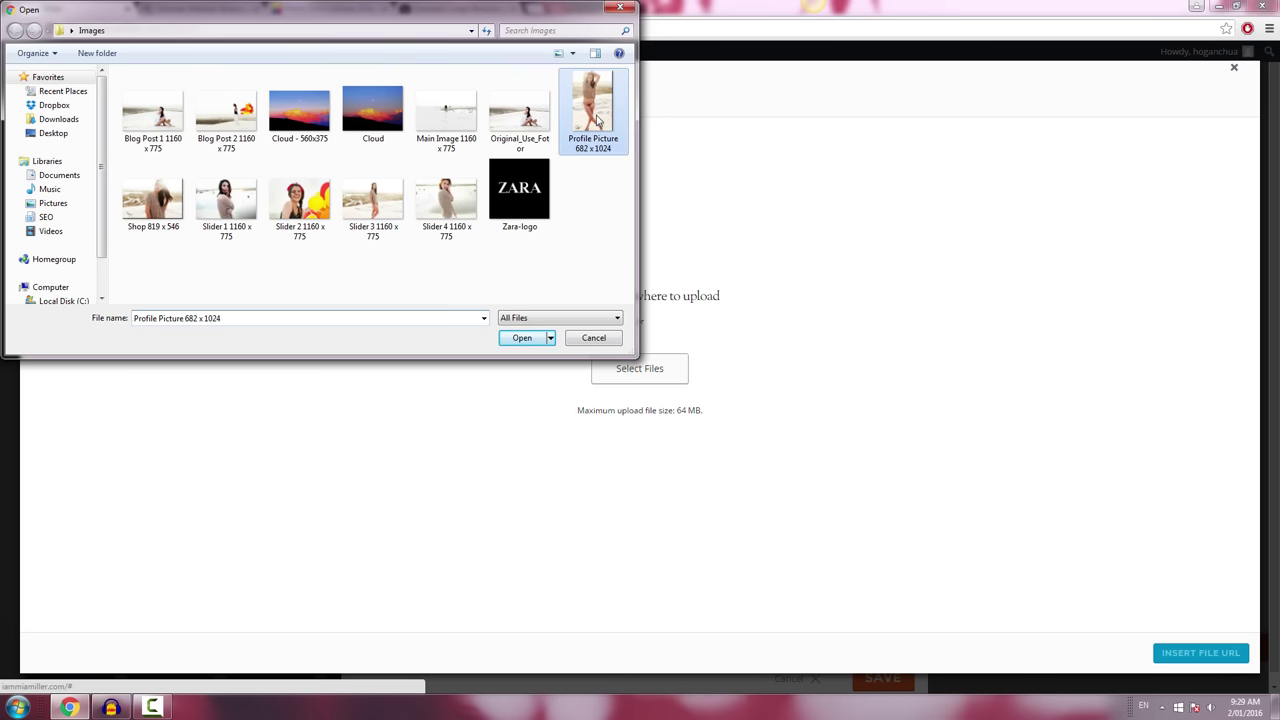
left_click(522, 338)
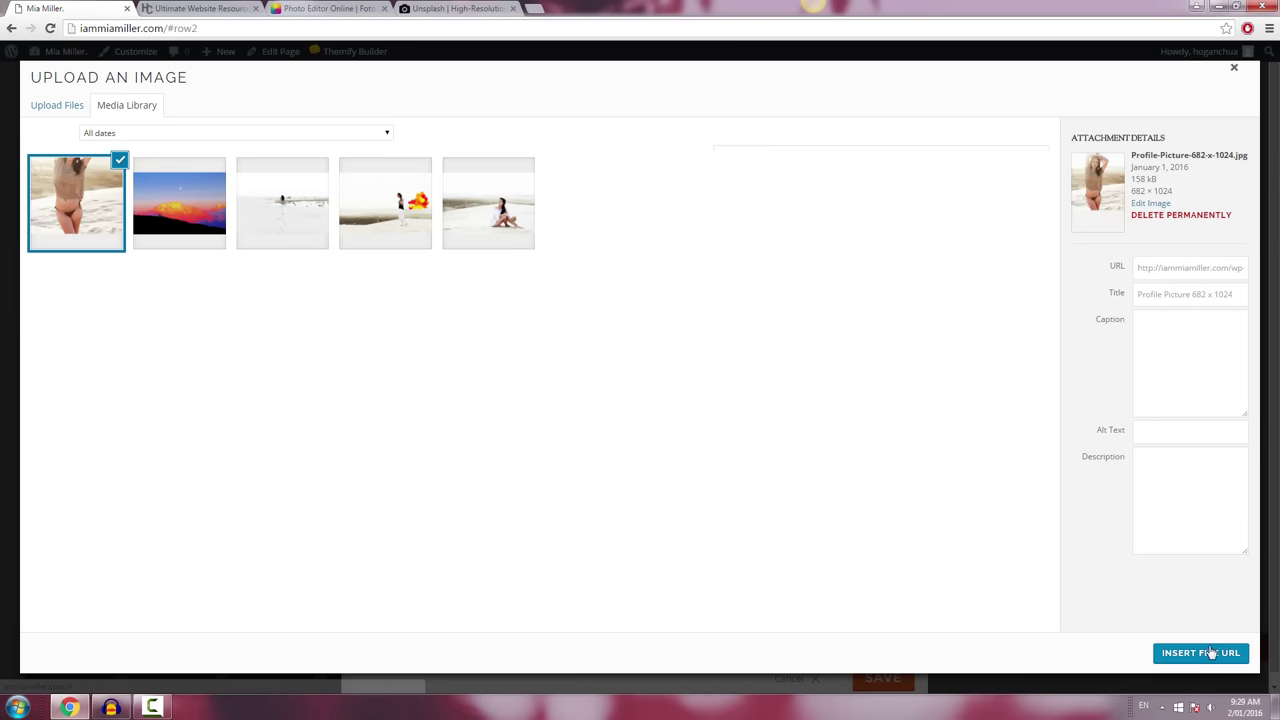
left_click(1205, 653)
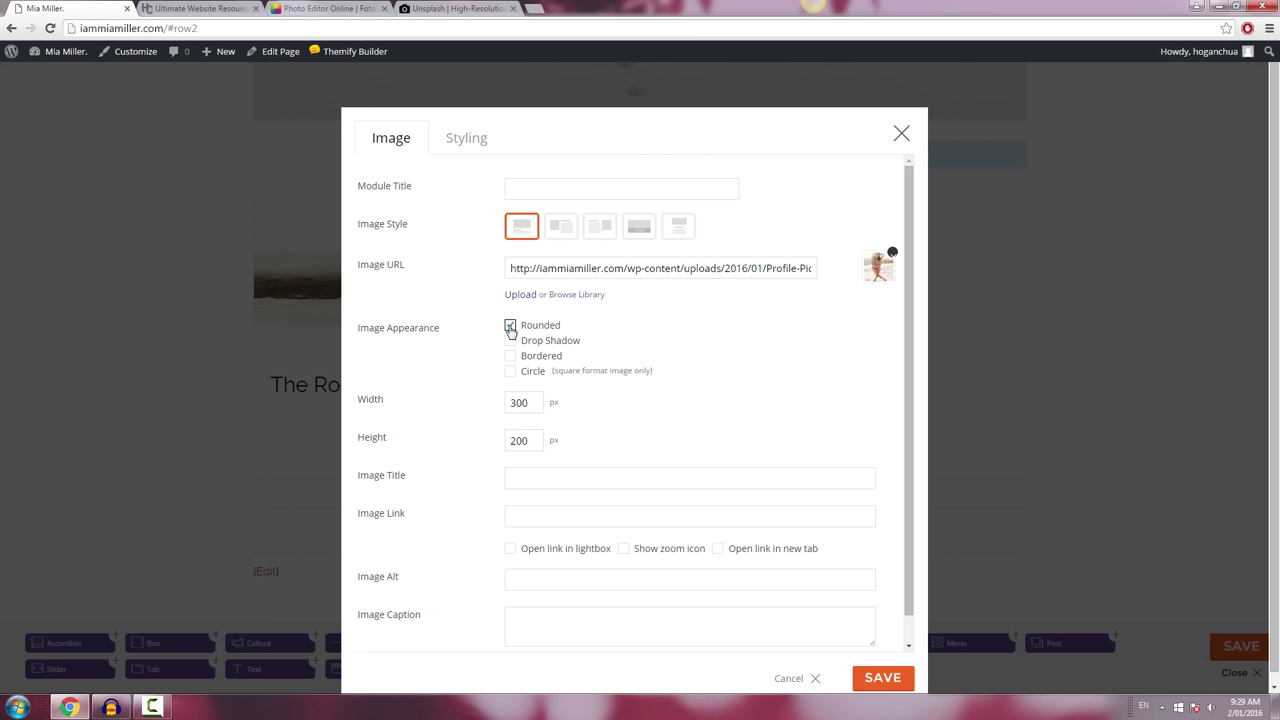
Turn off rounded corners and clear the 300 width and 200 height values.
left_click_drag(450, 337, 344, 331)
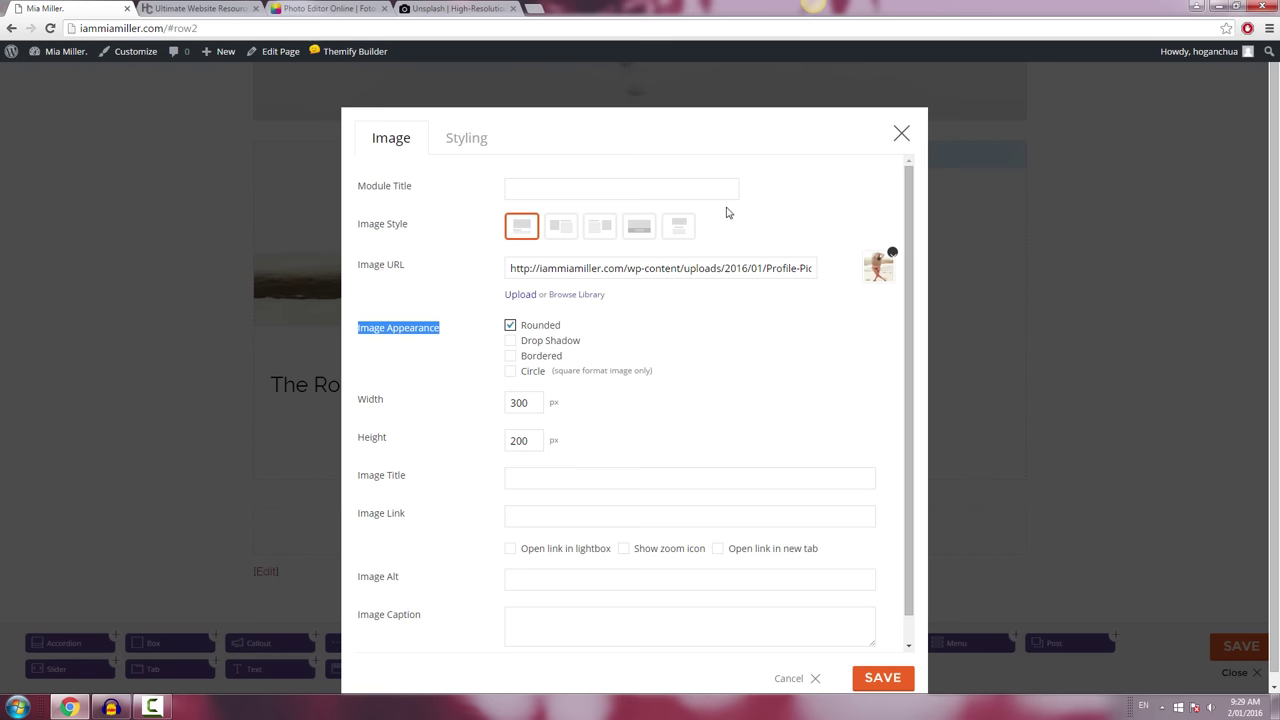
left_click(510, 325)
left_click_drag(530, 394, 383, 394)
key("BackSpace")
left_click_drag(534, 442, 422, 425)
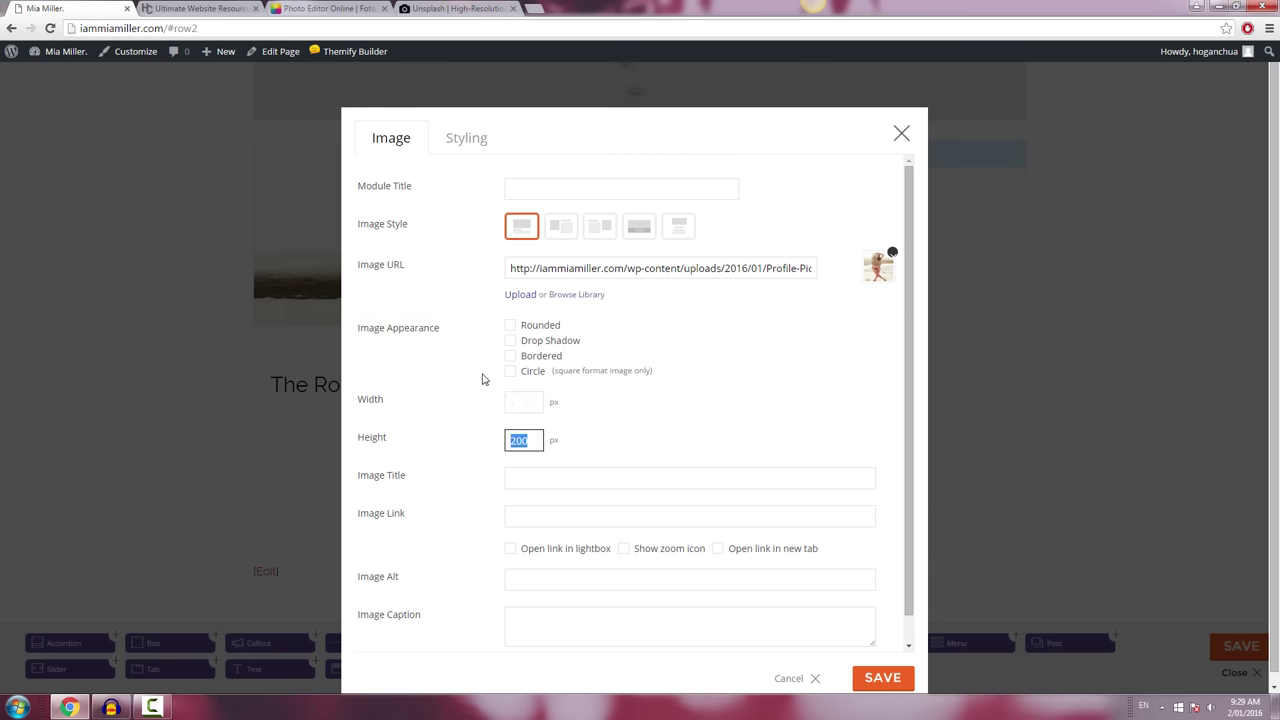
key("BackSpace")
Link the image to its own address in a lightbox and save the module.
left_click_drag(508, 268, 923, 274)
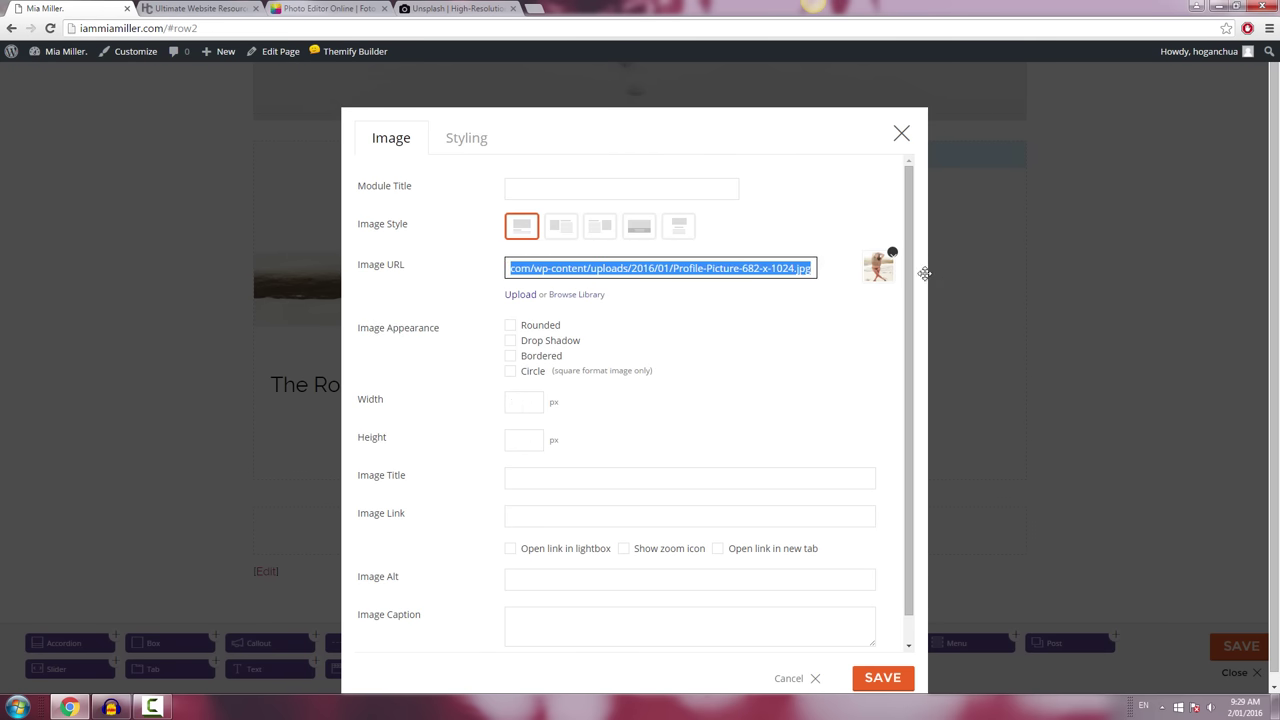
right_click(741, 272)
left_click(770, 296)
left_click_drag(405, 513, 350, 515)
left_click(518, 516)
right_click(516, 516)
left_click(565, 408)
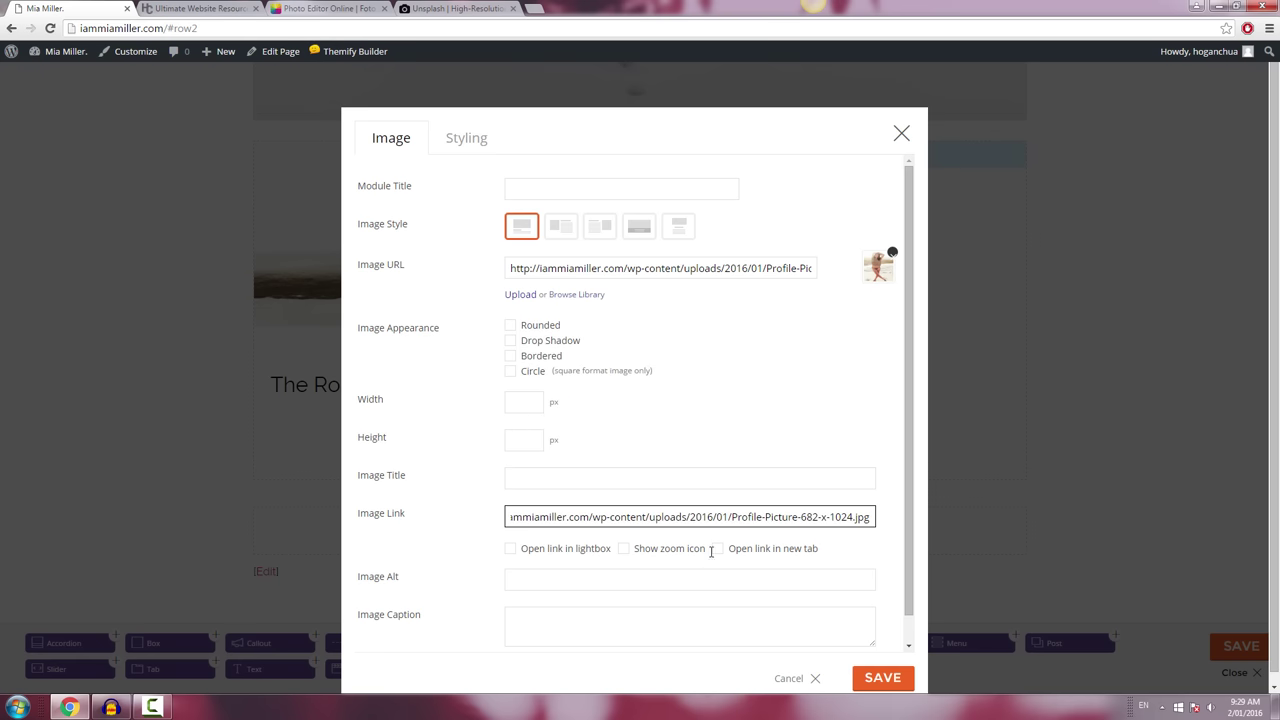
left_click(537, 550)
left_click(882, 678)
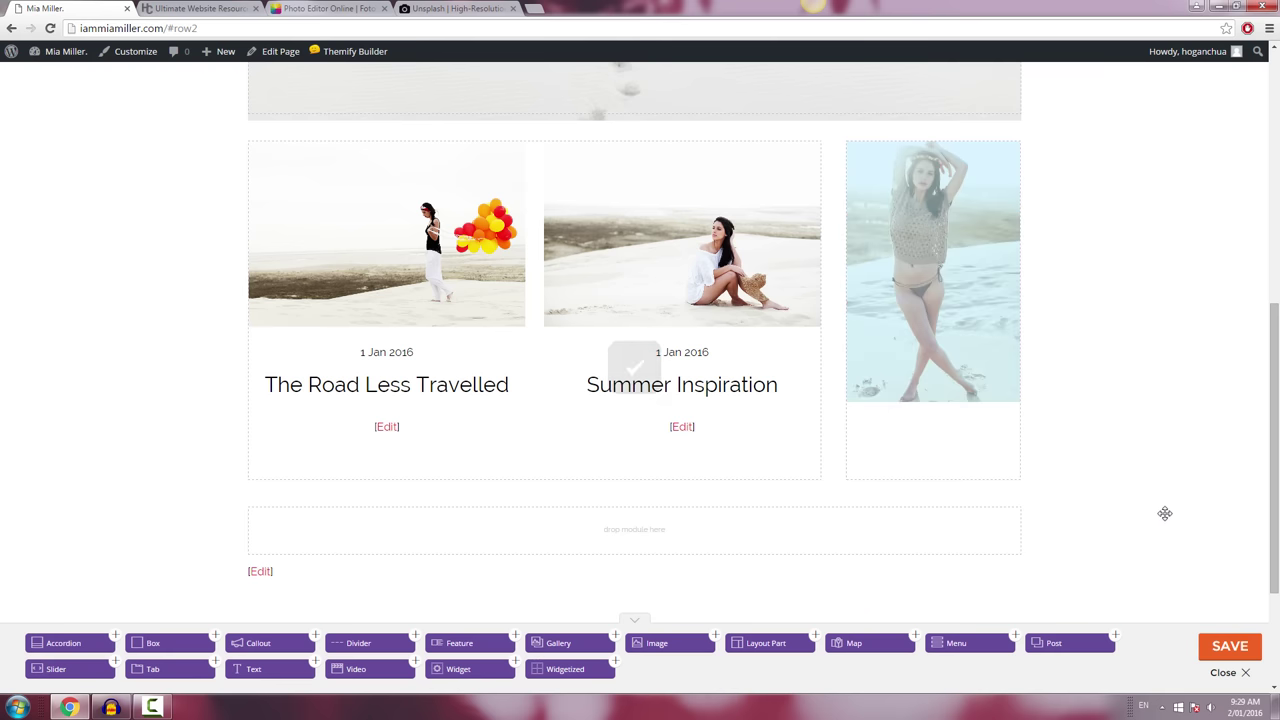
Preview the page, open and close the profile picture's lightbox, then switch back into builder mode.
left_click(1236, 679)
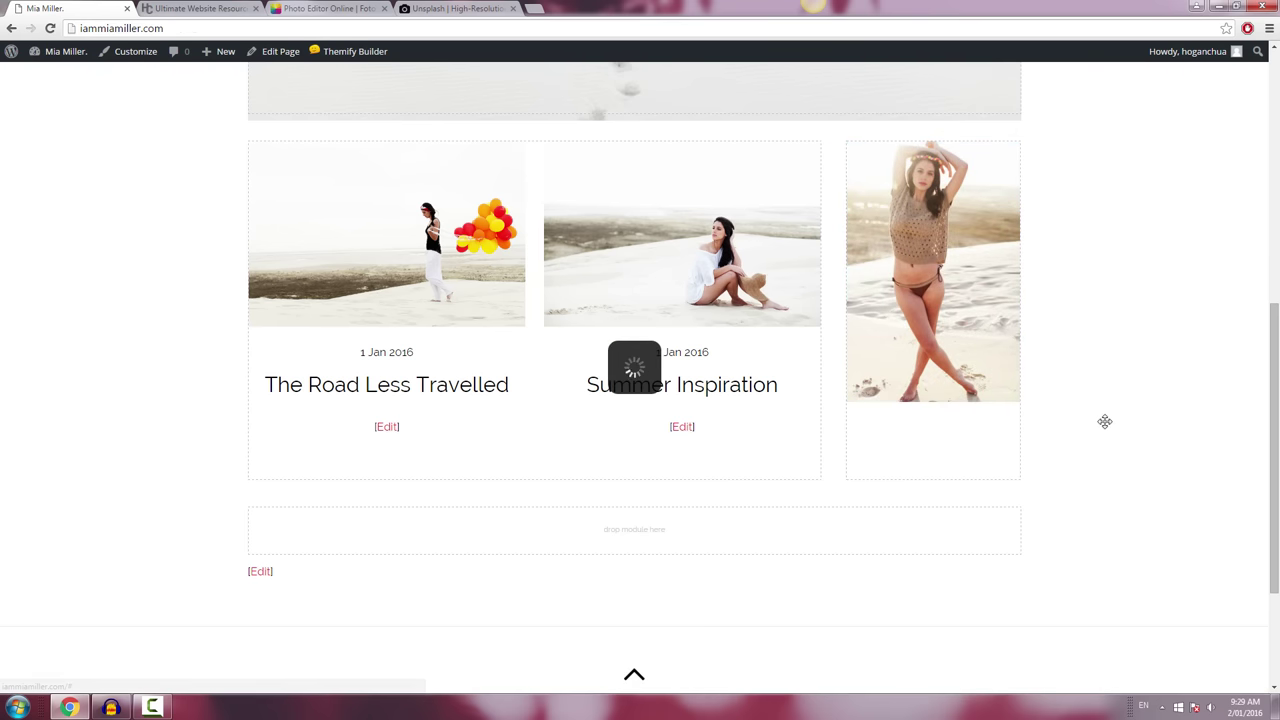
left_click(936, 285)
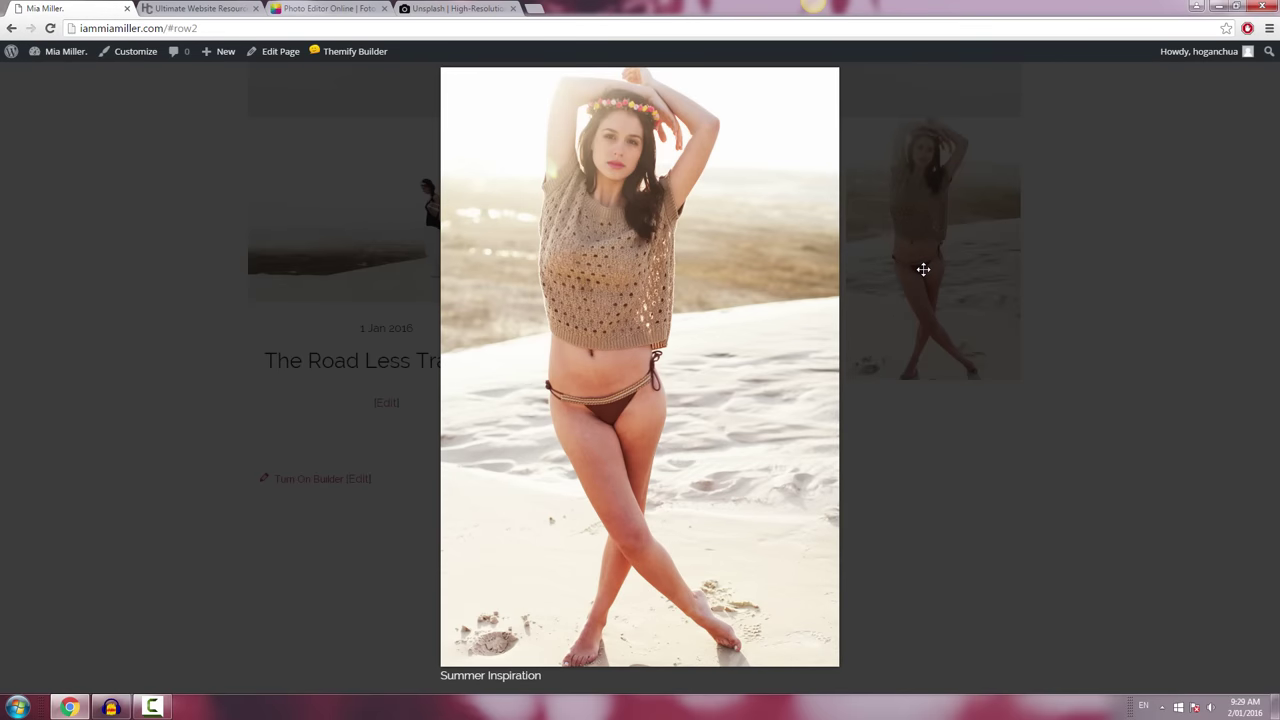
left_click(1119, 421)
scroll(1146, 389, "up", 1)
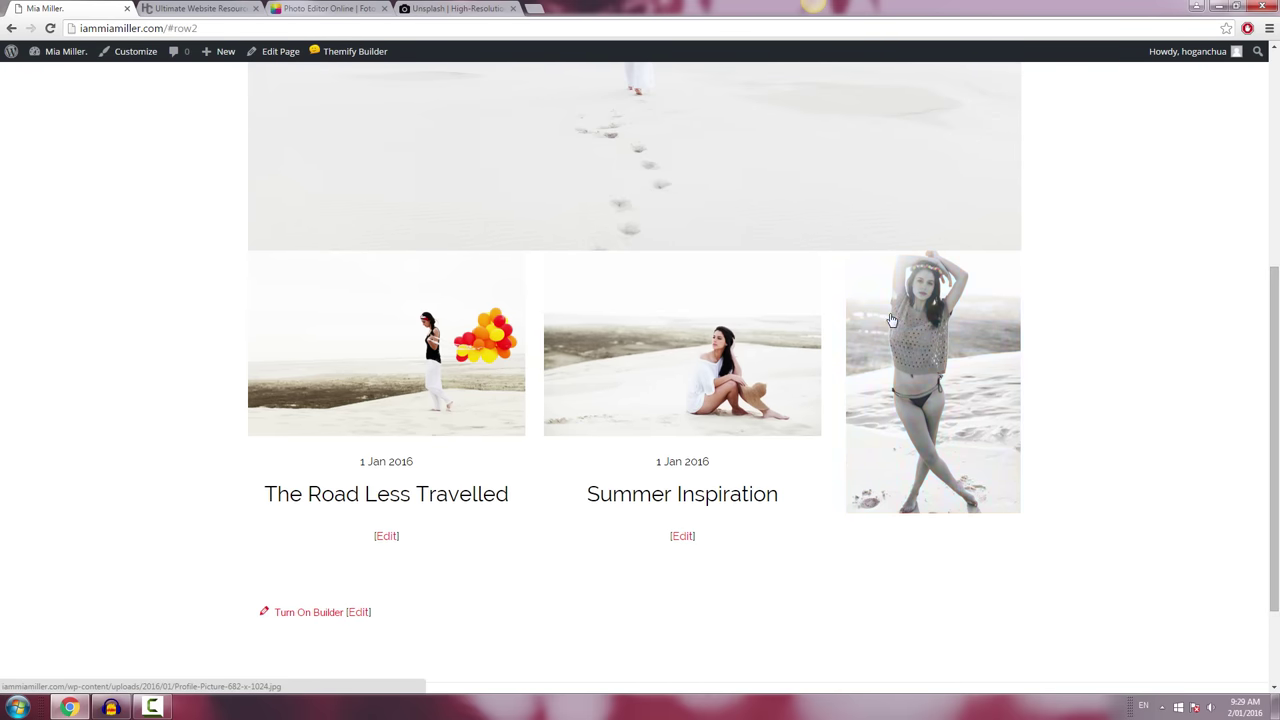
left_click(343, 75)
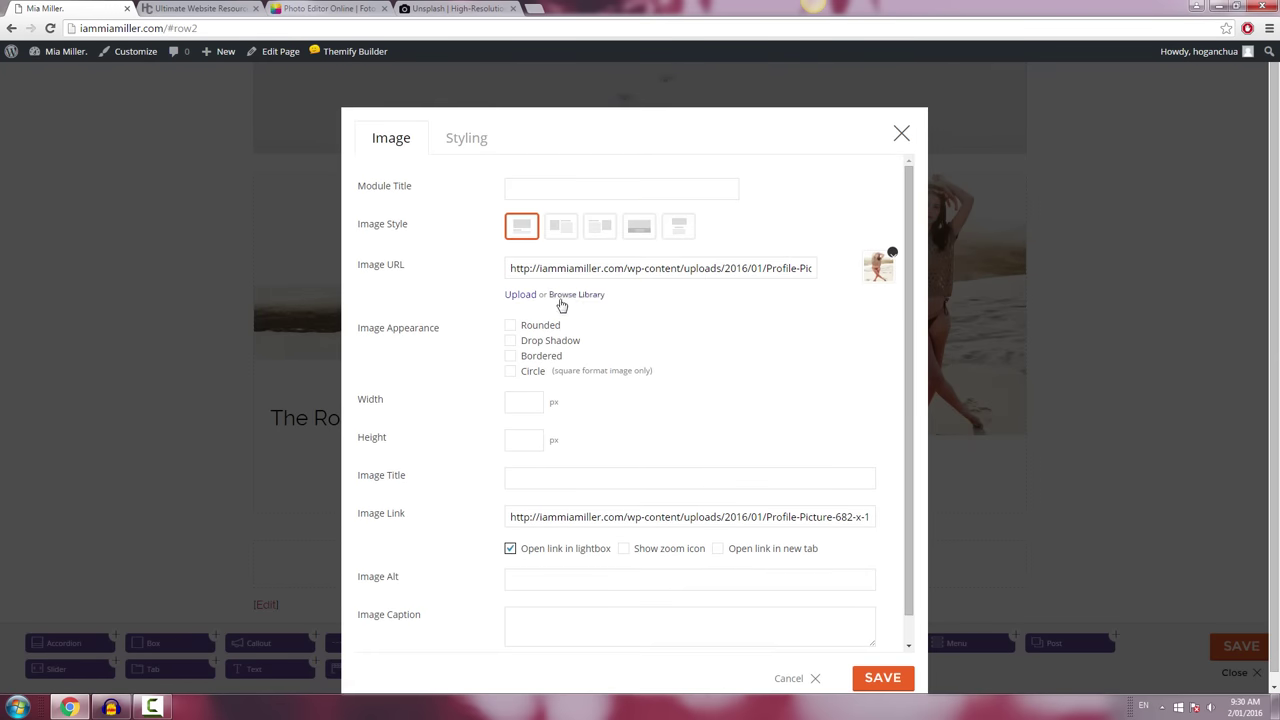
Clear the profile picture's Image Link and untick Open link in lightbox.
triple_click(514, 515)
key("BackSpace")
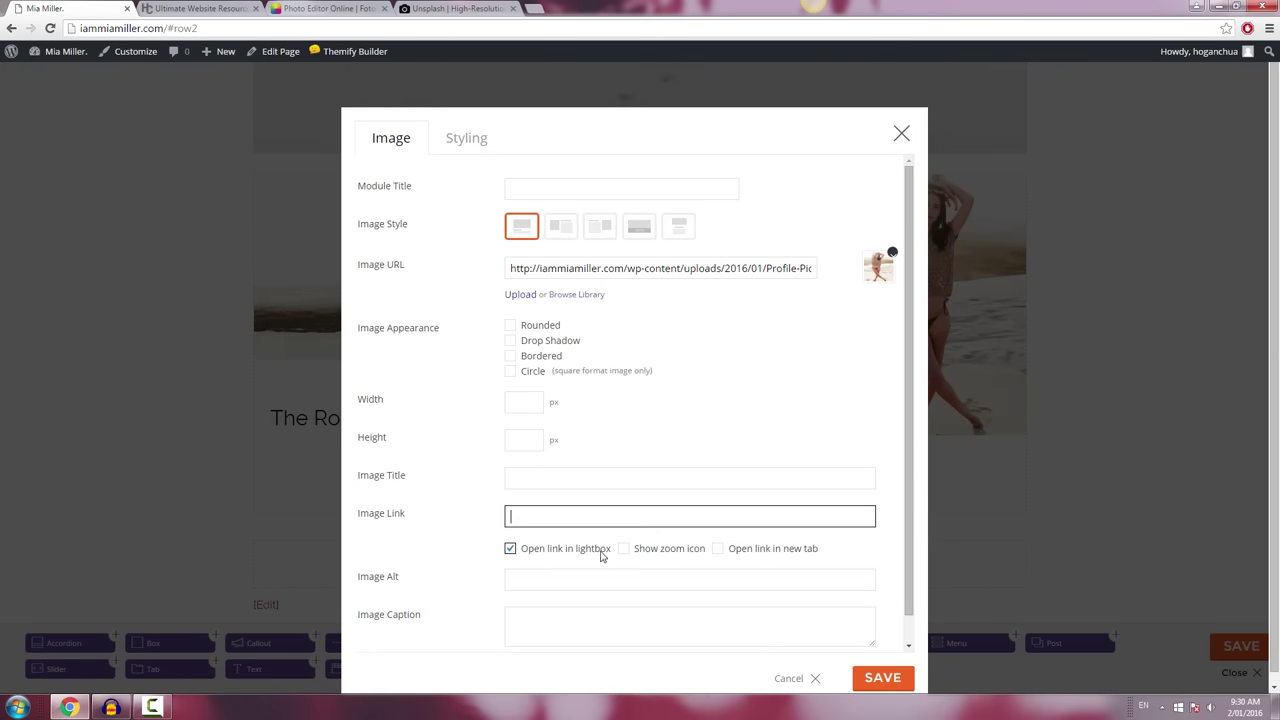
left_click(510, 549)
Give the image module 50 px top padding, then save the module and the page.
left_click(465, 150)
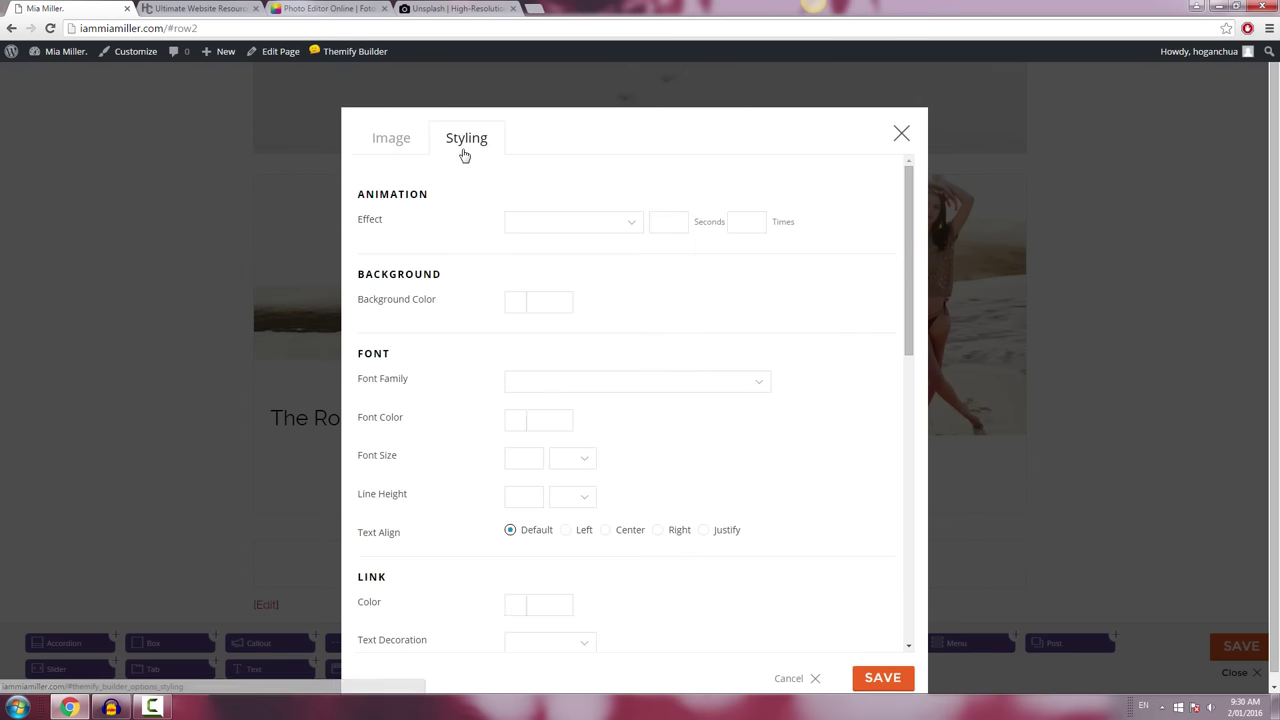
left_click_drag(915, 196, 906, 343)
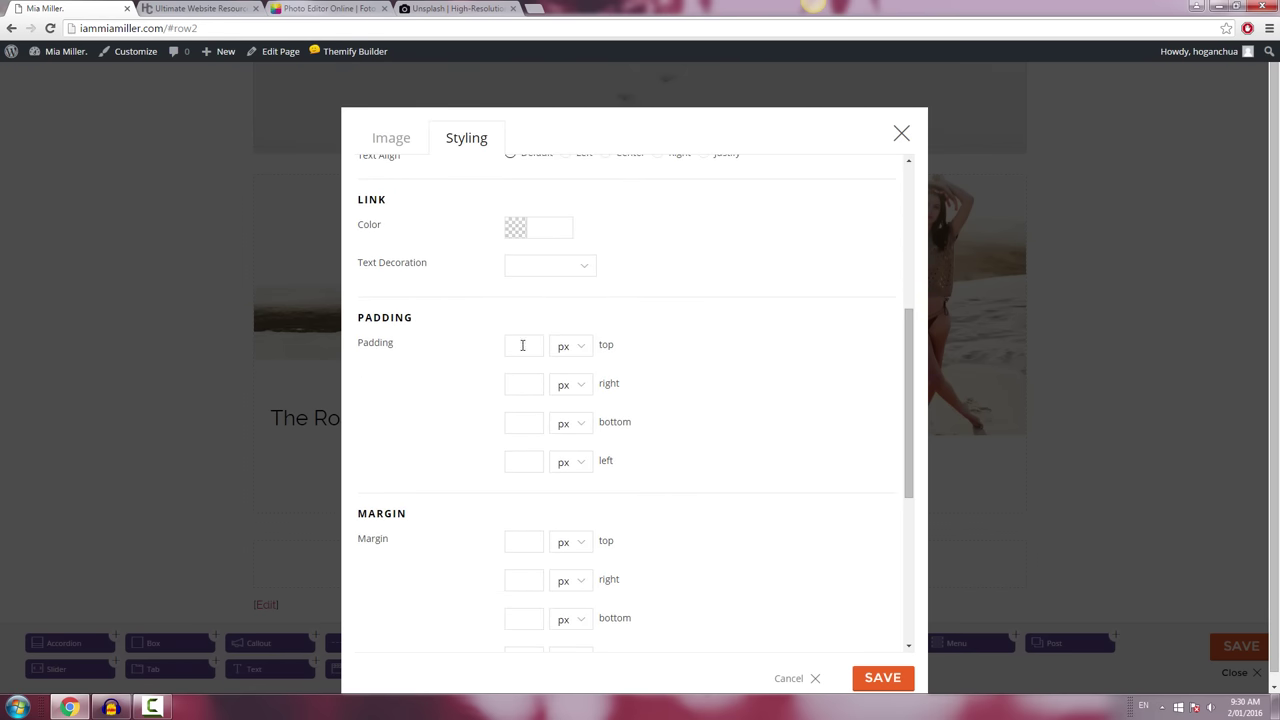
left_click(522, 345)
type("50")
left_click(884, 679)
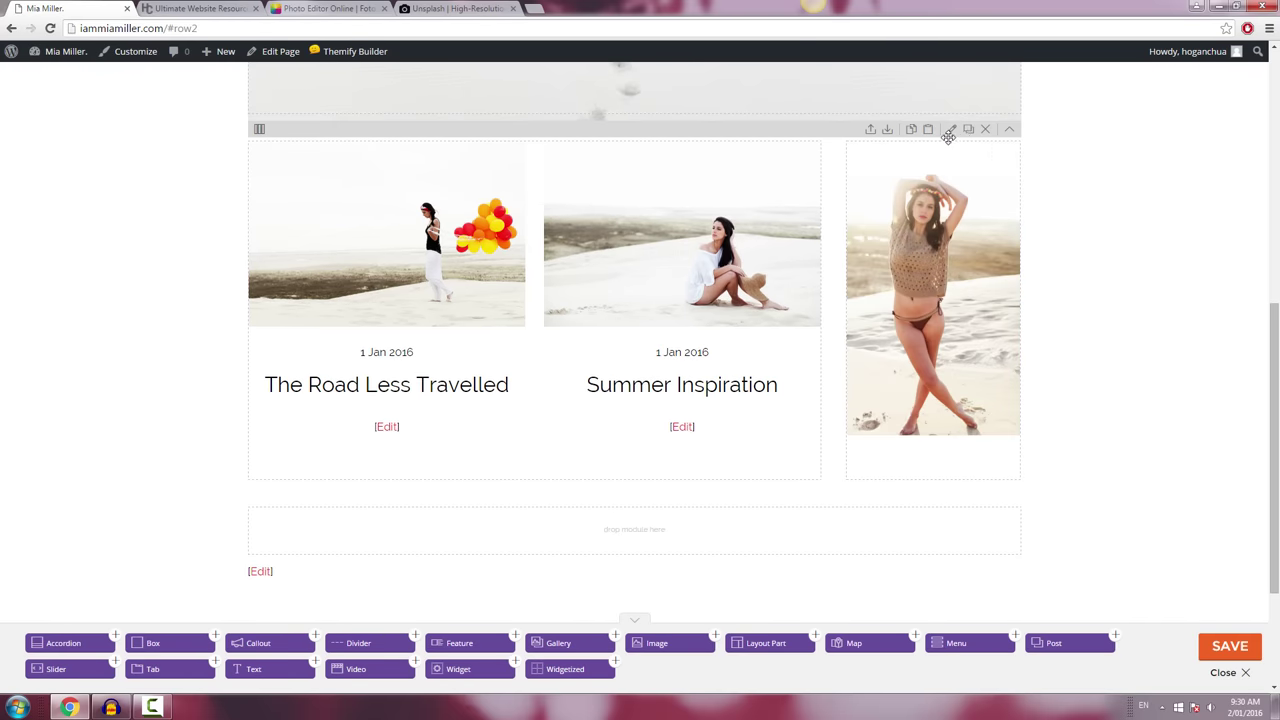
left_click(1228, 647)
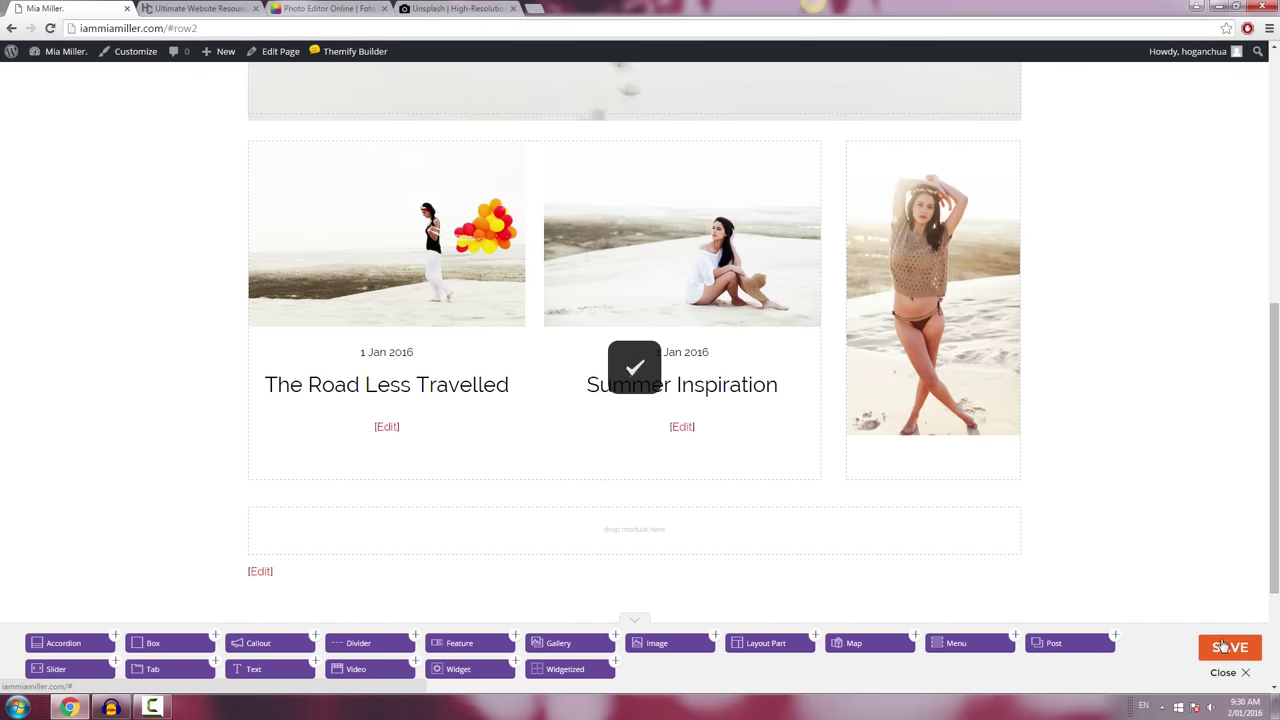
Reopen the builder and drag a Text module into the sidebar beneath the profile picture.
left_click(1245, 676)
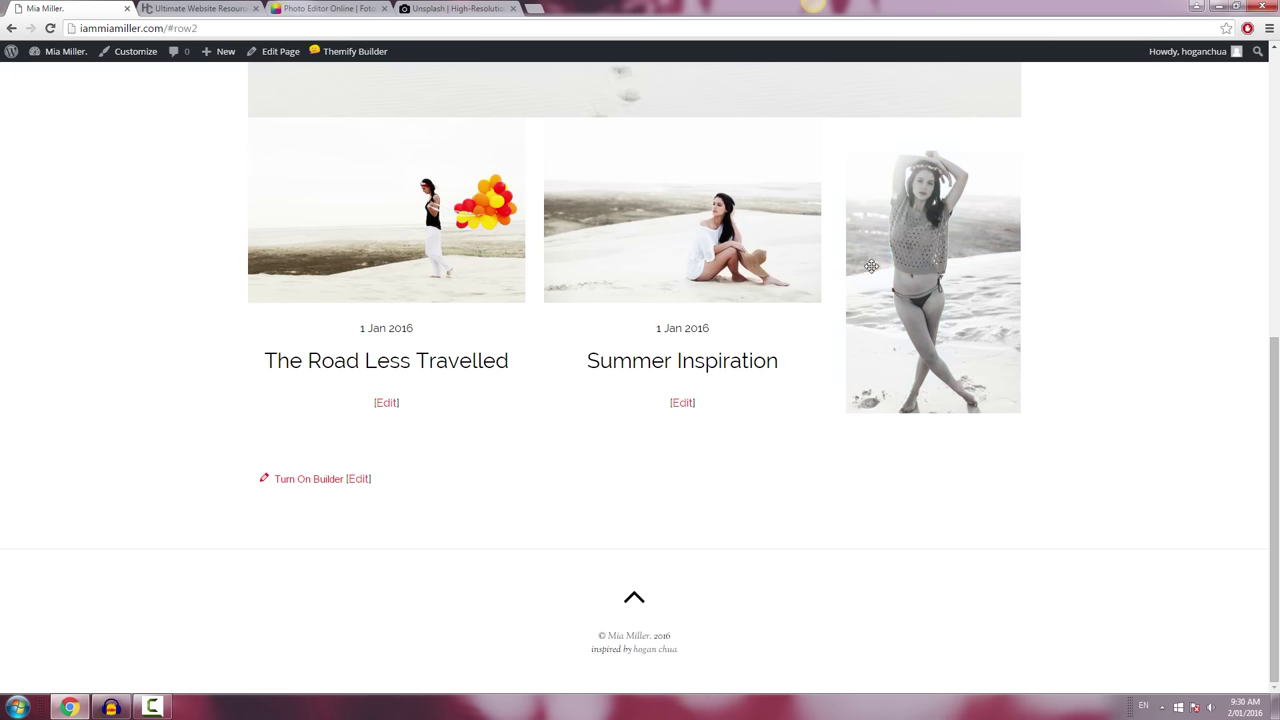
mouse_move(345, 51)
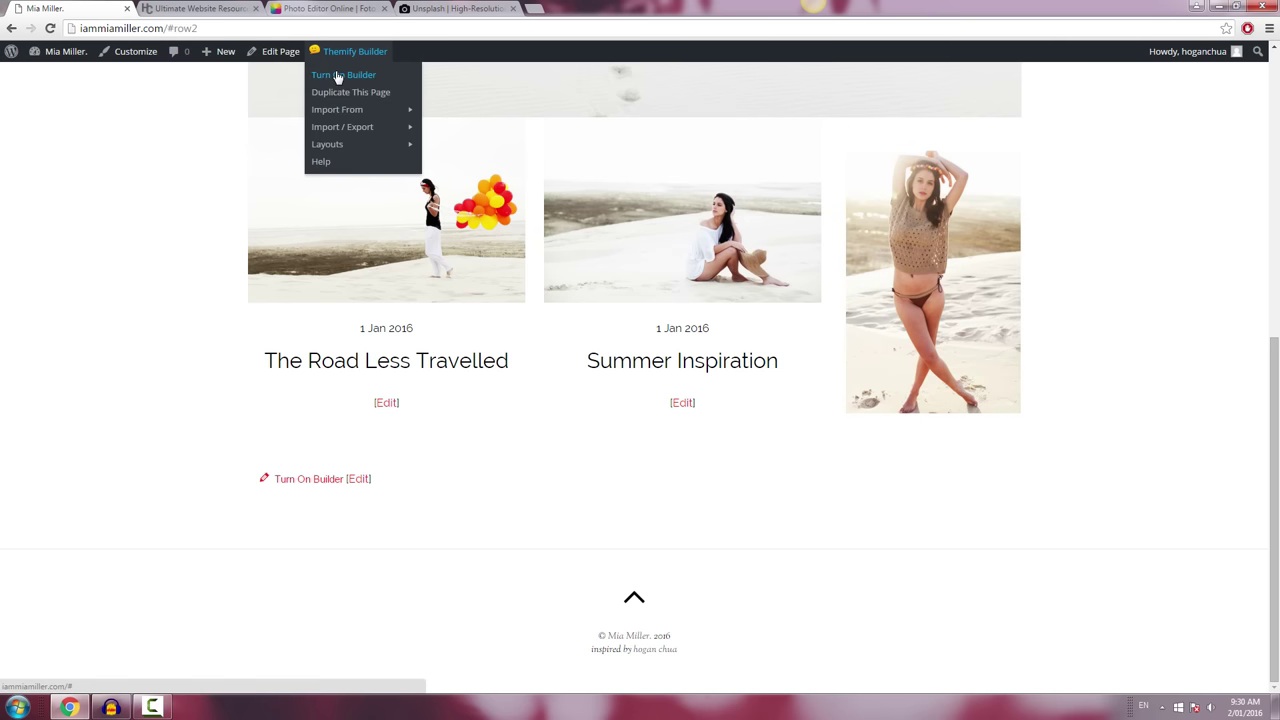
left_click(338, 77)
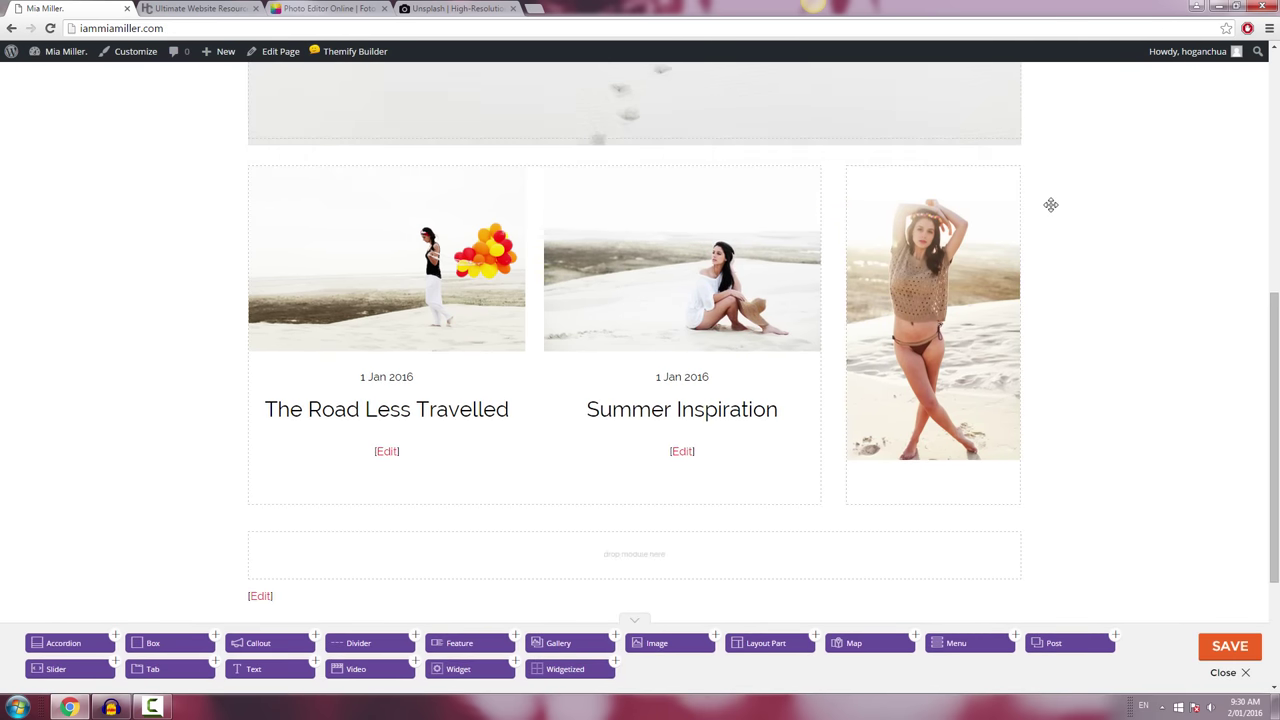
scroll(1065, 240, "down", 2)
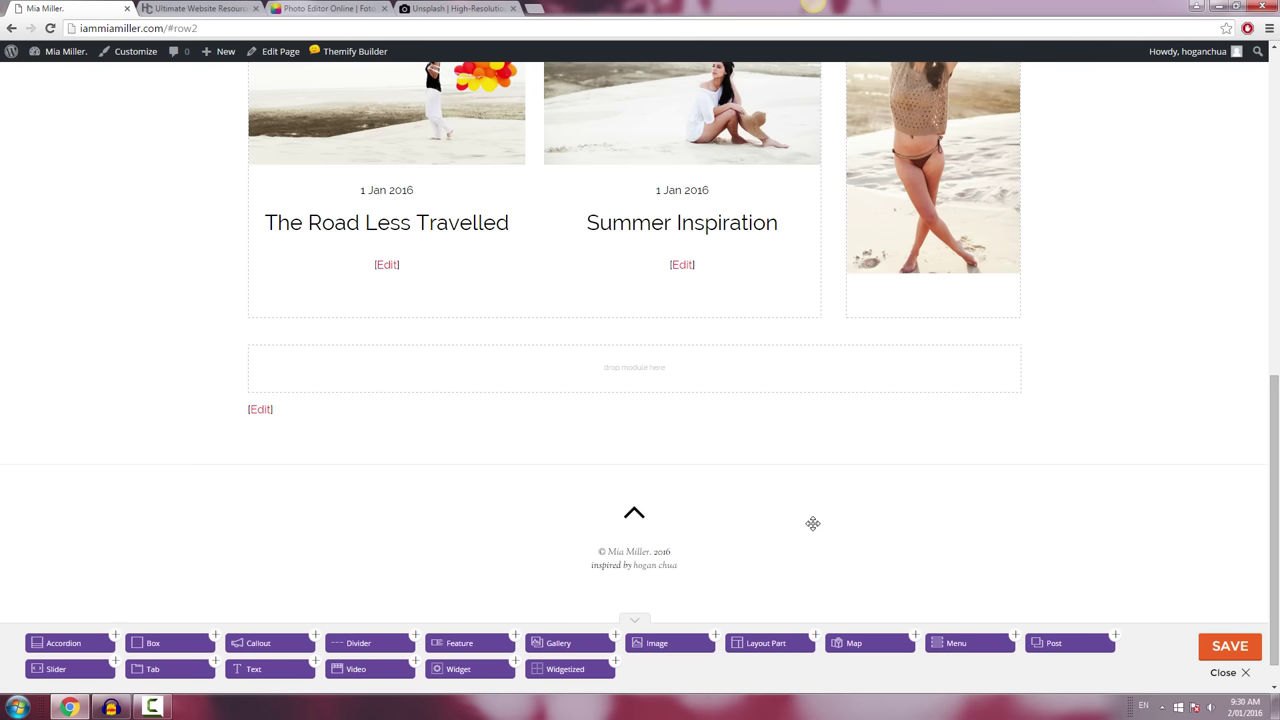
left_click_drag(257, 669, 908, 300)
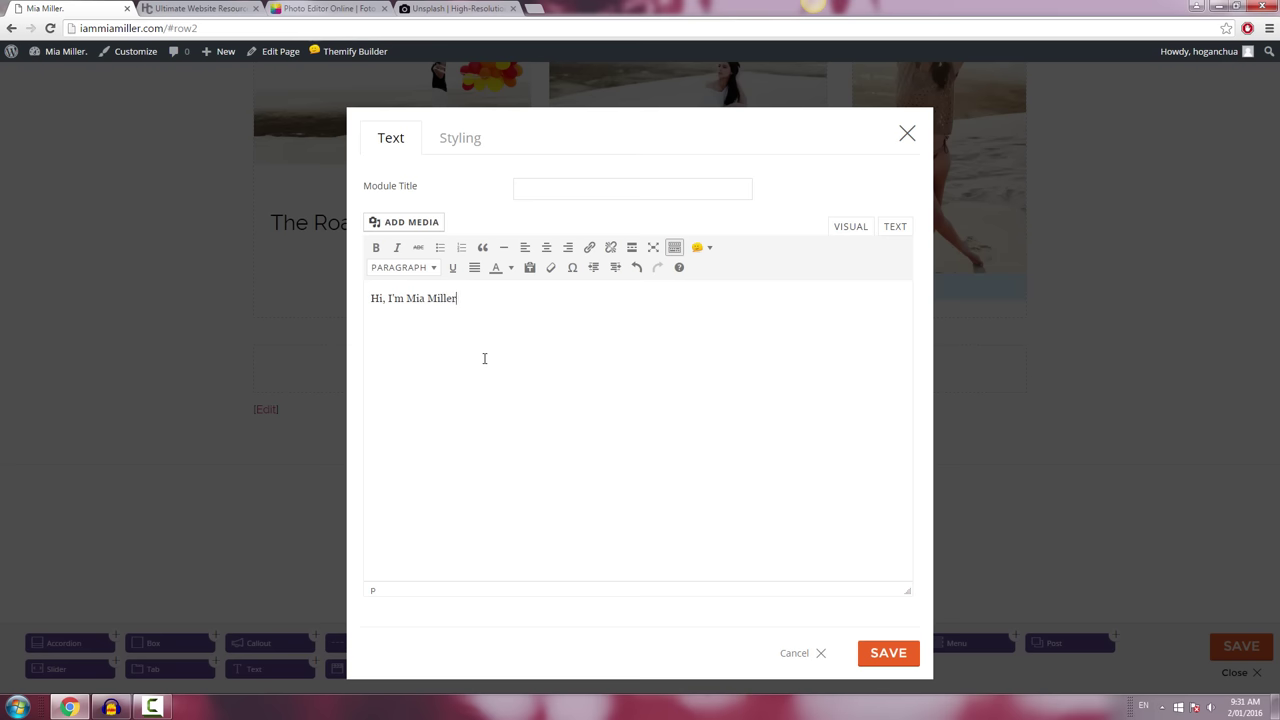
Centre-align the 'Hi, I'm Mia Miller.' greeting Text module.
left_click(460, 323)
left_click(452, 142)
scroll(640, 443, "down", 3)
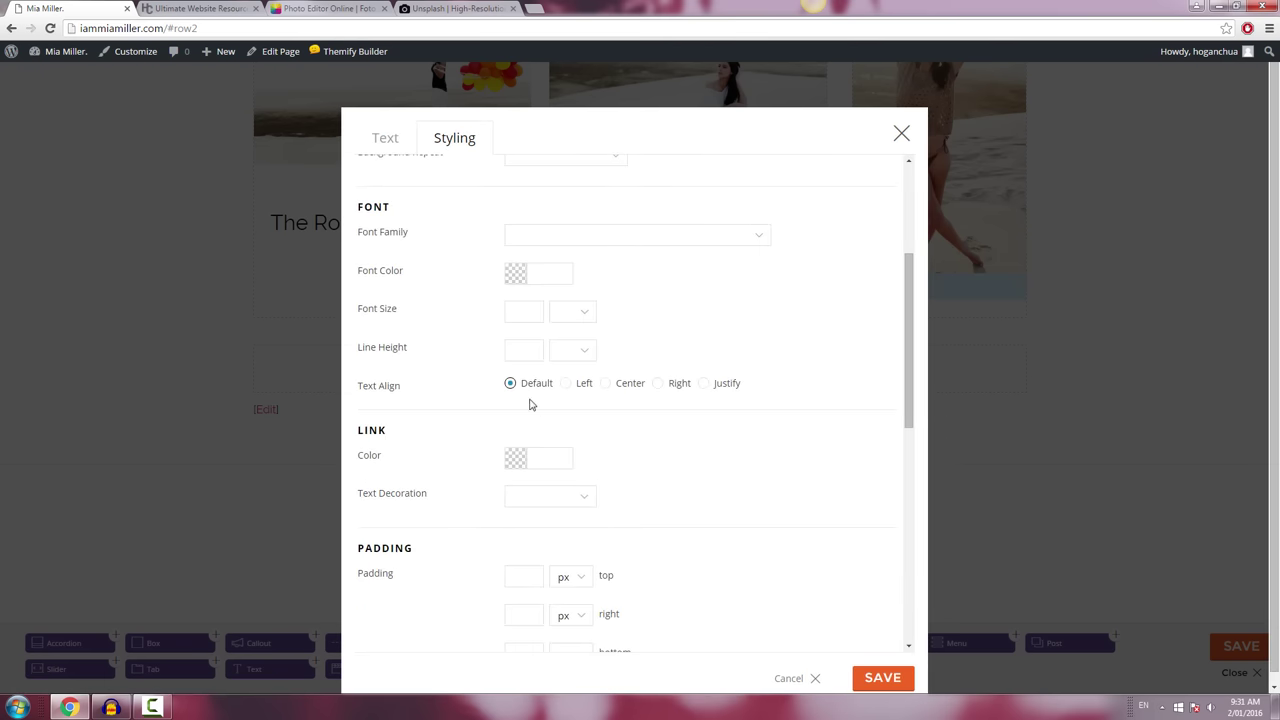
left_click_drag(386, 385, 337, 380)
left_click(385, 137)
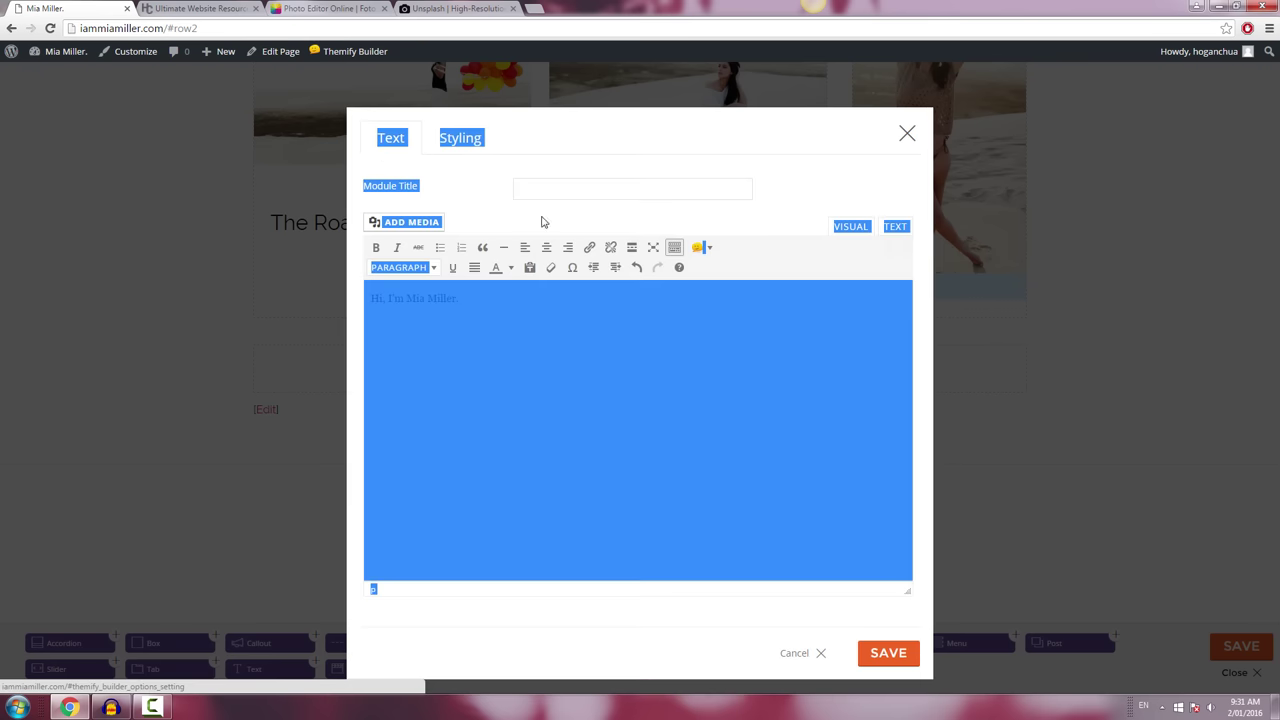
left_click(522, 336)
left_click_drag(463, 298, 364, 300)
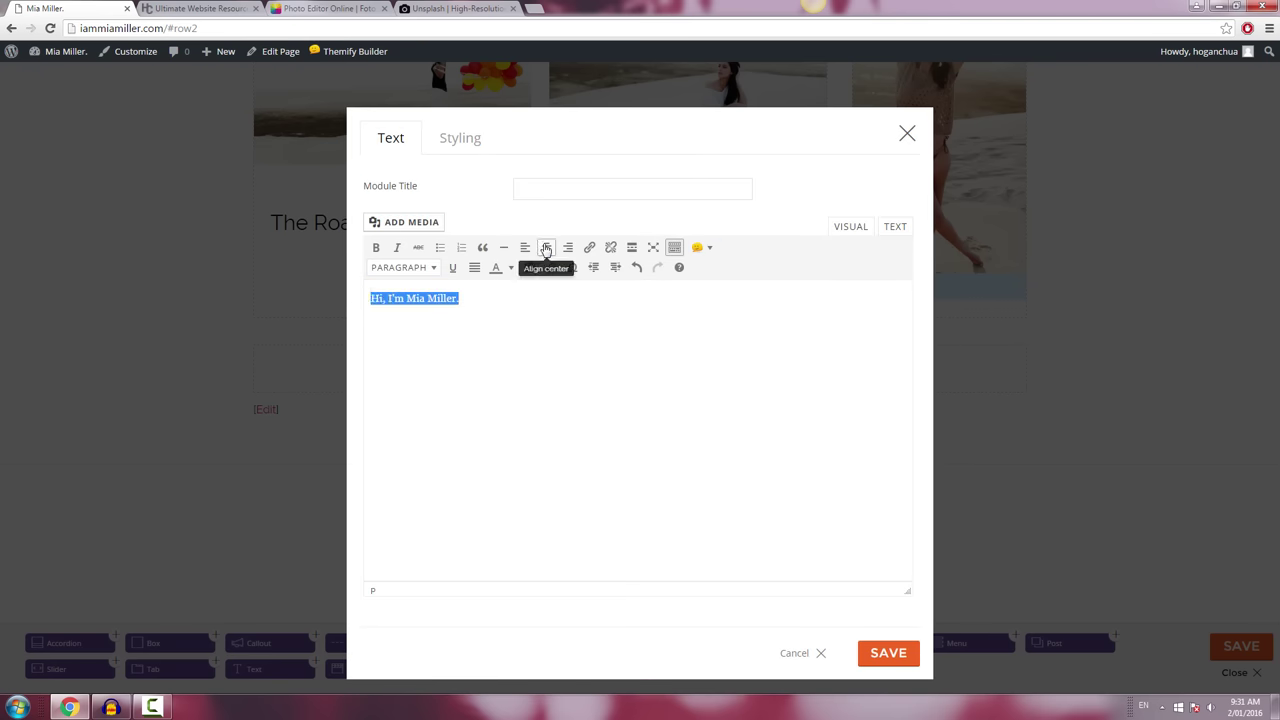
left_click(430, 137)
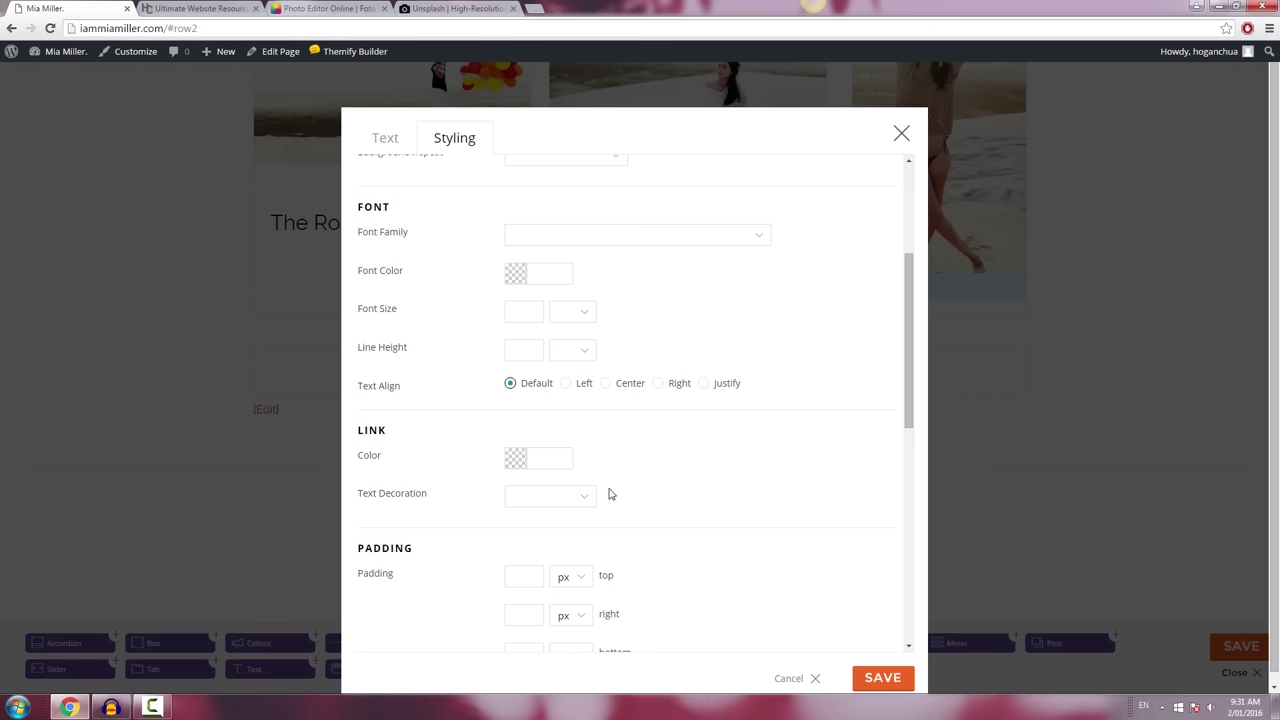
left_click(606, 385)
Give the greeting 25 px of top padding and save the module.
scroll(560, 530, "down", 1)
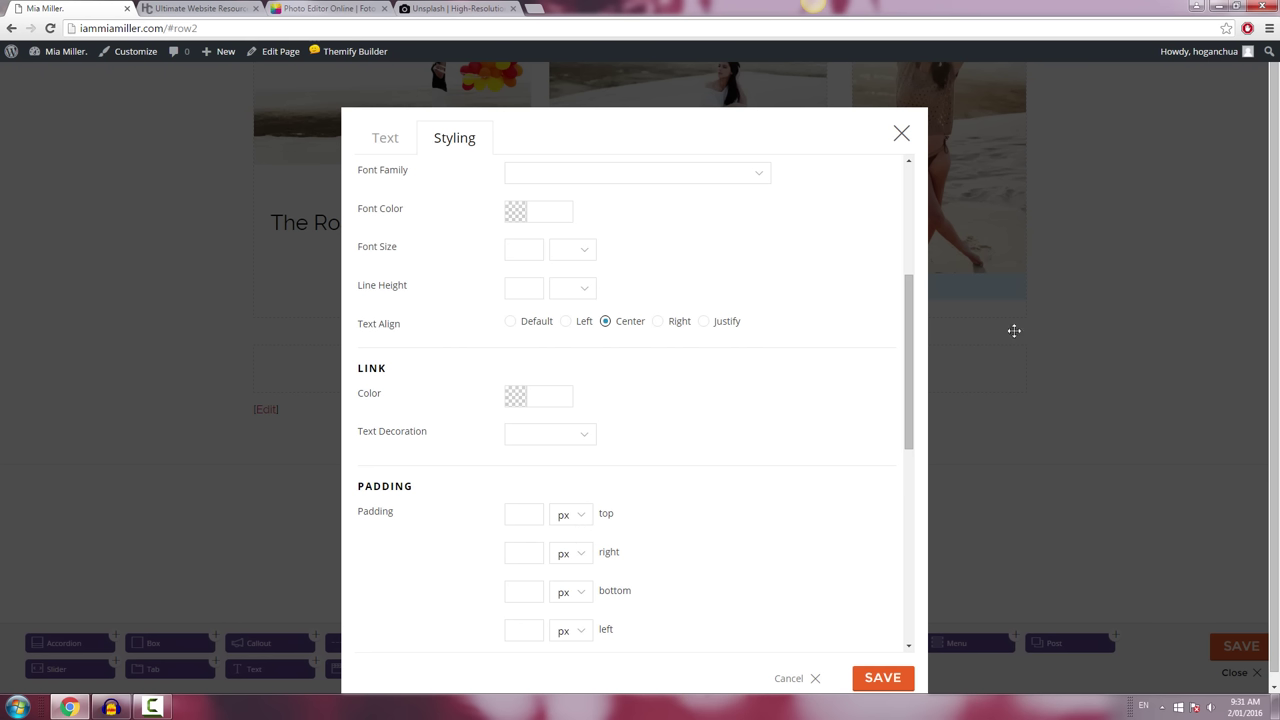
left_click(529, 511)
type("25")
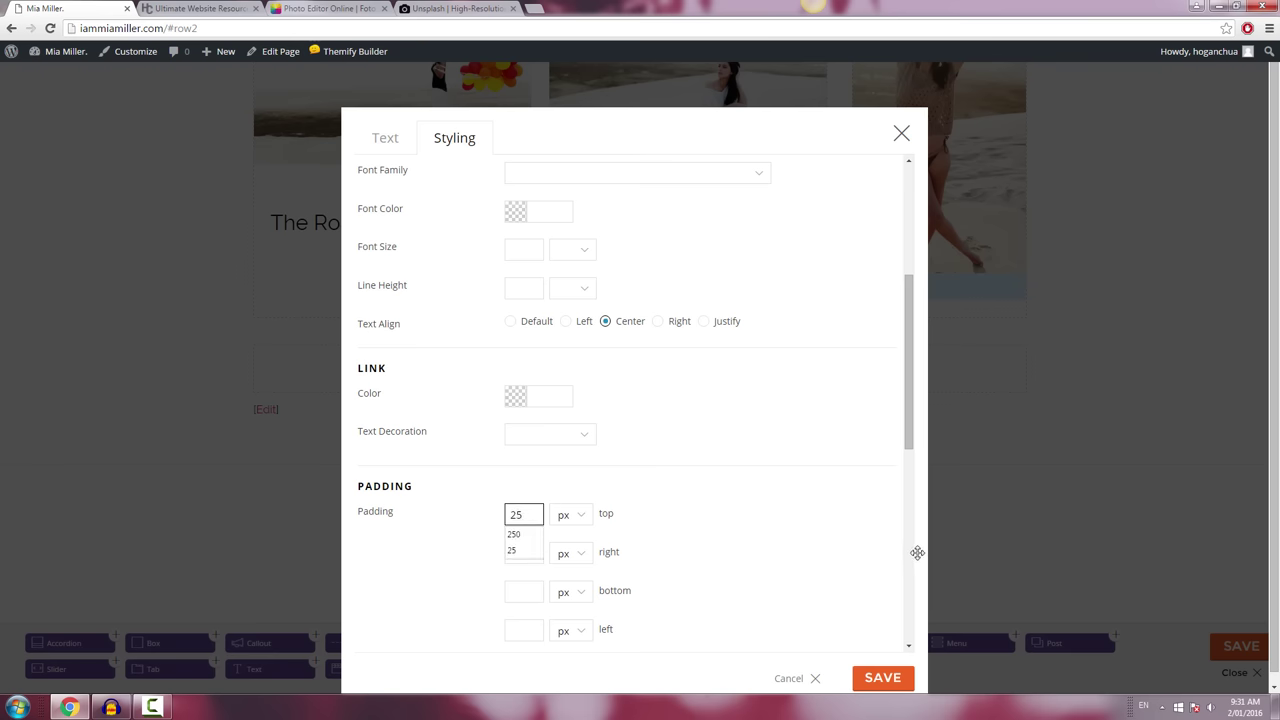
scroll(889, 492, "down", 2)
left_click(867, 679)
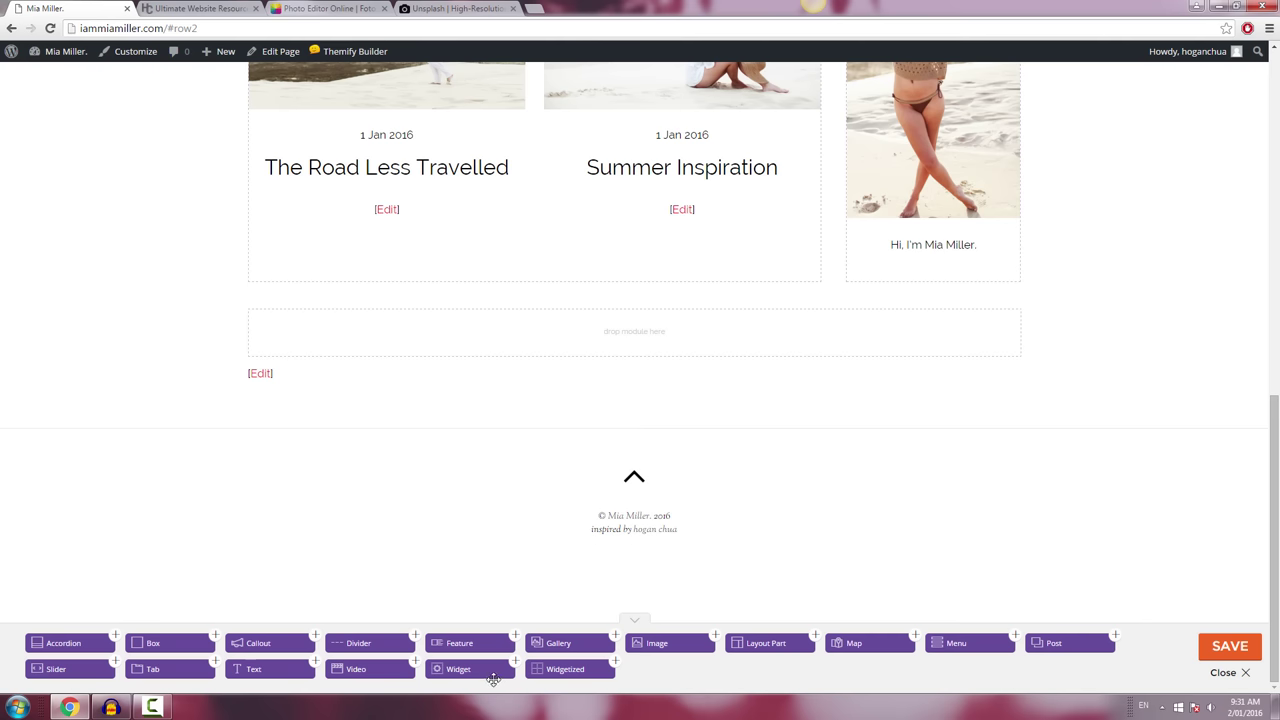
Add a Widget module below the greeting using the Themify - Social Links widget.
left_click_drag(492, 679, 921, 295)
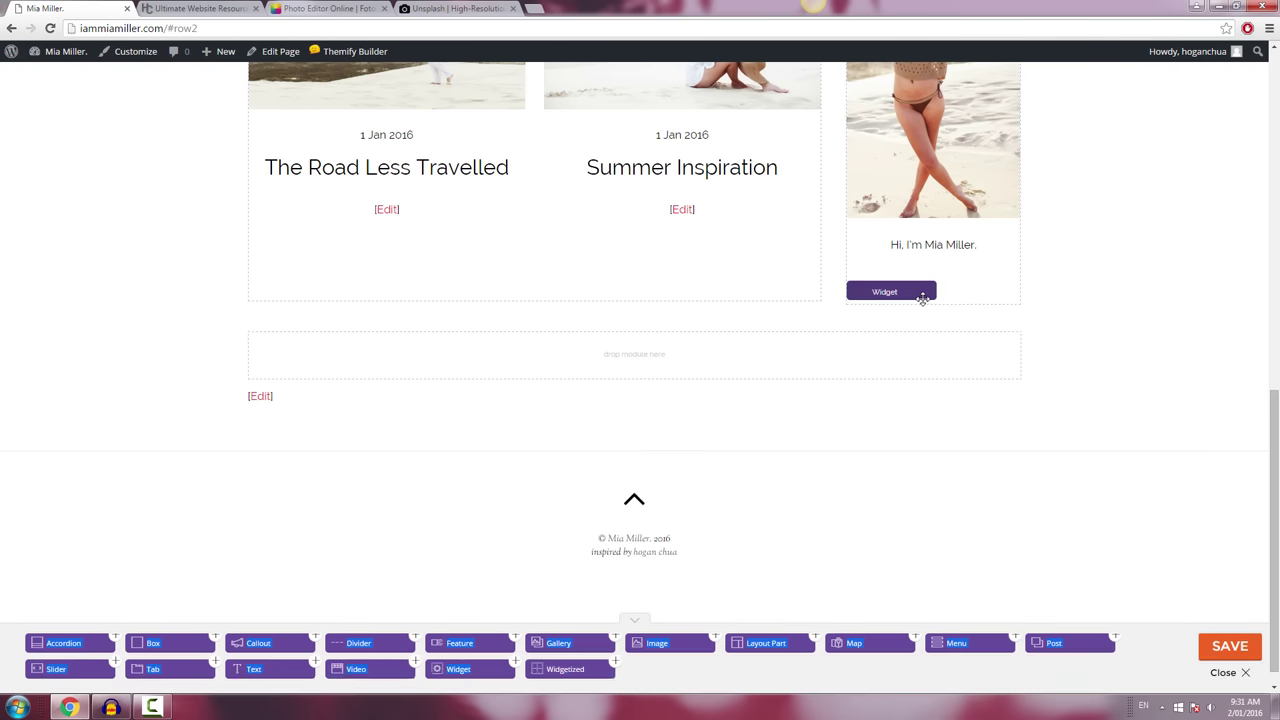
left_click_drag(429, 232, 355, 228)
left_click(627, 232)
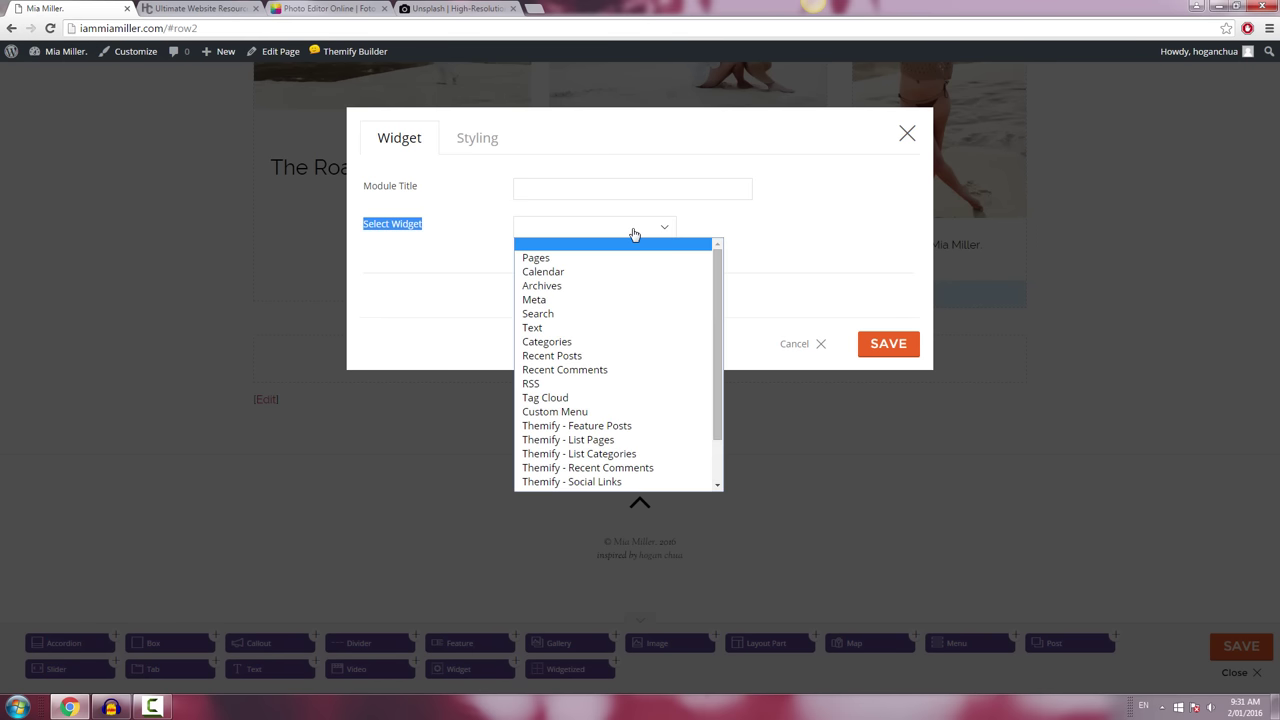
left_click_drag(717, 280, 717, 369)
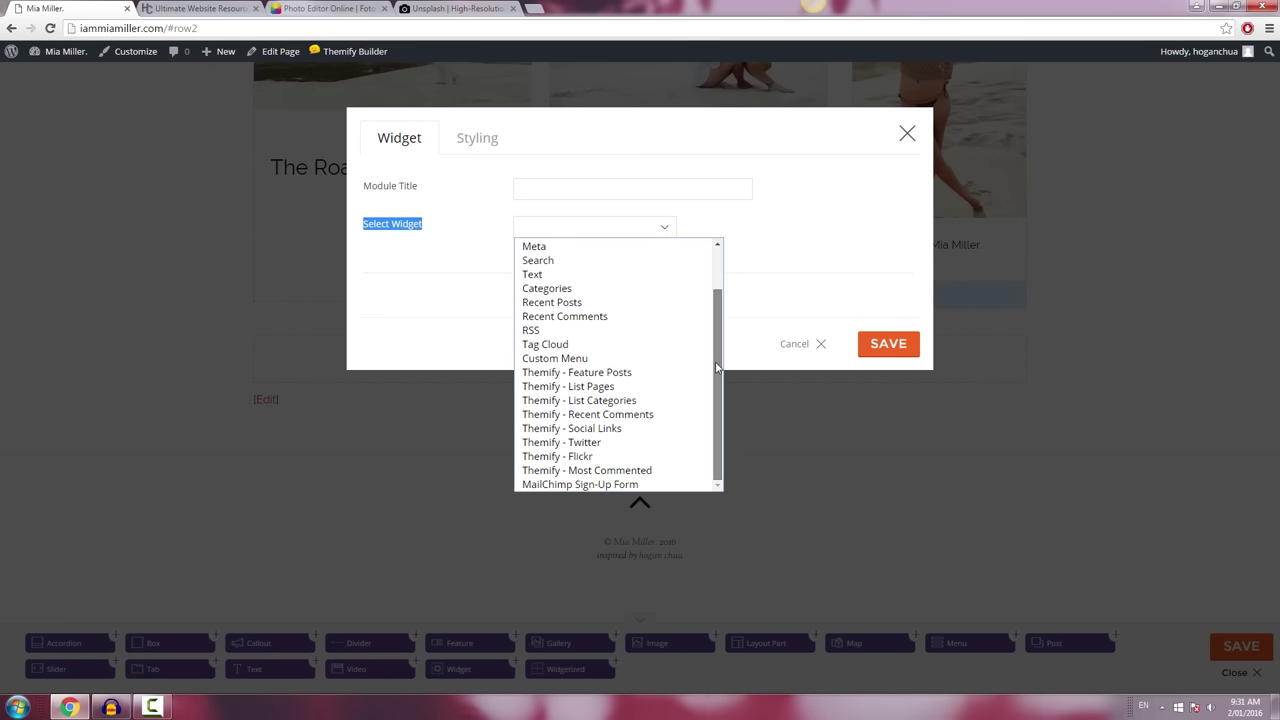
left_click(650, 428)
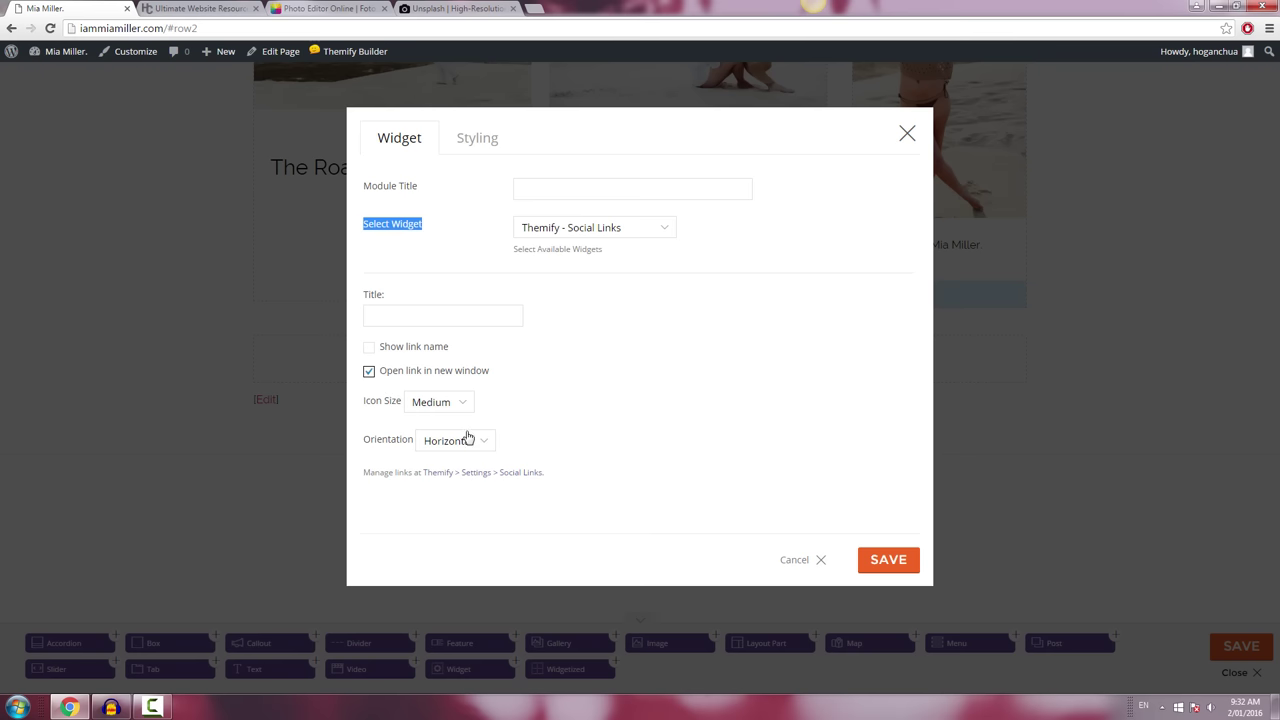
Centre the social icons and save the widget.
left_click(476, 139)
left_click(617, 631)
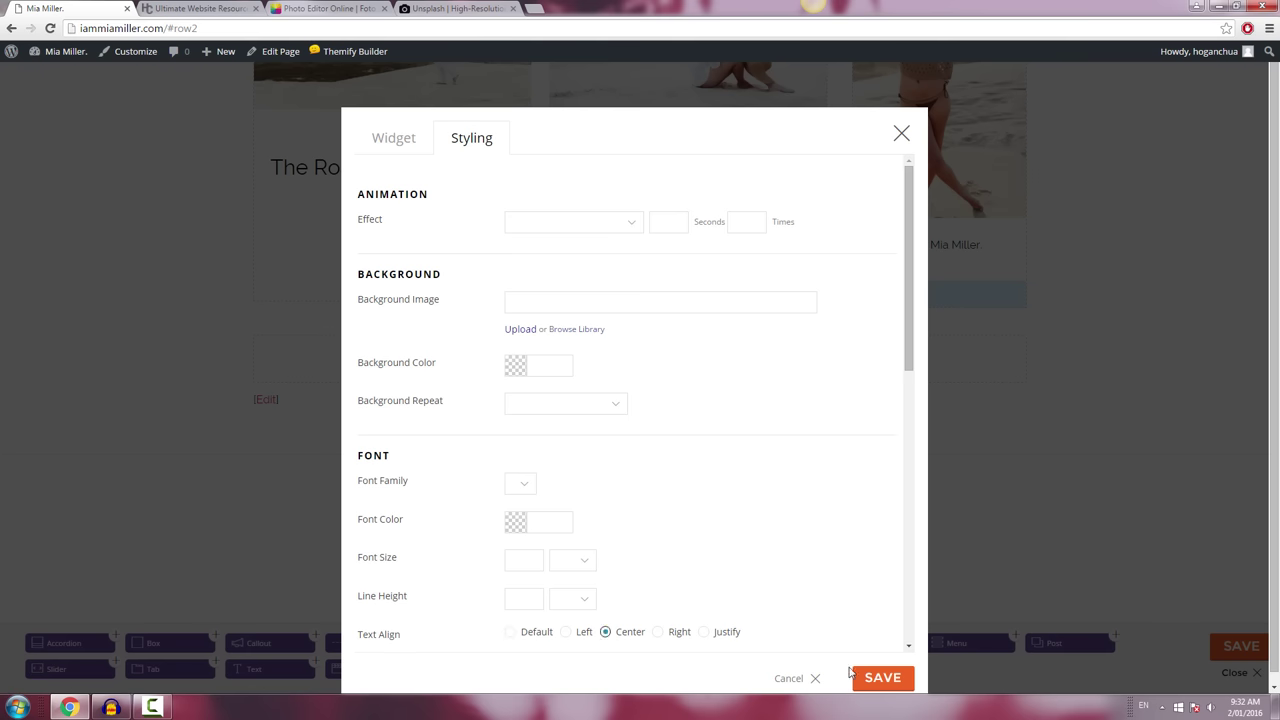
left_click(882, 677)
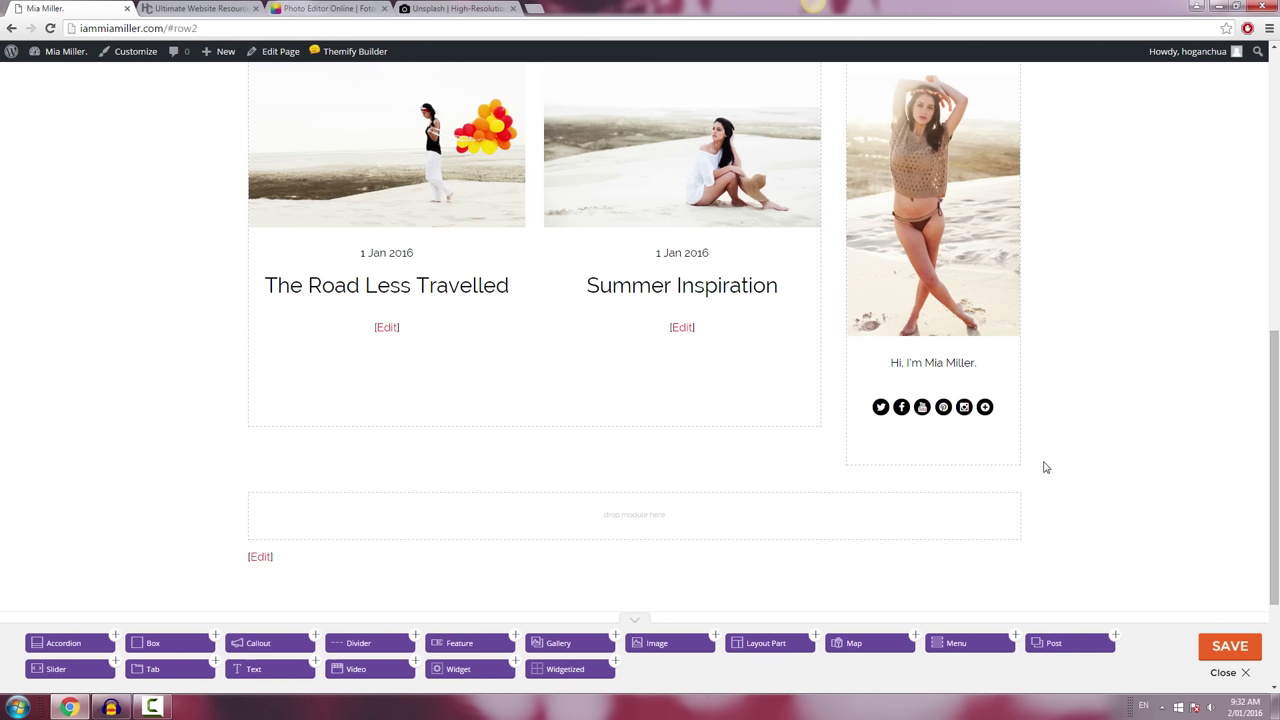
Add a Widgetized module under the social icons with Sidebar as its widget area.
scroll(1045, 467, "down", 2)
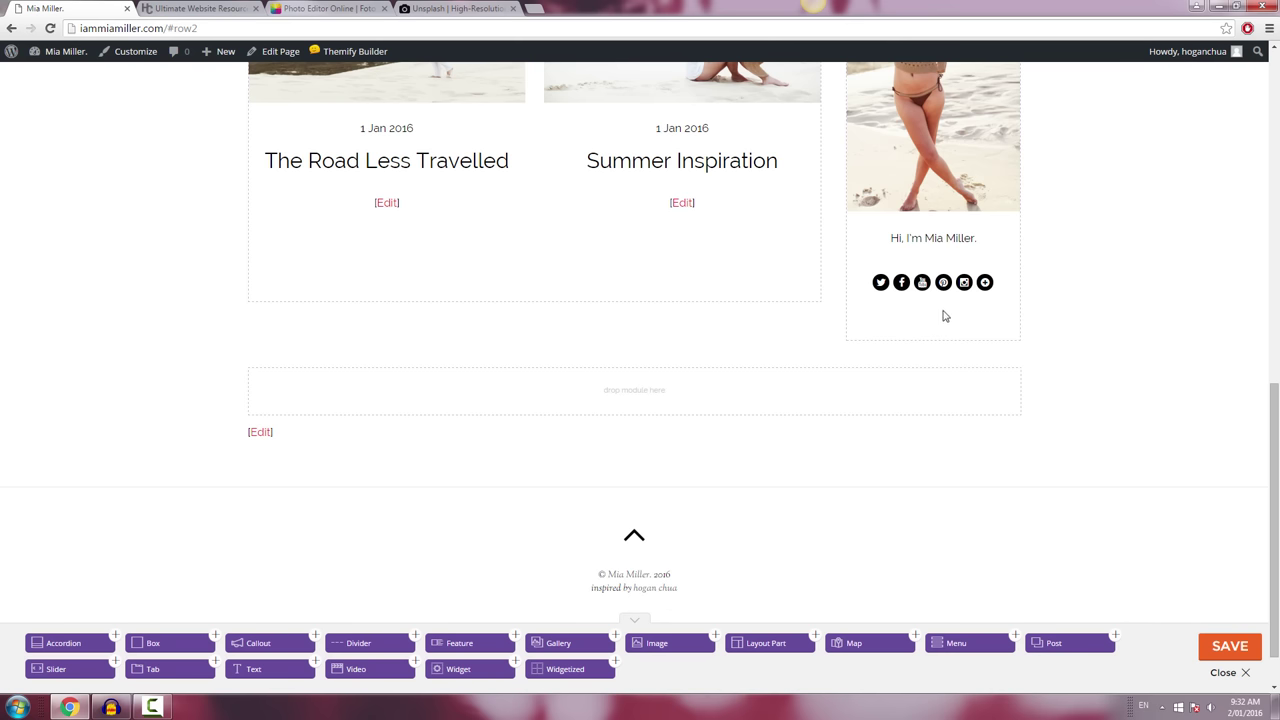
mouse_move(930, 362)
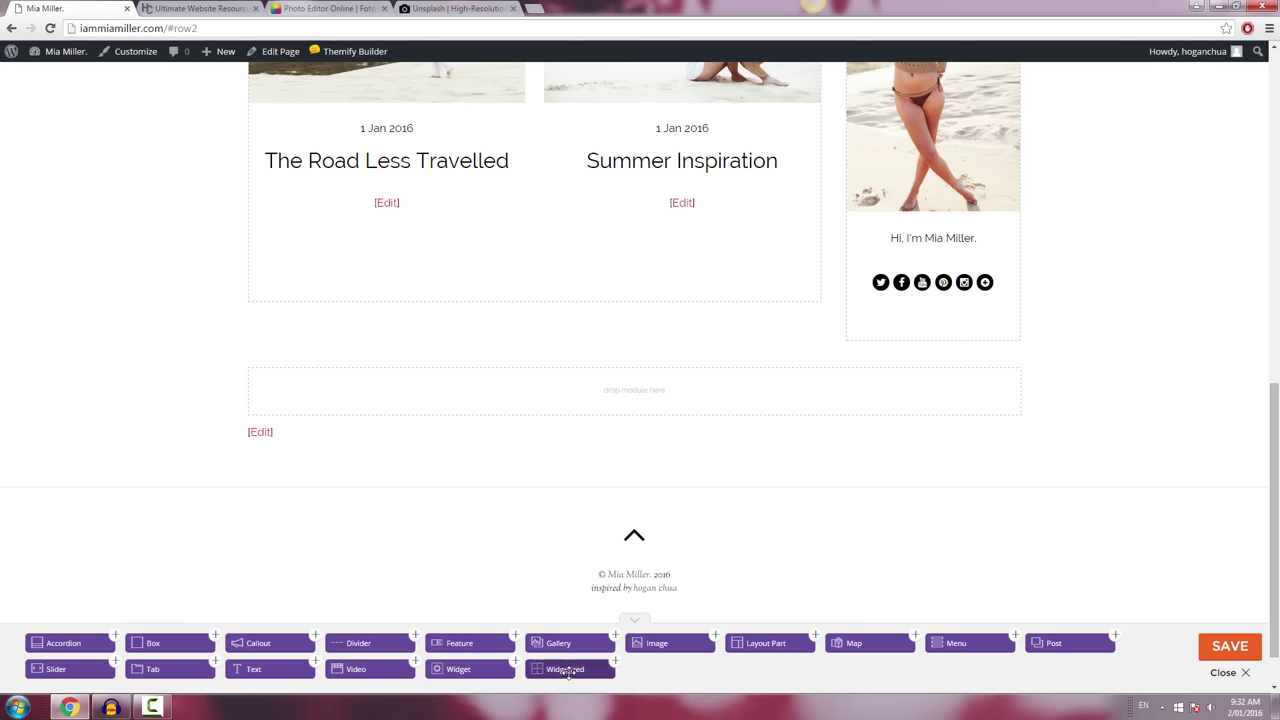
left_click_drag(572, 671, 939, 340)
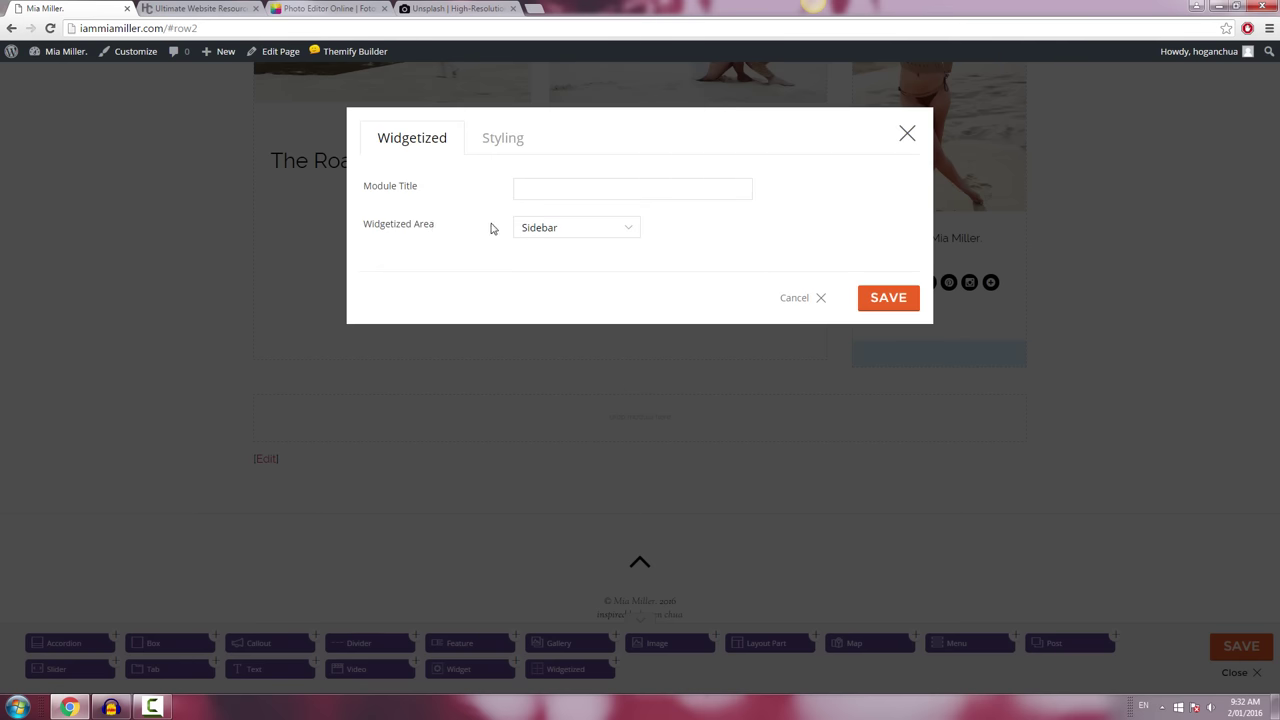
left_click(594, 235)
left_click(578, 246)
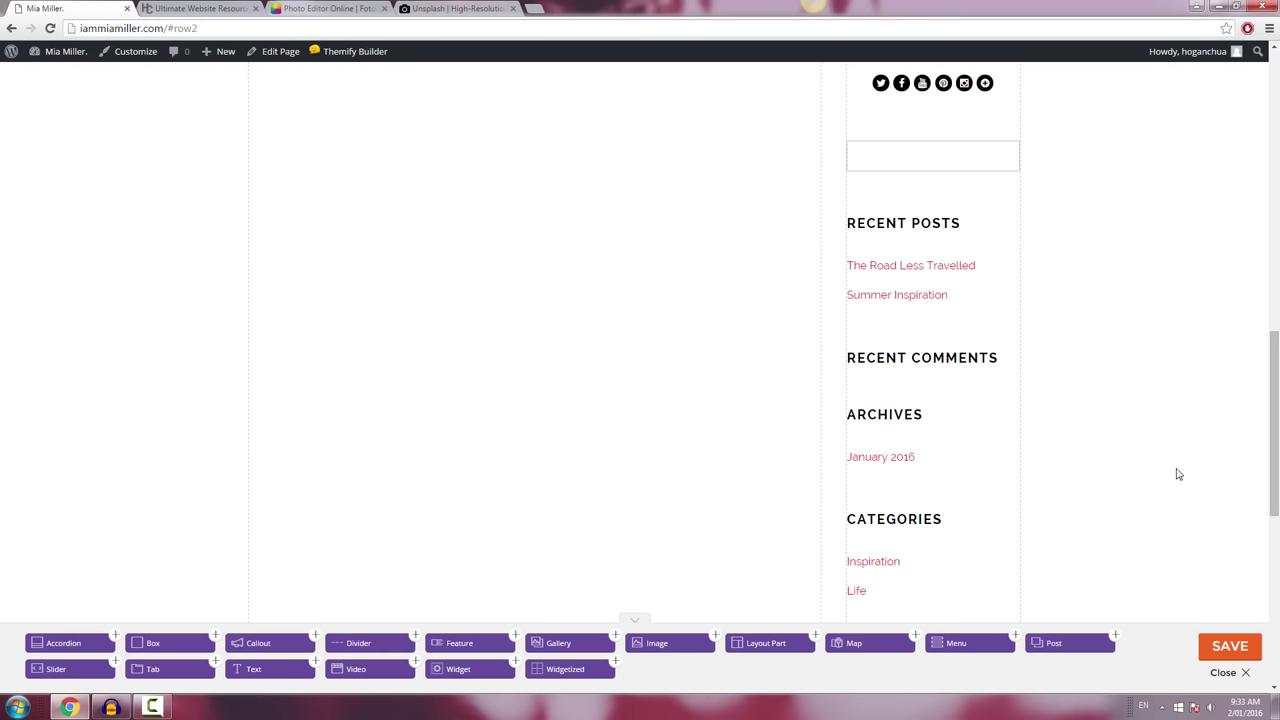
Close the page builder and scroll through the live sidebar widgets.
left_click_drag(1276, 470, 1277, 499)
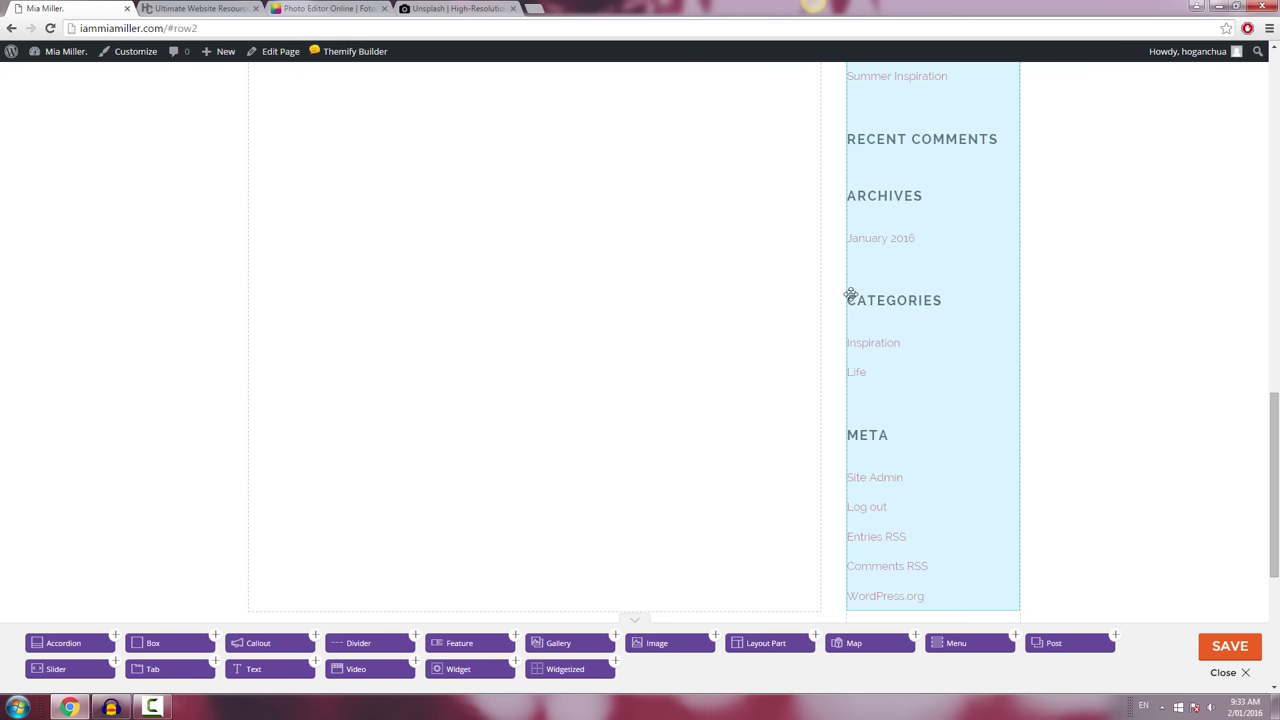
left_click_drag(1274, 440, 1273, 530)
left_click(1240, 673)
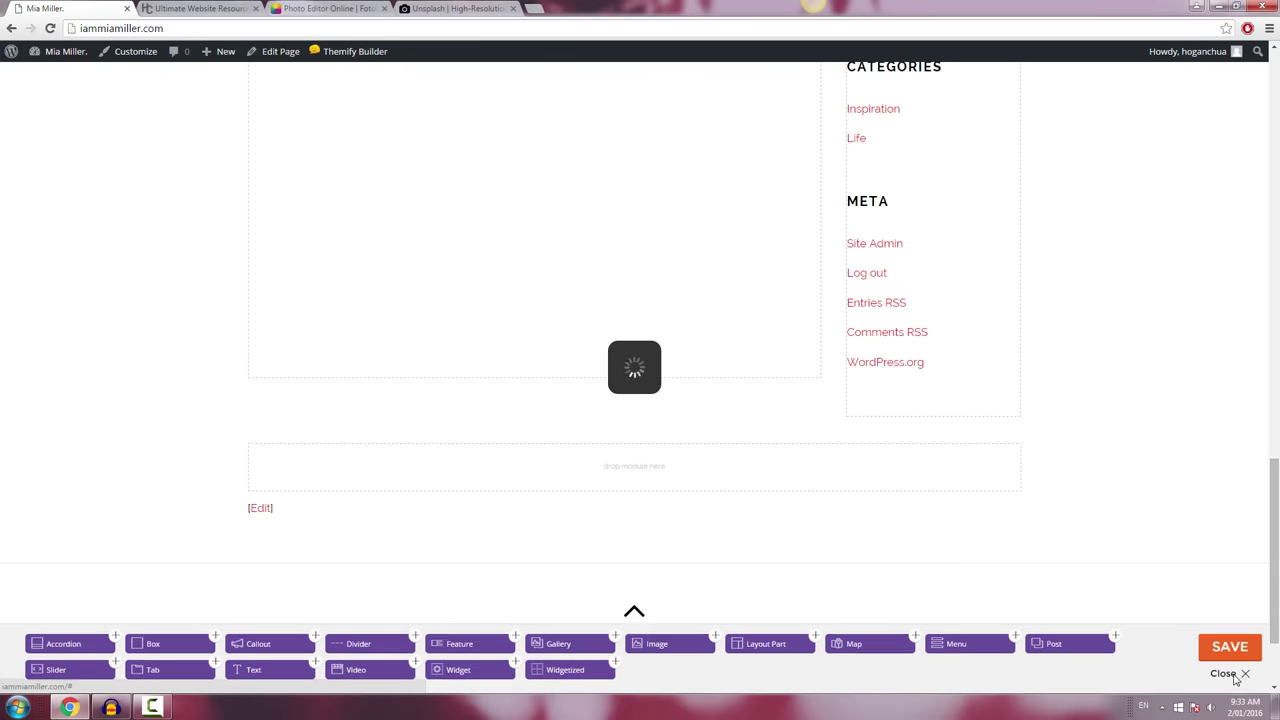
left_click_drag(1274, 330, 1274, 397)
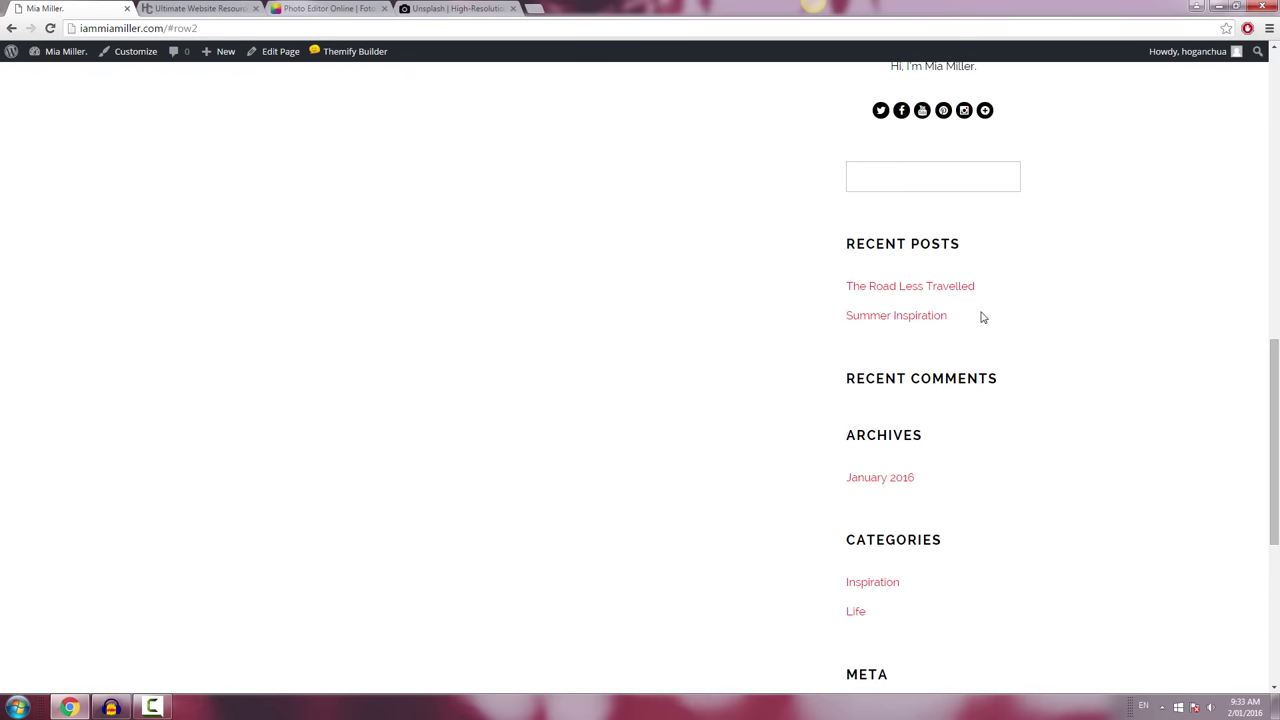
Go to the Dashboard's Appearance > Widgets page.
scroll(980, 314, "up", 10)
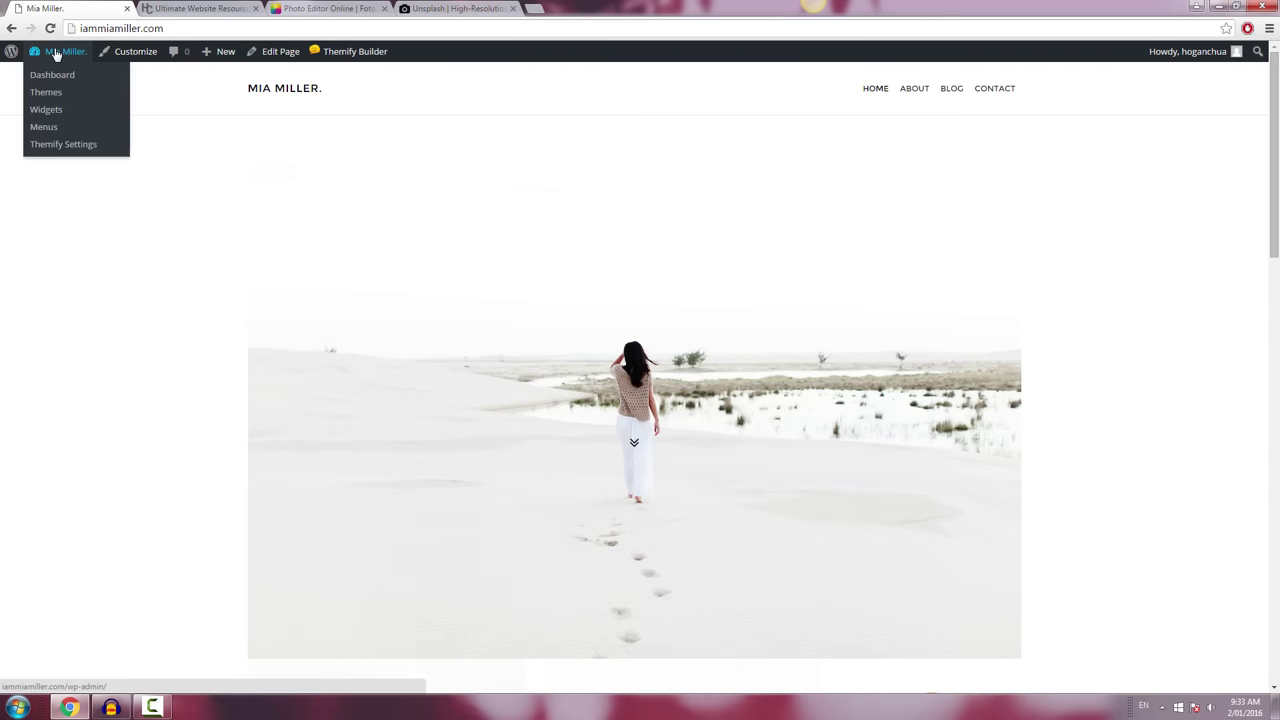
left_click(52, 58)
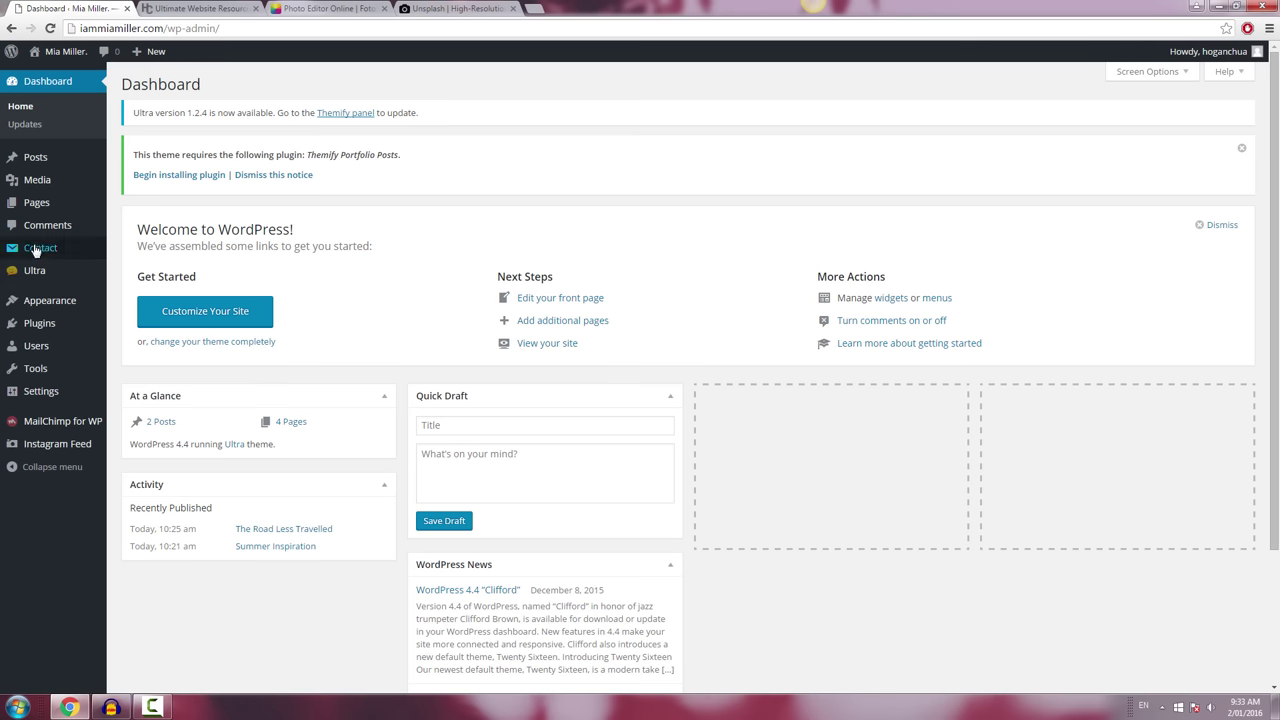
mouse_move(49, 309)
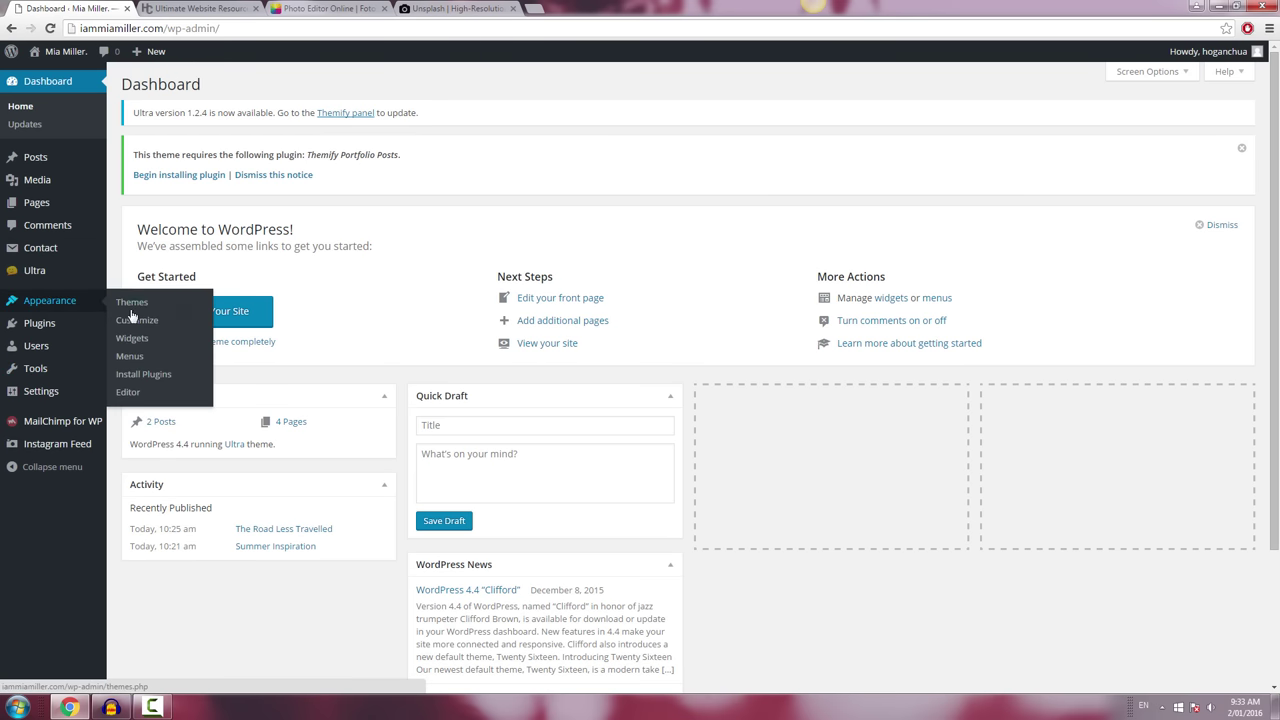
left_click(166, 340)
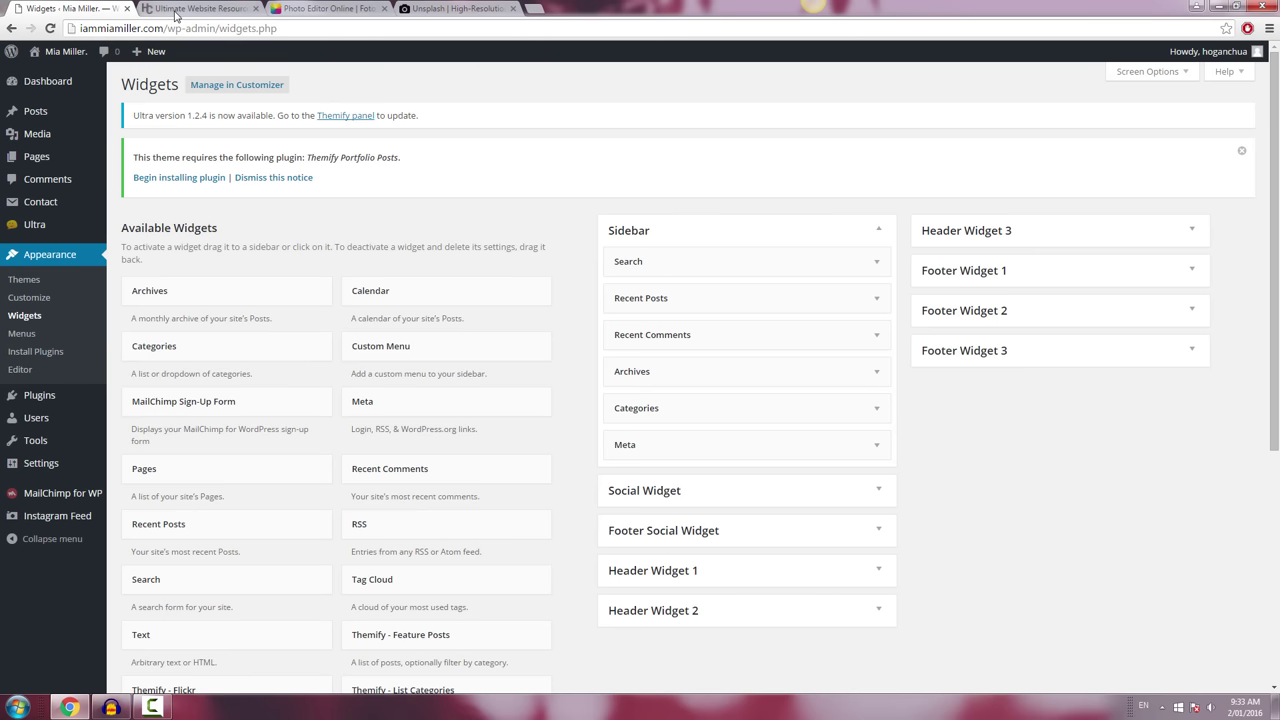
Open the live site in a new tab and close the resource, photo editor and Unsplash tabs.
right_click(56, 57)
left_click(62, 62)
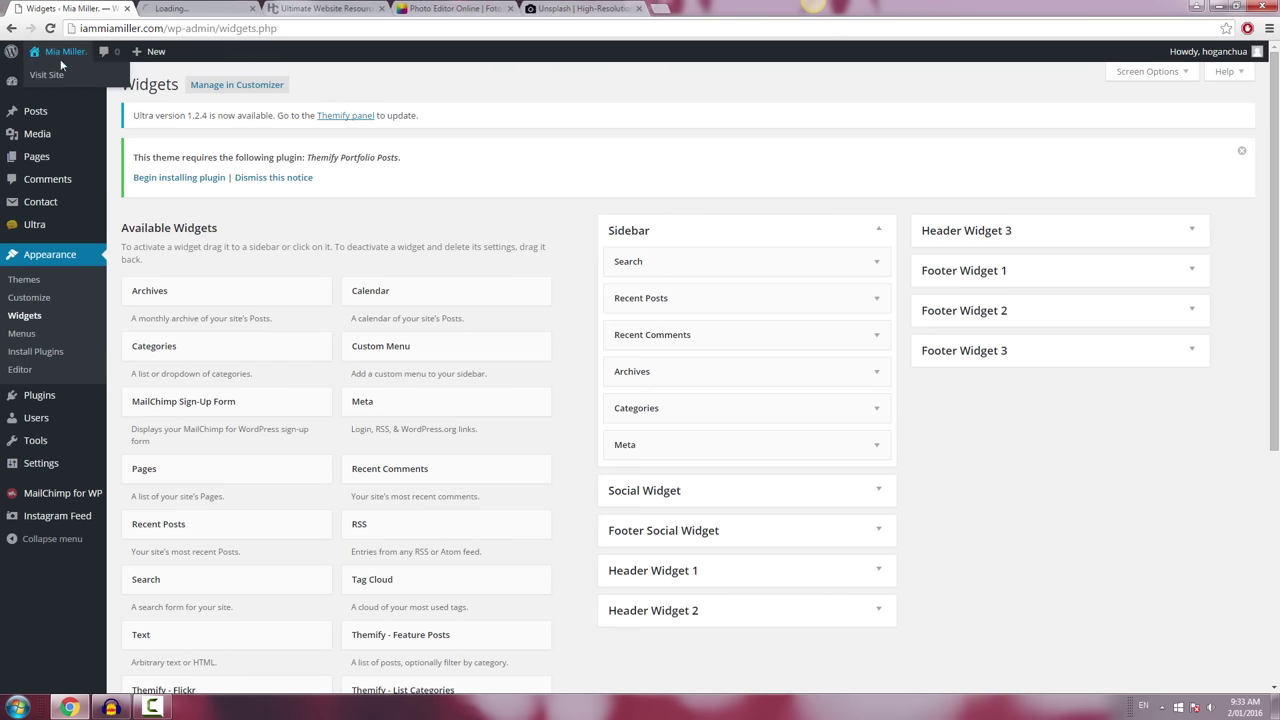
left_click(384, 9)
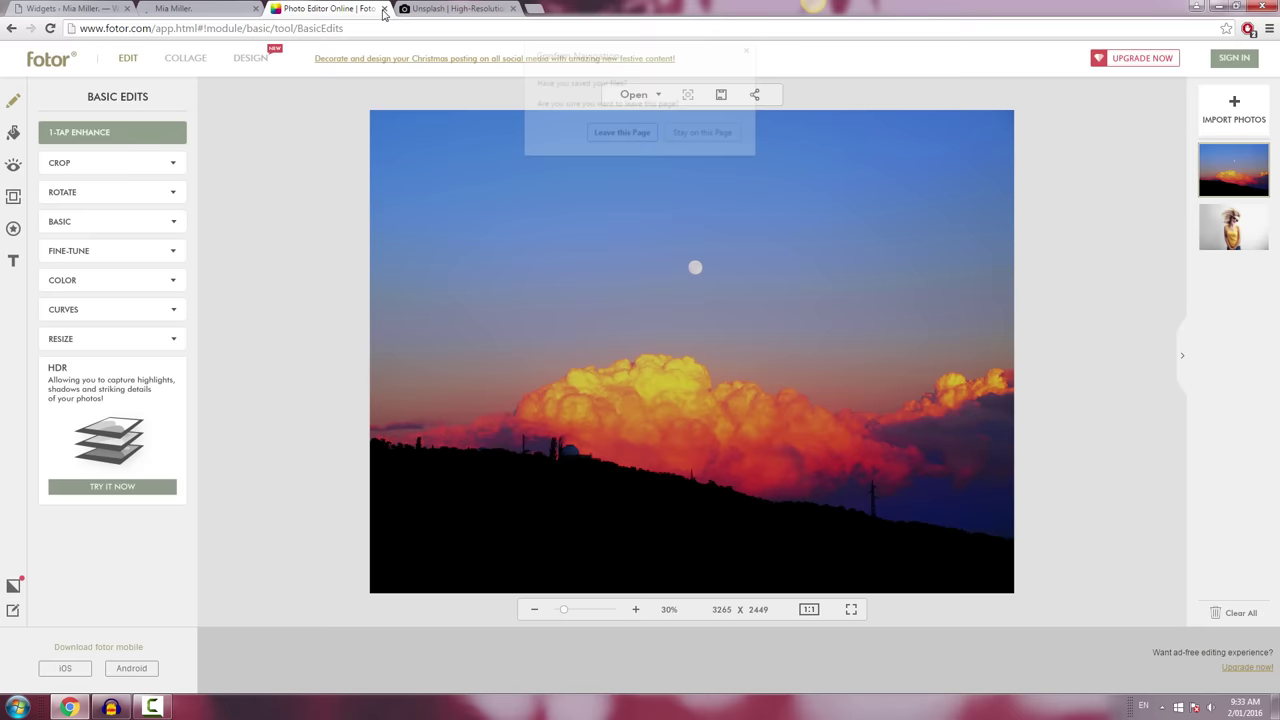
left_click(384, 9)
left_click(612, 135)
left_click(384, 9)
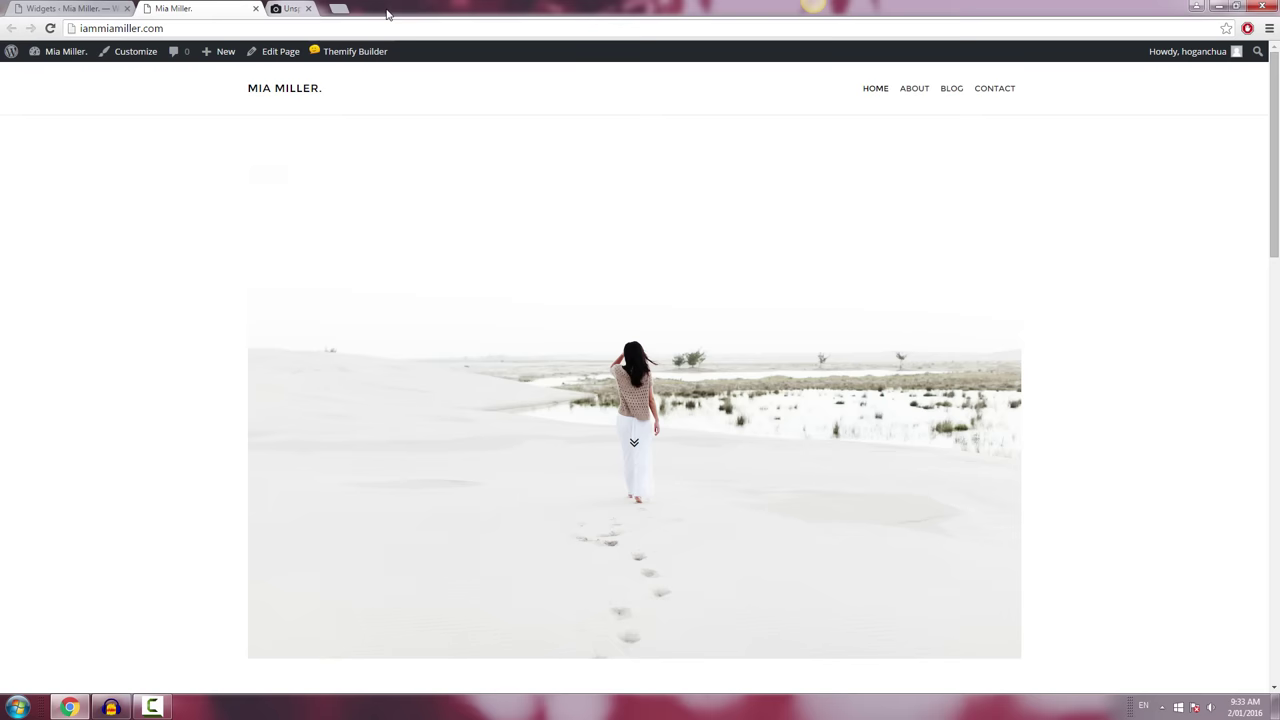
Zoom the live homepage out to a tiny overview to review the whole layout.
scroll(1277, 405, "down", 9)
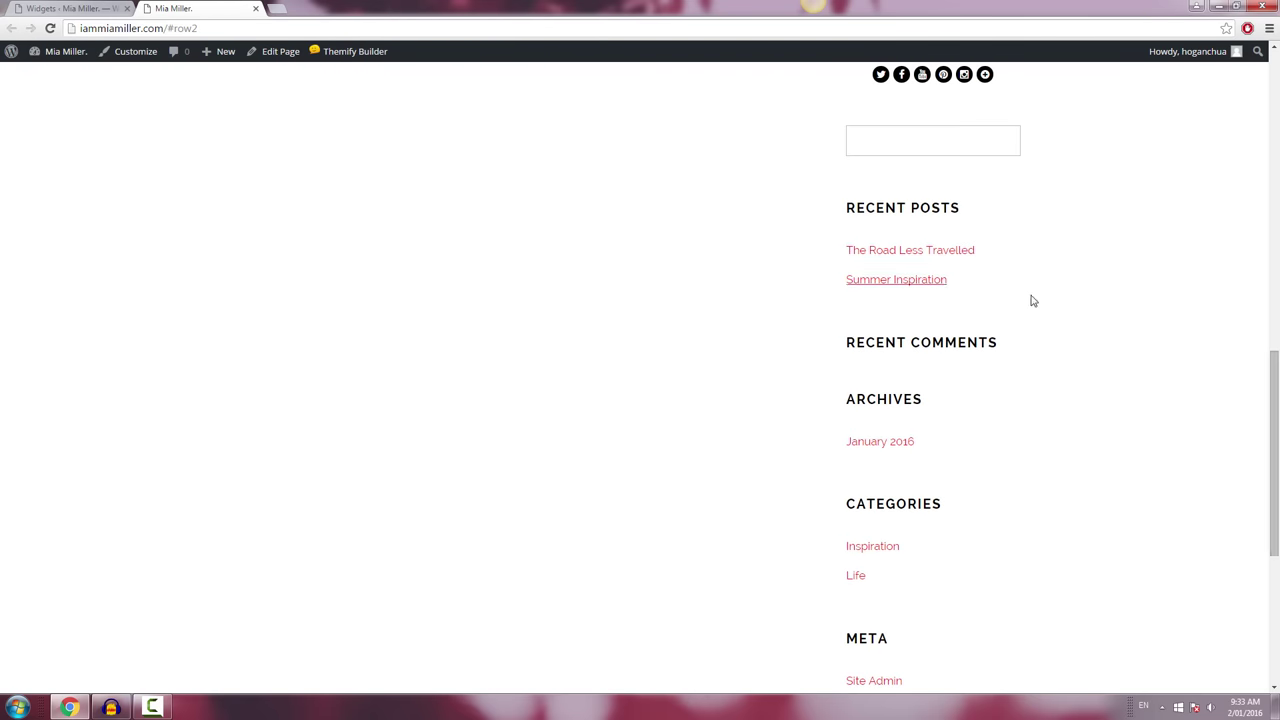
left_click(1269, 28)
left_click(1179, 158)
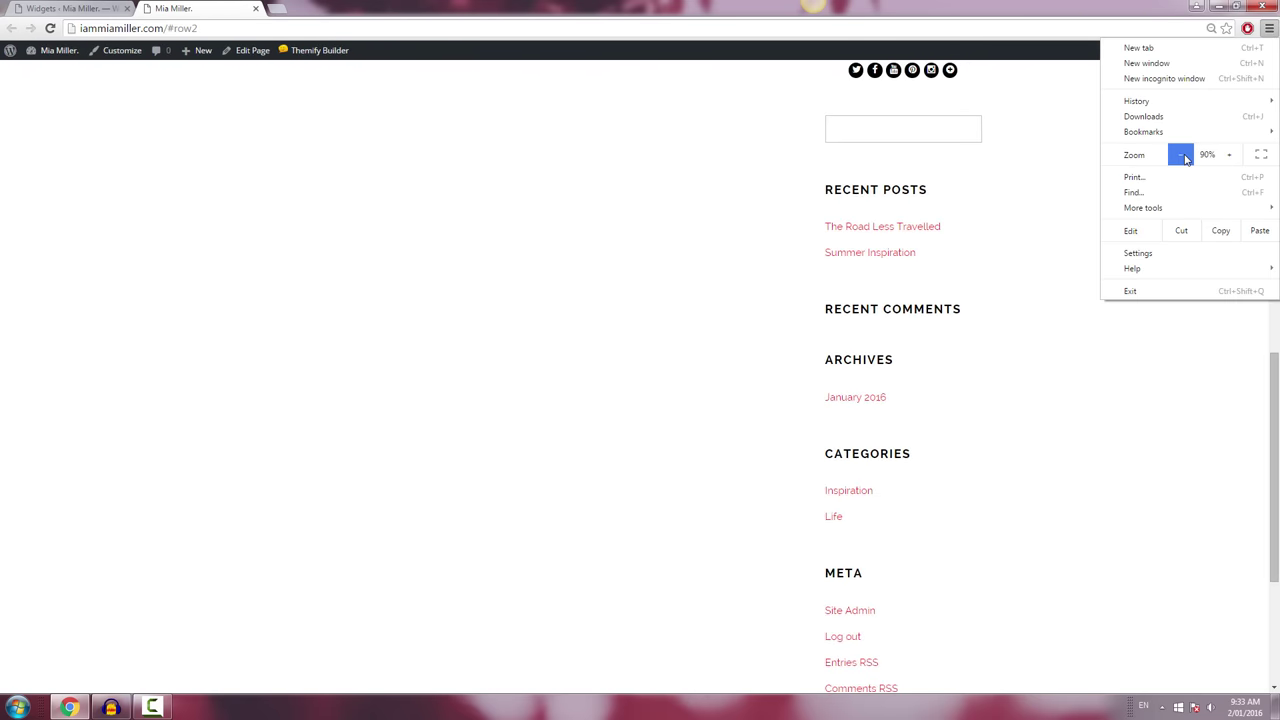
left_click(1179, 158)
left_click(1179, 158)
left_click(1179, 158)
left_click(1277, 388)
left_click_drag(1277, 388, 1277, 216)
left_click(1269, 28)
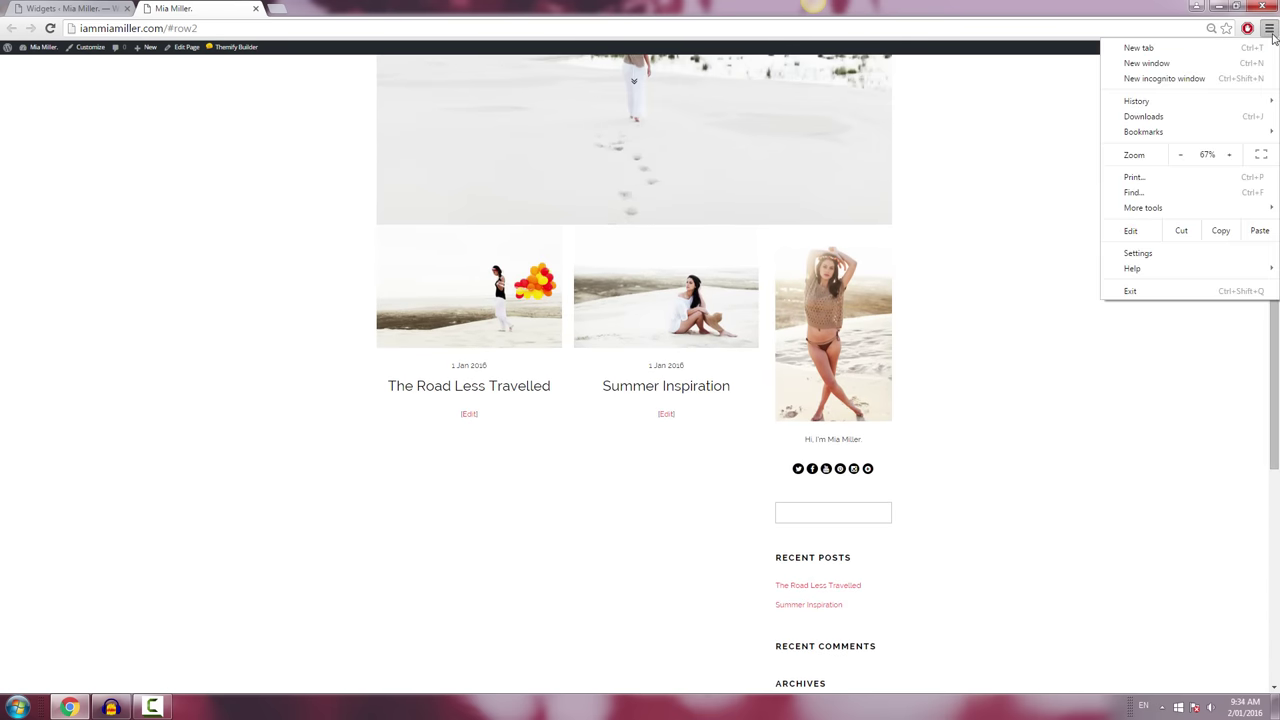
left_click(1185, 157)
left_click(1185, 157)
left_click(1185, 157)
left_click(887, 358)
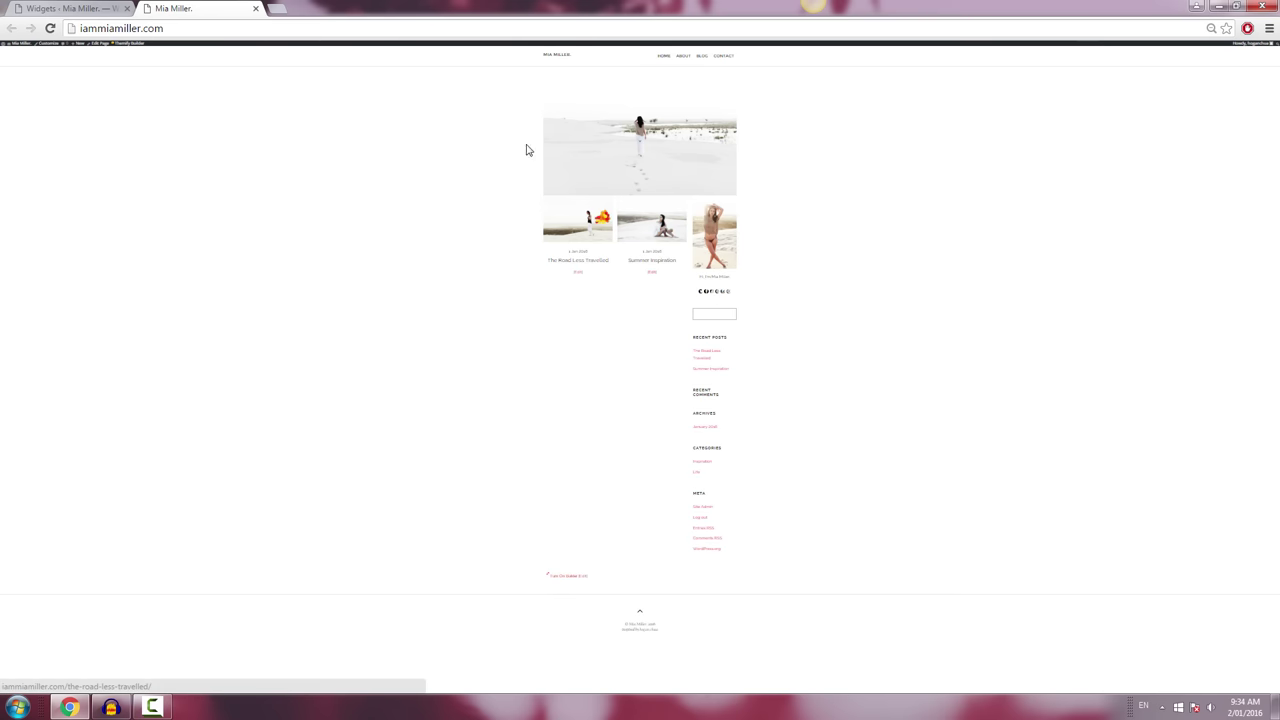
Zoom back in to 67%, scroll the page, then return to the Widgets tab.
left_click(1269, 28)
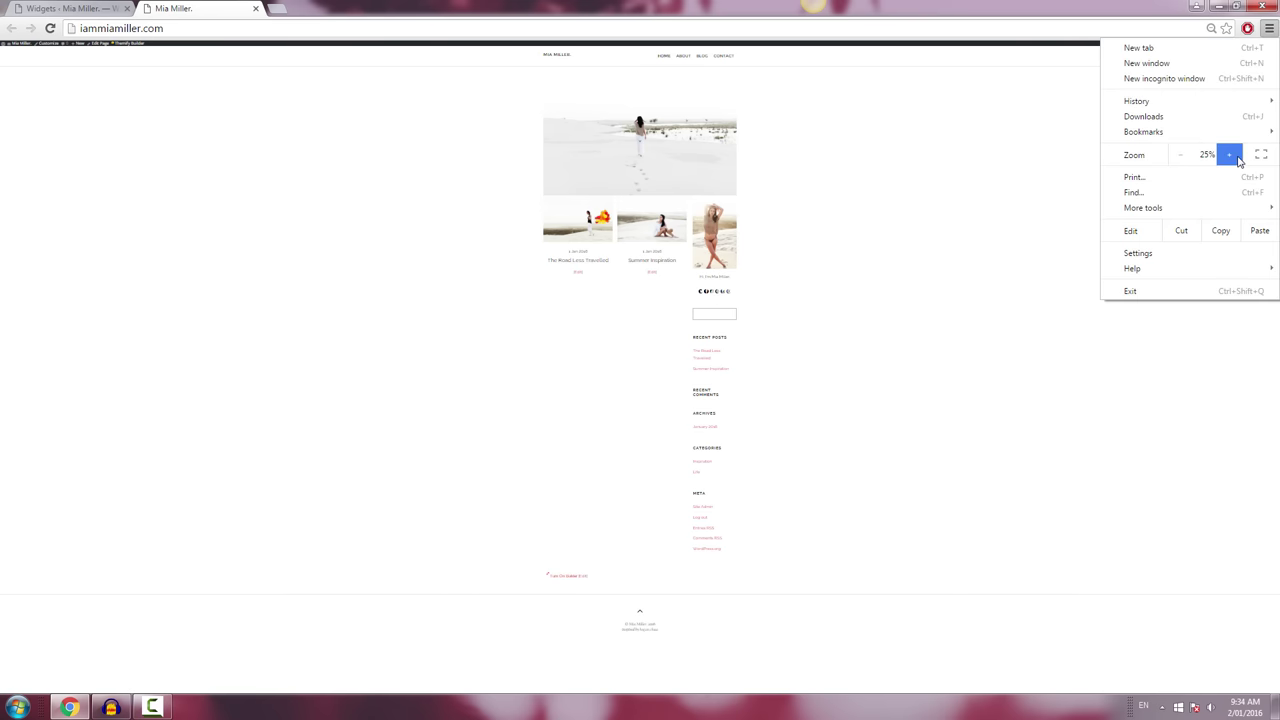
left_click(1230, 155)
left_click(1230, 155)
left_click(1230, 155)
left_click(1057, 343)
scroll(1057, 343, "down", 5)
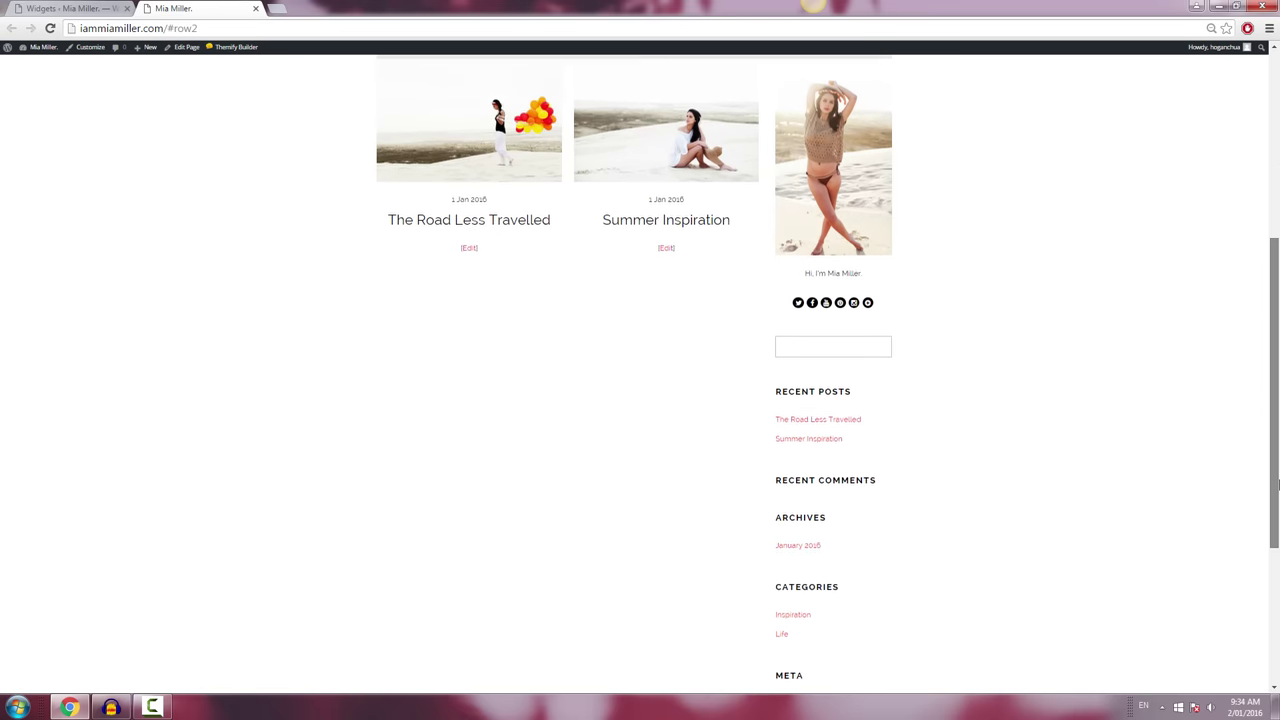
scroll(1249, 543, "down", 2)
left_click(80, 8)
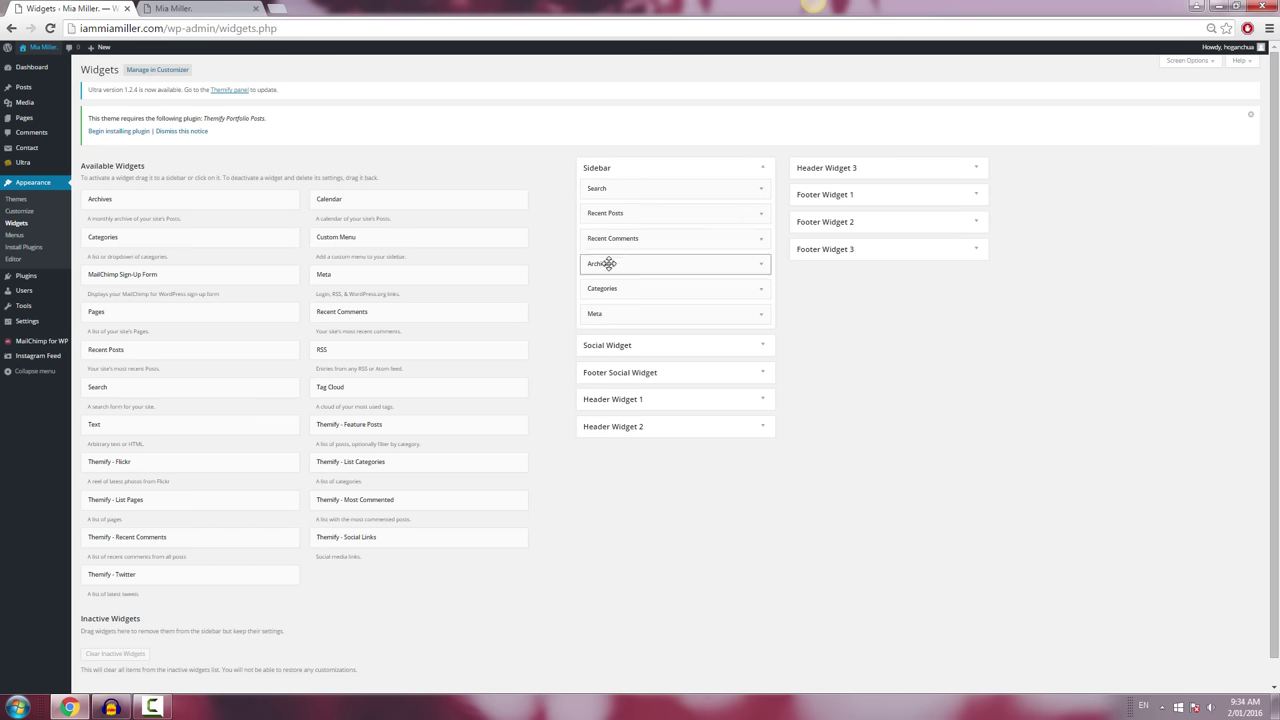
Move the Search widget to the top of the Sidebar.
left_click(216, 7)
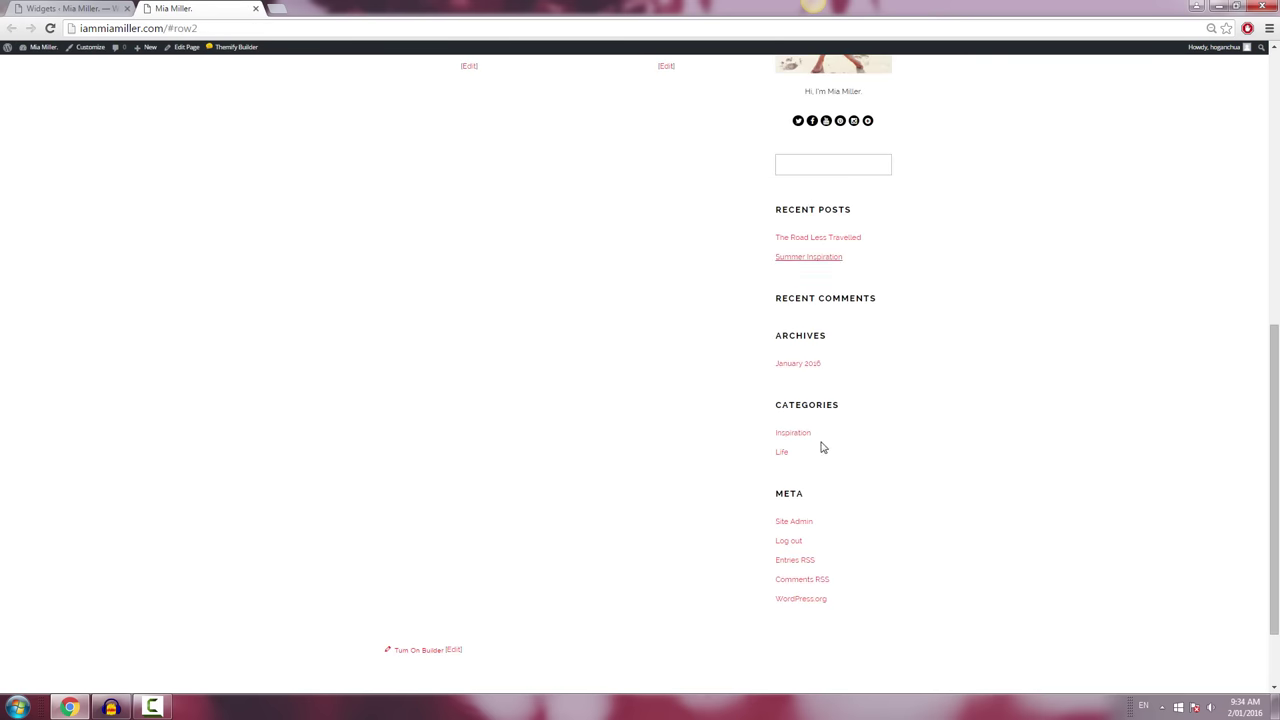
left_click(60, 8)
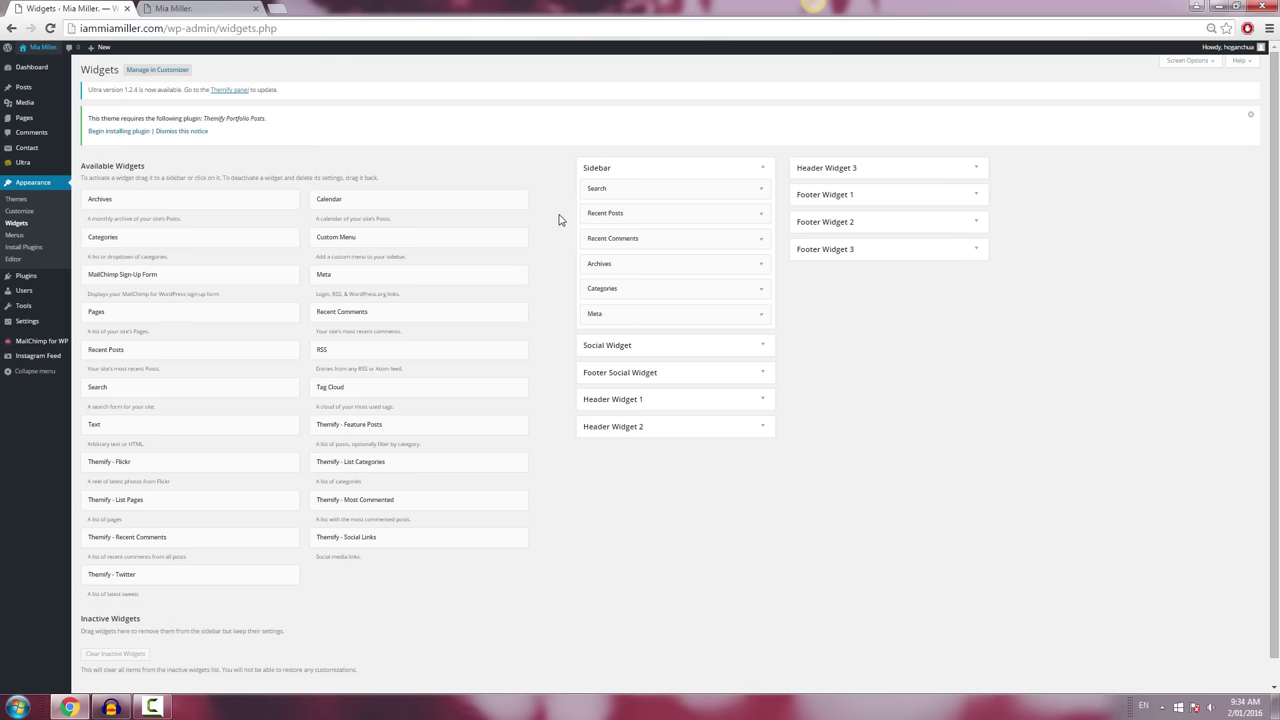
left_click_drag(634, 220, 637, 190)
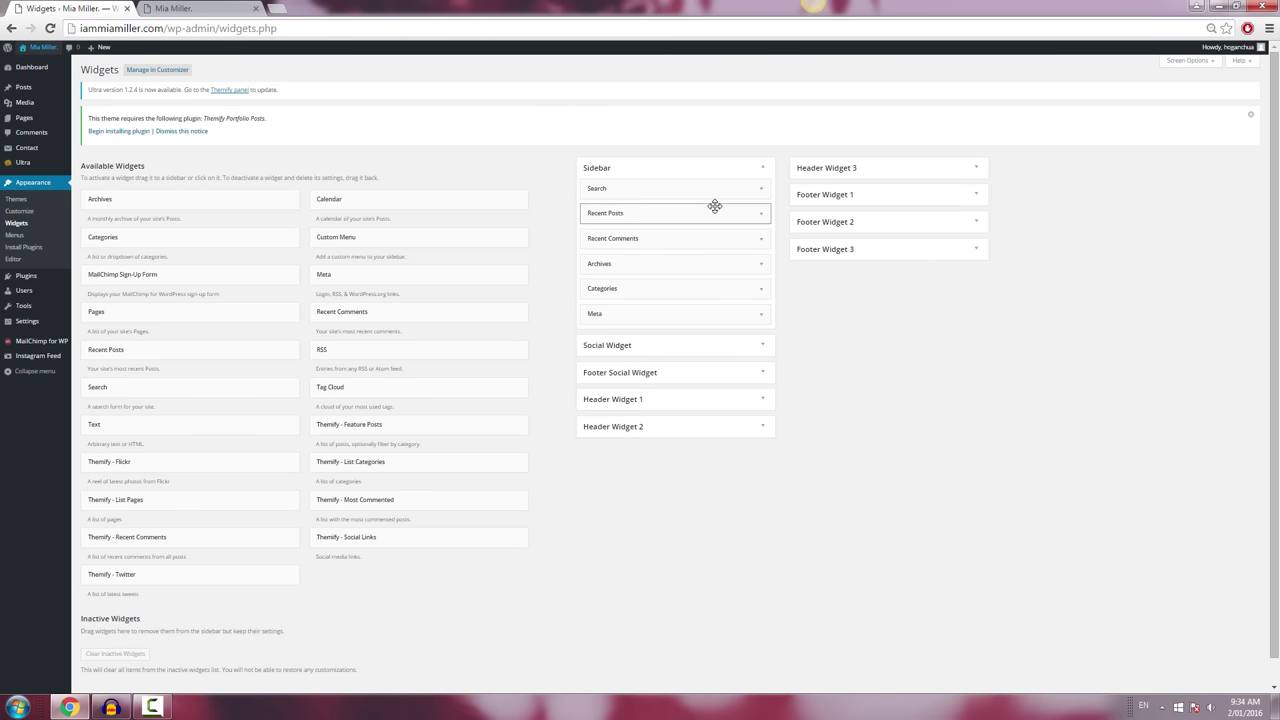
Delete the Recent Posts, Meta and Recent Comments widgets from the Sidebar.
left_click(760, 214)
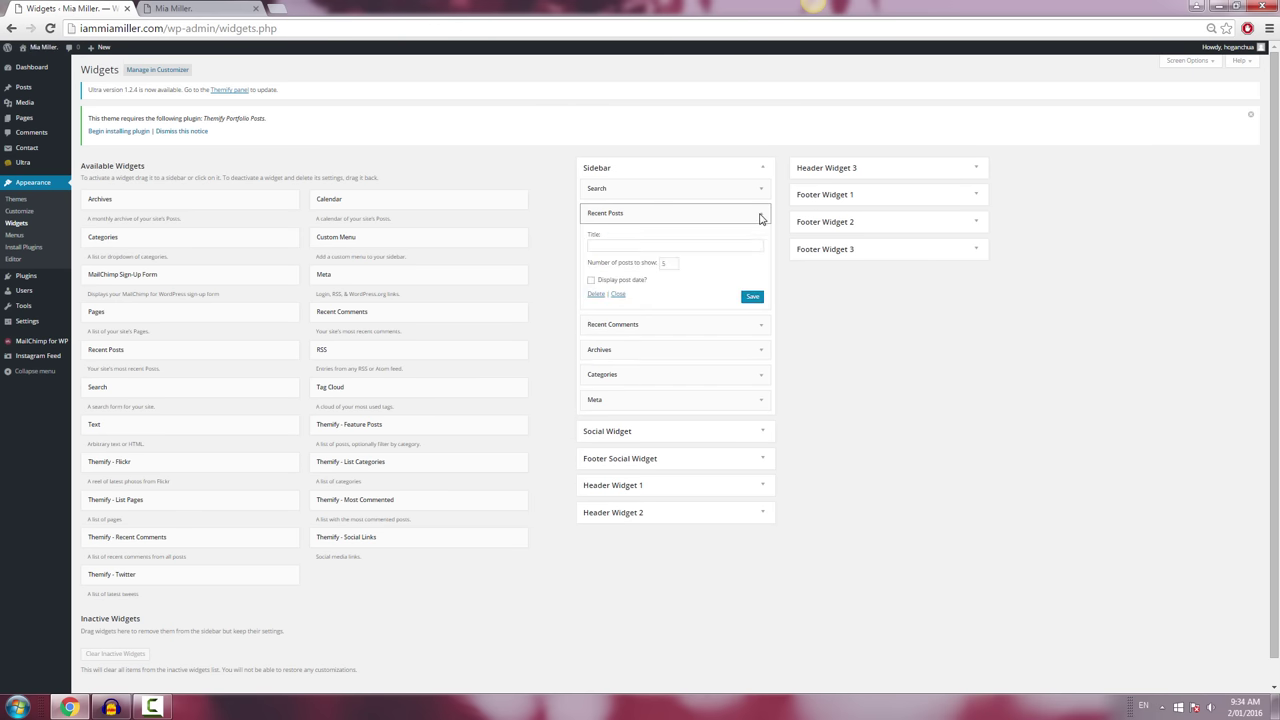
left_click(595, 295)
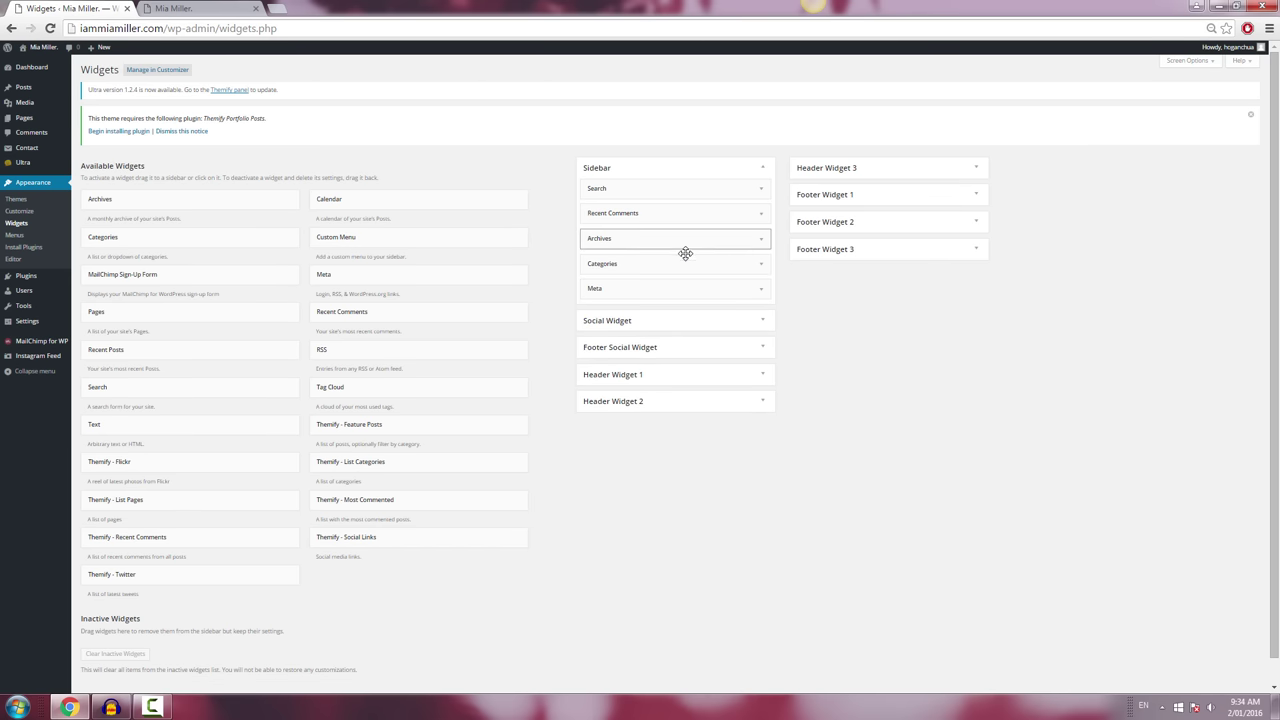
left_click(700, 289)
left_click(595, 337)
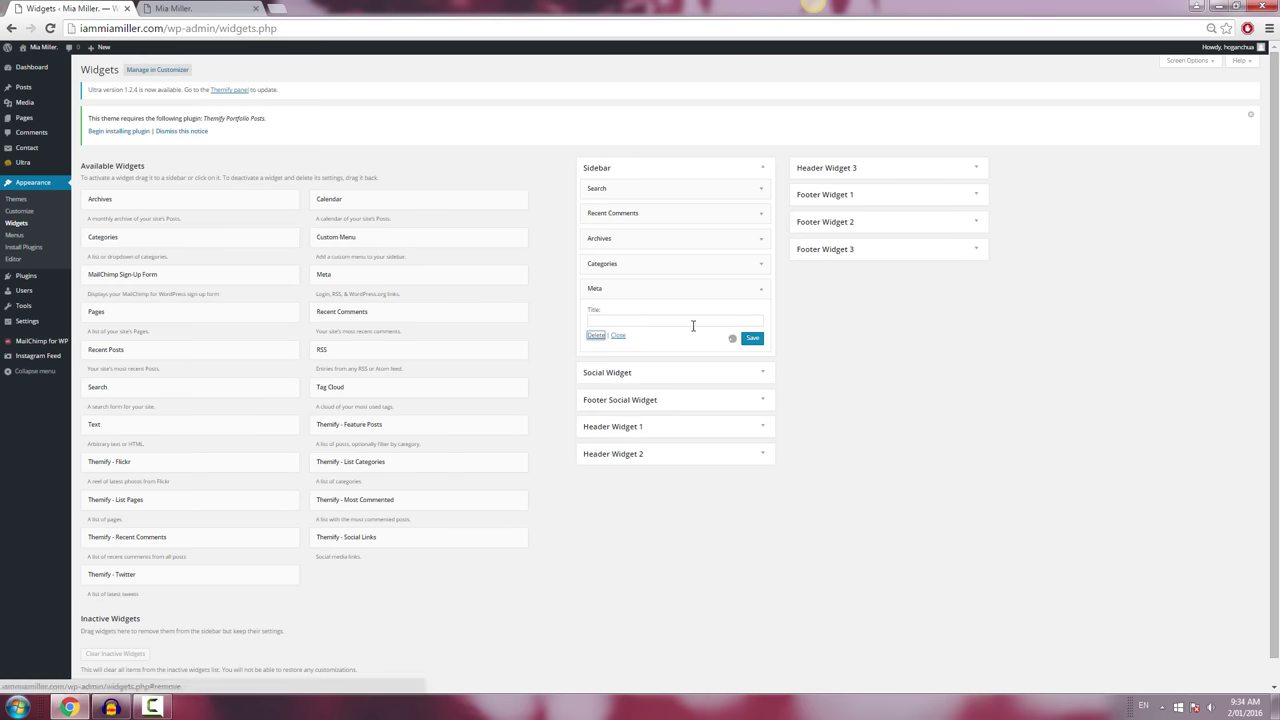
left_click(710, 218)
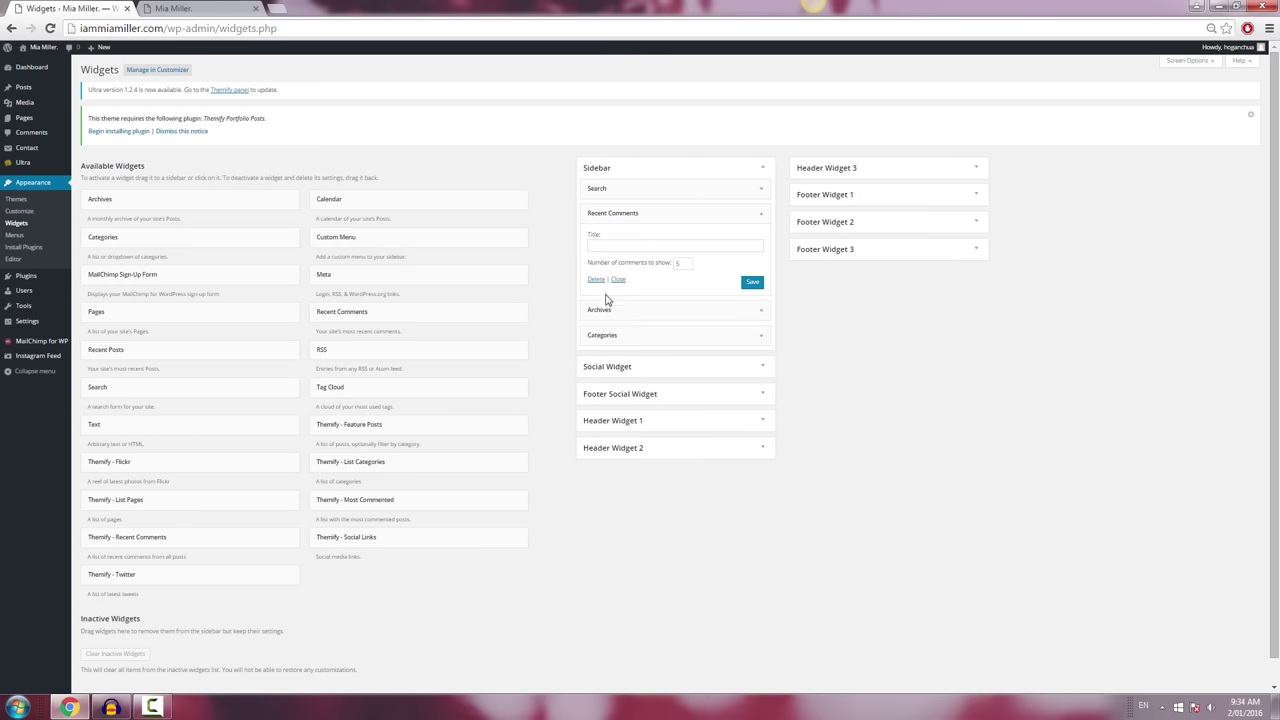
left_click(603, 280)
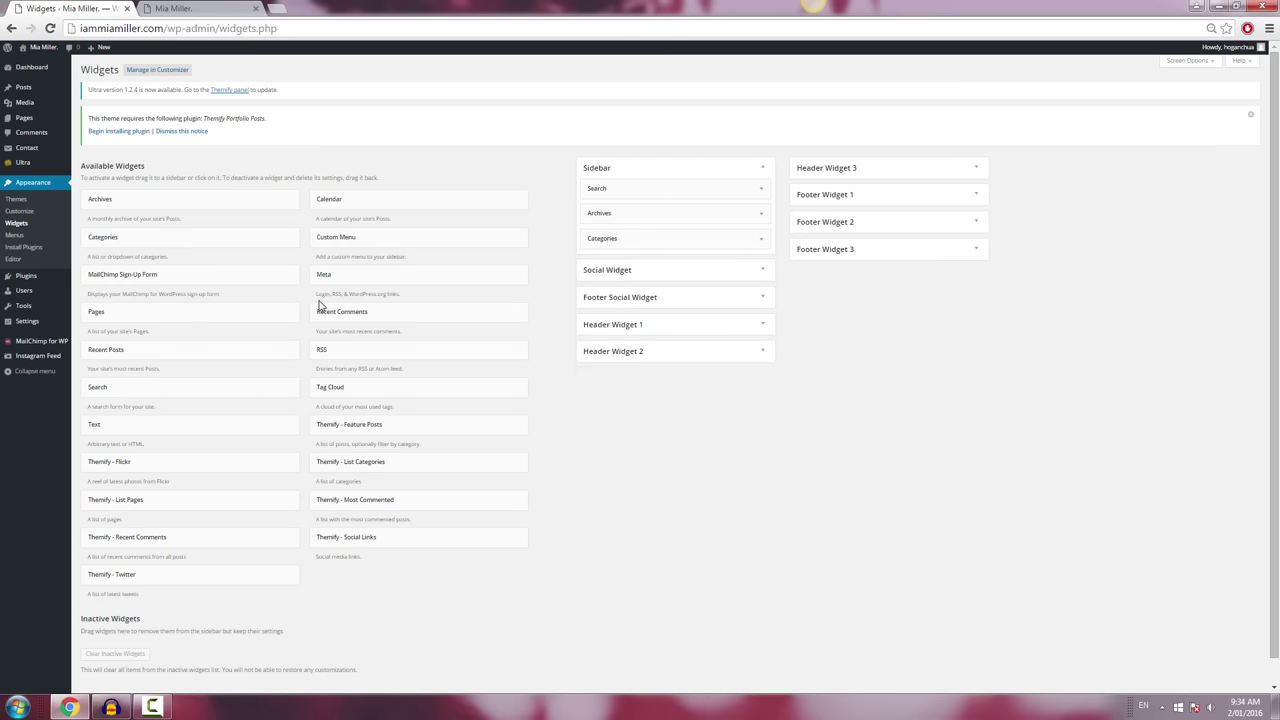
Add a MailChimp Sign-Up Form below Categories with its Newsletter title cleared, and save.
mouse_move(325, 310)
left_mouse_down()
mouse_move(329, 320)
mouse_move(500, 277)
mouse_move(628, 232)
mouse_move(360, 298)
mouse_move(336, 328)
left_mouse_up()
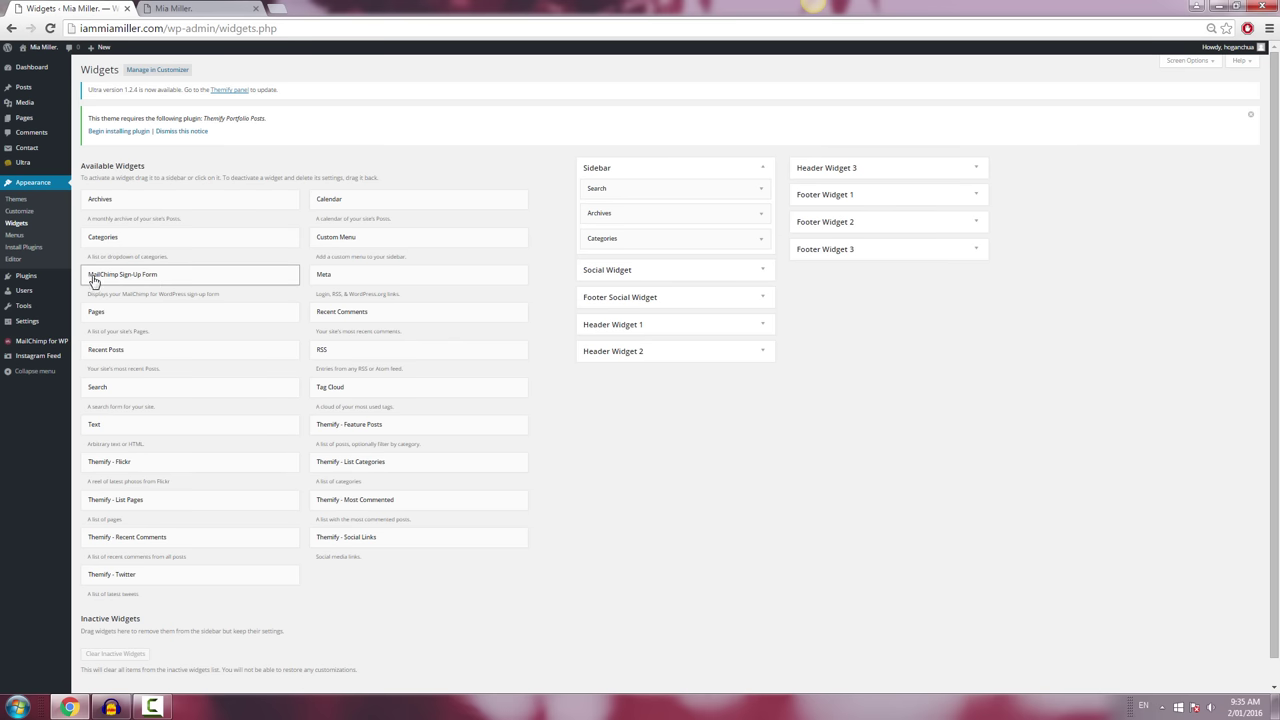
left_click_drag(95, 281, 597, 262)
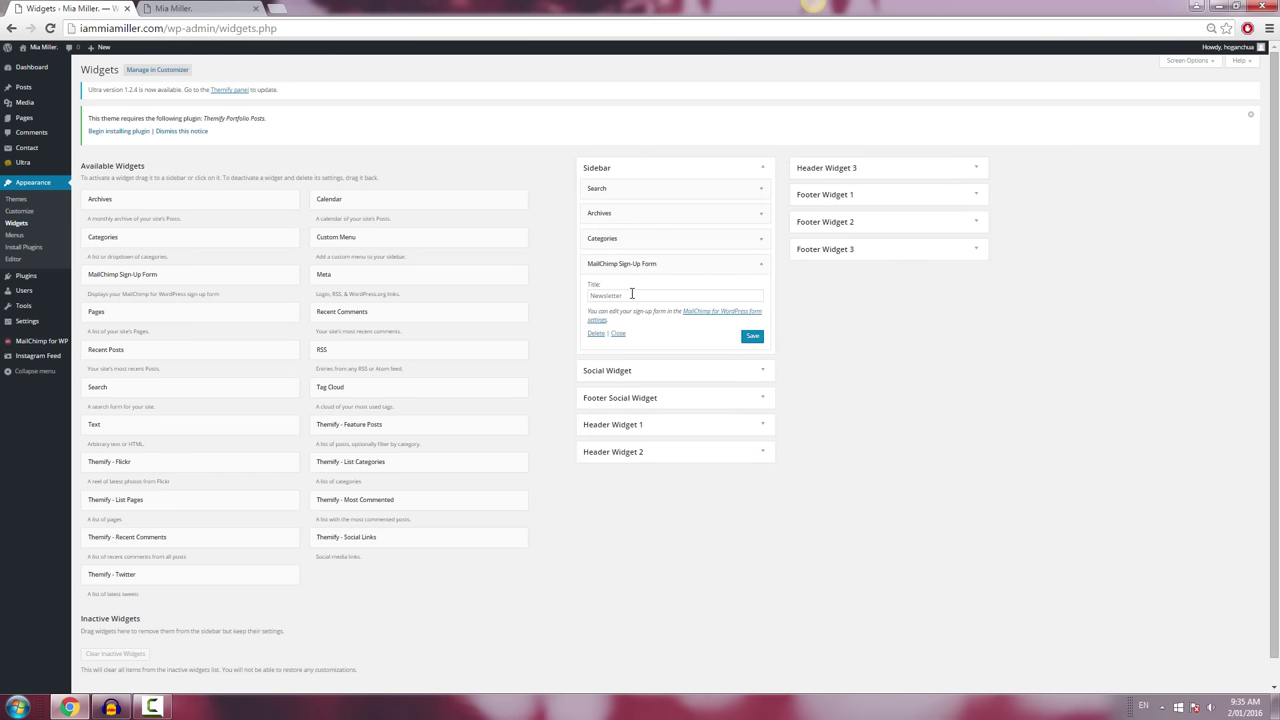
left_click_drag(633, 294, 508, 290)
key("BackSpace")
left_click(753, 340)
Check the live sidebar, then add a Themify - Most Commented widget to the Sidebar.
left_click(208, 10)
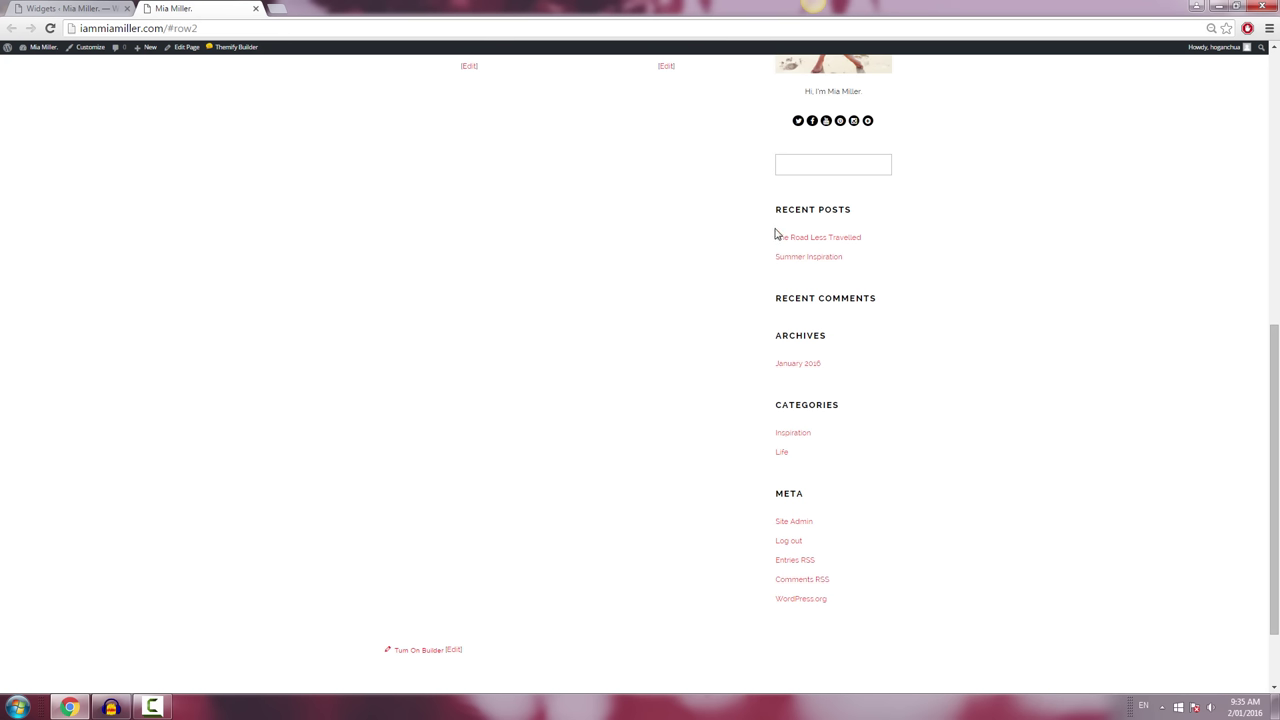
left_click(58, 10)
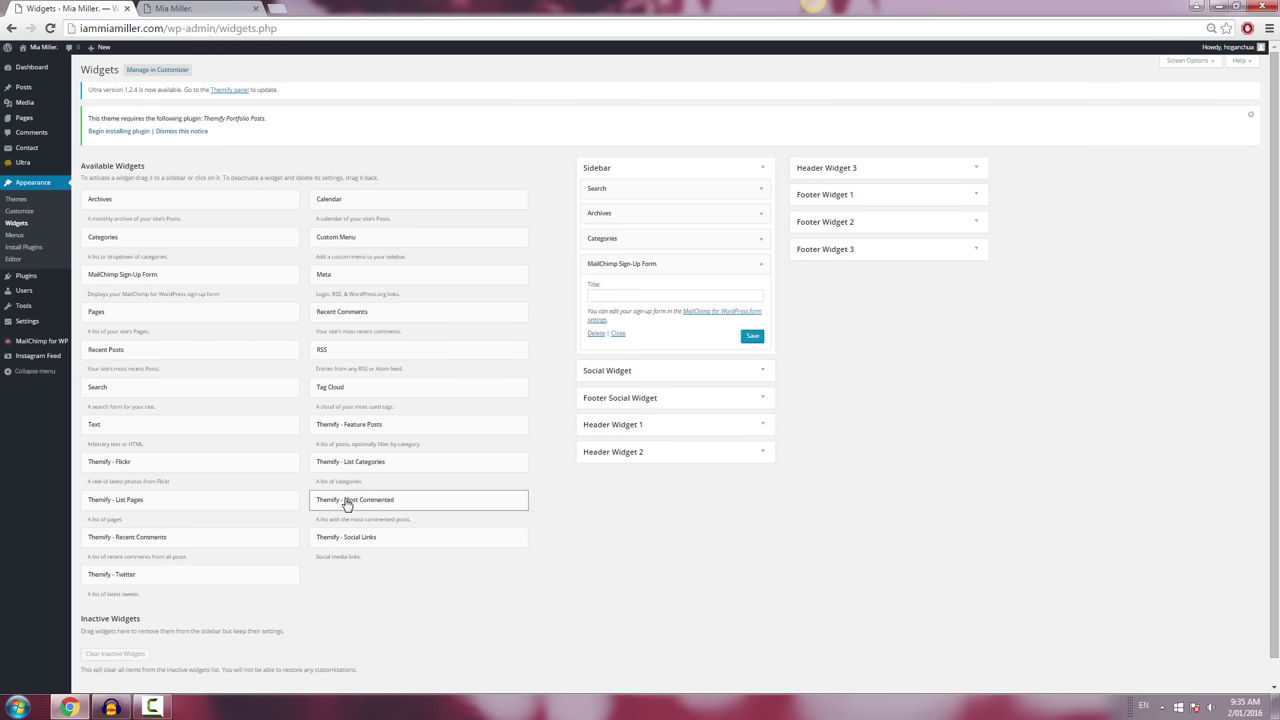
left_click_drag(334, 507, 603, 213)
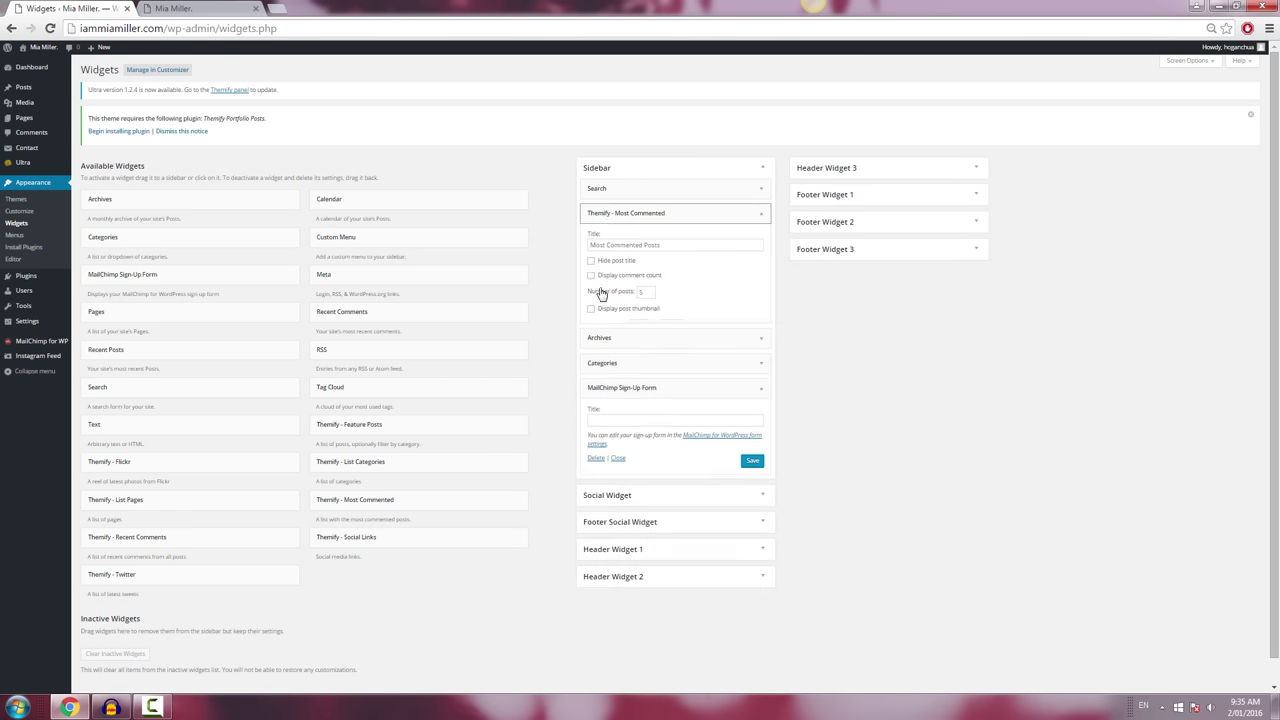
left_click_drag(663, 245, 588, 246)
Retitle the widget Popular Post, show post thumbnails at 120 x 70, and save.
left_click(677, 245)
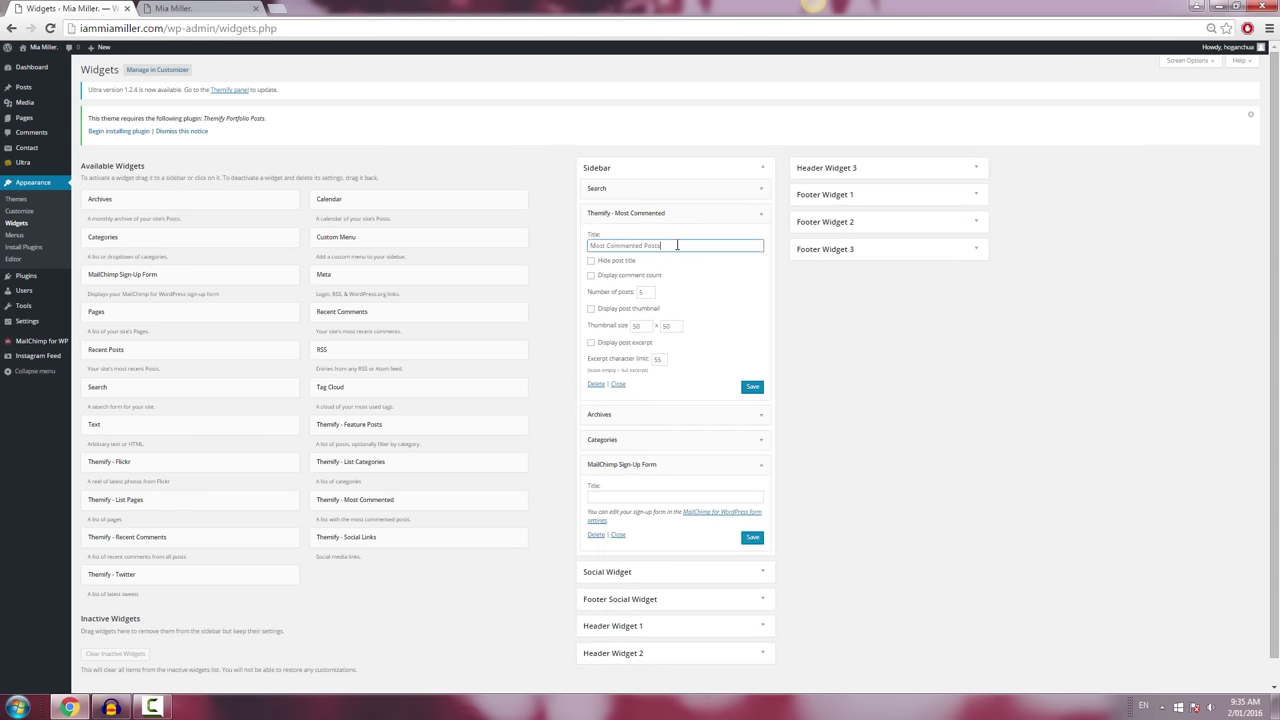
left_click_drag(677, 245, 586, 247)
type("Popular Post")
left_click(591, 277)
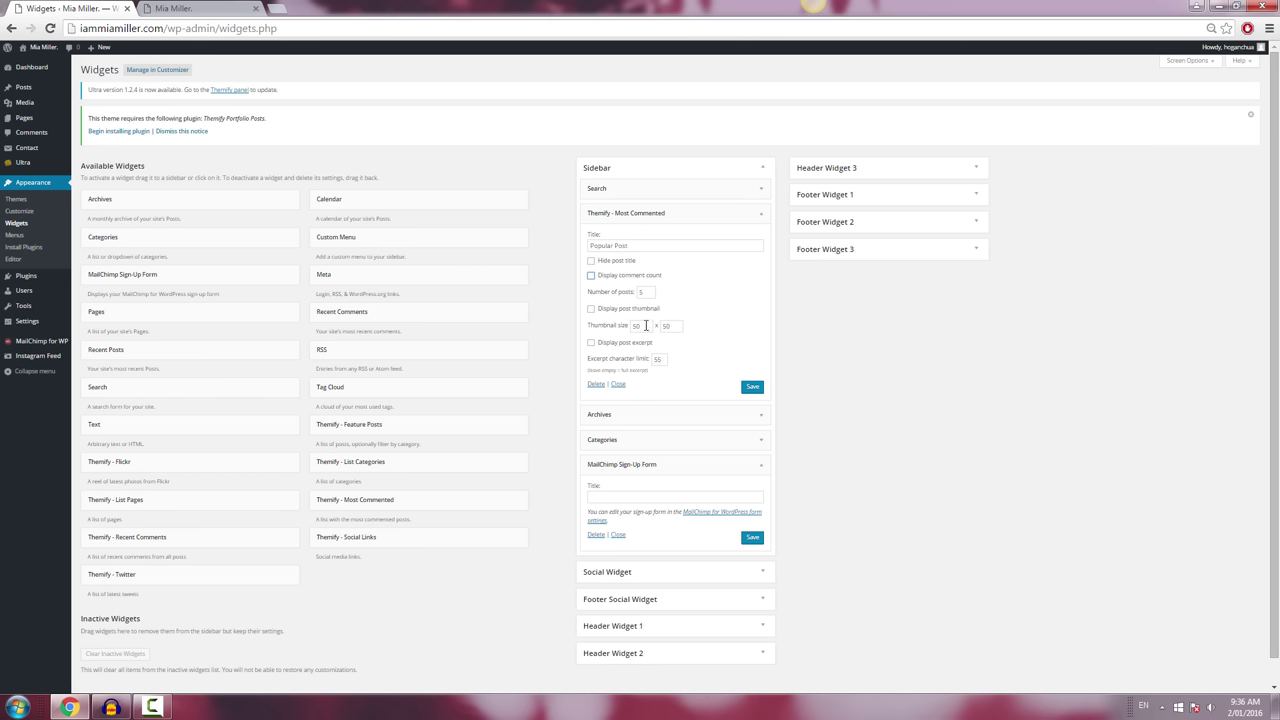
left_click_drag(646, 326, 609, 329)
left_click_drag(663, 329, 604, 330)
type("70")
left_click(751, 387)
Reload the live site to check the Popular Post thumbnails, re-saving the widget in between.
left_click(181, 8)
key("F5")
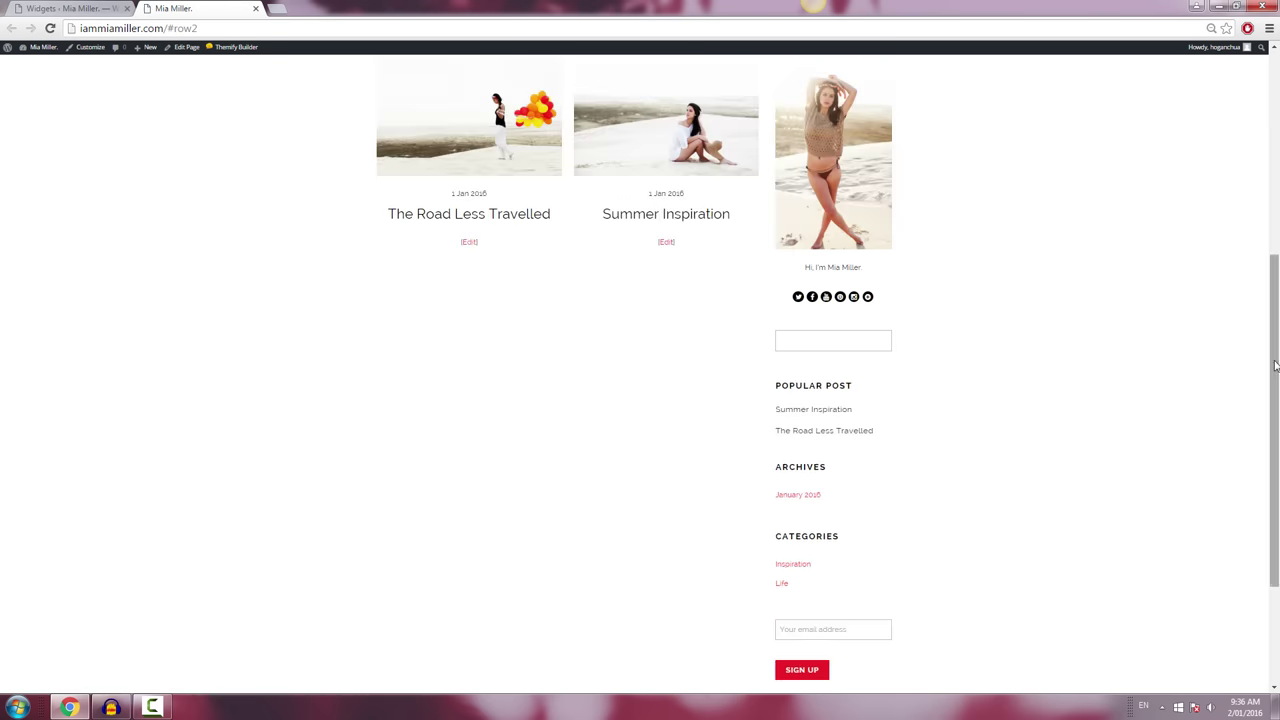
left_click(70, 8)
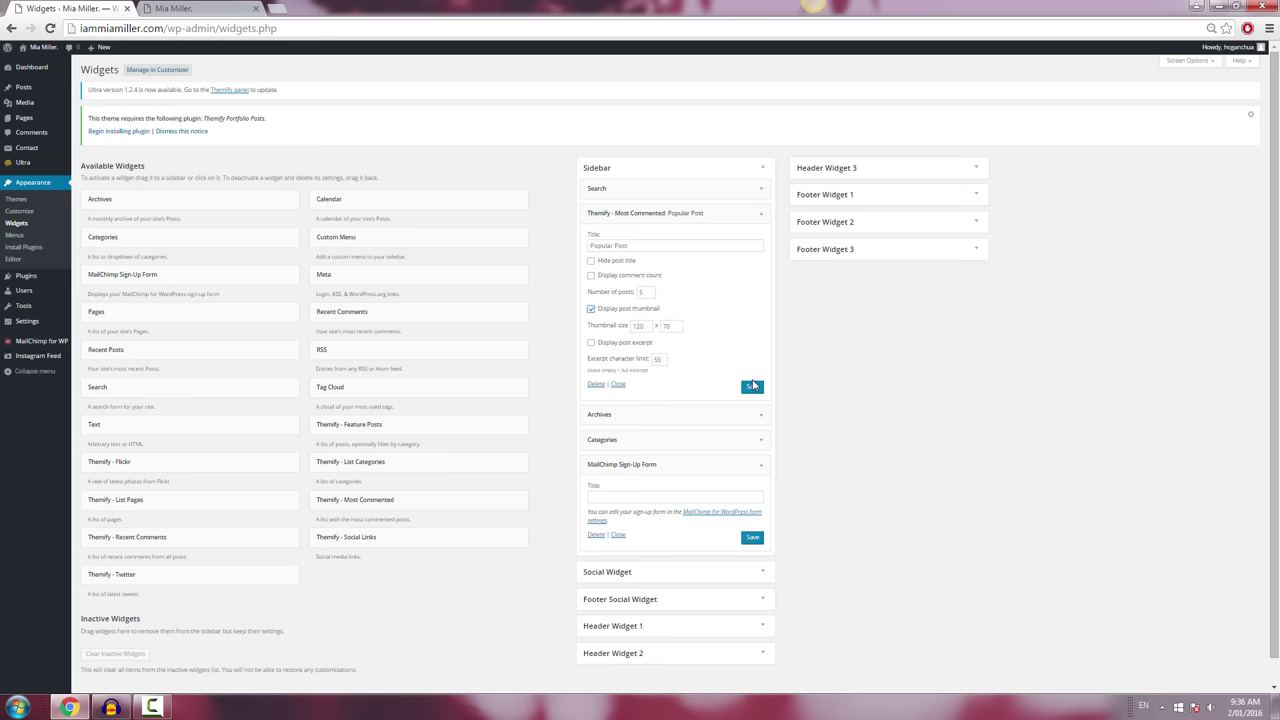
left_click(753, 386)
left_click(198, 8)
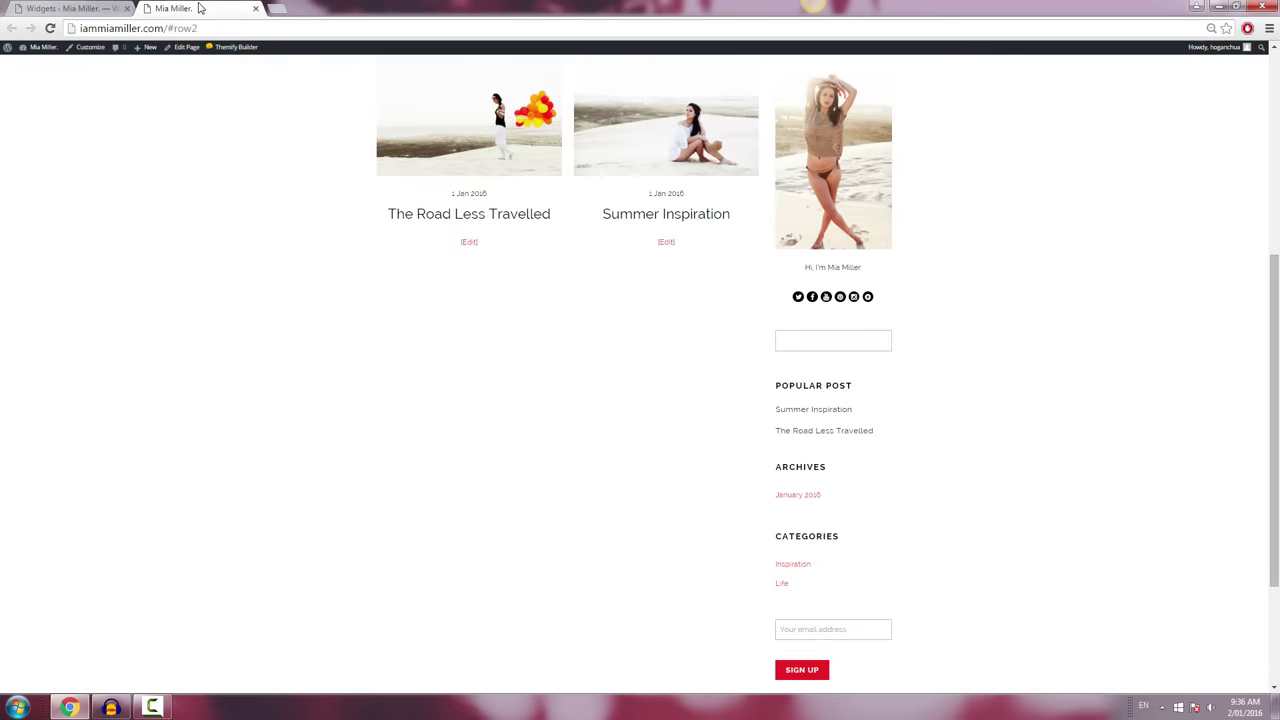
left_click(48, 28)
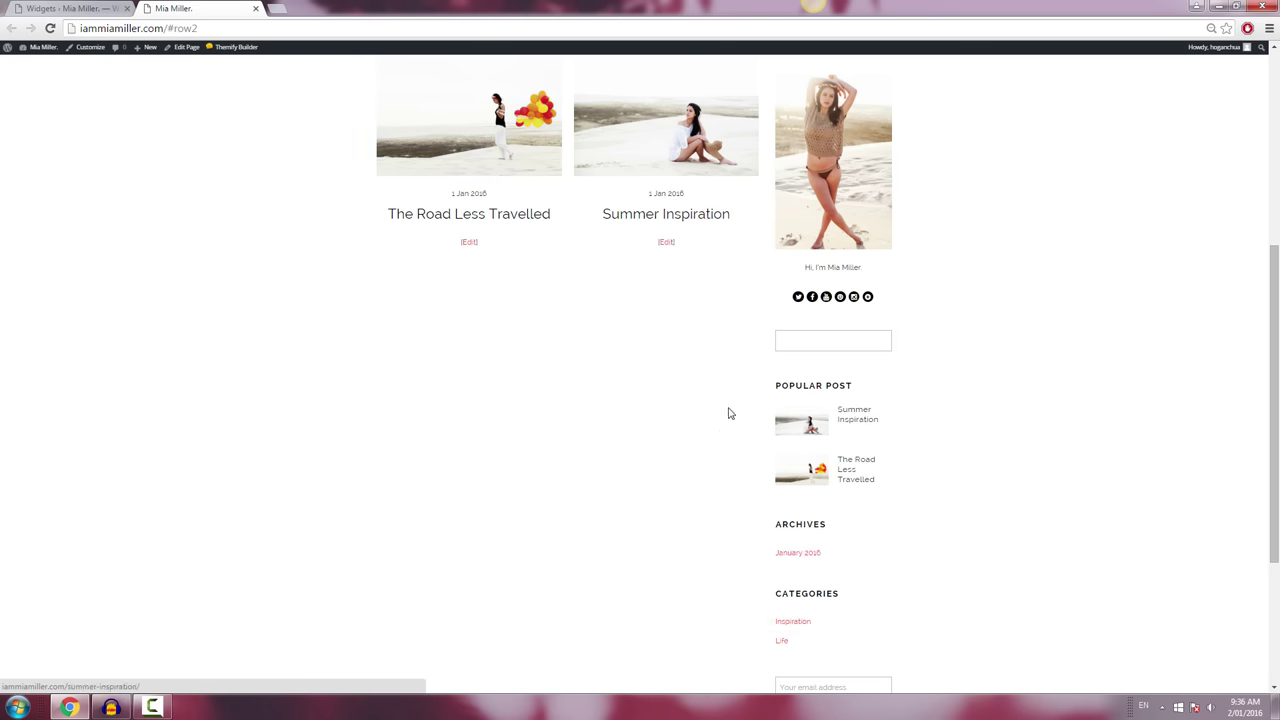
left_click(86, 9)
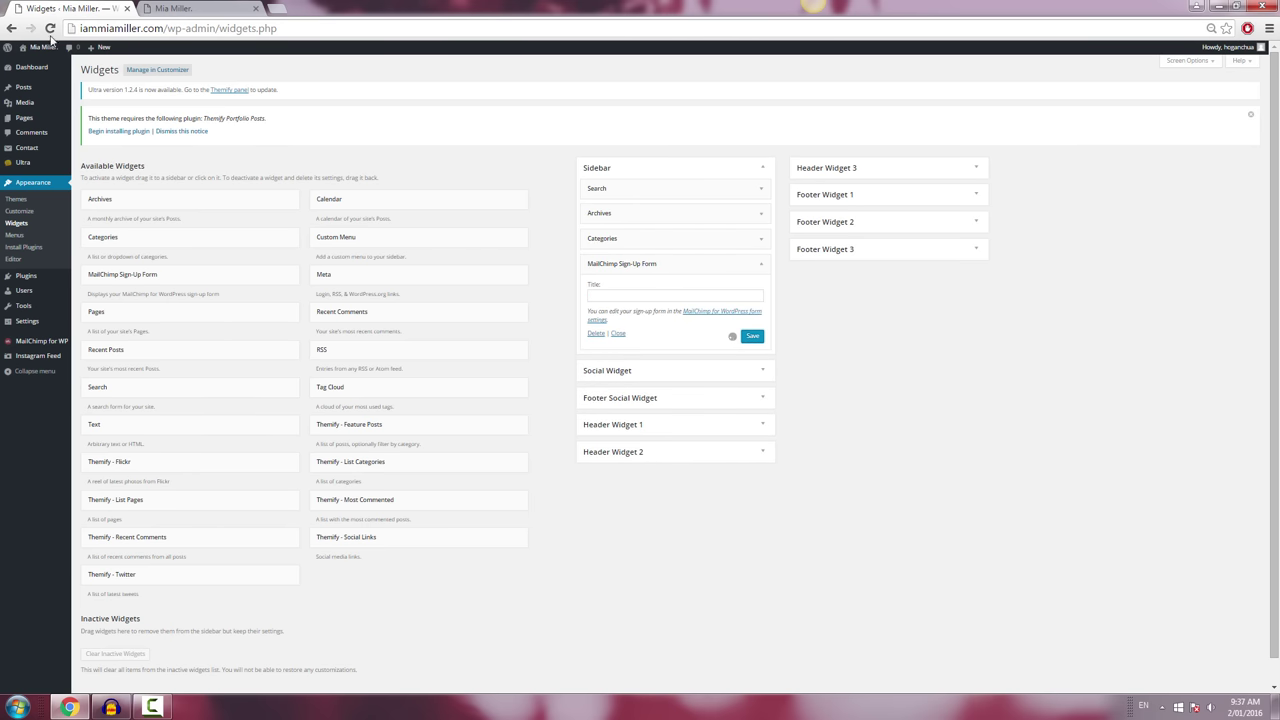
Visit the live site and scroll through the hero, post grid and trimmed sidebar.
left_click(31, 62)
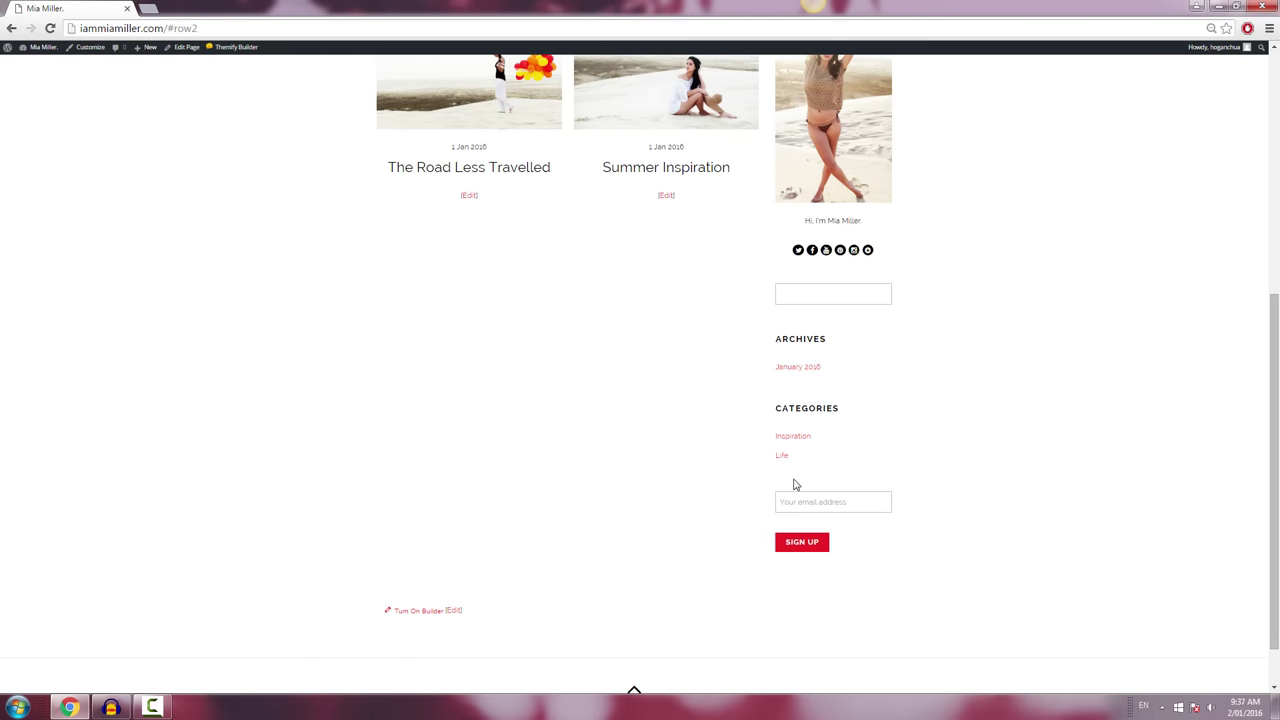
left_click(778, 366)
scroll(1211, 343, "up", 5)
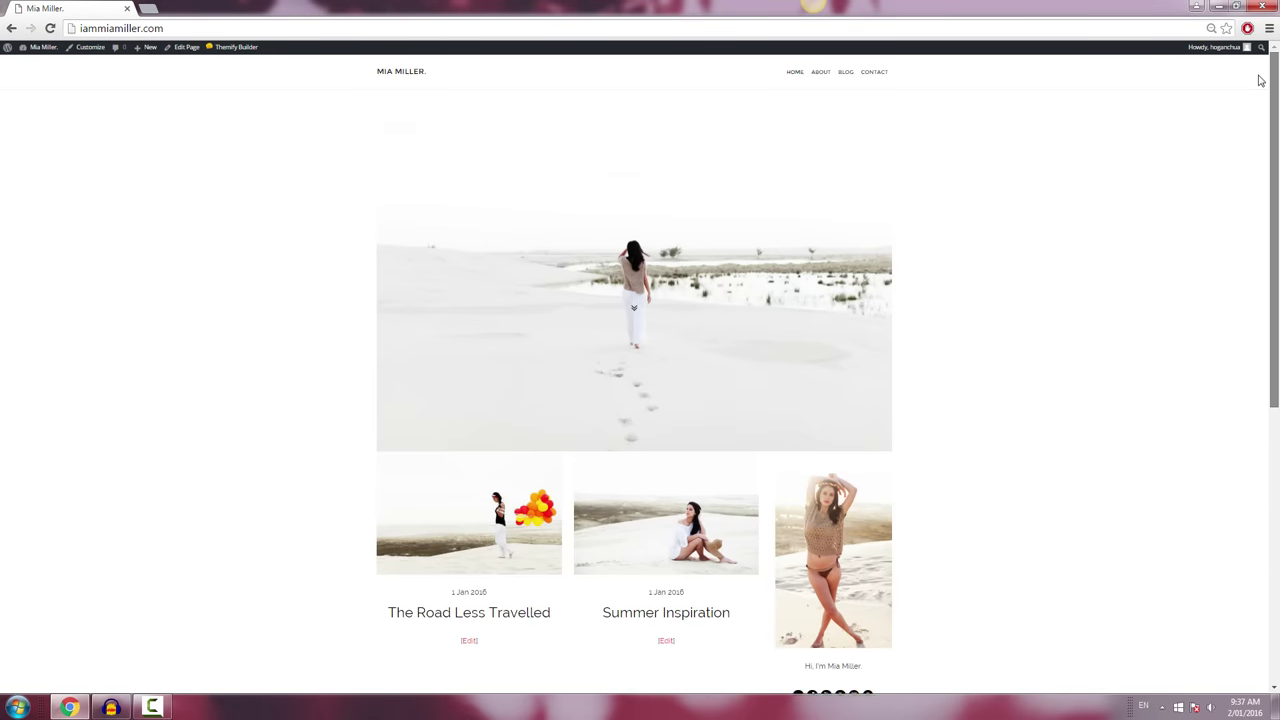
scroll(1260, 80, "down", 2)
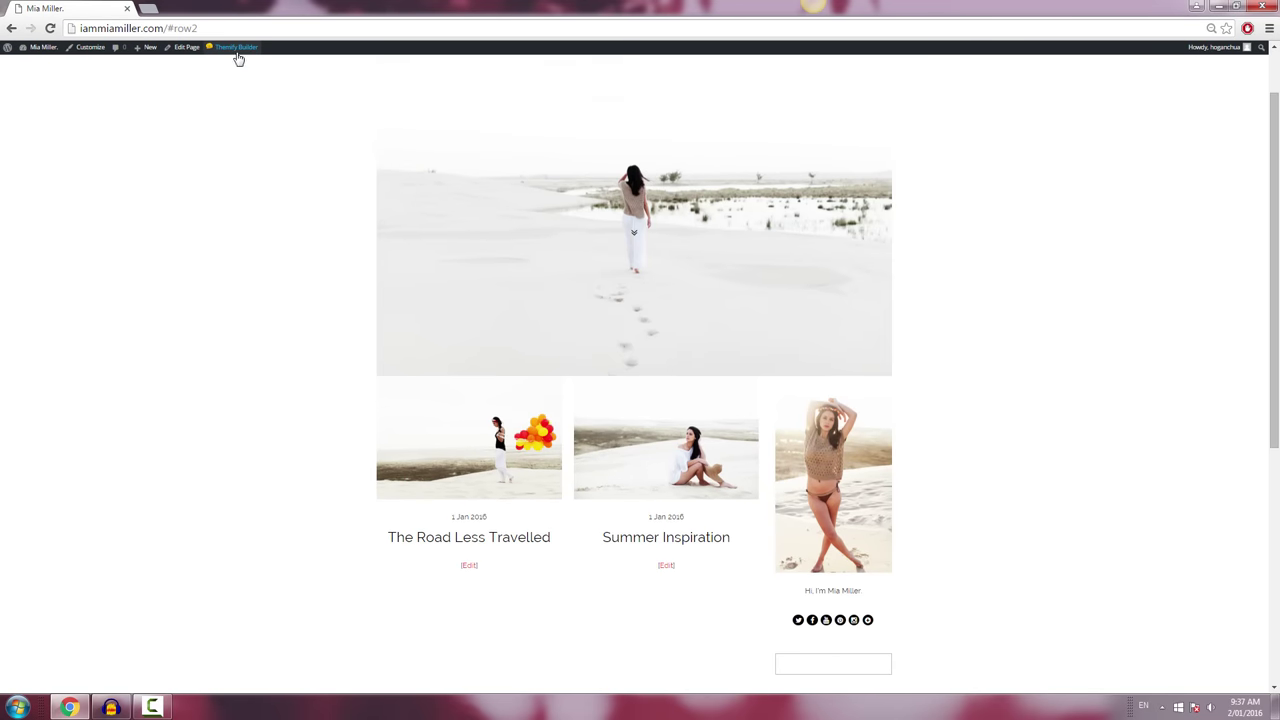
Launch the builder on the homepage and drop a Gallery module into the row.
left_click(235, 64)
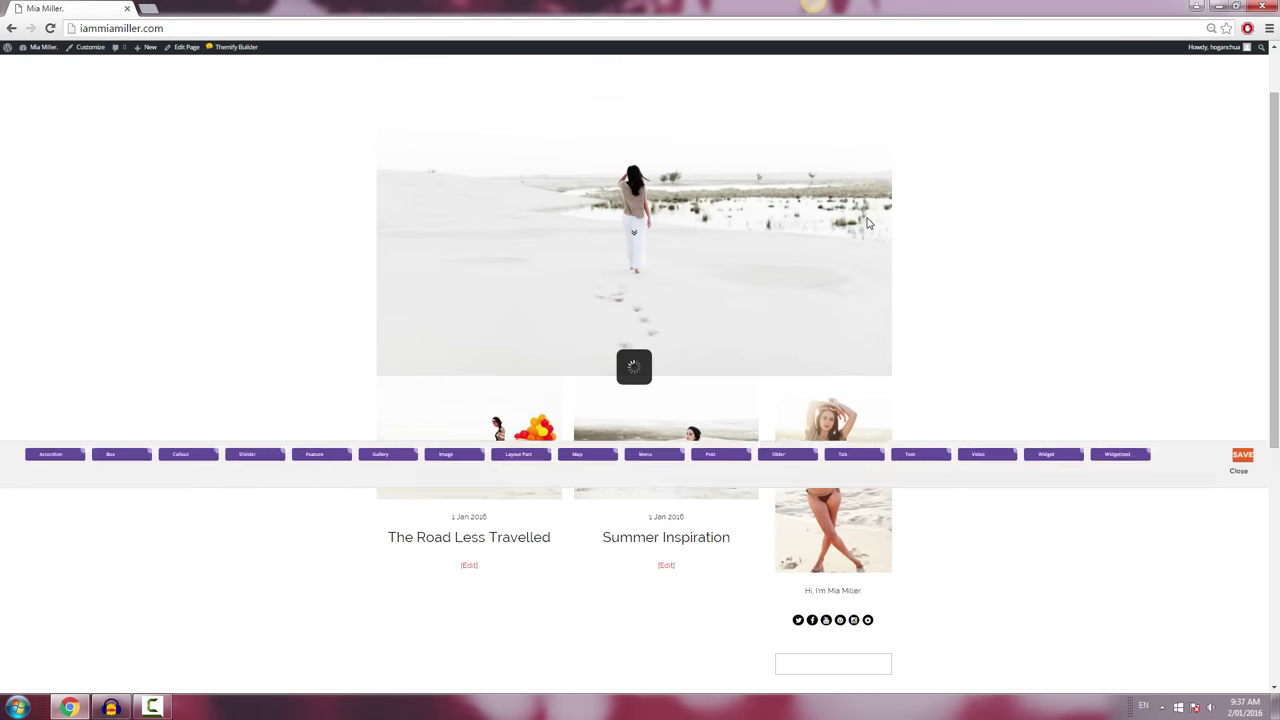
left_click_drag(404, 657, 521, 272)
left_click_drag(523, 271, 526, 271)
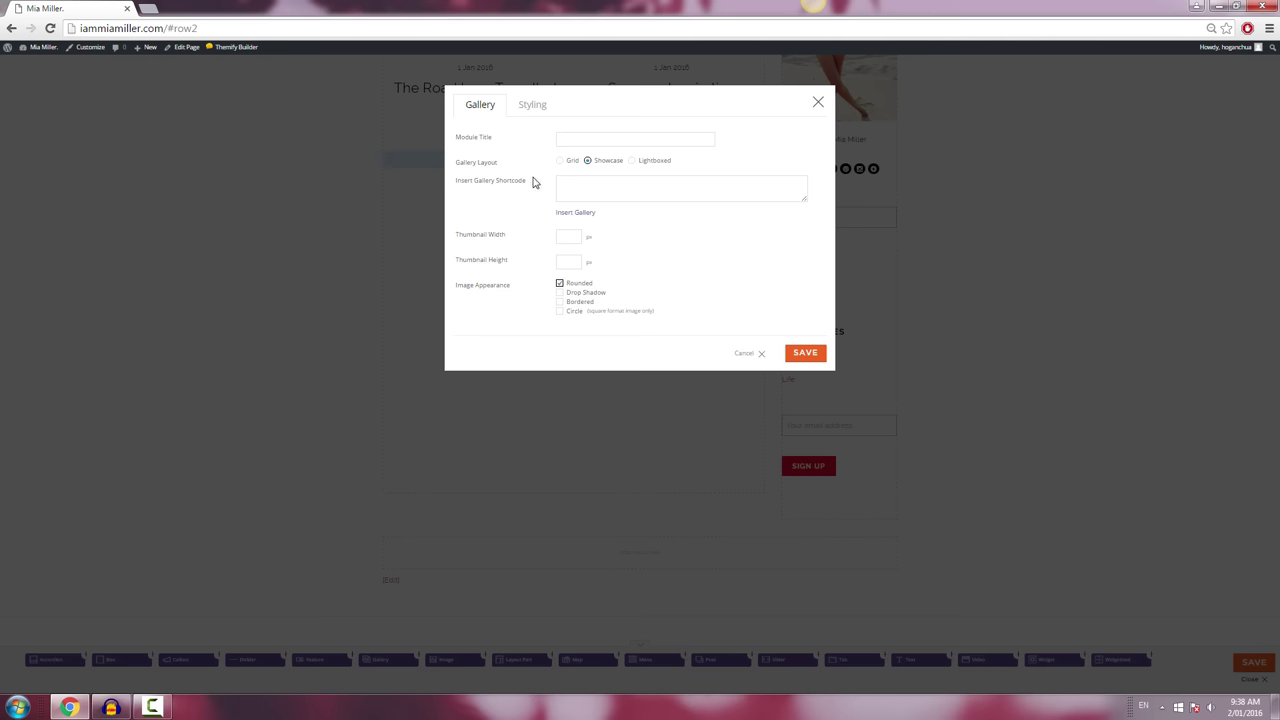
left_click_drag(533, 181, 457, 173)
left_click(481, 185)
Upload the Slider 1, Slider 2 and Slider 3 images to the media library.
left_click(569, 213)
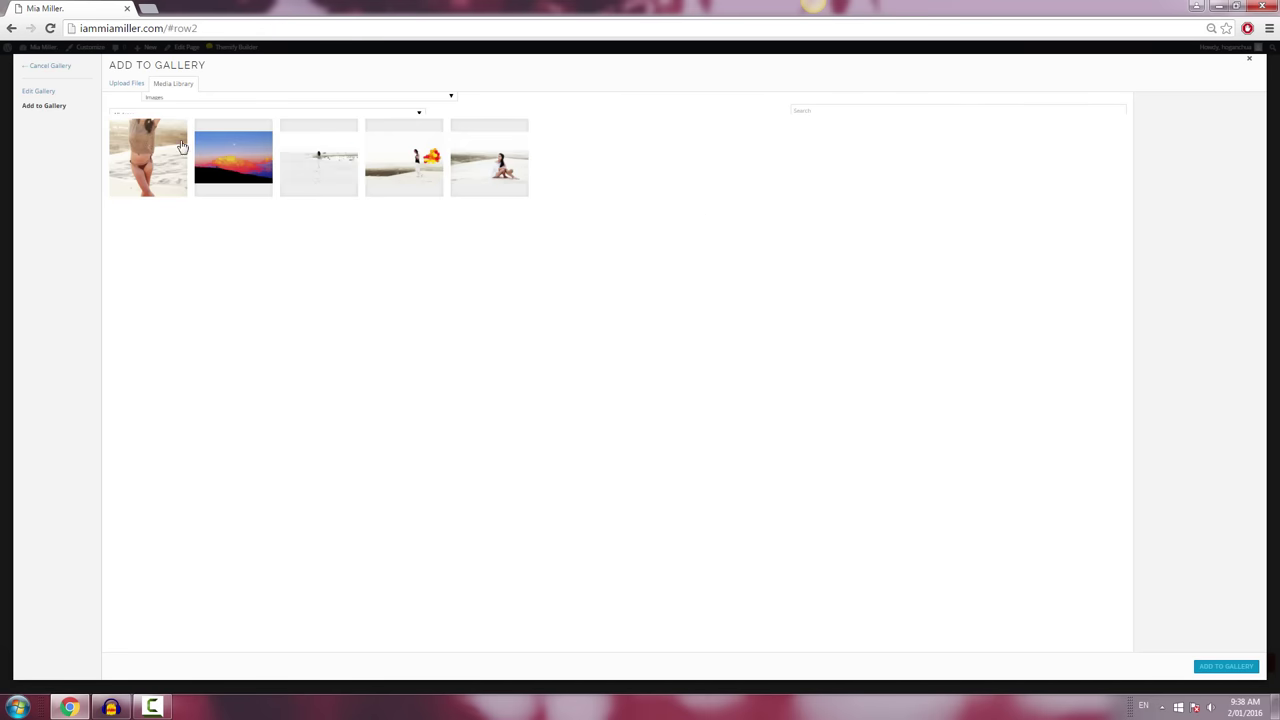
left_click(122, 84)
left_click(667, 326)
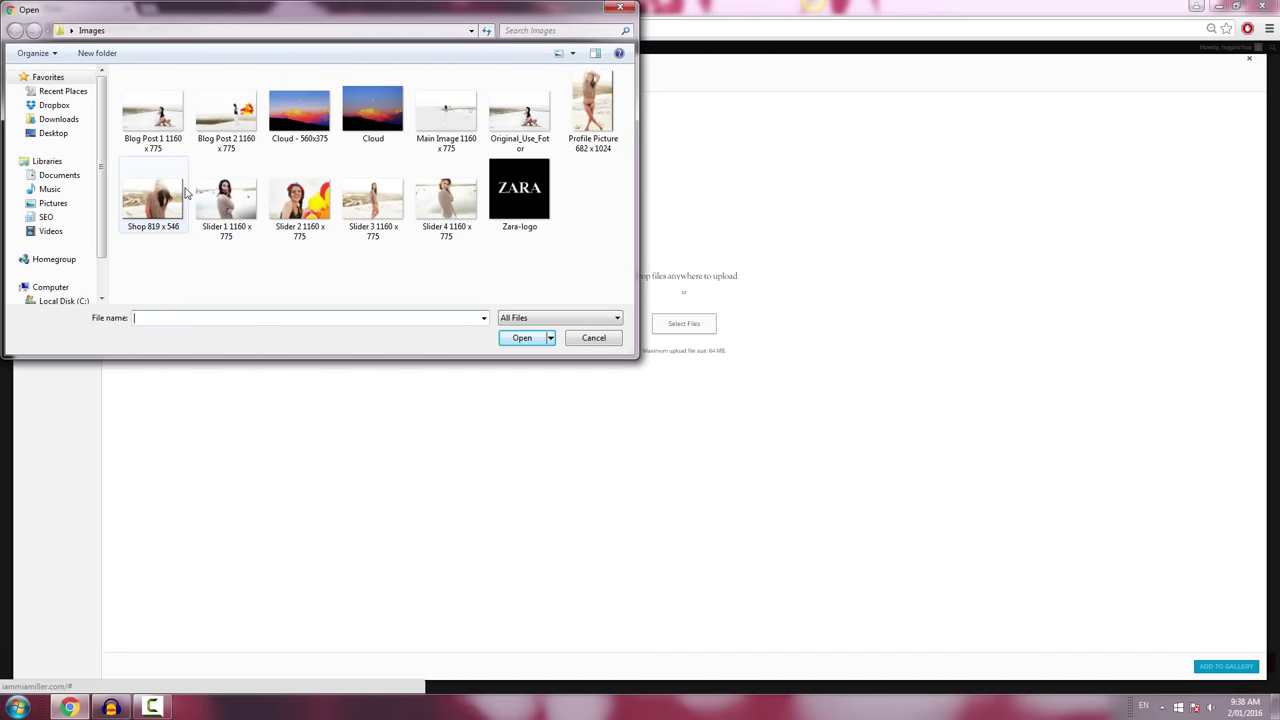
left_click(224, 207)
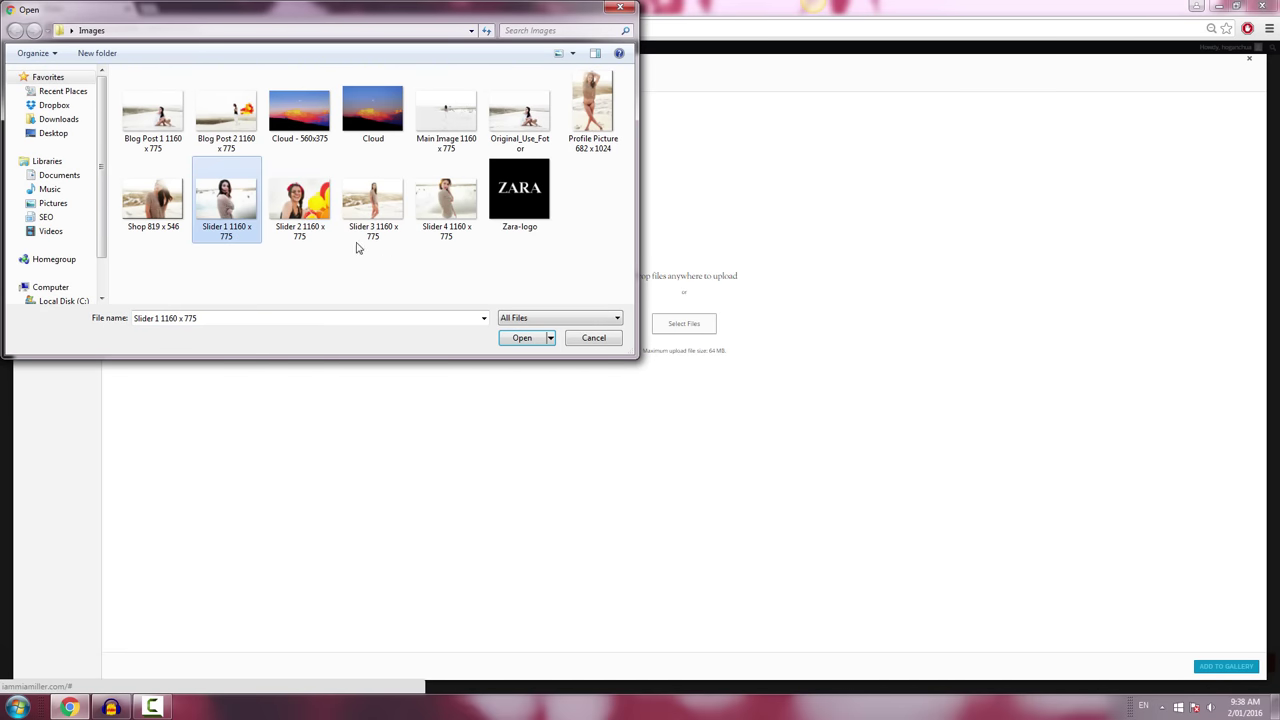
left_click(300, 205)
left_click(372, 210)
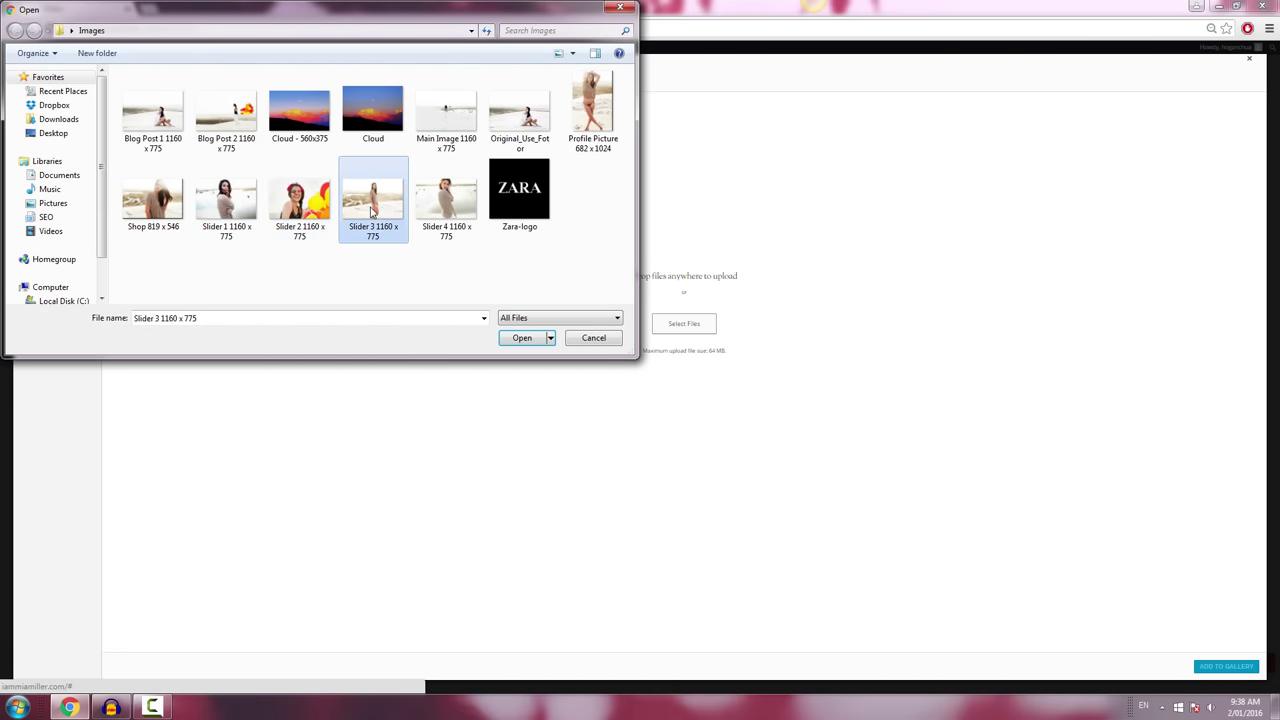
left_click(242, 209, "ctrl")
left_click(297, 201, "ctrl")
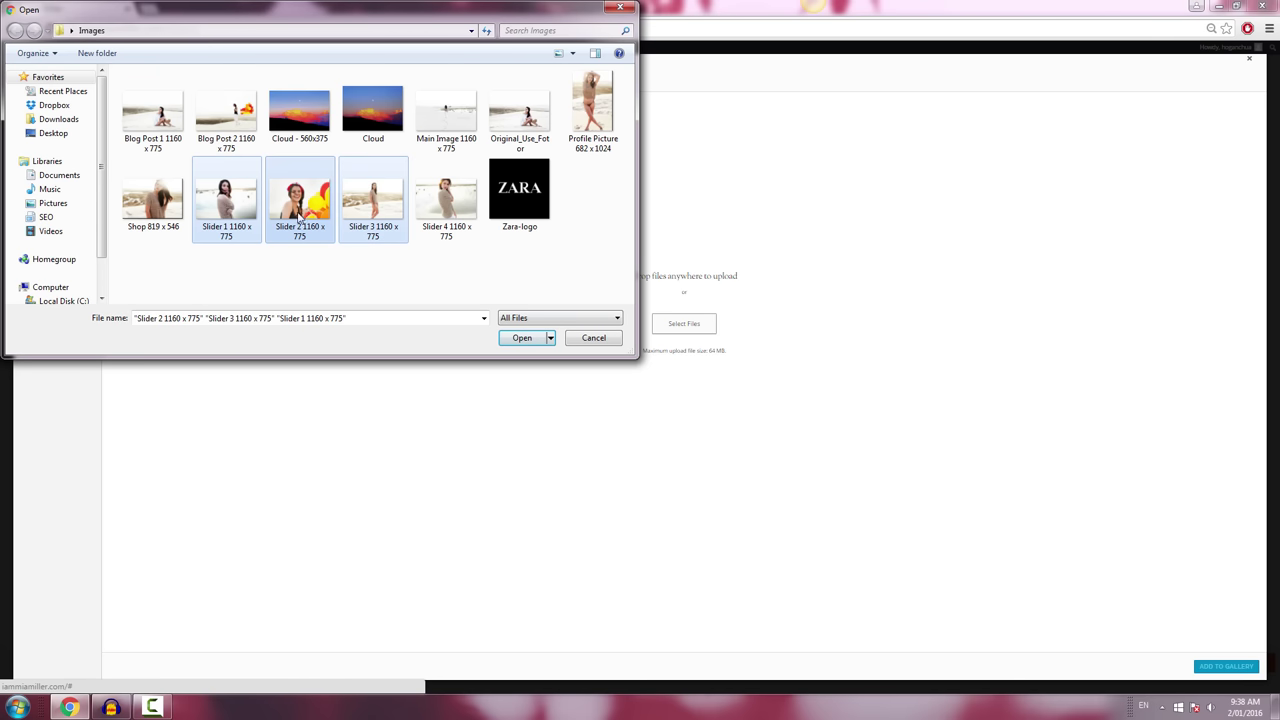
left_click(521, 338)
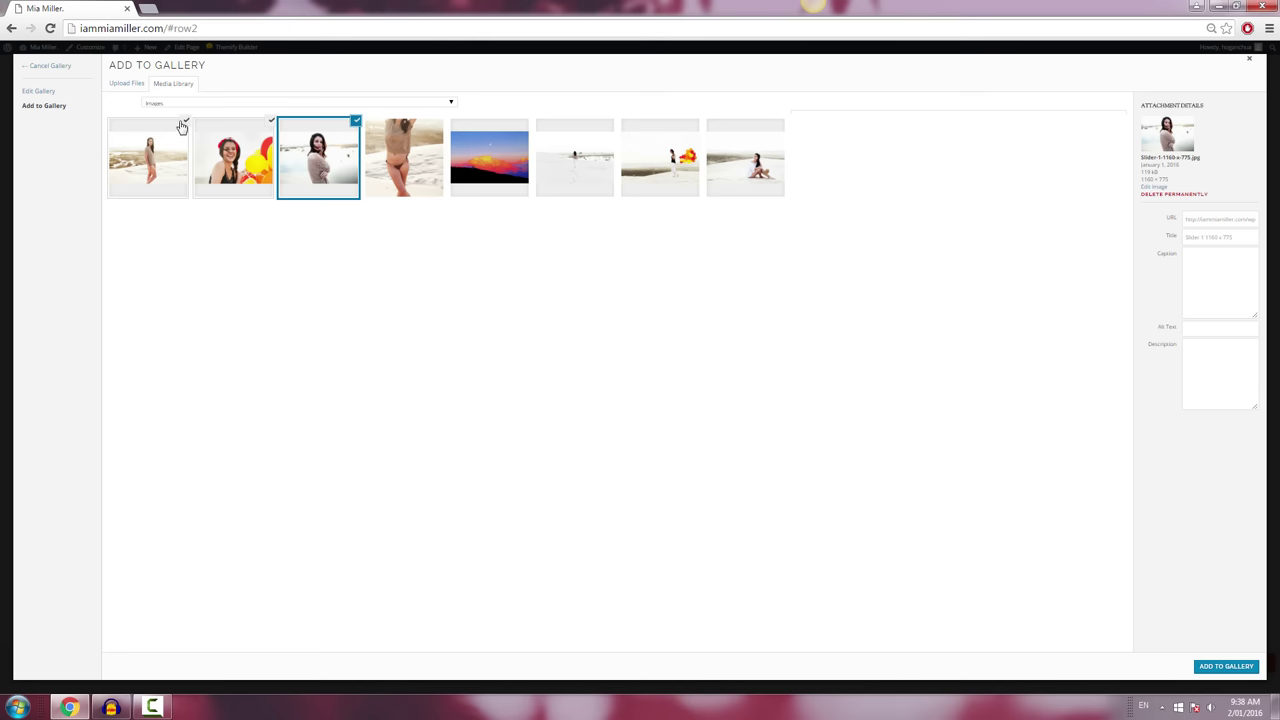
Pick an uploaded slider image, then upload the Slider 4 image.
left_click(187, 127)
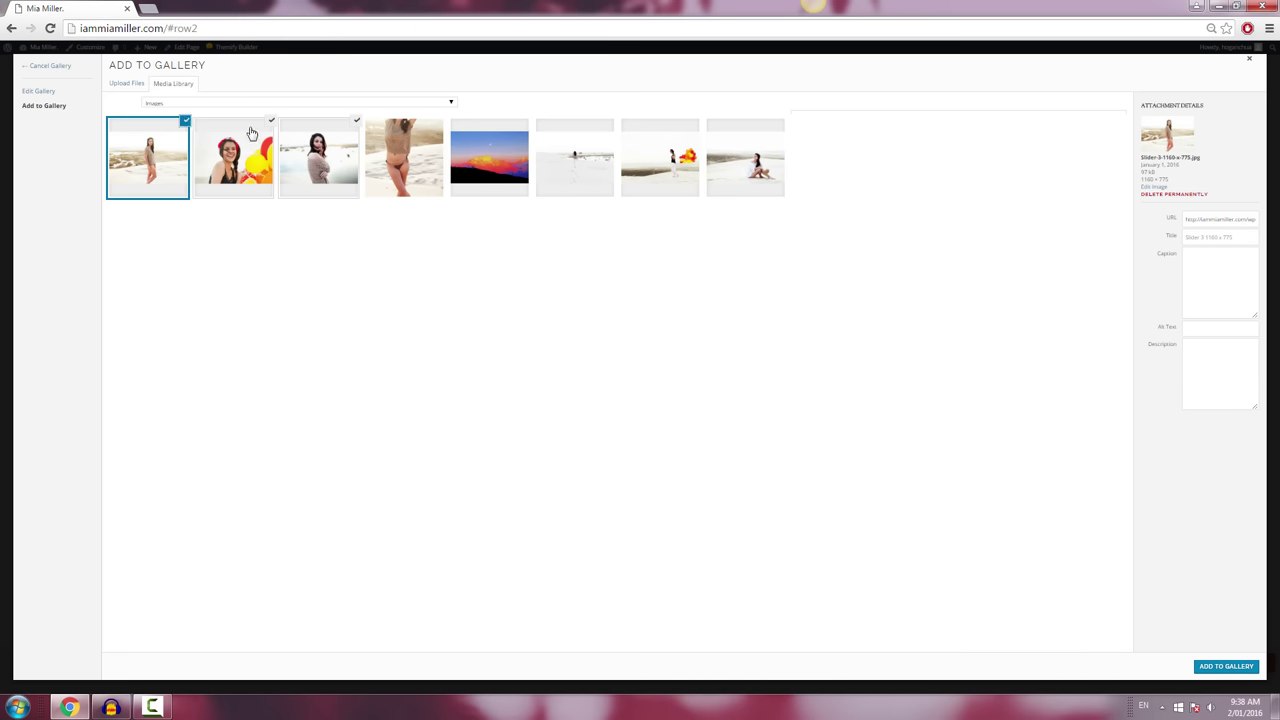
left_click(1229, 668)
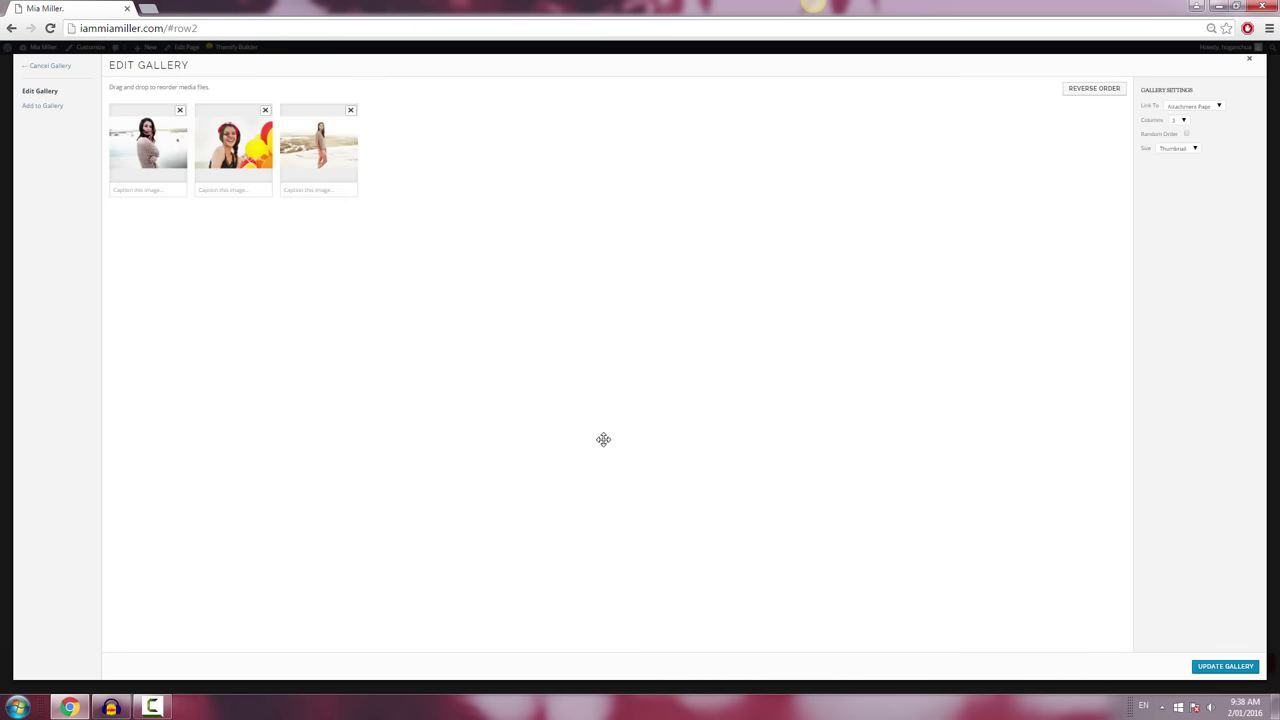
left_click(42, 105)
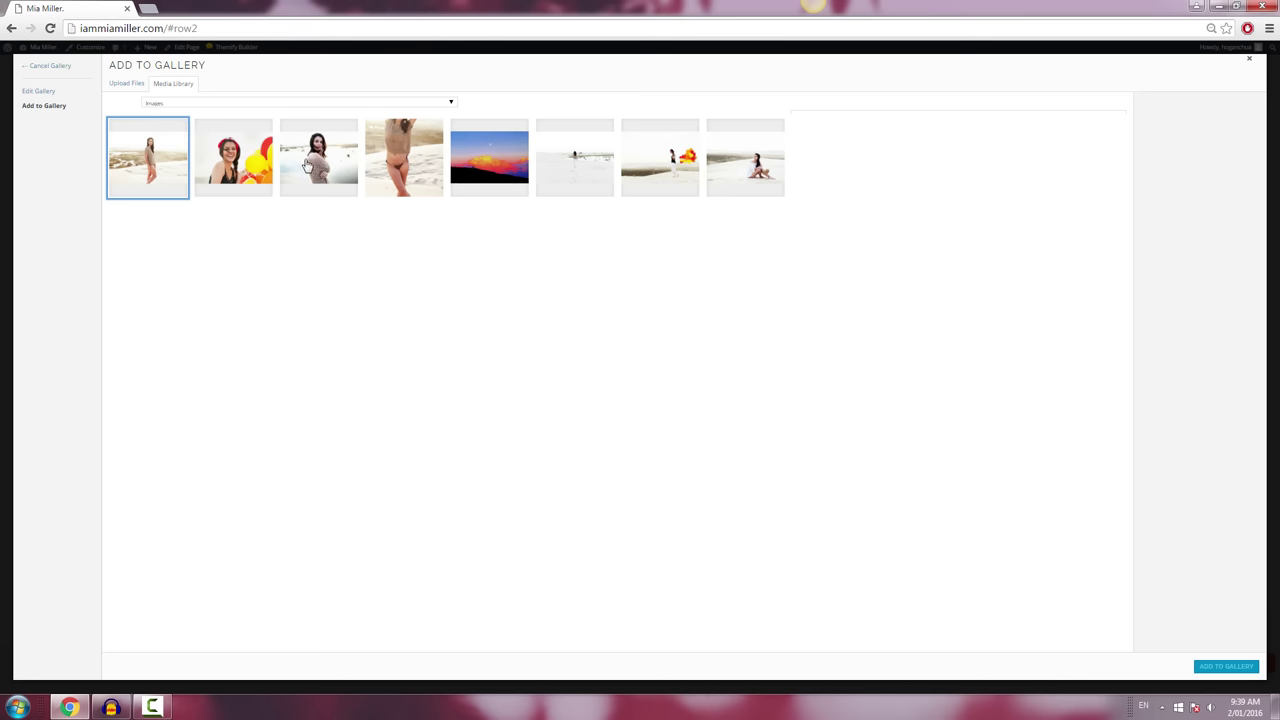
left_click(124, 84)
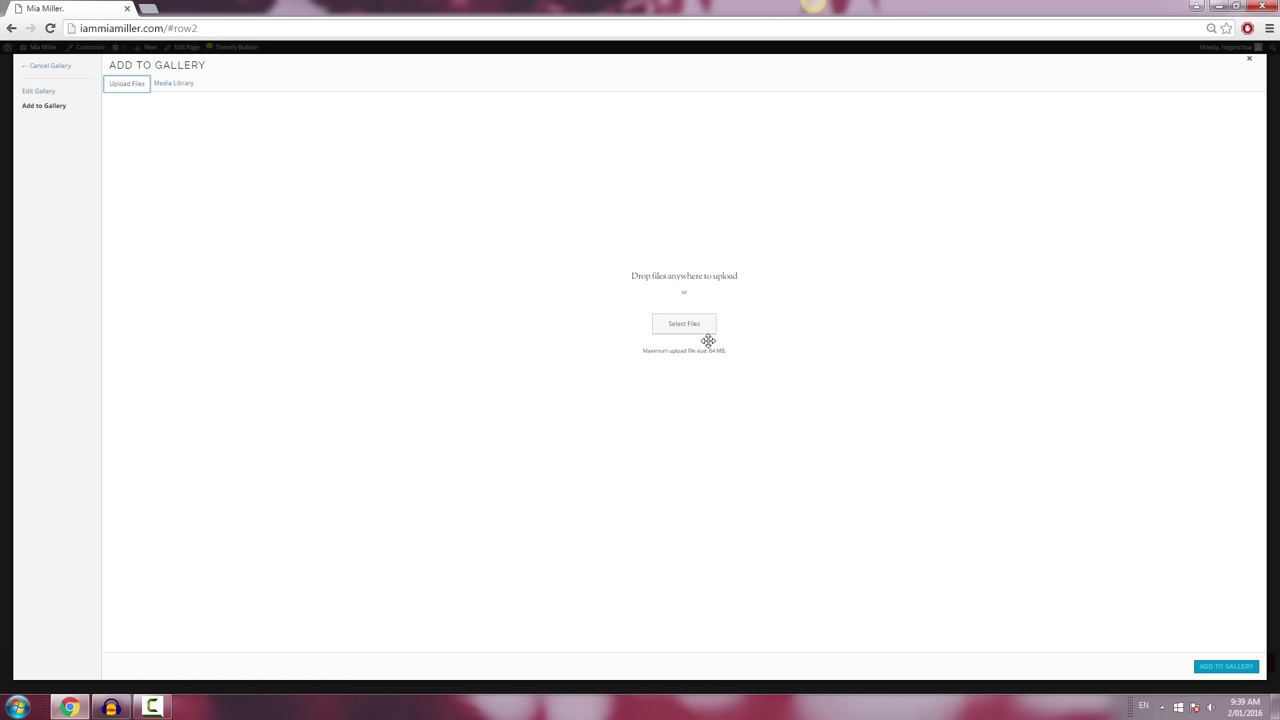
left_click(680, 325)
left_click(452, 215)
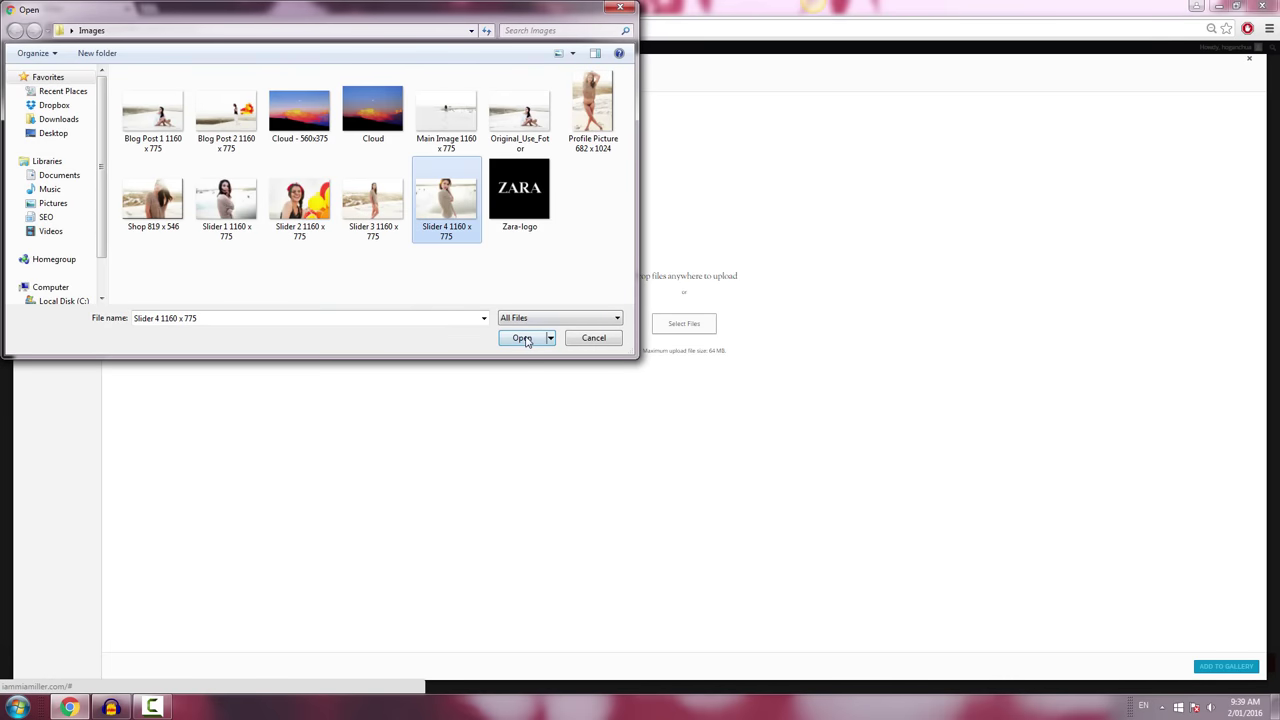
left_click(522, 337)
Select four slider photos, add them to the gallery and insert it.
left_click(257, 128)
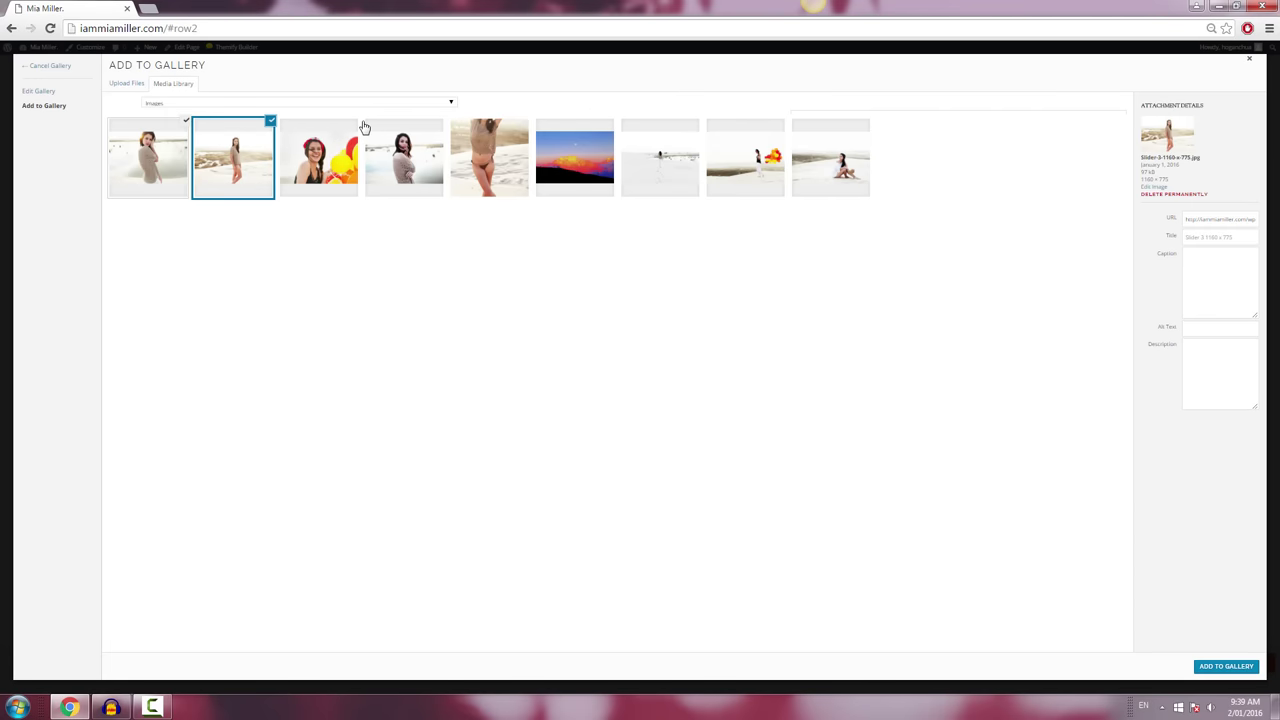
left_click(355, 129)
left_click(389, 124)
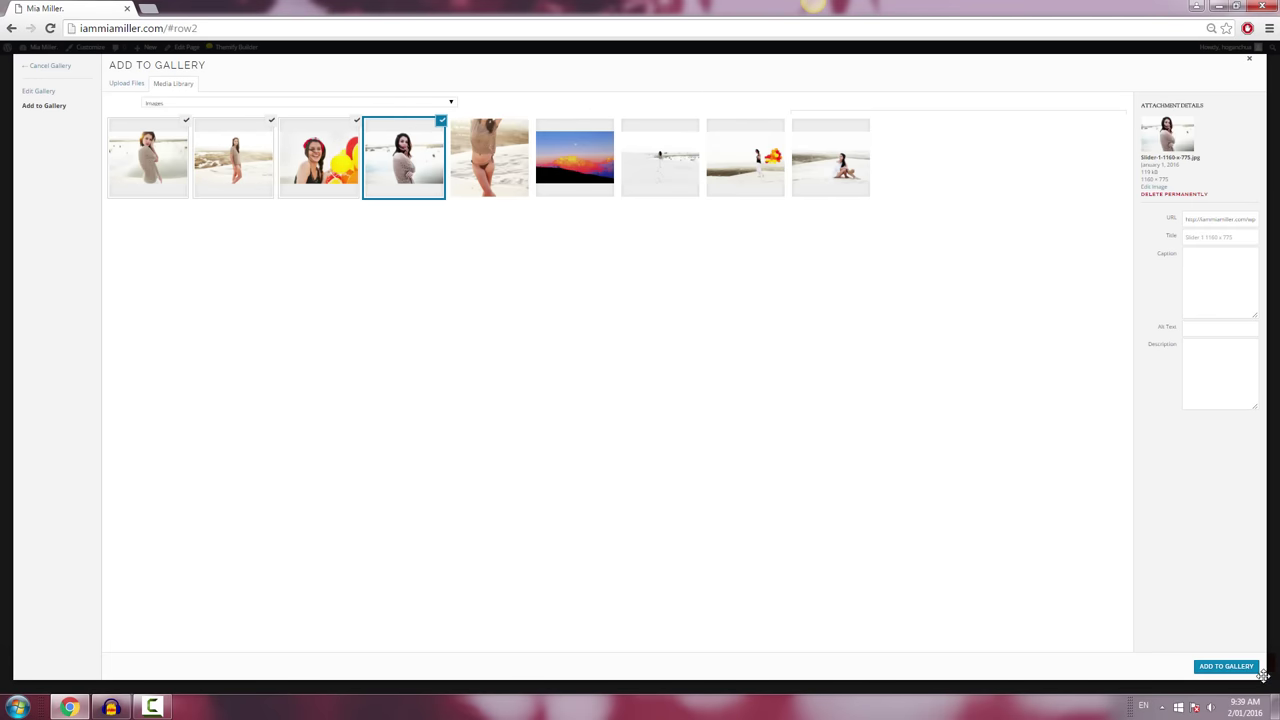
left_click(1244, 667)
left_click(1224, 666)
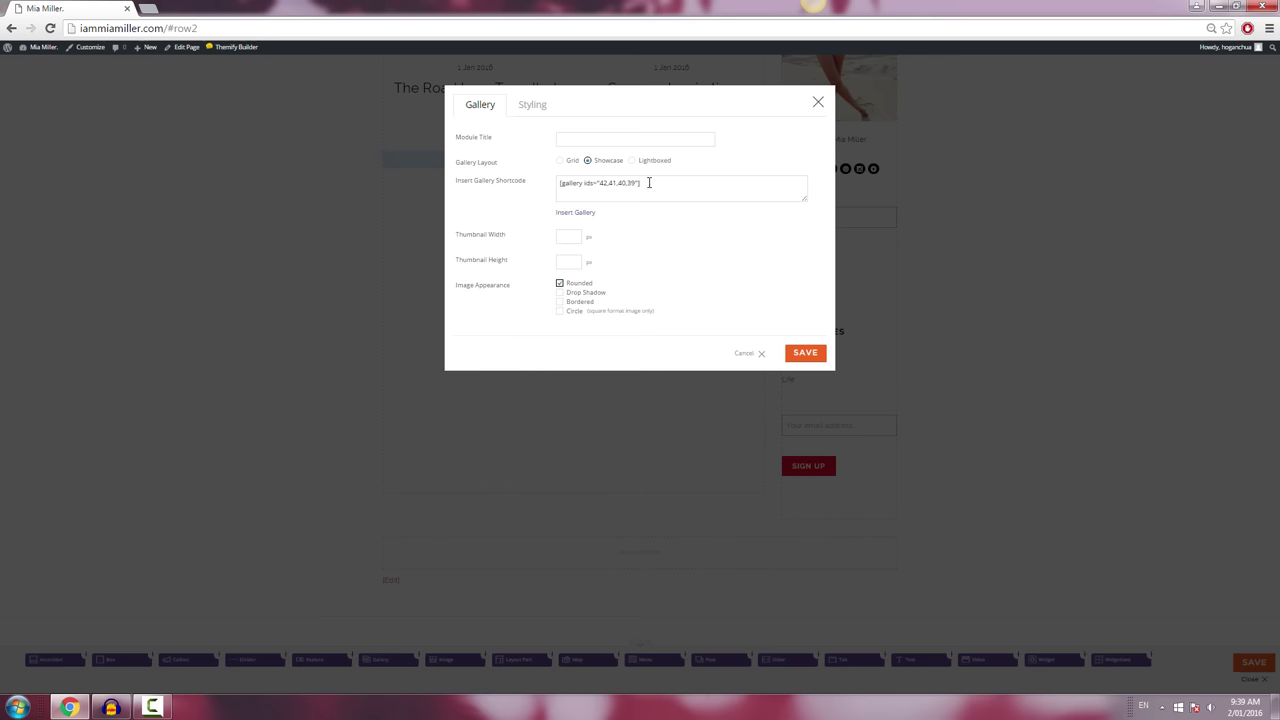
Turn off rounded image corners, centre-align the gallery, save the module and page, and close the builder.
left_click_drag(649, 183, 539, 178)
left_click(619, 201)
left_click(561, 284)
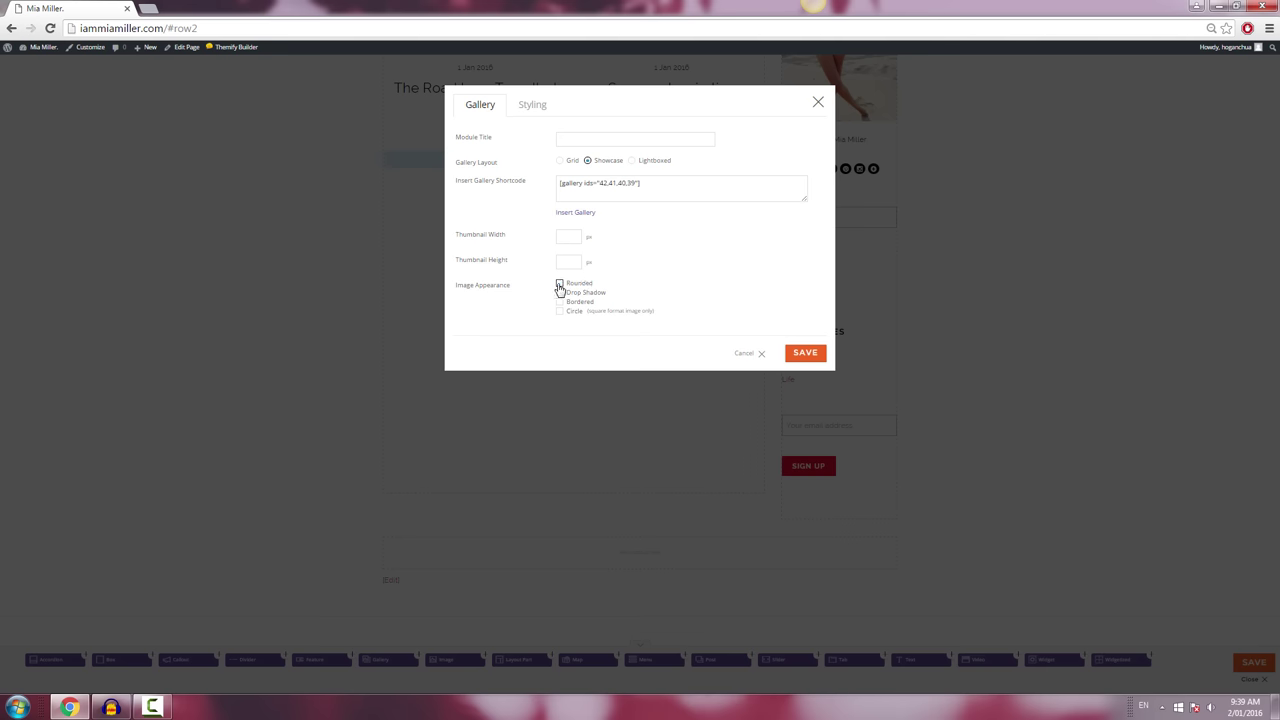
left_click(524, 106)
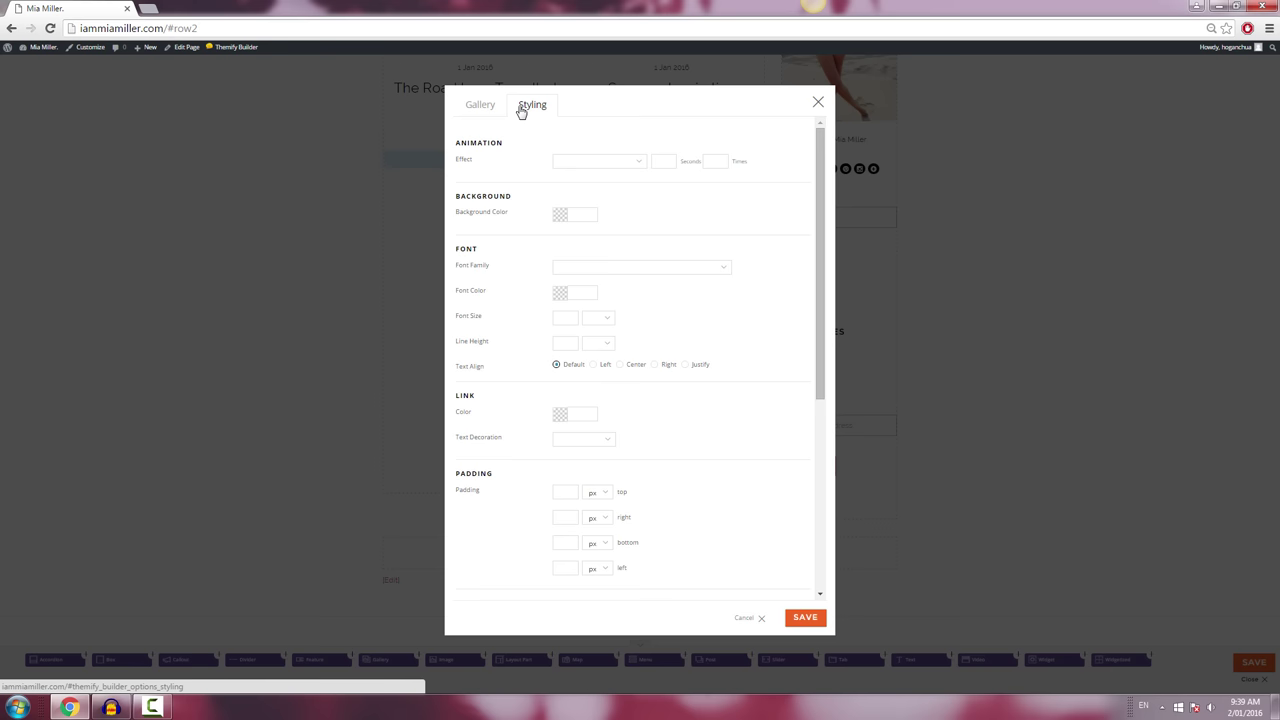
left_click(619, 366)
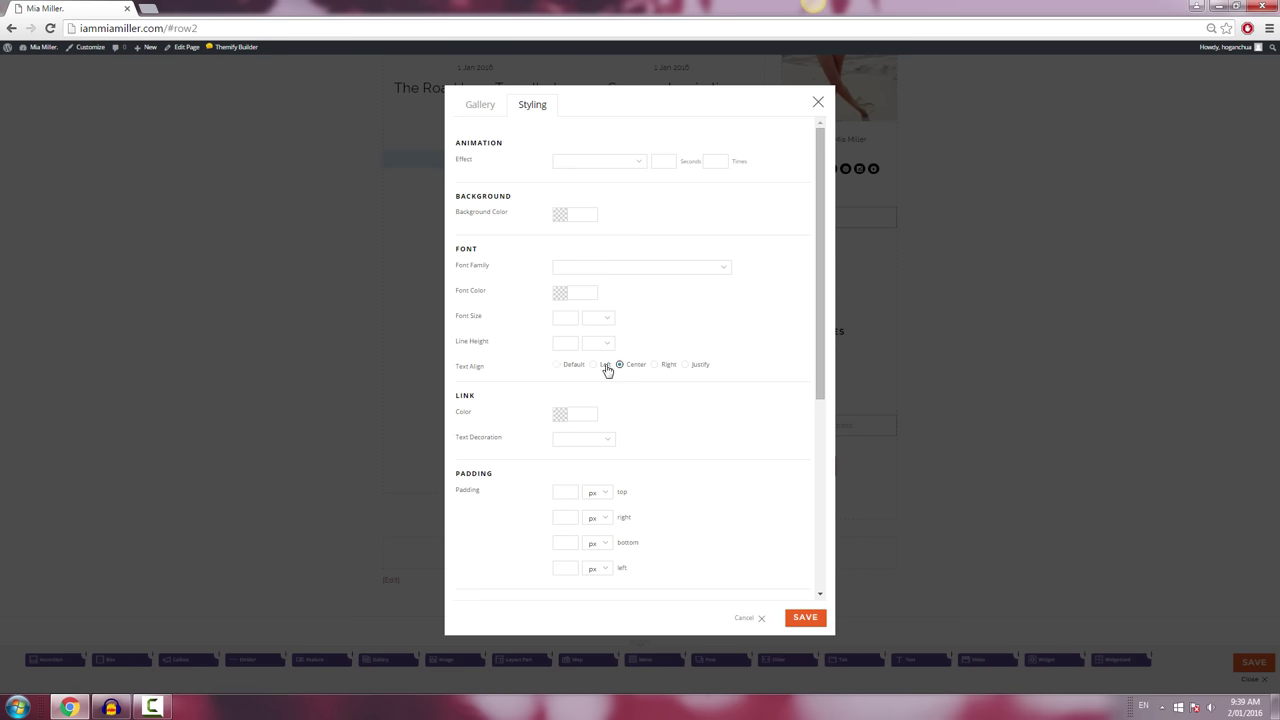
left_click(804, 617)
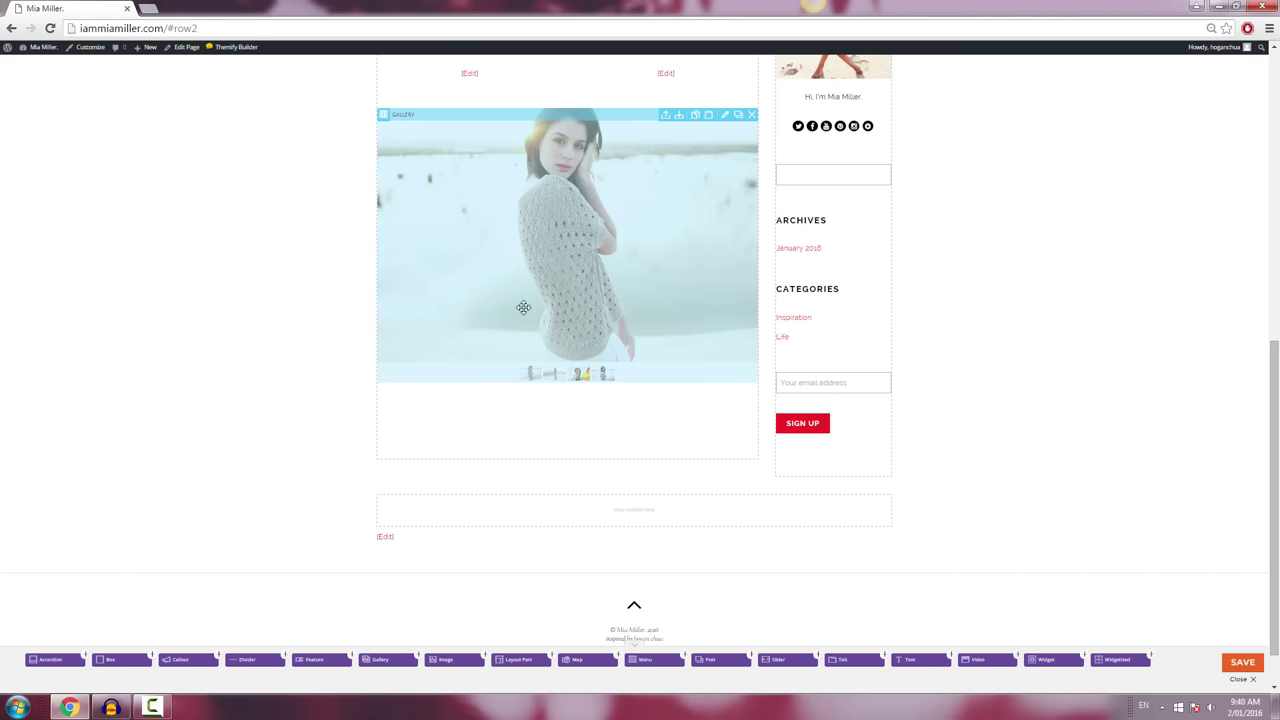
left_click(1253, 665)
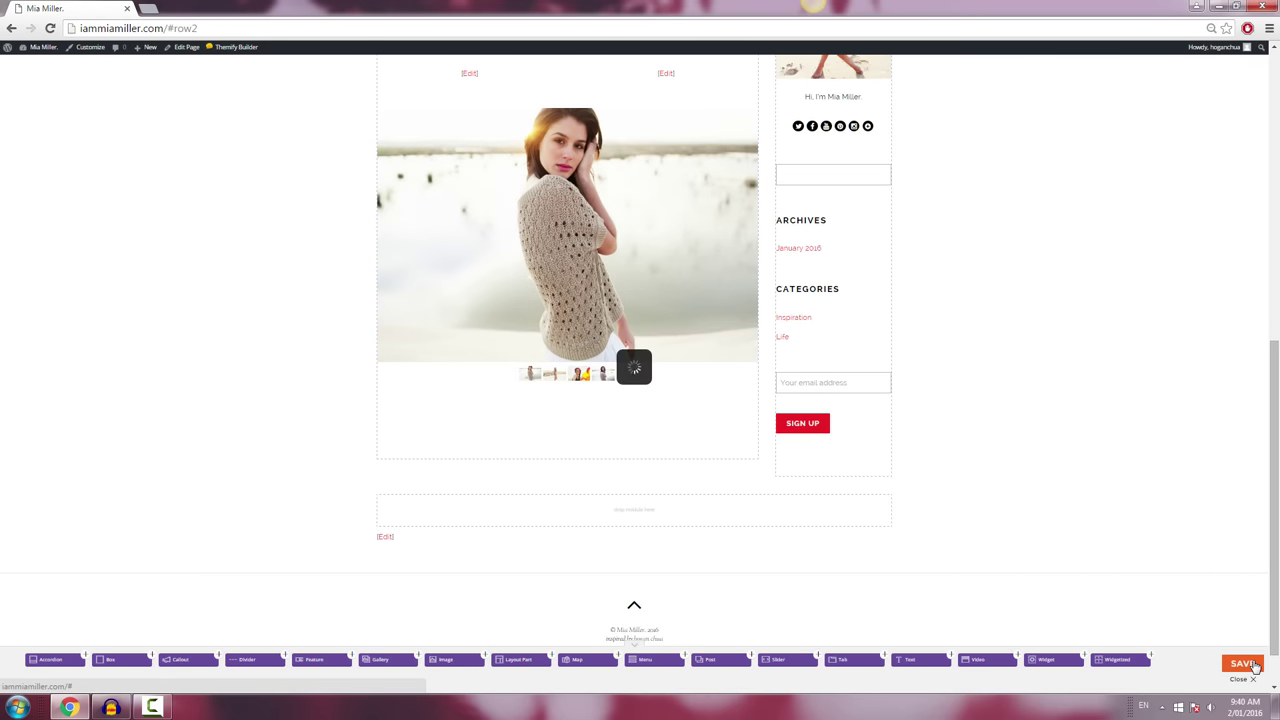
left_click(1250, 679)
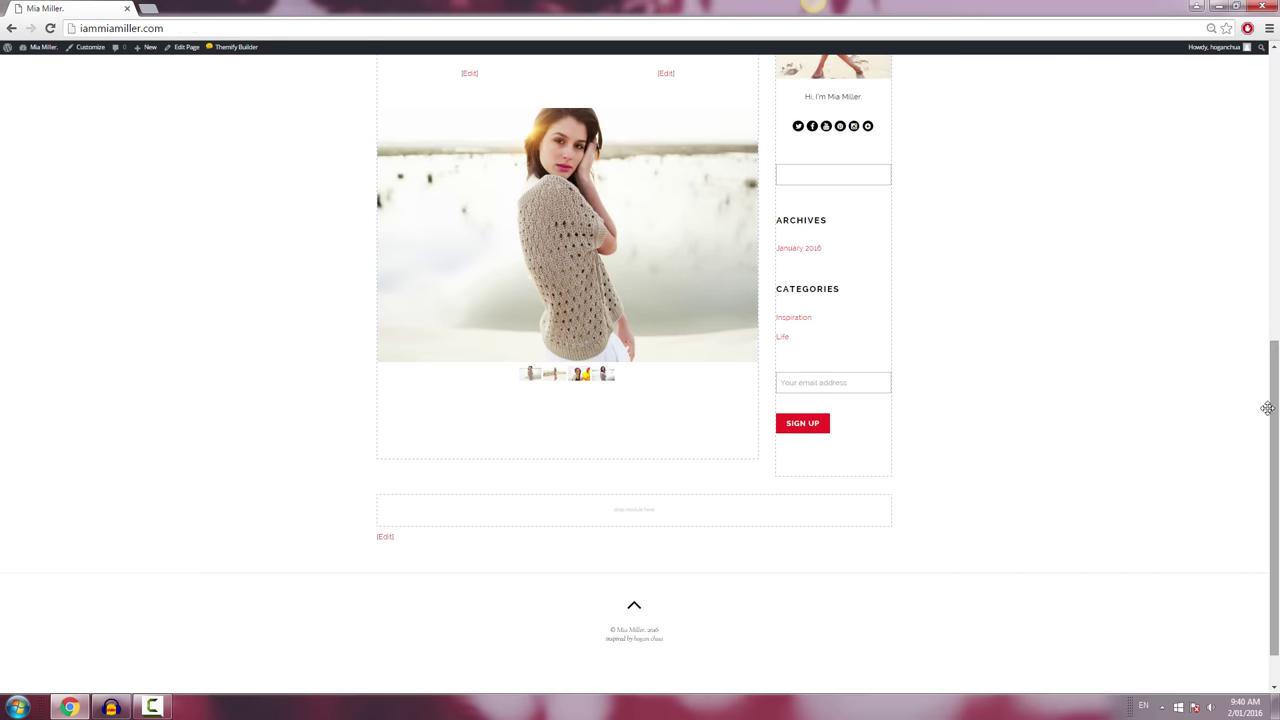
Preview the slideshow by switching among the cardigan, beach and balloons thumbnails on the live page.
left_click(550, 443)
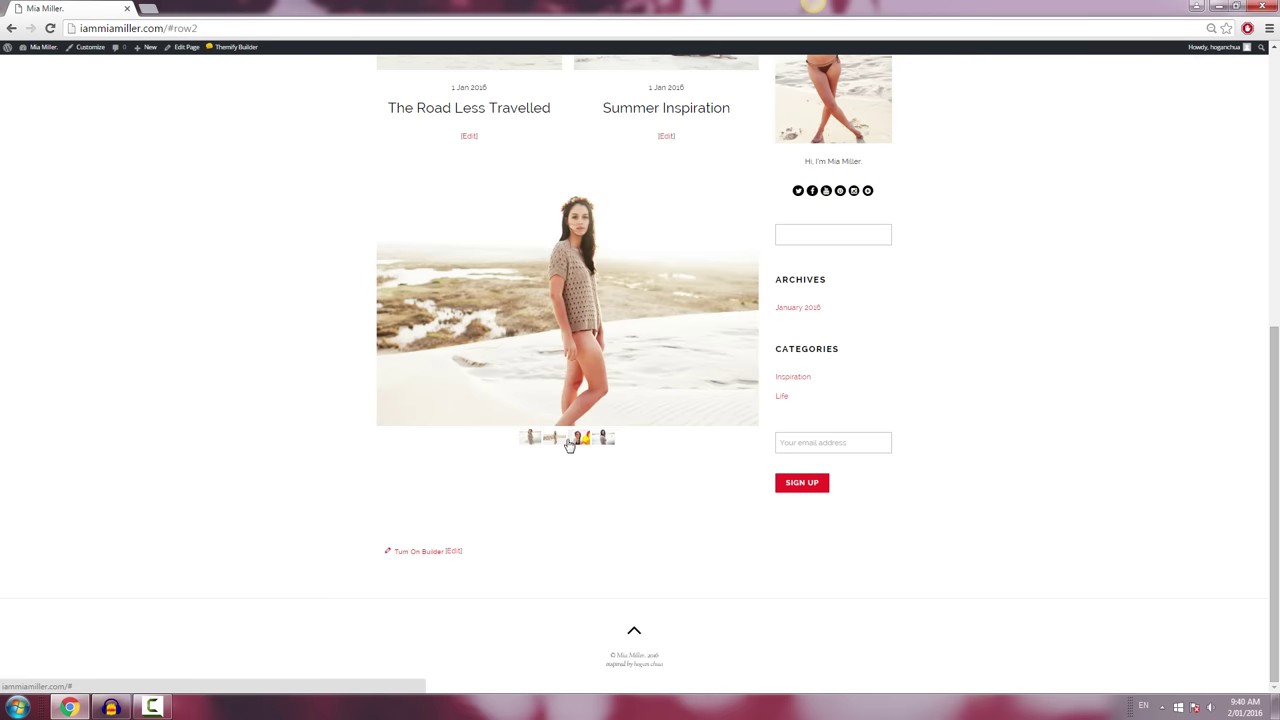
left_click(579, 440)
left_click(604, 440)
left_click(579, 442)
left_click(524, 442)
left_click(550, 441)
left_click(579, 441)
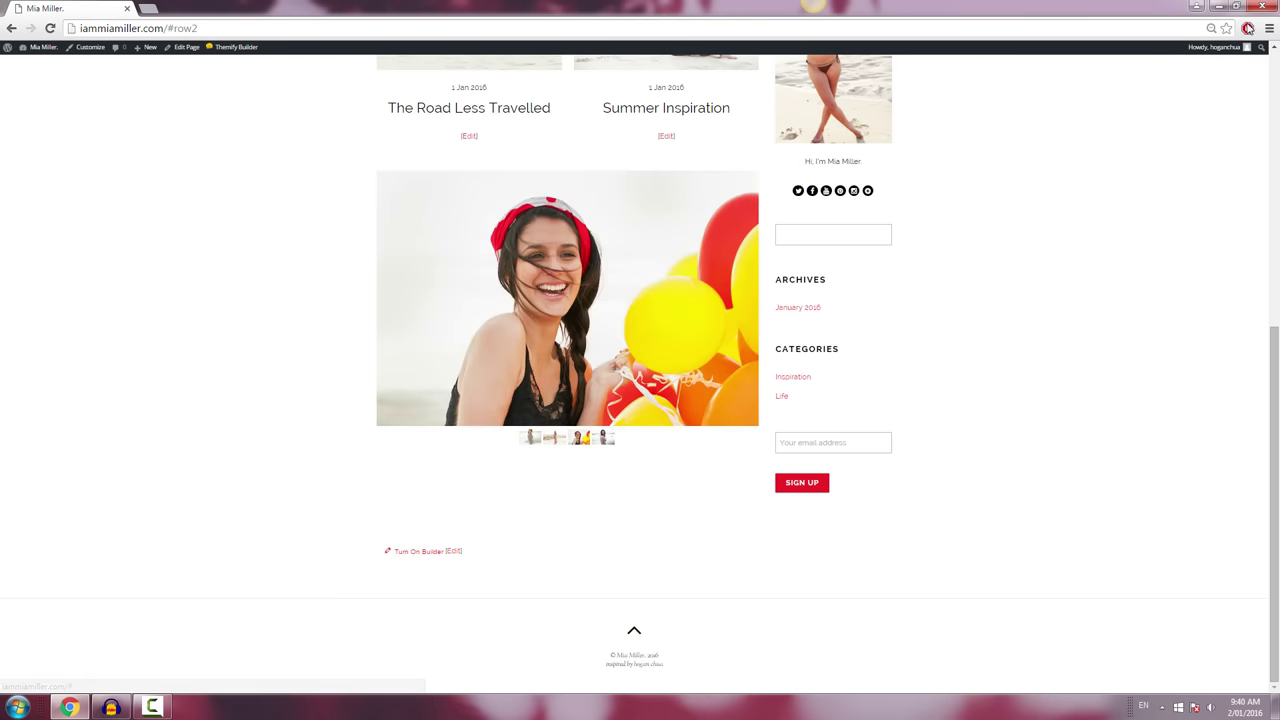
Zoom the browser page view to 75% and scroll down past the gallery.
left_click(1269, 28)
left_click(1229, 154)
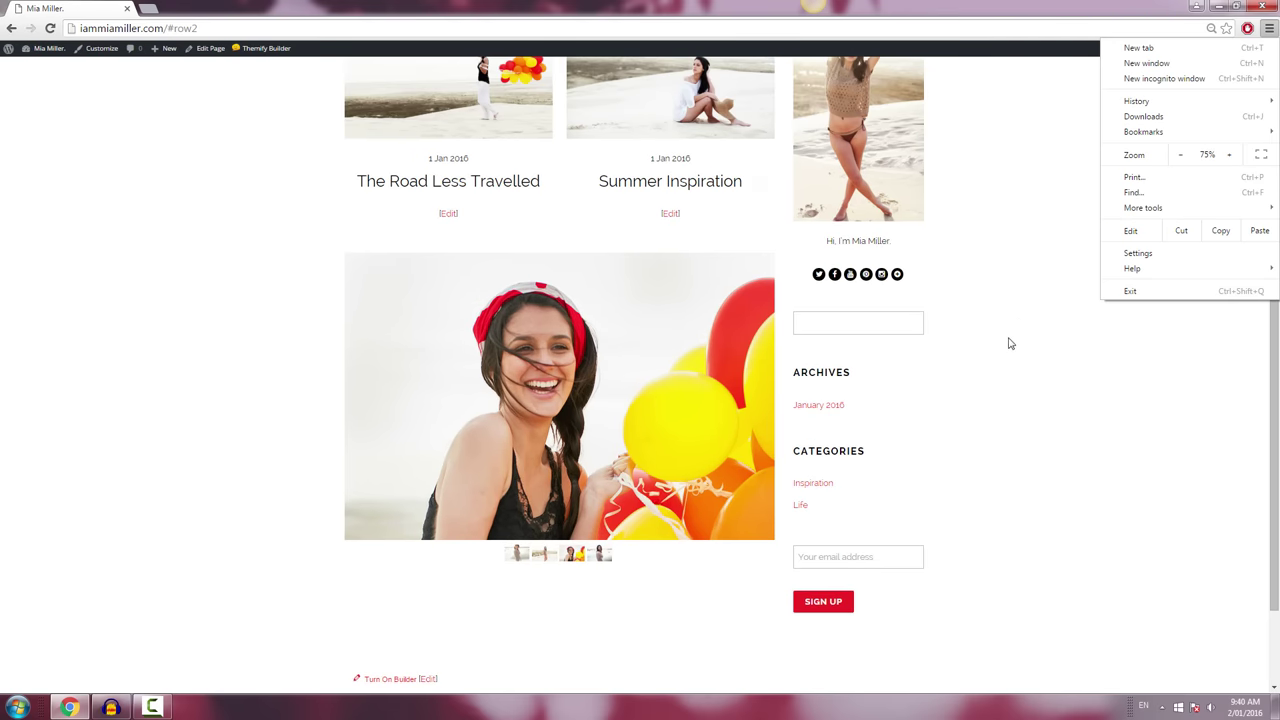
left_click(1010, 343)
scroll(1025, 325, "down", 2)
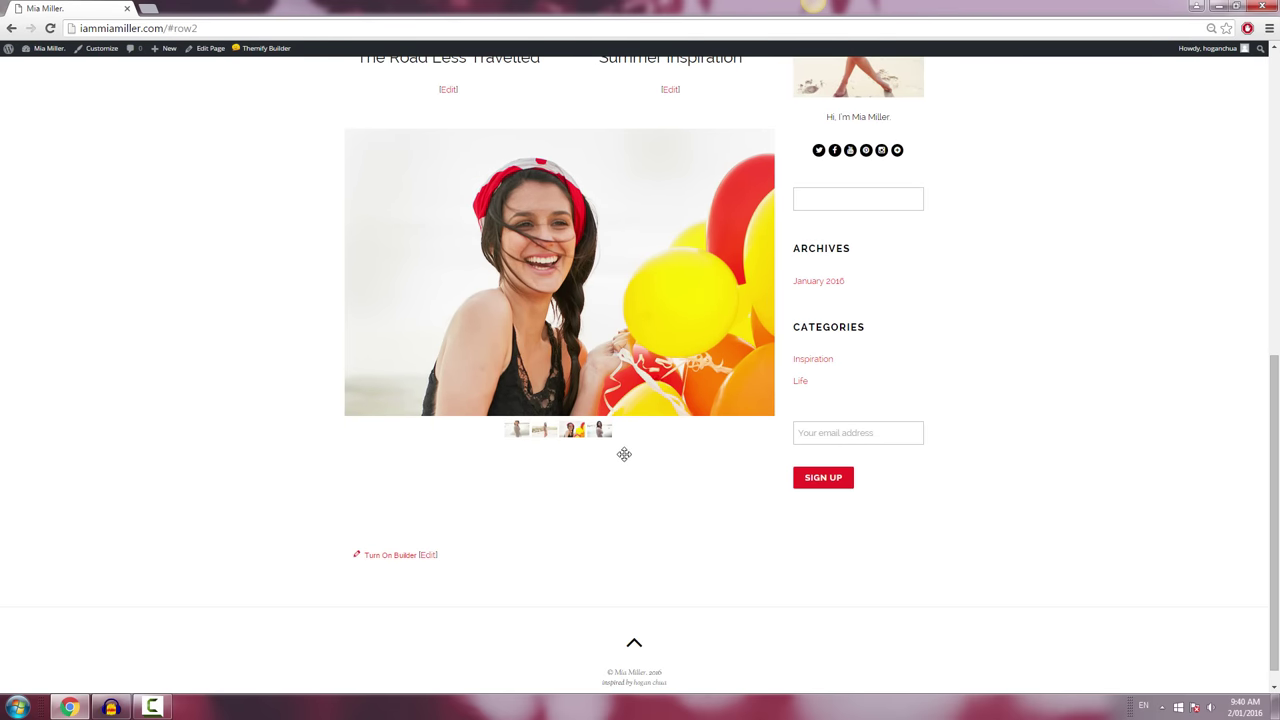
scroll(617, 452, "down", 1)
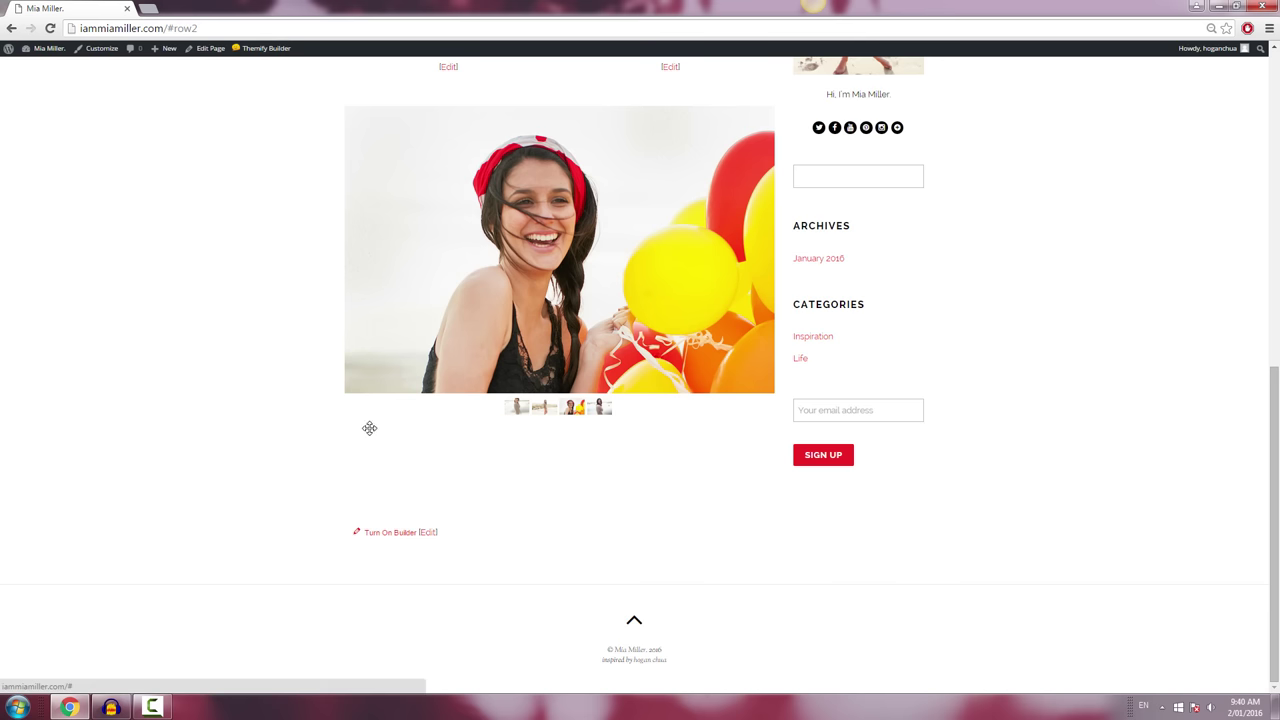
Turn the builder back on and drop a Box module into the empty row below the gallery.
left_click(378, 534)
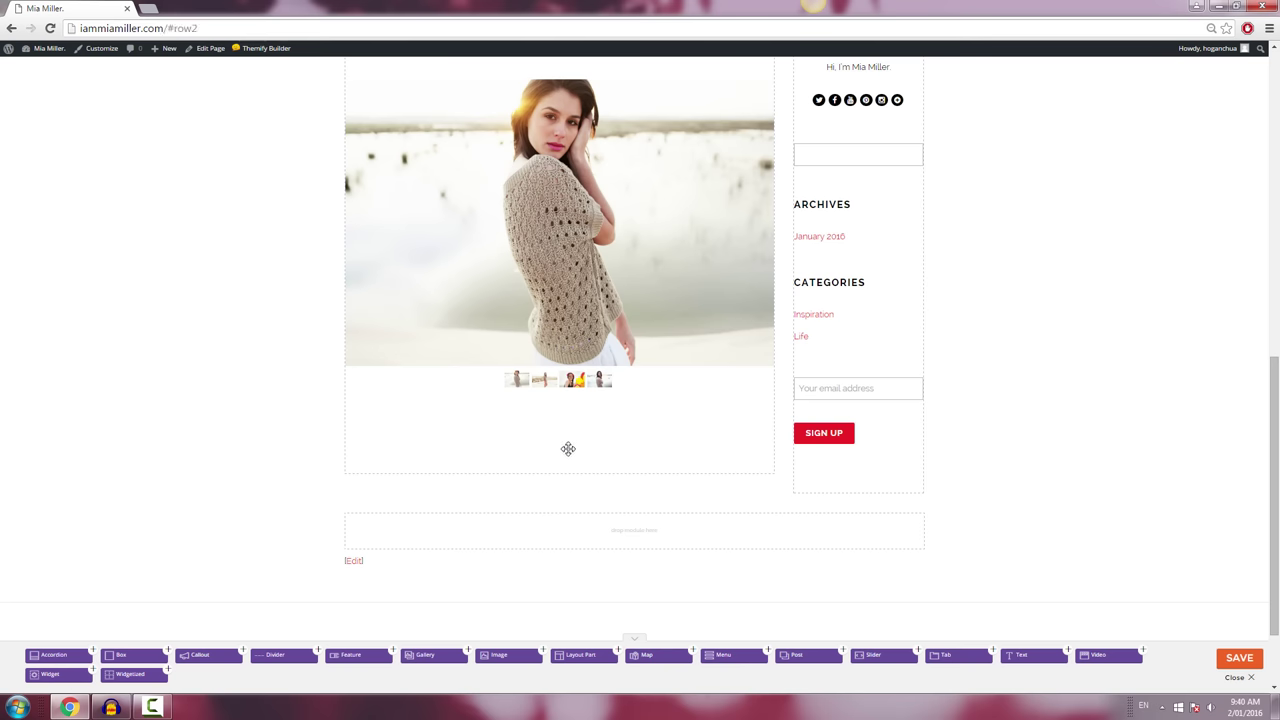
scroll(662, 432, "up", 3)
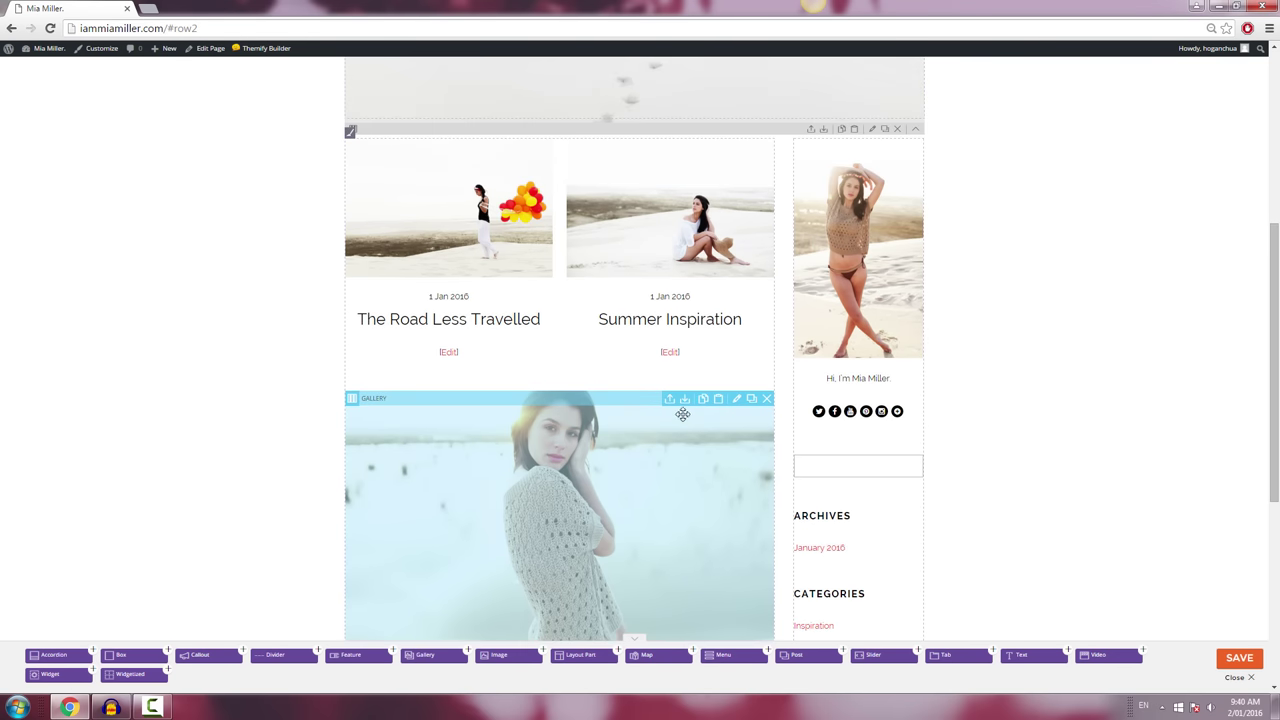
scroll(1156, 537, "down", 4)
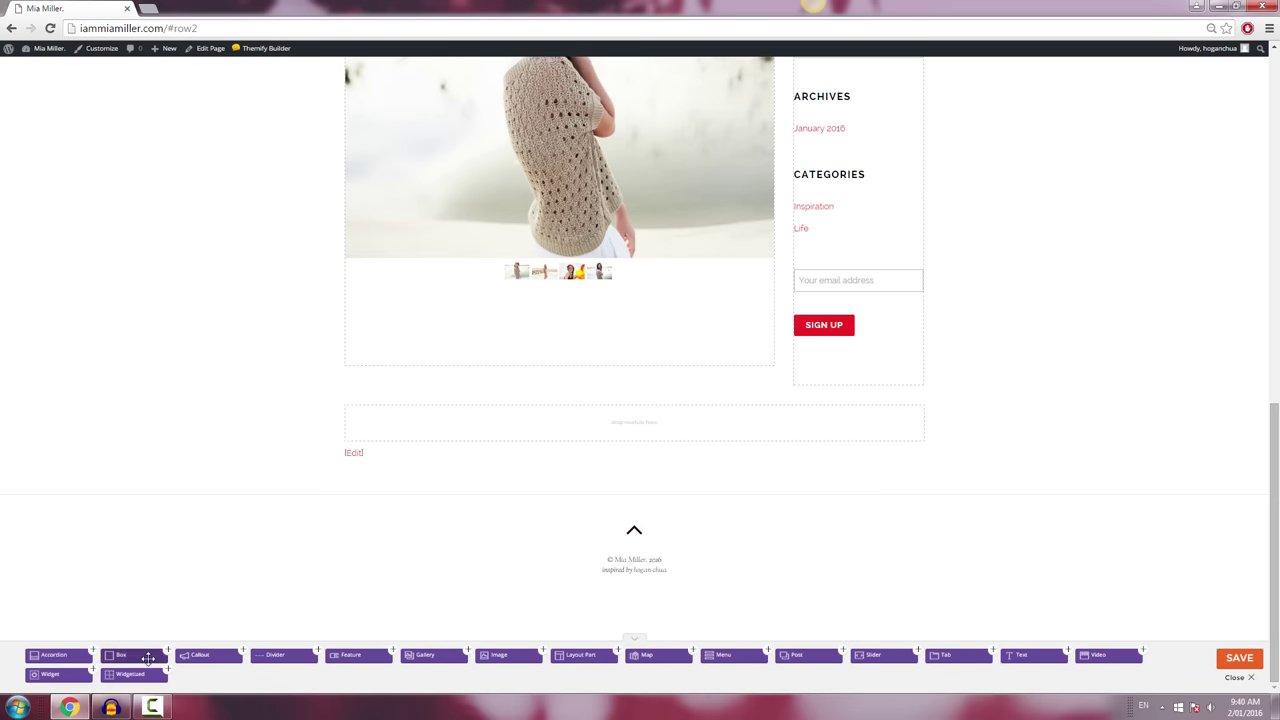
left_click_drag(148, 656, 509, 346)
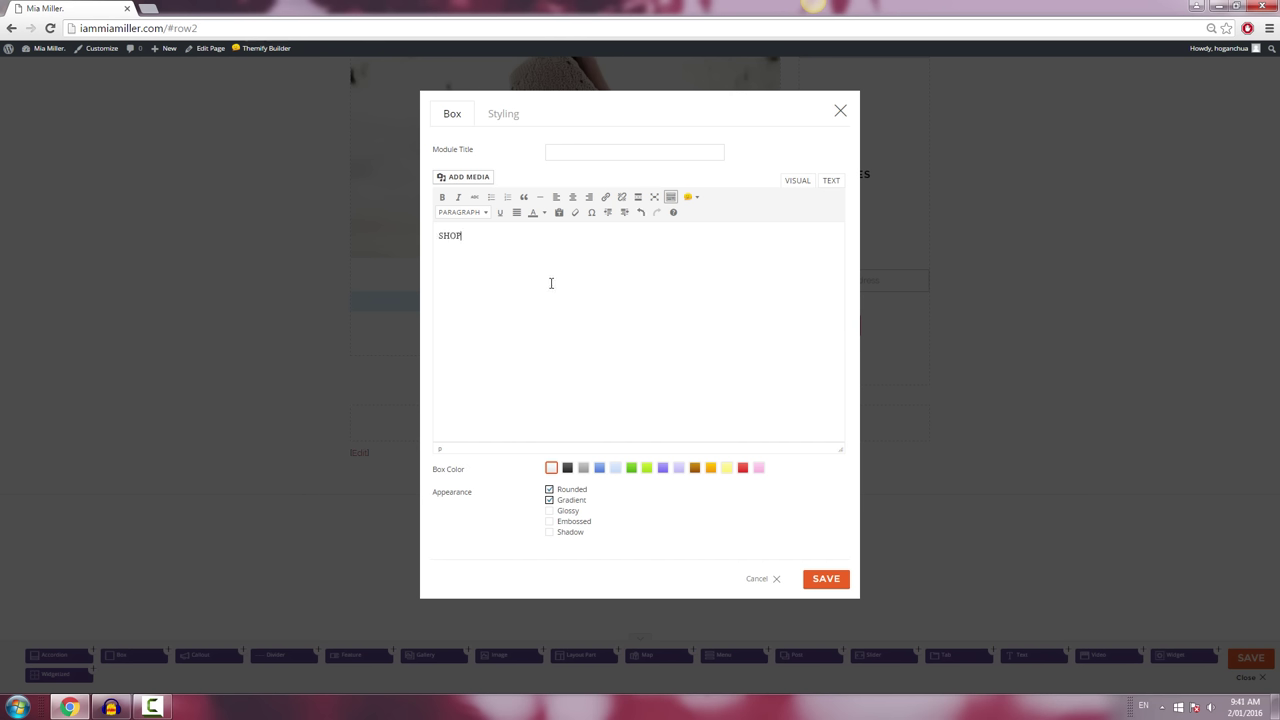
Format the box's SHOP text as Heading 1.
left_click_drag(462, 236, 435, 236)
left_click(460, 236)
left_click(485, 214)
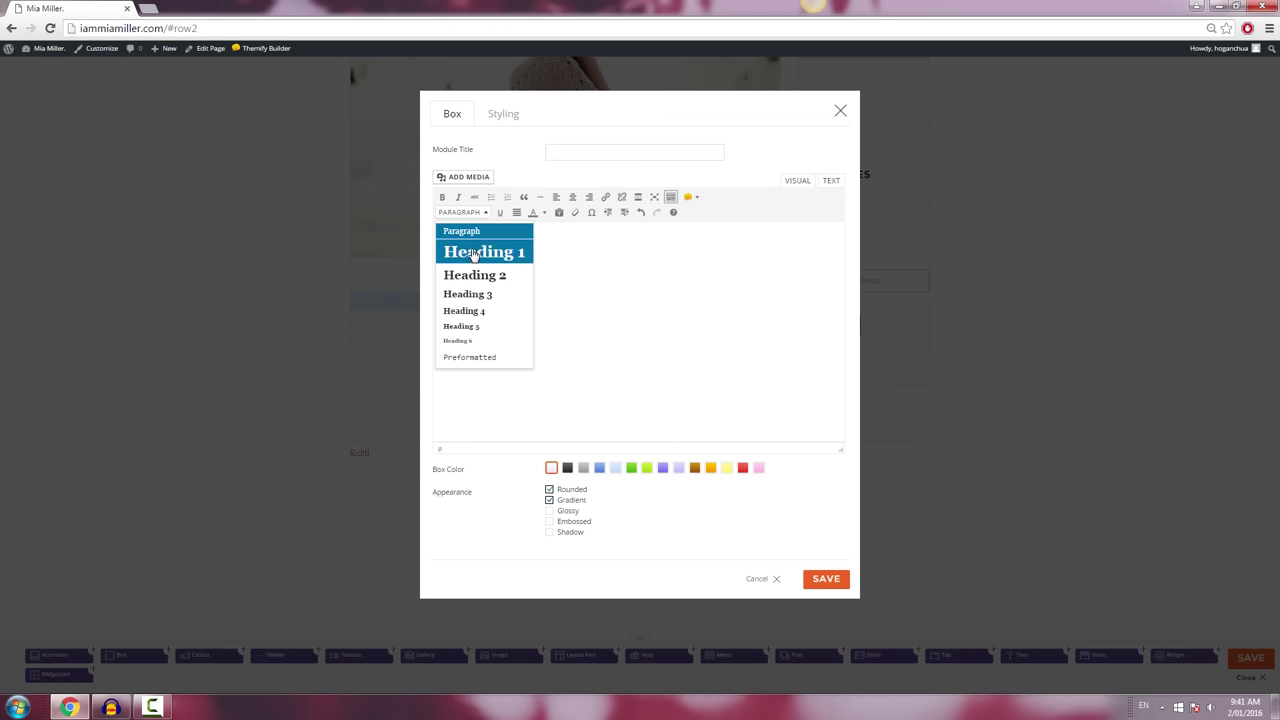
left_click(474, 254)
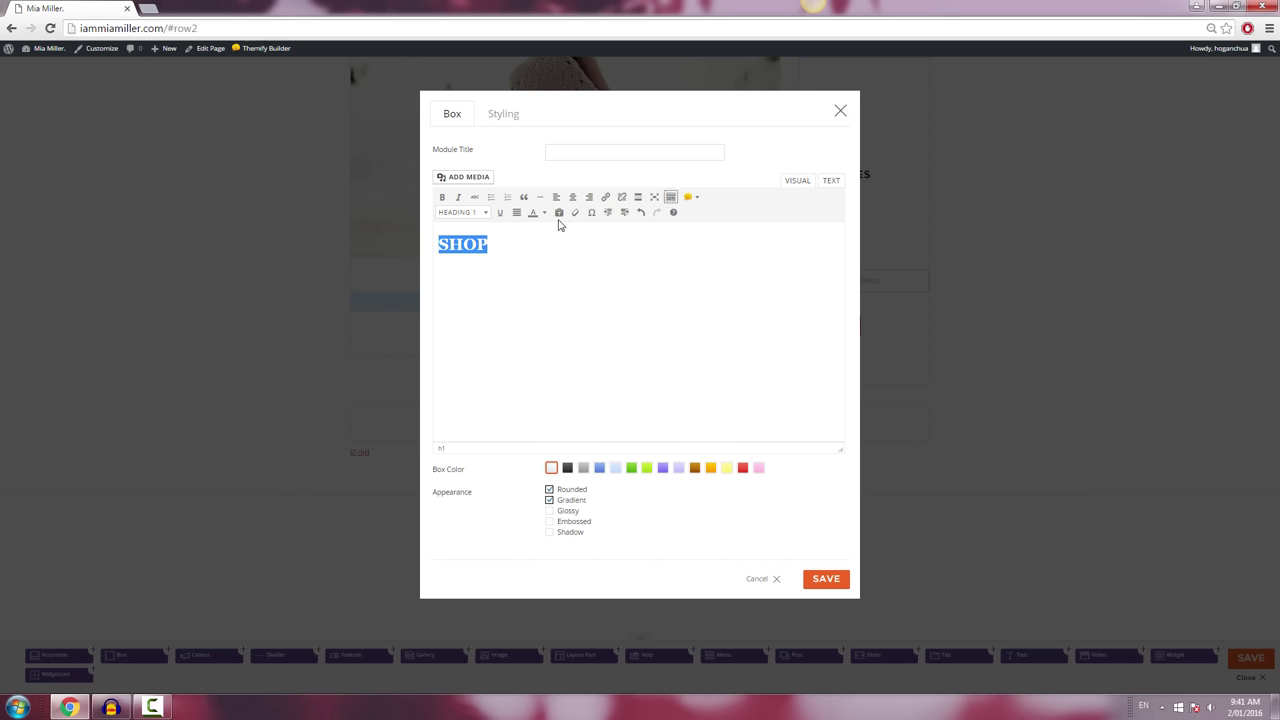
Link the SHOP heading to the site's /shop page address.
left_click(605, 197)
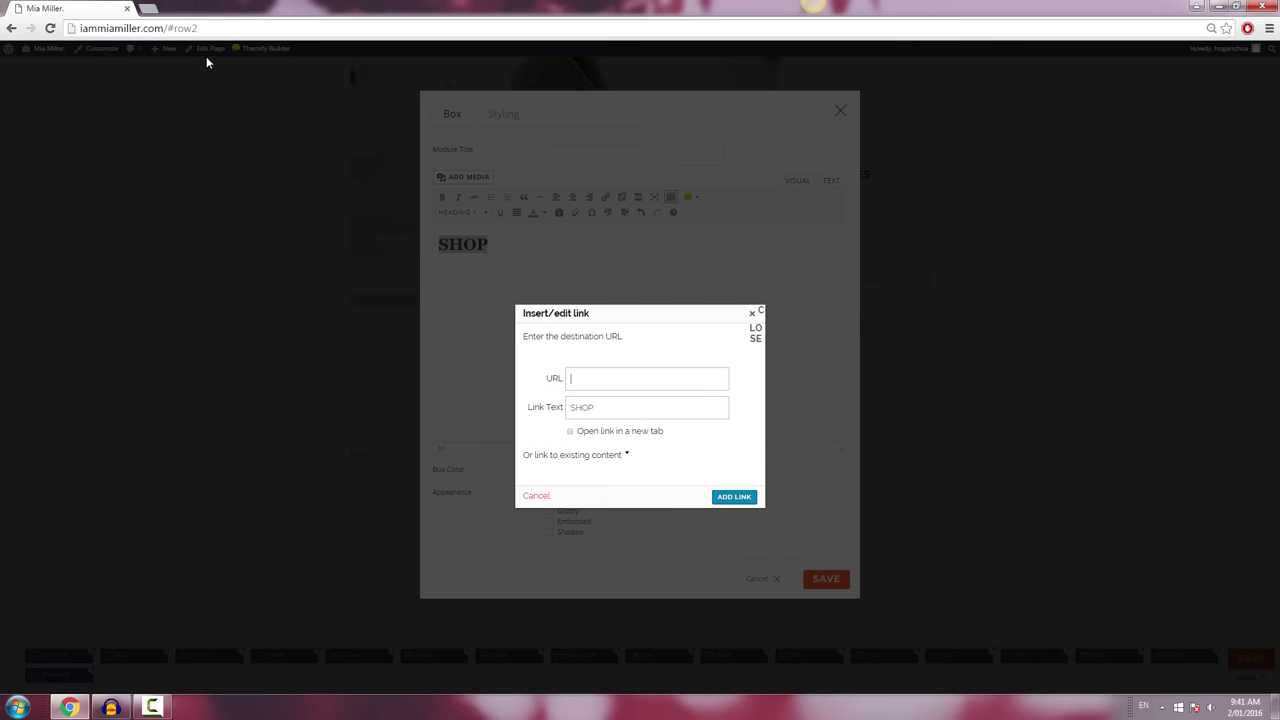
left_click_drag(162, 28, 82, 28)
right_click(106, 30)
left_click(119, 71)
left_click(578, 378)
right_click(575, 378)
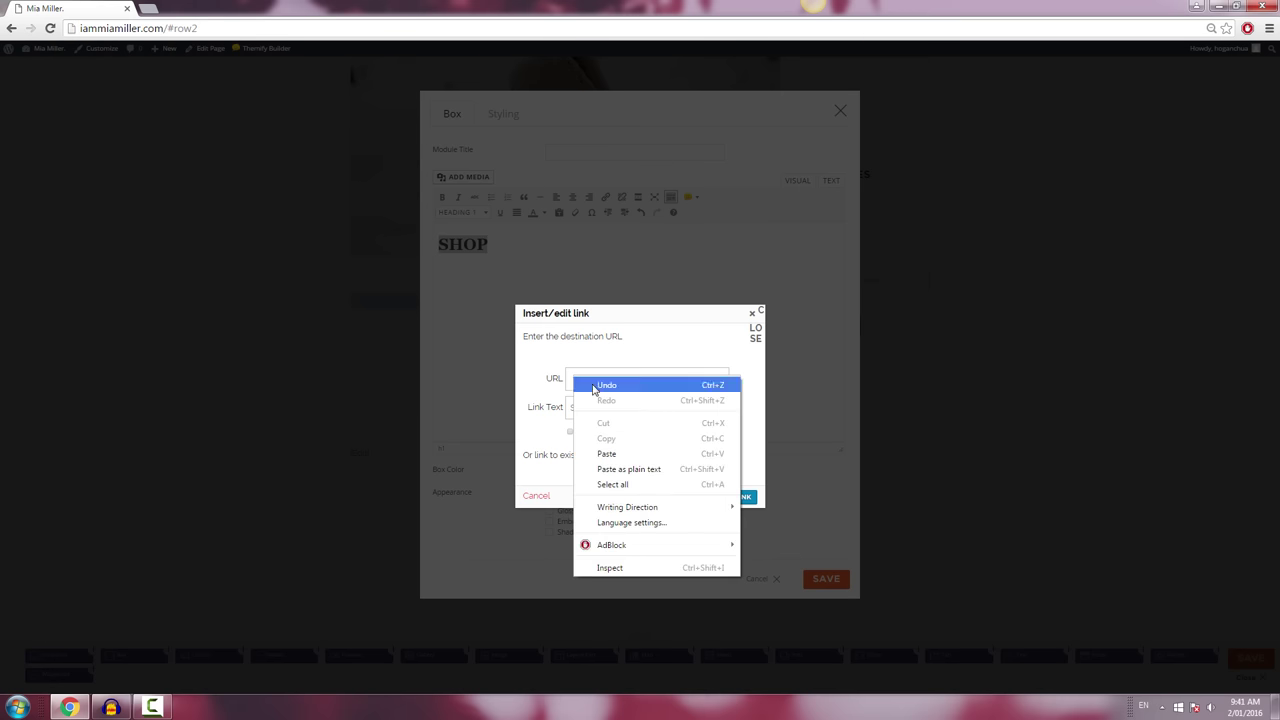
left_click(608, 456)
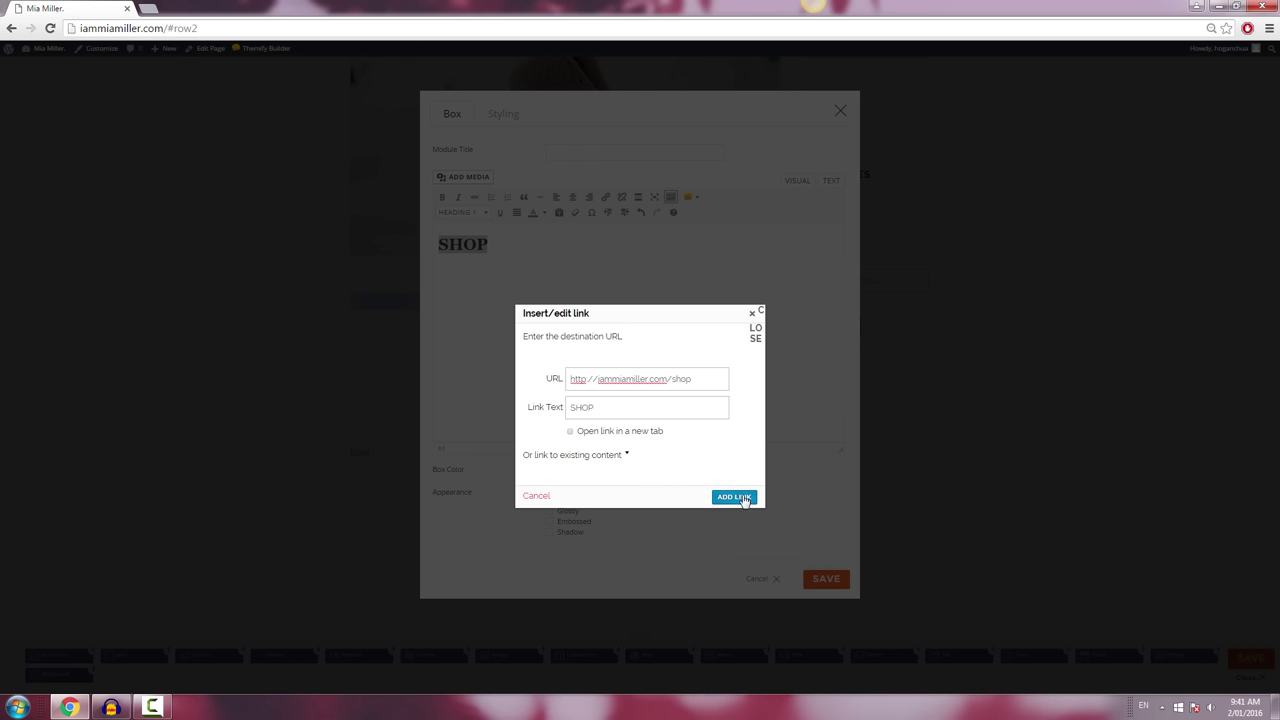
left_click(745, 498)
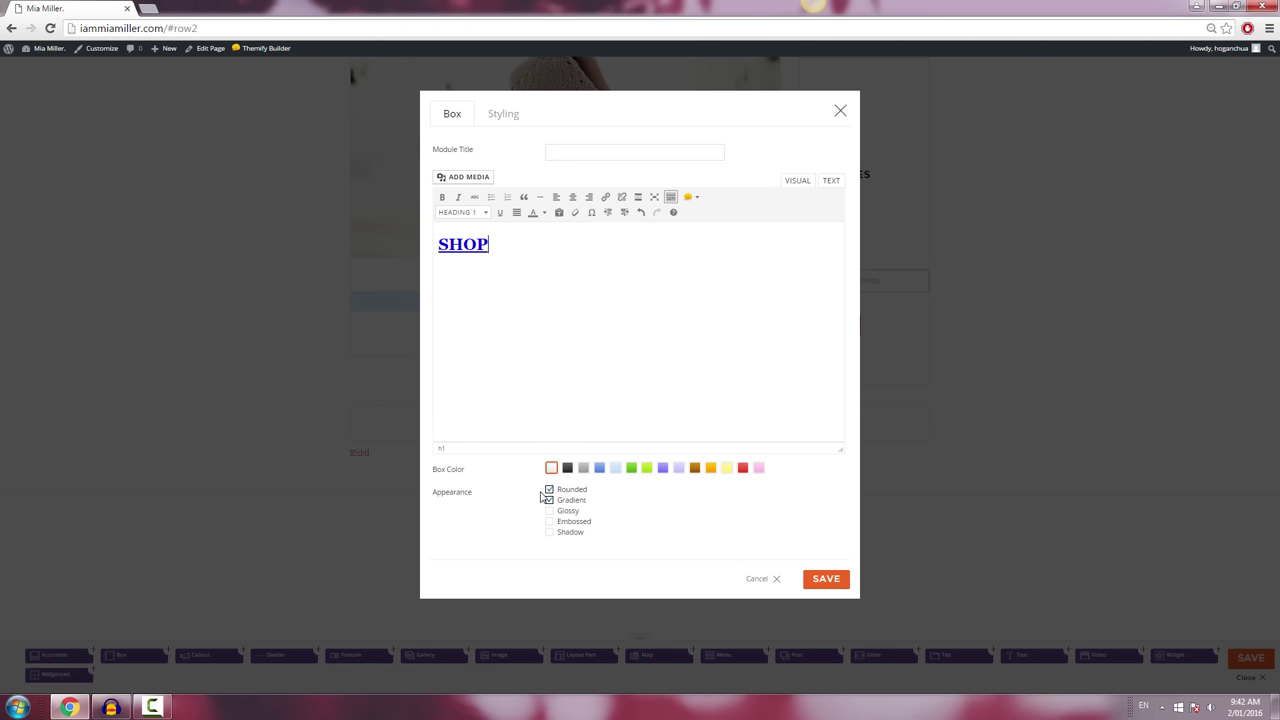
Turn off the SHOP box's Rounded and Gradient appearance options.
left_click(549, 490)
left_click(550, 501)
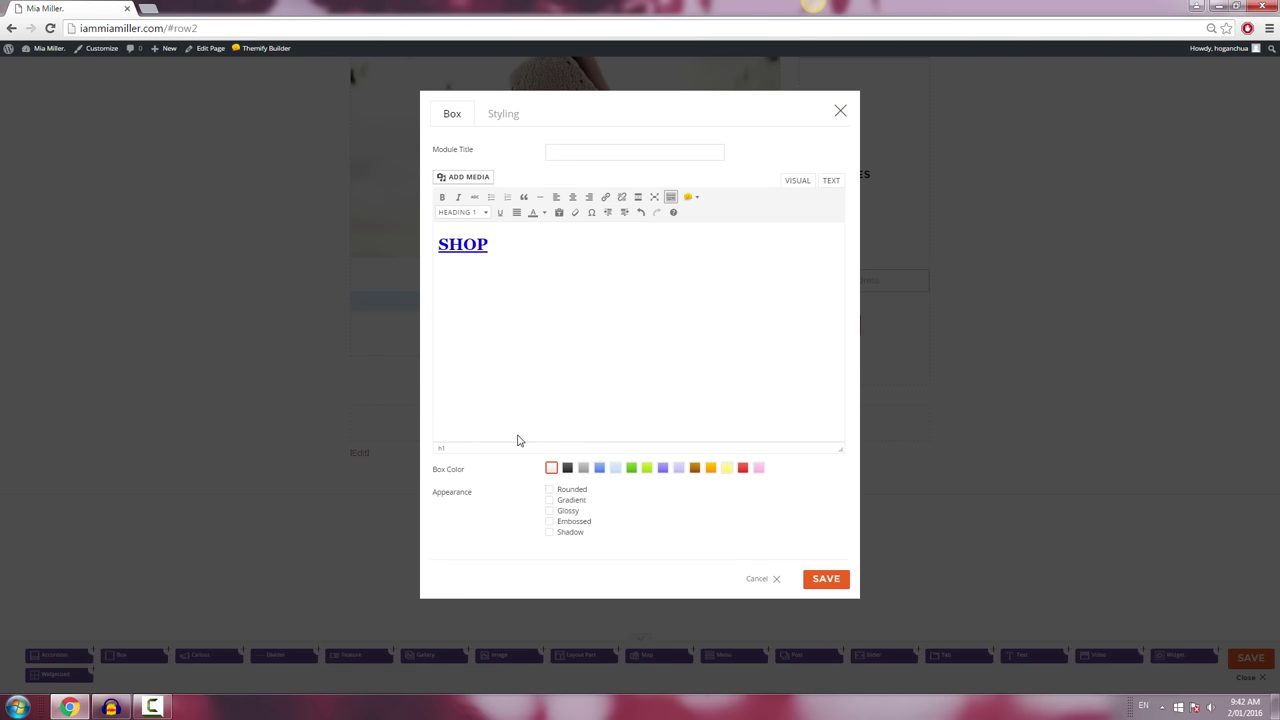
left_click(501, 114)
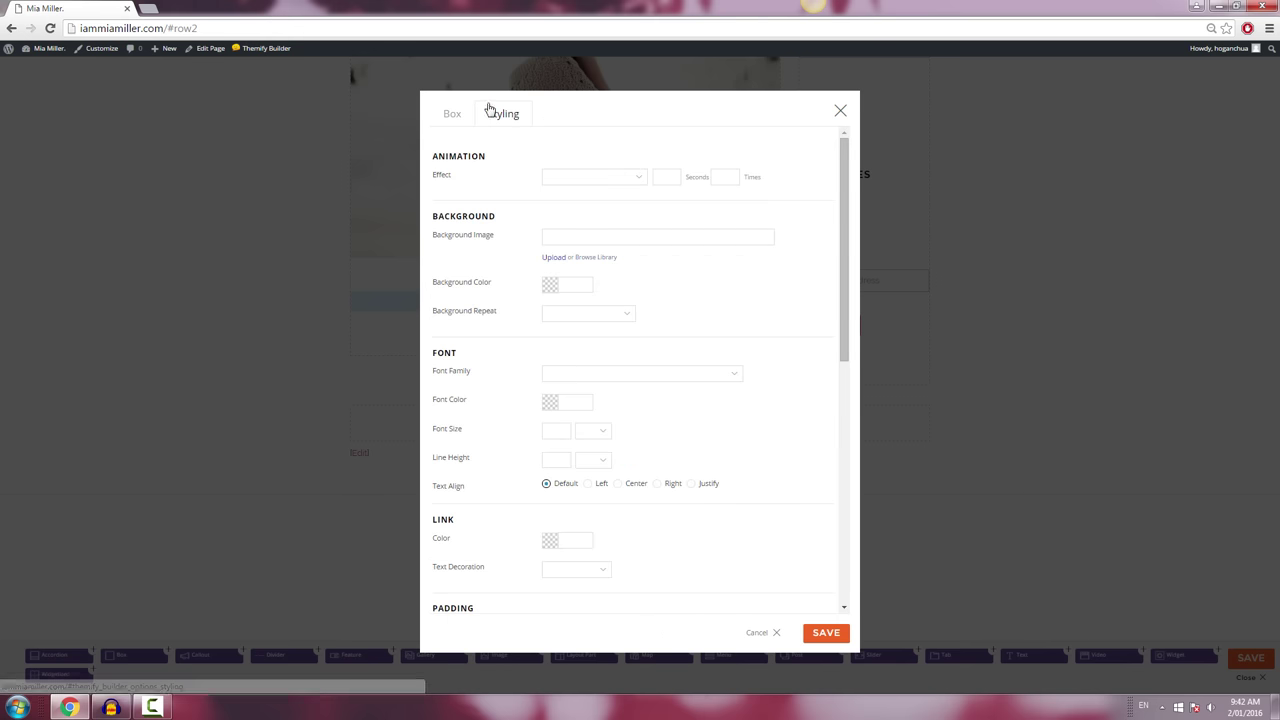
left_click_drag(500, 238, 436, 235)
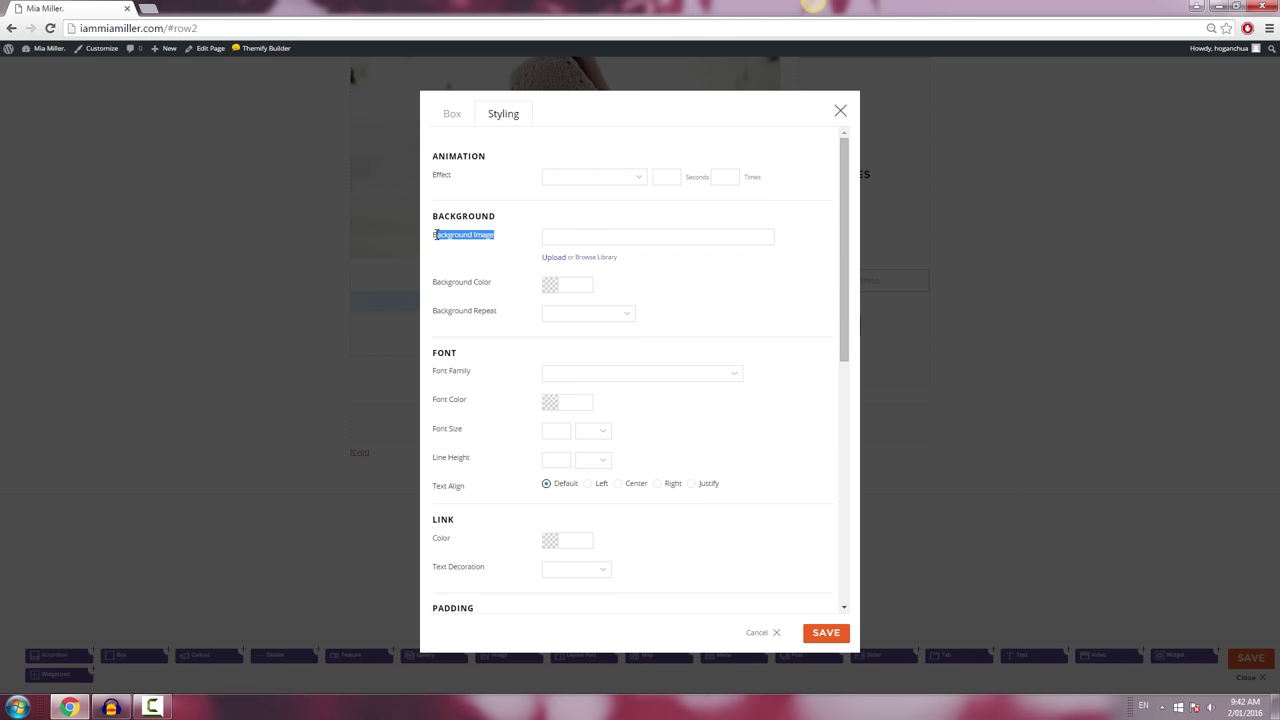
Upload the Shop 819 x 546 photo and insert it as the box's background image.
left_click(596, 258)
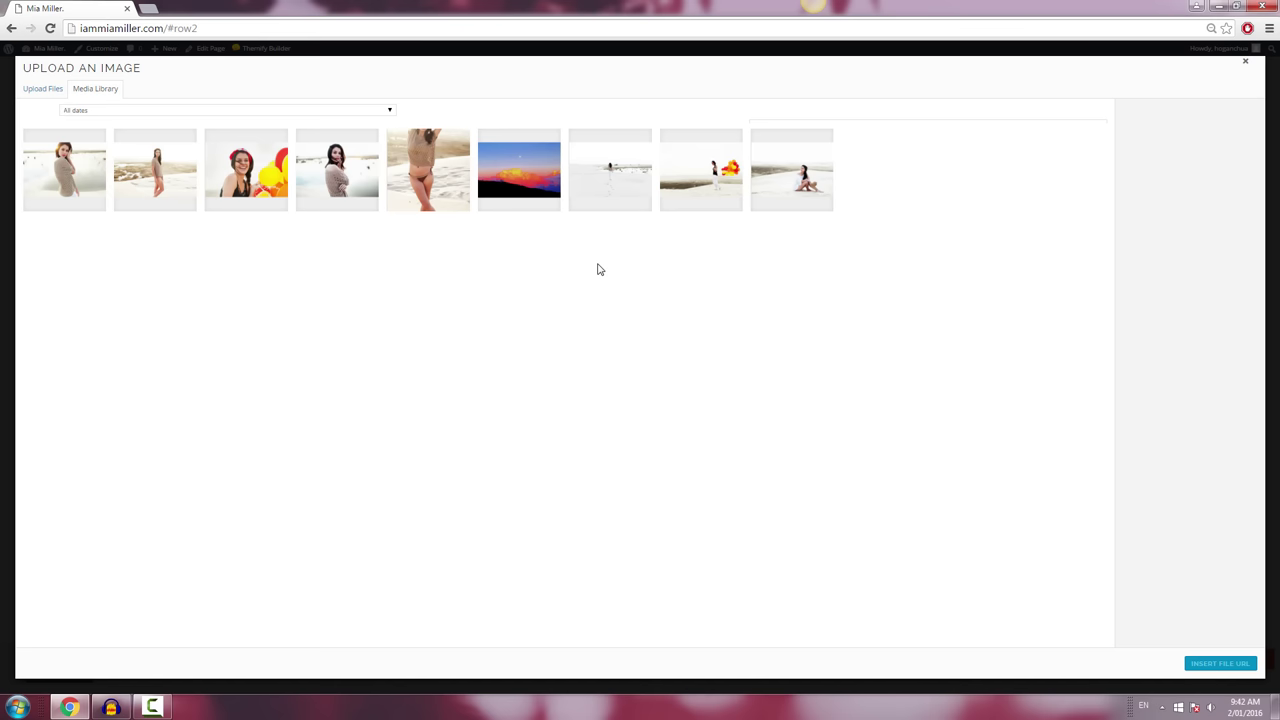
left_click(55, 92)
left_click(639, 335)
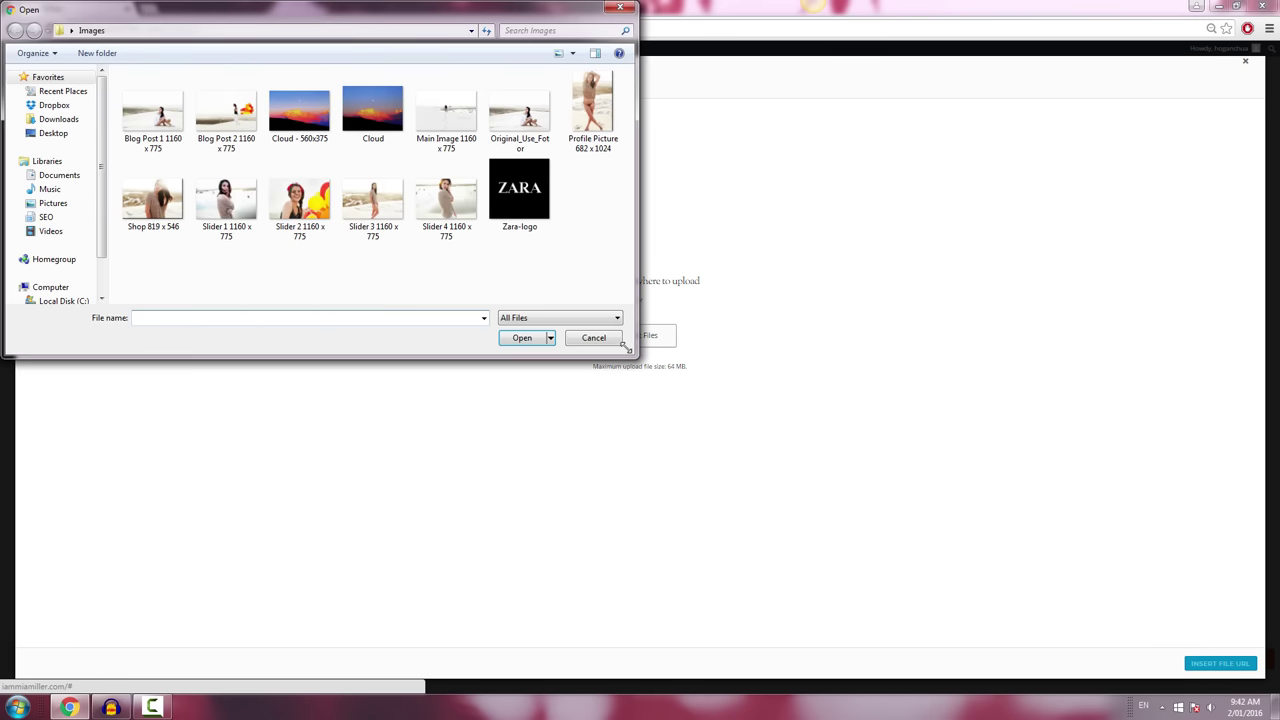
left_click(165, 215)
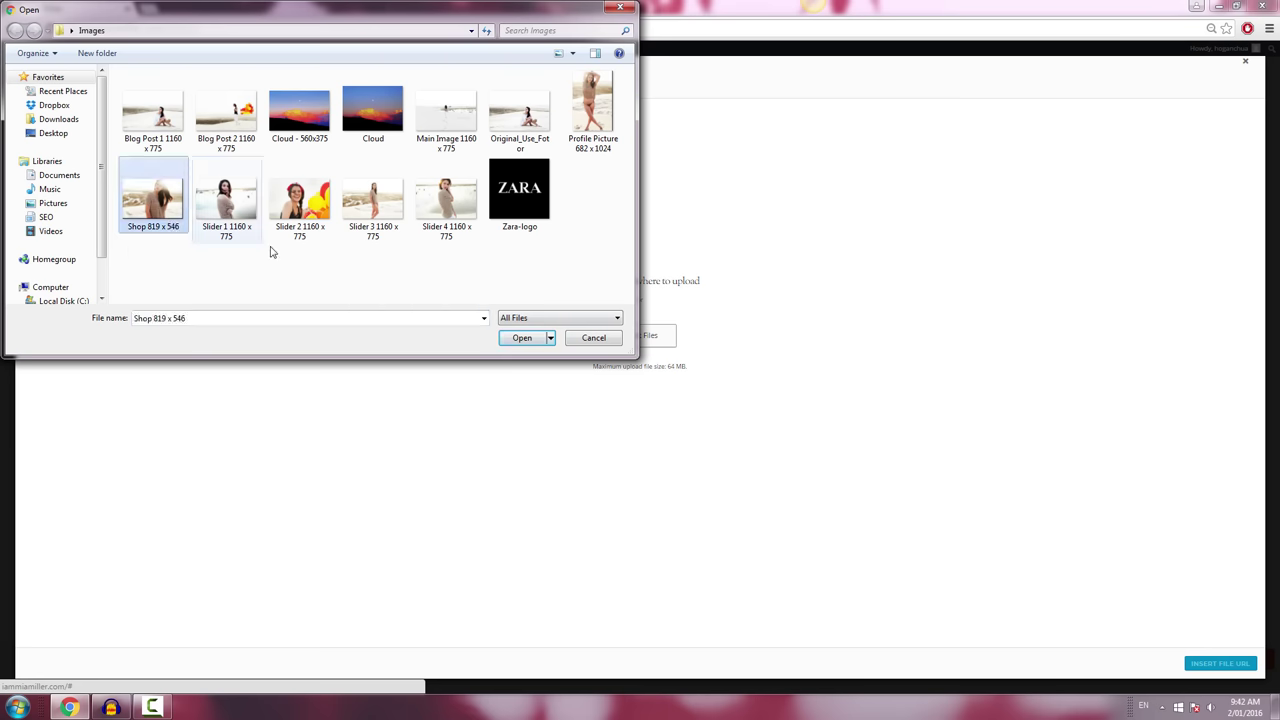
left_click(529, 344)
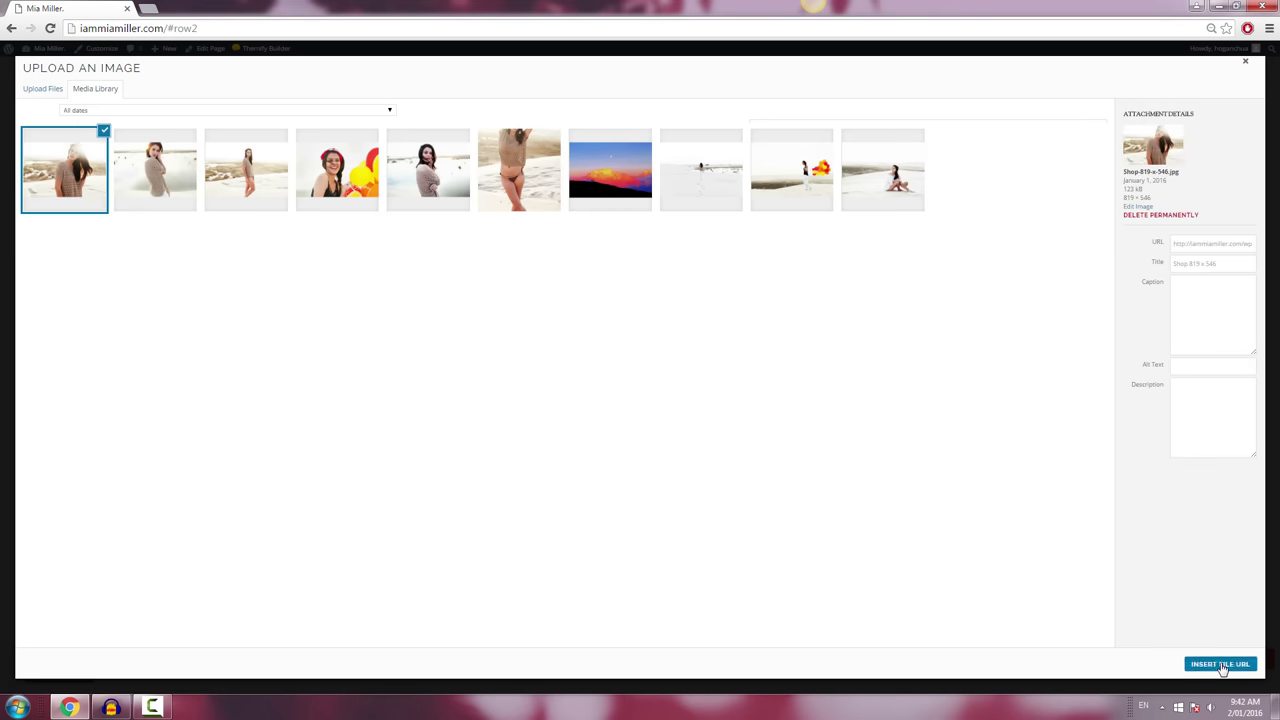
left_click(1221, 664)
left_click_drag(503, 314, 437, 310)
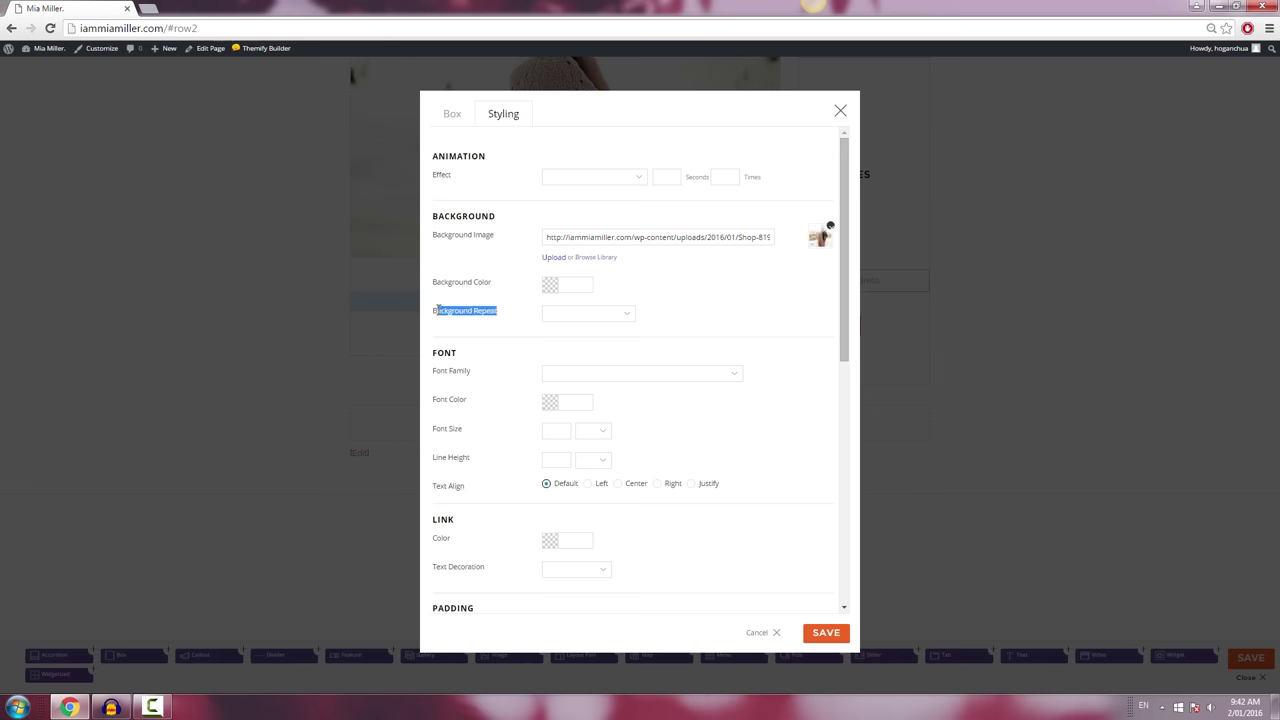
Set the box's Background Repeat to Fullcover so the photo fills the box.
left_click(505, 313)
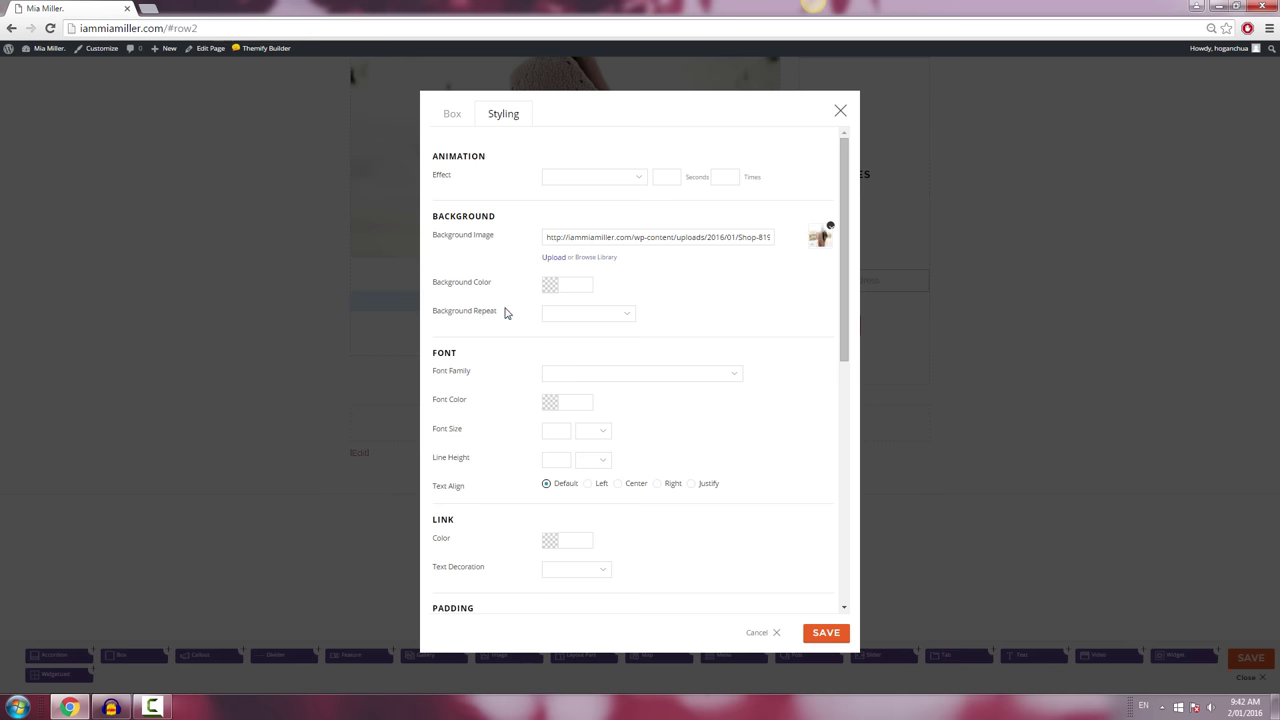
left_click(600, 316)
left_click(580, 378)
scroll(605, 366, "down", 1)
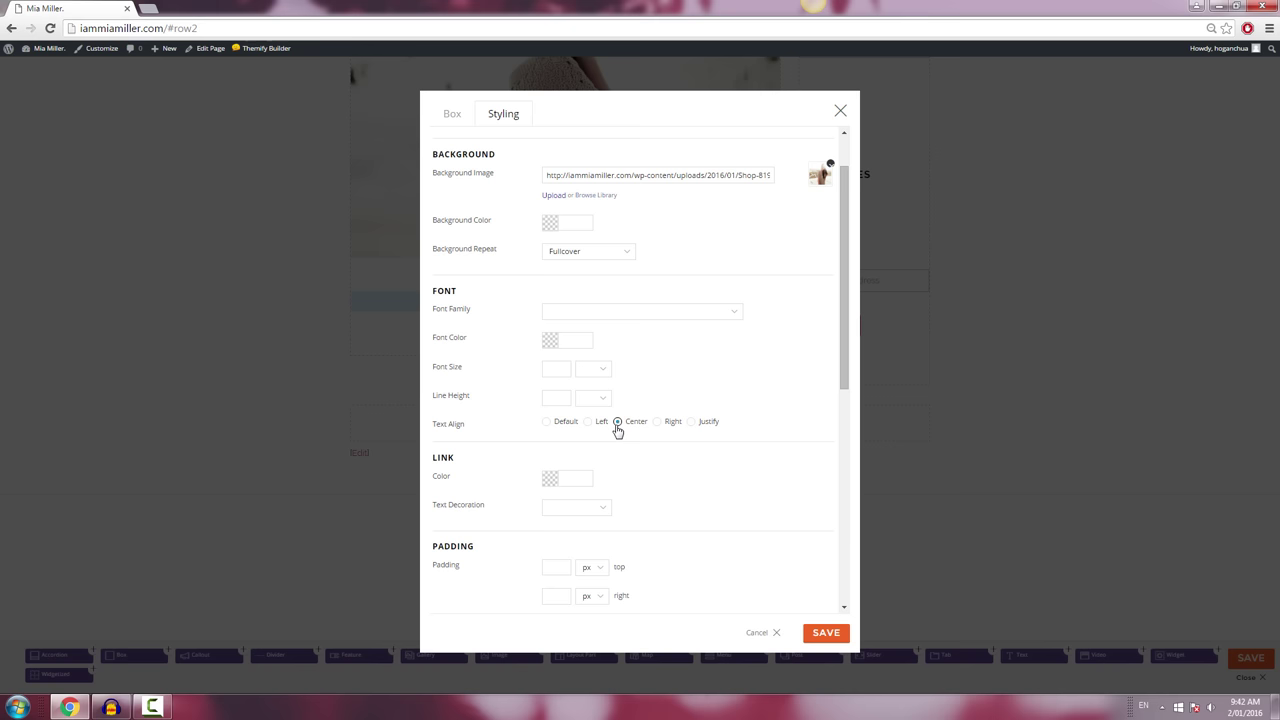
scroll(617, 428, "down", 2)
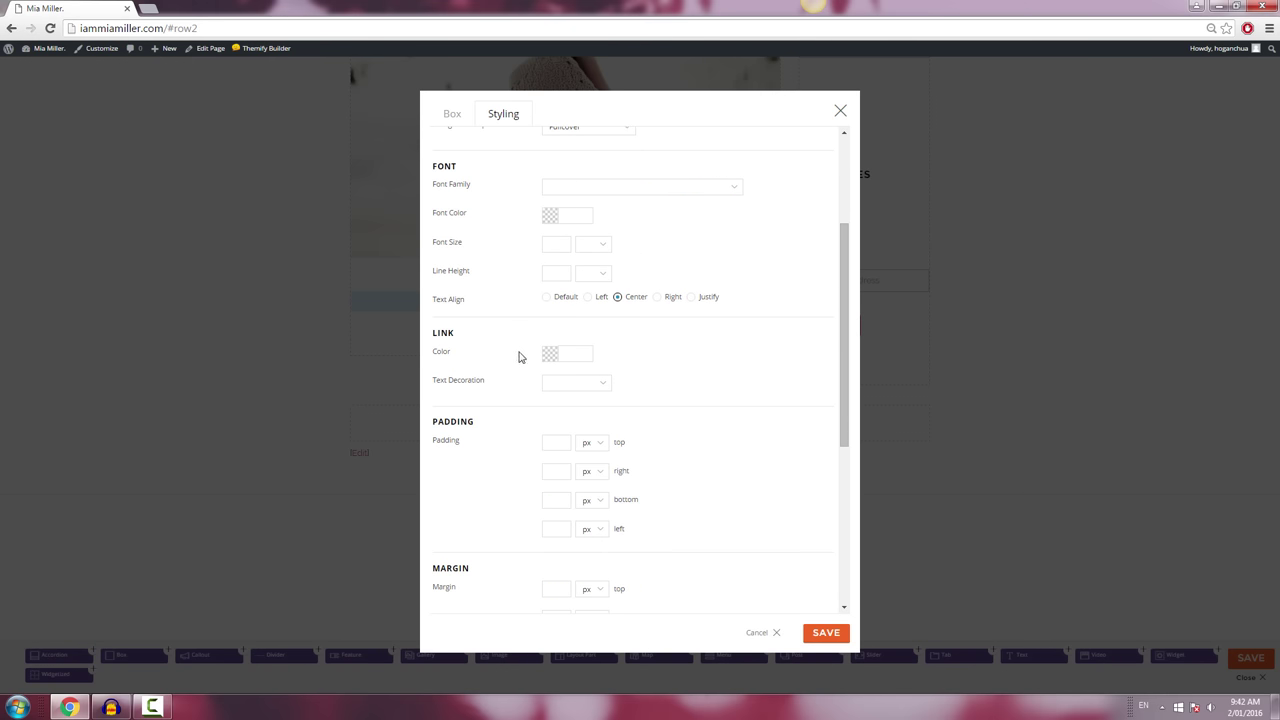
Make the box's link colour white (ffffff), leaving link decoration unchanged.
left_click(549, 356)
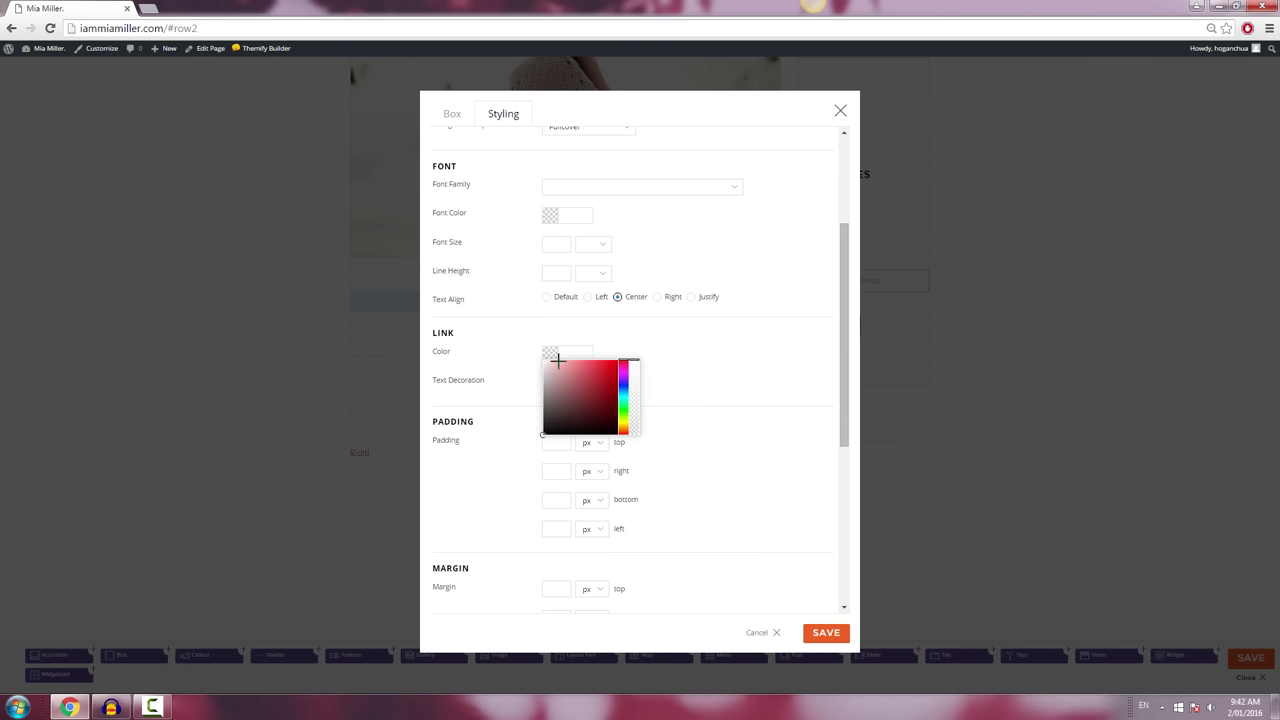
left_click_drag(564, 371, 485, 330)
left_click(610, 348)
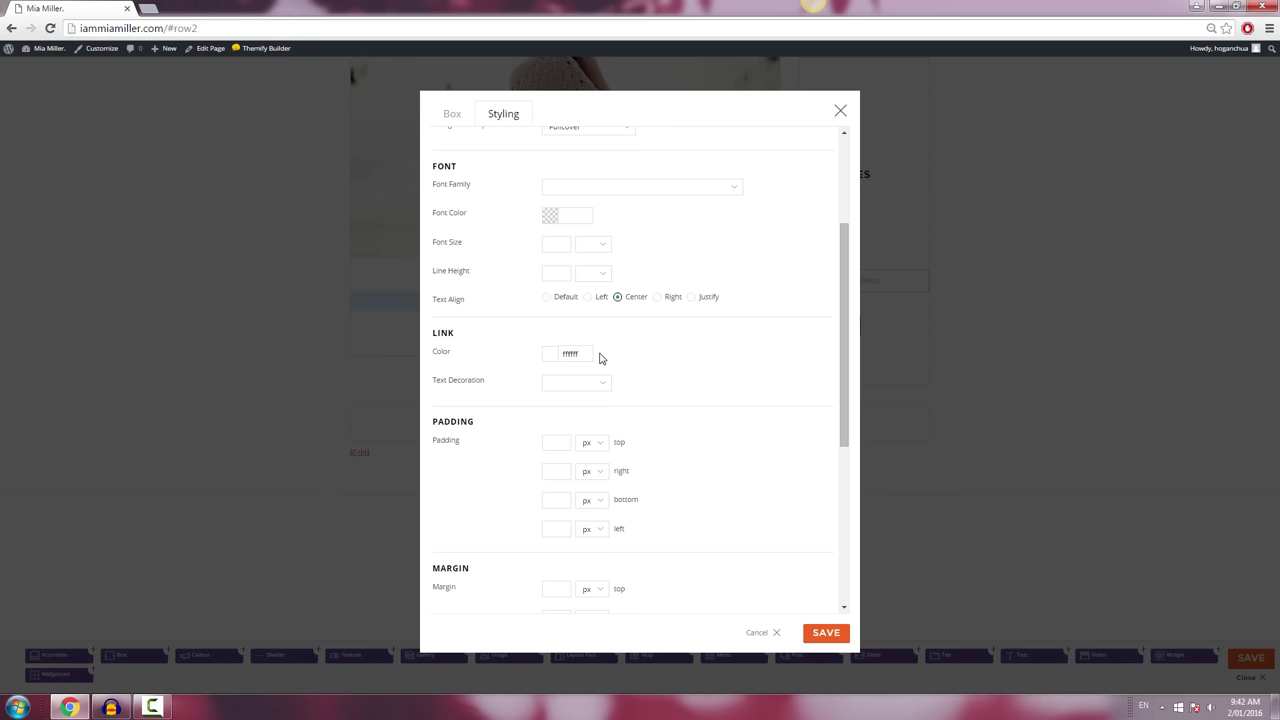
left_click(602, 380)
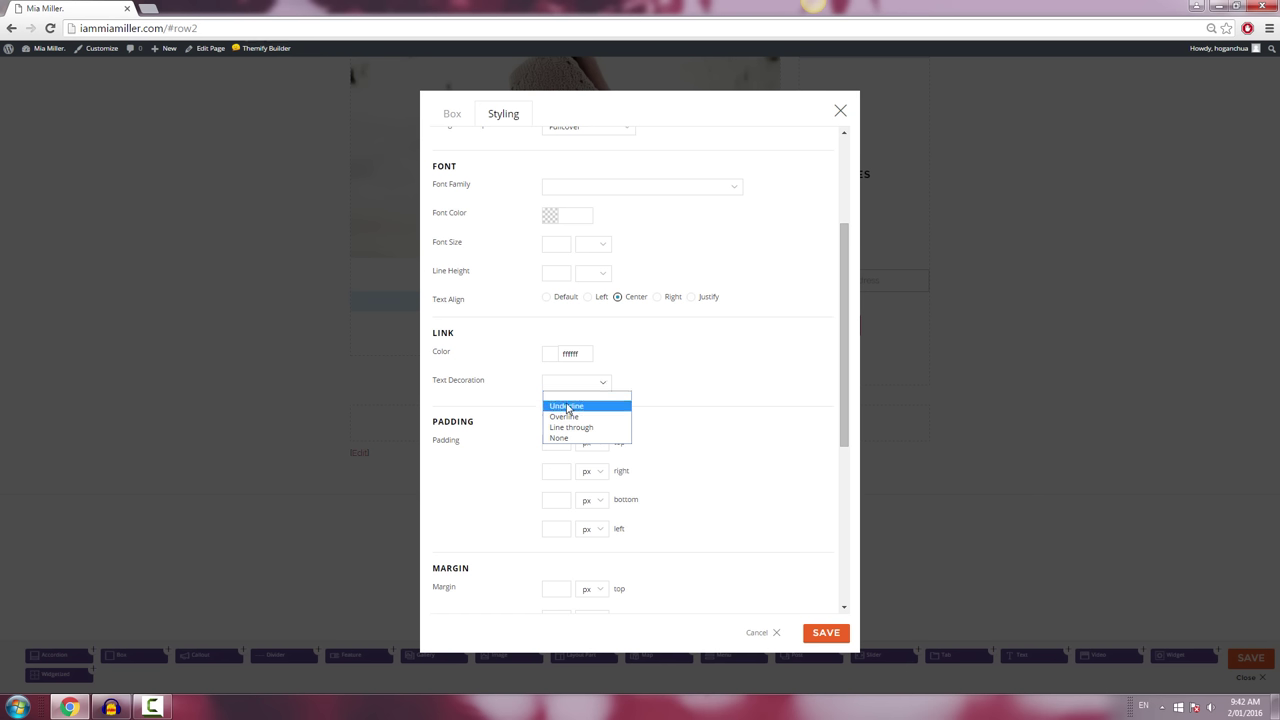
left_click(588, 396)
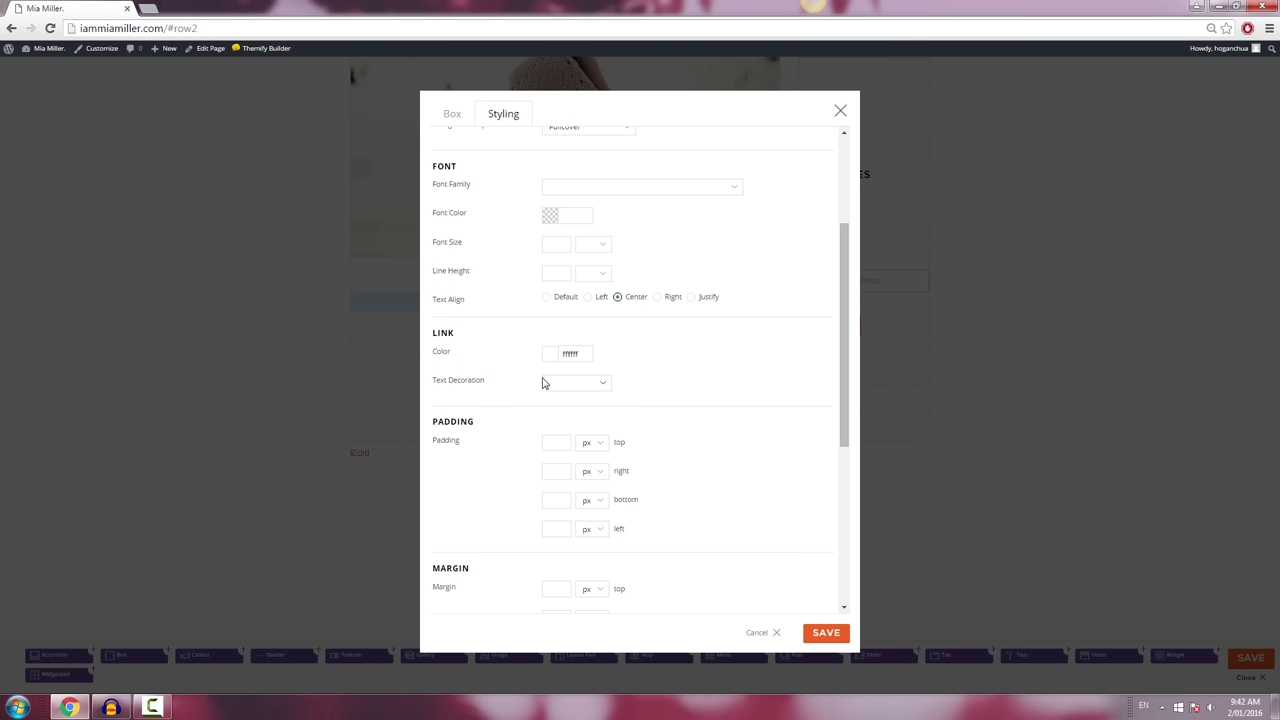
Give the SHOP box 50 px top and 50 px bottom padding.
left_click(558, 441)
type("50")
left_click(554, 502)
type("50")
left_click(706, 497)
scroll(772, 539, "down", 2)
Save the Box settings and the page layout, then review the SHOP box over the sweater photo.
left_click(824, 632)
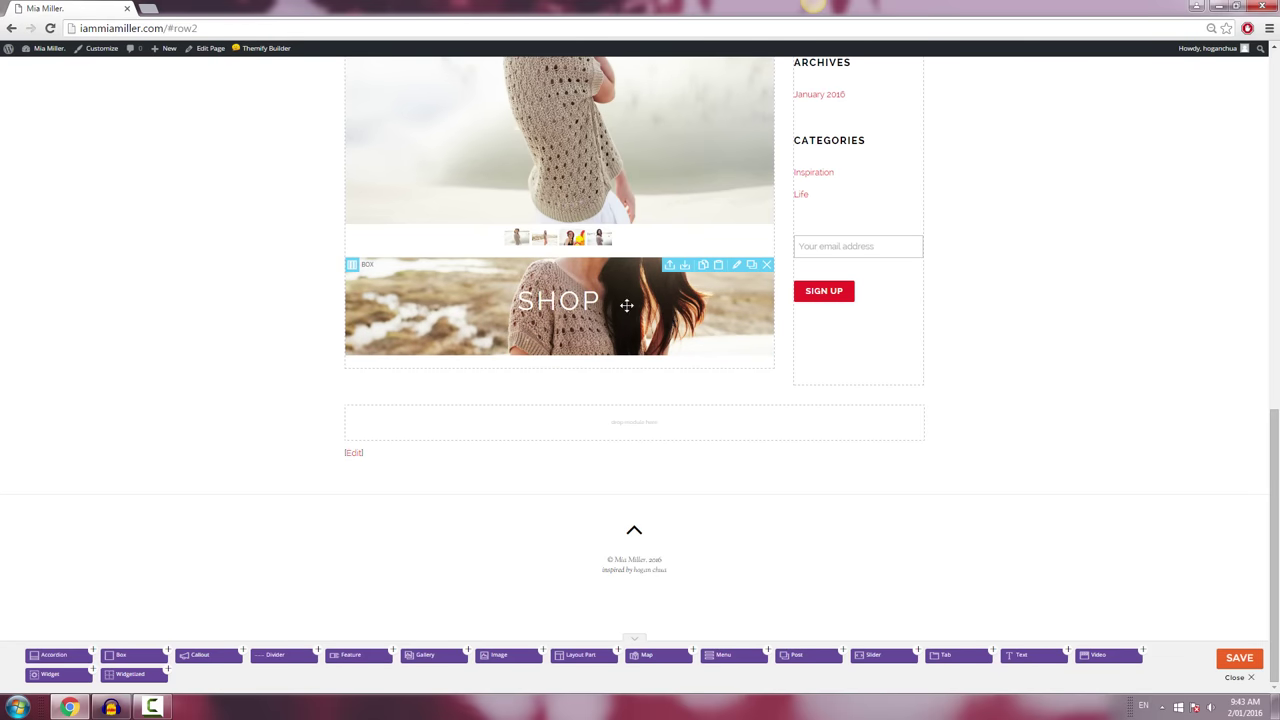
left_click(1238, 662)
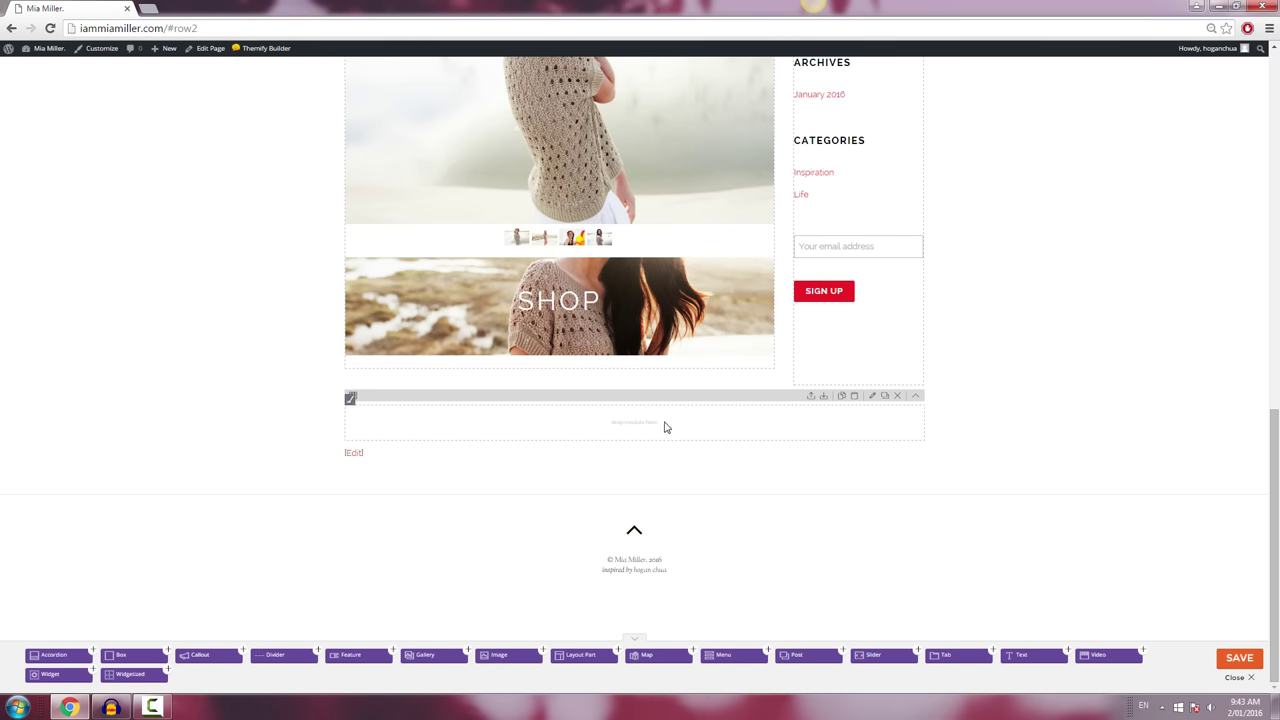
scroll(585, 415, "up", 10)
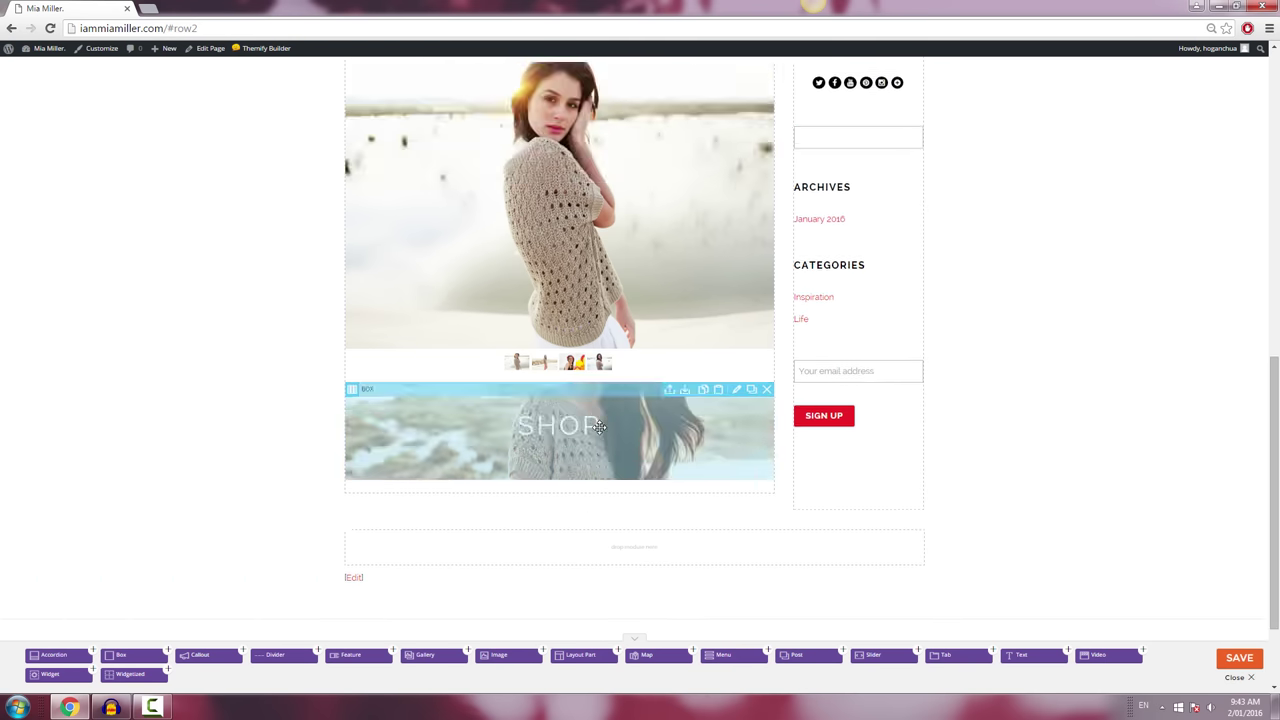
scroll(622, 317, "up", 2)
scroll(580, 290, "down", 2)
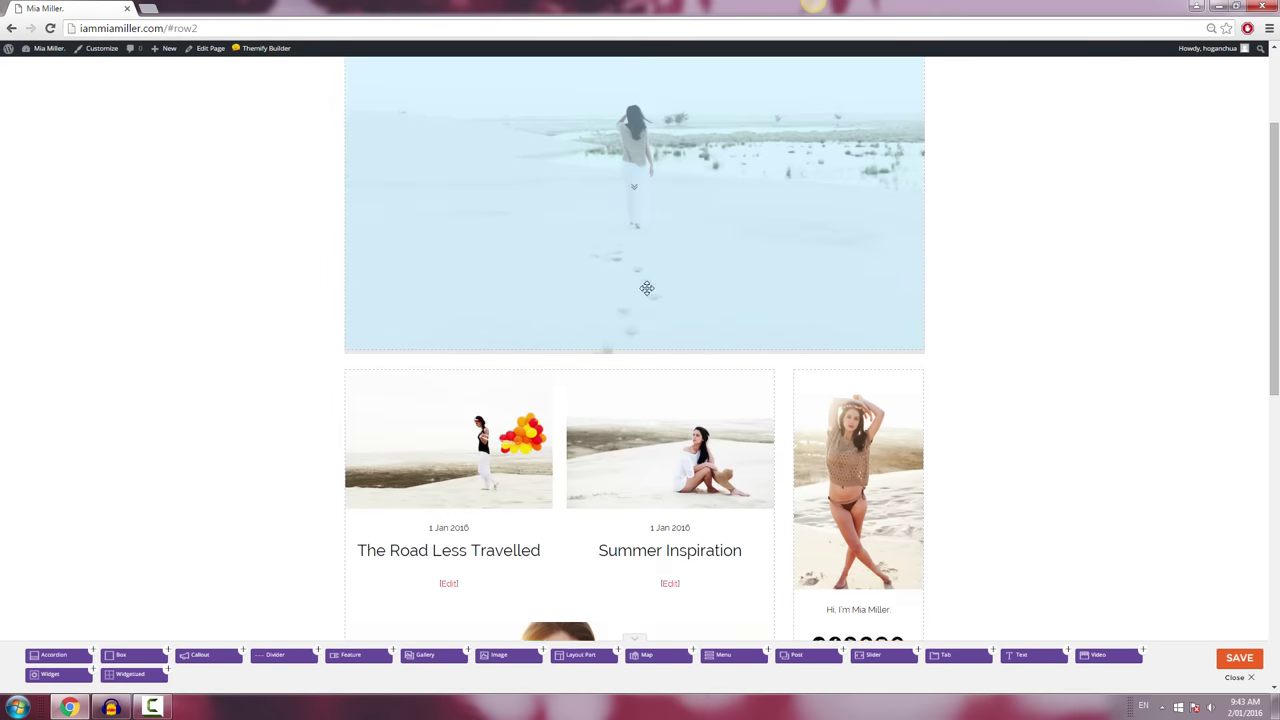
scroll(650, 337, "down", 6)
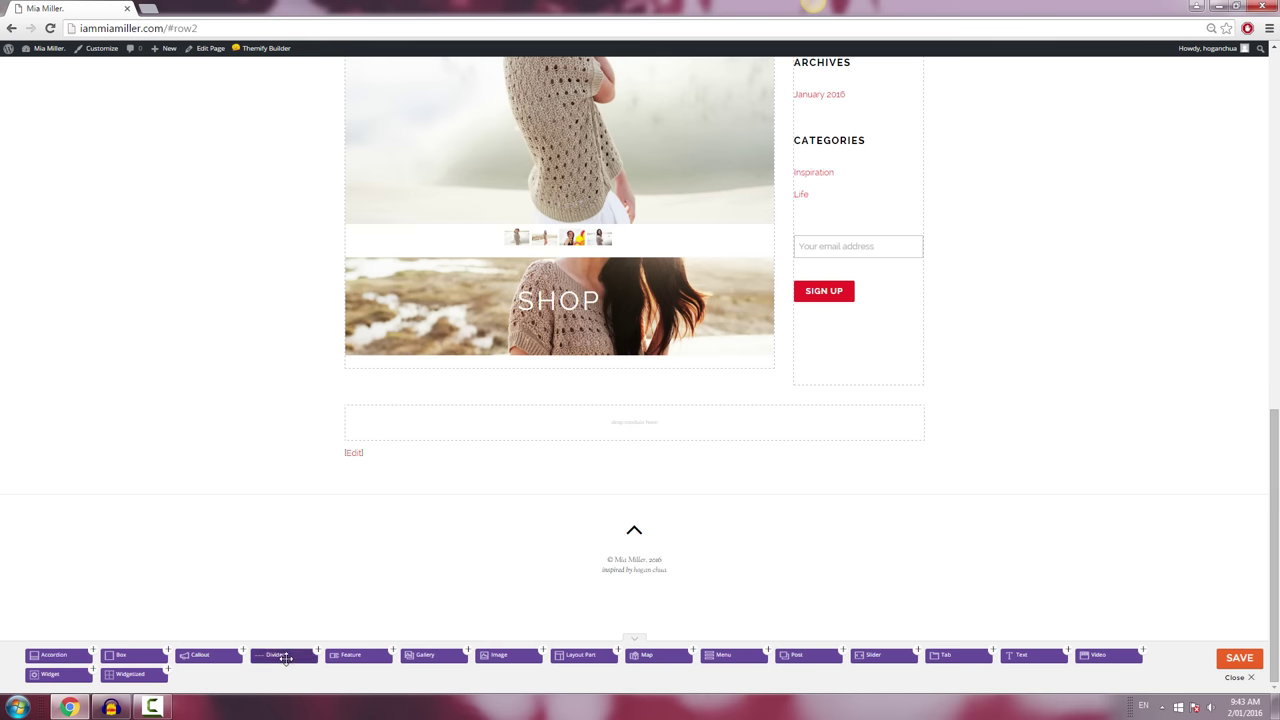
Add a Divider below SHOP with 1 px stroke thickness and #ededed colour, and save it.
left_click_drag(288, 652, 520, 423)
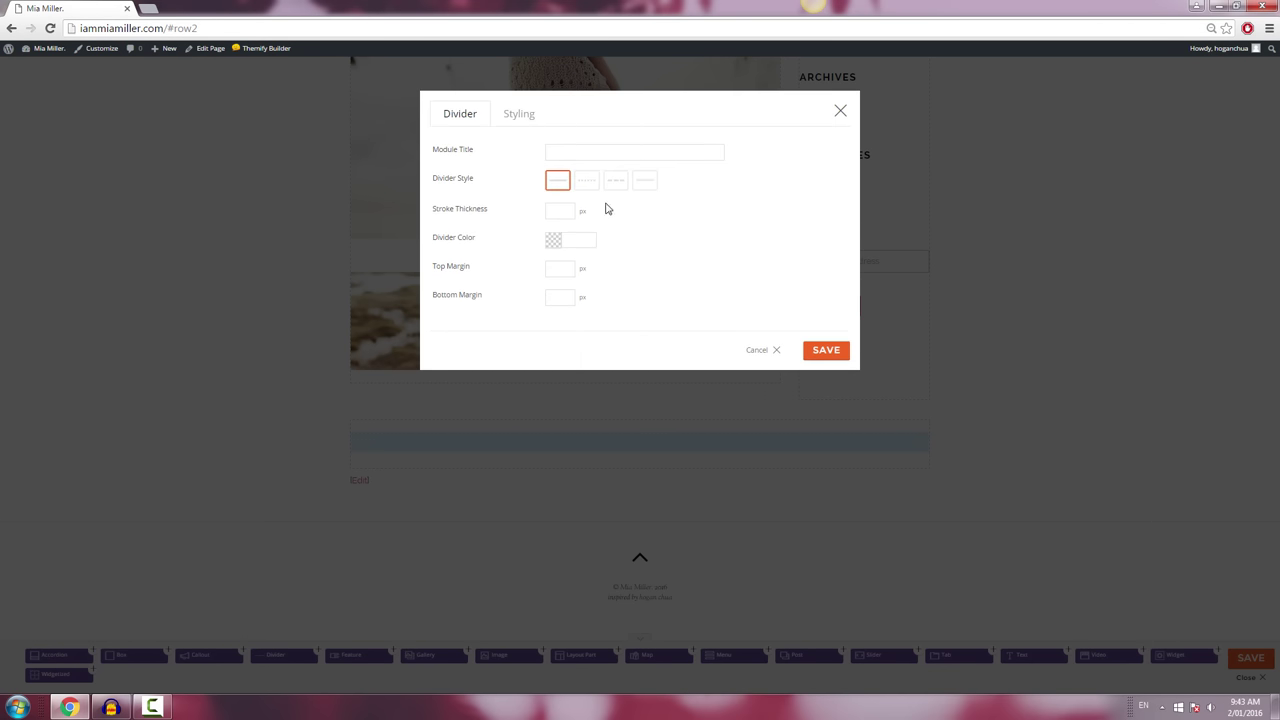
left_click(556, 210)
type("1")
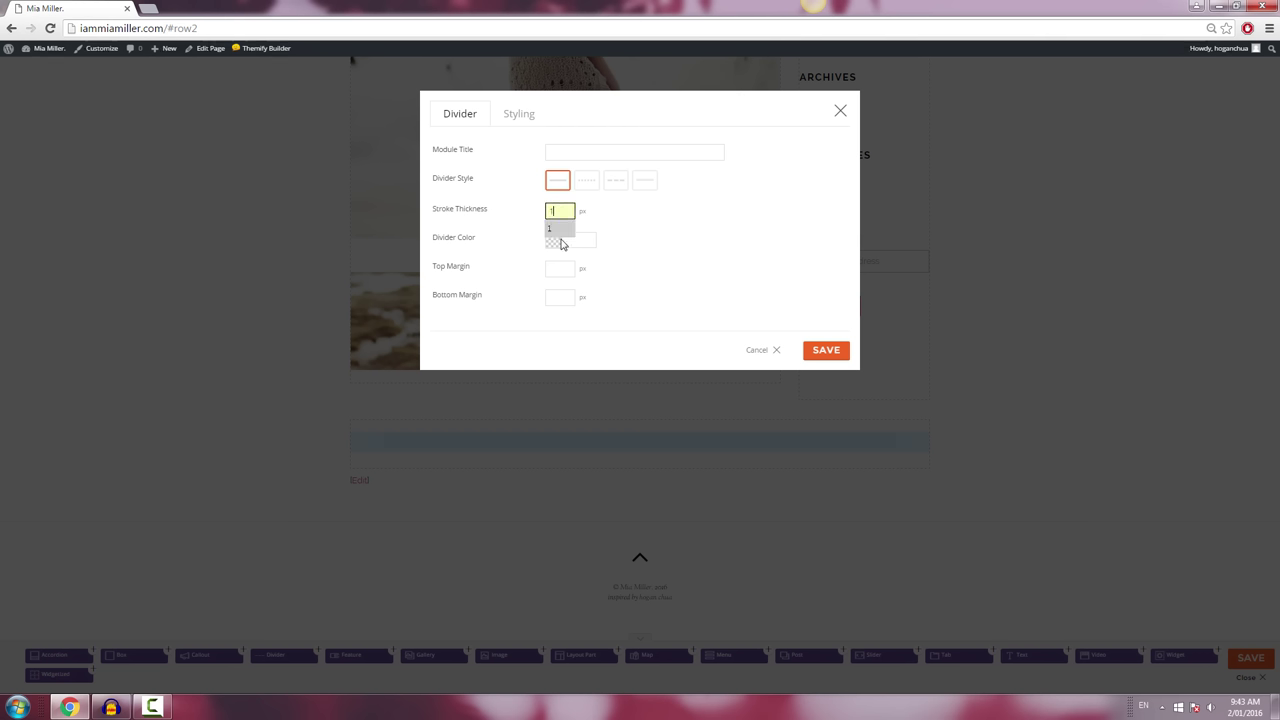
left_click(557, 228)
left_click(572, 240)
left_click(576, 241)
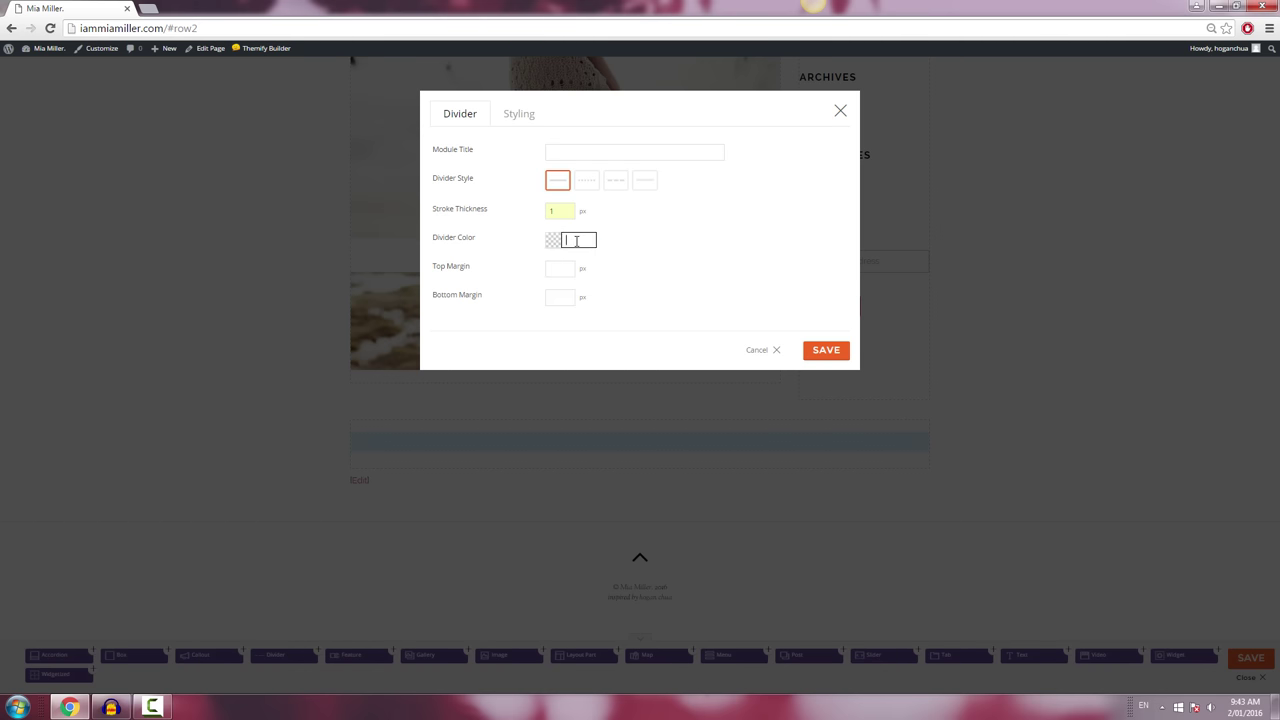
type("ededed")
left_click(814, 350)
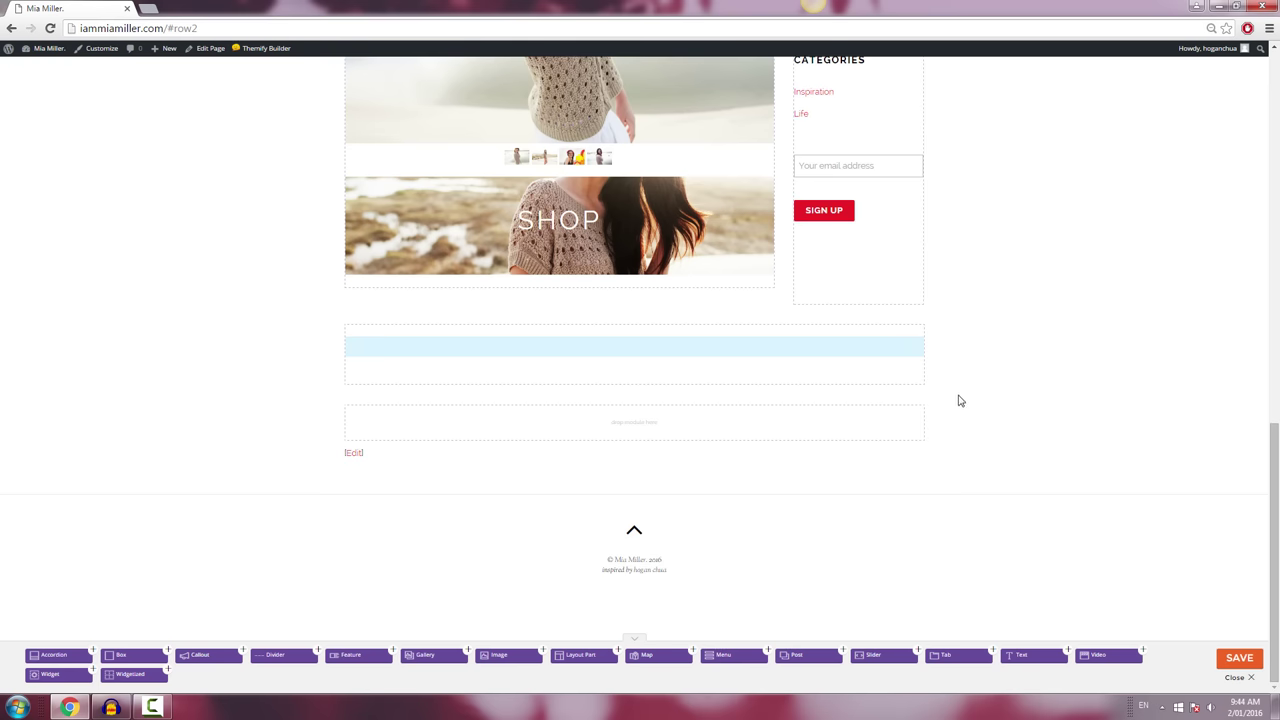
mouse_move(614, 343)
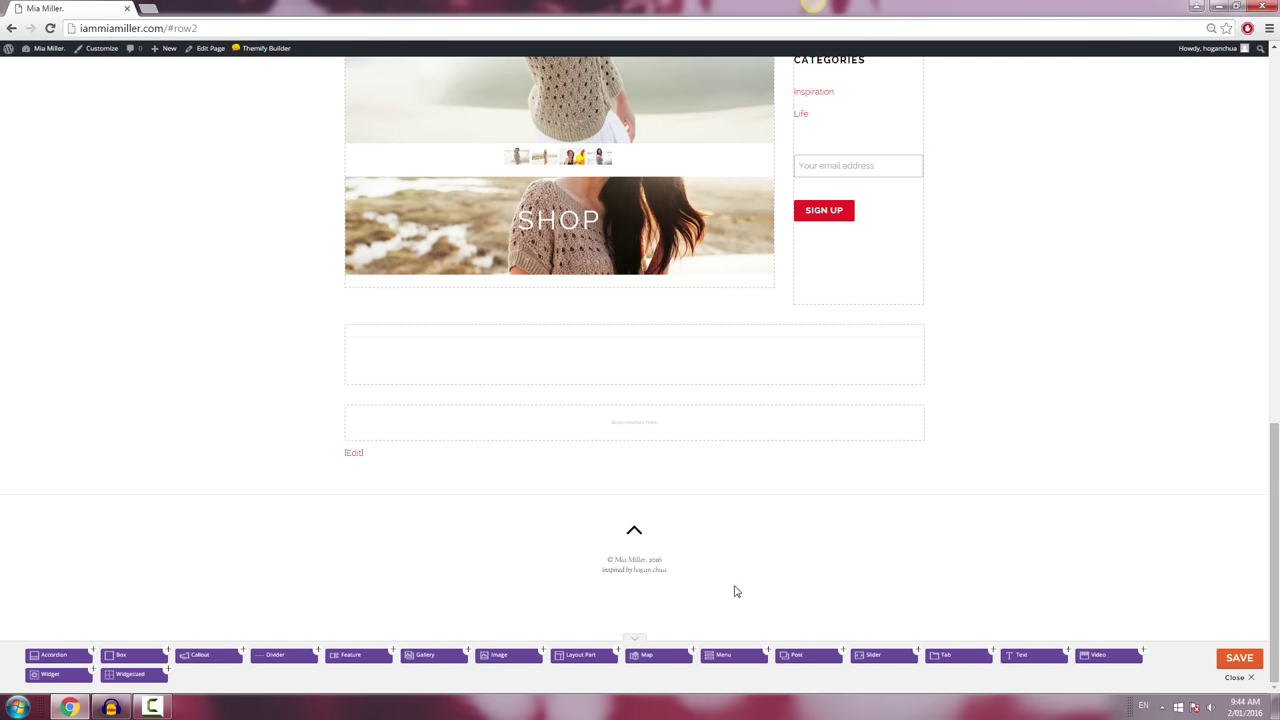
Add a Text module reading INSTAGRAM, centre-aligned, in the row below SHOP and save it.
left_click_drag(1023, 654, 642, 400)
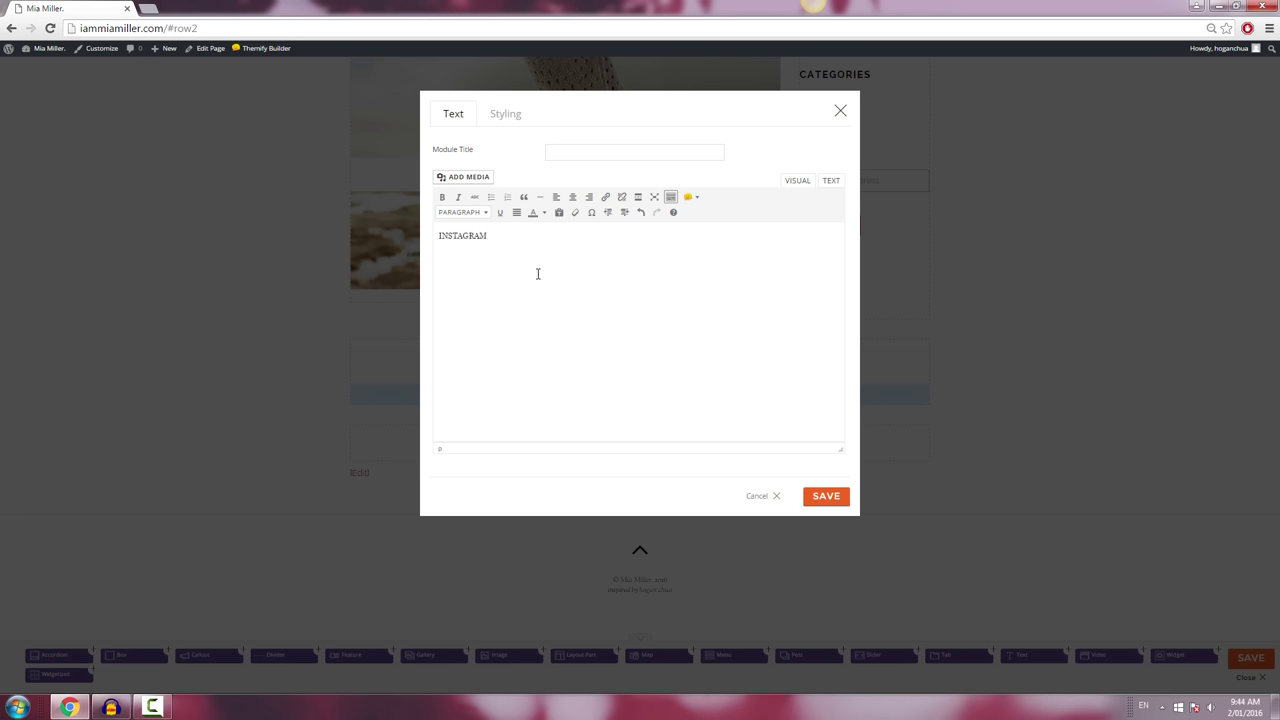
left_click_drag(499, 235, 438, 236)
left_click(569, 197)
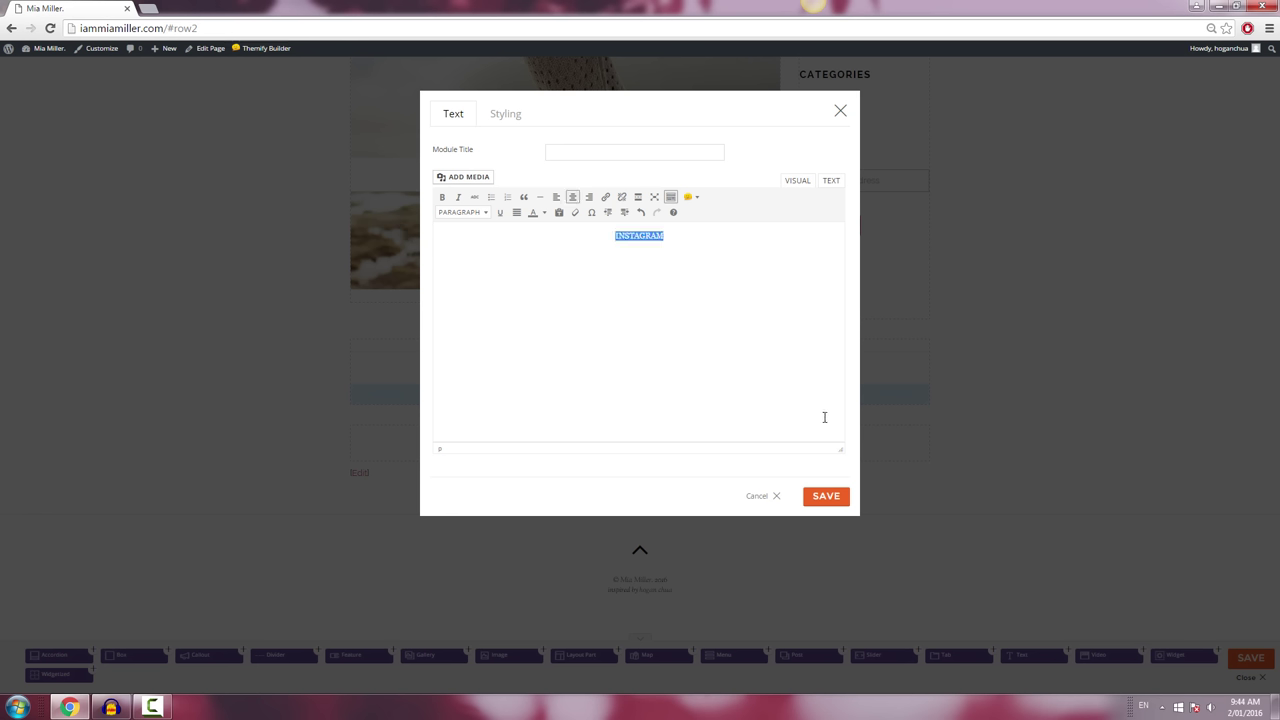
left_click(830, 498)
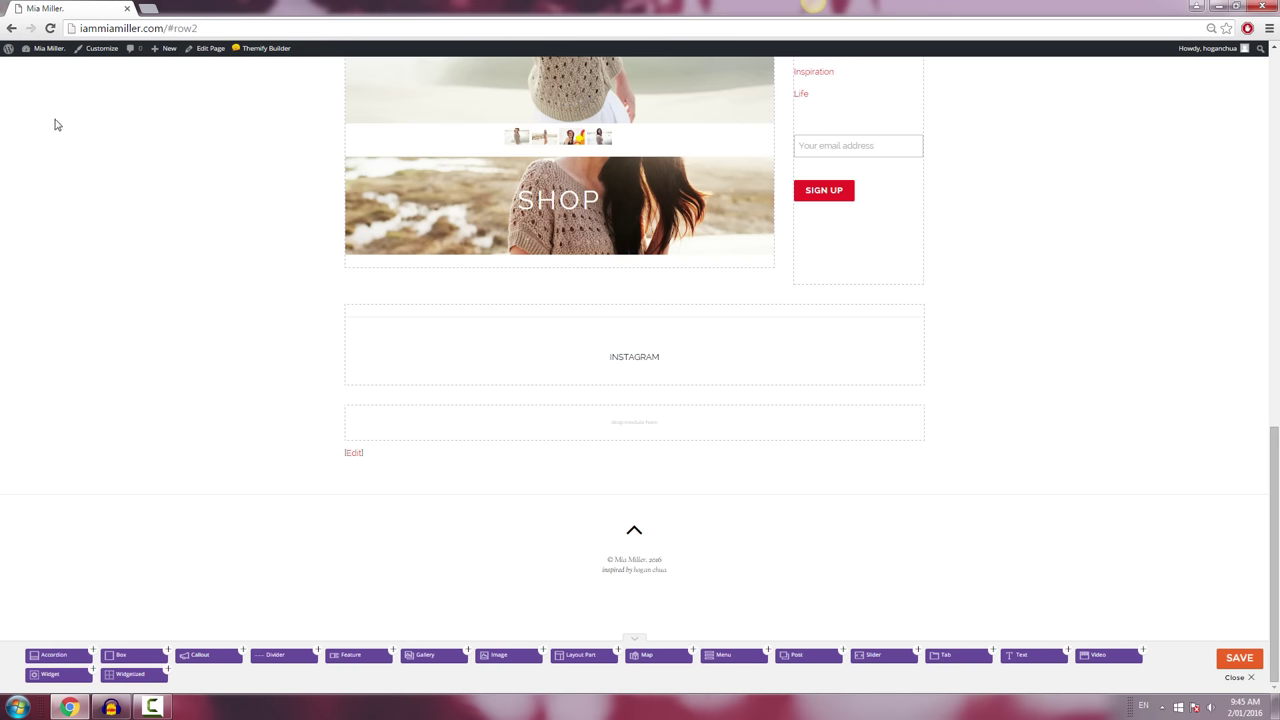
Open the site dashboard in a new browser tab.
right_click(37, 56)
left_click(80, 64)
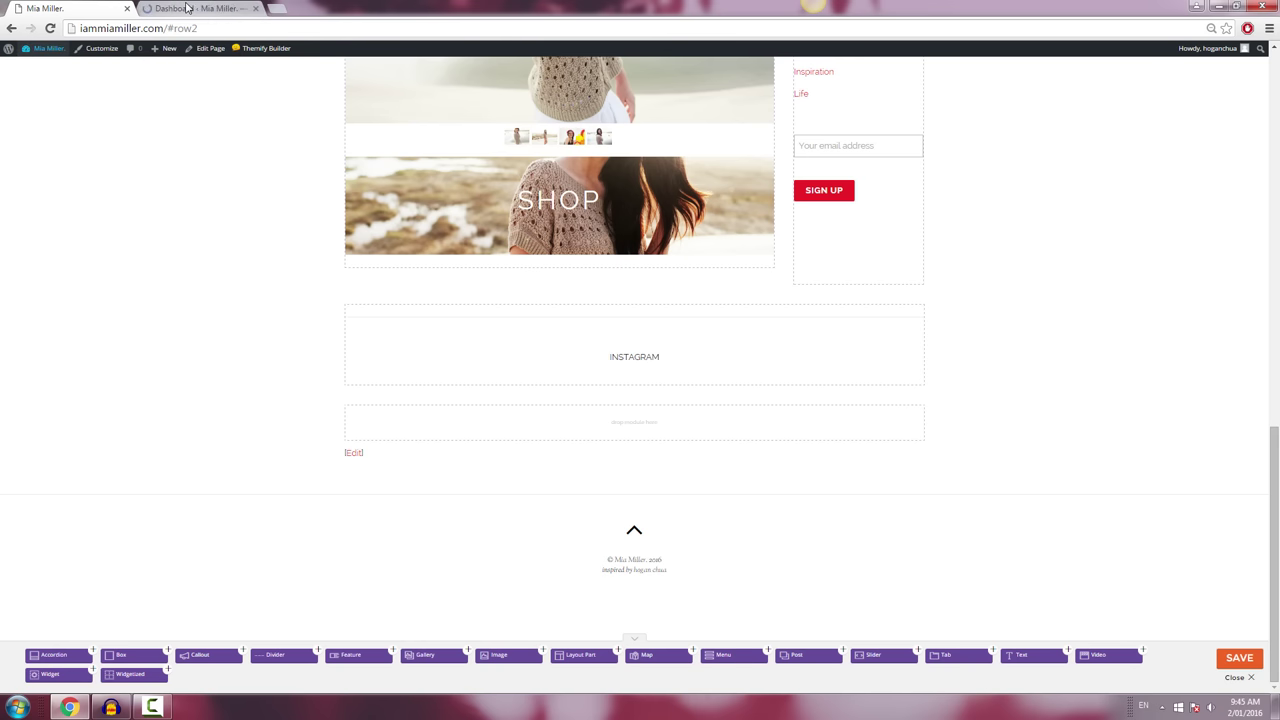
left_click(186, 8)
Copy the [instagram-feed] shortcode from Instagram Feed's Display Your Feed page, then return to the Mia Miller tab.
left_click(42, 346)
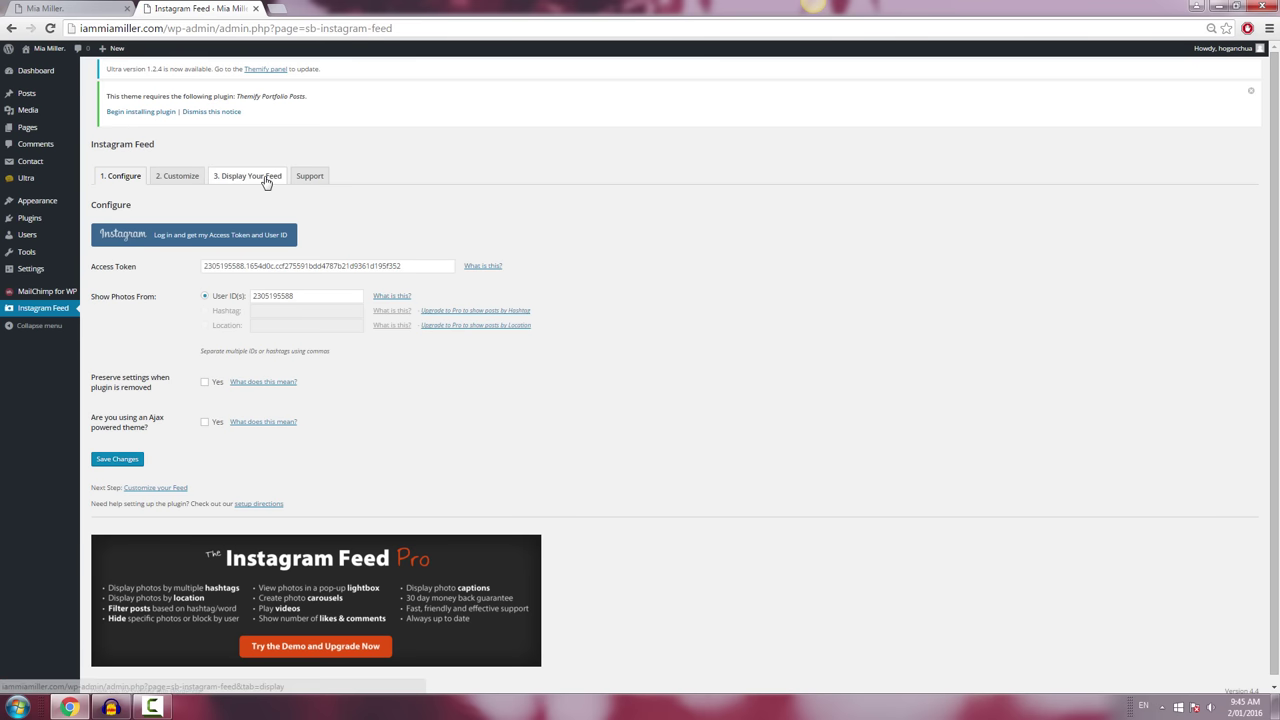
left_click(264, 177)
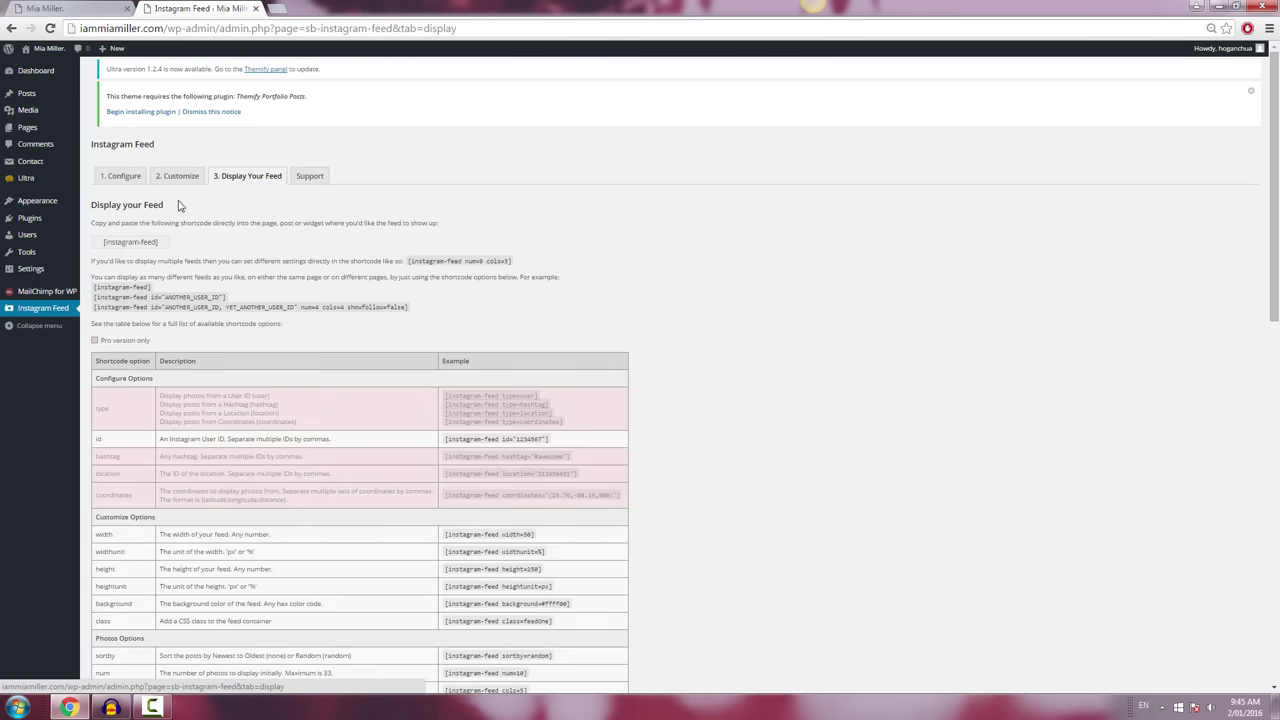
left_click(152, 243)
key("super+c")
right_click(148, 247)
left_click(157, 256)
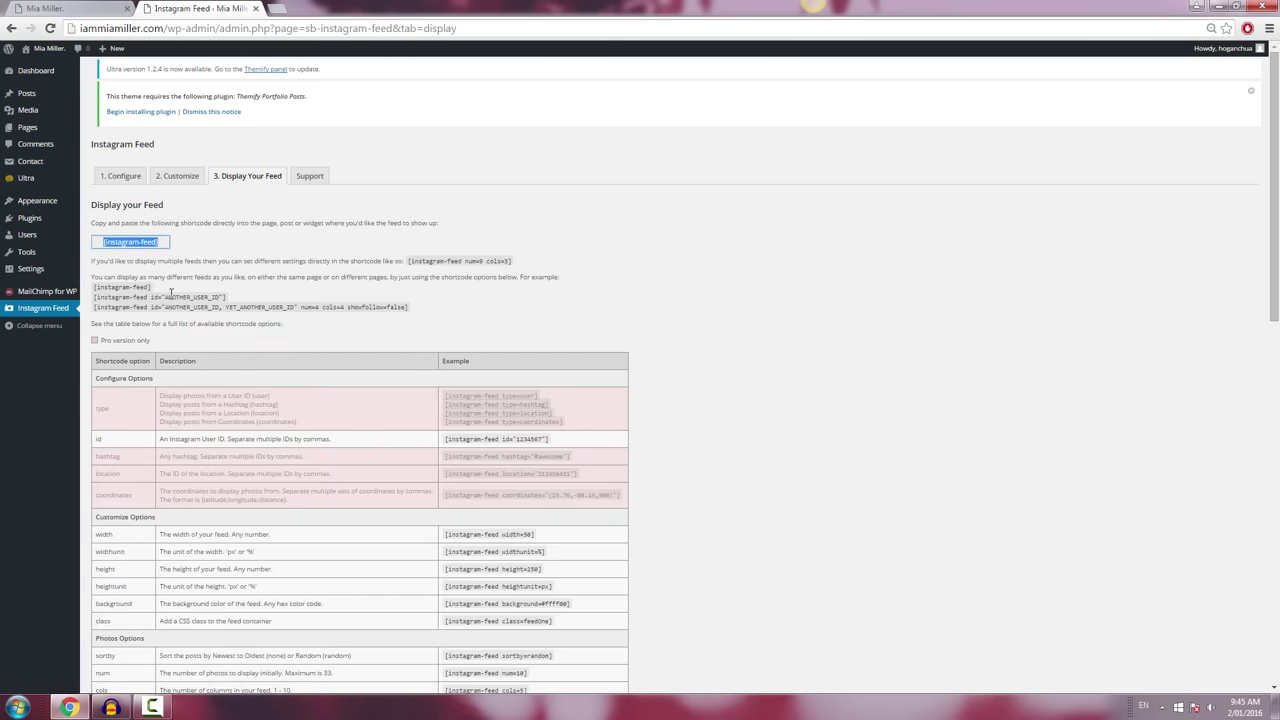
scroll(245, 352, "down", 3)
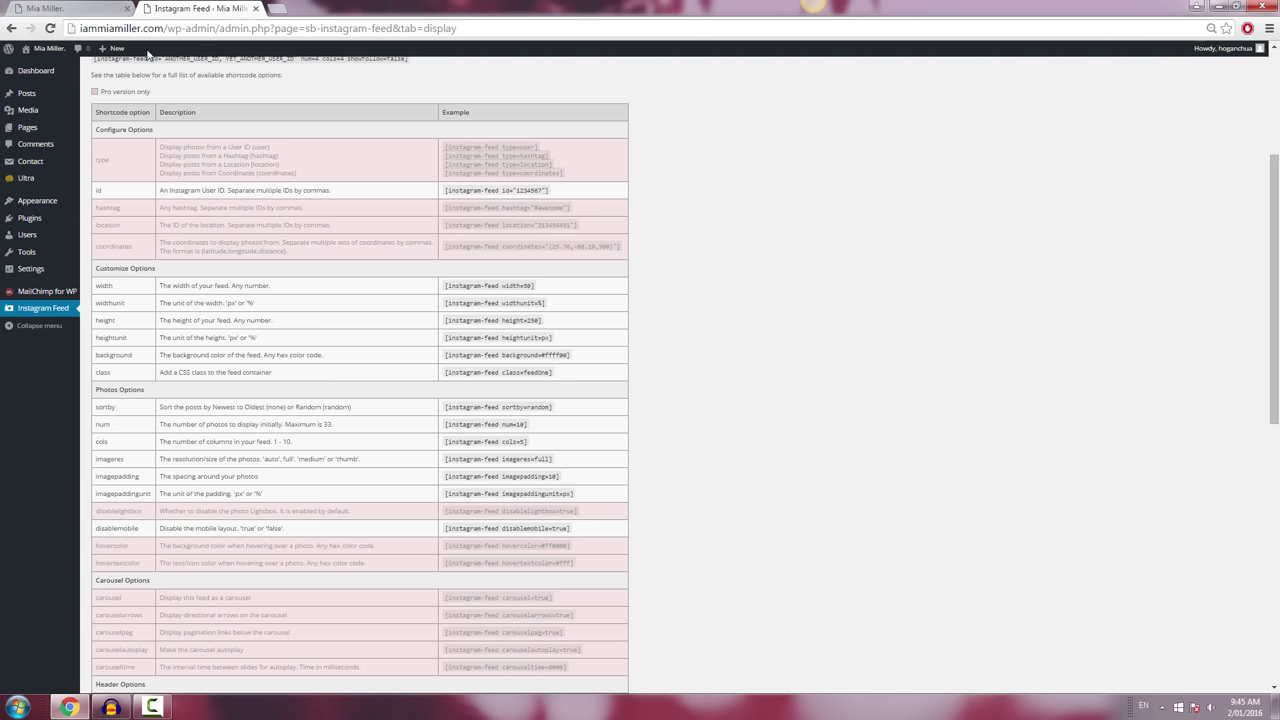
left_click(60, 8)
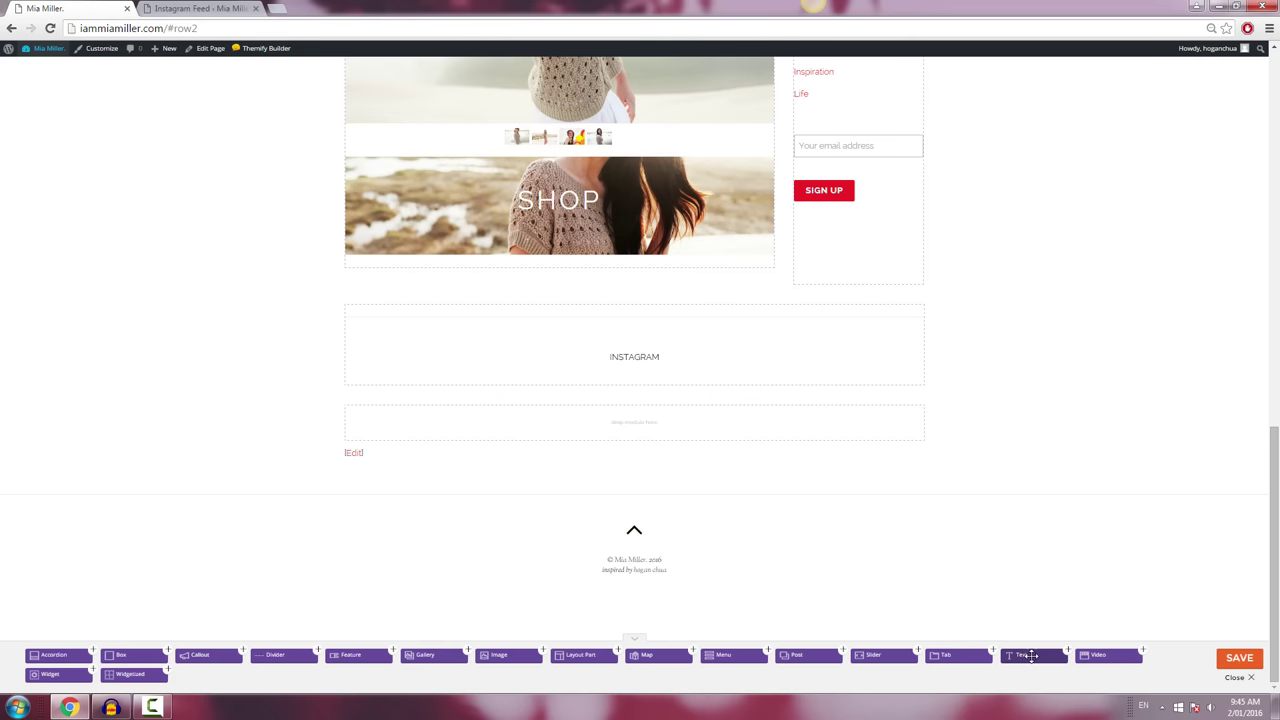
Paste the [instagram-feed] shortcode into a new Text module under INSTAGRAM and save the page.
left_click_drag(1022, 655, 646, 400)
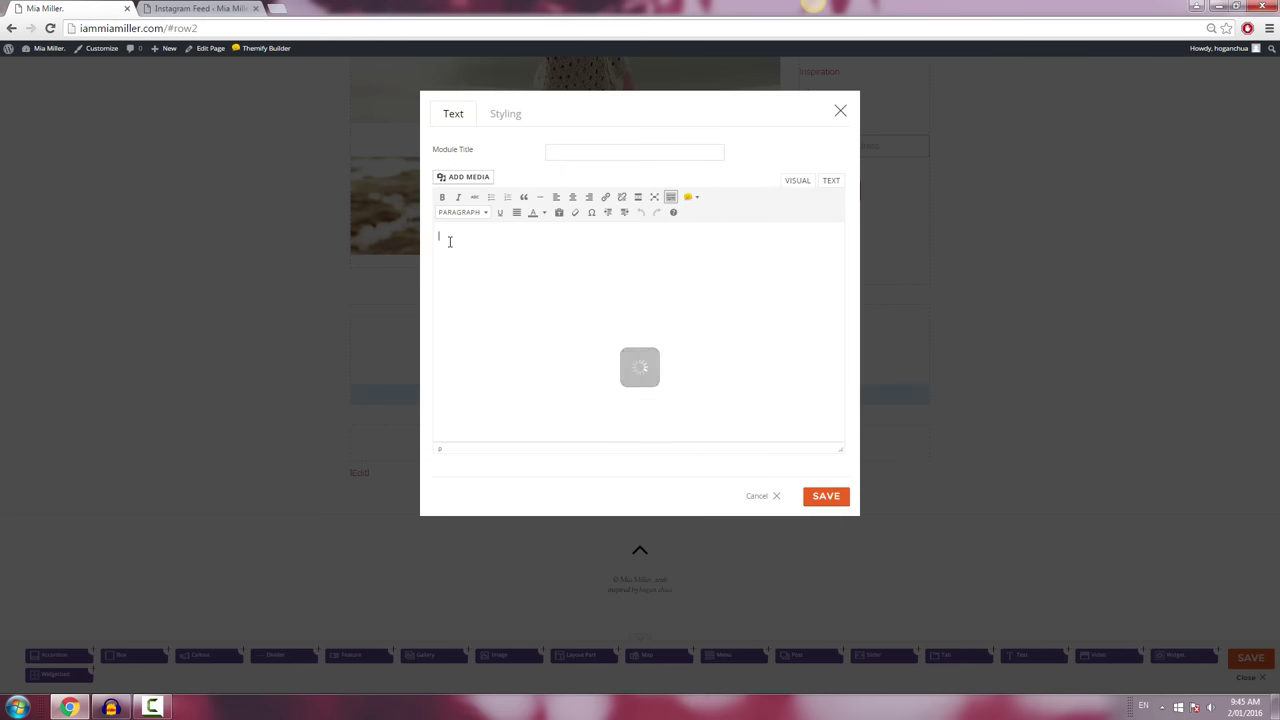
right_click(449, 240)
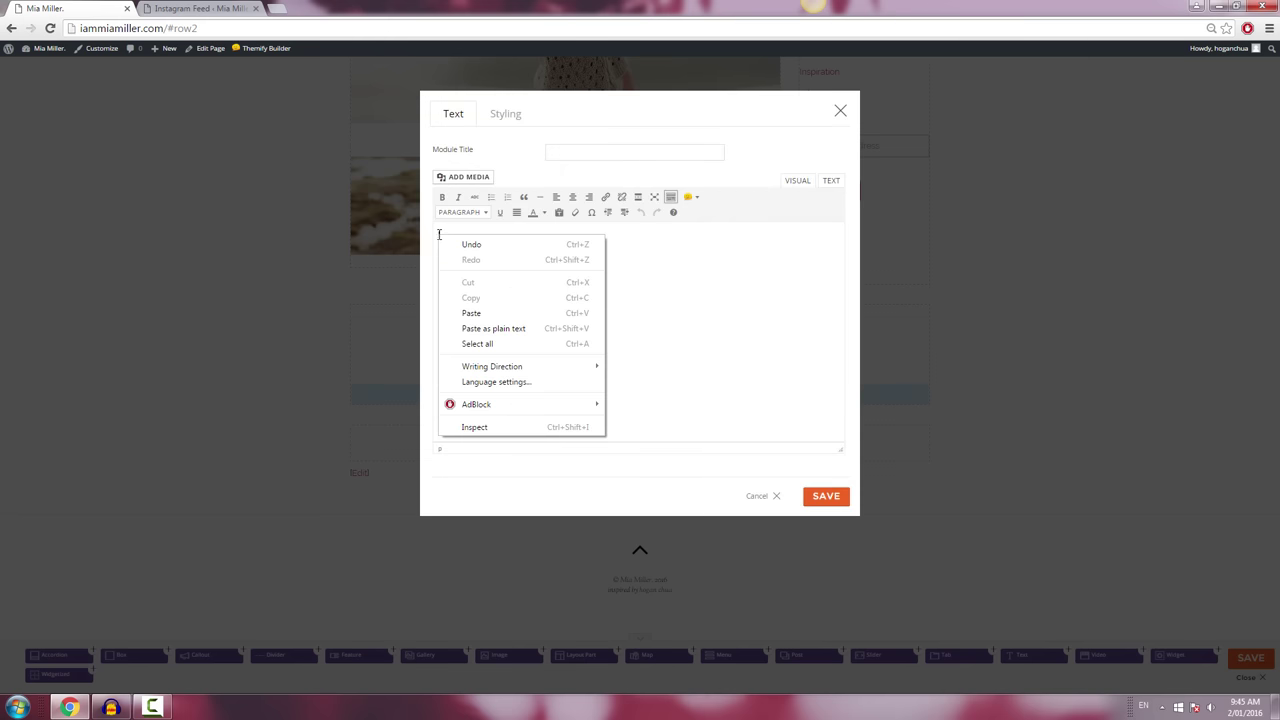
left_click(491, 314)
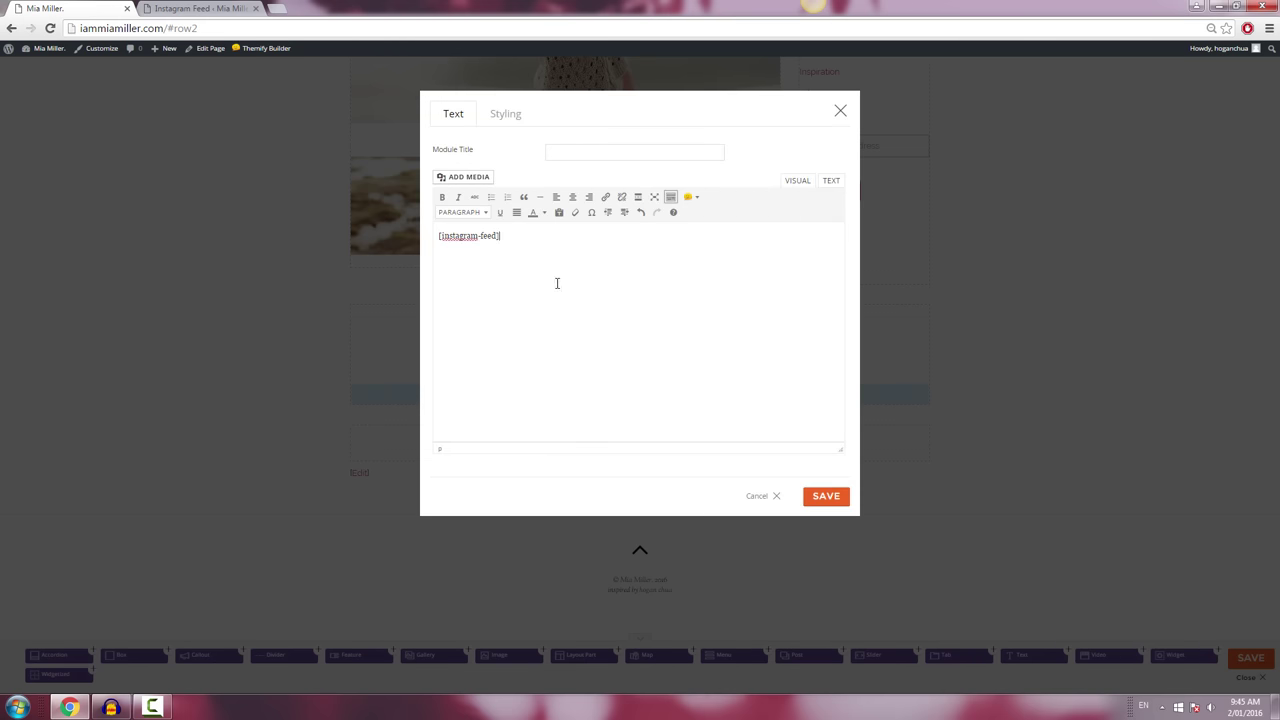
left_click(826, 497)
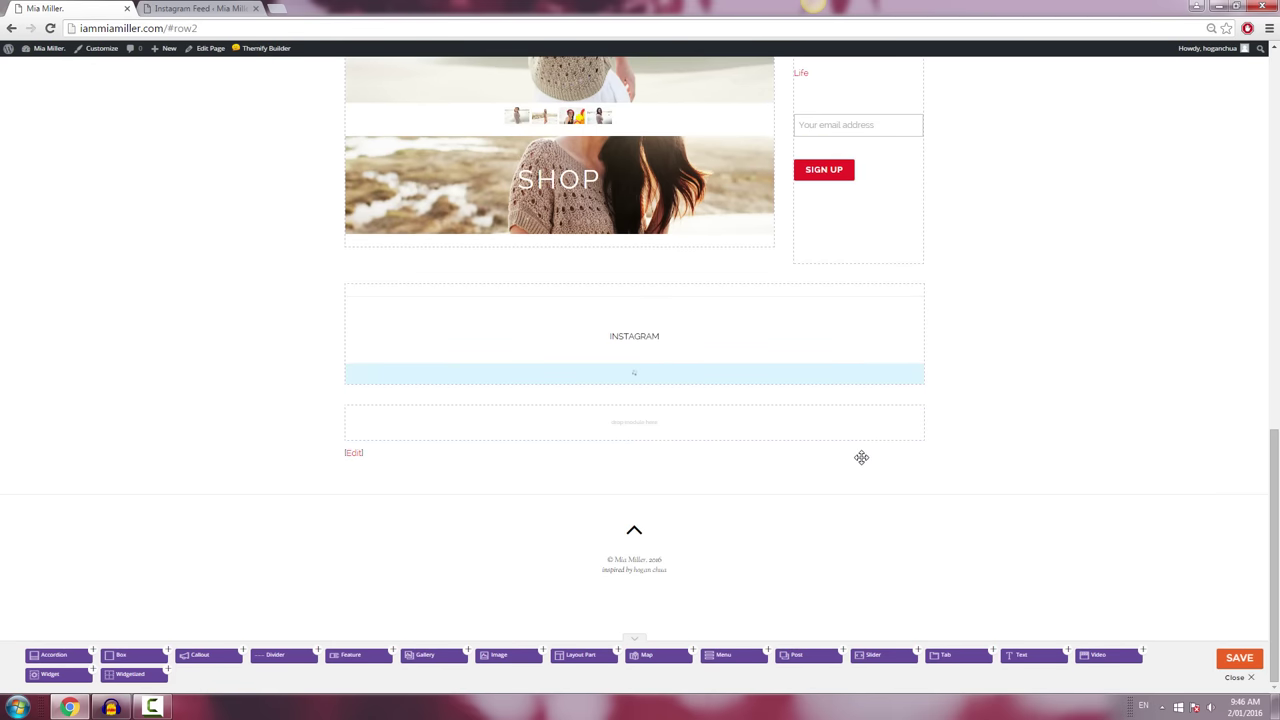
left_click(1237, 660)
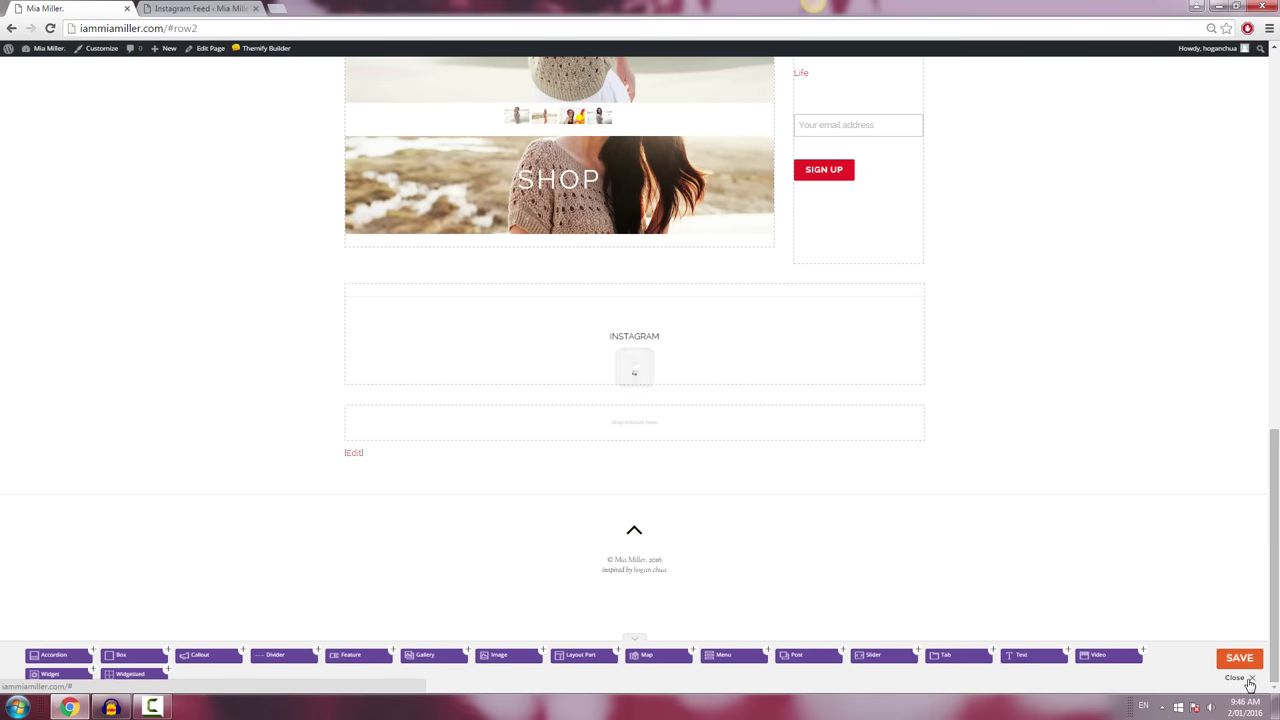
Exit the builder, reload to check the six Instagram photos, then open the Customizer.
left_click(1240, 678)
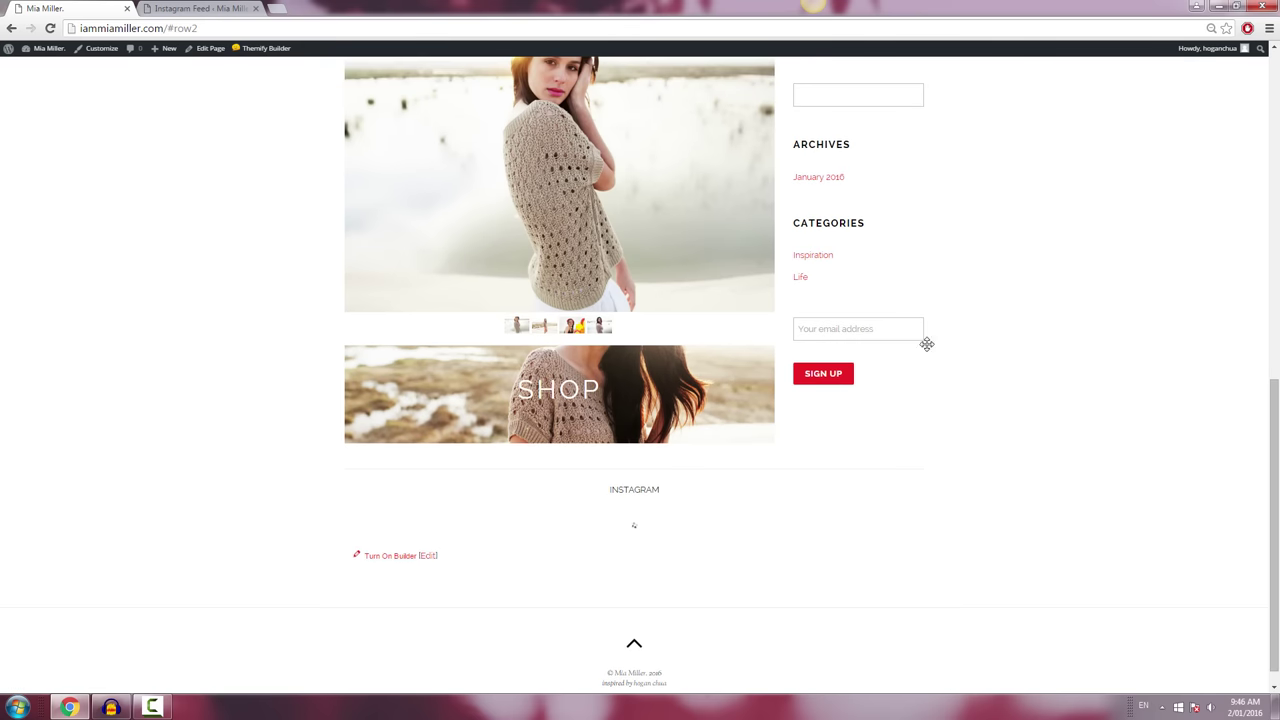
left_click(50, 28)
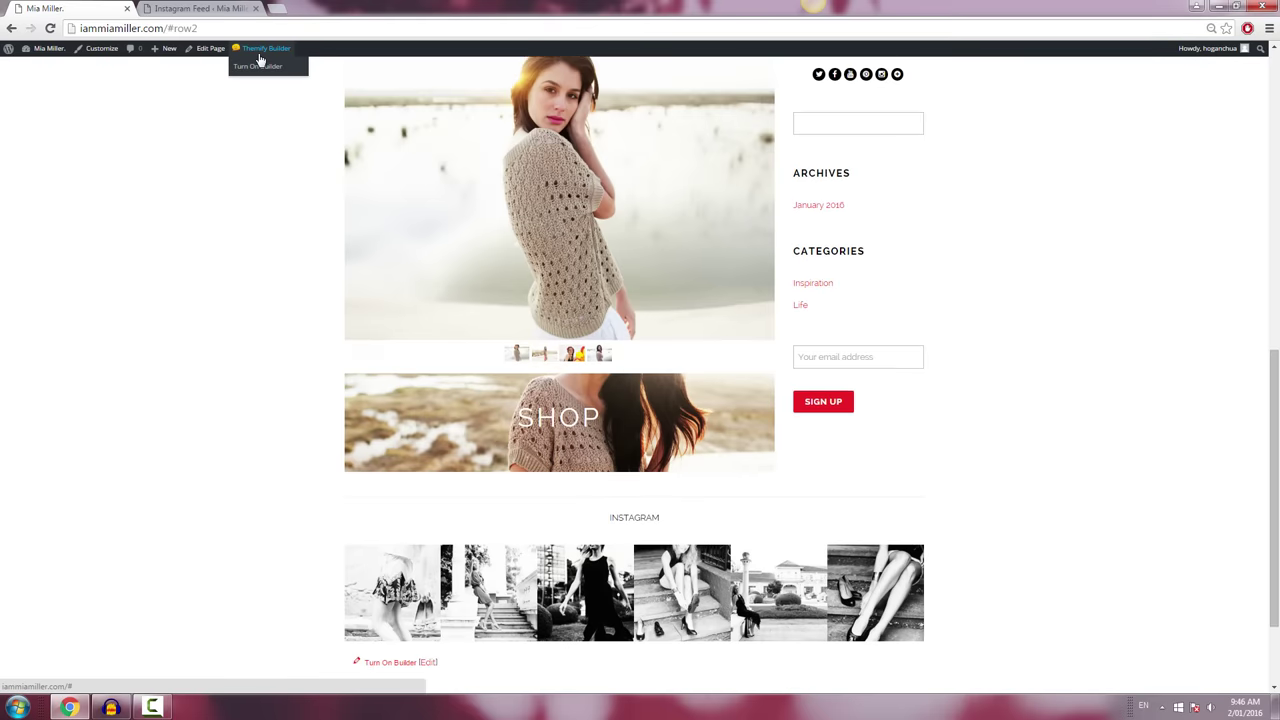
scroll(706, 543, "up", 2)
scroll(716, 516, "down", 3)
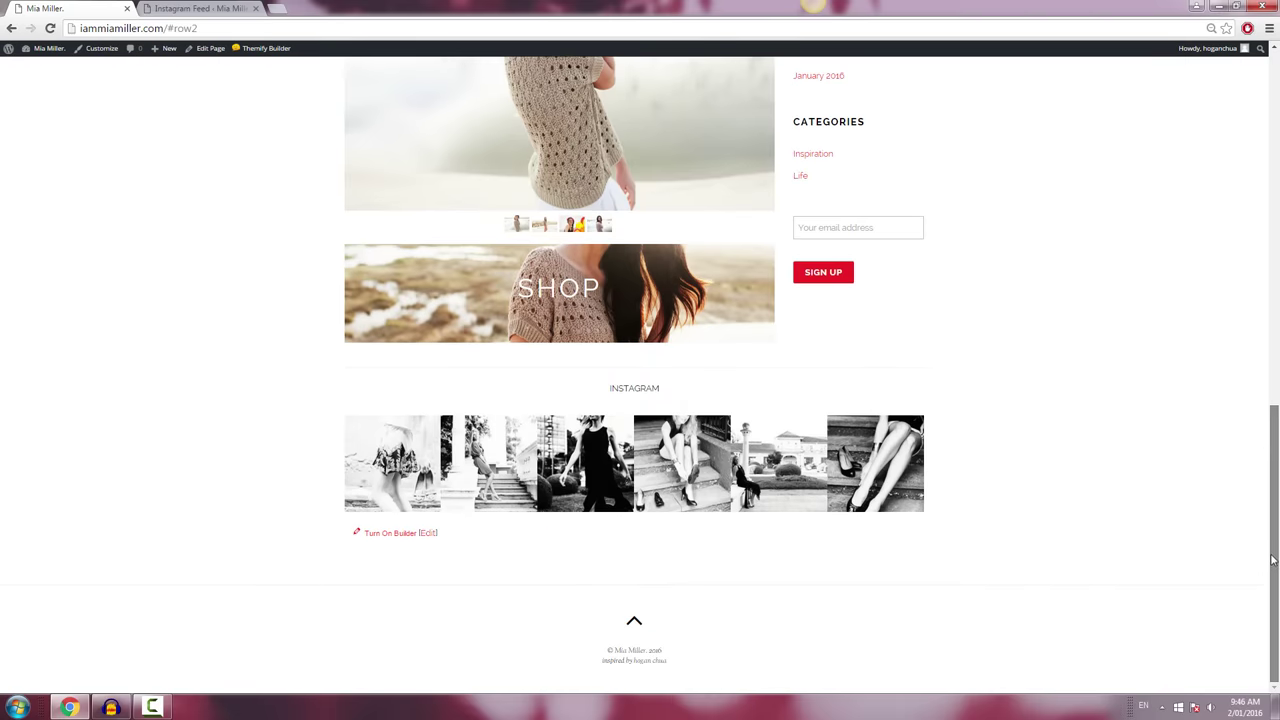
scroll(1257, 323, "up", 7)
scroll(1249, 329, "down", 8)
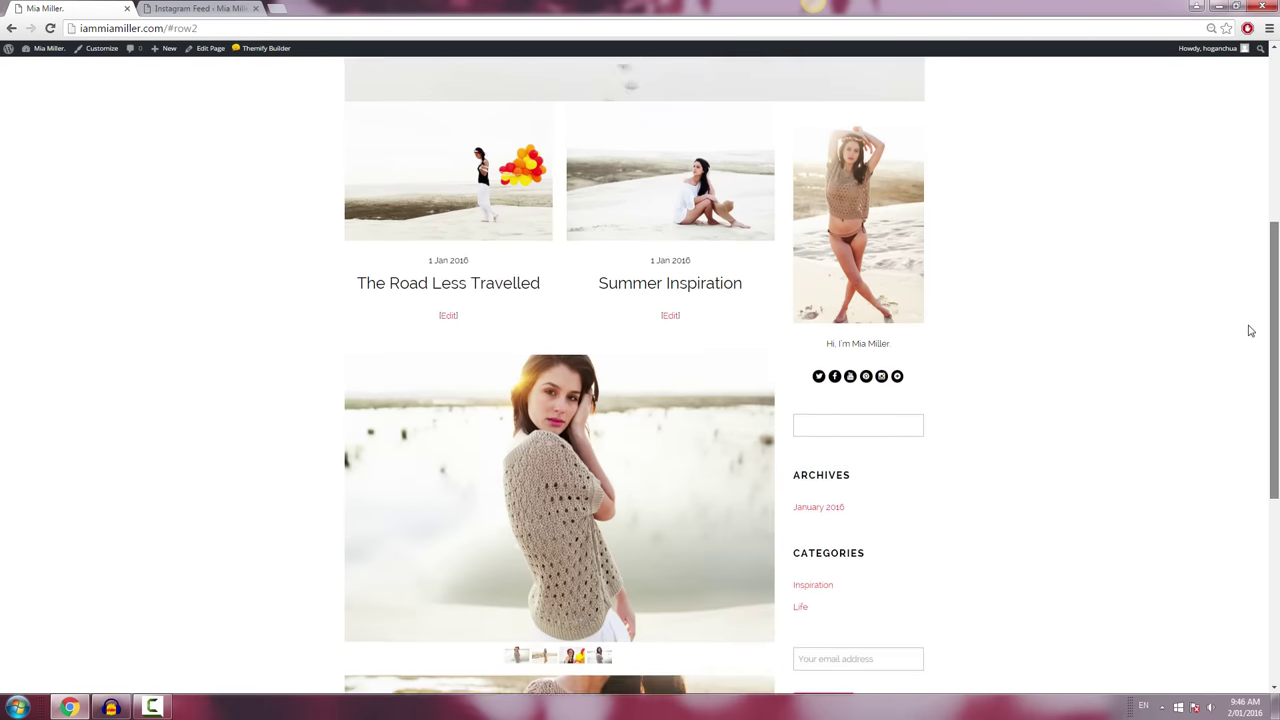
scroll(1249, 300, "up", 4)
scroll(1249, 389, "down", 4)
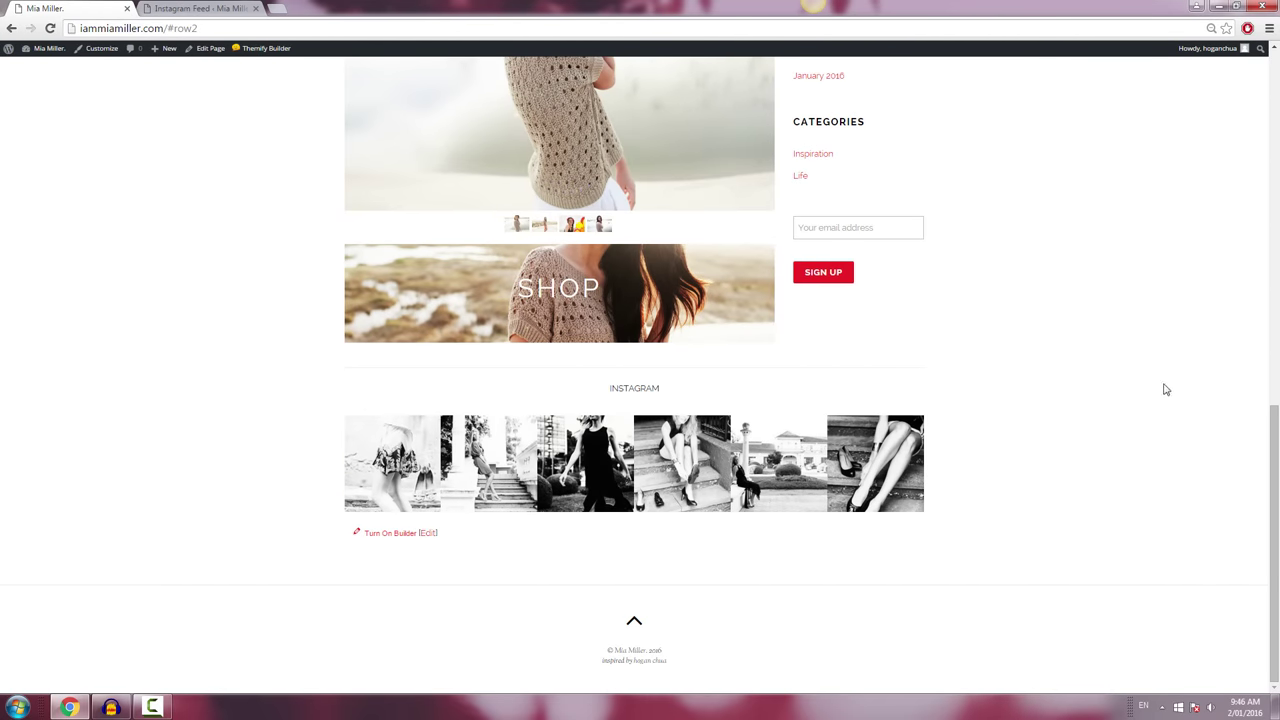
left_click_drag(1277, 492, 1273, 112)
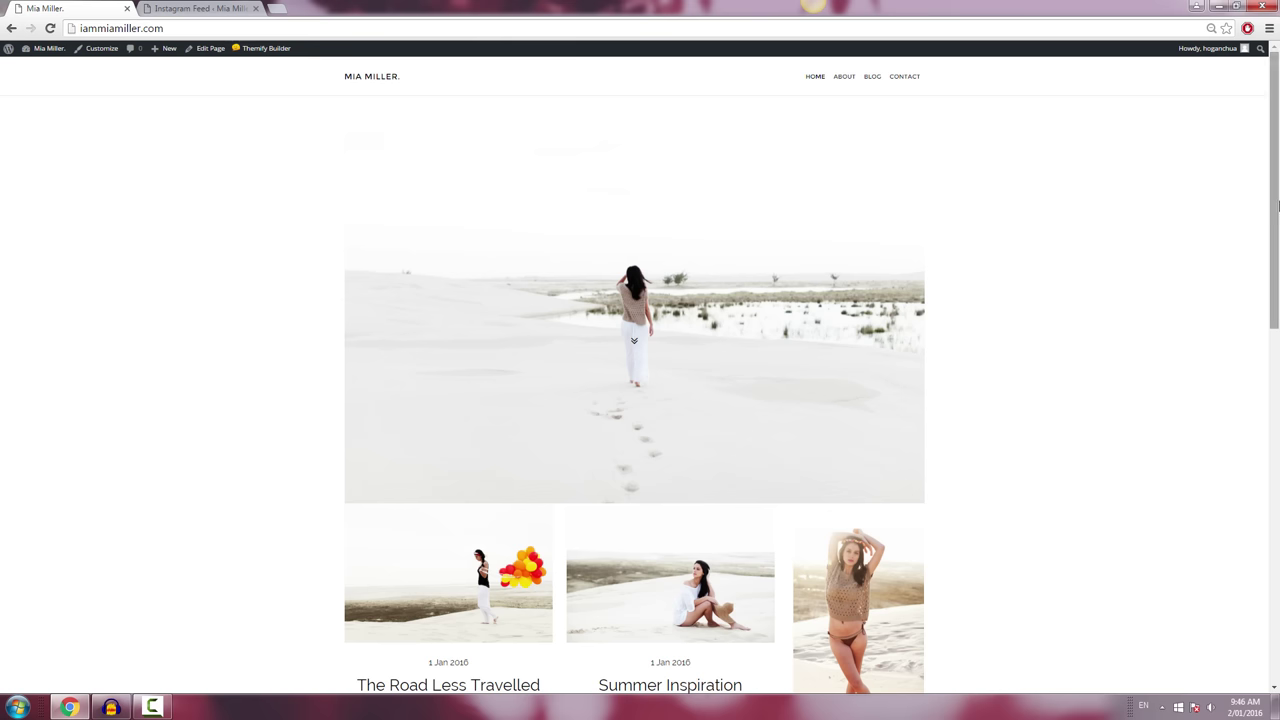
scroll(1278, 205, "down", 3)
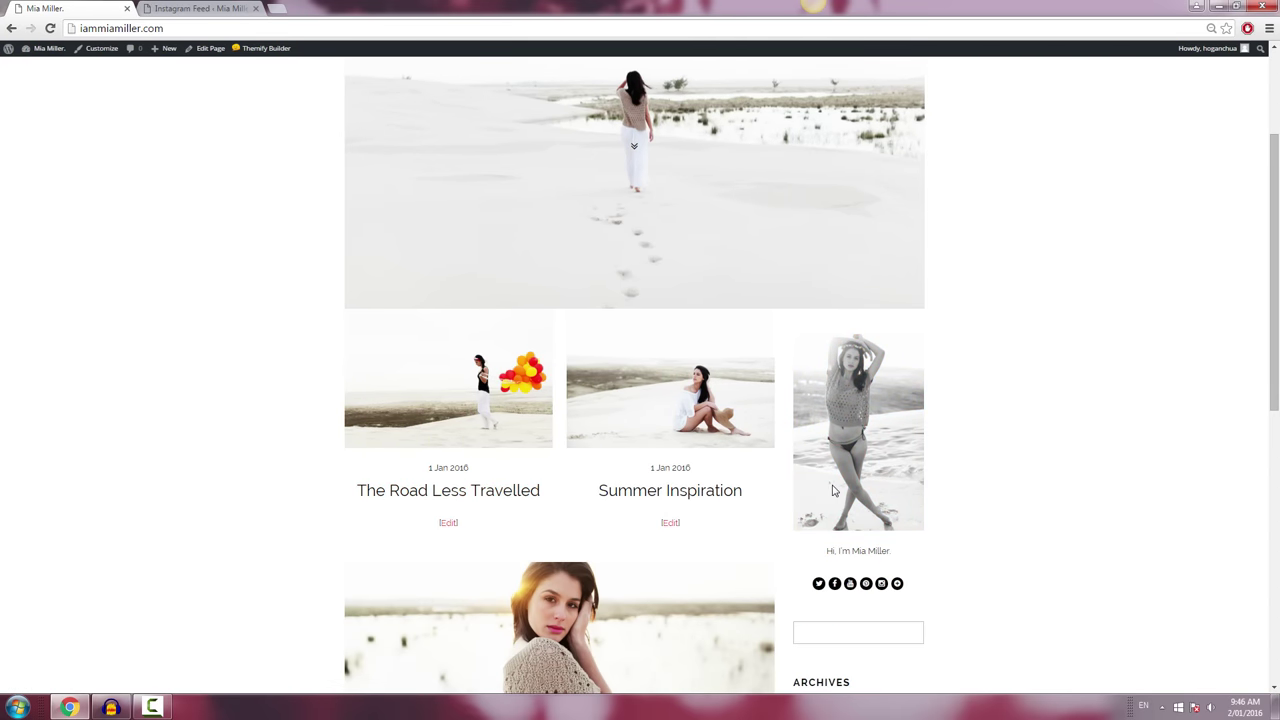
scroll(1272, 392, "down", 3)
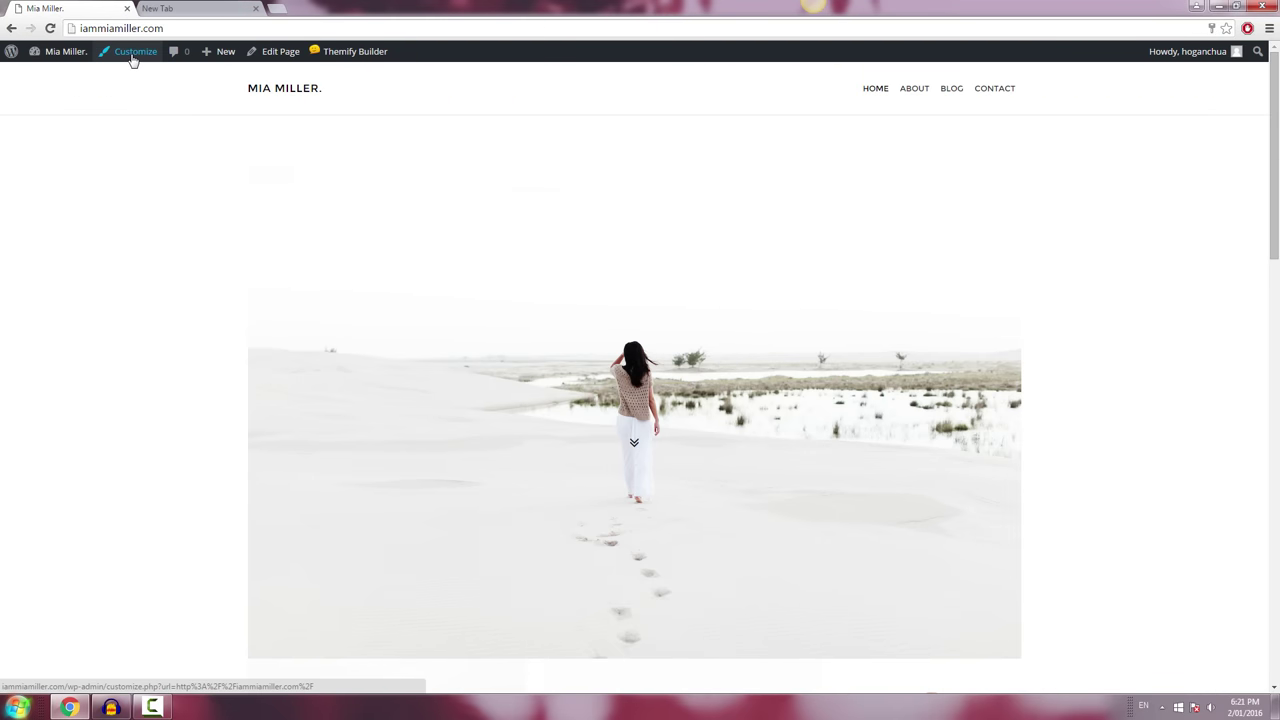
left_click(131, 58)
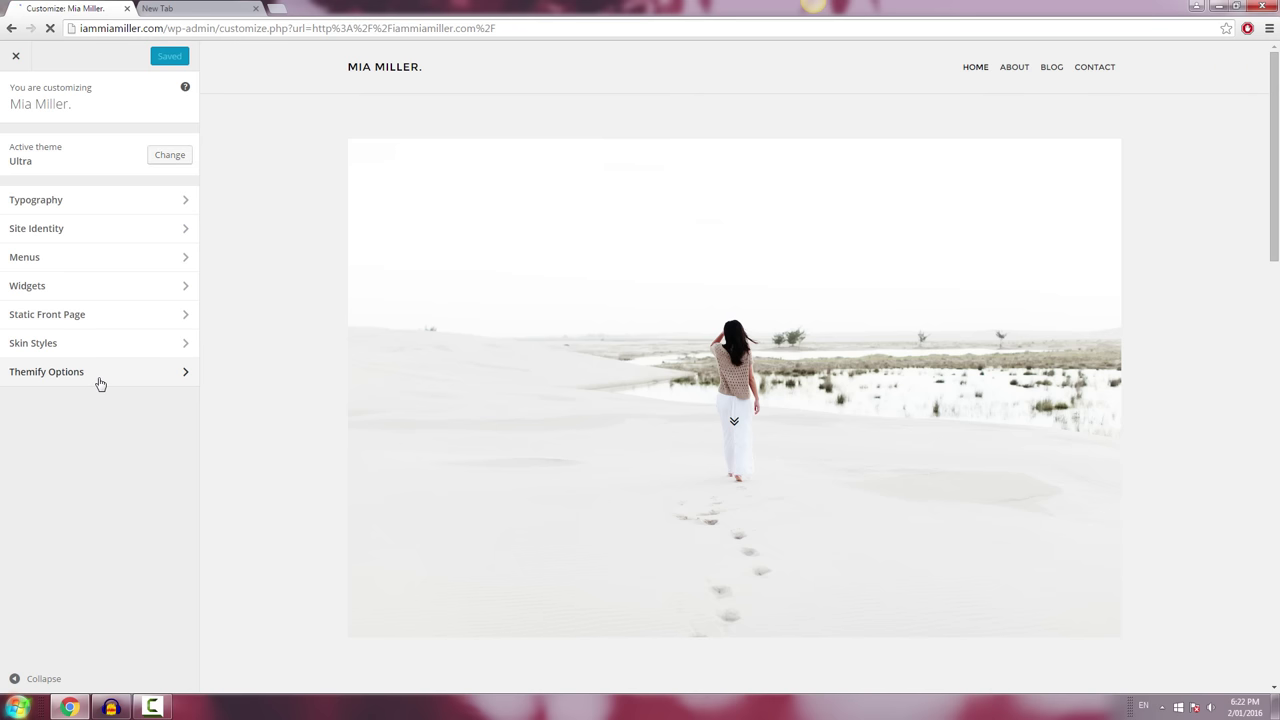
Go to Themify Options and expand the Body styling settings.
left_click(100, 383)
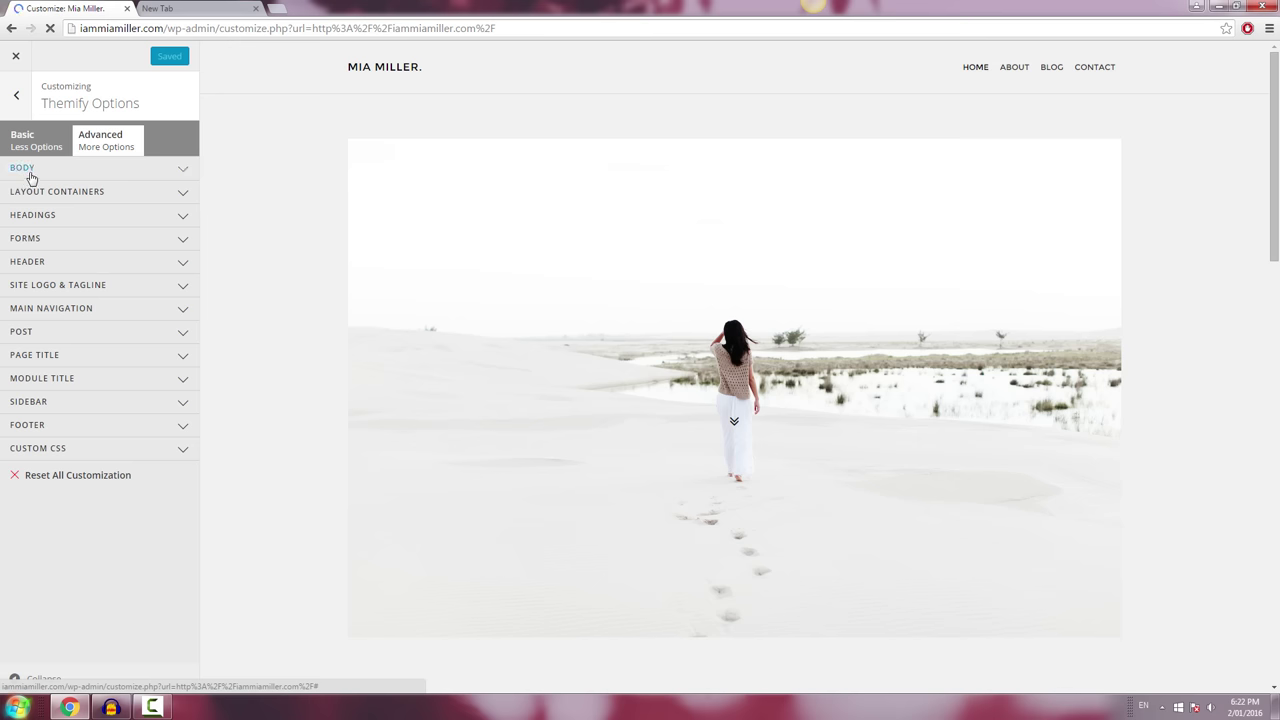
left_click(30, 175)
left_click_drag(1274, 204, 1274, 287)
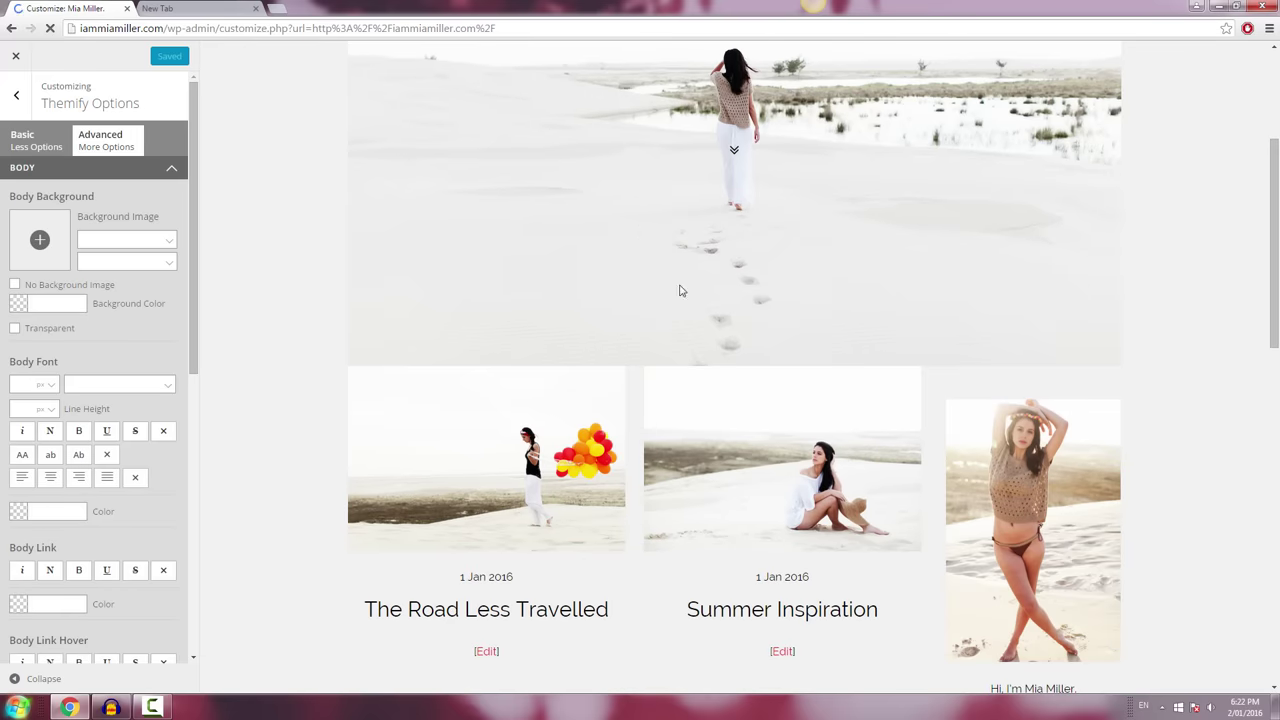
left_click_drag(1275, 320, 1276, 660)
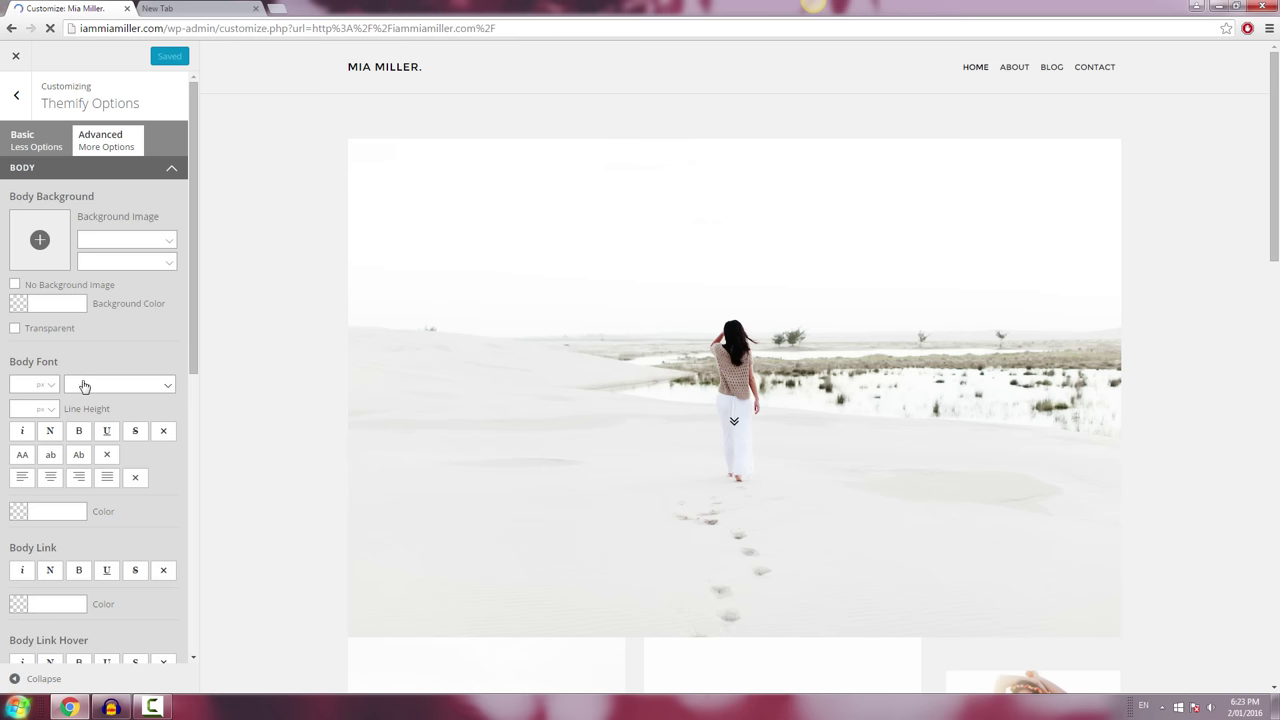
Set the body font to 16px Lato.
left_click(28, 388)
type("16")
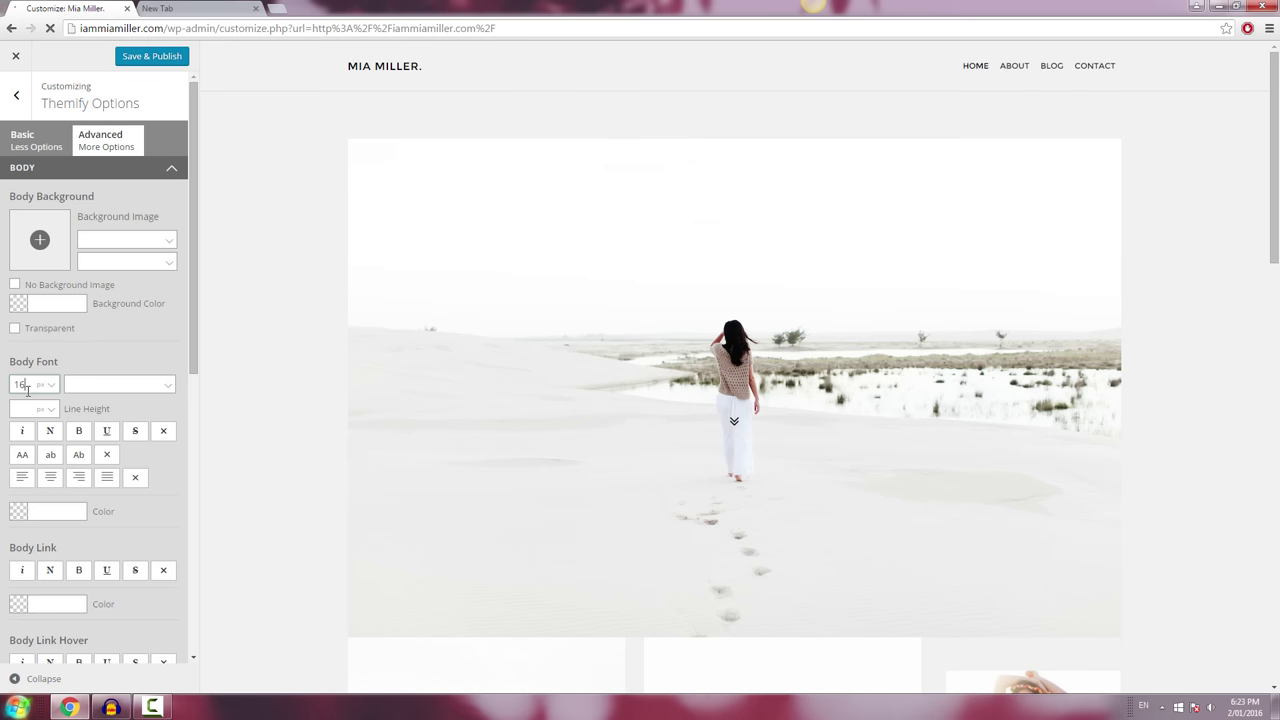
type("px")
left_click(103, 390)
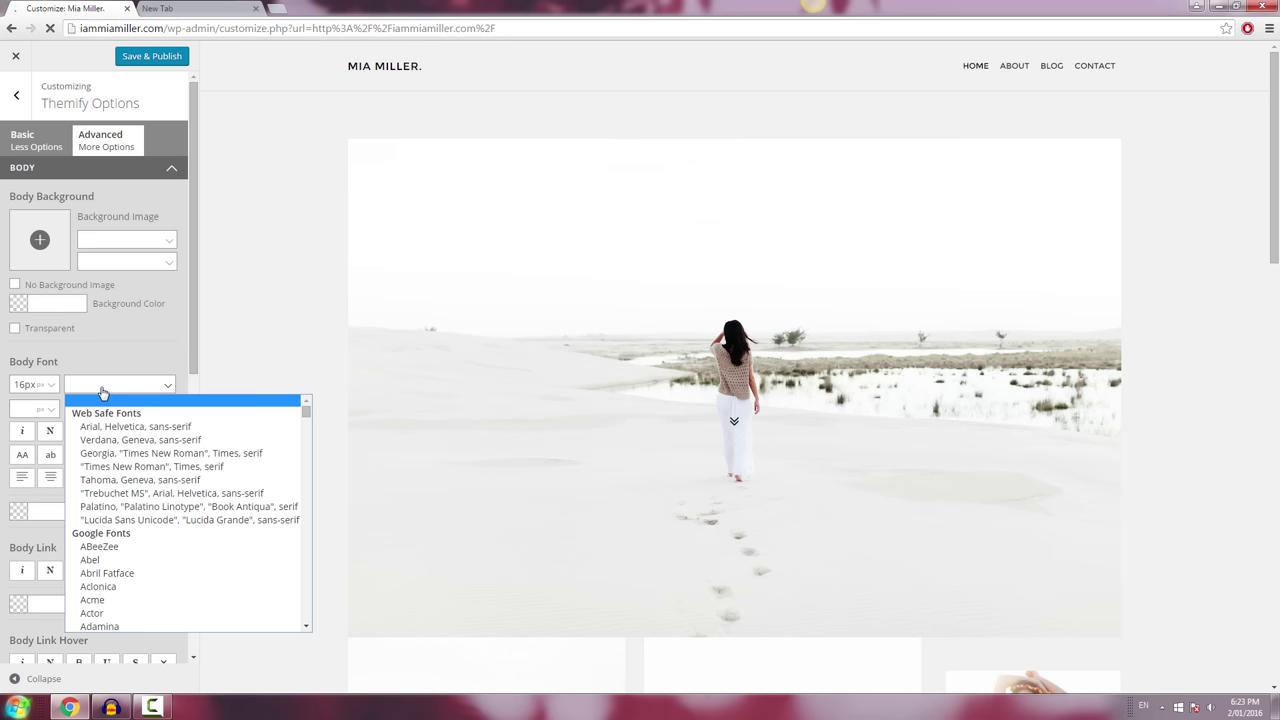
type("lato")
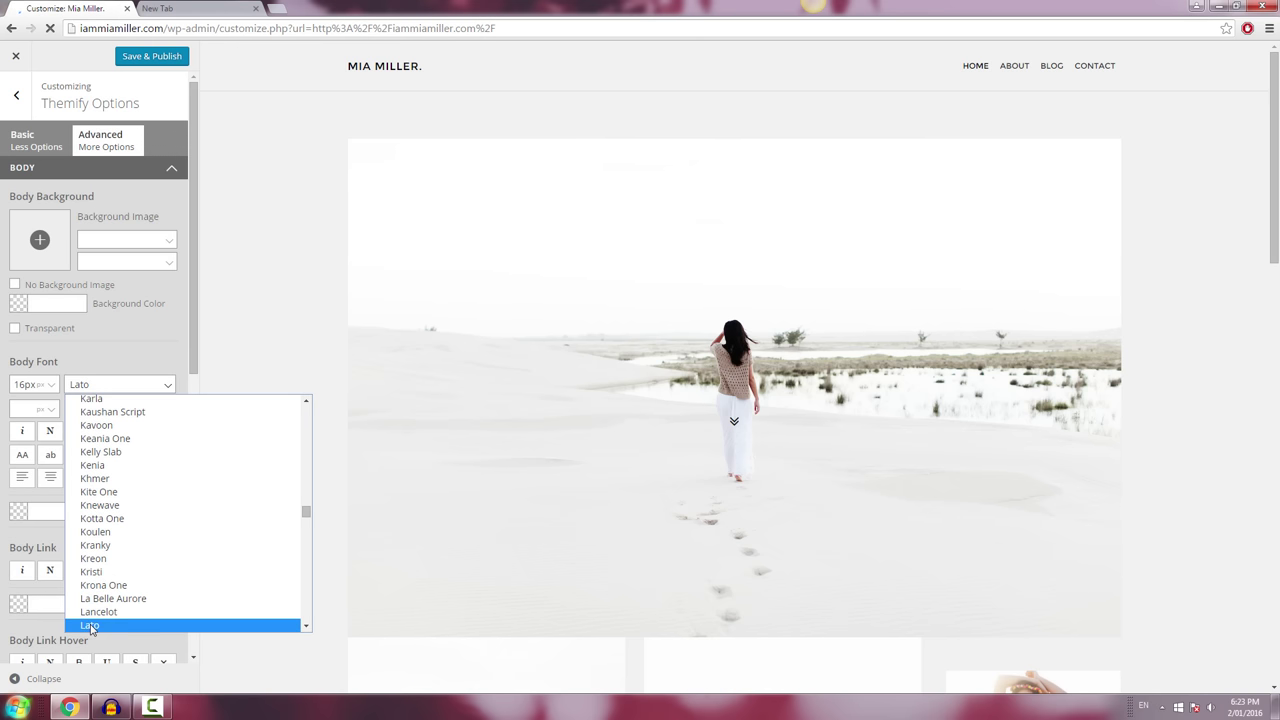
left_click(91, 626)
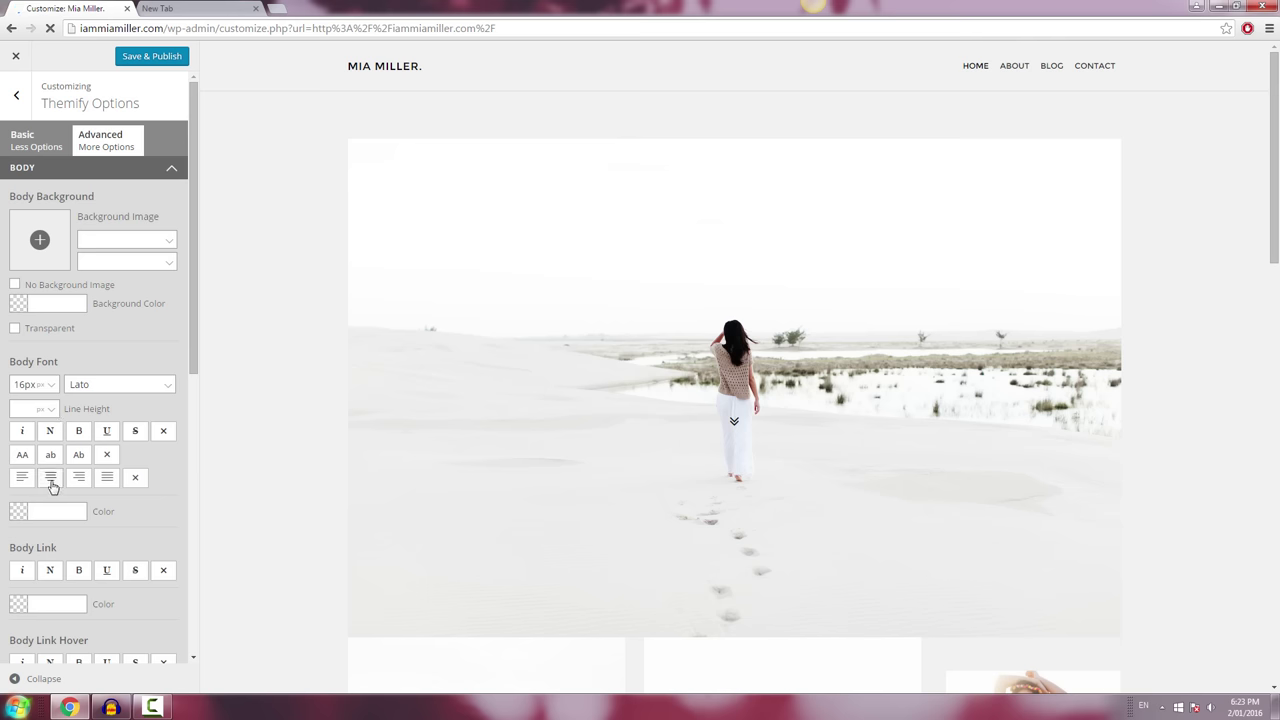
Set the body text alignment to centre.
scroll(1256, 419, "down", 5)
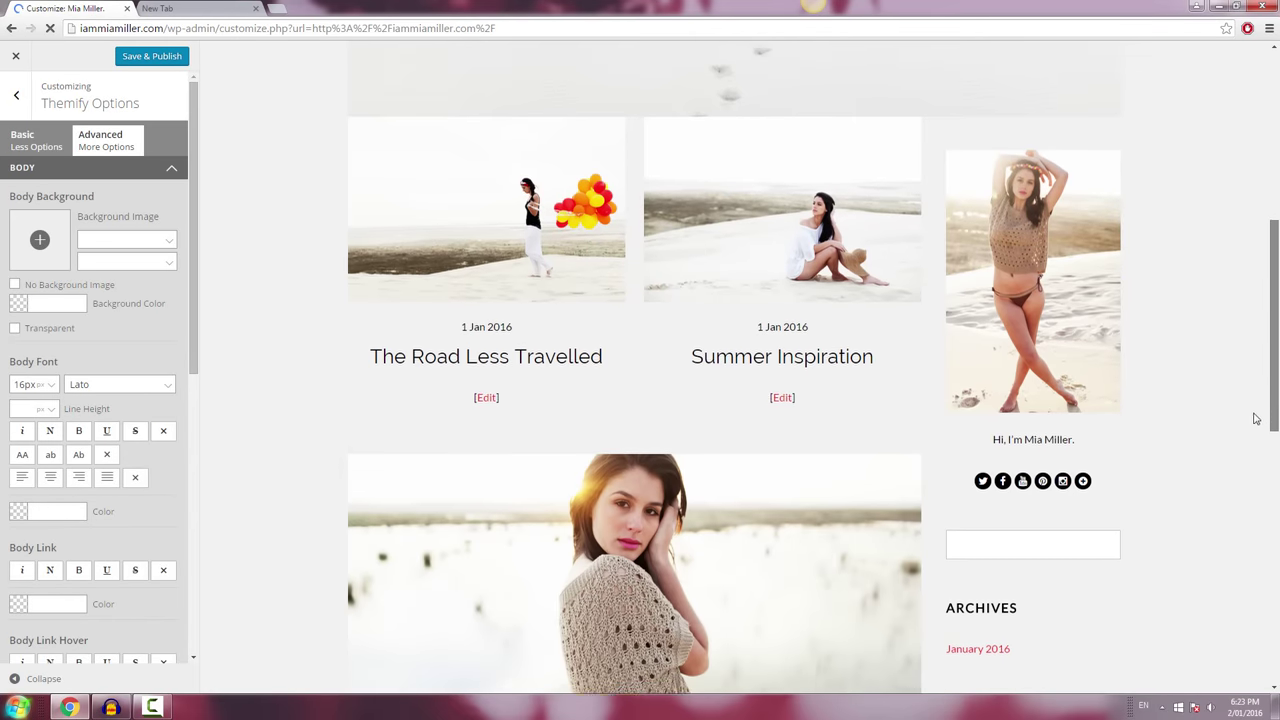
left_click(50, 480)
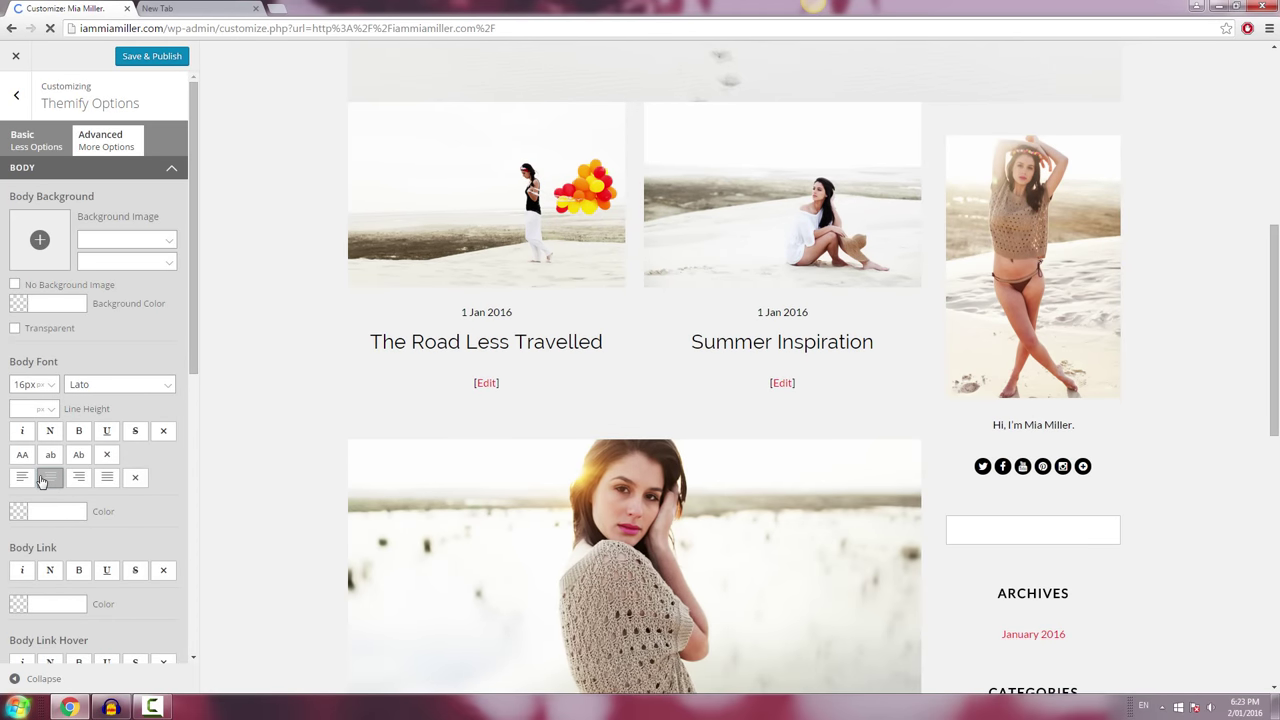
scroll(1265, 478, "down", 2)
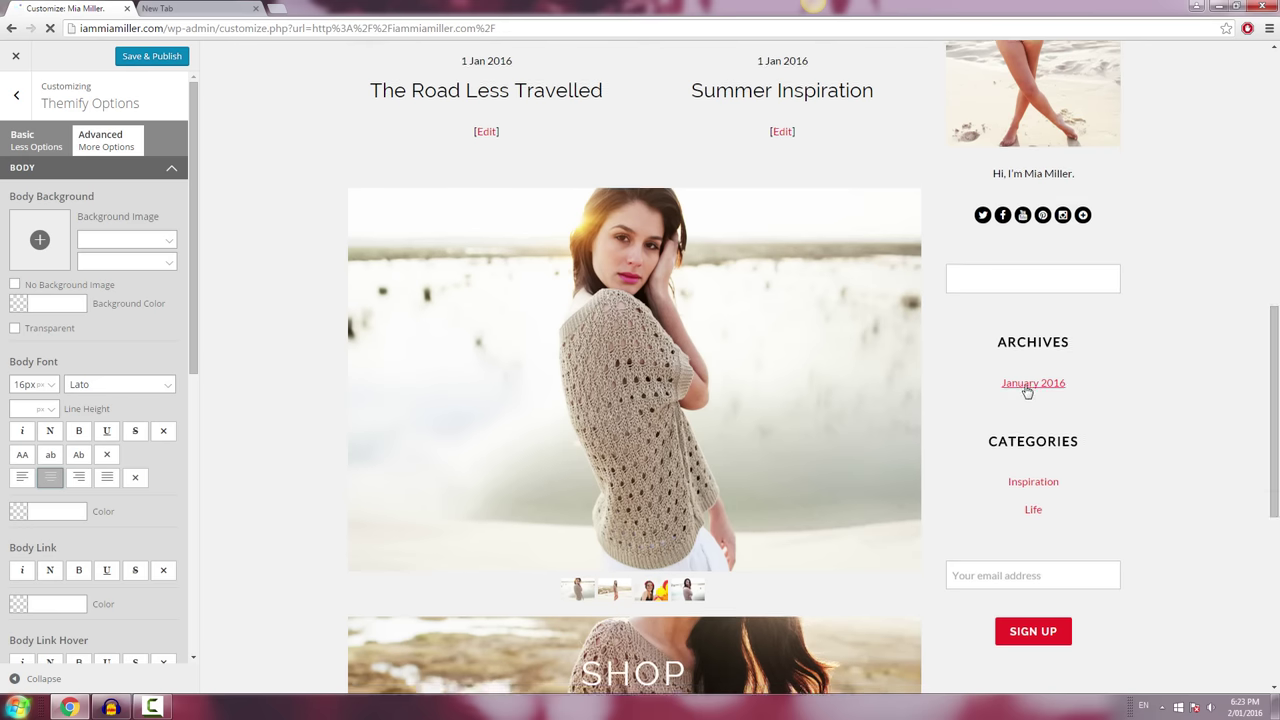
left_click(22, 478)
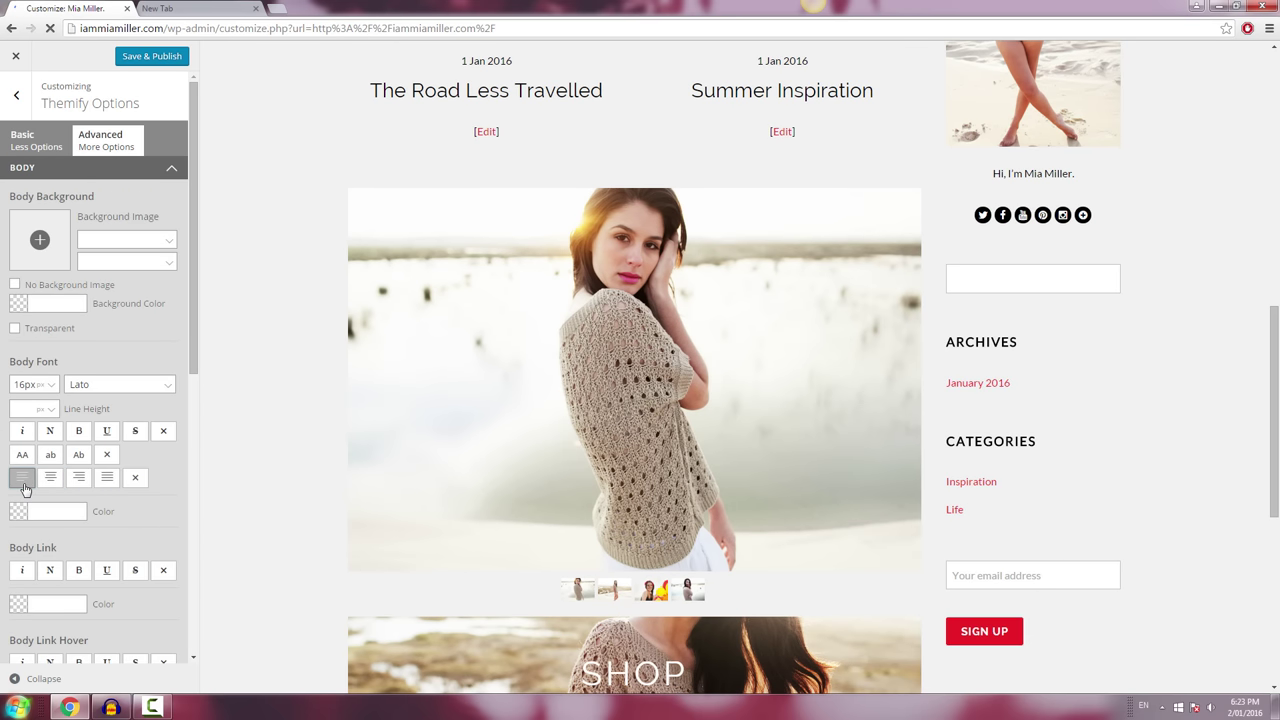
left_click(75, 480)
left_click(106, 479)
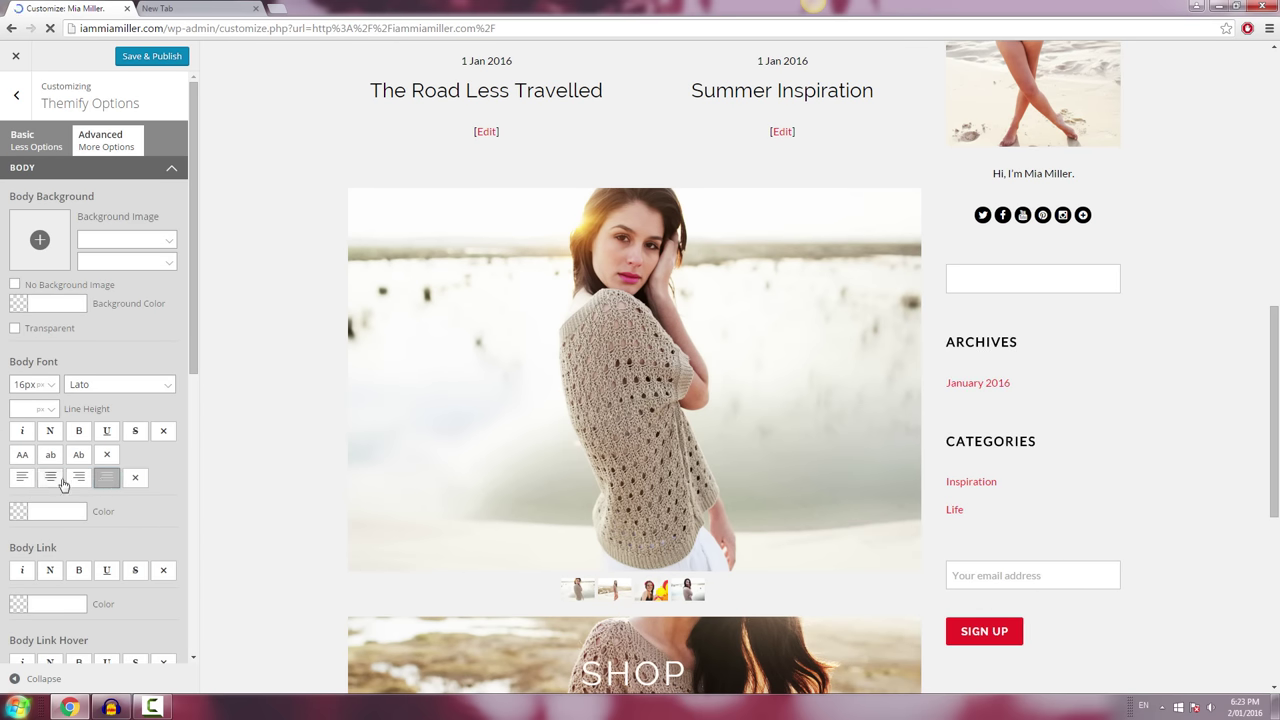
left_click(51, 480)
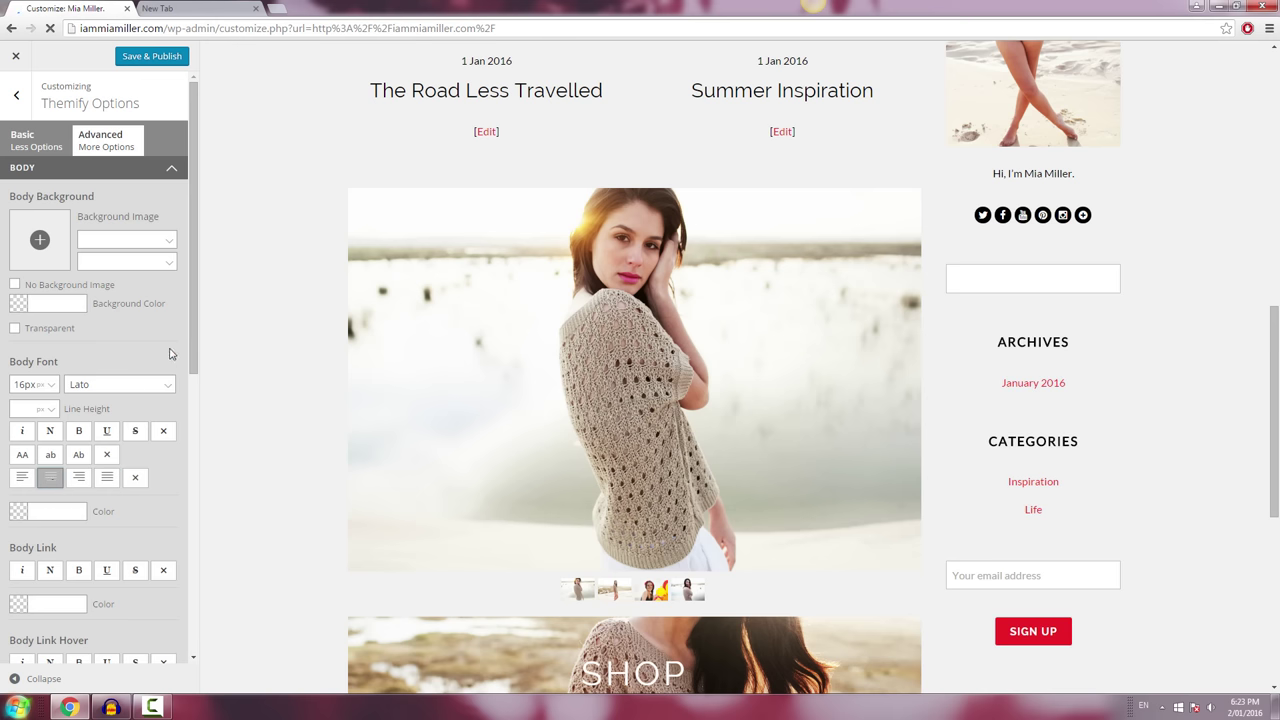
left_click_drag(194, 325, 196, 373)
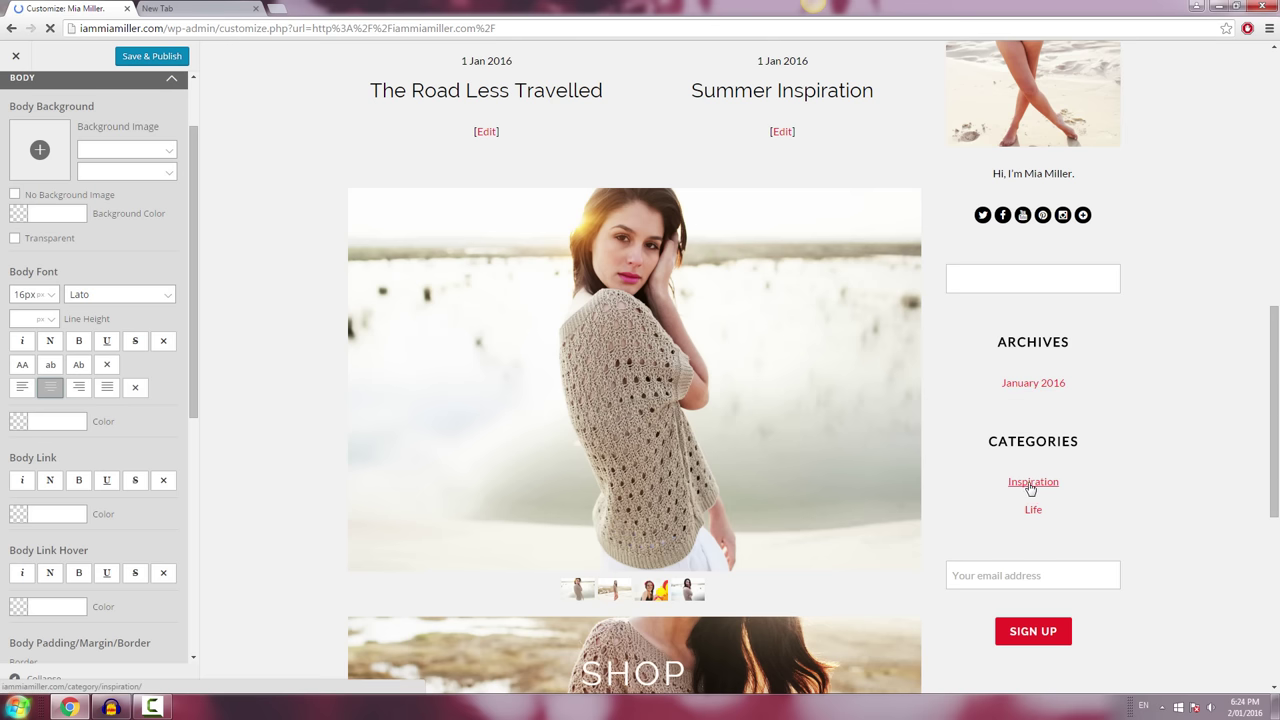
Set the body link colour to black (#000000).
left_click(17, 515)
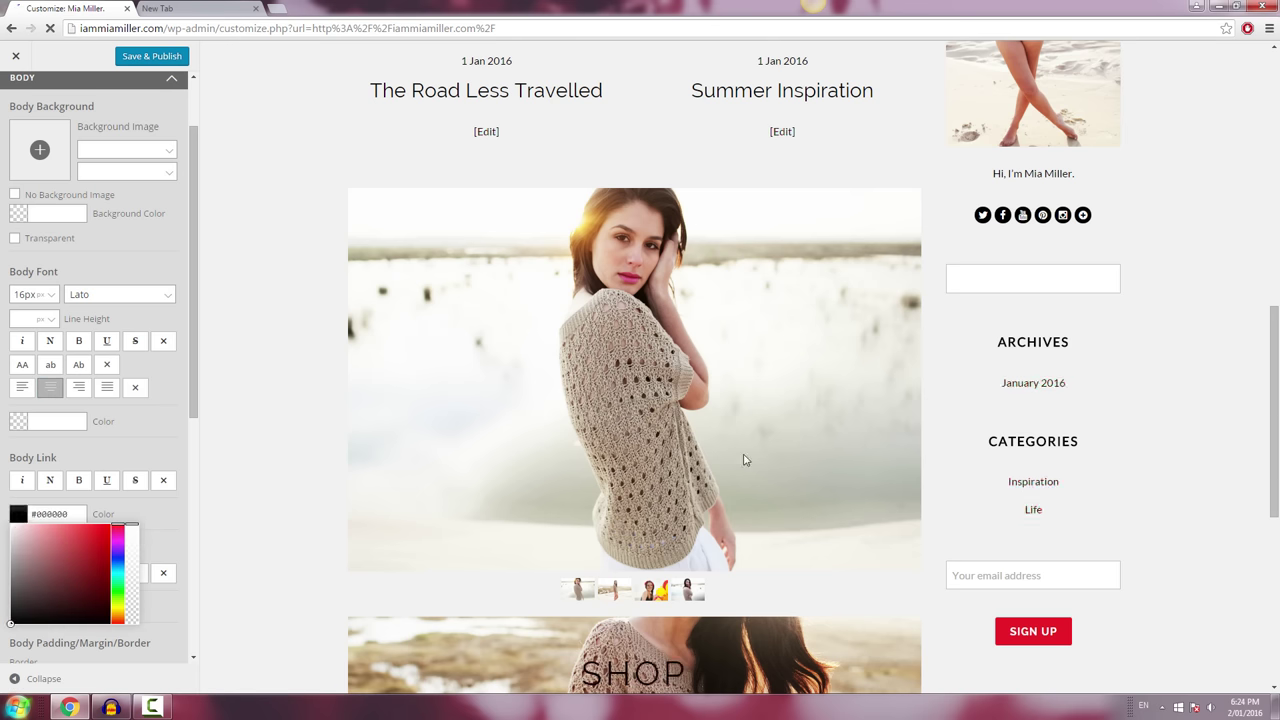
left_click_drag(1277, 472, 1277, 516)
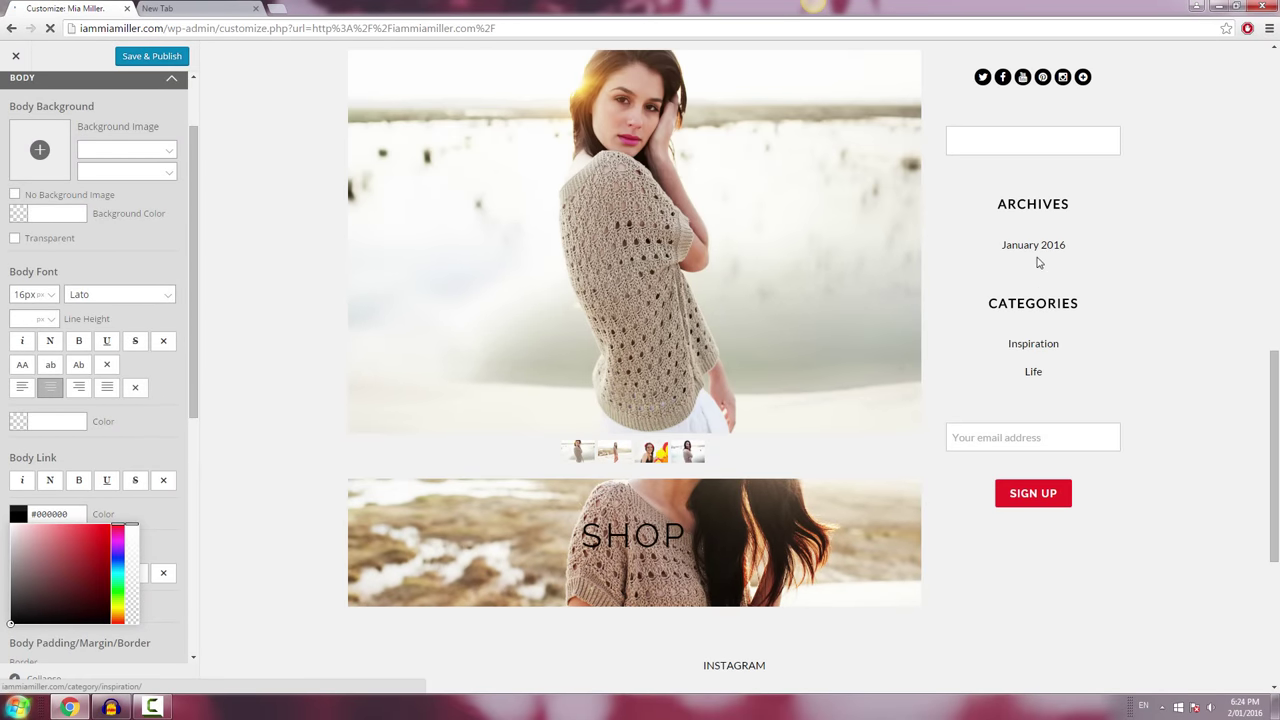
left_click(123, 454)
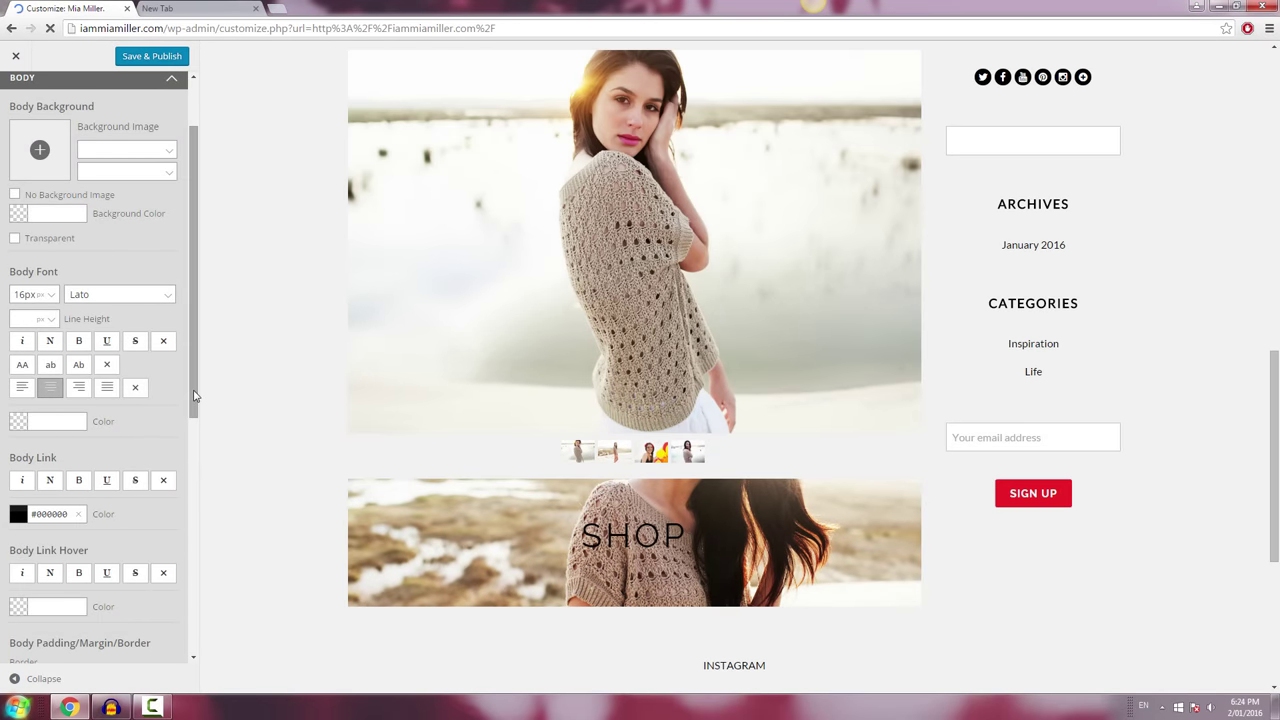
left_click_drag(196, 392, 196, 470)
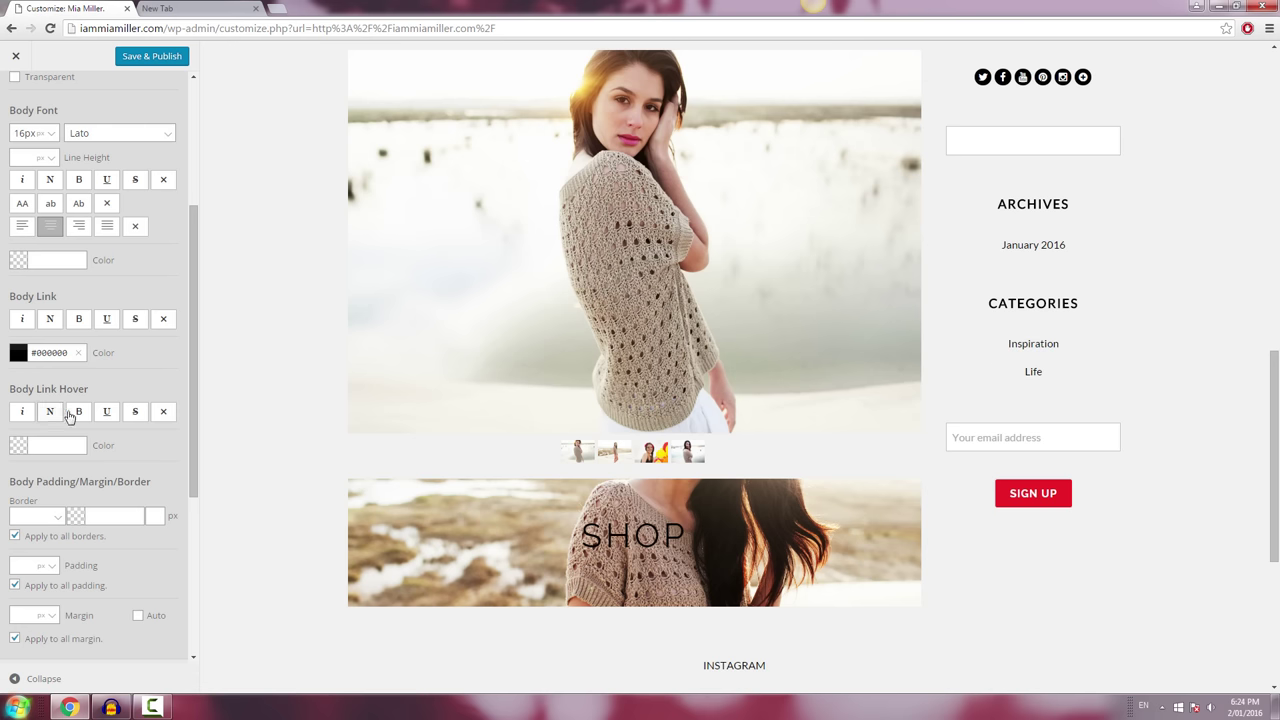
Make hovered body links bold with no text decoration and colour #303030.
left_click(80, 411)
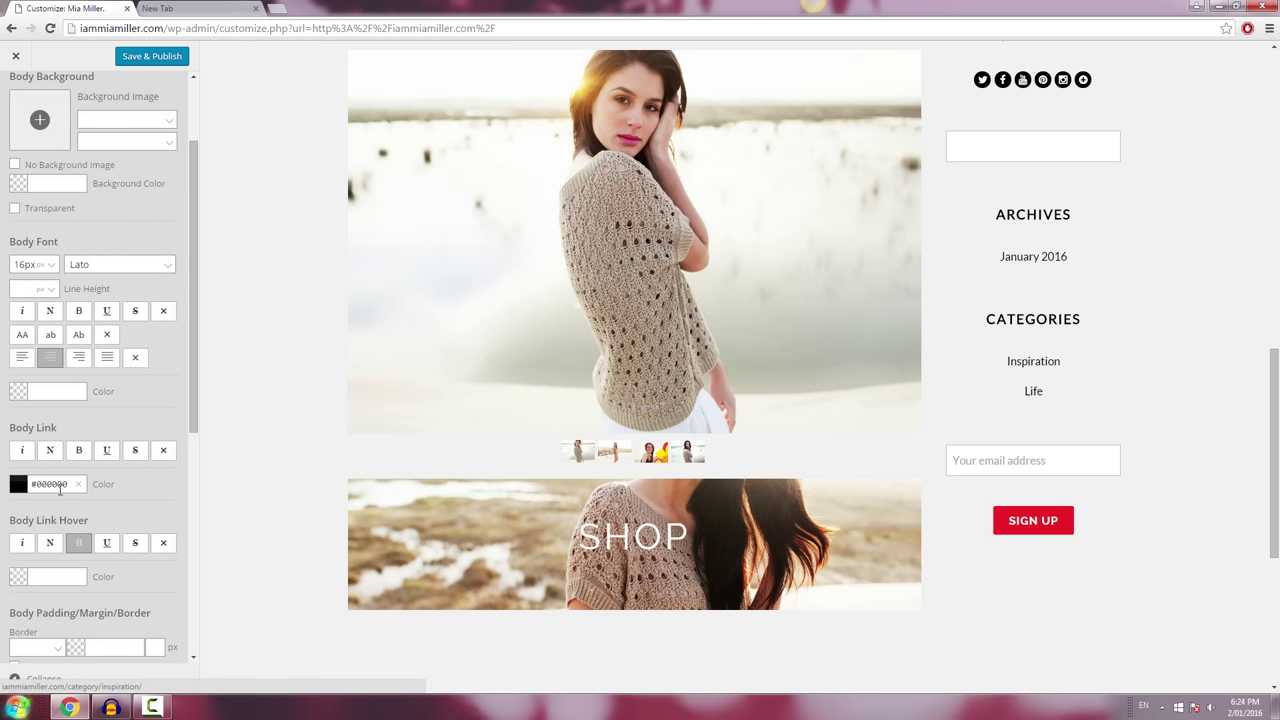
scroll(155, 458, "down", 1)
left_click(166, 420)
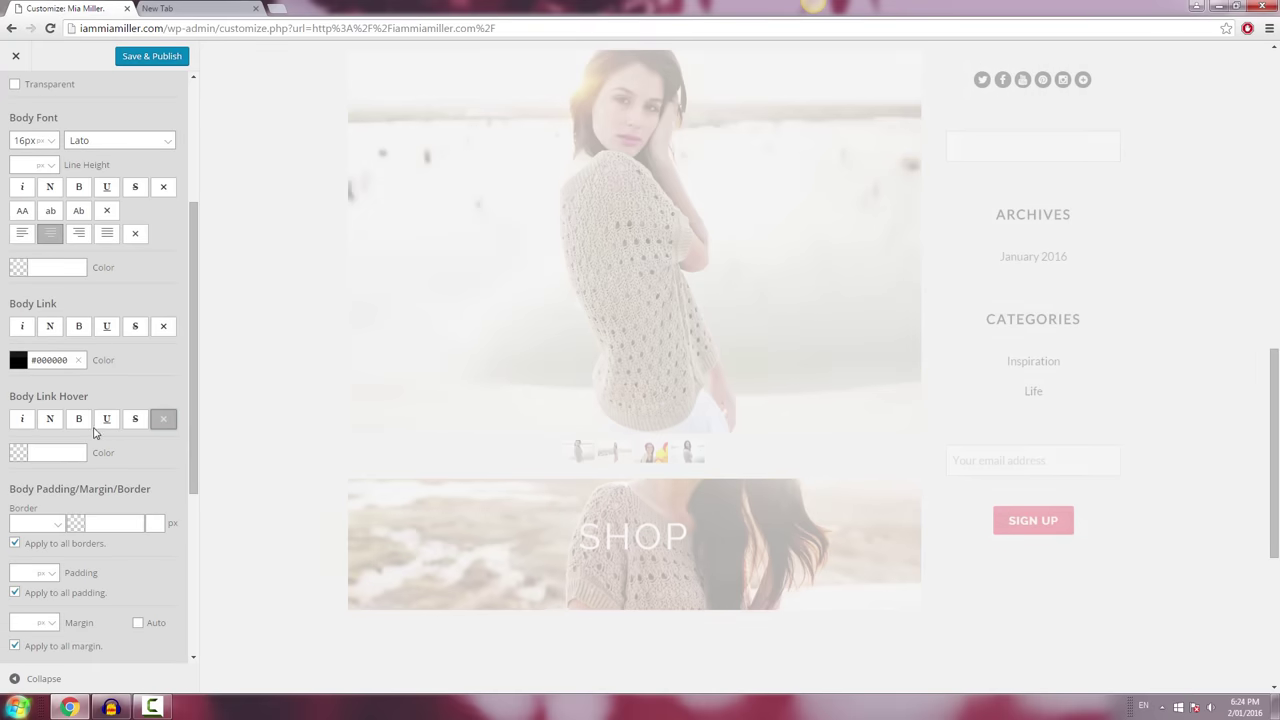
left_click(31, 454)
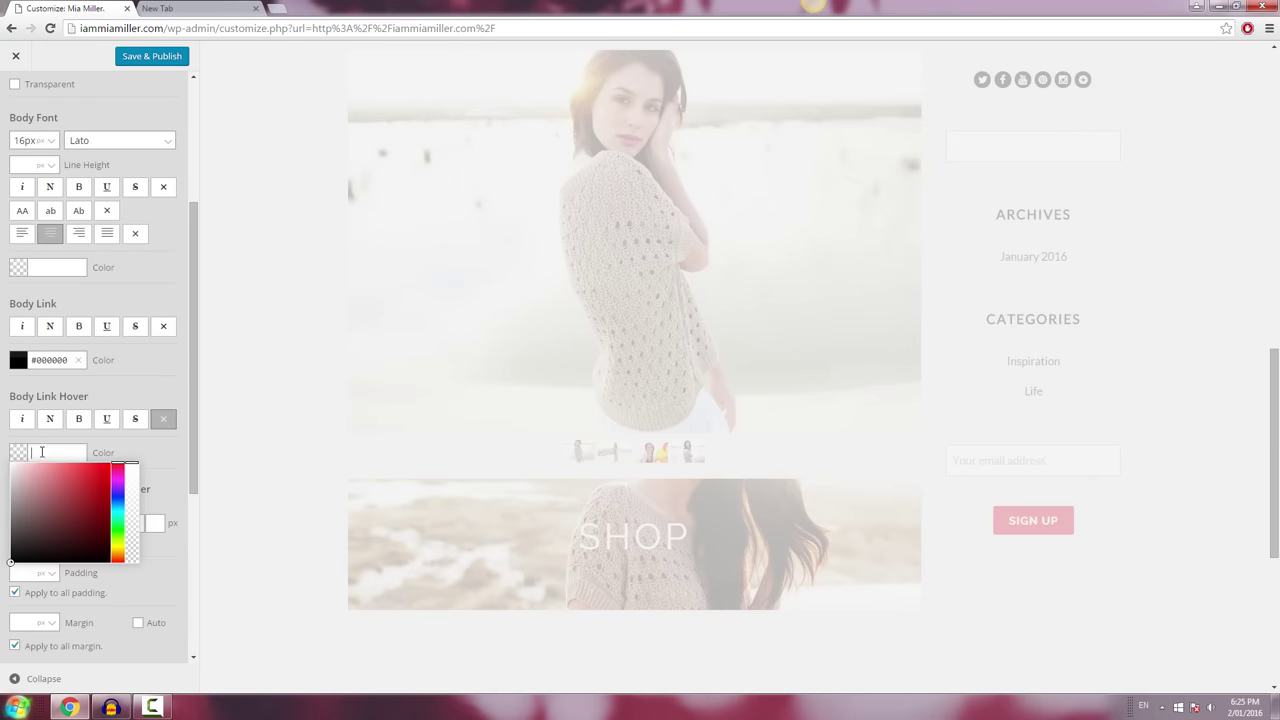
type("303030")
left_click(167, 451)
left_click_drag(194, 417, 191, 460)
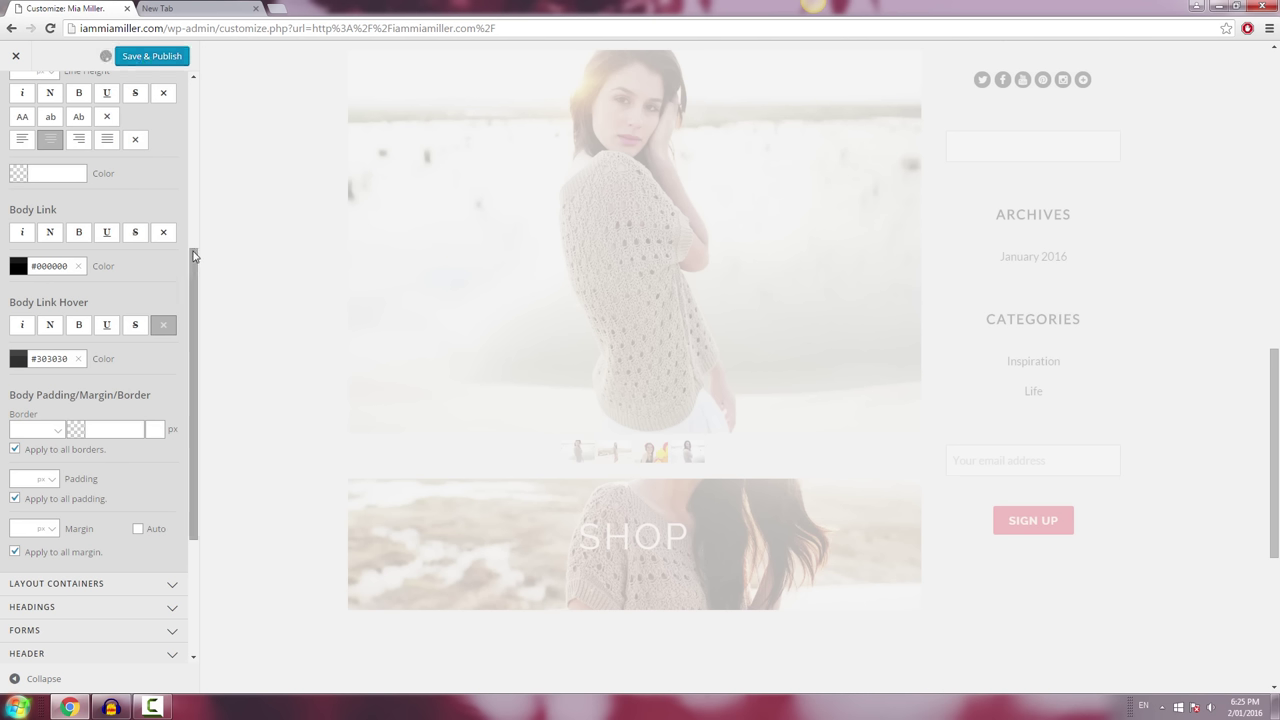
scroll(98, 280, "down", 3)
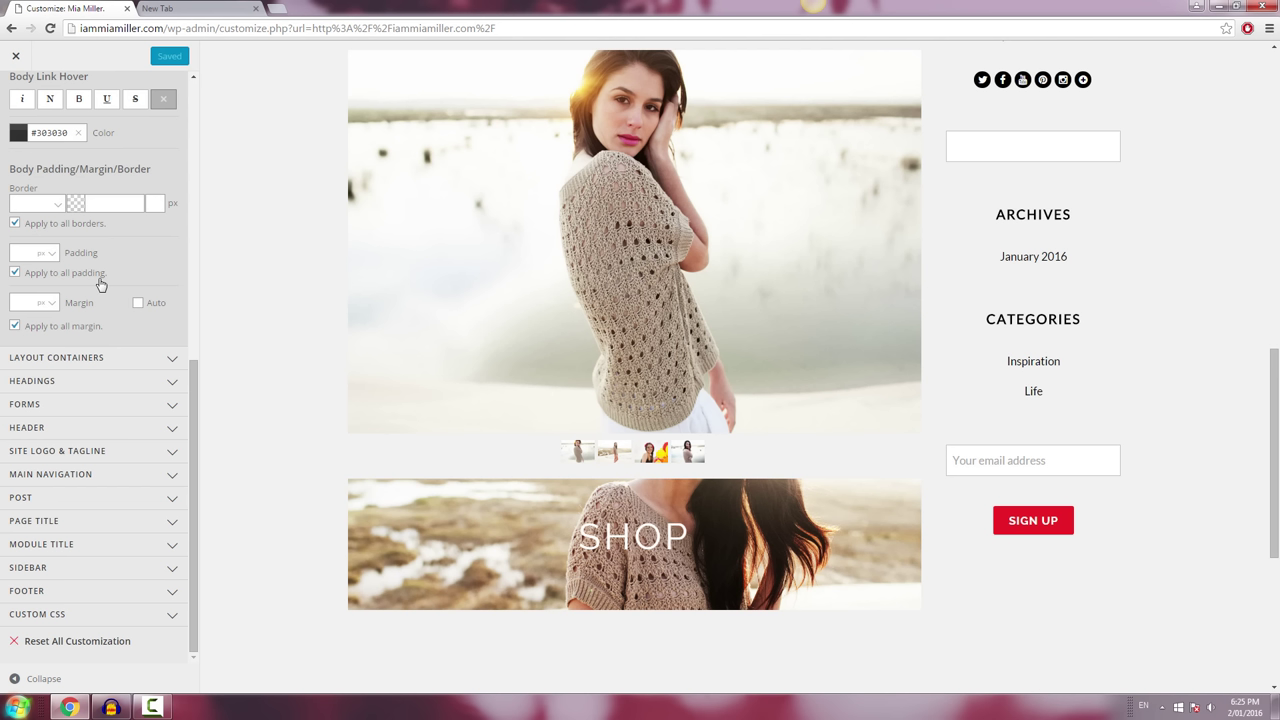
Give form fields a solid 1px #dbdbdb border.
left_click(36, 406)
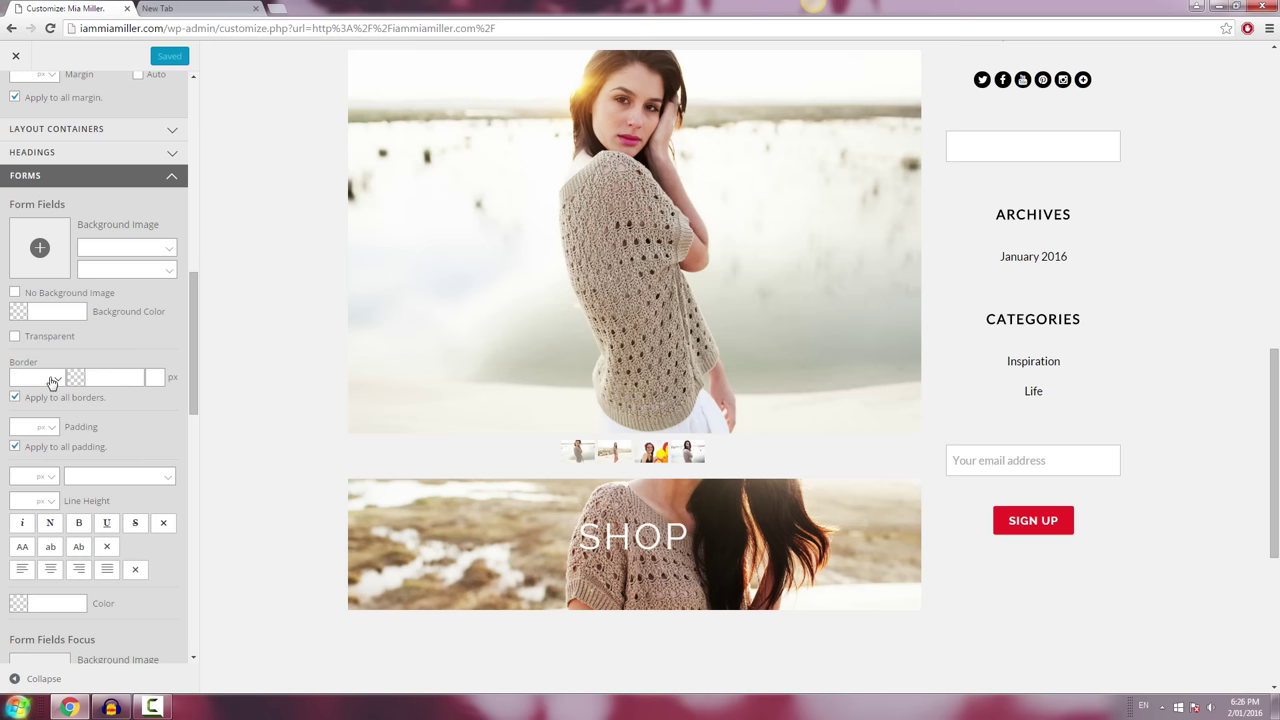
left_click(50, 383)
left_click(37, 408)
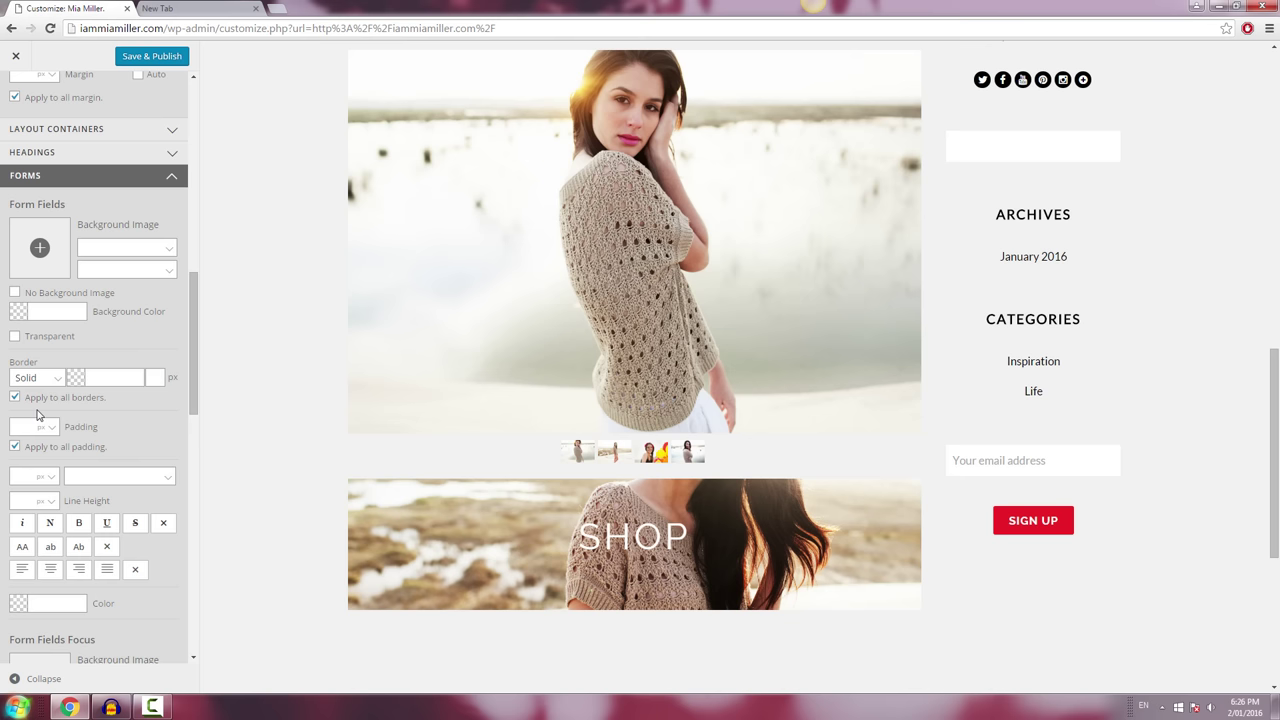
left_click(97, 375)
type("dbdbdb")
left_click(157, 378)
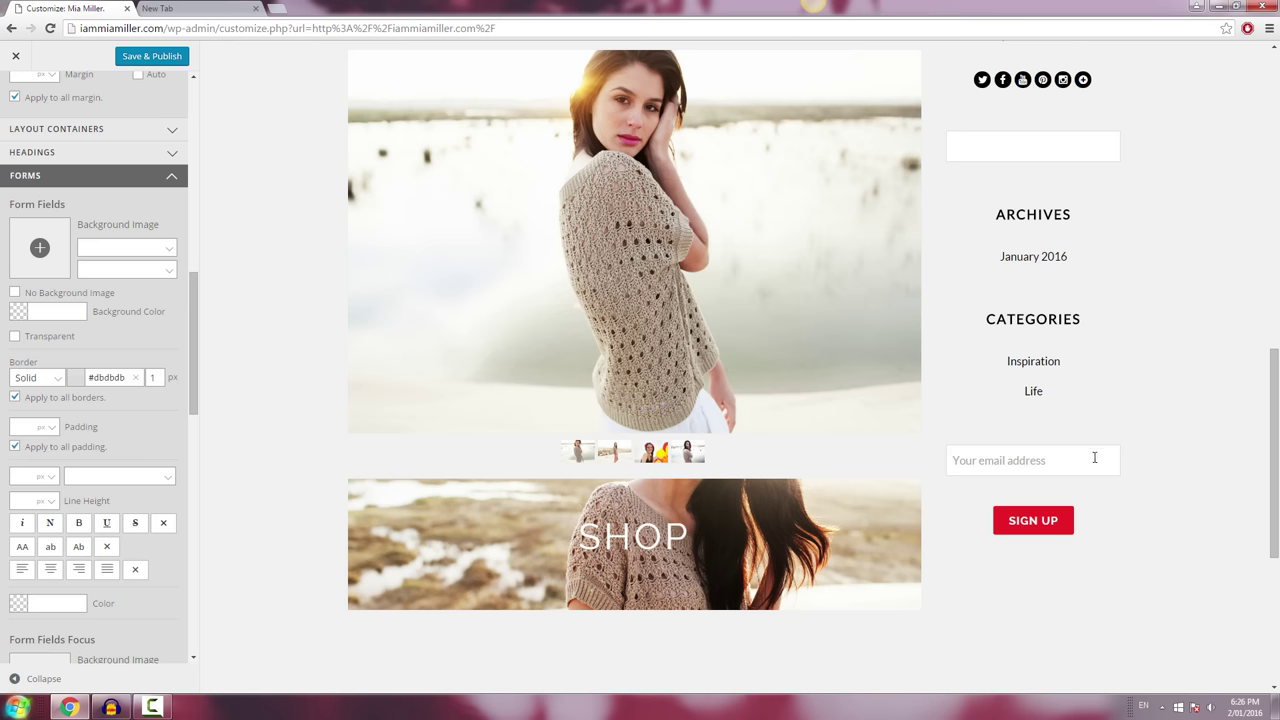
double_click(158, 374)
type("5")
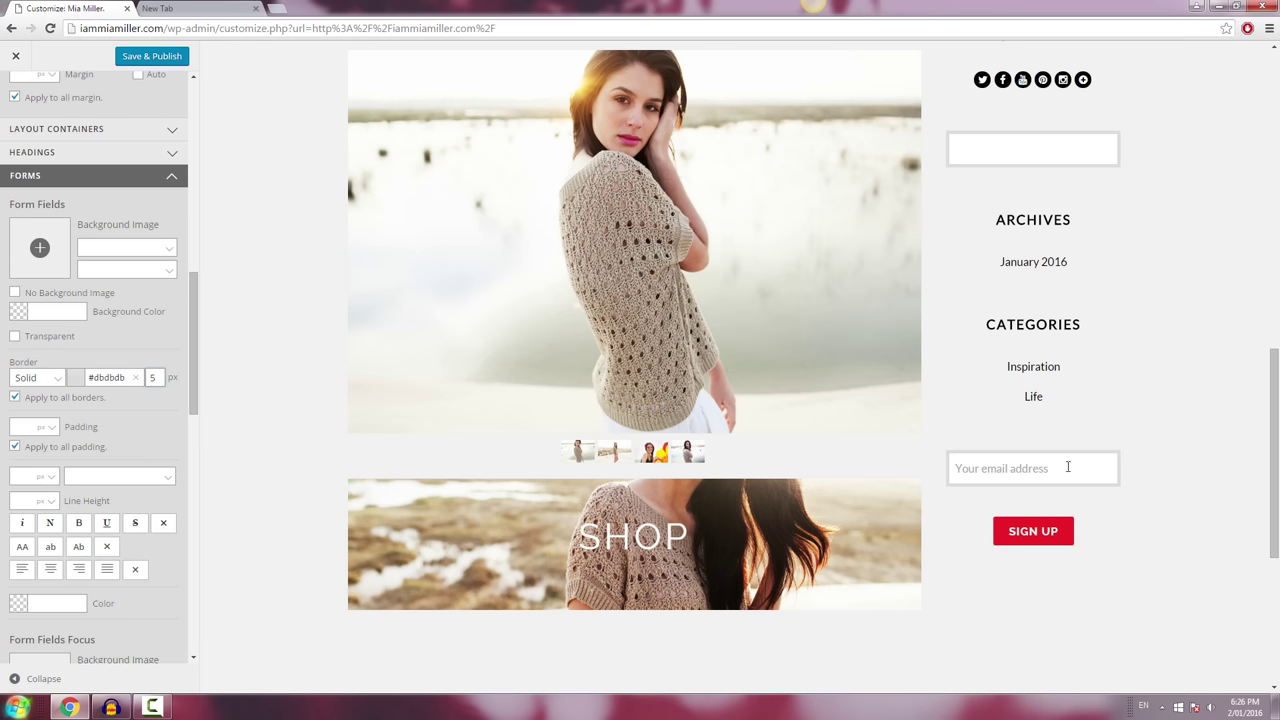
type("1")
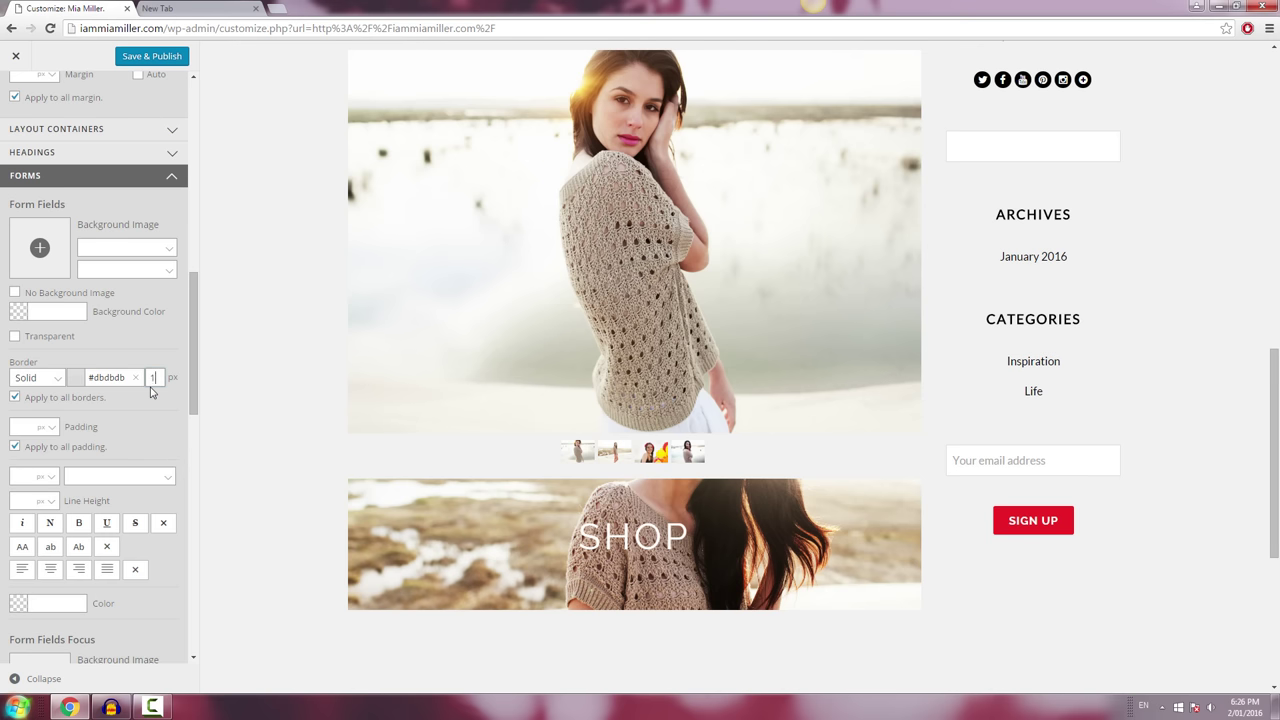
Set form field text to 14px Lato, centre-aligned.
scroll(174, 374, "down", 1)
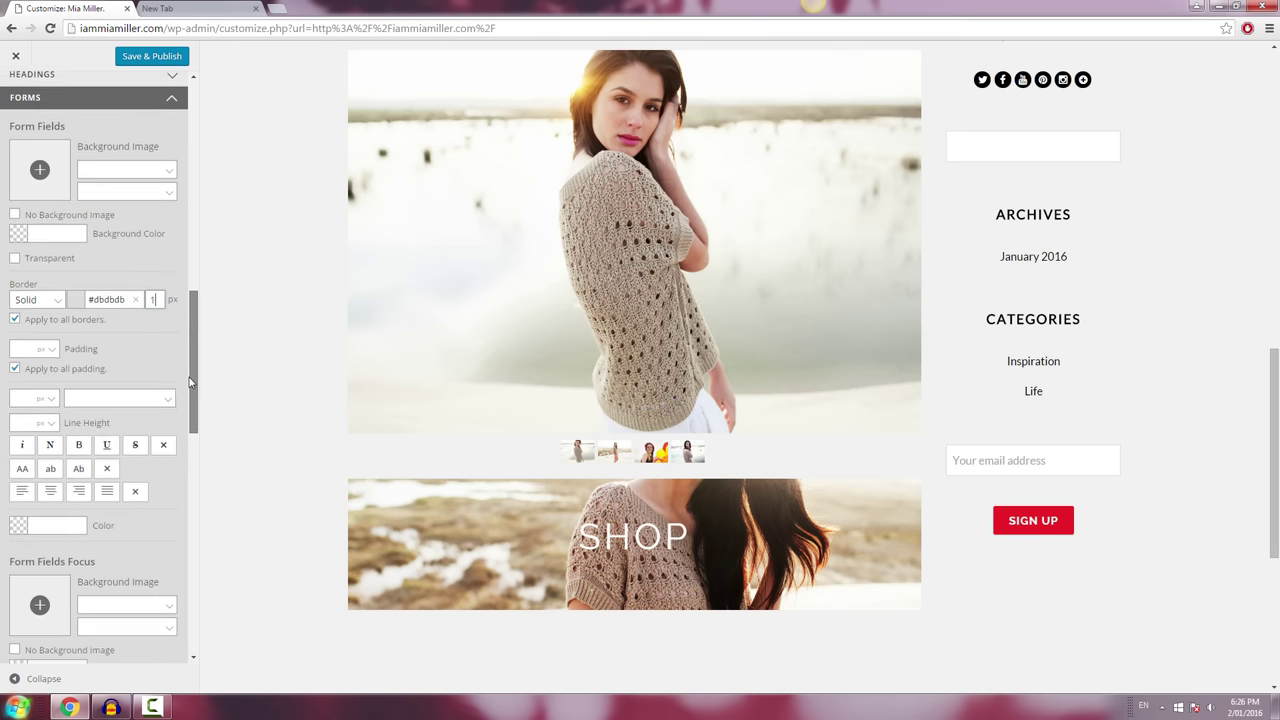
left_click(22, 382)
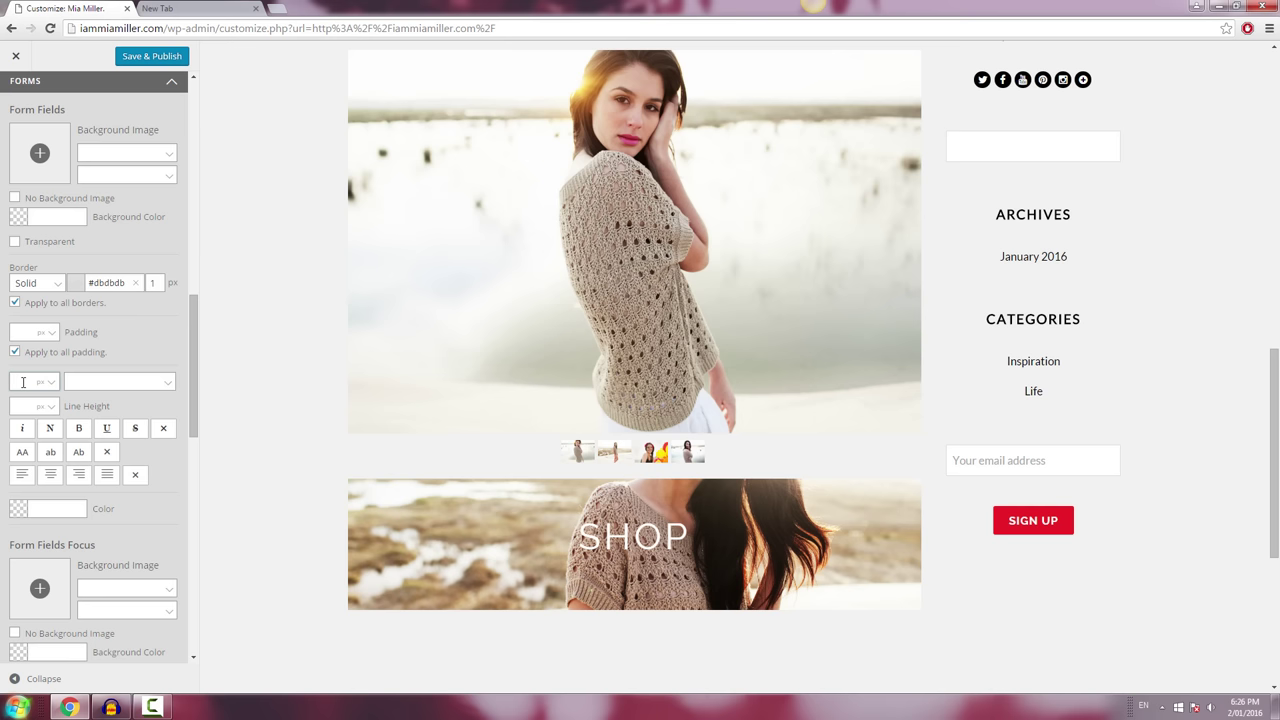
type("12")
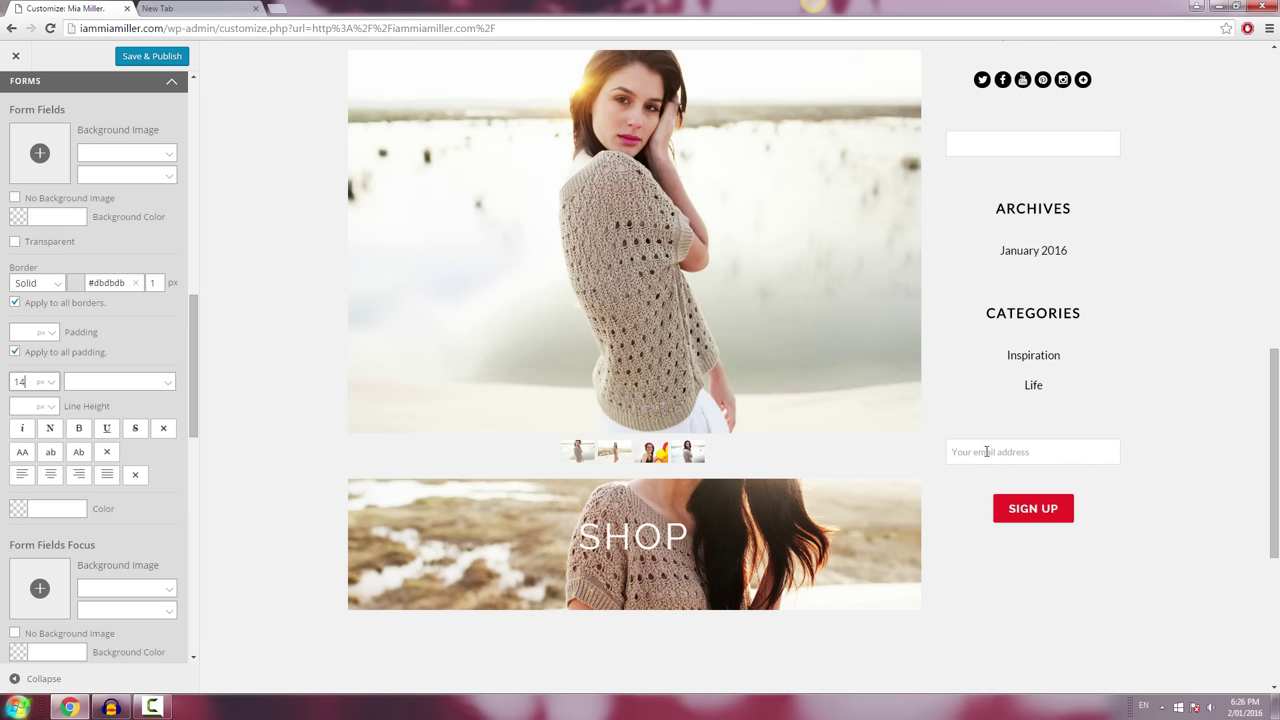
left_click(100, 382)
type("lat")
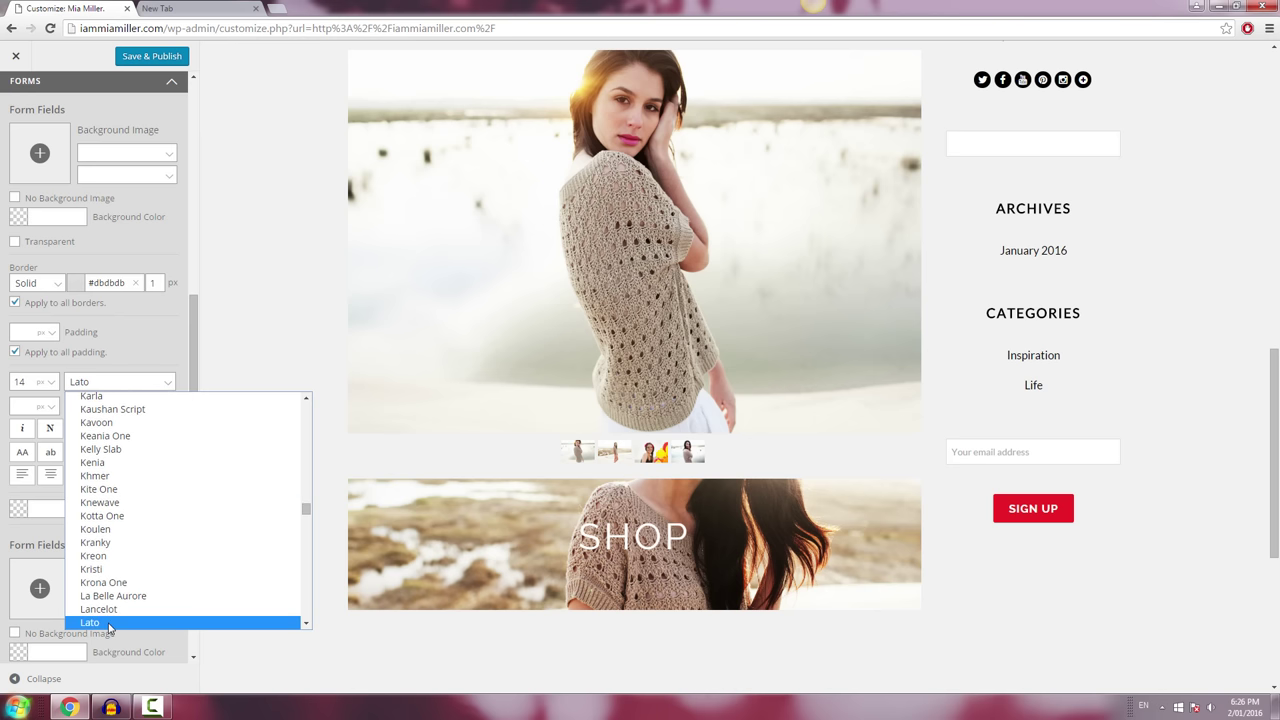
left_click(110, 623)
left_click(50, 474)
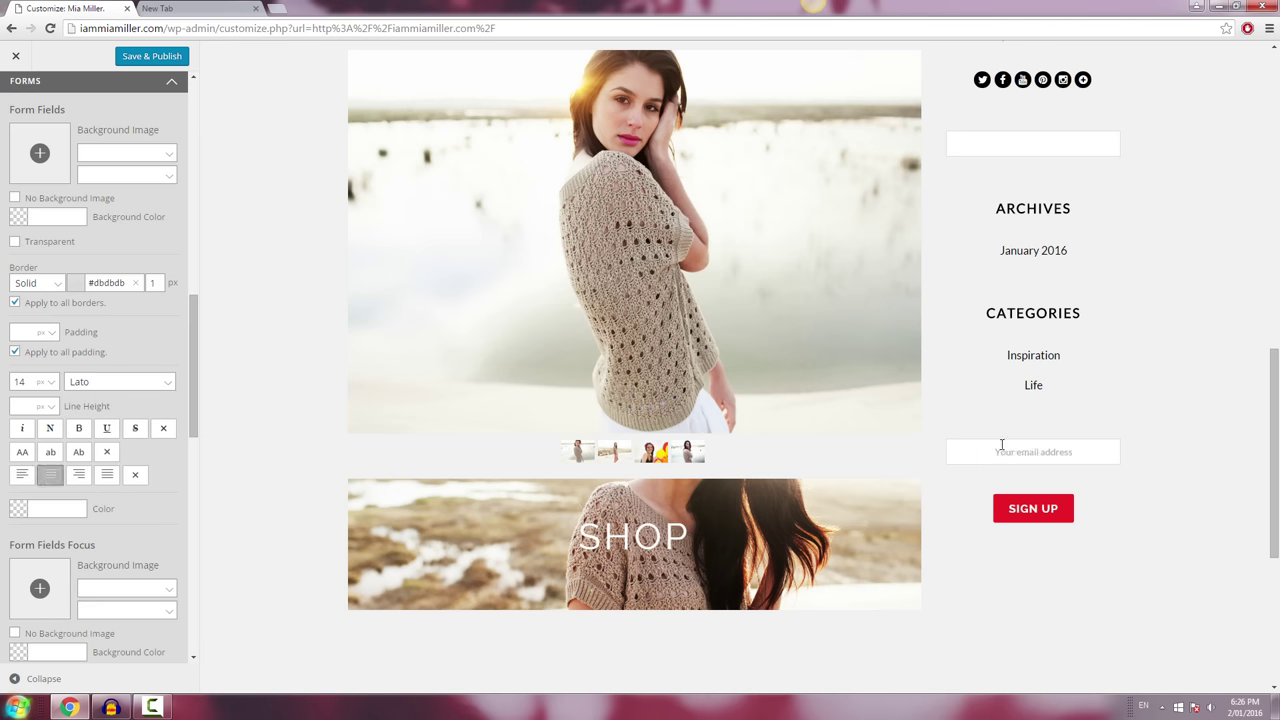
Type test text 'asdf' into the preview's sidebar search box, then delete it.
left_click(1050, 143)
type("asdf")
double_click(1037, 143)
key("BackSpace")
Make the form buttons' background black.
left_click_drag(194, 351, 187, 404)
scroll(84, 327, "down", 4)
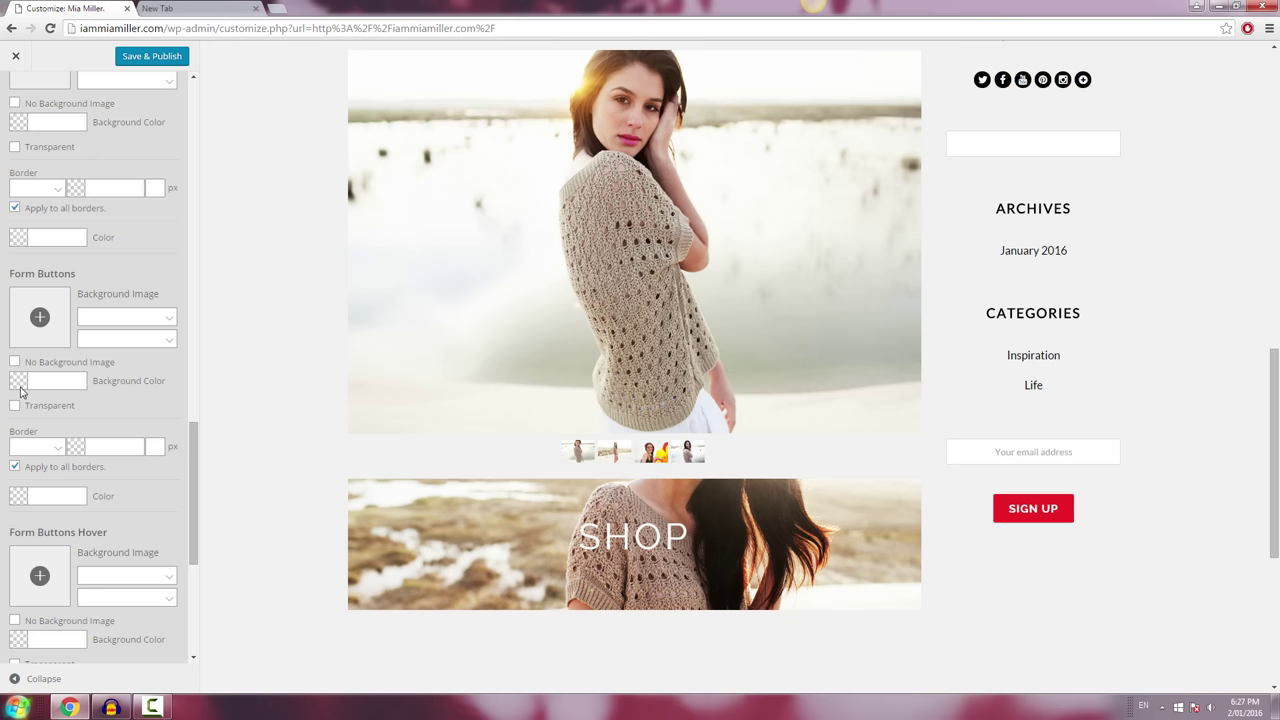
left_click(19, 381)
left_click(11, 490)
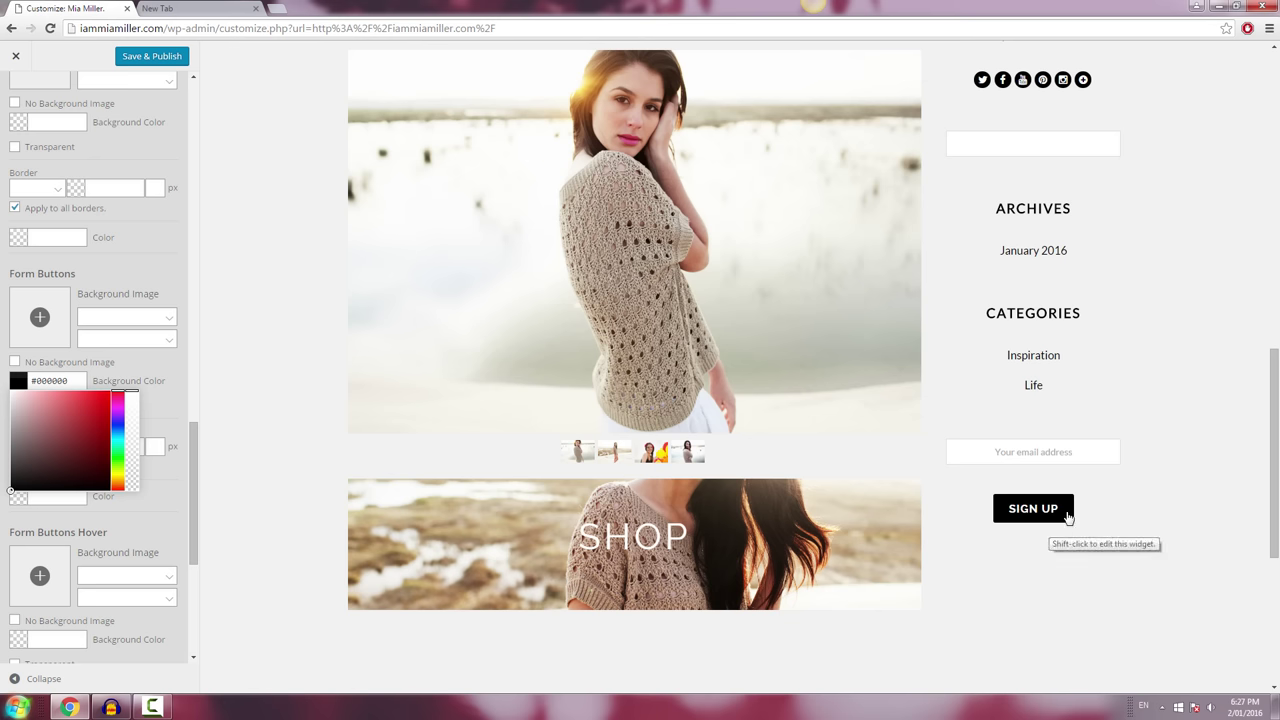
Give form buttons a solid 2px #000000 border.
left_click_drag(190, 430, 194, 475)
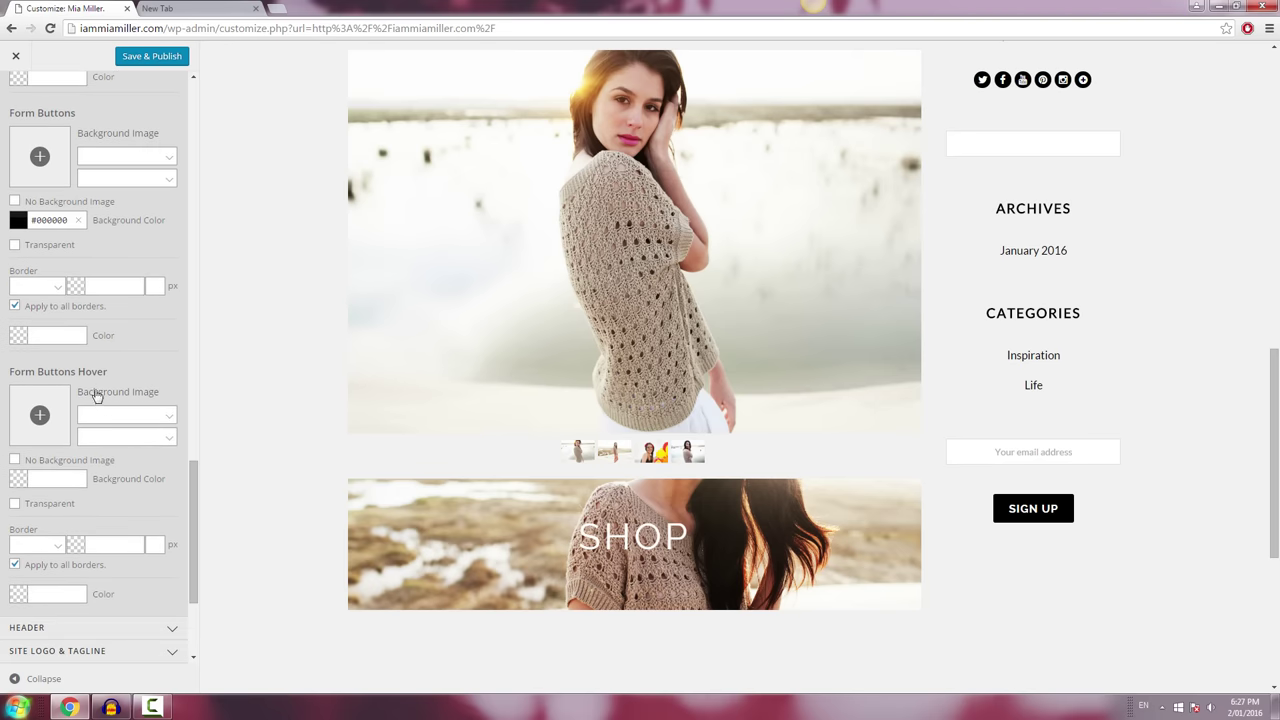
left_click(29, 290)
left_click(35, 314)
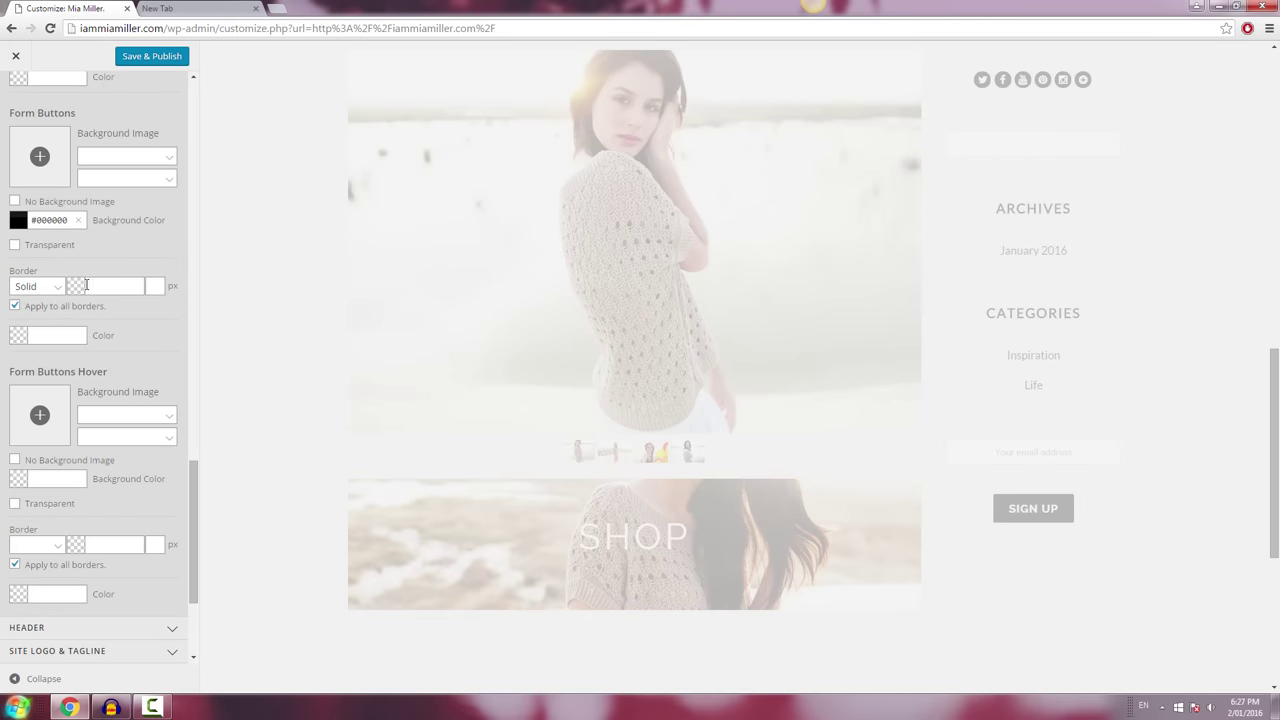
left_click(76, 288)
left_click(58, 394)
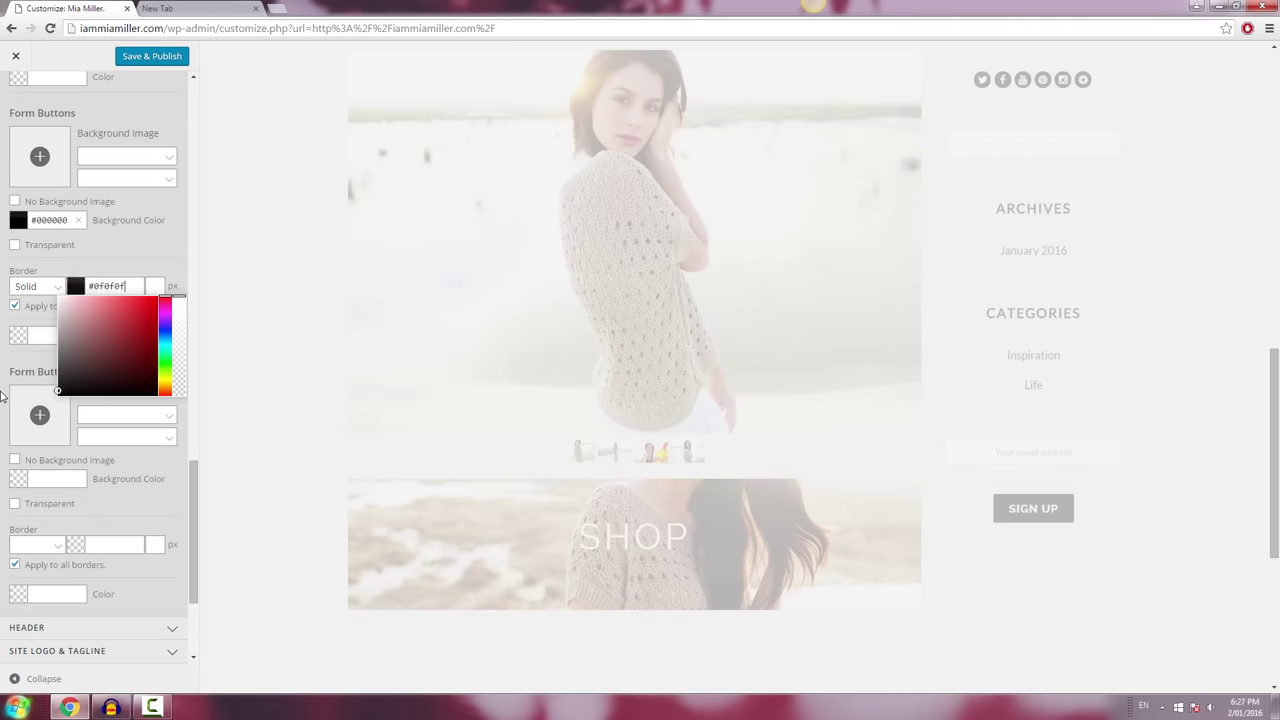
left_click(160, 287)
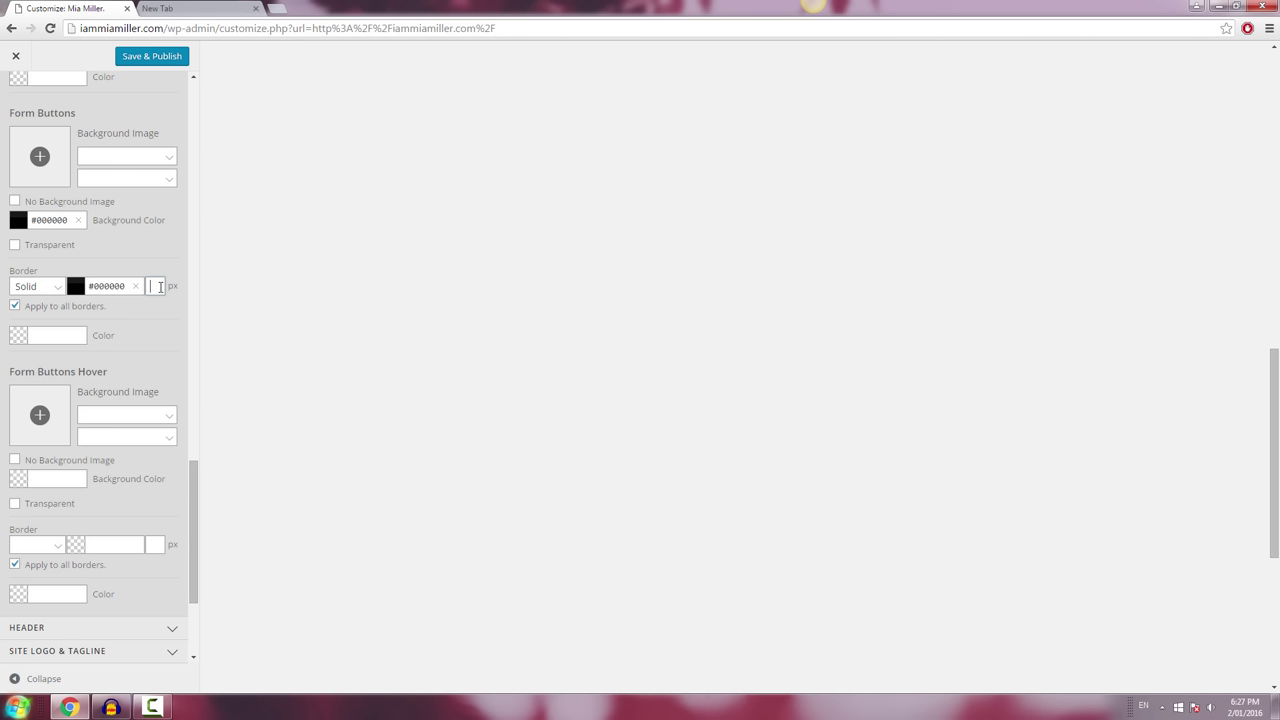
scroll(160, 290, "up", 6)
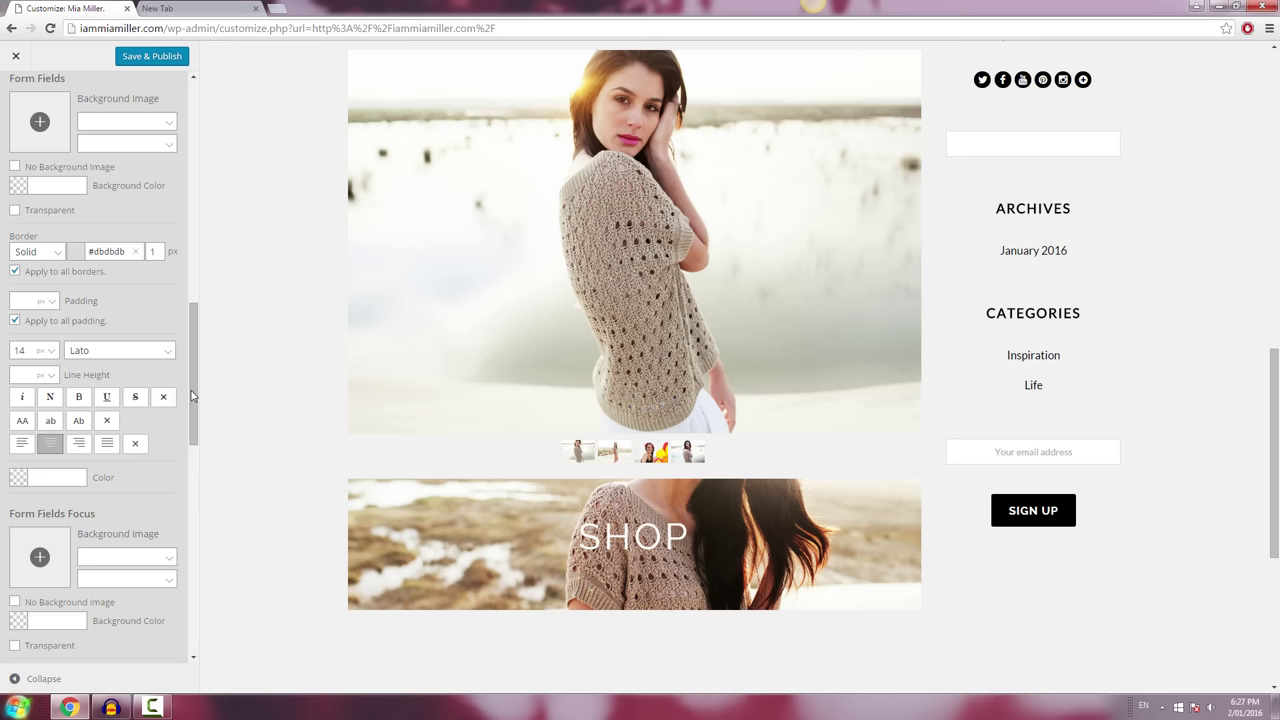
left_click_drag(194, 383, 190, 506)
type("2")
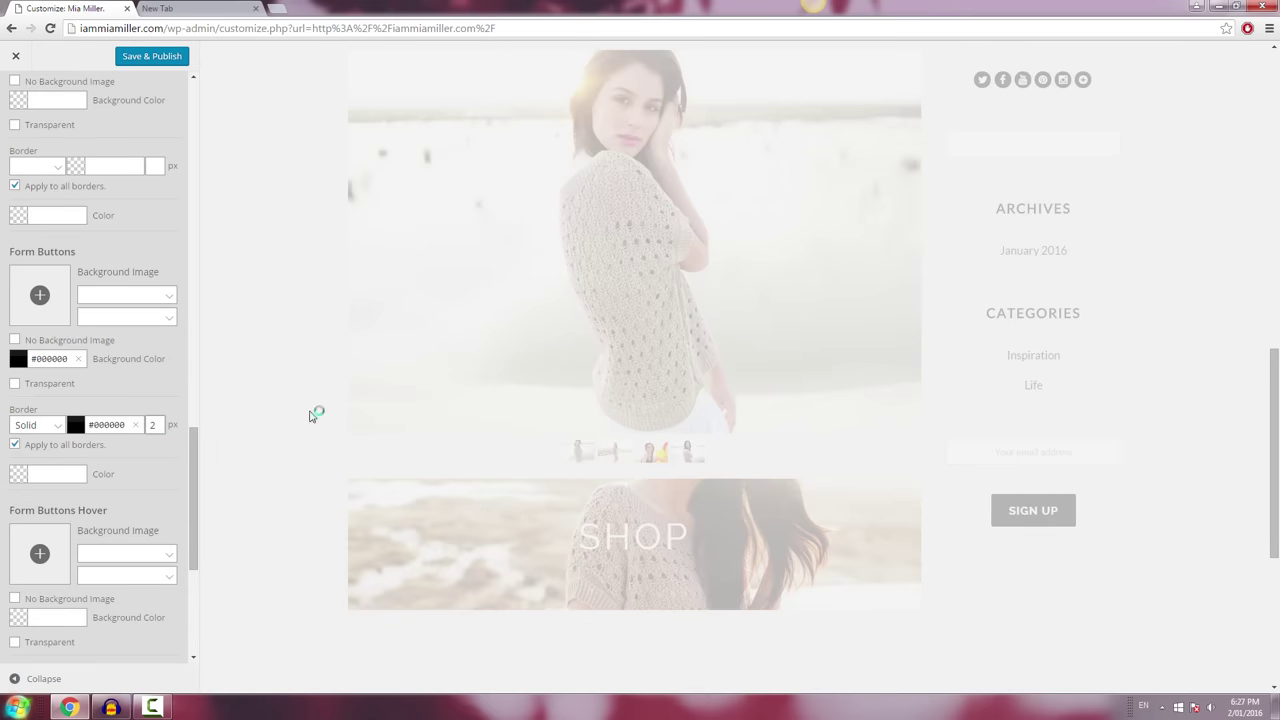
scroll(197, 531, "down", 2)
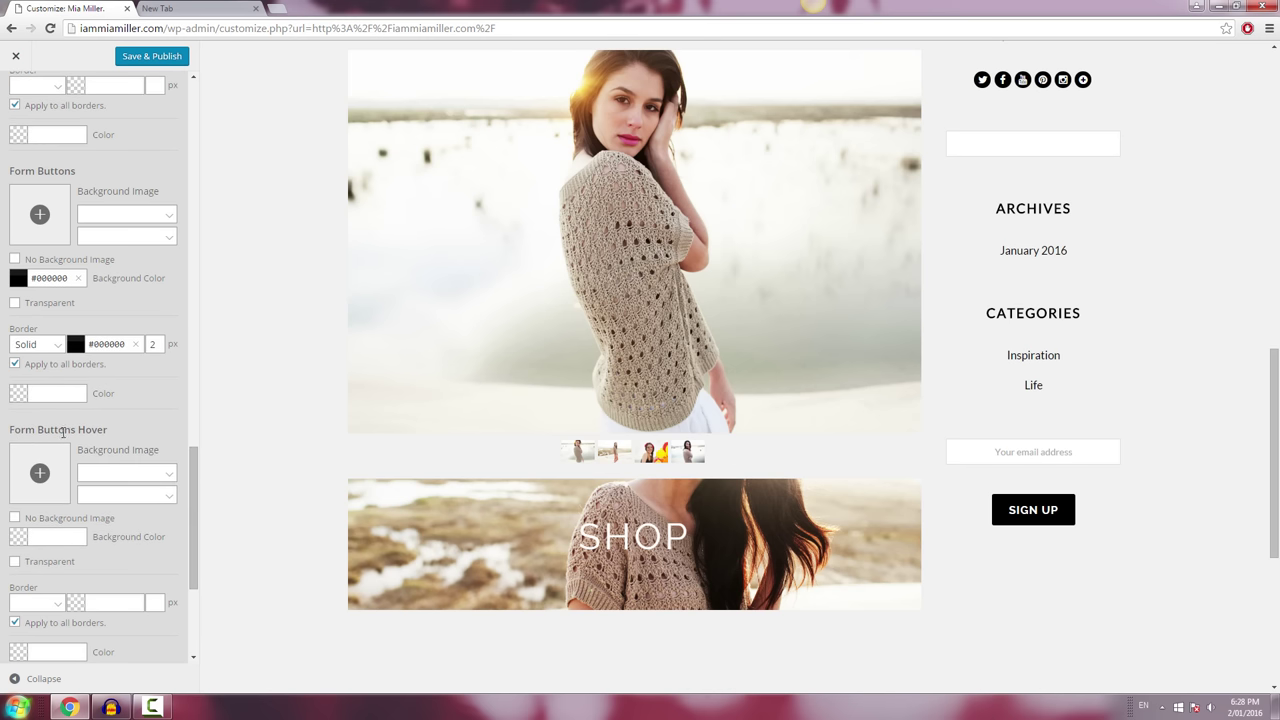
Give hovered form buttons a white background and a solid 2px black border.
left_click(16, 537)
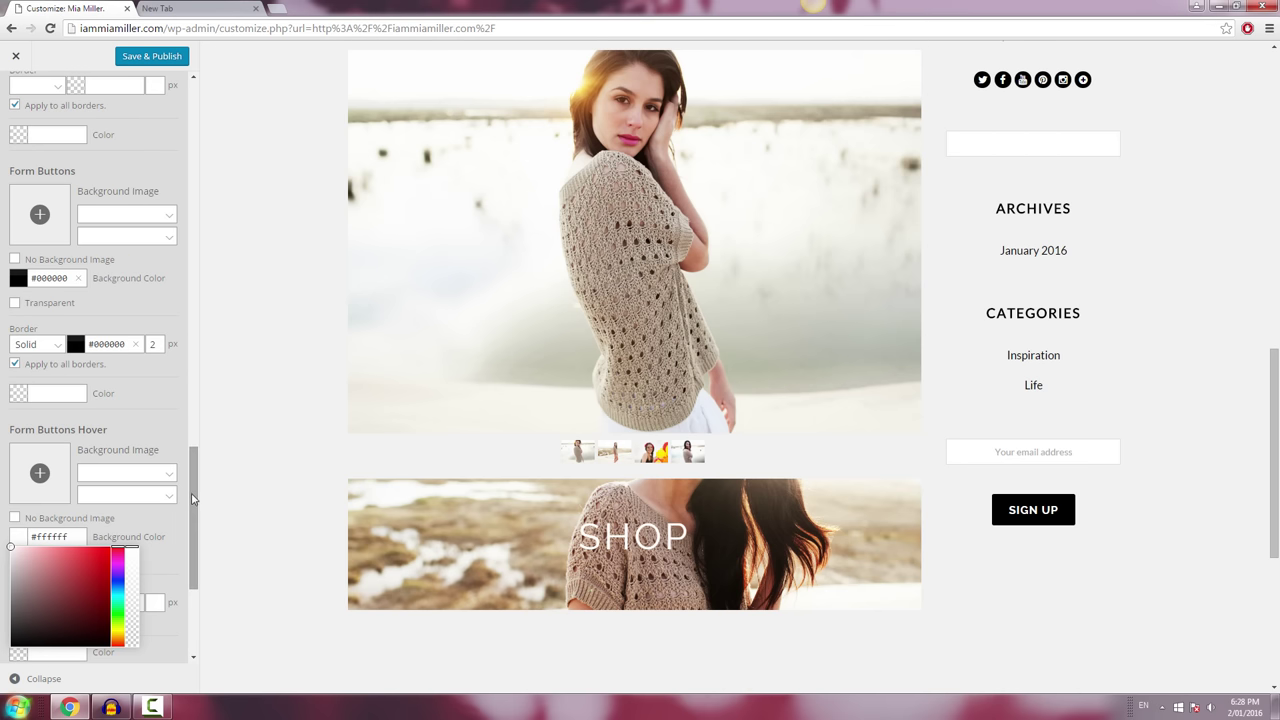
left_click_drag(194, 498, 195, 521)
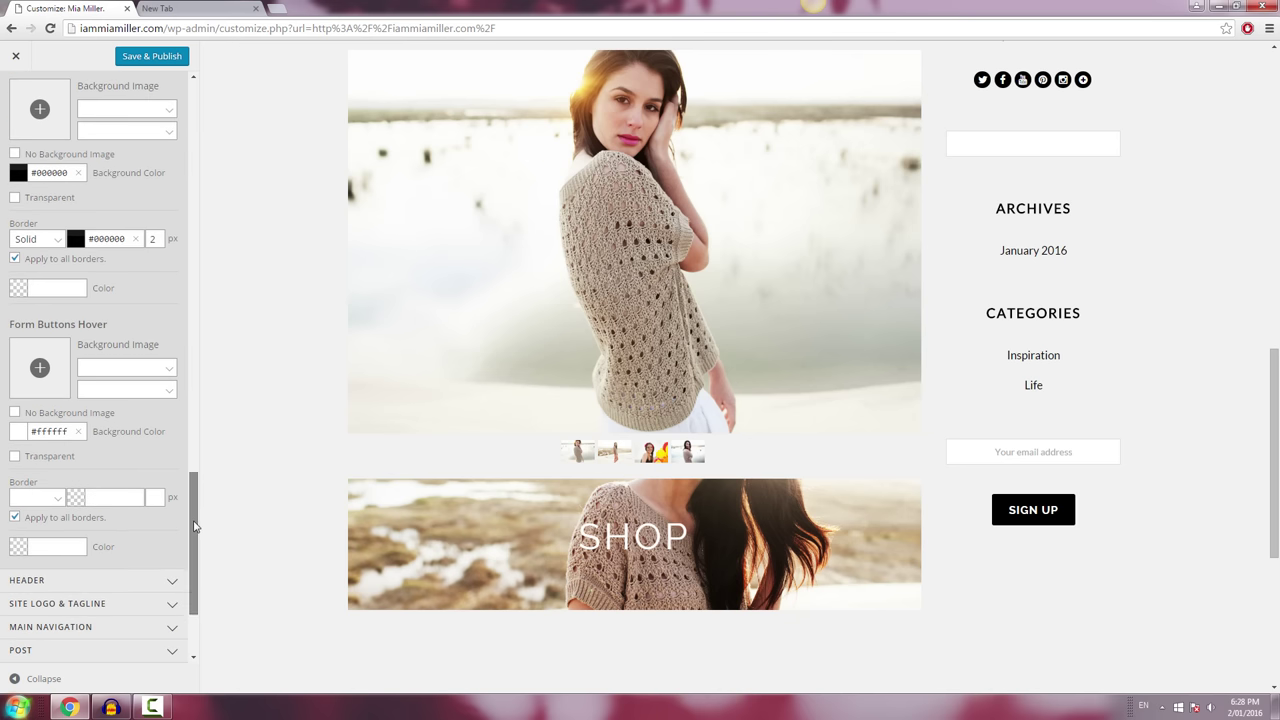
left_click(45, 497)
left_click(32, 523)
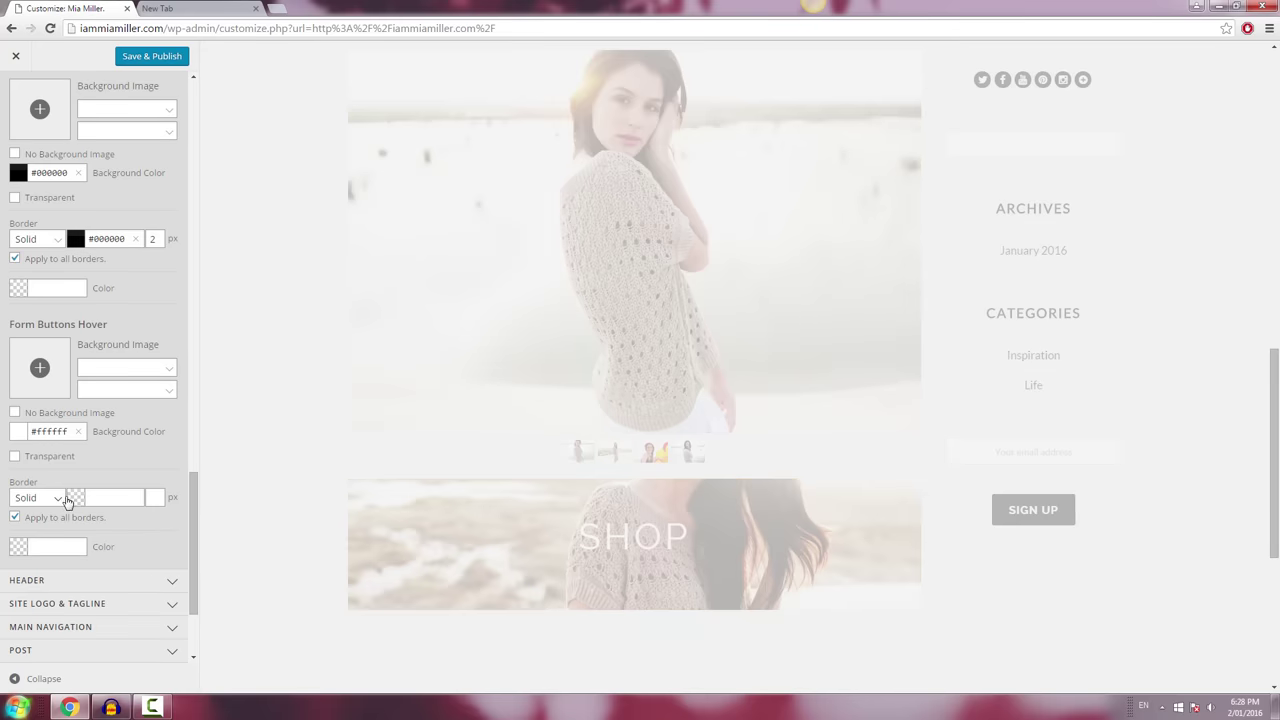
left_click(75, 498)
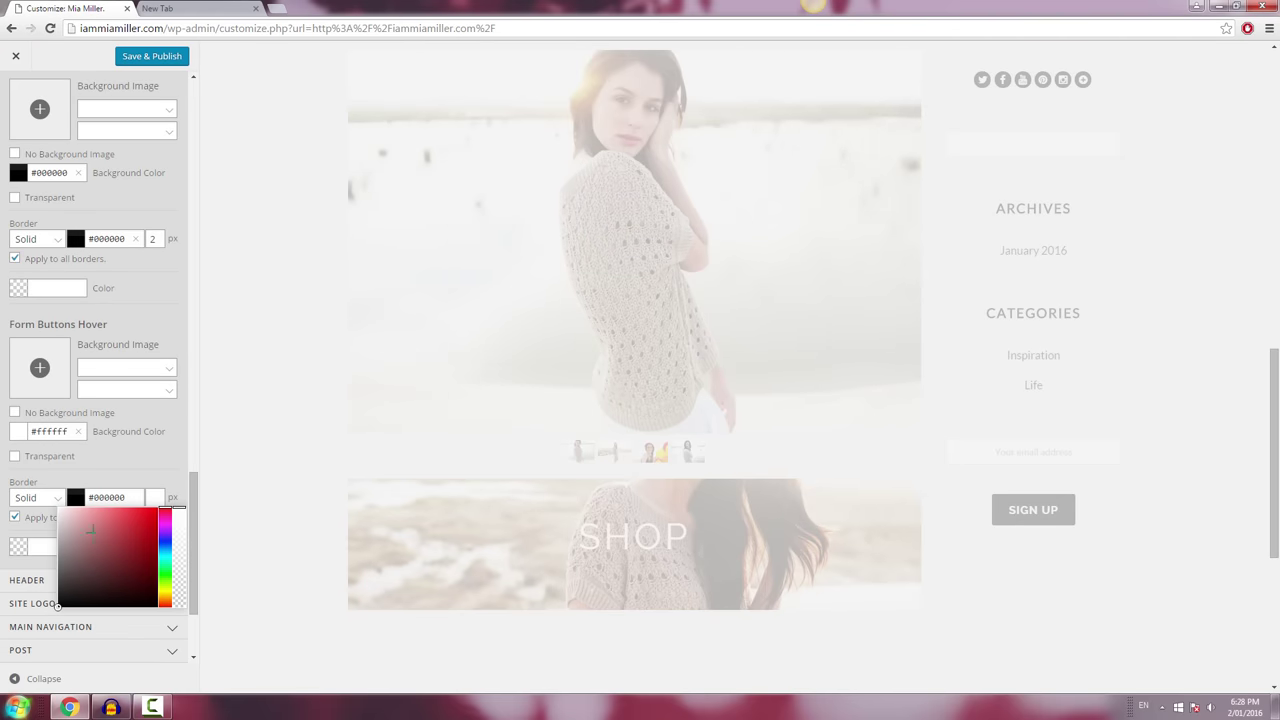
left_click(158, 497)
type("2")
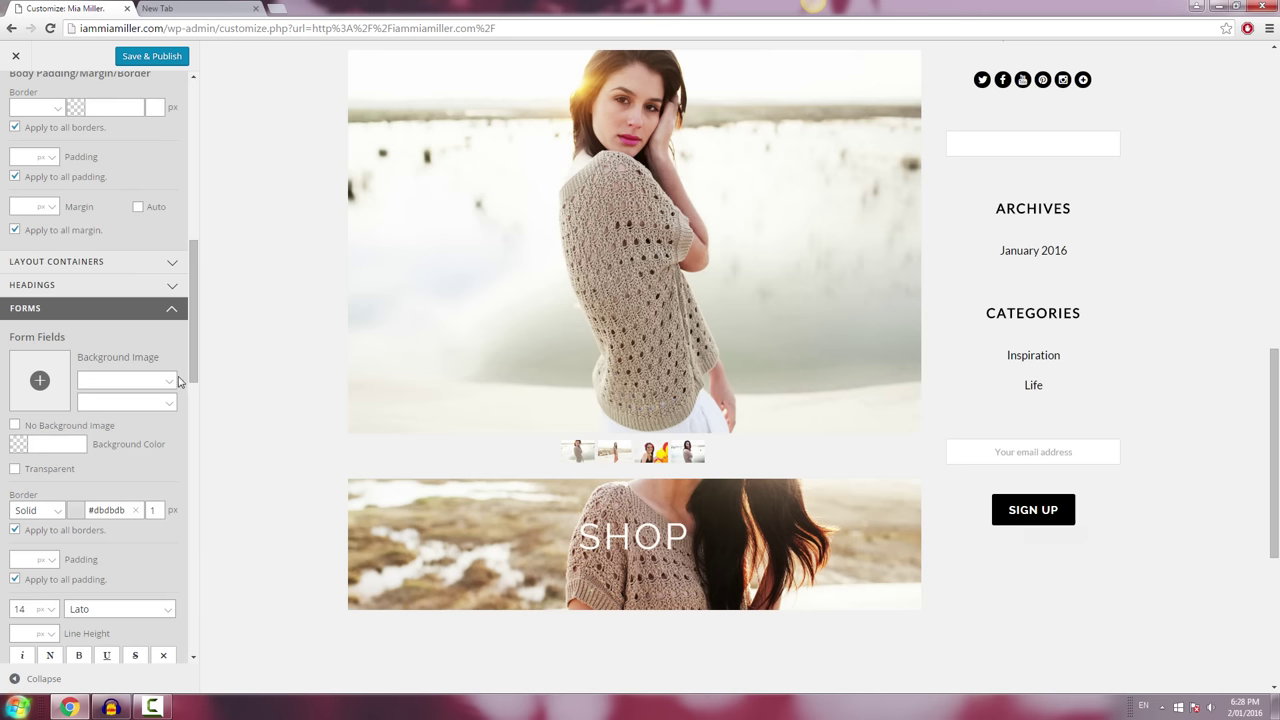
Make hovered form button text black (#000000).
left_click_drag(192, 365, 200, 607)
left_click(20, 508)
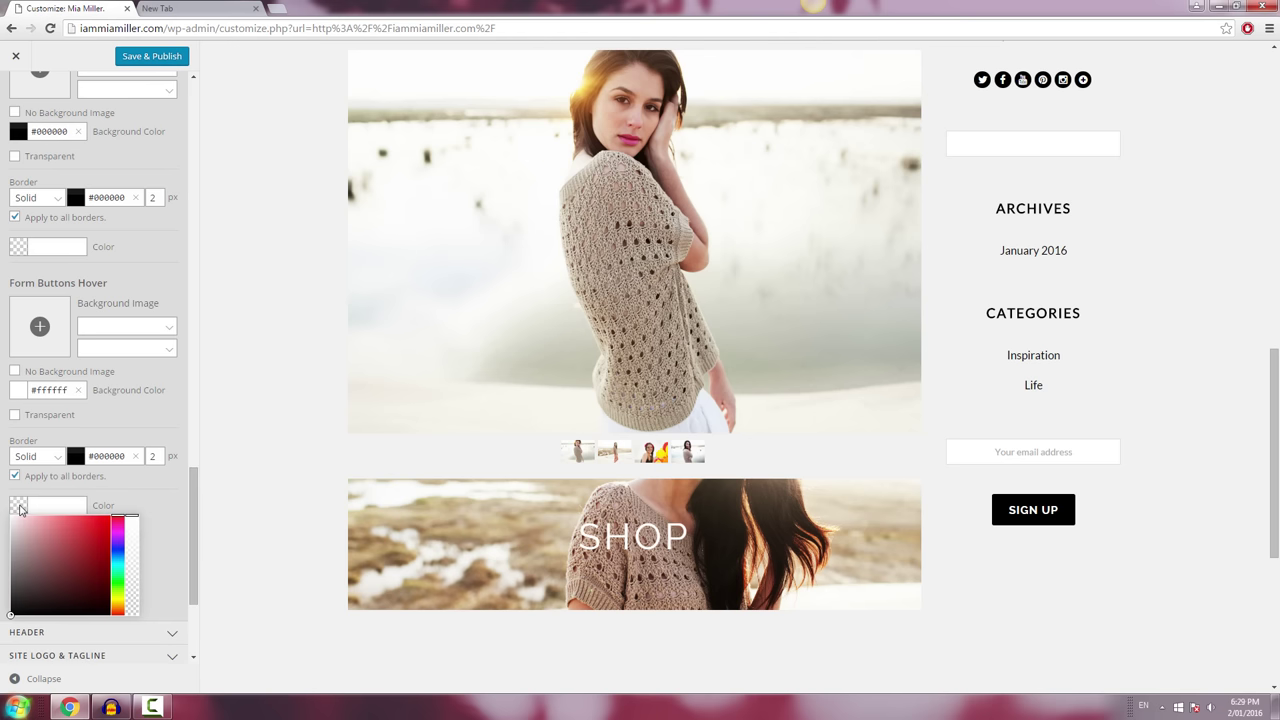
left_click(12, 612)
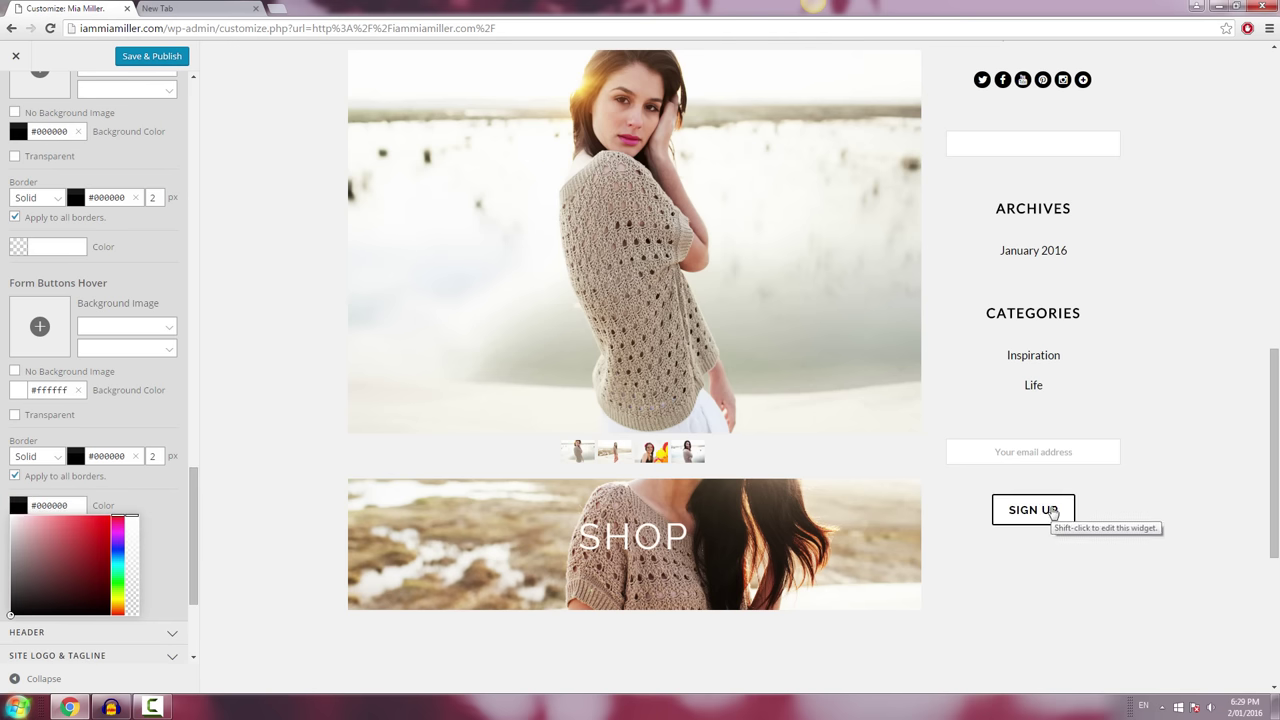
left_click(222, 454)
scroll(170, 382, "down", 1)
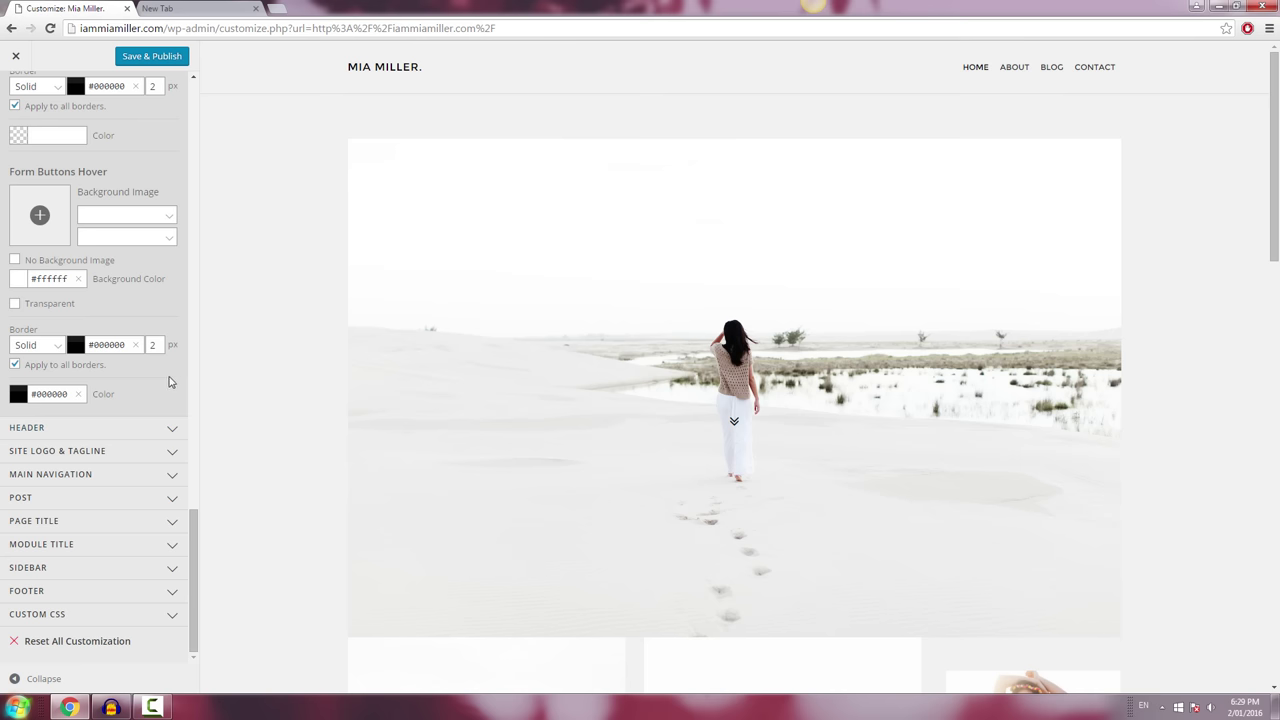
Set the Header Link Hover colour to #4d4d4d.
left_click(125, 433)
left_click_drag(194, 398, 194, 438)
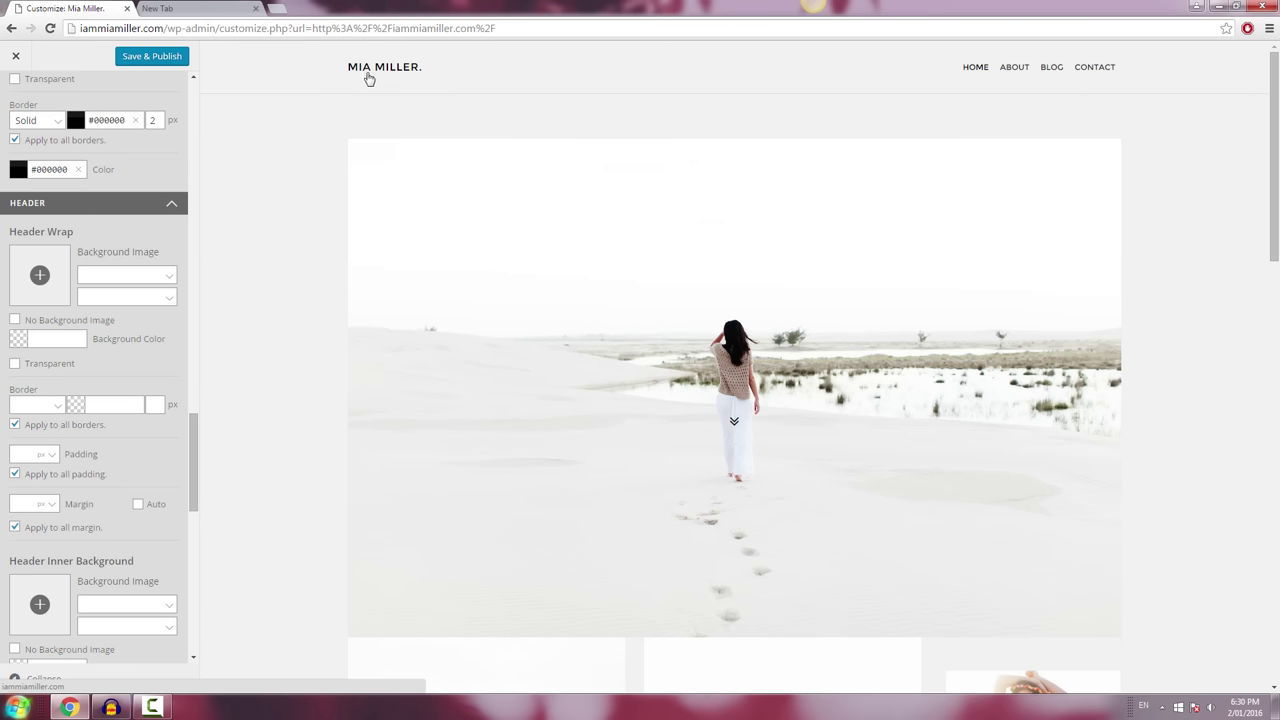
scroll(184, 480, "down", 3)
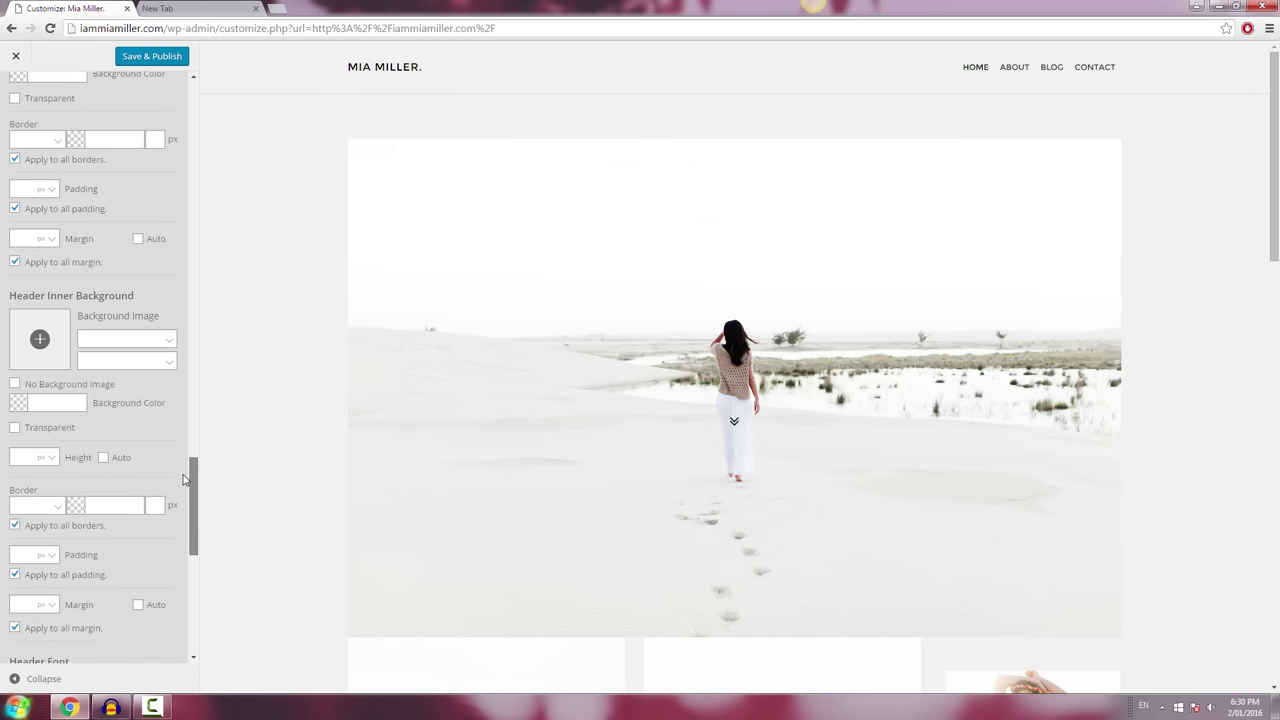
scroll(184, 480, "down", 5)
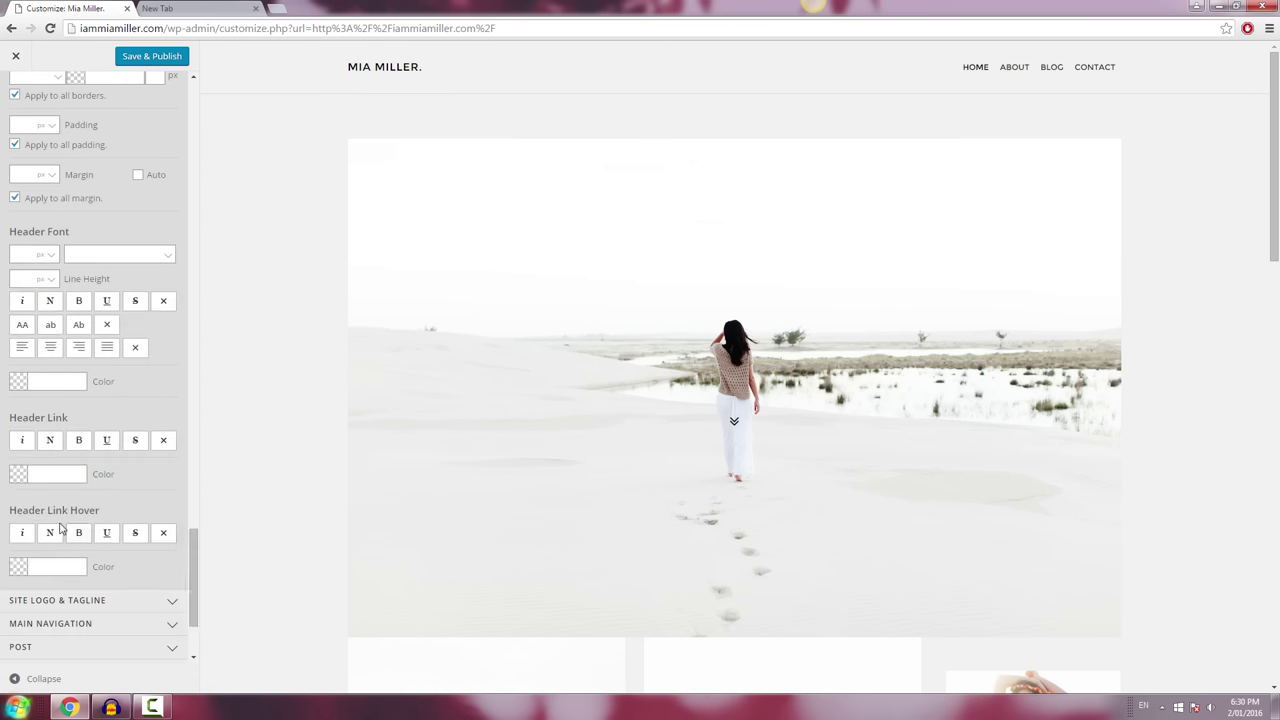
left_click(39, 568)
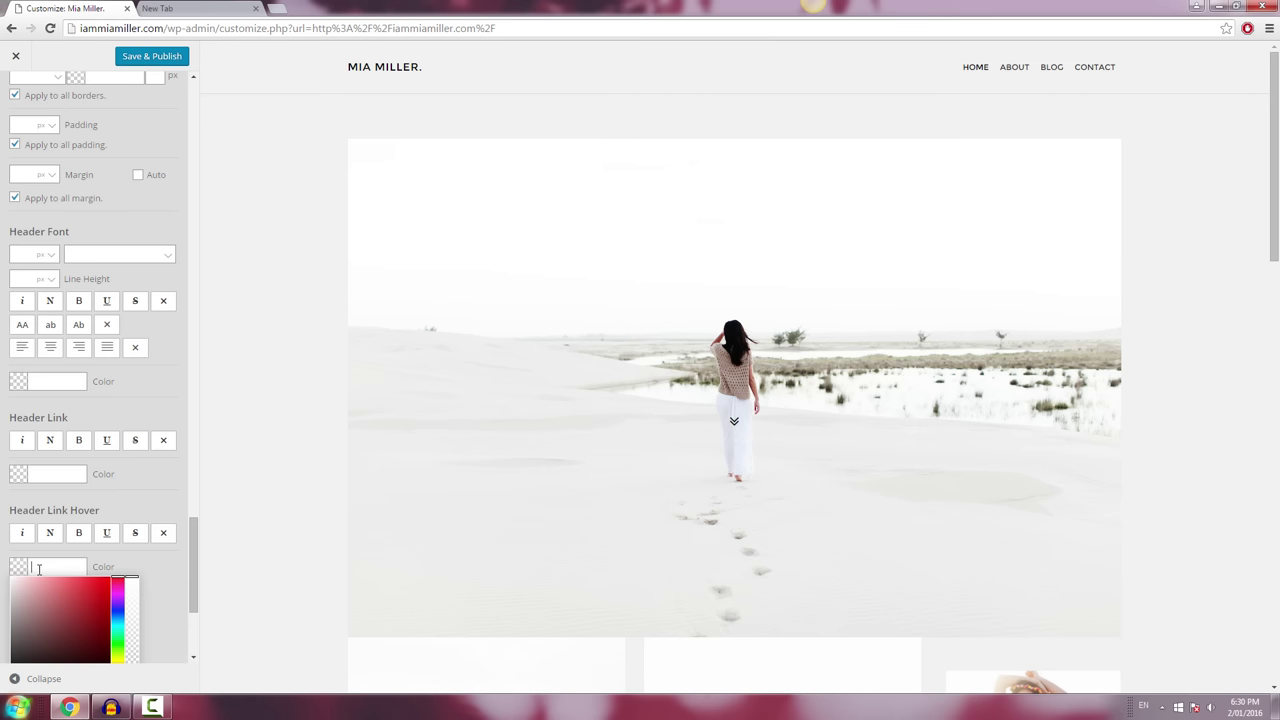
type("4d4d4d")
left_click(132, 568)
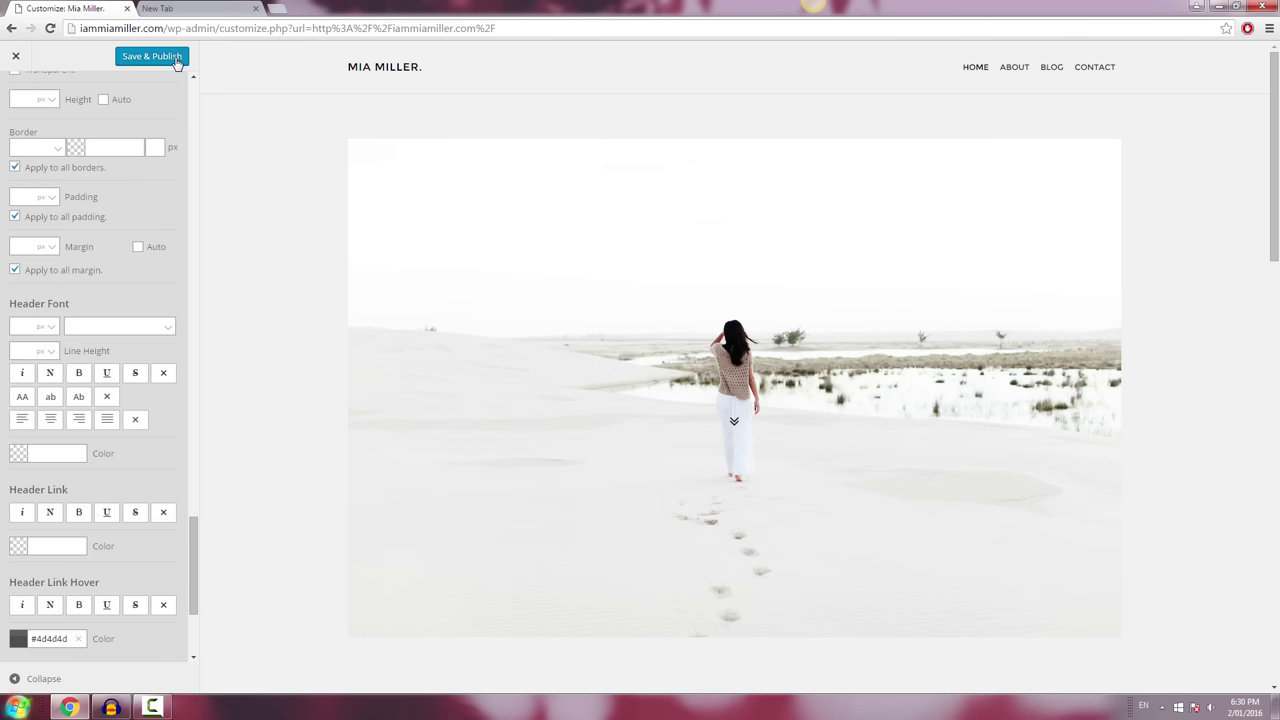
Save & Publish all Customizer changes.
left_click(176, 60)
left_click_drag(1277, 136, 1277, 263)
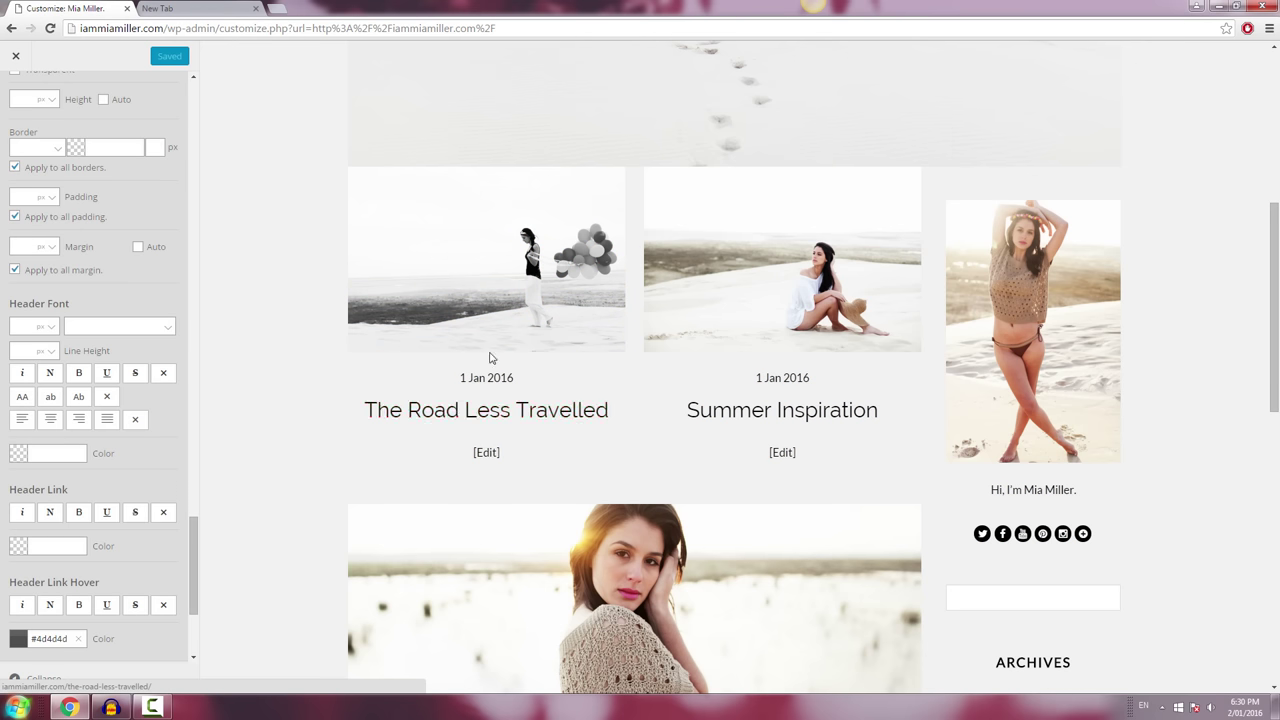
left_click_drag(194, 524, 193, 568)
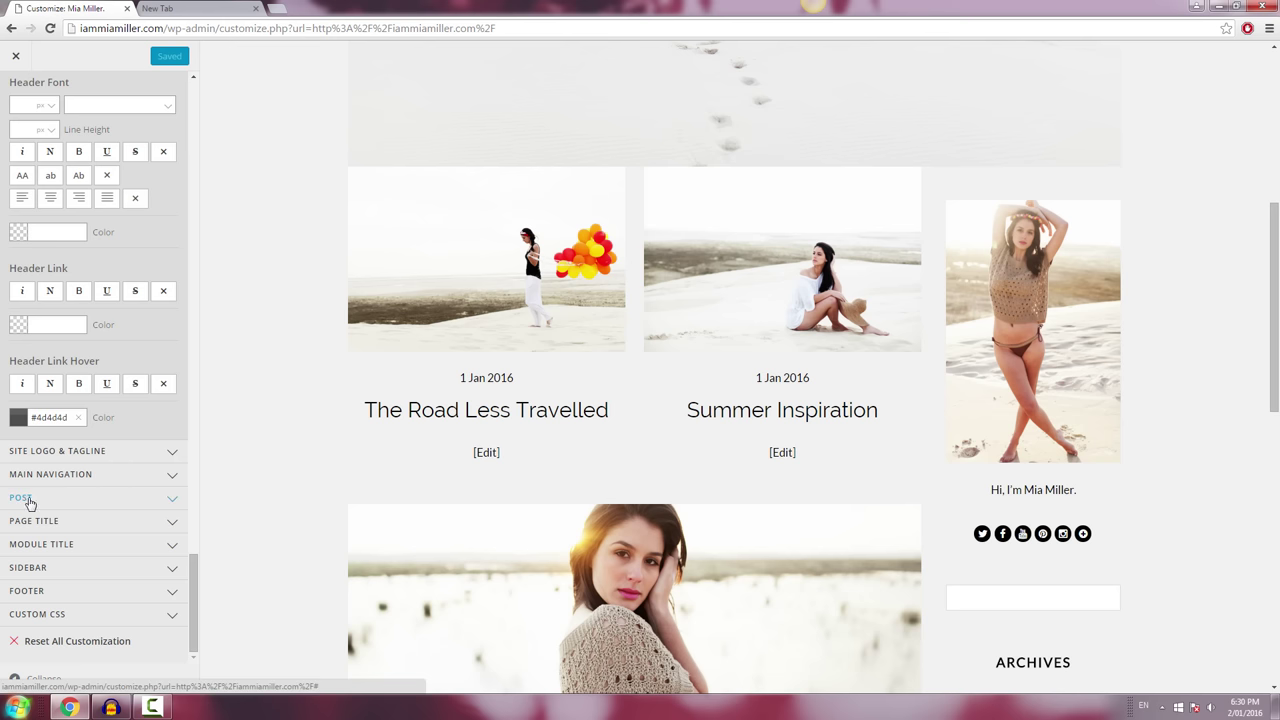
Set post titles to 24px Lato, uppercase and centred.
left_click(121, 503)
scroll(2, 360, "down", 5)
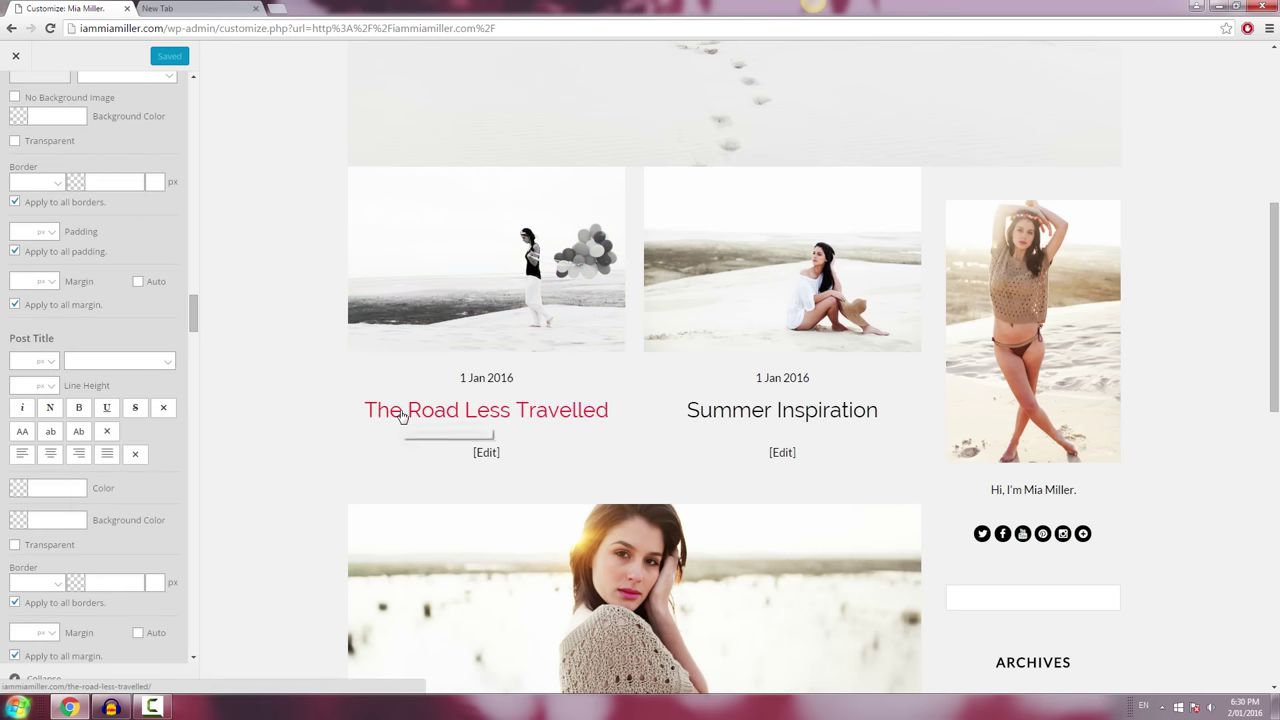
left_click(28, 363)
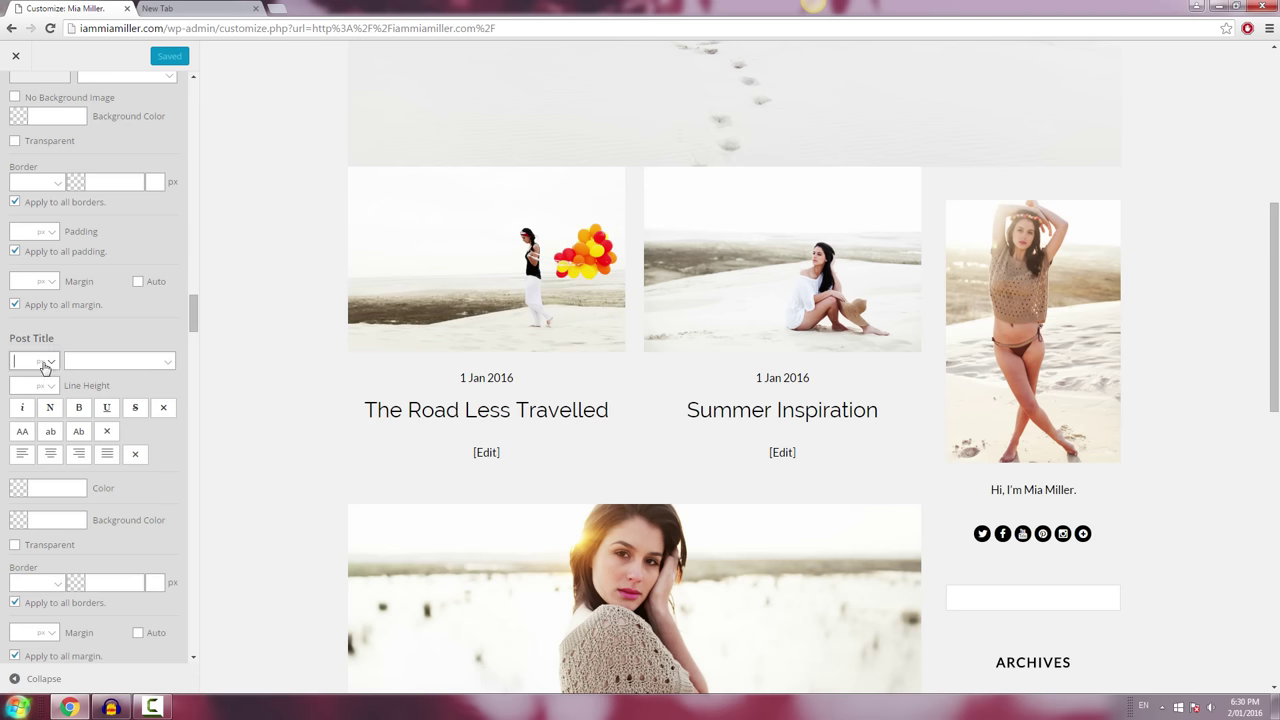
type("24")
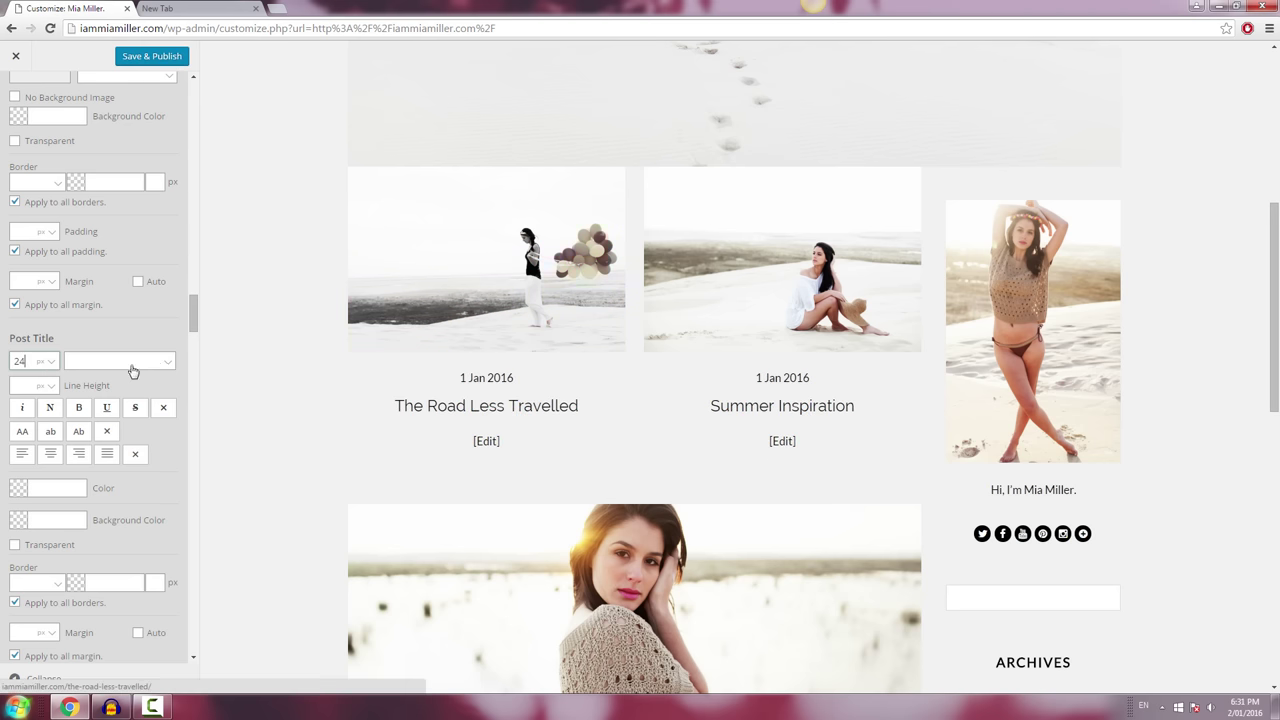
left_click(104, 365)
key("l")
key("a")
key("t")
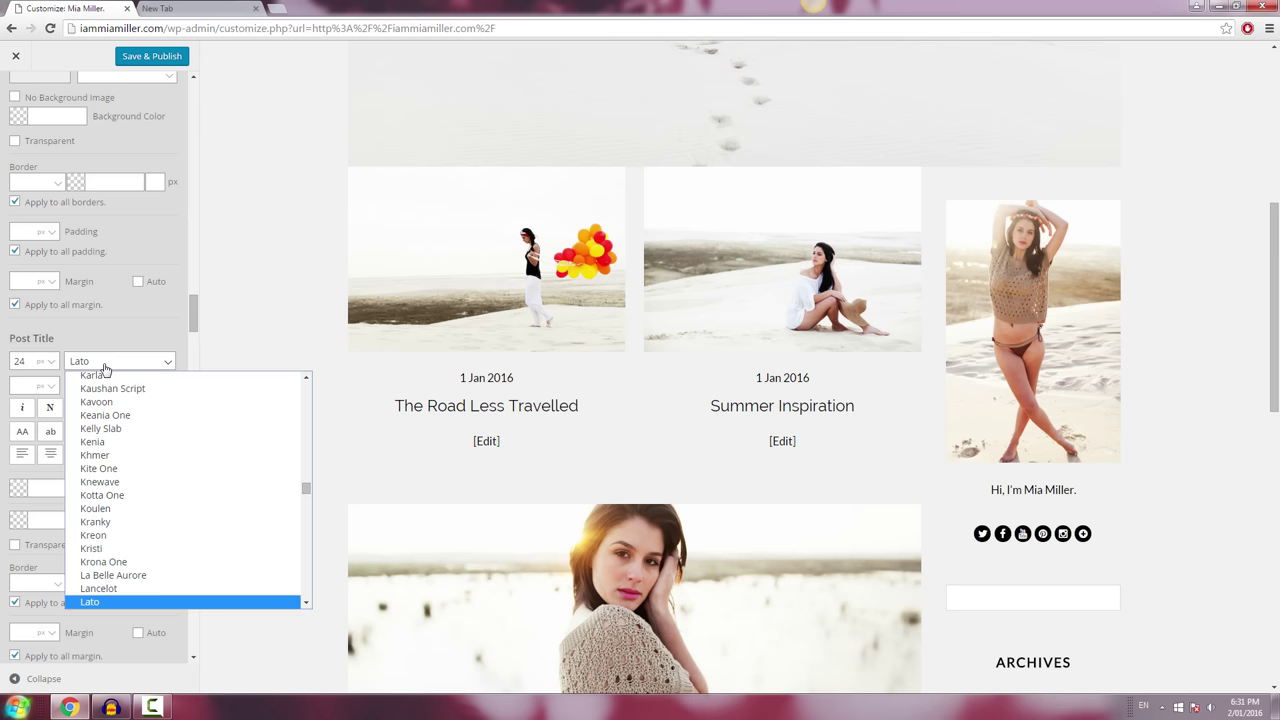
left_click(88, 604)
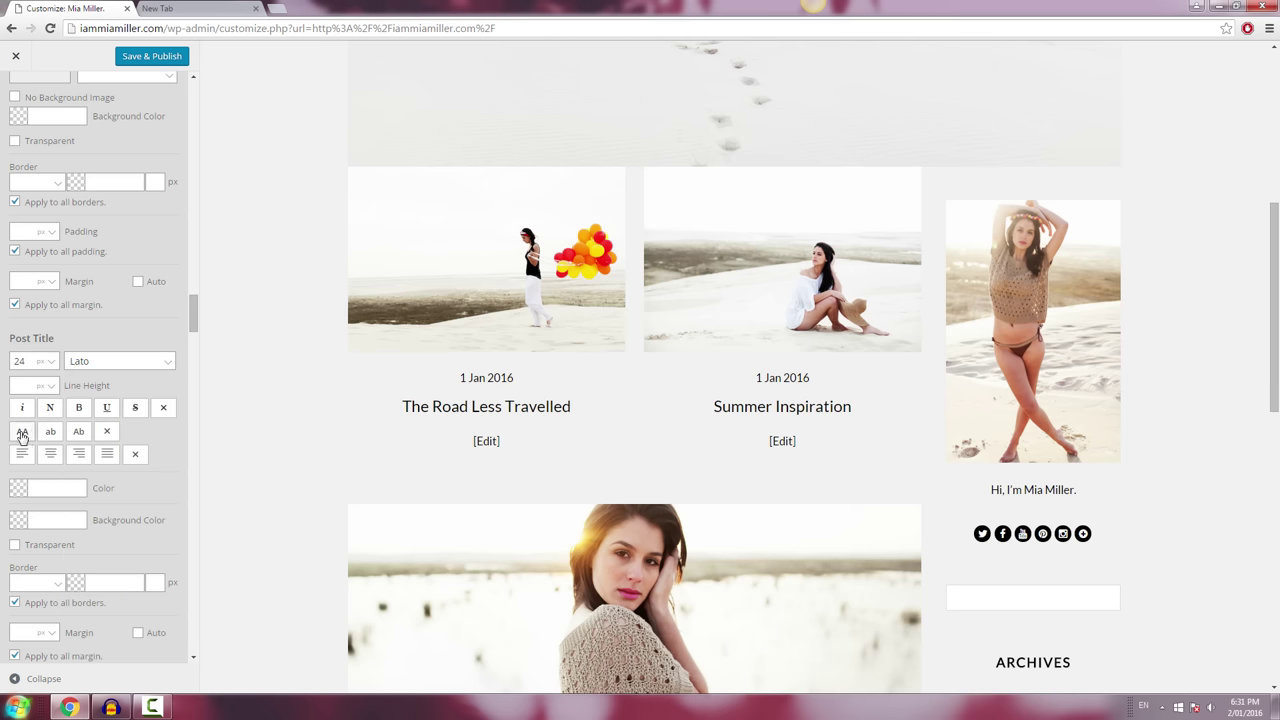
left_click(22, 434)
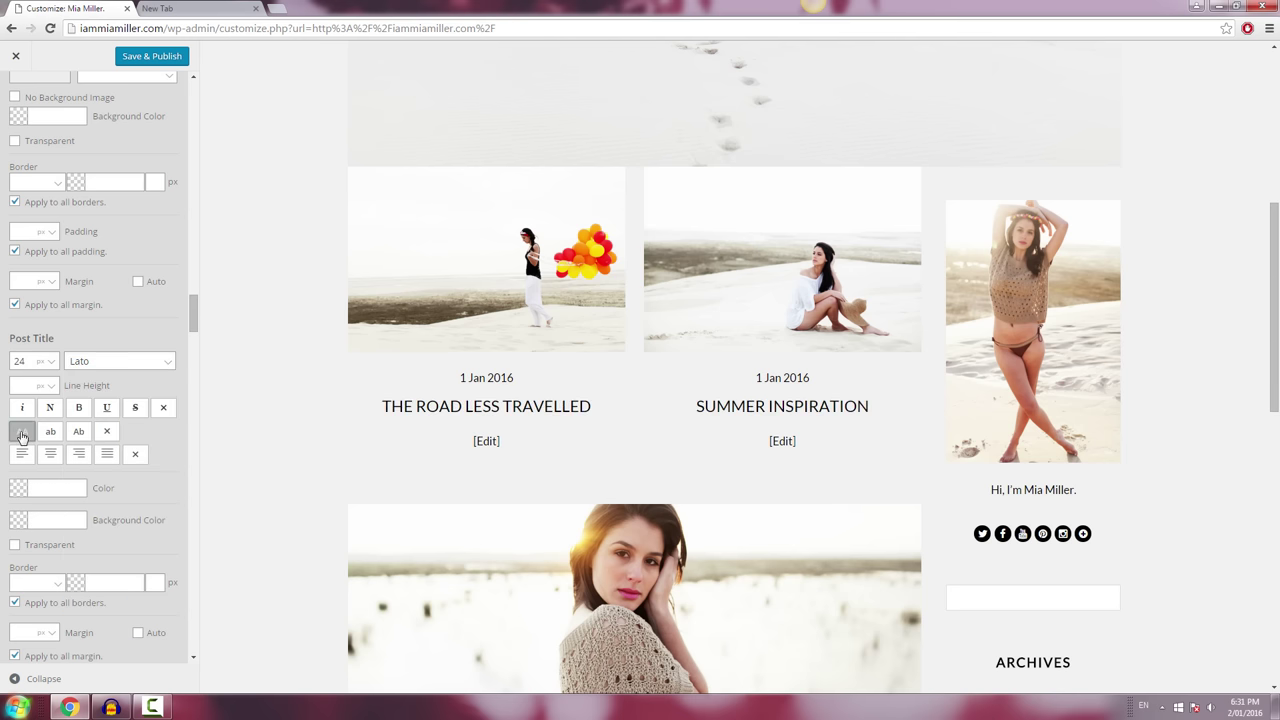
left_click(51, 458)
Colour post title text white on a black background.
left_click_drag(193, 315, 193, 320)
scroll(193, 320, "down", 3)
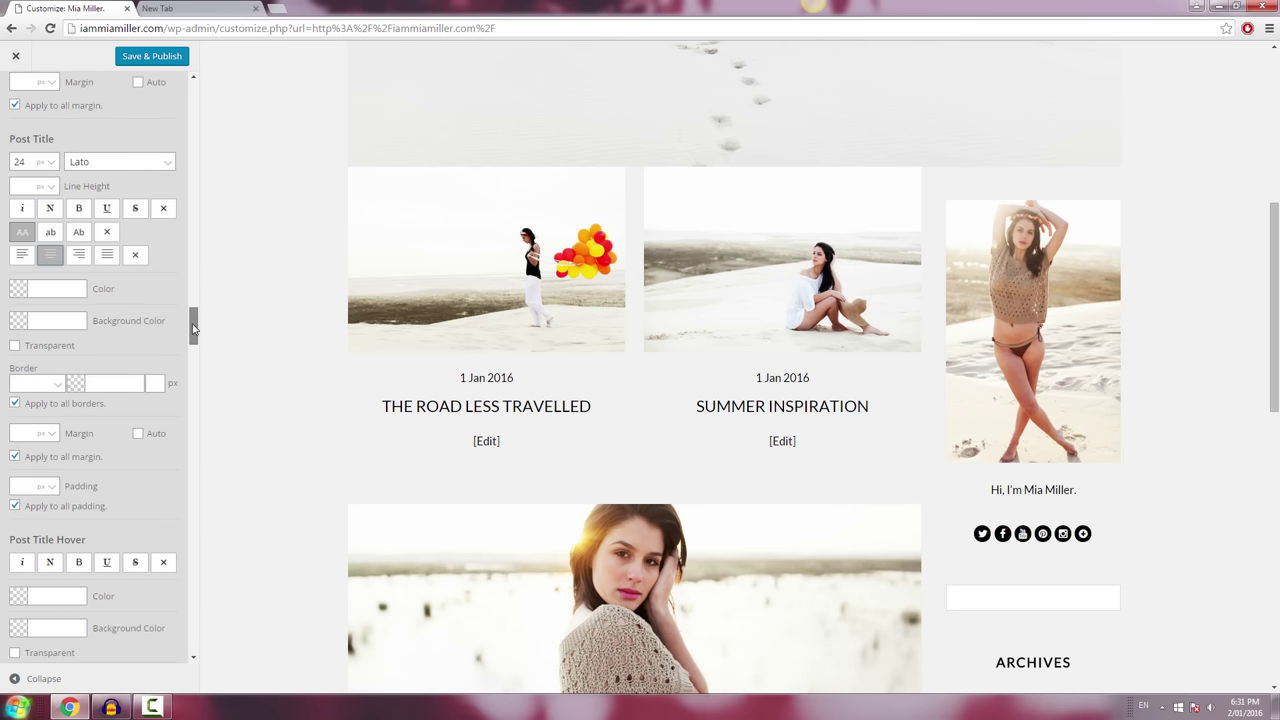
left_click(16, 290)
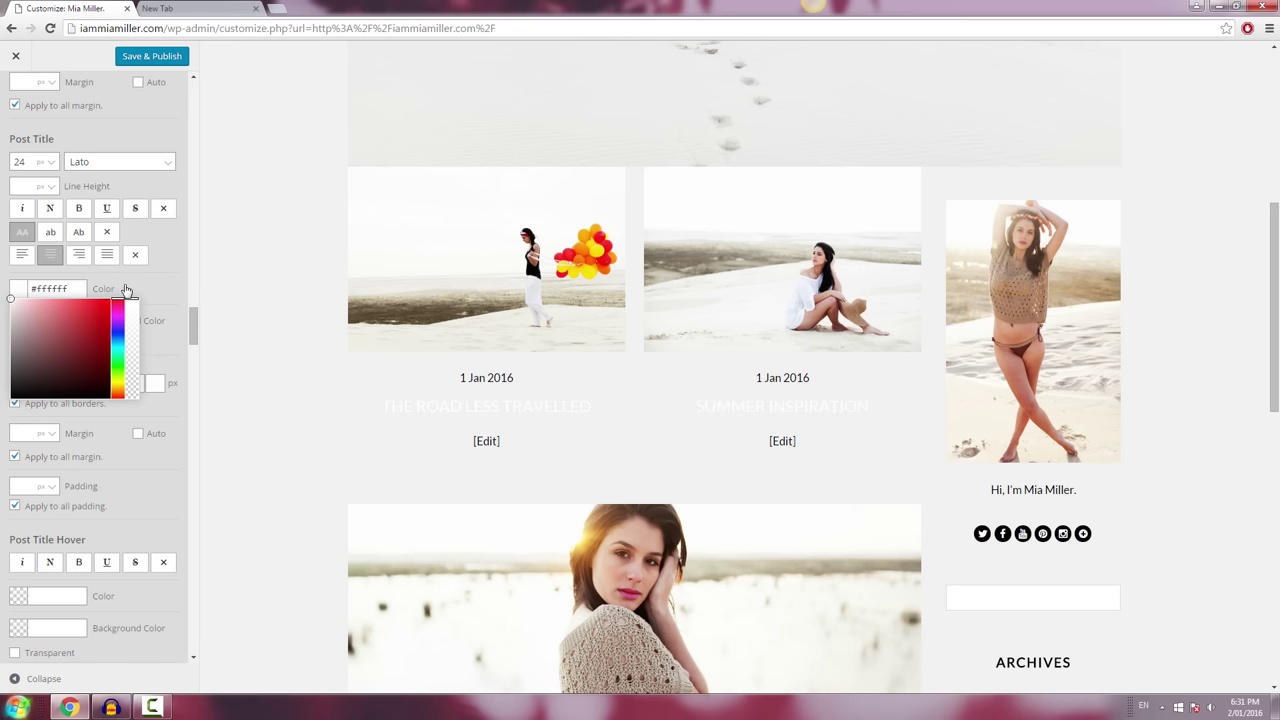
left_click(158, 288)
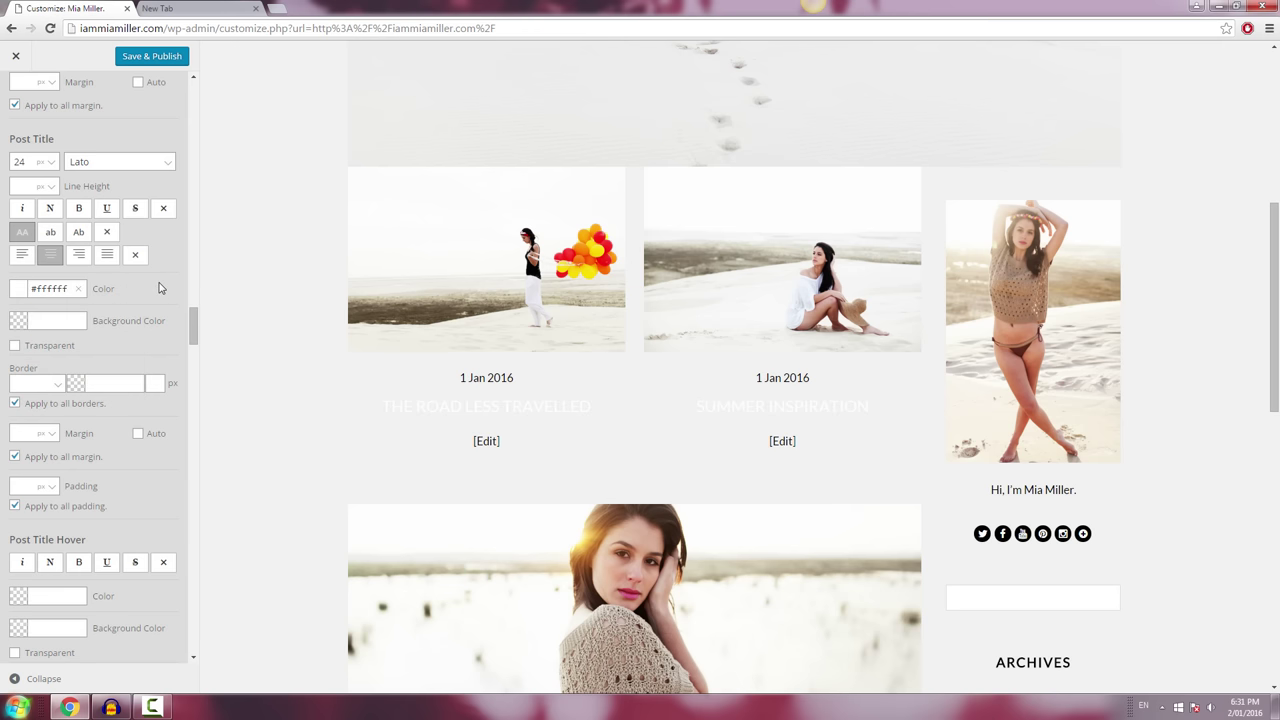
left_click(12, 321)
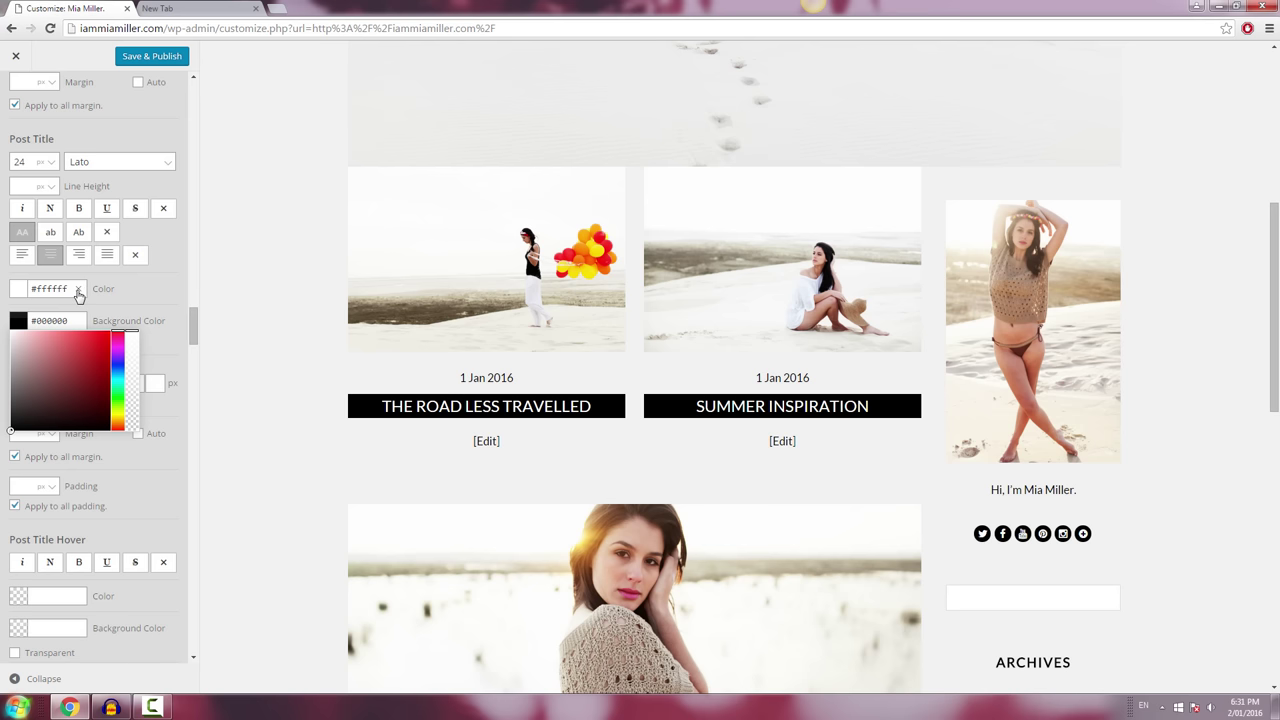
Clear and retry post title colours, settling on white text over a black background.
left_click(80, 290)
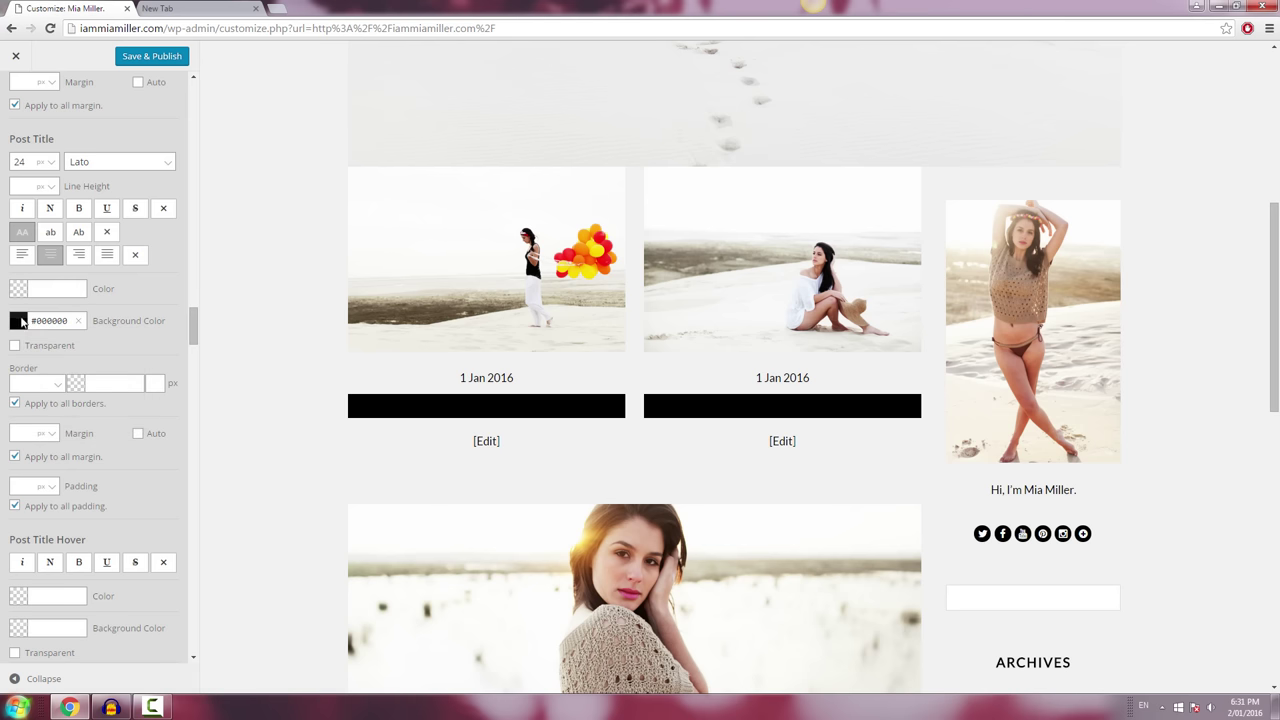
left_click(82, 322)
left_click(16, 292)
left_click(12, 398)
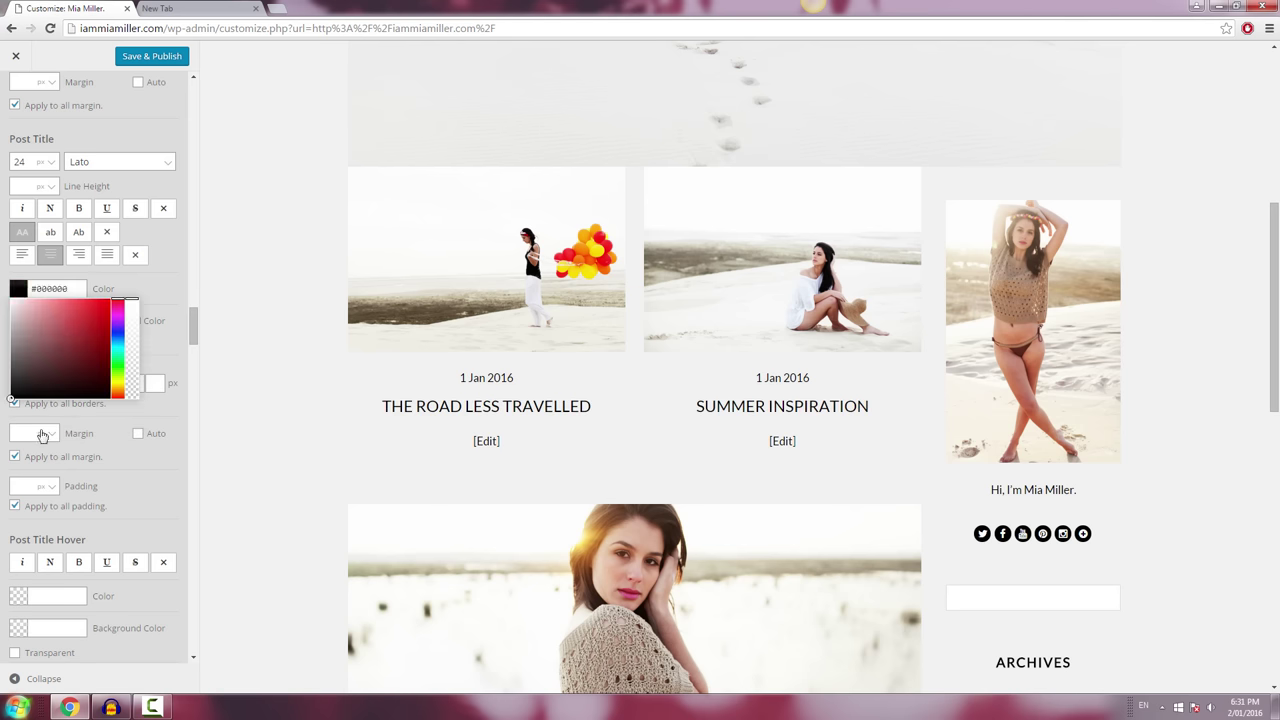
left_click(110, 299)
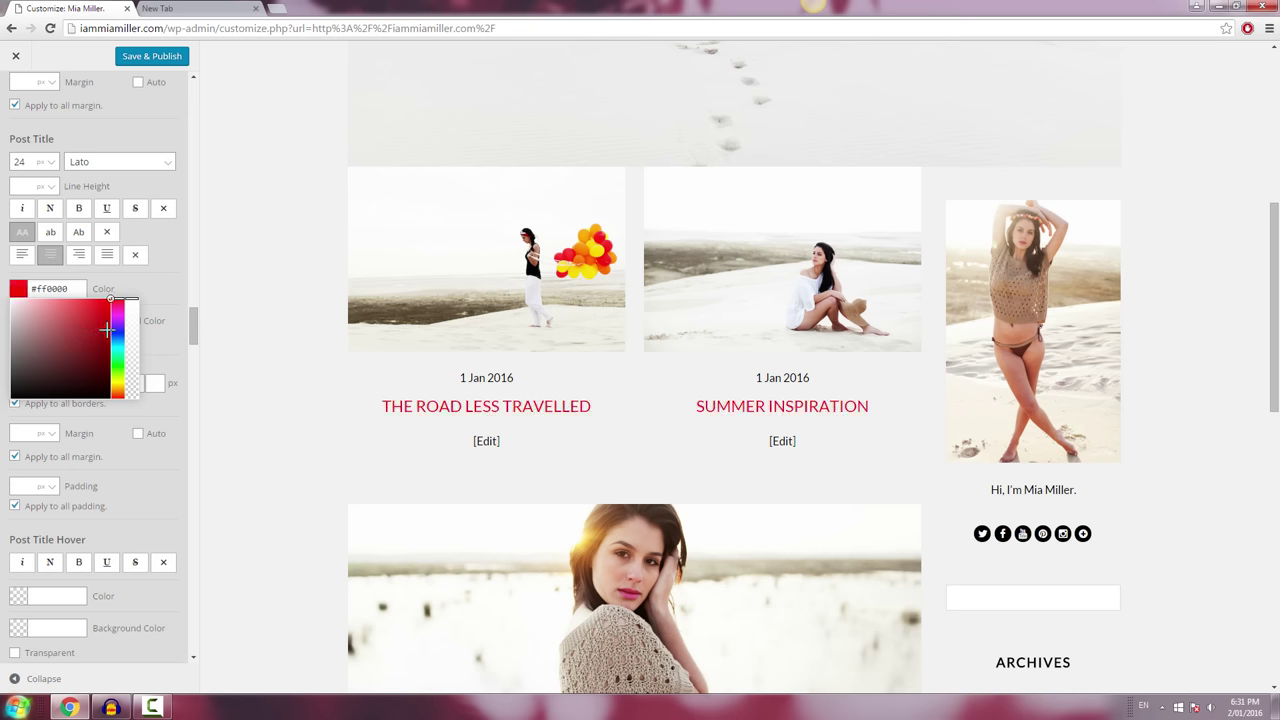
mouse_move(117, 338)
left_mouse_down()
mouse_move(22, 310)
mouse_move(3, 288)
left_mouse_up()
left_click(143, 284)
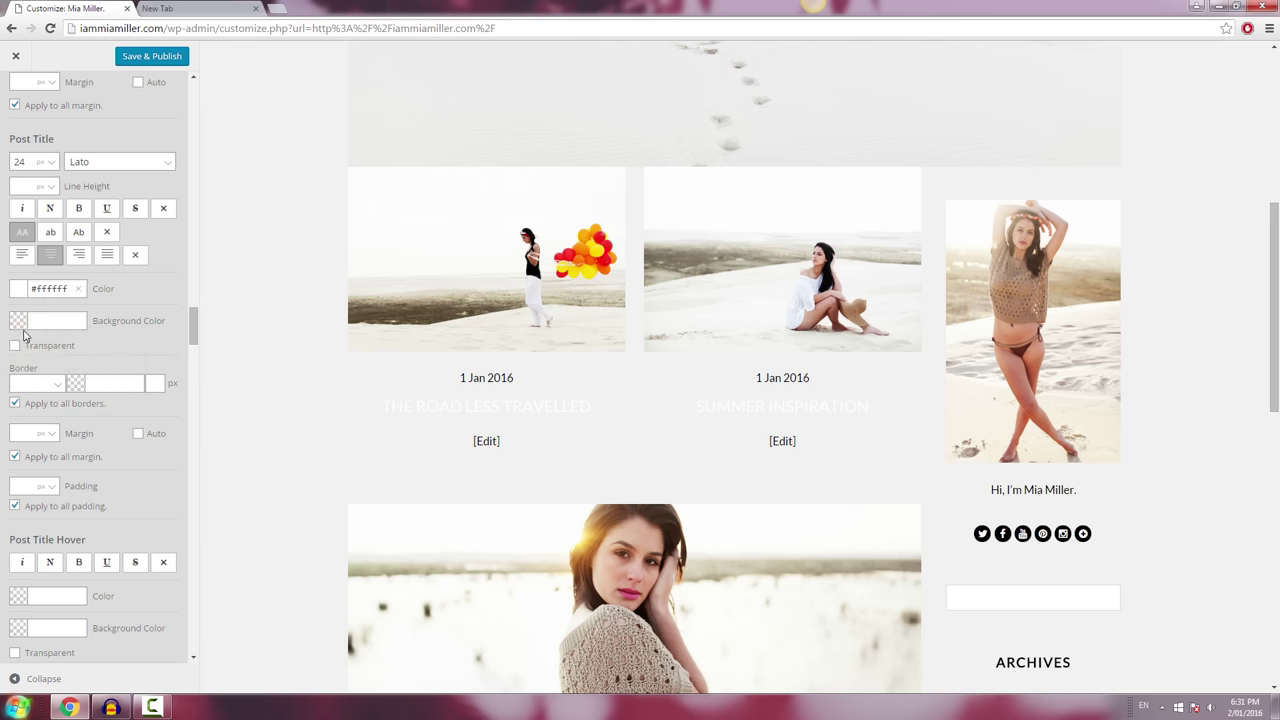
left_click(18, 320)
left_click_drag(14, 426, 3, 483)
left_click(165, 300)
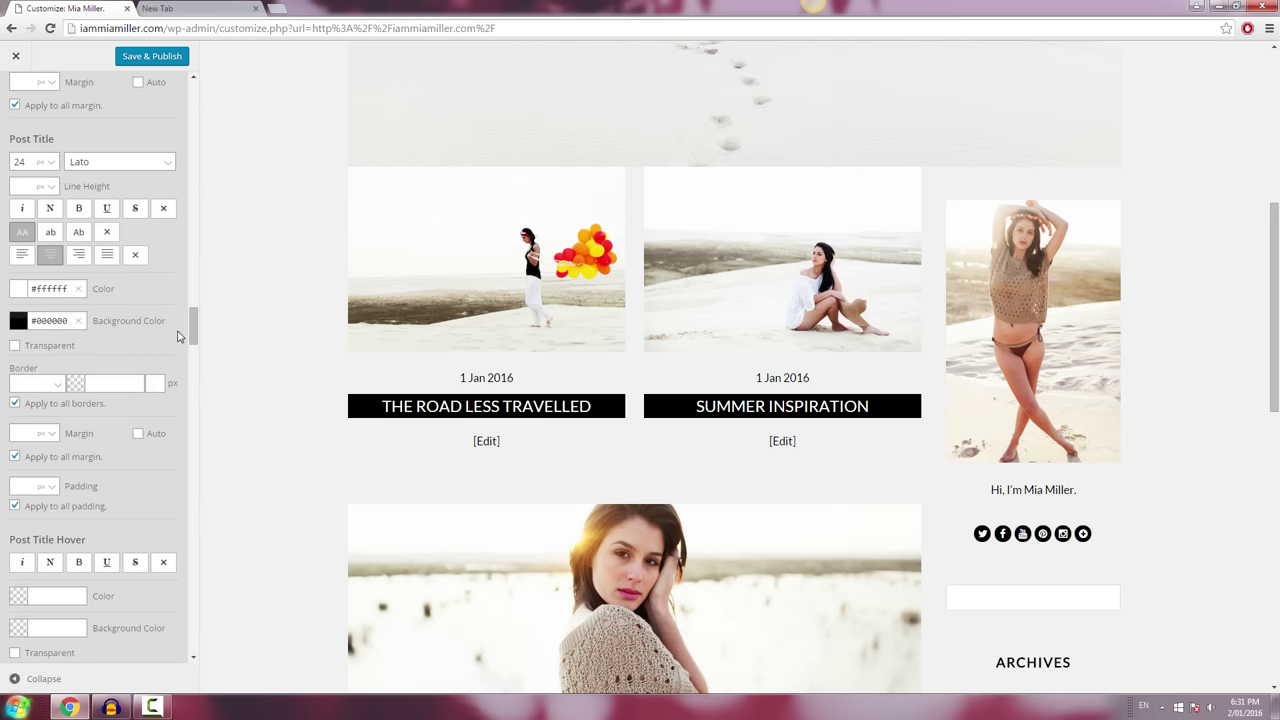
scroll(188, 330, "down", 3)
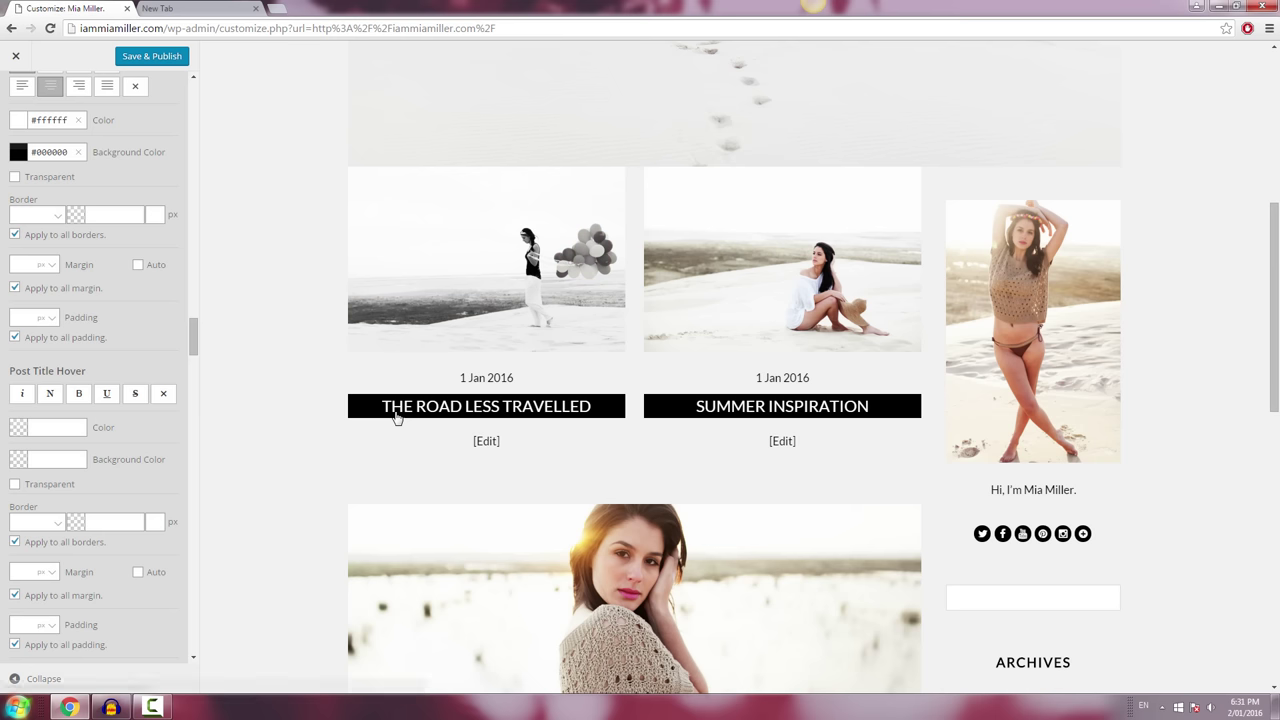
Make post titles underline and stay white (#ffffff) on hover, then publish.
left_click(107, 393)
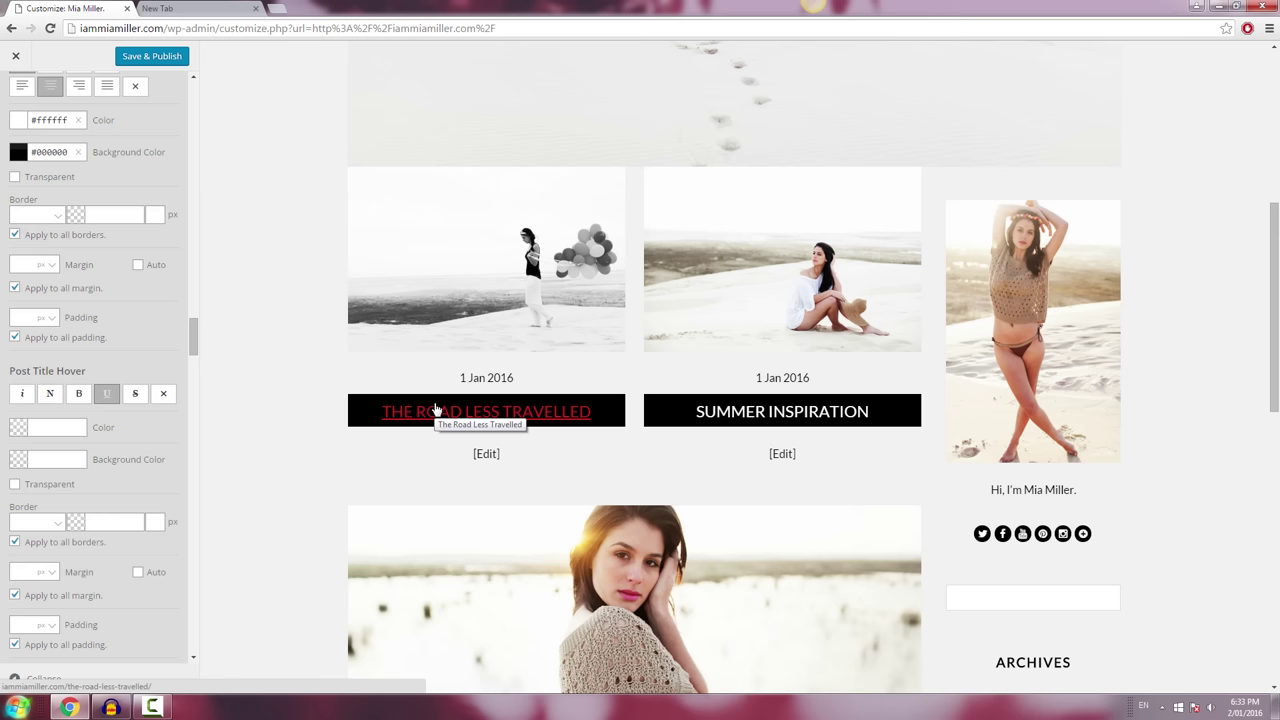
left_click(19, 429)
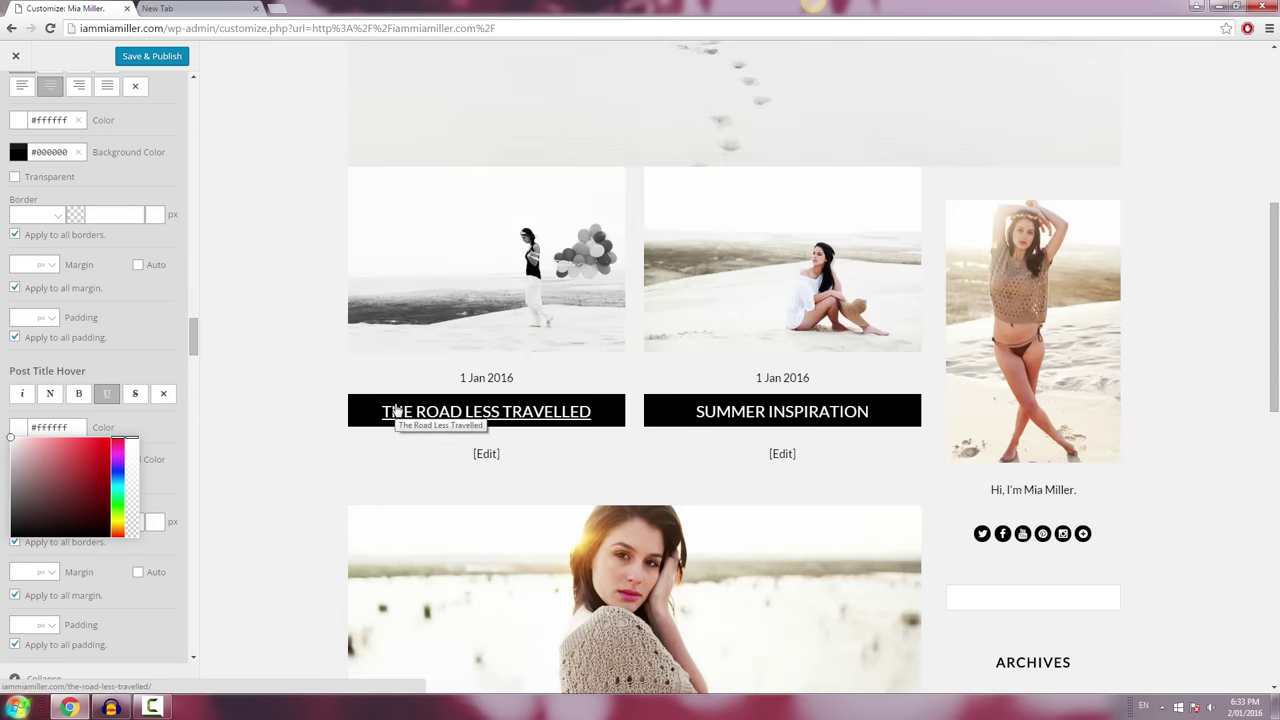
left_click_drag(192, 350, 197, 467)
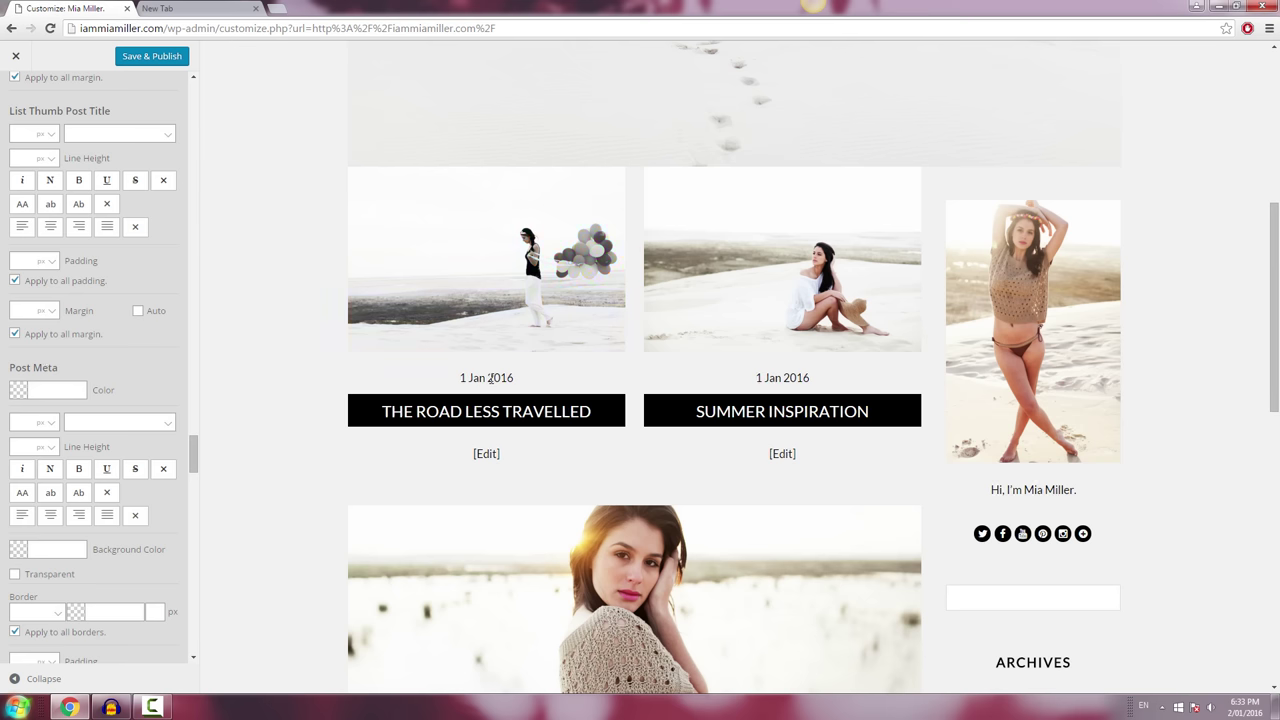
left_click_drag(191, 445, 192, 456)
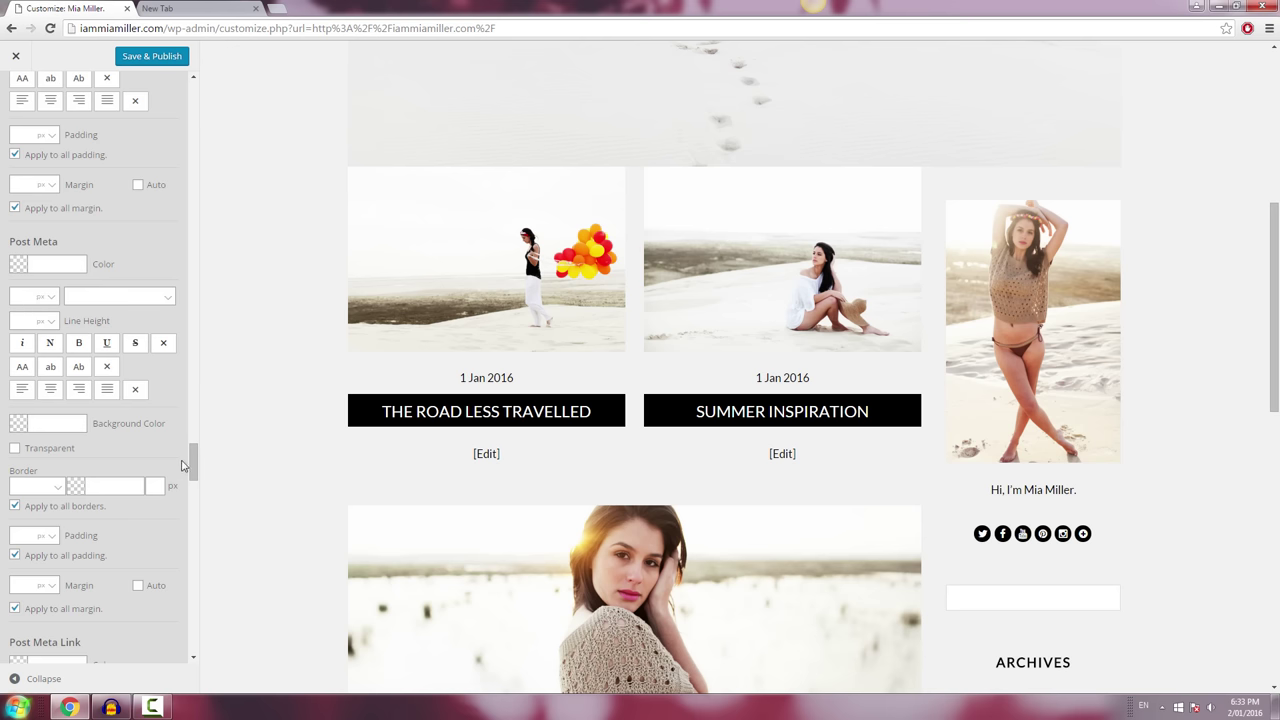
left_click_drag(195, 462, 196, 82)
left_click(160, 60)
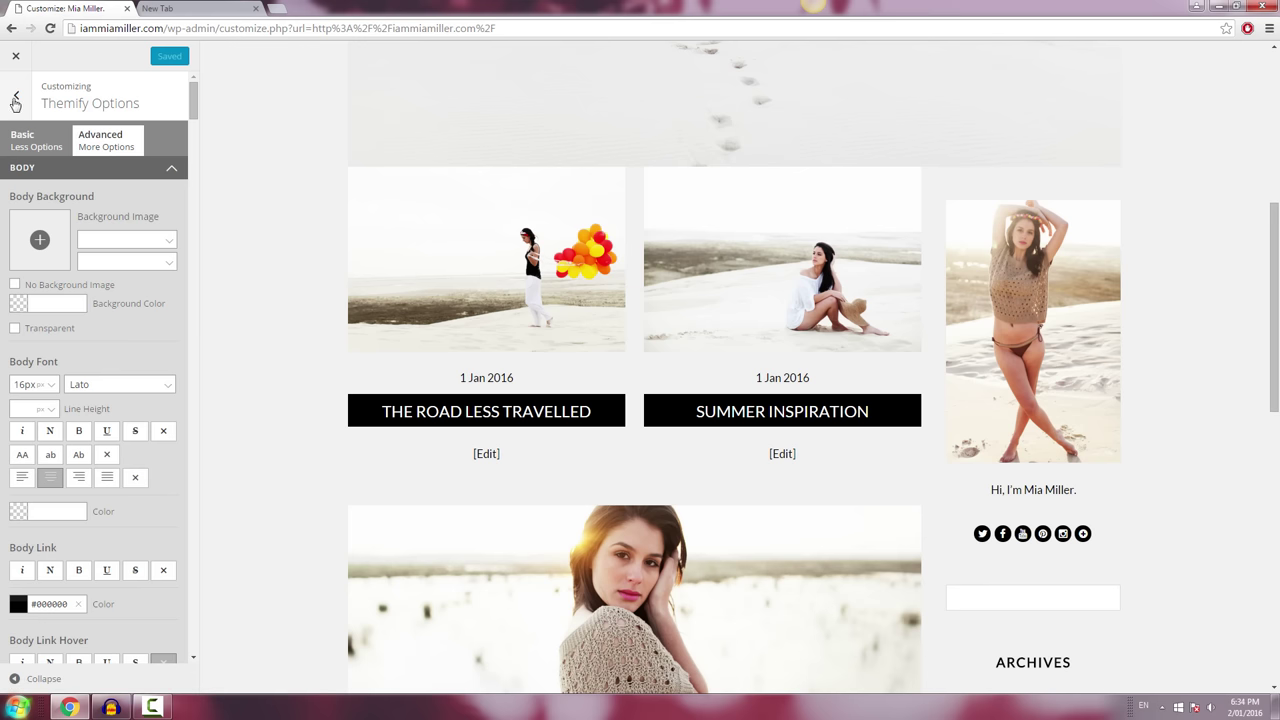
Navigate to Typography > Default Typography in the Customizer.
left_click(16, 101)
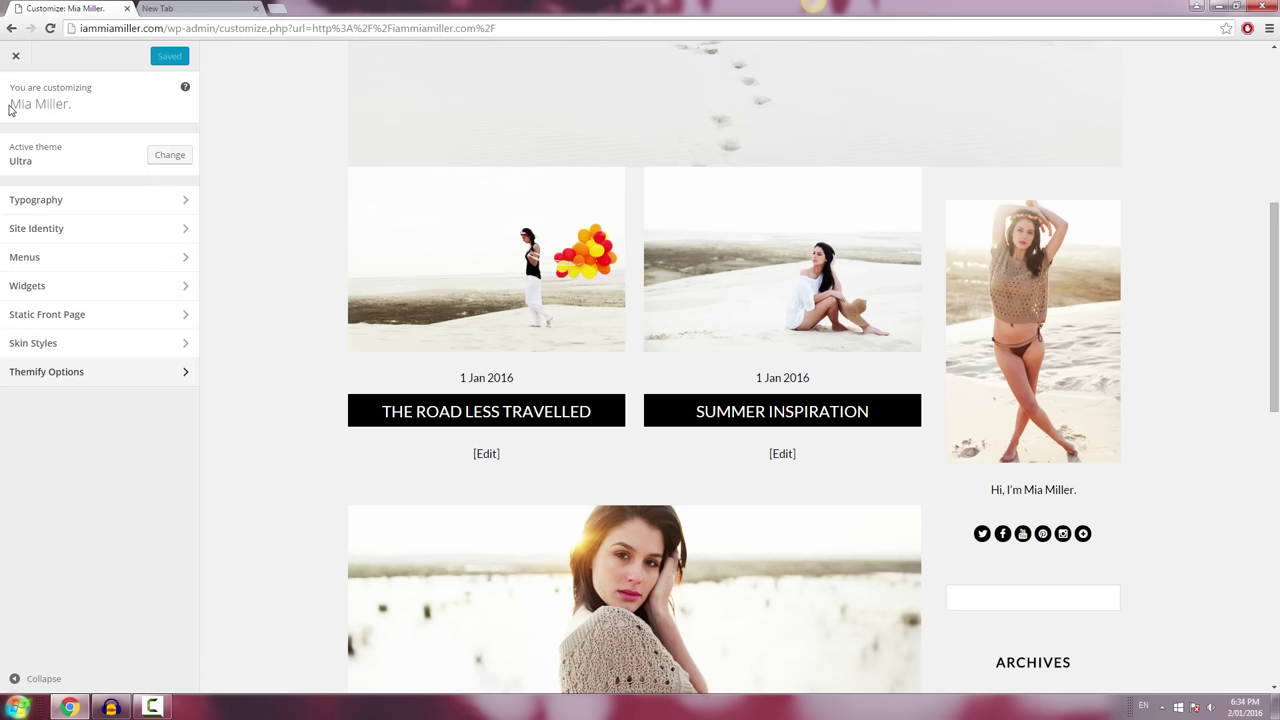
left_click(45, 208)
left_click(66, 148)
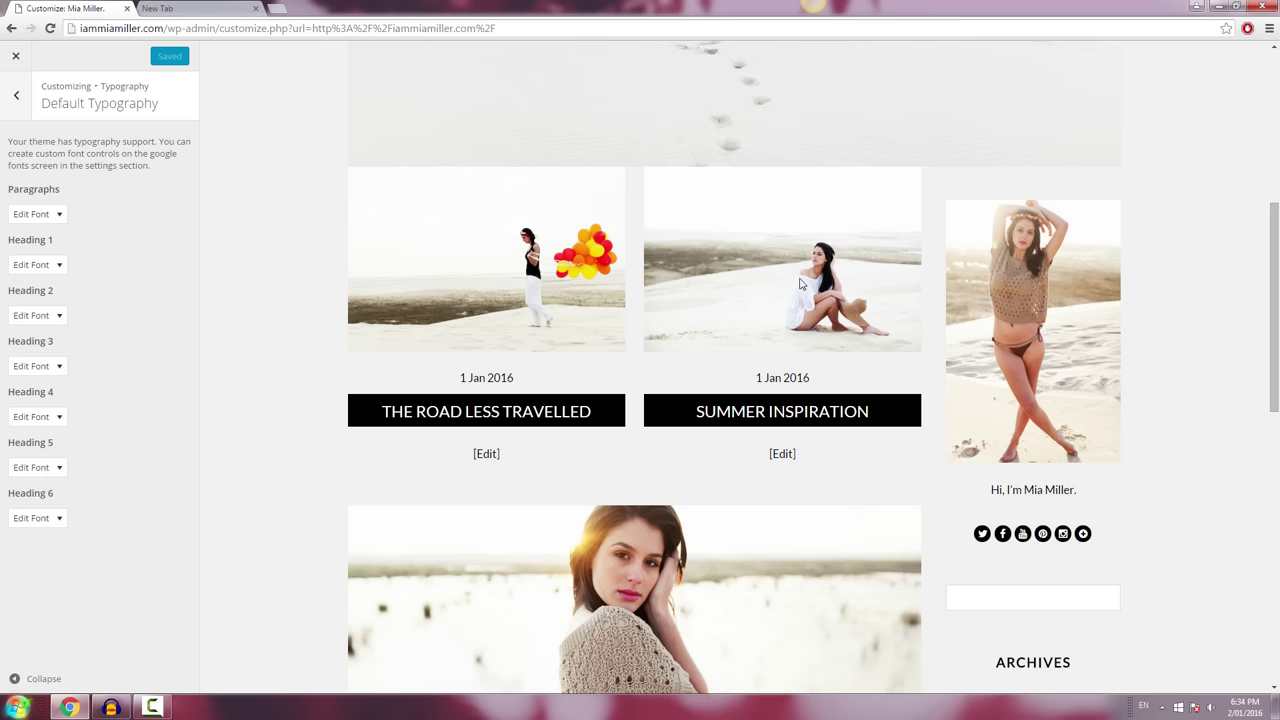
scroll(800, 284, "up", 3)
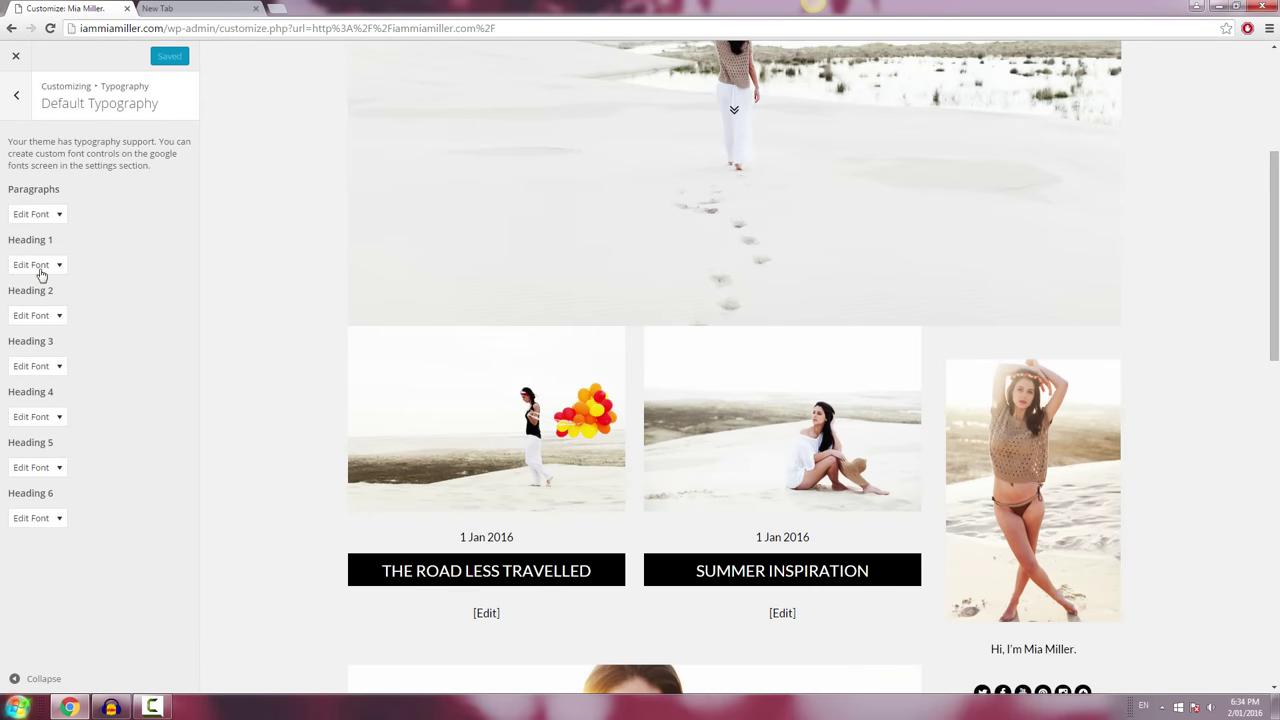
Set the Heading 1 font to Lato with Regular weight.
left_click(39, 268)
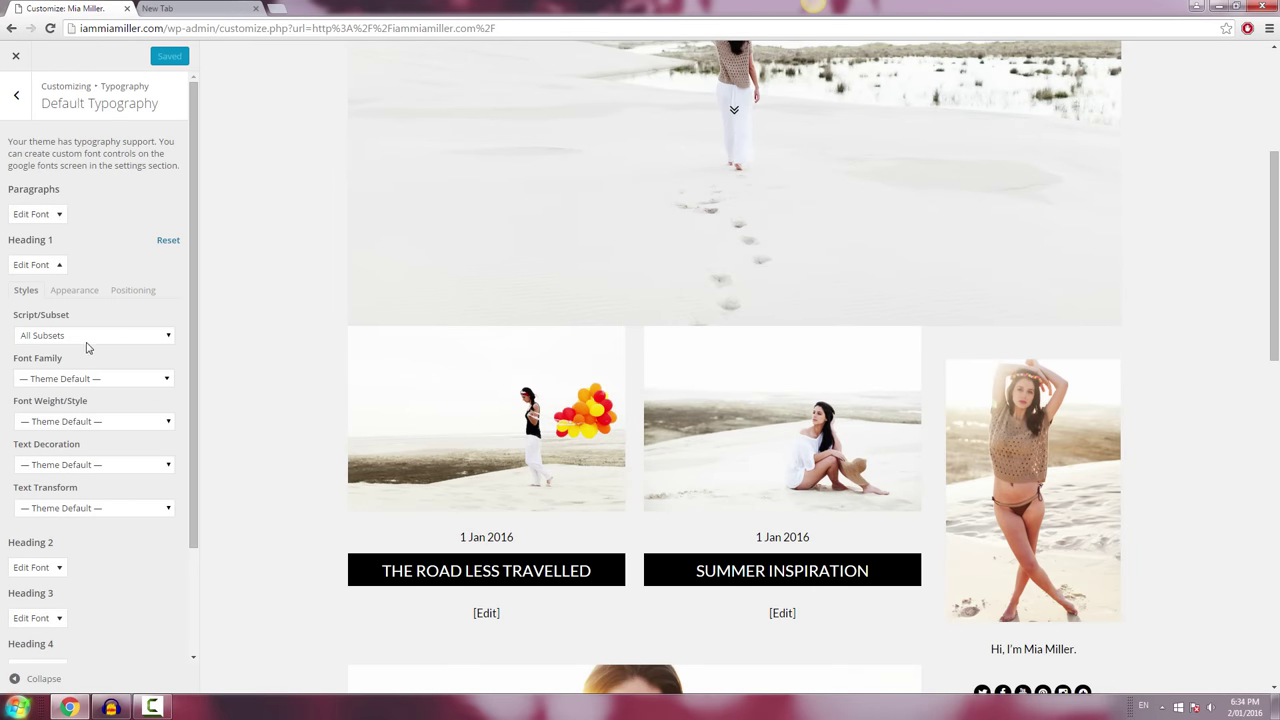
left_click(80, 380)
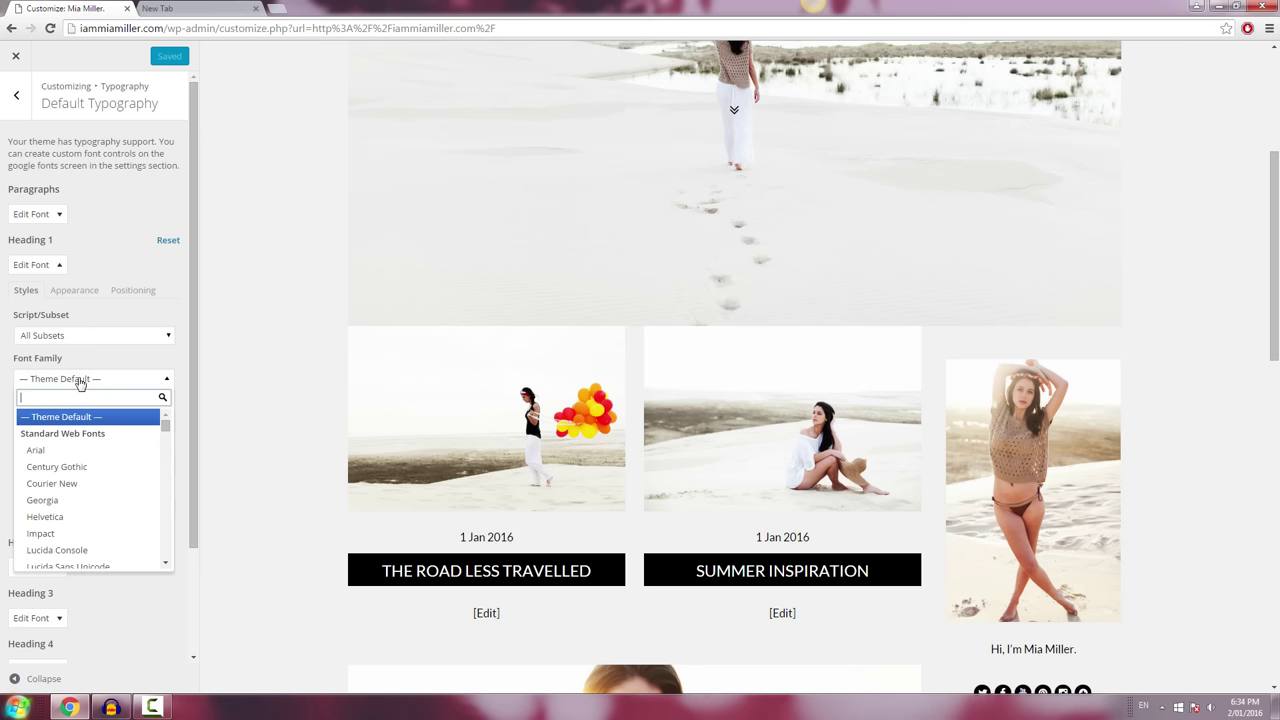
type("lato")
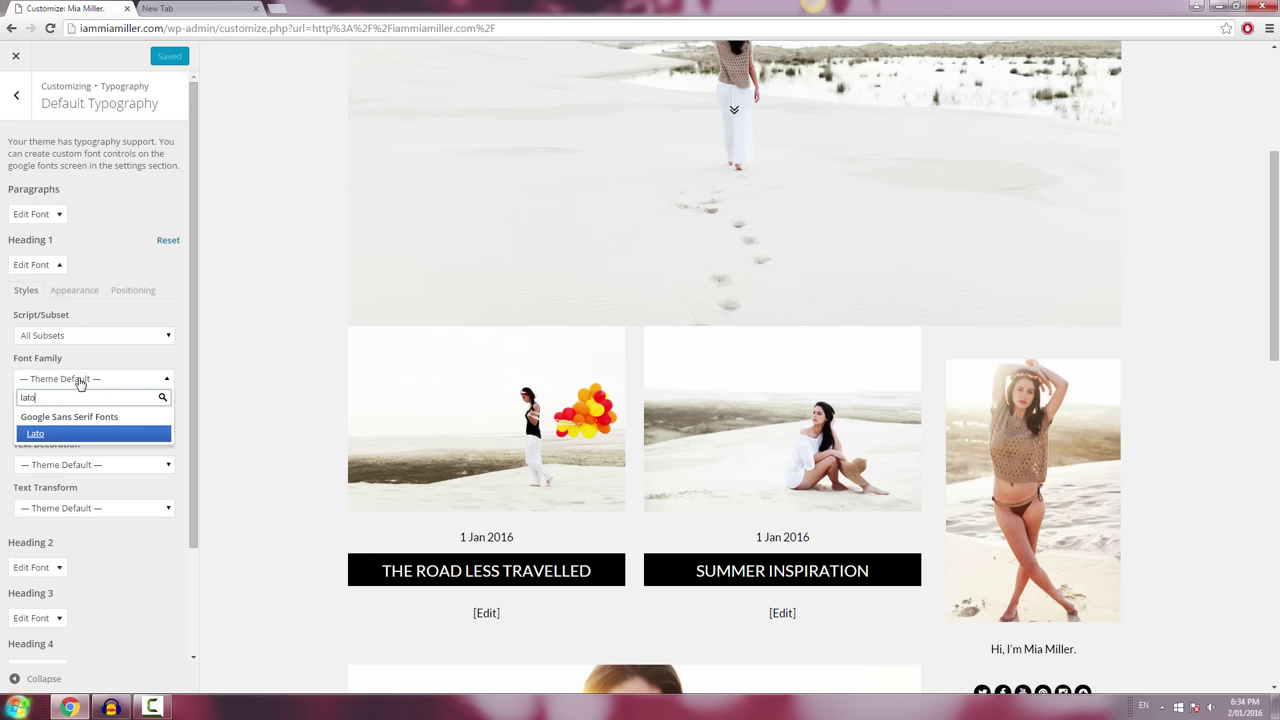
left_click(100, 436)
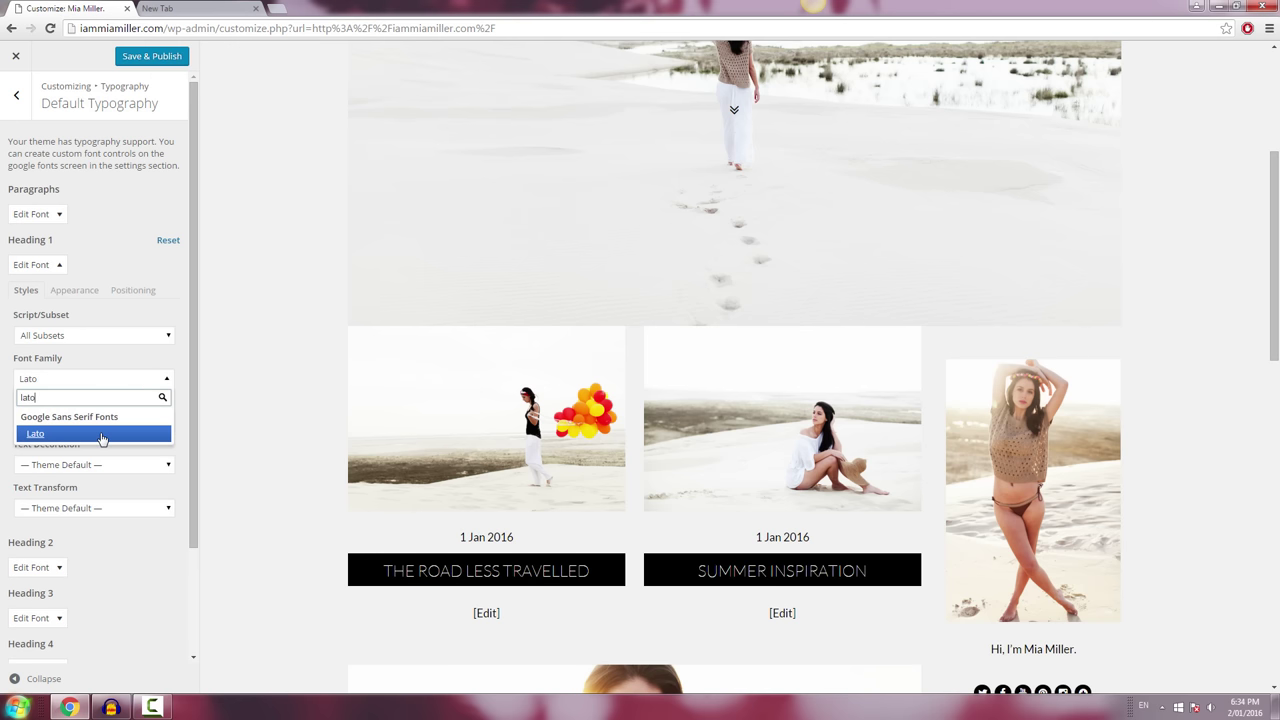
left_click(128, 362)
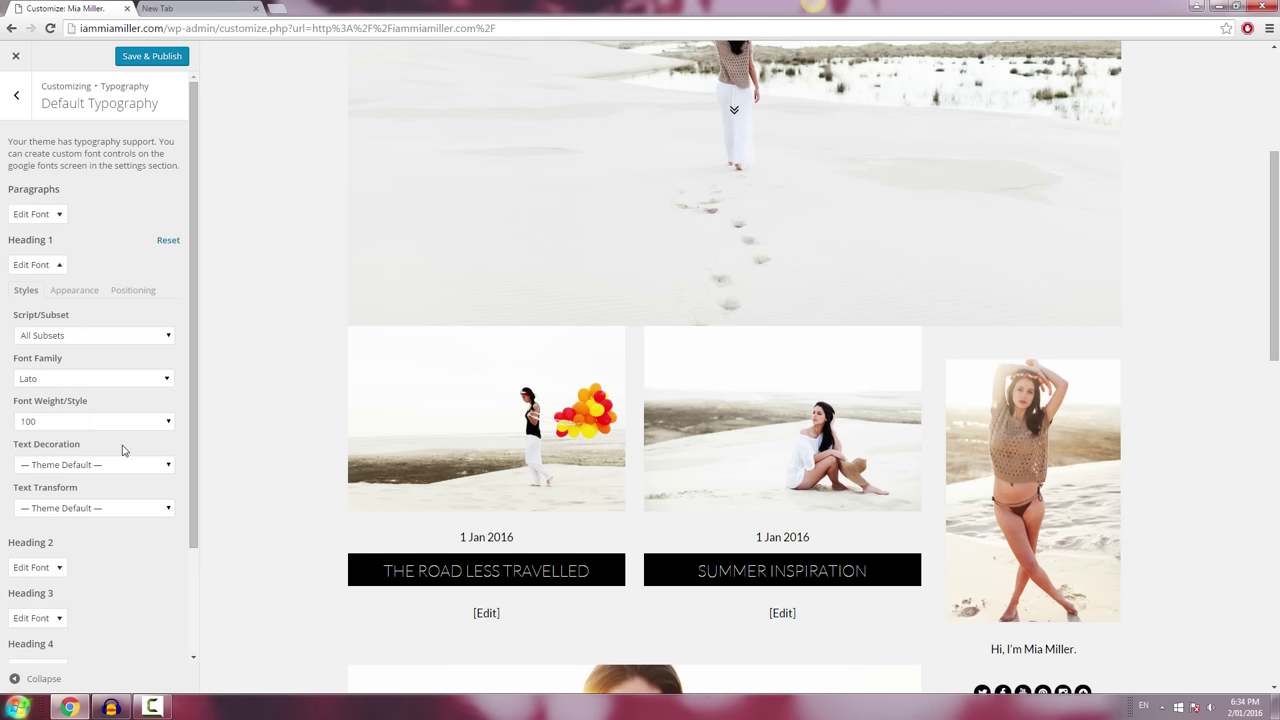
left_click_drag(38, 400, 90, 403)
left_click(160, 408)
left_click(111, 424)
left_click(62, 488)
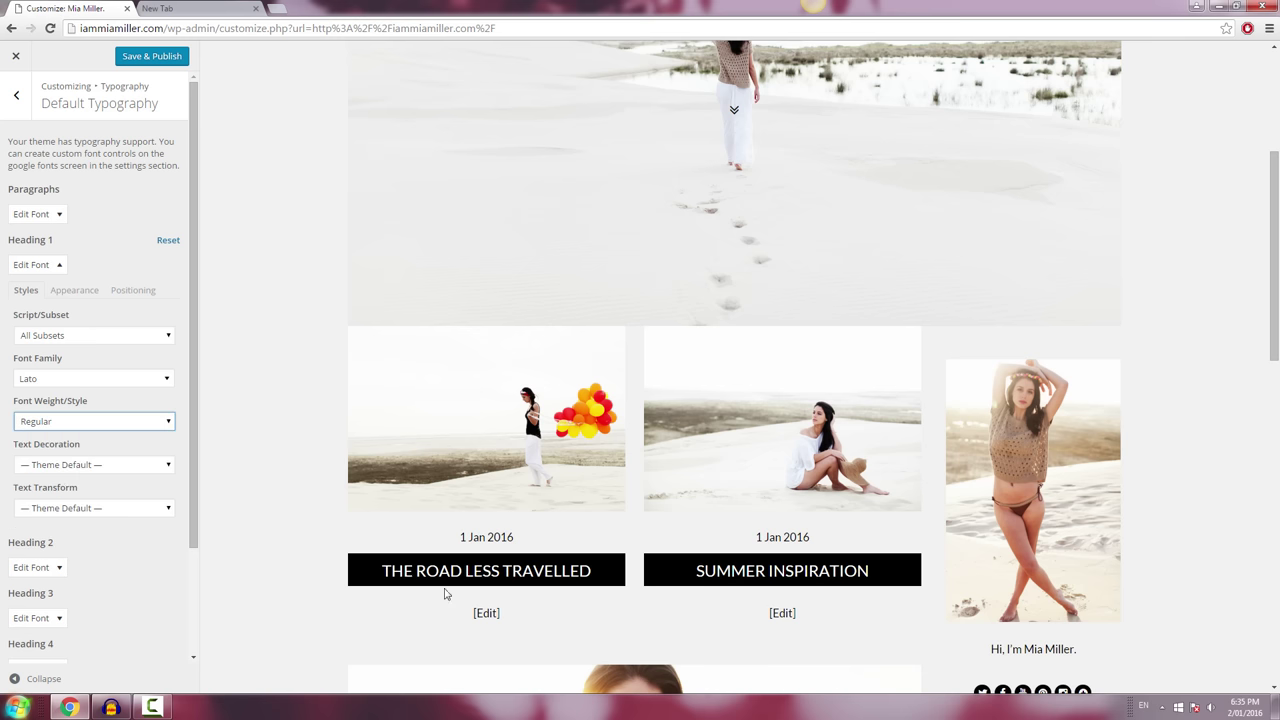
left_click_drag(196, 347, 196, 372)
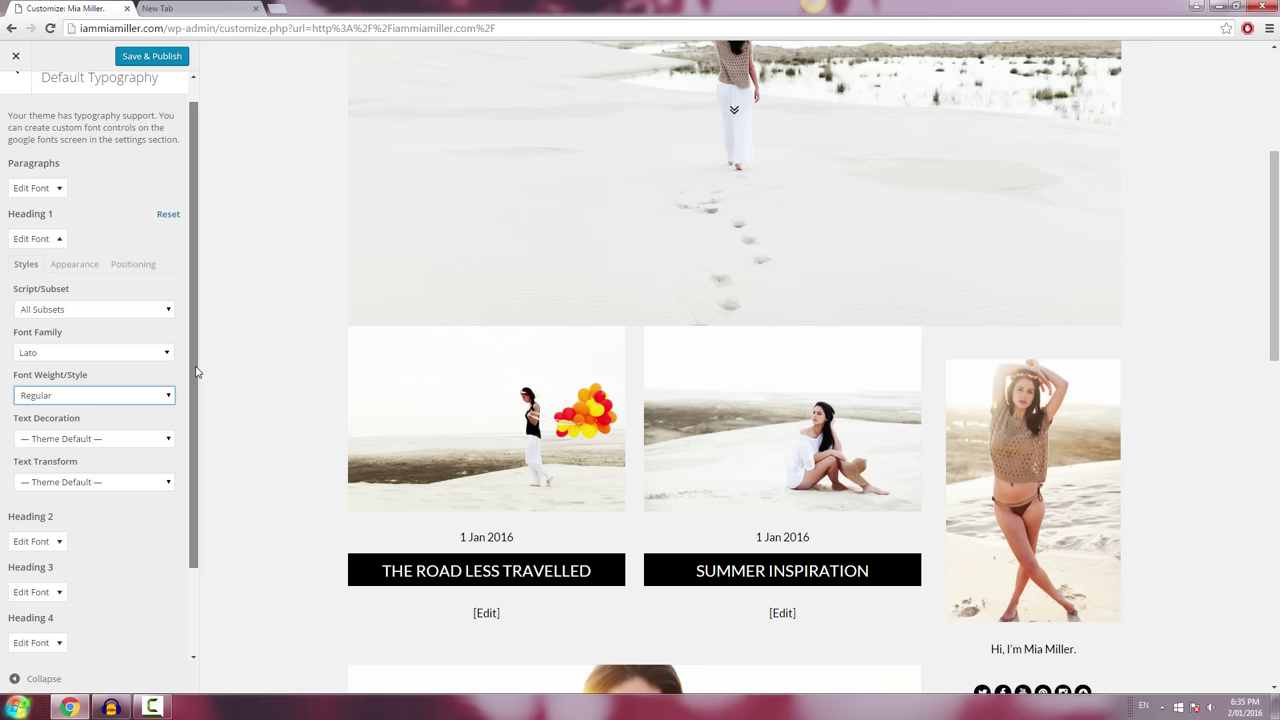
scroll(120, 320, "up", 1)
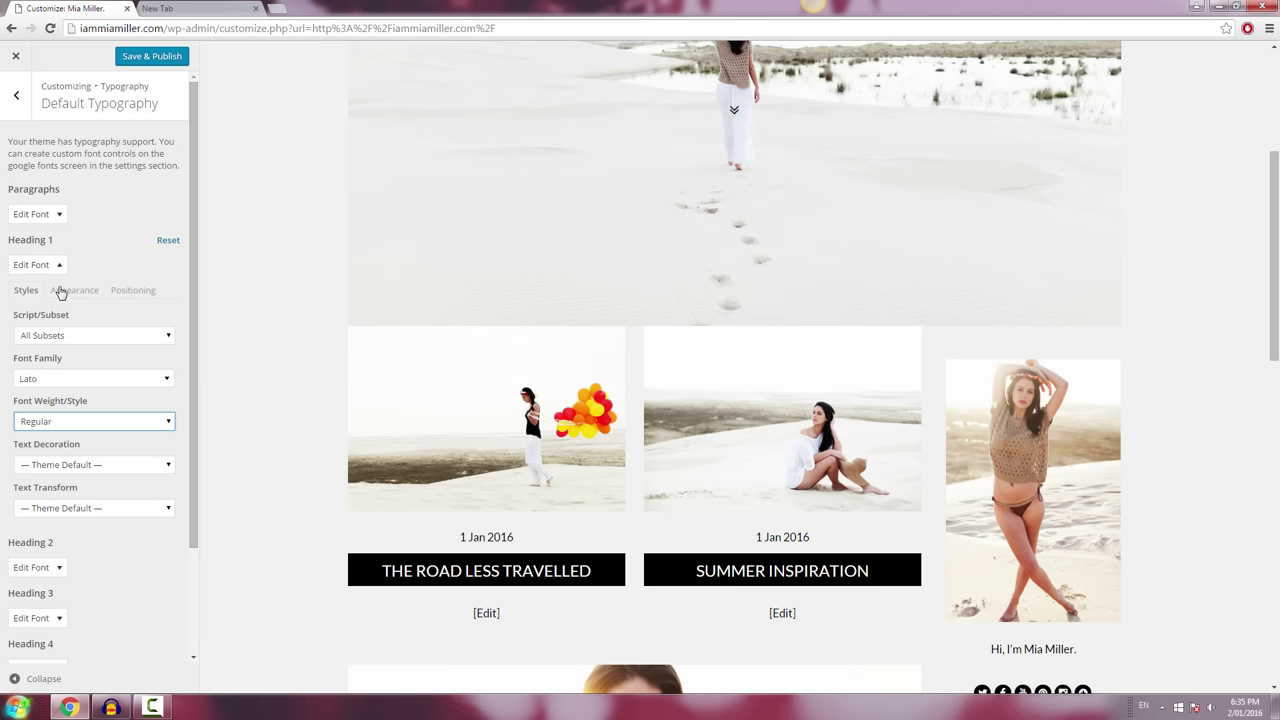
Enlarge Heading 1 to 70px and reset its letter spacing to default.
left_click(62, 292)
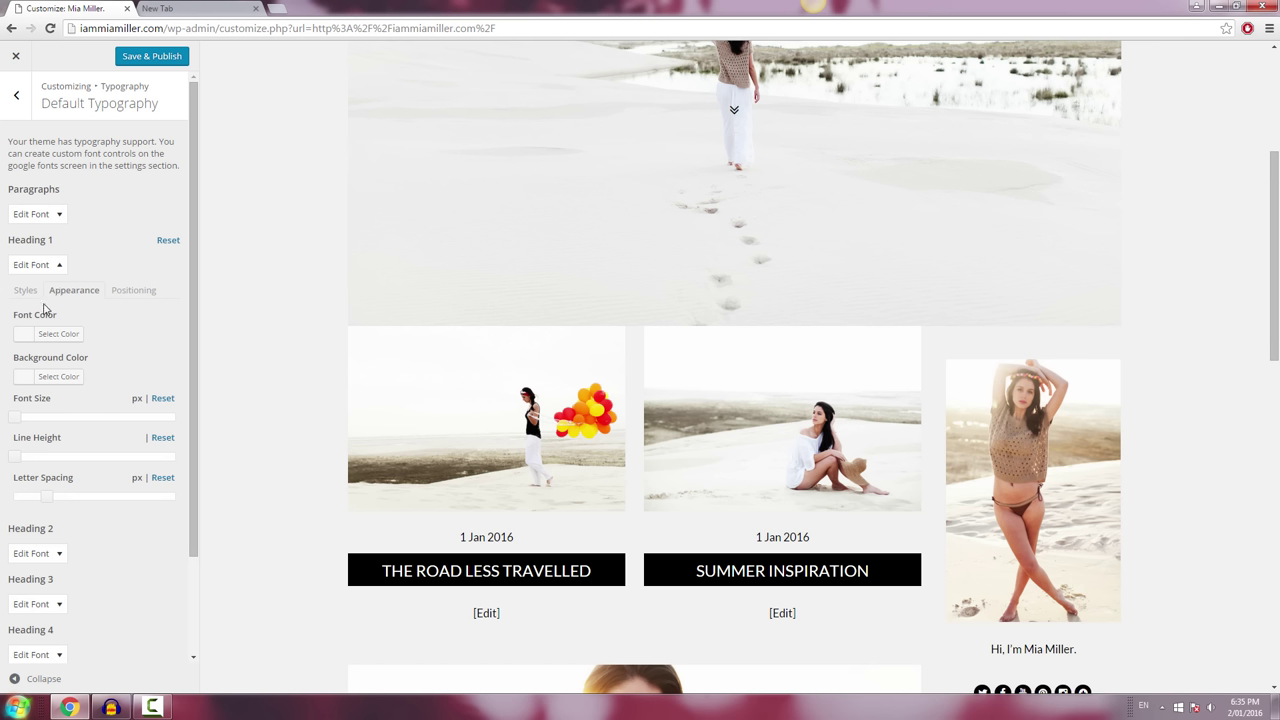
left_click_drag(24, 418, 125, 427)
left_click_drag(1275, 338, 1275, 603)
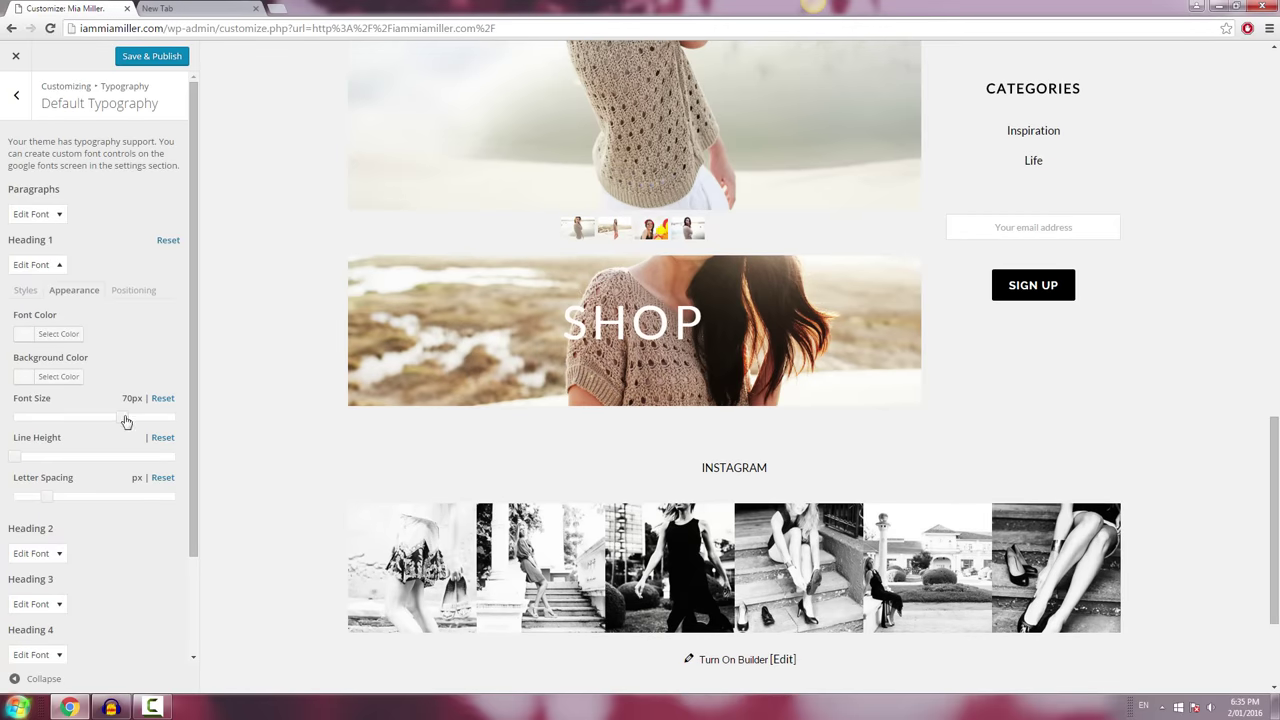
mouse_move(124, 418)
left_mouse_down()
mouse_move(69, 420)
mouse_move(137, 422)
mouse_move(125, 422)
left_mouse_up()
mouse_move(46, 497)
left_mouse_down()
mouse_move(214, 506)
mouse_move(43, 494)
mouse_move(70, 496)
left_mouse_up()
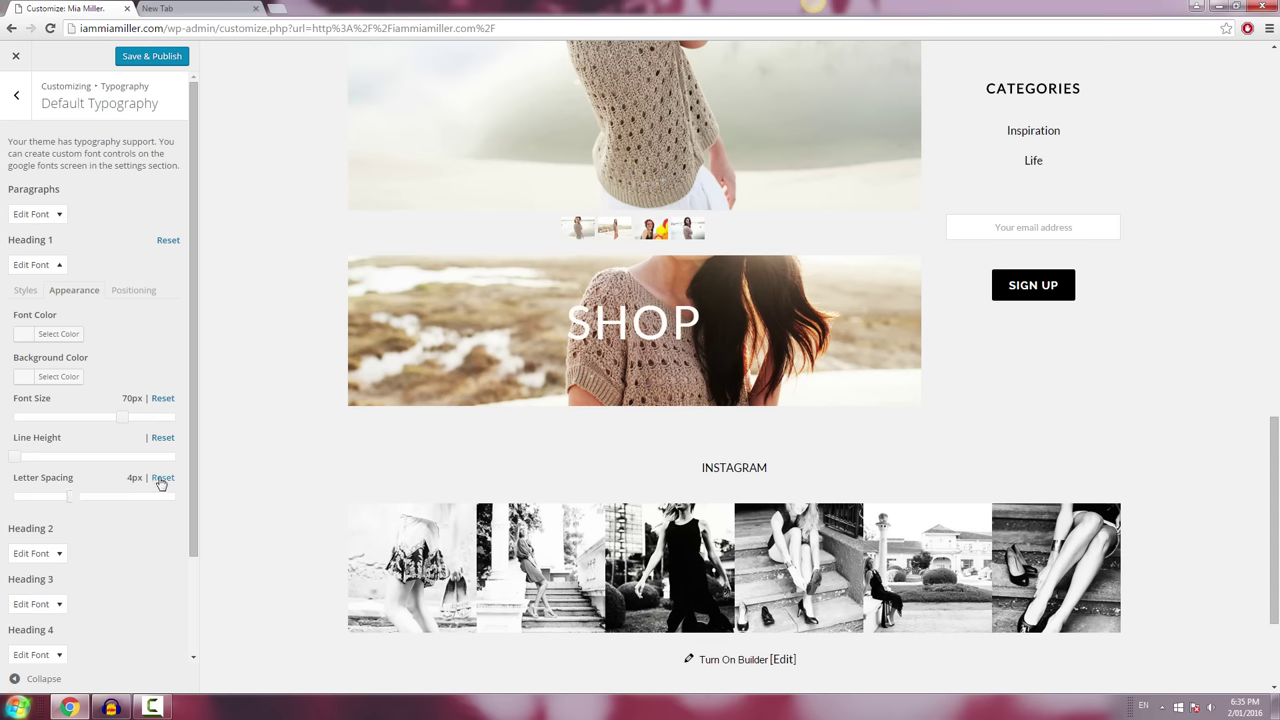
left_click(162, 478)
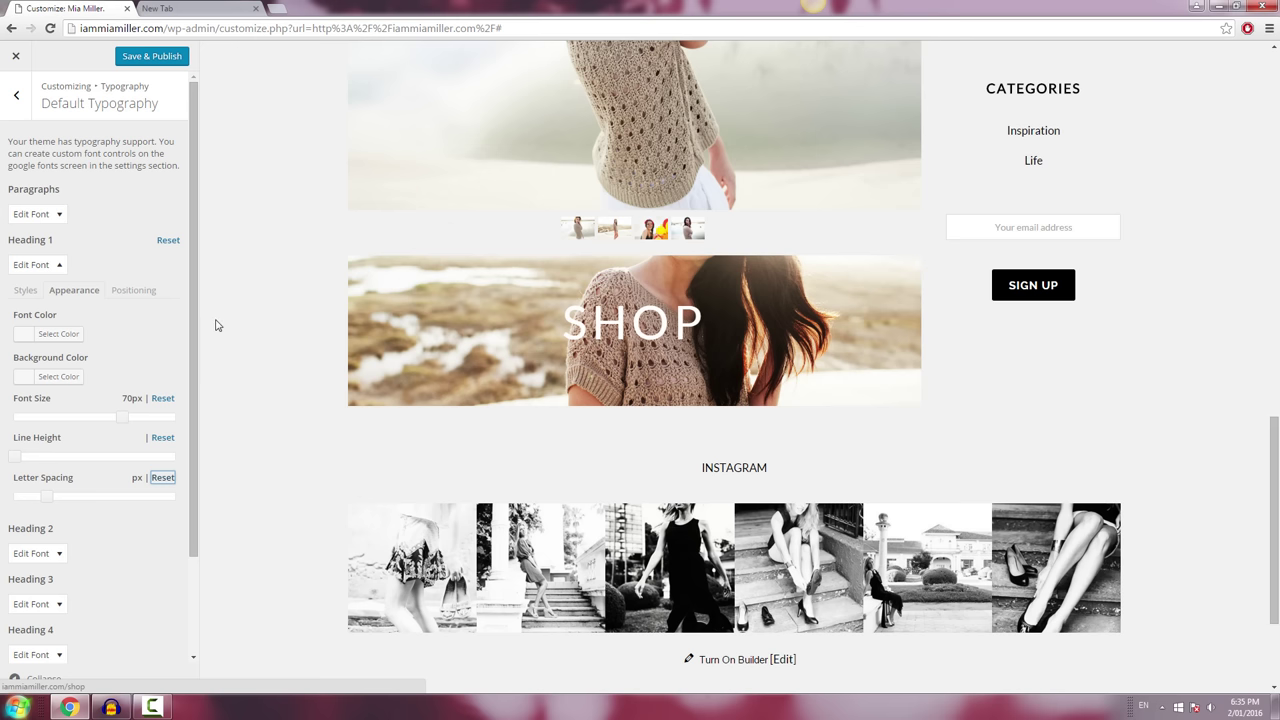
left_click(136, 290)
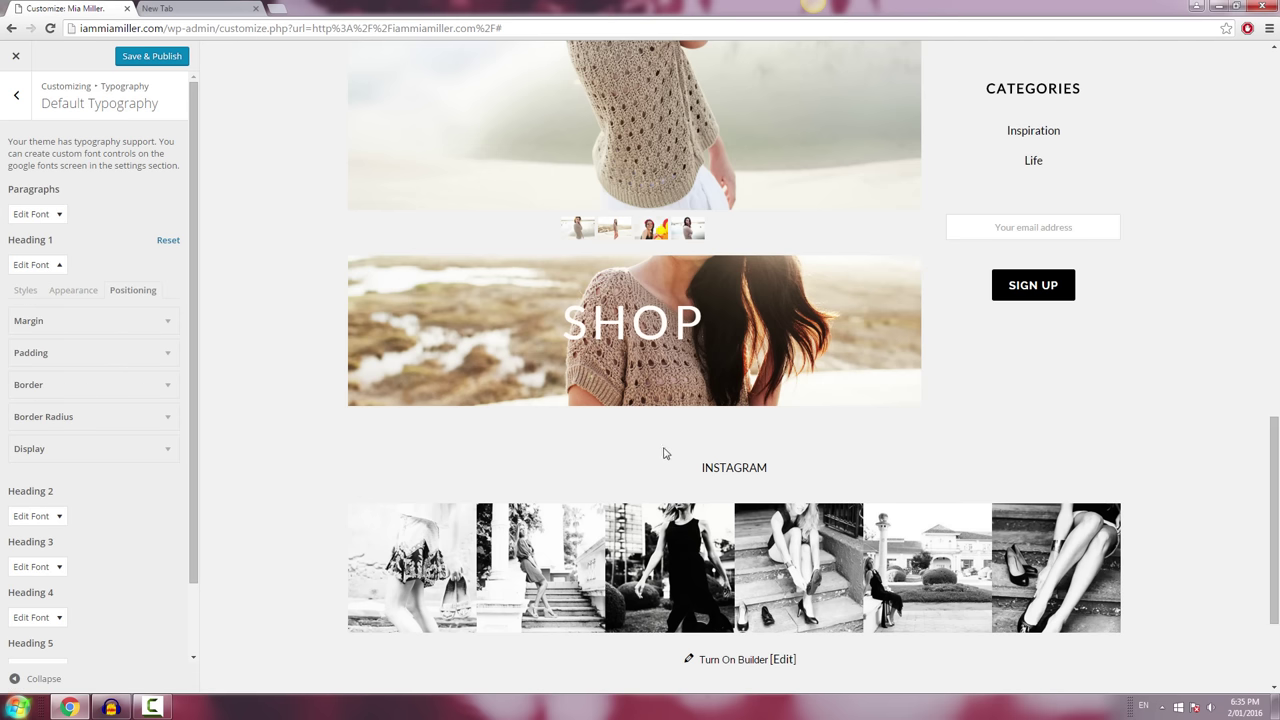
left_click_drag(772, 467, 682, 458)
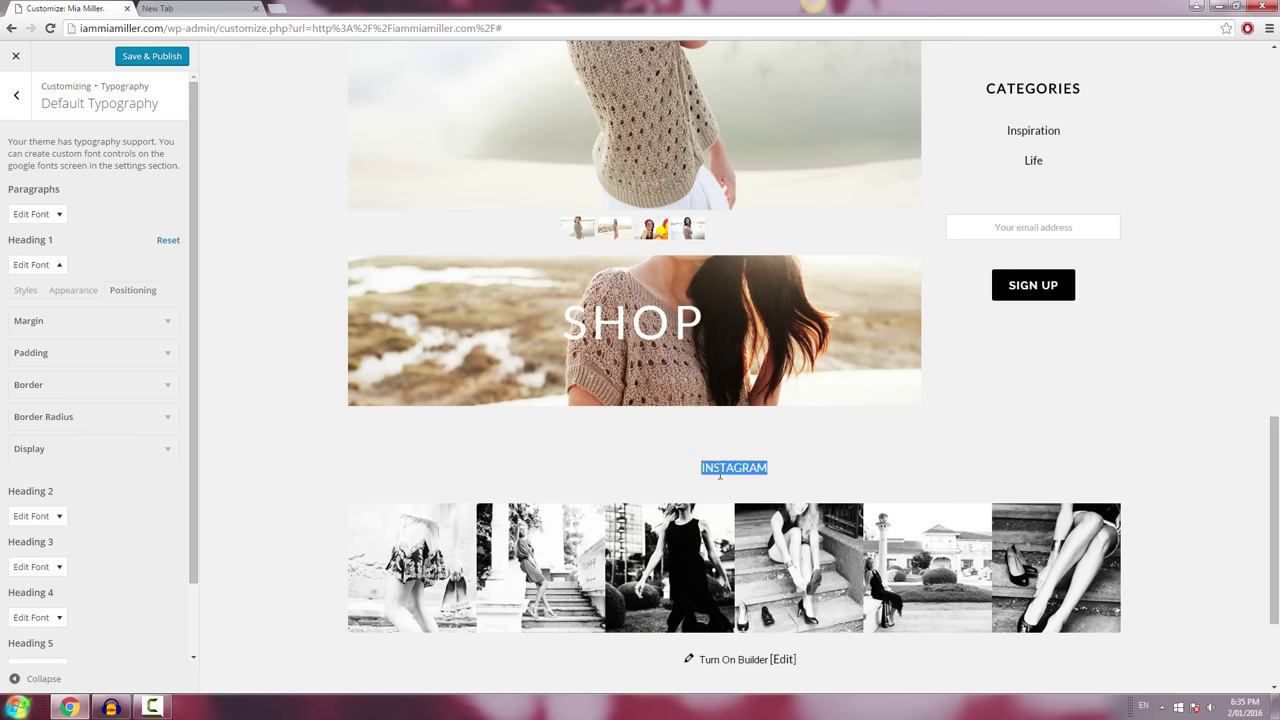
Publish the Heading 1 typography, revisit Default Typography, and follow the SHOP banner link.
left_click(797, 474)
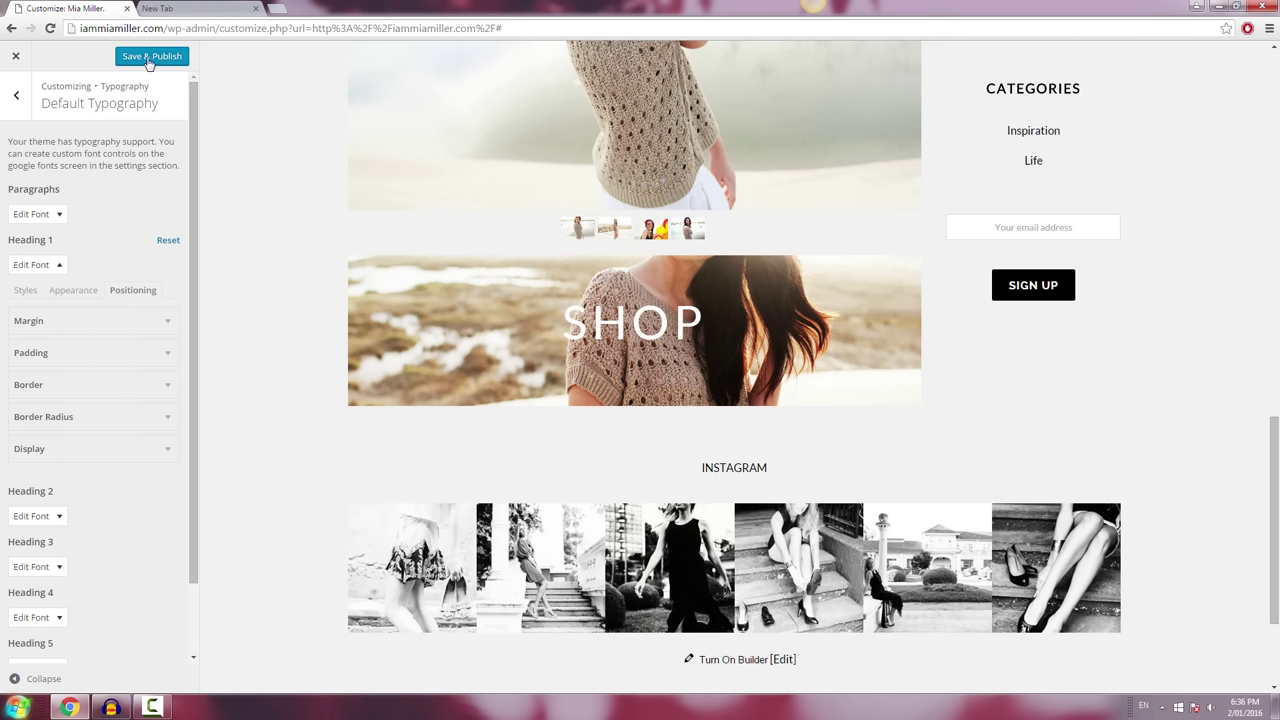
left_click(149, 60)
left_click(14, 95)
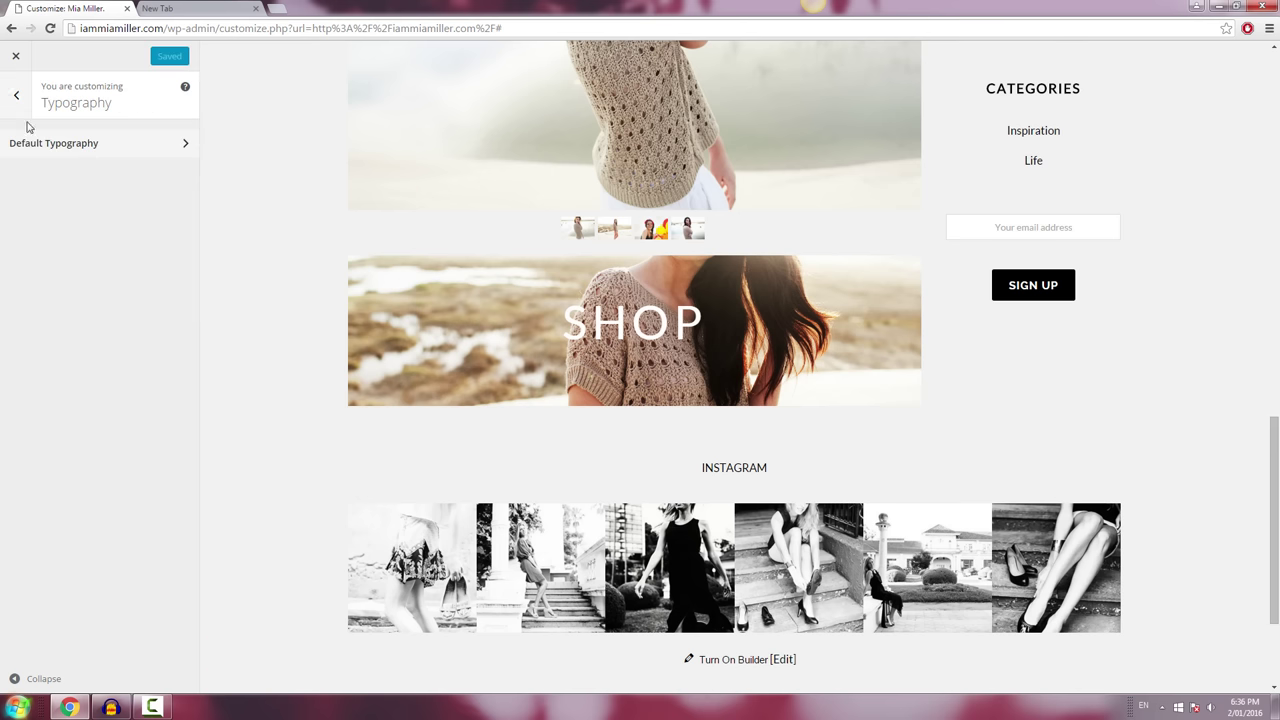
left_click(120, 150)
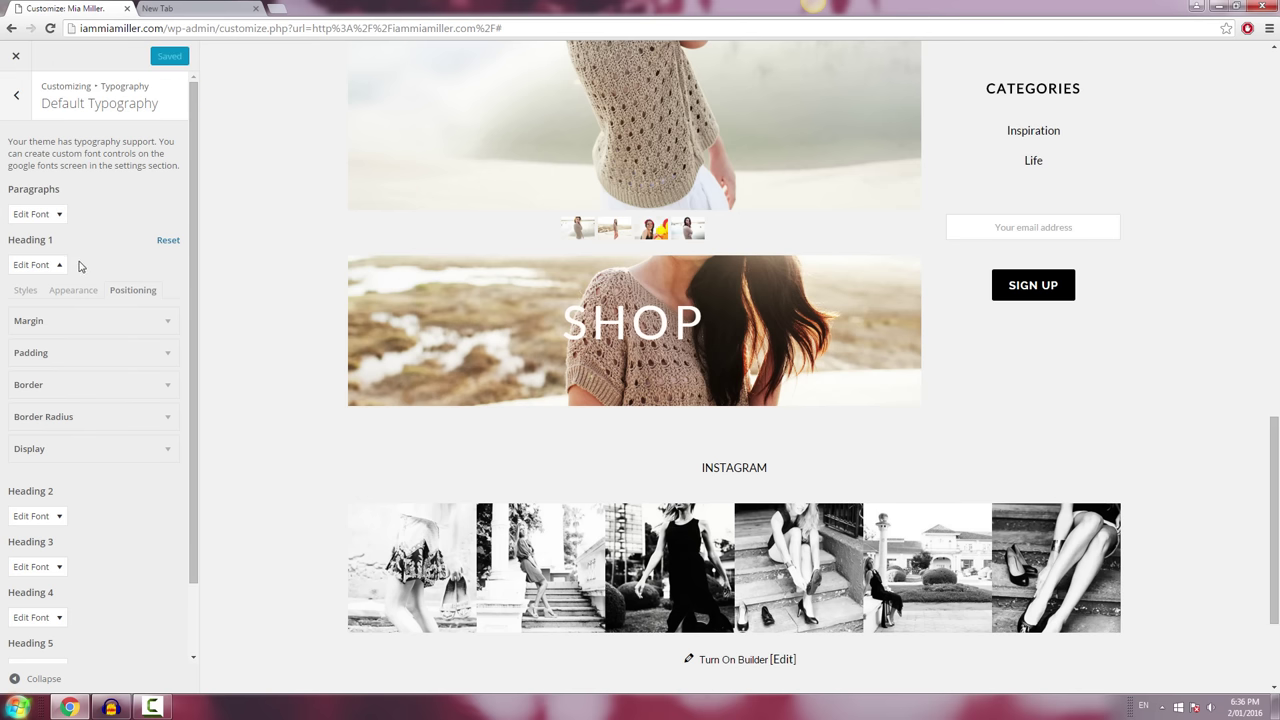
left_click_drag(195, 291, 196, 322)
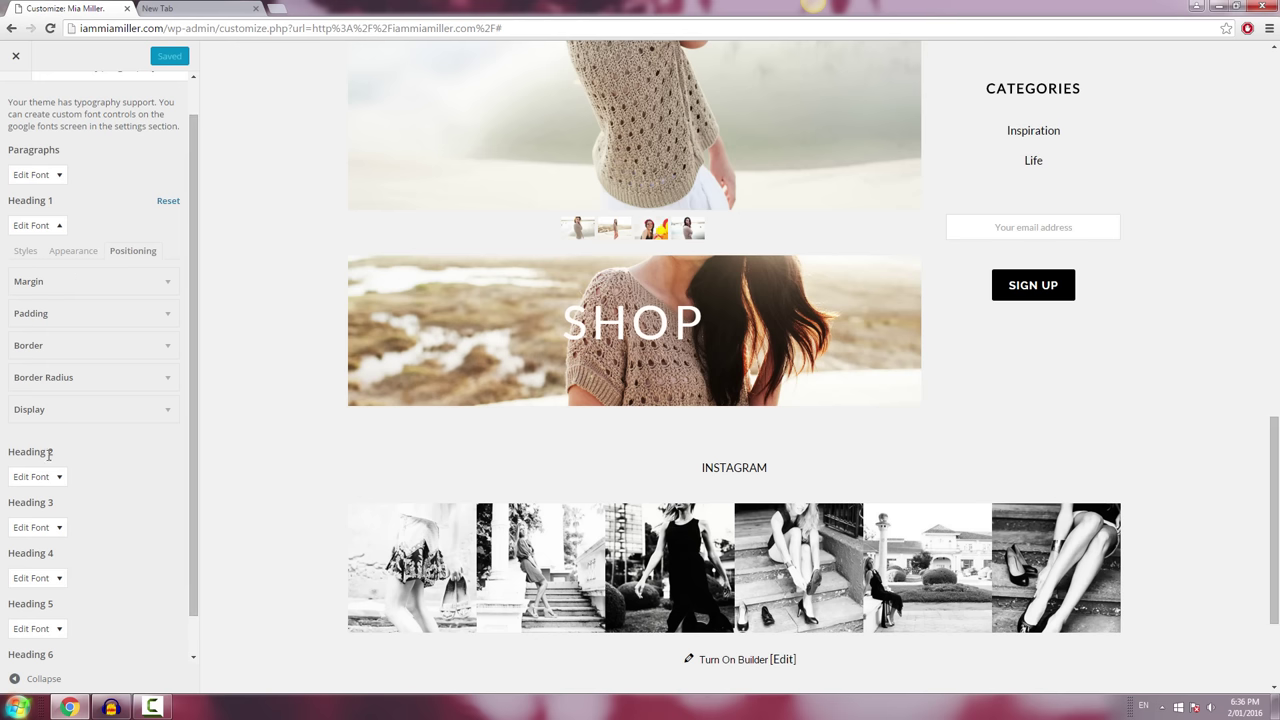
left_click(577, 302)
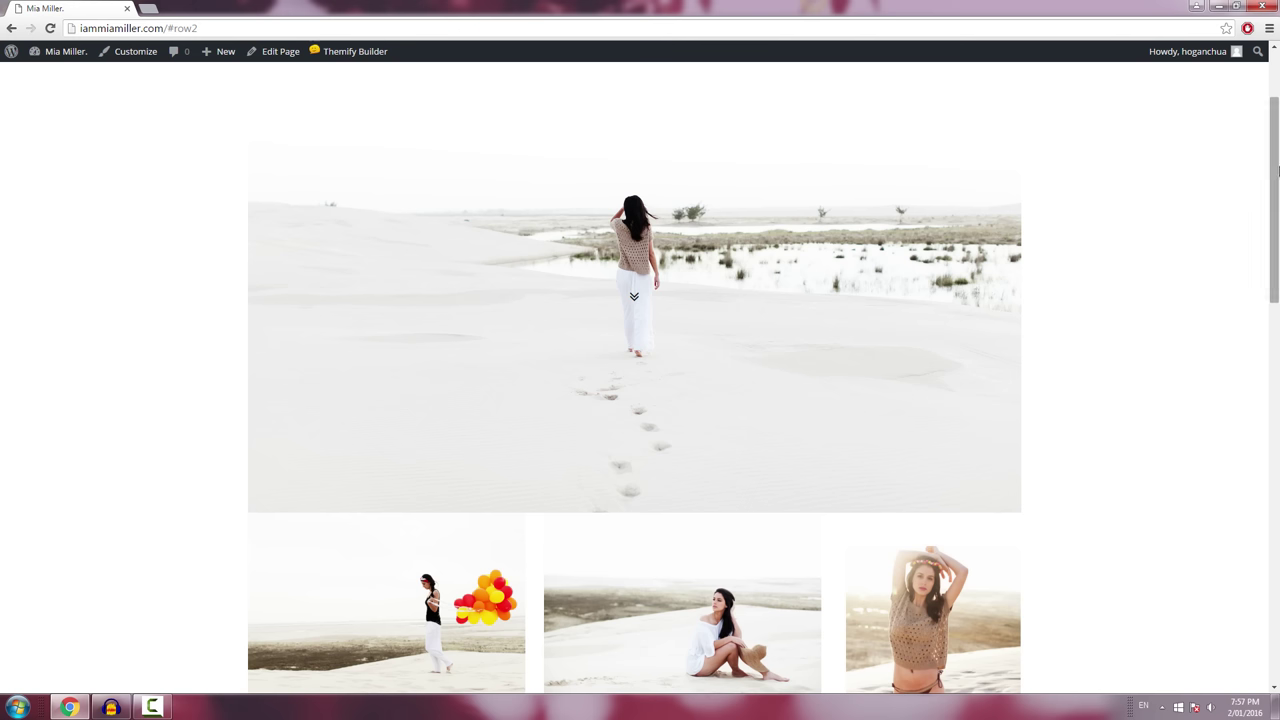
Open the homepage in Themify Builder.
left_click_drag(1278, 170, 1278, 200)
scroll(644, 292, "down", 5)
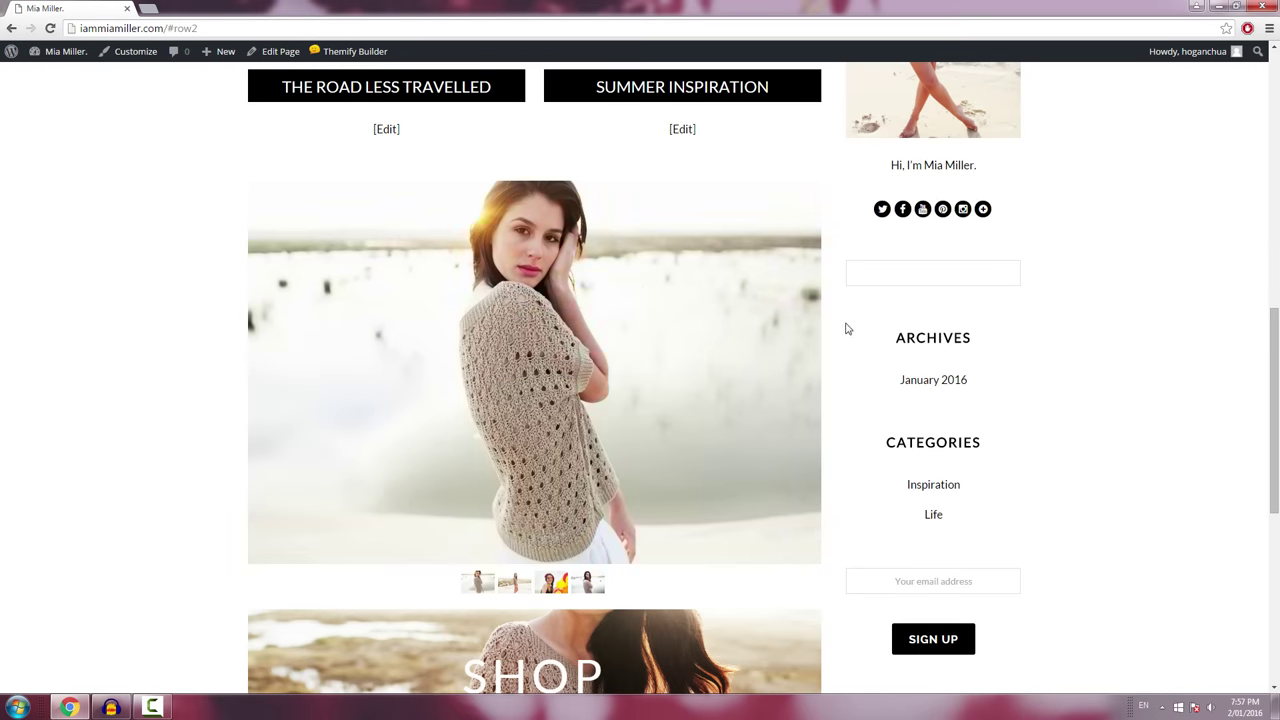
mouse_move(350, 52)
left_click(345, 74)
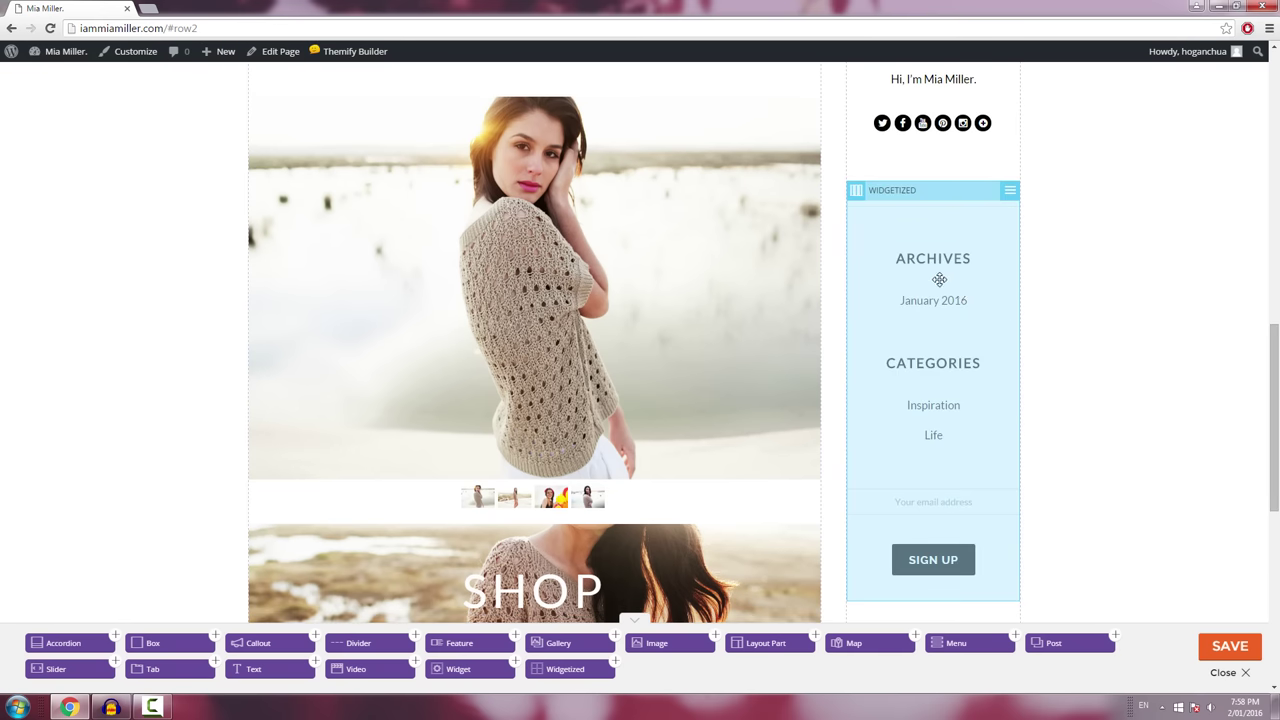
Set the Widgetized module's font size to 14px and save it.
double_click(952, 287)
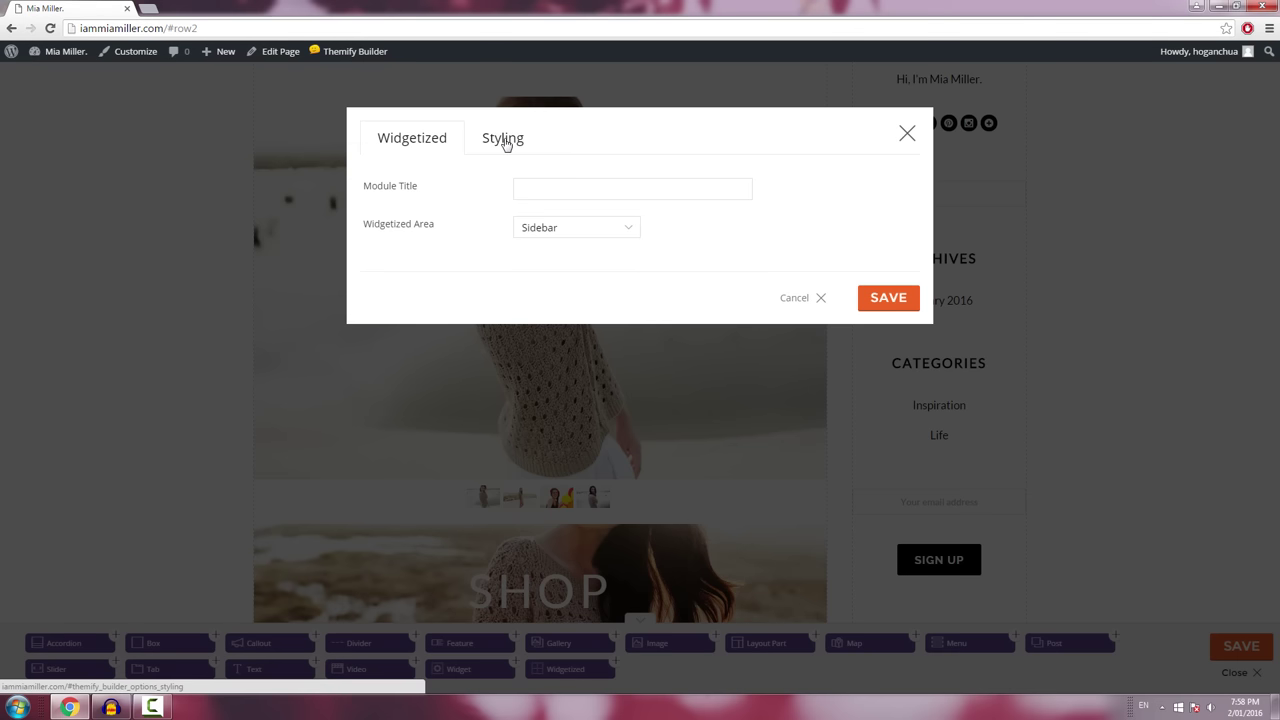
left_click(503, 143)
scroll(888, 290, "down", 2)
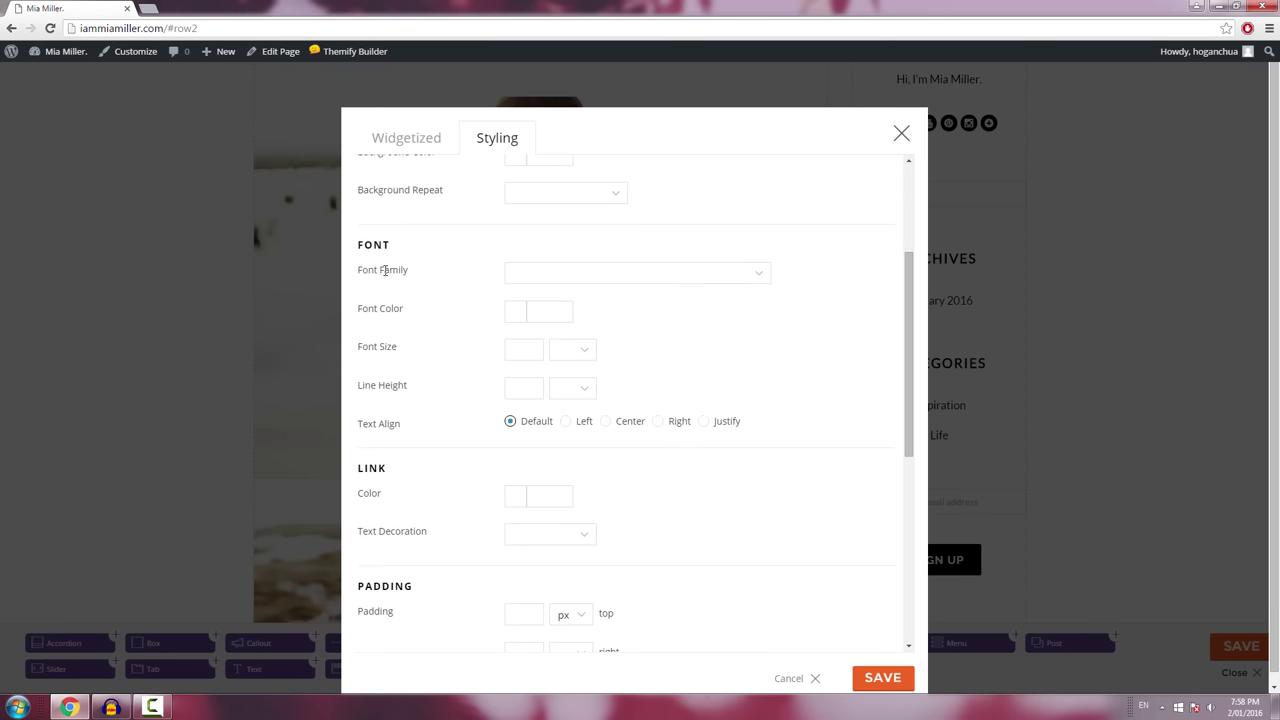
left_click(512, 349)
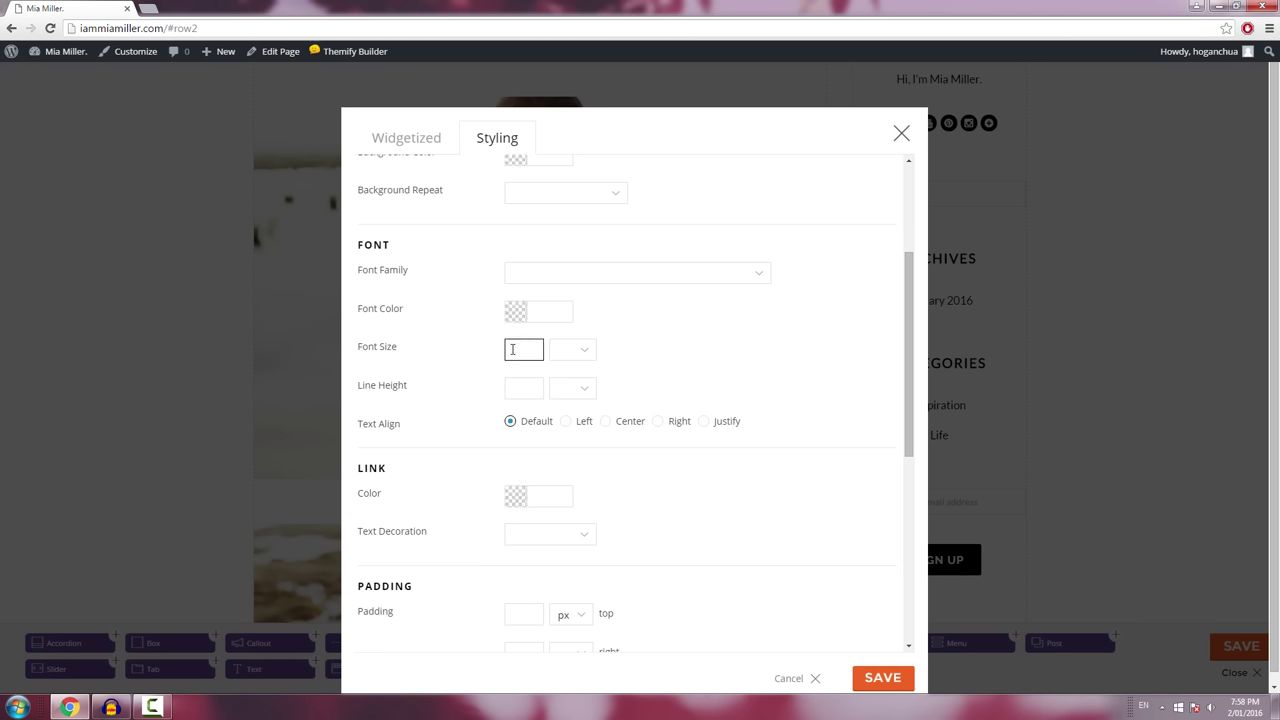
type("14")
left_click(572, 350)
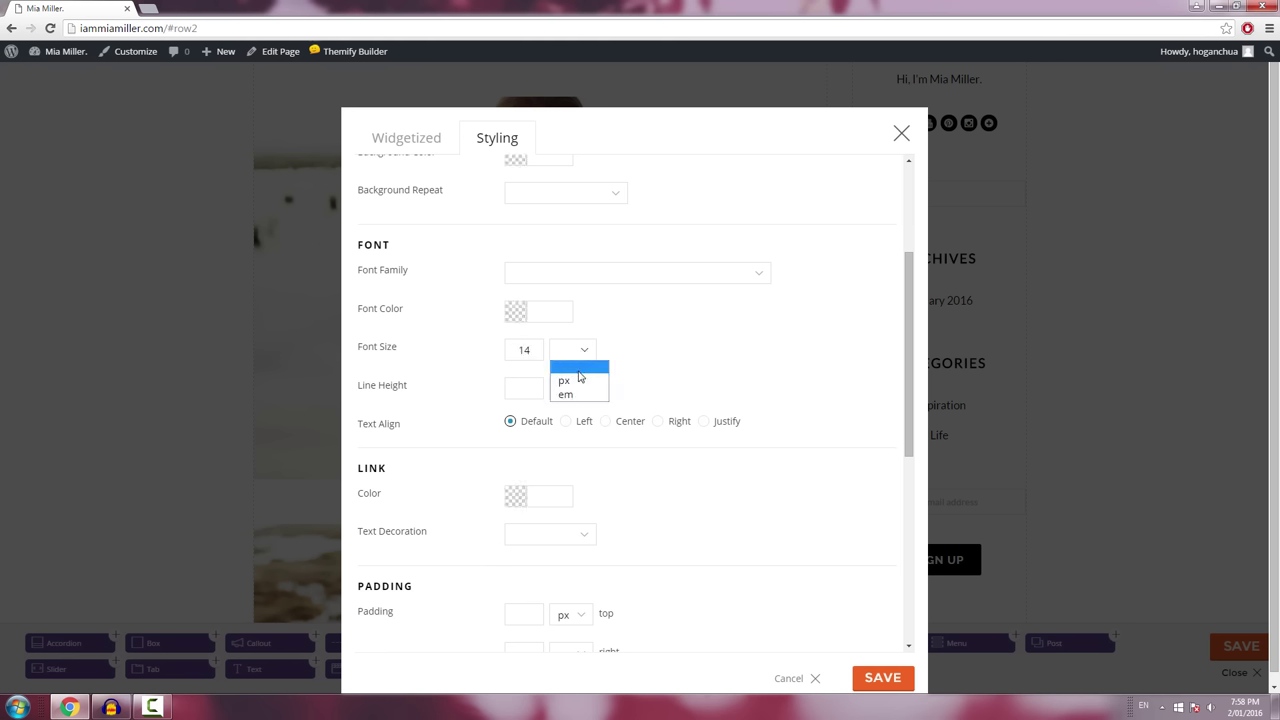
left_click(573, 382)
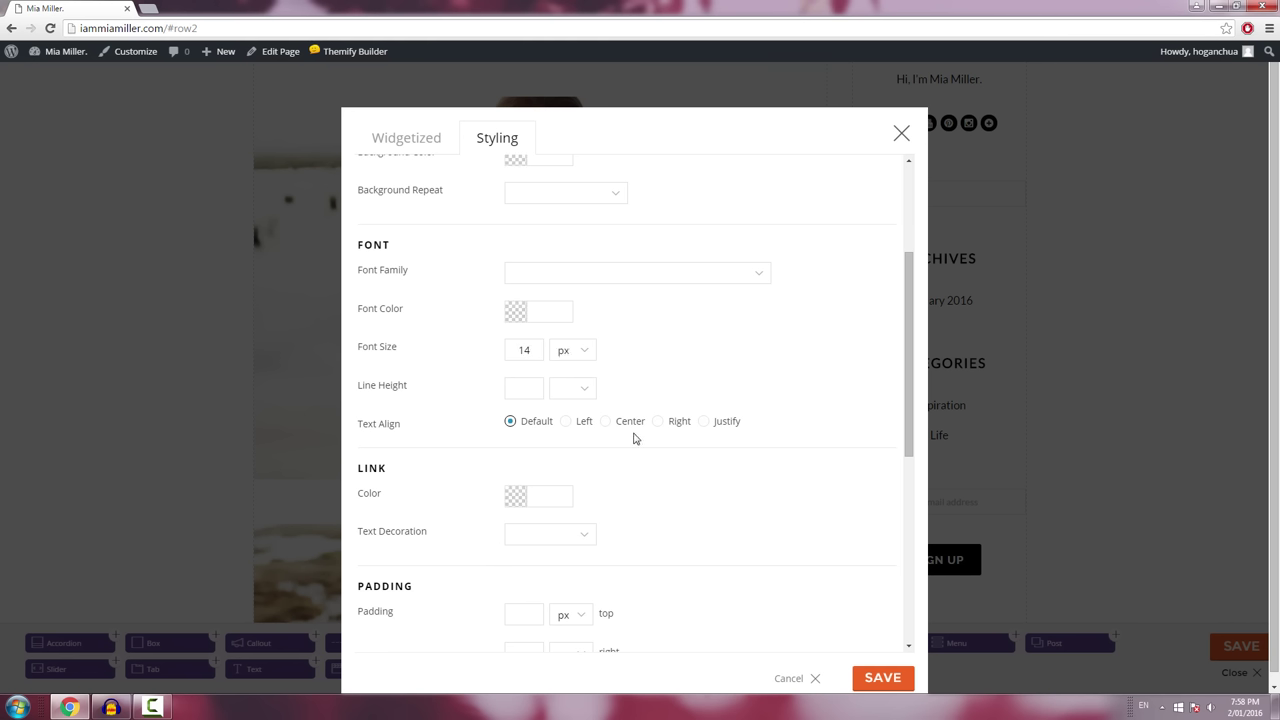
left_click(896, 679)
left_click_drag(903, 437, 871, 333)
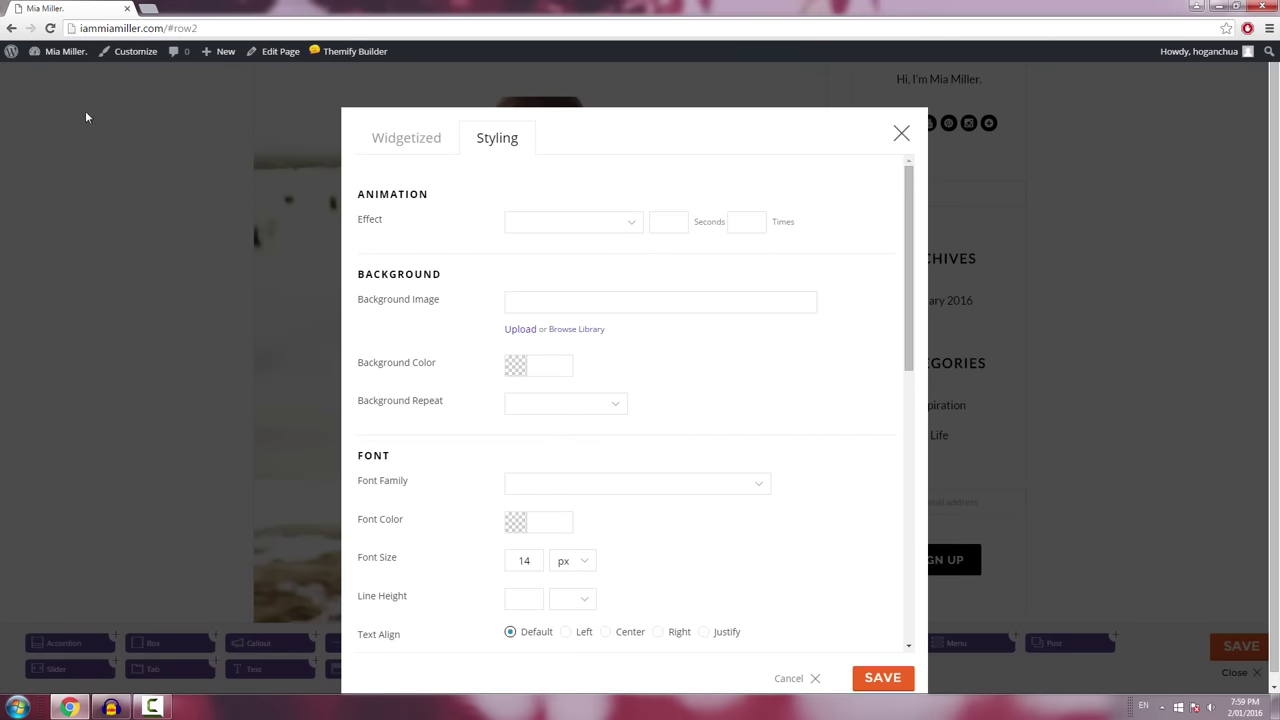
left_click(858, 678)
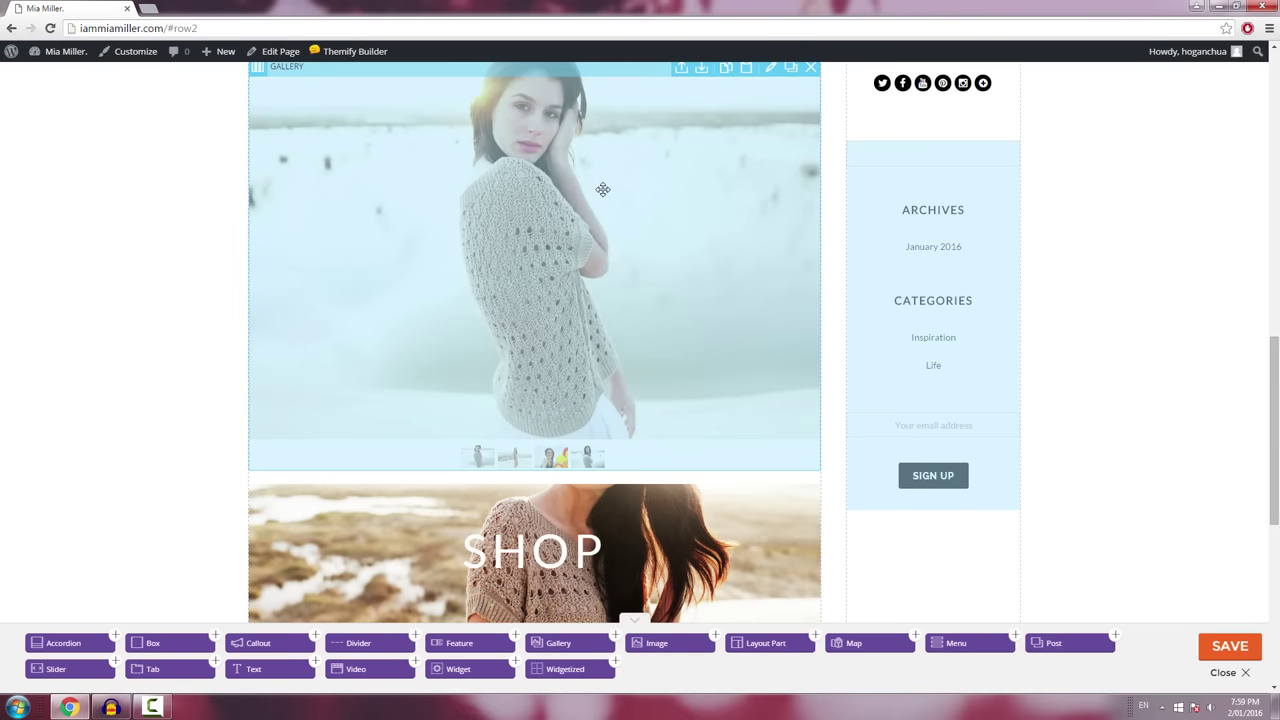
scroll(1150, 450, "up", 1)
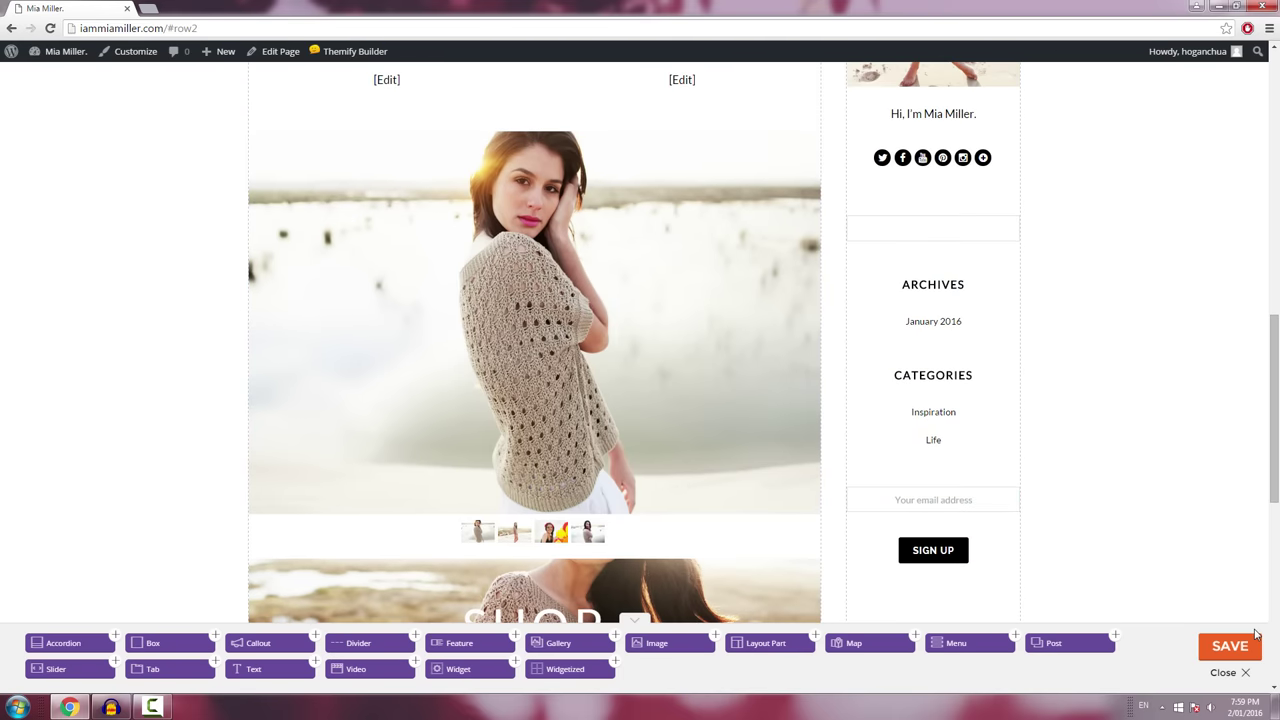
Save and close the builder, then open the January 2016 archive from the sidebar.
left_click(1248, 645)
left_click(1240, 676)
scroll(1150, 340, "down", 1)
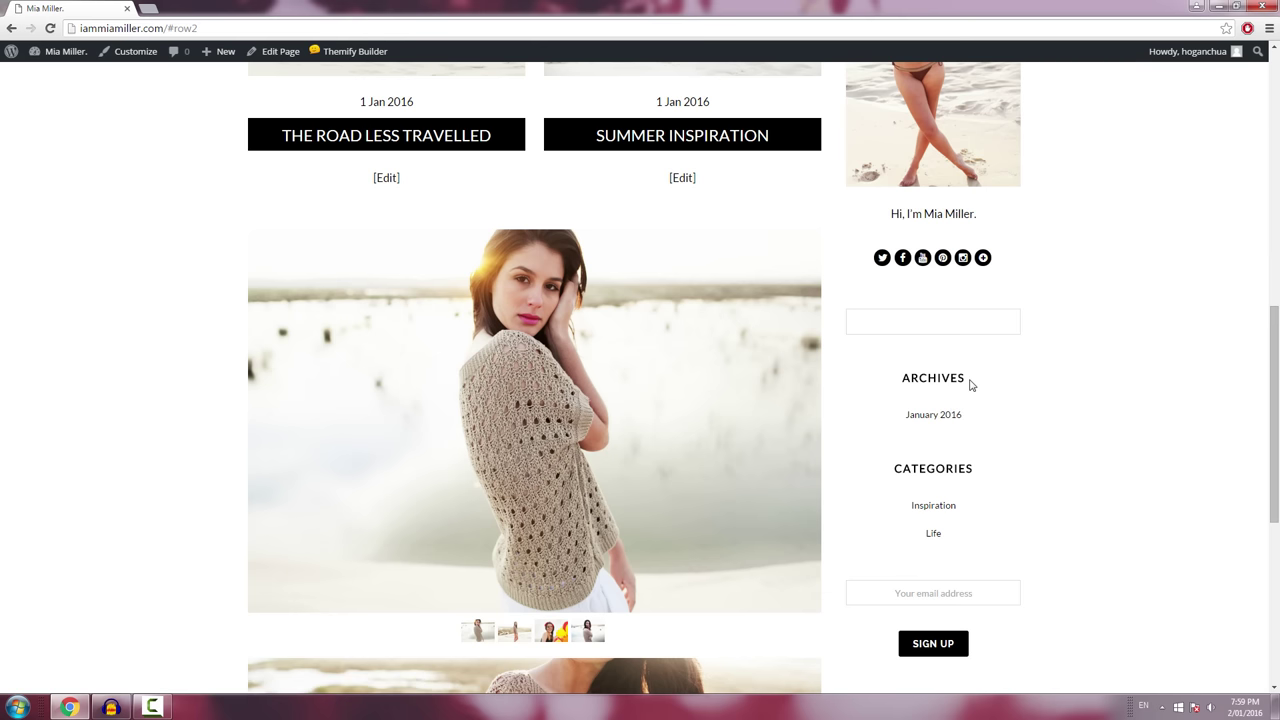
left_click_drag(969, 383, 906, 378)
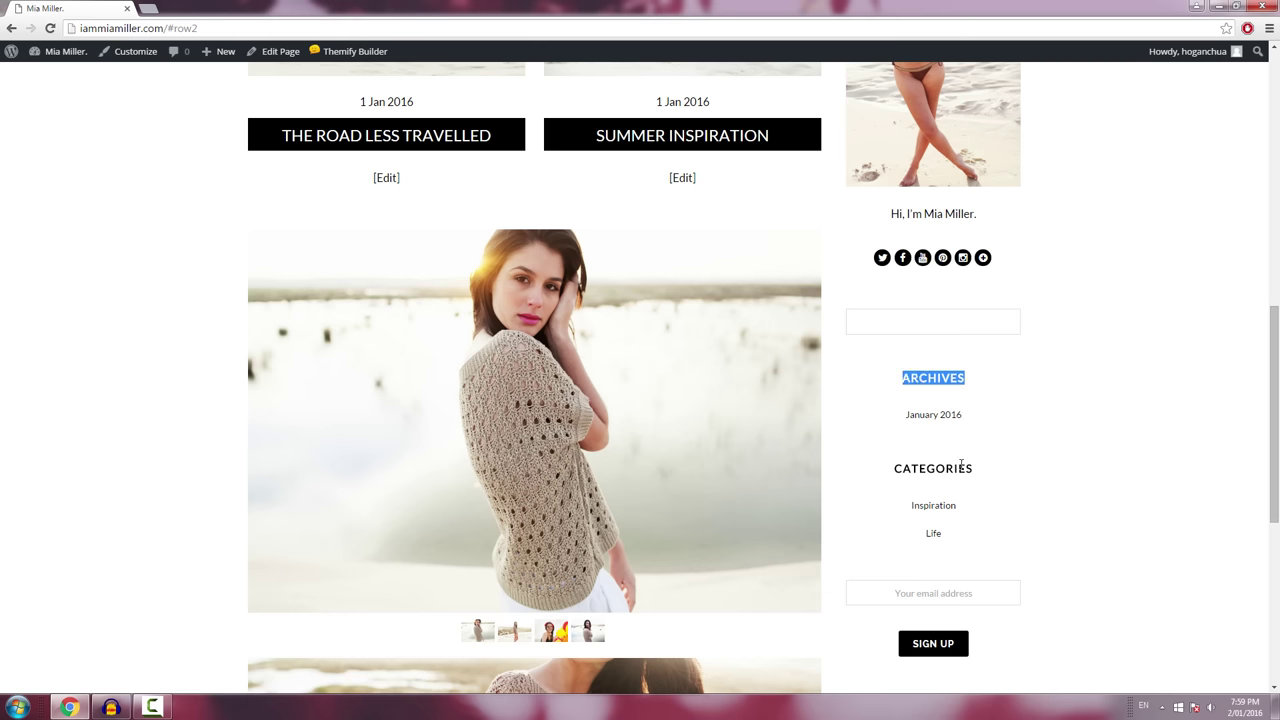
left_click(905, 418)
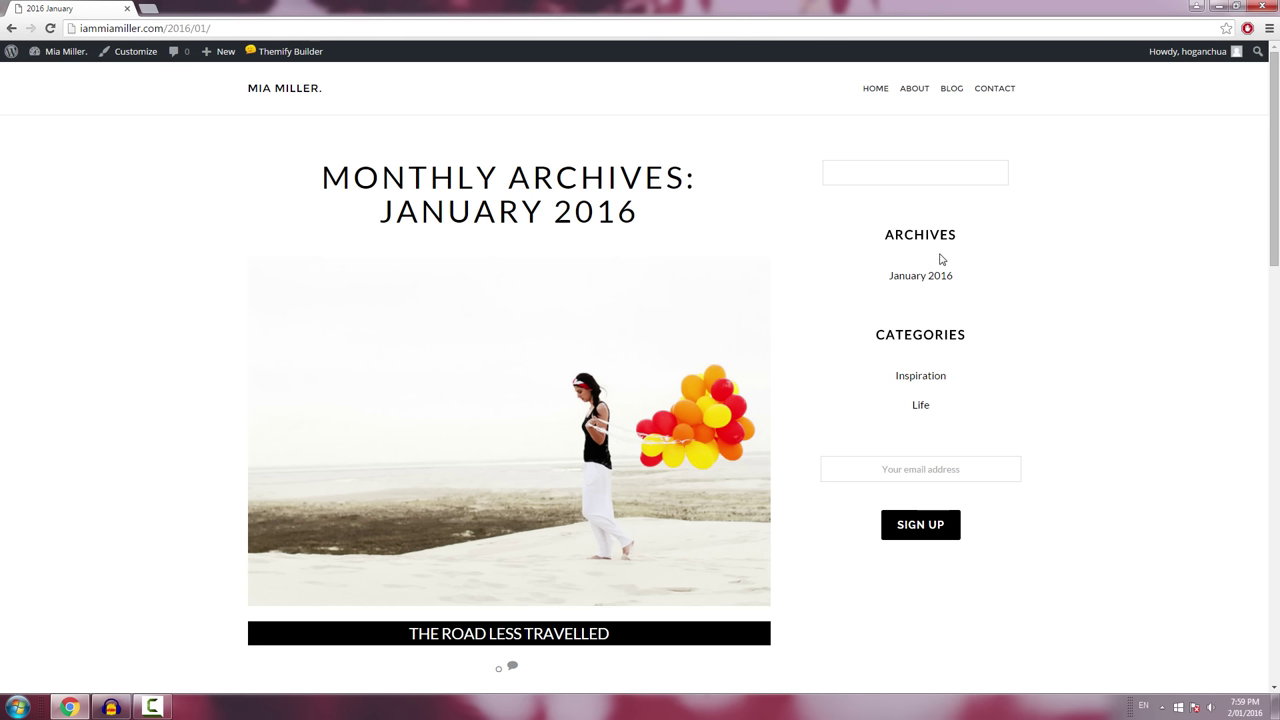
Check the Themify Options Sidebar font and link settings in the Customizer, then close it.
left_click(133, 58)
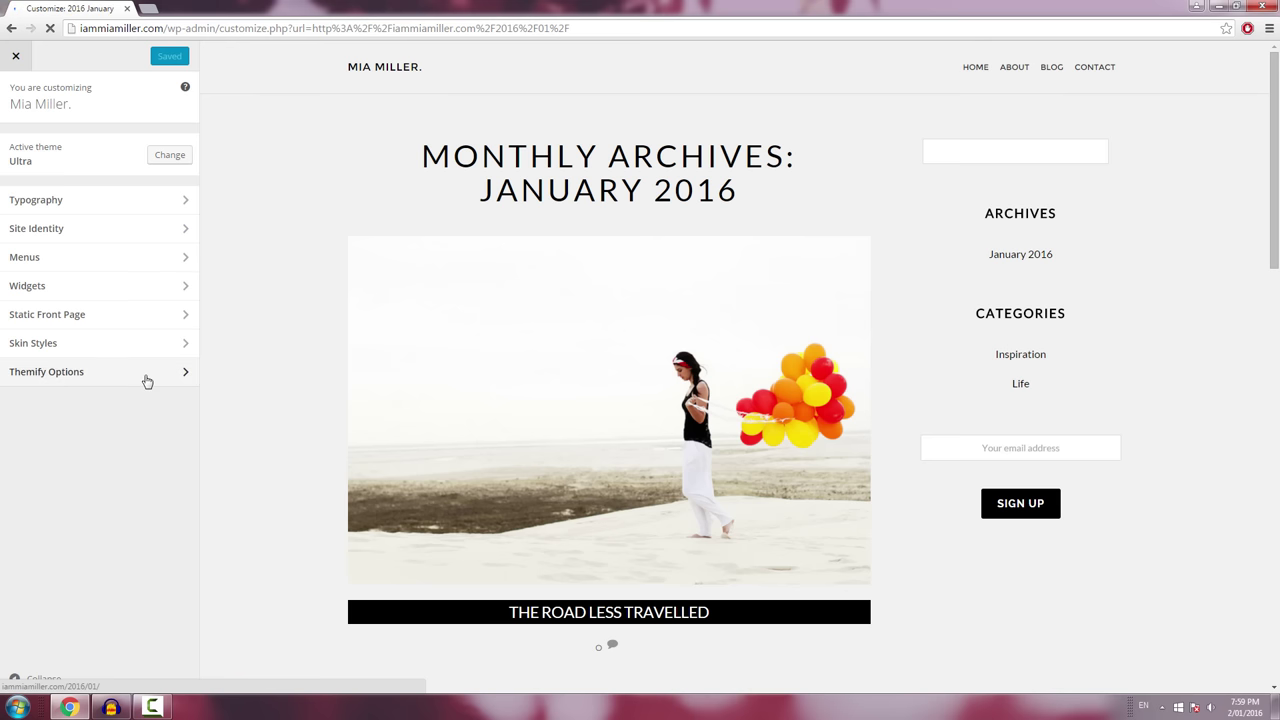
left_click(146, 376)
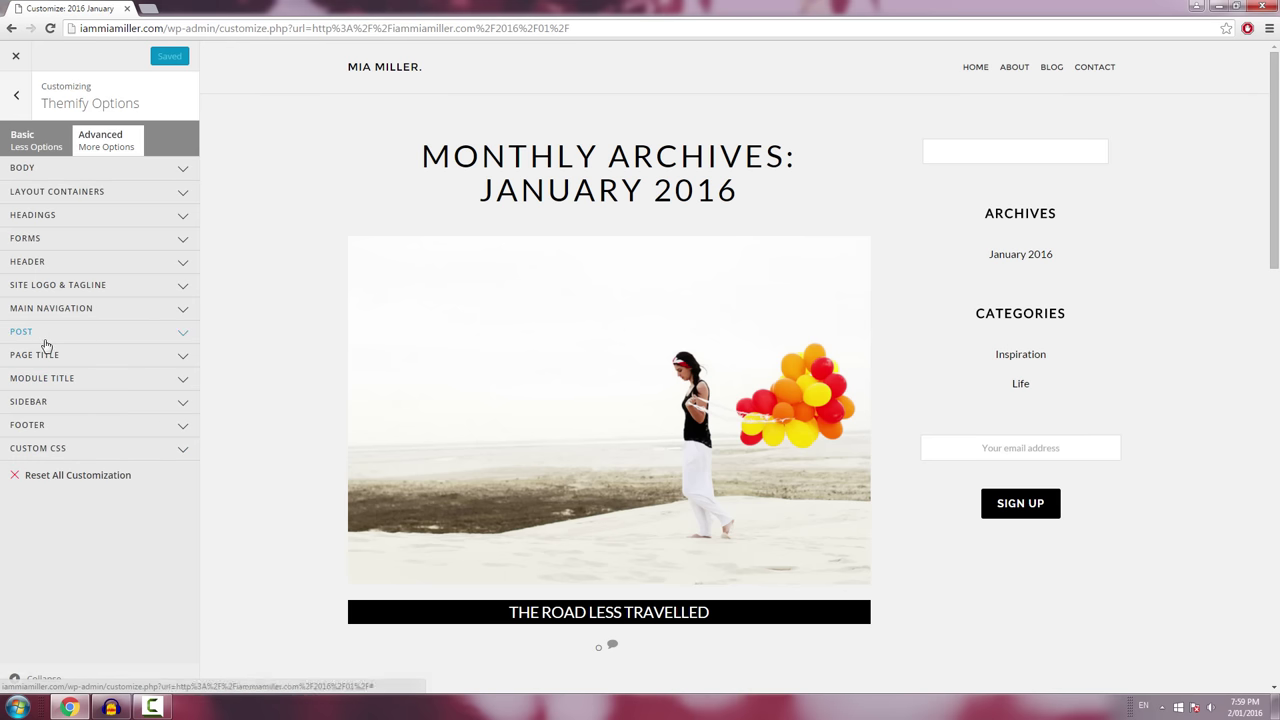
left_click(27, 405)
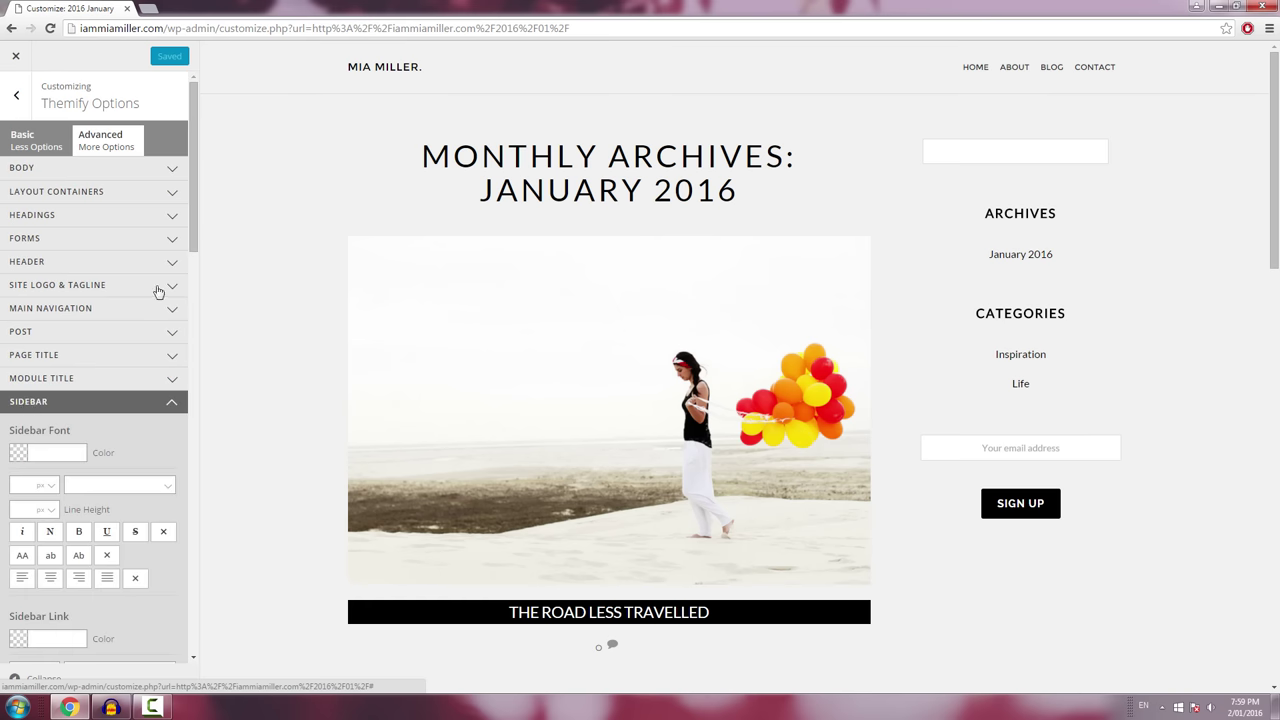
scroll(176, 258, "down", 3)
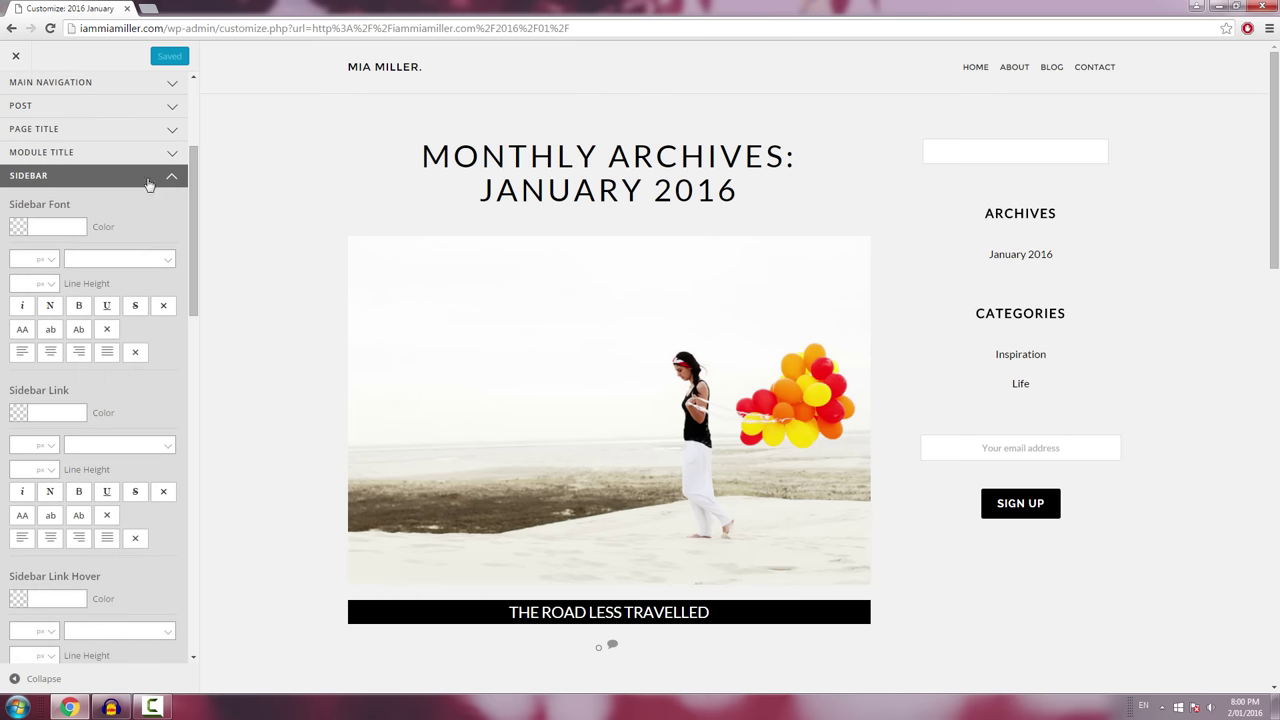
left_click(16, 56)
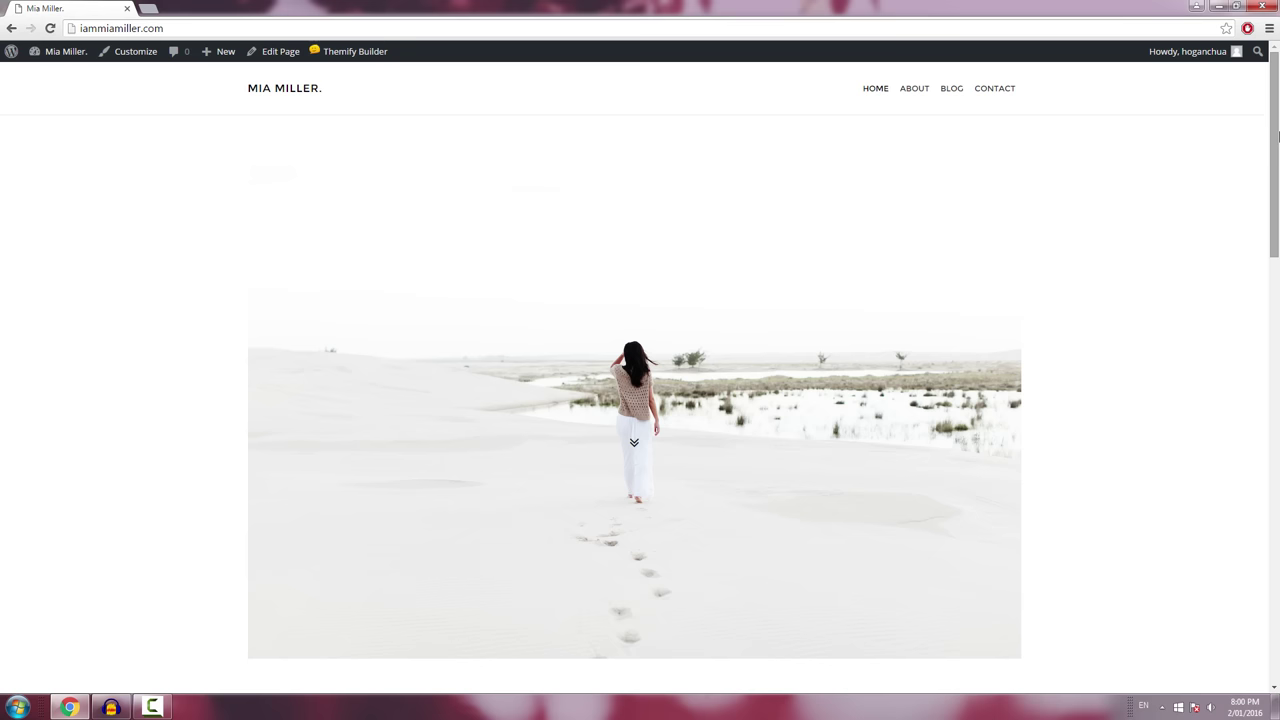
Scroll the home page down past the Instagram feed to the footer and back up.
left_click_drag(1277, 135, 1275, 513)
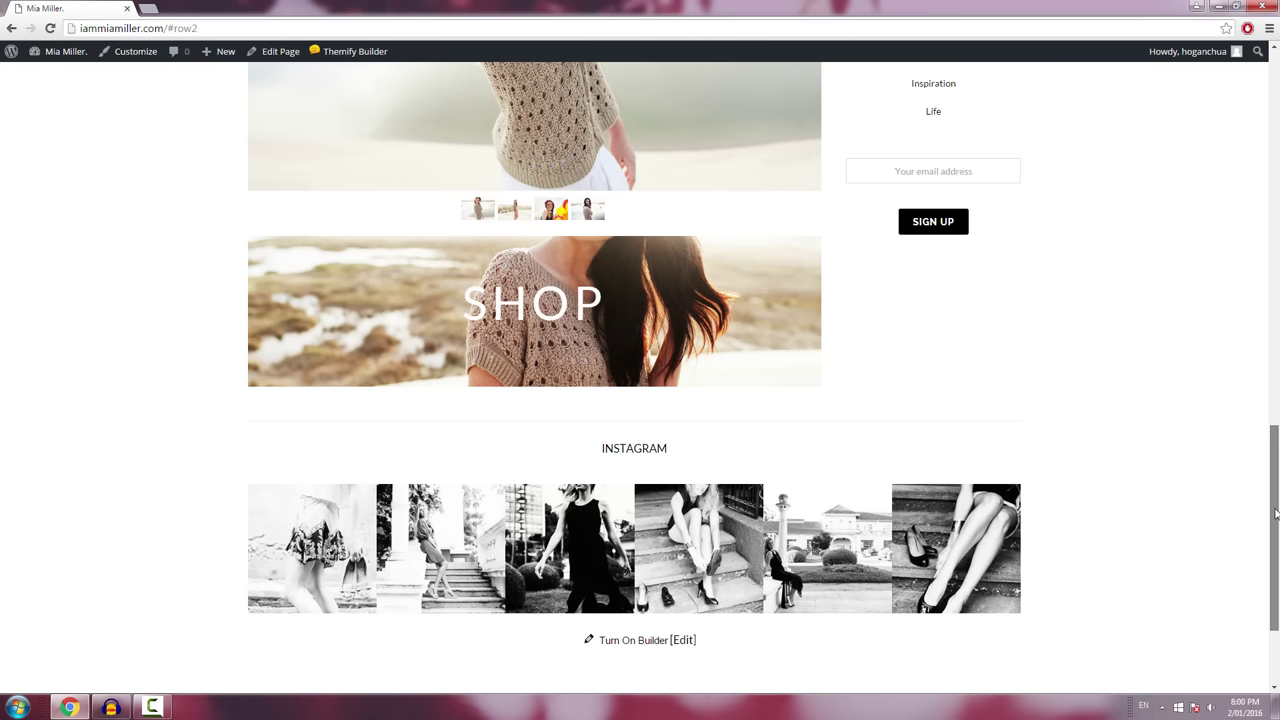
left_click_drag(1275, 513, 1276, 547)
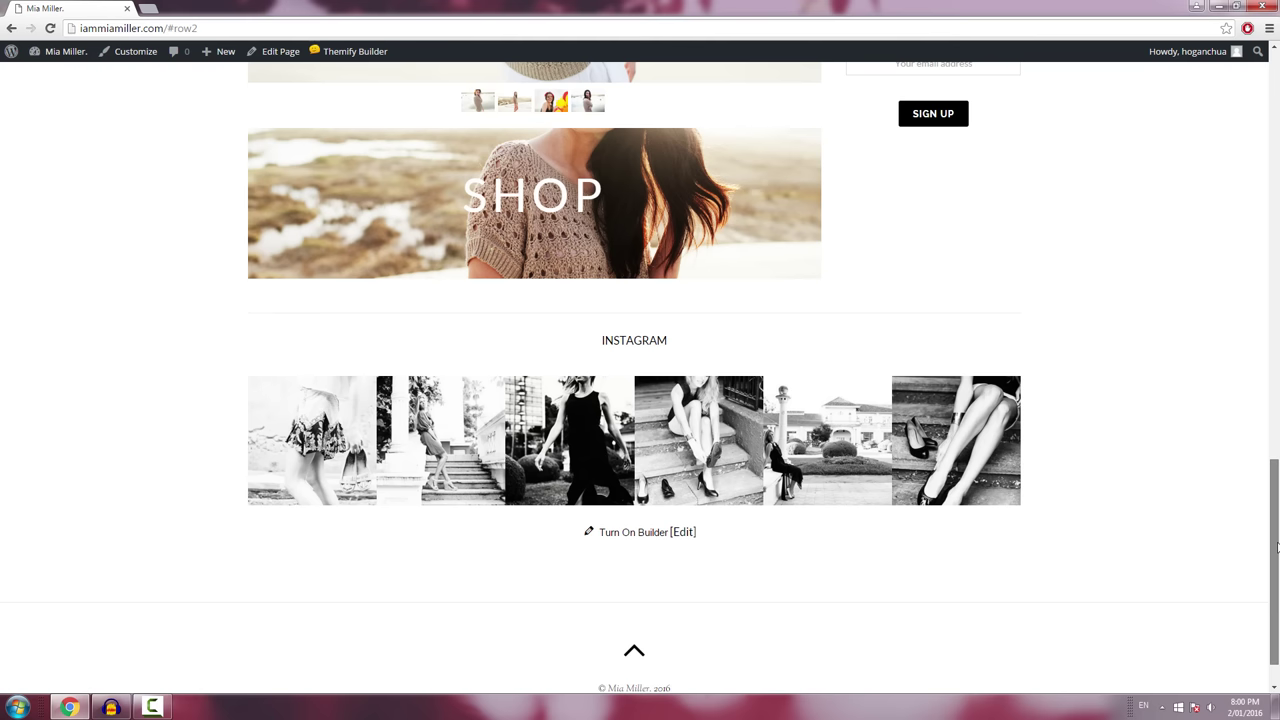
left_click_drag(1276, 547, 1276, 502)
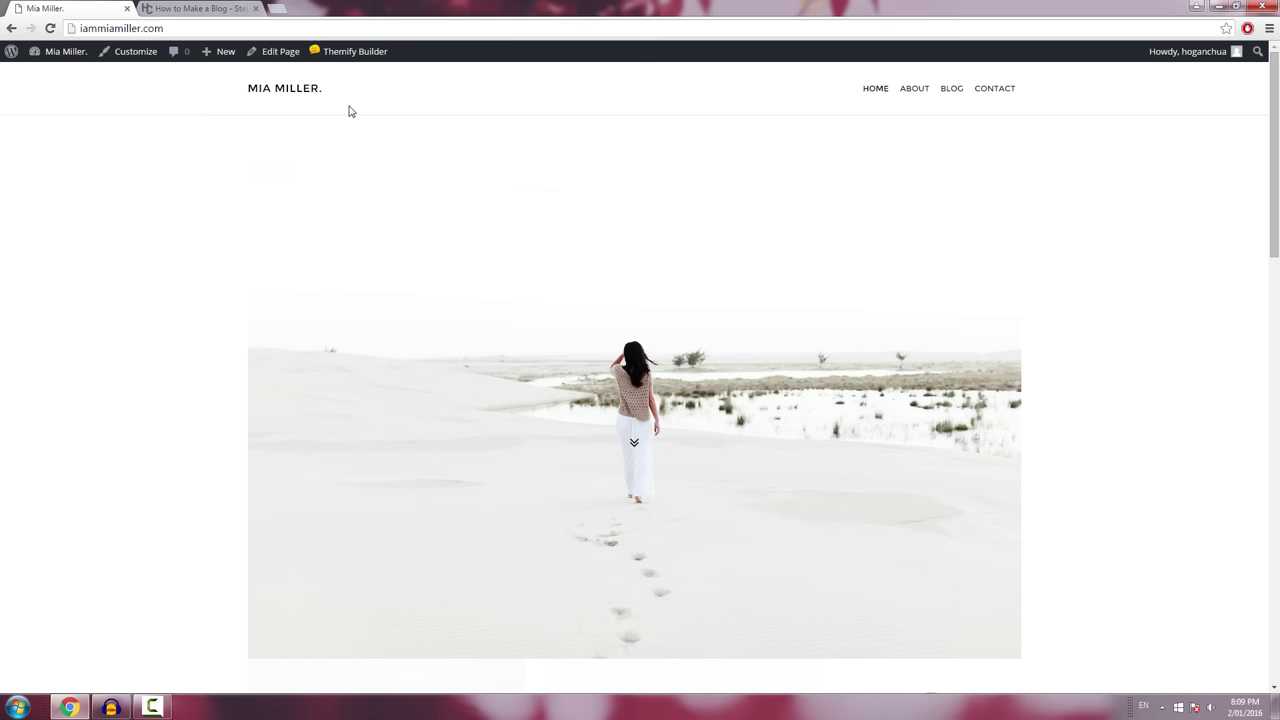
On the About page, make the row two columns and drop an Image module in the left one.
left_click(907, 93)
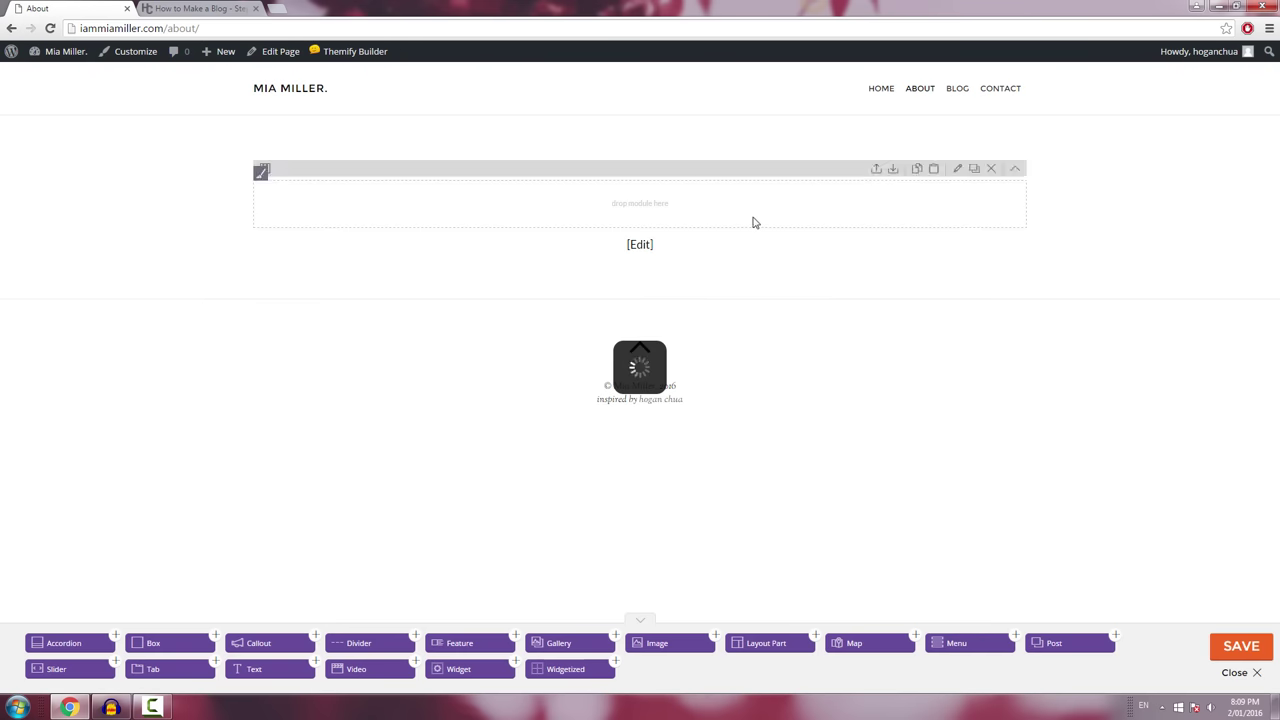
mouse_move(263, 171)
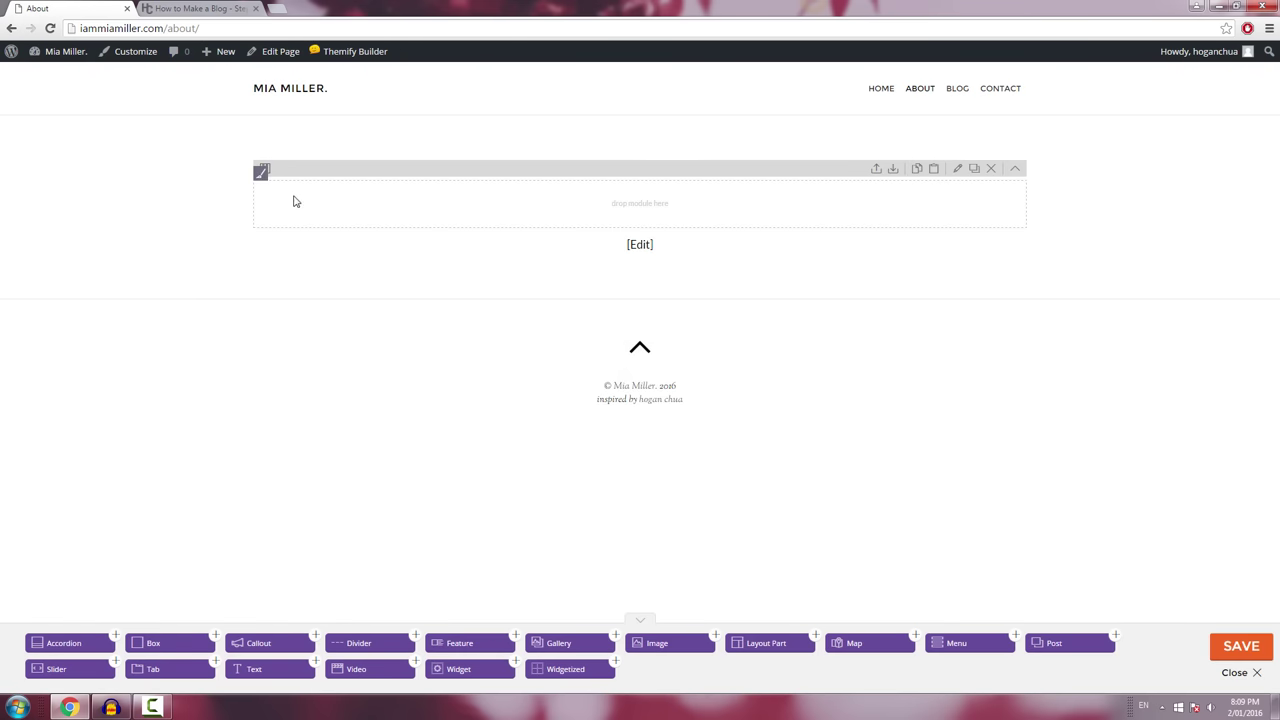
left_click(299, 195)
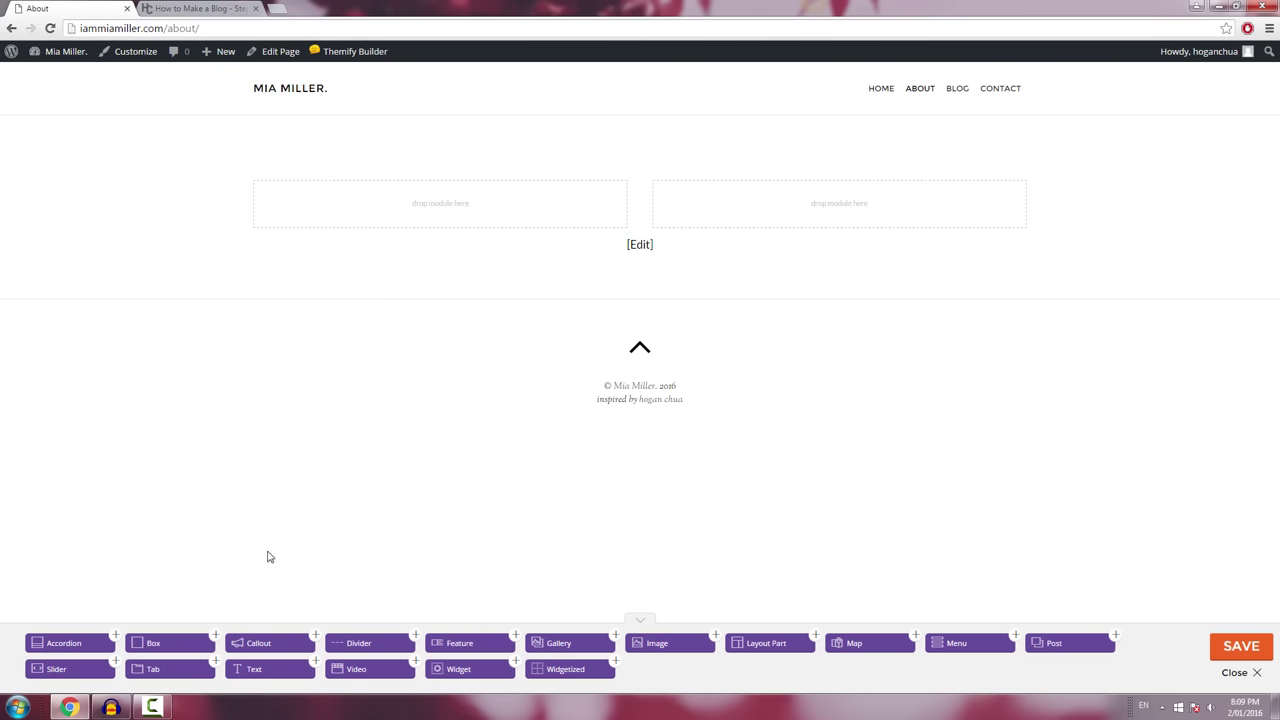
left_click_drag(668, 643, 428, 212)
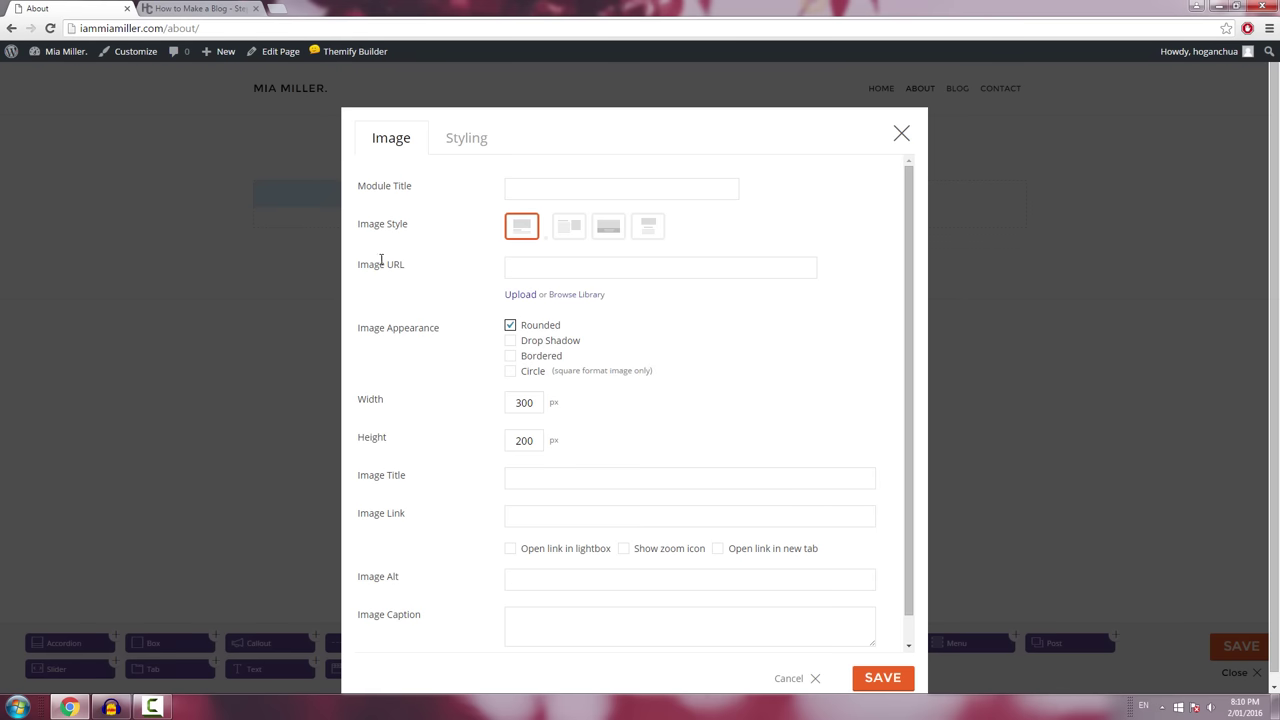
Insert the profile picture from the media library into the Image module.
left_click(578, 296)
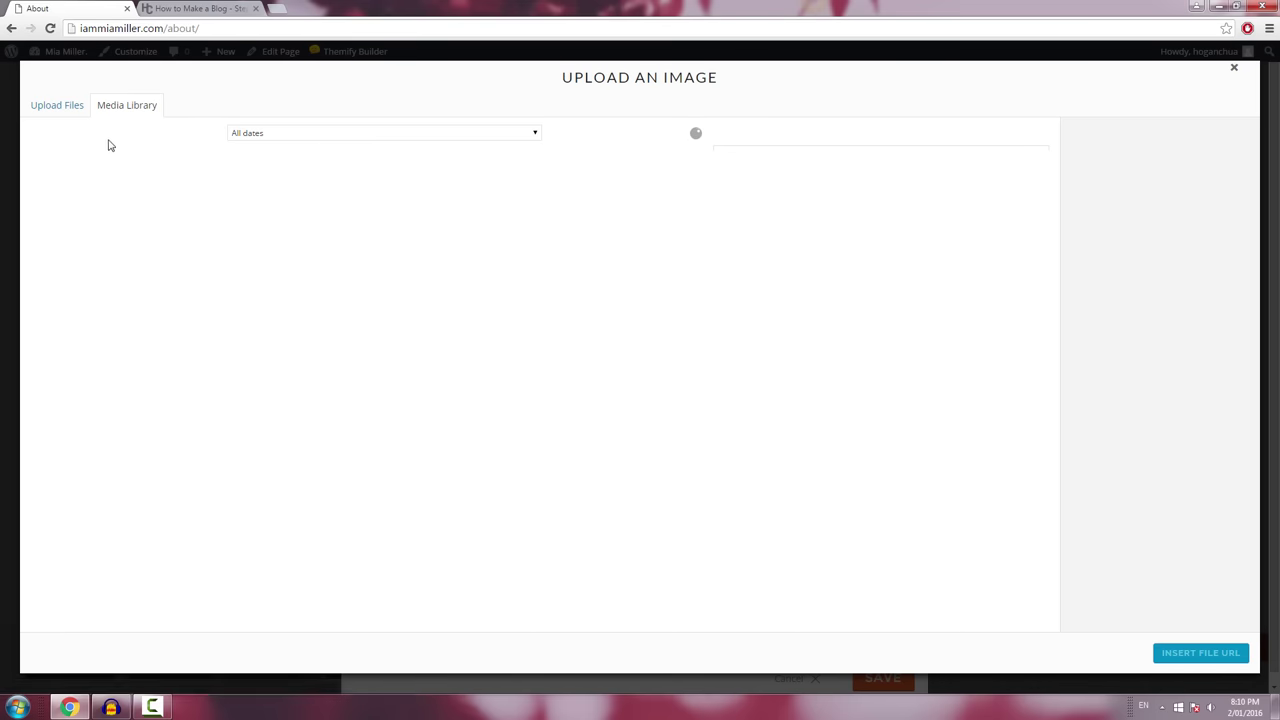
left_click(77, 113)
left_click(592, 367)
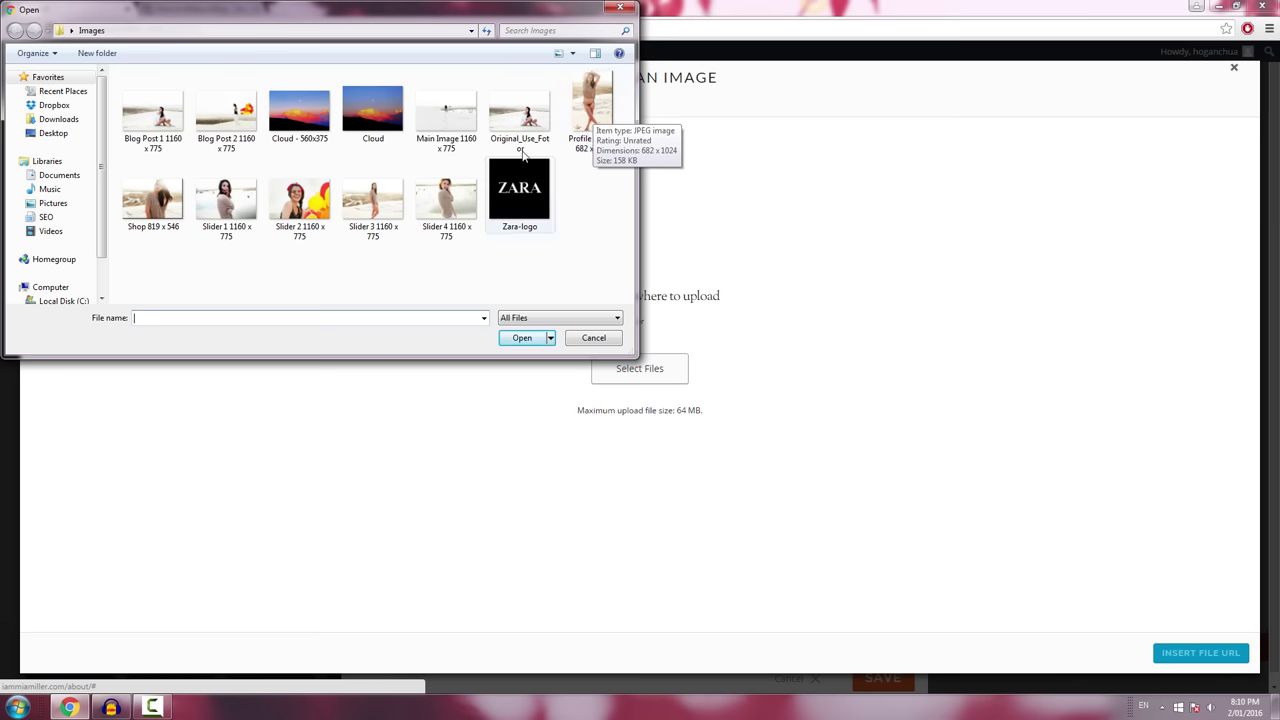
left_click(593, 337)
left_click(131, 106)
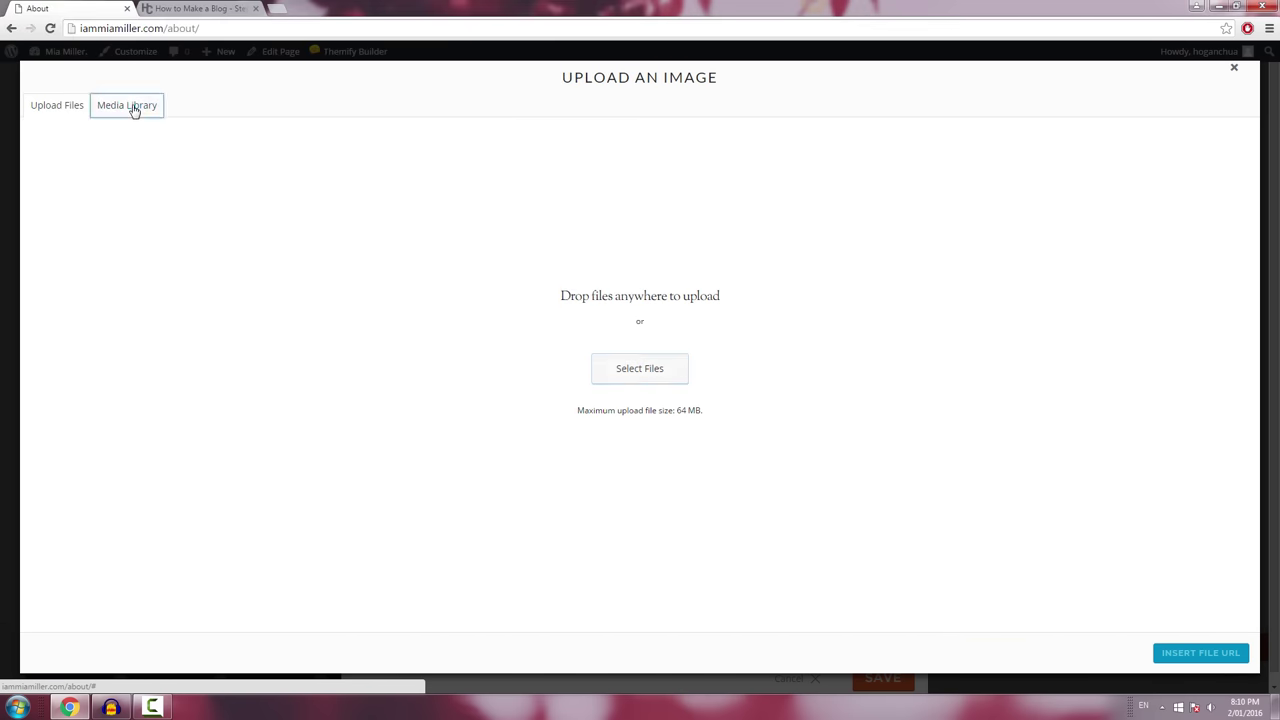
left_click(590, 230)
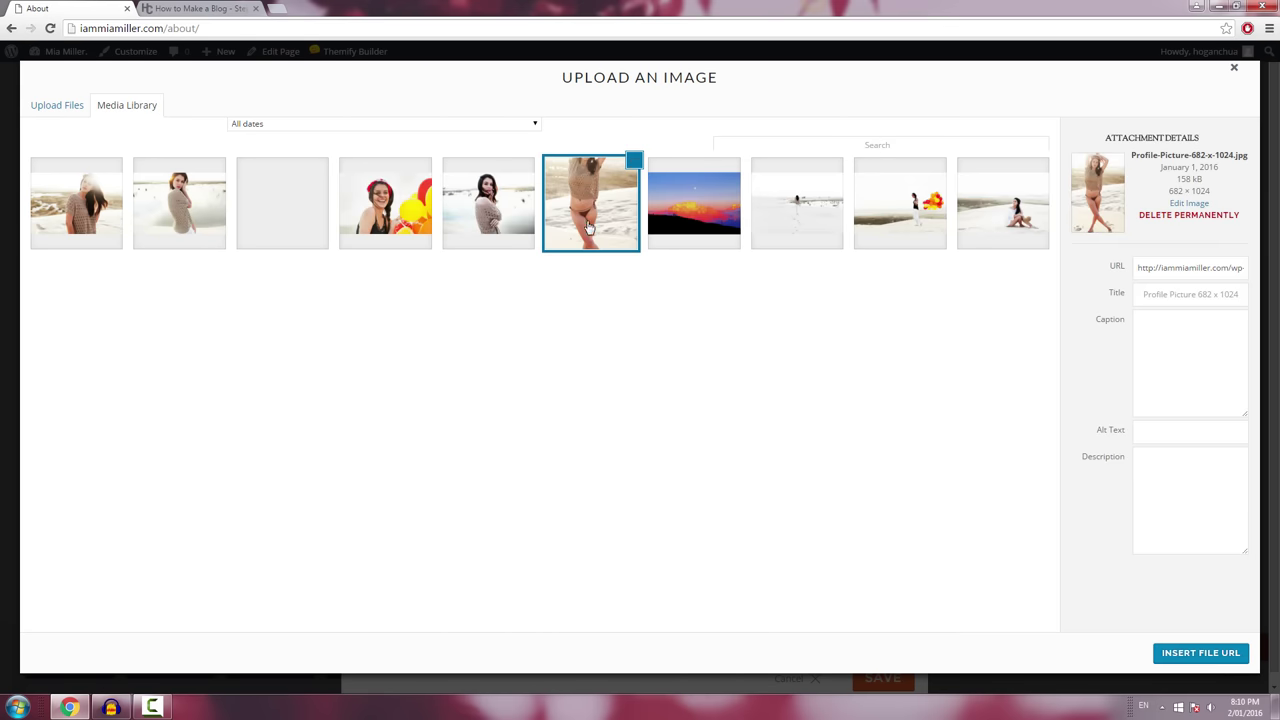
left_click(1178, 651)
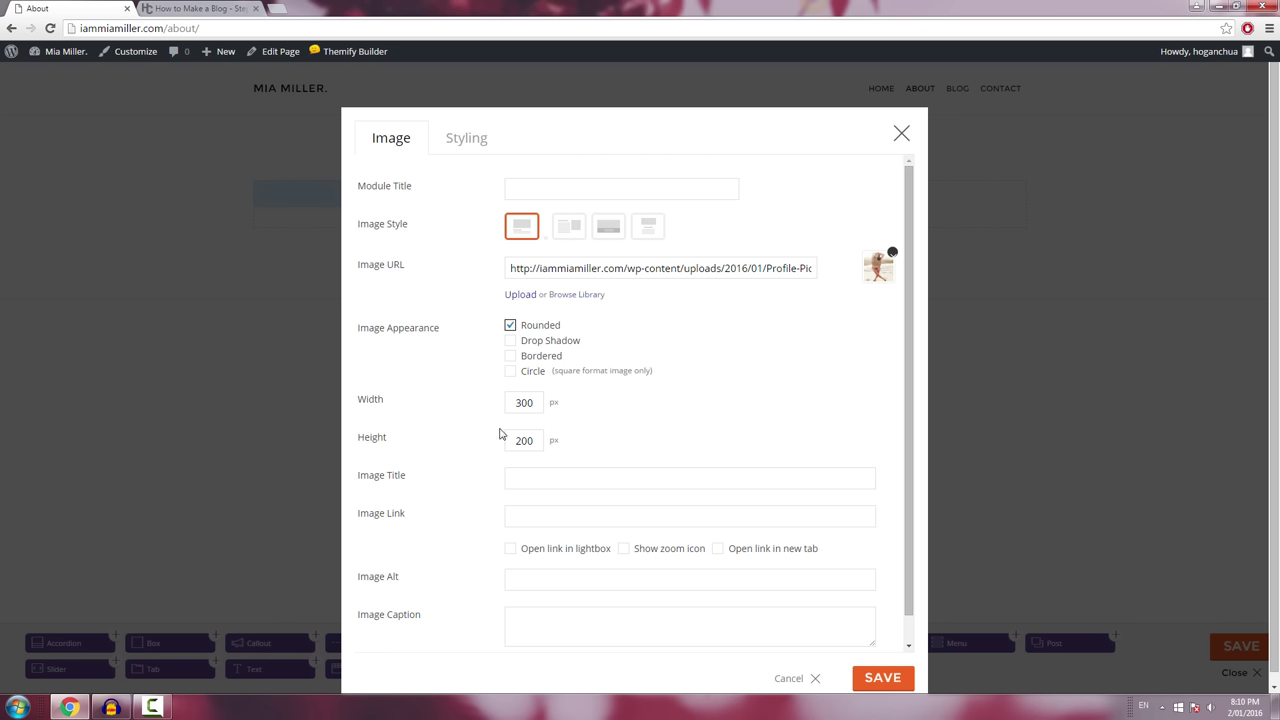
Turn off rounded corners and clear the preset width and height values.
left_click(510, 327)
double_click(536, 400)
key("BackSpace")
key("Tab")
key("BackSpace")
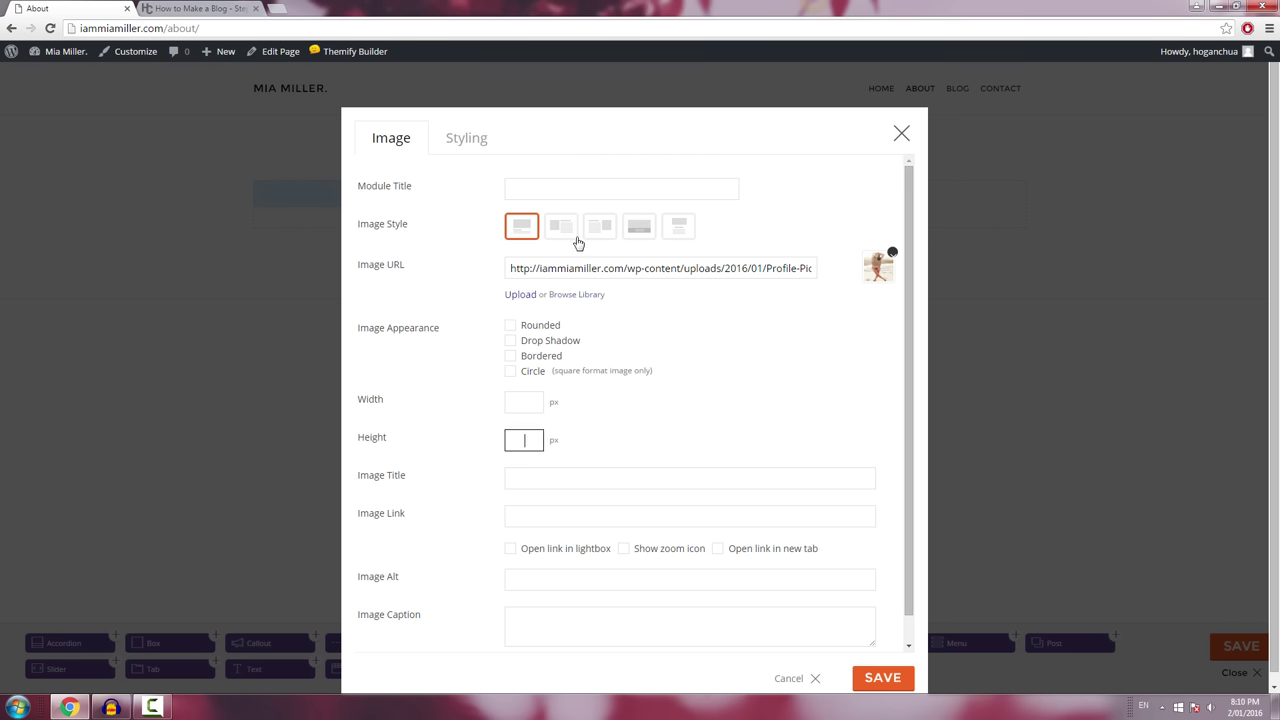
Use the image URL as the Image Link, enable 'Open link in lightbox', and save.
left_click(558, 268)
key("ctrl+a")
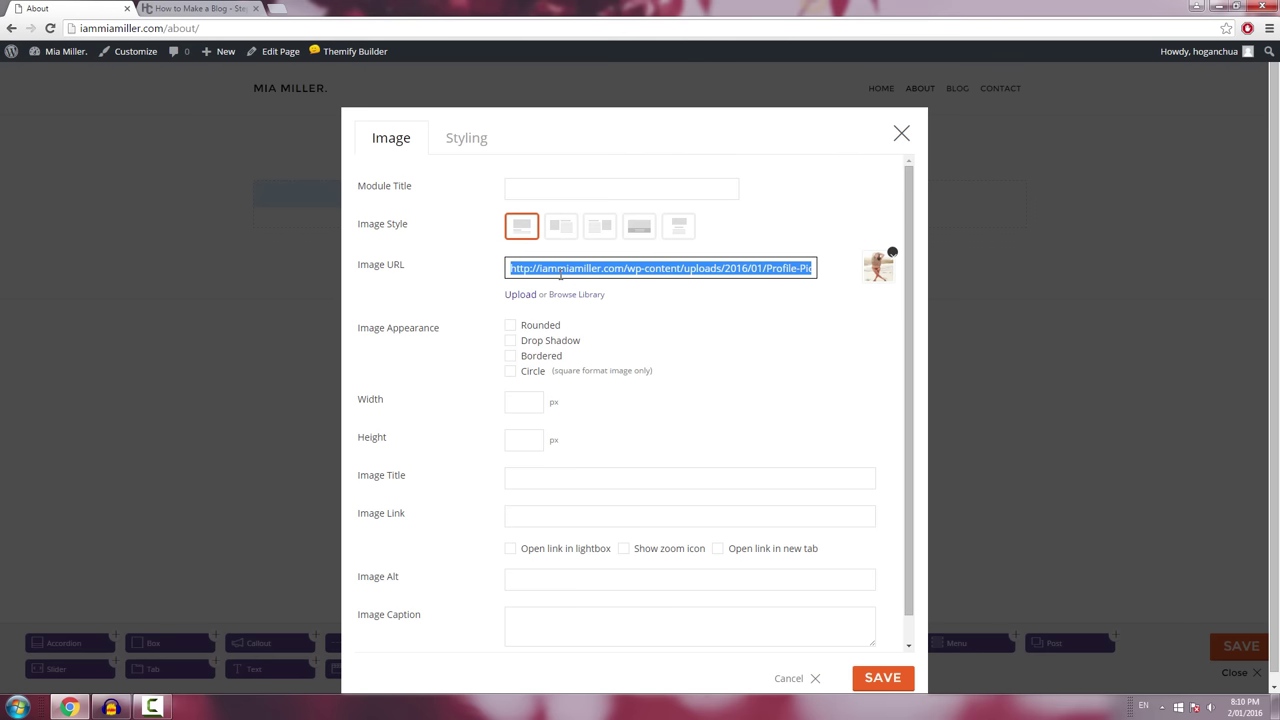
left_click(541, 515)
right_click(541, 515)
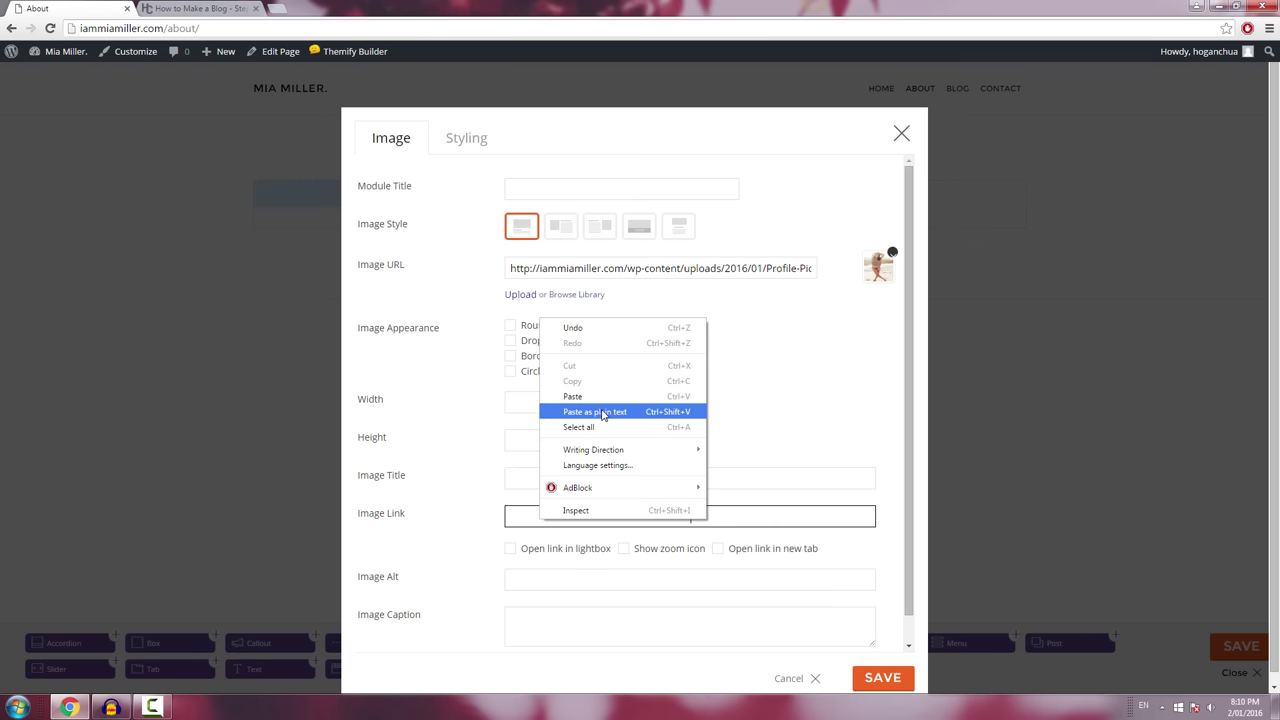
left_click(598, 409)
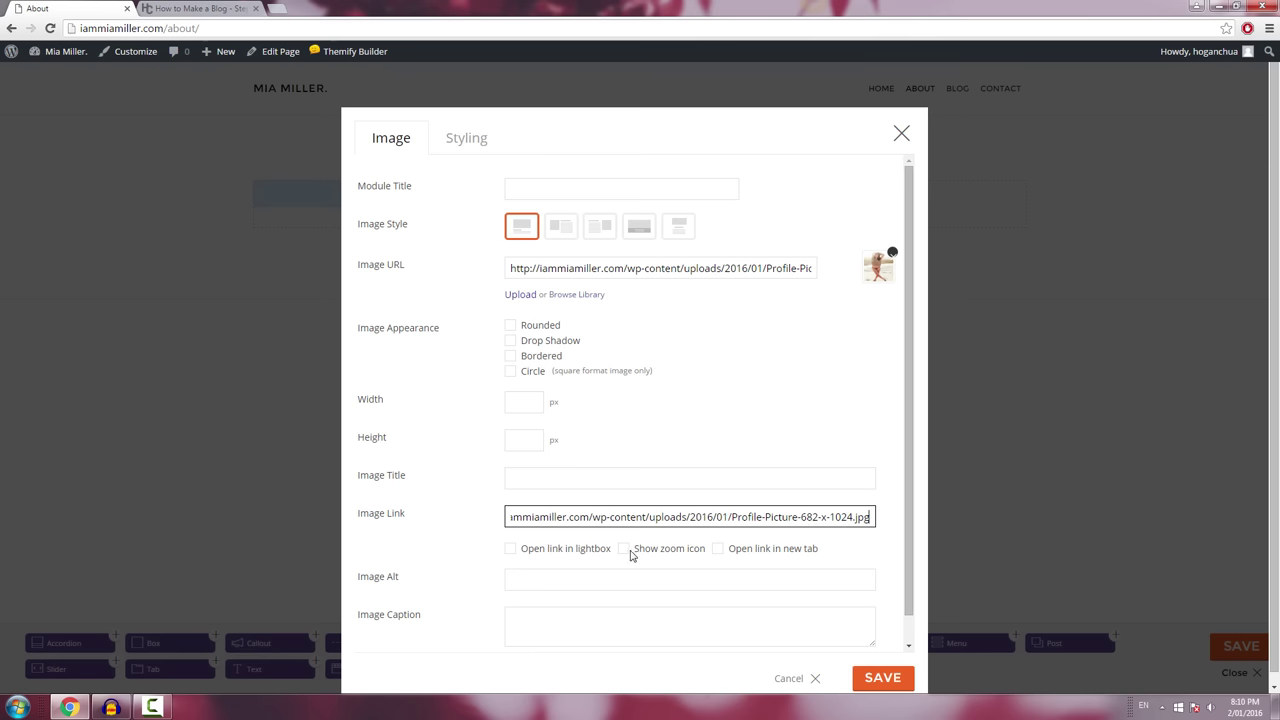
left_click(510, 549)
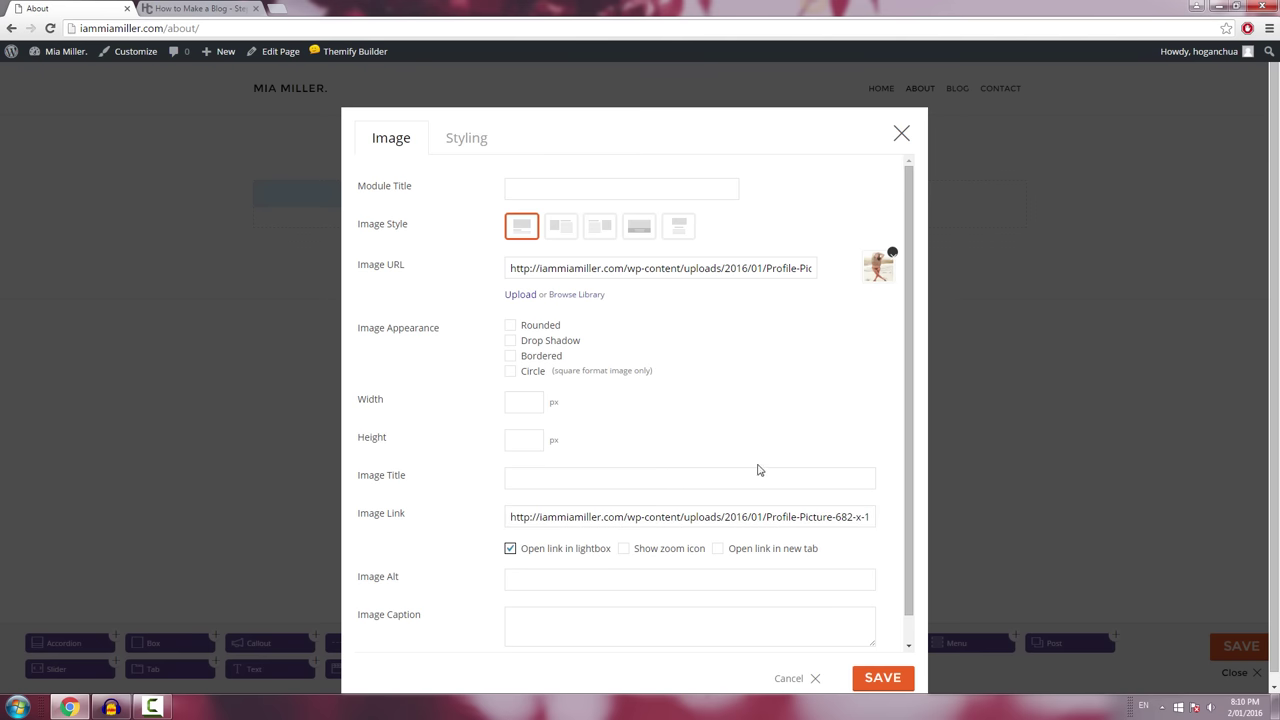
scroll(757, 469, "down", 1)
left_click(871, 664)
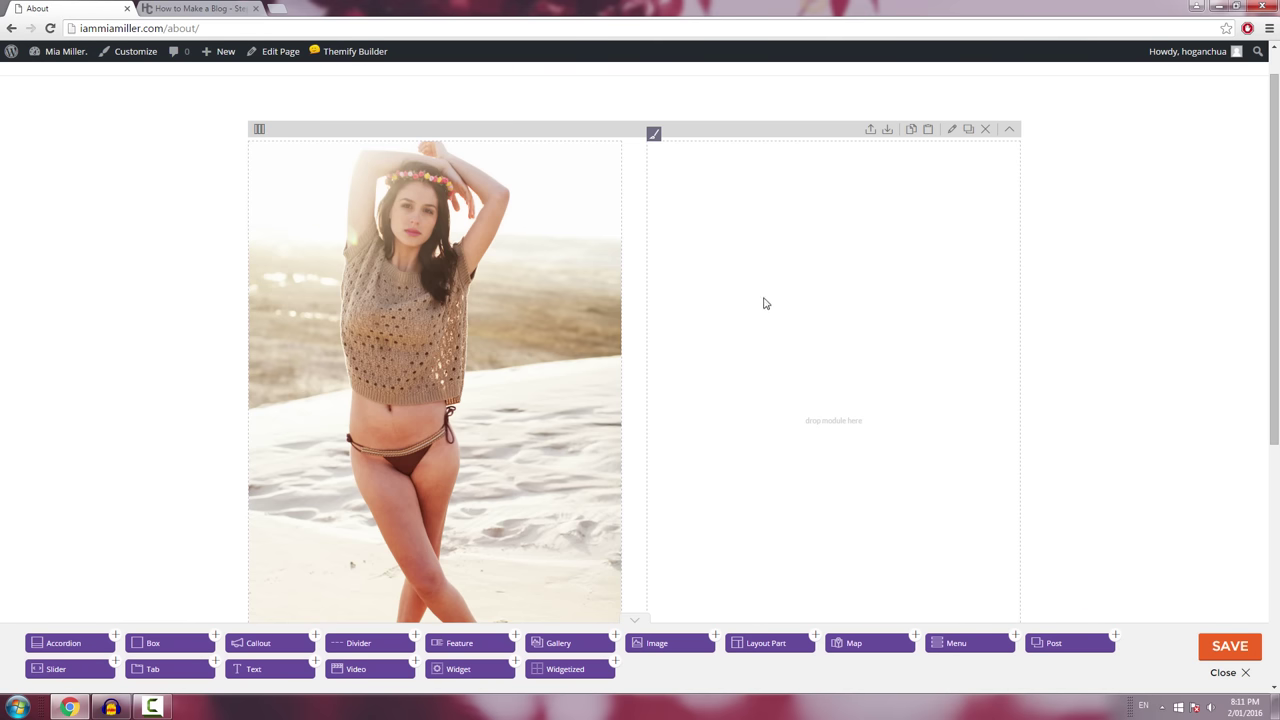
Drop a Text module into the right column, then show the 'How to Make a Blog' Contents list.
scroll(831, 343, "down", 1)
left_click_drag(255, 670, 752, 338)
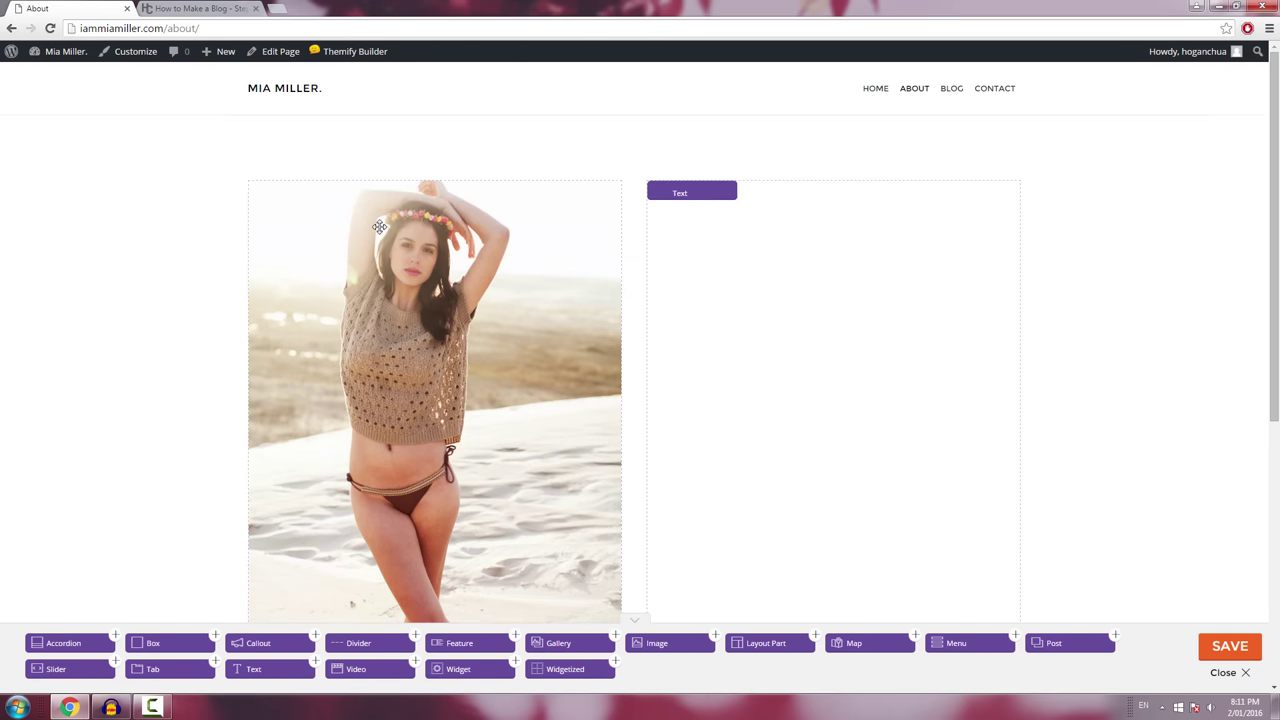
left_click(195, 8)
scroll(620, 388, "down", 7)
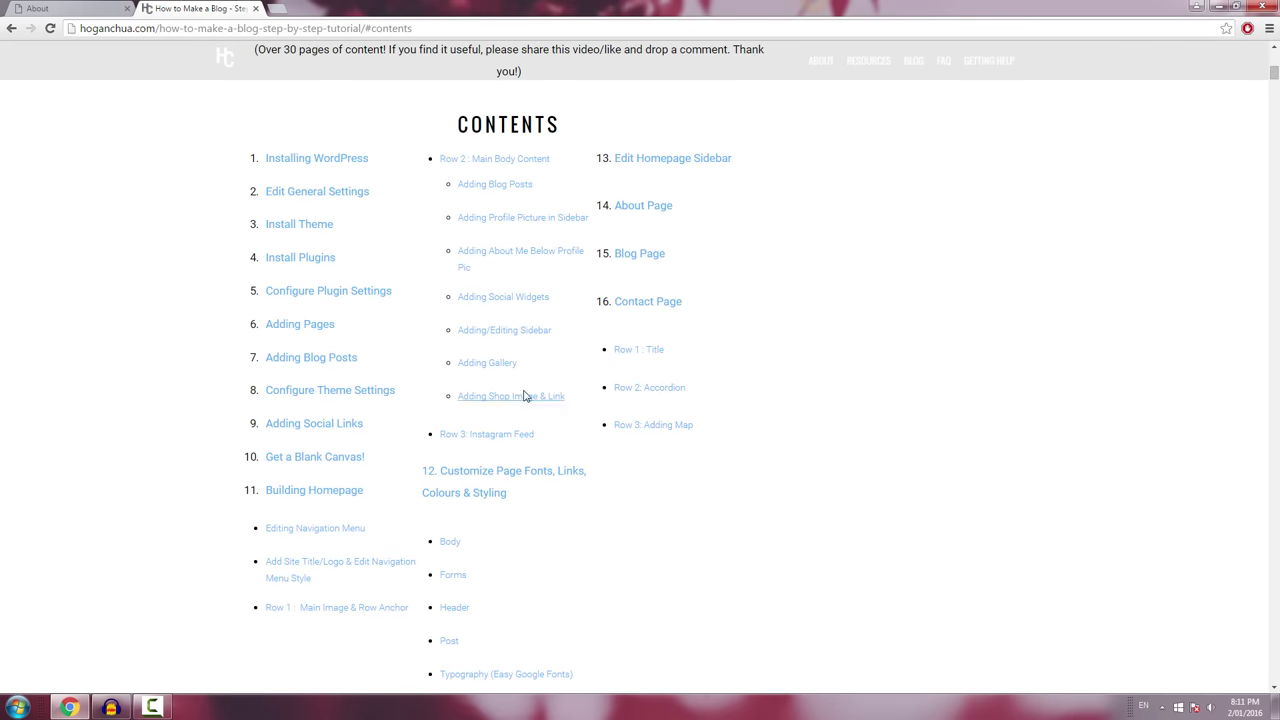
Copy the About Me lines from the tutorial's About Page section.
left_click(643, 207)
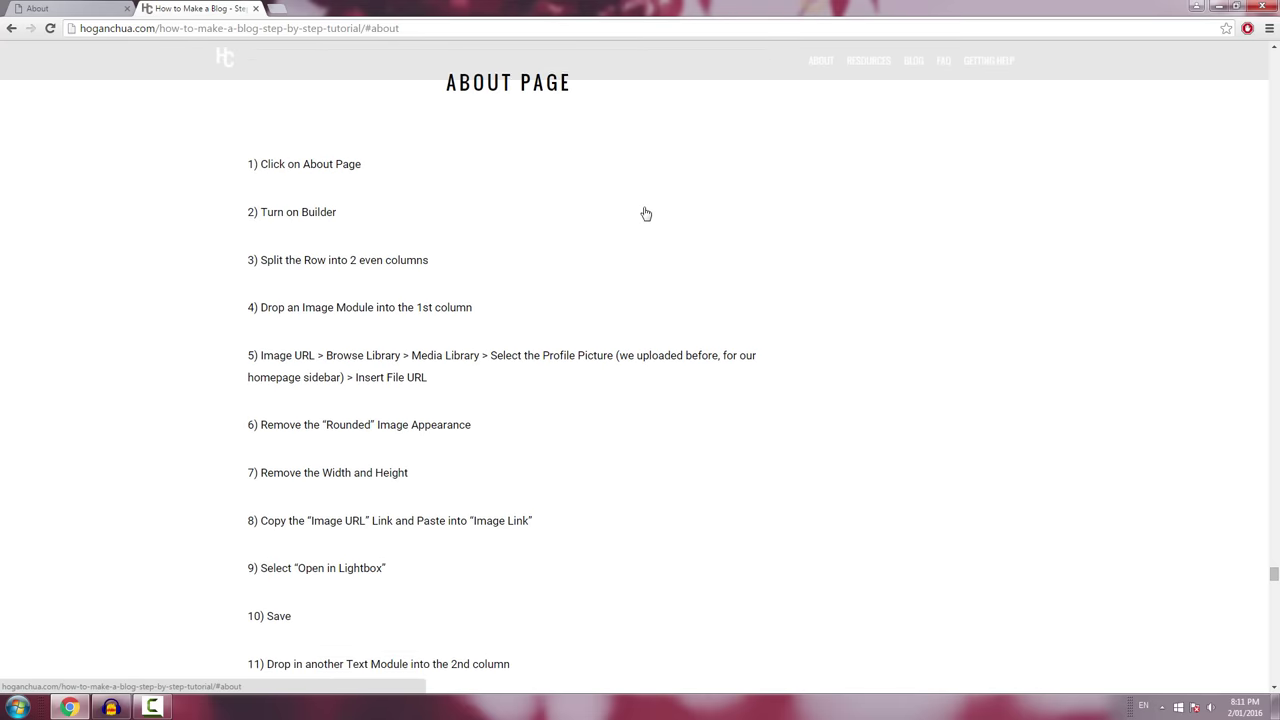
scroll(390, 340, "down", 4)
scroll(300, 318, "down", 2)
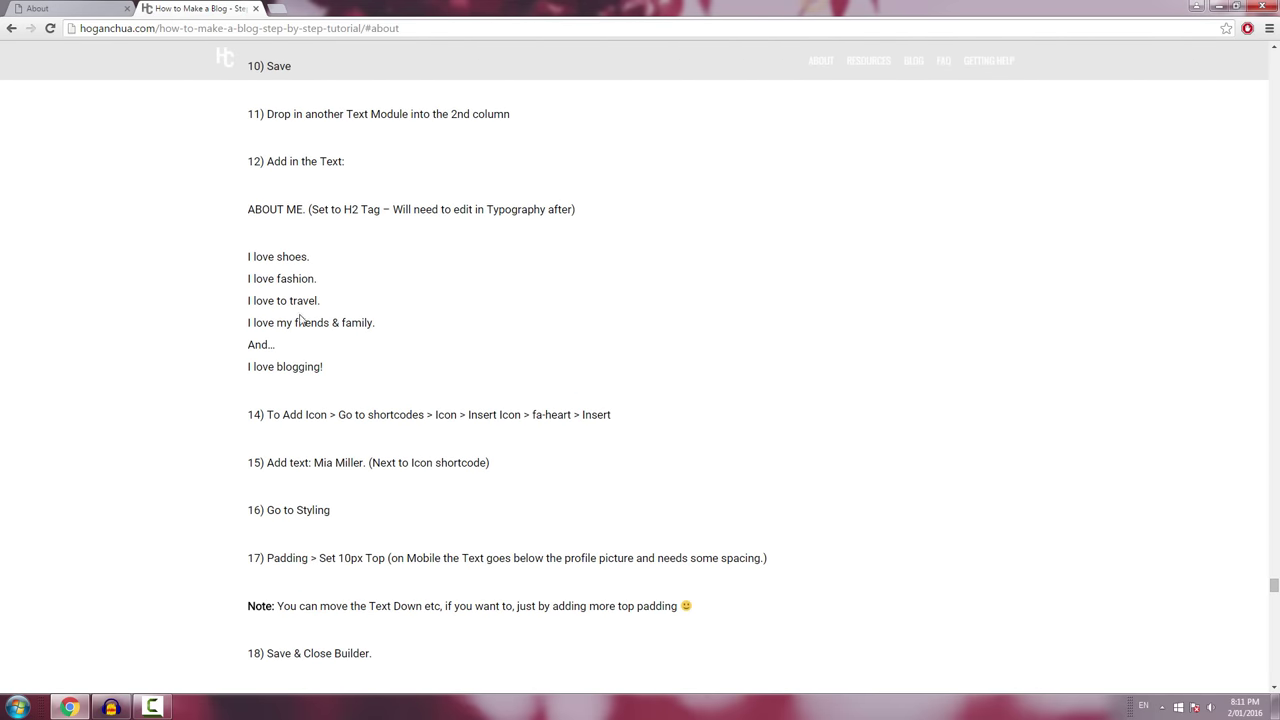
left_click_drag(247, 211, 389, 374)
right_click(285, 298)
left_click(287, 298)
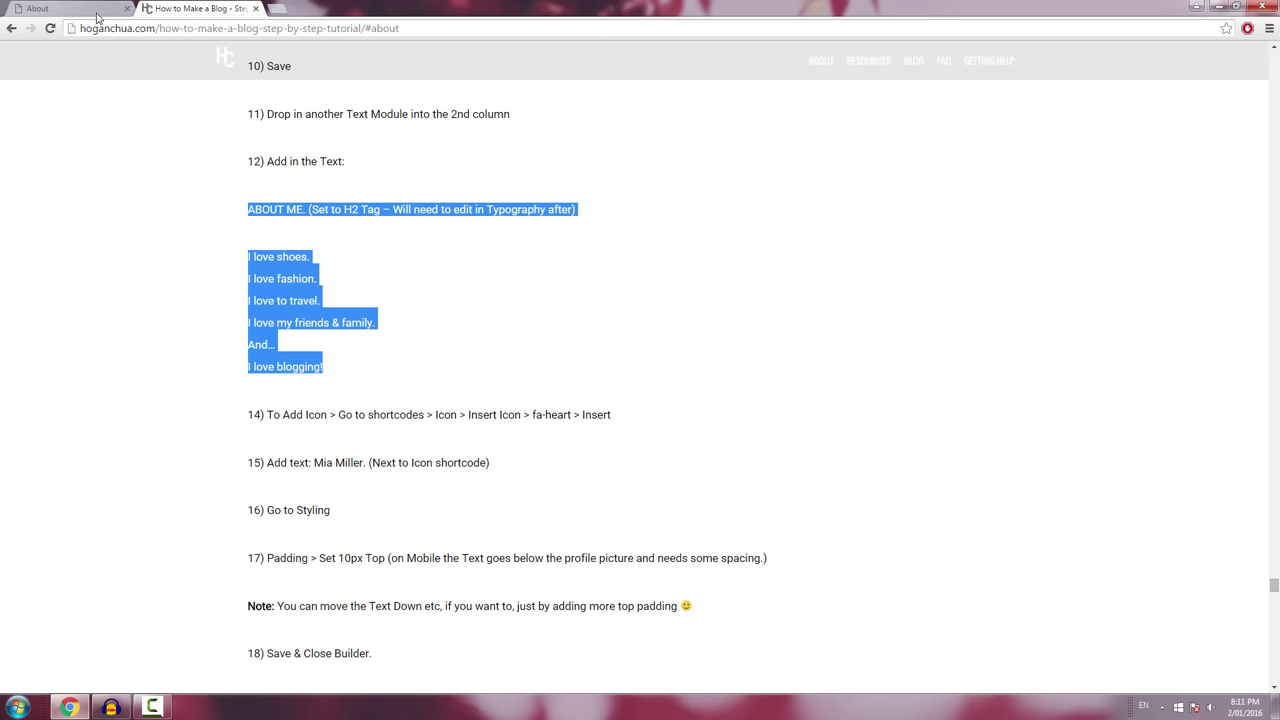
Paste them into the Text module, make 'ABOUT ME.' a Heading 2, delete the note, and save.
left_click(92, 9)
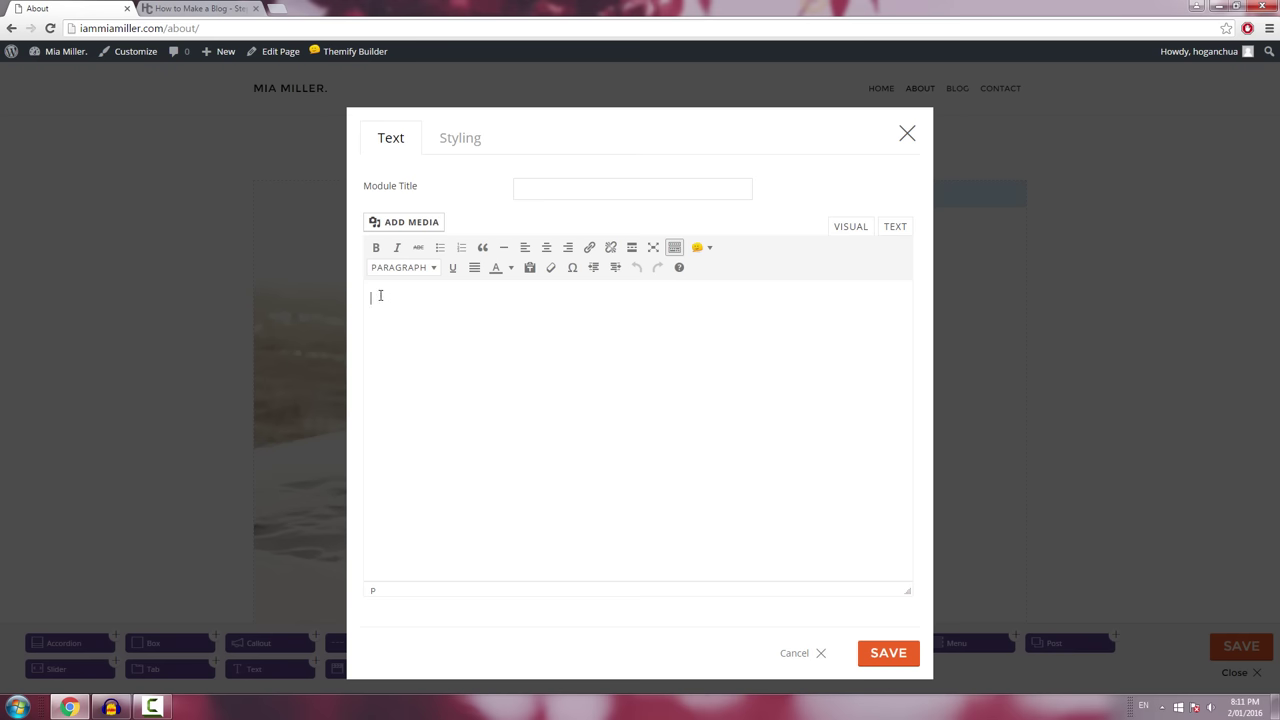
right_click(380, 296)
left_click(409, 387)
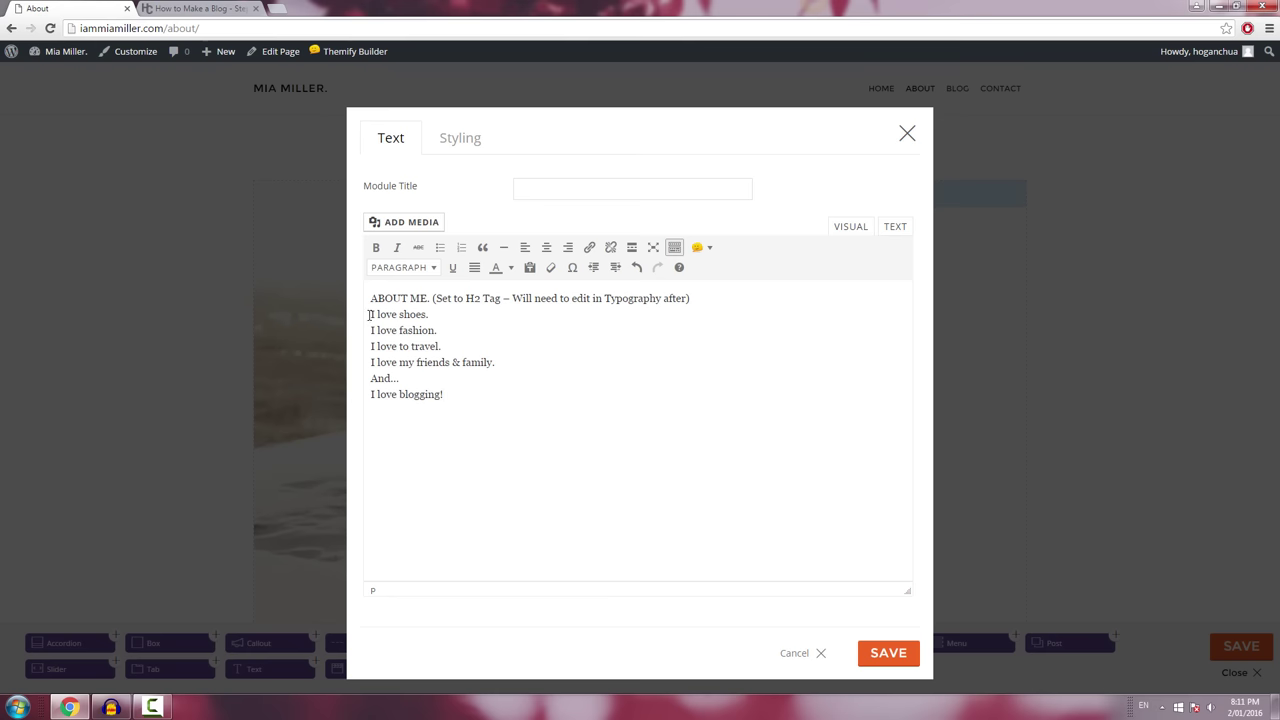
key("Return")
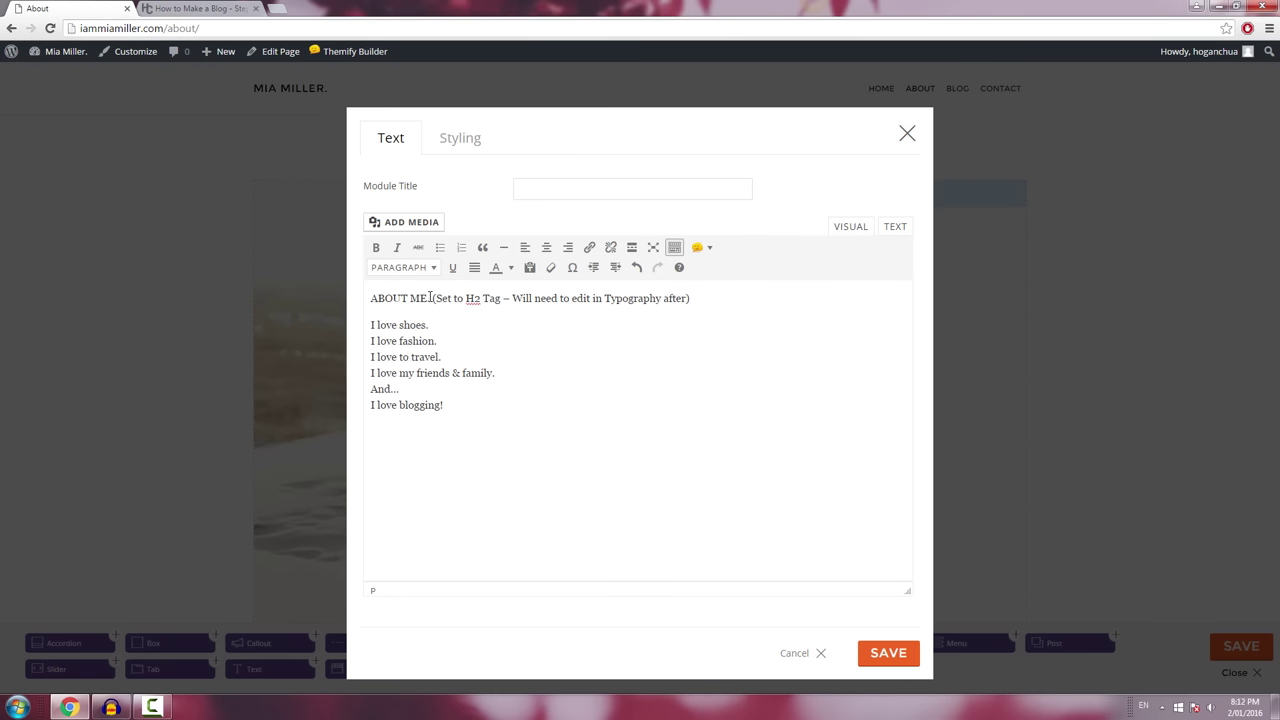
left_click_drag(430, 297, 369, 298)
left_click(425, 268)
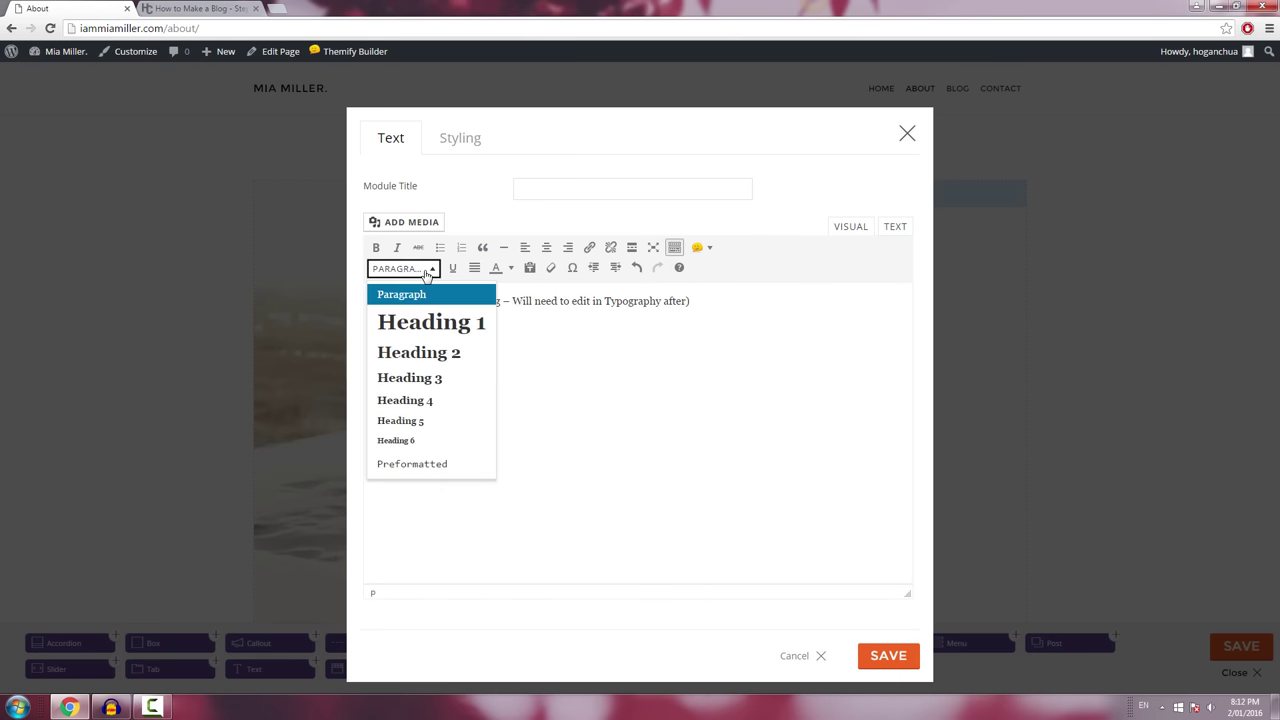
left_click(422, 352)
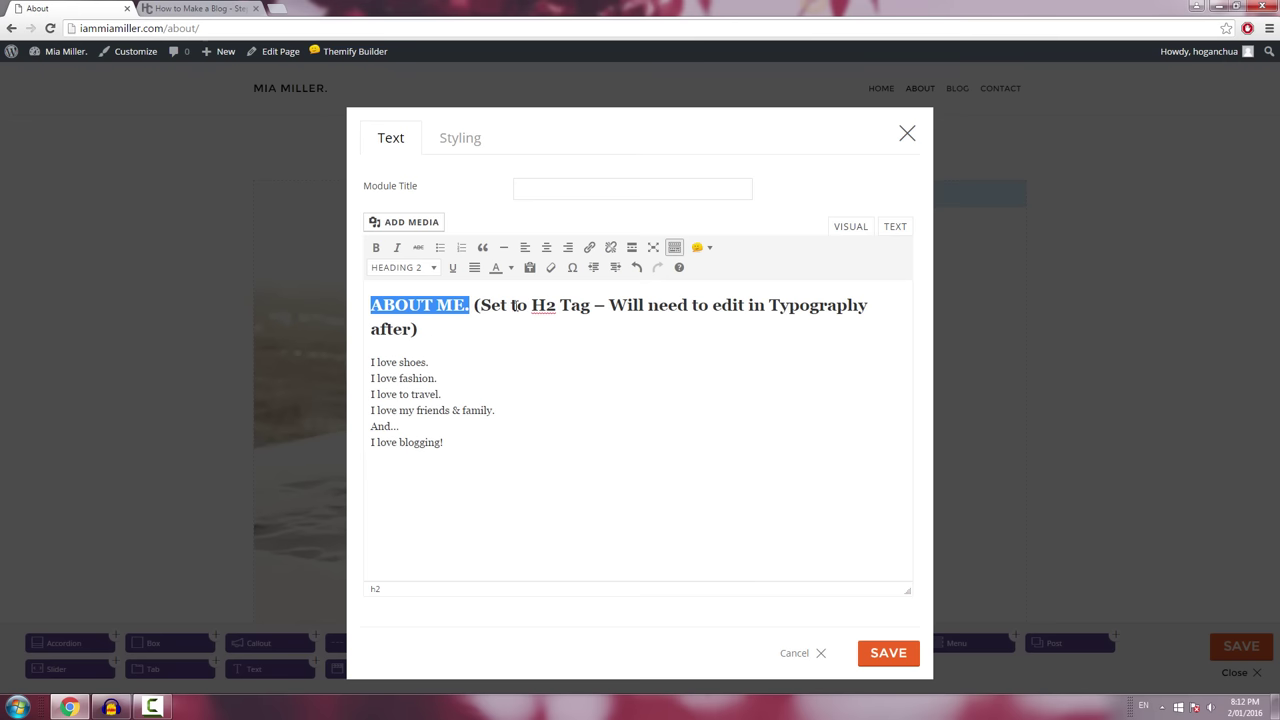
left_click_drag(477, 305, 536, 334)
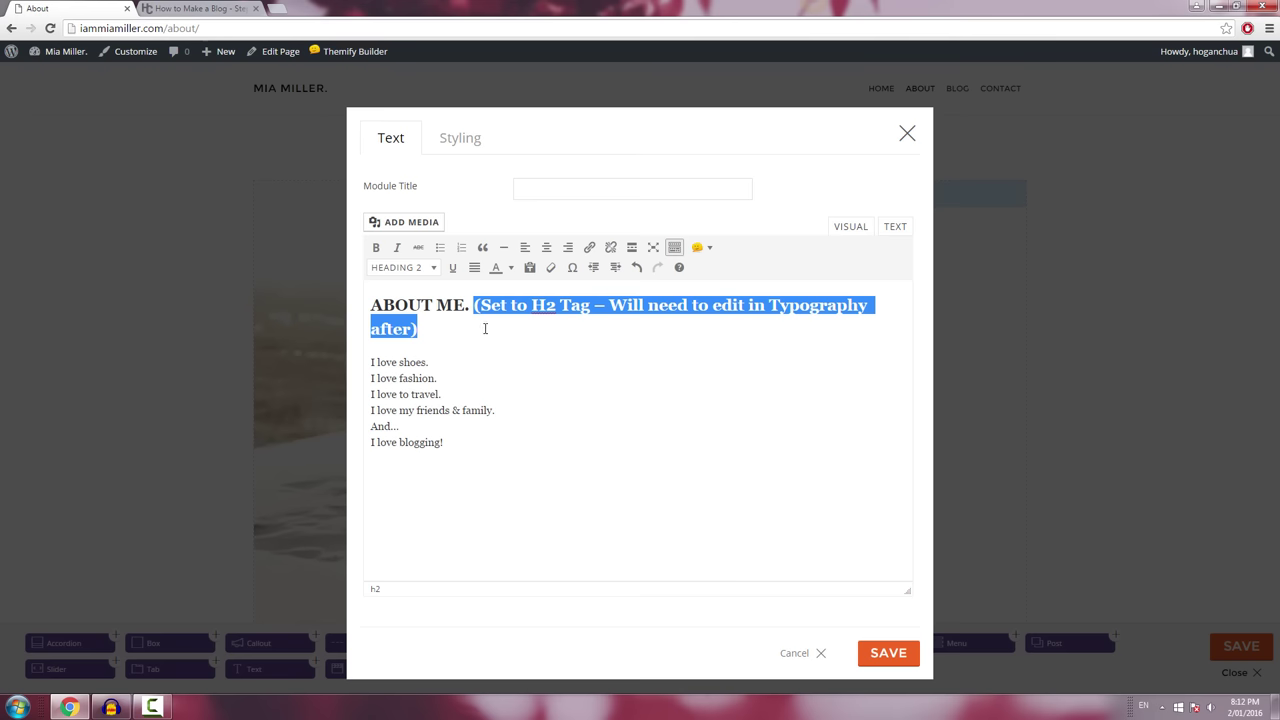
key("BackSpace")
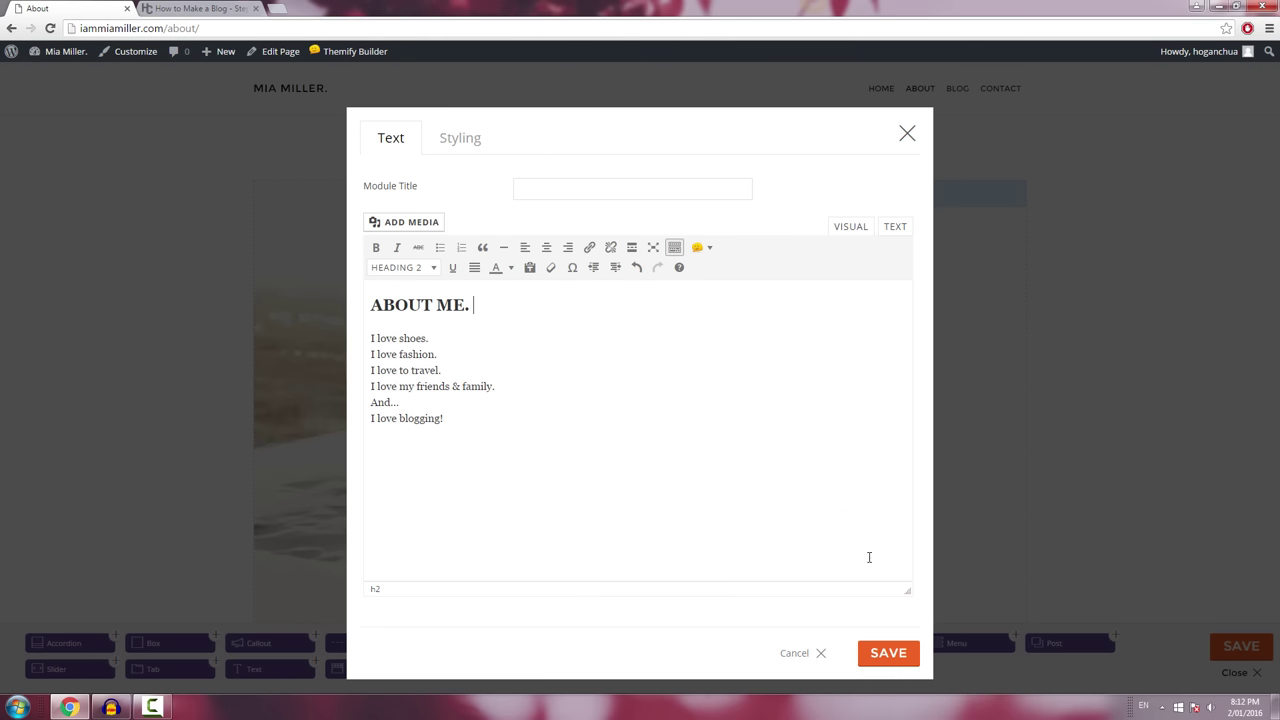
left_click(892, 655)
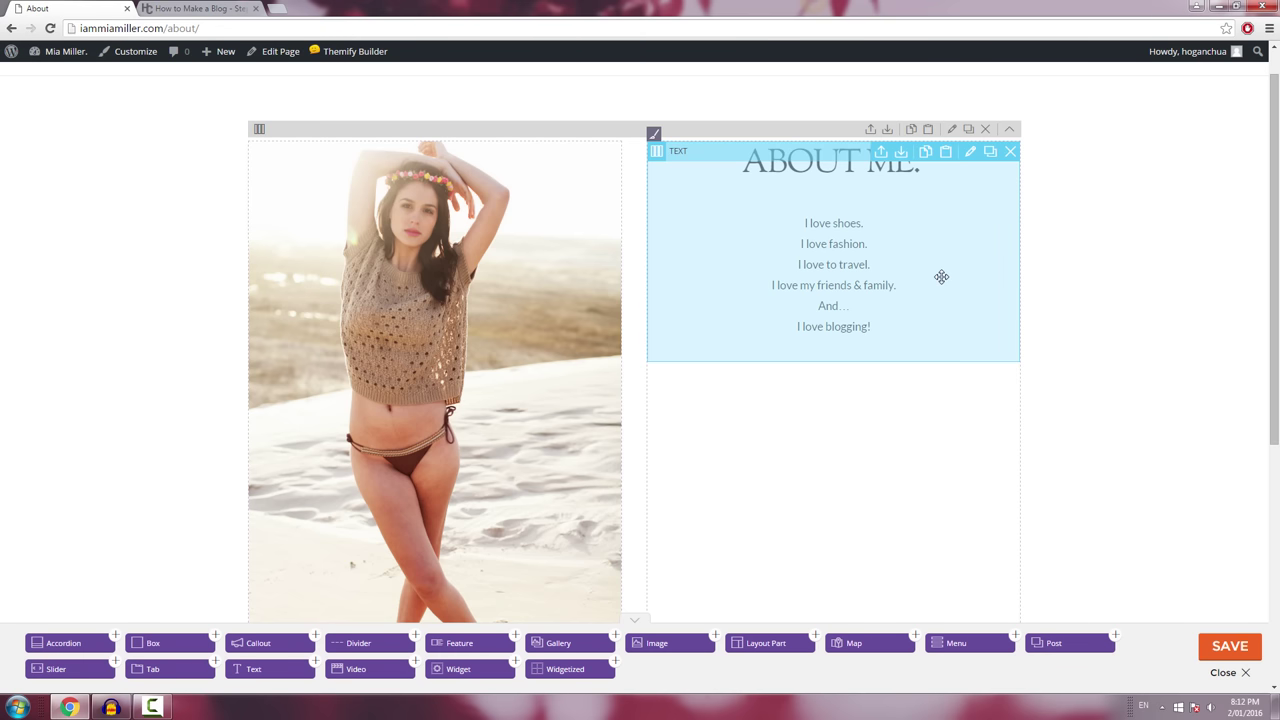
Insert a fa-heart Icon shortcode into the About Me text module.
double_click(897, 240)
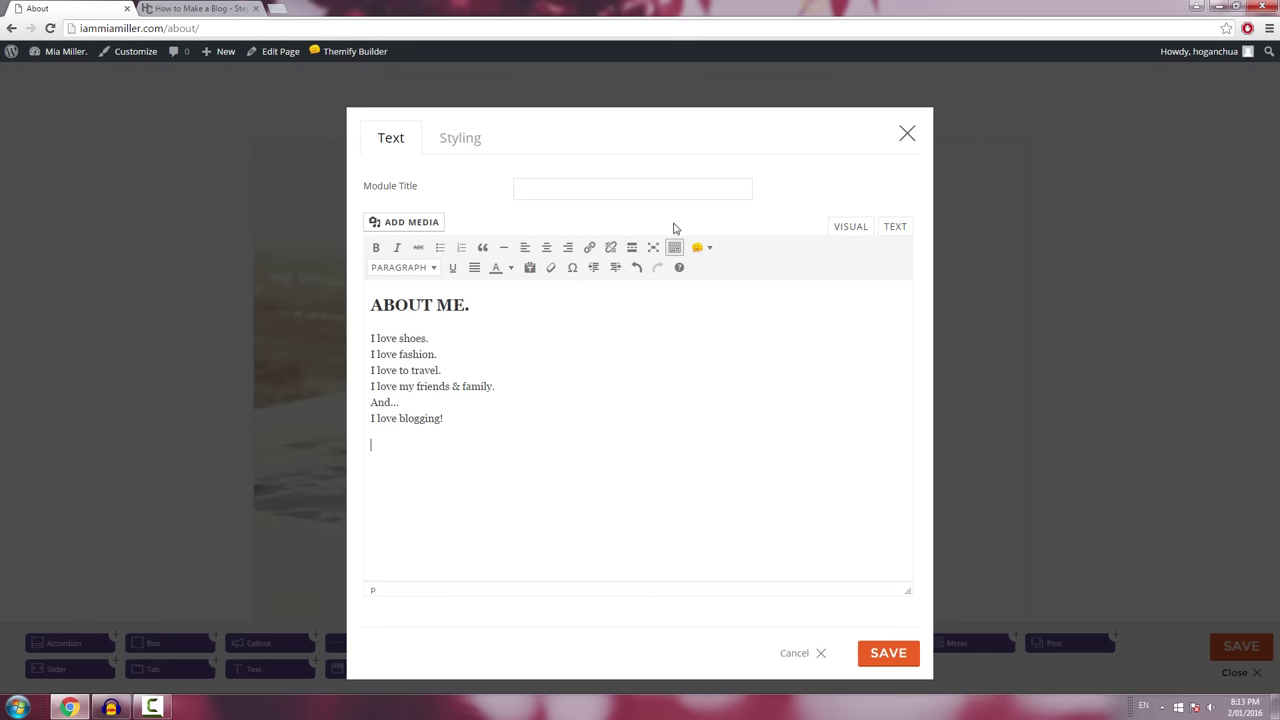
left_click(700, 247)
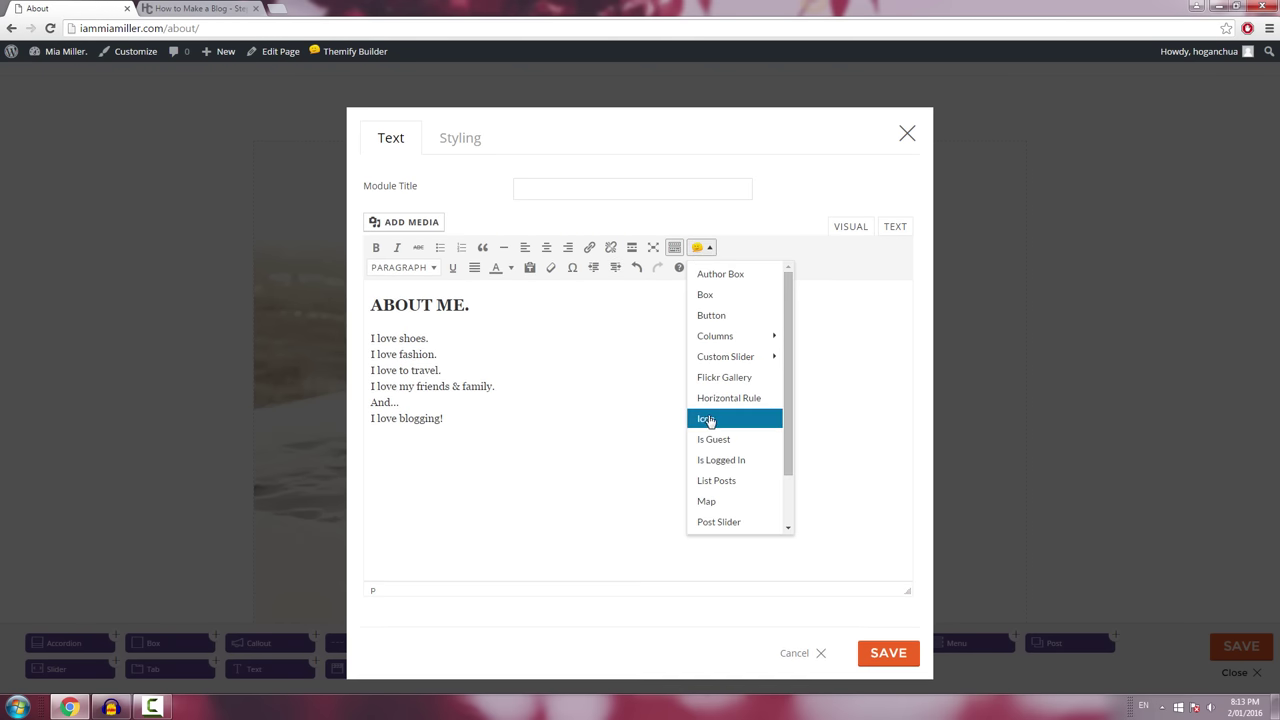
left_click(706, 418)
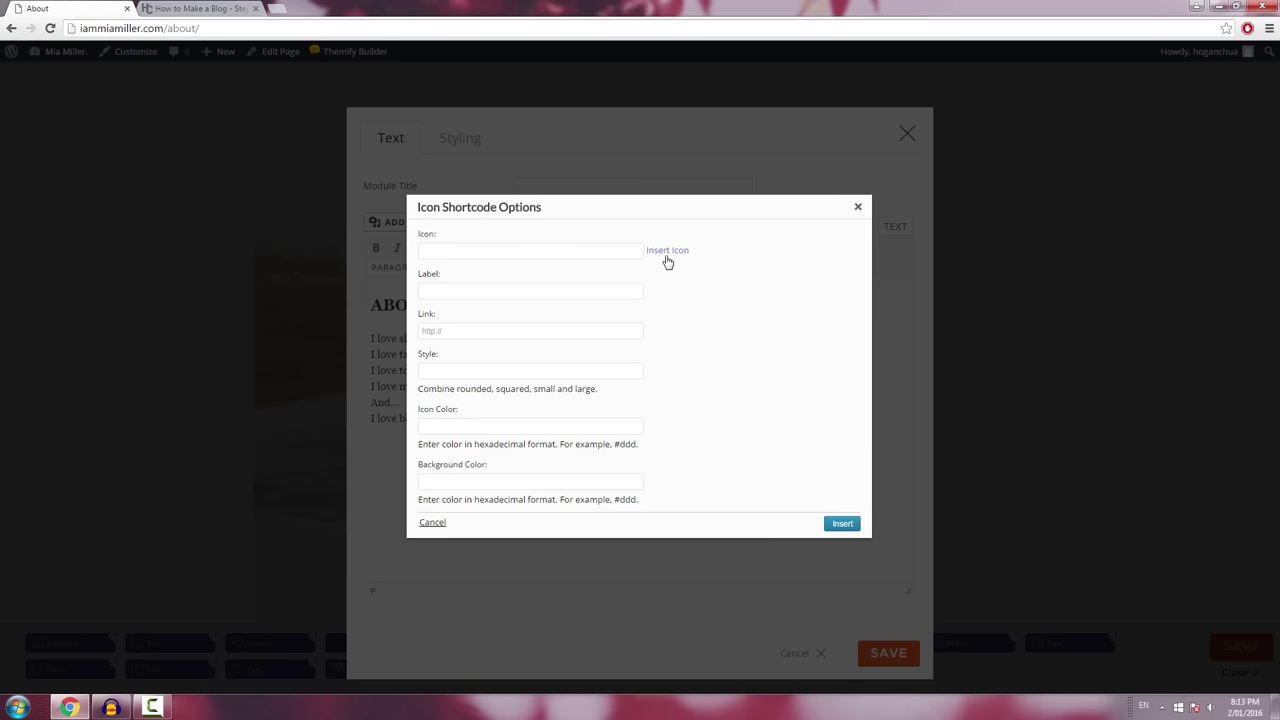
left_click(667, 251)
left_click_drag(838, 316, 600, 366)
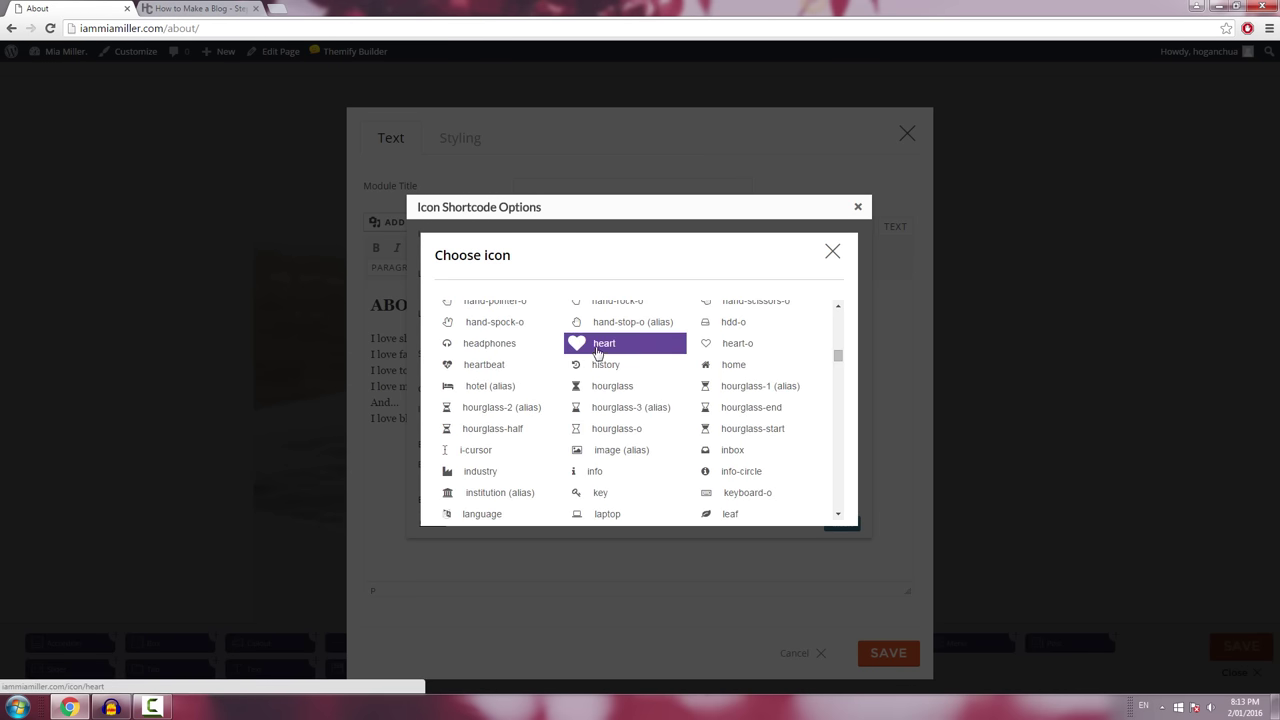
left_click(638, 352)
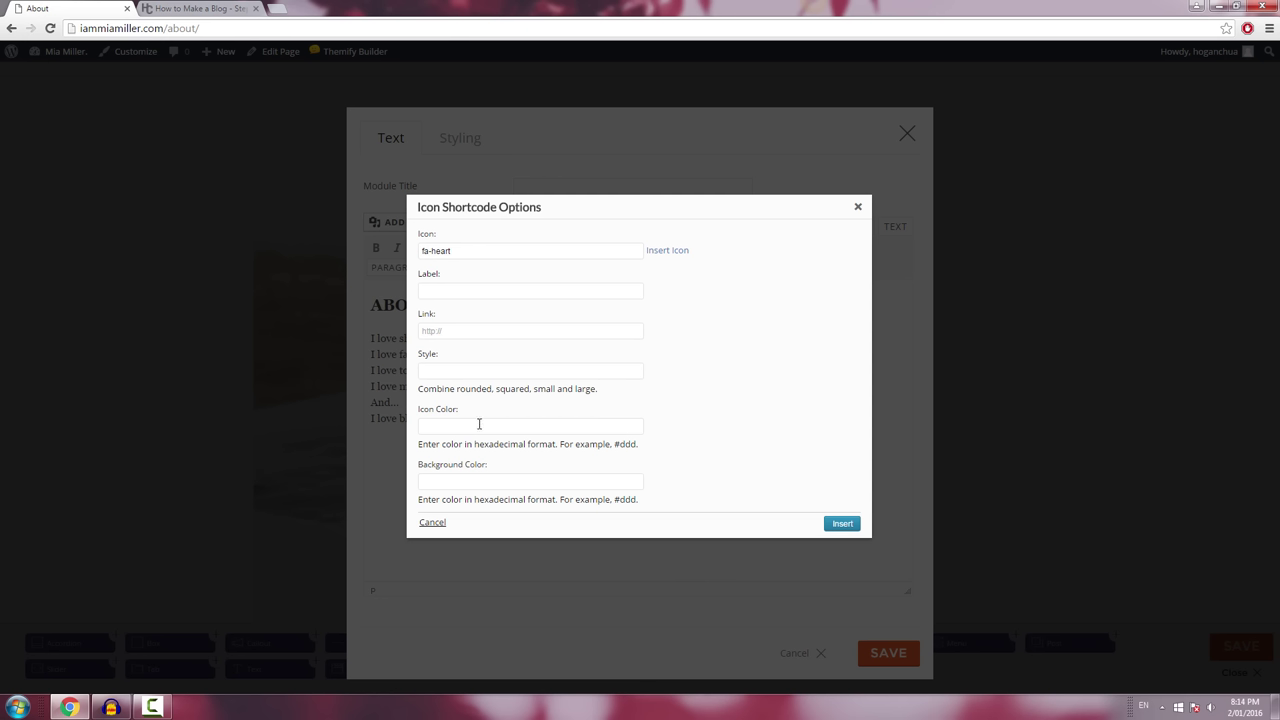
left_click(843, 524)
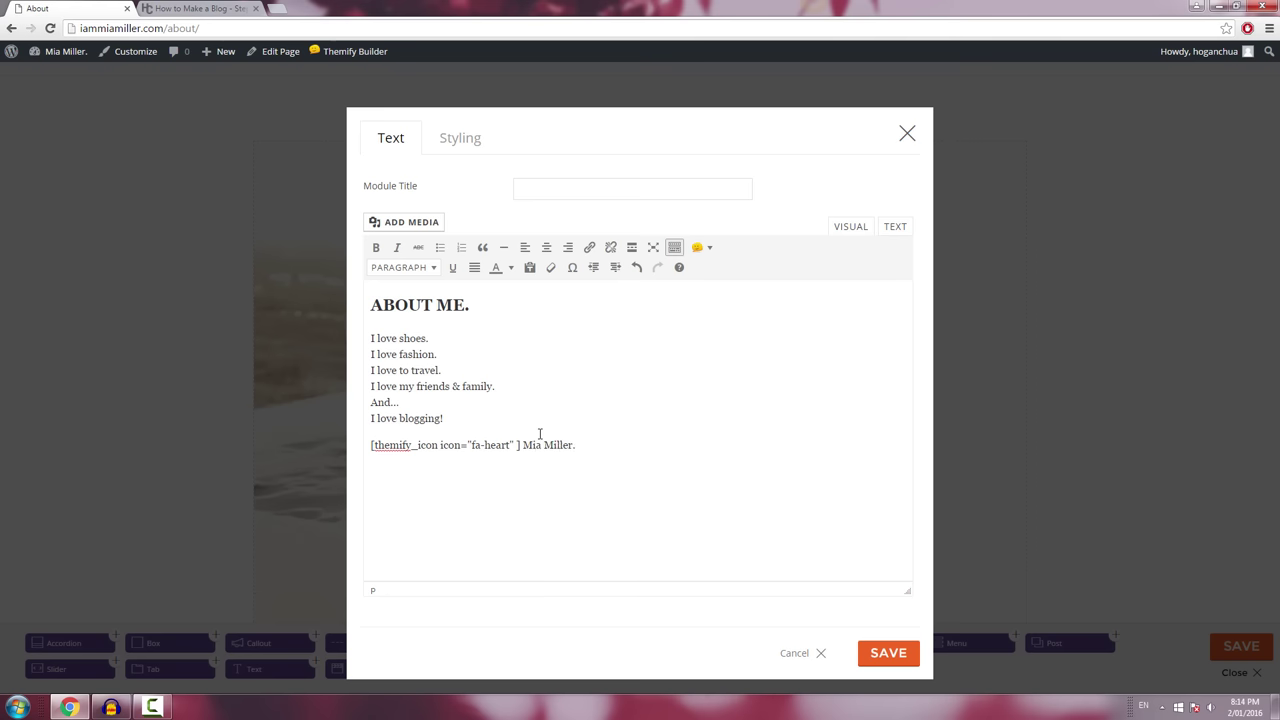
Give the Text module 10px top padding, save the page layout, and close the builder.
left_click(460, 140)
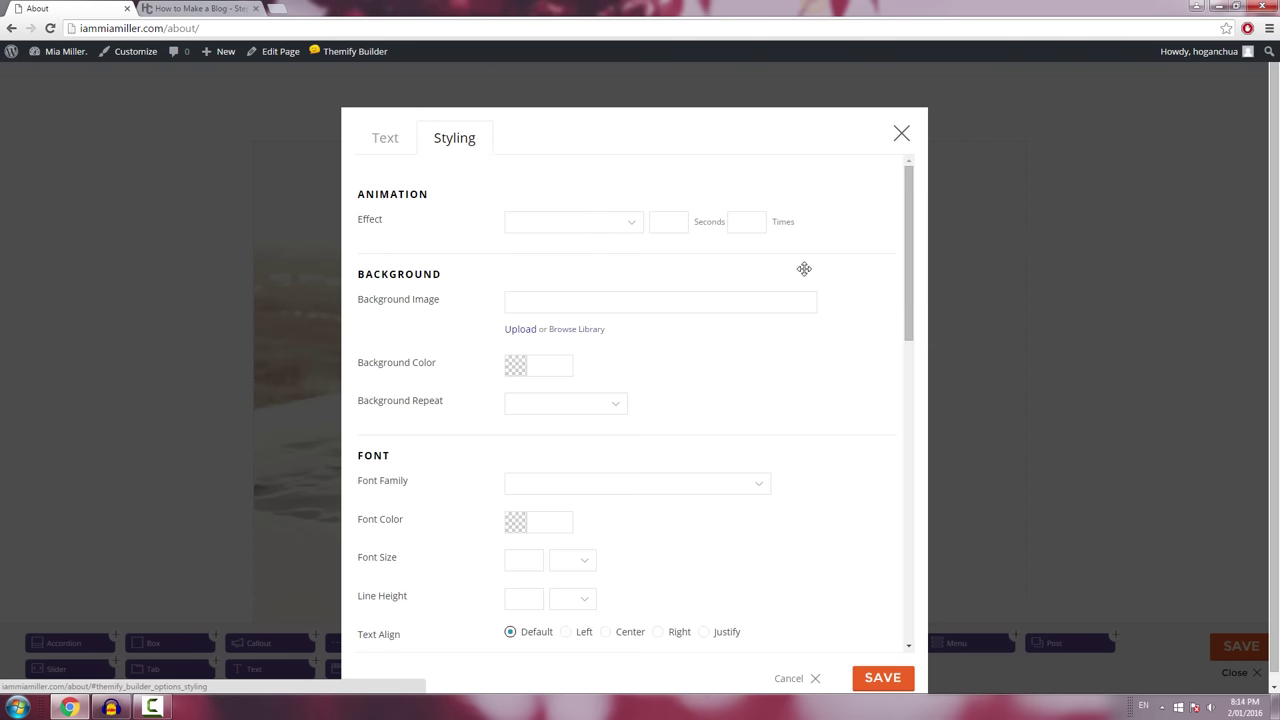
left_click_drag(910, 286, 904, 360)
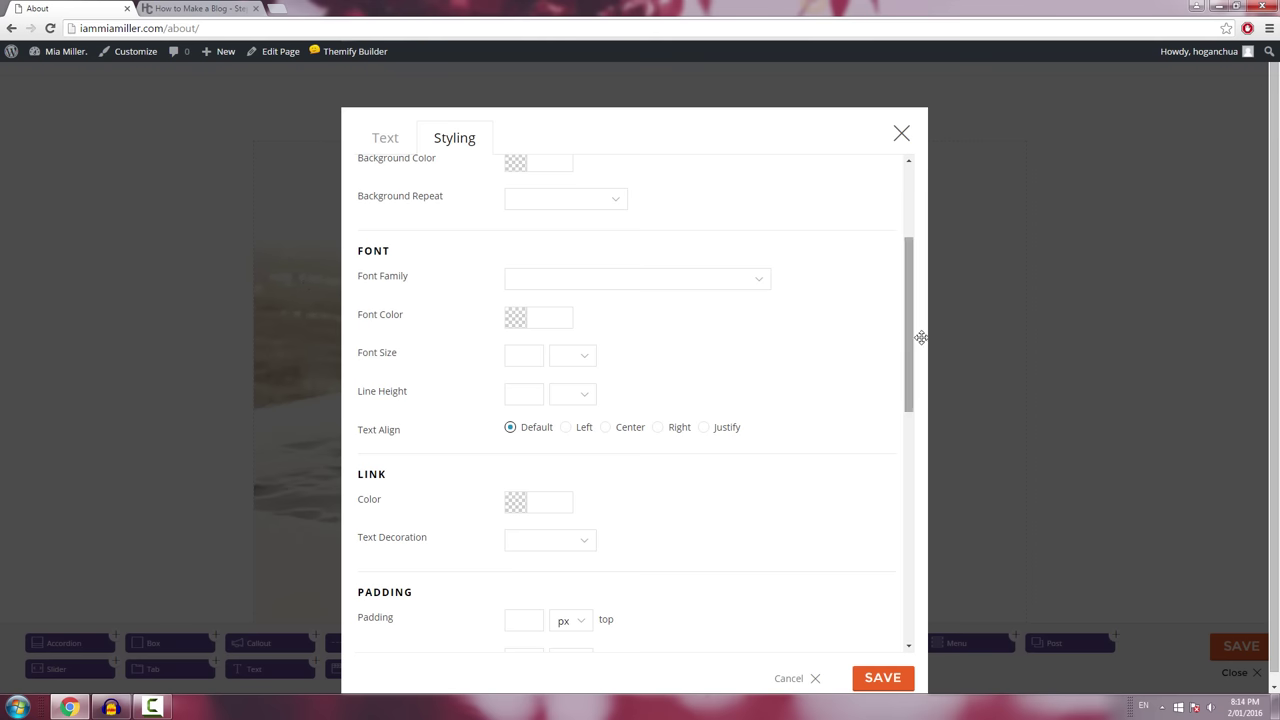
scroll(918, 335, "down", 1)
left_click(528, 574)
type("1")
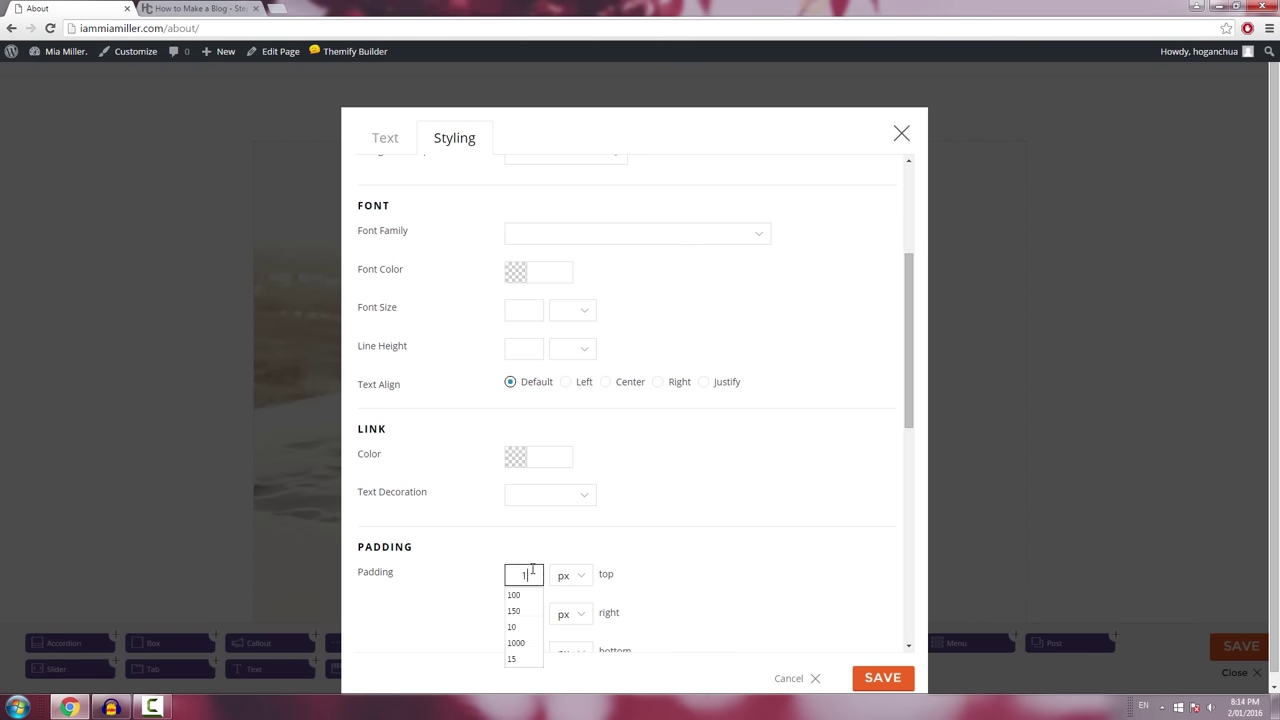
type("0")
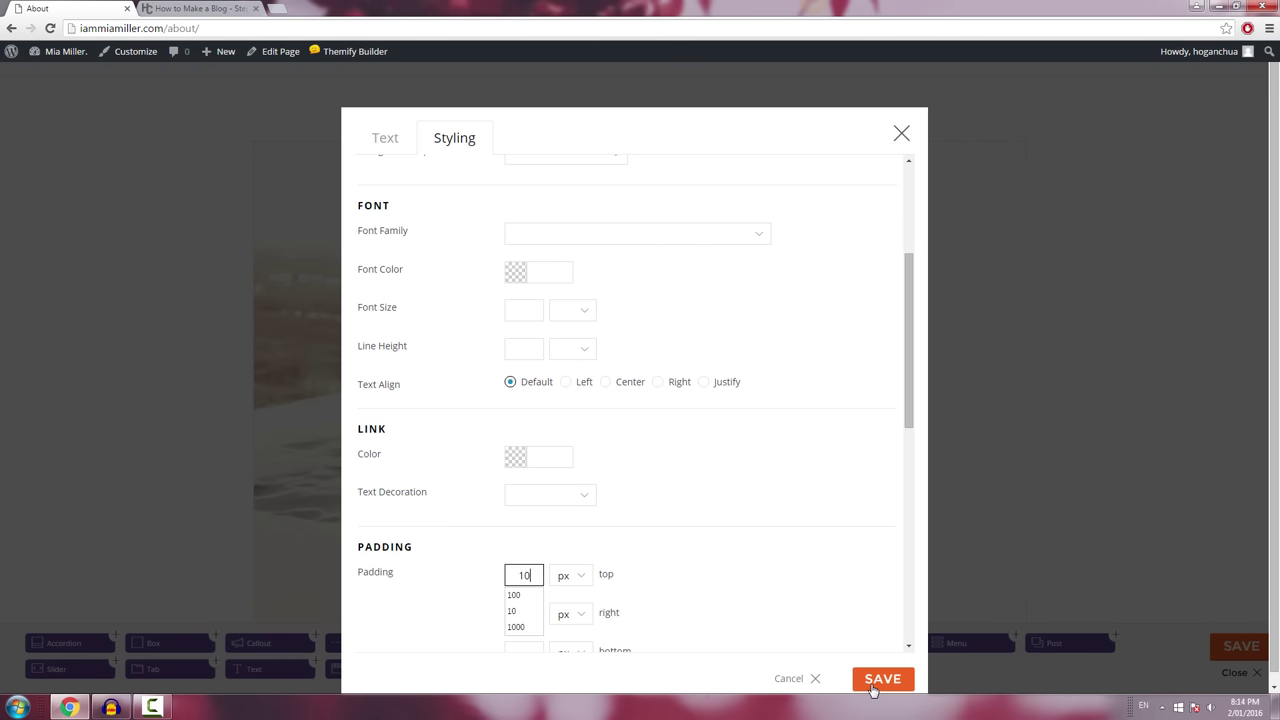
left_click(872, 682)
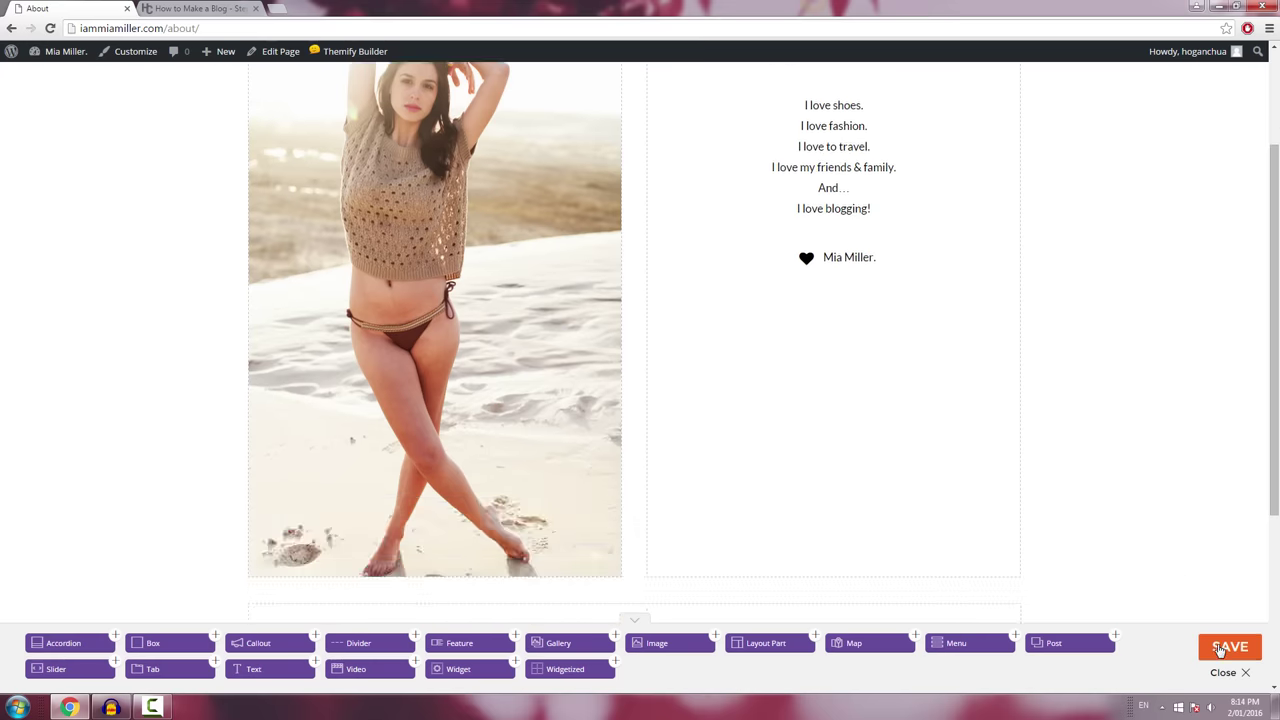
left_click(1214, 647)
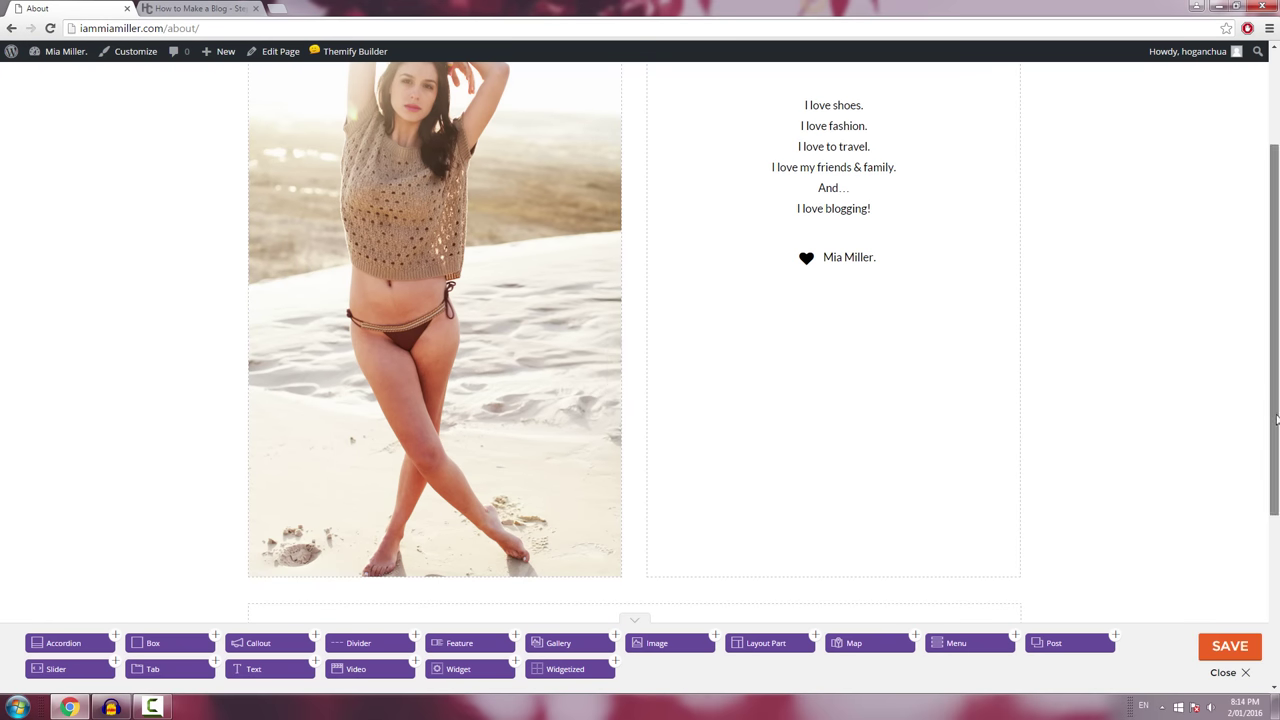
scroll(906, 243, "up", 3)
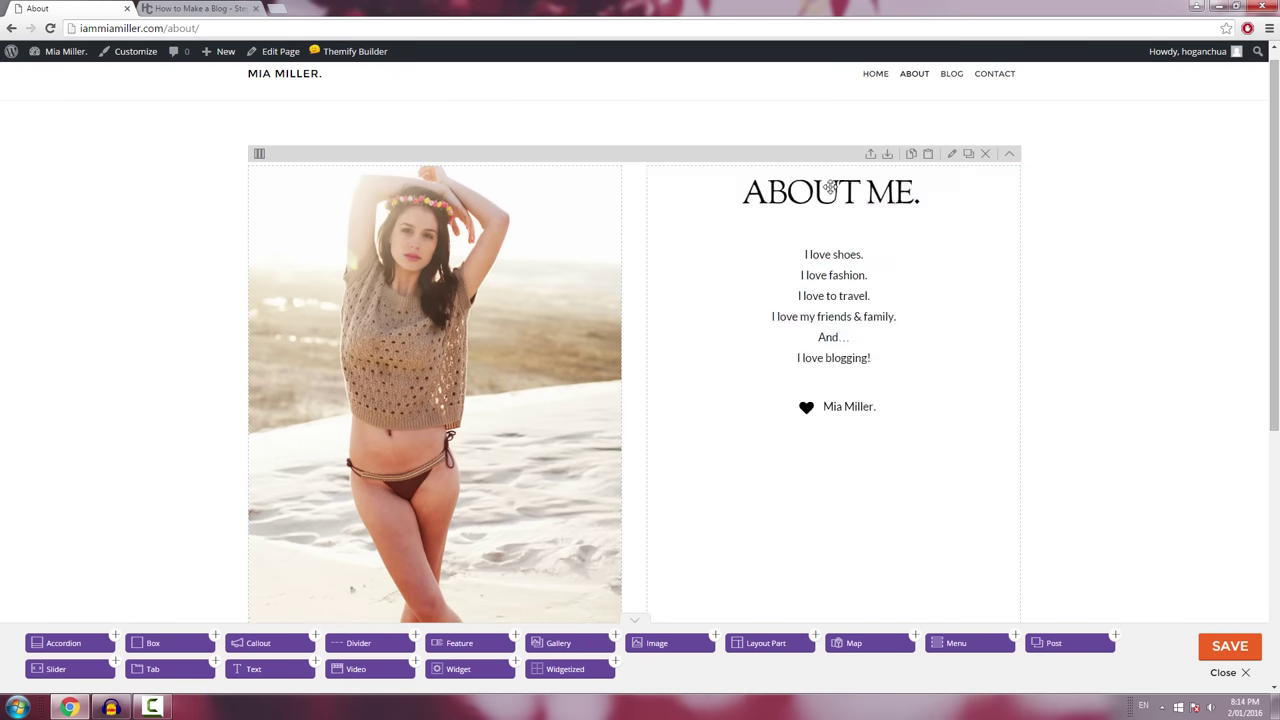
left_click(1223, 672)
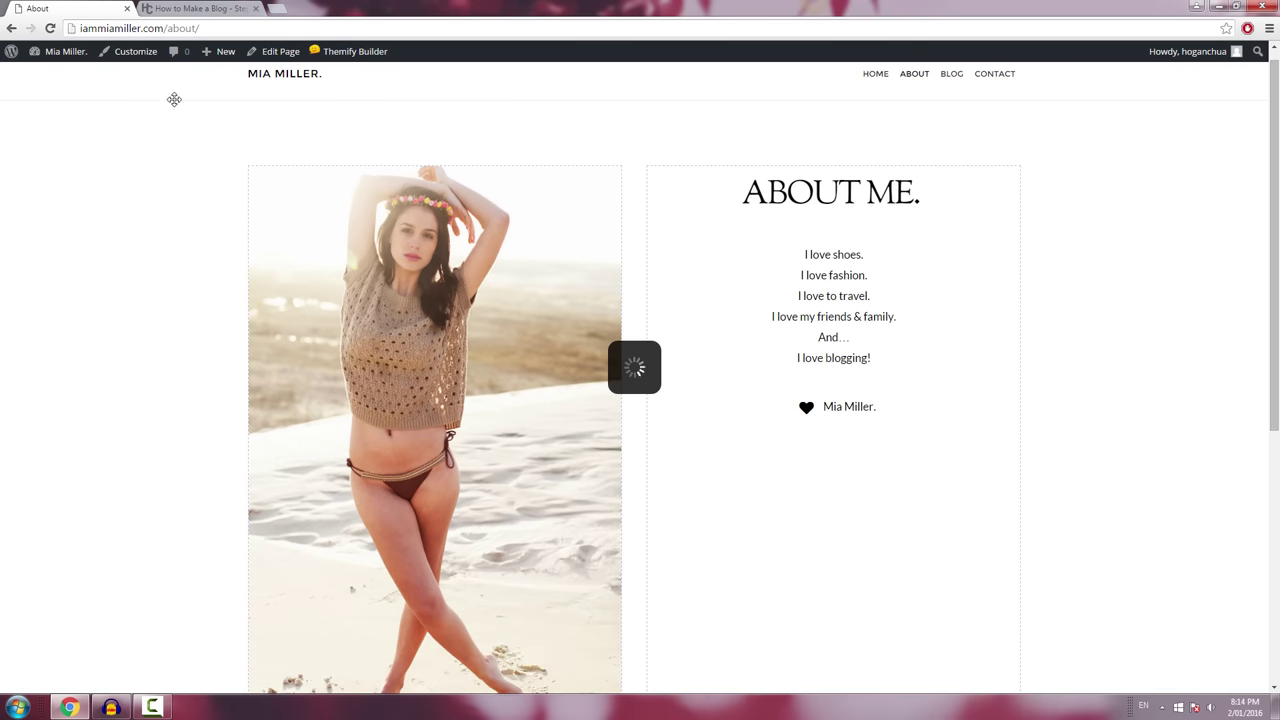
Set the Heading 2 font family to Lato in Default Typography.
left_click(141, 55)
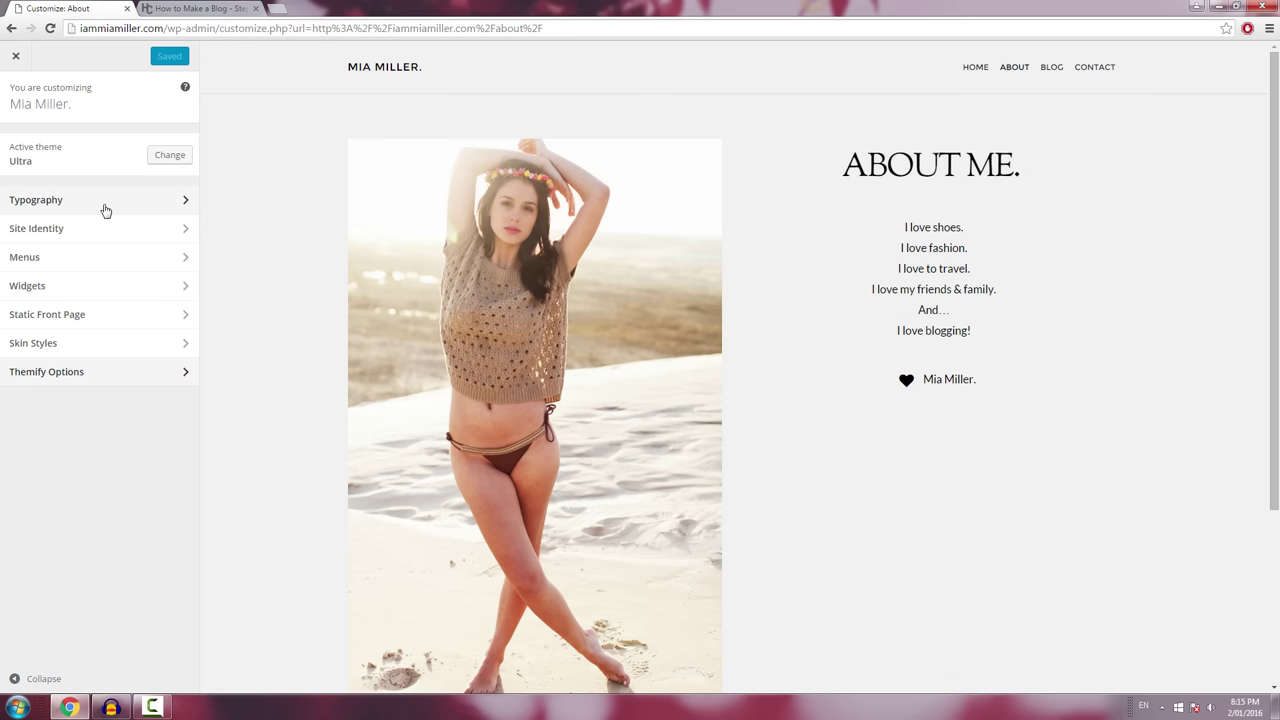
left_click(105, 210)
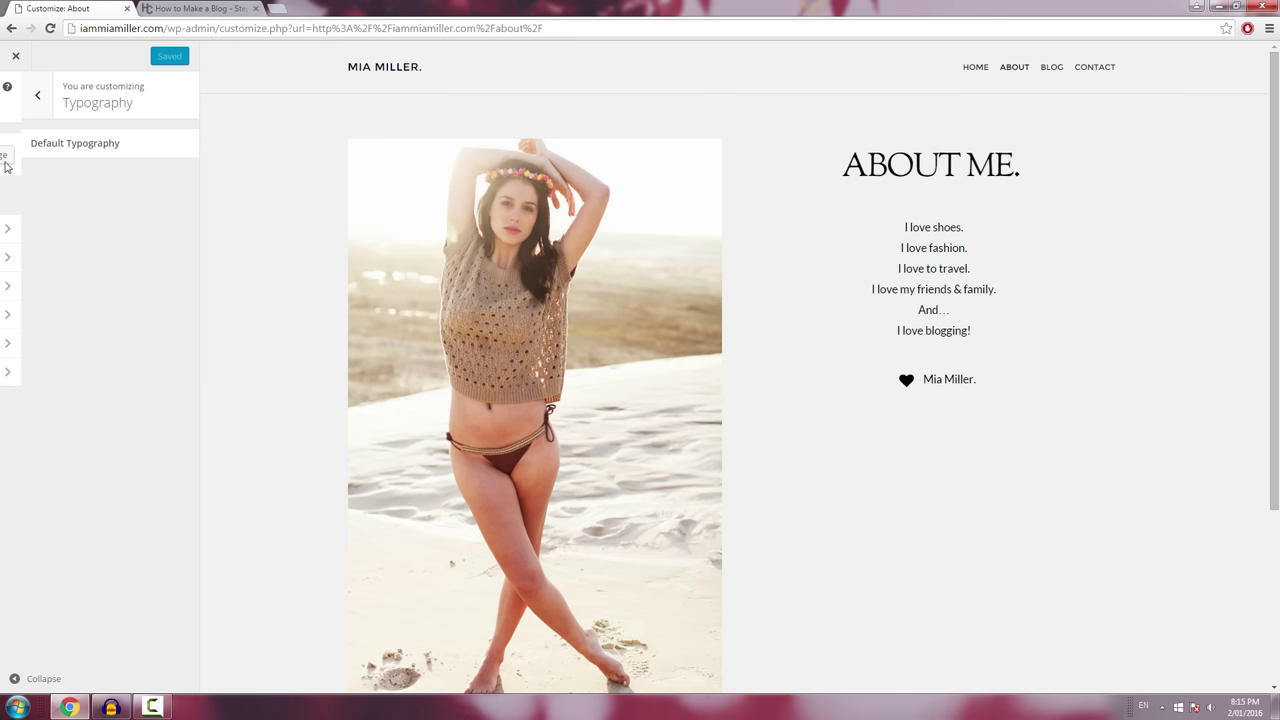
left_click(98, 147)
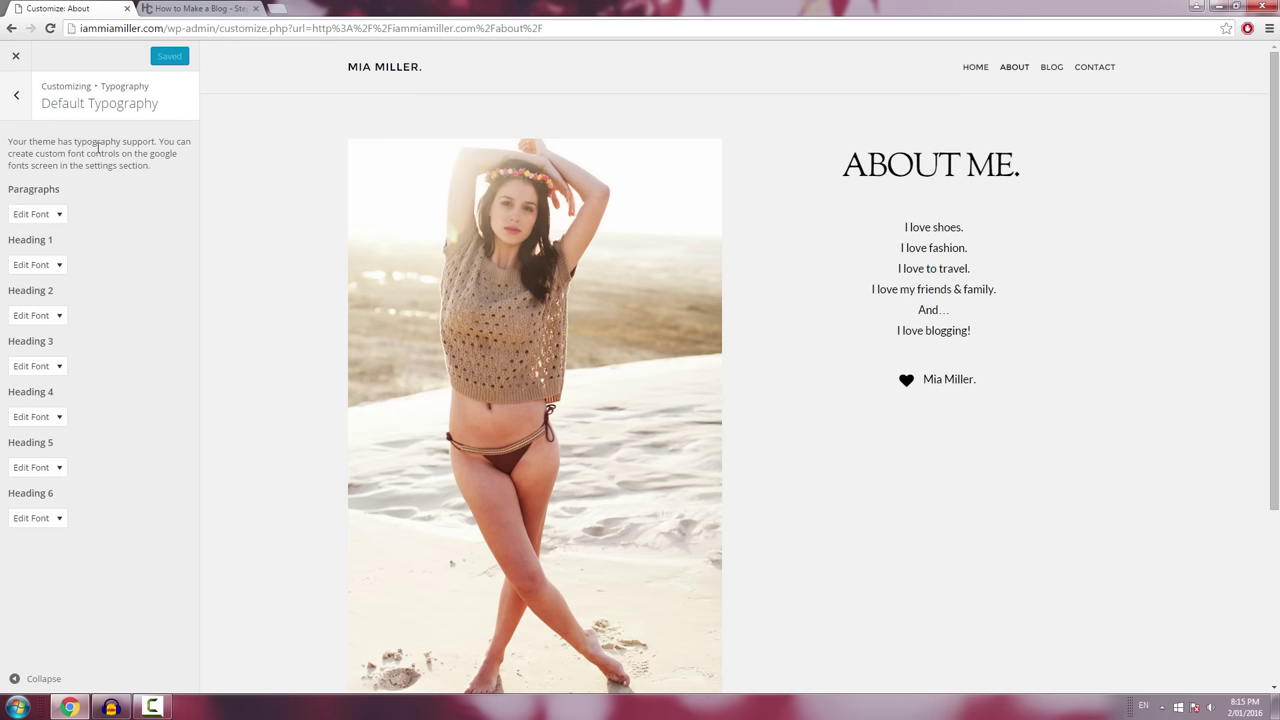
triple_click(57, 297)
left_click(58, 315)
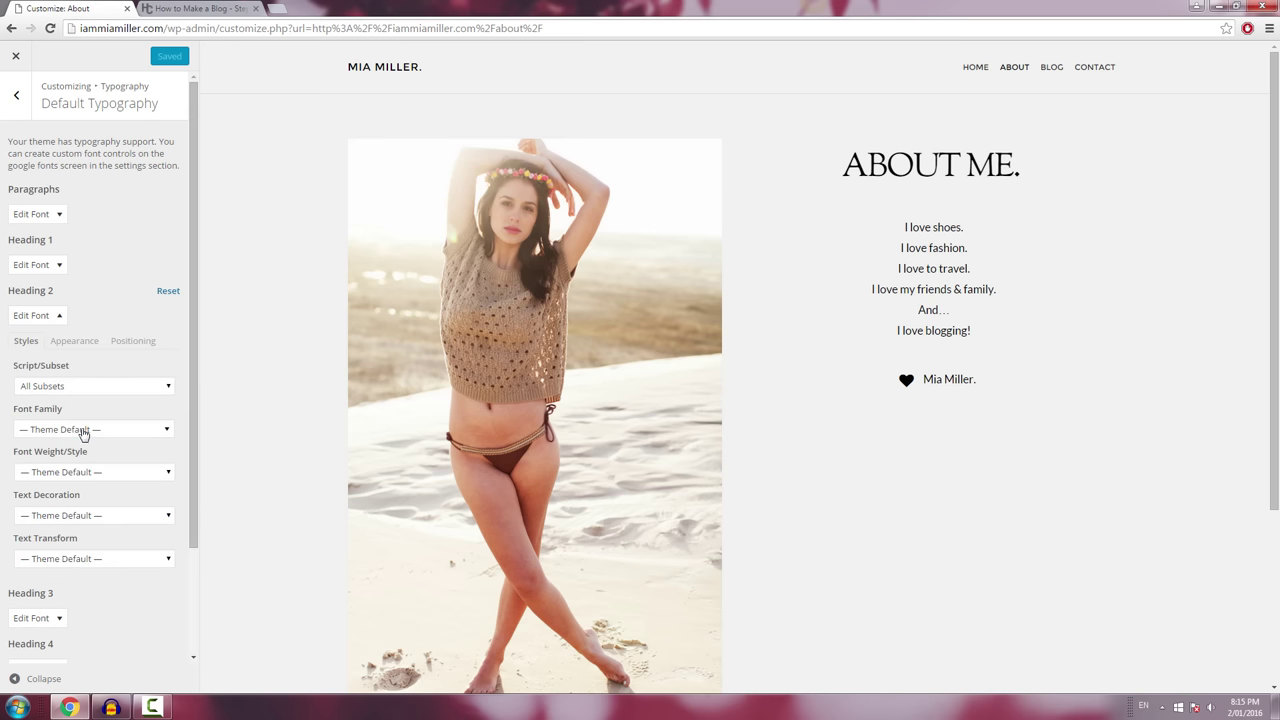
left_click(84, 431)
type("lato")
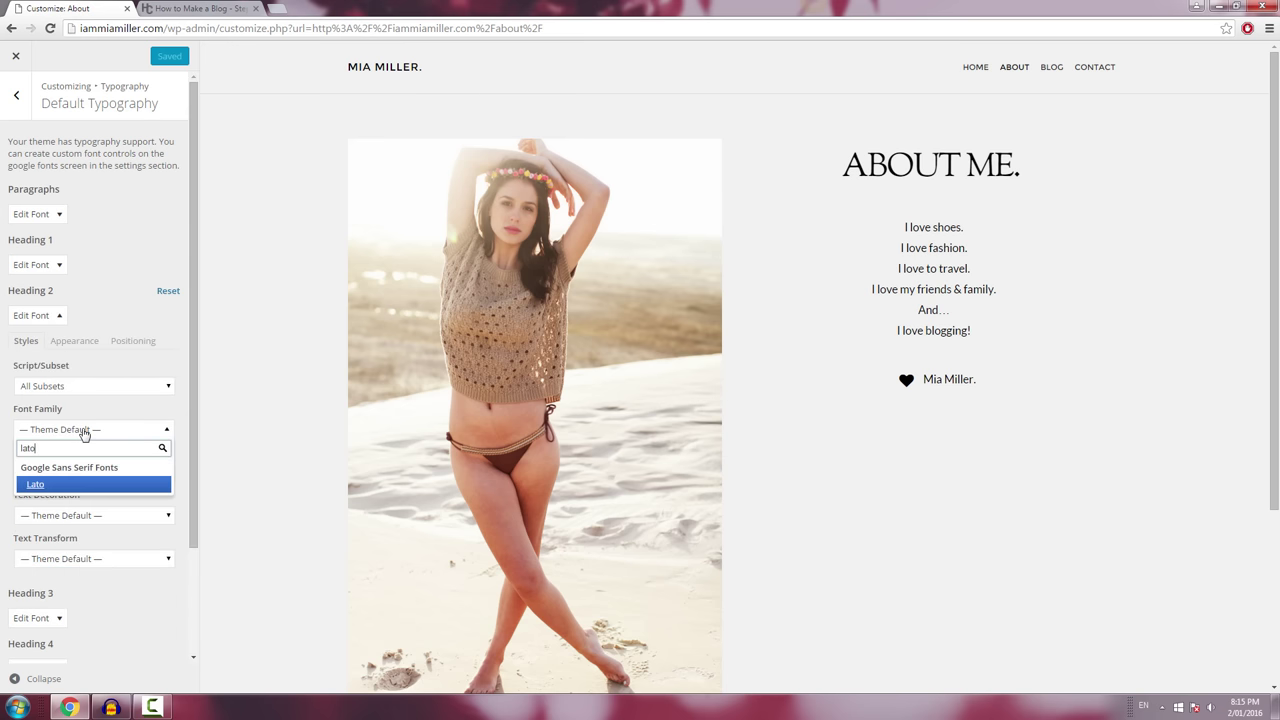
left_click(62, 486)
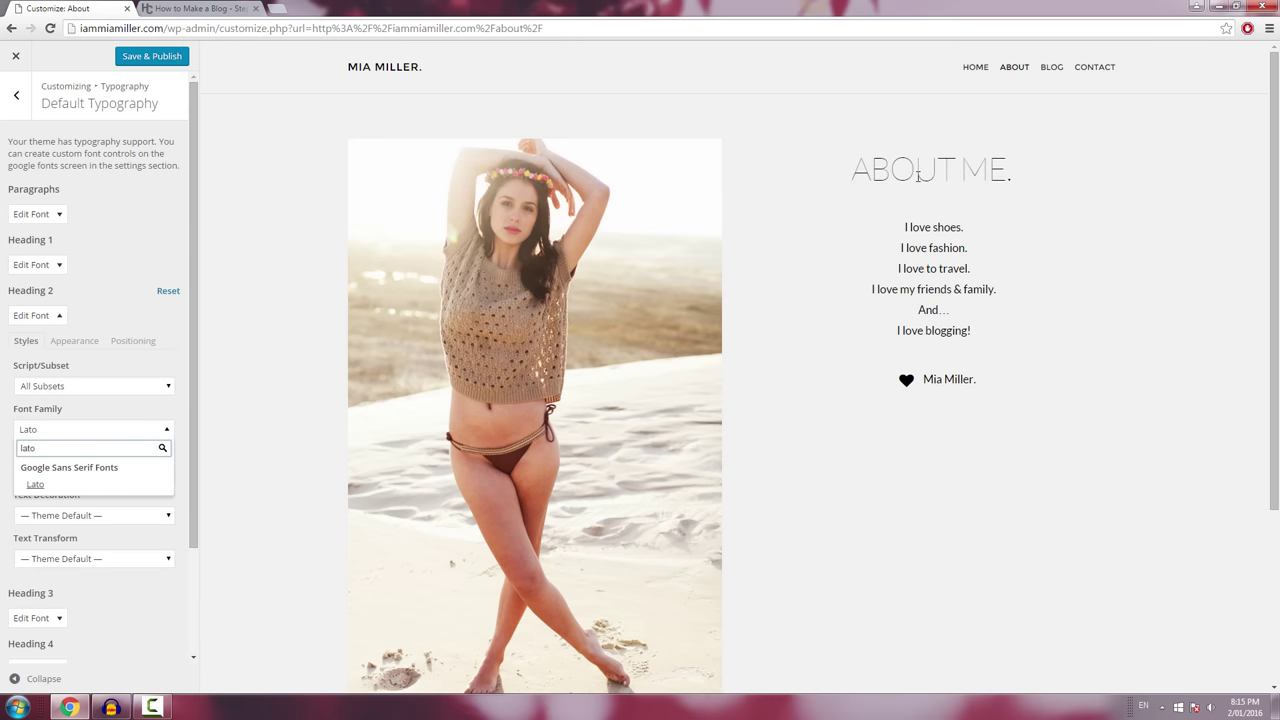
Set Heading 2 to weight 300 and 36px, then publish and close the Customizer.
left_click(99, 468)
left_click(53, 517)
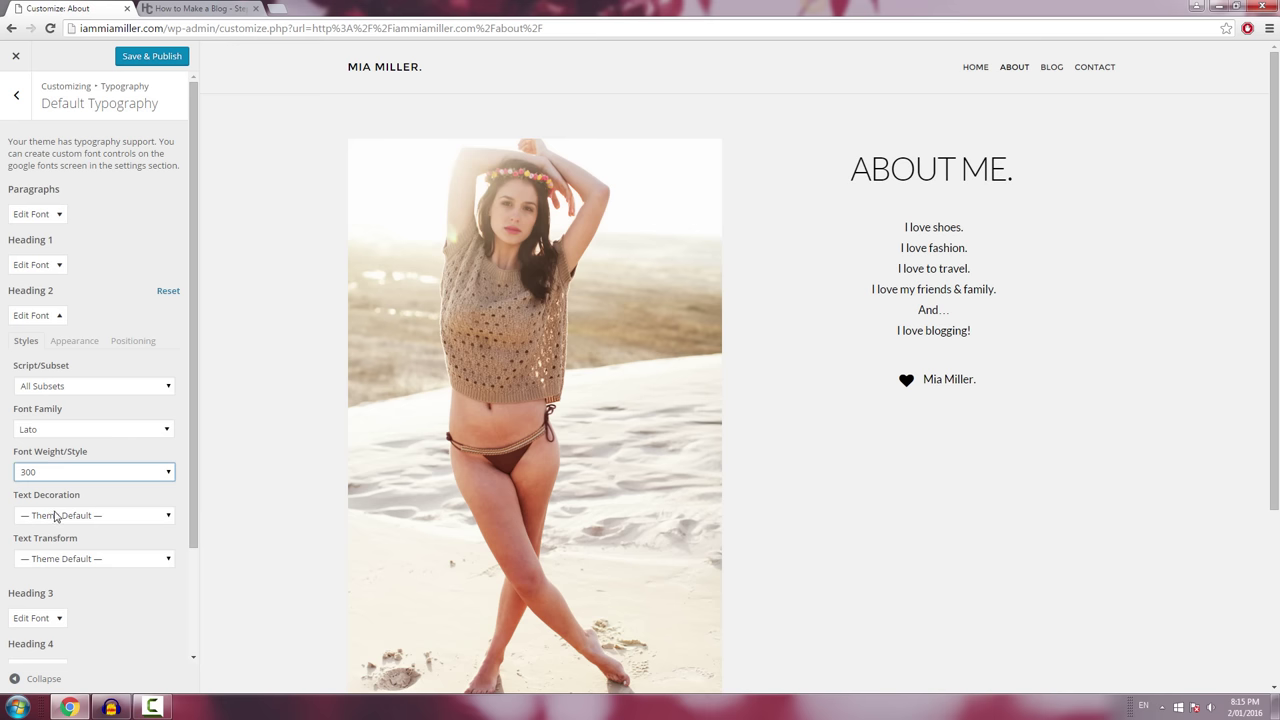
left_click(84, 350)
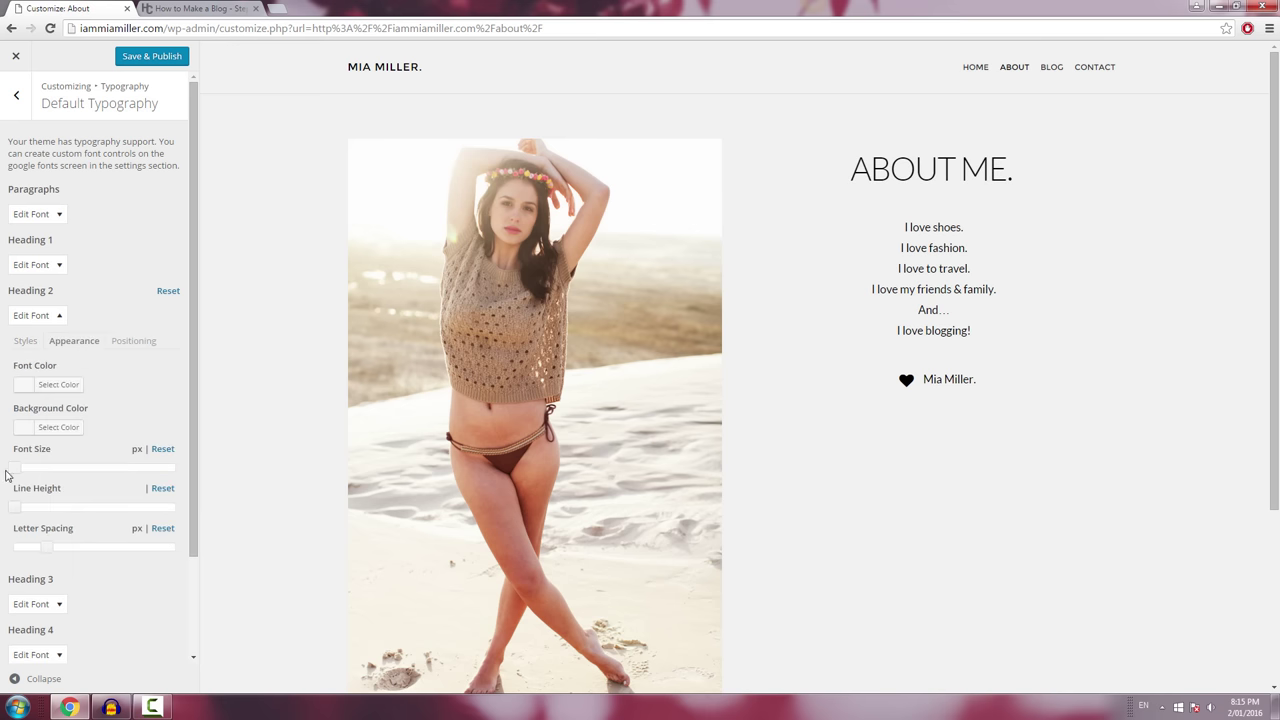
left_click_drag(14, 475, 61, 475)
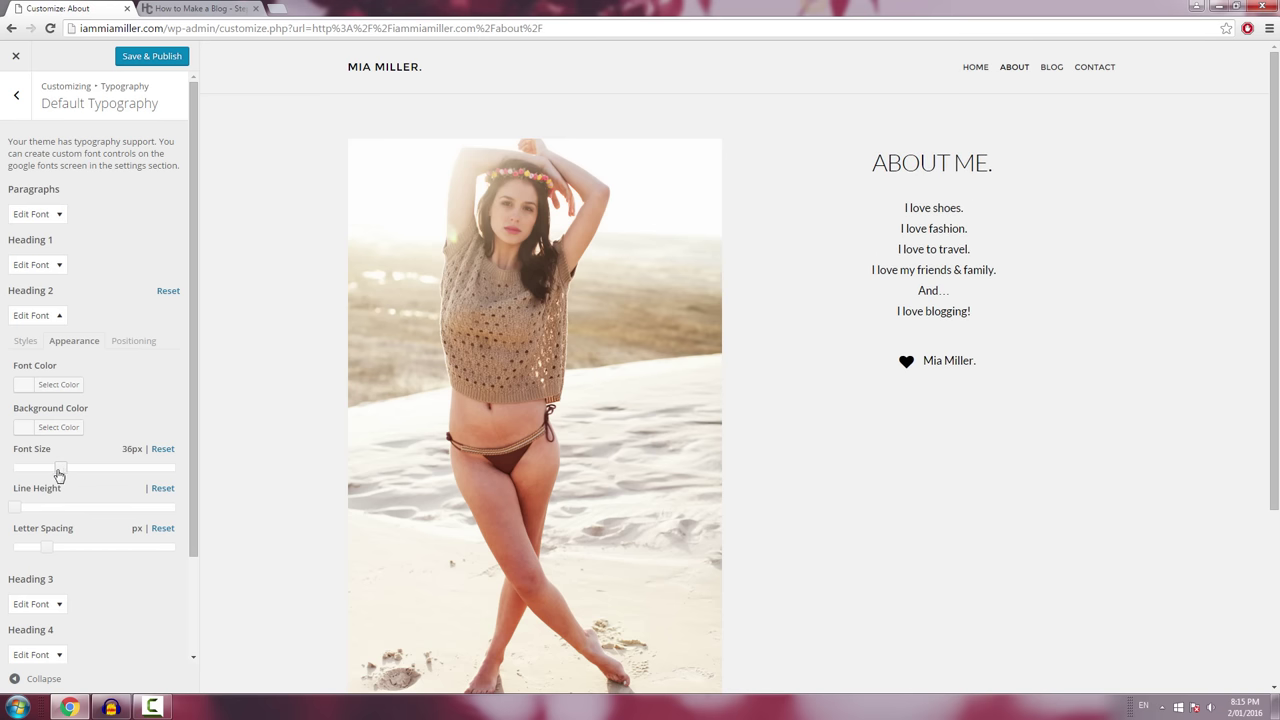
left_click(141, 56)
left_click(15, 60)
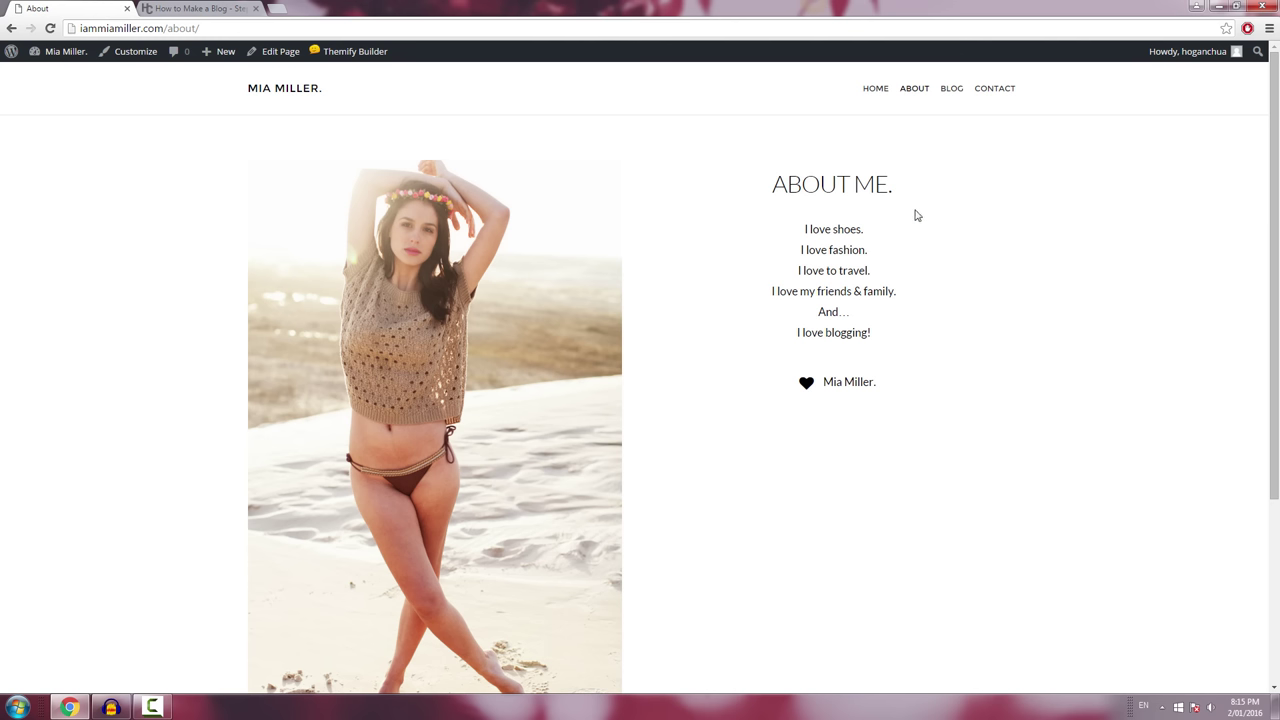
Turn on the builder for the About page and switch the row to three columns, then back to two.
mouse_move(1277, 220)
left_mouse_down()
mouse_move(1277, 283)
mouse_move(1277, 220)
left_mouse_up()
scroll(1093, 326, "down", 2)
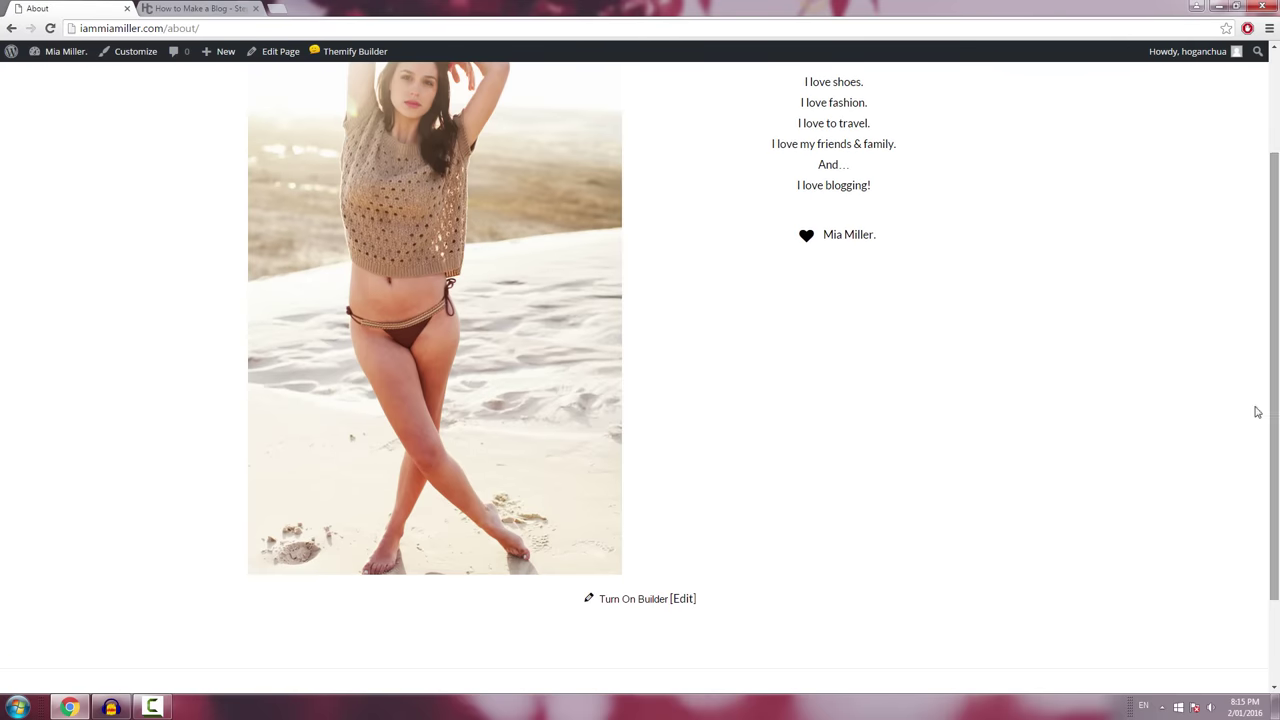
left_click(640, 598)
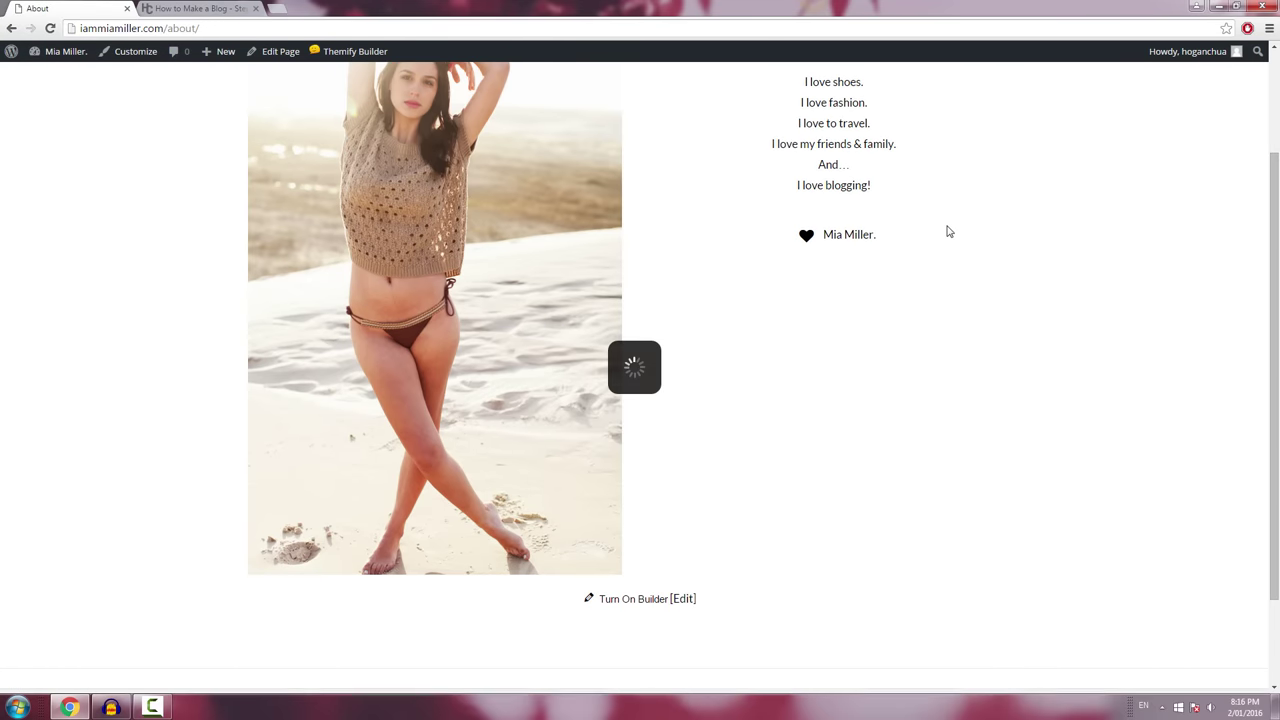
scroll(880, 270, "up", 2)
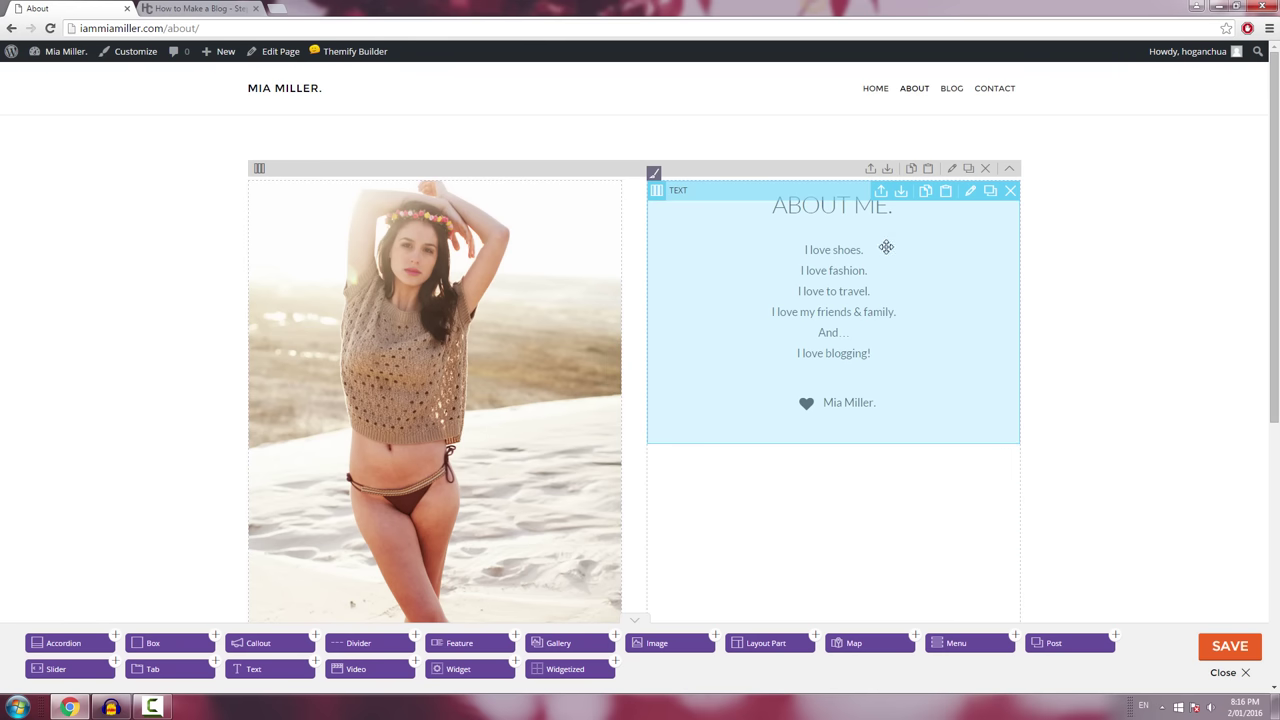
scroll(937, 463, "down", 4)
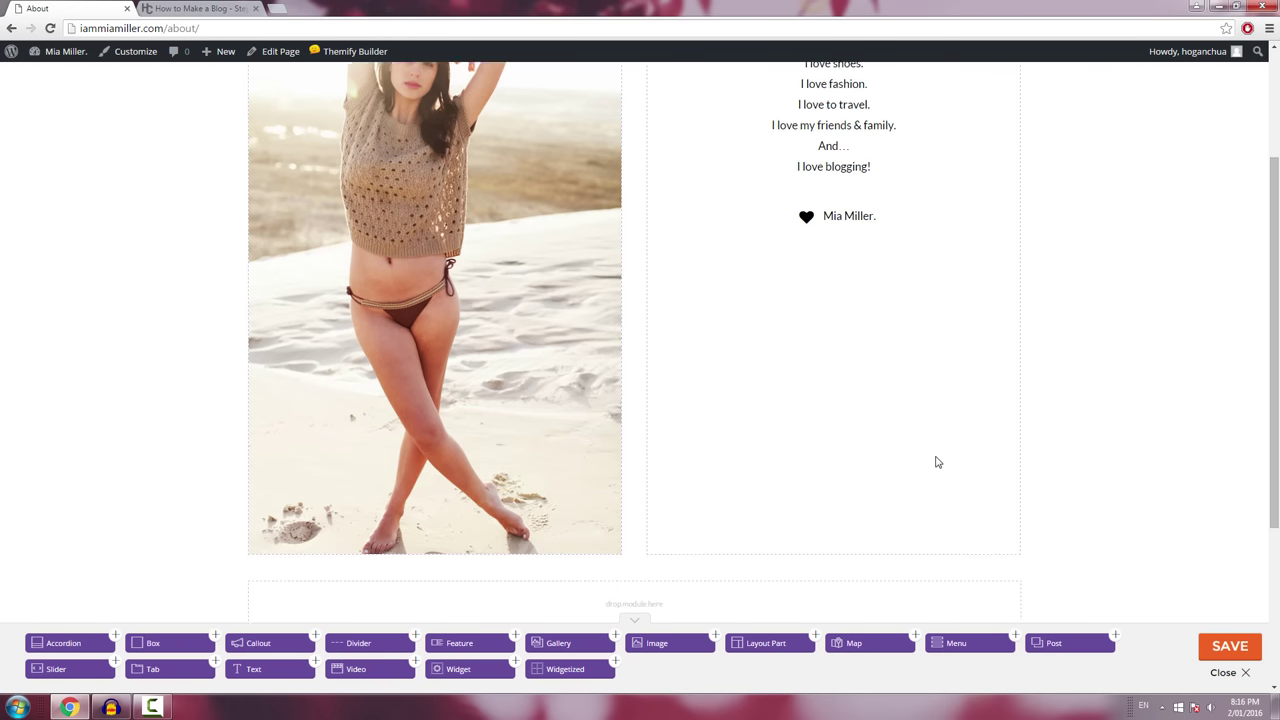
scroll(680, 374, "up", 2)
scroll(478, 264, "up", 2)
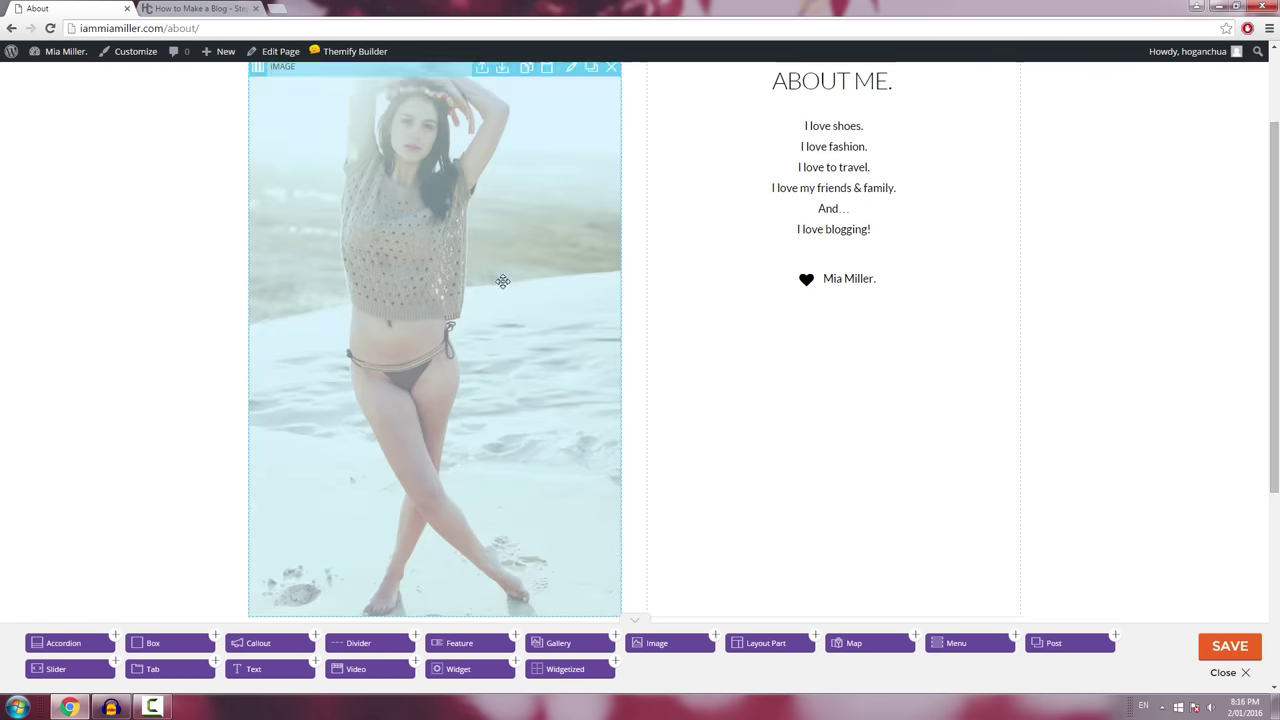
mouse_move(261, 116)
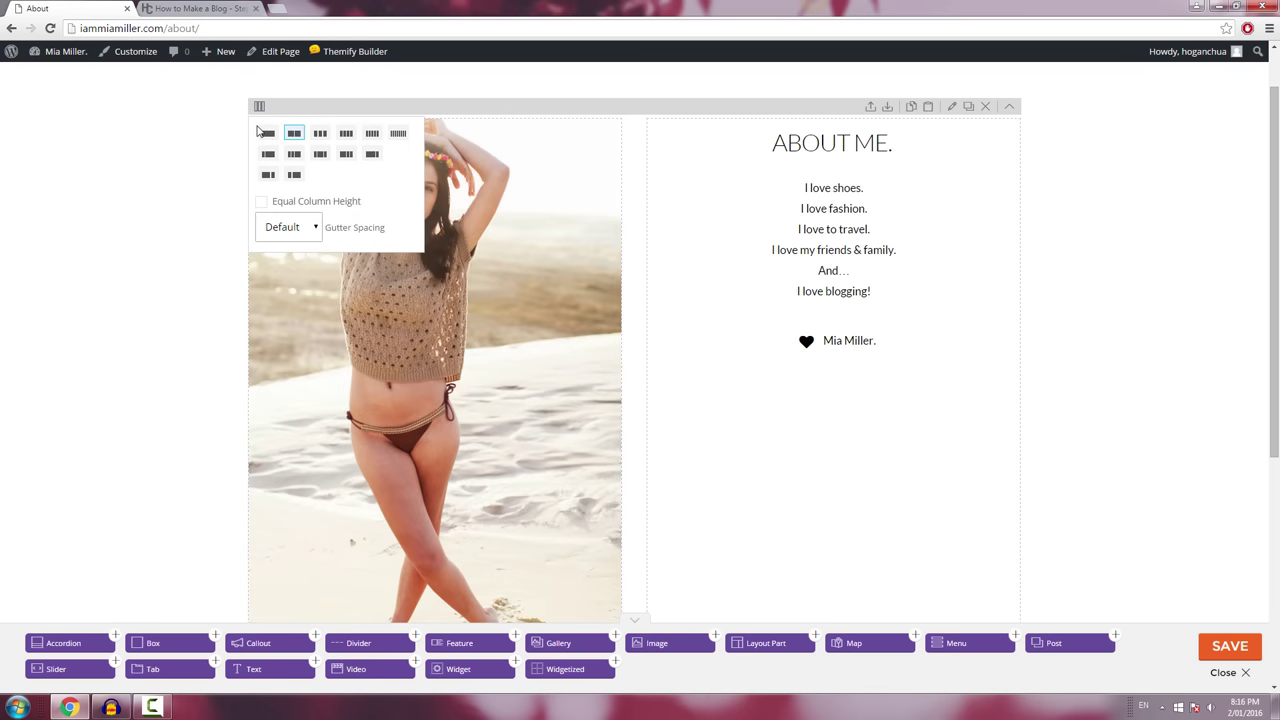
left_click(320, 133)
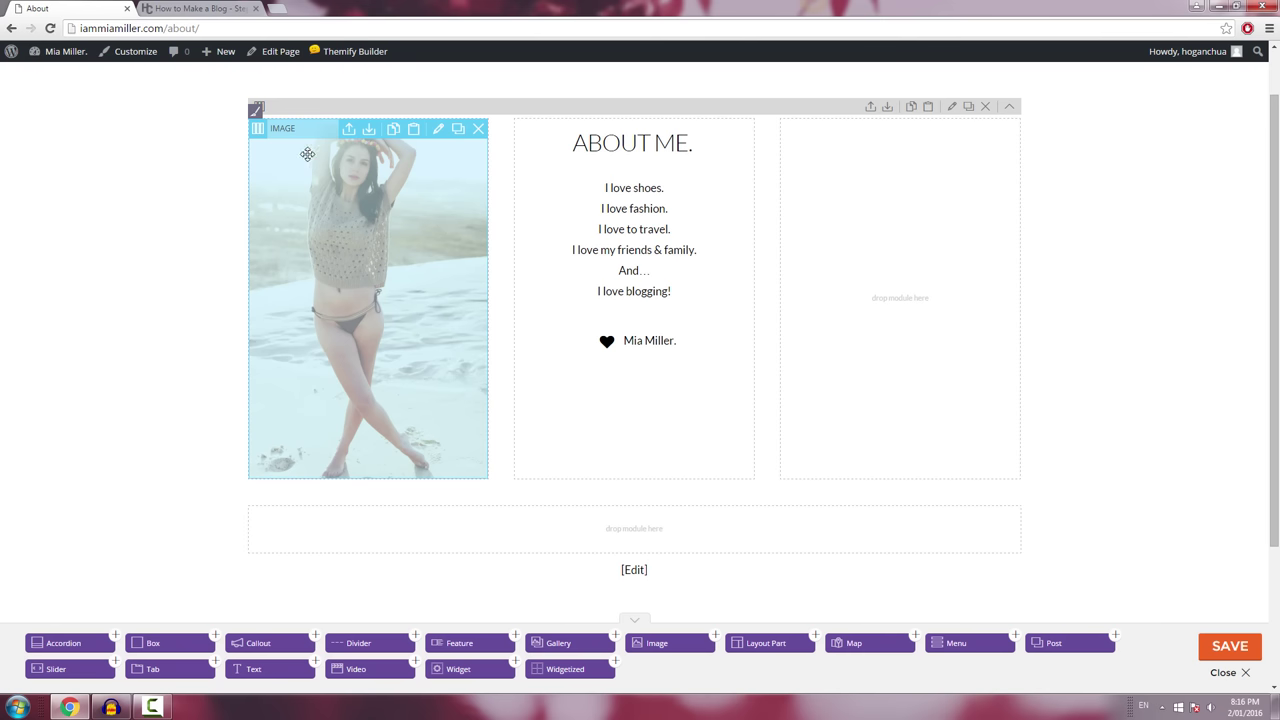
mouse_move(266, 118)
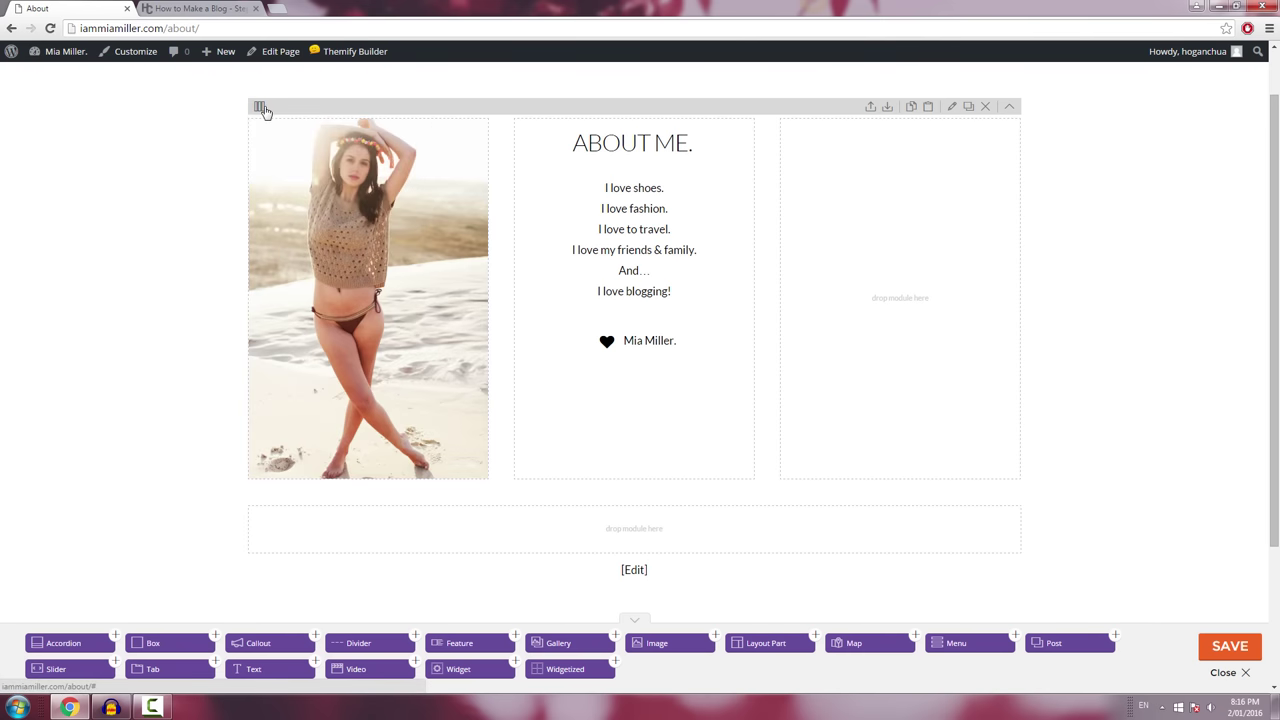
left_click(294, 133)
Split the photo's column into sub-columns with the photo in one, save the layout, and go to Blog.
mouse_move(256, 137)
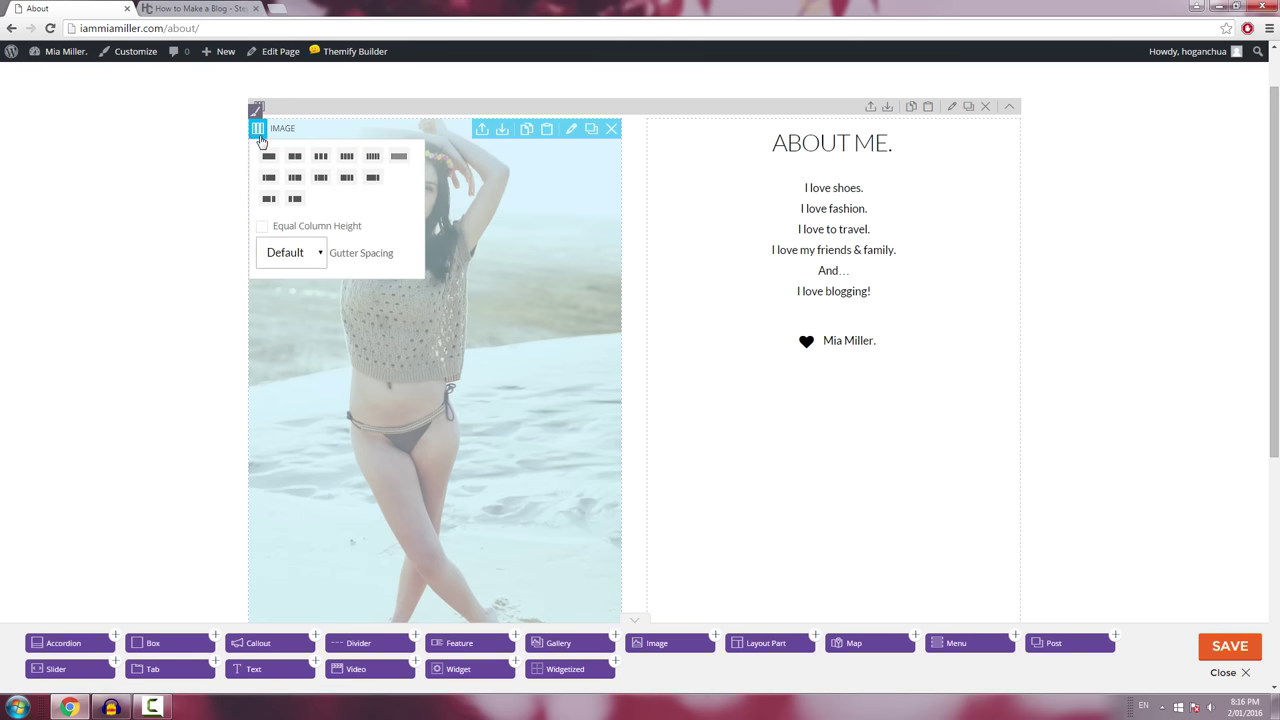
left_click(320, 157)
left_click_drag(305, 183, 440, 215)
mouse_move(257, 114)
left_click(305, 135)
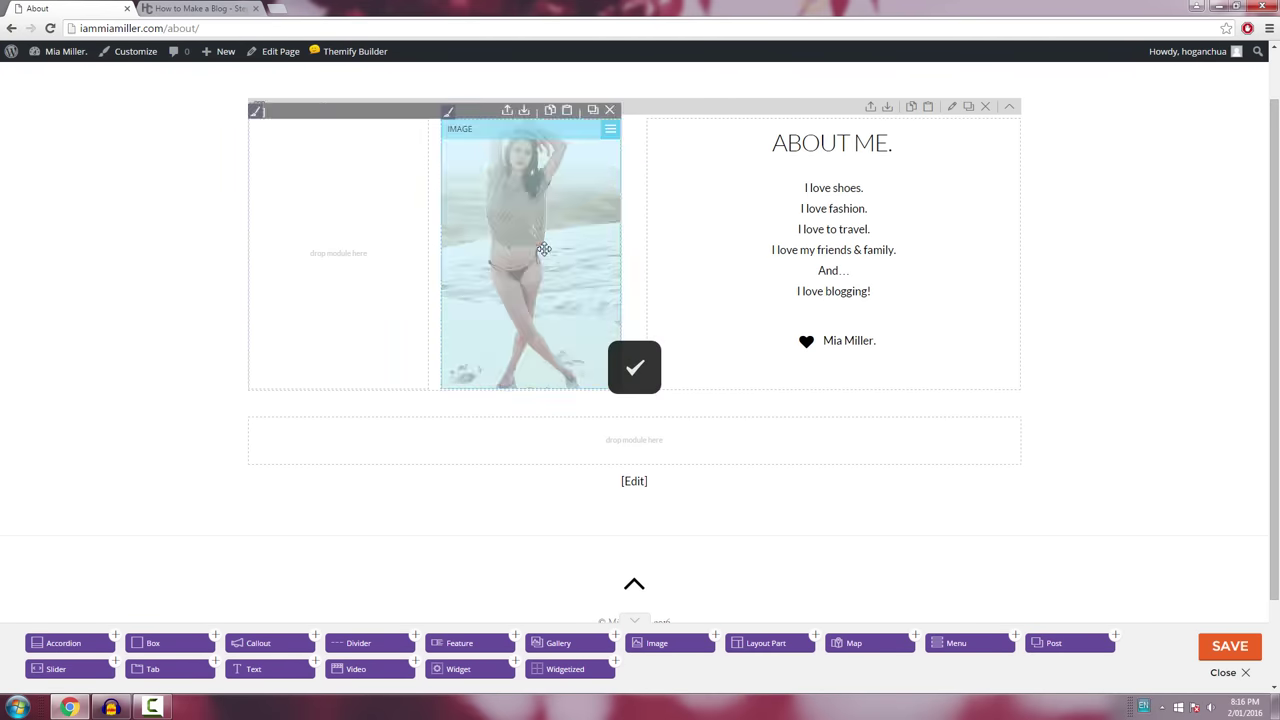
left_click(1223, 672)
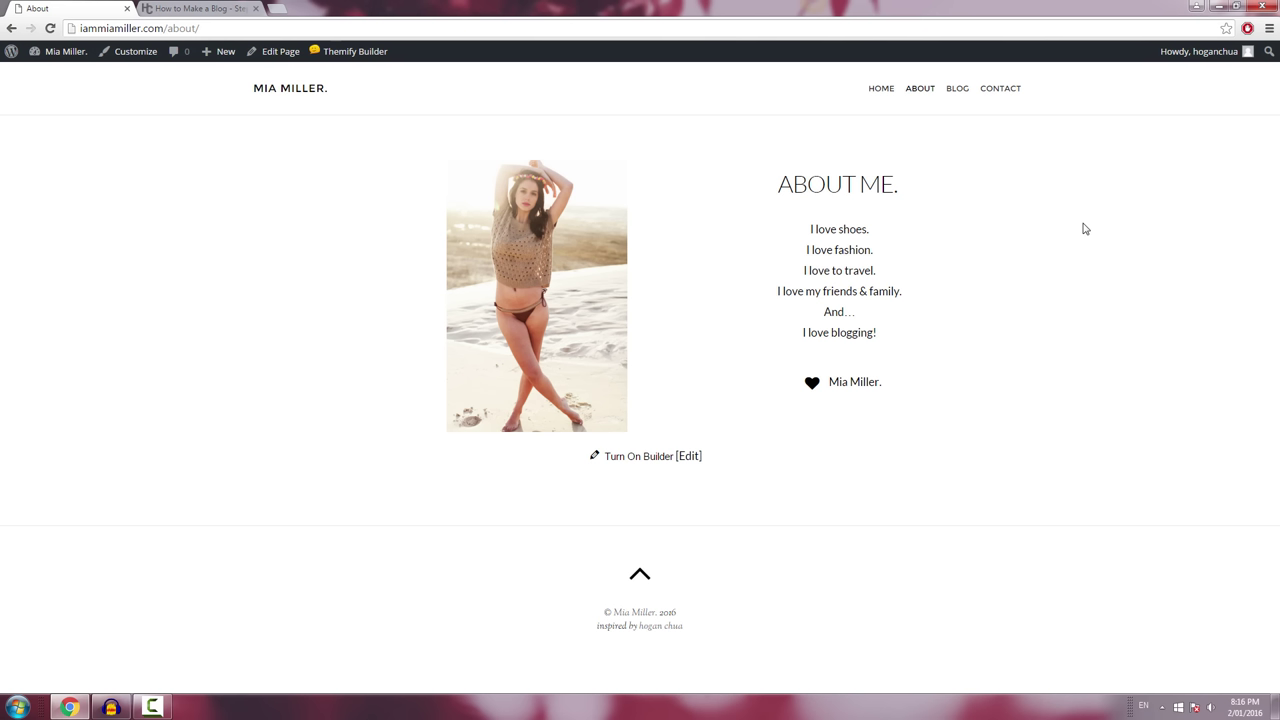
left_click(957, 95)
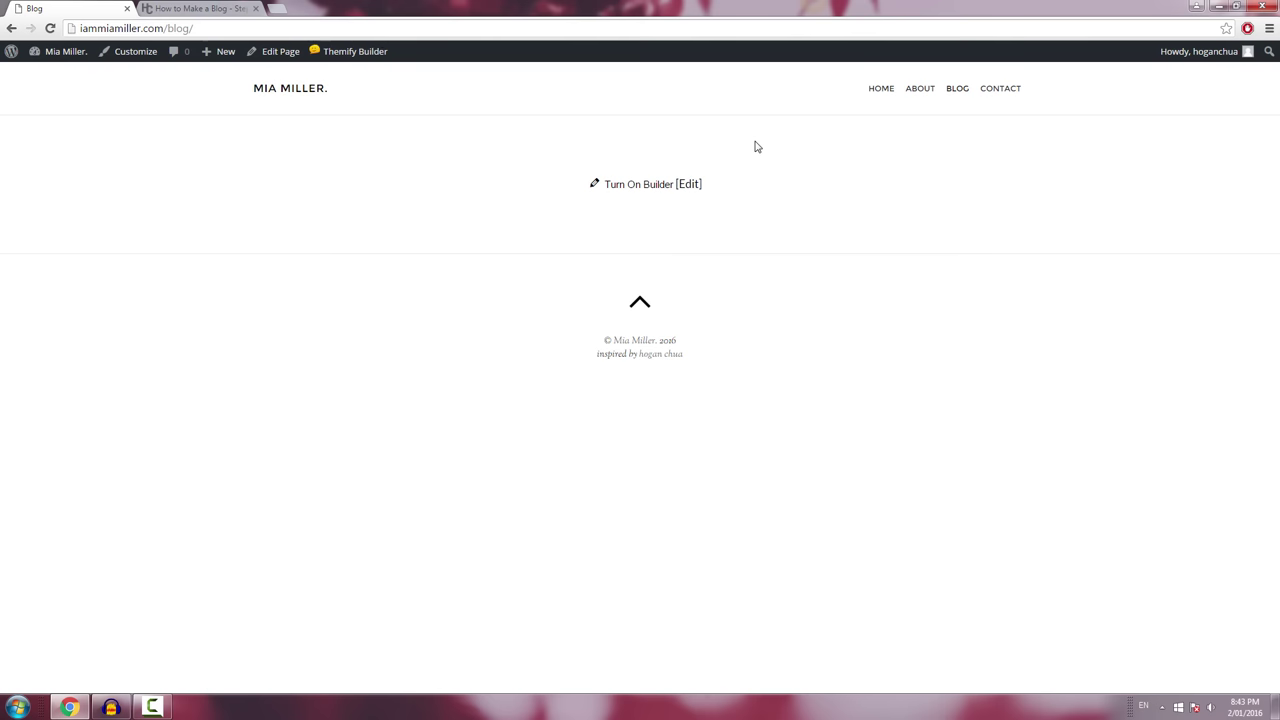
Turn on the builder for the Blog page, pick the 1/4-1/2-1/4 columns, and put a Post module in the middle.
left_click(638, 189)
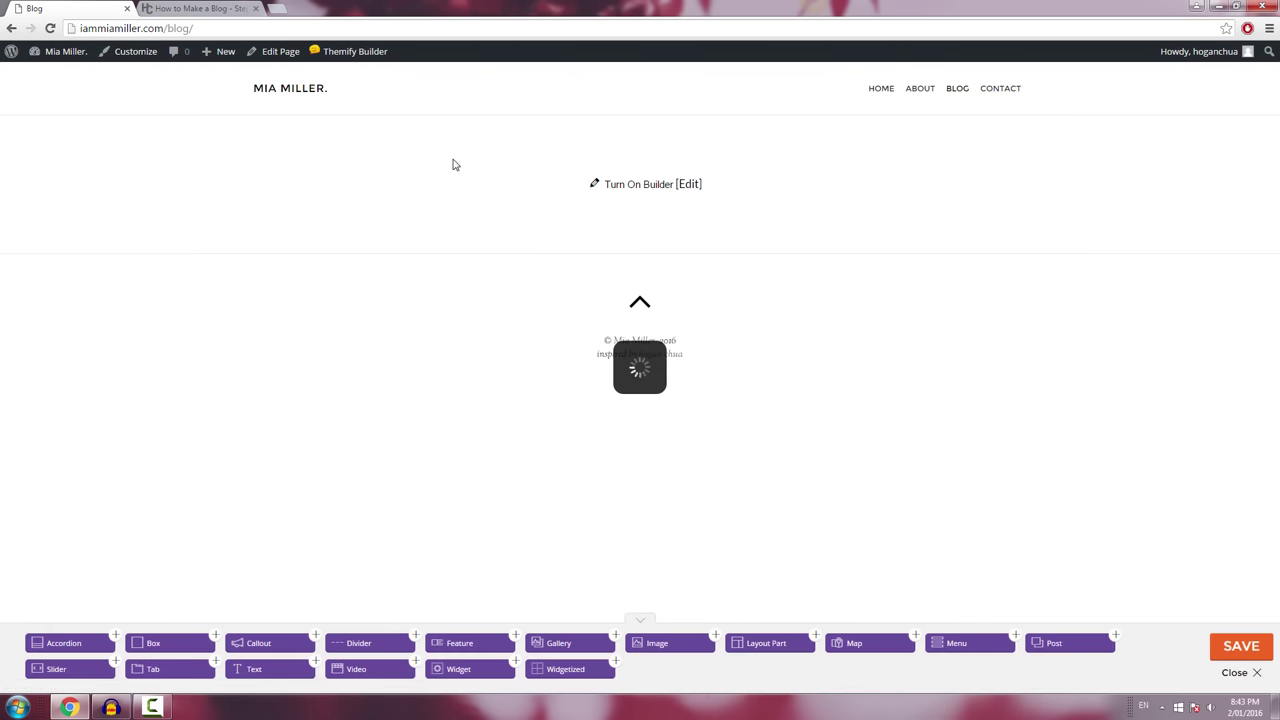
mouse_move(265, 172)
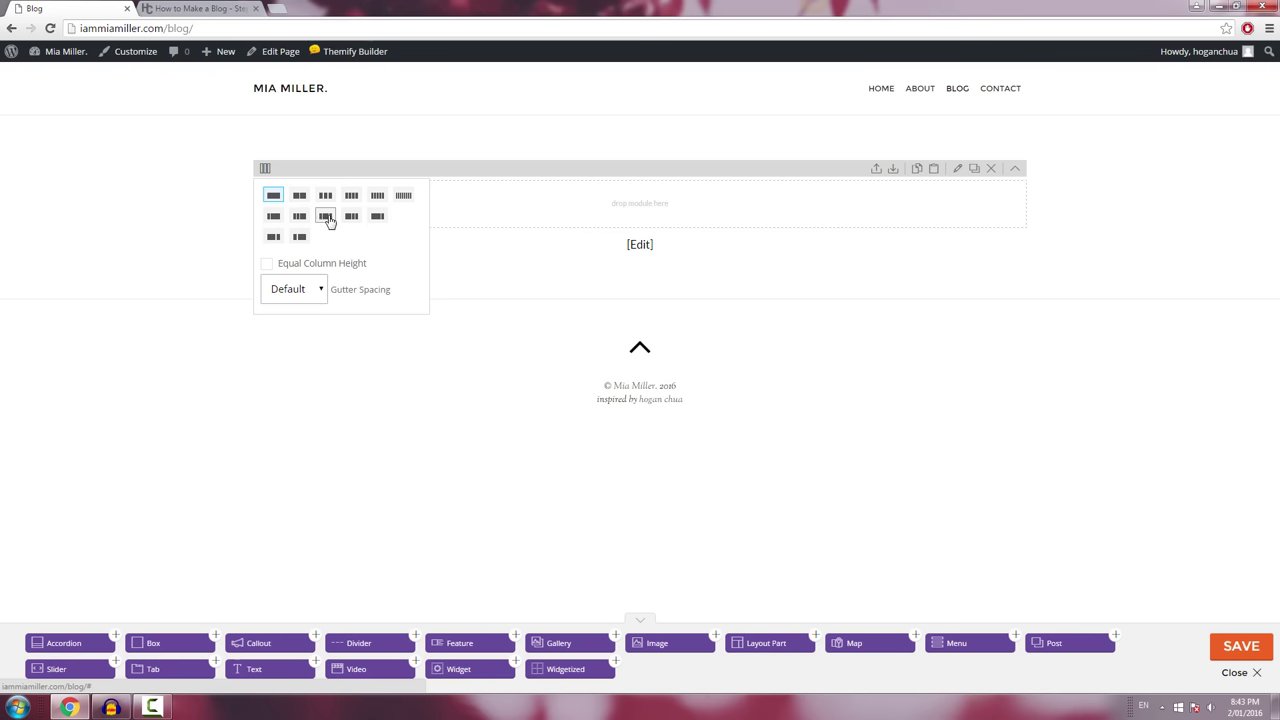
left_click(331, 220)
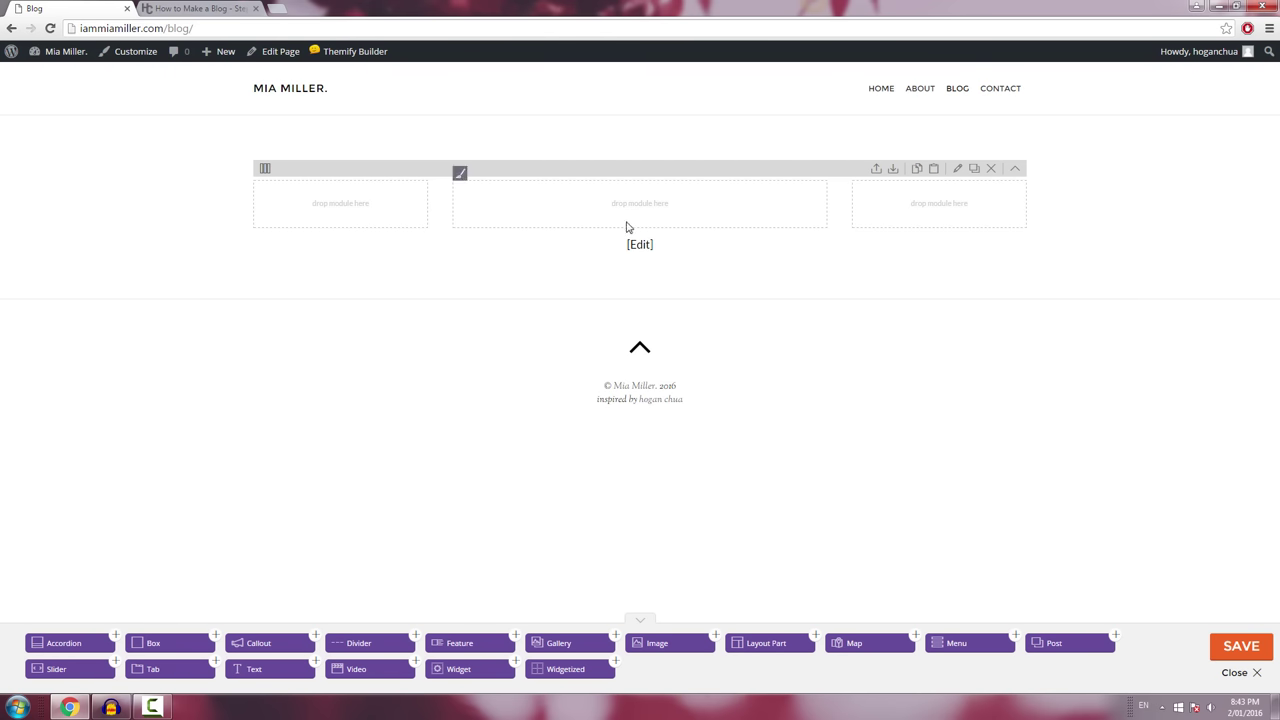
left_click_drag(1060, 643, 669, 220)
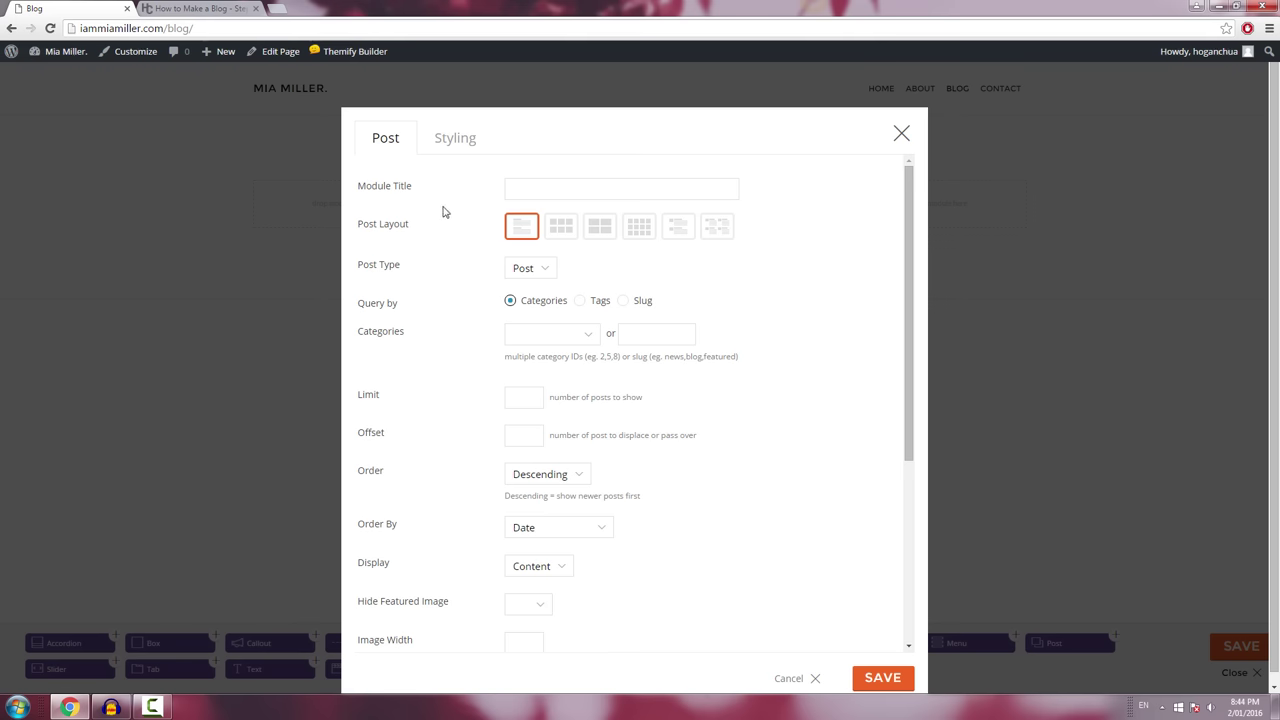
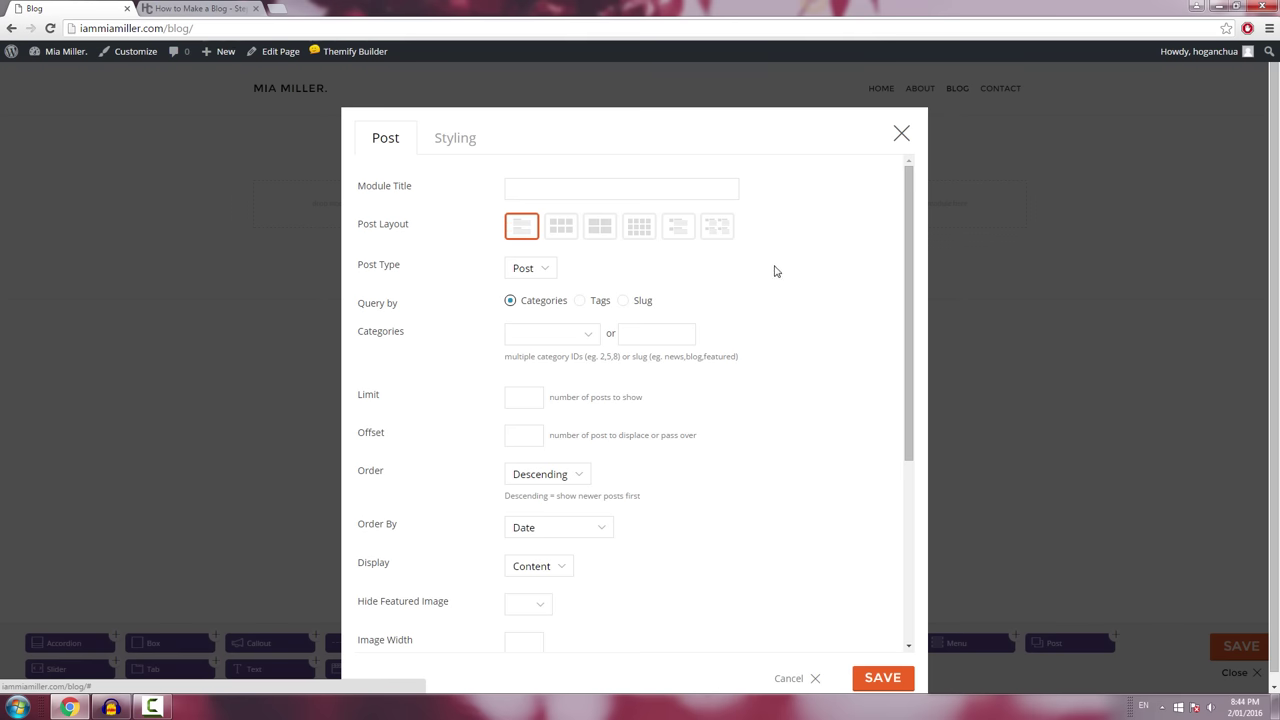
Leave the post list unfiltered by category, ordered Descending by Date.
left_click(568, 338)
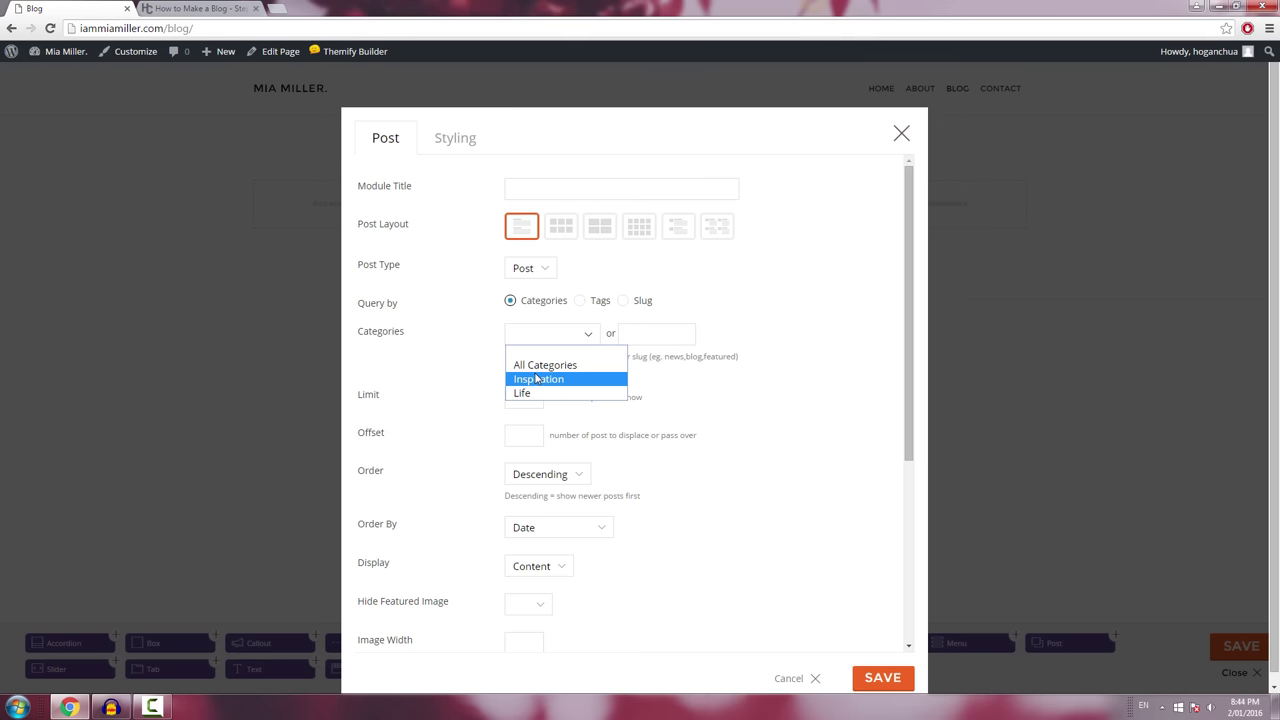
left_click(745, 320)
scroll(752, 320, "down", 1)
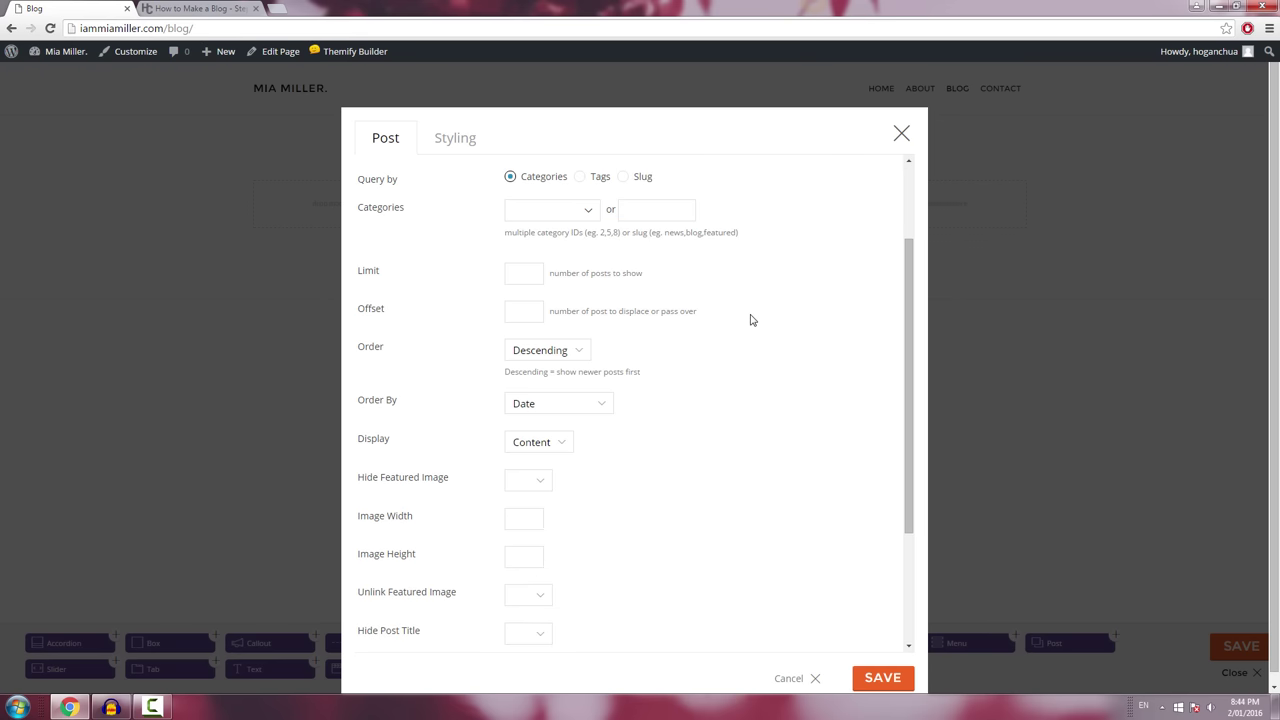
left_click_drag(388, 281, 367, 273)
left_click_drag(911, 257, 911, 289)
left_click(390, 300)
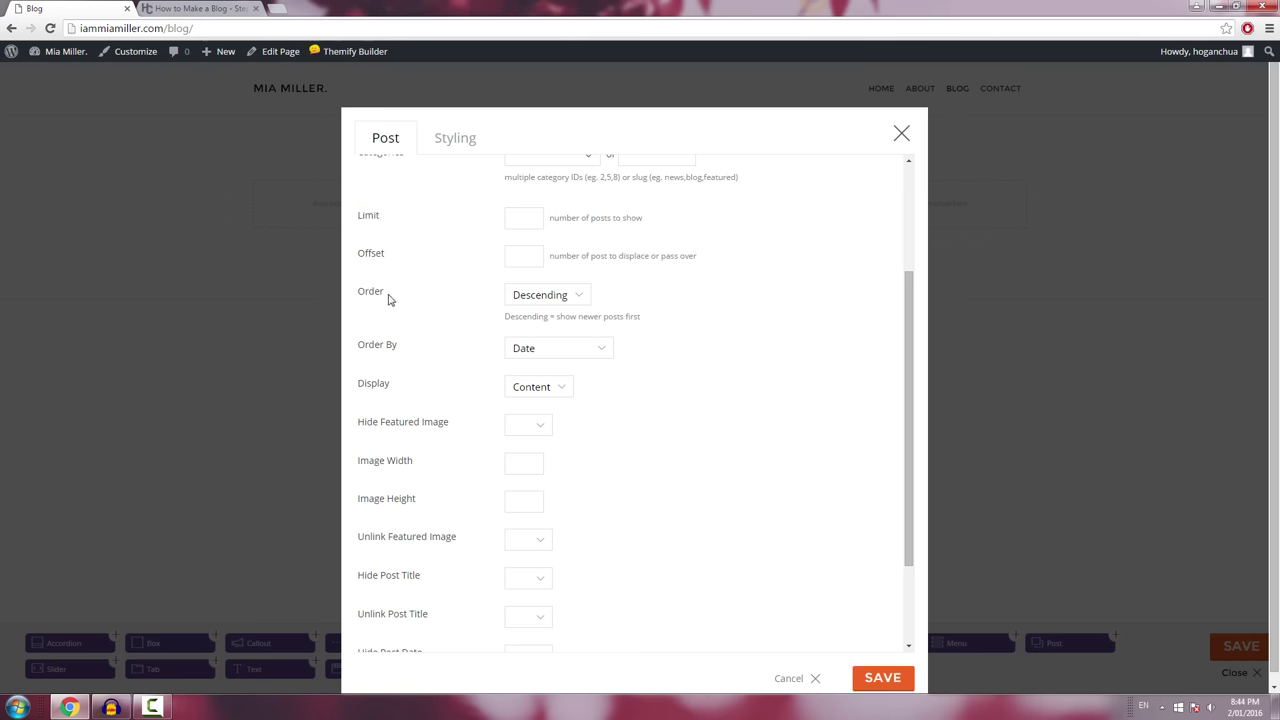
left_click(578, 300)
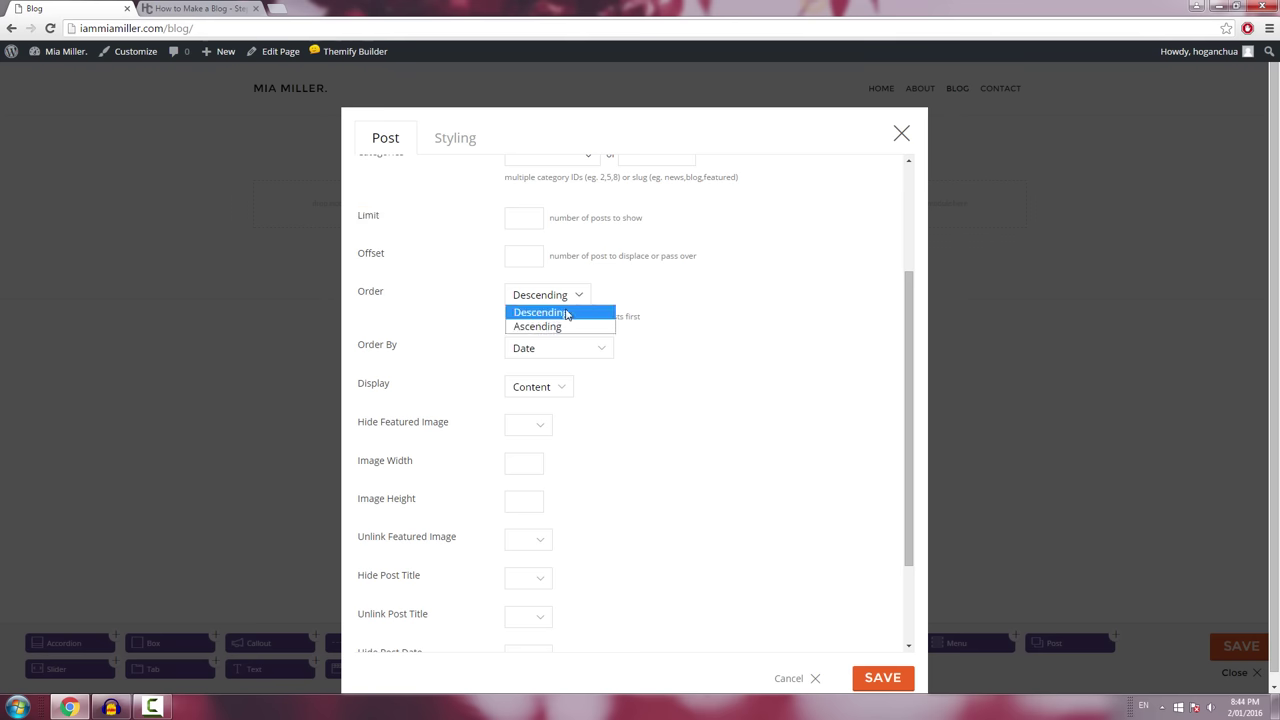
left_click(668, 310)
left_click(574, 352)
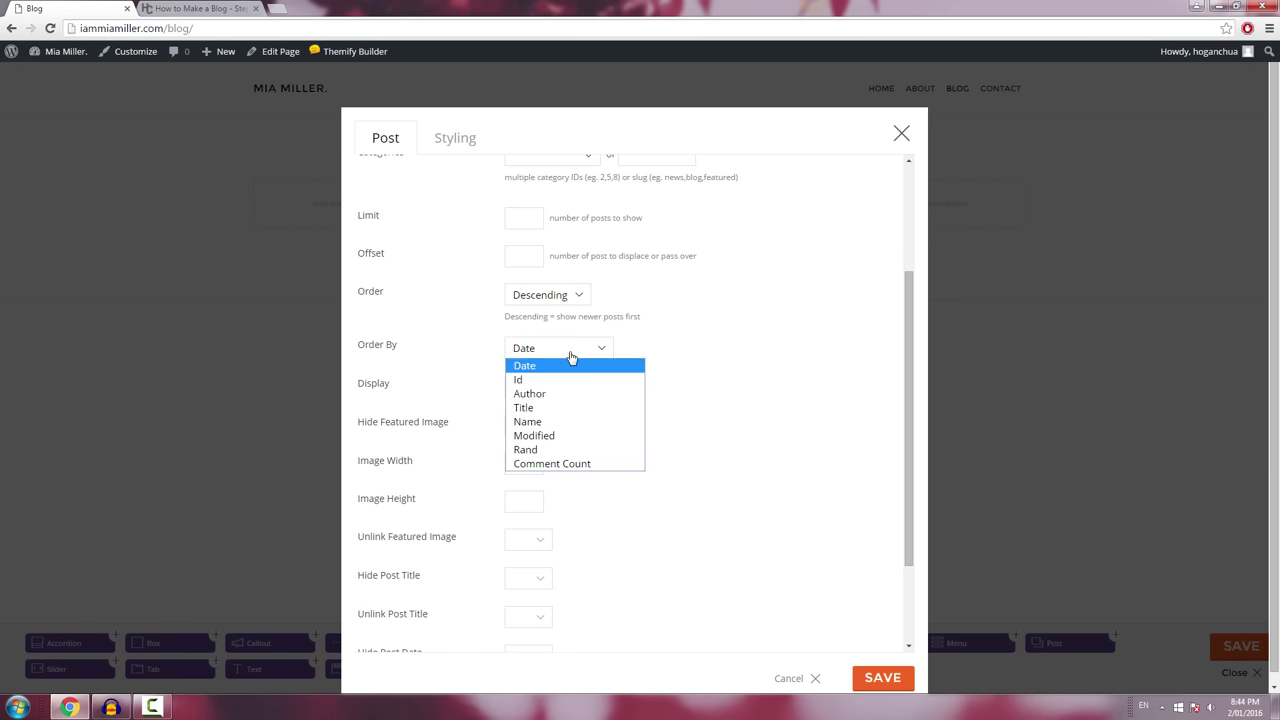
left_click(717, 366)
Set Hide Post Date and Hide Post Meta to Yes.
scroll(705, 370, "down", 2)
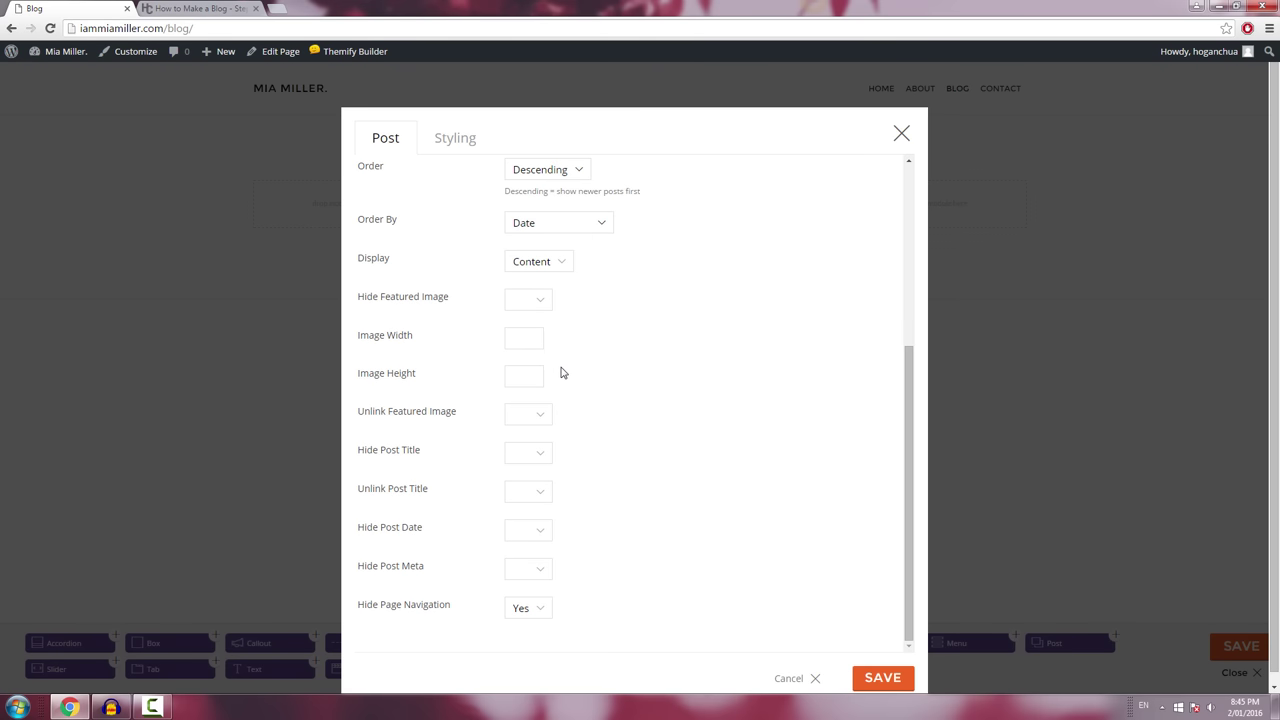
scroll(563, 371, "down", 1)
left_click(521, 522)
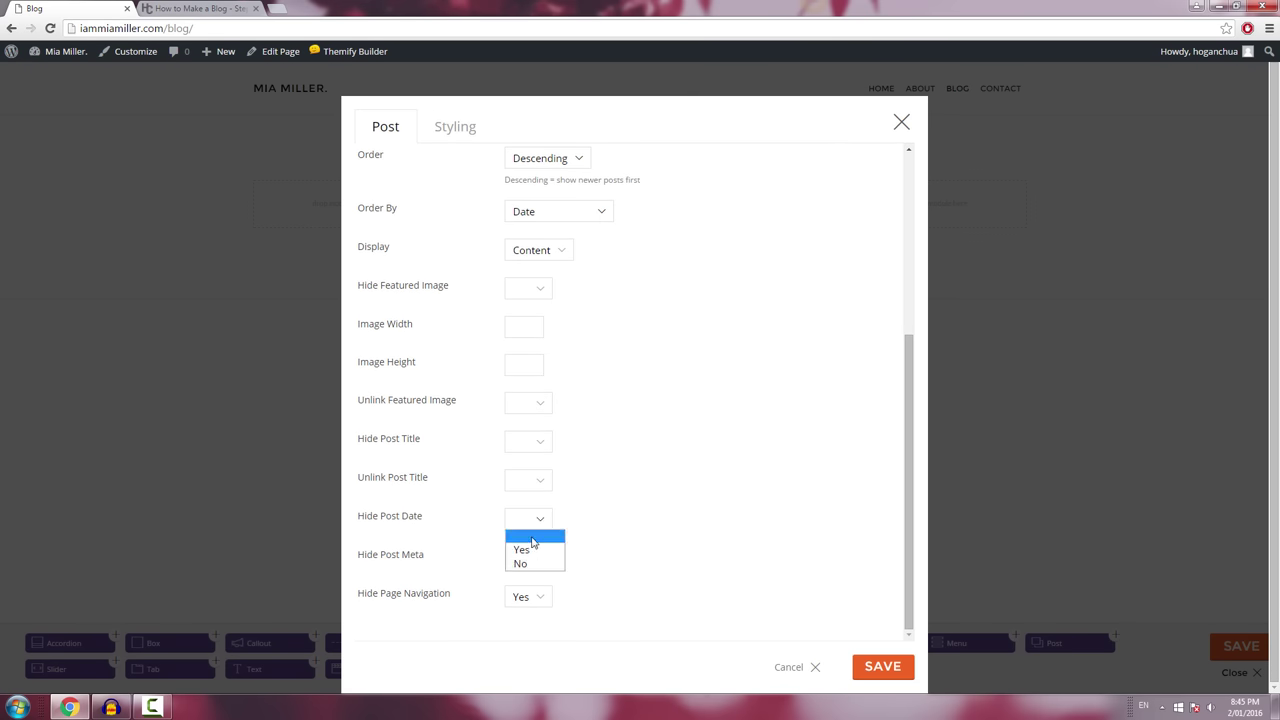
left_click(521, 547)
left_click(528, 557)
left_click(521, 586)
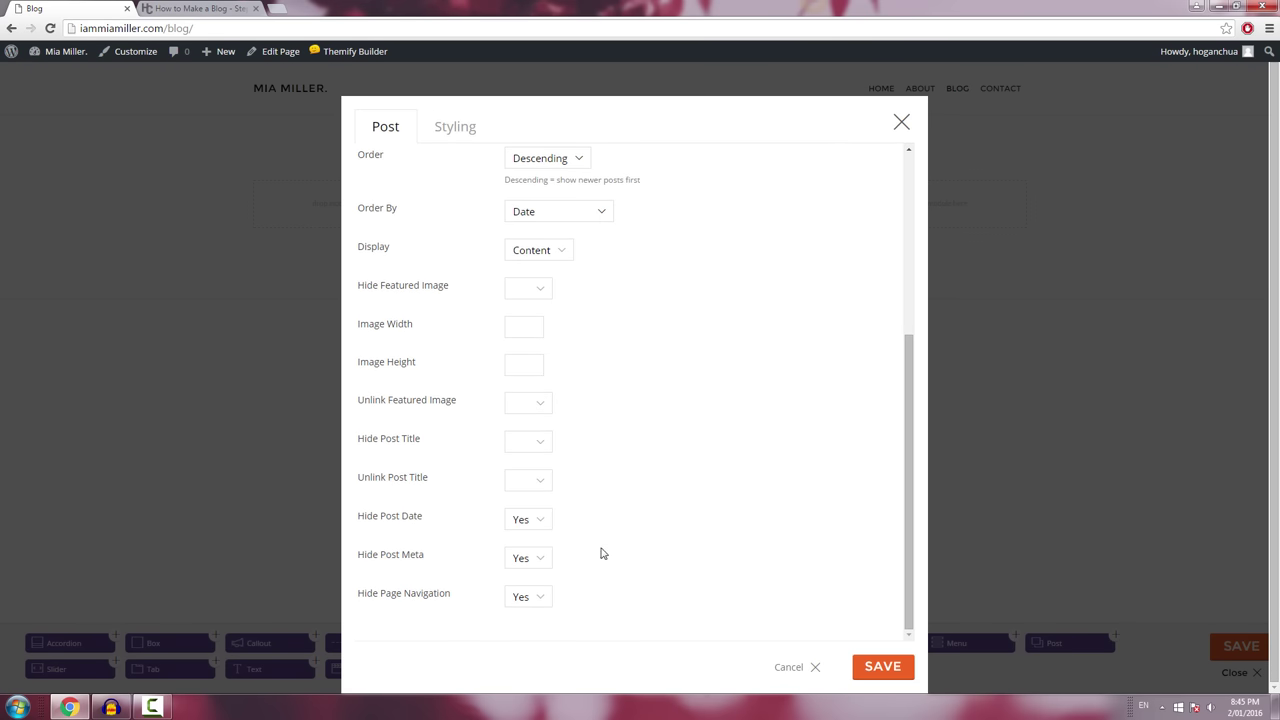
Keep full post content displayed and save the Post module settings.
left_click_drag(903, 499, 903, 290)
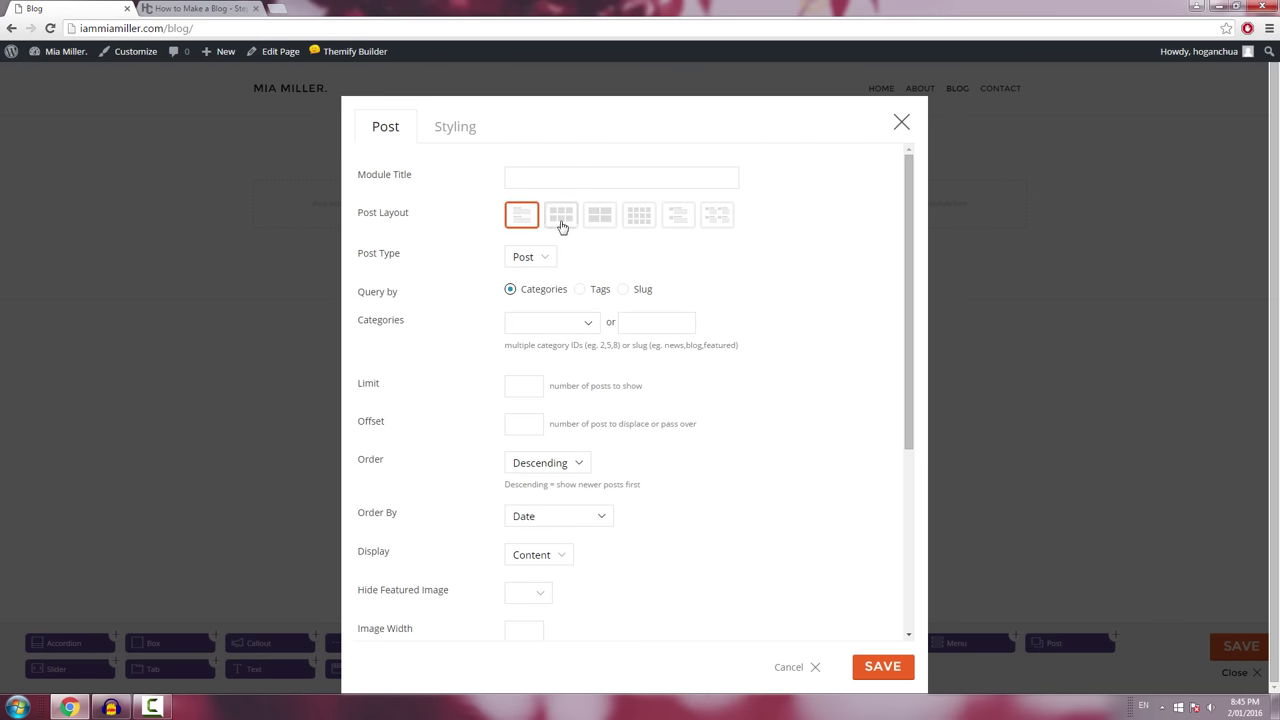
scroll(683, 355, "down", 1)
left_click_drag(398, 432, 350, 428)
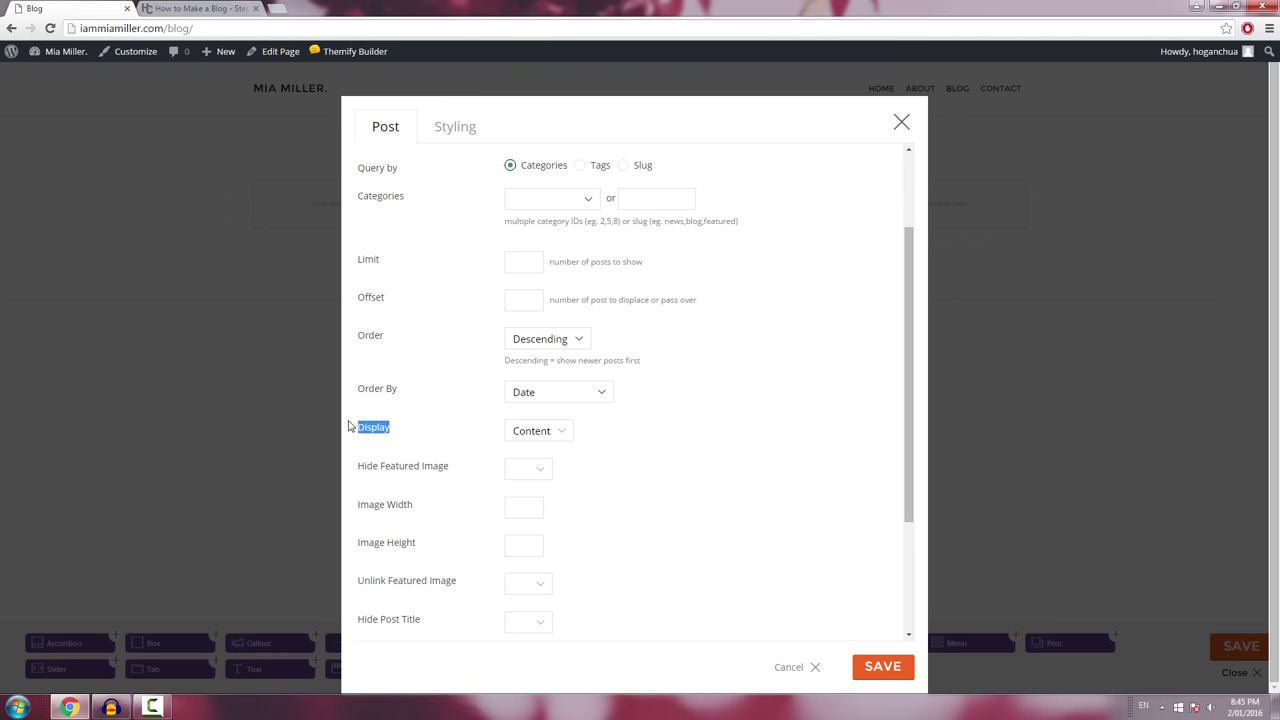
left_click(553, 433)
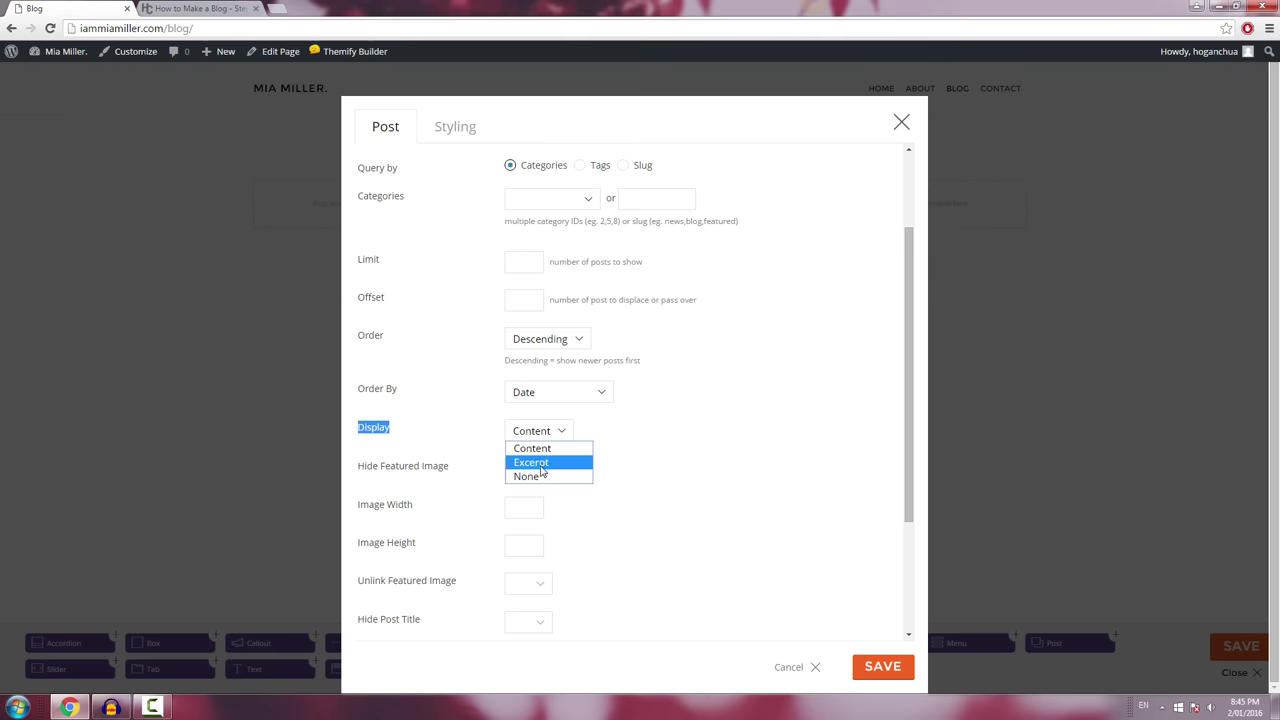
left_click(682, 464)
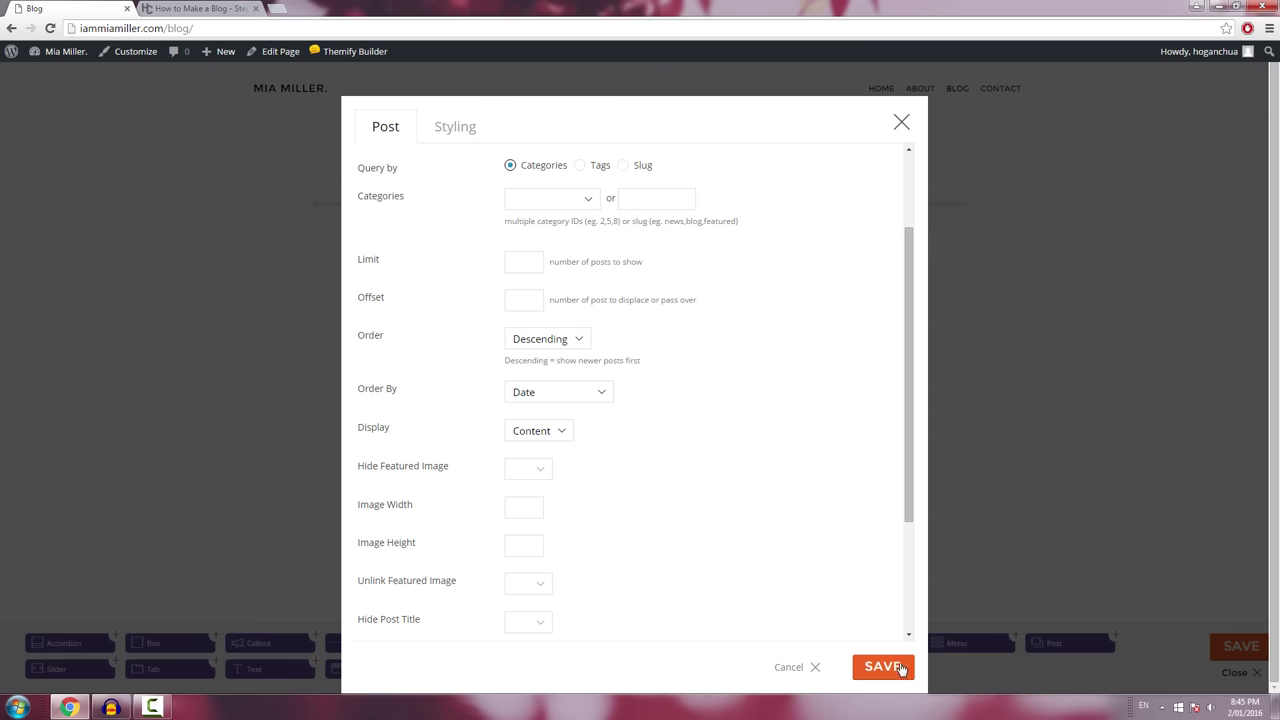
left_click(883, 666)
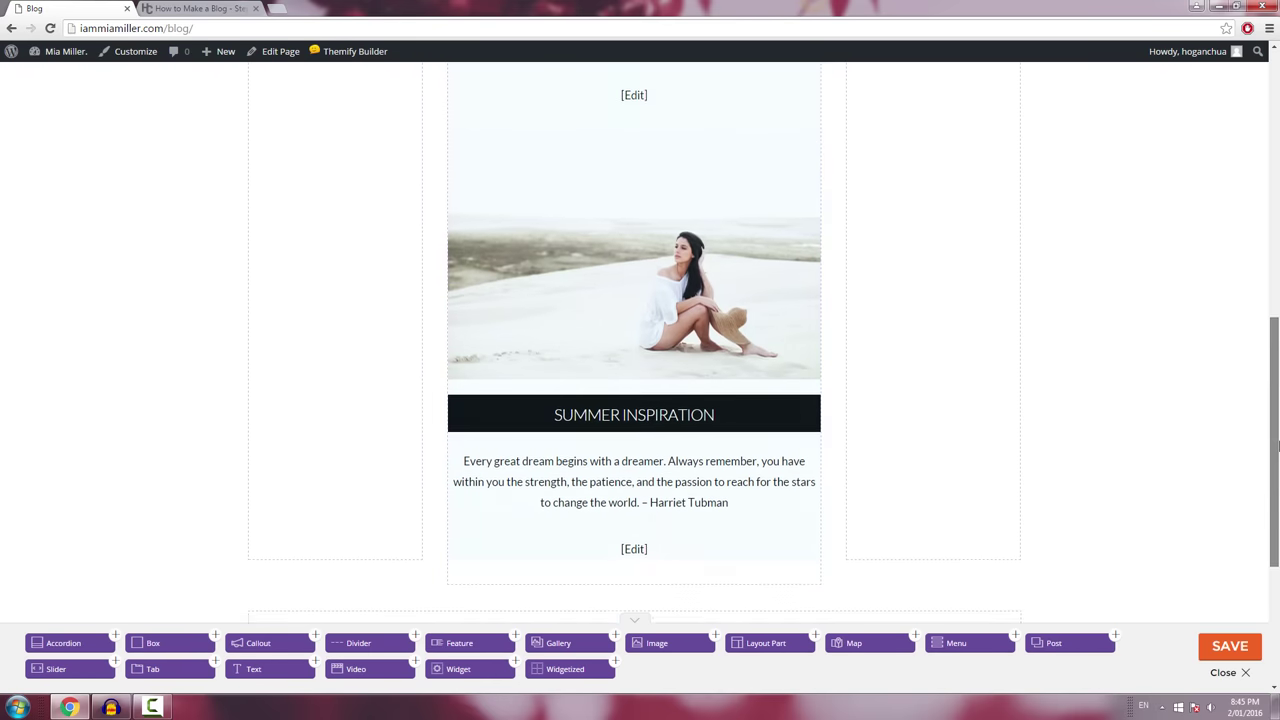
Save the blog layout, exit the builder, and turn on the builder for the Contact page.
left_click(1228, 647)
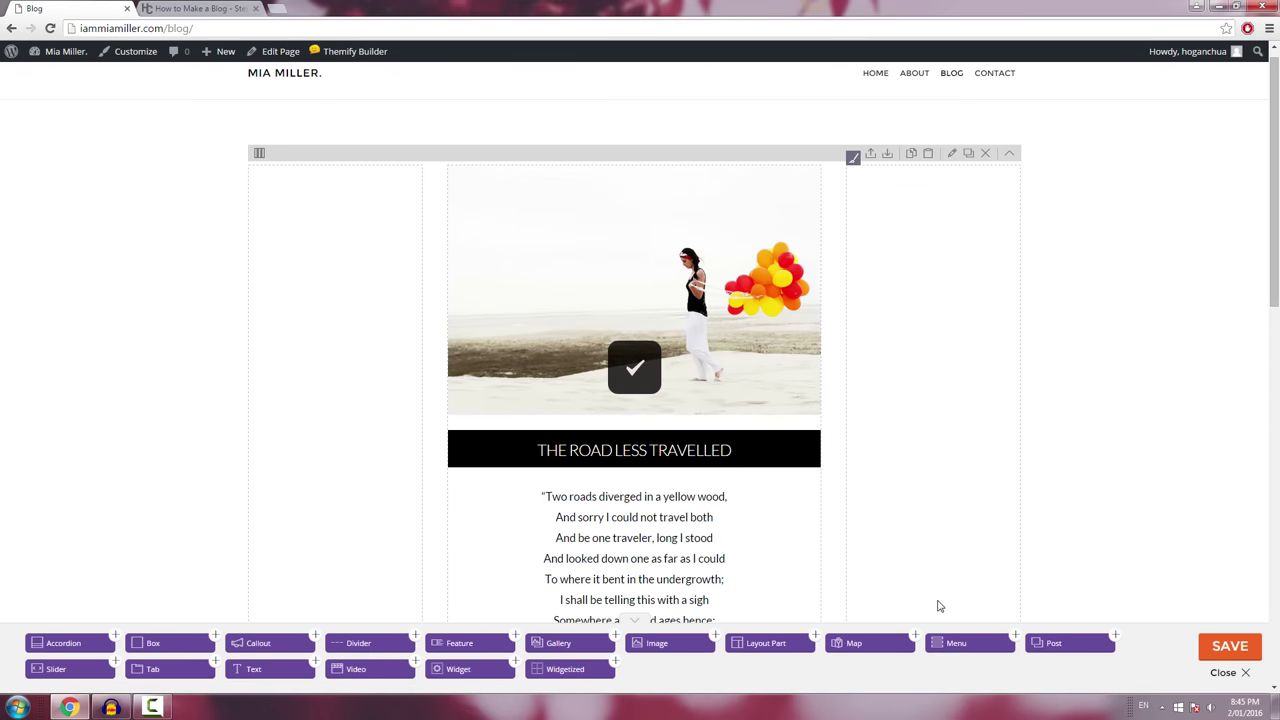
left_click(1232, 672)
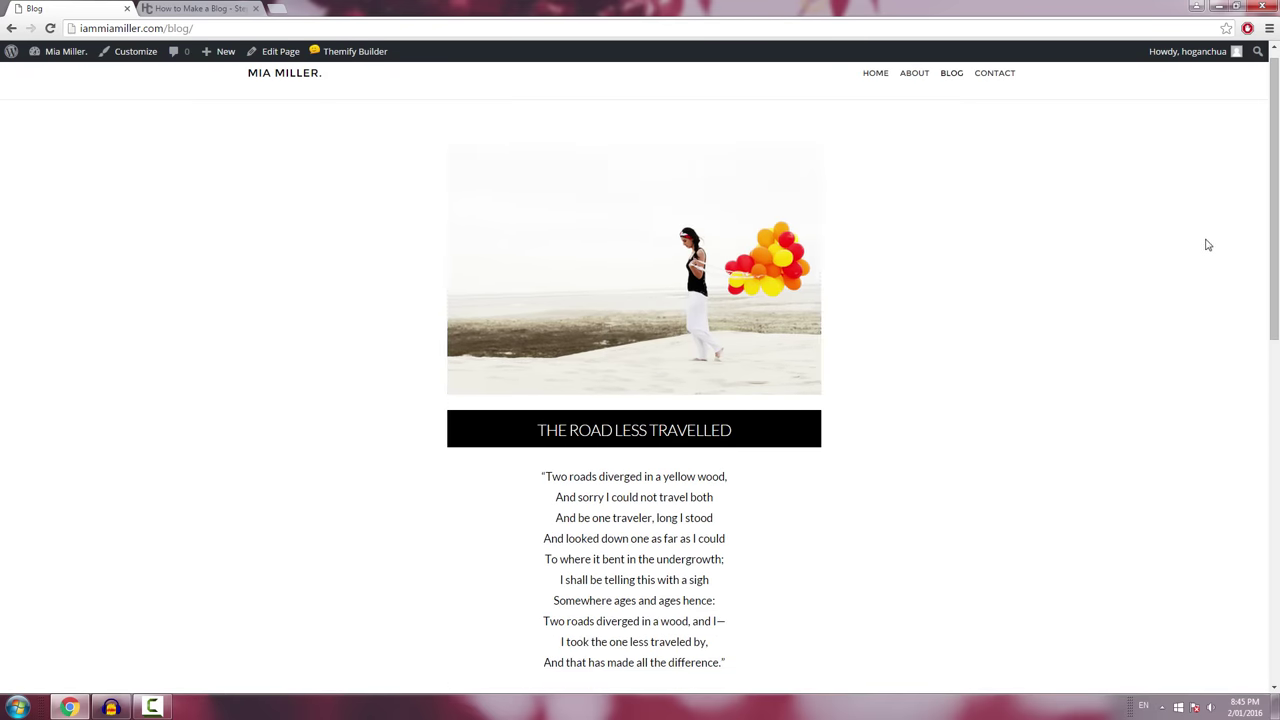
left_click(993, 101)
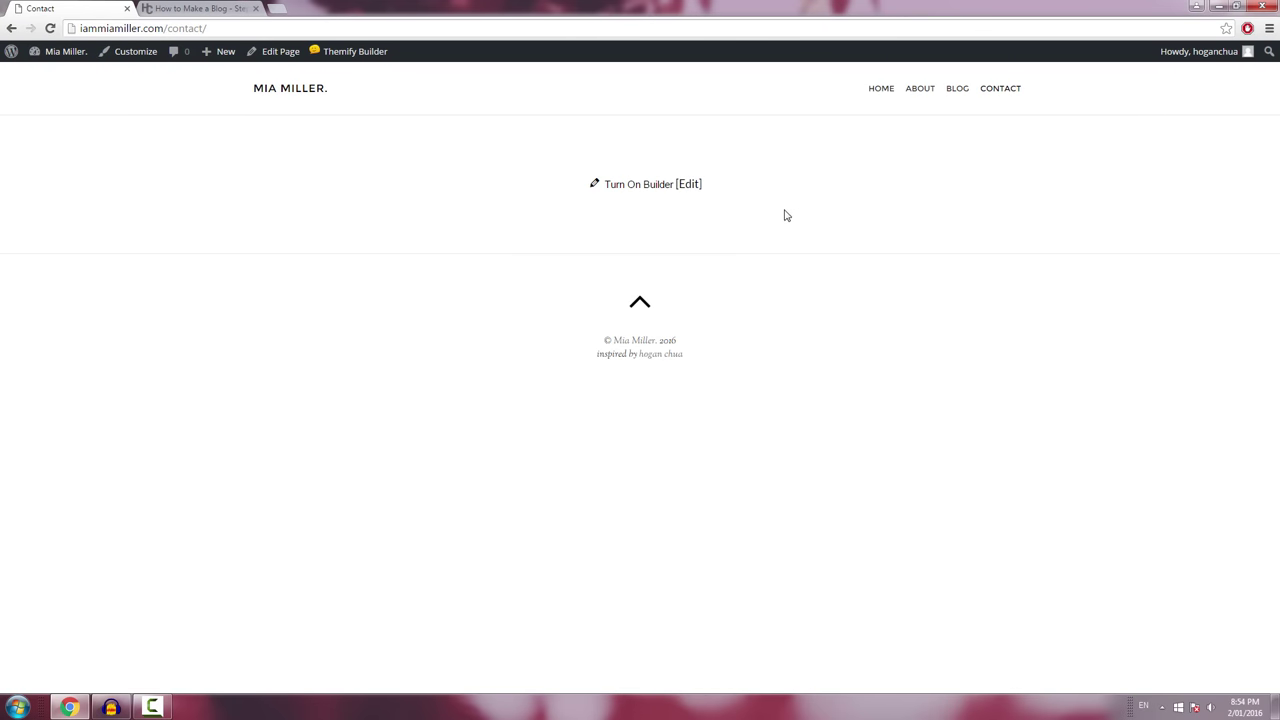
left_click(651, 189)
Split the Contact row into a 1|2|1 layout and drop a Text module in the middle column.
mouse_move(265, 168)
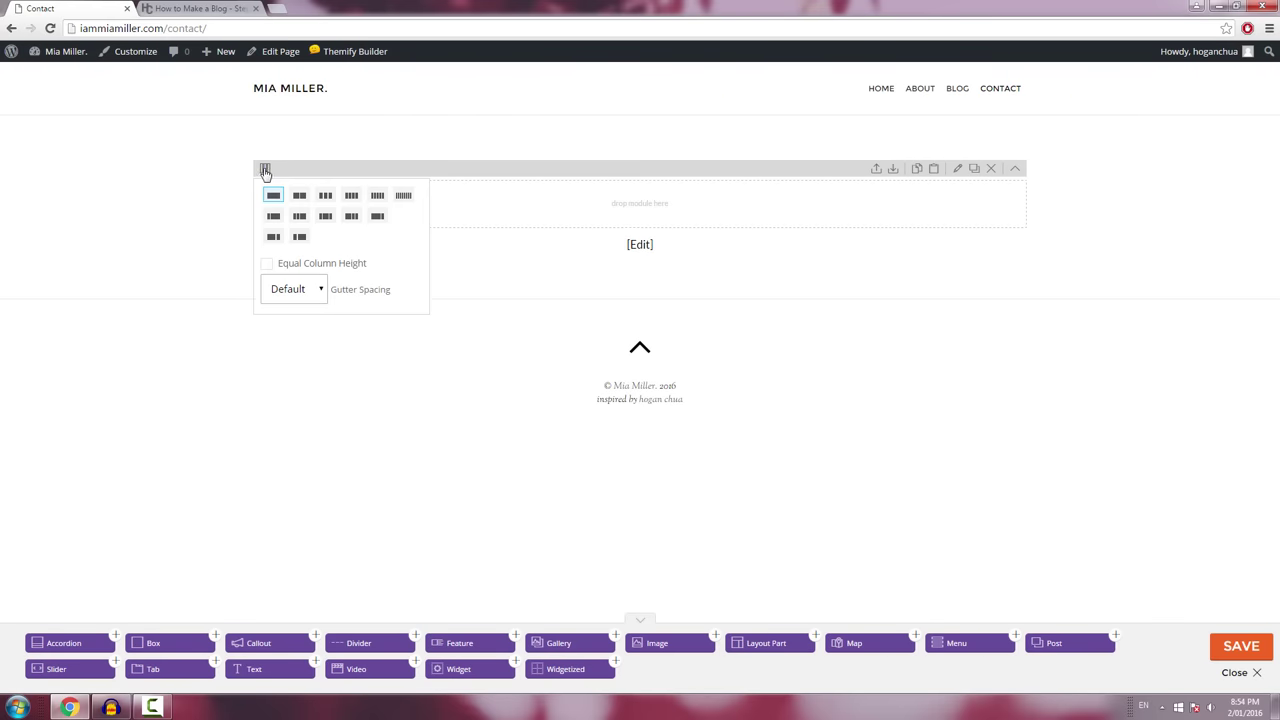
left_click(326, 218)
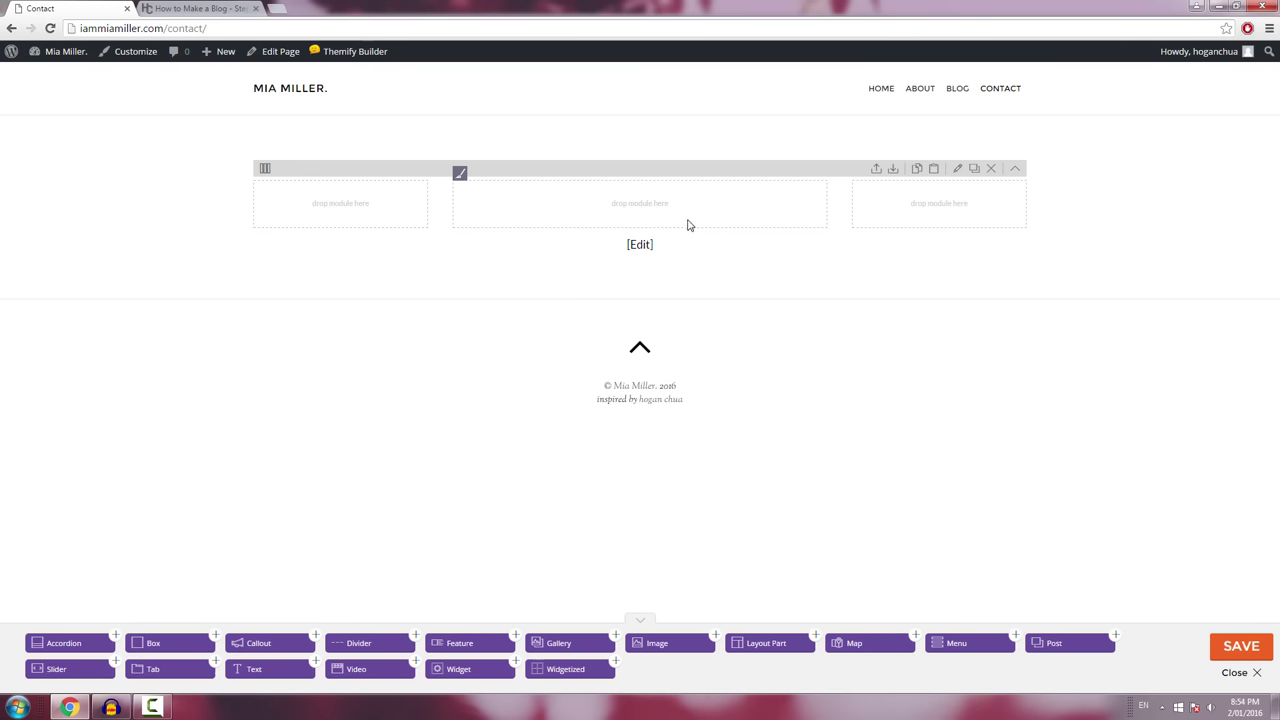
left_click_drag(268, 667, 604, 210)
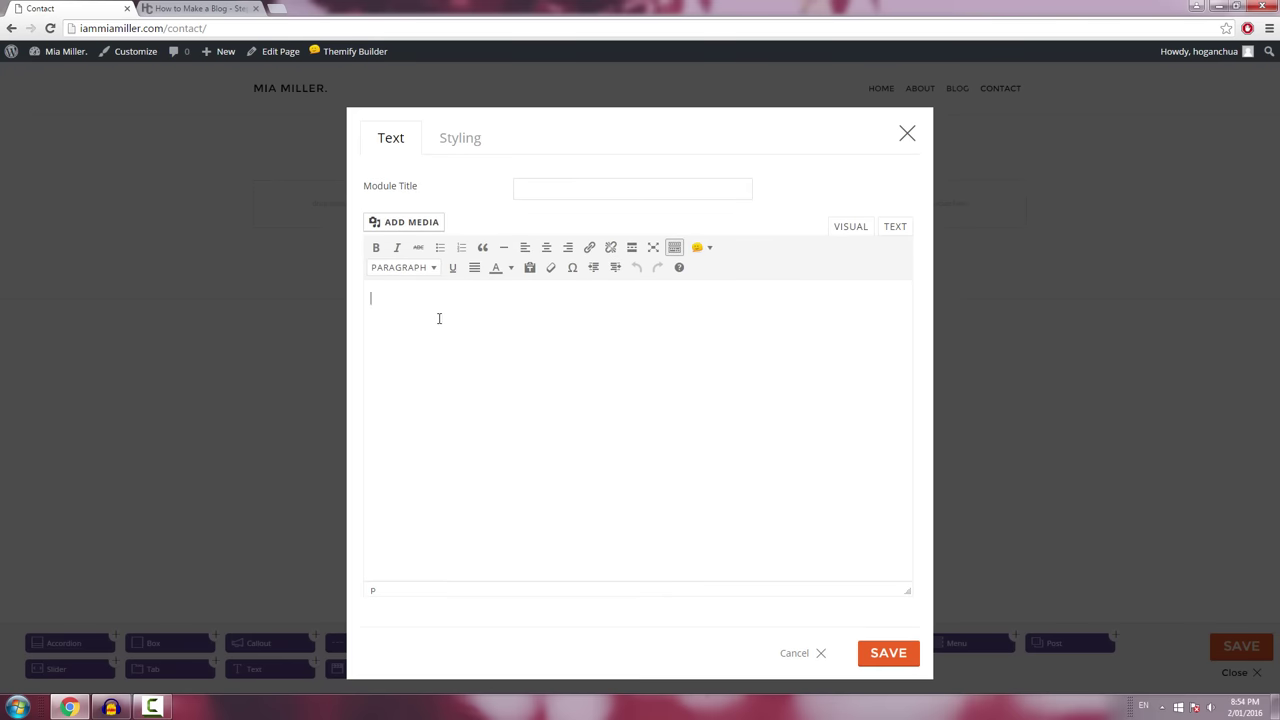
Copy 'GET IN TOUCH.' from the tutorial and paste it into the Text module.
left_click(214, 12)
scroll(380, 346, "down", 7)
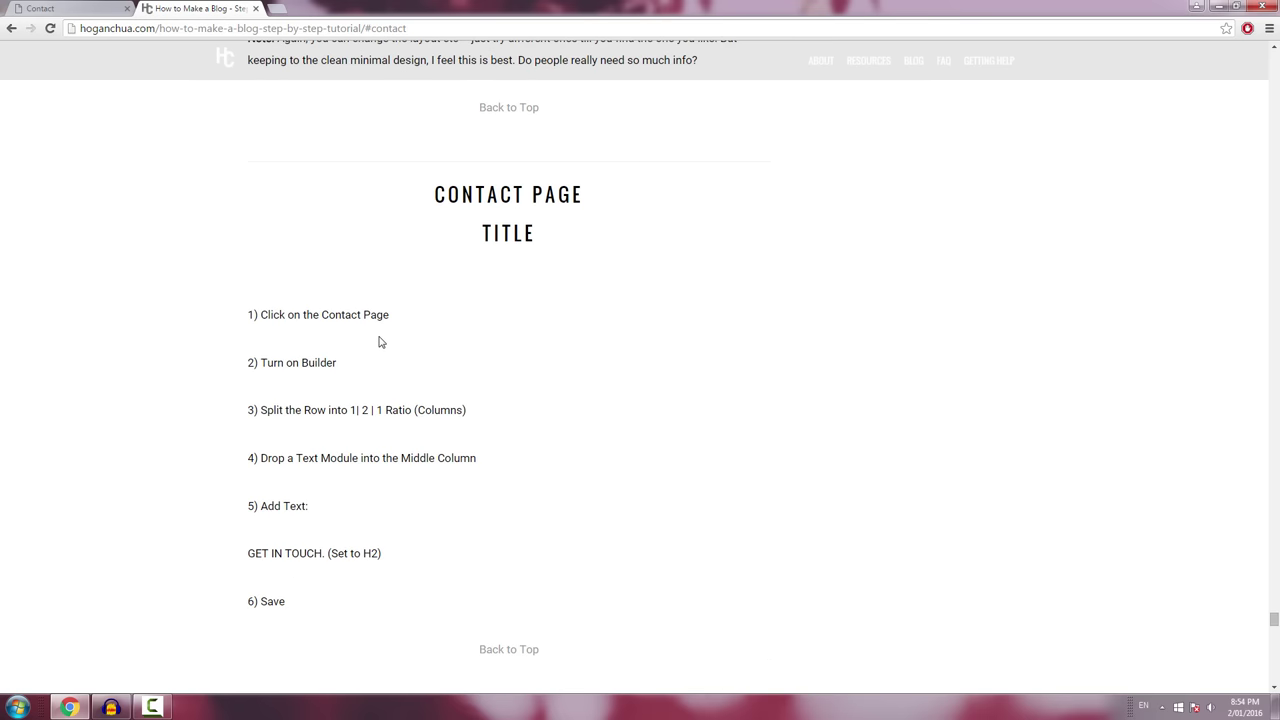
scroll(380, 363, "down", 3)
scroll(374, 320, "up", 2)
scroll(246, 303, "down", 1)
left_click_drag(246, 303, 257, 297)
left_click_drag(246, 243, 329, 243)
right_click(298, 242)
left_click(318, 254)
key("ctrl+Tab")
right_click(378, 300)
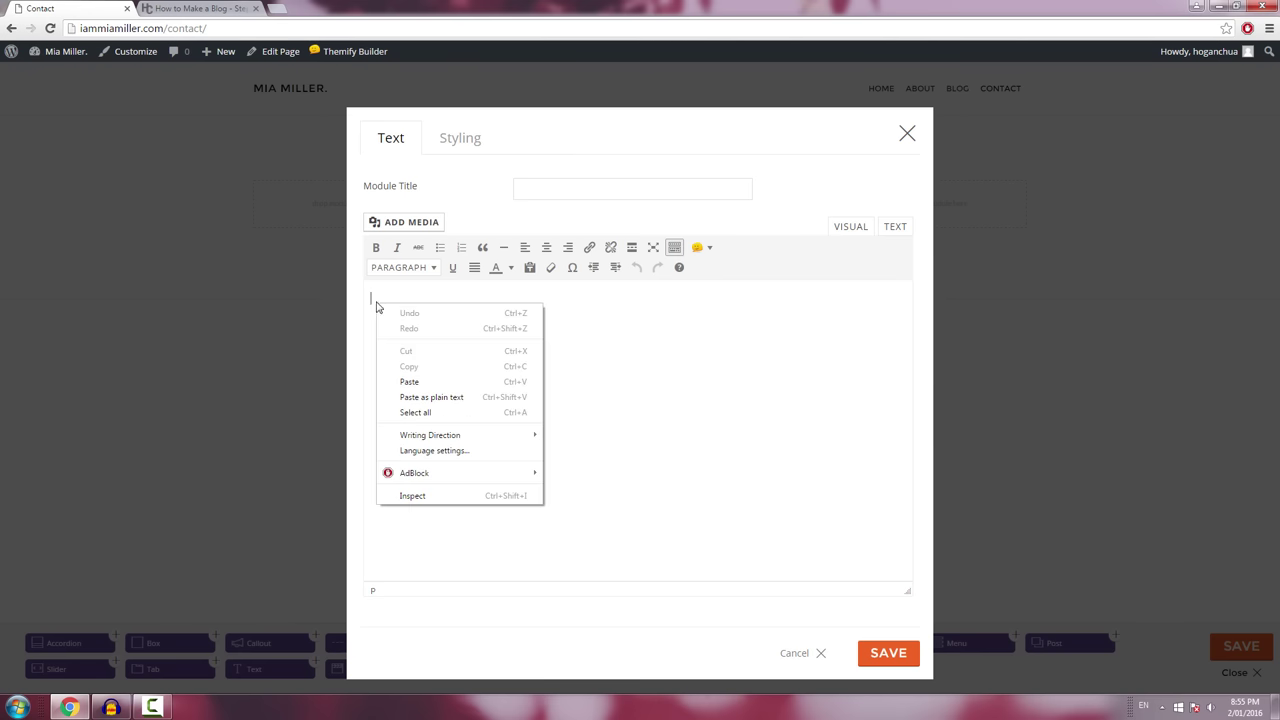
left_click(415, 380)
Format 'GET IN TOUCH.' as Heading 2, save it, and add an Accordion module below.
left_click_drag(390, 297, 370, 298)
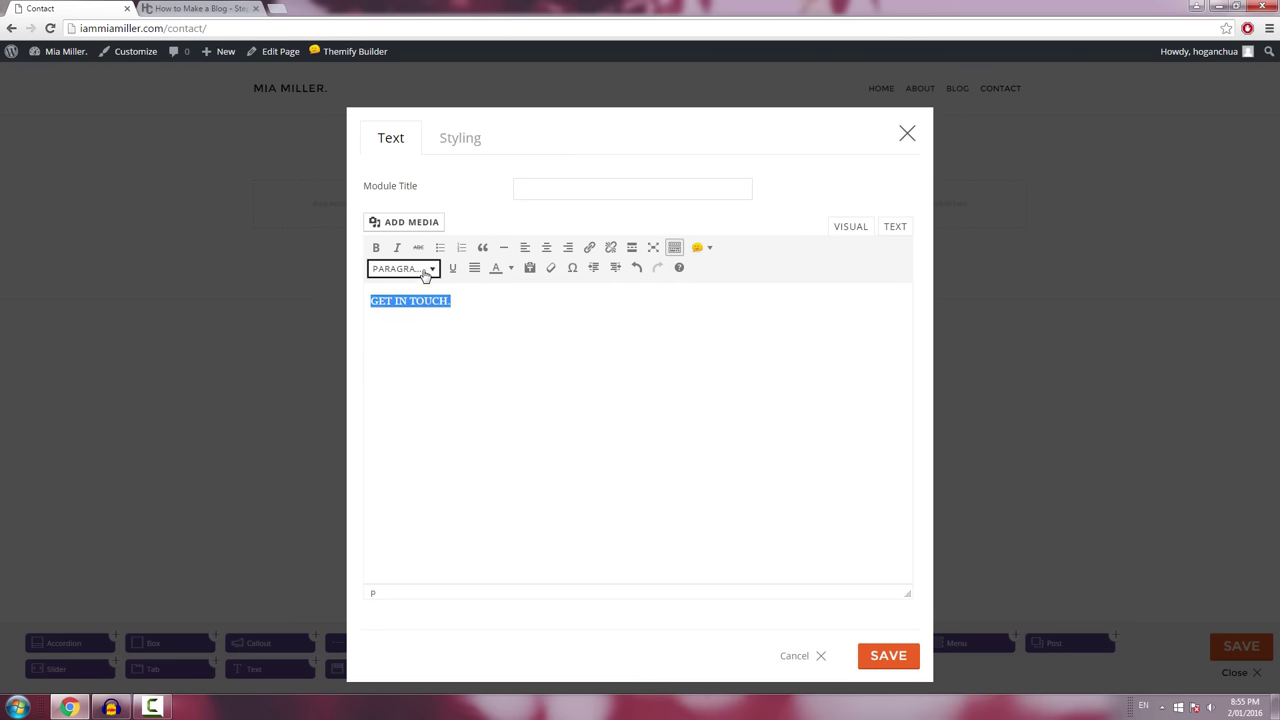
left_click(404, 267)
left_click(417, 346)
left_click(500, 304)
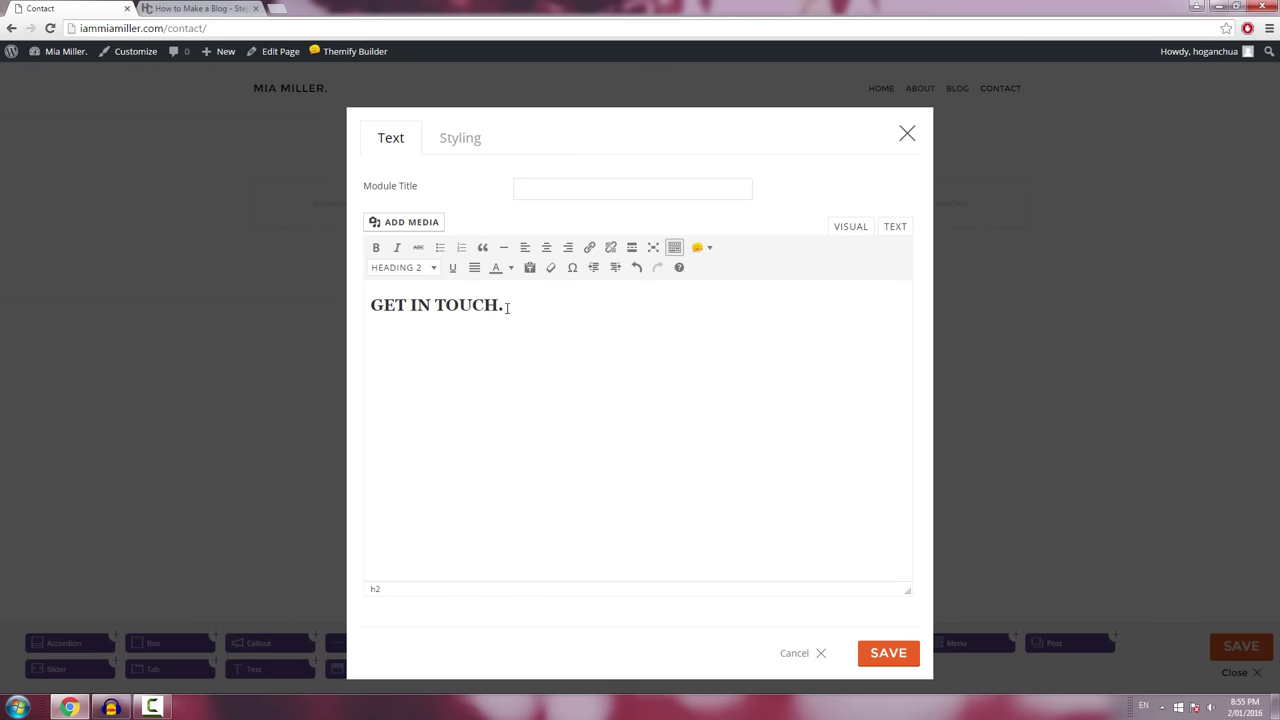
left_click_drag(507, 307, 354, 296)
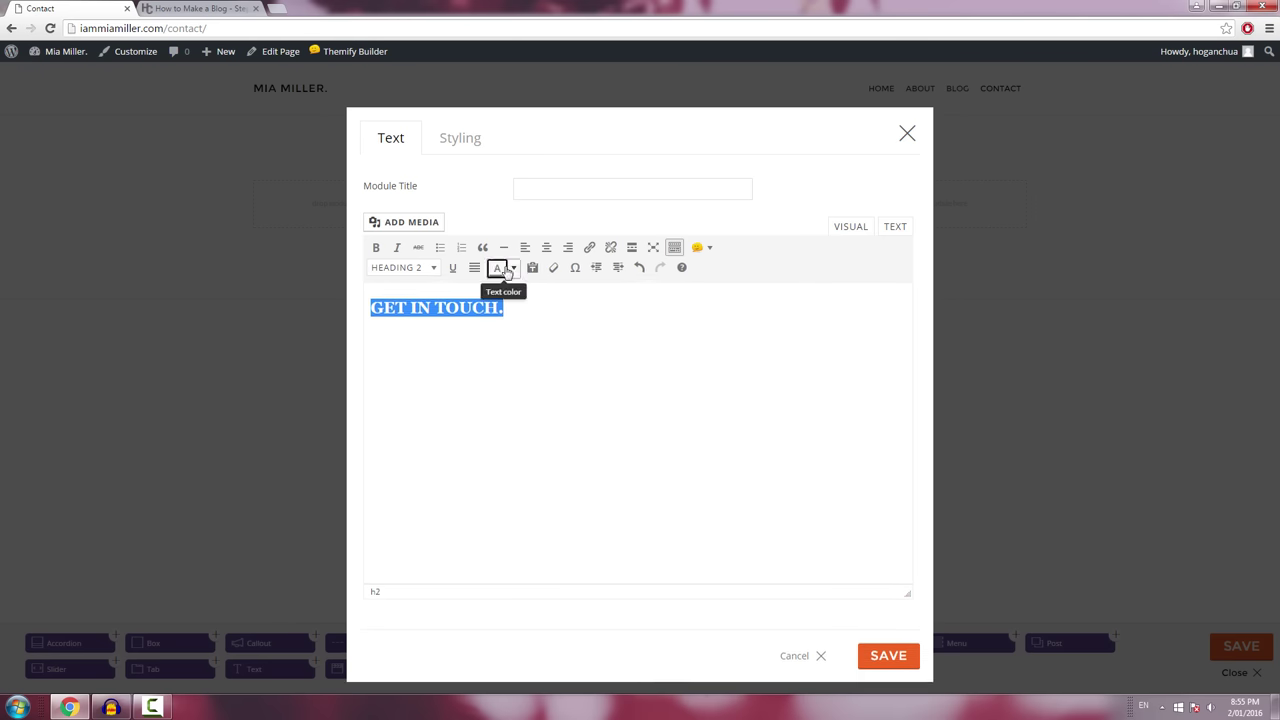
left_click(886, 653)
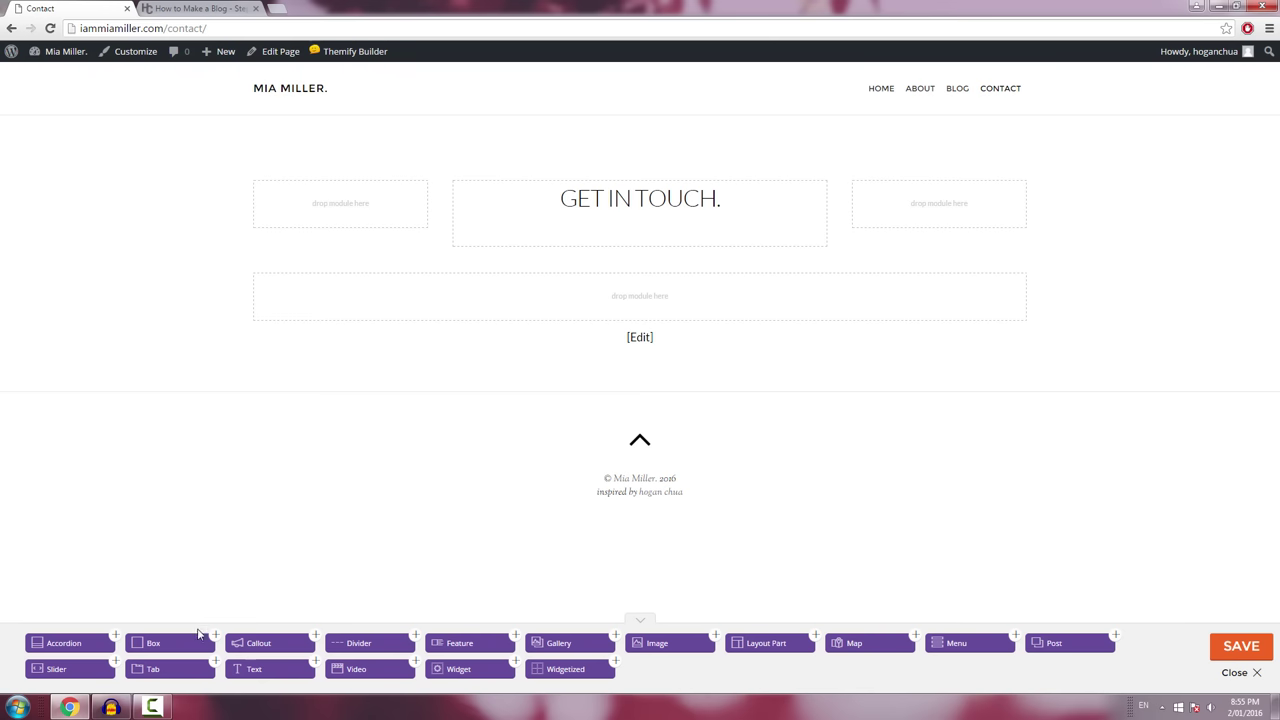
left_click_drag(63, 641, 674, 254)
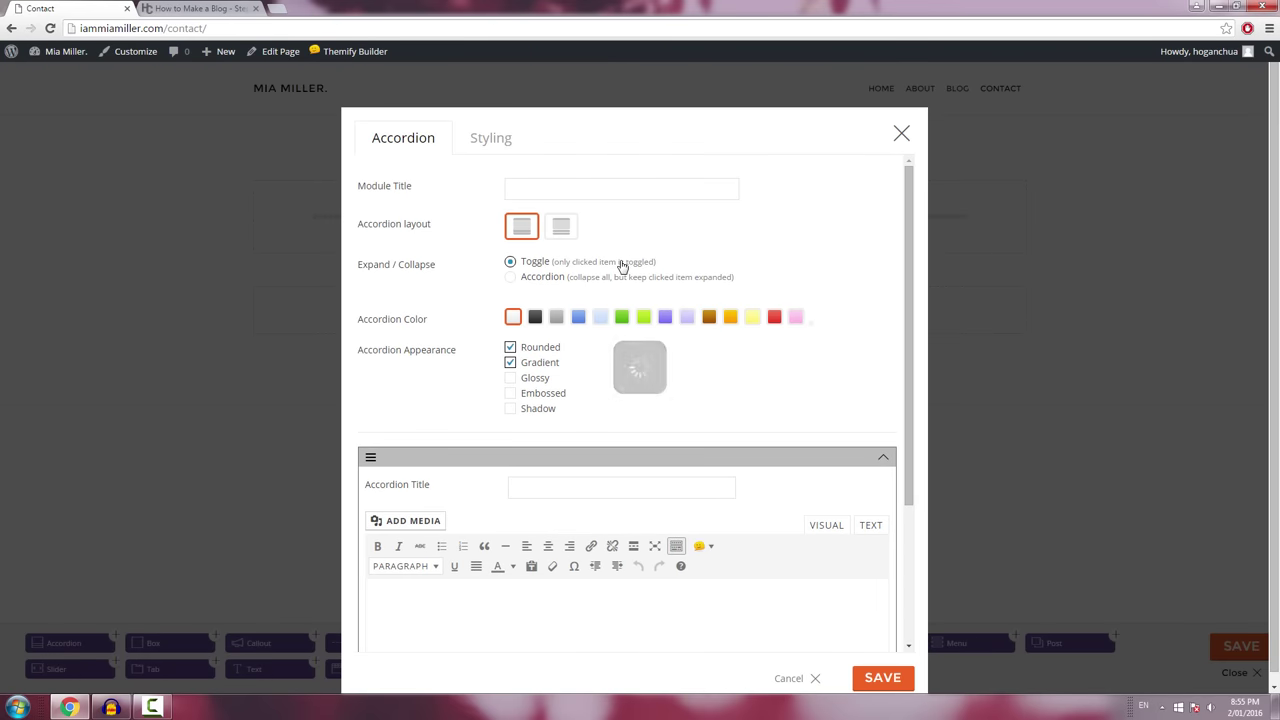
Turn off the accordion's rounded corners and gradient and make its colour transparent.
left_click_drag(407, 184, 344, 188)
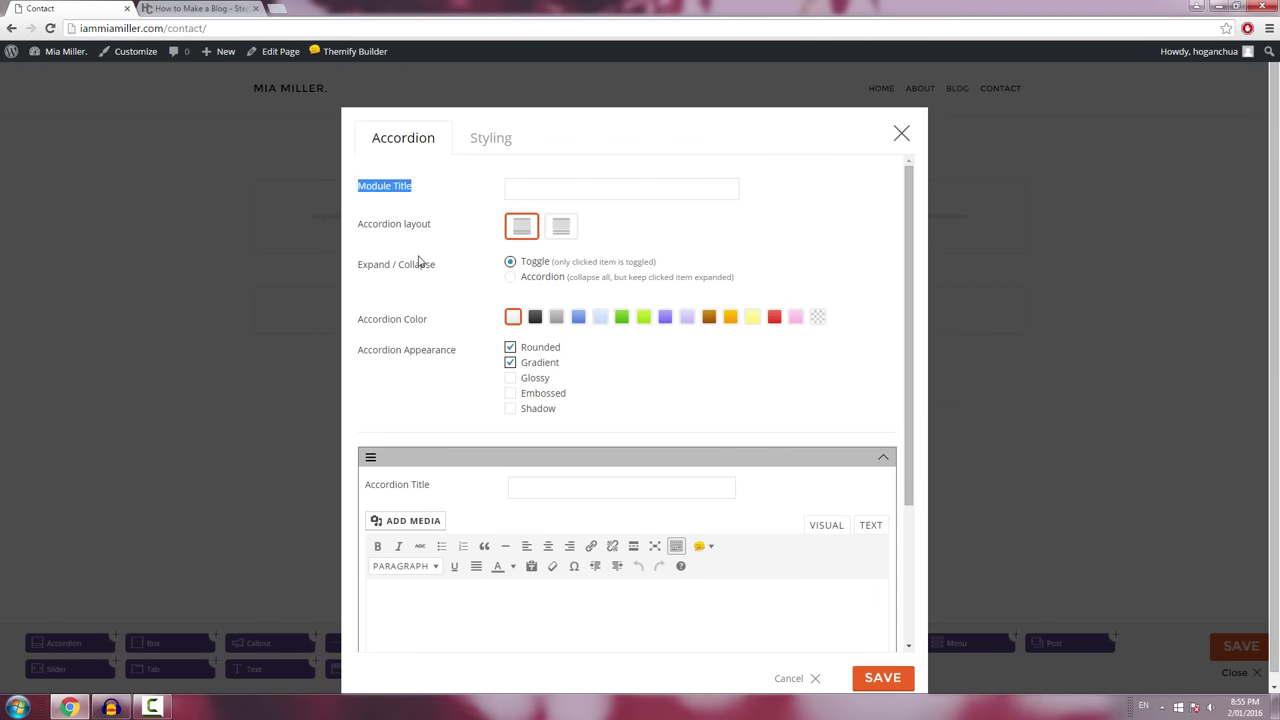
left_click(510, 347)
left_click(510, 362)
triple_click(435, 320)
left_click(500, 322)
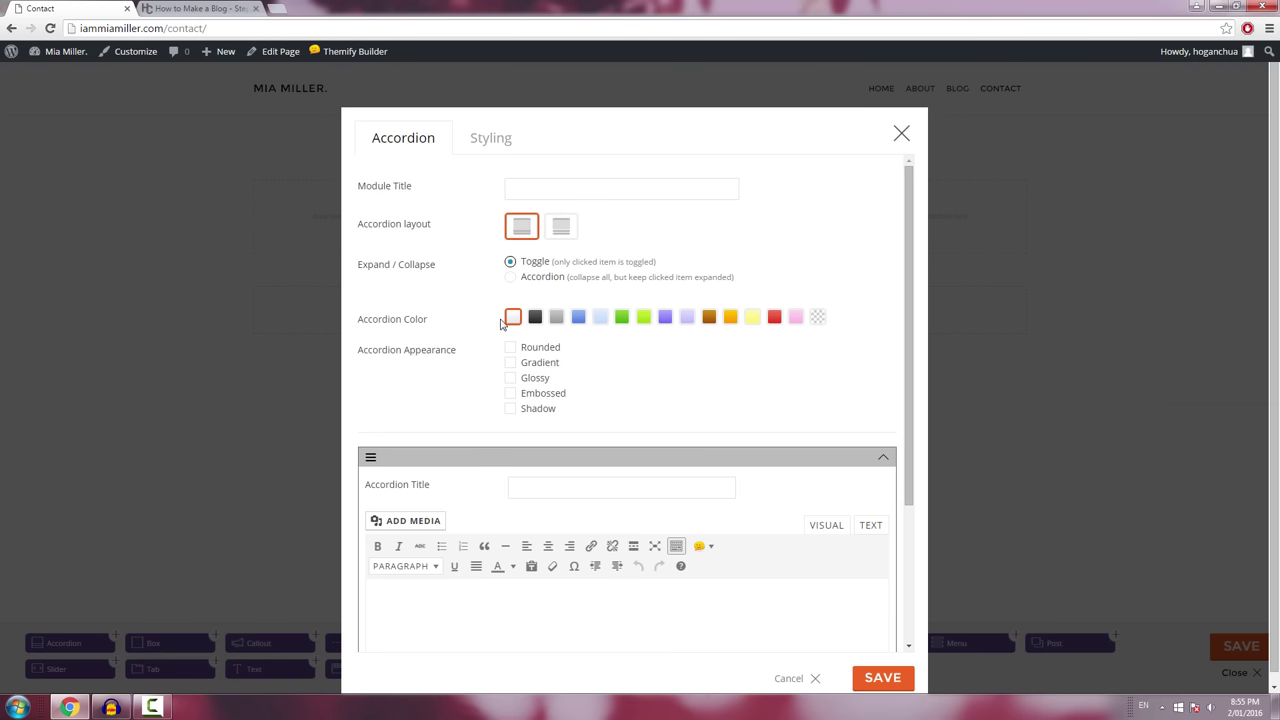
left_click(817, 320)
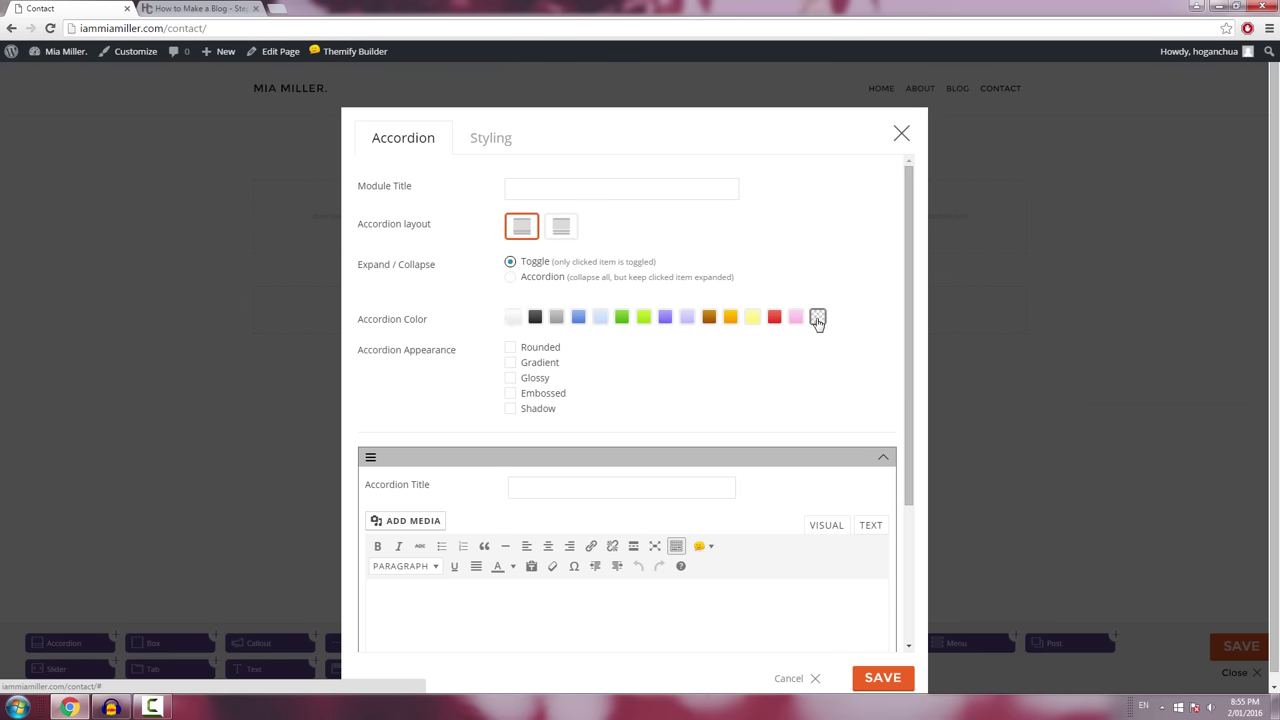
scroll(801, 358, "down", 2)
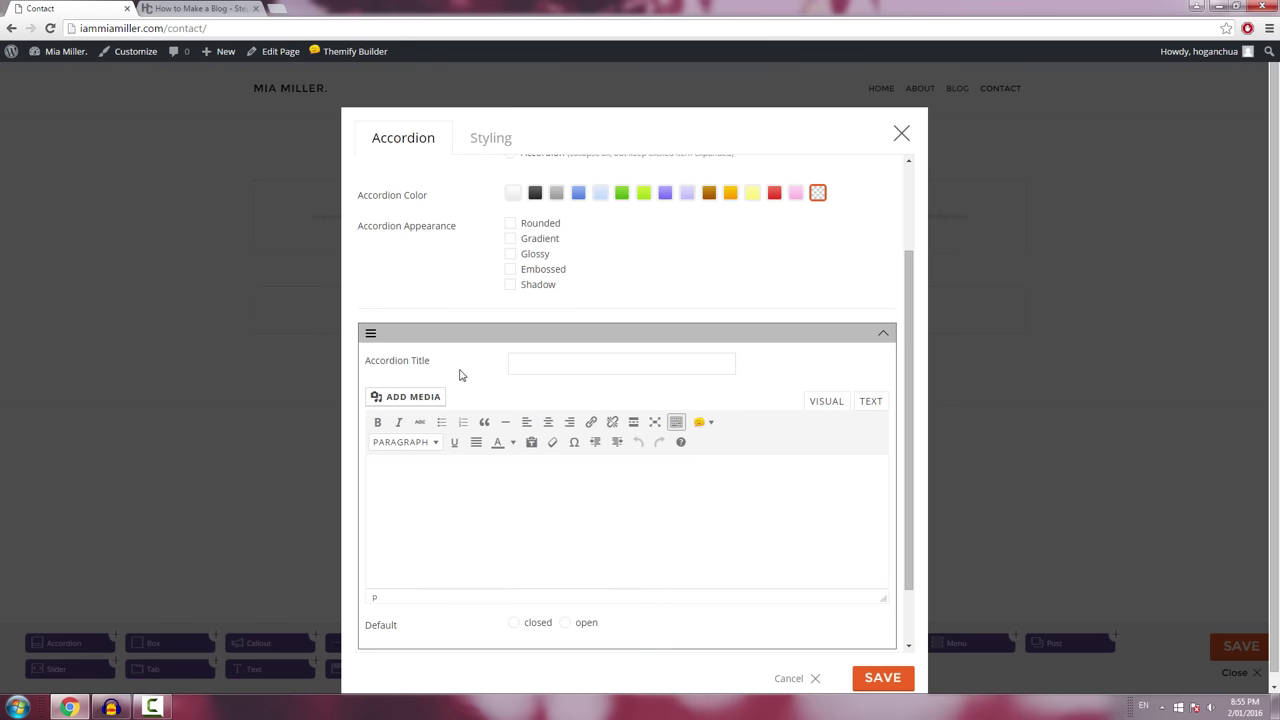
Copy the '+ business inquiries' title text from the tutorial page.
left_click(540, 364)
scroll(481, 375, "down", 2)
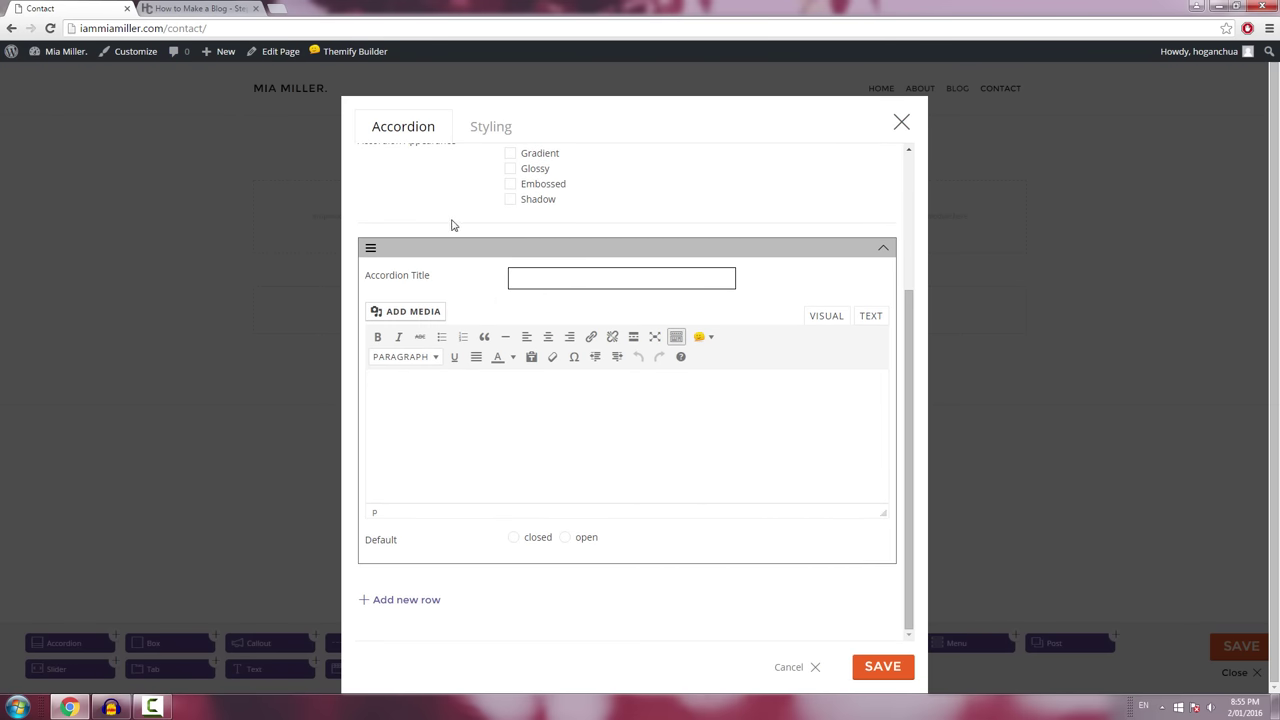
left_click(200, 8)
scroll(337, 274, "down", 3)
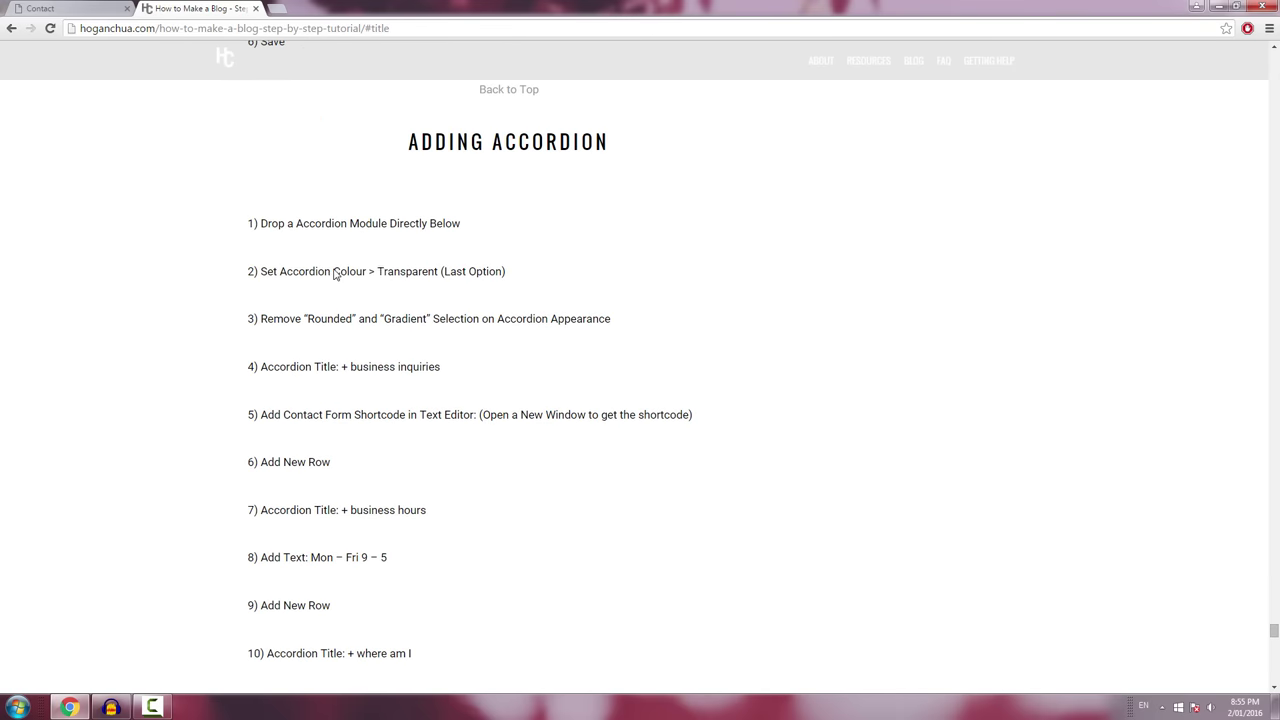
scroll(440, 294, "down", 2)
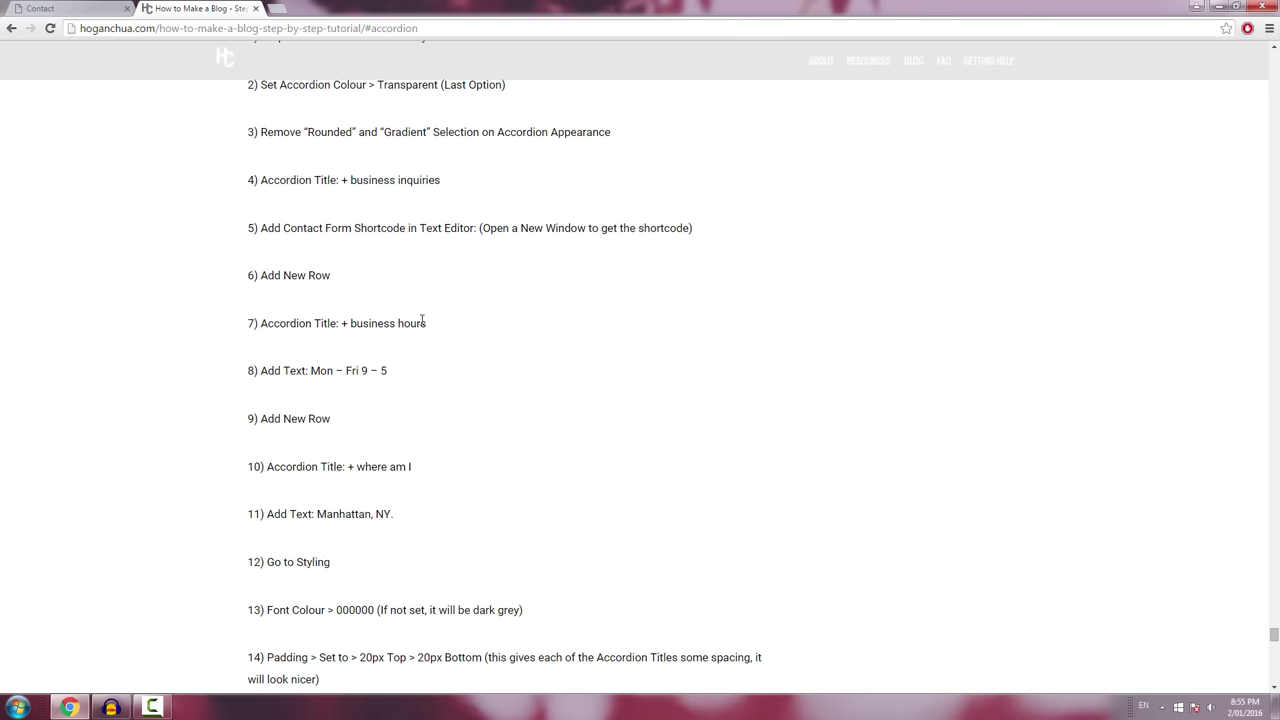
scroll(432, 330, "up", 1)
left_click_drag(441, 305, 341, 305)
right_click(343, 306)
left_click(360, 318)
Paste '+ business inquiries' into the first row's Accordion Title and place the caret in its content.
left_click(122, 13)
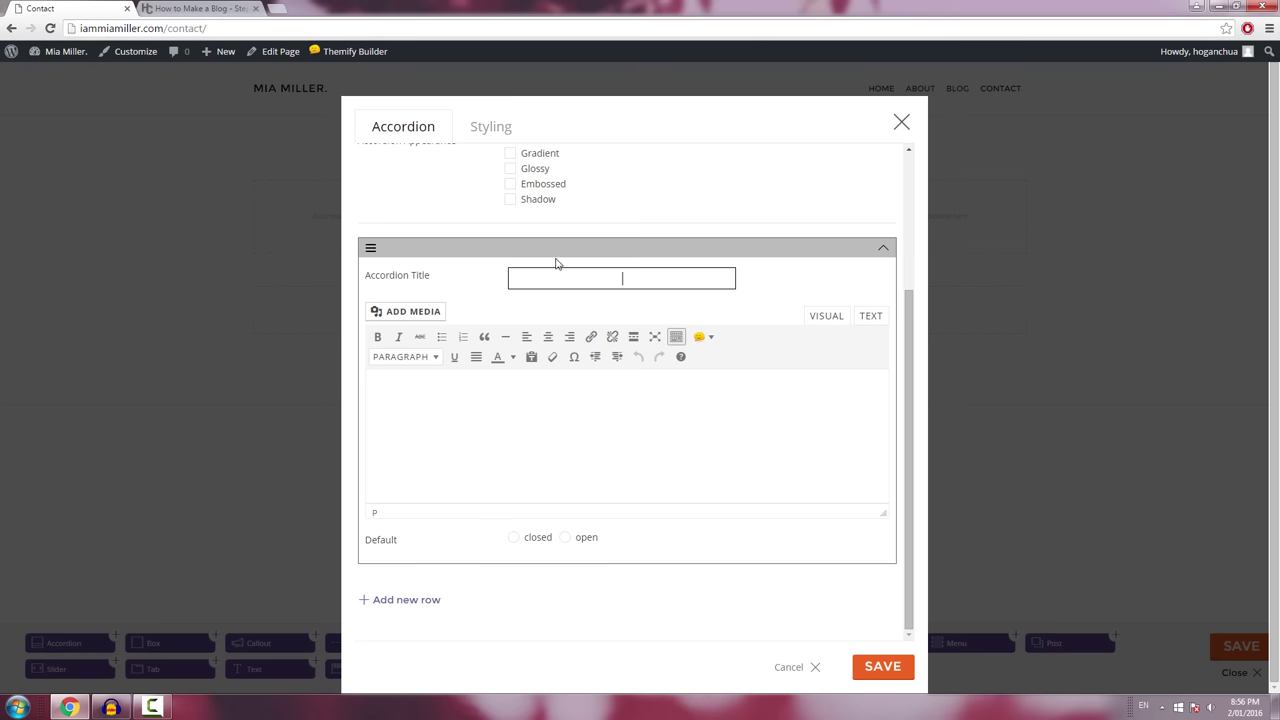
right_click(590, 278)
left_click(620, 355)
left_click(232, 7)
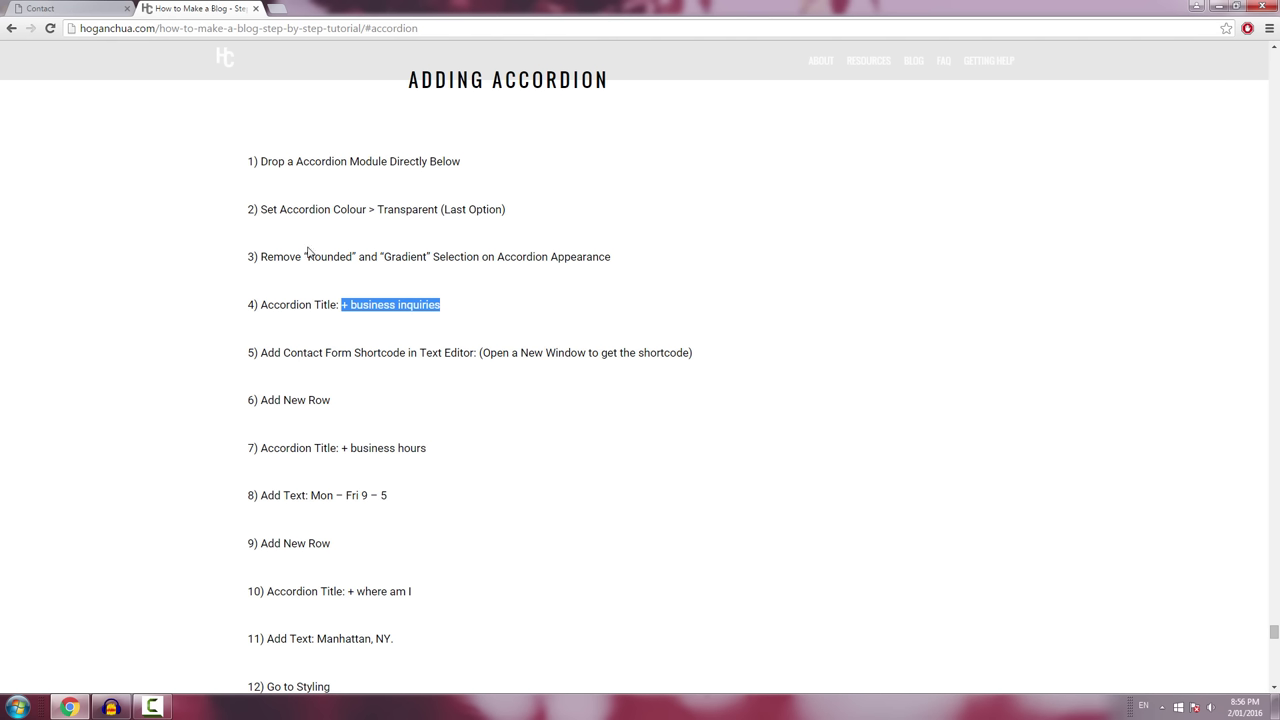
left_click(70, 8)
left_click(453, 403)
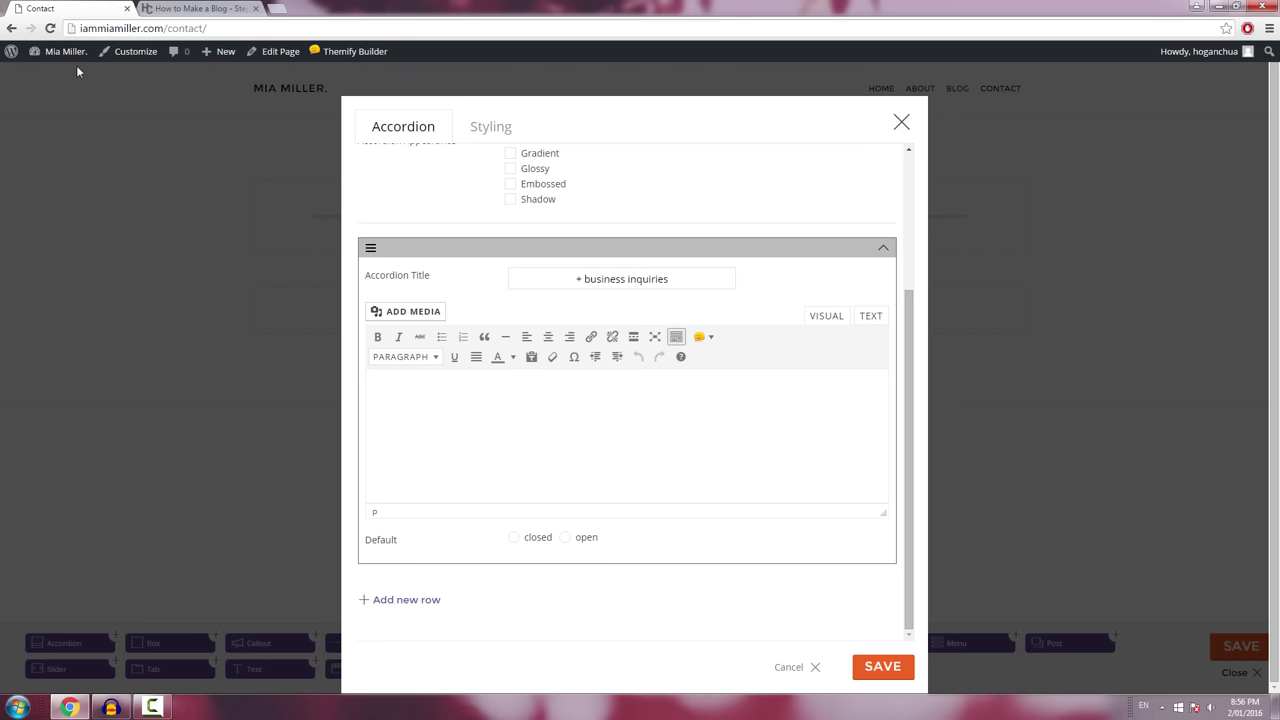
Copy the Contact form 1 shortcode from wp-admin's Contact Forms and paste it as plain text into the row.
mouse_move(60, 58)
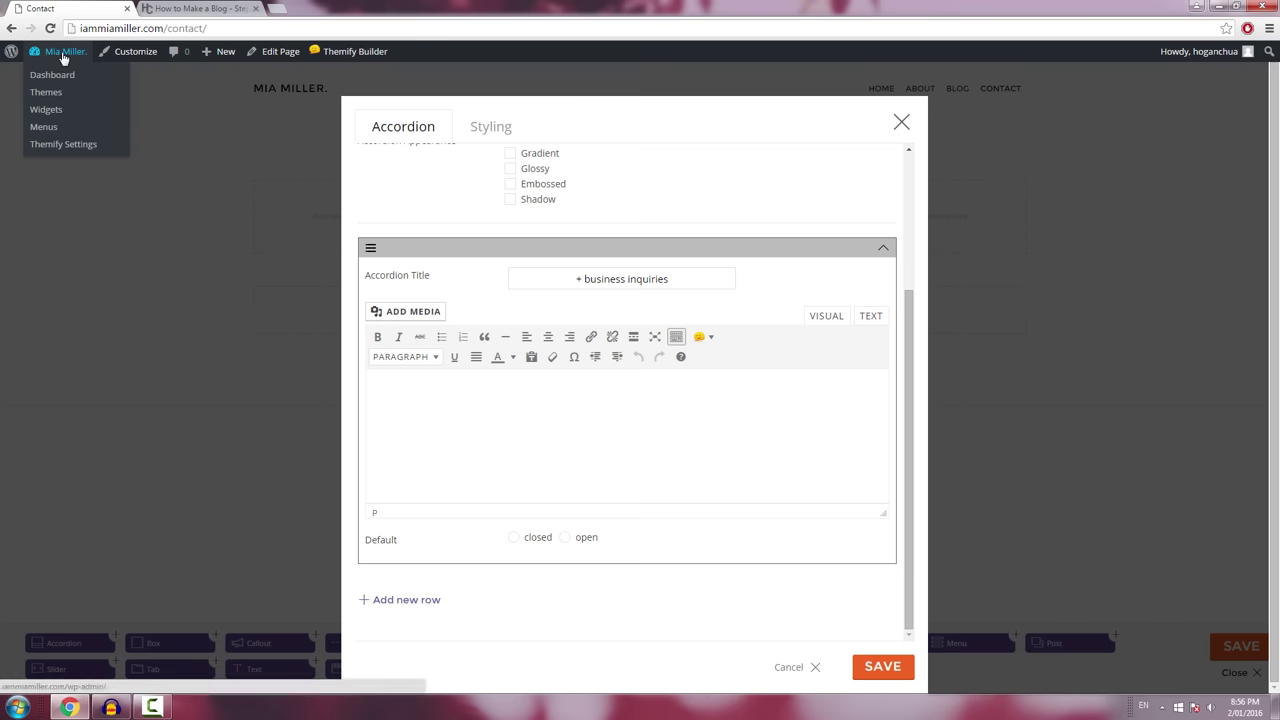
right_click(62, 58)
left_click(100, 65)
left_click(202, 9)
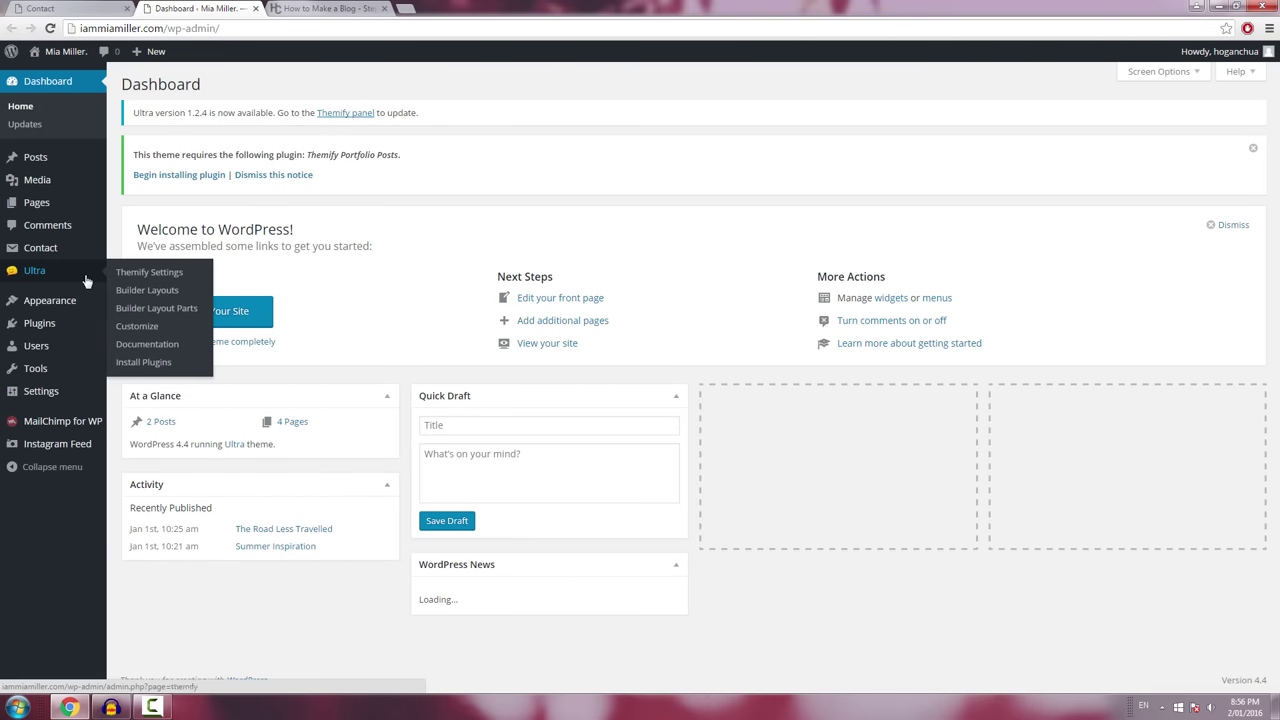
mouse_move(40, 250)
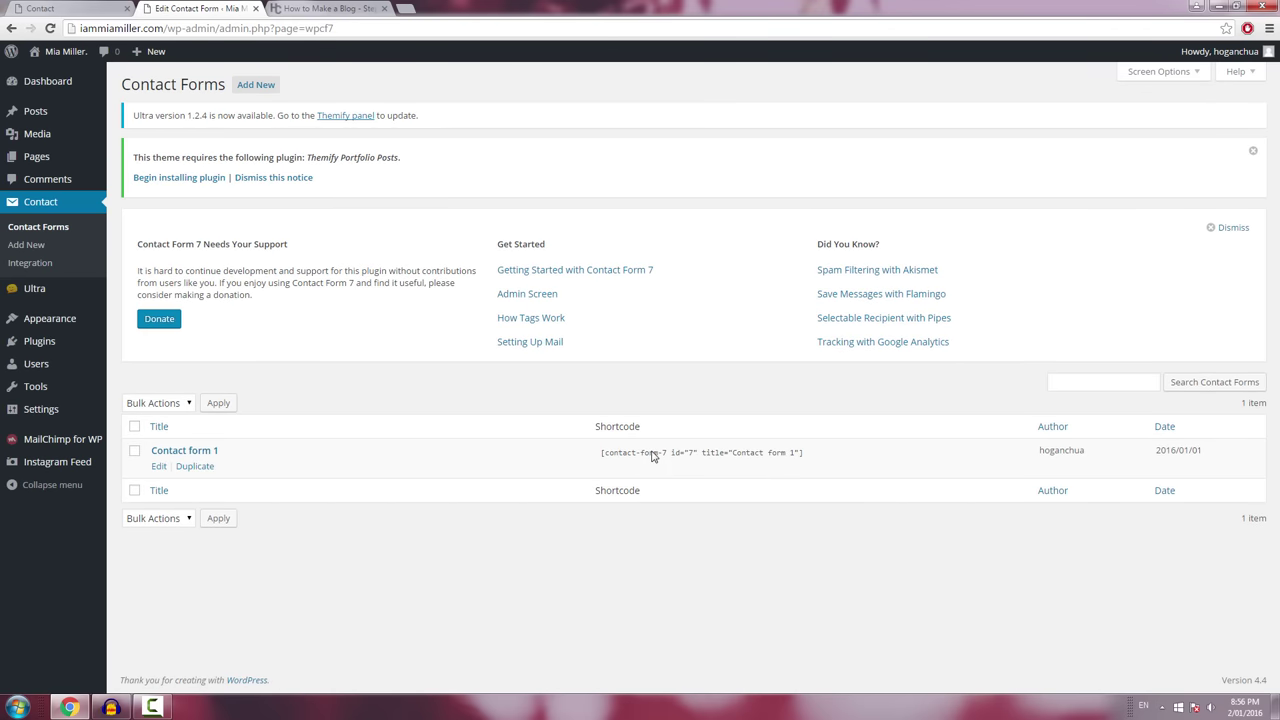
left_click(650, 455)
right_click(662, 452)
left_click(672, 461)
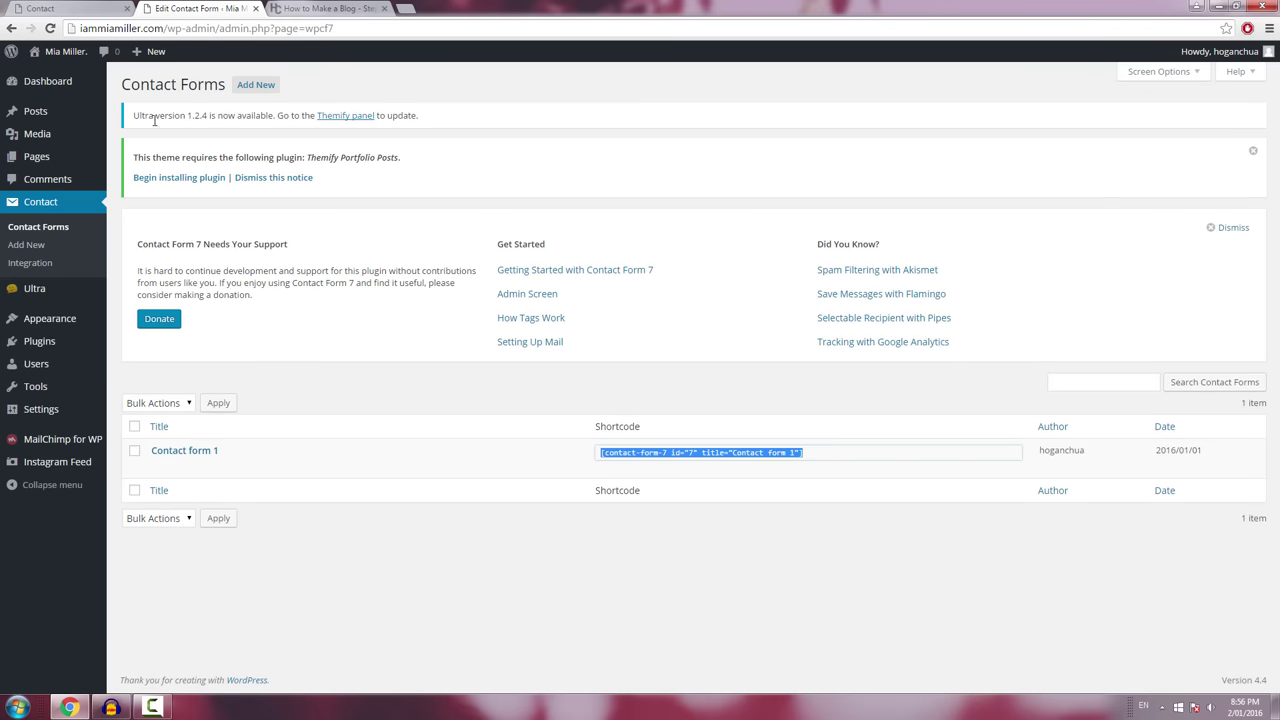
left_click(95, 7)
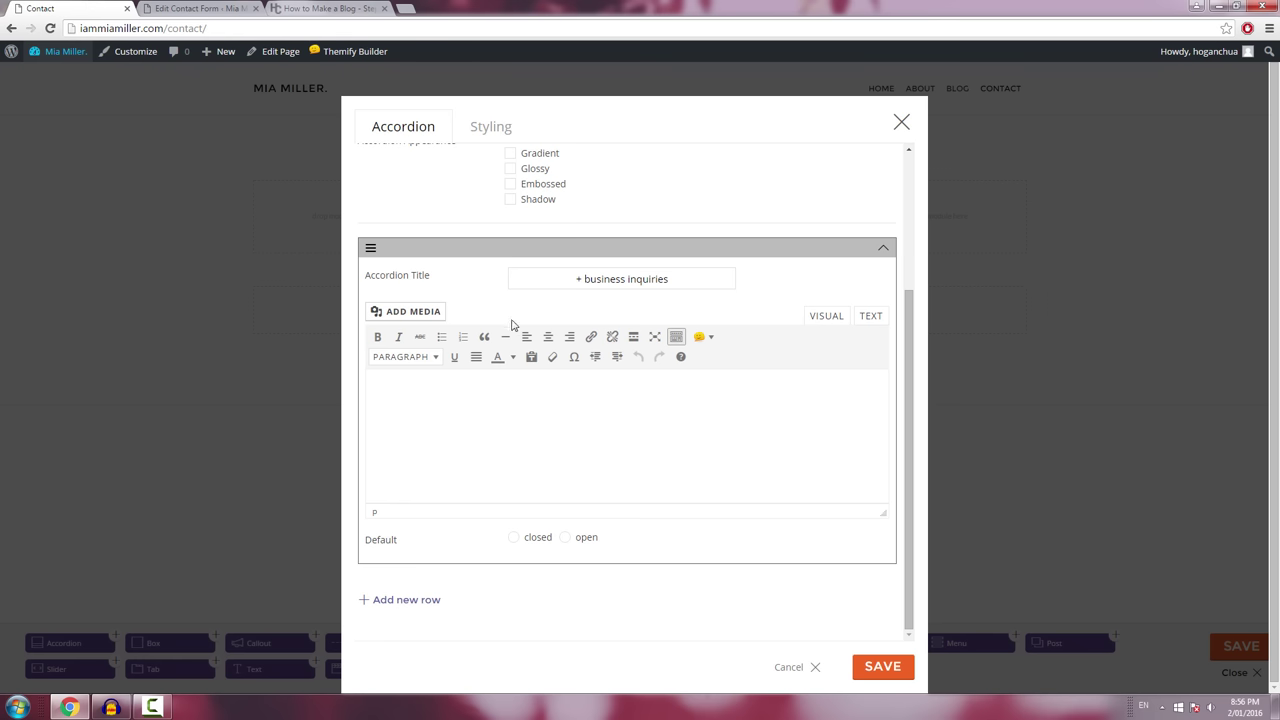
right_click(380, 387)
left_click(426, 482)
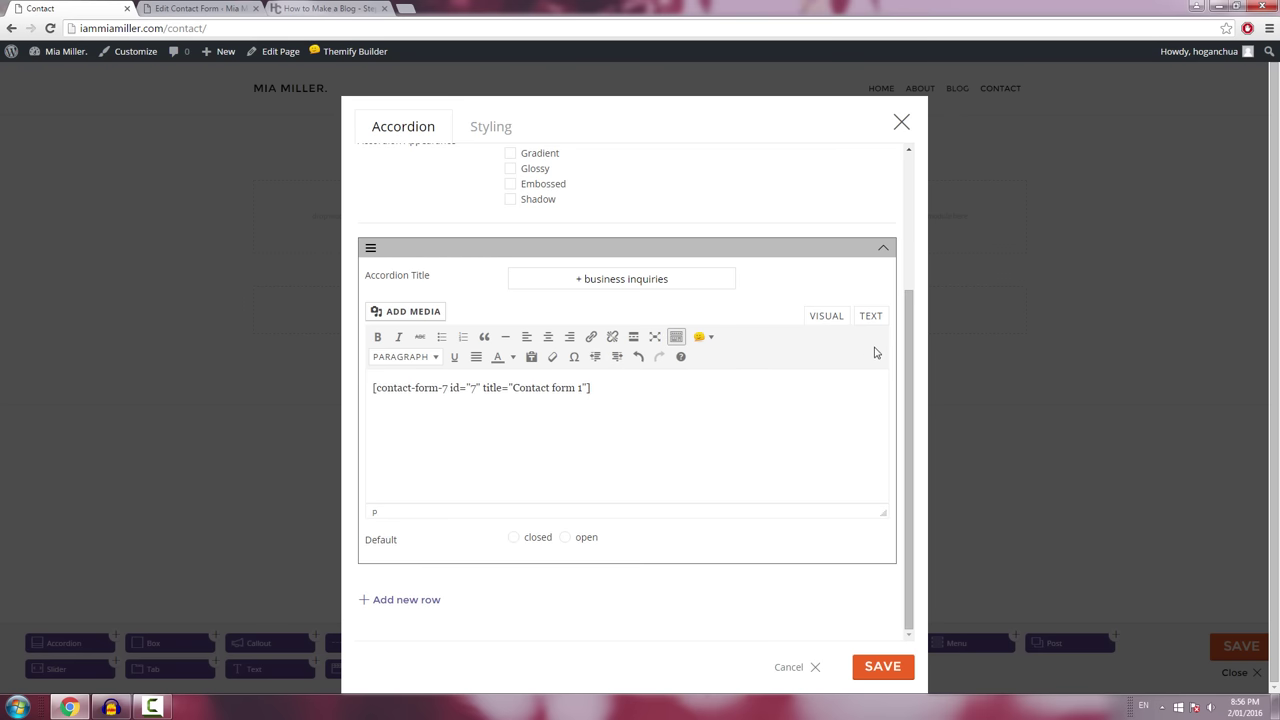
Add a second accordion row titled '+ business hours'.
left_click(412, 602)
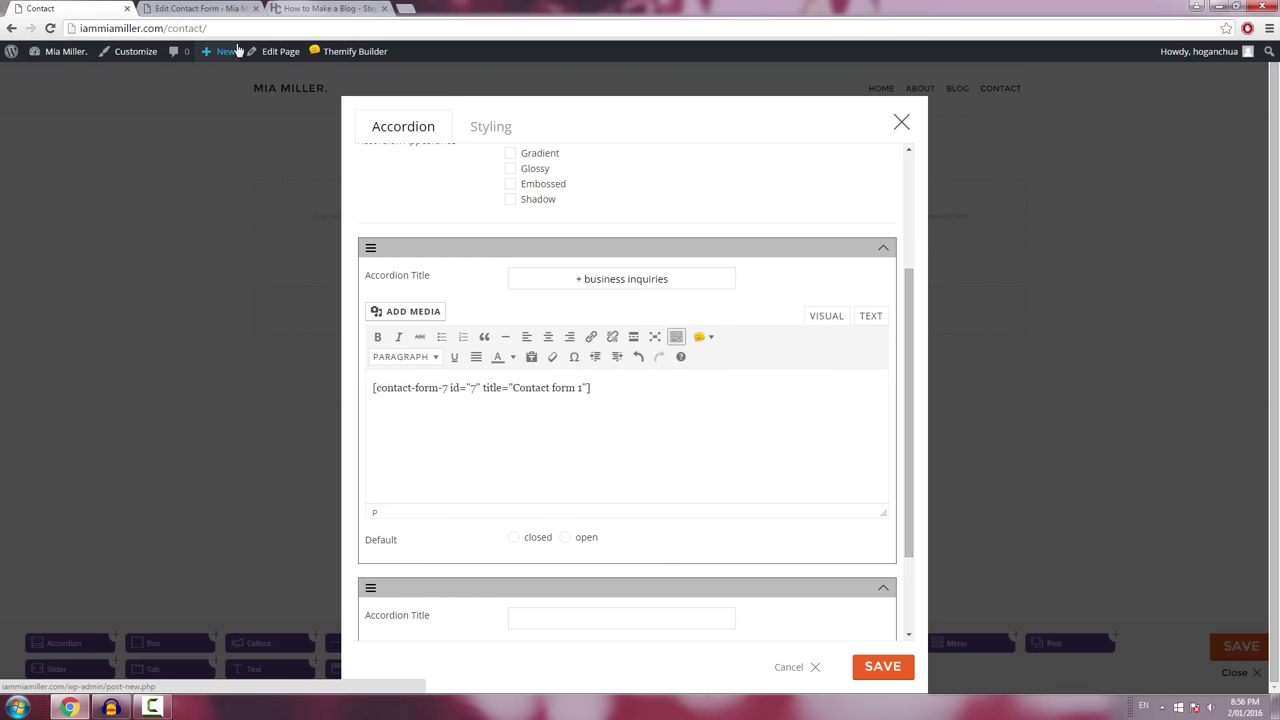
left_click(201, 8)
left_click(310, 8)
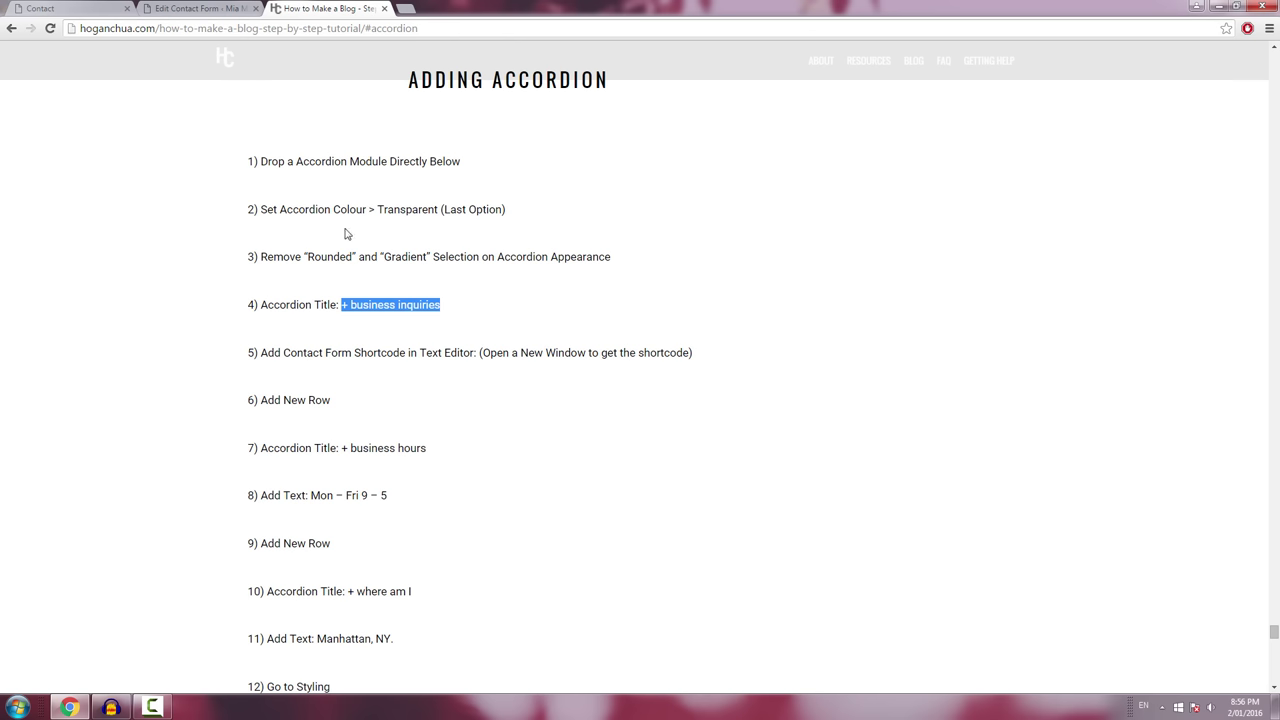
scroll(412, 376, "down", 1)
left_click_drag(428, 323, 349, 323)
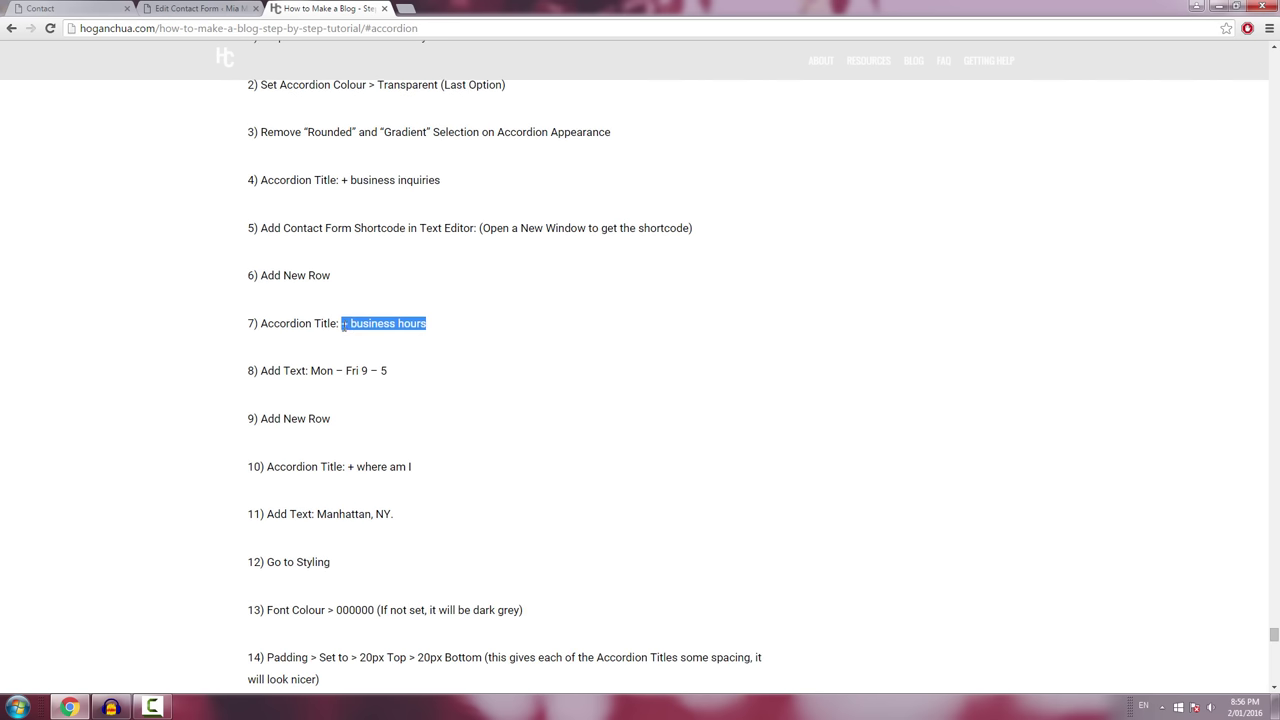
right_click(343, 325)
left_click(370, 334)
left_click(45, 8)
scroll(530, 374, "down", 2)
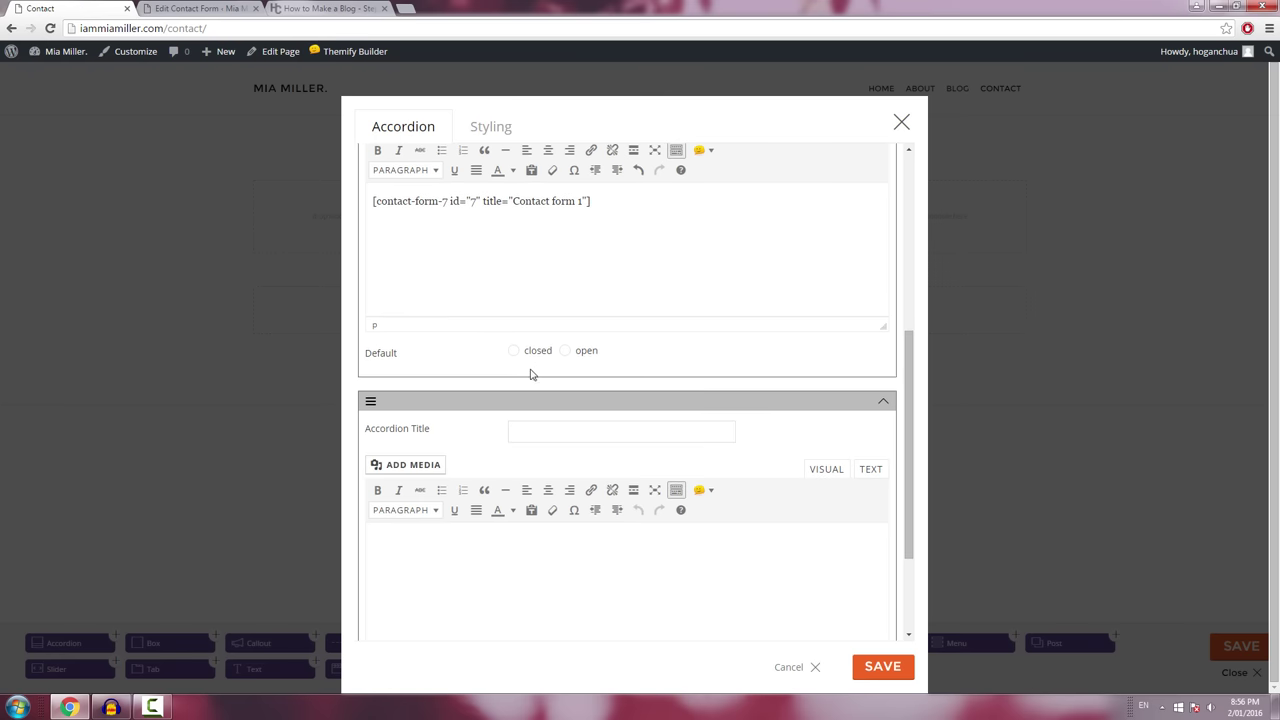
left_click(526, 430)
right_click(526, 428)
left_click(580, 527)
Paste 'Mon – Fri 9 – 5' as plain text into the second row's content.
left_click(463, 548)
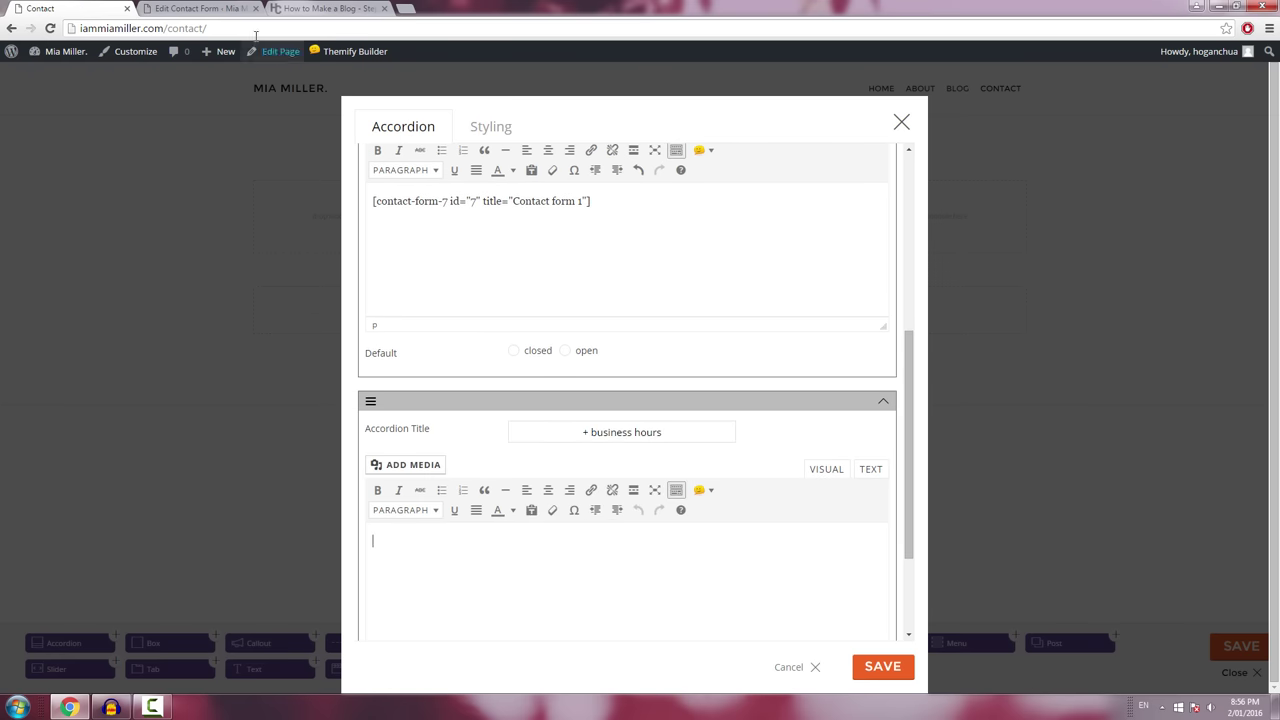
left_click(305, 8)
left_click_drag(390, 372, 319, 371)
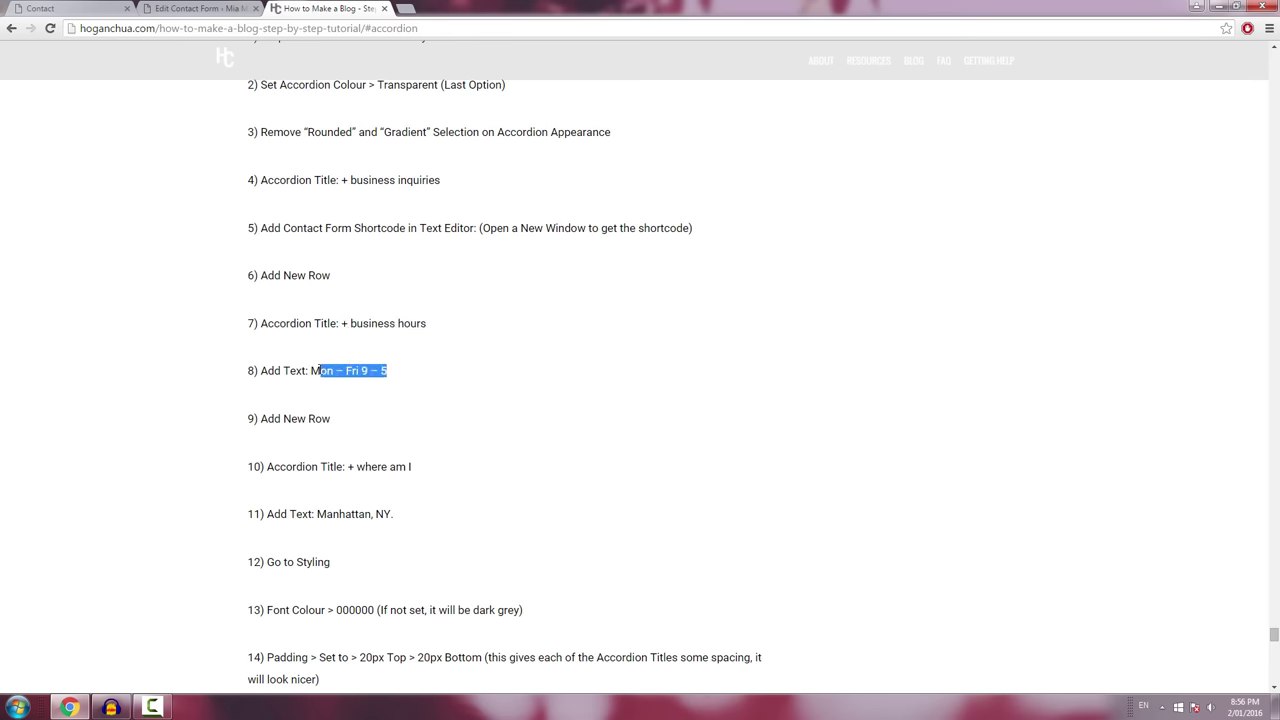
right_click(316, 371)
left_click(380, 397)
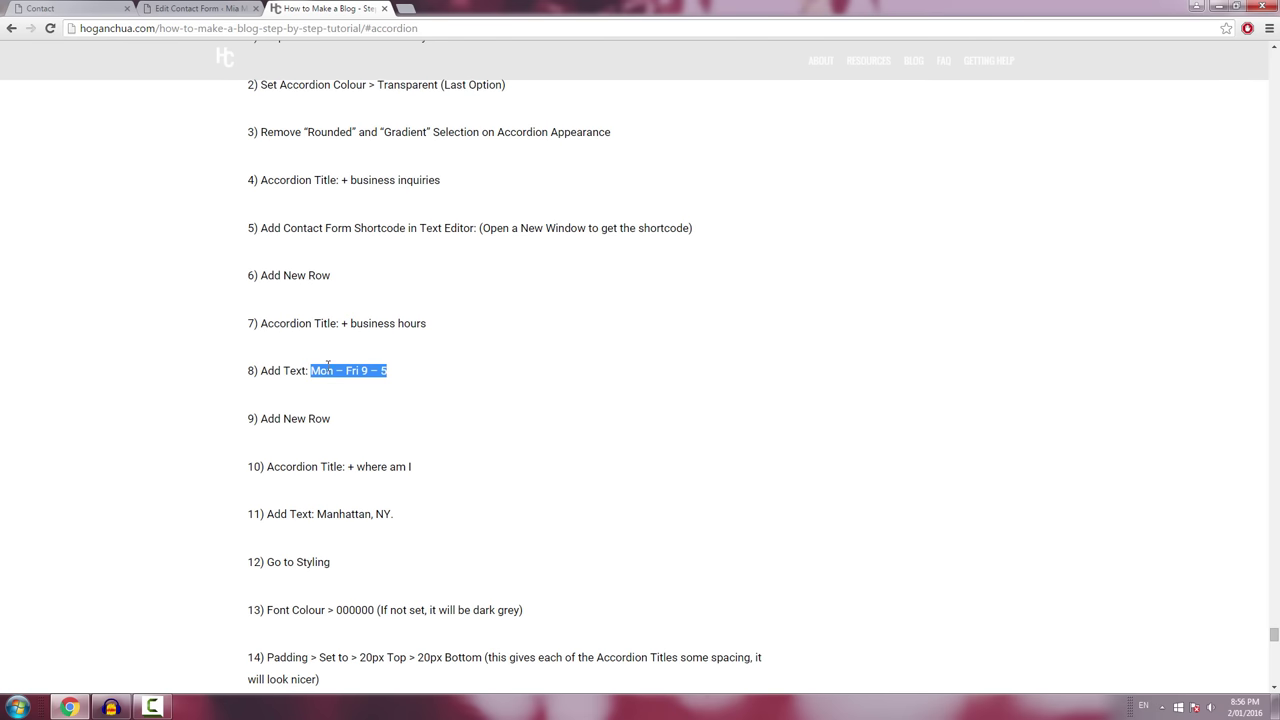
left_click(70, 8)
right_click(378, 545)
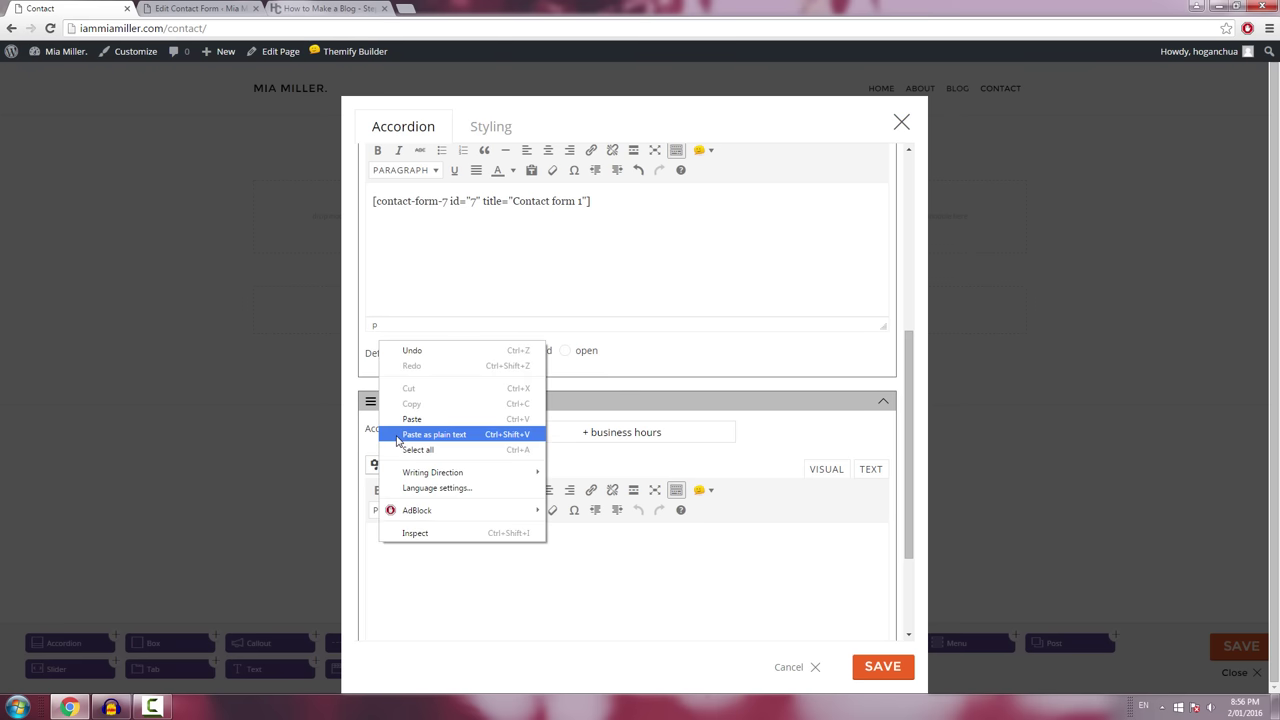
left_click(429, 431)
scroll(527, 497, "down", 3)
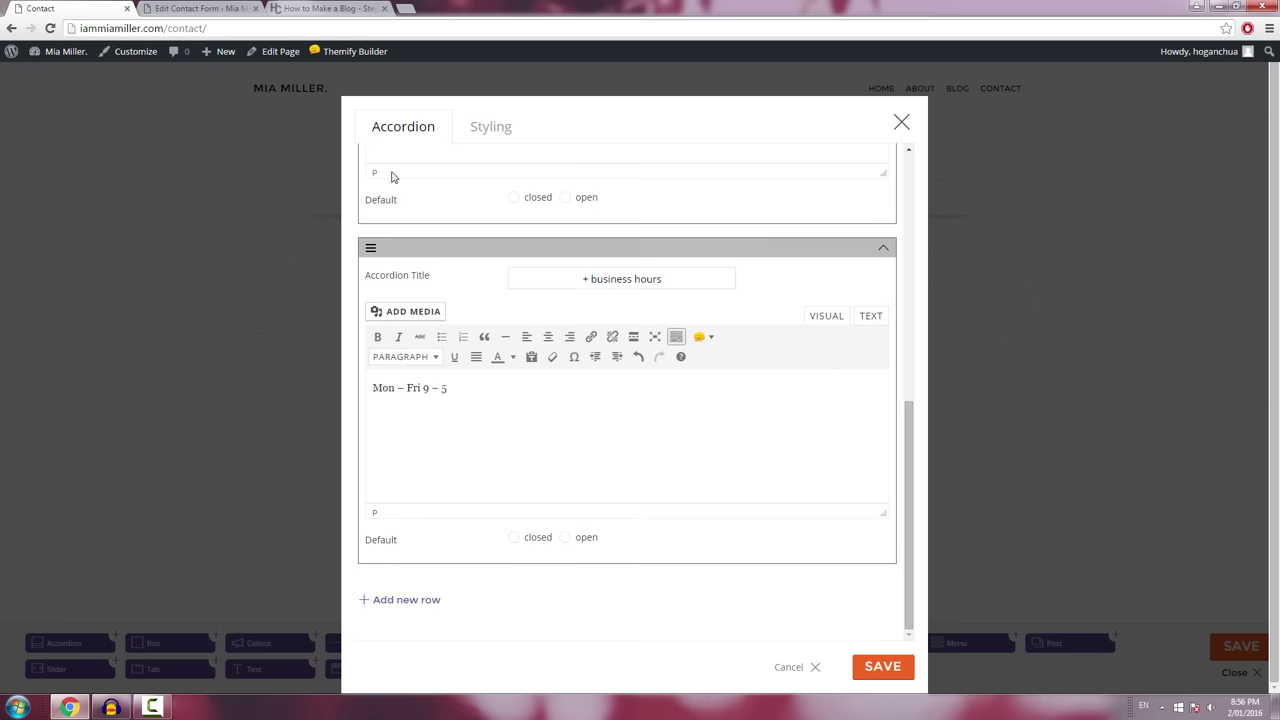
Add a third accordion row titled '+ where am I'.
left_click(386, 600)
left_click(325, 8)
scroll(398, 371, "down", 3)
left_click_drag(412, 281, 346, 281)
right_click(346, 281)
left_click(378, 290)
left_click(94, 10)
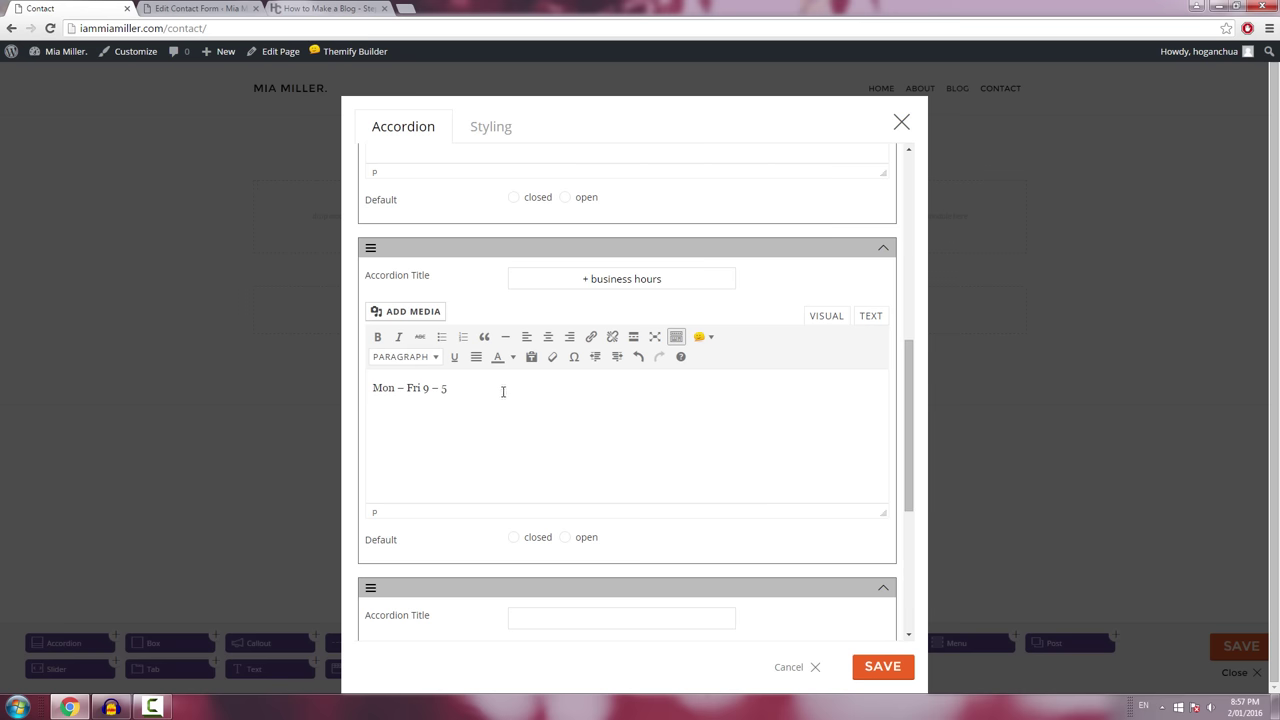
scroll(490, 456, "down", 3)
right_click(558, 436)
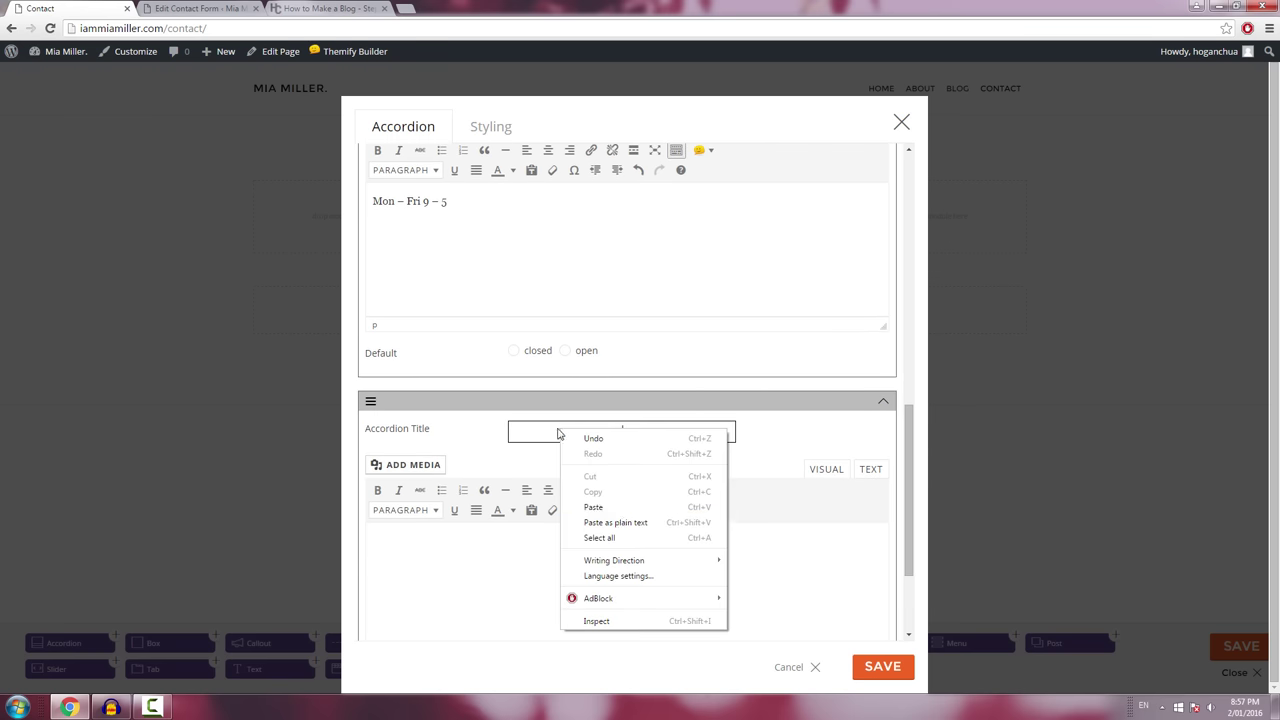
left_click(622, 527)
Paste 'Manhattan, NY.' as plain text into the third row's content.
left_click(328, 8)
left_click_drag(393, 327, 317, 327)
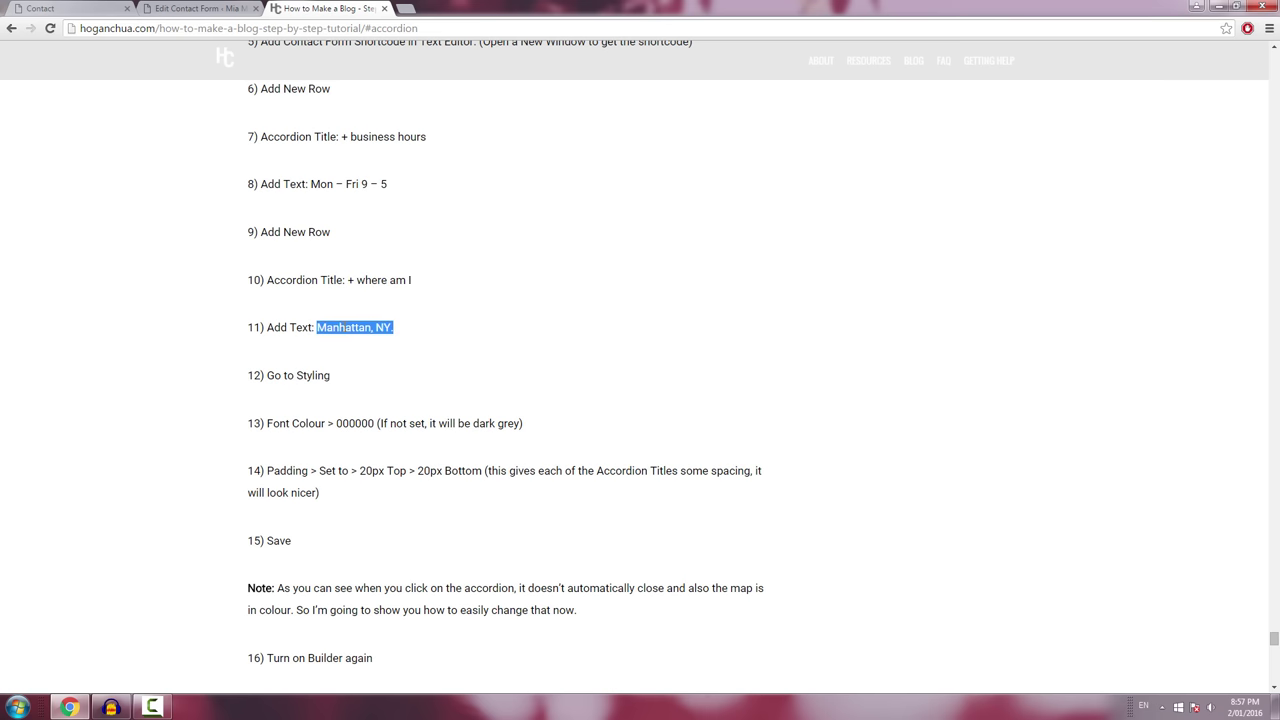
right_click(342, 326)
left_click(400, 353)
left_click(105, 12)
right_click(375, 545)
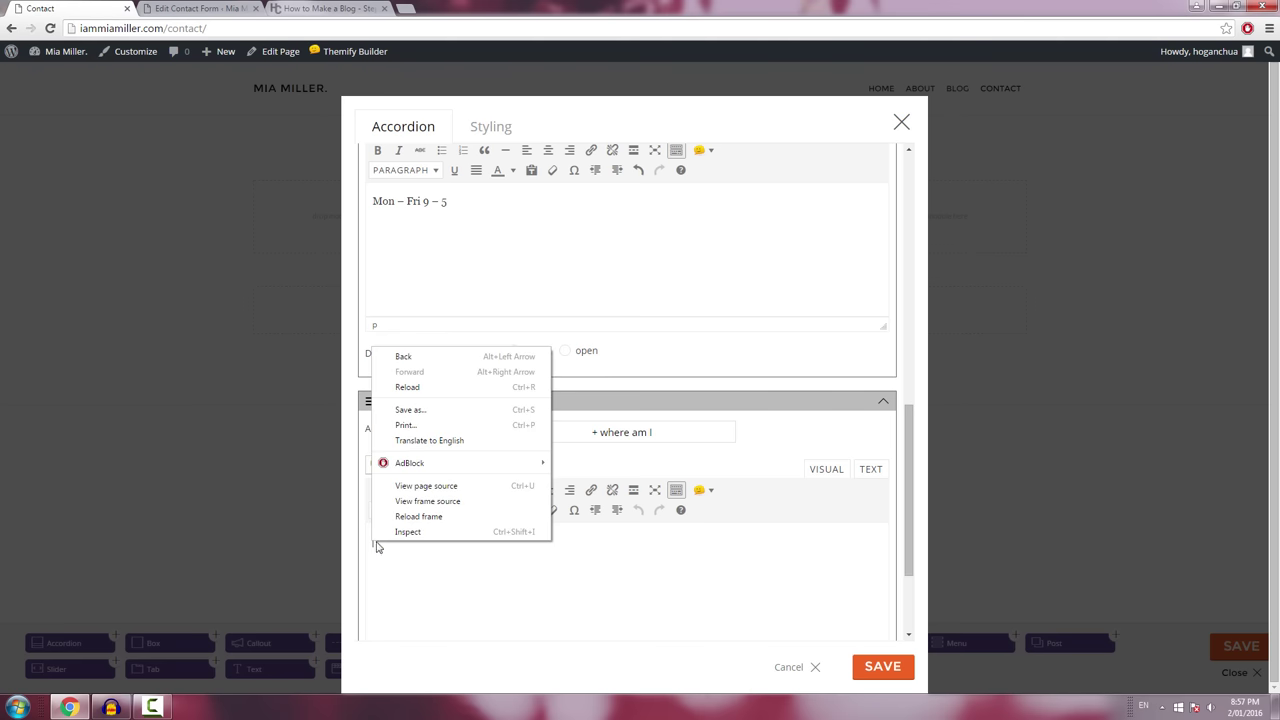
left_click(382, 556)
right_click(381, 537)
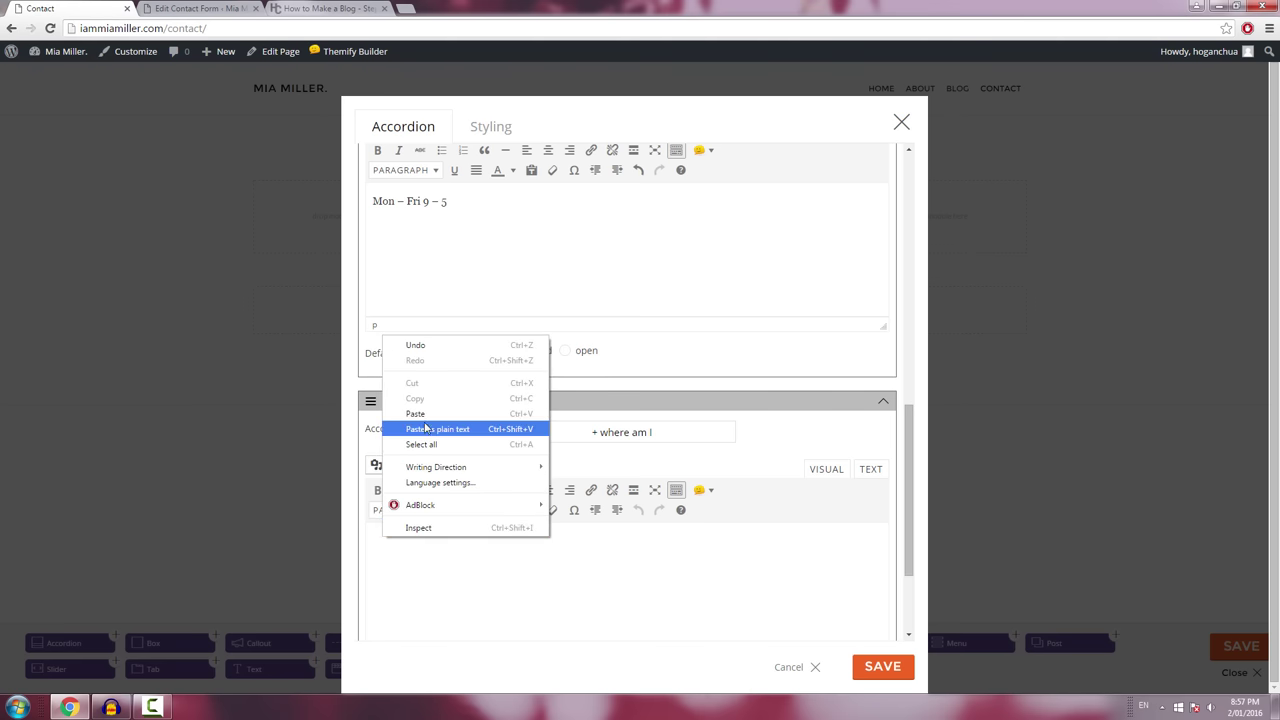
left_click(428, 425)
scroll(554, 468, "down", 3)
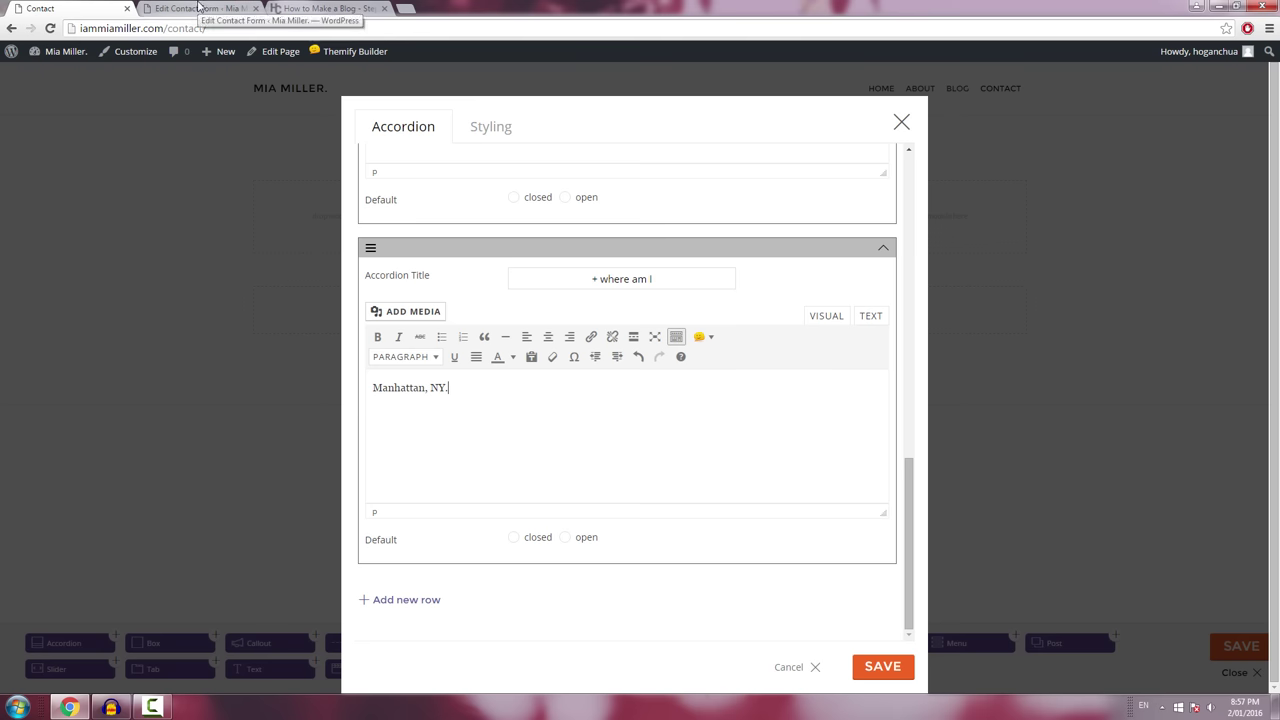
In the accordion's Styling settings, set the font colour to black (000000).
left_click(491, 127)
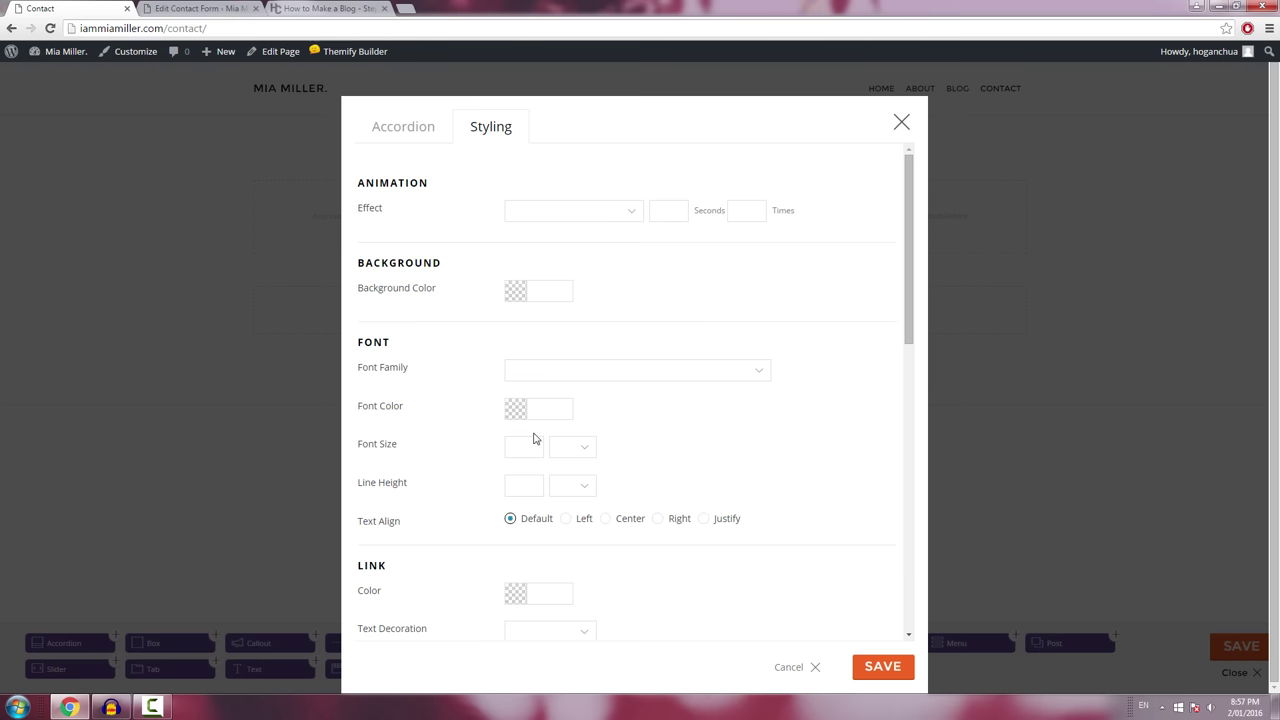
left_click(513, 412)
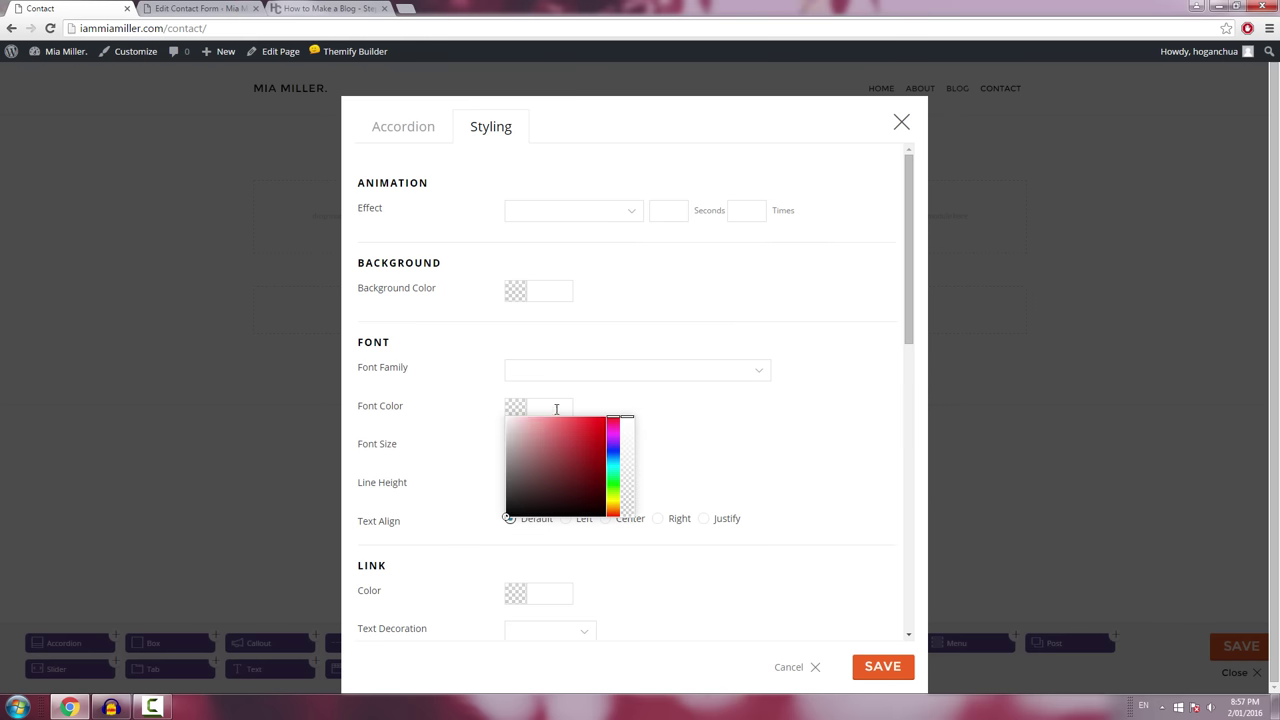
left_click_drag(573, 461, 395, 543)
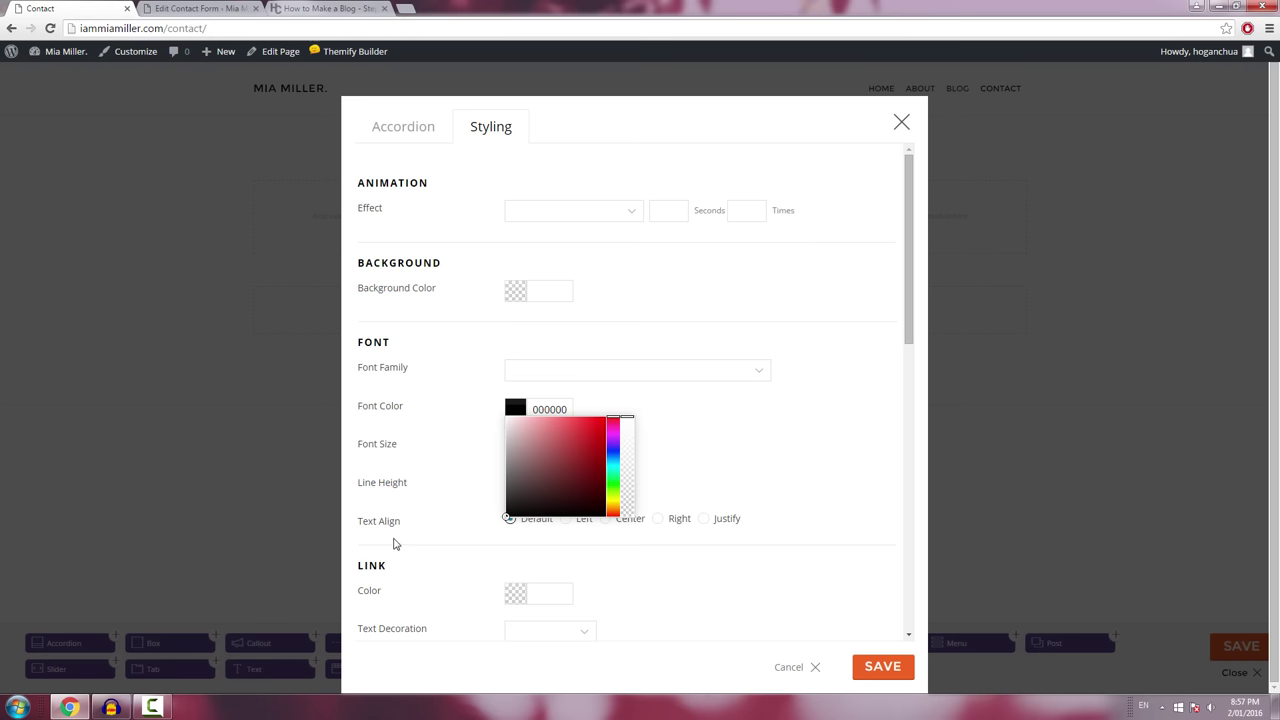
left_click(735, 420)
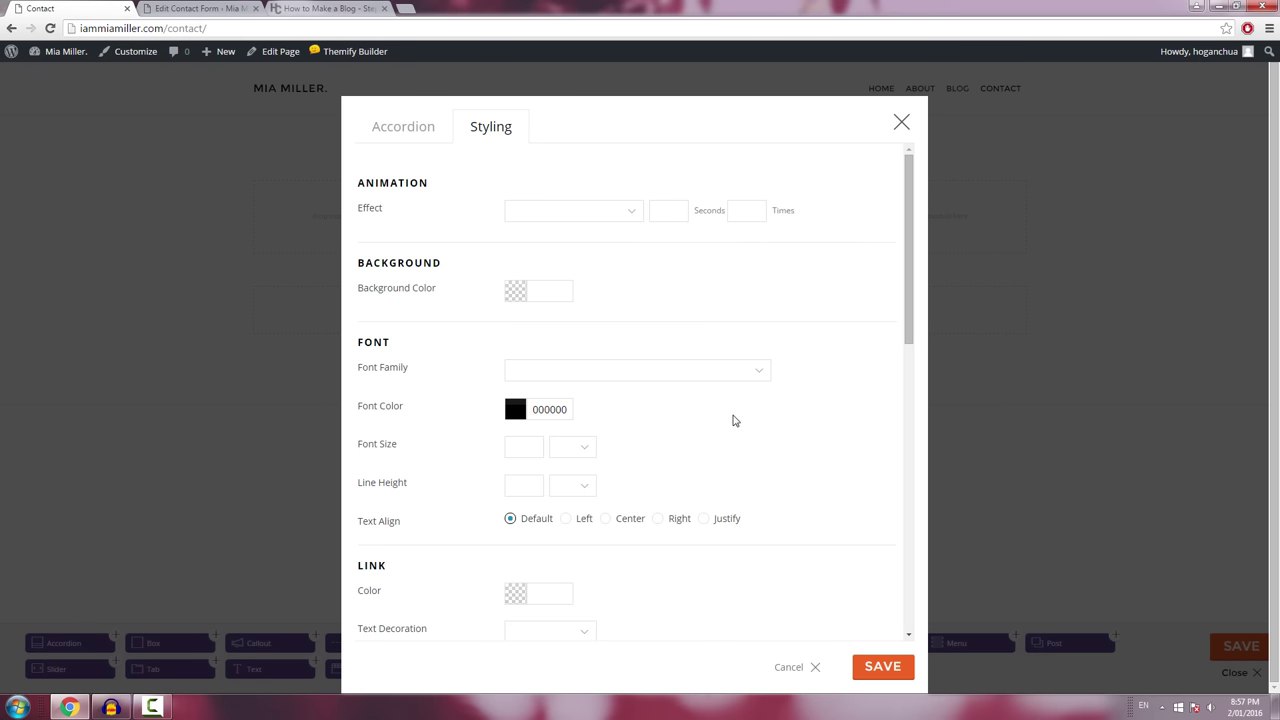
Set top and bottom padding to 20 px and save the accordion.
scroll(733, 420, "down", 4)
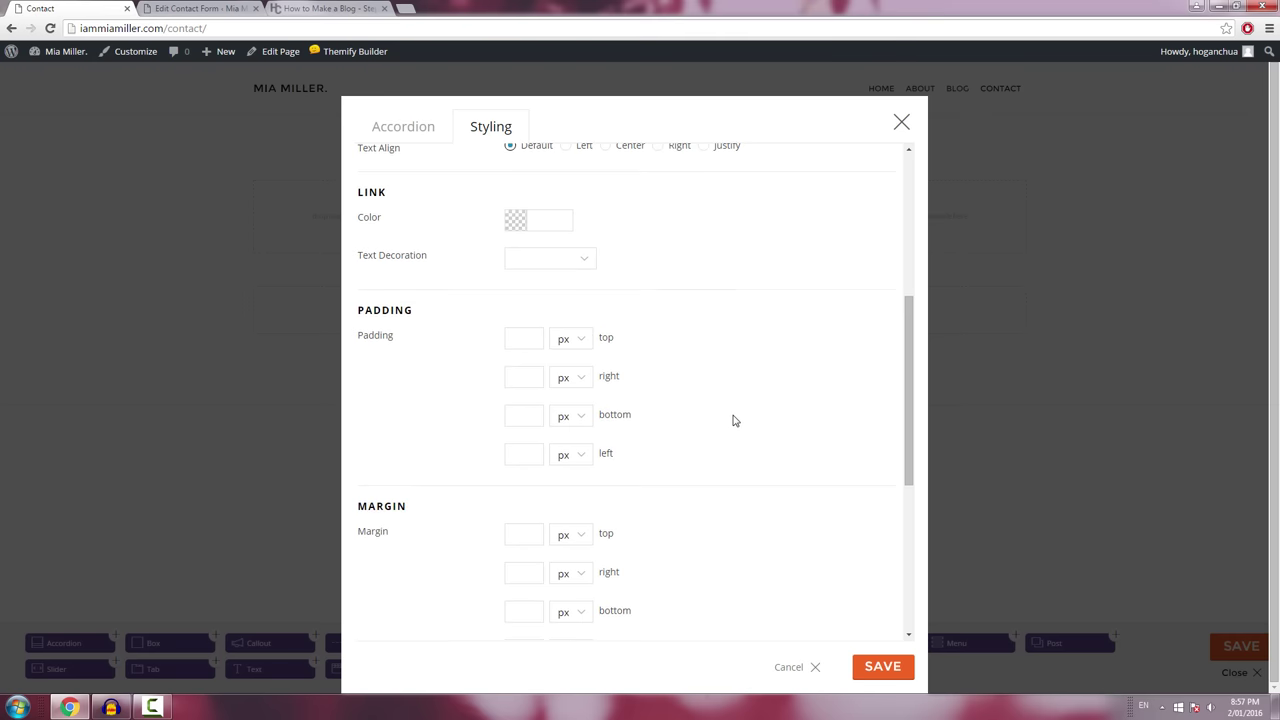
left_click(525, 338)
type("20")
left_click(596, 330)
left_click(524, 416)
type("20")
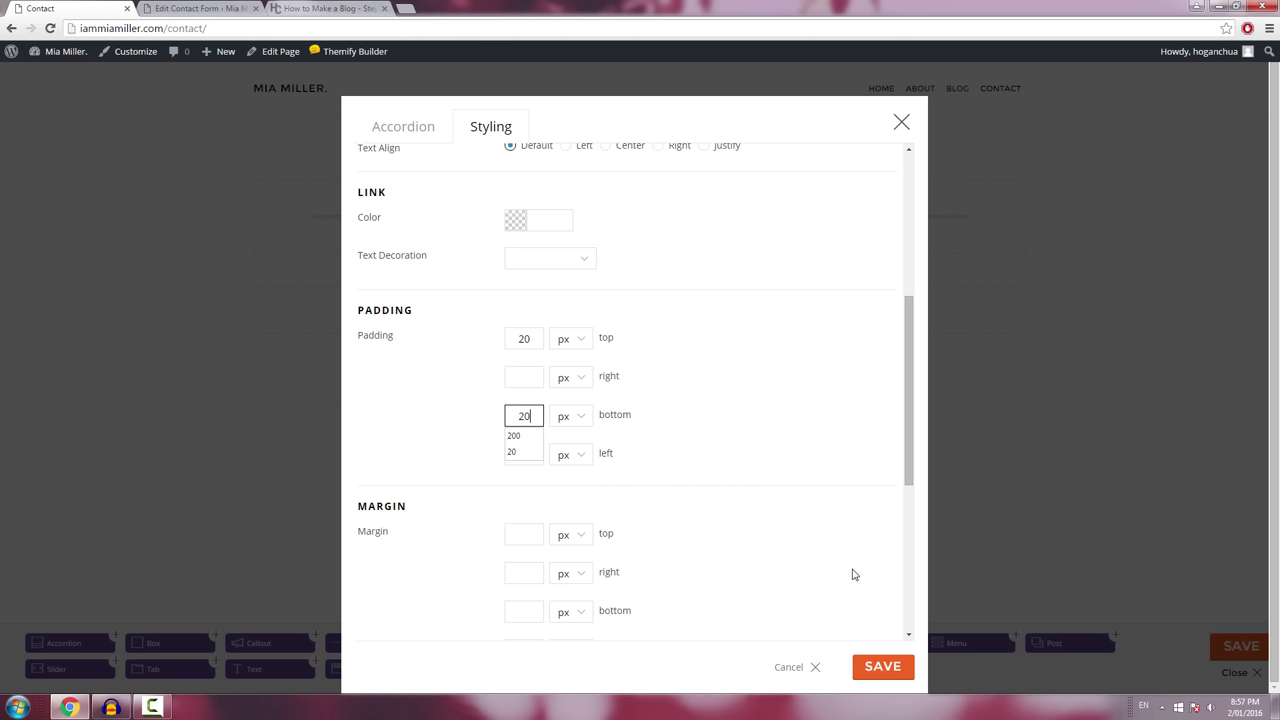
left_click(862, 667)
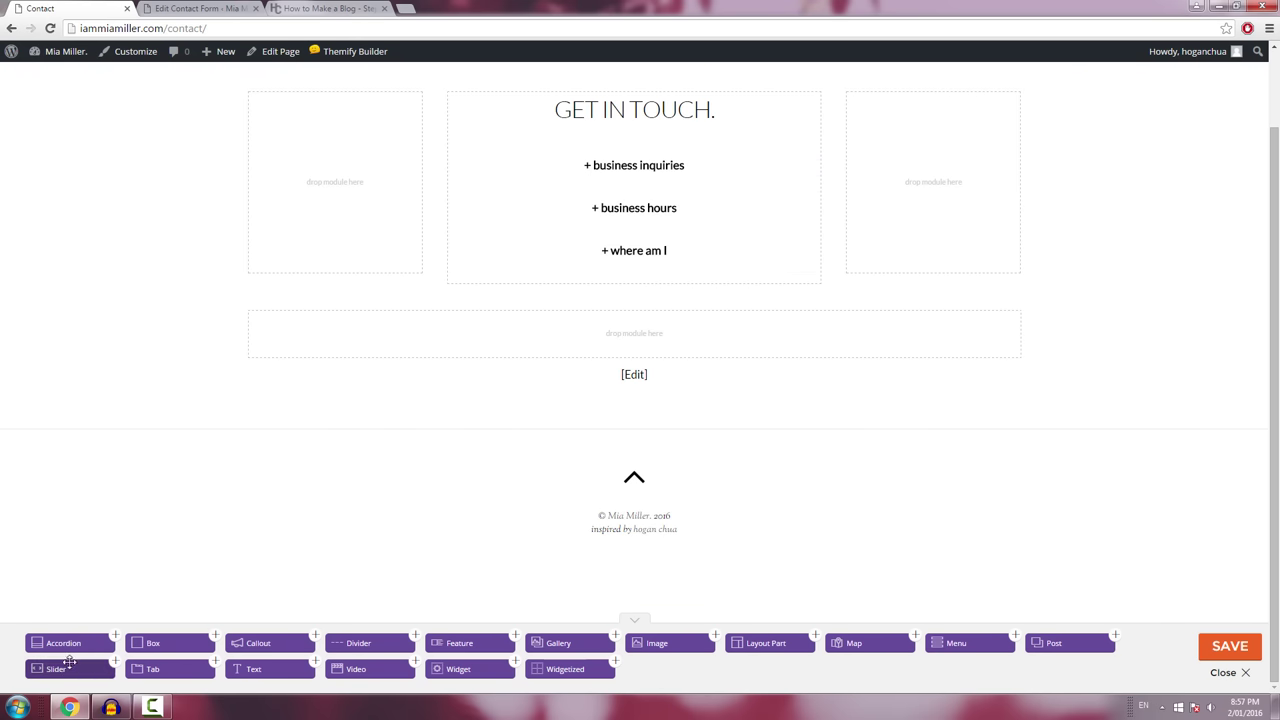
Add a Map module under '+ where am I' with address 'Manhattan, New York.' and zoom 8.
left_click_drag(838, 642, 611, 297)
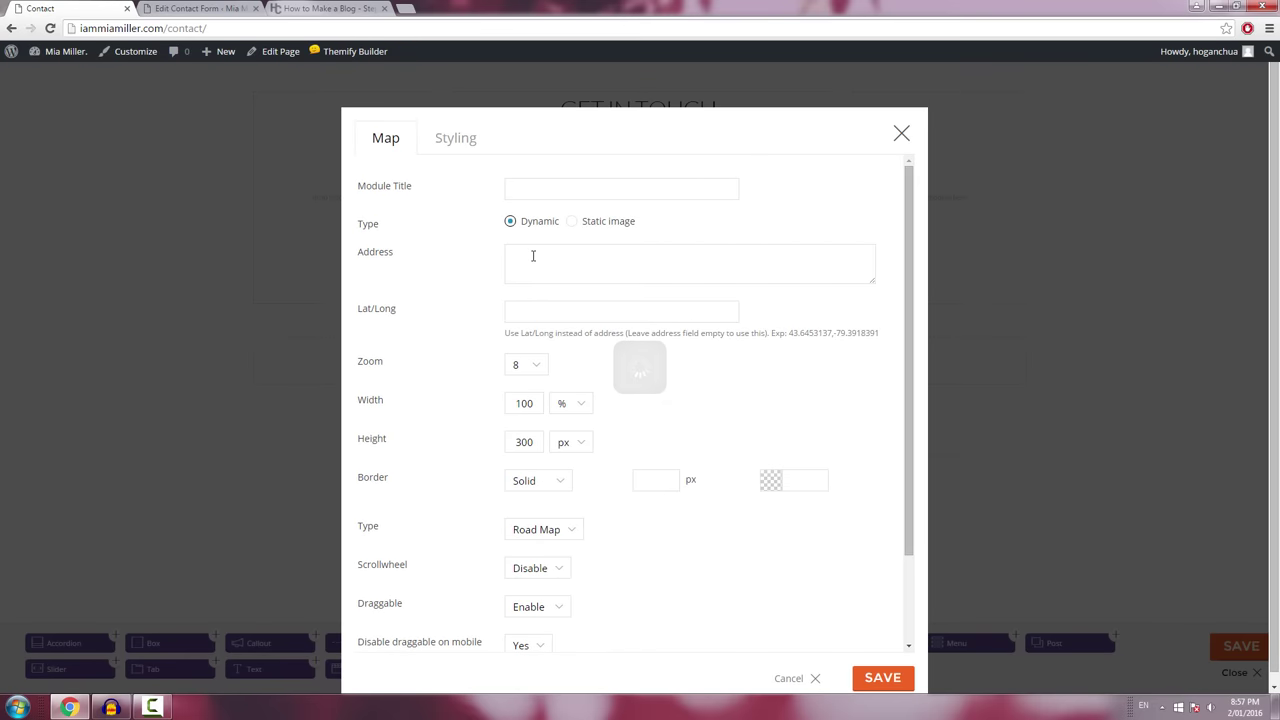
left_click(539, 256)
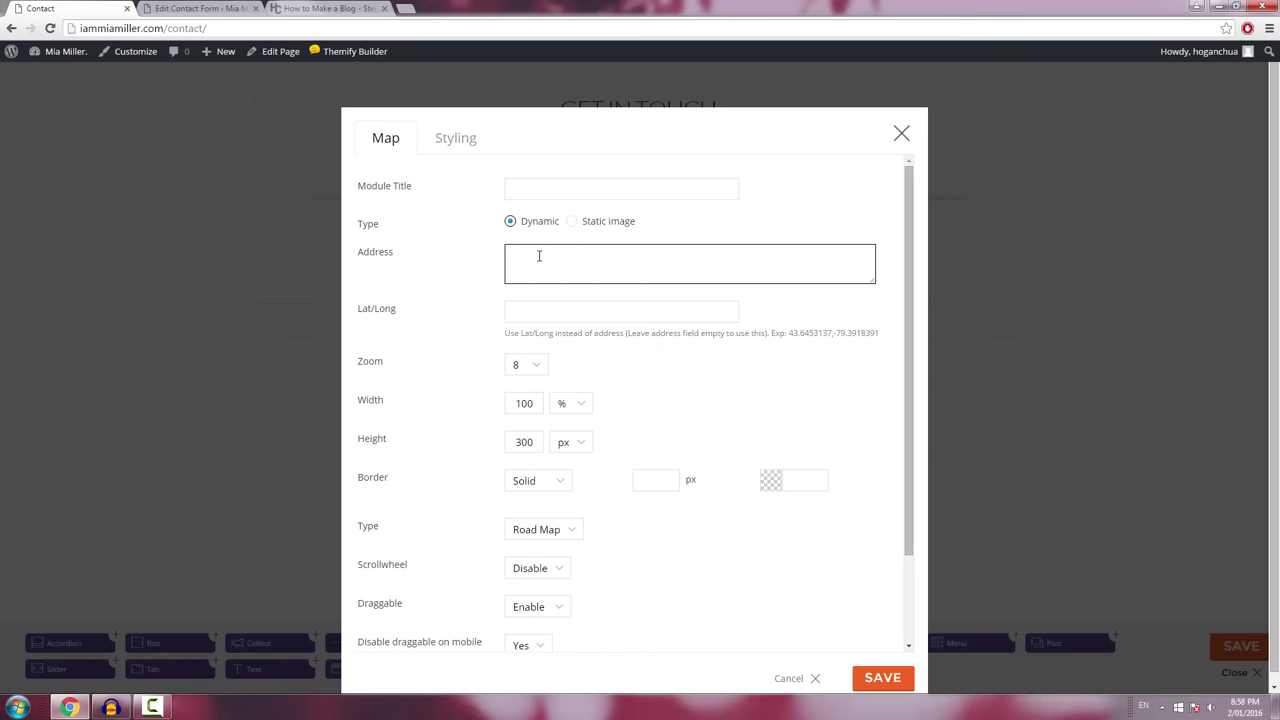
type("Manhattan, New York.")
left_click_drag(911, 223, 894, 266)
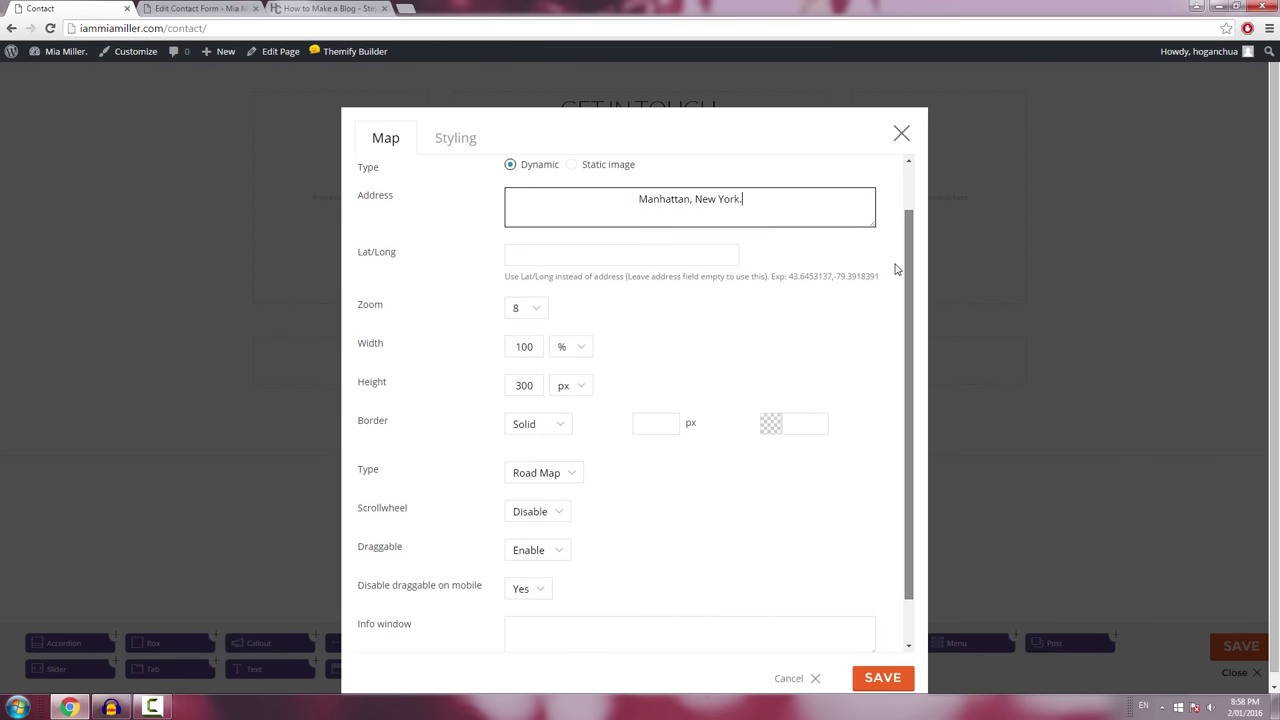
left_click(542, 308)
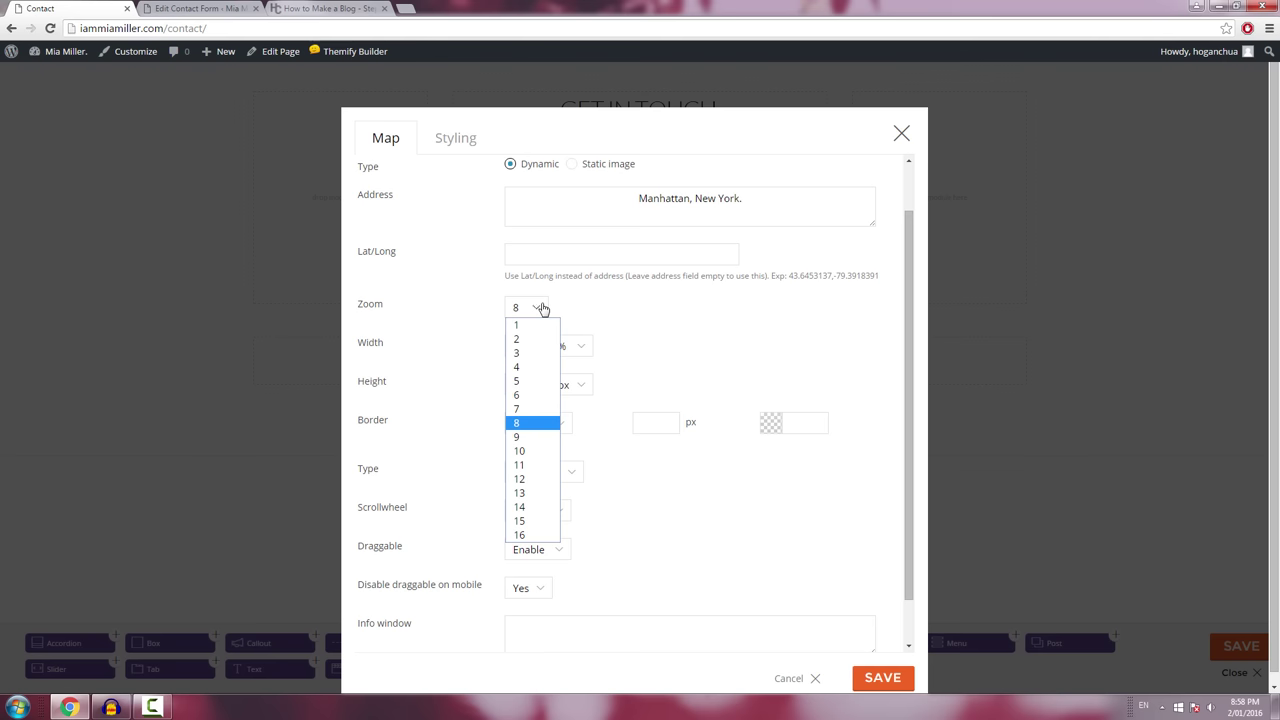
left_click(526, 425)
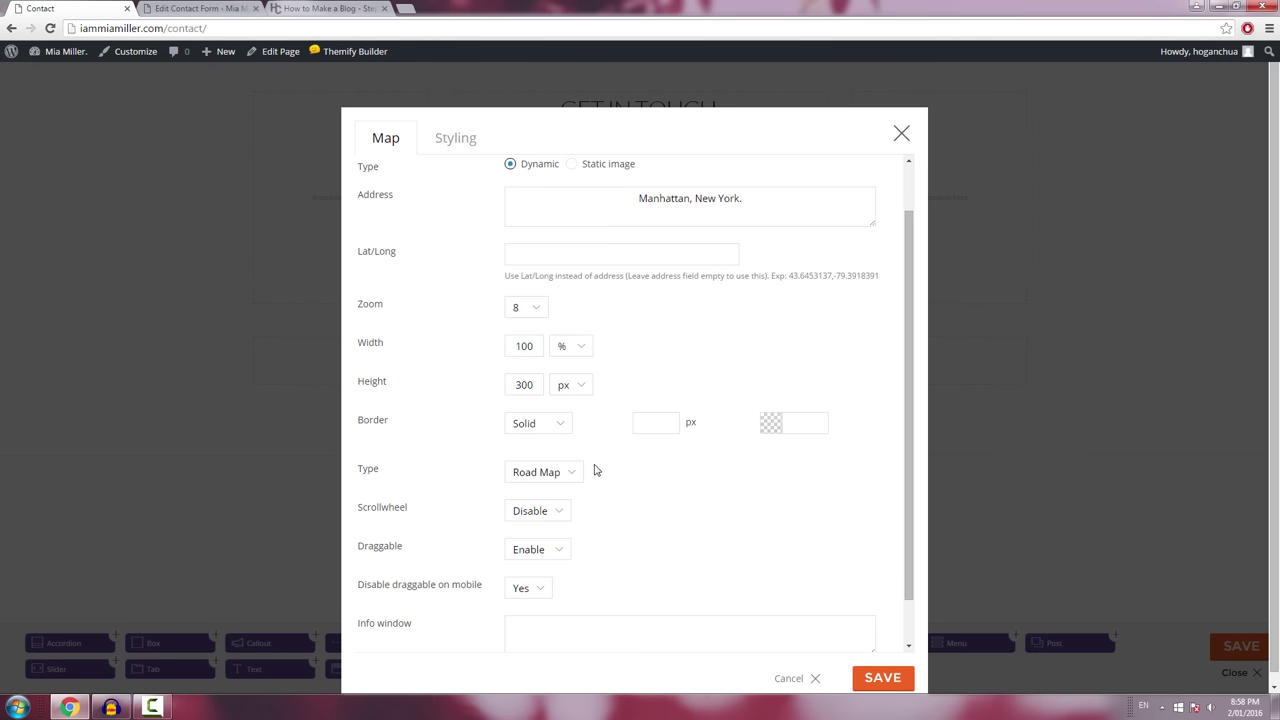
scroll(594, 469, "down", 2)
scroll(647, 553, "up", 2)
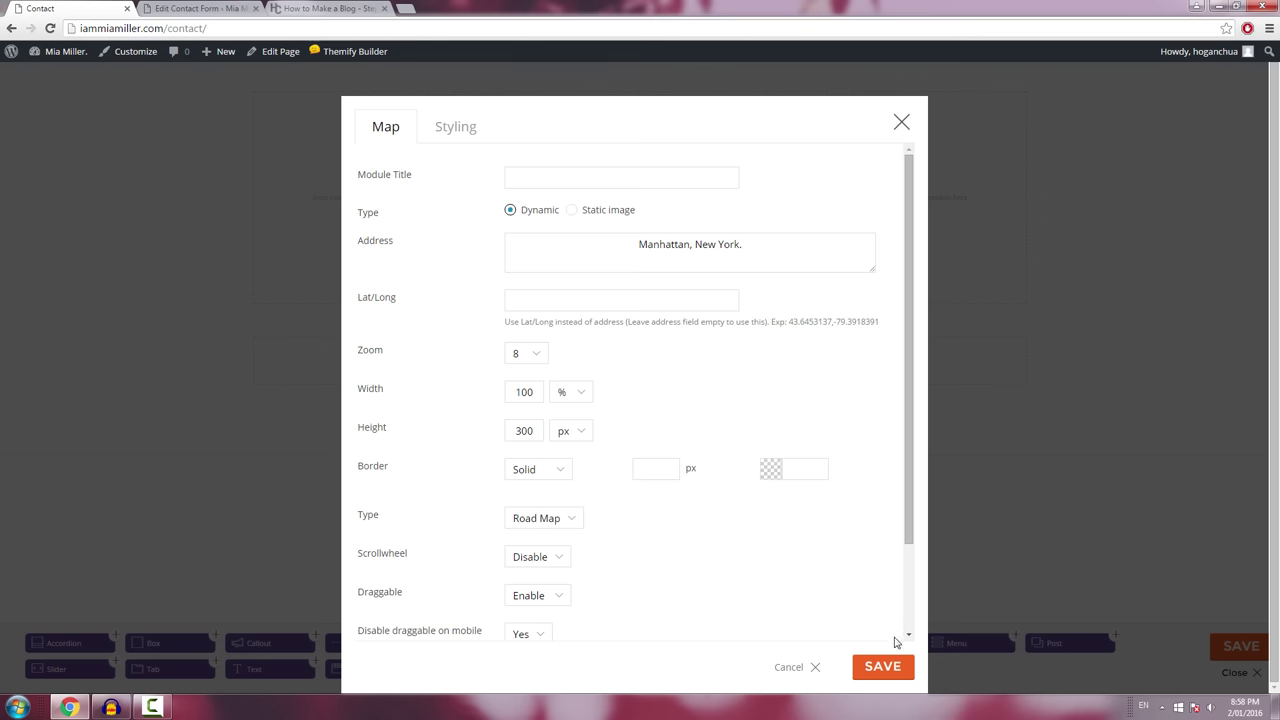
left_click(884, 665)
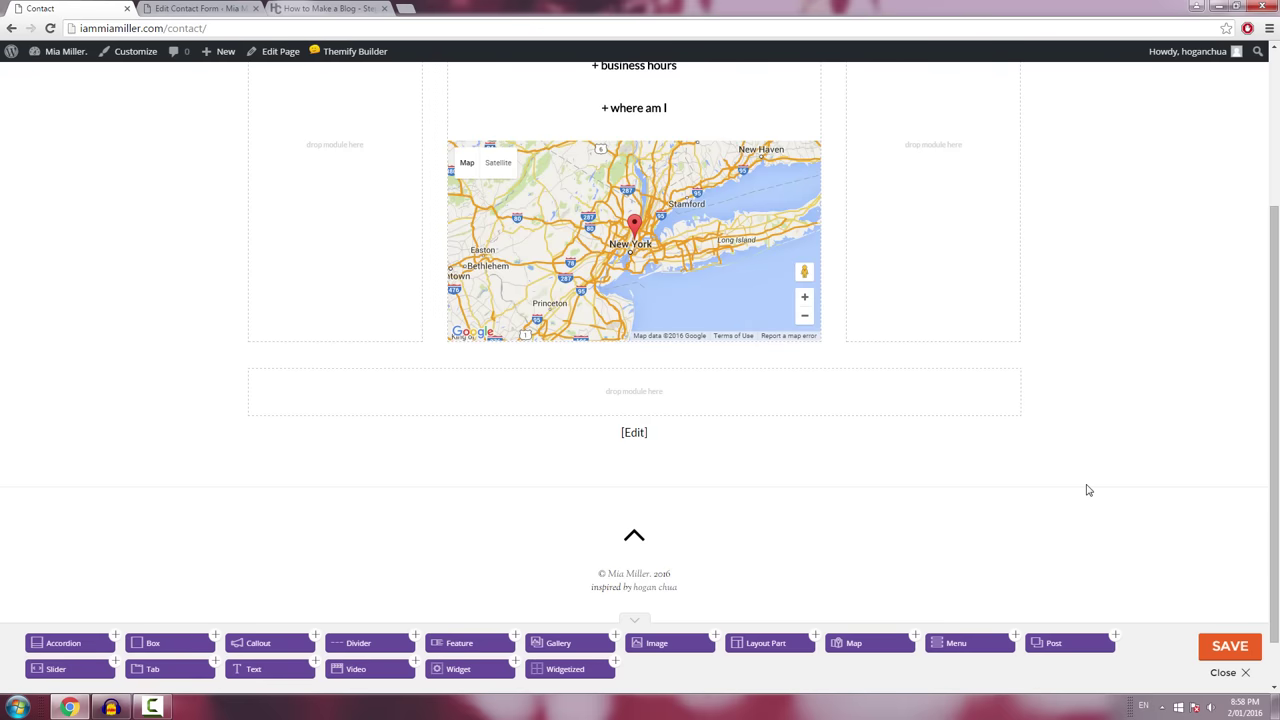
Move the map into its own full-width row below, then save the layout and close the builder.
scroll(923, 527, "up", 2)
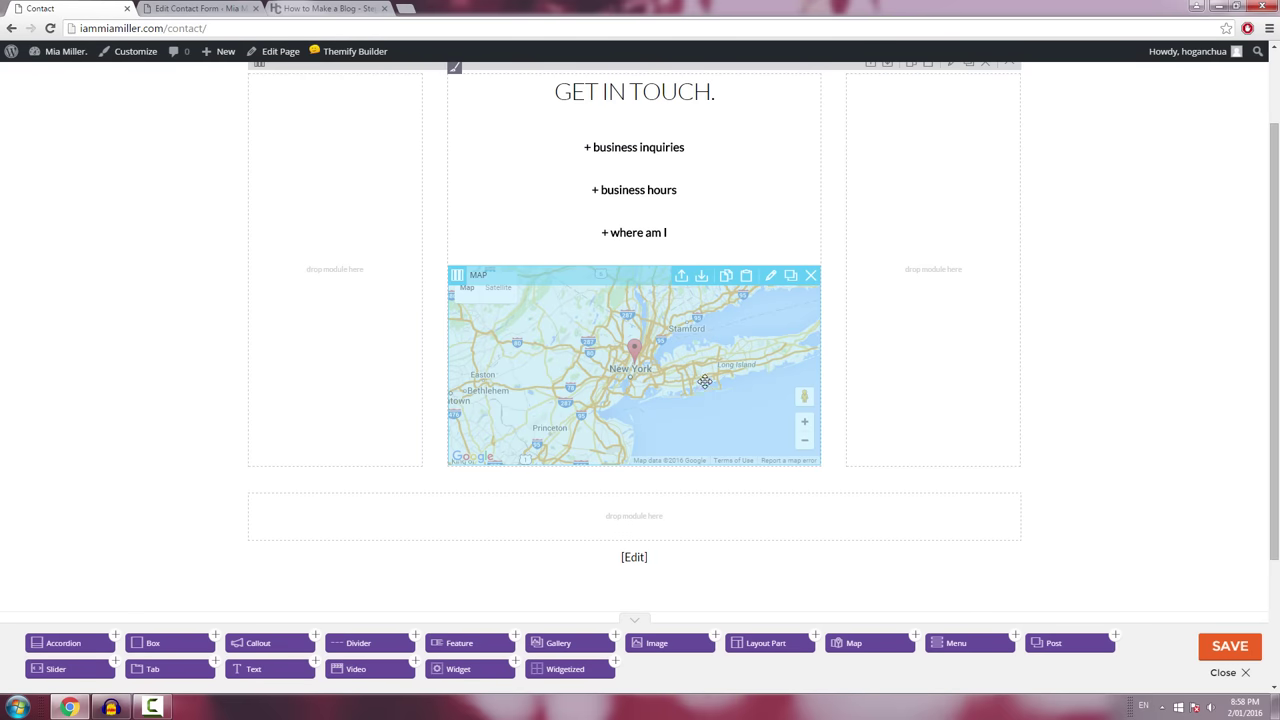
left_click_drag(632, 342, 643, 520)
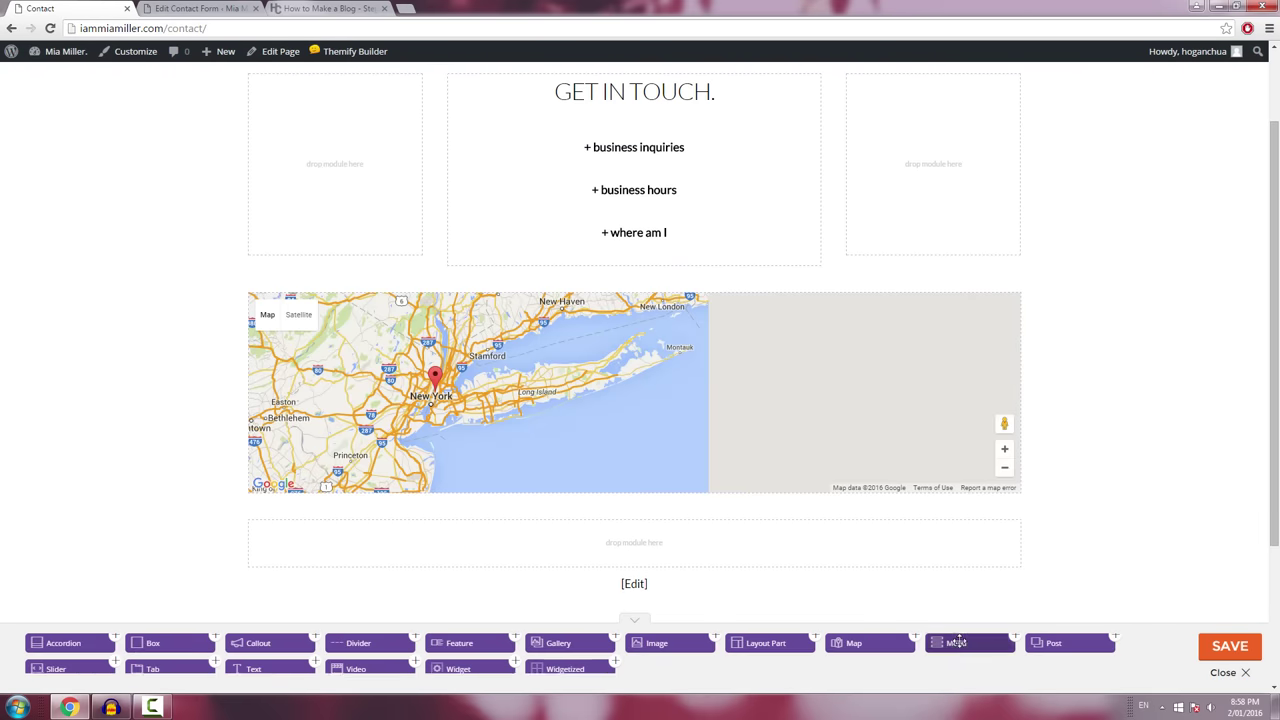
left_click(1250, 647)
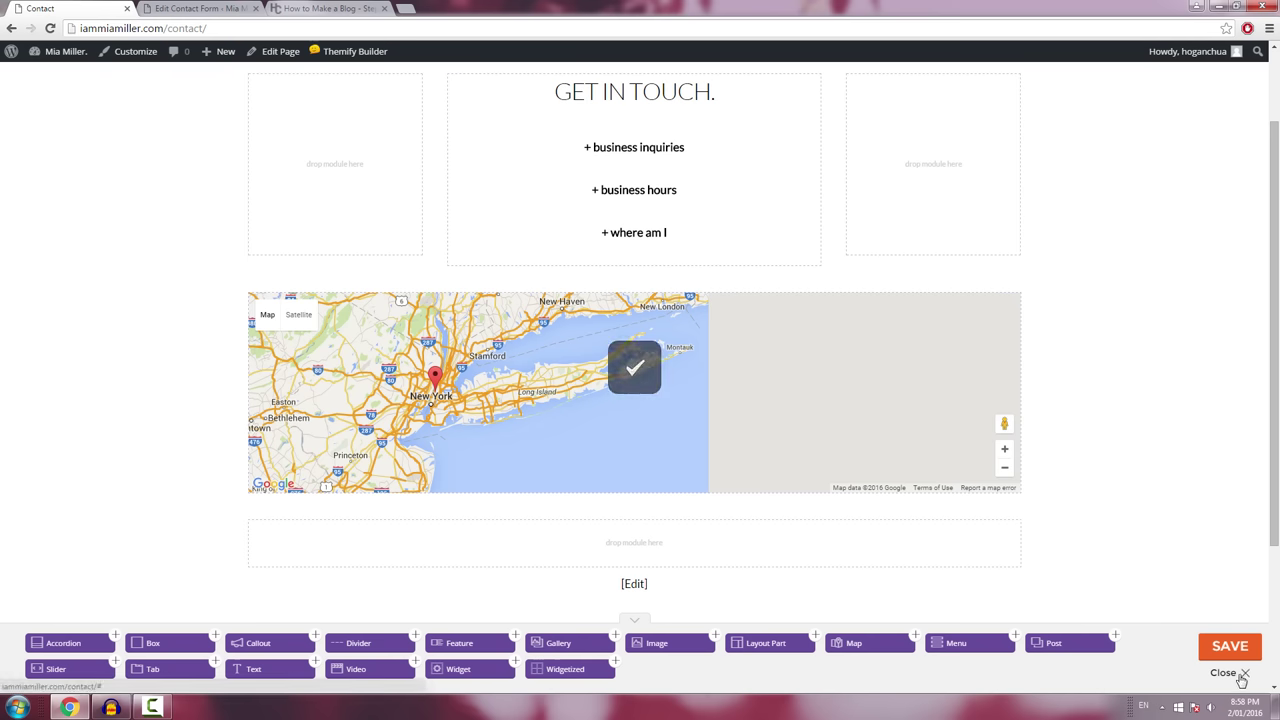
left_click(1242, 673)
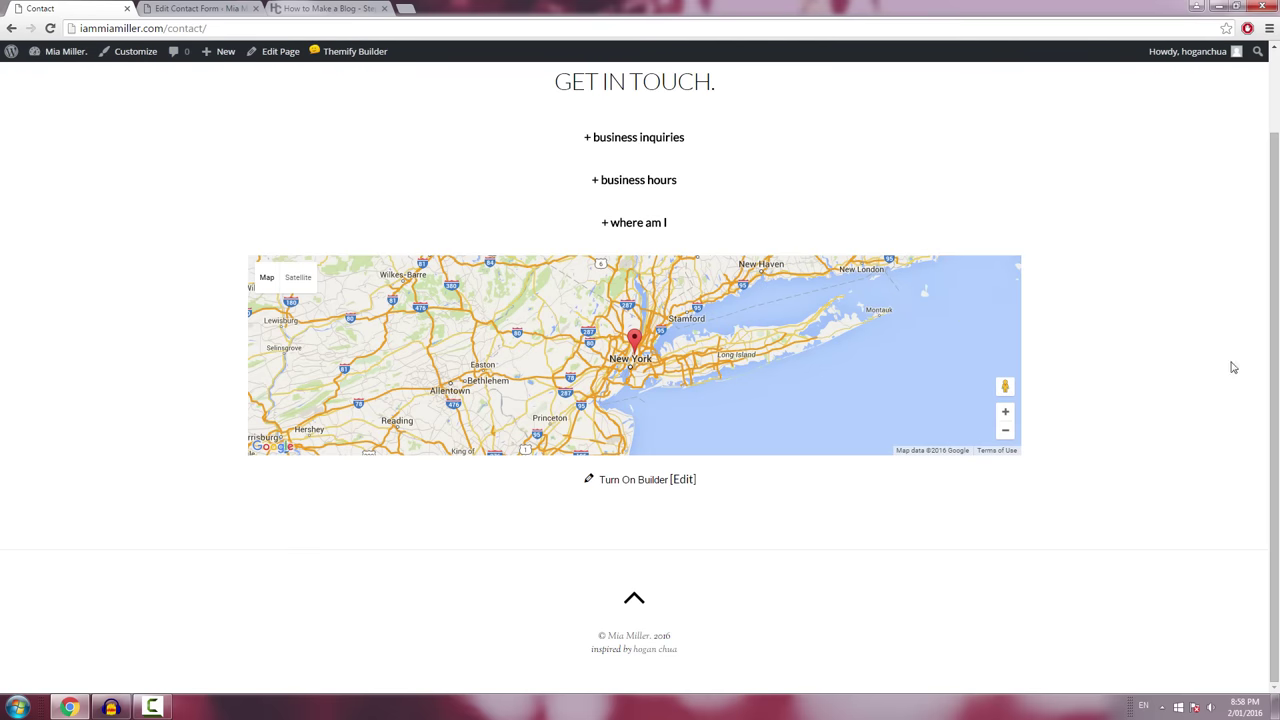
Expand the '+ business inquiries' and '+ business hours' sections on the live Contact page.
mouse_move(1276, 318)
left_mouse_down()
mouse_move(1277, 250)
mouse_move(1273, 330)
left_mouse_up()
left_click(629, 236)
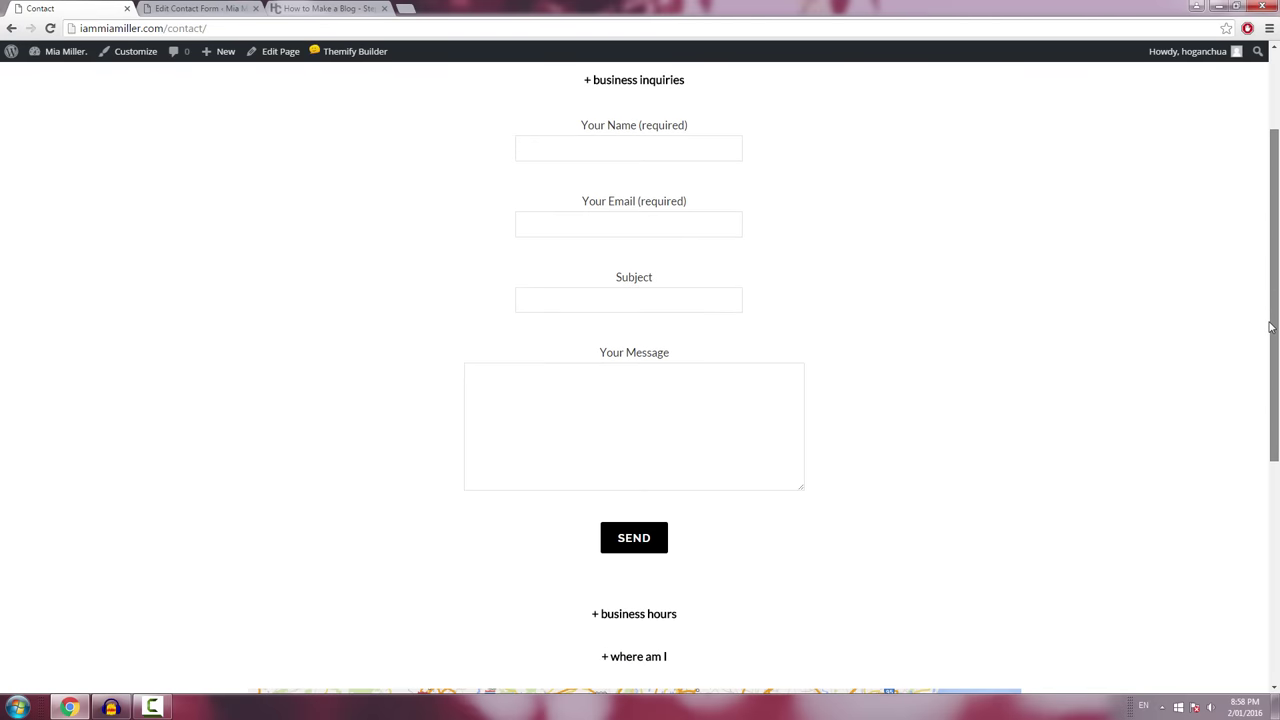
left_click(611, 614)
Scroll back to the top and turn Themify Builder back on.
left_click_drag(1276, 387, 1276, 471)
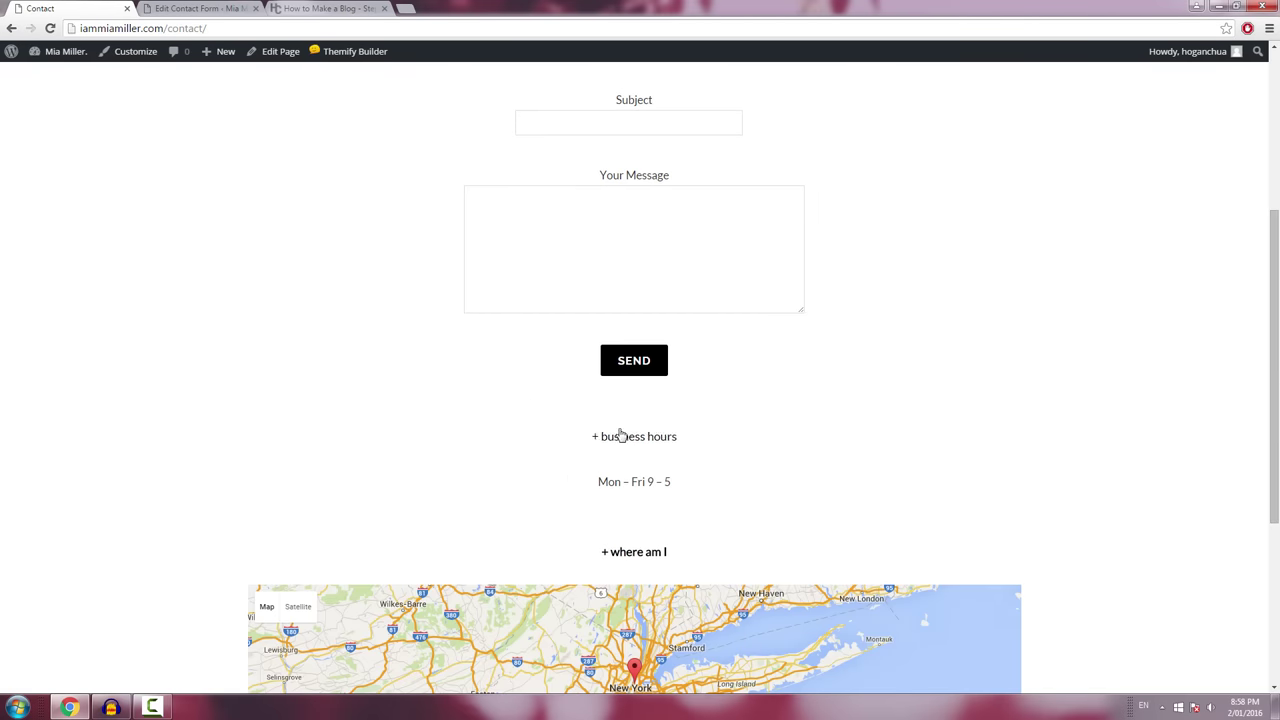
left_click_drag(1275, 380, 1244, 470)
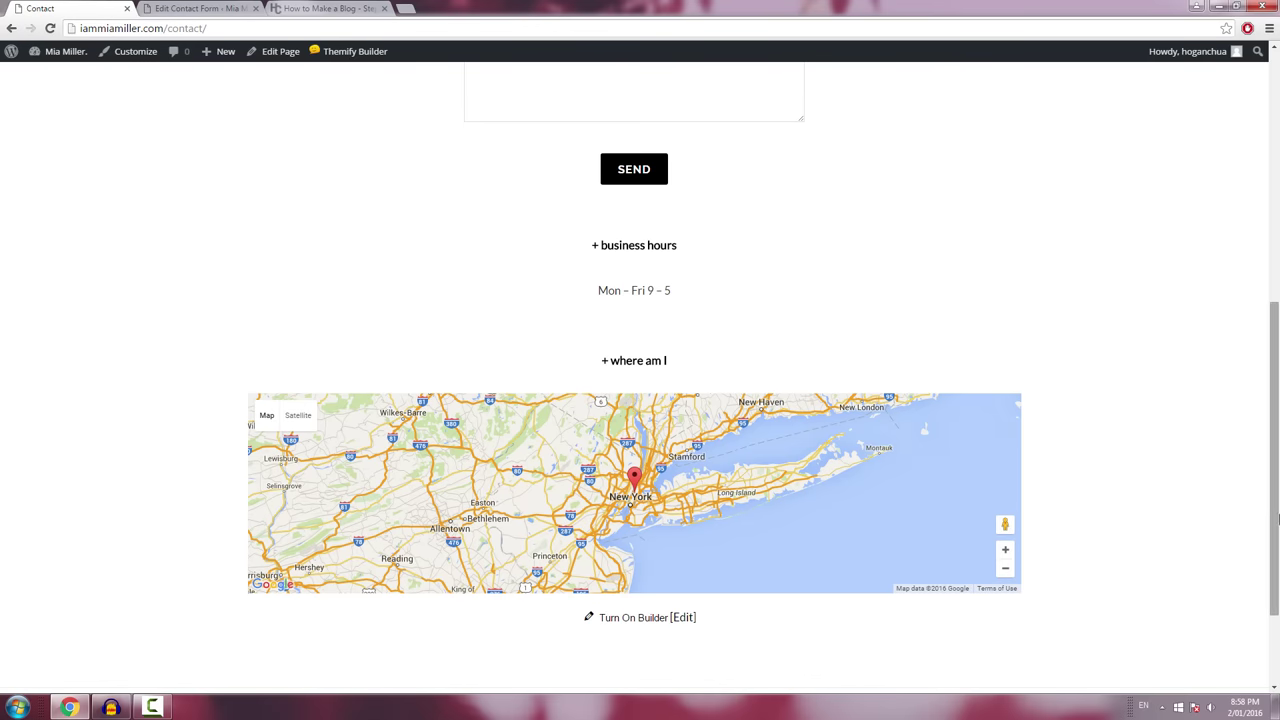
left_click_drag(1275, 459, 1275, 209)
left_click(354, 76)
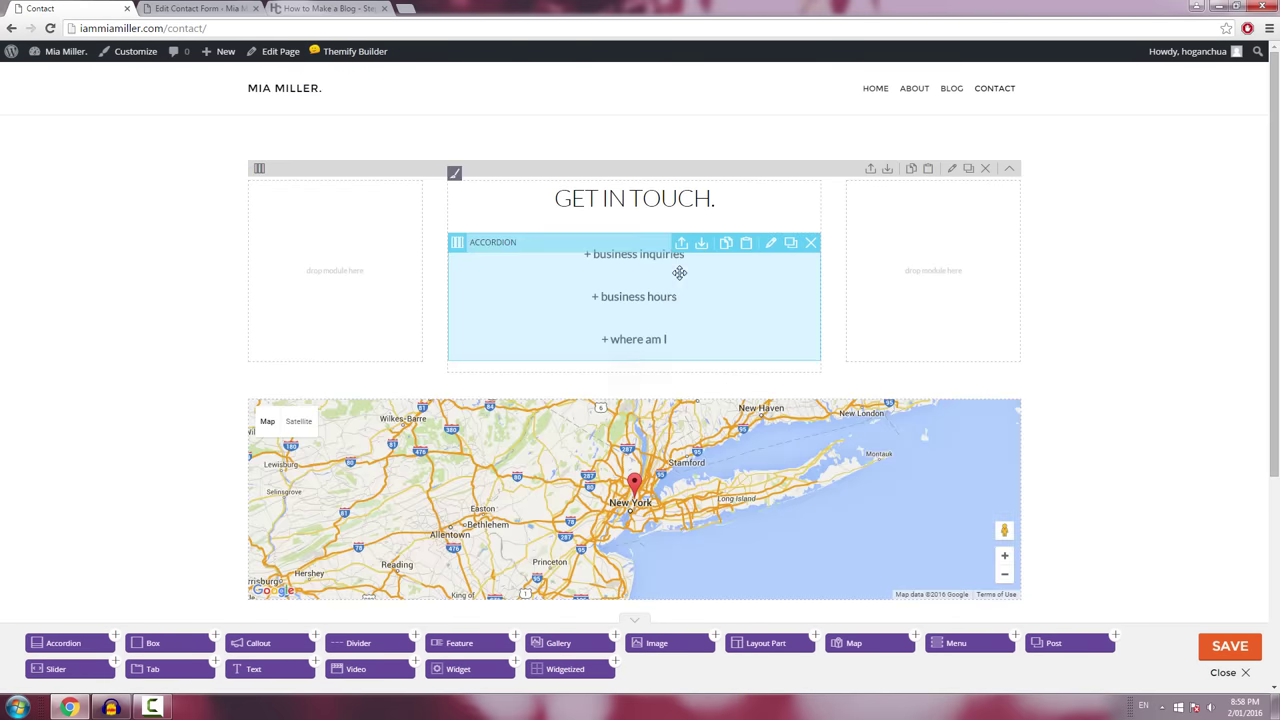
Set the accordion's Expand / Collapse mode to 'Accordion', save, close the builder and expand business inquiries.
double_click(674, 301)
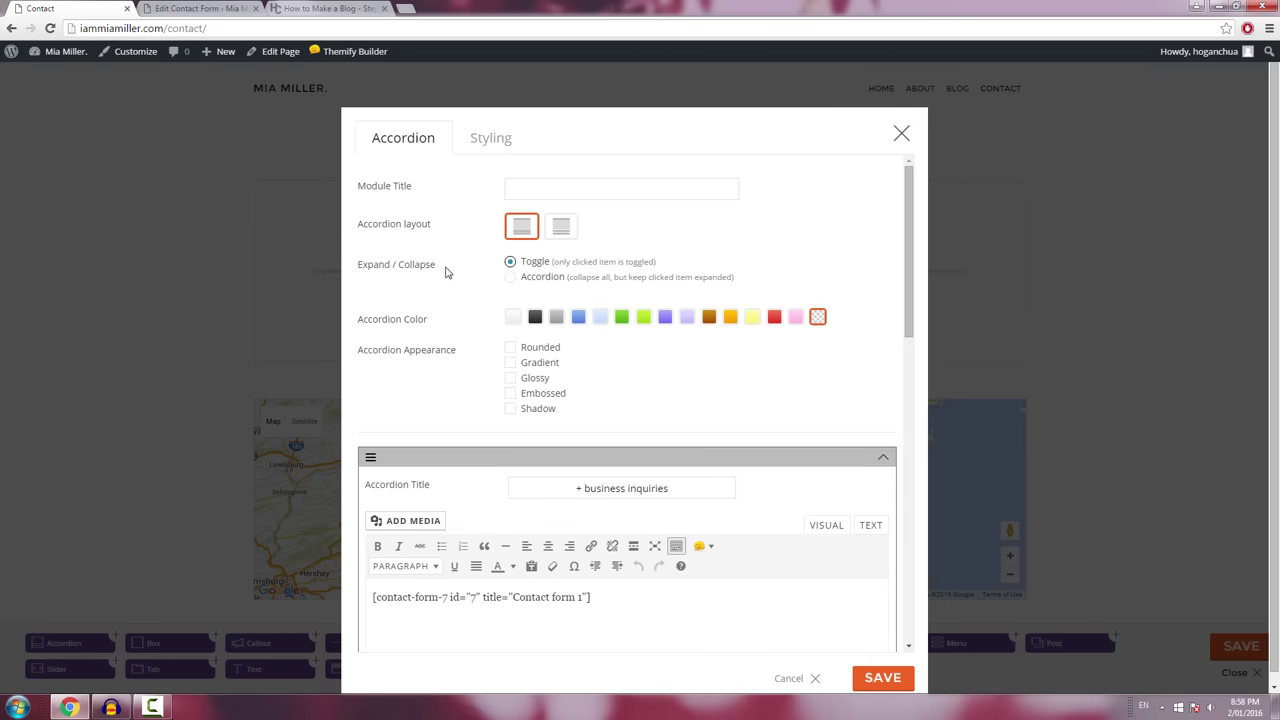
left_click_drag(446, 268, 356, 264)
left_click(406, 264)
left_click(510, 279)
left_click(882, 677)
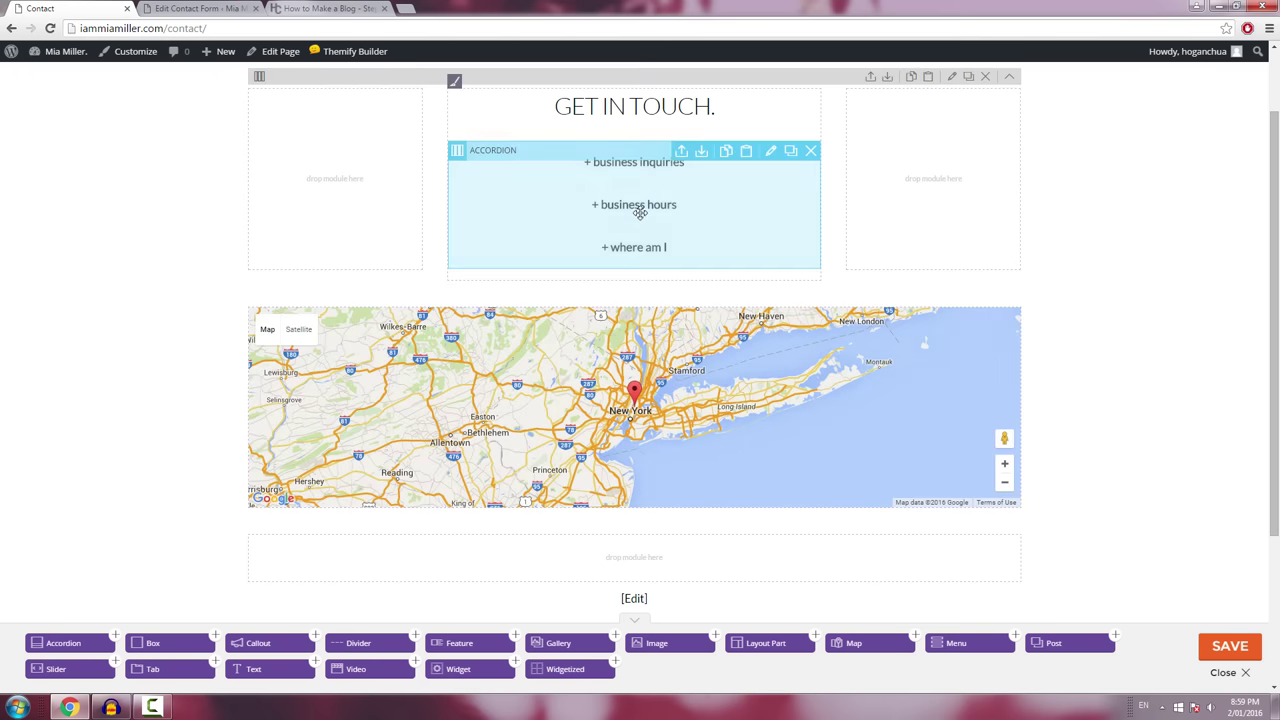
left_click(1240, 676)
left_click(623, 143)
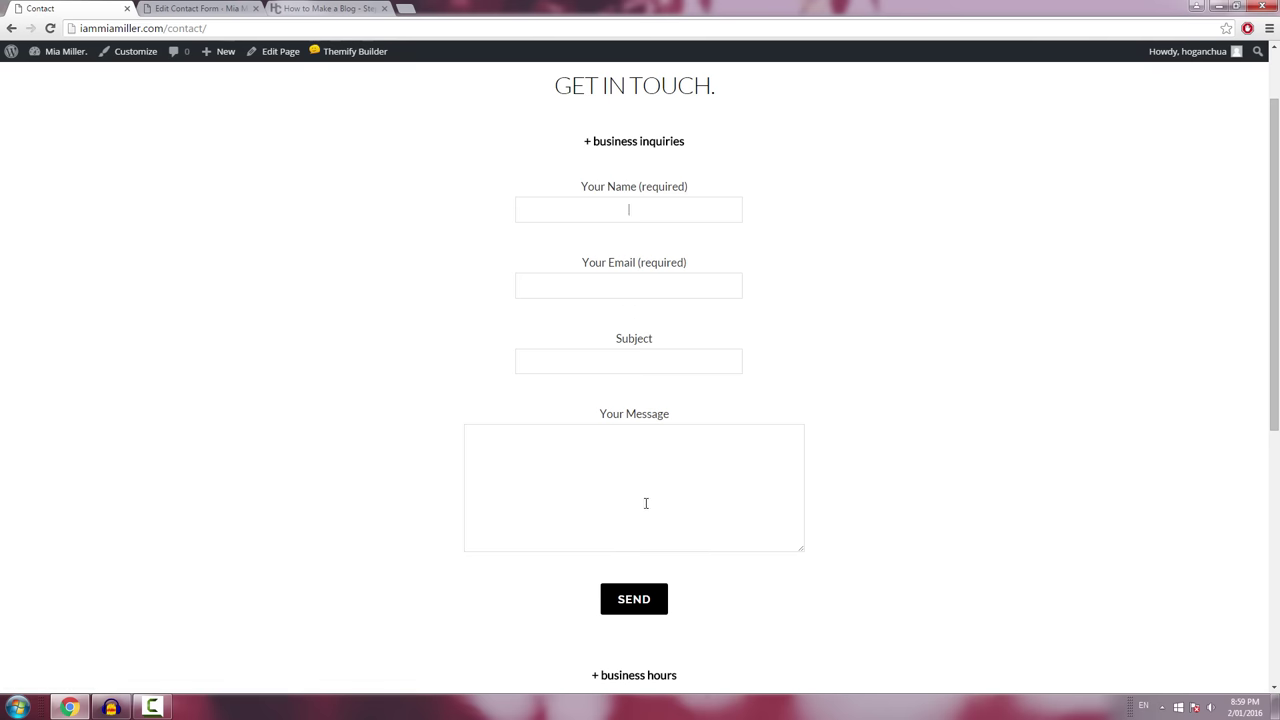
Test the live accordion by expanding '+ business hours' and then '+ where am I'.
scroll(654, 447, "down", 3)
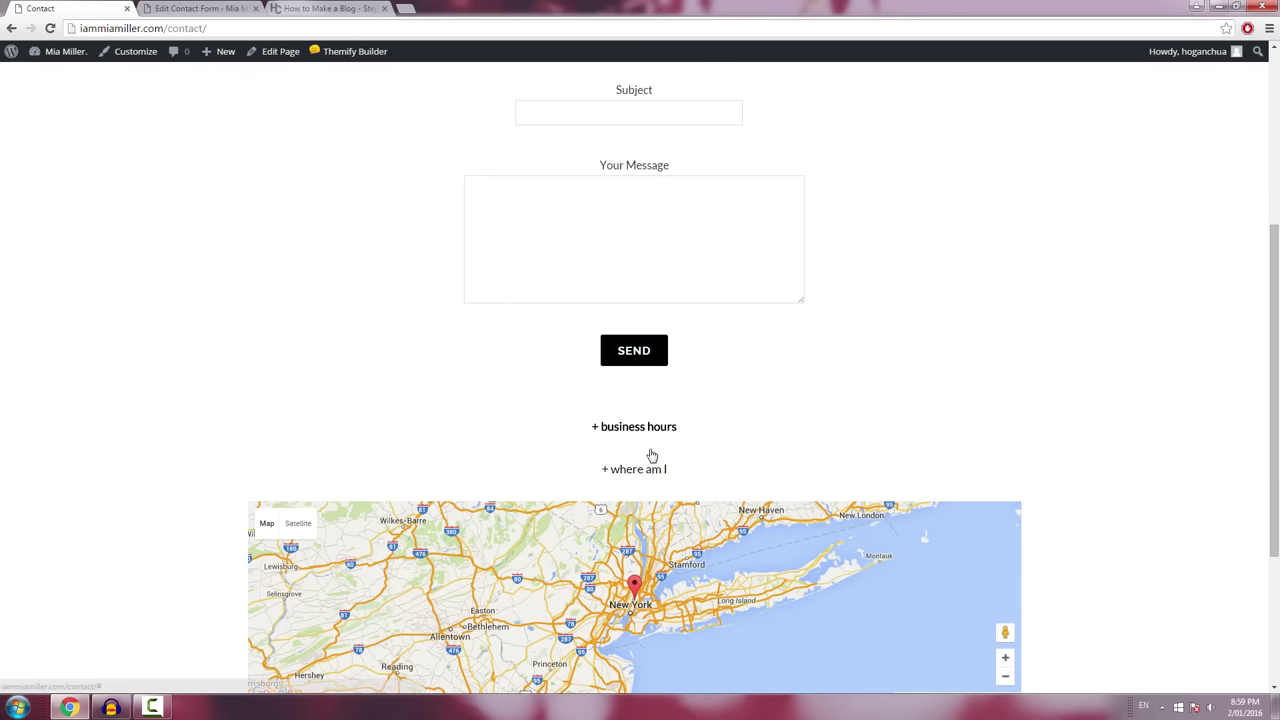
left_click(645, 430)
scroll(670, 150, "up", 1)
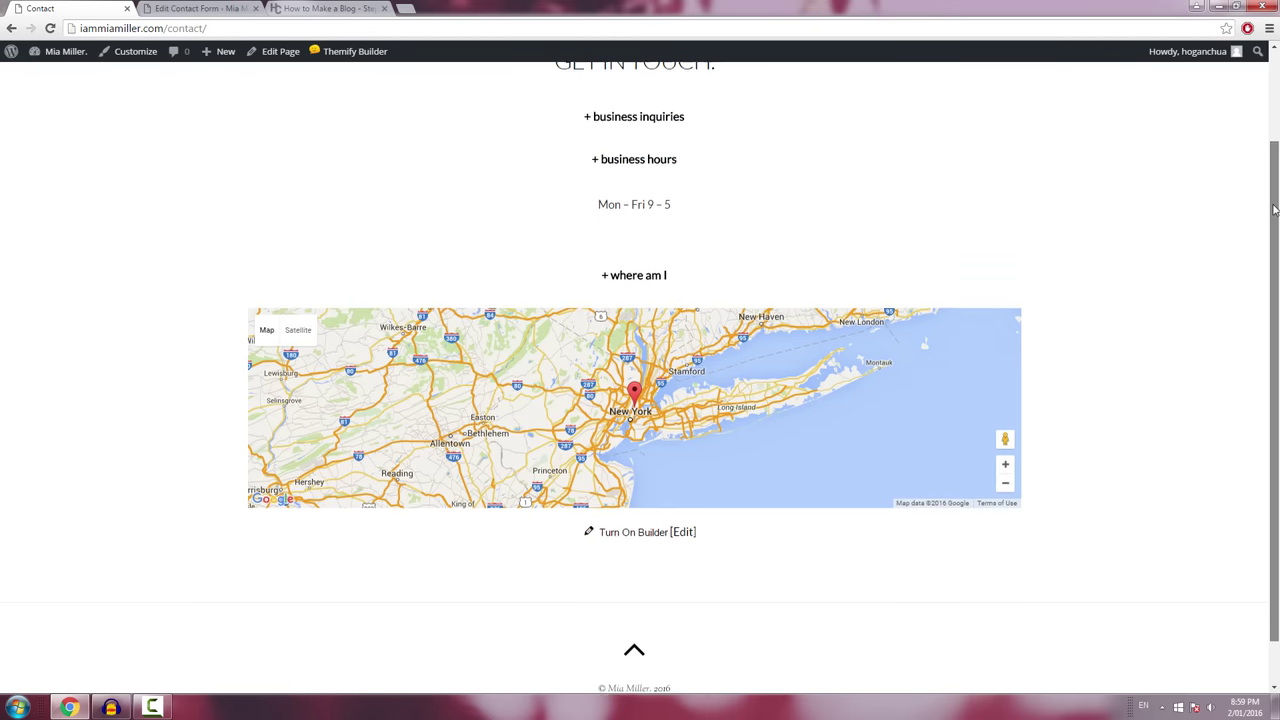
left_click(650, 282)
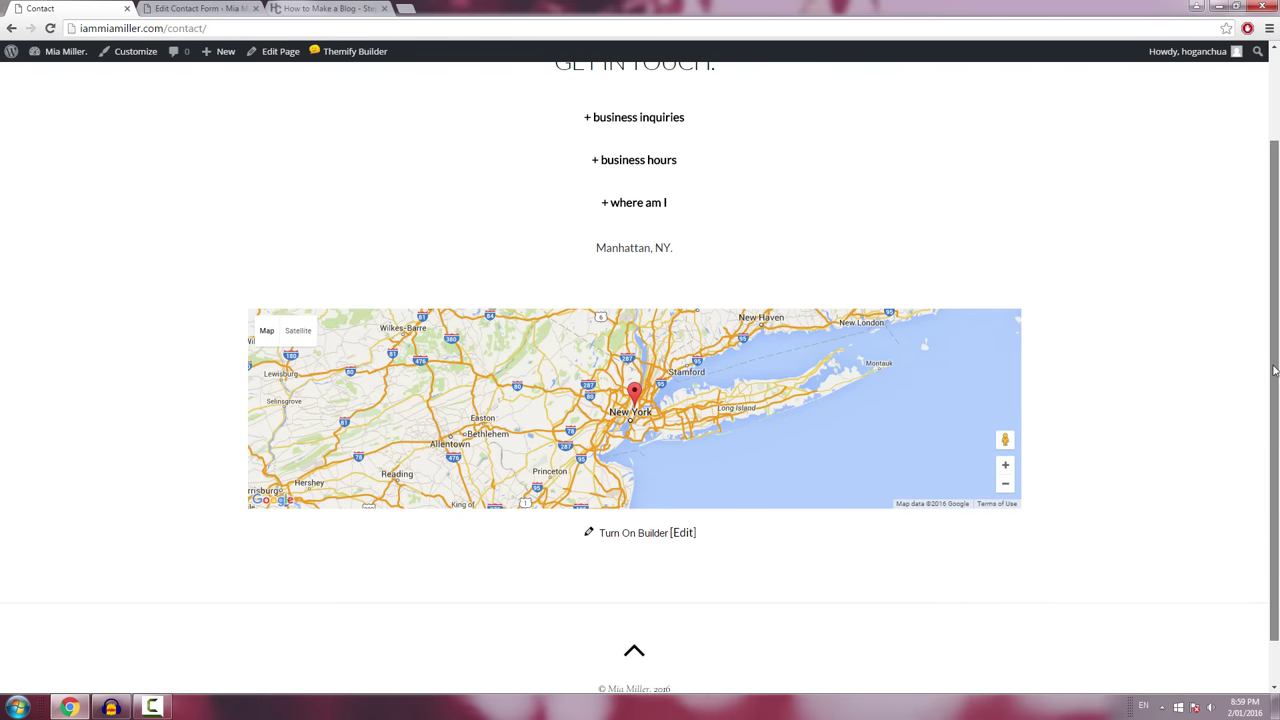
Open the Contact page in the WordPress editor via Edit Page.
scroll(1266, 404, "down", 1)
left_click_drag(1266, 404, 1266, 257)
mouse_move(322, 65)
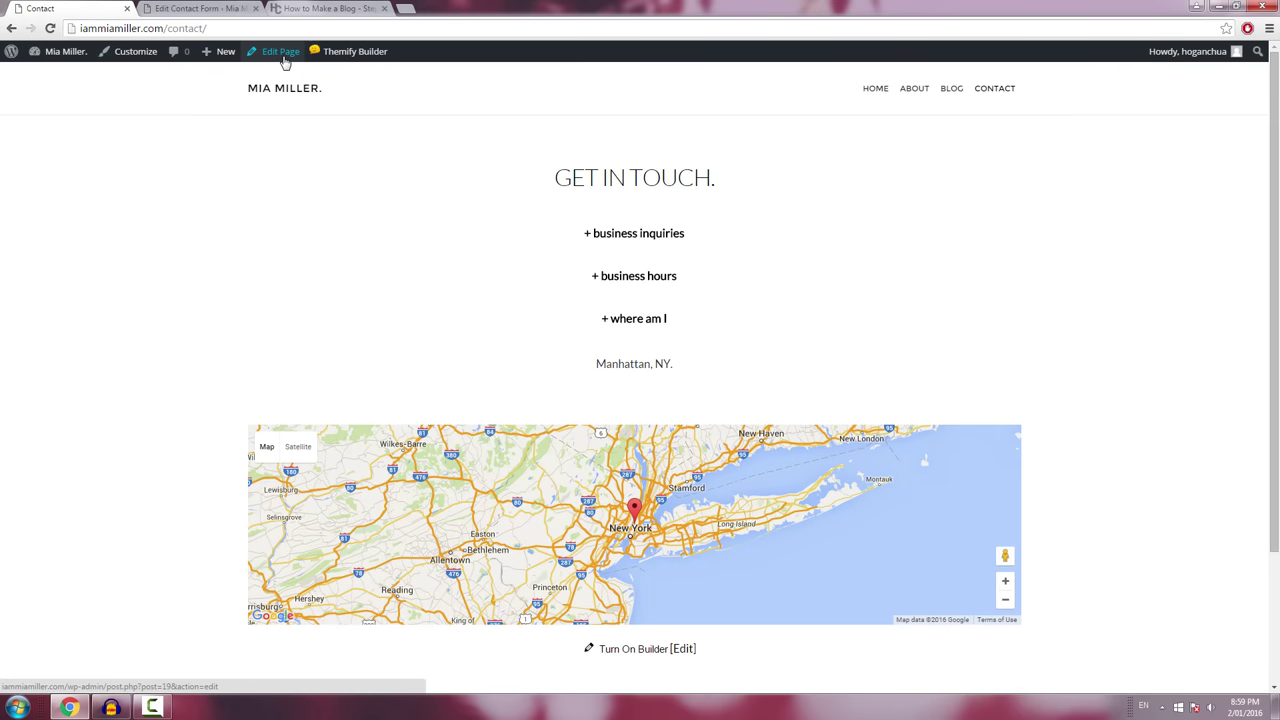
left_click(283, 57)
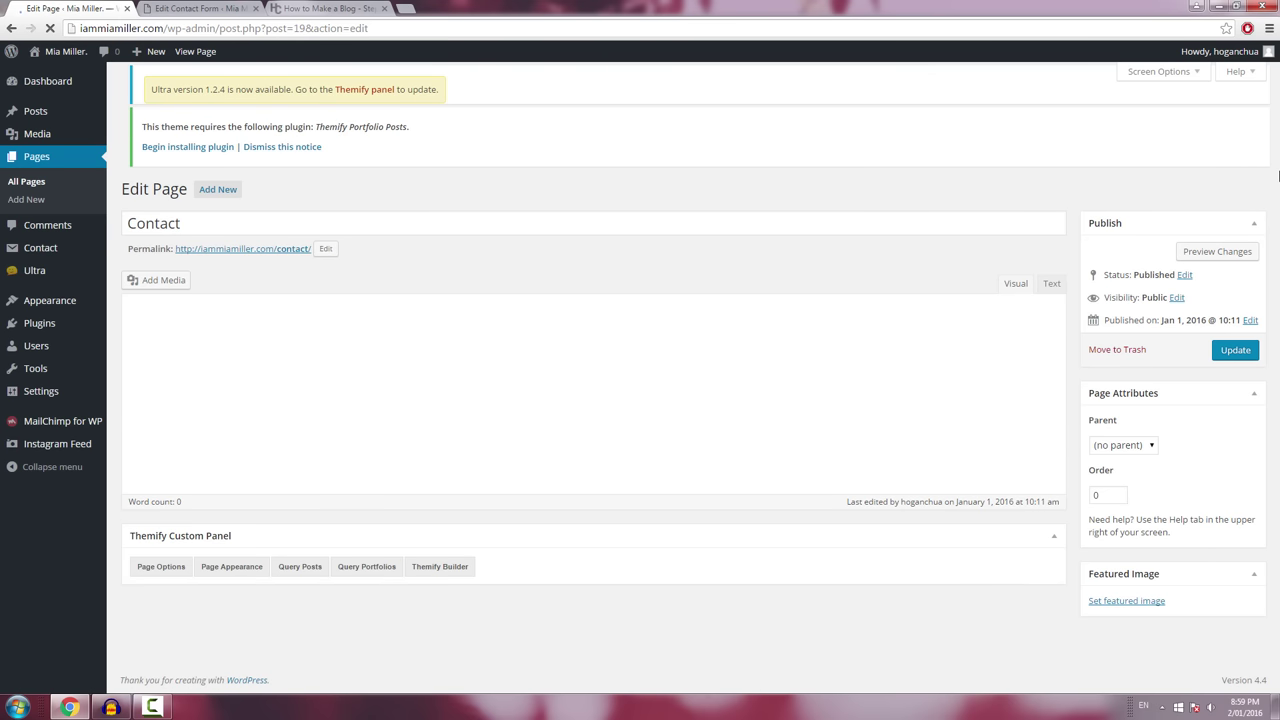
Apply a Grayscale image filter to the Contact page and update it.
scroll(640, 282, "down", 3)
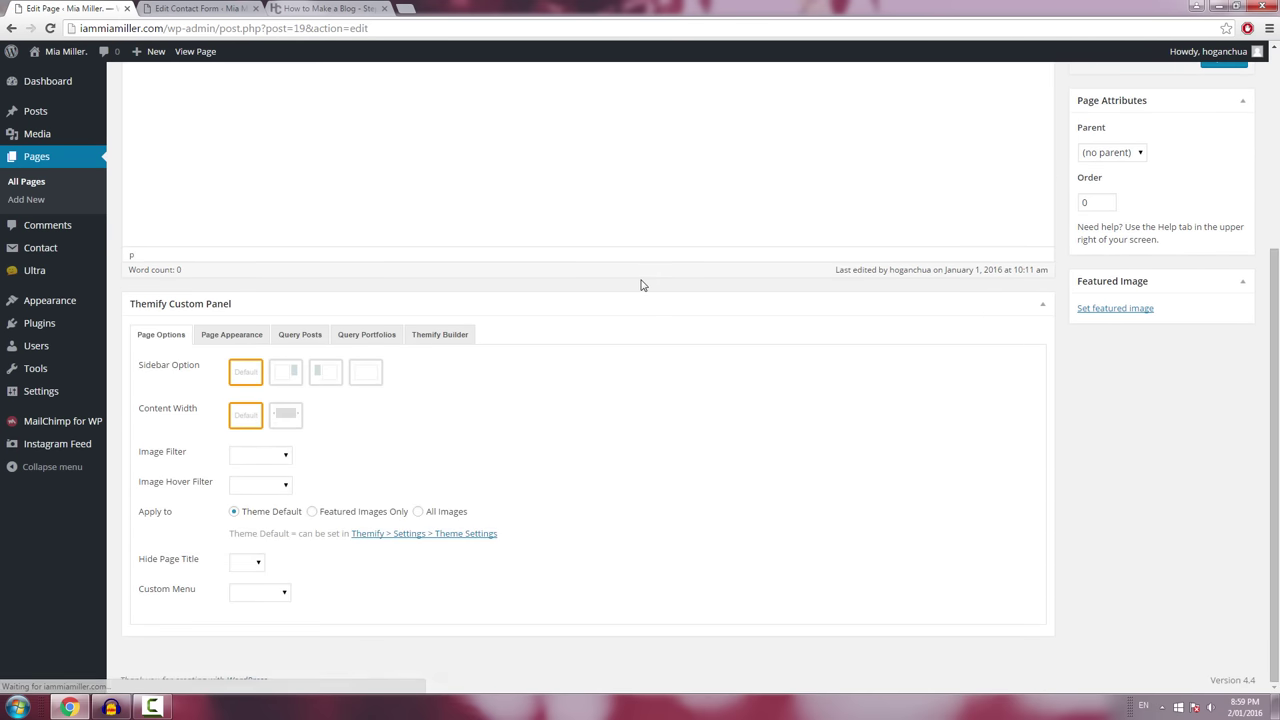
scroll(1276, 165, "up", 1)
scroll(1276, 165, "up", 1)
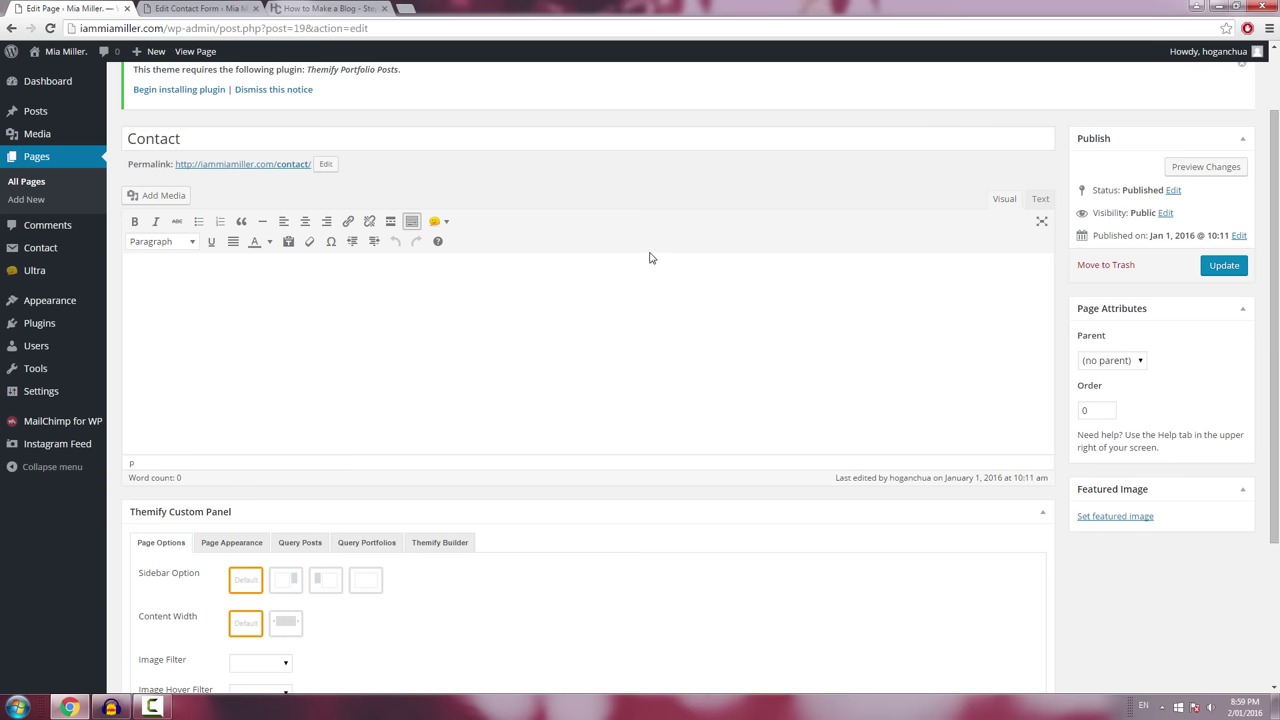
scroll(141, 497, "down", 2)
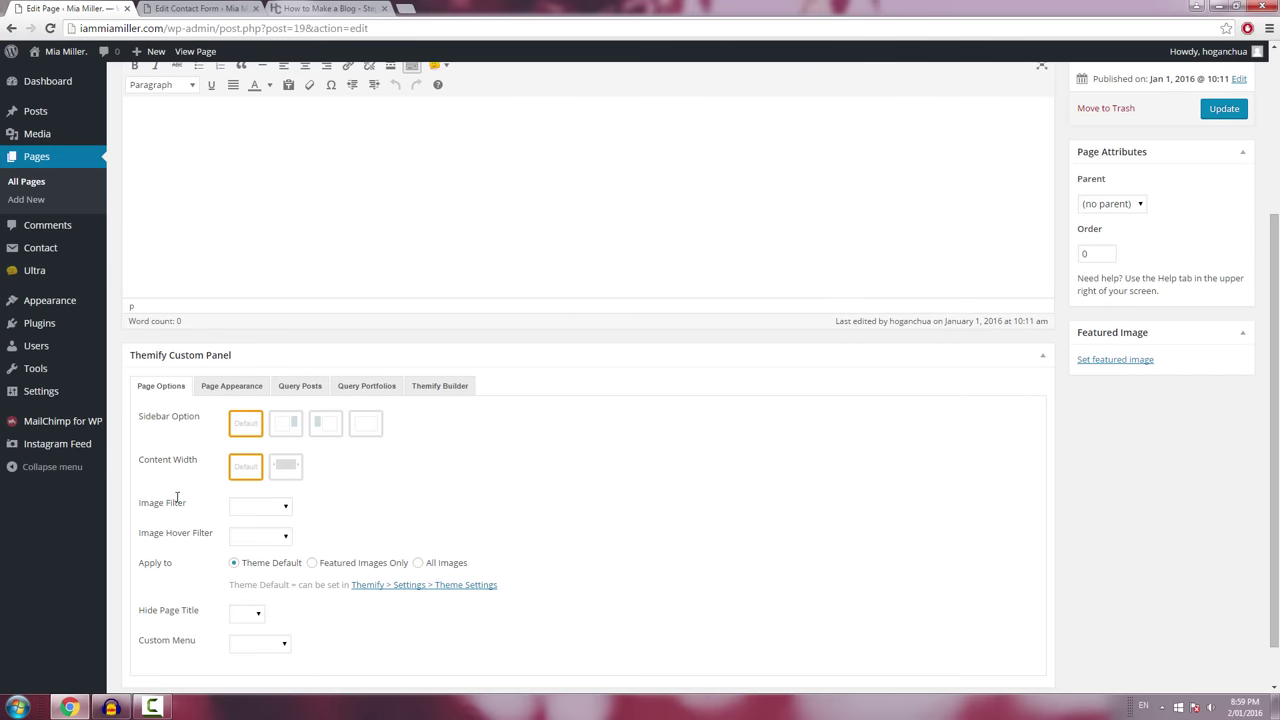
left_click(258, 506)
left_click(258, 548)
scroll(1278, 393, "up", 2)
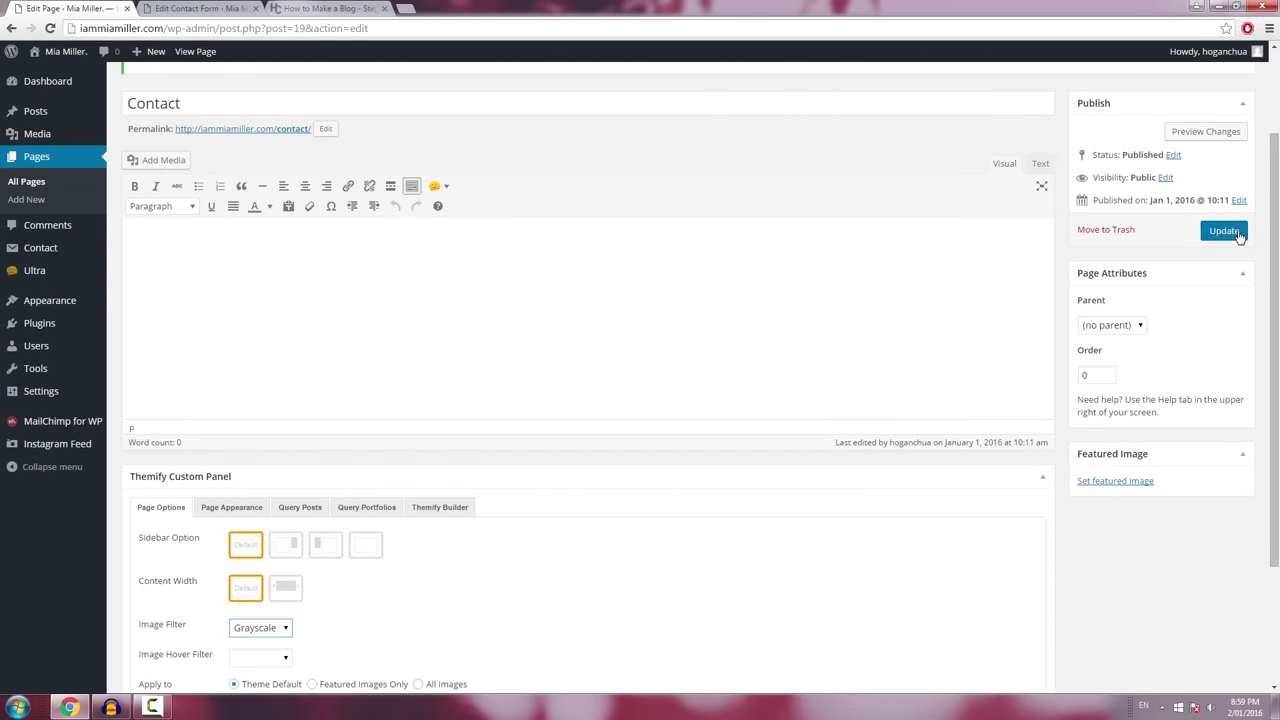
left_click(1228, 232)
Review the Page Appearance settings, Themify theme settings and contact form list, then return to the editor.
scroll(361, 399, "down", 2)
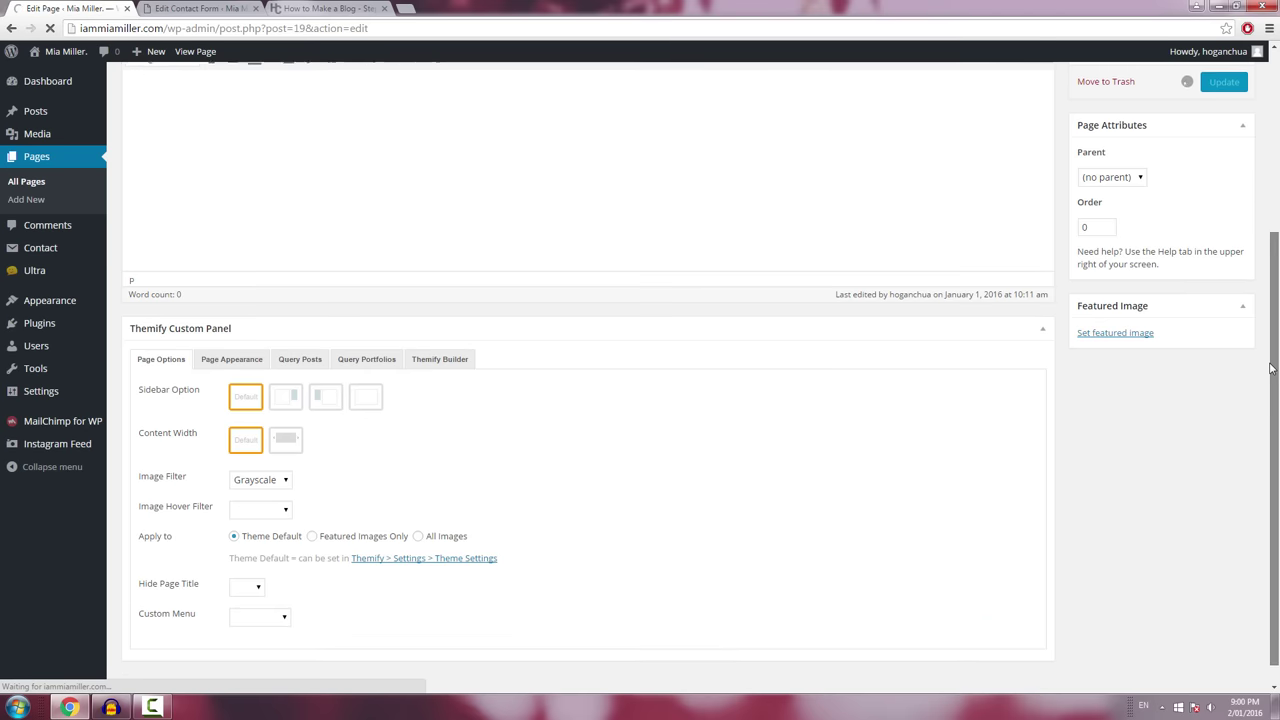
left_click(220, 352)
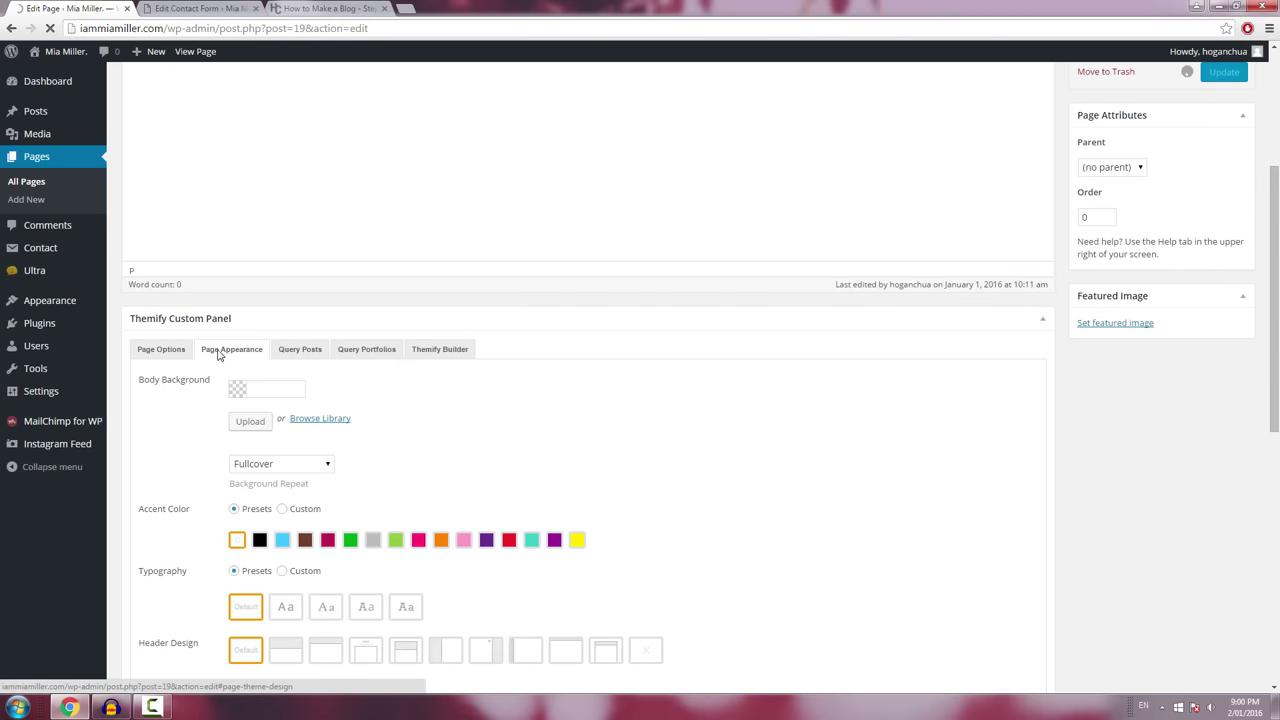
scroll(939, 397, "down", 4)
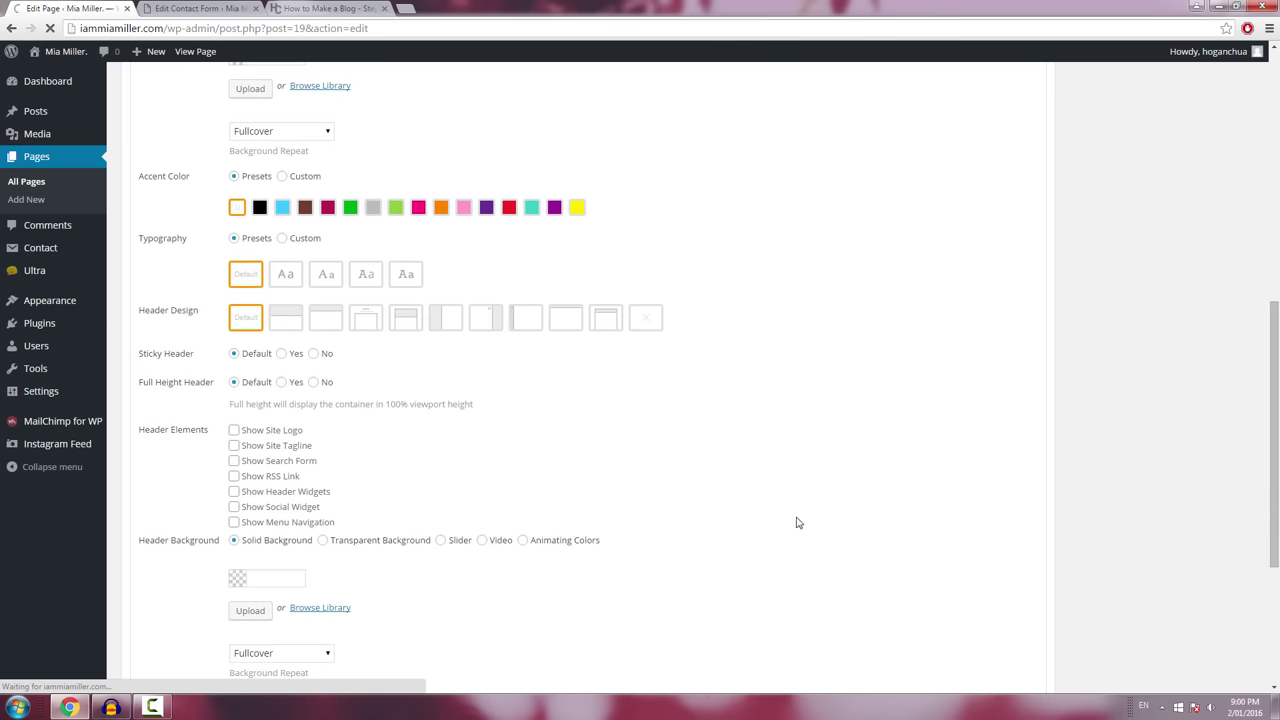
mouse_move(38, 277)
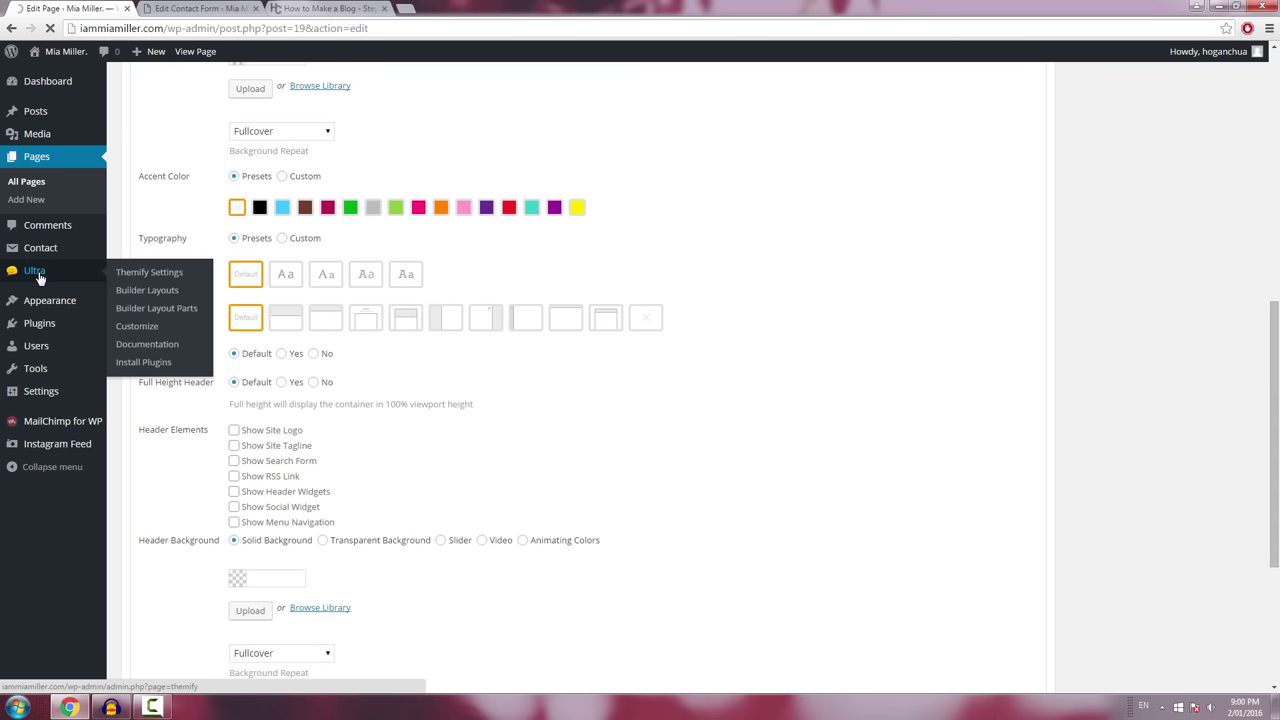
left_click(127, 276)
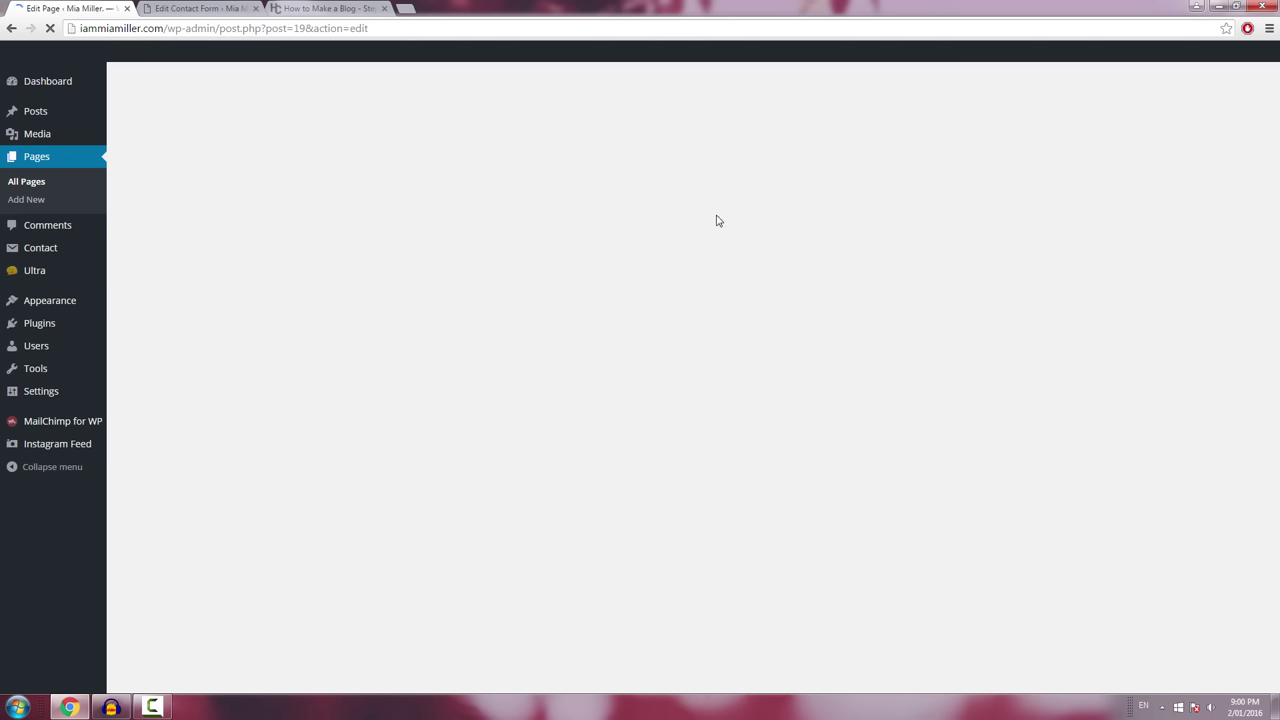
left_click(223, 17)
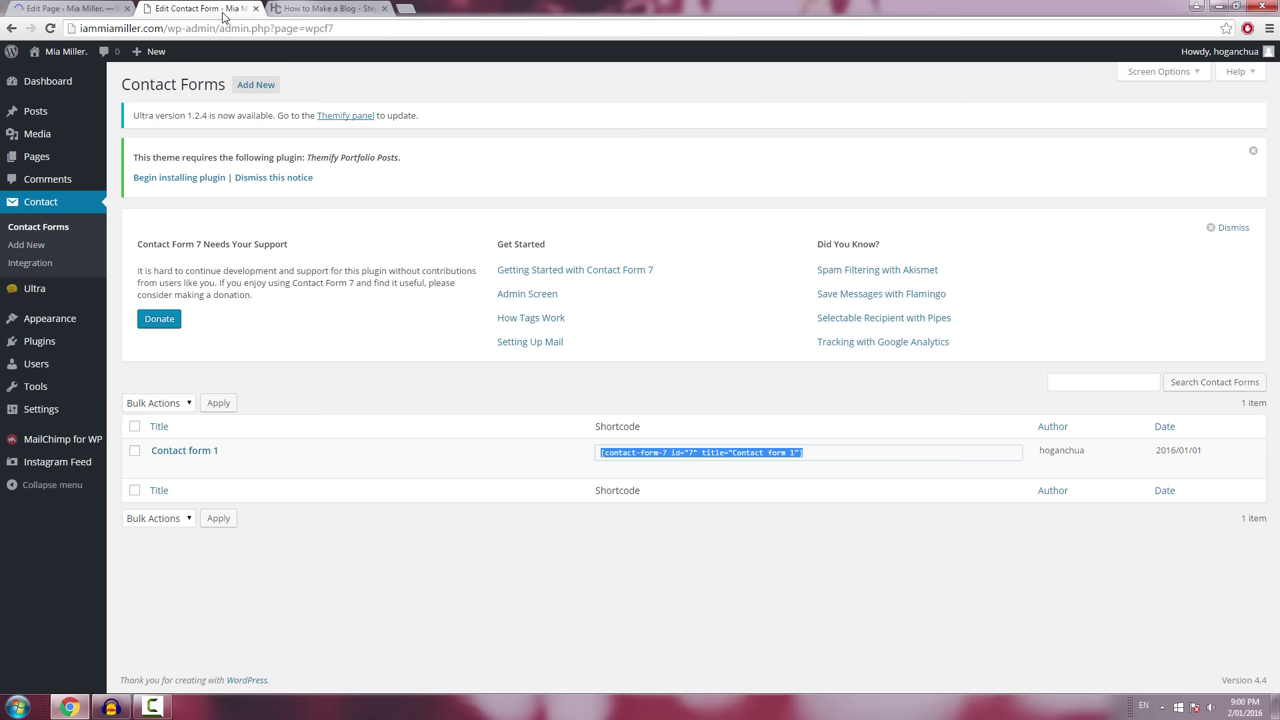
left_click(115, 17)
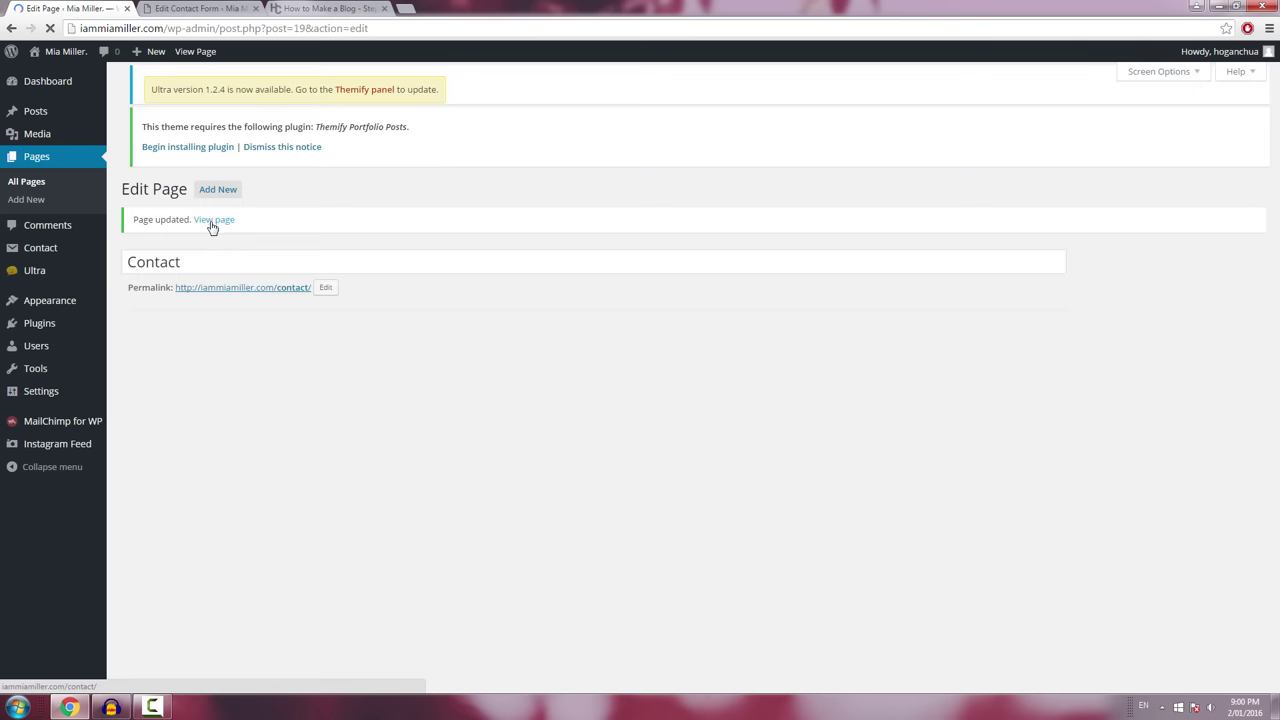
View the updated live Contact page, scroll through its sections and map, then go to the home page.
left_click(215, 222)
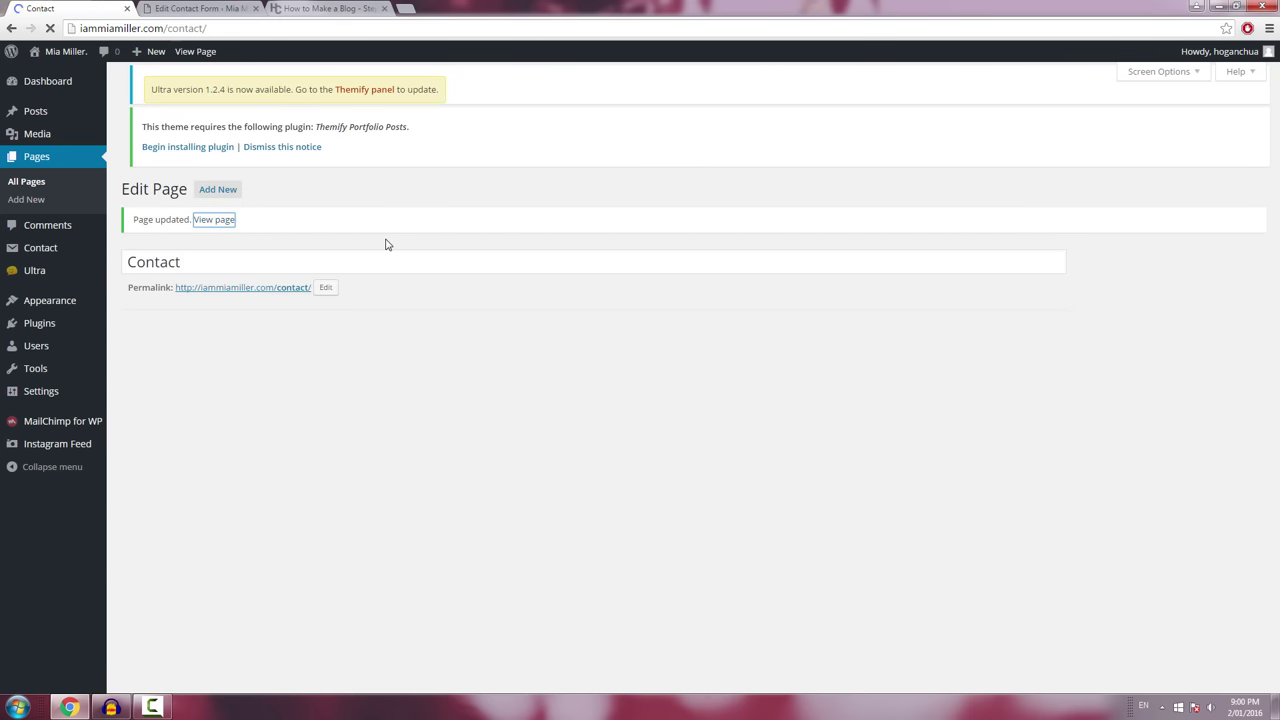
scroll(1276, 350, "down", 1)
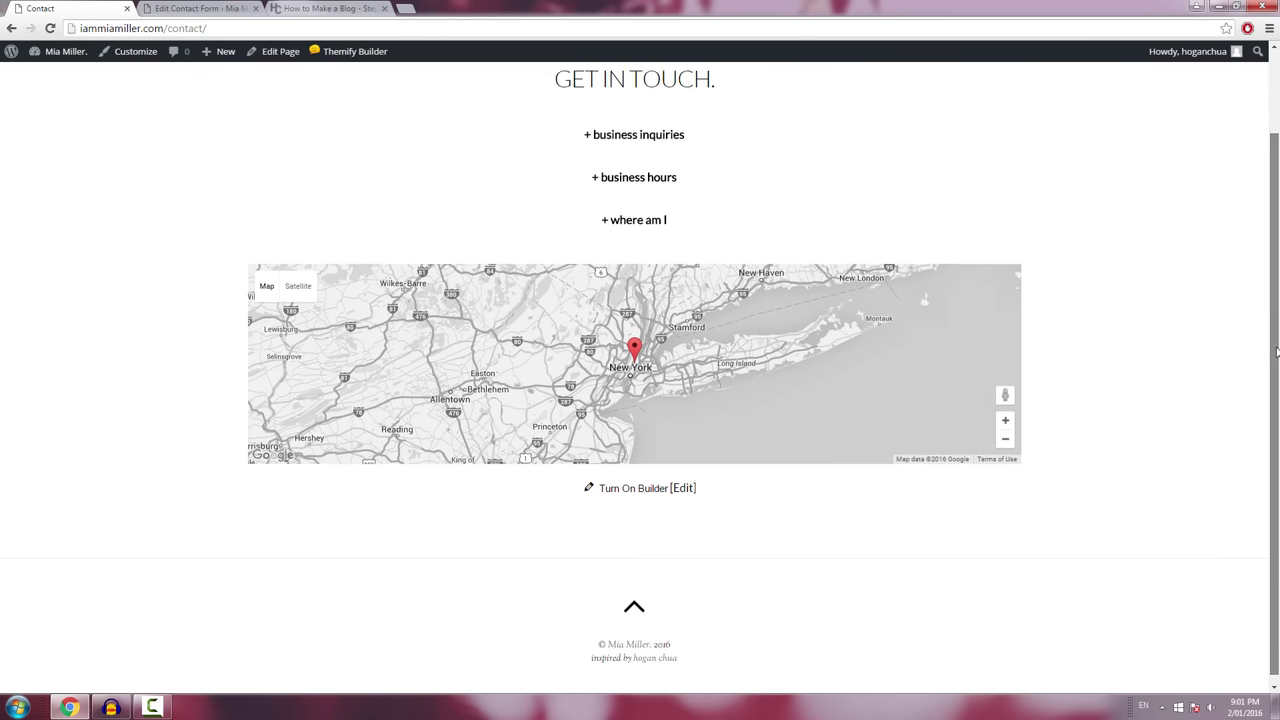
scroll(1276, 350, "up", 1)
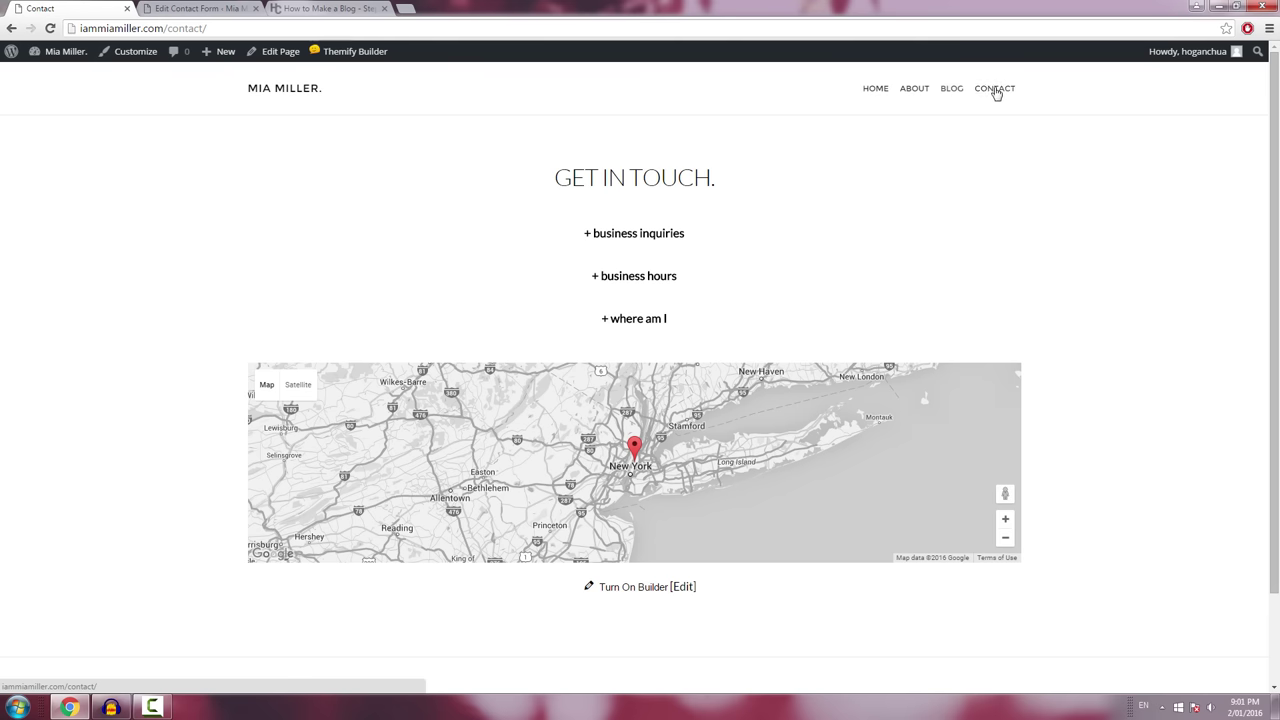
scroll(1276, 108, "down", 1)
scroll(1276, 108, "up", 1)
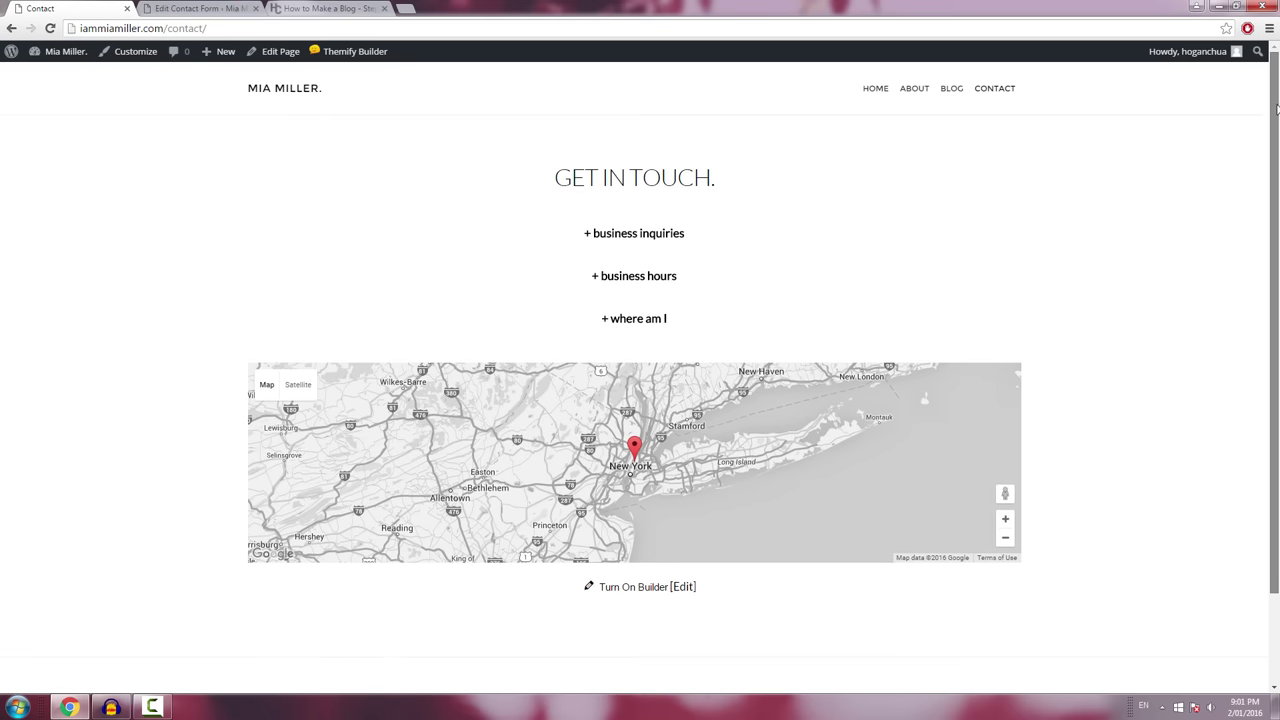
left_click(294, 92)
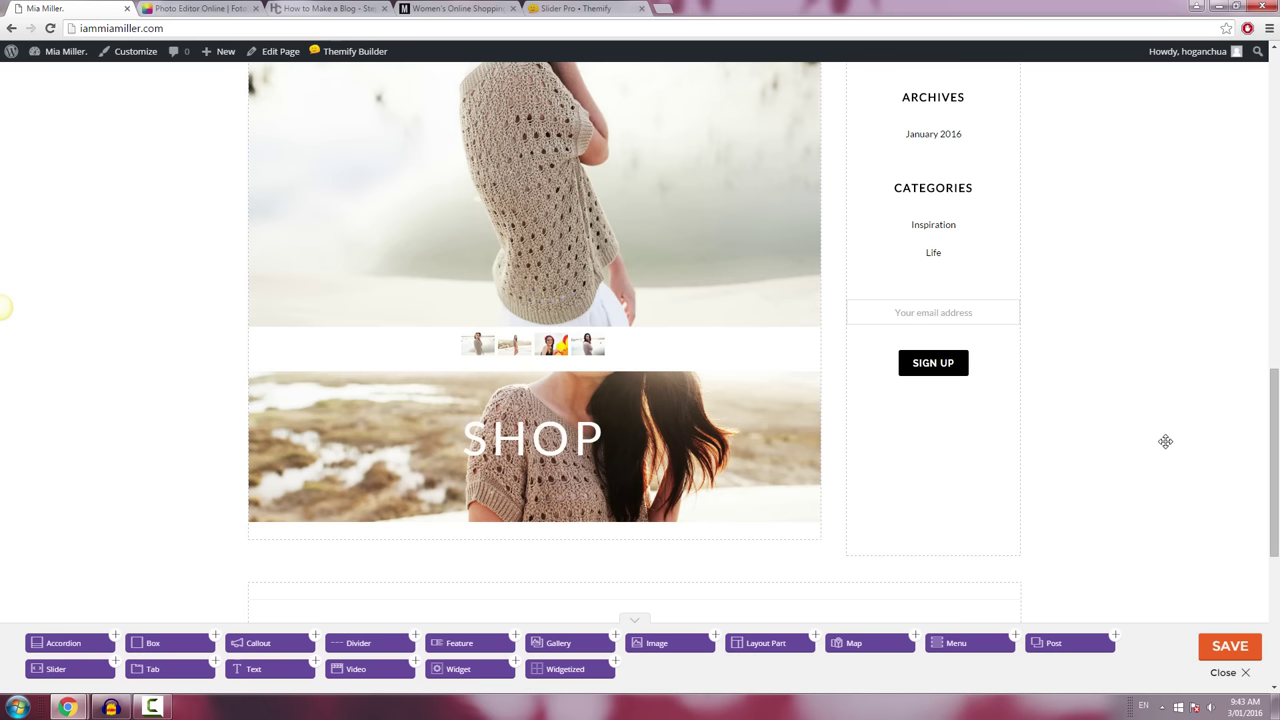
Change the banner Box module's heading from SHOP to SHOPPING.
double_click(640, 439)
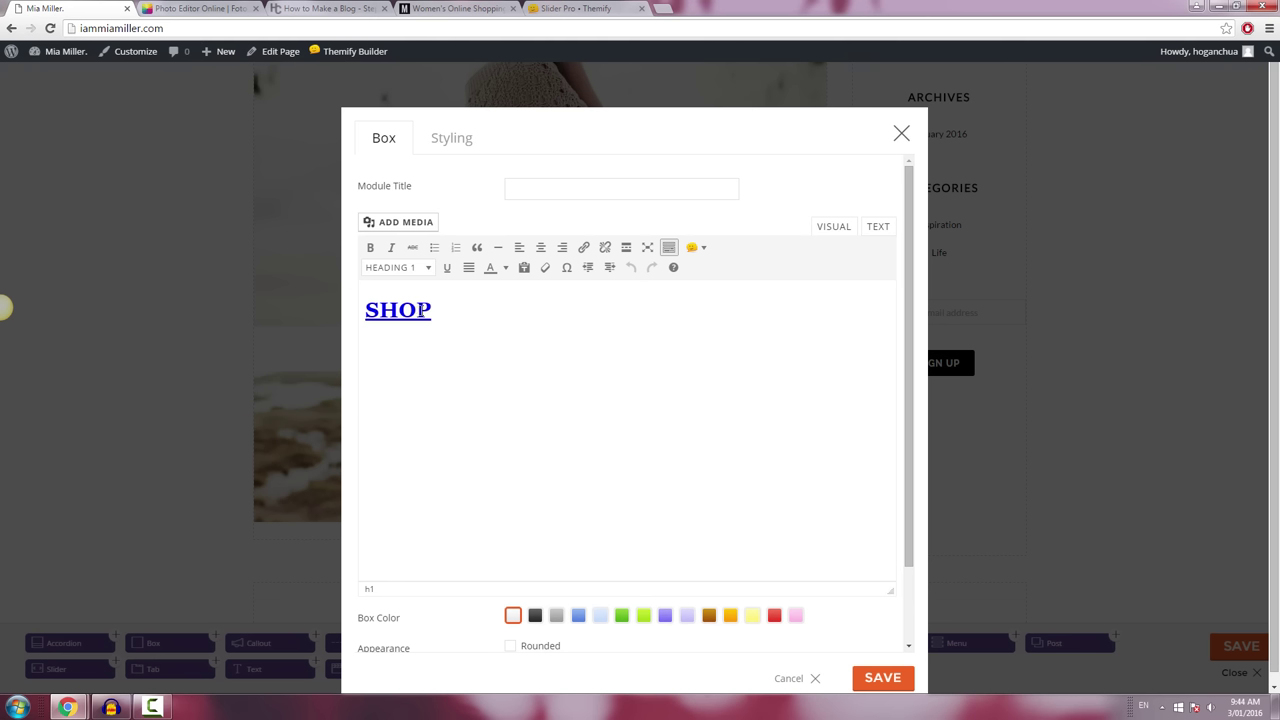
left_click_drag(433, 309, 348, 306)
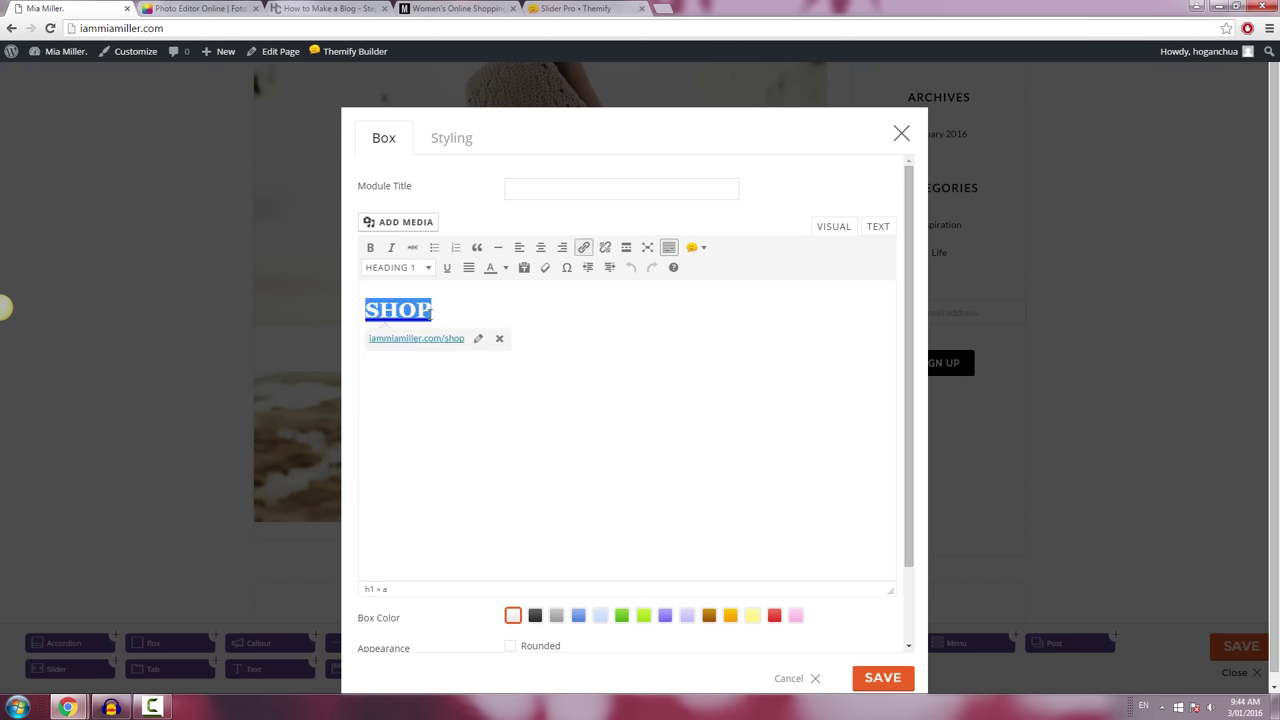
left_click_drag(442, 311, 274, 283)
type("SO")
key("BackSpace")
type("HO")
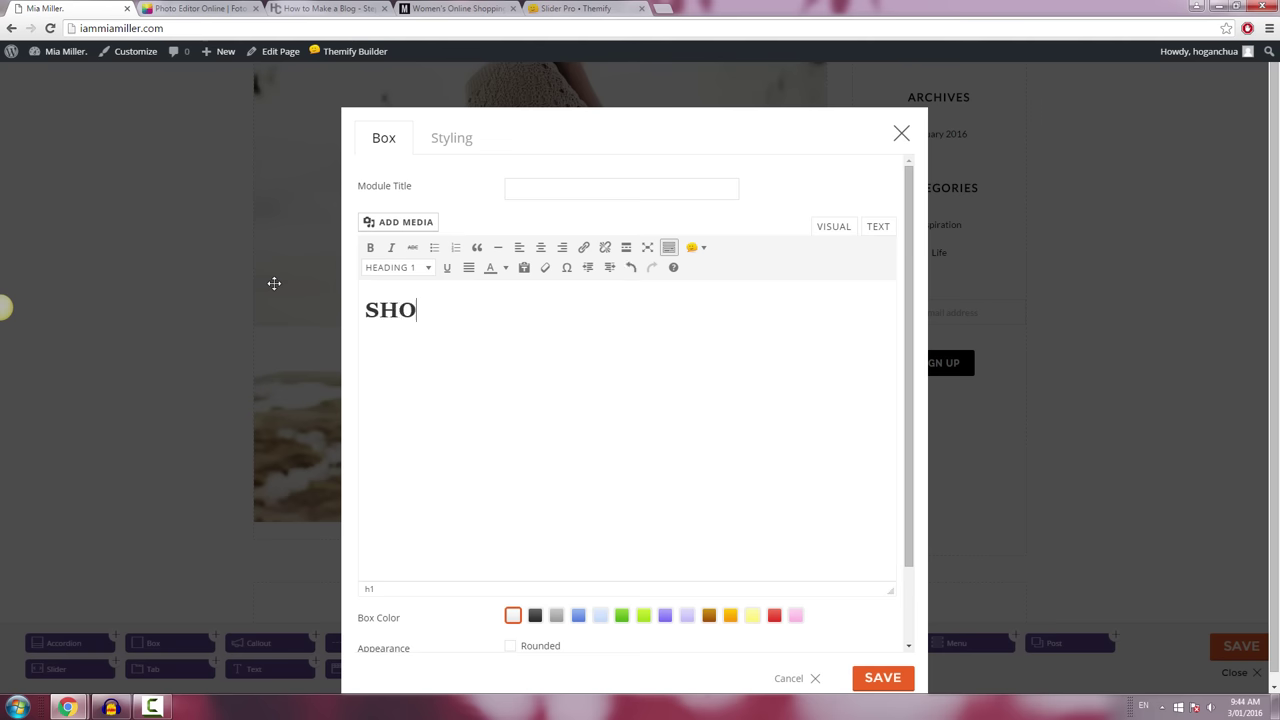
type("PPING")
Link SHOPPING to the shop page URL, save the box, then save and close the builder.
double_click(452, 311)
left_click(584, 247)
right_click(616, 376)
left_click(660, 470)
left_click(765, 530)
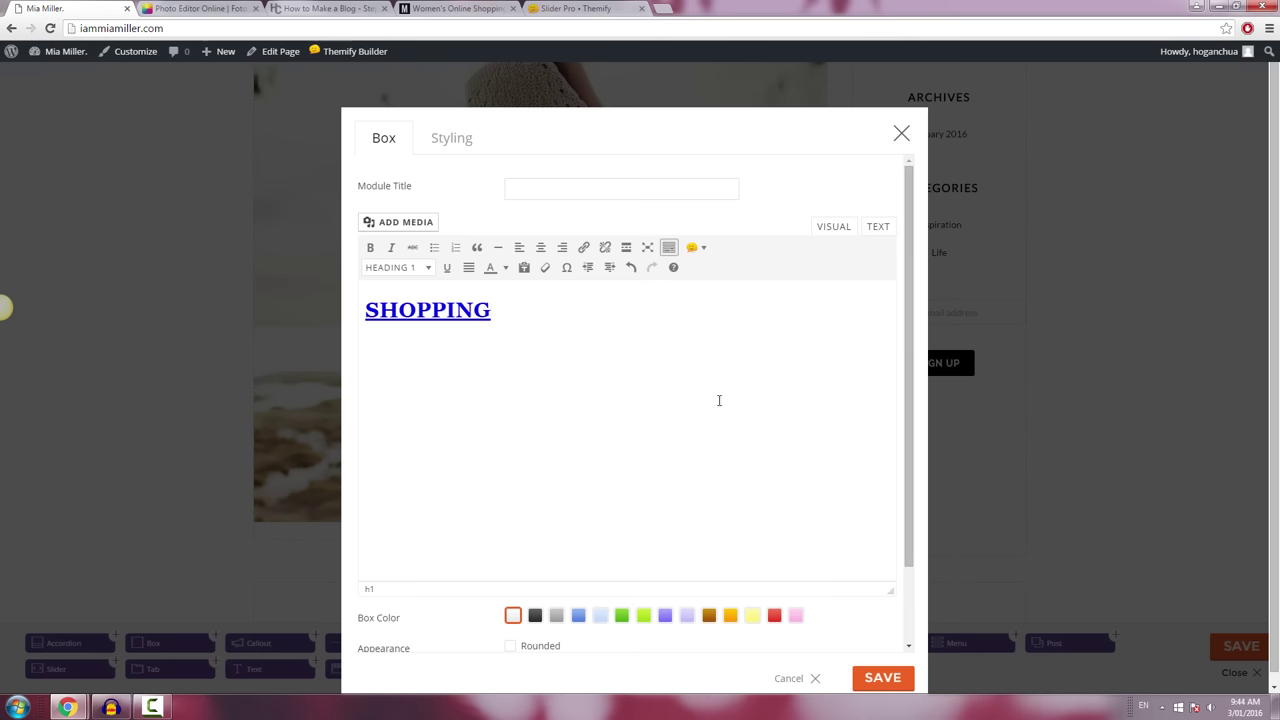
left_click(886, 679)
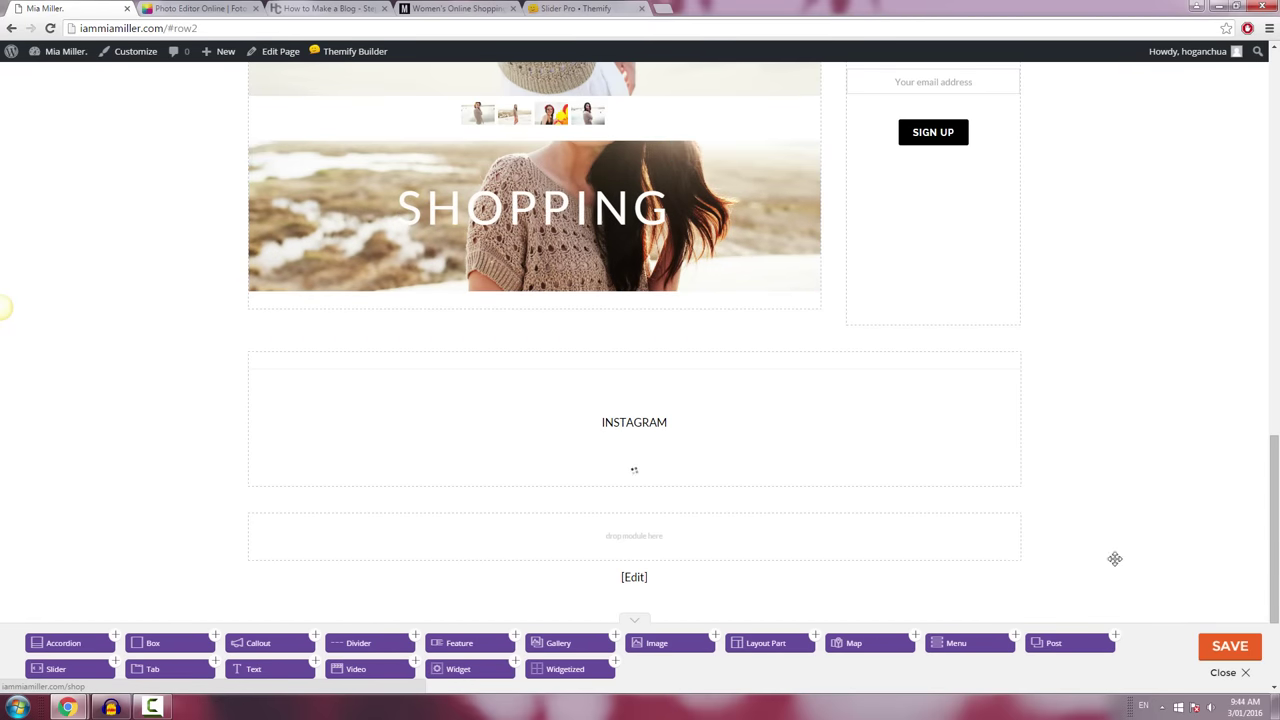
left_click(1247, 657)
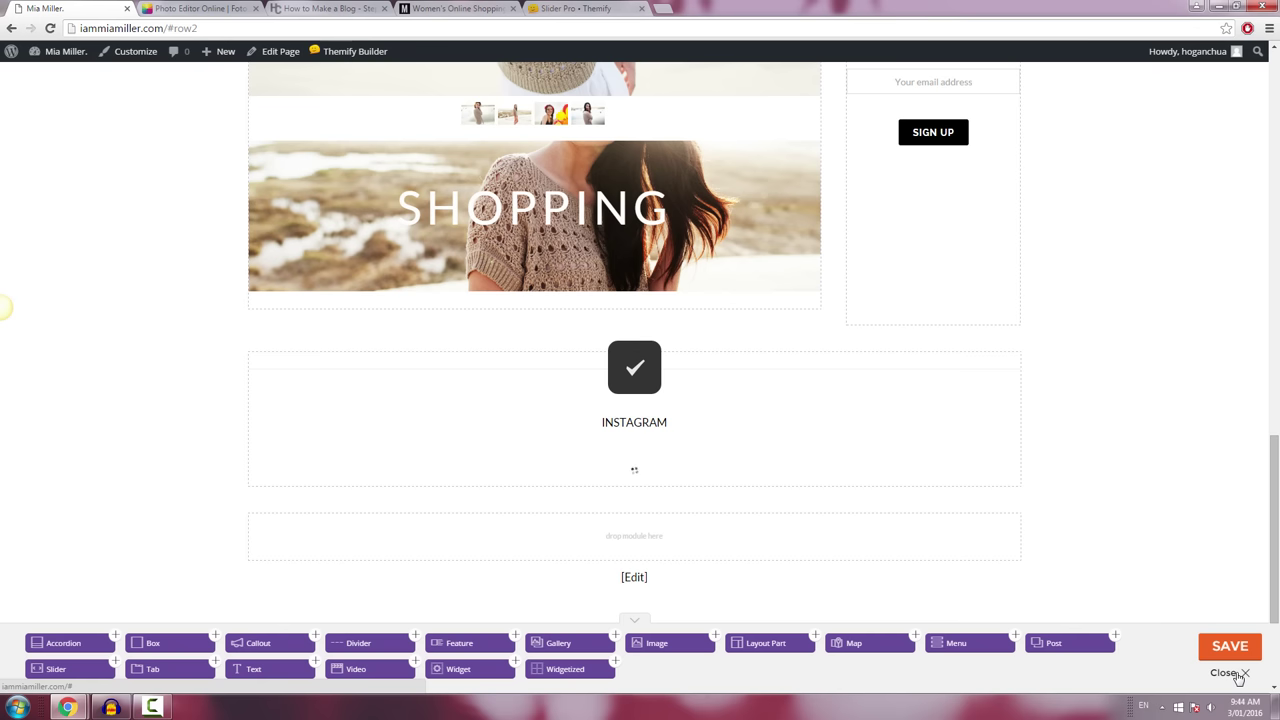
left_click(1240, 675)
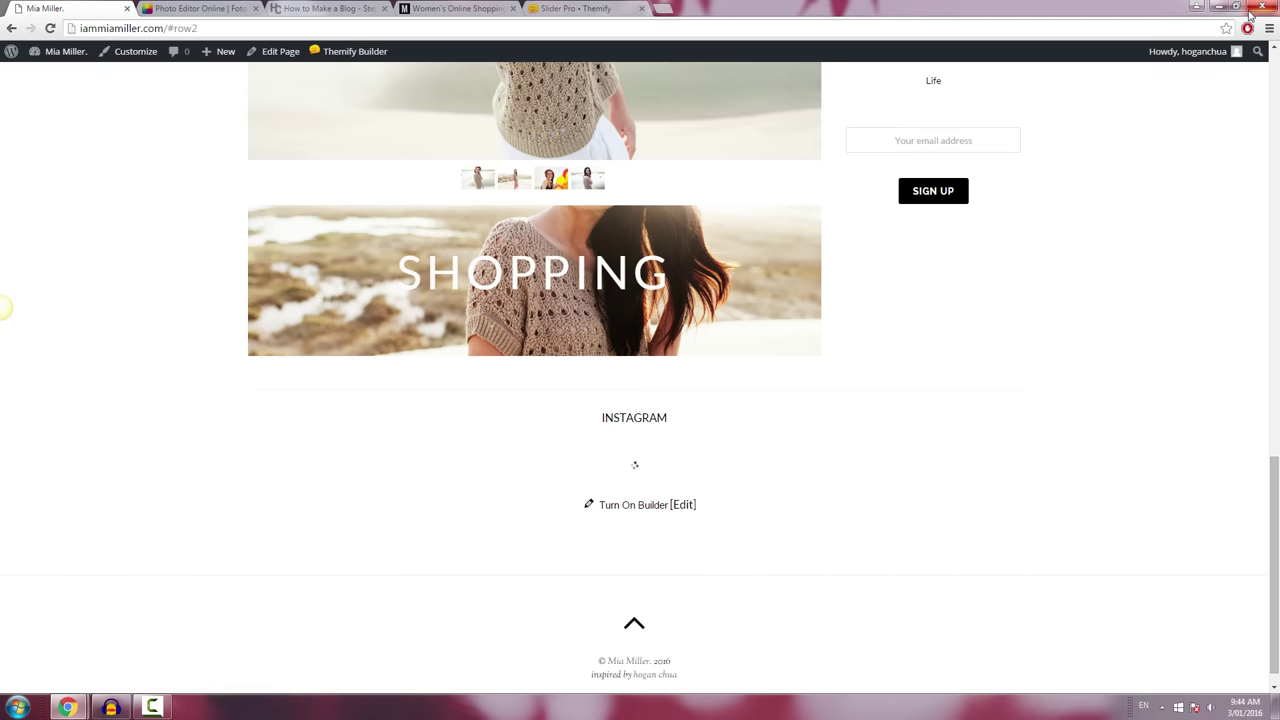
Resize the browser between phone and mid-size widths, restore full screen, then open Customize.
left_click(1239, 8)
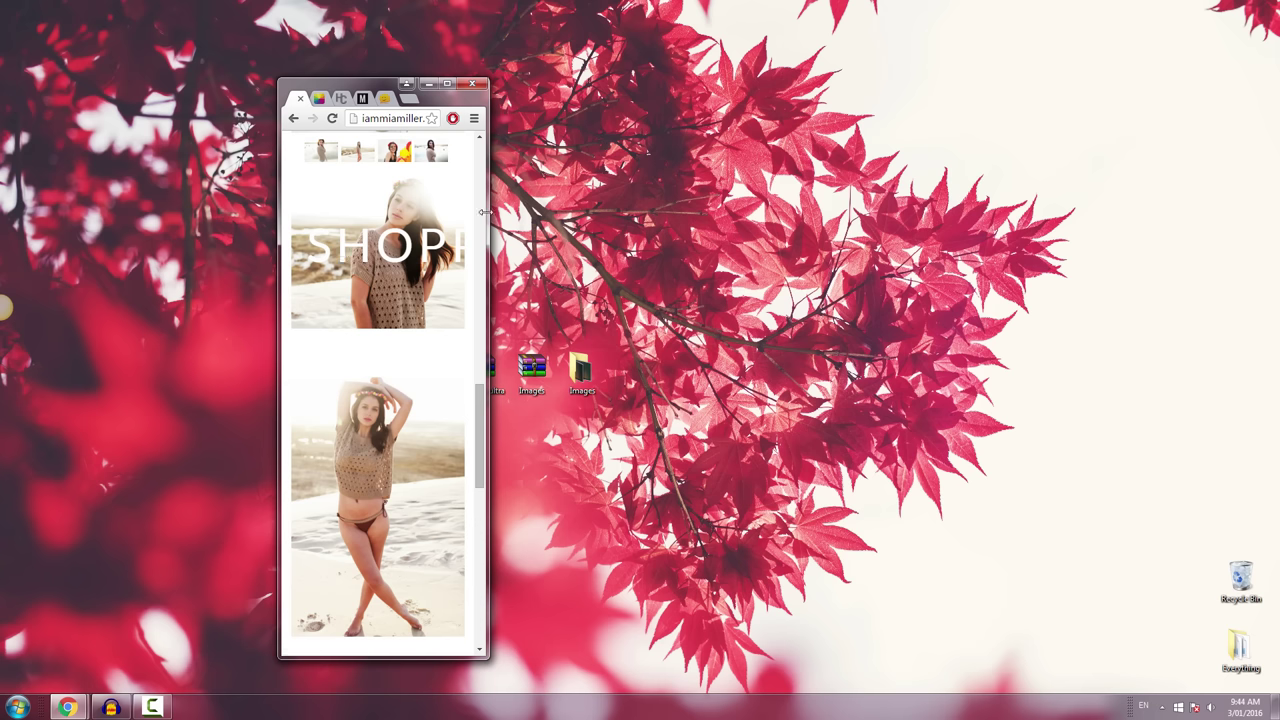
left_click_drag(483, 212, 676, 214)
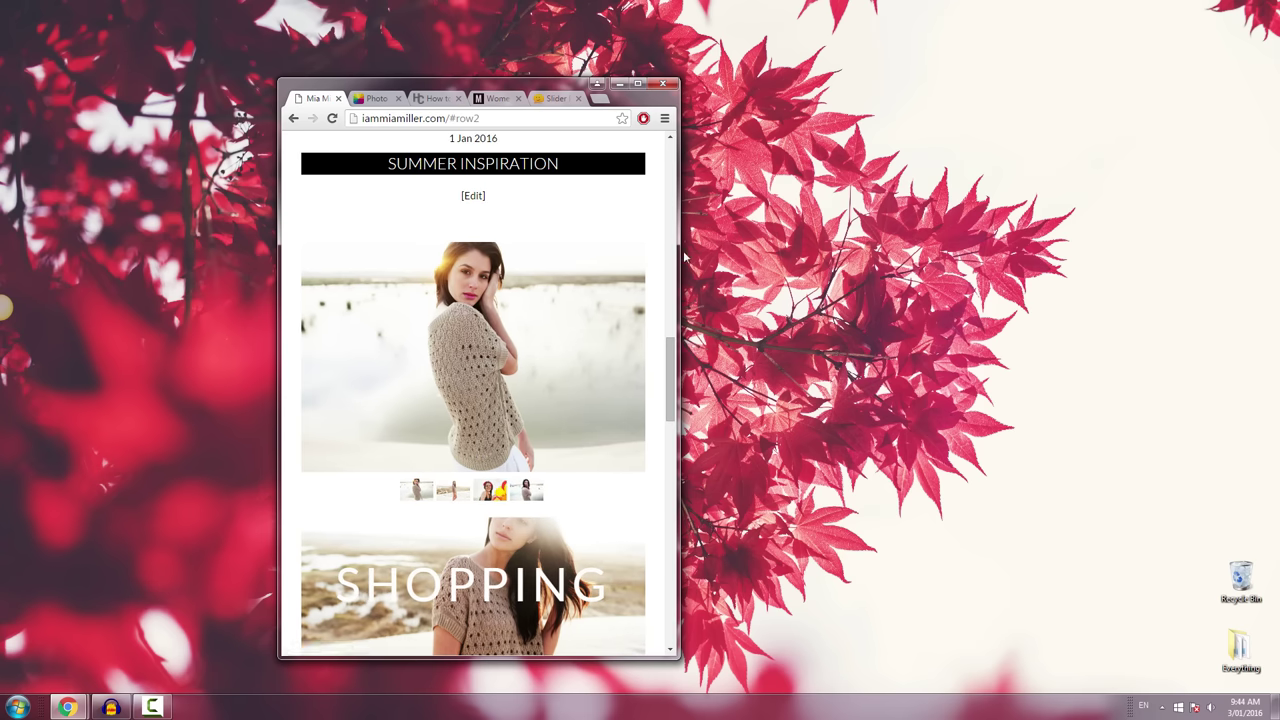
left_click_drag(680, 250, 486, 250)
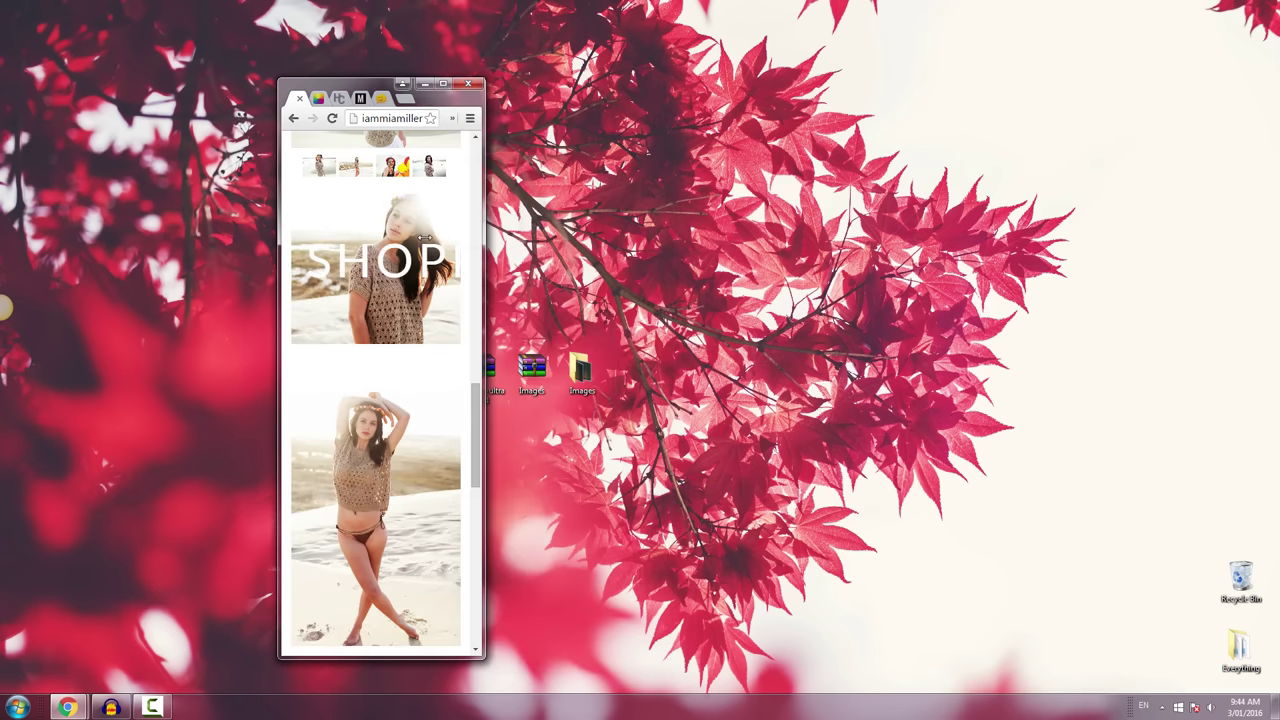
double_click(440, 94)
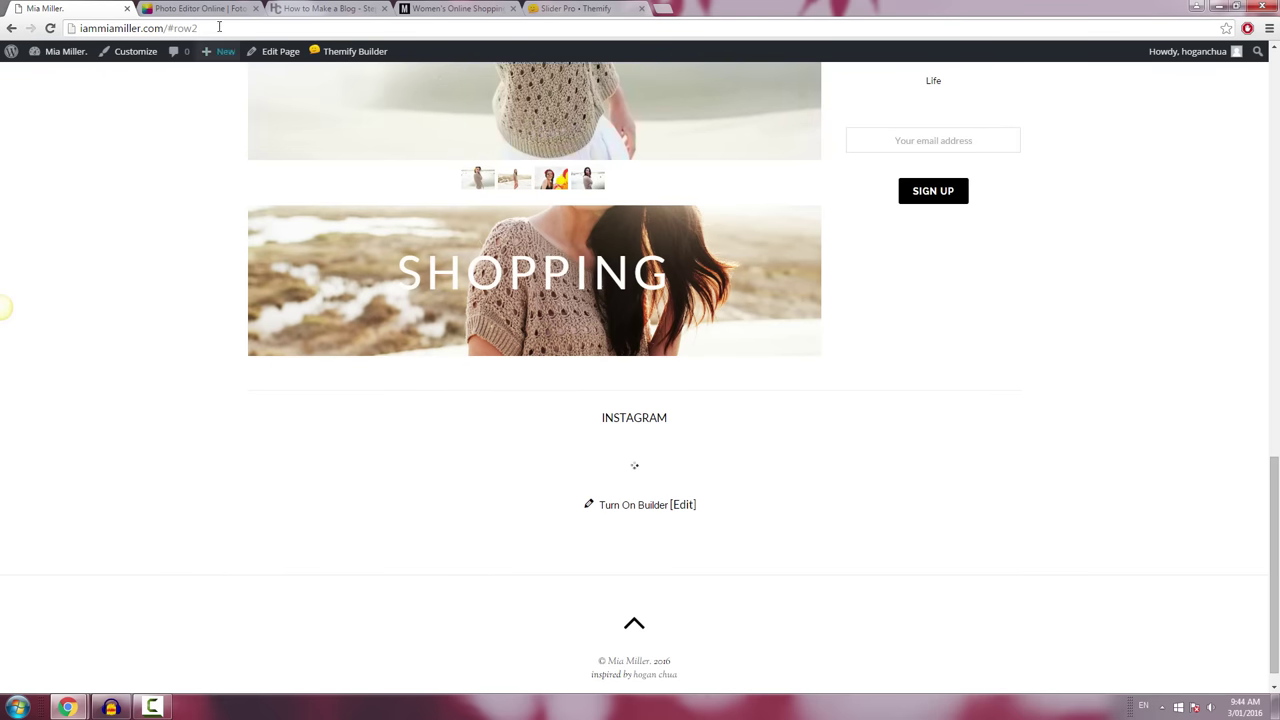
left_click(130, 51)
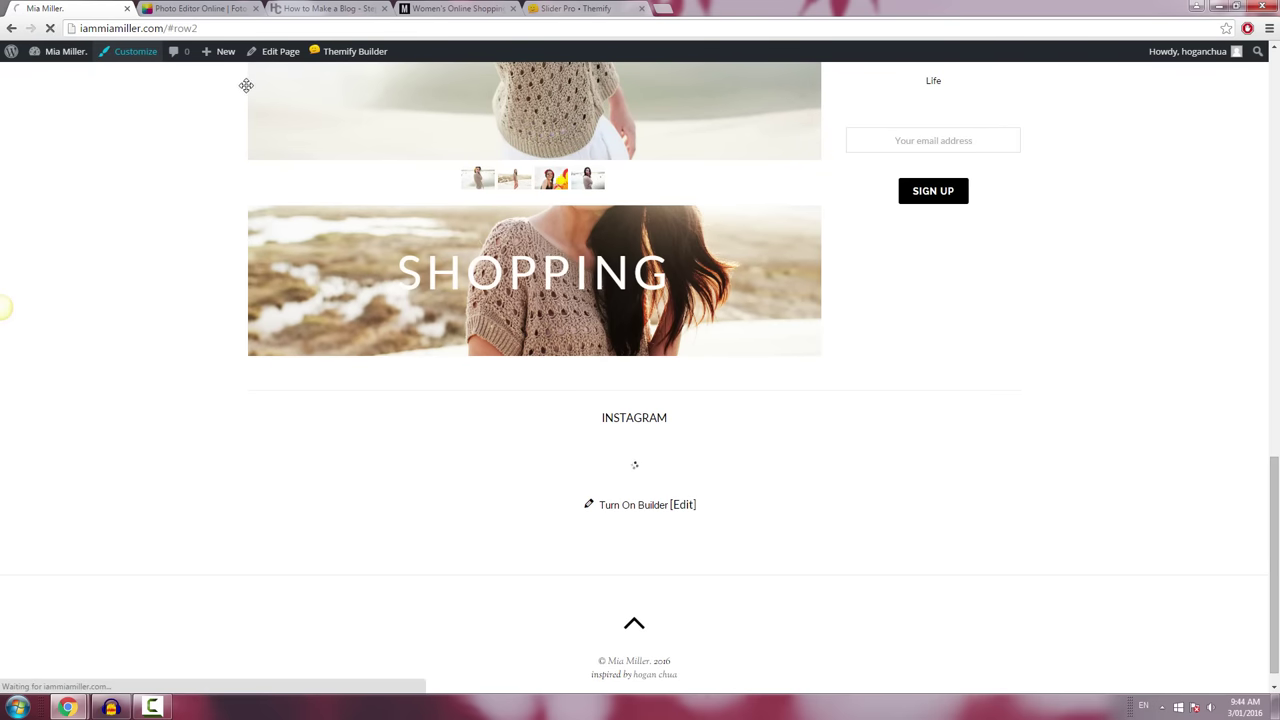
left_click(296, 15)
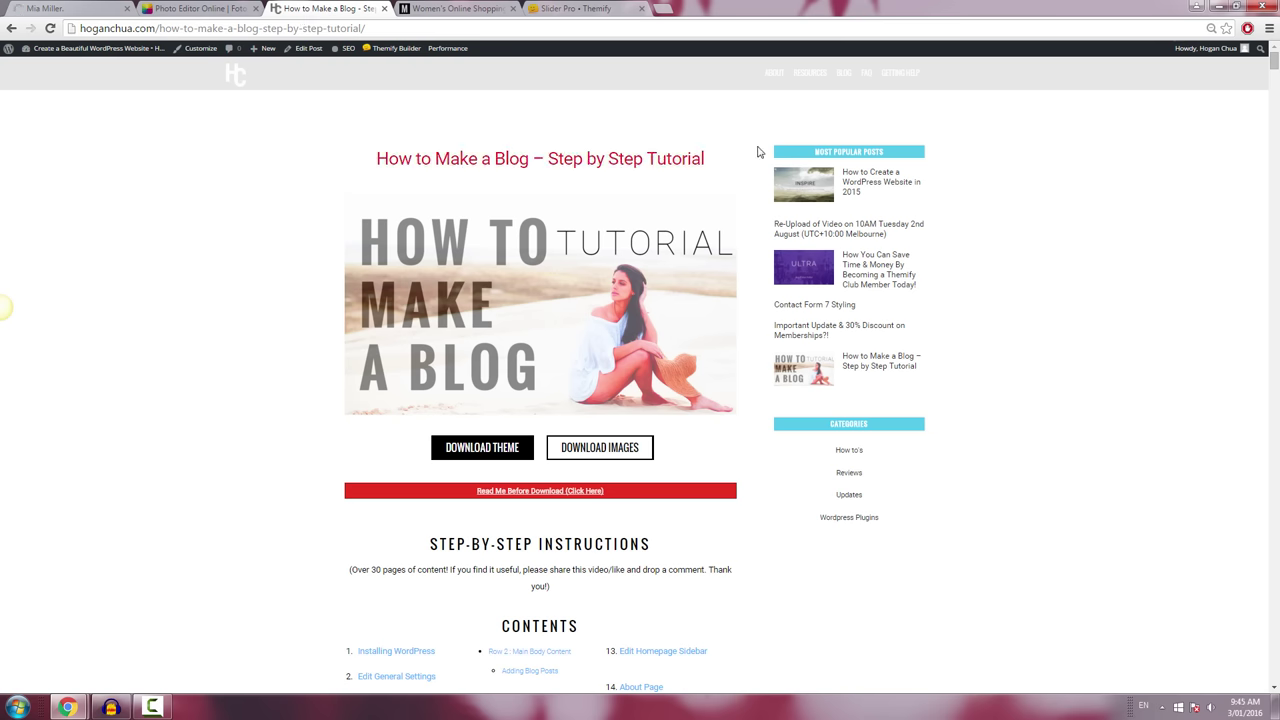
scroll(707, 272, "down", 2)
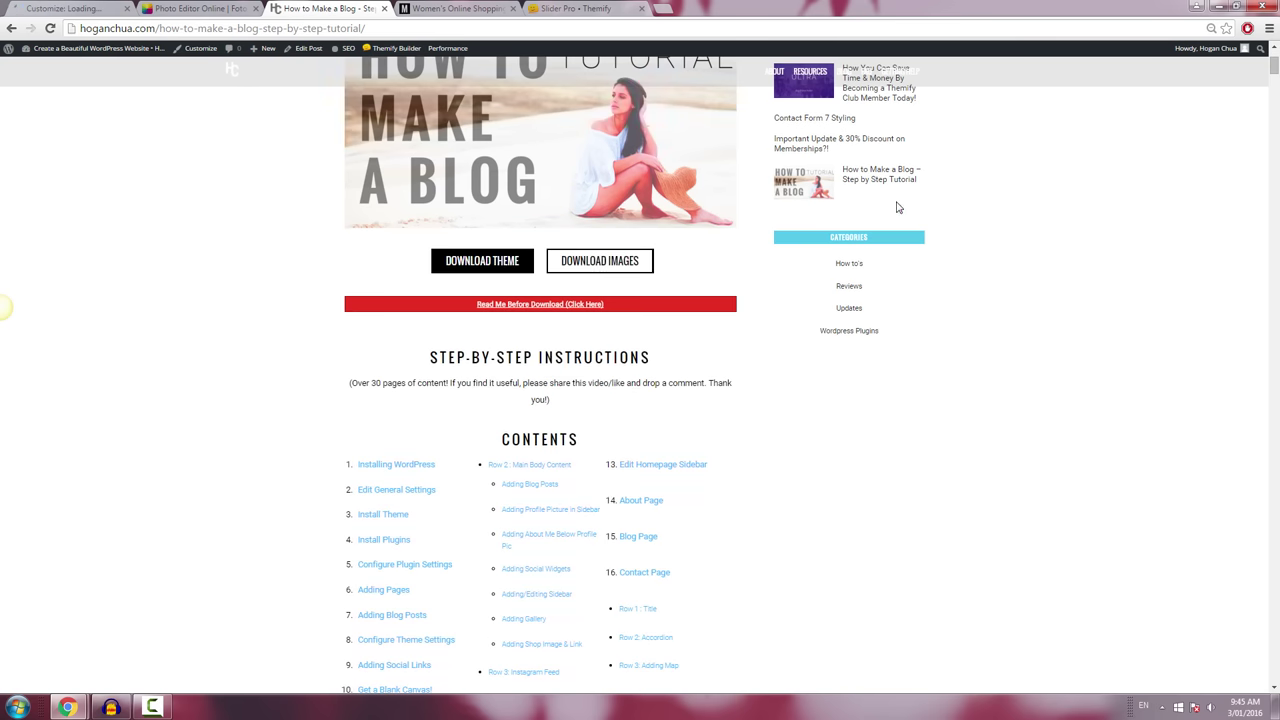
left_click_drag(1276, 68, 1274, 638)
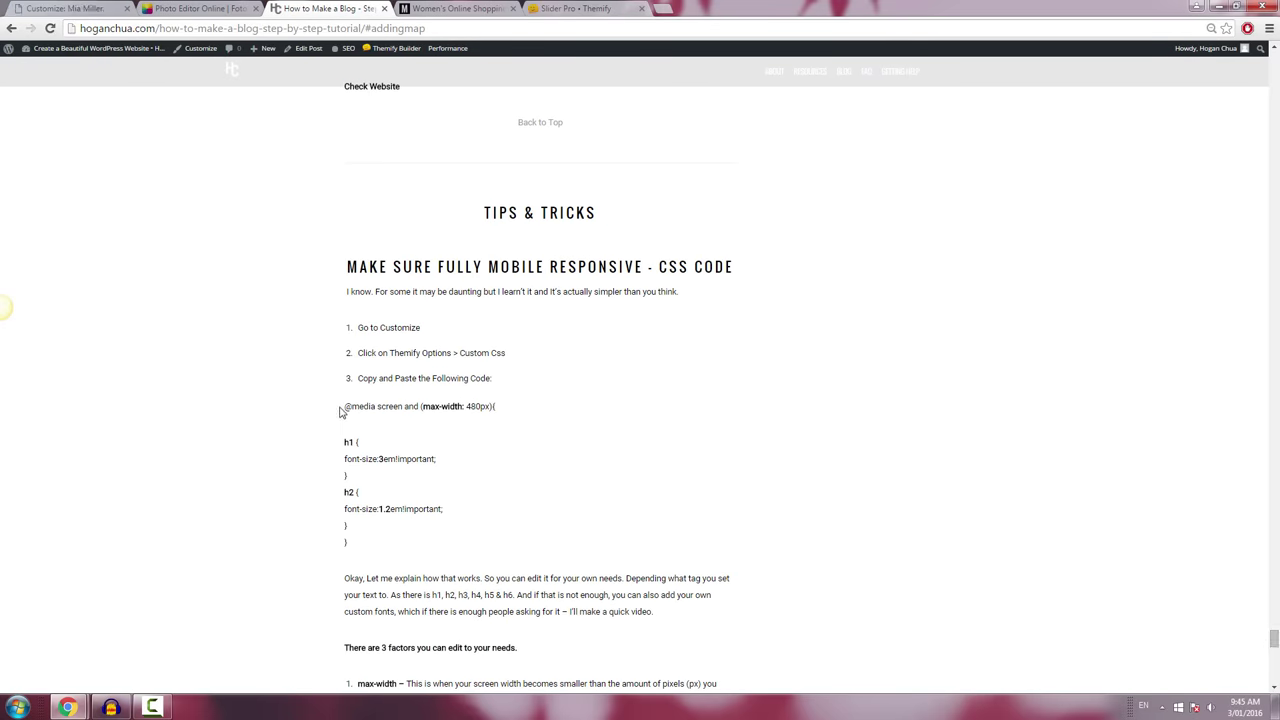
left_click_drag(340, 412, 455, 450)
left_click_drag(455, 449, 385, 527)
right_click(381, 505)
left_click(420, 515)
left_click(110, 9)
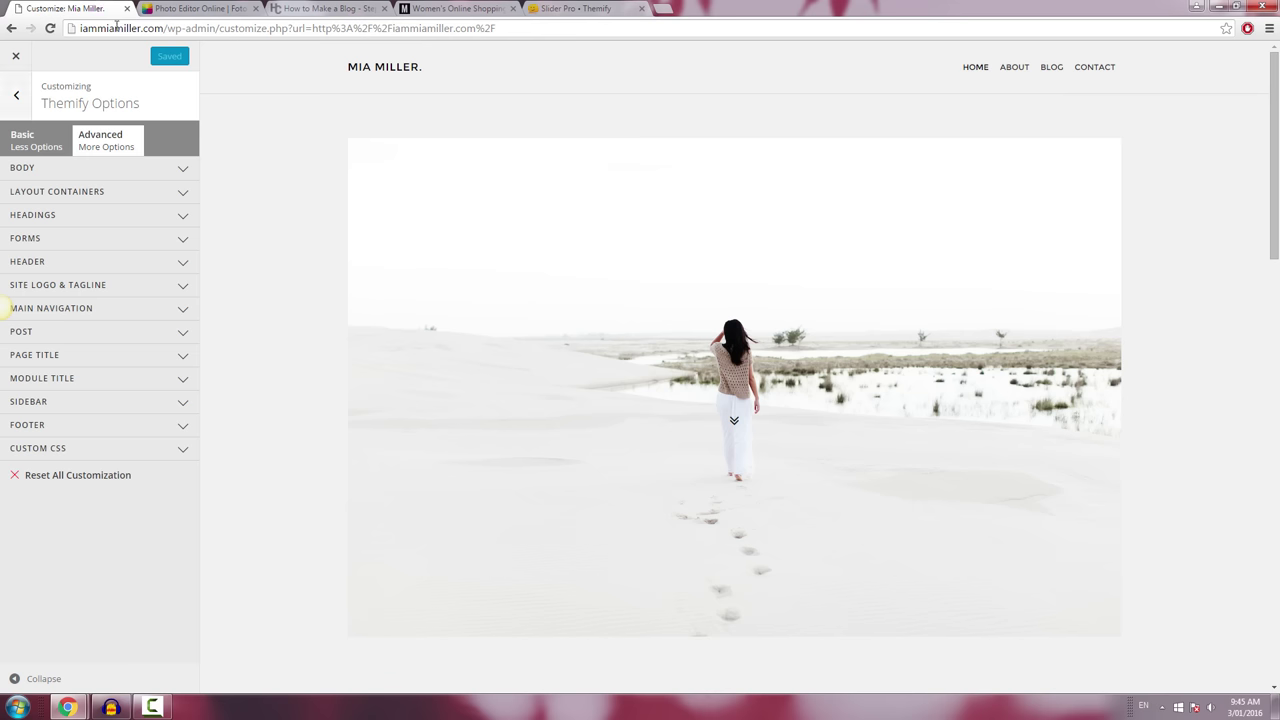
Paste the 480px media query (h1 3em, h2 1.2em) into Custom CSS and Save & Publish.
left_click(118, 450)
left_click(35, 499)
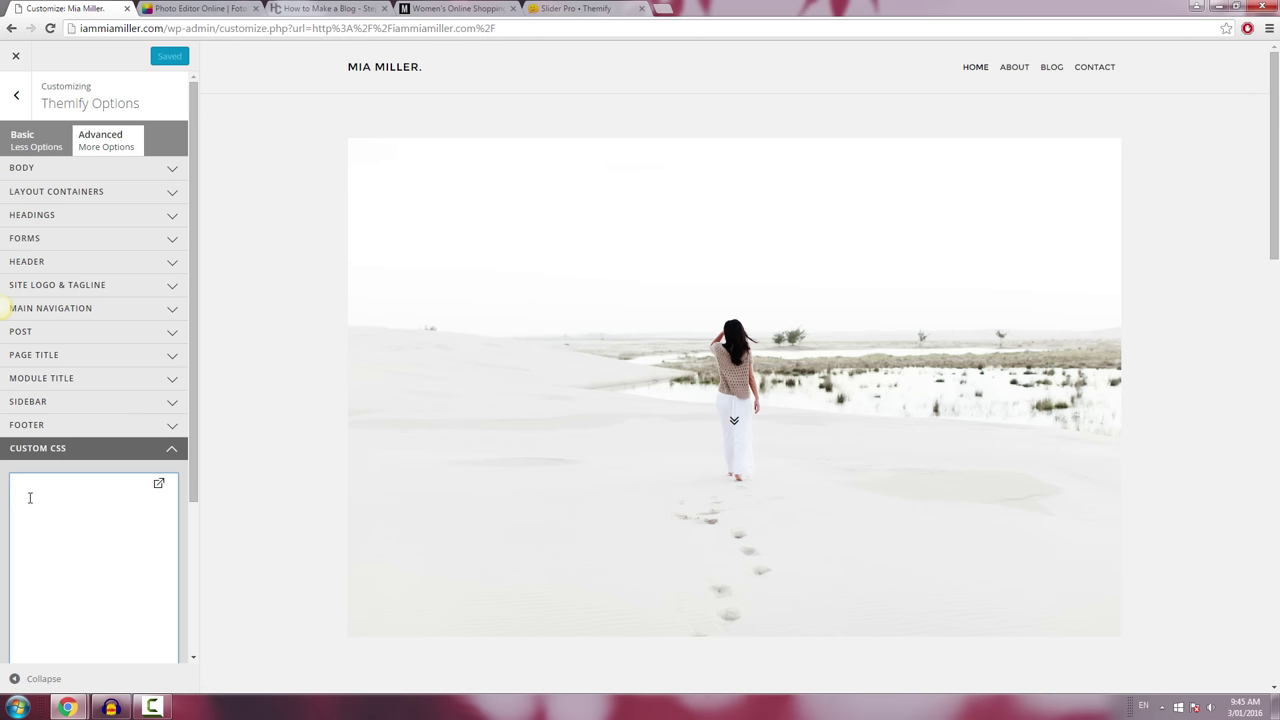
right_click(16, 496)
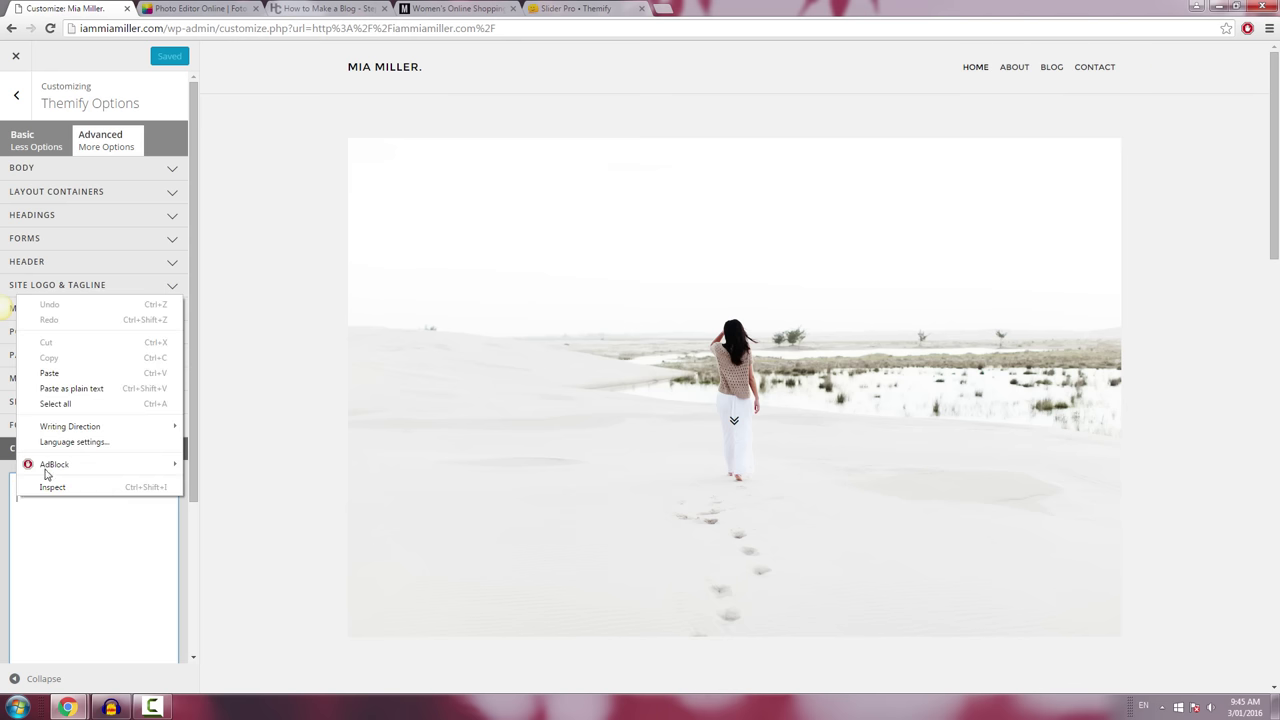
left_click(26, 404)
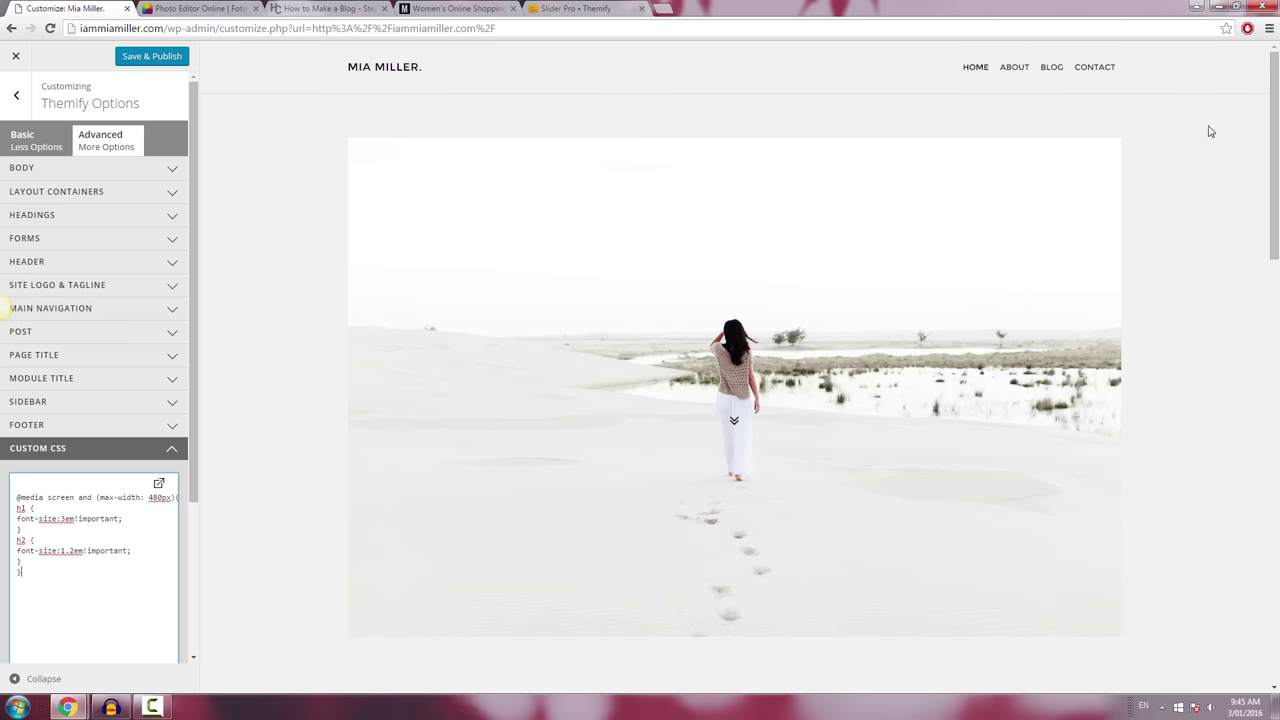
left_click_drag(1275, 131, 1277, 467)
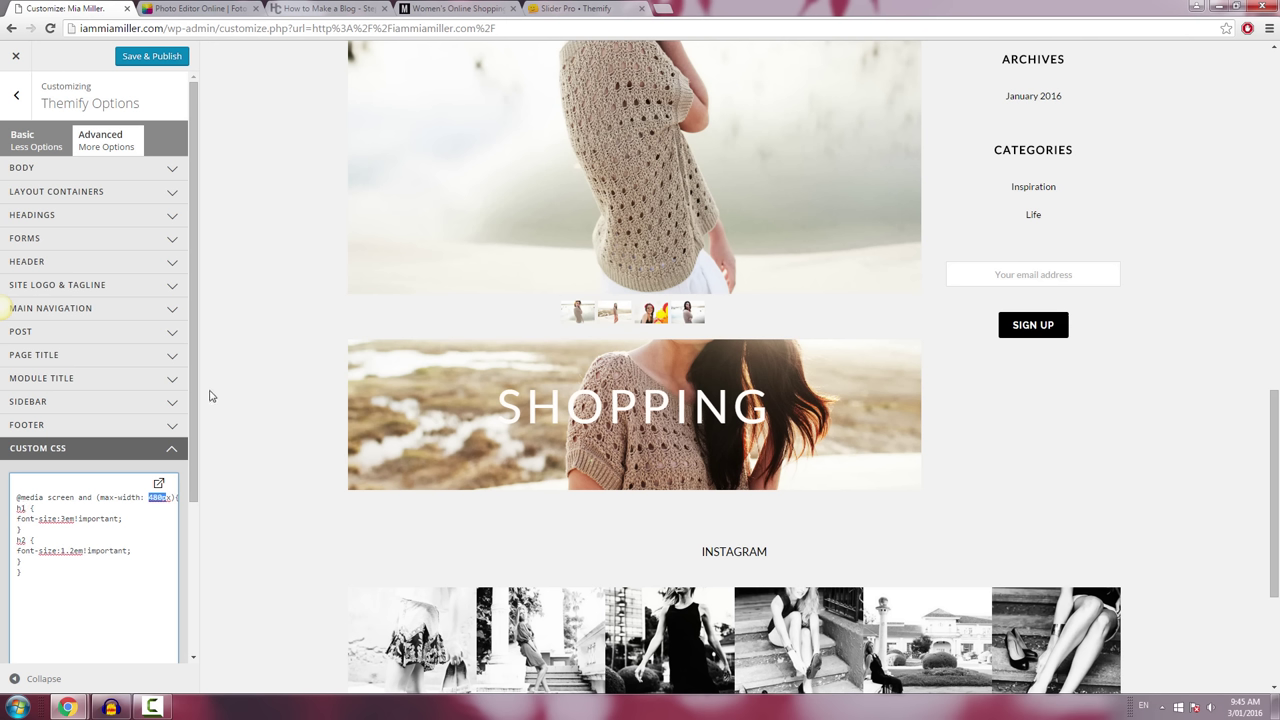
left_click(210, 396)
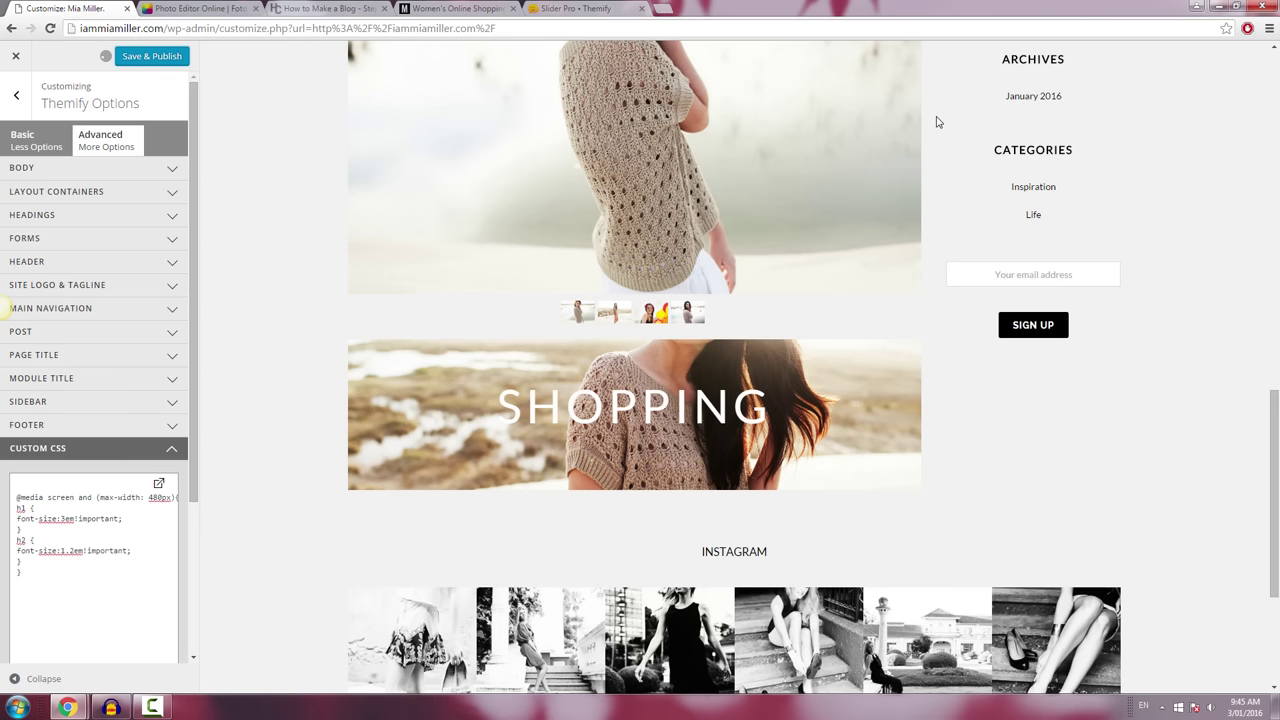
Narrow the browser to phone width and test h1 at 2em before restoring 3em.
left_click(1236, 6)
left_click_drag(484, 290, 731, 355)
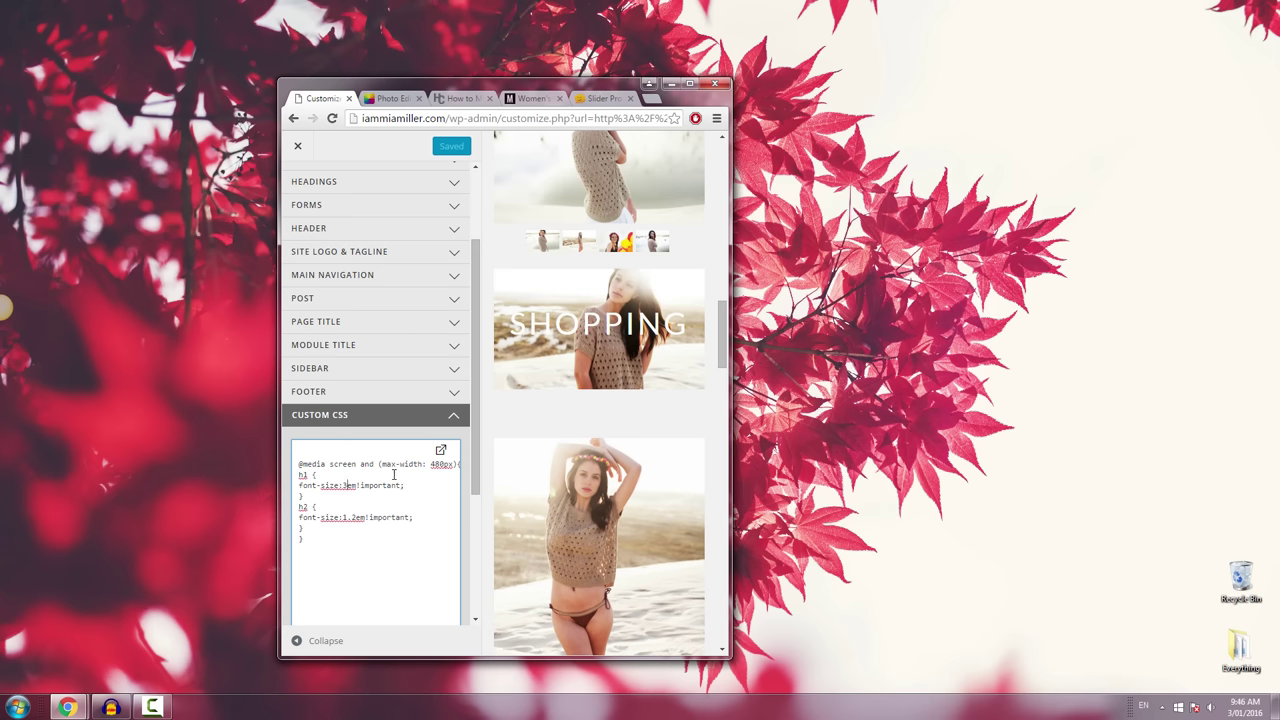
key("BackSpace")
type("2")
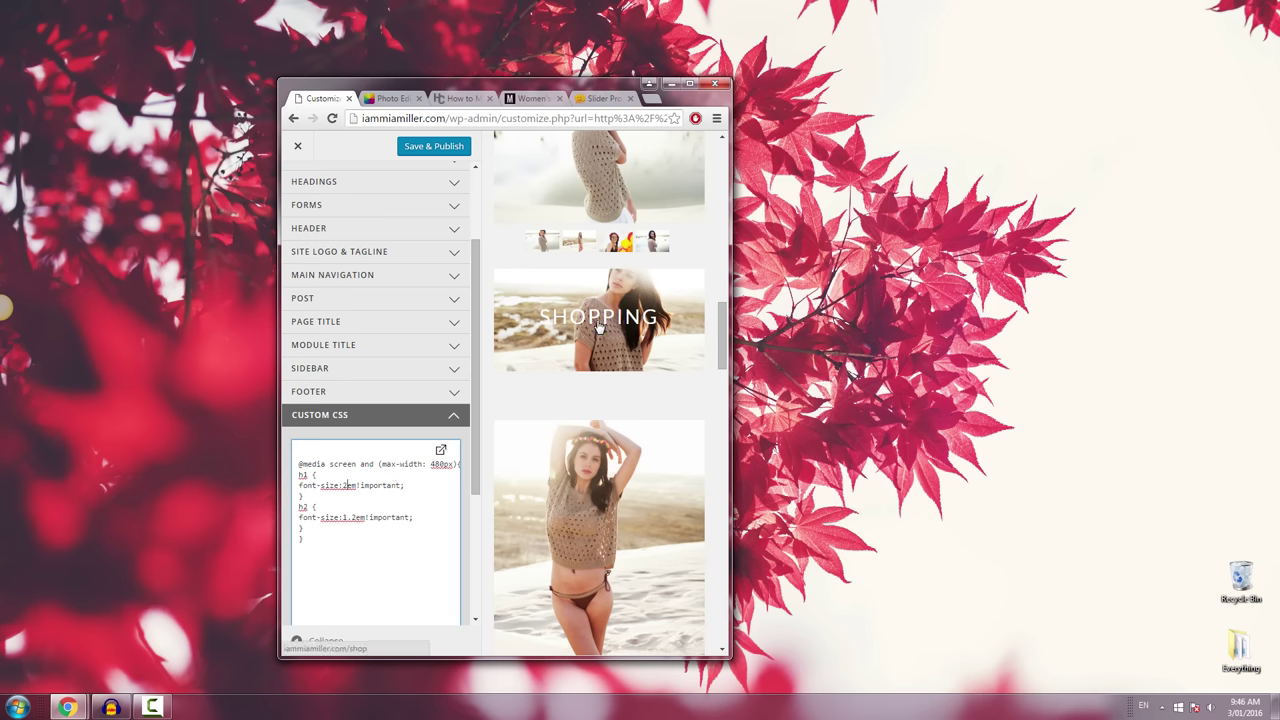
key("BackSpace")
type("3")
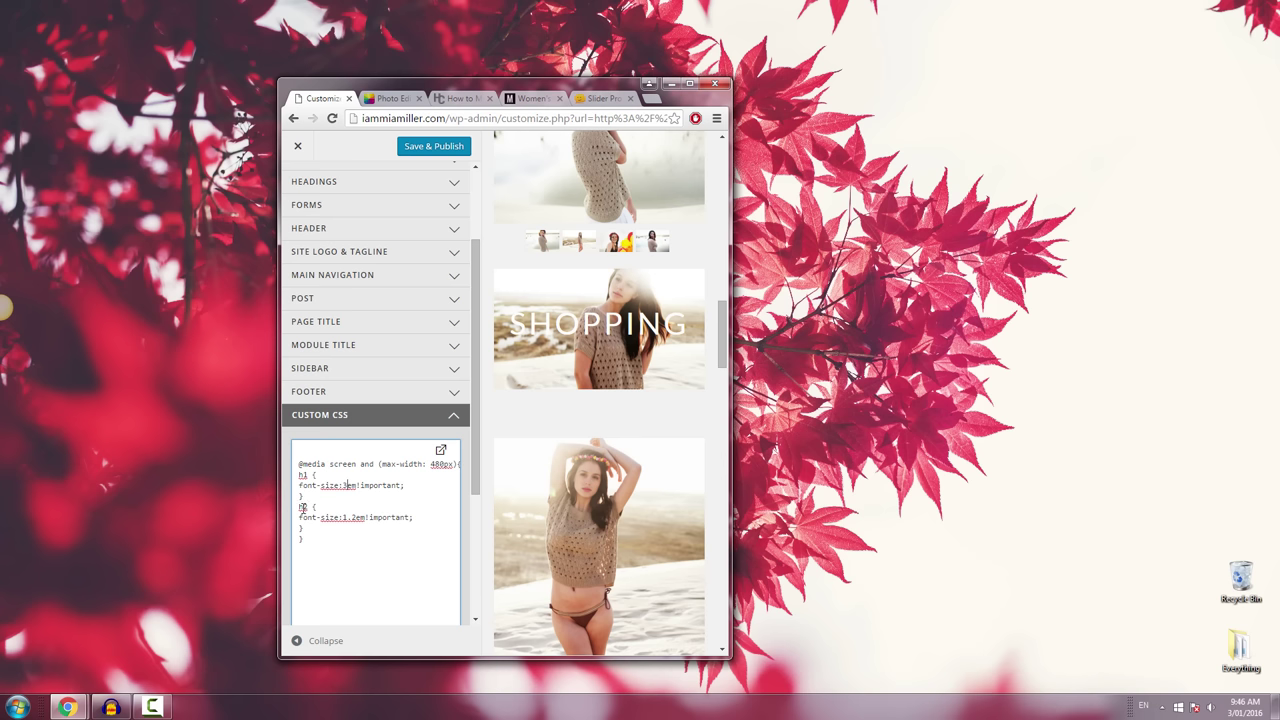
Duplicate the h2 rule in Custom CSS, delete the extra h3 rule, and publish.
left_click_drag(300, 508, 407, 519)
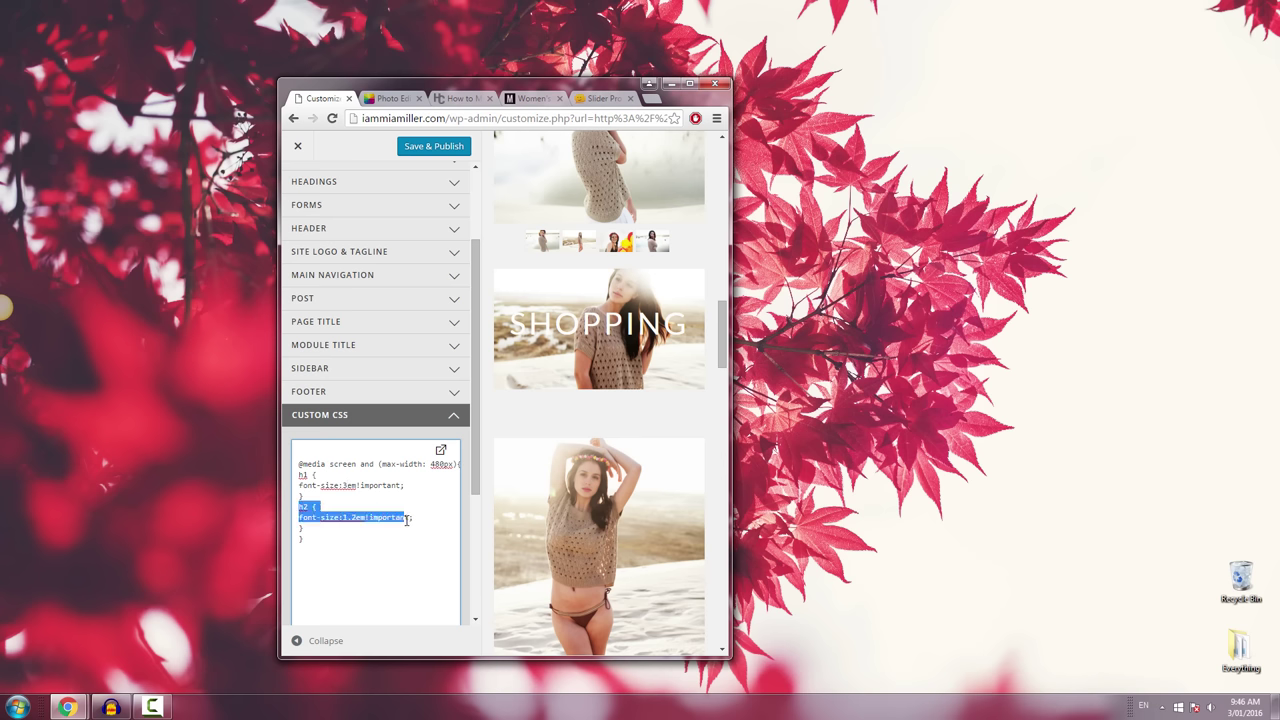
right_click(305, 513)
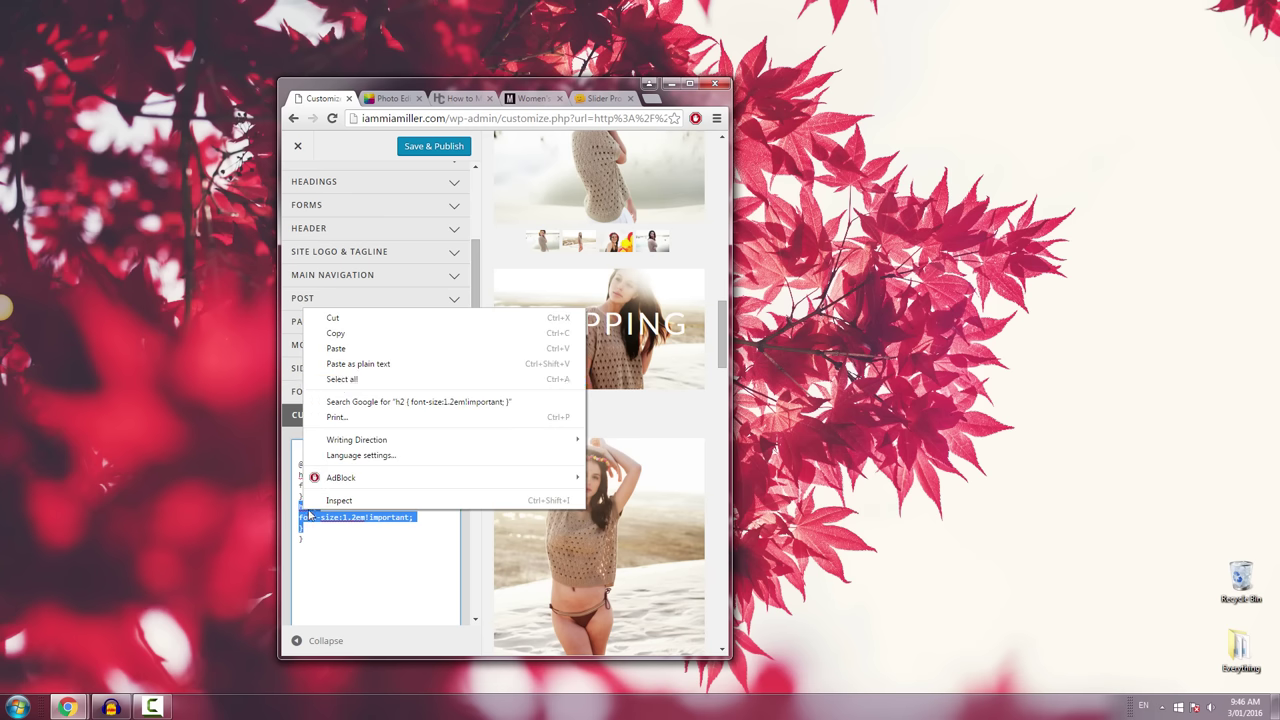
left_click(340, 347)
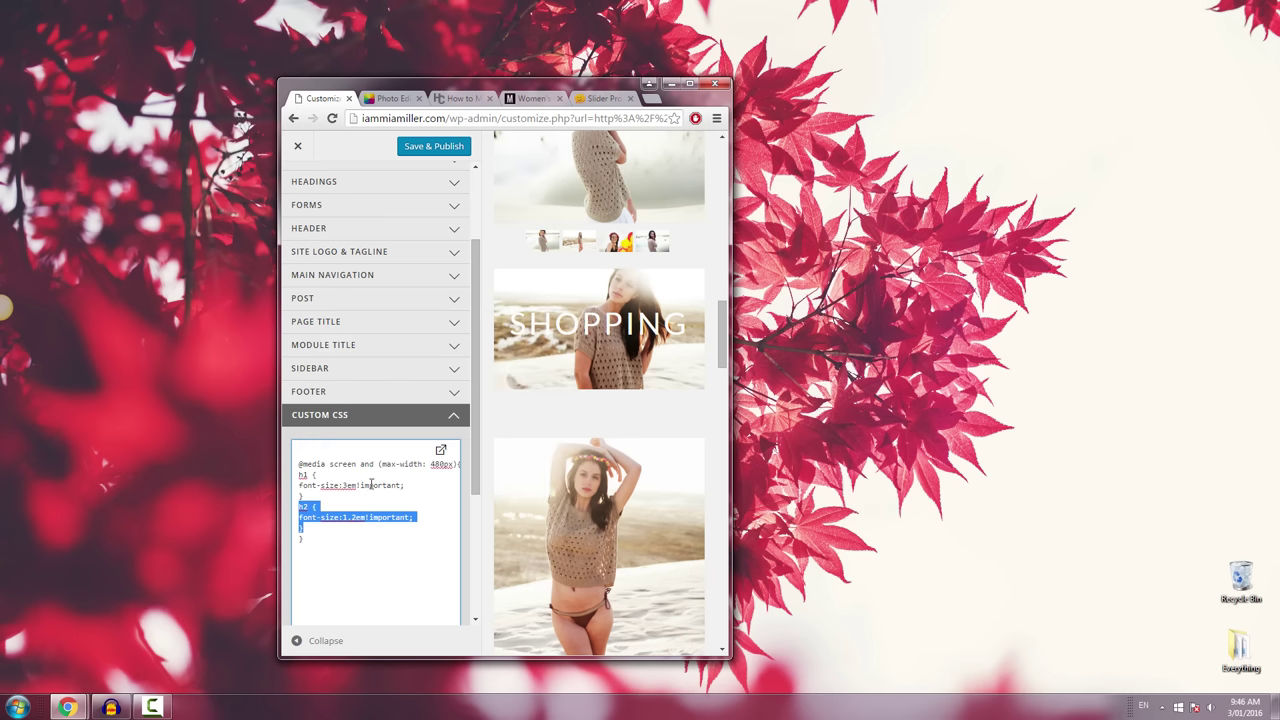
left_click(307, 529)
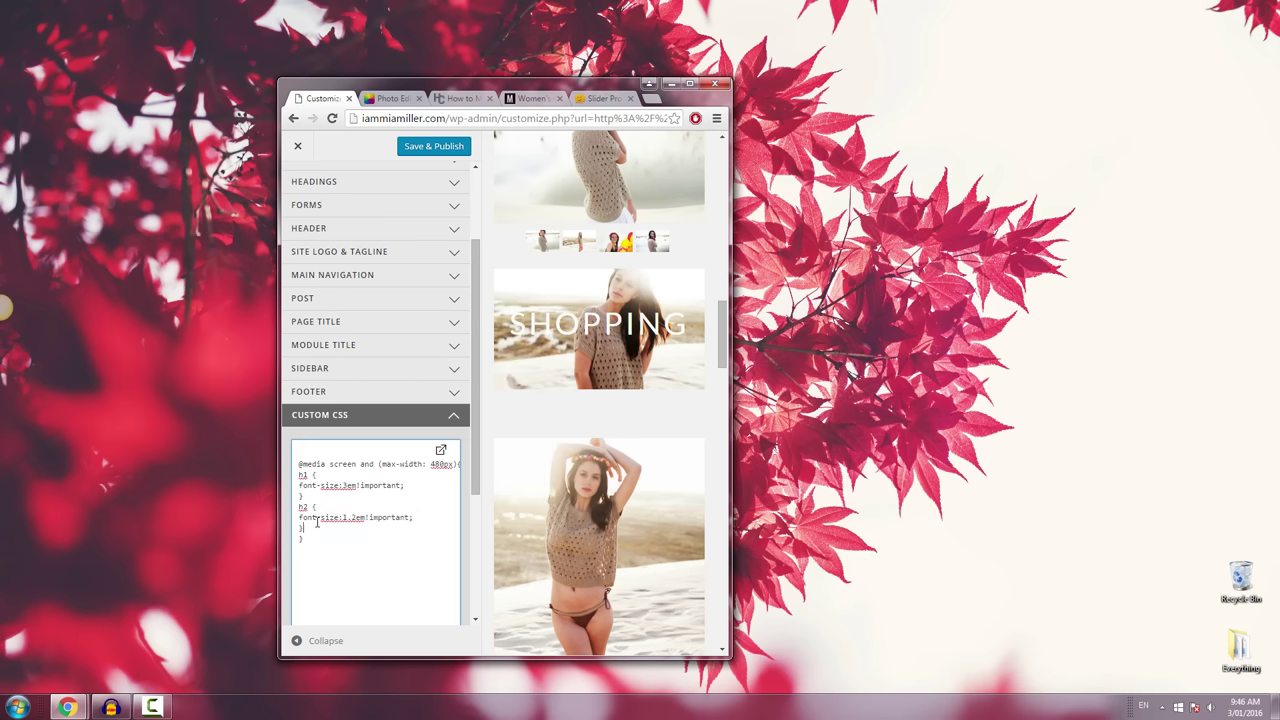
key("ctrl+v")
left_click_drag(310, 560, 298, 538)
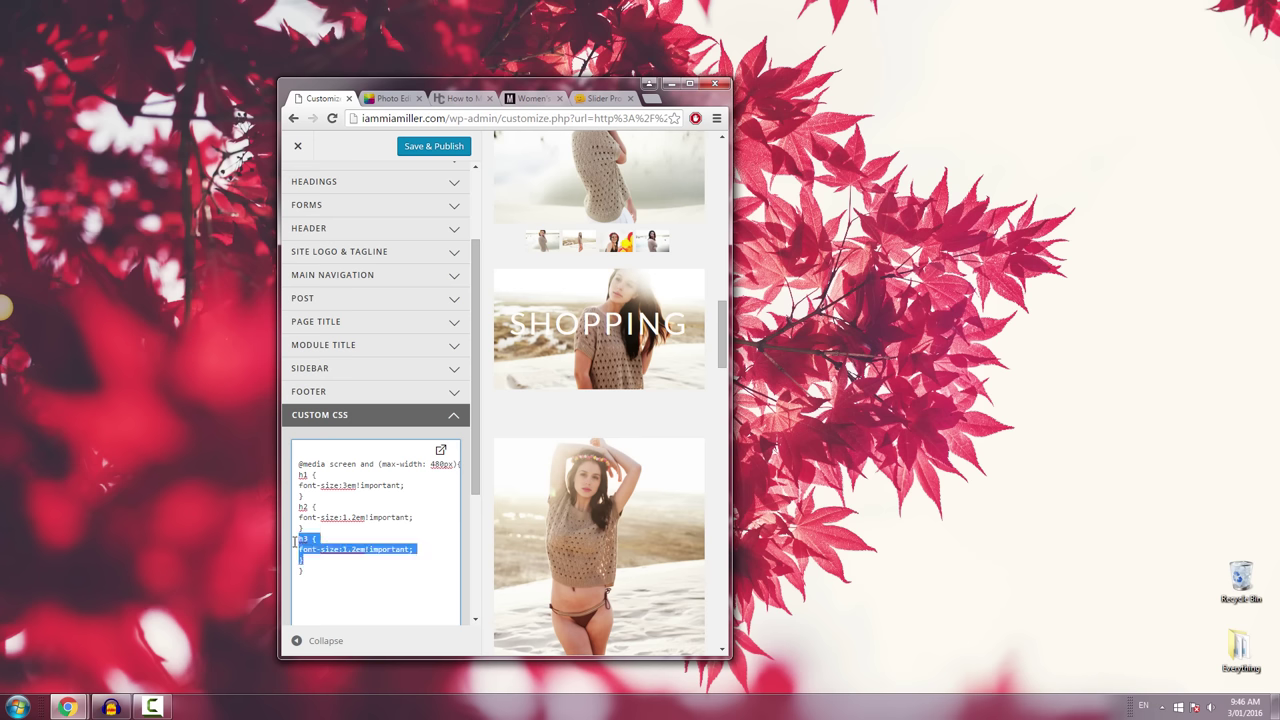
key("BackSpace")
left_click(449, 146)
Go to the About page via the mobile menu and check the ABOUT ME. heading size.
left_click_drag(722, 328, 705, 155)
left_click(700, 152)
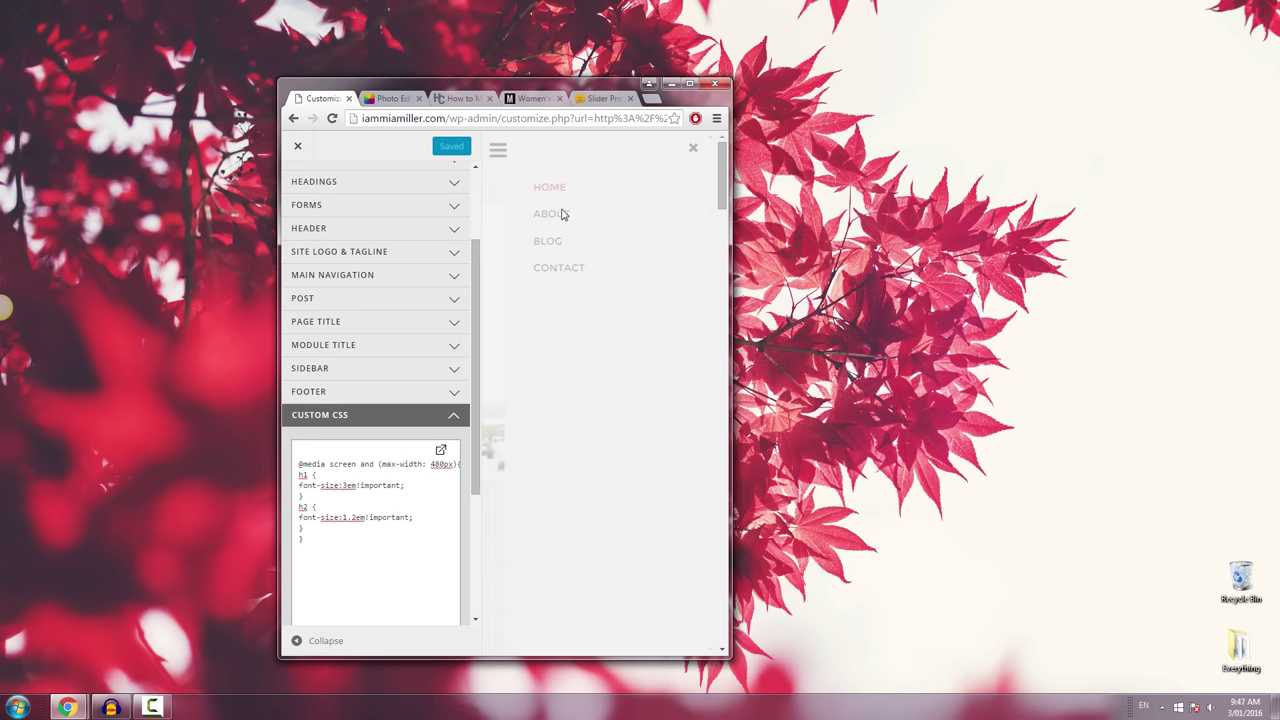
left_click(552, 214)
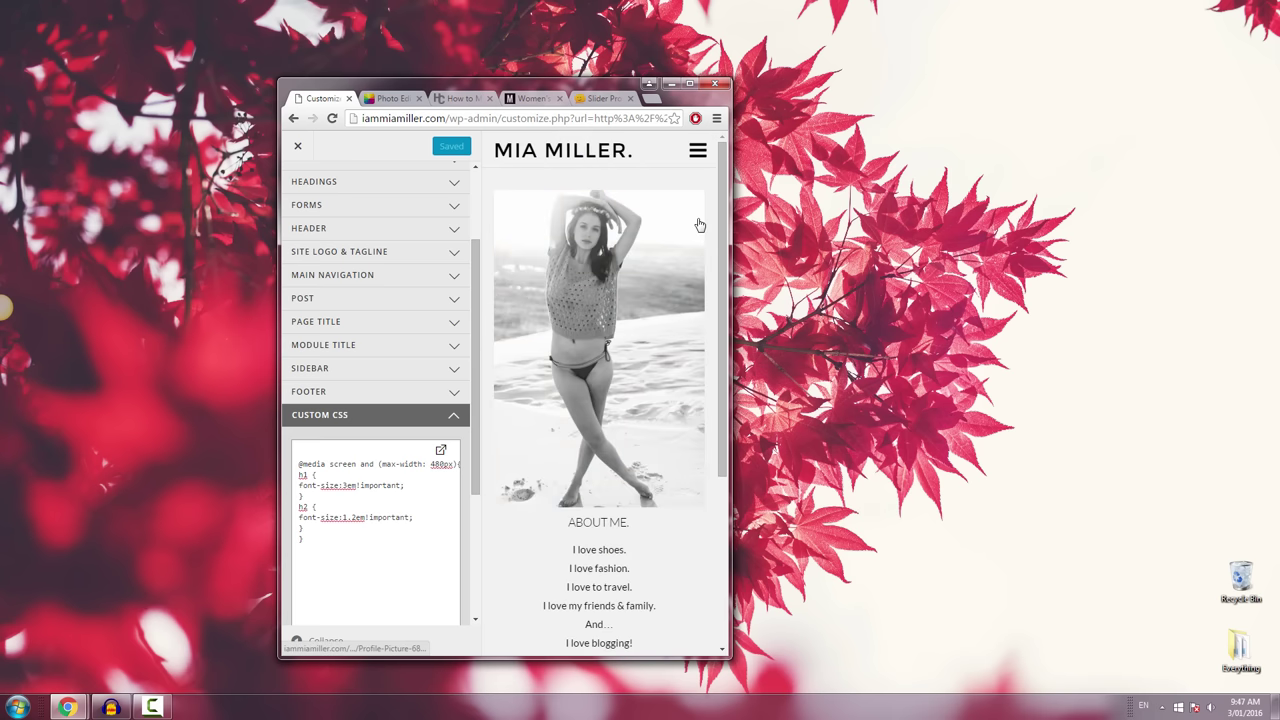
scroll(647, 382, "down", 3)
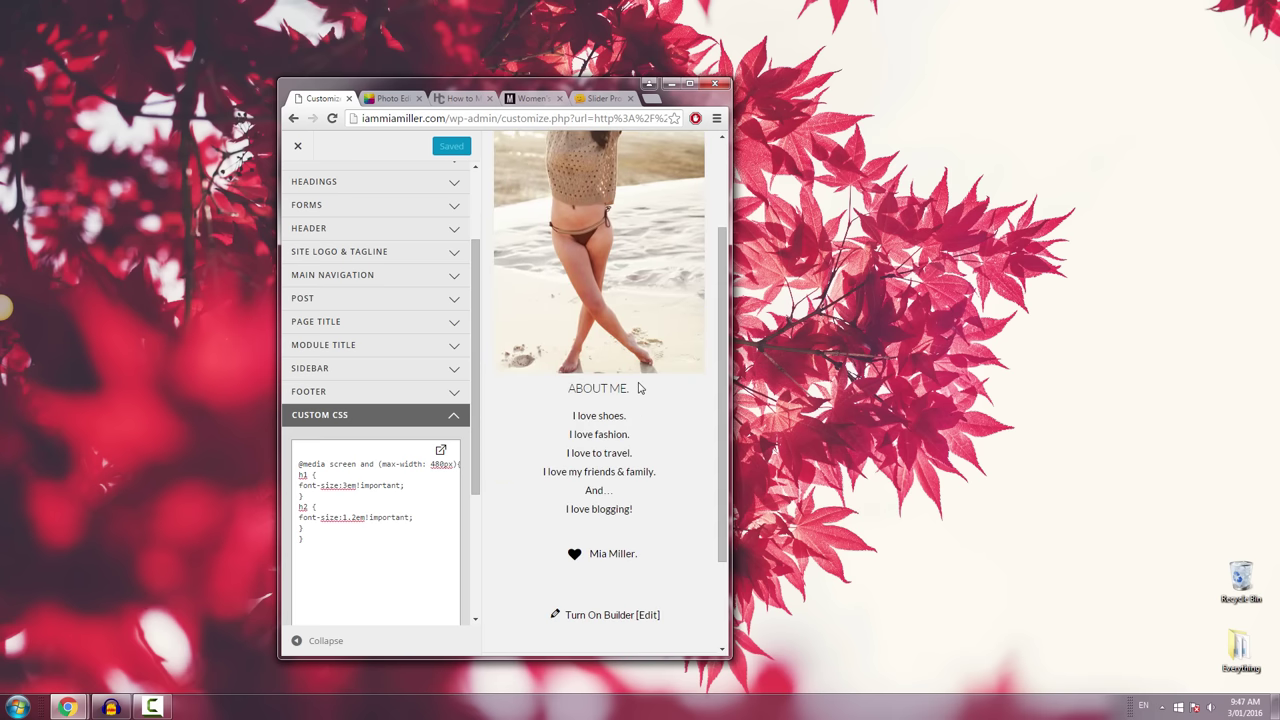
left_click_drag(640, 389, 565, 390)
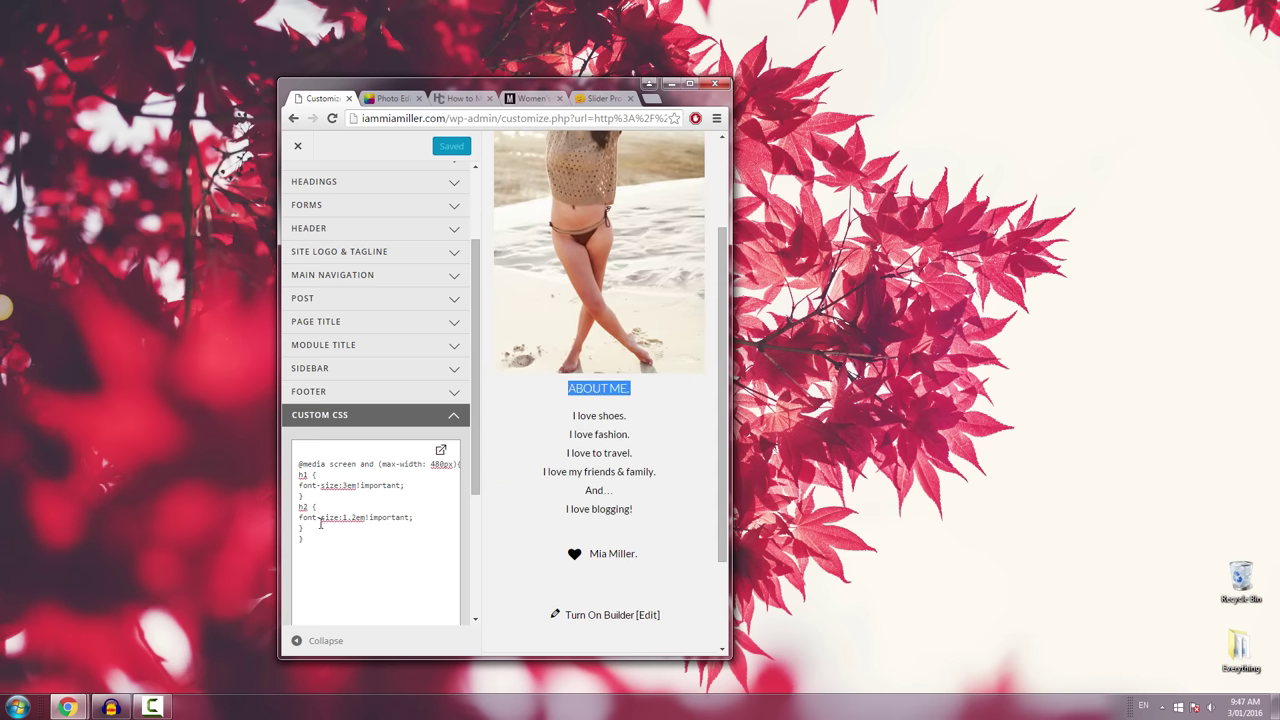
Change the h2 size from 1.2 to 2em, publish, and close the Customizer.
left_click_drag(356, 517, 345, 518)
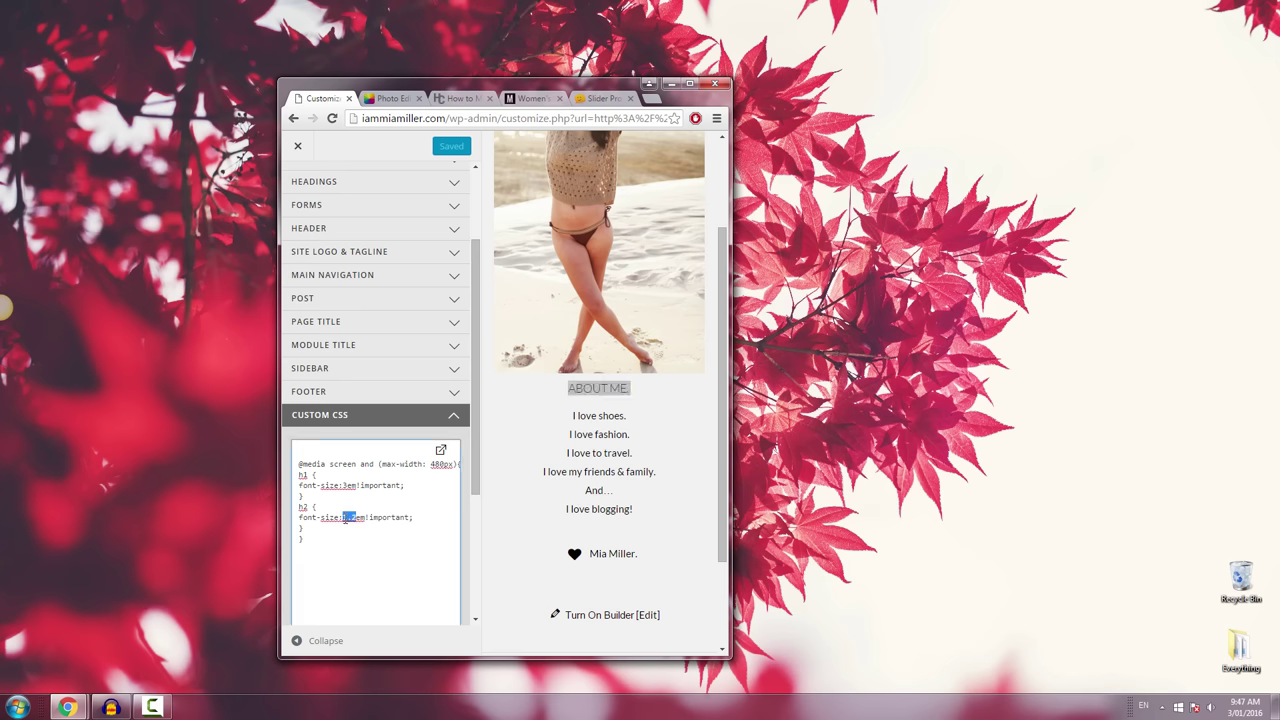
type("2")
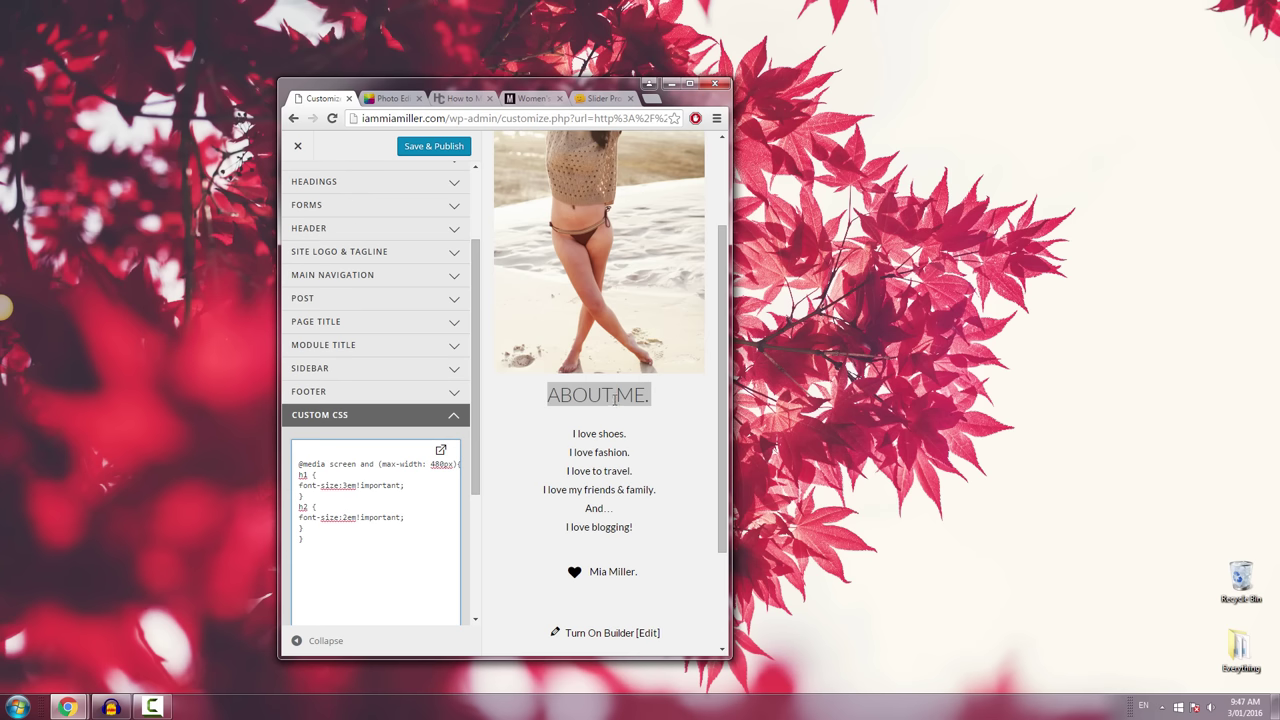
left_click_drag(611, 433, 620, 433)
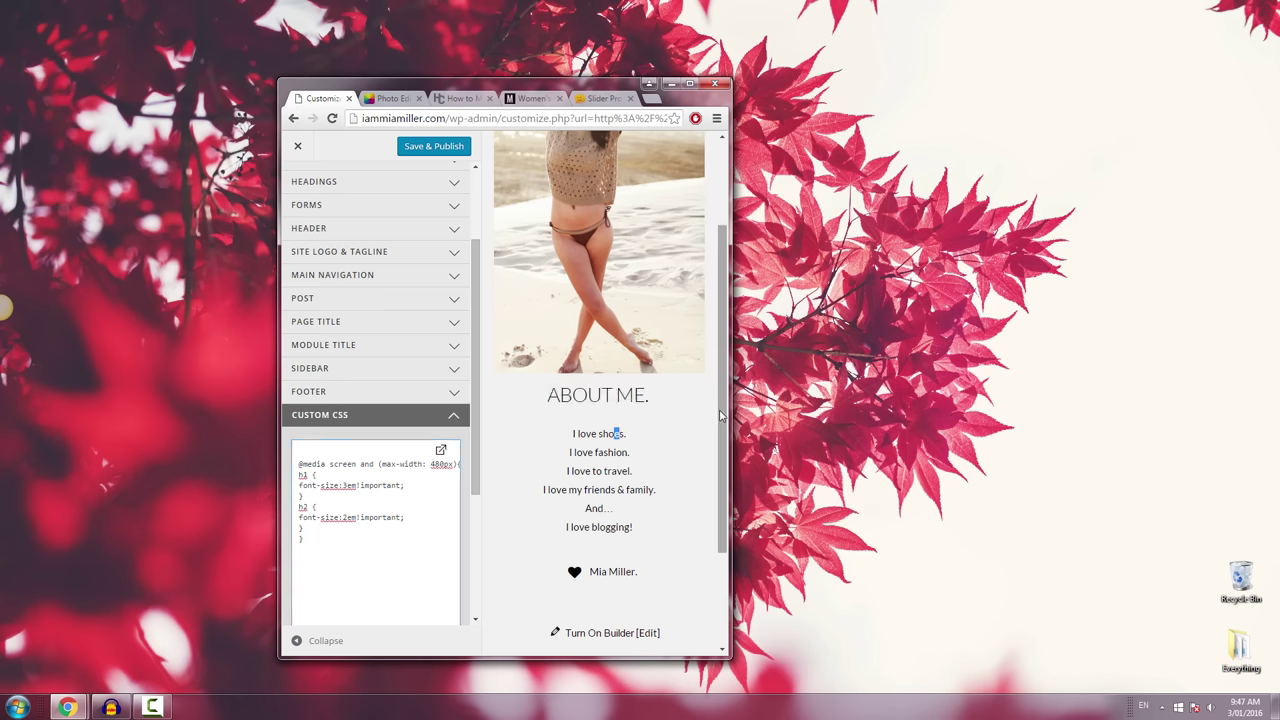
scroll(683, 505, "down", 3)
scroll(698, 556, "up", 6)
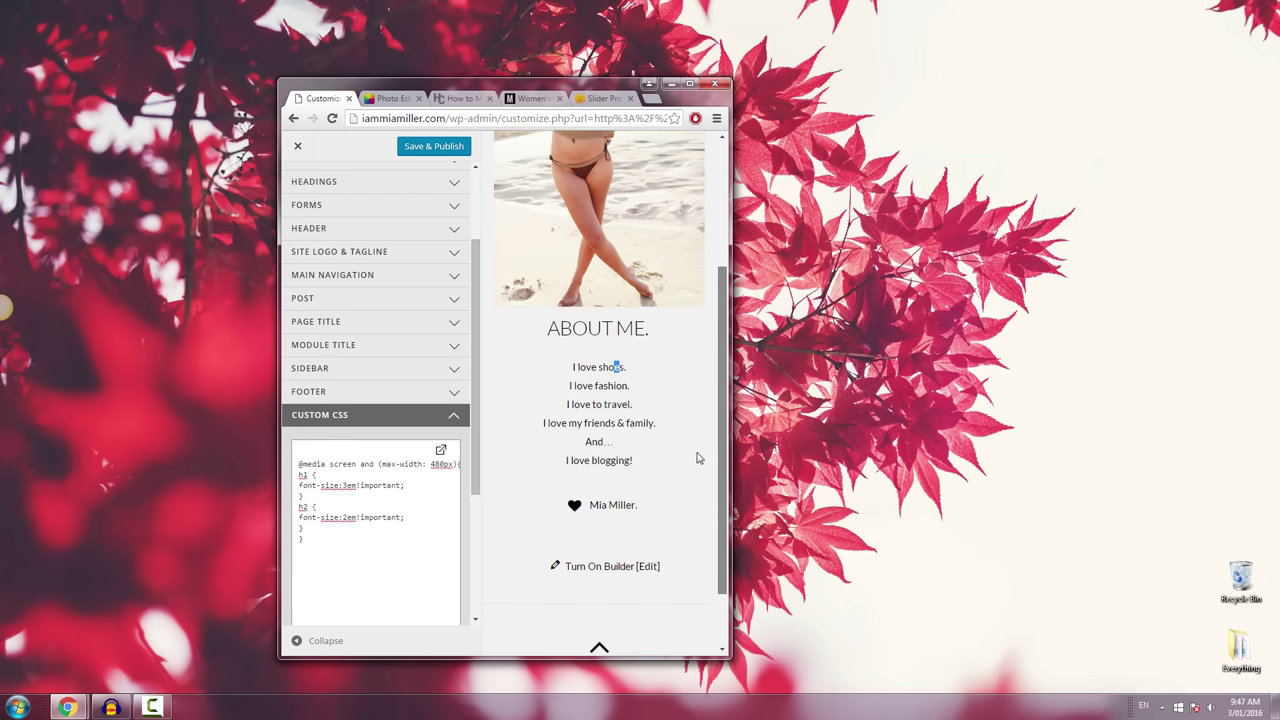
left_click(427, 148)
left_click(298, 147)
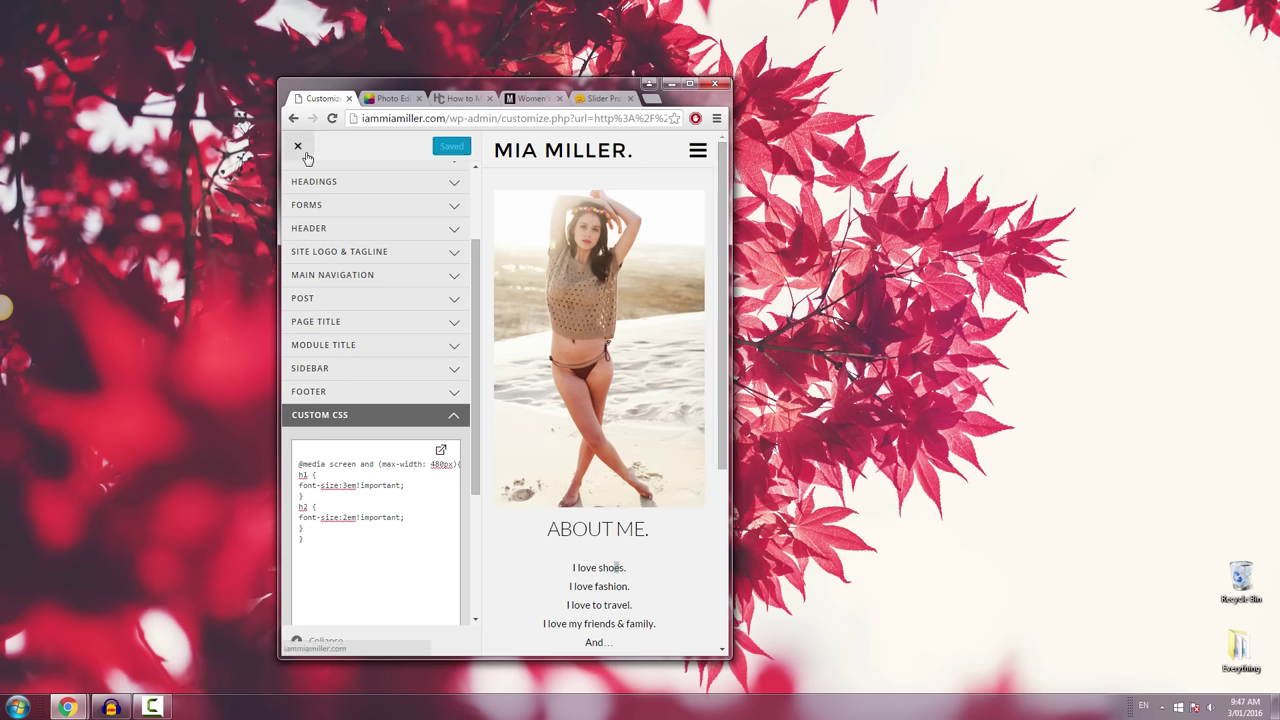
Maximize Chrome, scroll through the Mia Miller home page, and turn on Themify Builder.
left_click(689, 84)
left_click_drag(1274, 188, 1277, 524)
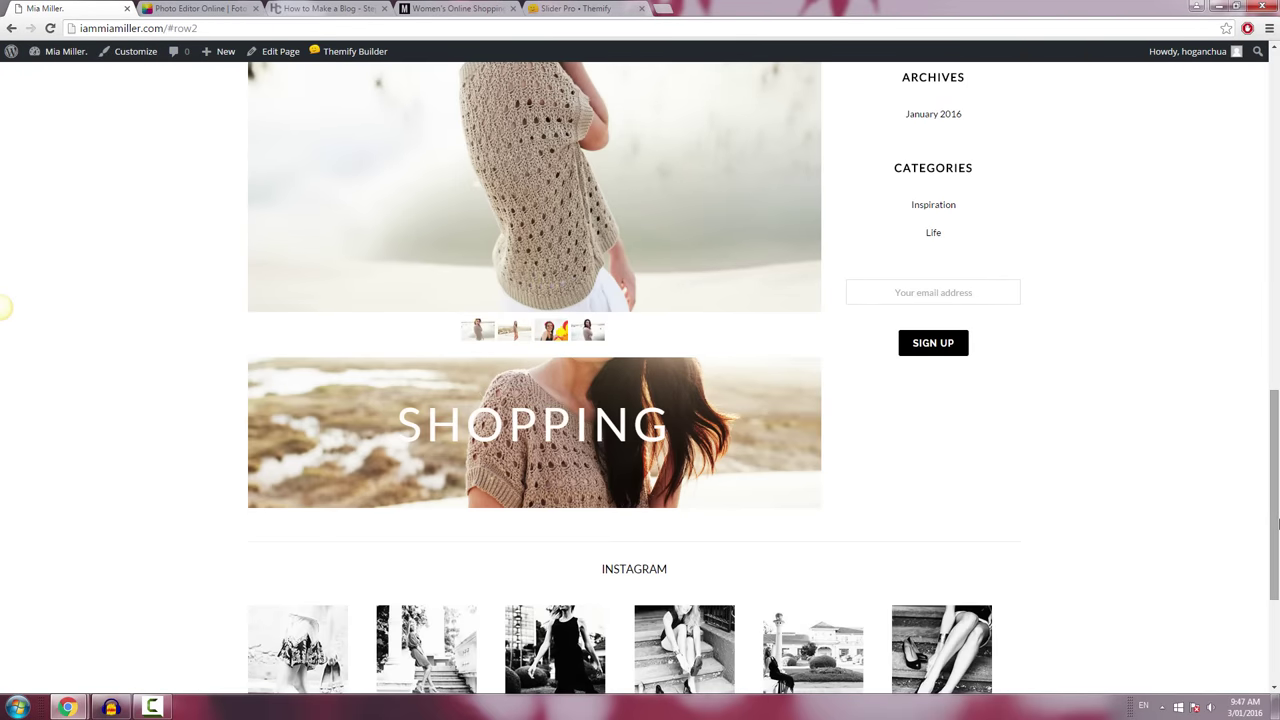
left_click_drag(1277, 477, 1277, 562)
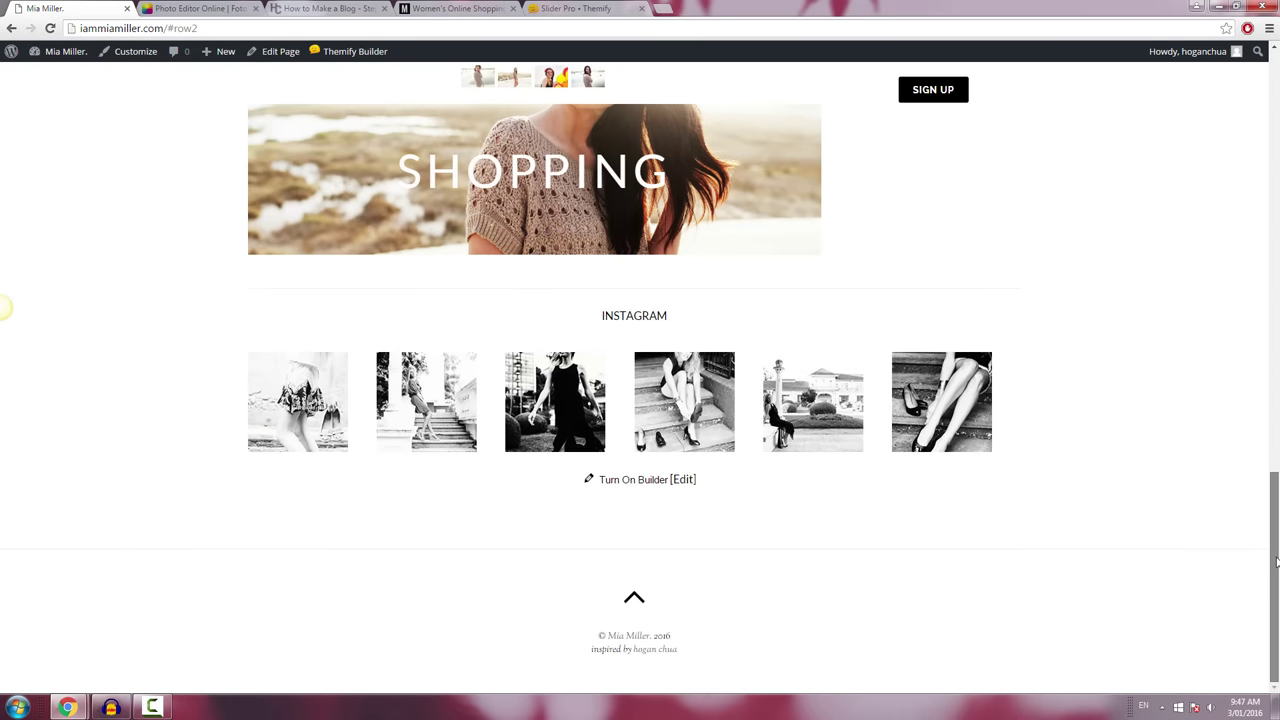
left_click(634, 597)
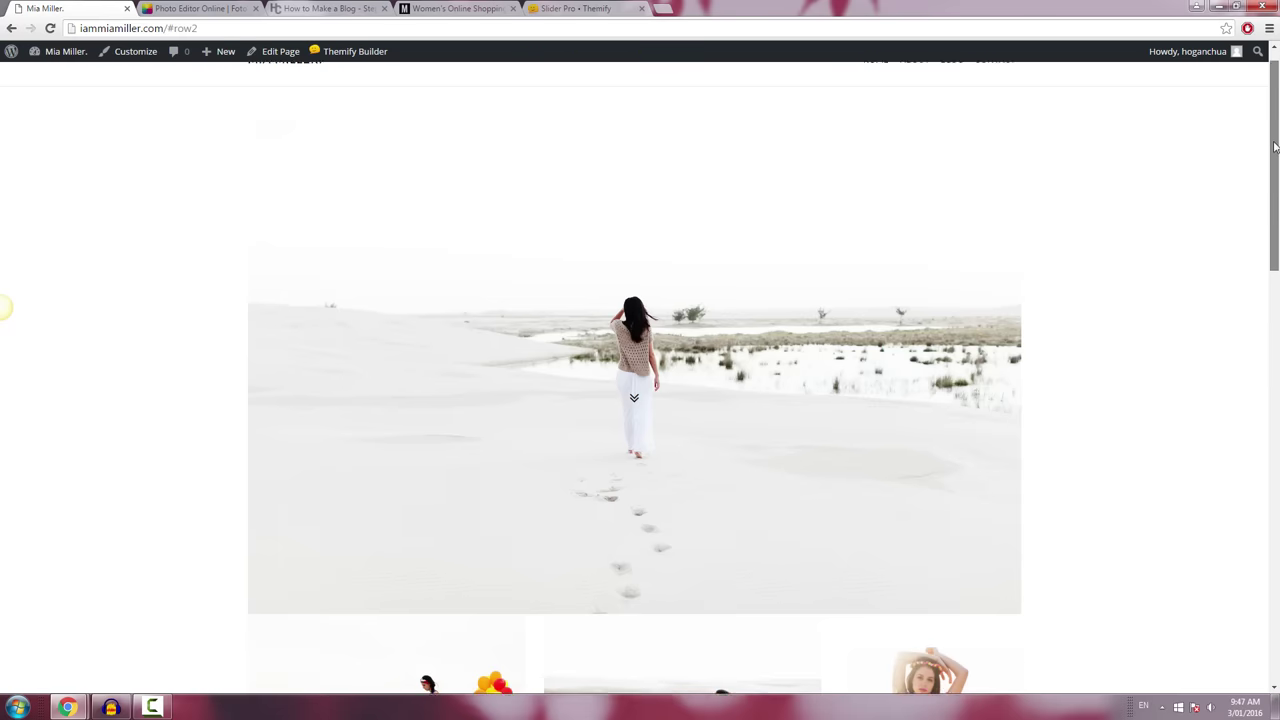
left_click(342, 66)
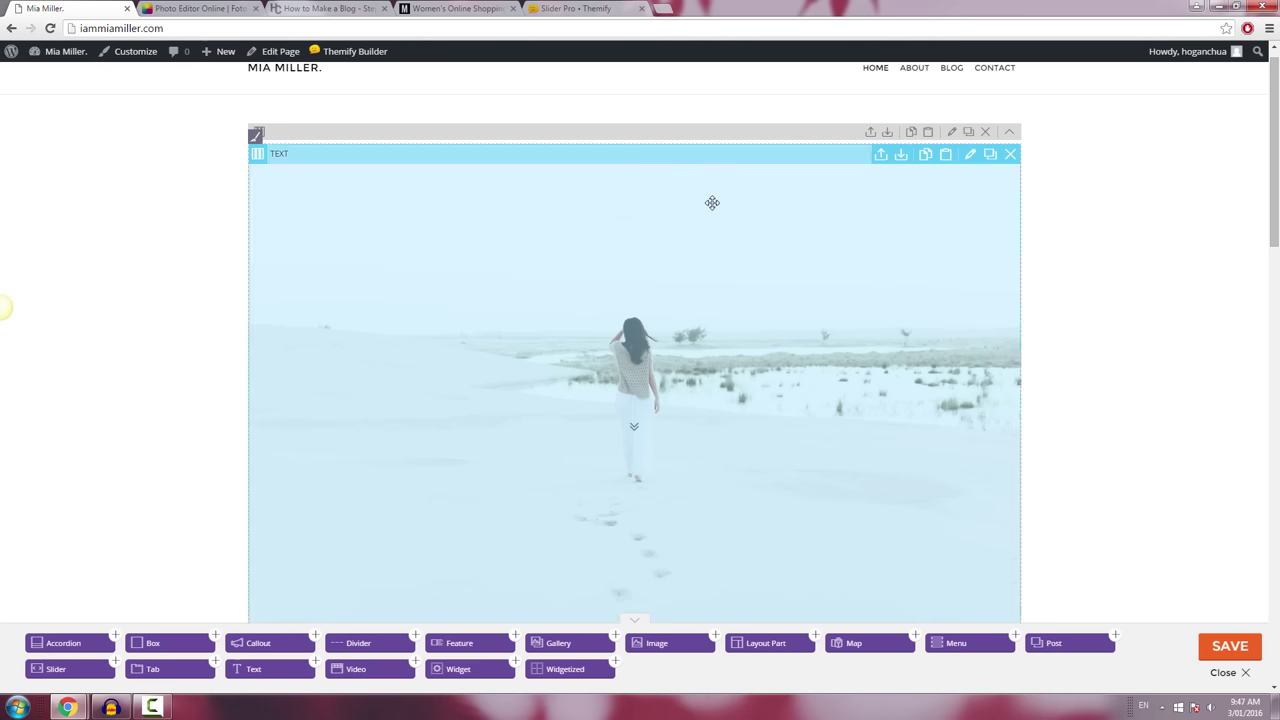
Look at the Hogan inspiration site window resized and maximized, then return to the Mia Miller builder.
mouse_move(67, 707)
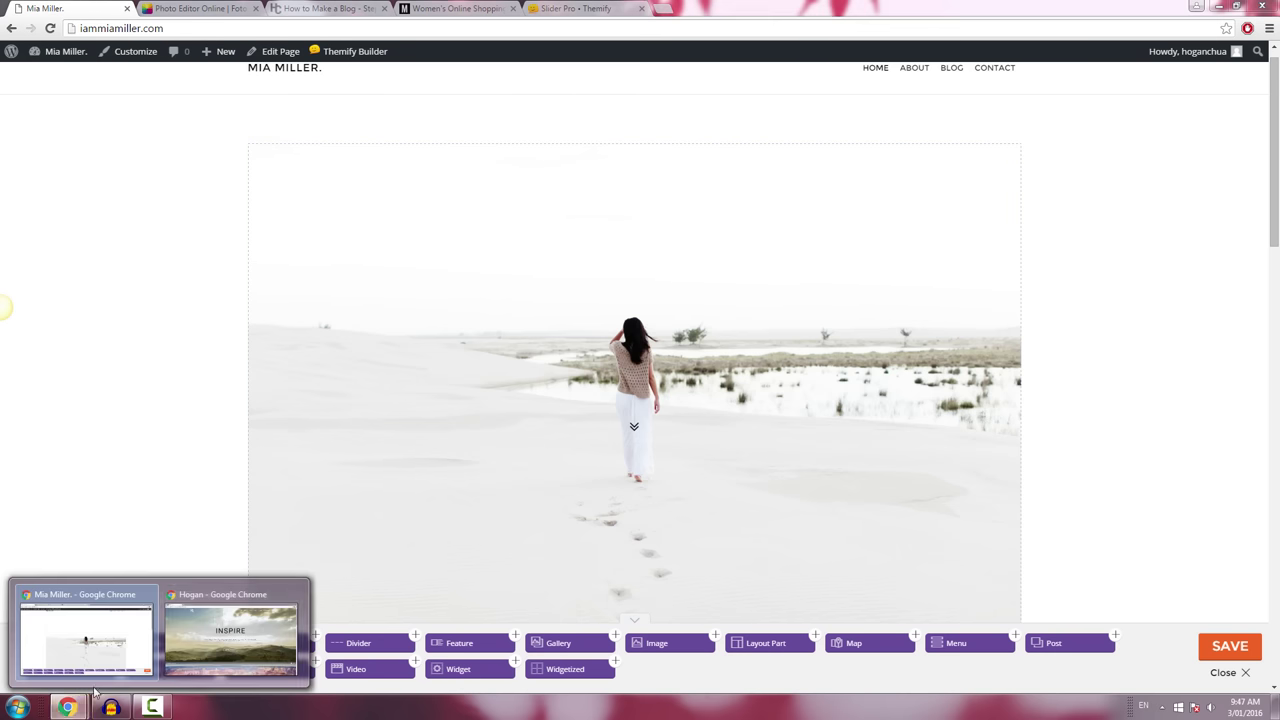
left_click(237, 601)
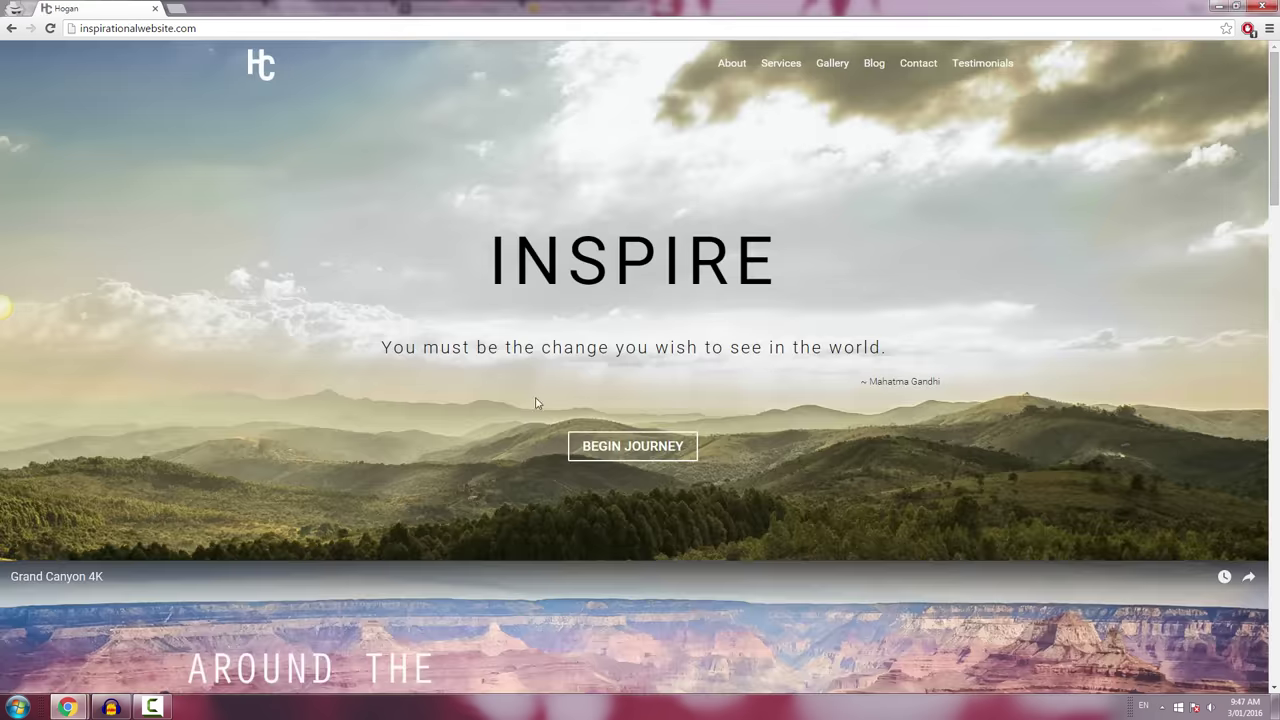
left_click(1236, 5)
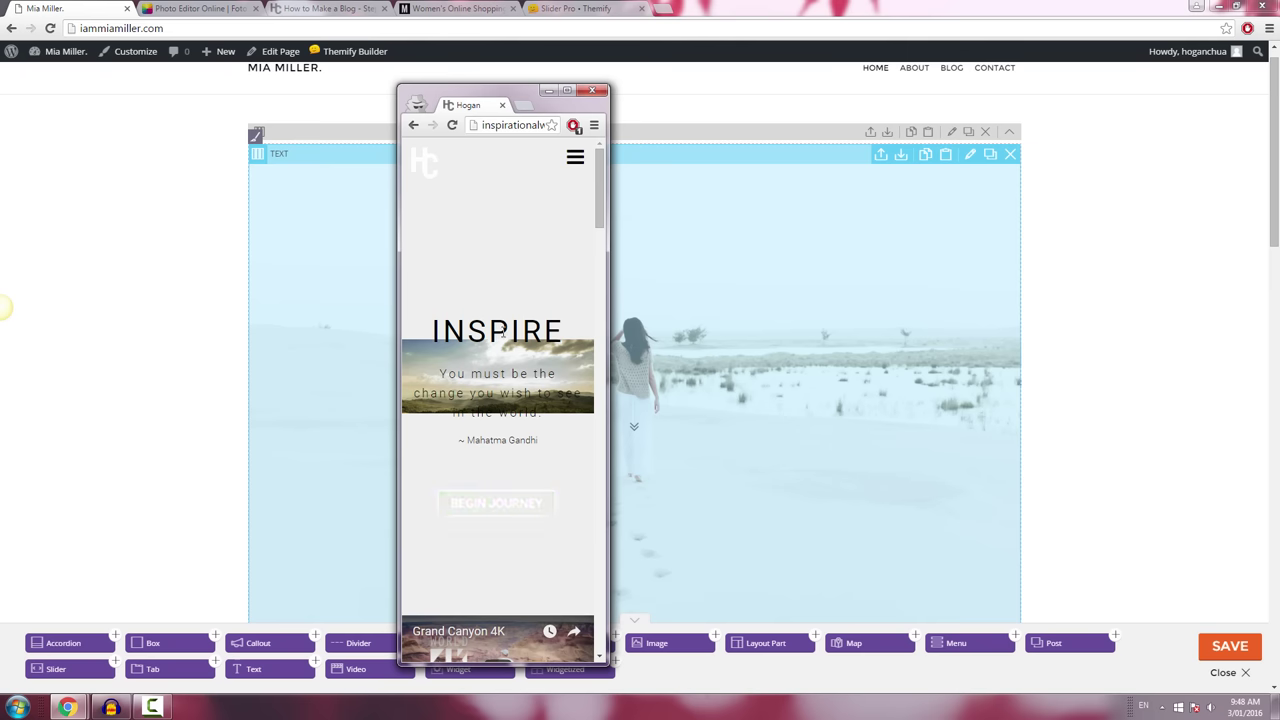
left_click(567, 91)
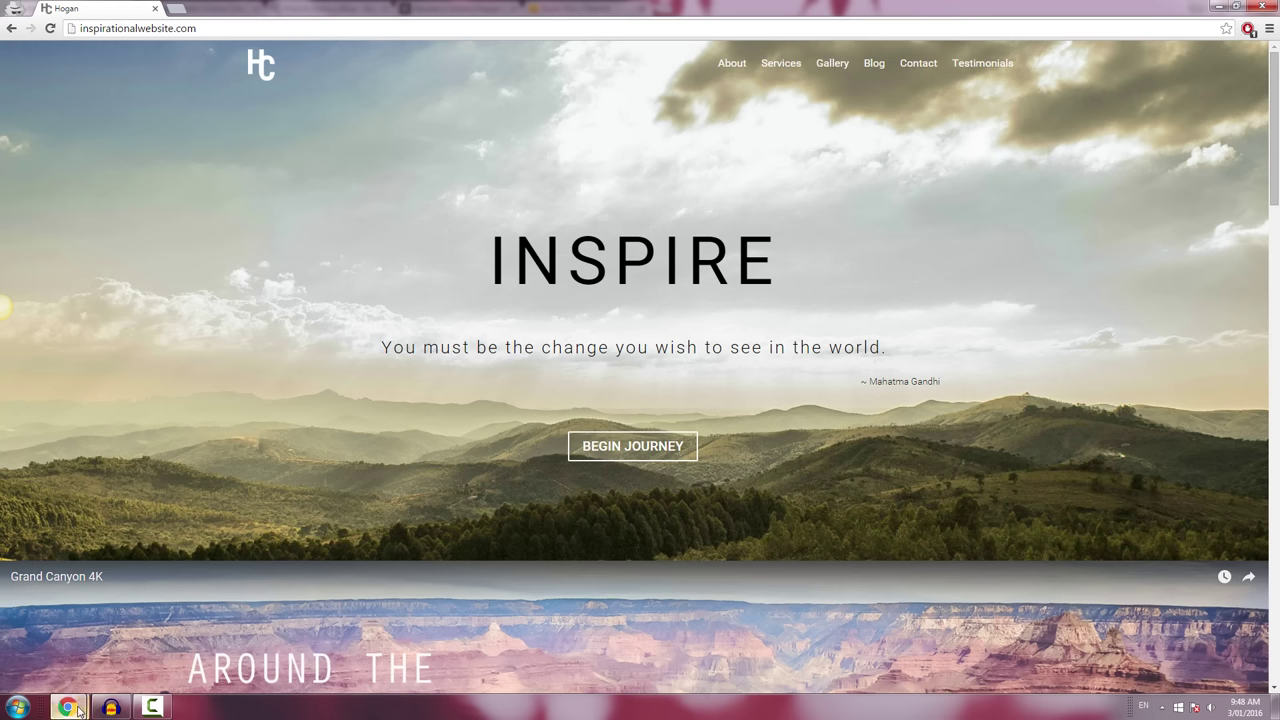
mouse_move(80, 710)
left_click(88, 610)
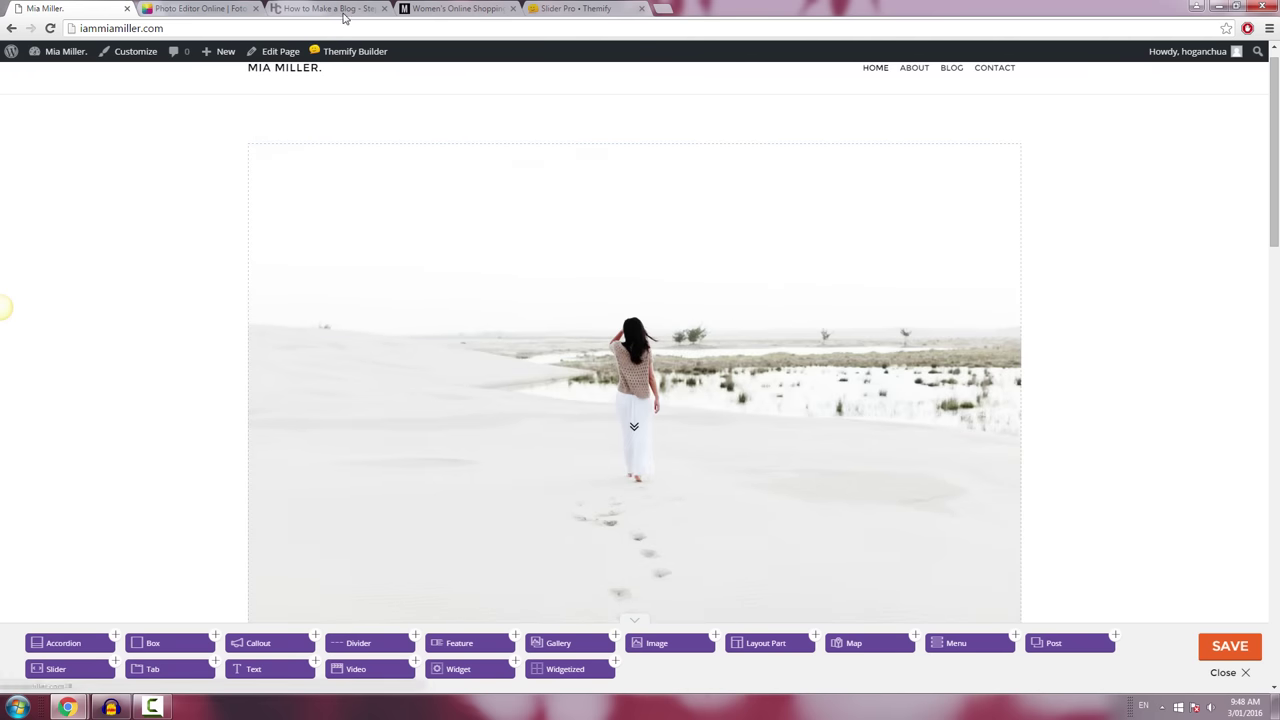
Preview the women's shopping site at mobile width, then maximize and switch to Fotor.
left_click(418, 9)
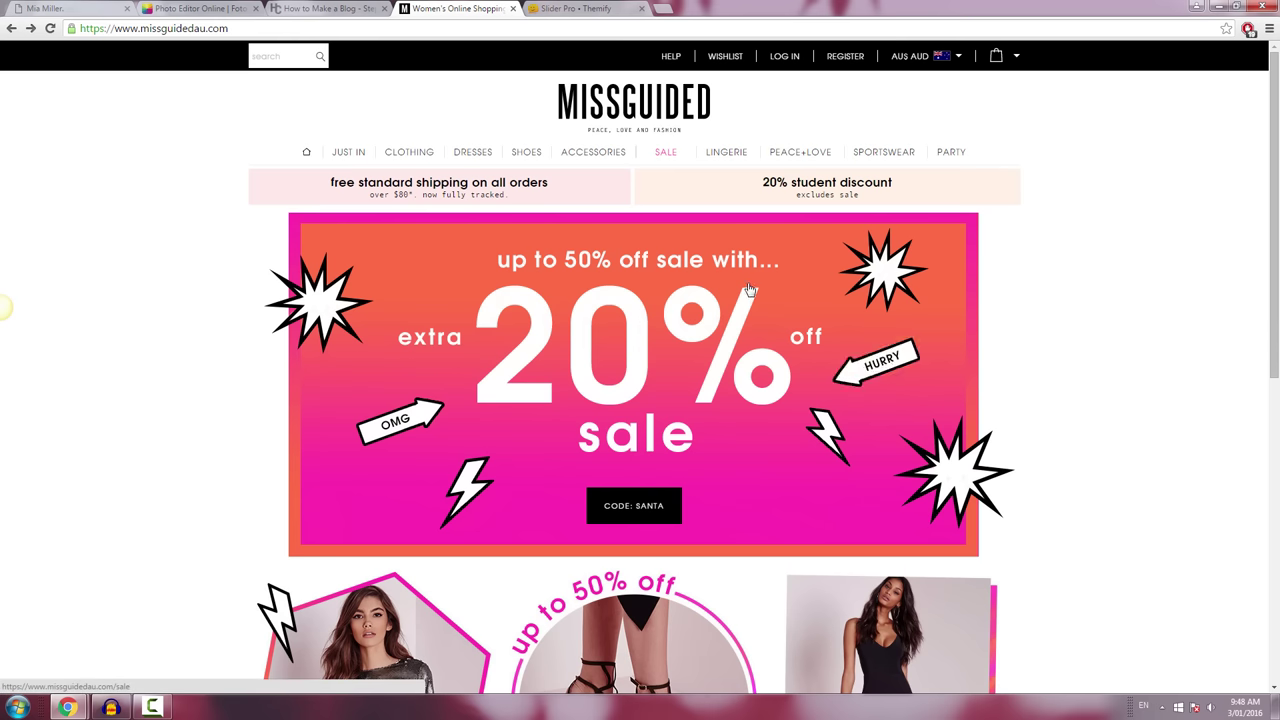
key("super+Down")
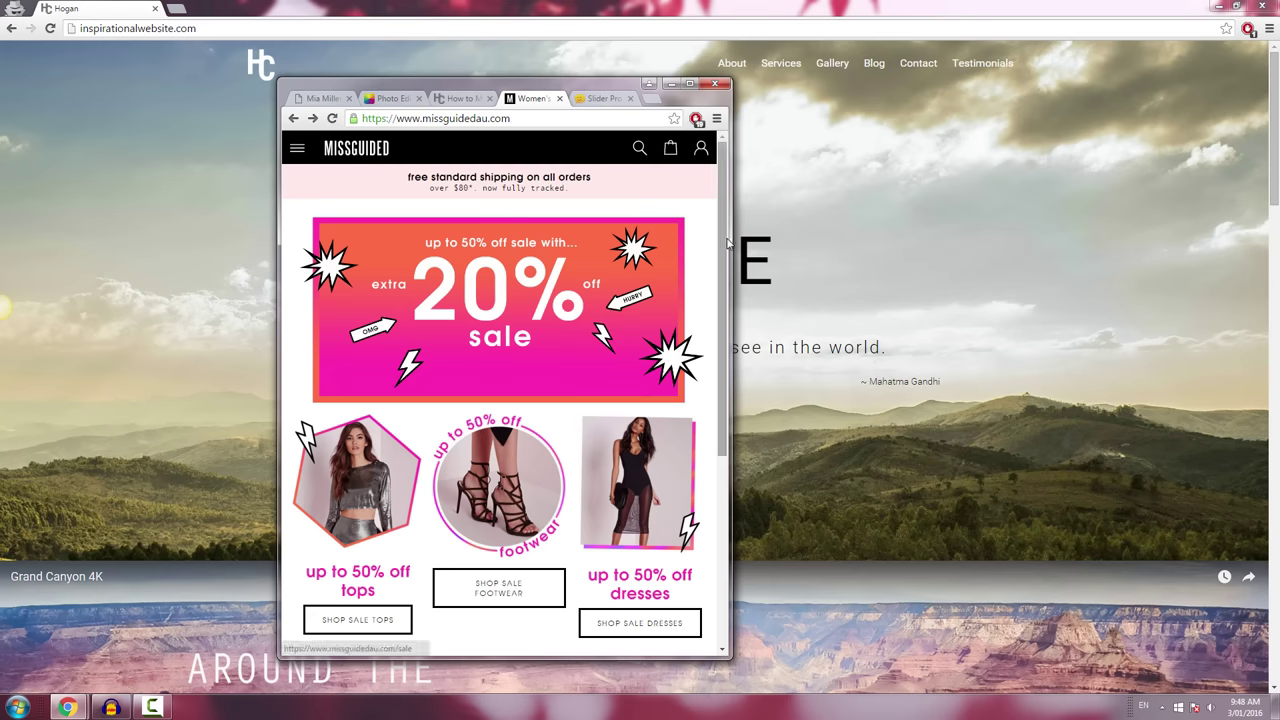
left_click_drag(728, 243, 1097, 238)
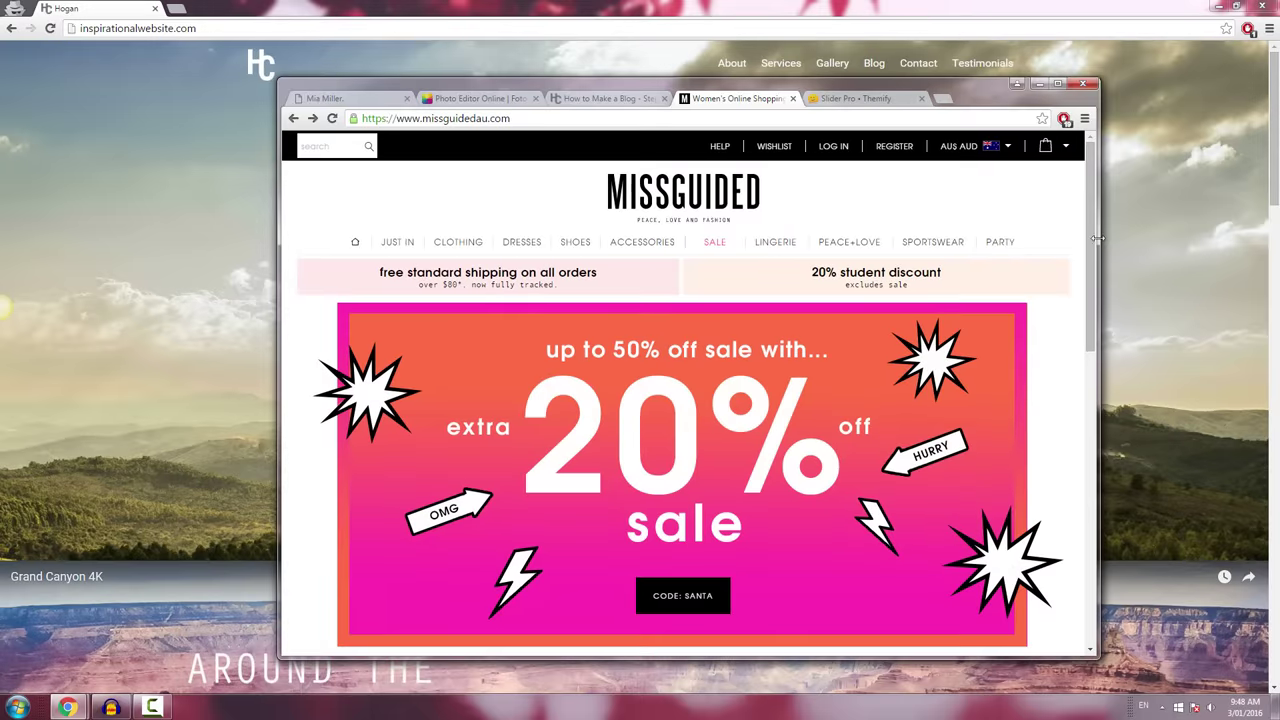
key("super+Up")
left_click(205, 9)
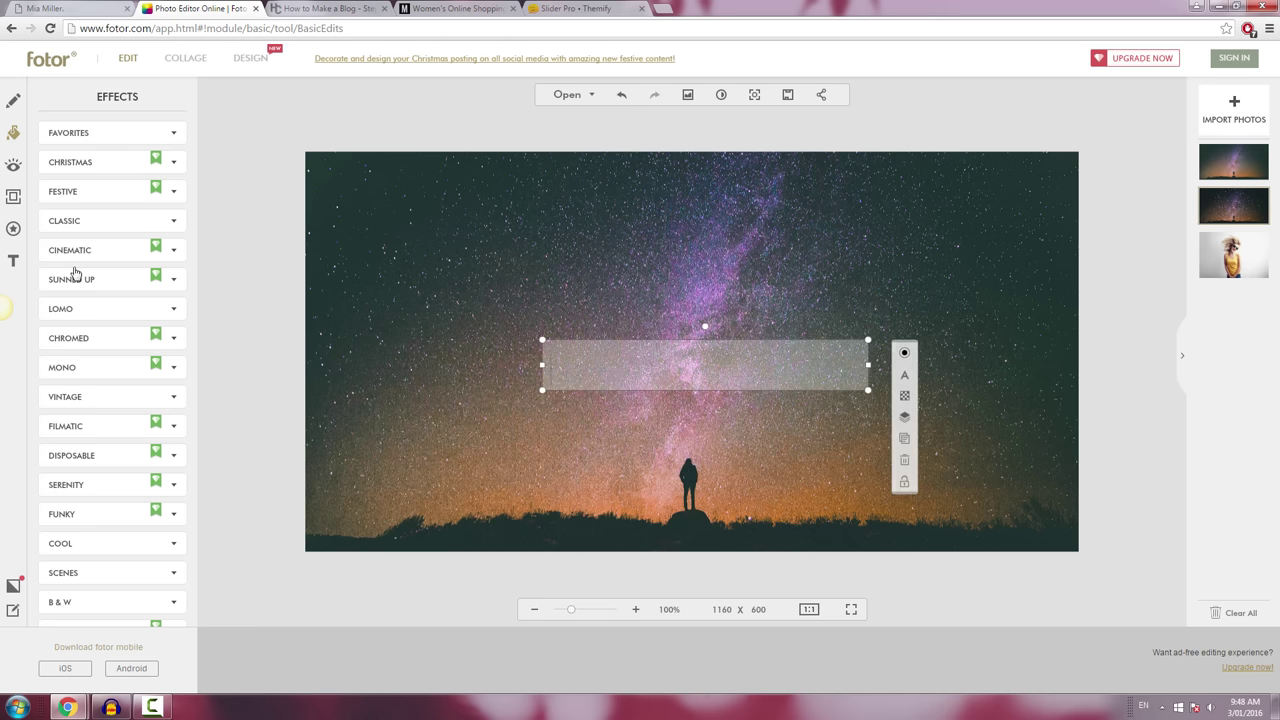
Type INSPIRE, make it white at size 200, and widen its text box.
type("INPIRE")
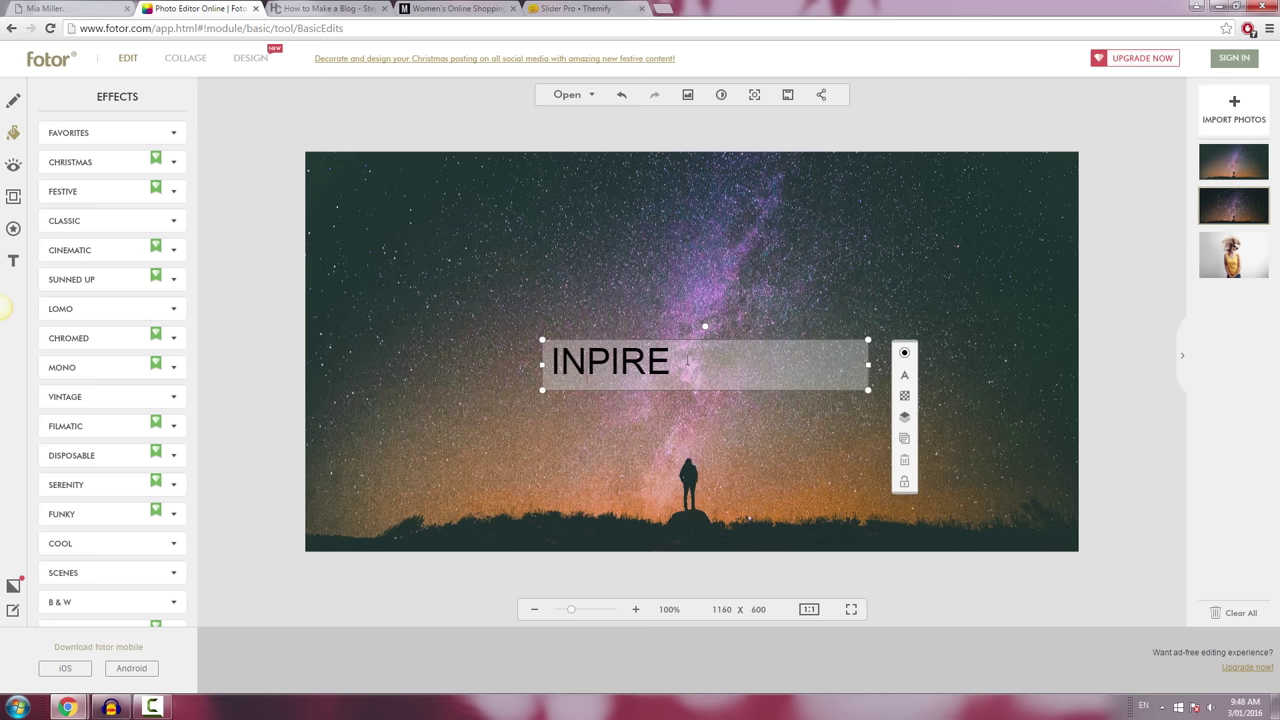
type("S")
left_click_drag(687, 362, 435, 349)
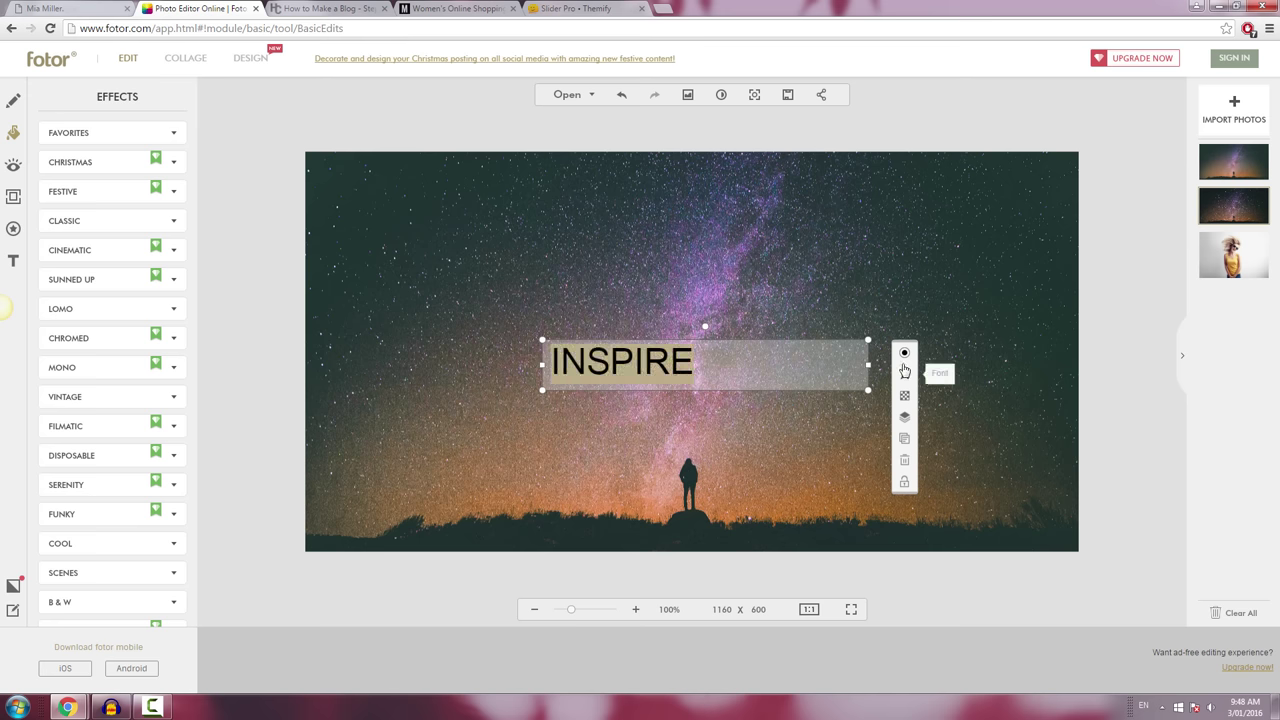
left_click(904, 353)
left_click(1016, 444)
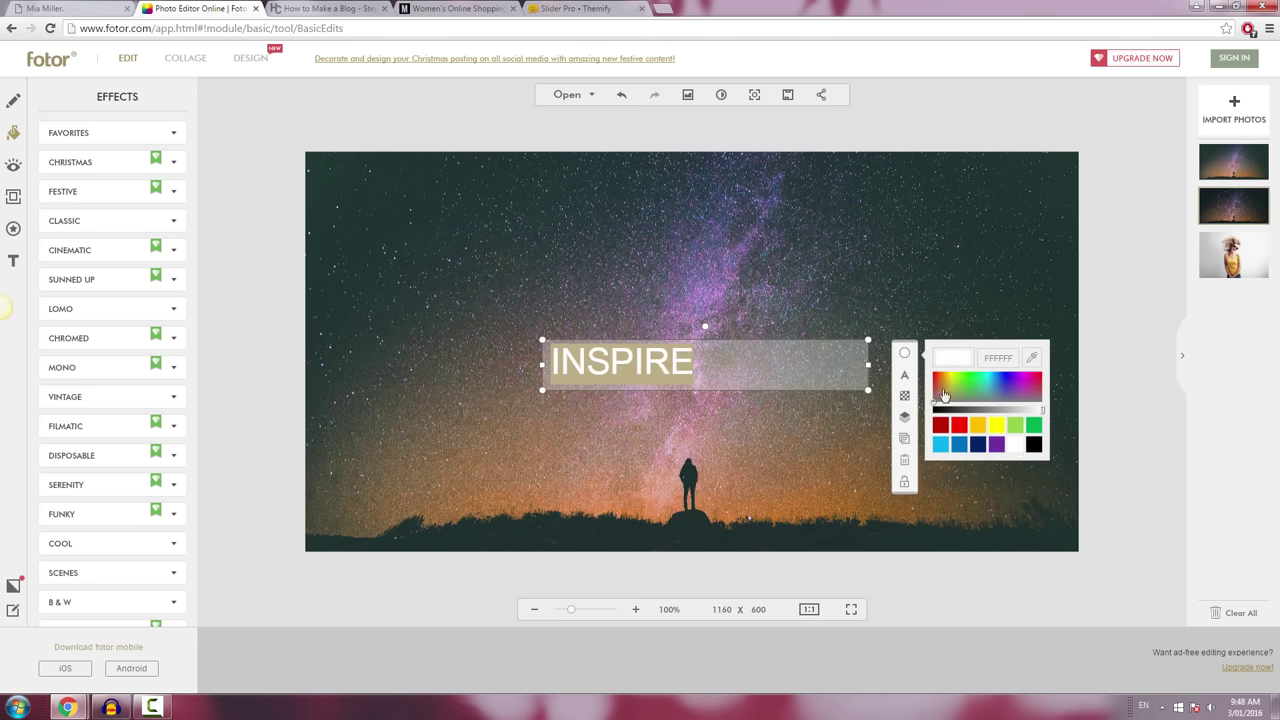
left_click(904, 378)
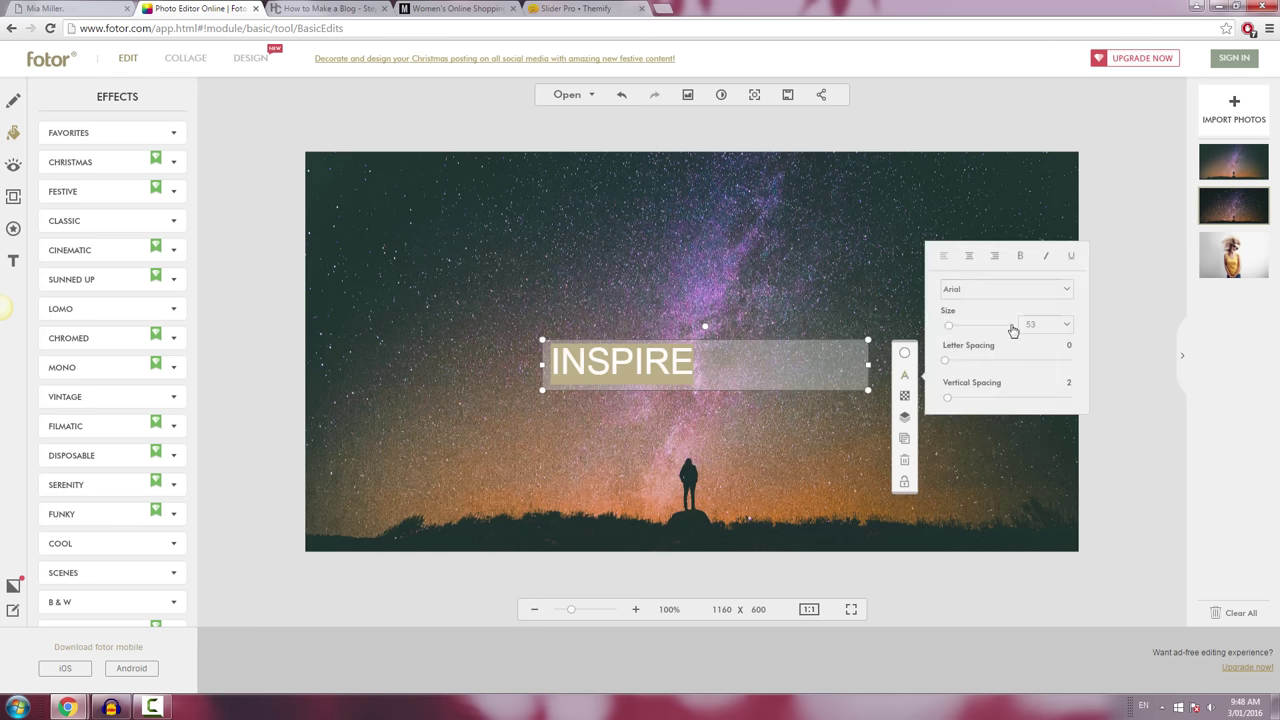
left_click(1064, 325)
left_click_drag(1069, 388, 1070, 452)
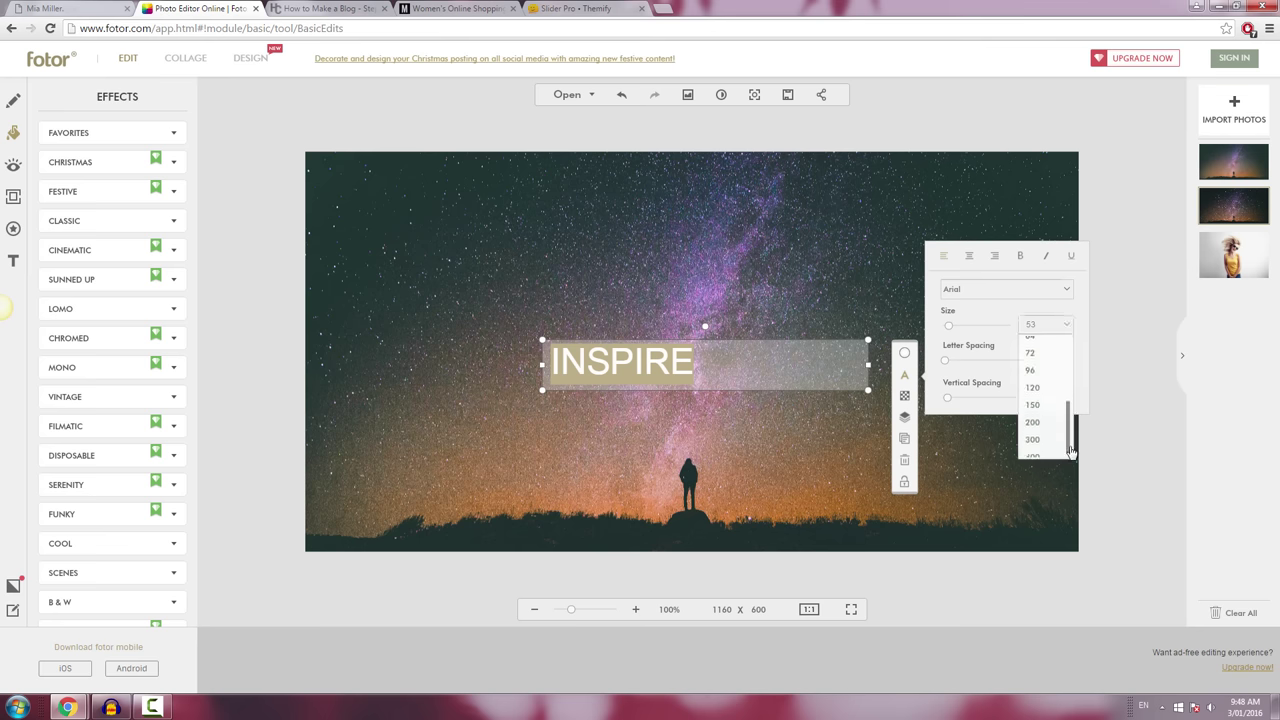
left_click(1040, 422)
left_click_drag(542, 556, 295, 490)
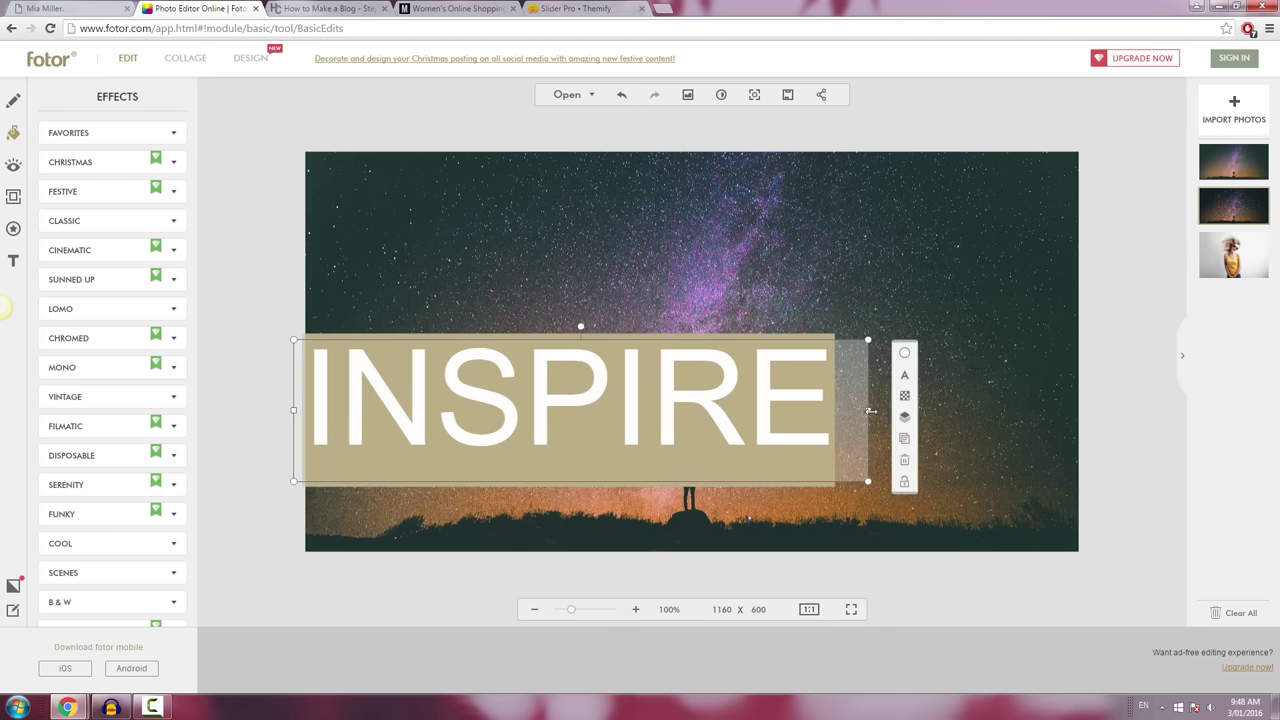
left_click_drag(868, 409, 1082, 408)
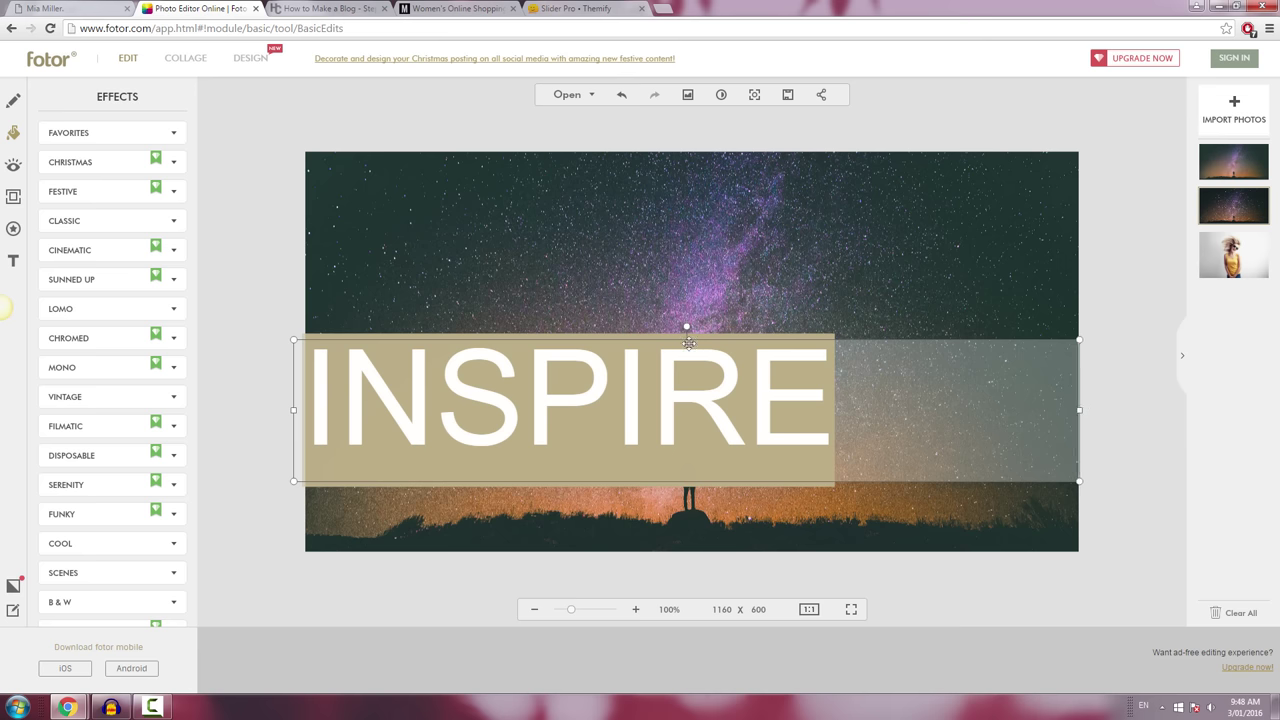
Shrink INSPIRE to size 150 and centre it over the photo.
left_click_drag(671, 344, 813, 298)
left_click_drag(731, 357, 731, 357)
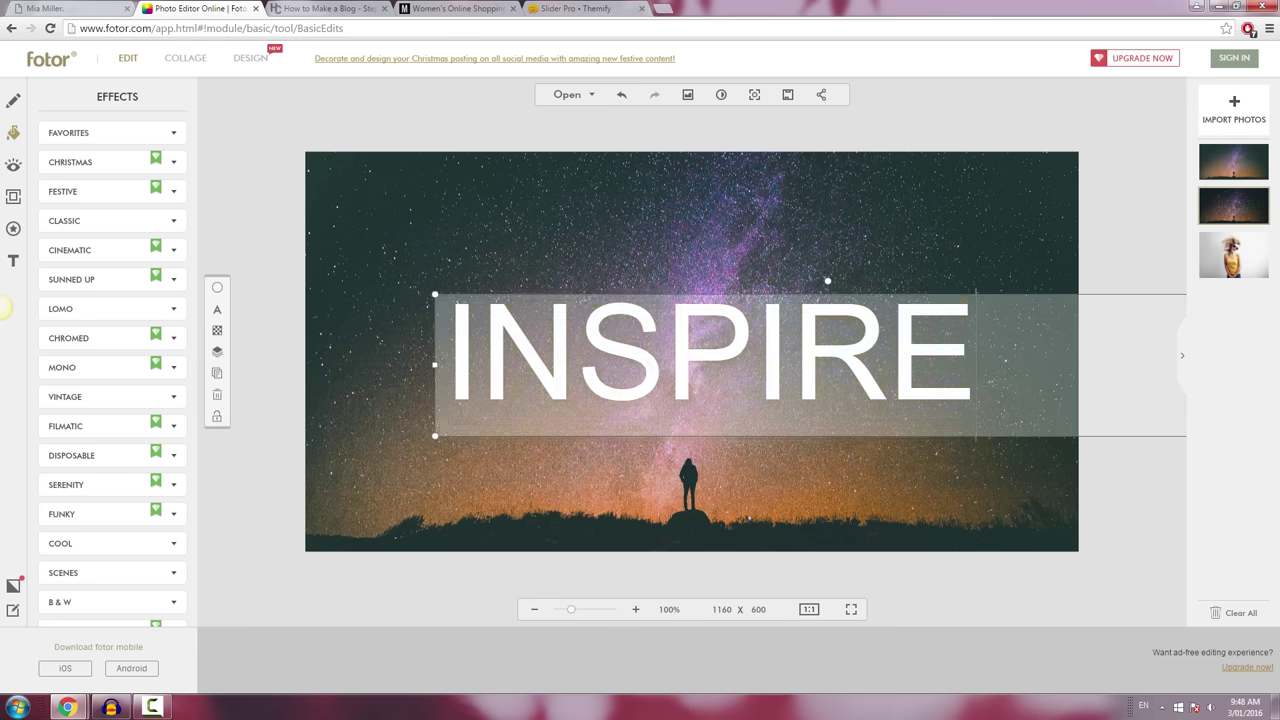
left_click(217, 316)
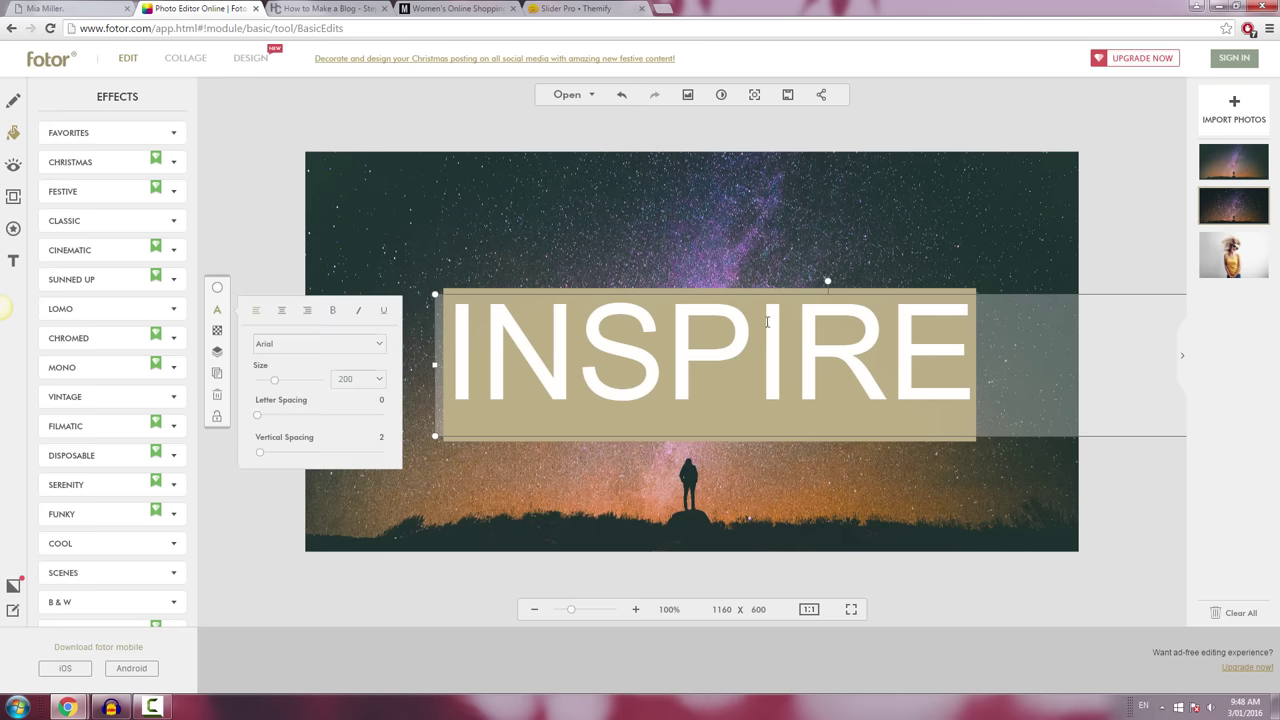
left_click(384, 379)
left_click(355, 452)
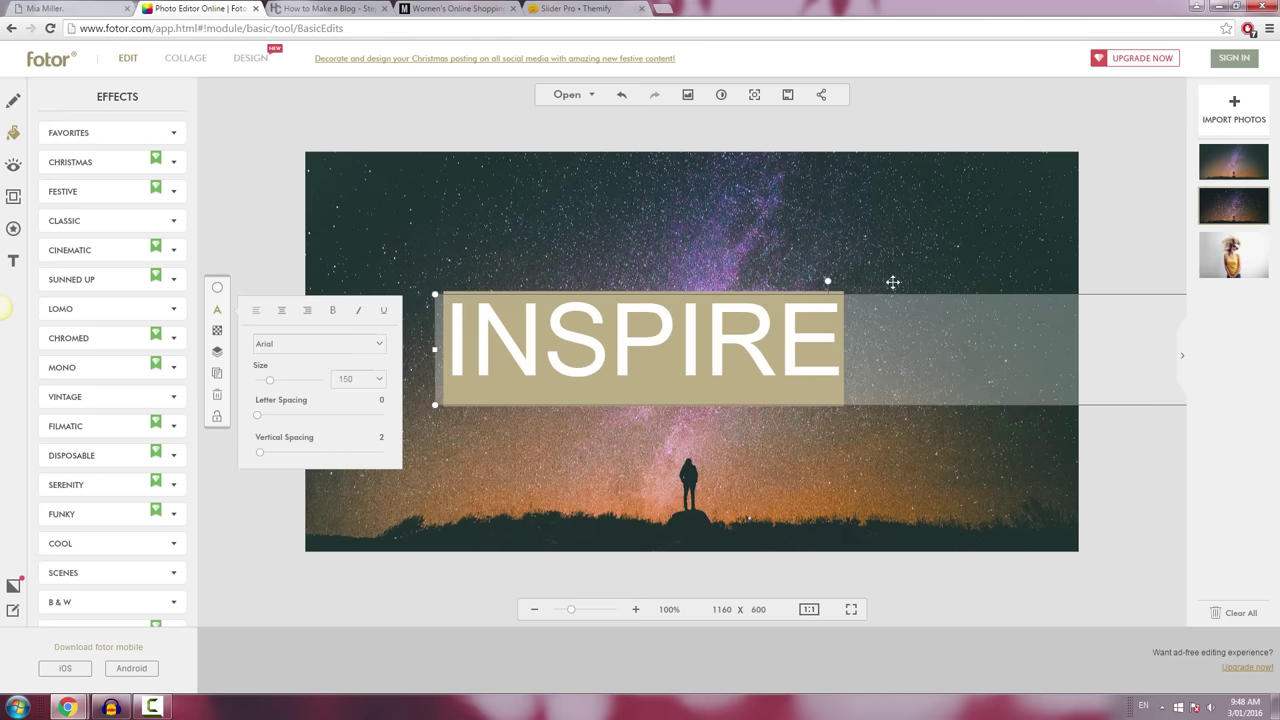
left_click_drag(672, 298, 725, 306)
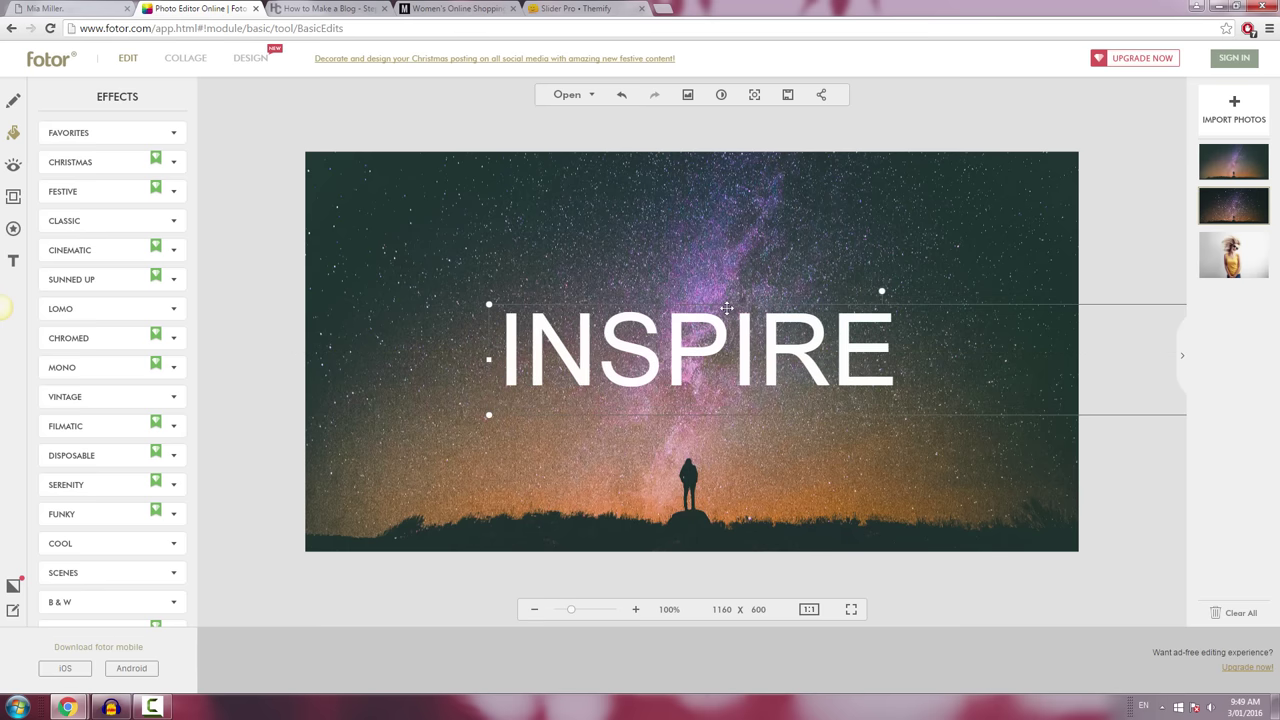
left_click(363, 274)
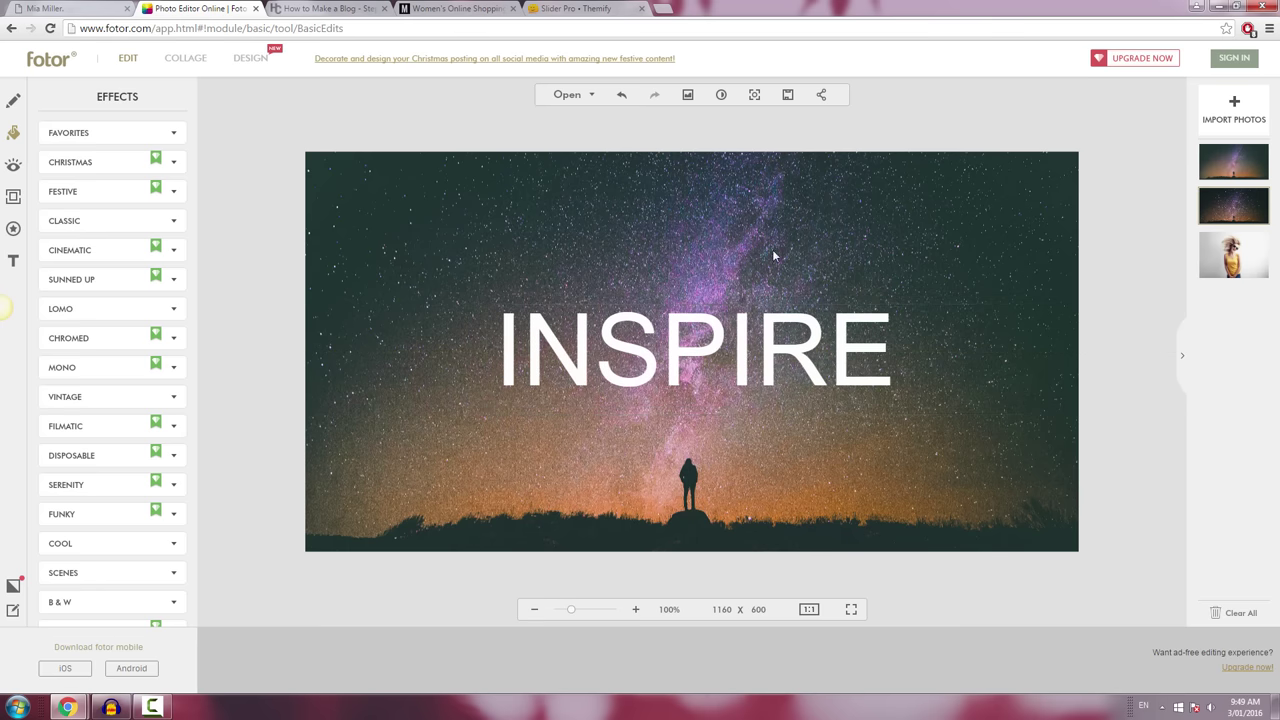
Save the image as Stars 1160 x 600 at Normal quality, replacing the old file, then return to the builder.
left_click(788, 94)
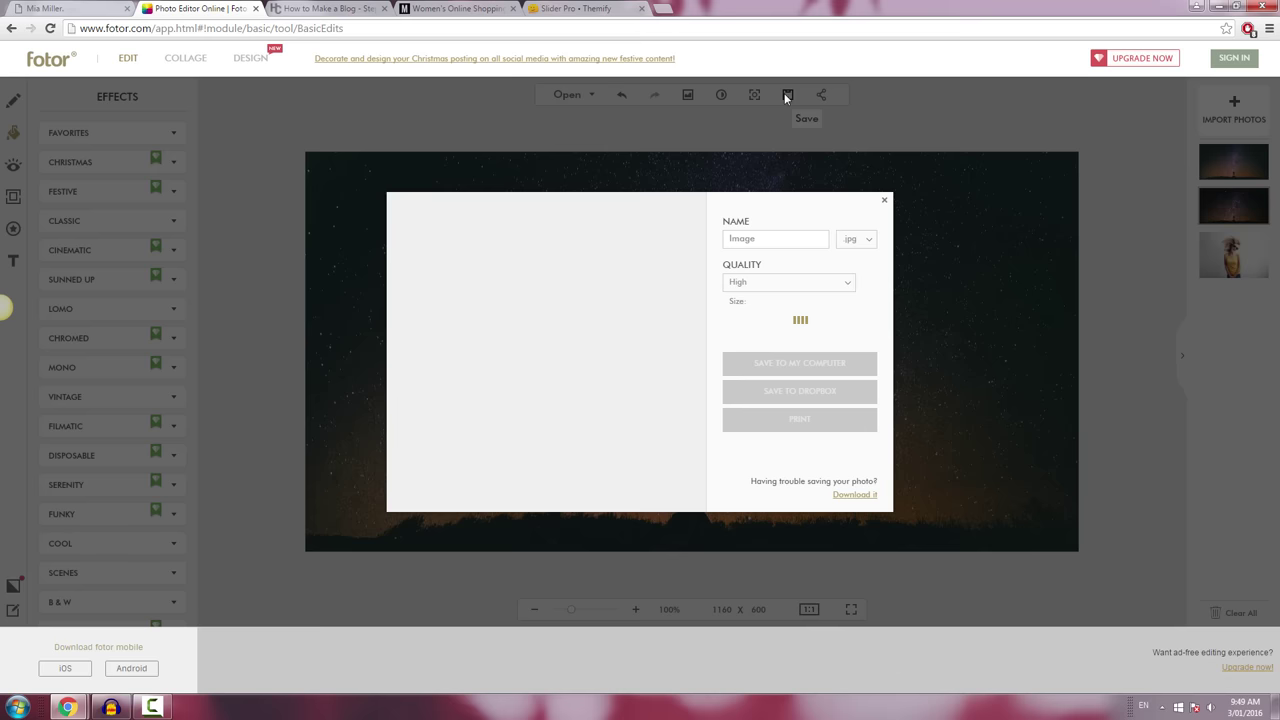
left_click(832, 284)
left_click(803, 314)
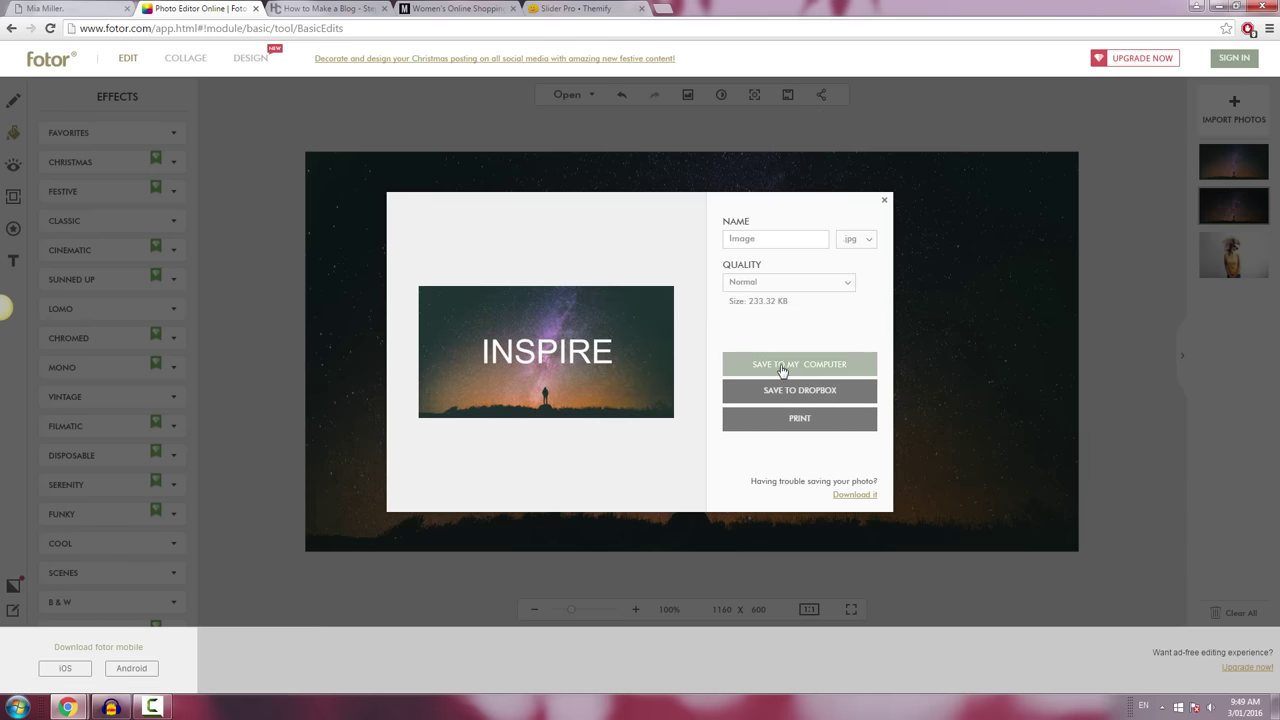
left_click(784, 366)
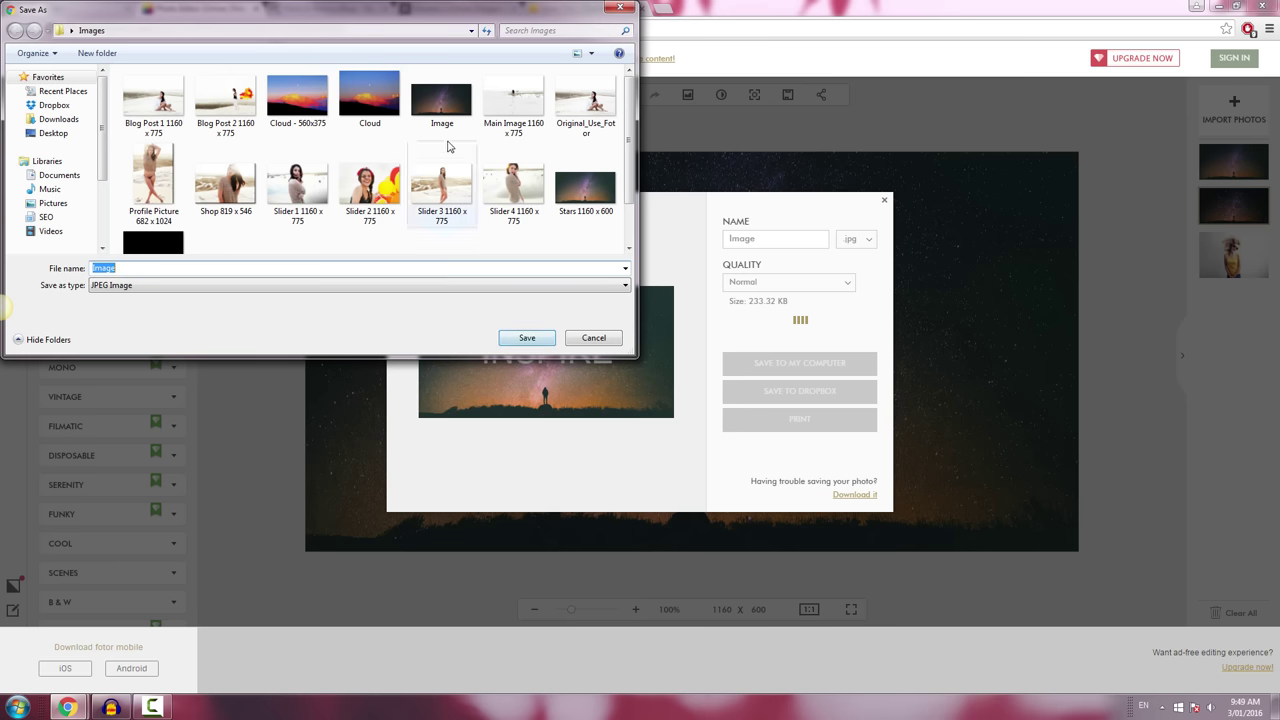
left_click(526, 338)
left_click(678, 356)
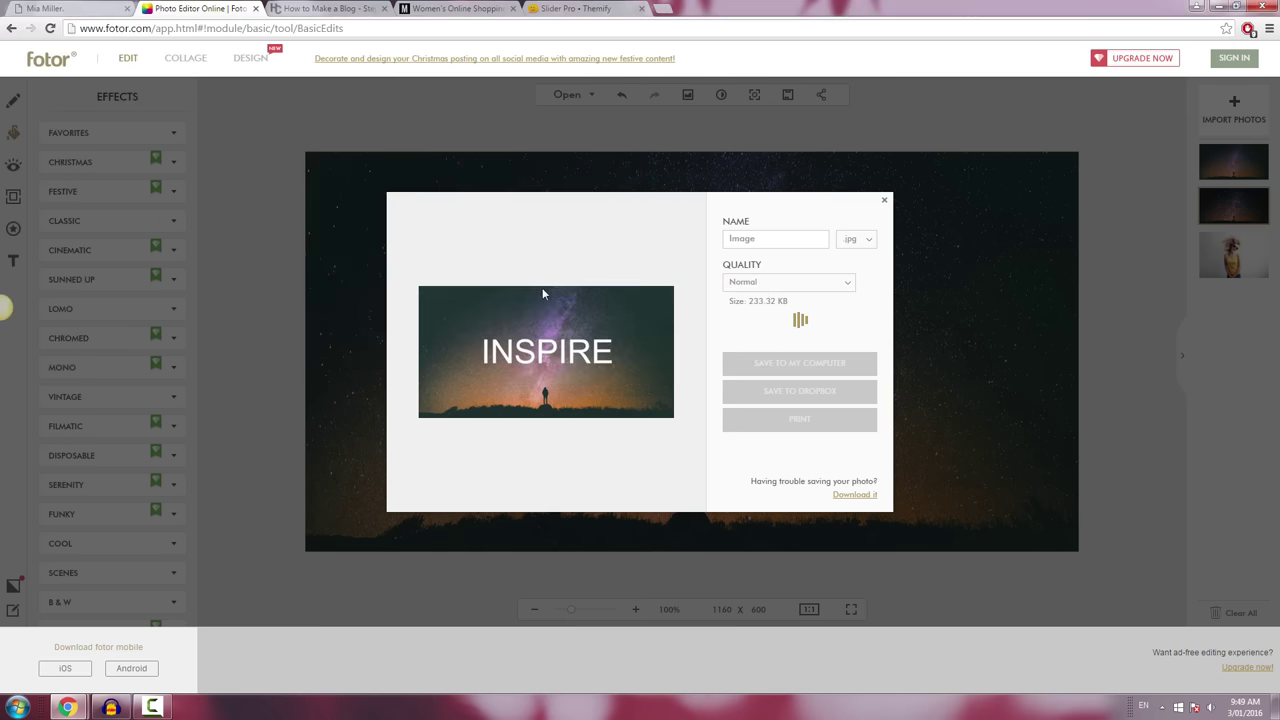
left_click(45, 8)
scroll(1258, 271, "down", 2)
scroll(1258, 290, "down", 10)
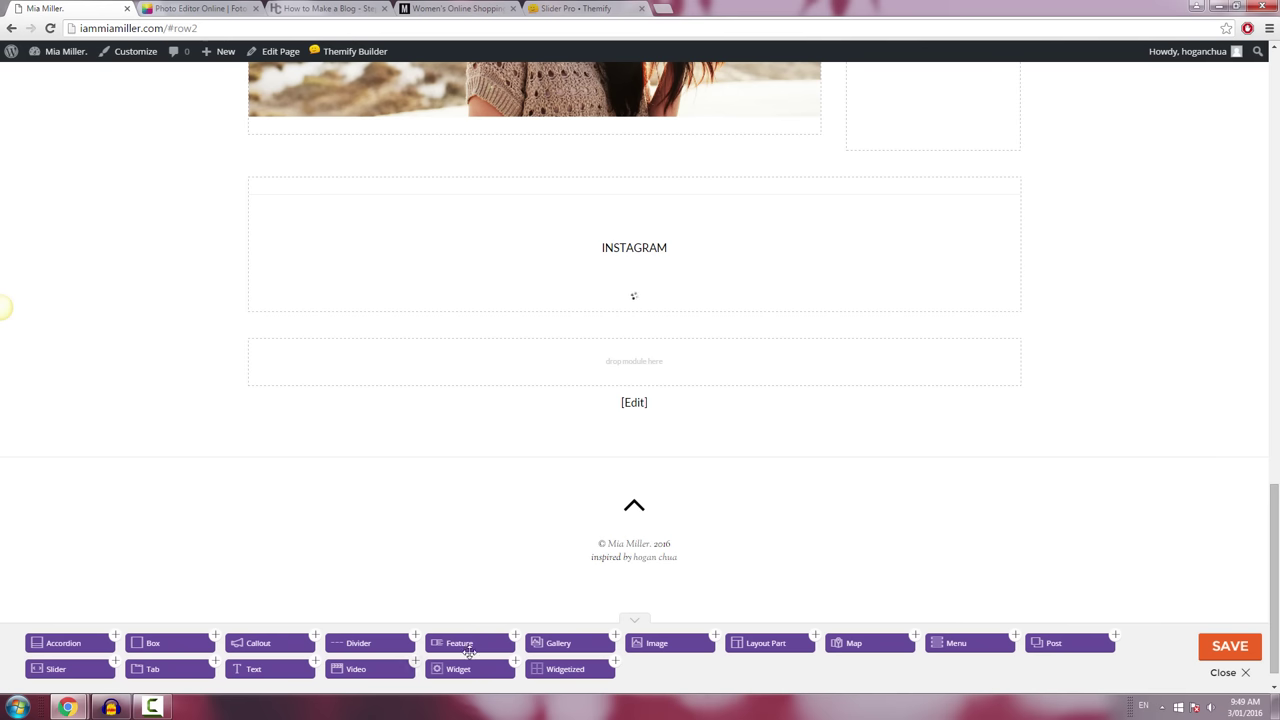
Add an Image module below Instagram, turning off rounded style and clearing width and height.
left_click_drag(656, 643, 549, 366)
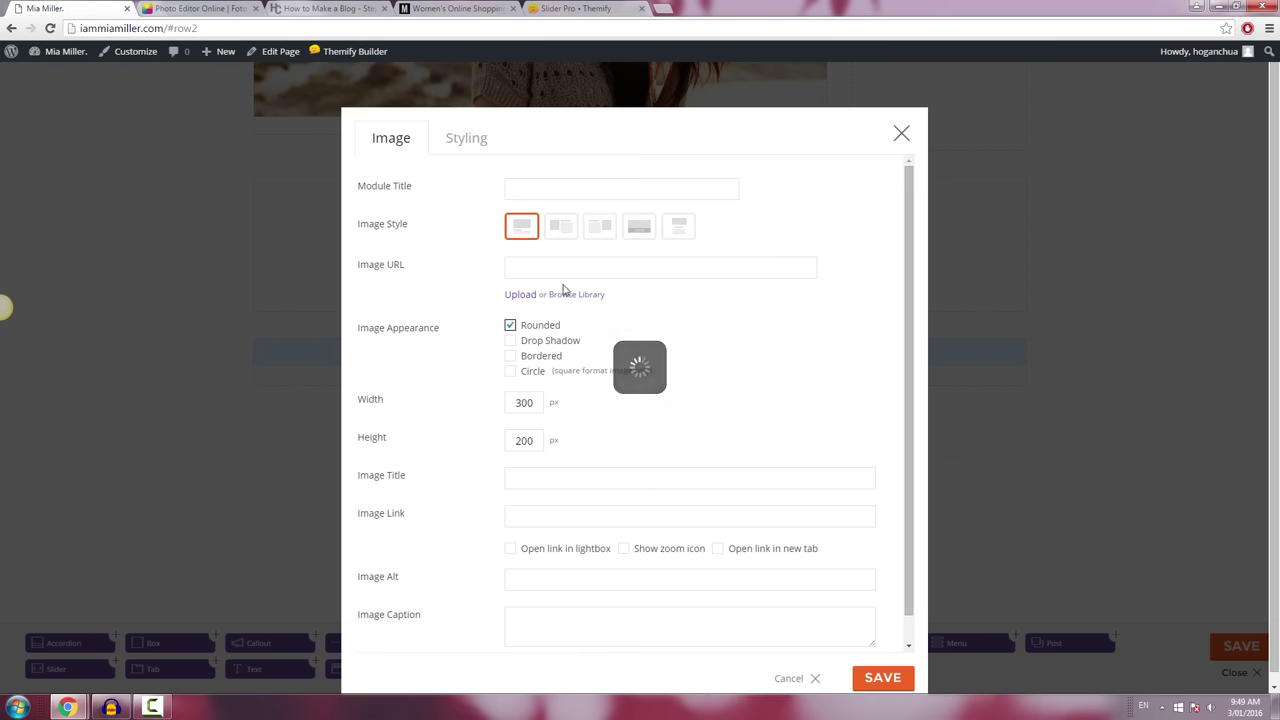
left_click(510, 325)
double_click(530, 405)
key("BackSpace")
key("Tab")
key("BackSpace")
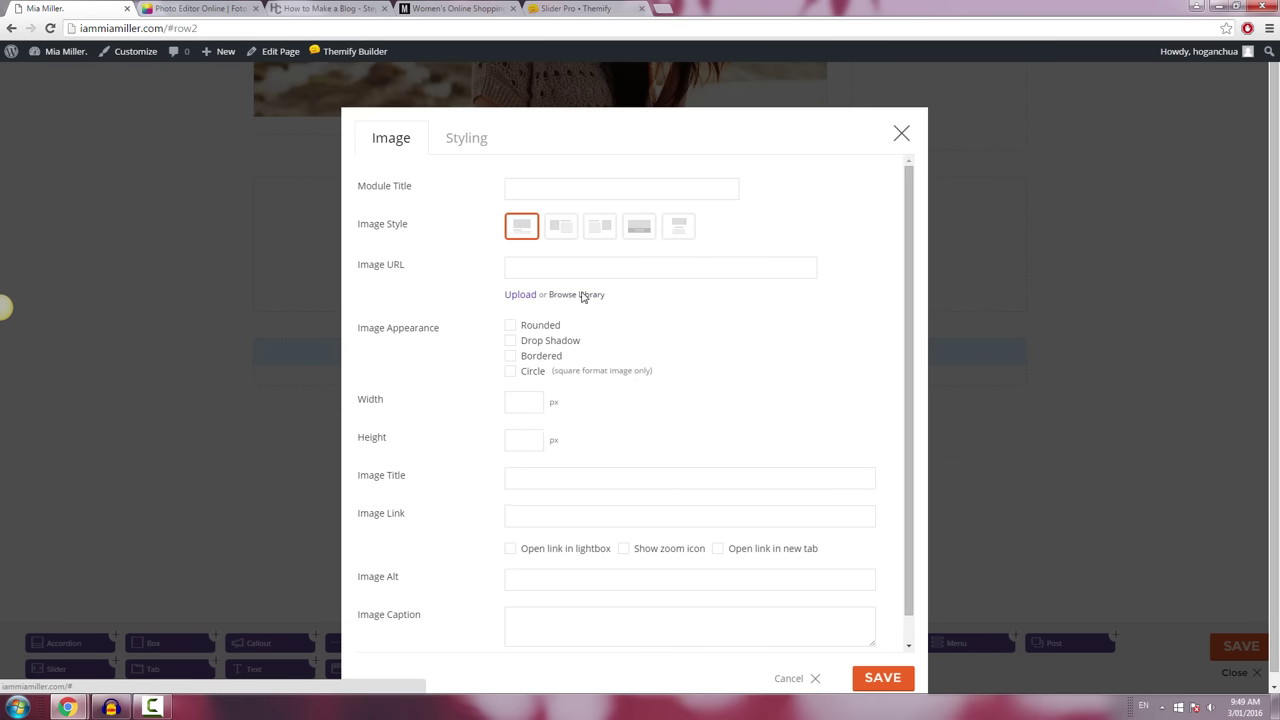
Delete the old Stars image, upload Stars 1160 x 600, insert it, and save the module.
left_click(584, 296)
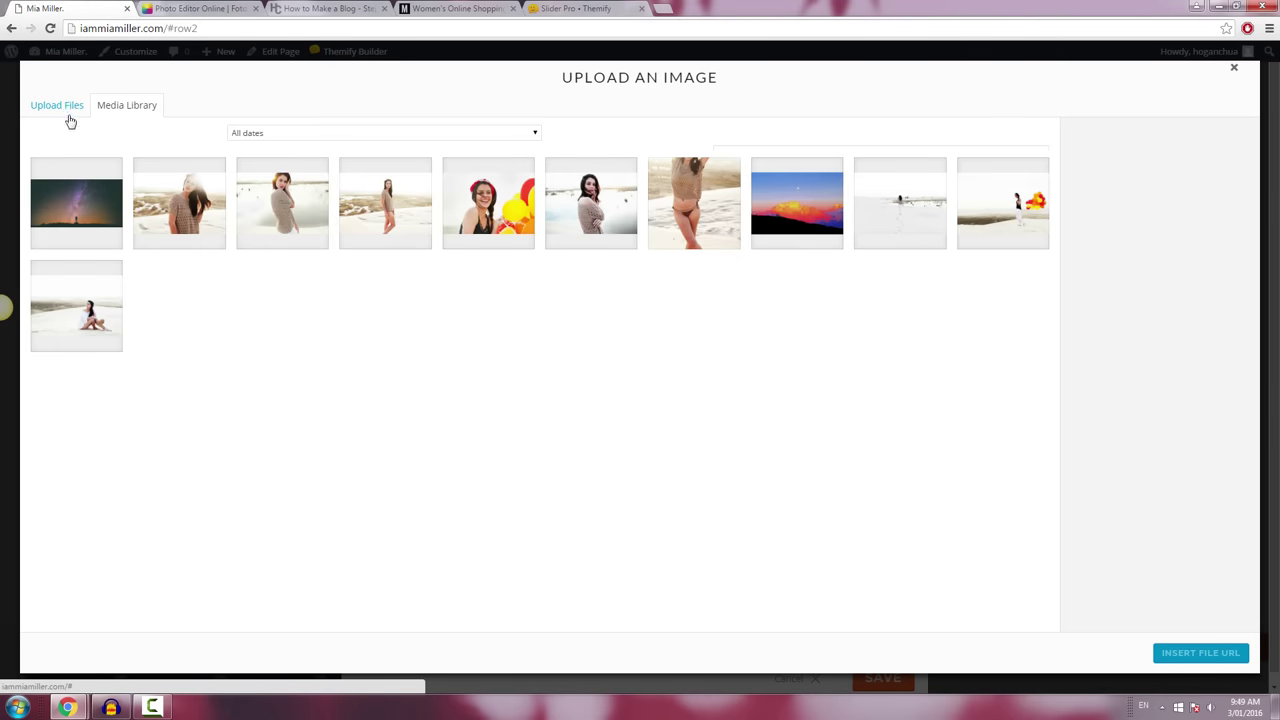
left_click(72, 200)
left_click(1120, 263)
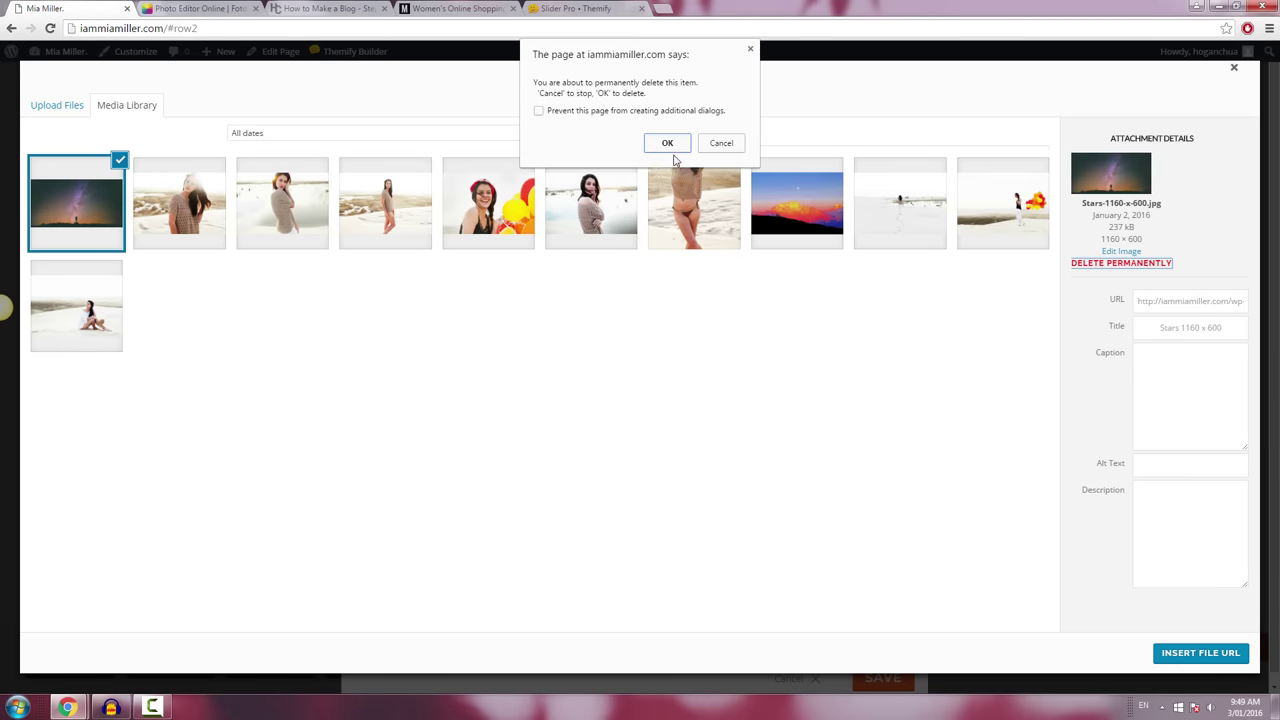
left_click(667, 143)
left_click(45, 105)
left_click(600, 367)
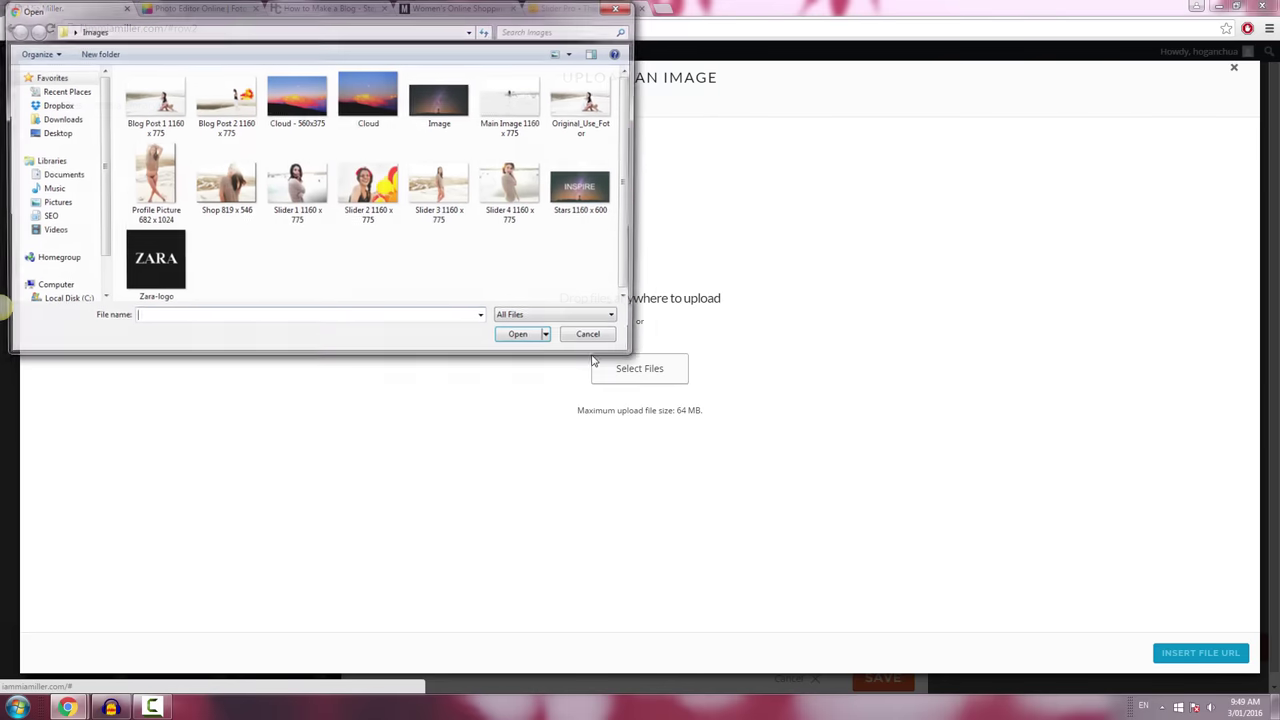
left_click(580, 188)
left_click(517, 334)
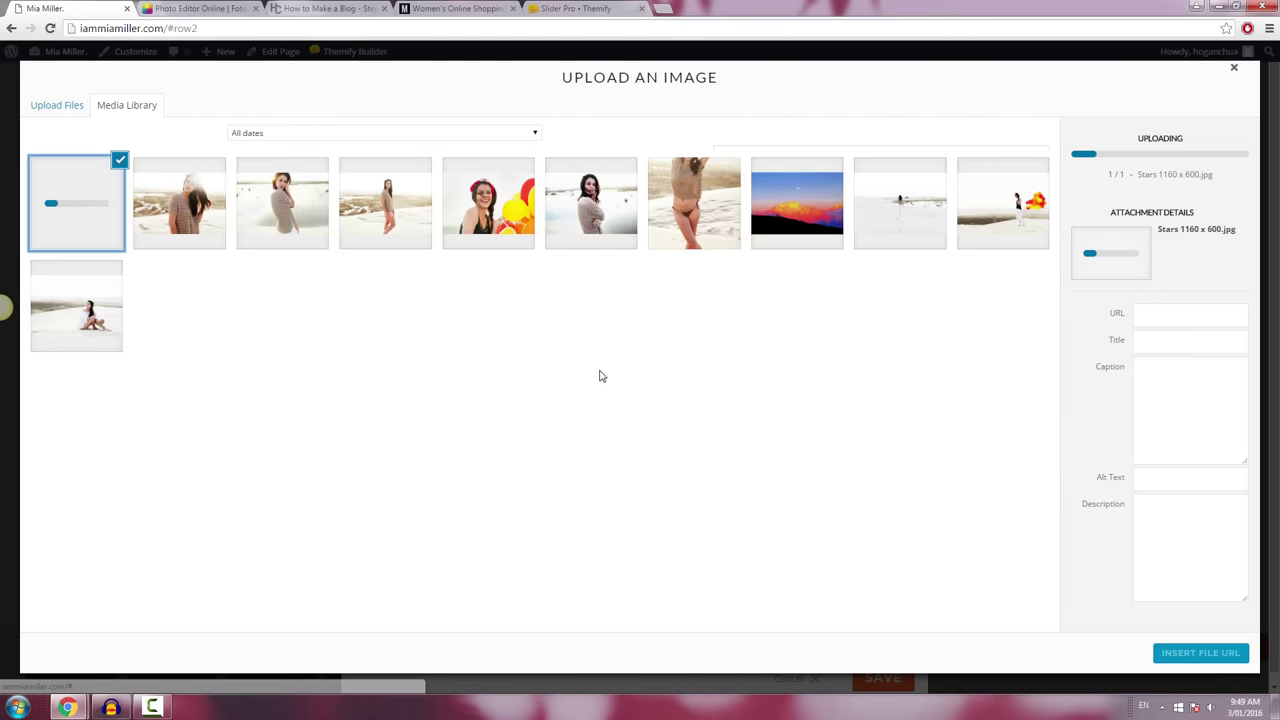
left_click(1173, 651)
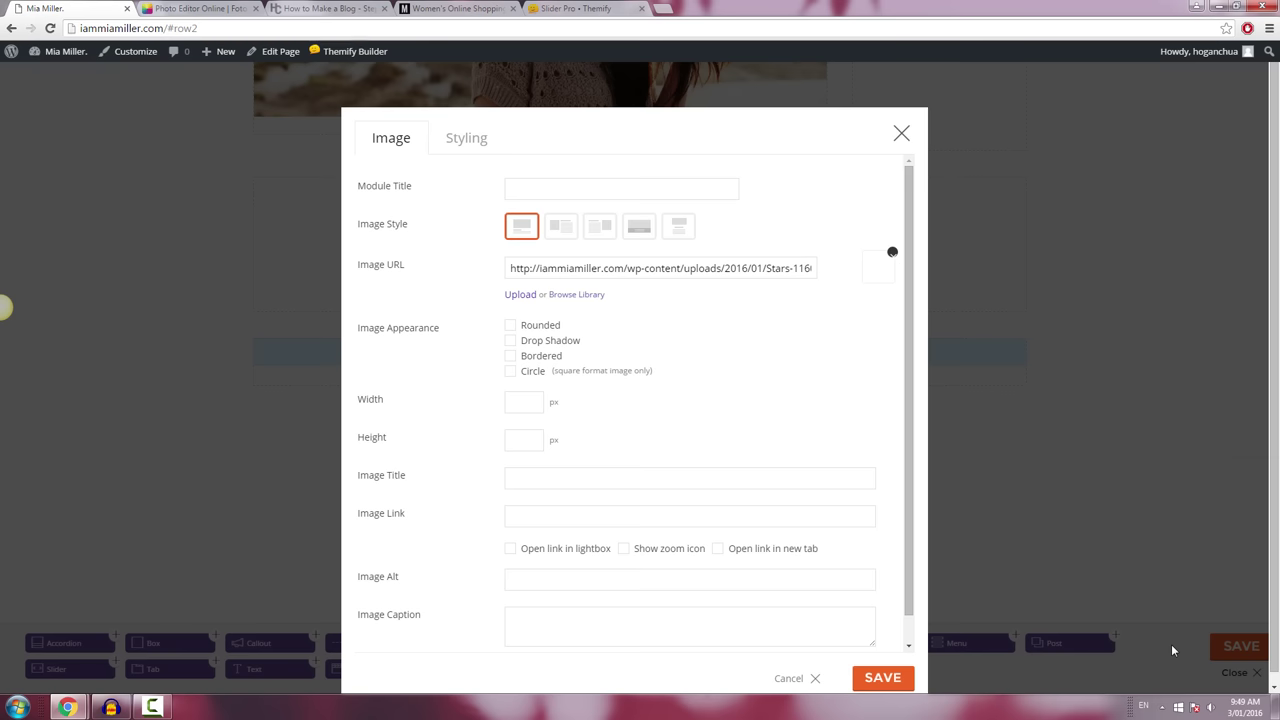
left_click(882, 677)
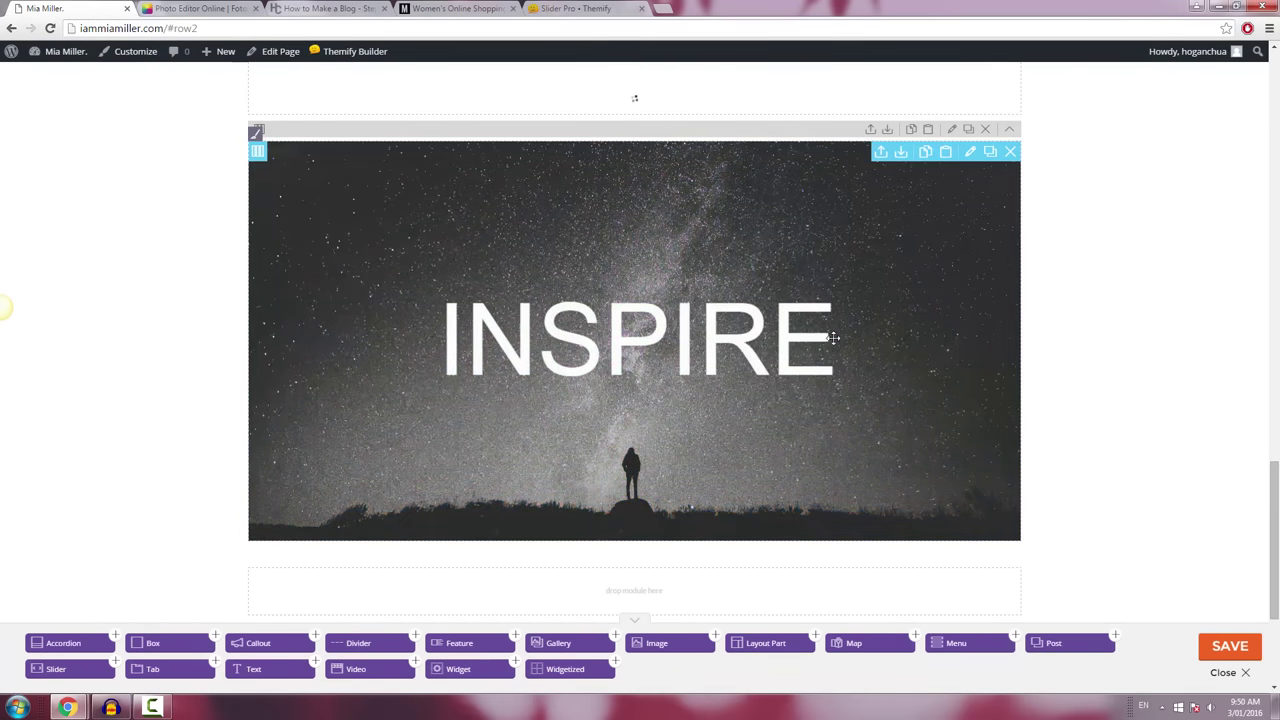
Save and exit the builder, preview the INSPIRE banner at narrow width, then go to Slider Pro.
left_click(1240, 648)
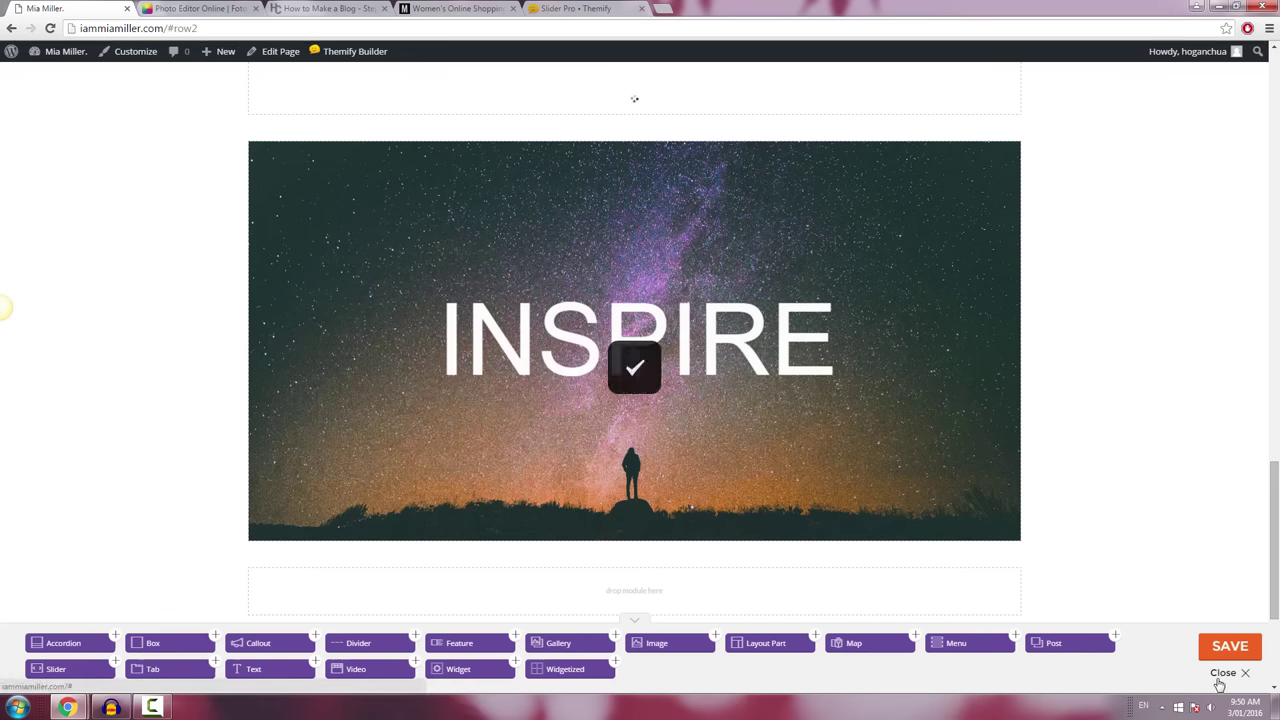
left_click(1228, 673)
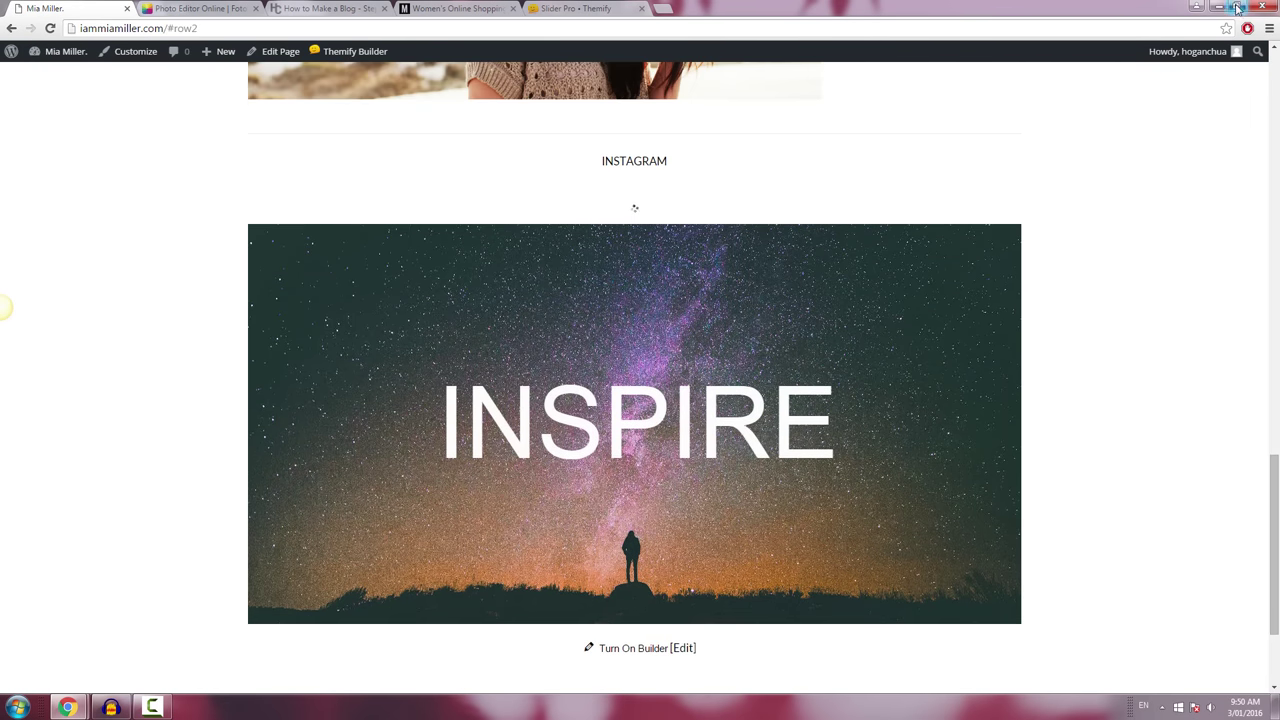
left_click(1238, 8)
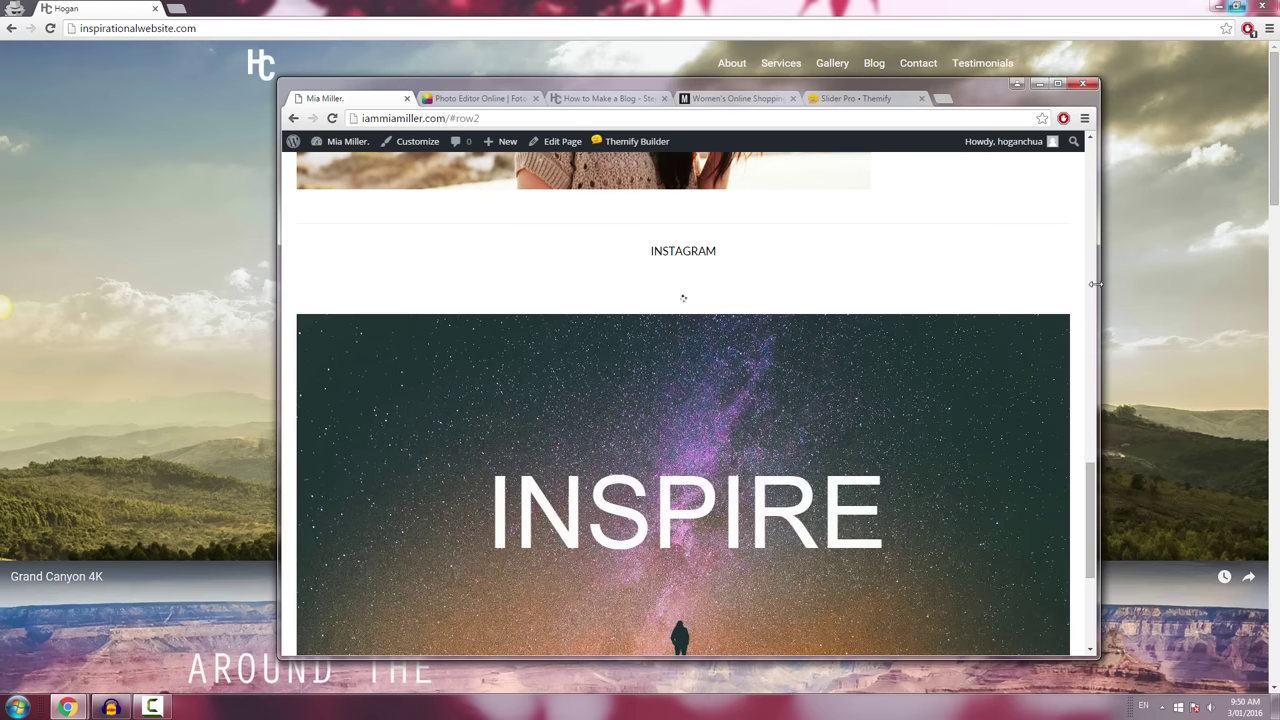
left_click_drag(1096, 284, 628, 300)
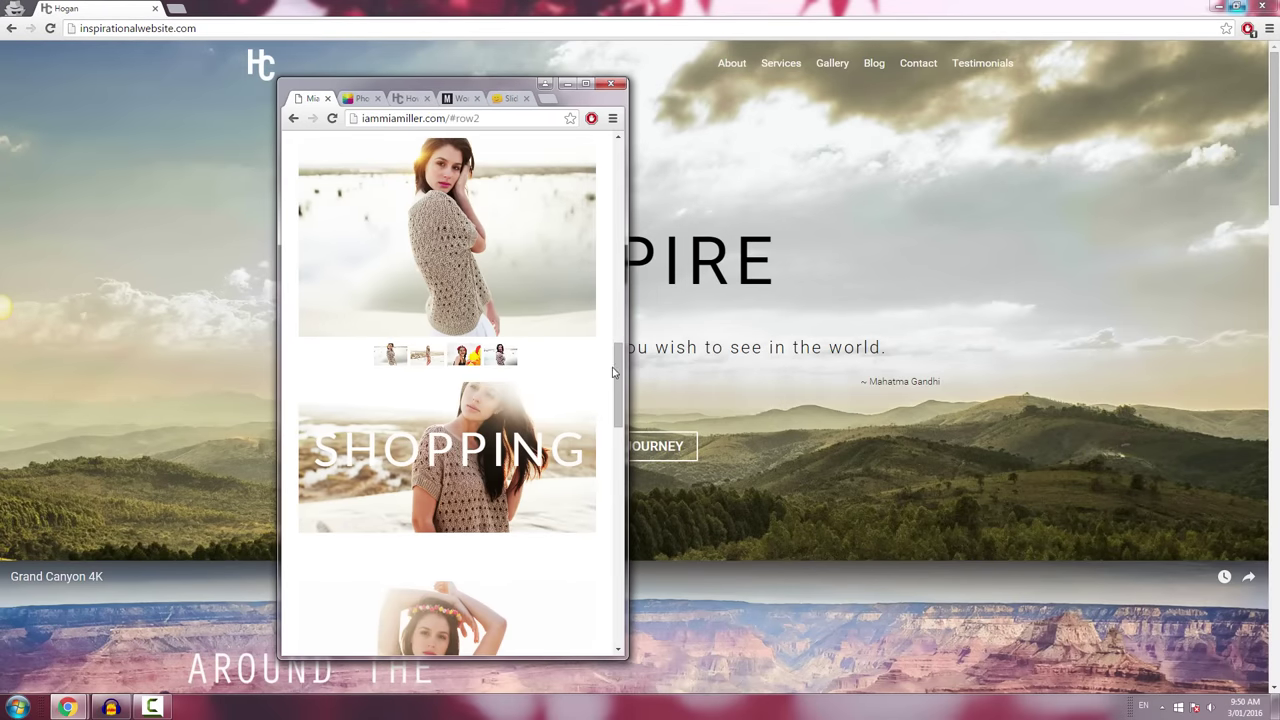
left_click_drag(615, 368, 618, 584)
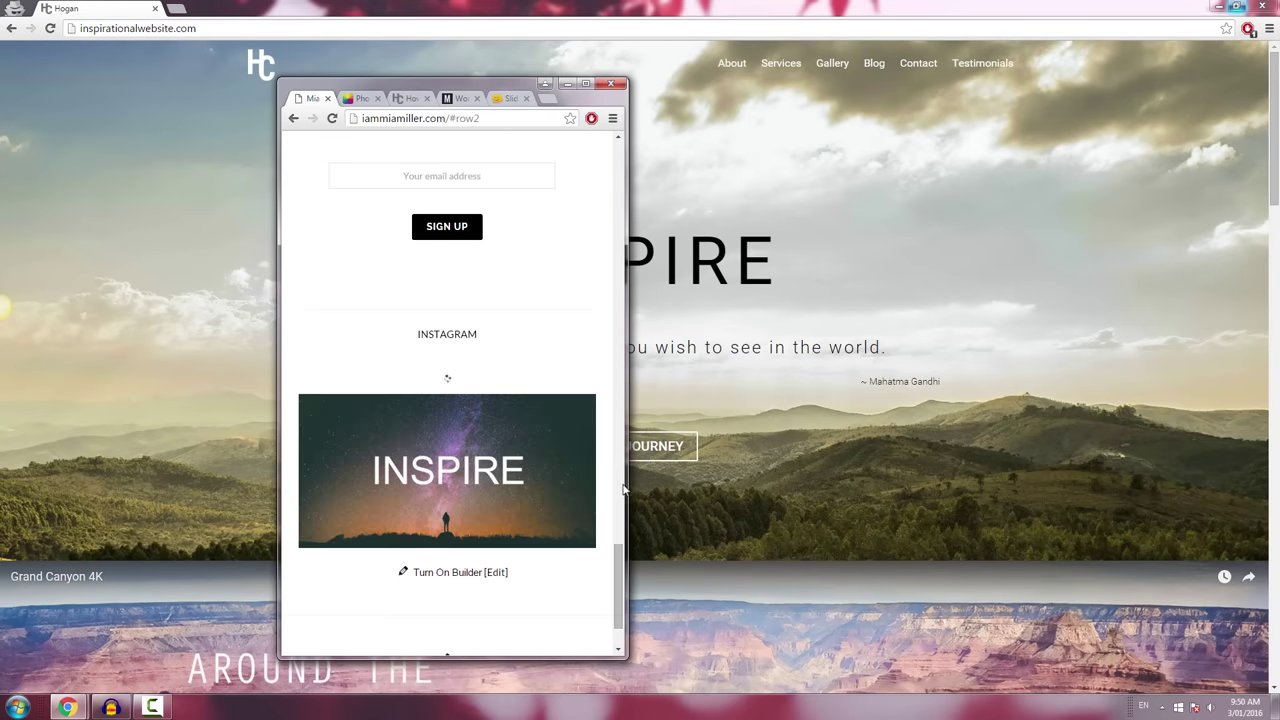
left_click_drag(624, 473, 520, 469)
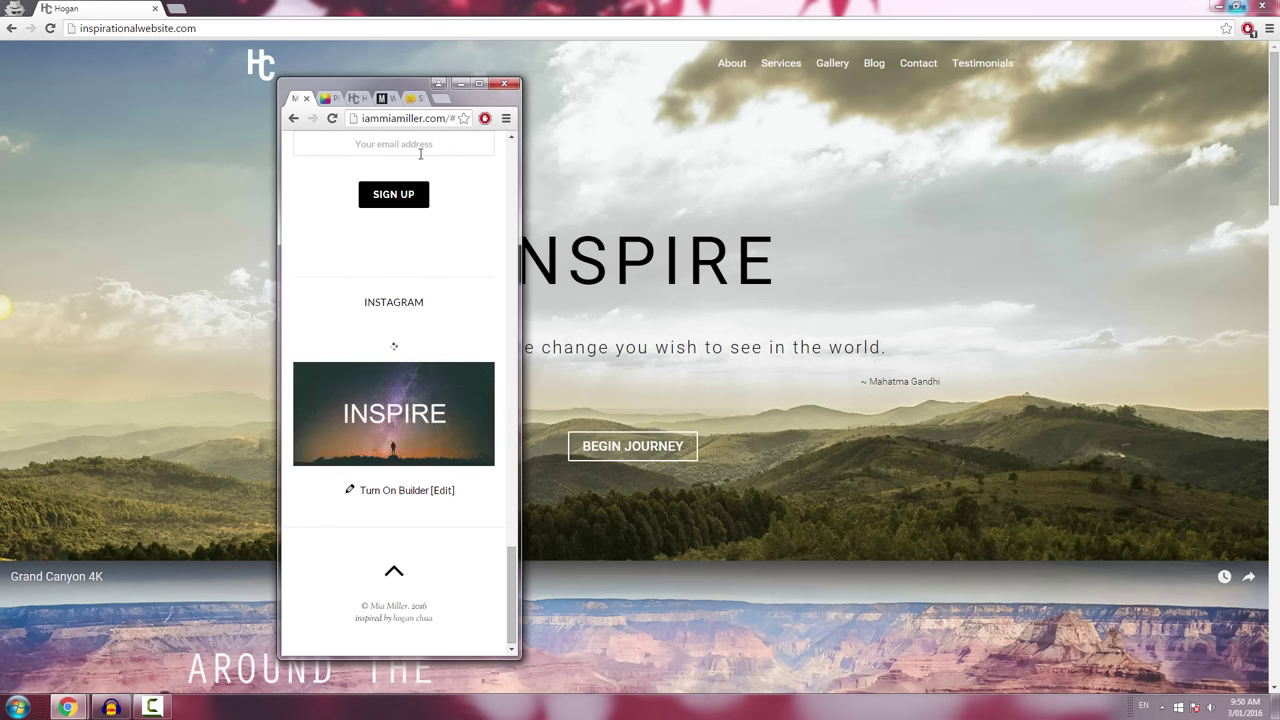
left_click(479, 83)
left_click(568, 7)
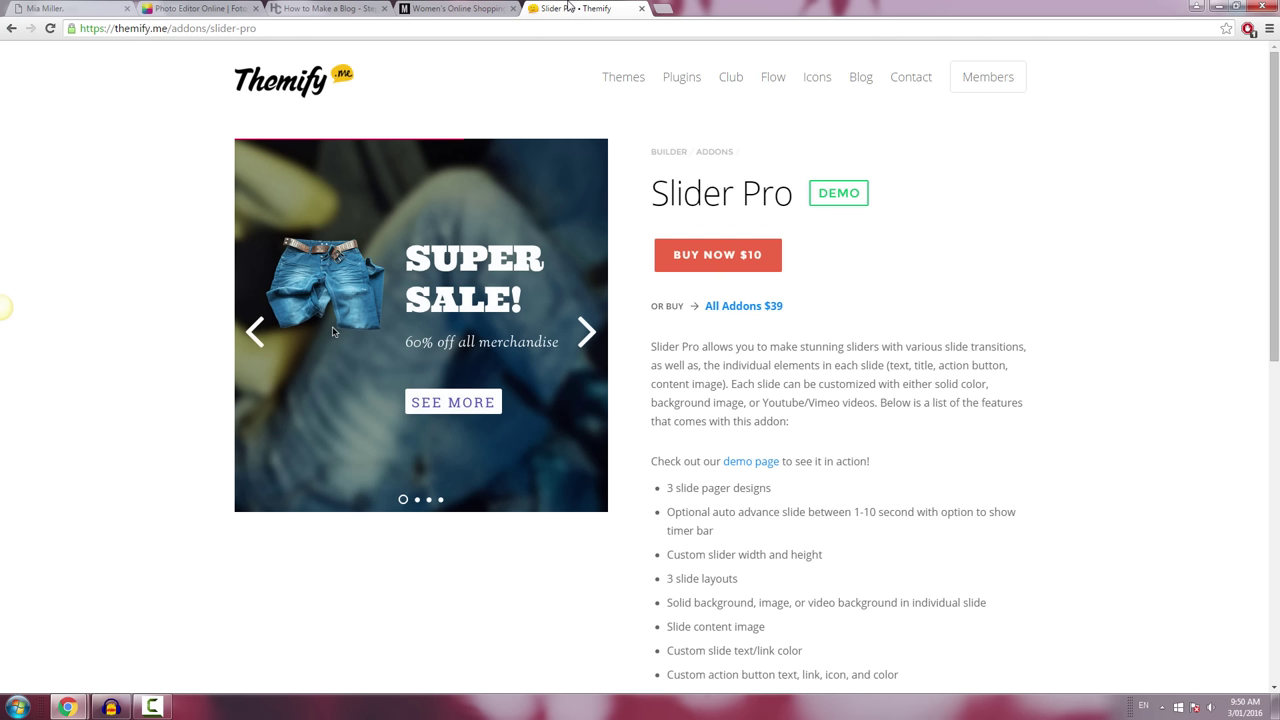
Highlight the Slider Pro heading on the Themify add-on page.
left_click_drag(651, 192, 792, 196)
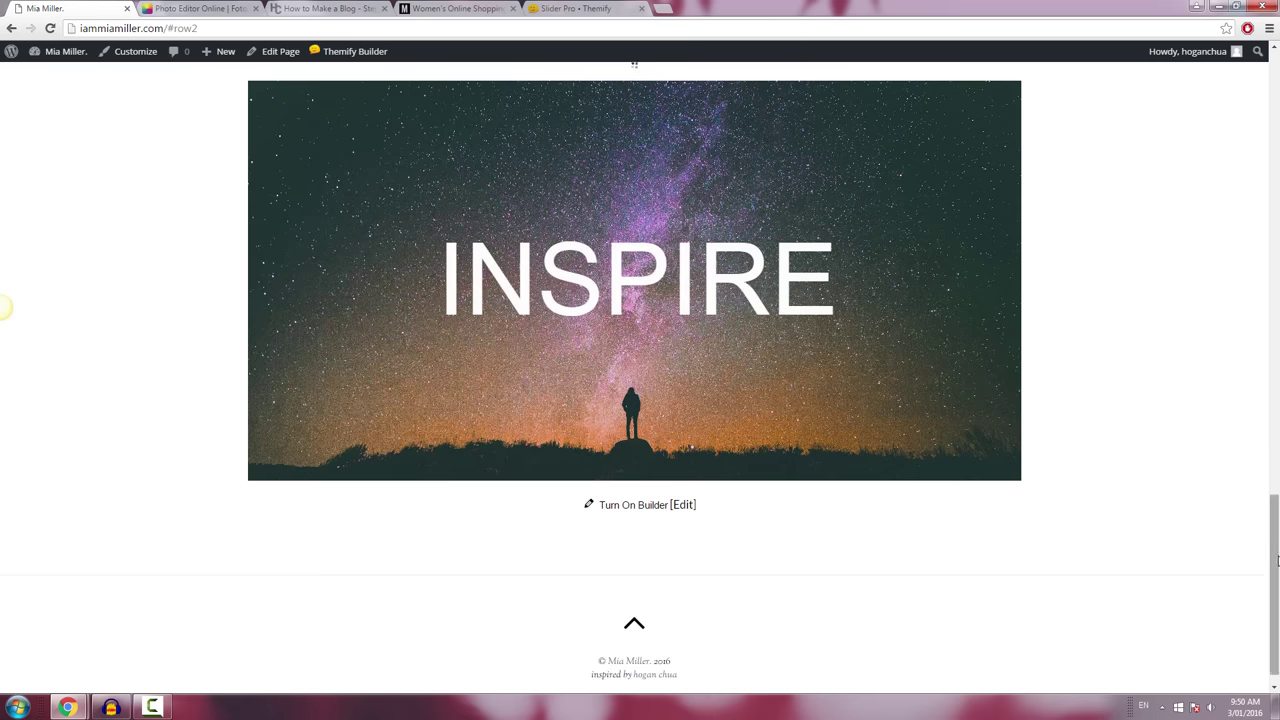
scroll(899, 470, "up", 2)
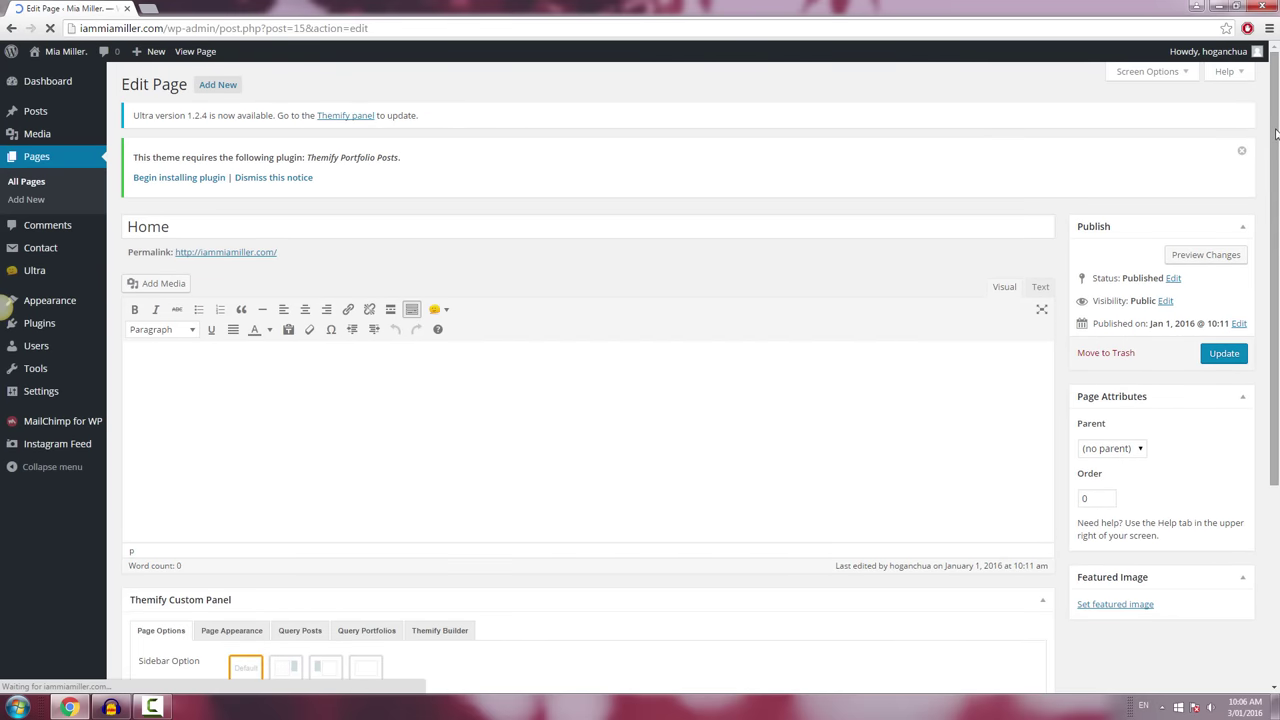
Set the Home page's Header Background to Transparent Background under Page Appearance.
scroll(1276, 133, "down", 3)
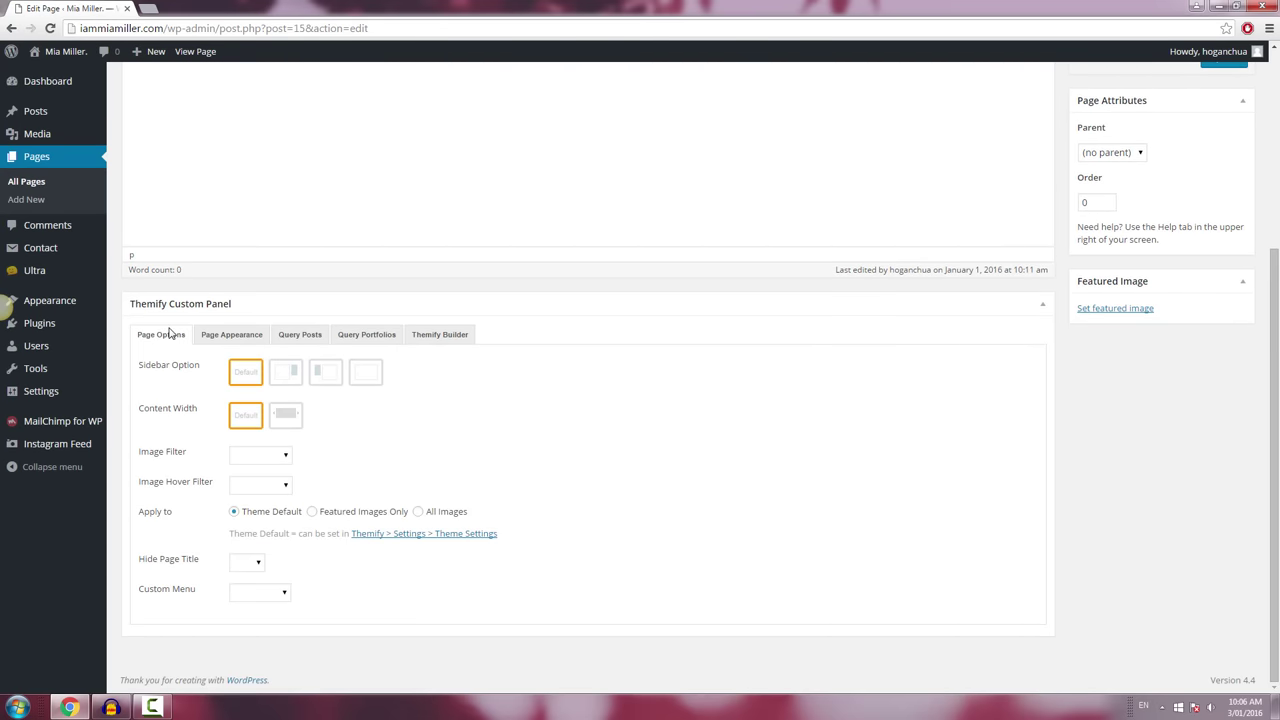
left_click(228, 334)
scroll(431, 306, "down", 2)
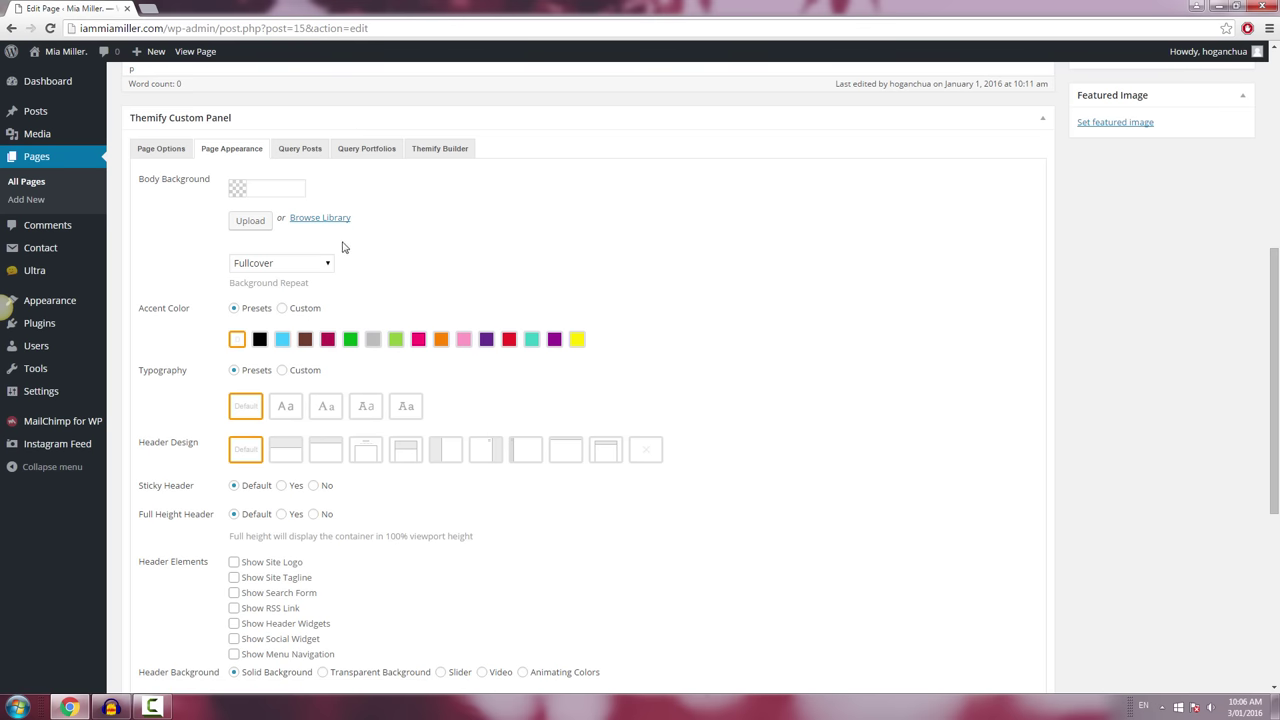
scroll(351, 344, "down", 1)
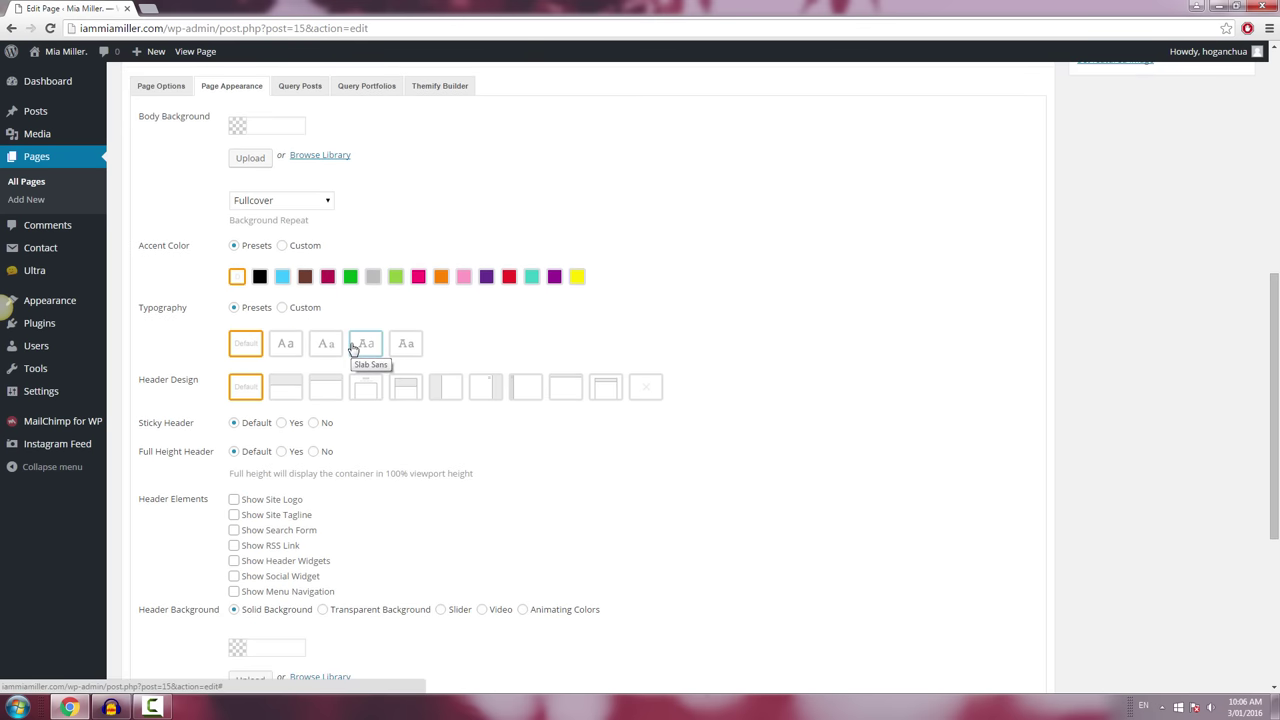
scroll(352, 346, "down", 3)
left_click_drag(218, 361, 141, 362)
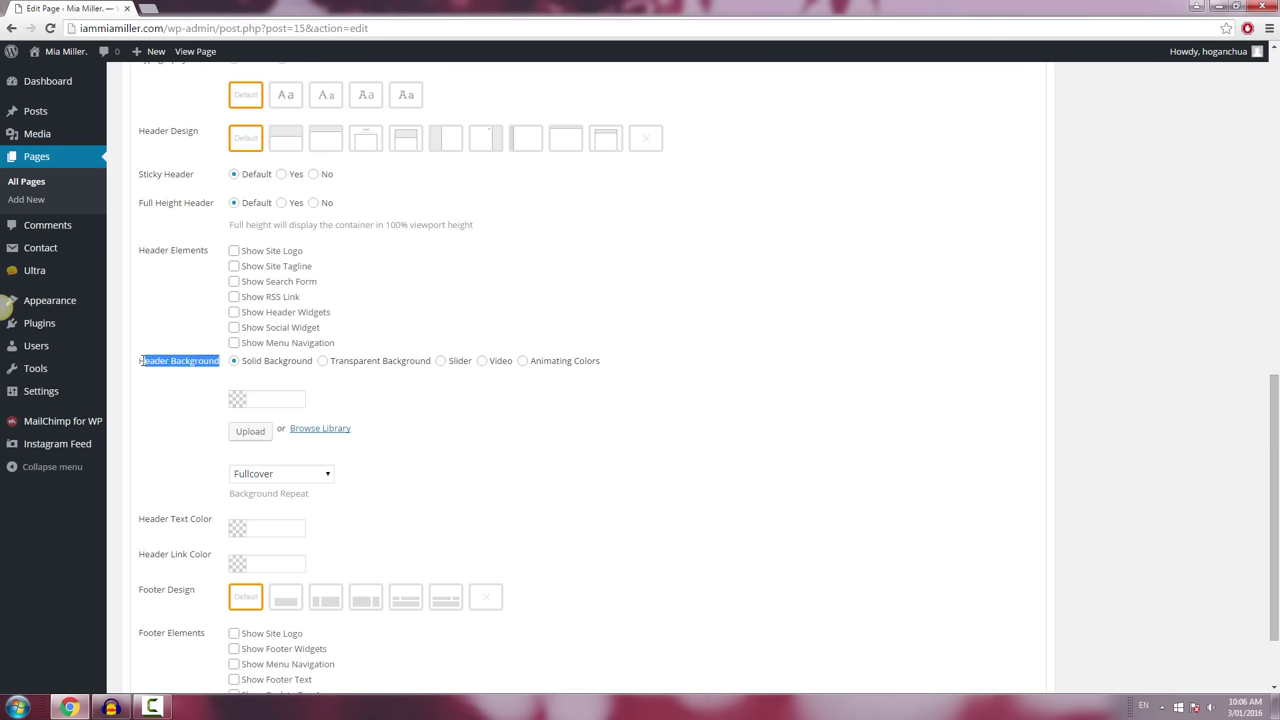
left_click(323, 362)
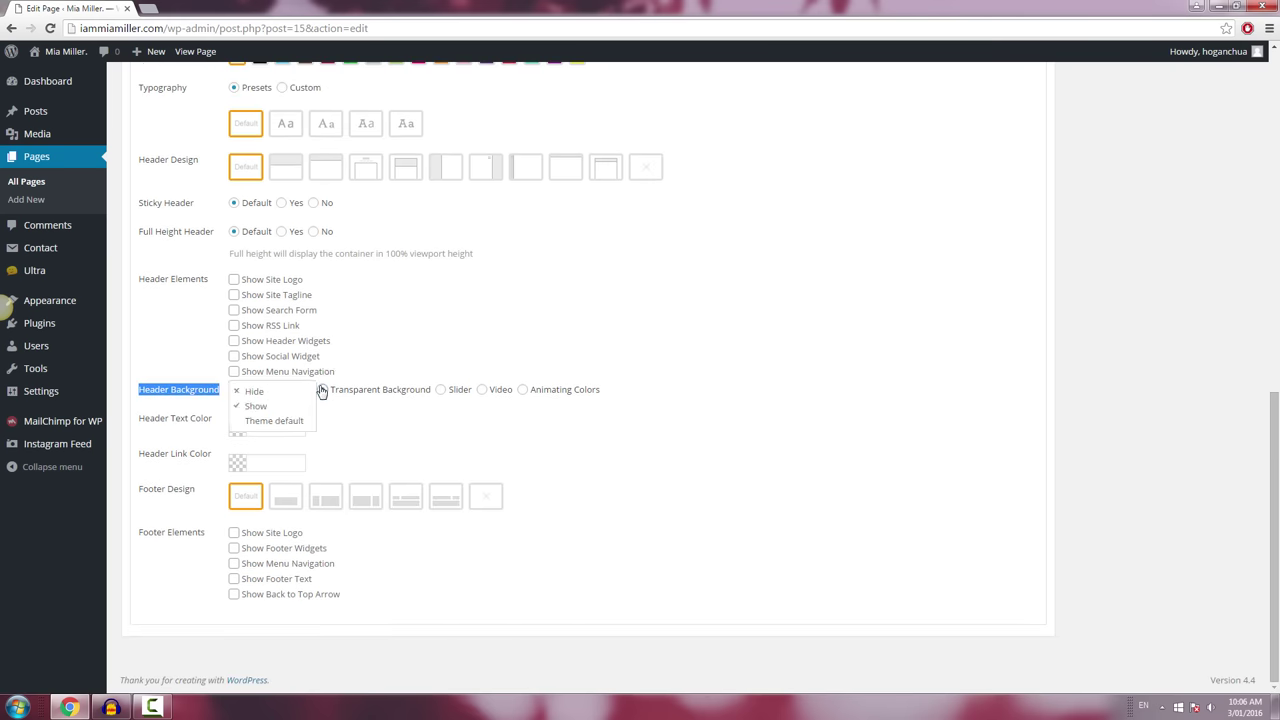
Update the Home page, view it live, and open the About page.
left_click_drag(1275, 498, 1275, 185)
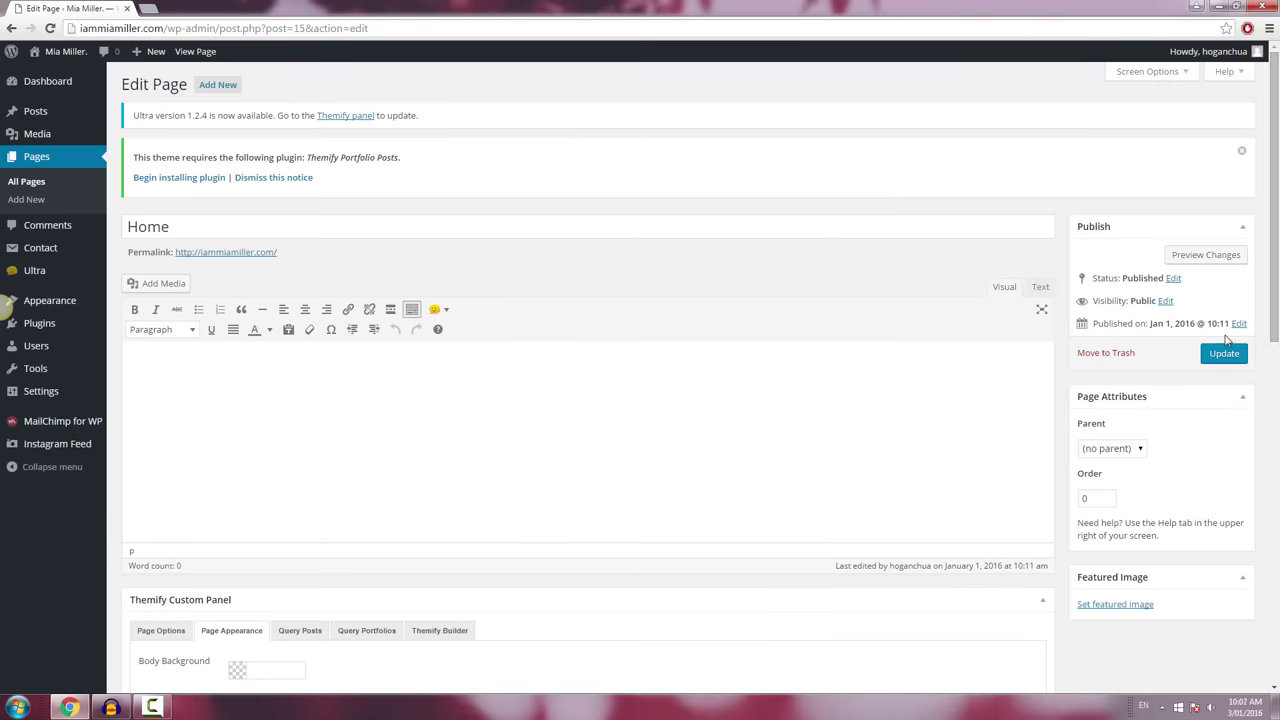
left_click(1224, 350)
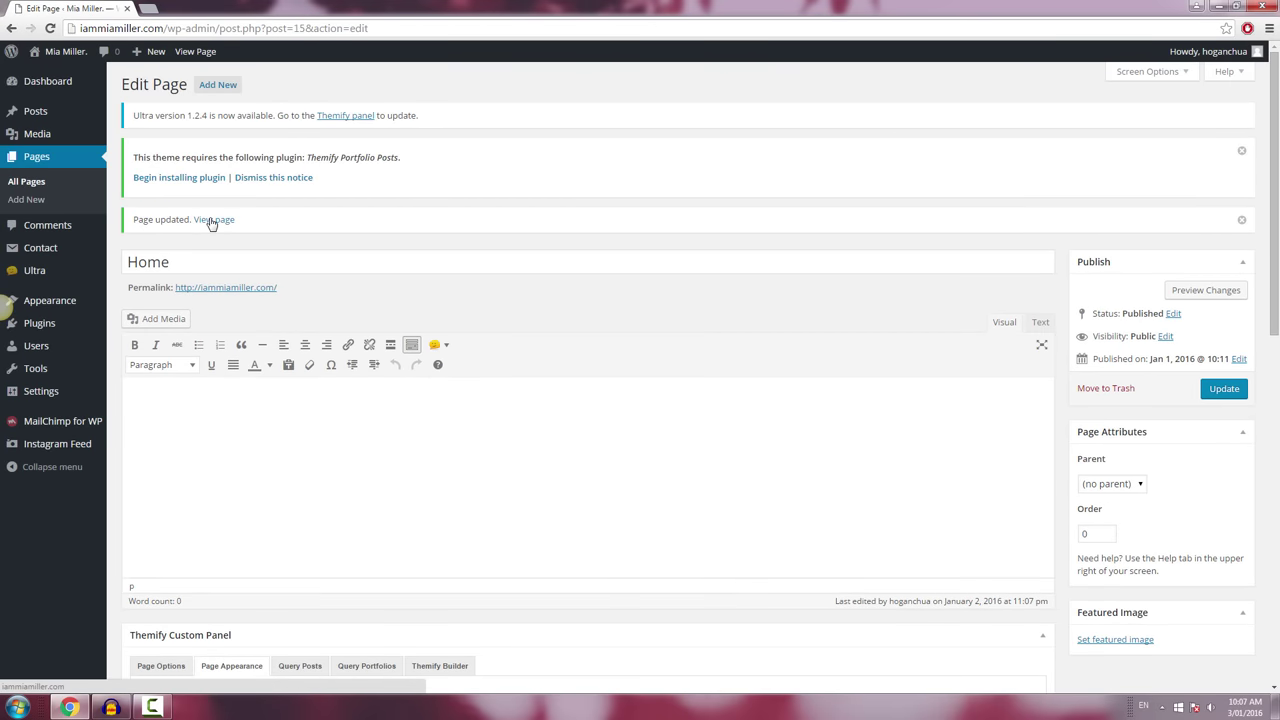
left_click(212, 220)
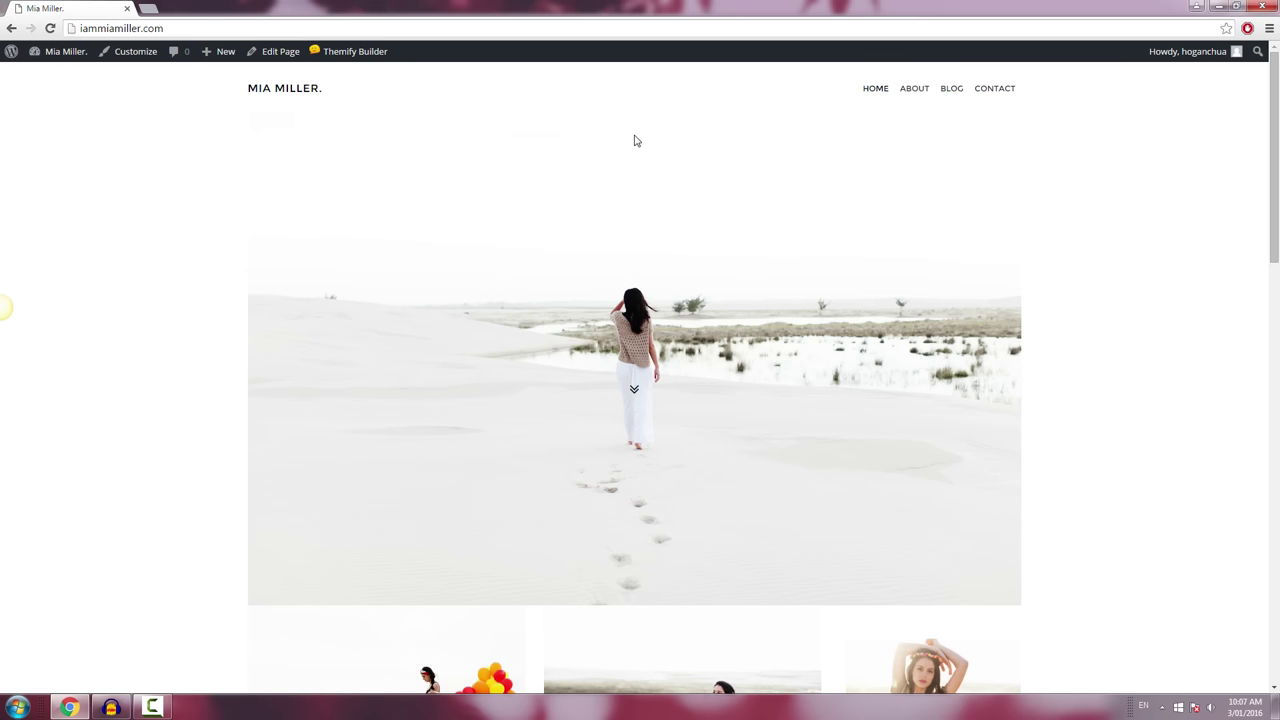
left_click(914, 92)
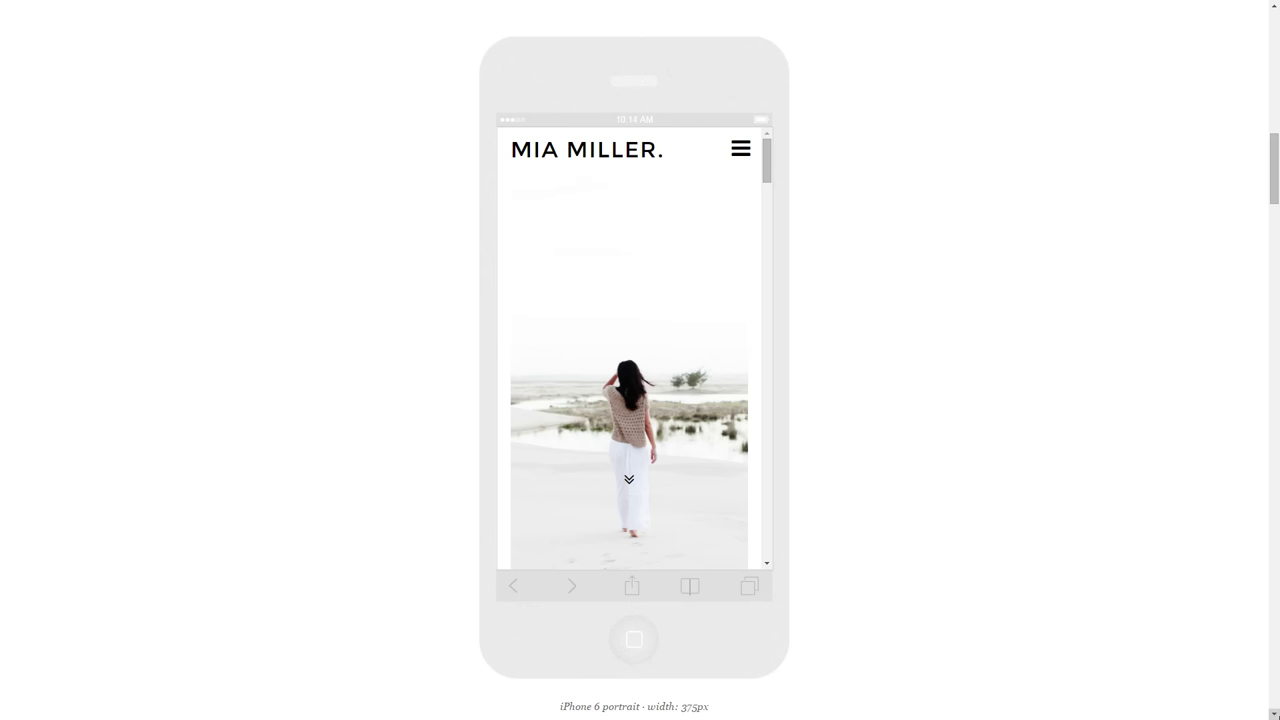
Open and close the hamburger navigation menu in the iPhone 6 preview.
left_click(740, 157)
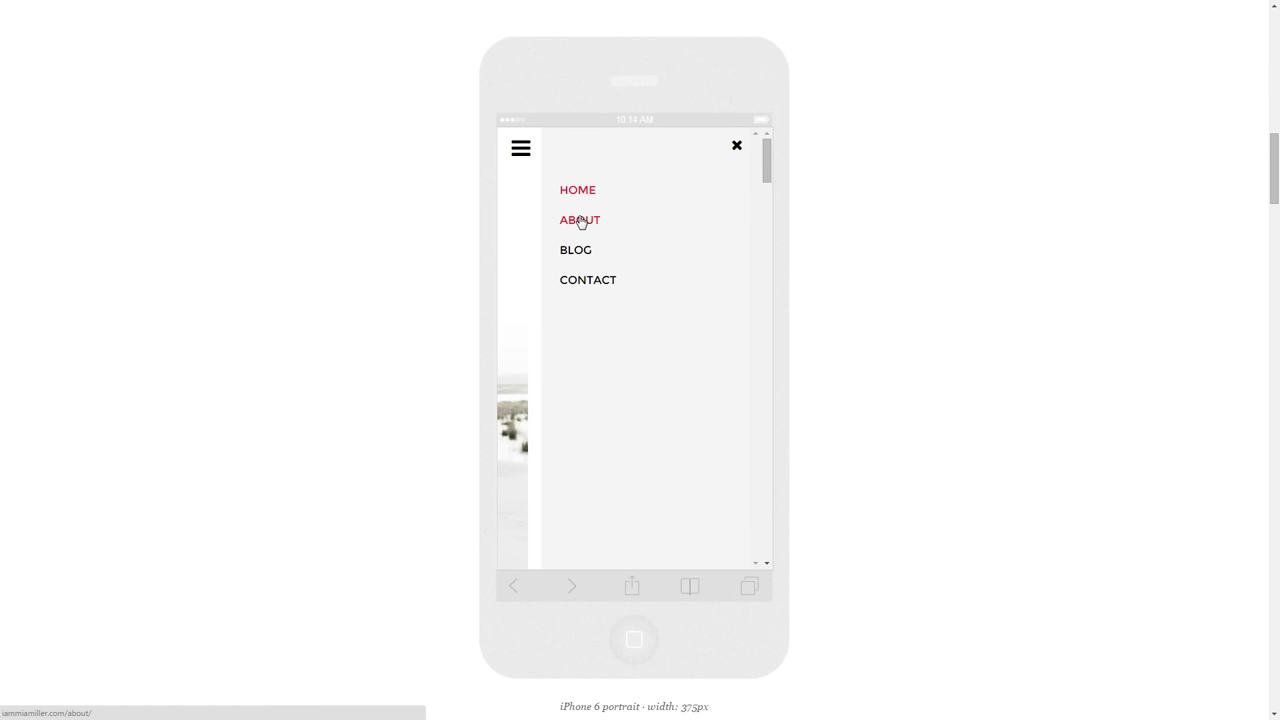
left_click(737, 150)
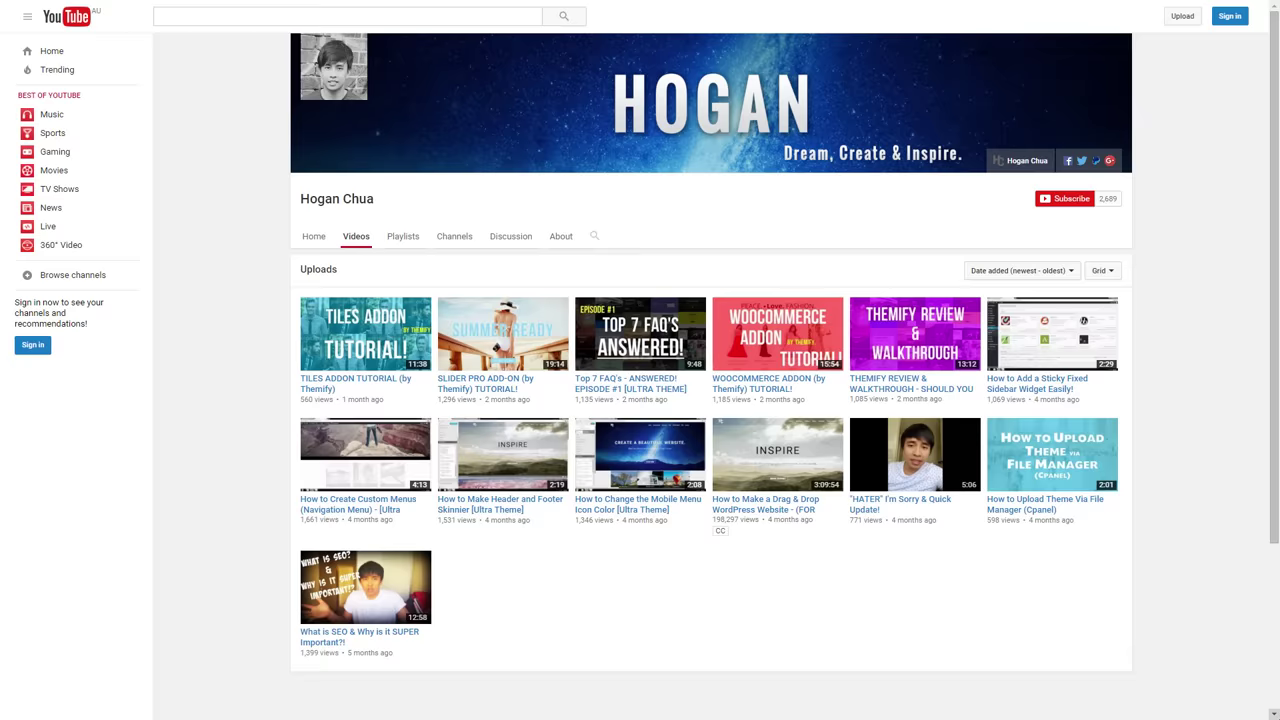
Play the Top 7 FAQ's video, then go to the Members registration page.
left_click(645, 380)
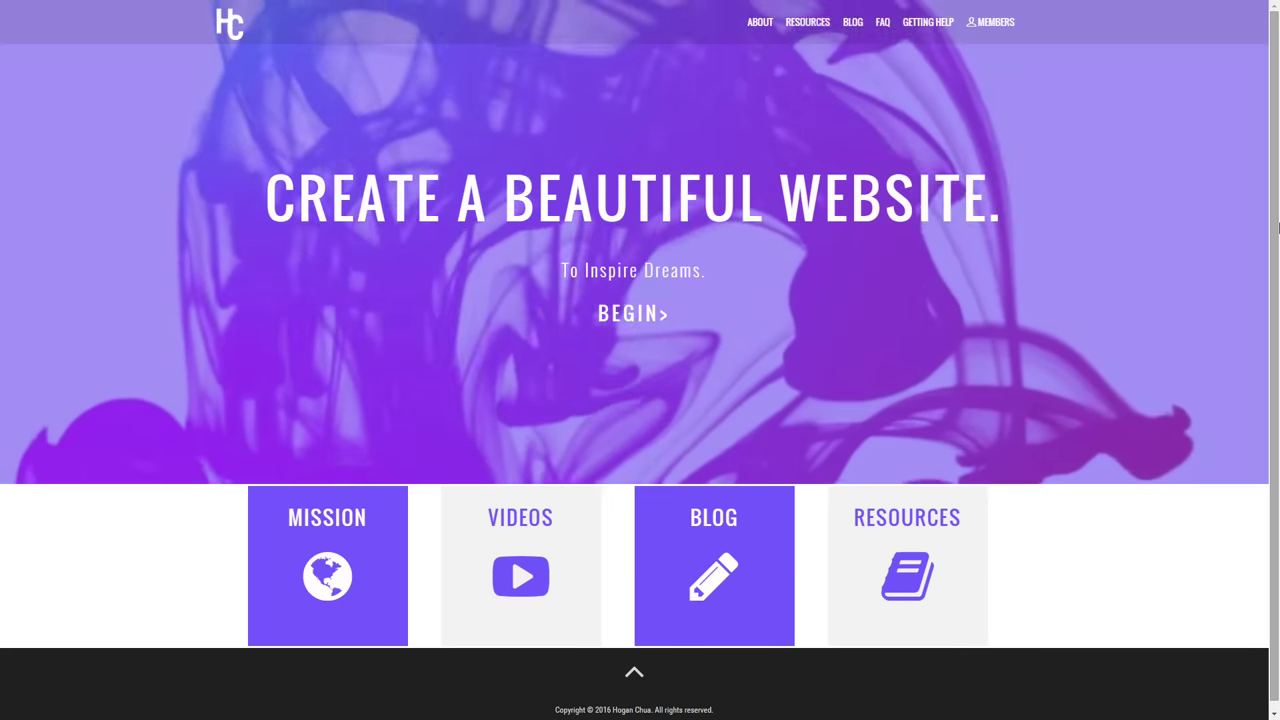
mouse_move(975, 22)
left_click(903, 104)
Register a member account with a username, suggested e-mail, password and first and last name.
left_click(654, 351)
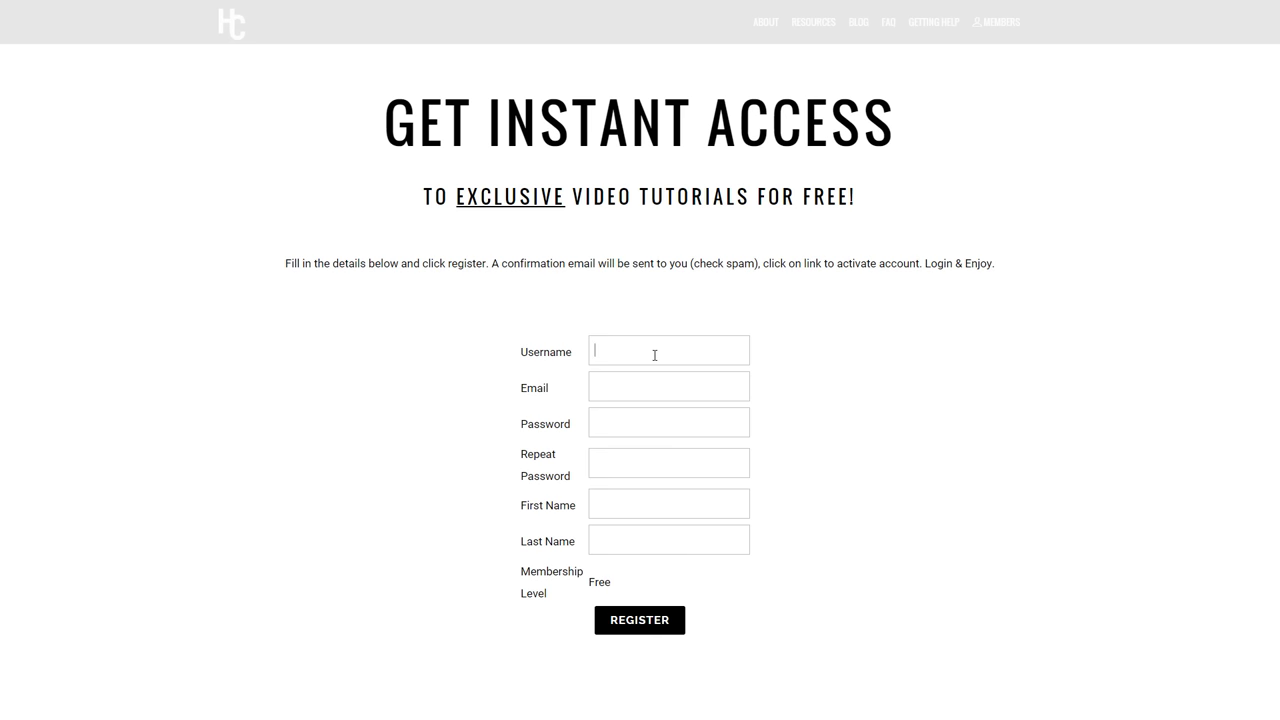
key("Tab")
key("Down")
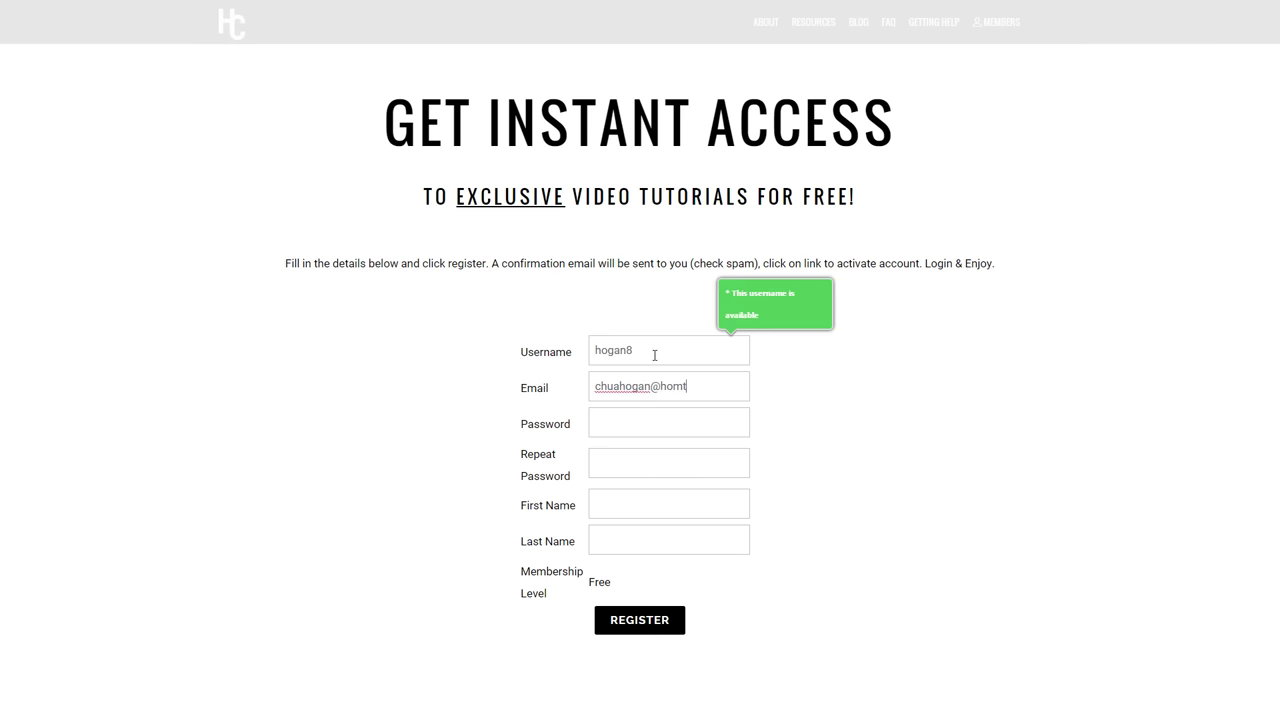
key("Tab")
key("Tab")
key("Tab")
key("Tab")
left_click(671, 621)
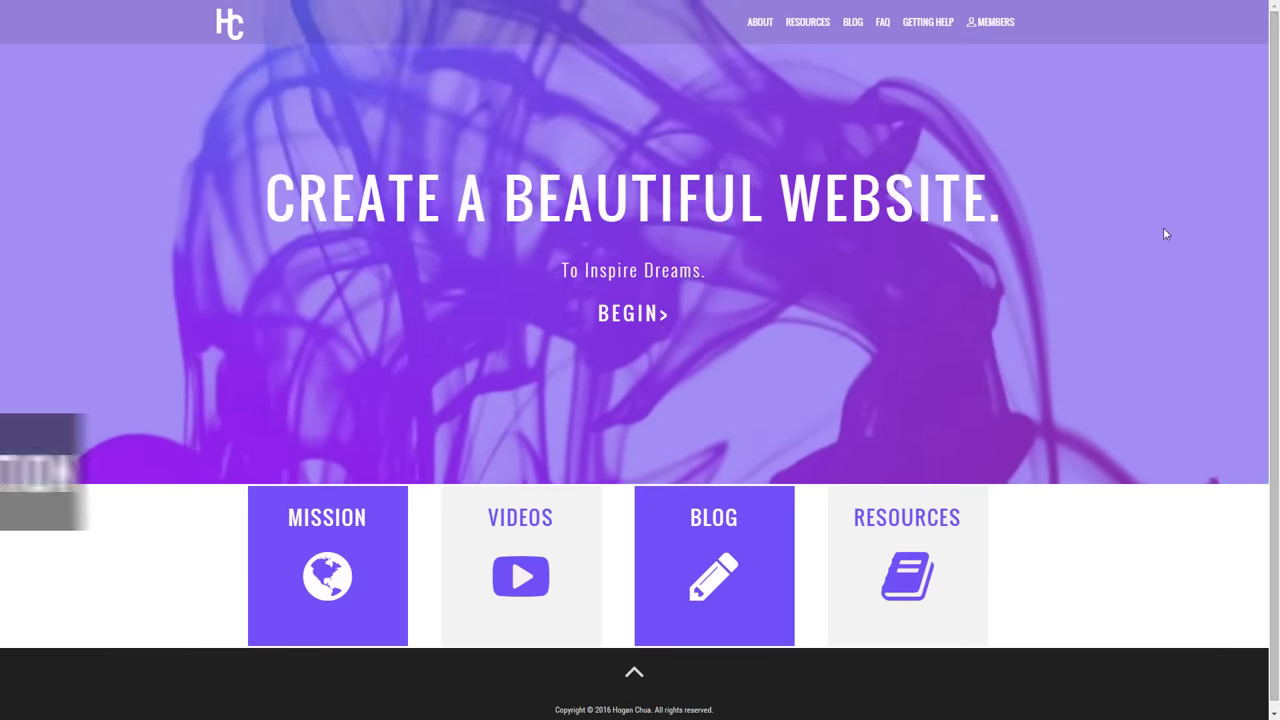
Submit the Competition entry with name, e-mail address, website hoganchua.com and message 'Hello!'.
mouse_move(766, 20)
left_click(729, 149)
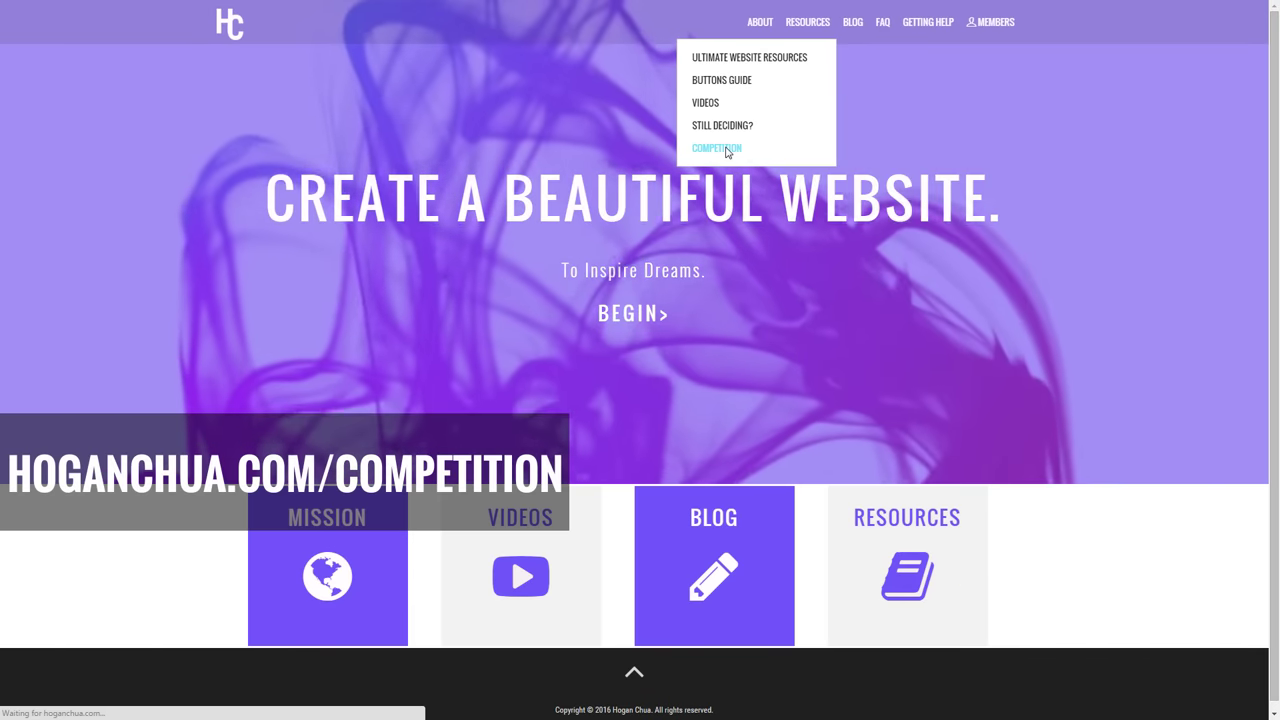
type("Hogan")
key("Tab")
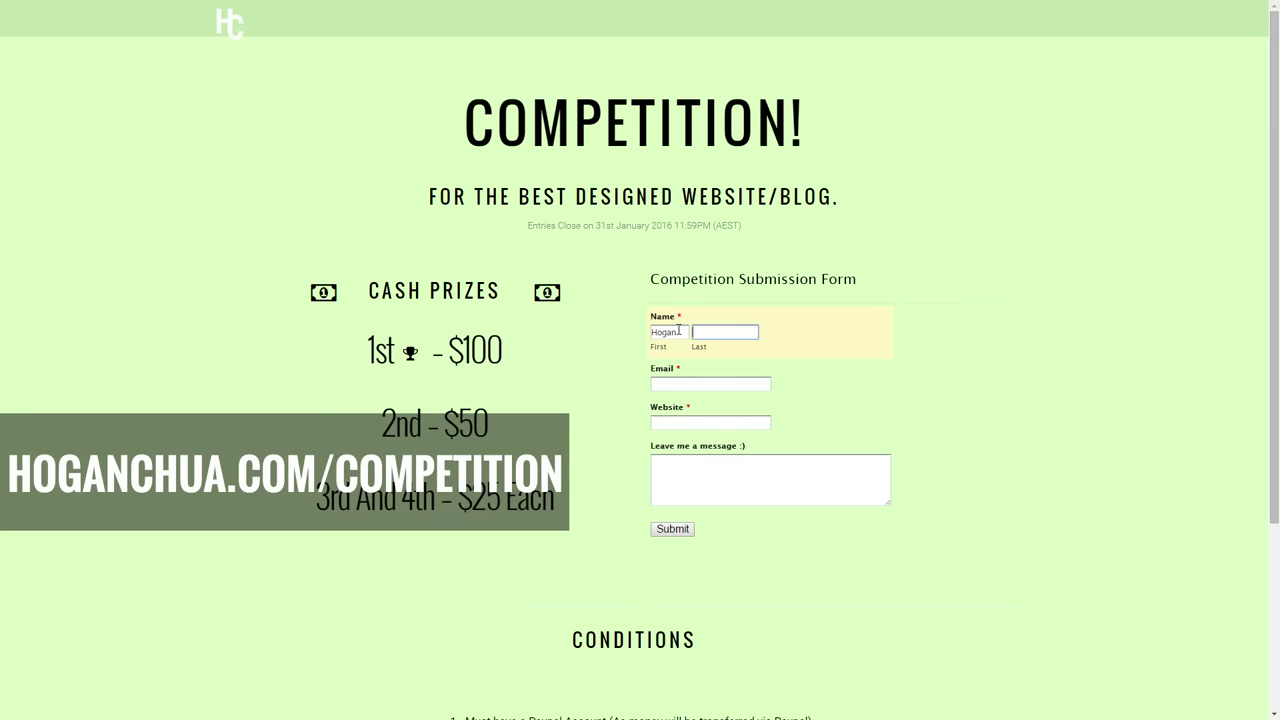
type("Chua")
key("Tab")
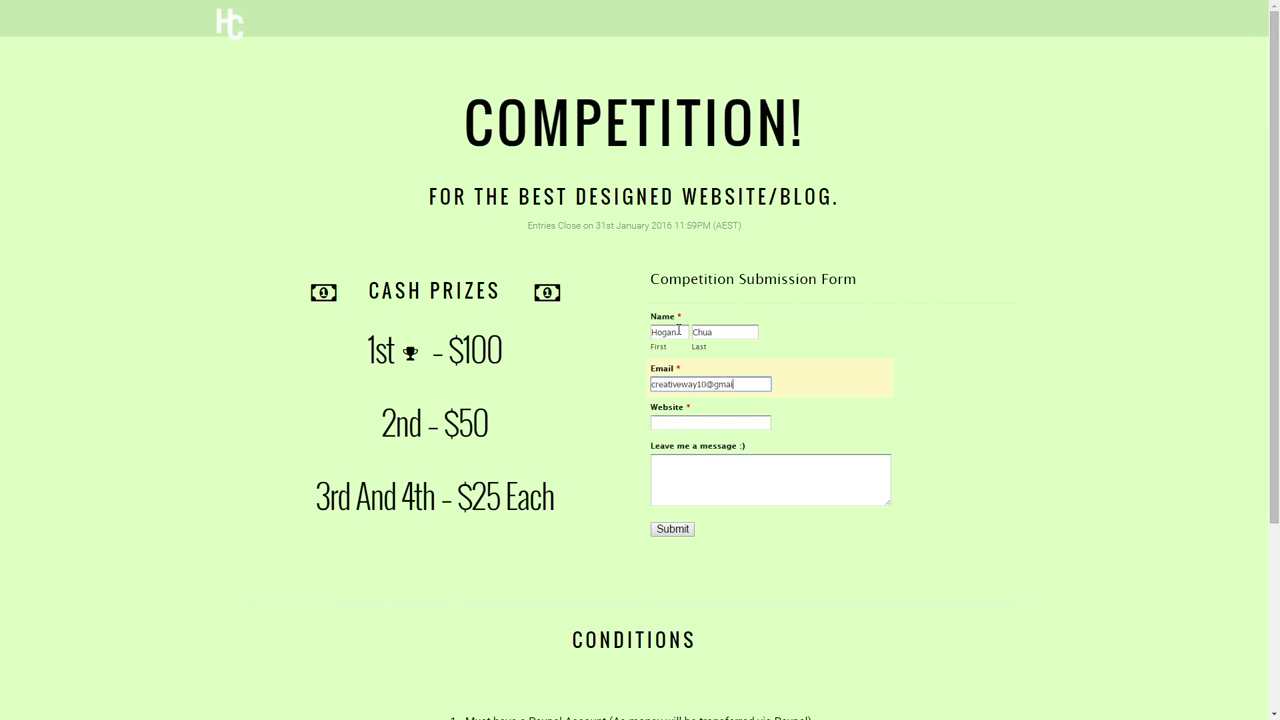
key("Tab")
type("hogan")
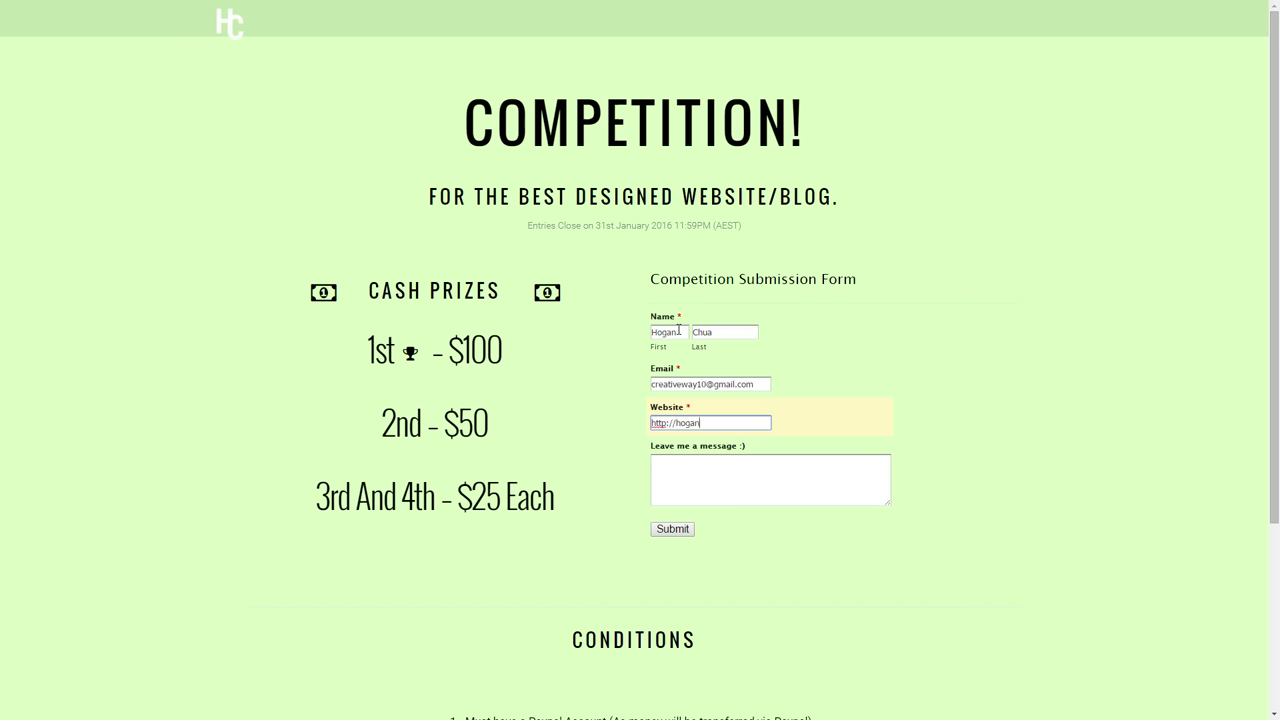
type("chua.com")
key("Tab")
type("Hello!")
left_click(672, 529)
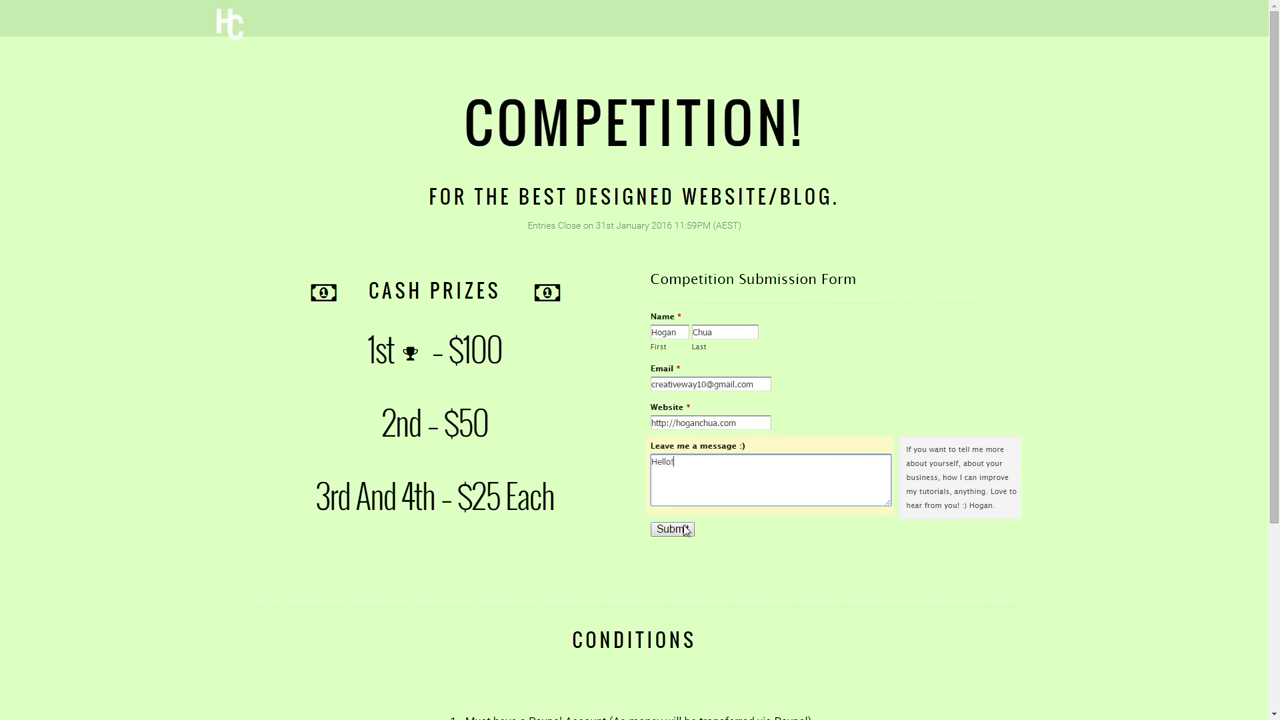